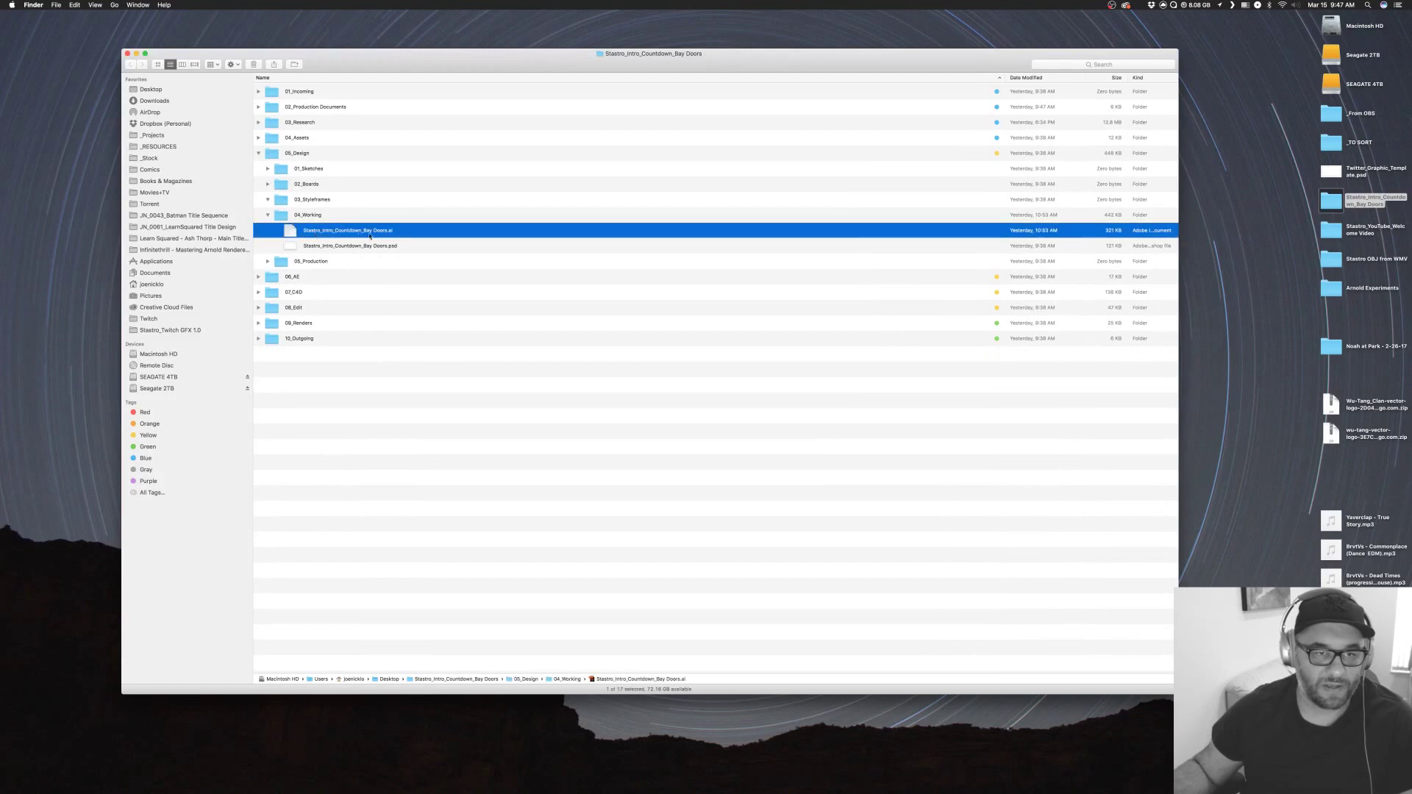
mouse_move(647, 793)
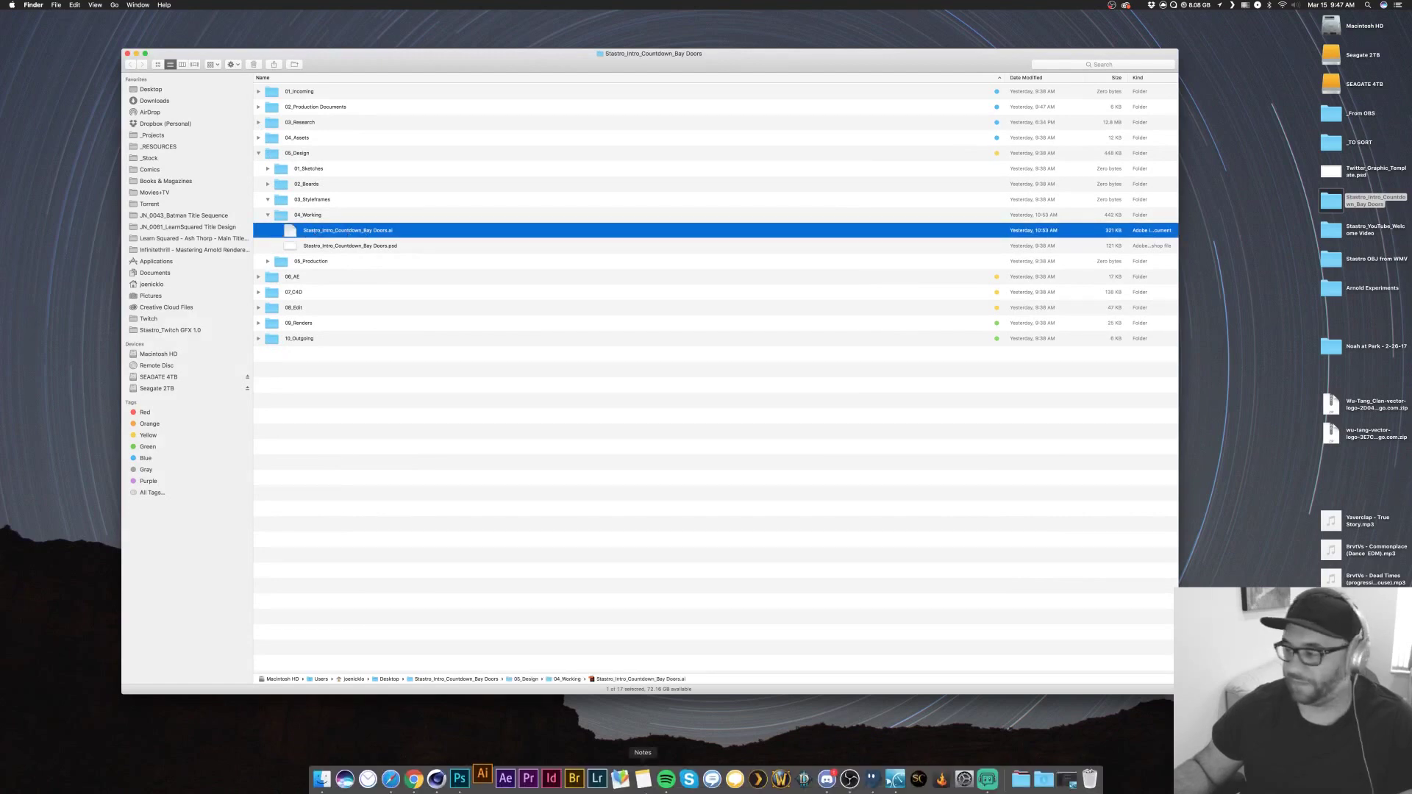
left_click(827, 778)
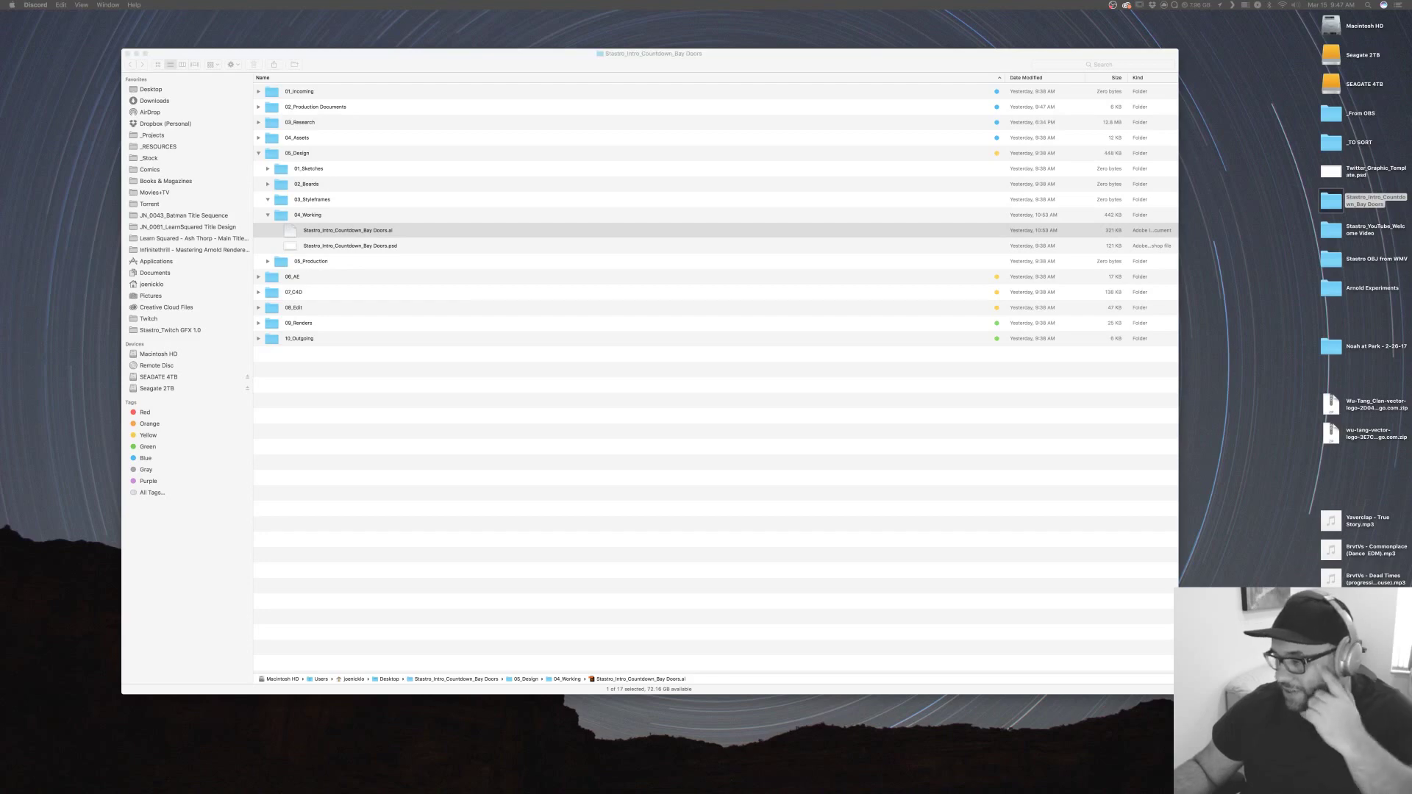
mouse_move(410, 792)
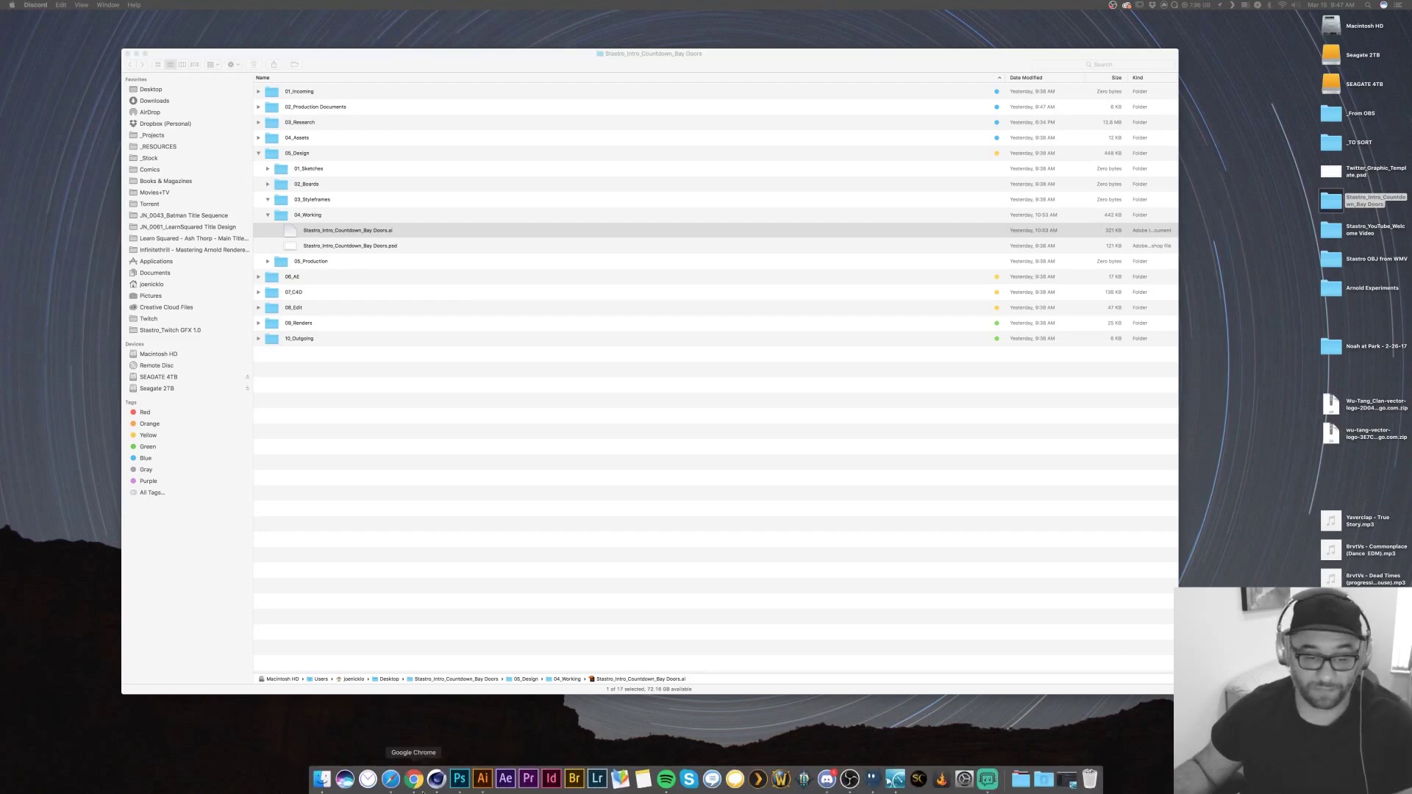
left_click(368, 779)
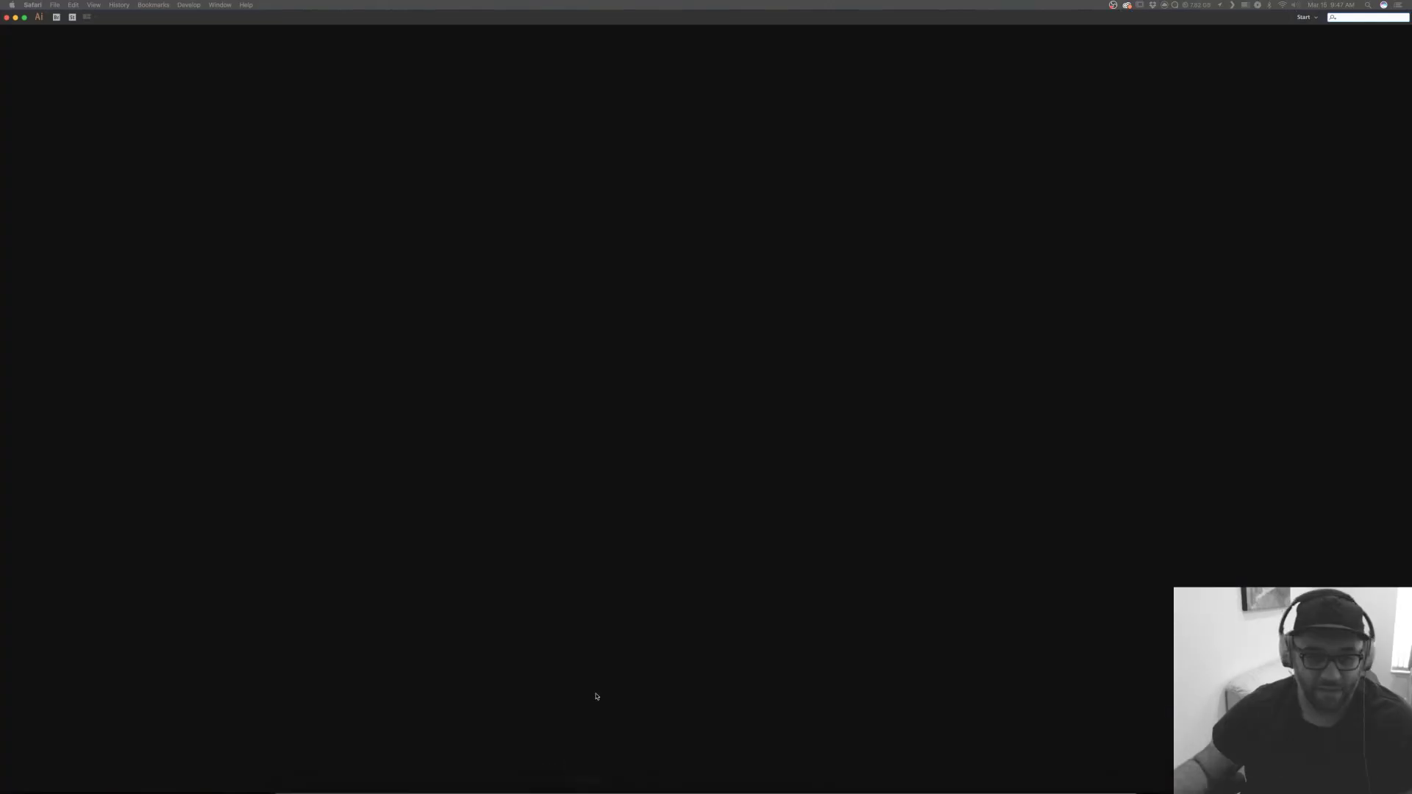
mouse_move(728, 793)
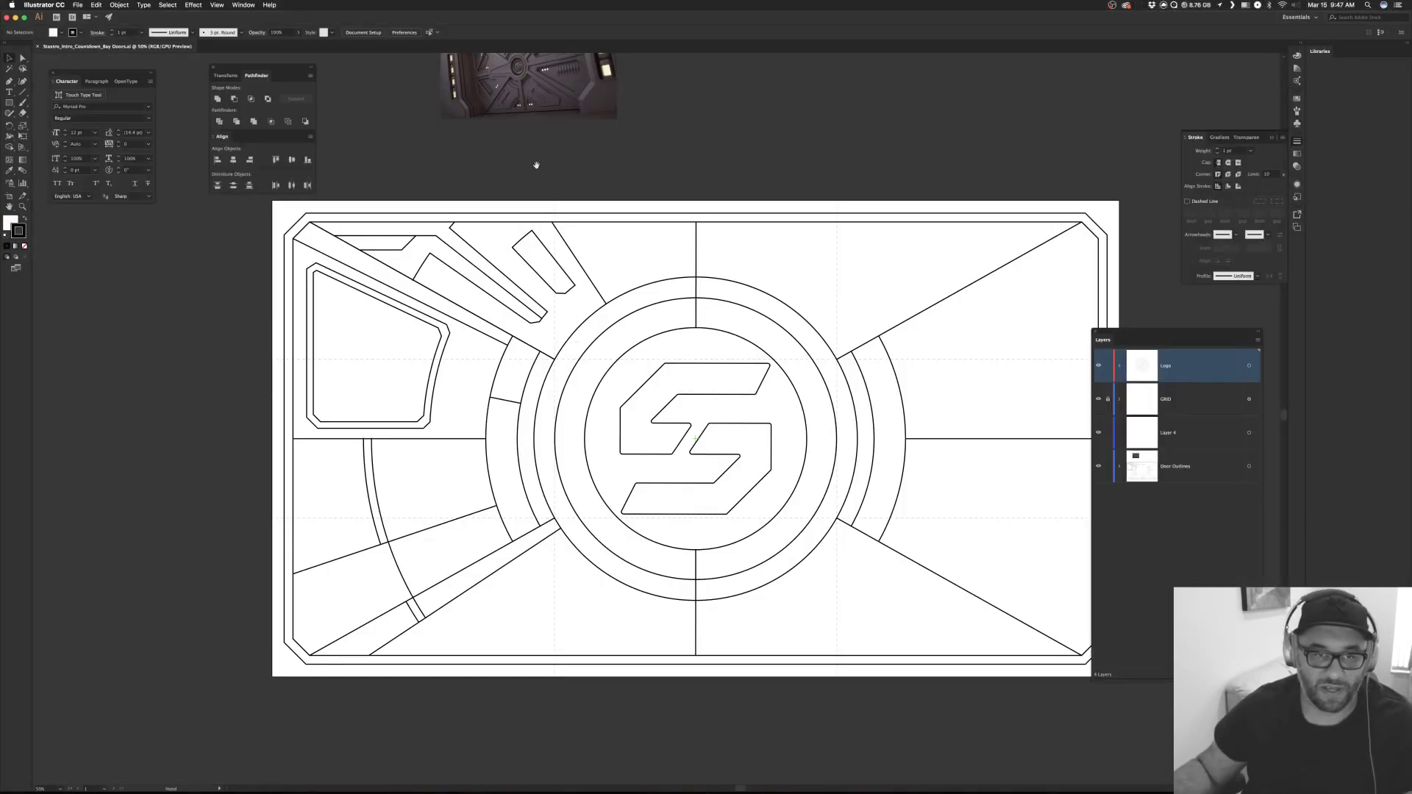
Move the reference door photo slightly down toward the artboard and hide the GRID layer.
left_click_drag(654, 166, 552, 218)
left_click_drag(572, 86, 706, 119)
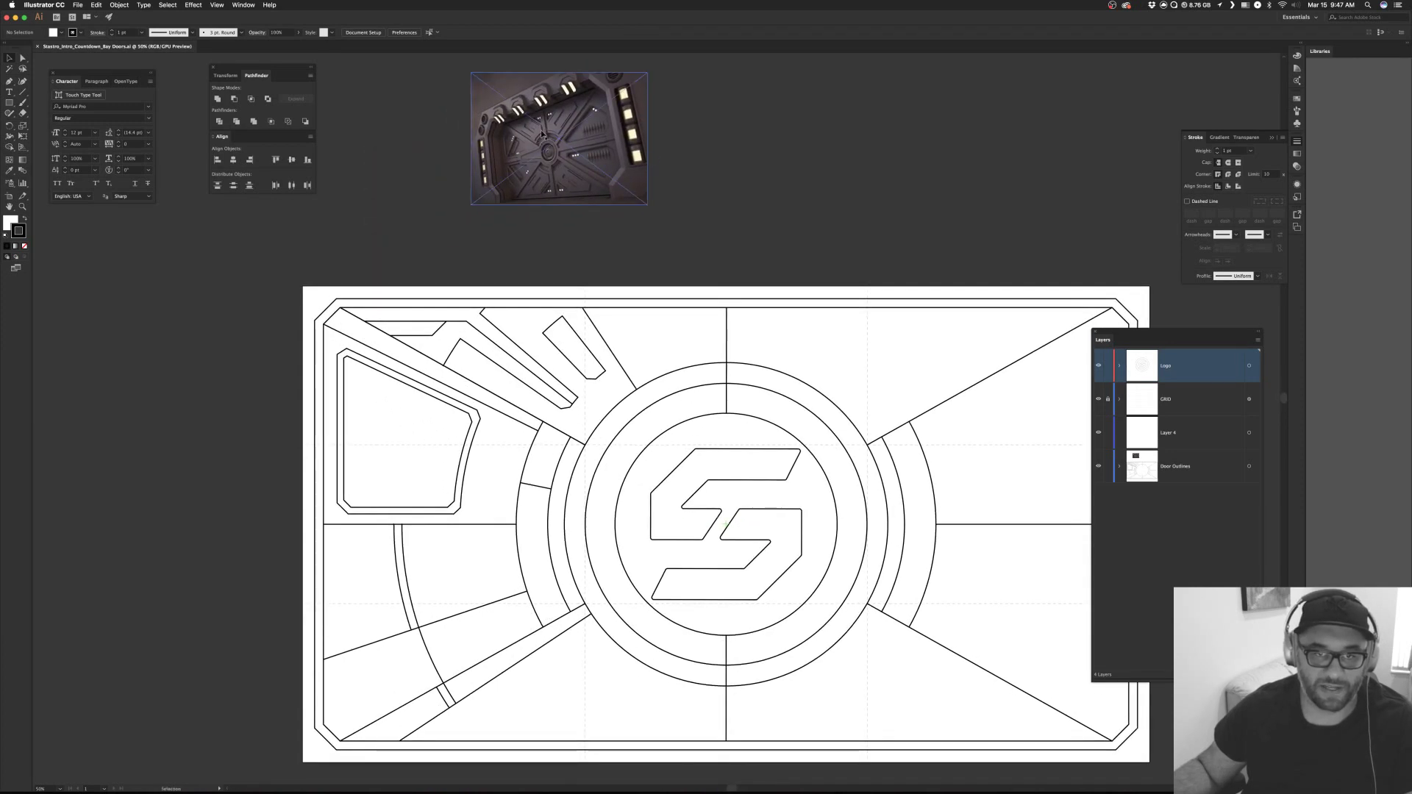
left_click_drag(615, 166, 622, 219)
left_click(793, 209)
scroll(746, 208, "down", 3)
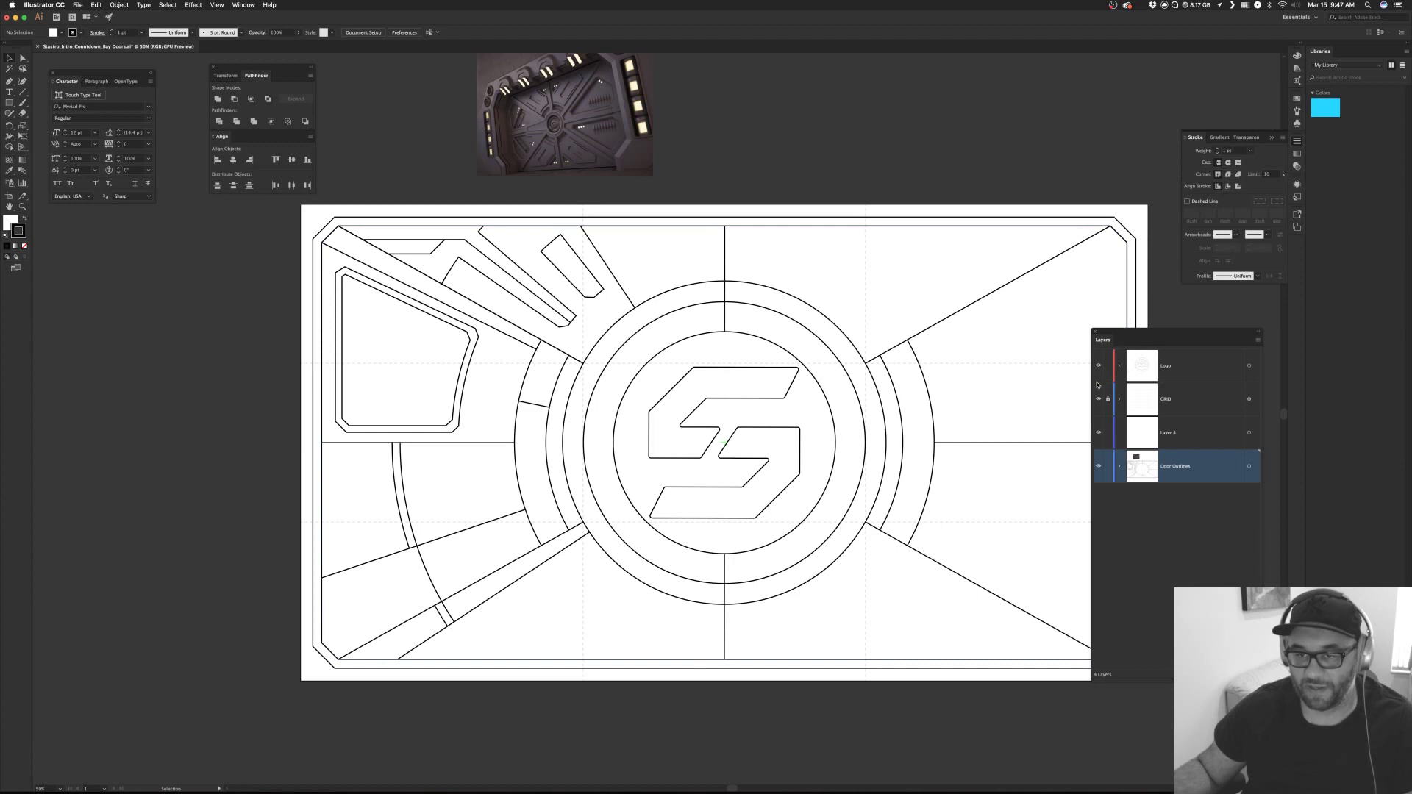
scroll(883, 390, "down", 2)
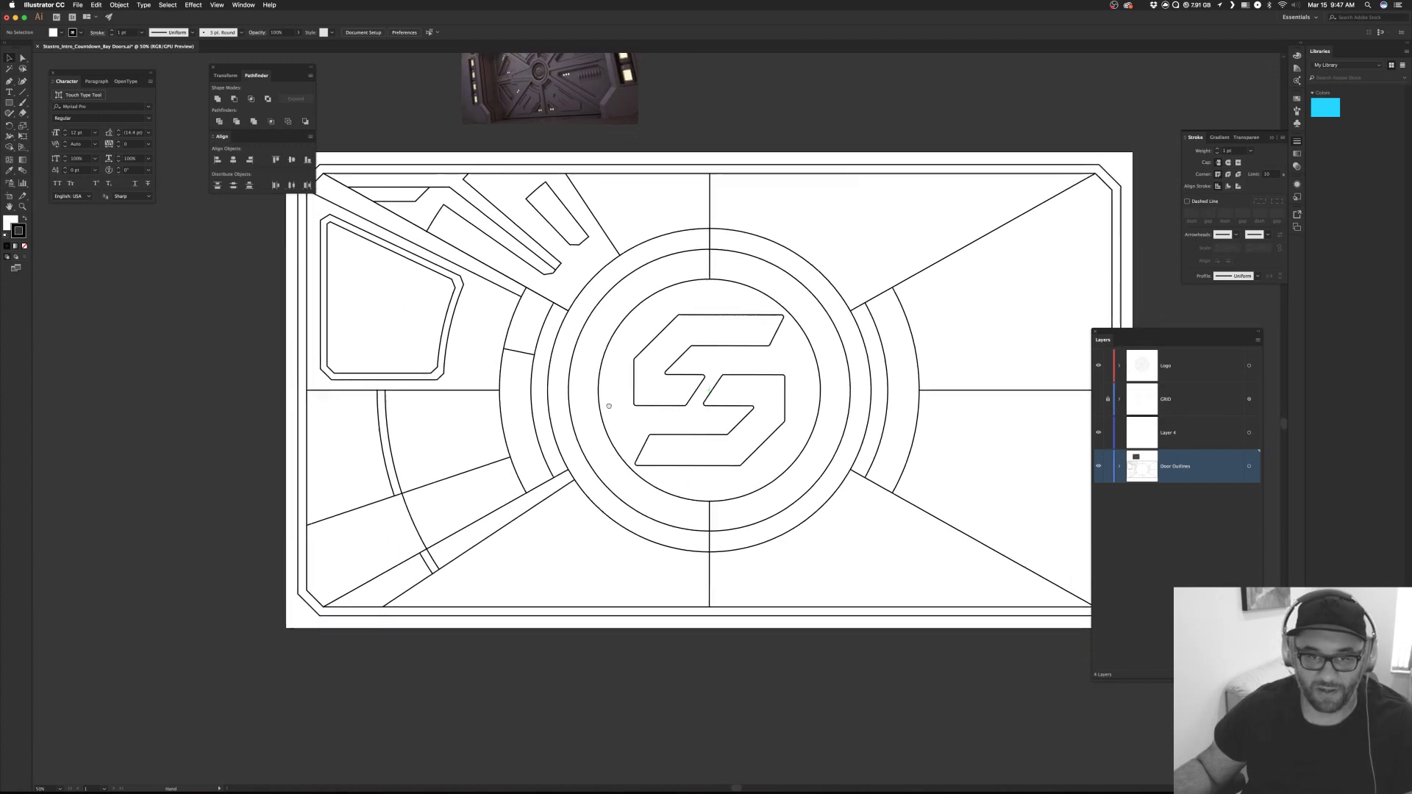
Swap fill and stroke on the S logo and on the small slanted slot at the artboard's upper left, giving each a solid black fill.
left_click(724, 396)
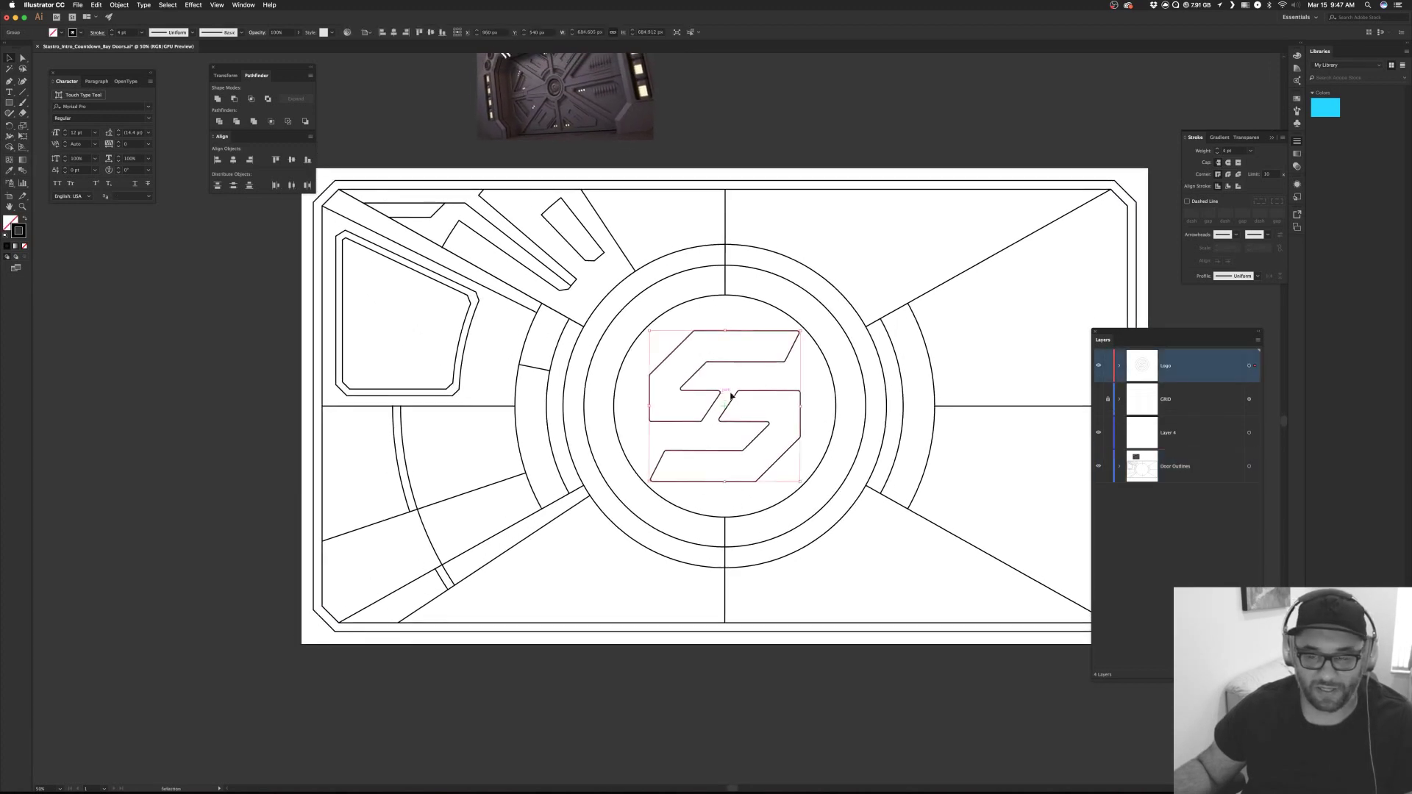
left_click(27, 219)
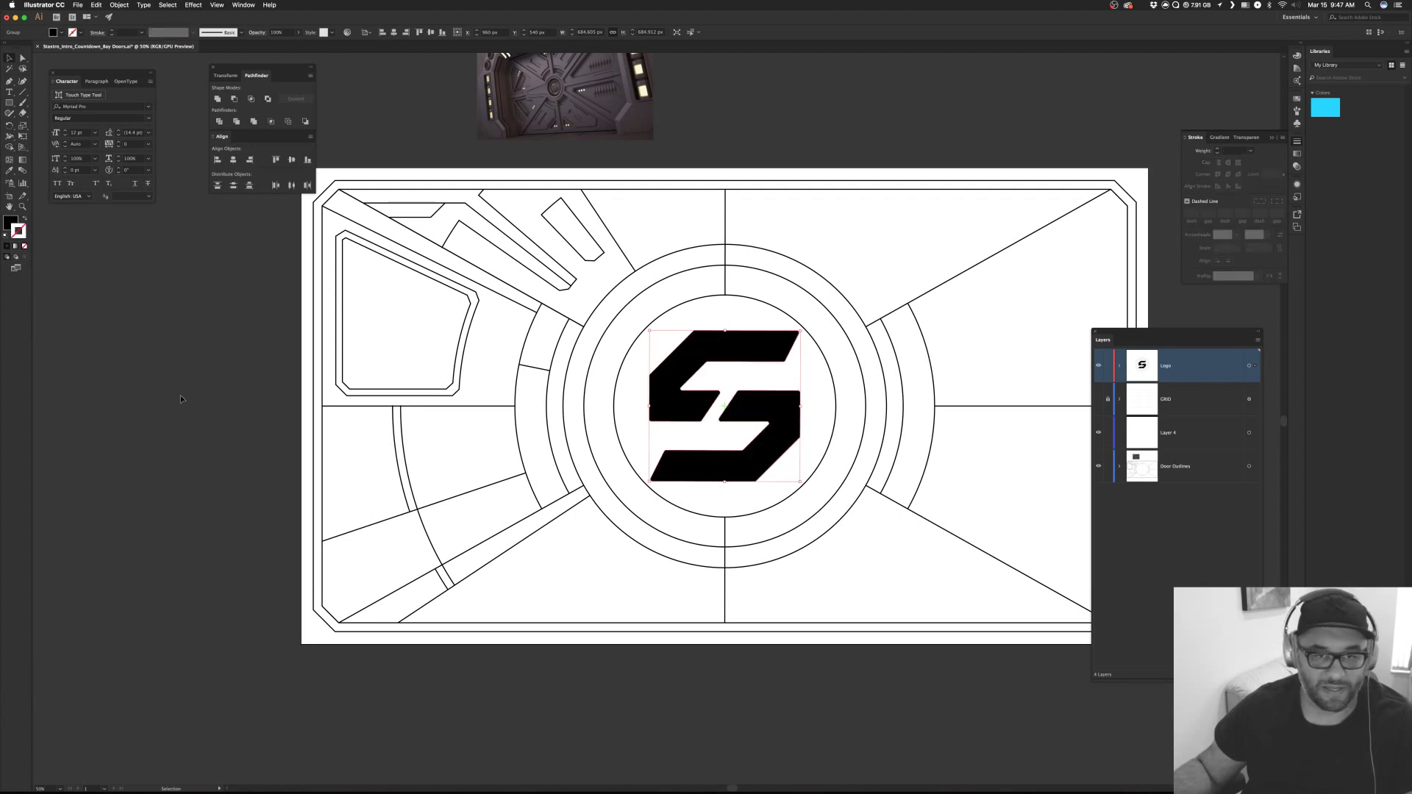
left_click(565, 240)
left_click(564, 240)
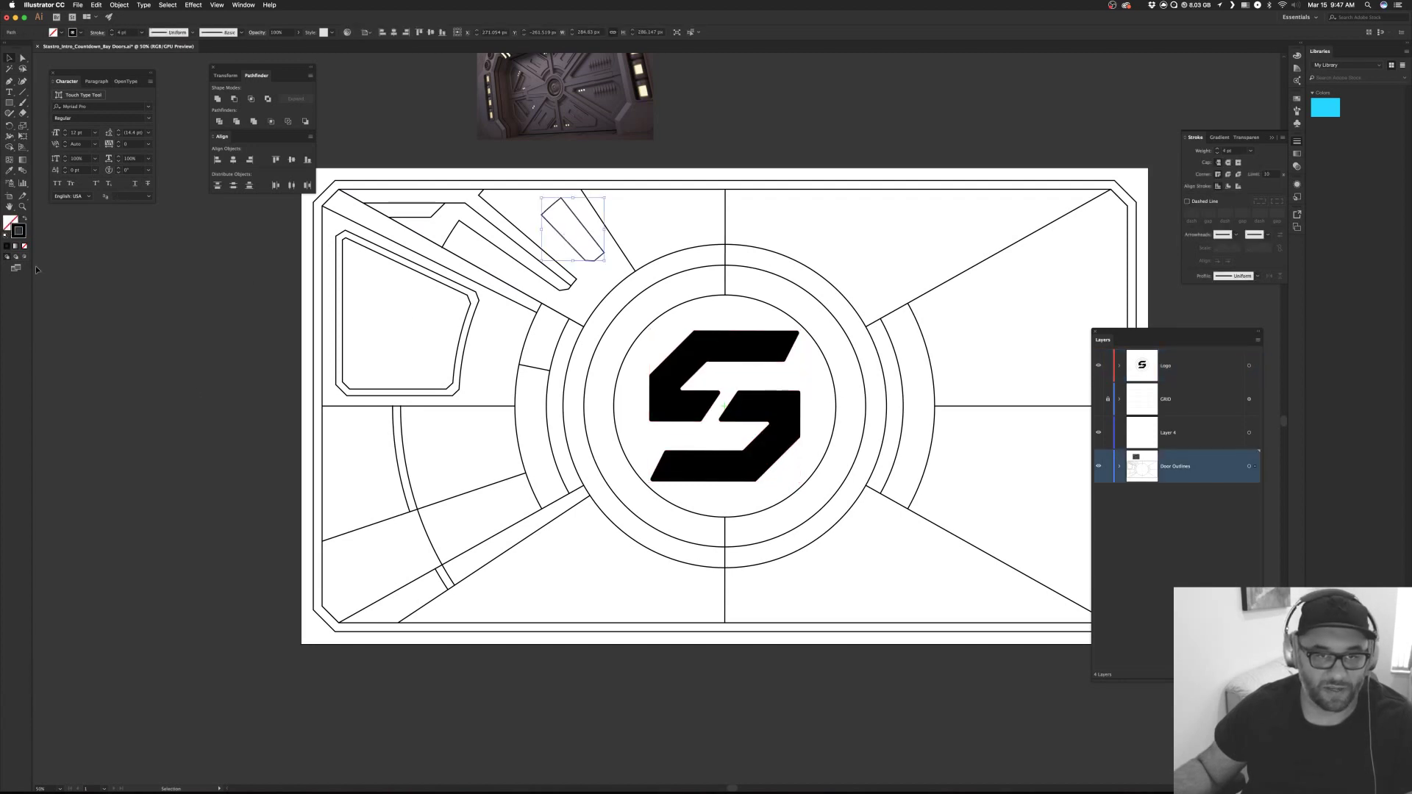
left_click(27, 219)
left_click(490, 220)
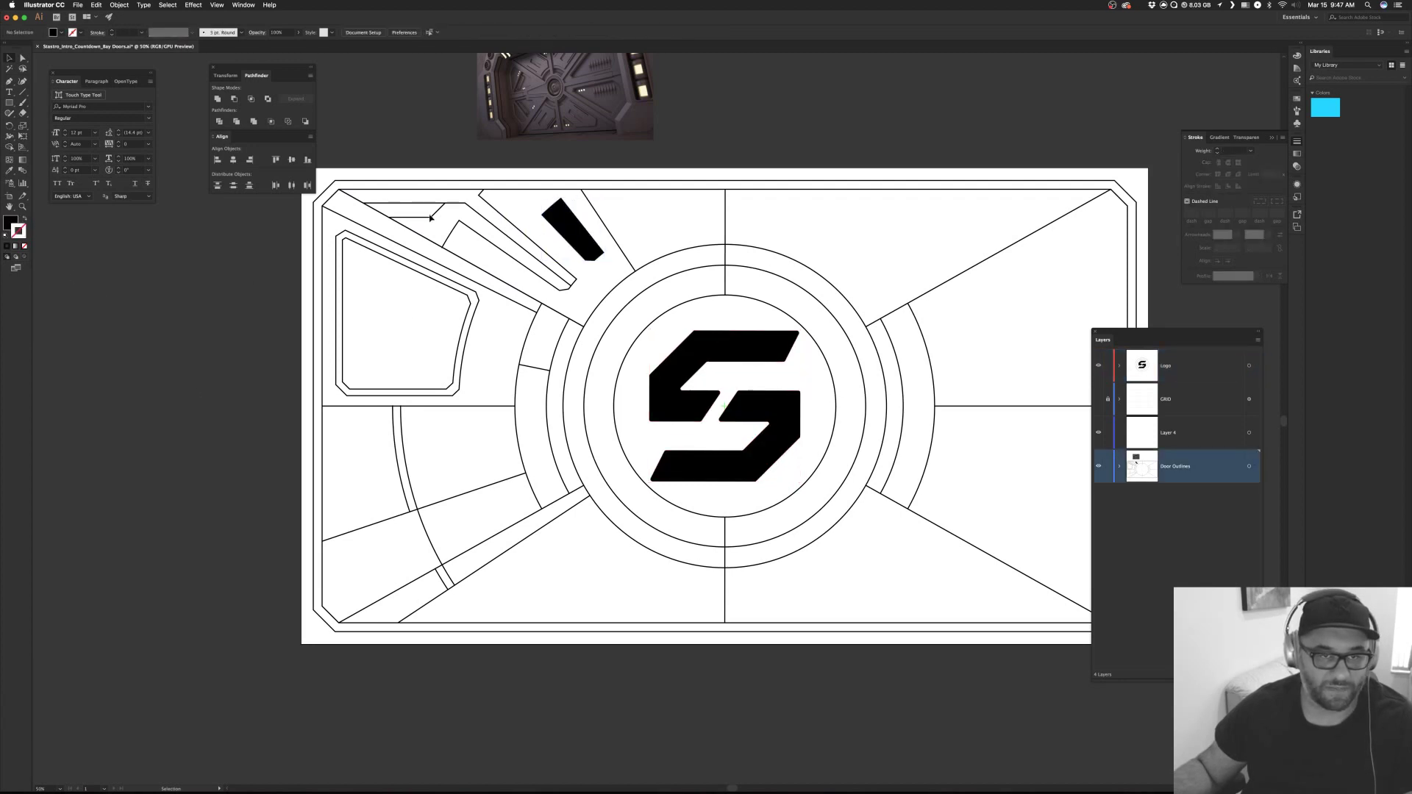
Thicken the short bent line at the upper left and copy its stroke onto the long diagonal line with the Eyedropper.
left_click(431, 218)
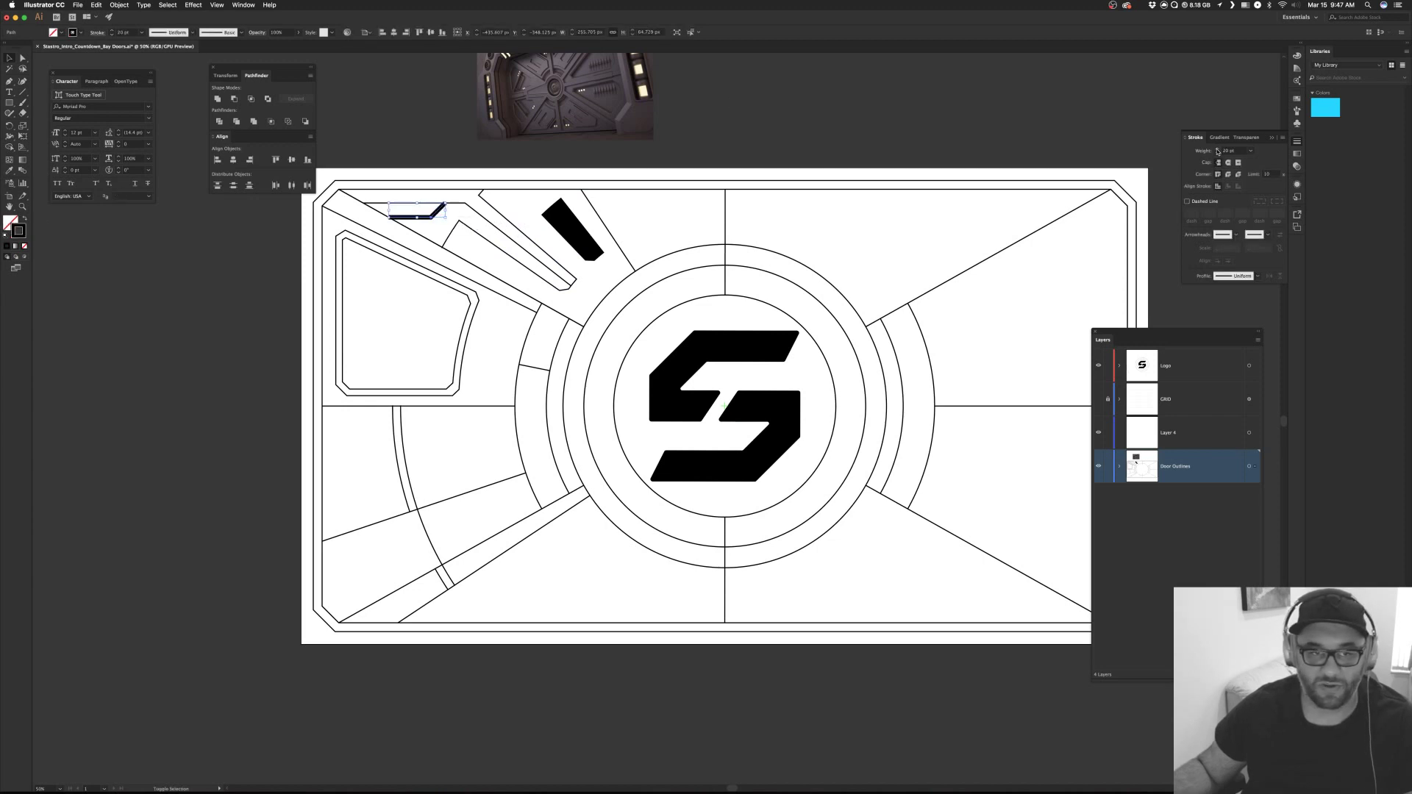
left_click(435, 152)
left_click(424, 237)
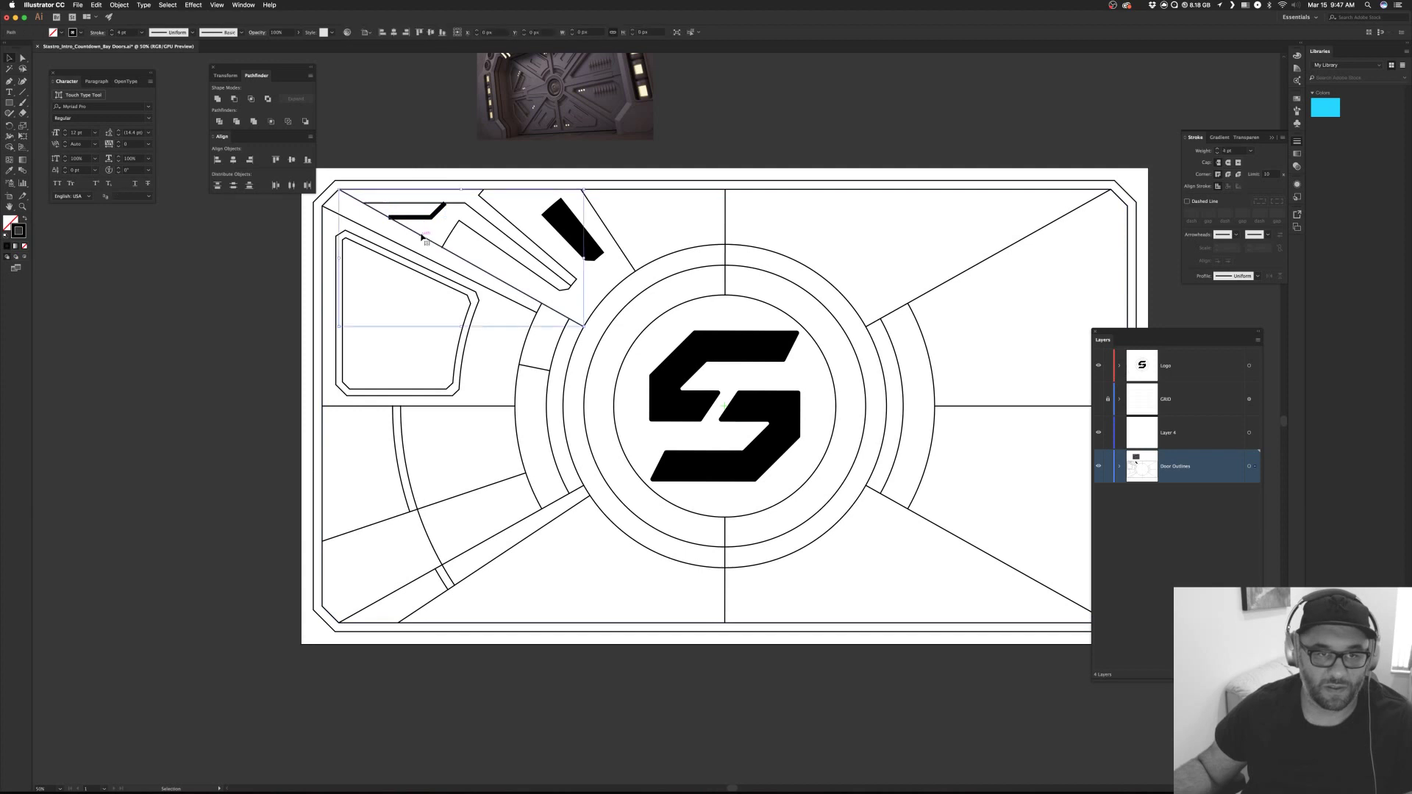
key("i")
left_click(424, 214)
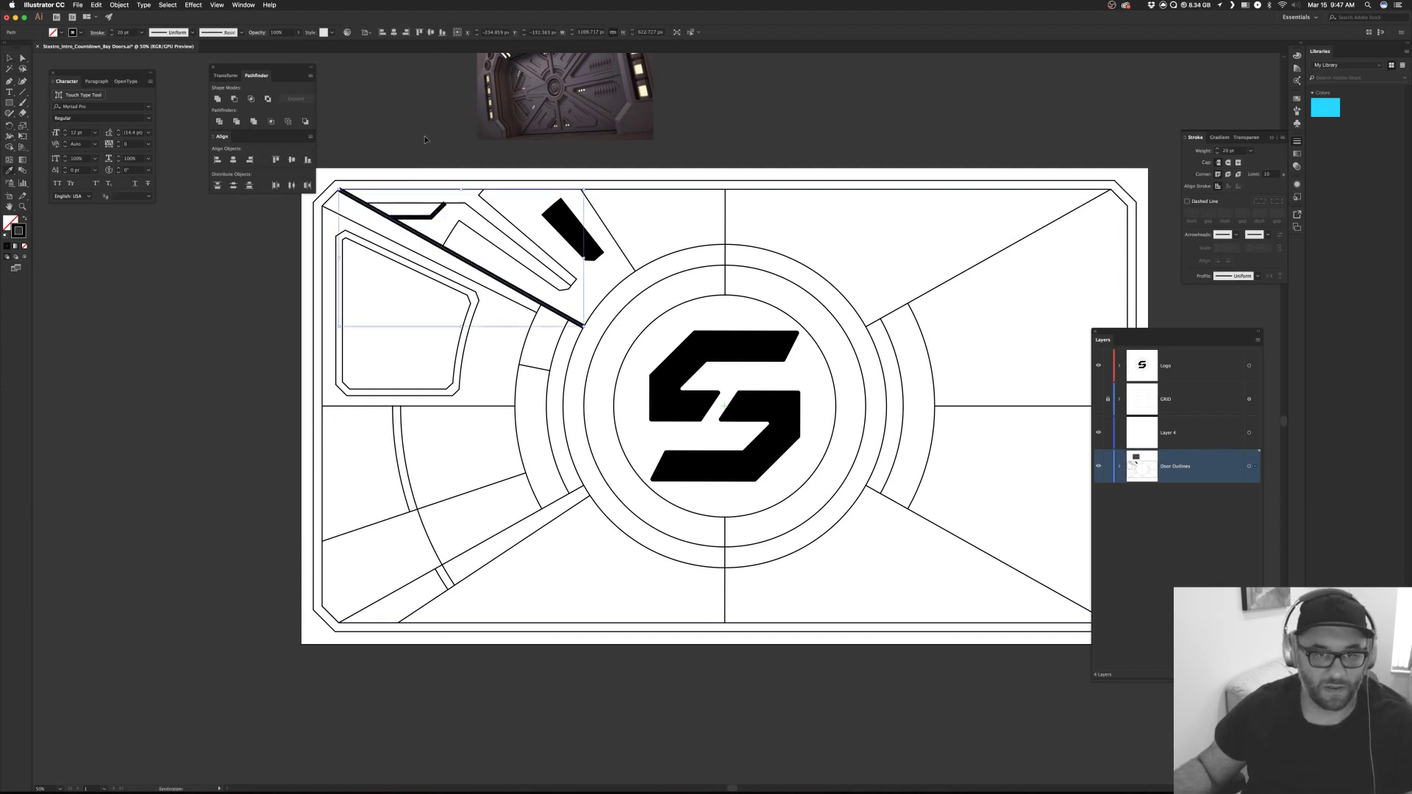
Increase the stroke weight of the outermost full circle around the logo to make it a heavy black ring.
key("v")
left_click(624, 289)
left_click(620, 285)
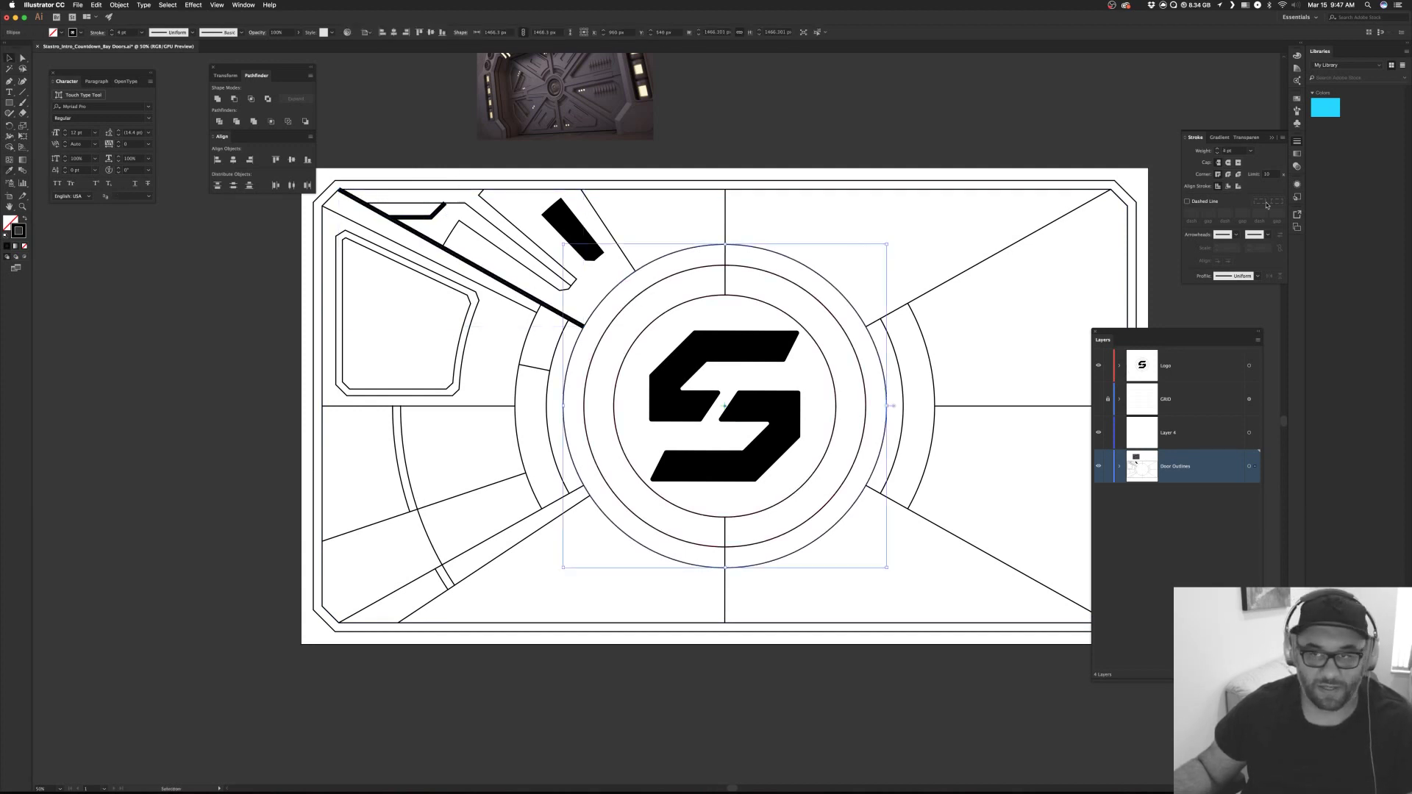
left_click(1217, 149, "shift")
left_click(1217, 150, "shift")
left_click(1218, 150, "shift")
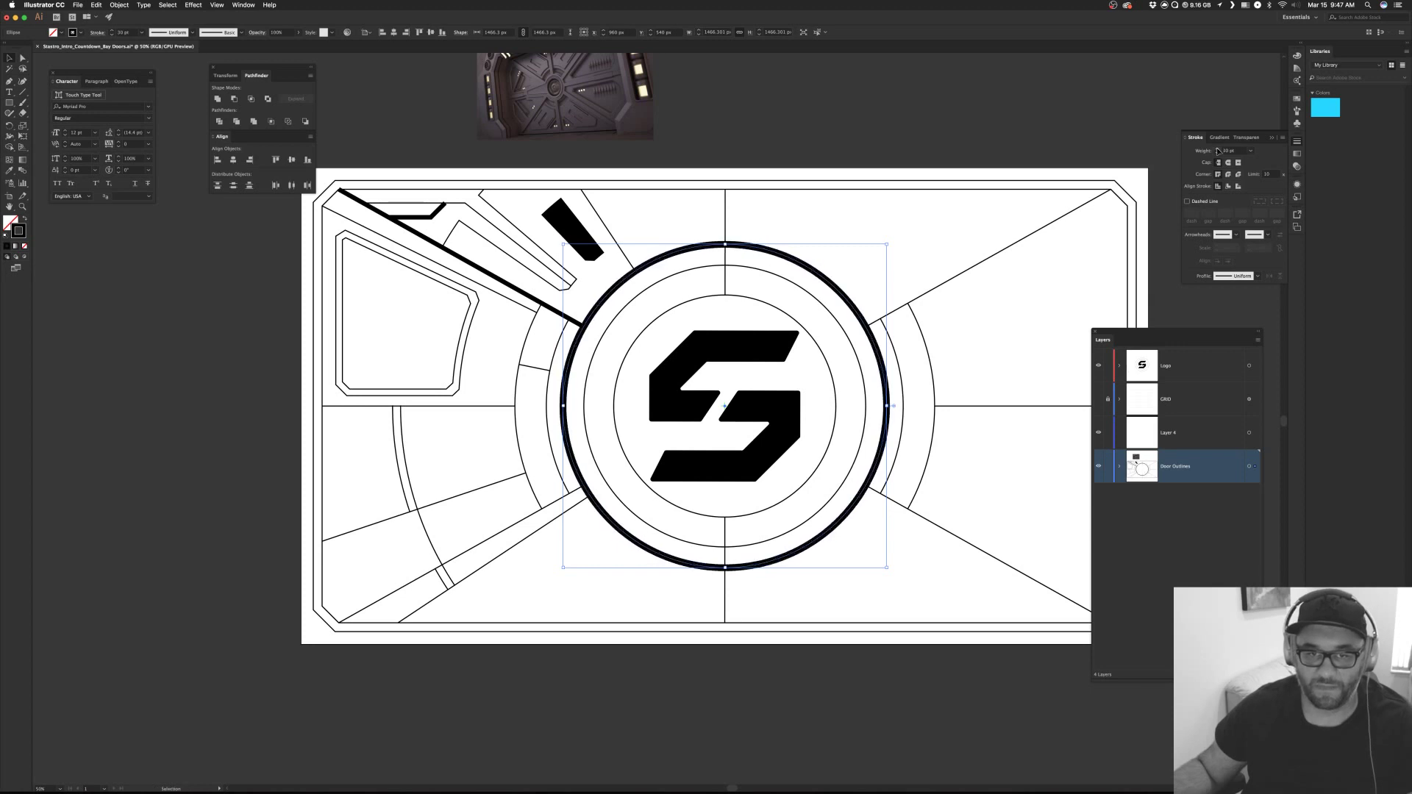
left_click(1218, 149)
left_click(1217, 149)
left_click(1217, 149)
left_click(721, 279)
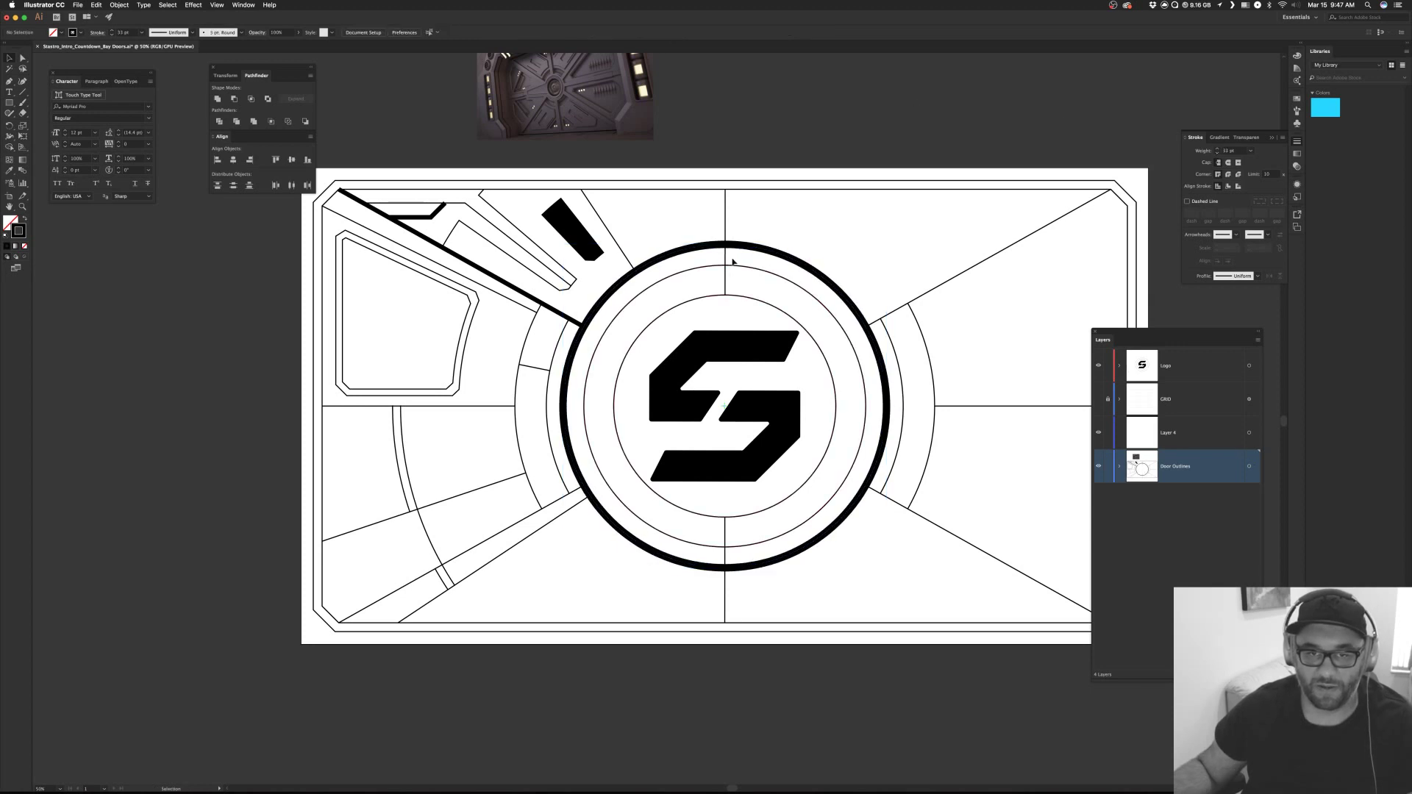
Delete the two curved arc segments just outside the heavy ring on the door's right half.
key("a")
left_click(928, 351)
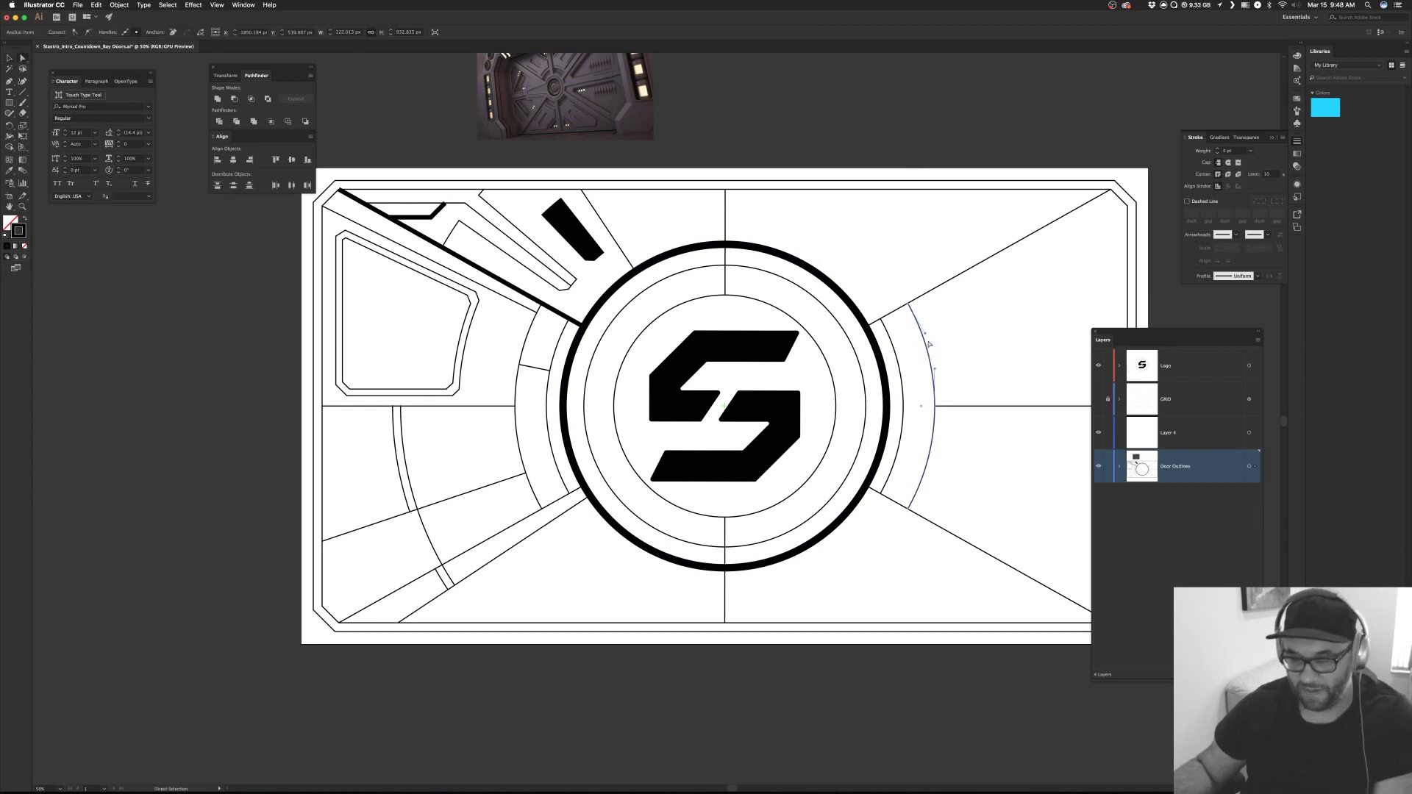
key("Delete")
left_click(893, 351)
key("Delete")
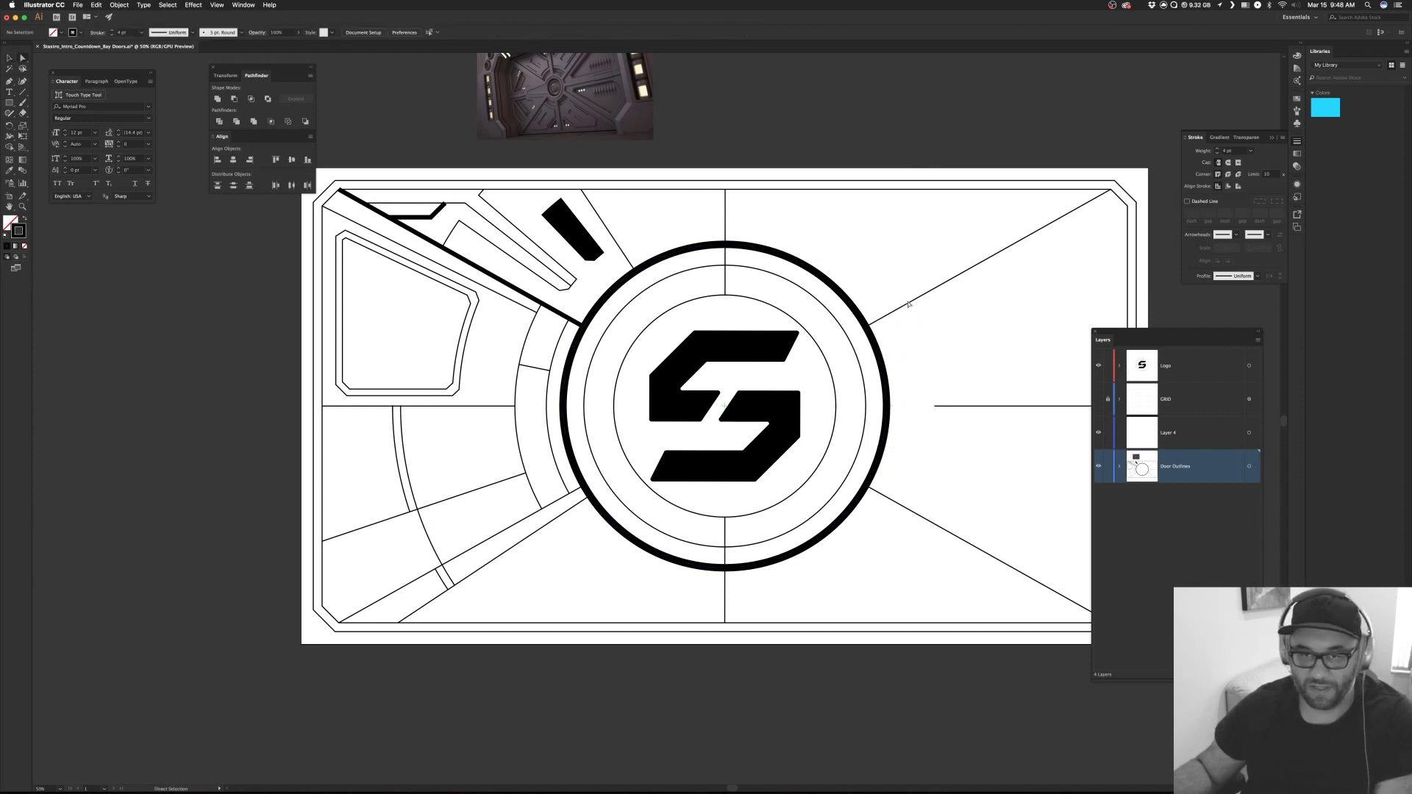
Delete the upper diagonal, horizontal and lower diagonal divider lines on the door's right half.
left_click(908, 302)
key("Delete")
left_click(963, 407)
key("Delete")
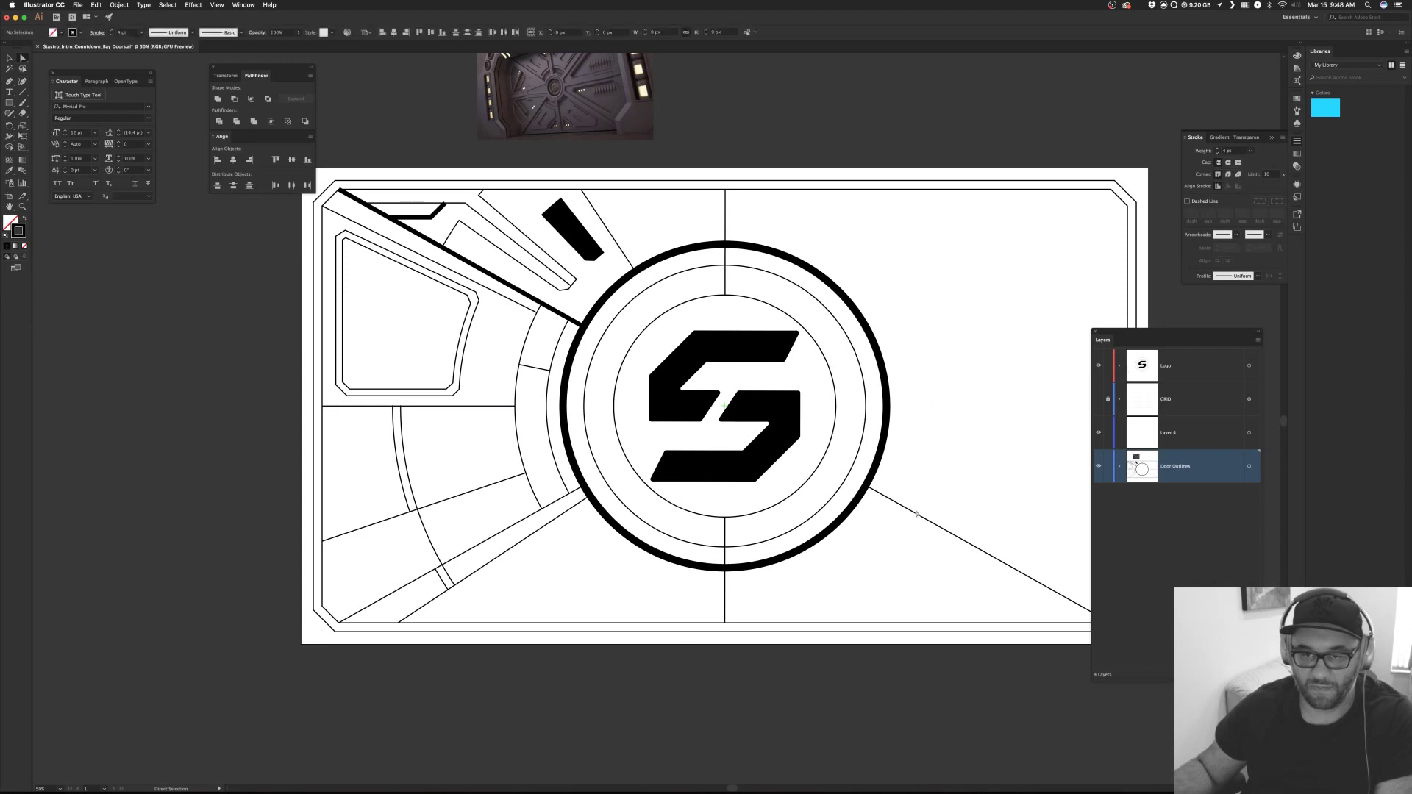
left_click(923, 517)
key("Delete")
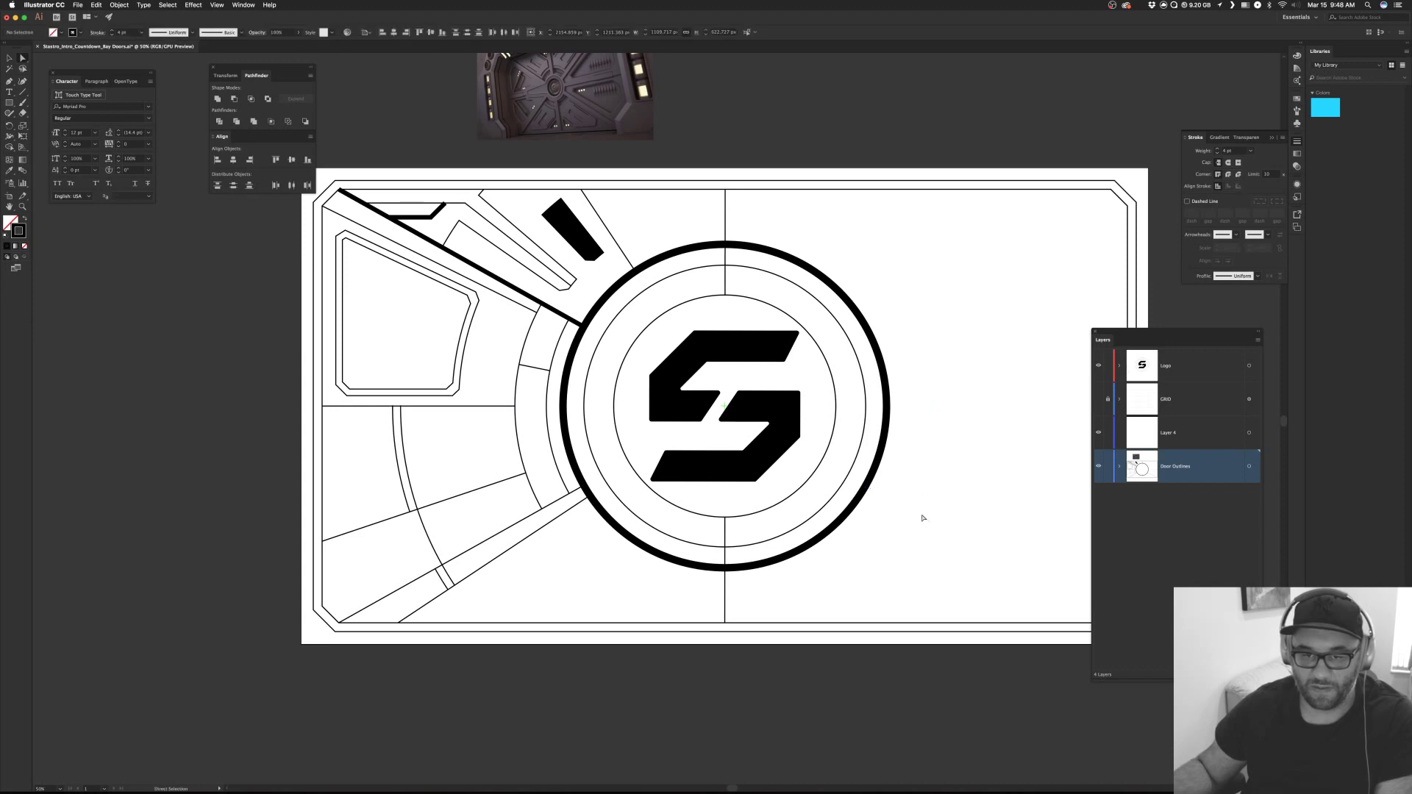
Delete the upper and lower right segments of the heavy ring, keeping only its left half.
key("v")
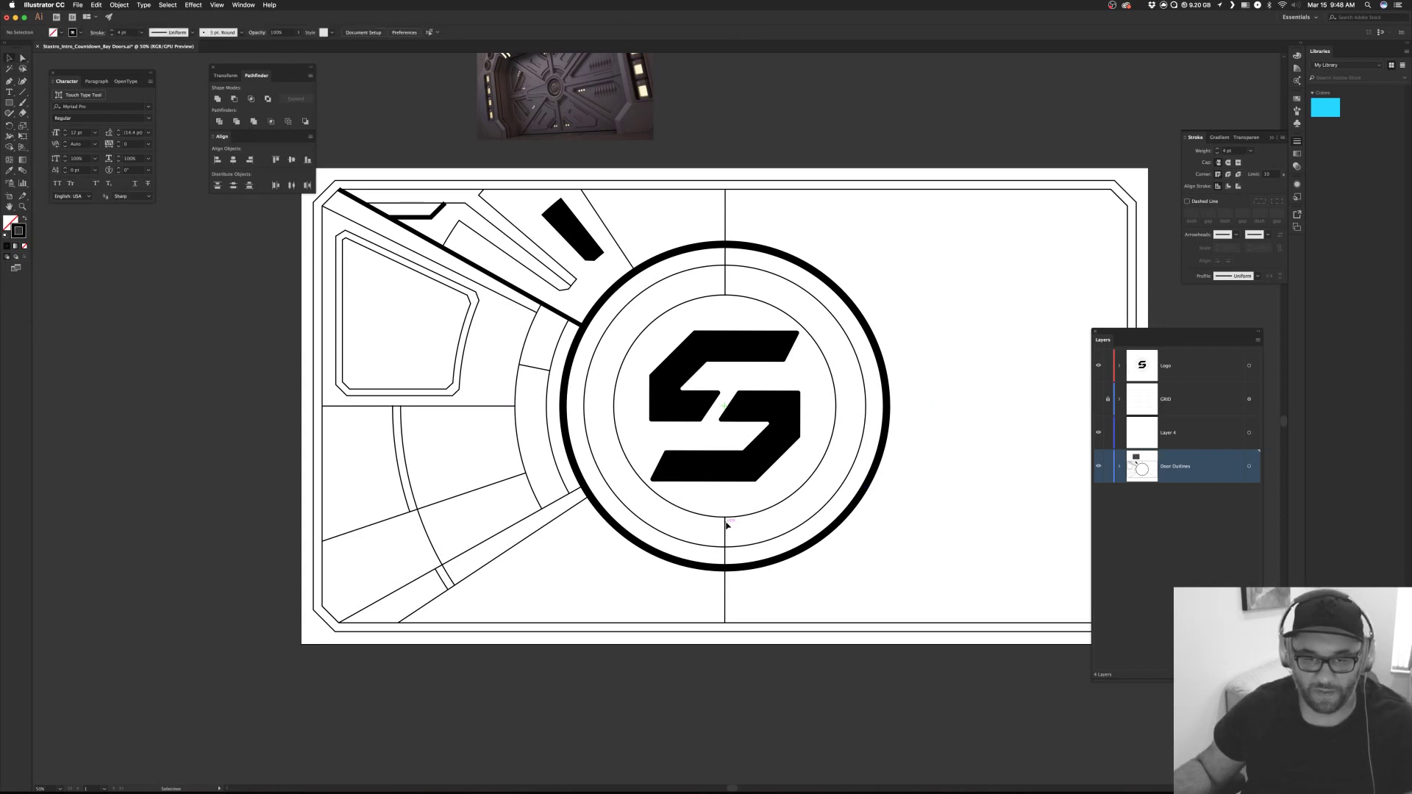
left_click(796, 258)
key("p")
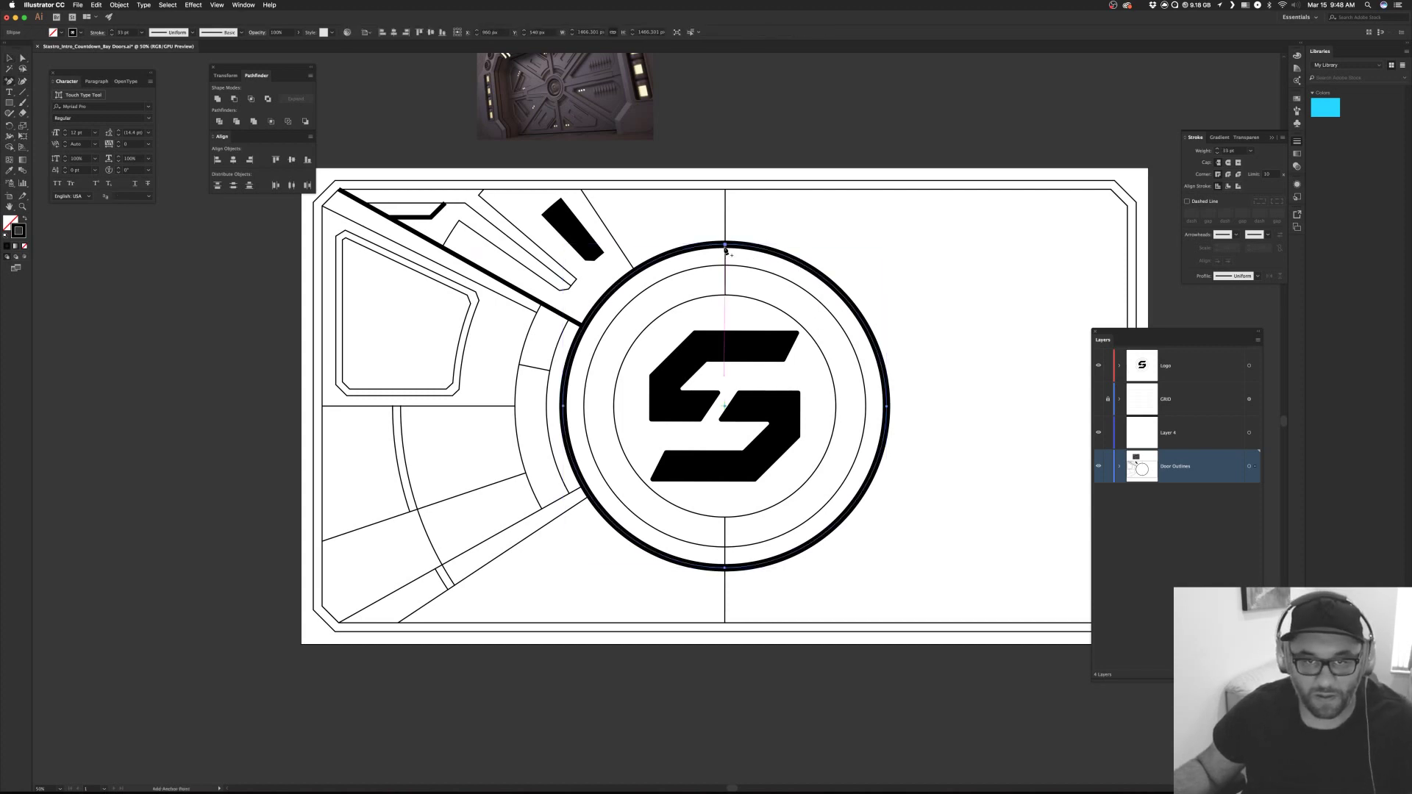
left_click(803, 265)
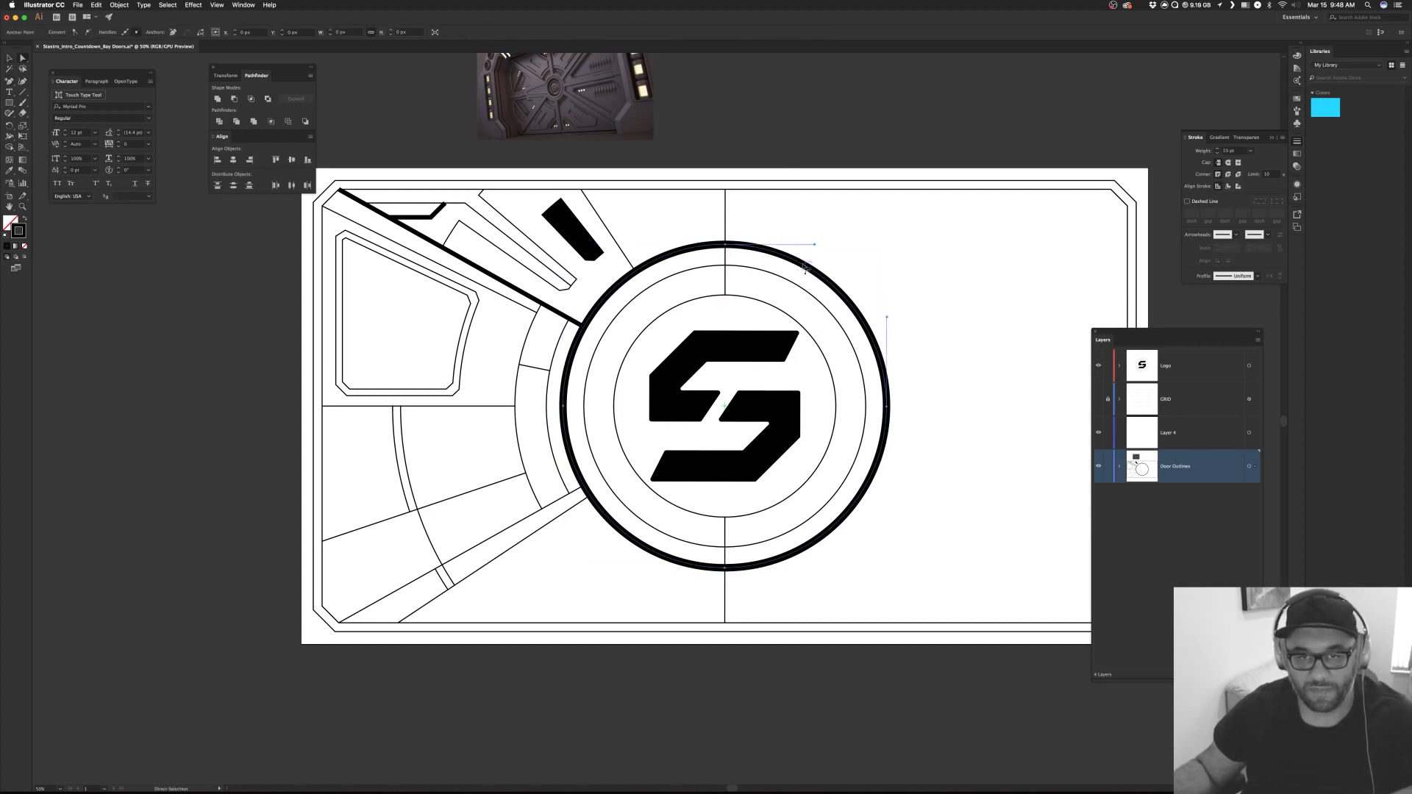
key("Delete")
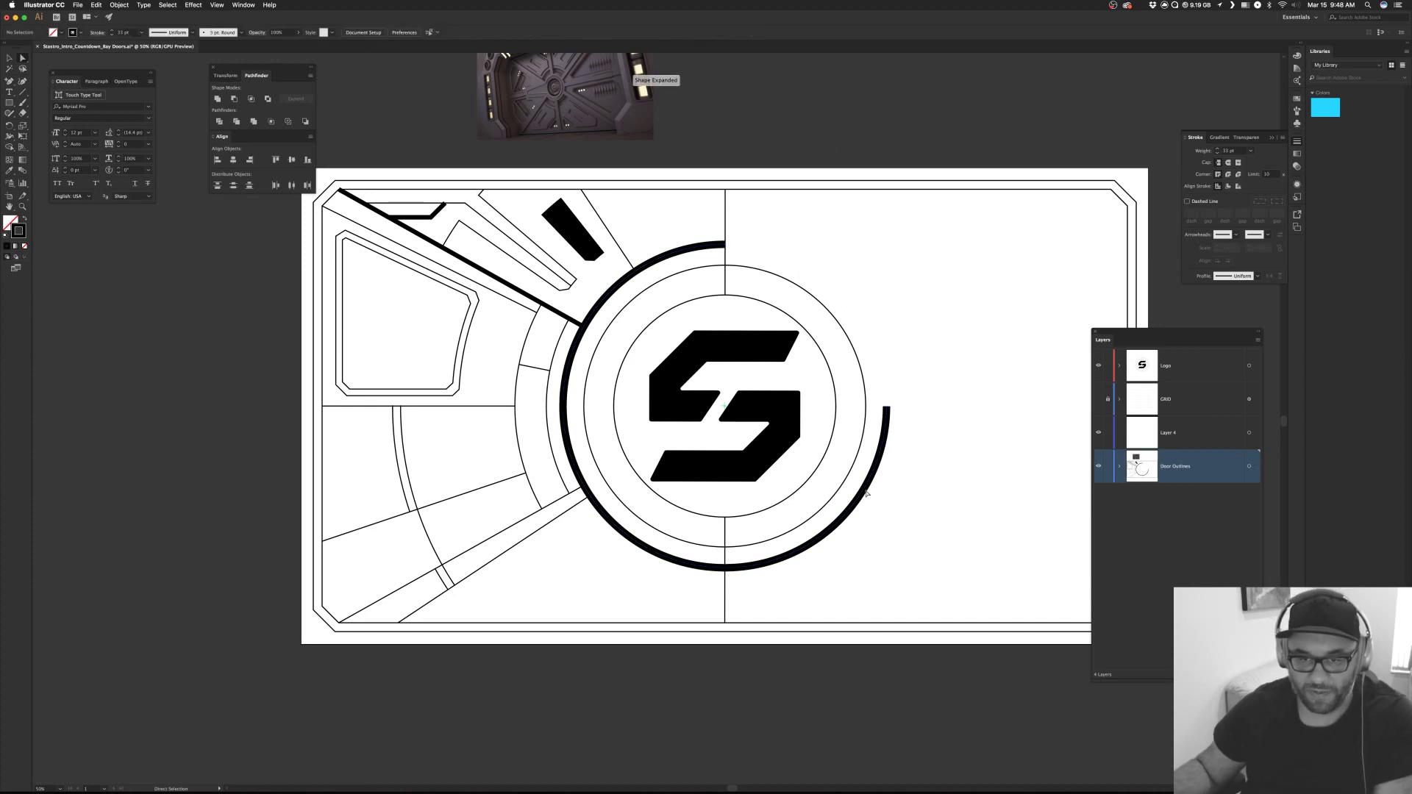
left_click(867, 491)
key("Delete")
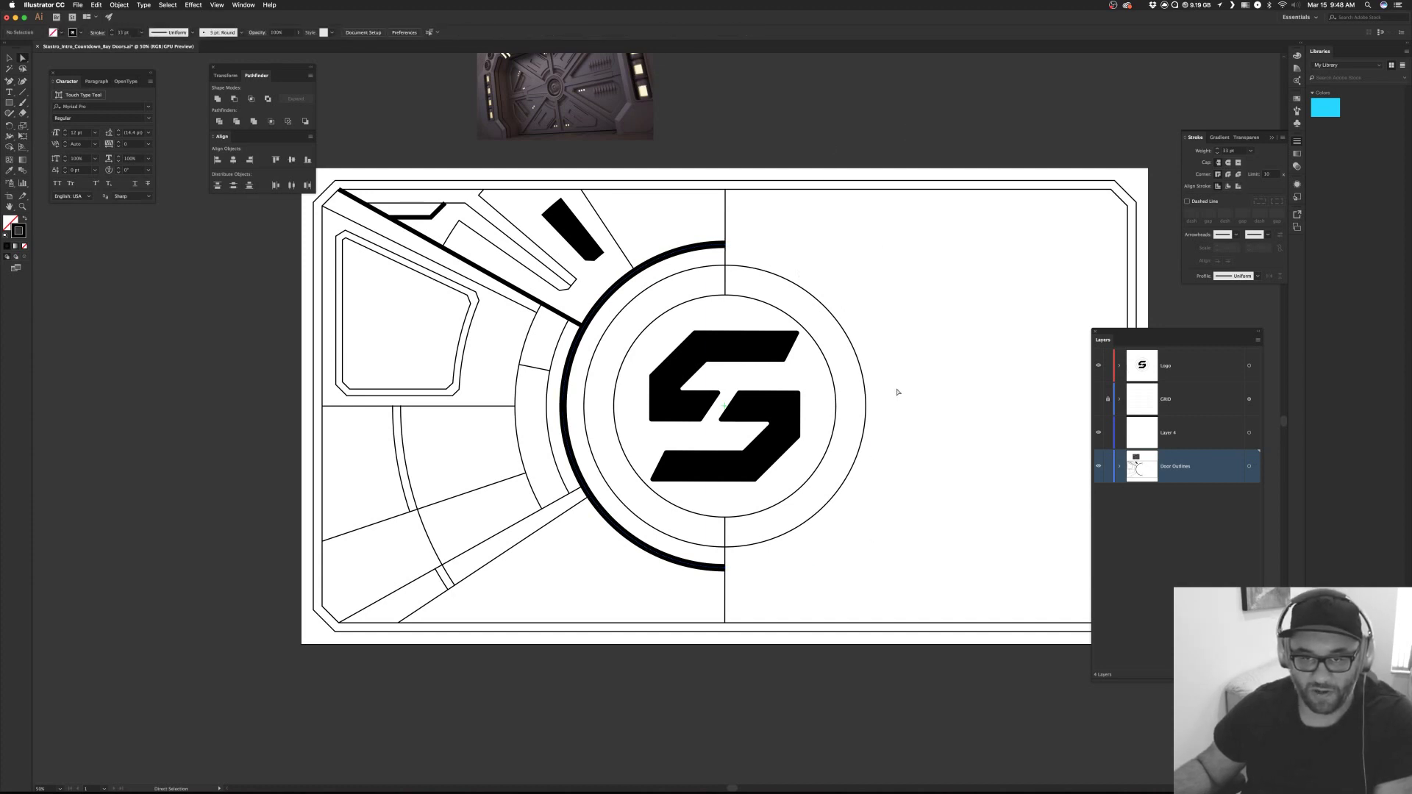
Delete the right-hand segments of the thin circle just inside the heavy ring, keeping its left half.
left_click(846, 312)
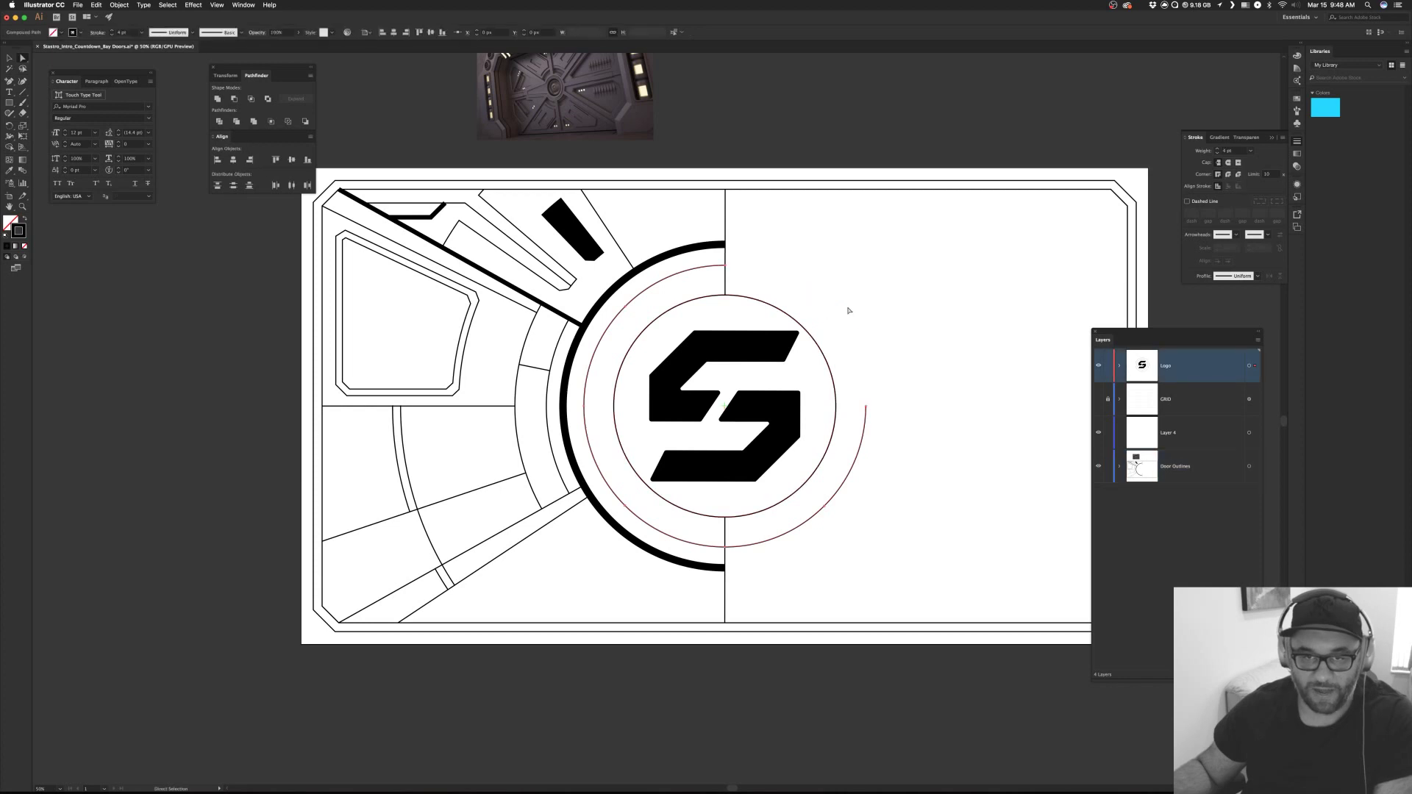
left_click(879, 438)
left_click(861, 439)
key("Delete")
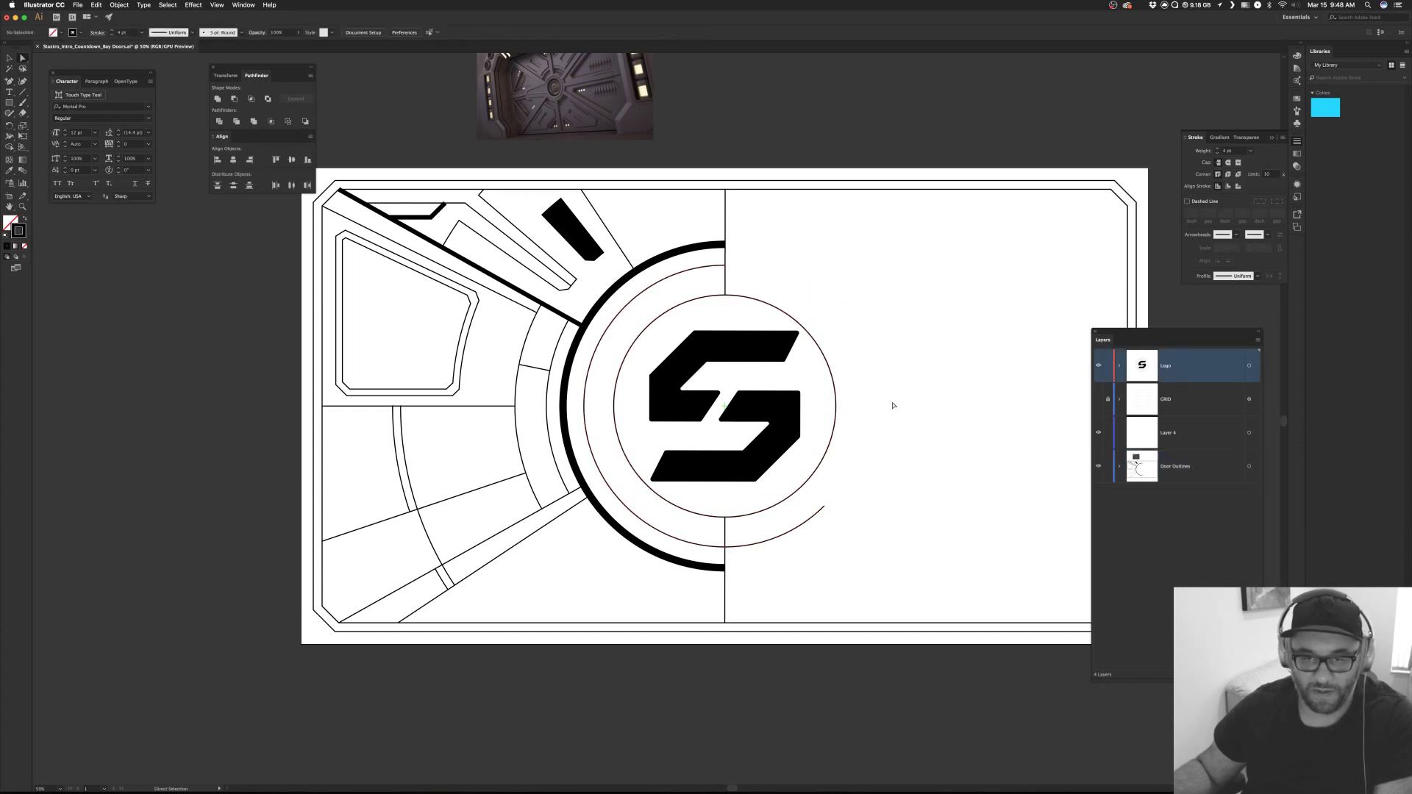
left_click_drag(860, 417, 858, 419)
key("Delete")
left_click(828, 508)
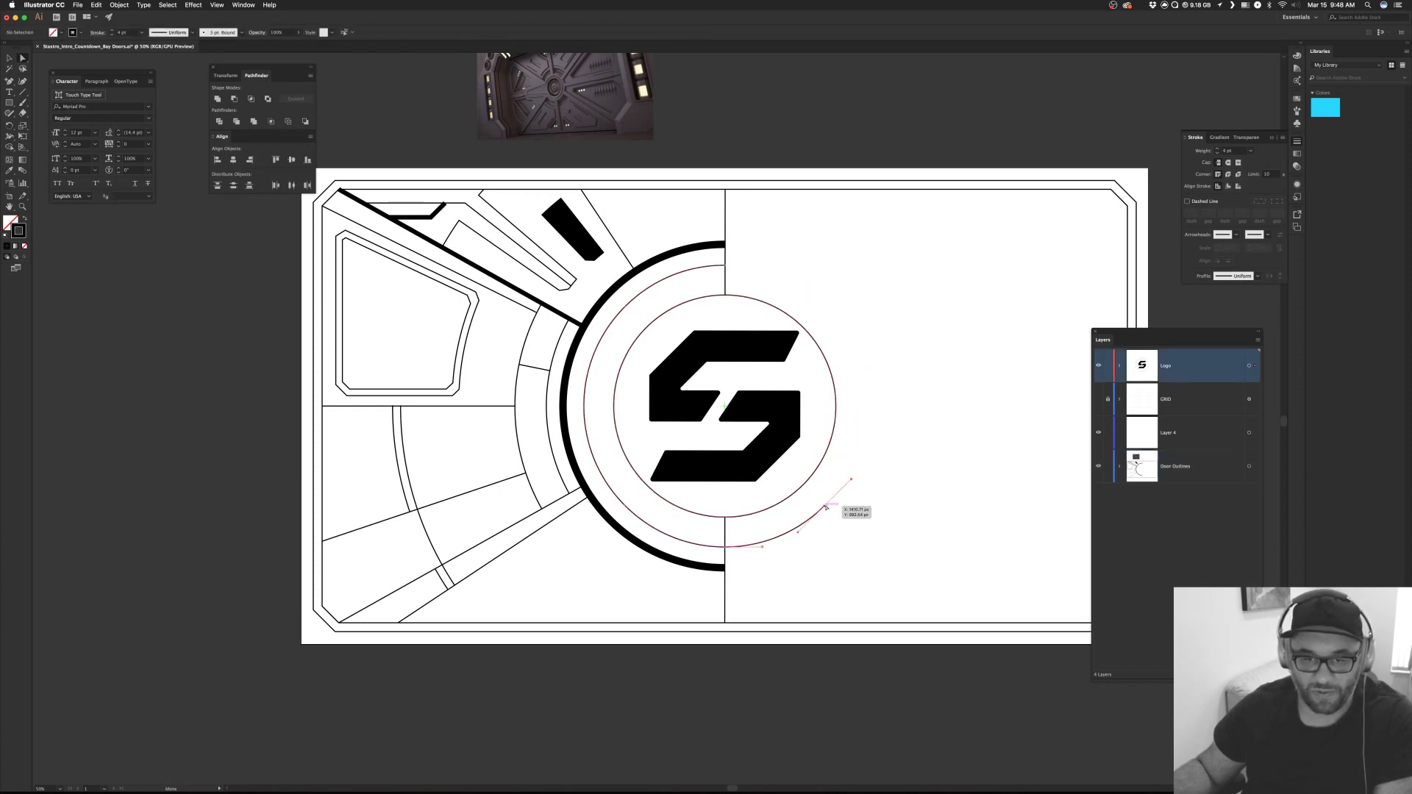
key("Delete")
left_click_drag(832, 514, 827, 463)
Increase the stroke weight of the short diagonal line between the solid slanted slot and the heavy ring.
left_click_drag(763, 217, 765, 277)
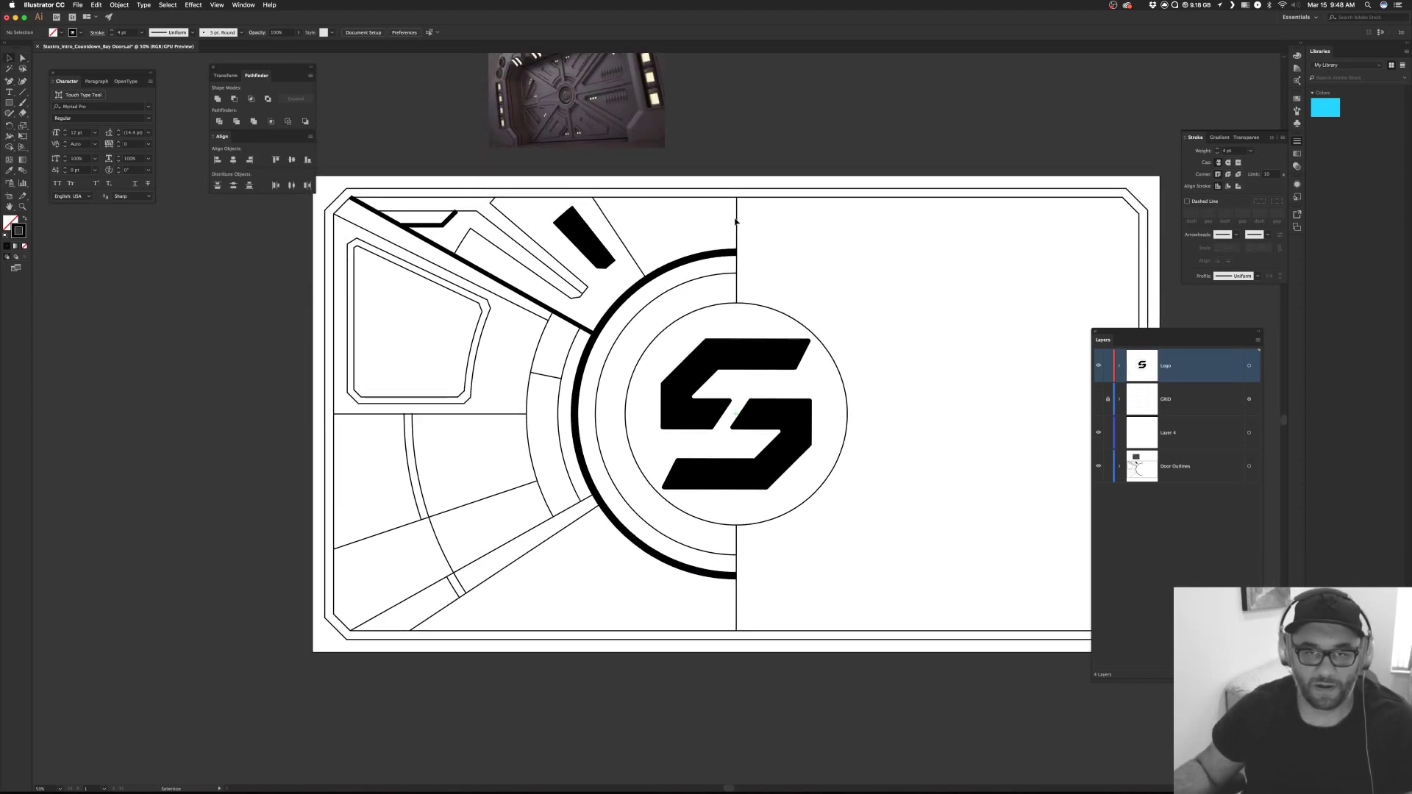
left_click_drag(771, 172, 827, 169)
left_click(620, 236)
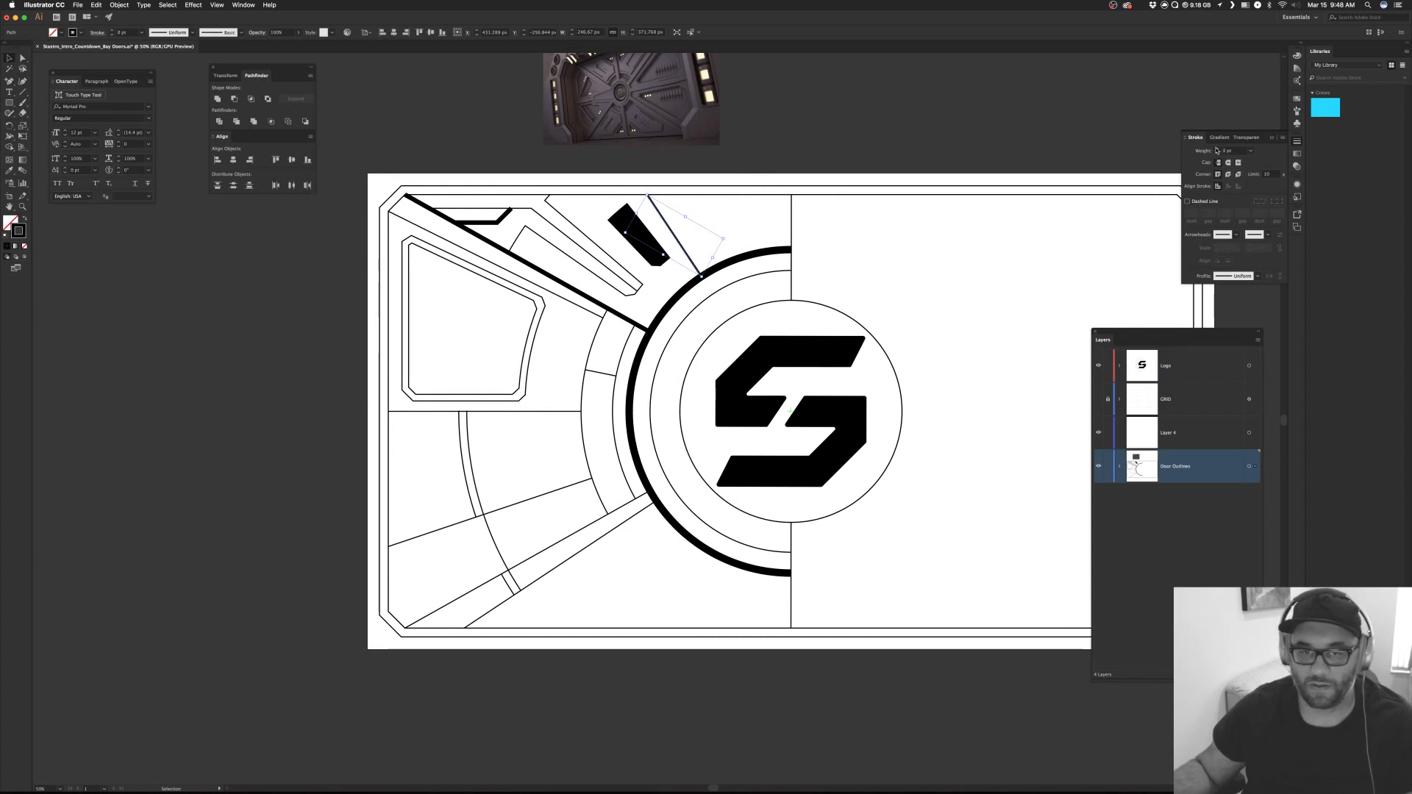
key("super+Tab")
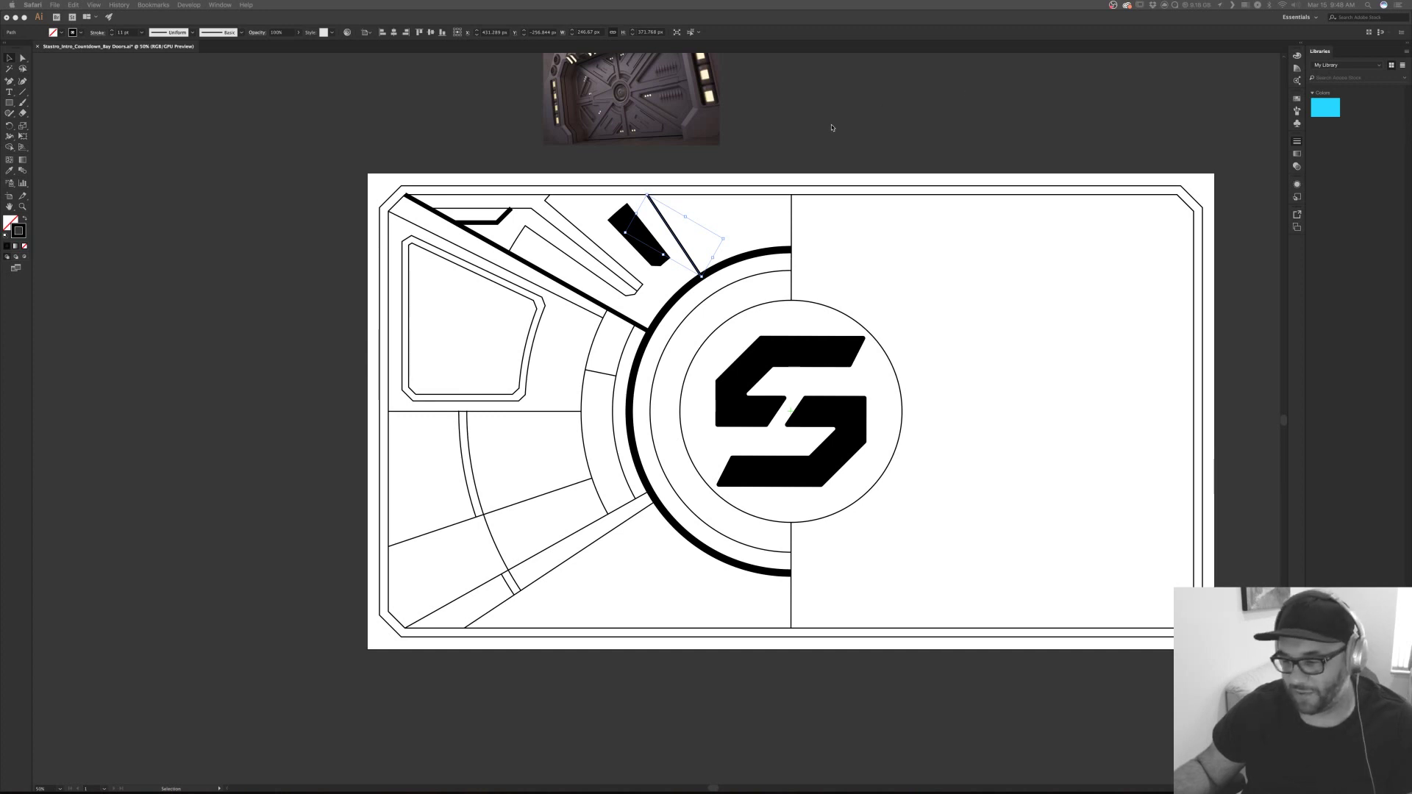
key("super+Tab")
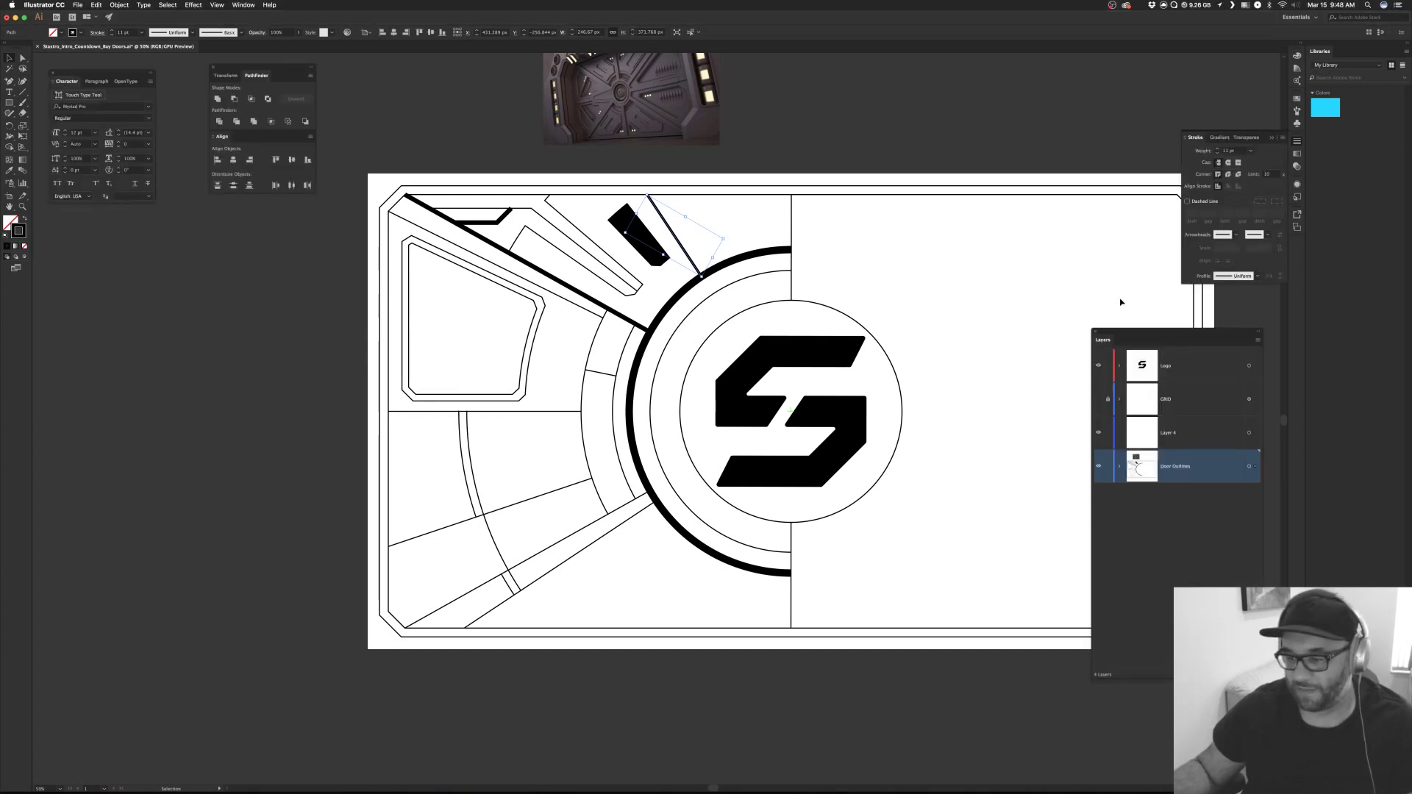
left_click(1218, 149)
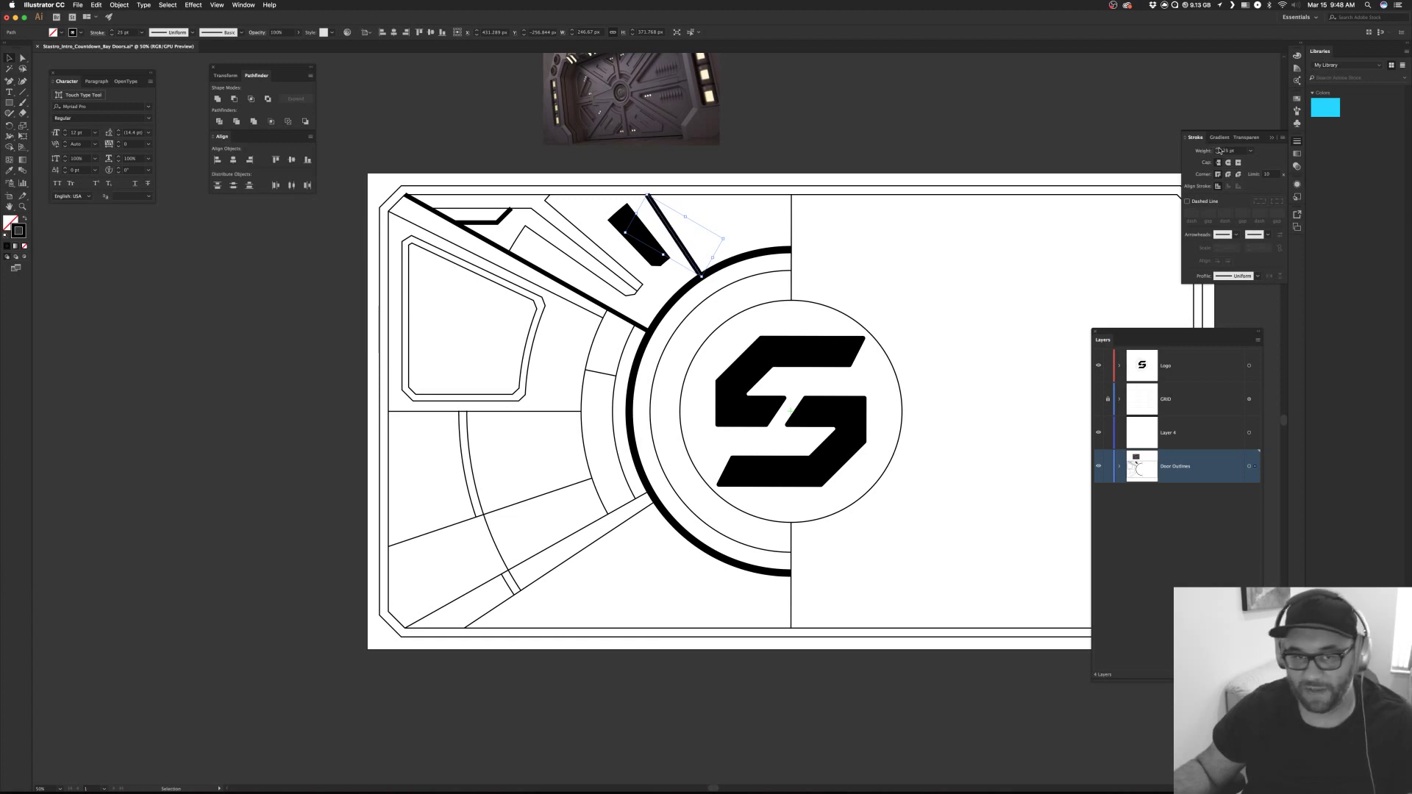
Increase the stroke weight of the inner chamfered border that frames the whole door.
left_click(818, 138)
left_click(746, 195)
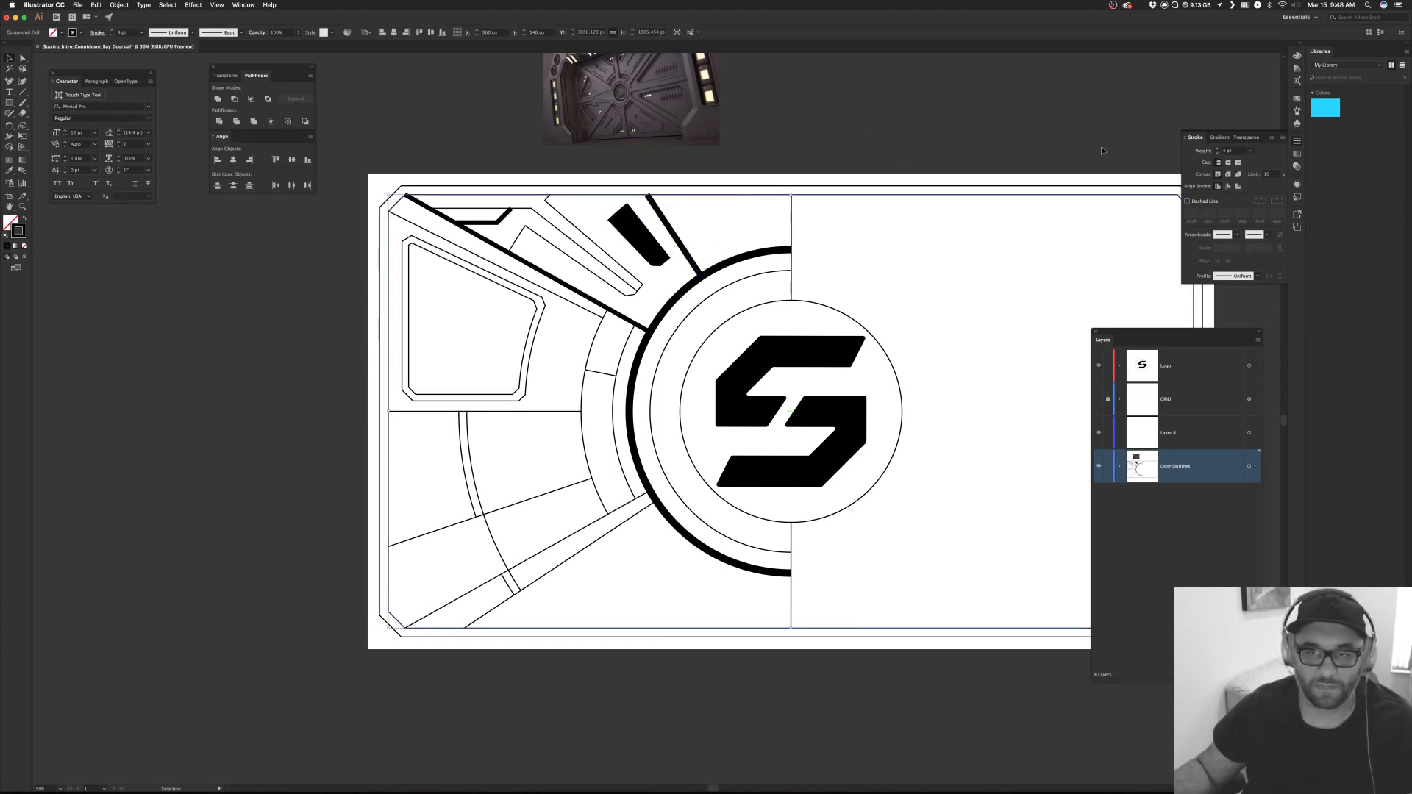
left_click(1218, 149)
left_click(1217, 149)
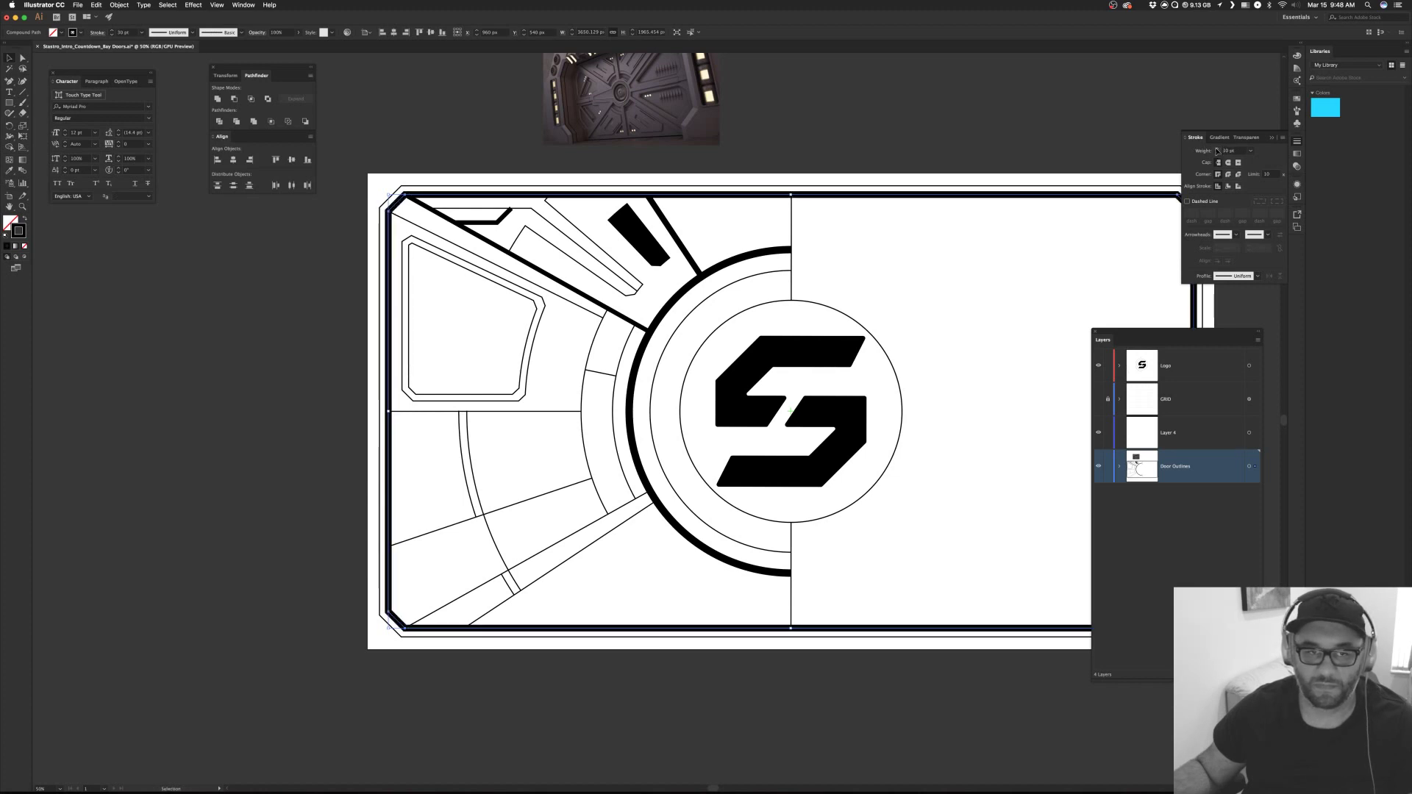
Add anchor points midway along the segments of the heavy door border.
left_click(936, 203)
left_click(937, 196)
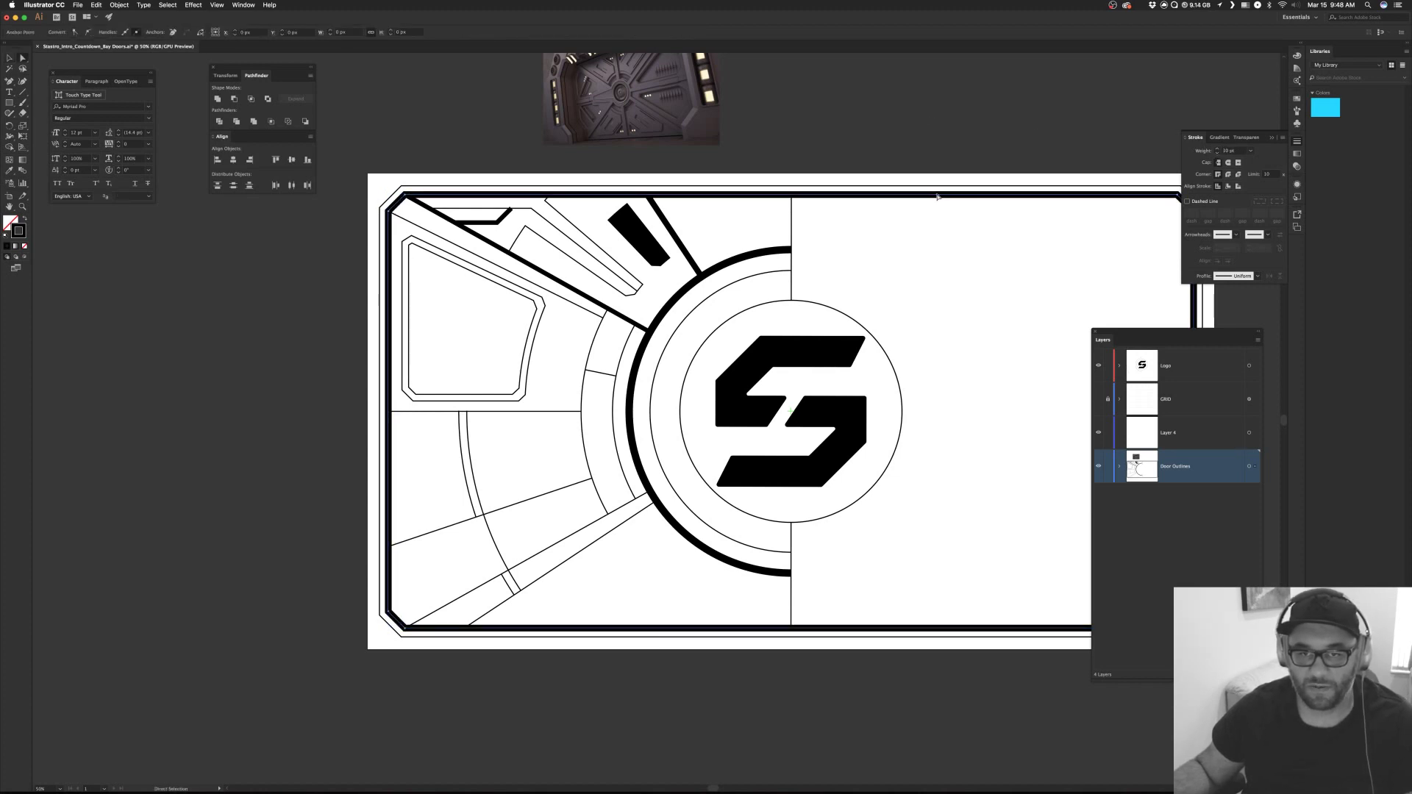
key("v")
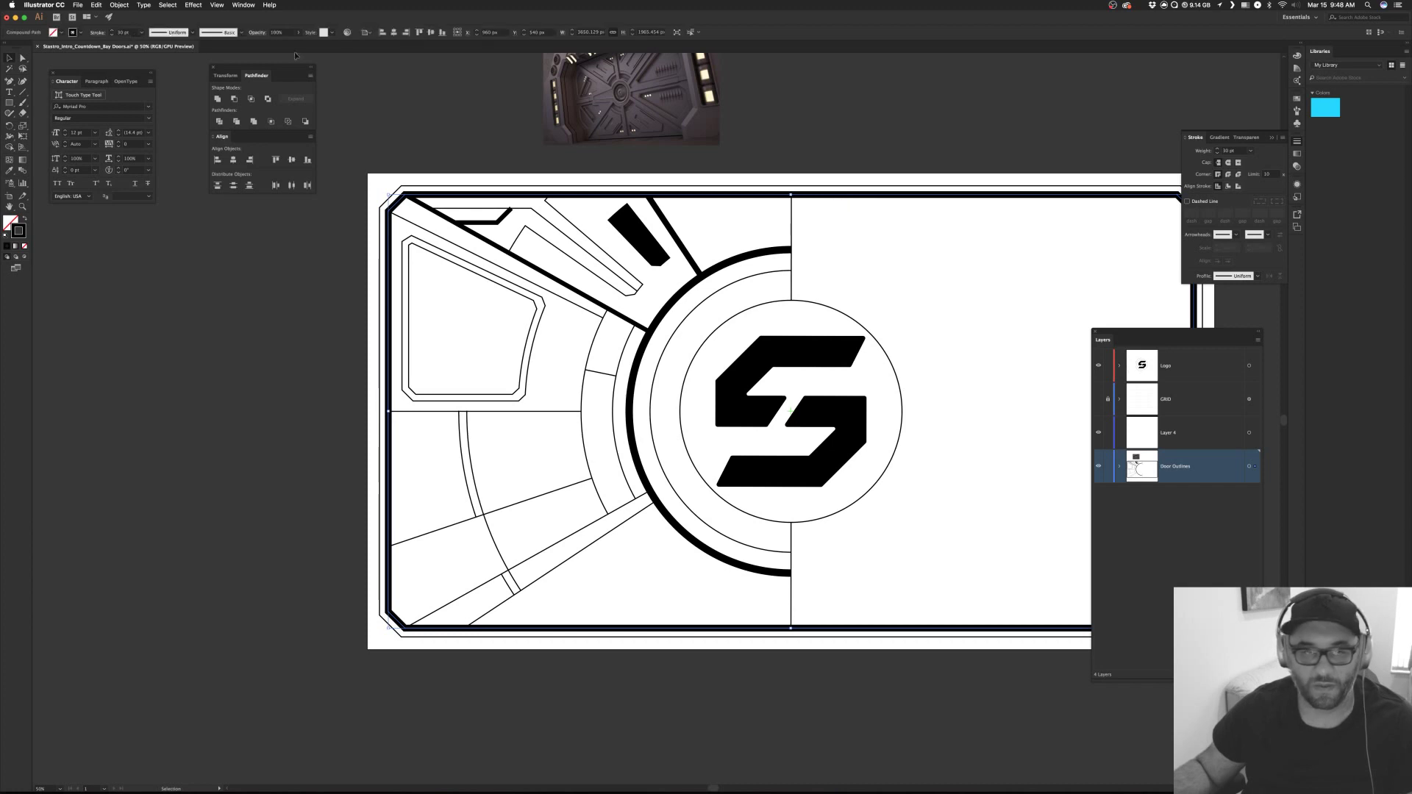
left_click(119, 5)
mouse_move(153, 184)
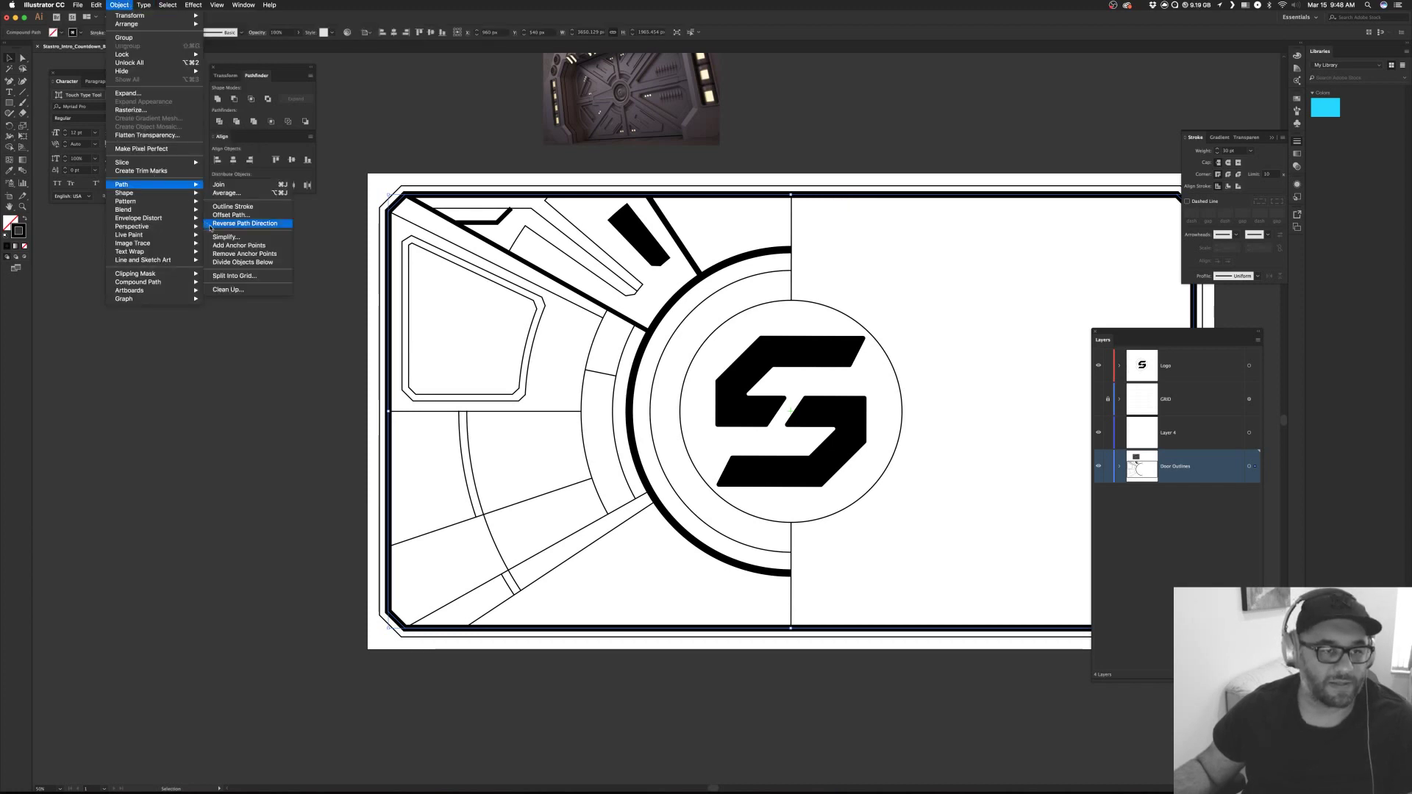
left_click(234, 245)
left_click(899, 100)
Delete the heavy border's top, upper corner and side segments on the door's right half.
key("a")
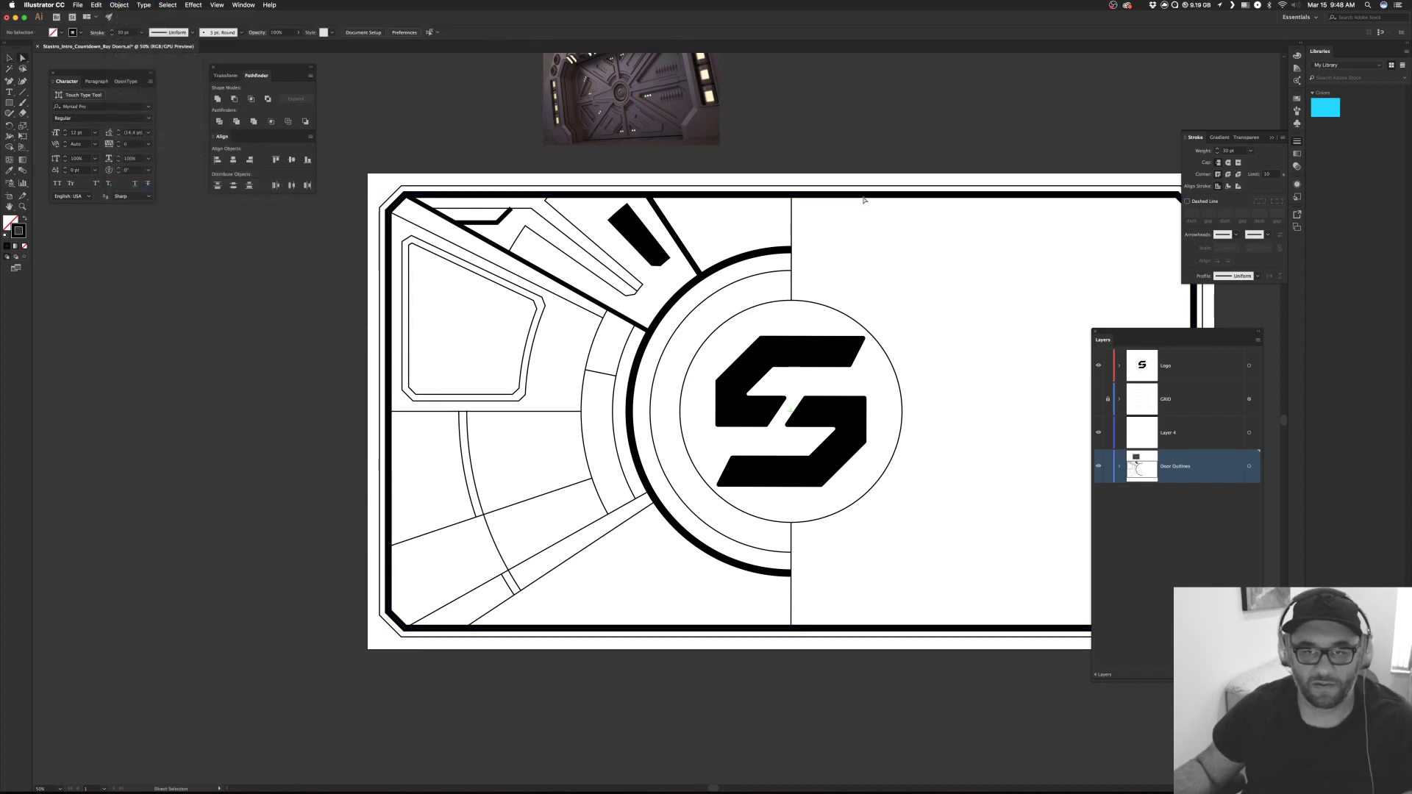
left_click_drag(938, 138, 761, 131)
left_click(1010, 200)
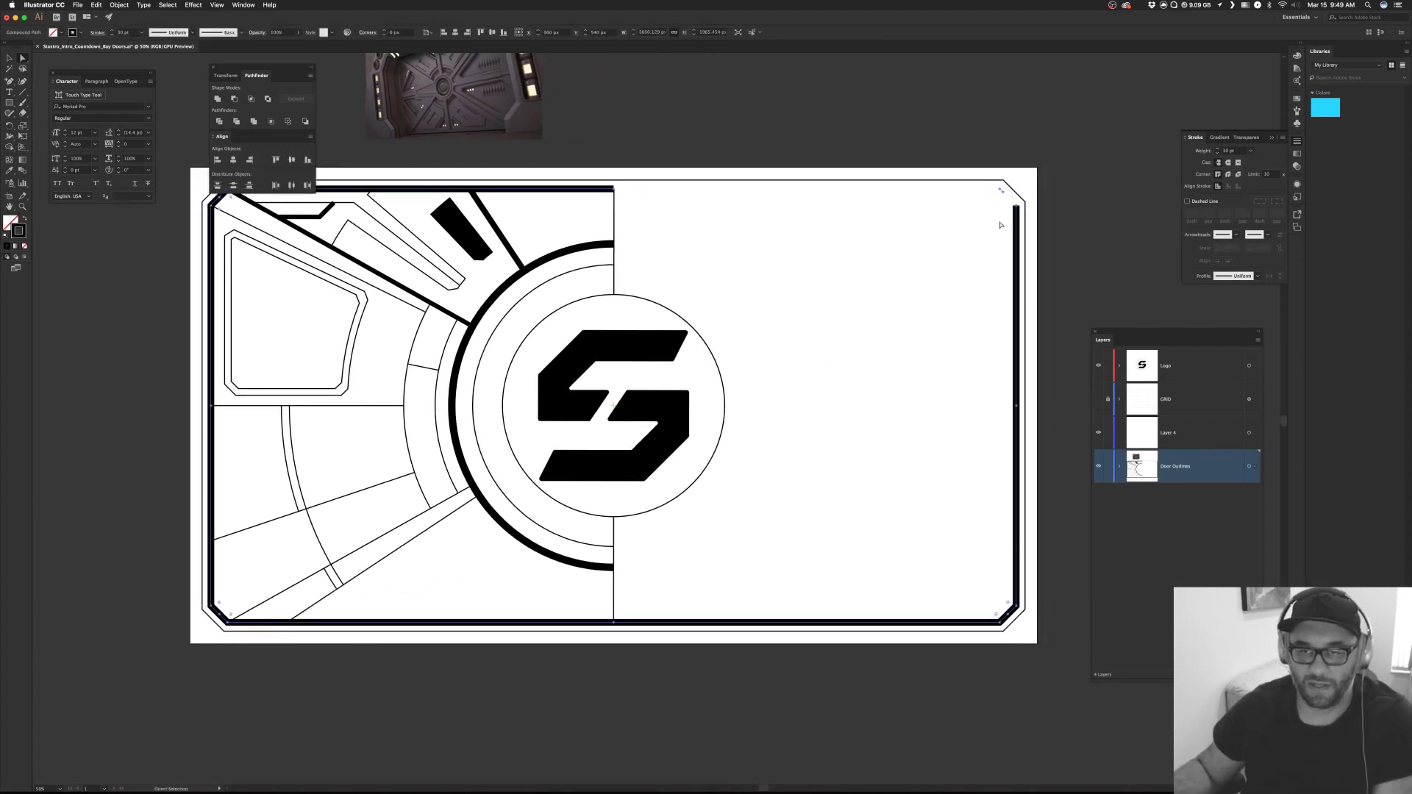
left_click(1000, 225)
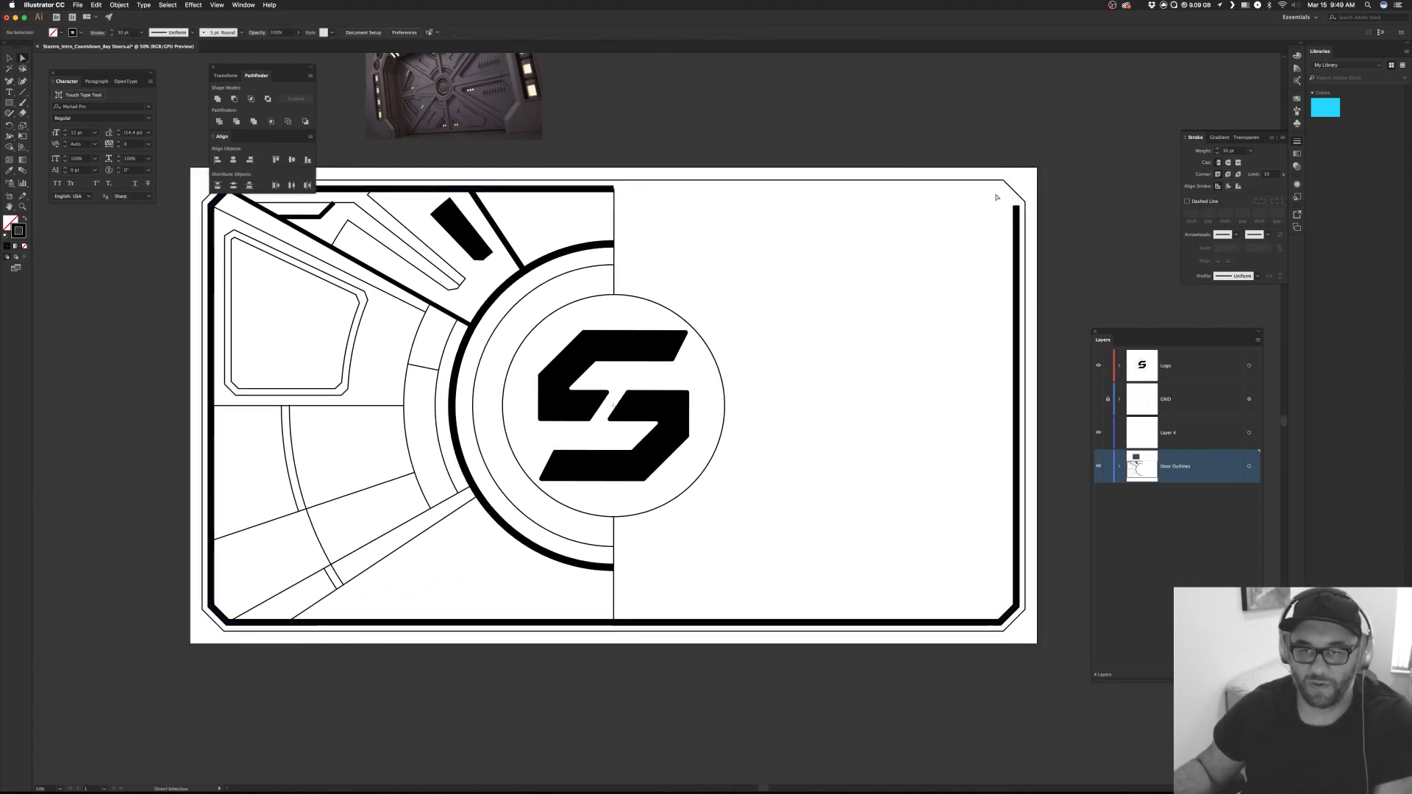
left_click(1018, 232)
key("Delete")
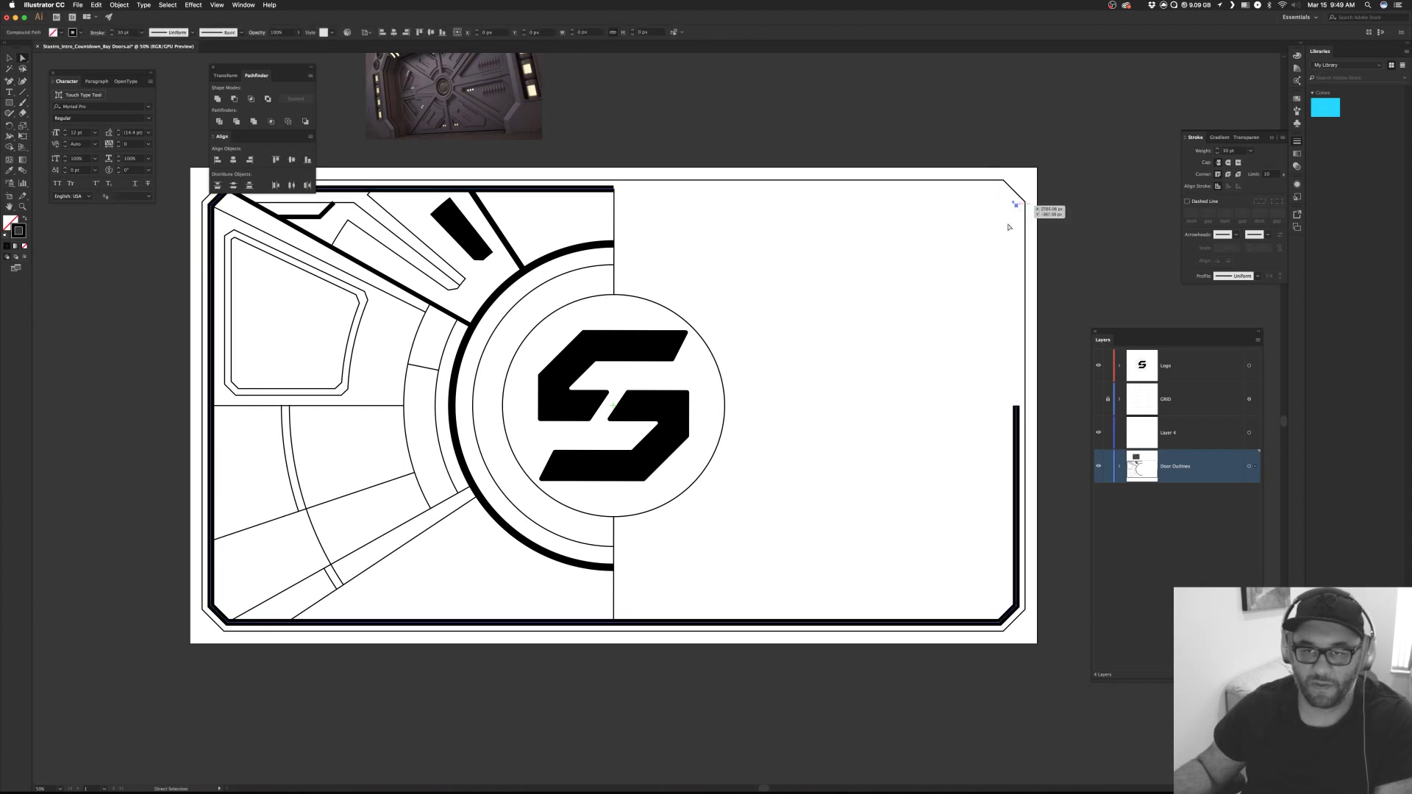
left_click(1010, 227)
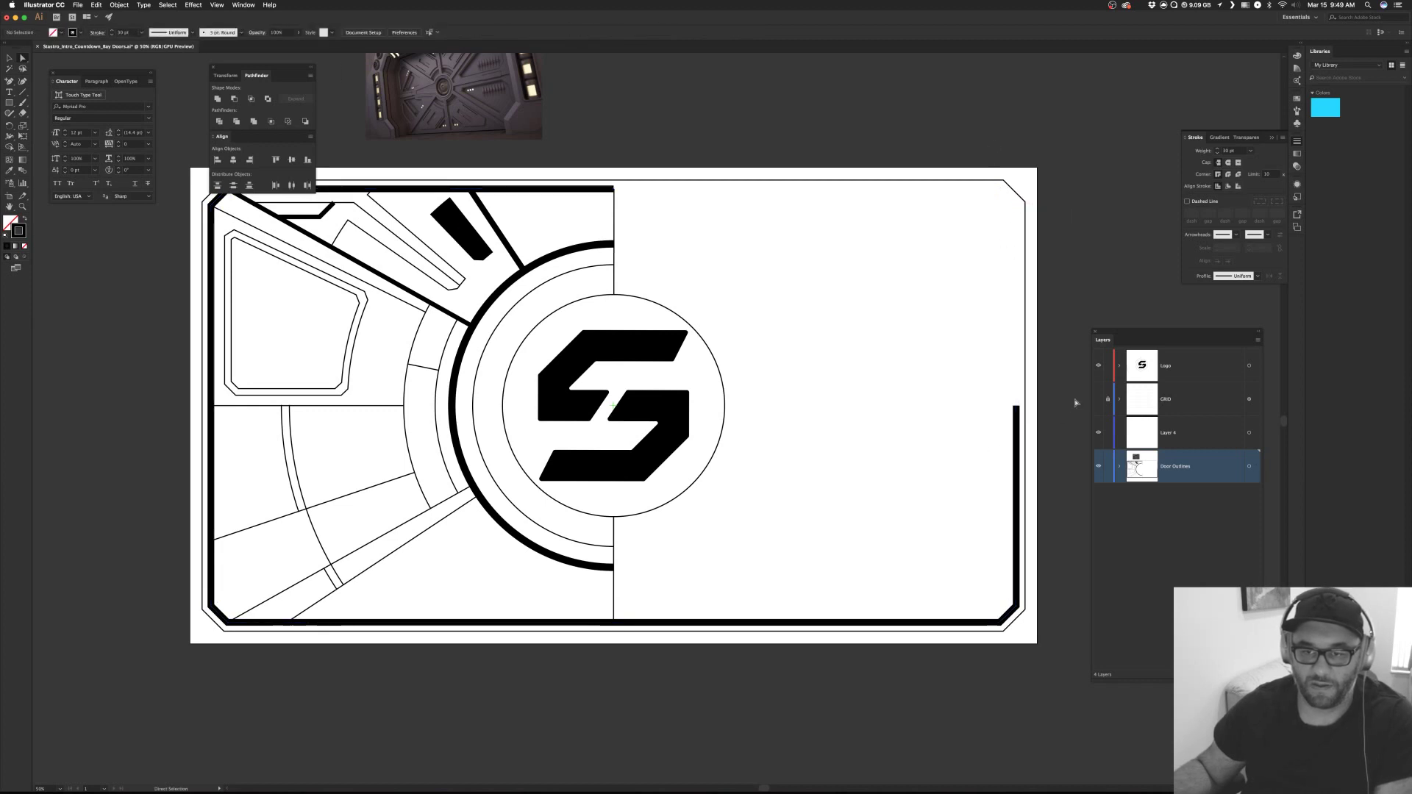
left_click(1015, 419)
key("Delete")
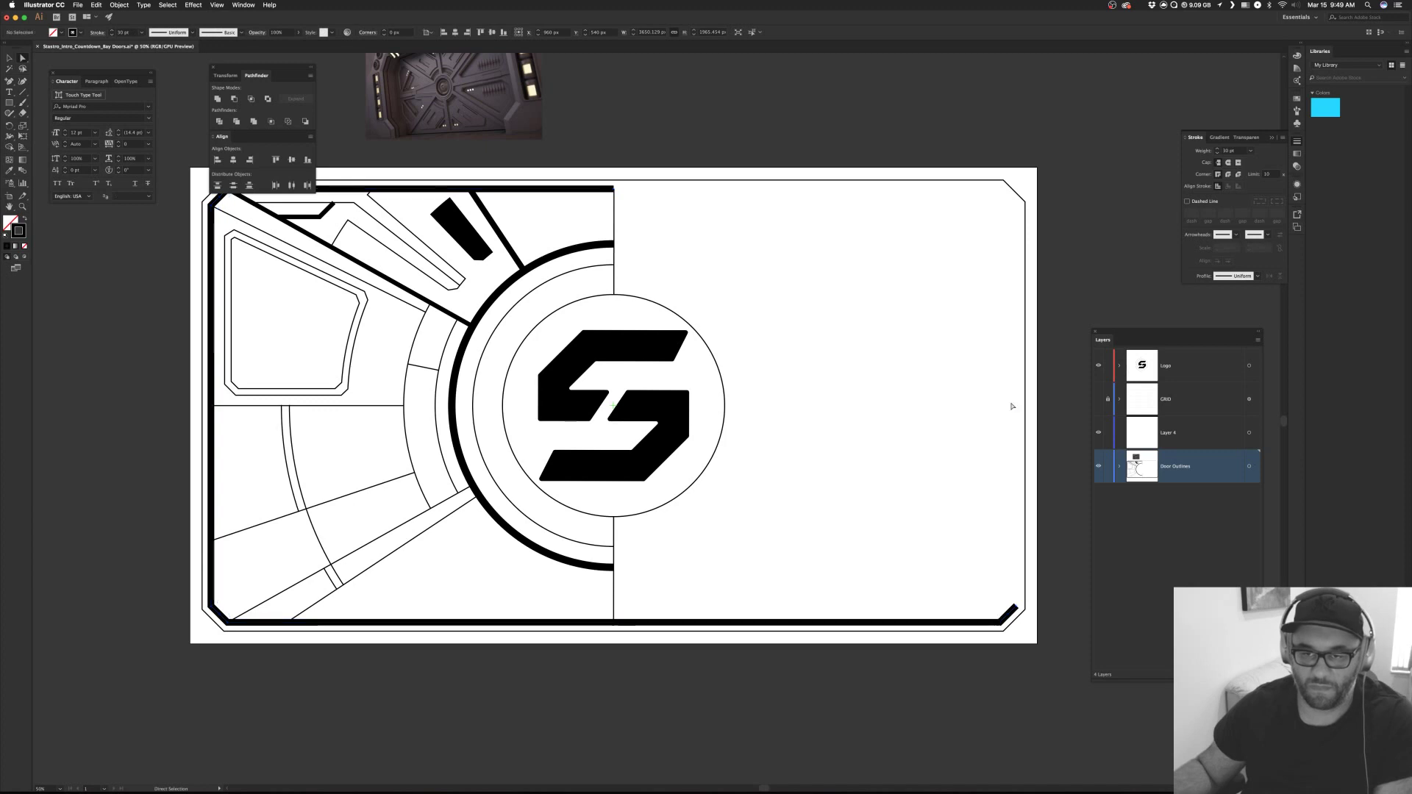
Delete the thin outer border and the heavy border's remaining lower corner and bottom segments on the right half.
left_click(1015, 608)
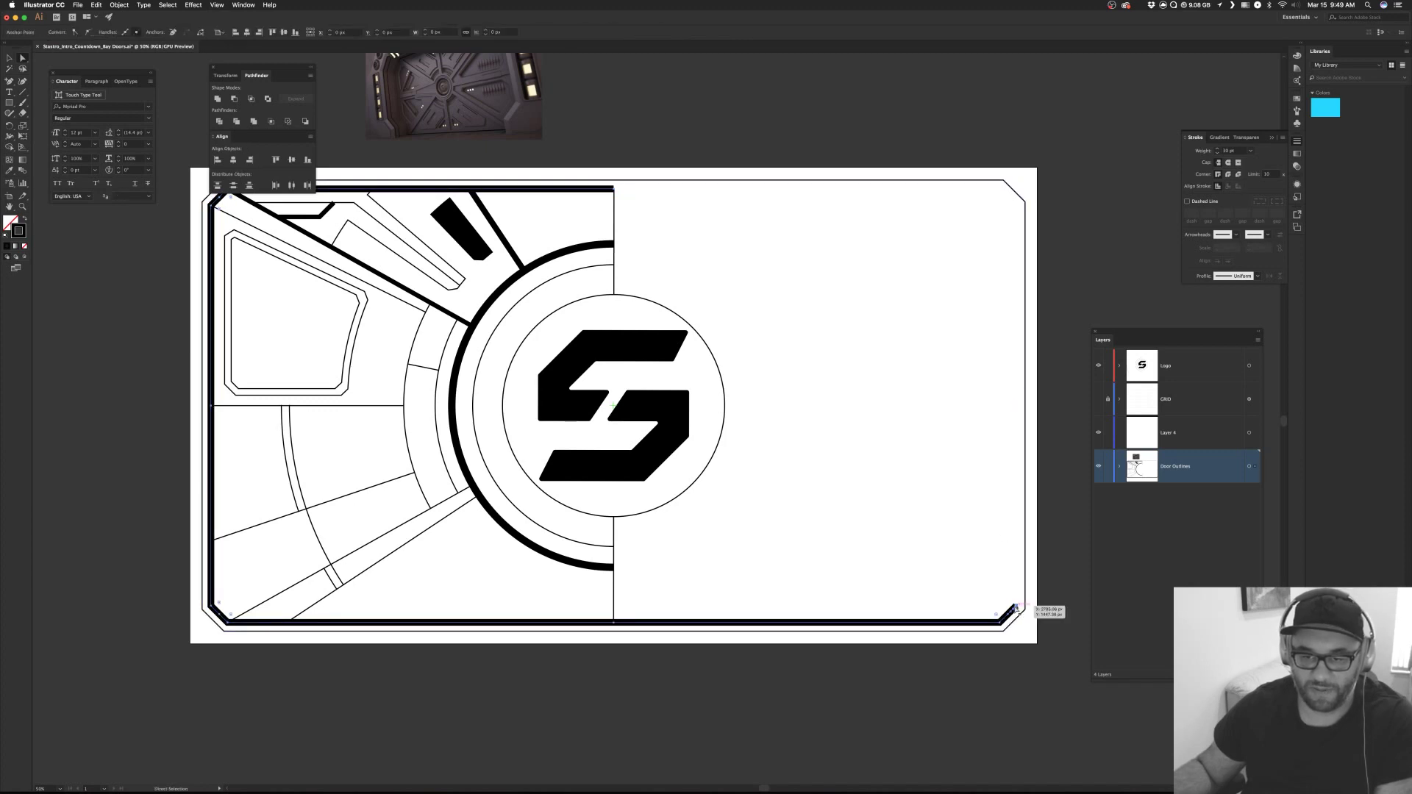
key("Delete")
key("Delete")
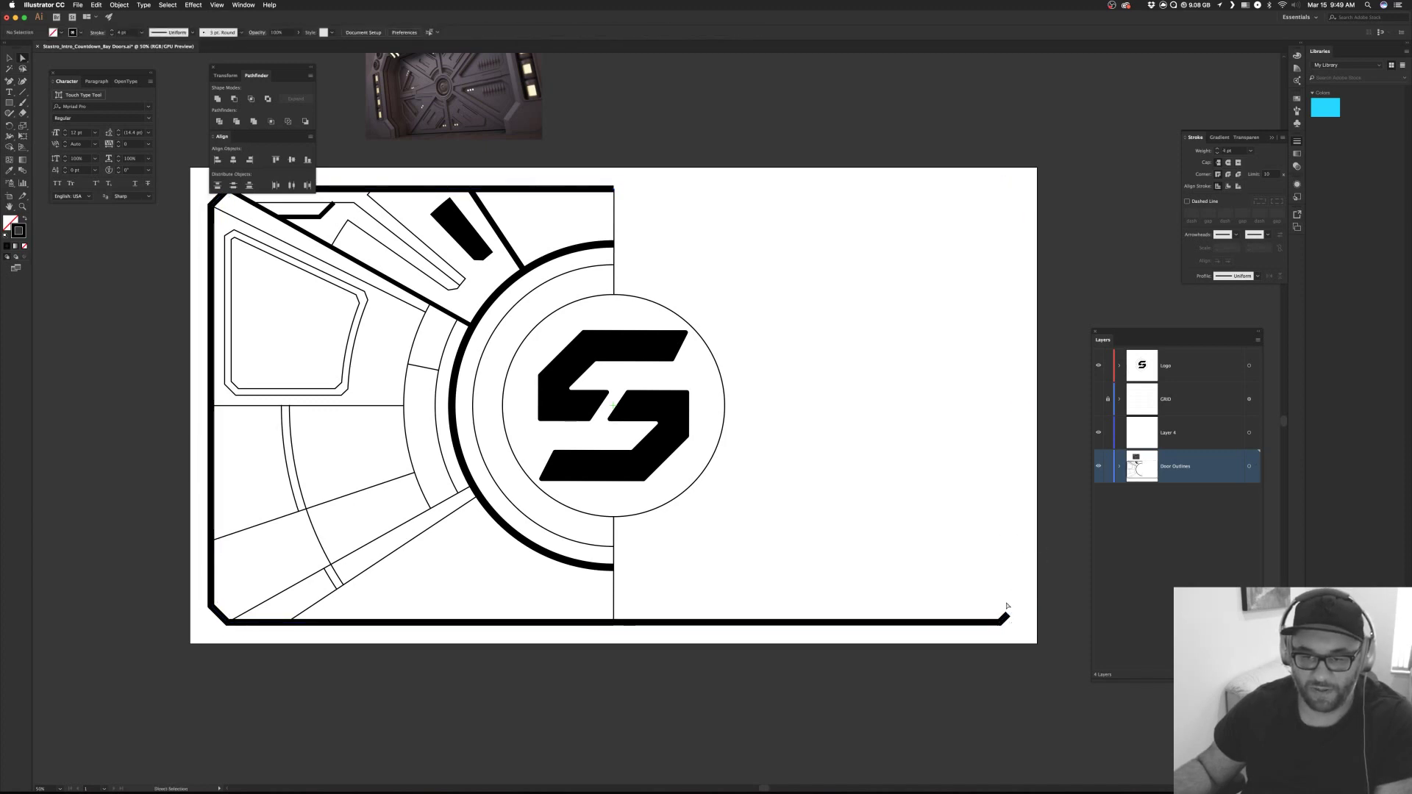
left_click(1005, 623)
key("Delete")
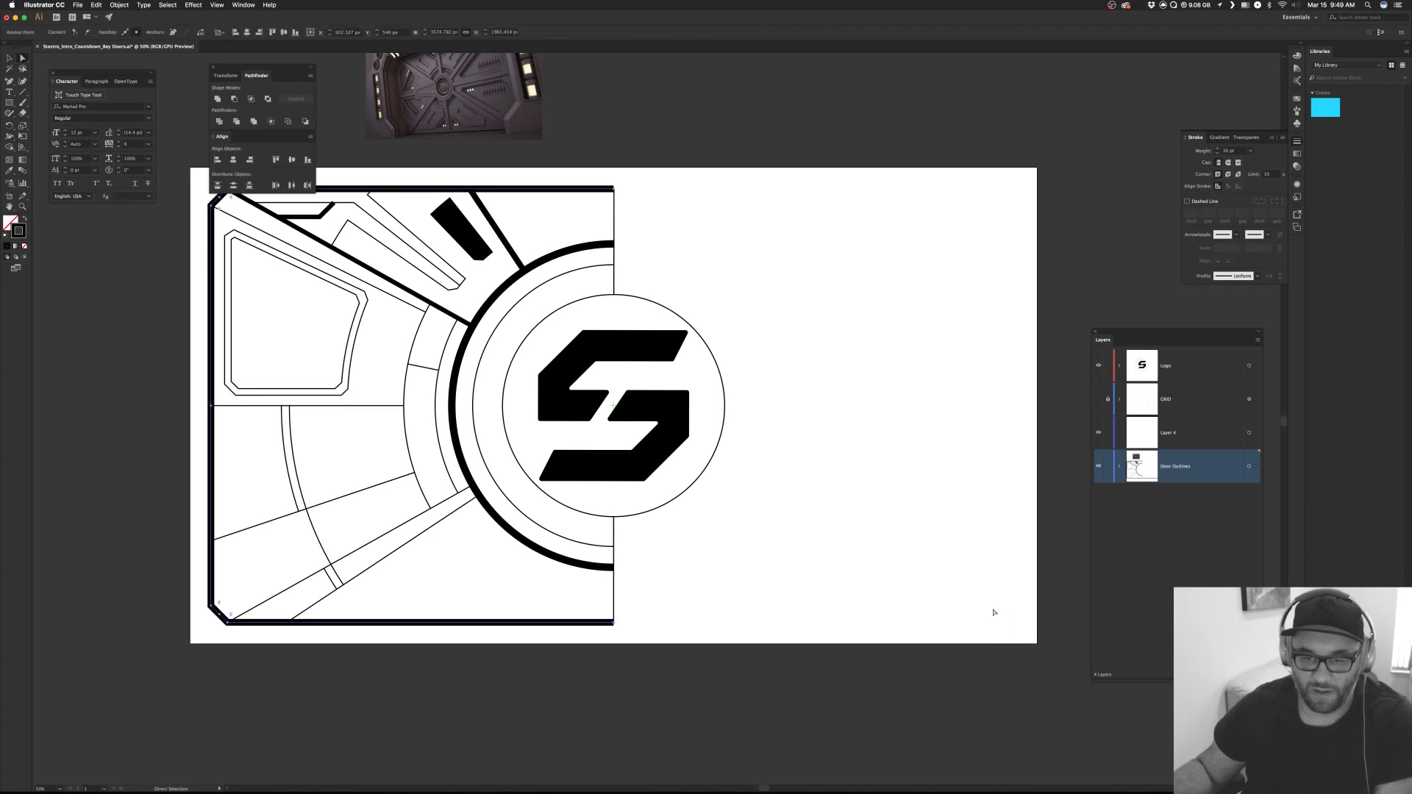
left_click(994, 612)
Cut the inner outline of the door's upper-left panel and turn its outer outline into a solid black shape.
left_click_drag(869, 549, 1069, 580)
left_click_drag(546, 328, 599, 309)
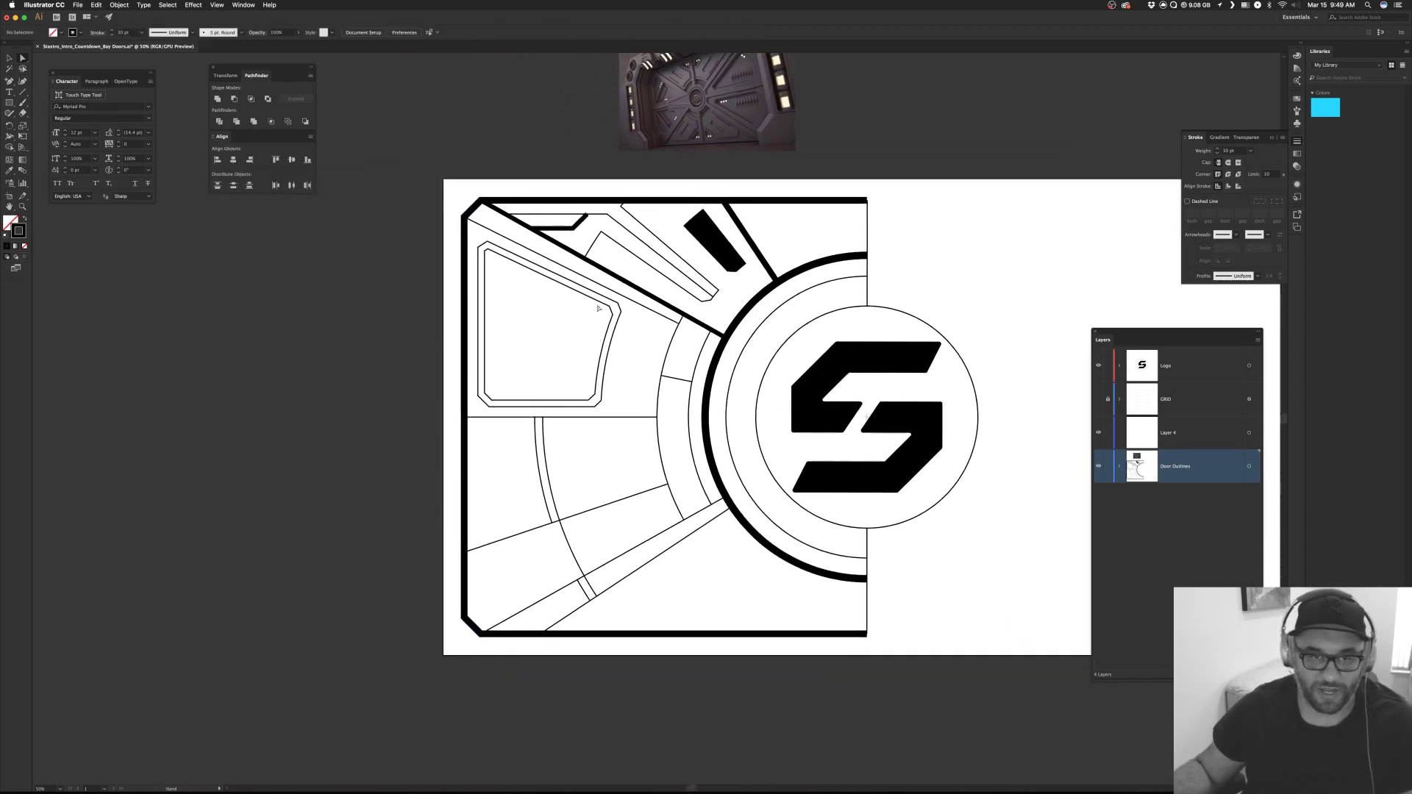
key("v")
left_click(603, 303)
key("Delete")
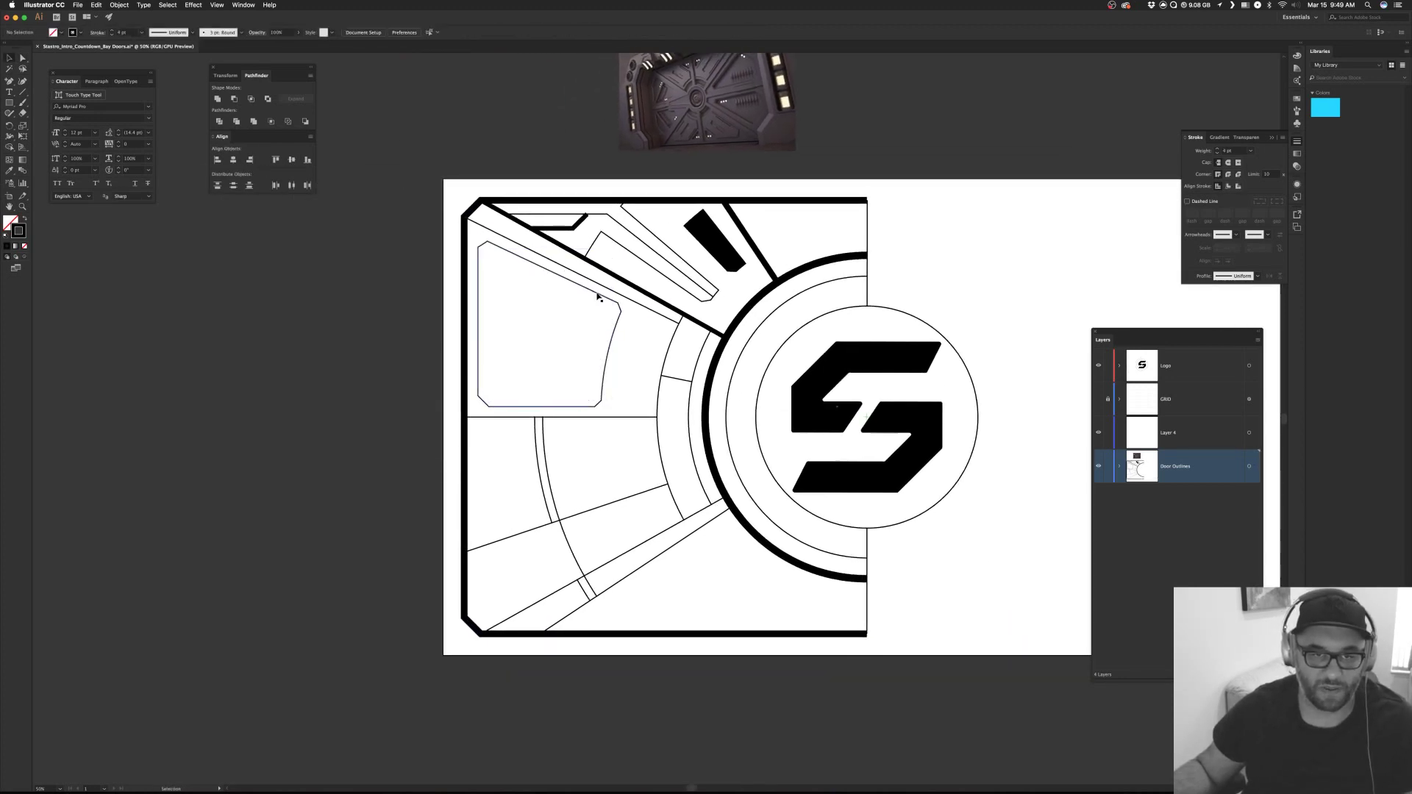
left_click(598, 297)
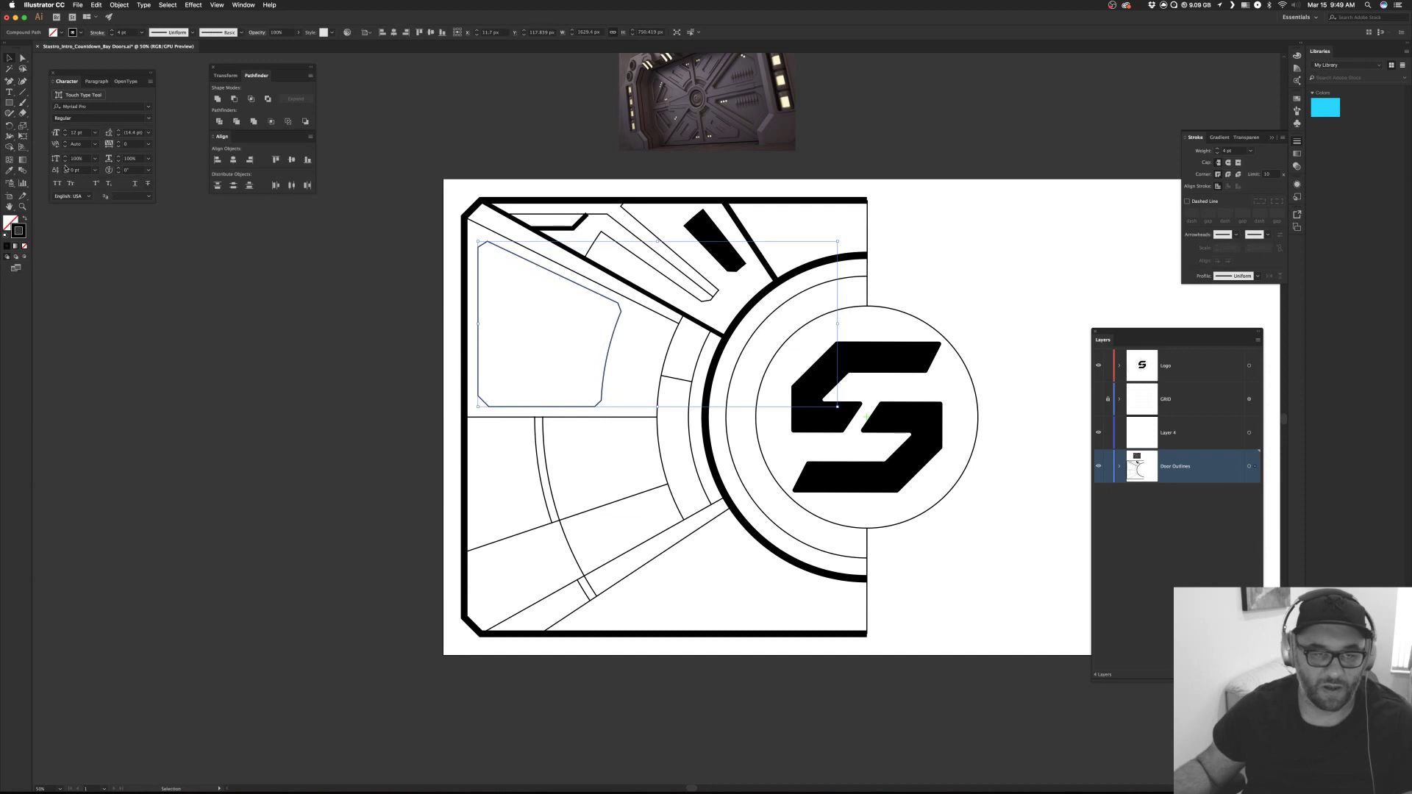
left_click(25, 220)
left_click(287, 315)
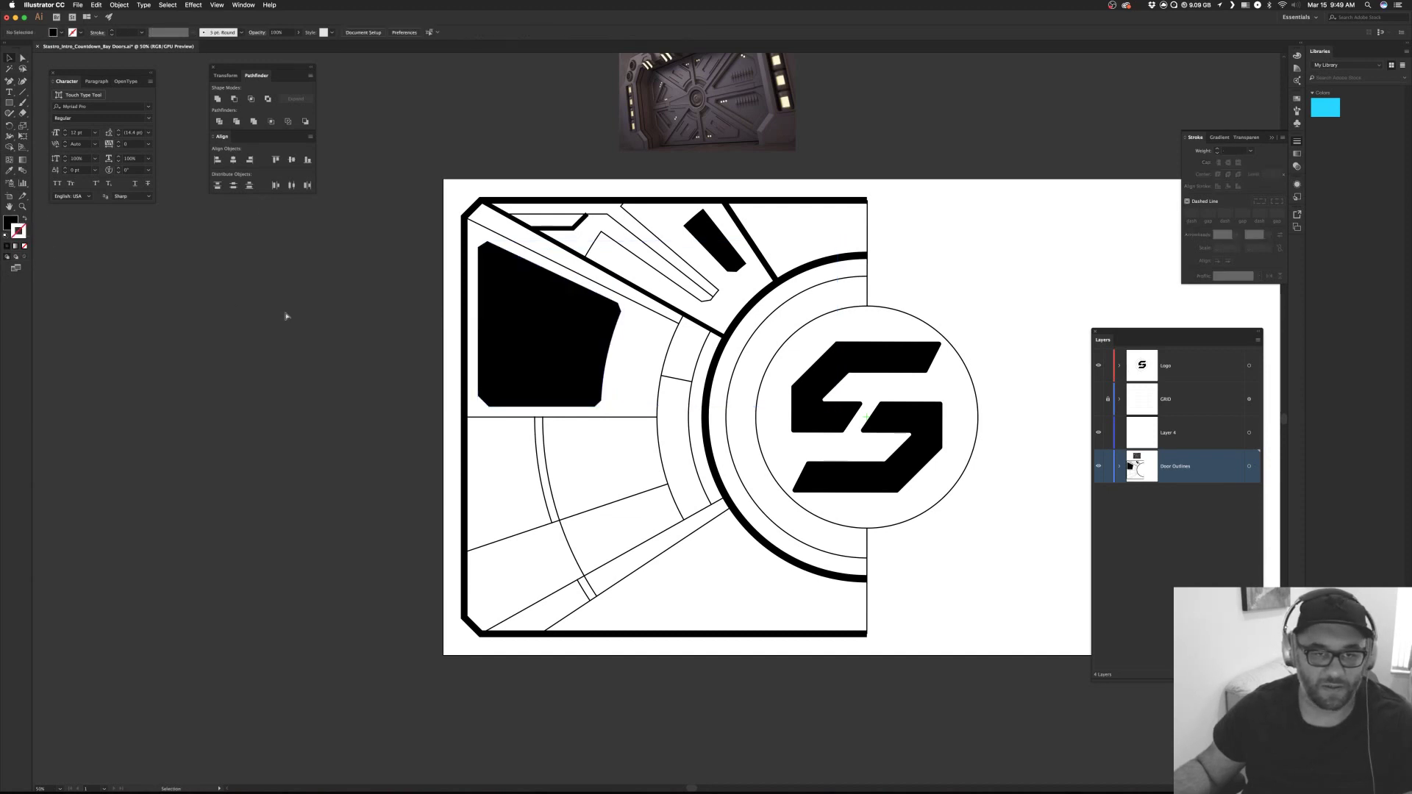
Paste the panel's inner outline in front with a white fill and no stroke.
key("super+f")
left_click(6, 237)
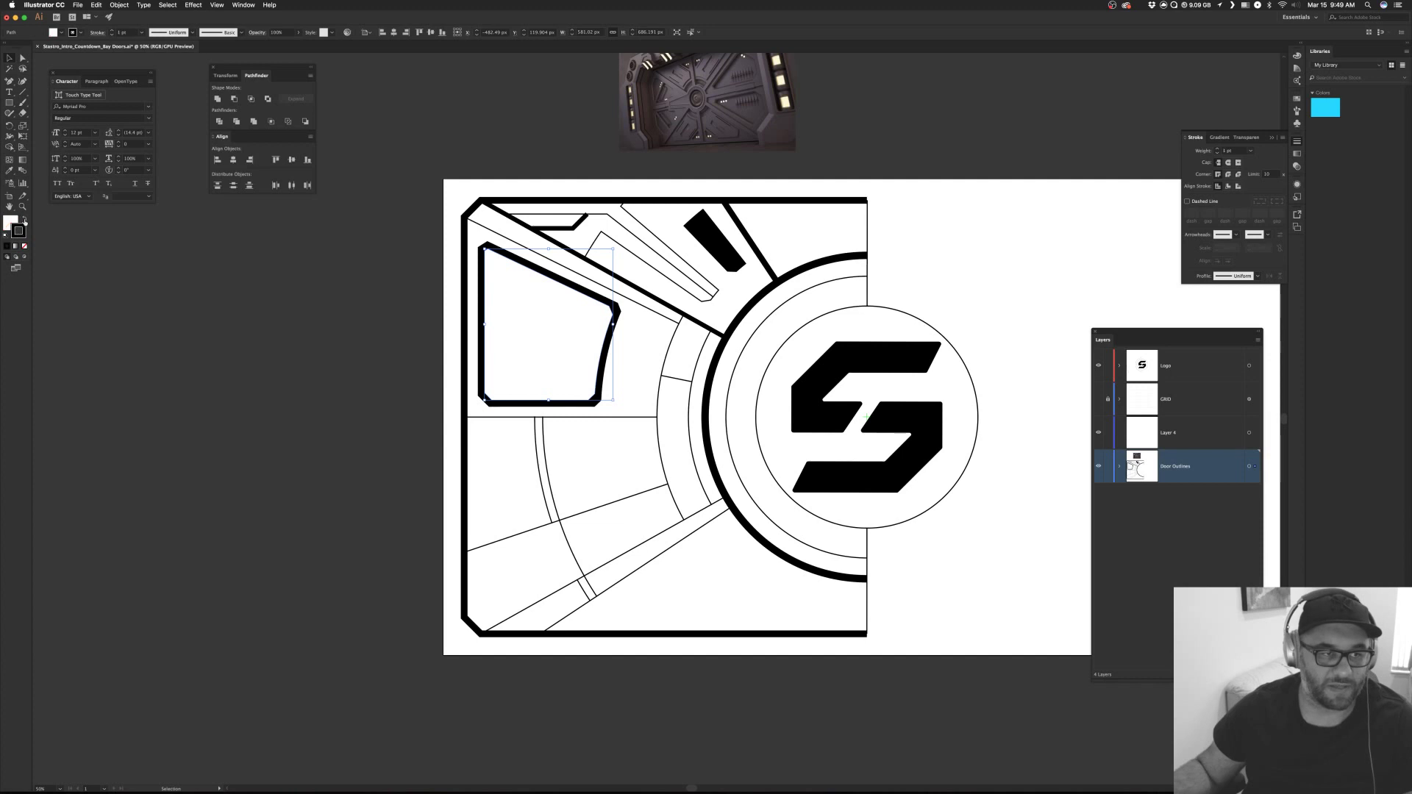
left_click(24, 247)
left_click(309, 368)
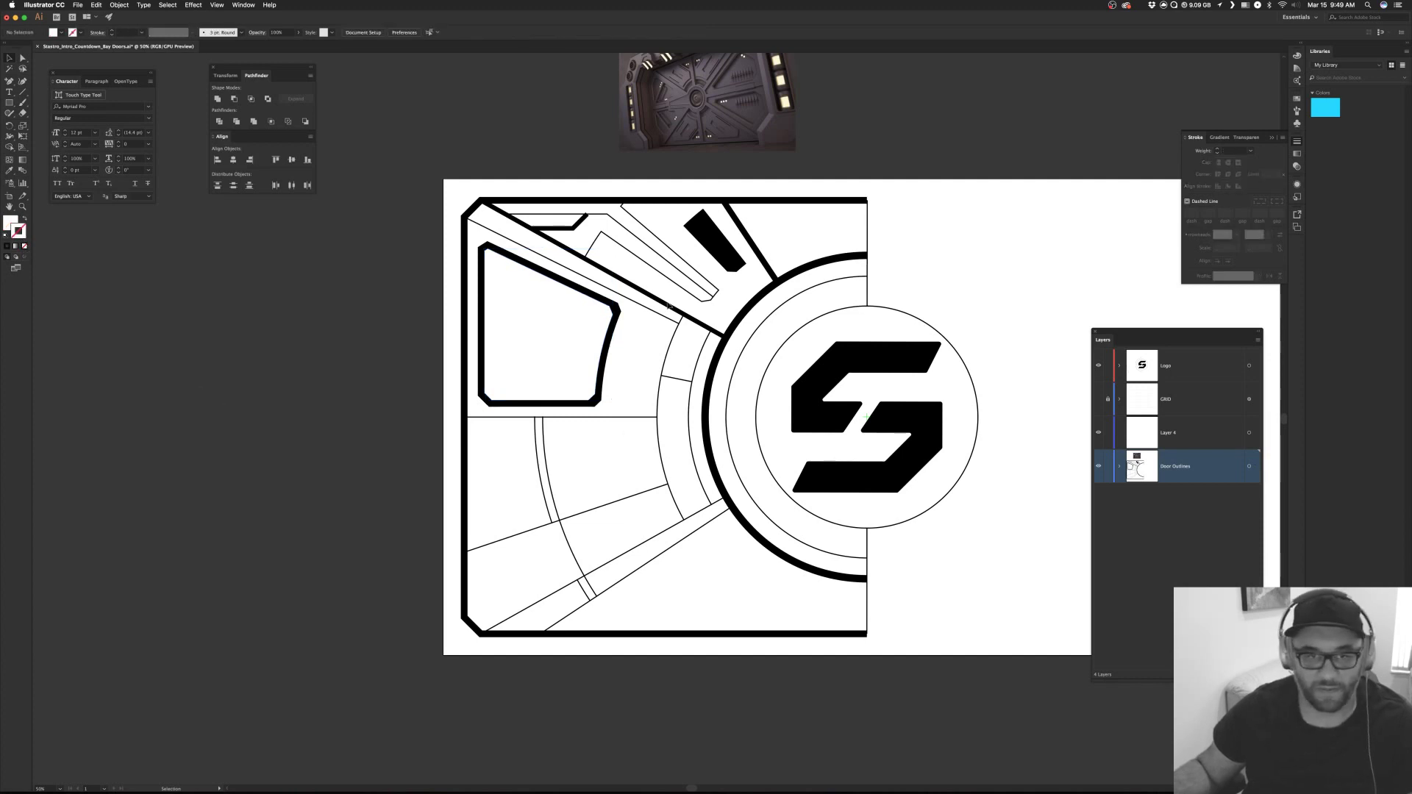
Select the heavy bracket line near the door's top edge with its thin neighbouring outline and match their strokes using the Eyedropper.
left_click(574, 229)
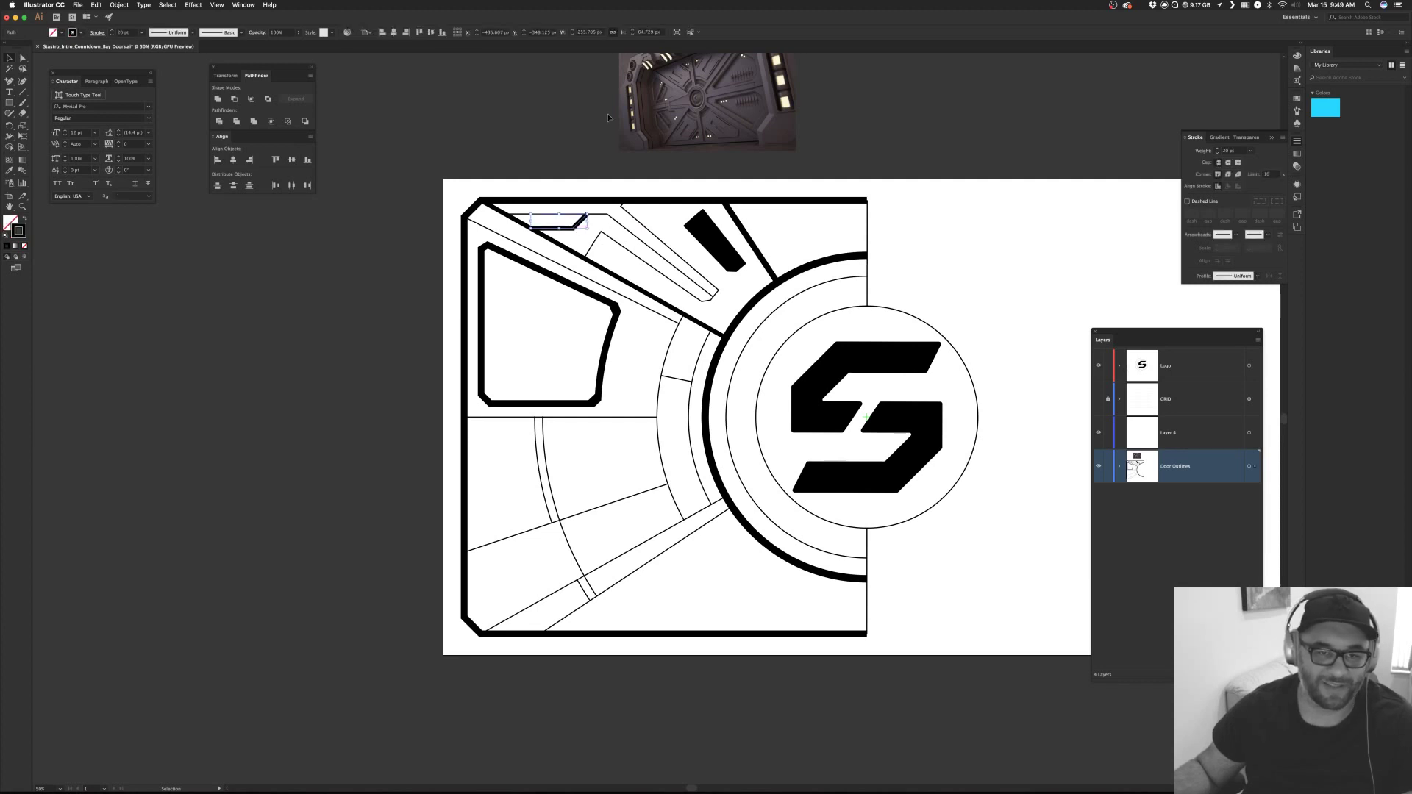
left_click(621, 220)
left_click(586, 221)
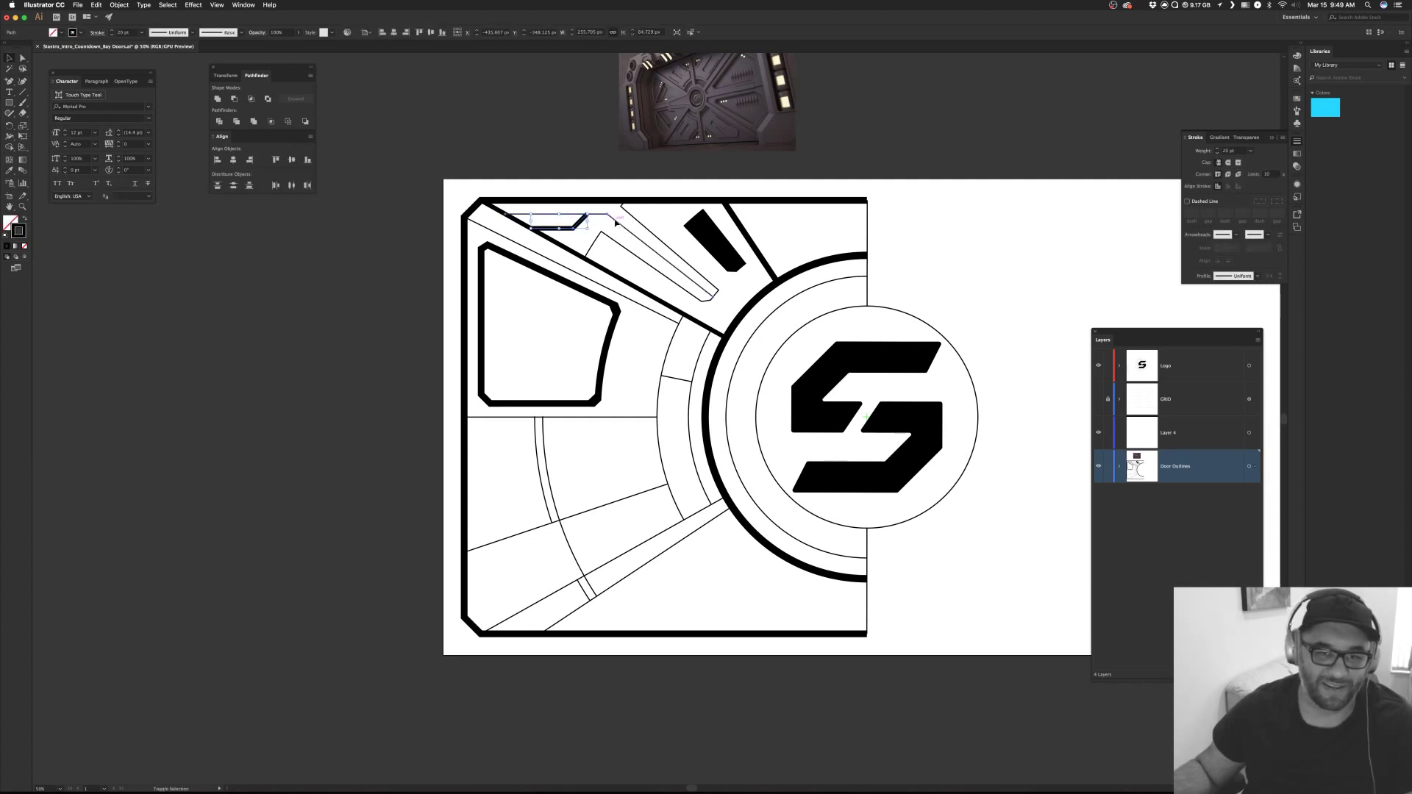
left_click(616, 220, "shift")
key("i")
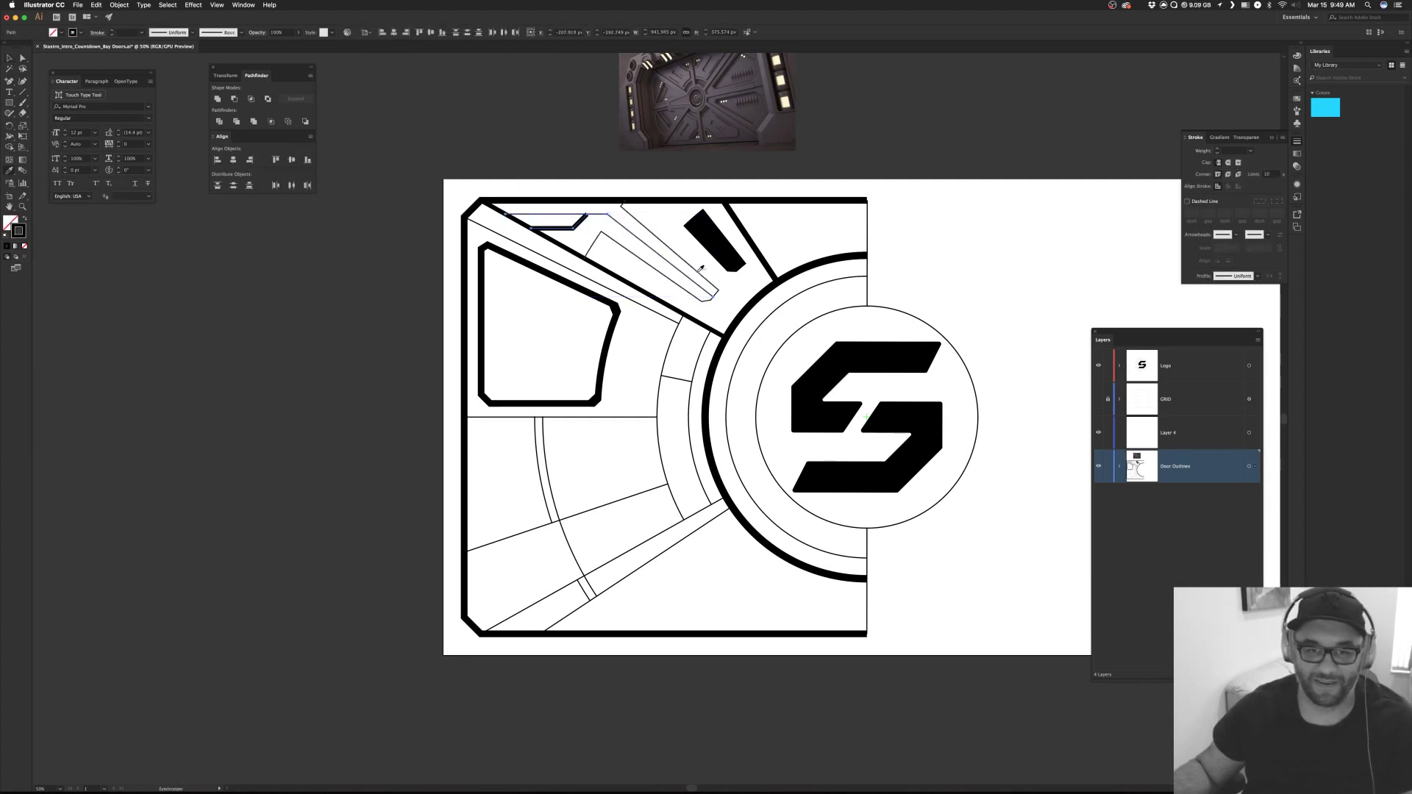
key("v")
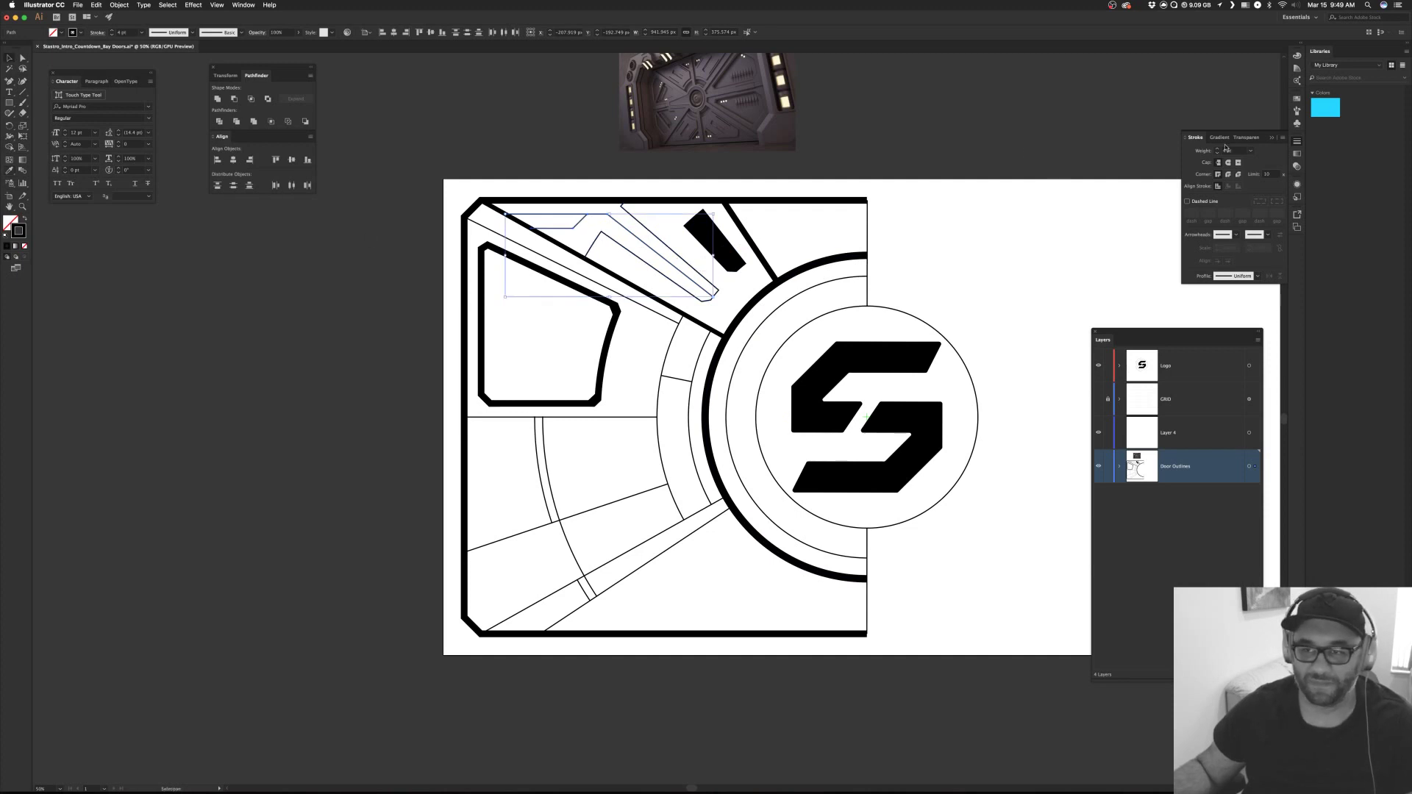
Set the stroke weight of the bracket line and its neighbouring outline to 13 pt and deselect them.
left_click(1218, 148)
left_click(1217, 148)
left_click(1218, 149)
left_click(1217, 149)
left_click(1218, 148)
left_click(1218, 148)
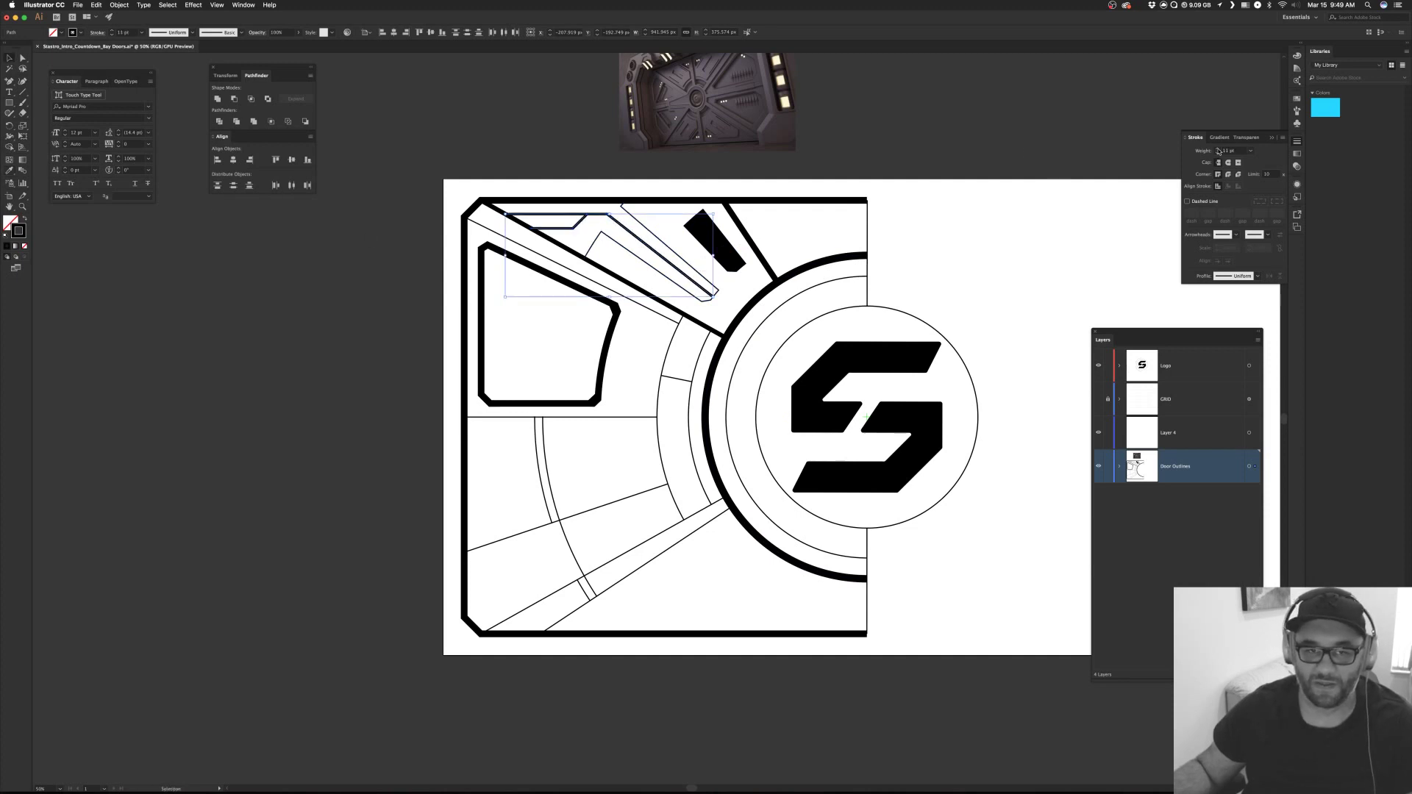
left_click(1217, 149)
left_click(1218, 149)
key("super+shift+a")
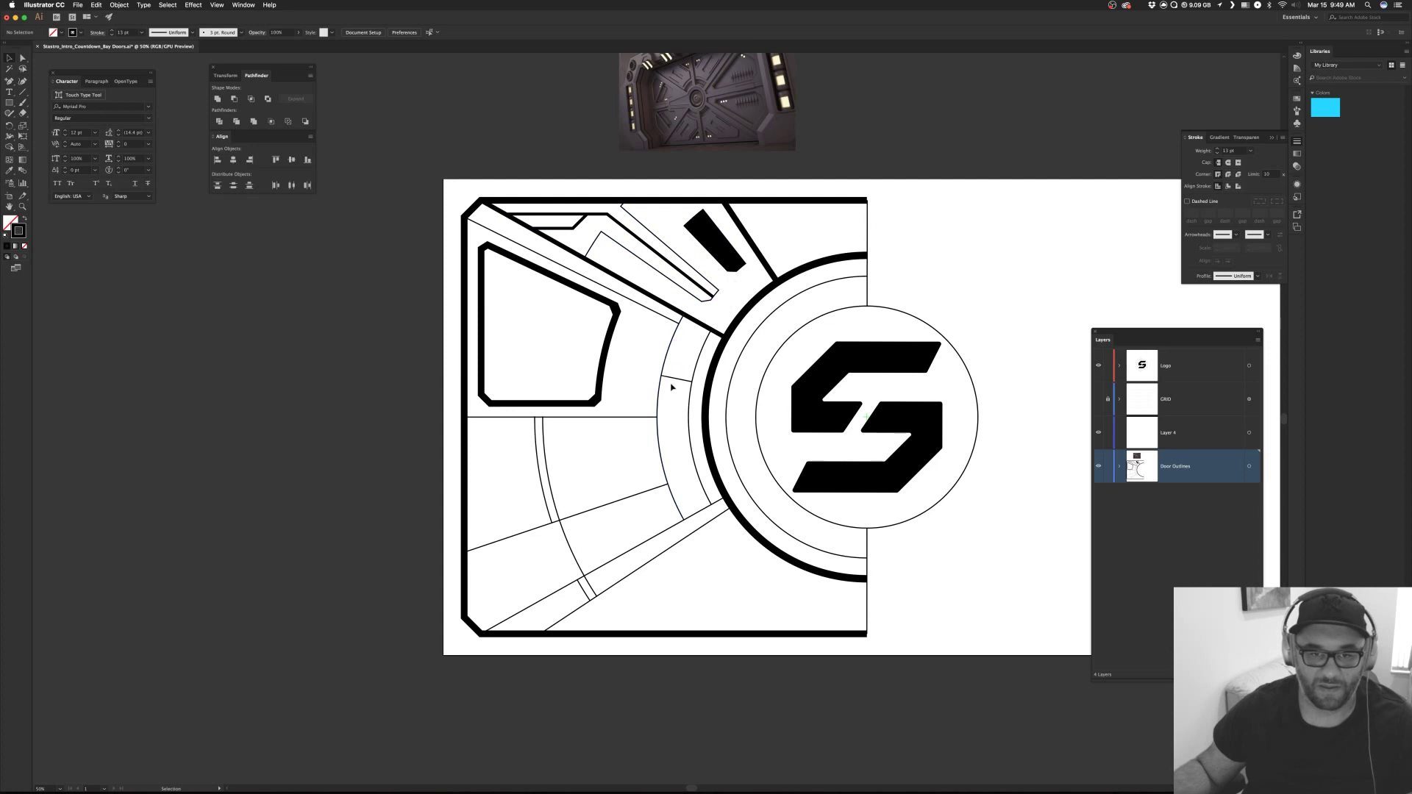
key("super+shift+a")
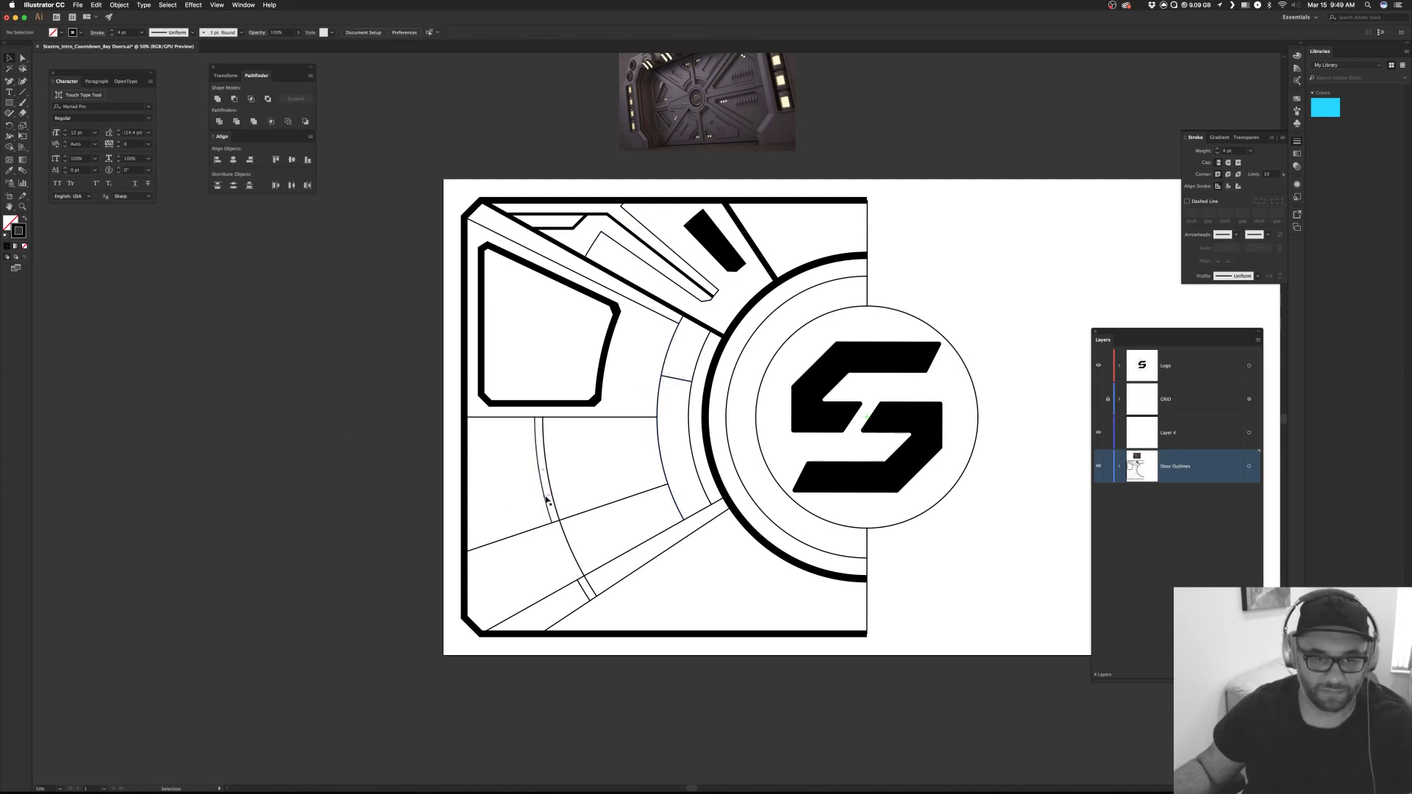
Delete the upper and lower right segments of the thin circle around the S logo, keeping its left half.
left_click_drag(862, 712, 962, 758, "super")
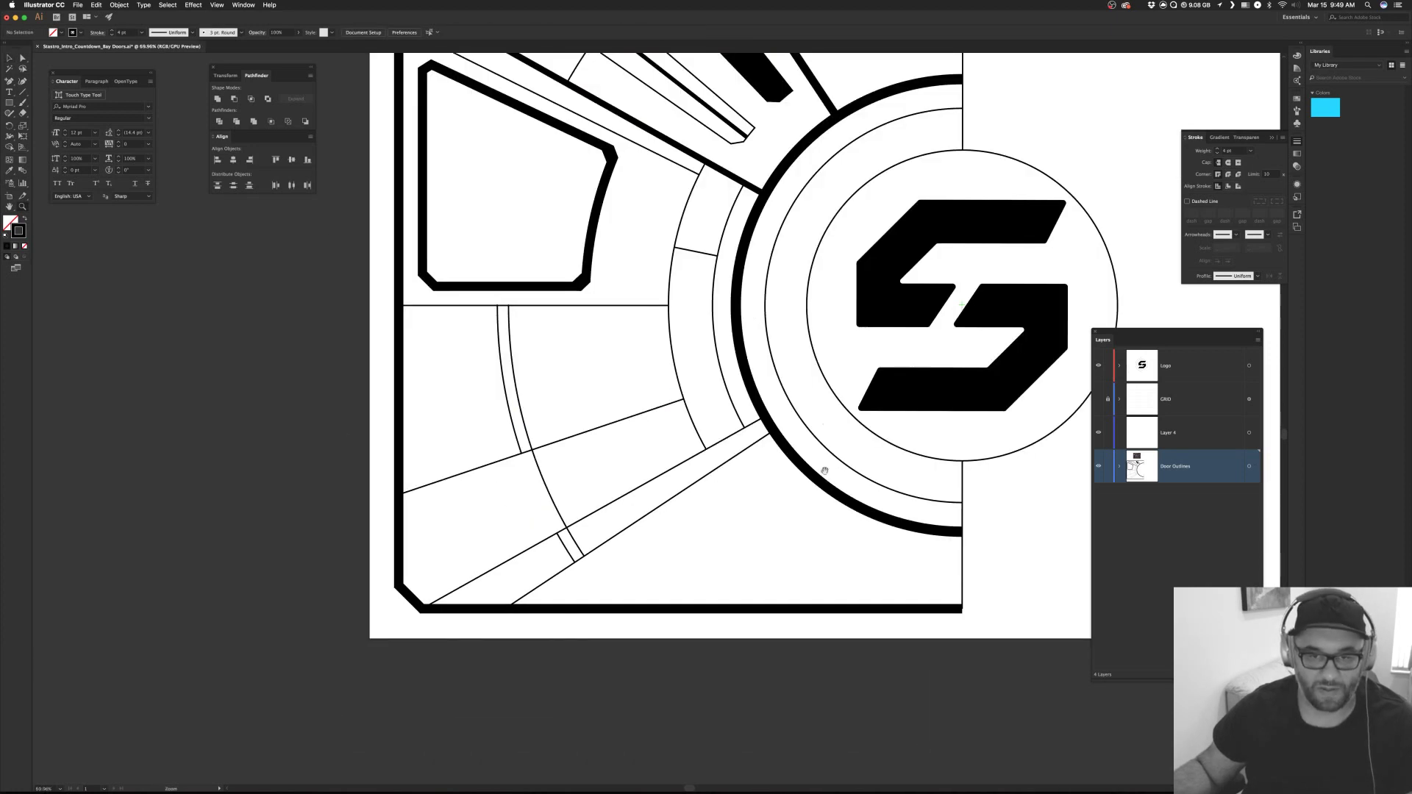
left_click_drag(826, 470, 762, 569)
left_click(828, 225)
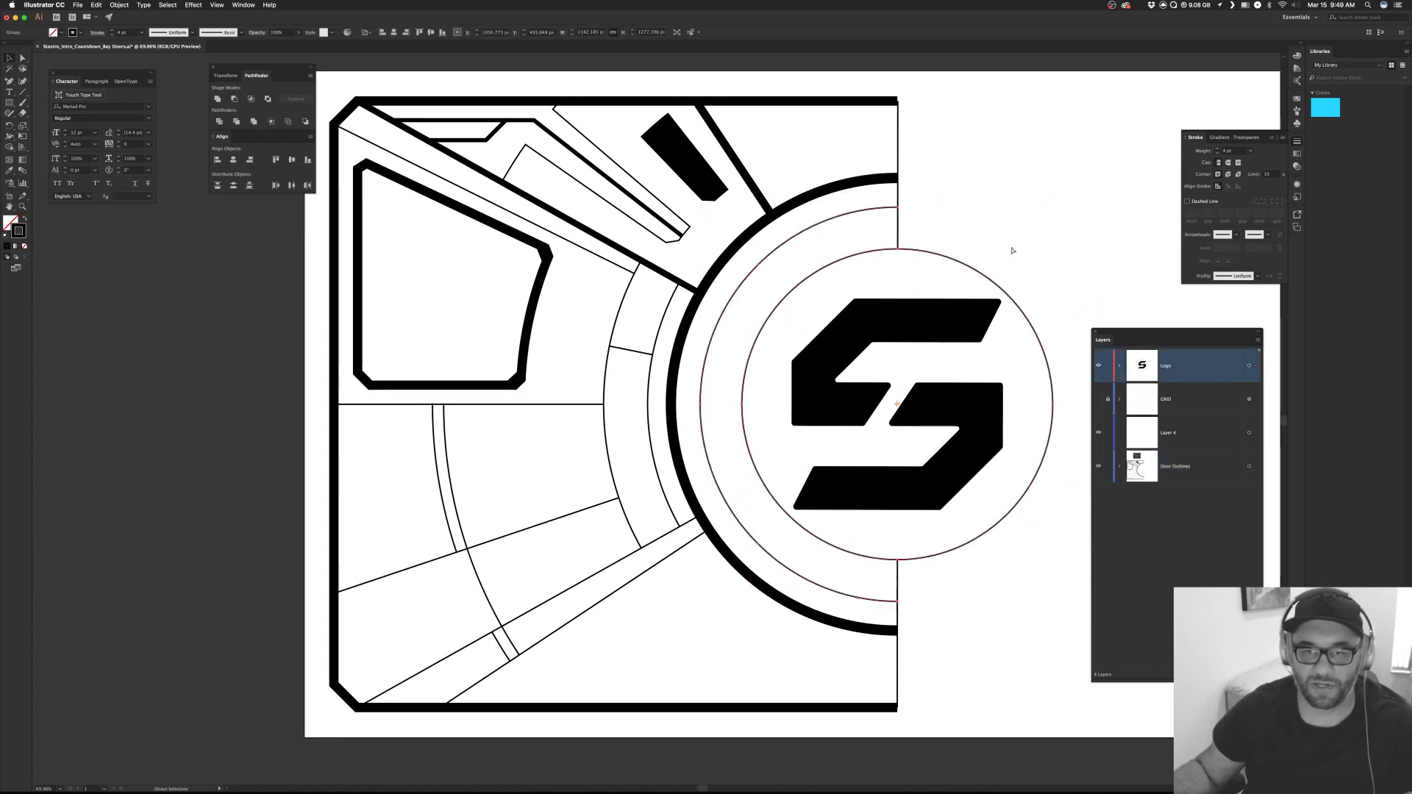
key("a")
left_click(979, 273)
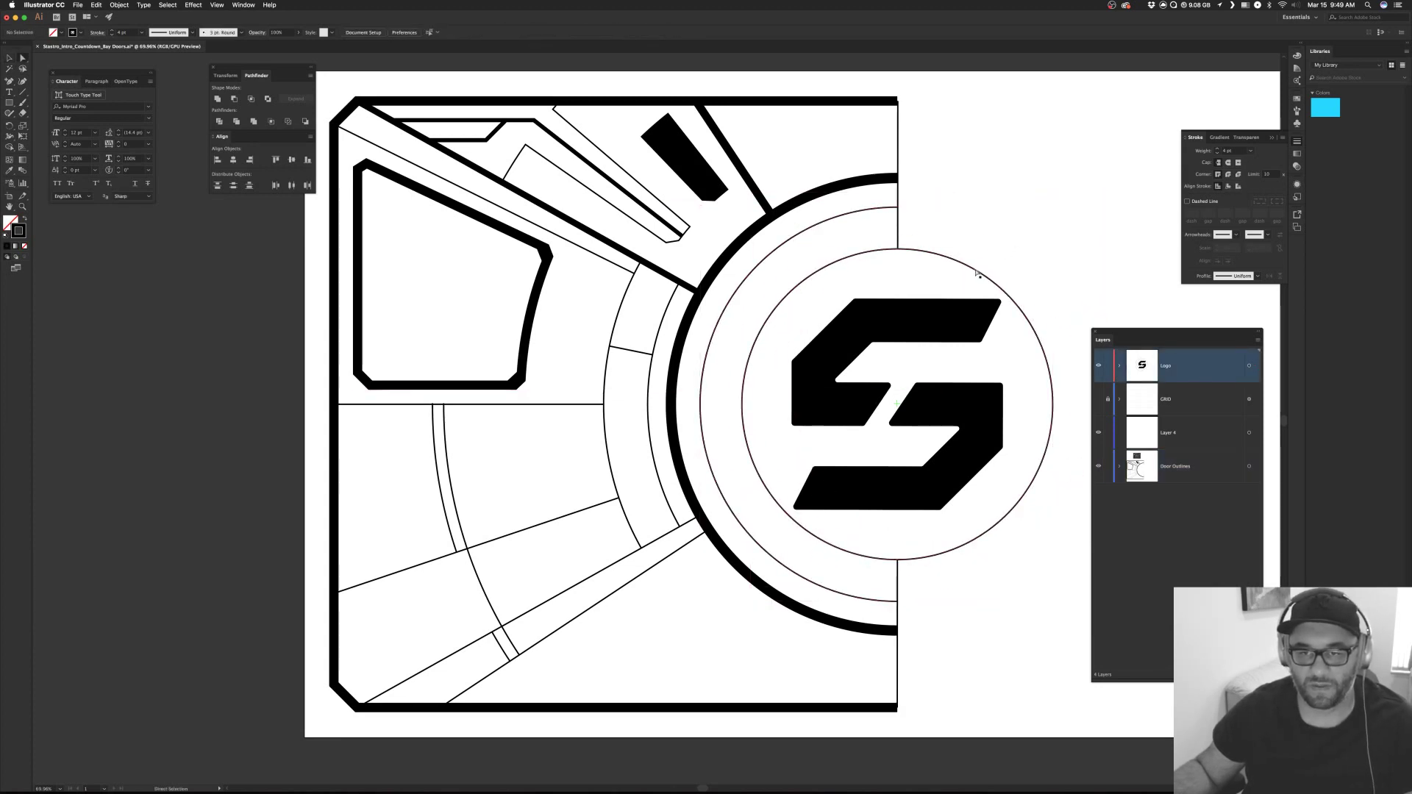
key("Delete")
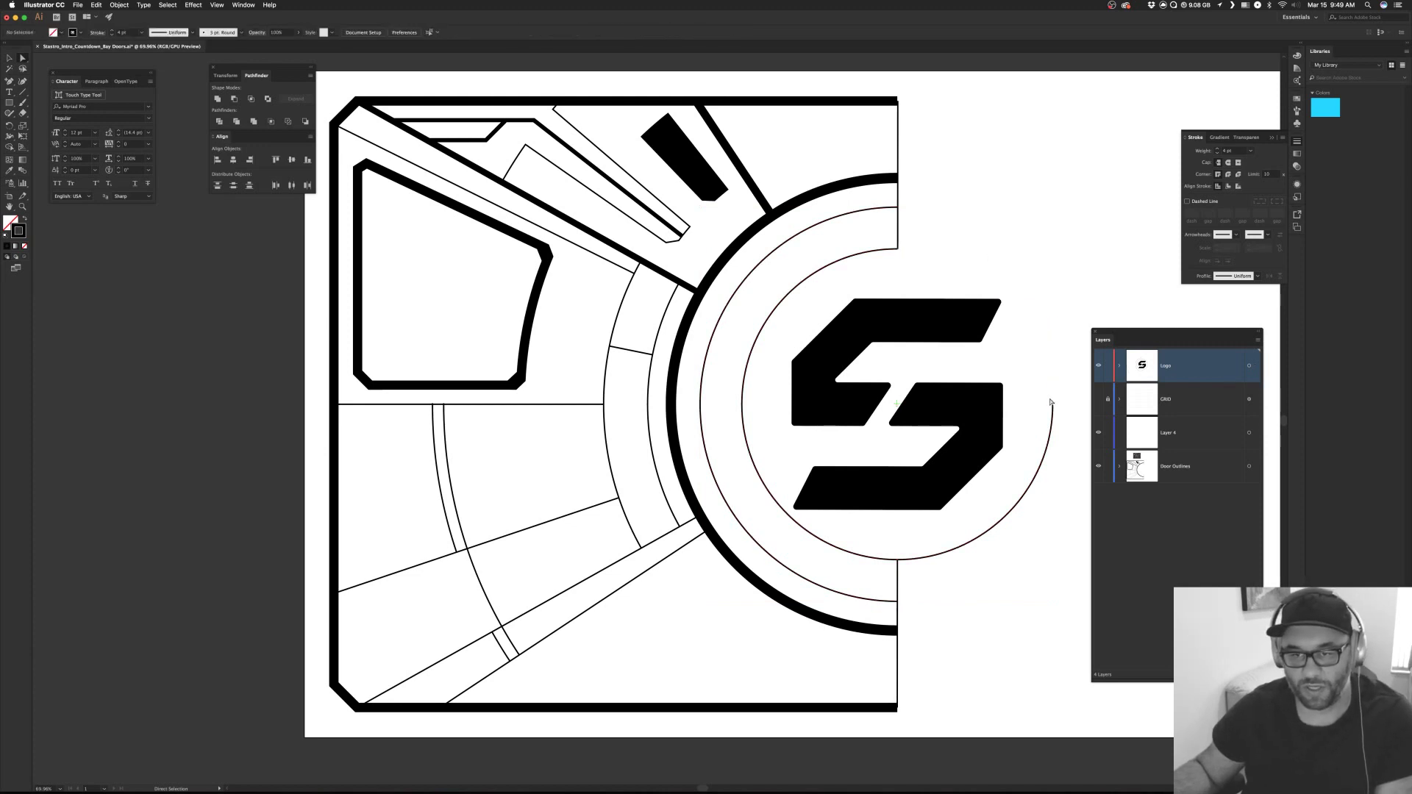
left_click(1050, 402)
key("Delete")
key("v")
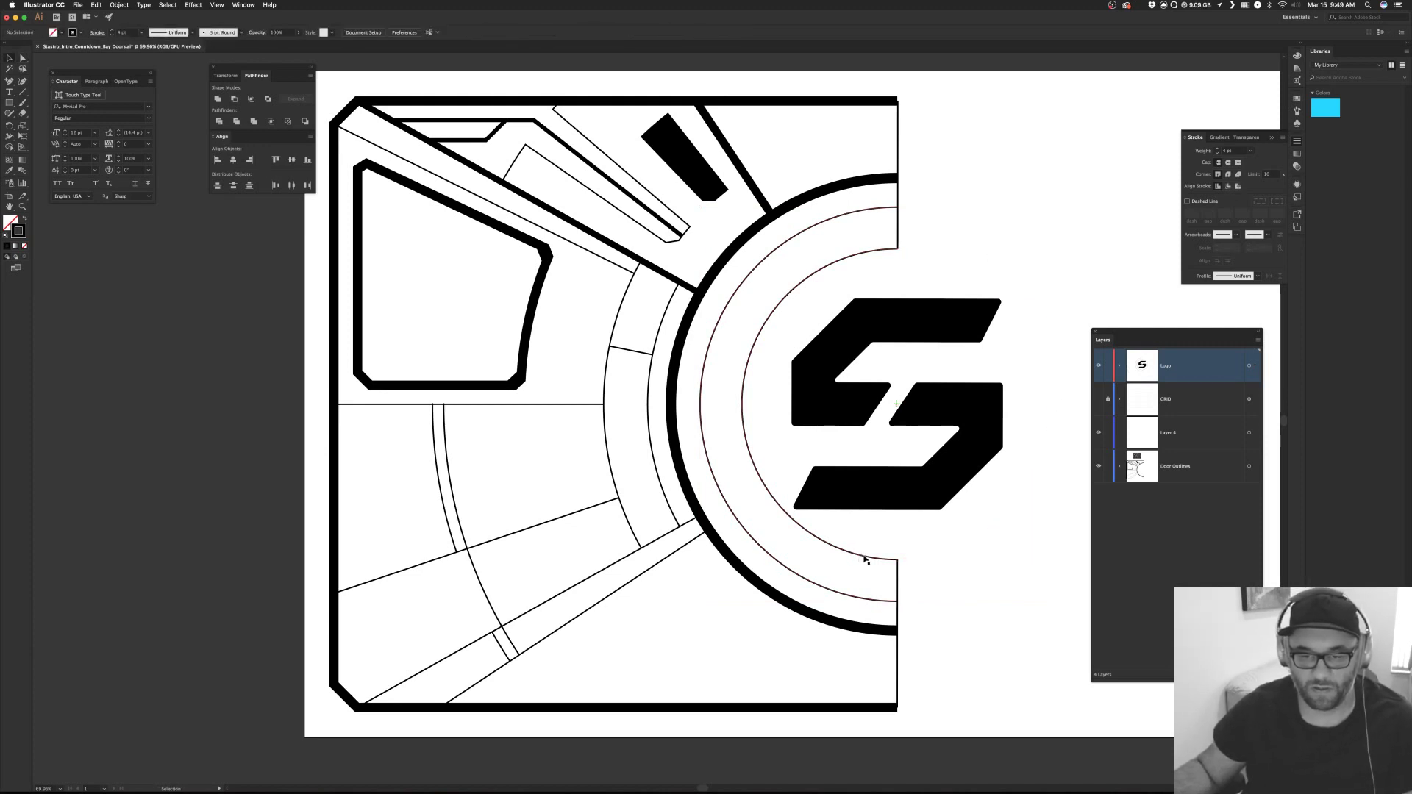
Fill the half ring around the S logo solid black and move it up and to the right over the logo.
left_click_drag(867, 561, 947, 535)
key("super+z")
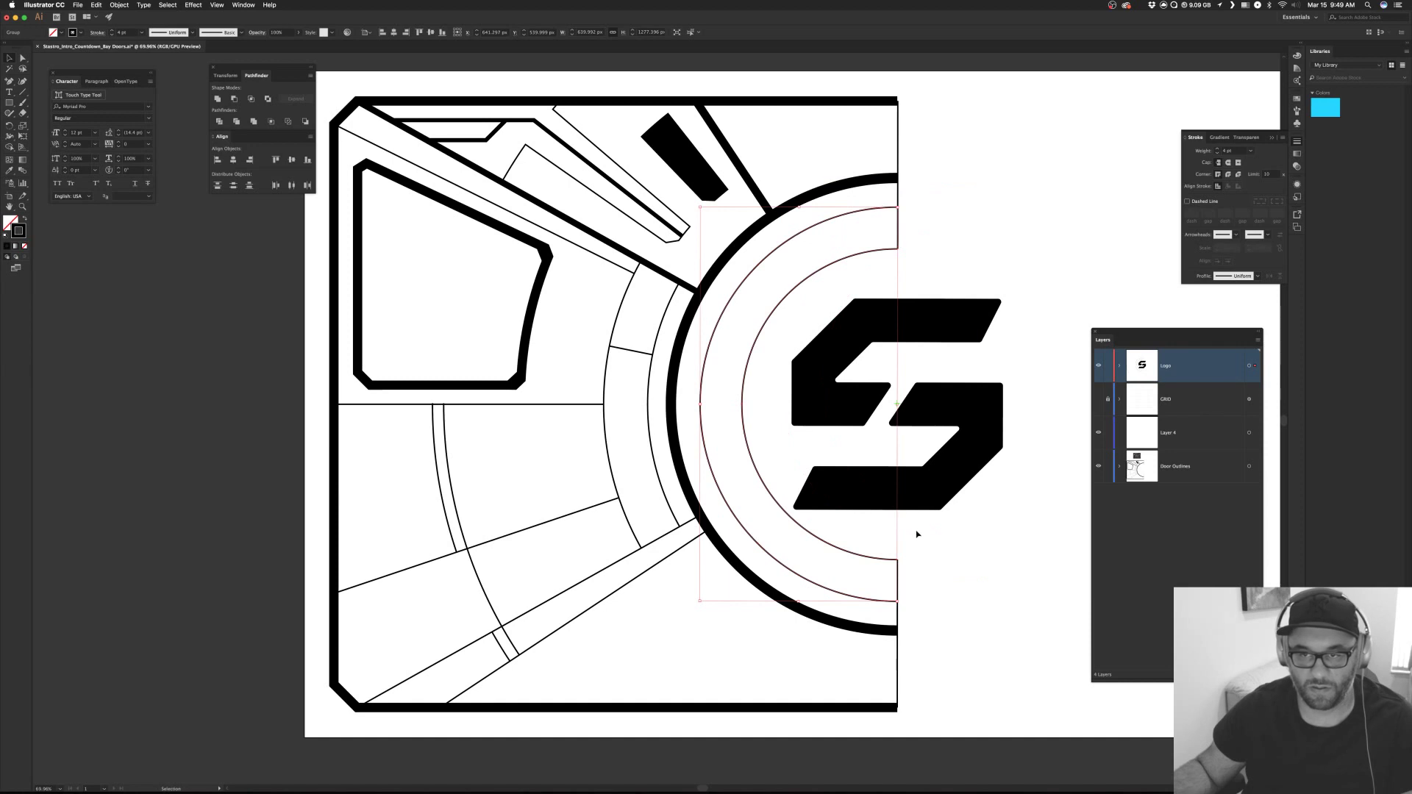
left_click(26, 219)
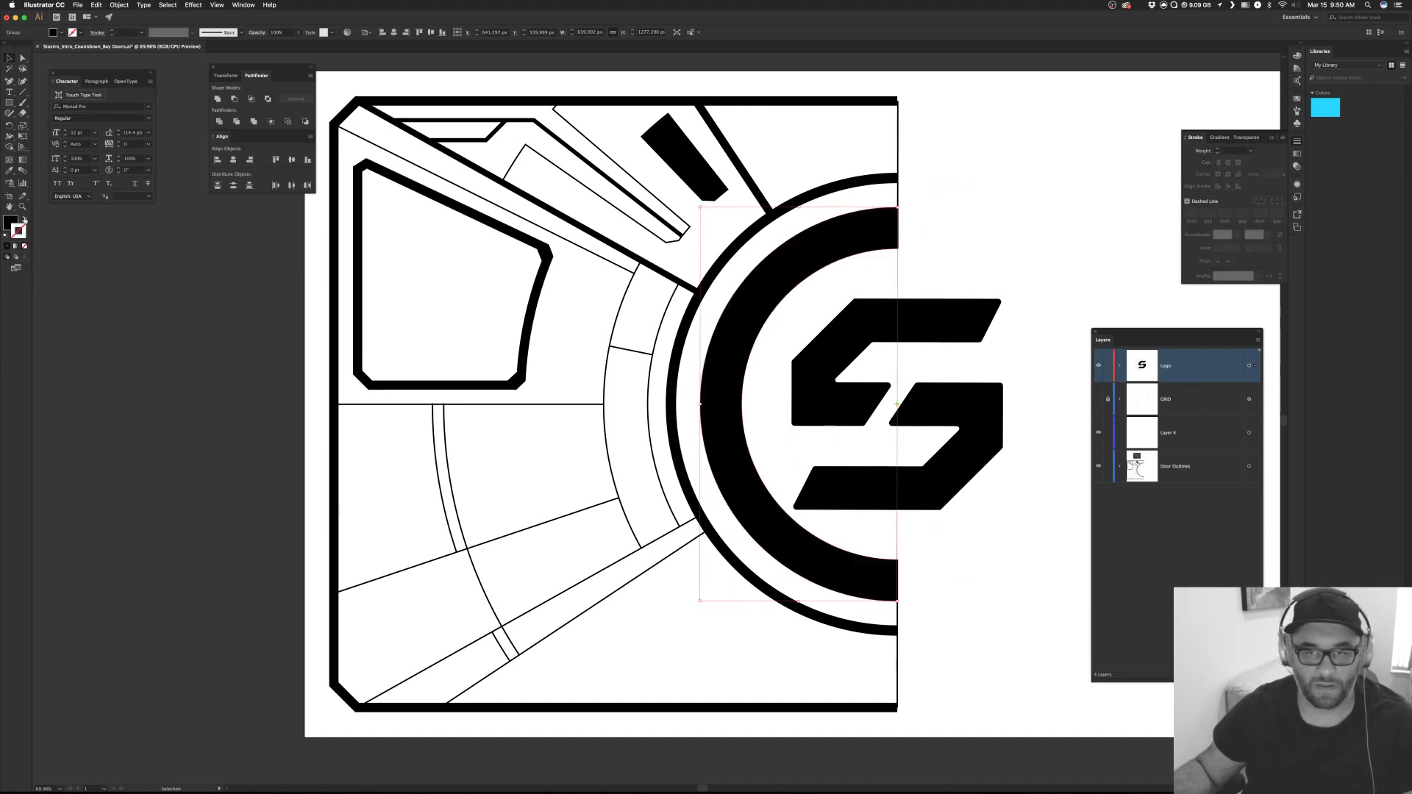
left_click(1024, 283)
left_click_drag(861, 571, 975, 474)
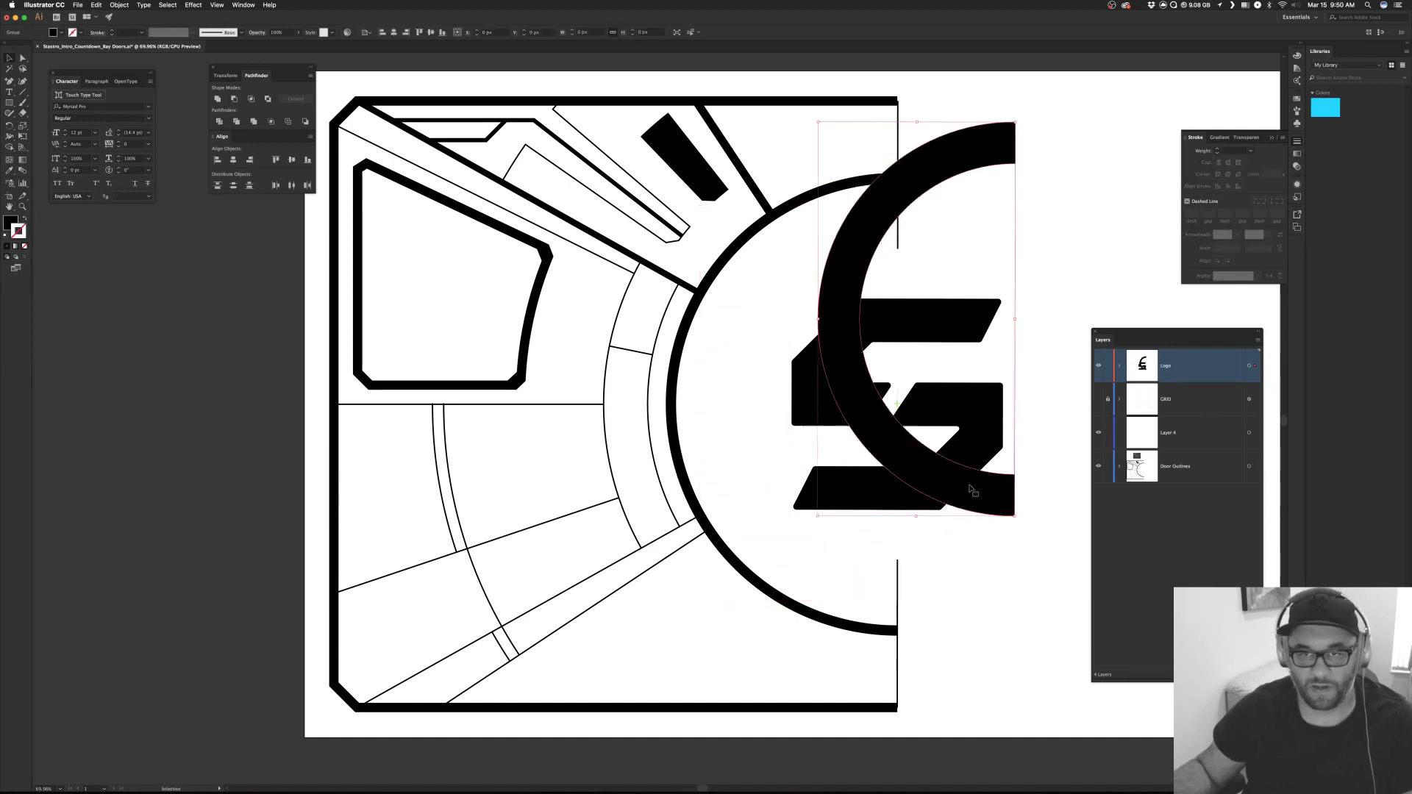
Undo the half ring's last move and delete the half ring from around the S logo.
key("super+z")
key("Delete")
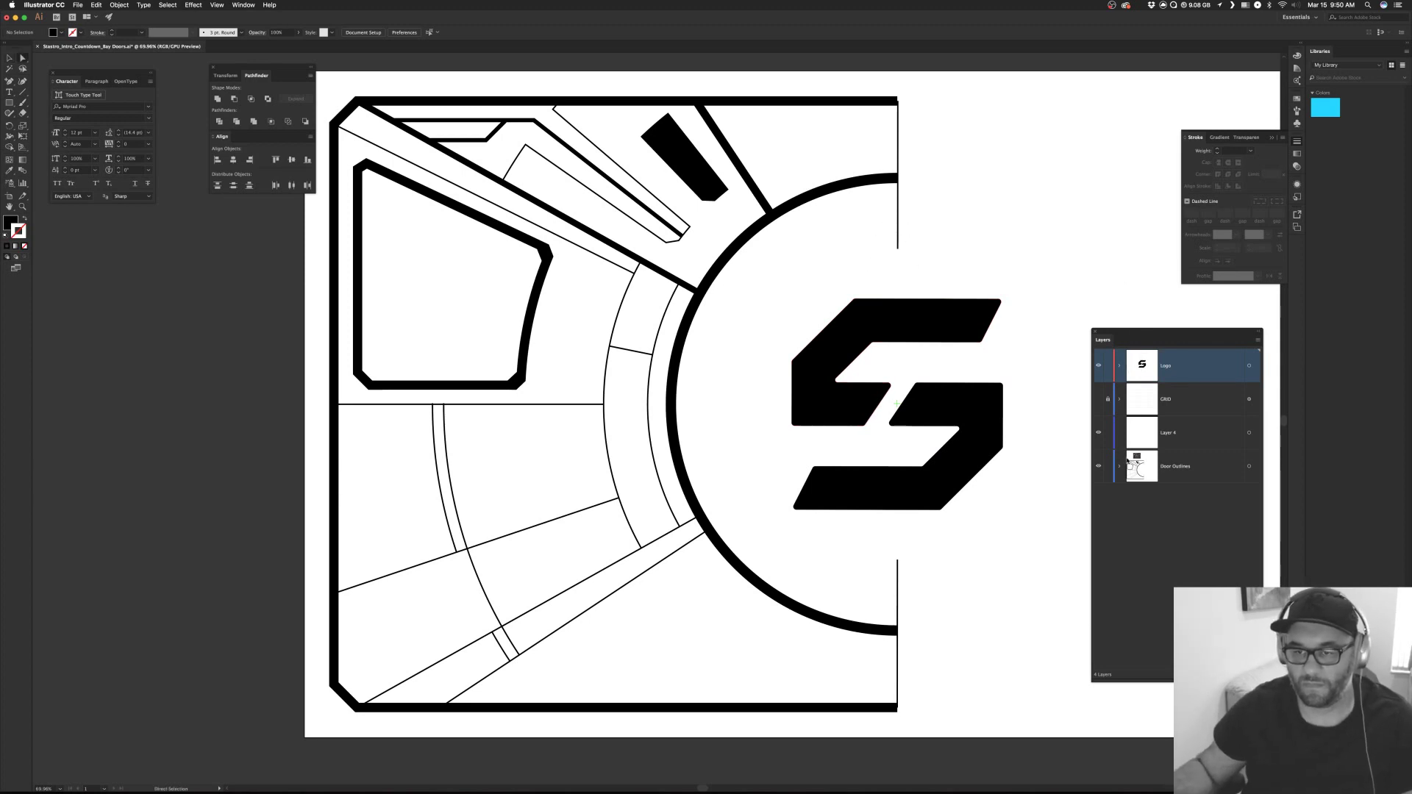
Unlock all objects and delete the upper and lower thin vertical segments along the door's centre line.
left_click(119, 5)
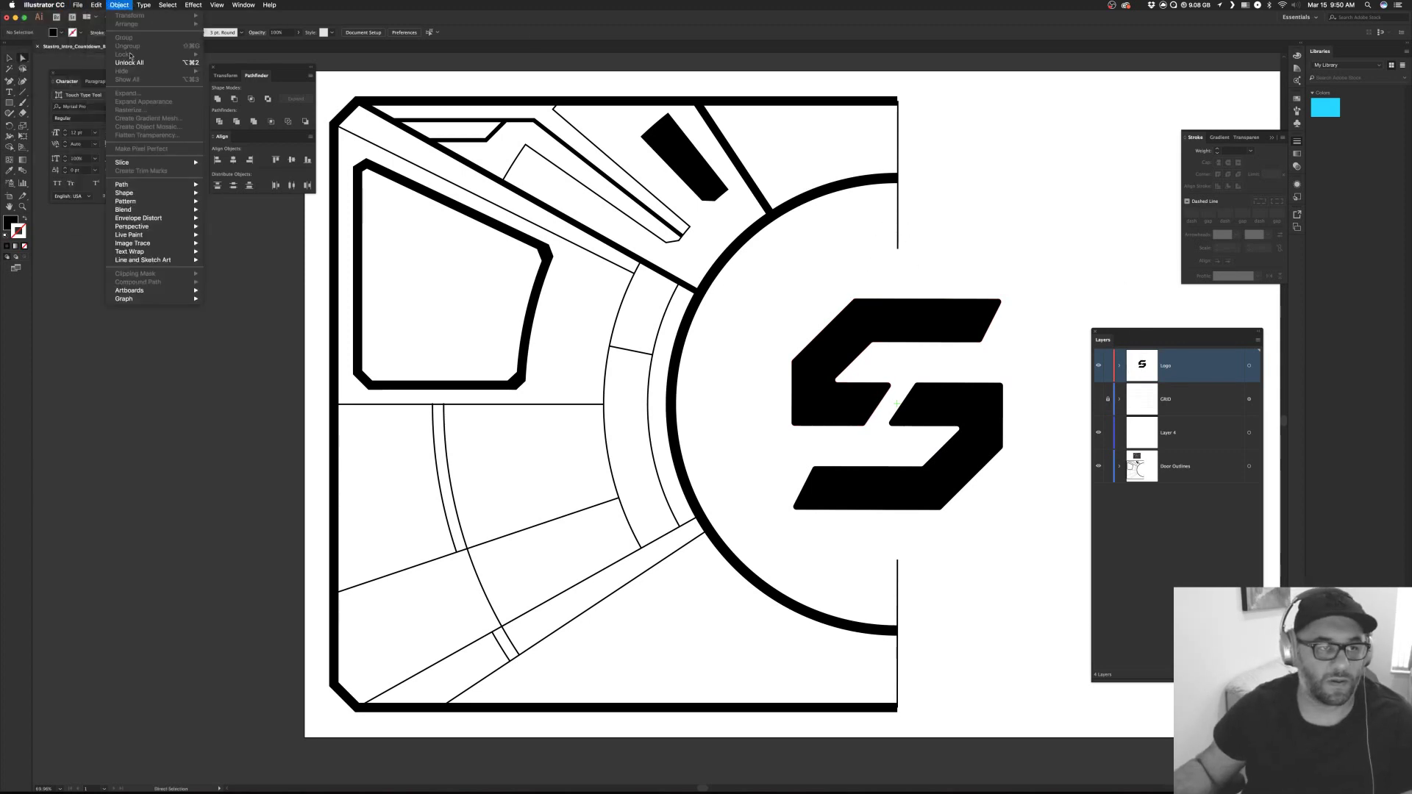
left_click(130, 62)
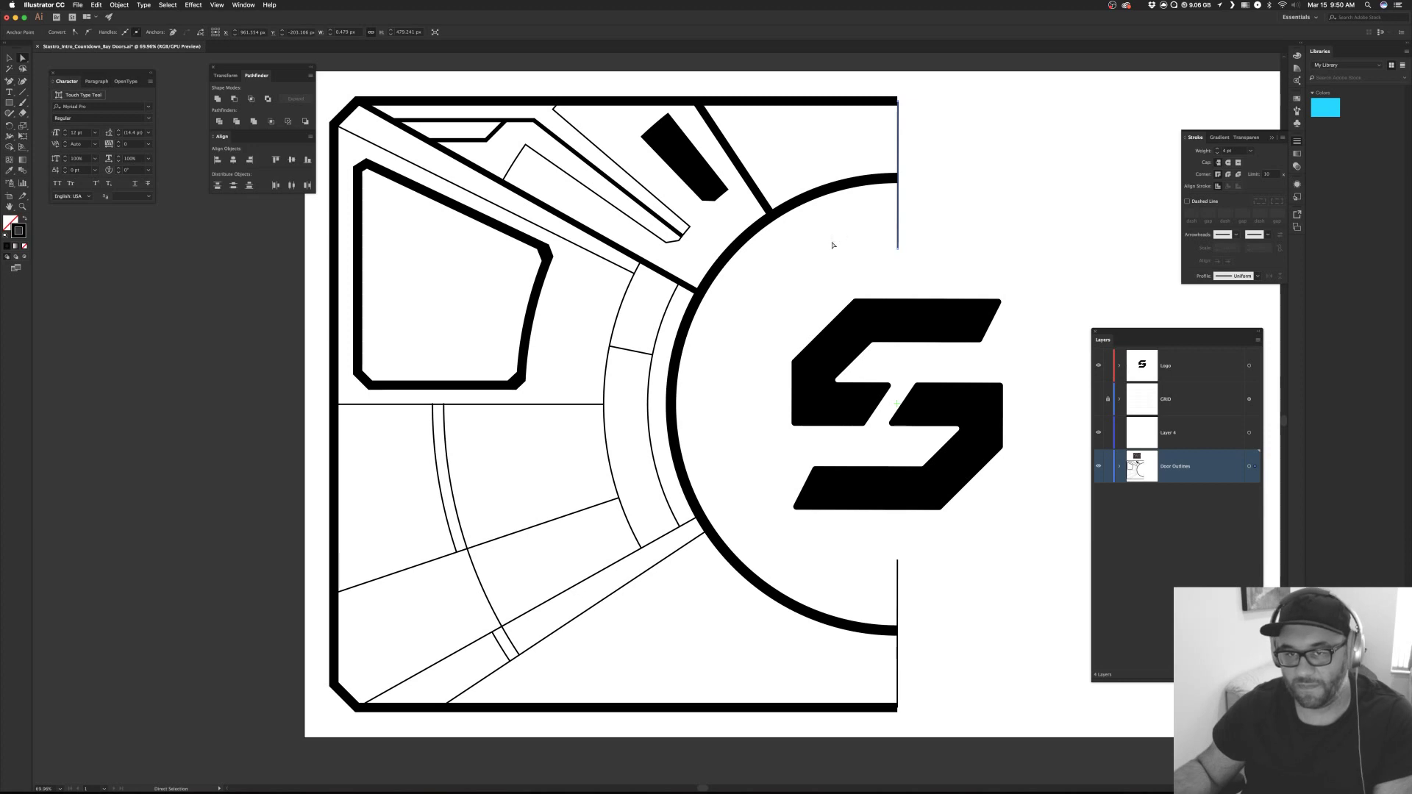
key("Delete")
left_click_drag(898, 573, 893, 574)
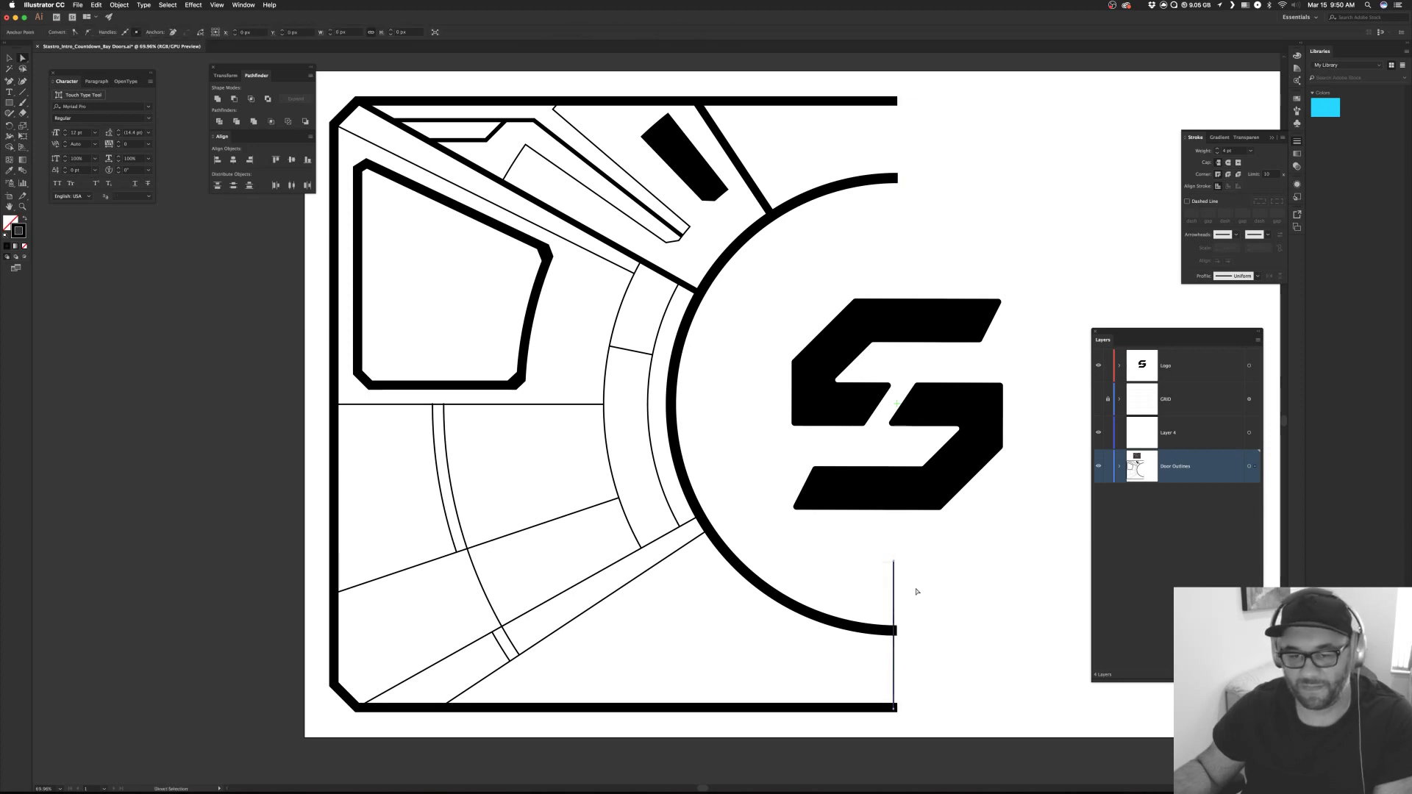
key("Delete")
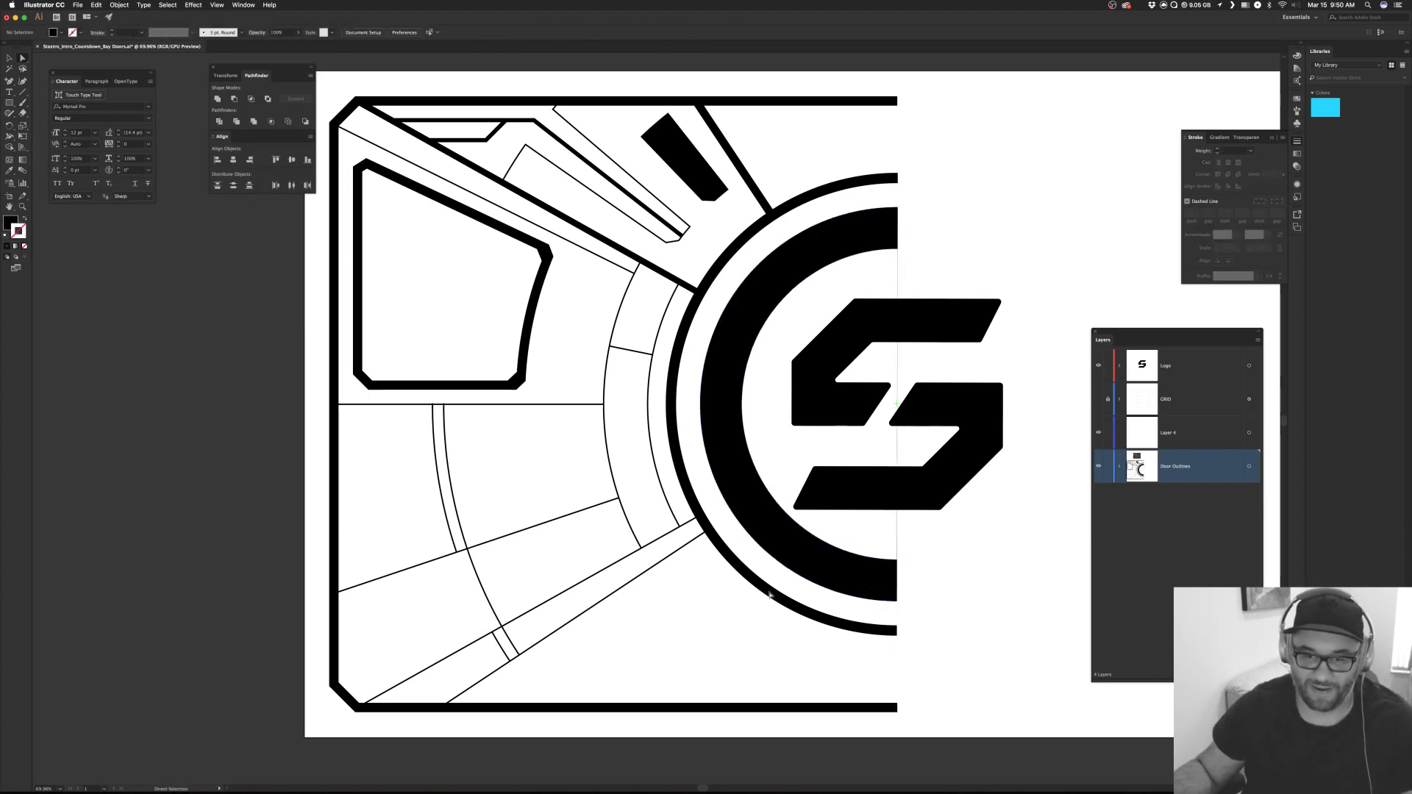
Thicken the stroke of the lower diagonal line running from the door's bottom edge to the circle, leaving it deselected.
left_click_drag(681, 572, 751, 554)
key("v")
left_click(672, 581)
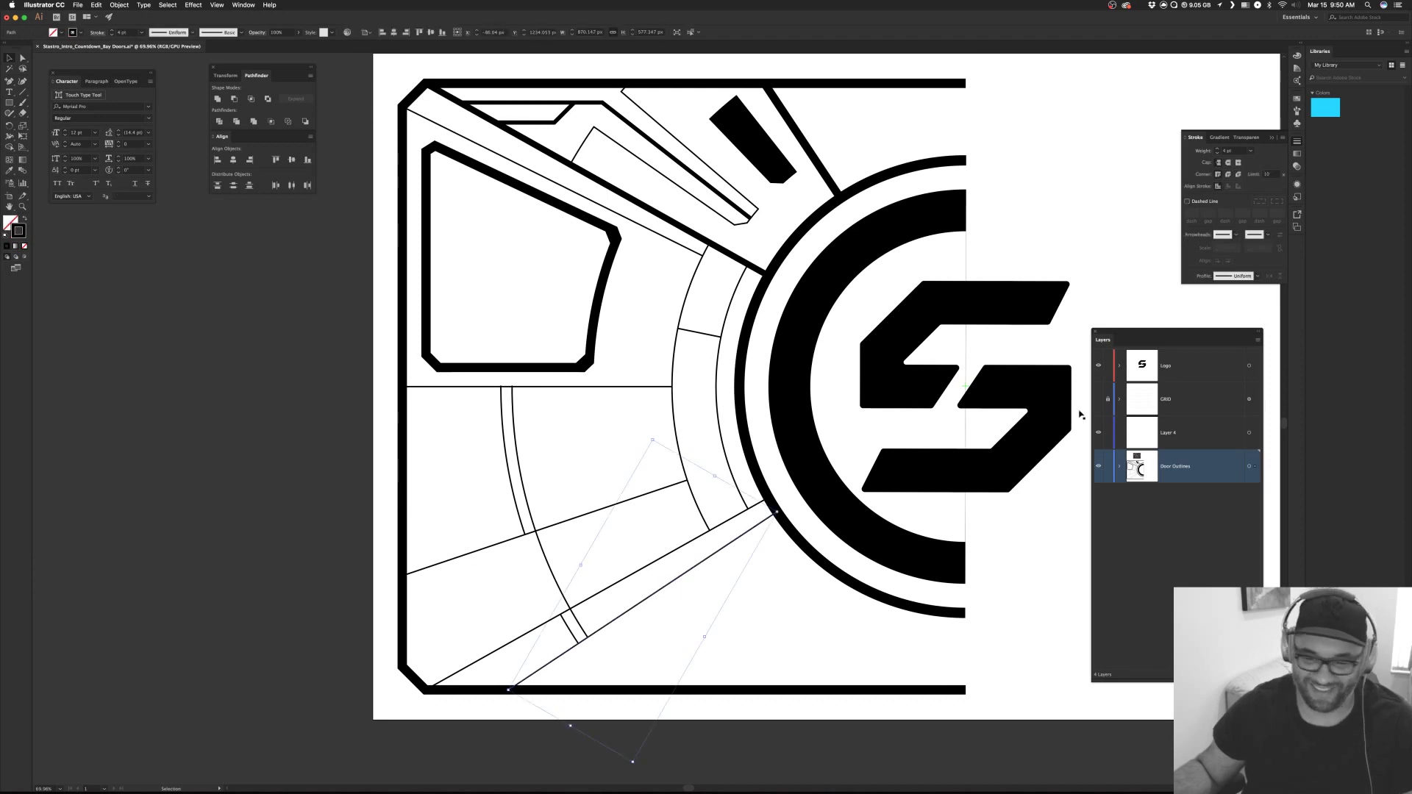
left_click(1219, 150)
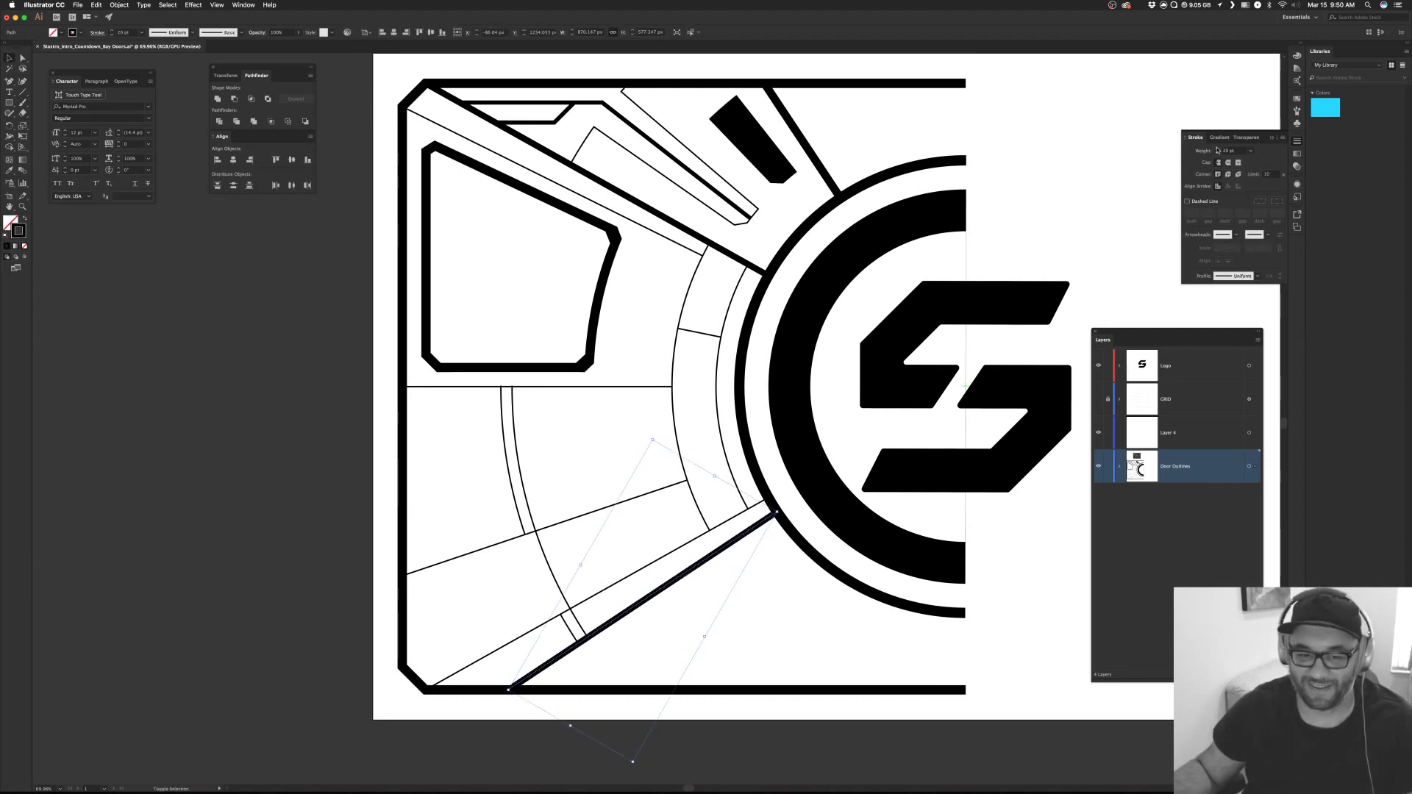
left_click(1218, 150)
left_click(1092, 203)
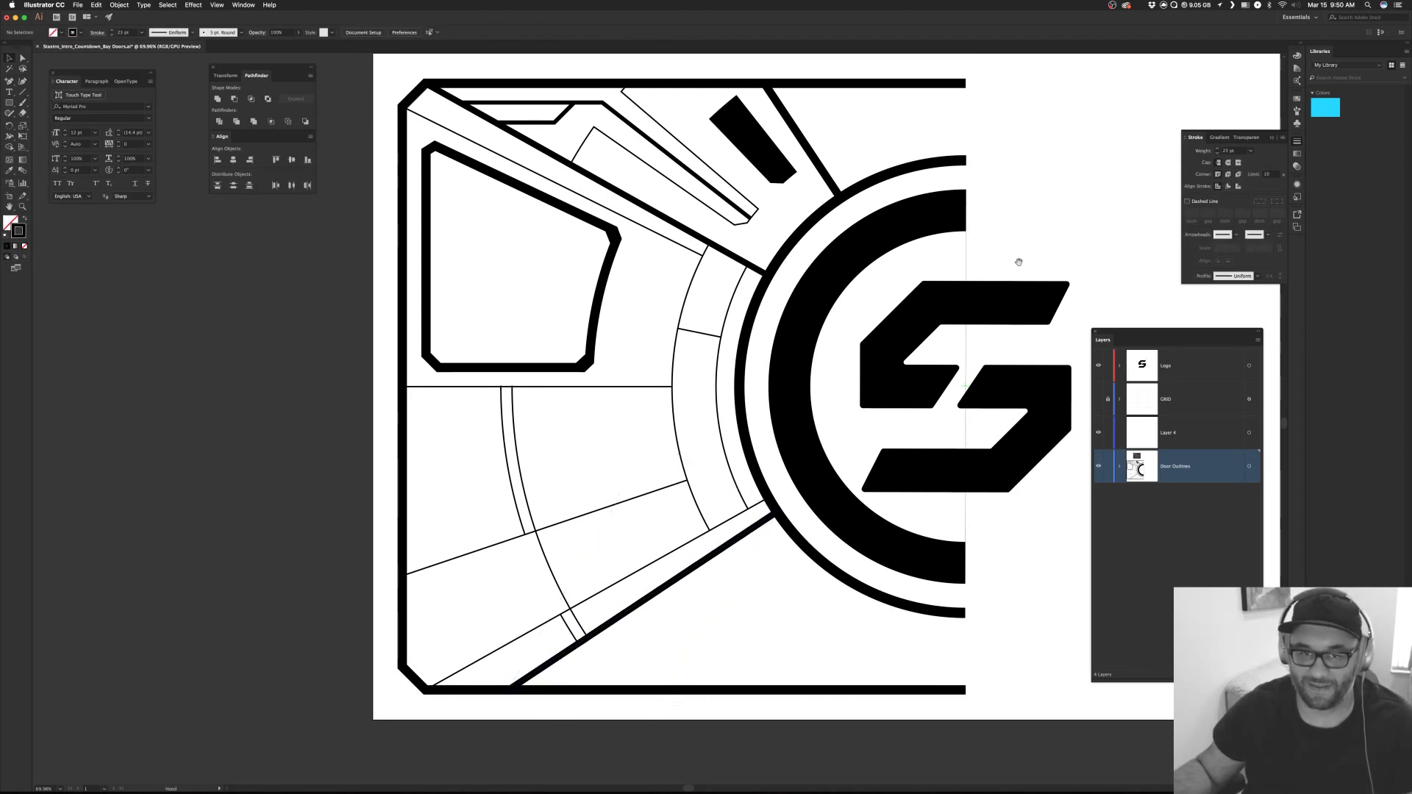
Set the stroke weight of the outermost arc beside the circle to 50 pt and deselect it.
left_click(682, 426)
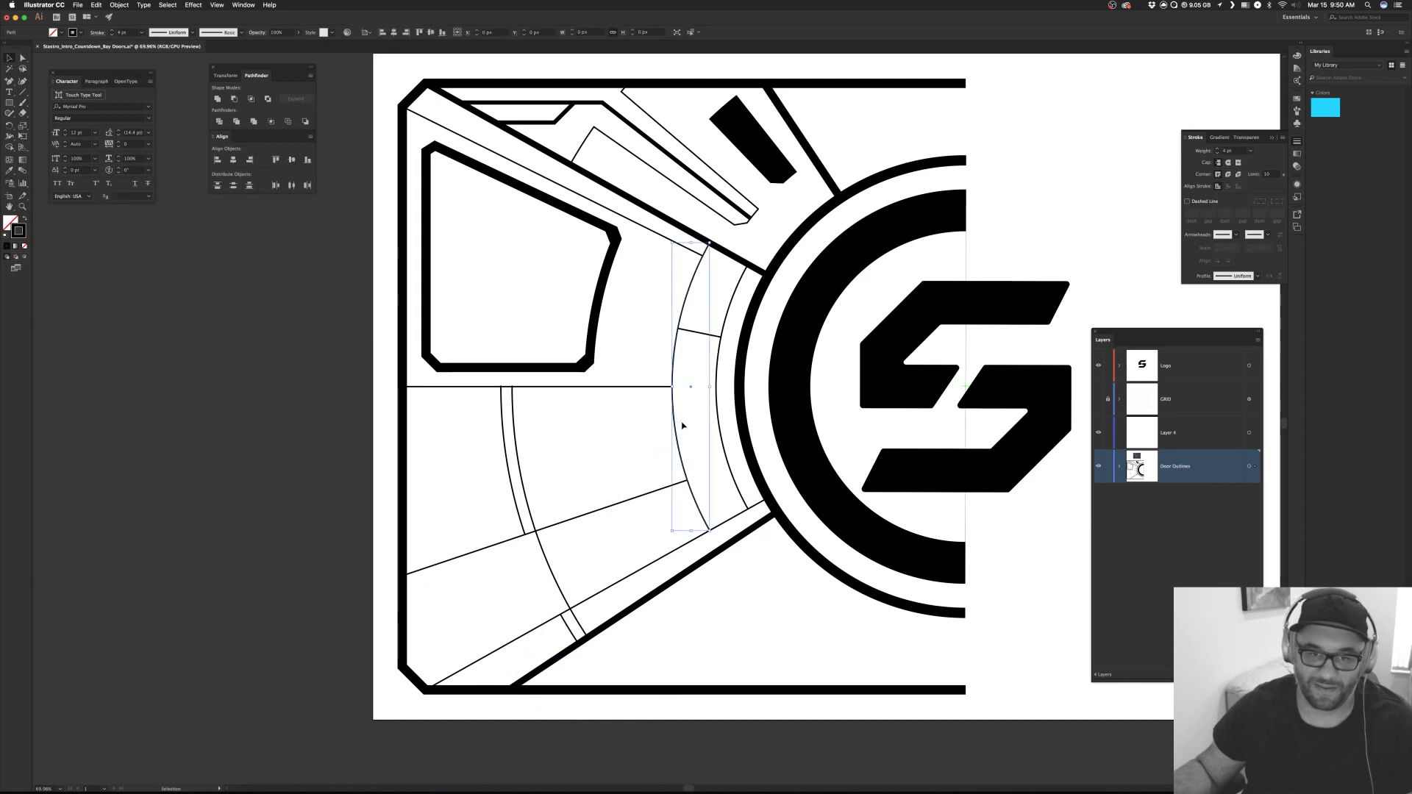
left_click(1218, 150)
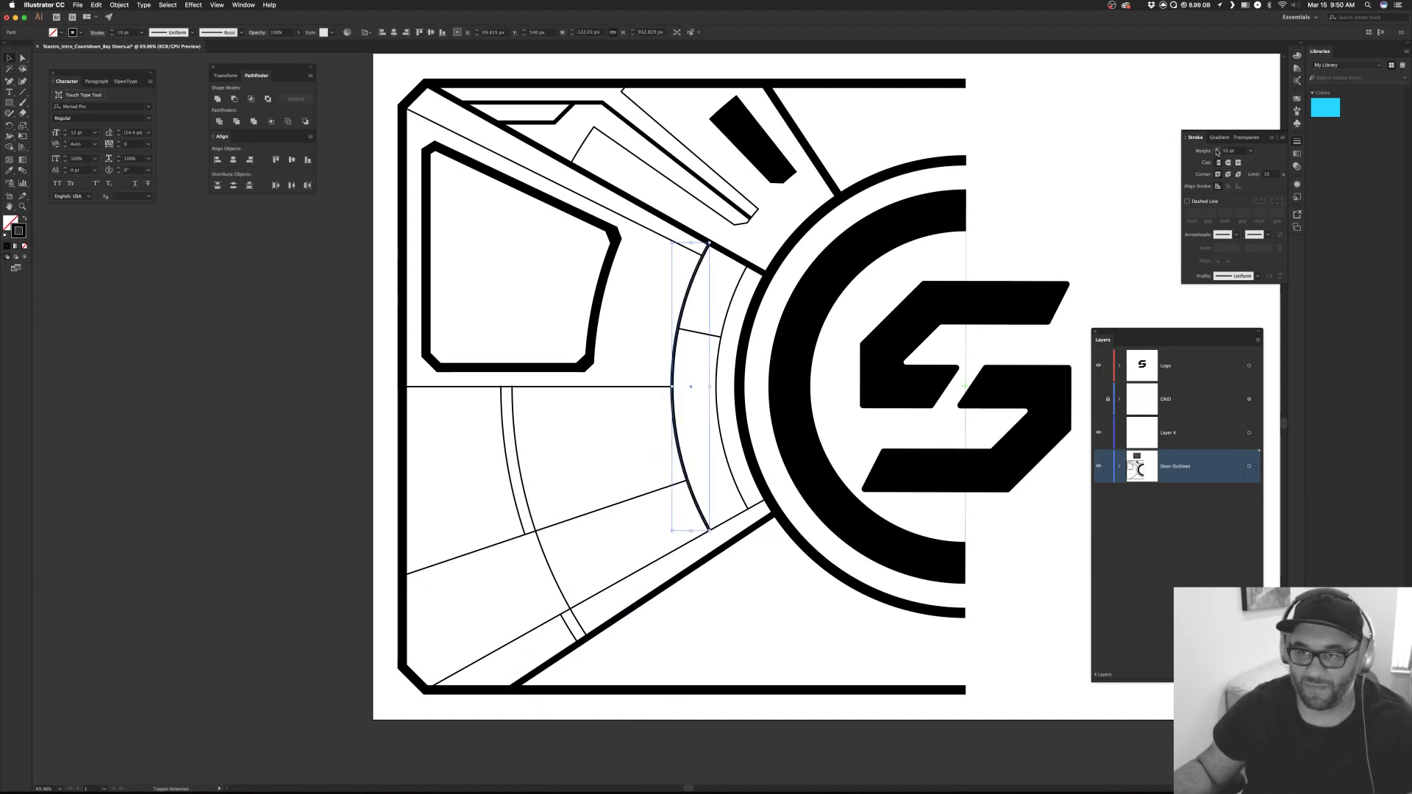
left_click(1218, 150)
left_click(1219, 150)
left_click(1218, 150)
left_click(1218, 150)
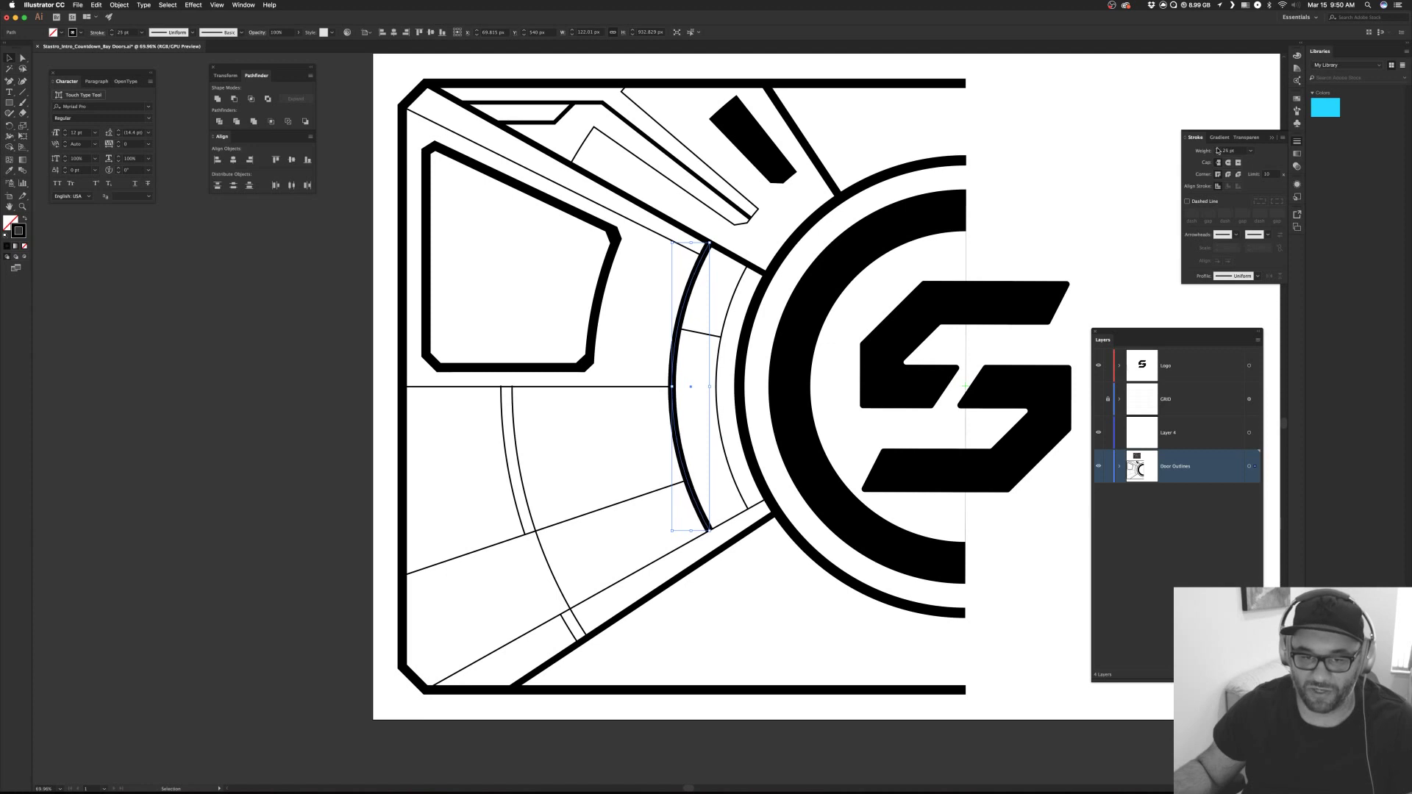
left_click(1219, 150)
left_click(1218, 150)
left_click(1219, 150)
left_click(1219, 150)
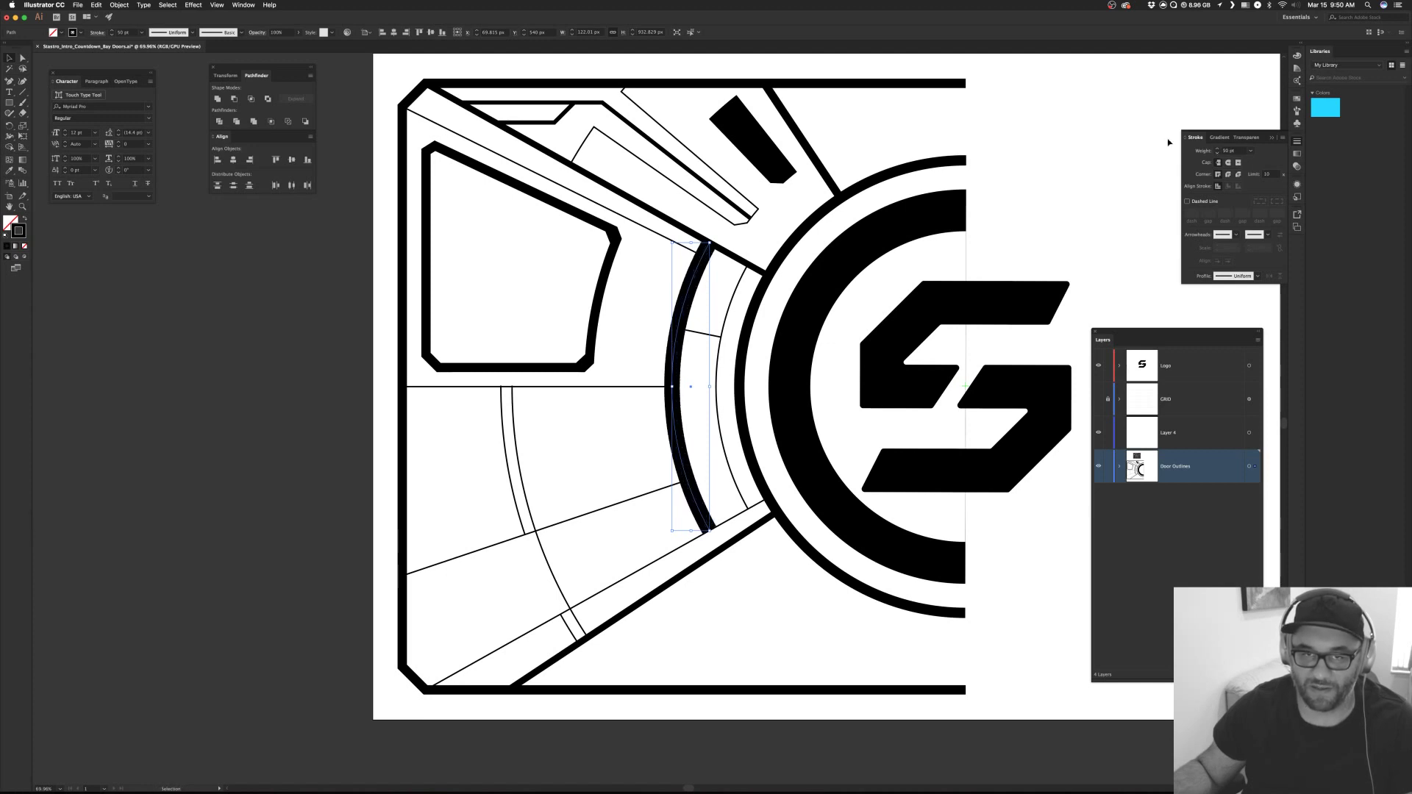
left_click(815, 142)
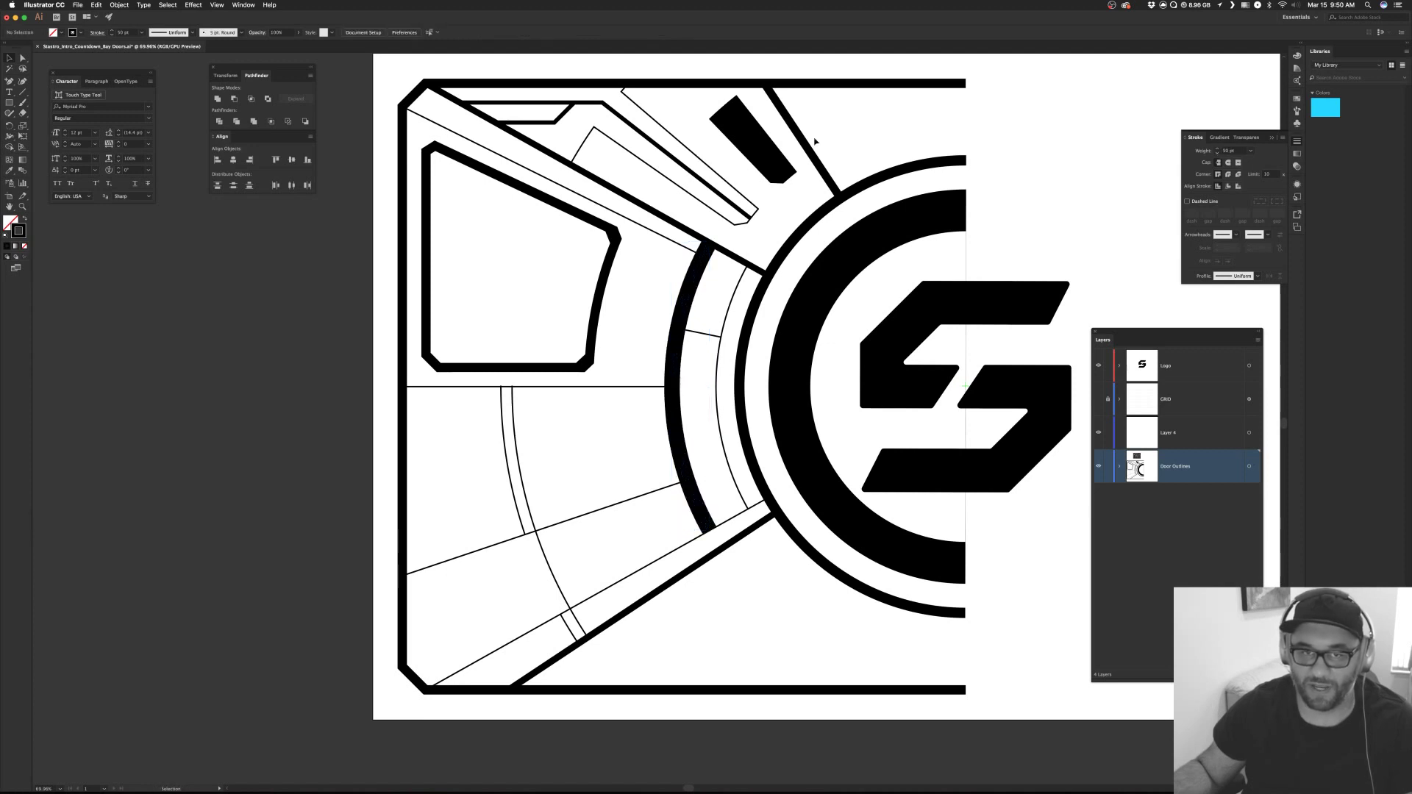
Set the open thin outline near the door's top edge to 13 pt and the thin diagonal above the angular window to 10 pt.
left_click(674, 137)
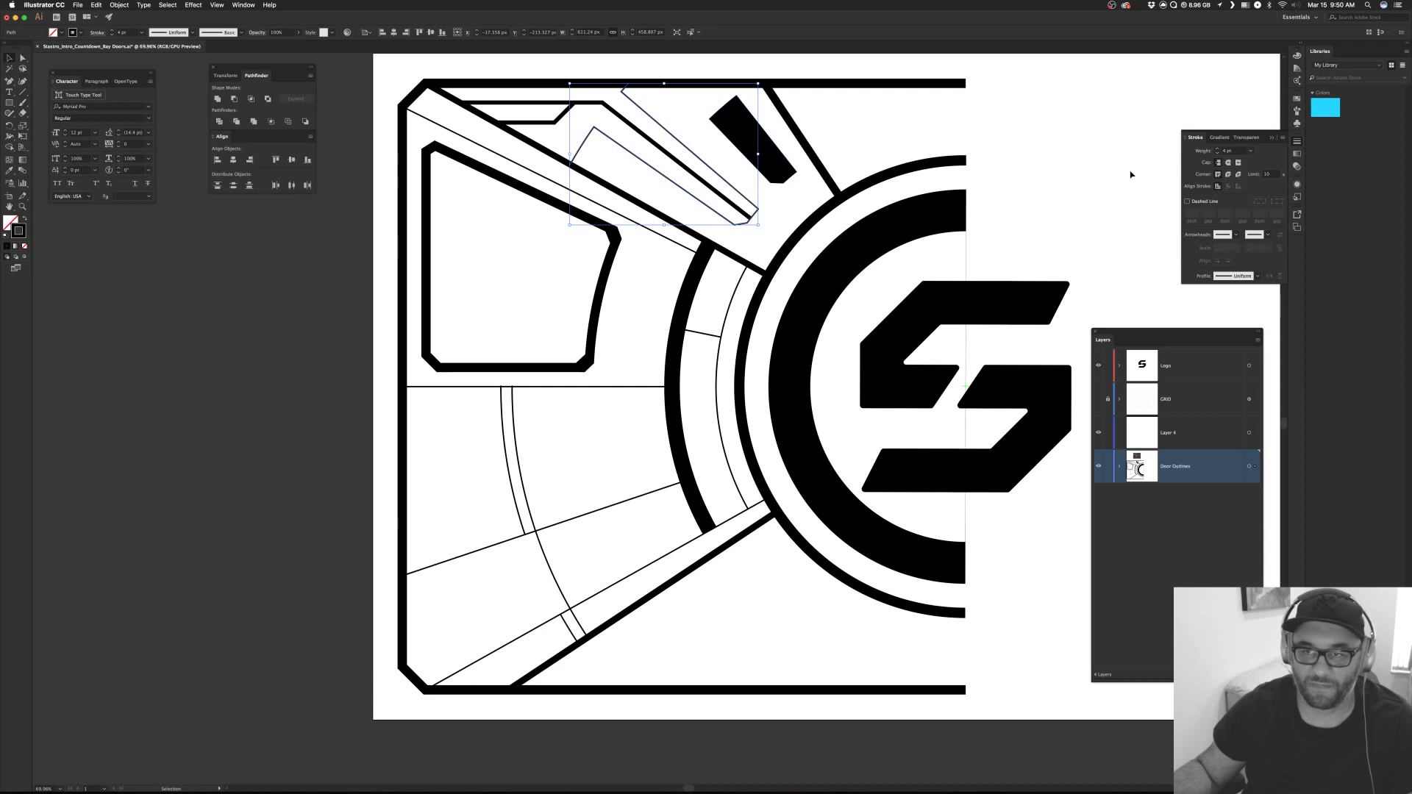
left_click(1217, 149, "shift")
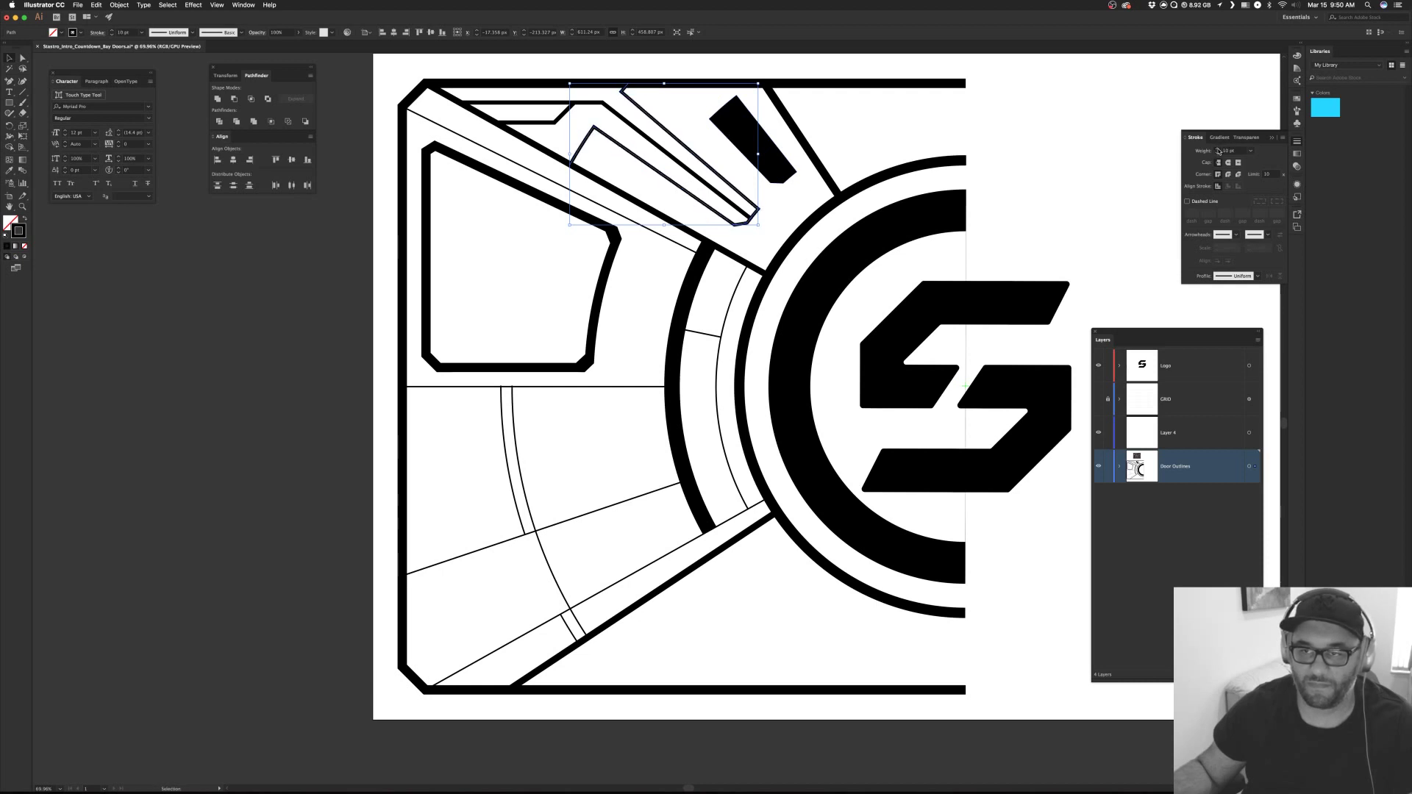
left_click(1218, 150)
left_click(1135, 115)
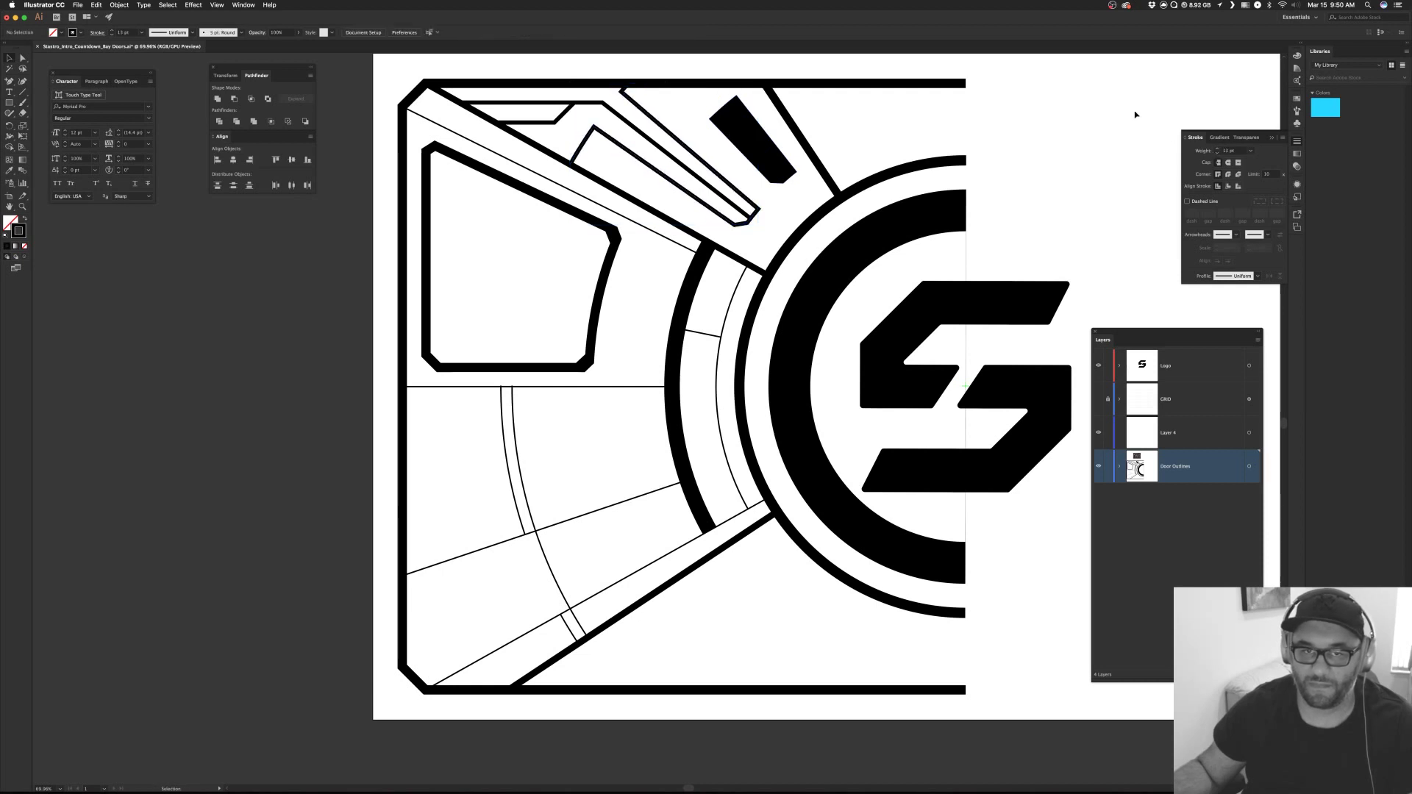
left_click(619, 212)
left_click(1217, 150, "shift")
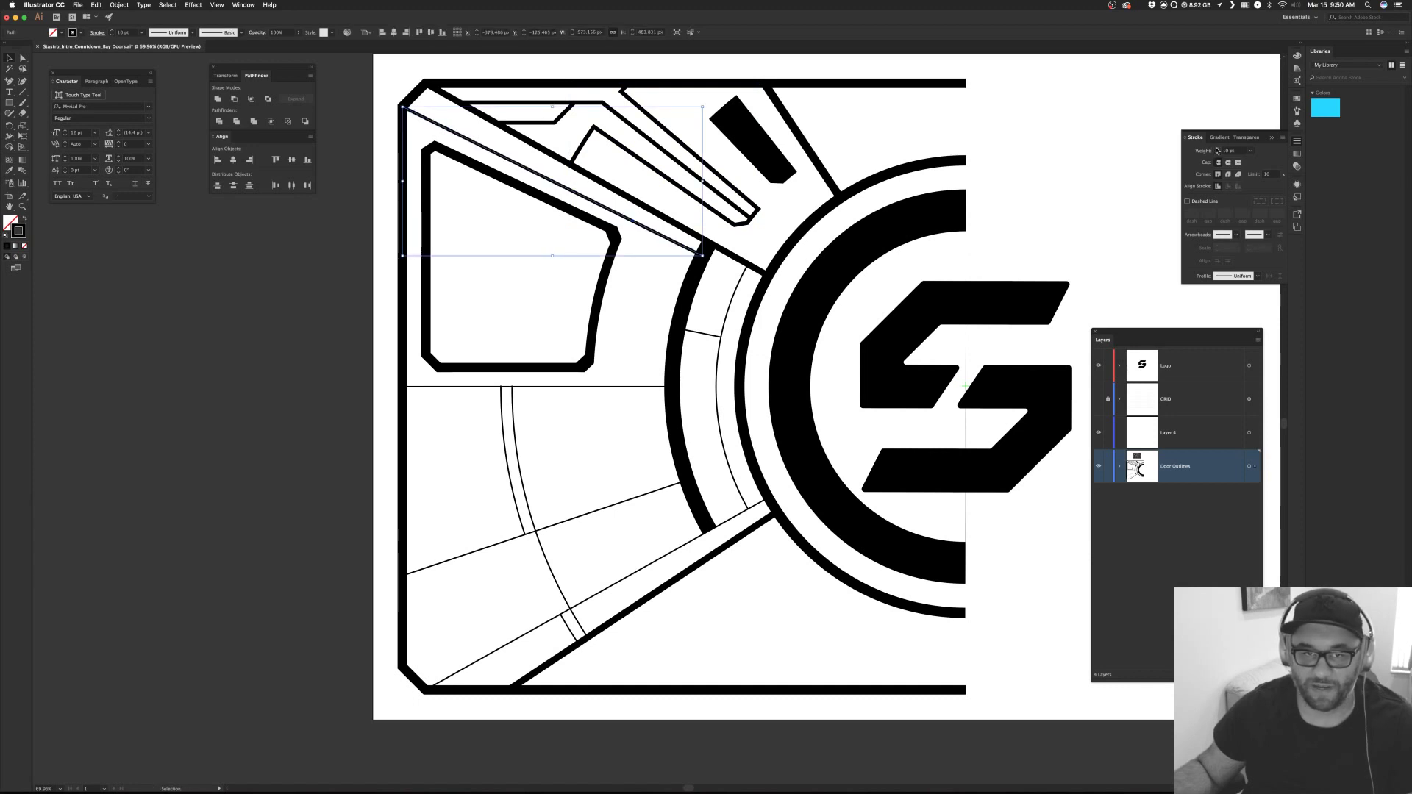
Set the stroke weight of the long curved line through the lower panels to 20 pt and deselect it.
left_click(519, 471)
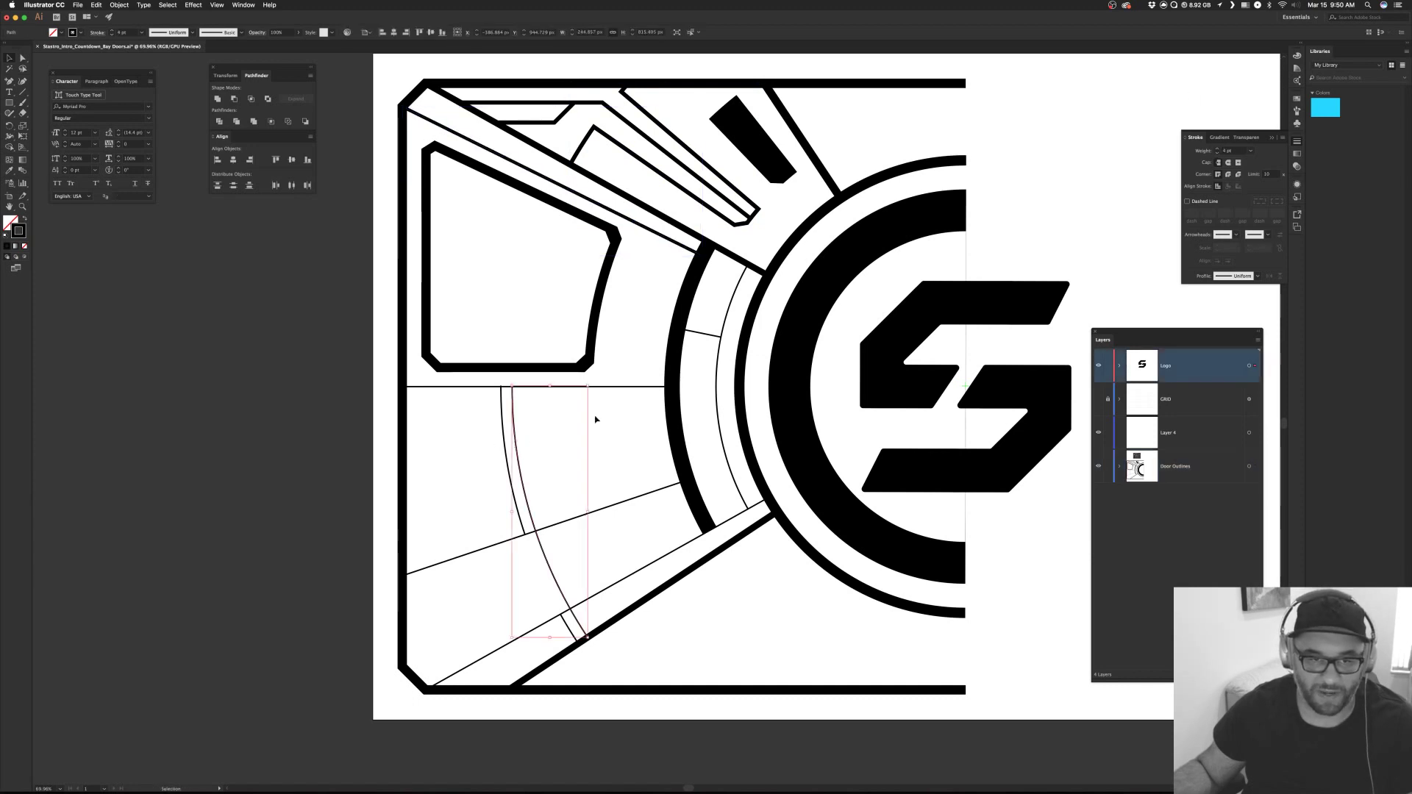
left_click(1218, 149, "shift")
left_click(1218, 149, "shift")
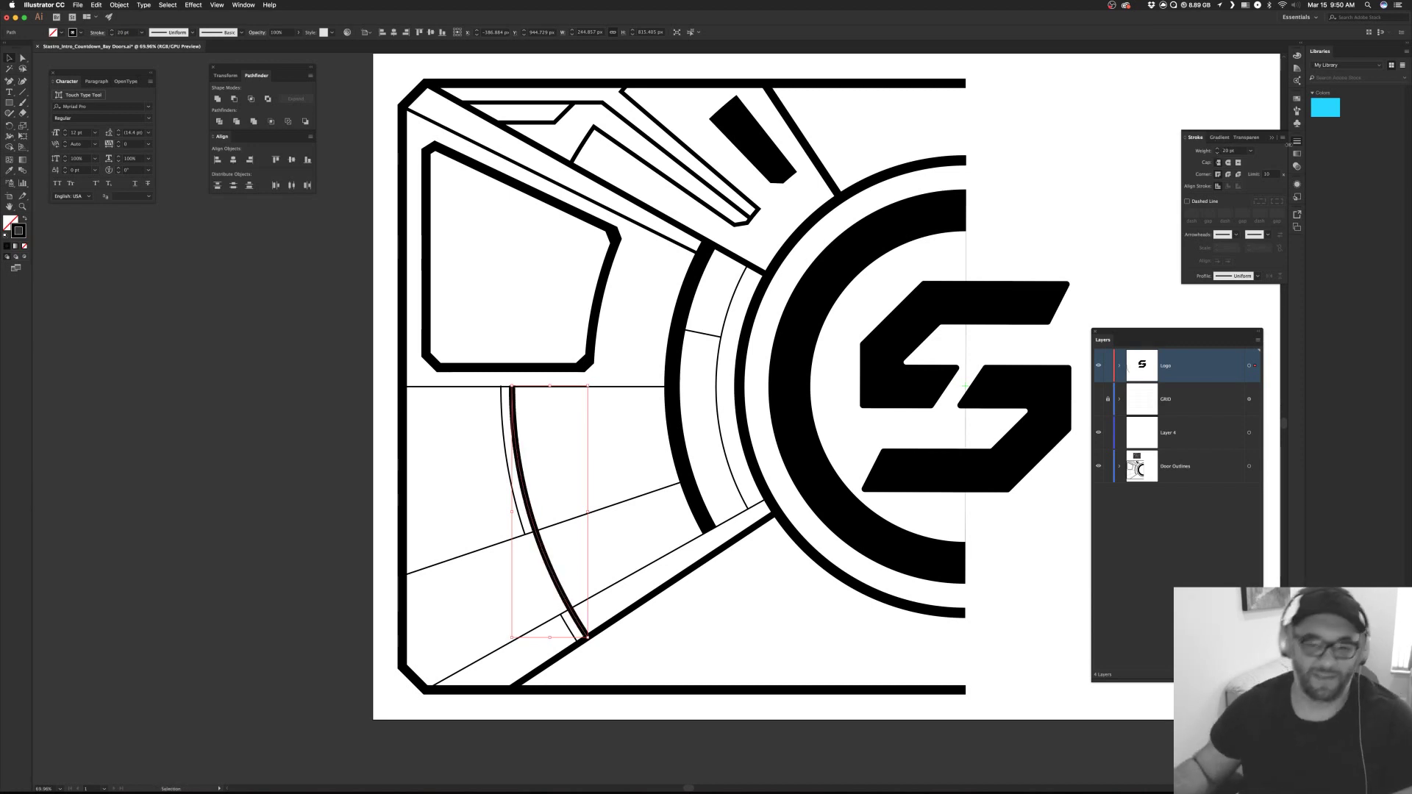
left_click(1040, 185)
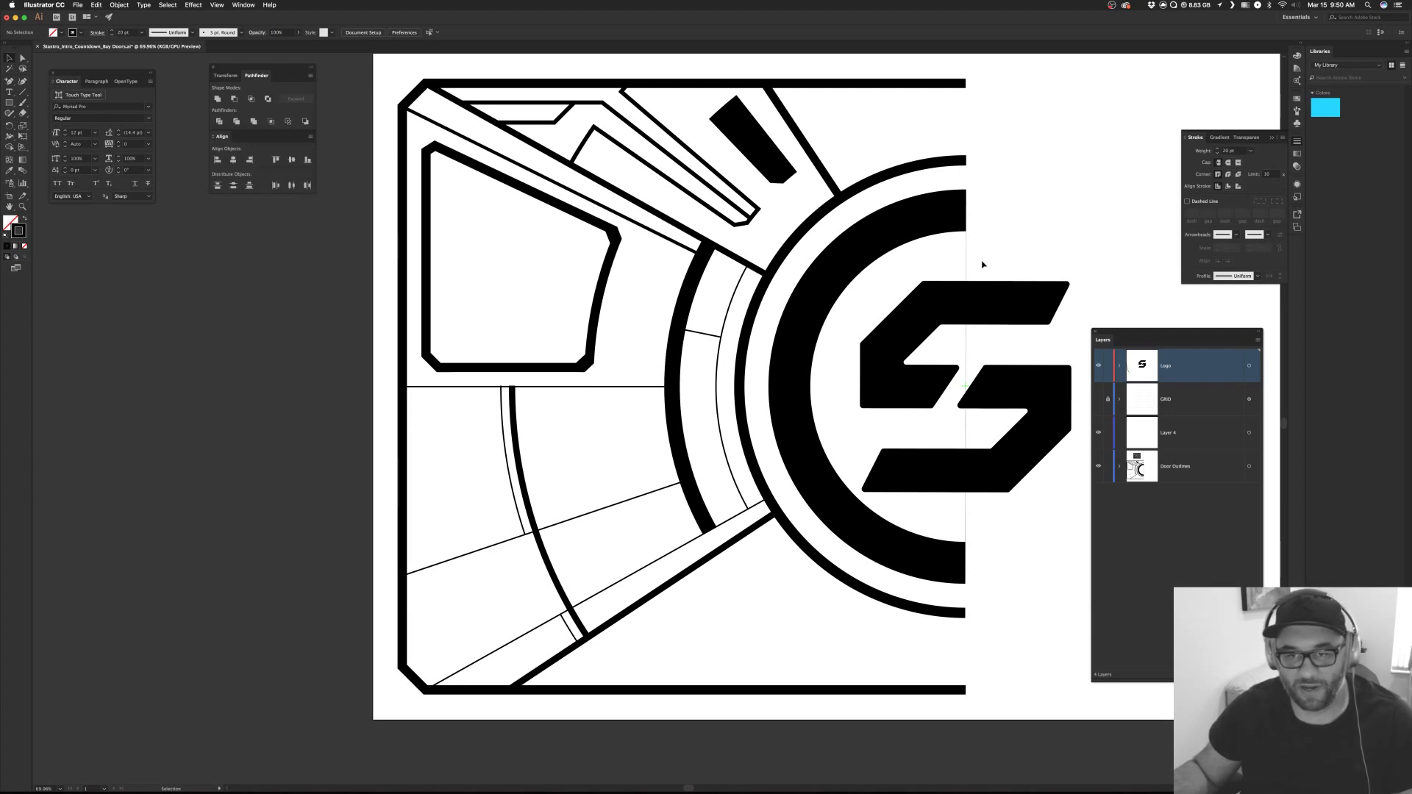
left_click(994, 220)
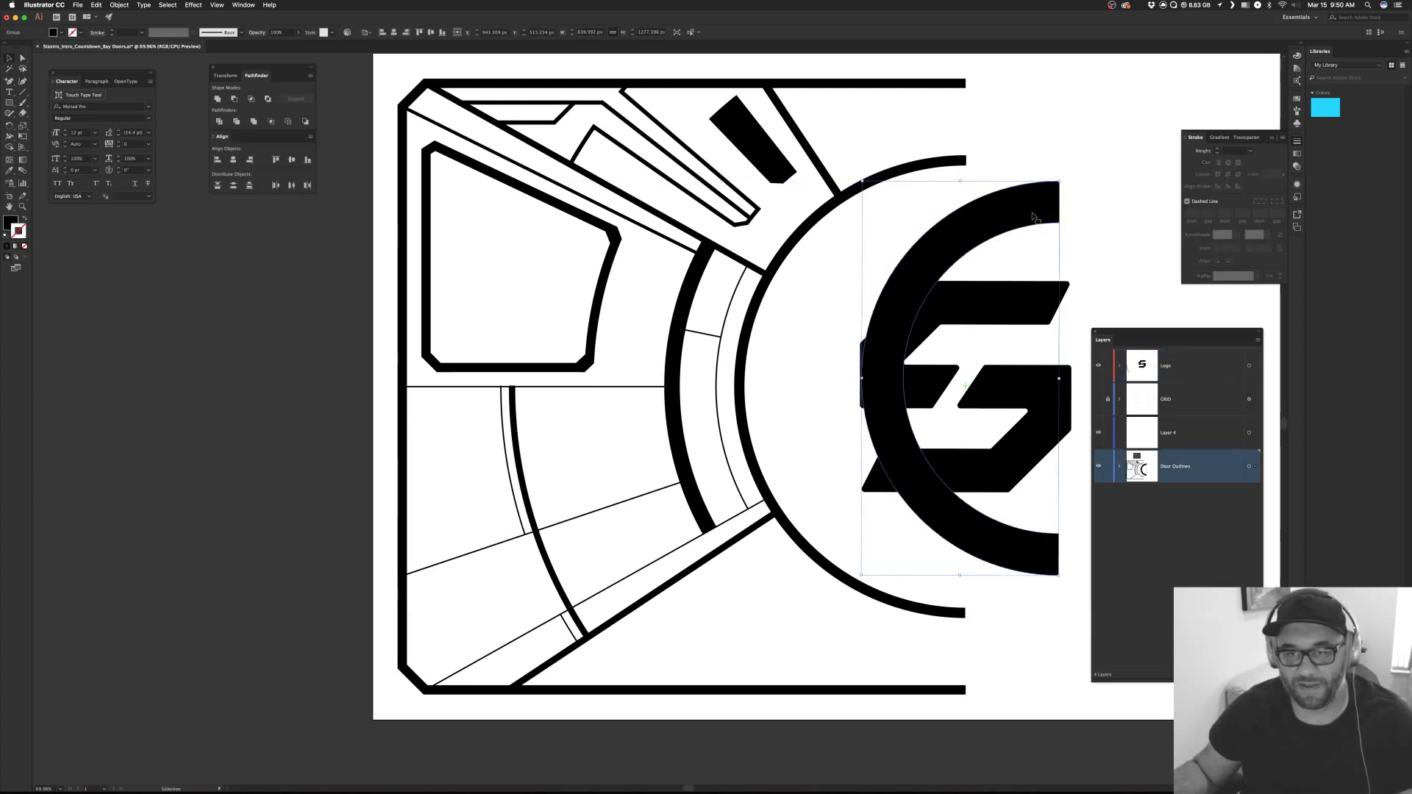
key("Delete")
key("super+z")
key("super+z")
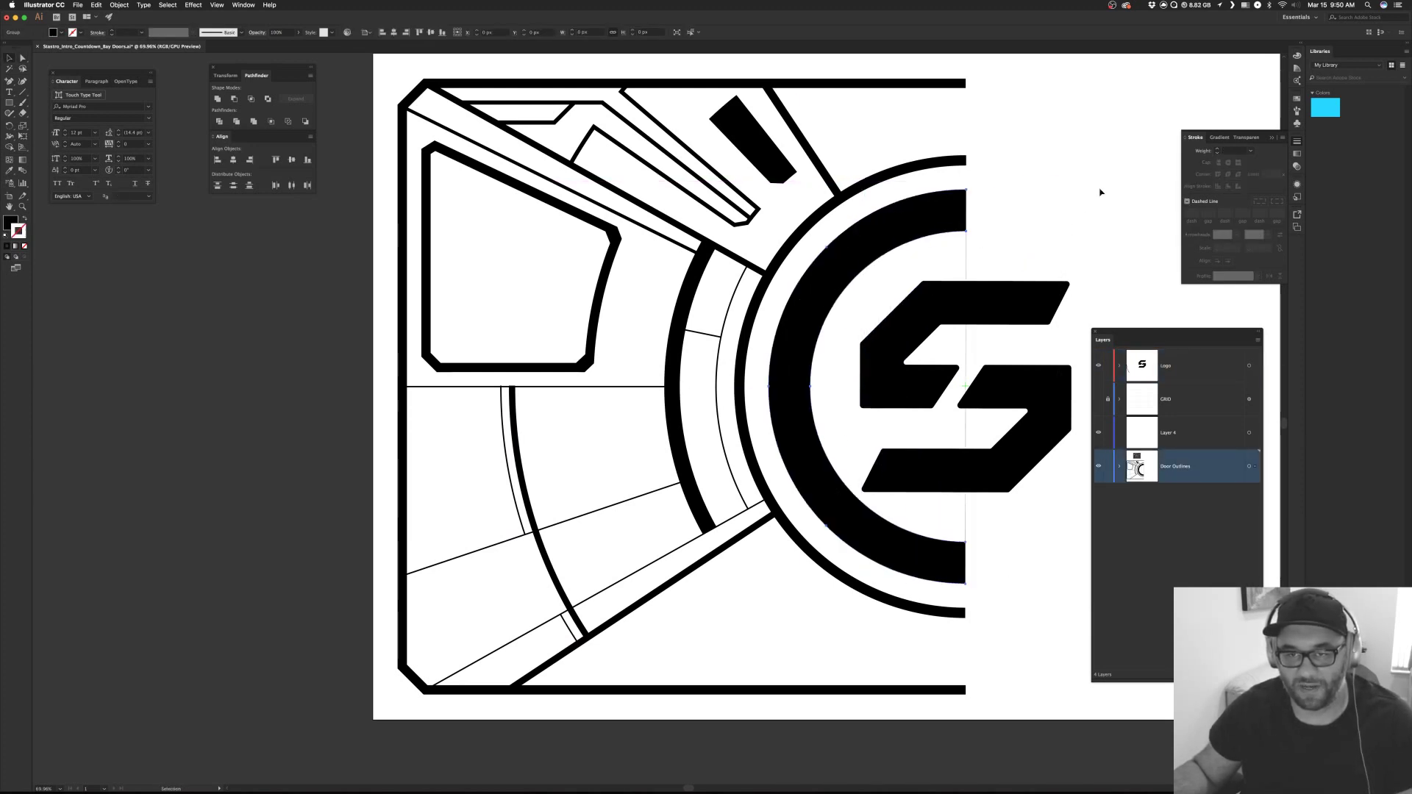
left_click(1101, 192)
Examine the anchor points at the lower and upper cut ends of the black half ring.
left_click_drag(1051, 225, 929, 213)
scroll(876, 577, "up", 5, "alt")
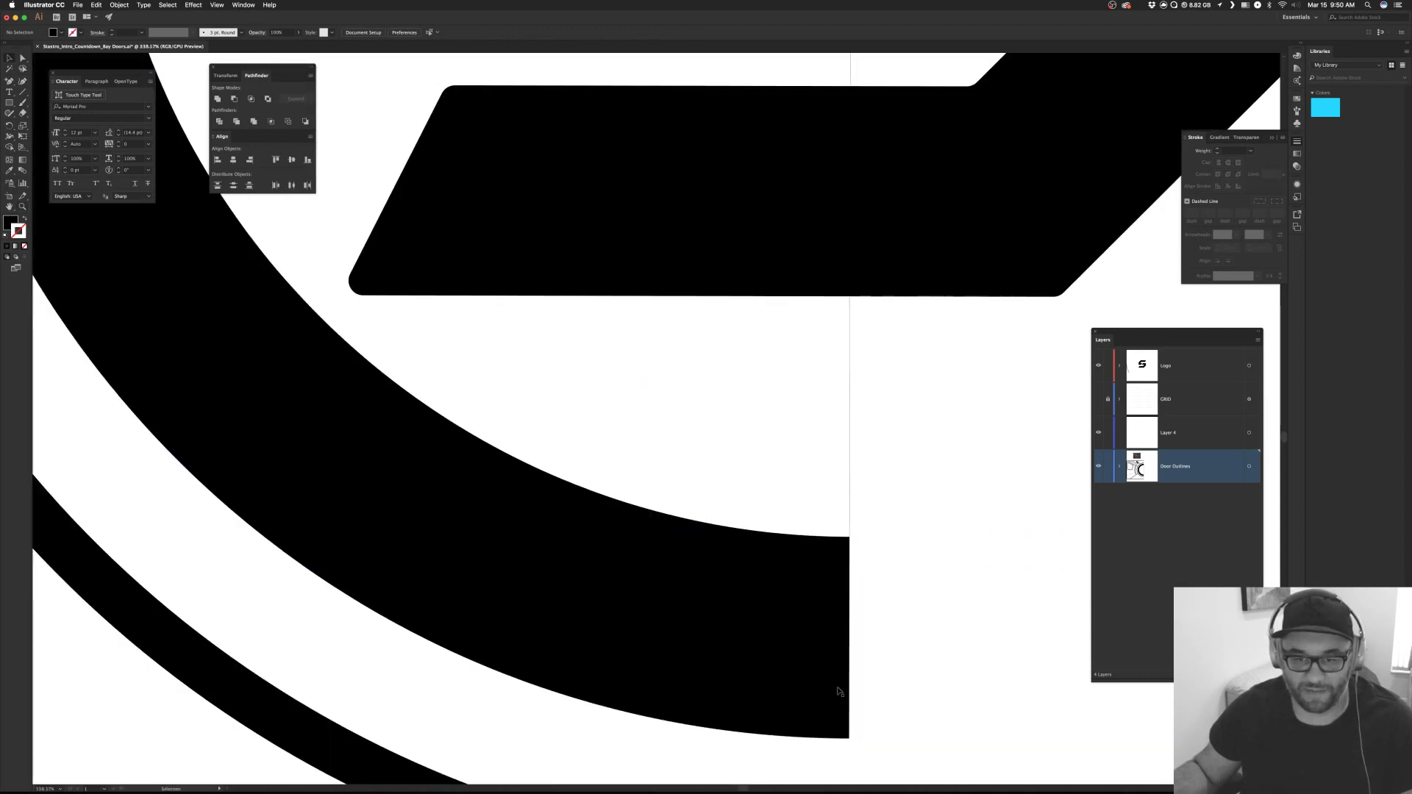
scroll(839, 690, "up", 1, "alt")
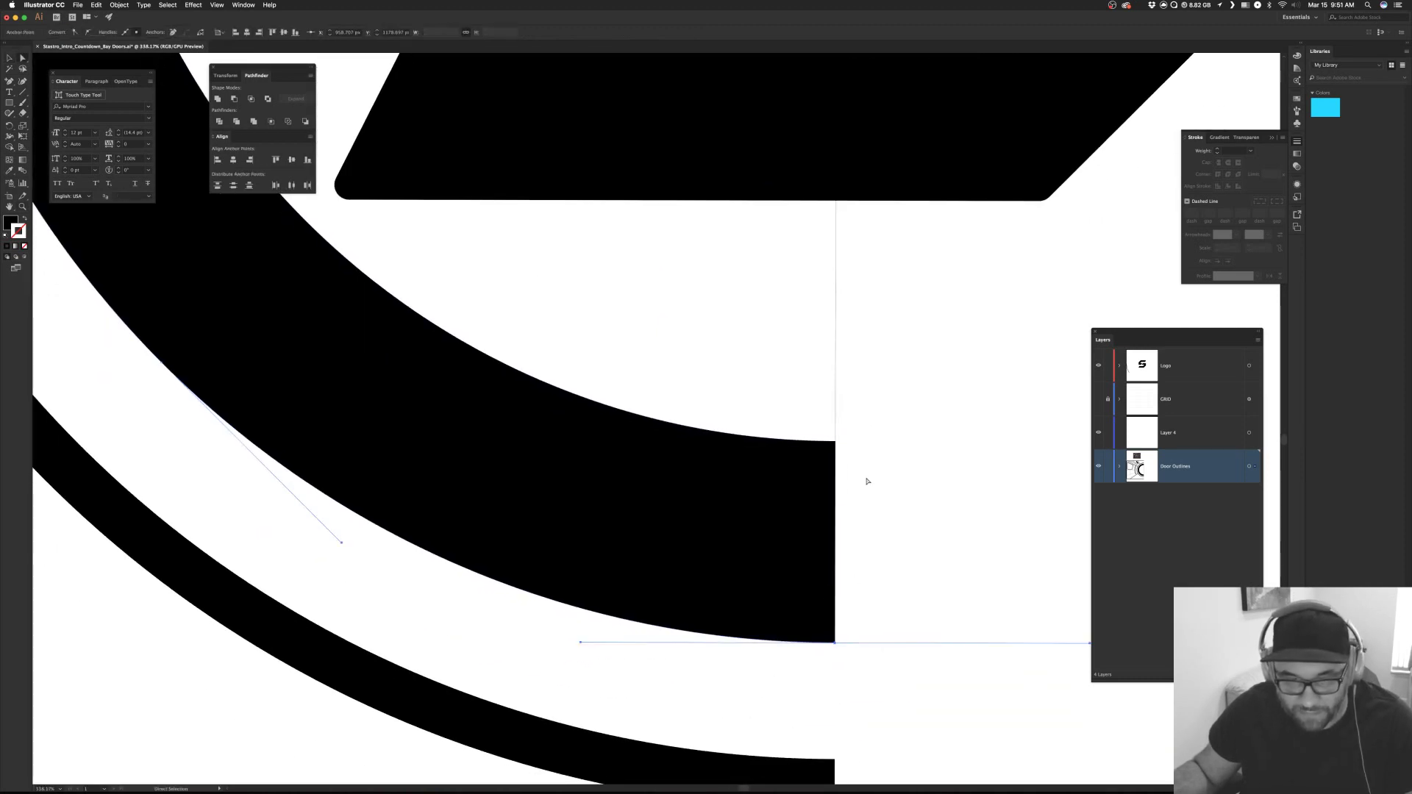
left_click_drag(821, 418, 874, 663)
left_click(871, 640)
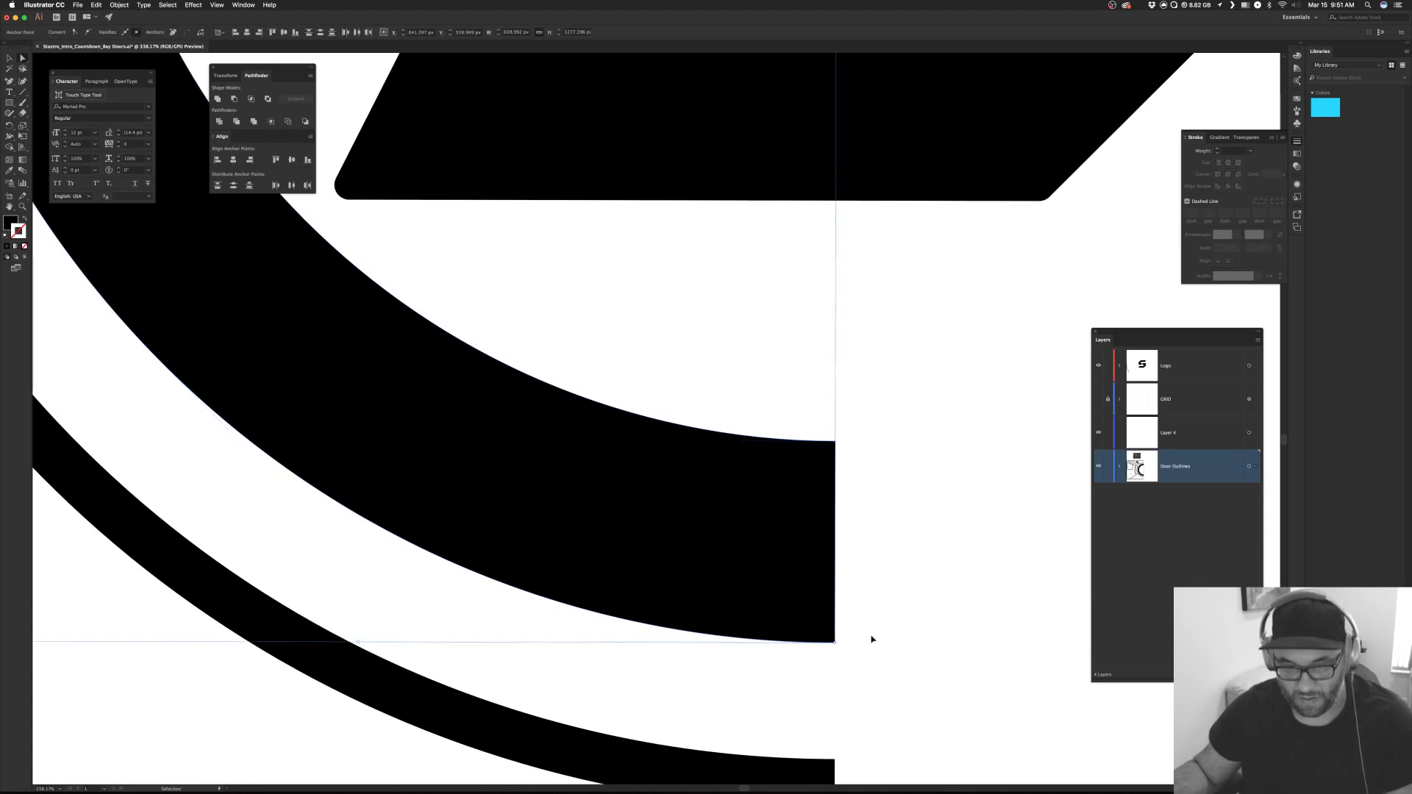
scroll(841, 292, "up", 15)
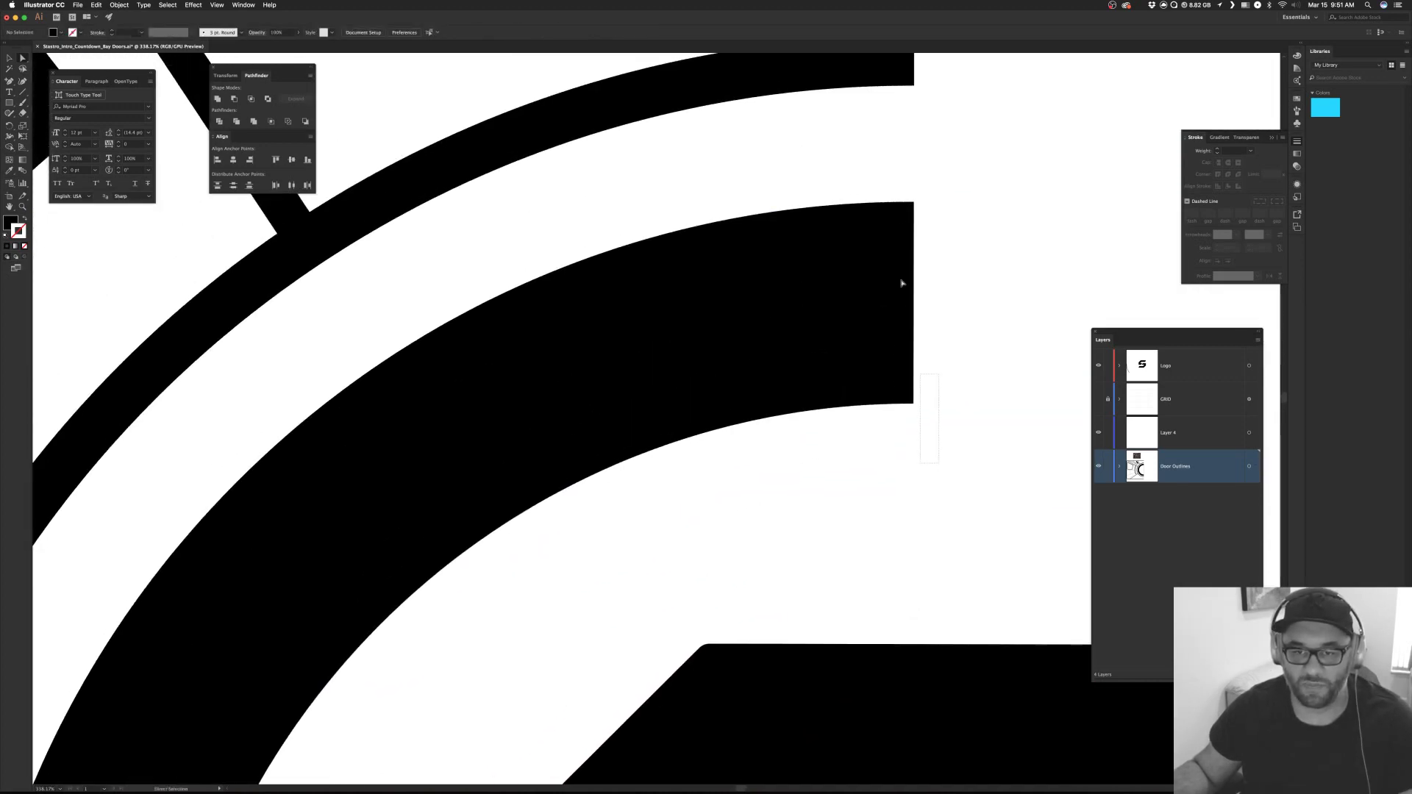
left_click(888, 199)
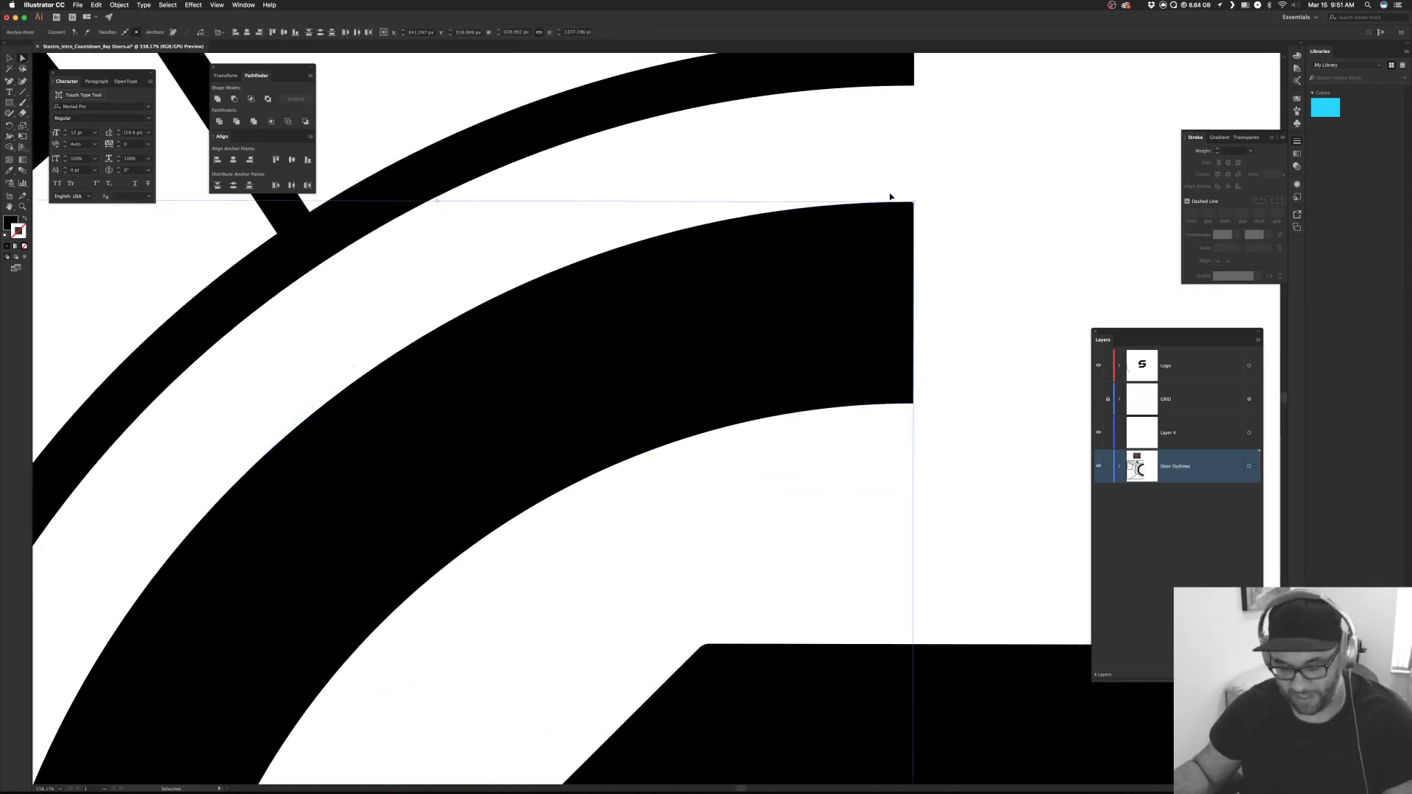
In outline view, delete the placed image above the artboard and the stray anchor points in its empty right half.
key("super+y")
left_click(990, 225)
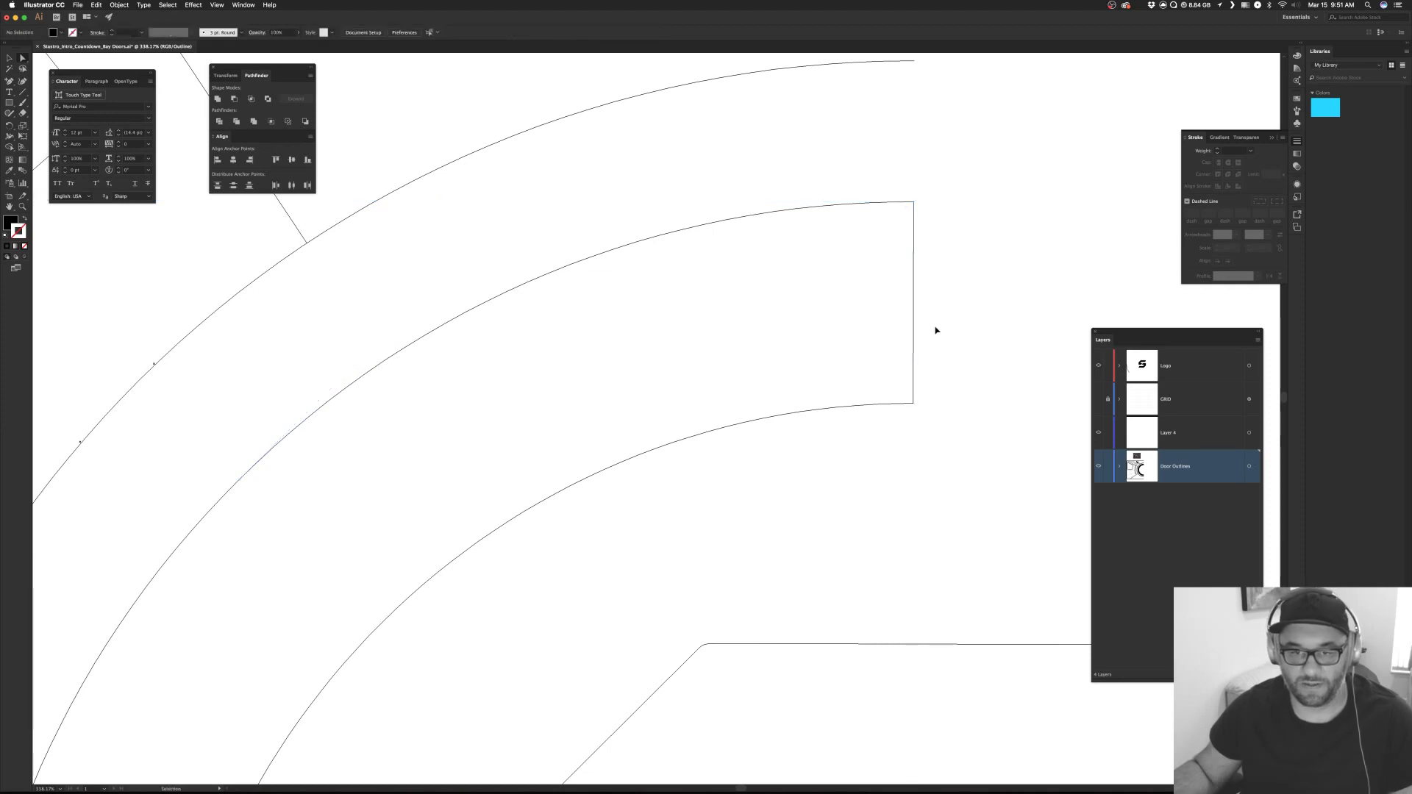
key("super+1")
key("super+minus")
key("super+minus")
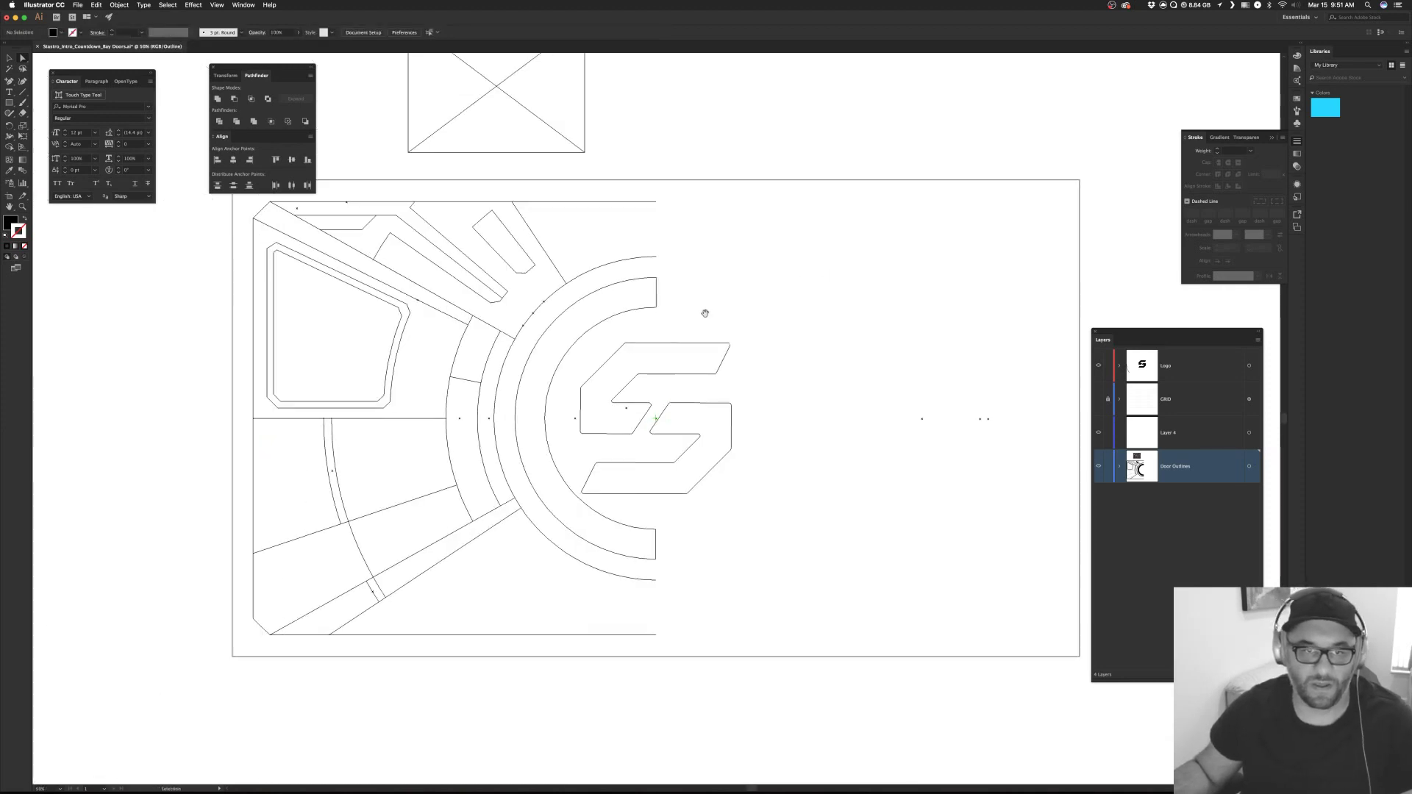
key("super+minus")
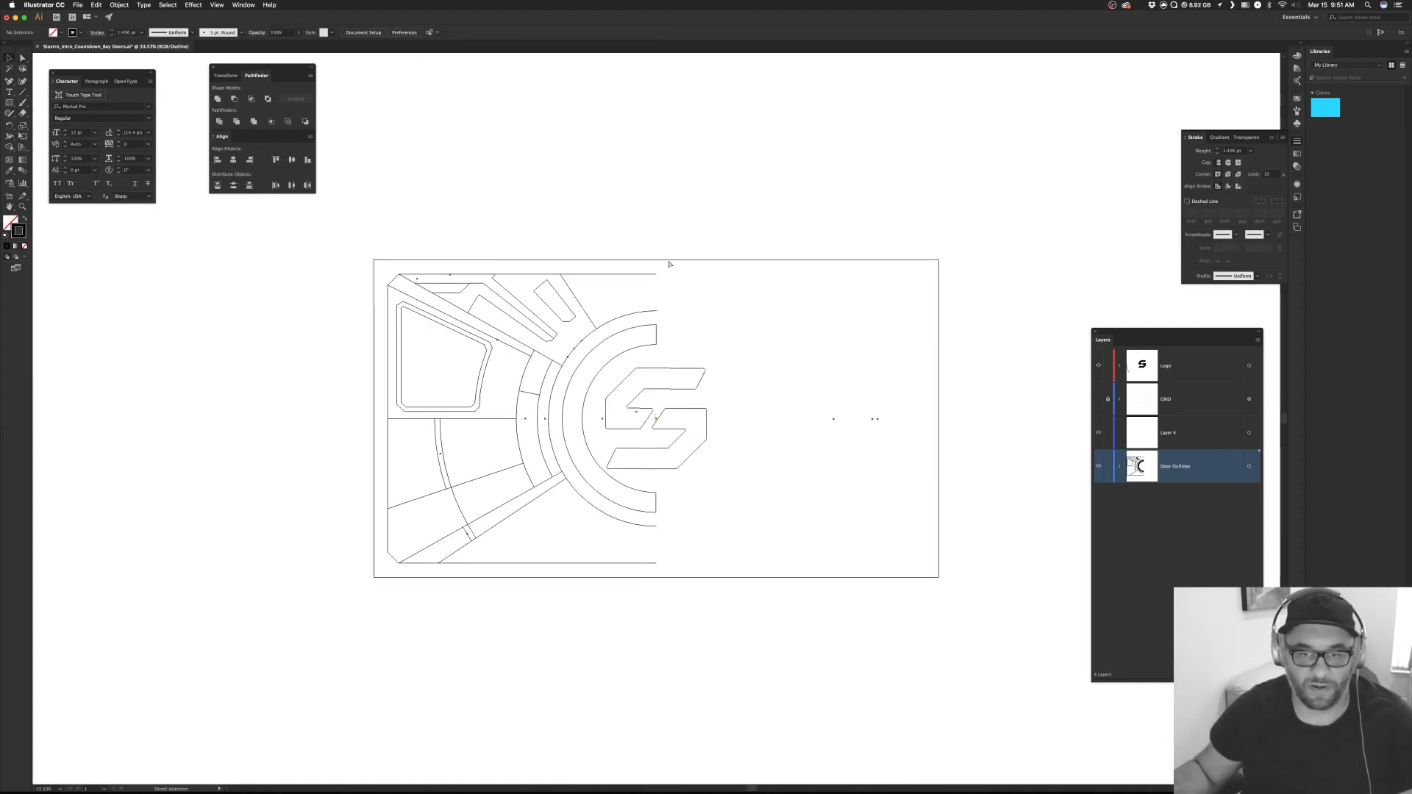
key("a")
left_click_drag(829, 410, 921, 444)
key("Delete")
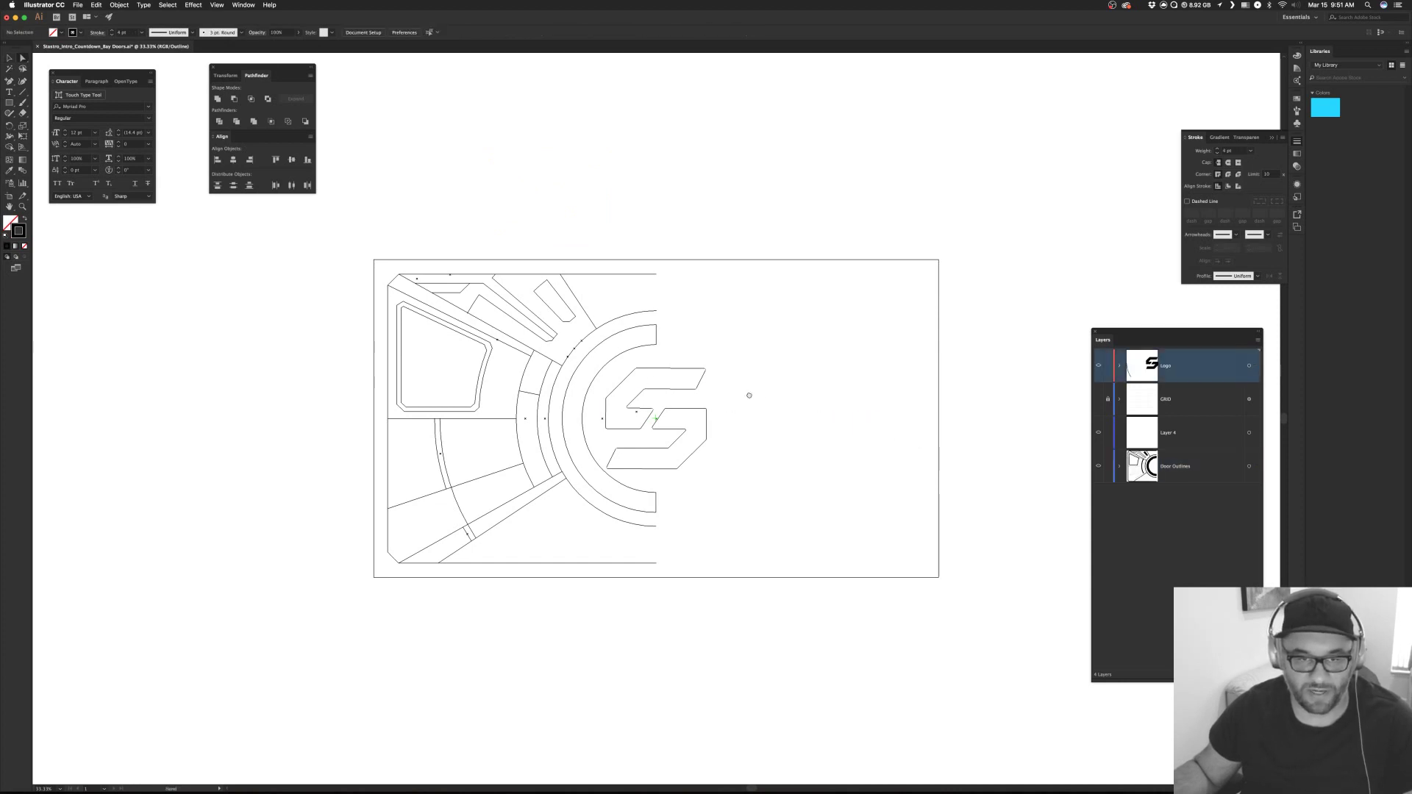
Return to preview view and expand the fills and strokes of all the artwork, leaving nothing selected.
left_click_drag(748, 395, 867, 412)
left_click_drag(446, 296, 683, 486, "super")
key("super+y")
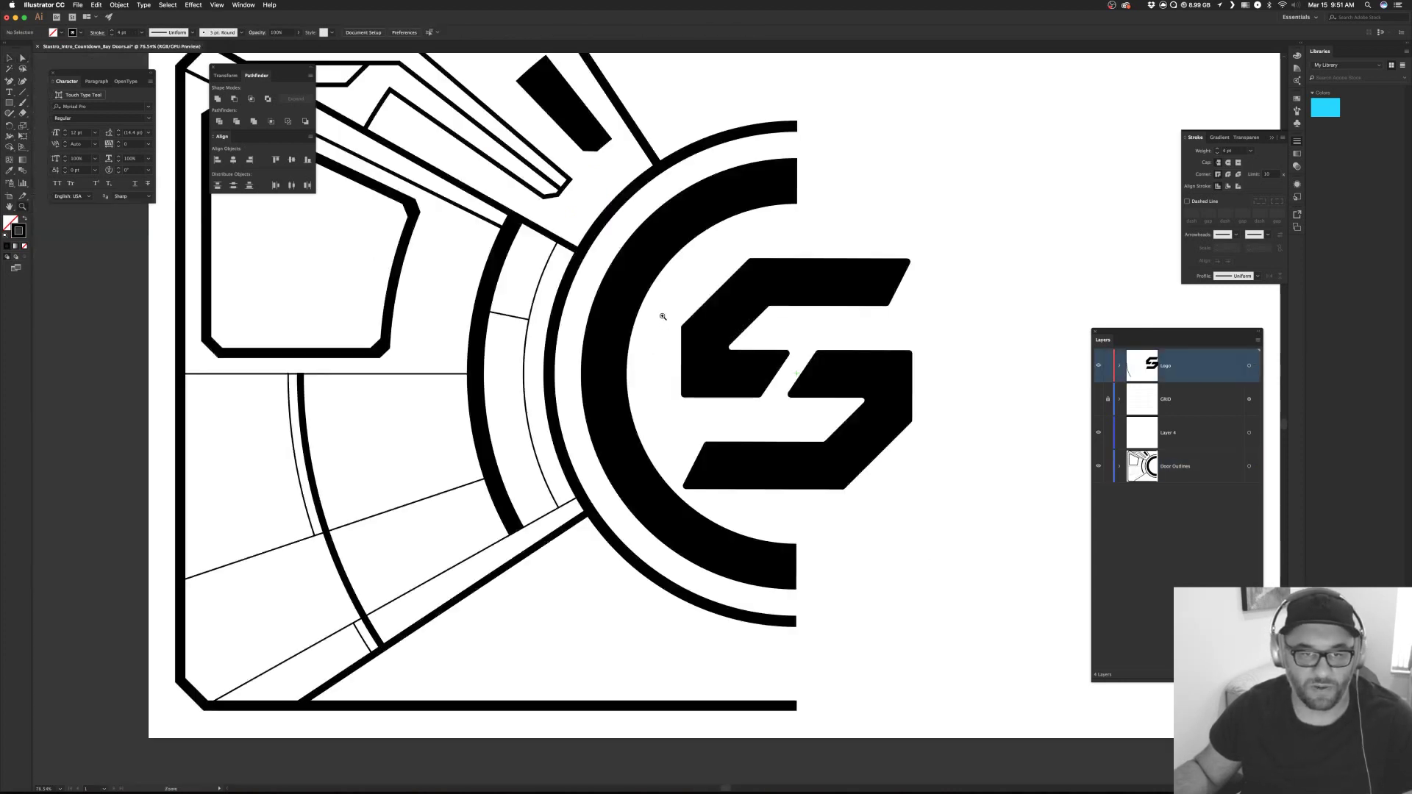
key("super+minus")
key("super+a")
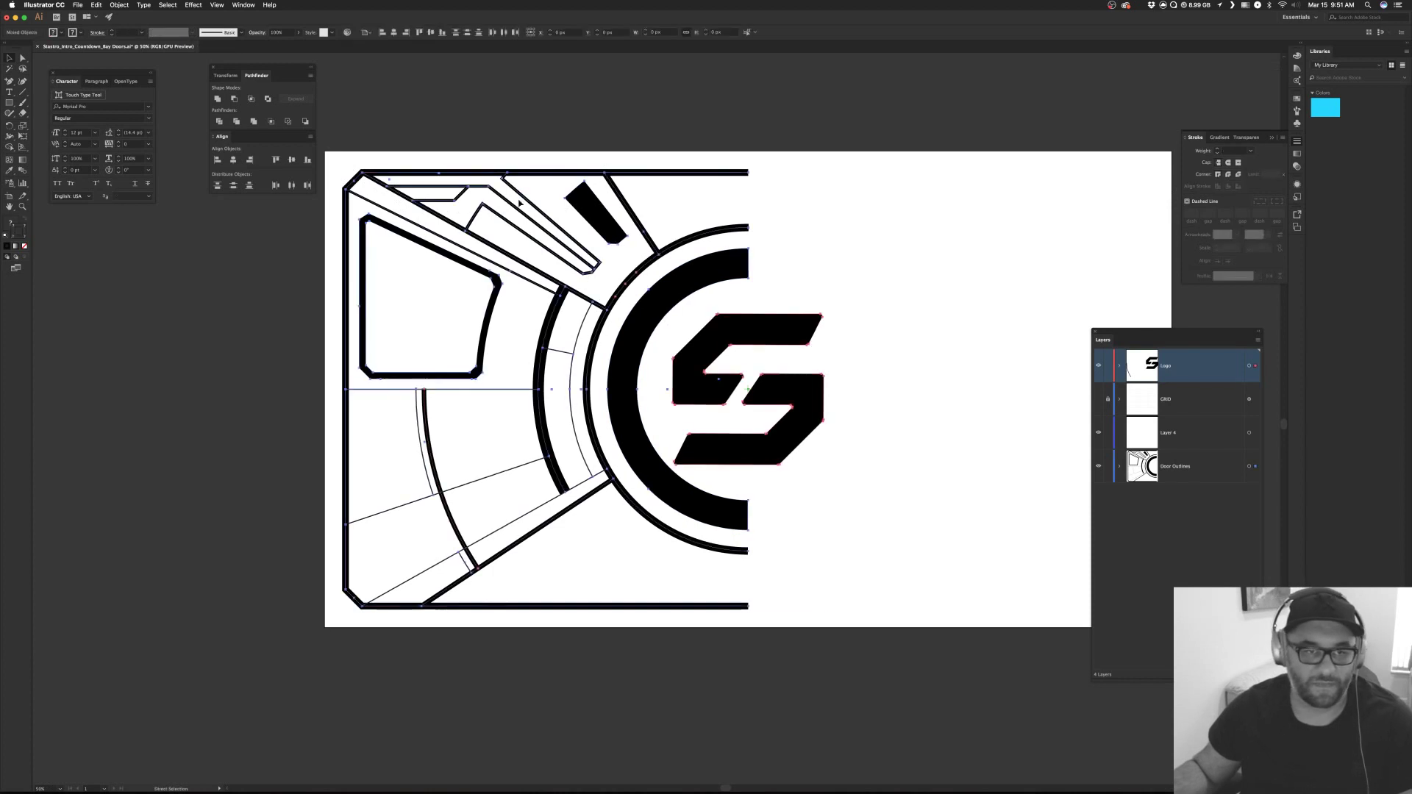
key("v")
left_click(120, 4)
left_click(136, 93)
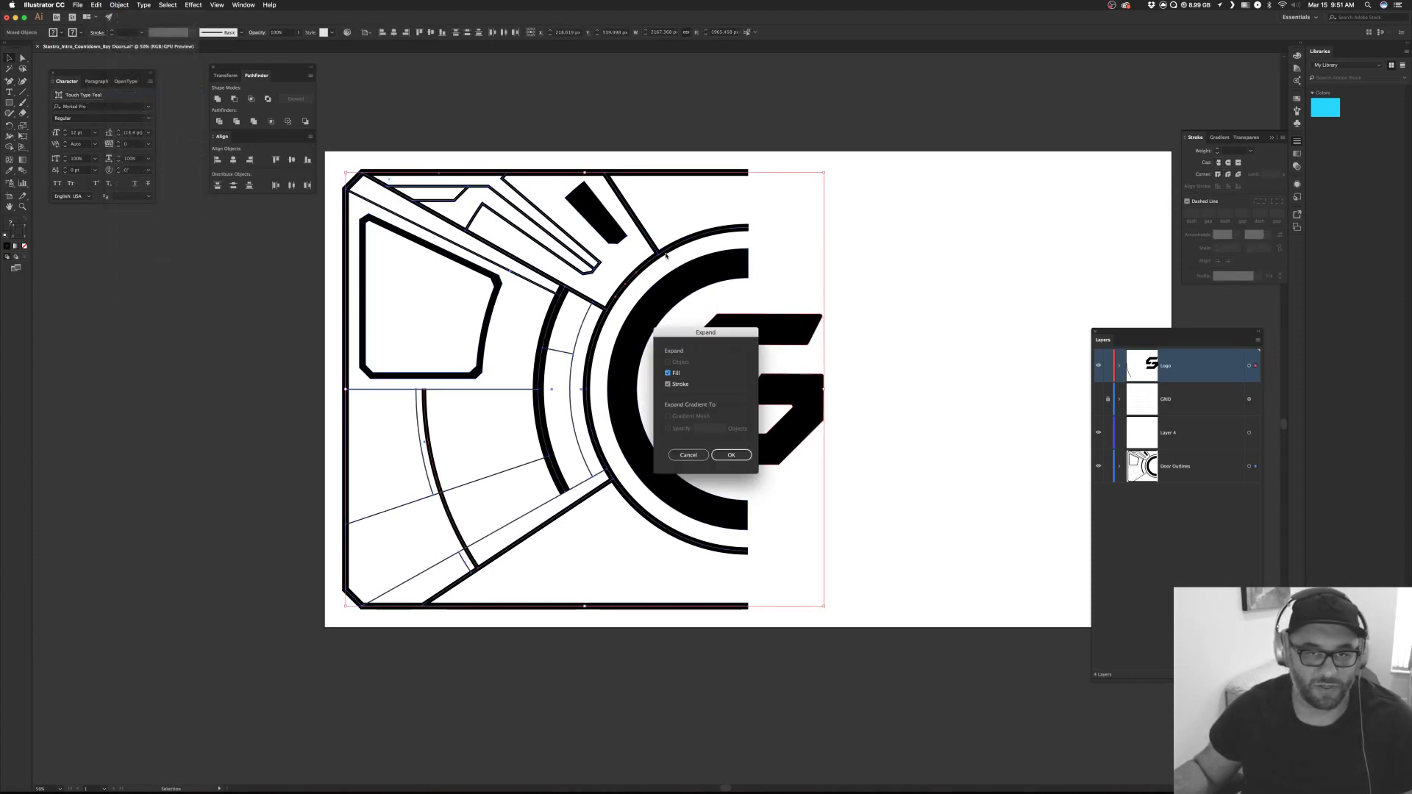
left_click(731, 455)
left_click(924, 300)
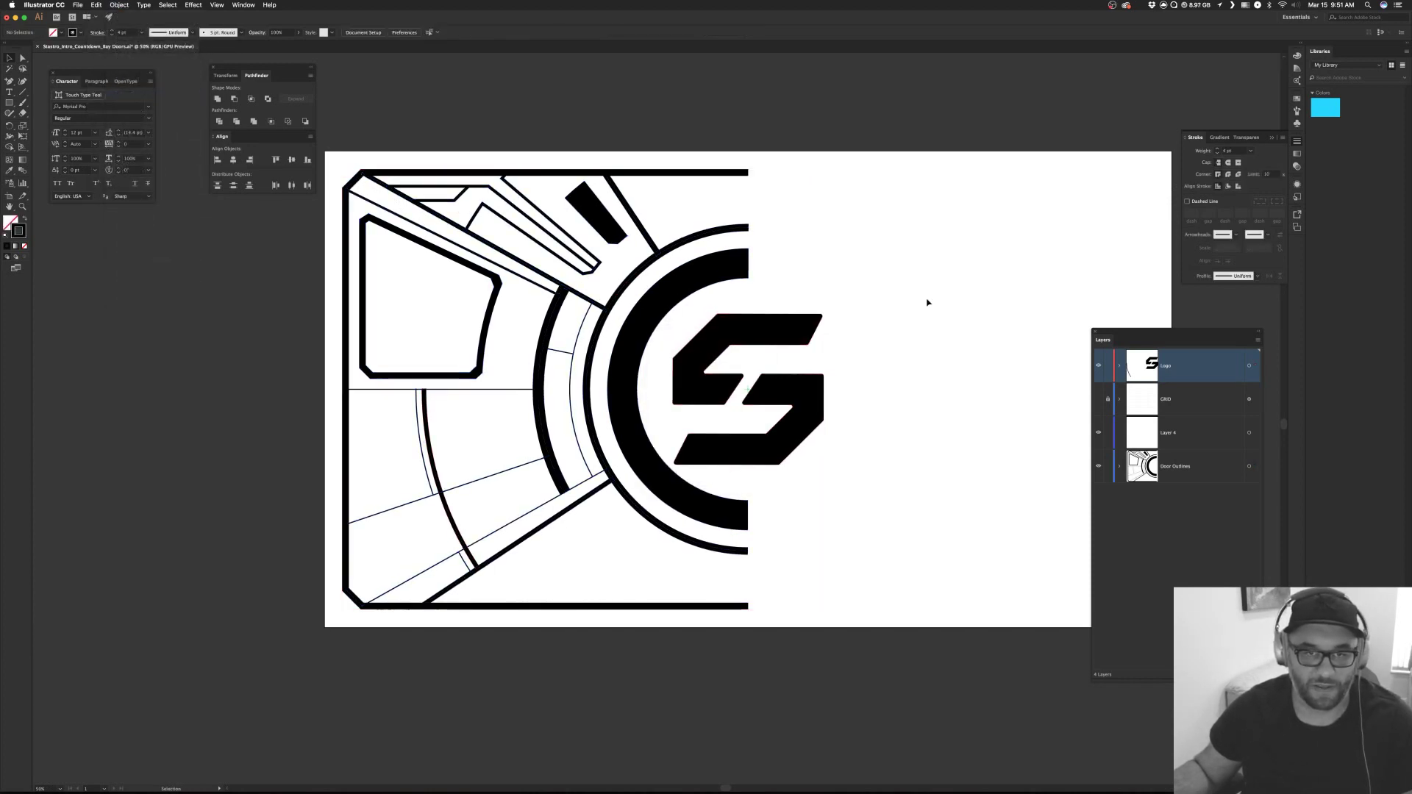
Unite the group of outer door frame, connecting strut and thin outer ring into one shape and deselect it.
scroll(704, 198, "left", 2)
scroll(704, 199, "up", 1)
left_click(704, 197)
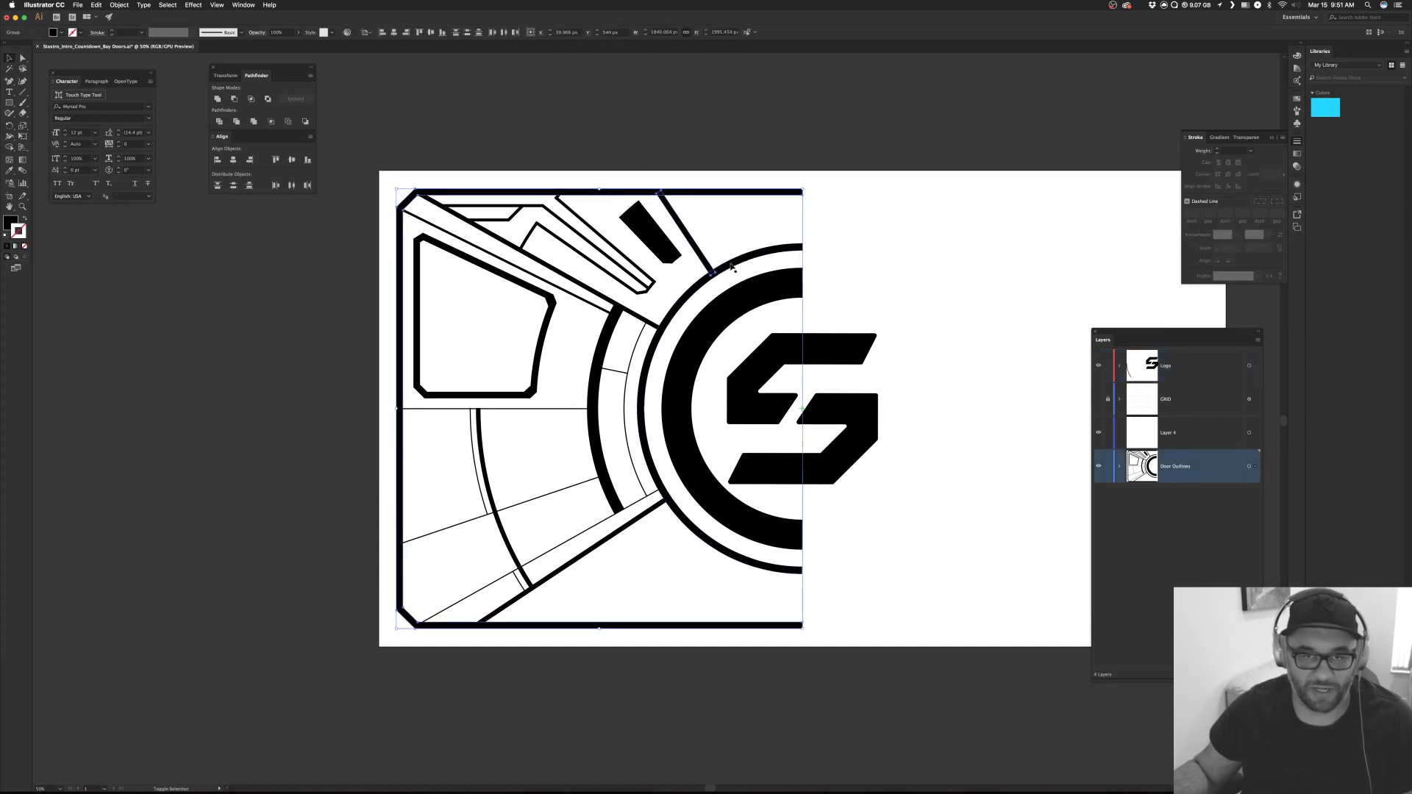
left_click(219, 100)
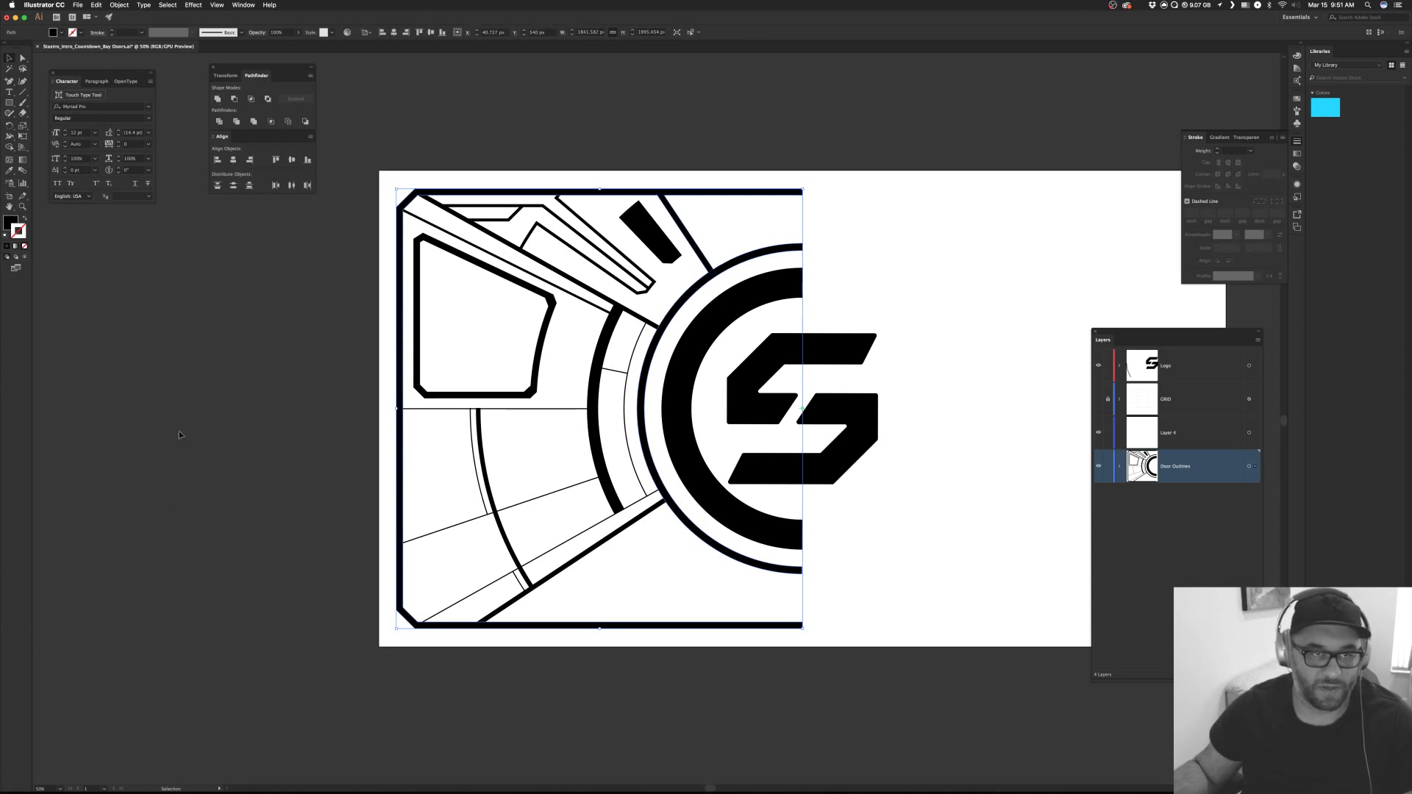
left_click(187, 348)
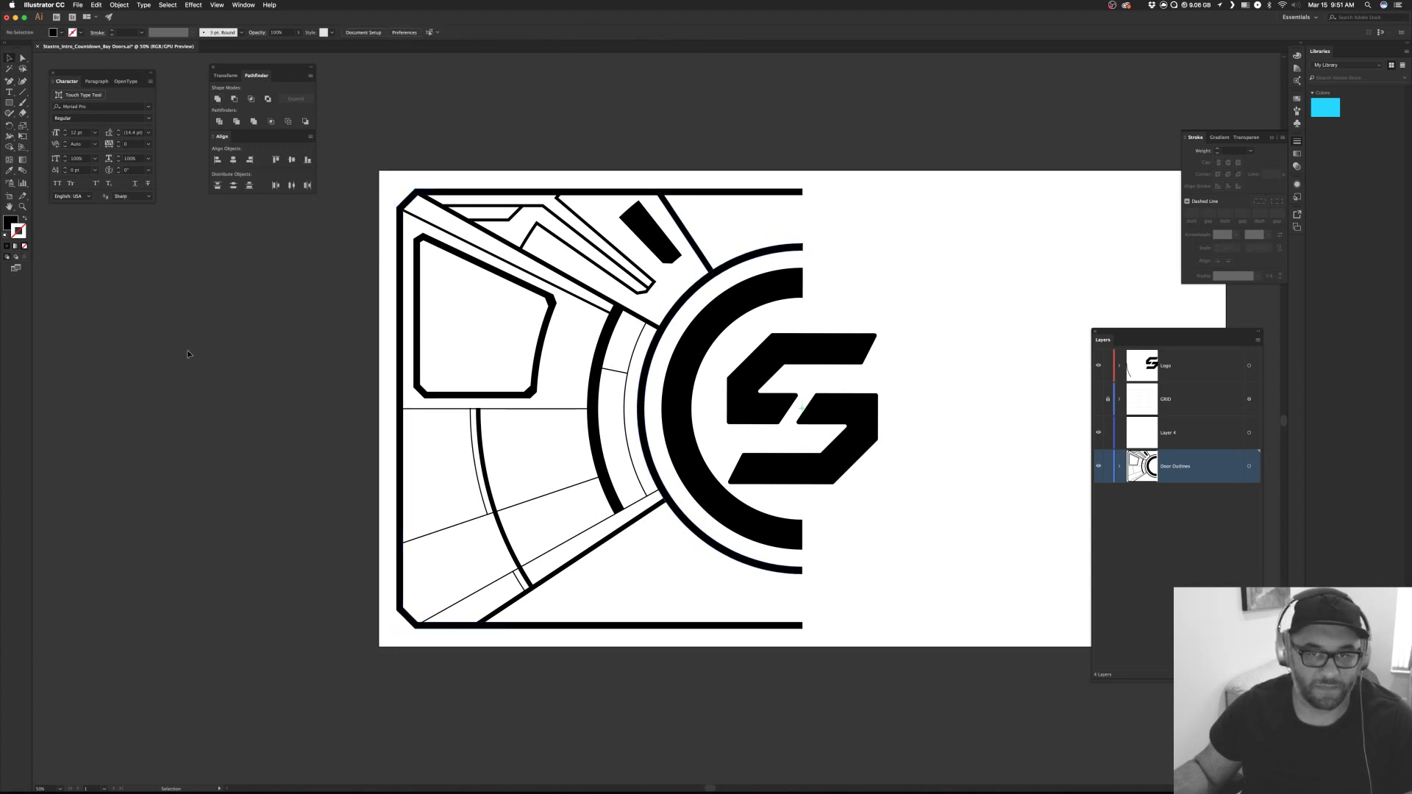
Give the united outer frame shape a black stroke with a weight of 20 pt.
left_click(696, 194)
left_click_drag(11, 223, 19, 231)
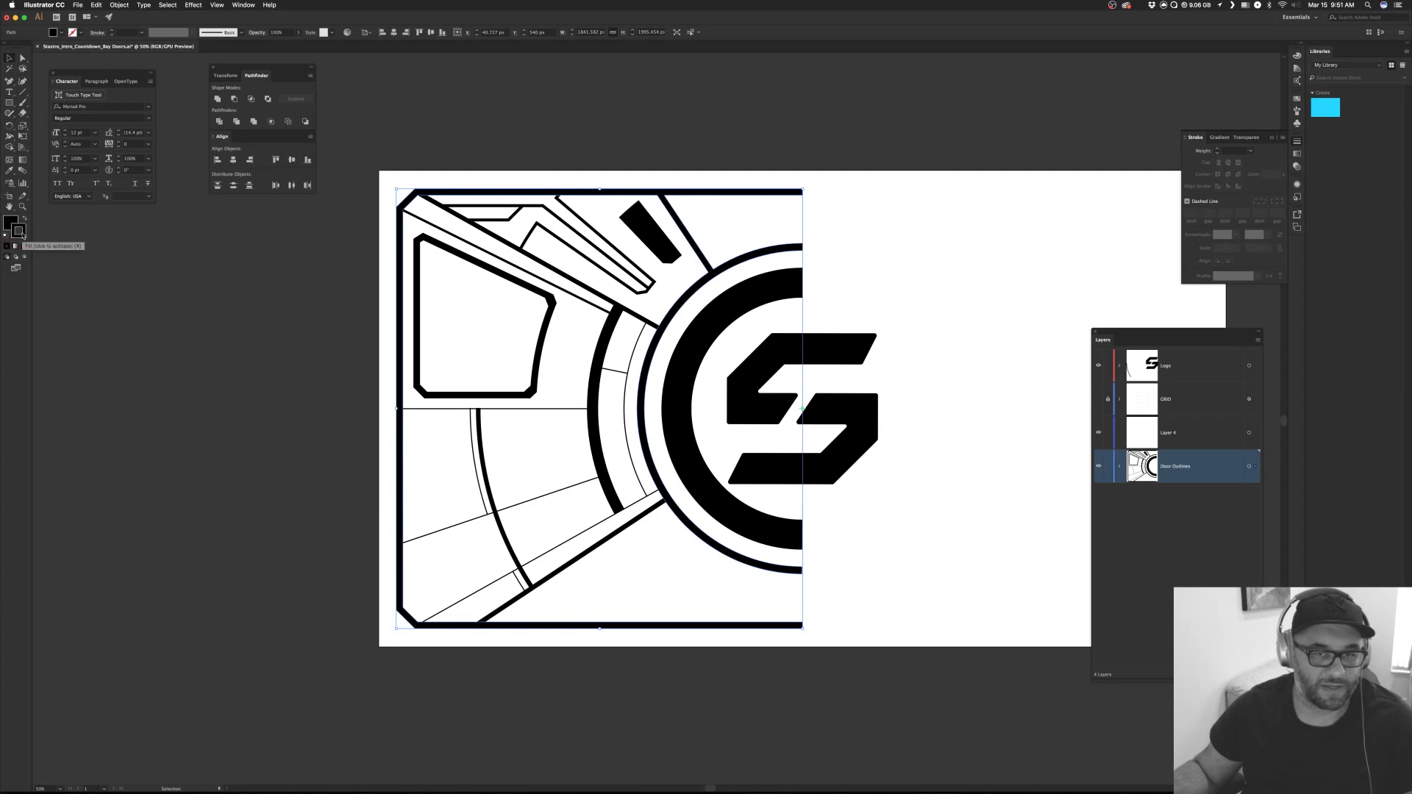
left_click(1218, 149)
left_click(1217, 150)
left_click(1217, 149, "shift")
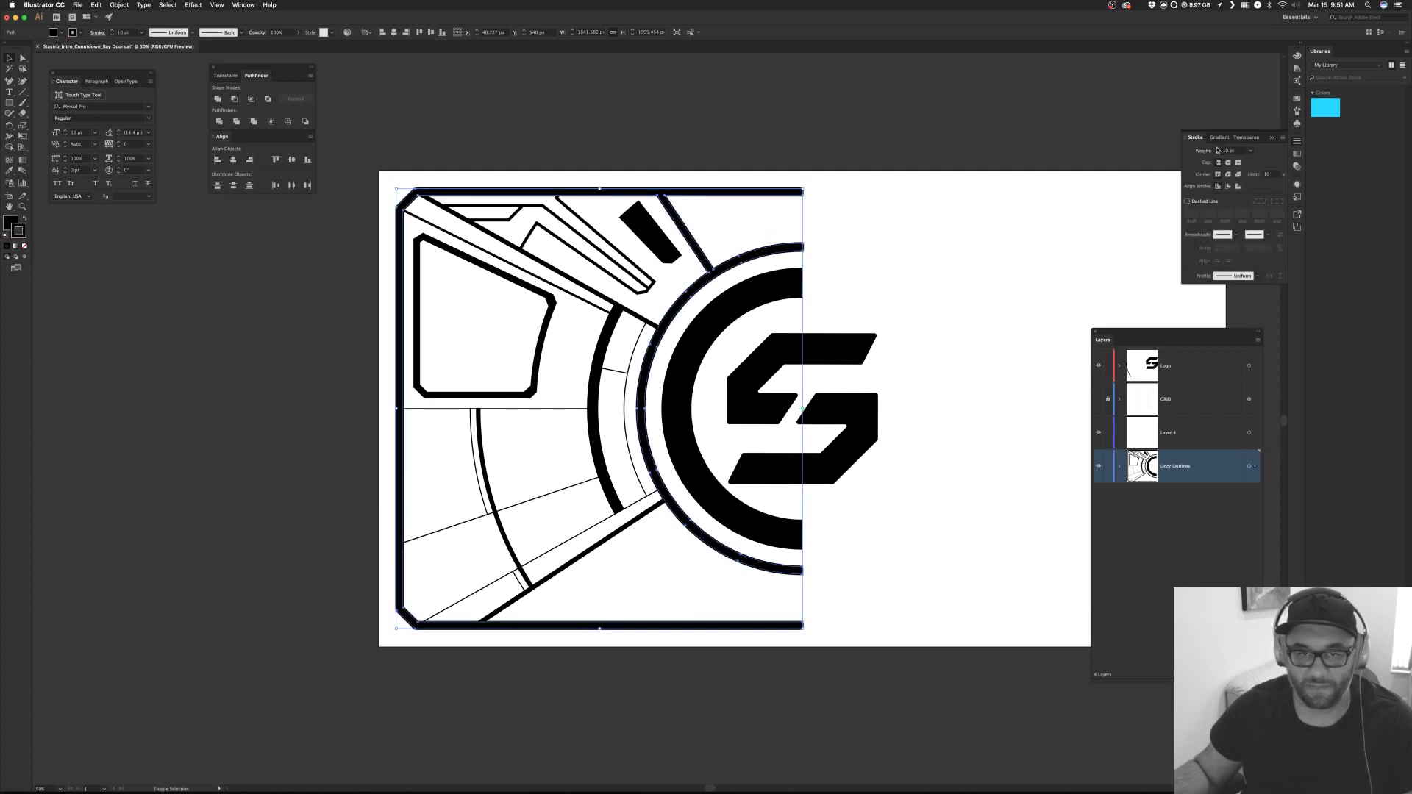
left_click(1217, 149, "shift")
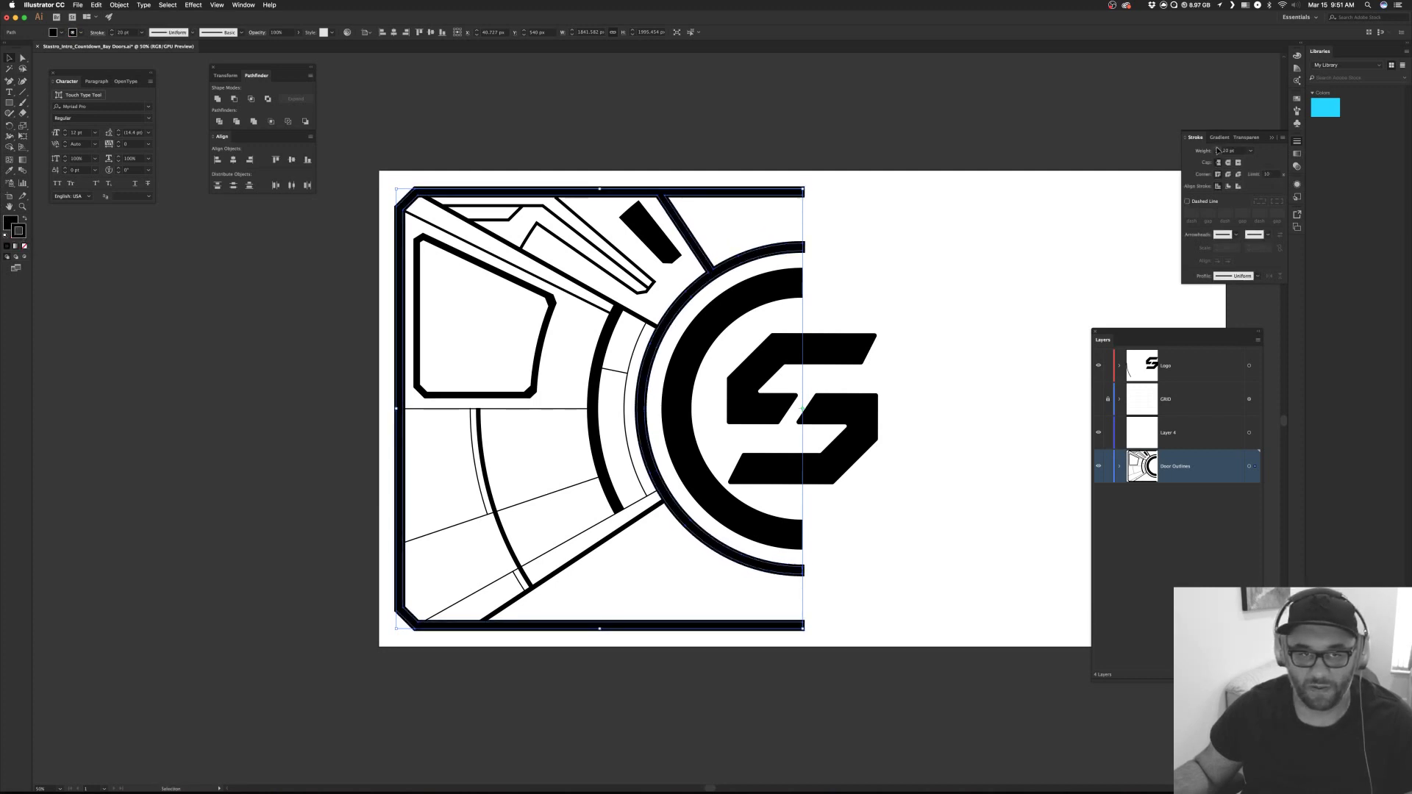
Expand the outer frame's stroke, unite the result into one shape and deselect it.
left_click(95, 4)
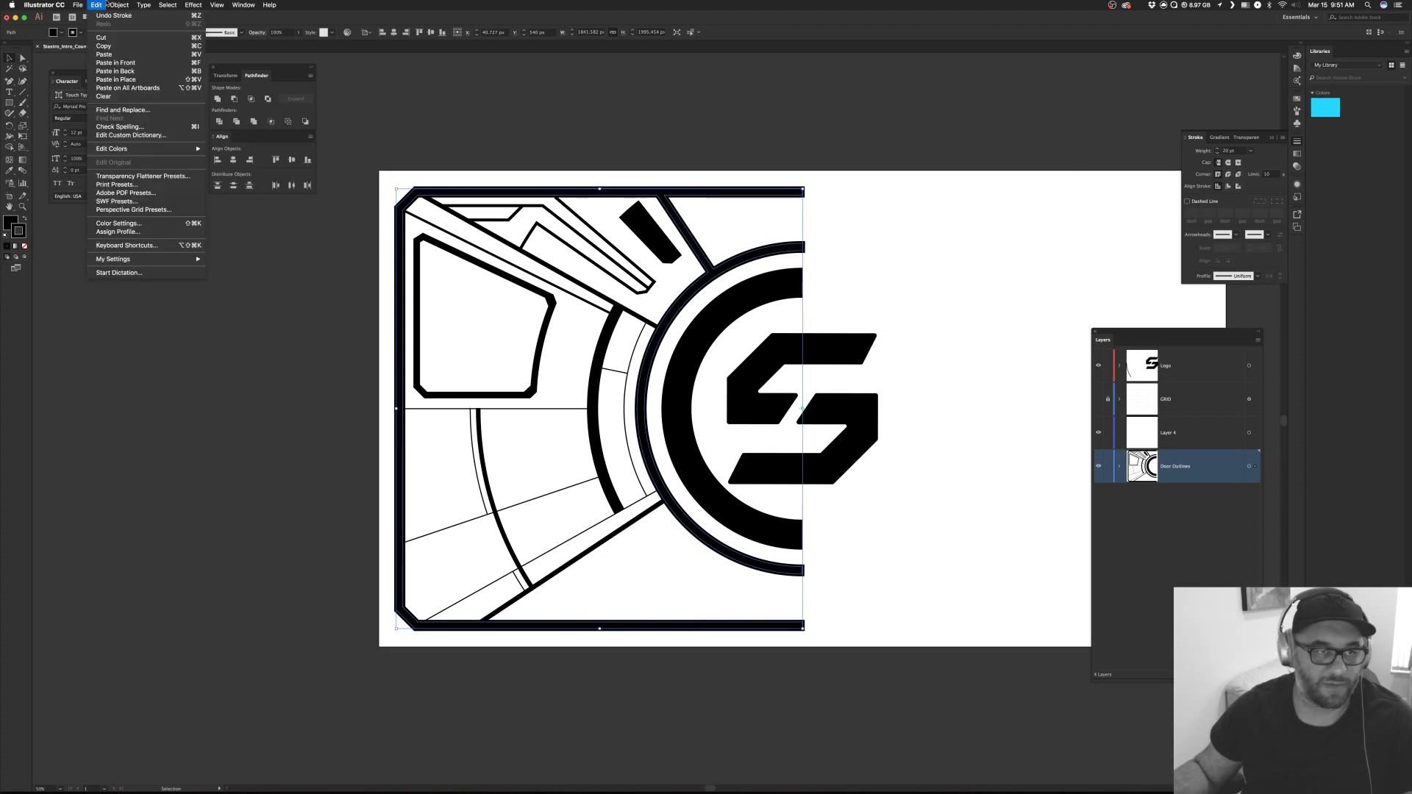
left_click(135, 97)
key("Return")
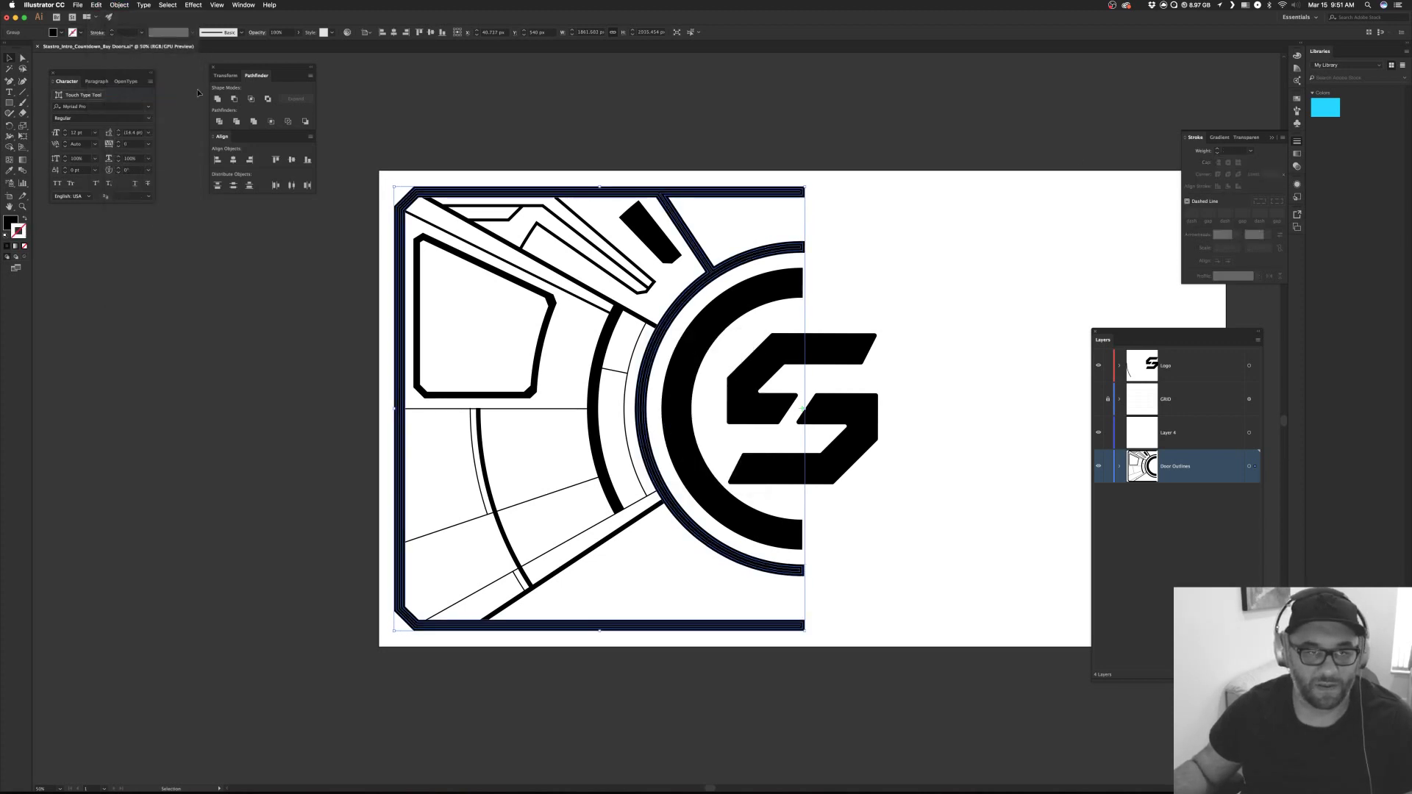
left_click(218, 98)
left_click(531, 120)
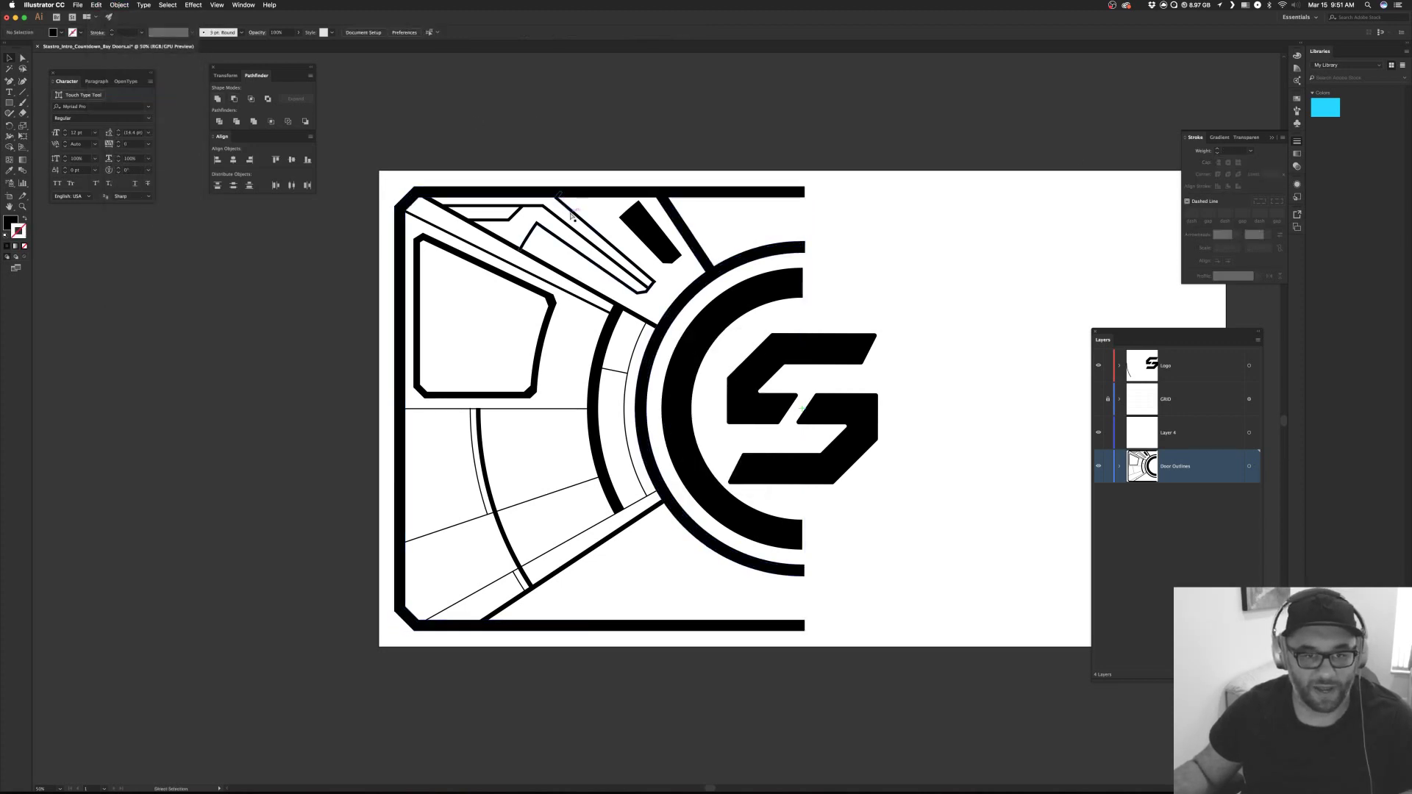
In outline view, delete the redundant inner path inside the long diagonal bar of the upper panel and return to preview.
key("super+y")
key("super+y")
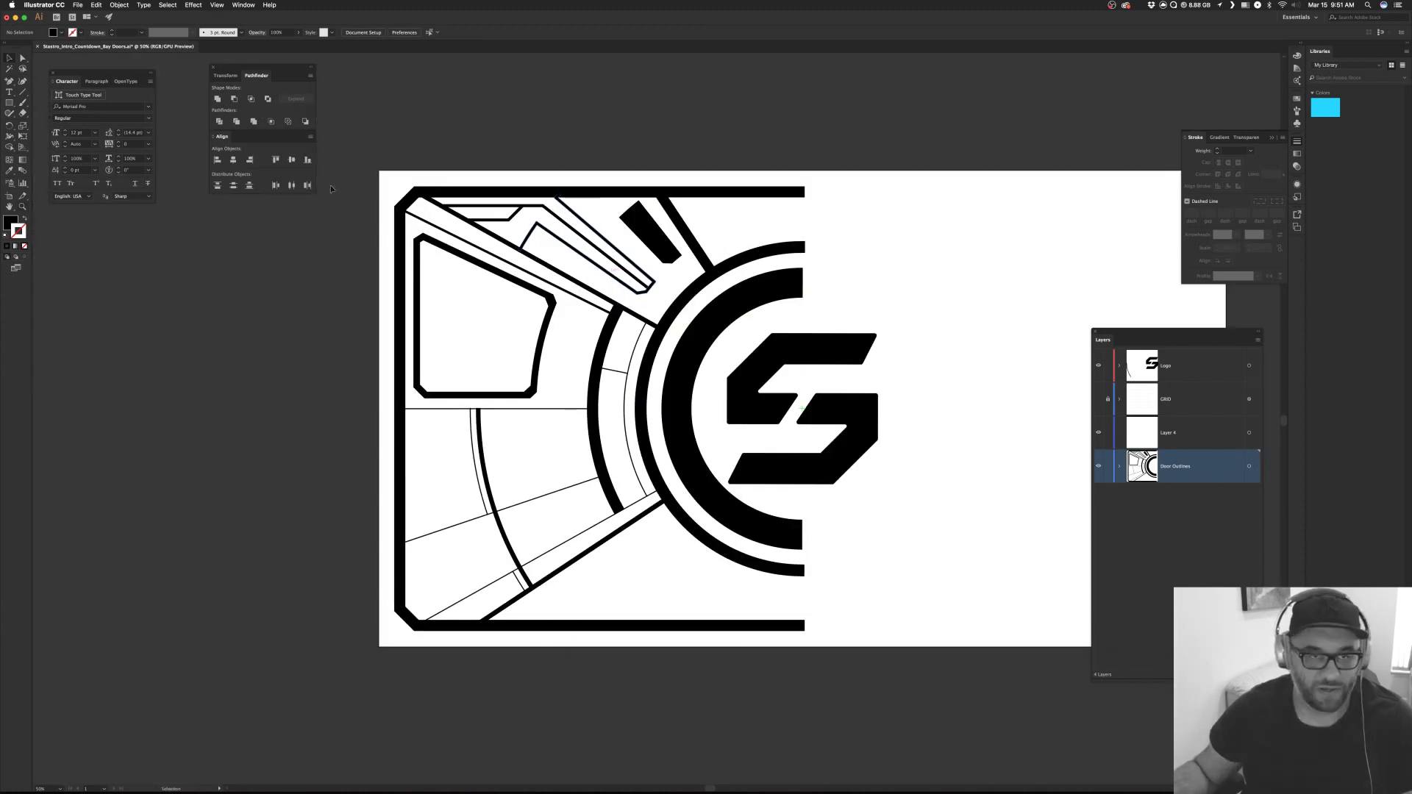
key("z")
left_click_drag(378, 177, 654, 338)
key("super+y")
key("a")
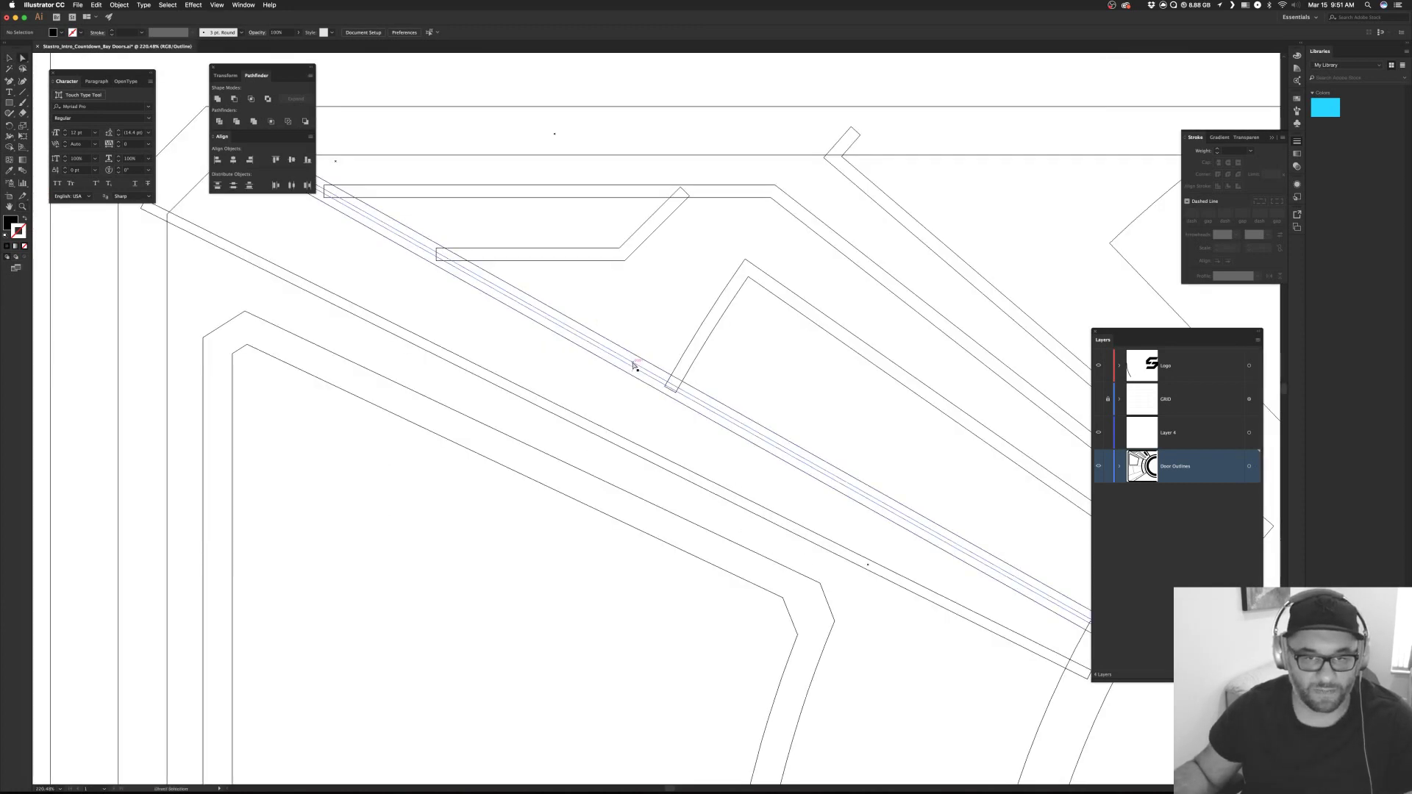
left_click(634, 365)
left_click(574, 353)
left_click(594, 340)
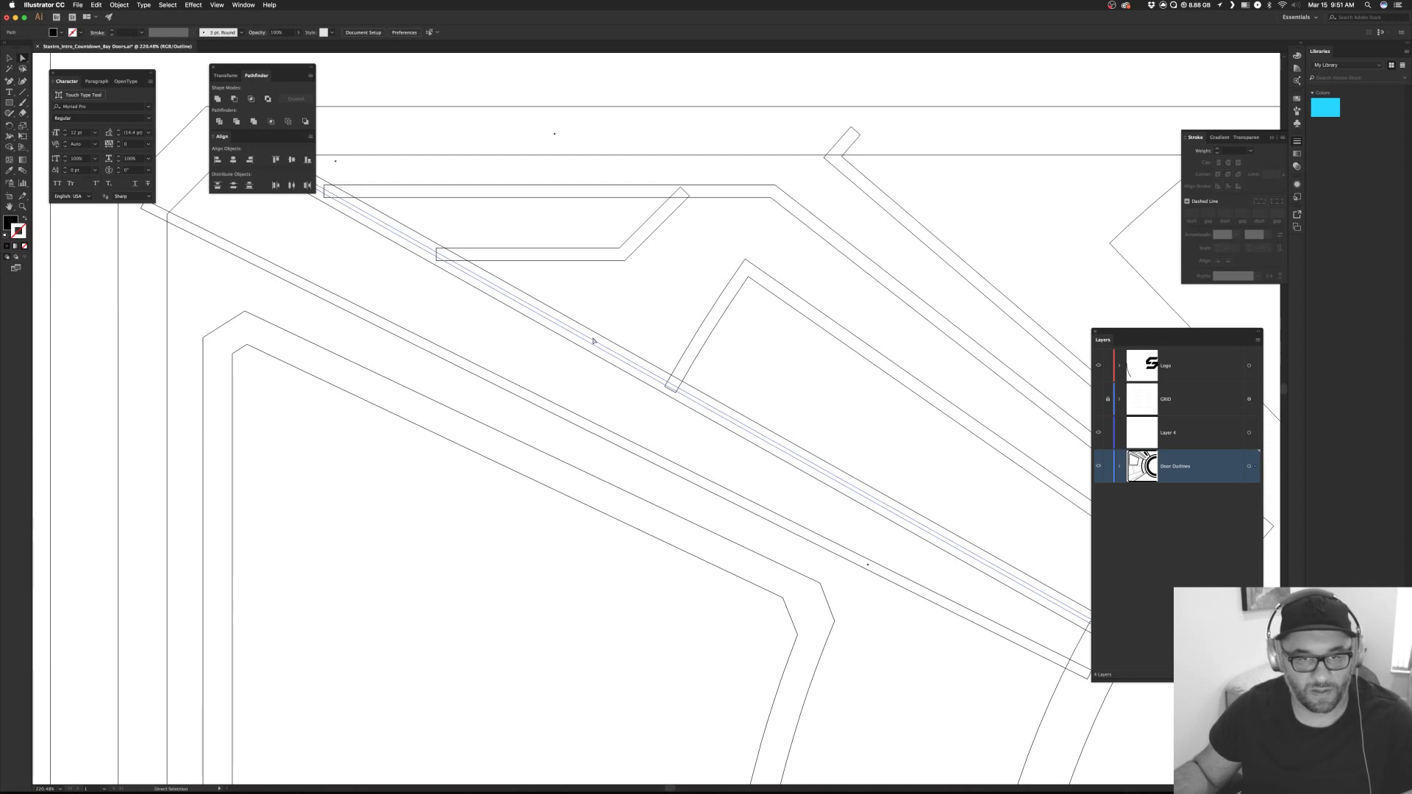
key("Delete")
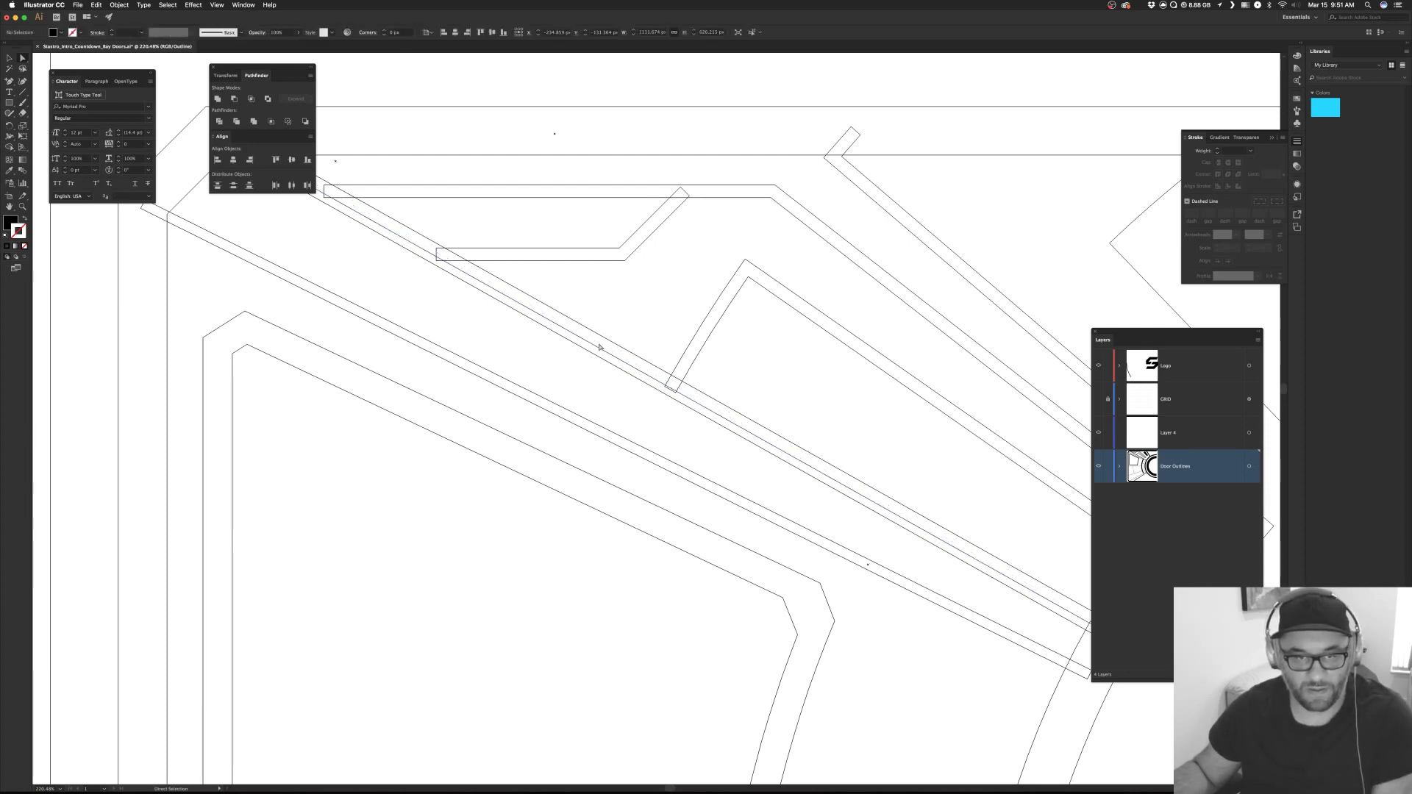
left_click(584, 351)
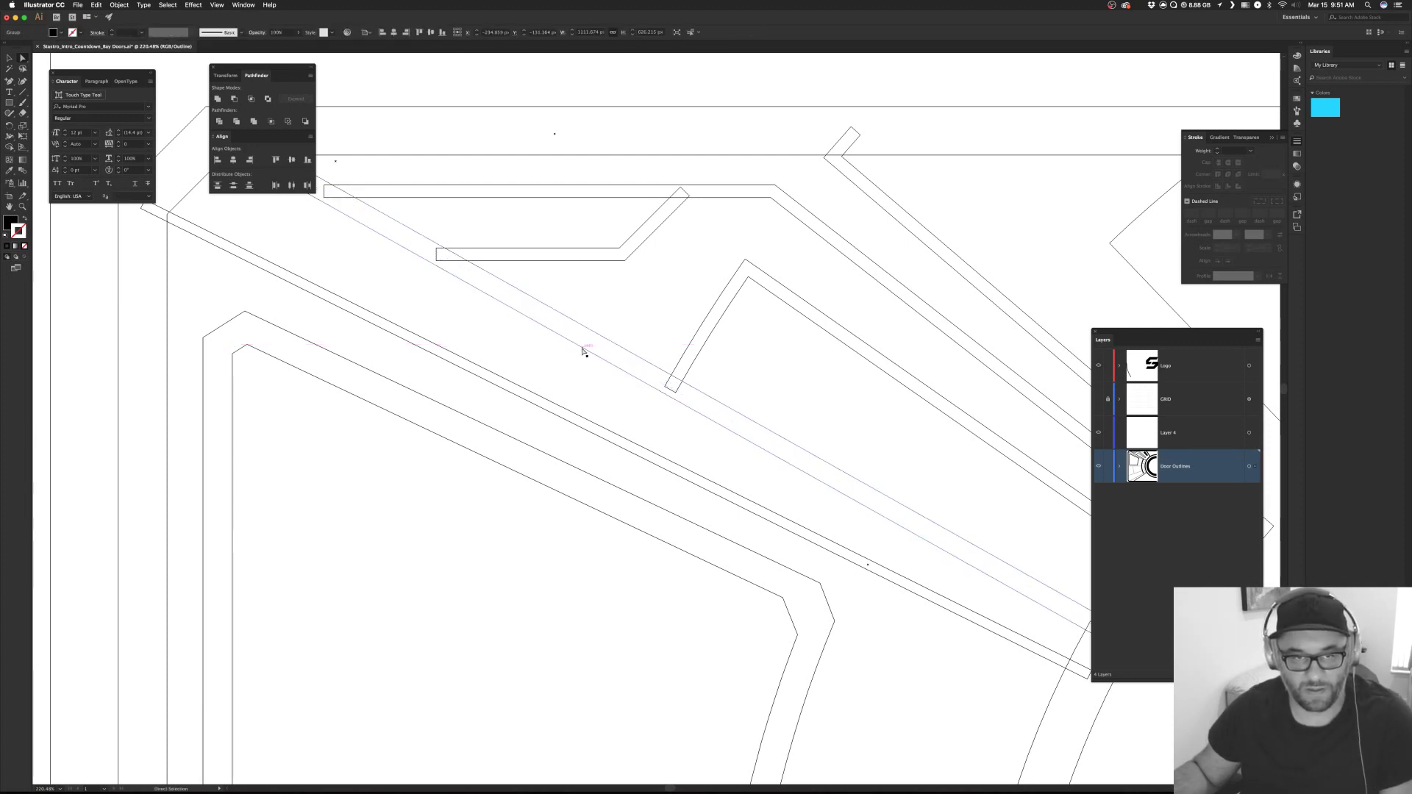
key("super+y")
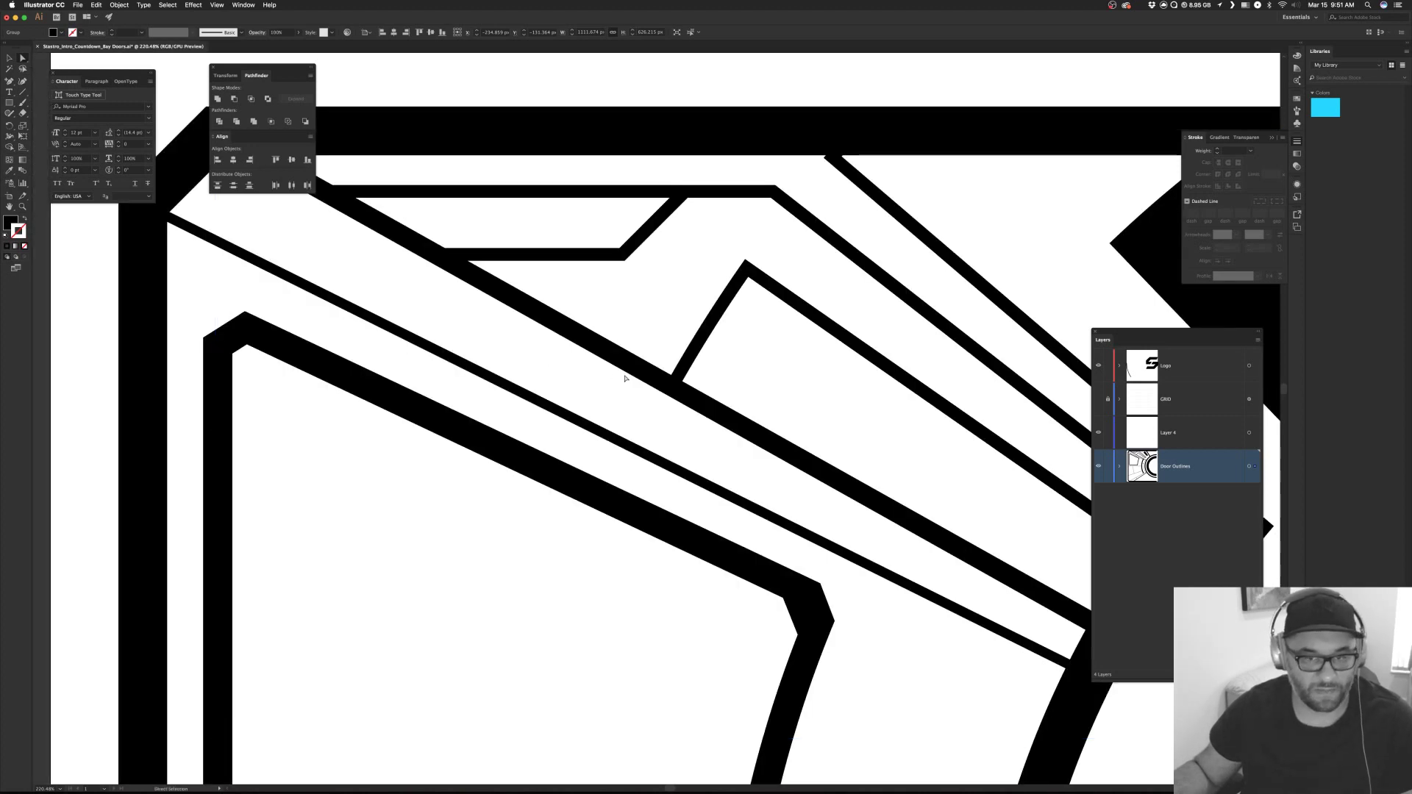
Try to trim the small trapezoid line where it overlaps the long diagonal bar using Minus Front.
key("super+minus")
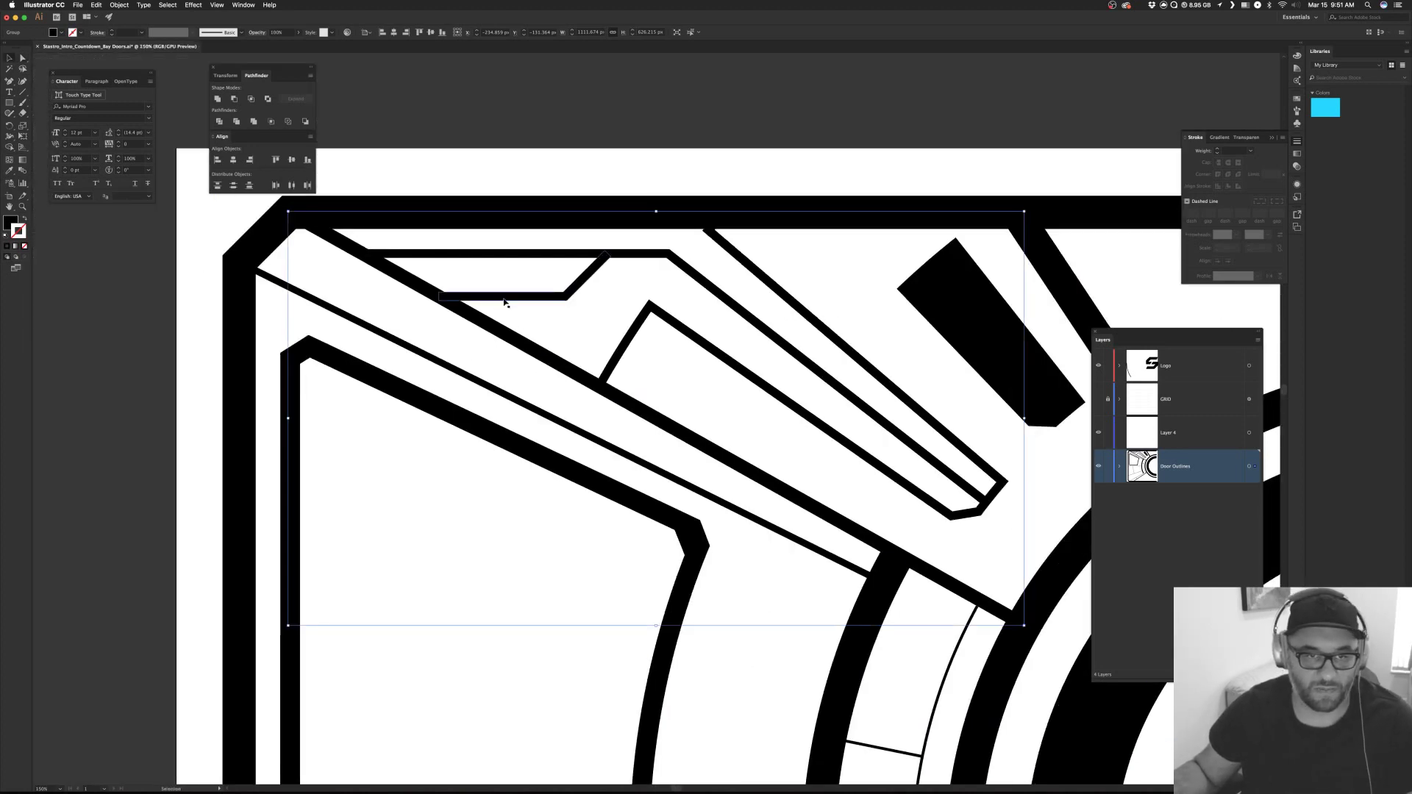
left_click(505, 300)
left_click(496, 322)
key("a")
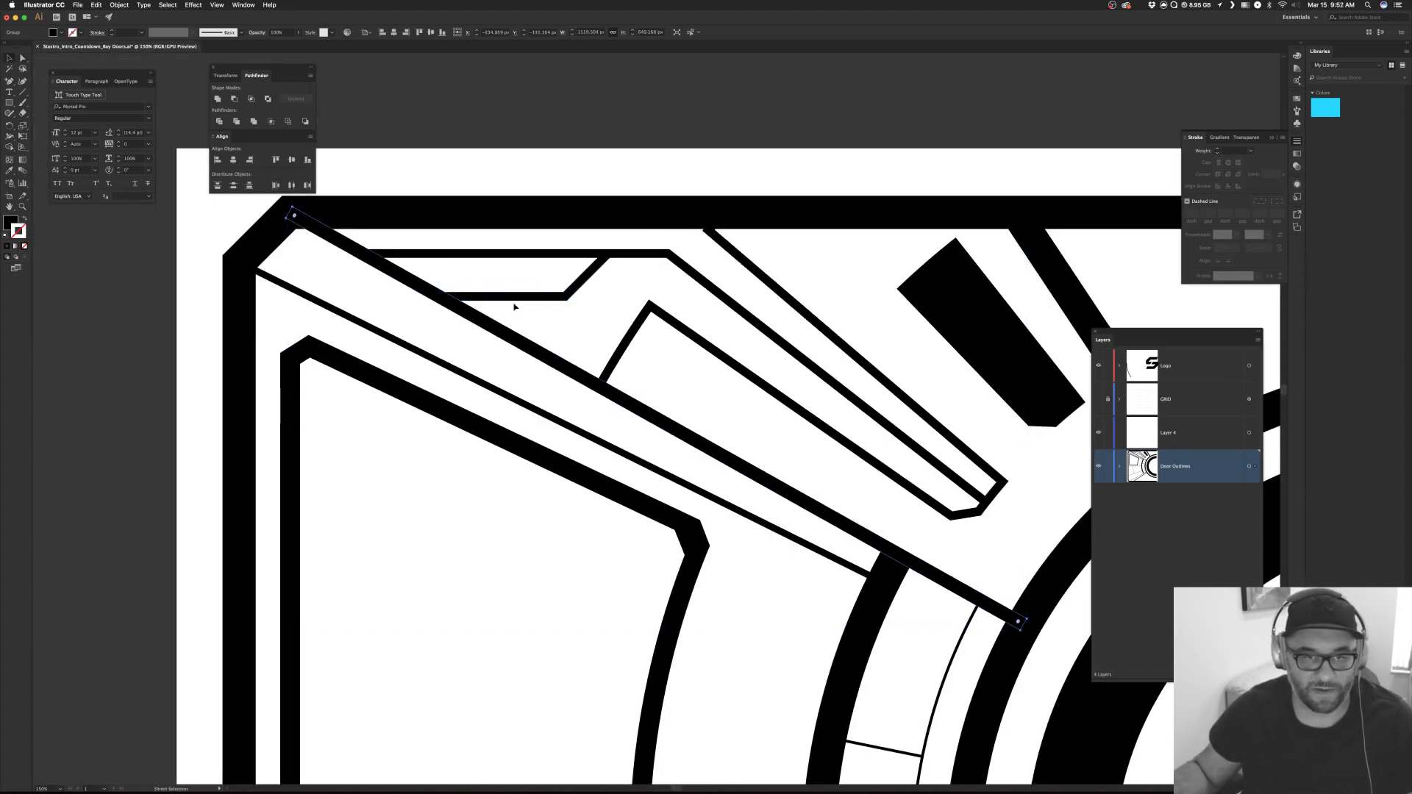
left_click(524, 296, "shift")
left_click(234, 99)
left_click(601, 138)
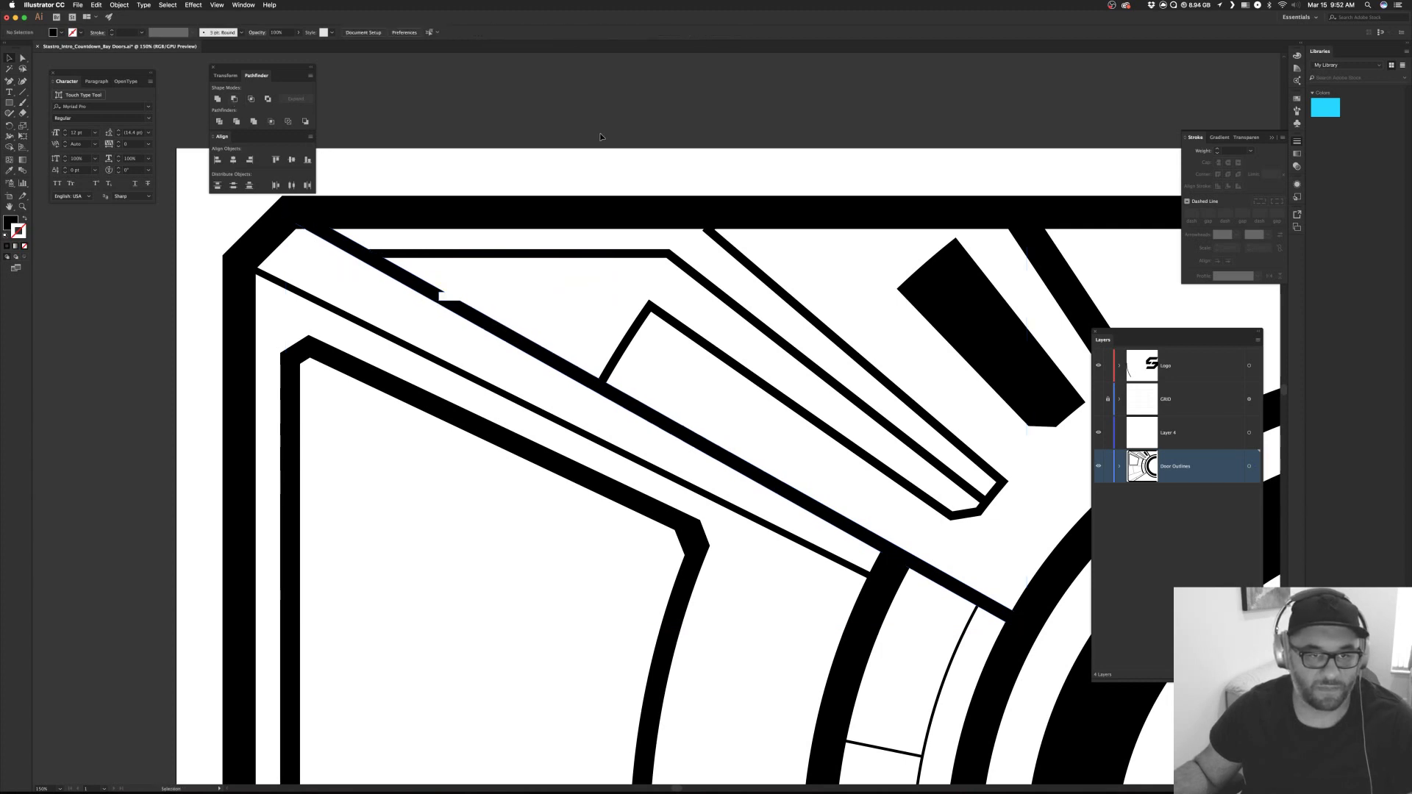
Copy the diagonal bar, subtract it from the small trapezoid line with Minus Front, and paste the bar back in front.
left_click(521, 342)
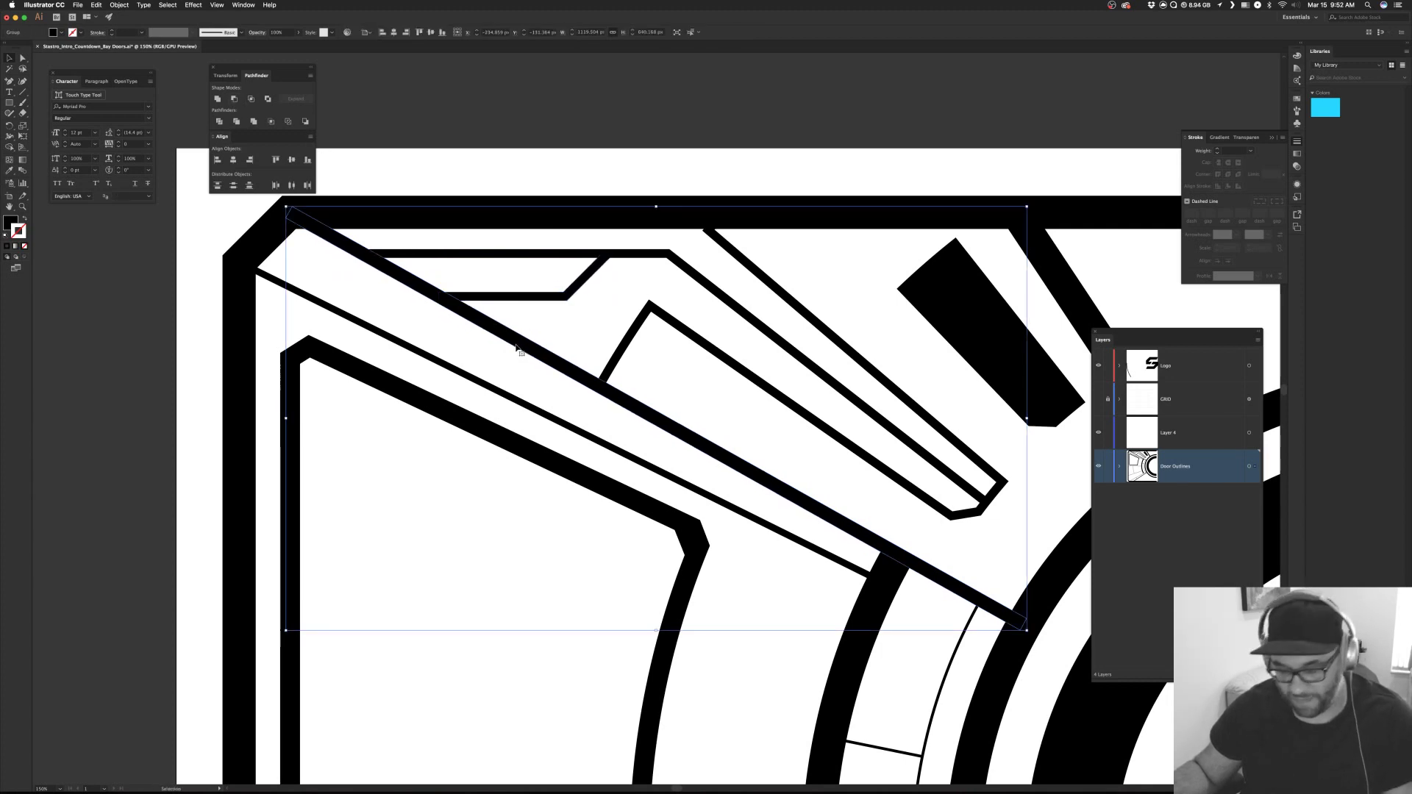
key("super+c")
left_click(555, 298, "shift")
left_click(234, 99)
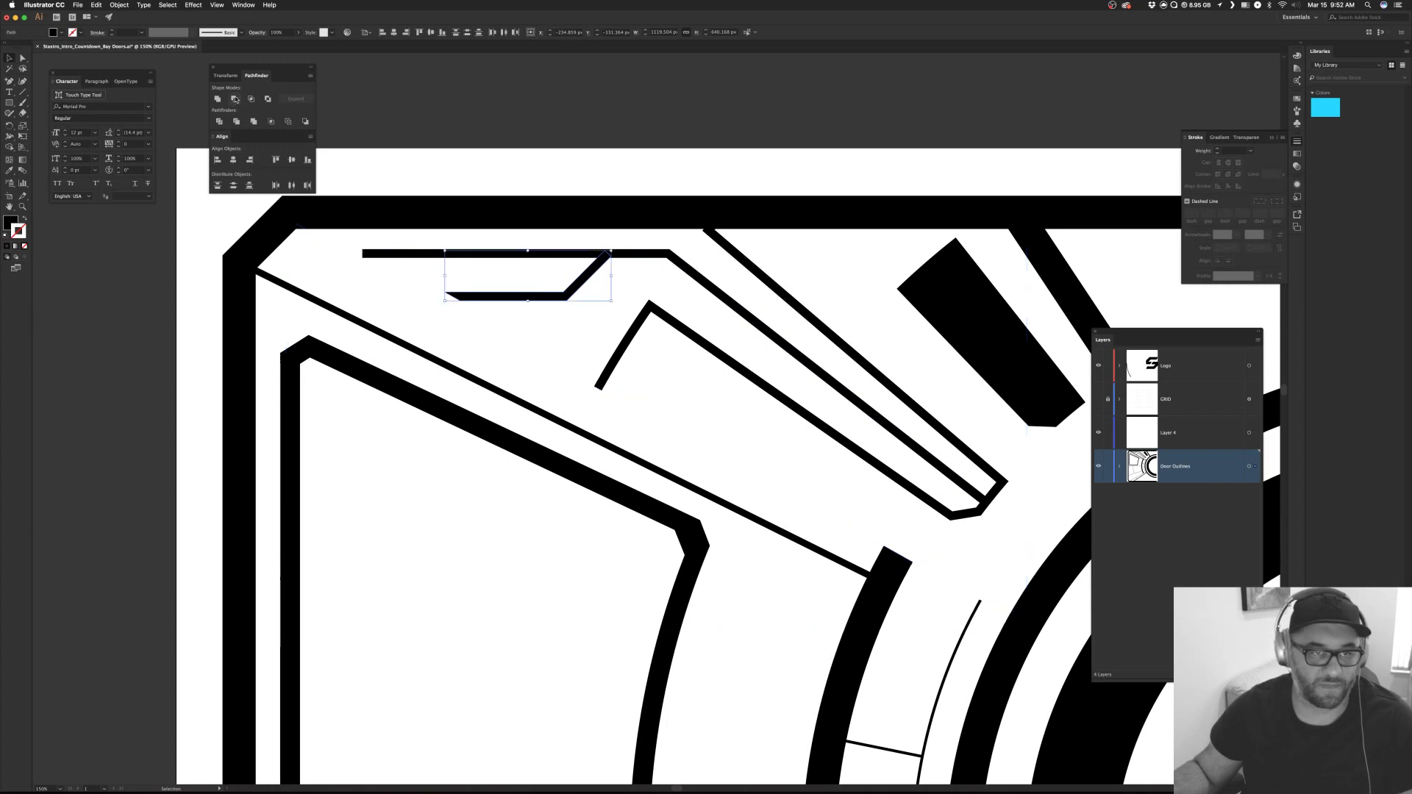
left_click(533, 132)
key("super+f")
left_click(552, 130)
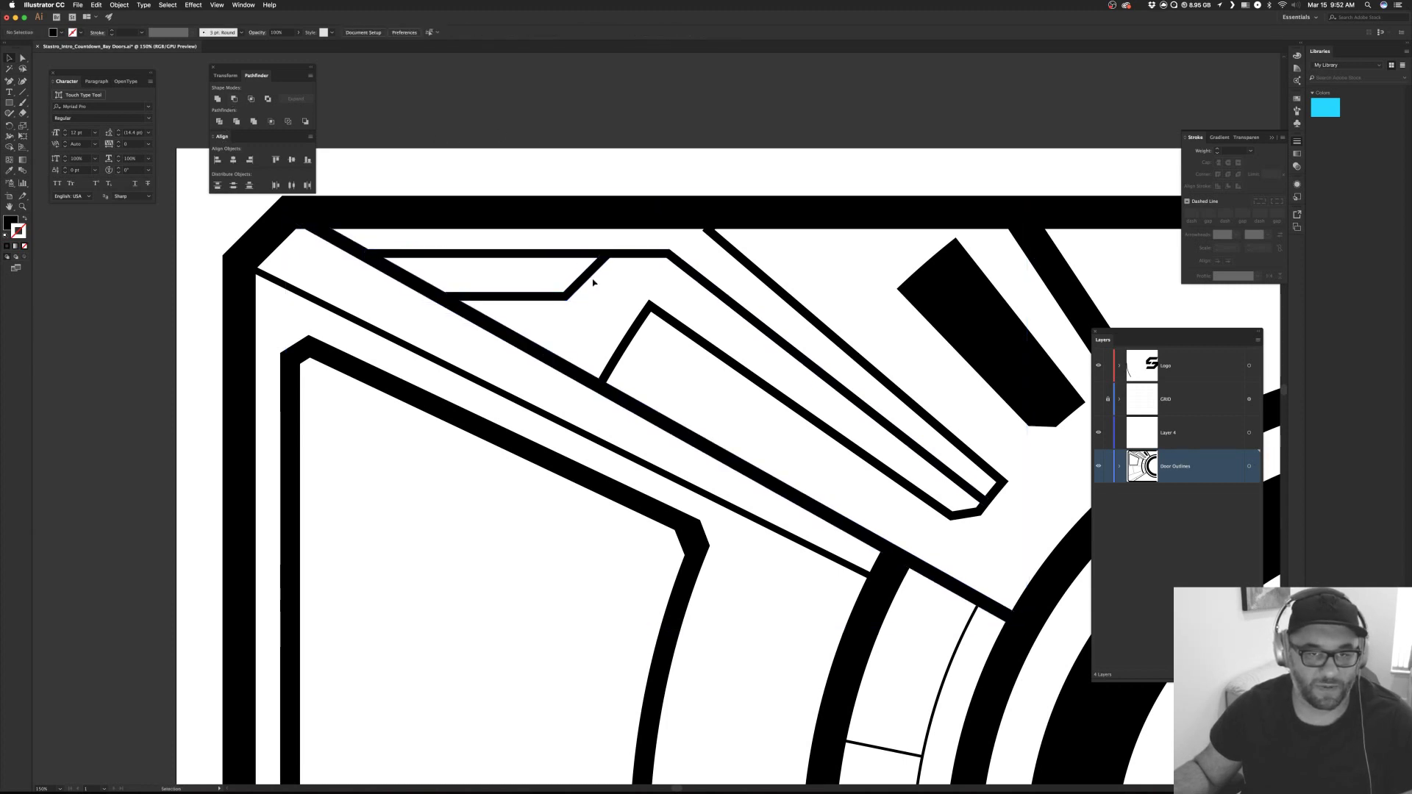
Move the trimmed trapezoid line away to check its cut end, undo the move and deselect it.
left_click_drag(587, 279, 626, 295)
key("super+z")
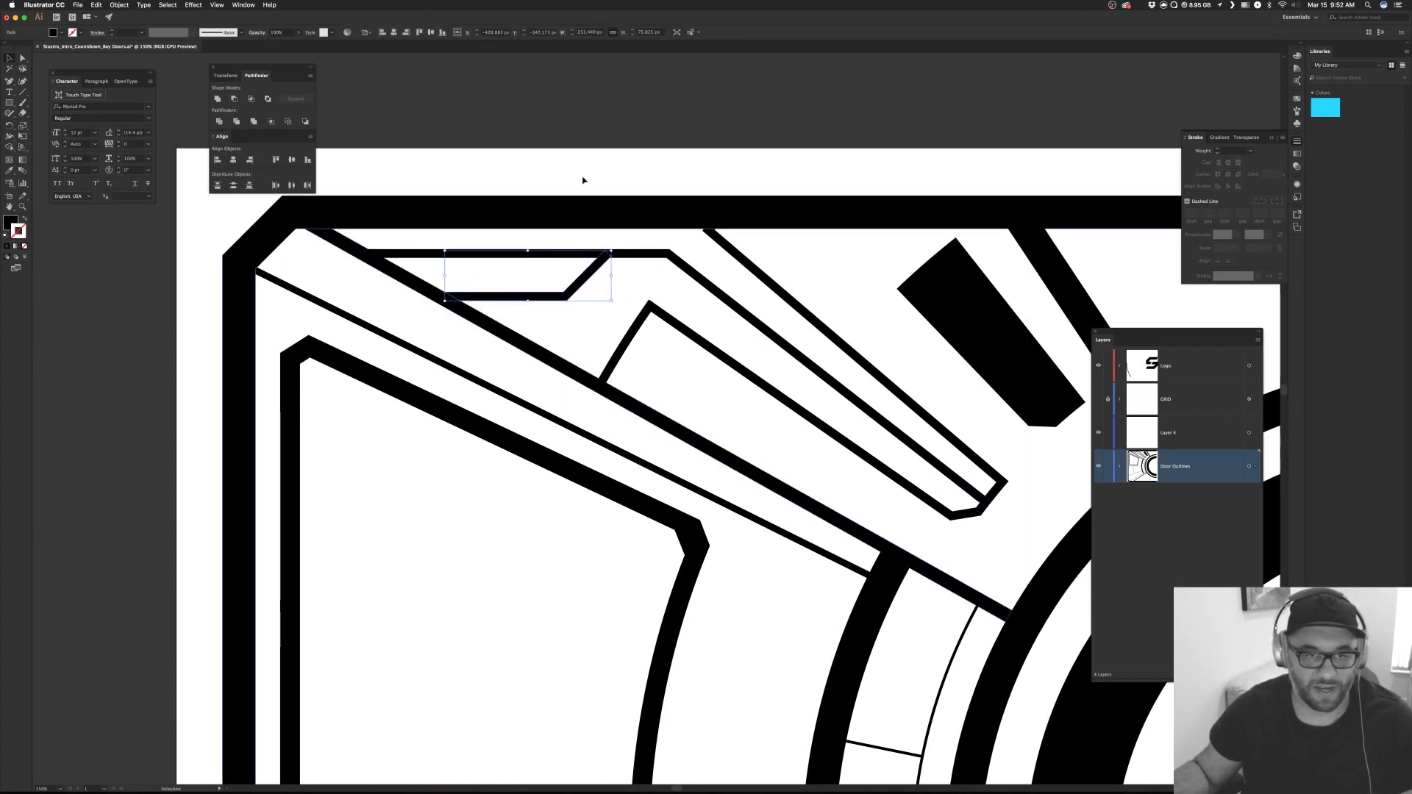
left_click(585, 179)
Subtract the diagonal bar from the long angled line above the trapezoid with Minus Front and paste the bar back in front.
left_click(639, 255)
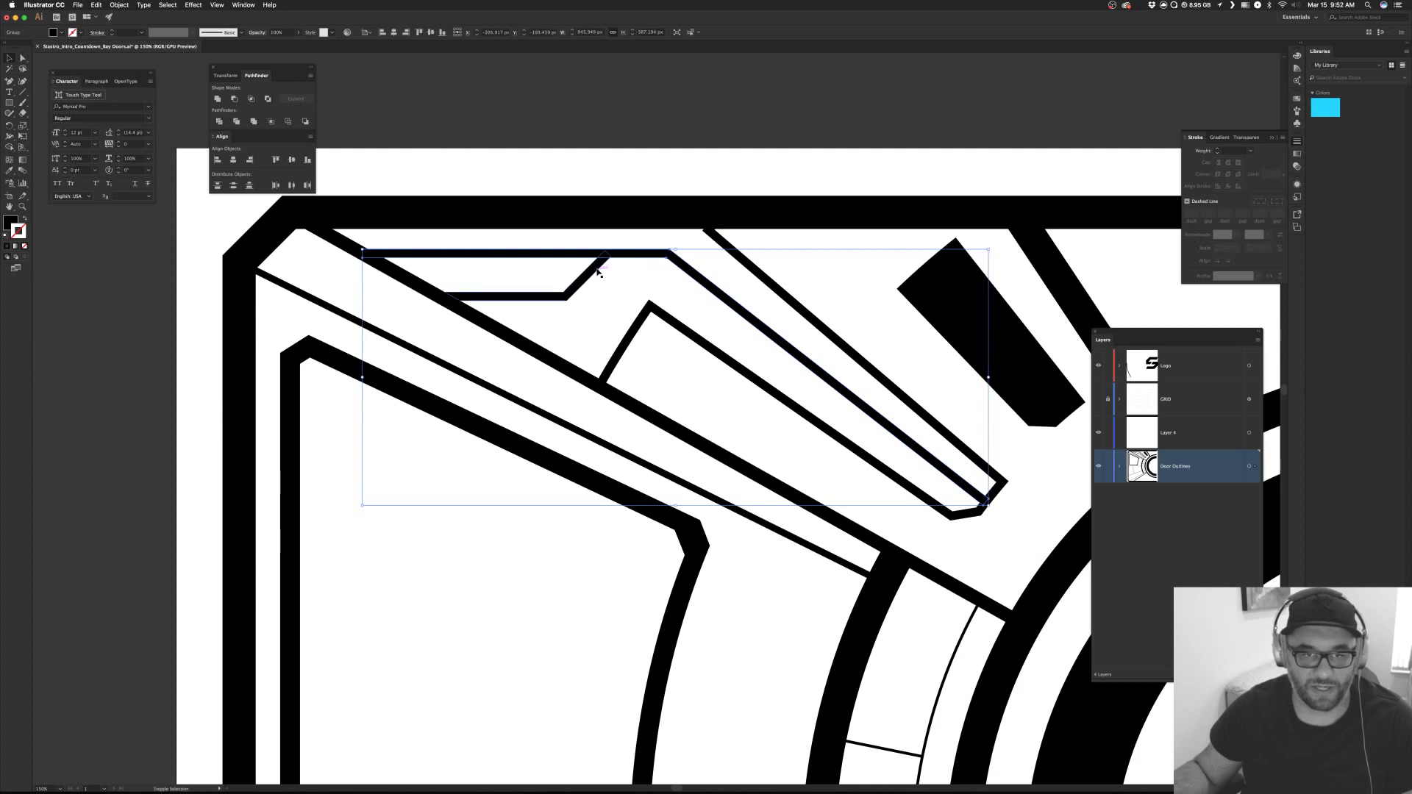
left_click(633, 274)
left_click(637, 256)
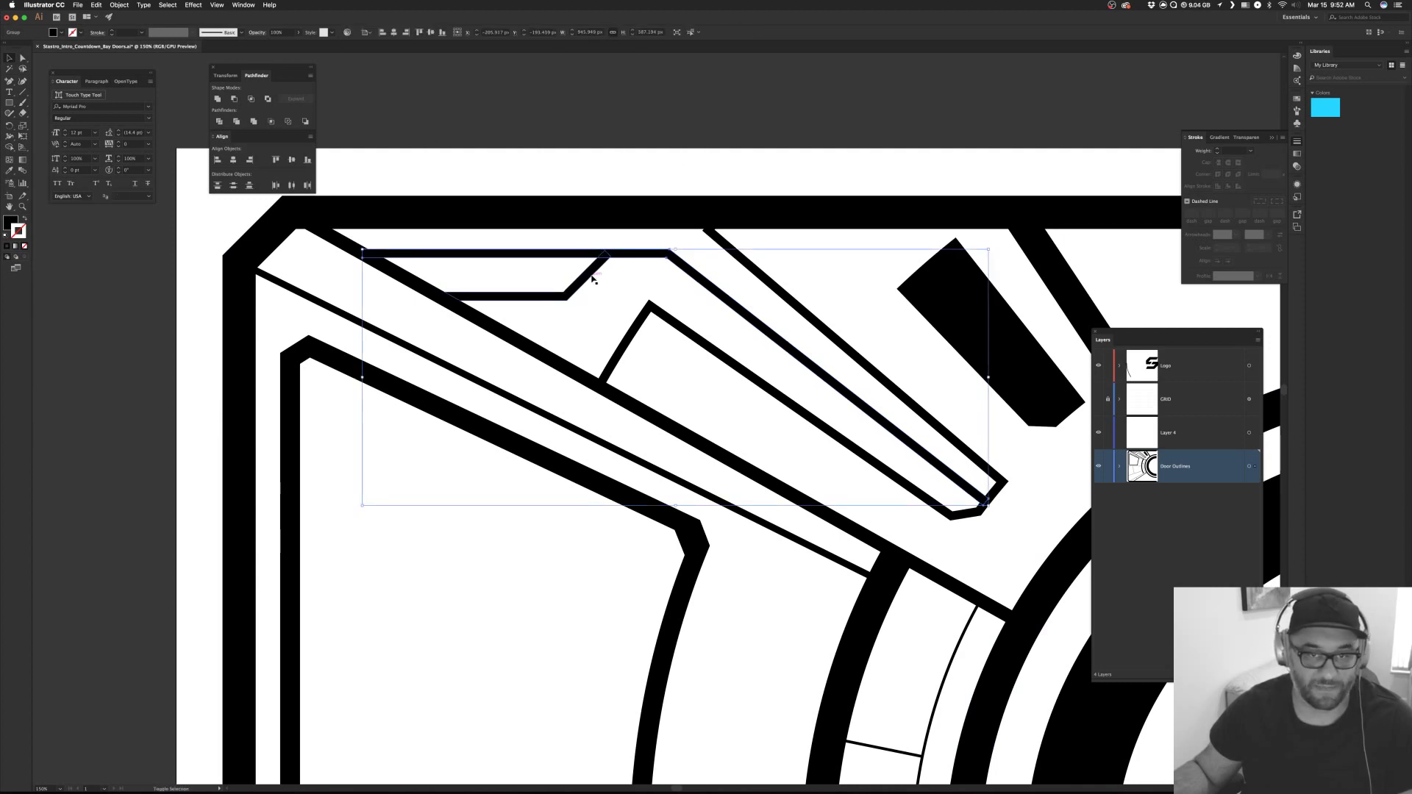
left_click(587, 329)
left_click(541, 353)
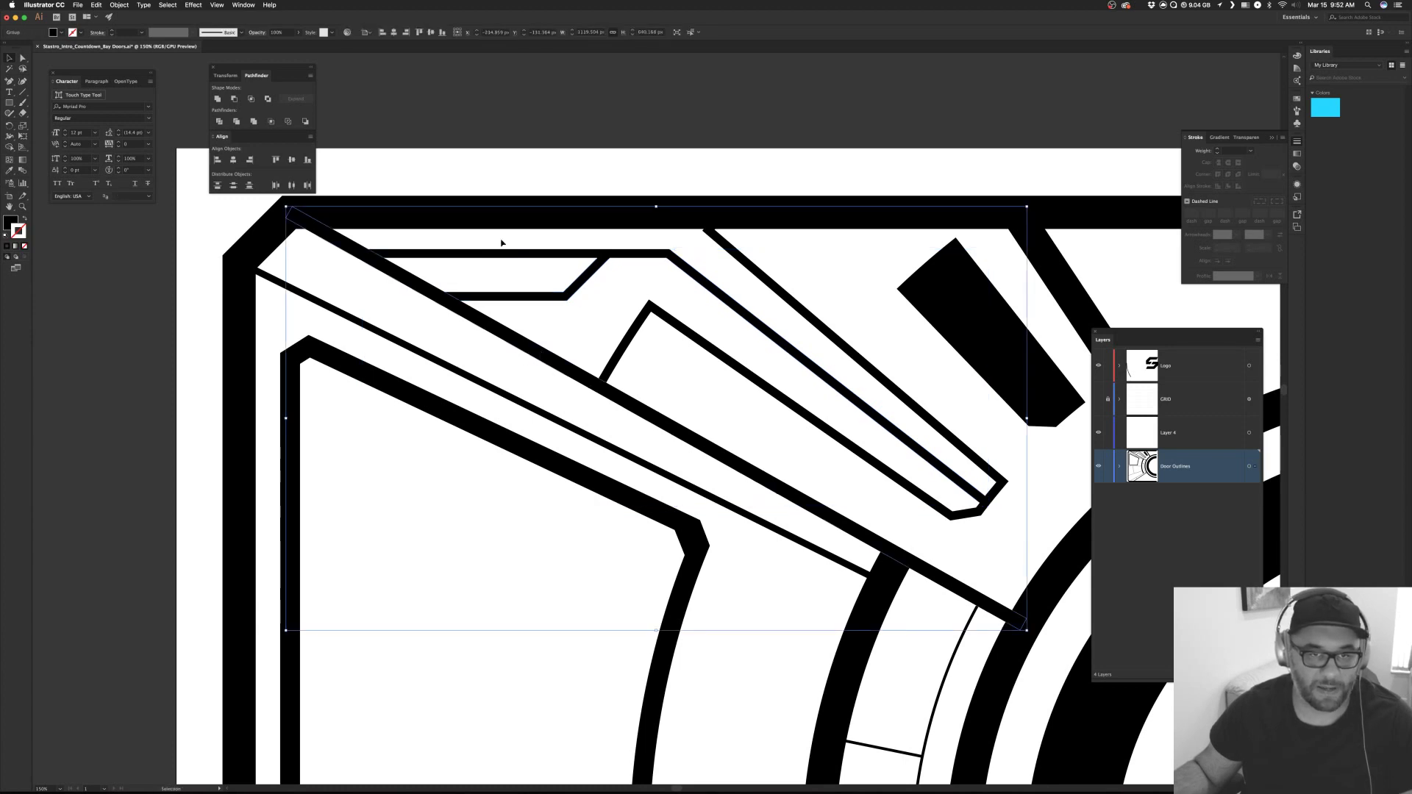
key("v")
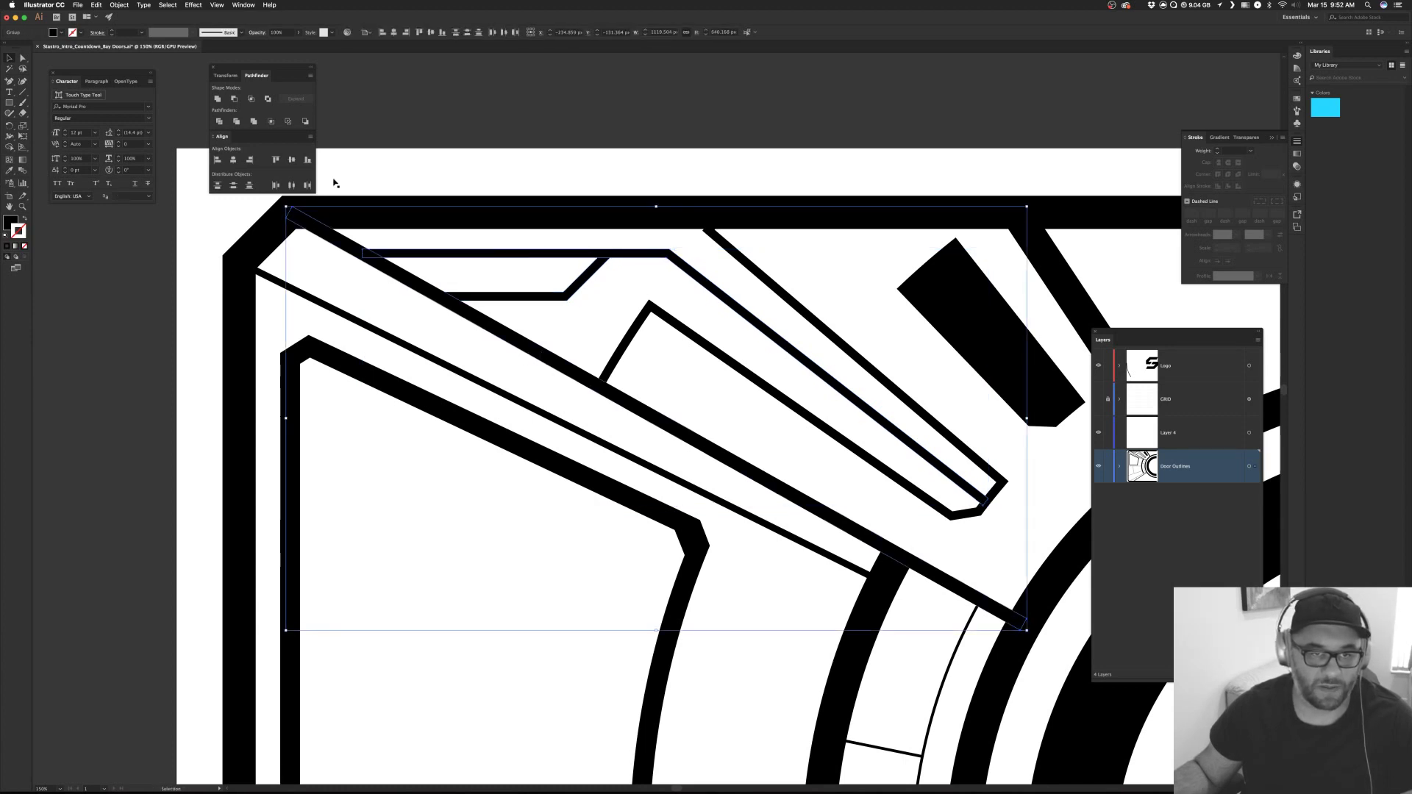
left_click(236, 97)
left_click(394, 113)
key("super+z")
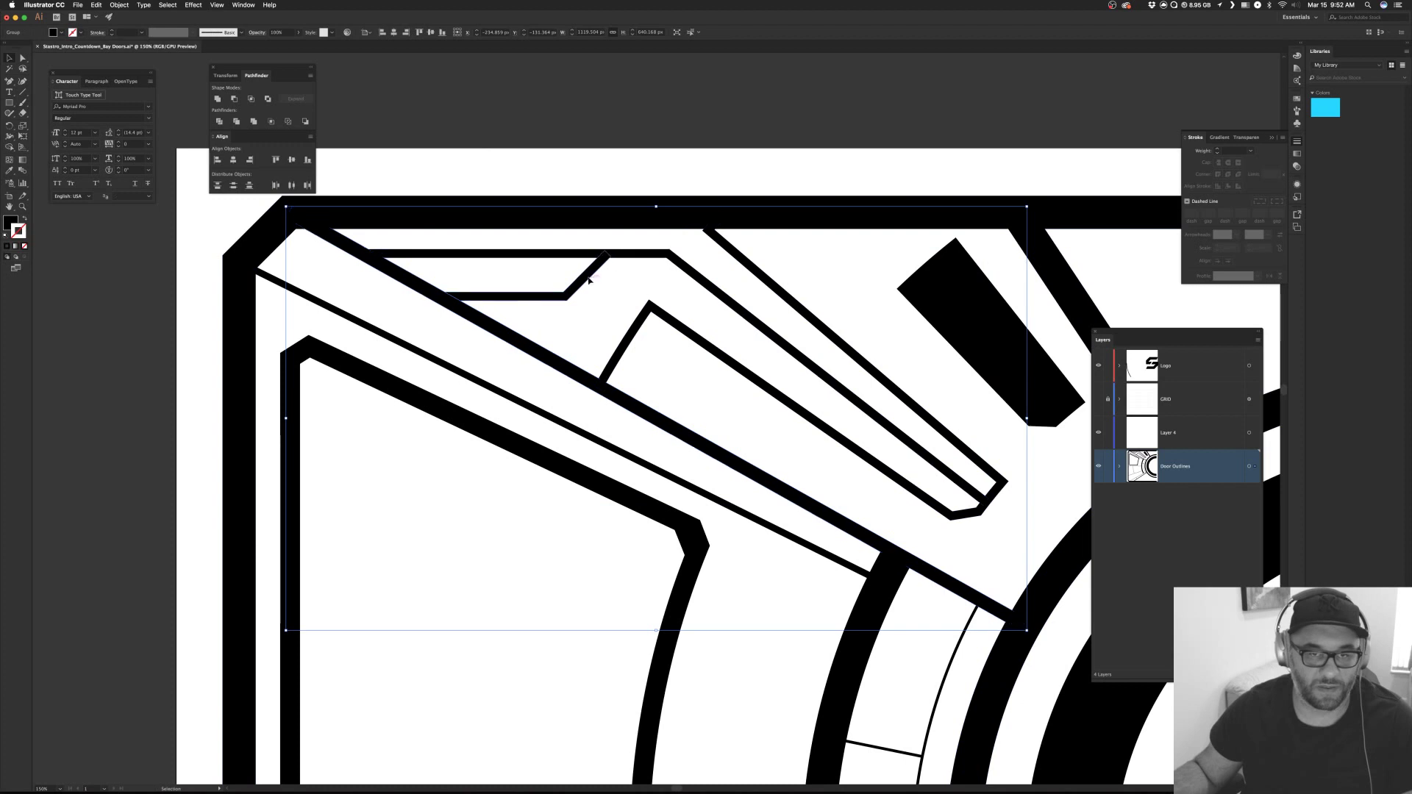
Try deleting the trimmed long angled line, undo the deletion and deselect it.
left_click(593, 276)
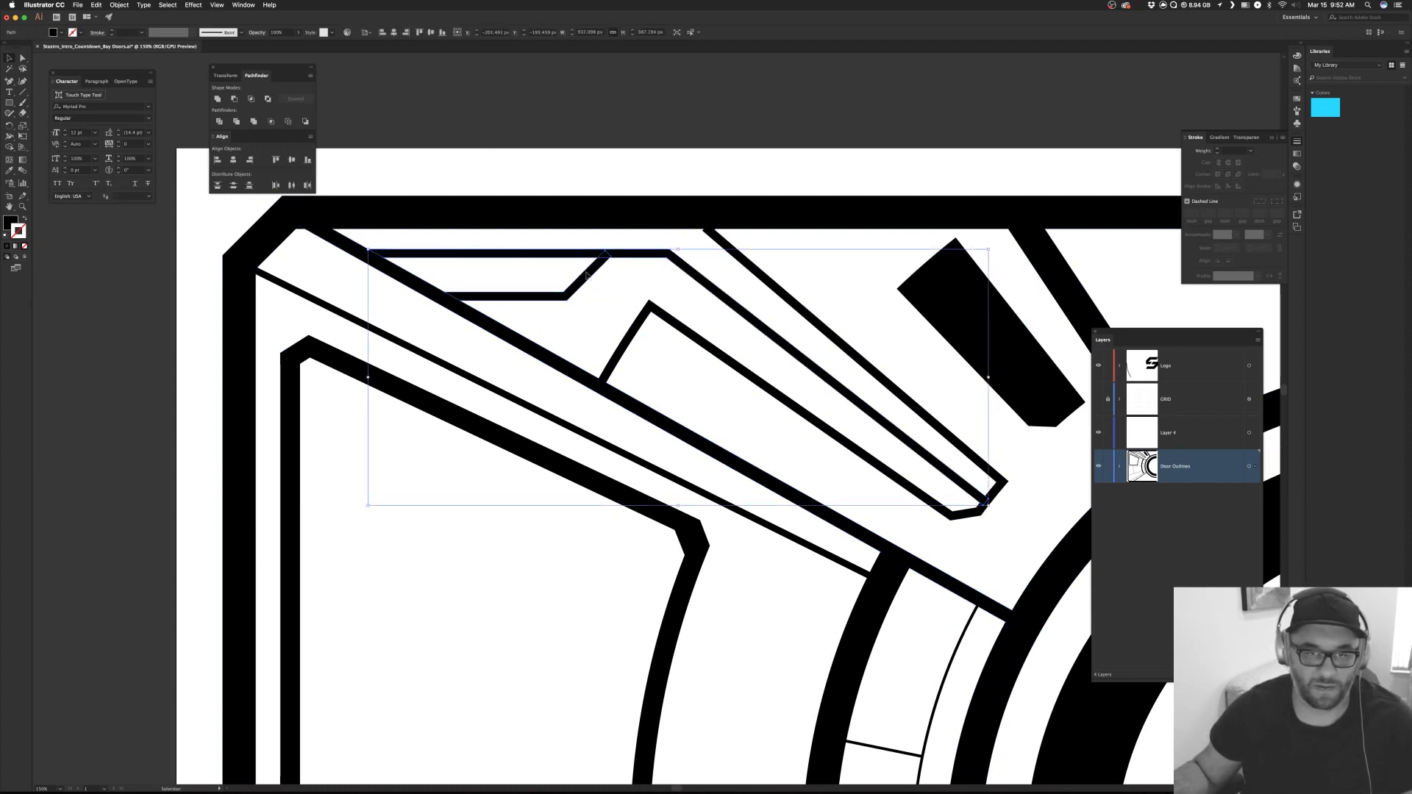
key("Delete")
key("super+z")
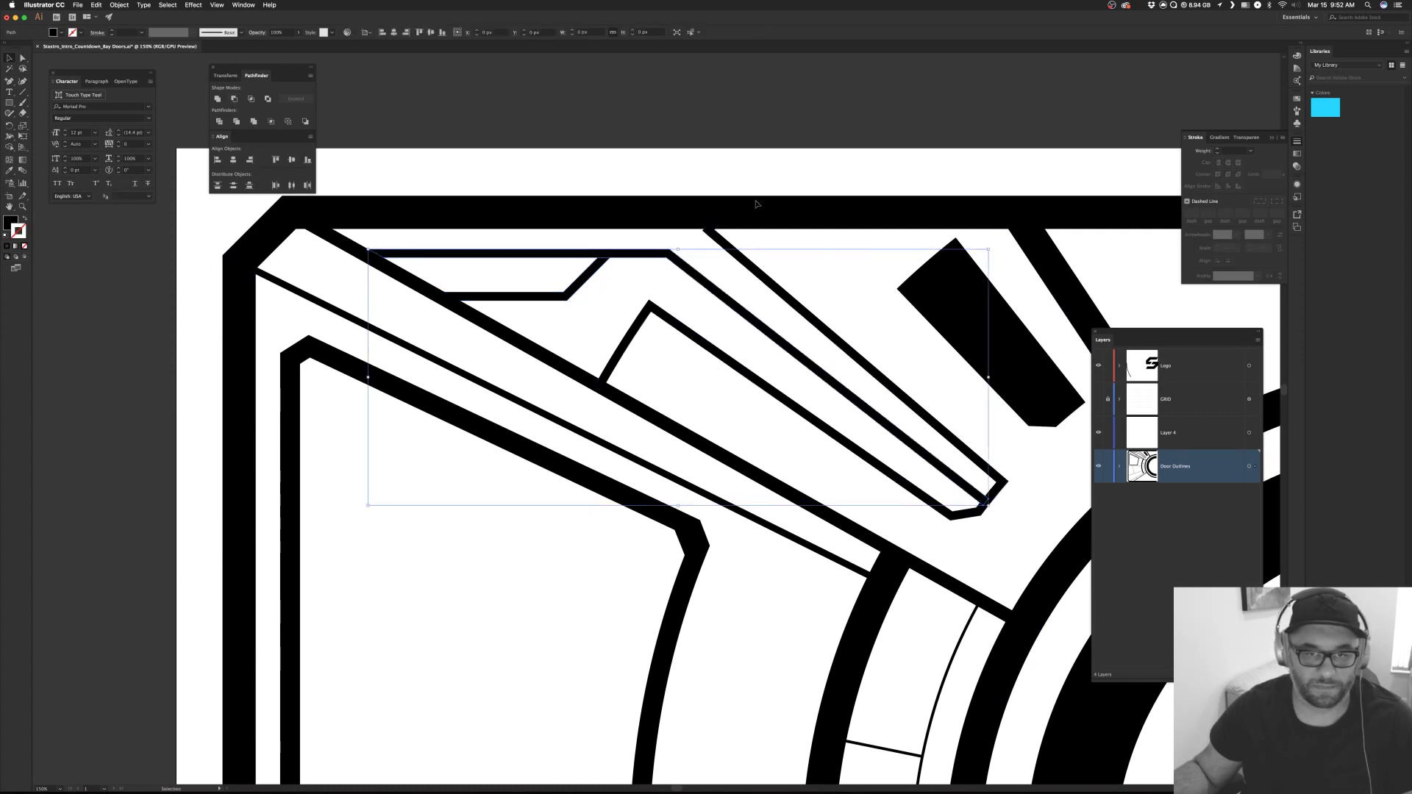
left_click(886, 445)
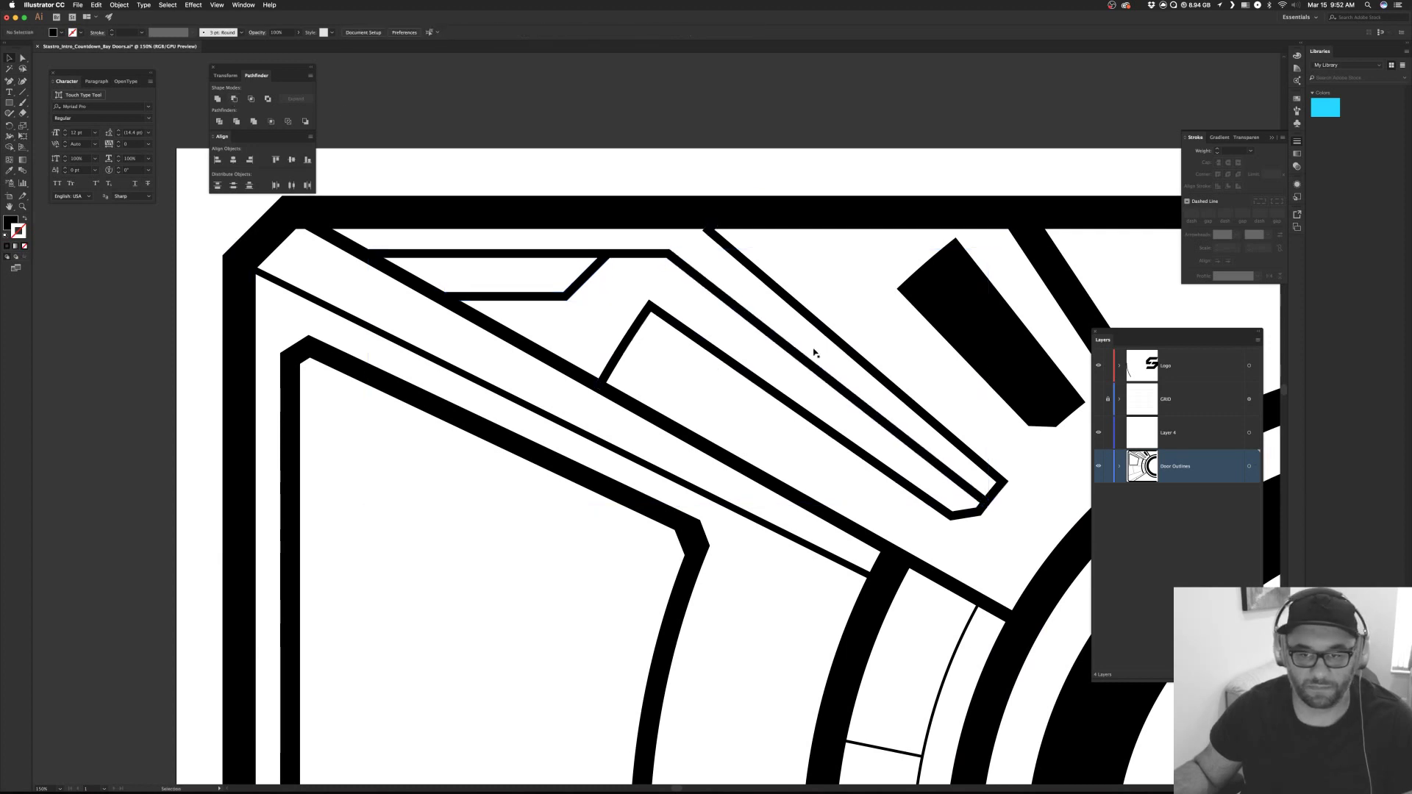
Subtract the diagonal bar from the long tapered panel outline with Minus Front and paste the bar back in front.
left_click(957, 517)
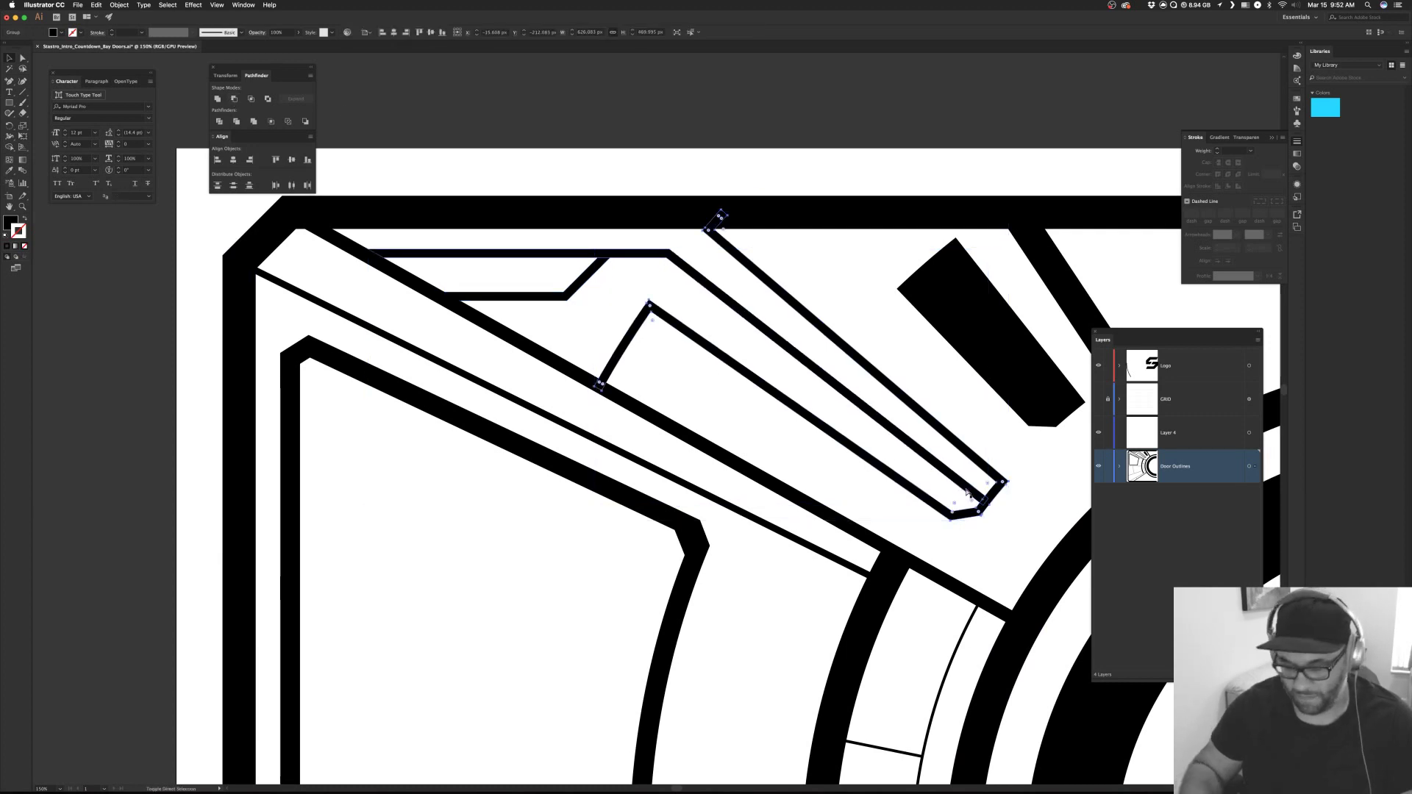
left_click(650, 419, "shift")
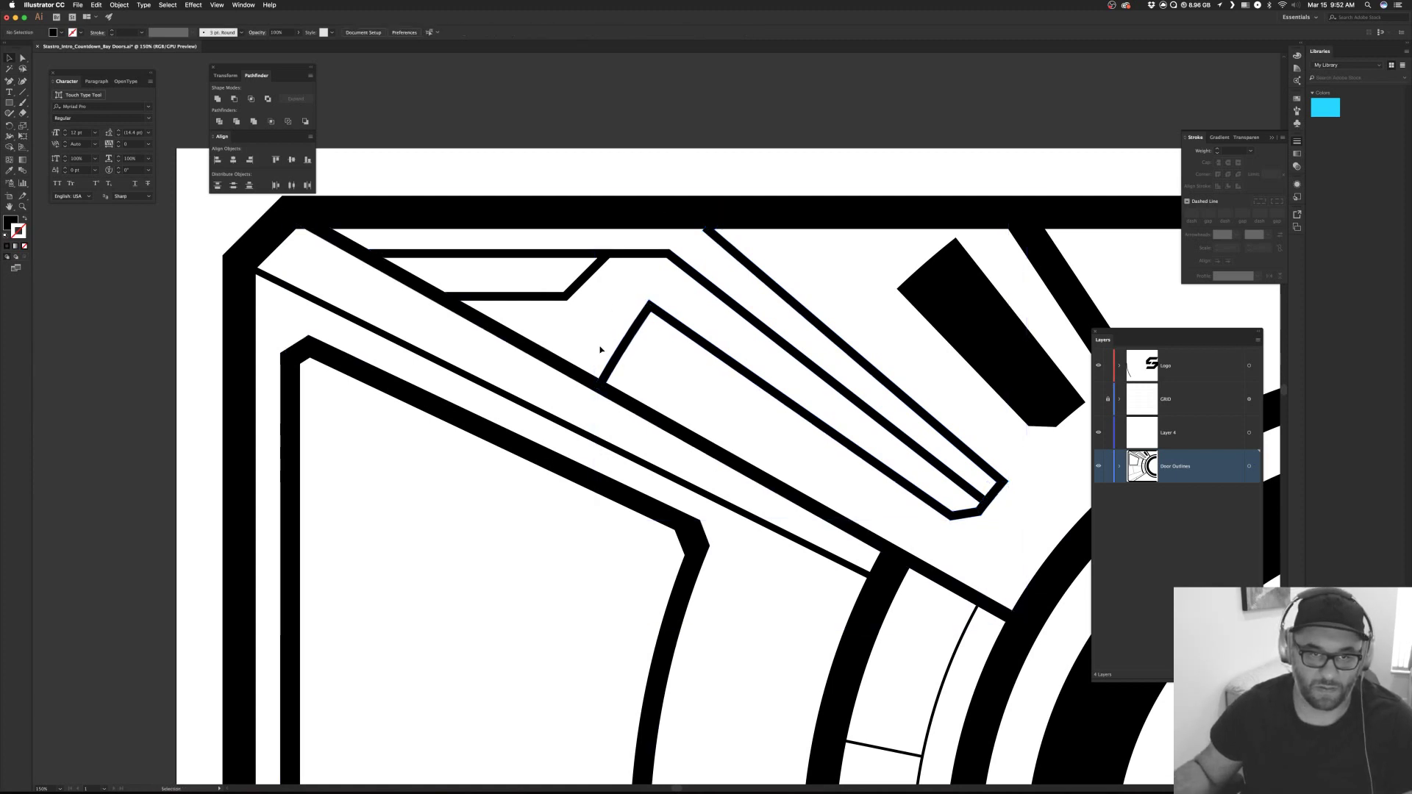
left_click(634, 348, "shift")
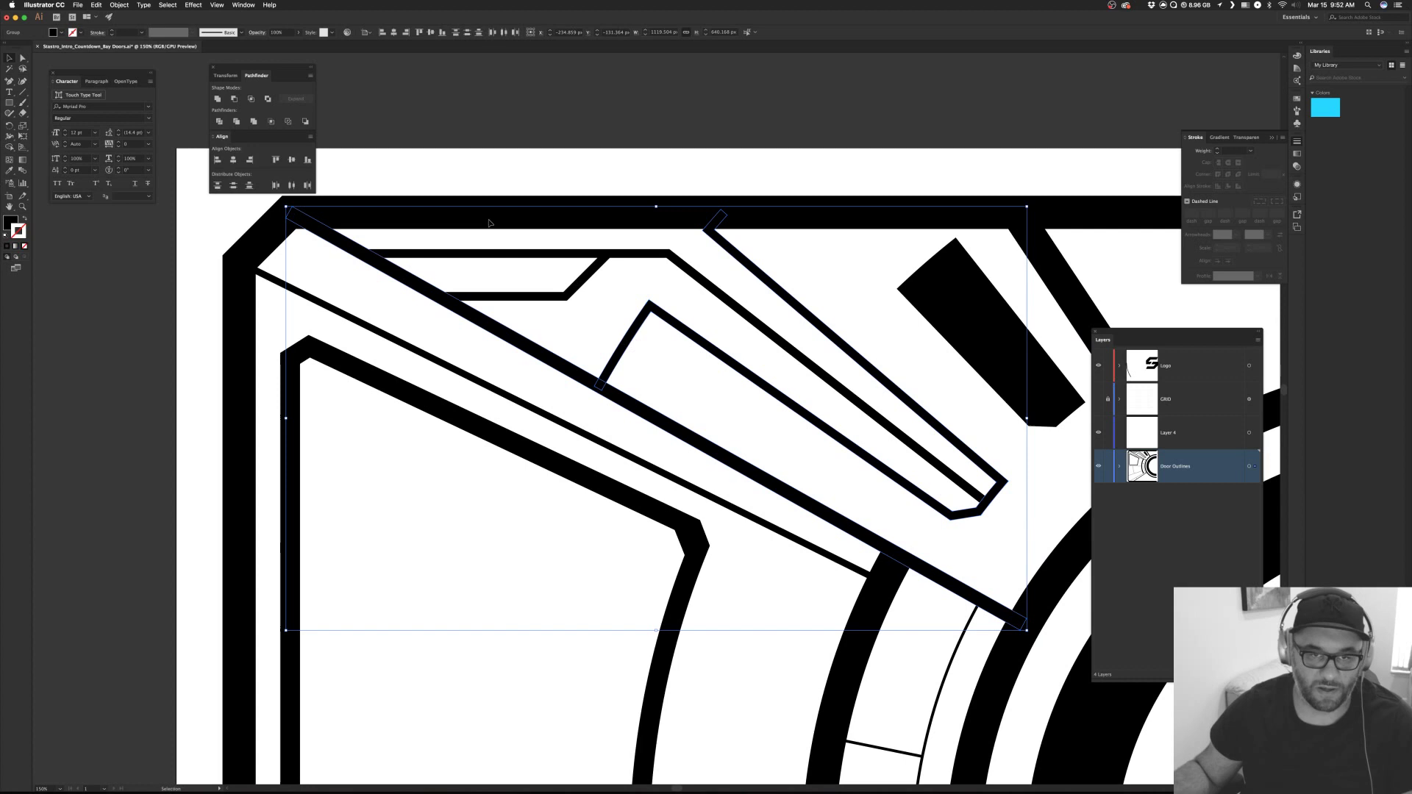
left_click(235, 99)
left_click(342, 118)
key("super+z")
Subtract the outer frame from the grouped diagonal bar and tapered outline with Minus Front and paste the frame back in front.
left_click(720, 221)
left_click(691, 445, "shift")
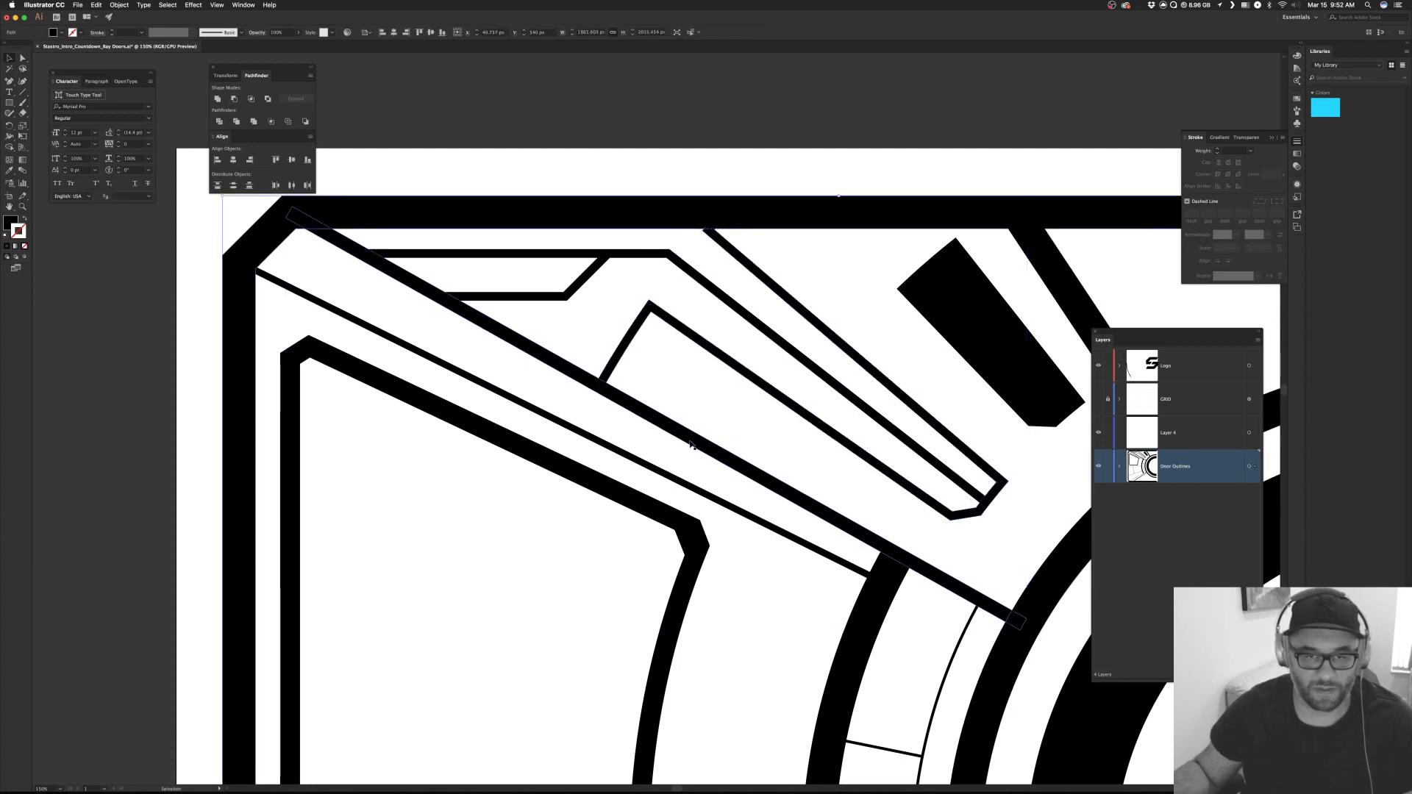
left_click(579, 381)
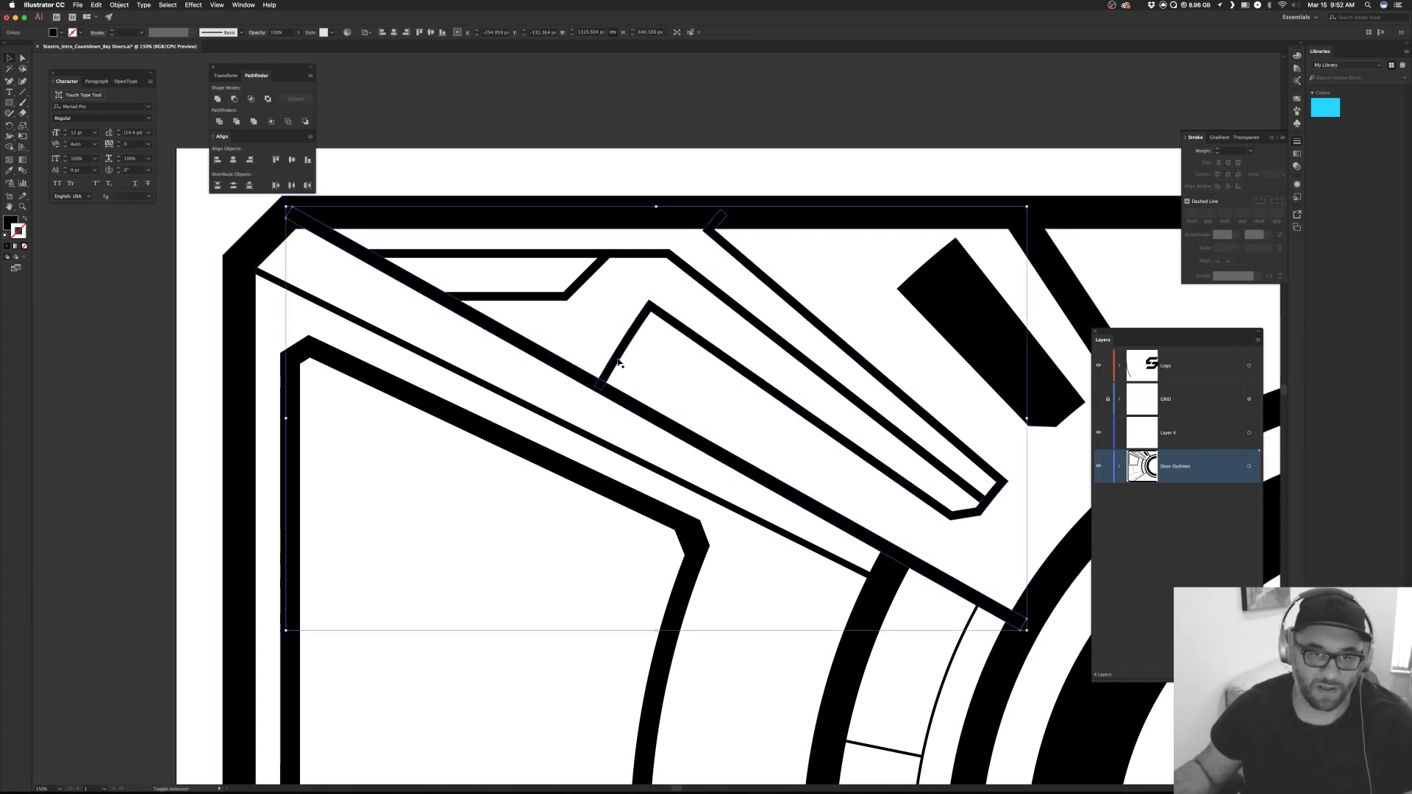
left_click(235, 100)
left_click(851, 180)
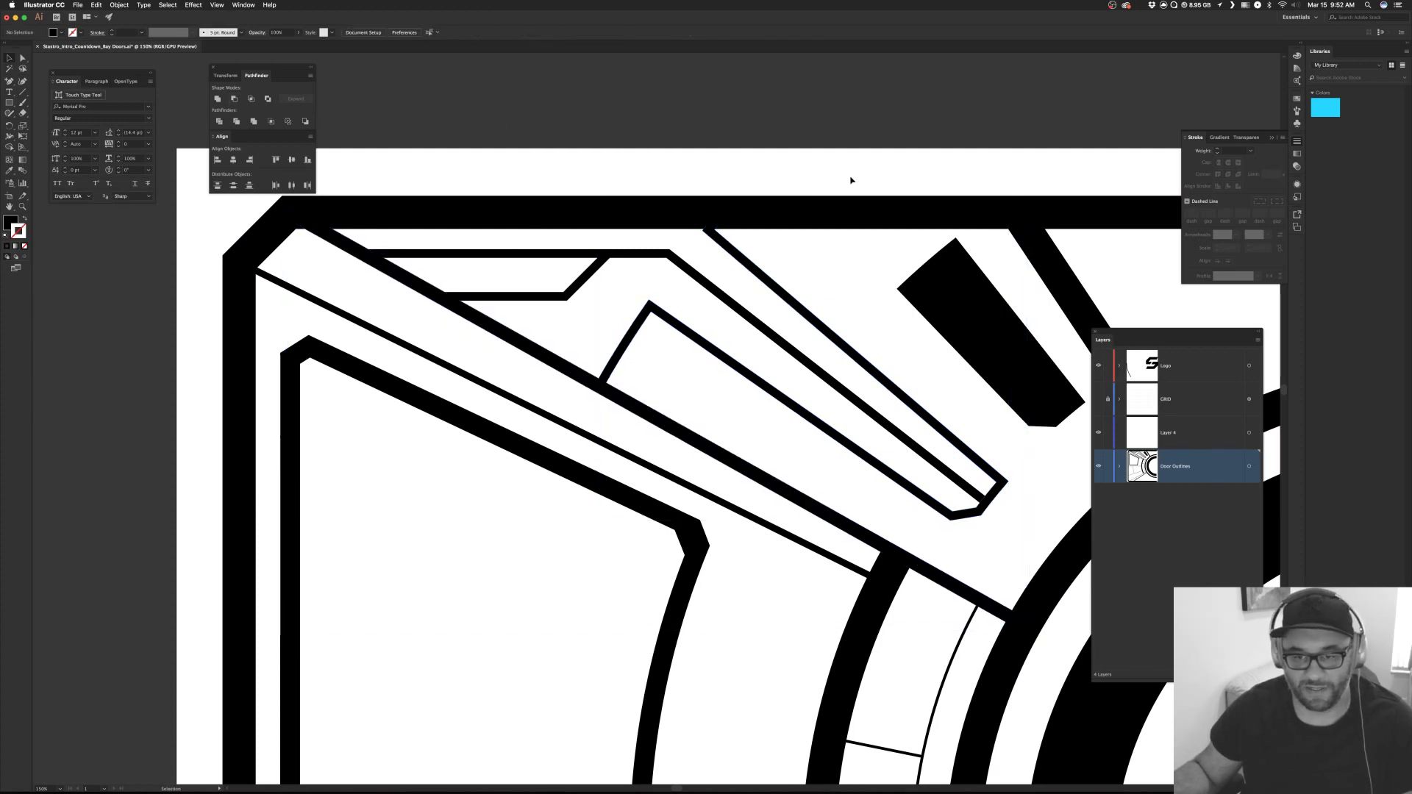
Move the thin outer ring aside to check the diagonal bar's end beneath it, and undo the move.
scroll(735, 258, "down", 8)
scroll(735, 257, "right", 10)
left_click(658, 283)
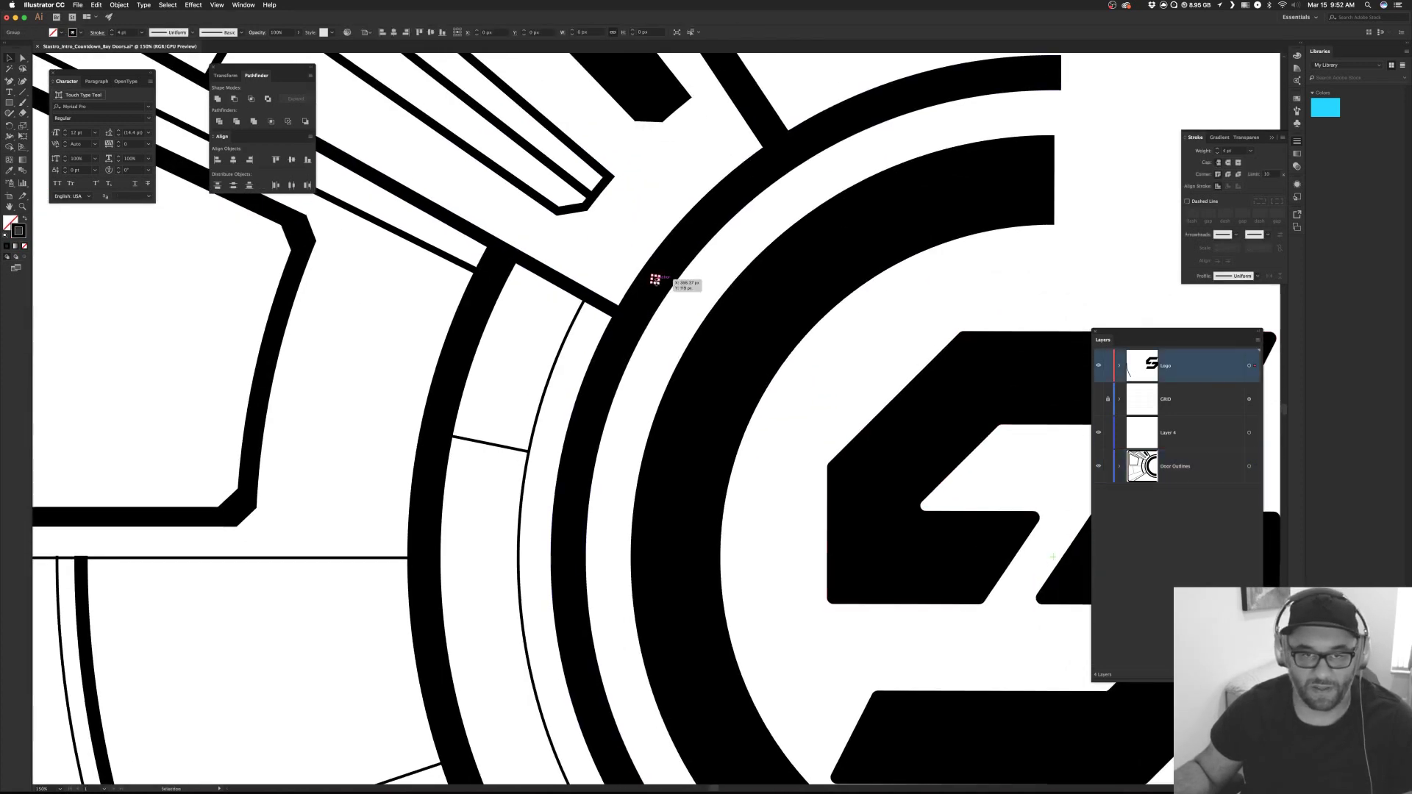
left_click(692, 261)
left_click_drag(687, 259, 722, 291)
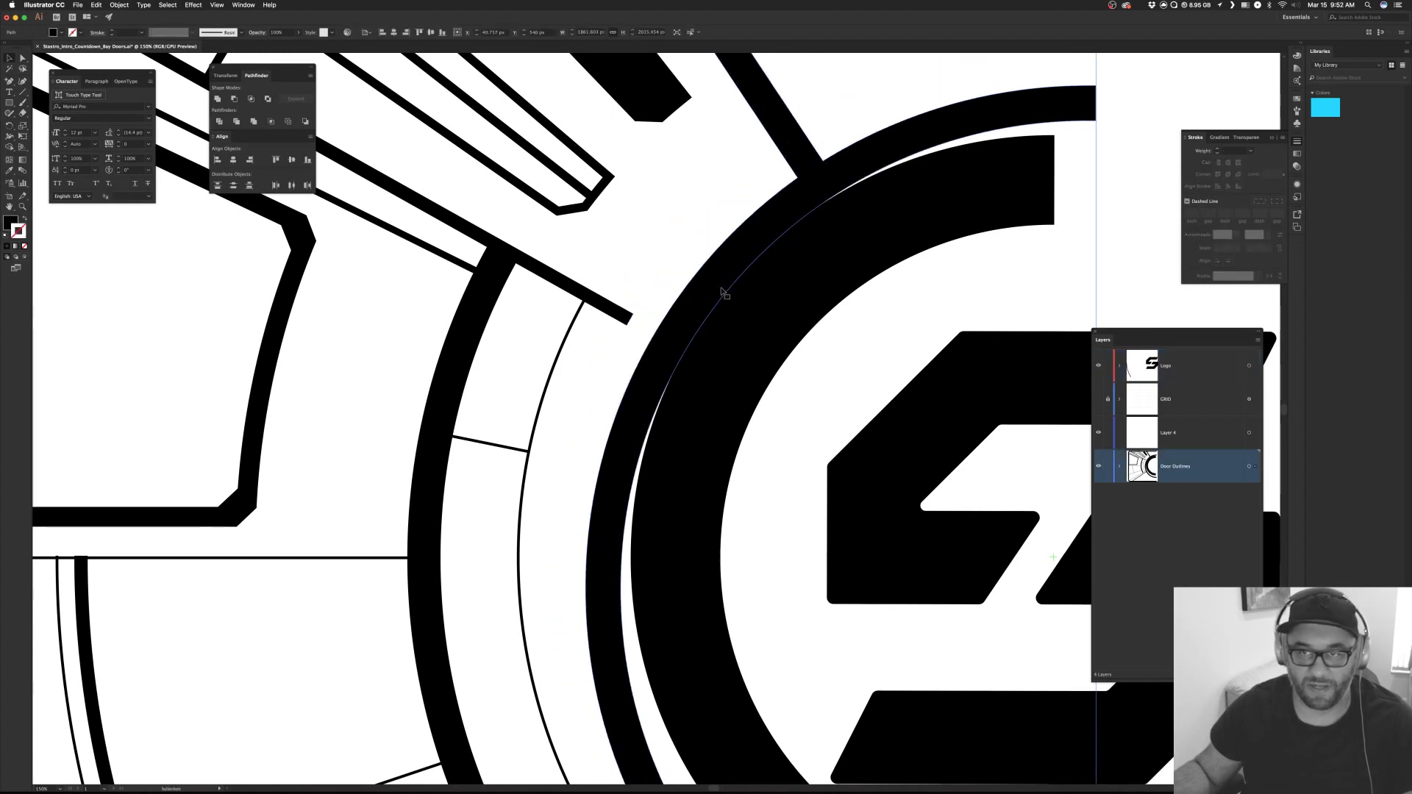
key("super+z")
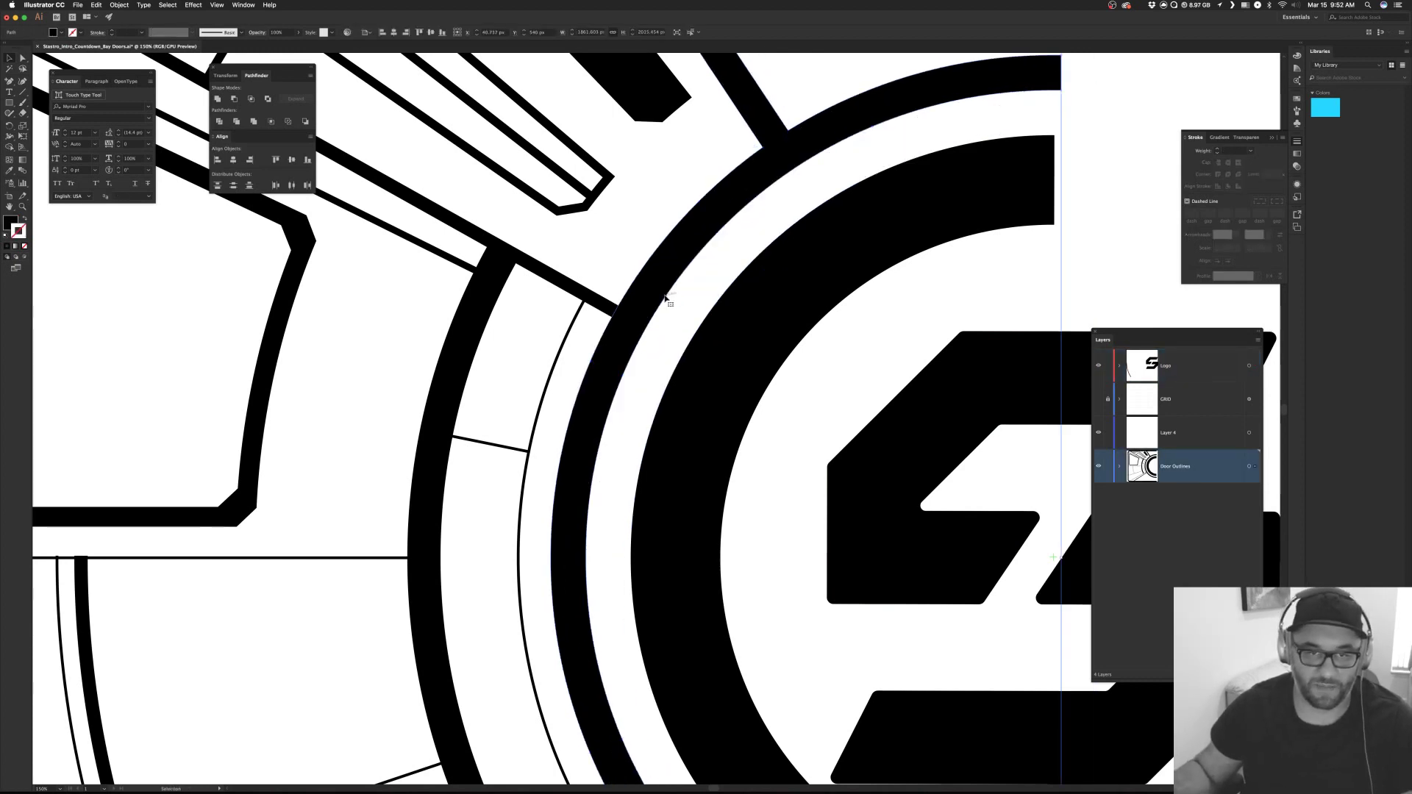
Subtract the thin outer ring from the diagonal bar with Minus Front, paste the ring back in front and deselect.
left_click(589, 300, "shift")
left_click(236, 99)
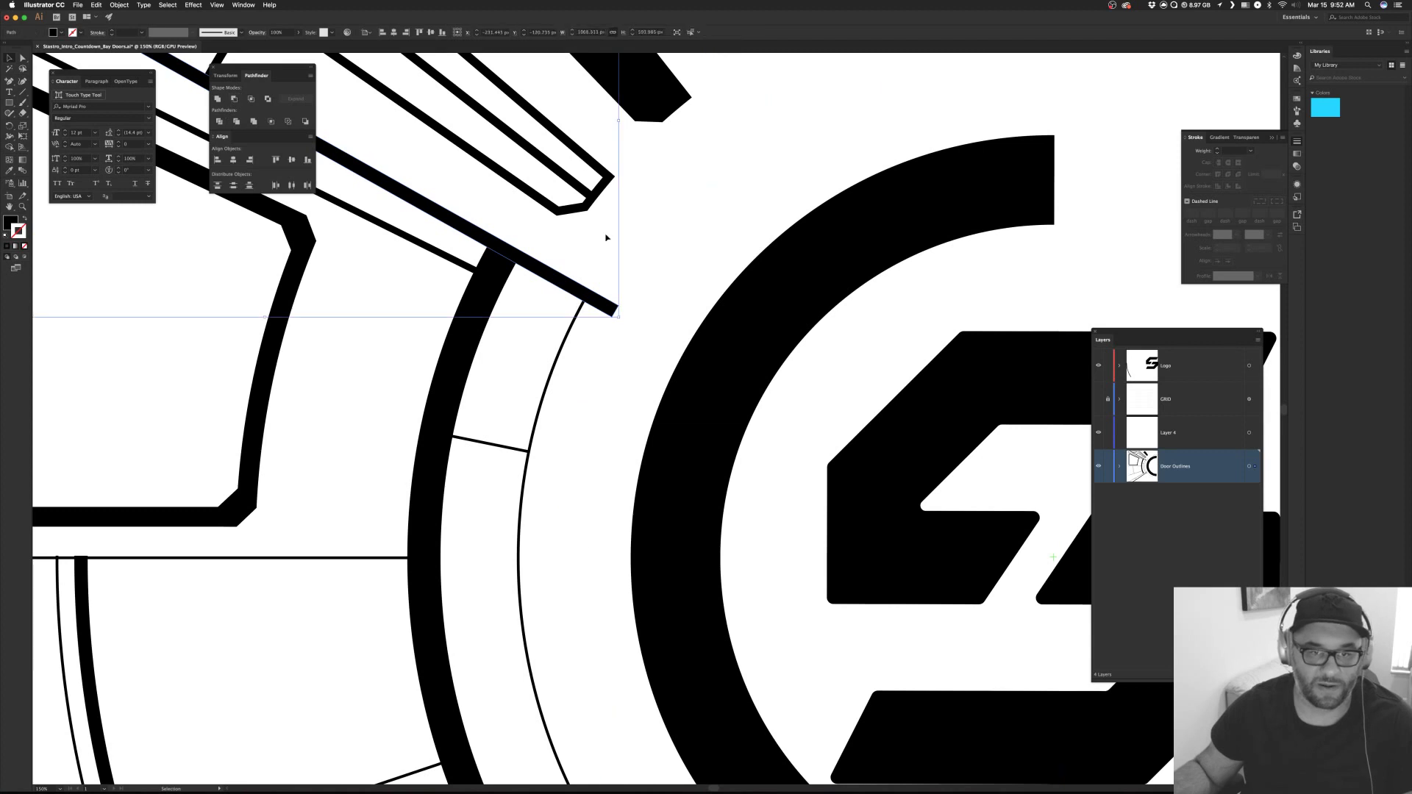
left_click(609, 236)
key("super+z")
left_click(658, 199)
Try moving the white fill inside the window-like panel above the horizontal line, and undo the move.
key("super+minus")
key("super+minus")
key("super+minus")
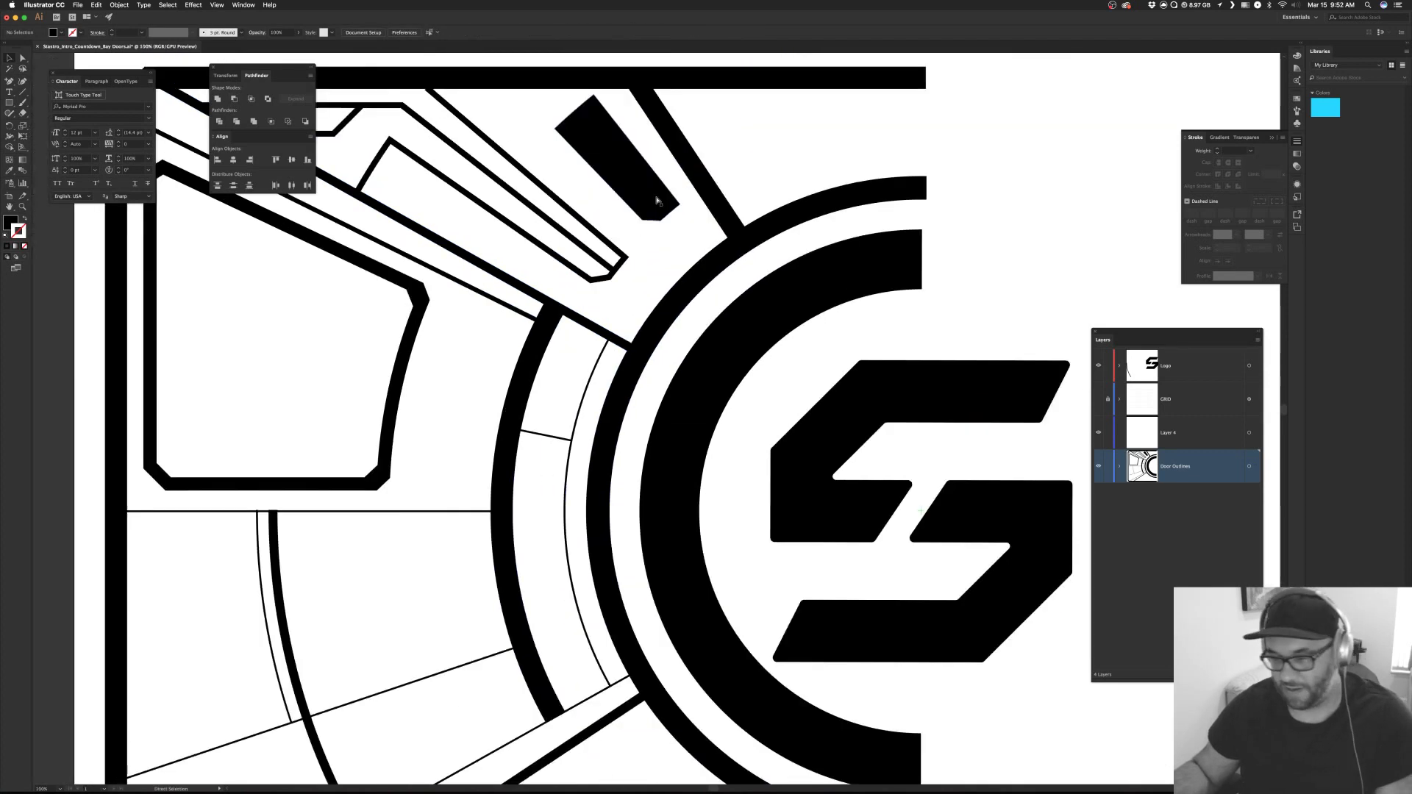
left_click_drag(532, 568, 564, 541)
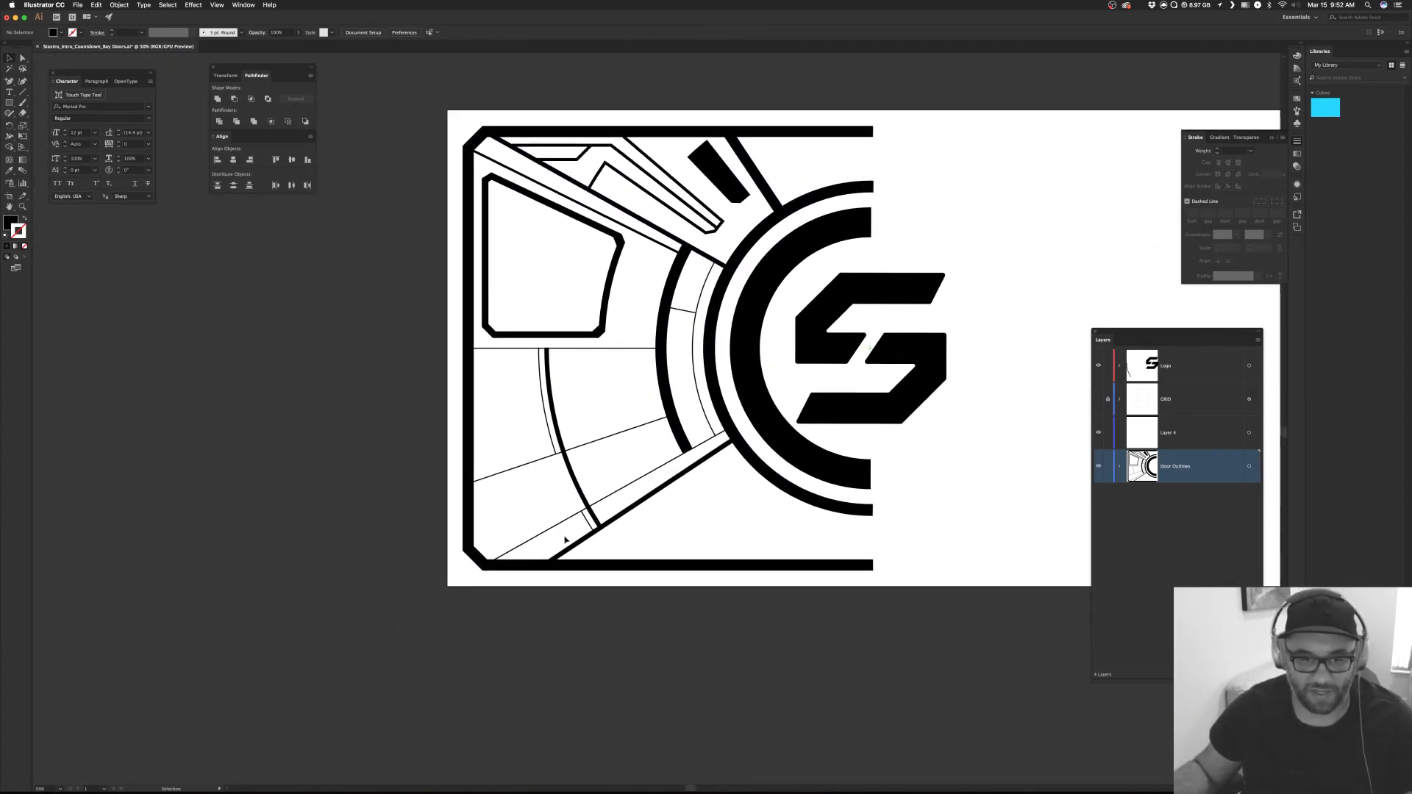
left_click_drag(696, 508, 665, 546)
left_click_drag(523, 295, 562, 331)
key("super+z")
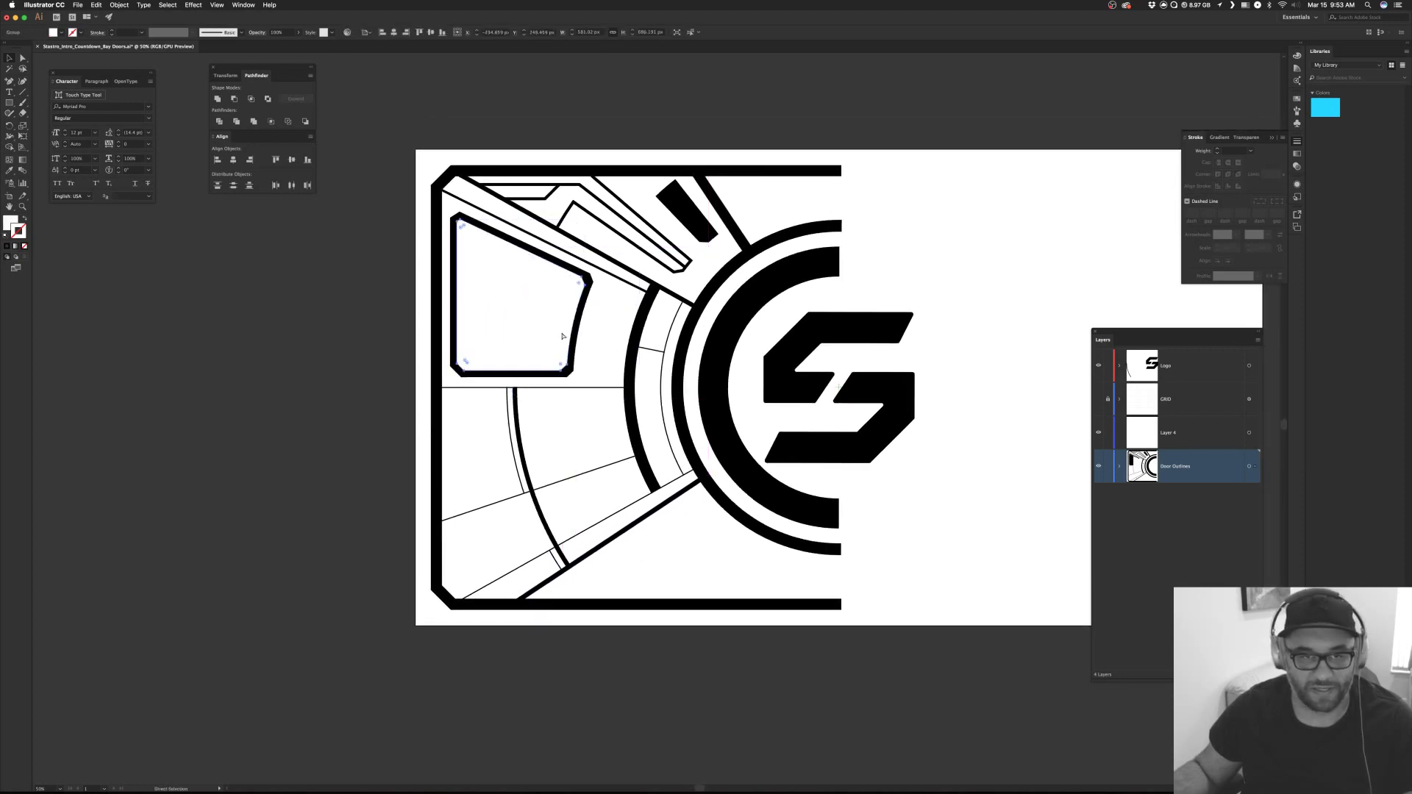
Create an inward offset path from the window-like panel's white shape, using a negative offset with preview on and mitered joins.
left_click(345, 292)
left_click(493, 231)
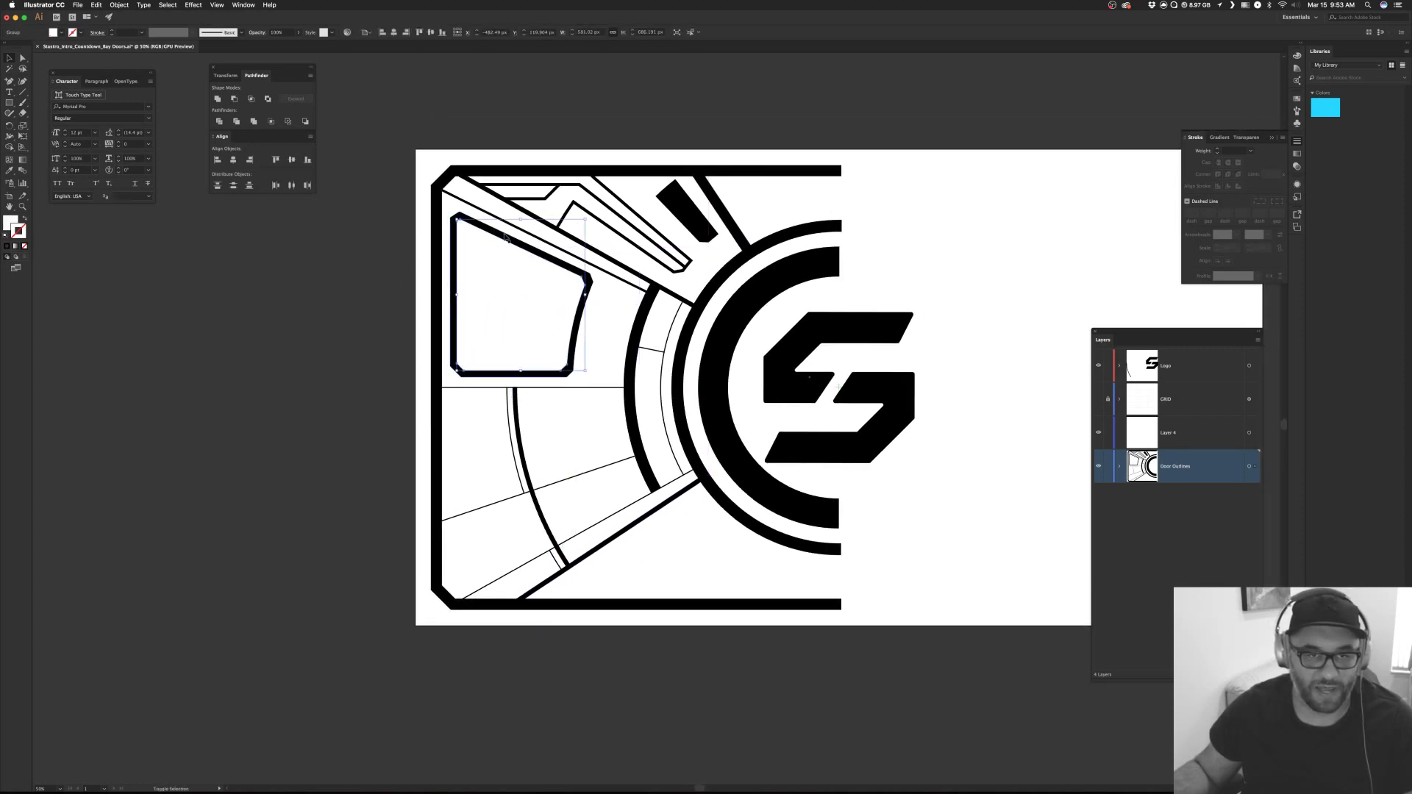
left_click(398, 251)
left_click(492, 279)
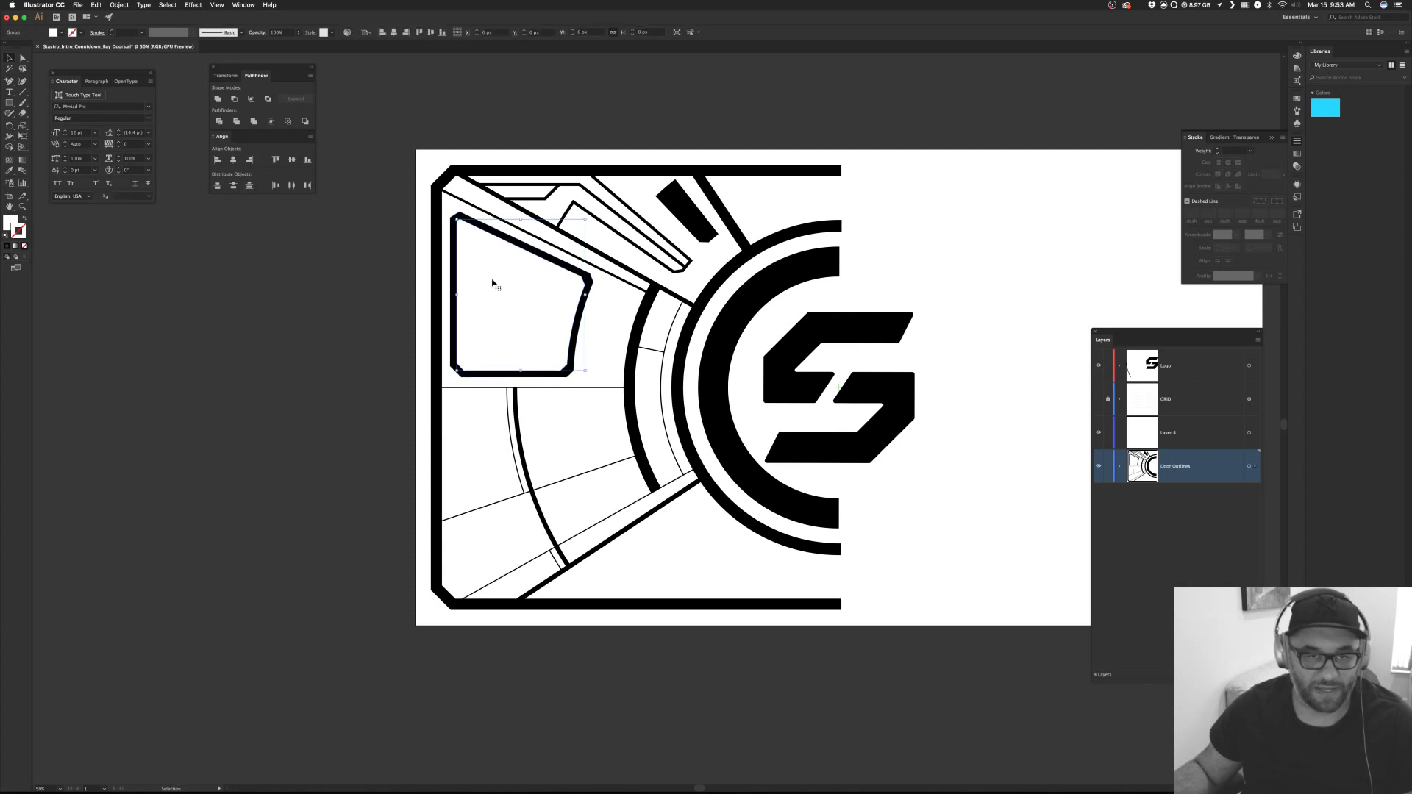
left_click(118, 5)
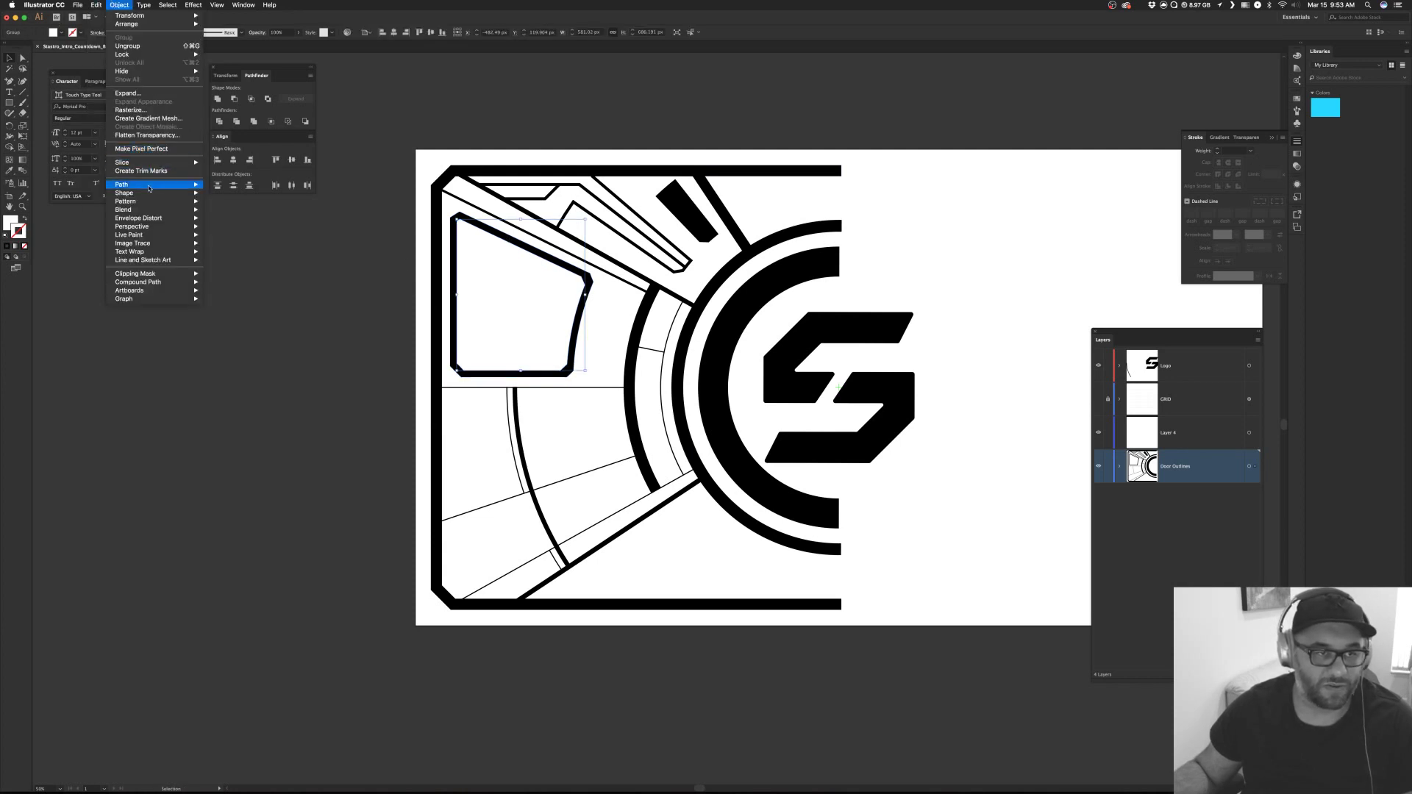
mouse_move(148, 185)
left_click(243, 216)
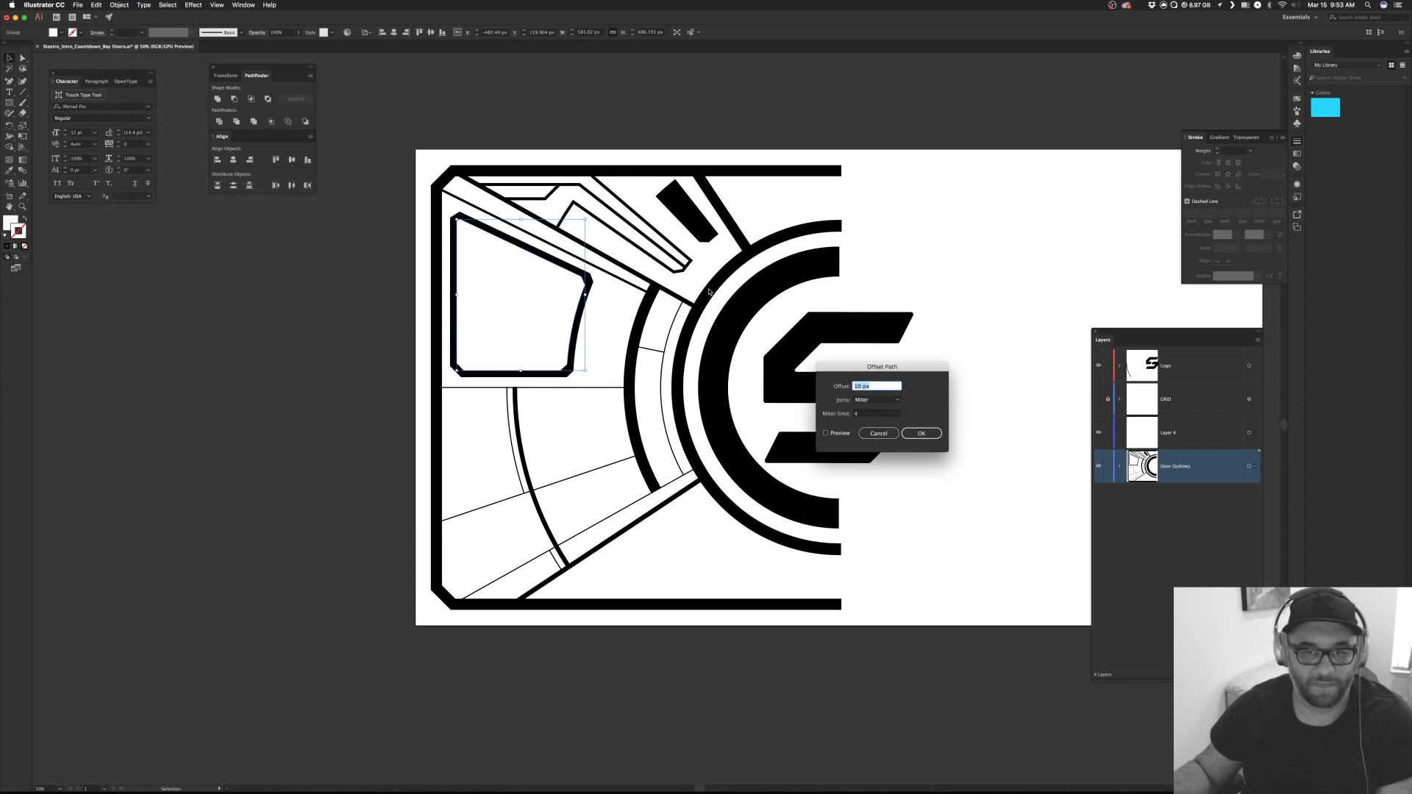
left_click(826, 433)
left_click(863, 385)
key("shift+Down")
key("shift+Down")
key("shift+Down")
key("shift+Down")
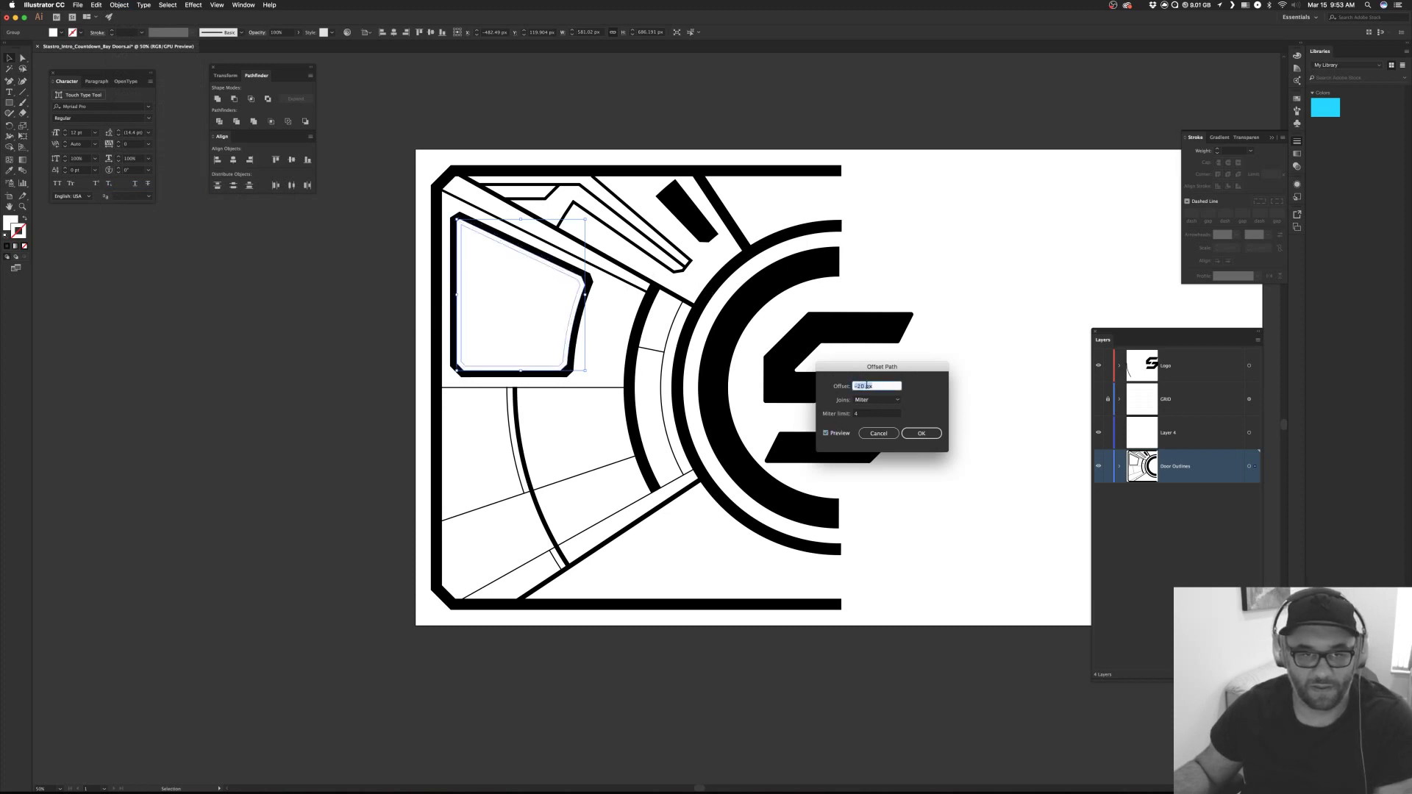
key("Down")
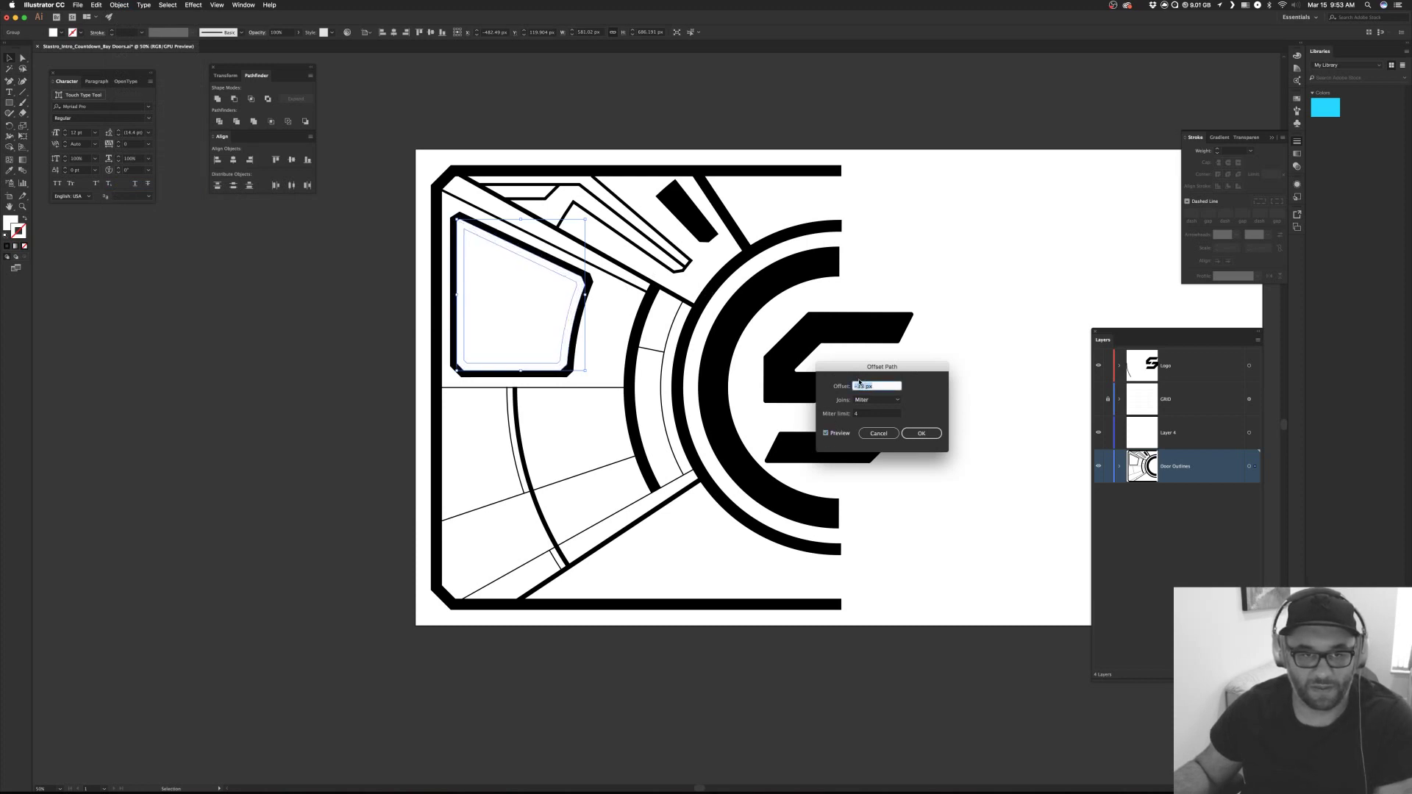
left_click(922, 433)
Fill the new inset shape with black sampled from the surrounding frame and deselect it.
key("z")
left_click_drag(398, 200, 708, 435)
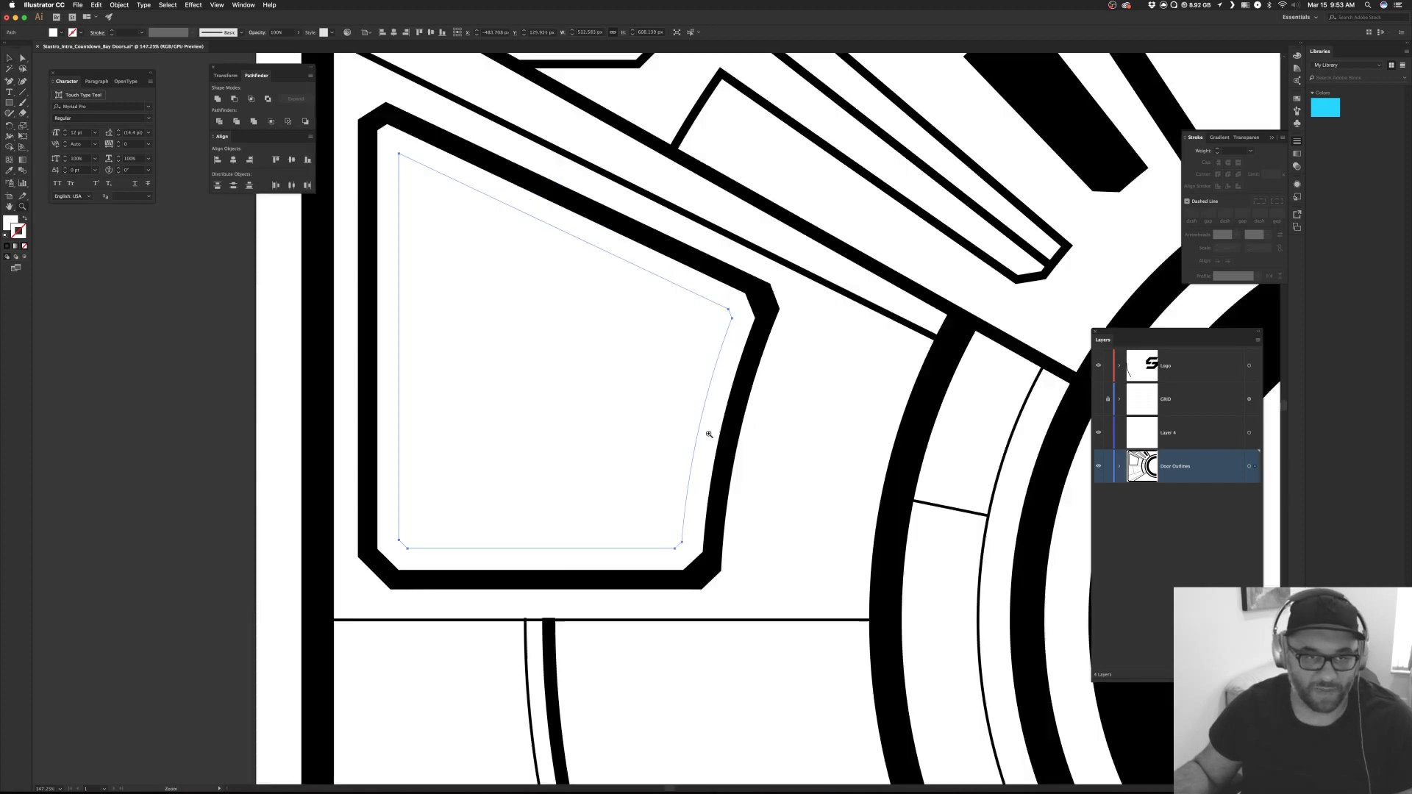
left_click_drag(615, 362, 733, 360)
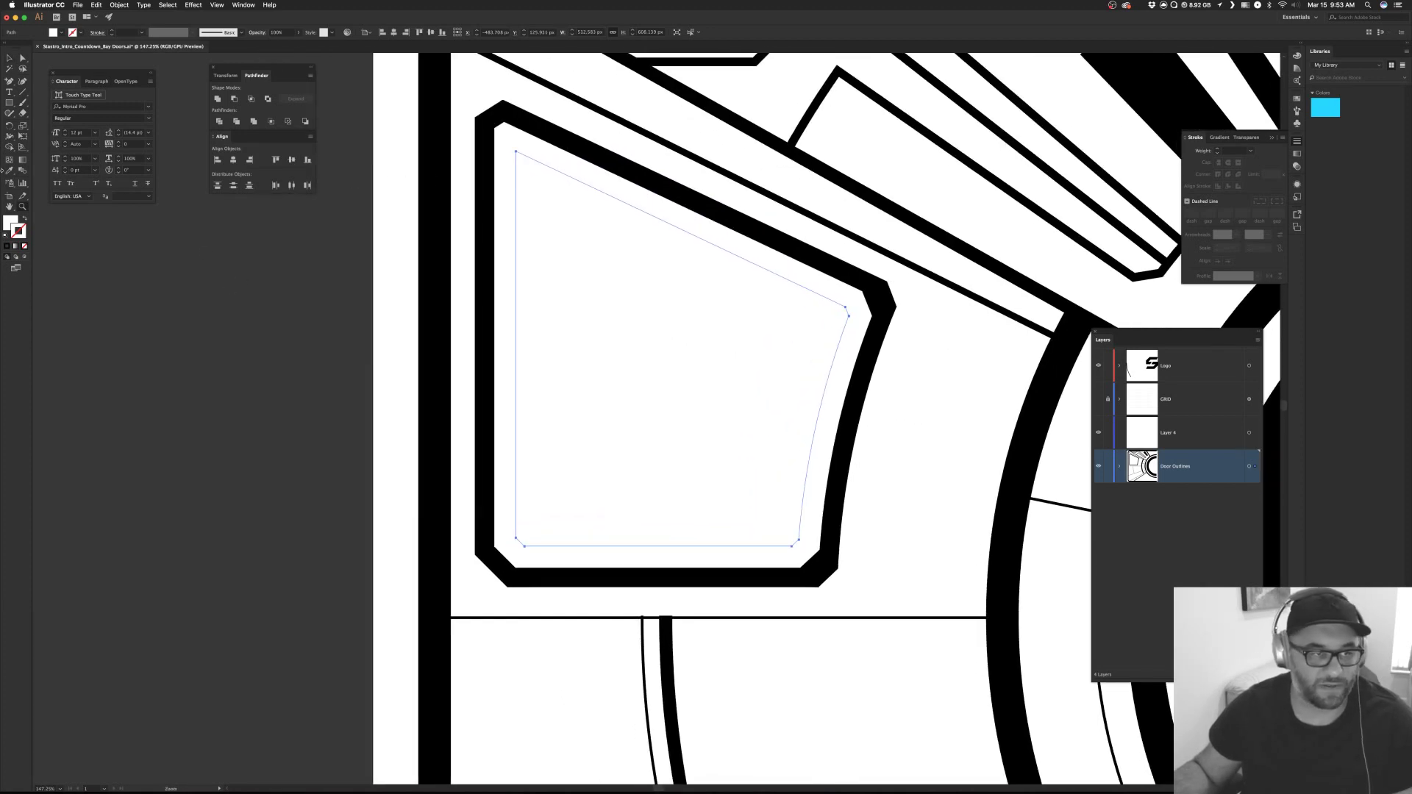
left_click(562, 137)
key("super+shift+a")
key("a")
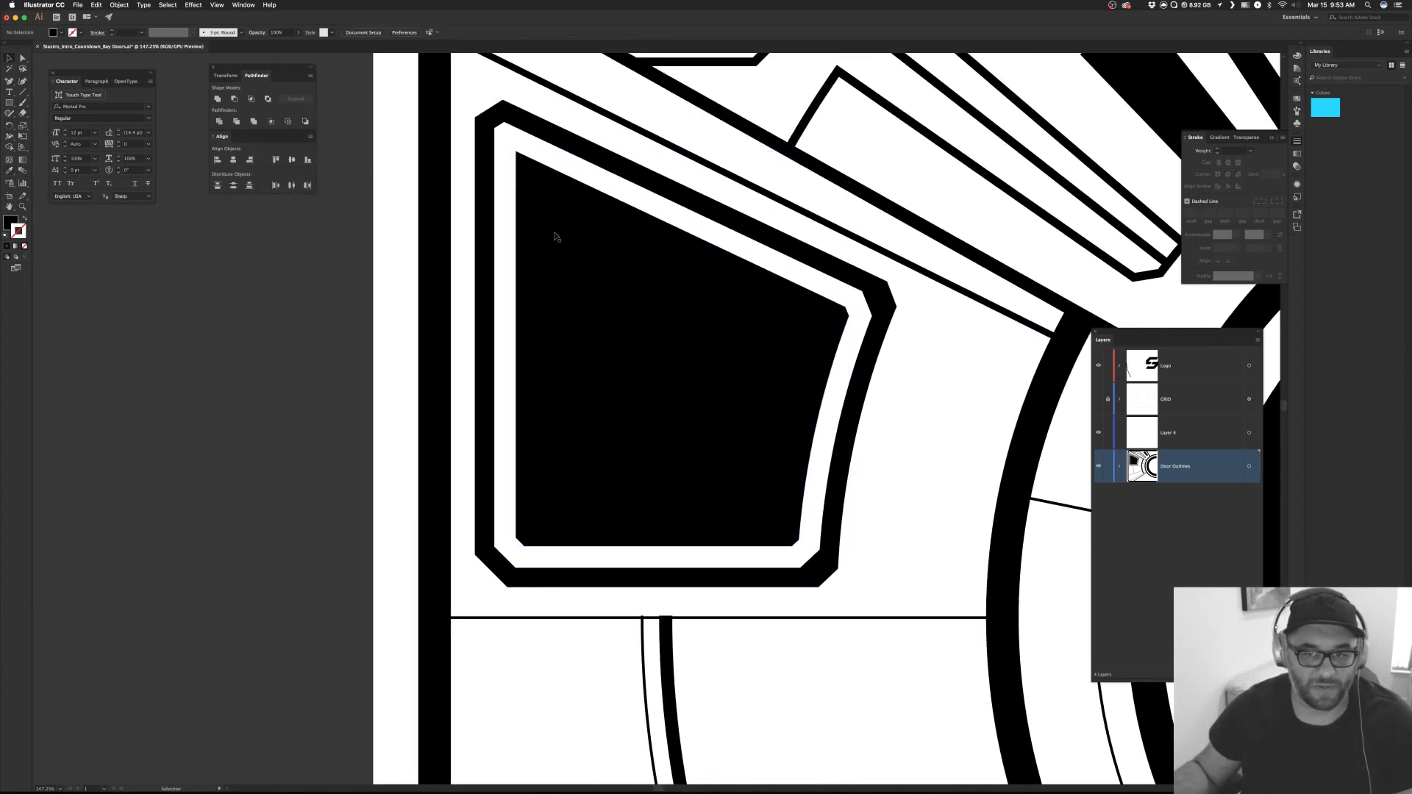
Give the black inset shape's sharp upper-left corner a small chamfer that matches its other corners.
left_click(525, 158)
left_click_drag(527, 164, 535, 180)
key("super+z")
left_click(230, 32)
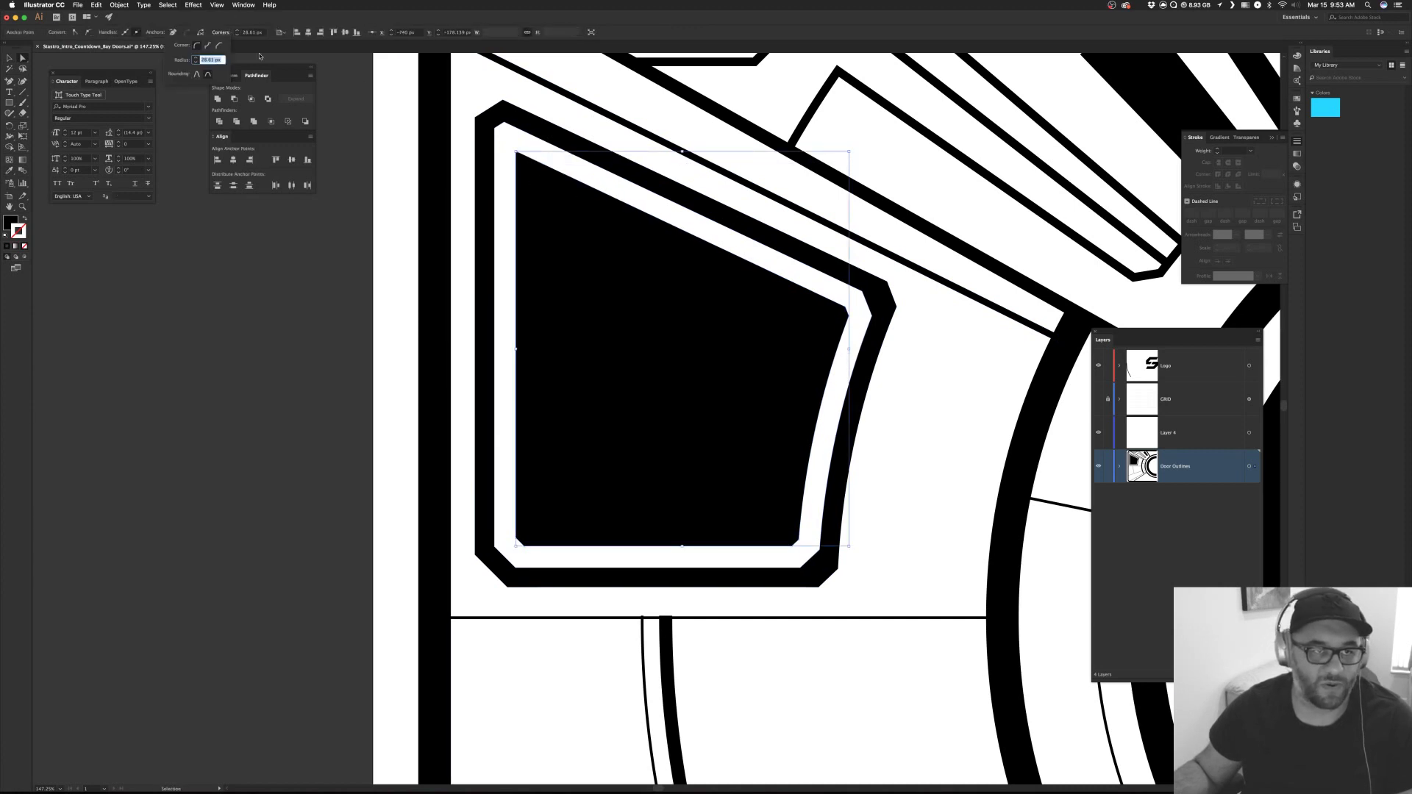
left_click(218, 46)
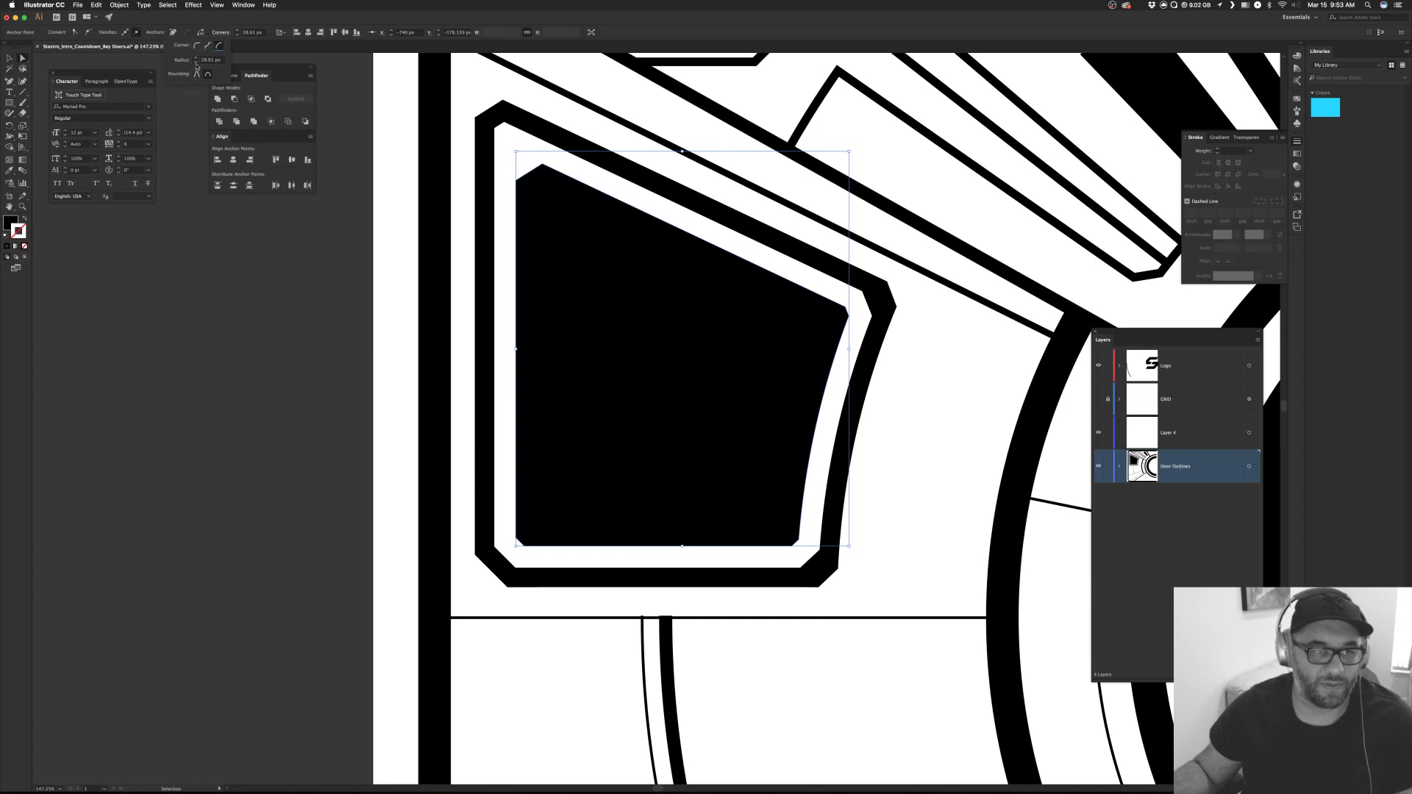
left_click(209, 61)
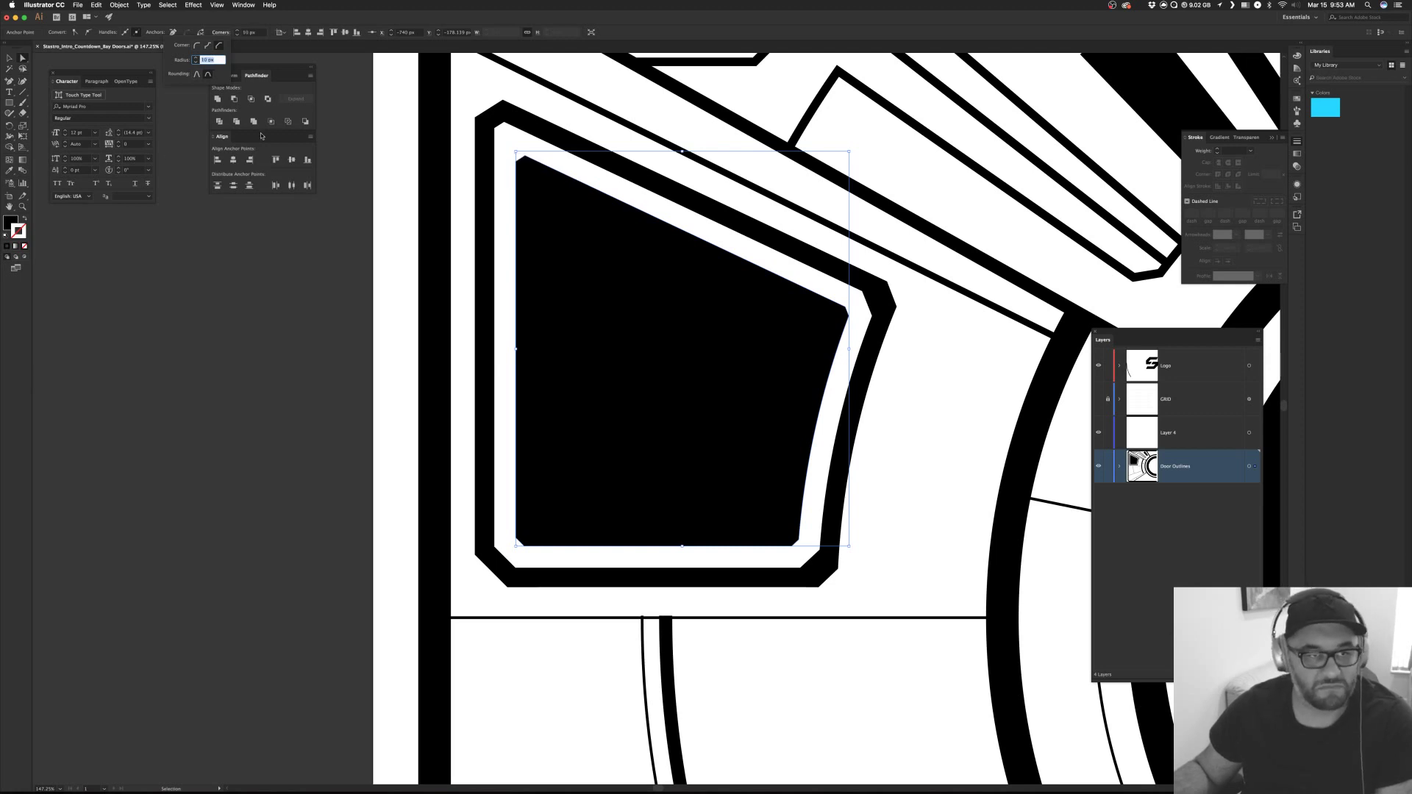
left_click(286, 311)
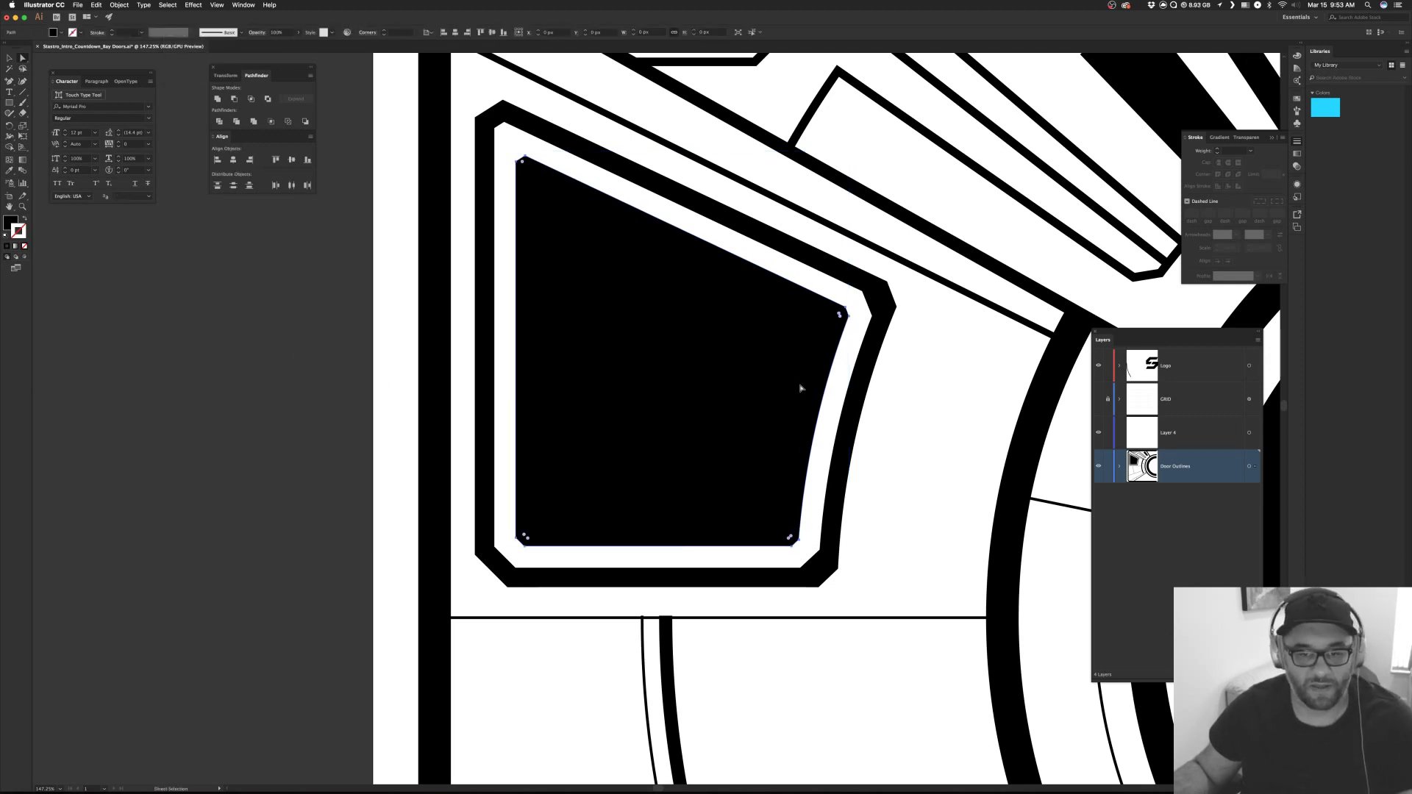
Cut all the artwork and paste it in front on the Logo layer.
key("super+1")
key("super+minus")
key("super+minus")
key("super+minus")
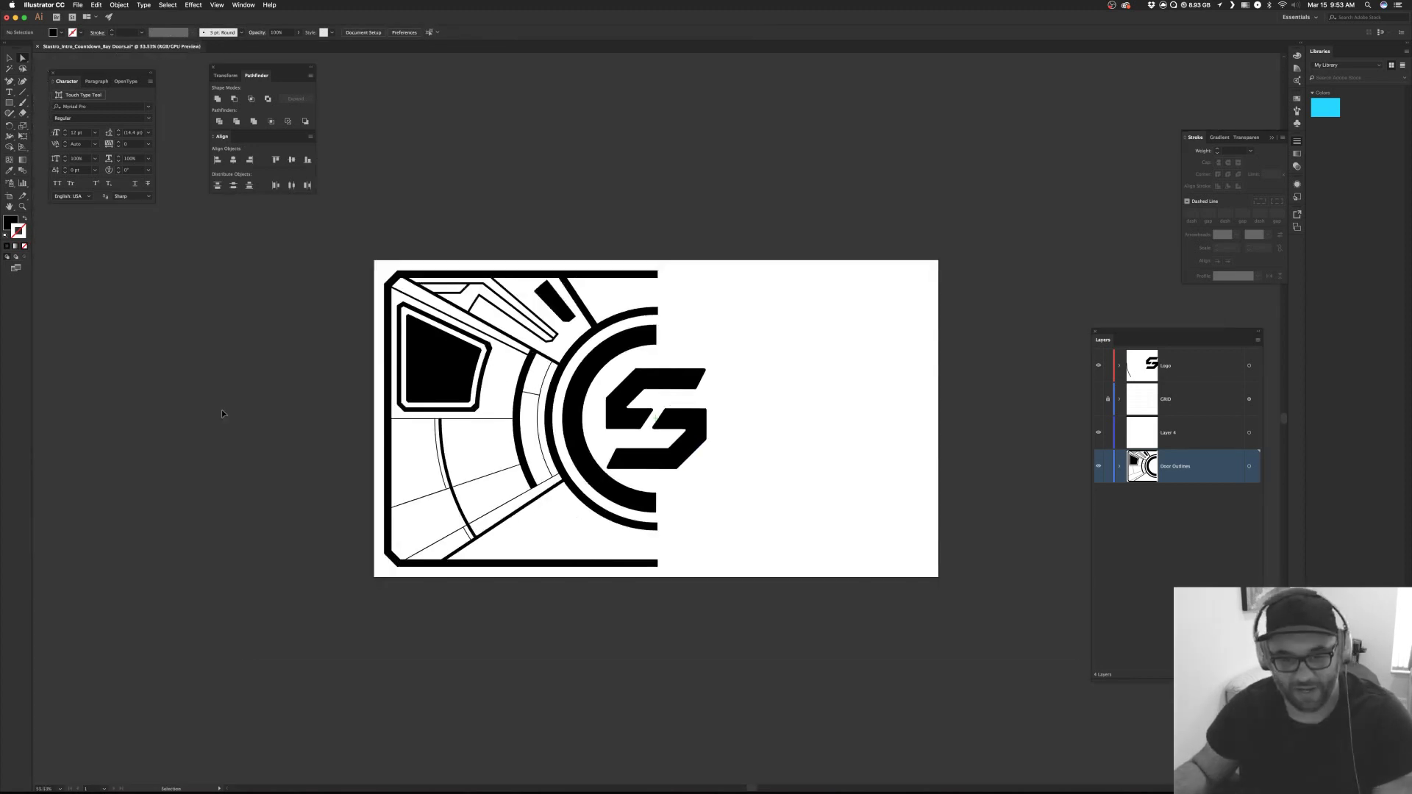
left_click_drag(481, 428, 595, 413)
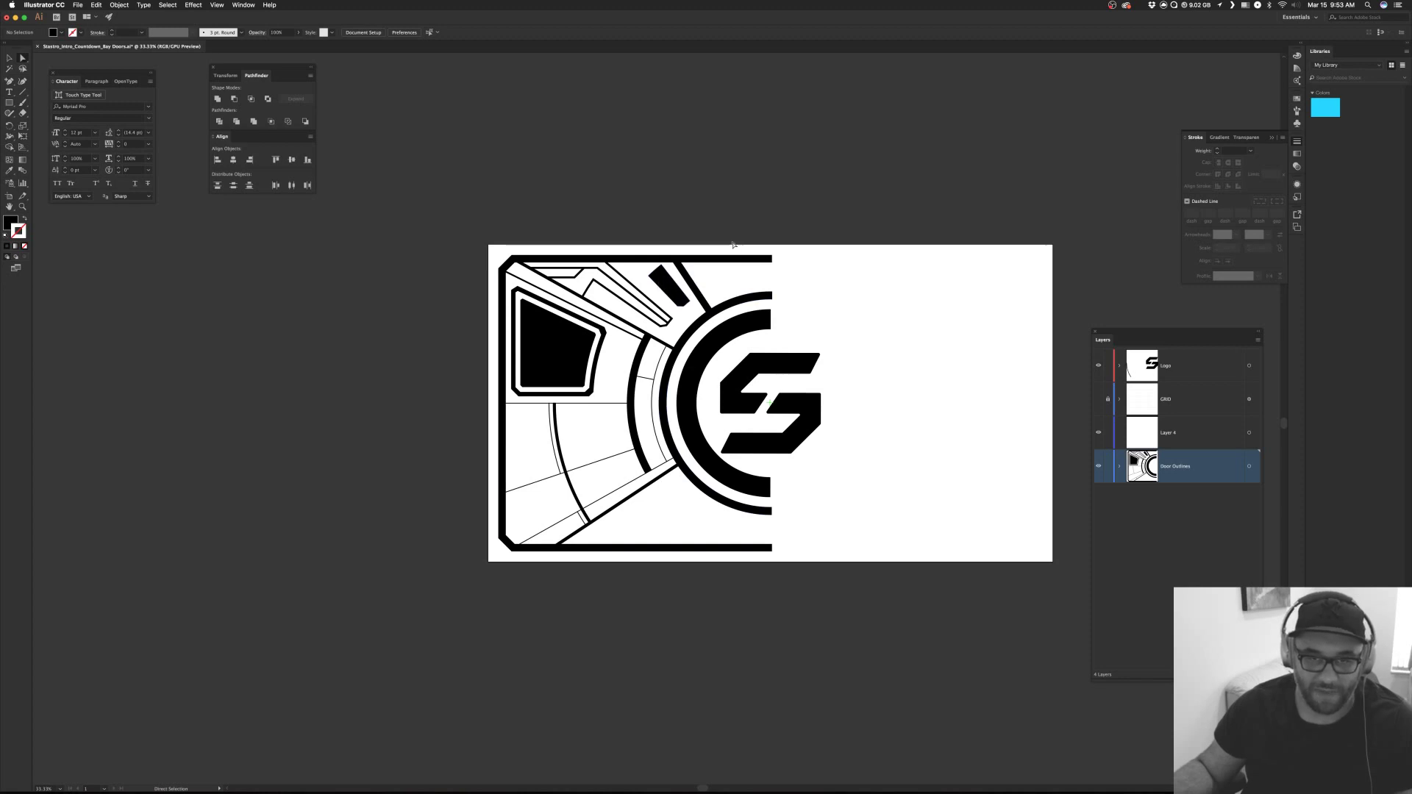
key("super+a")
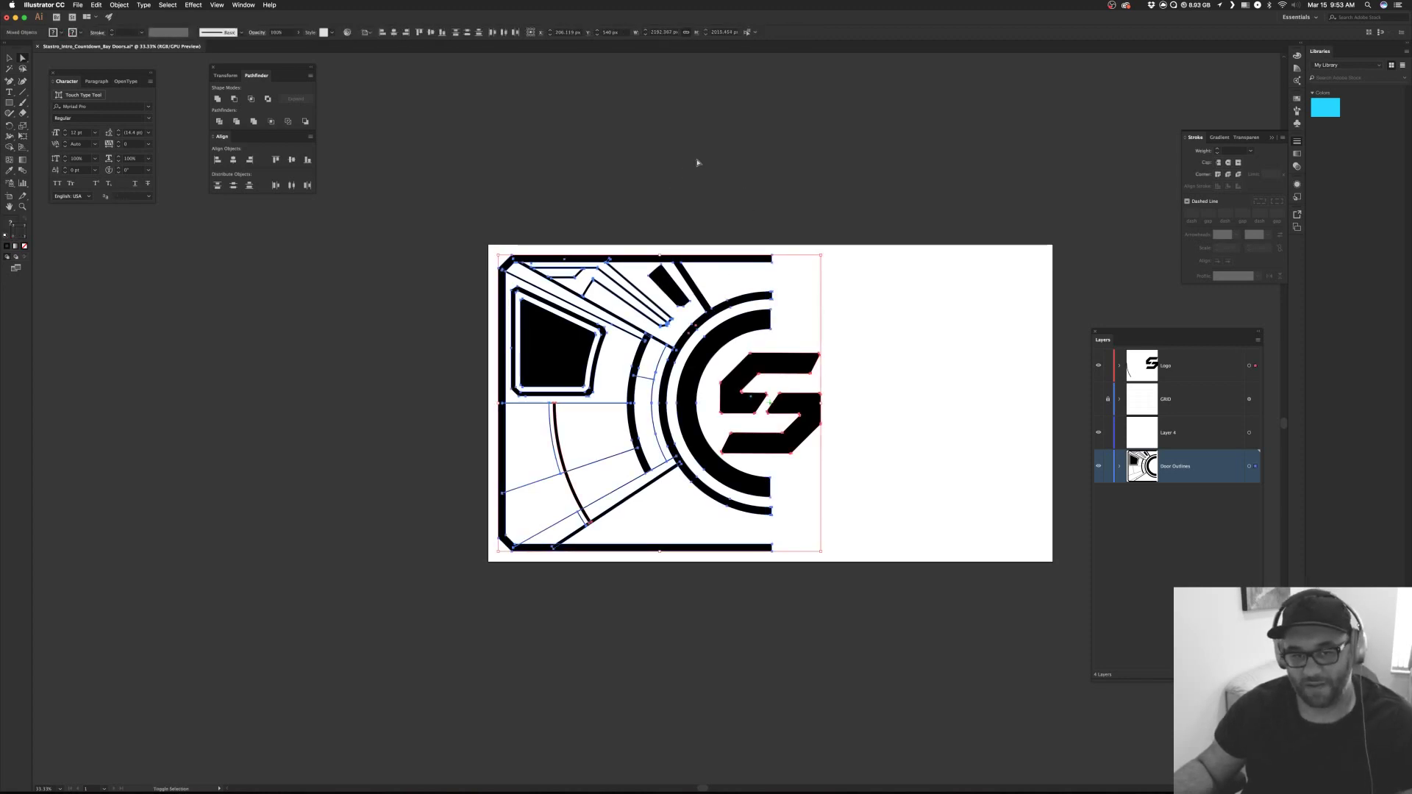
key("super+x")
left_click(1191, 366)
key("super+f")
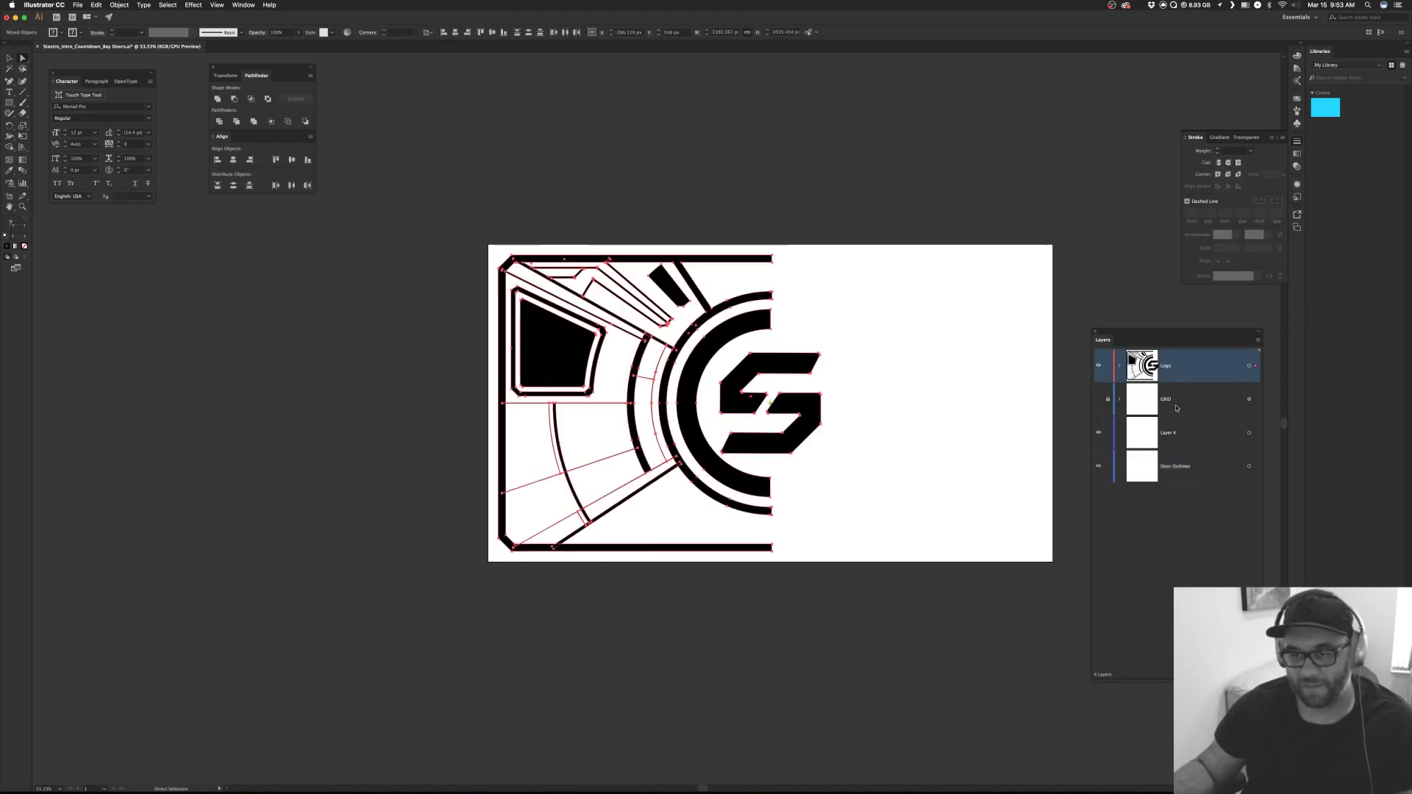
Delete the GRID, Layer 4 and Door Outlines layers, including the grid artwork.
left_click(1177, 401)
left_click(1177, 467, "shift")
left_click(1254, 675)
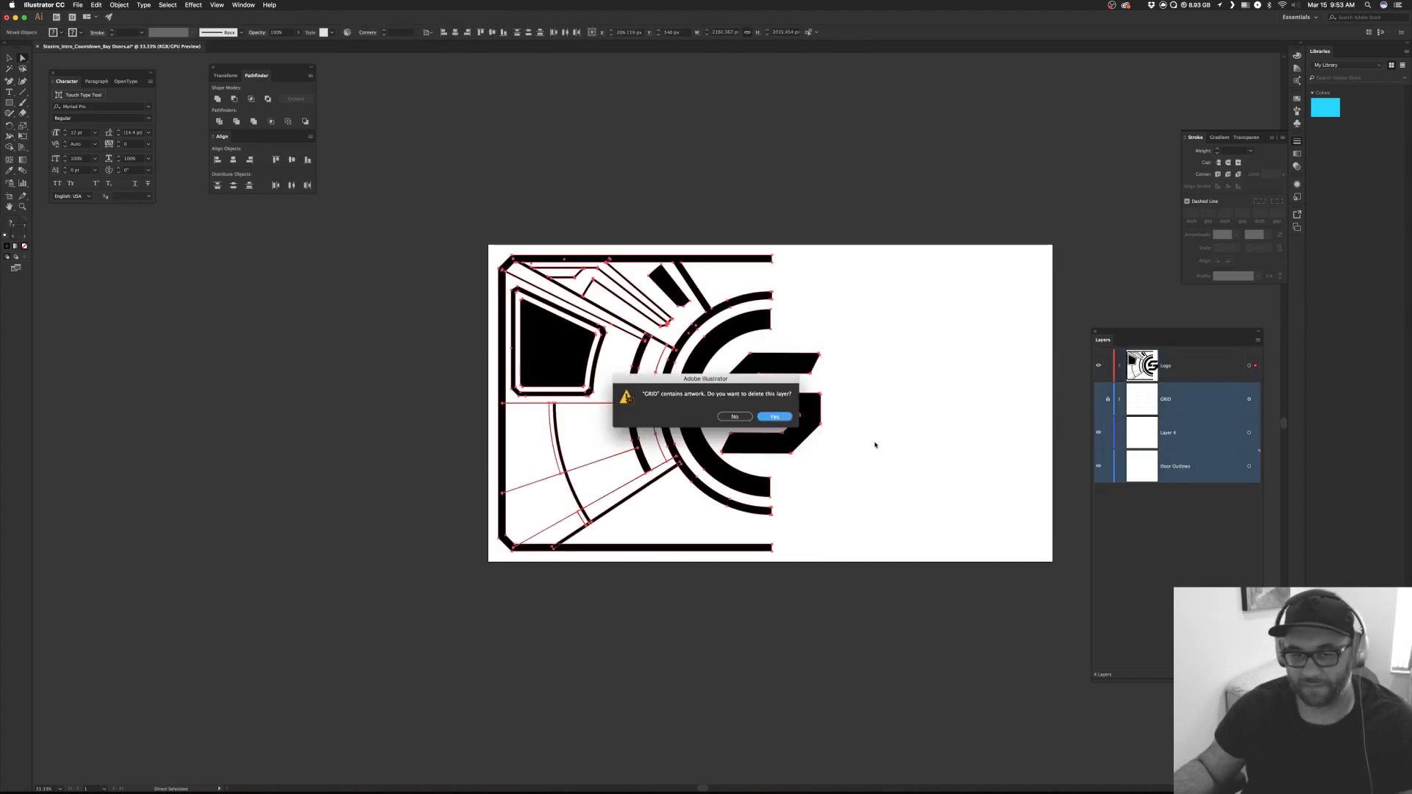
left_click(789, 418)
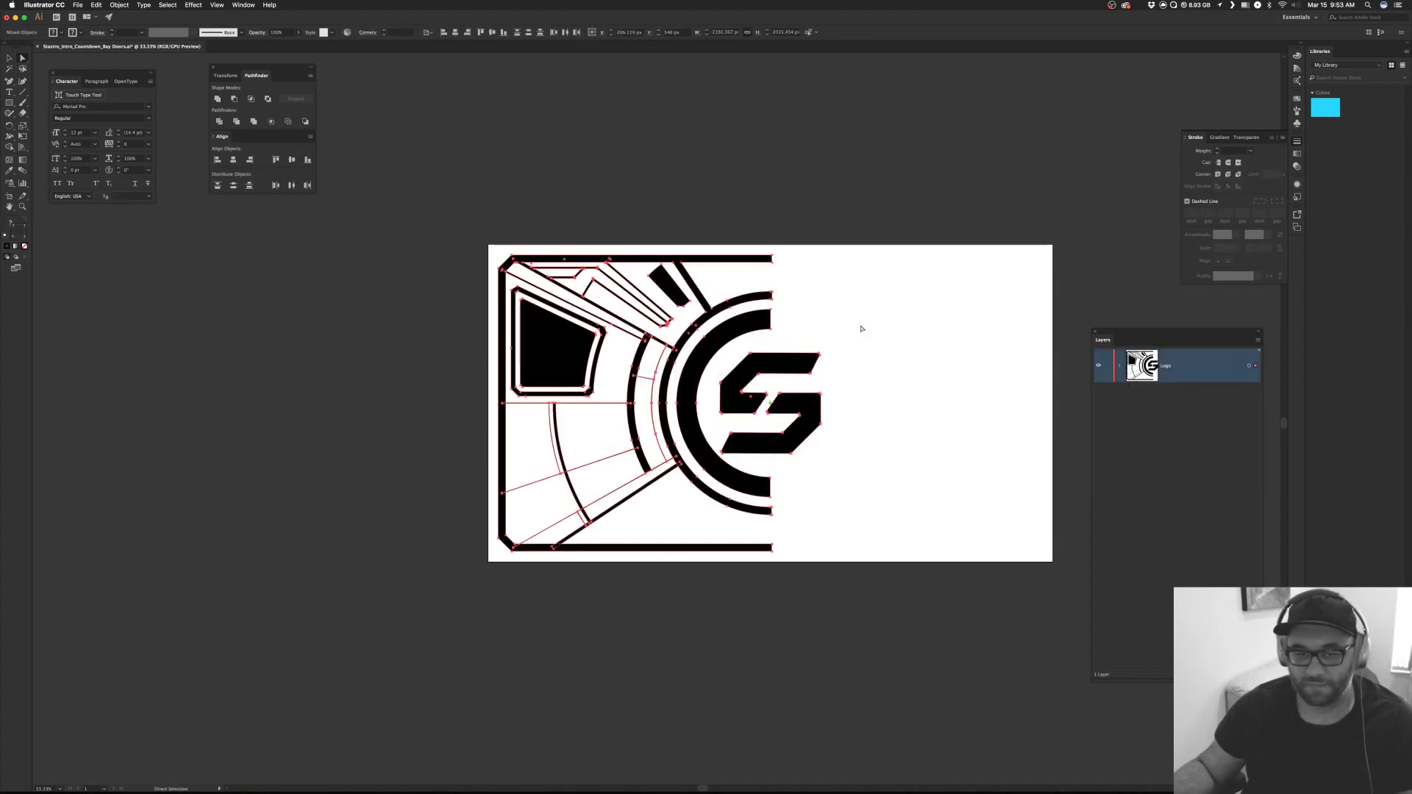
Save a copy of the document in Adobe Illustrator format with _PROD appended to the file name.
left_click(909, 213)
key("super+shift+s")
key("Right")
type("_")
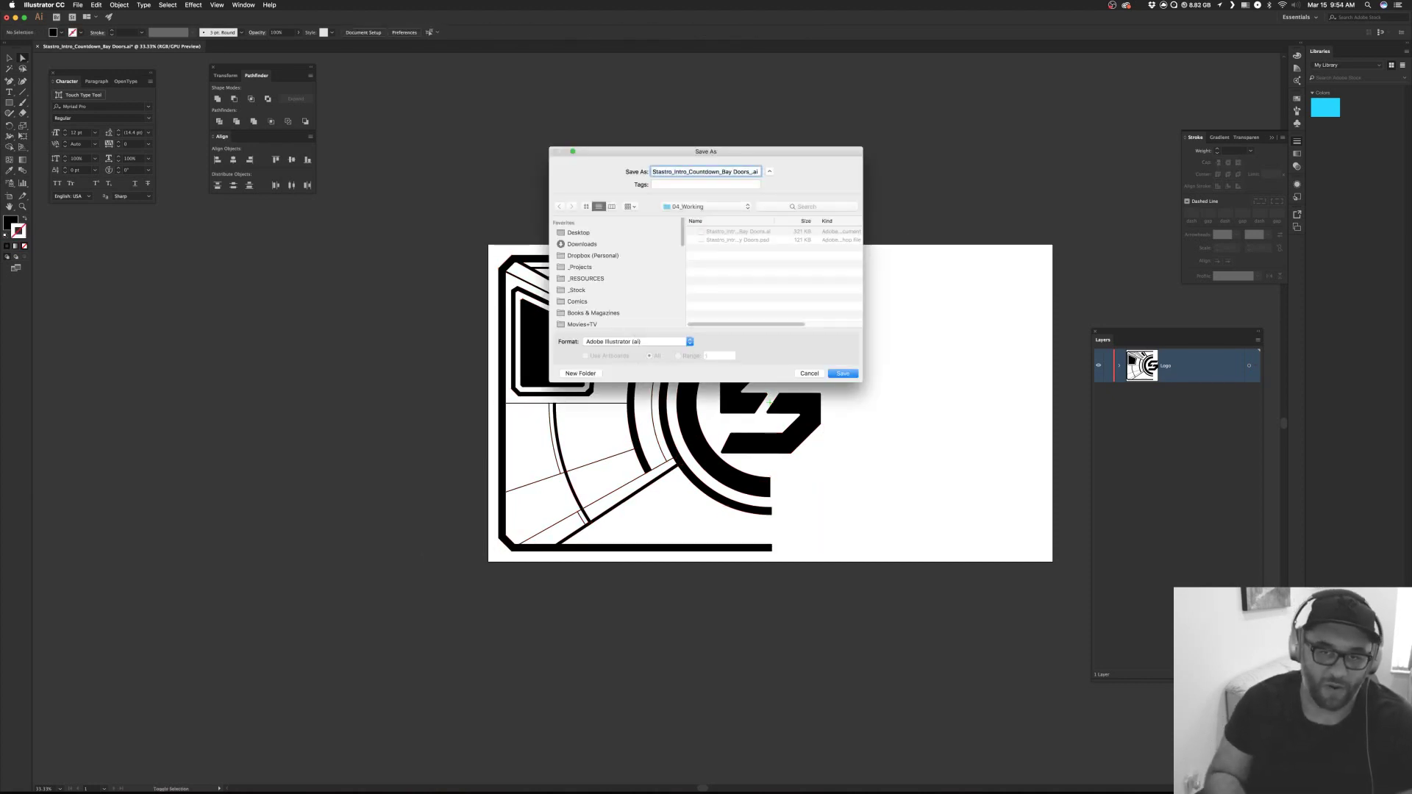
type("PROD")
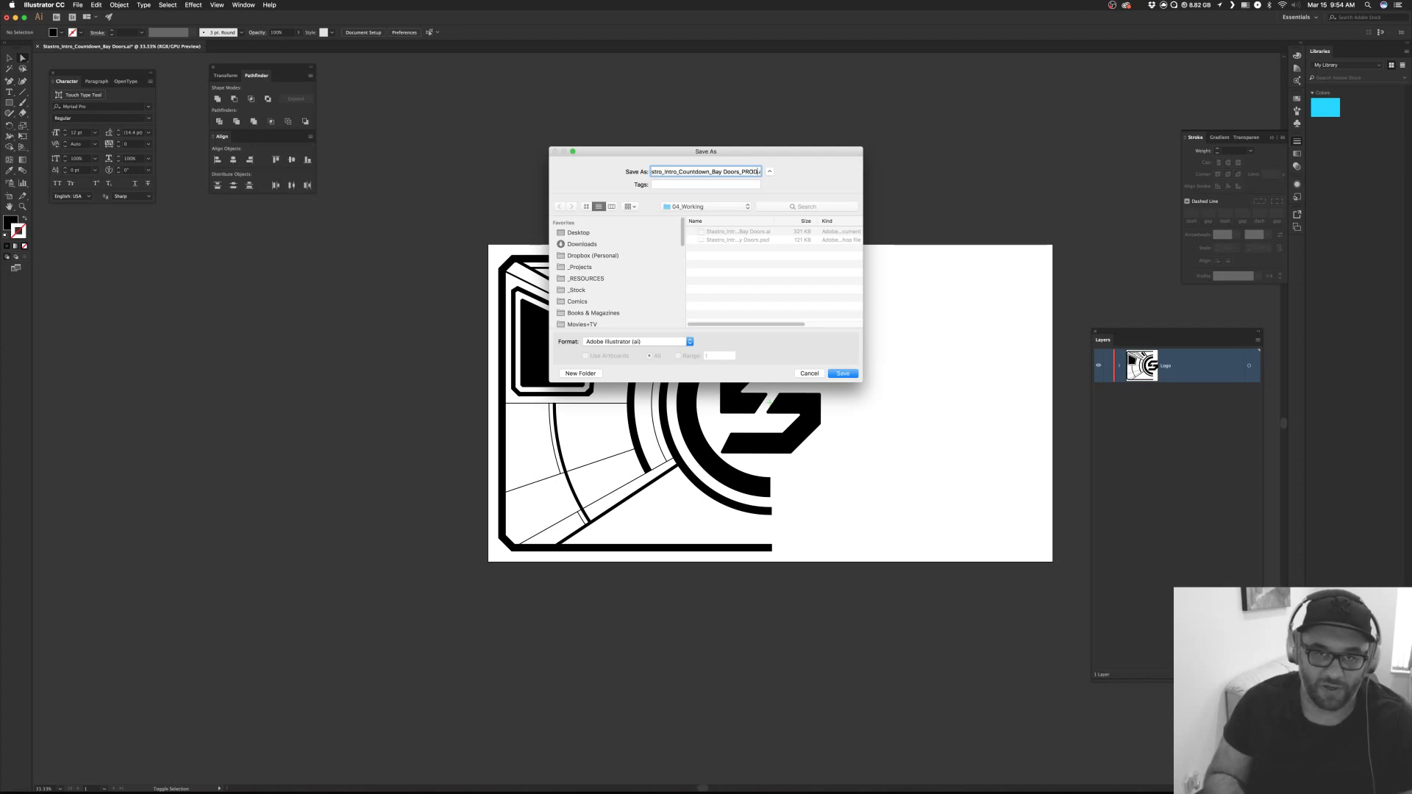
key("Return")
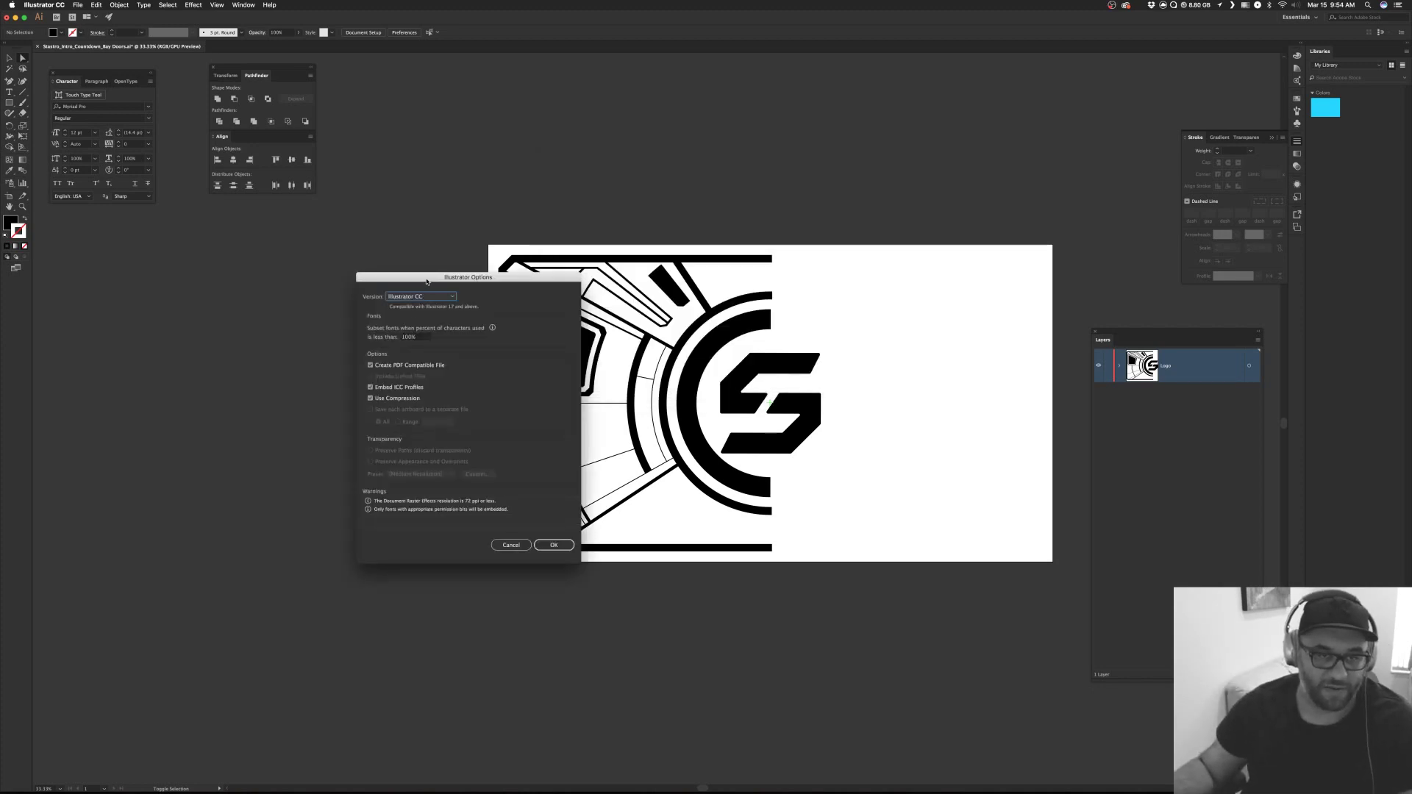
Set the production copy's version to Illustrator 8 and save it, accepting the conversion to the older format.
left_click_drag(426, 281, 338, 264)
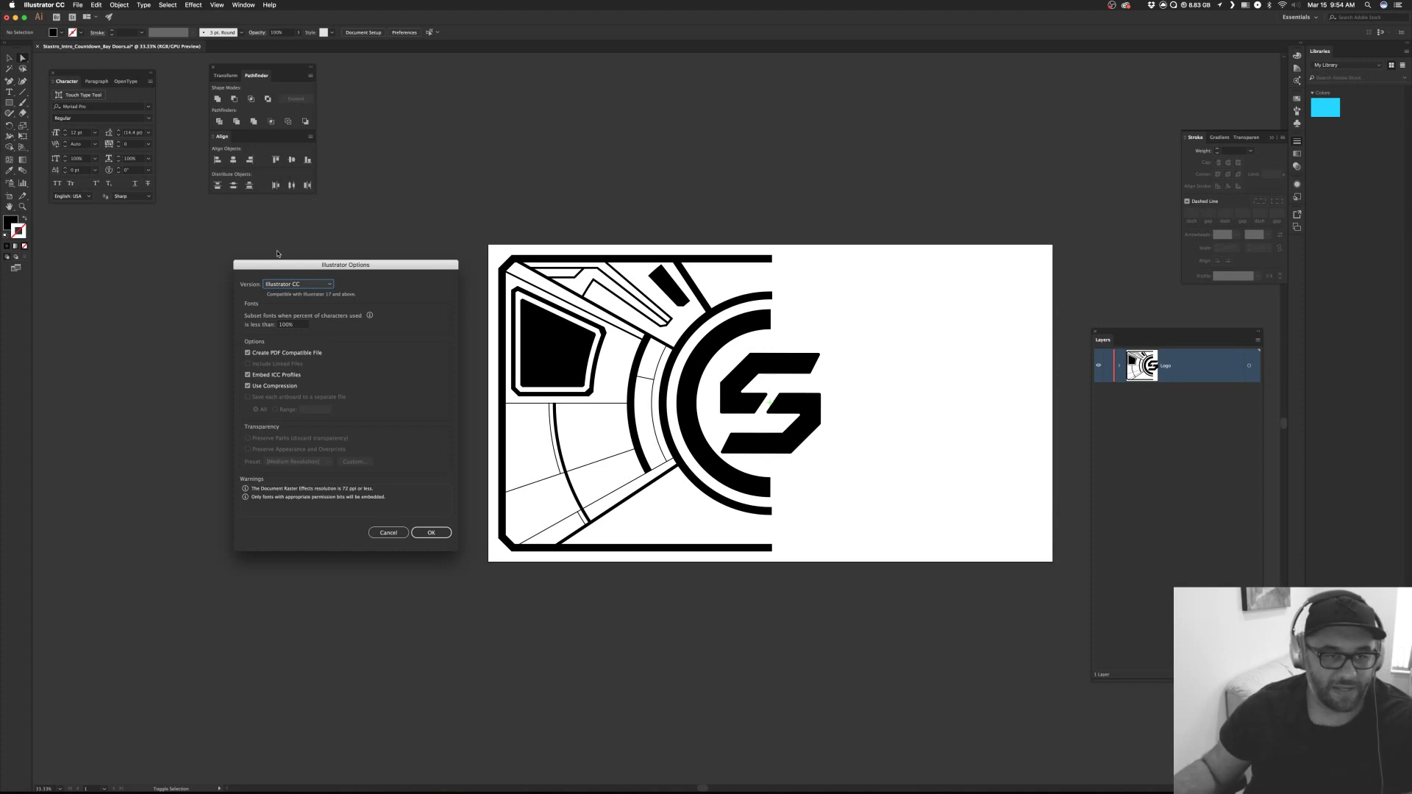
left_click_drag(289, 276, 305, 284)
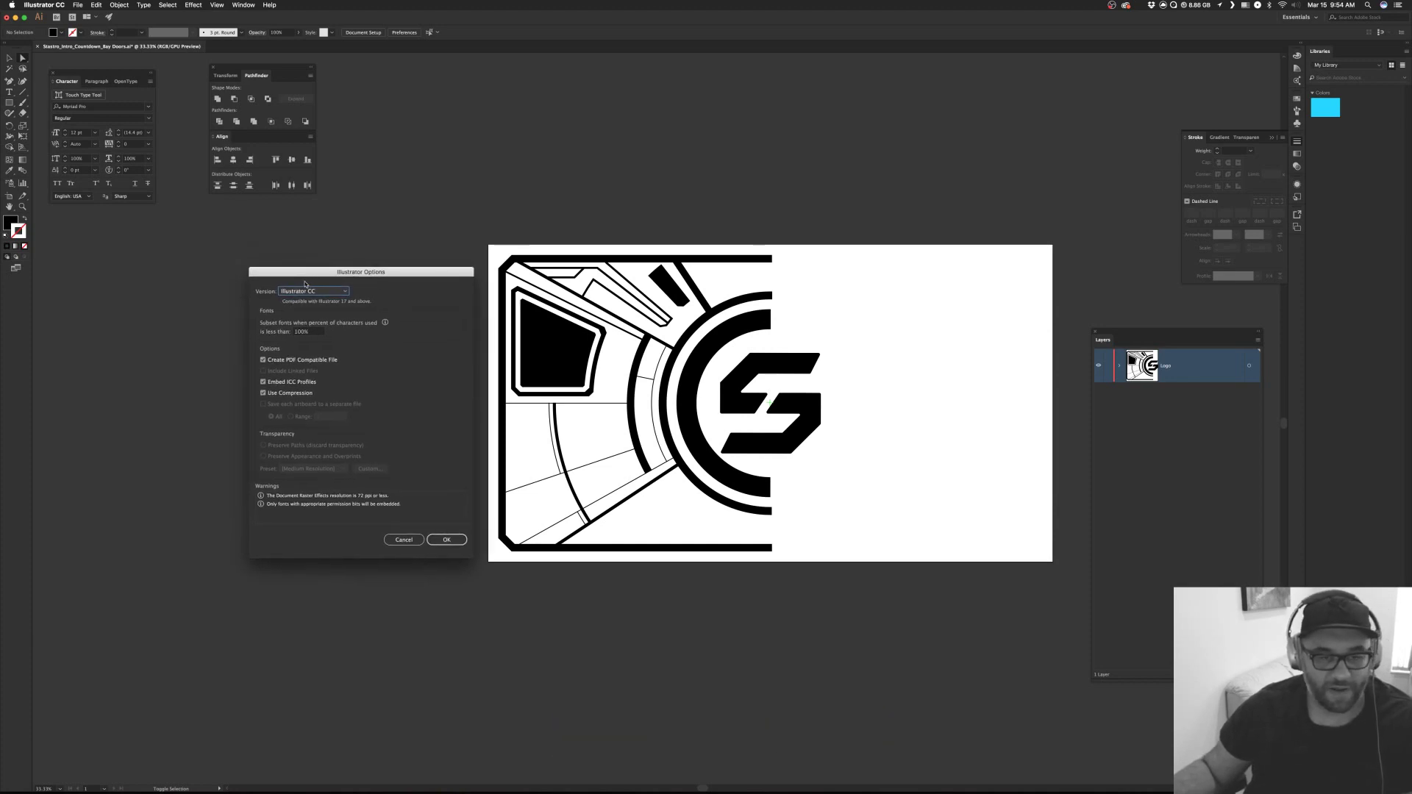
left_click(329, 293)
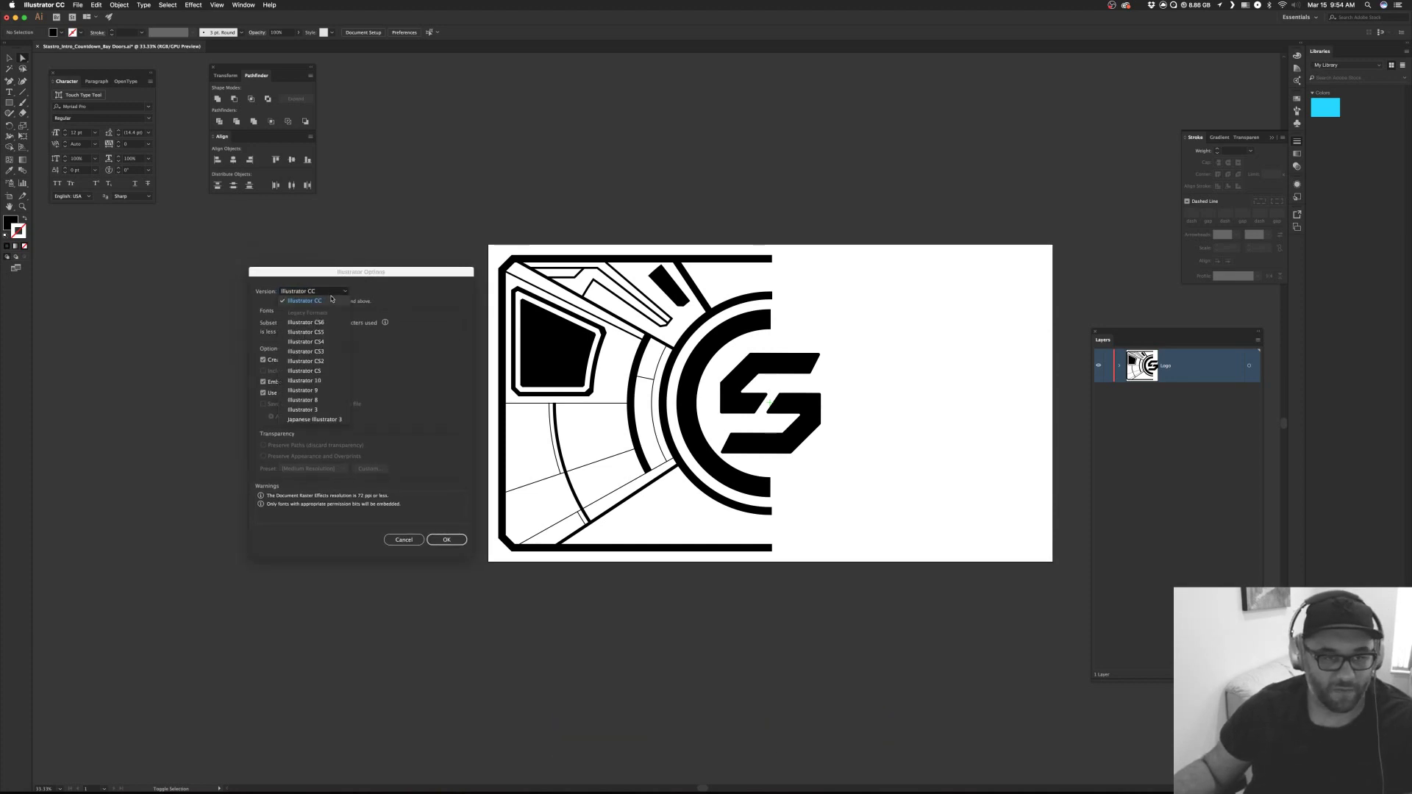
left_click(324, 401)
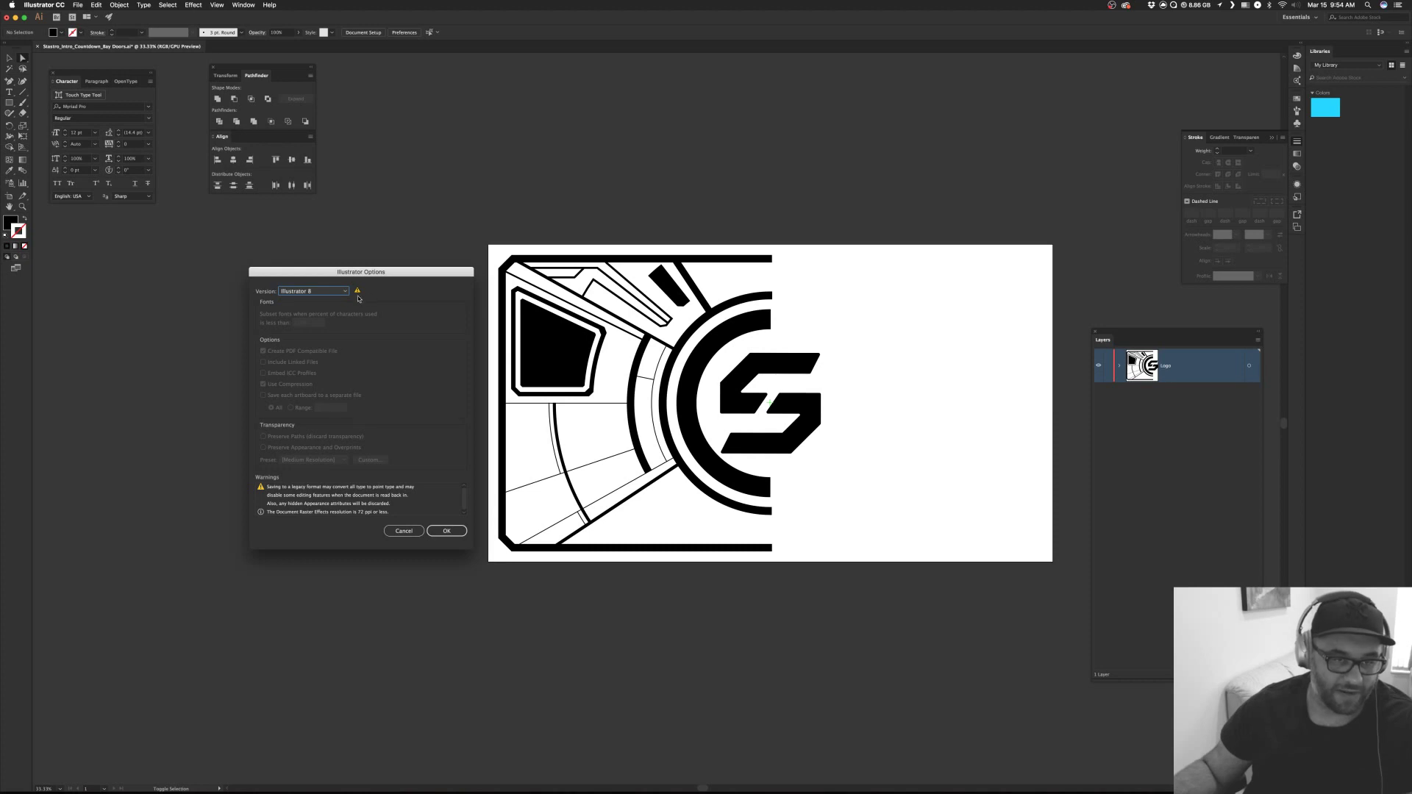
left_click(446, 530)
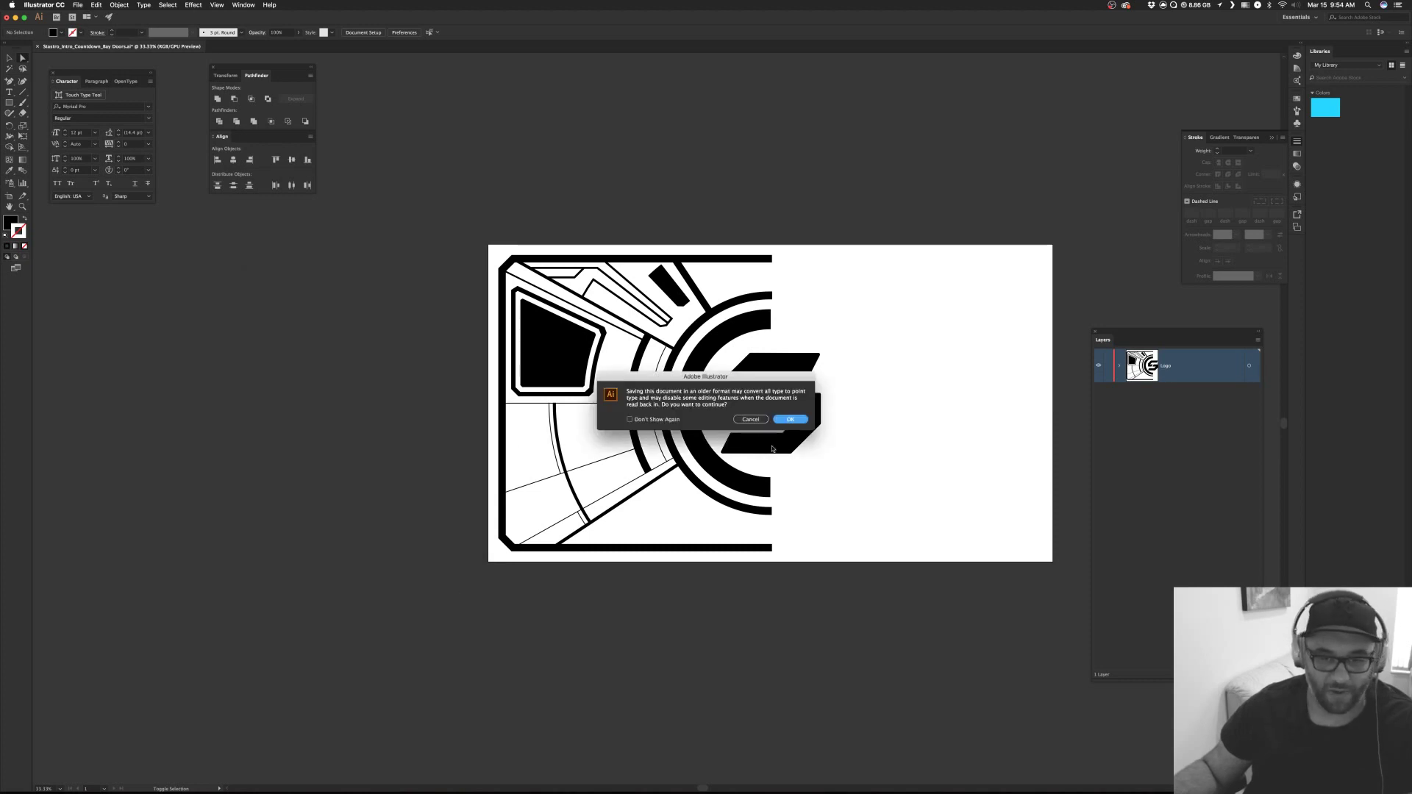
left_click(791, 419)
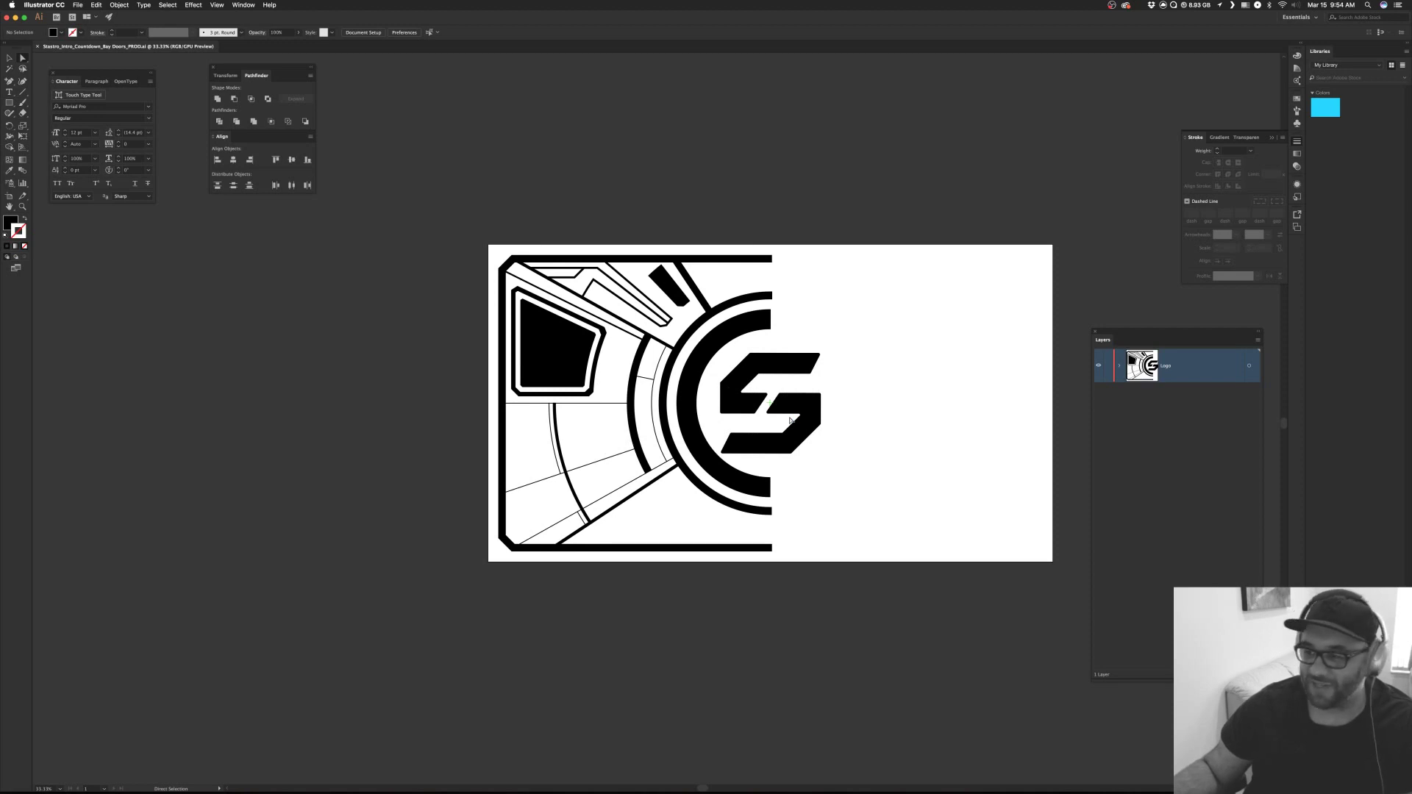
key("super+Tab")
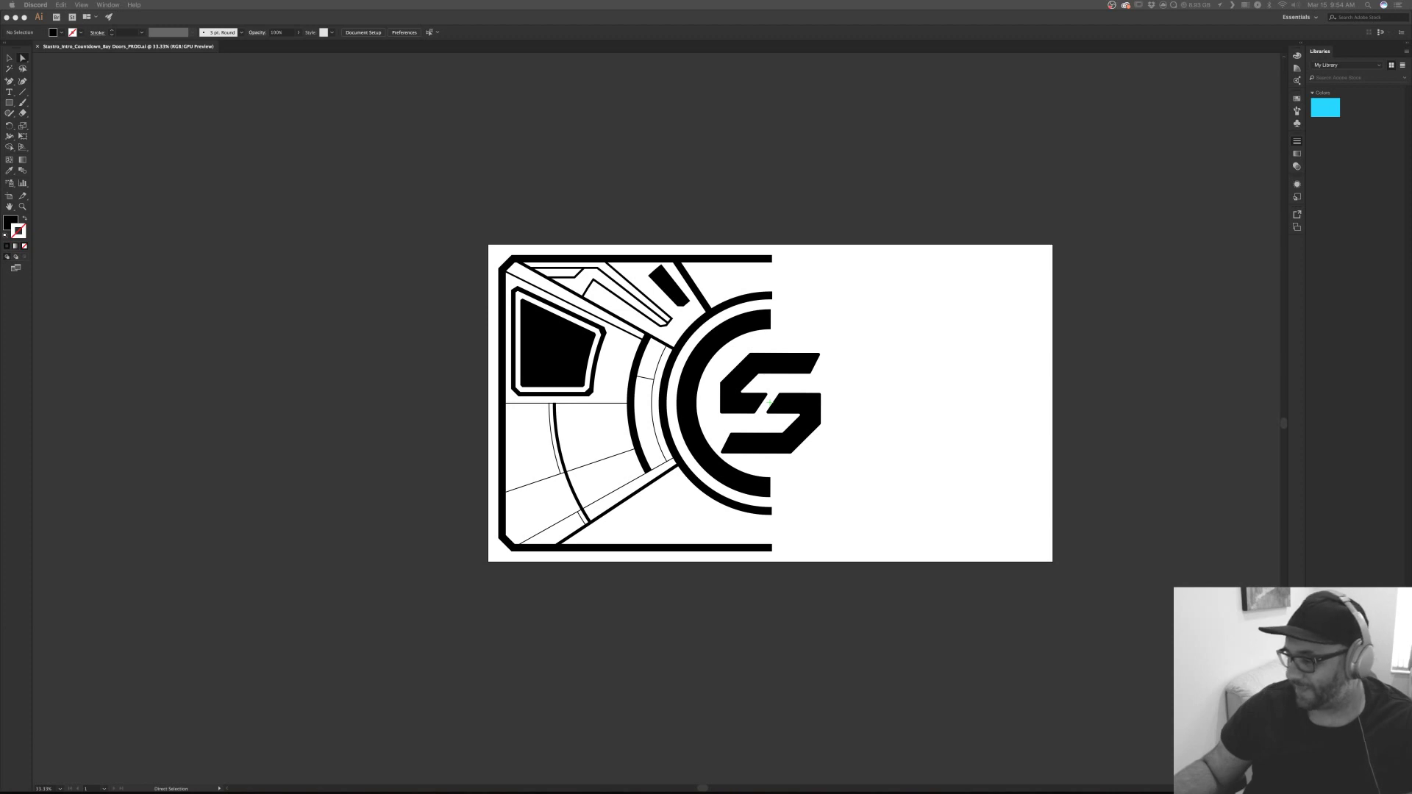
left_click(829, 193)
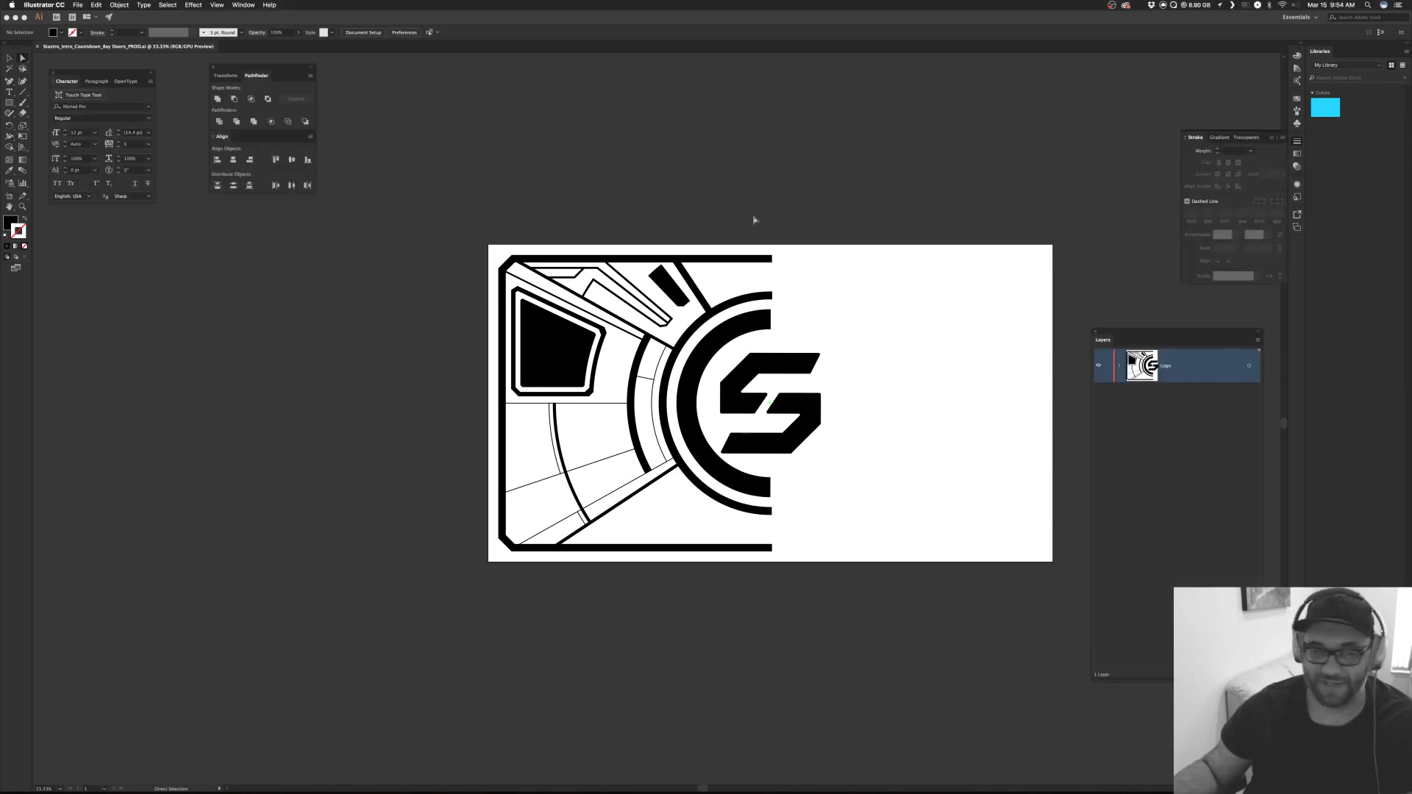
Open Stastro_Intro_Countdown_Bay Doors_PROD.ai from the 04_Working folder in Cinema 4D, accepting the Adobe Illustrator import settings in centimeters.
key("super+h")
left_click(731, 282)
key("super+h")
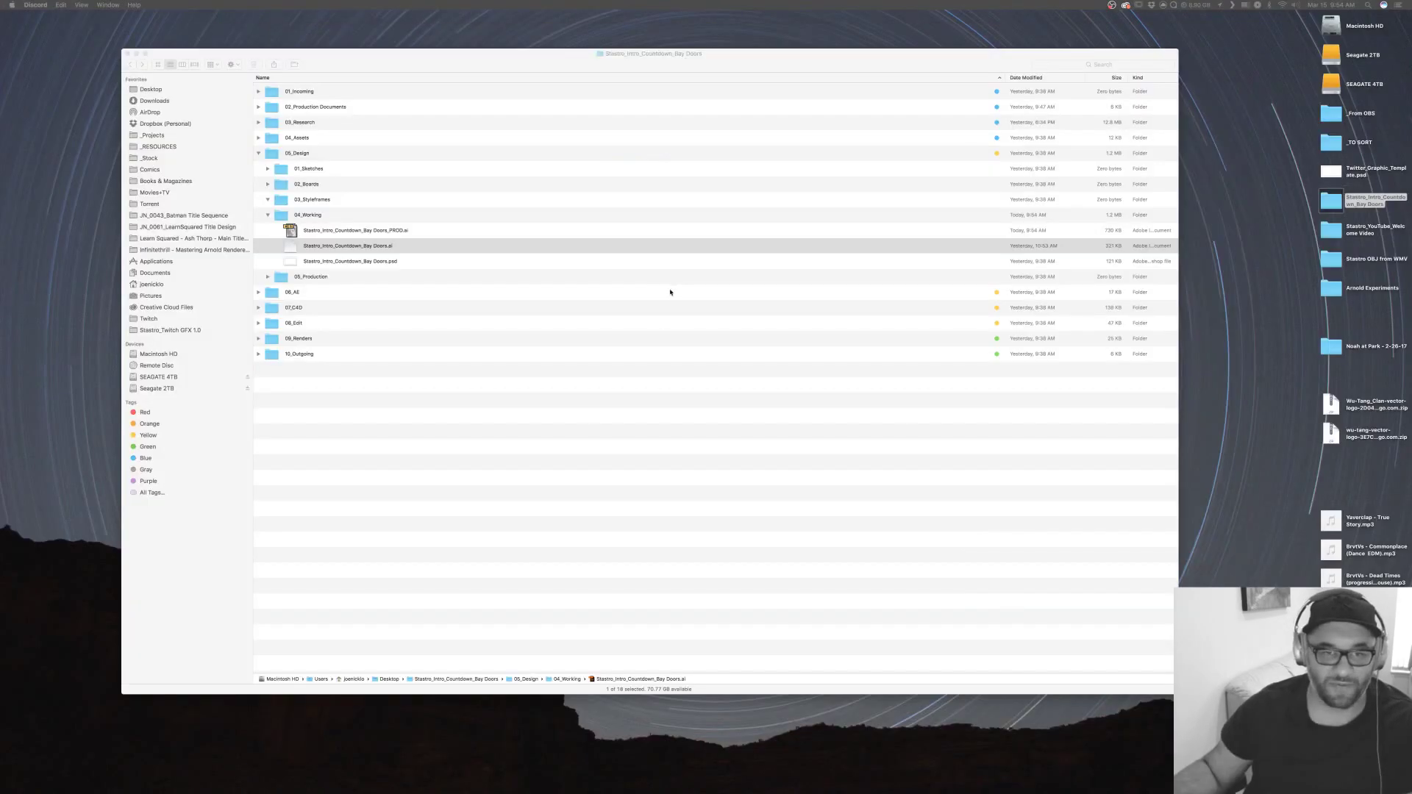
left_click(555, 431)
left_click(355, 230)
key("F11")
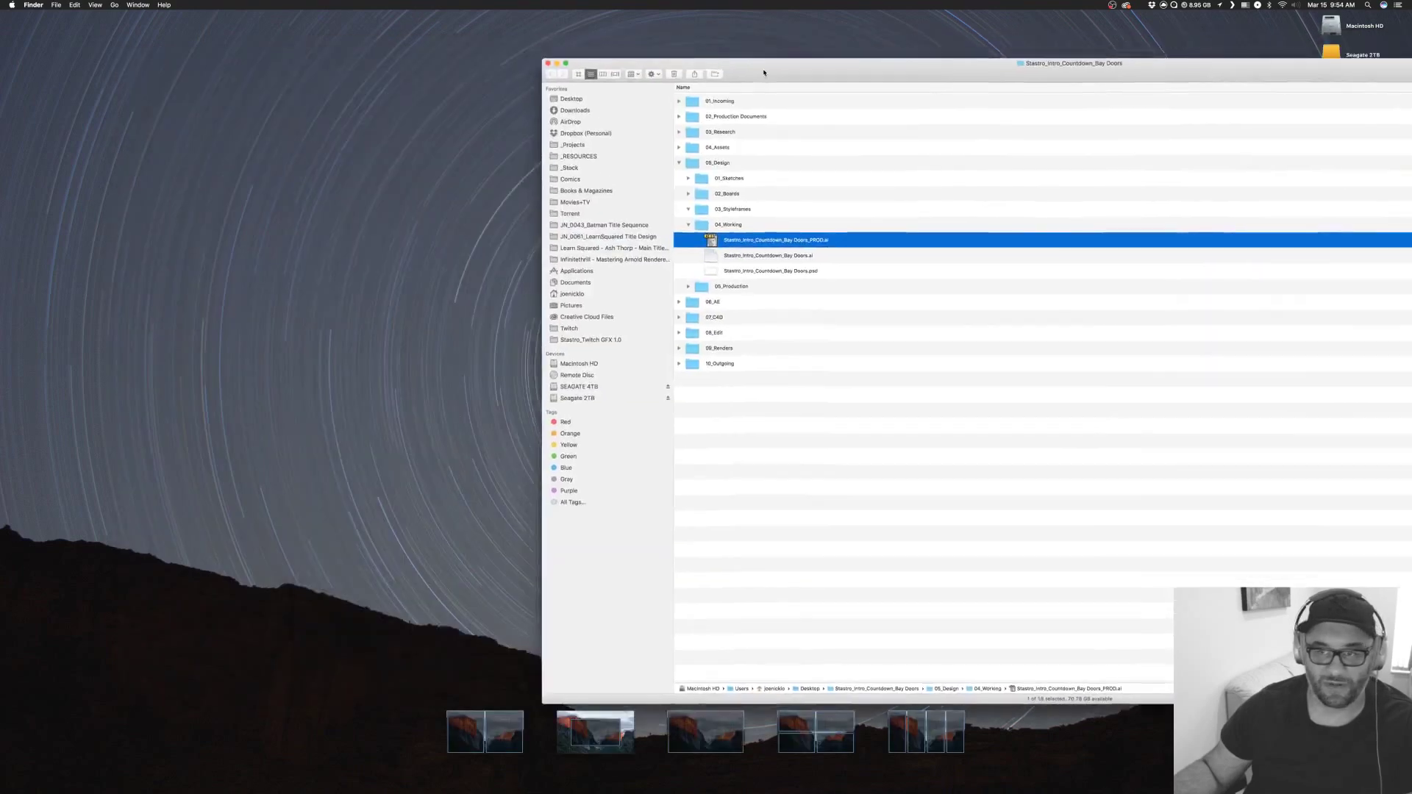
key("super+Tab")
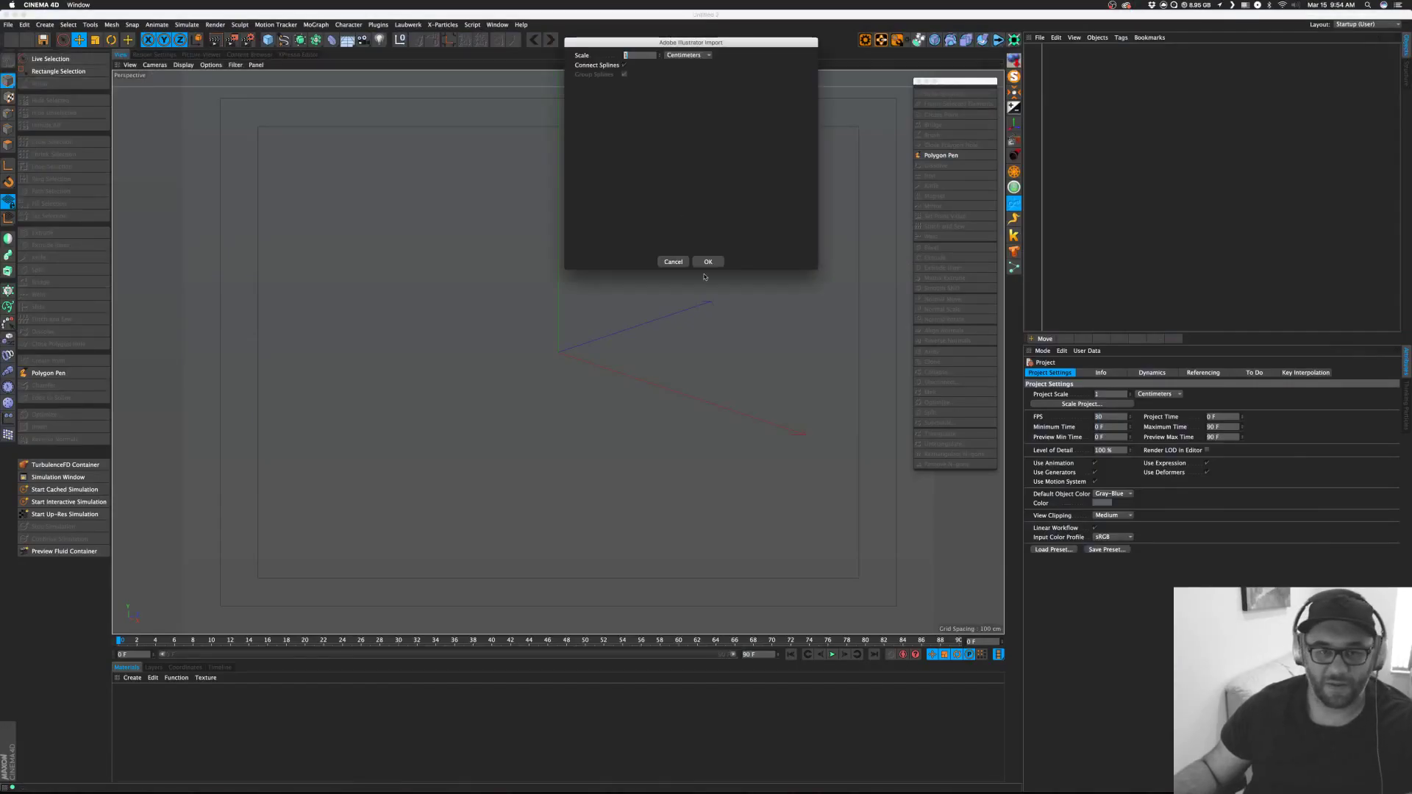
left_click(711, 260)
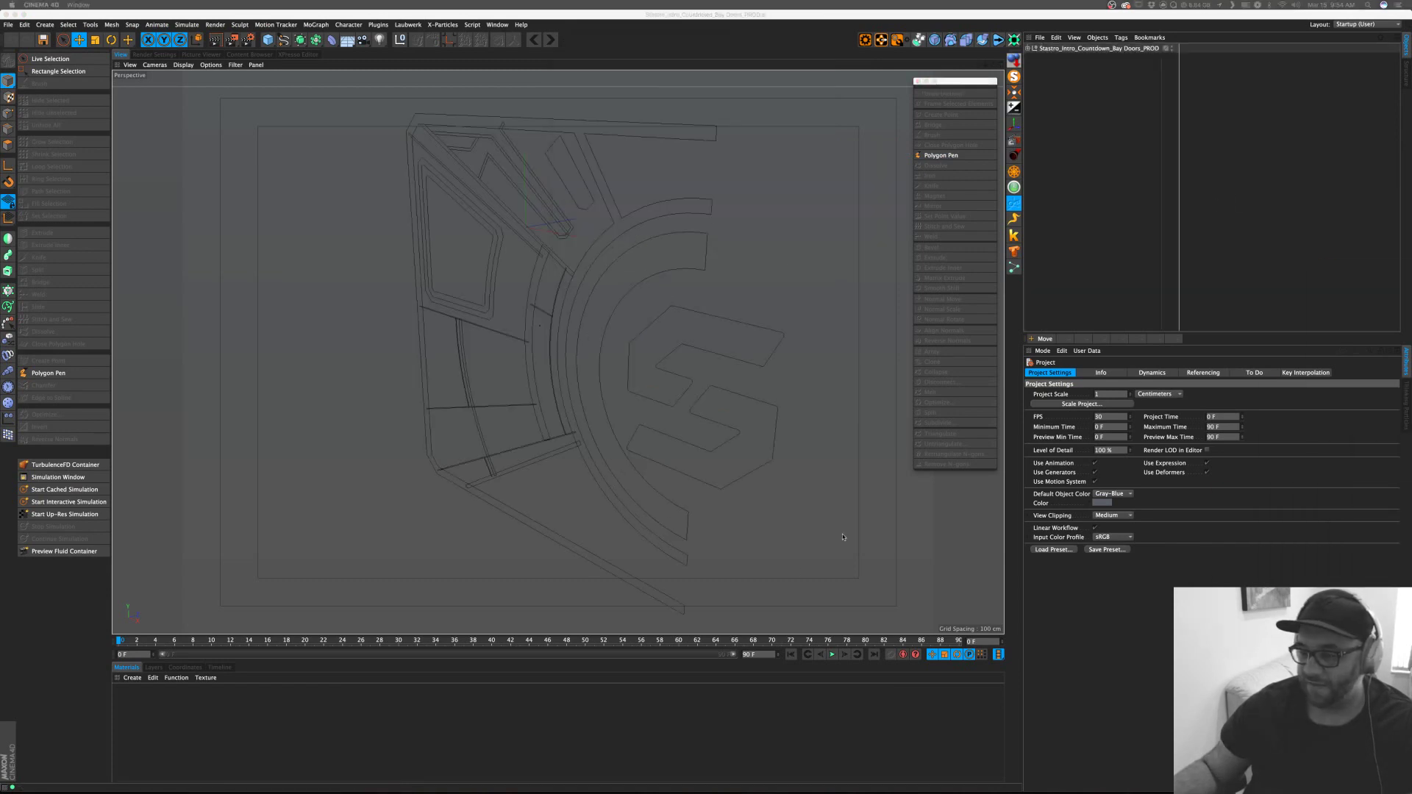
Switch to Safari, view the T-shirt image on imgur, and close the browser windows to return to Cinema 4D.
key("super+Tab")
left_click(559, 398)
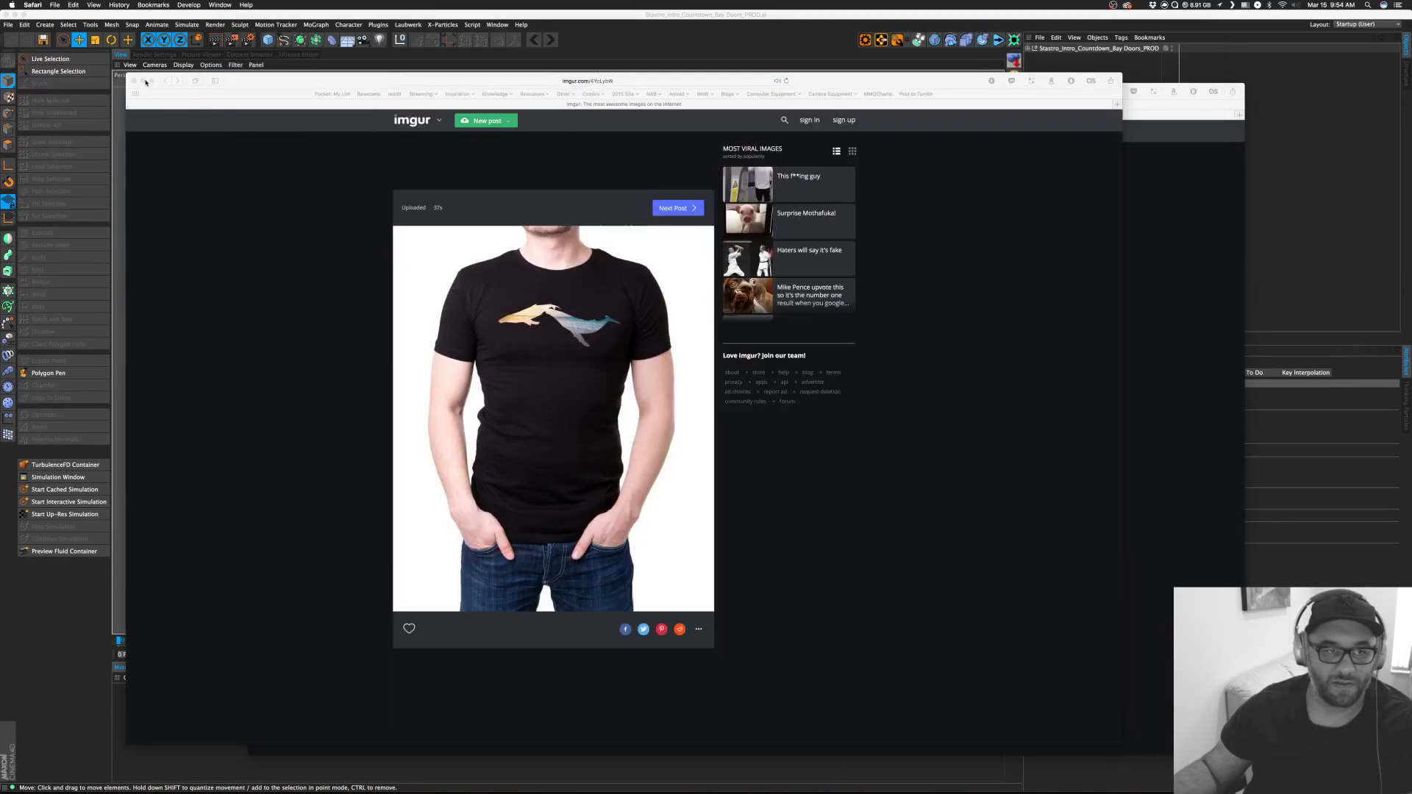
left_click(225, 32)
left_click(144, 83)
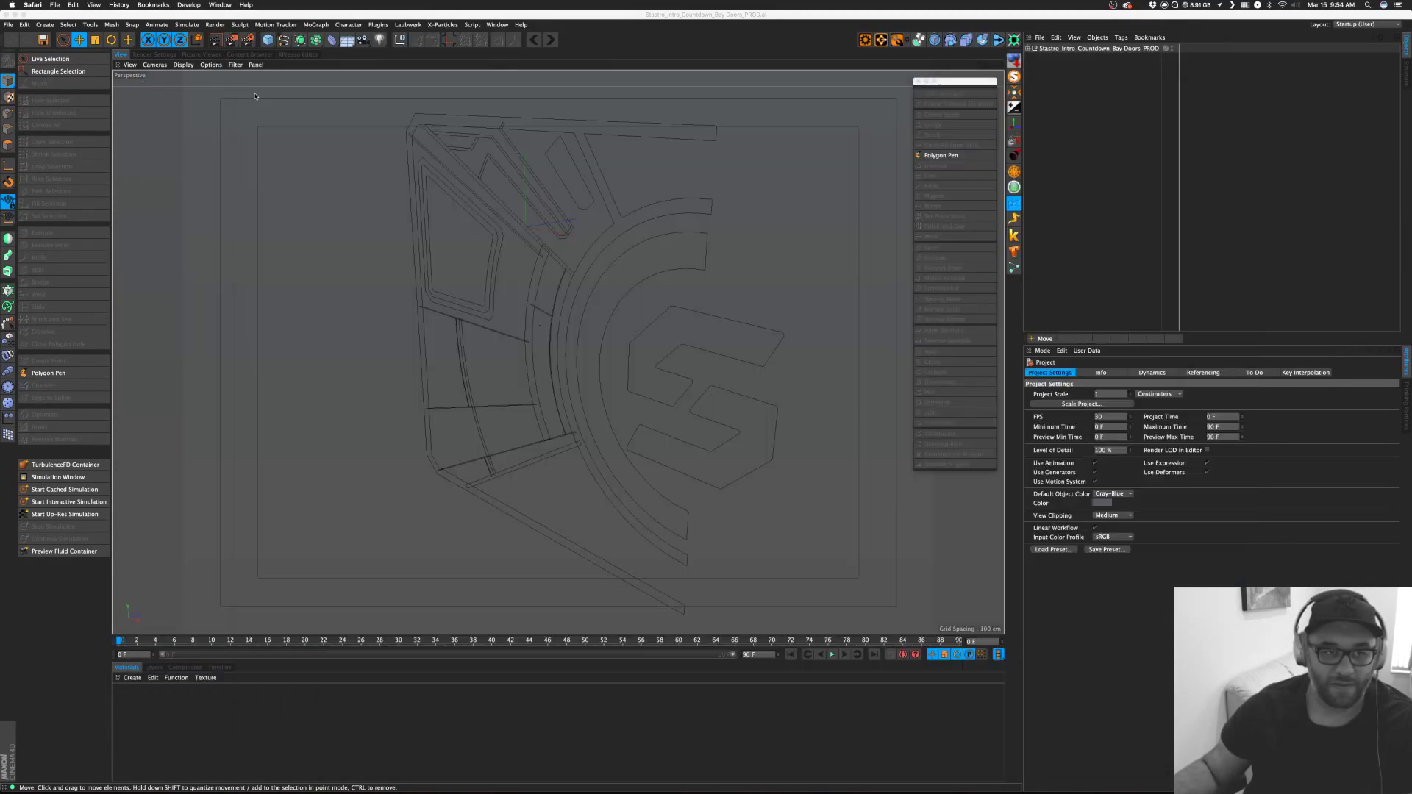
left_click(259, 89)
Expand the imported artwork's group to list its paths and examine the door splines in the perspective view.
left_click(1093, 241)
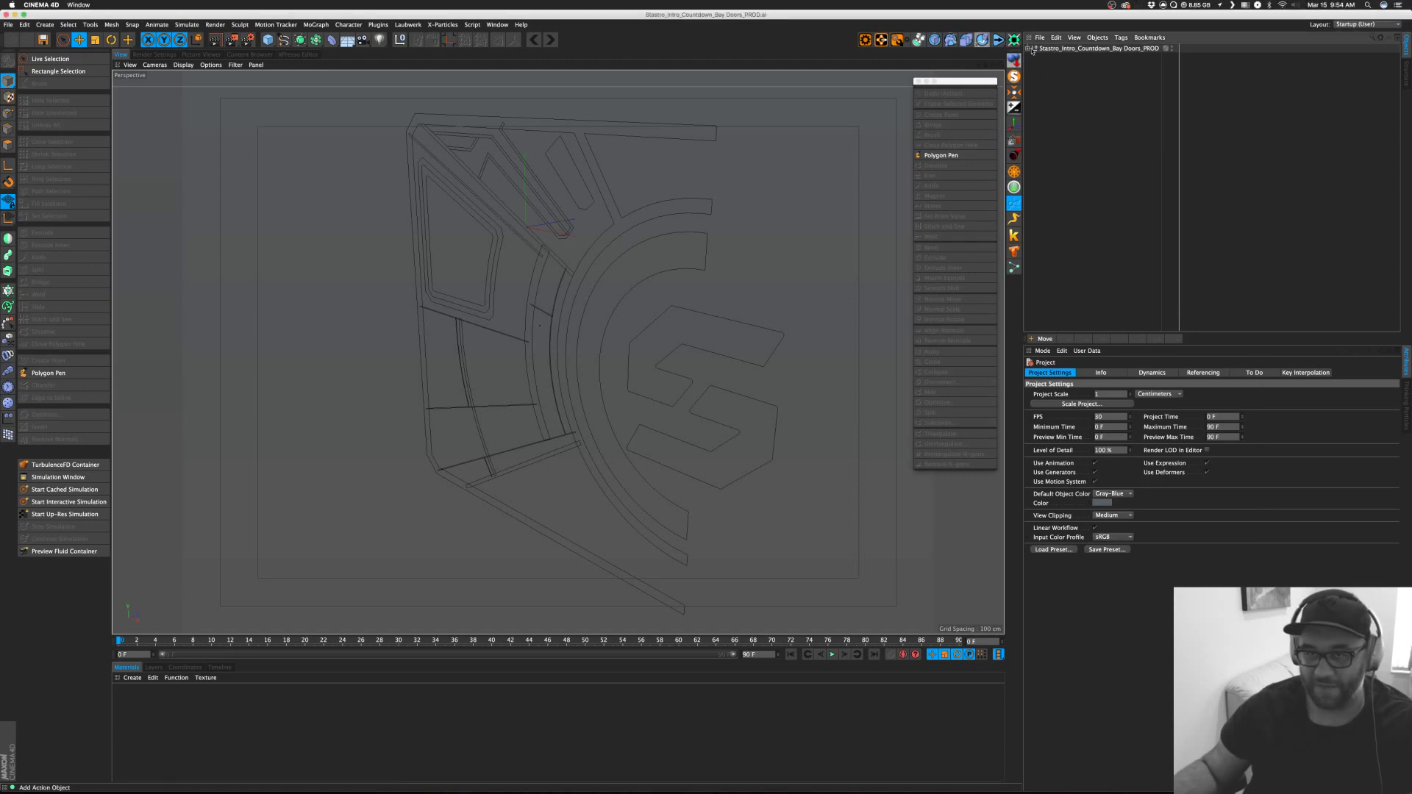
scroll(662, 258, "down", 8)
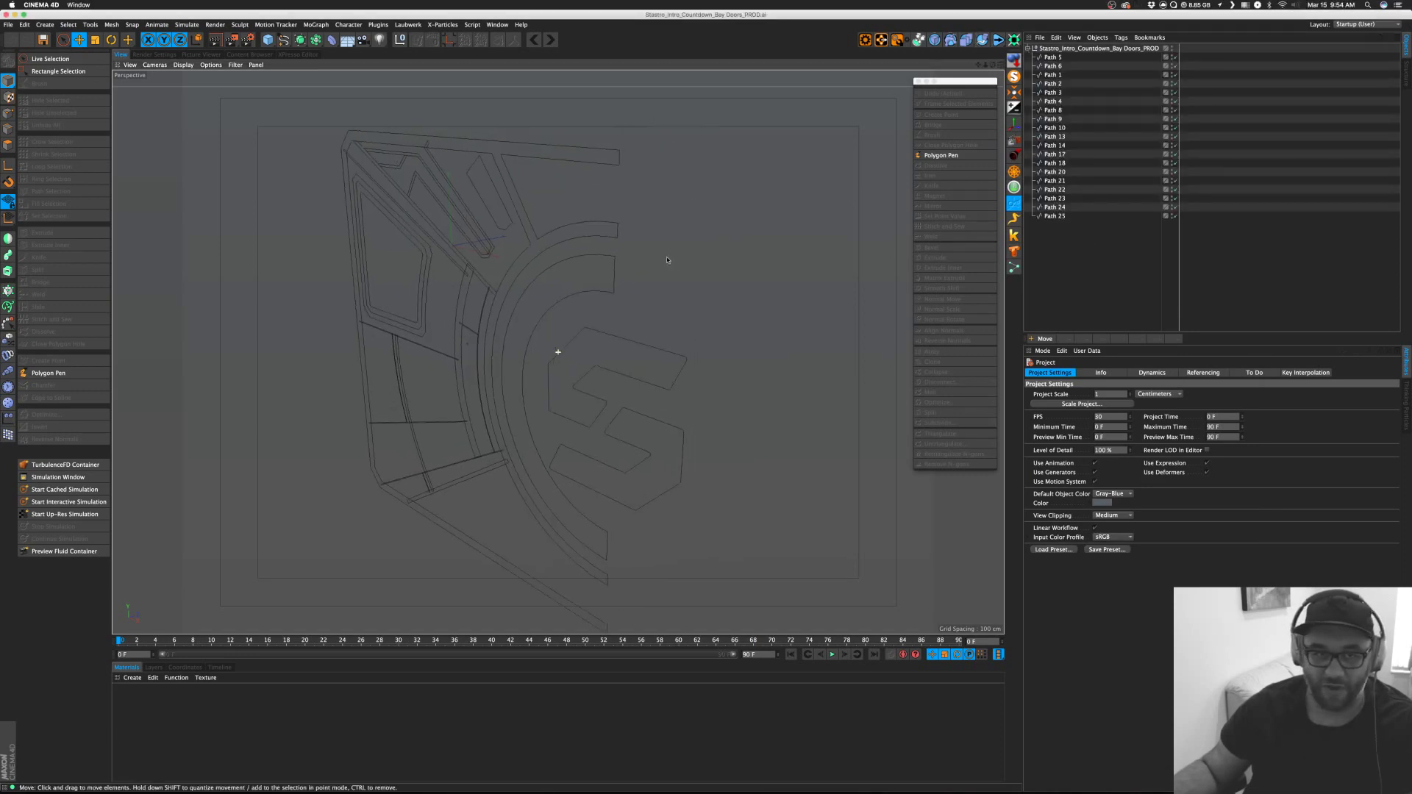
scroll(558, 352, "up", 6)
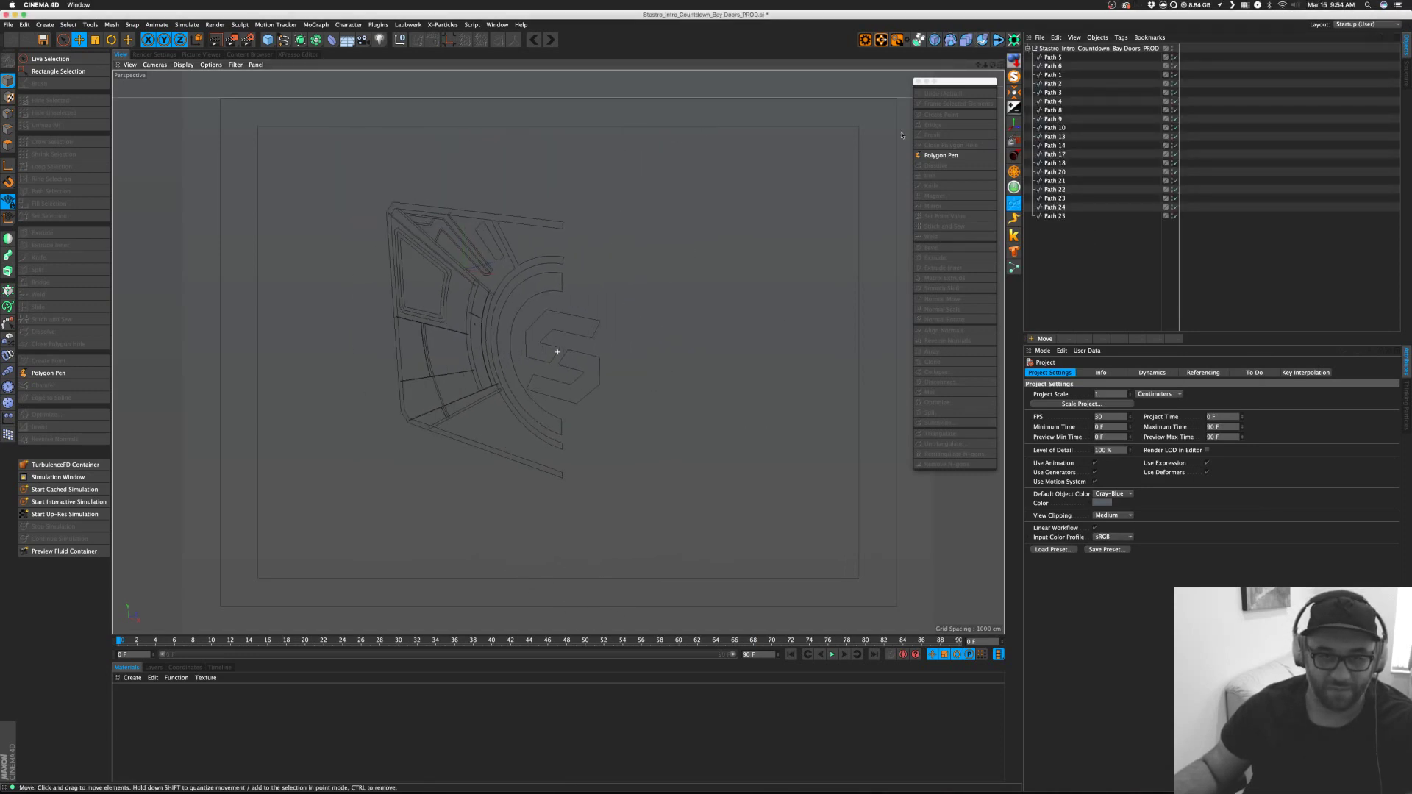
left_click_drag(557, 352, 558, 352, "alt")
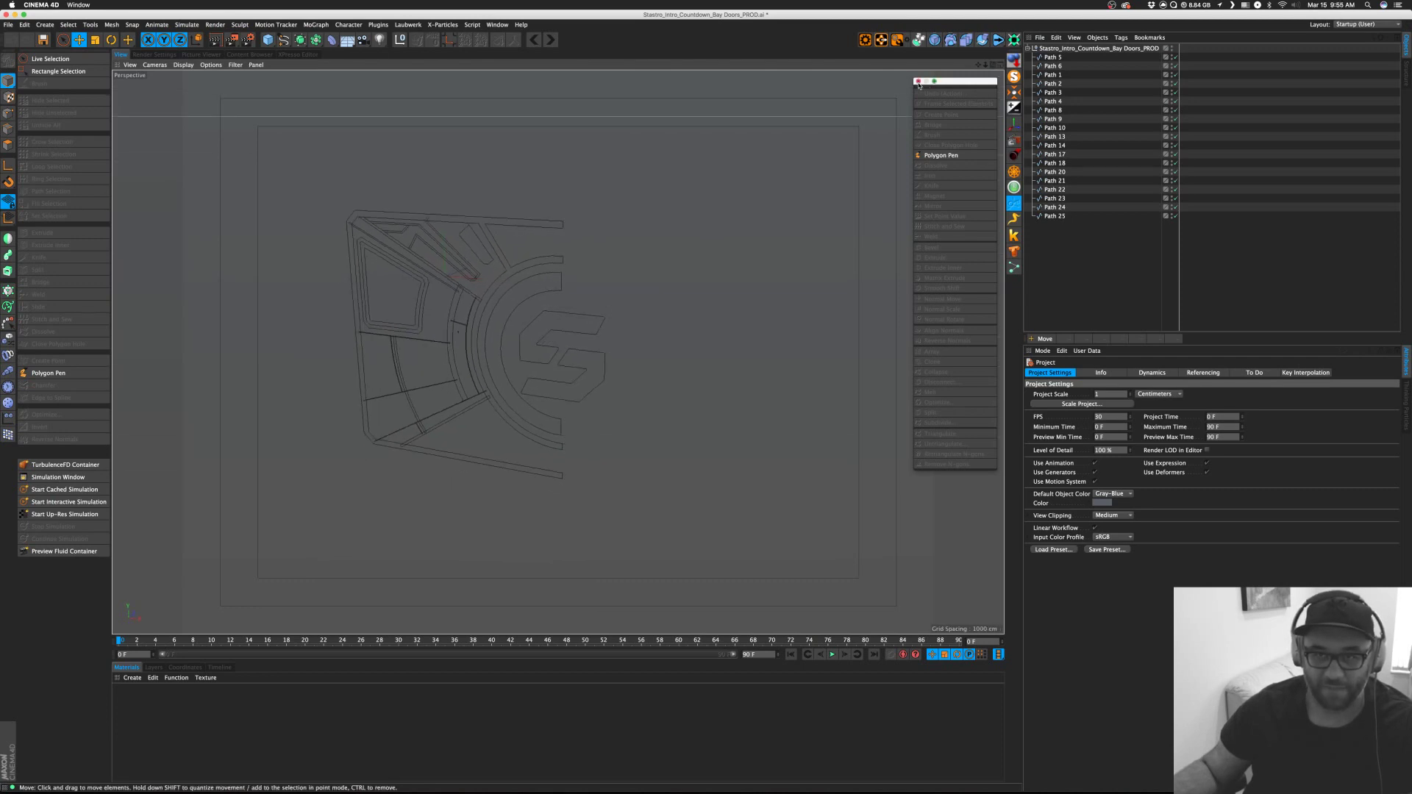
scroll(709, 253, "down", 1)
scroll(706, 251, "up", 3)
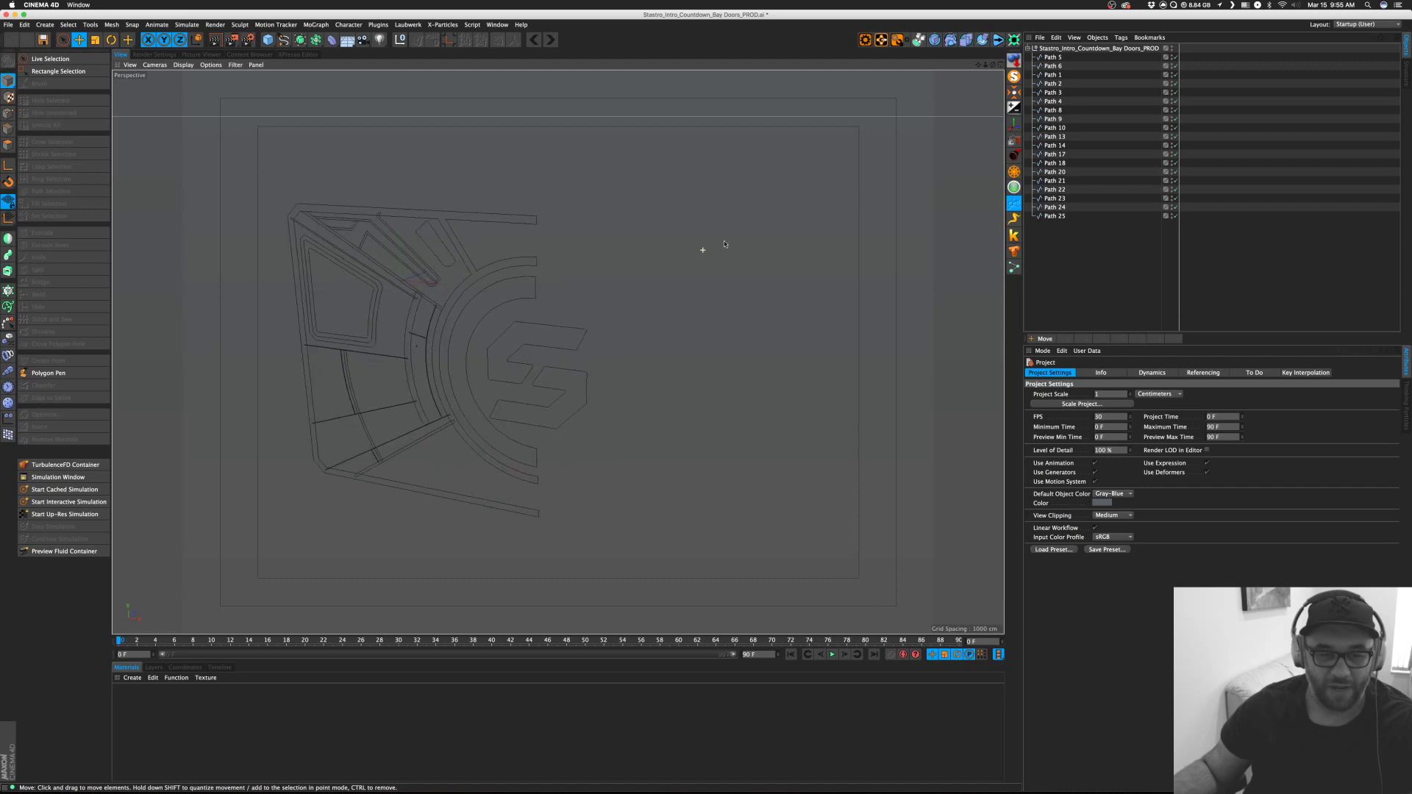
Close the imported Illustrator project without saving its changes and hide Cinema 4D.
left_click(1088, 49)
key("super+w")
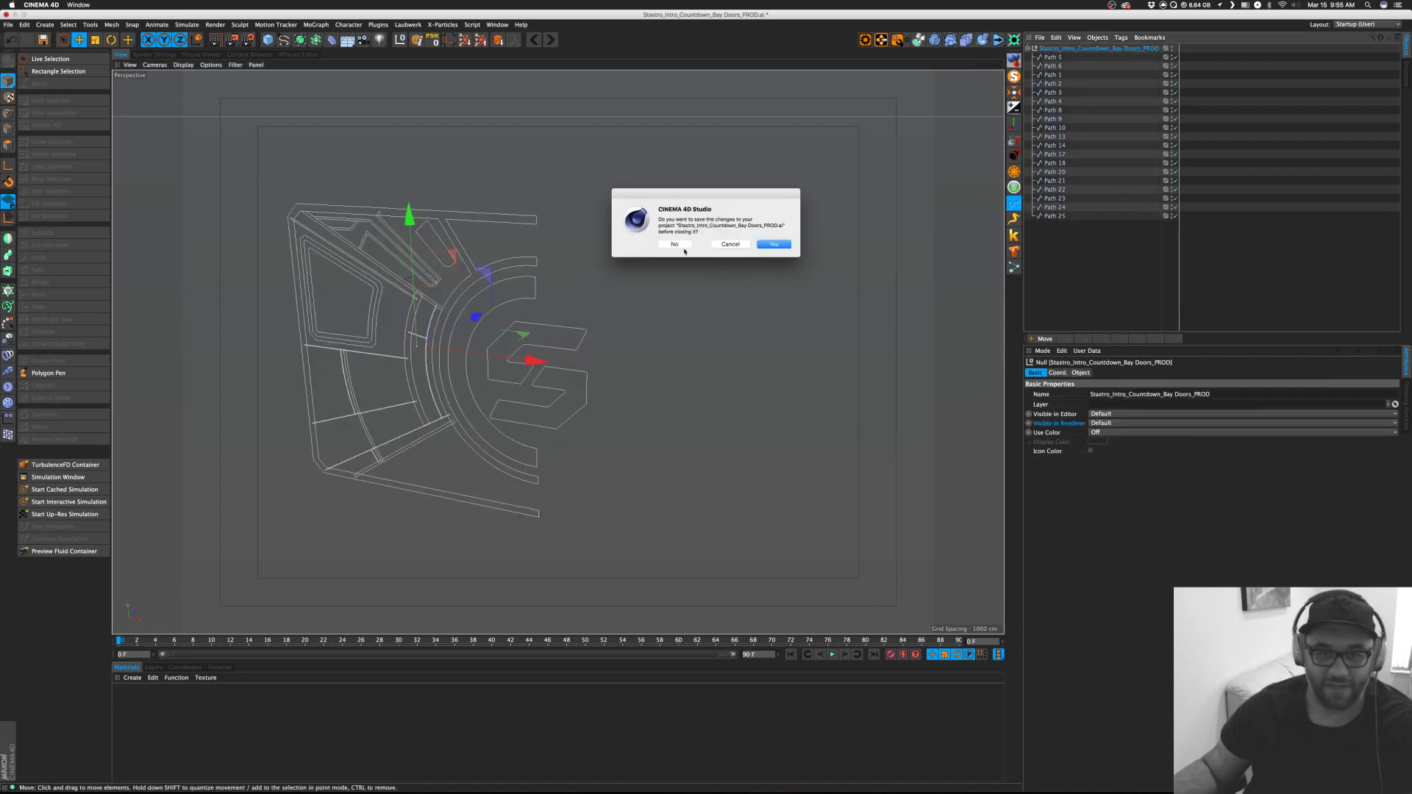
left_click(678, 246)
key("super+h")
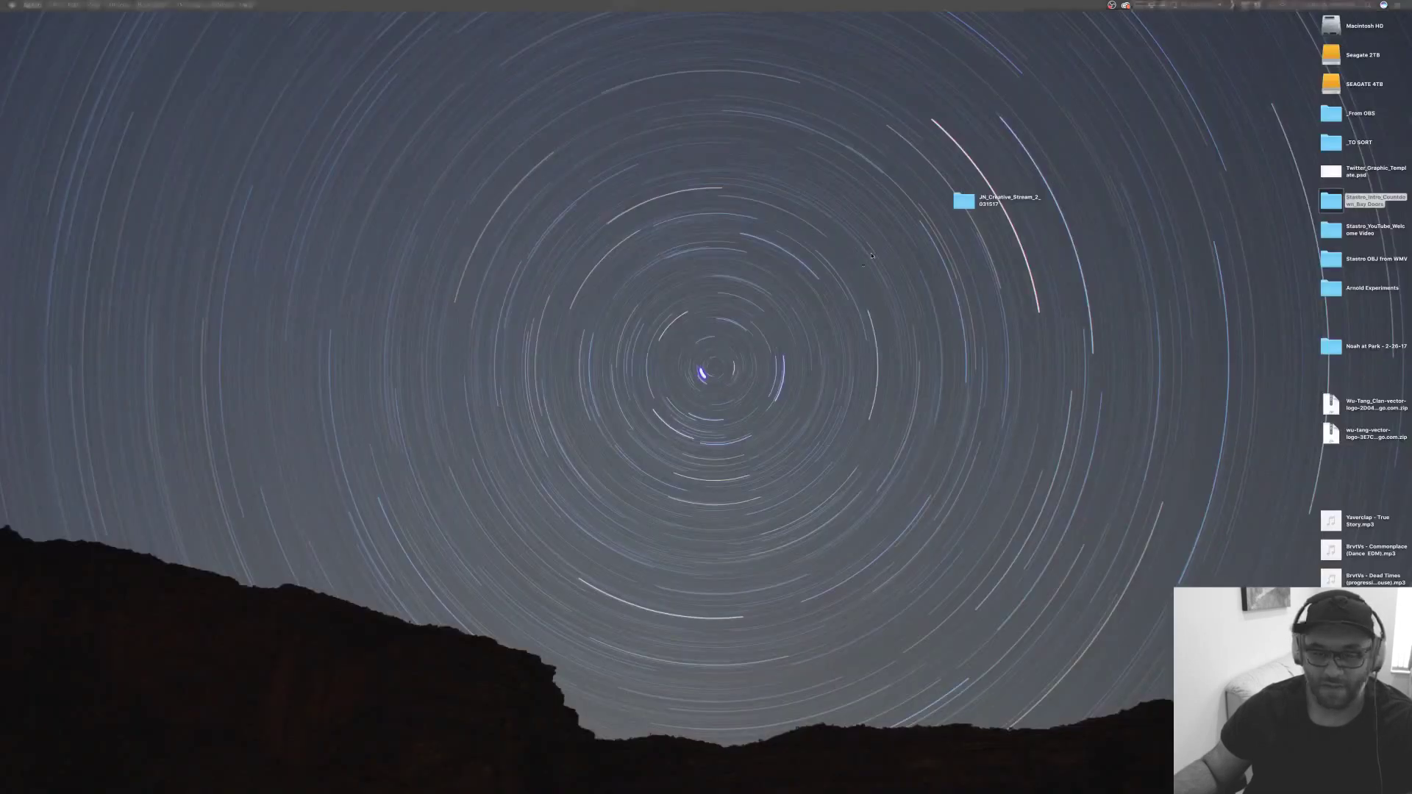
Switch to Finder and open the Stastro_Intro_Countdown_Bay Doors project folder from the desktop.
key("super+Tab")
key("super+Tab")
key("super+Tab")
double_click(1335, 197)
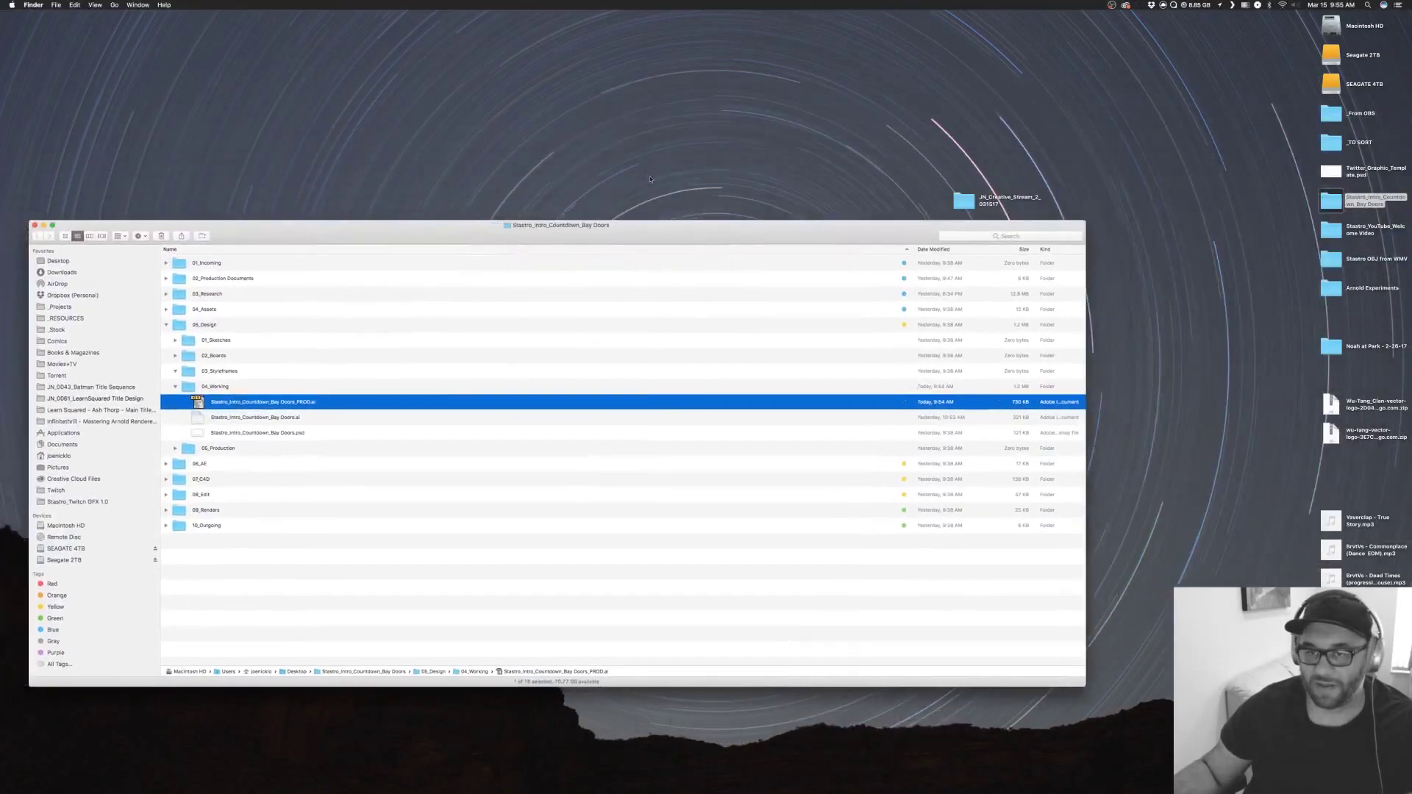
Rearrange the desktop icons, moving the project folders and Twitter_Graphic_Template.psd into a second column beside the existing one.
left_click_drag(964, 200, 1156, 320)
left_click_drag(1331, 171, 1055, 113)
left_click_drag(1268, 209, 1147, 290)
left_click_drag(1180, 405, 1234, 518)
left_click_drag(1054, 112, 1240, 344)
Open Stastro_Intro_Countdown_Bay Doors.c4d in Cinema 4D from the project's 07_C4D/01_Working folder.
left_click_drag(740, 232, 798, 211)
left_click(241, 417)
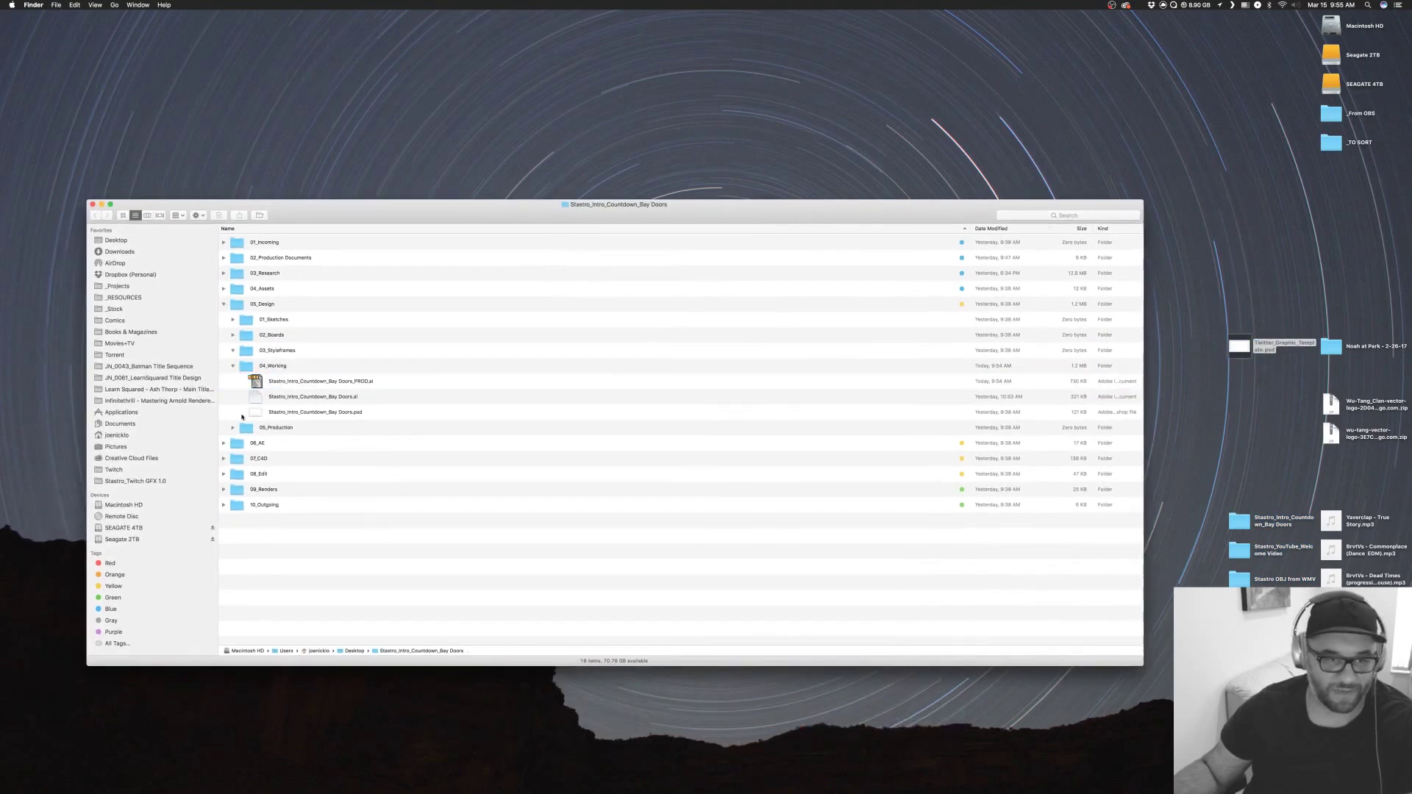
left_click(224, 459)
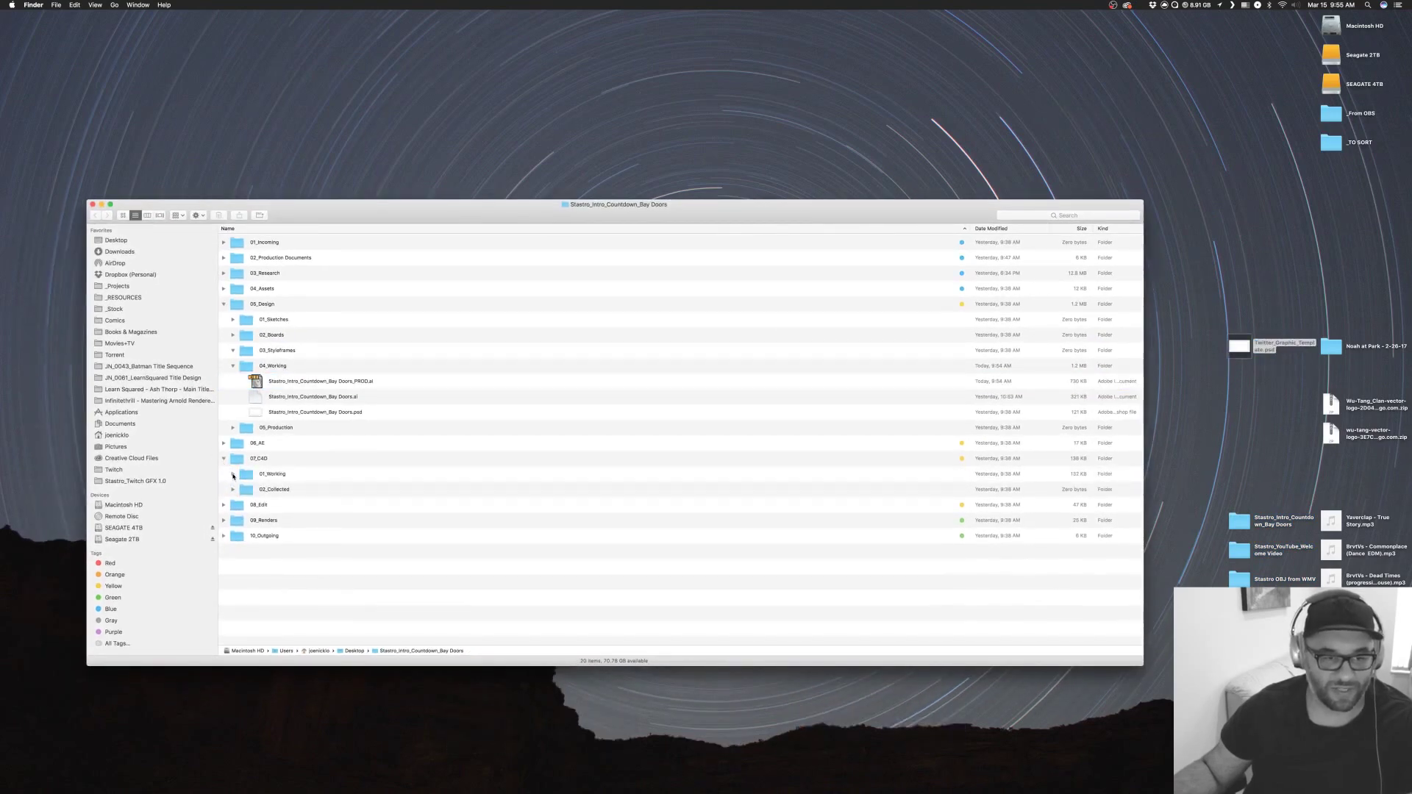
left_click(233, 475)
double_click(292, 505)
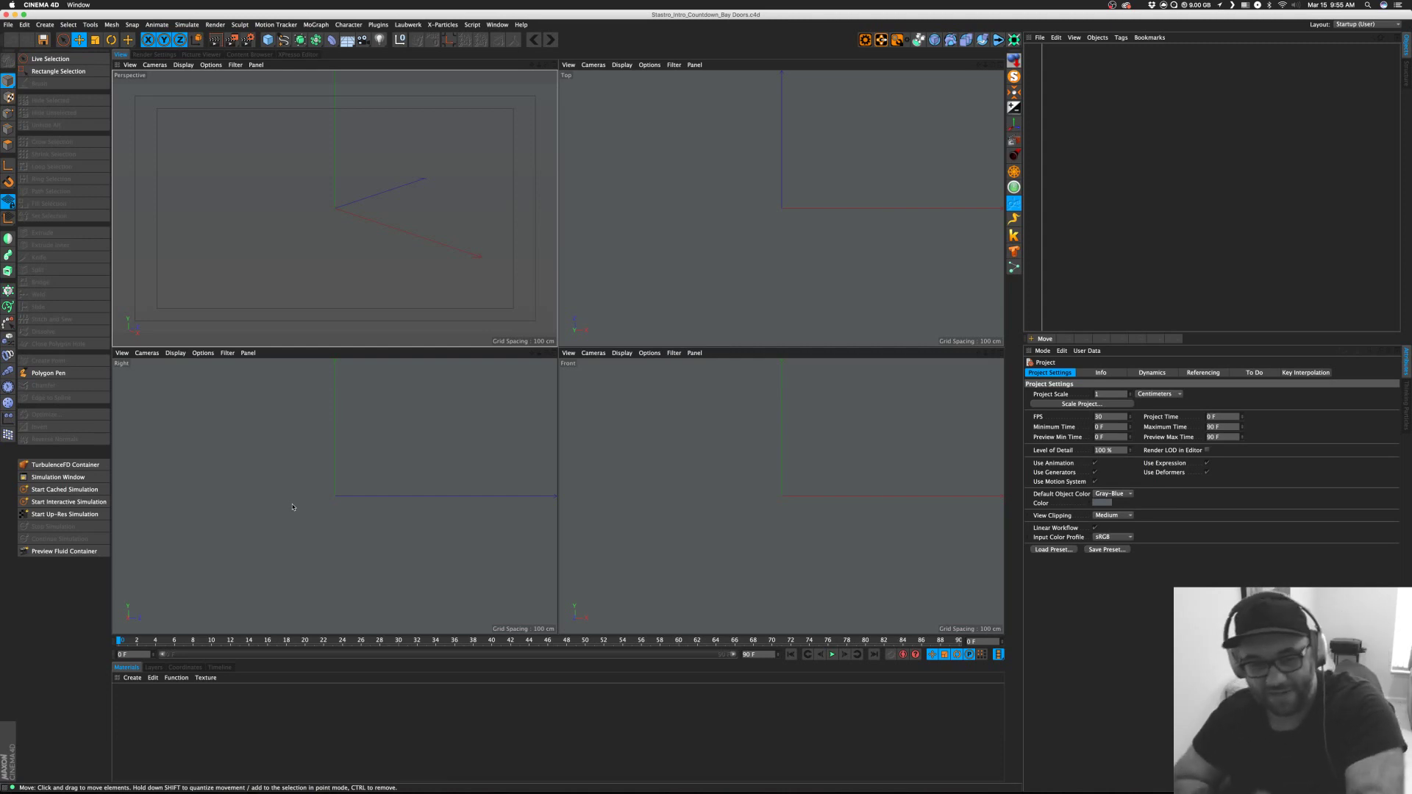
Start merging an external file into the Cinema 4D bay doors project.
left_click(9, 25)
left_click(29, 59)
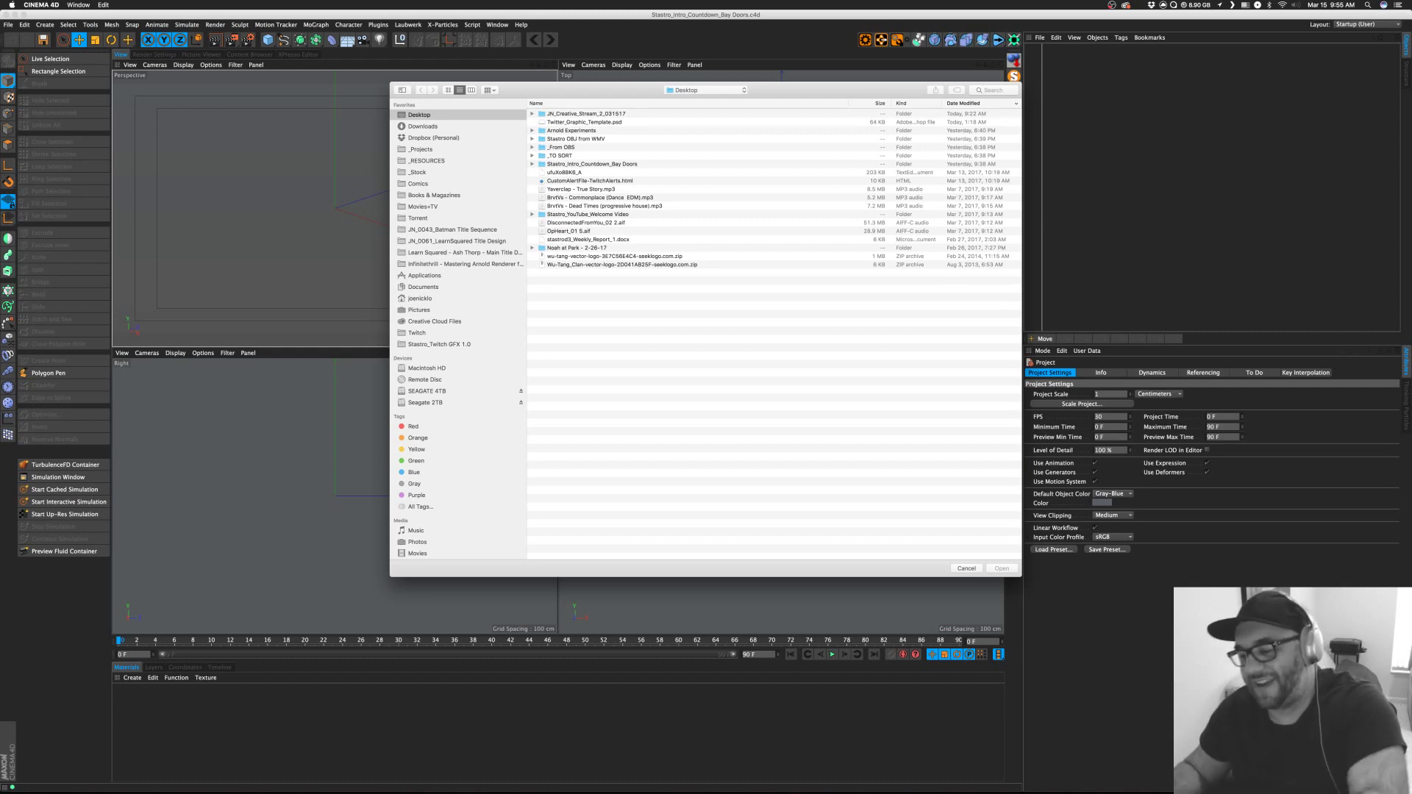
key("super+Tab")
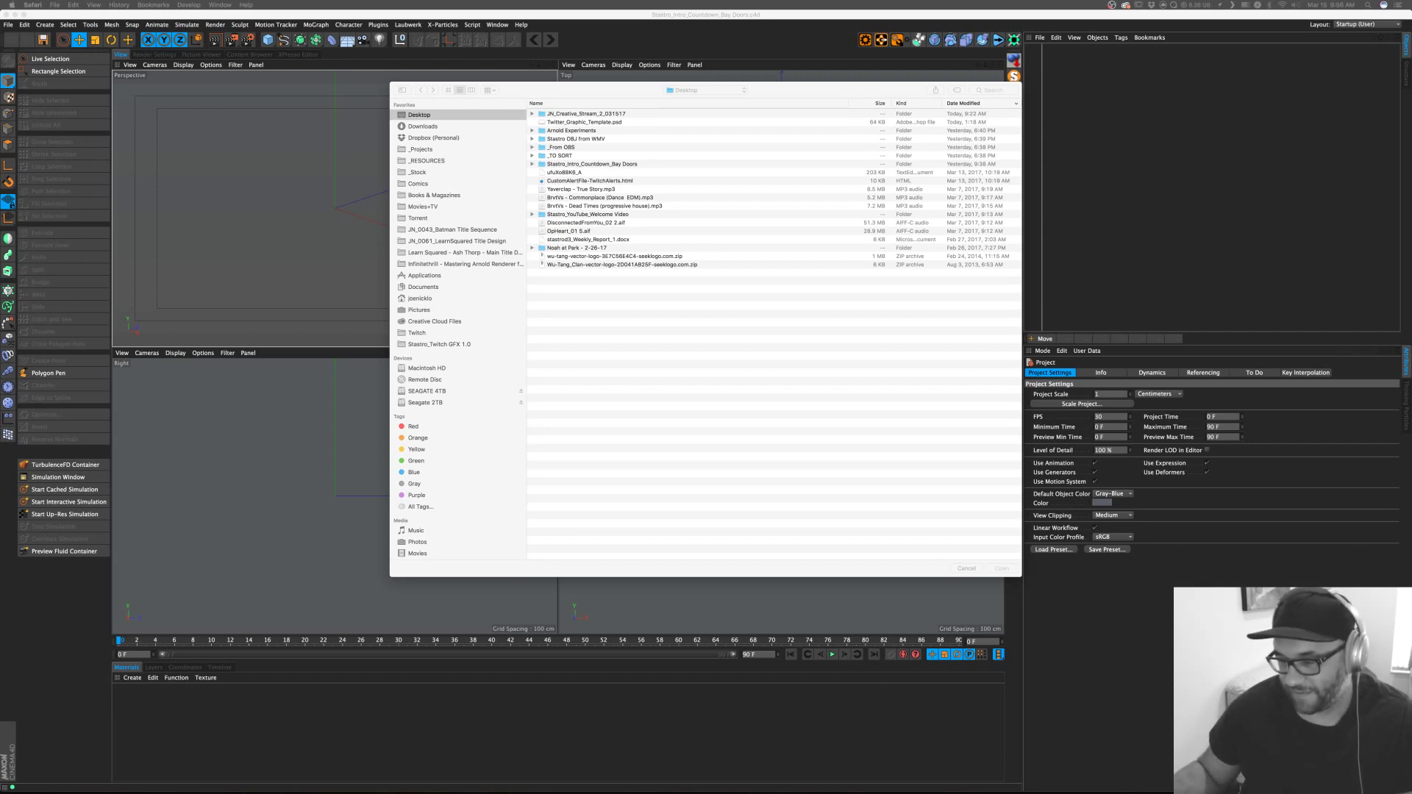
left_click(678, 350)
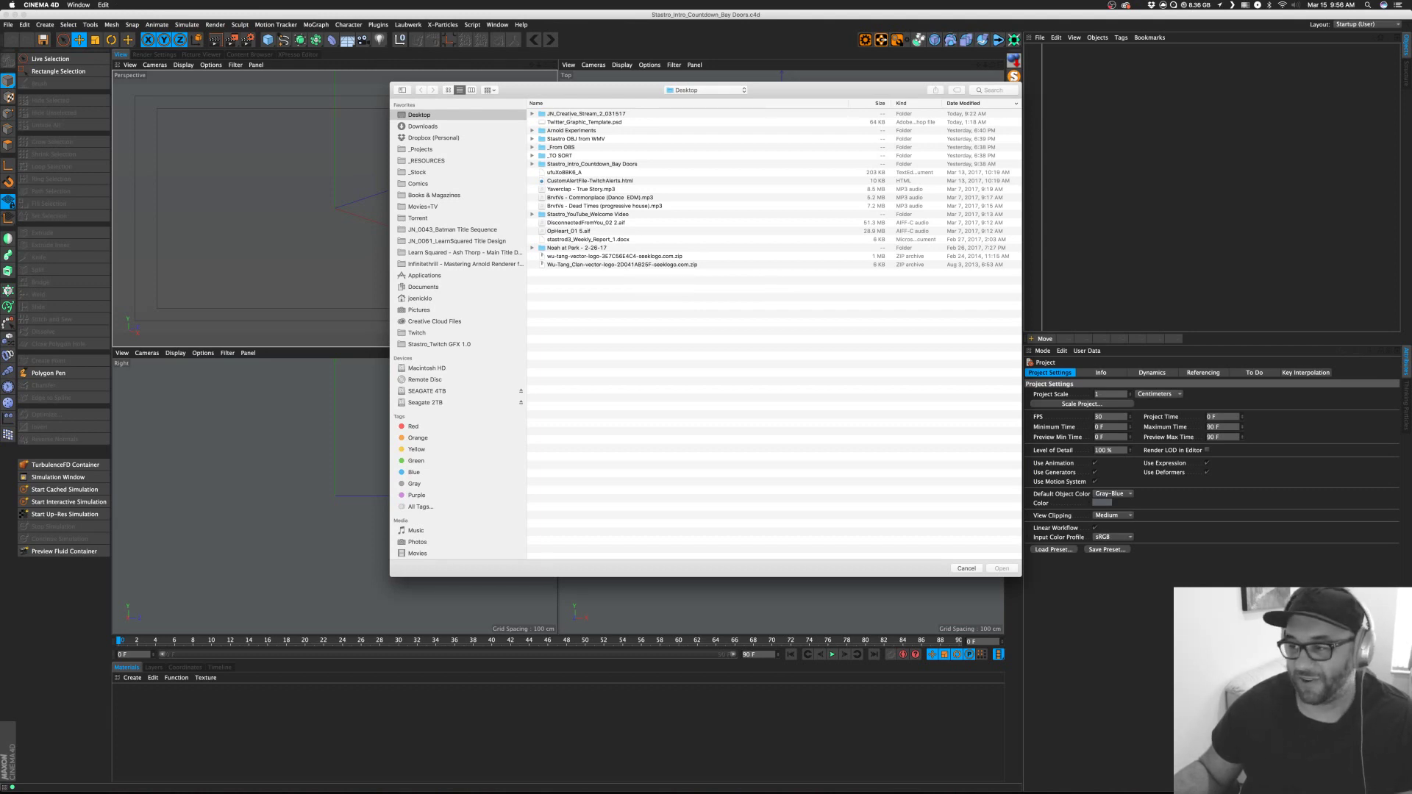
key("super+Tab")
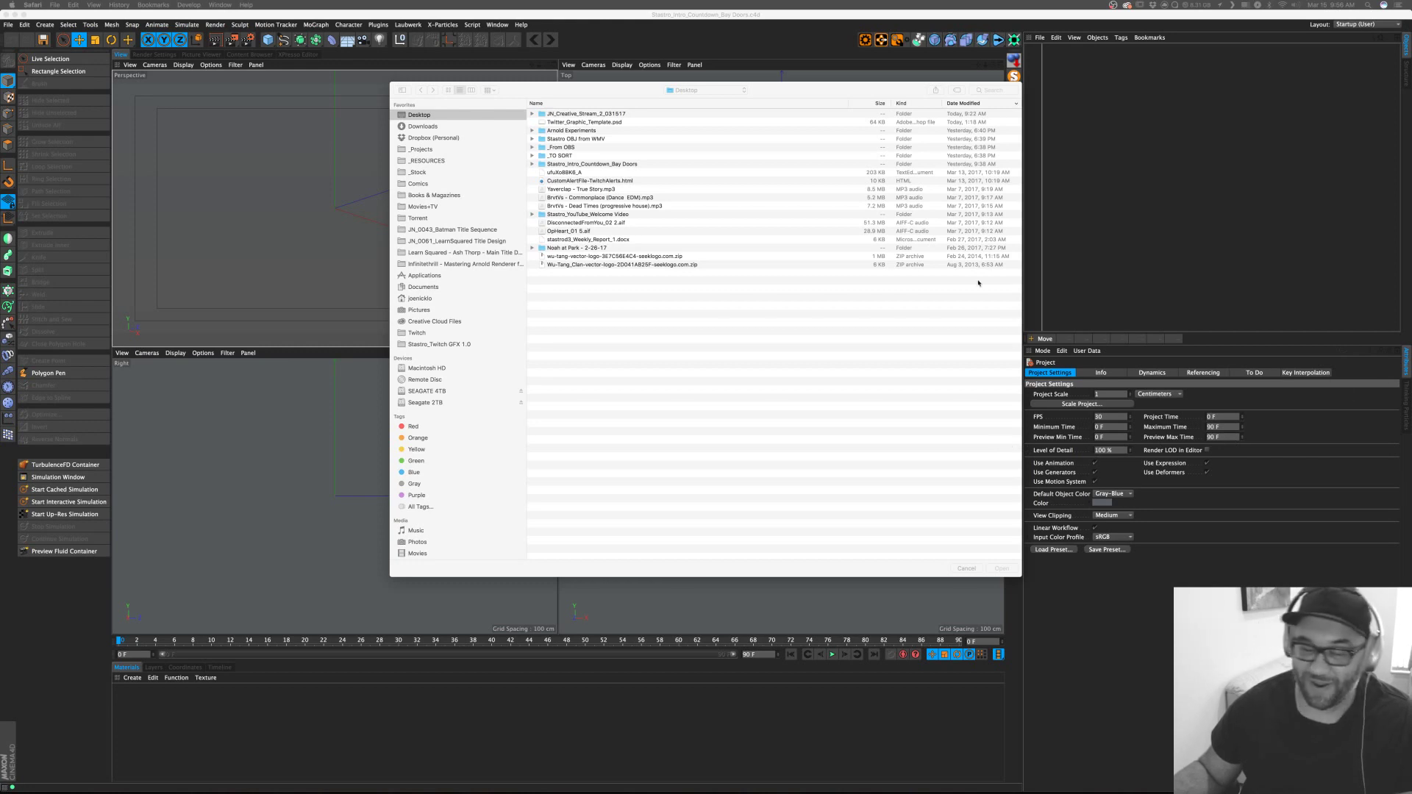
left_click(816, 347)
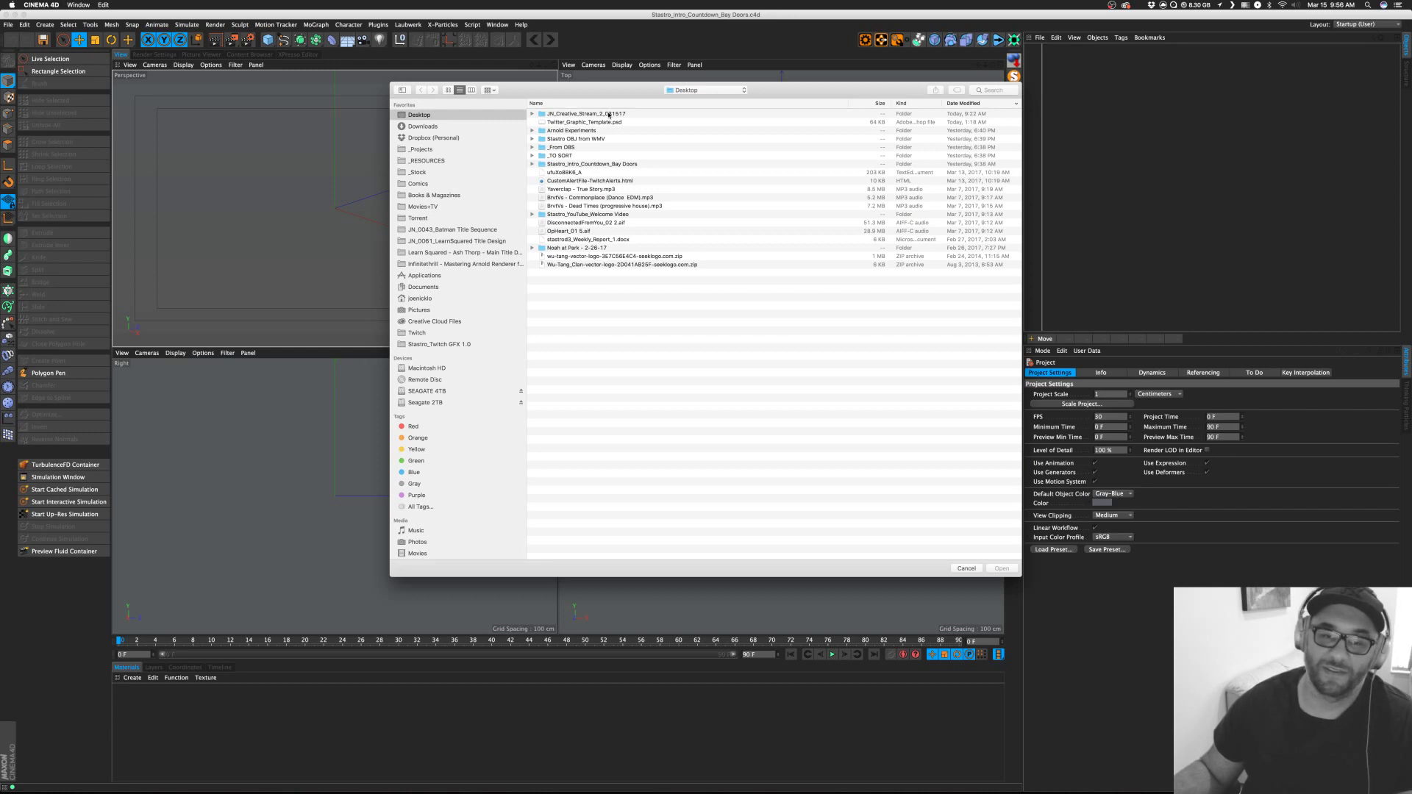
Merge Stastro_Intro_Countdown_Bay Doors_PROD.ai from the project's 05_Design/04_Working folder, accepting the Illustrator import settings.
left_click(609, 115)
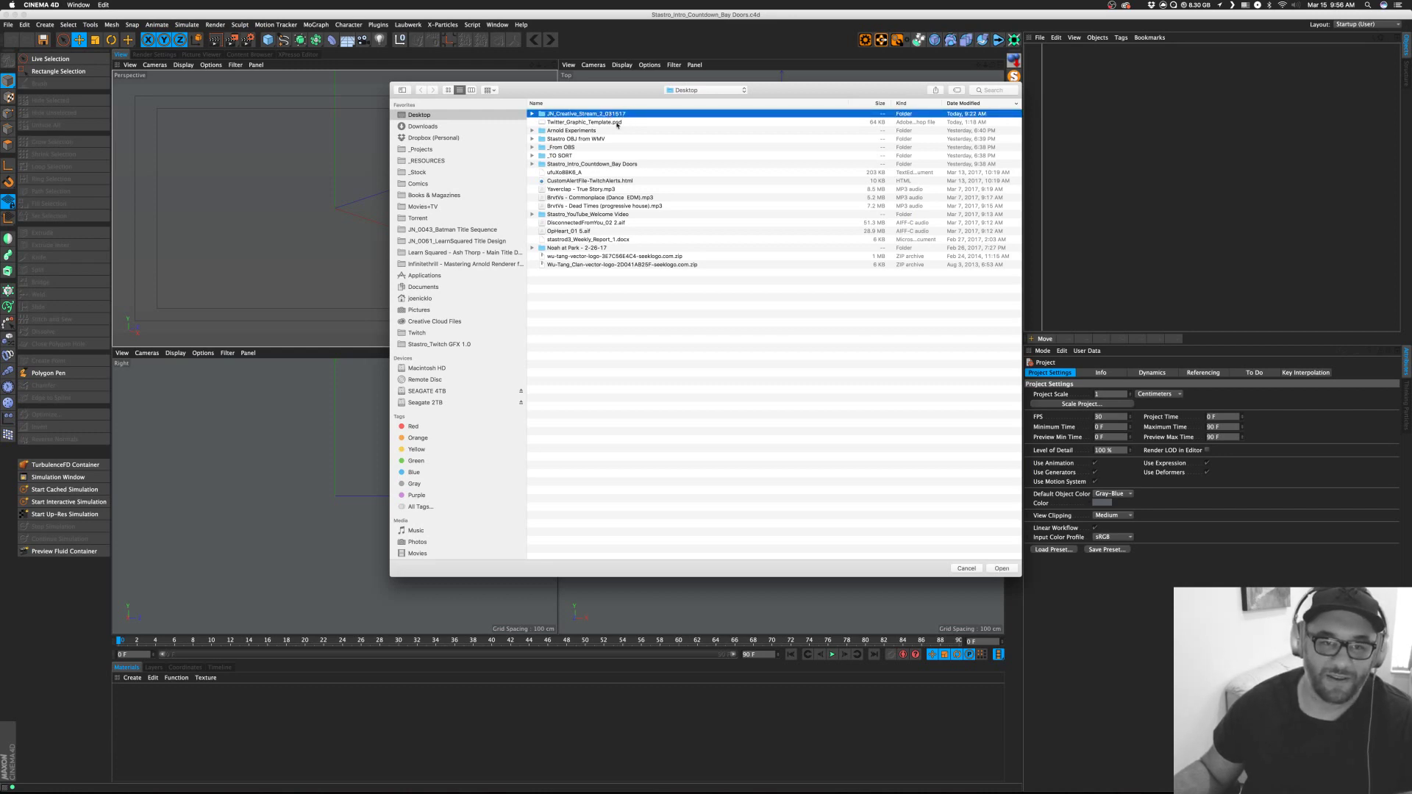
left_click(570, 214)
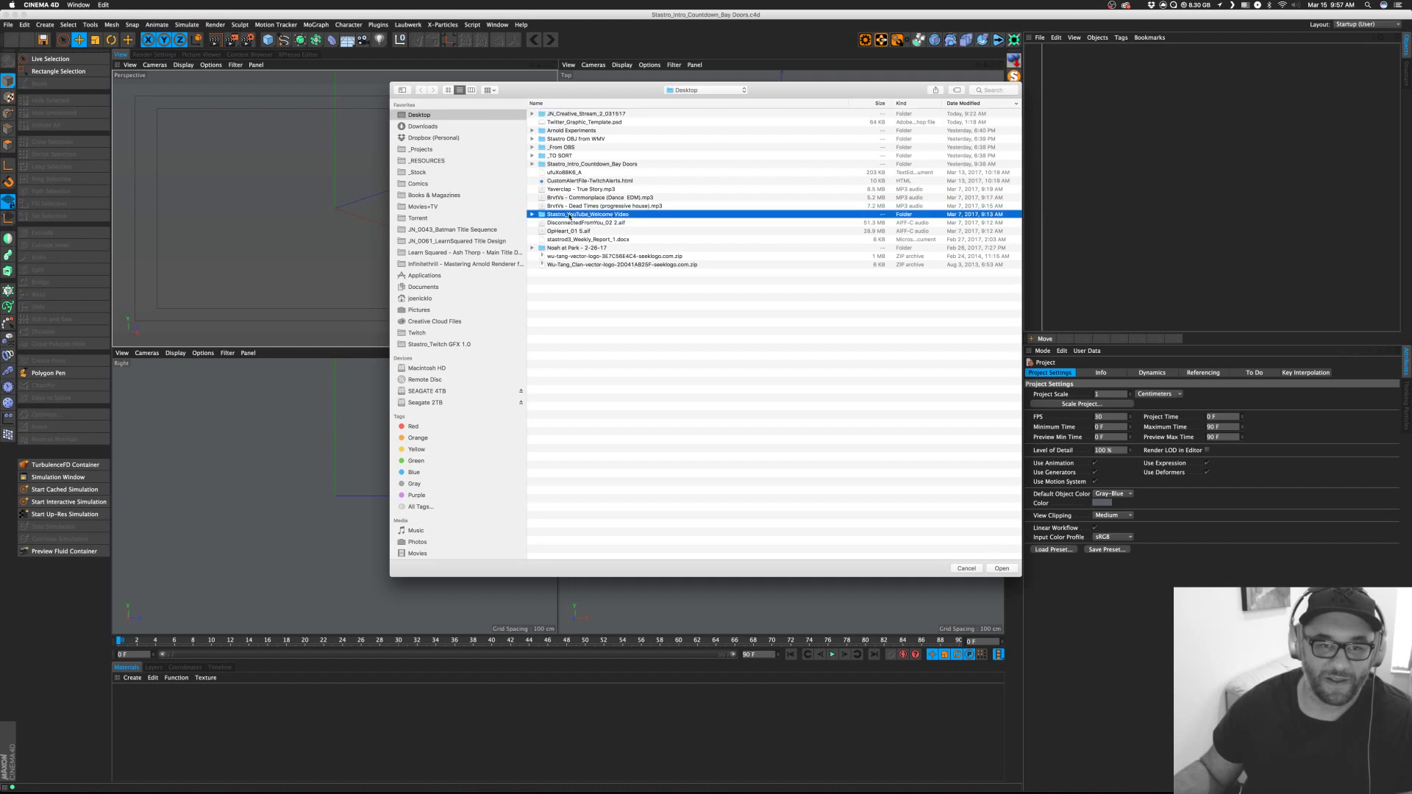
double_click(573, 166)
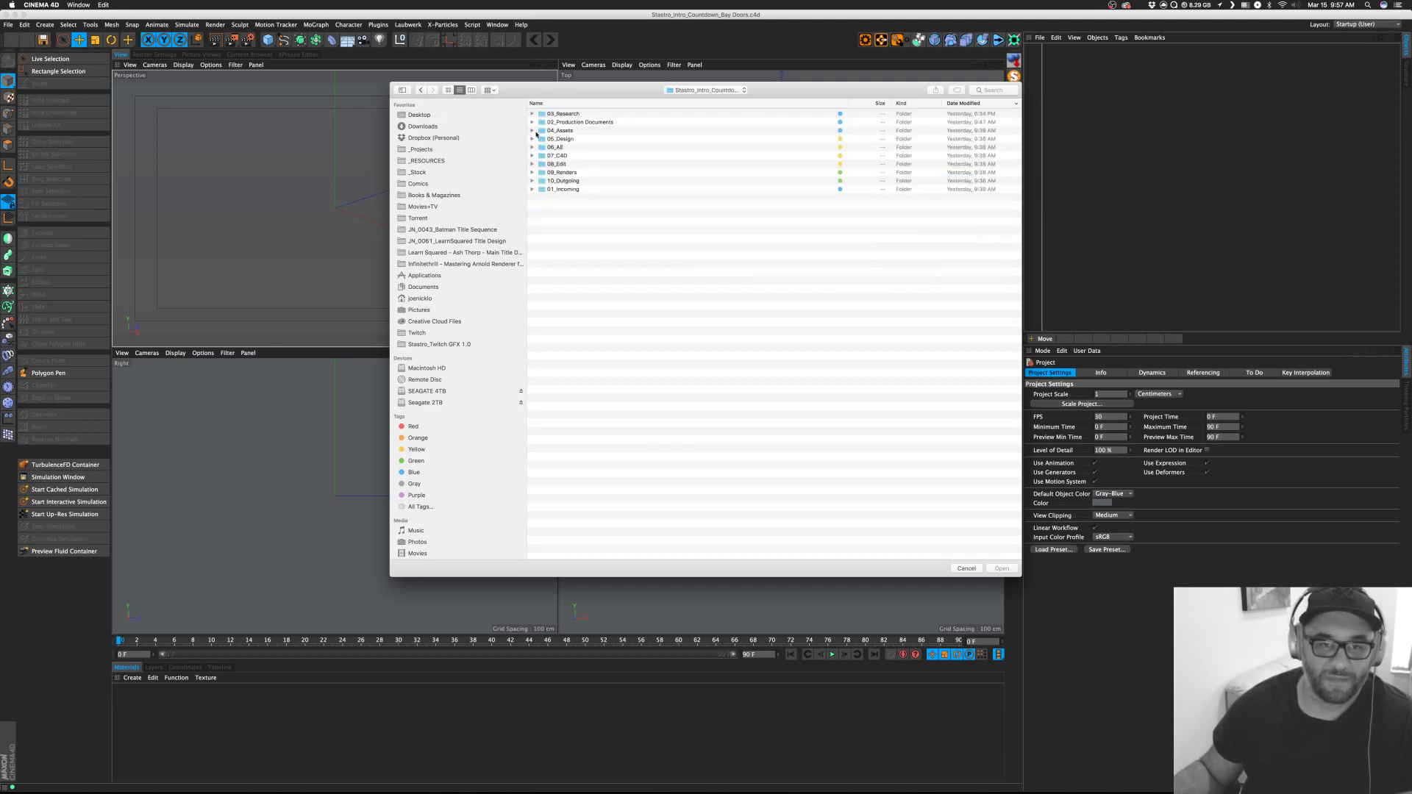
left_click(533, 139)
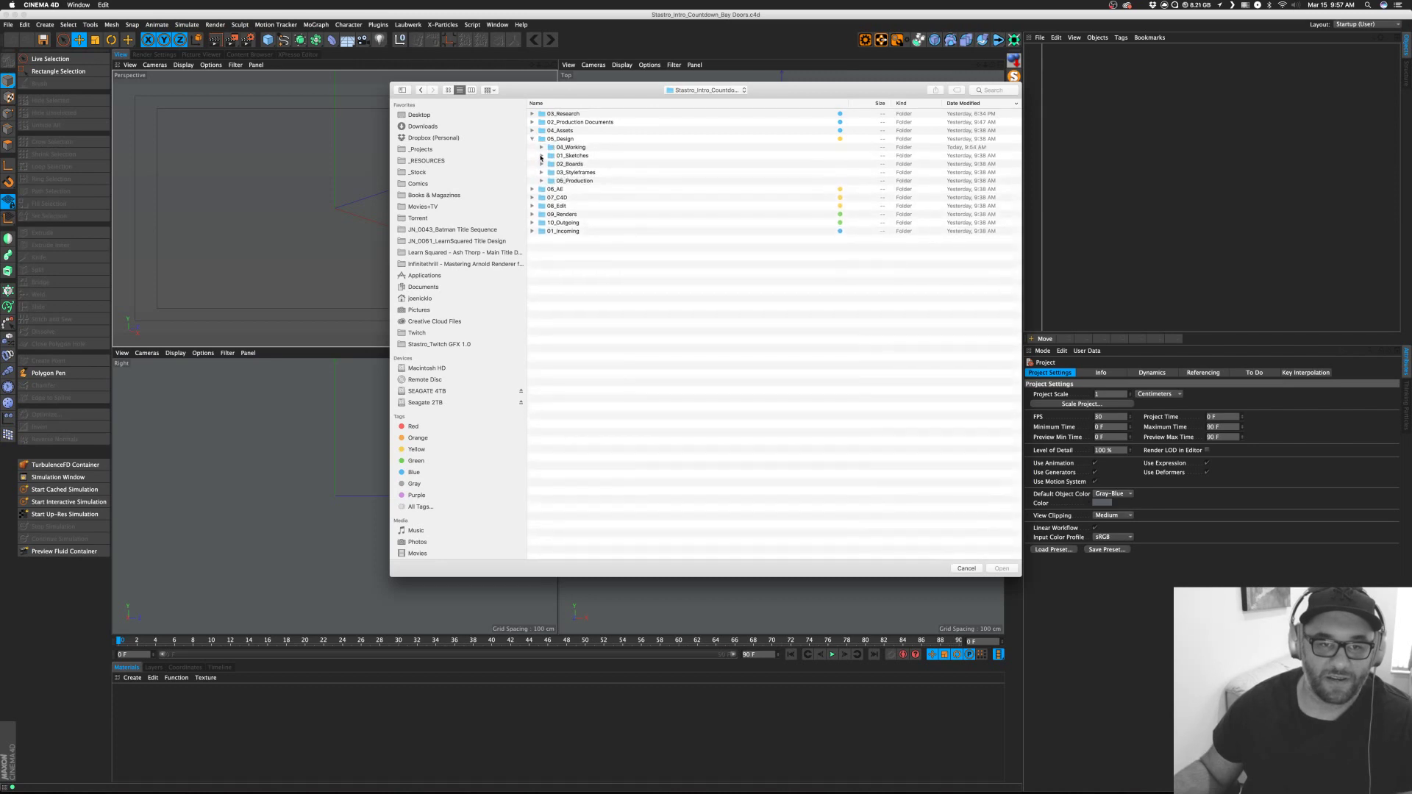
left_click(541, 148)
left_click_drag(623, 156, 578, 207)
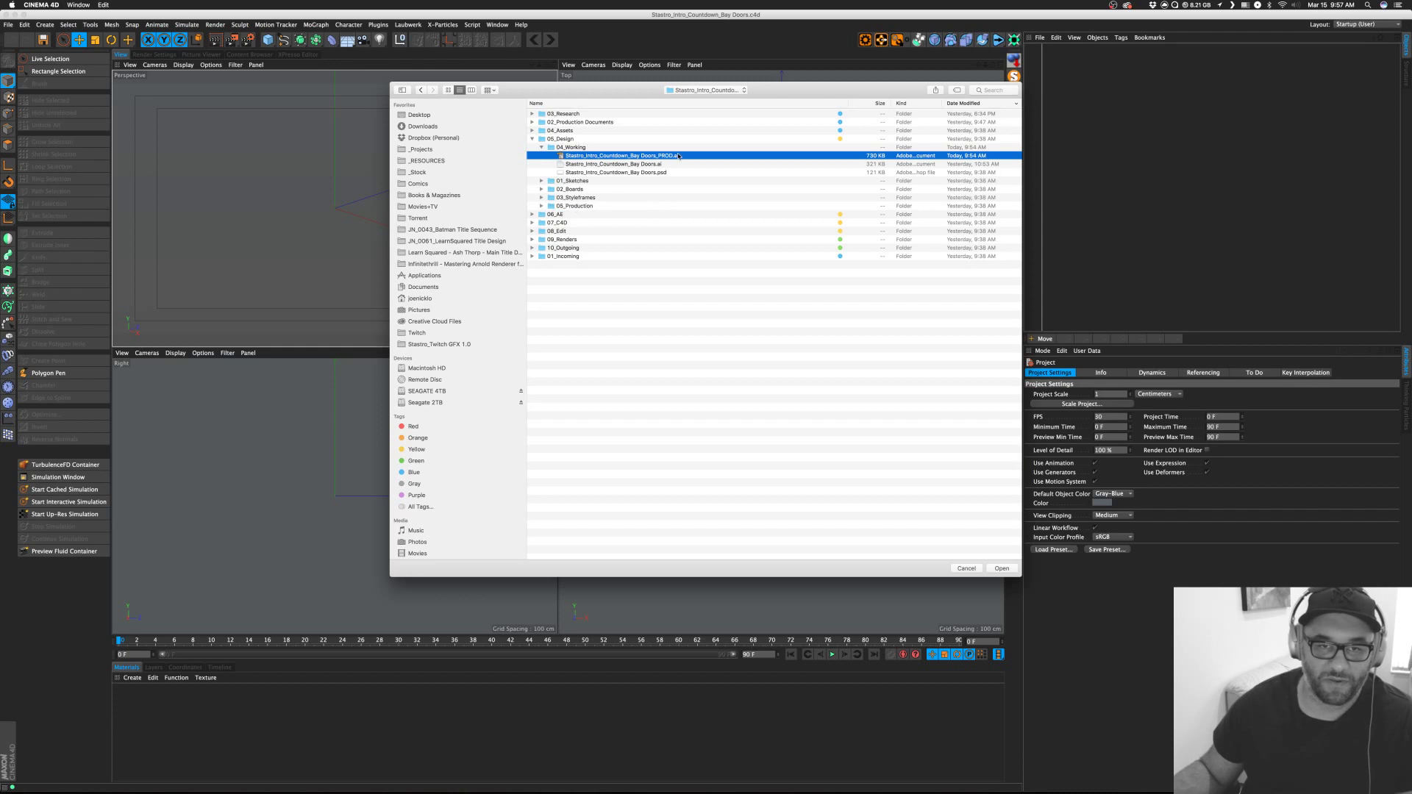
double_click(679, 156)
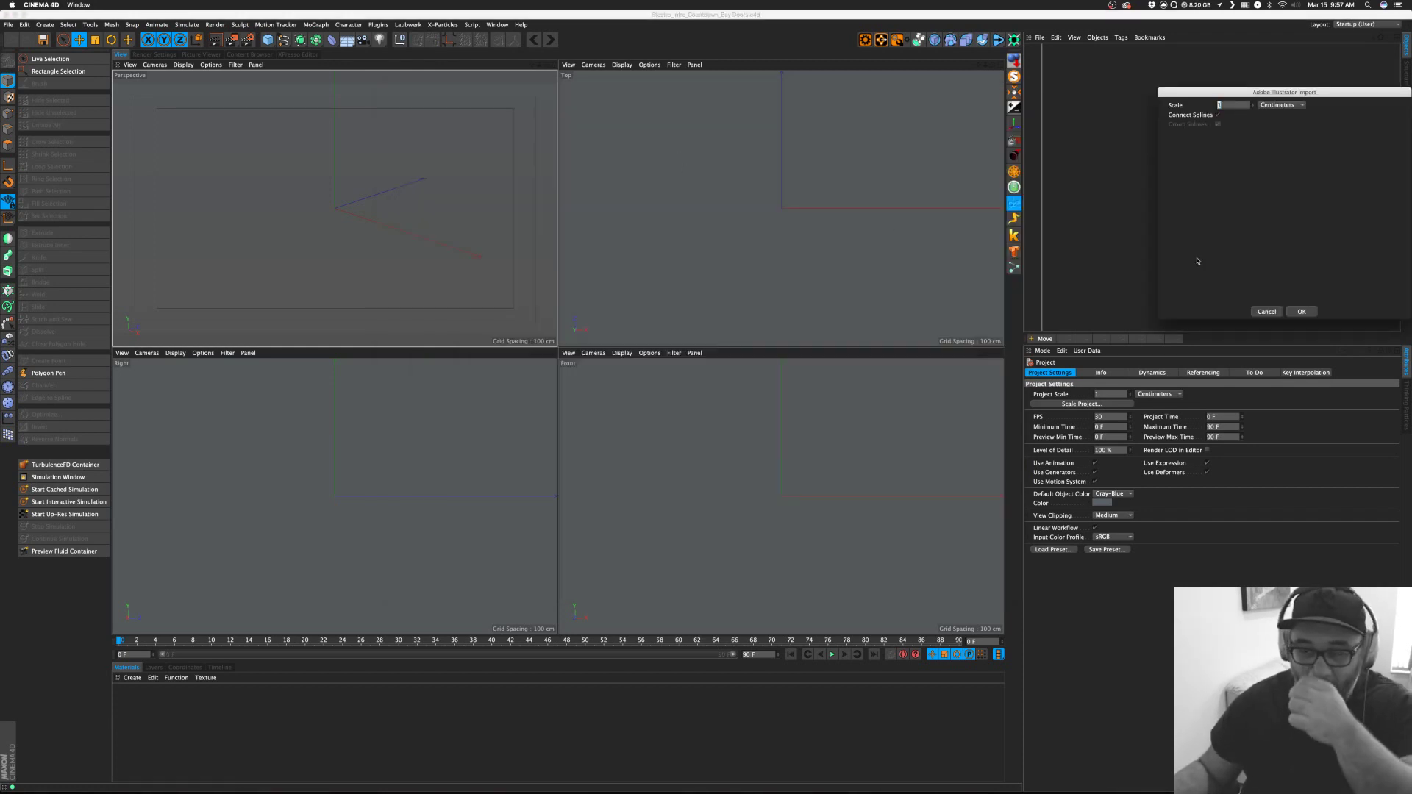
left_click(1300, 311)
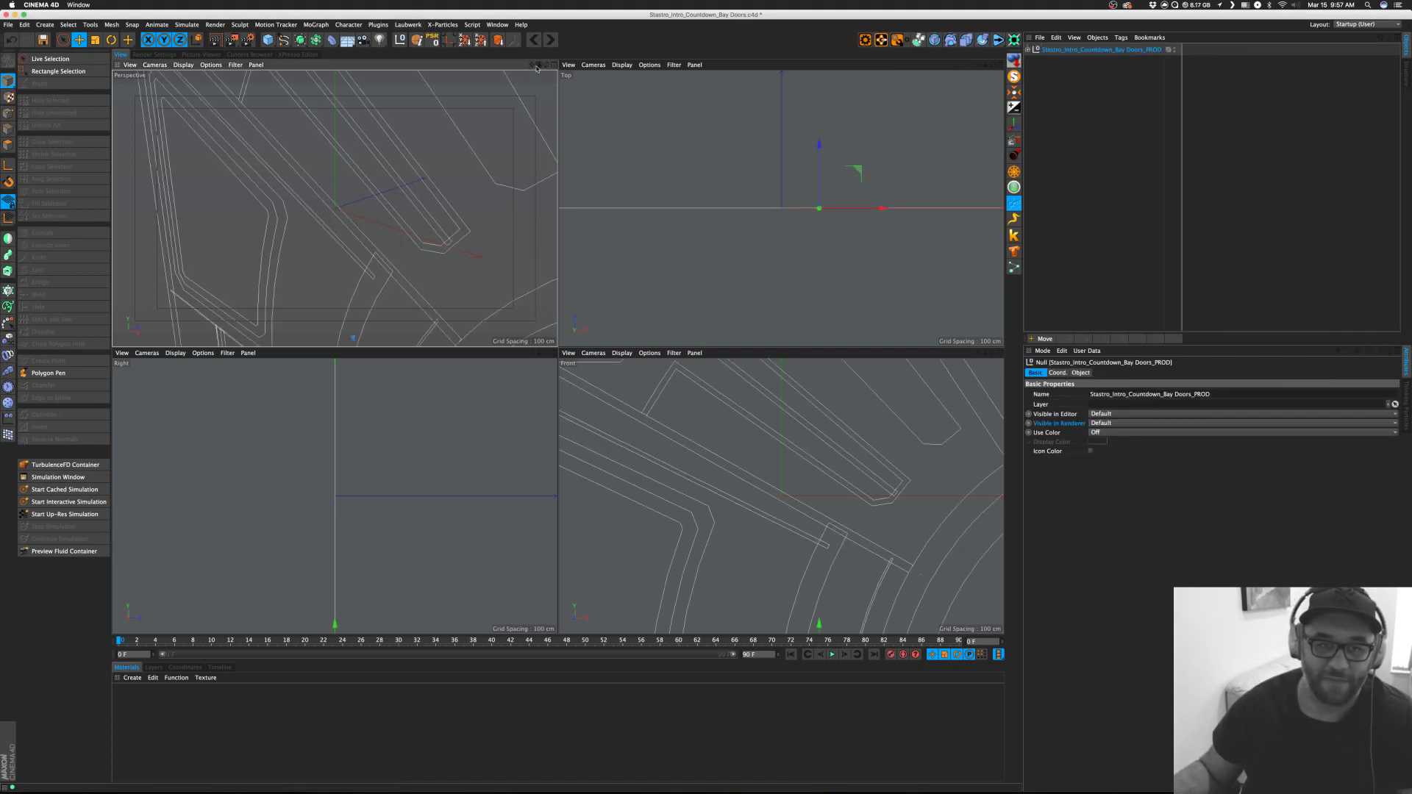
Frame the imported door artwork in a maximized Front view, expand its null and check which shapes individual path splines represent.
left_click_drag(539, 65, 439, 17)
key("F4")
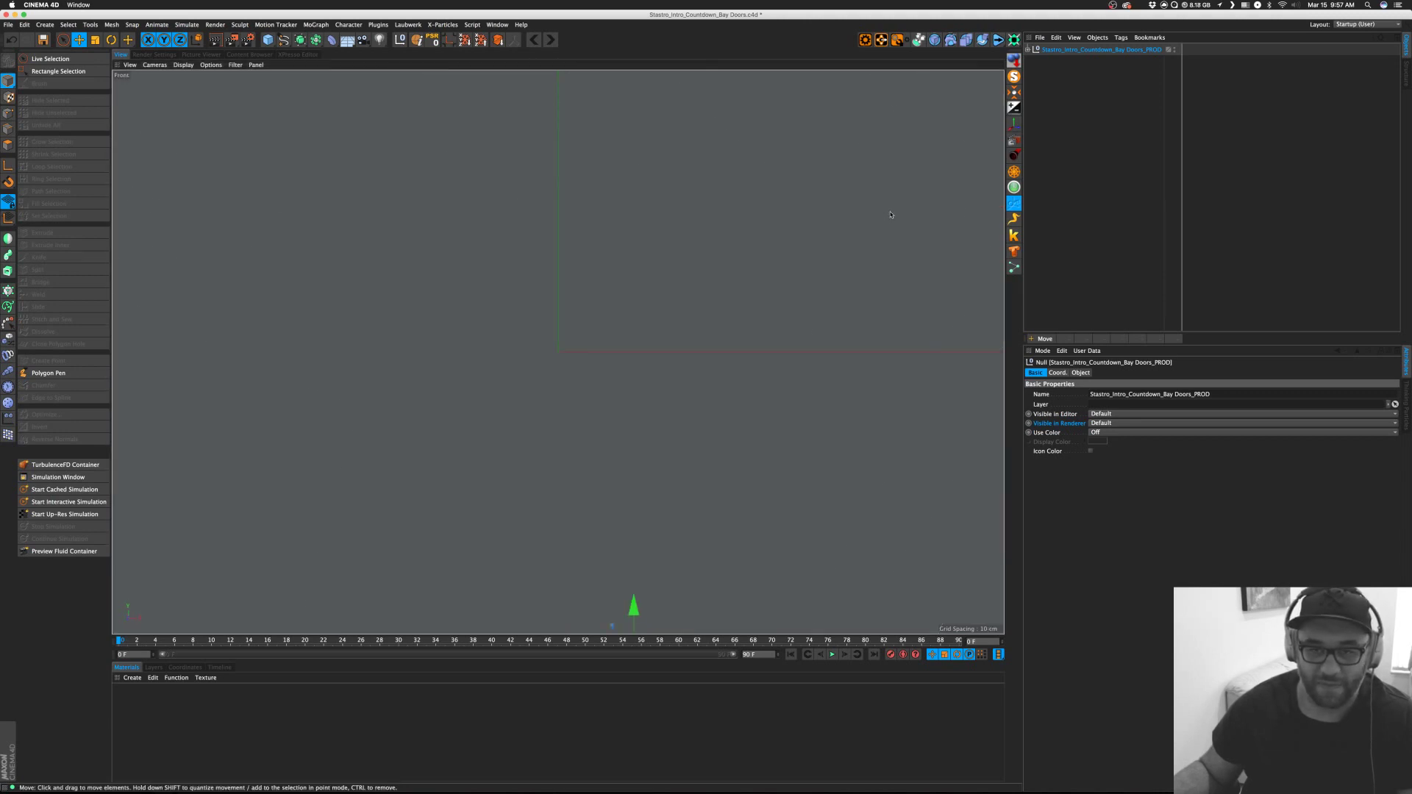
key("h")
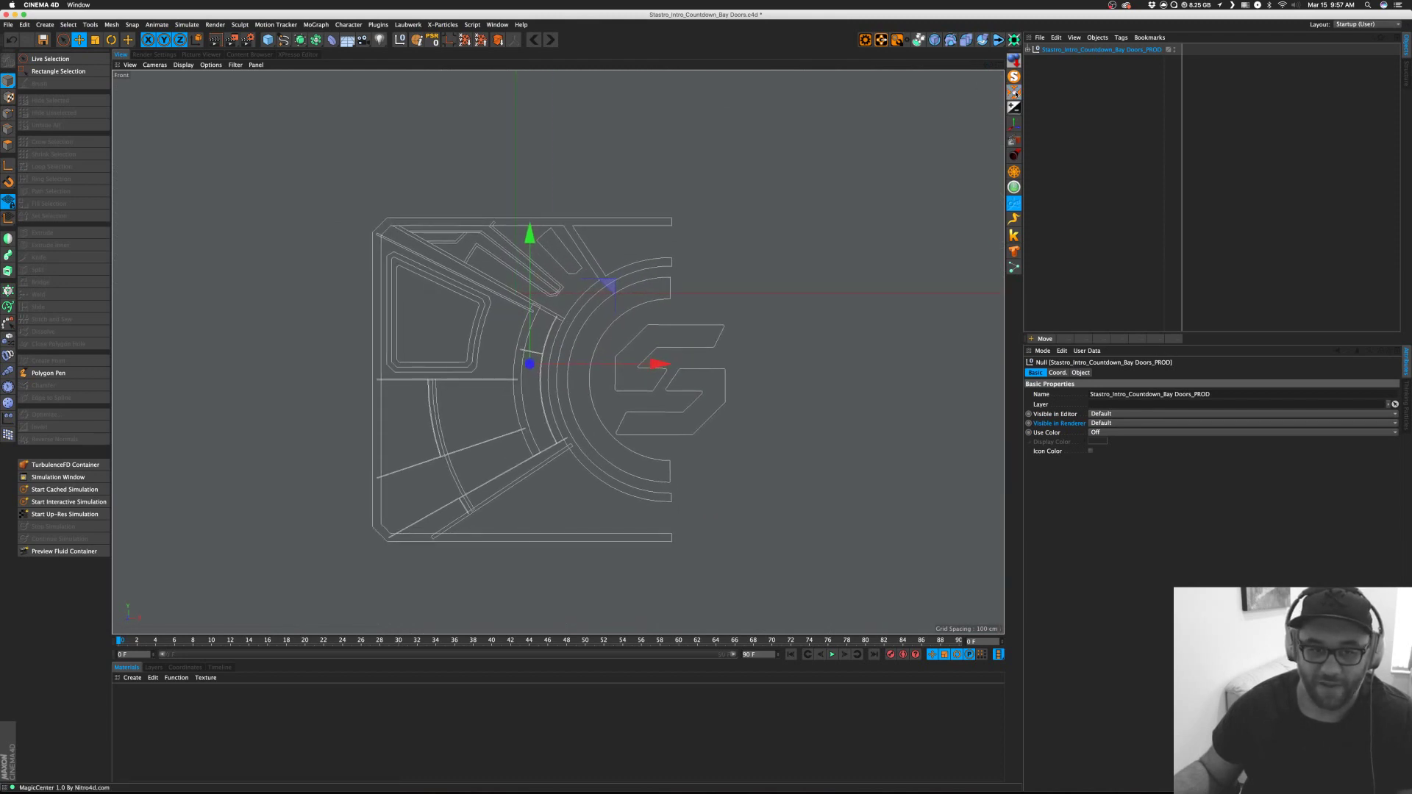
left_click(1125, 148)
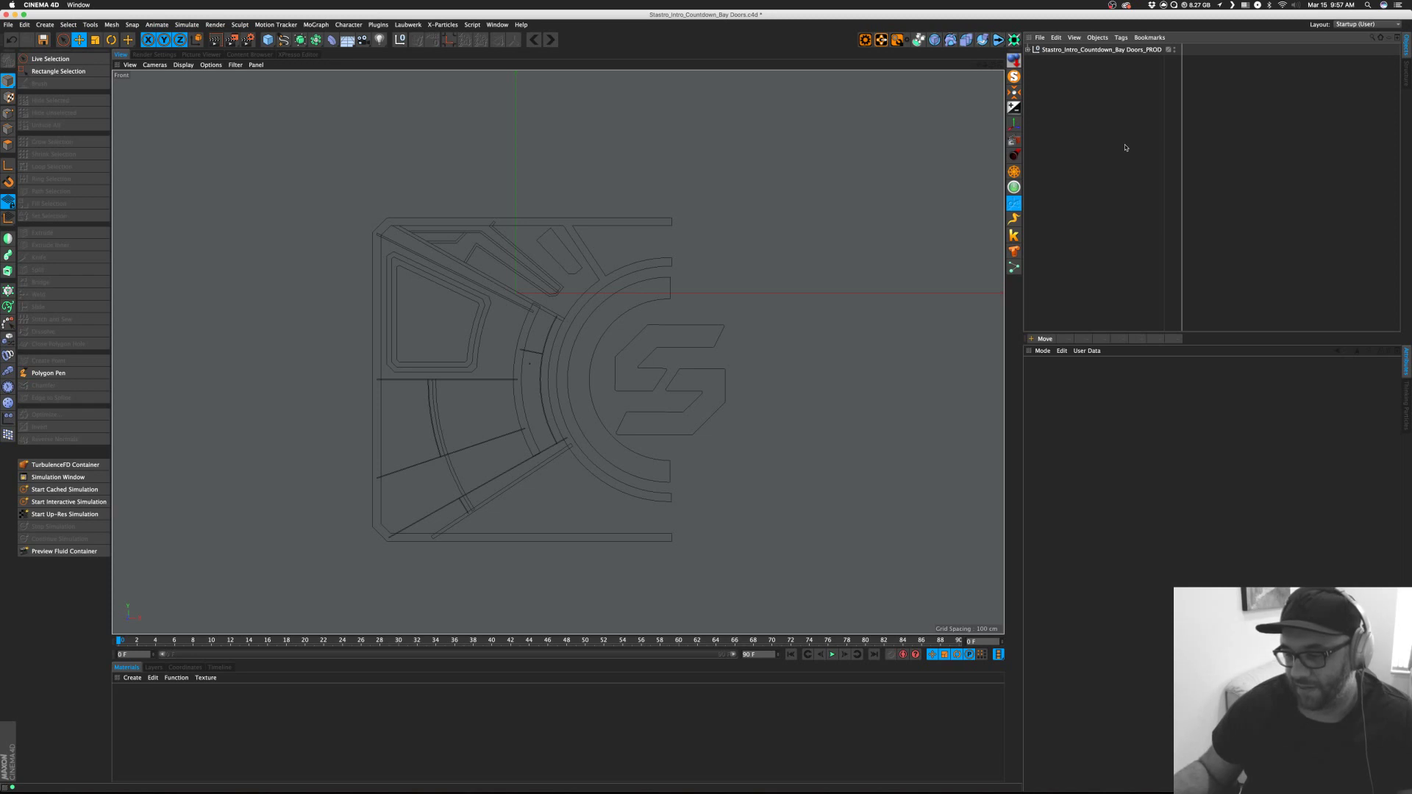
left_click(1028, 49)
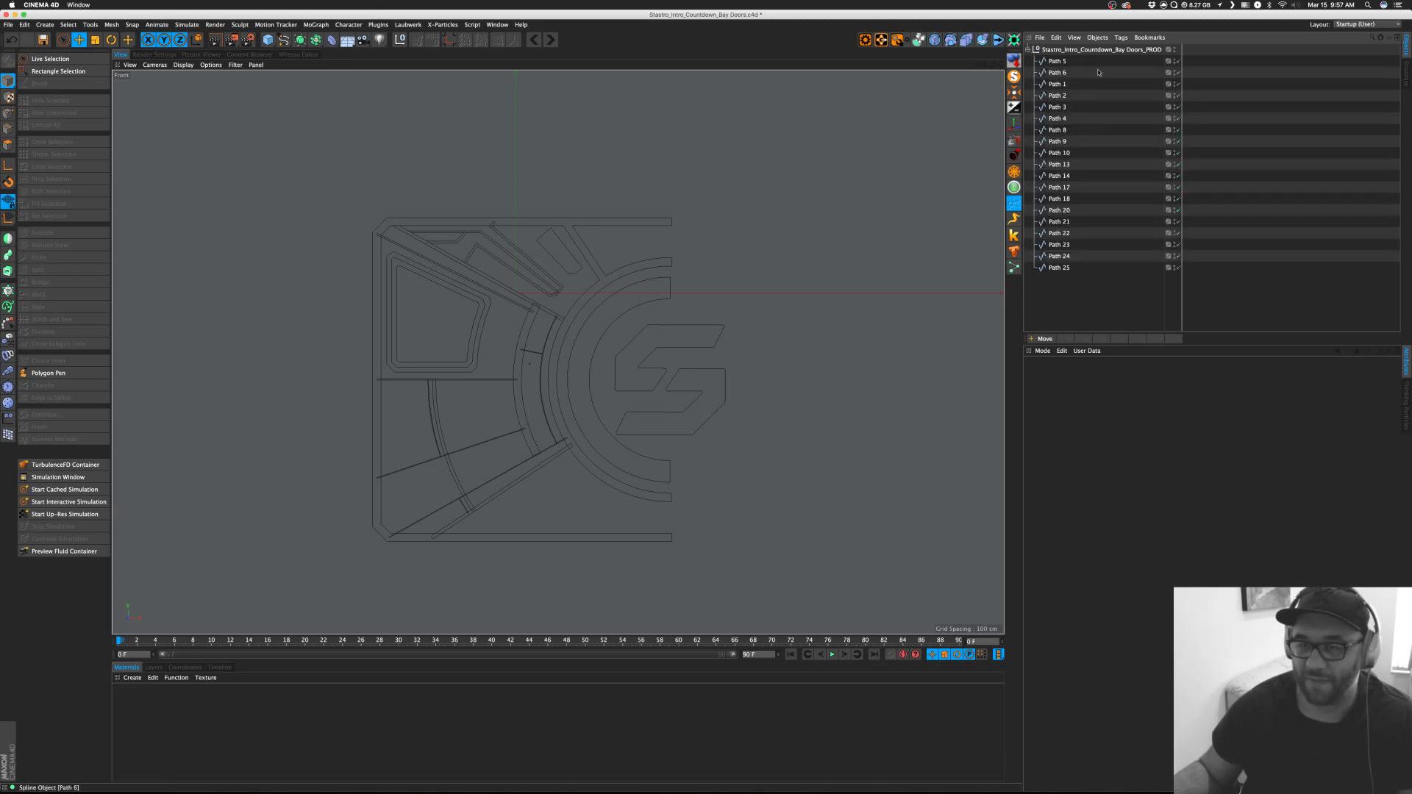
left_click(1057, 64)
left_click(1061, 74)
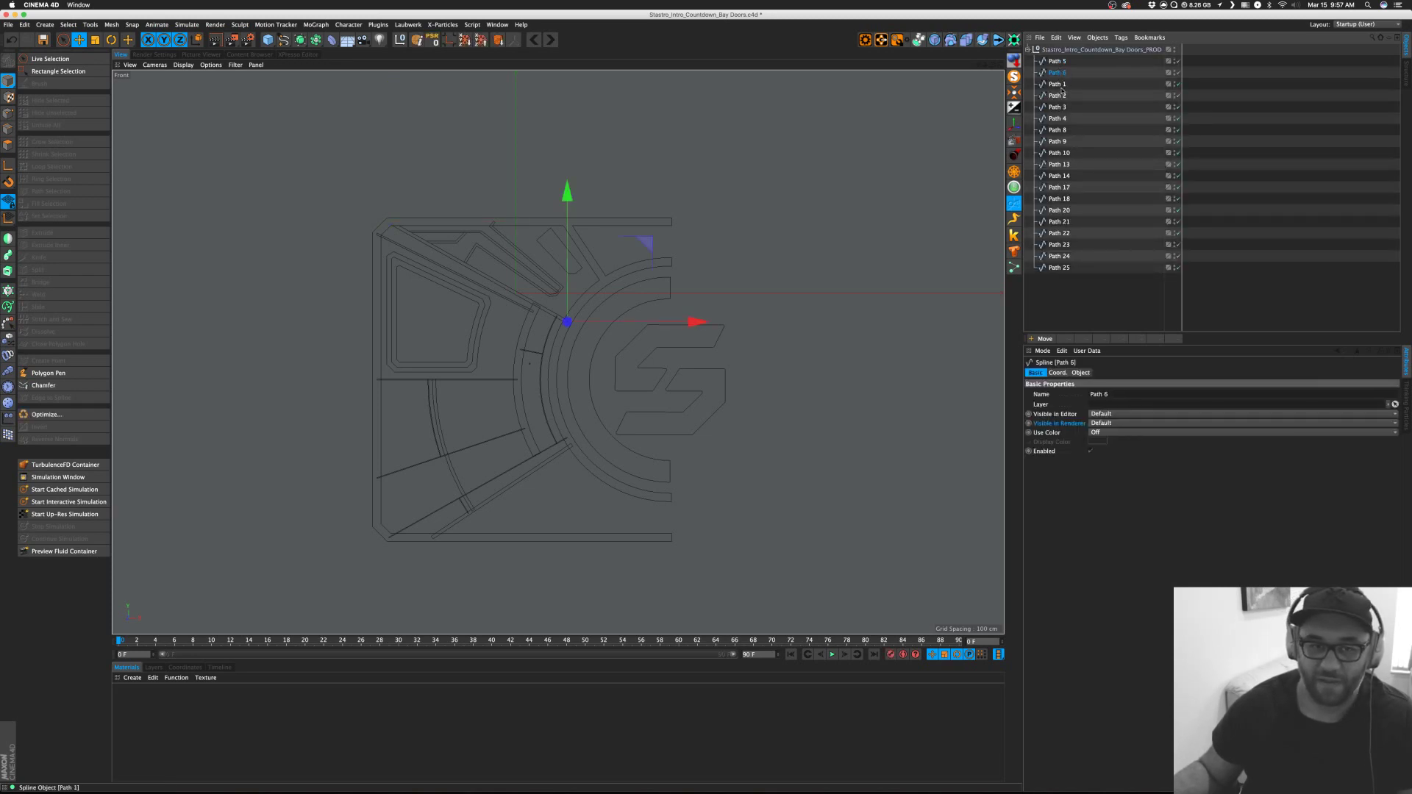
left_click(1059, 120)
left_click(1059, 164)
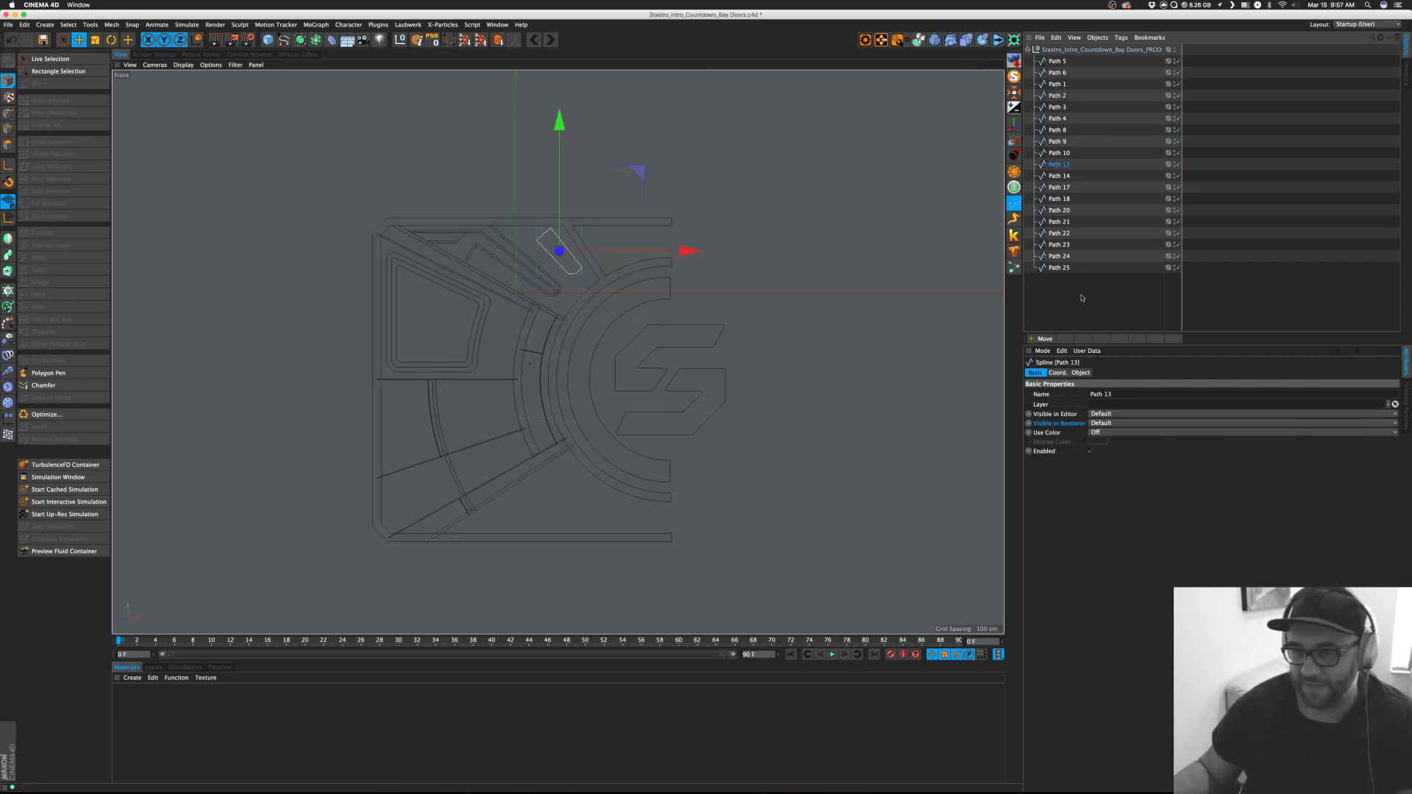
left_click(1060, 267)
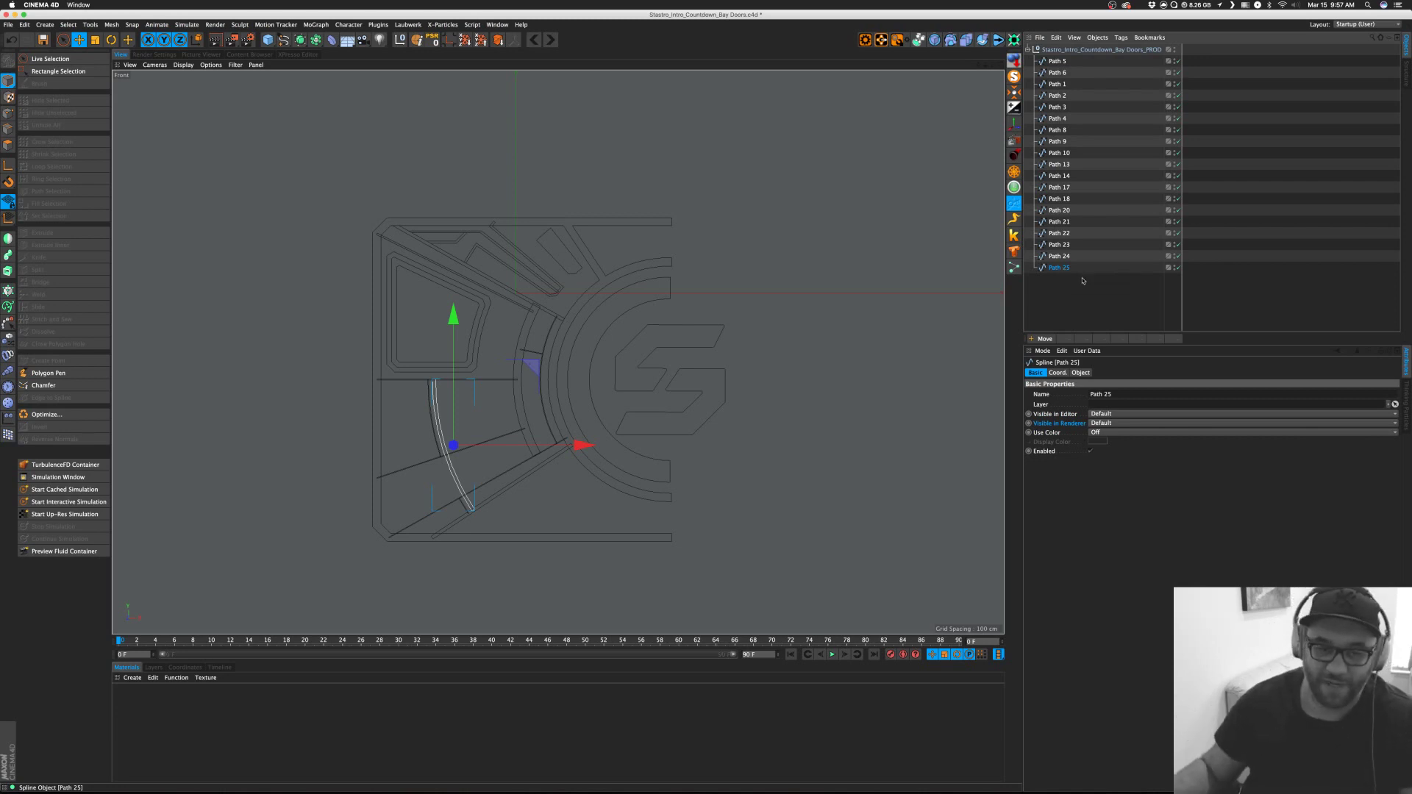
Rename the logo's lower spline, Path 24, as S_Bottom and its upper spline, Path 23, as S_Top.
left_click(1060, 257)
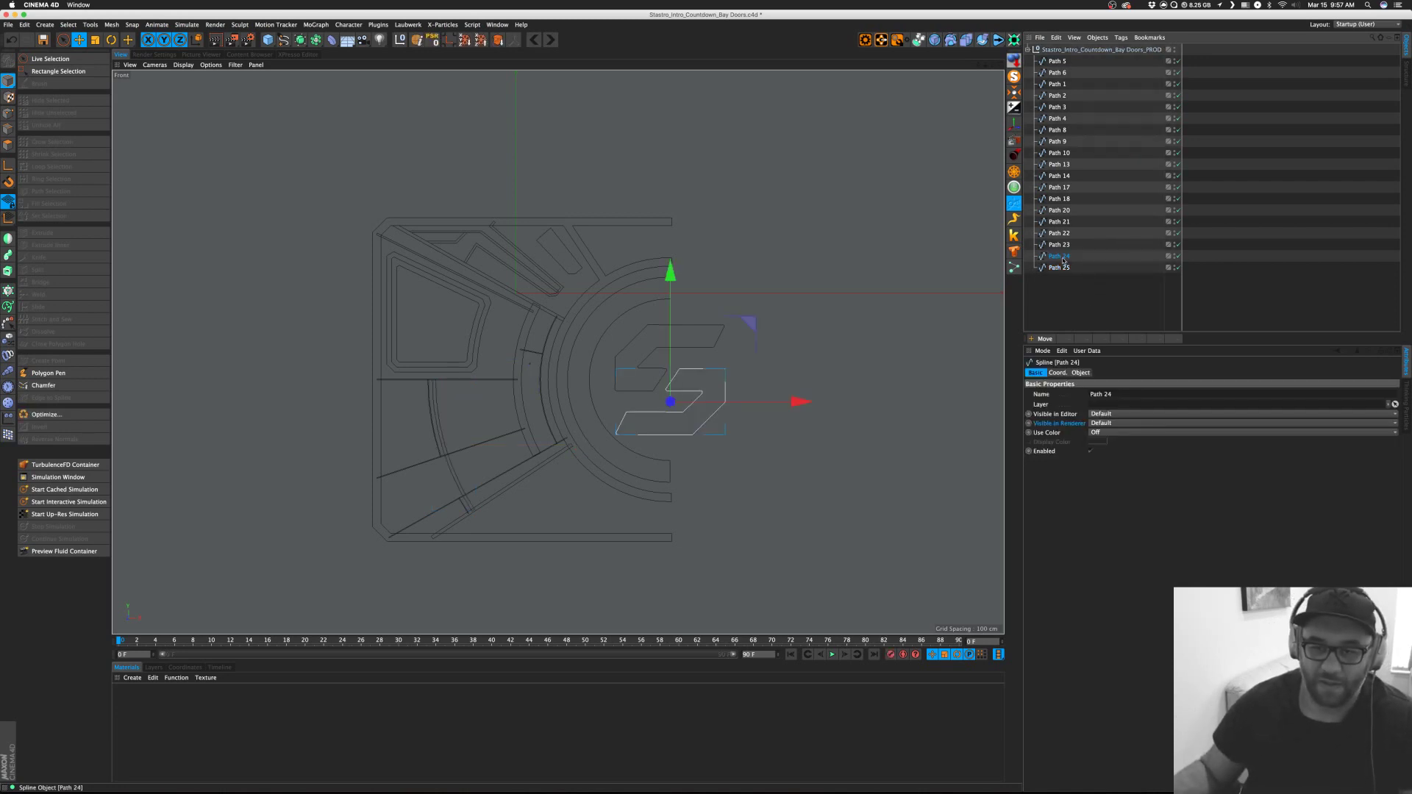
double_click(1060, 257)
type("S")
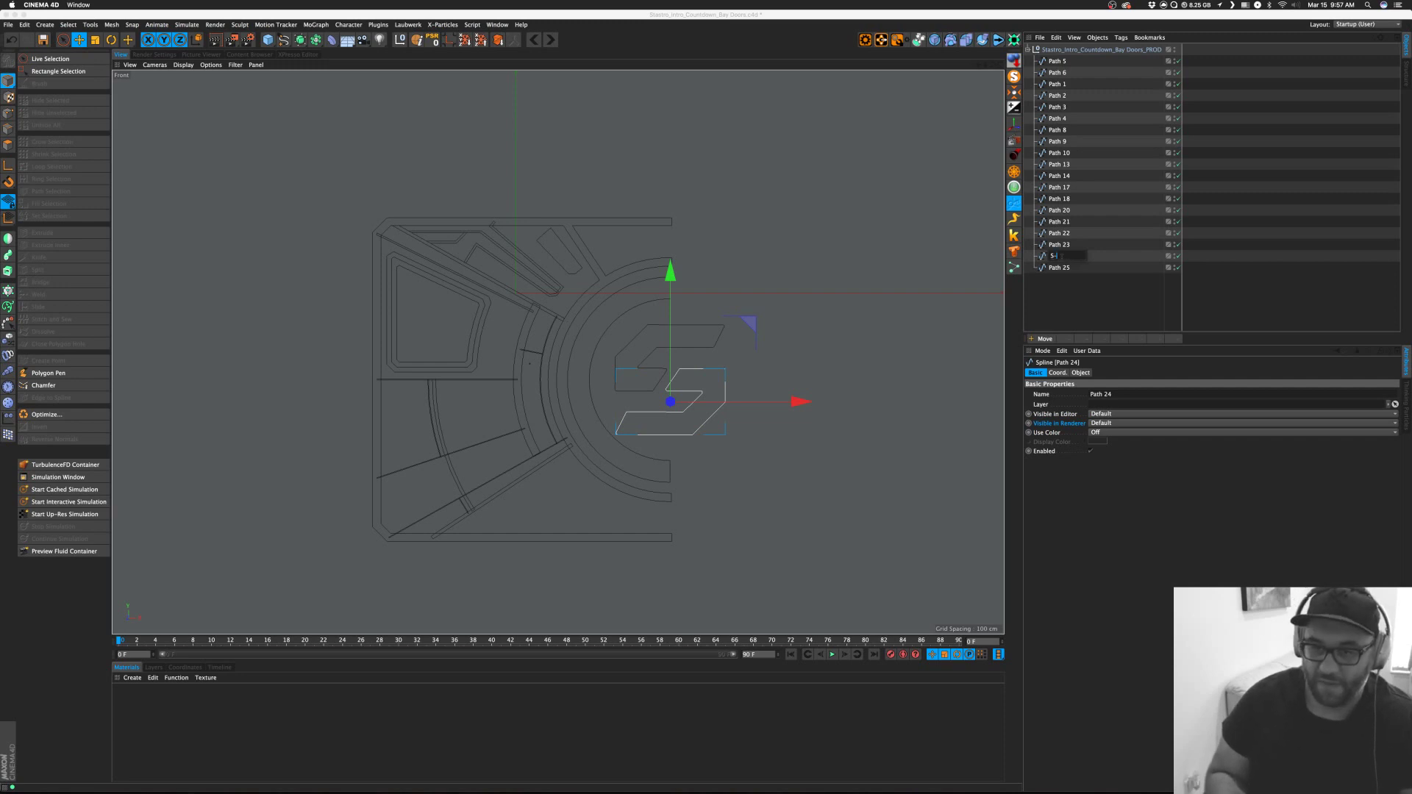
type("_Bottom")
key("Return")
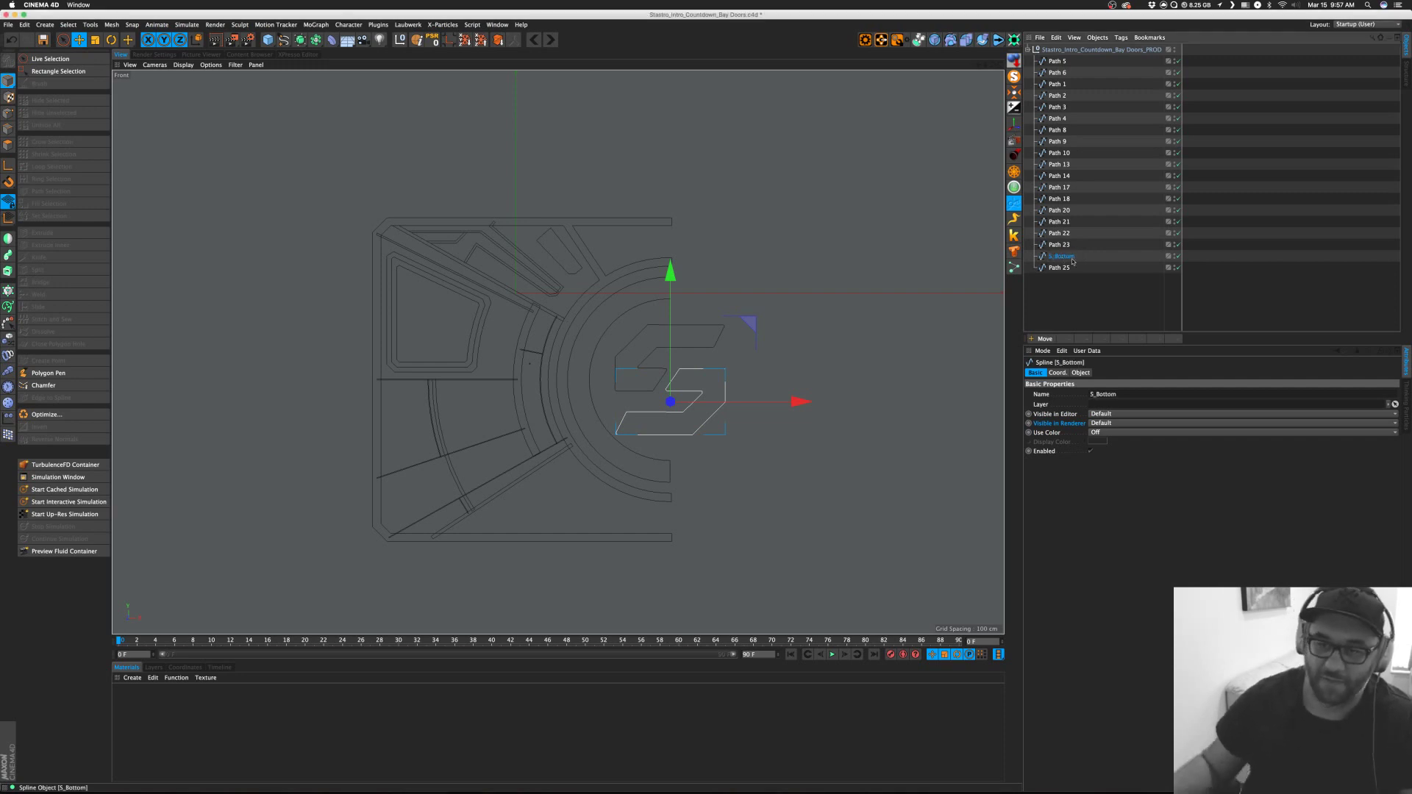
double_click(1058, 245)
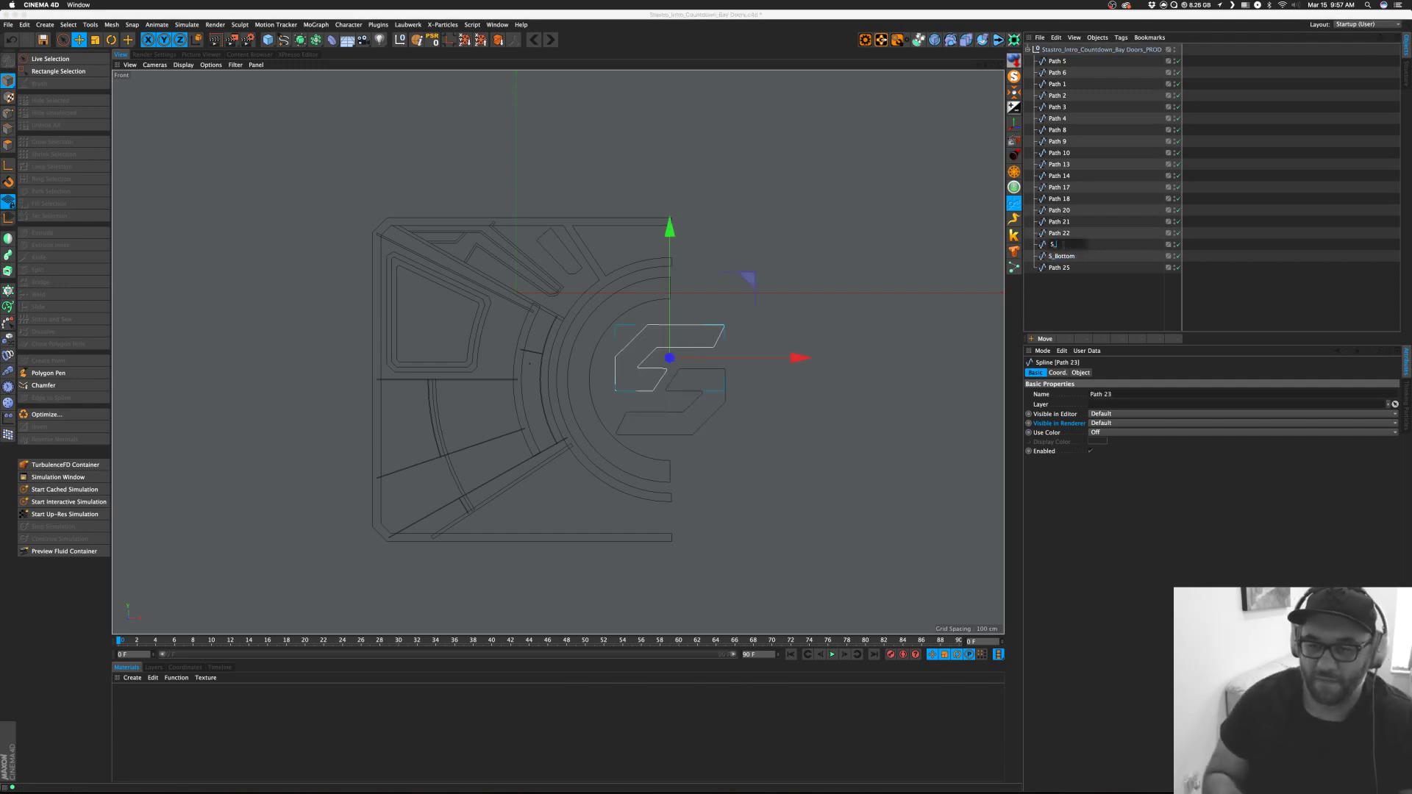
Rename the outer door frame spline, Path 22, as Frame_Outer.
double_click(1061, 233)
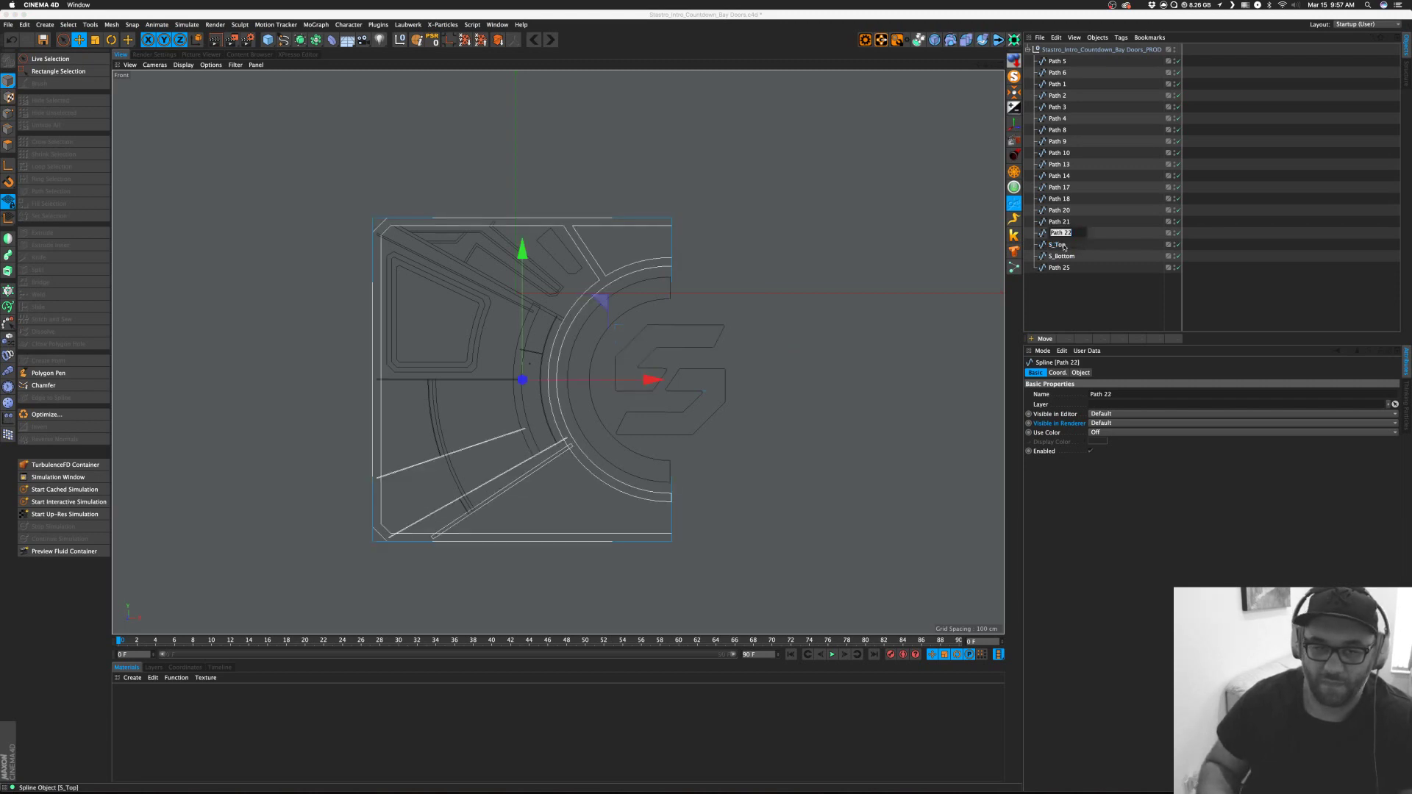
type("OUu")
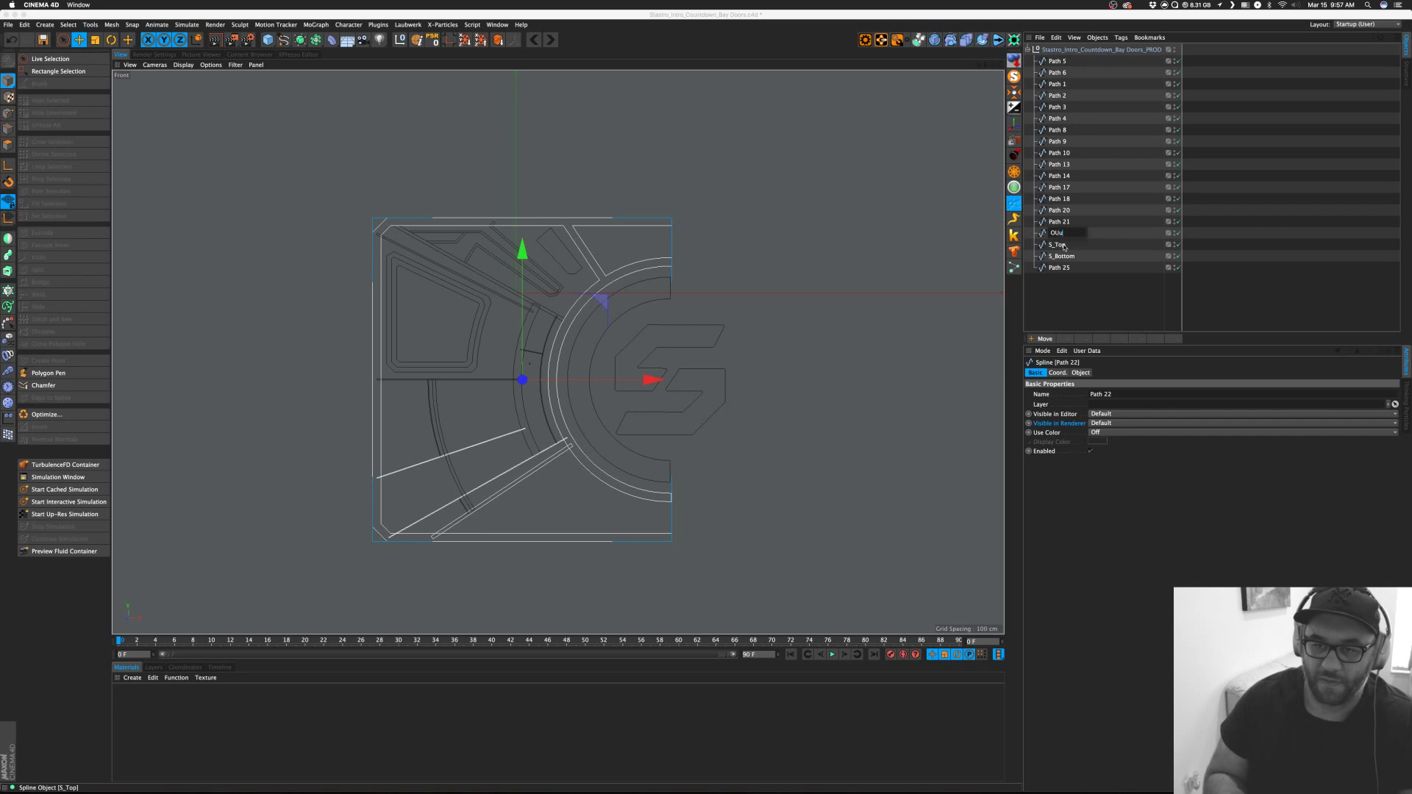
type("rame_Oute")
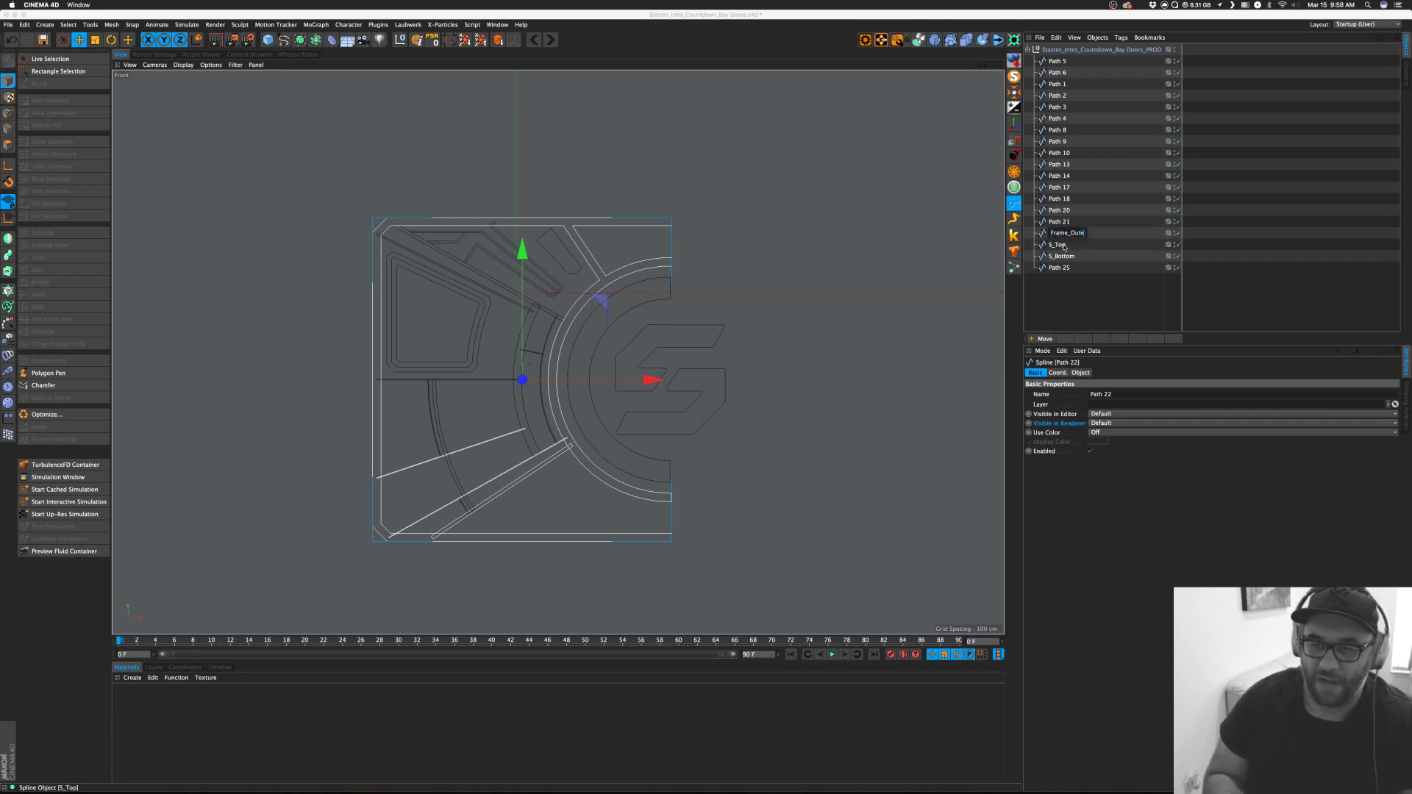
type("r")
key("Tab")
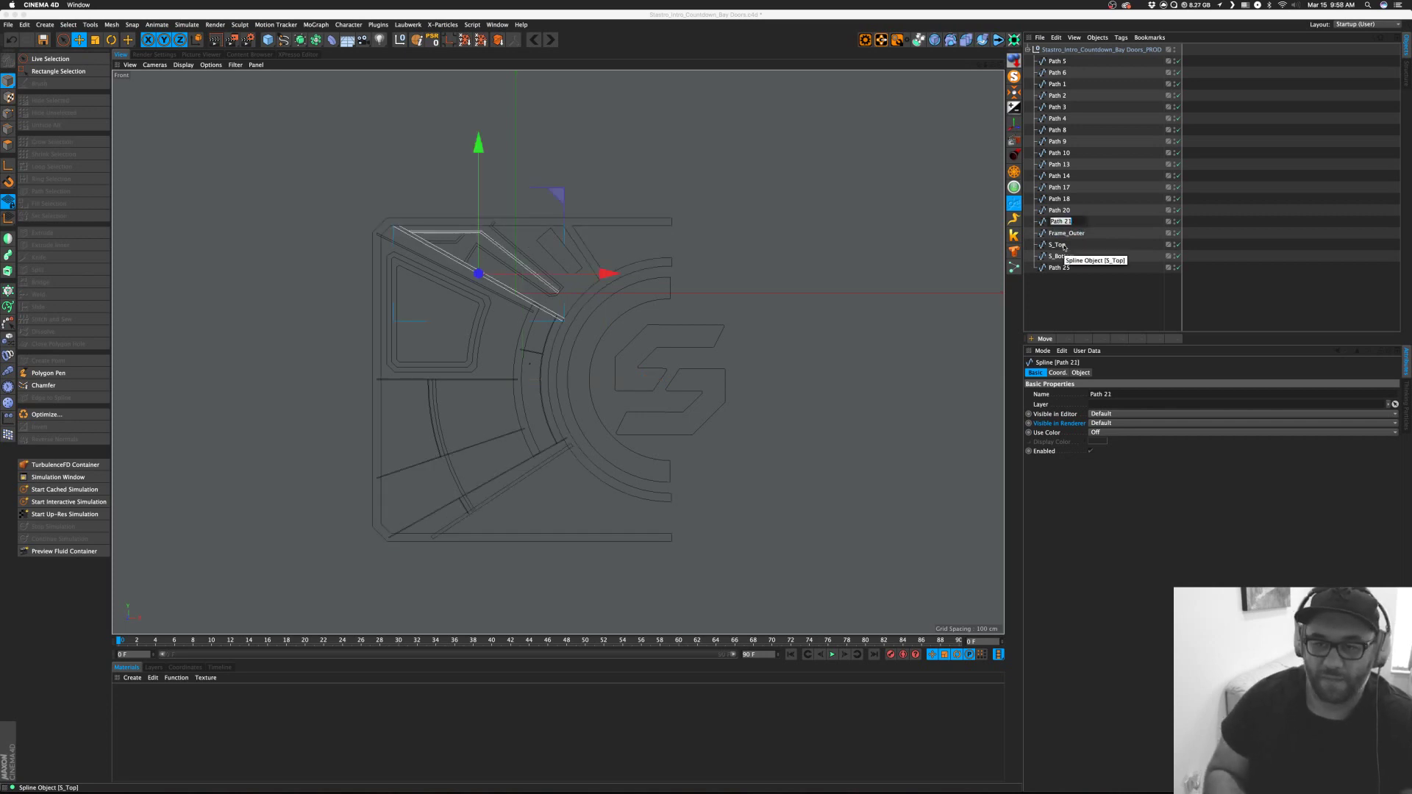
Rename the half-ring spline around the S logo, Path 17, as Logo Circle.
key("Tab")
key("Tab")
key("Tab")
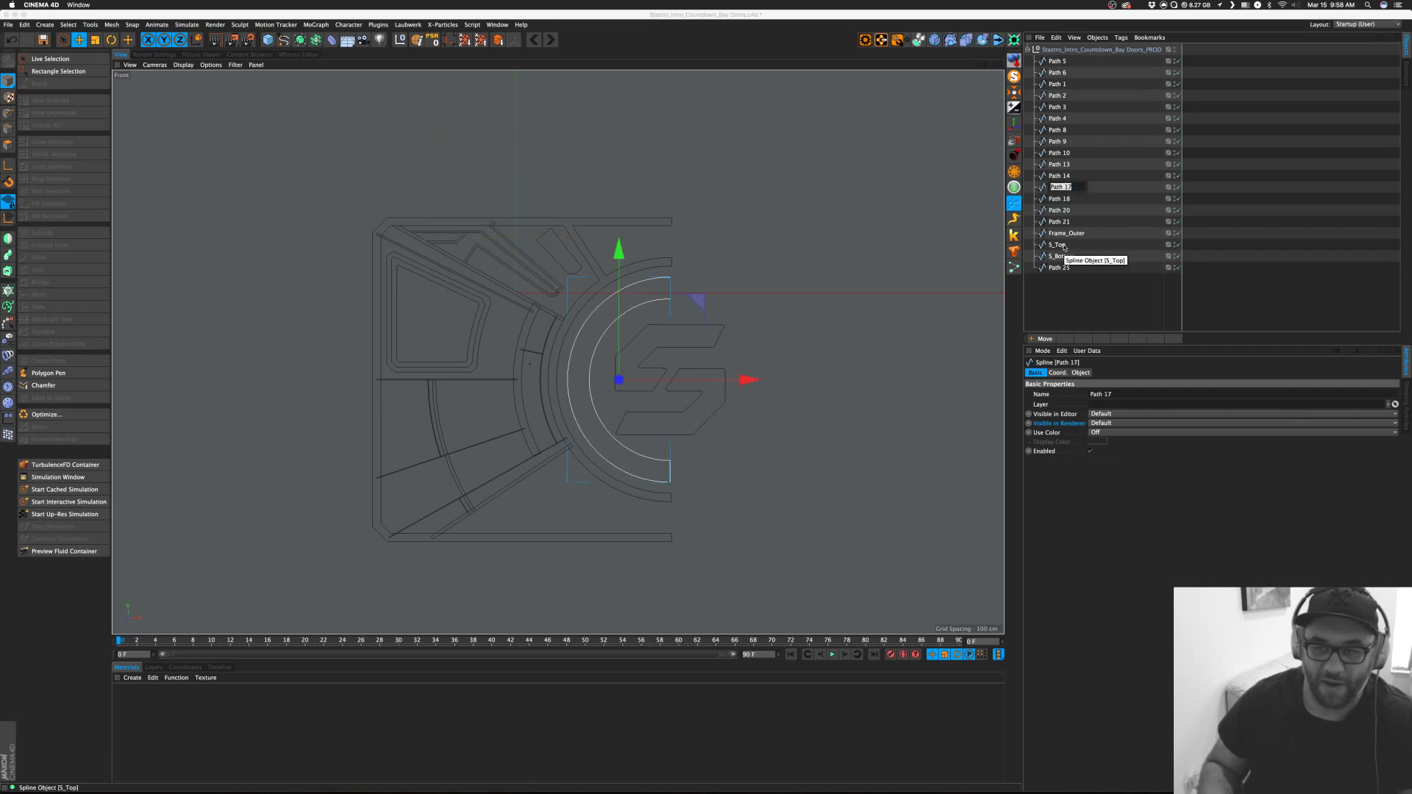
type("Logo C")
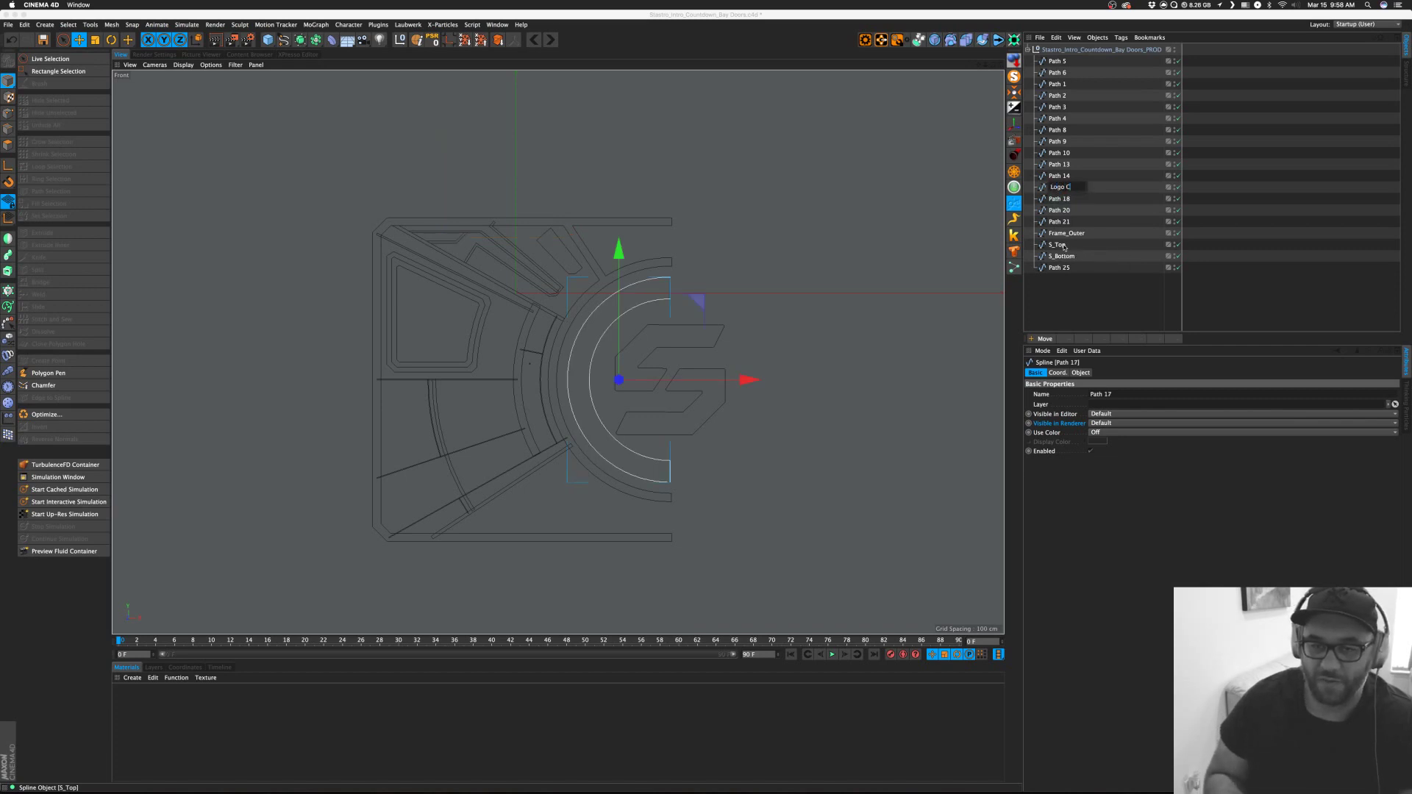
type("ircle")
key("Return")
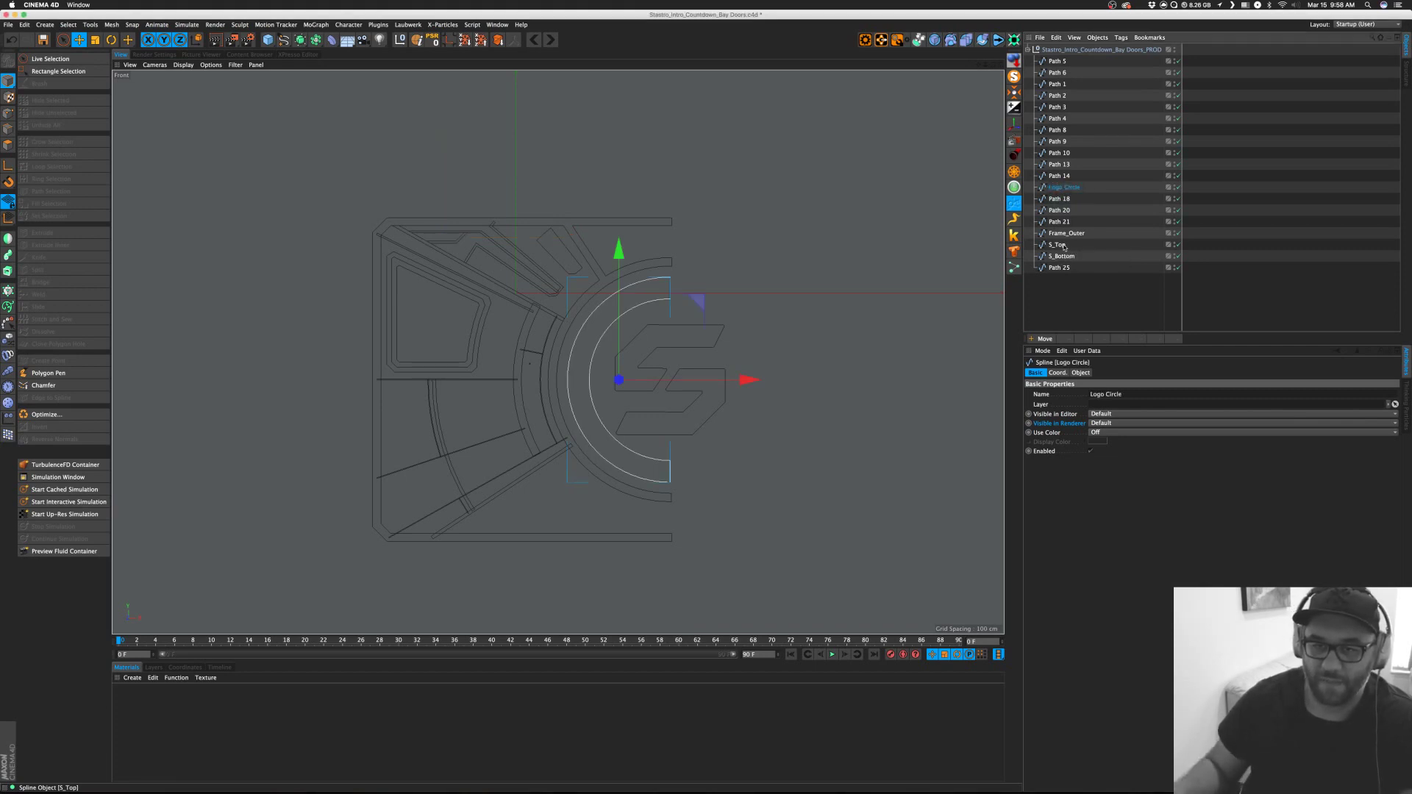
Examine the remaining unnamed splines one after another, from Path 25 and Path 20 up to the parent null, to identify their door parts.
double_click(1059, 267)
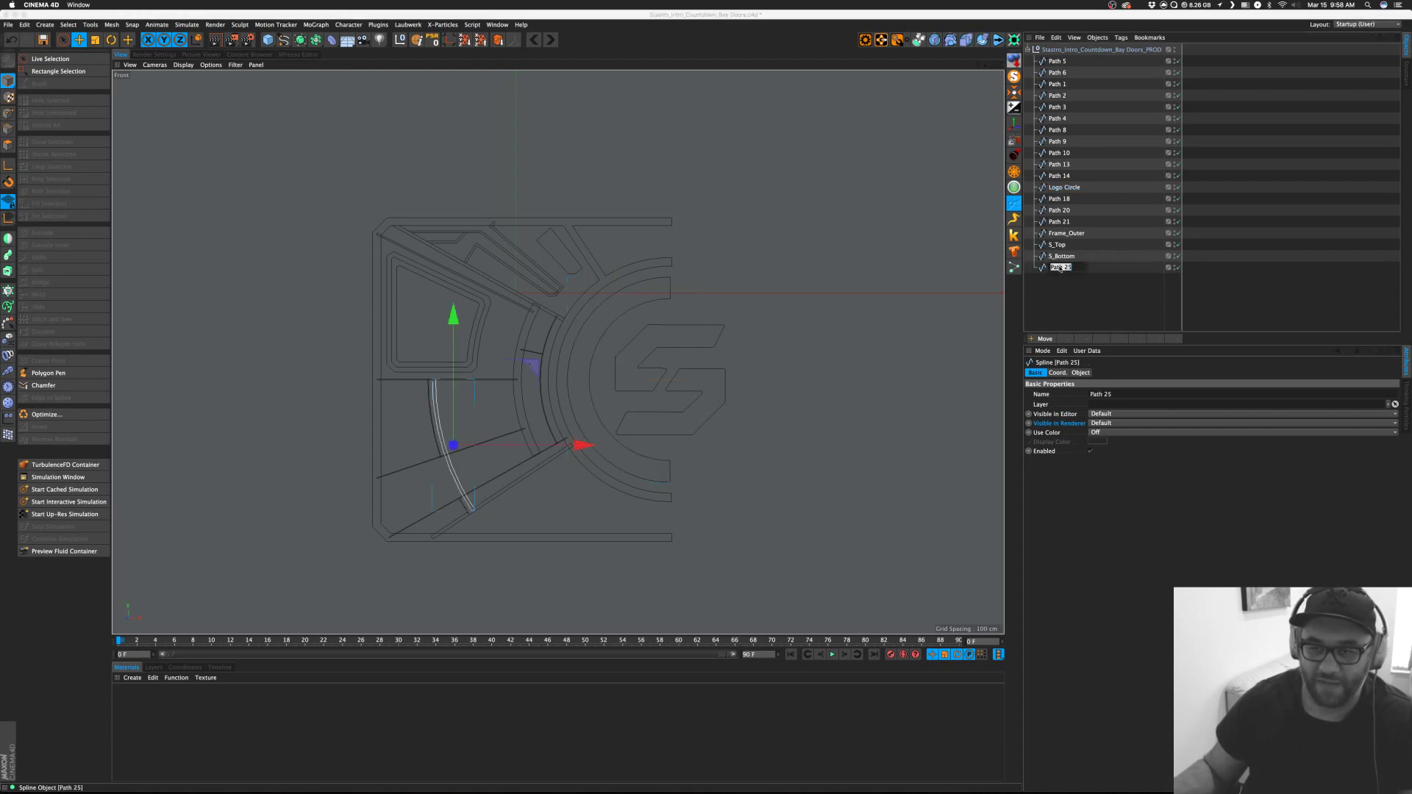
left_click(1062, 207)
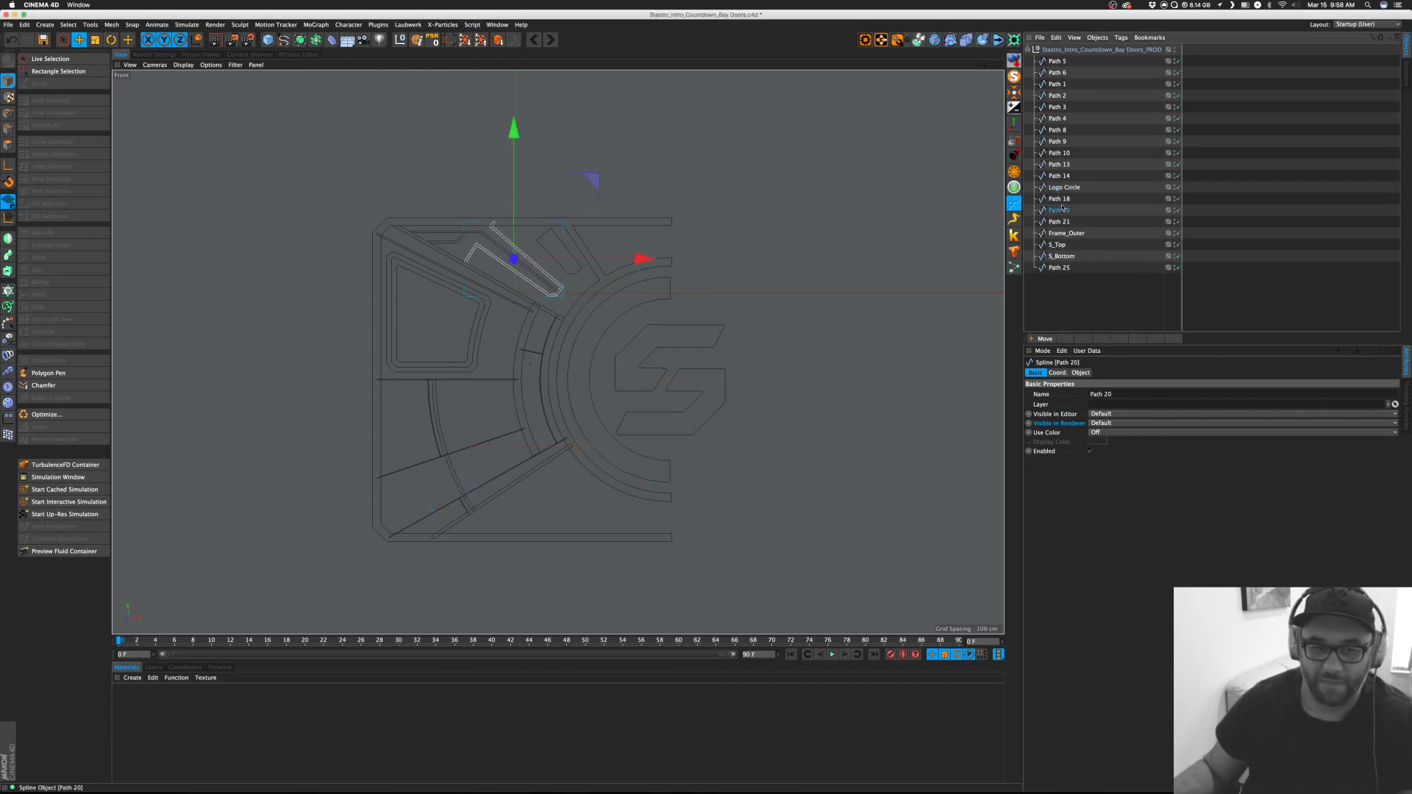
key("Up")
key("Up")
key("Up")
key("Up")
key("Up")
key("Up")
key("Up")
key("Up")
key("Up")
key("Up")
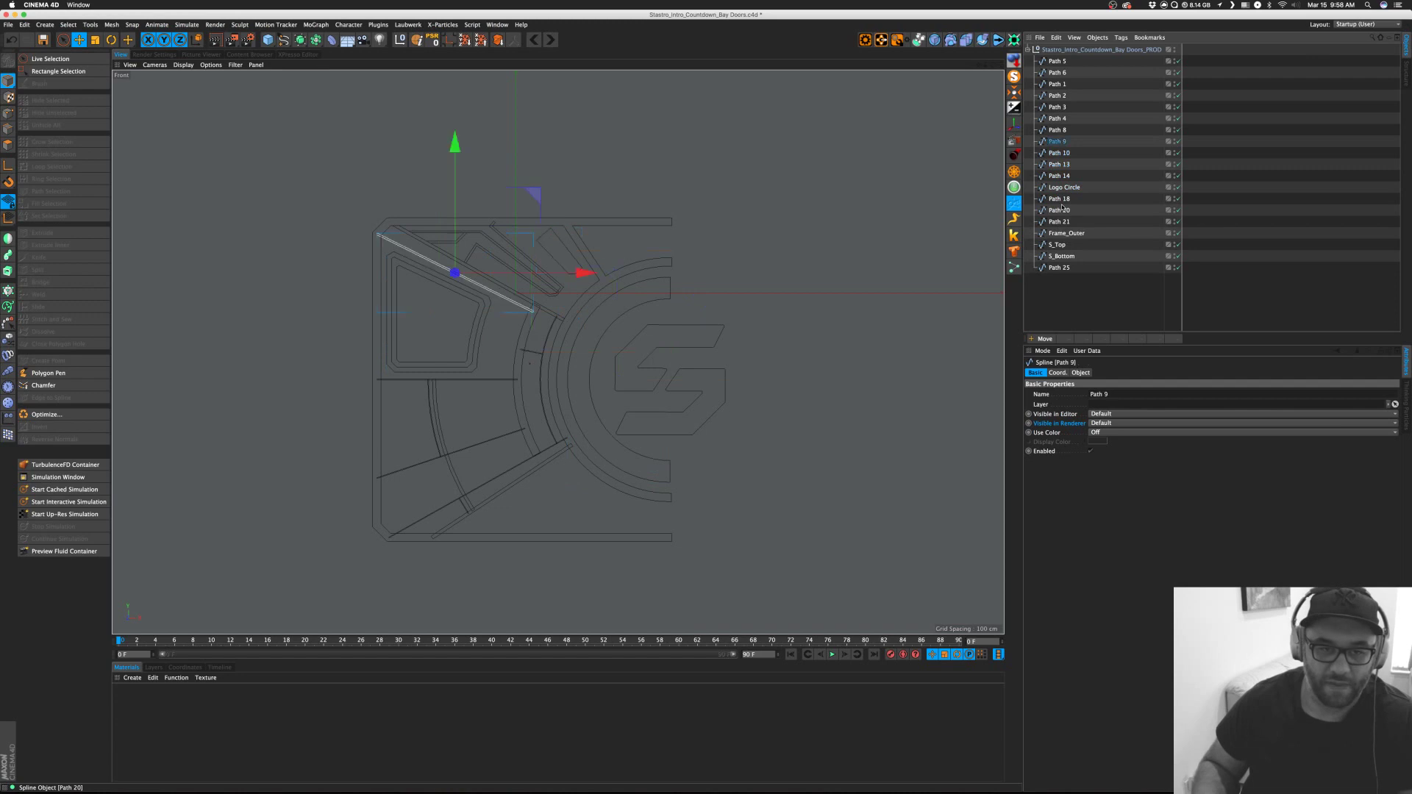
key("Up")
key("Up")
key("Up")
key("Up")
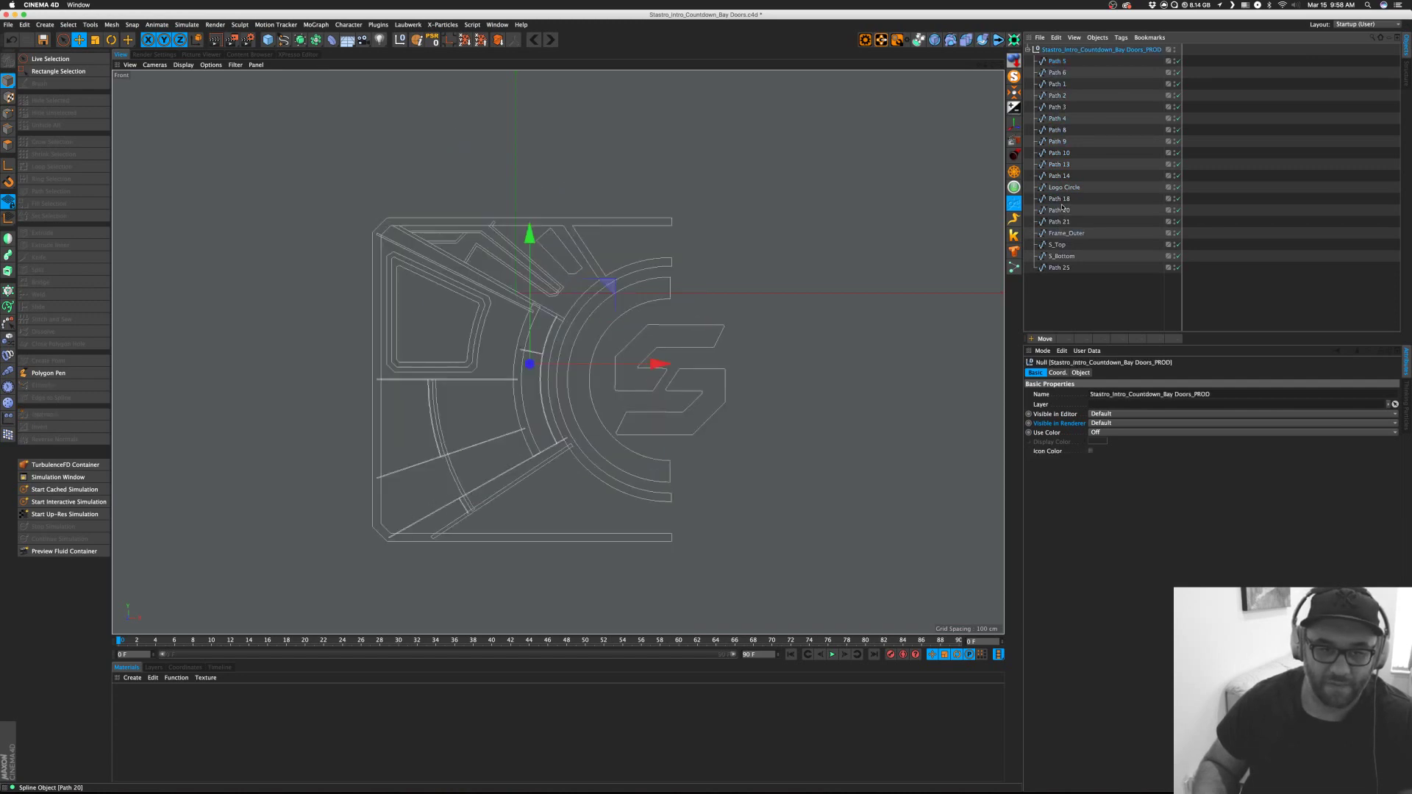
Deselect everything and save the bay doors project.
left_click(1068, 296)
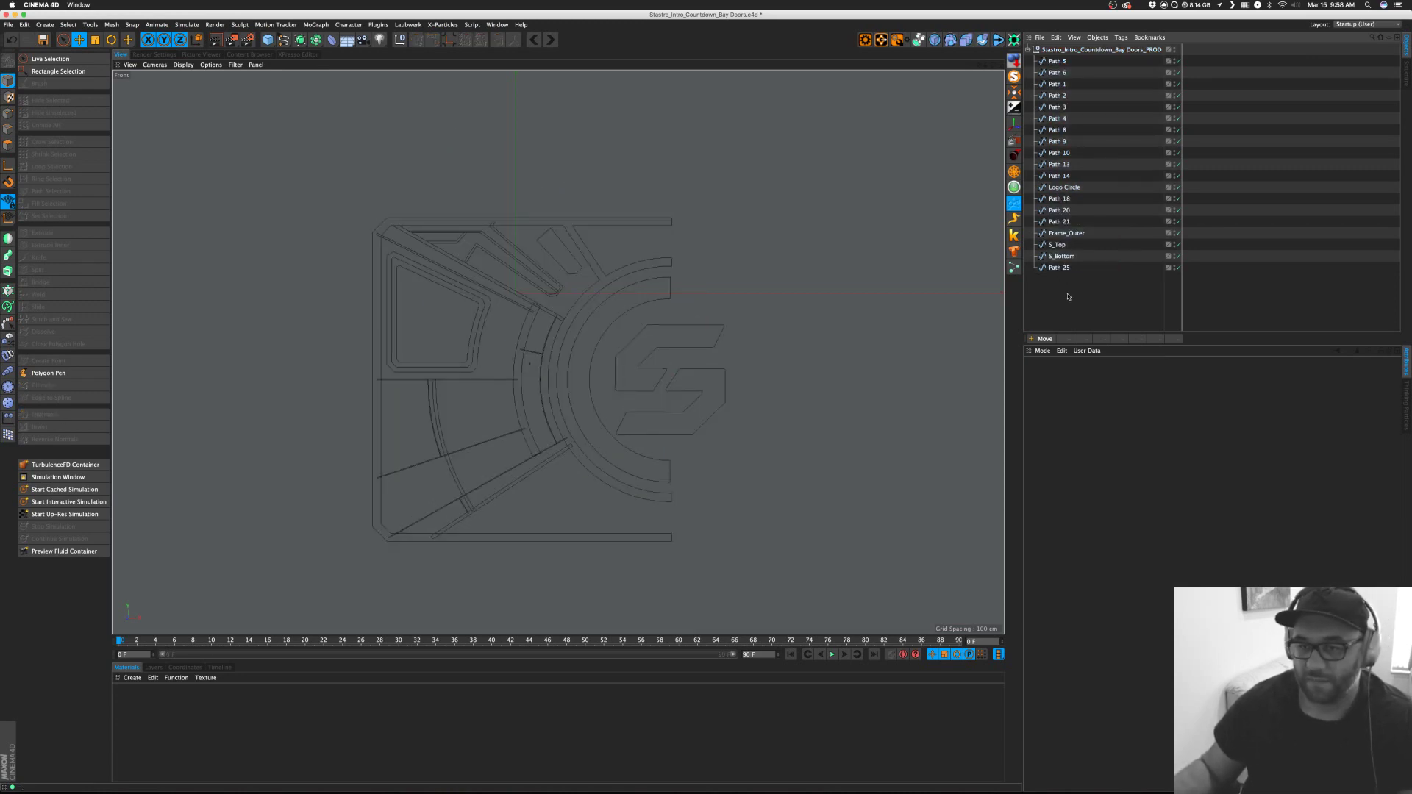
key("super+s")
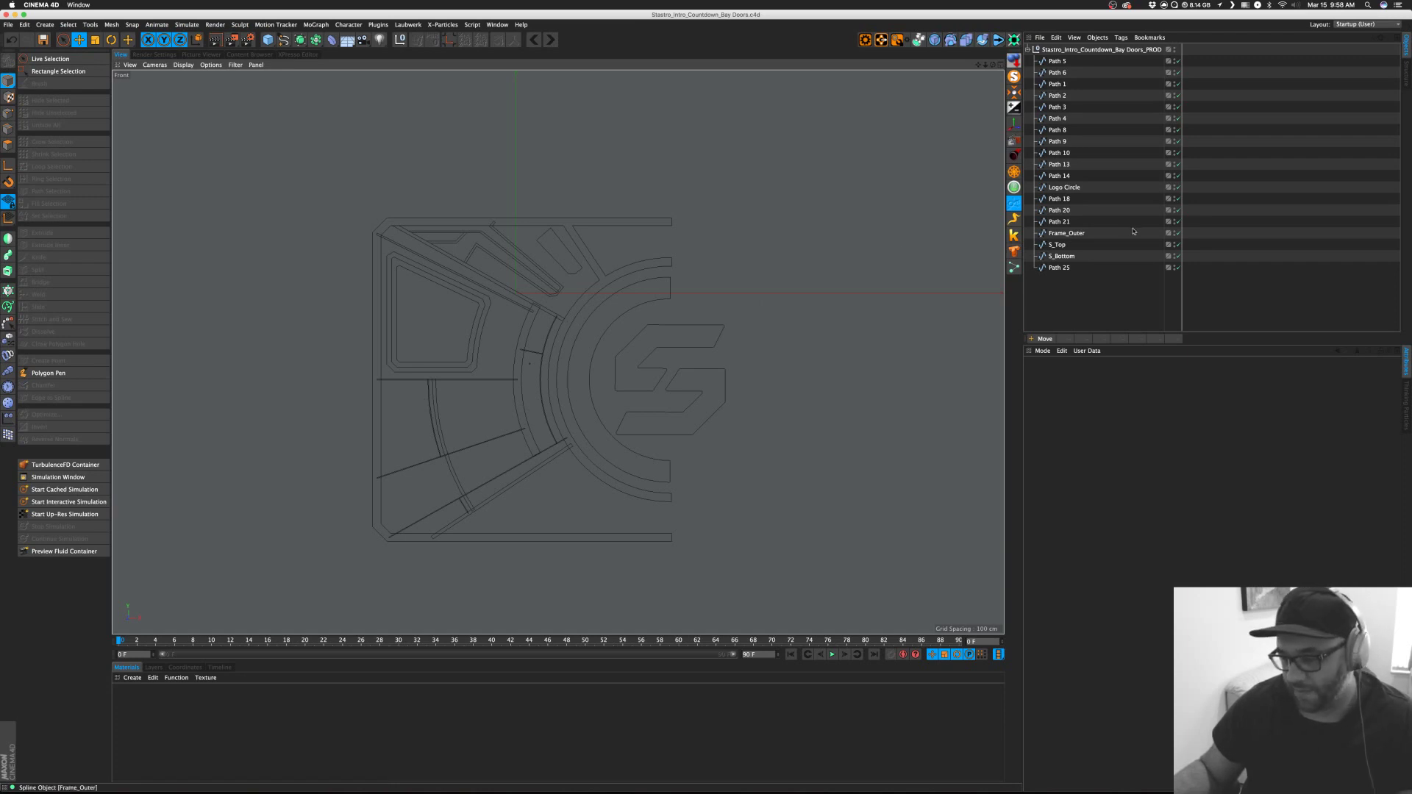
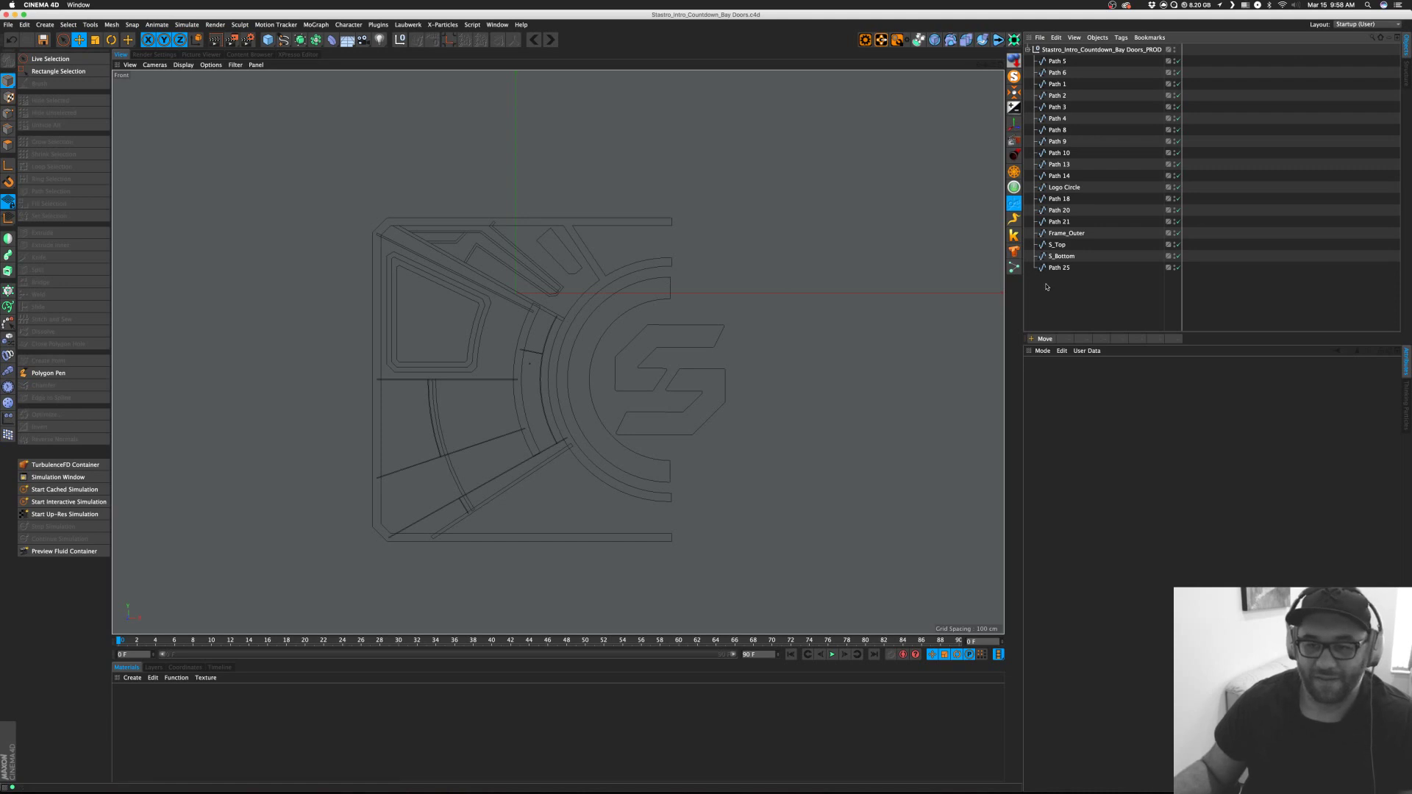
Add an Extrude object and place the S_Top and Path 25 splines inside it.
left_click(1062, 256)
left_click(1062, 245, "shift")
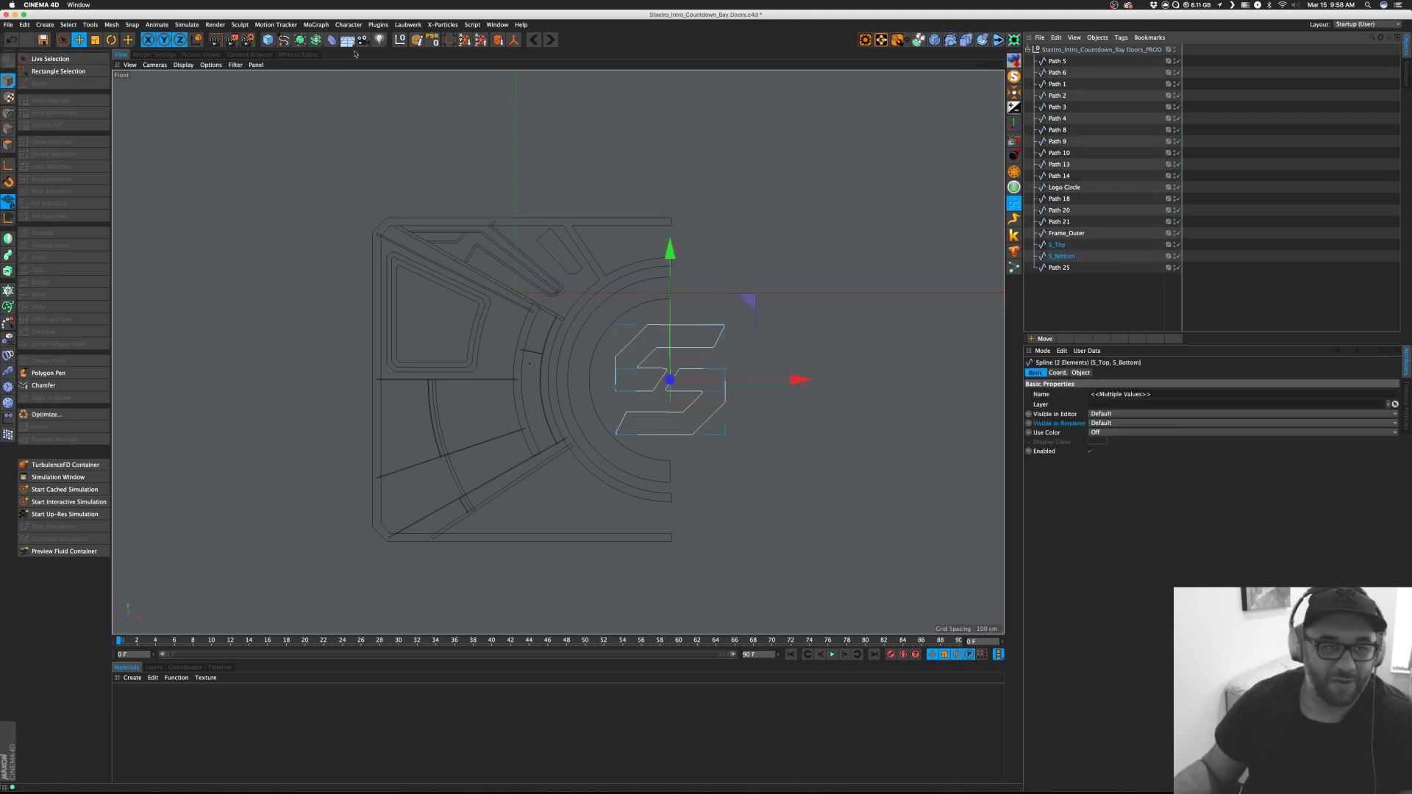
left_click_drag(301, 39, 412, 49)
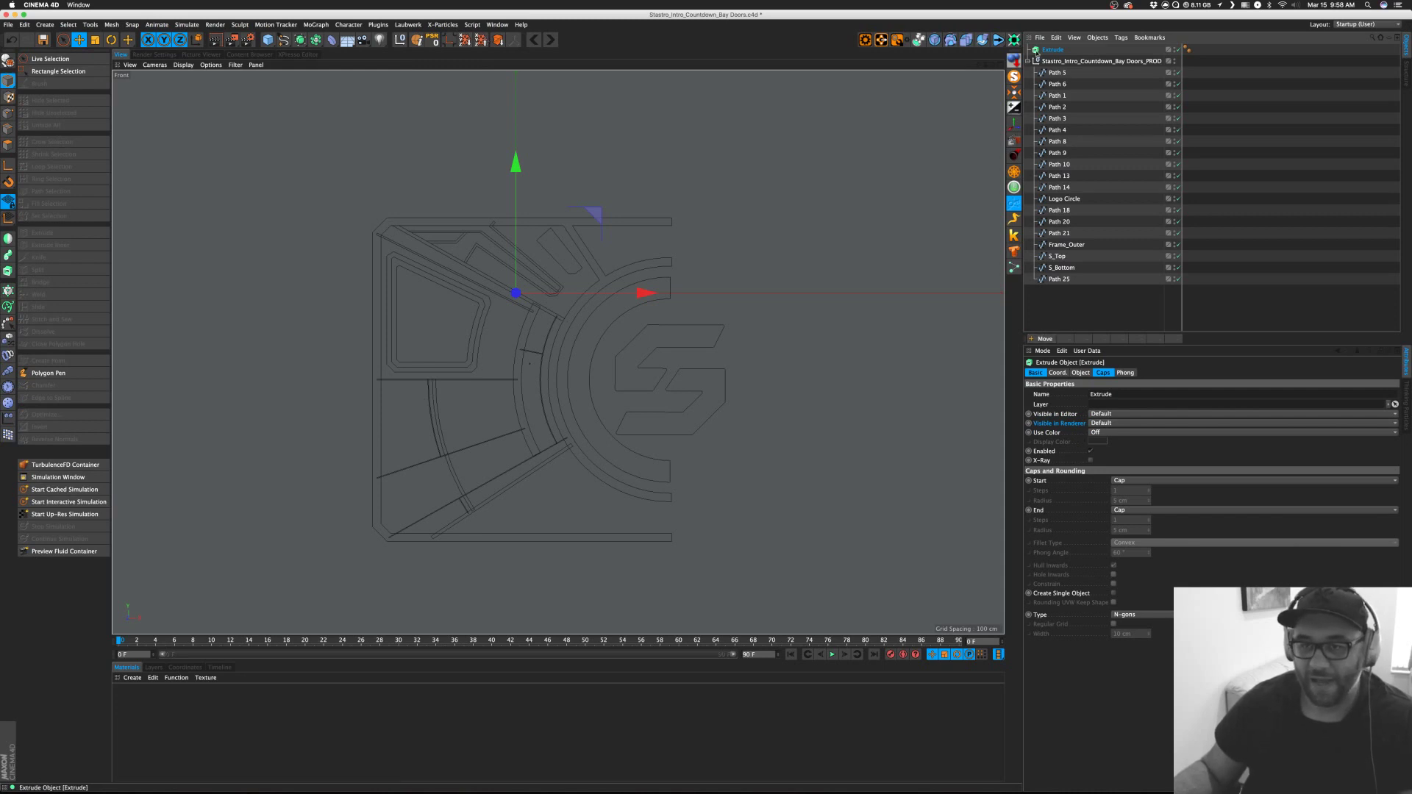
left_click(1066, 312)
left_click_drag(1059, 261, 1067, 51)
left_click_drag(1058, 280, 1053, 75)
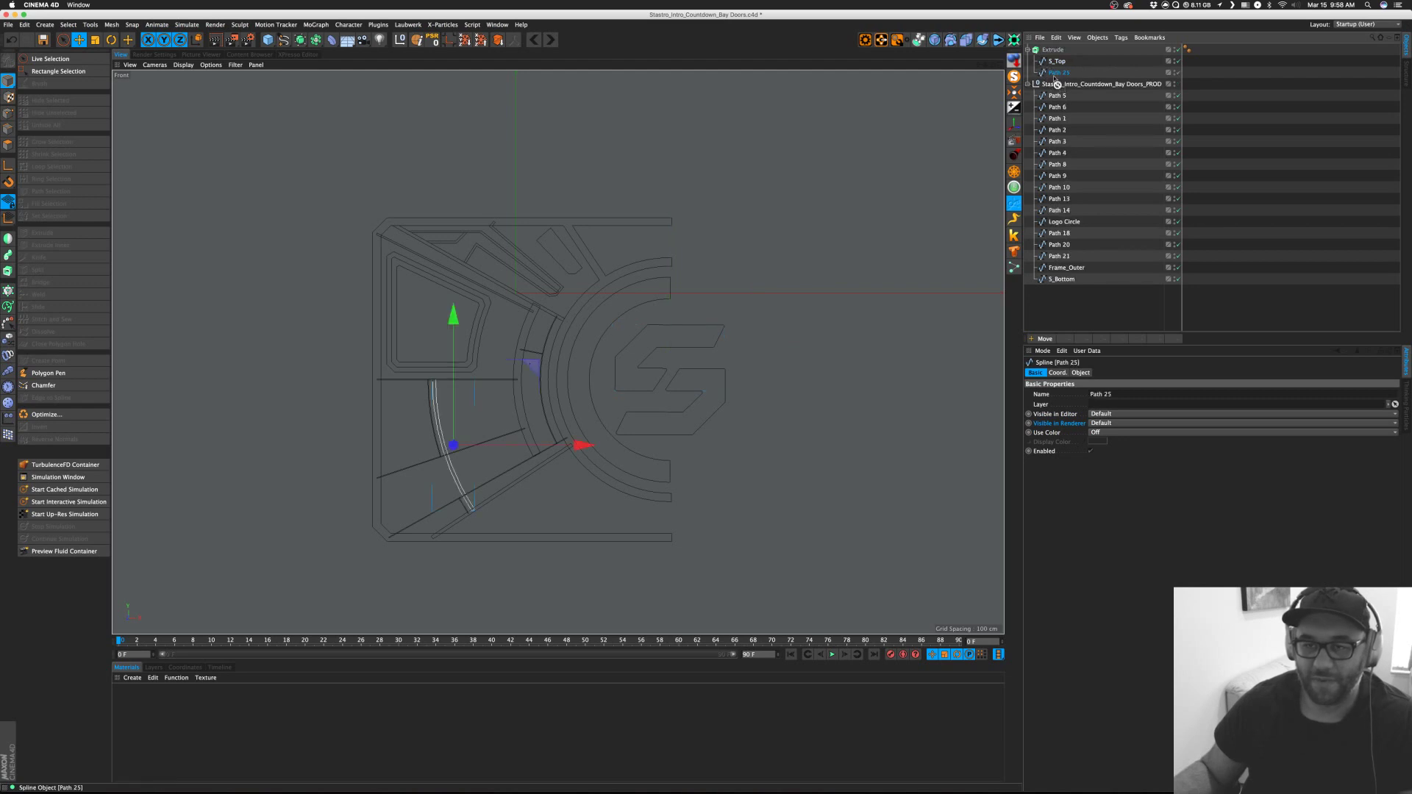
Undo the placement of Path 25 in the Extrude object and move the Extrude into the bay doors parent null.
key("super+z")
left_click(1095, 307)
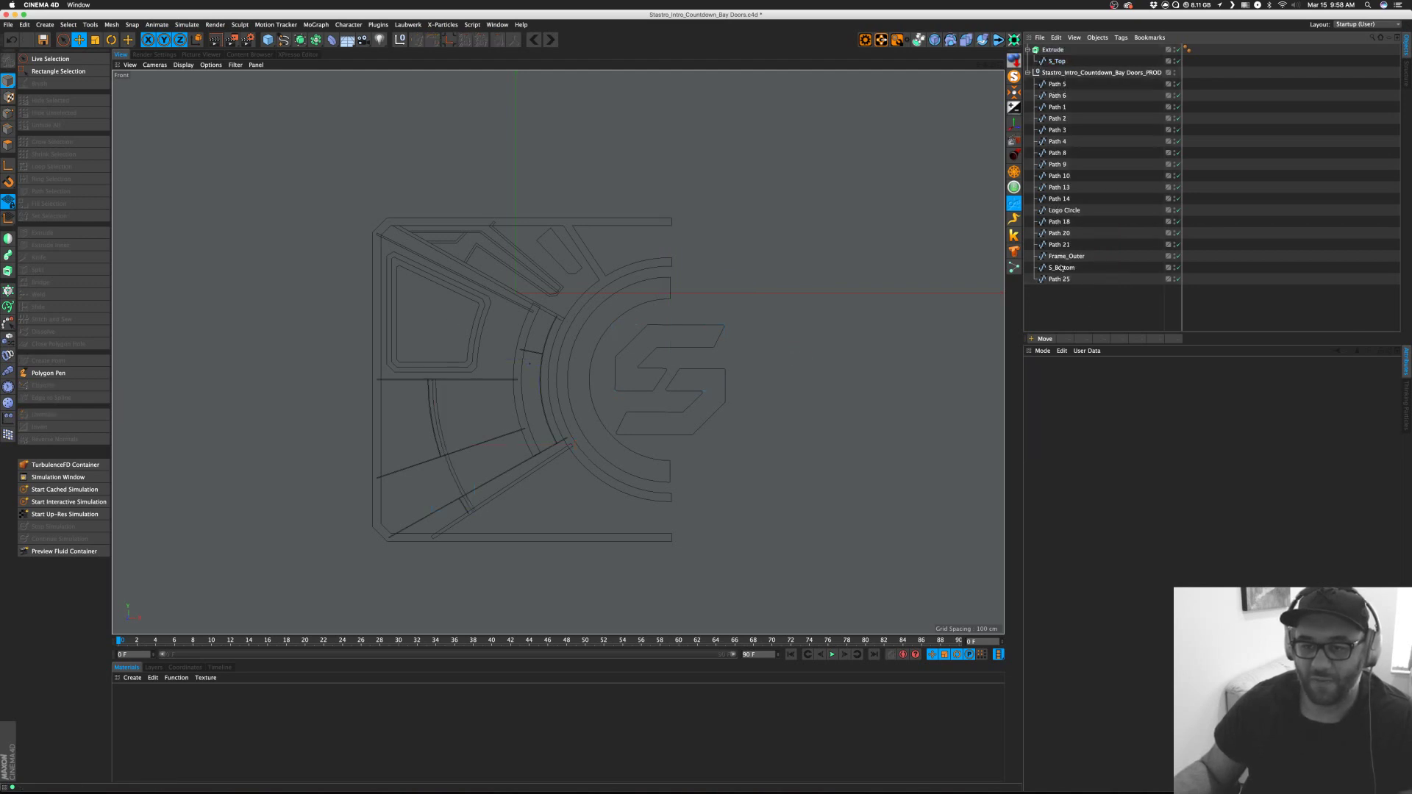
left_click_drag(1053, 50, 1066, 73)
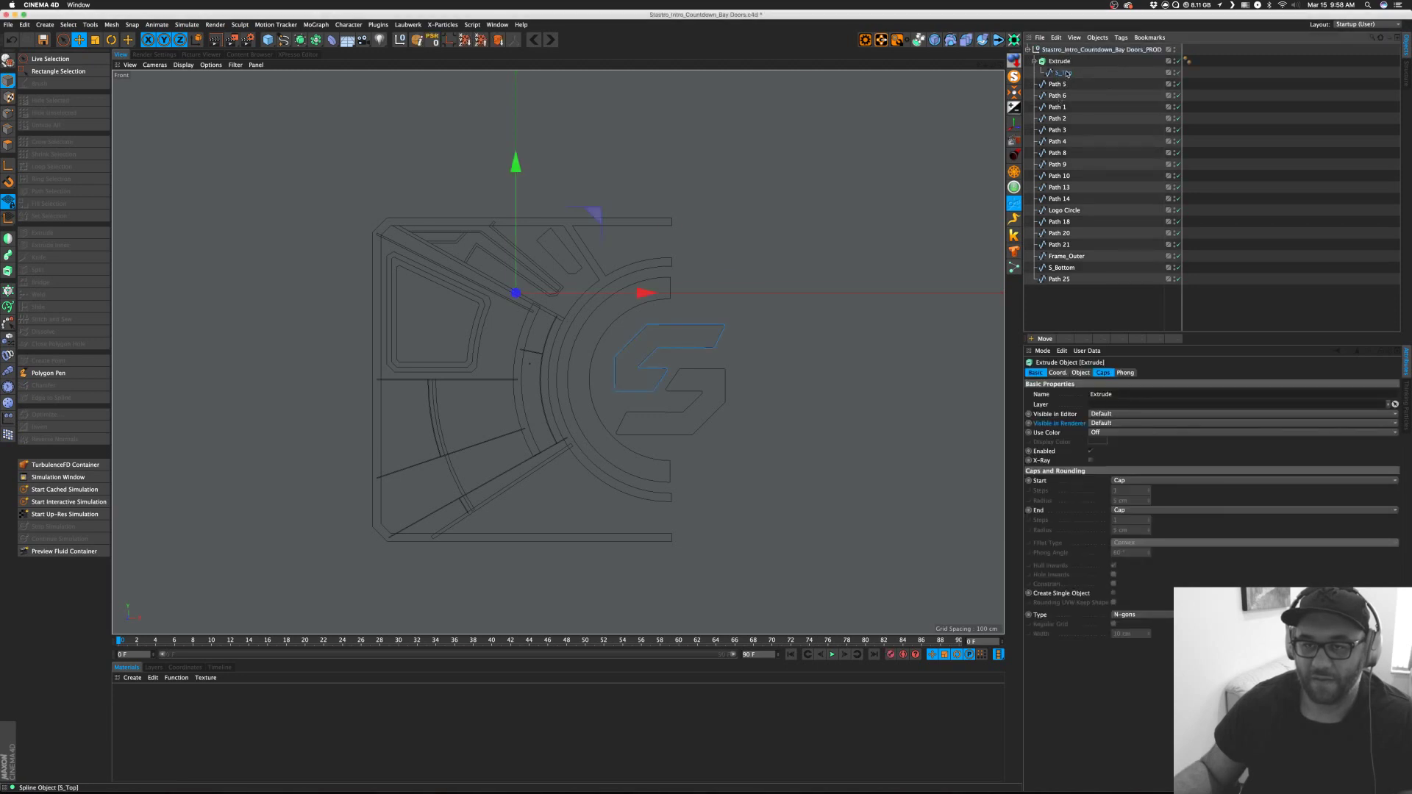
Rename the Extrude object S_Top by reusing its child spline's name, undoing any accidentally pasted objects.
double_click(1063, 72)
key("super+c")
double_click(1061, 62)
key("super+v")
key("Return")
key("super+v")
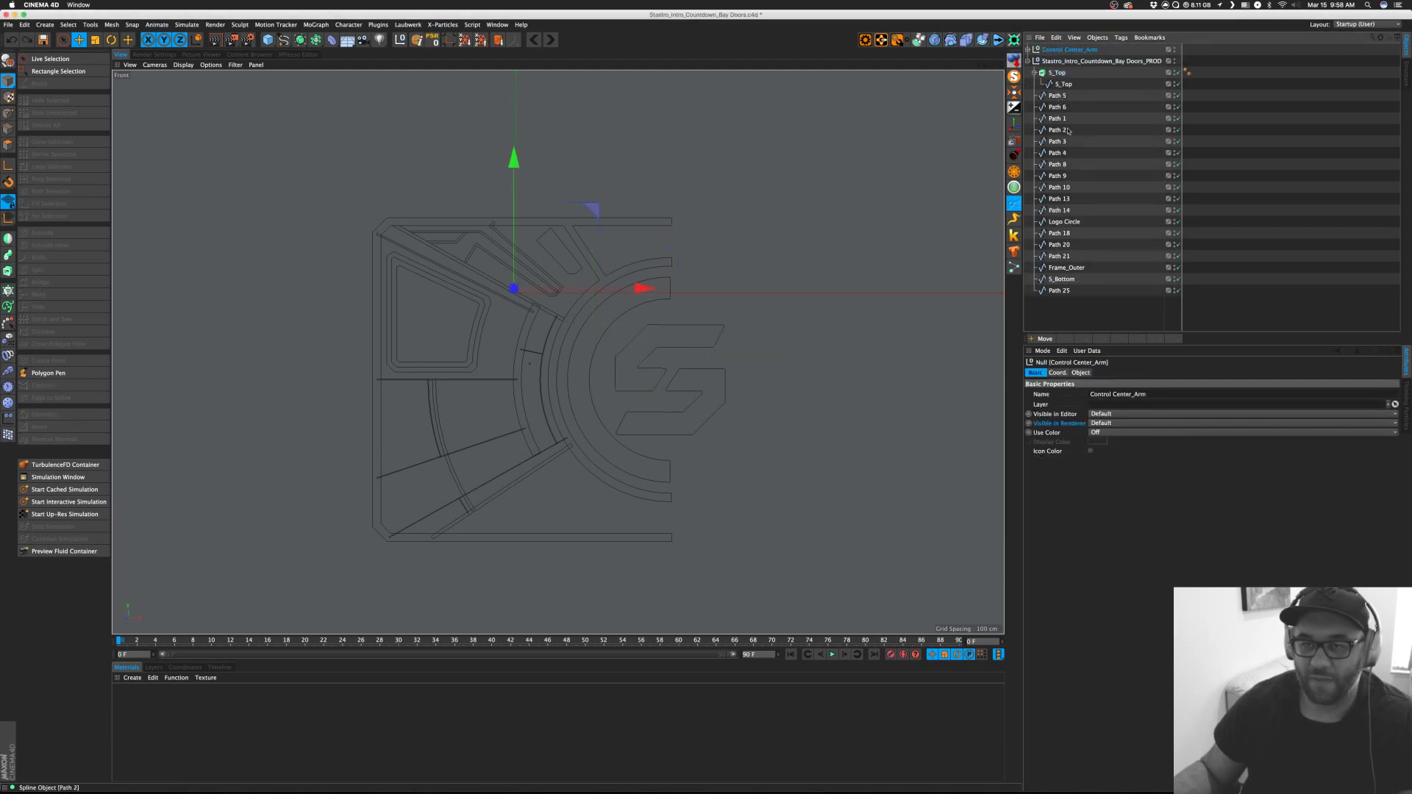
key("super+z")
left_click(1204, 126)
double_click(1063, 73)
left_click(1058, 62)
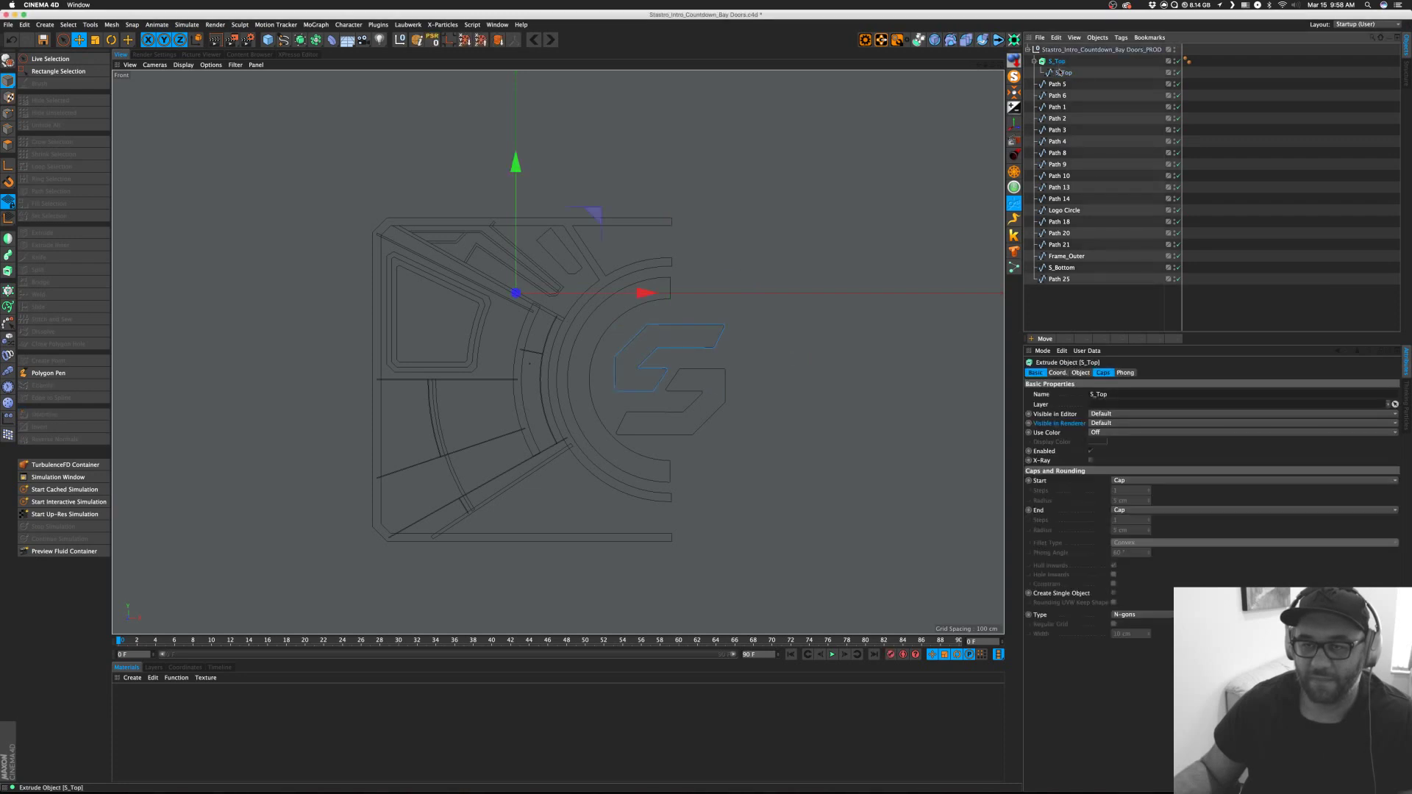
Move the S_Bottom spline directly below the S_Top group, place it in a new Extrude, and name that Extrude S_Bottom.
left_click_drag(1061, 268, 1064, 239)
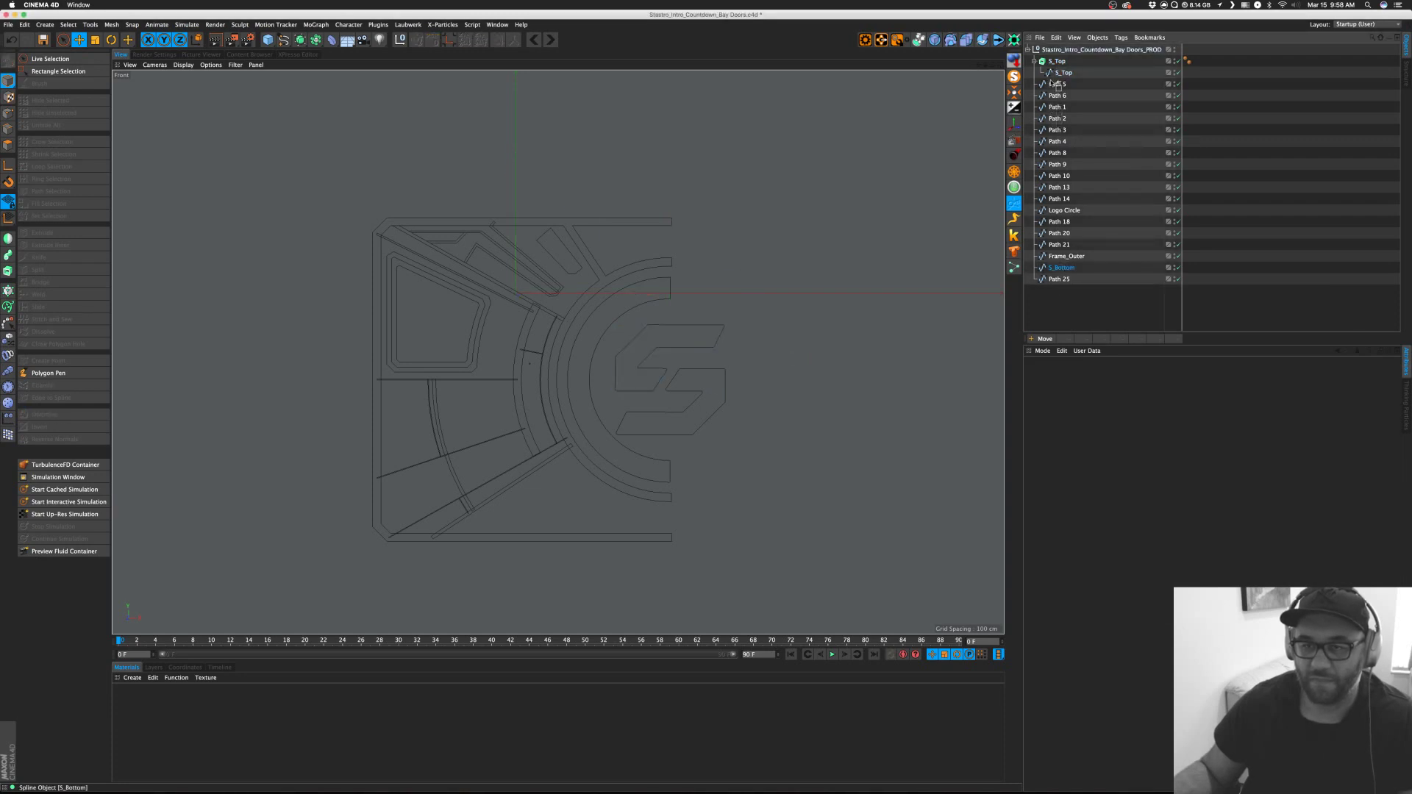
left_click_drag(1058, 83, 1057, 84)
left_click(316, 39)
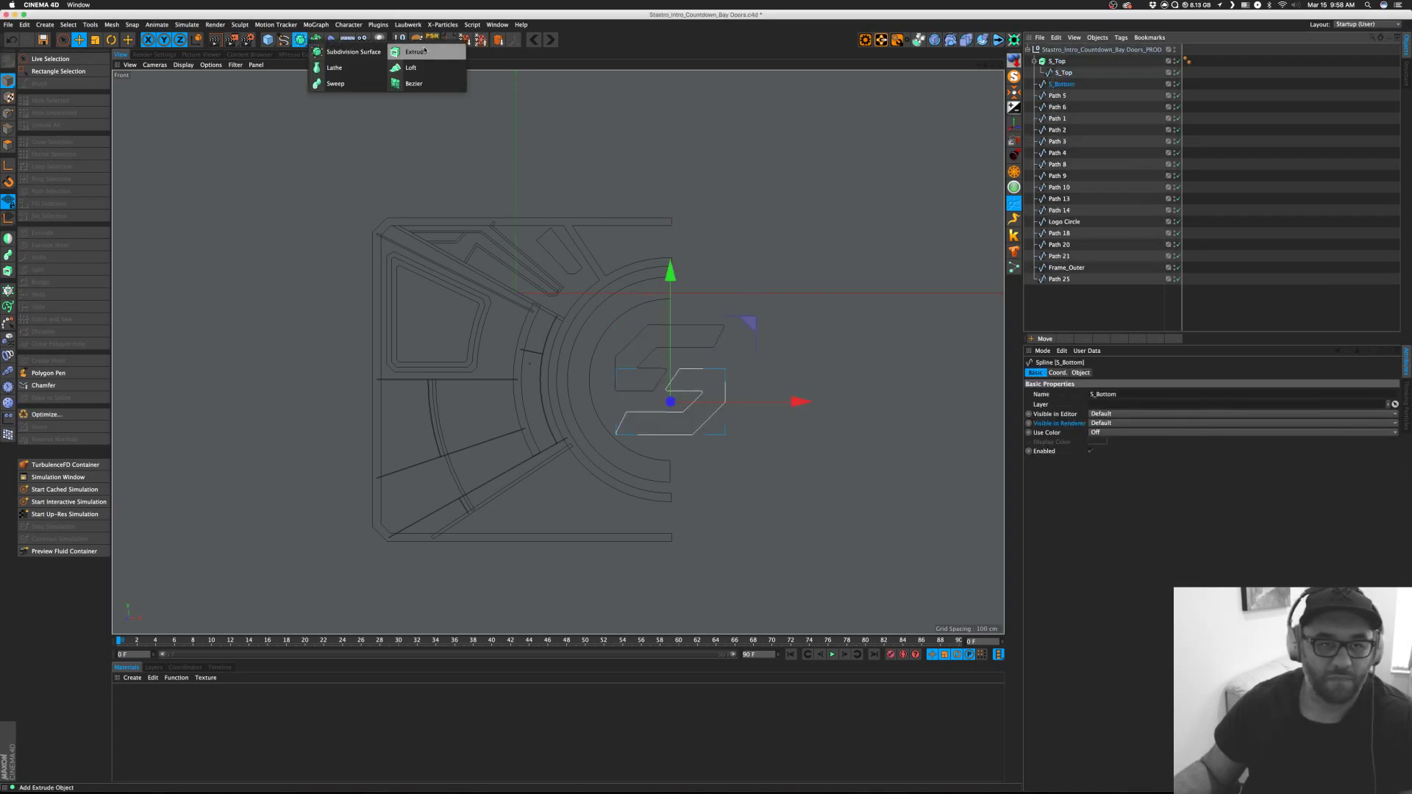
left_click(425, 50, "alt")
double_click(1060, 84)
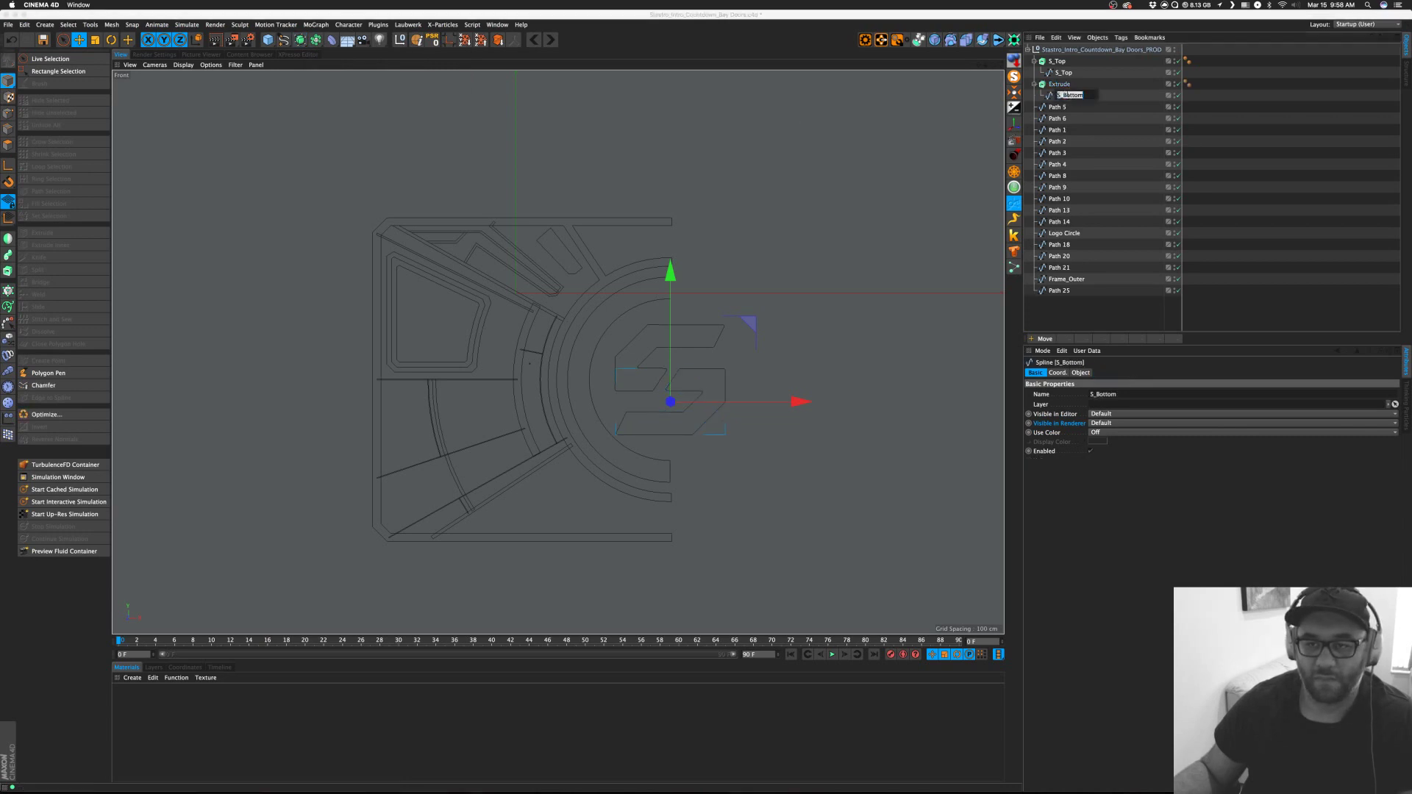
type("S_Bottom")
key("Return")
left_click(764, 218)
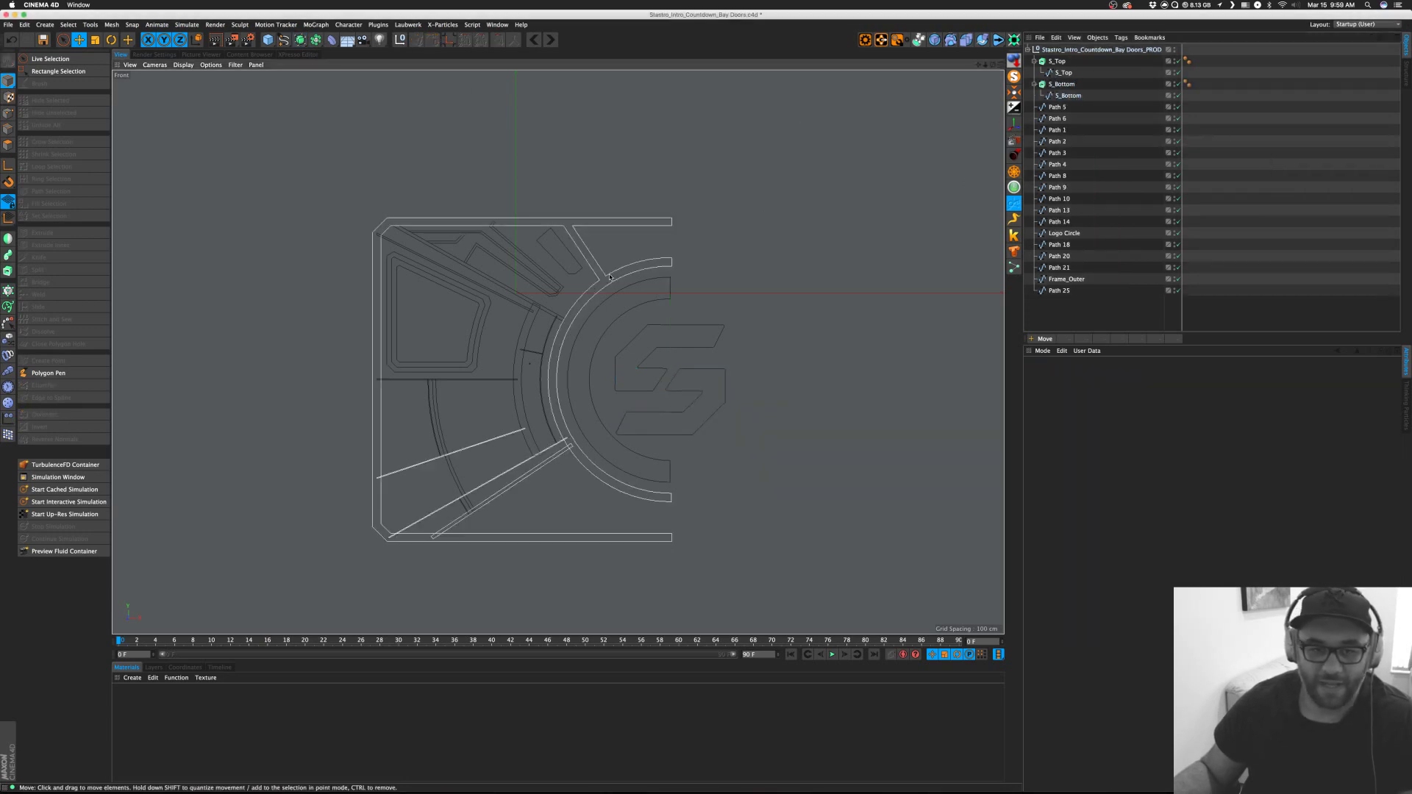
Set the Z movement of both the S_Top and S_Bottom extrudes to 112 cm.
middle_click(437, 161)
left_click_drag(437, 161, 316, 219, "alt")
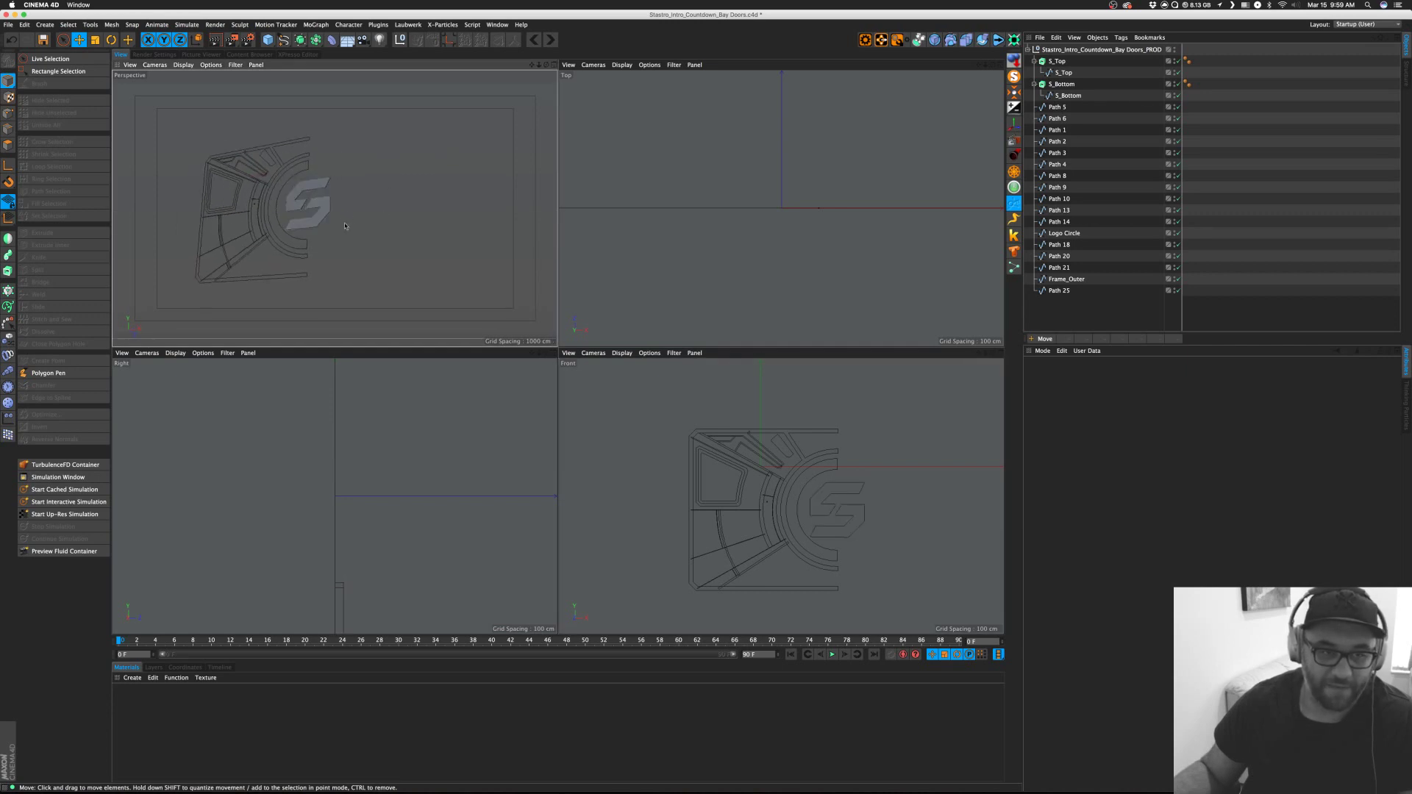
middle_click_drag(277, 233, 404, 199, "alt")
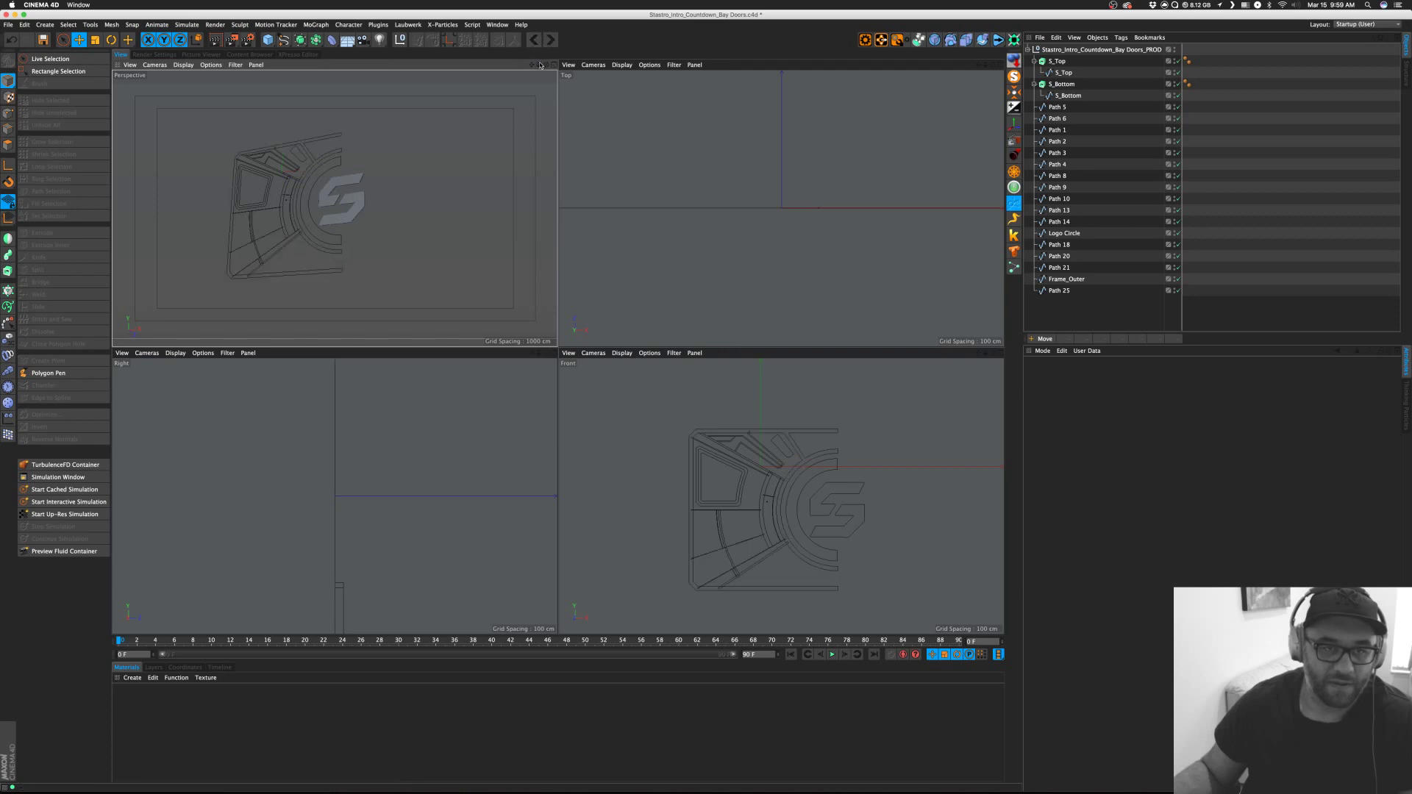
scroll(334, 208, "up", 2)
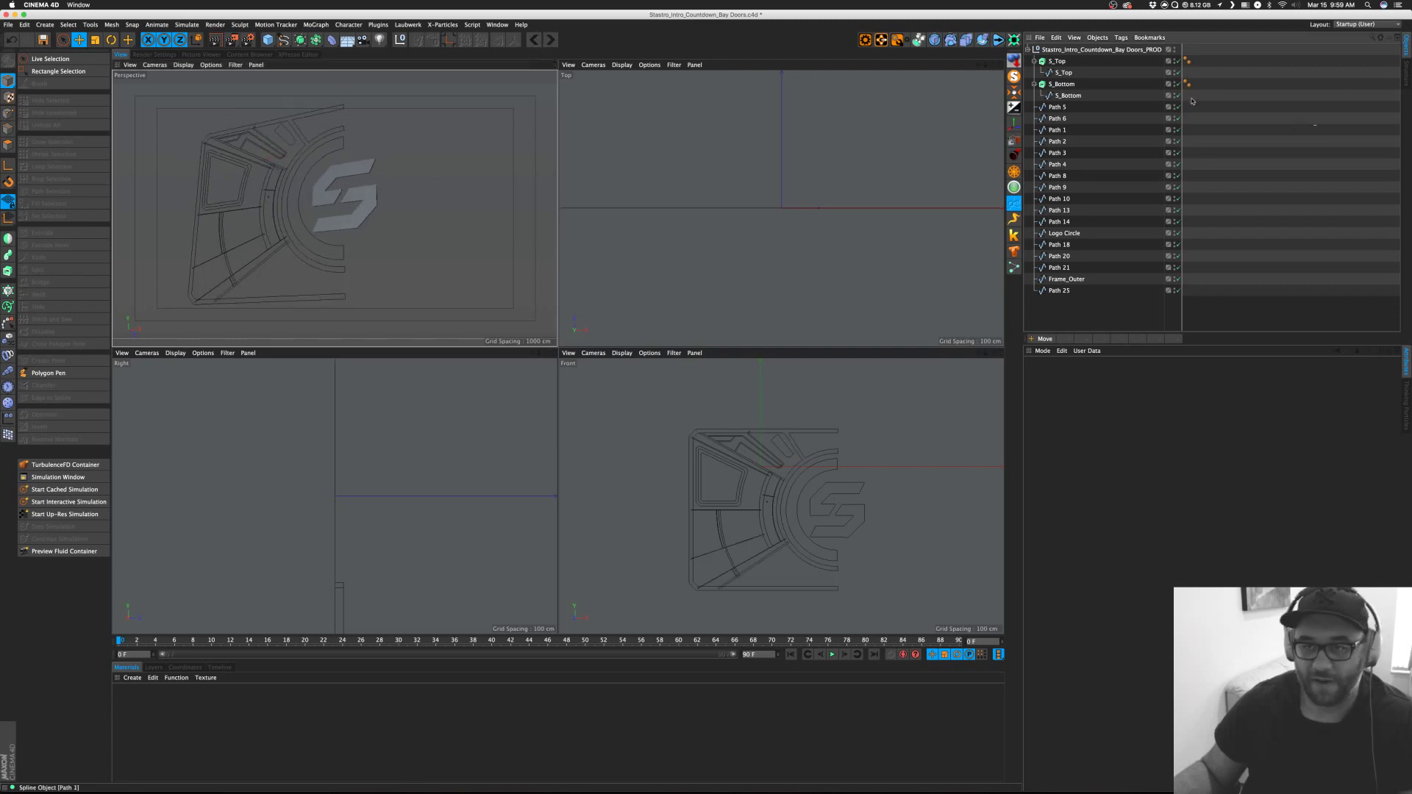
left_click(1062, 84)
left_click(1057, 61, "shift")
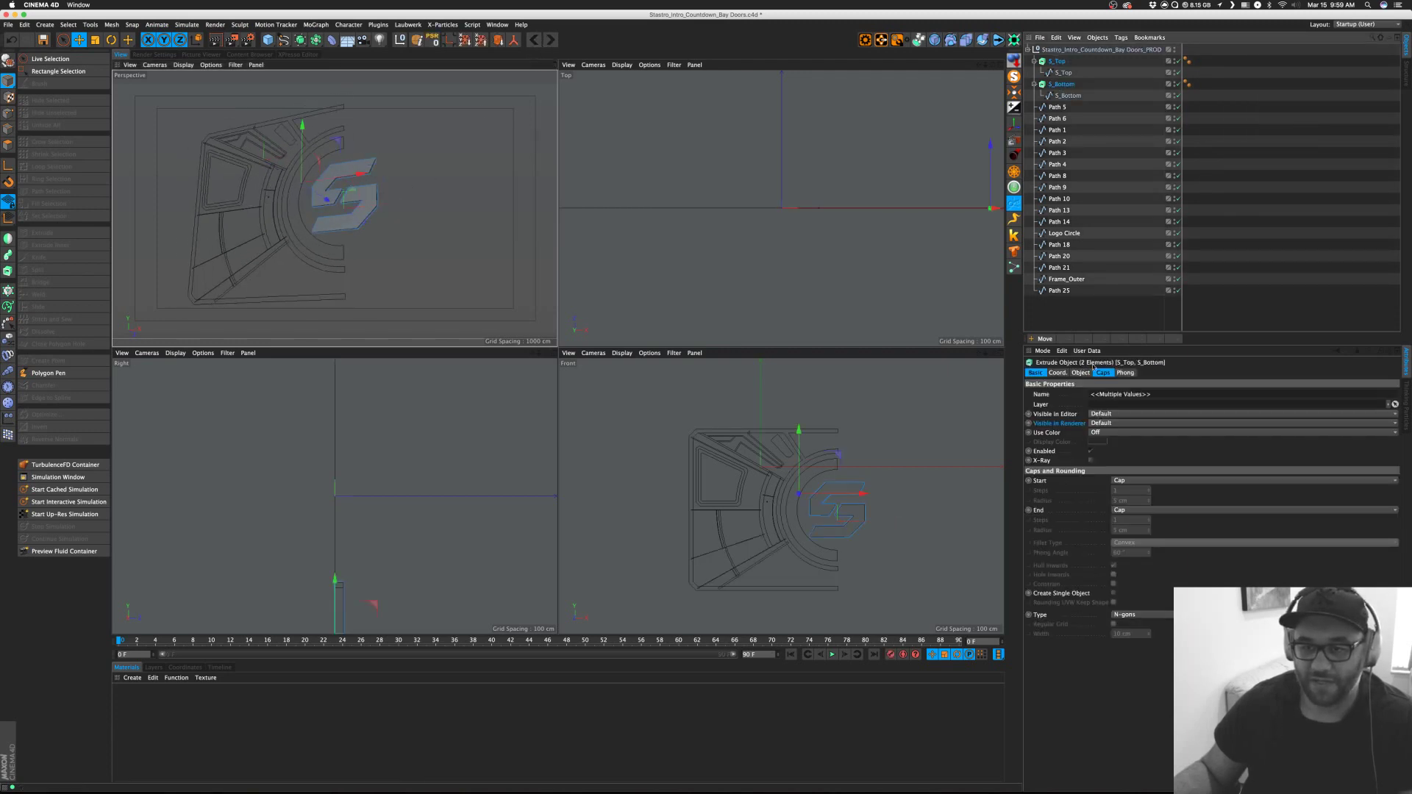
left_click(1079, 373)
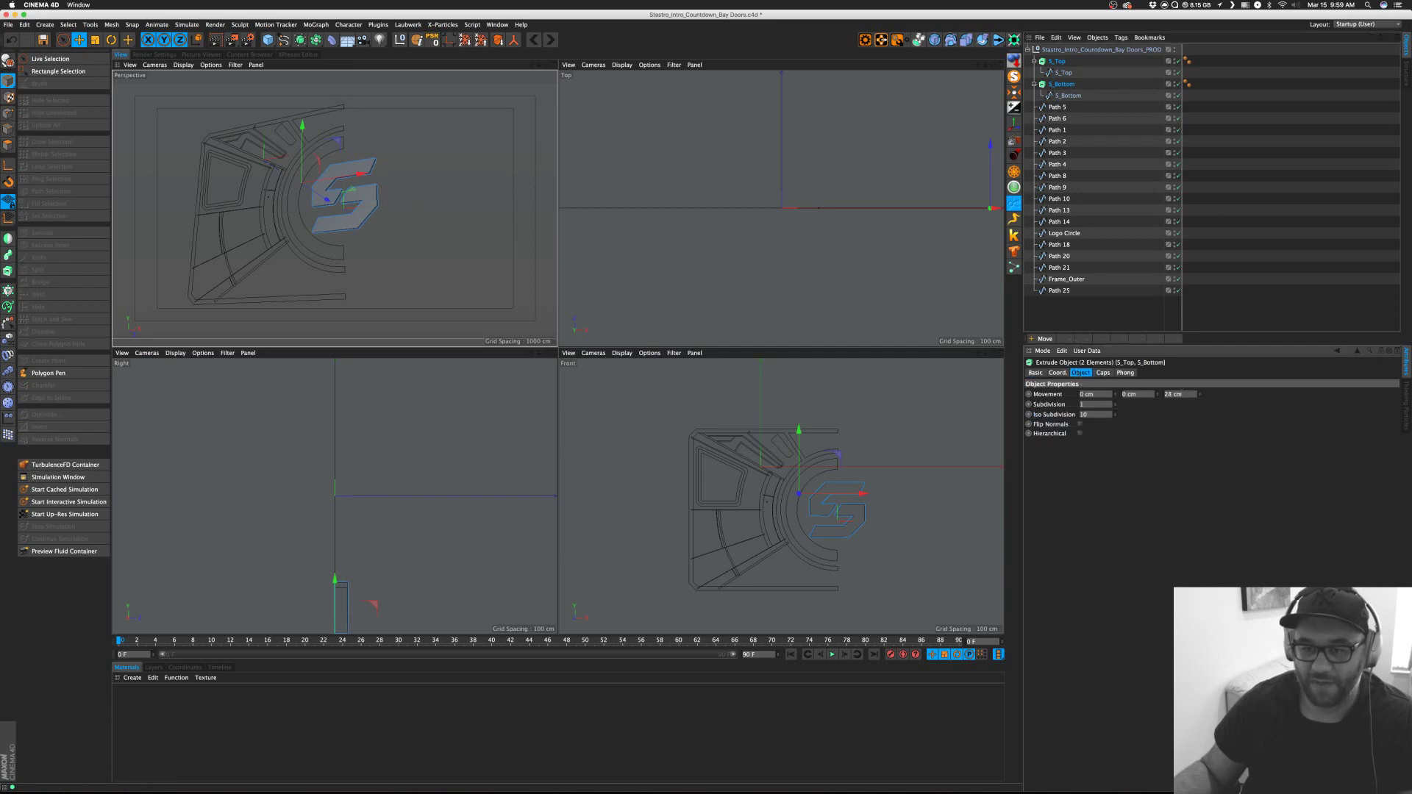
scroll(1182, 393, "up", 10)
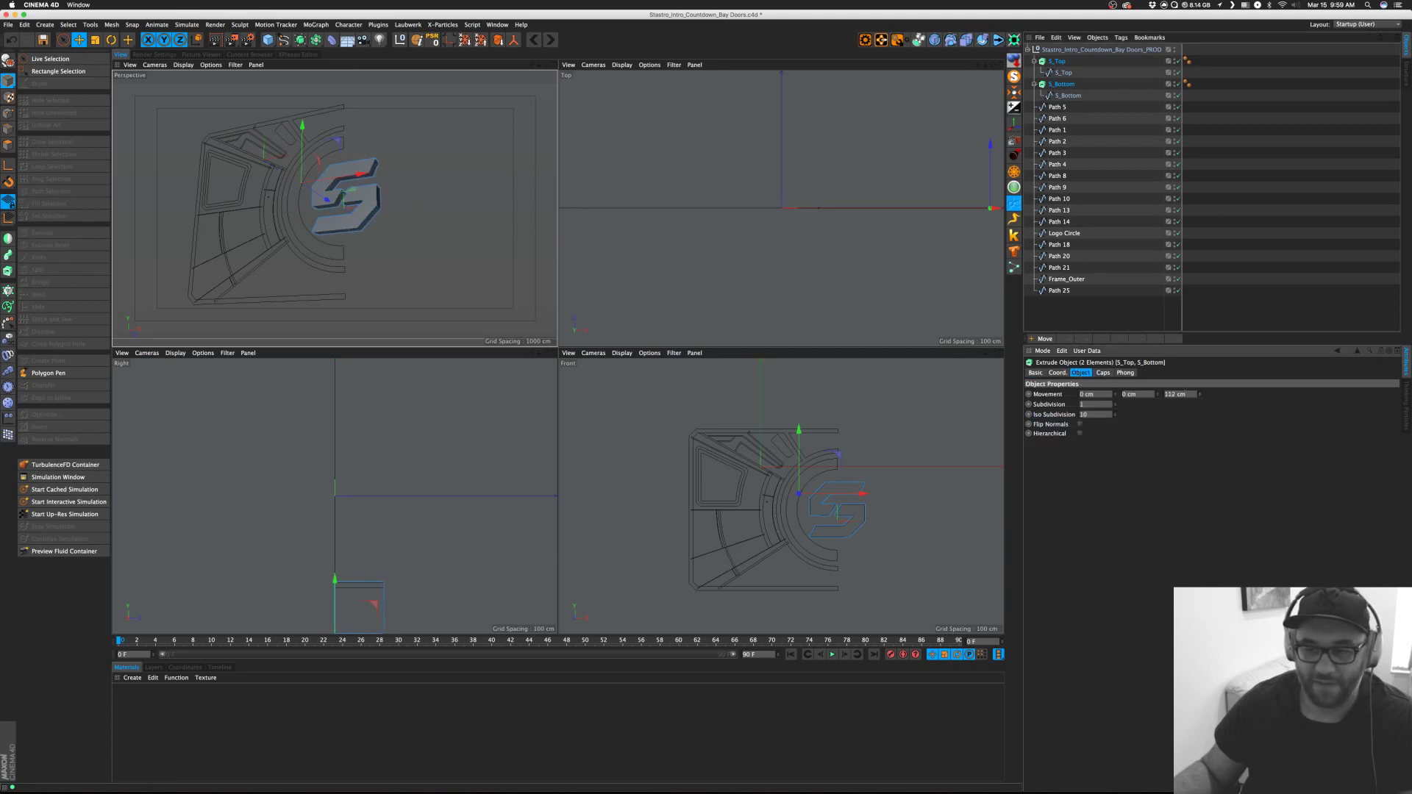
Reorder the Frame_Outer and Logo Circle splines to sit directly below the S_Bottom extrude.
left_click(1063, 312)
left_click(1064, 279)
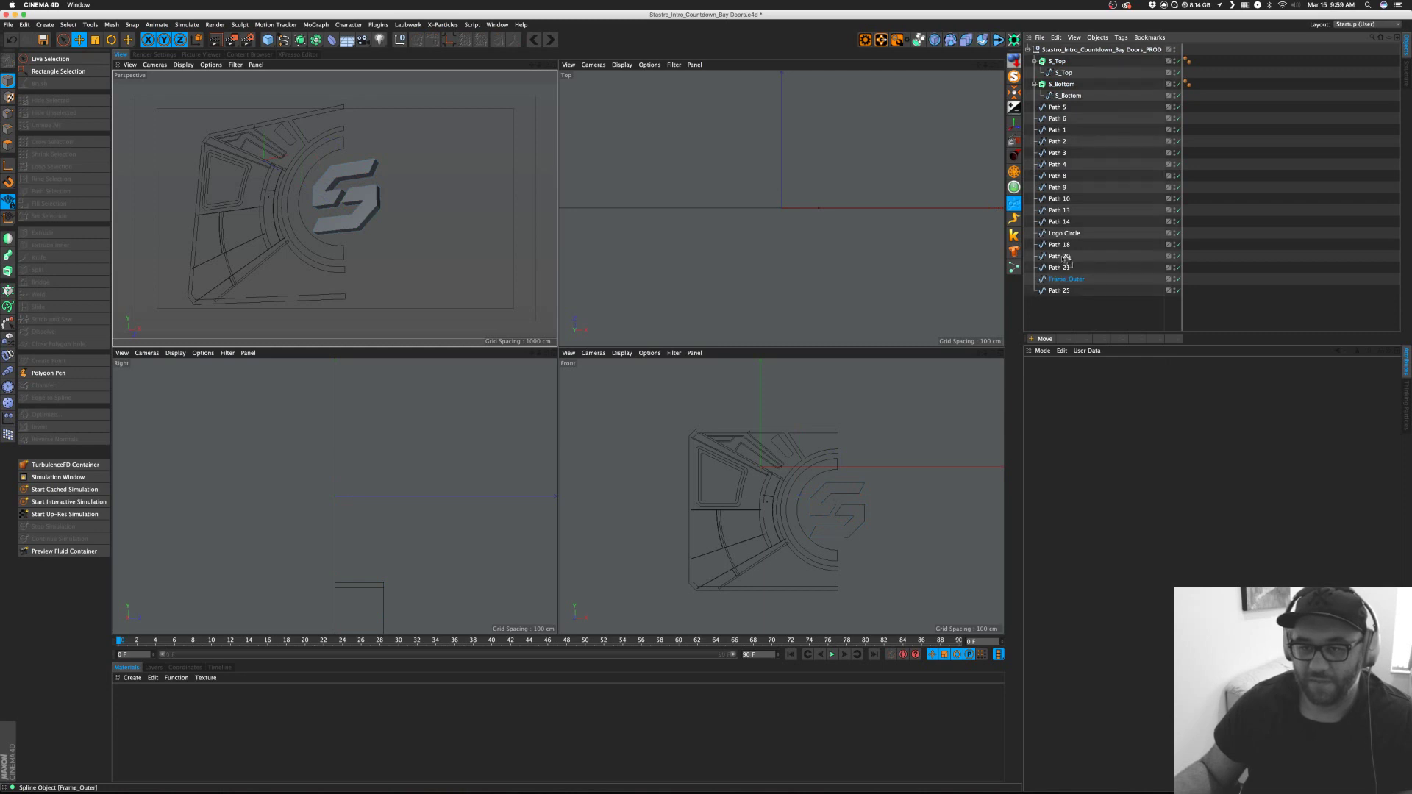
left_click_drag(1056, 107, 1056, 107)
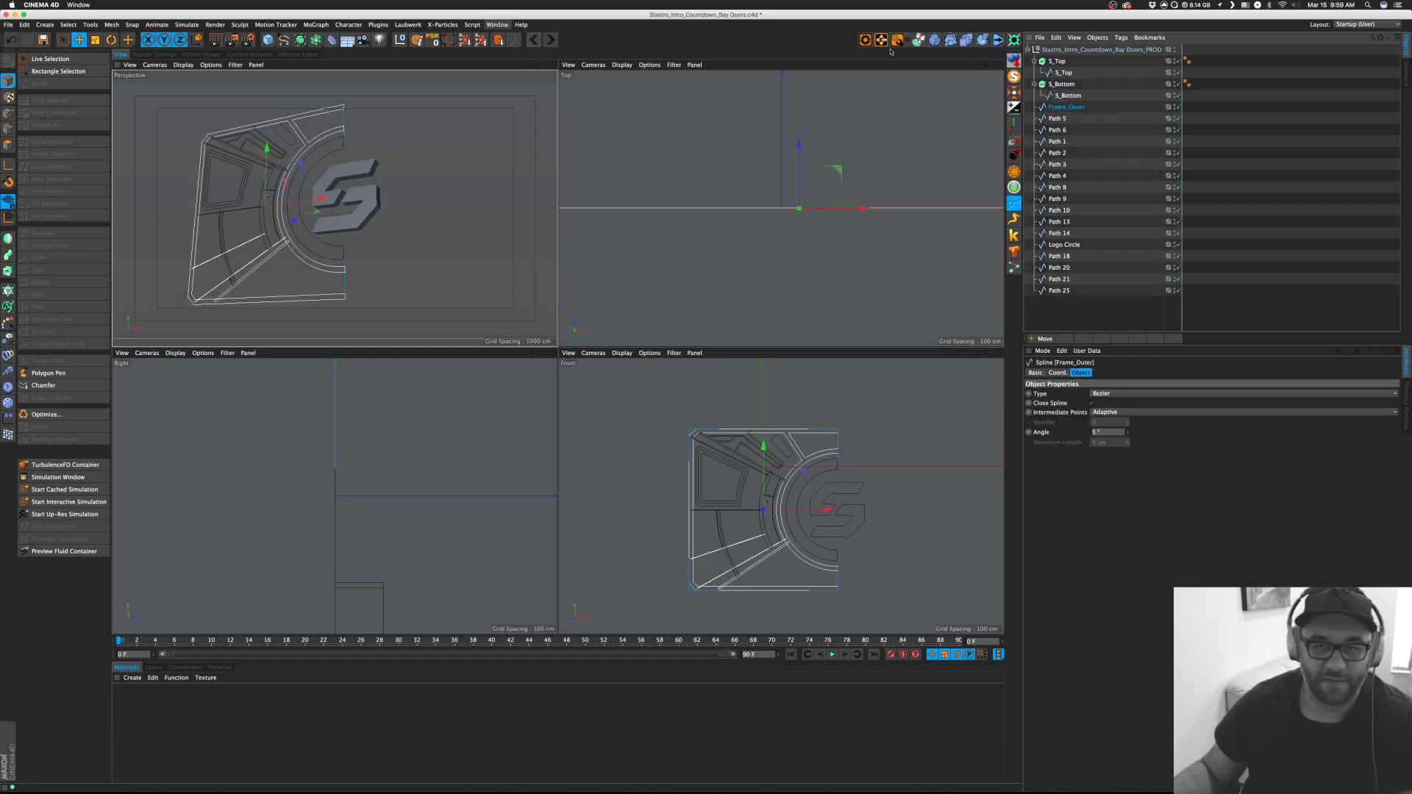
left_click_drag(1057, 245, 1061, 116)
left_click(1061, 109, "shift")
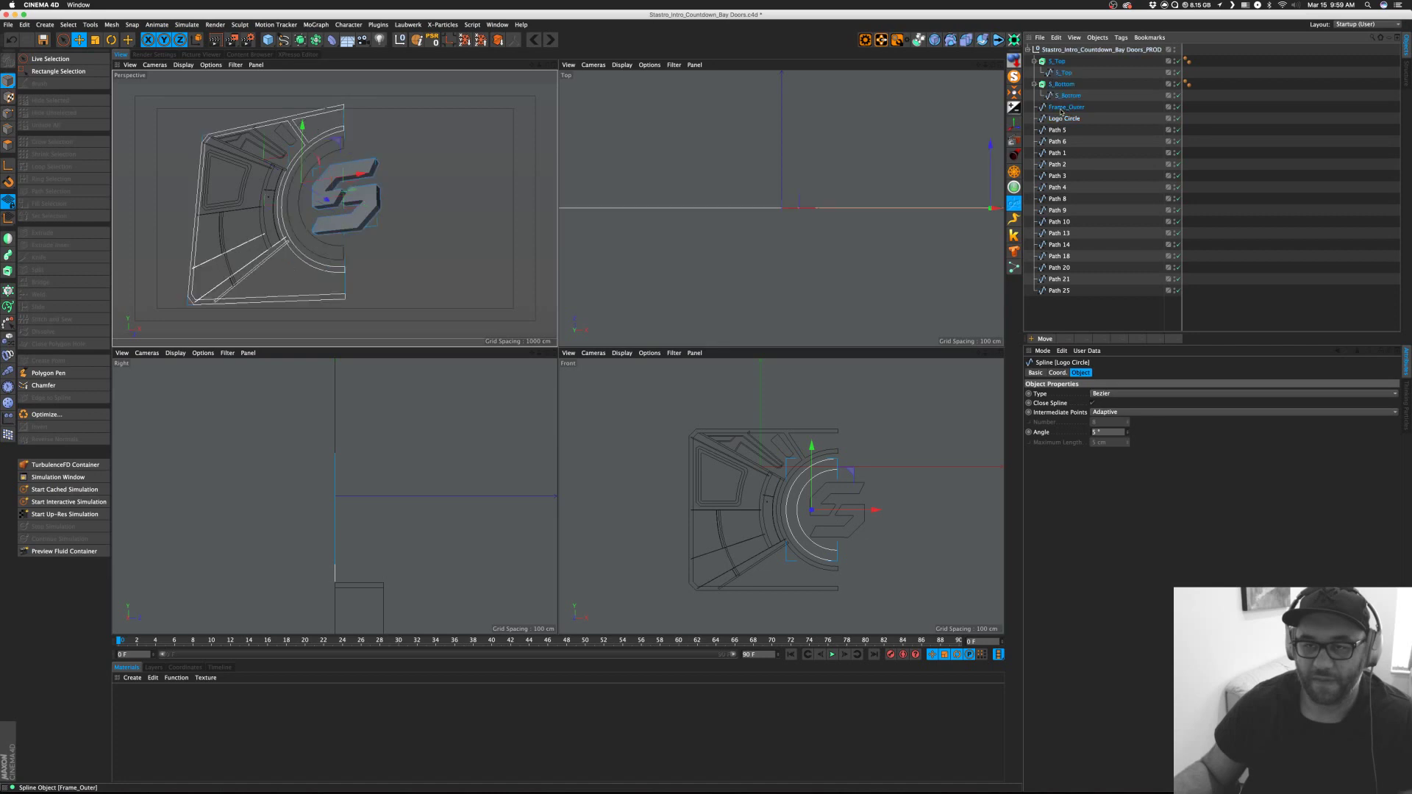
left_click(1113, 183)
Turn on a yellow-green display color (RGB 174, 255, 0) for the Logo Circle spline and copy that color.
left_click(1071, 119)
left_click(1036, 373)
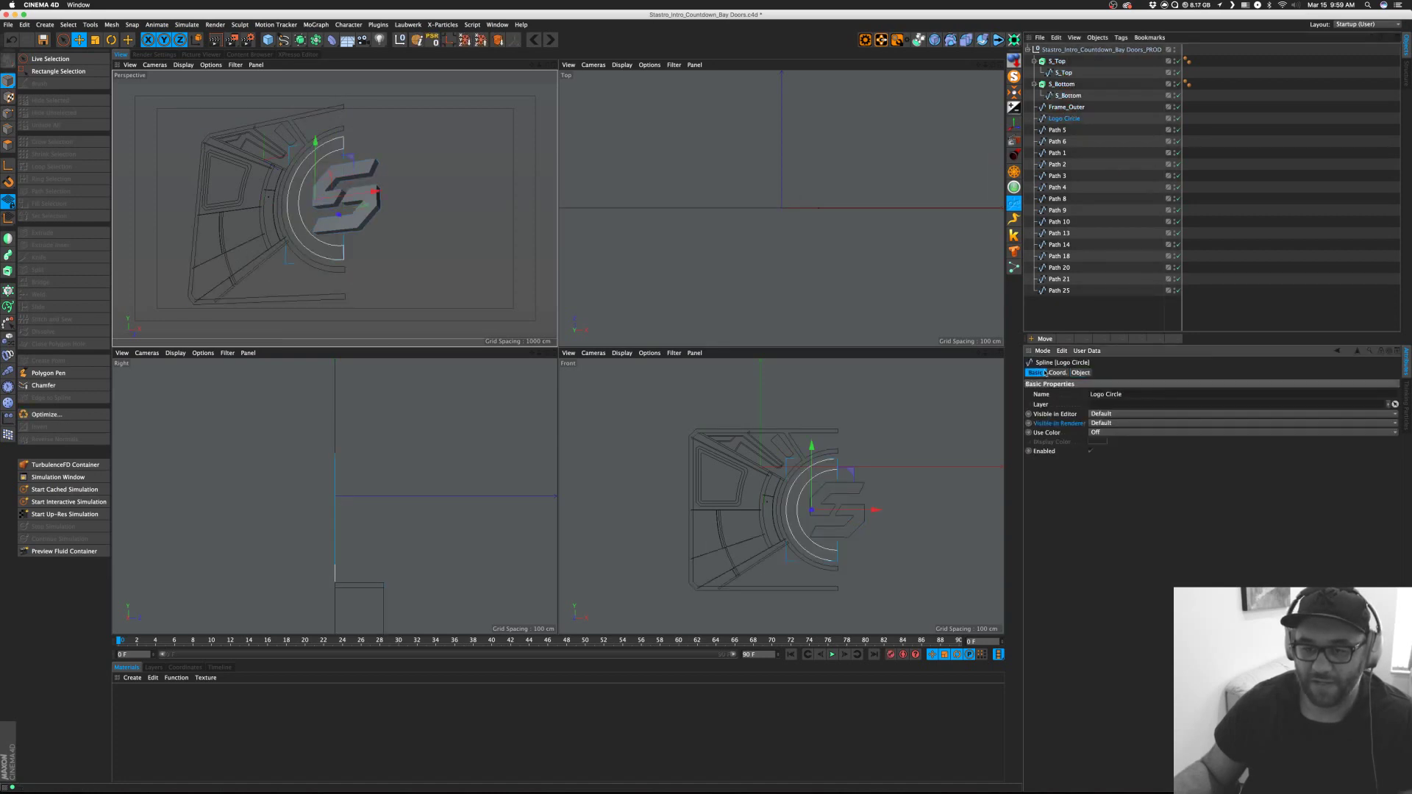
left_click(1096, 433)
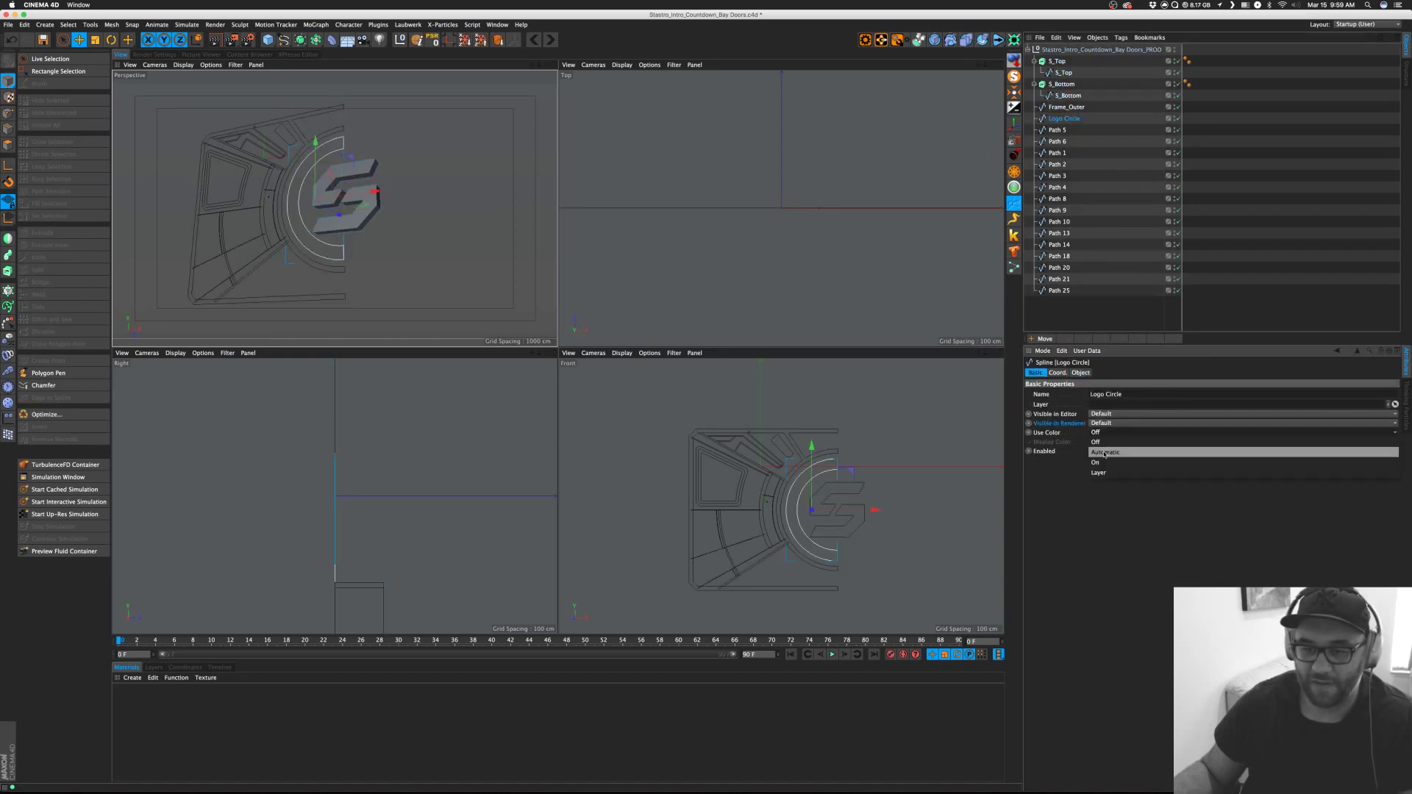
left_click(1101, 442)
left_click(1097, 442)
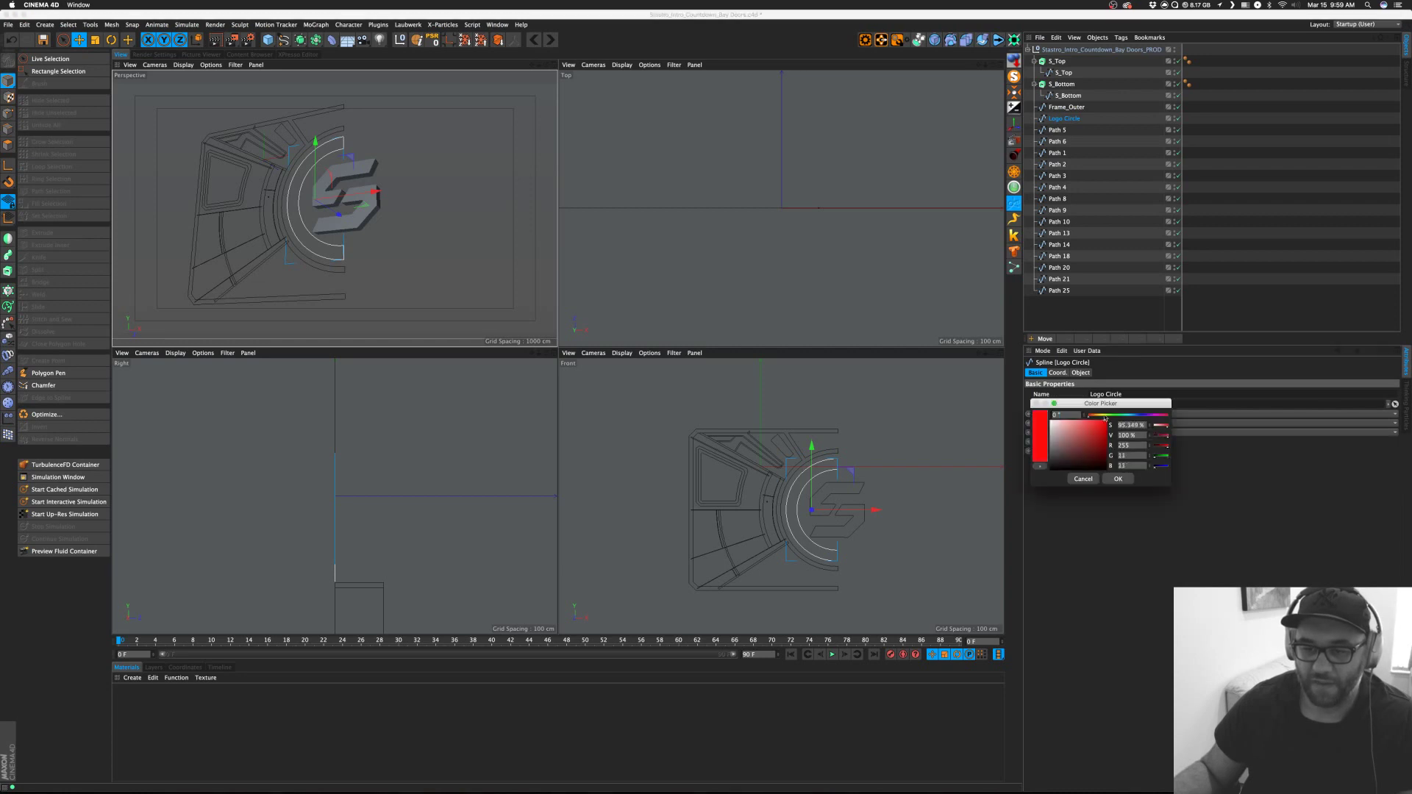
left_click(1106, 416)
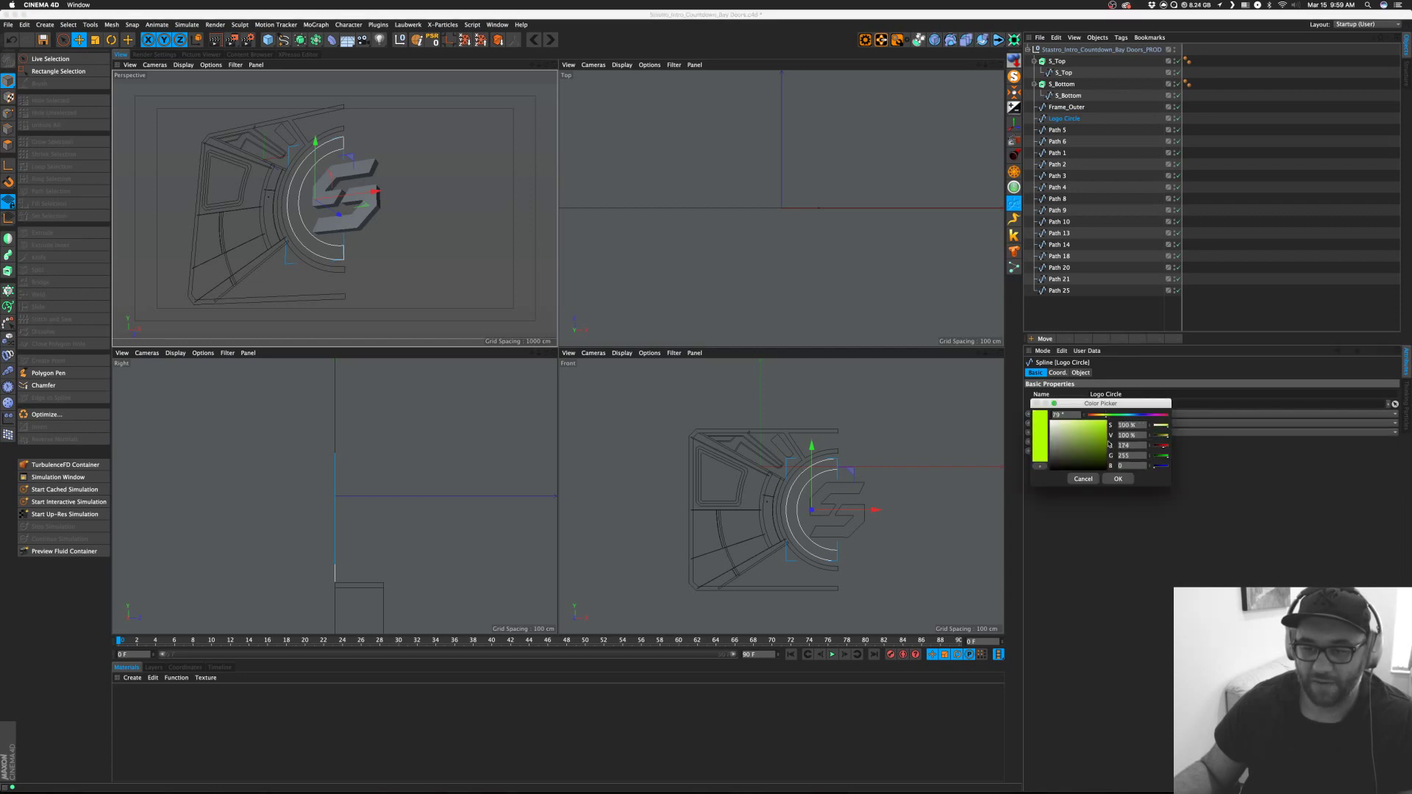
left_click(1119, 478)
right_click(1075, 445)
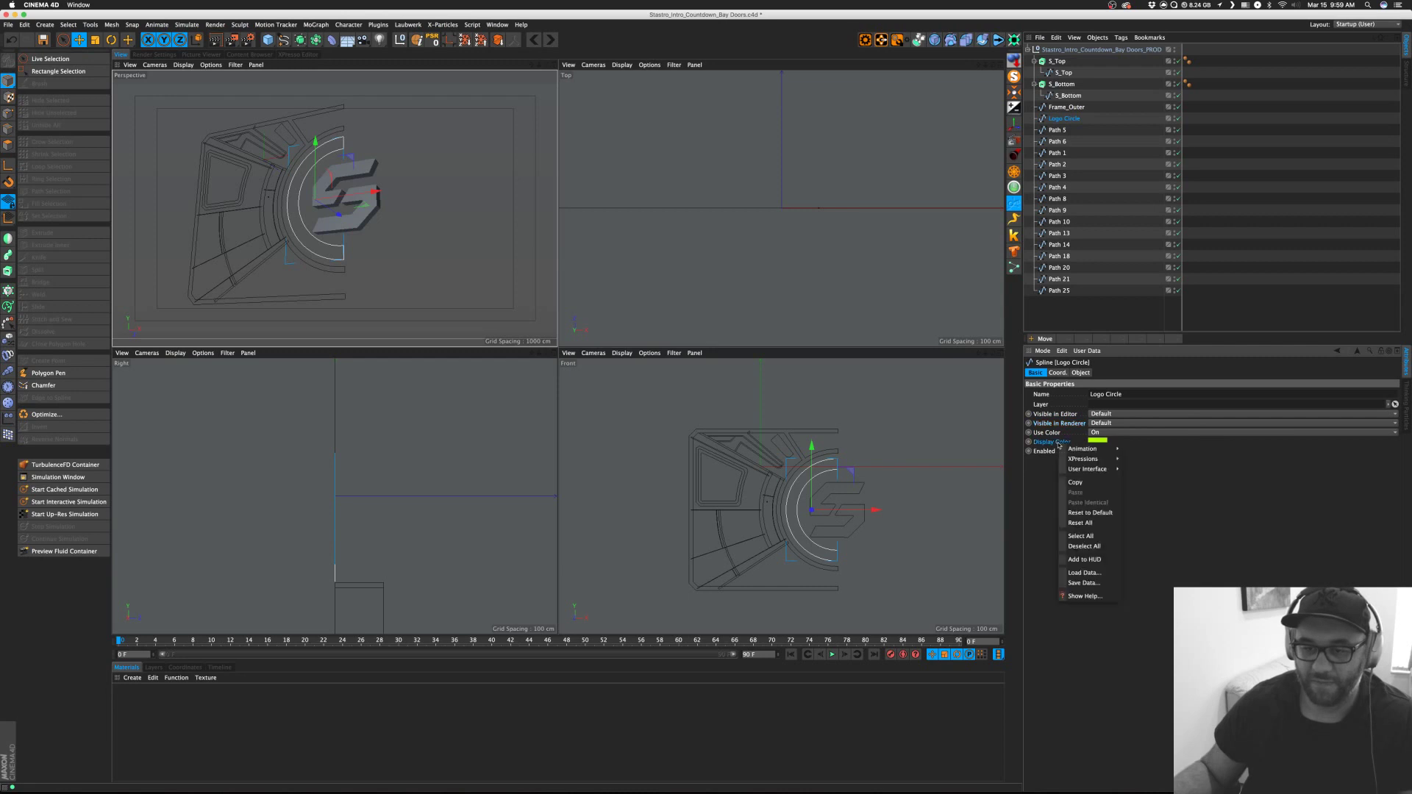
left_click(1095, 474)
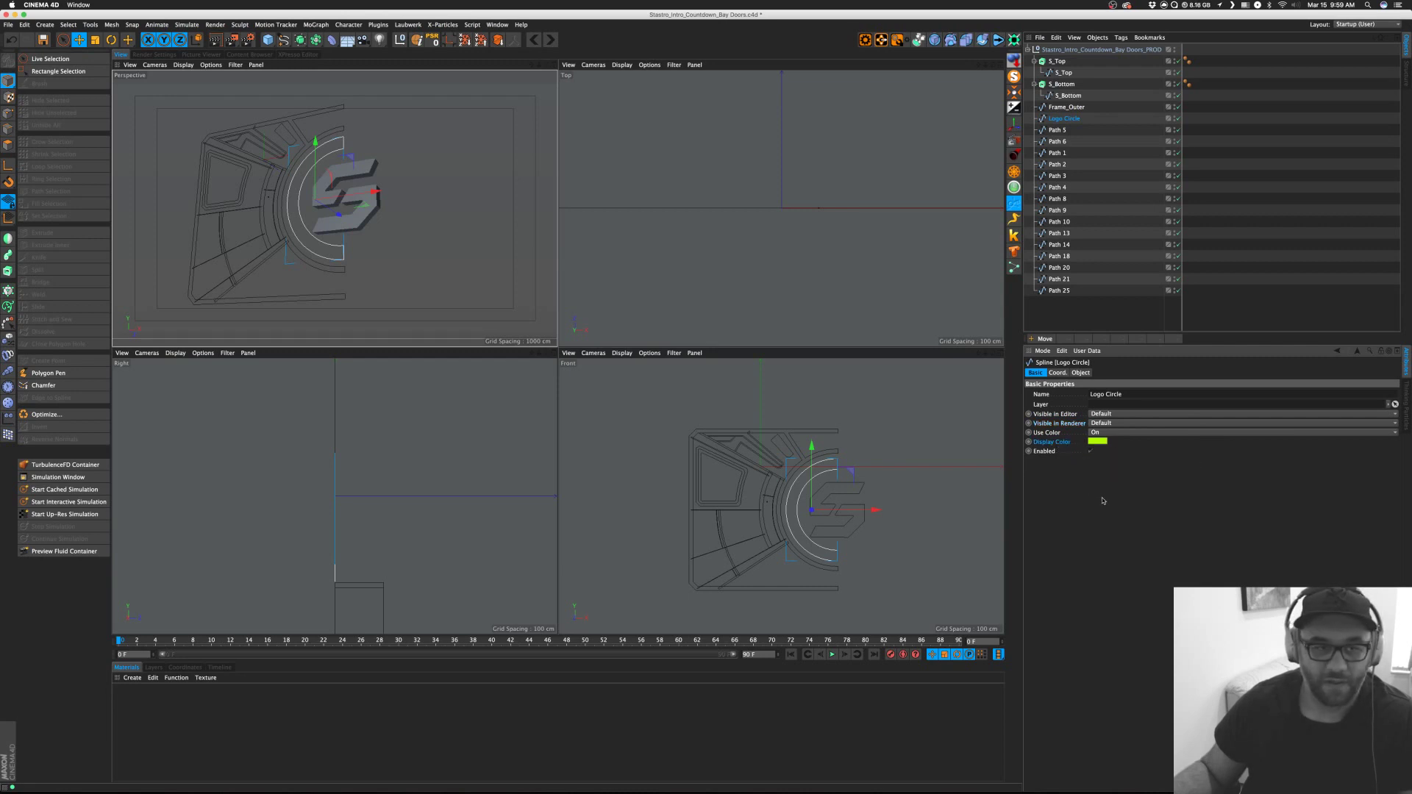
left_click(1317, 173)
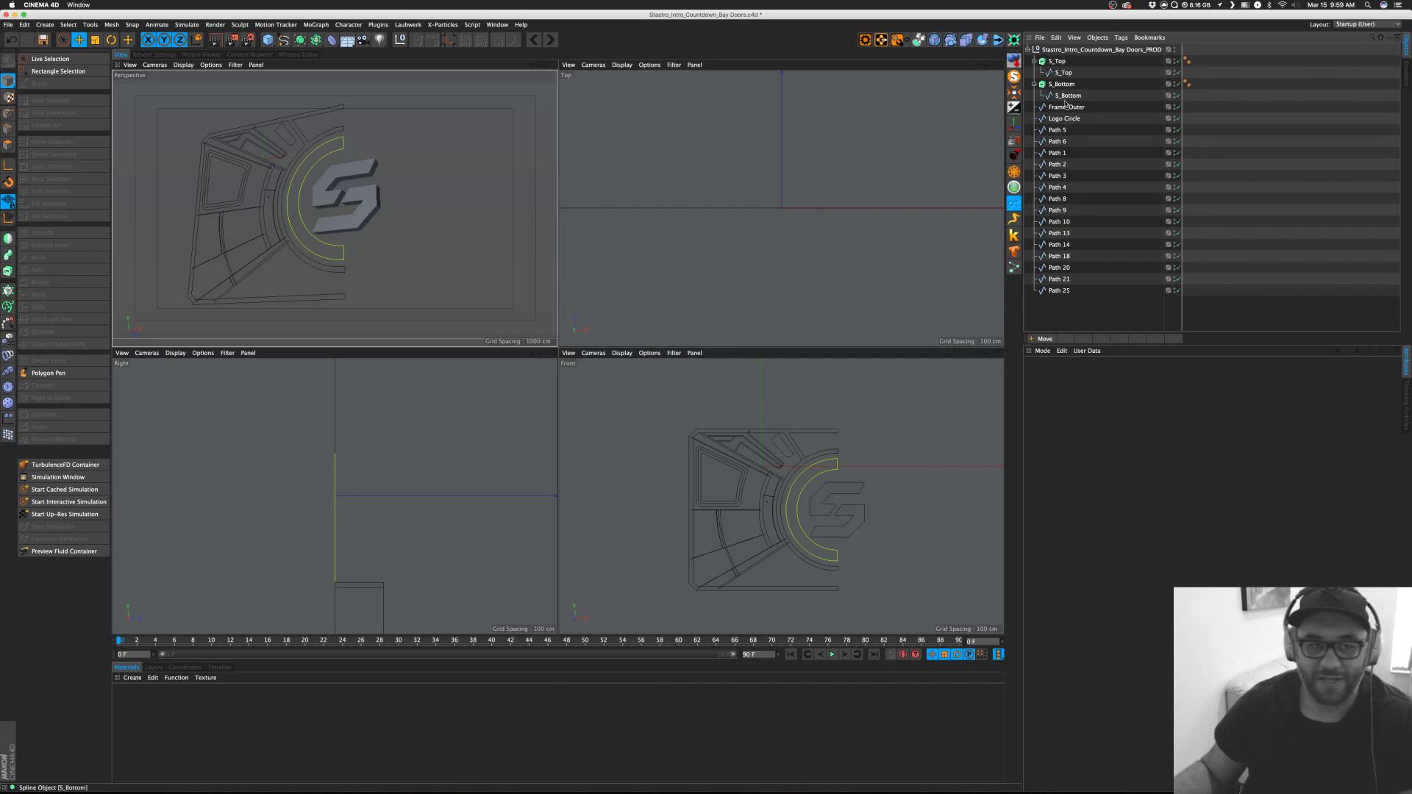
Turn on the display color for the S_Top and S_Bottom splines and paste the copied yellow-green onto both.
left_click(1068, 118)
left_click(1068, 107)
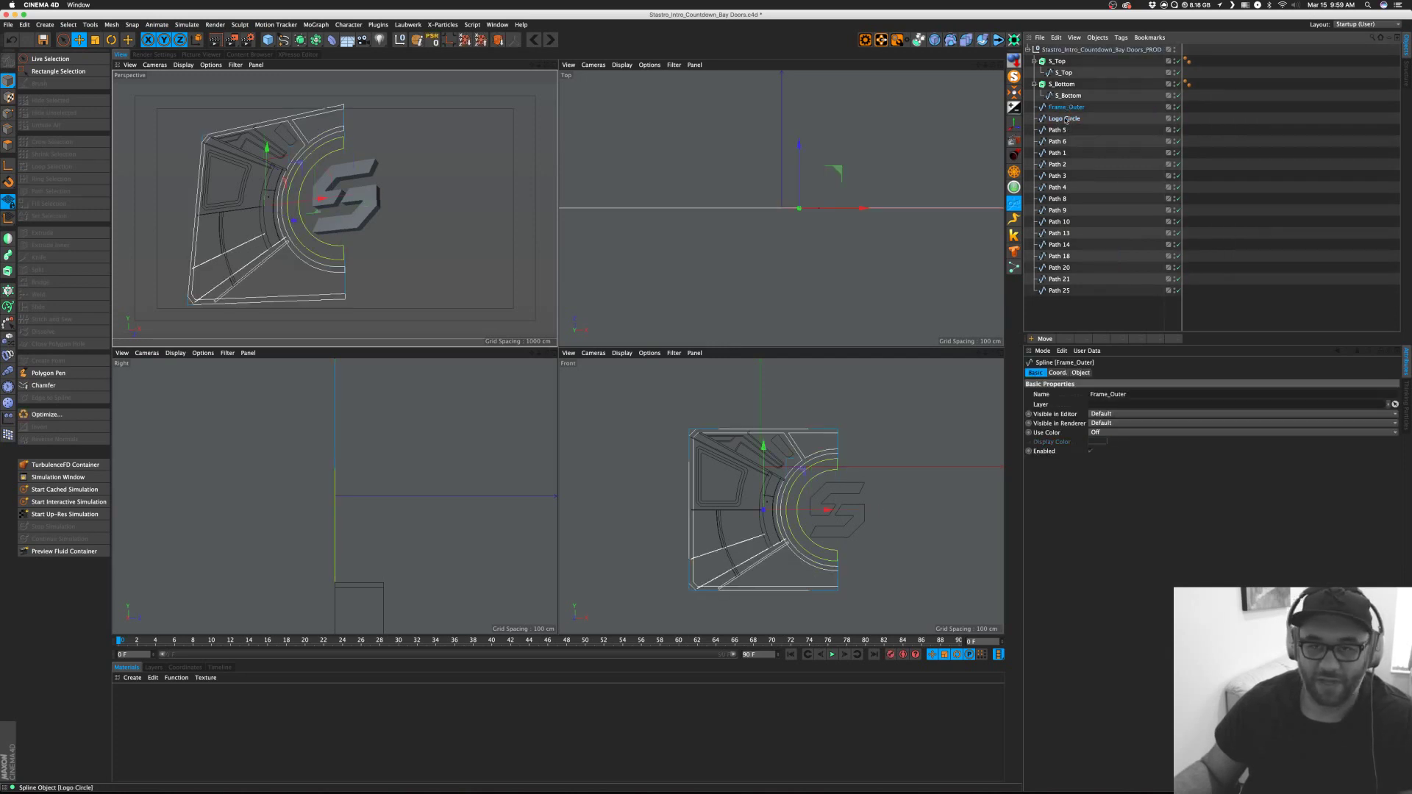
left_click(1068, 96)
left_click(1064, 72, "shift")
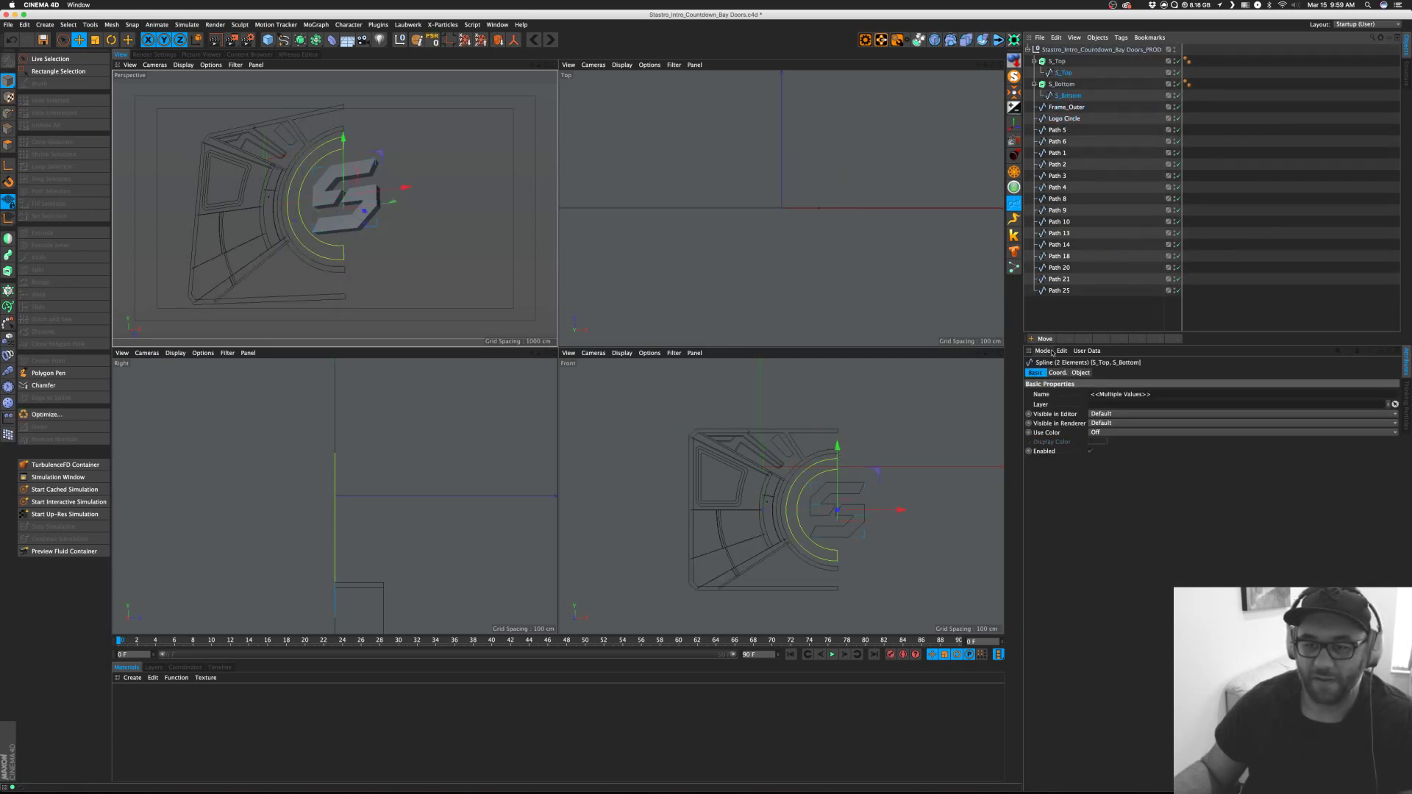
left_click(1097, 432)
left_click(1098, 442)
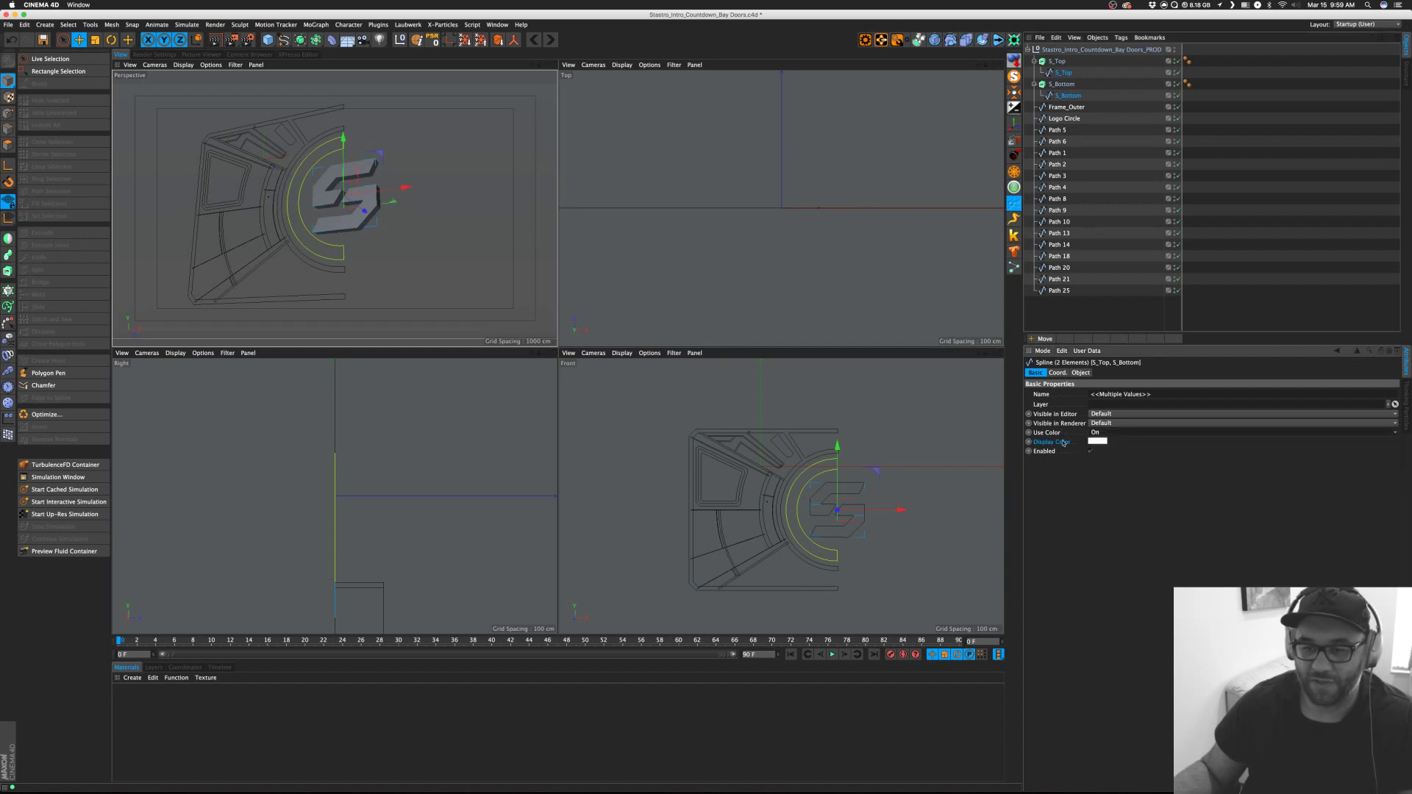
right_click(1049, 445)
left_click(1080, 505)
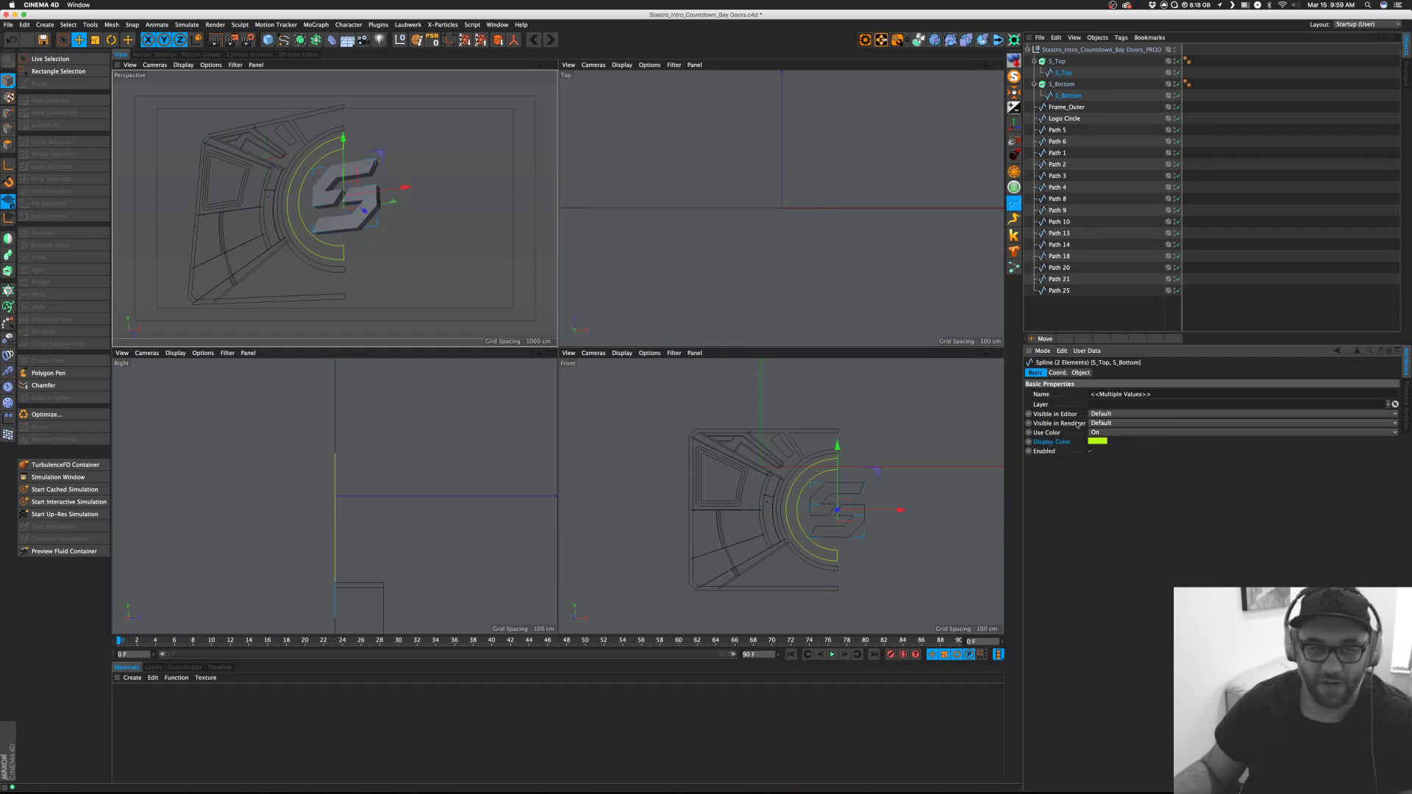
left_click(1251, 230)
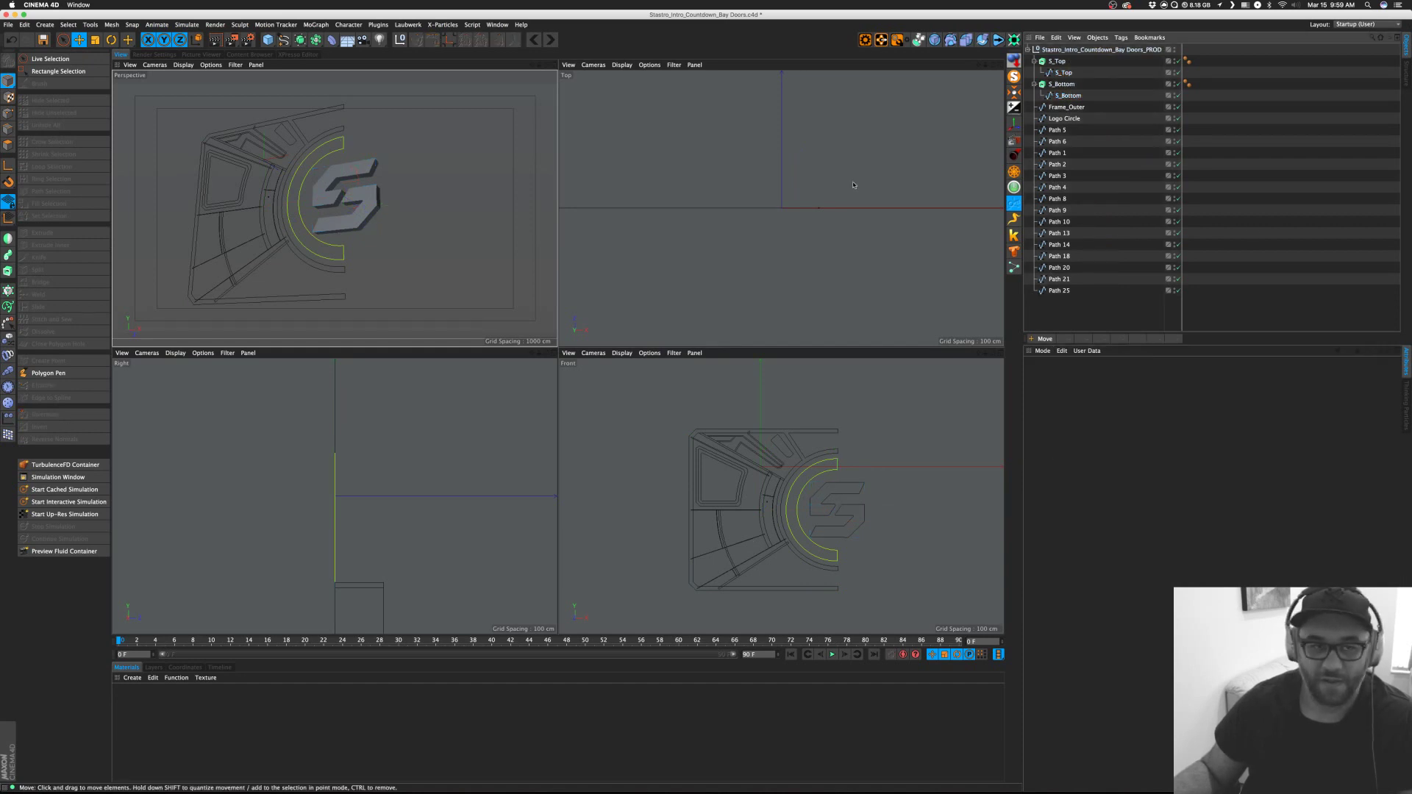
left_click(1065, 107)
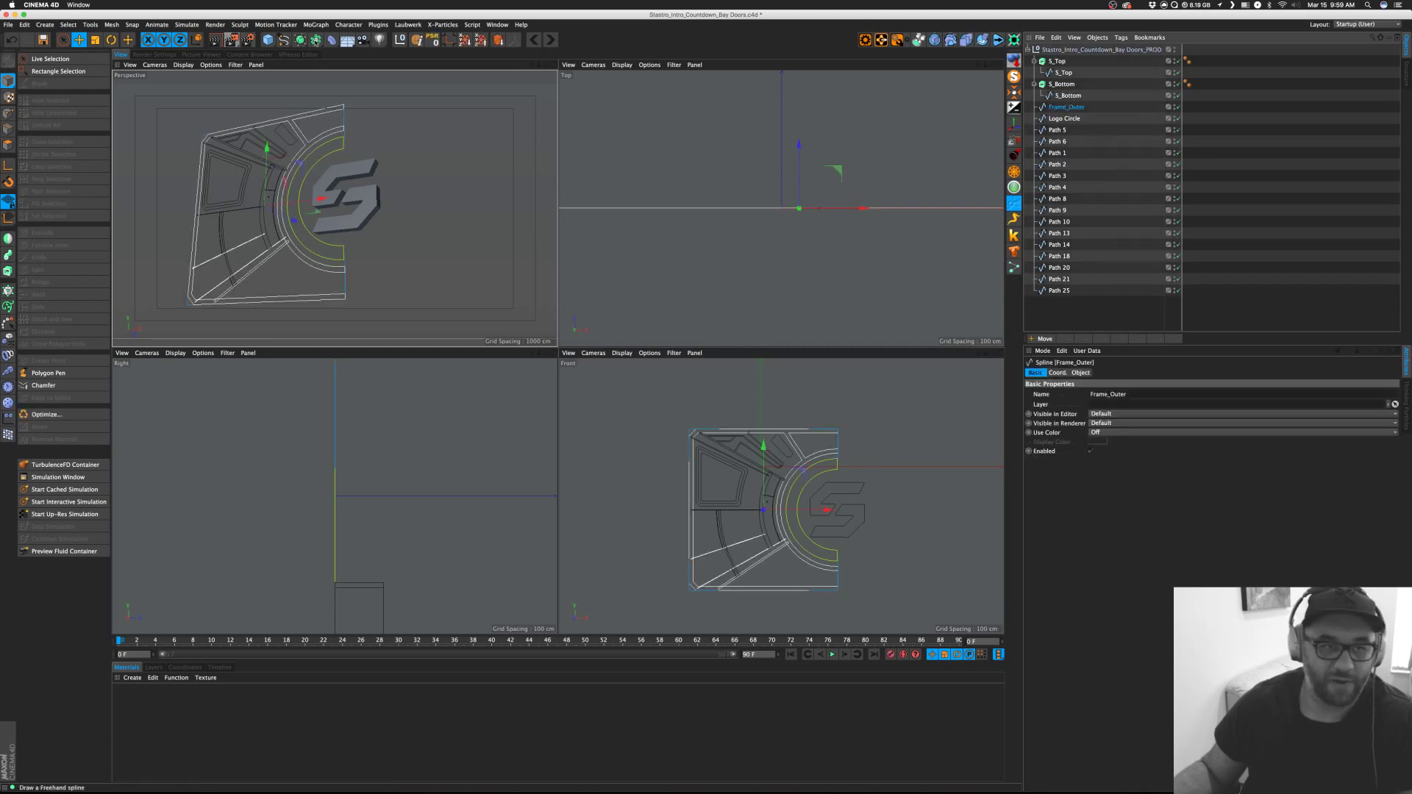
left_click_drag(316, 39, 399, 53)
left_click(401, 53, "alt")
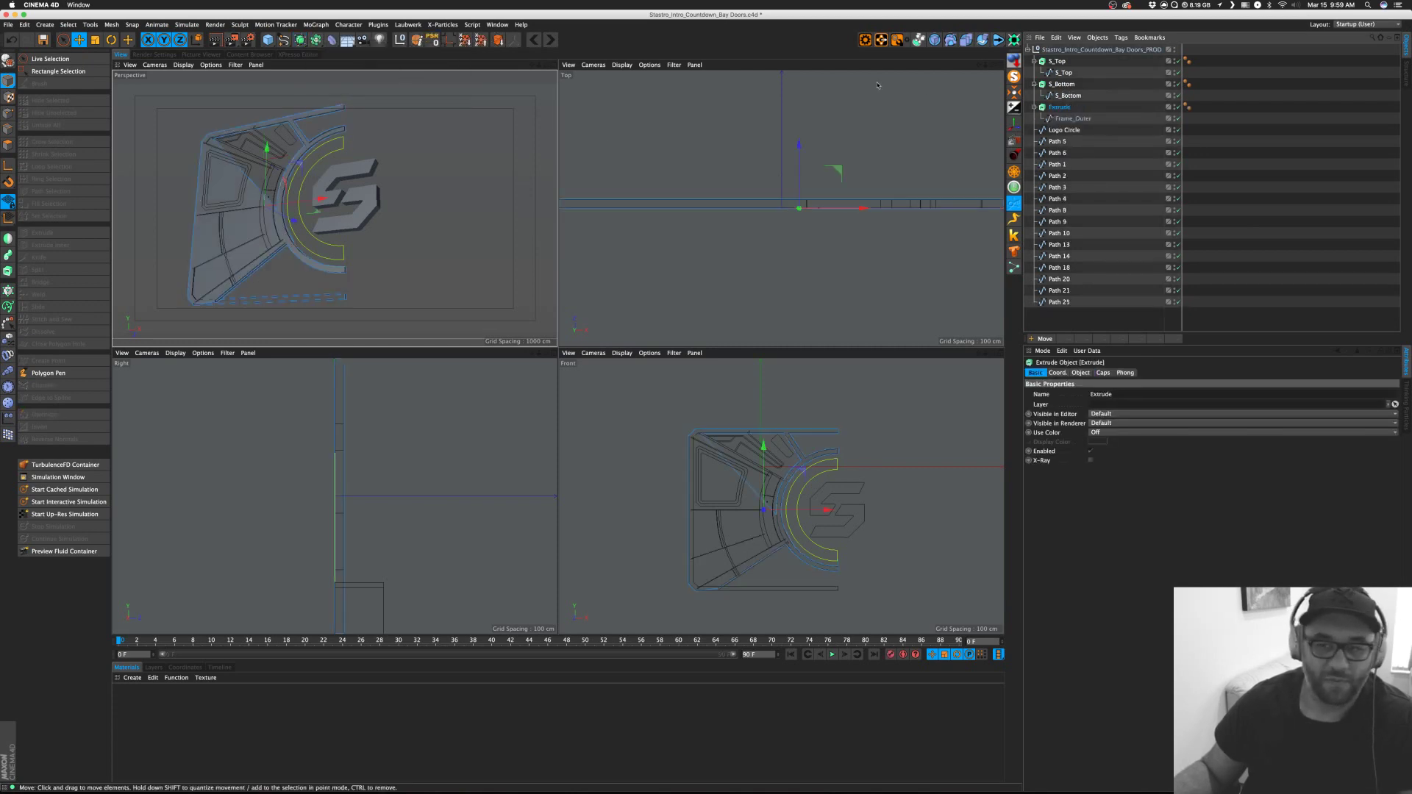
key("super+z")
Place the Logo Circle spline inside a new Extrude object.
left_click(1065, 118)
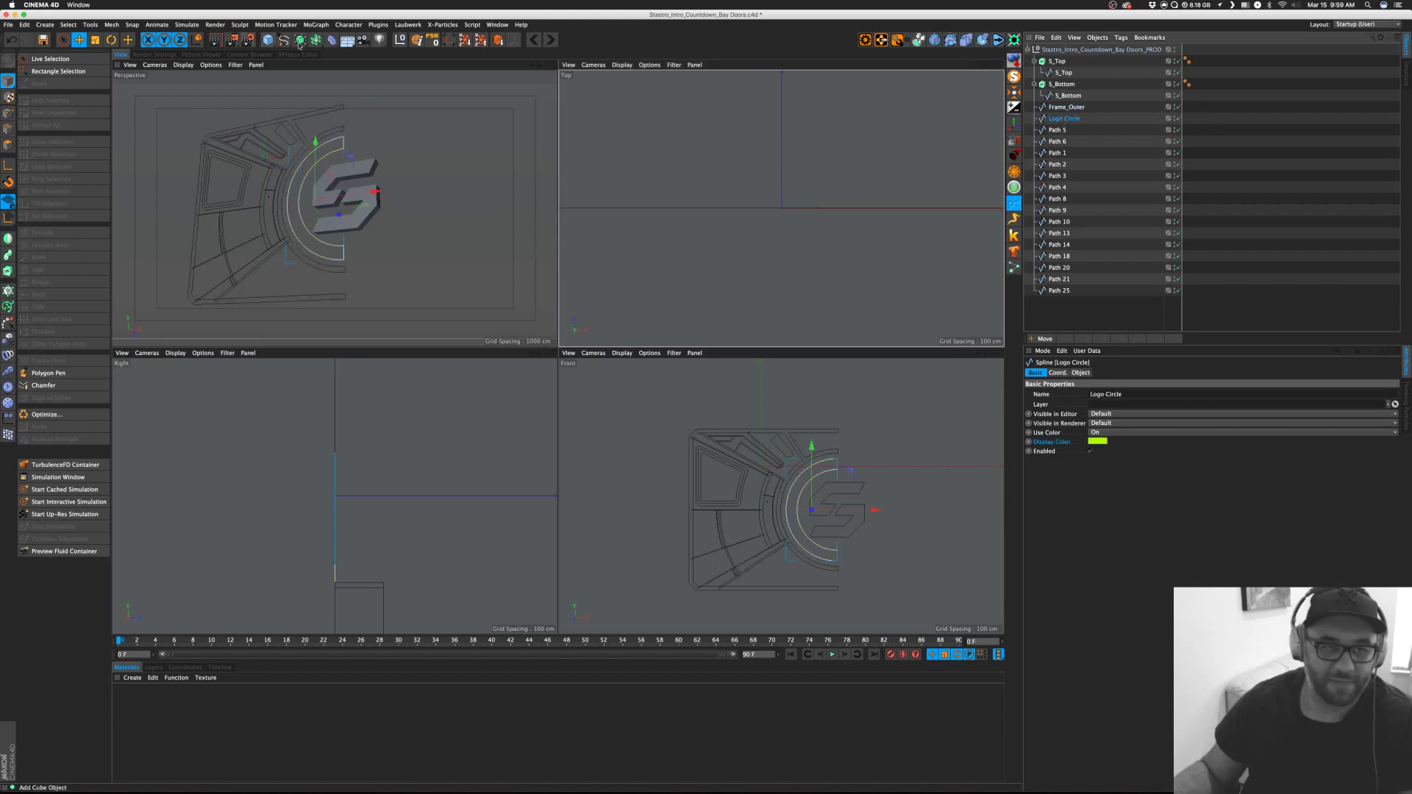
left_click_drag(316, 40, 454, 59)
left_click(454, 52, "alt")
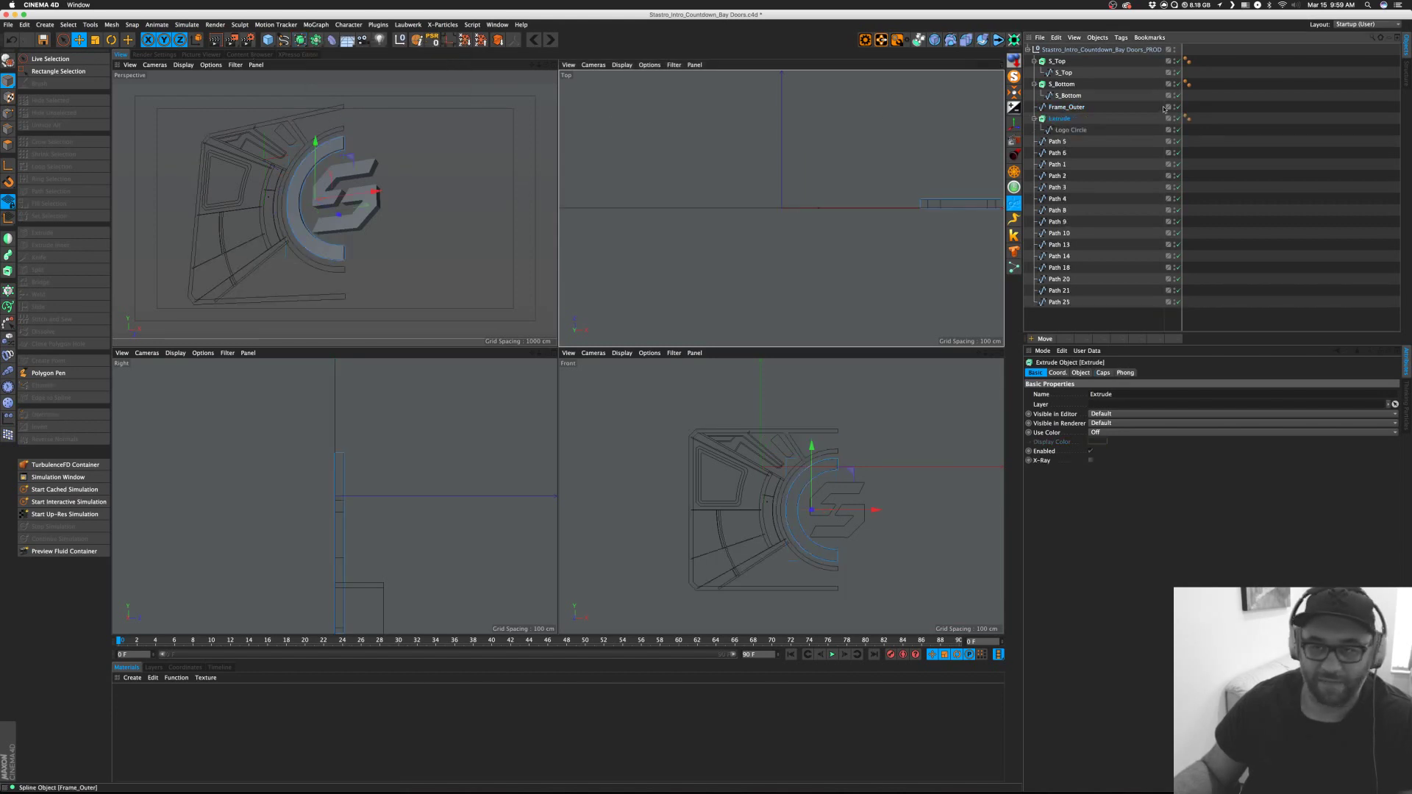
Match the Logo Circle extrude's Z movement to the S_Bottom extrude's depth of 212 cm.
left_click(1062, 84)
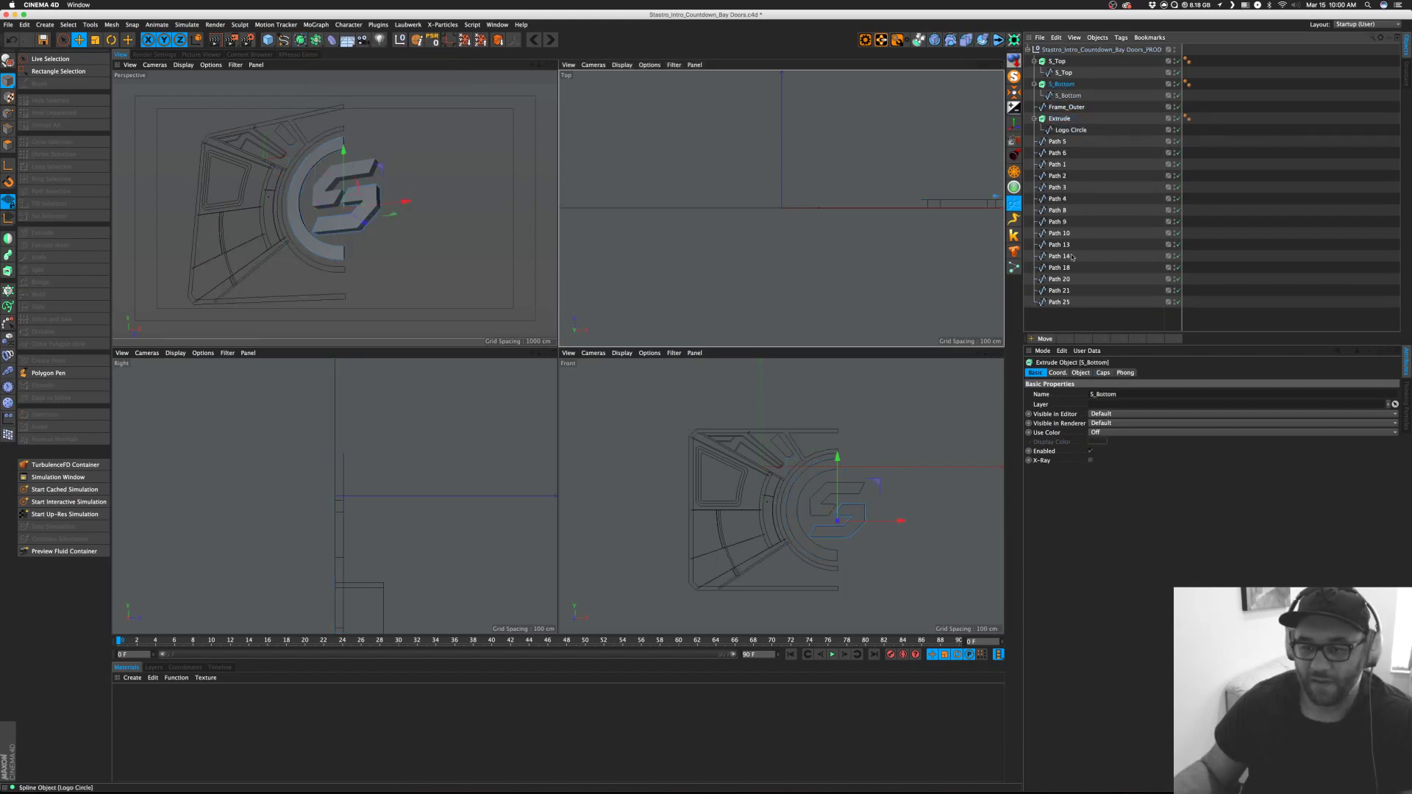
left_click(1081, 373)
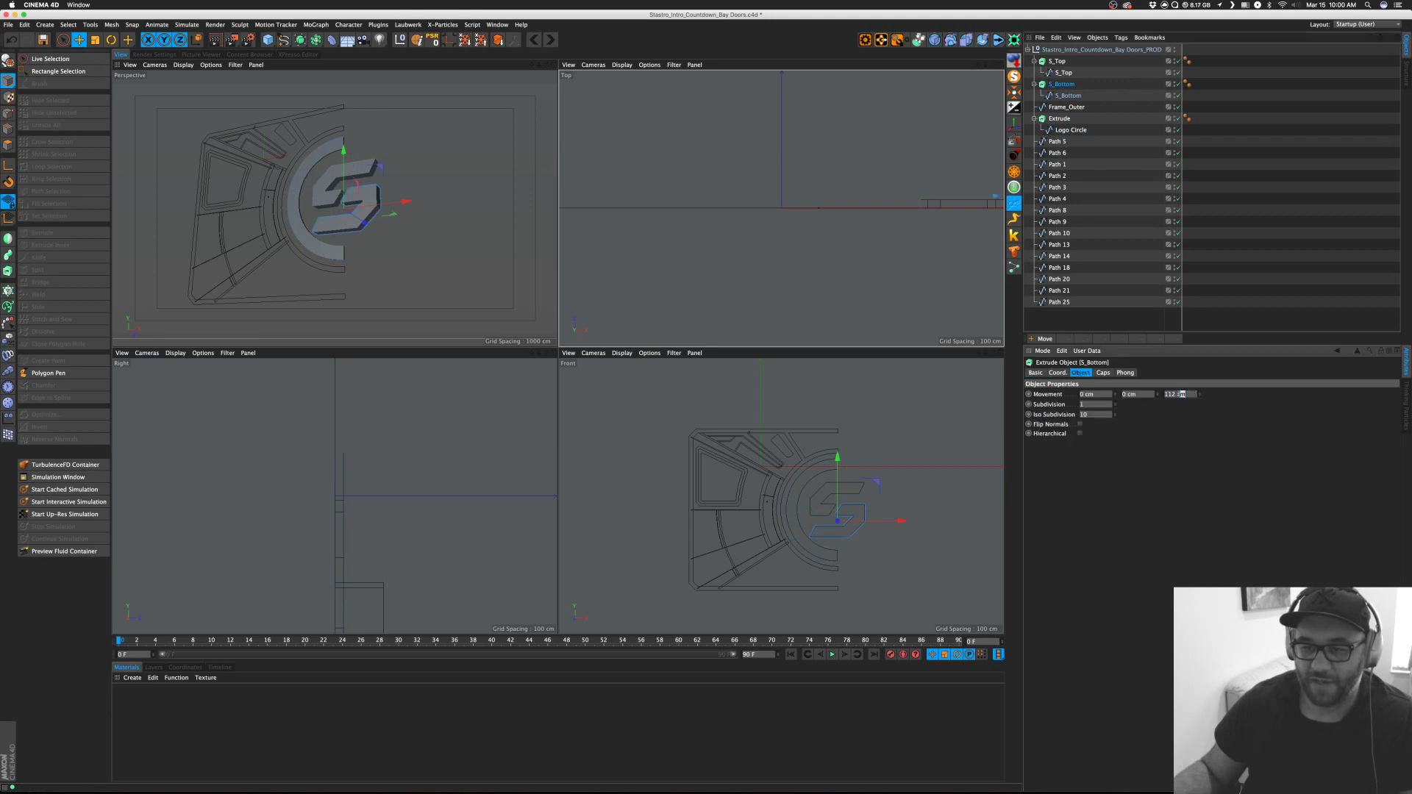
left_click(1202, 177)
left_click(1060, 119)
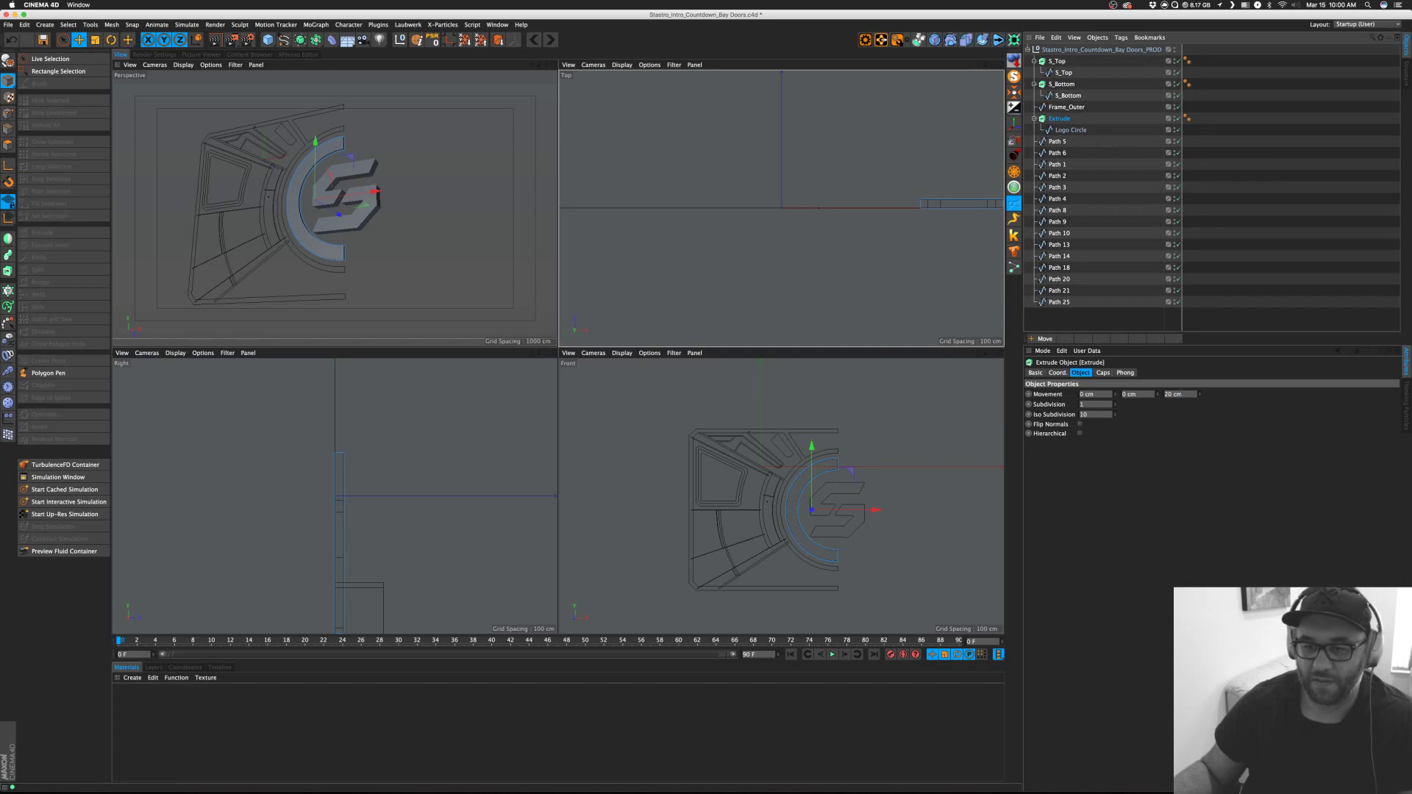
left_click(1302, 196)
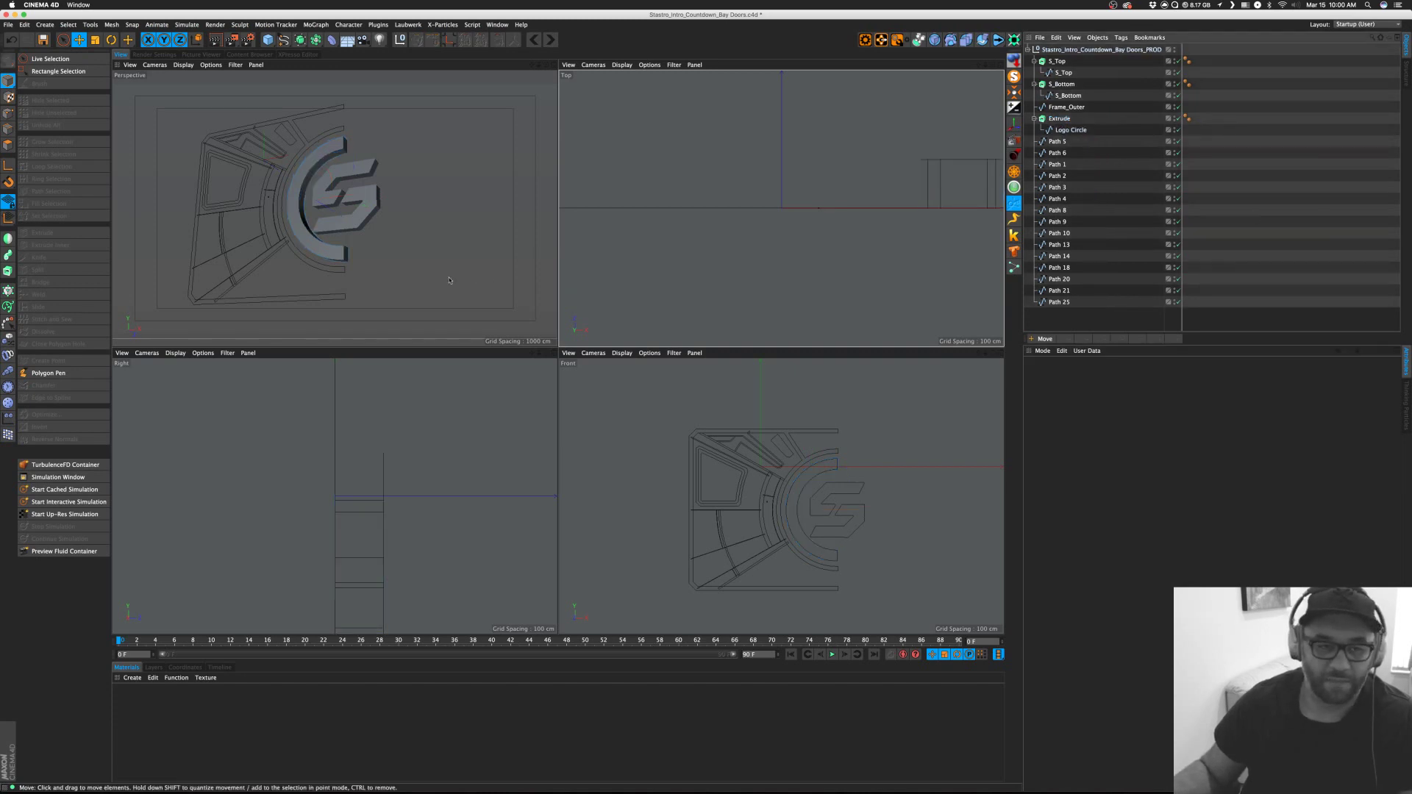
Turn visibility off in both the editor and the renderer for all splines from Path 5 through Path 25.
middle_click(450, 280)
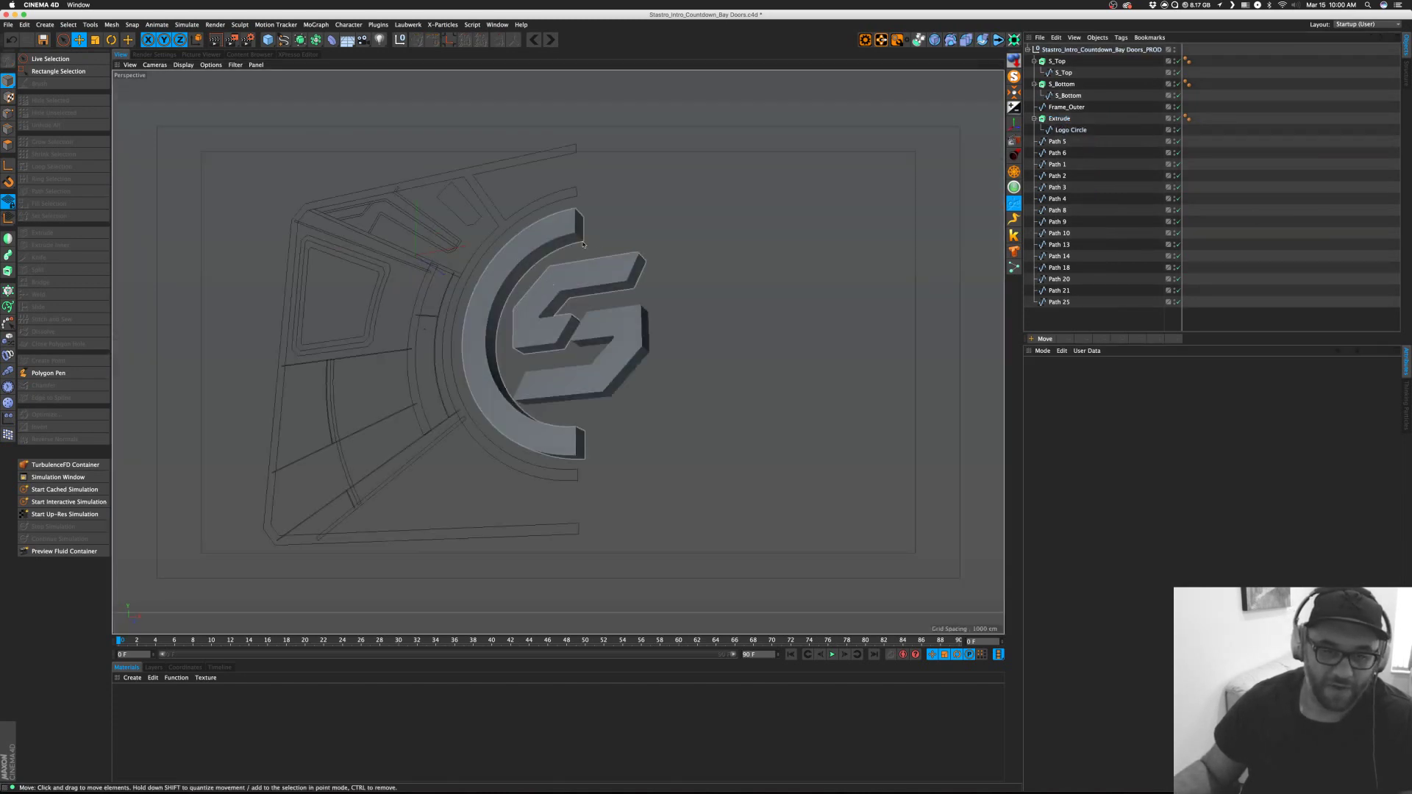
middle_click_drag(558, 347, 611, 335, "alt")
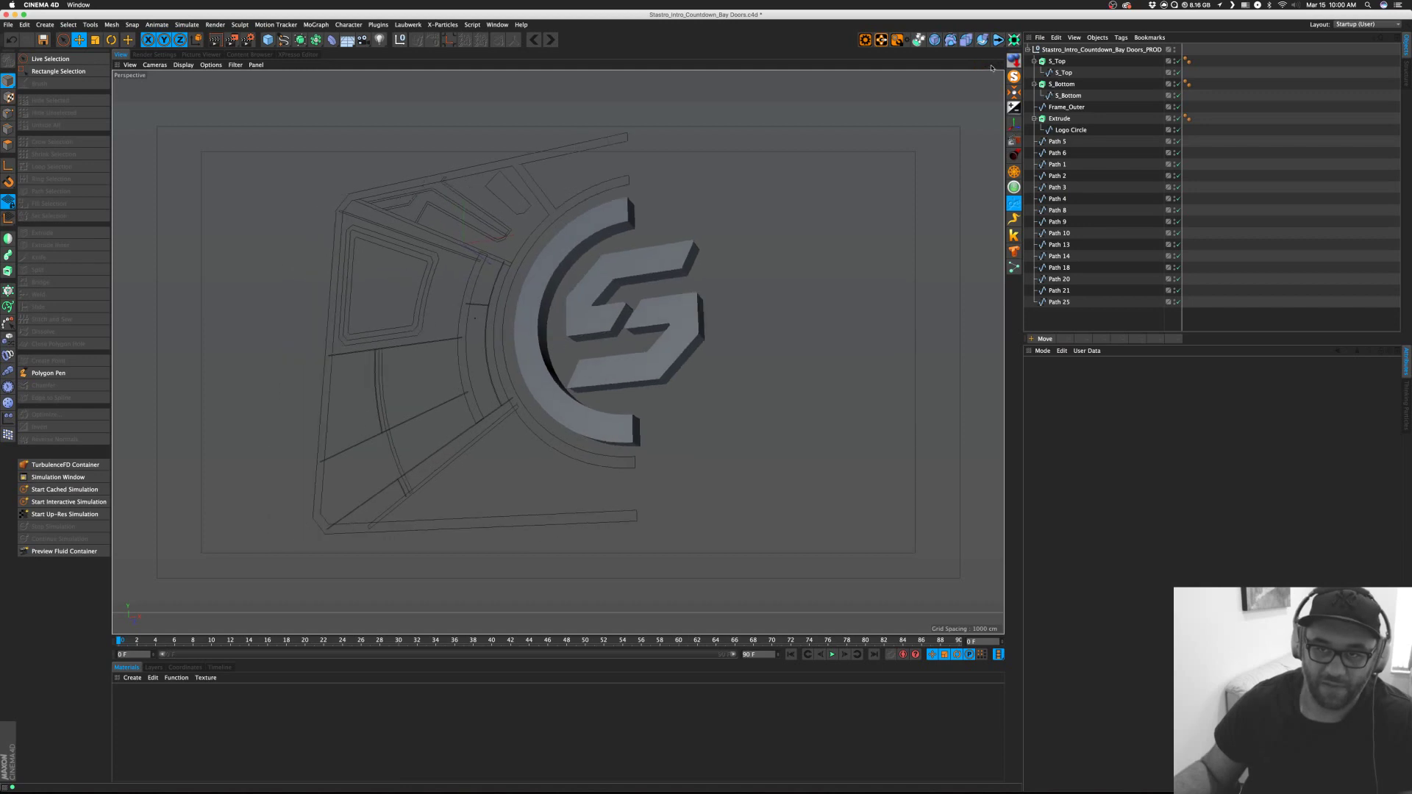
left_click_drag(992, 67, 1002, 86)
left_click(1057, 143)
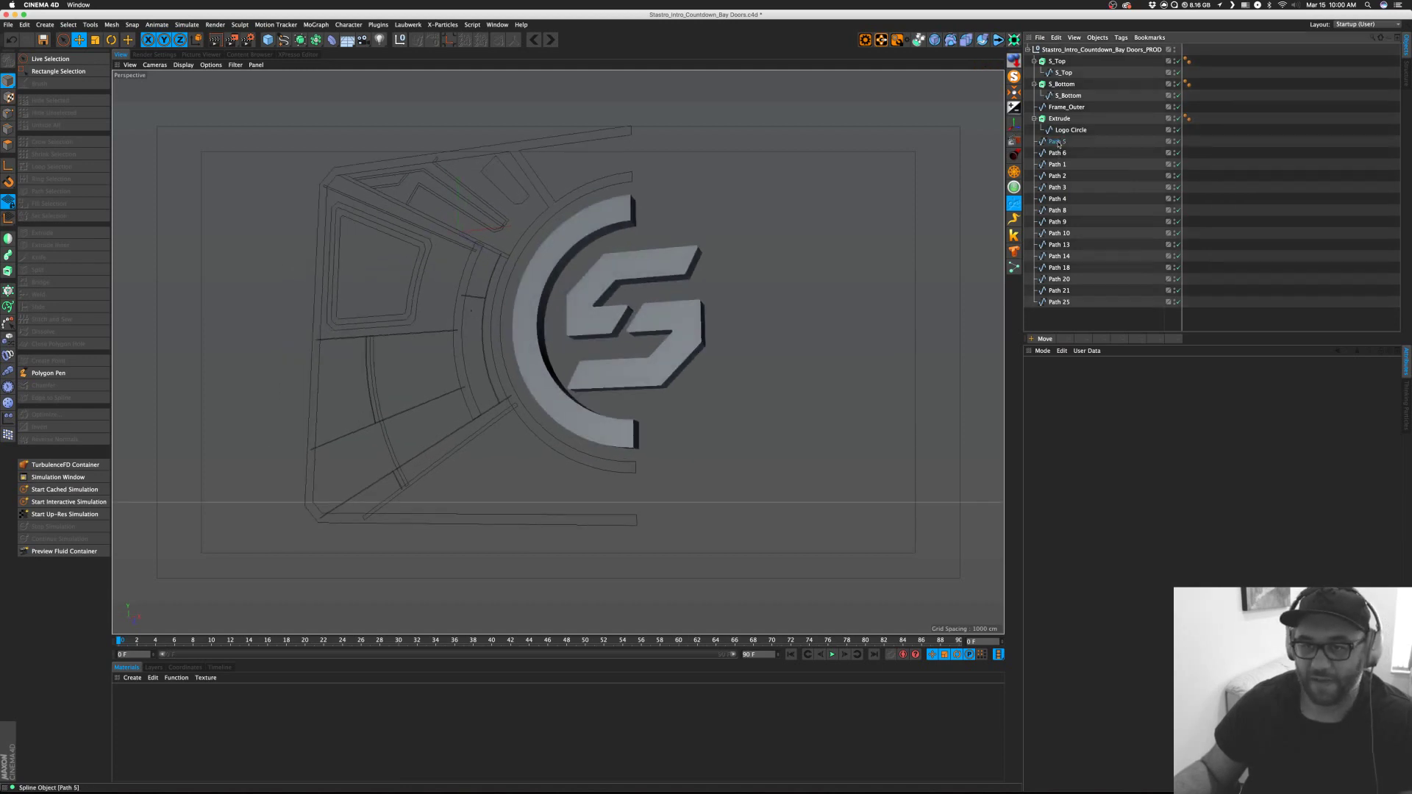
left_click(1059, 304, "shift")
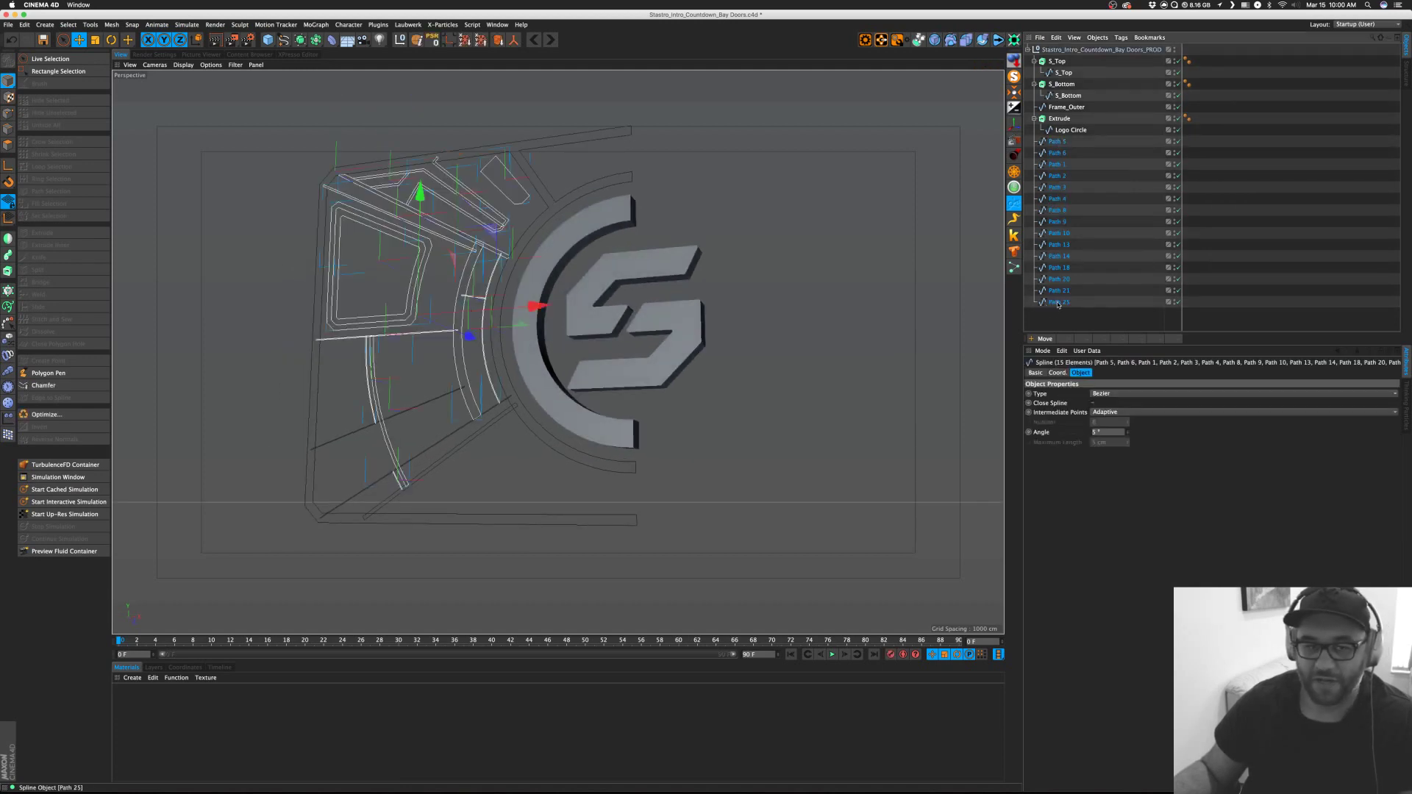
left_click(1035, 373)
left_click(1096, 414)
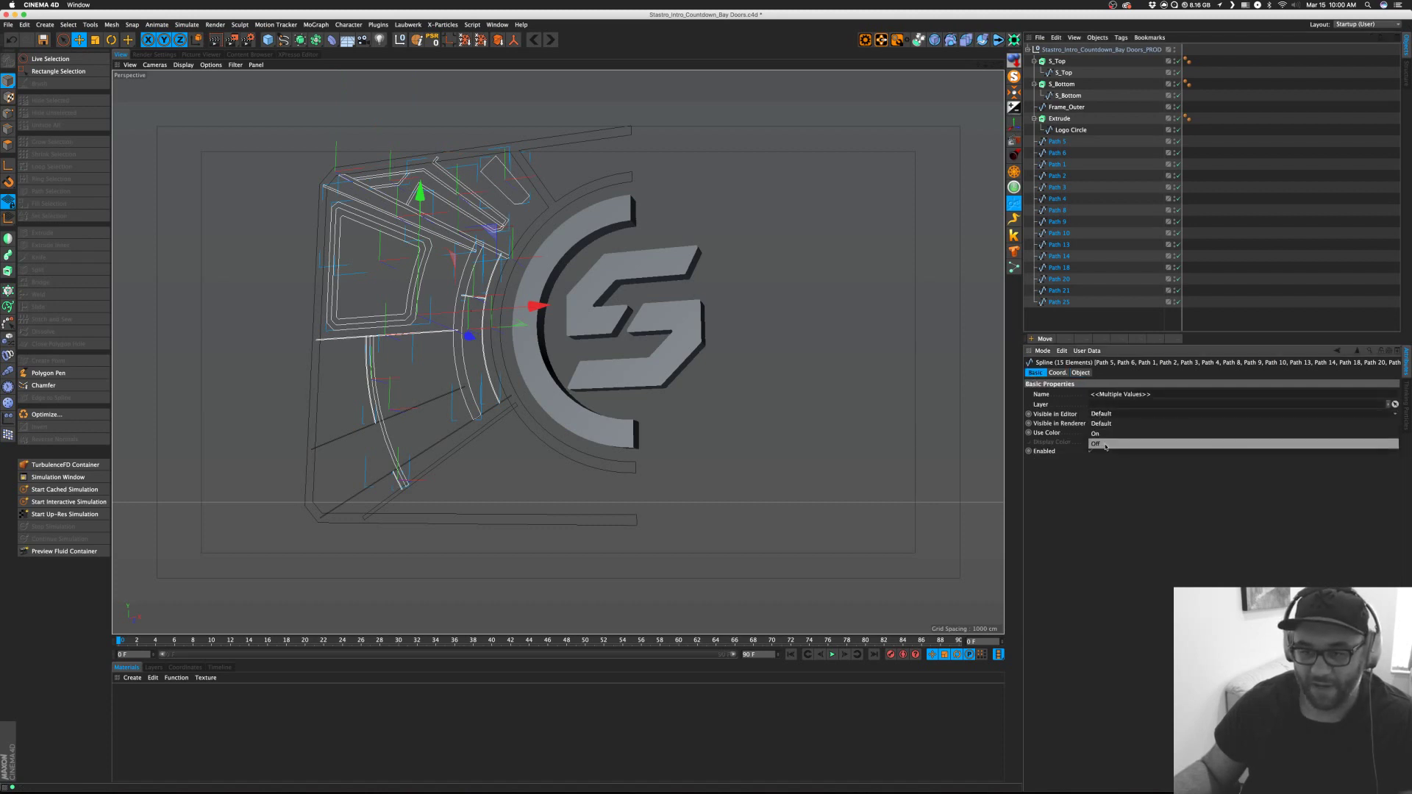
left_click(1096, 444)
left_click(1096, 423)
left_click(1097, 454)
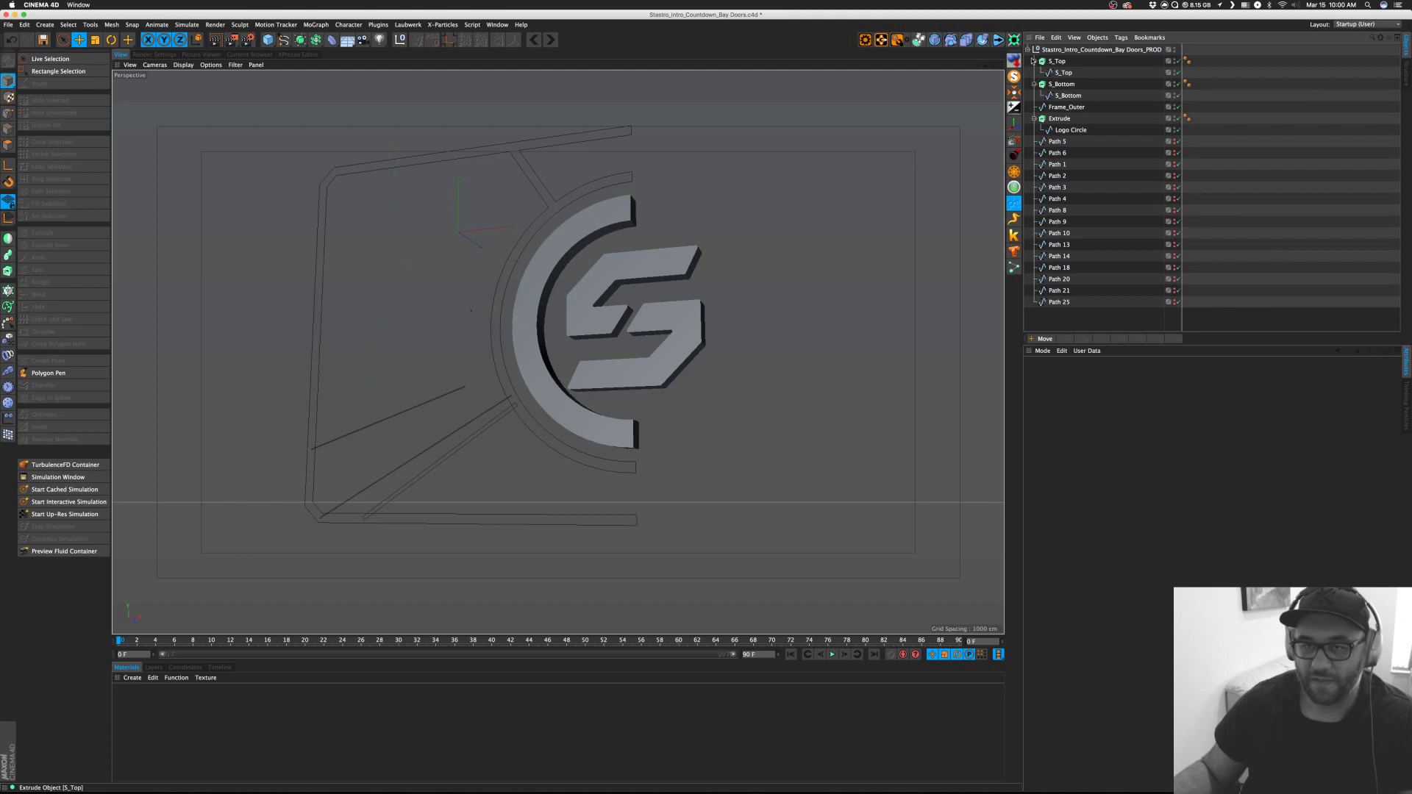
Collapse the S_Top, S_Bottom and Logo Circle extrude hierarchies in the object list and clear the selection.
left_click(1034, 61)
left_click(1042, 73)
left_click(1034, 72)
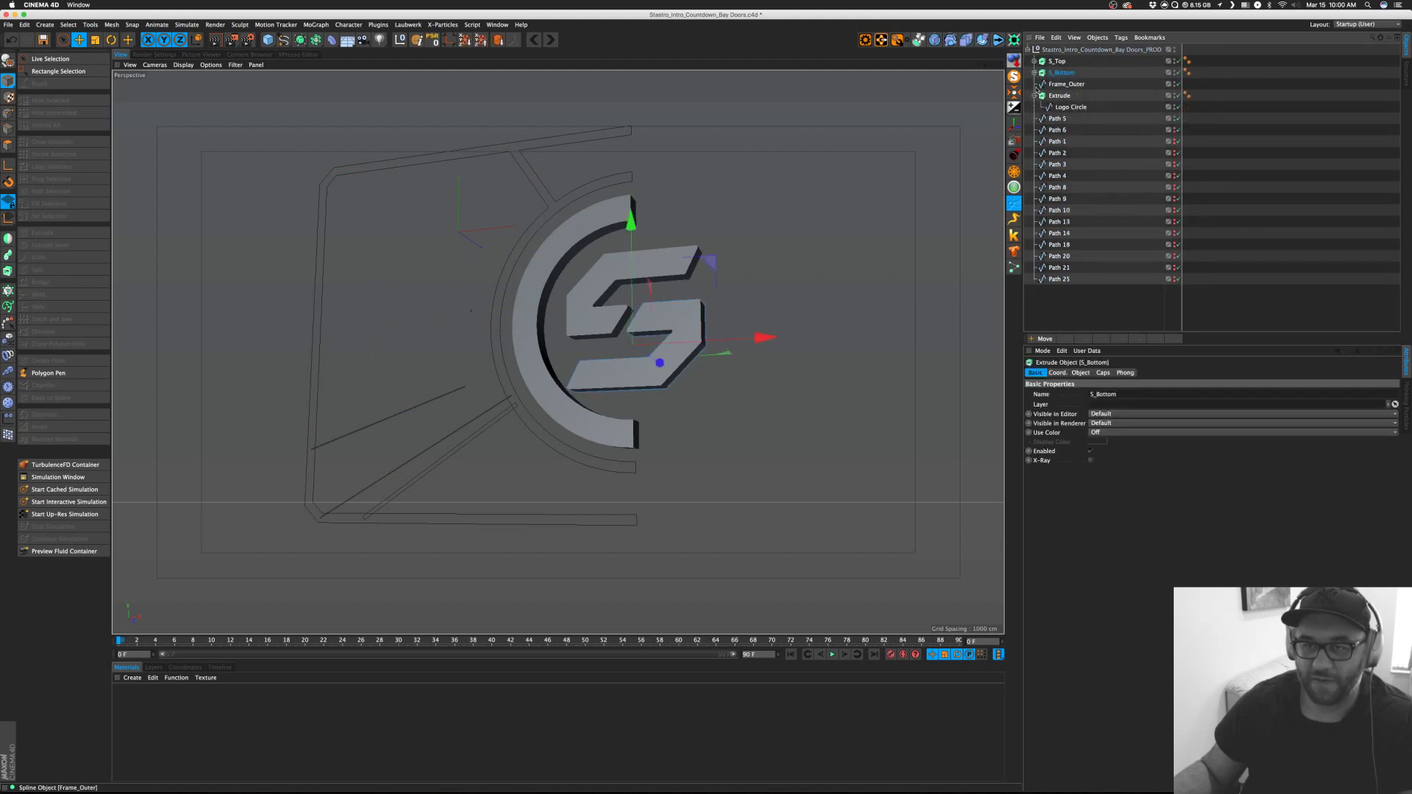
left_click(1033, 95)
left_click(1067, 84)
left_click(773, 304)
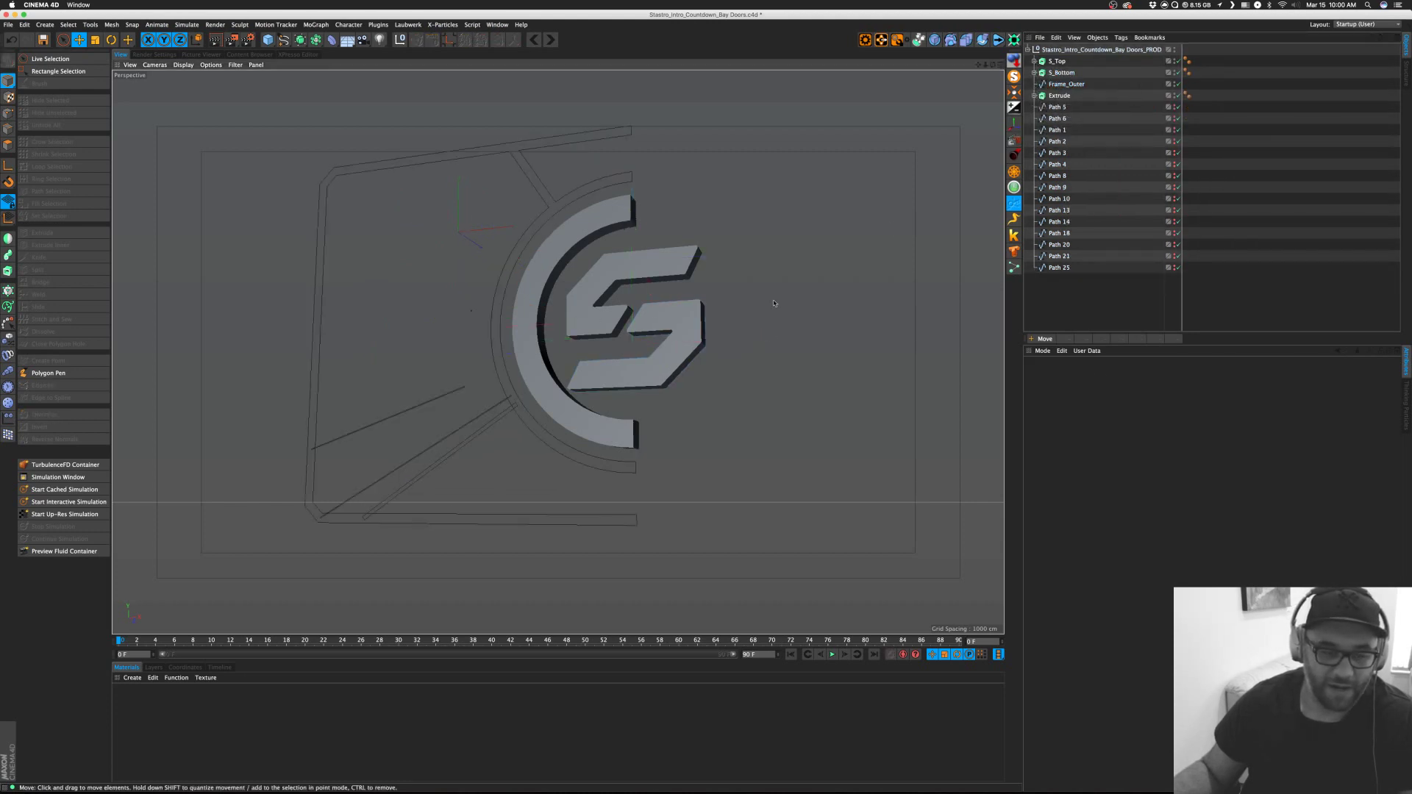
Delete the points of the three stray diagonal segments in the lower part of the Frame_Outer spline.
middle_click_drag(428, 426, 576, 365, "alt")
scroll(546, 387, "up", 4)
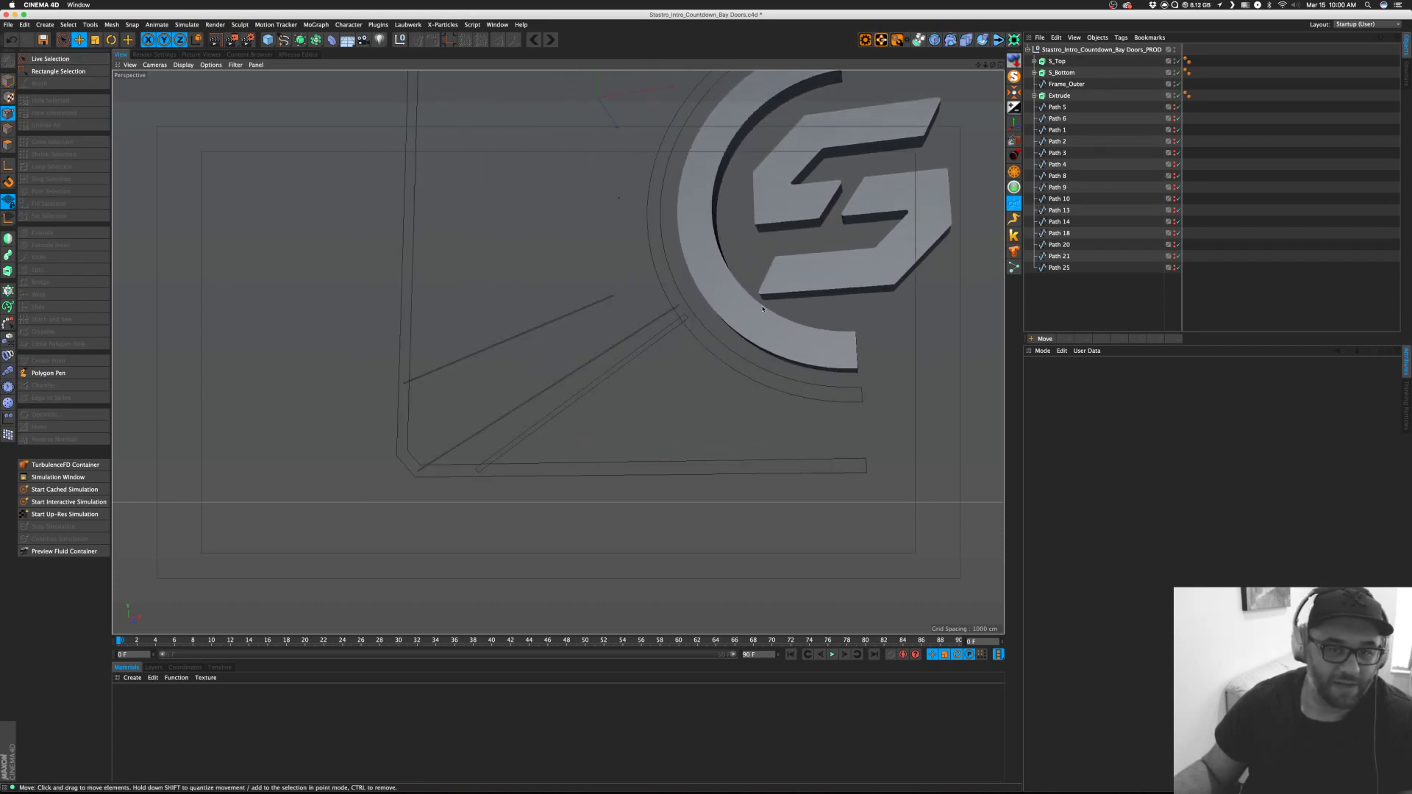
left_click(605, 300)
key("space")
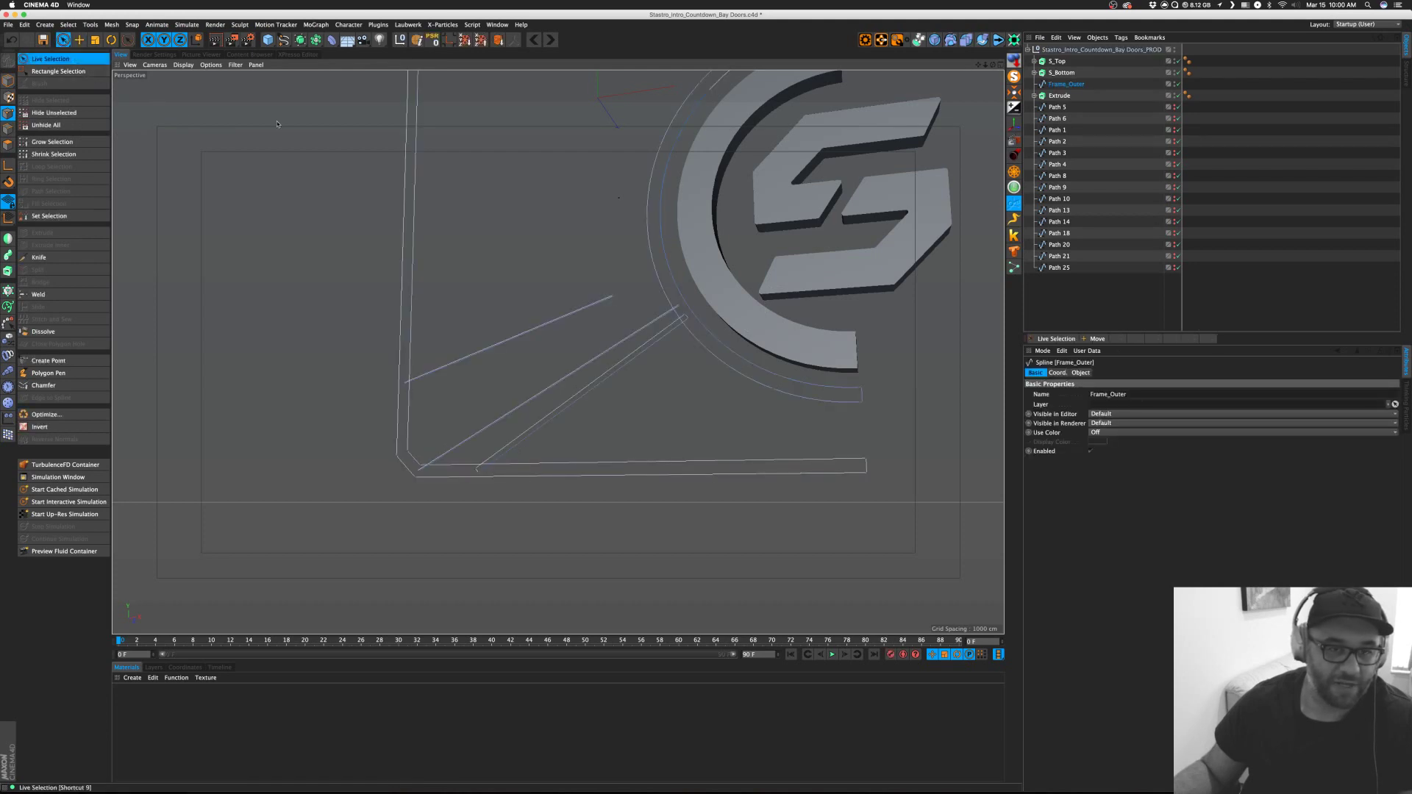
left_click(613, 299)
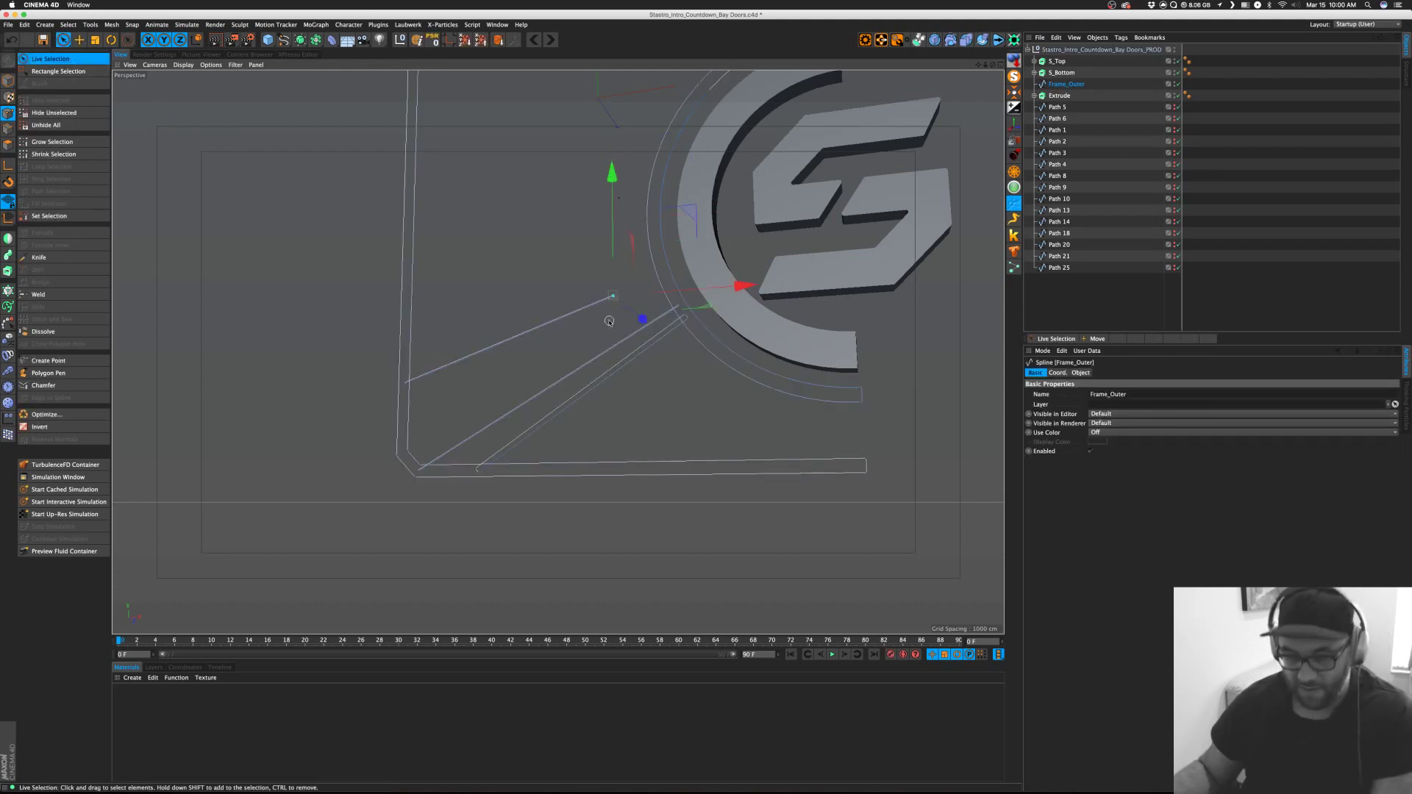
key("Delete")
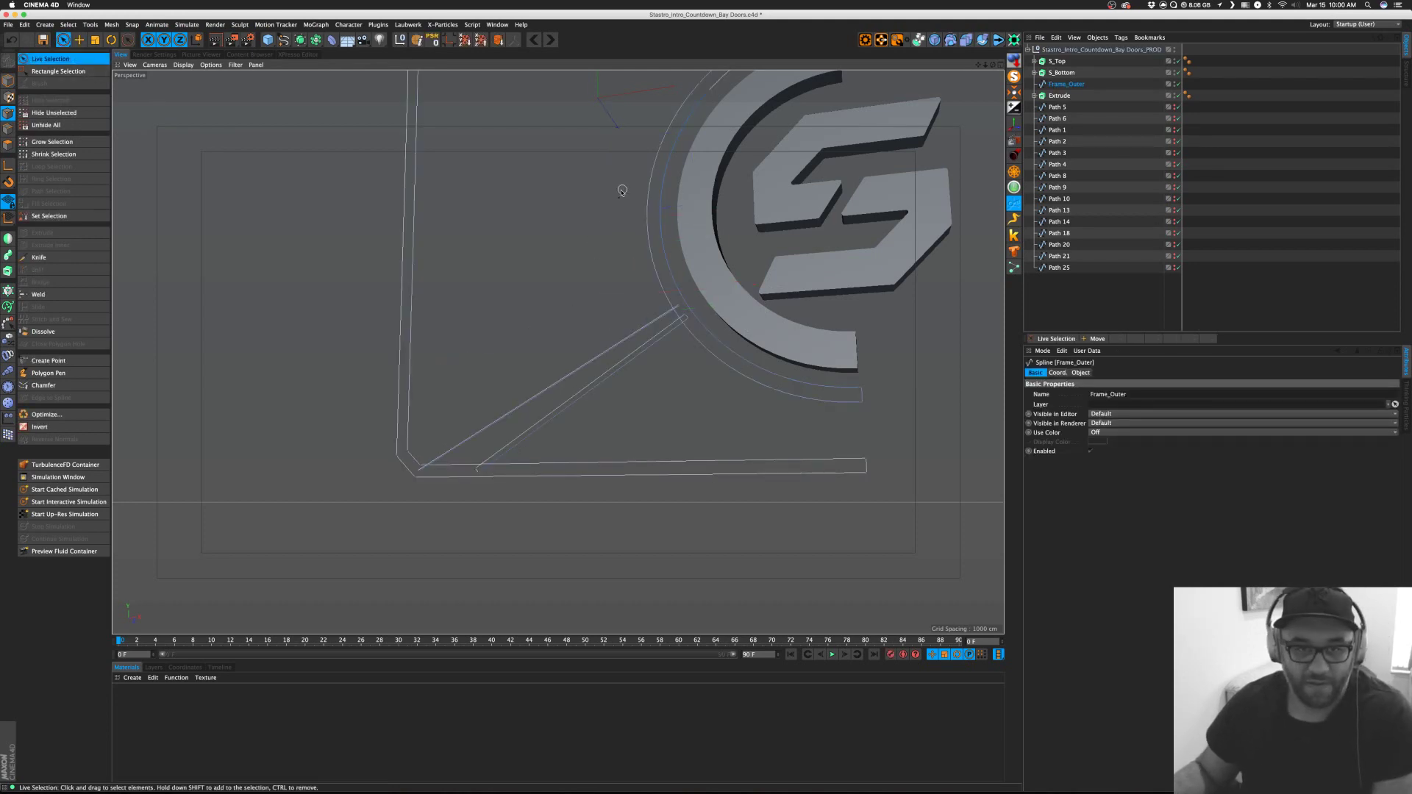
left_click(680, 307)
key("Delete")
left_click(686, 318)
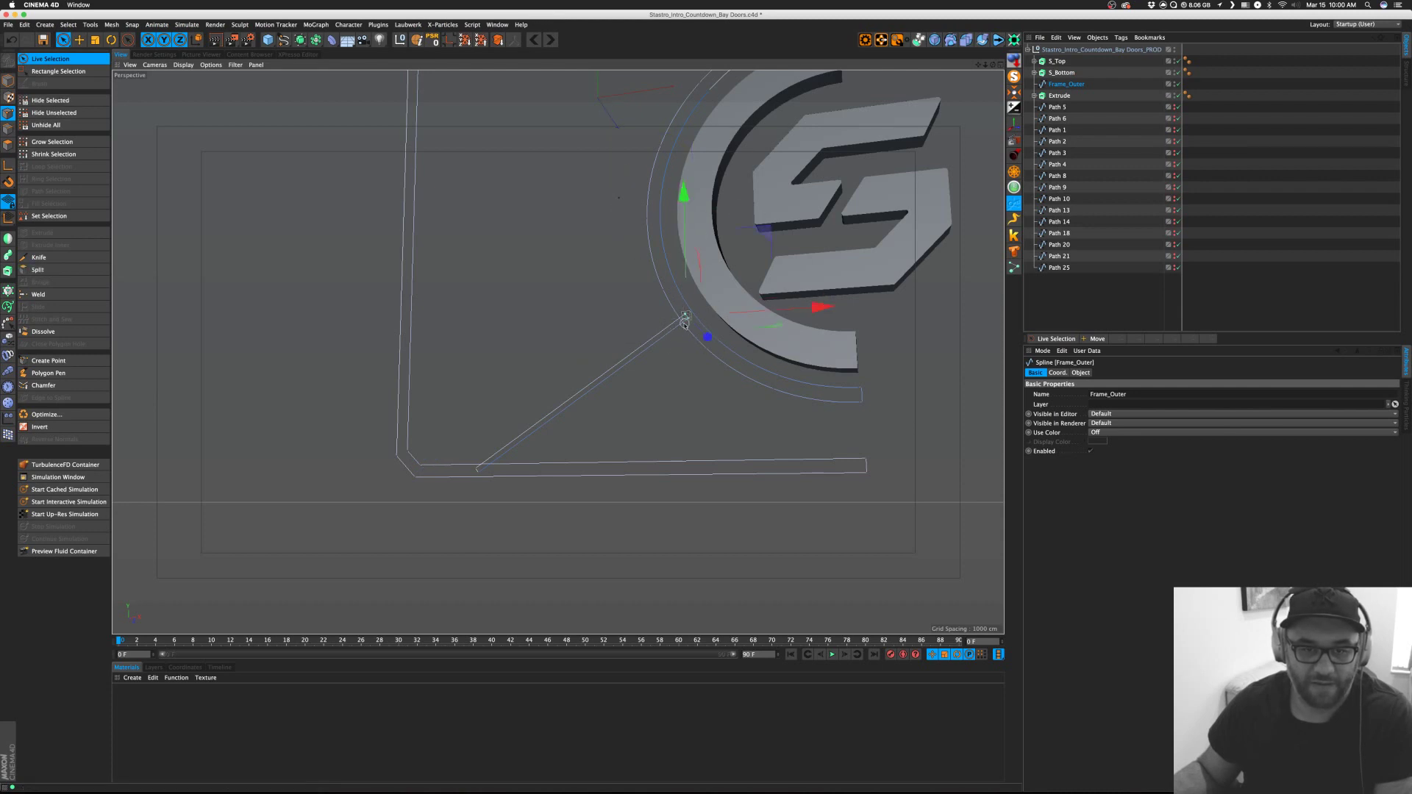
key("Delete")
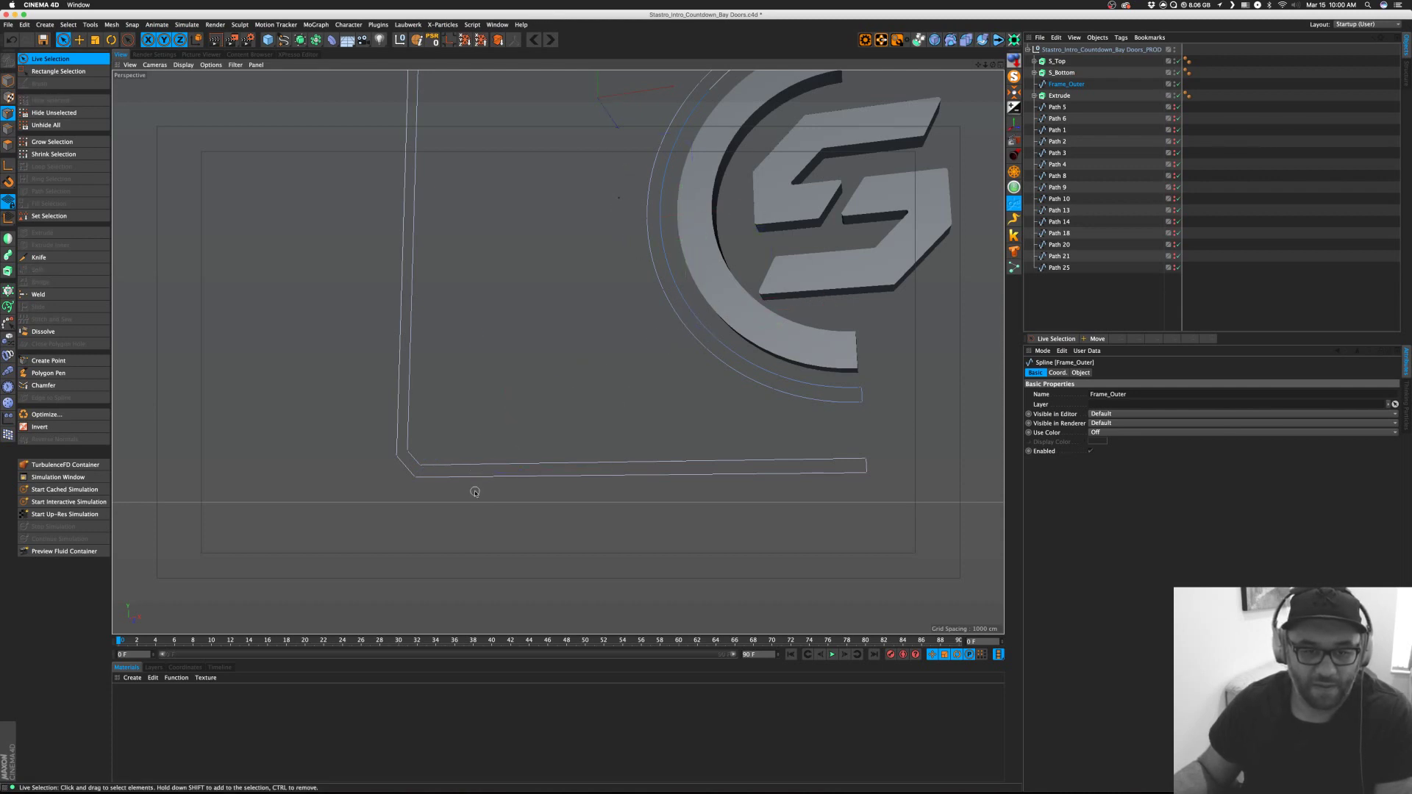
scroll(558, 351, "down", 3)
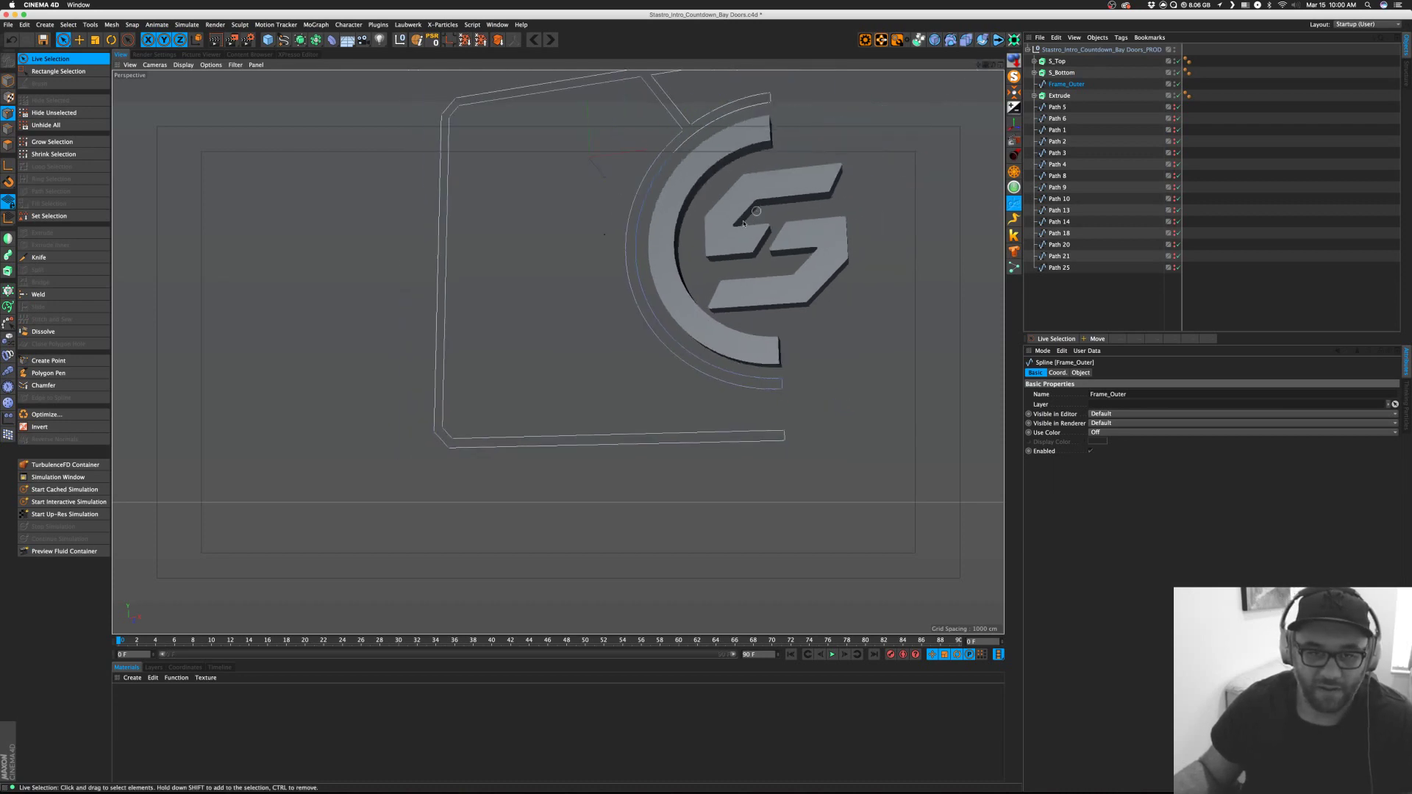
left_click_drag(743, 223, 632, 303, "alt")
scroll(551, 306, "up", 3)
scroll(551, 306, "down", 5)
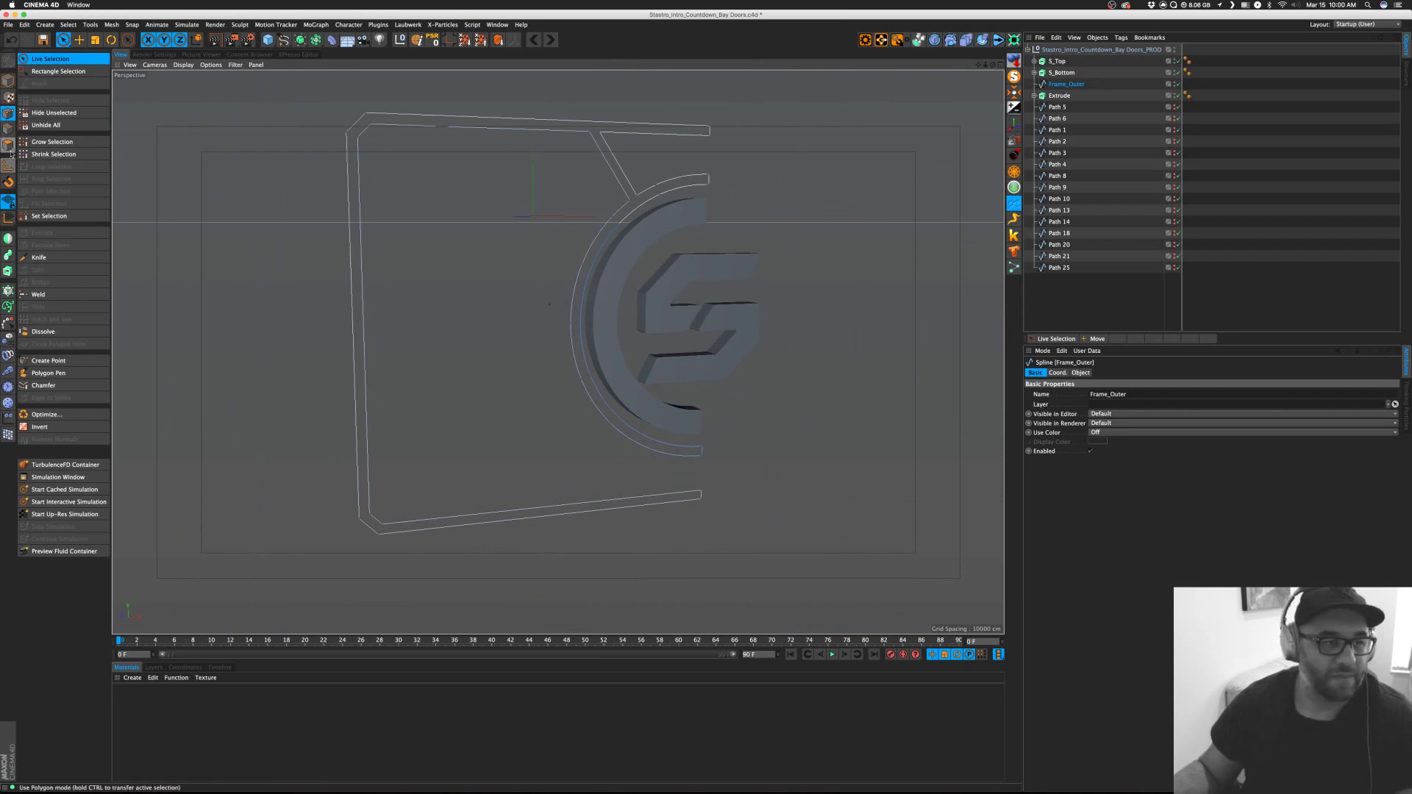
left_click(9, 98)
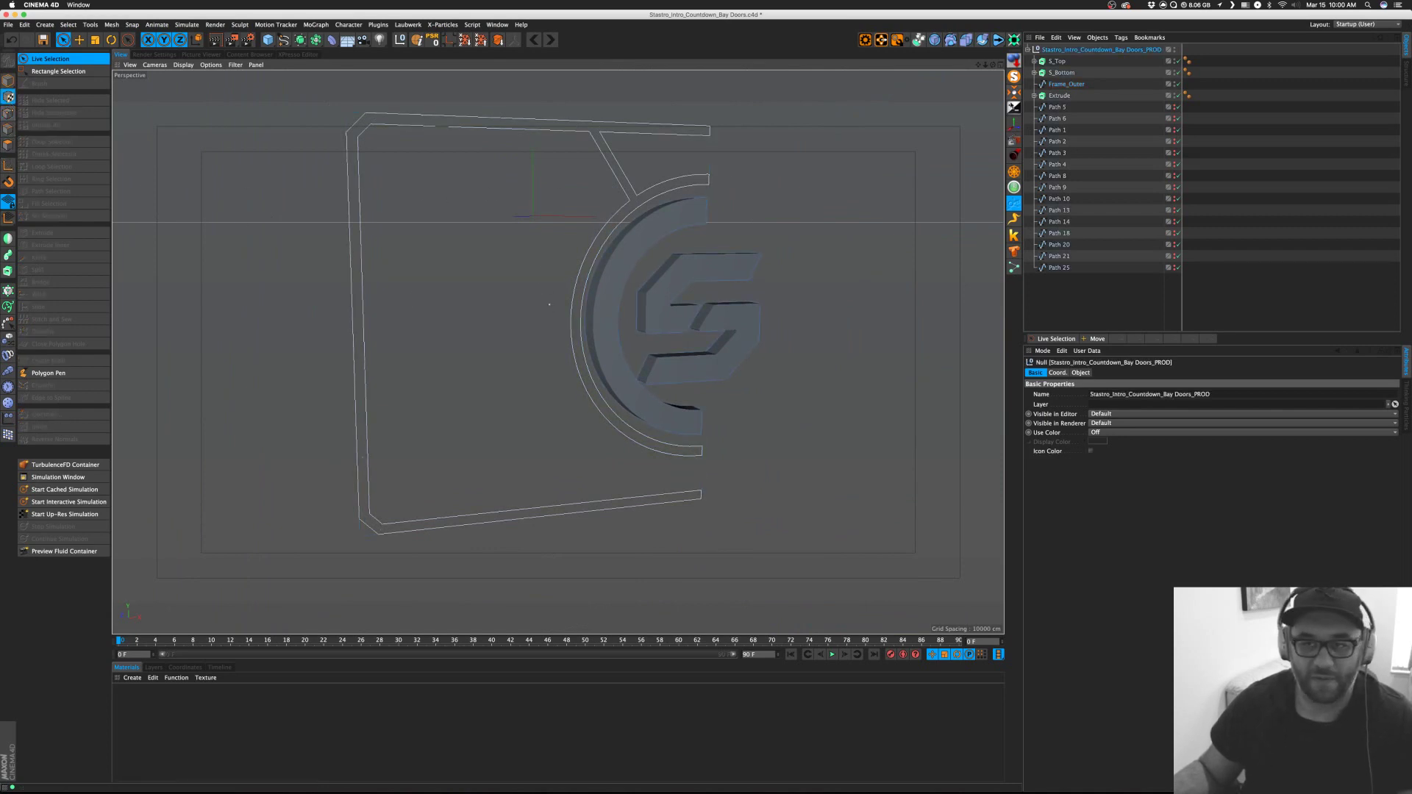
left_click(1059, 117)
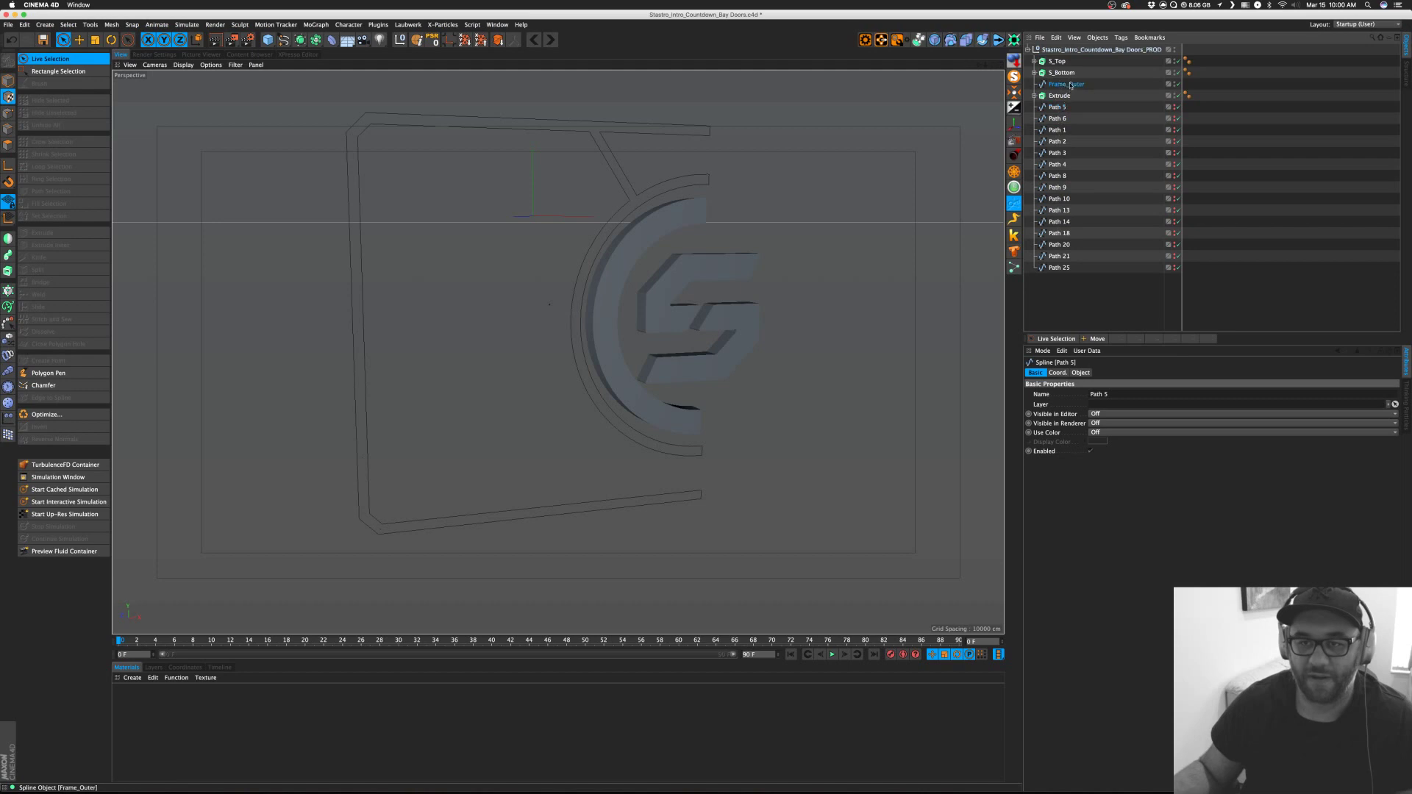
left_click(1068, 85)
left_click(8, 113)
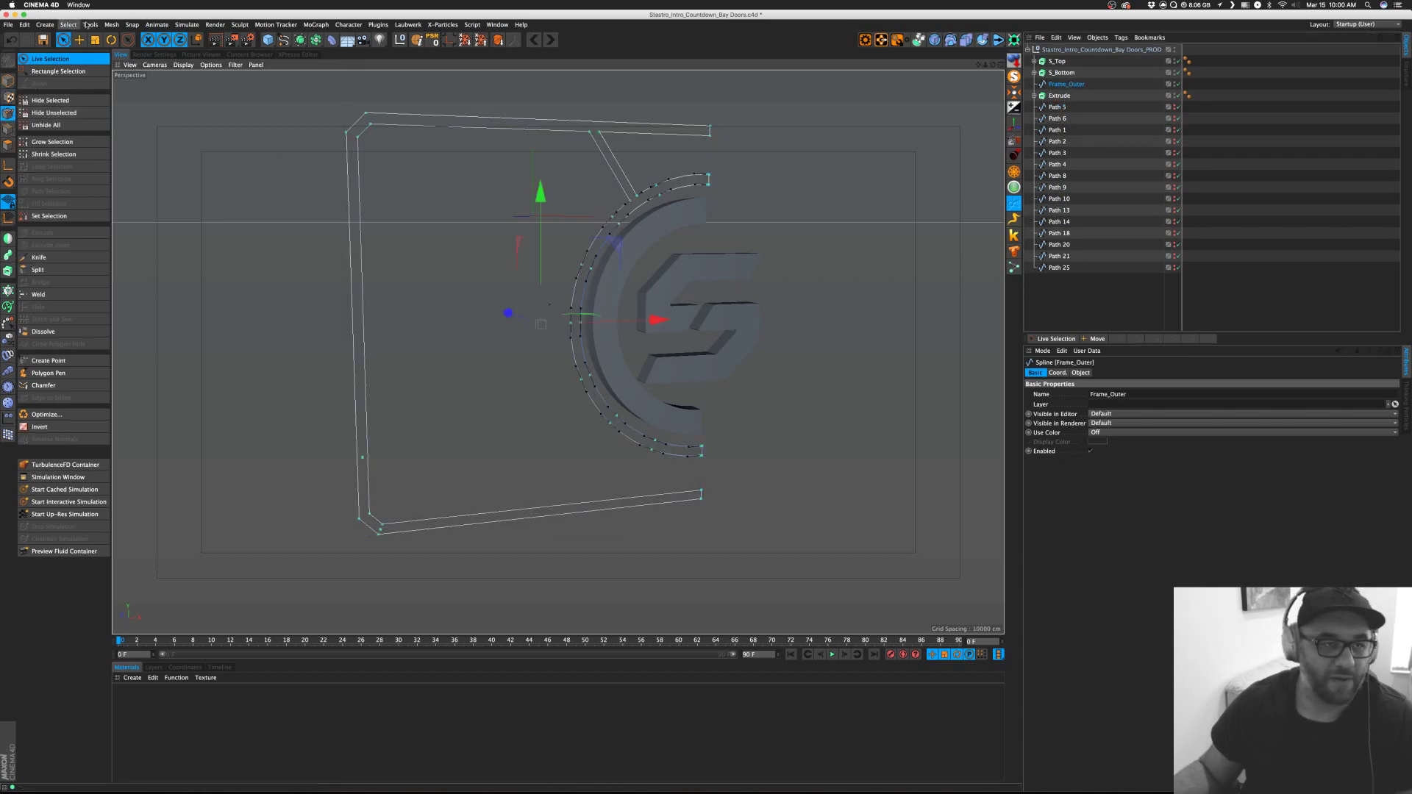
left_click(111, 25)
mouse_move(131, 48)
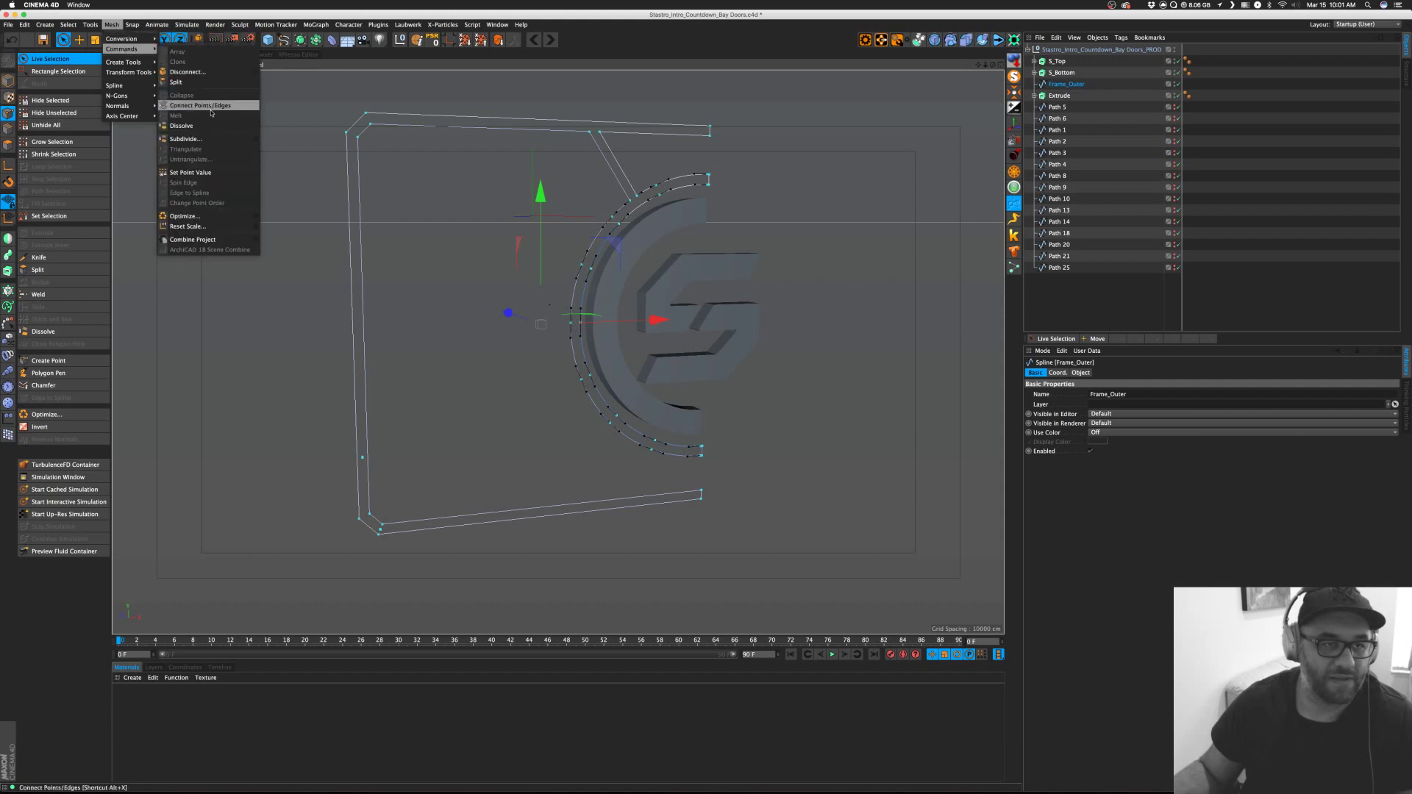
key("Escape")
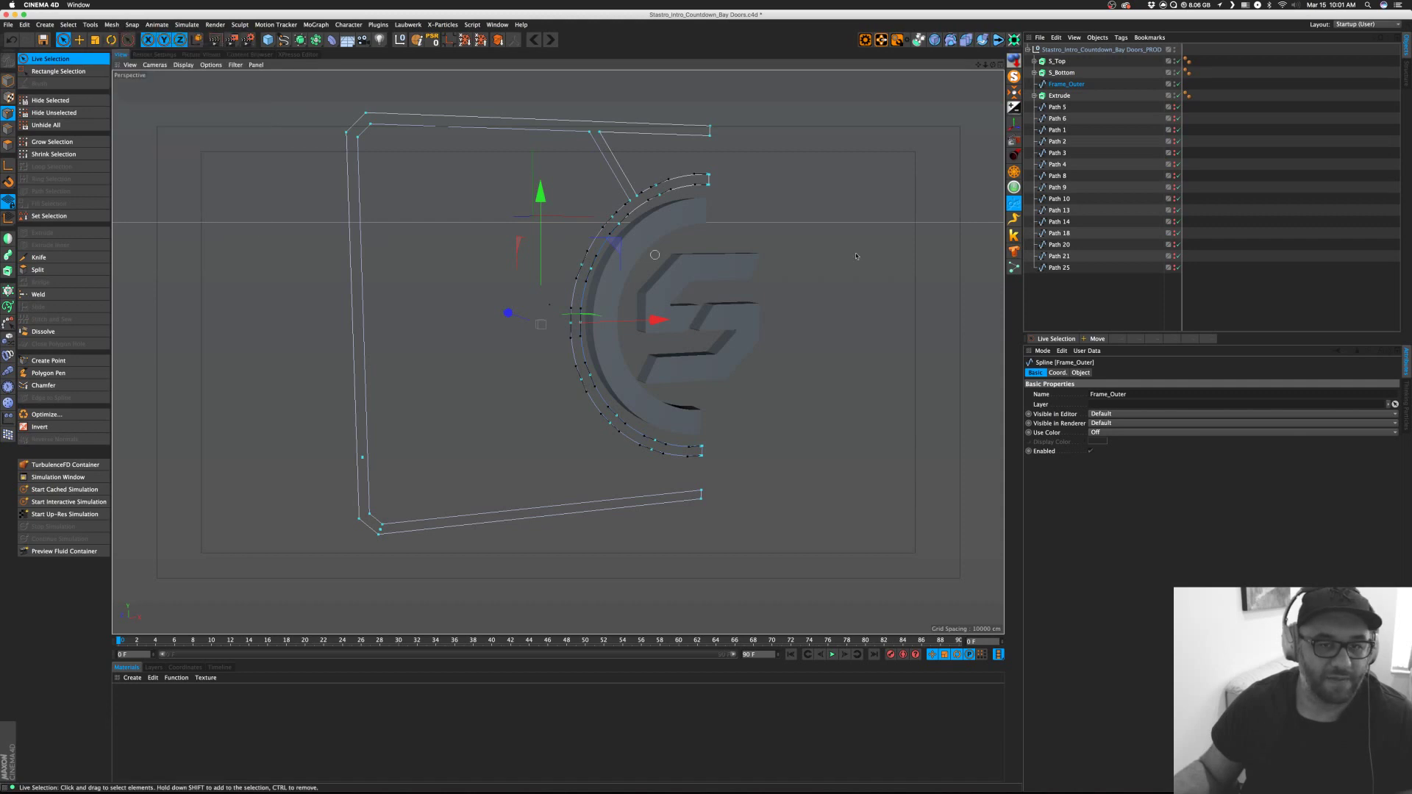
left_click(1210, 293)
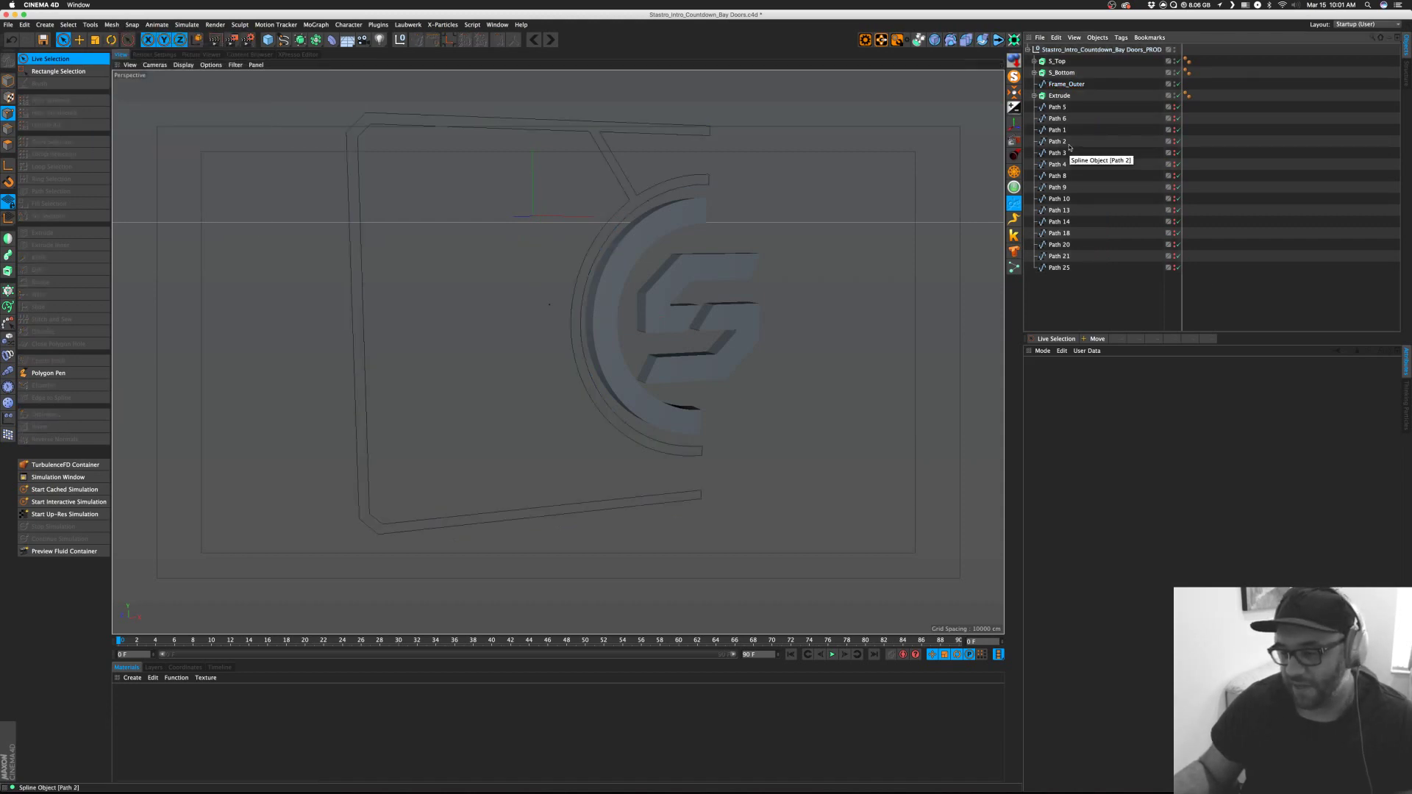
Place the Frame_Outer spline inside a new Extrude object.
left_click(1063, 85)
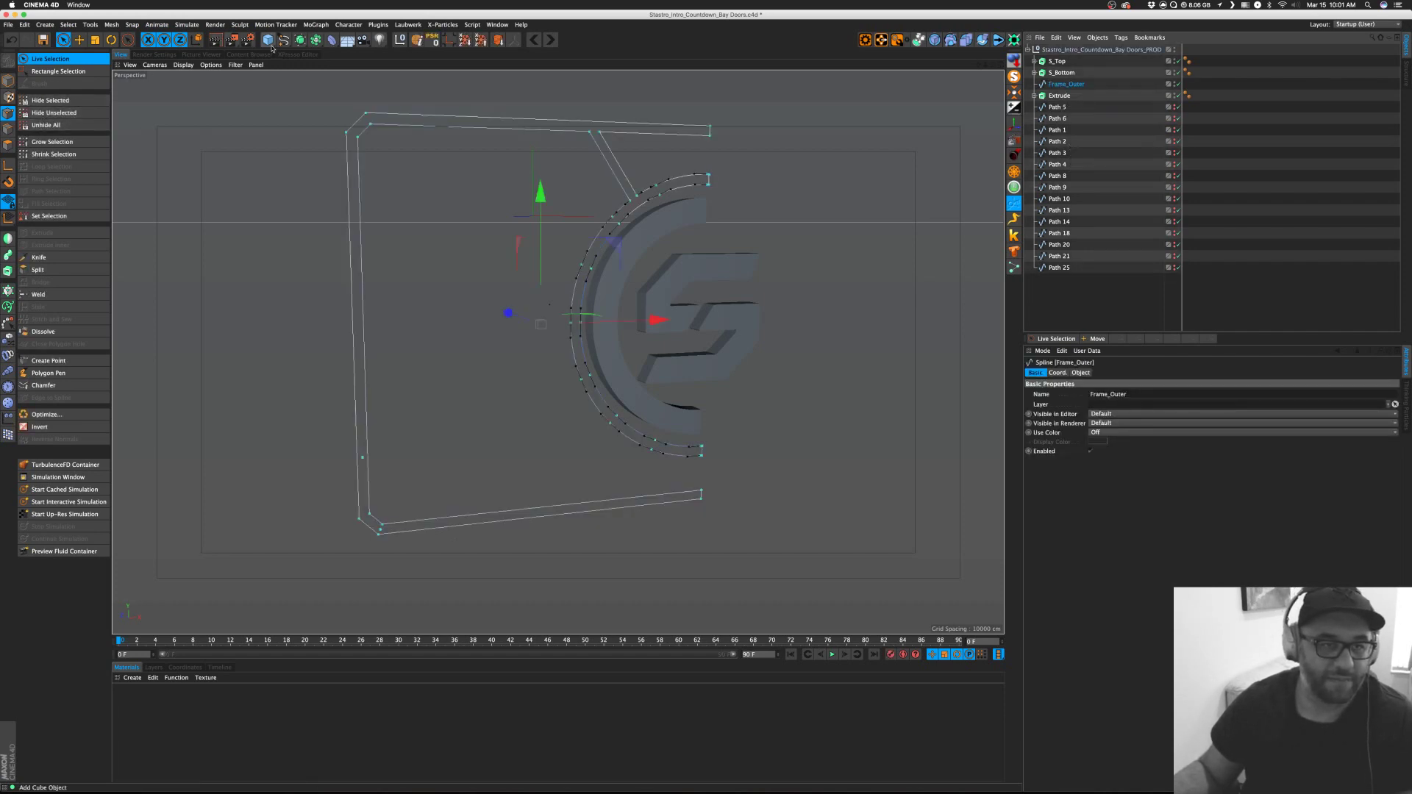
left_click(318, 46)
left_click(423, 51, "alt")
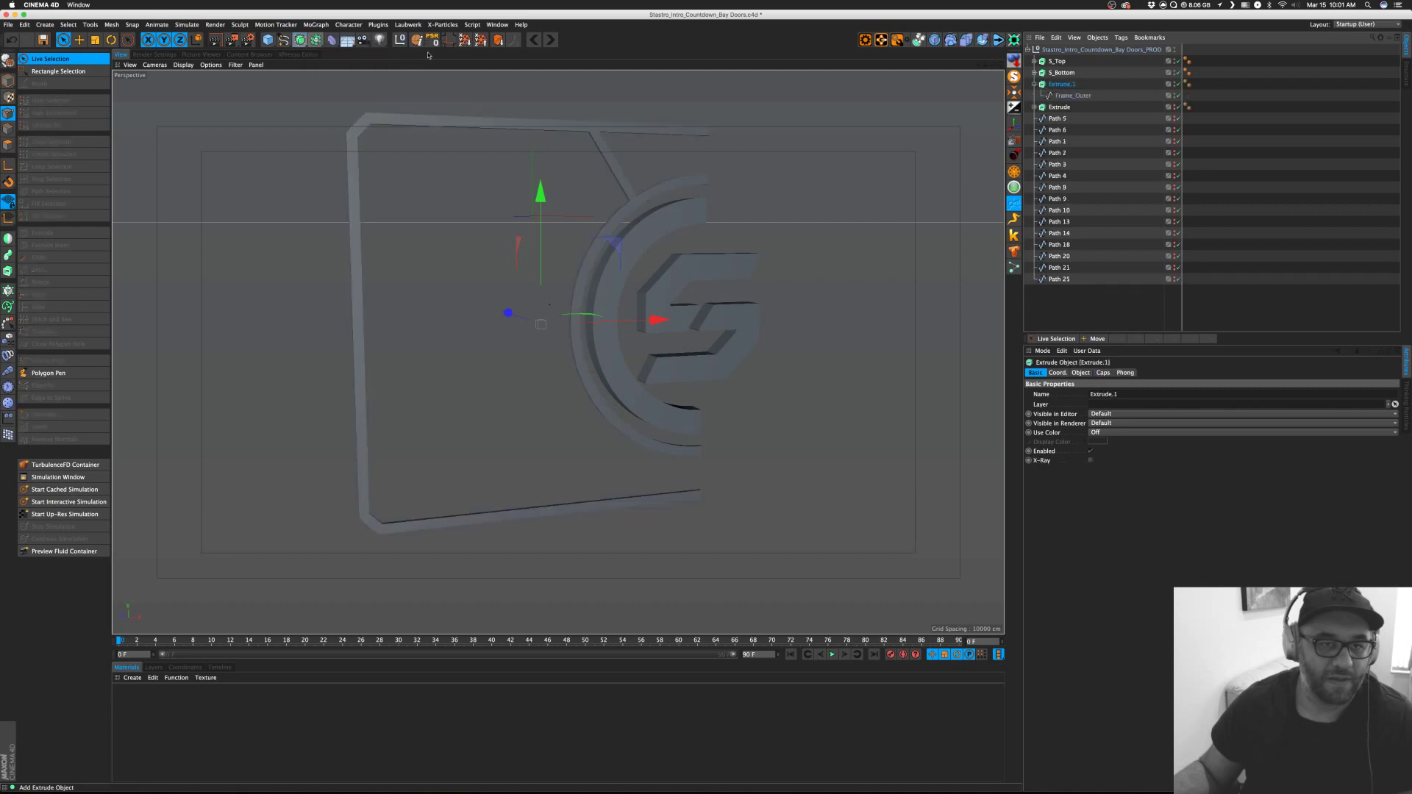
left_click(1109, 310)
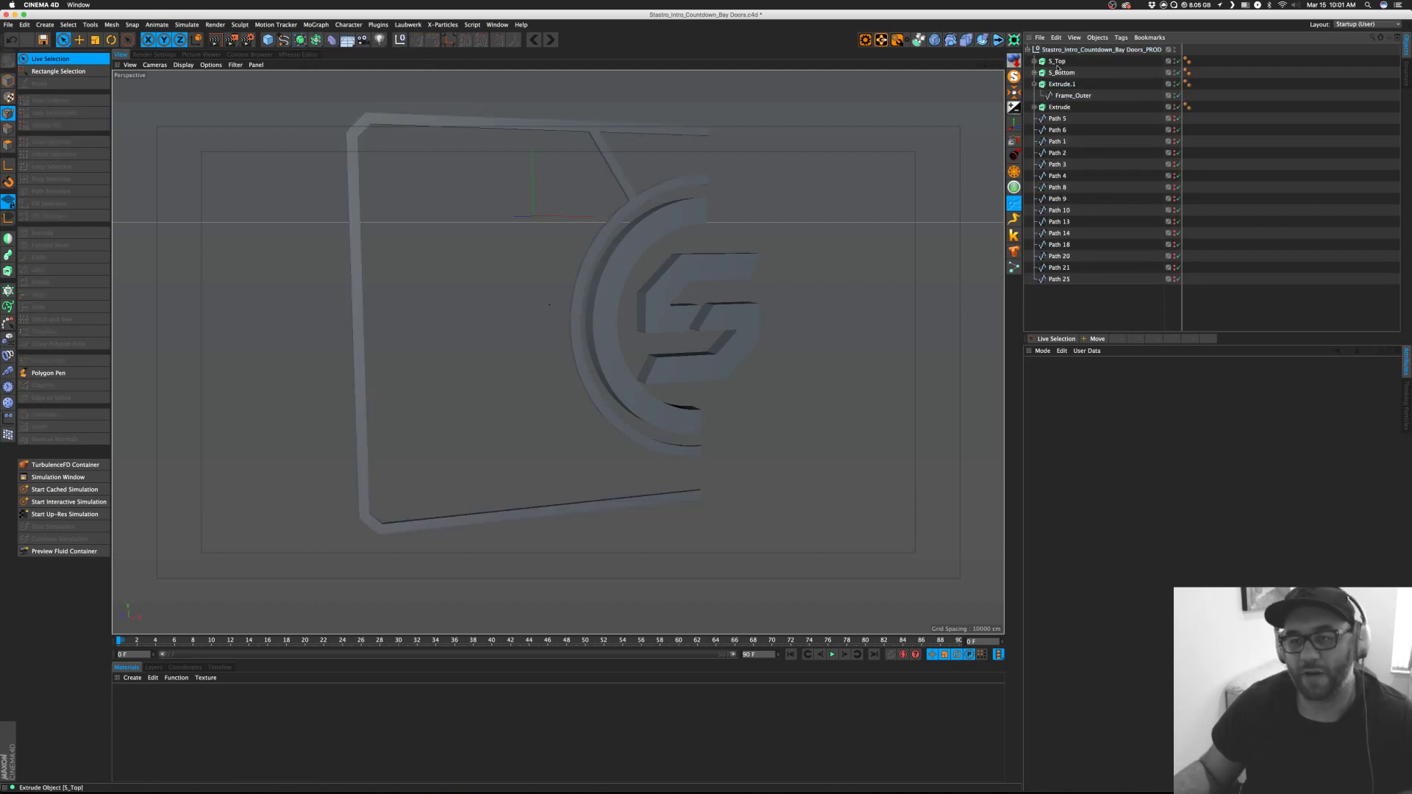
Rename the two unnamed Extrude objects after their child splines, Frame_Outer and Logo Circle.
double_click(1064, 97)
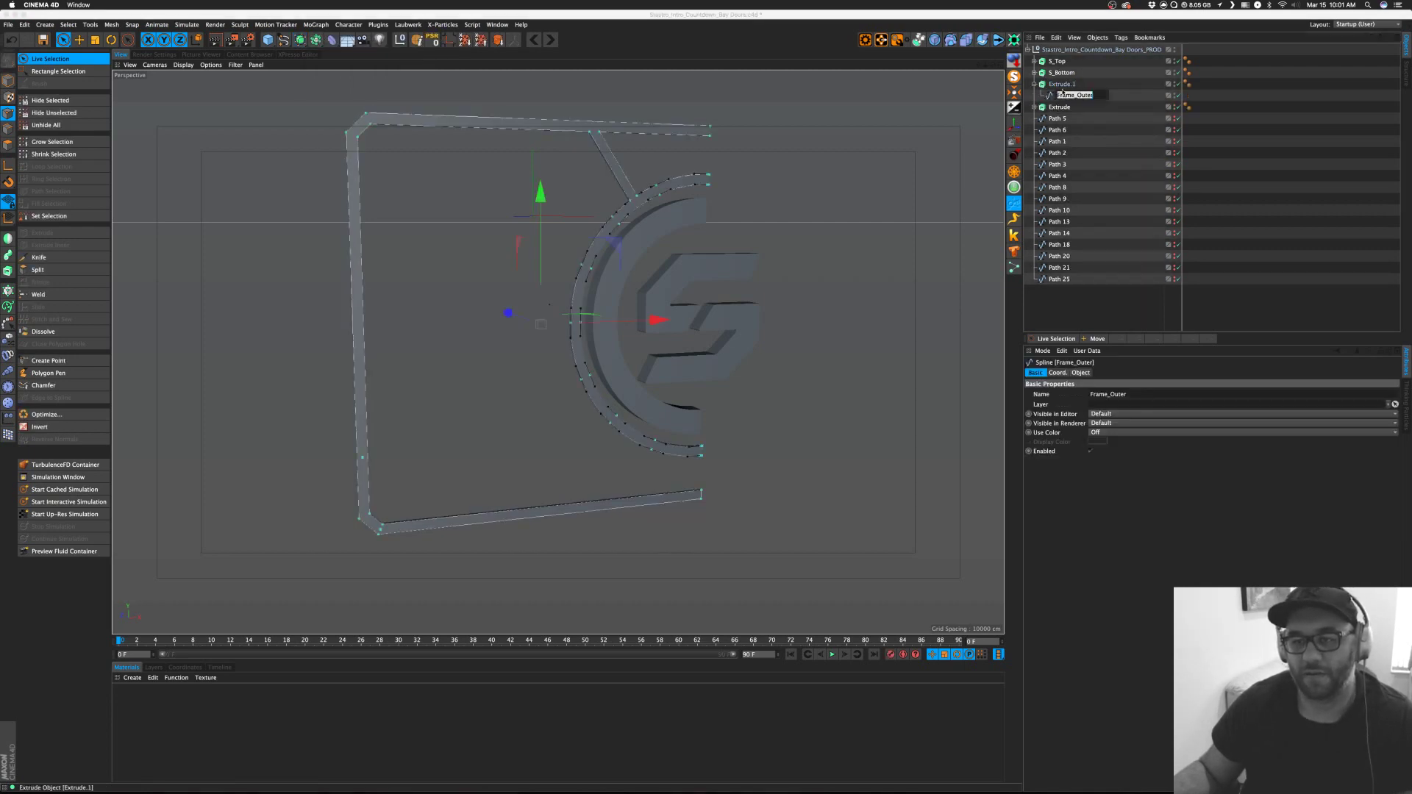
double_click(1063, 84)
left_click(1034, 107)
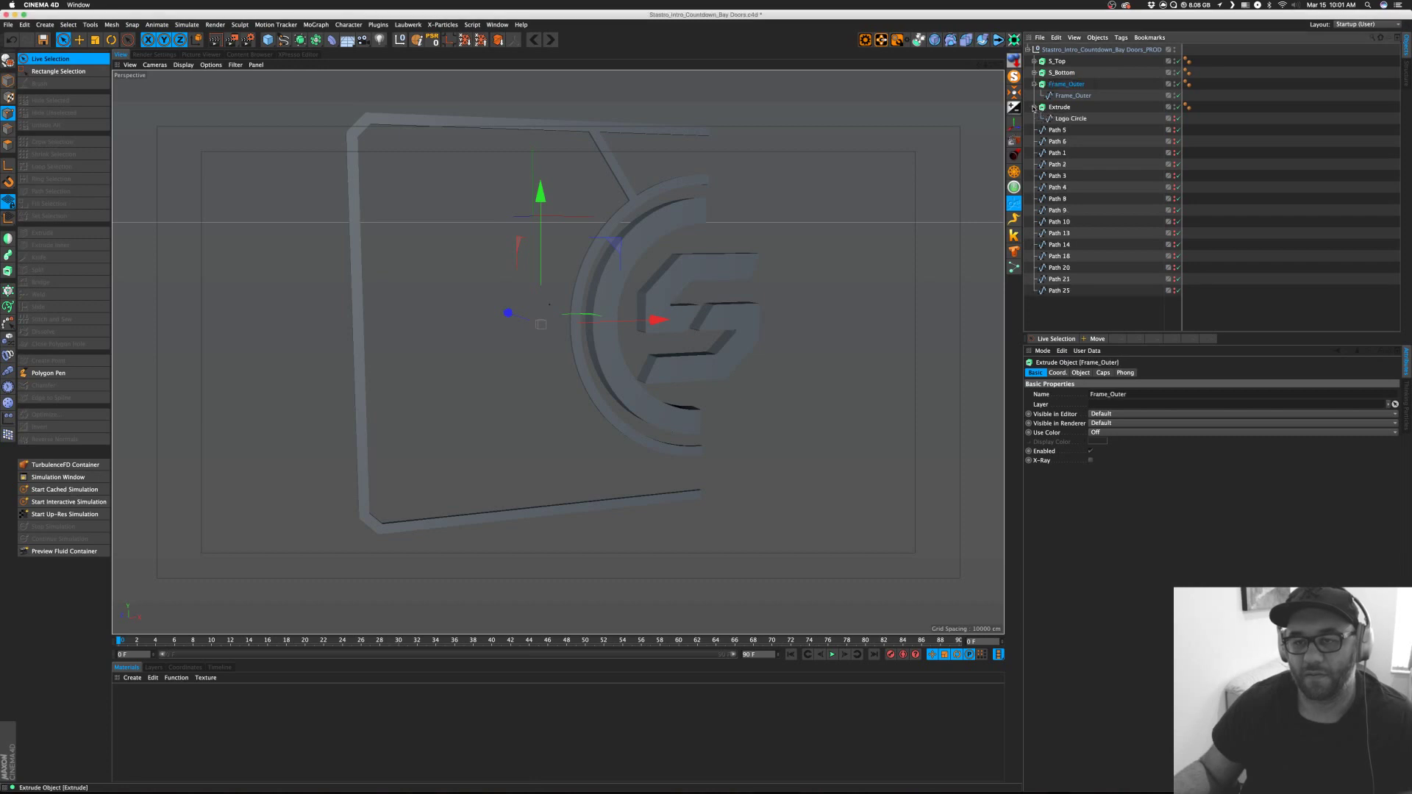
double_click(1067, 118)
key("super+c")
double_click(1058, 108)
key("super+v")
left_click(1087, 96)
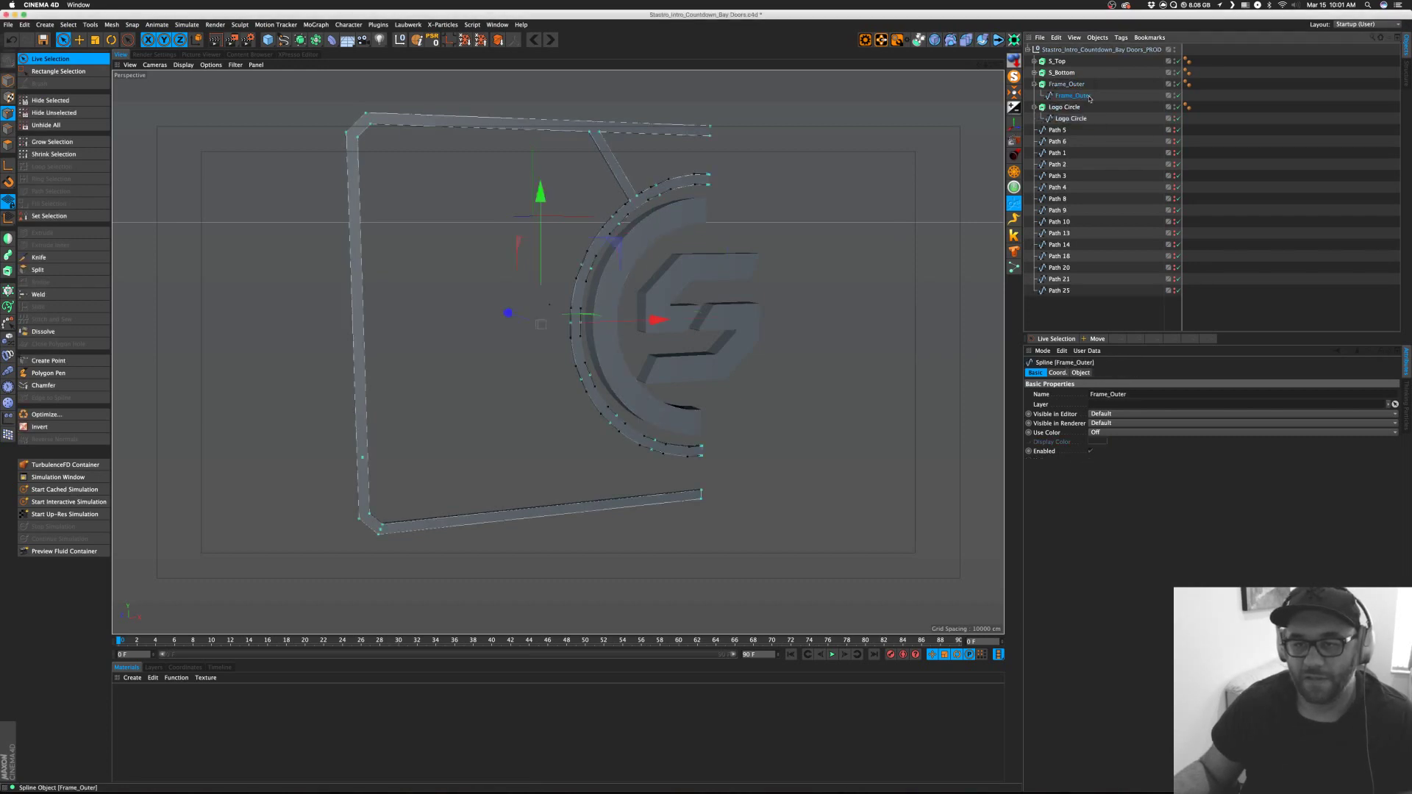
left_click(1298, 320)
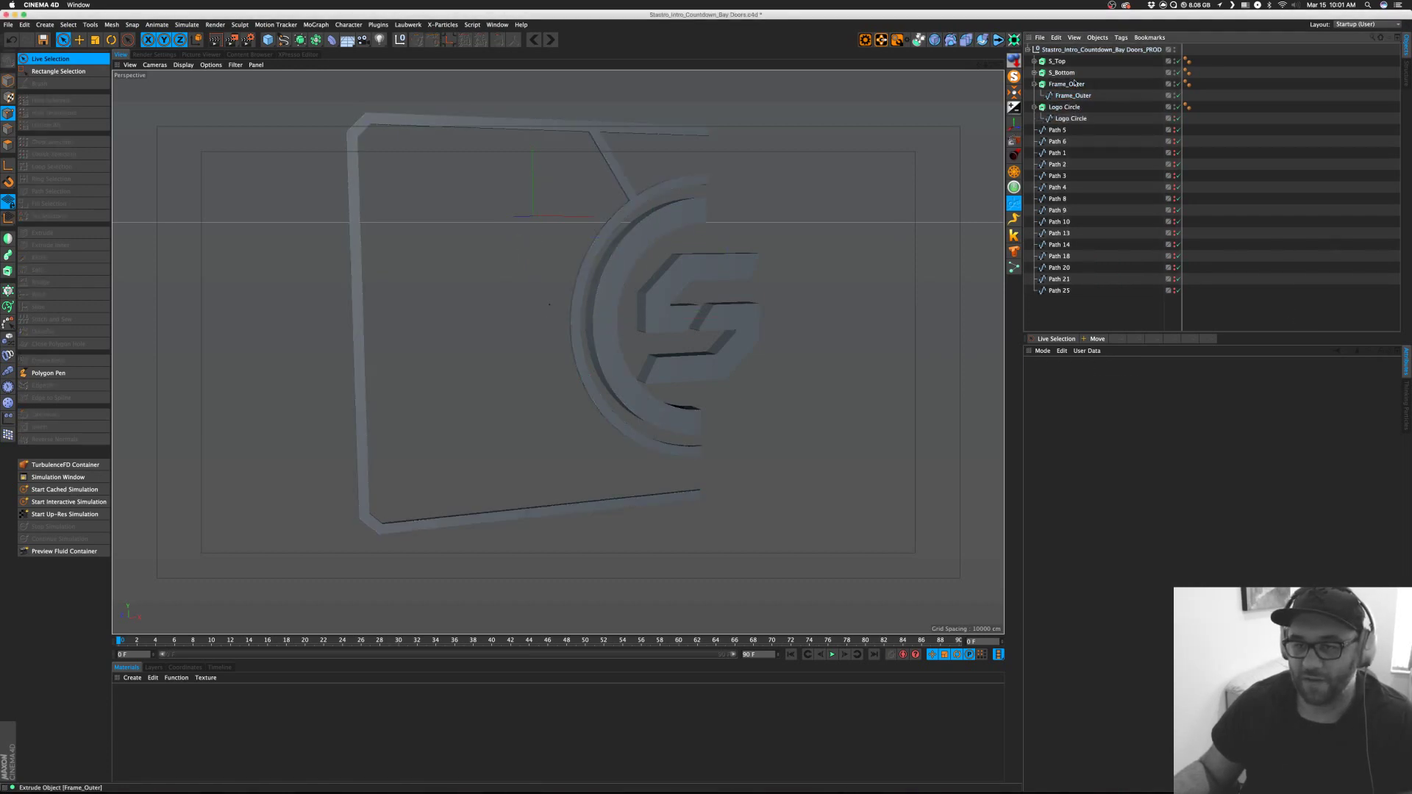
Increase the Frame_Outer extrude's Z movement to about 123 cm.
left_click(1058, 84)
left_click(1083, 373)
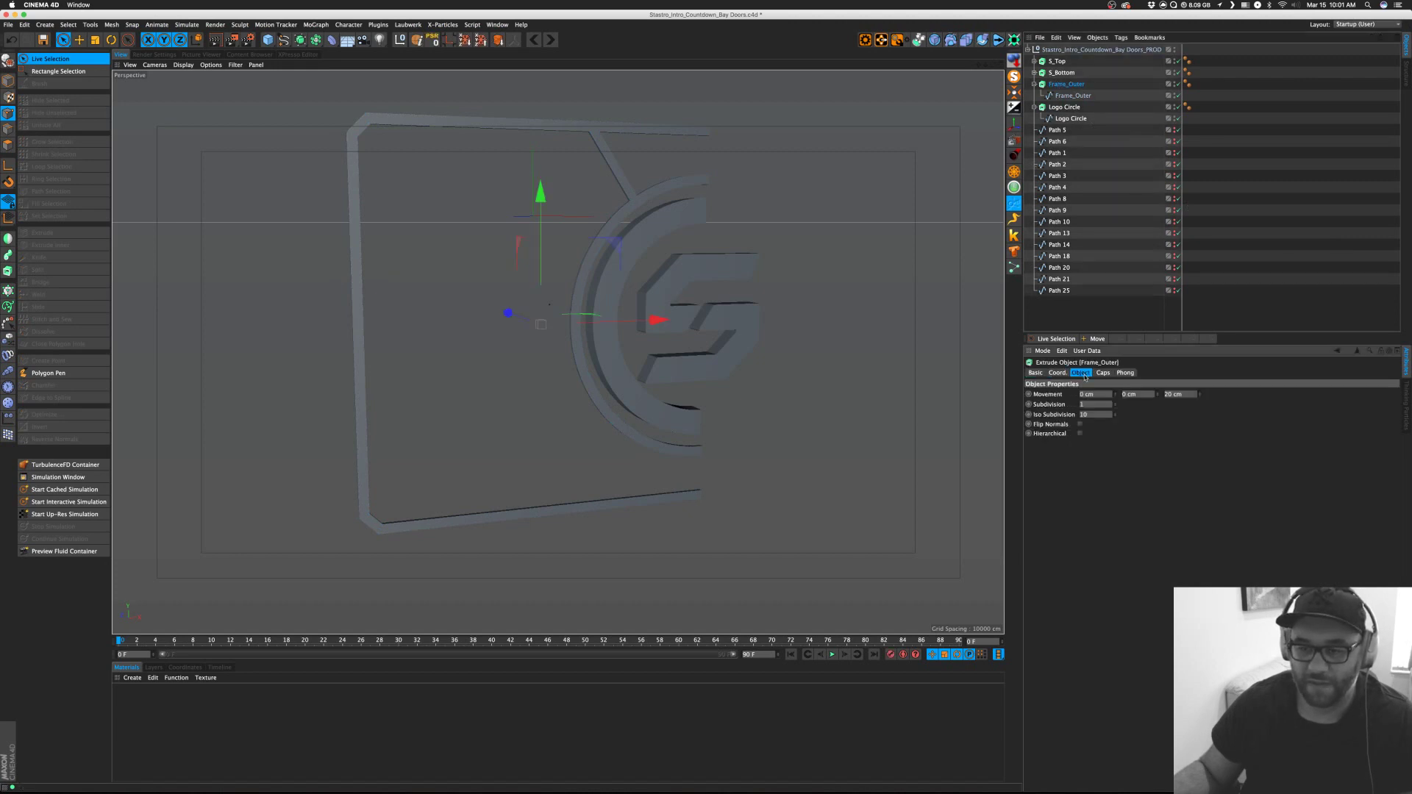
left_click_drag(1200, 395, 1199, 334)
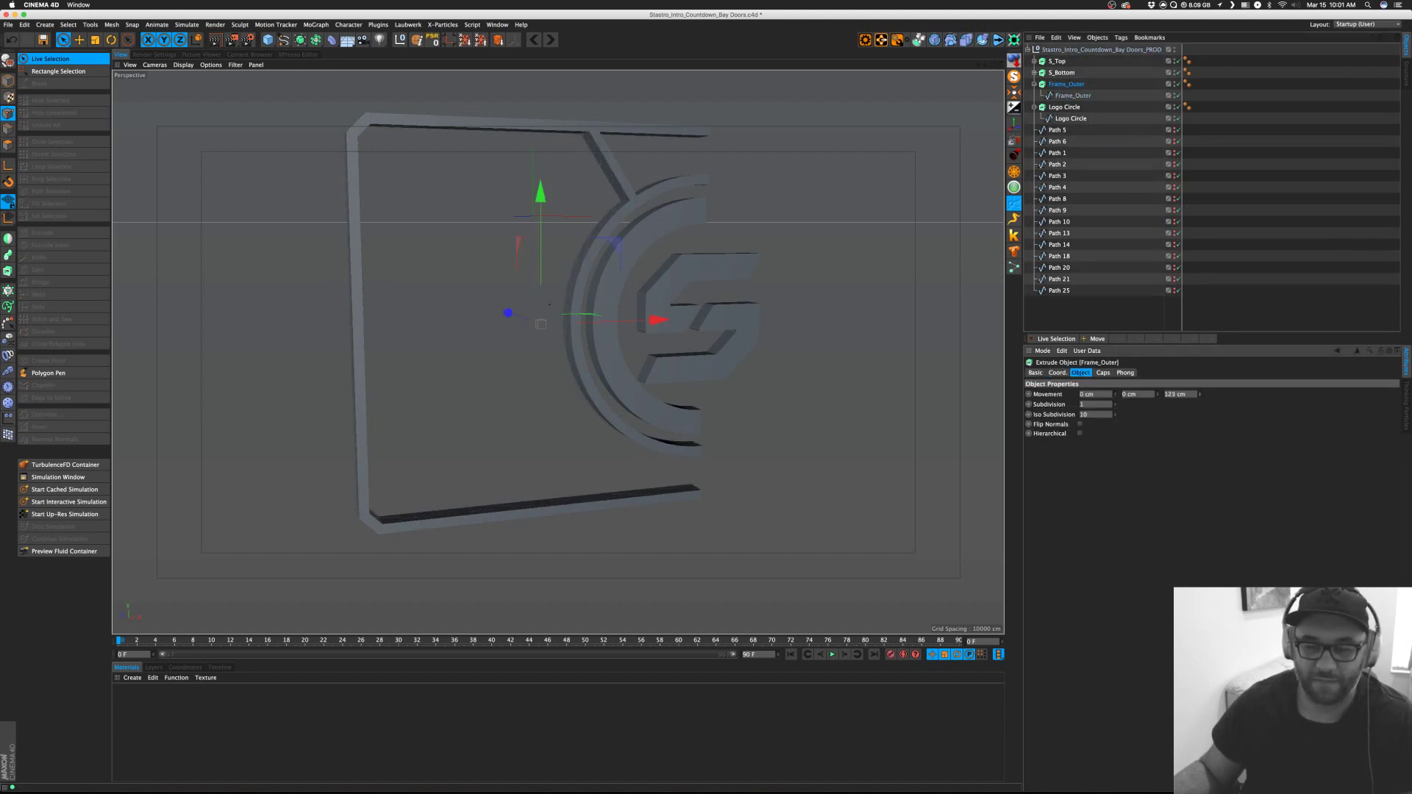
Save the scene file with nothing selected.
left_click(1146, 324)
key("super+s")
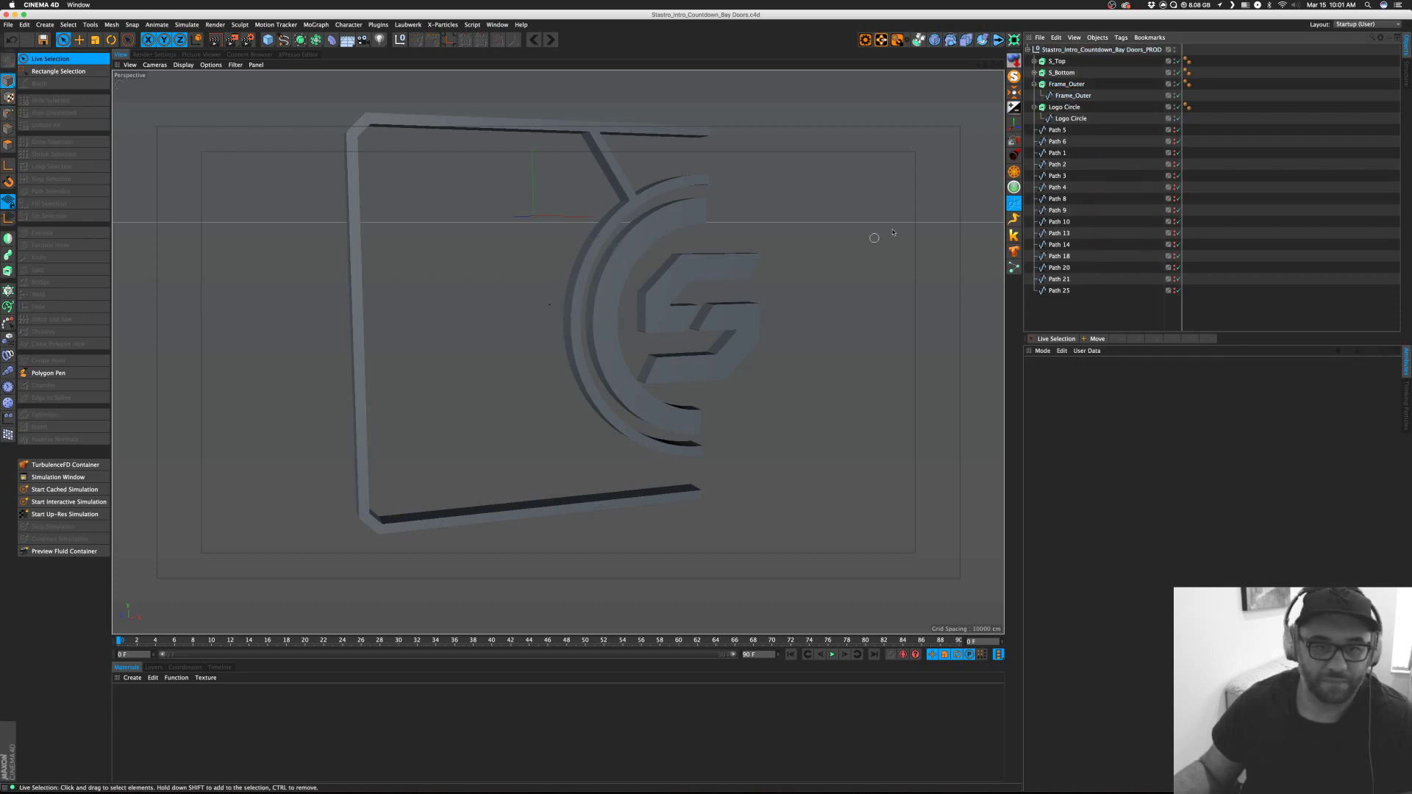
Collapse the Frame_Outer and Logo Circle extrudes and group them with all the remaining Path splines under one null.
mouse_move(878, 238)
left_mouse_down("alt")
mouse_move(765, 239)
mouse_move(836, 243)
mouse_move(882, 214)
mouse_move(872, 221)
mouse_move(897, 224)
mouse_move(880, 219)
left_mouse_up("alt")
scroll(881, 219, "down", 2)
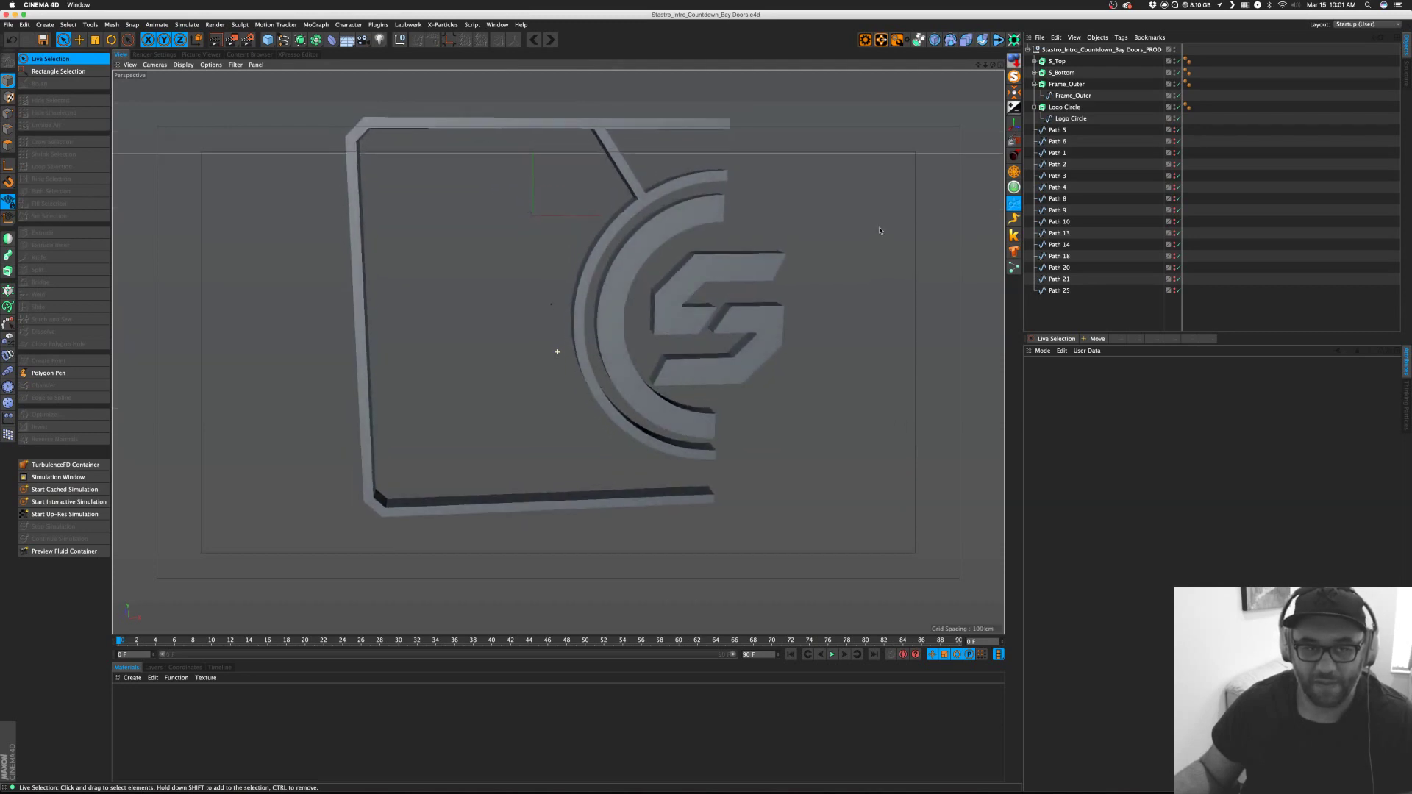
middle_click(845, 451)
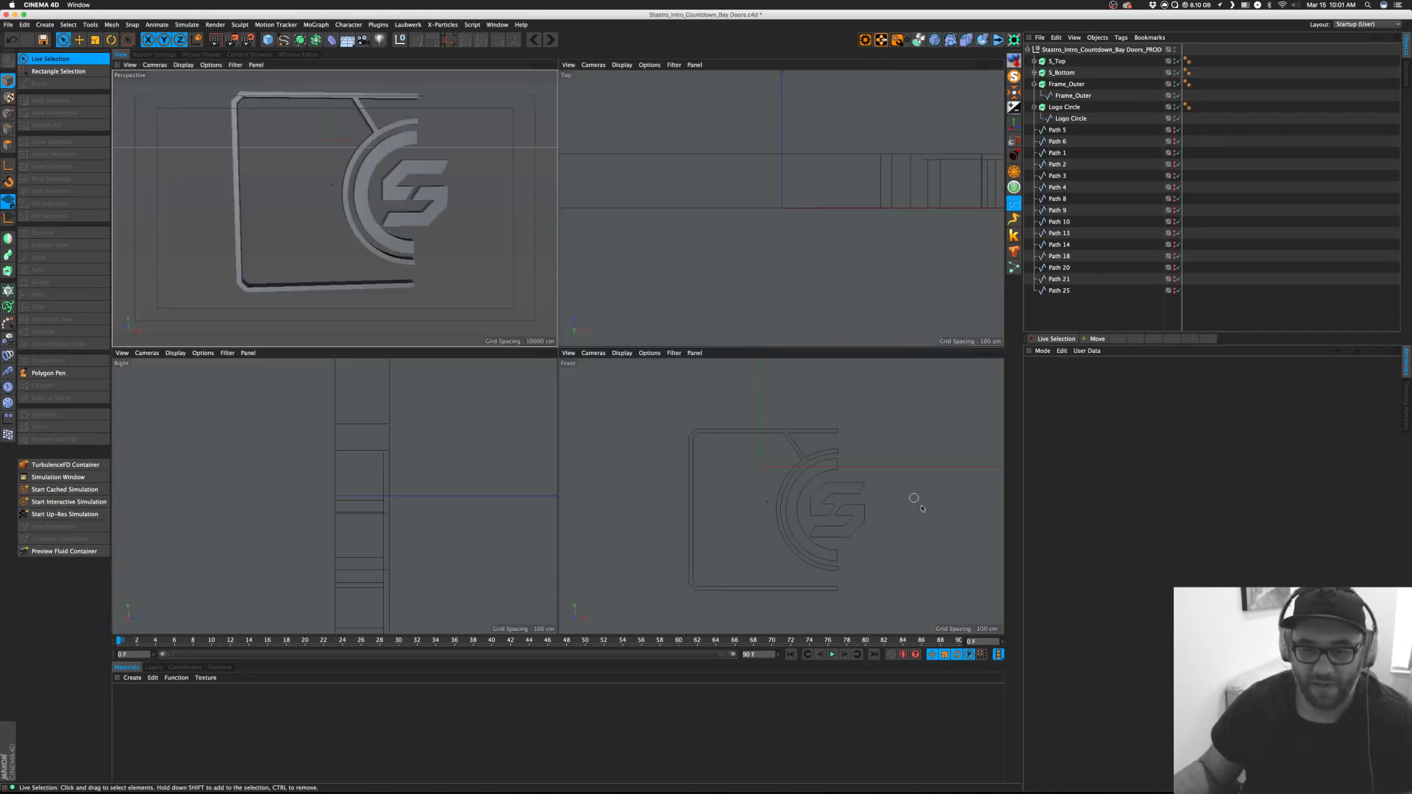
middle_click_drag(915, 497, 898, 475, "alt")
left_click(1058, 132)
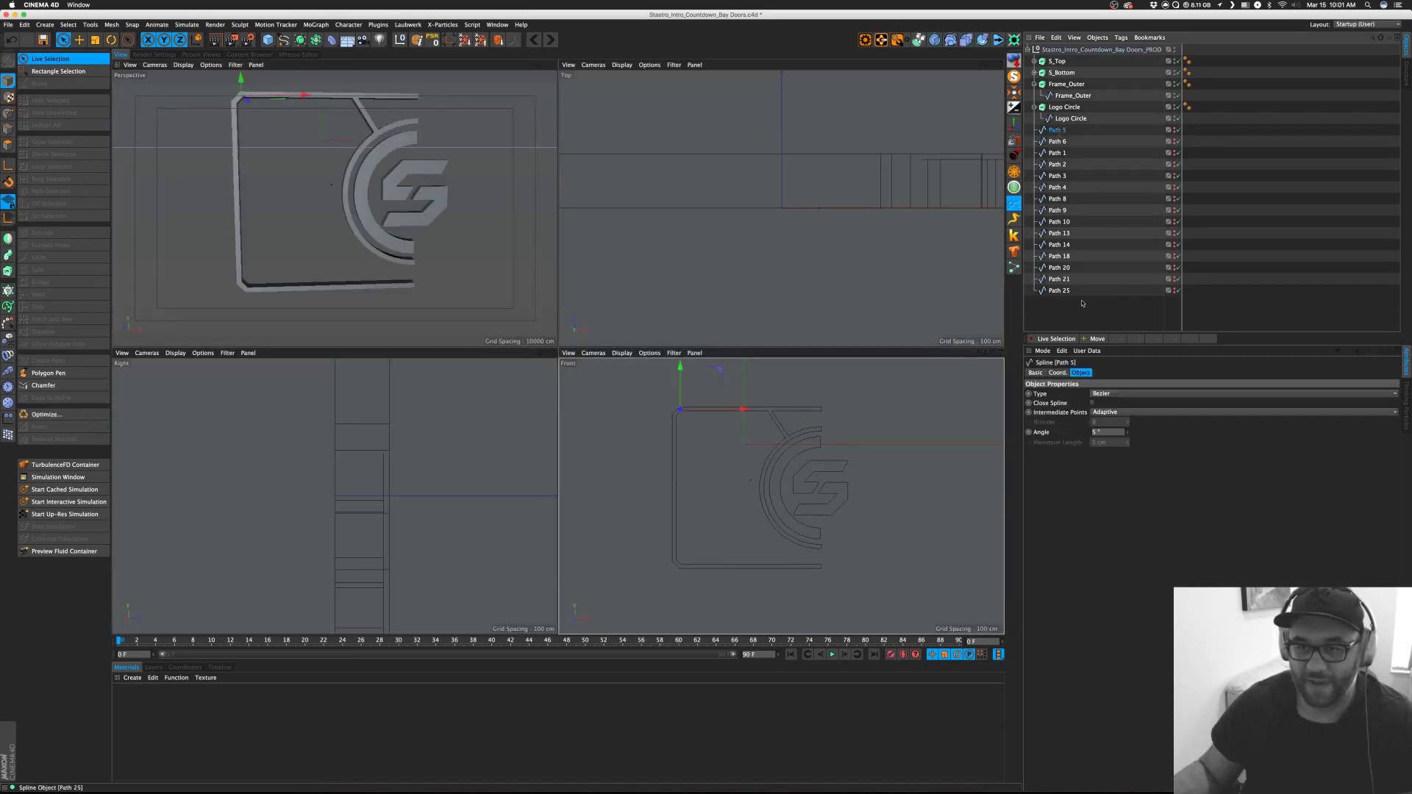
left_click(1084, 304)
left_click(1034, 84)
left_click(1034, 96)
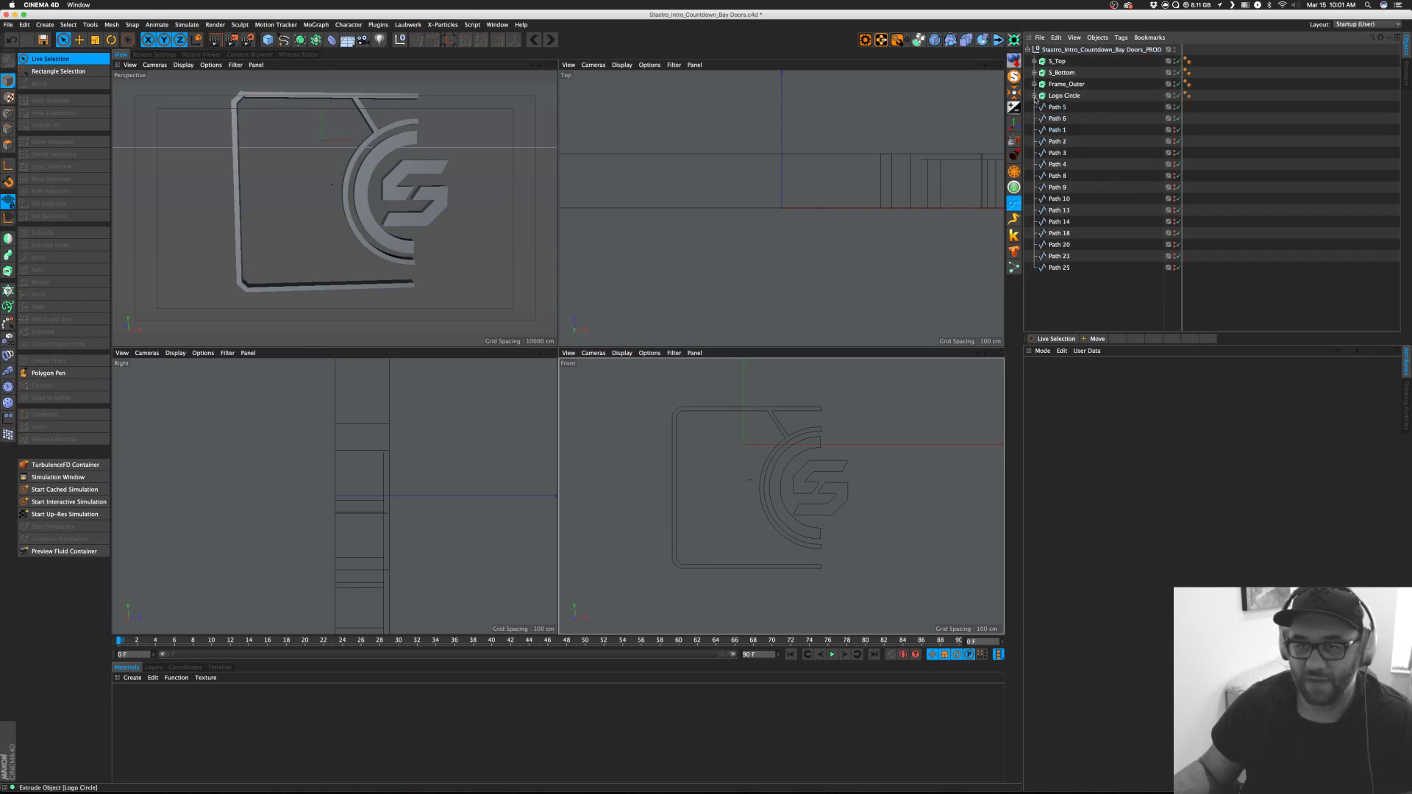
left_click(1056, 97)
left_click(1064, 84, "shift")
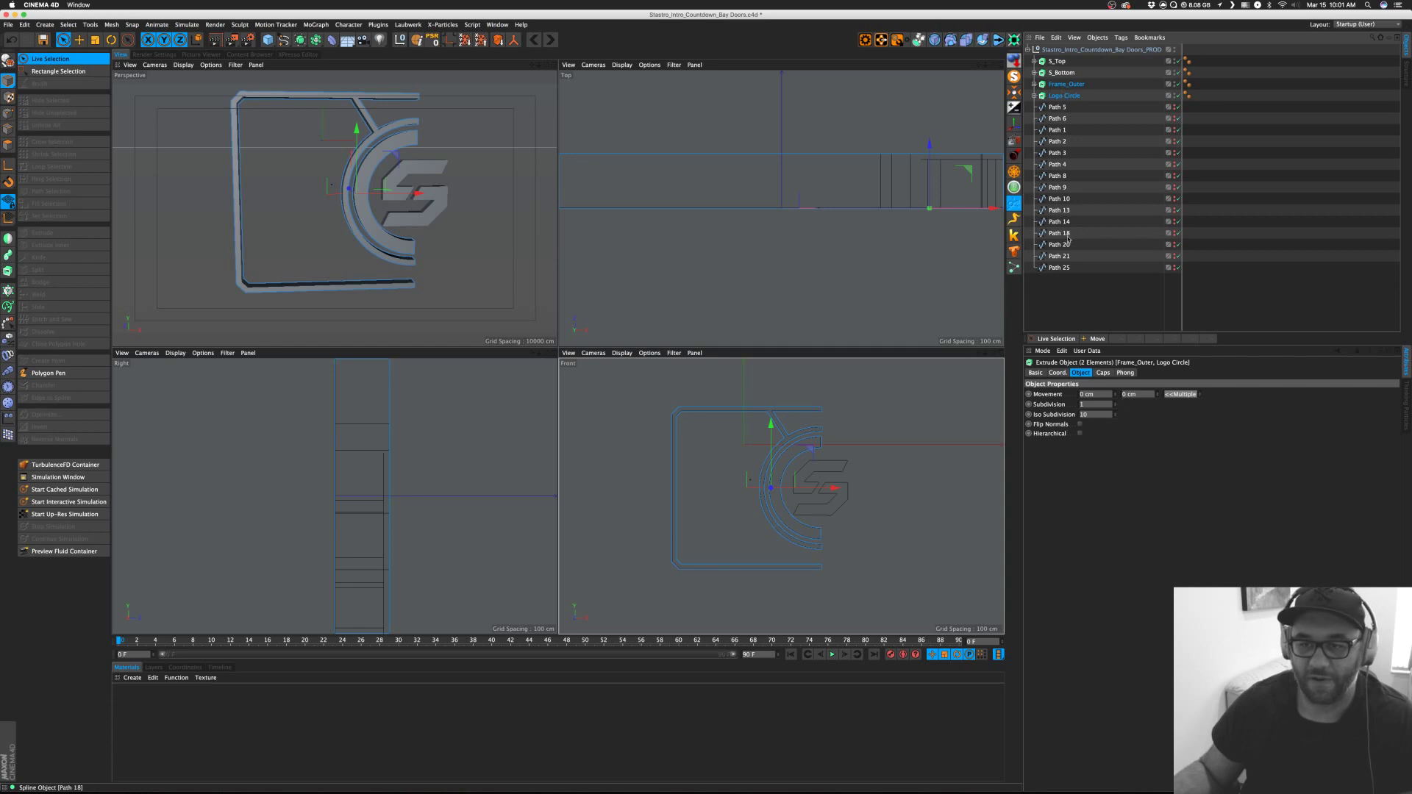
left_click_drag(1073, 296, 1051, 82)
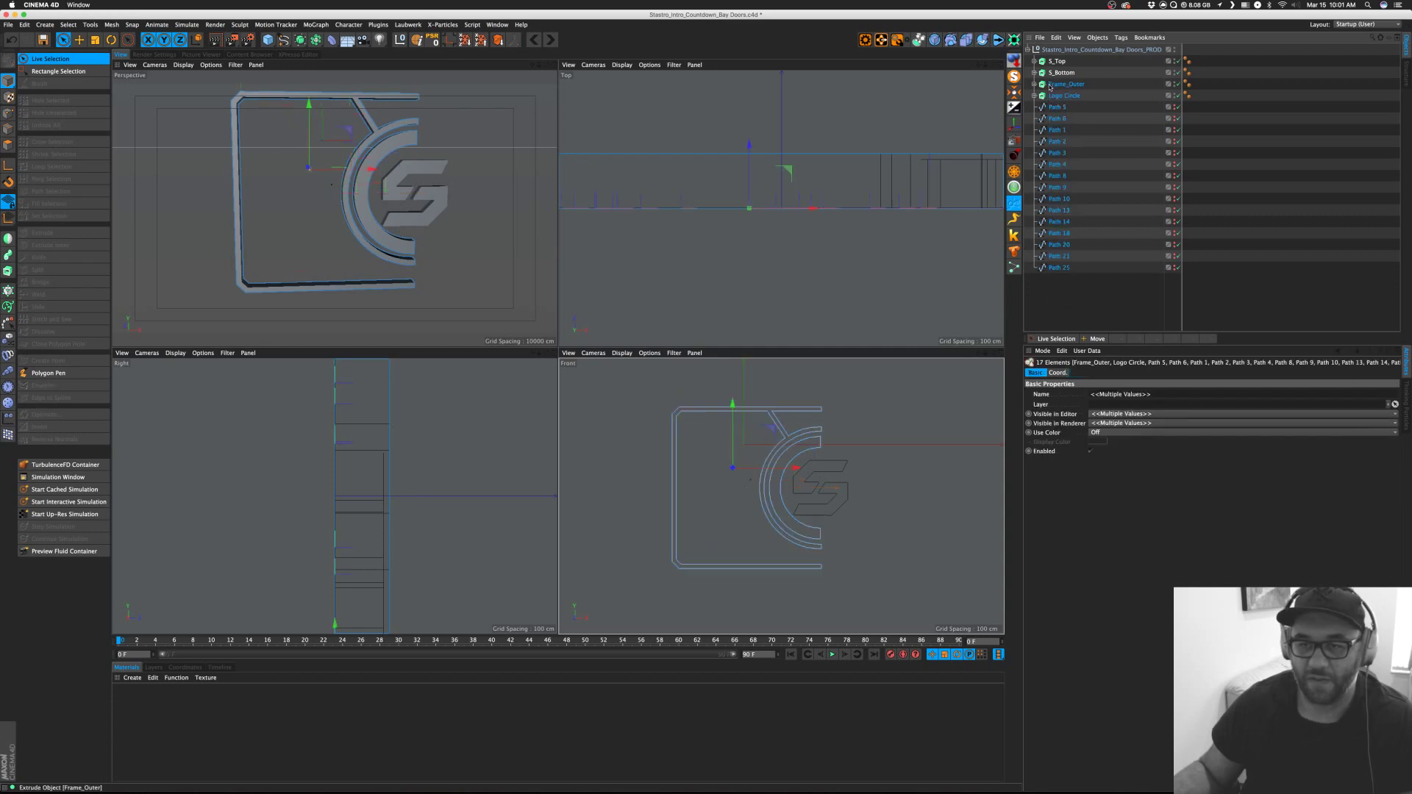
key("alt+g")
Rename the new group null LEFT DOOR and clear the selection.
double_click(1055, 86)
type("LE")
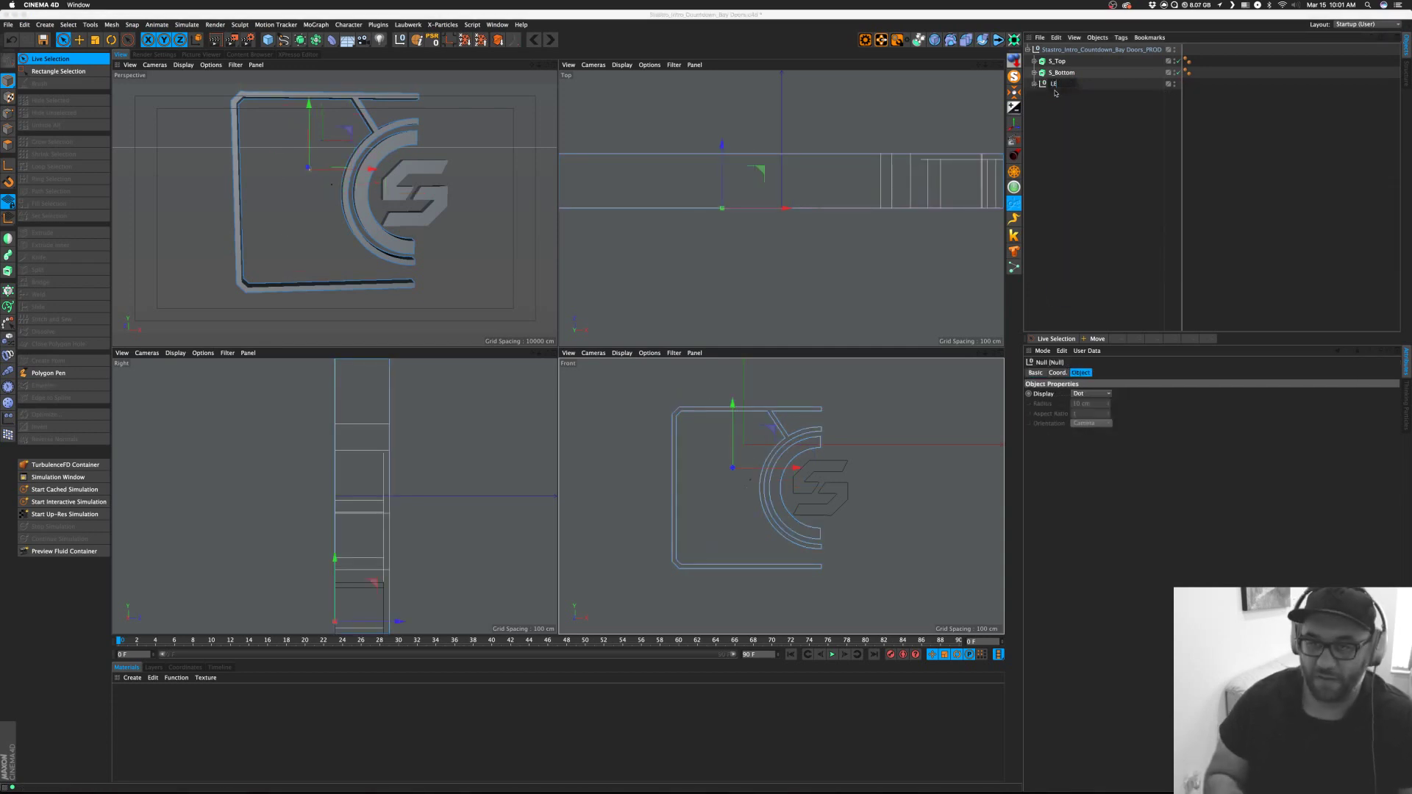
type("FT DOOR")
key("Return")
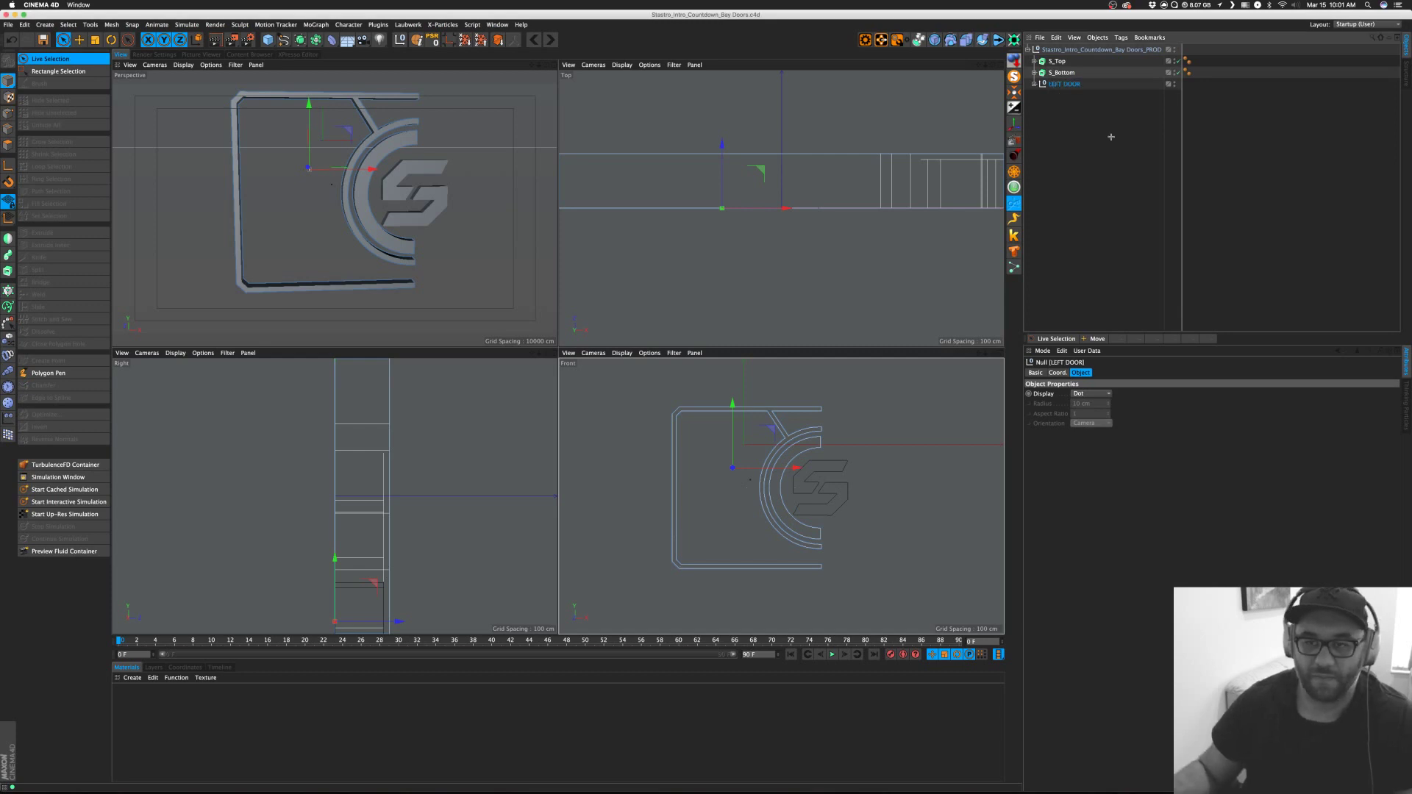
left_click(1106, 133)
left_click(1067, 88)
left_click(1125, 155)
left_click(485, 169)
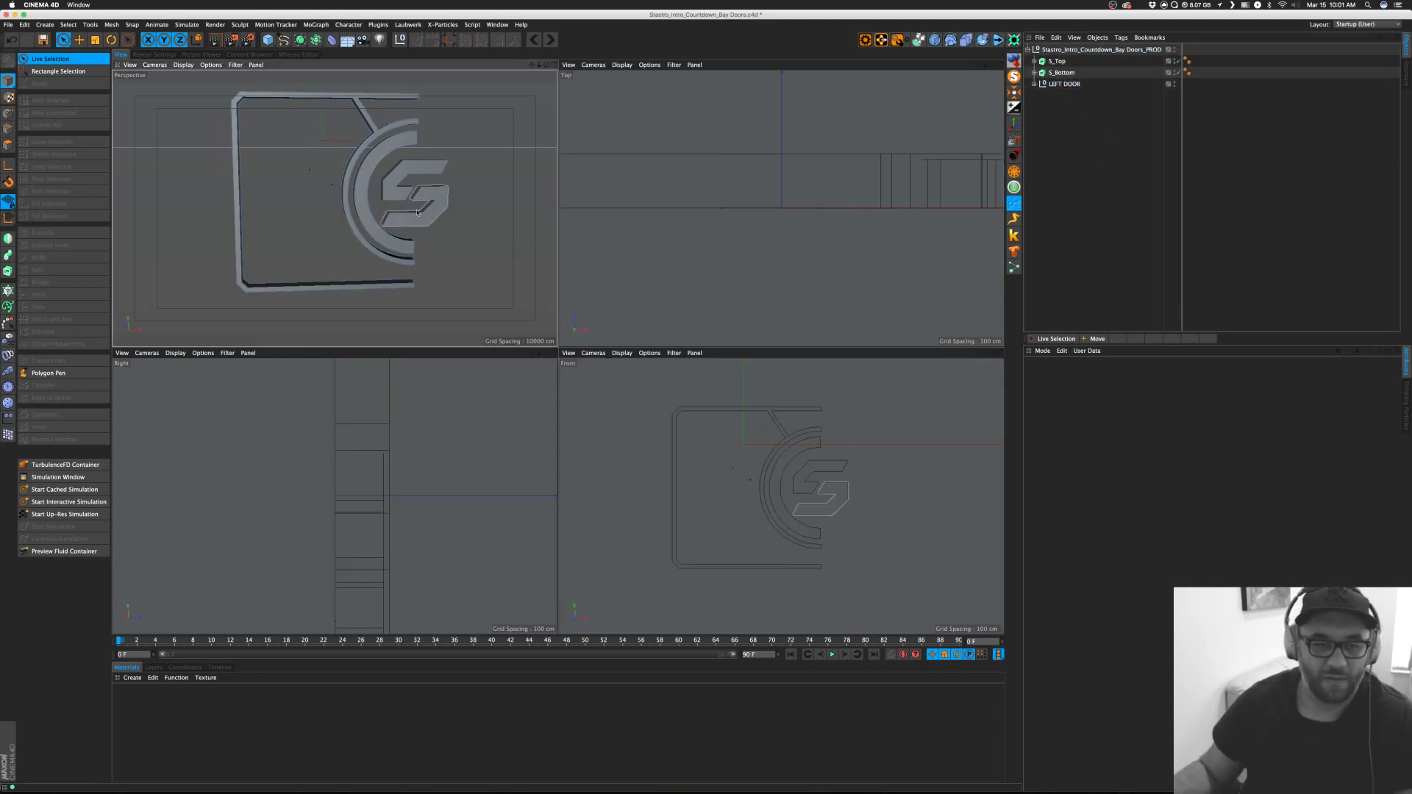
Create instances of the LEFT DOOR null and shift one along X so that it sits beside the original door.
middle_click(878, 488)
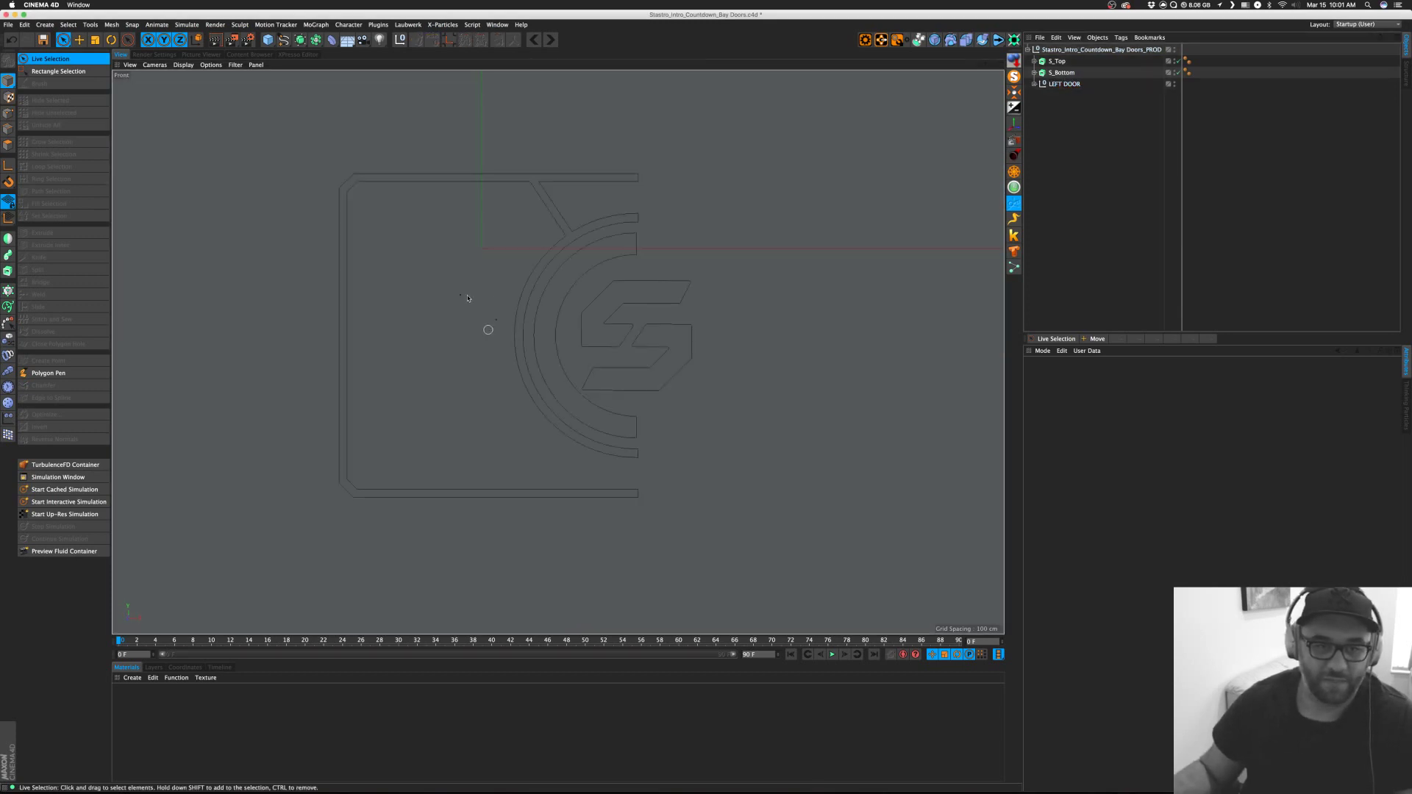
left_click(1076, 83)
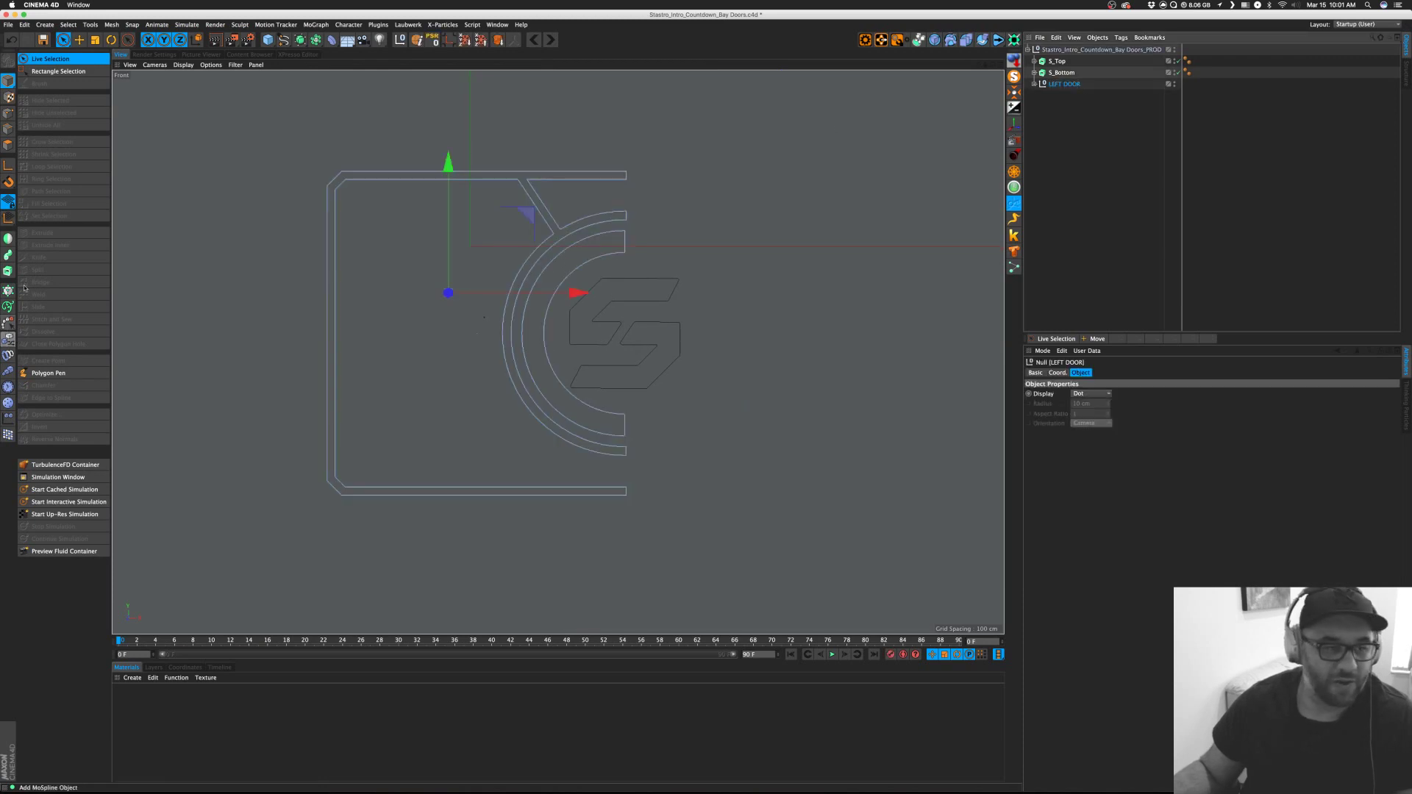
left_click_drag(310, 44, 504, 64)
left_click_drag(576, 292, 882, 301)
Rotate the shifted door instance 180° in heading and move it along X until its open edge meets the original's.
key("r")
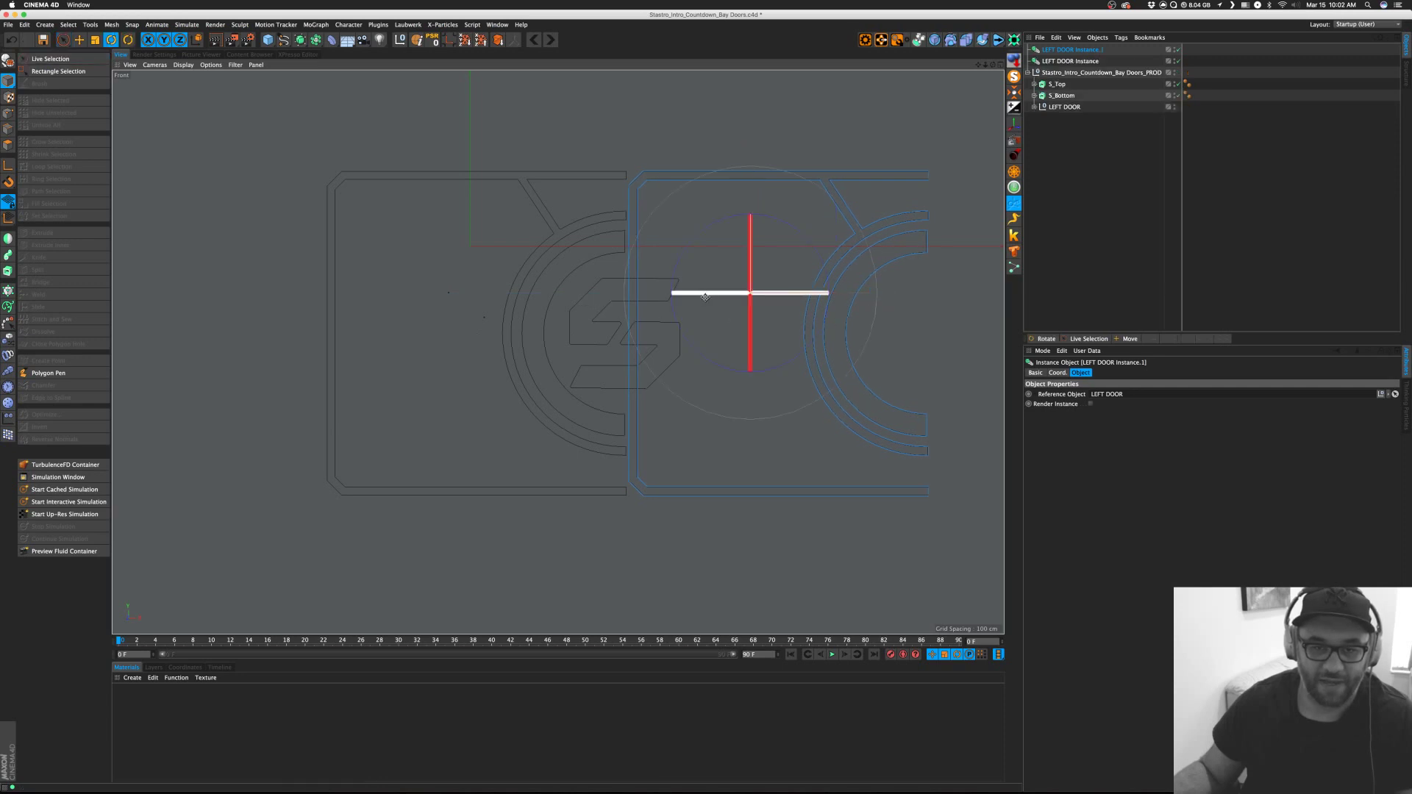
left_click_drag(695, 294, 892, 309)
key("e")
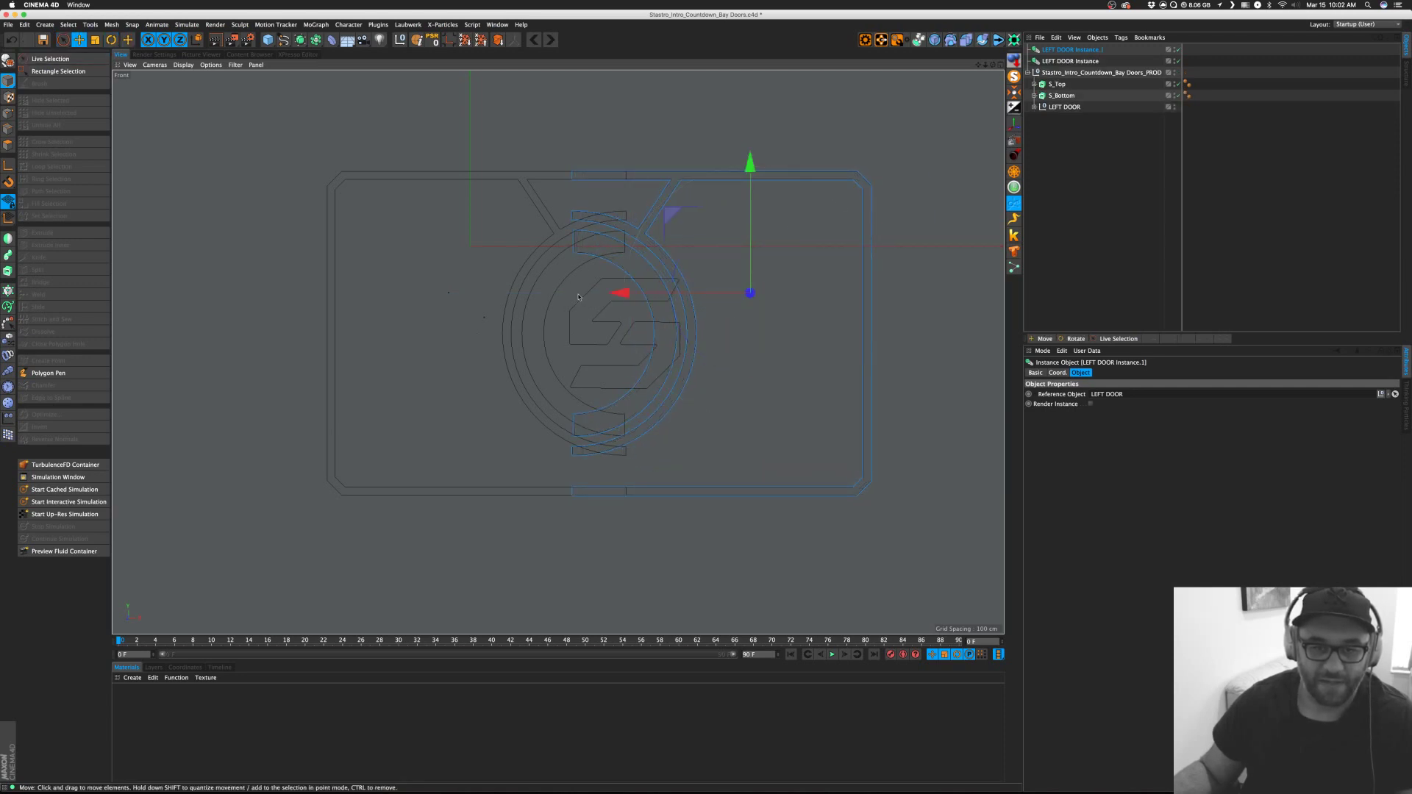
left_click_drag(622, 293, 681, 294)
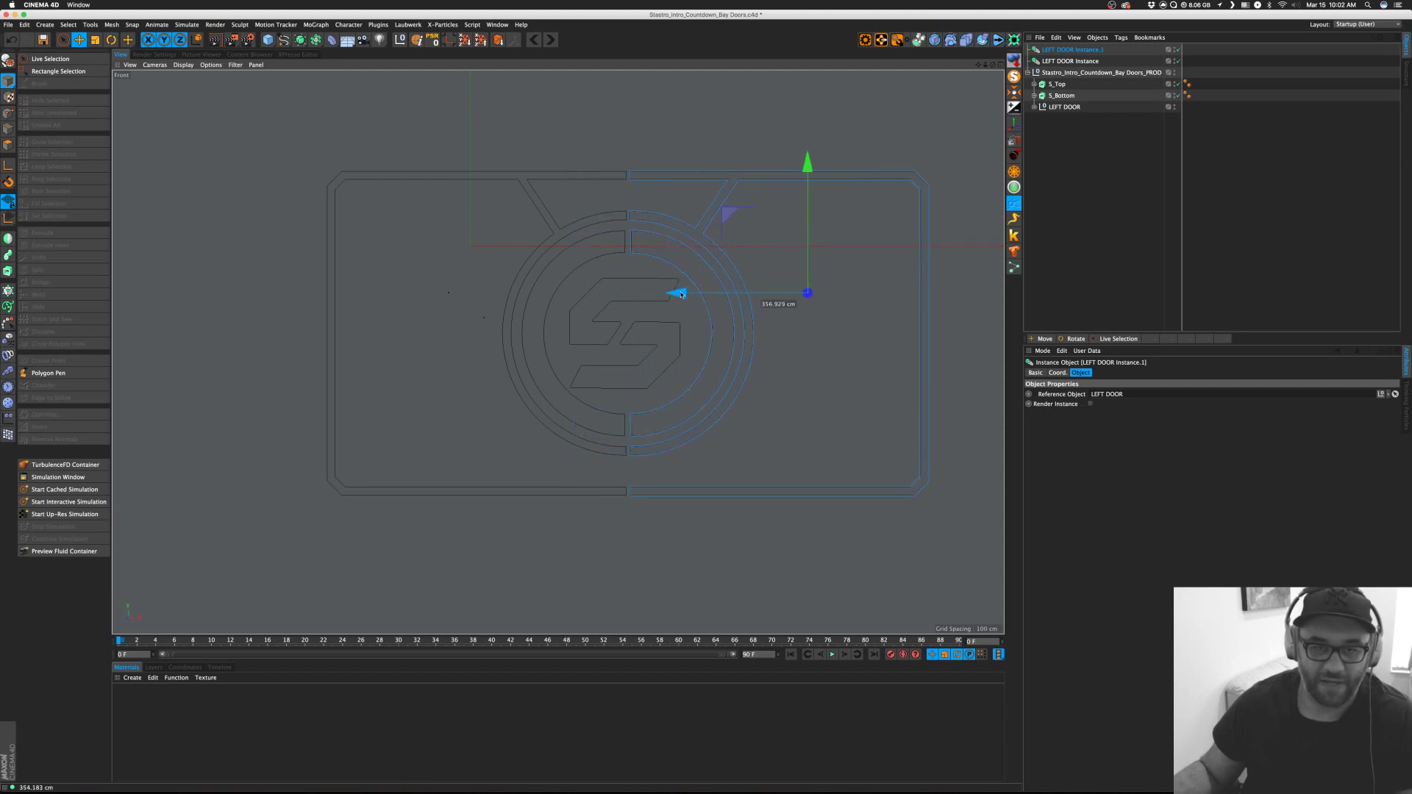
Delete the spare LEFT DOOR Instance, keeping the rotated one.
left_click(1192, 205)
left_click(1066, 50)
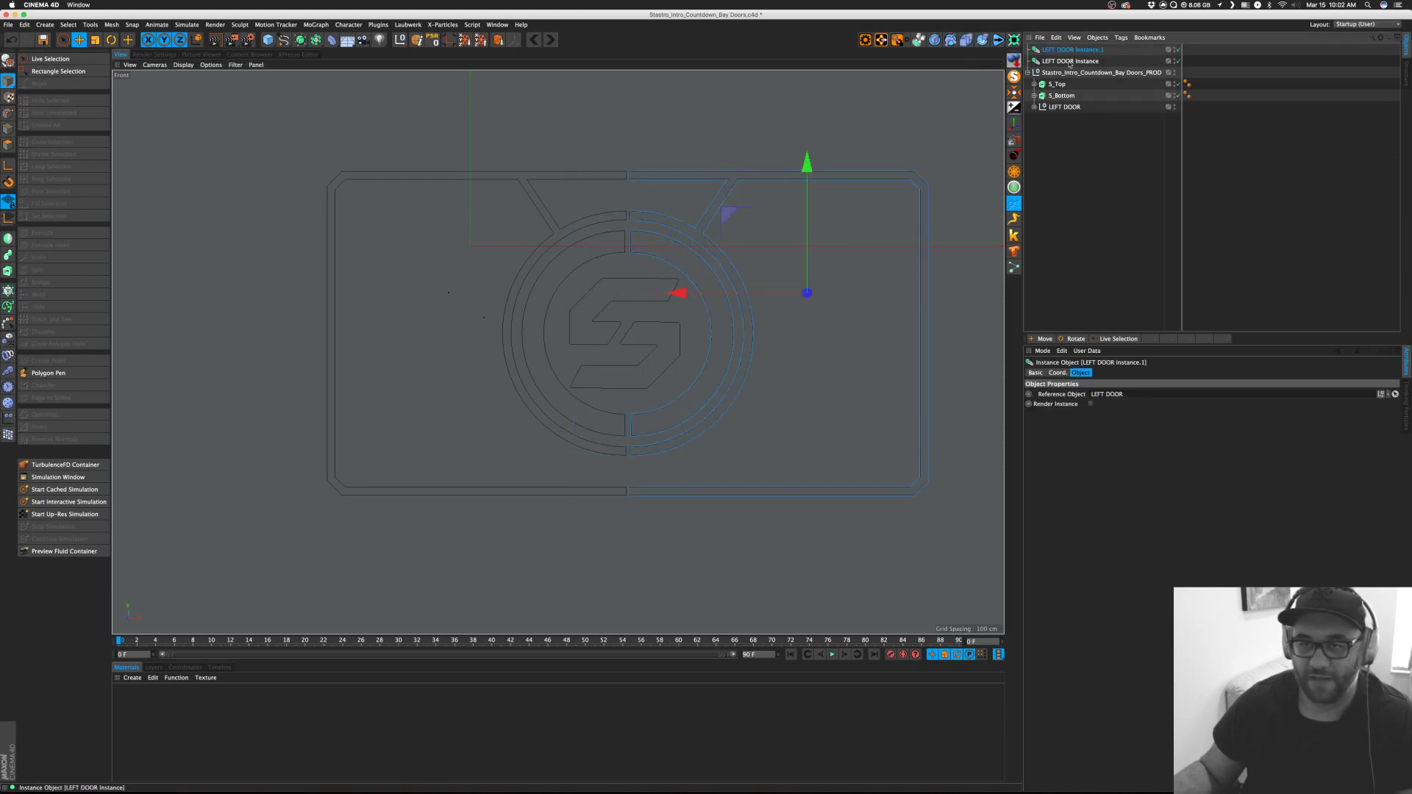
left_click(1068, 61)
key("Delete")
Rename the rotated door instance RIGHT DOOR.
double_click(1059, 49)
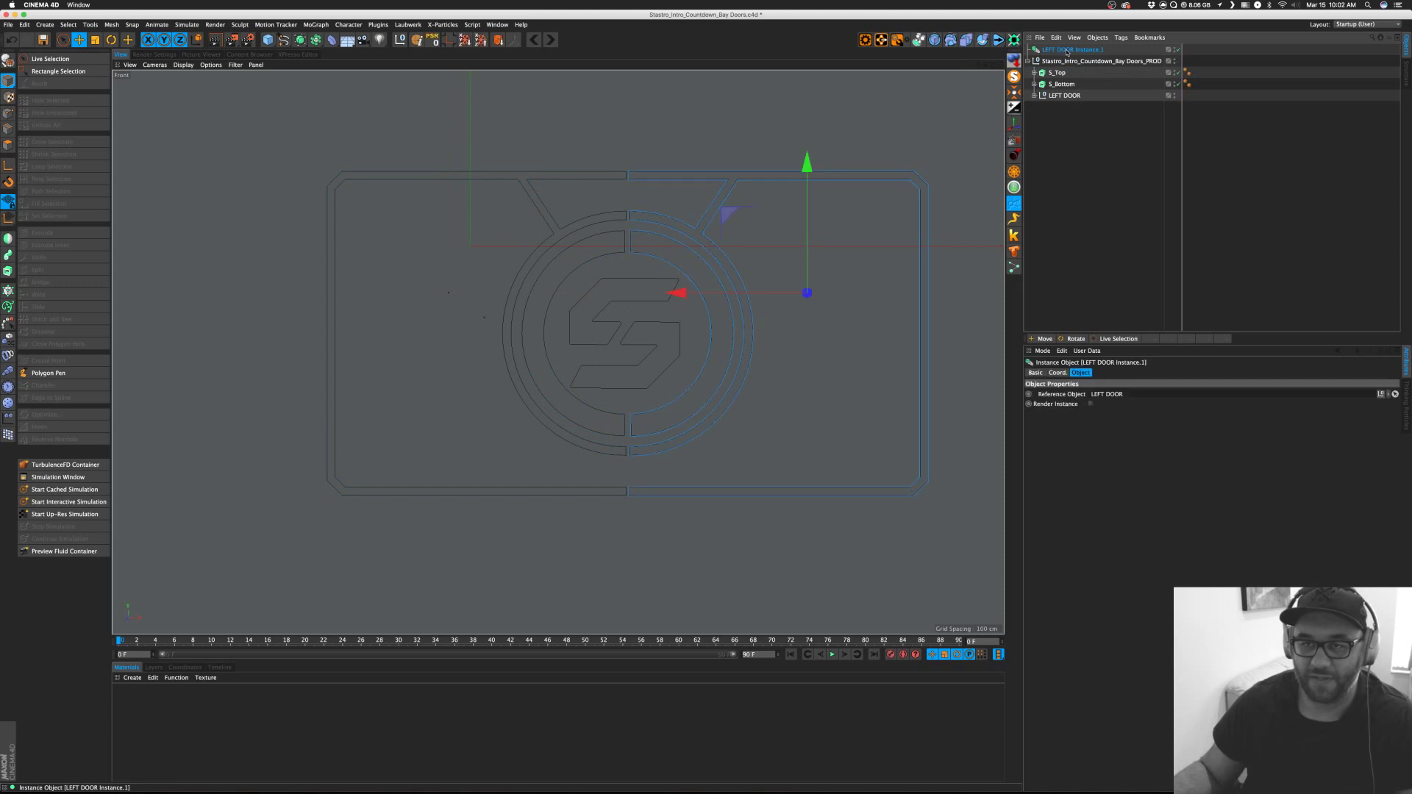
type("RIGHT DOOR")
key("Return")
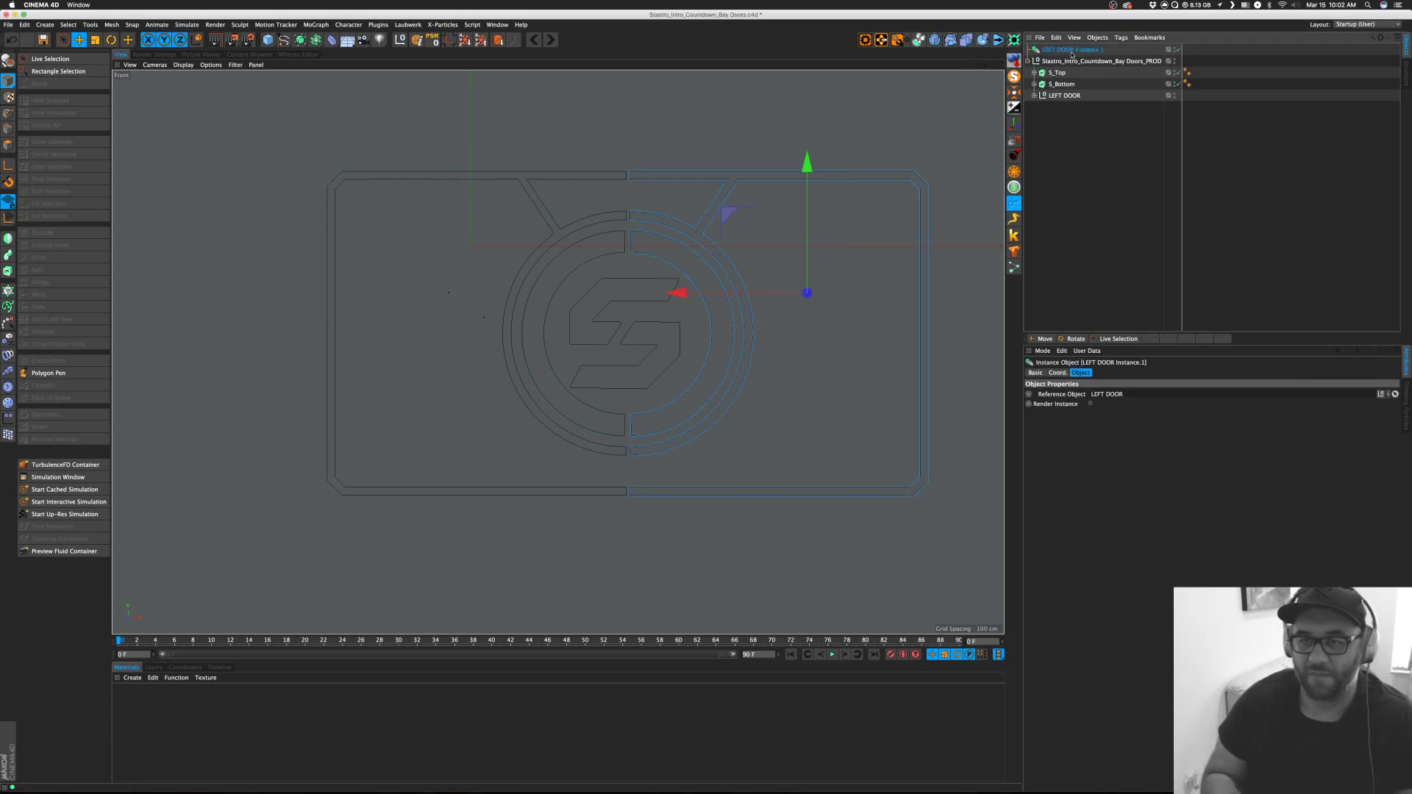
Expand the LEFT DOOR group and set Path 5's editor and renderer visibility to Default.
left_click(1034, 96)
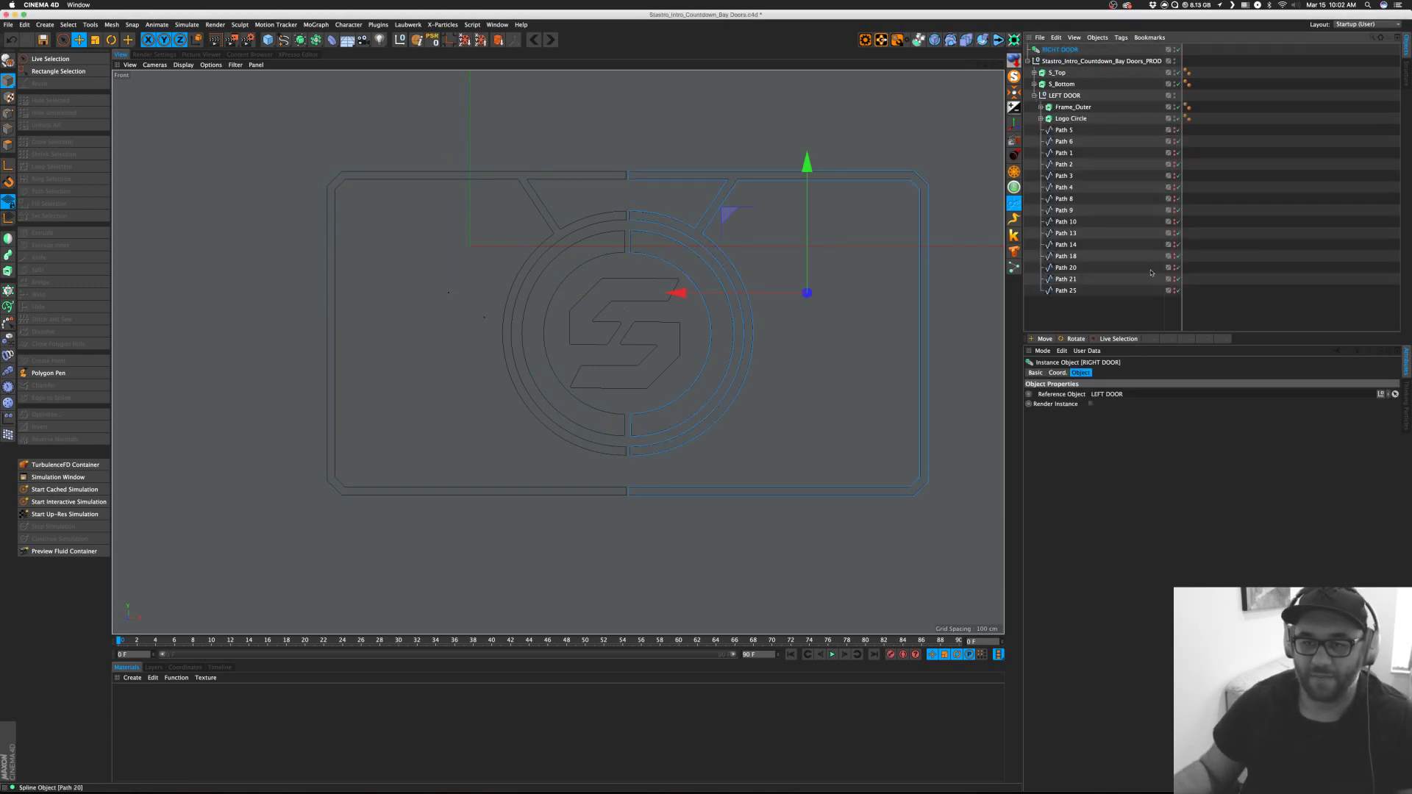
left_click(1153, 301)
left_click(1067, 130)
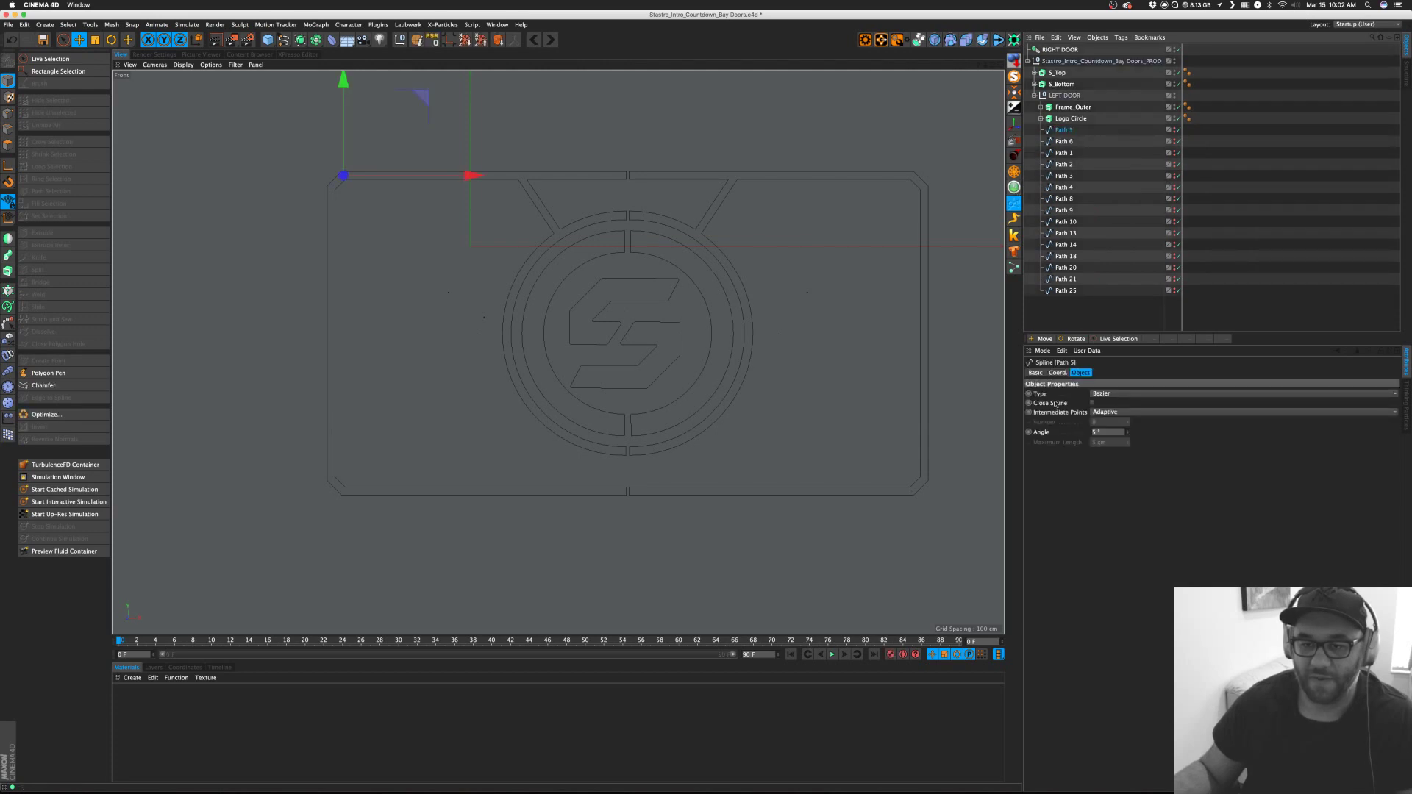
left_click(1034, 373)
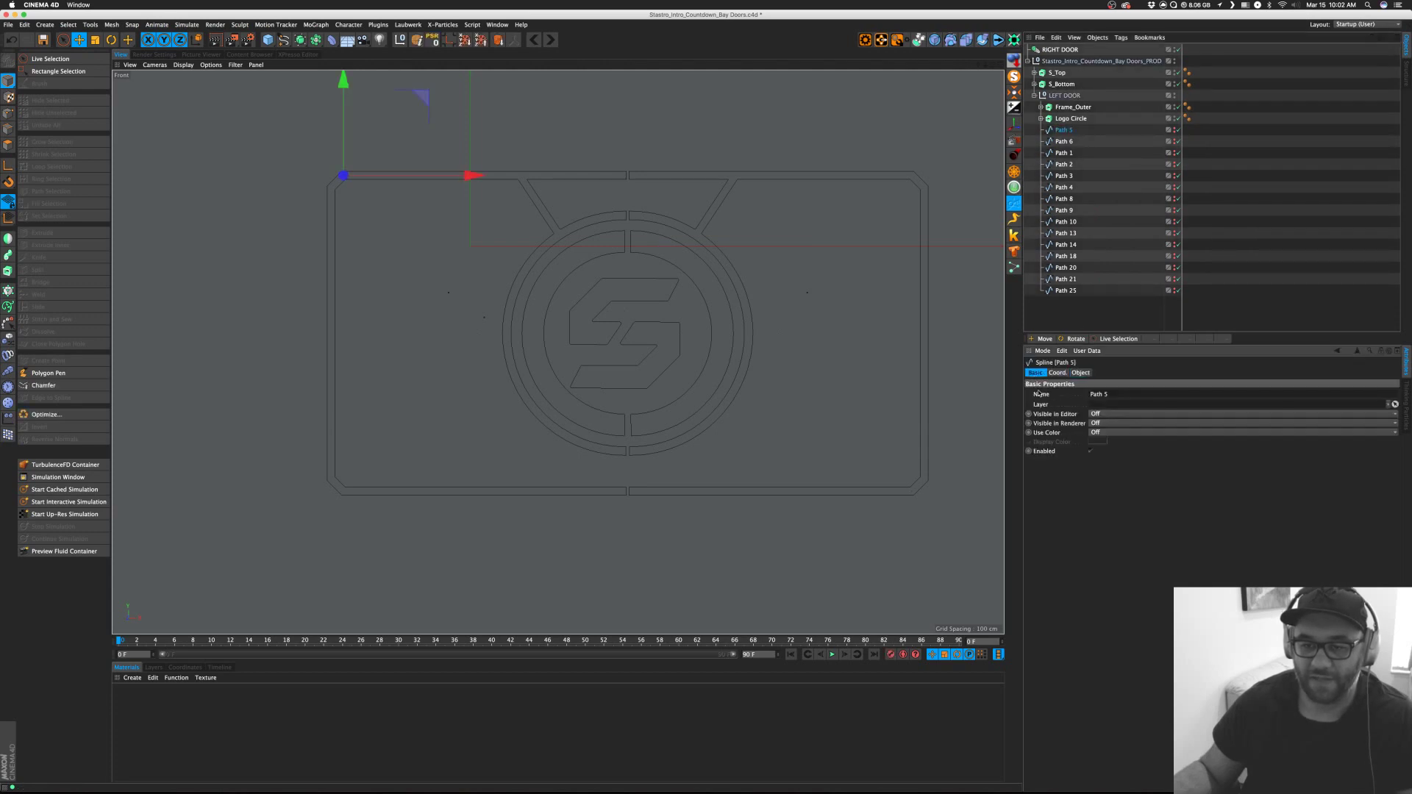
left_click(1105, 414)
left_click(1107, 424)
left_click(1107, 425)
left_click(1105, 435)
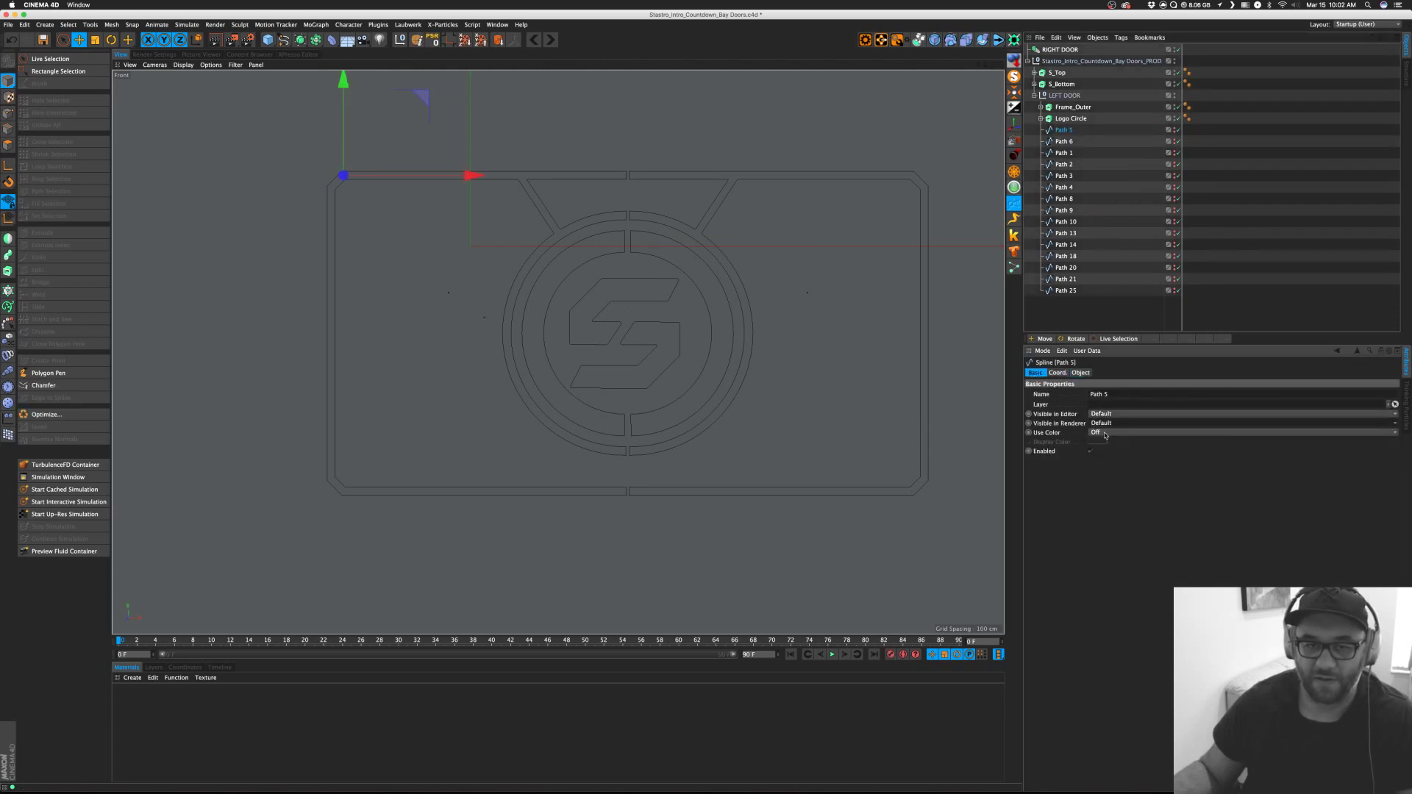
Set the editor and renderer visibility of all splines from Path 6 through Path 25 to Default.
left_click(1064, 141)
left_click(1066, 291, "shift")
left_click(1108, 424)
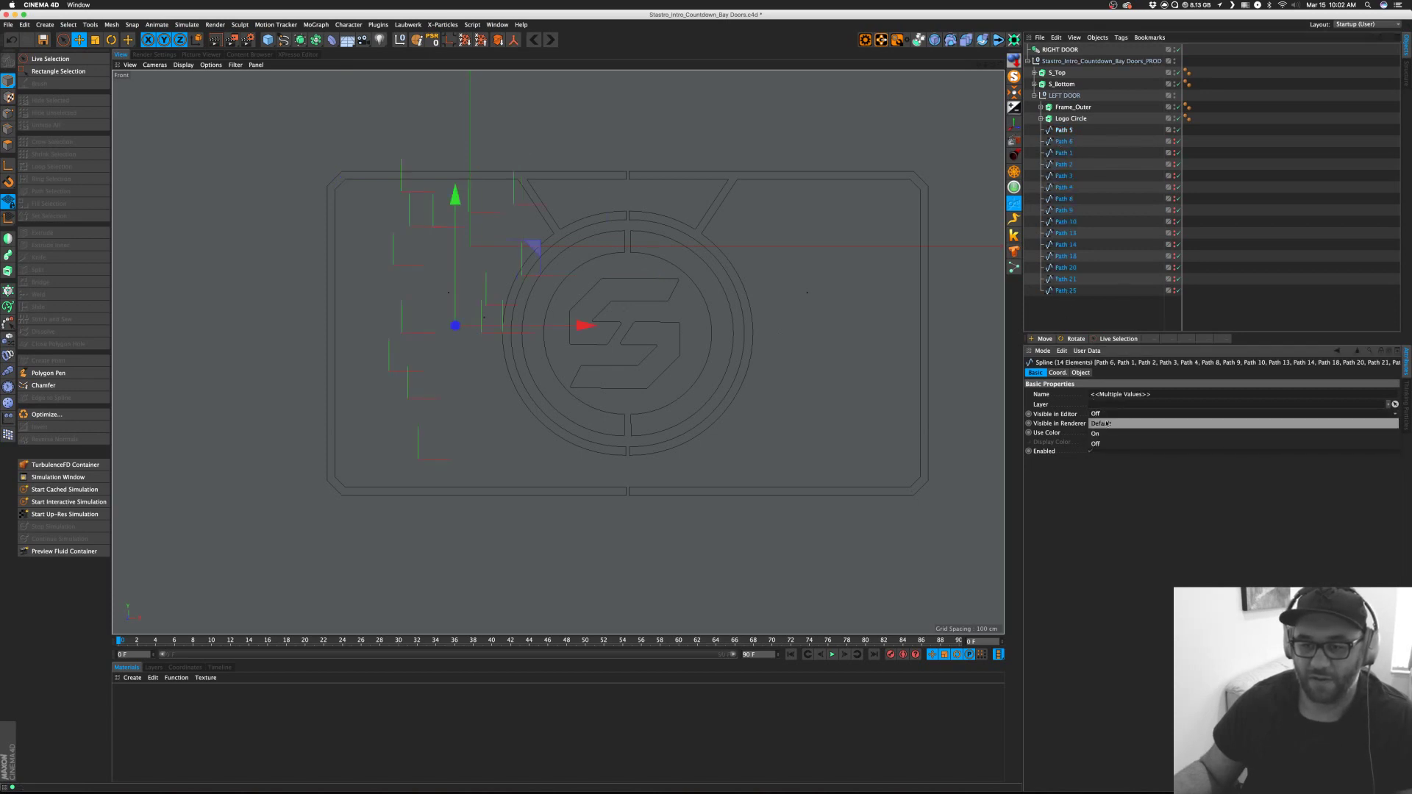
left_click(1107, 424)
left_click(1105, 424)
left_click(1106, 434)
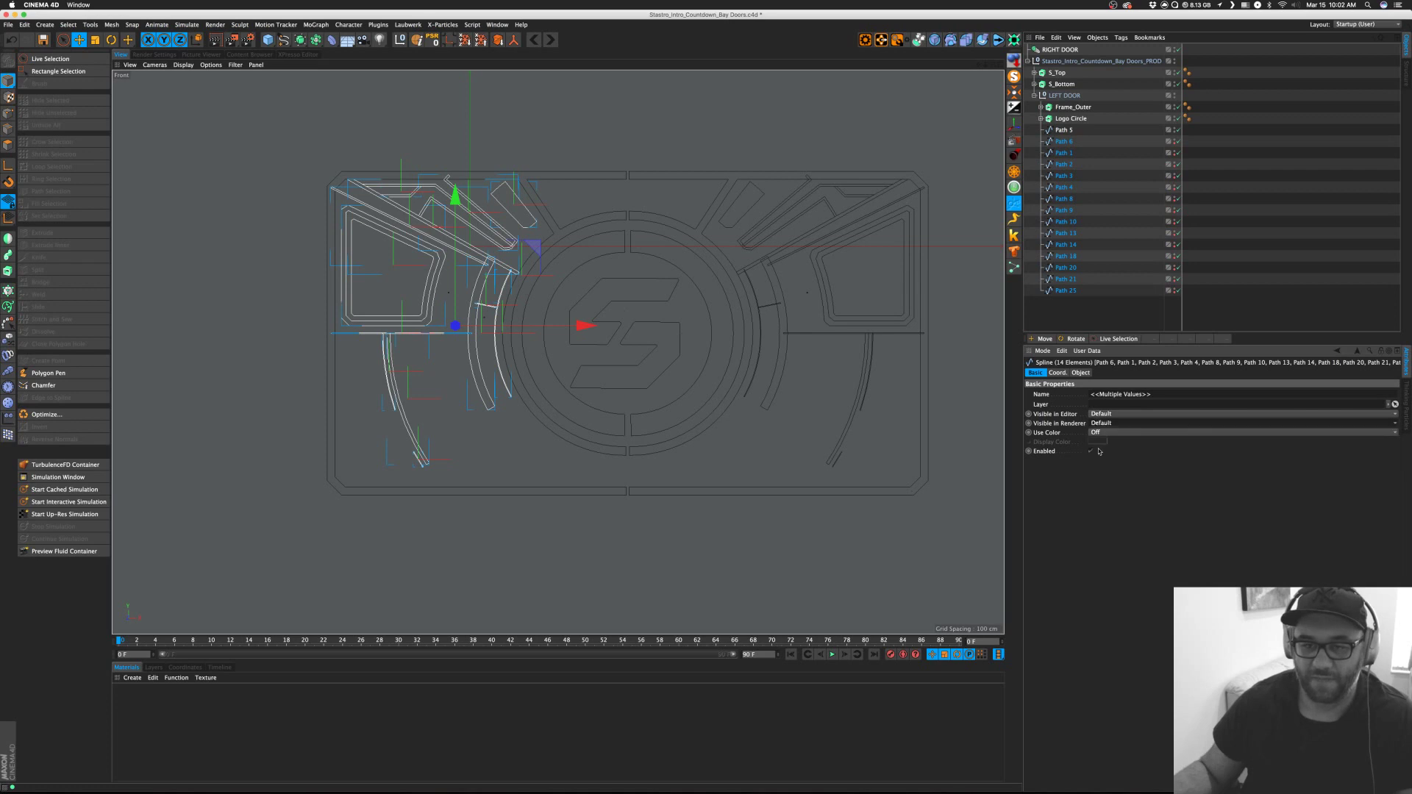
left_click(1227, 299)
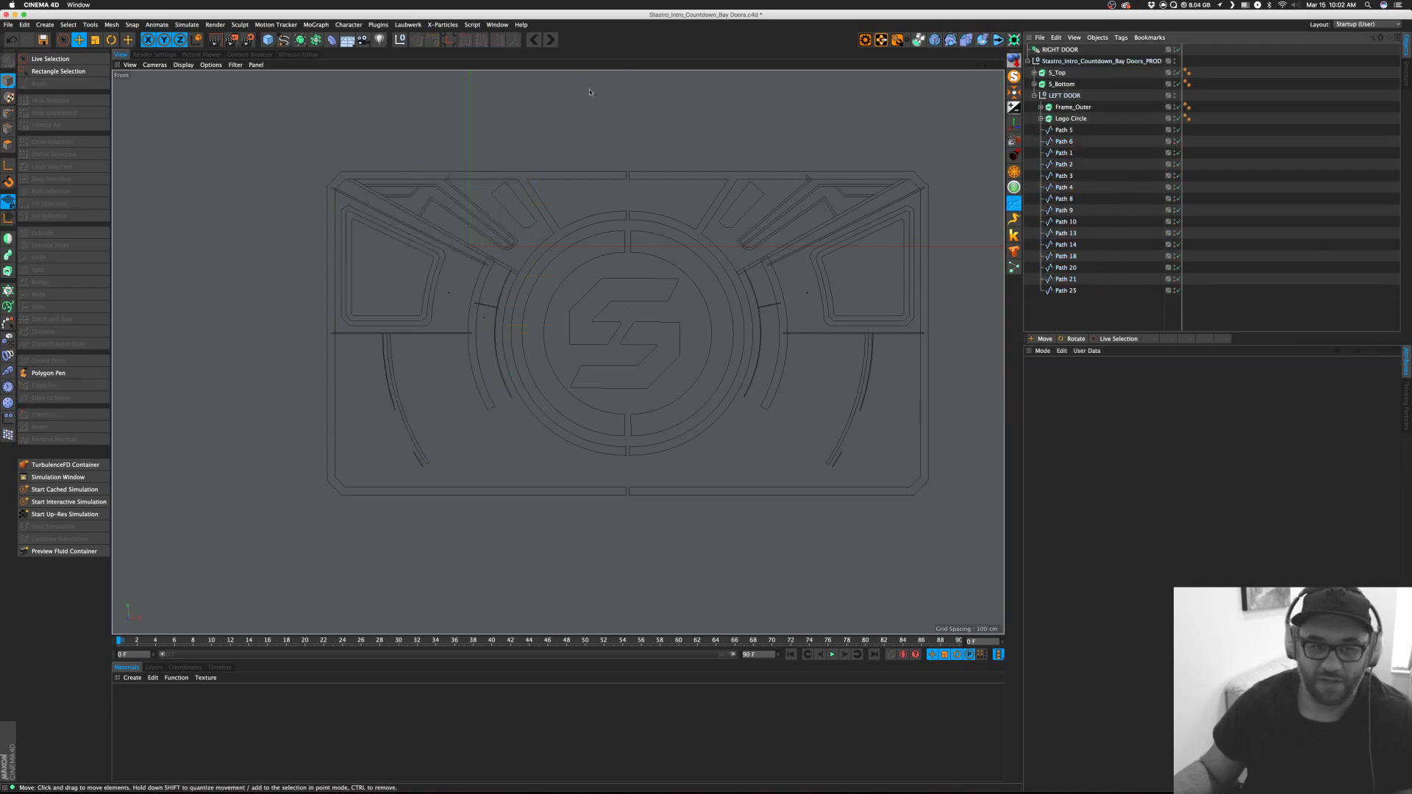
Set the RIGHT DOOR instance's X and Y position to 0 cm.
middle_click(611, 198)
middle_click(397, 232)
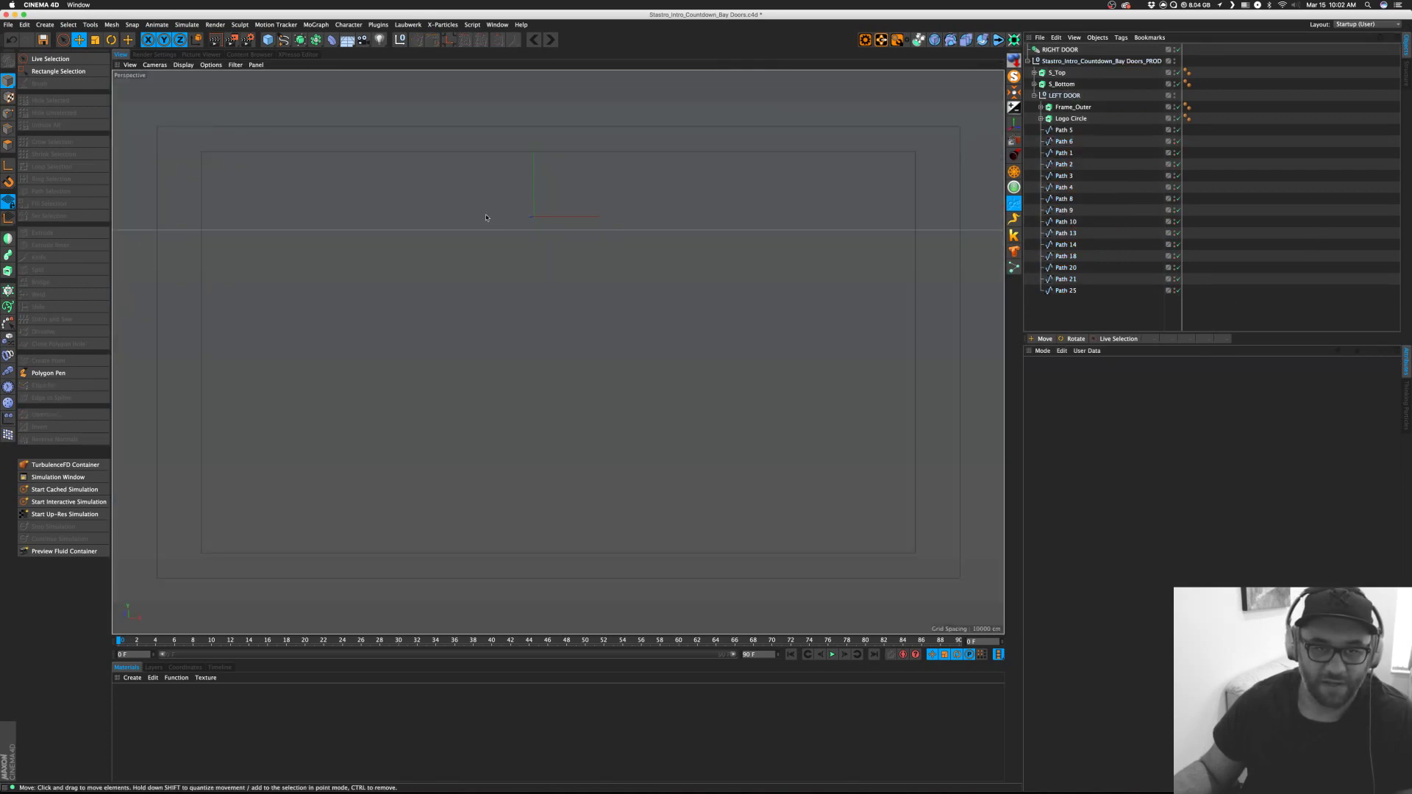
mouse_move(682, 188)
left_mouse_down("alt")
mouse_move(740, 201)
mouse_move(605, 154)
mouse_move(684, 221)
mouse_move(724, 210)
mouse_move(698, 199)
left_mouse_up("alt")
left_click(1054, 50)
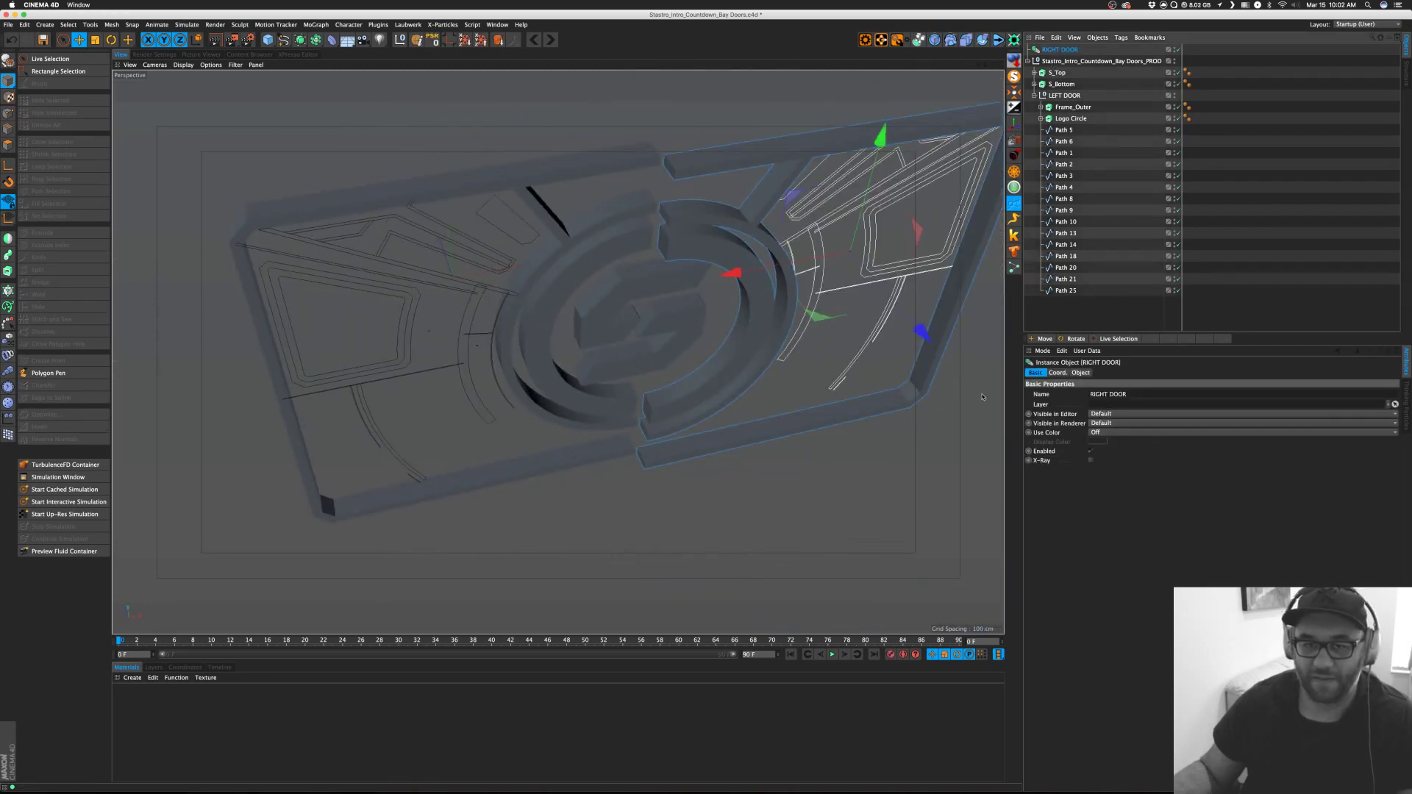
left_click(1057, 373)
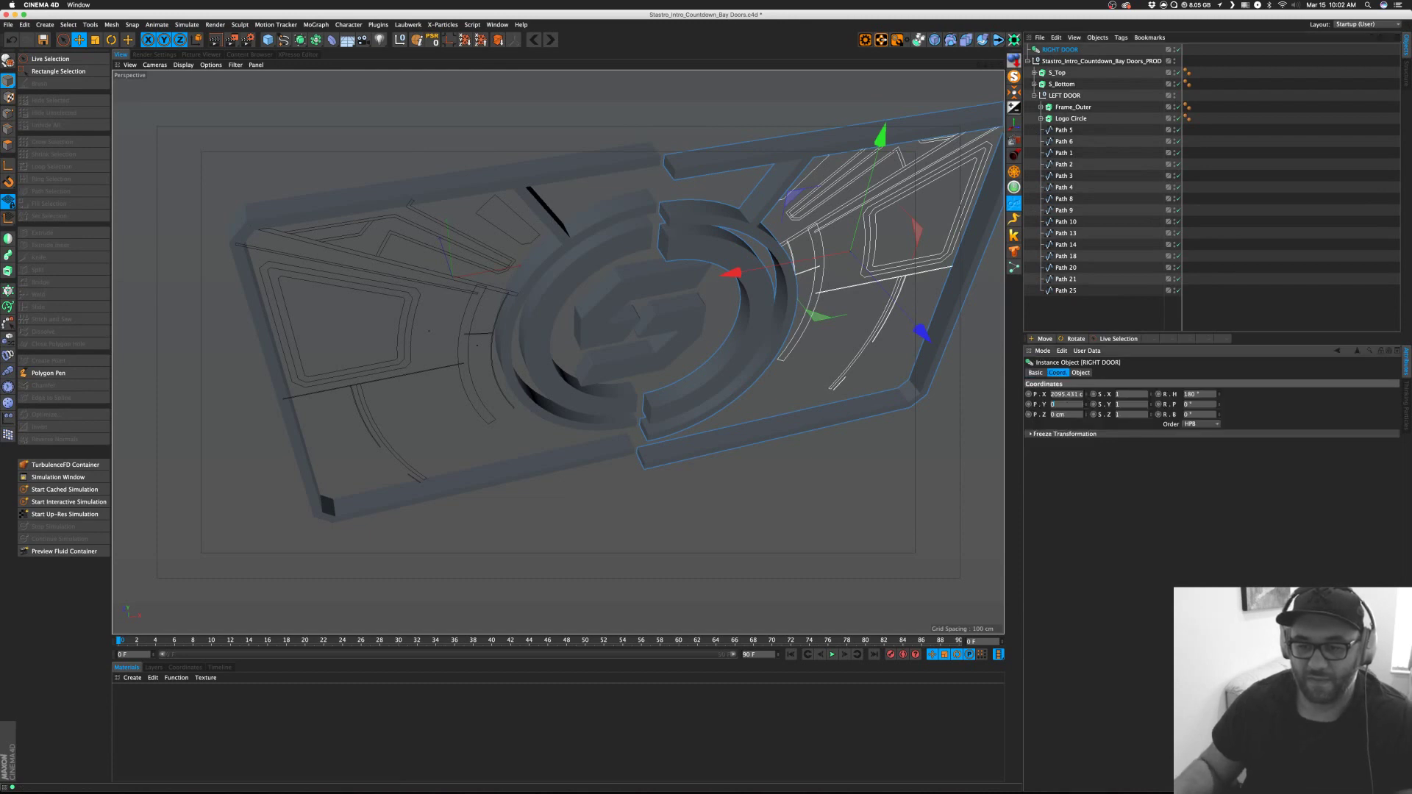
key("Return")
key("super+z")
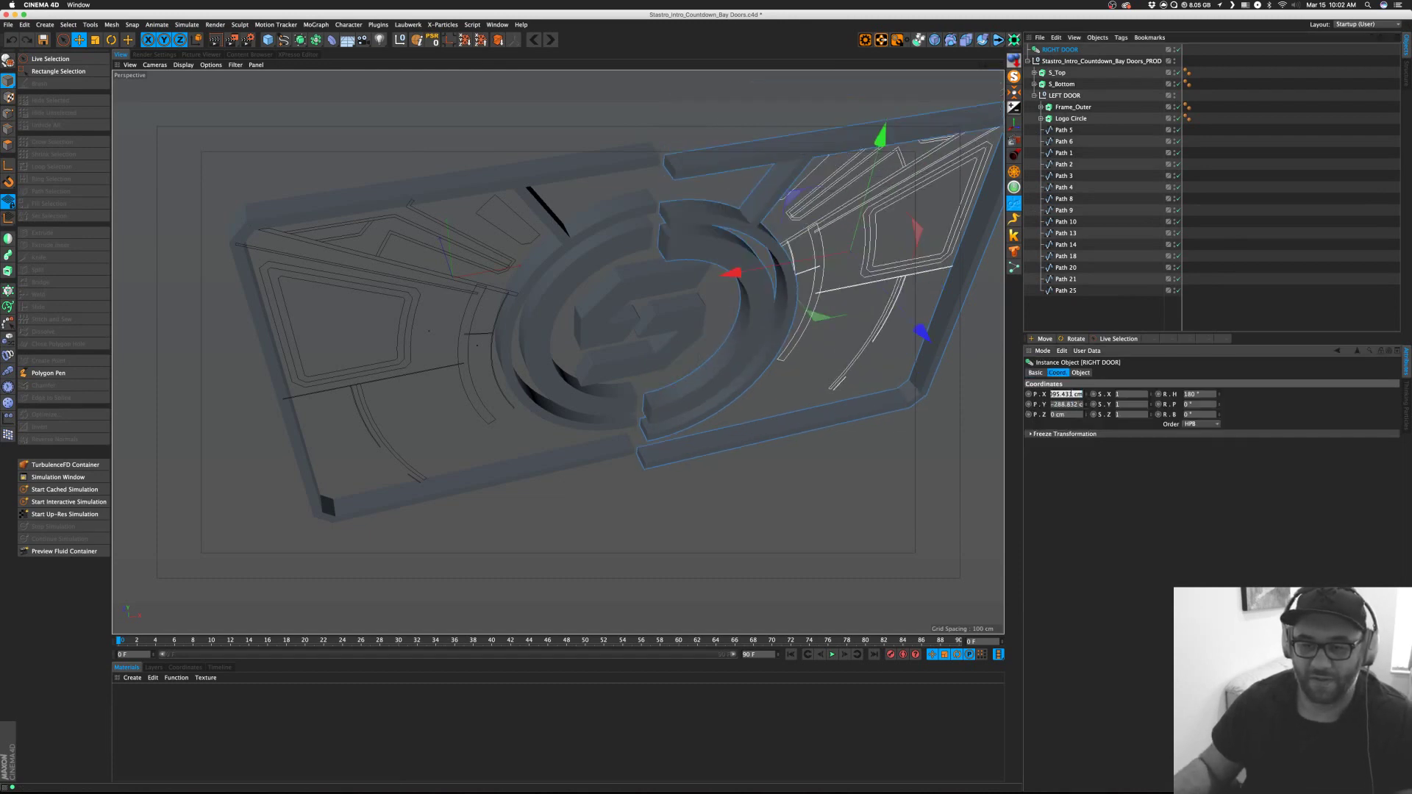
key("Tab")
type("0")
key("Tab")
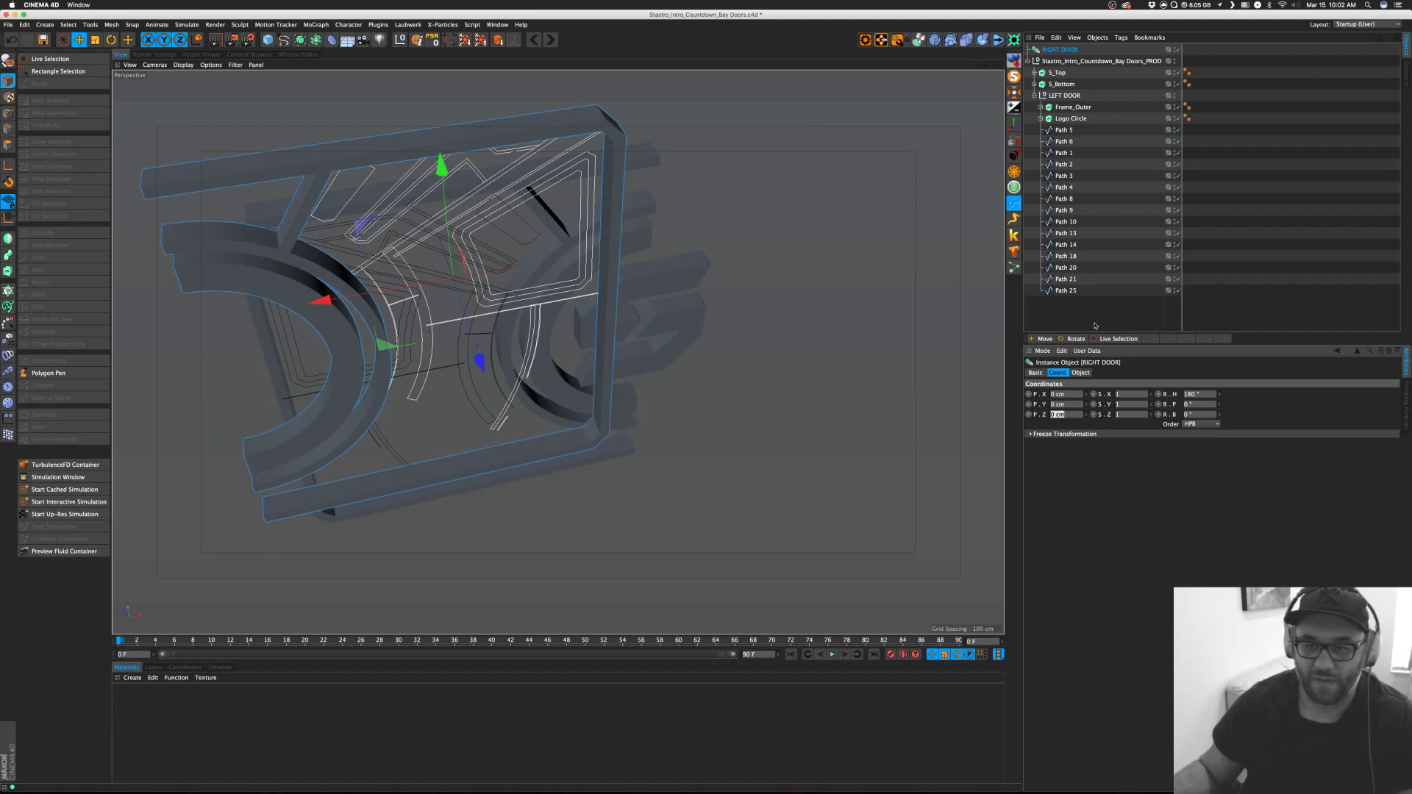
left_click(1095, 326)
Set the LEFT DOOR null's X and Y position to 0 cm.
left_click(1057, 96)
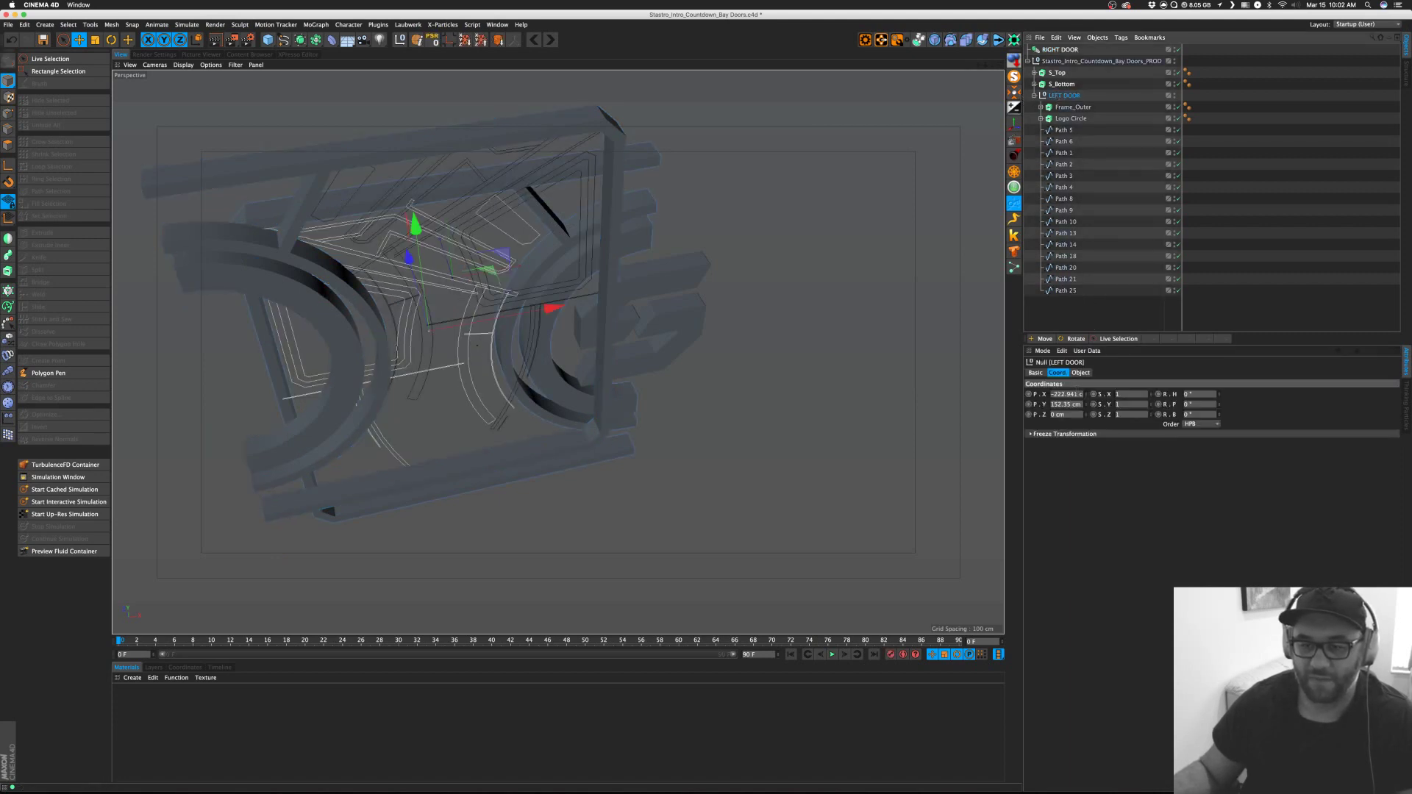
double_click(1076, 394)
type("0")
key("Tab")
type("0")
key("Tab")
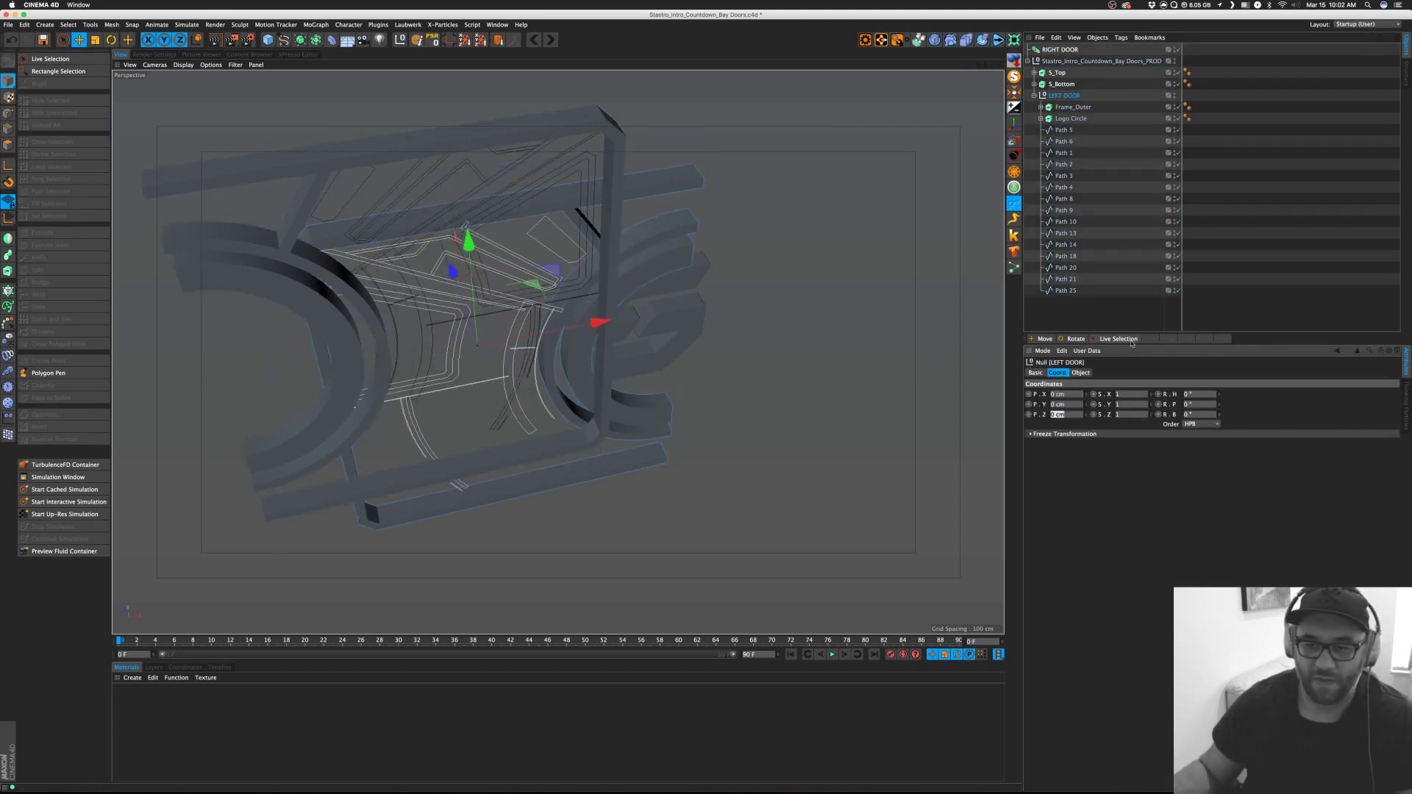
Delete the RIGHT DOOR instance.
left_click(1068, 50)
key("Delete")
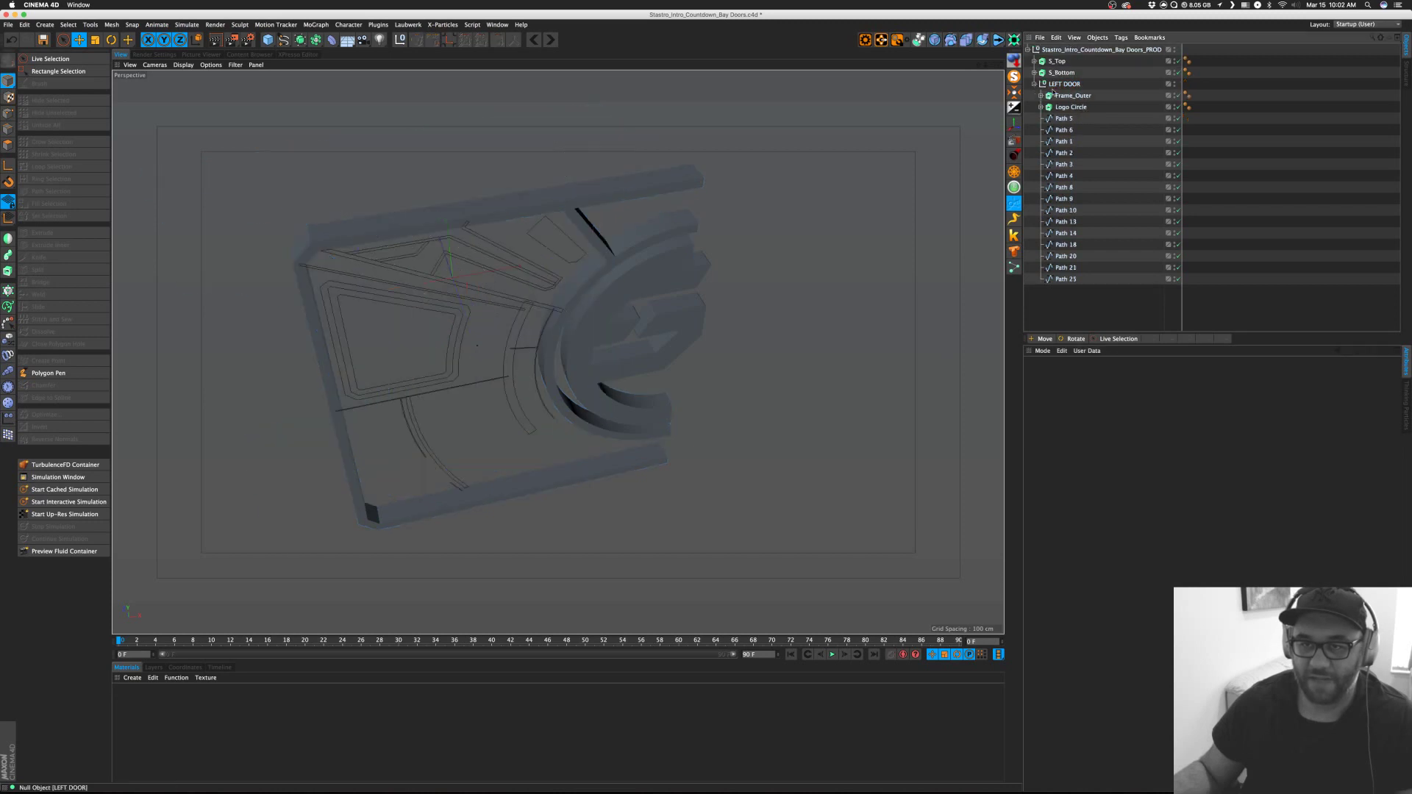
Move the LEFT DOOR null out of the Stastro_Intro_Countdown_Bay Doors_PROD group to the top level and collapse it.
left_click(1035, 83)
left_click_drag(1071, 85, 1084, 154)
left_click(1084, 155)
left_click(1028, 83)
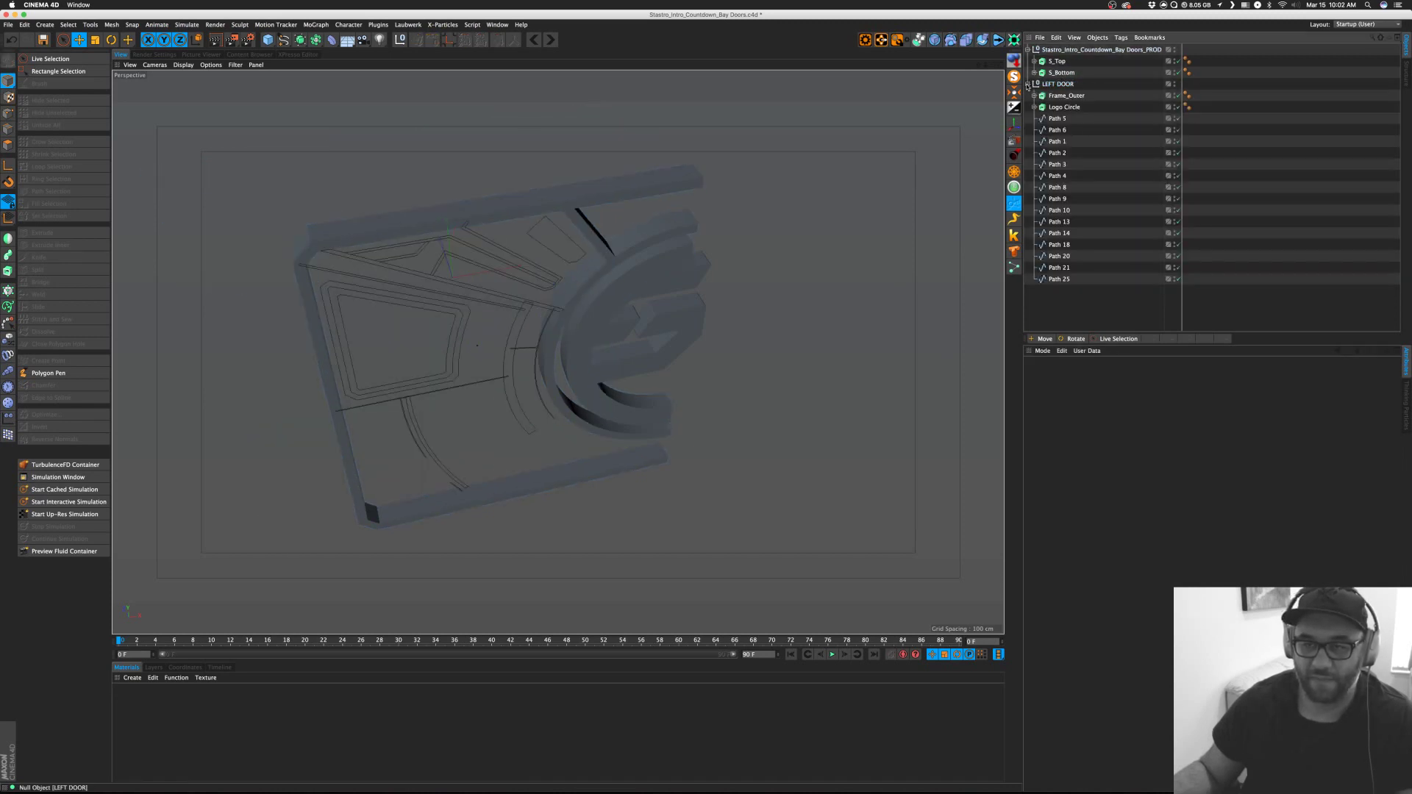
left_click(1027, 84)
left_click(1058, 84)
left_click(1069, 234)
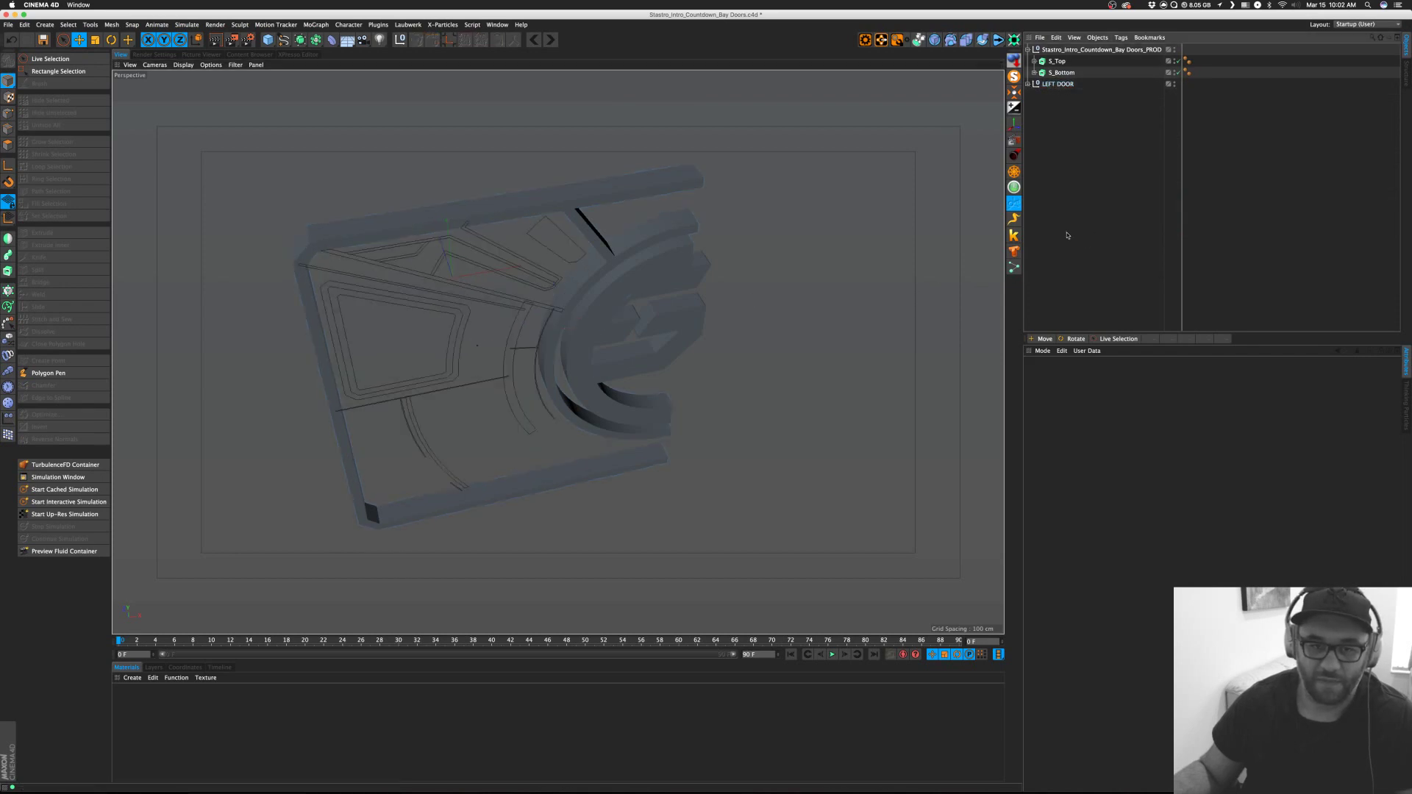
Undo the LEFT DOOR and RIGHT DOOR changes back to before the RIGHT DOOR instance was created.
left_click_drag(743, 235, 707, 236, "alt")
key("super+z")
key("super+z")
key("super+z")
key("super+z")
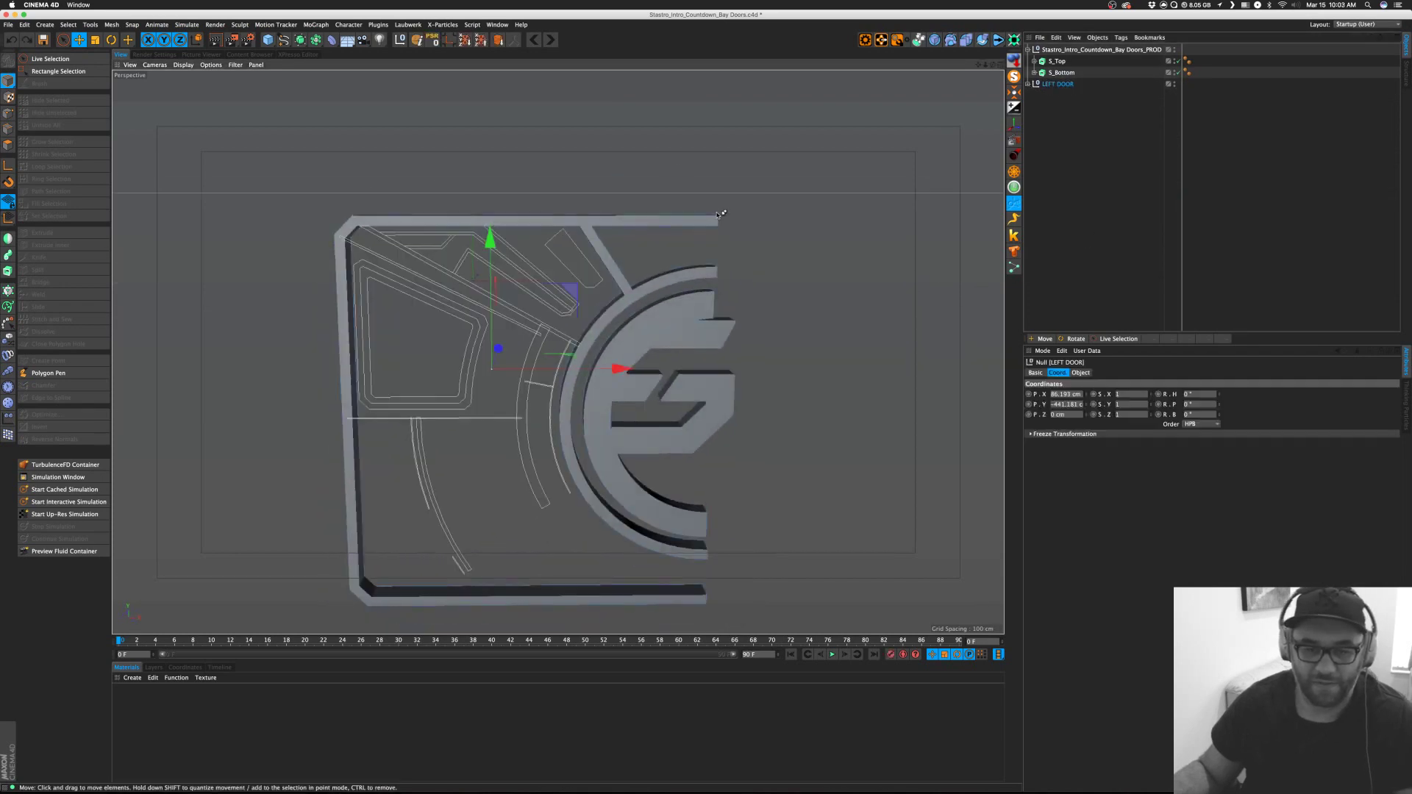
key("super+z")
key("super+z")
key("super+z")
key("super+z")
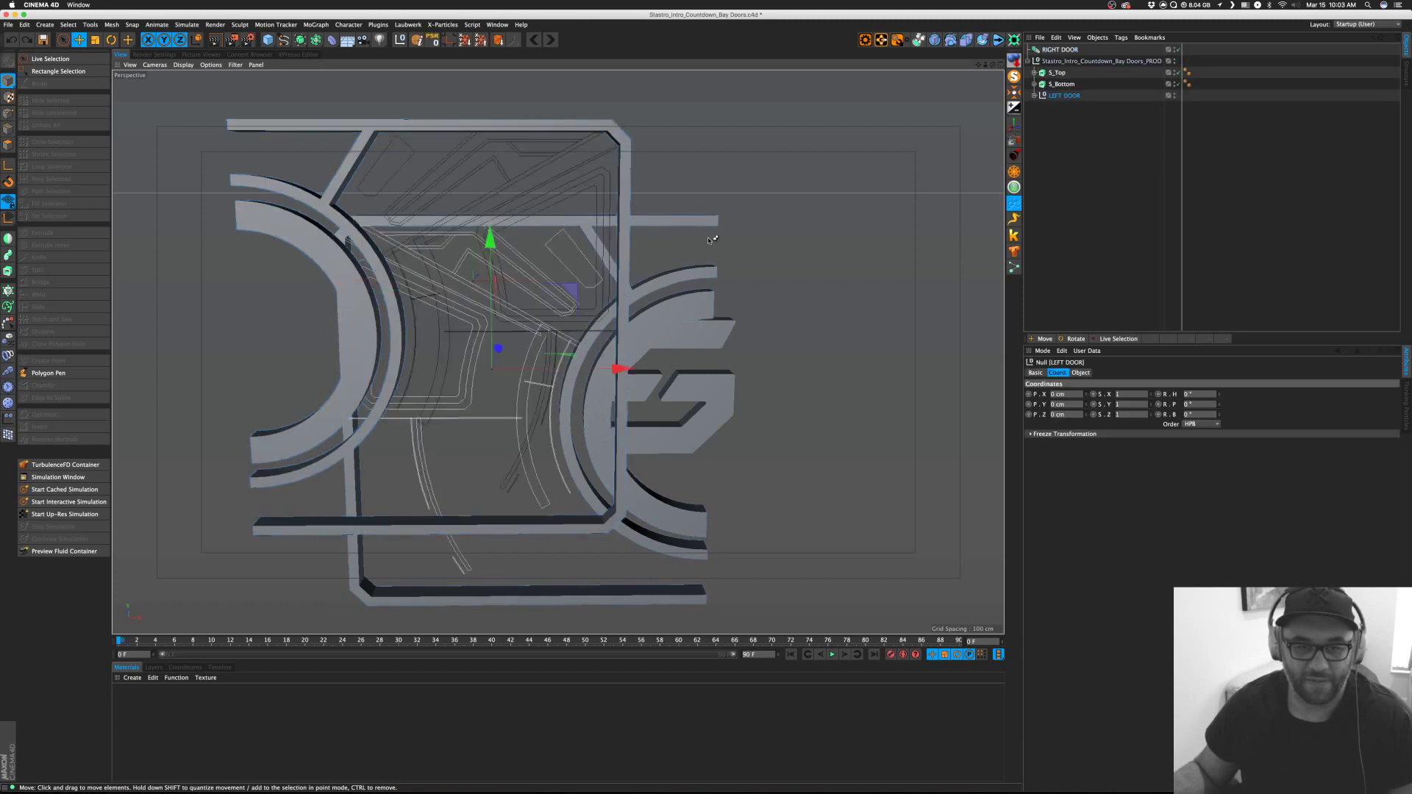
key("super+z")
key("super+z")
key("super+z")
Move S_Top, S_Bottom and LEFT DOOR to the top level and remove the Stastro_Intro_Countdown_Bay Doors_PROD group.
left_click(1056, 51)
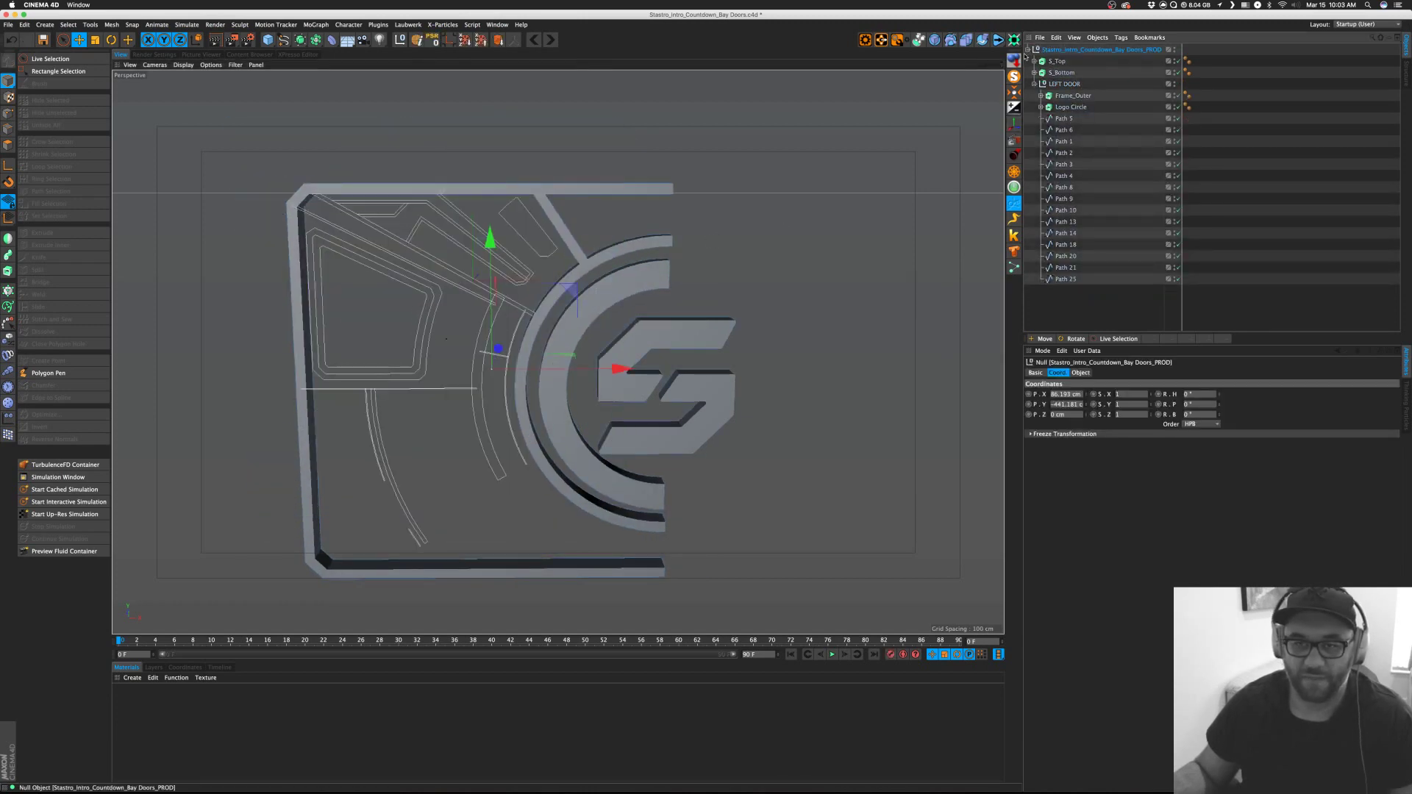
key("super+z")
key("super+z")
key("super+z")
key("super+z")
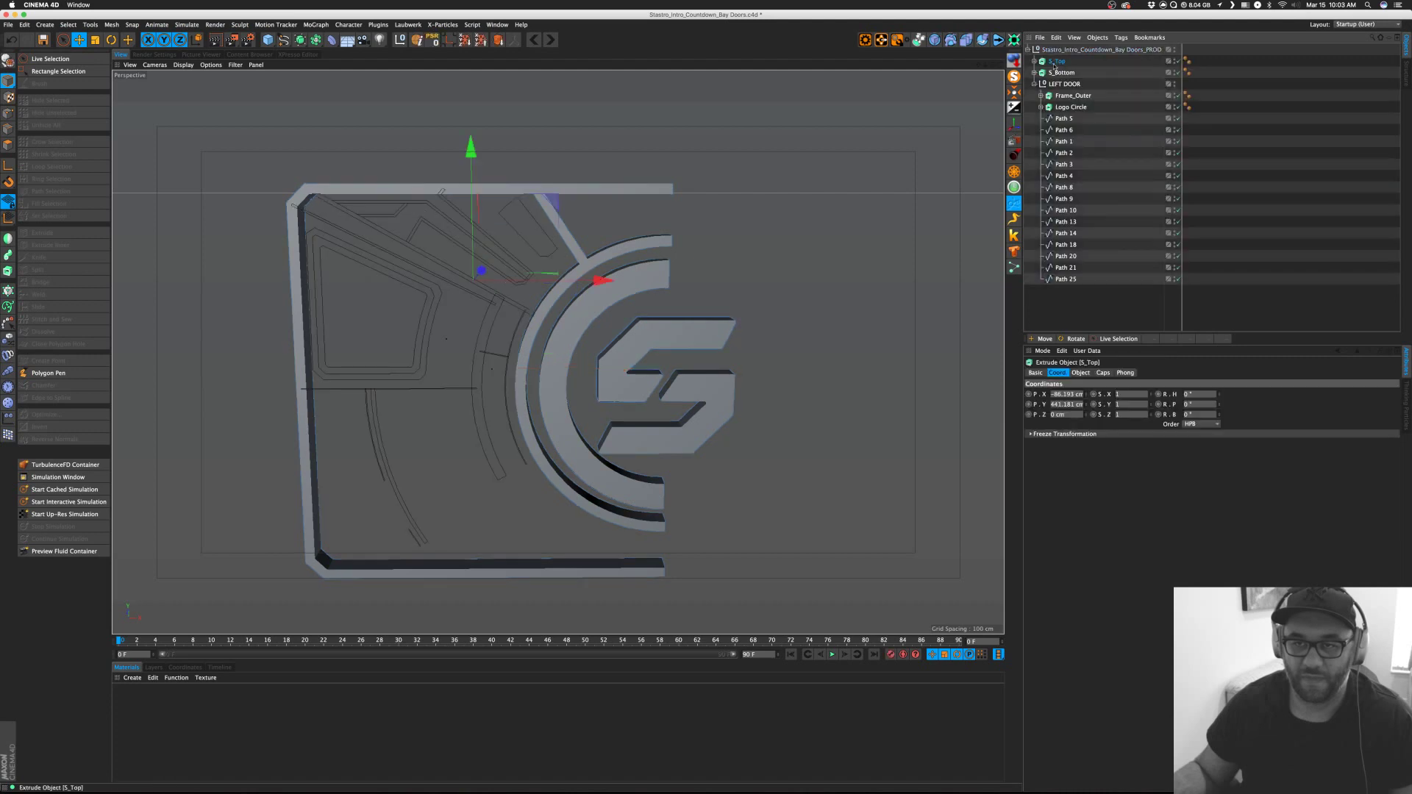
key("super+z")
key("super+z")
key("super+z")
key("super+z")
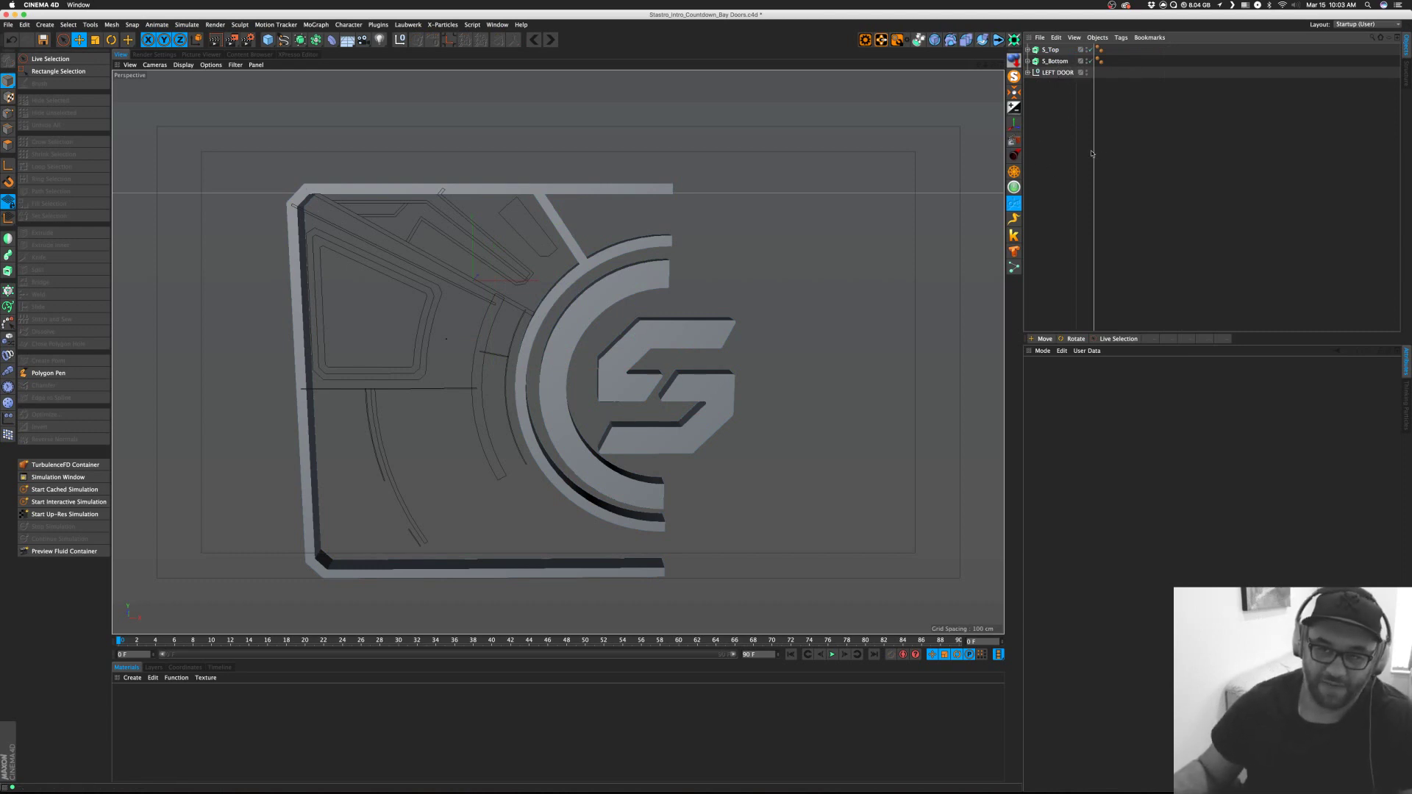
Expand the LEFT DOOR null and widen the name column of the object list.
left_click_drag(1094, 150, 1133, 152)
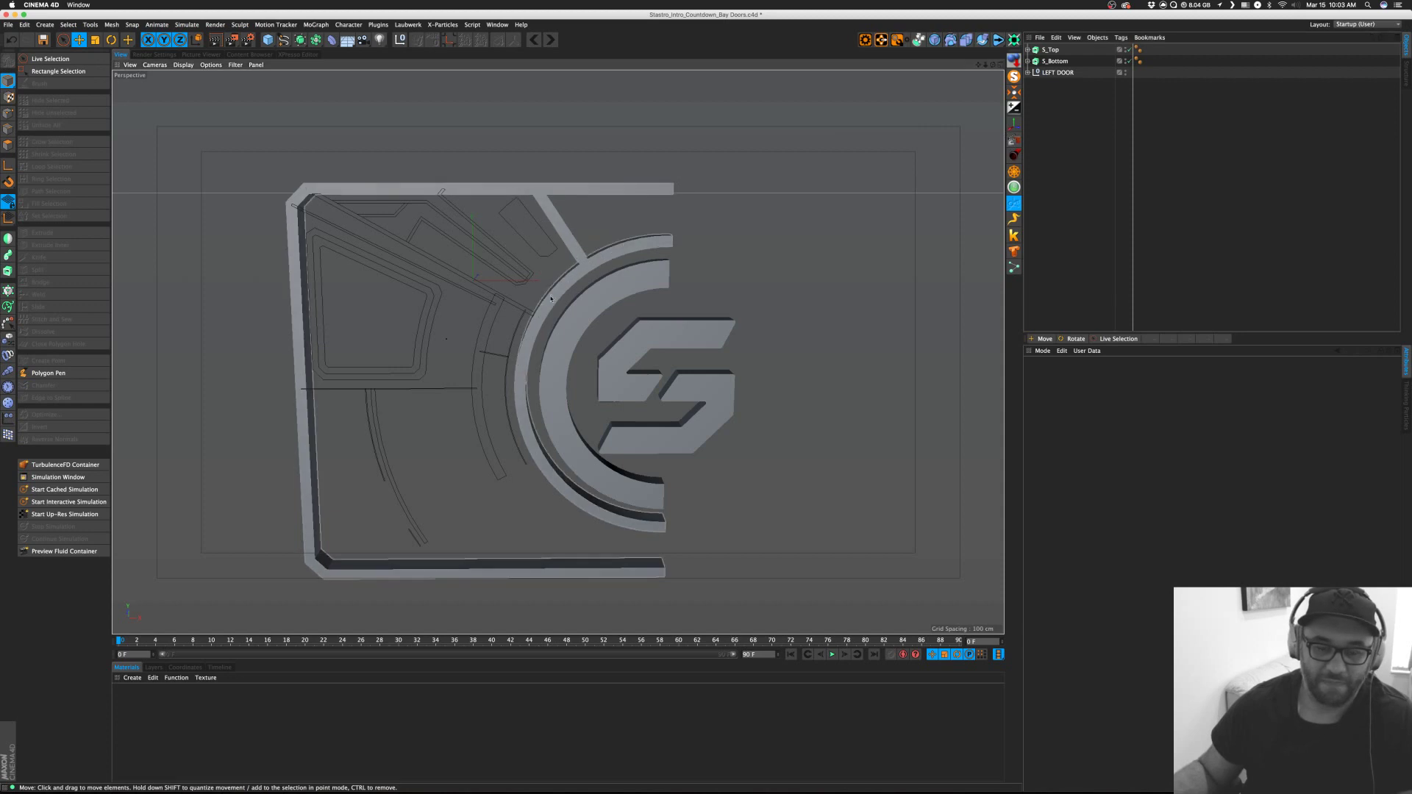
middle_click_drag(610, 252, 640, 237, "alt")
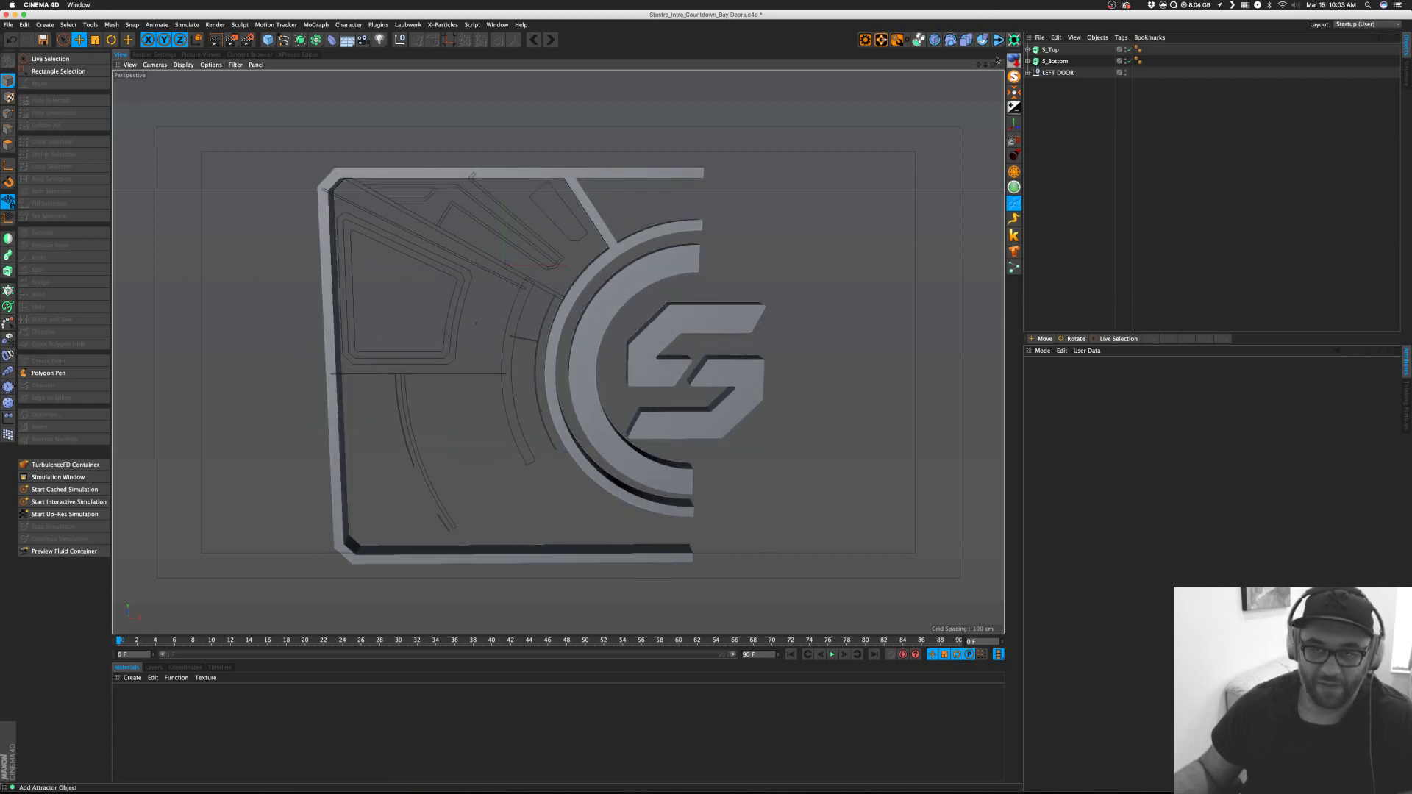
left_click_drag(605, 217, 547, 342, "alt")
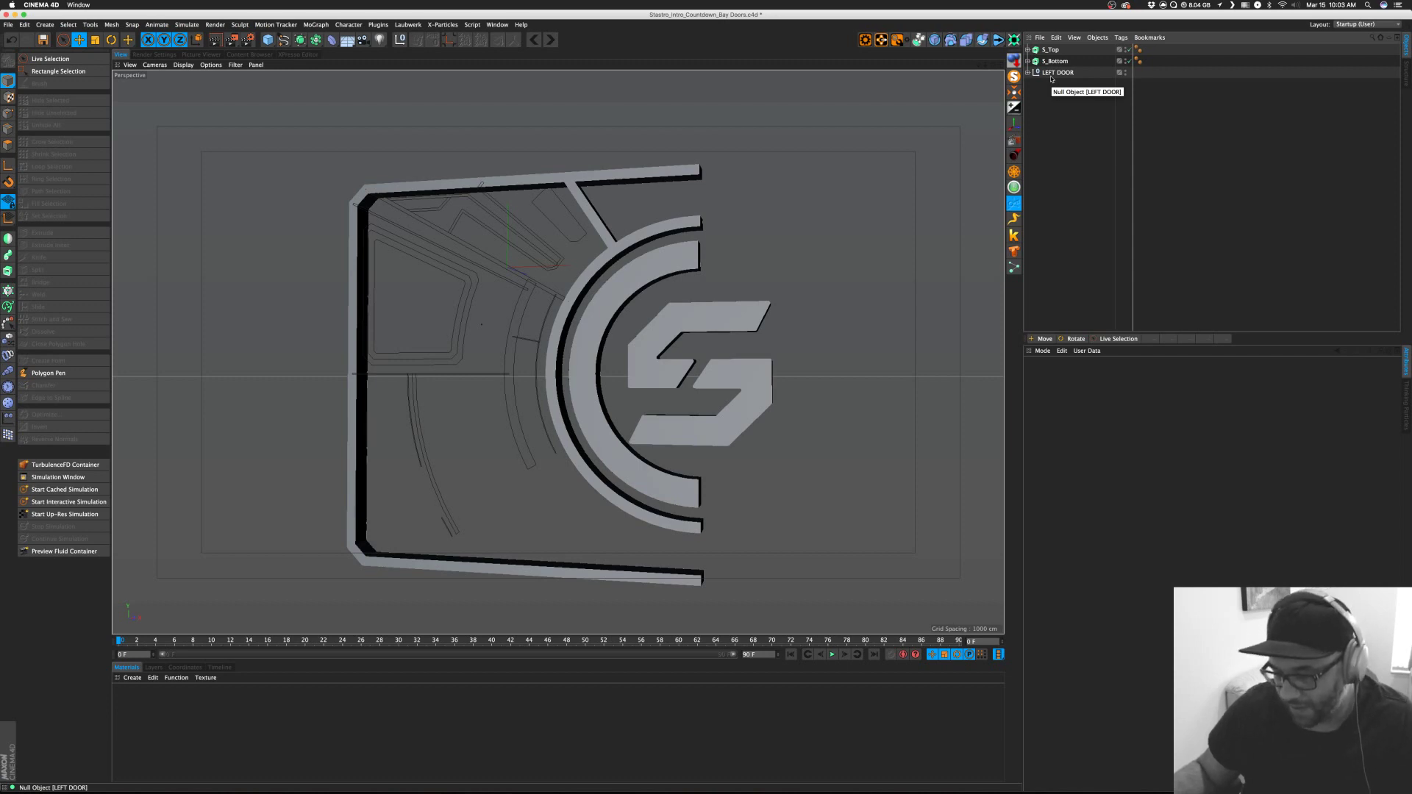
left_click(1058, 74)
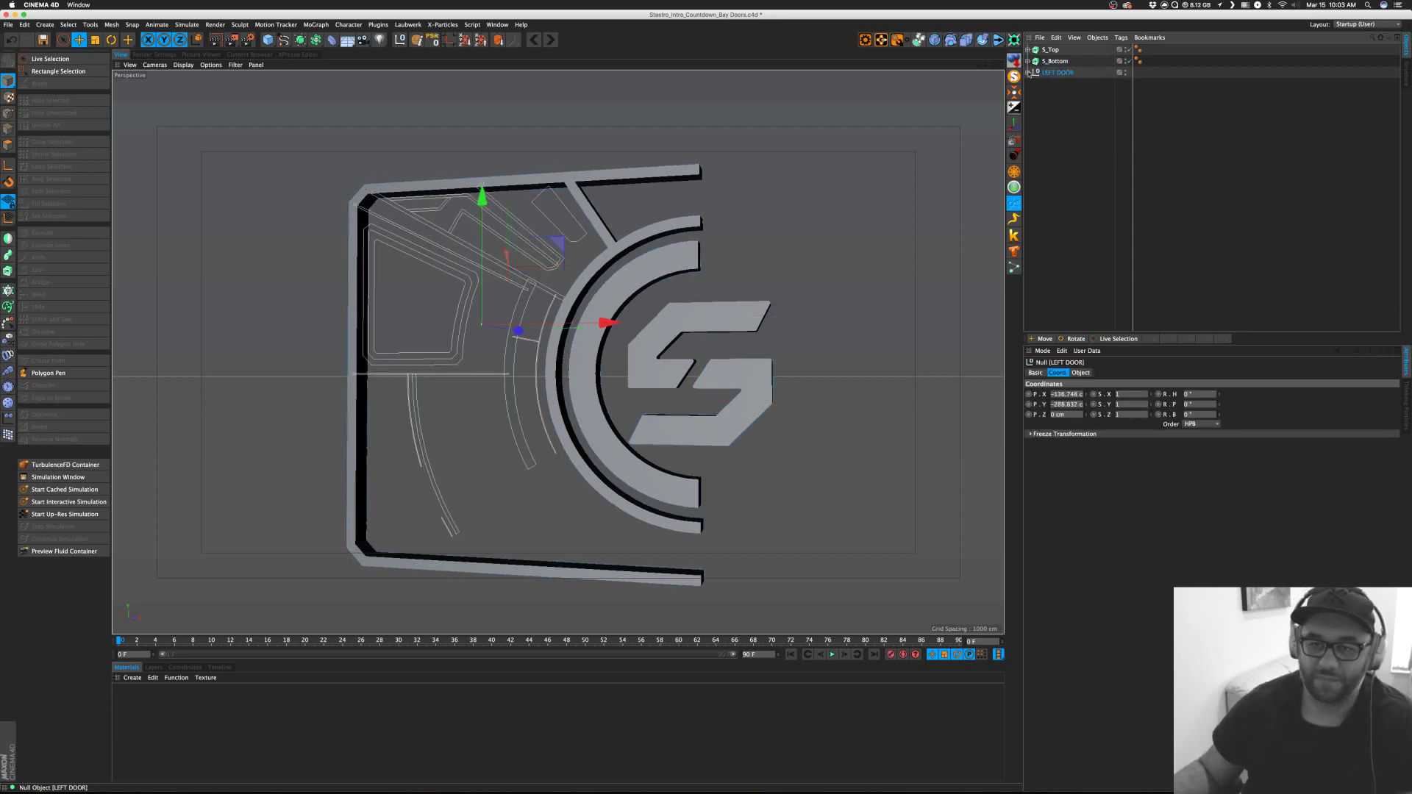
left_click(1028, 72)
left_click(1097, 302)
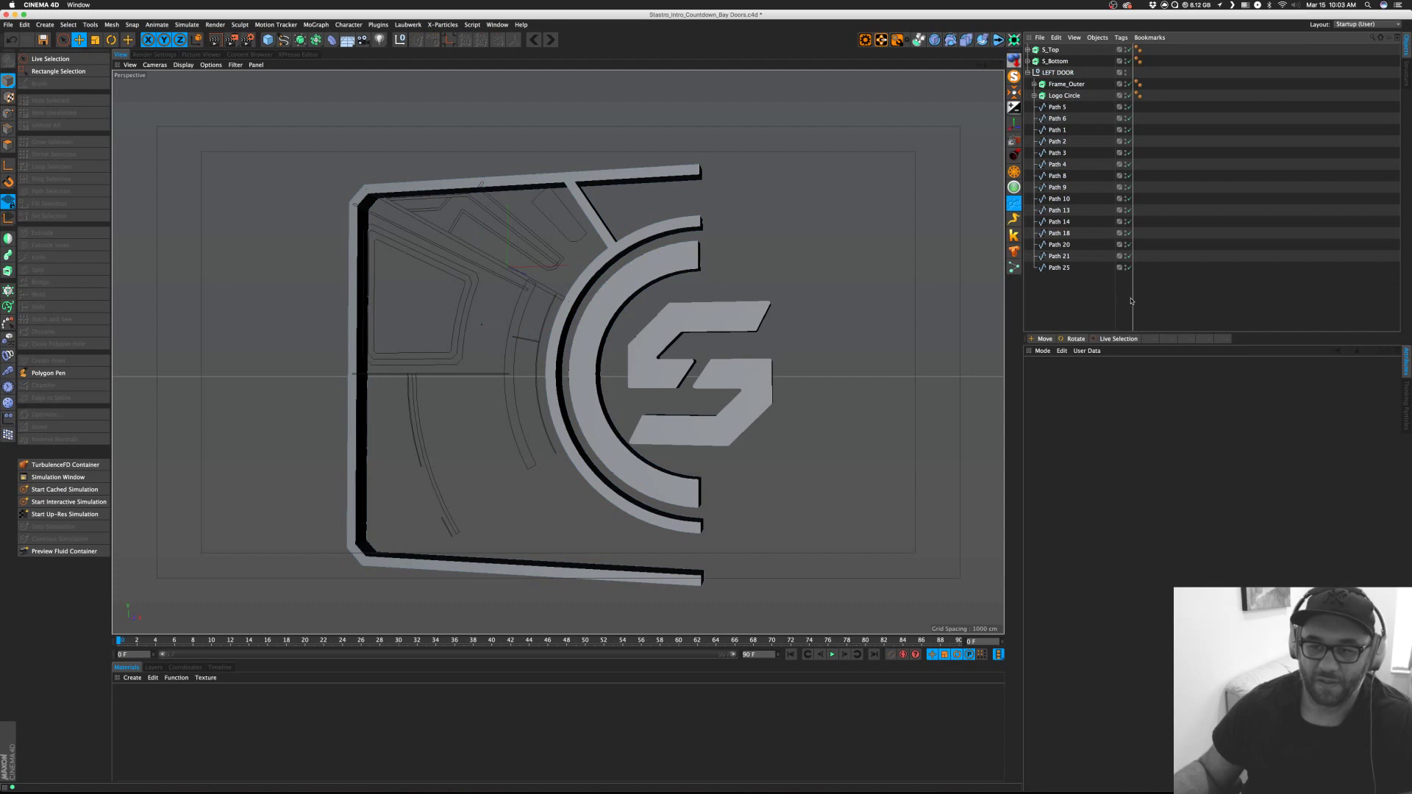
left_click_drag(1132, 297, 1176, 297)
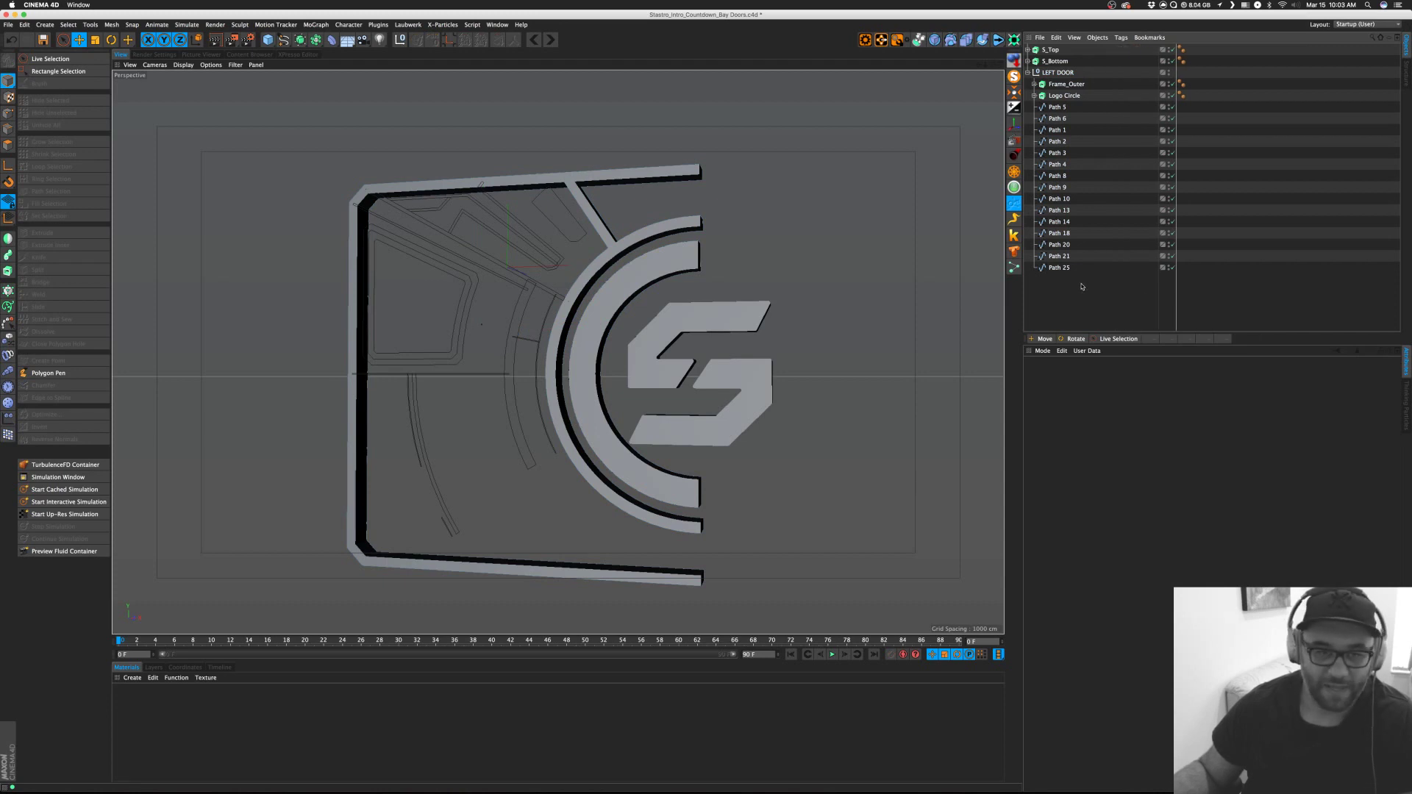
Add an Extrude object as the parent of the Path 25 spline.
left_click(1059, 267)
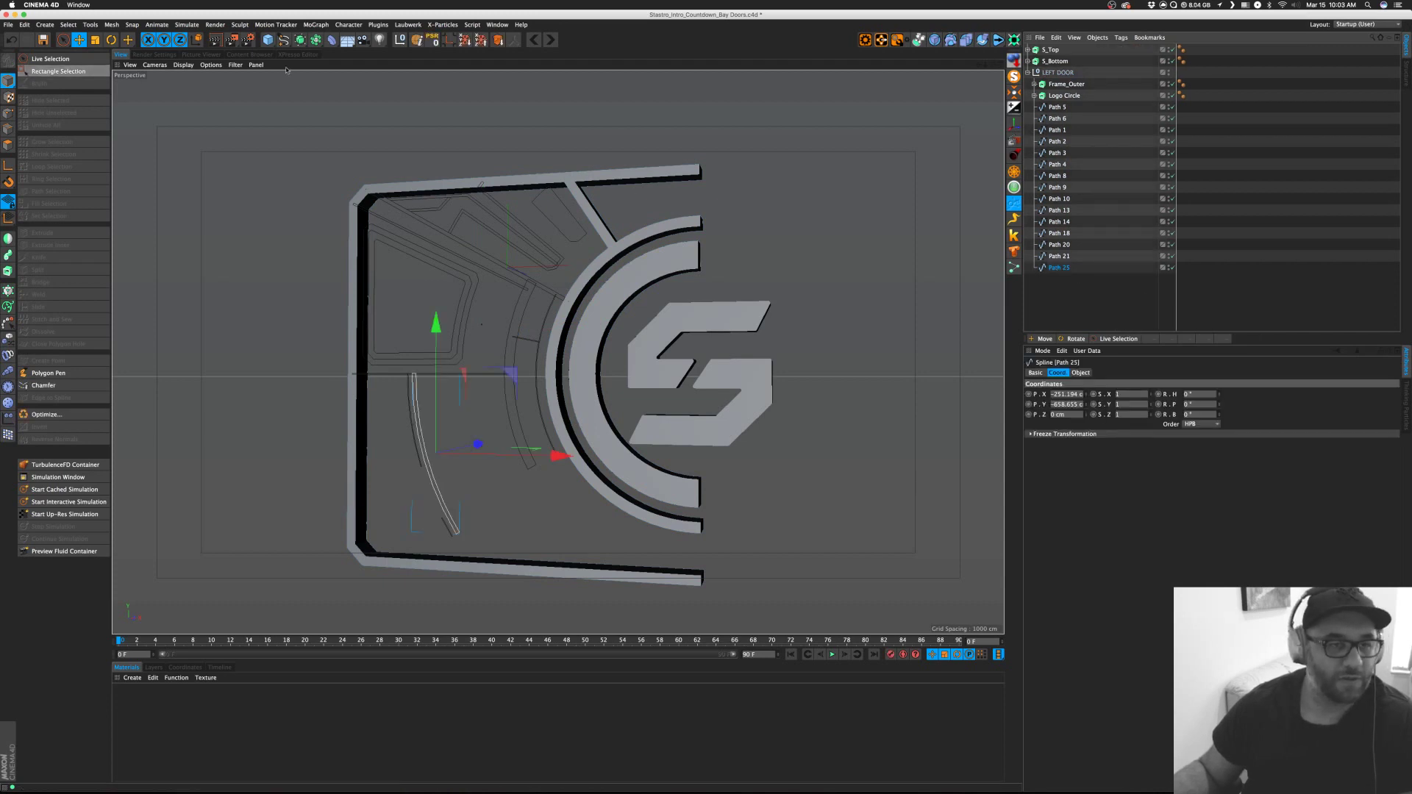
left_click(315, 41)
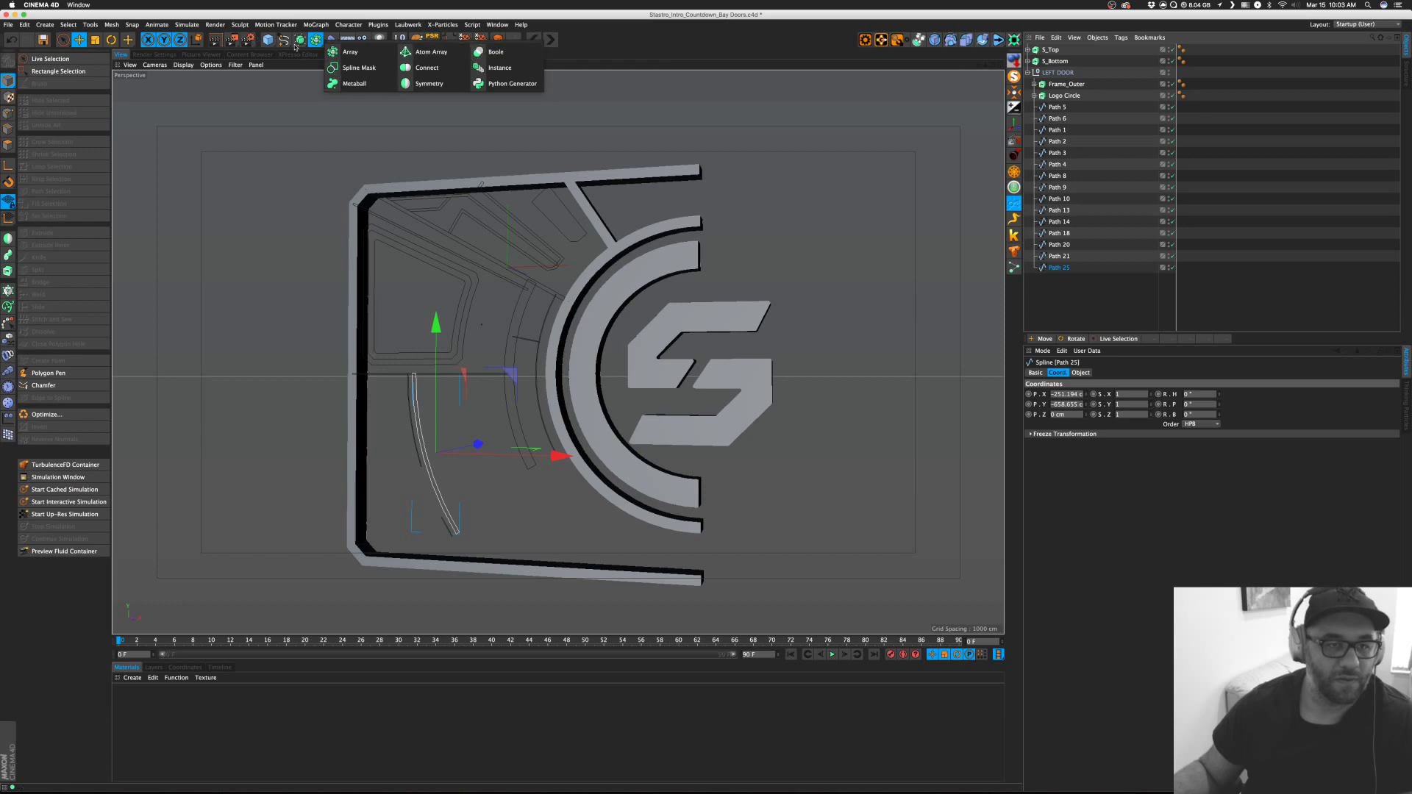
left_click(412, 52, "alt")
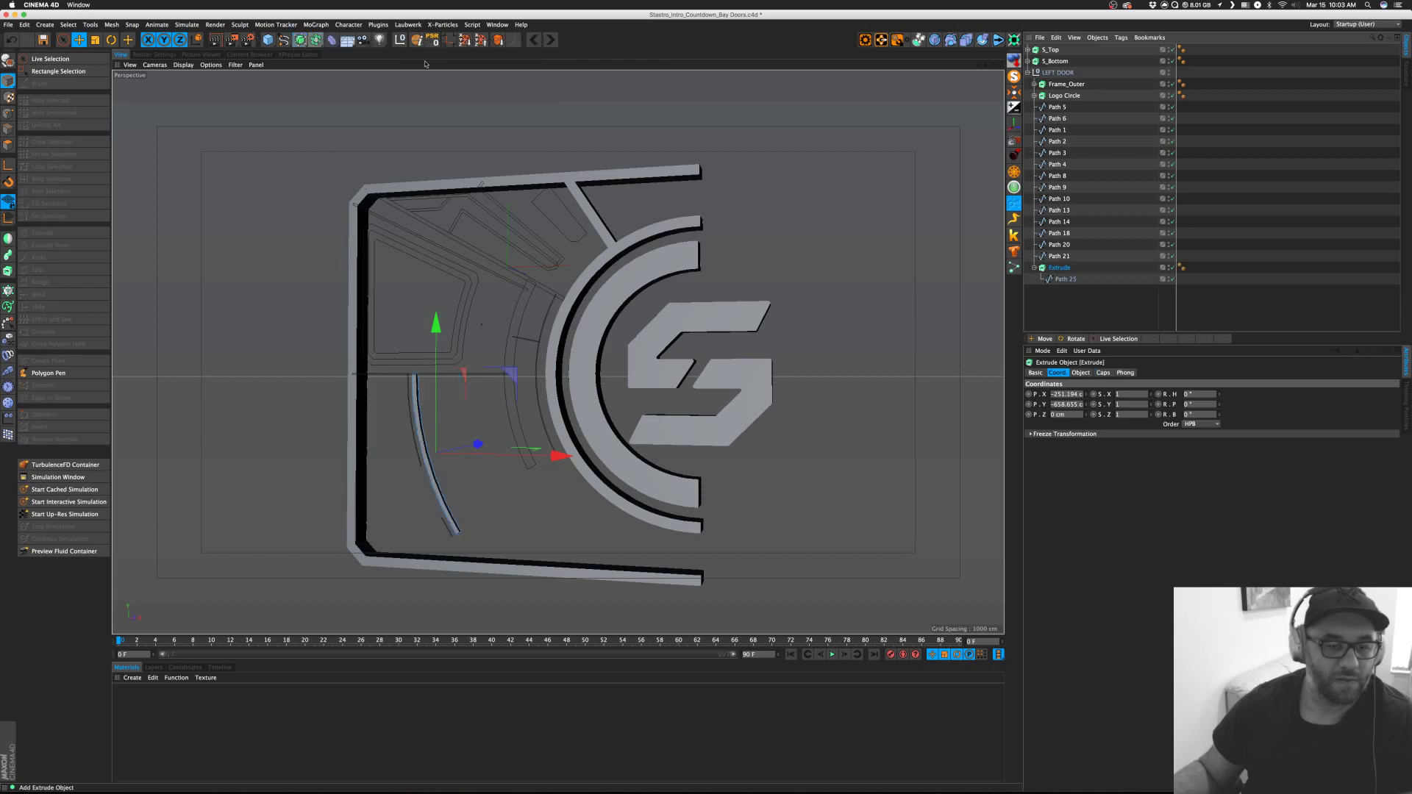
Undo a trial Extrude on Path 21 and move the spline out of LEFT DOOR to the end of the object list.
left_click(1059, 256)
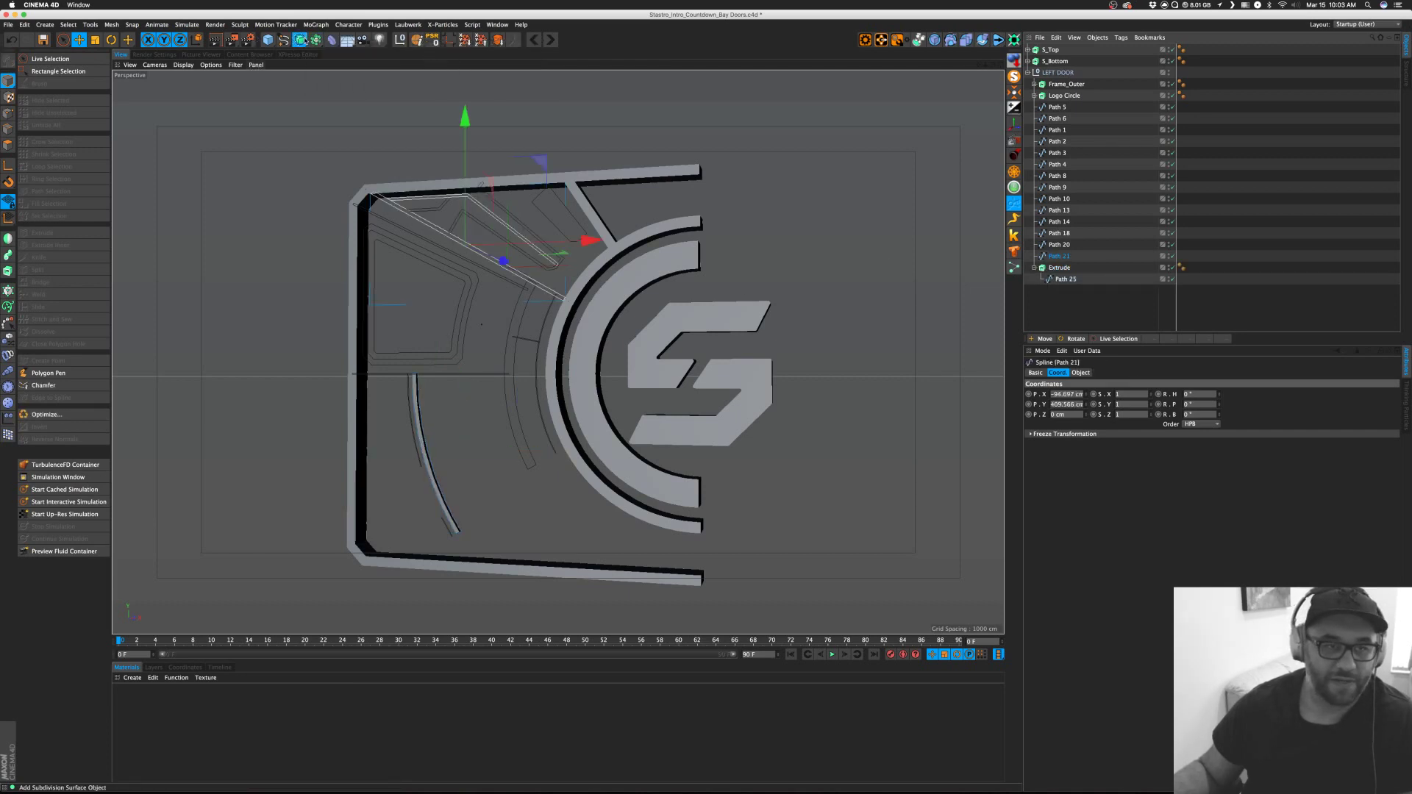
left_click_drag(304, 41, 416, 51, "alt")
key("super+z")
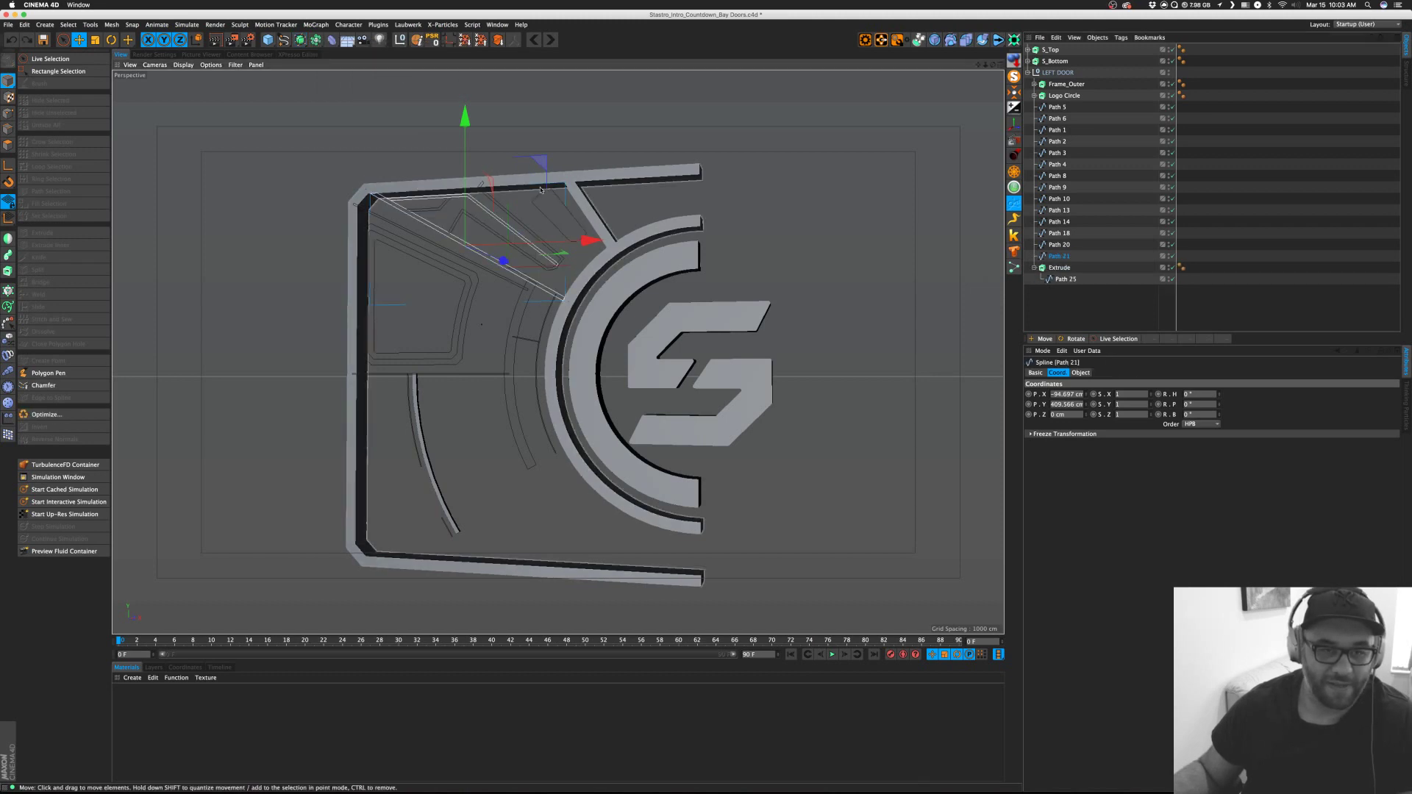
left_click_drag(1059, 256, 1068, 295)
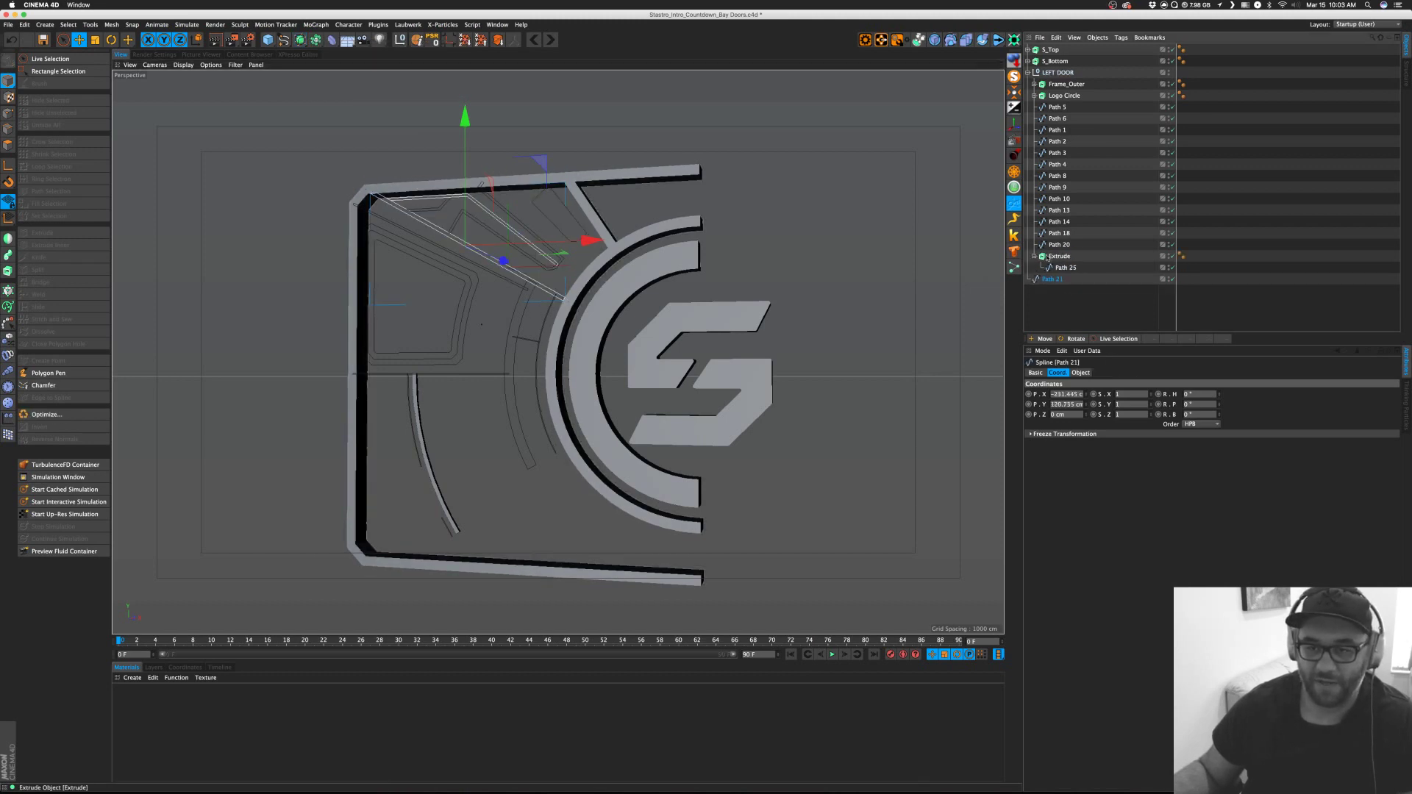
Place the Path 20 and Path 18 splines each under its own parent Extrude object.
left_click(1059, 245)
left_click_drag(299, 40, 416, 54)
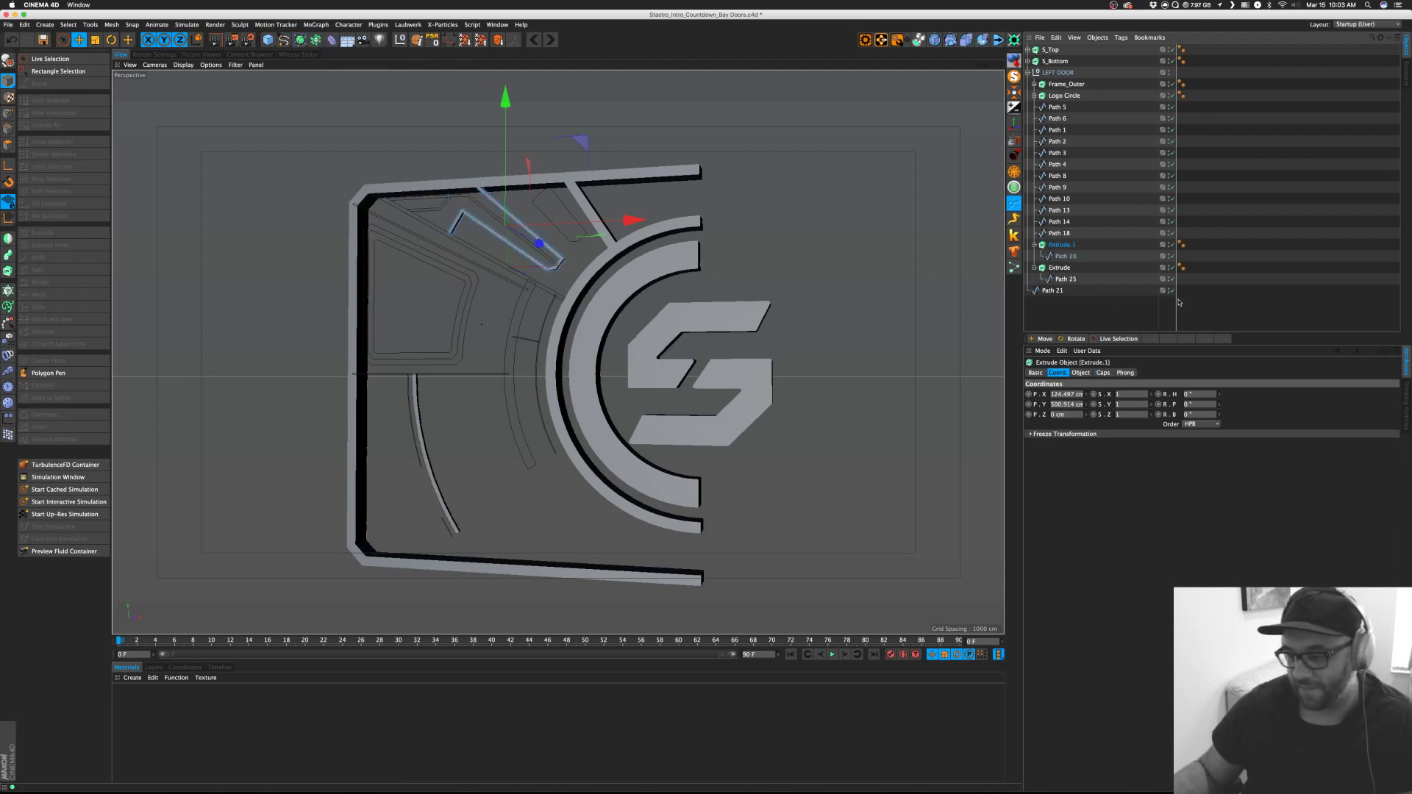
left_click(1059, 233)
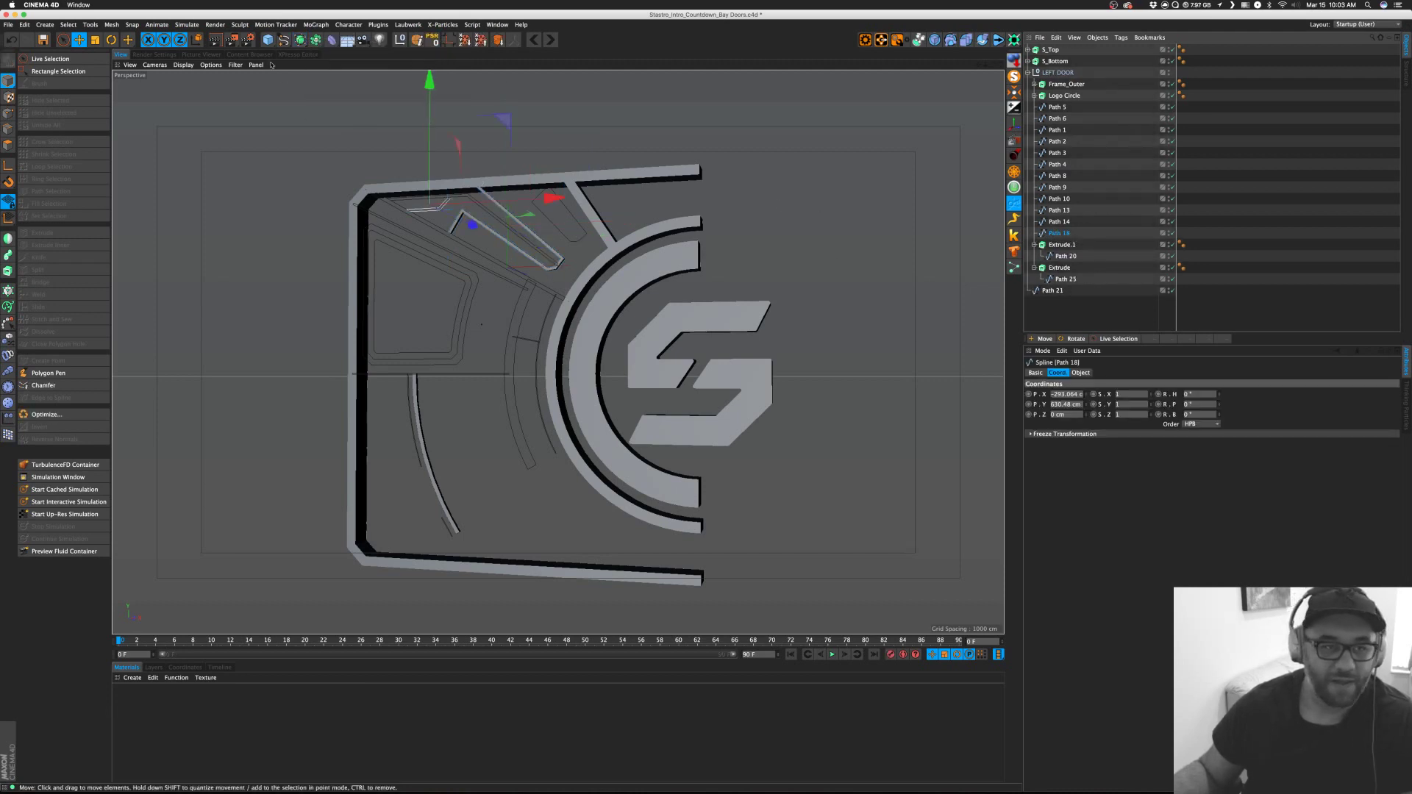
left_click_drag(305, 36, 416, 56)
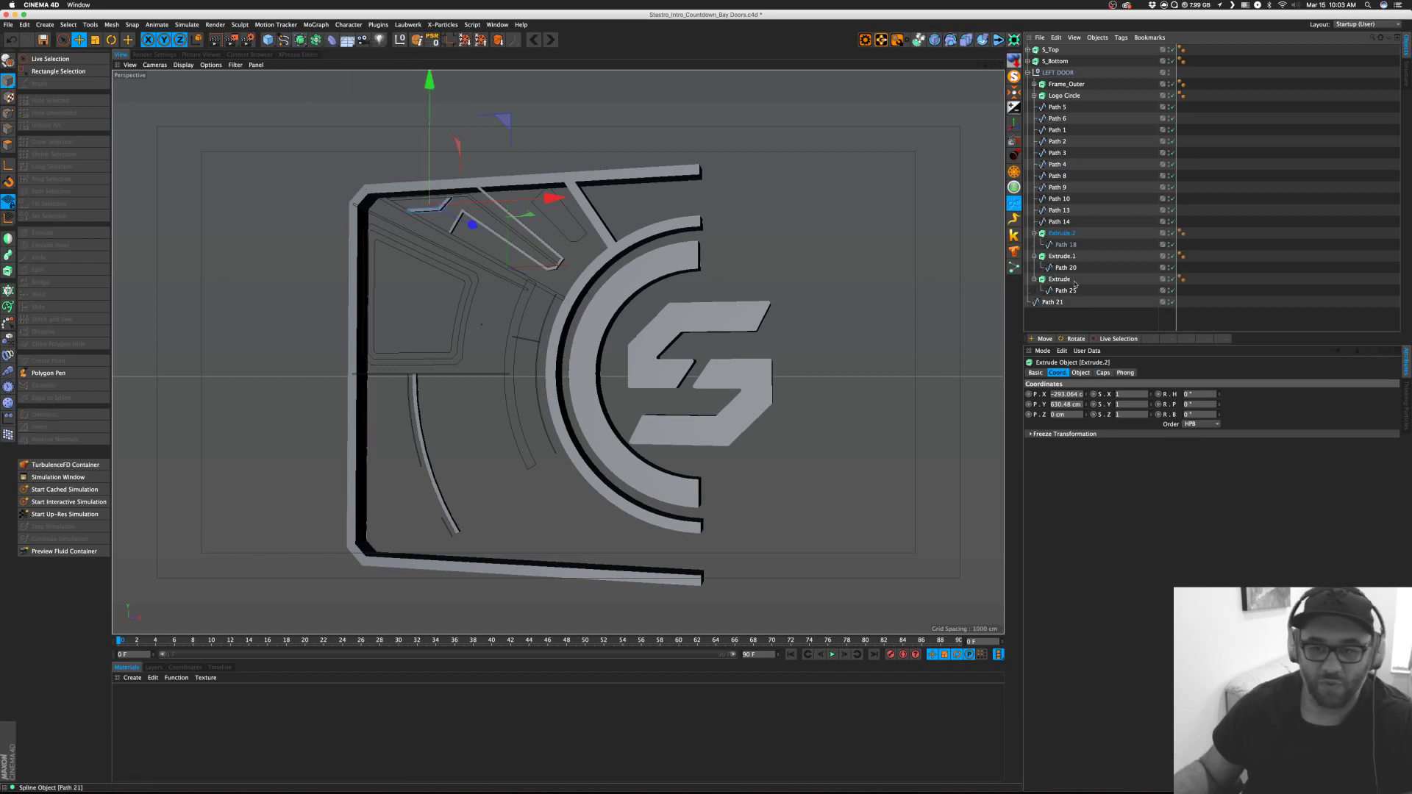
Inspect the nested outlines of Path 14 and move that spline out of LEFT DOOR, below Path 21.
left_click(1063, 222)
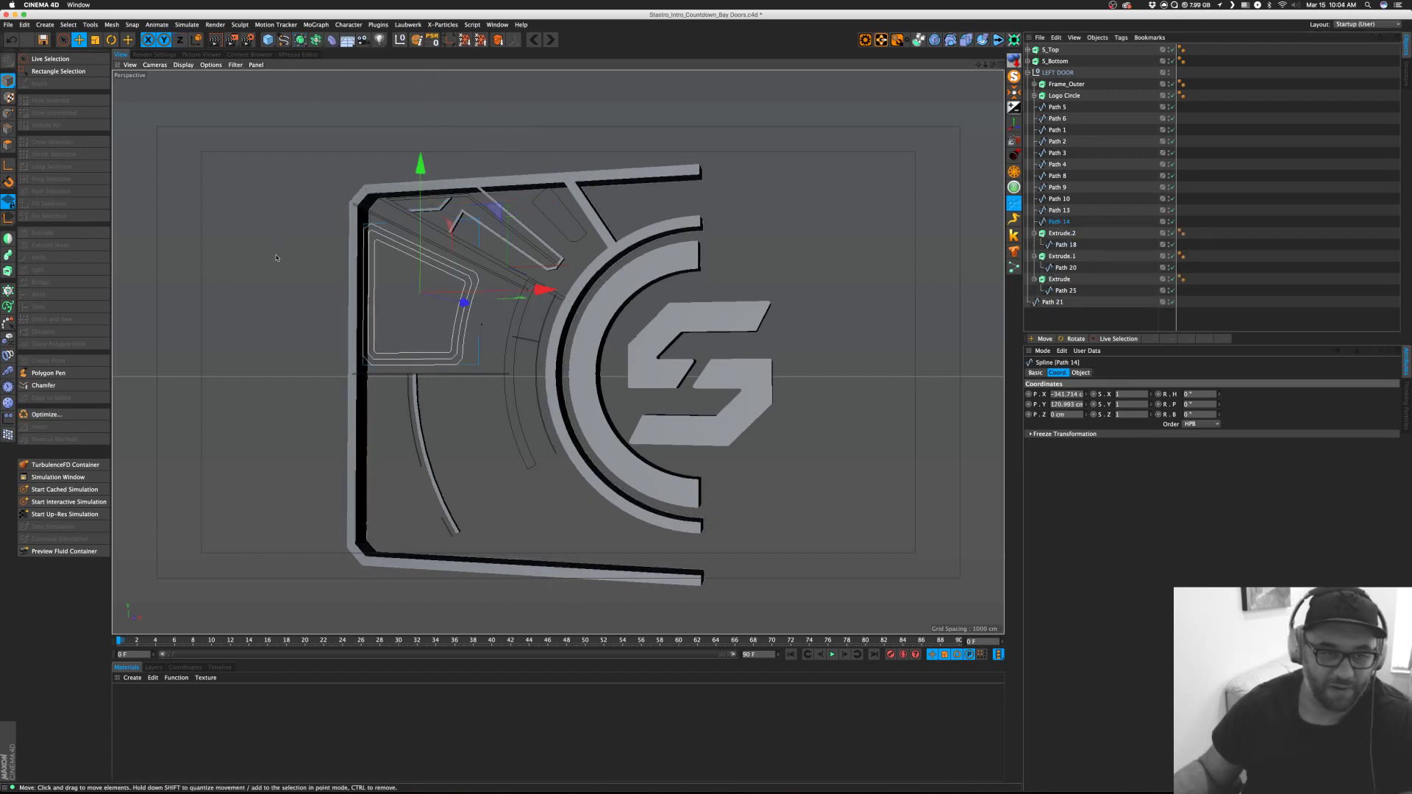
right_click_drag(319, 278, 892, 169, "alt")
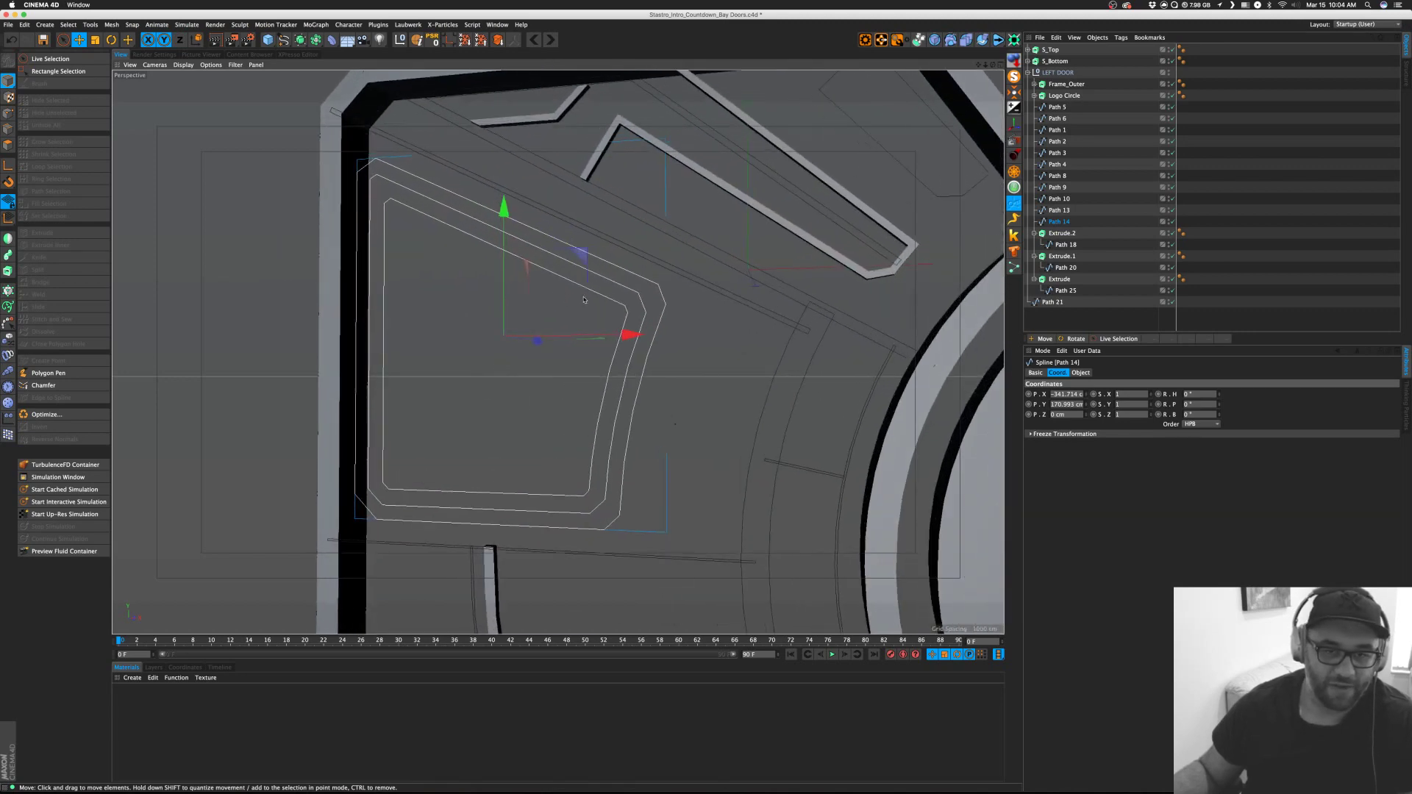
middle_click_drag(893, 168, 936, 114, "alt")
left_click_drag(992, 65, 933, 82)
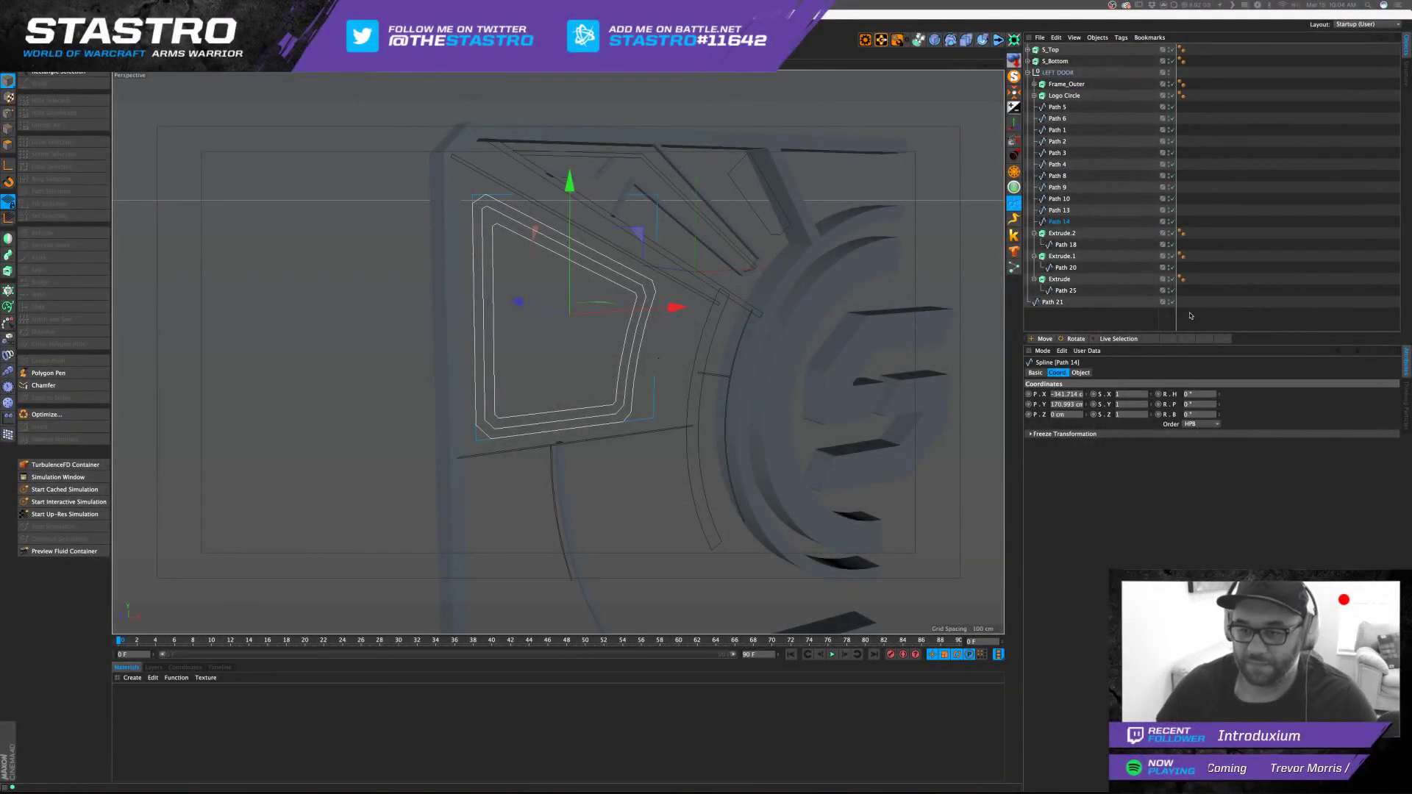
left_click(778, 291)
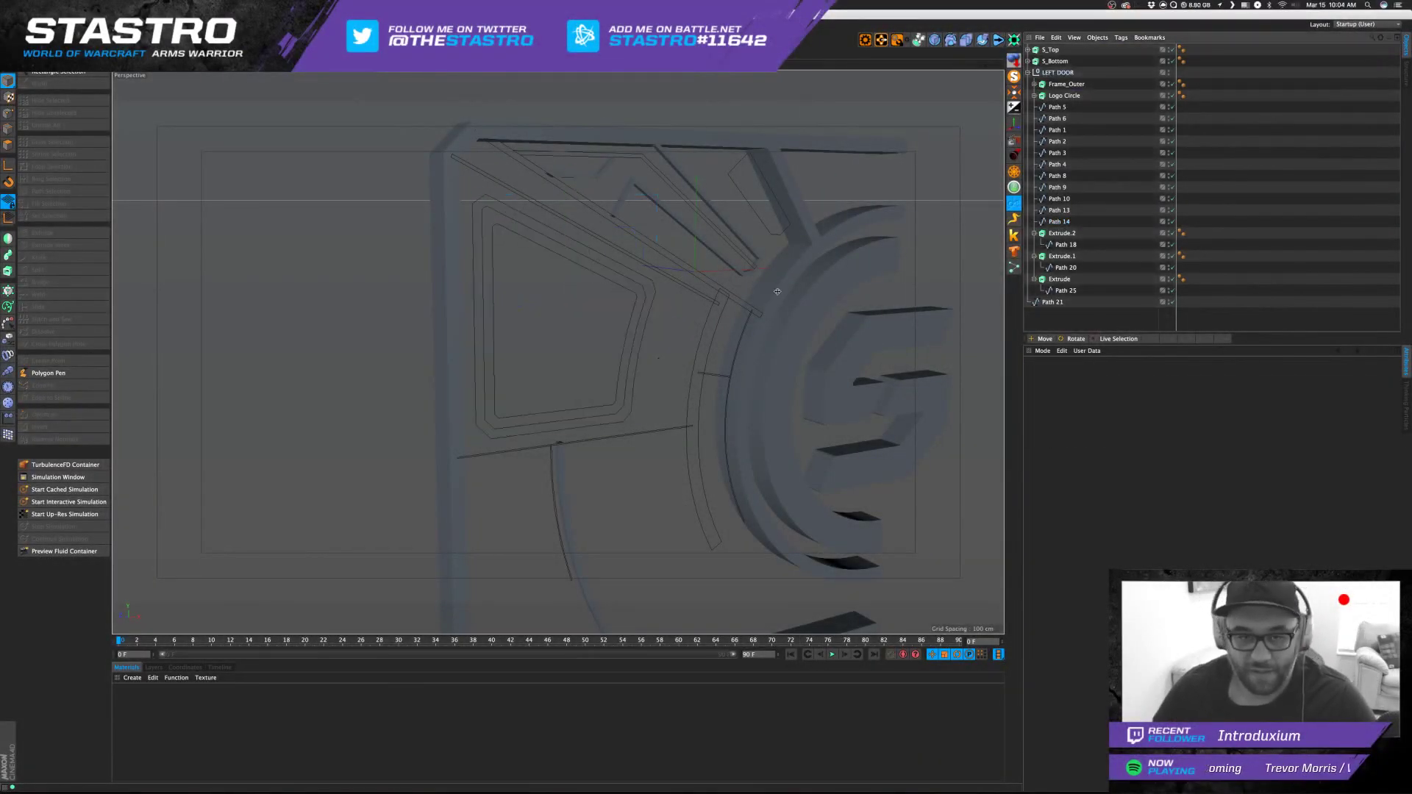
left_click(1060, 222)
left_click_drag(1061, 320, 1060, 311)
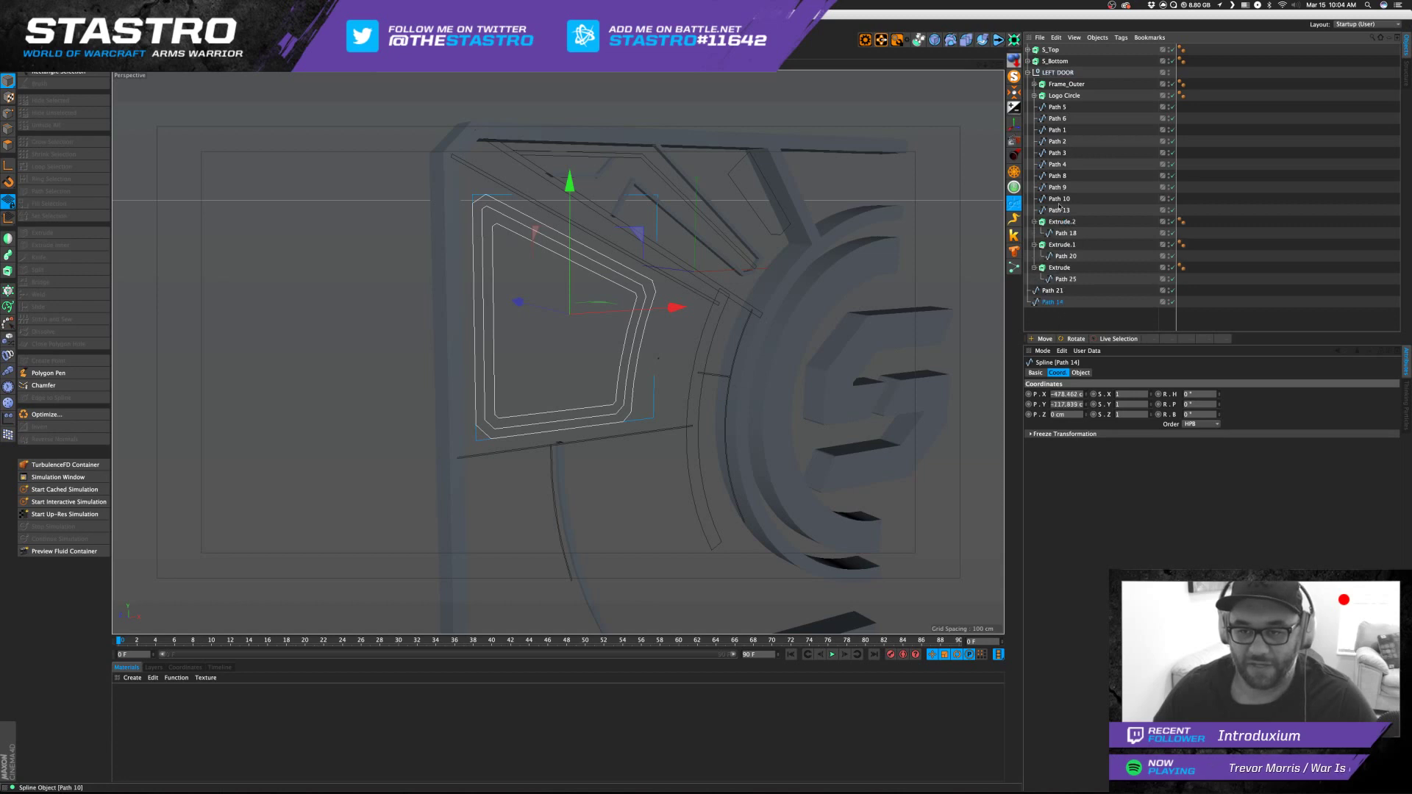
Select Path 13 and the set-aside Path 21 and Path 14 splines to examine their shapes in the viewport.
left_click(1060, 210)
left_click(1053, 291)
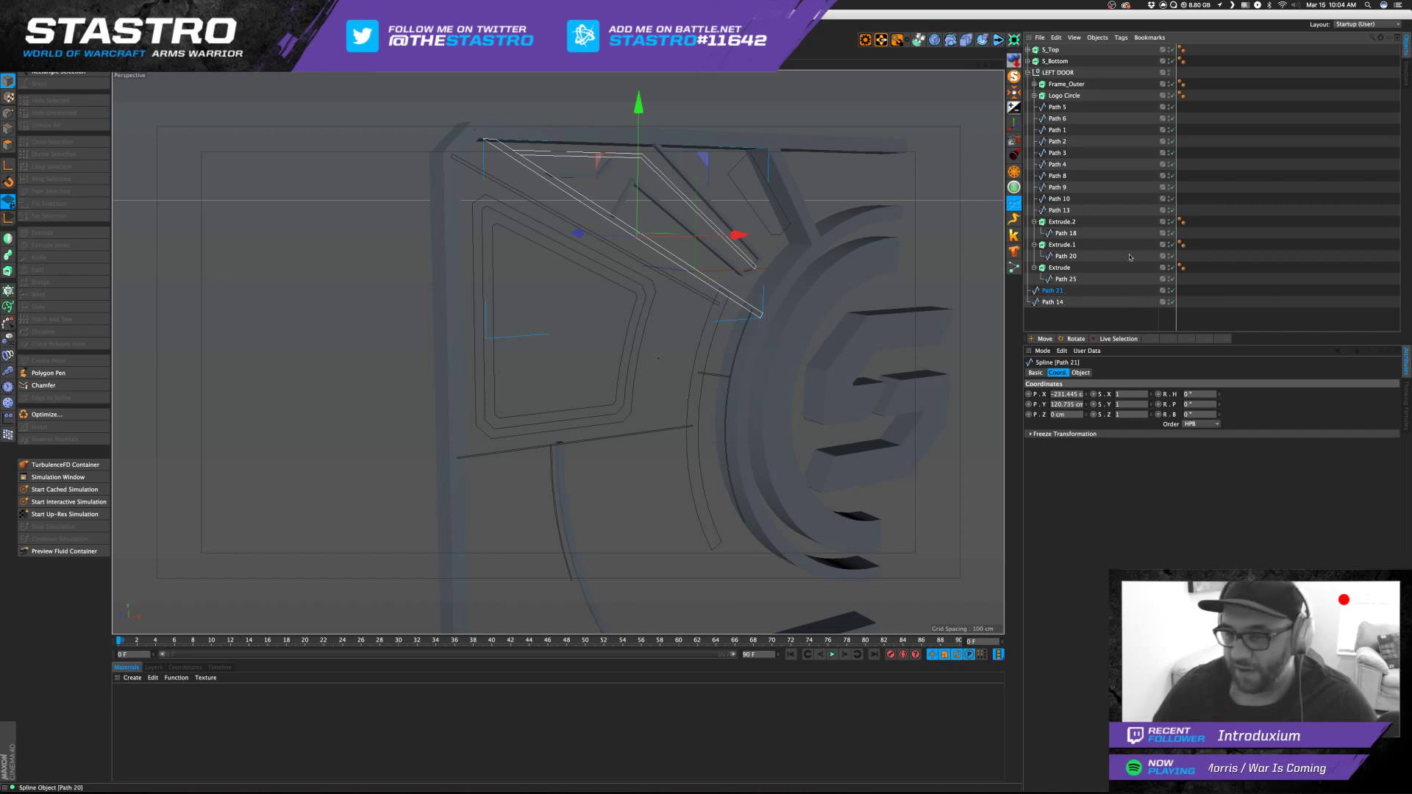
left_click(1053, 302)
left_click(1051, 291, "shift")
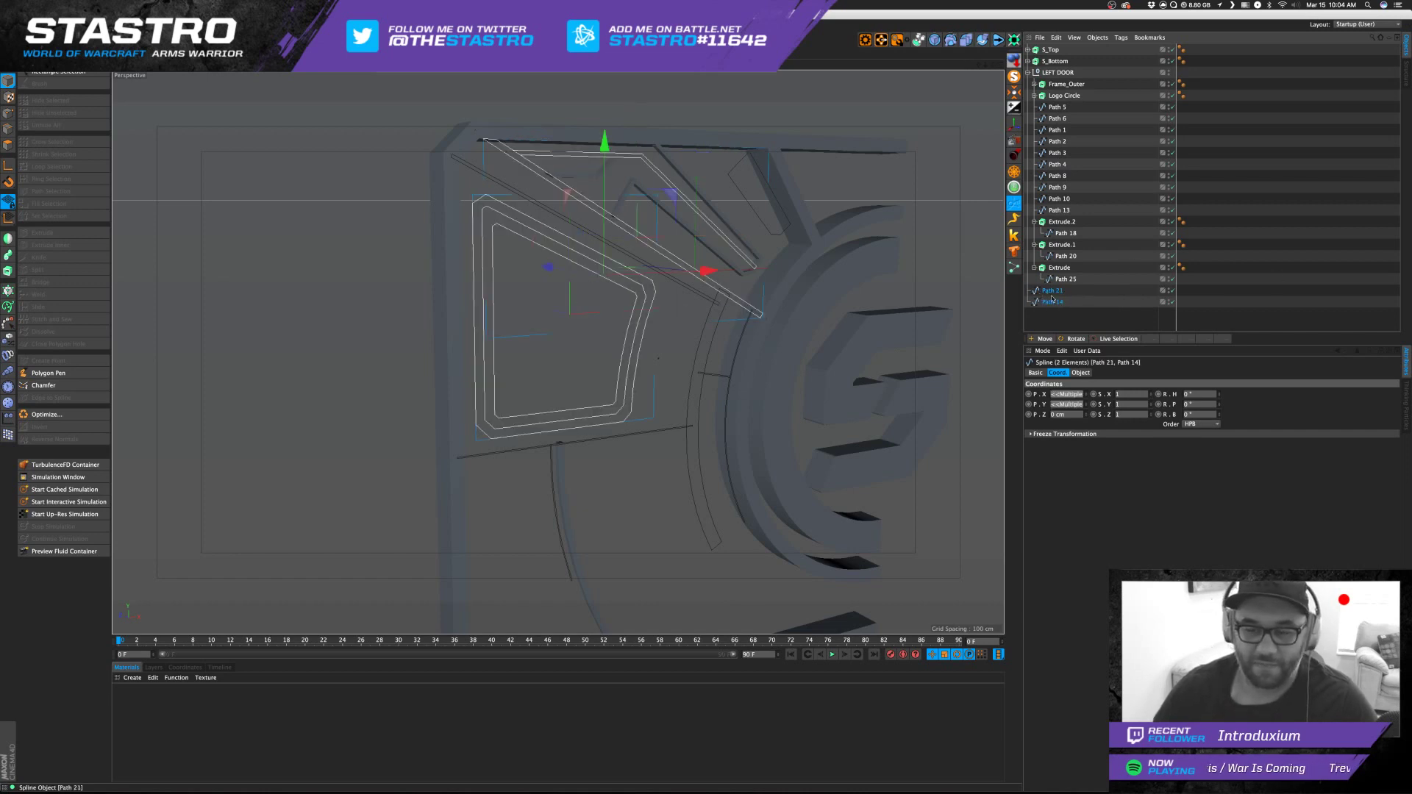
left_click(1052, 292)
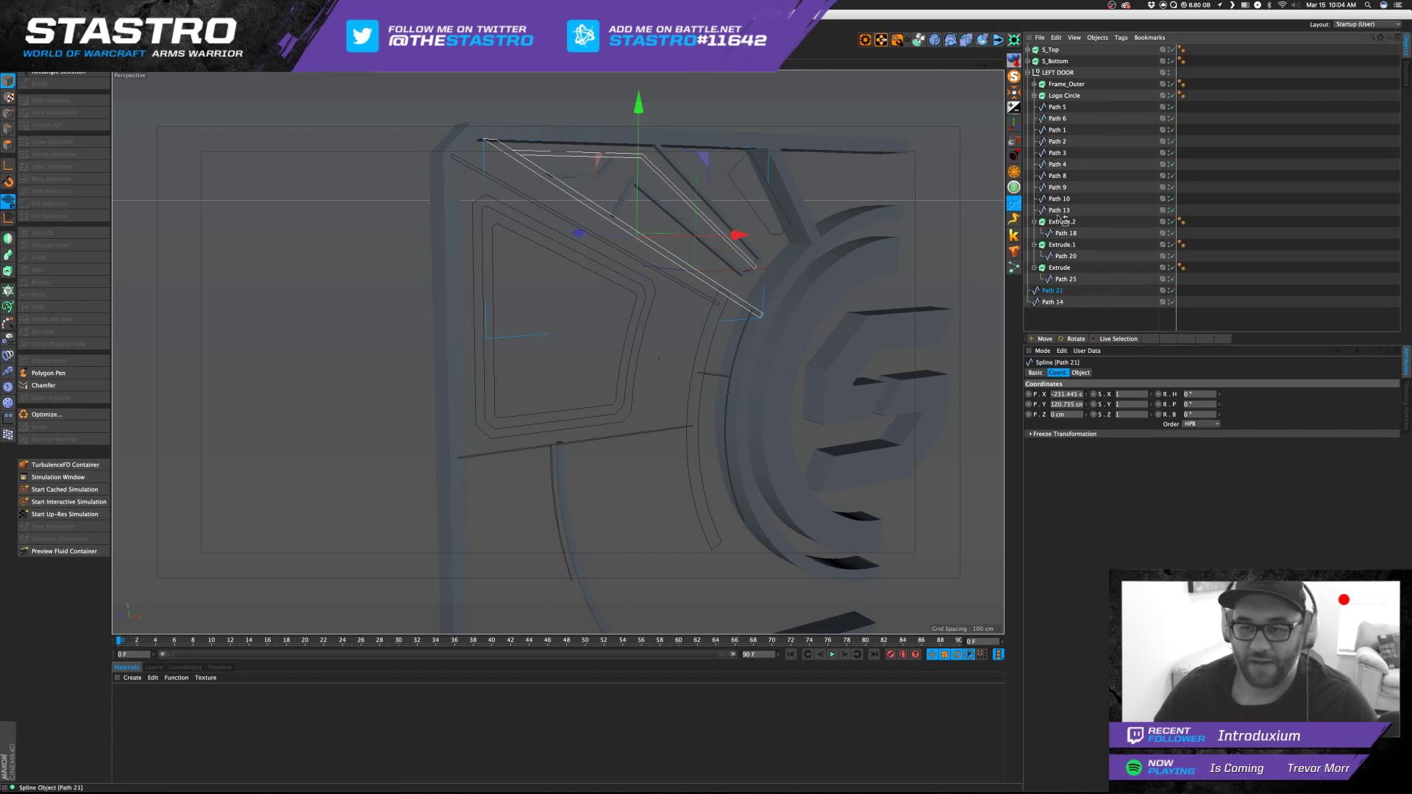
Try to extrude the Path 21 spline inside the LEFT DOOR group, and return the spline to the hierarchy below Path 14.
left_click_drag(1064, 219, 1061, 217)
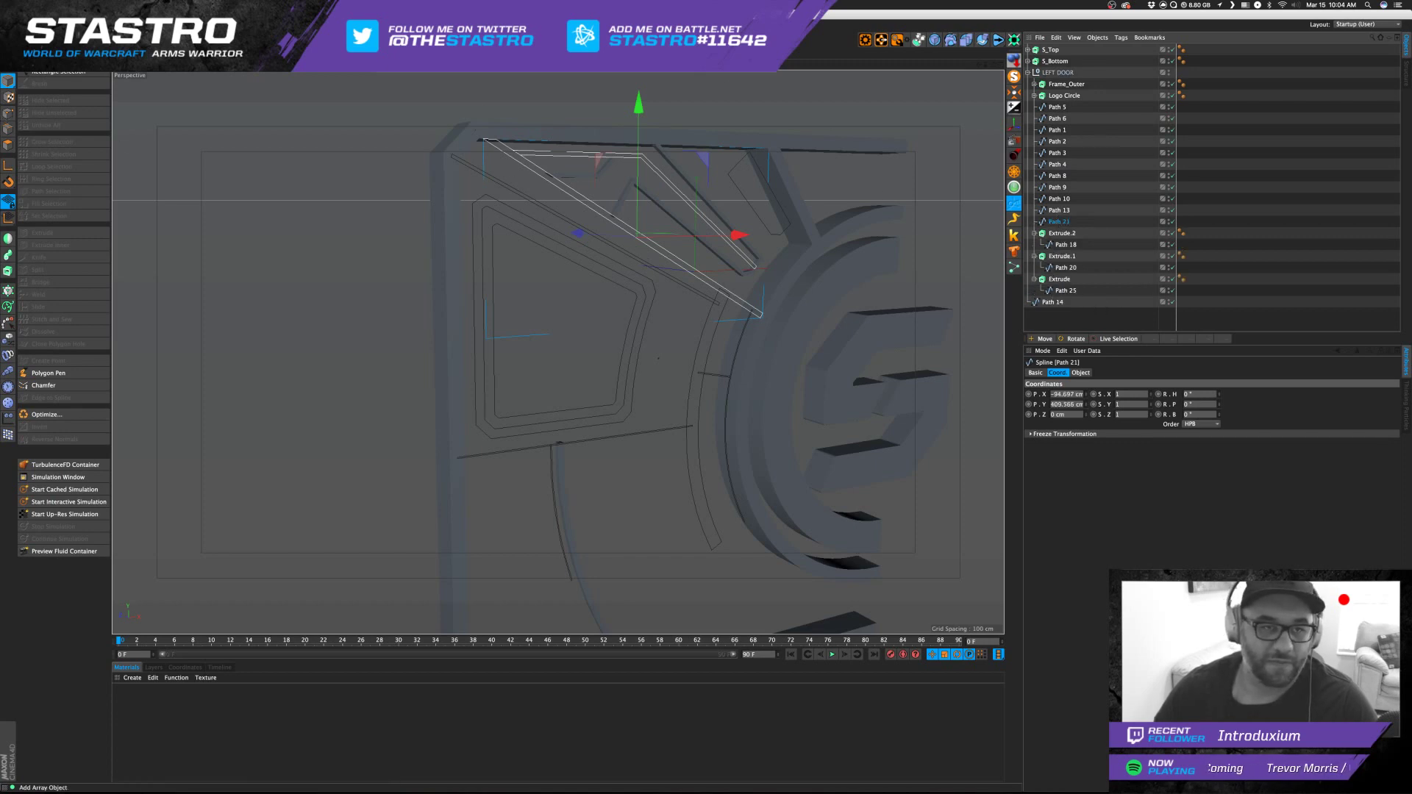
left_click_drag(316, 39, 400, 41, "alt")
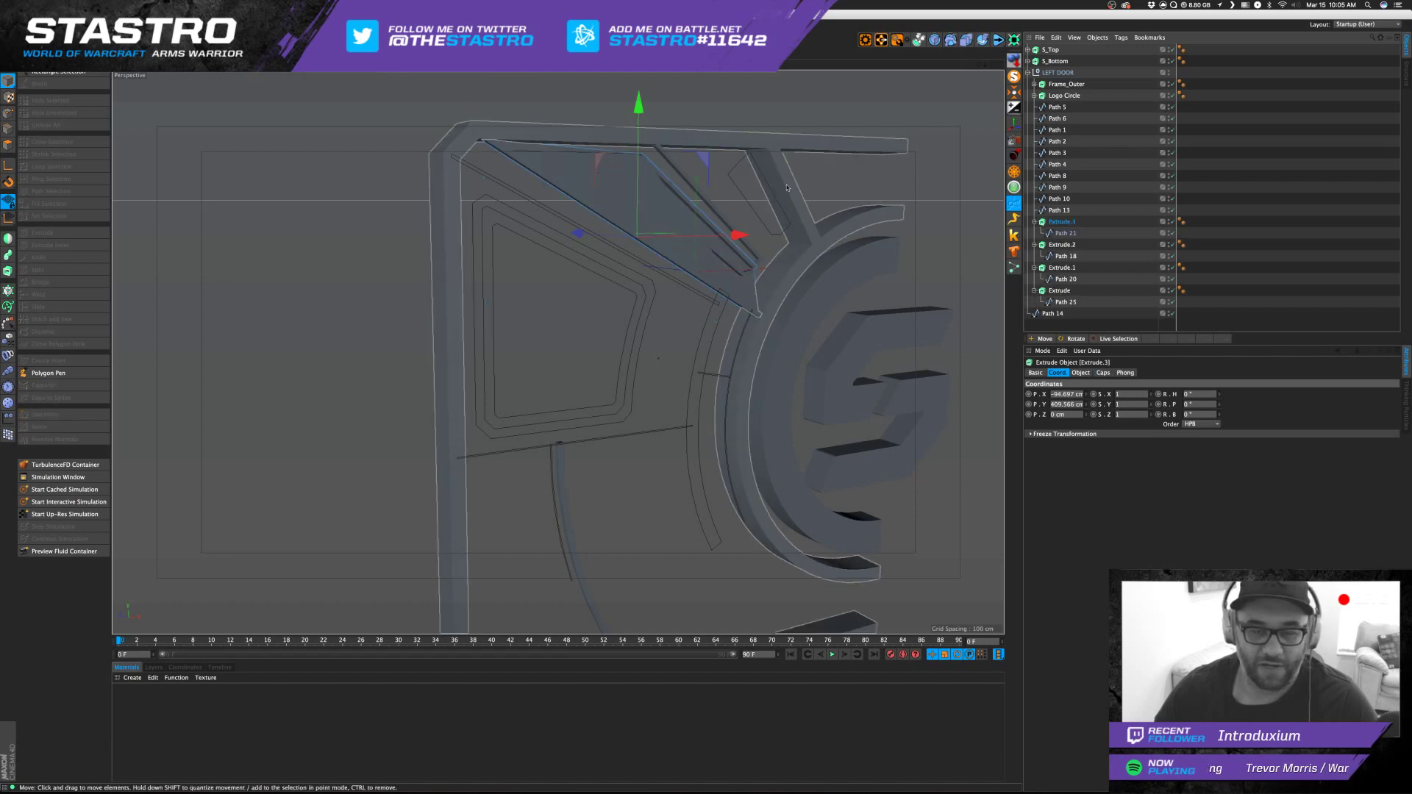
key("super+z")
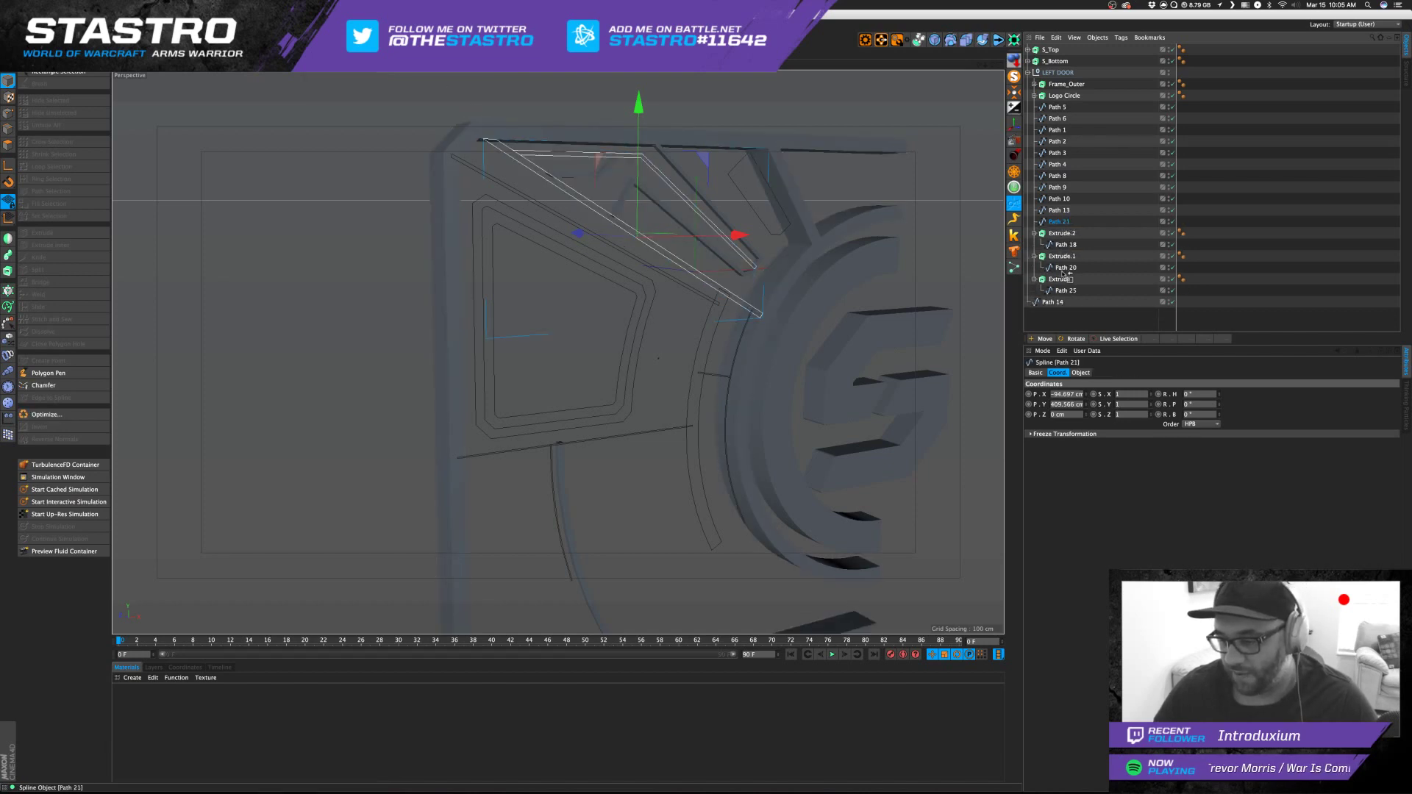
left_click_drag(1058, 312, 1057, 311)
left_click(1056, 316)
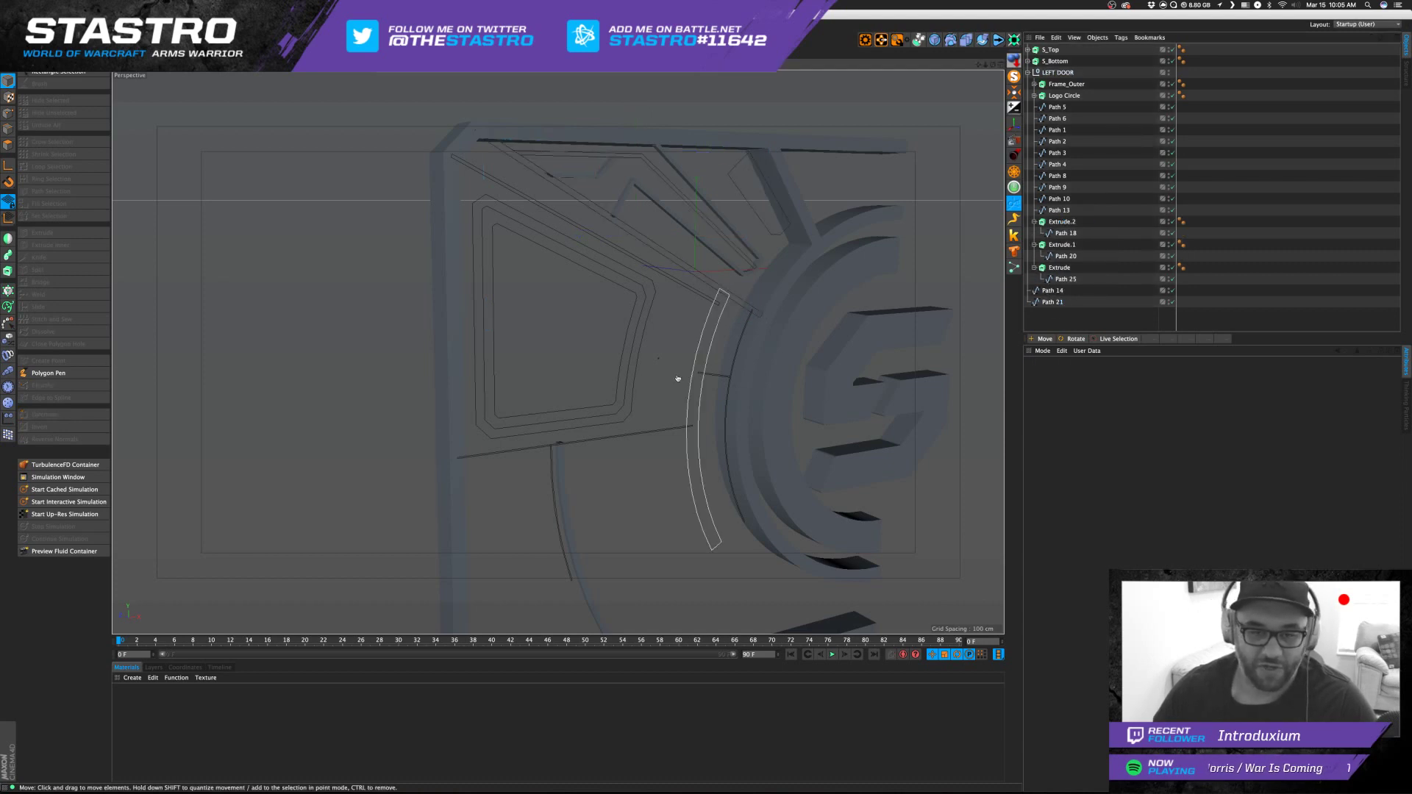
Switch to Illustrator, open the full door outline artwork and examine its angled panel shapes against the filled half-door version.
key("super+Tab")
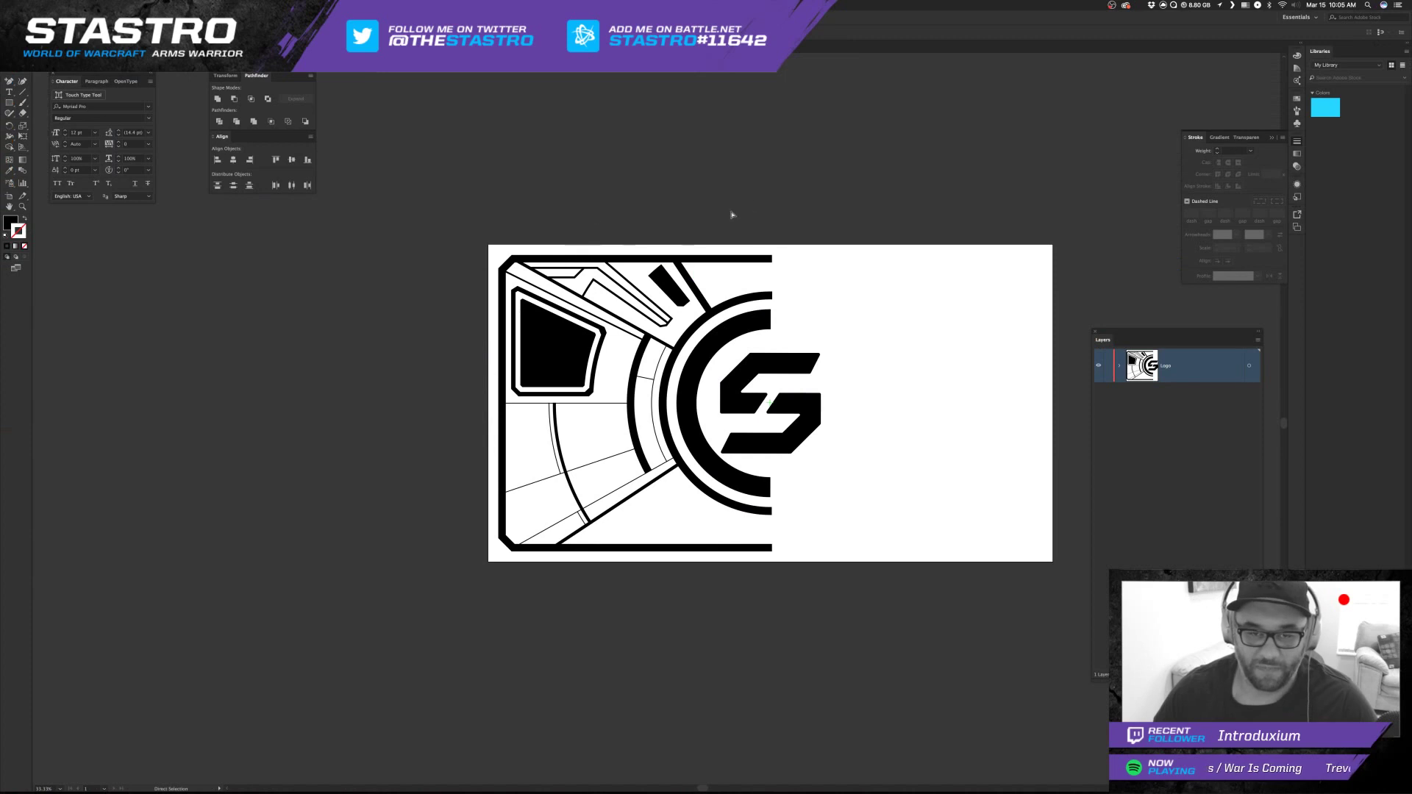
left_click(76, 5)
mouse_move(105, 41)
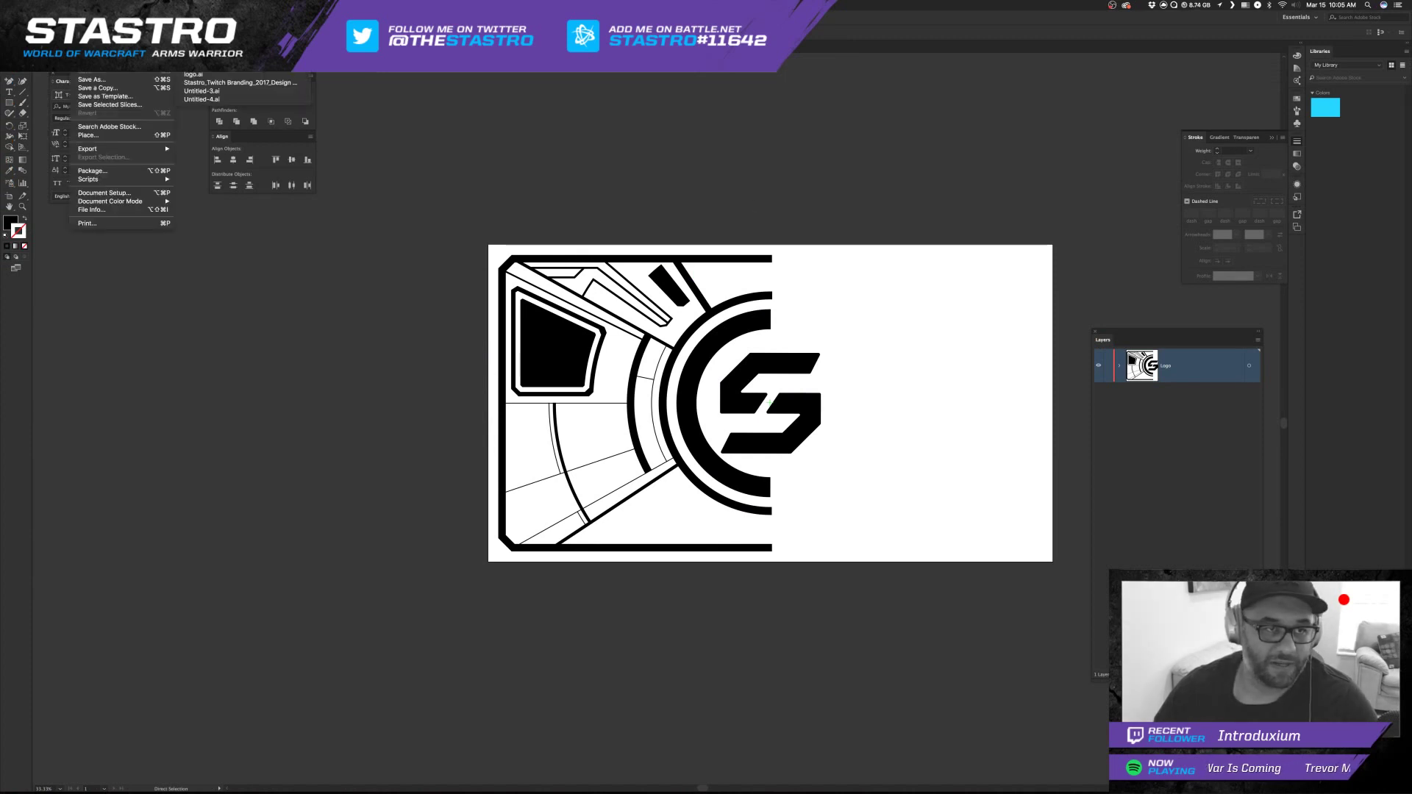
left_click(831, 365)
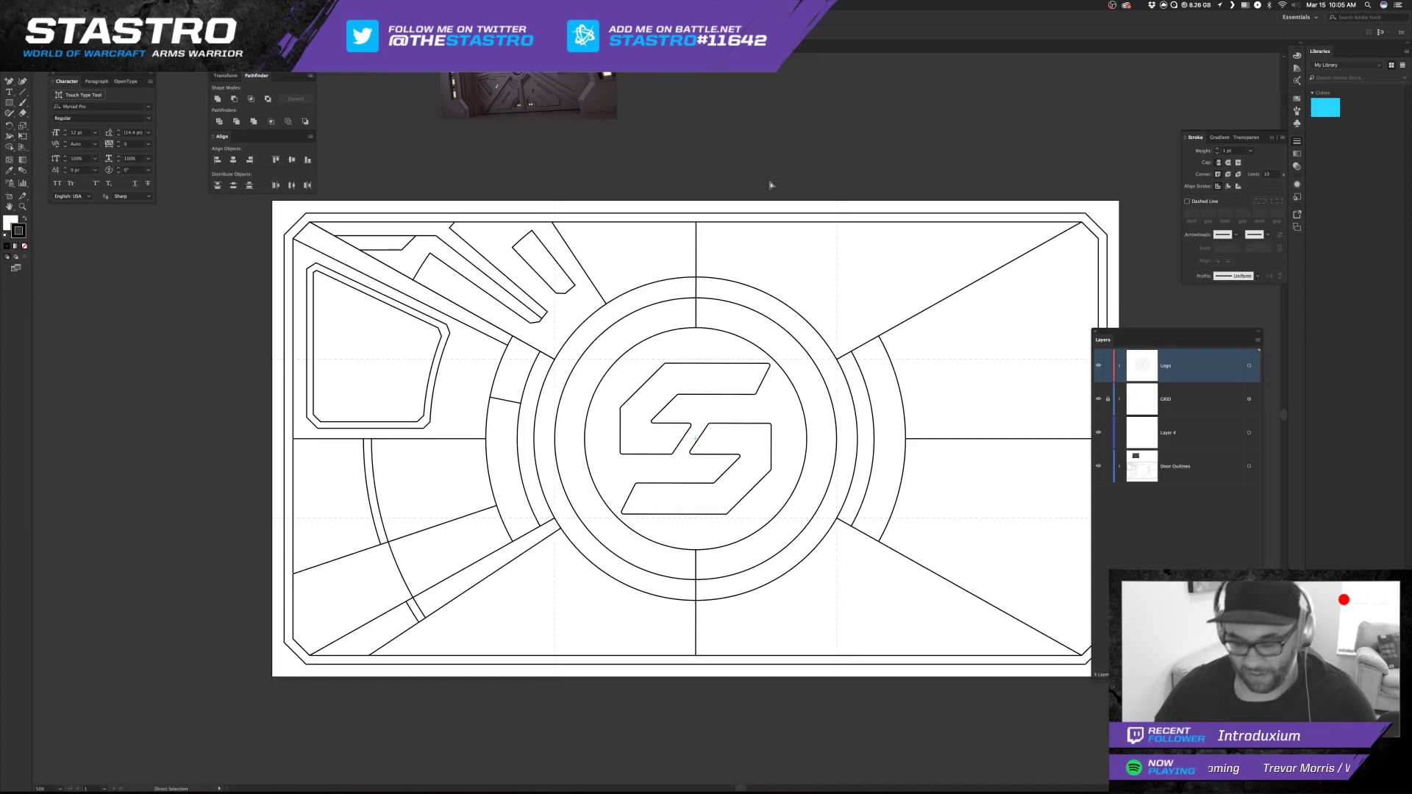
key("super+minus")
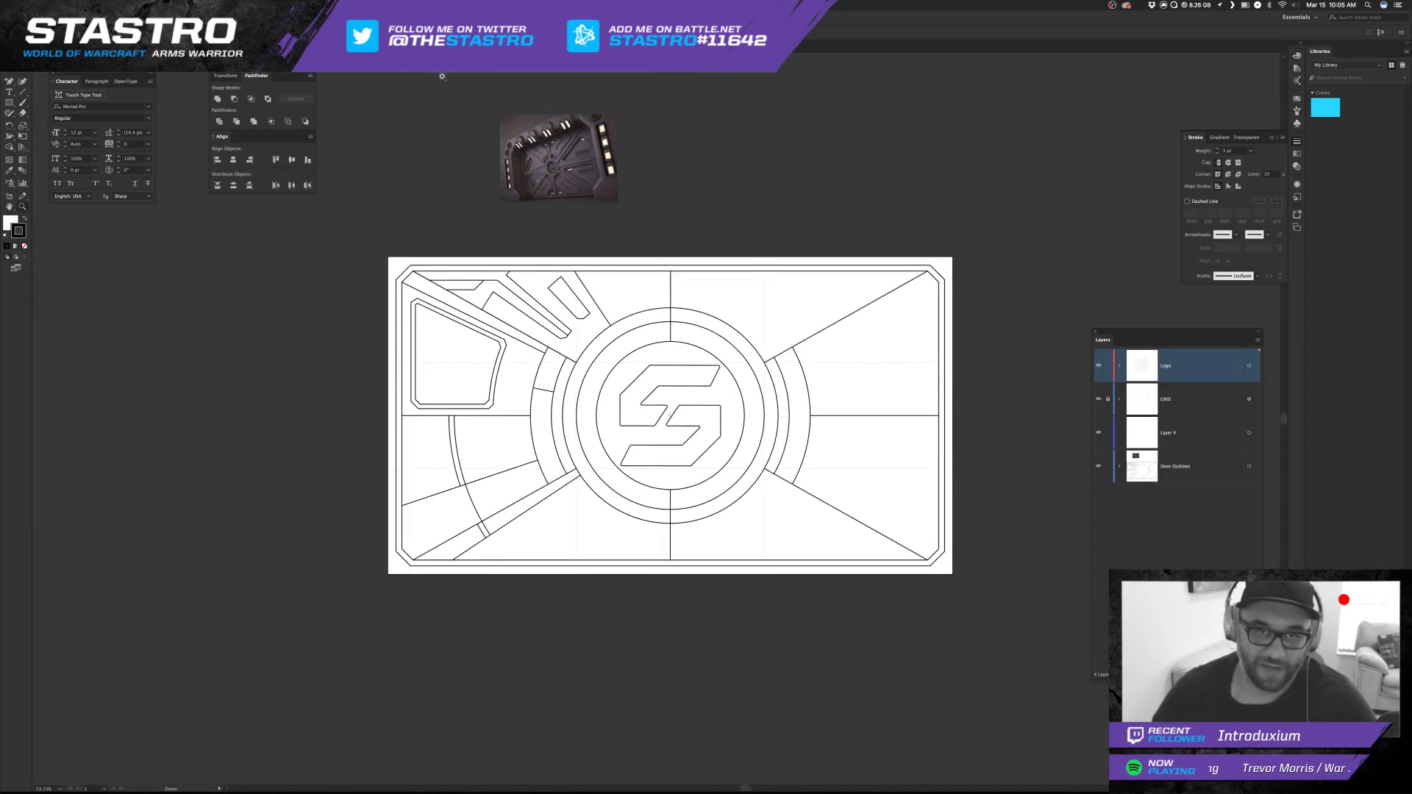
left_click_drag(442, 76, 765, 259)
left_click_drag(613, 772, 587, 192)
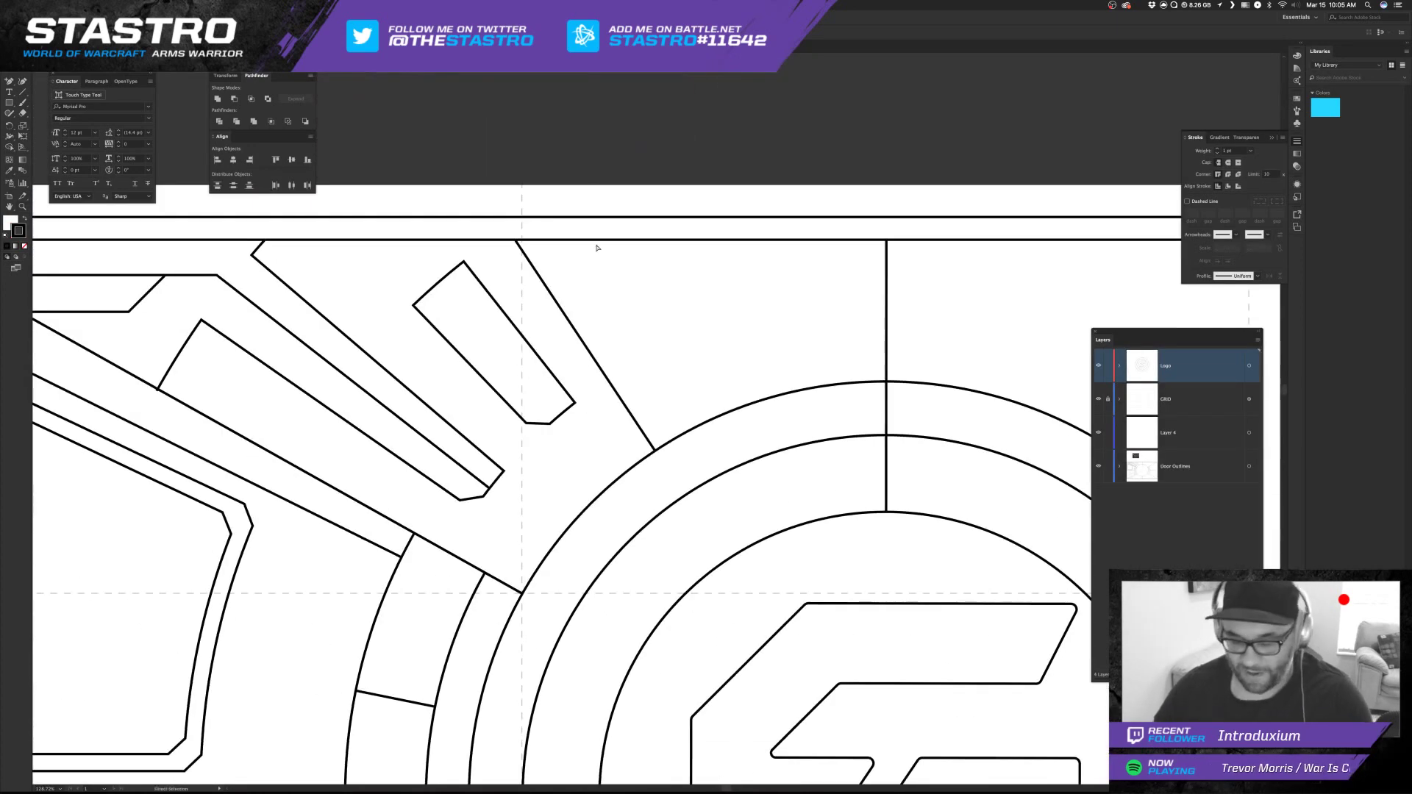
key("super+minus")
key("super+minus")
key("super+minus")
key("super+minus")
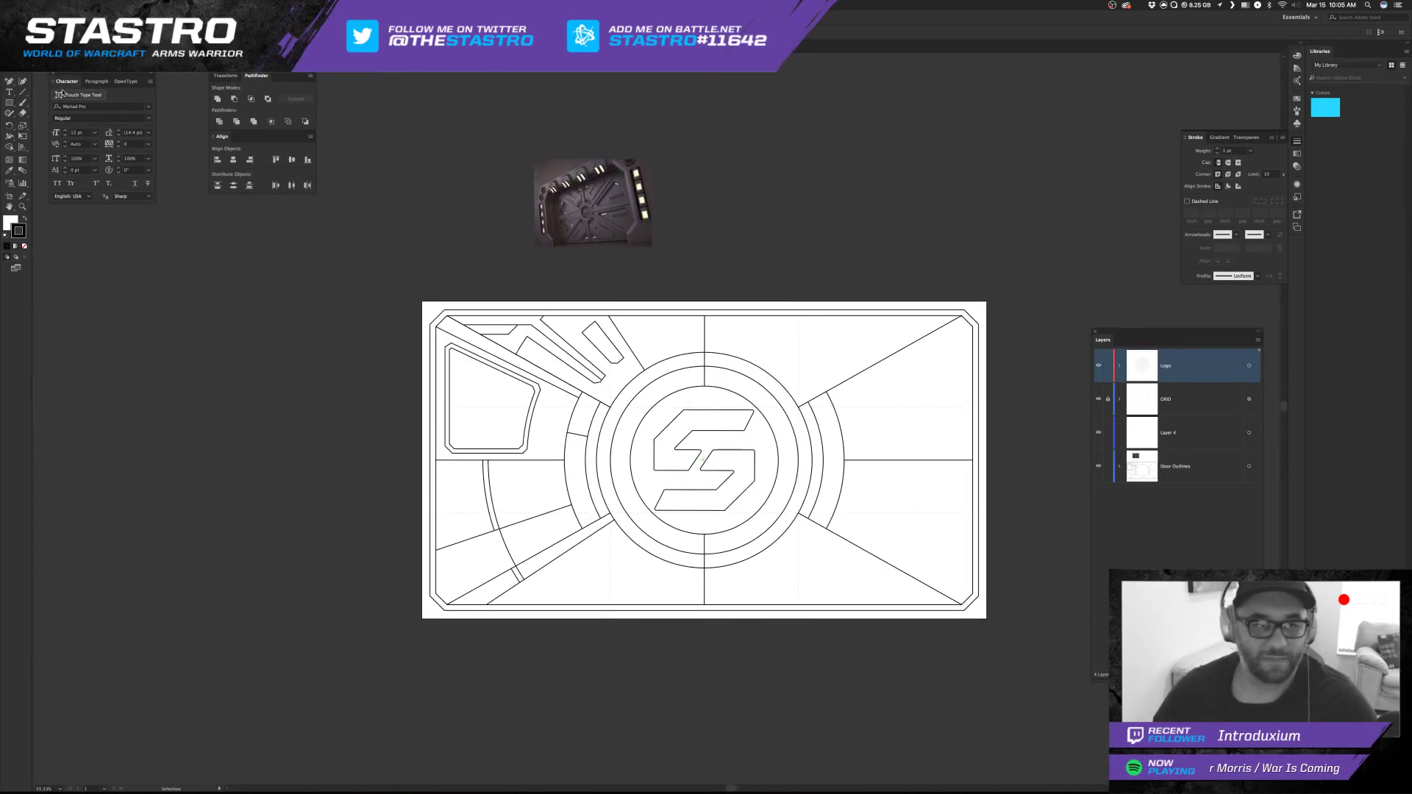
left_click(331, 48)
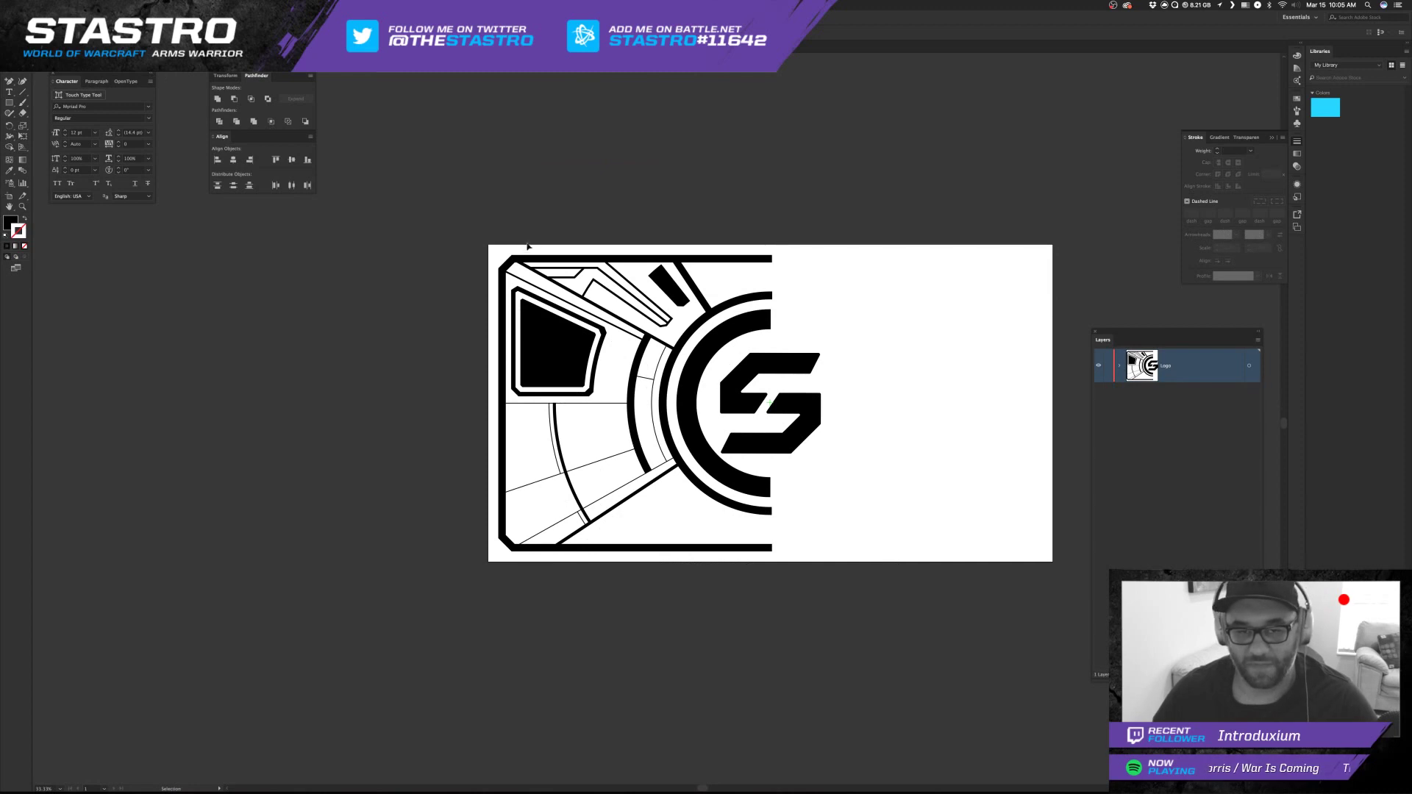
Switch back to Cinema 4D and extrude the Path 13 spline, the angled panel beside the upper circle strut.
key("super+Tab")
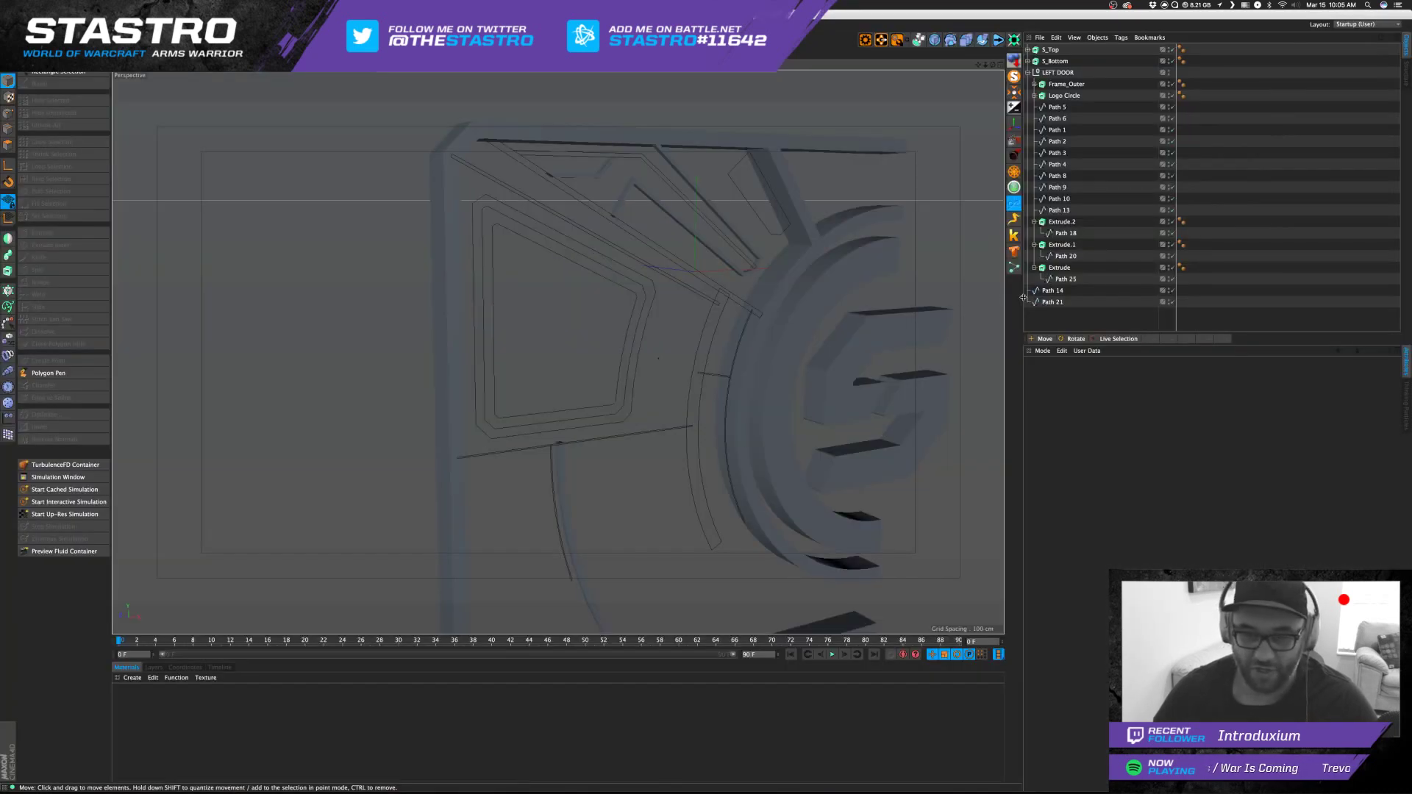
left_click(1058, 210)
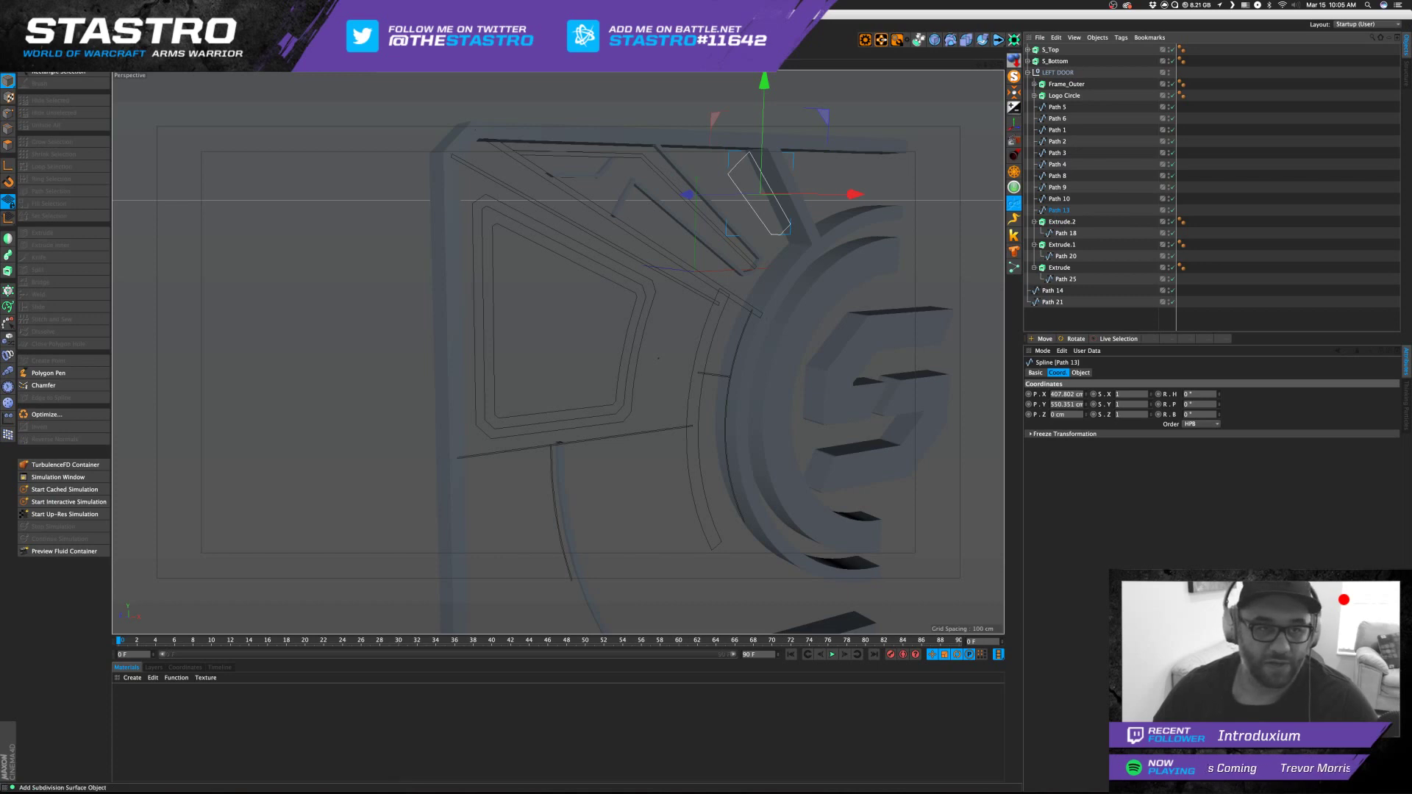
left_click(316, 40)
left_click(414, 49, "alt")
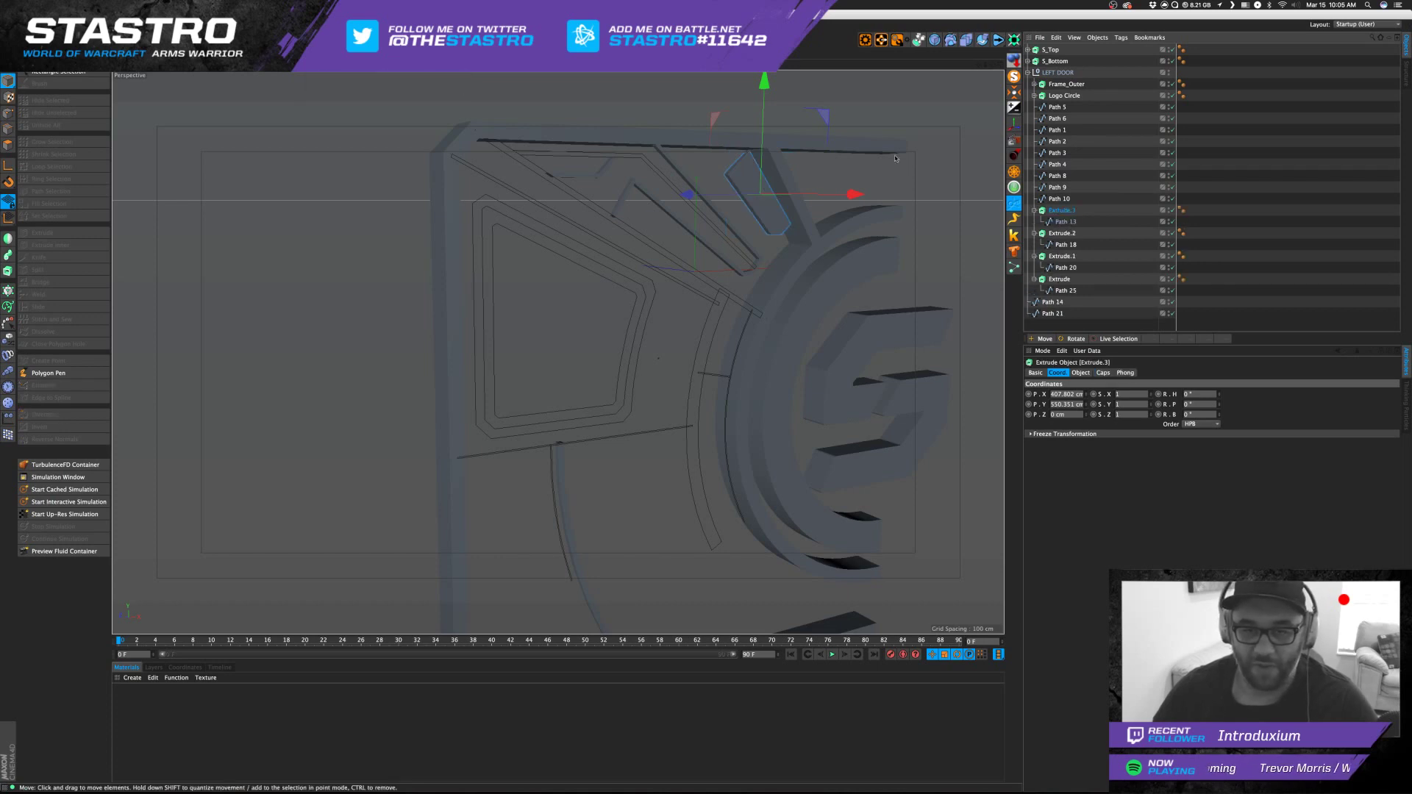
Extrude the Path 10 spline, the short divider between the curved bands, and clear the selection.
left_click(1040, 177)
left_click(1058, 199)
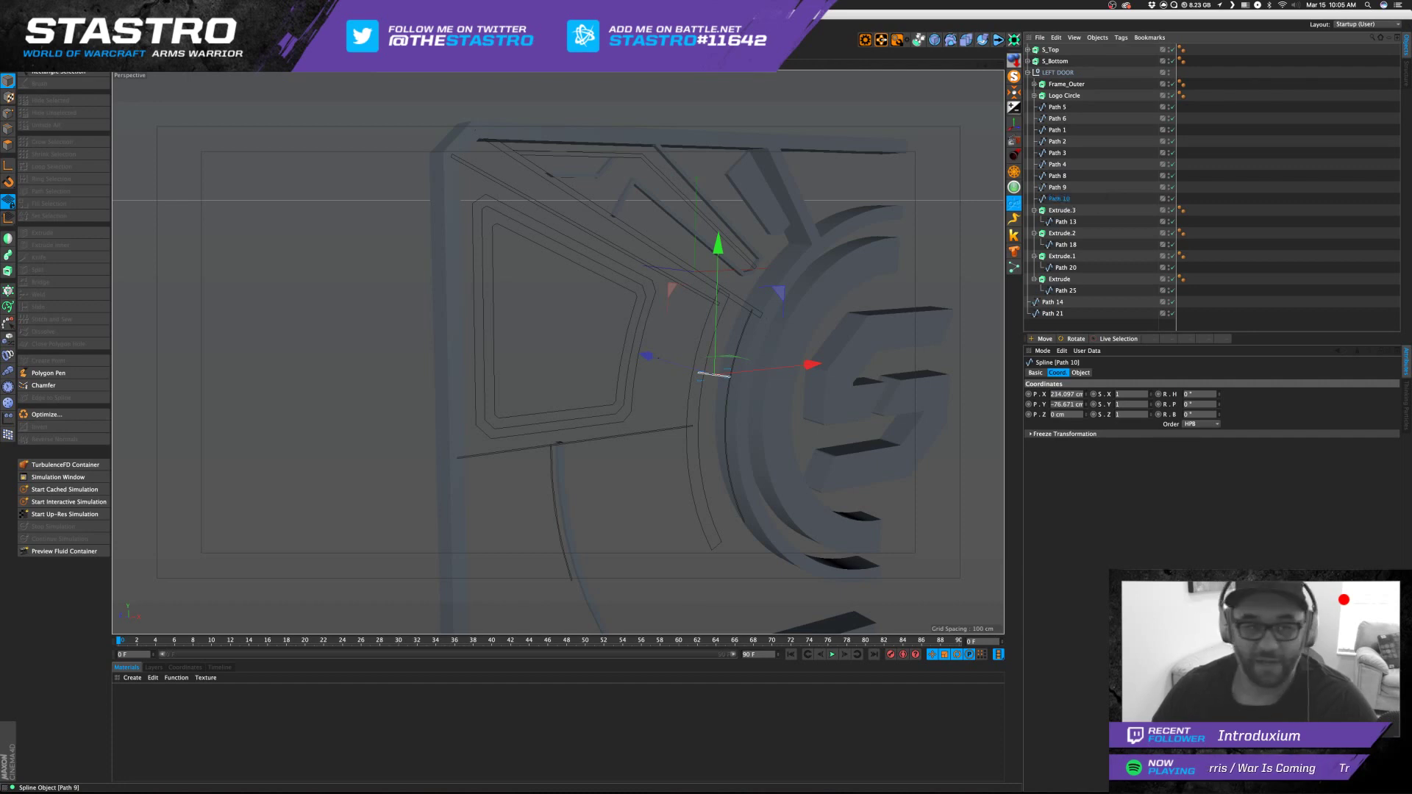
left_click_drag(315, 40, 401, 54, "alt")
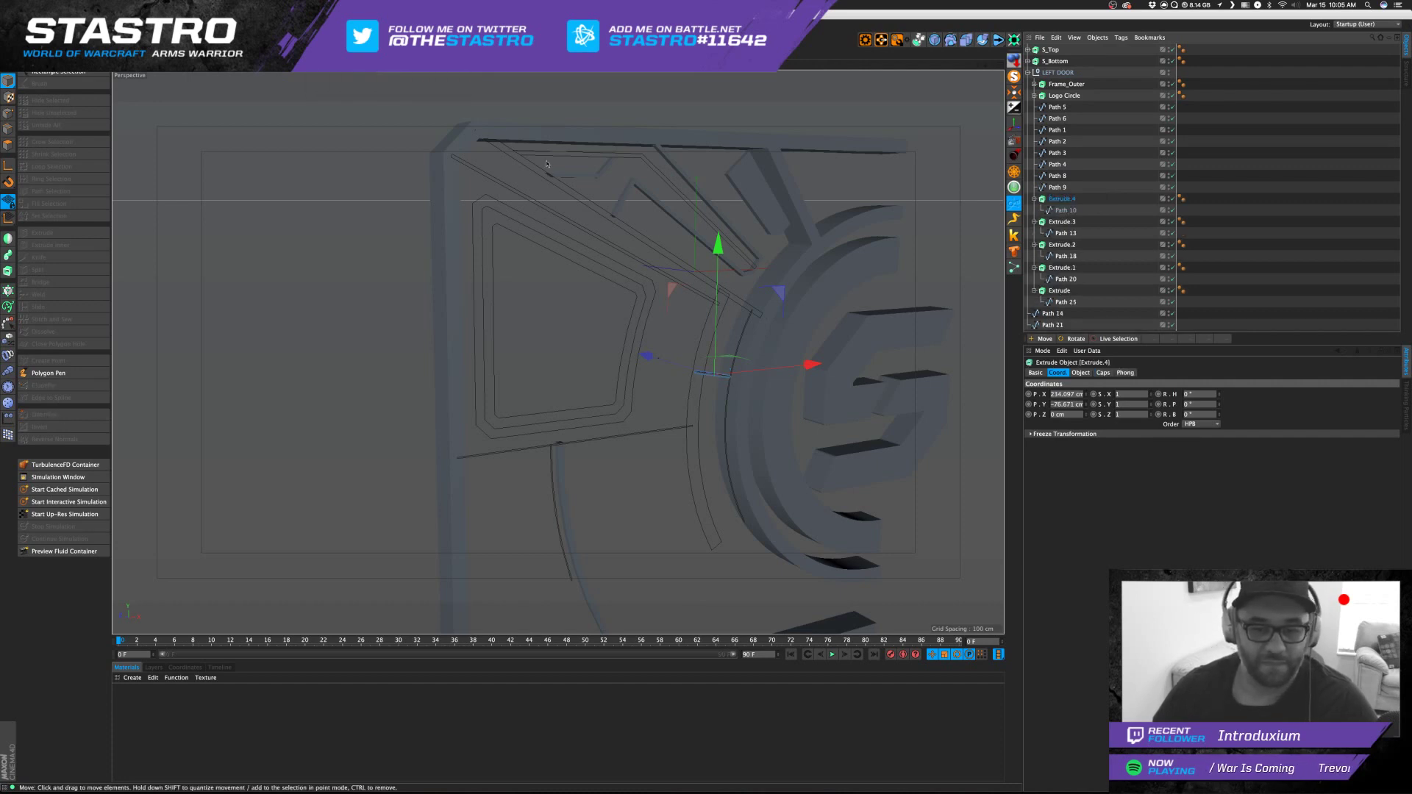
left_click(972, 74)
left_click_drag(555, 350, 560, 345, "alt")
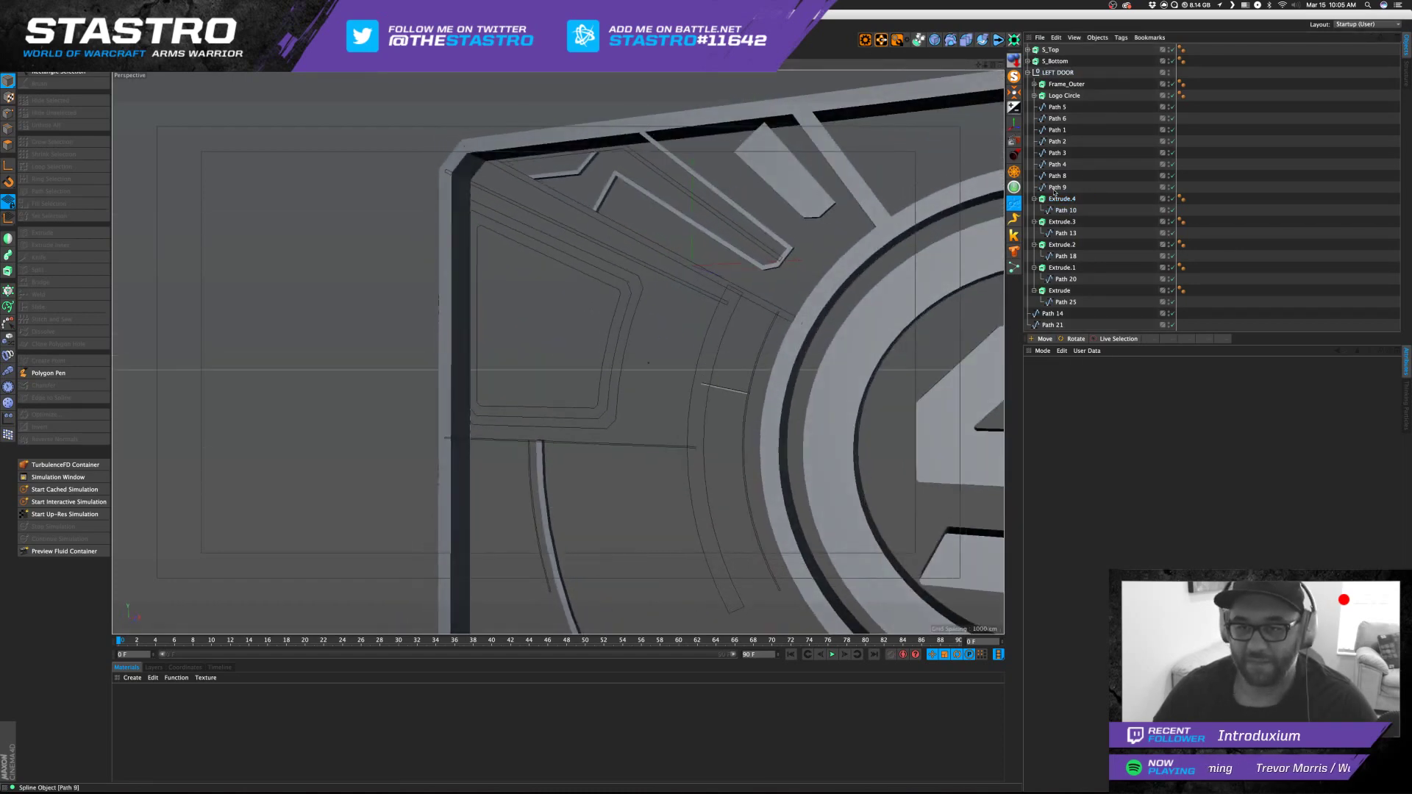
Extrude the Path 9 spline, the long diagonal strip running from the door frame's upper corner.
left_click(1057, 188)
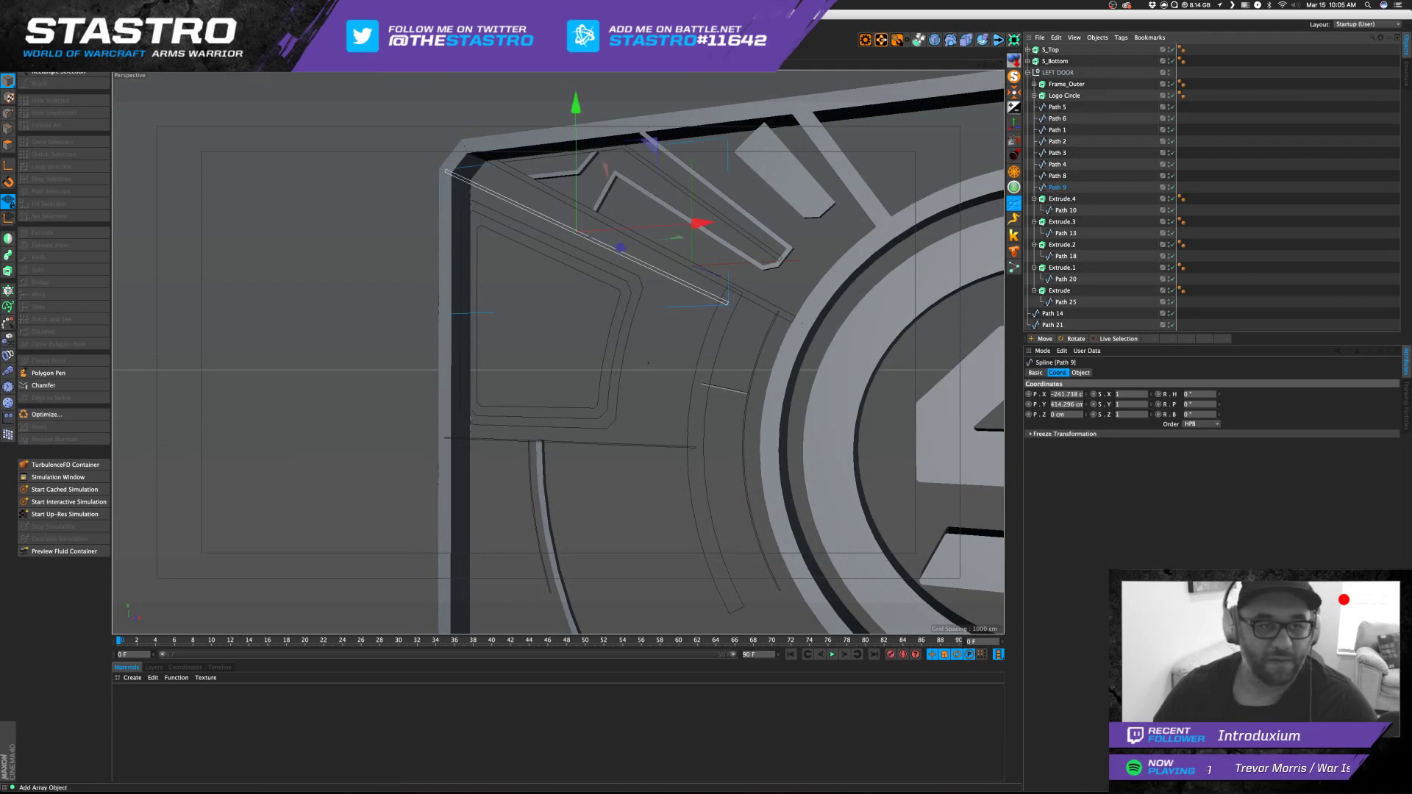
left_click(330, 39)
left_click(315, 40)
left_click(409, 58, "alt")
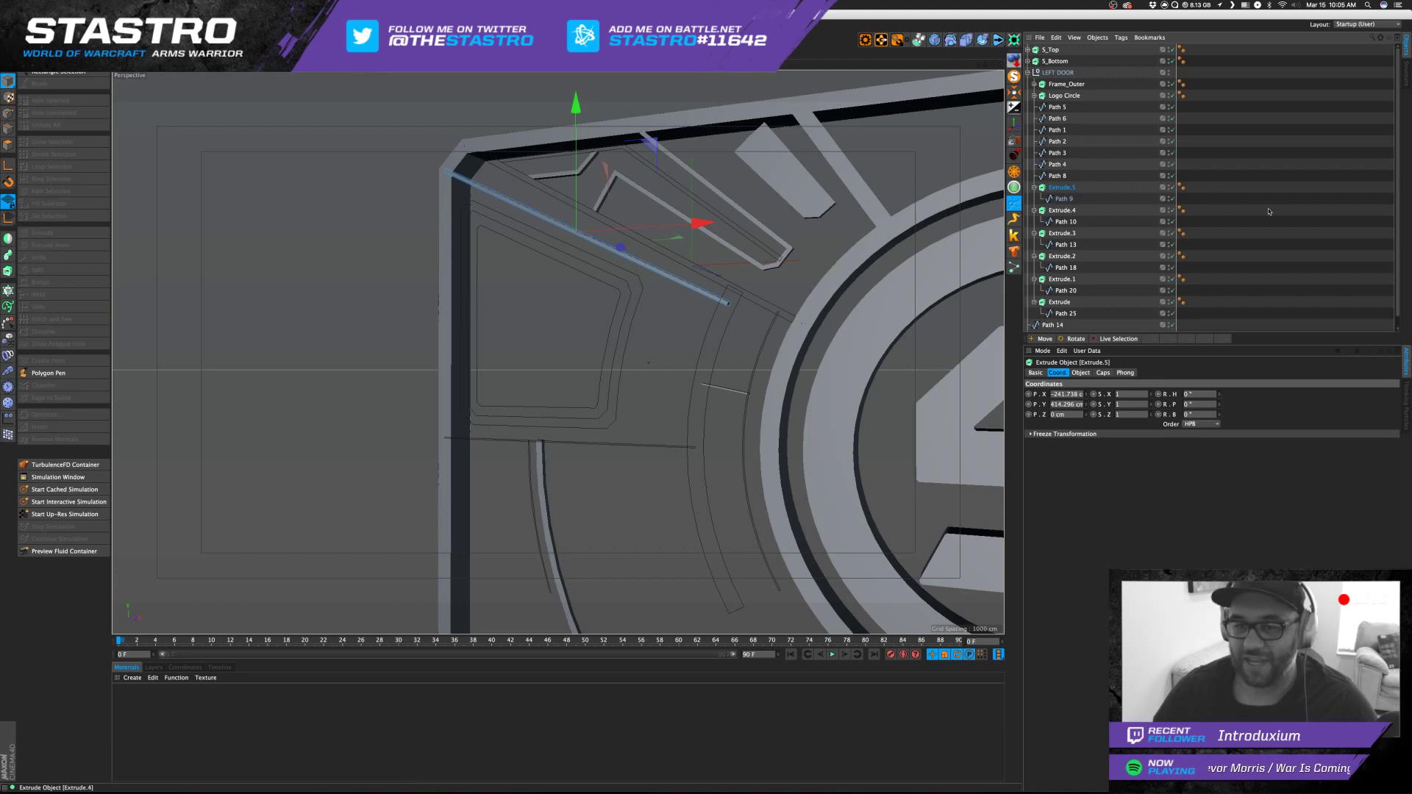
Extrude the Path 8 spline, the thin horizontal line below the window panel, and clear the selection.
left_click(1057, 175)
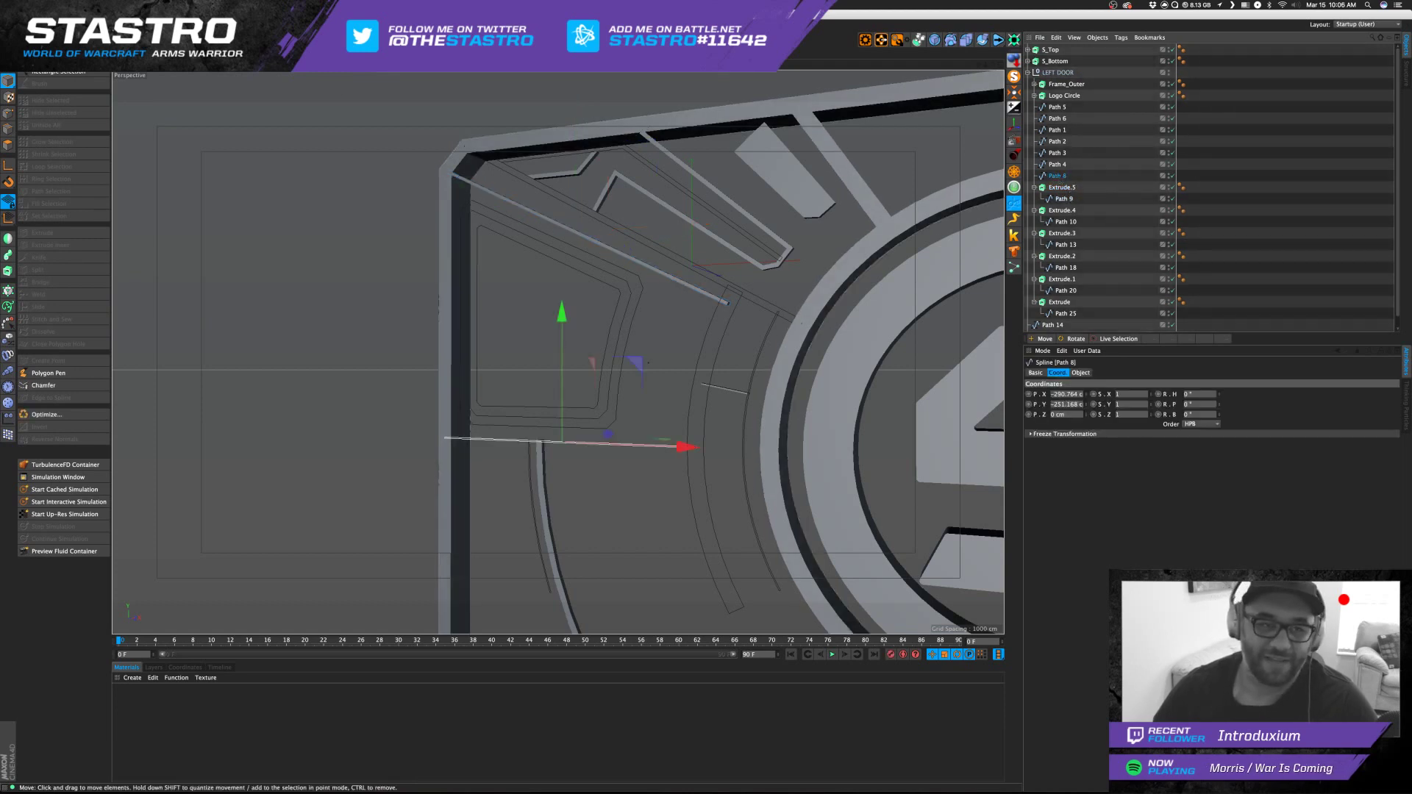
left_click(315, 40)
left_click(409, 57, "alt")
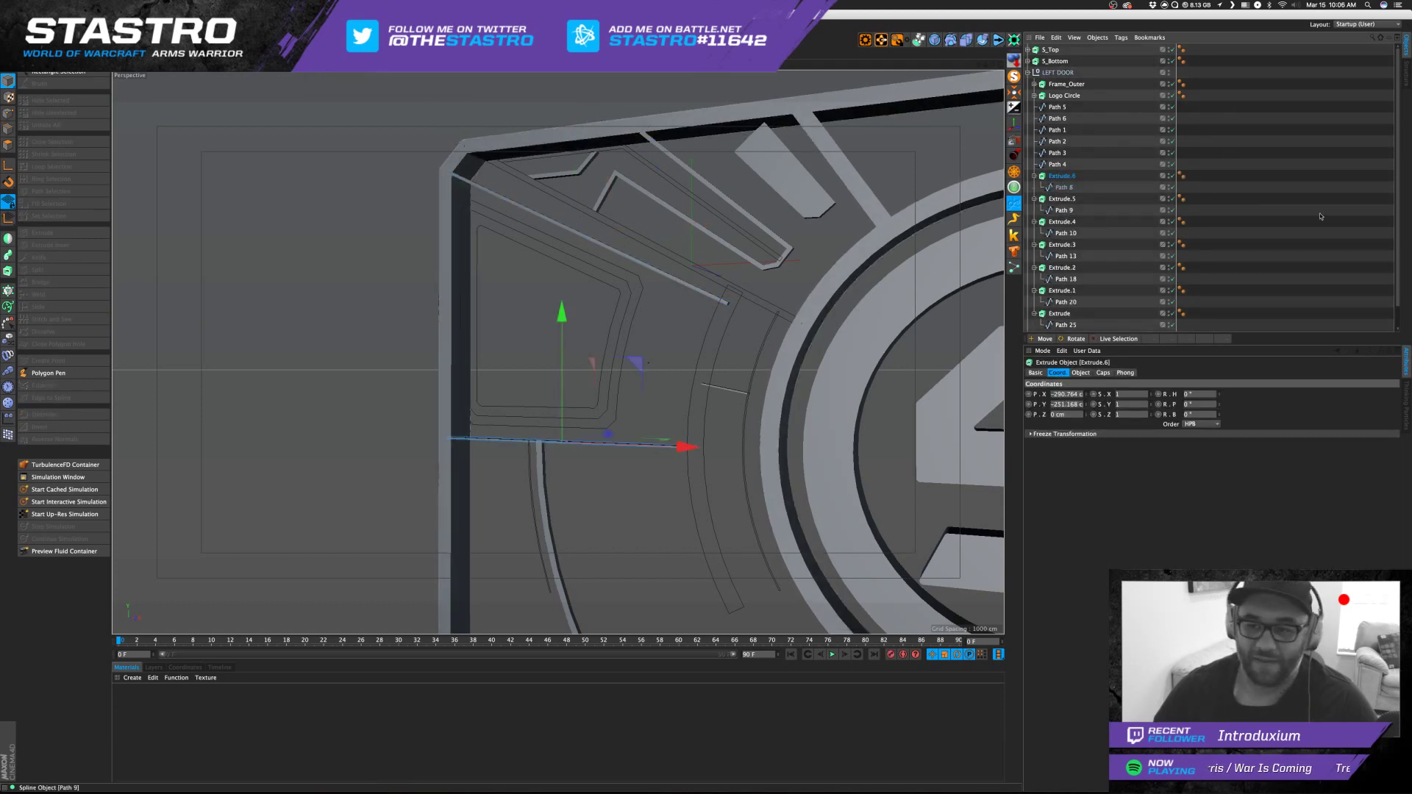
left_click(1256, 216)
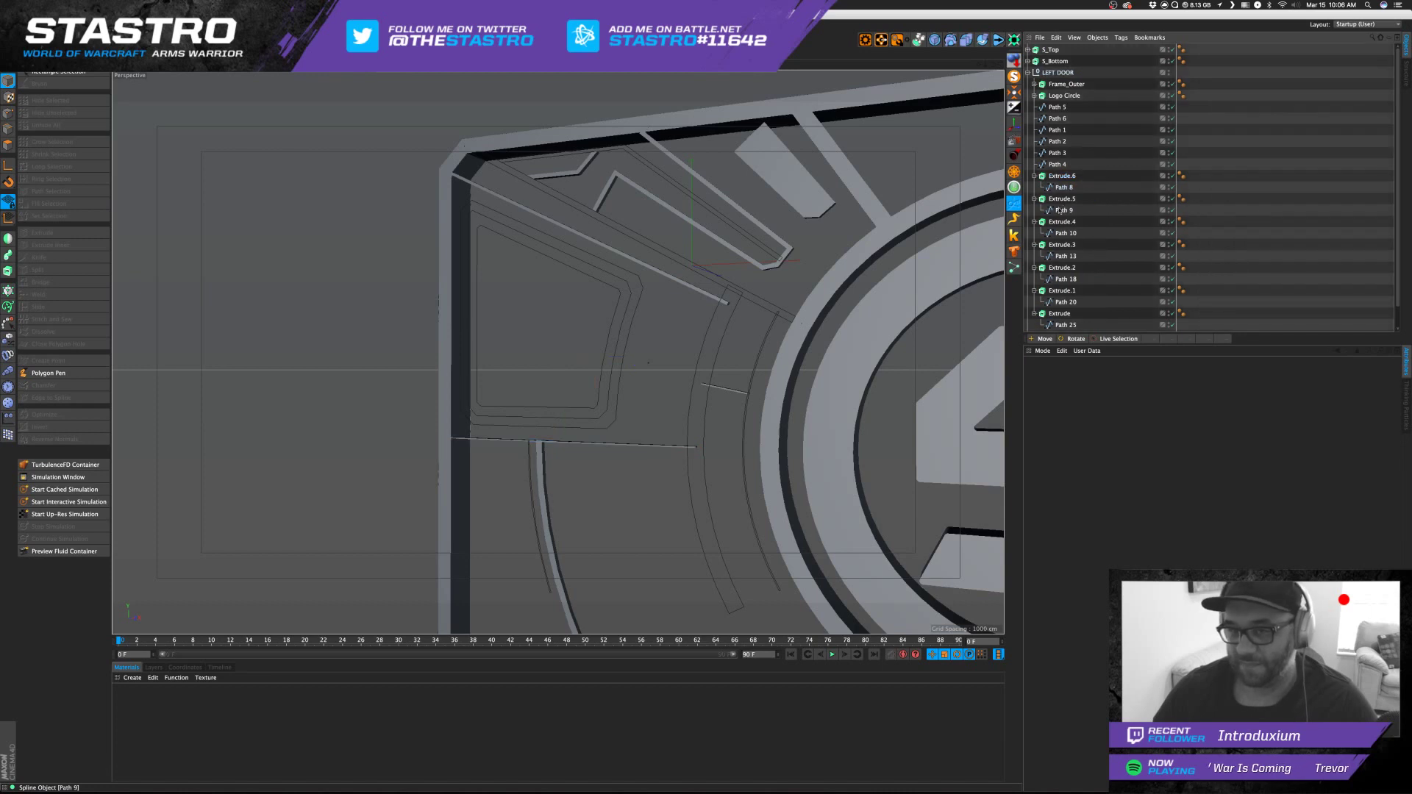
Extrude the Path 4 and Path 3 splines, the two curved bands beside the logo circle, each in its own Extrude object.
left_click(1056, 165)
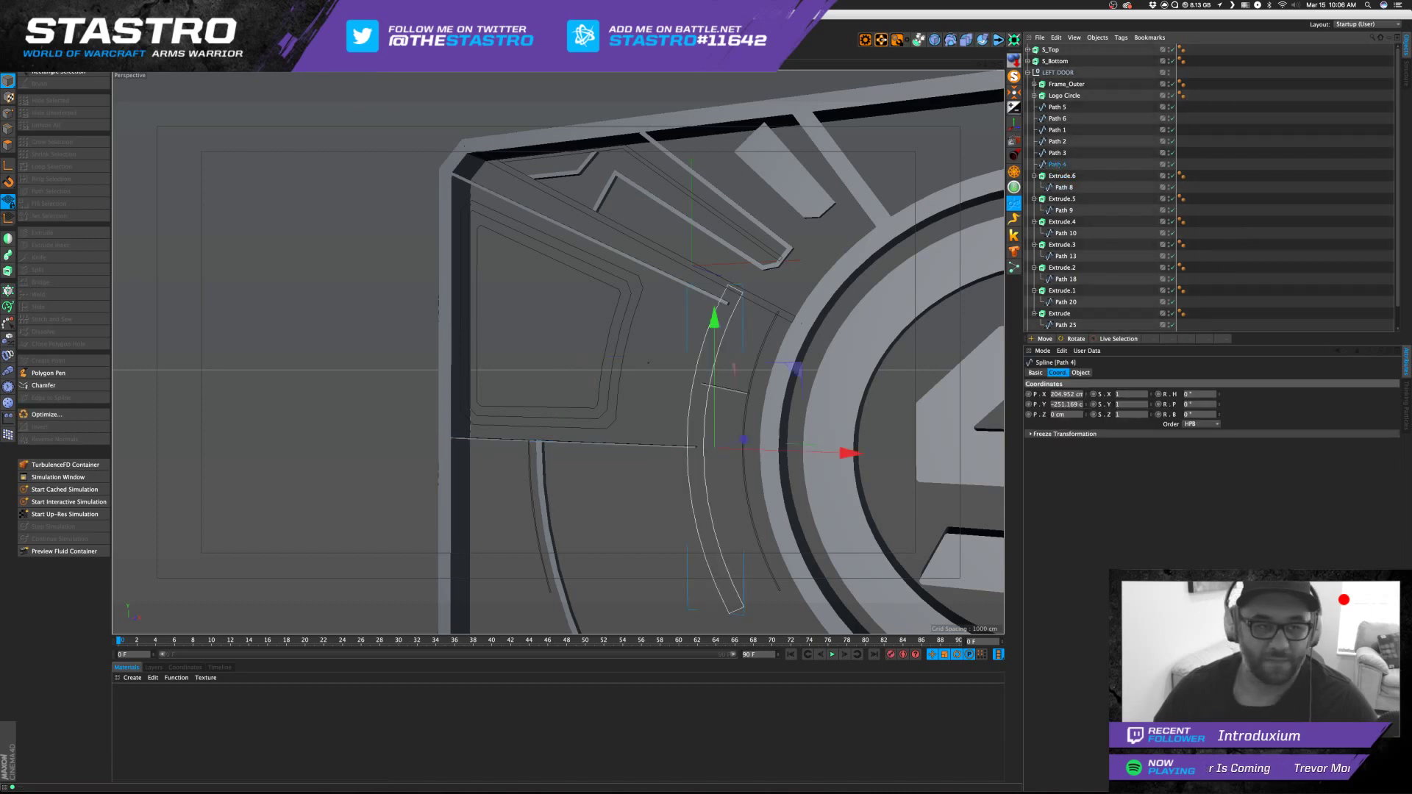
left_click_drag(317, 40, 405, 52, "alt")
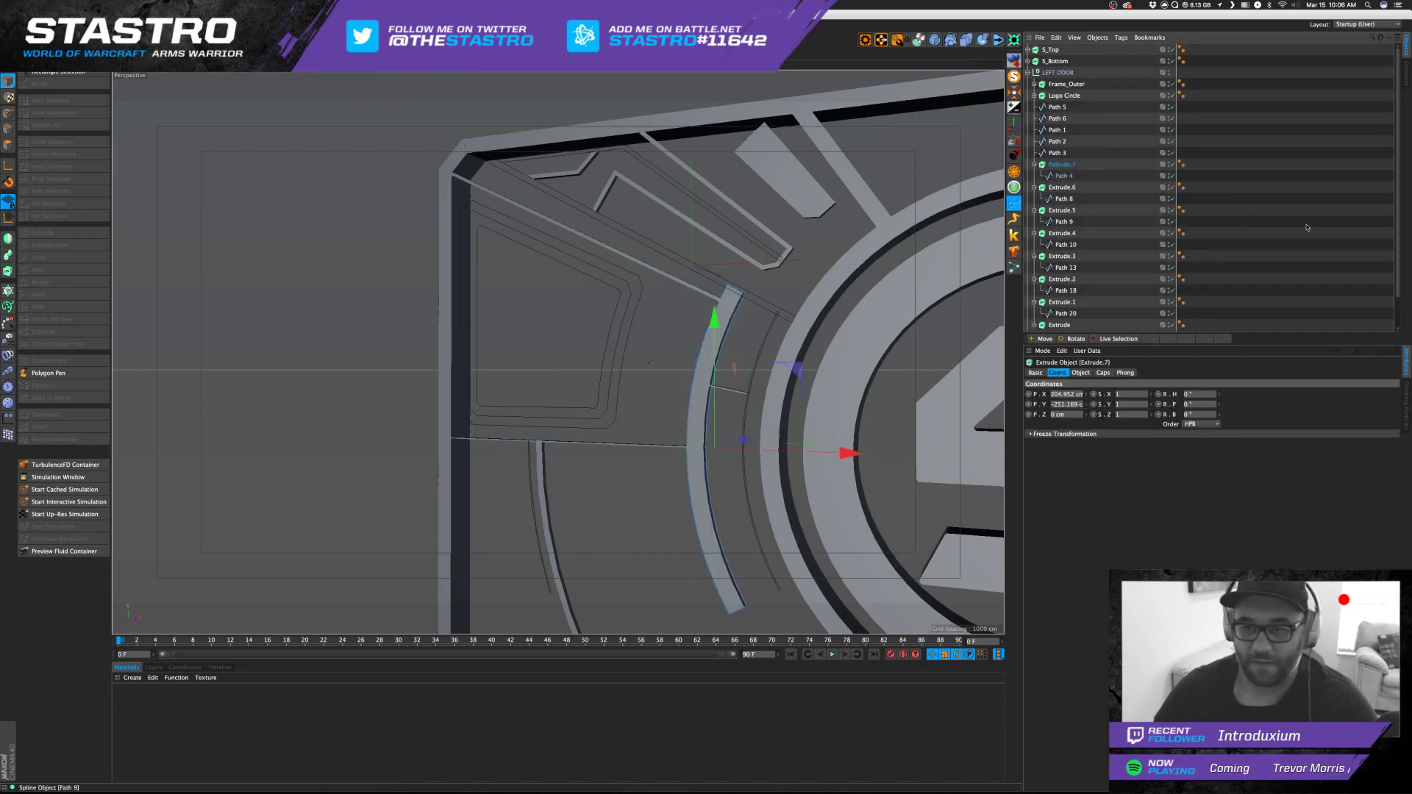
left_click(1057, 153)
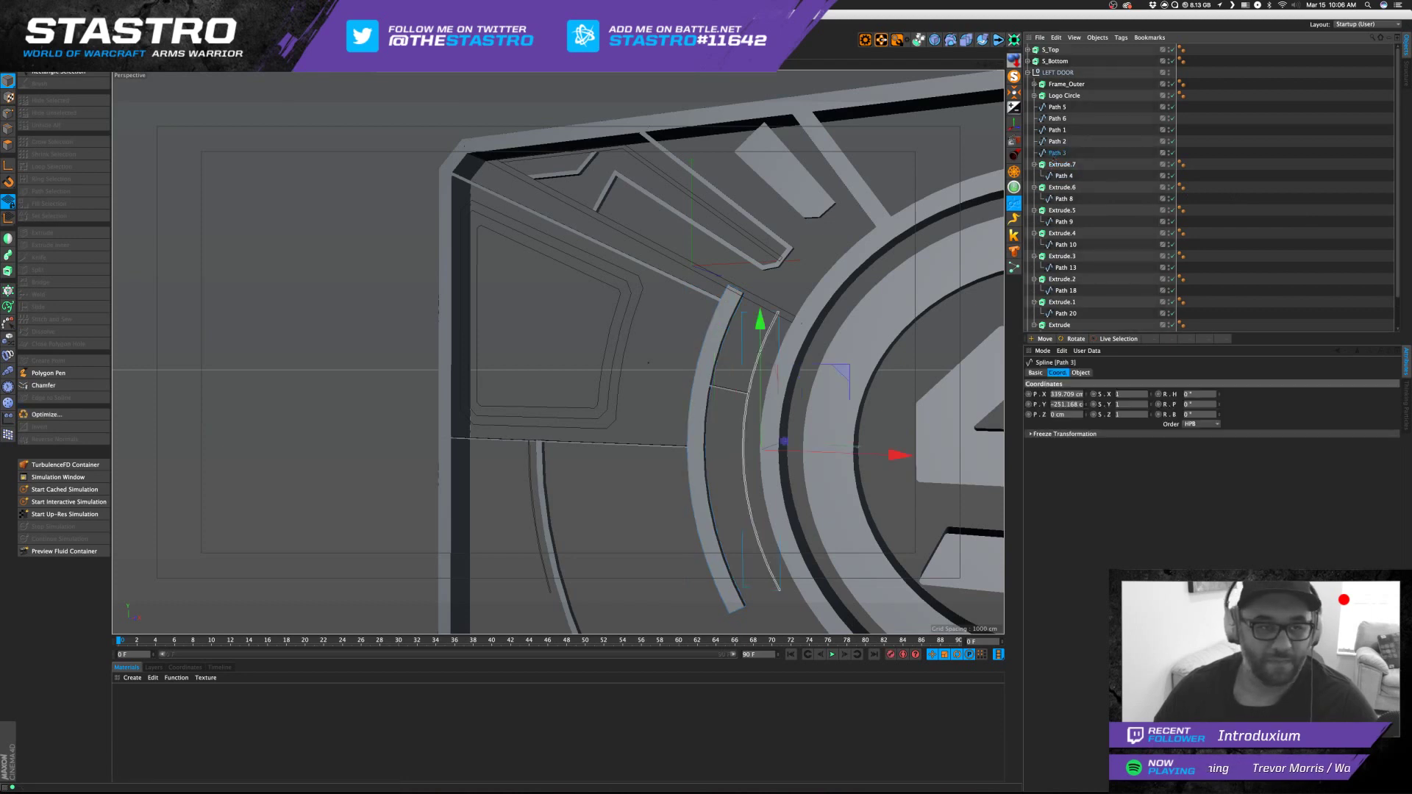
left_click_drag(316, 40, 397, 48, "alt")
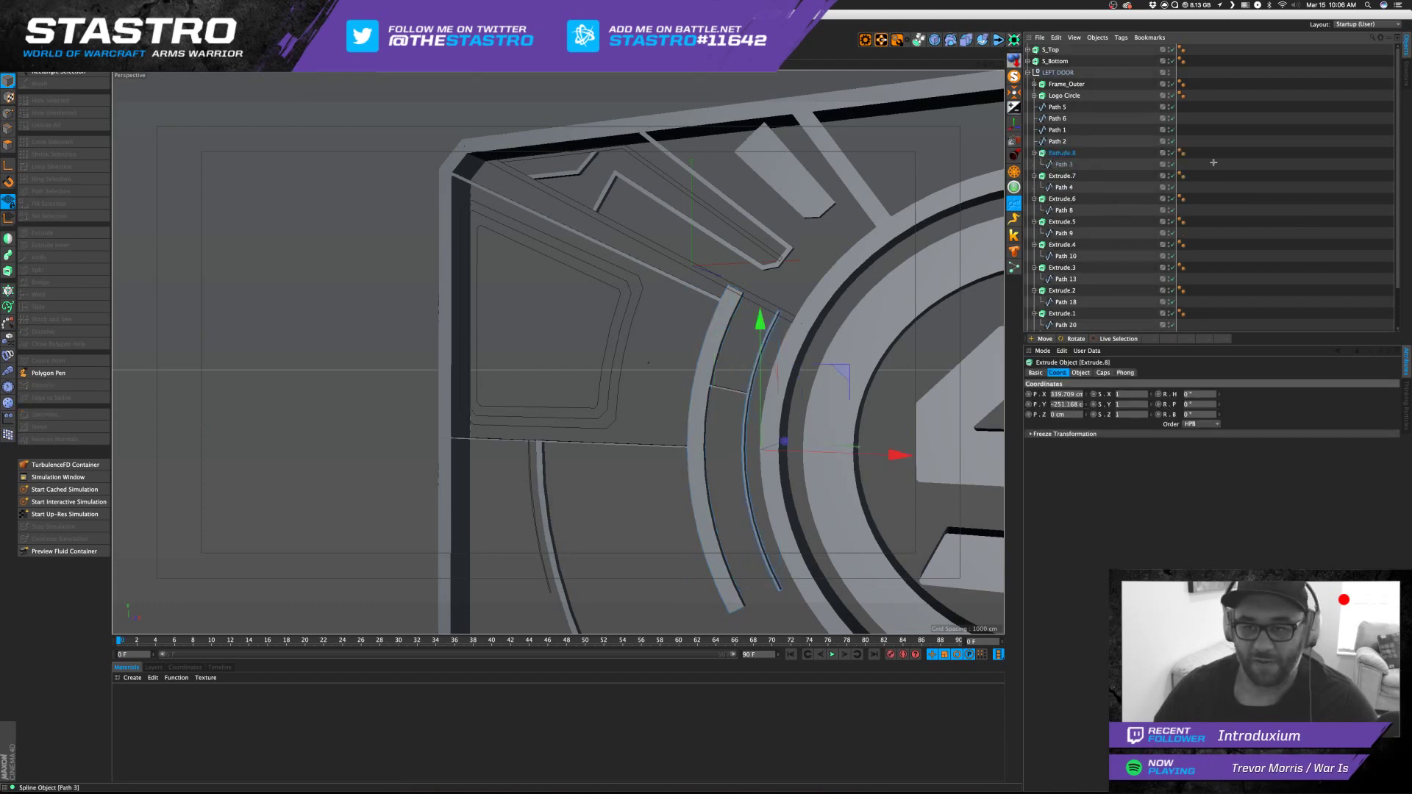
Extrude the Path 2 and Path 1 splines along the lower curved strip, each in its own Extrude object.
left_click(1058, 141)
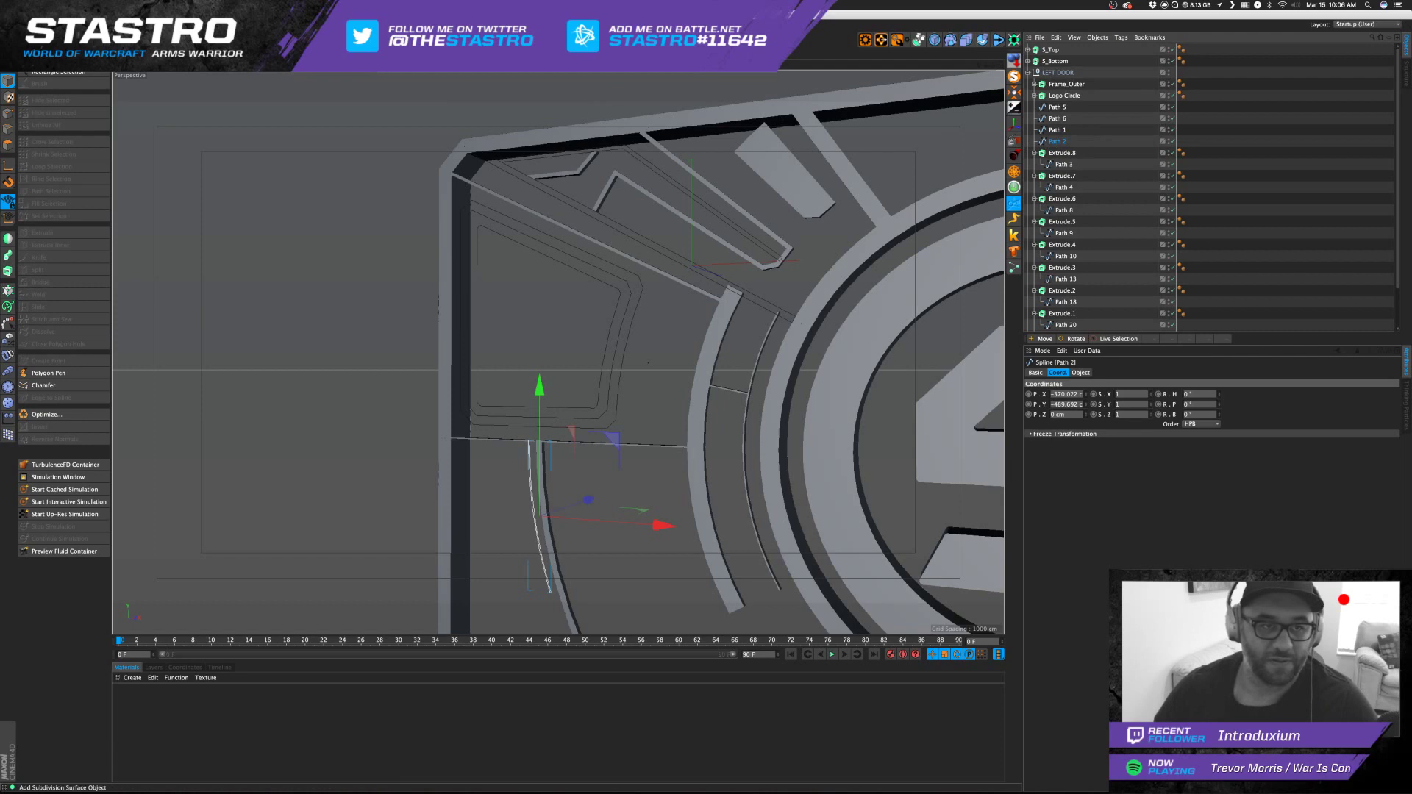
left_click_drag(316, 39, 397, 48, "alt")
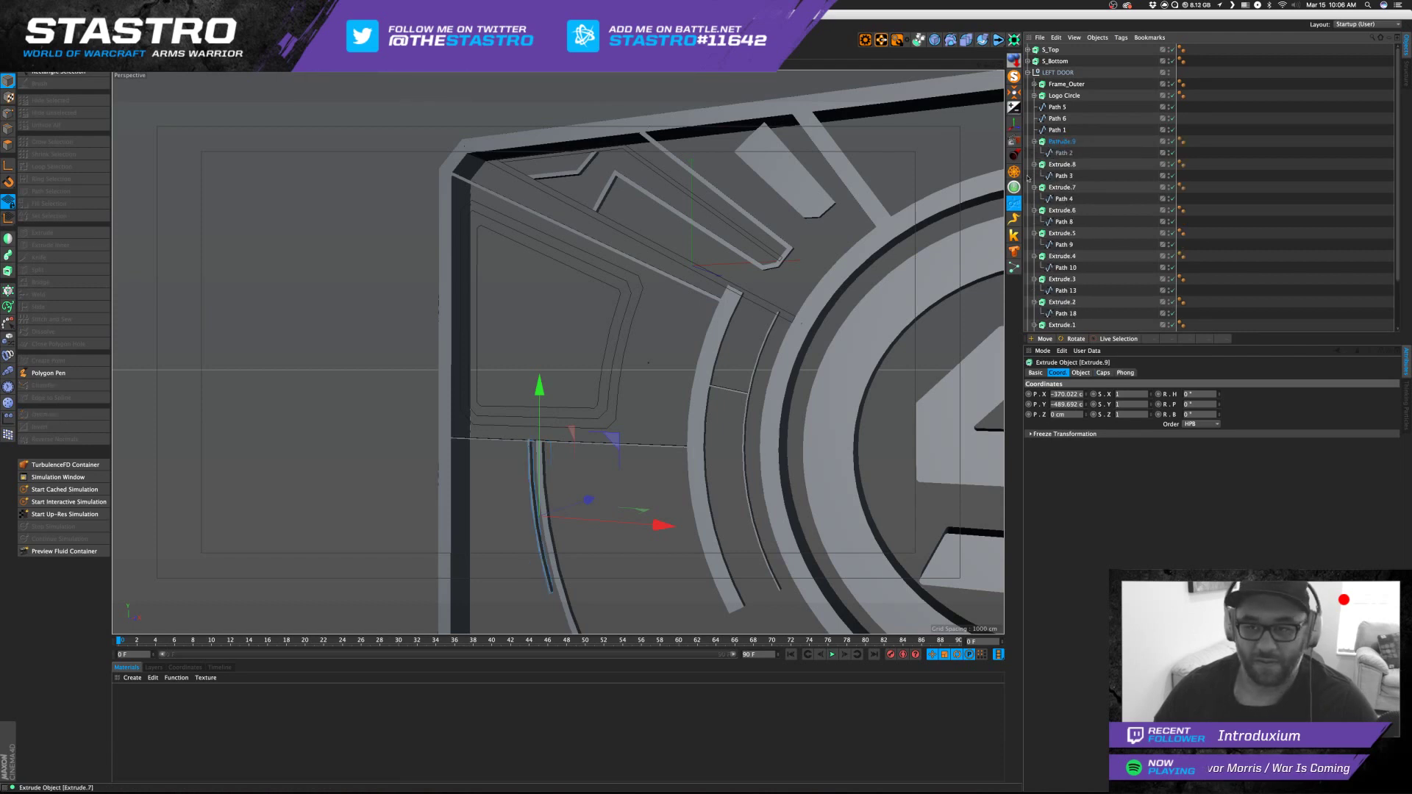
left_click(1057, 130)
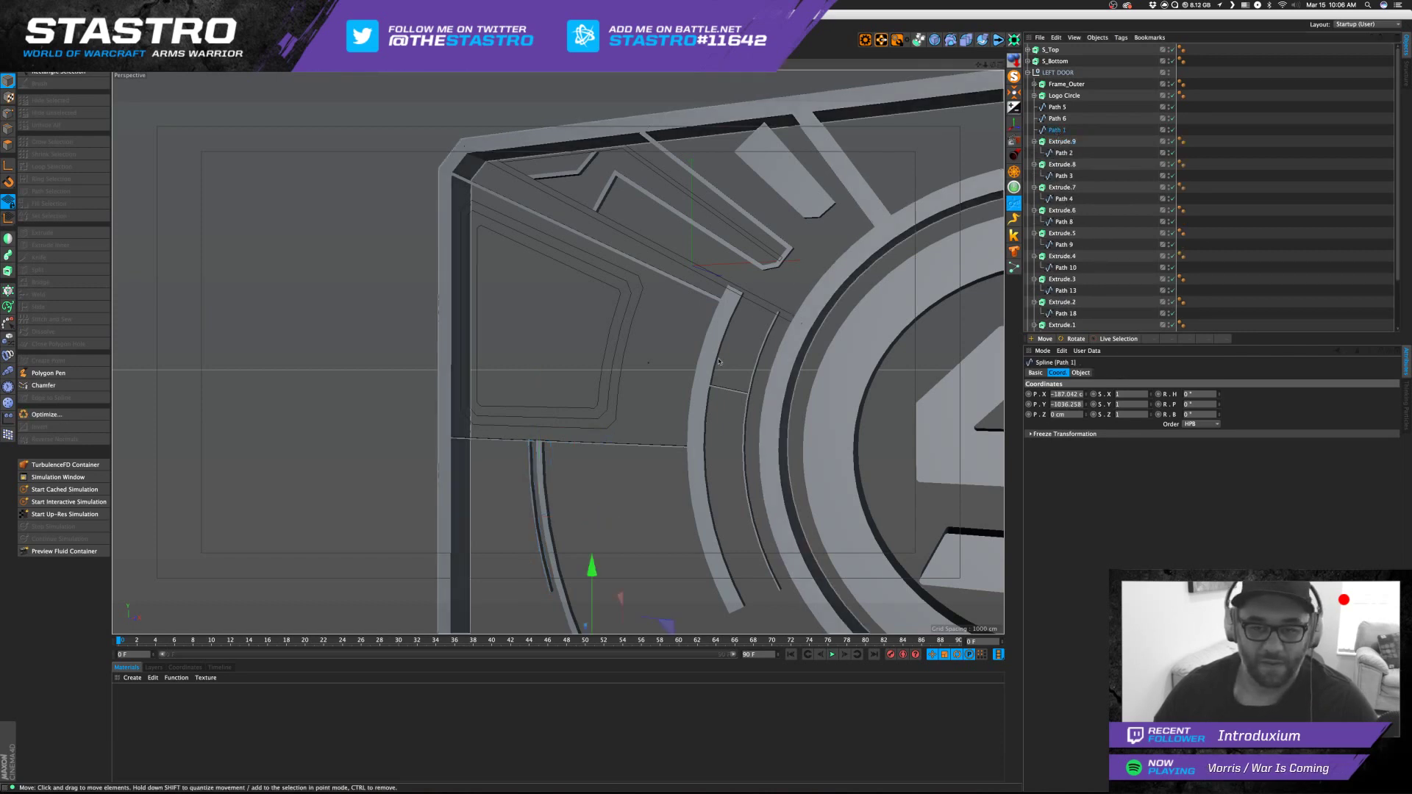
scroll(605, 230, "down", 3)
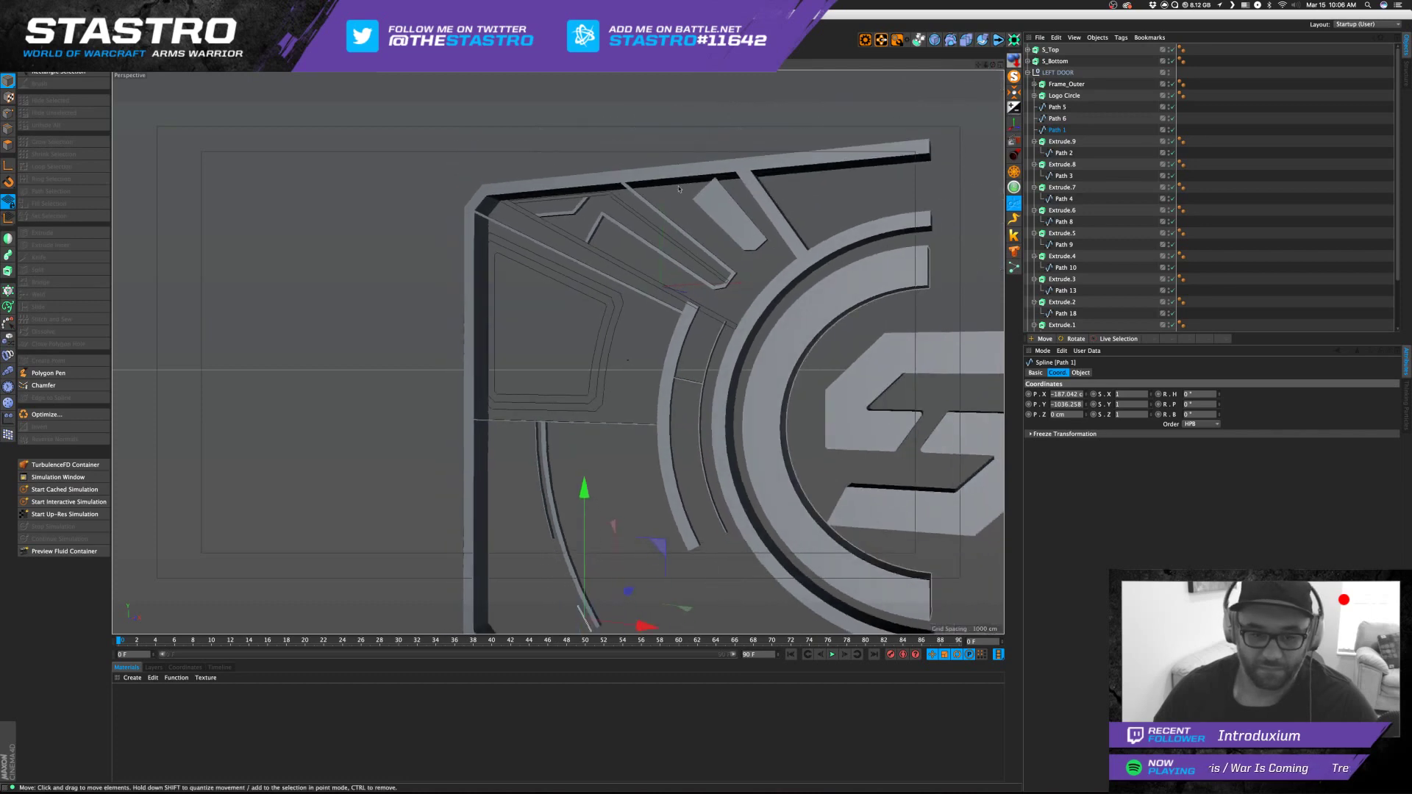
left_click_drag(979, 66, 978, 68)
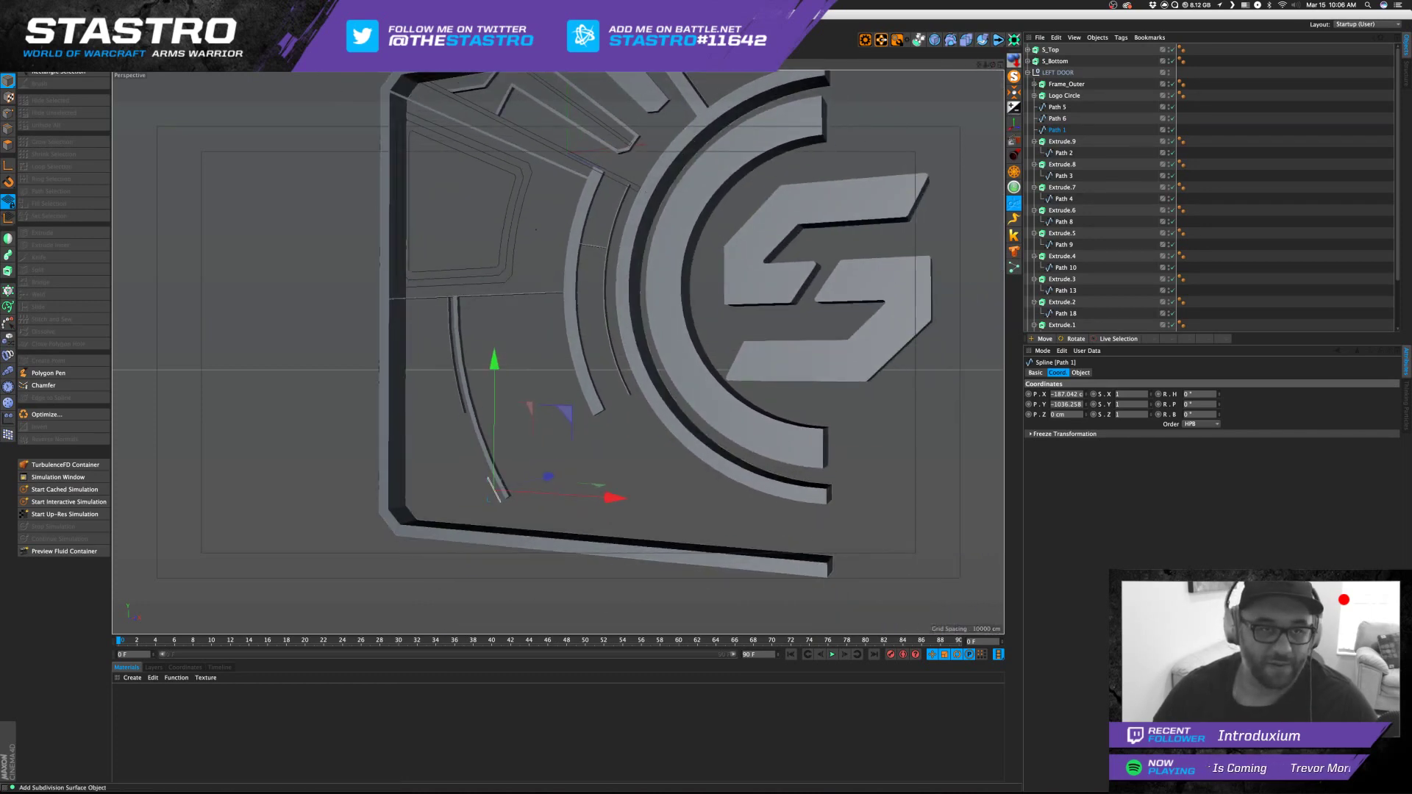
left_click(317, 40)
left_click(413, 60, "alt")
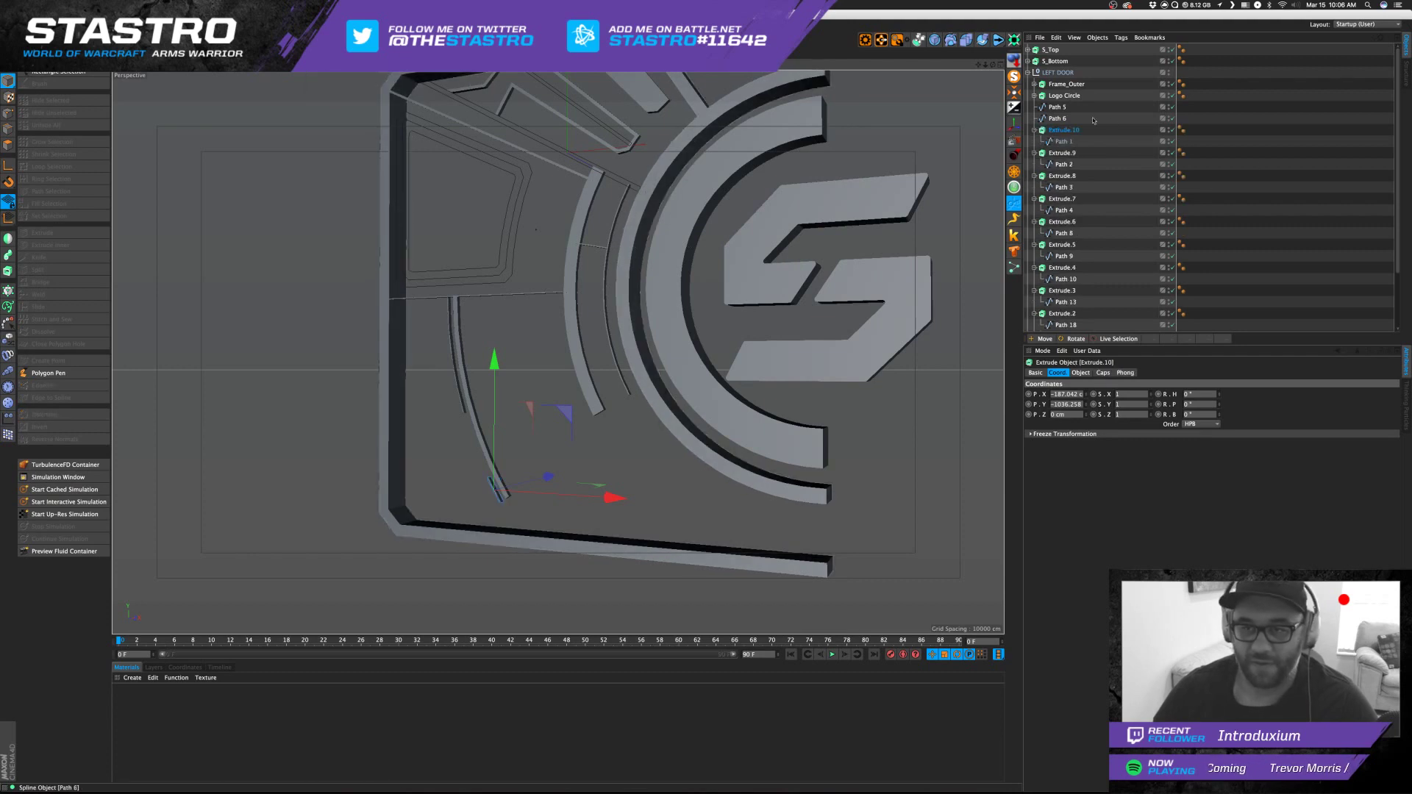
Extrude the Path 6 spline inside the LEFT DOOR group.
left_click(1054, 118)
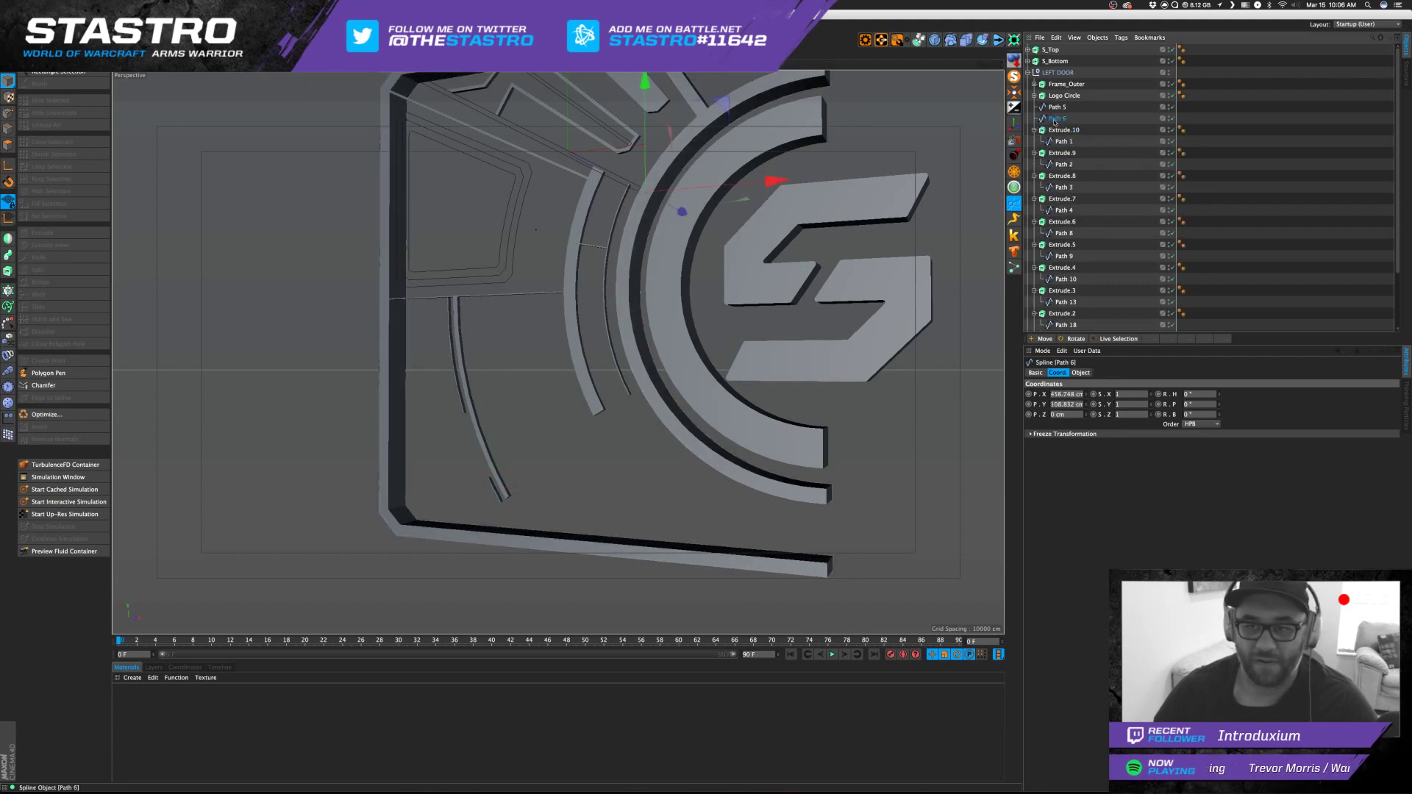
left_click(316, 40)
left_click(413, 59, "alt")
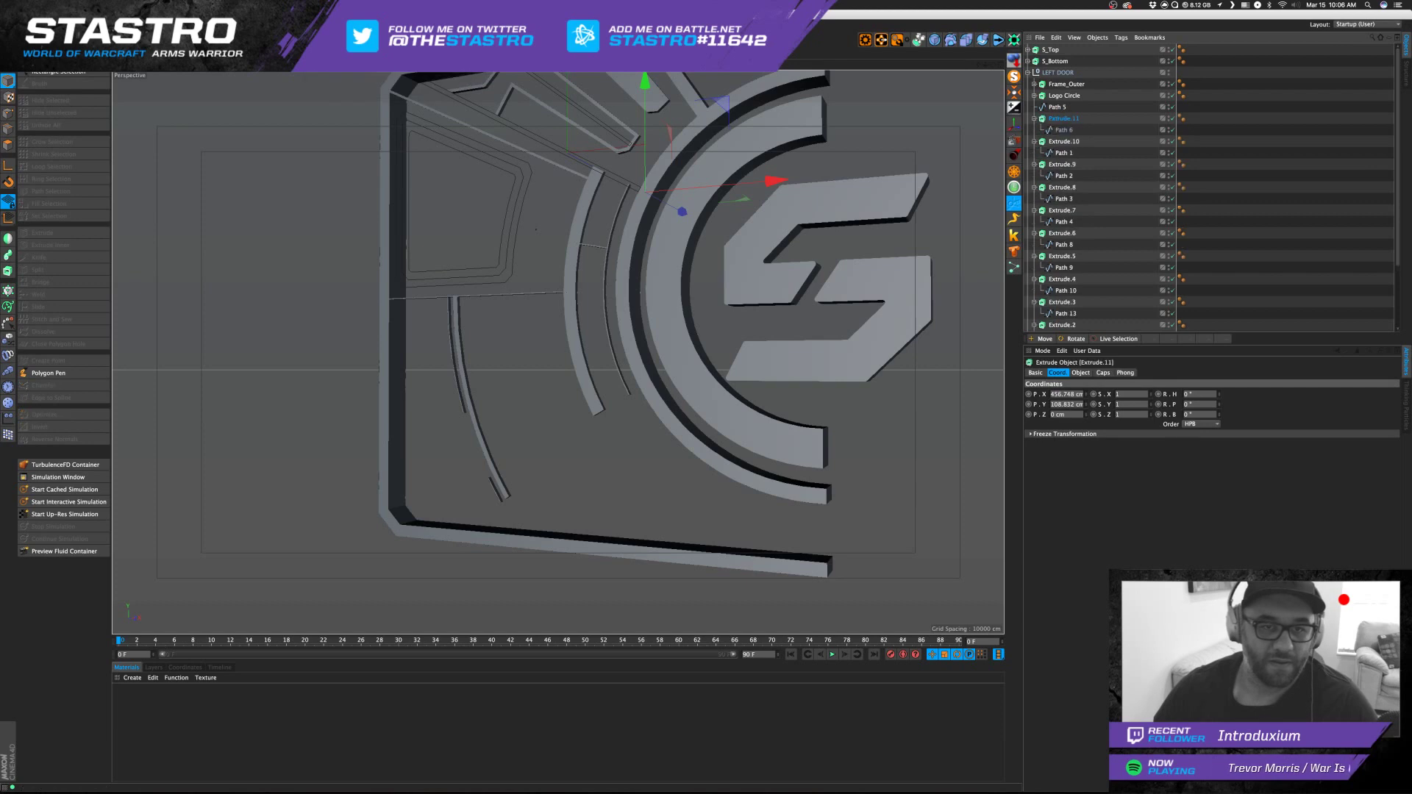
Extrude the Path 5 spline inside the LEFT DOOR group and clear the selection.
left_click(1057, 107)
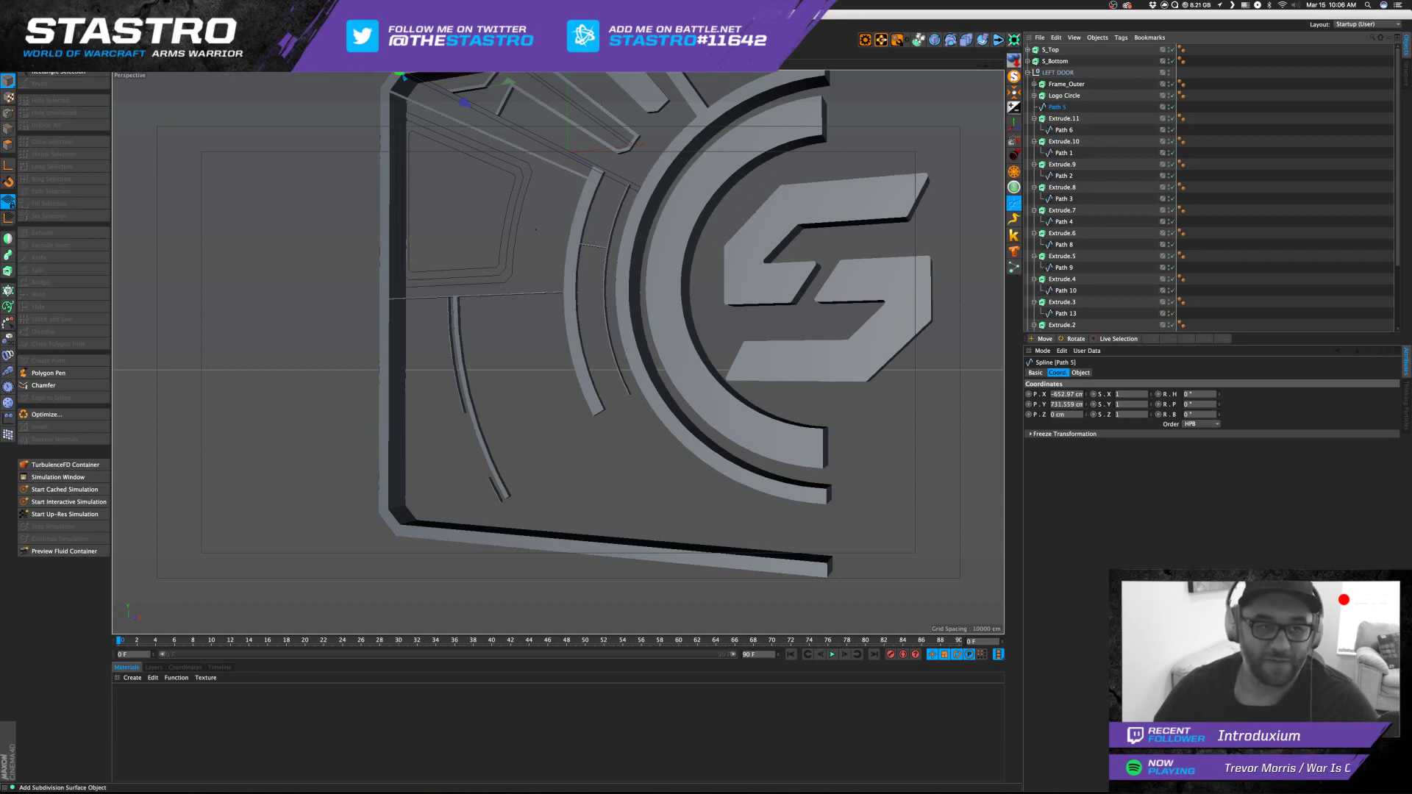
left_click(316, 41, "alt")
key("super+z")
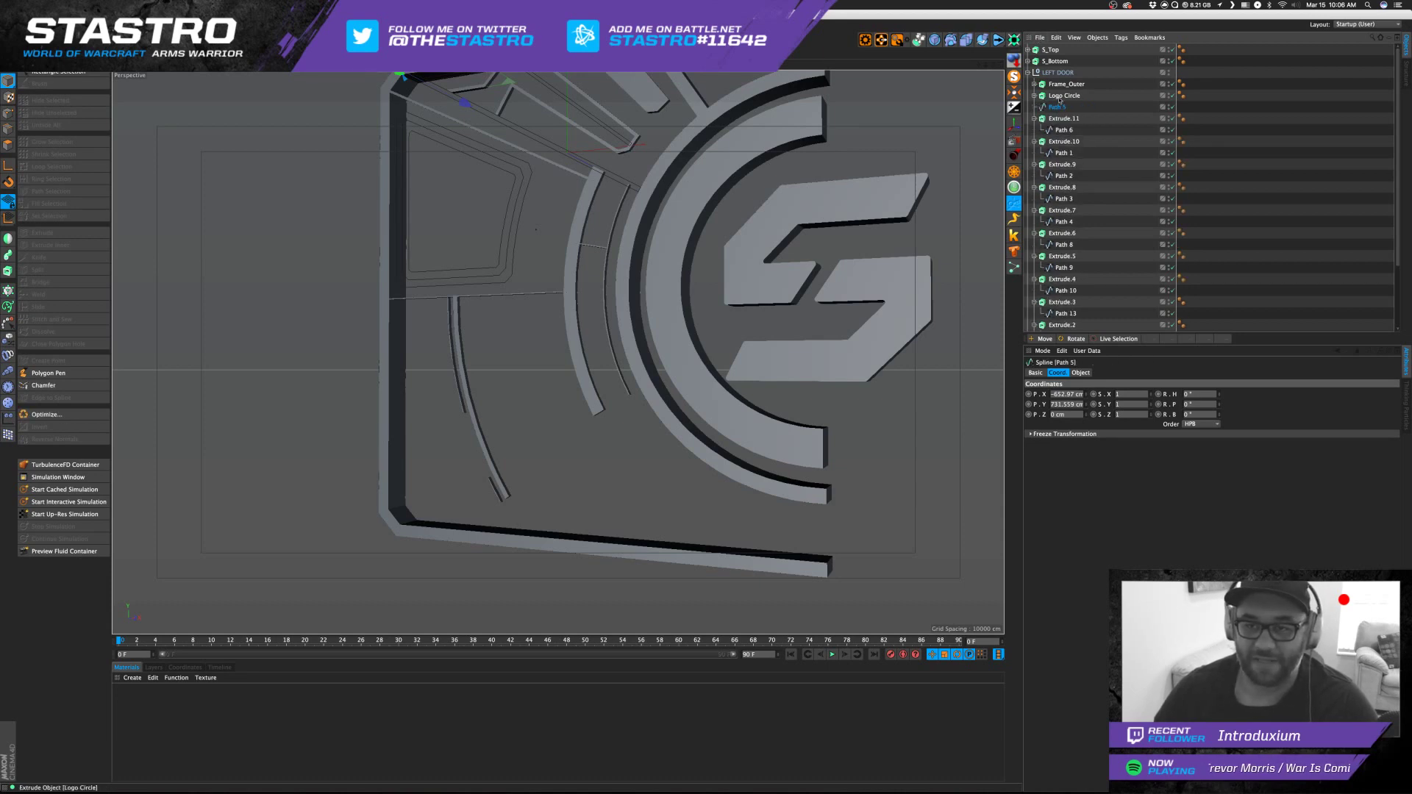
left_click_drag(317, 41, 417, 80, "alt")
left_click(1302, 136)
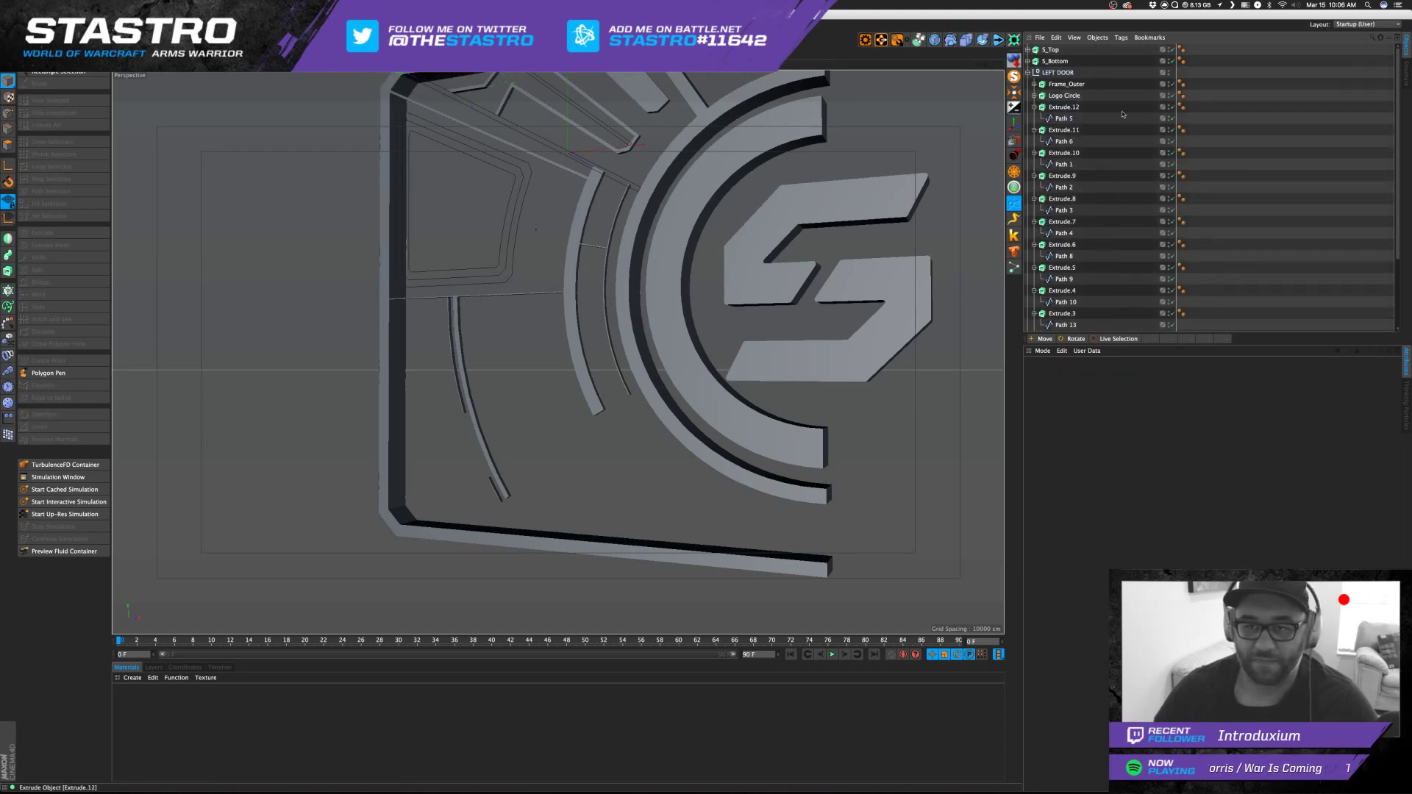
Inspect the extruded Path 5 near the door's upper corner and delete it together with its Extrude object.
left_click(1065, 107)
middle_click_drag(966, 46, 961, 57, "alt")
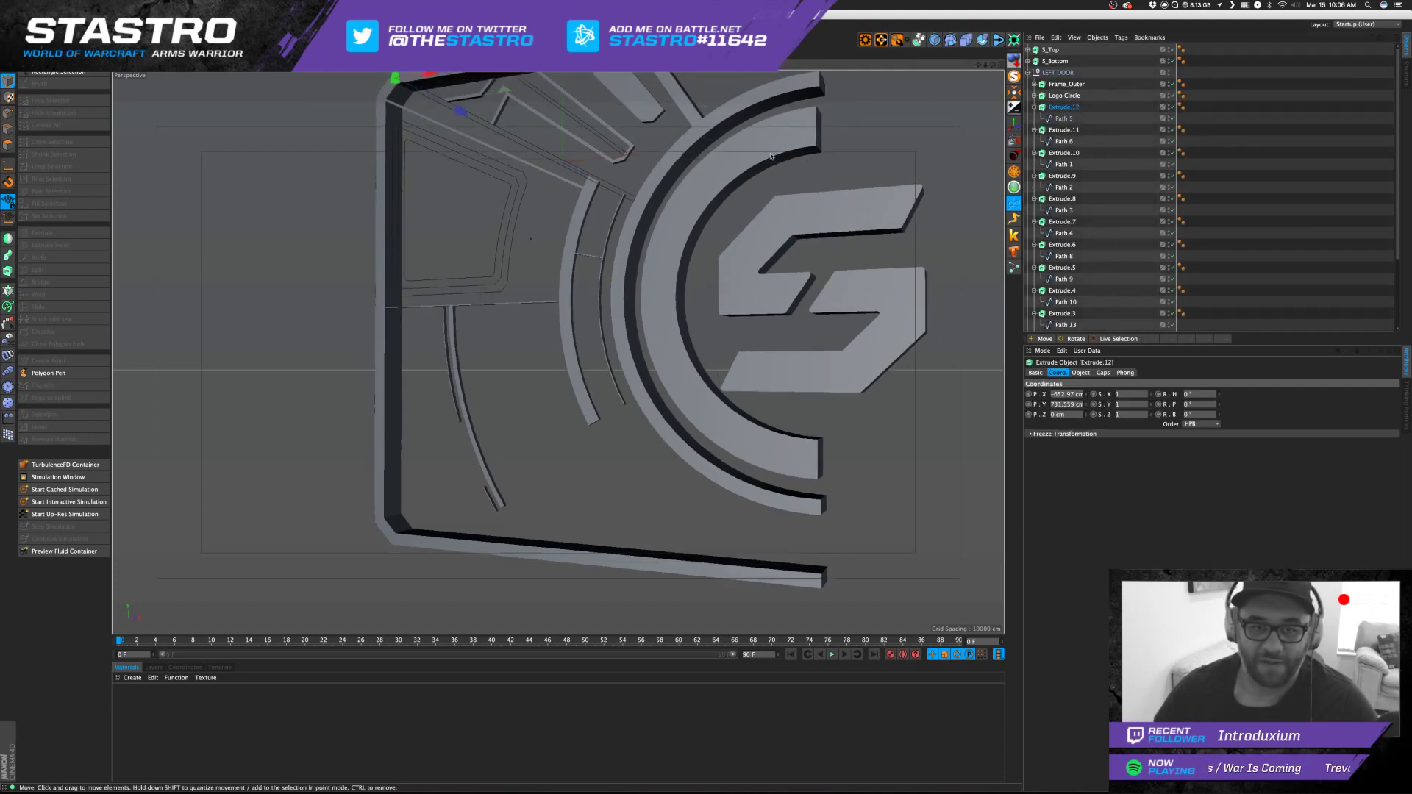
middle_click_drag(610, 283, 610, 362, "alt")
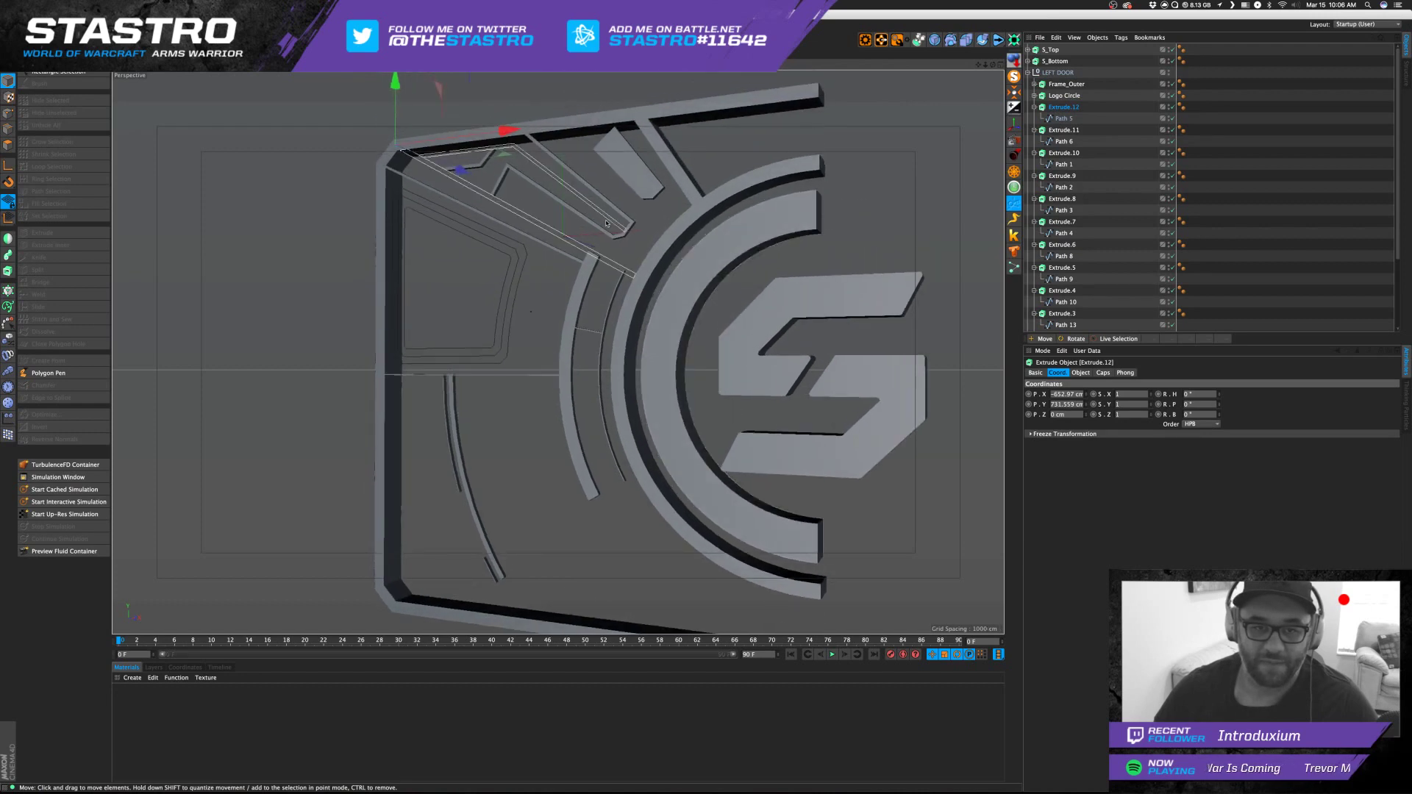
left_click(1068, 110)
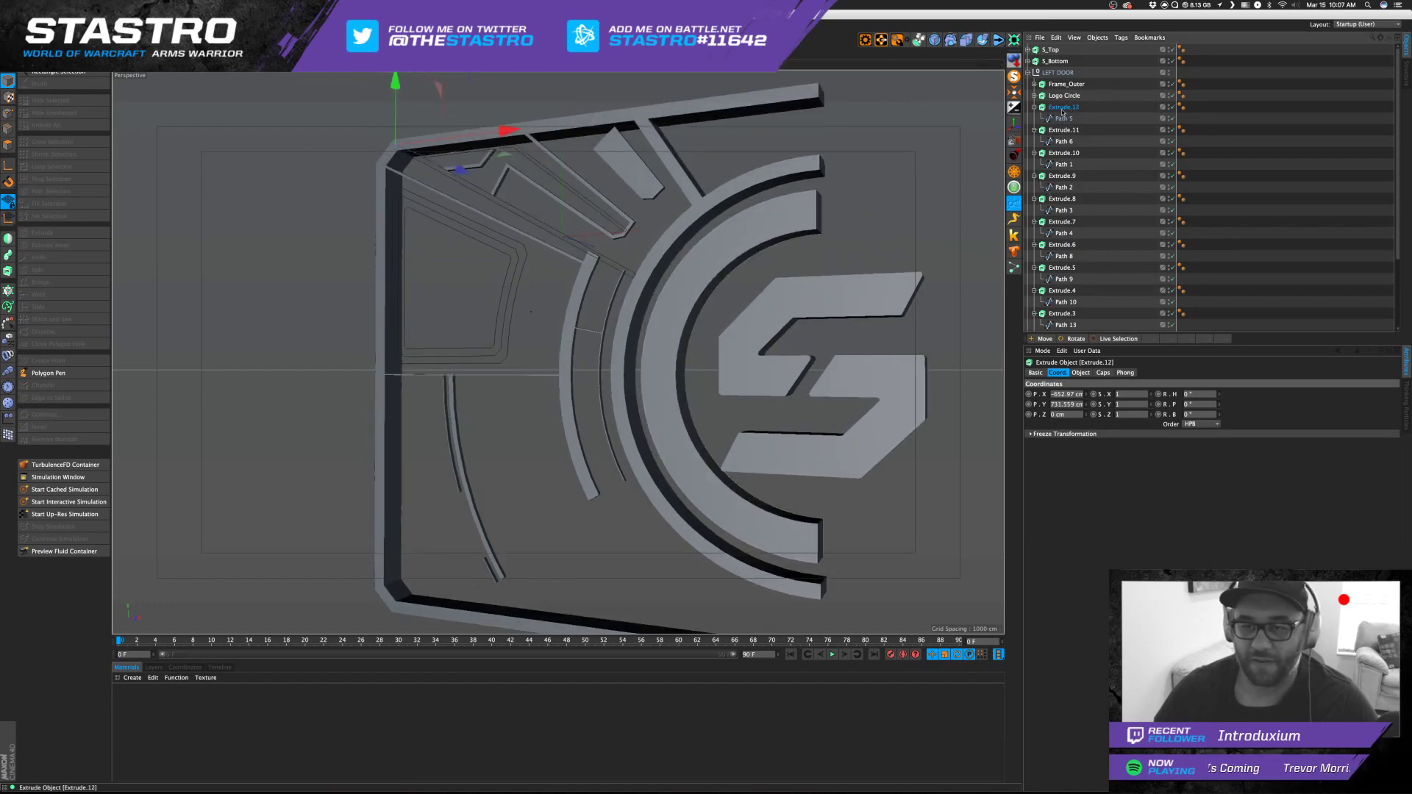
left_click(1067, 120)
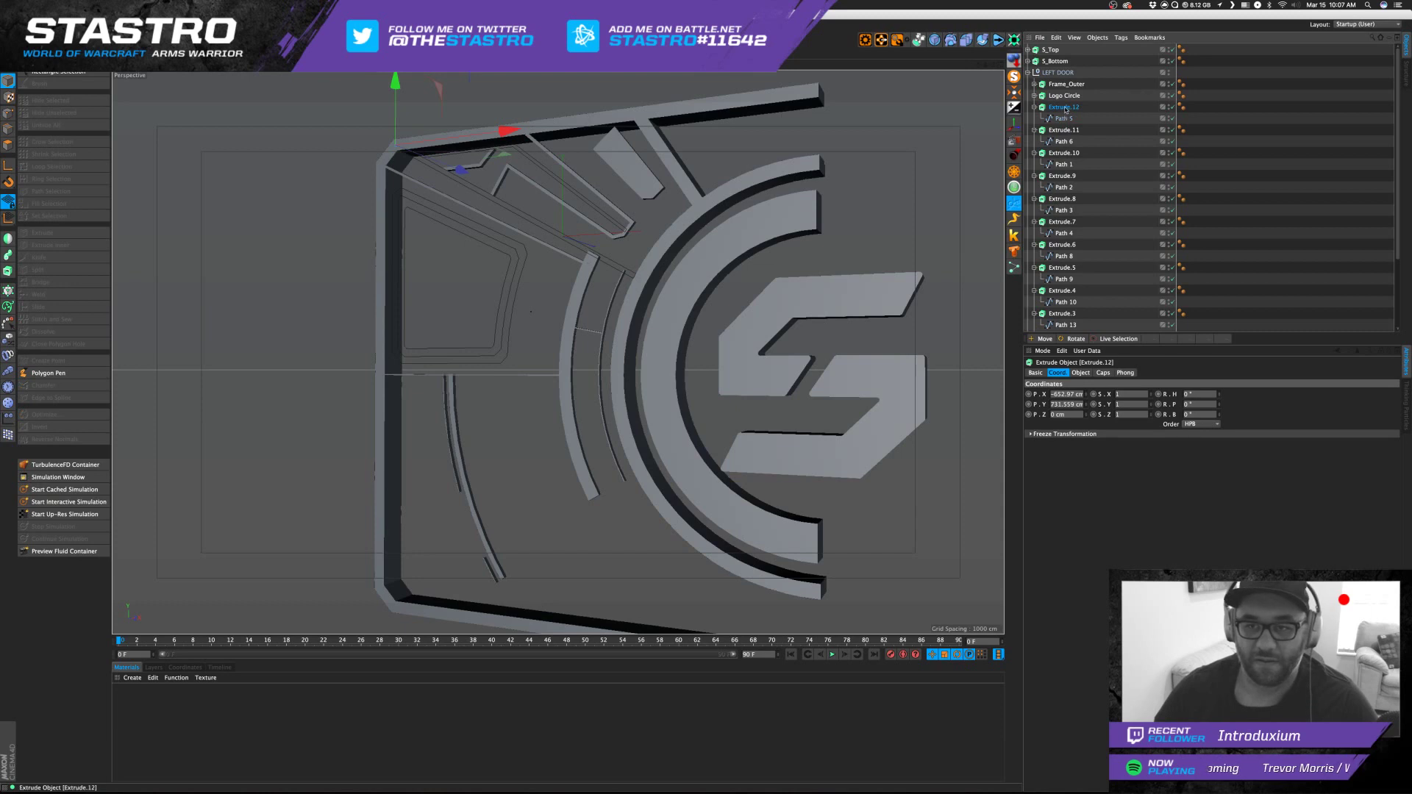
key("Delete")
left_click(1064, 118)
key("Delete")
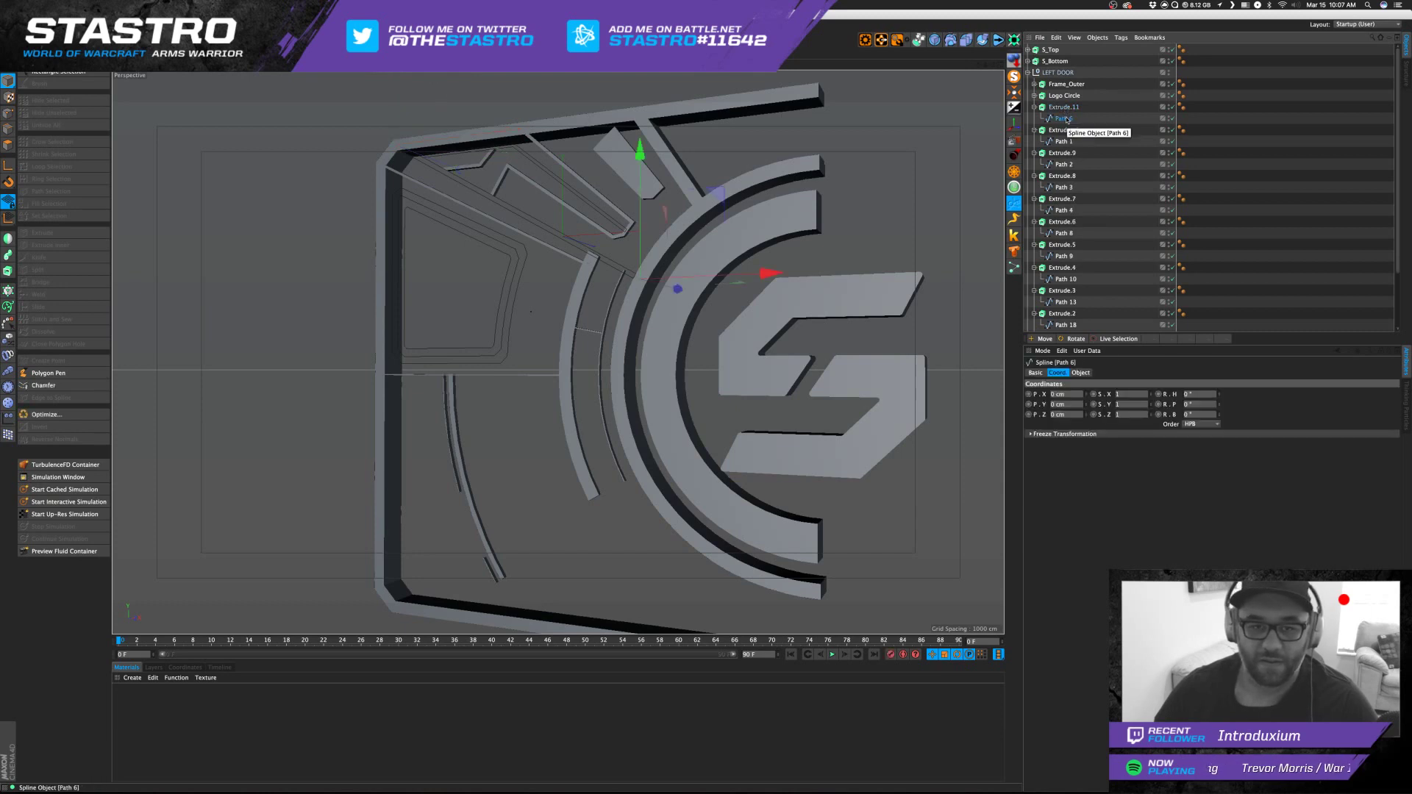
Collapse all the Extrude objects in the LEFT DOOR group so that their child splines are hidden in the hierarchy.
left_click(1064, 118)
left_click(1035, 118)
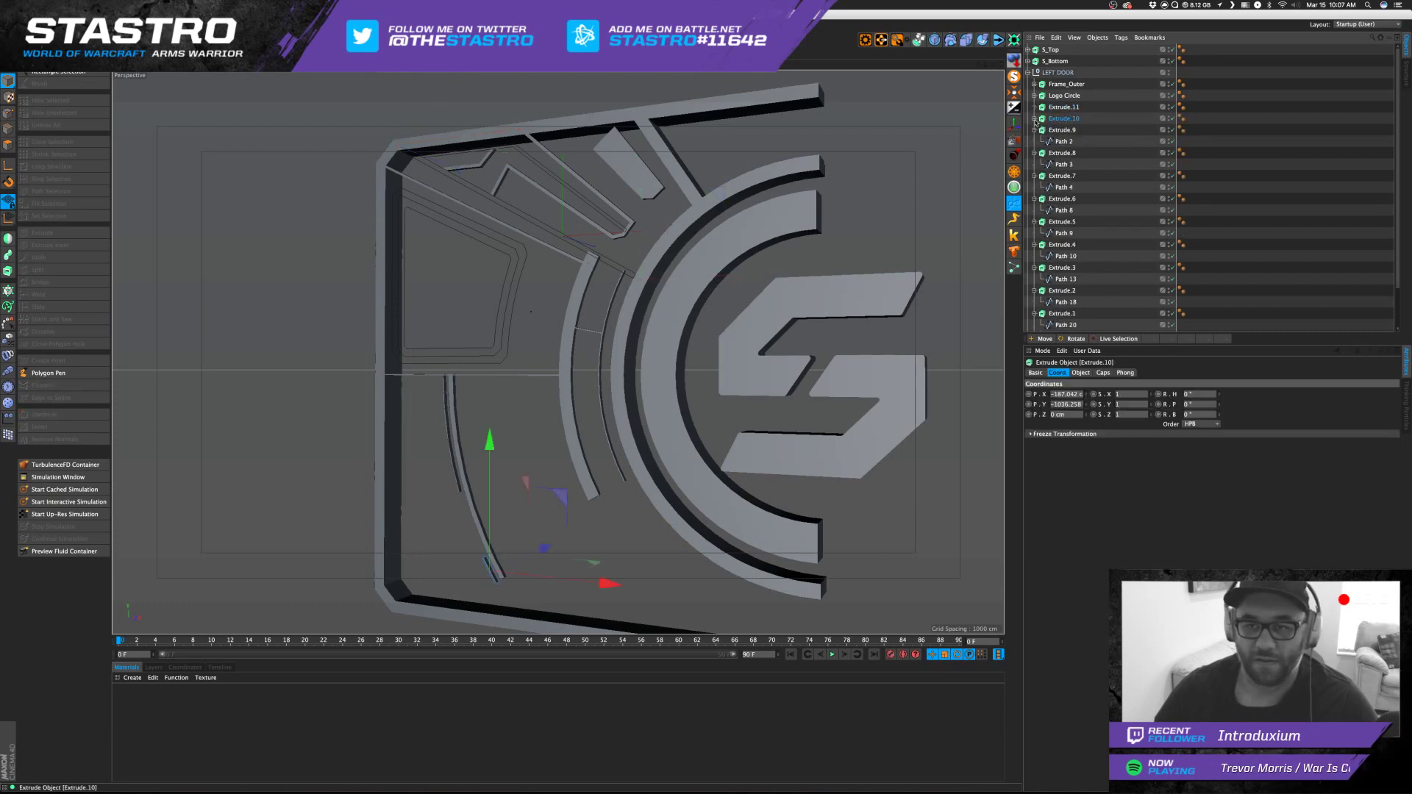
left_click(1034, 129)
left_click(1034, 142)
left_click(1035, 152)
left_click(1034, 164)
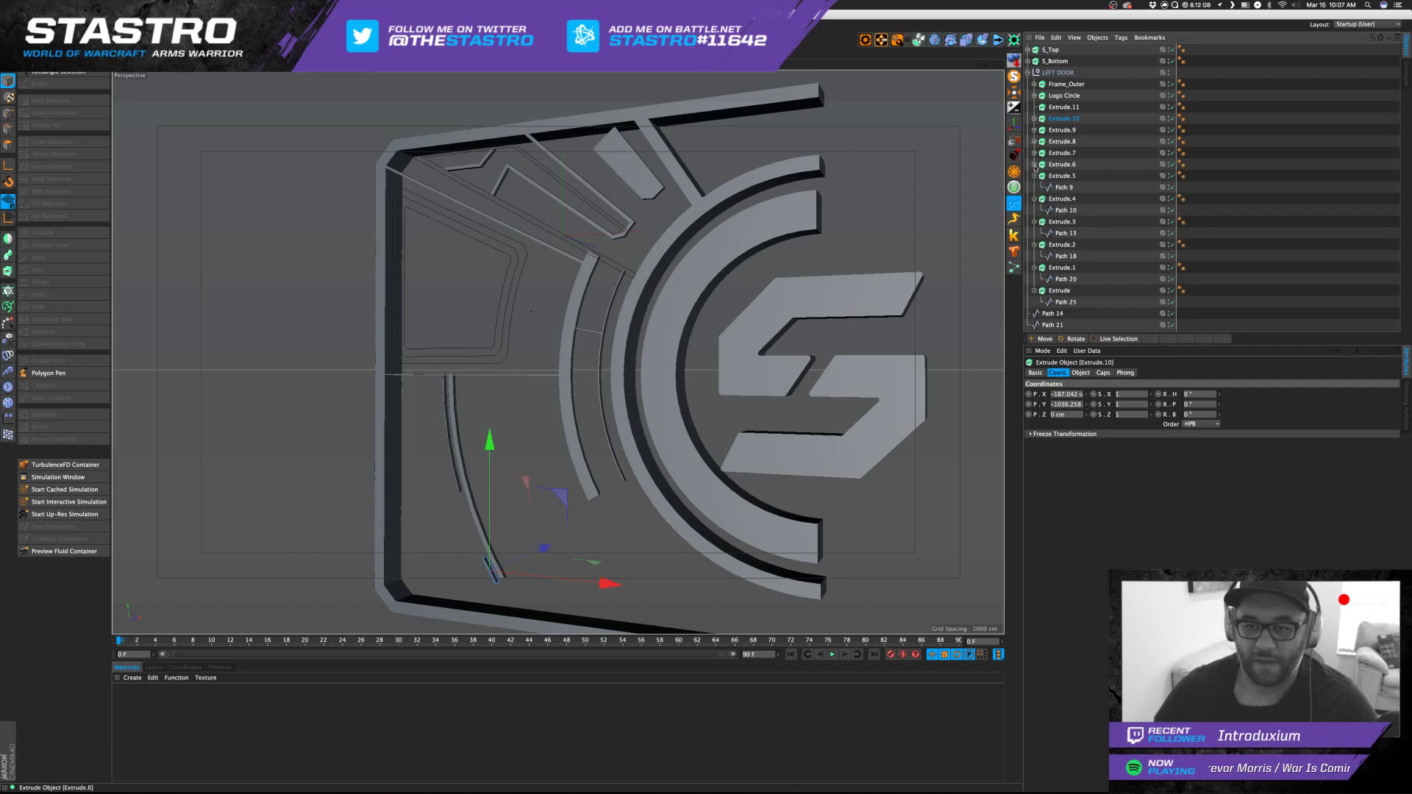
left_click(1034, 176)
left_click(1034, 187)
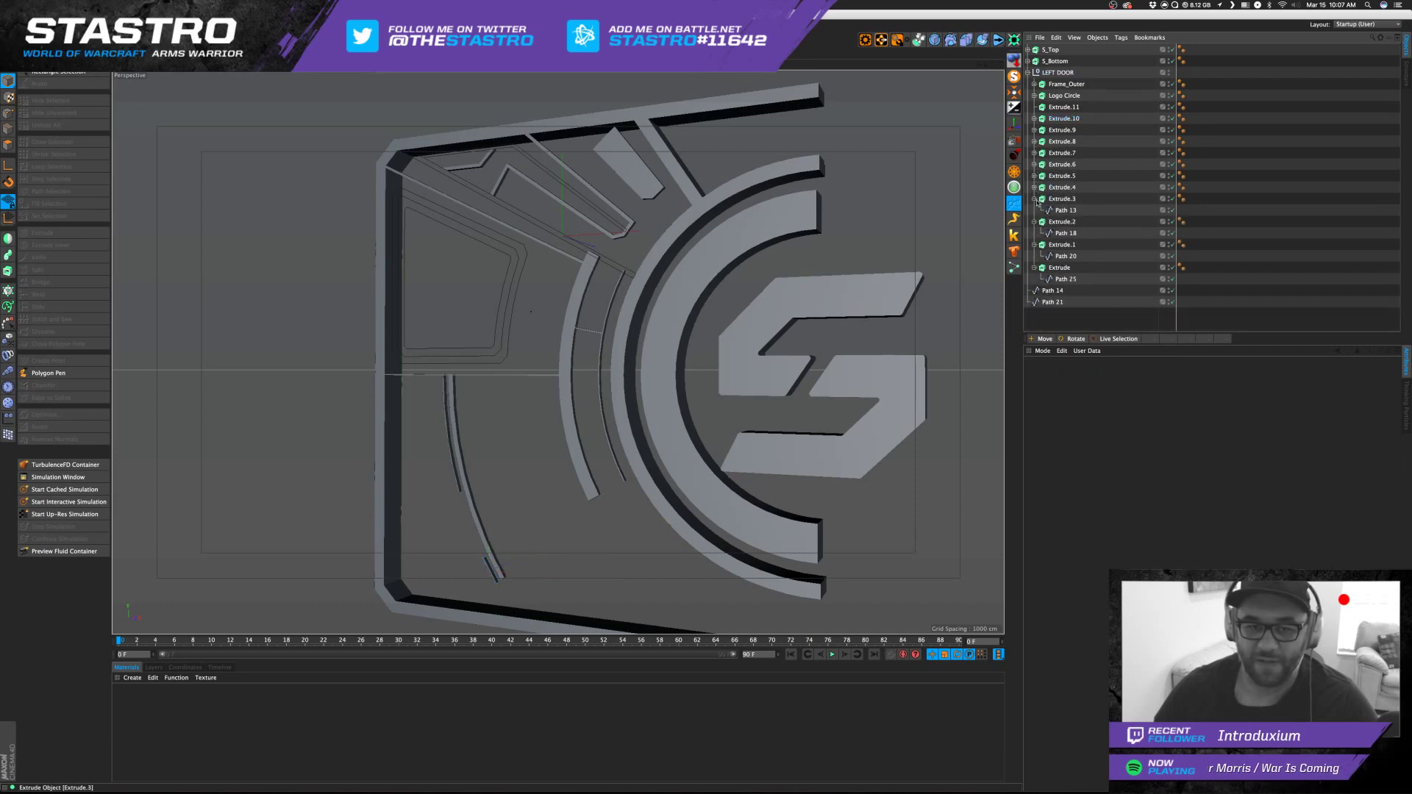
left_click(1034, 198)
left_click(1034, 210)
left_click(1034, 222)
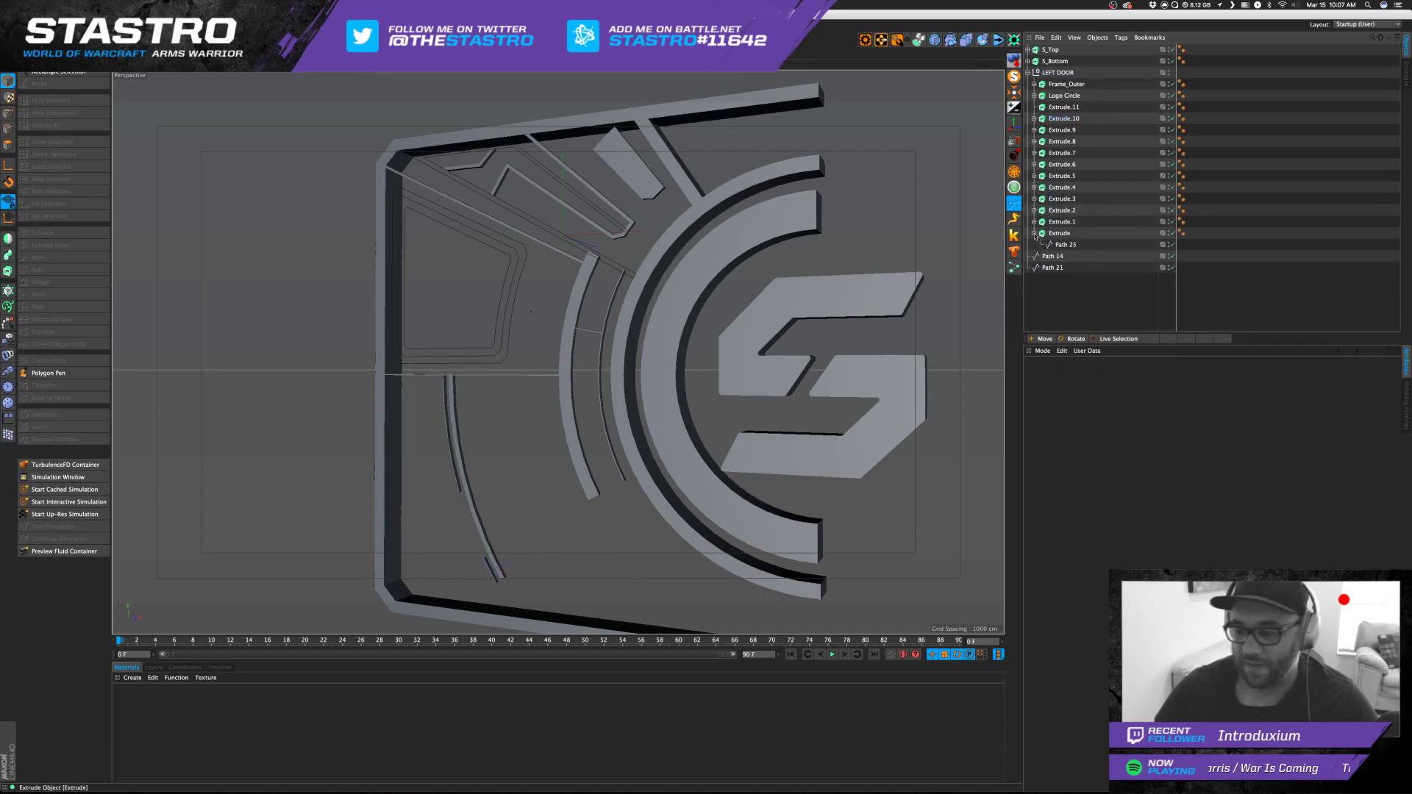
left_click(1034, 233)
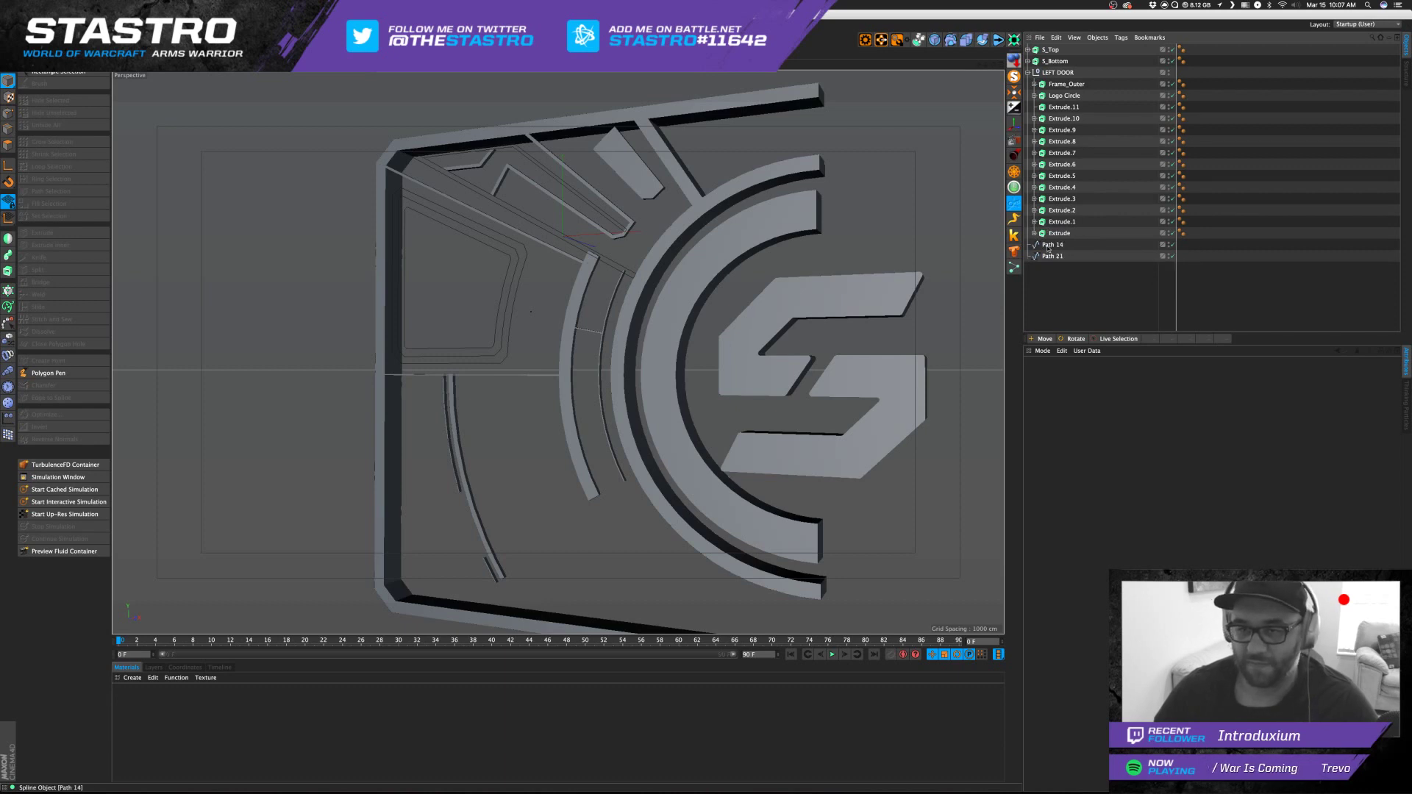
Group the remaining Path 14 and Path 21 splines under a null object.
left_click(1049, 245)
left_click(1055, 256)
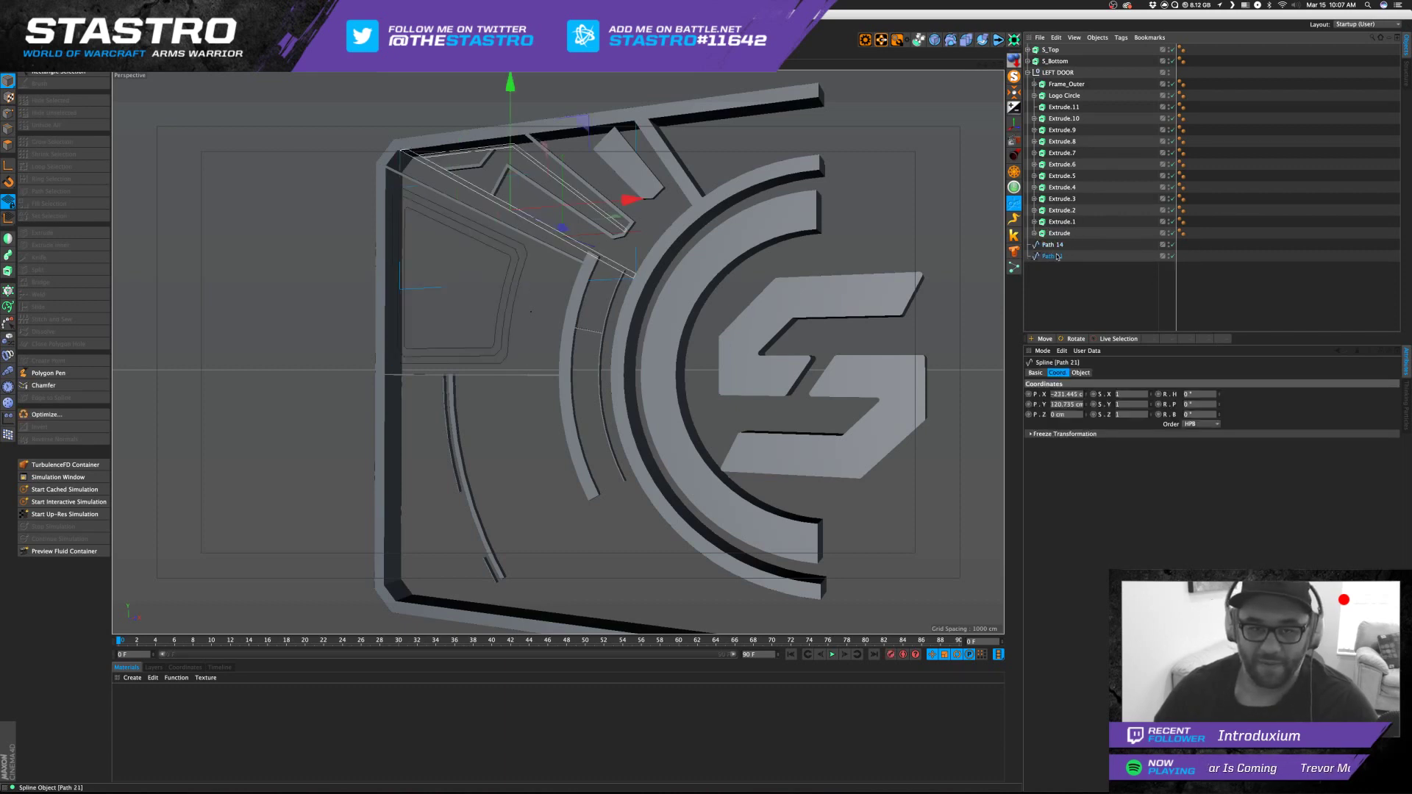
left_click(1059, 249, "shift")
key("alt+g")
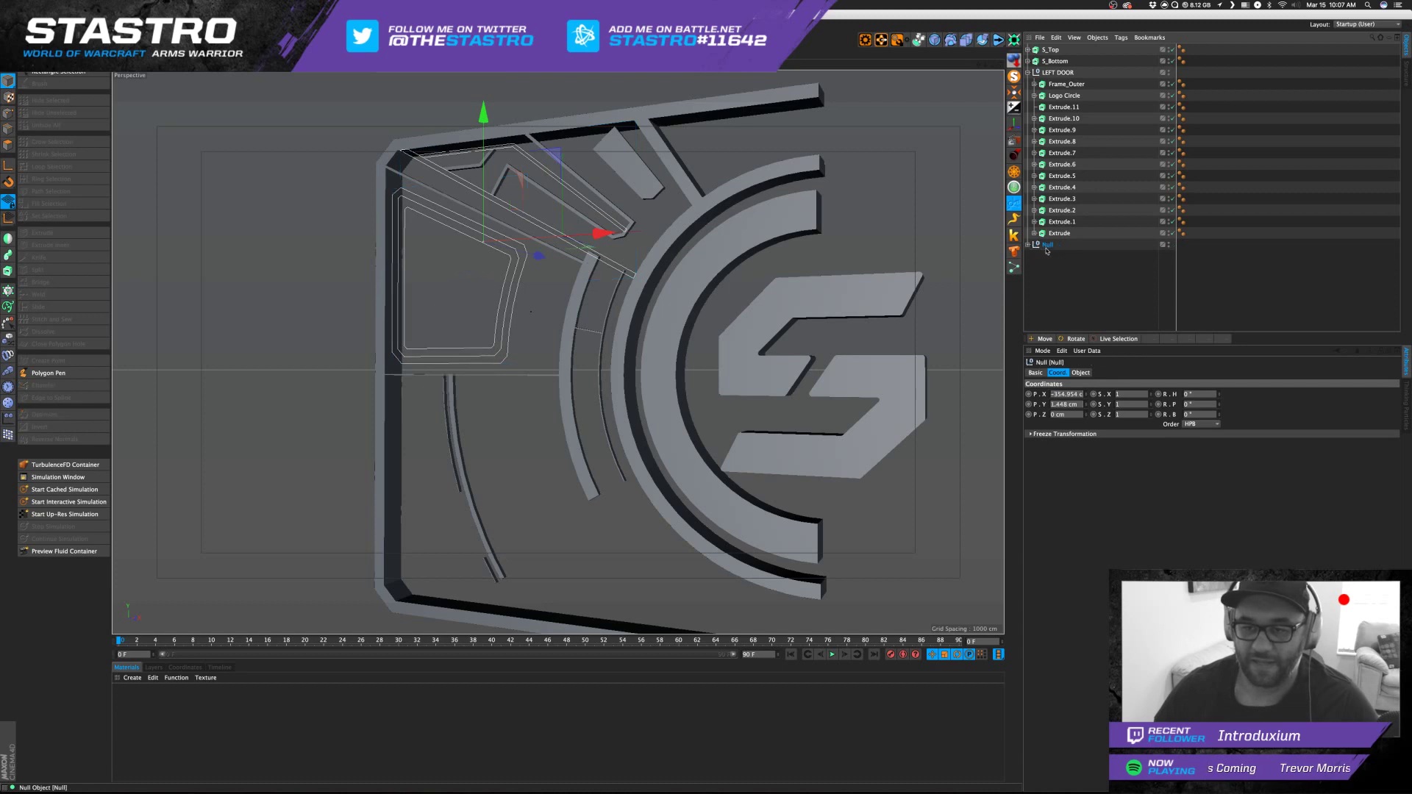
Set the null's Visible in Editor and Visible in Renderer options to Off, and clear the selection.
left_click(1035, 373)
left_click(1101, 443)
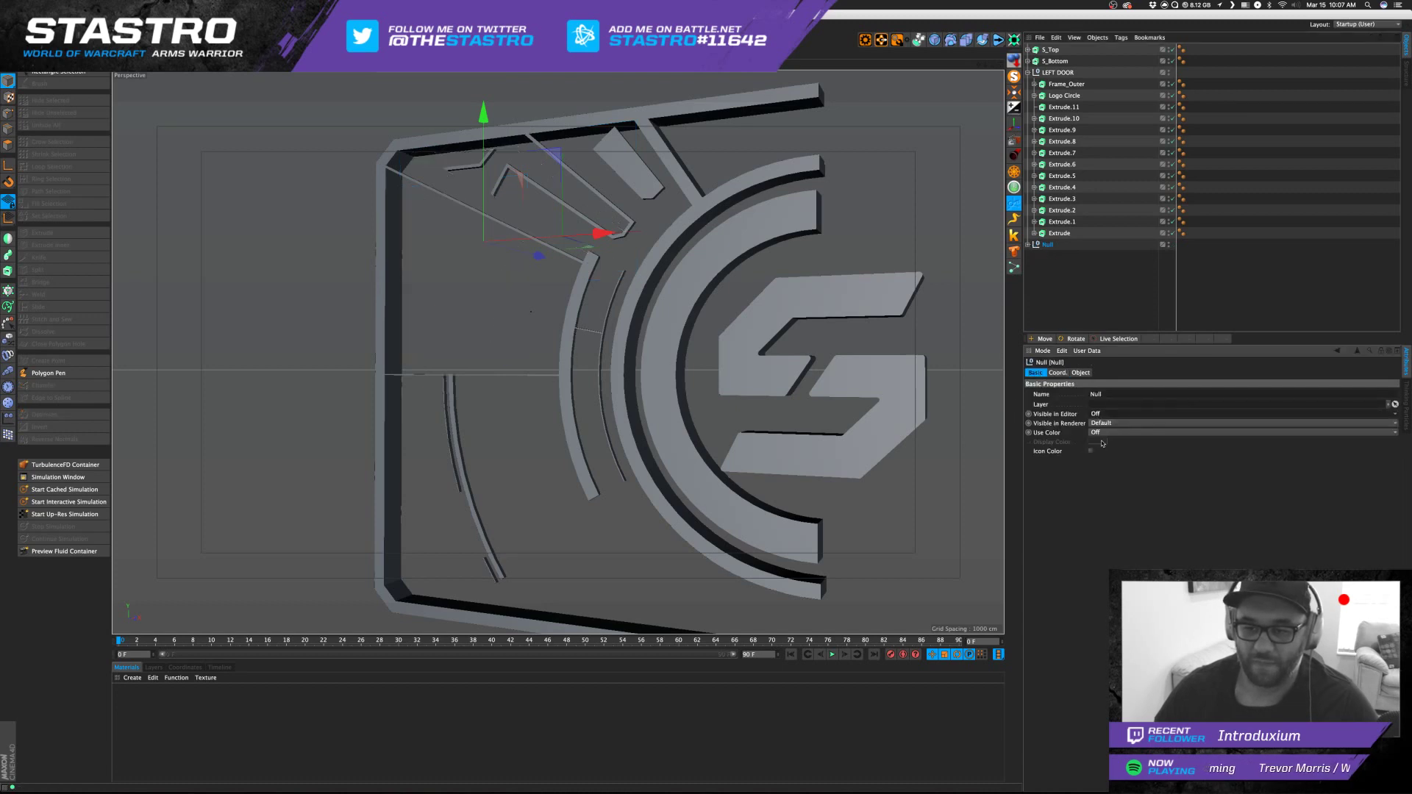
left_click(1099, 424)
left_click(1102, 452)
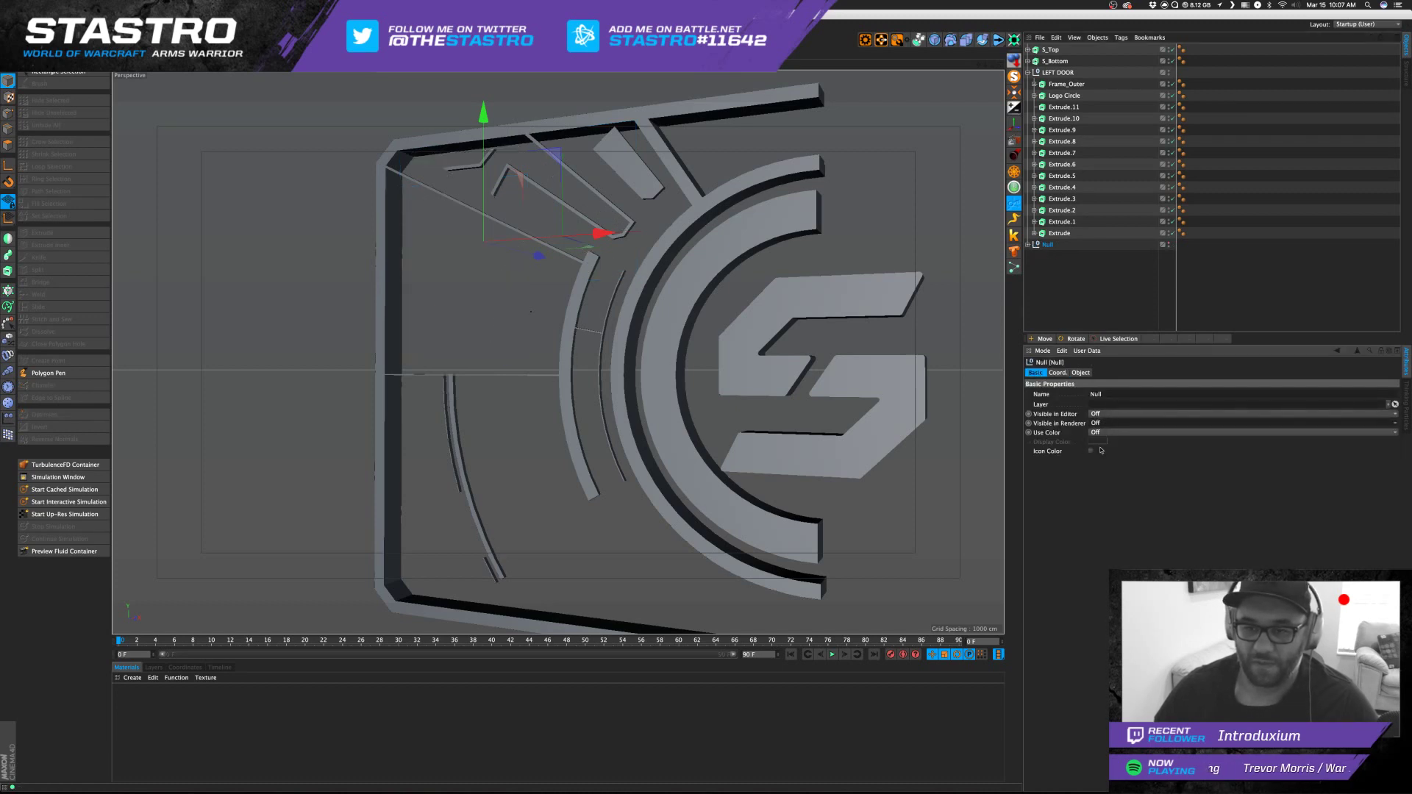
left_click(1088, 300)
left_click_drag(986, 66, 1007, 26)
left_click_drag(485, 412, 485, 532, "alt")
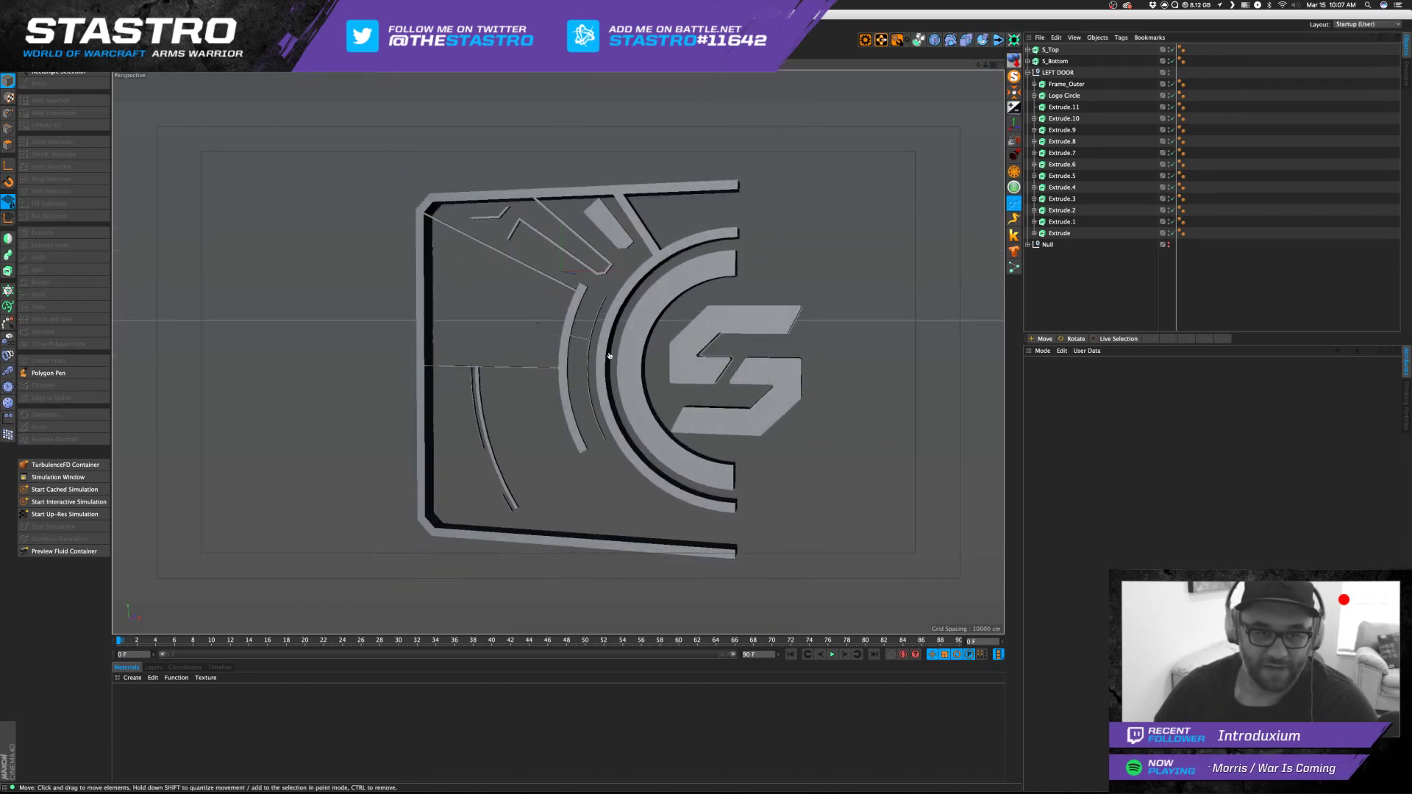
Switch to the door artwork in Illustrator, delete the window panel and undo that deletion.
key("super+Tab")
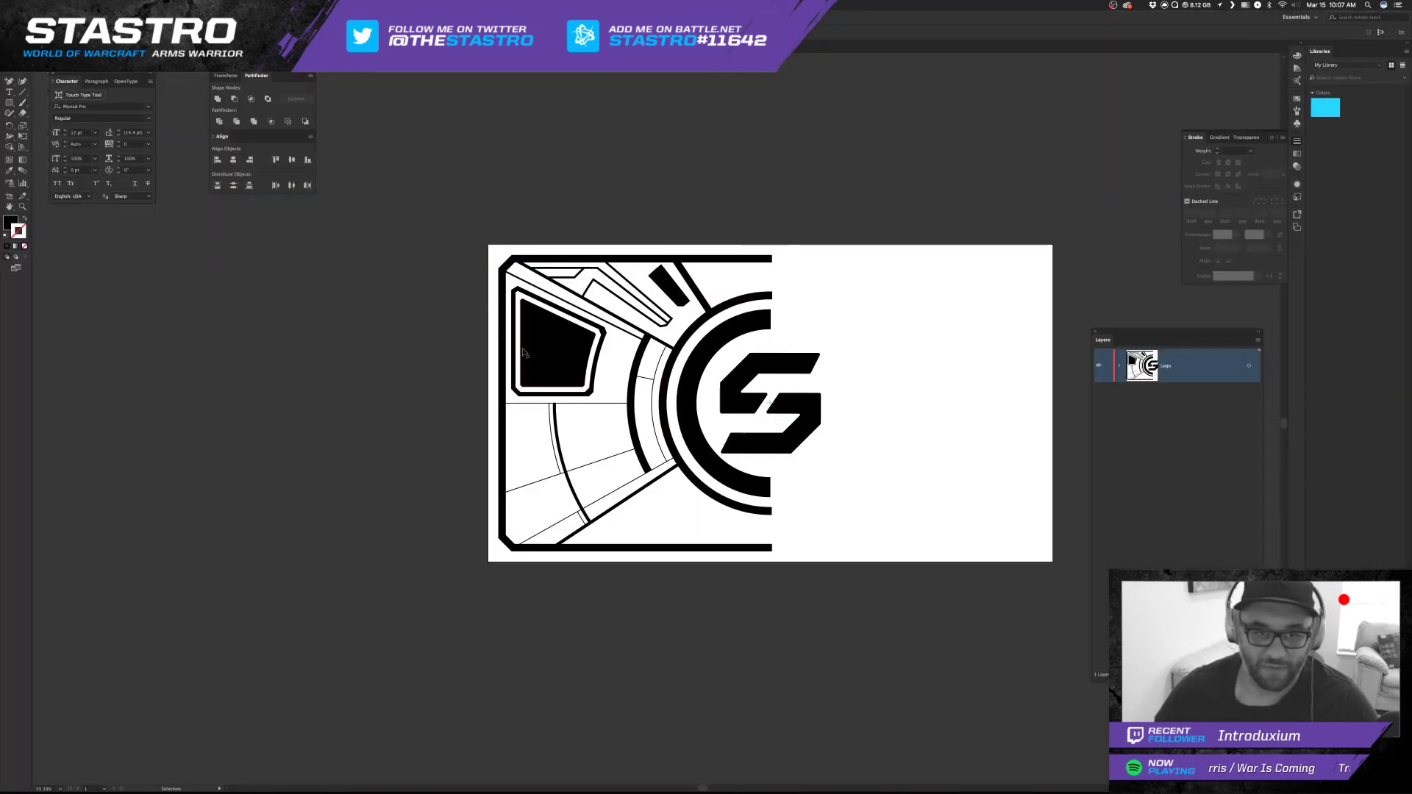
left_click(578, 359)
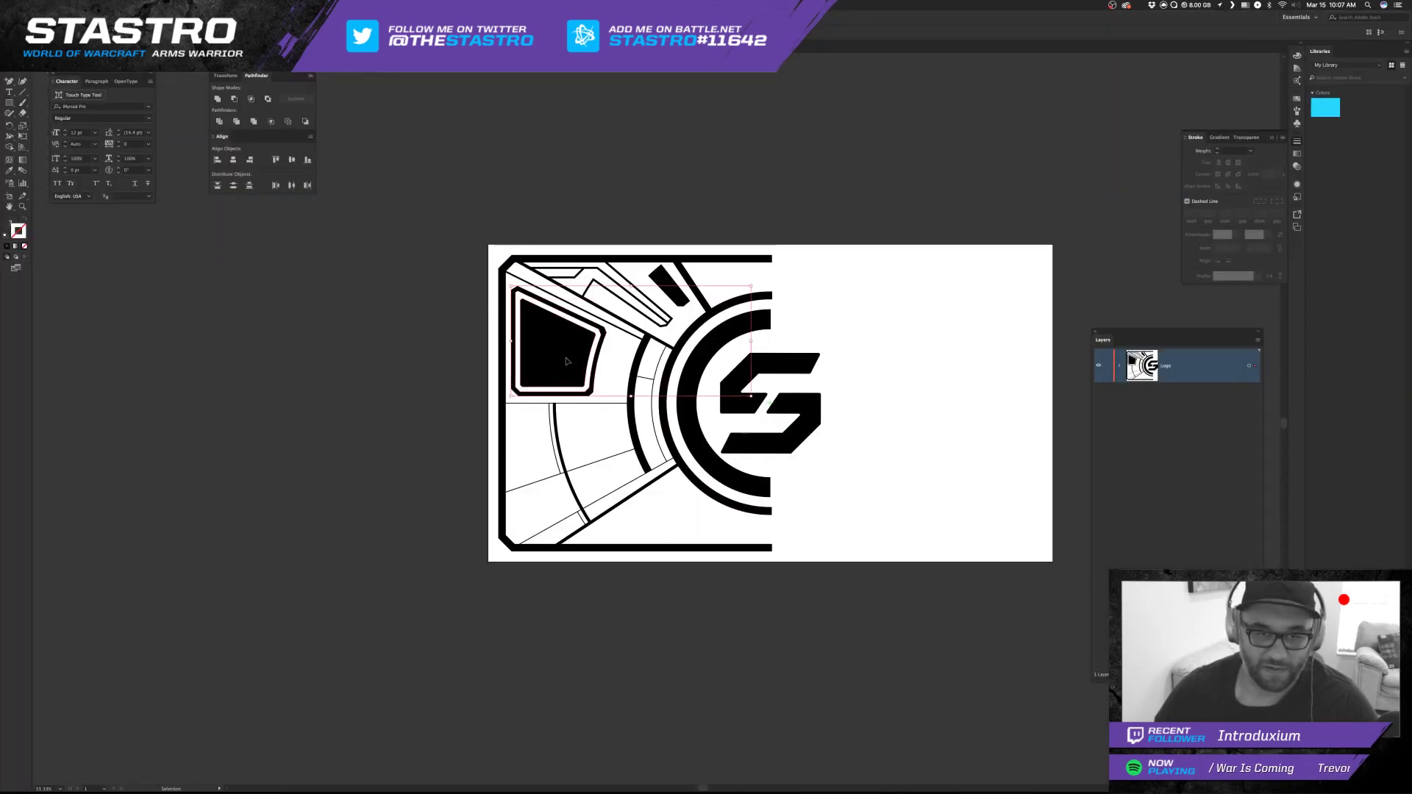
key("Delete")
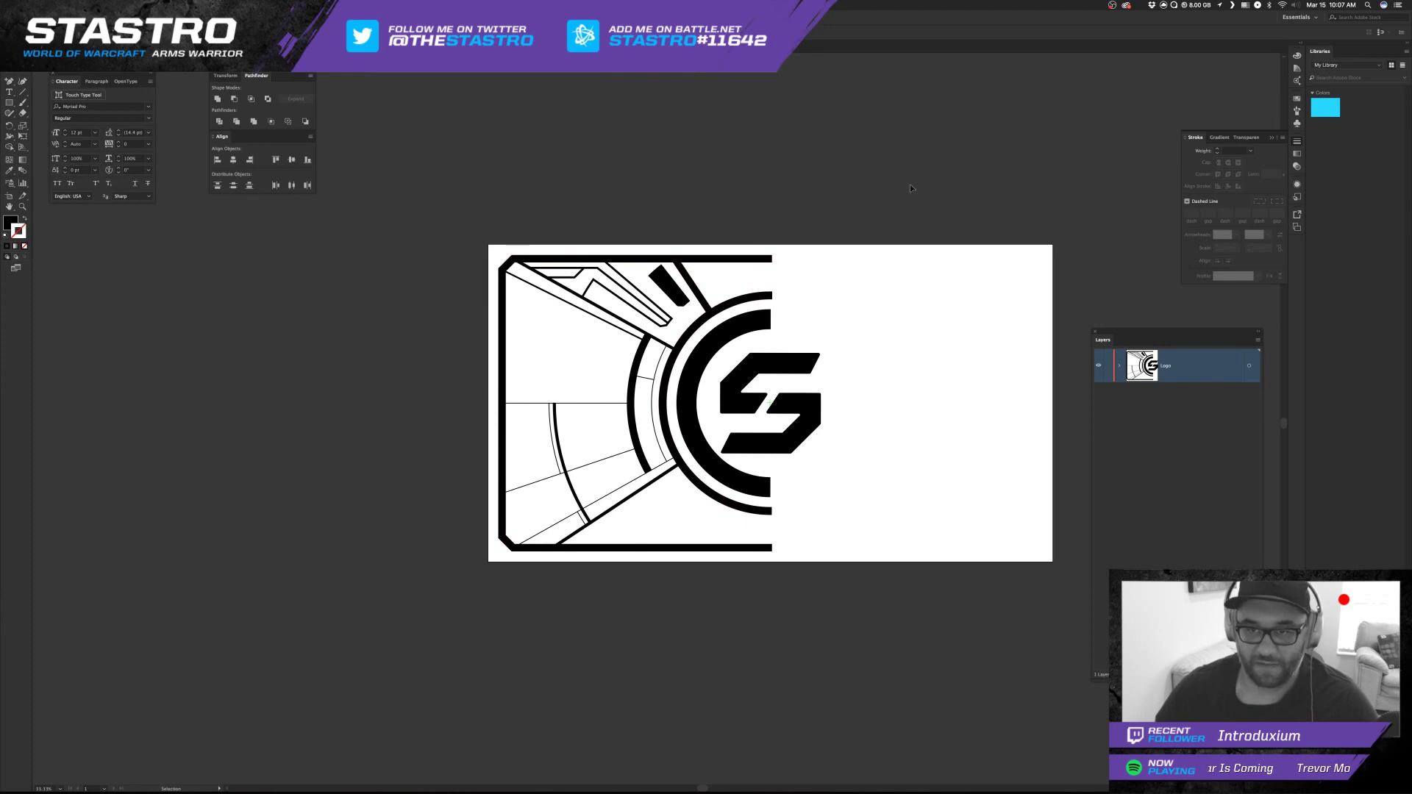
key("super+z")
Save a copy of the Bay Doors PROD artwork in the 04_Working folder, shortening the suggested name and keeping the Illustrator CC version.
left_click(78, 5)
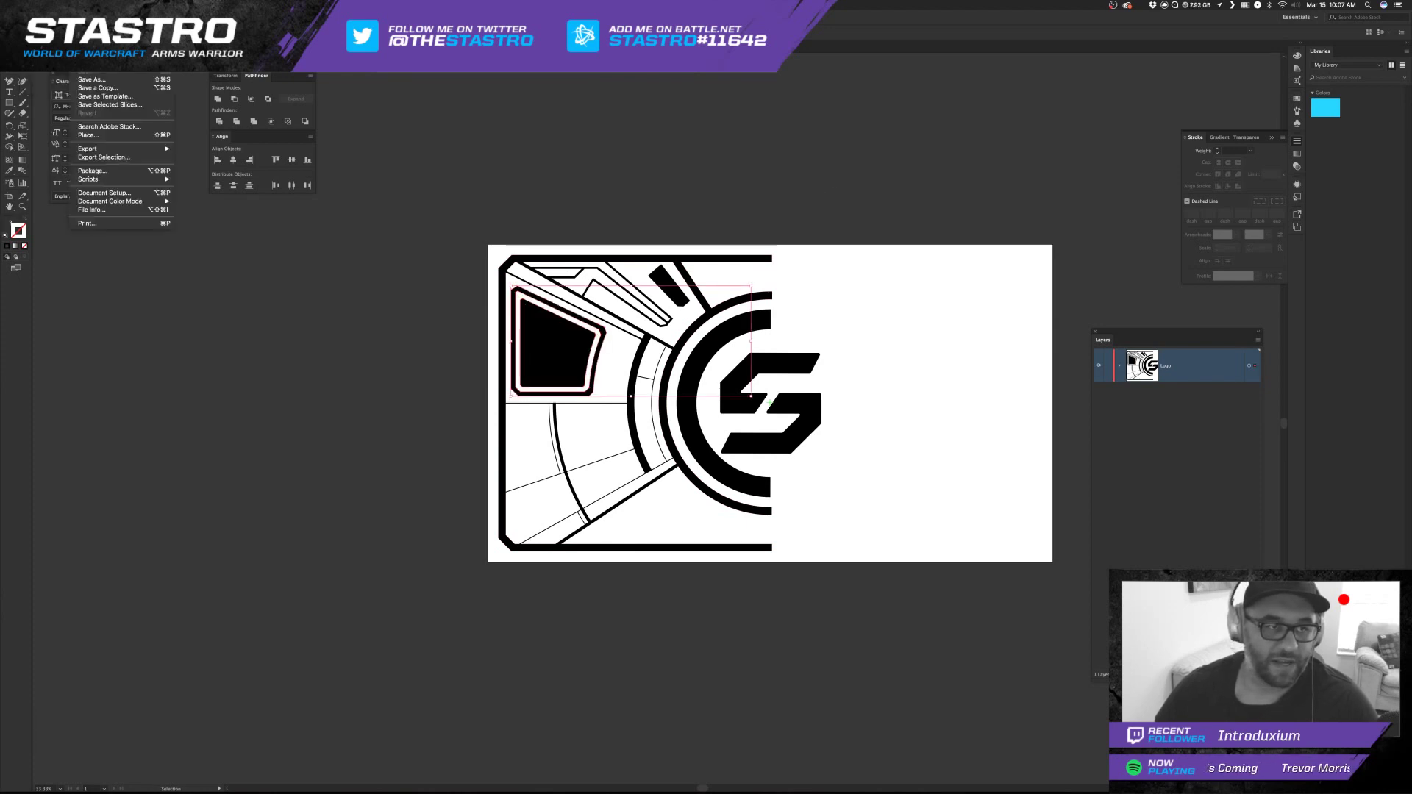
left_click(109, 88)
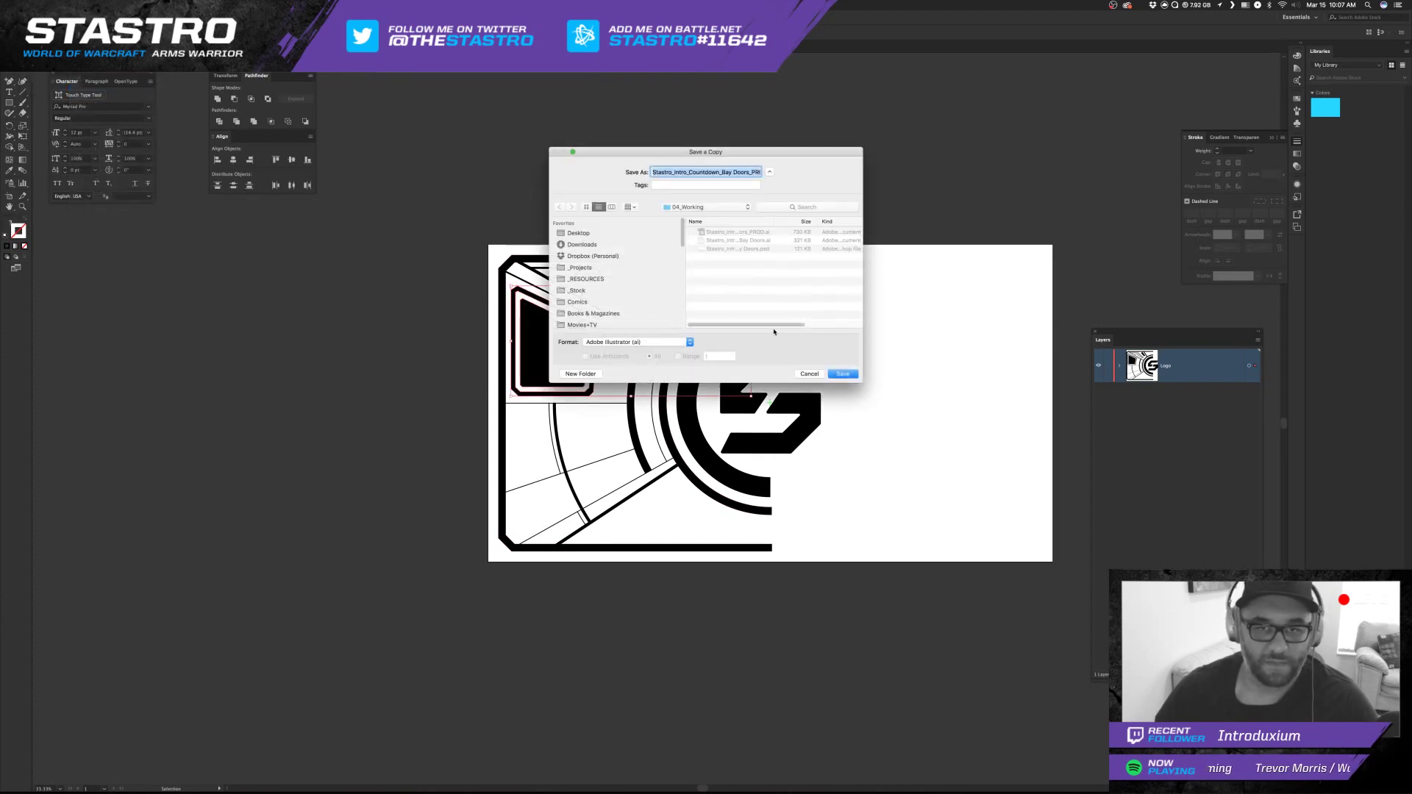
key("Right")
key("BackSpace")
key("BackSpace")
key("BackSpace")
key("BackSpace")
key("BackSpace")
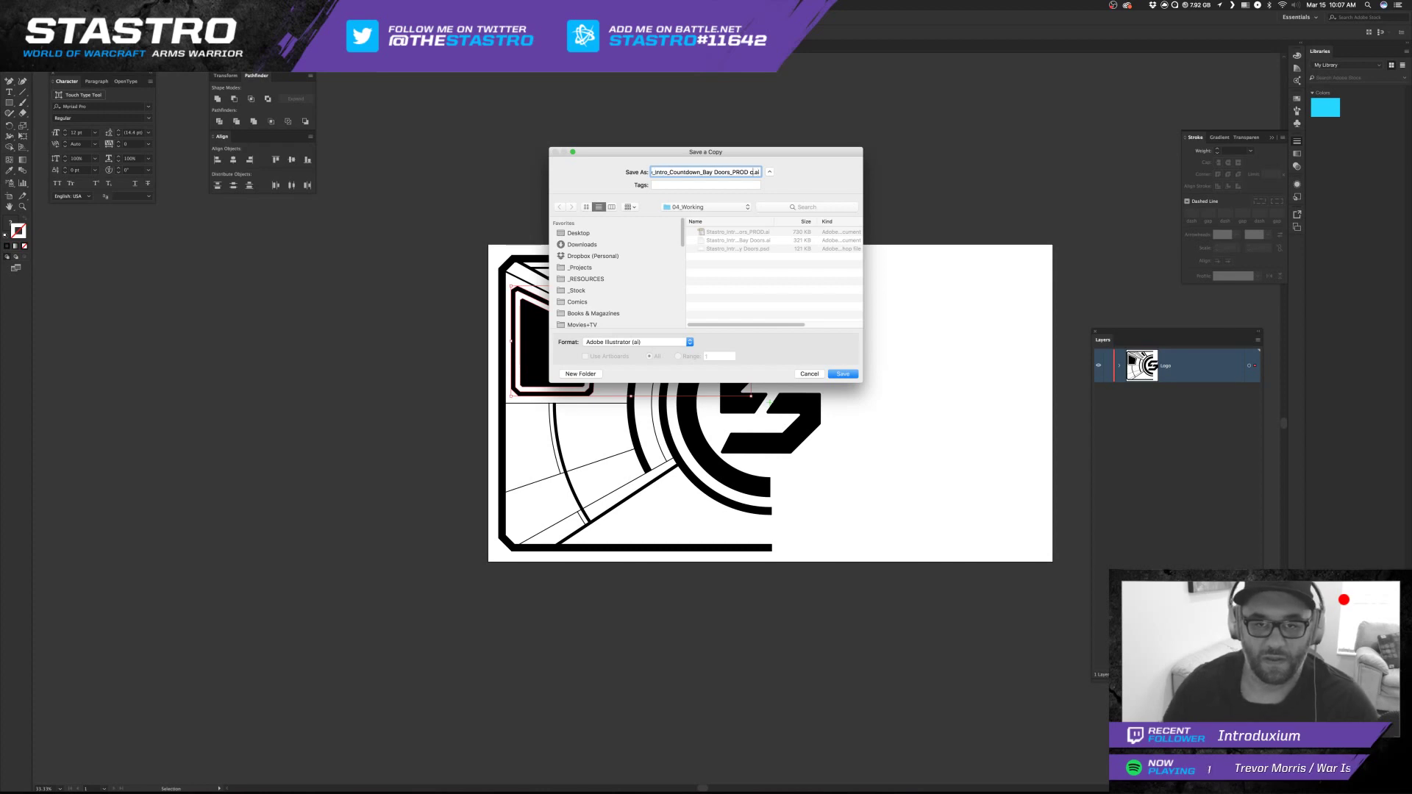
key("Return")
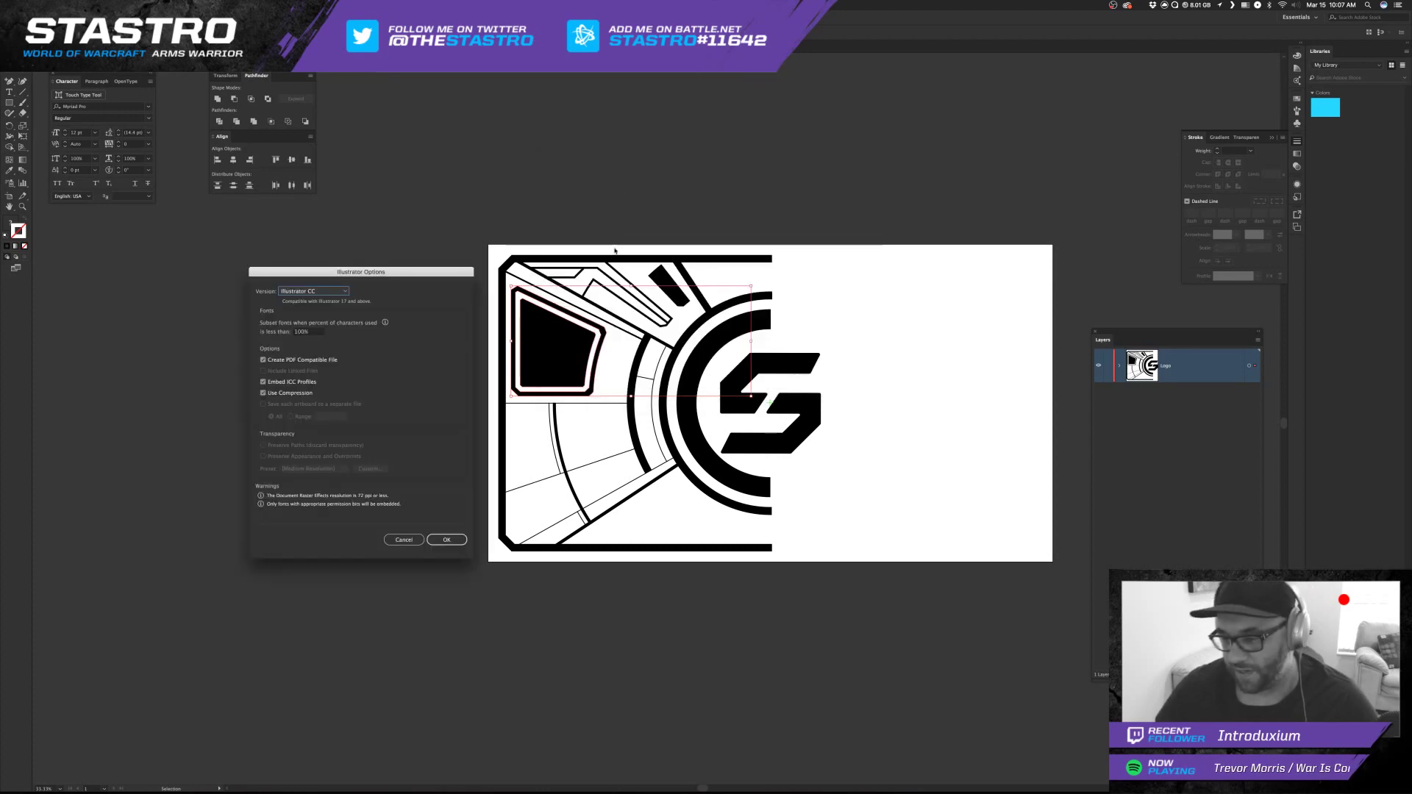
left_click(451, 541)
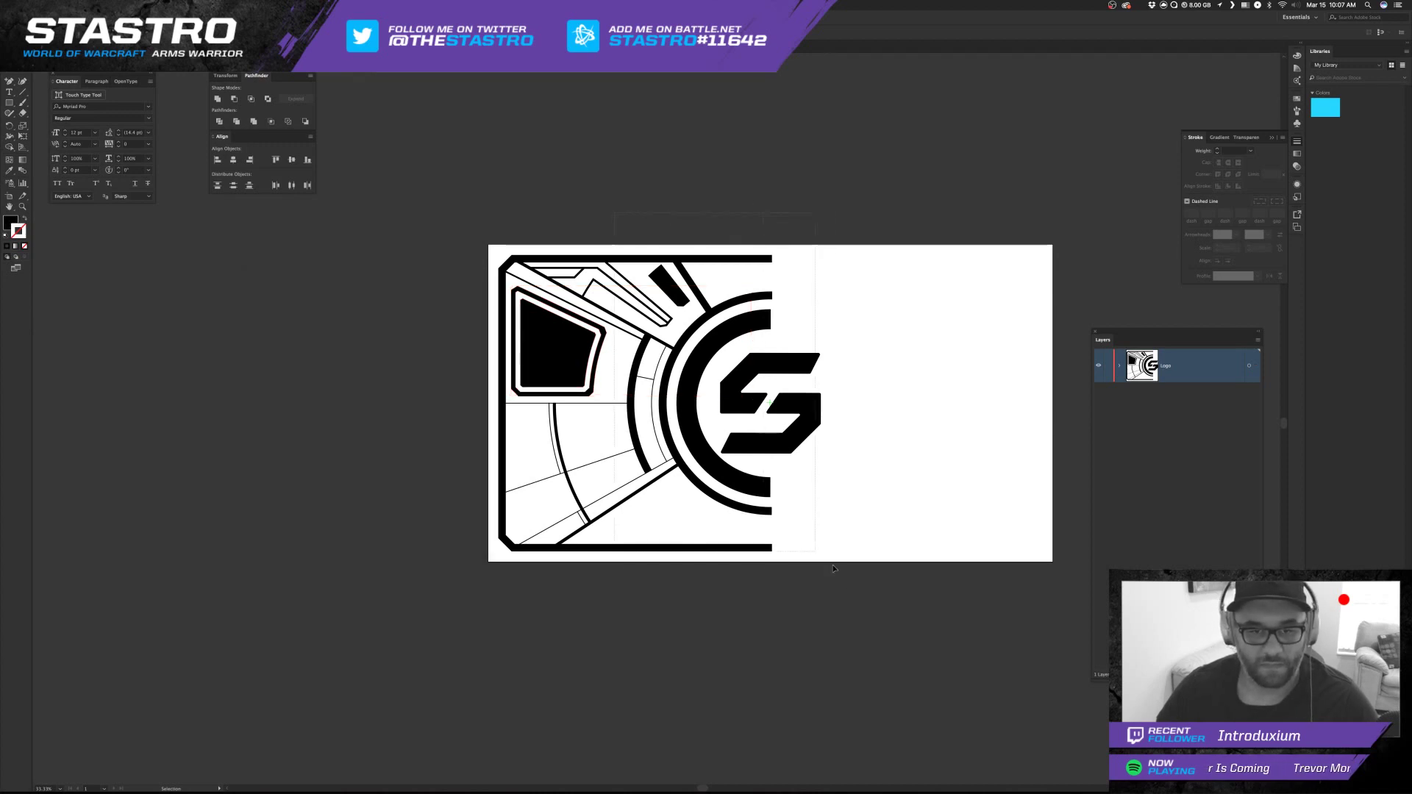
Delete the outer door frame, logo circle, curved bands, upper strips and upper half of the S from the artwork.
left_click_drag(834, 568, 612, 267)
key("Delete")
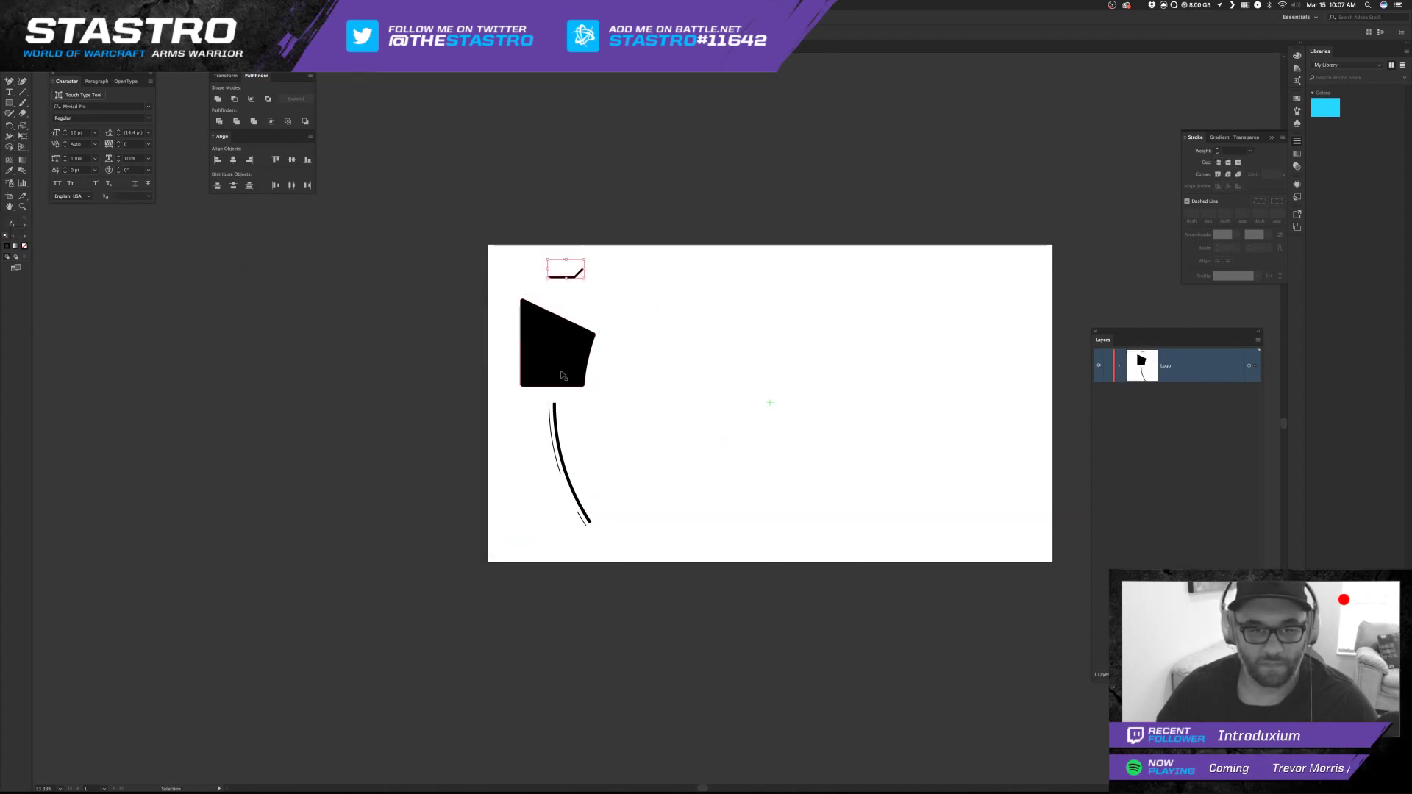
key("super+z")
key("Delete")
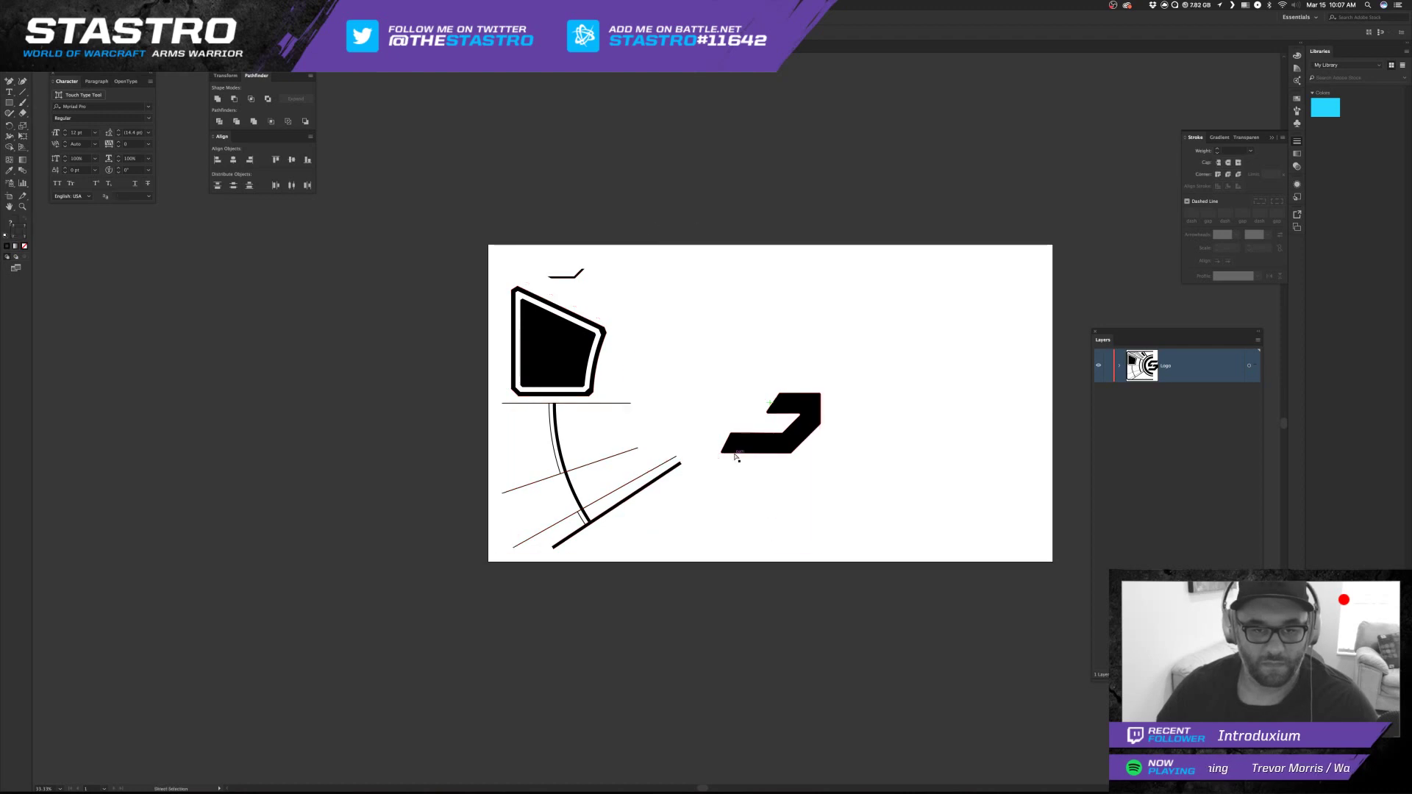
key("super+z")
key("super+z")
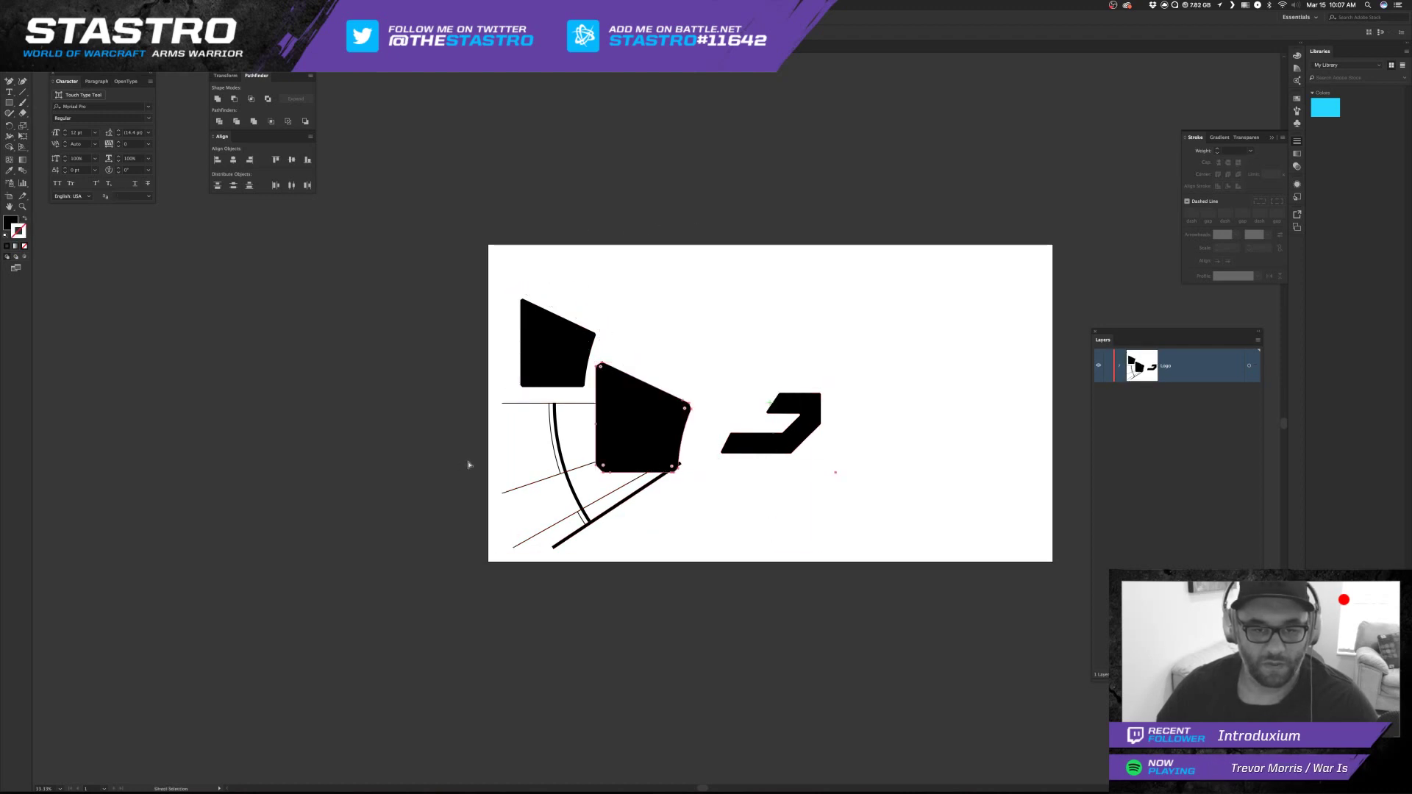
key("super+z")
key("super+shift+z")
key("super+shift+z")
key("super+shift+z")
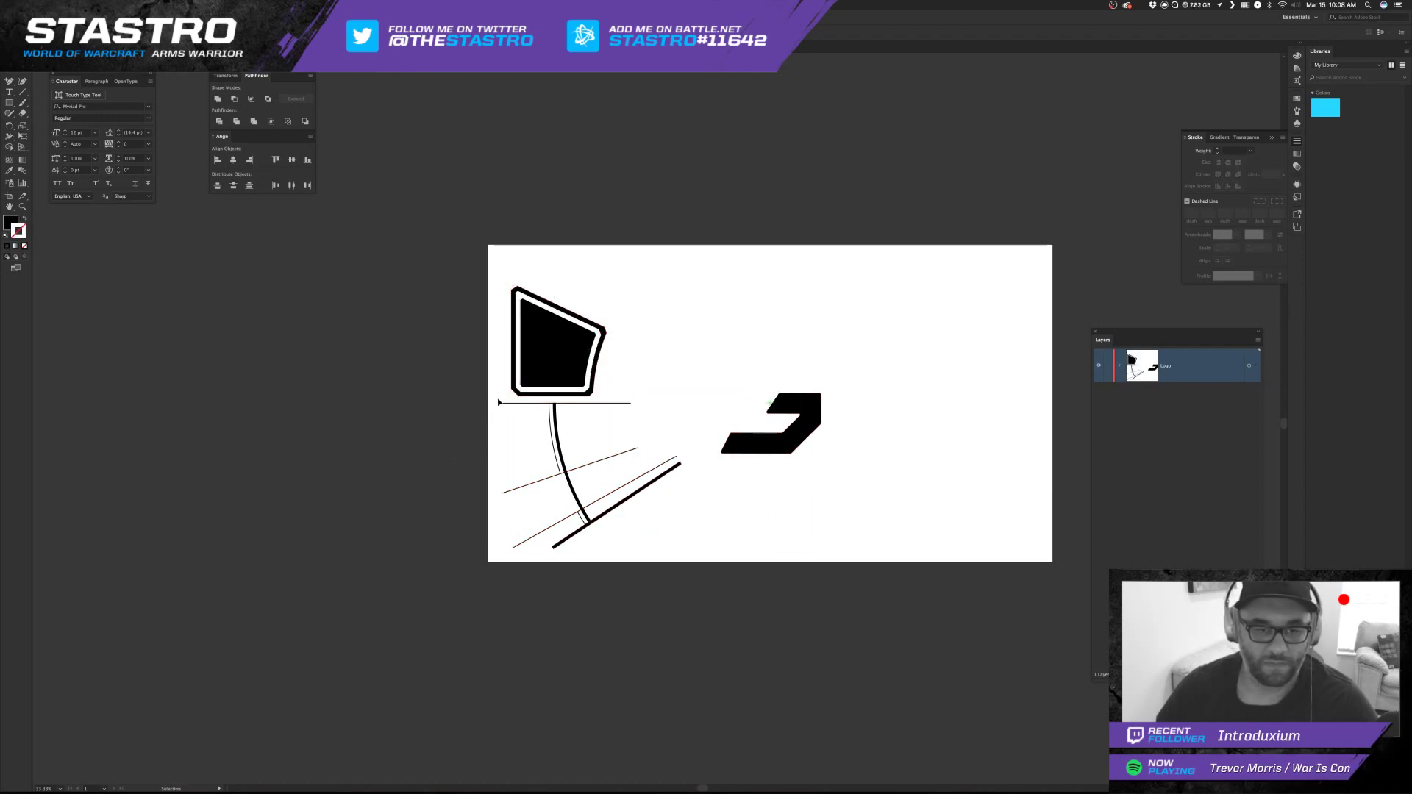
Delete the lower door lines, the rest of the S and the window's filled inner shape, leaving only the window outline.
left_click_drag(498, 403, 841, 546)
key("Delete")
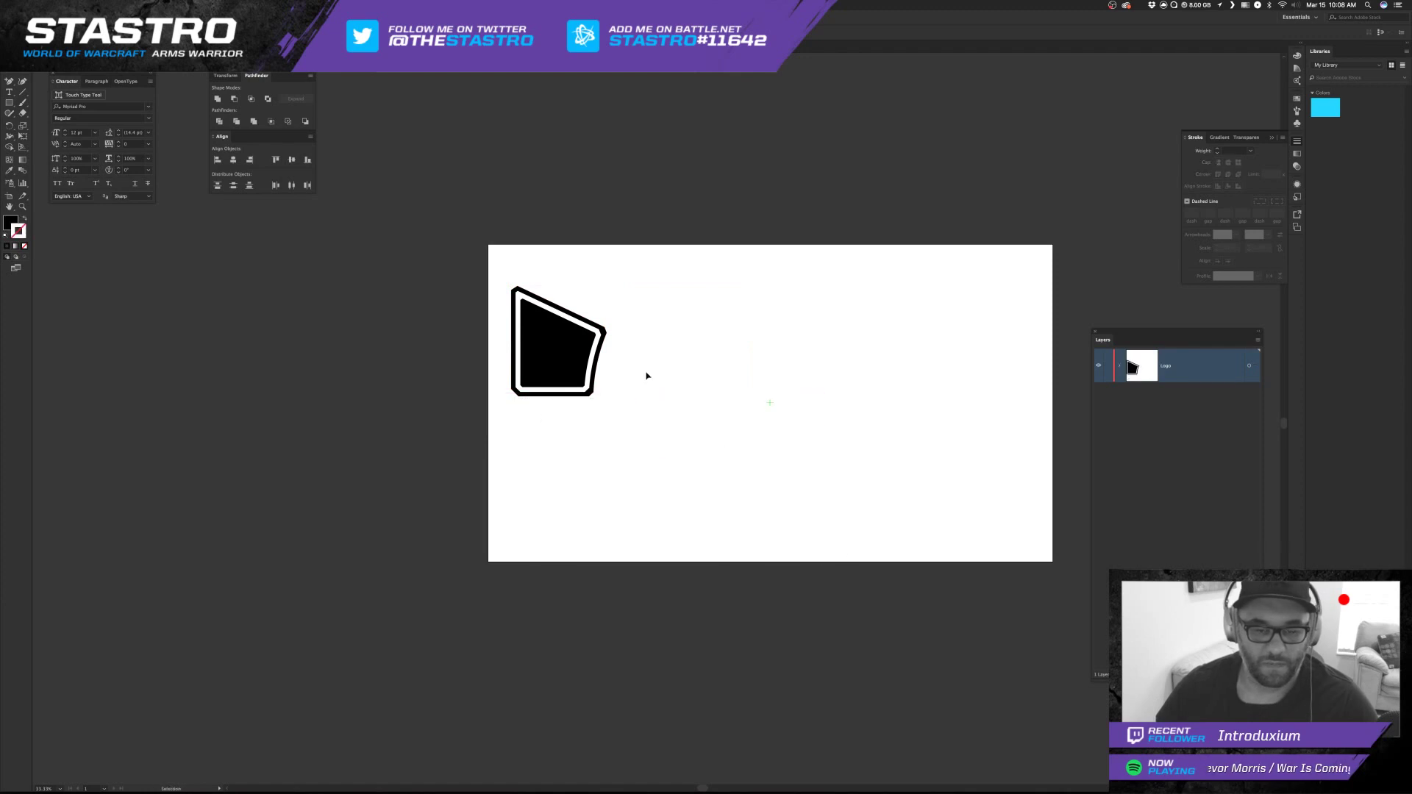
left_click(557, 362)
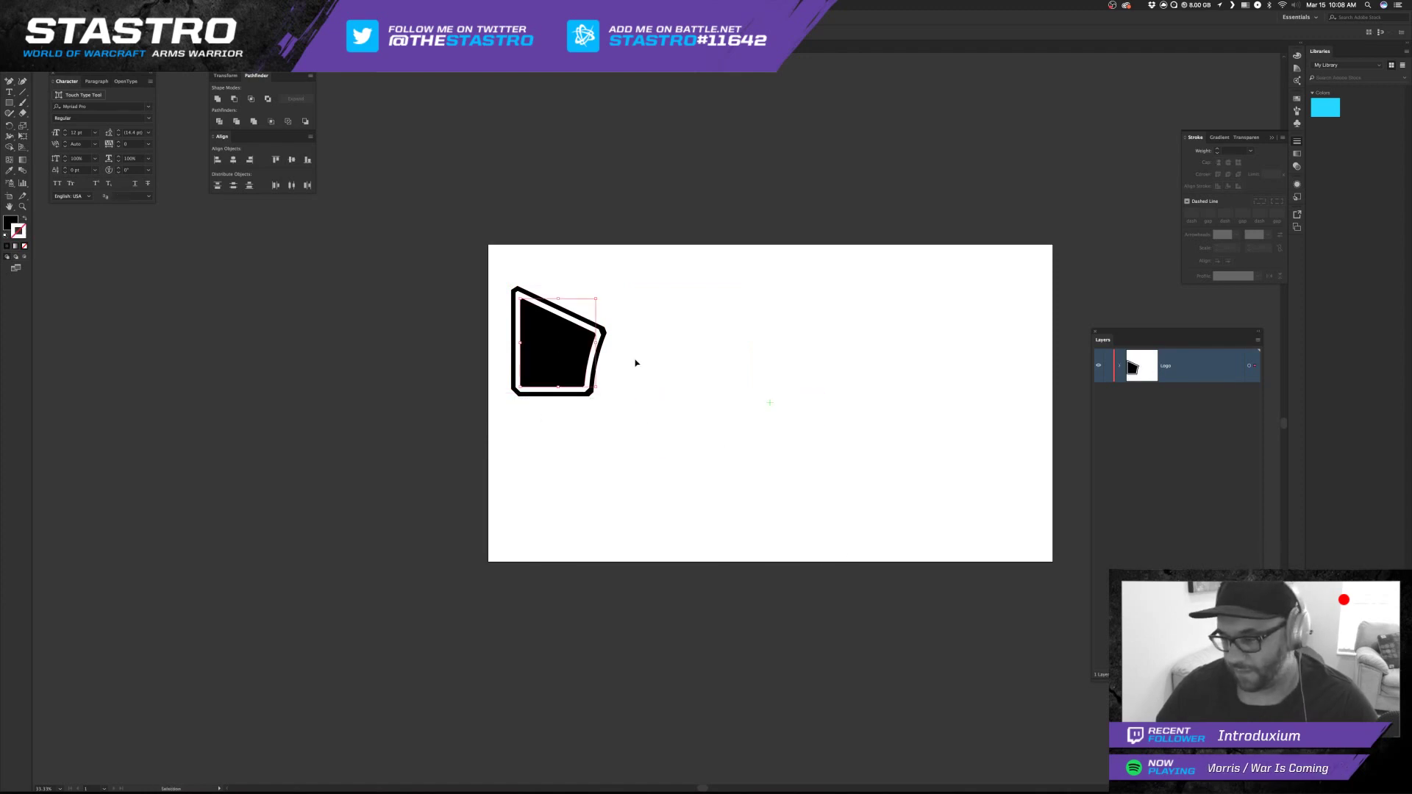
key("Delete")
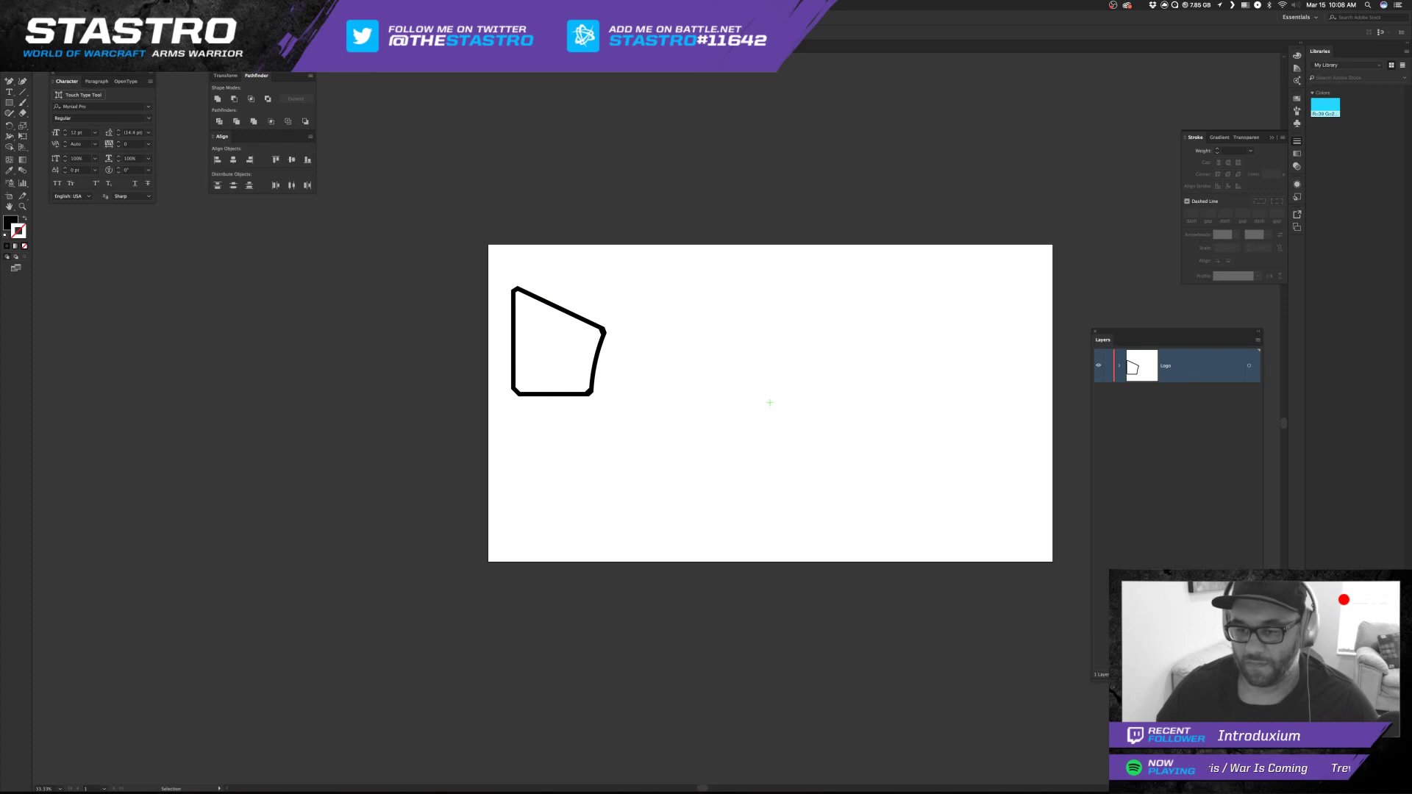
Paste the window's filled inner shape in place on a new layer and remove the window outline from the Logo layer.
left_click(1244, 675)
key("super+f")
left_click(700, 476)
left_click_drag(586, 331, 708, 314)
key("super+z")
left_click(650, 347)
key("super+z")
key("Delete")
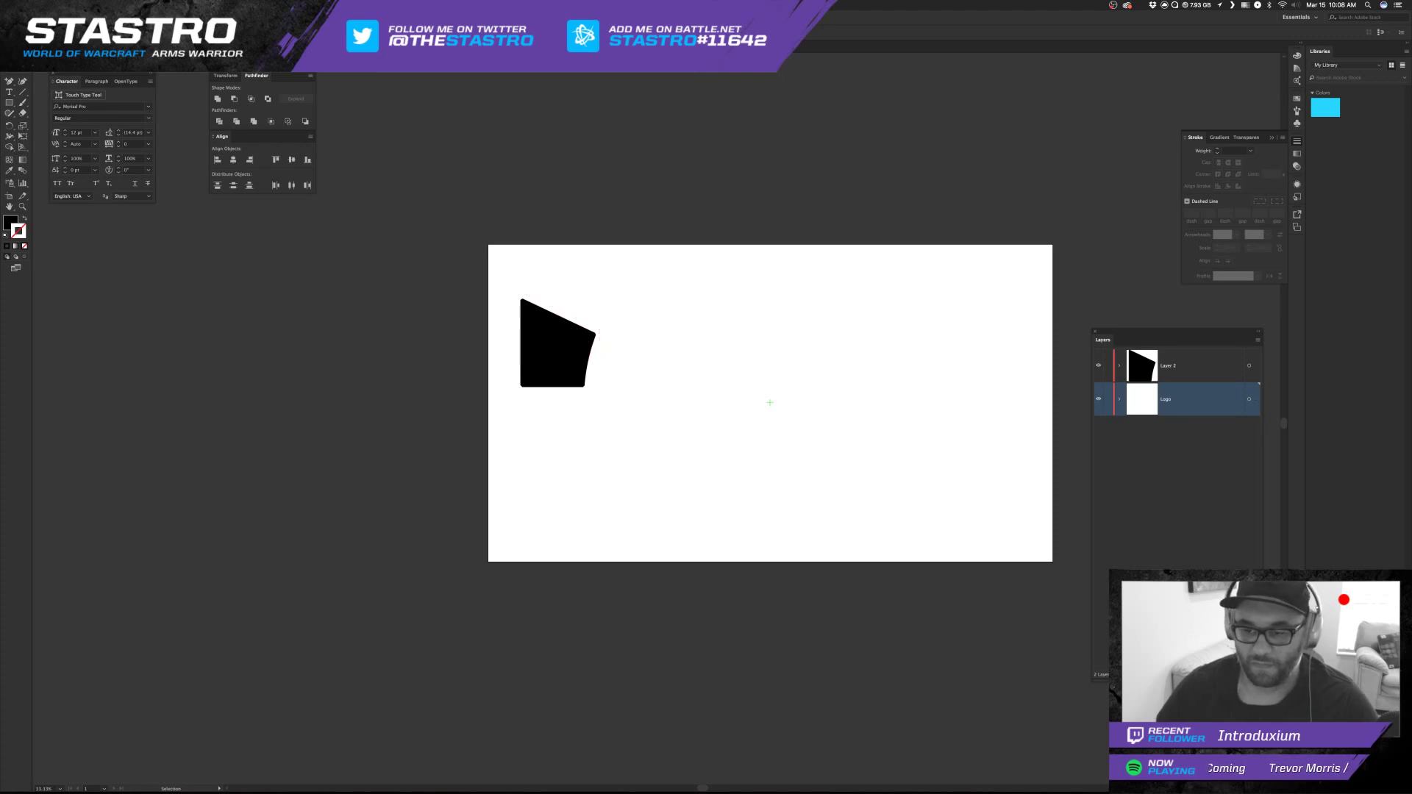
Paste the window outline in place on another new layer and move that layer below Logo.
left_click(1245, 675)
key("super+f")
left_click_drag(1185, 406, 1191, 491)
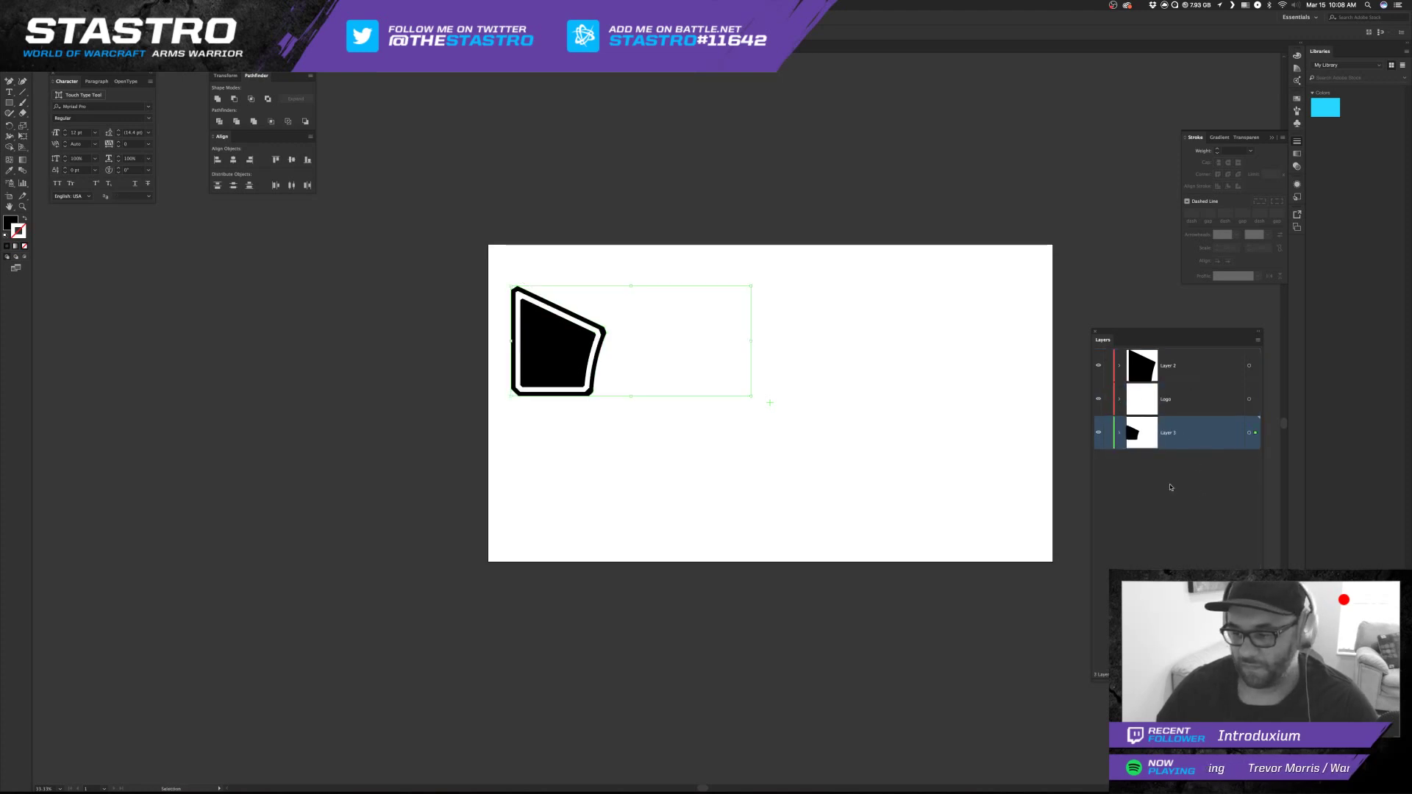
left_click(723, 487)
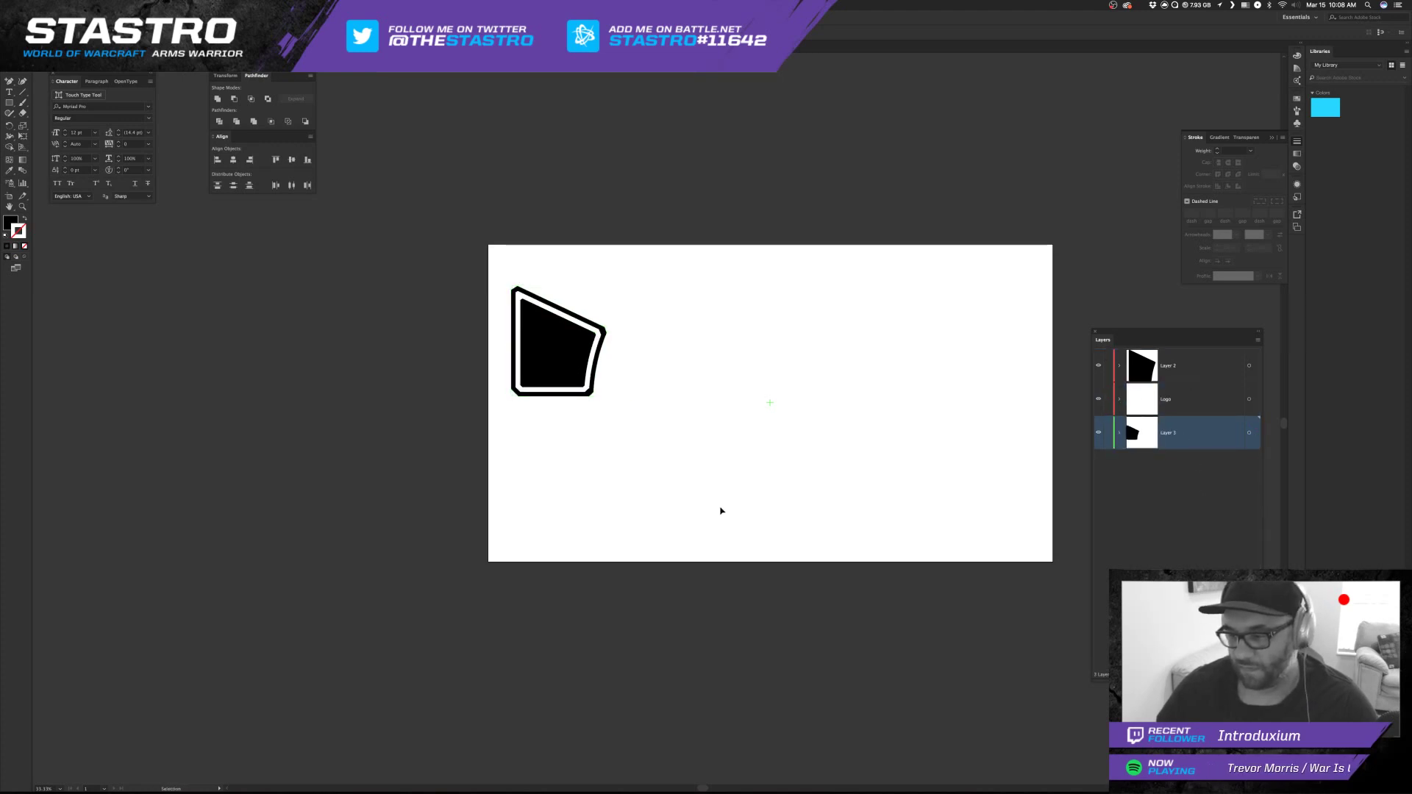
Select all the window shapes and give them the default white fill and 1 pt black stroke.
left_click_drag(721, 511, 494, 295)
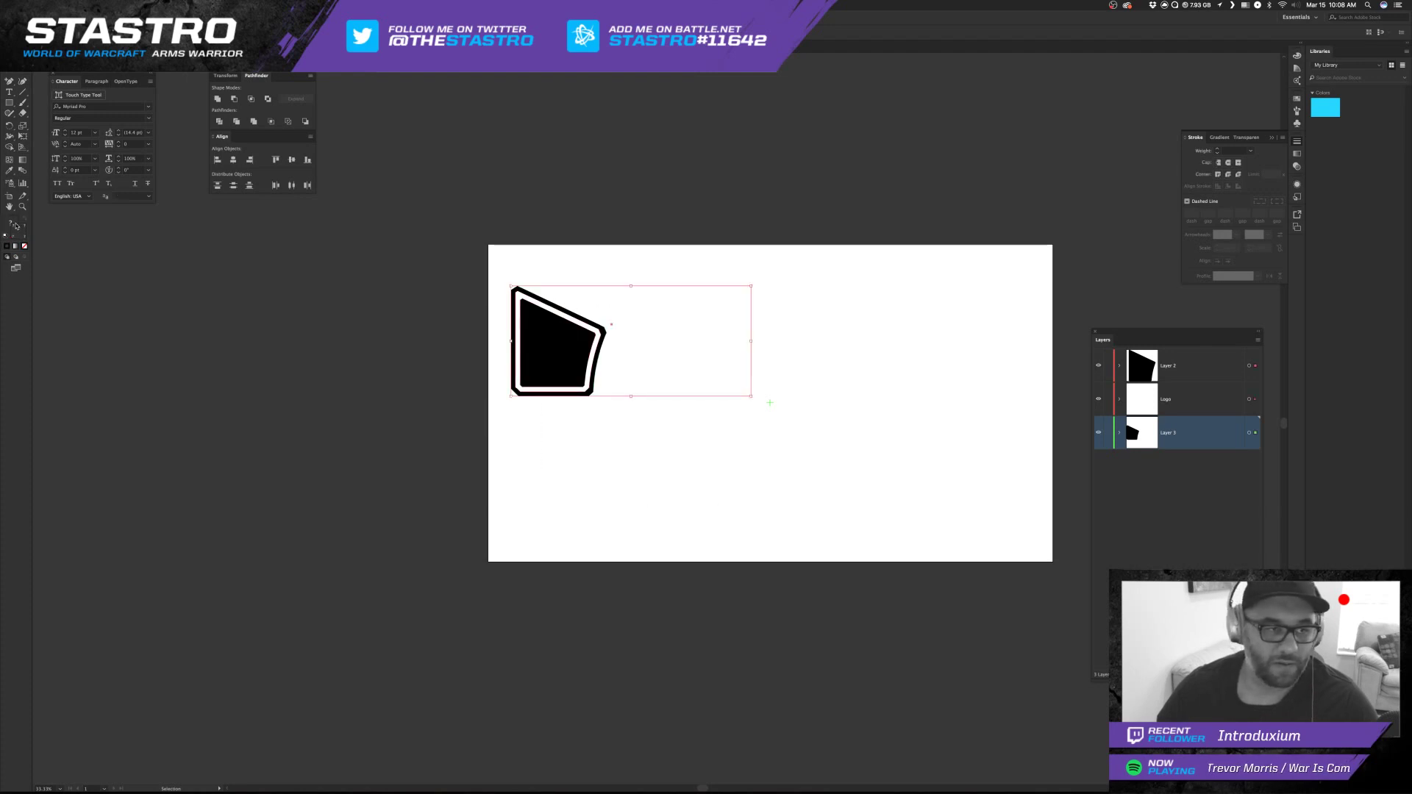
left_click(6, 236)
left_click(258, 337)
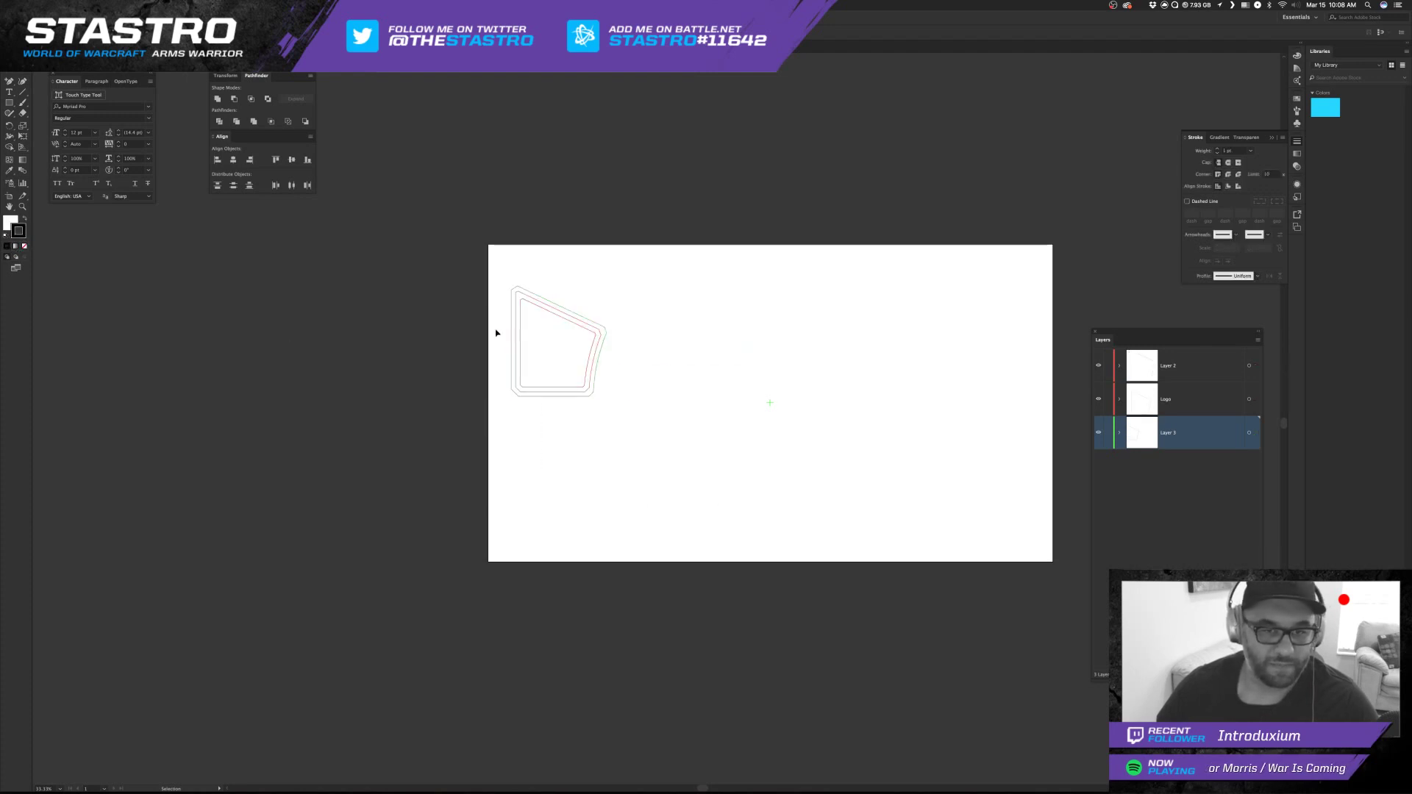
Delete the stray anchor points around the window shapes in outline view and return to the normal preview.
left_click_drag(495, 219, 785, 492)
left_click(785, 486)
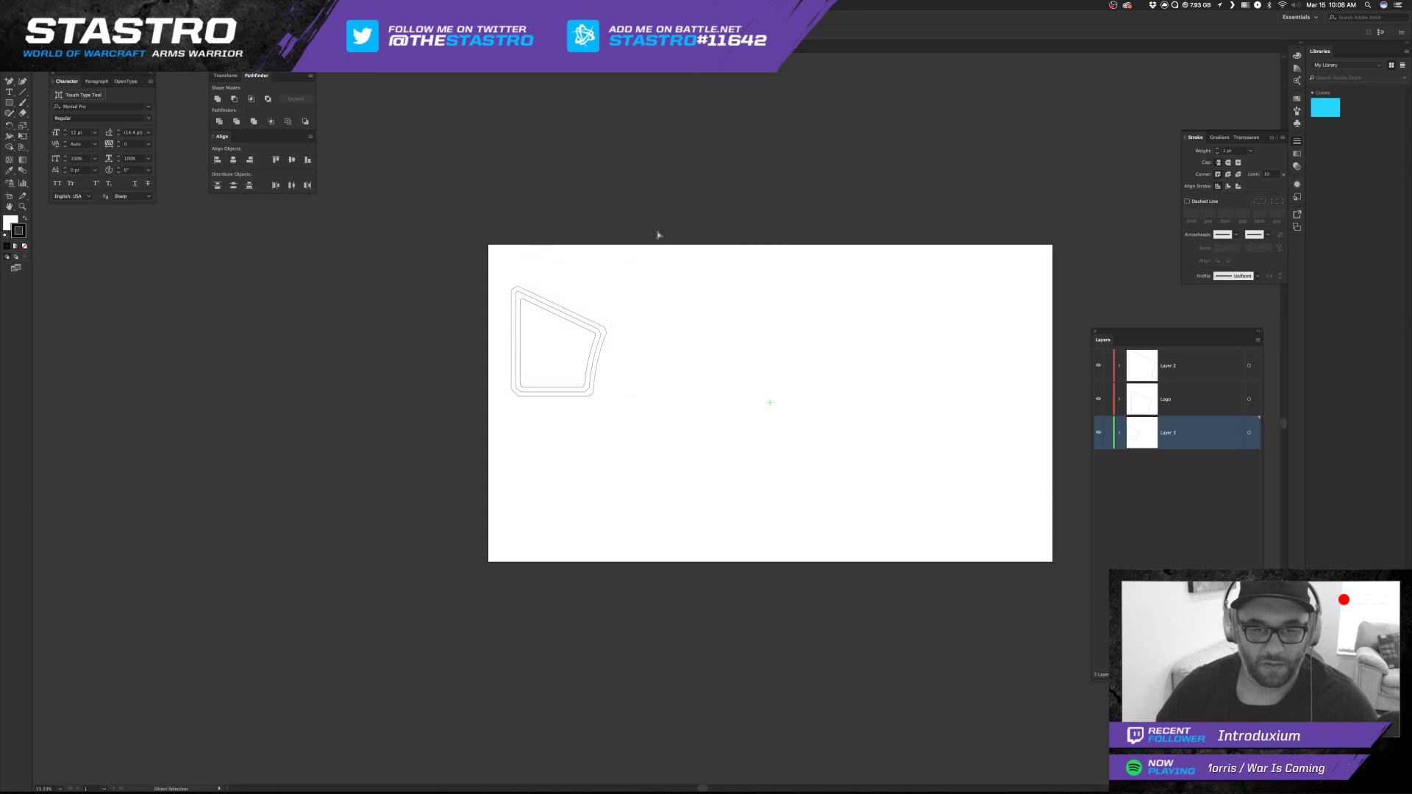
key("super+y")
left_click(524, 268)
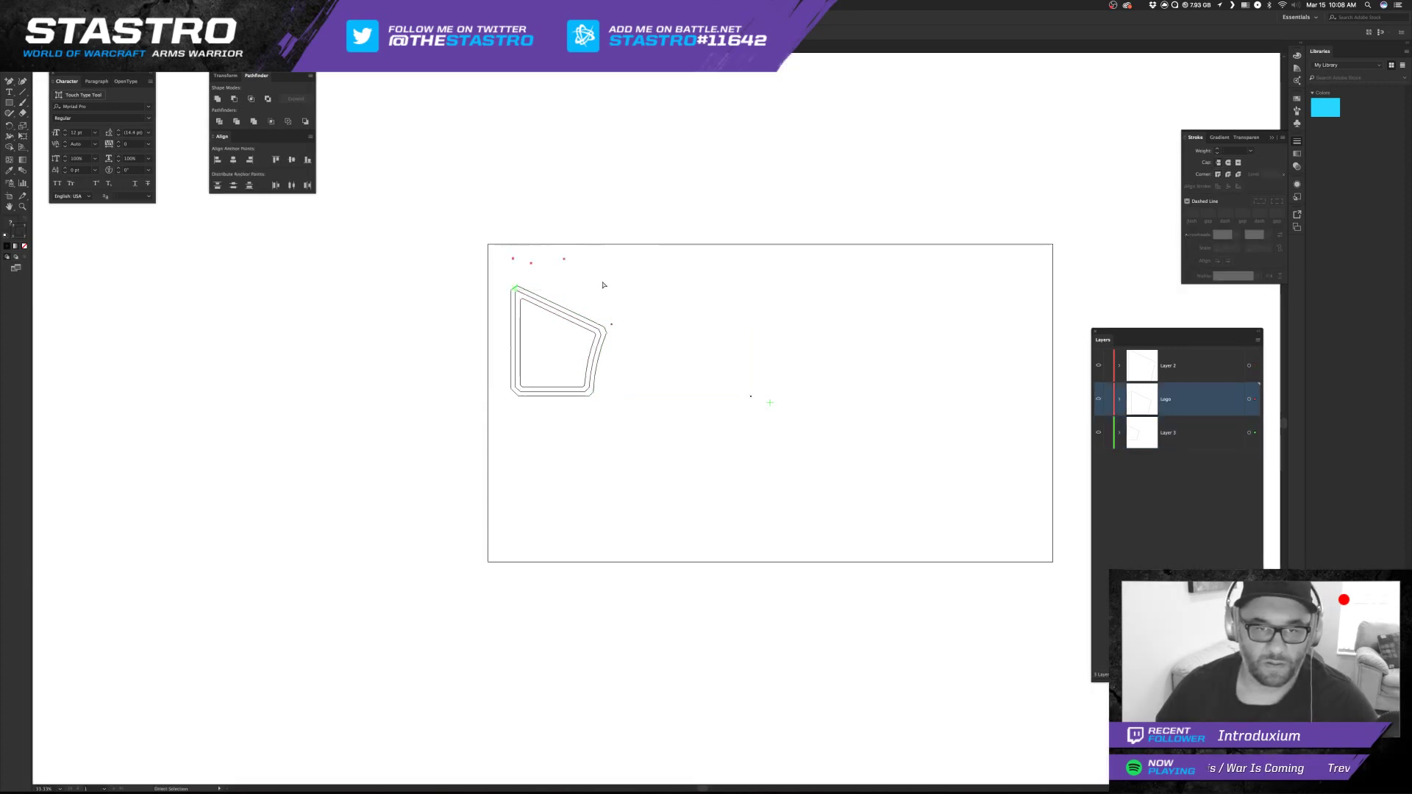
left_click_drag(583, 246, 494, 271)
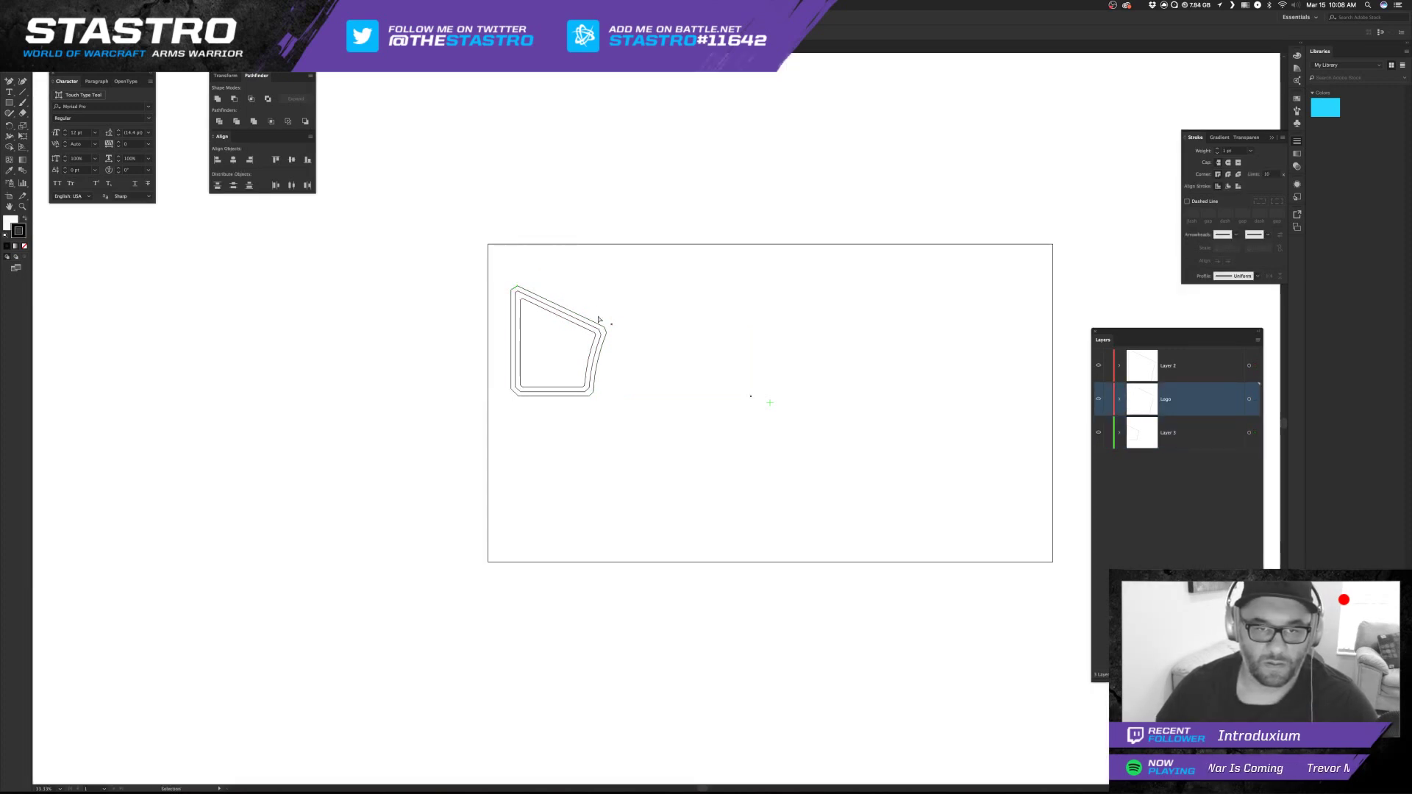
left_click_drag(741, 394, 805, 431)
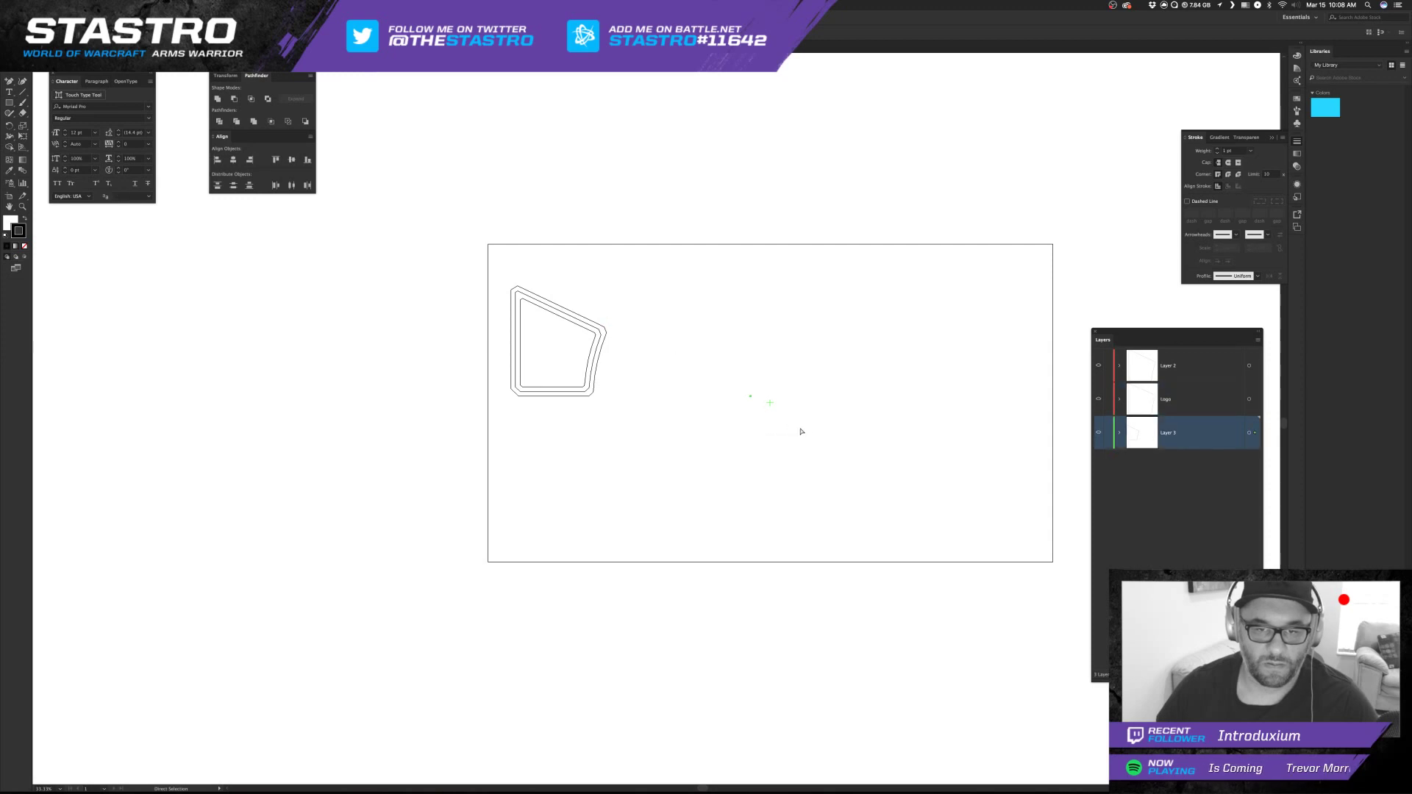
key("Delete")
key("v")
key("super+y")
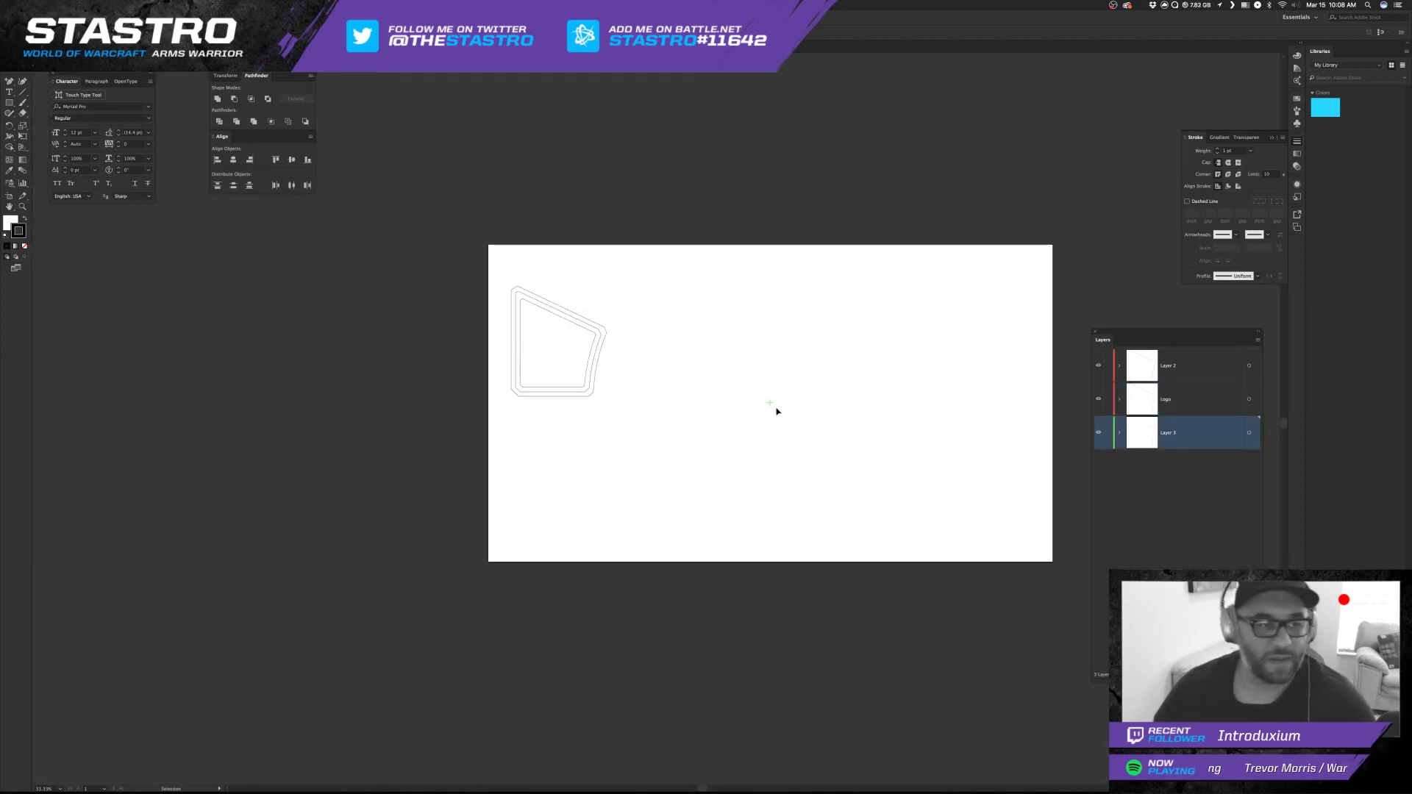
Save the artwork under the new name Stastro_Intro_Countdown_Bay Doors_PROD_Panels.ai in the 04_Working folder.
key("super+shift+s")
key("Right")
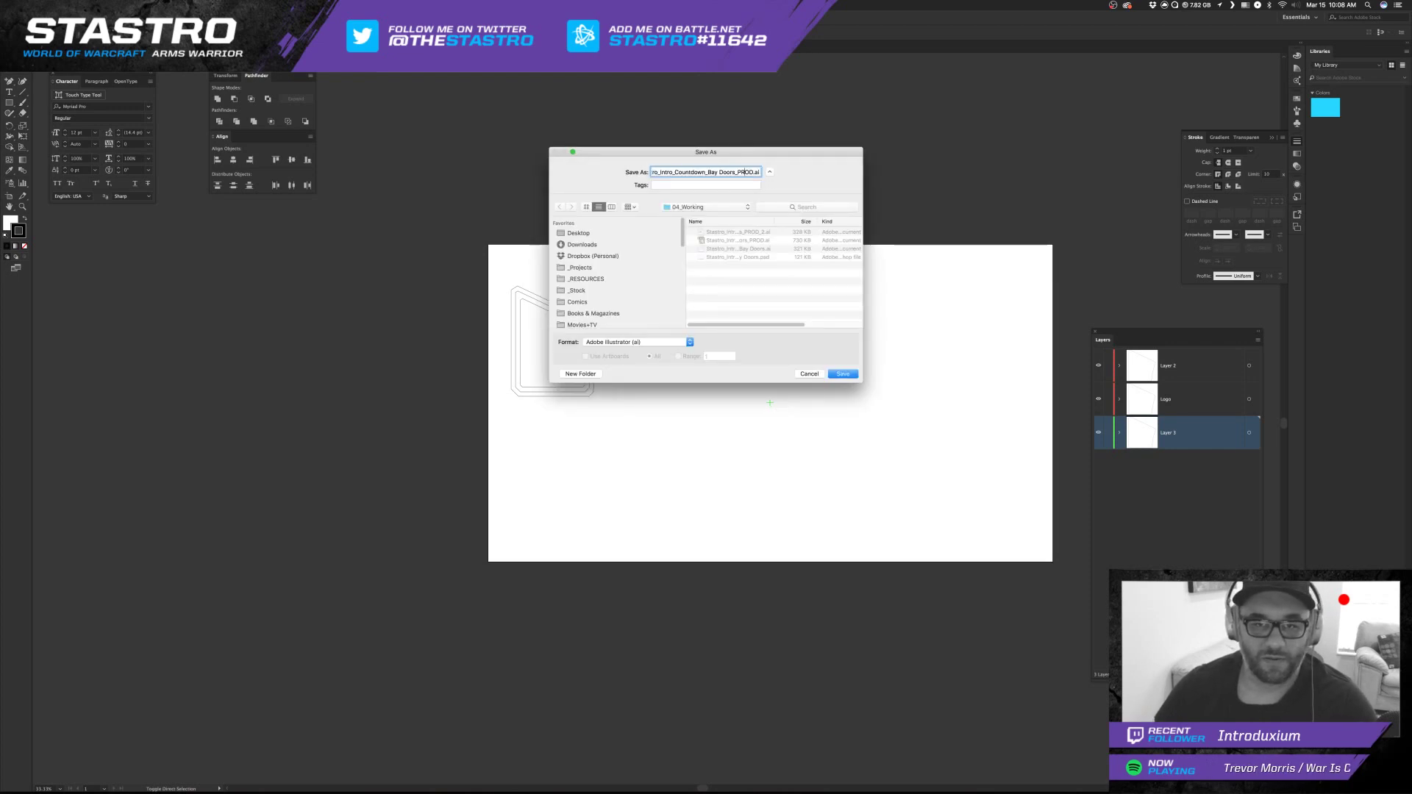
key("Left")
key("Left")
key("Left")
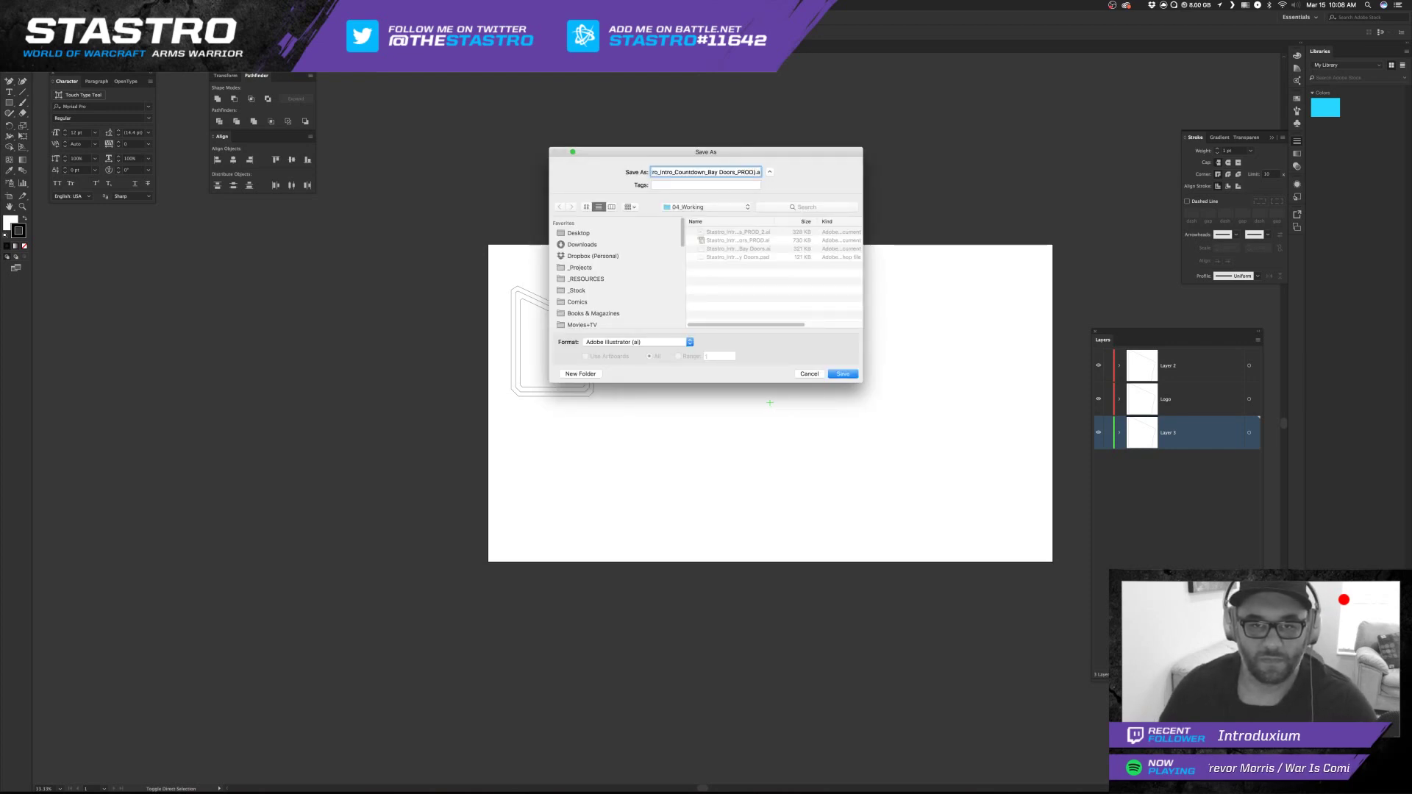
type("_")
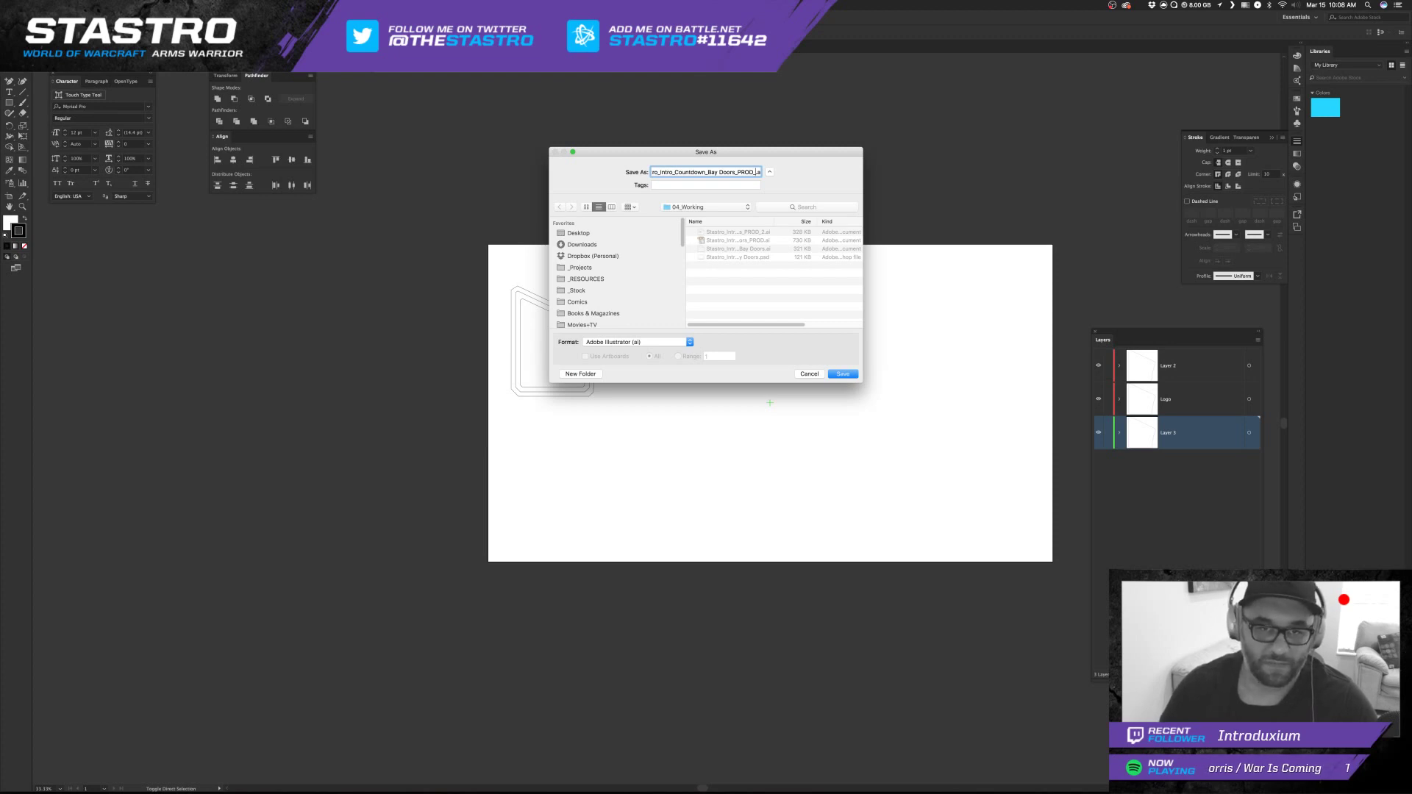
type("L")
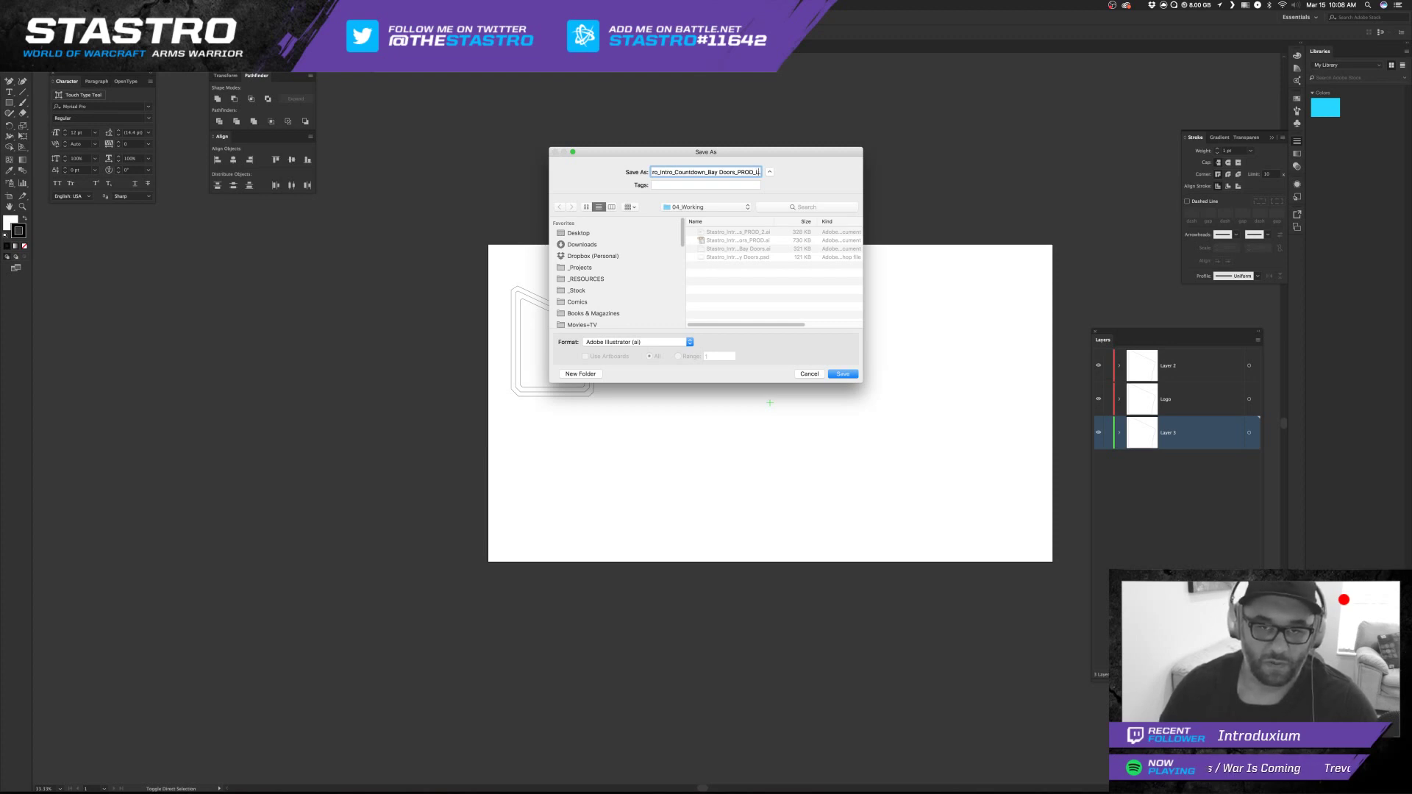
type("a.ai")
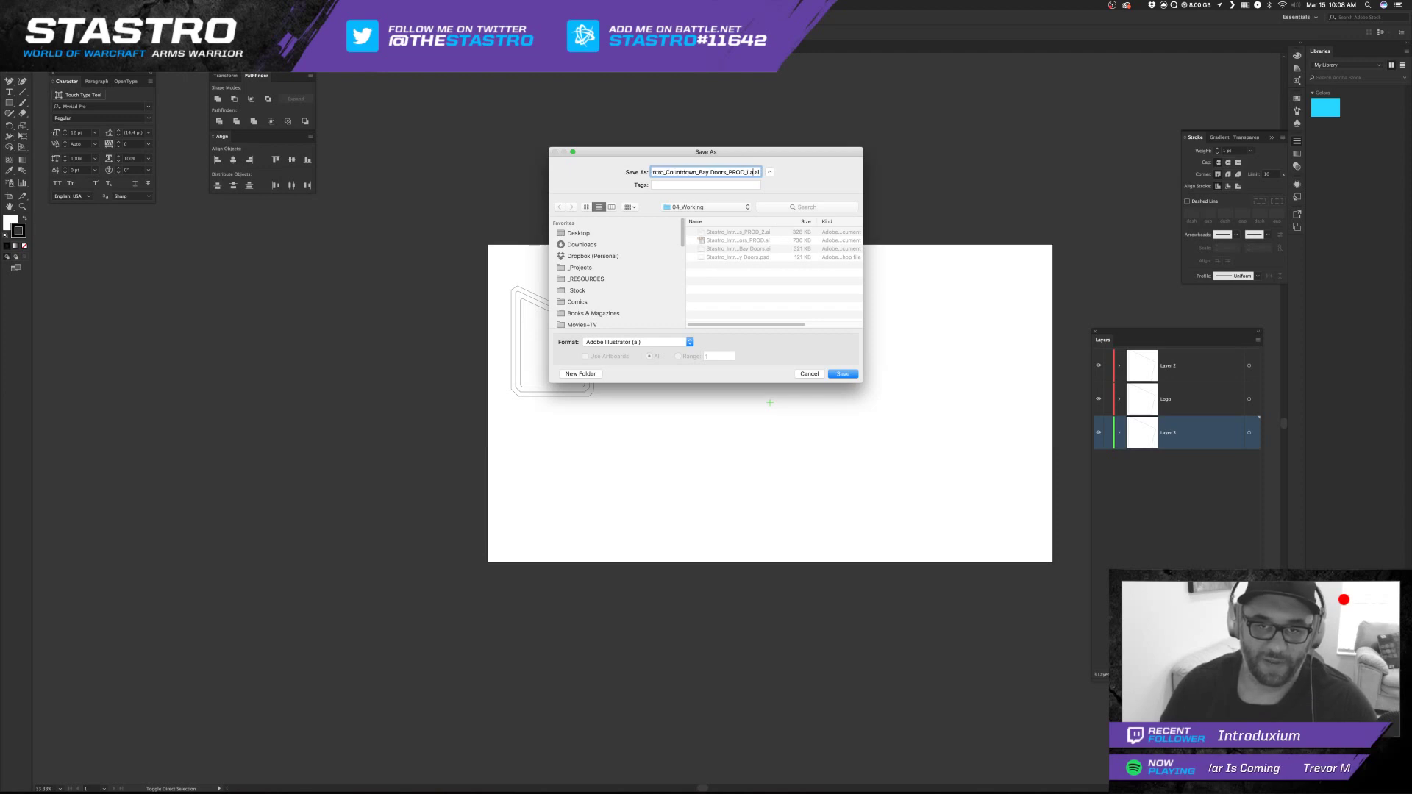
key("BackSpace")
key("BackSpace")
type("Pe")
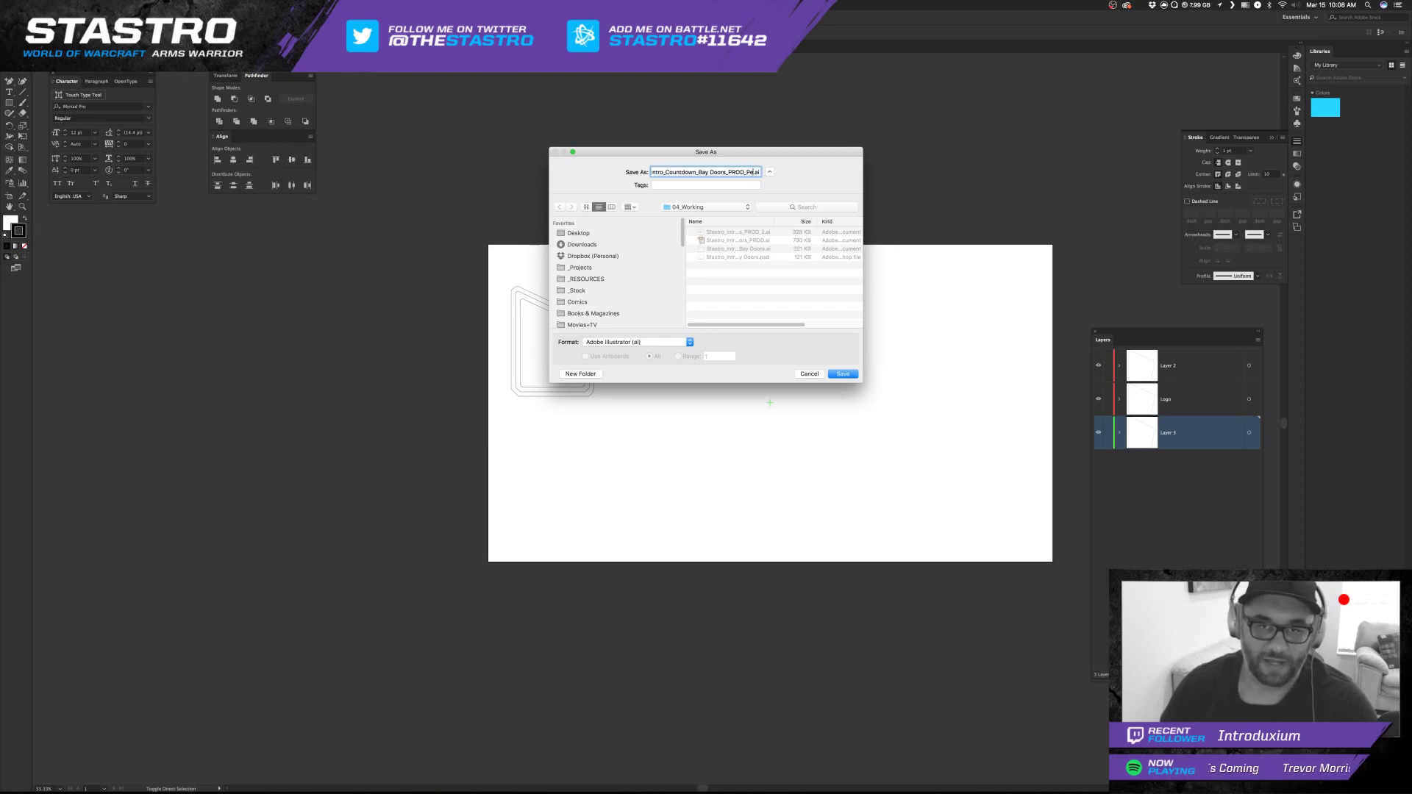
key("BackSpace")
type("anel")
key("Return")
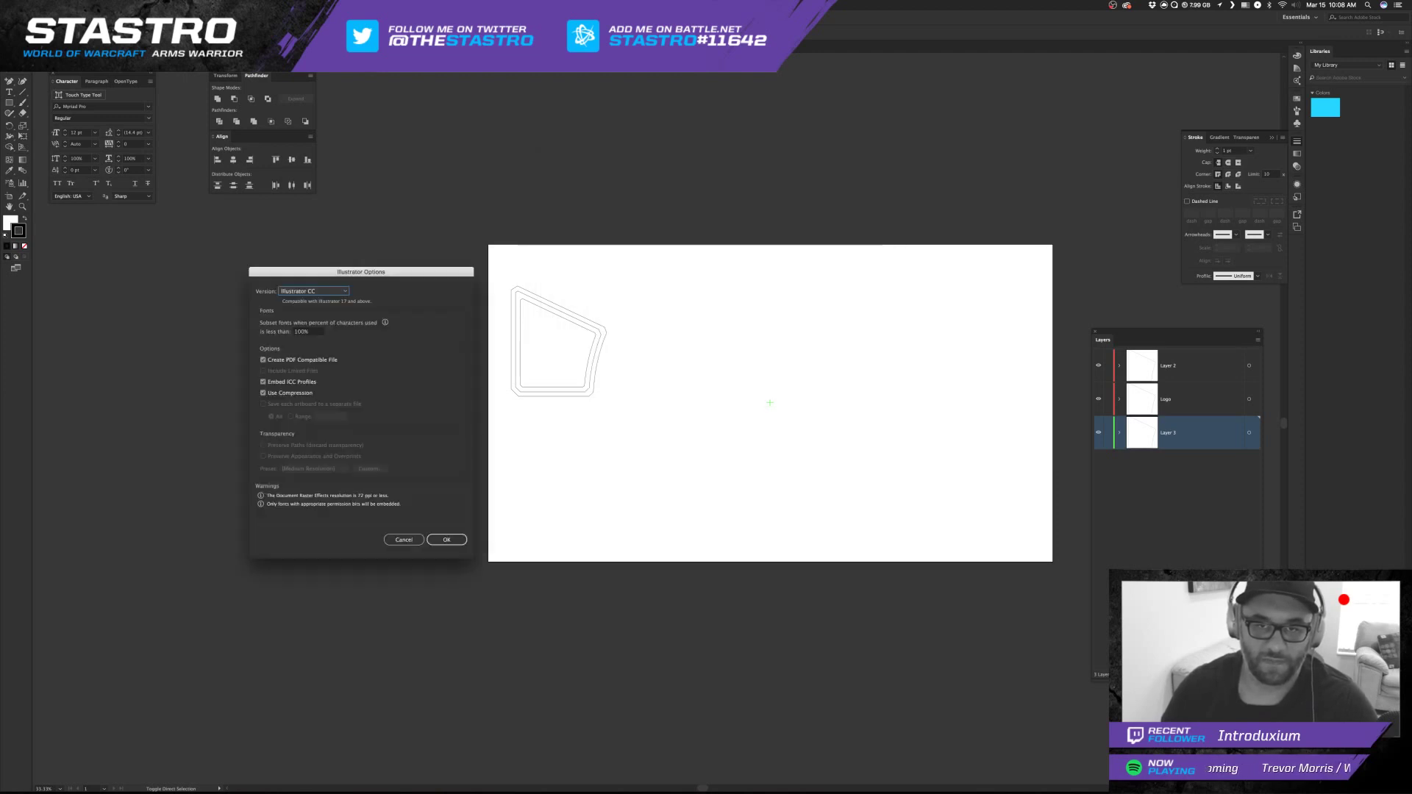
Set the saved file's version to Illustrator 3 and accept the conversion to the older format.
left_click(321, 292)
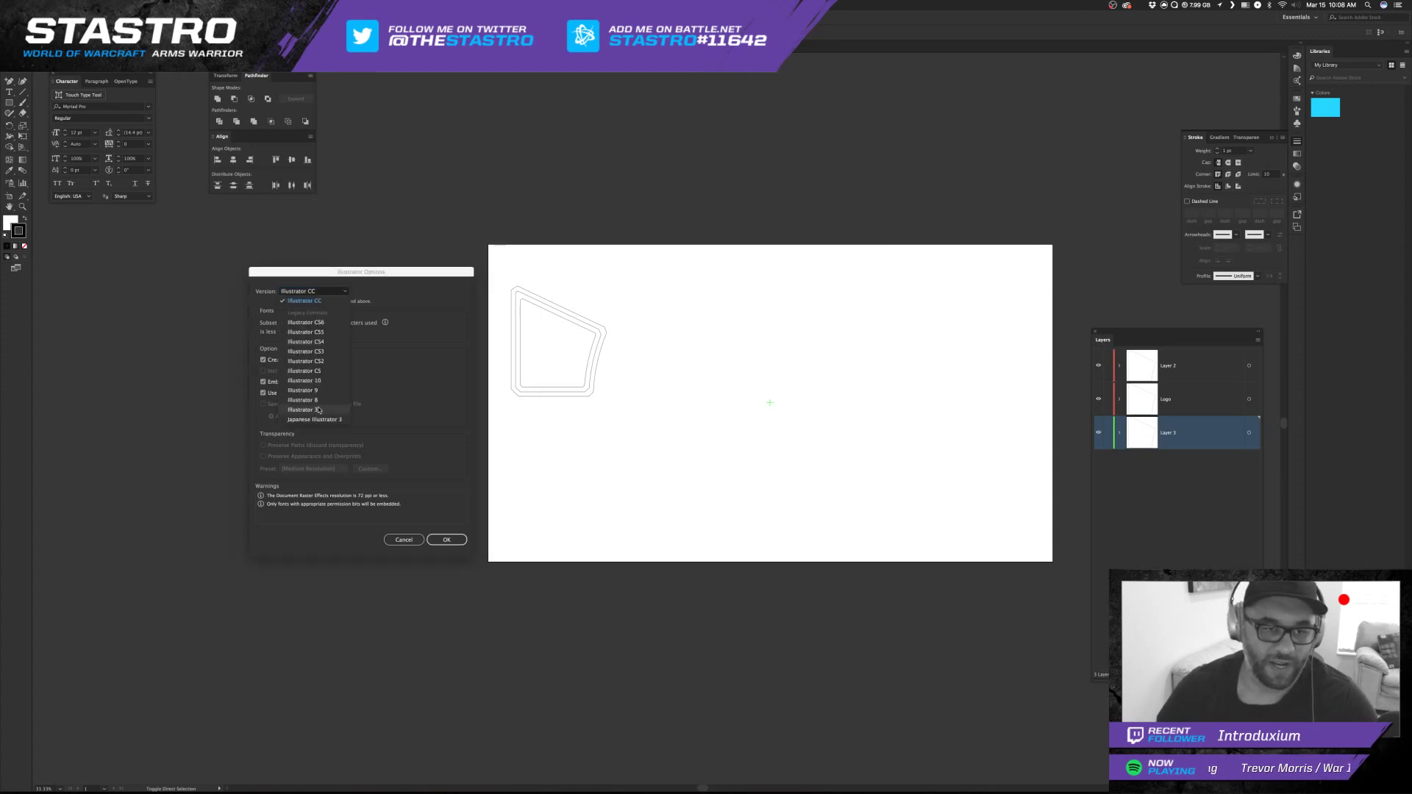
left_click(331, 408)
left_click(447, 532)
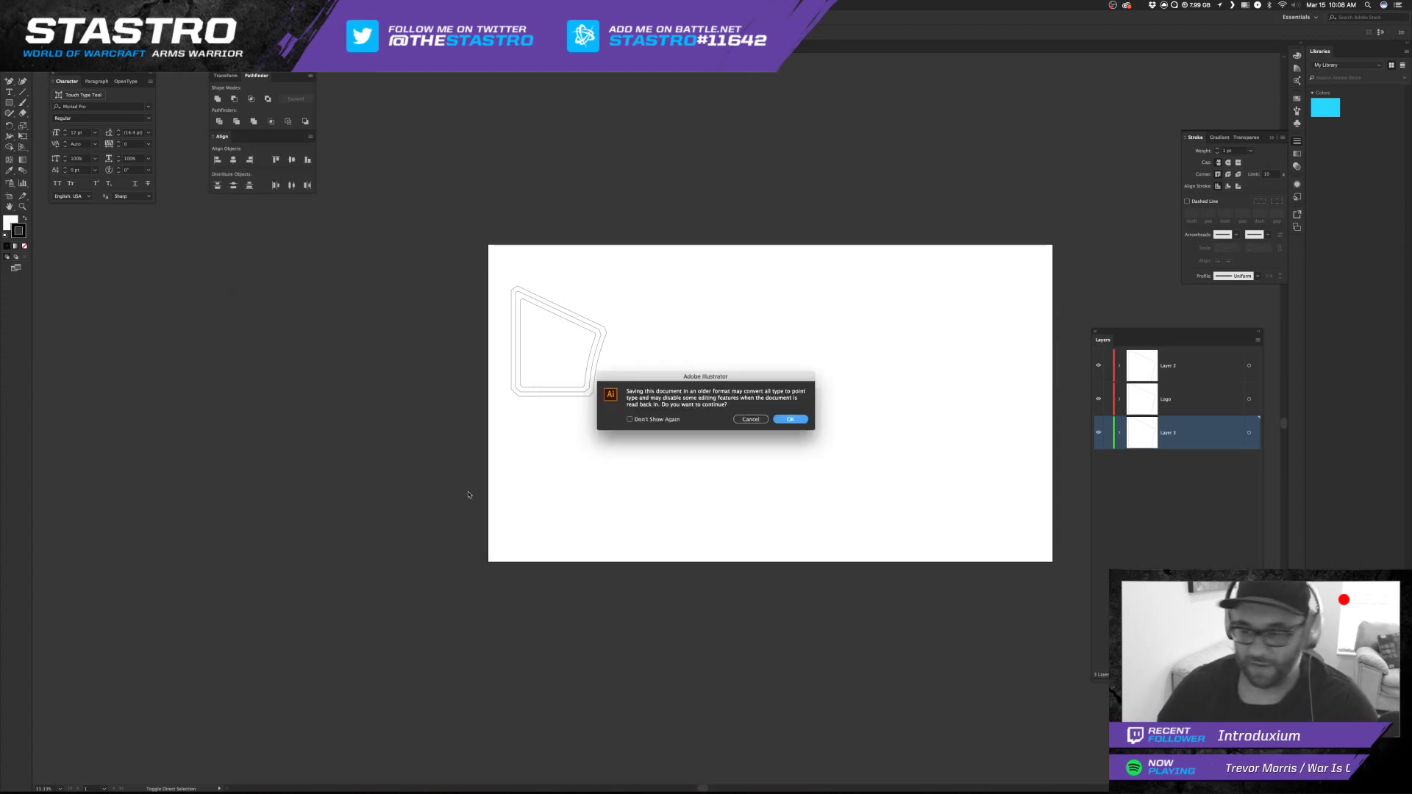
left_click(790, 420)
Switch to Cinema 4D and merge Stastro_Intro_Countdown_Bay Doors_PROD_Panels.ai into the door project with the default import settings.
key("super+Tab")
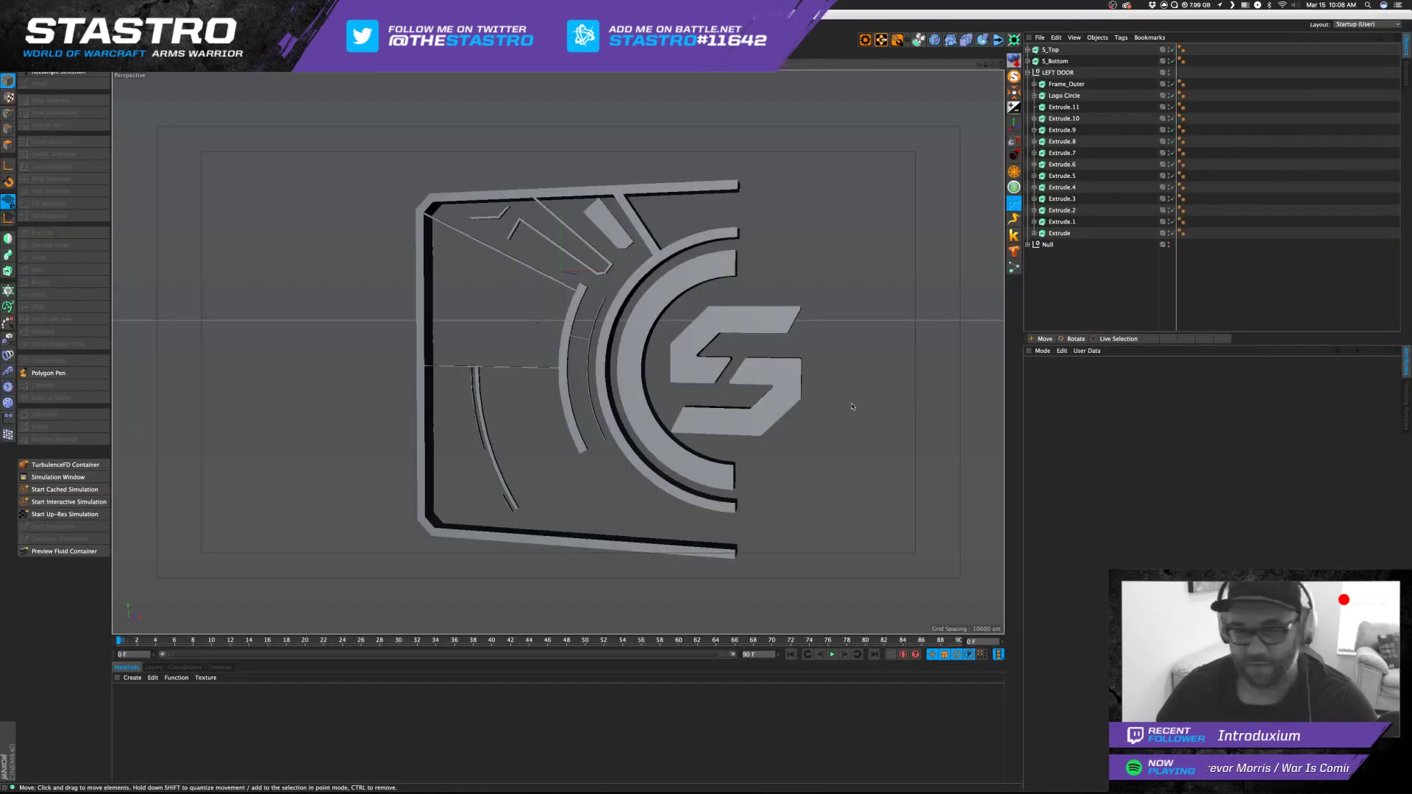
left_click(10, 24)
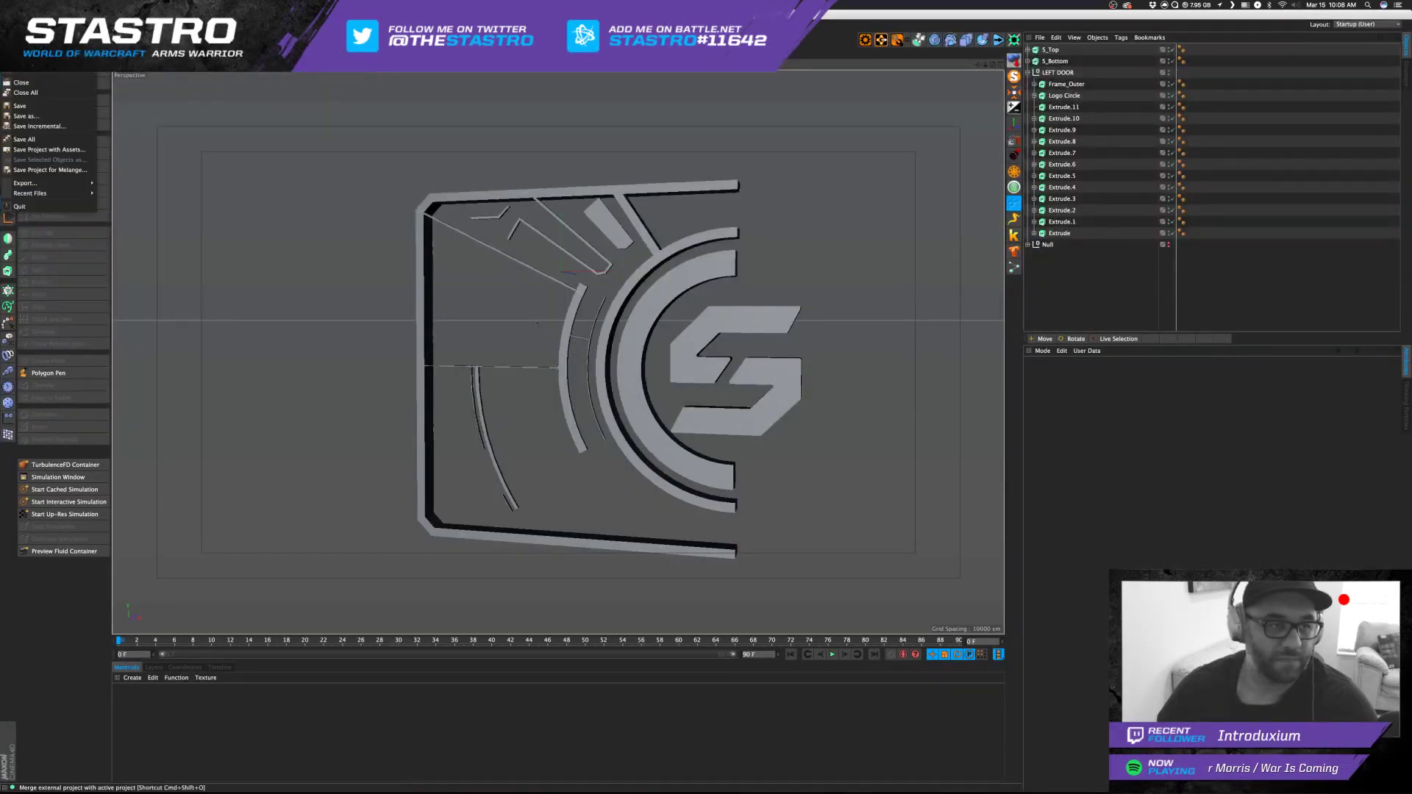
left_click(23, 58)
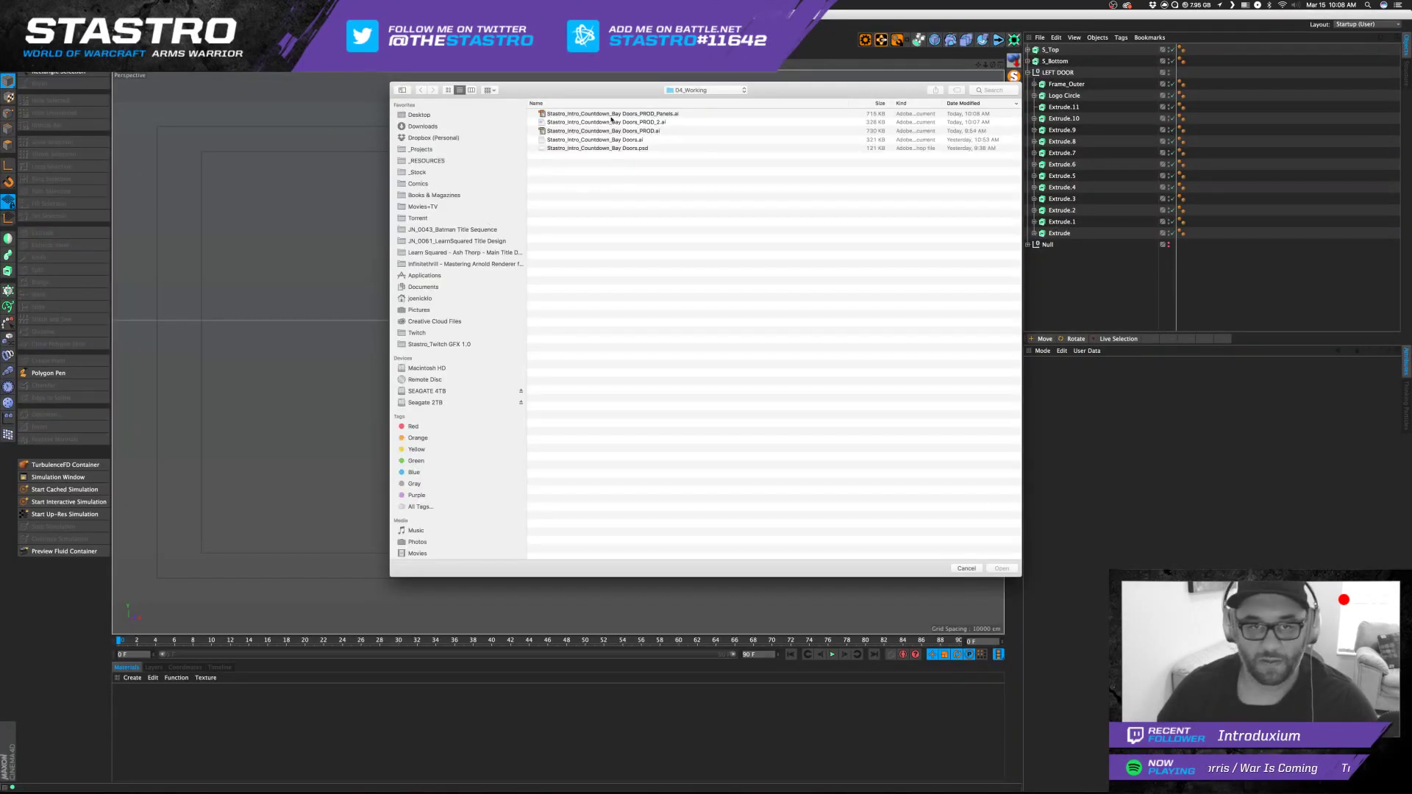
double_click(682, 115)
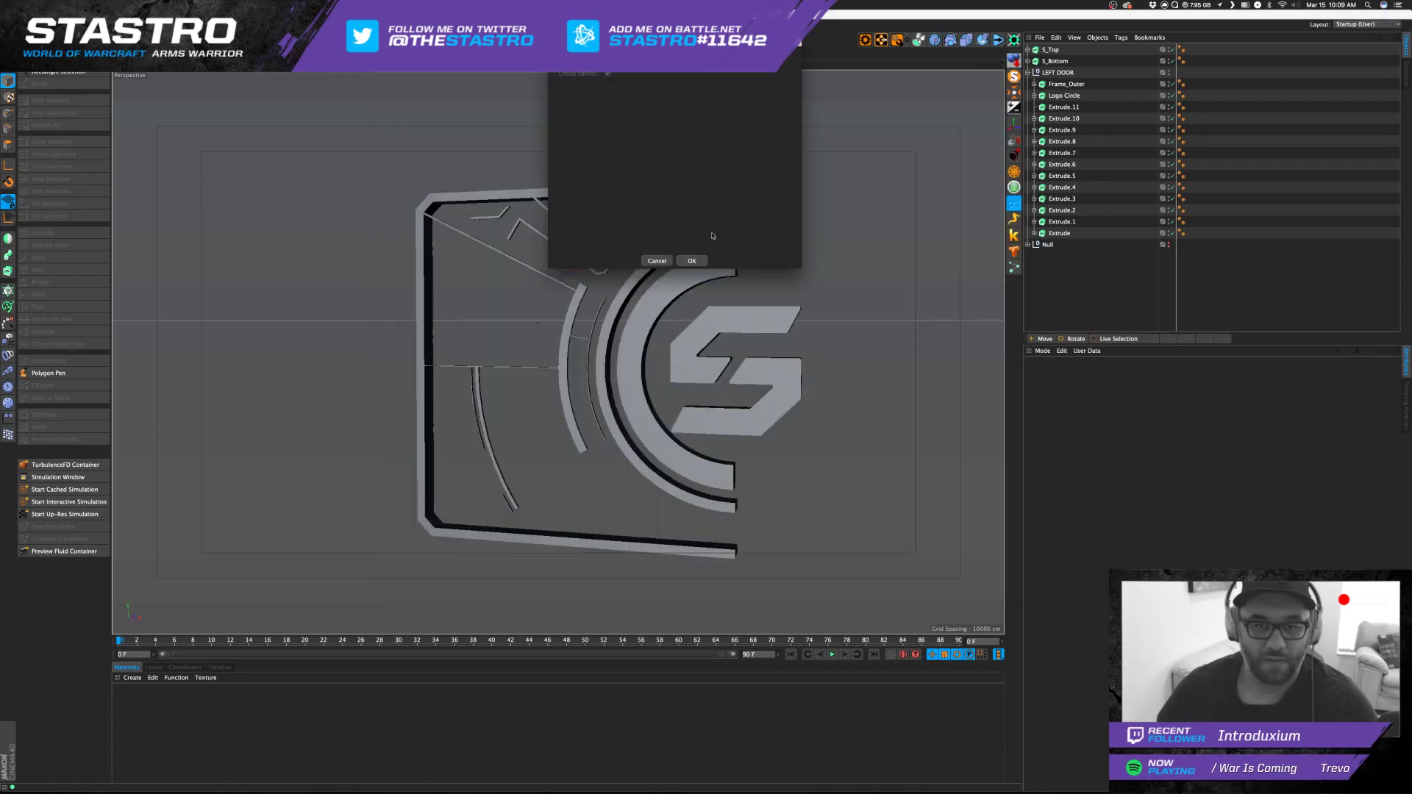
left_click(691, 261)
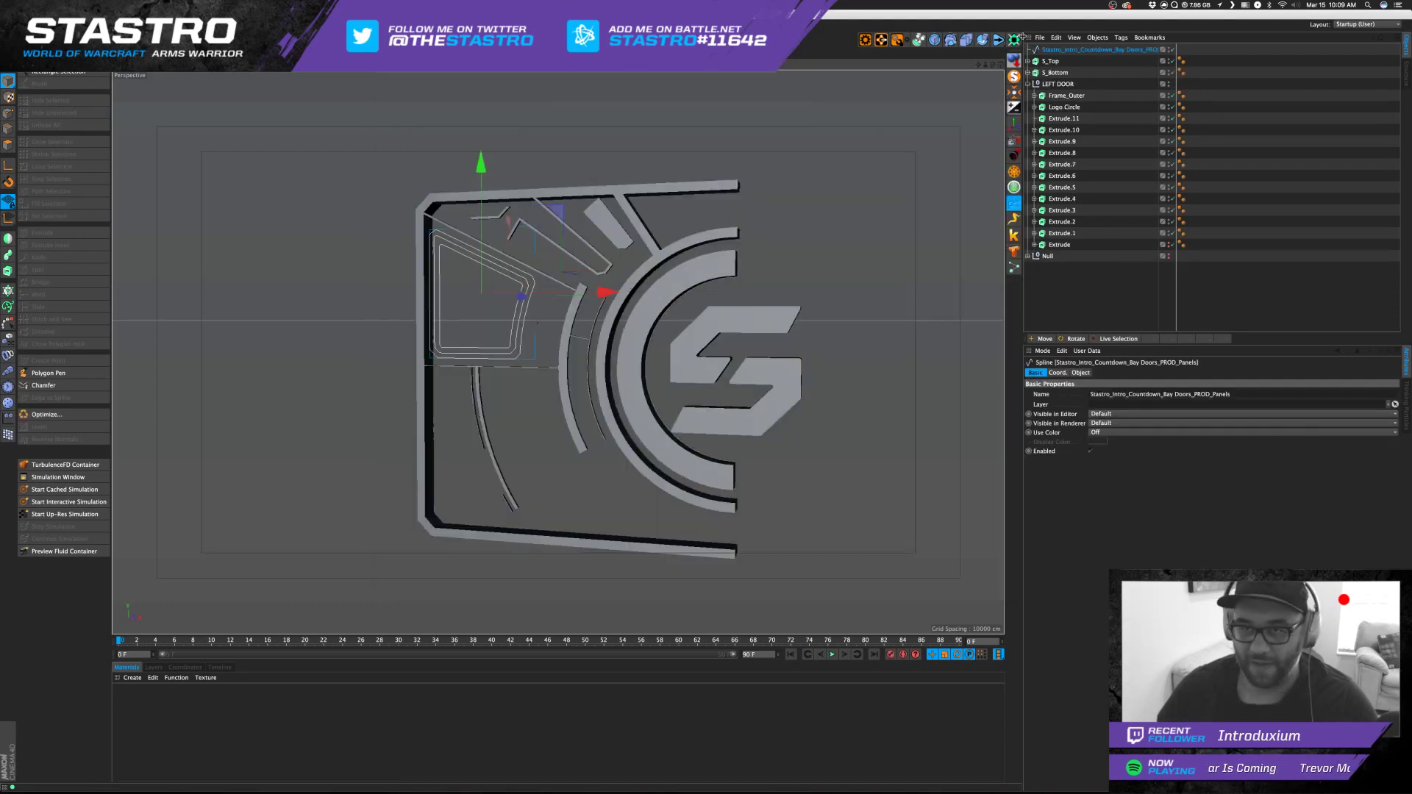
Solo the imported window panel spline in the Front view and frame it closely.
middle_click(824, 207)
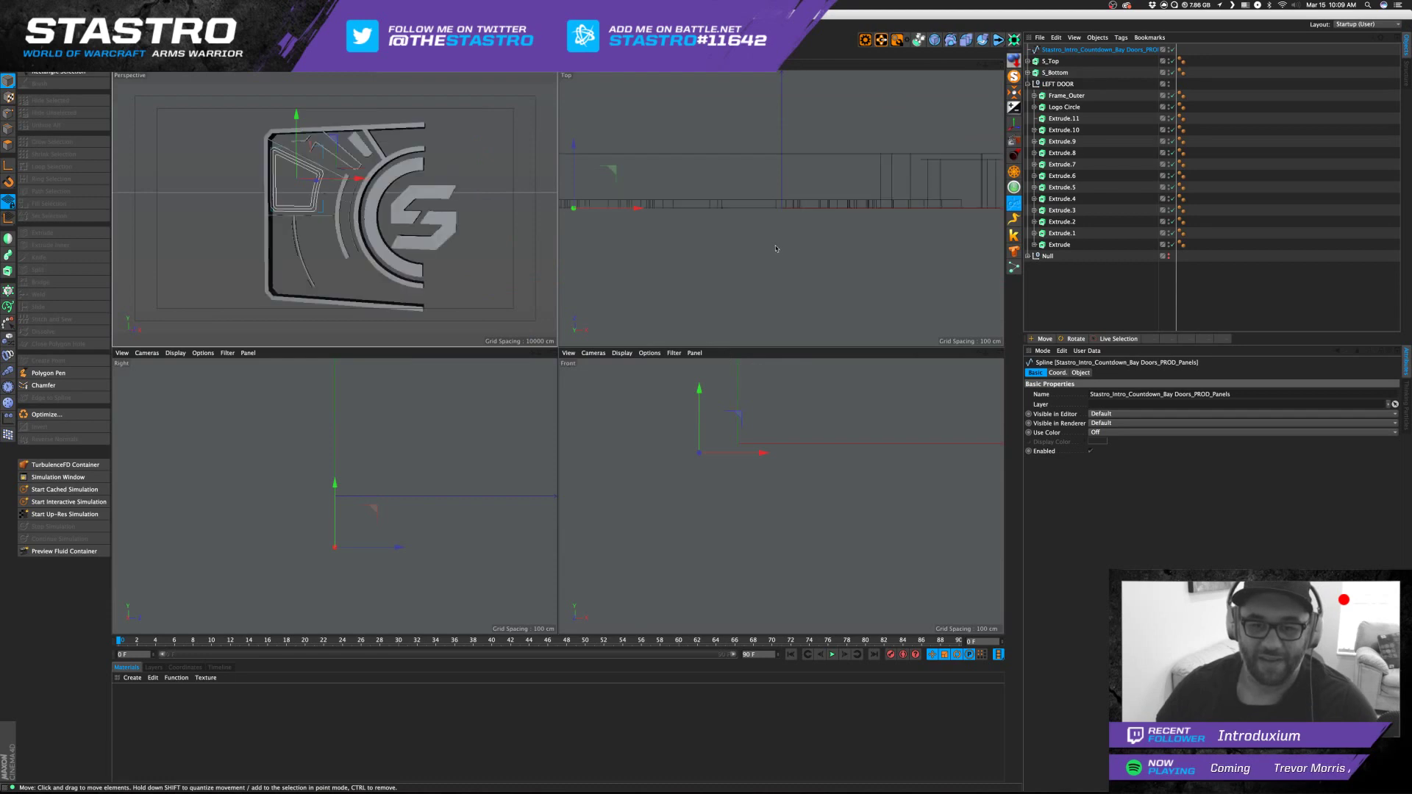
middle_click(842, 396)
middle_click_drag(768, 242, 1009, 266, "alt")
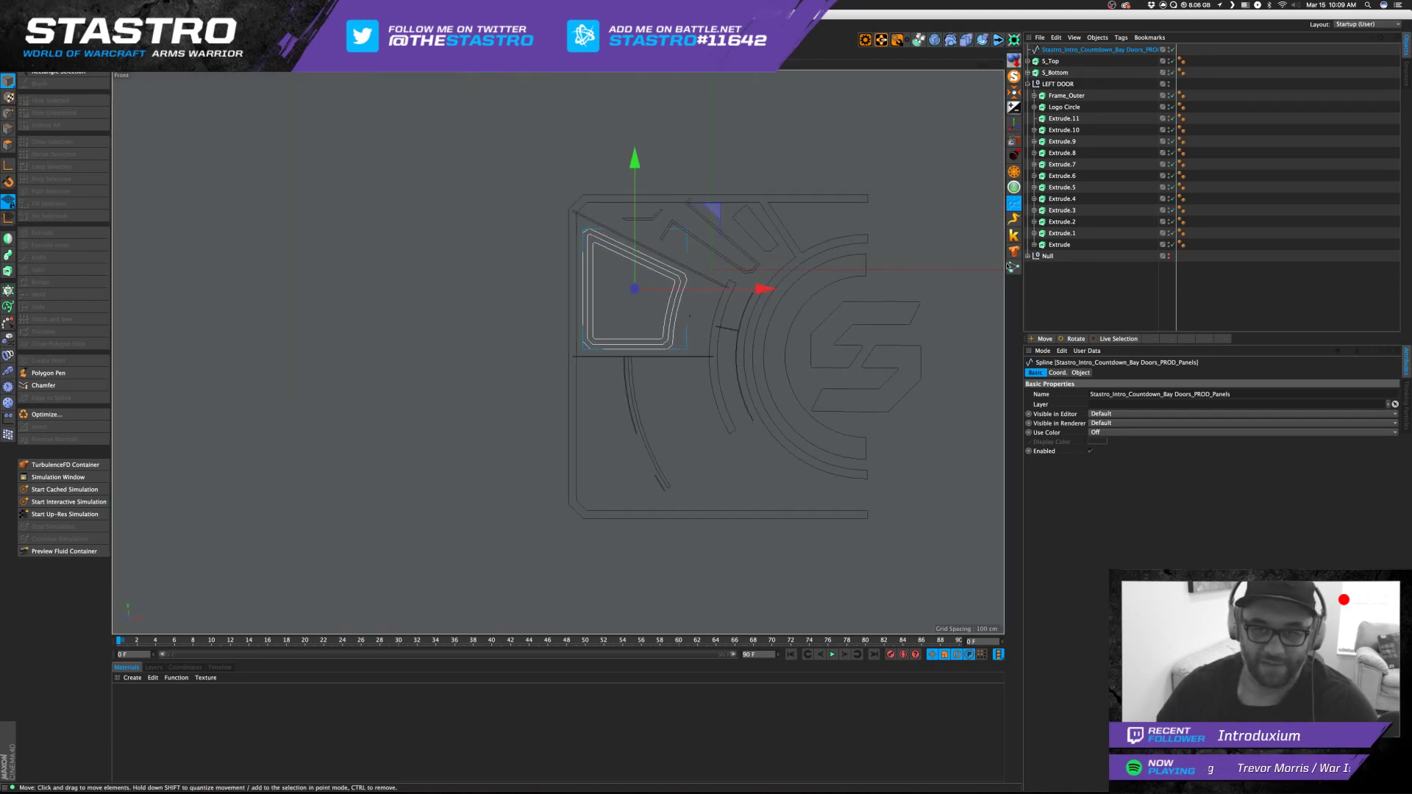
left_click(1014, 76)
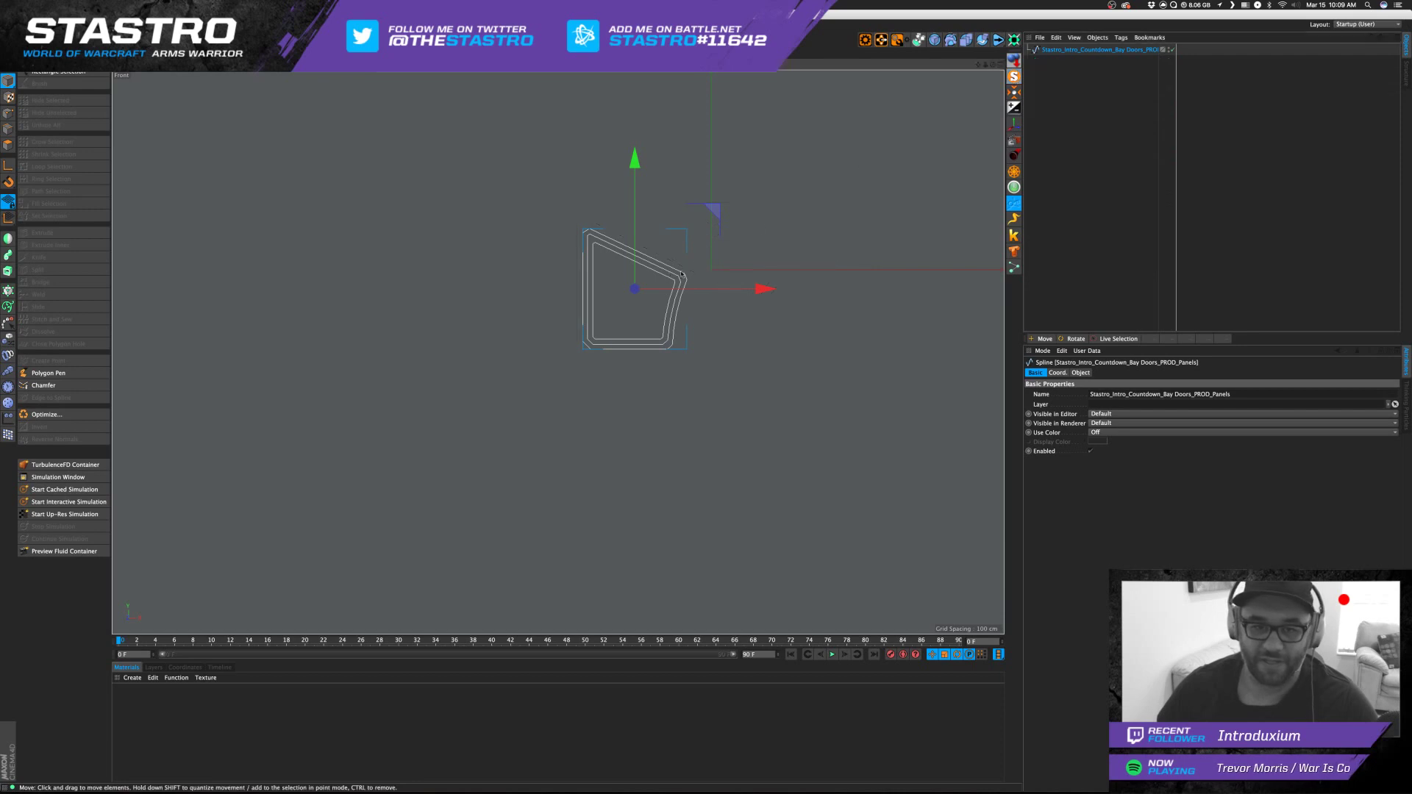
right_click_drag(700, 269, 516, 362, "alt")
middle_click_drag(517, 362, 567, 351, "alt")
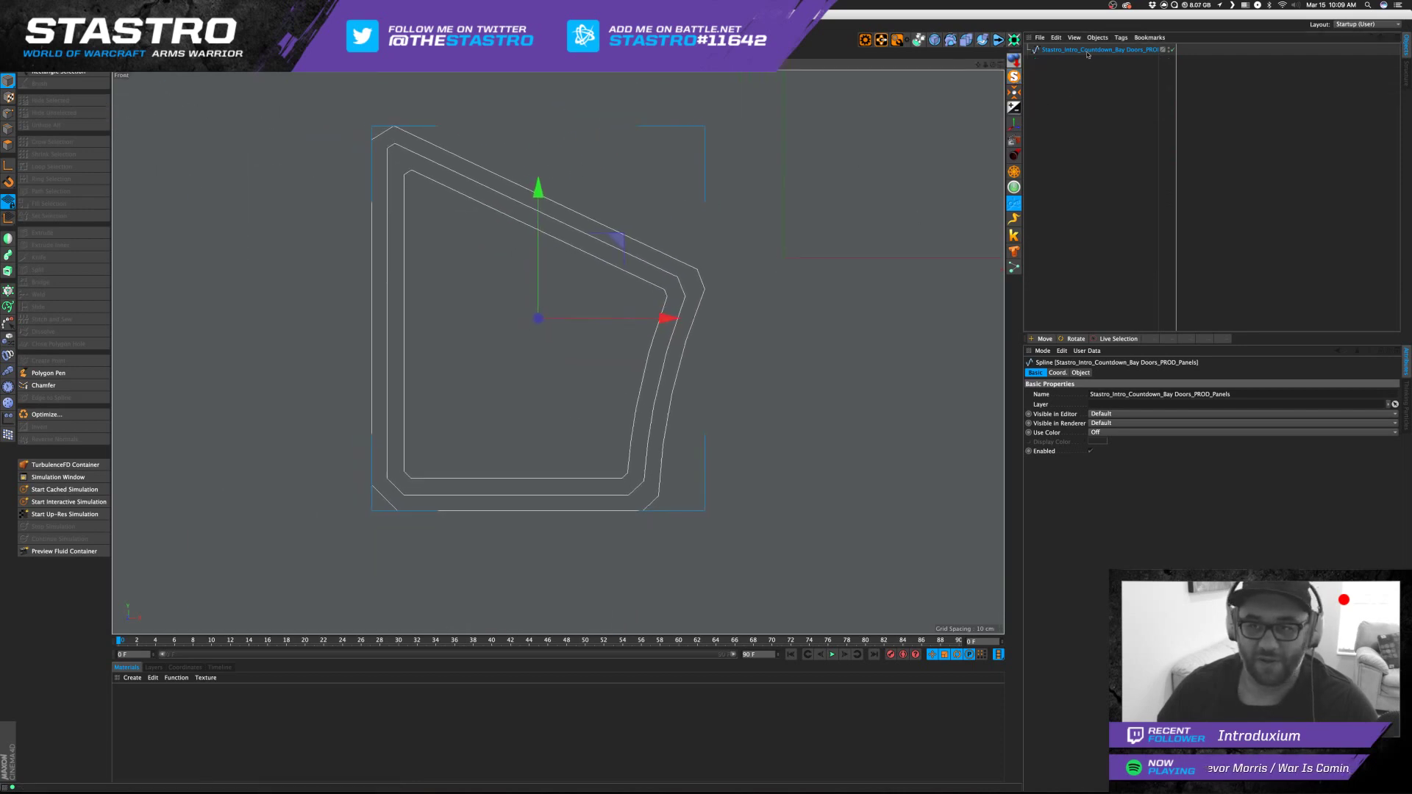
Make two copies of the window panel spline, disable both copies and select the original spline.
left_click_drag(1094, 51, 1102, 80, "ctrl")
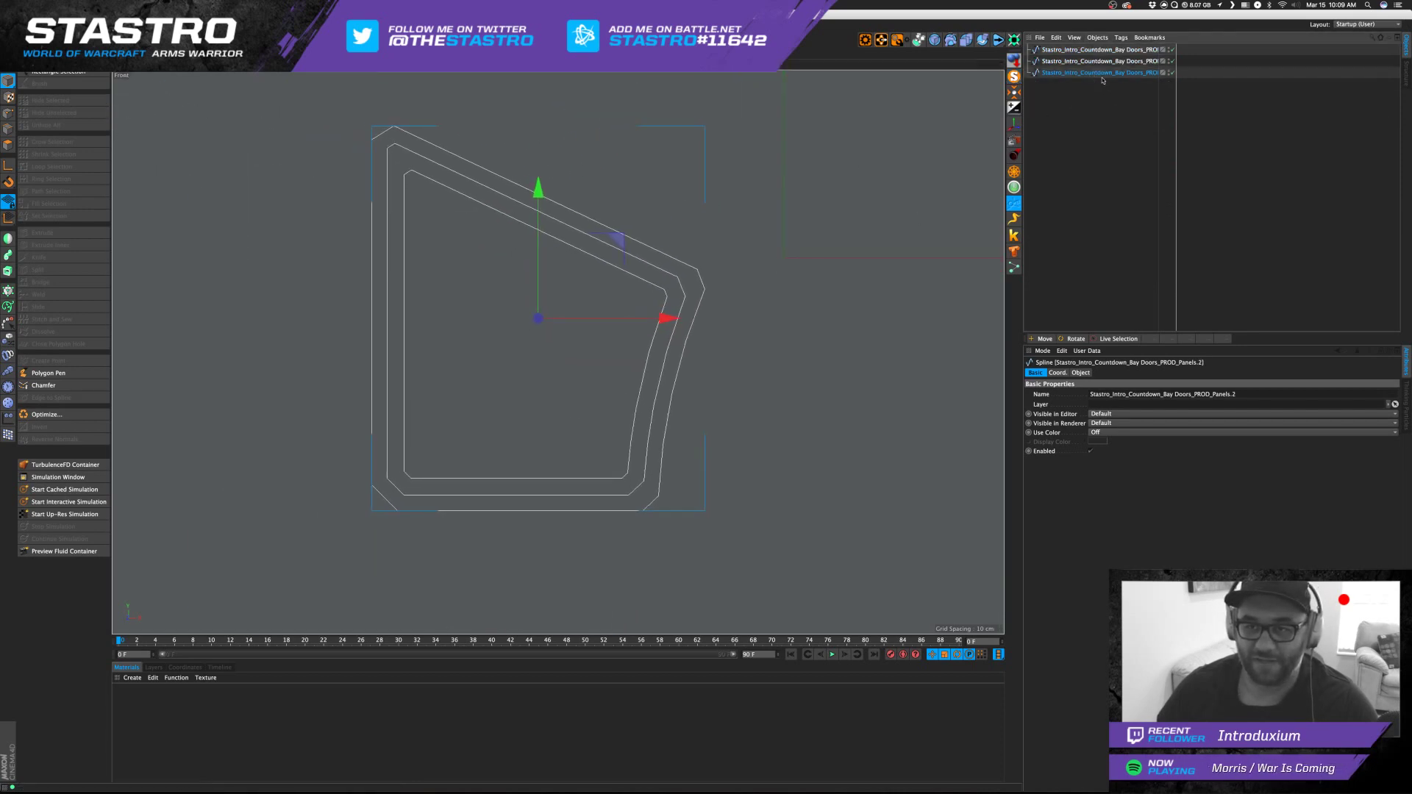
left_click(1105, 64)
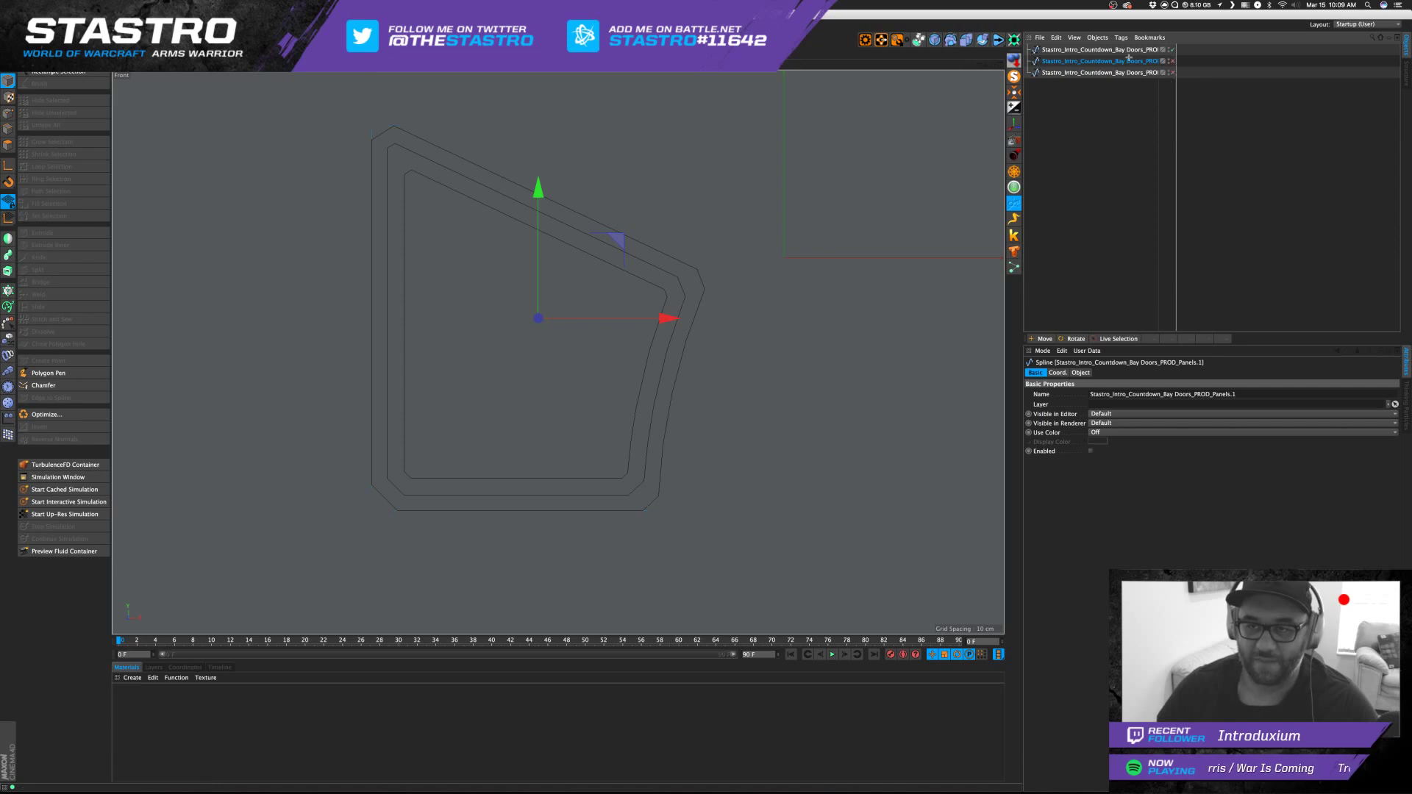
key("Up")
Delete all points of the two inner loops from the original spline, keeping only the outermost window contour.
left_click(9, 114)
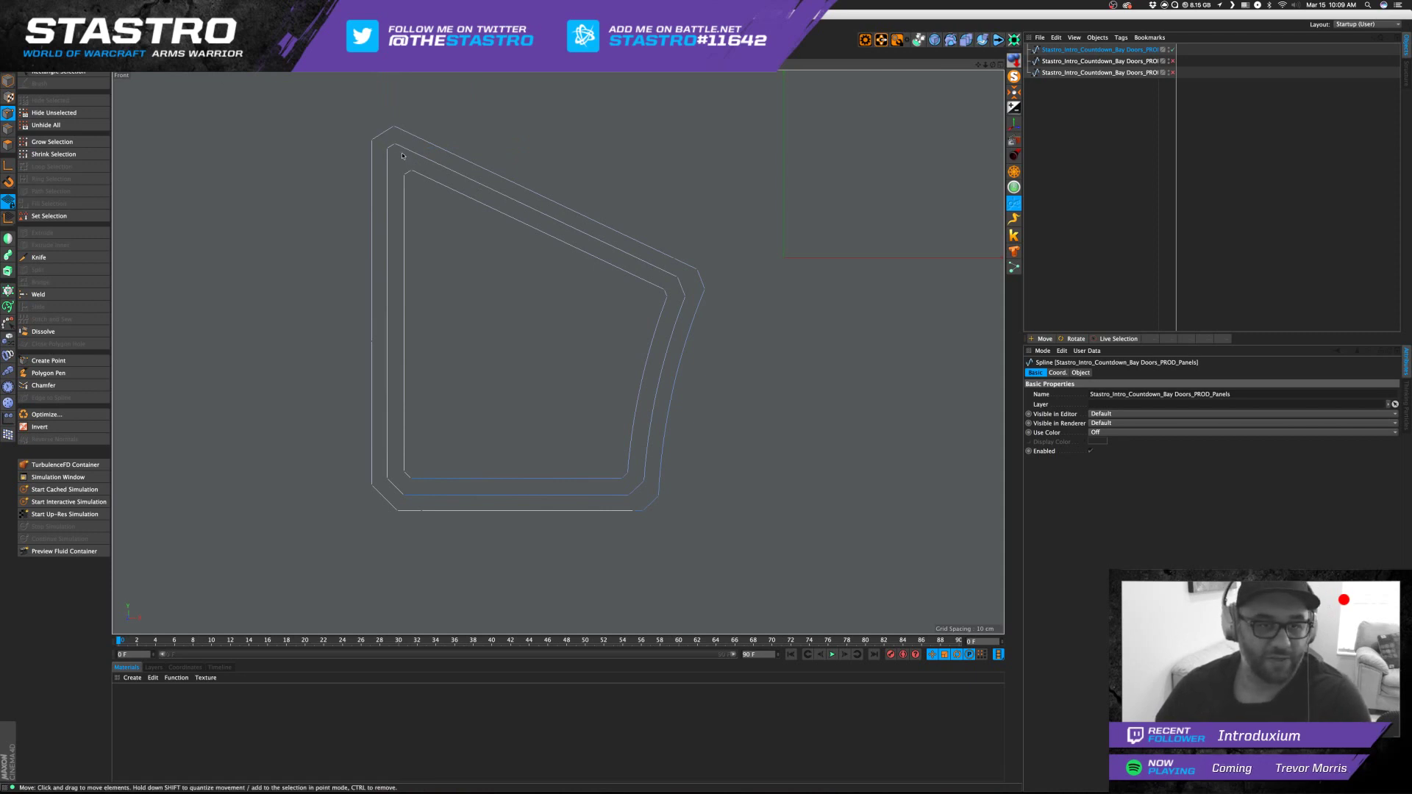
key("space")
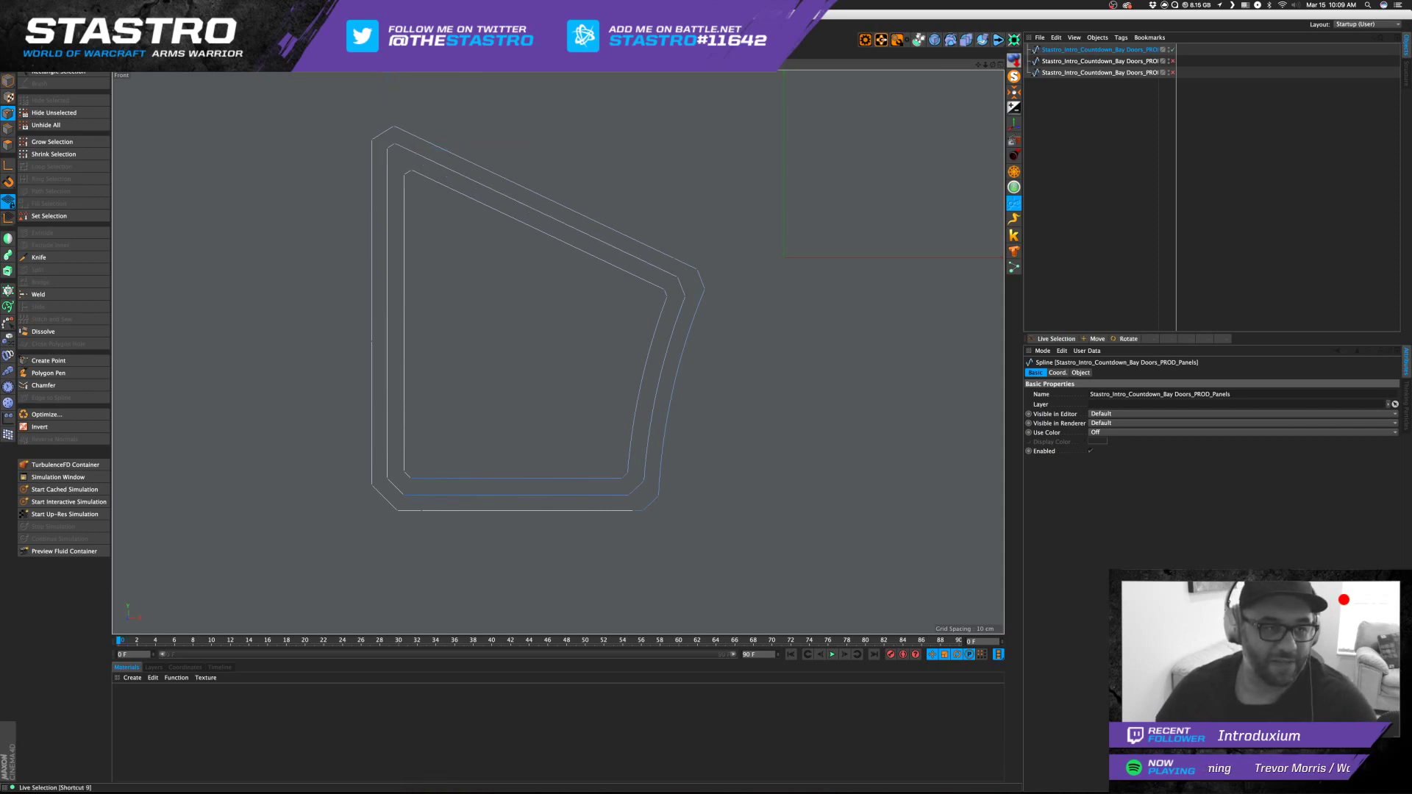
left_click(394, 146)
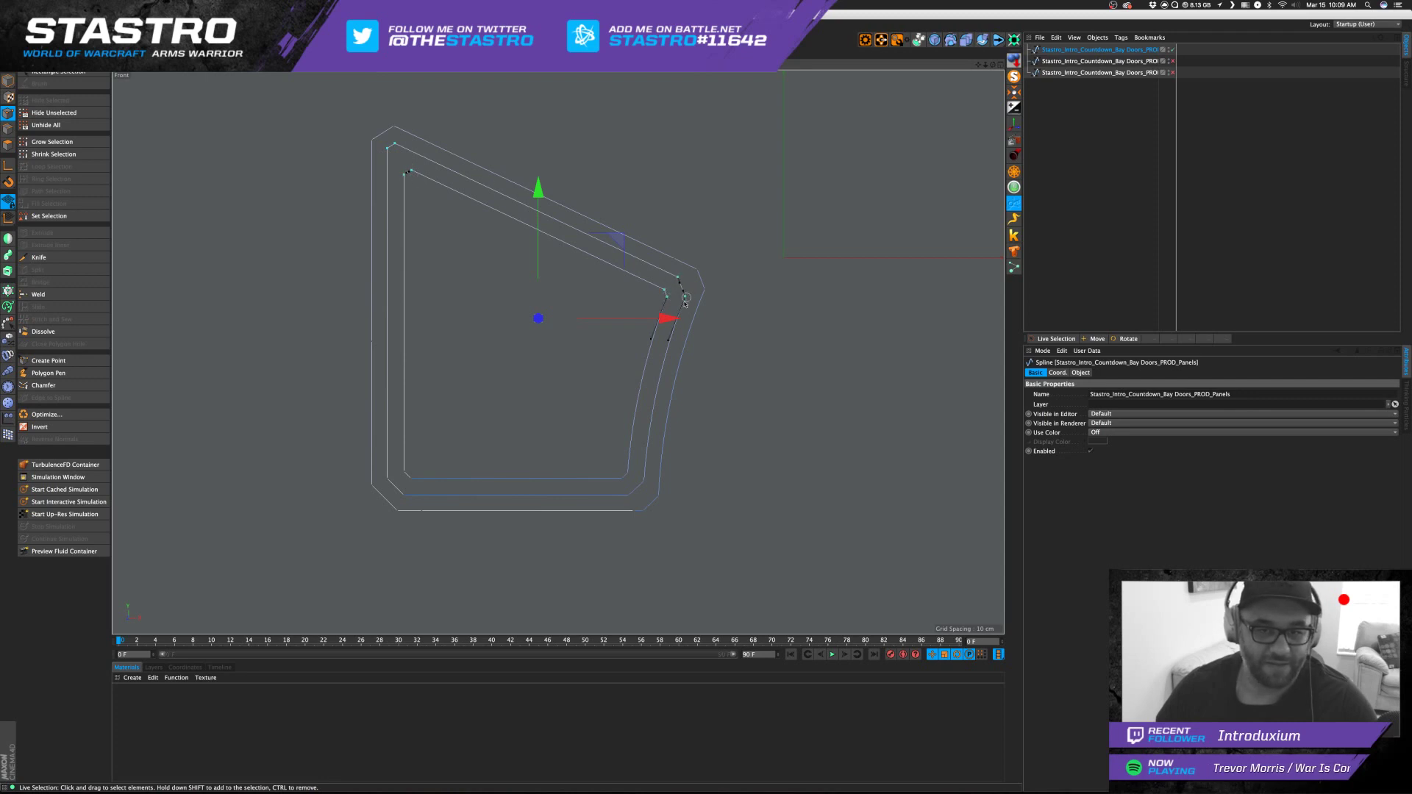
left_click(646, 483, "shift")
left_click(626, 477, "shift")
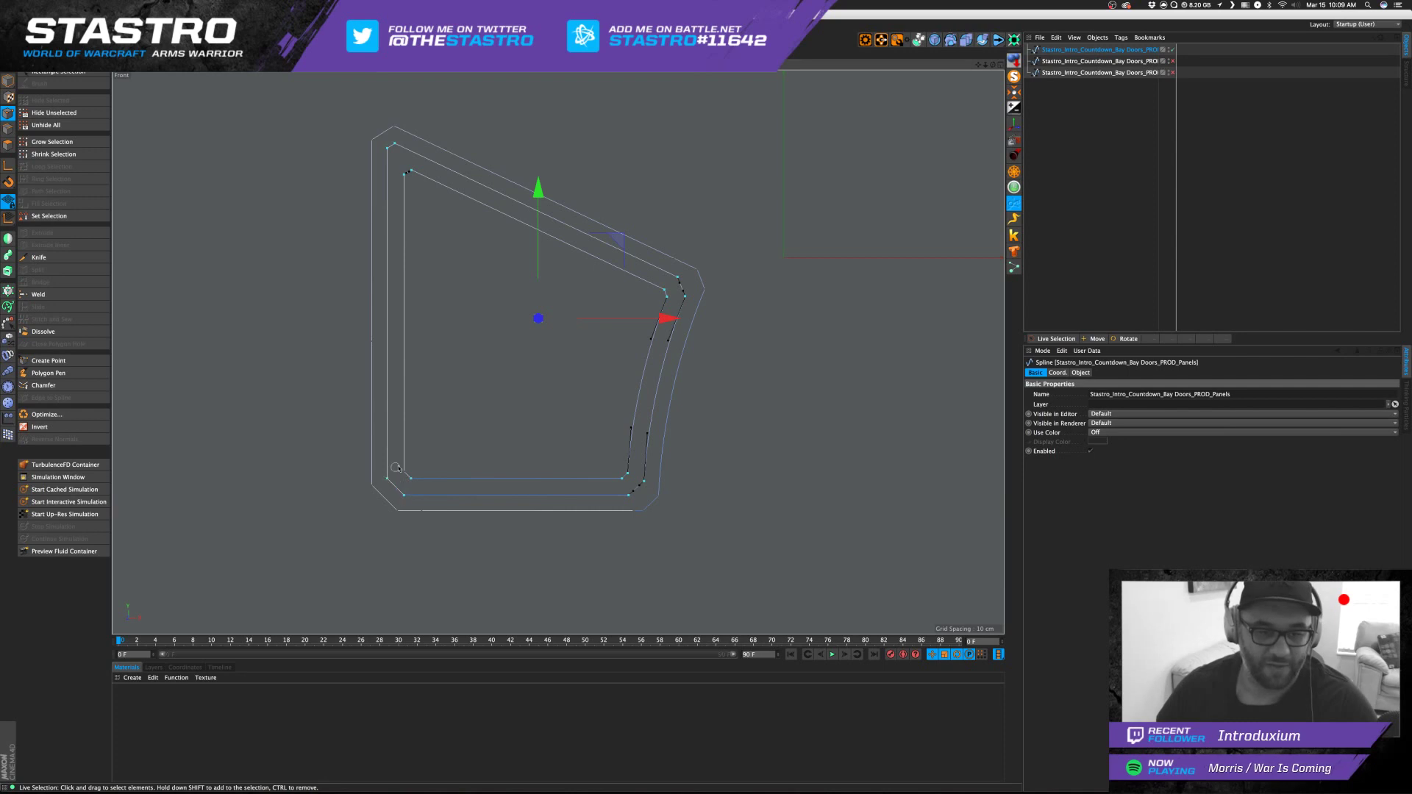
key("Delete")
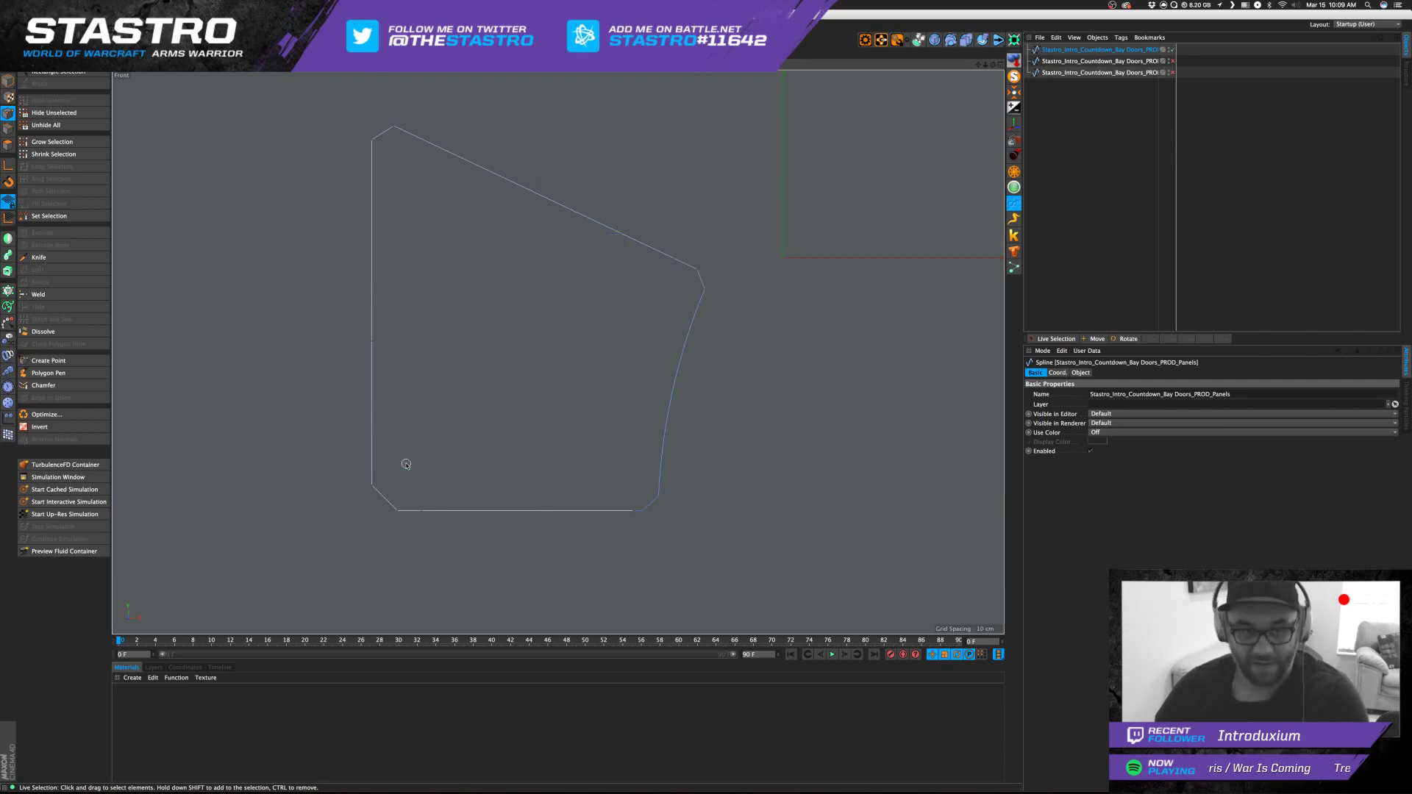
Disable the original window spline and delete all points of the outermost loop from the first copy.
left_click(1170, 161)
left_click(1173, 50)
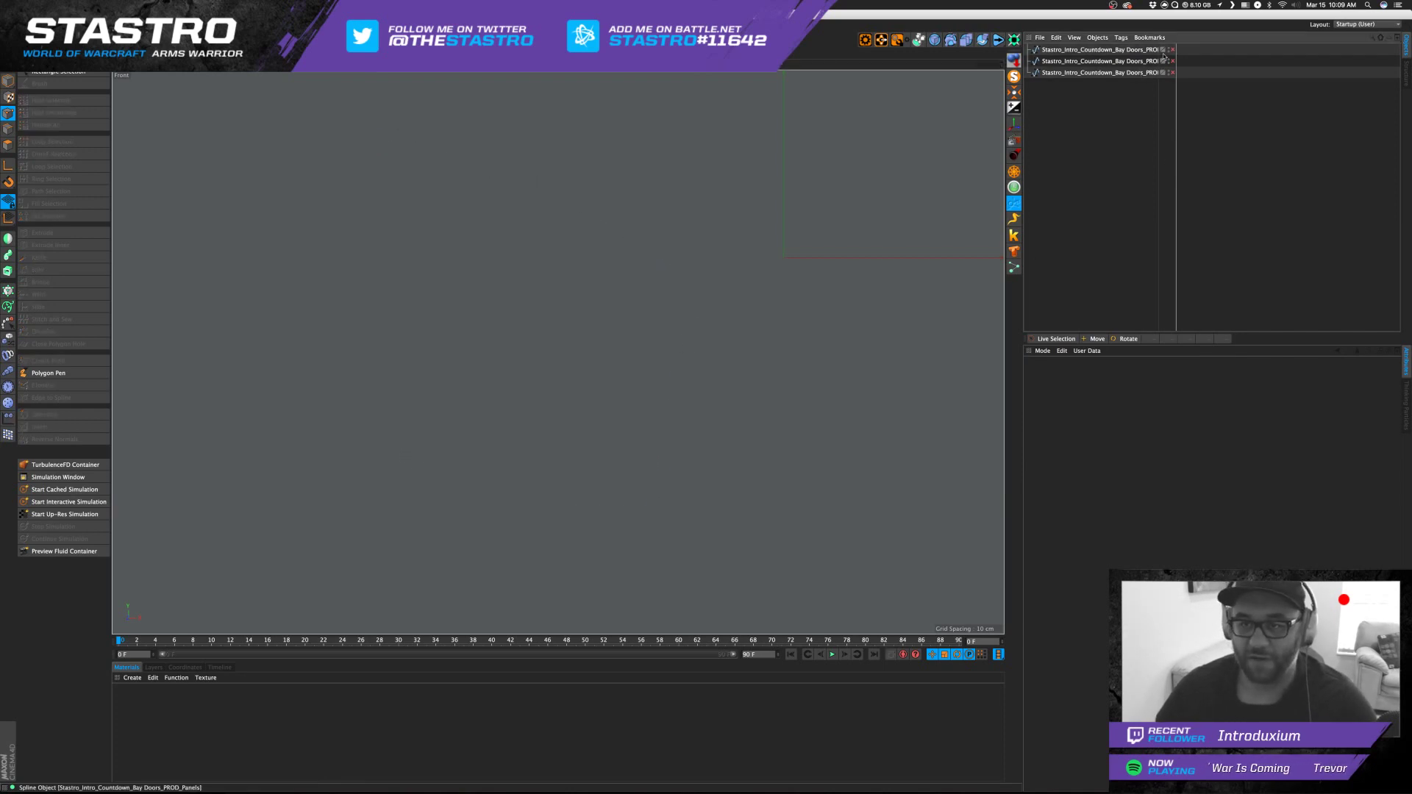
left_click(1148, 62)
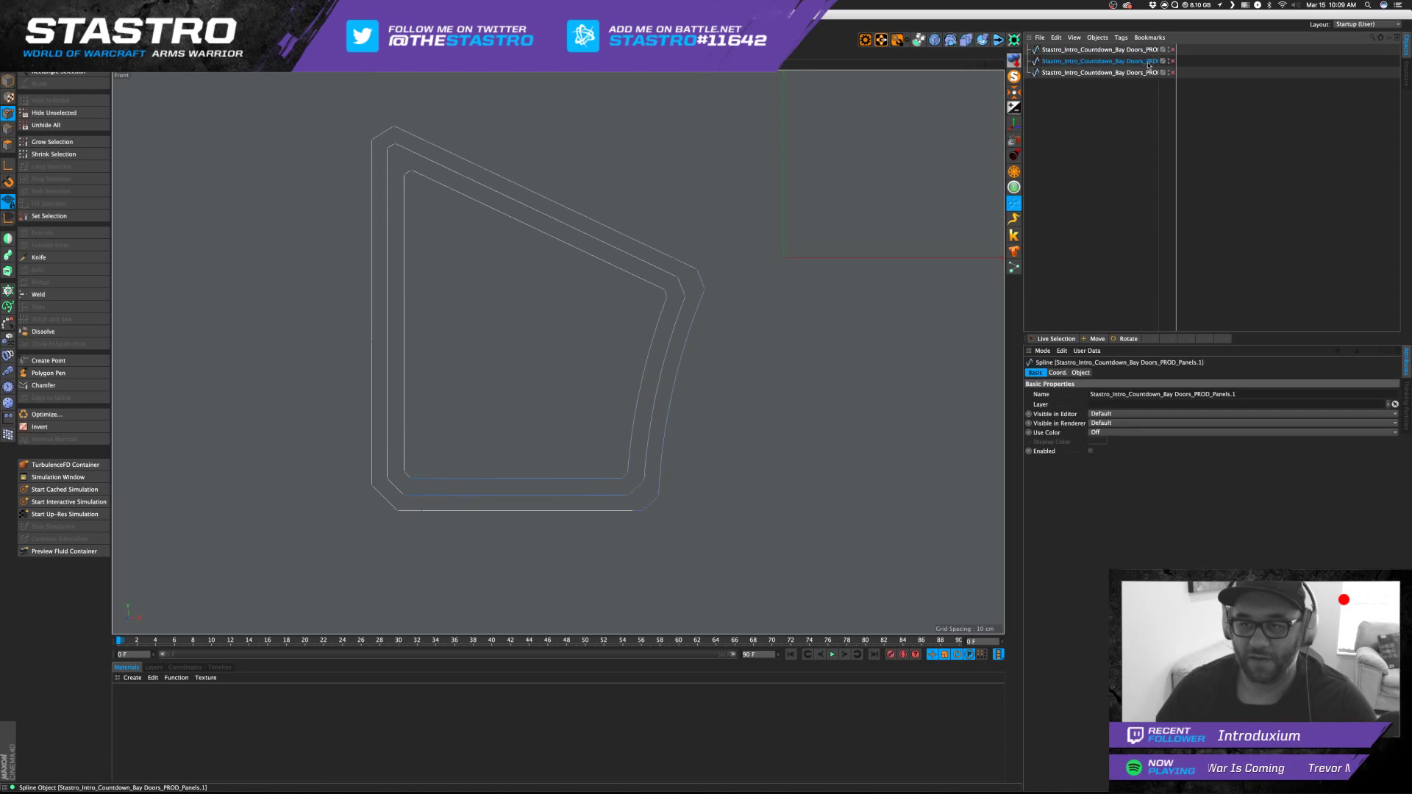
left_click(383, 133)
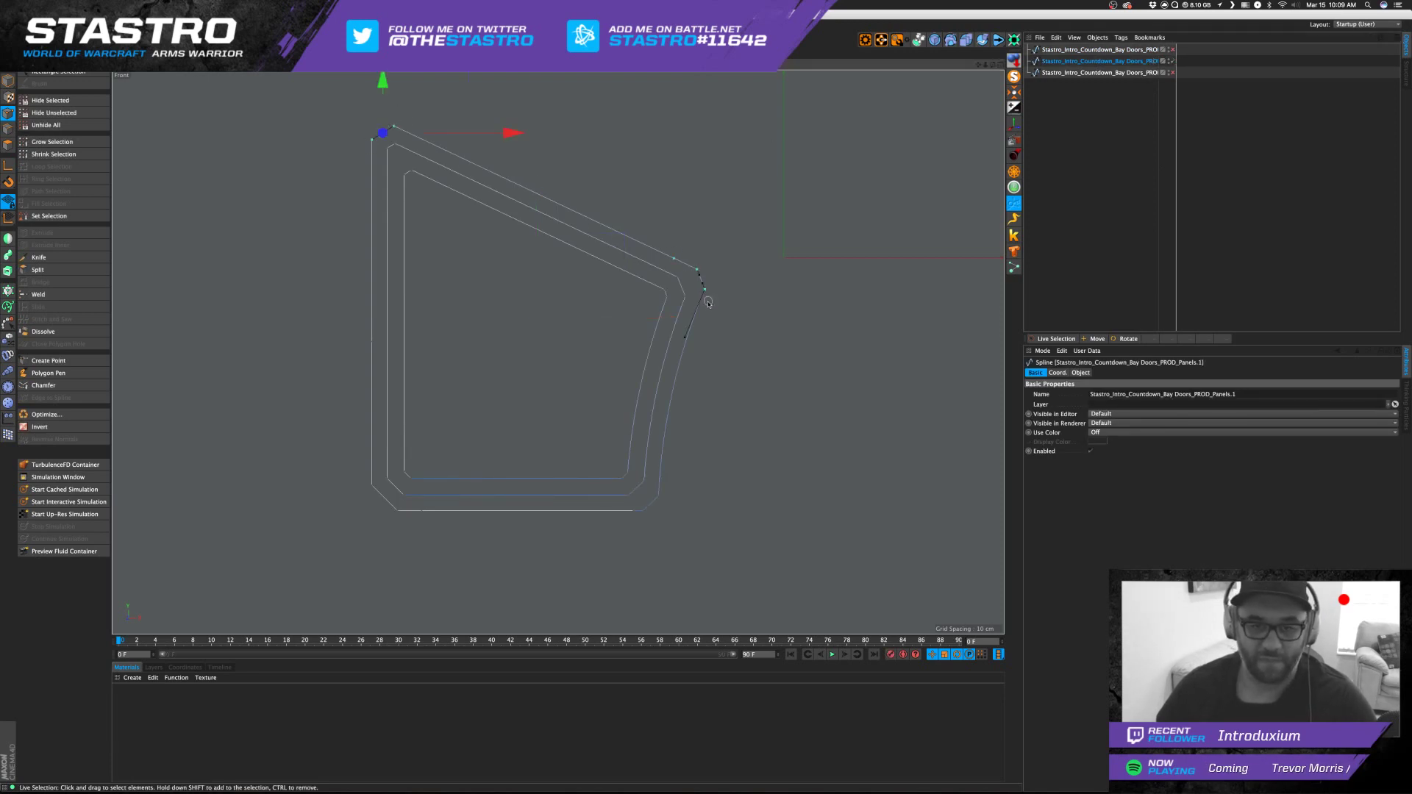
left_click(695, 277, "shift")
key("Delete")
mouse_move(660, 486)
left_mouse_down()
mouse_move(634, 519)
mouse_move(393, 512)
mouse_move(367, 475)
left_mouse_up()
key("Delete")
key("Delete")
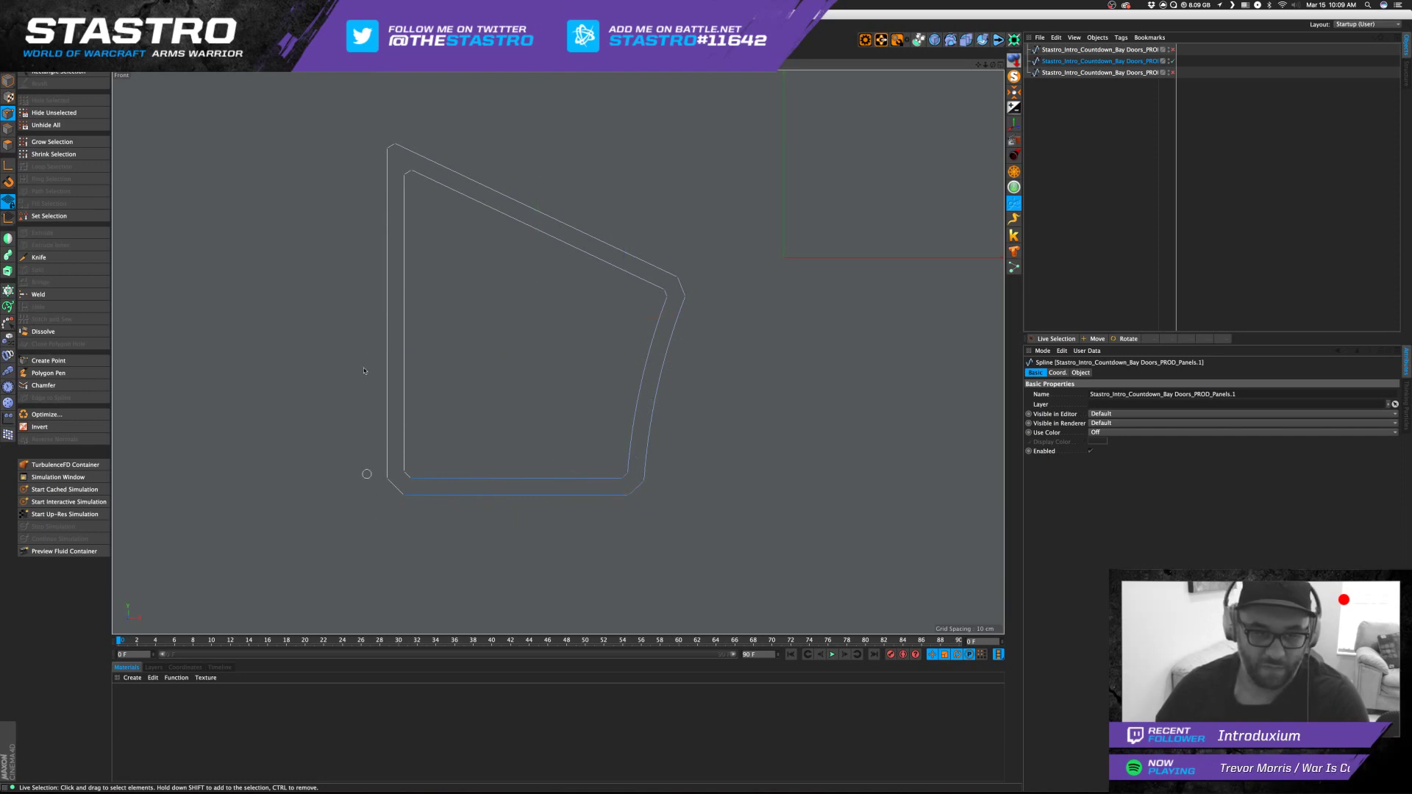
Delete all points of the innermost loop from the first copy, keeping only the middle window contour.
left_click(410, 473)
key("Delete")
left_click(621, 478)
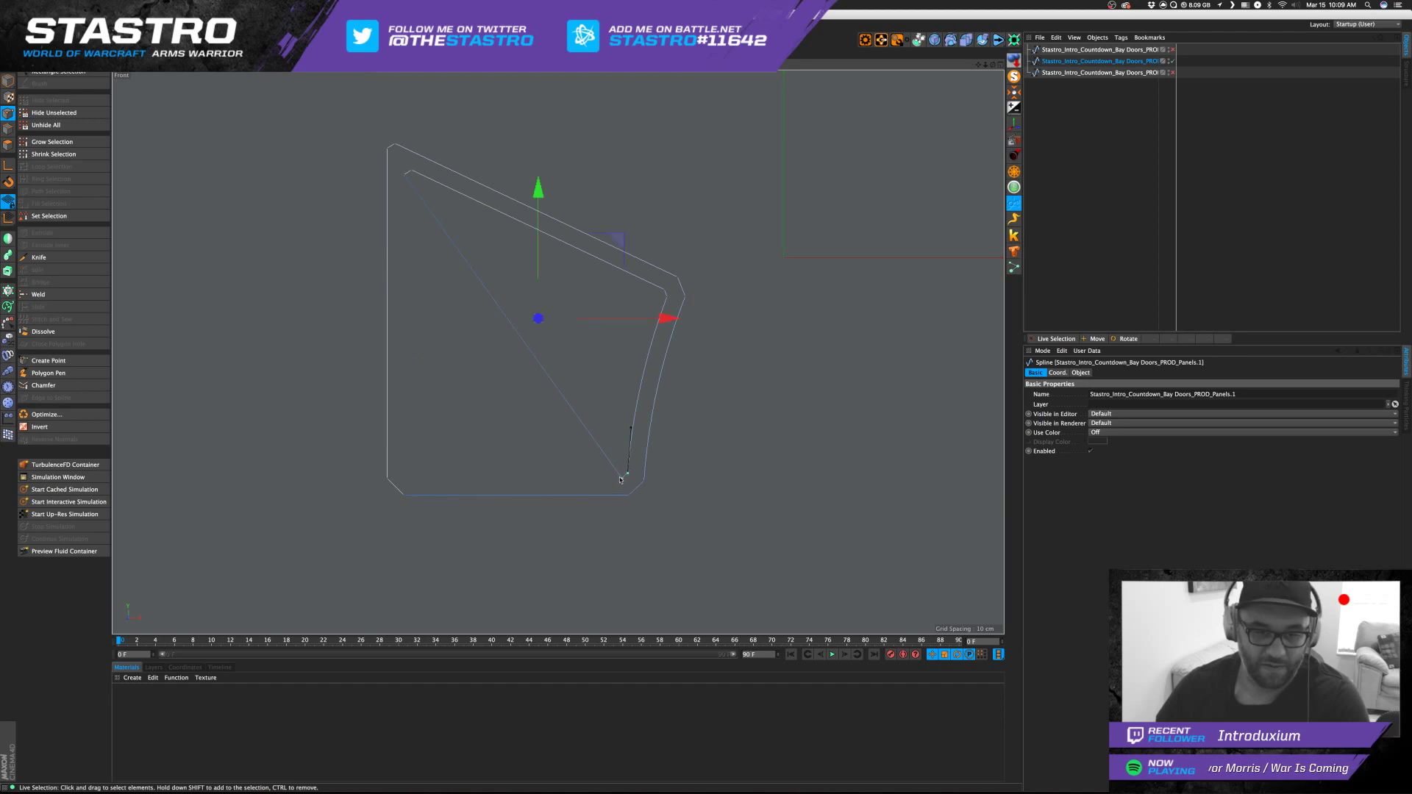
left_click(621, 477)
key("Delete")
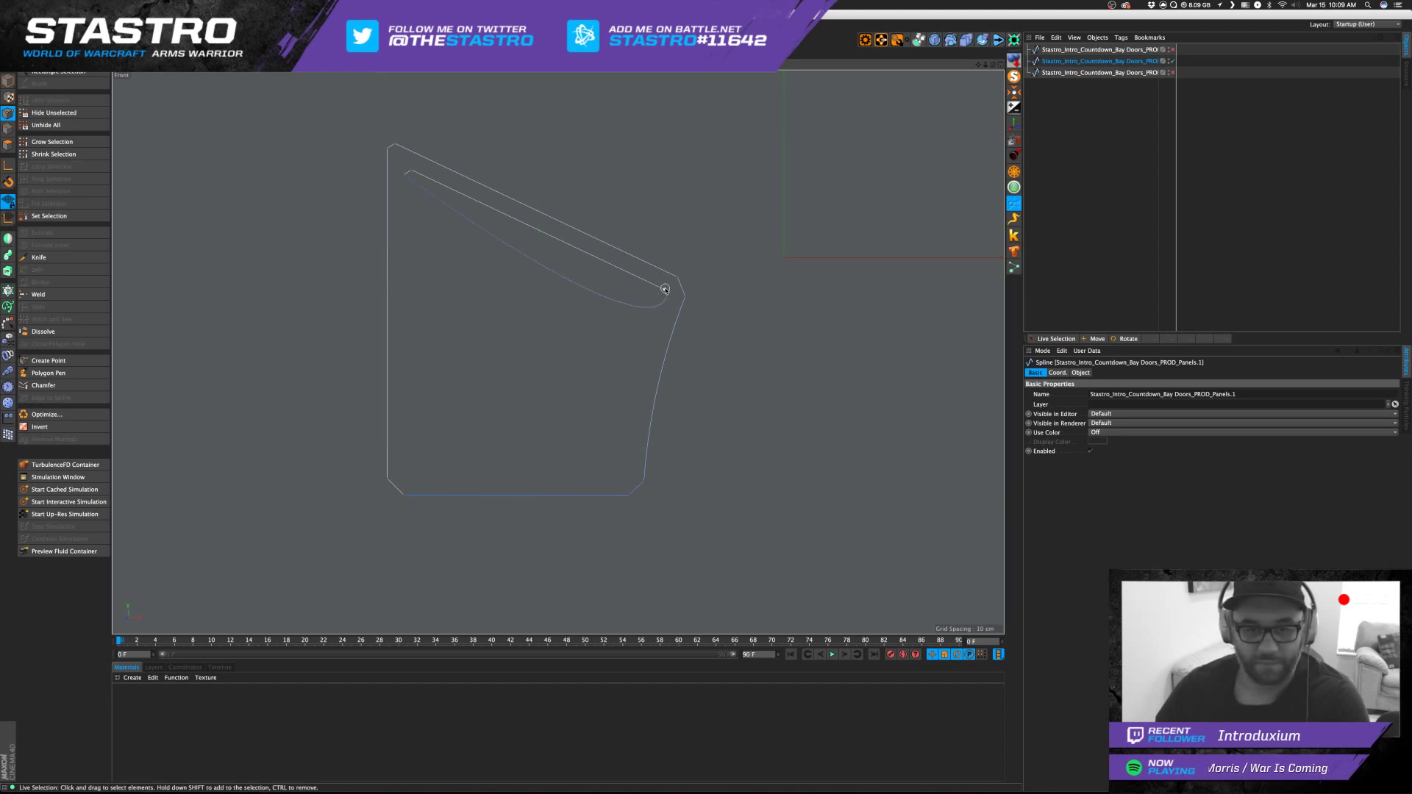
left_click(664, 293)
left_click(663, 290)
key("Delete")
left_click(444, 194)
left_click(410, 174)
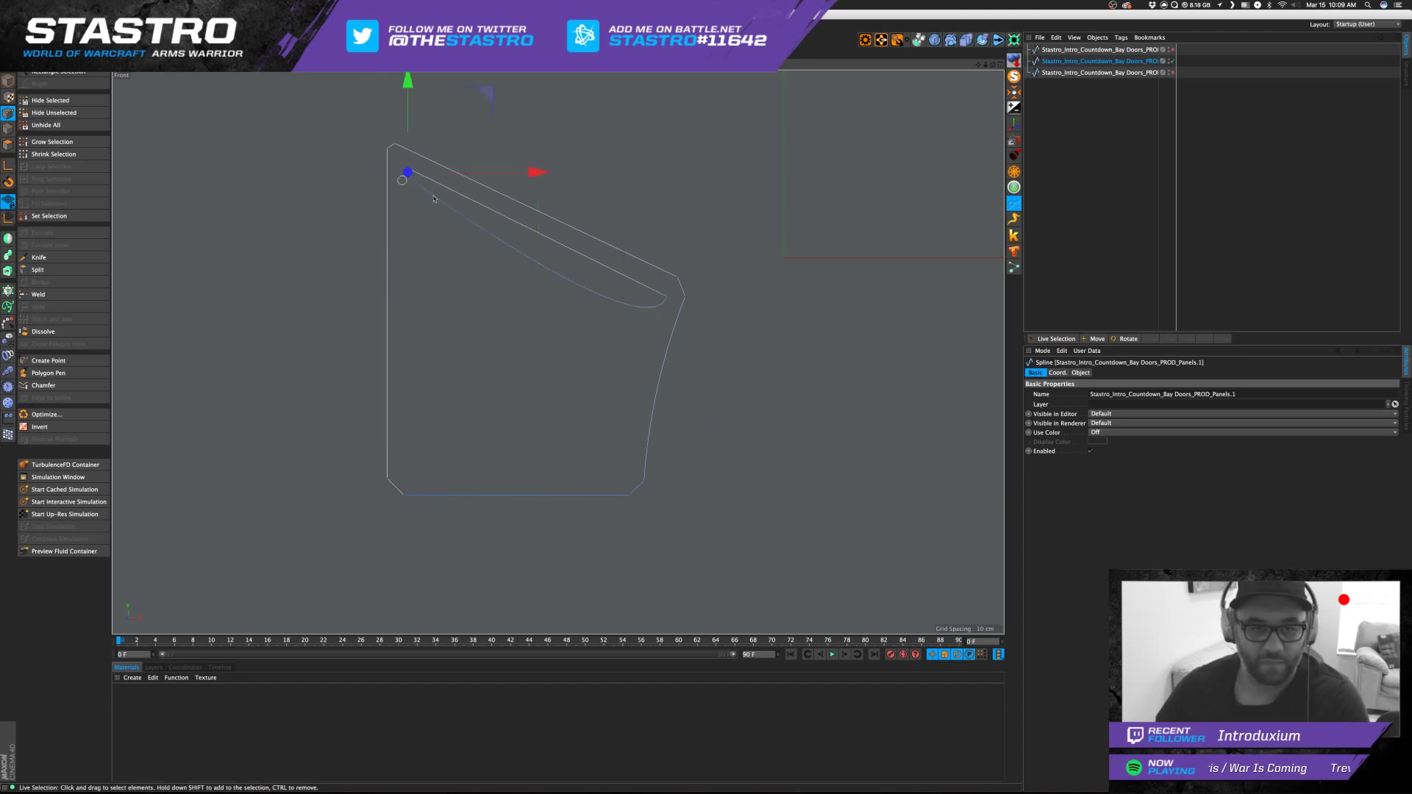
key("Delete")
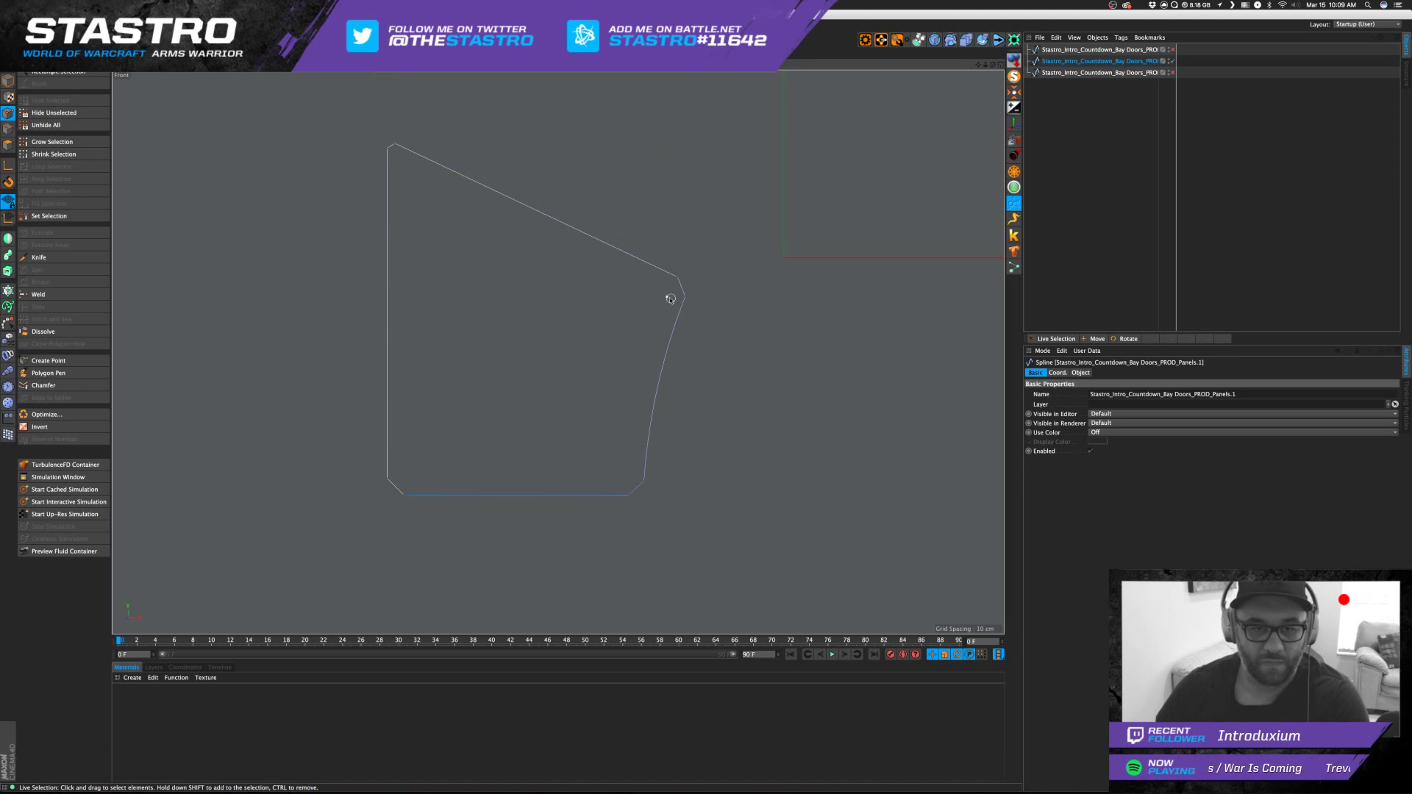
Delete the outermost and middle loops from the second spline copy, keeping only the innermost window contour.
left_click(1174, 74)
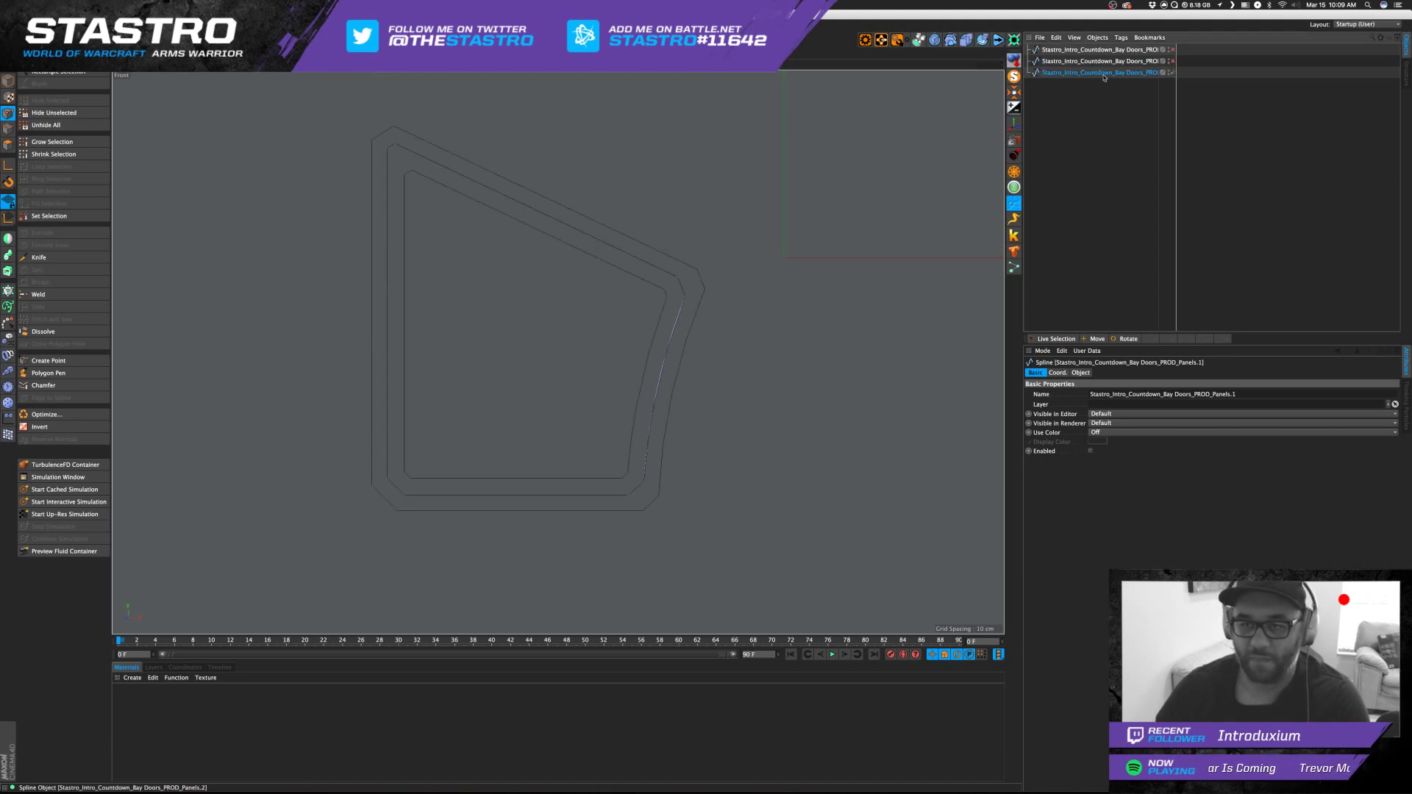
left_click(379, 141)
key("Delete")
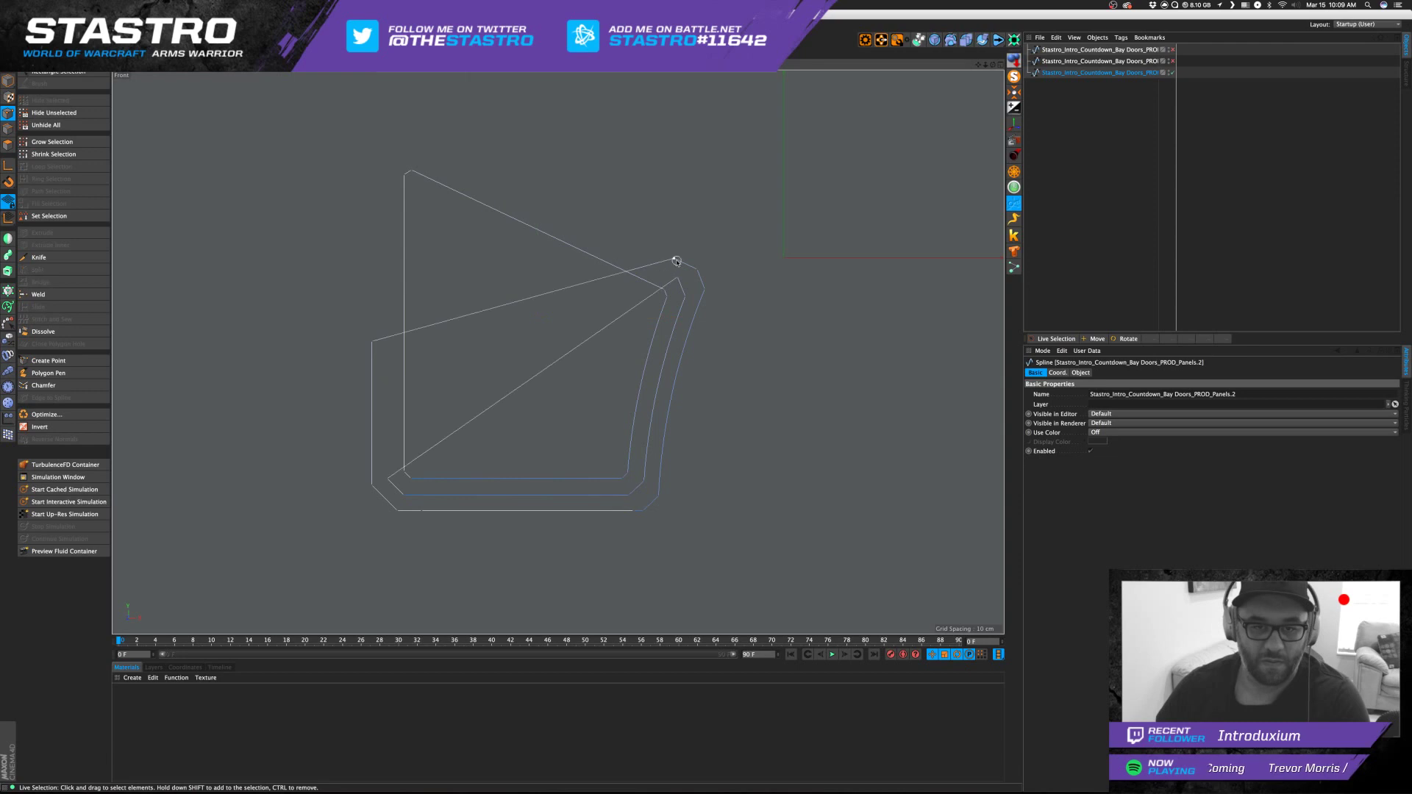
left_click_drag(680, 282, 706, 255)
key("Delete")
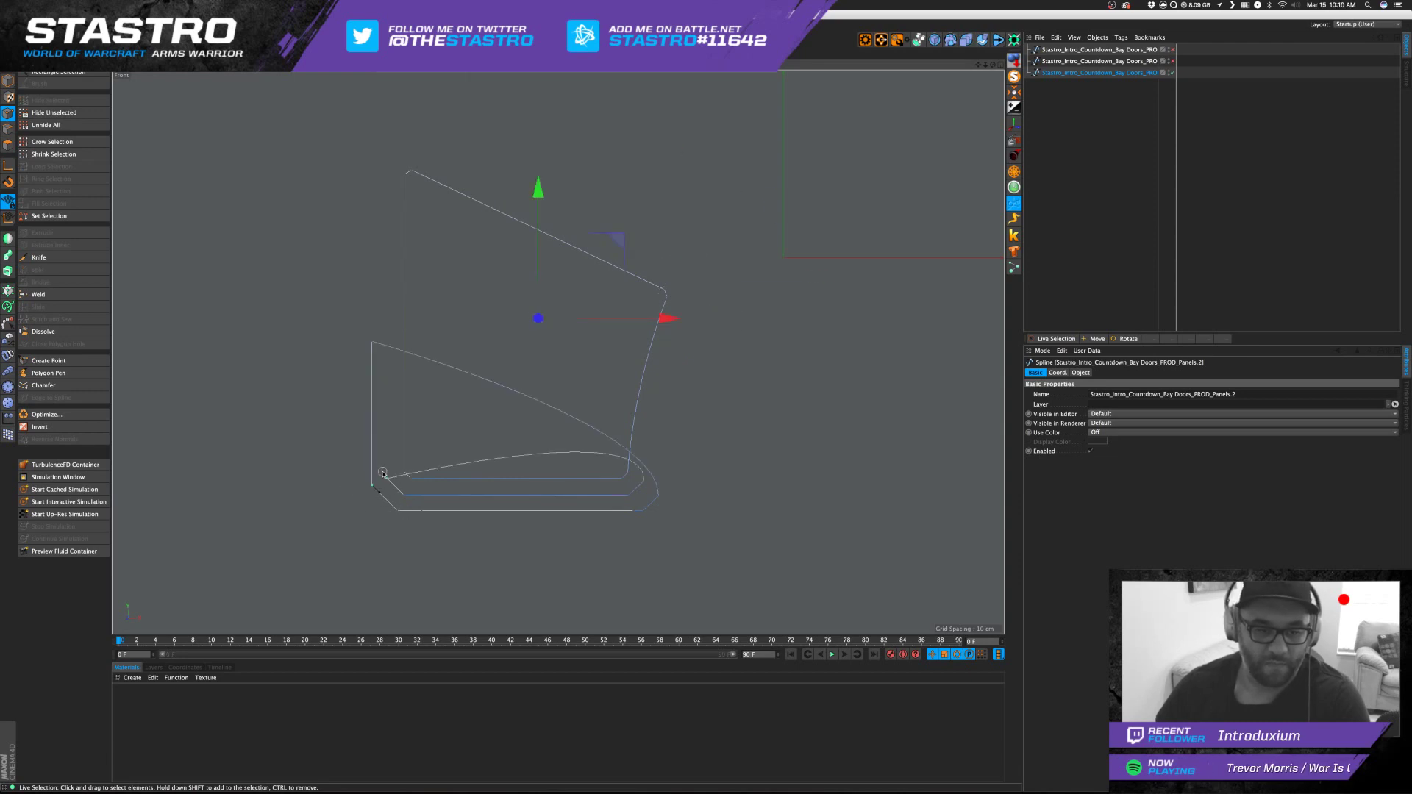
key("Delete")
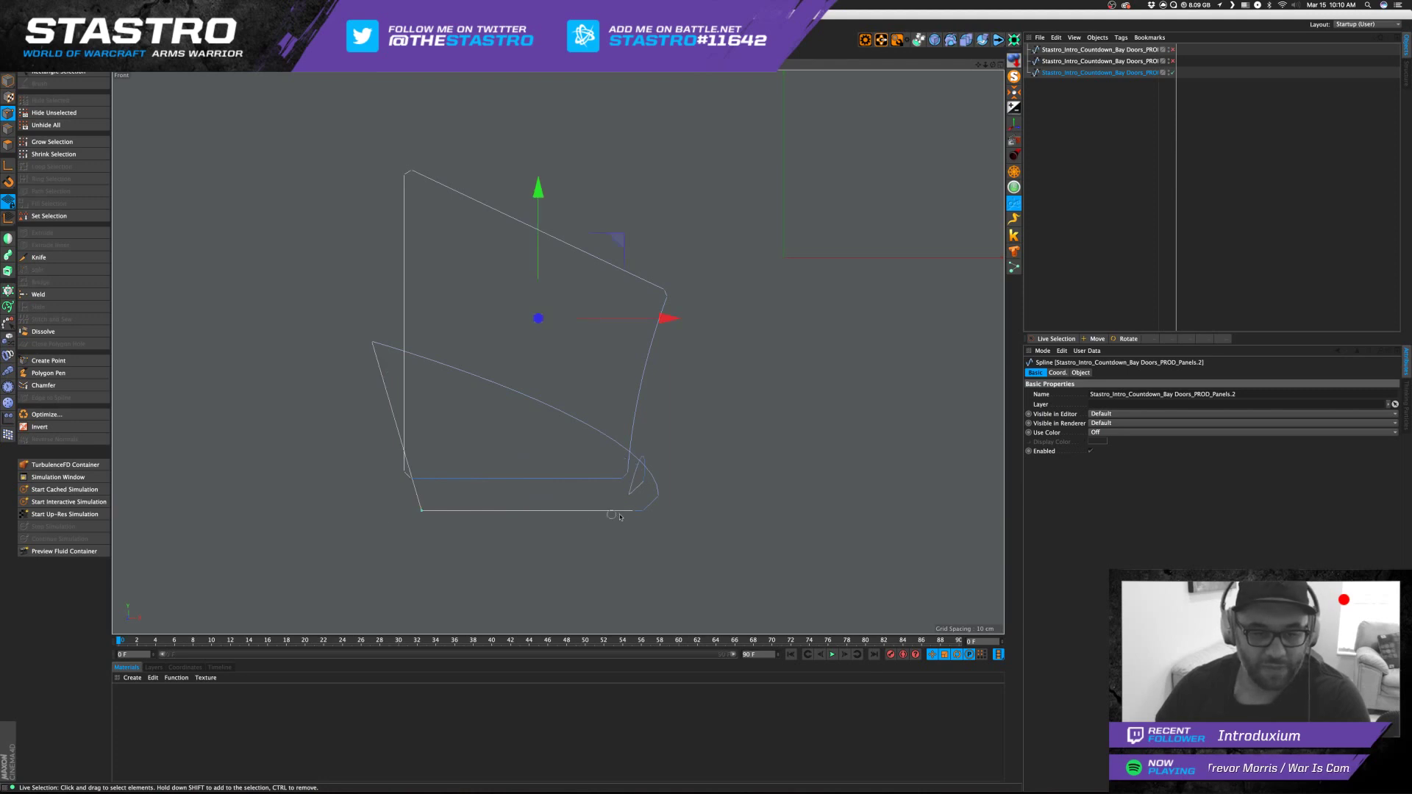
key("Delete")
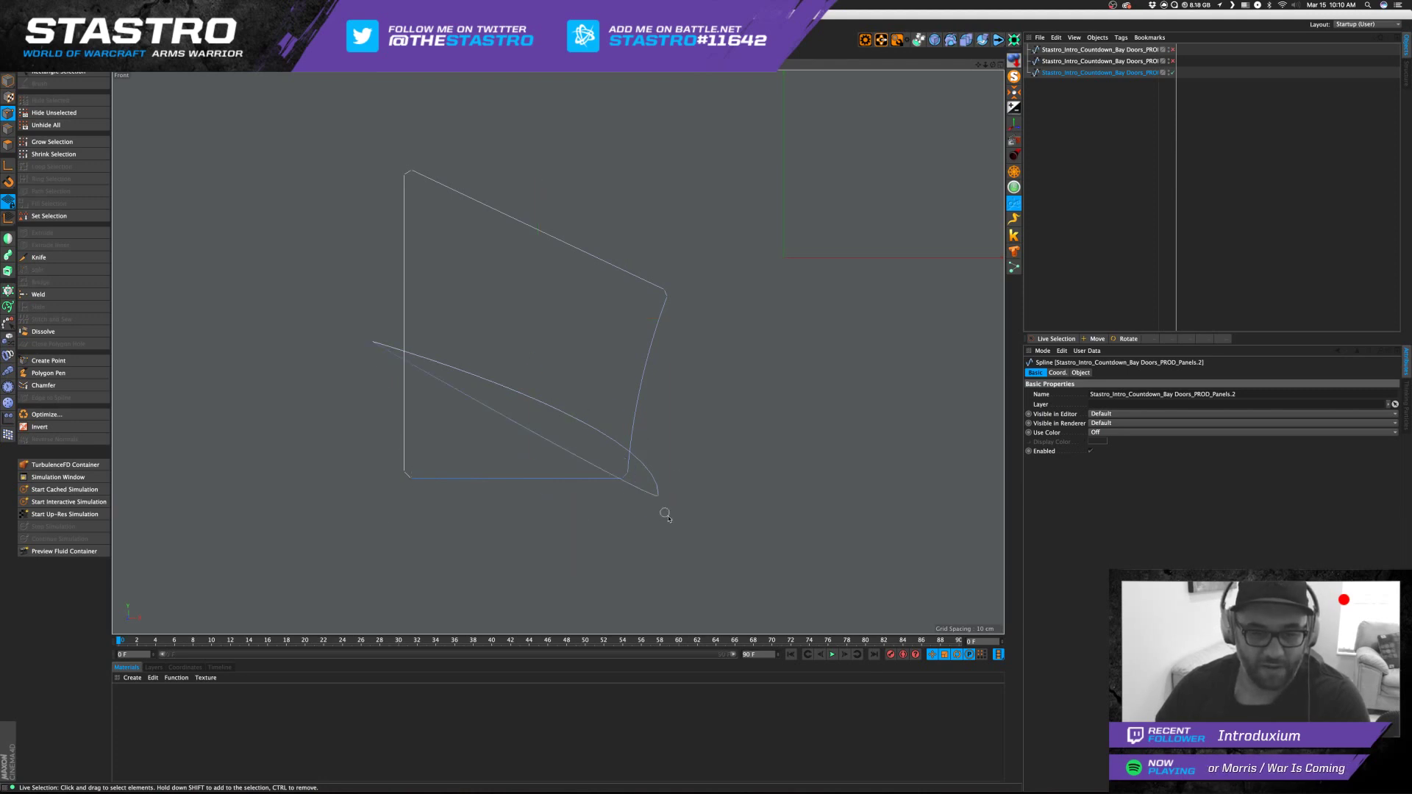
left_click(657, 494)
key("Delete")
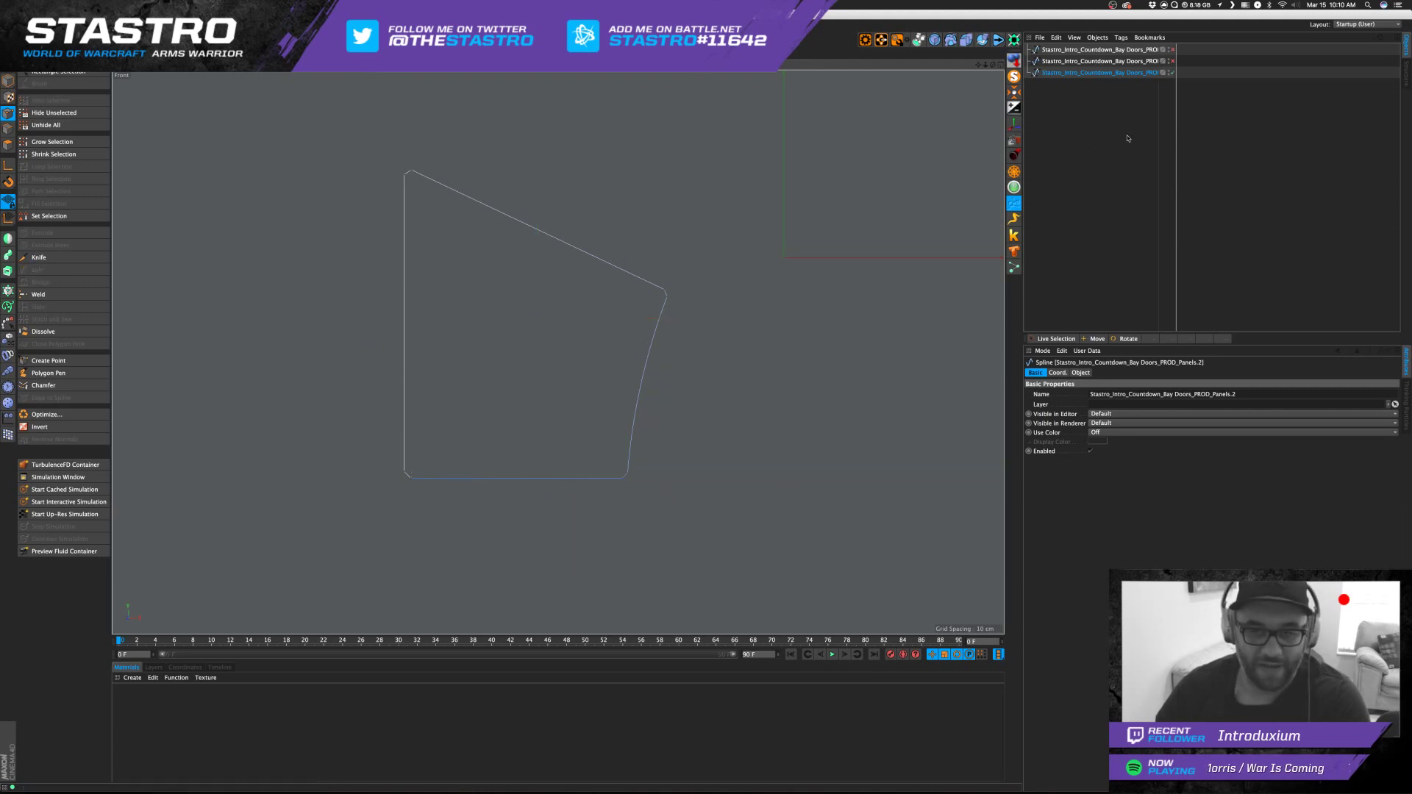
left_click(1165, 134)
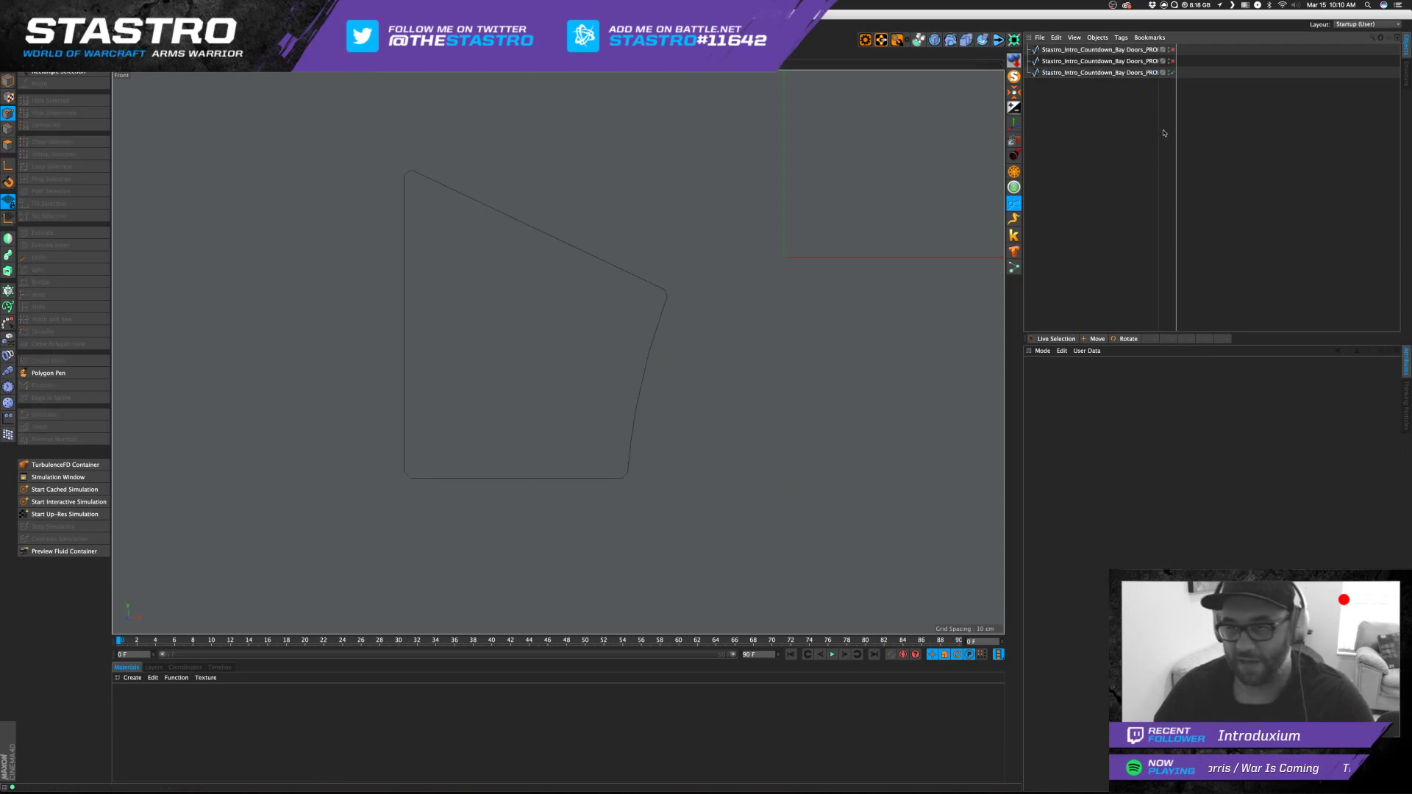
Enable all three window splines and rename them Panel Outer, Panel Mid and Panel Inner.
left_click(1172, 61)
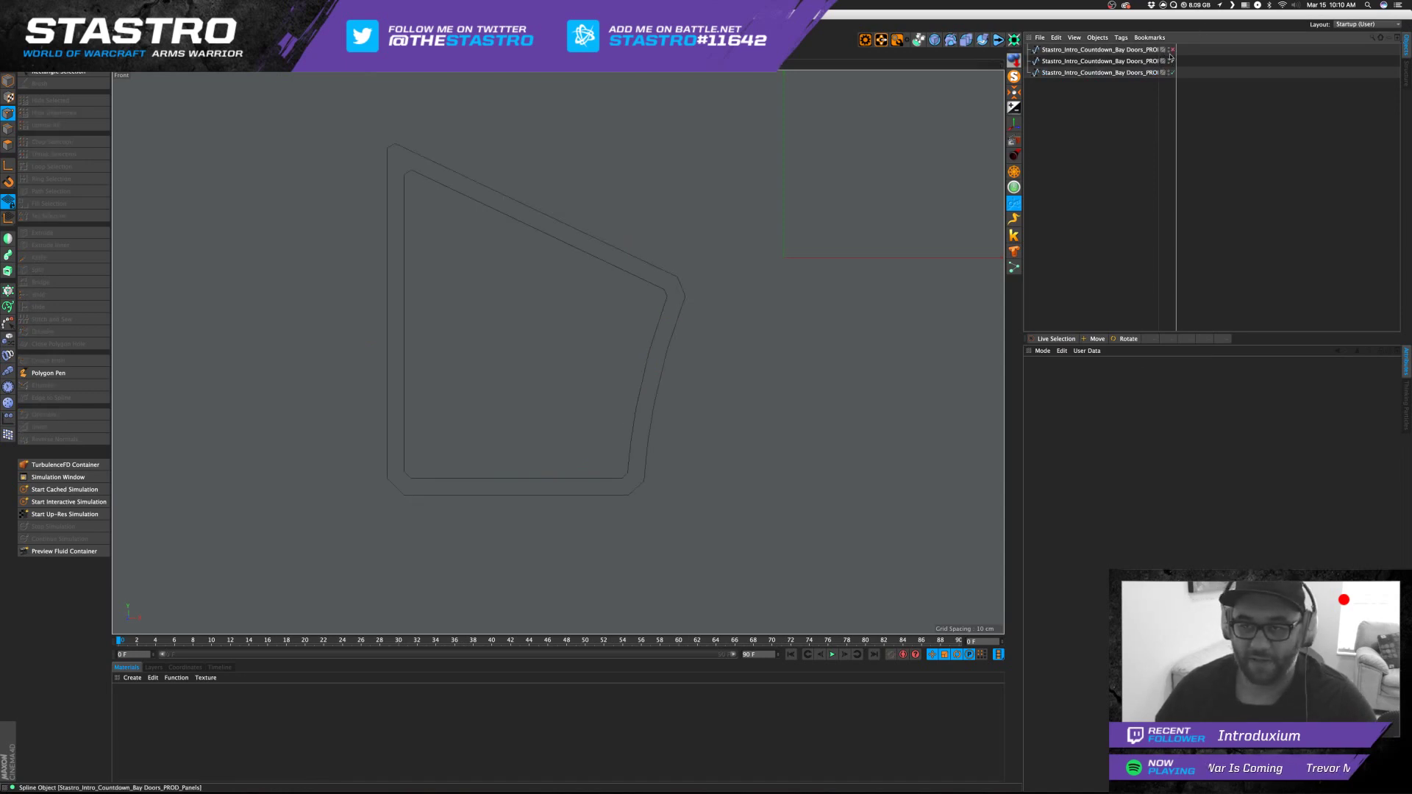
left_click(1174, 49)
left_click_drag(1123, 110, 1109, 51)
double_click(1108, 49)
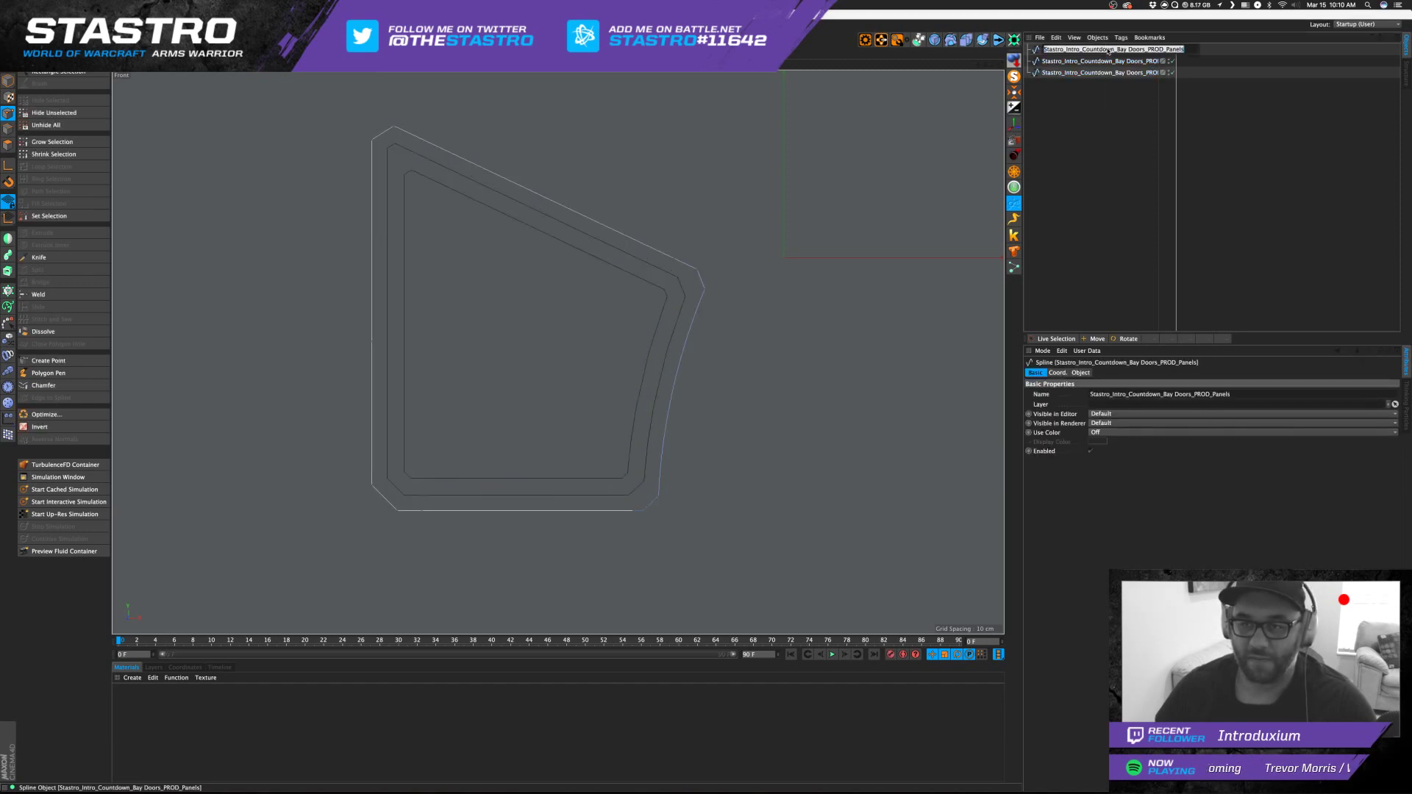
type("Pane")
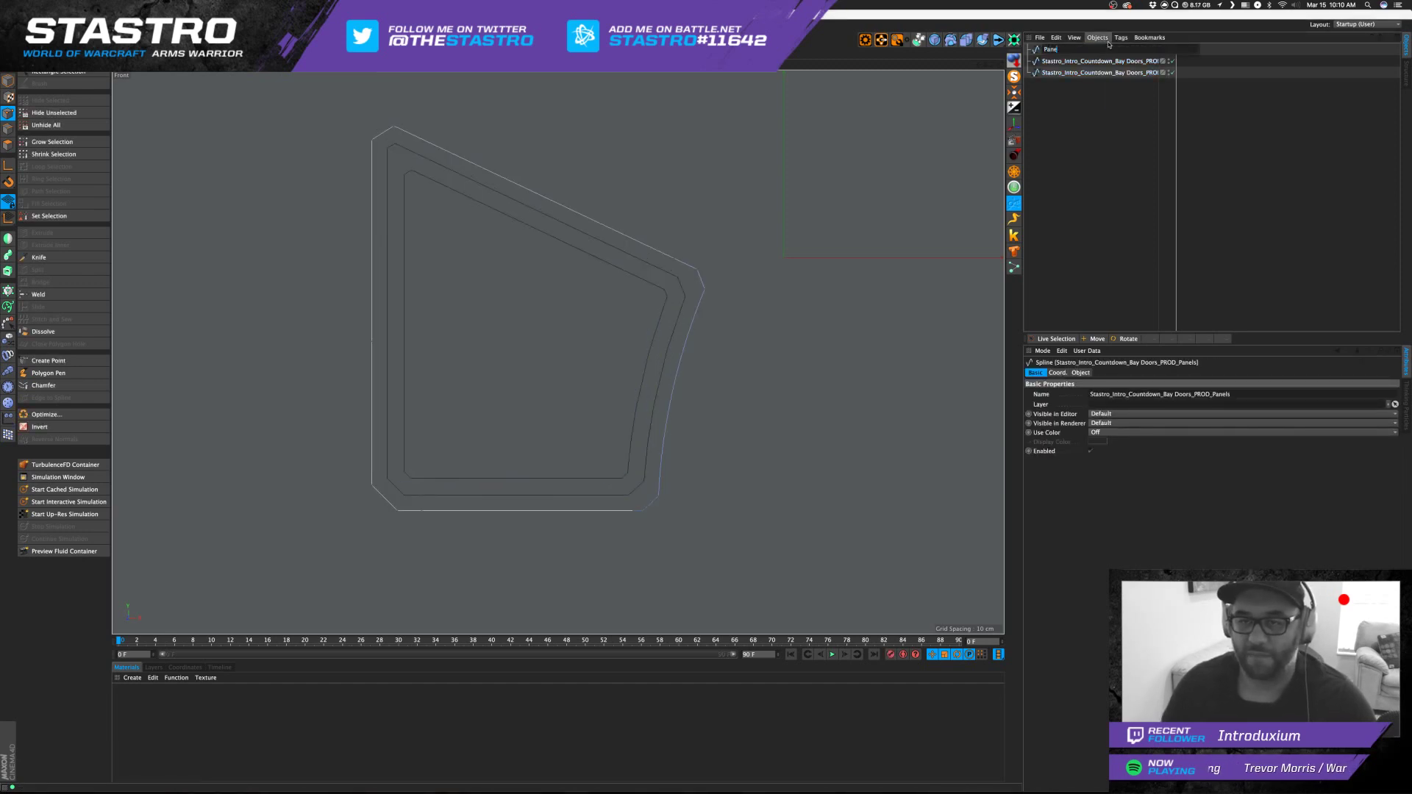
type("l Outer")
key("Tab")
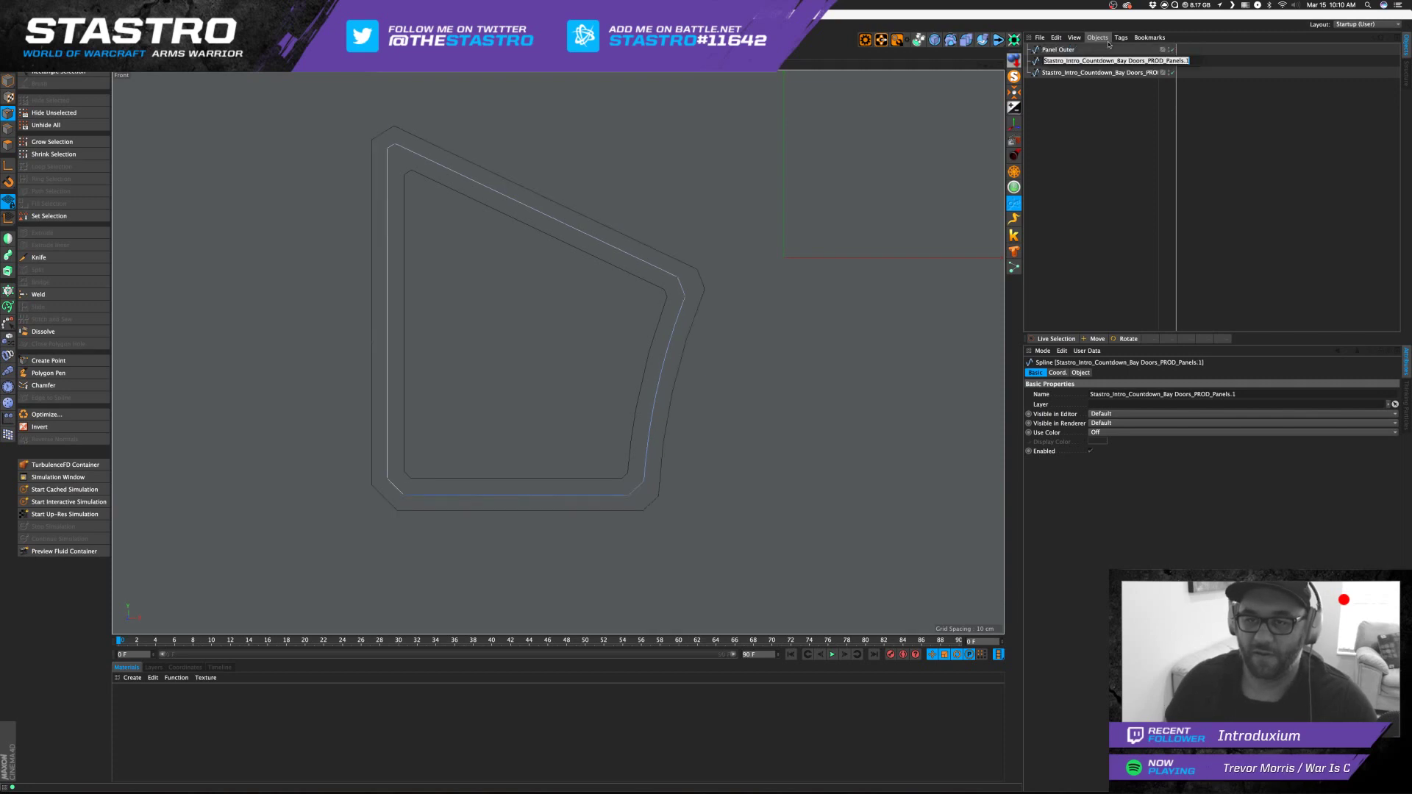
type("Panel Mid")
key("Tab")
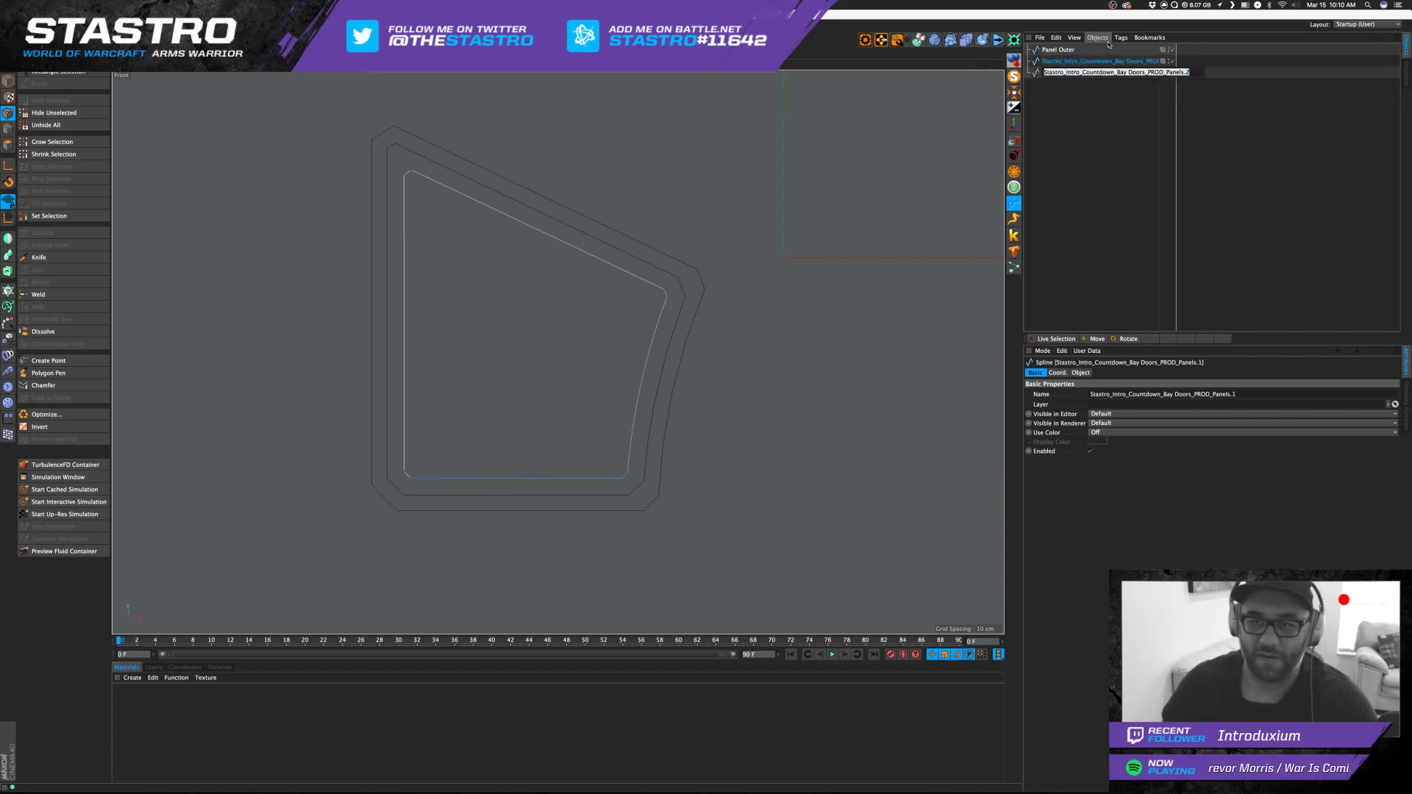
type("Panel ")
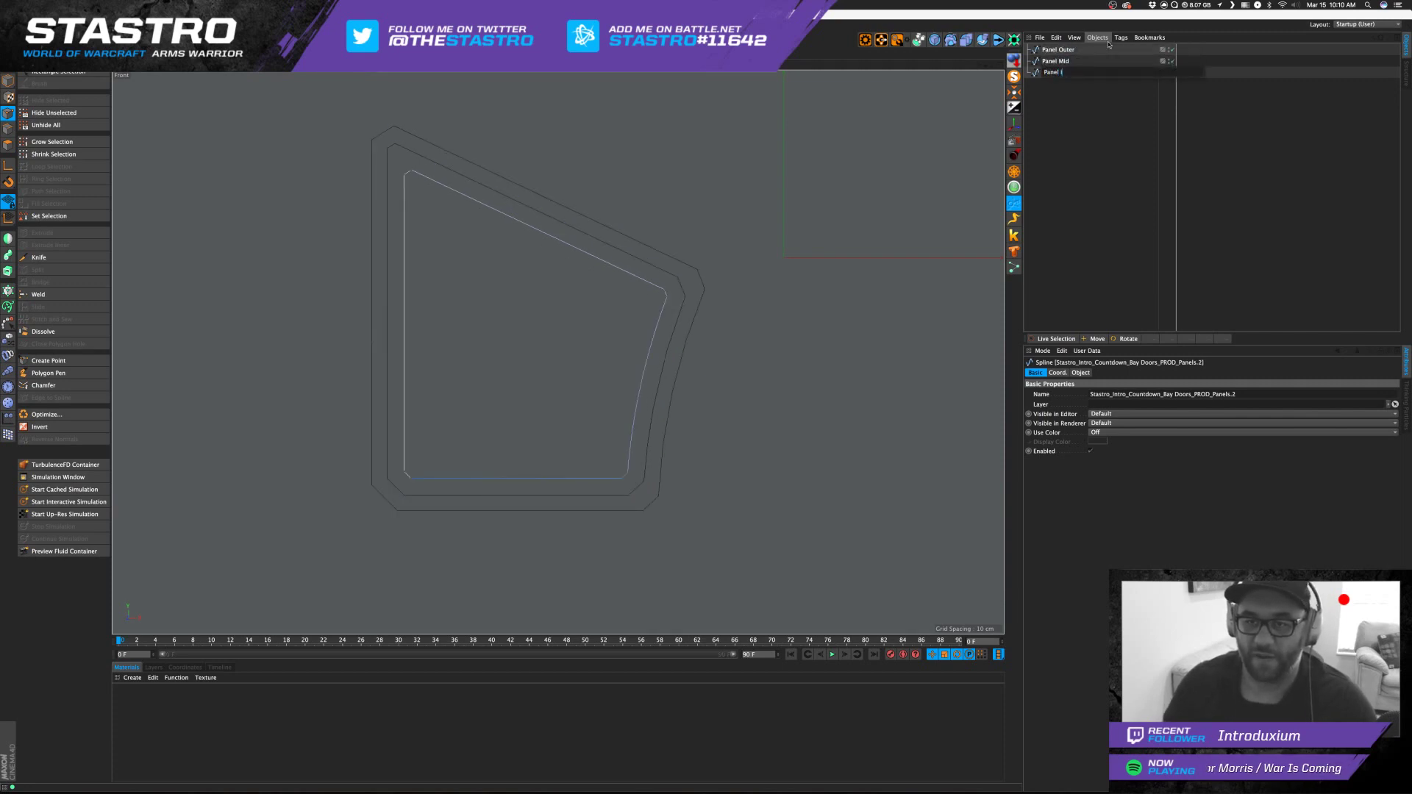
type("Inner")
key("Return")
Add a separate Extrude generator as parent of each of the Panel Outer, Panel Mid and Panel Inner splines.
left_click(1058, 49)
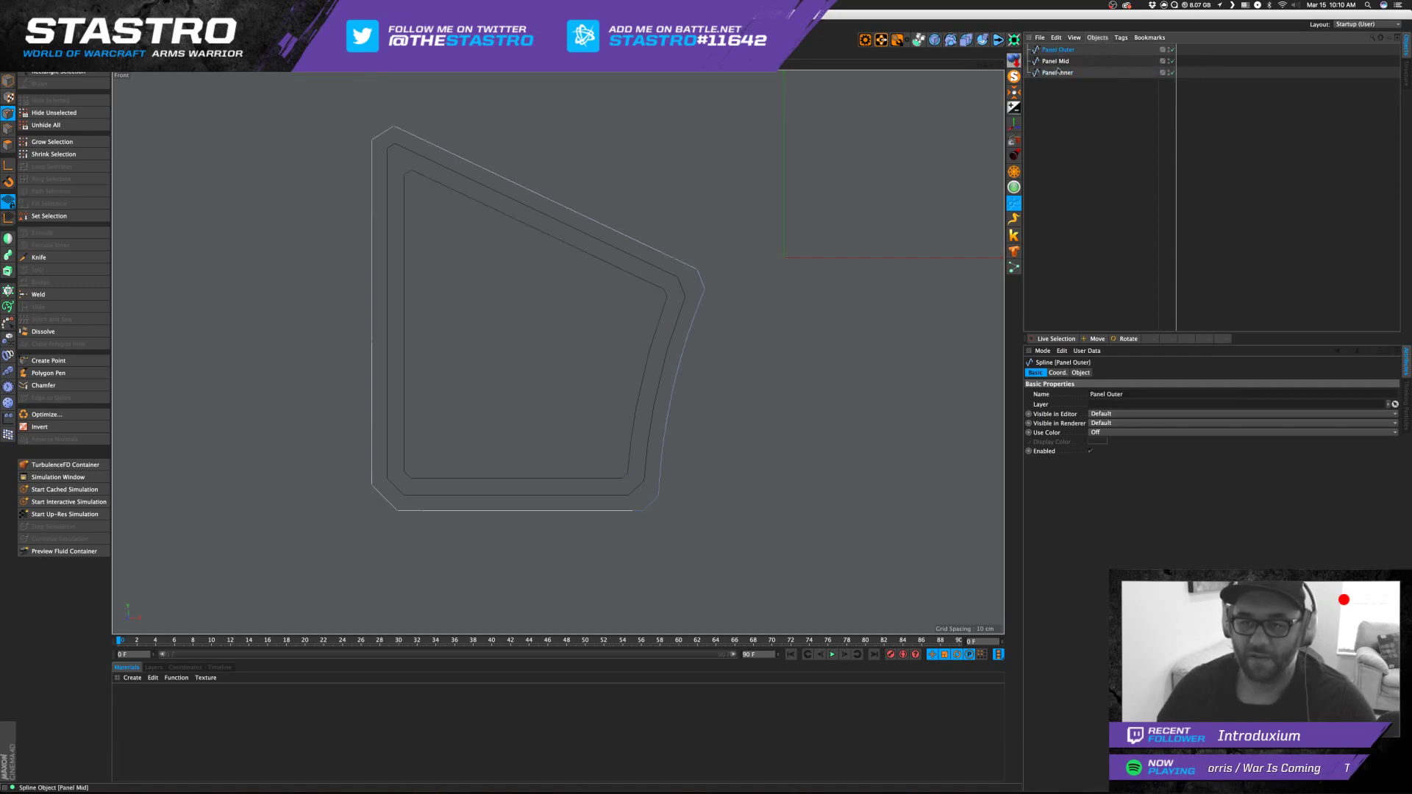
left_click_drag(317, 41, 337, 81, "alt")
left_click(1056, 73)
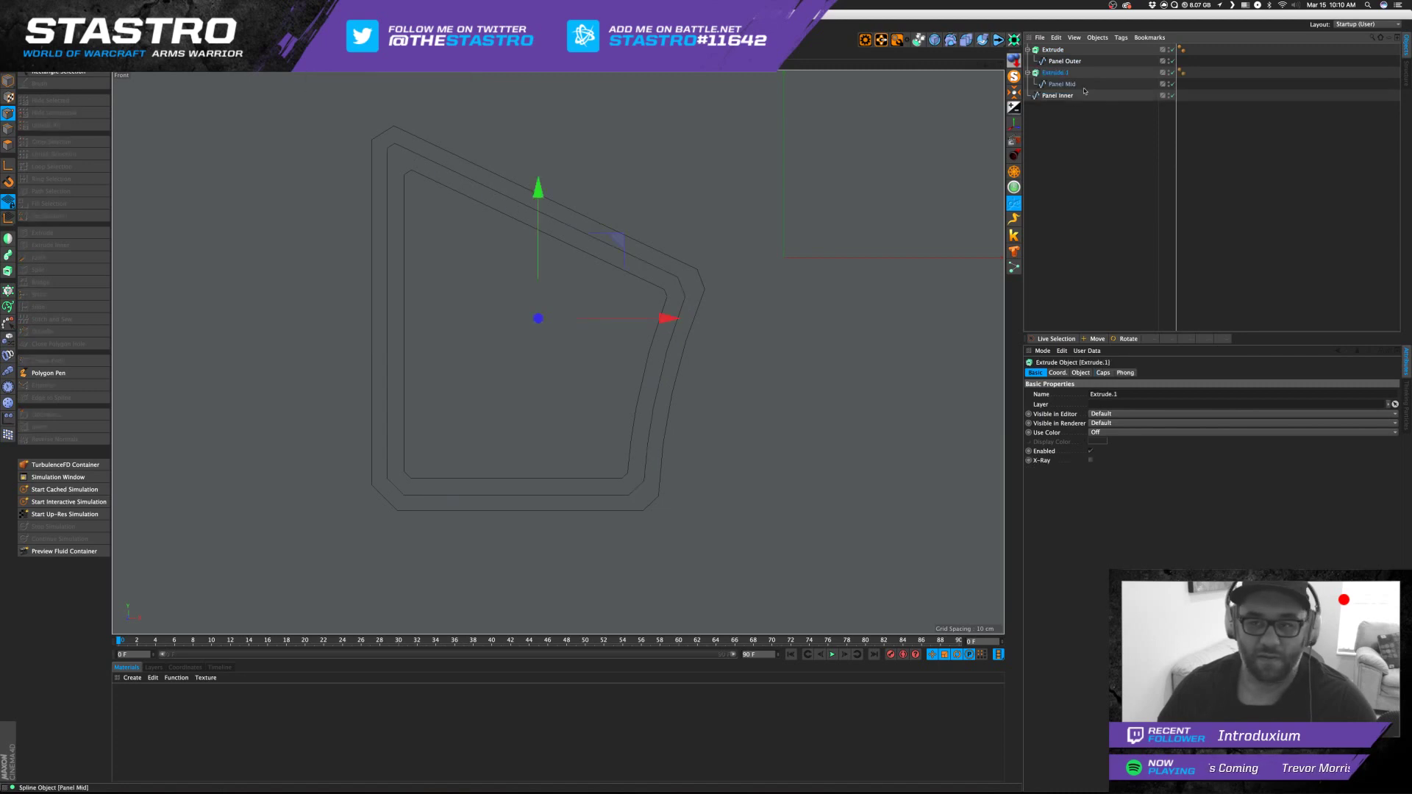
left_click(1058, 95)
left_click_drag(316, 41, 401, 53, "alt")
left_click(1127, 166)
Rename the three Extrude objects Panel Outer, Panel Mid and Panel Inner to match their child splines.
double_click(1055, 62)
key("super+c")
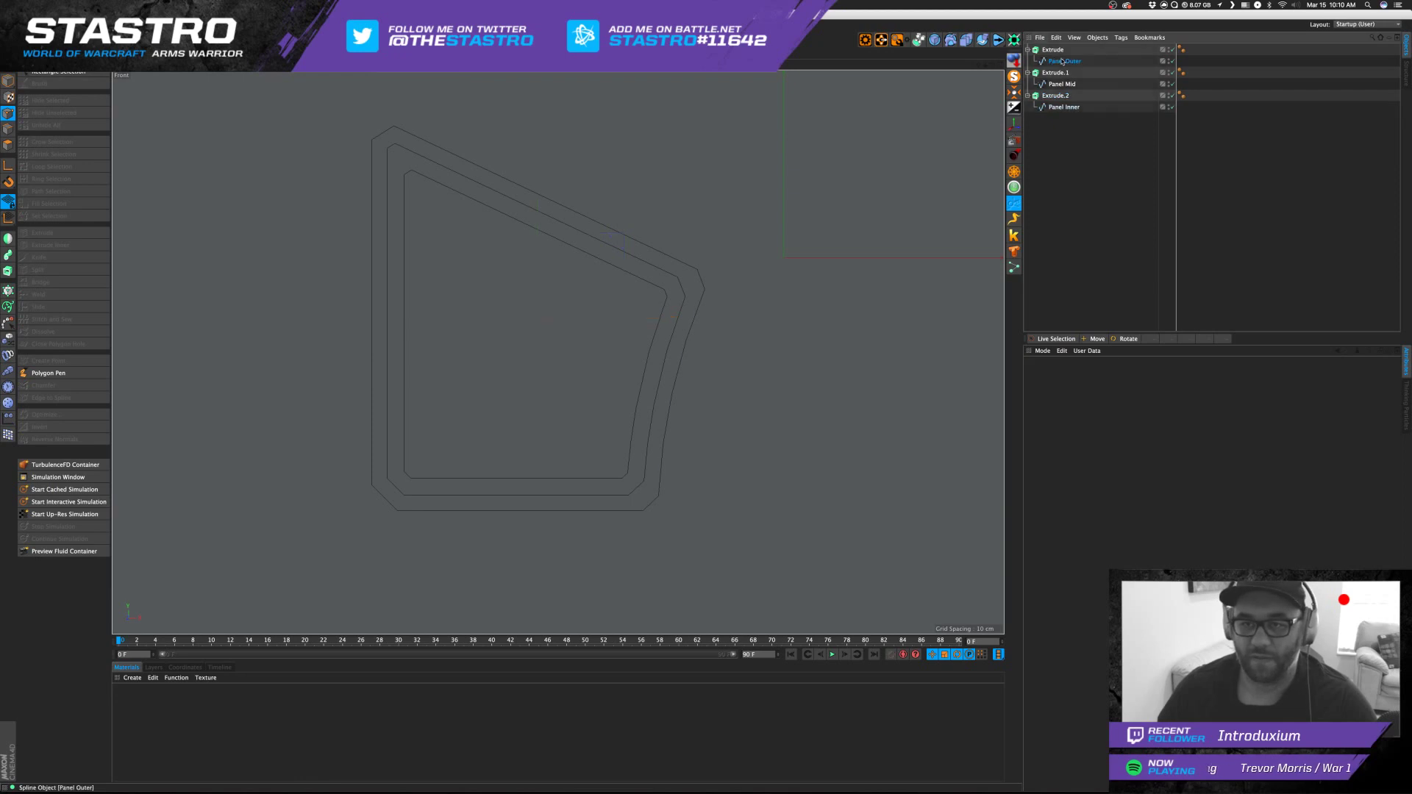
key("Up")
key("super+v")
double_click(1058, 84)
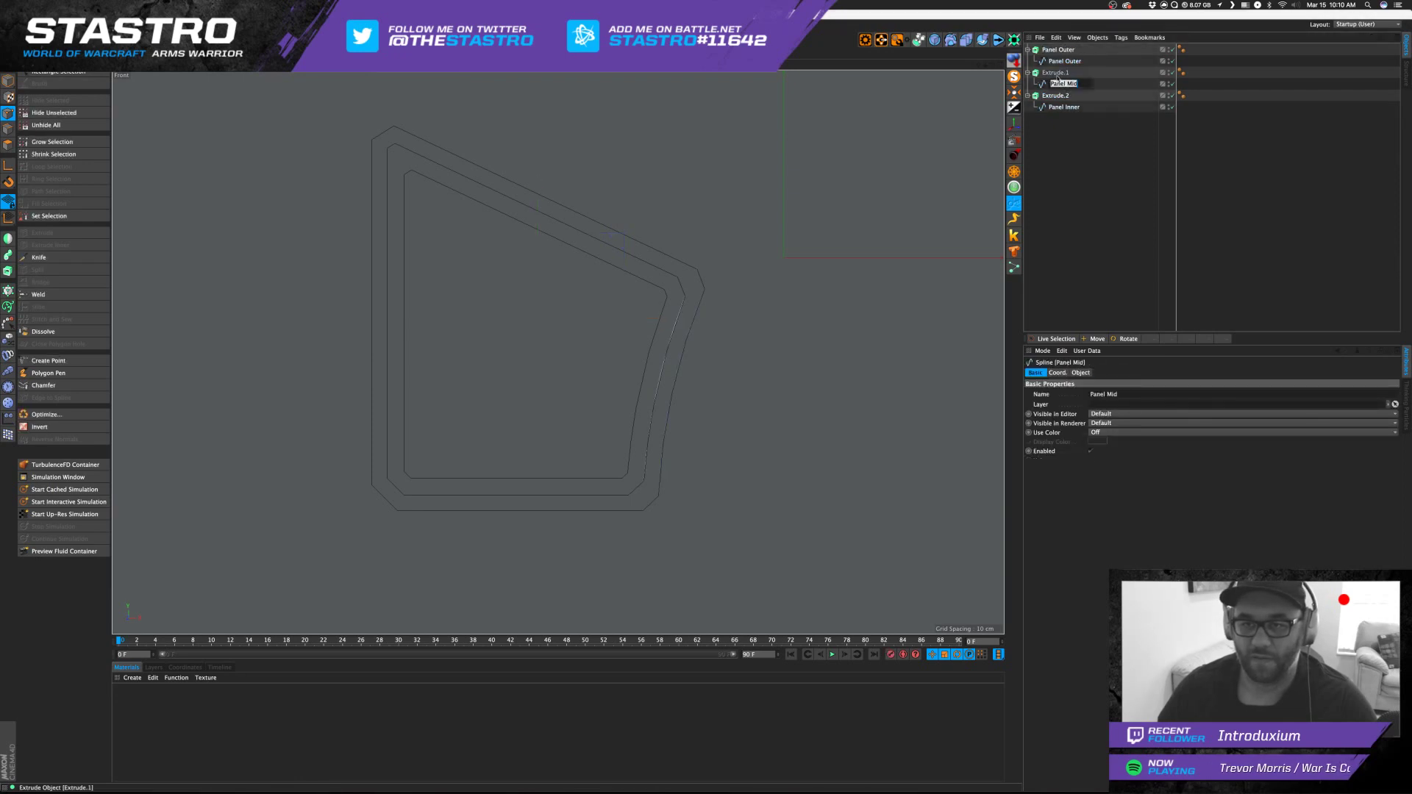
key("super+c")
key("Up")
key("super+v")
double_click(1052, 109)
key("super+c")
key("Up")
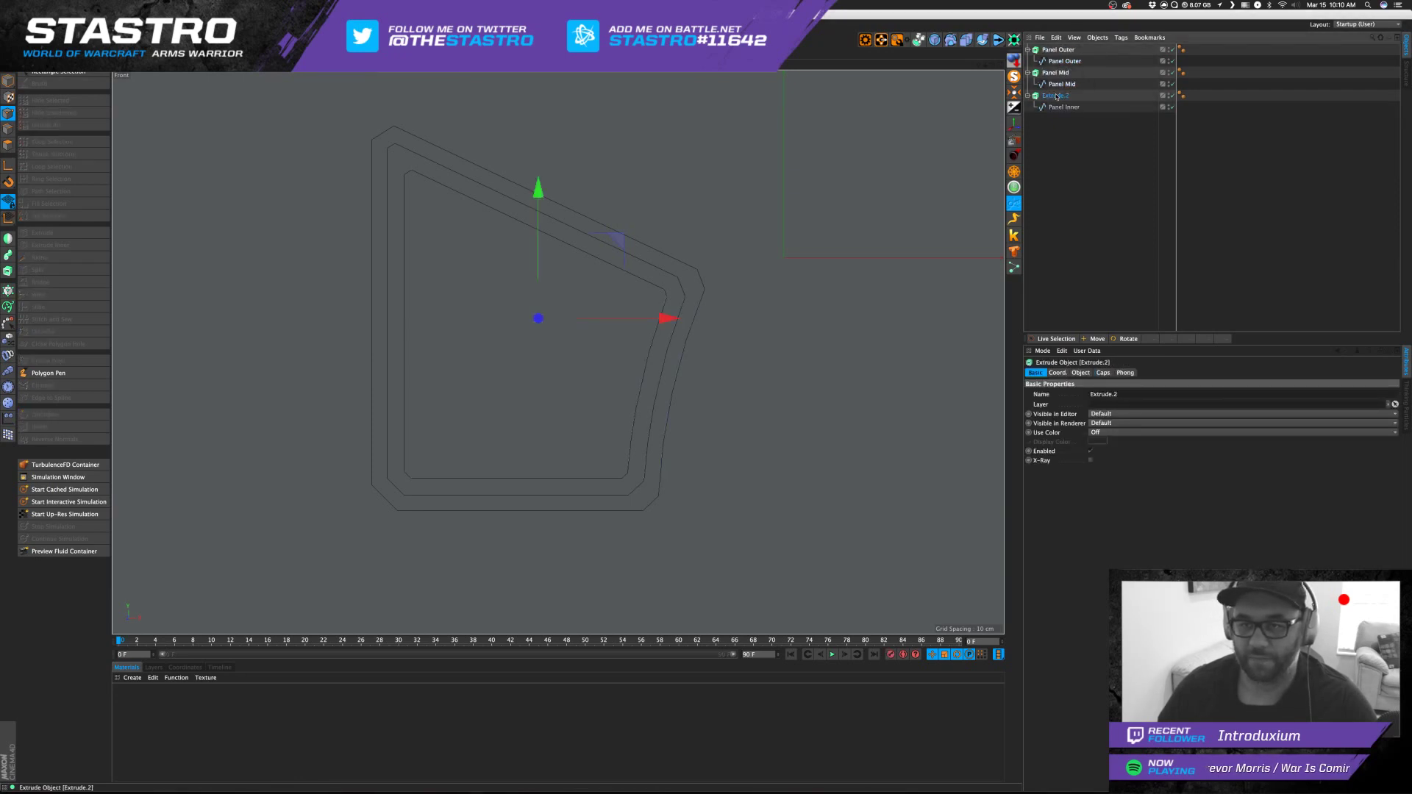
key("super+v")
left_click(1083, 183)
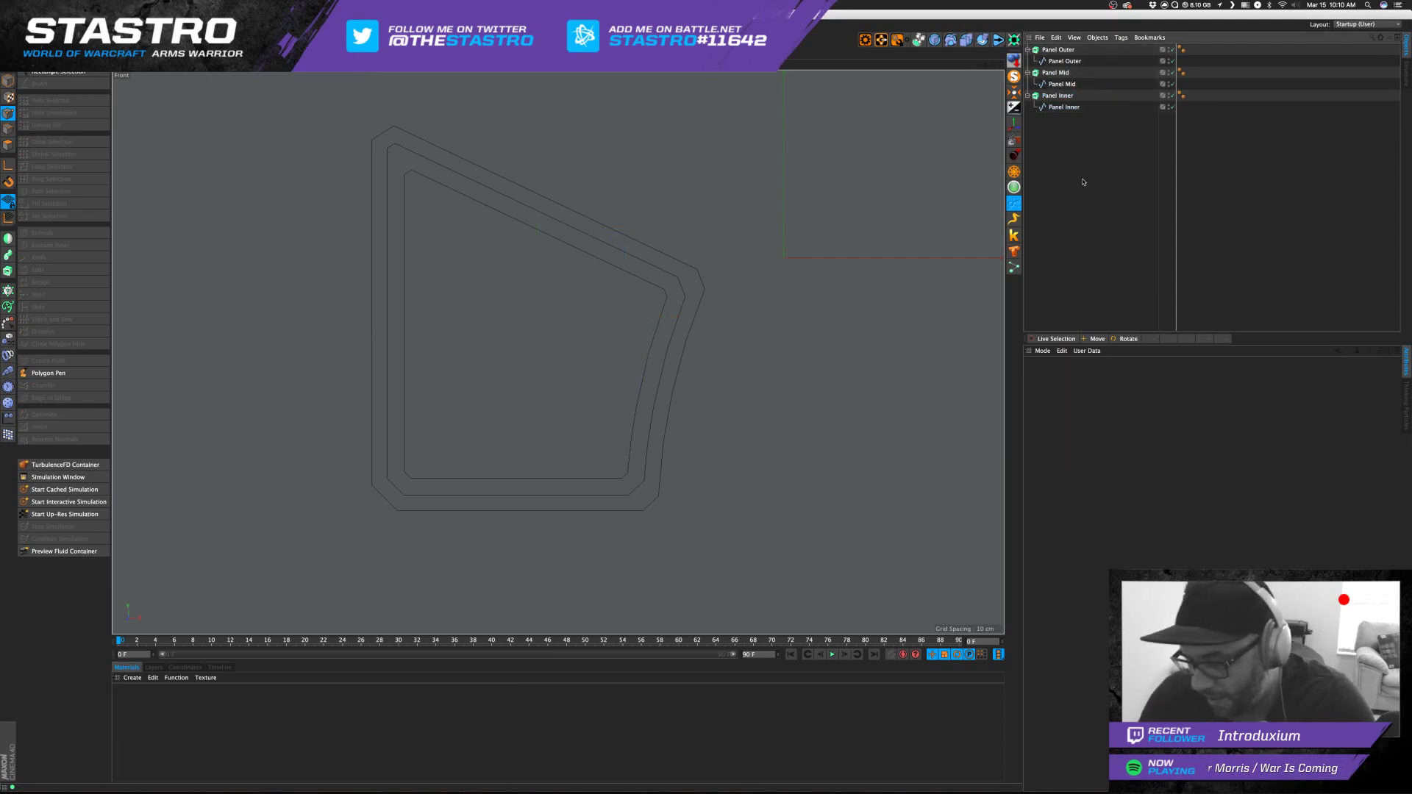
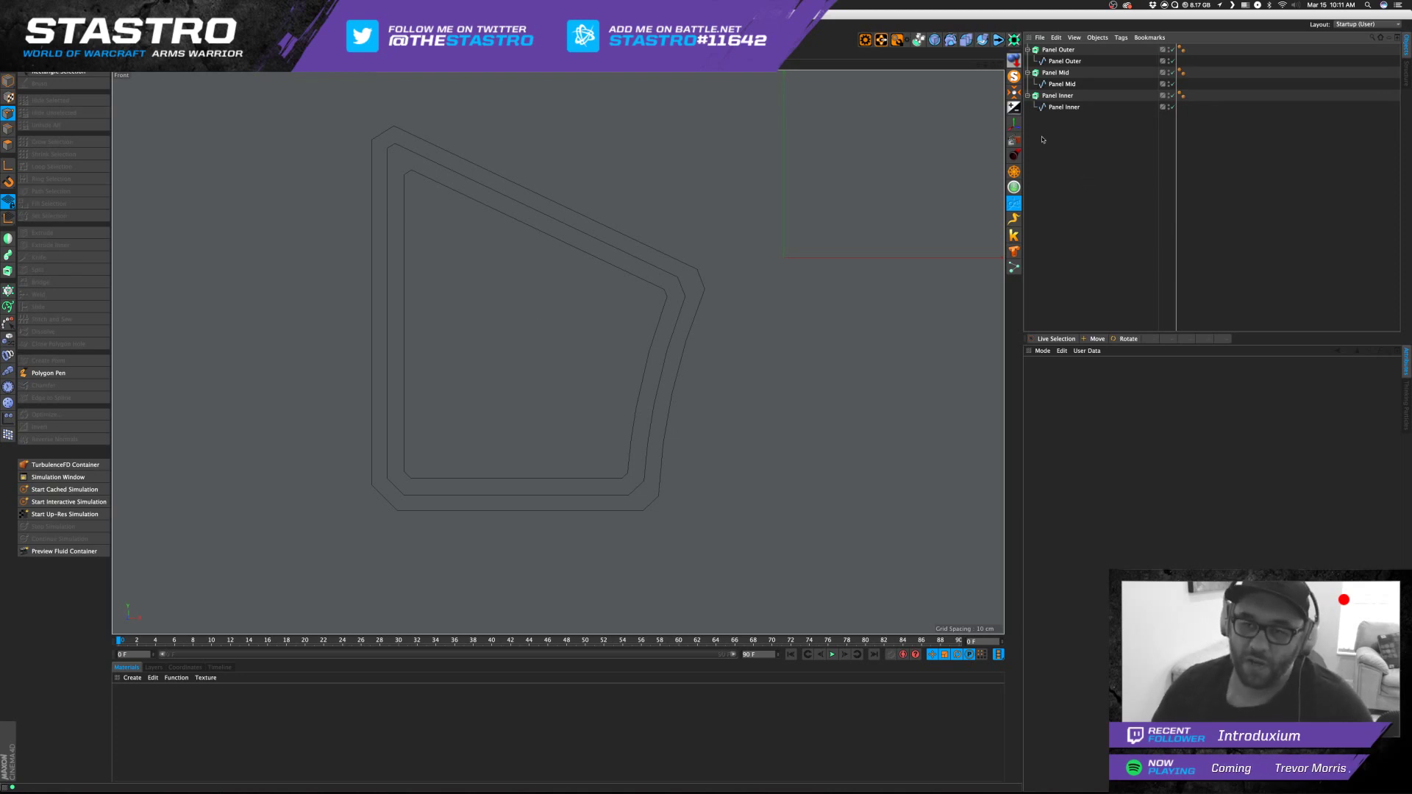
Collapse the three panel extrudes, turn off solo mode to show the whole door, and collapse the LEFT DOOR group.
left_click(1028, 96)
left_click(1027, 73)
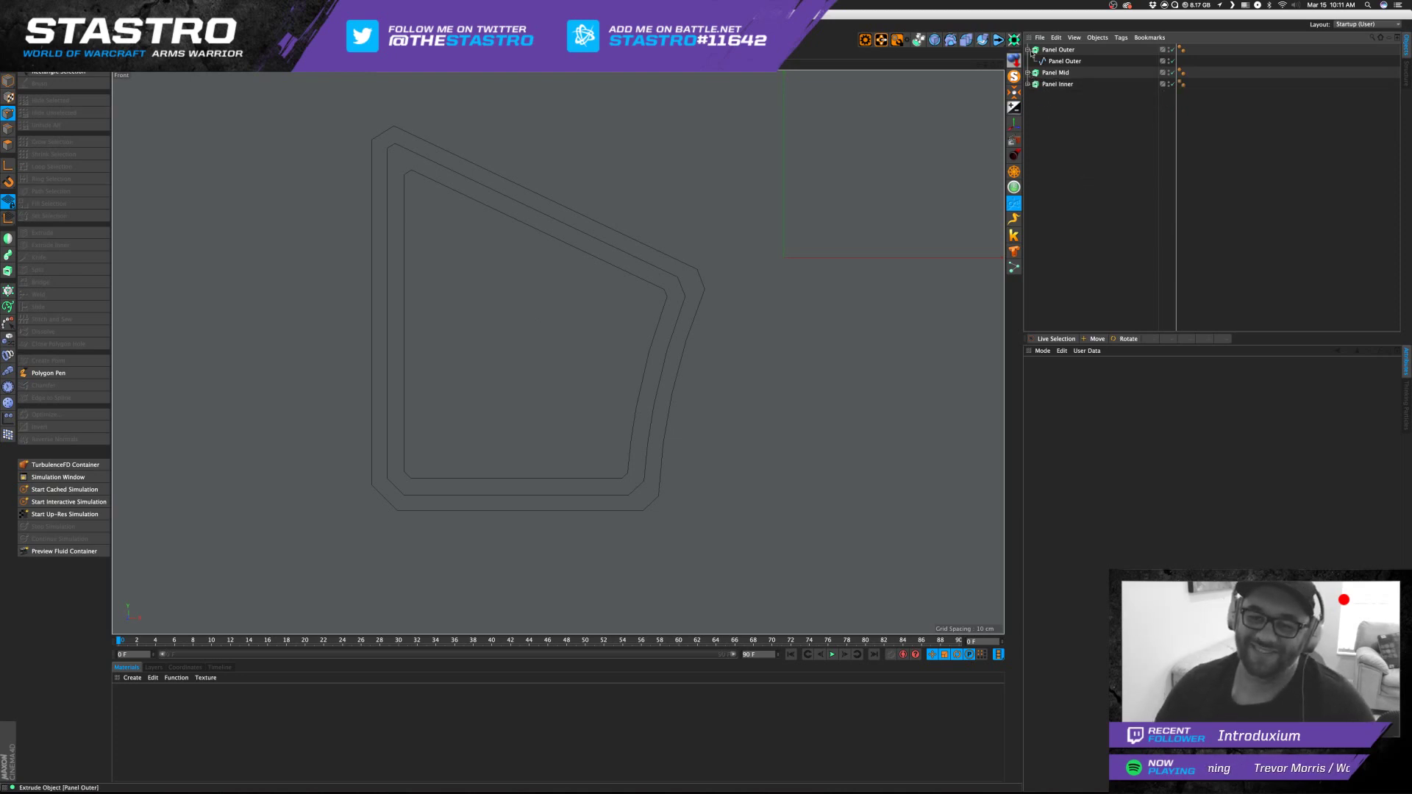
left_click(1028, 49)
left_click(1058, 49)
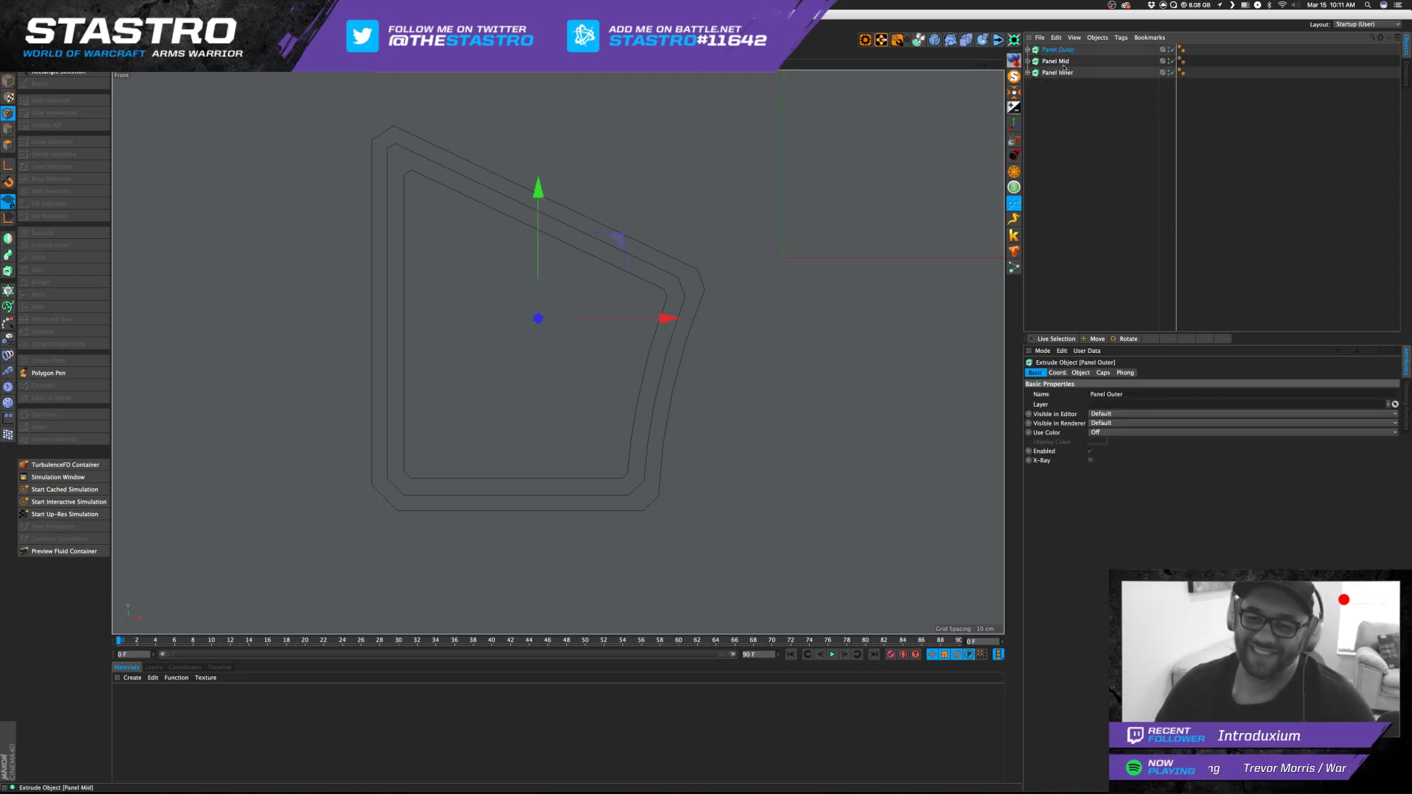
left_click(1017, 75)
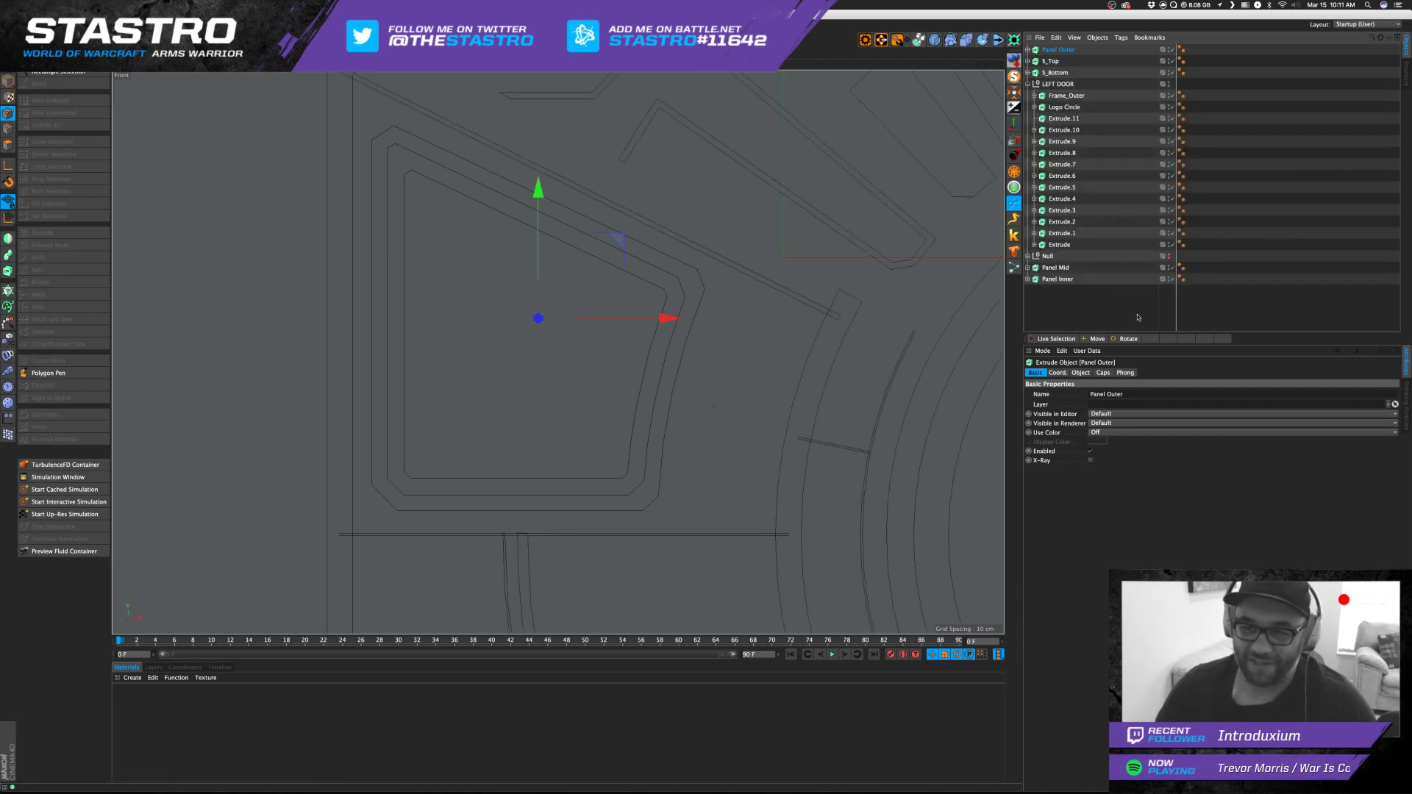
left_click(1028, 84)
left_click(732, 270)
Examine the extruded window panel against the rest of the door in the Front view and the four-view layout's perspective.
right_click_drag(733, 270, 776, 299, "alt")
middle_click_drag(776, 299, 710, 319, "alt")
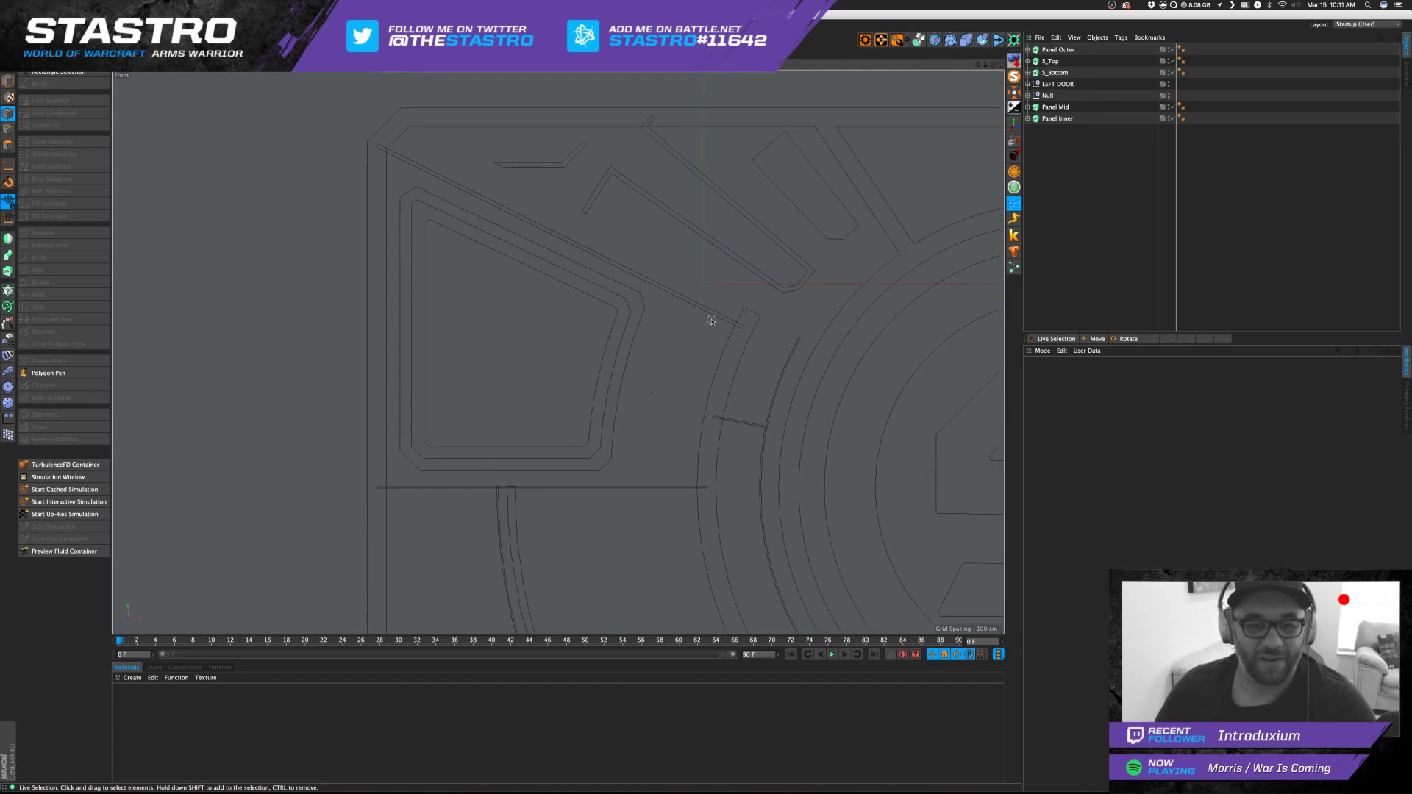
right_click_drag(710, 319, 701, 318, "alt")
middle_click_drag(716, 312, 685, 291, "alt")
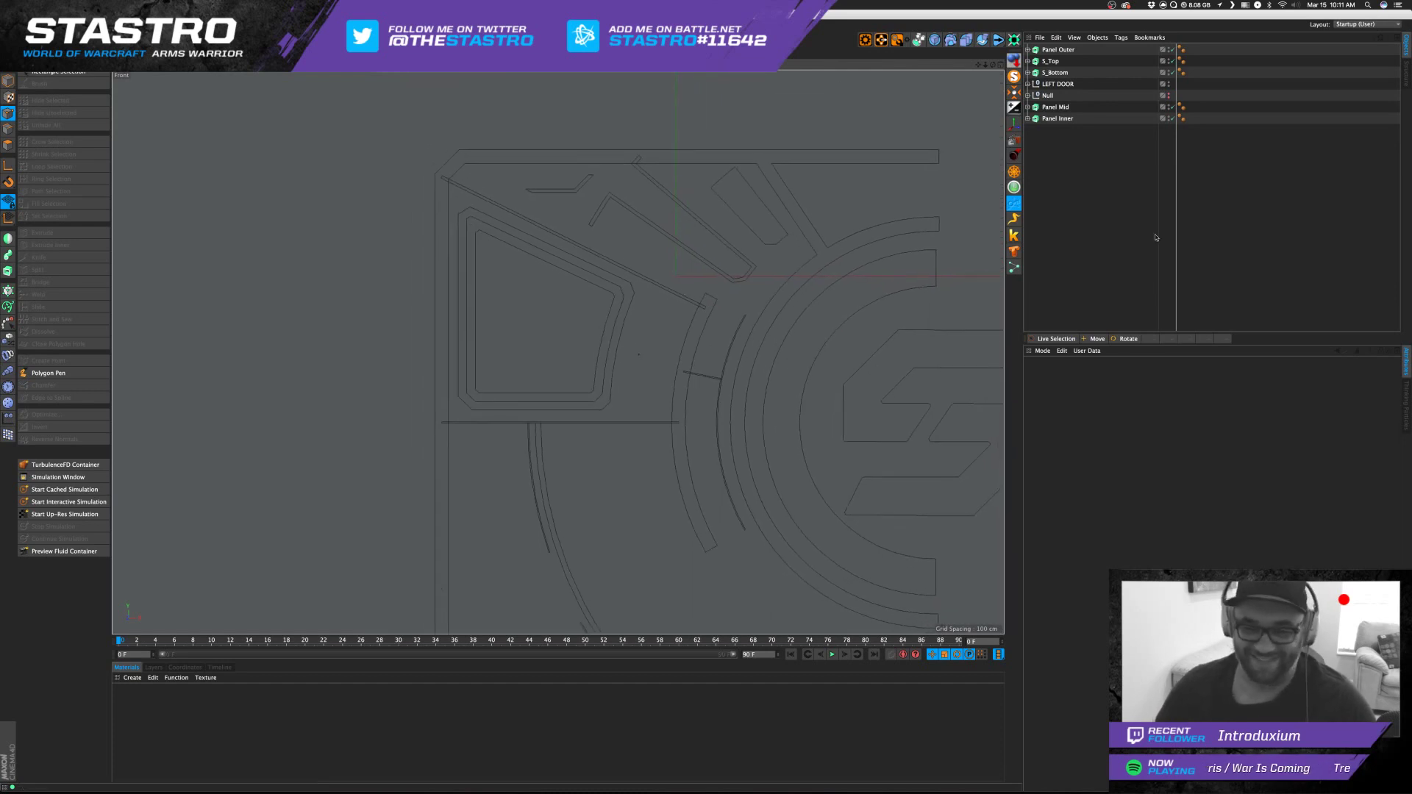
middle_click(392, 252)
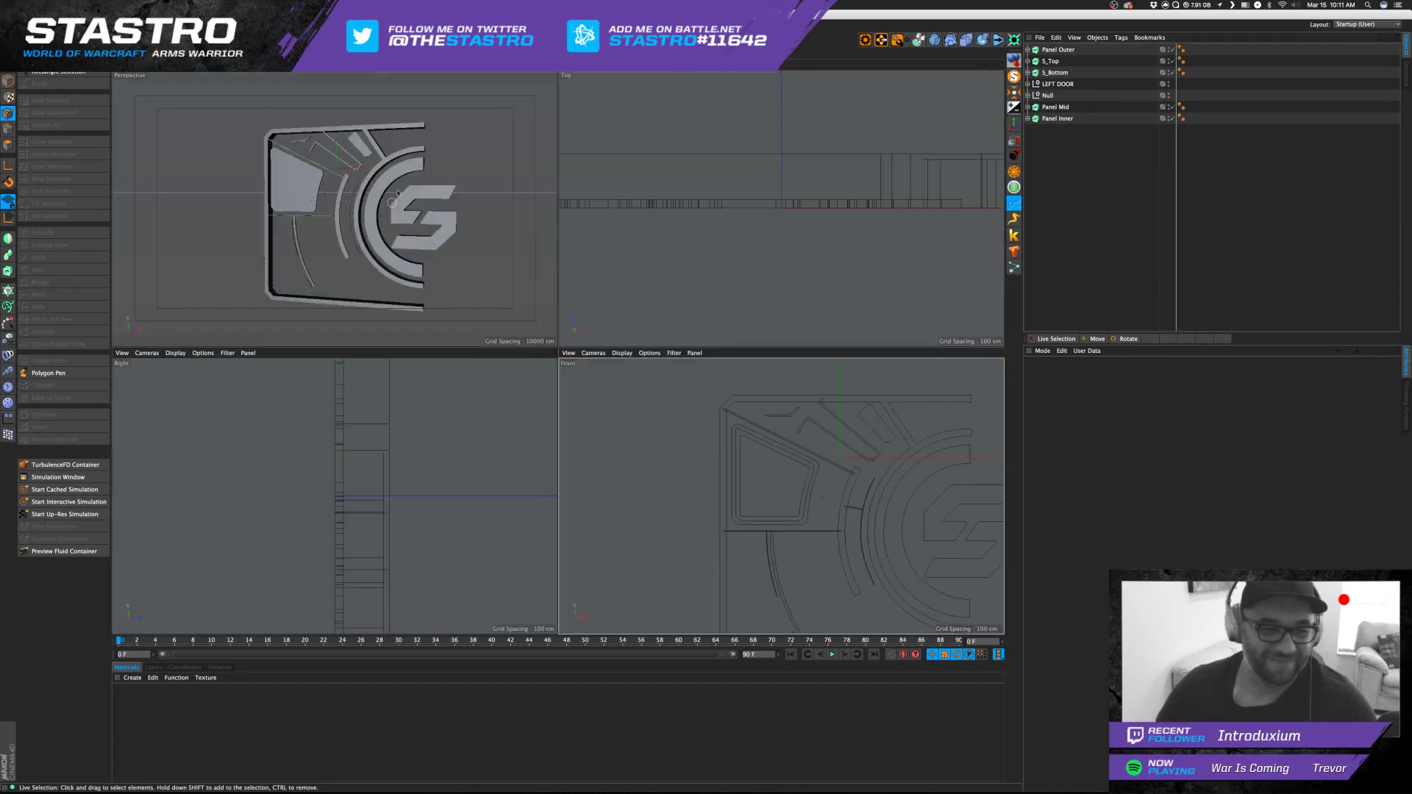
scroll(287, 160, "up", 5)
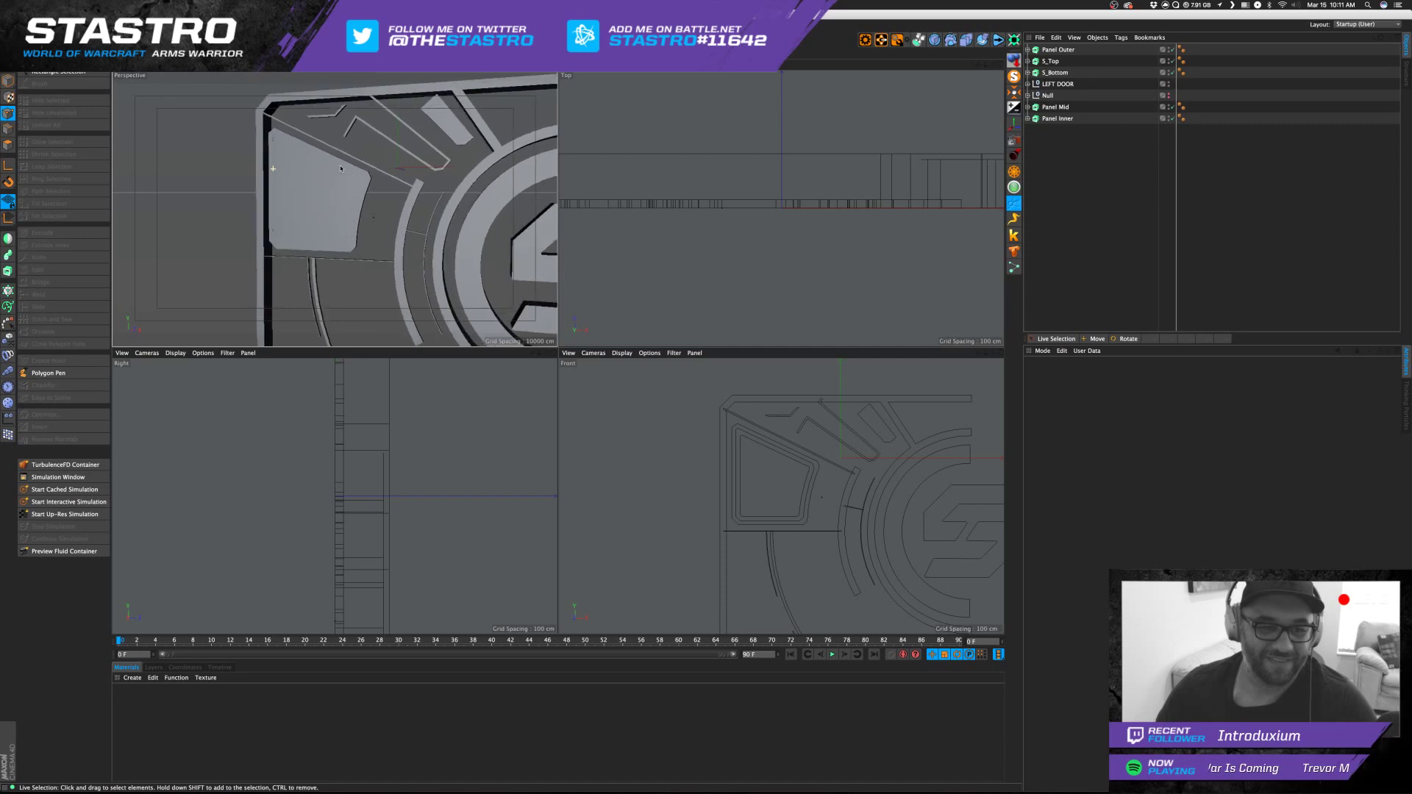
Adjust the extrusion depth of the Panel Outer, S_Top and S_Bottom extrudes together.
left_click(1028, 50)
left_click(1027, 50)
left_click(1050, 61)
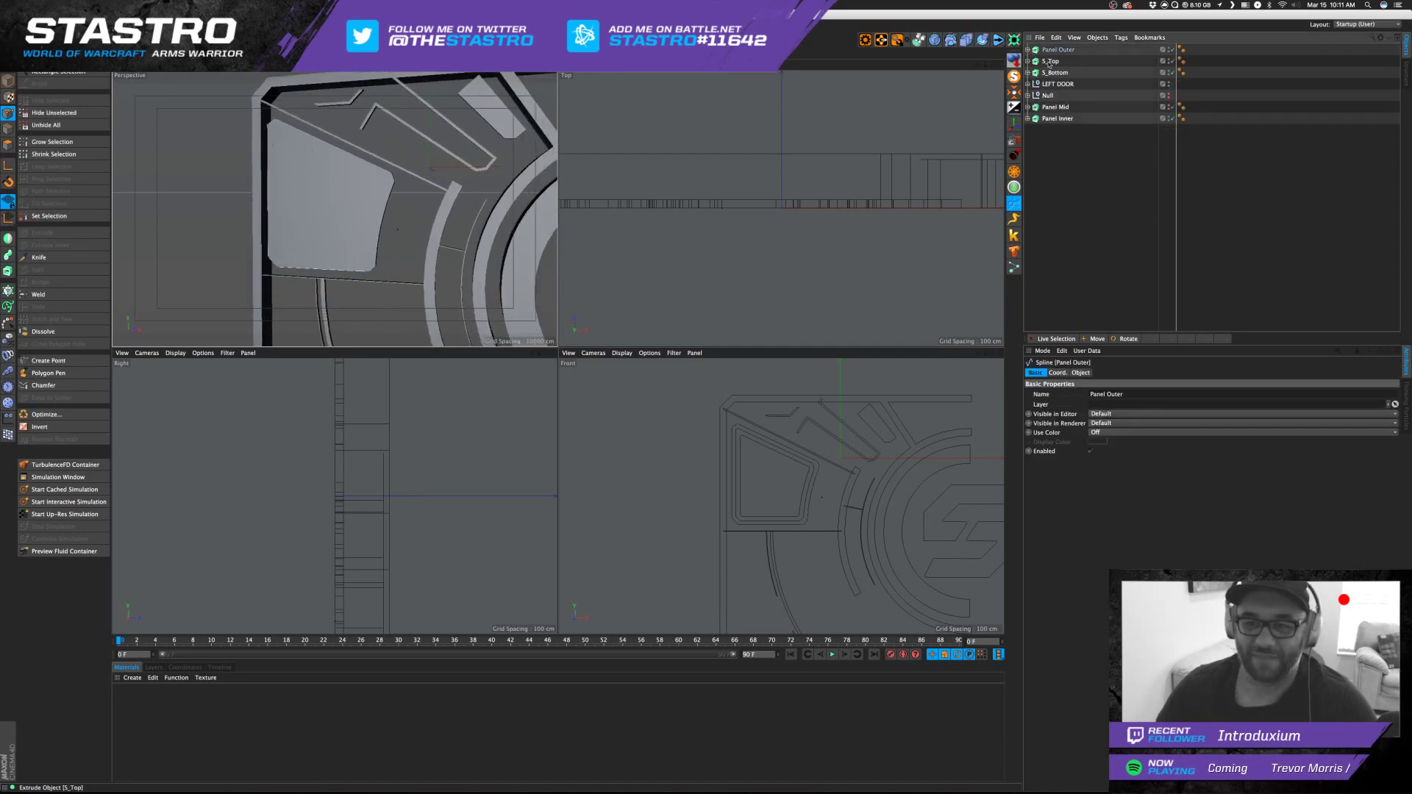
left_click(1055, 72)
left_click(1065, 50)
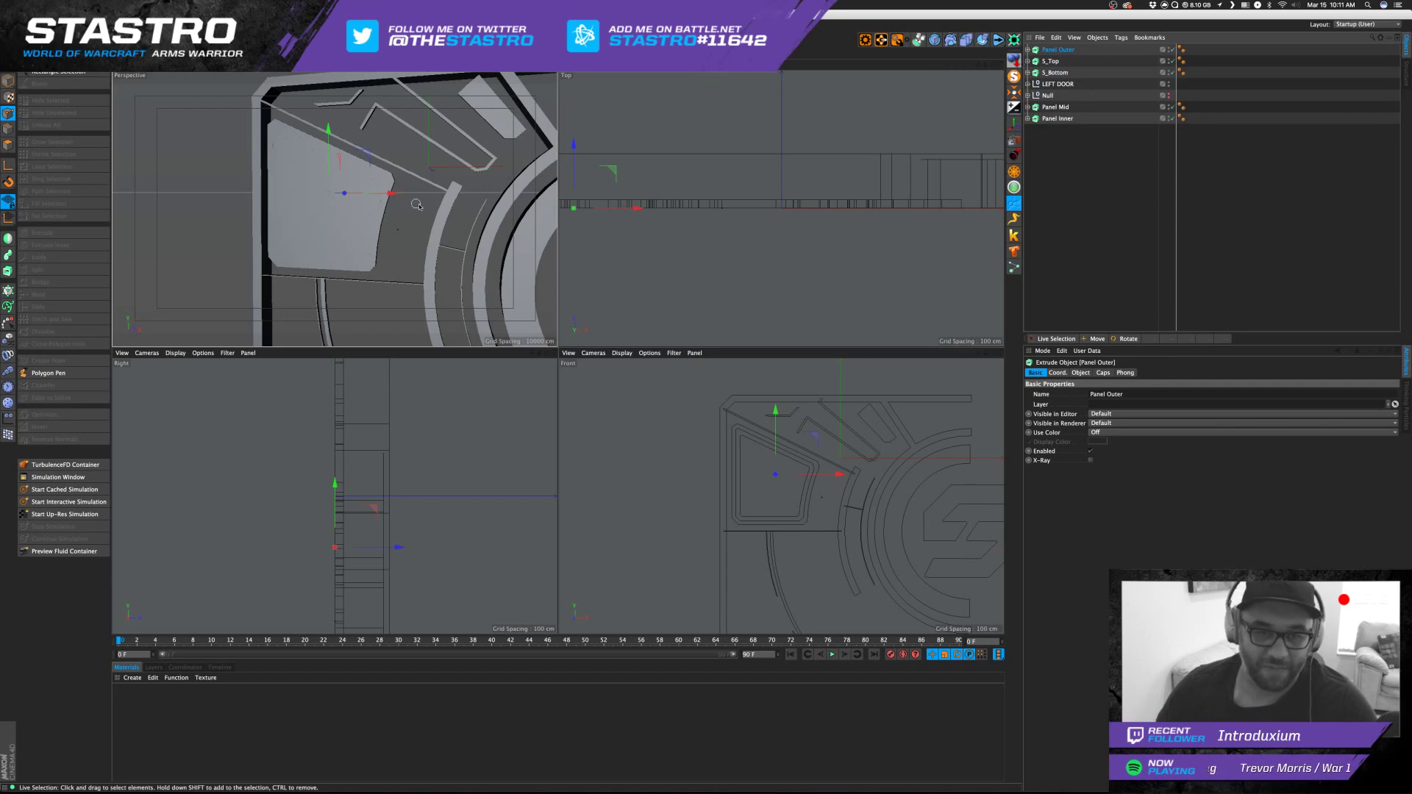
left_click(1055, 73, "shift")
left_click(1080, 373)
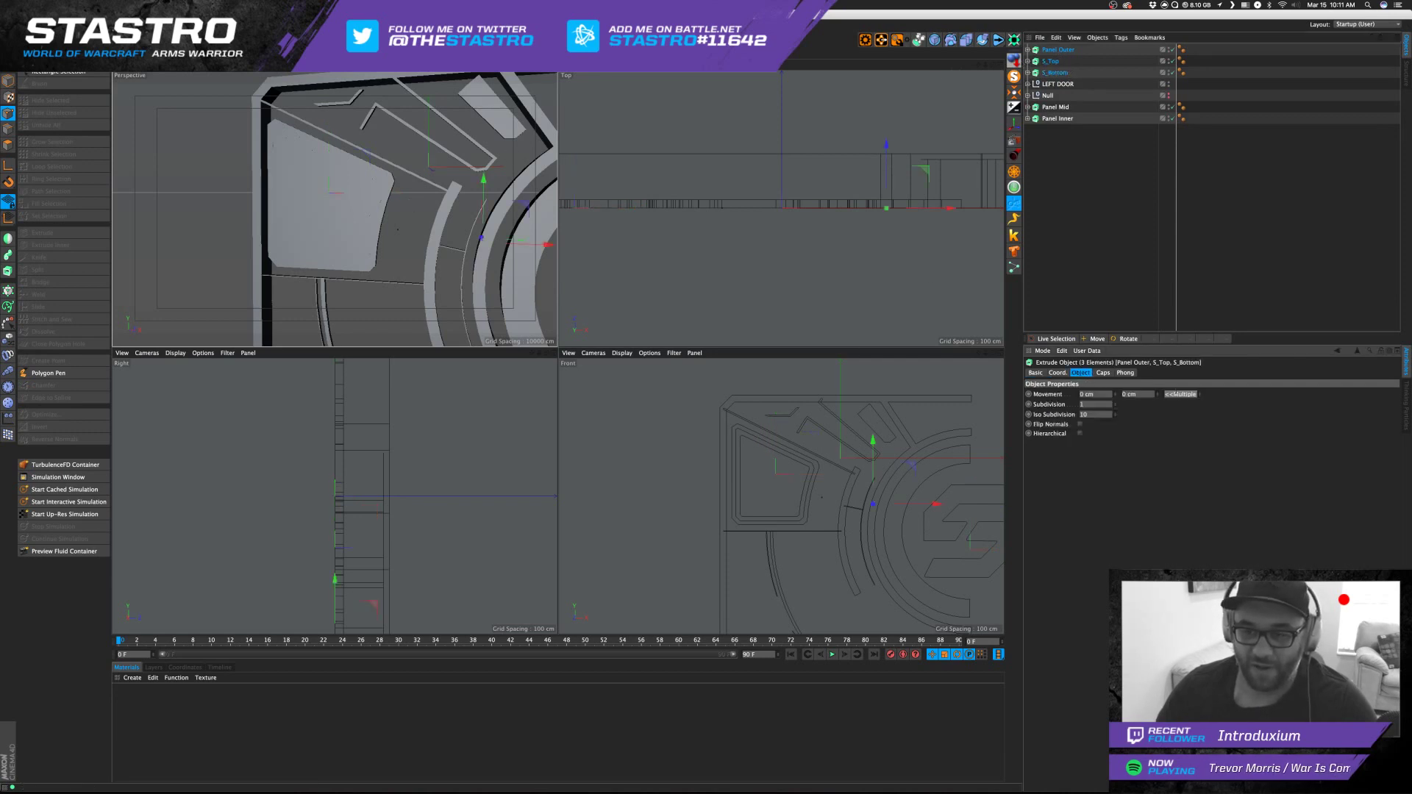
left_click_drag(1200, 395, 1201, 397)
left_click(1159, 214)
Move Panel Mid and Panel Inner directly below Panel Outer in the object hierarchy.
left_click(1057, 52)
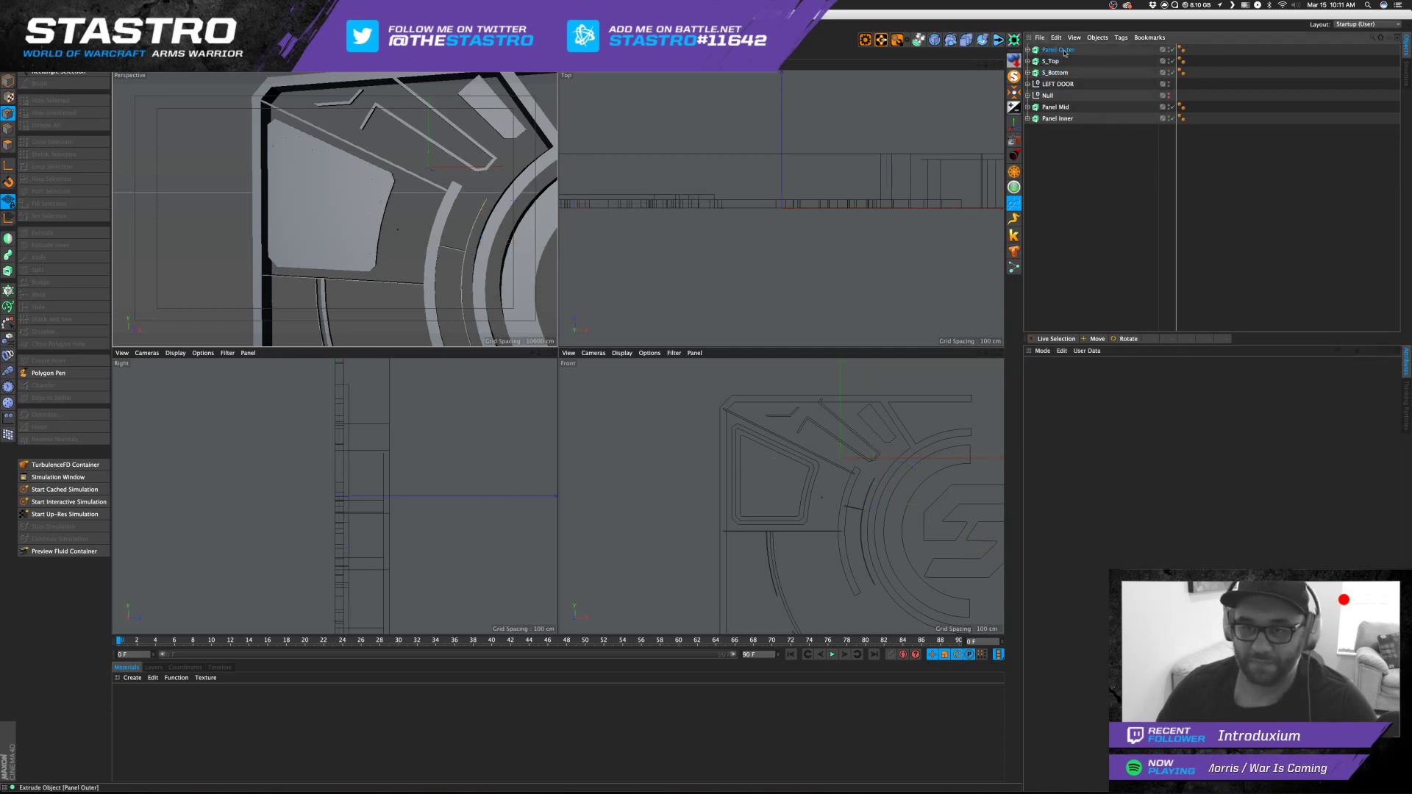
left_click(1058, 118)
left_click(1060, 108, "ctrl")
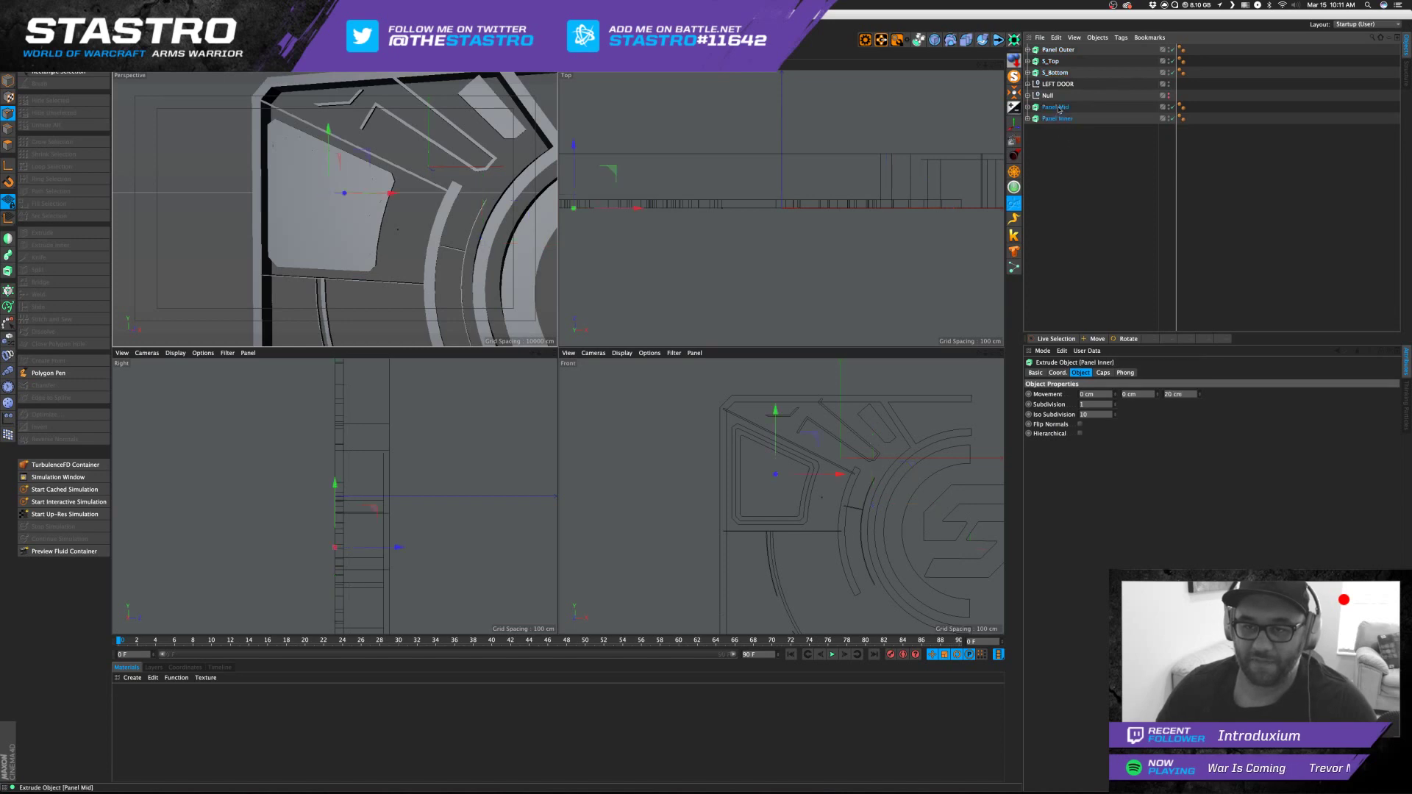
left_click_drag(1053, 56, 1053, 55)
left_click(1078, 158)
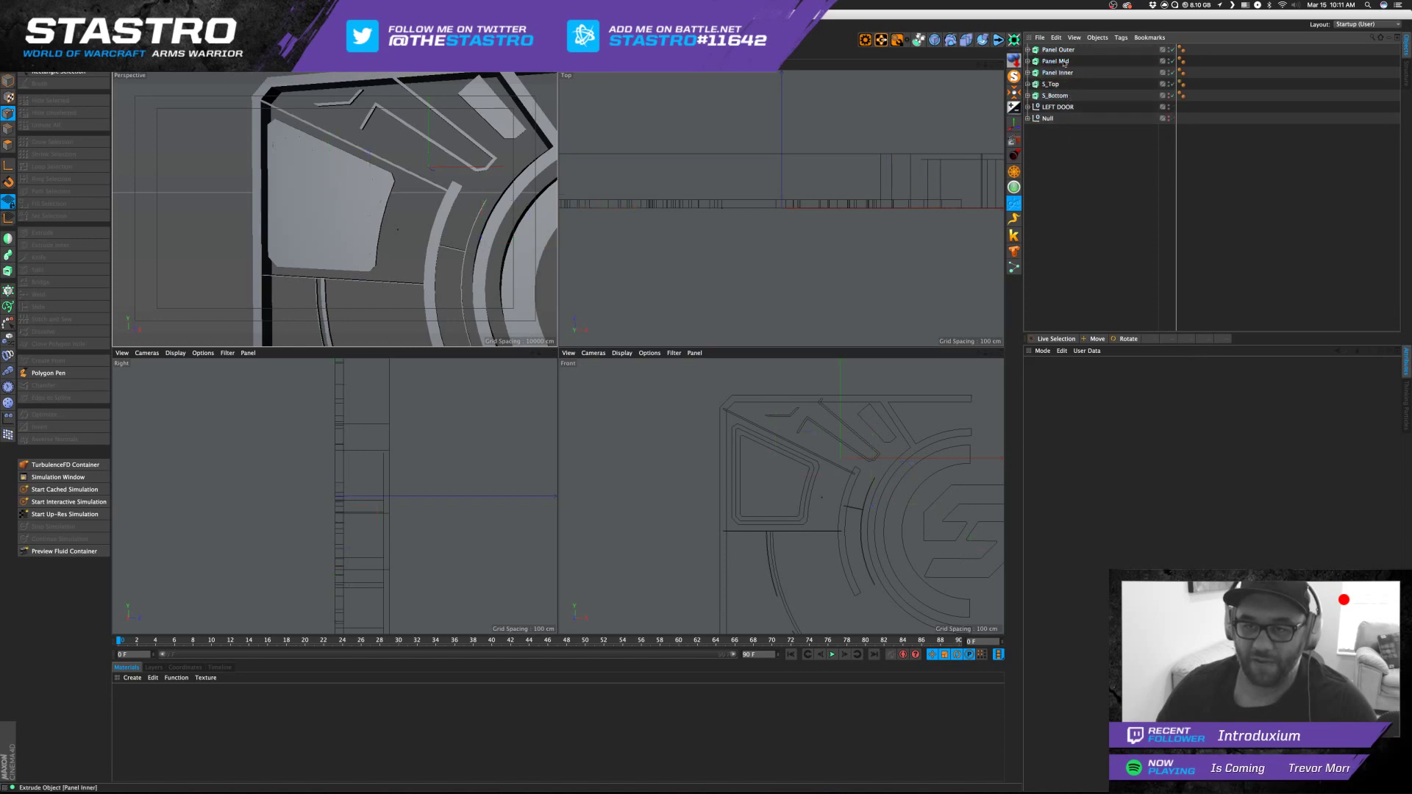
Offset Panel Outer along Z in the Top view and adjust its extrusion depth.
left_click(1057, 50)
left_click_drag(584, 148, 690, 150)
left_click_drag(1200, 396, 1200, 386)
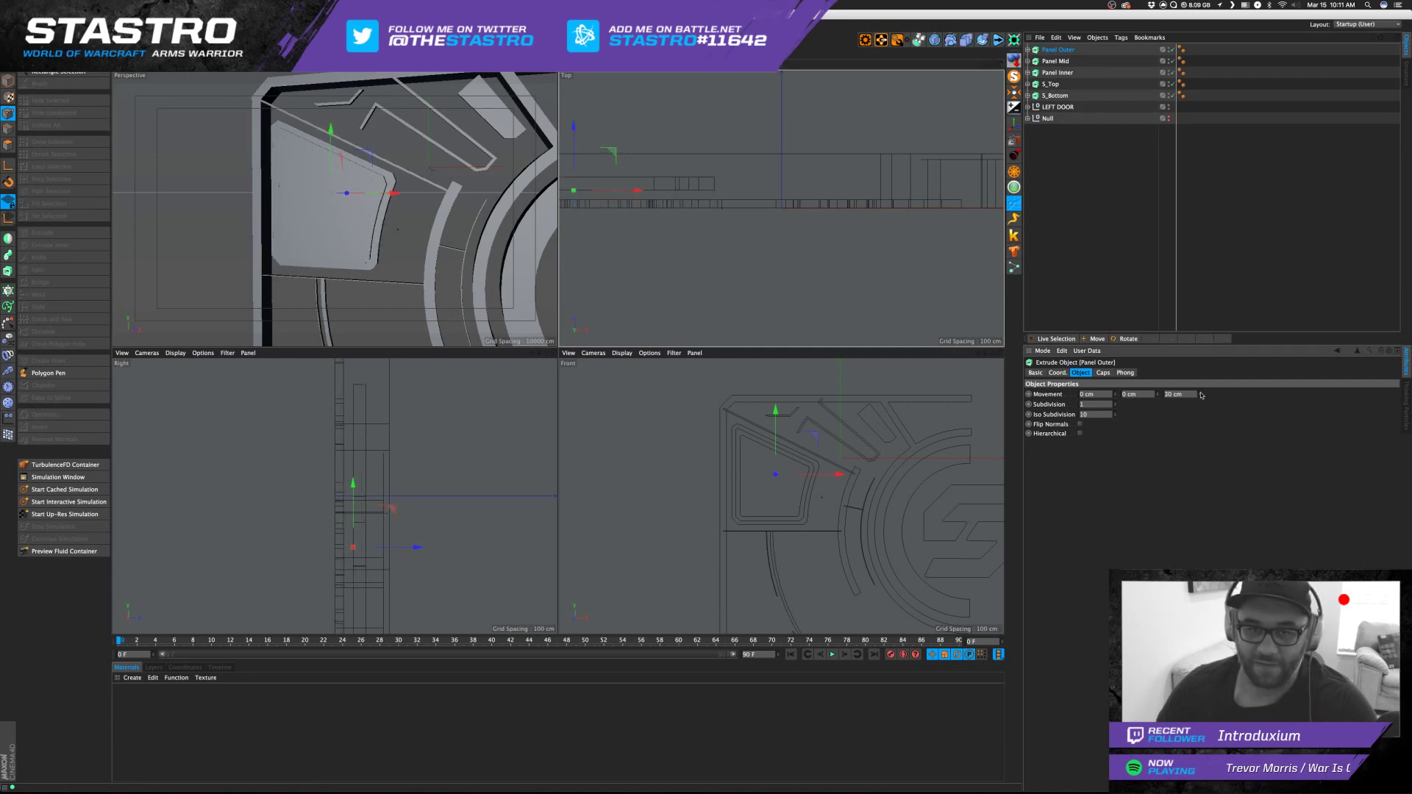
Offset Panel Mid and Panel Inner along Z by progressively smaller amounts than Panel Outer to step the three window layers.
left_click(1059, 61)
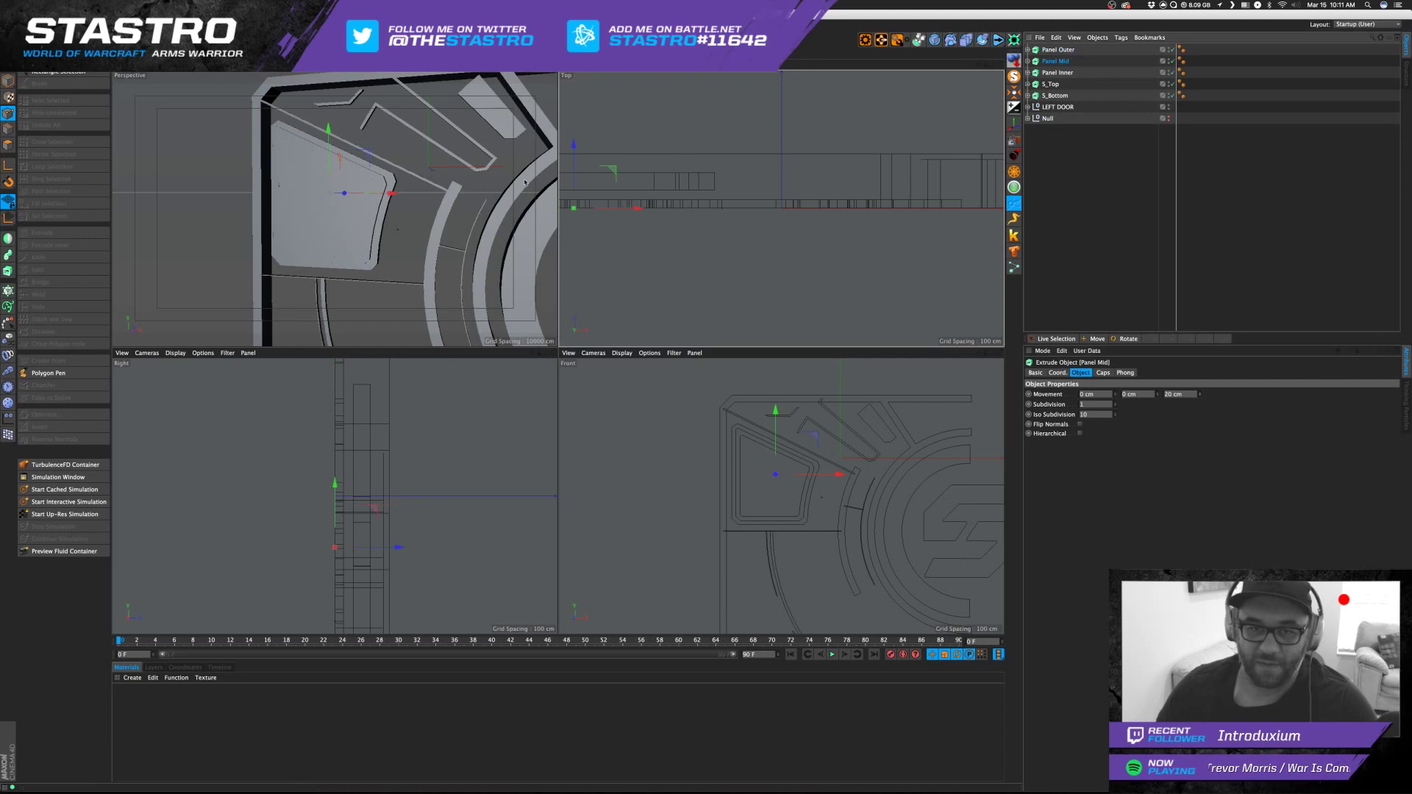
left_click_drag(574, 143, 575, 134)
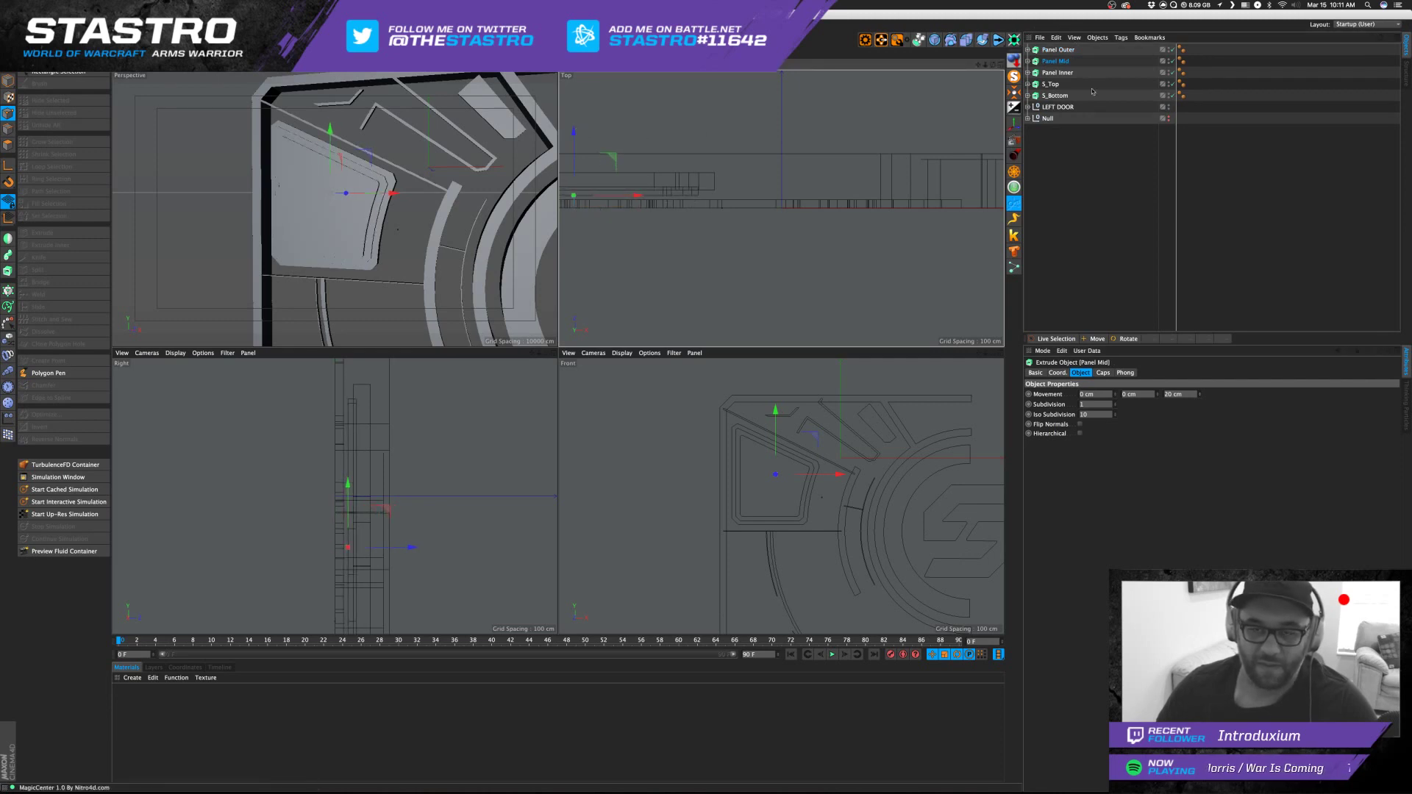
left_click(1058, 73)
left_click_drag(584, 146, 587, 139)
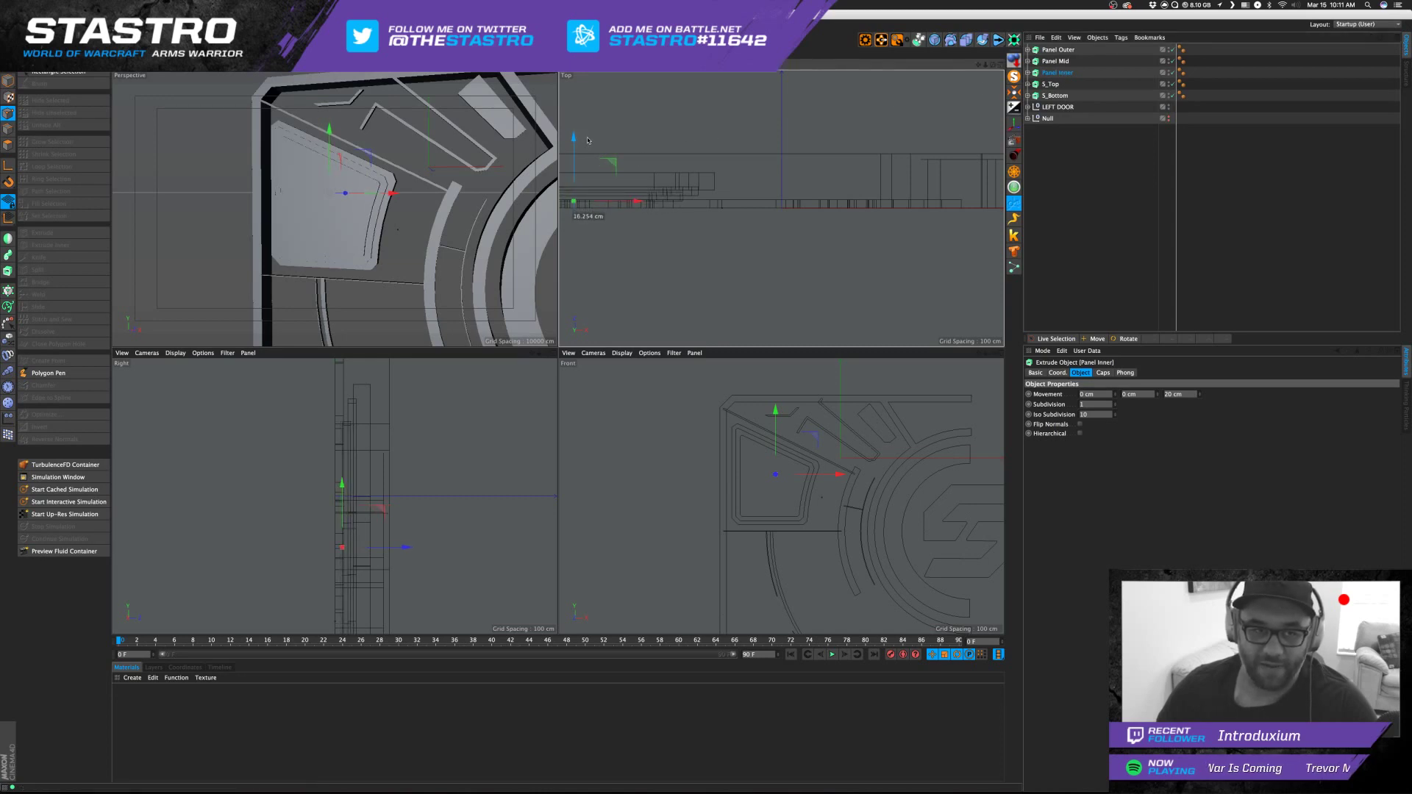
left_click(1198, 233)
Maximize the perspective view and display the shaded door with its edge lines.
left_click_drag(250, 303, 251, 303, "alt")
middle_click(251, 303)
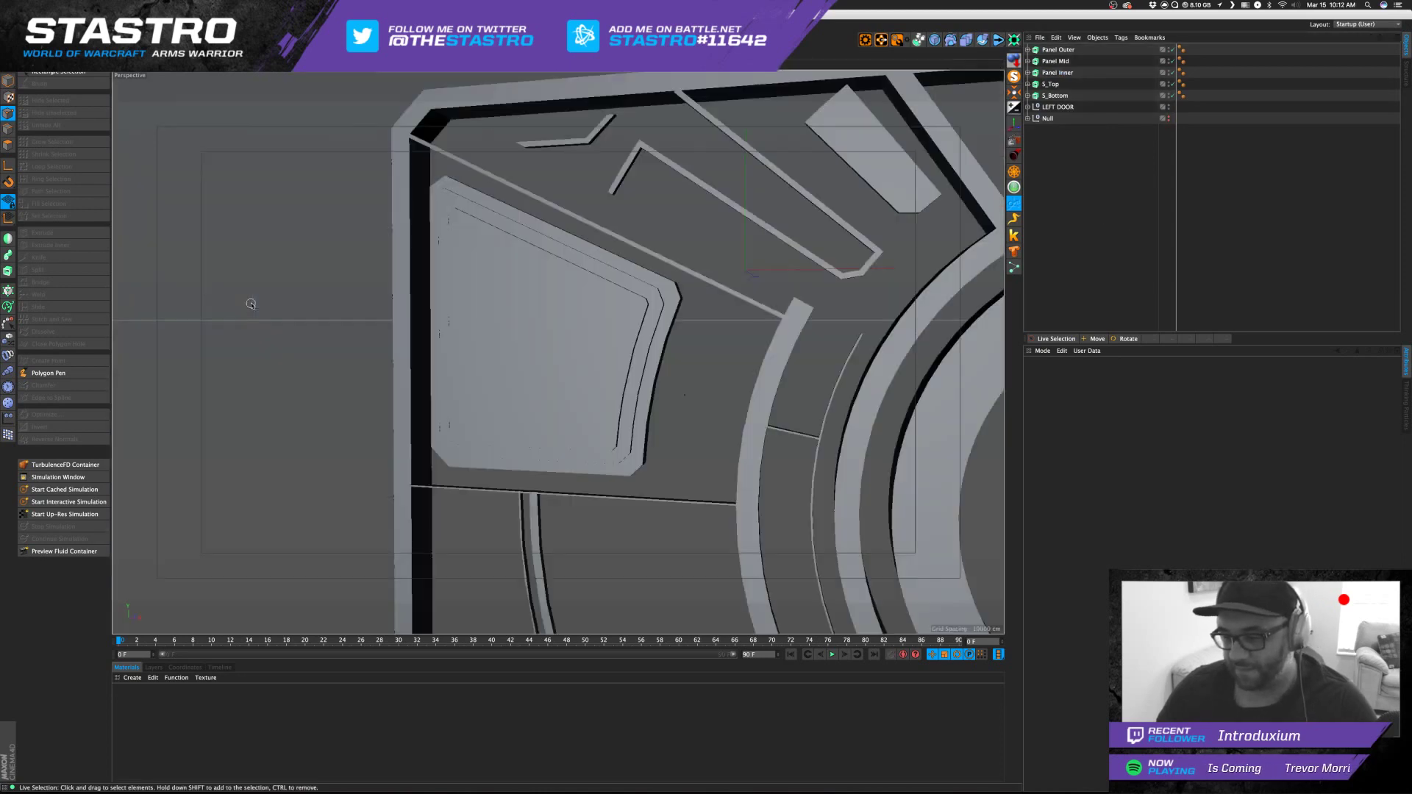
mouse_move(965, 95)
left_mouse_down("alt")
mouse_move(970, 33)
mouse_move(965, 94)
left_mouse_up("alt")
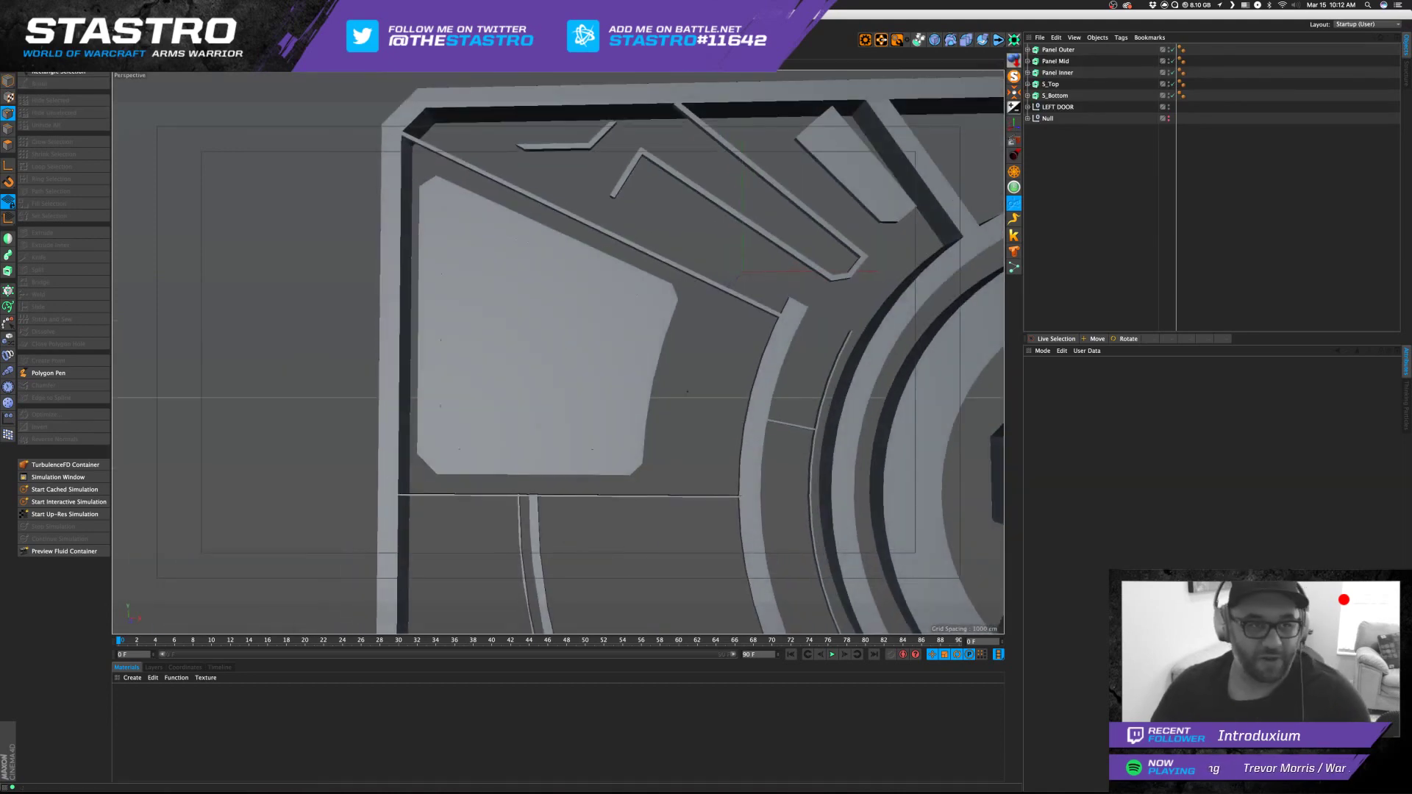
left_click(184, 64)
left_click(201, 88)
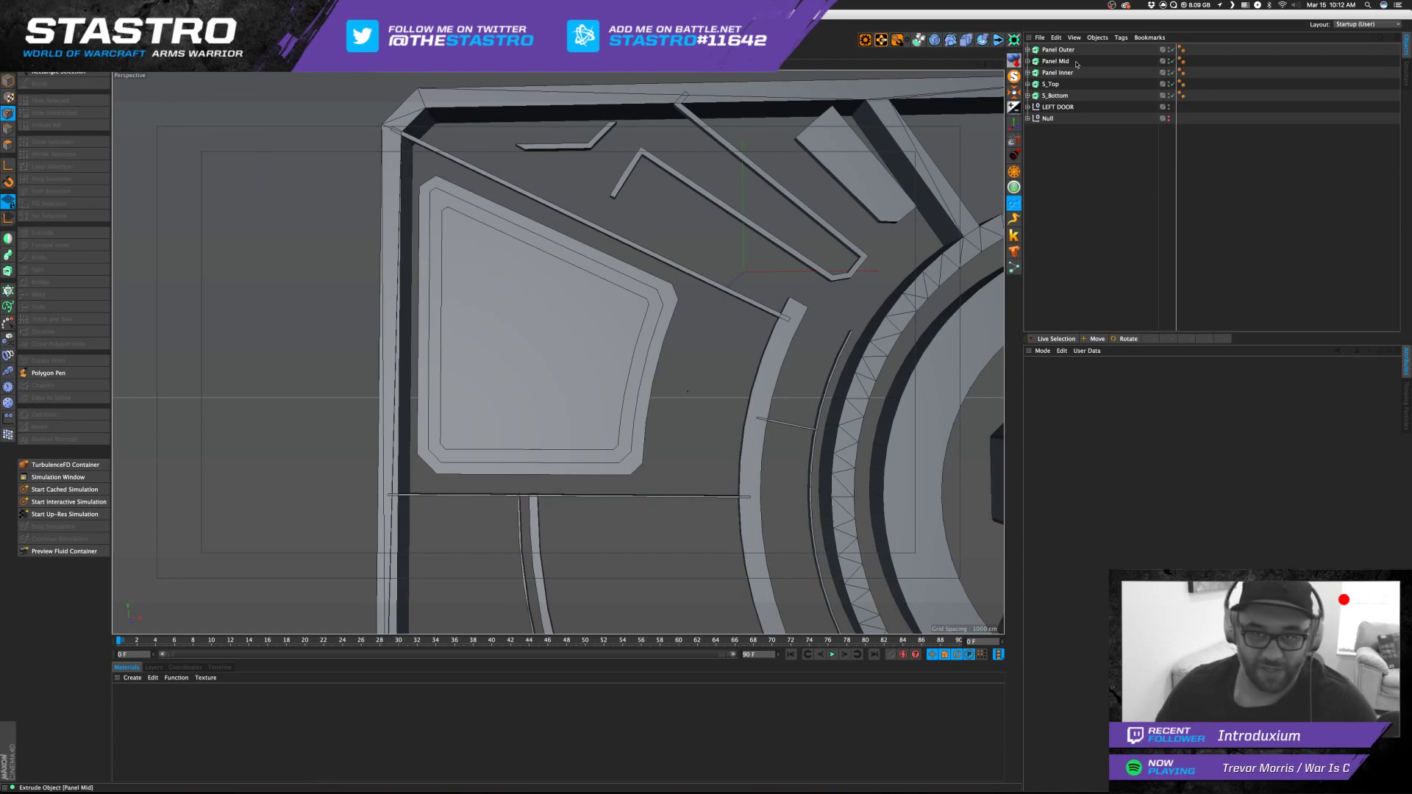
Check the Null and LEFT DOOR groups and go through the extrudes to identify the arc pieces beside the logo ring.
scroll(558, 353, "up", 10)
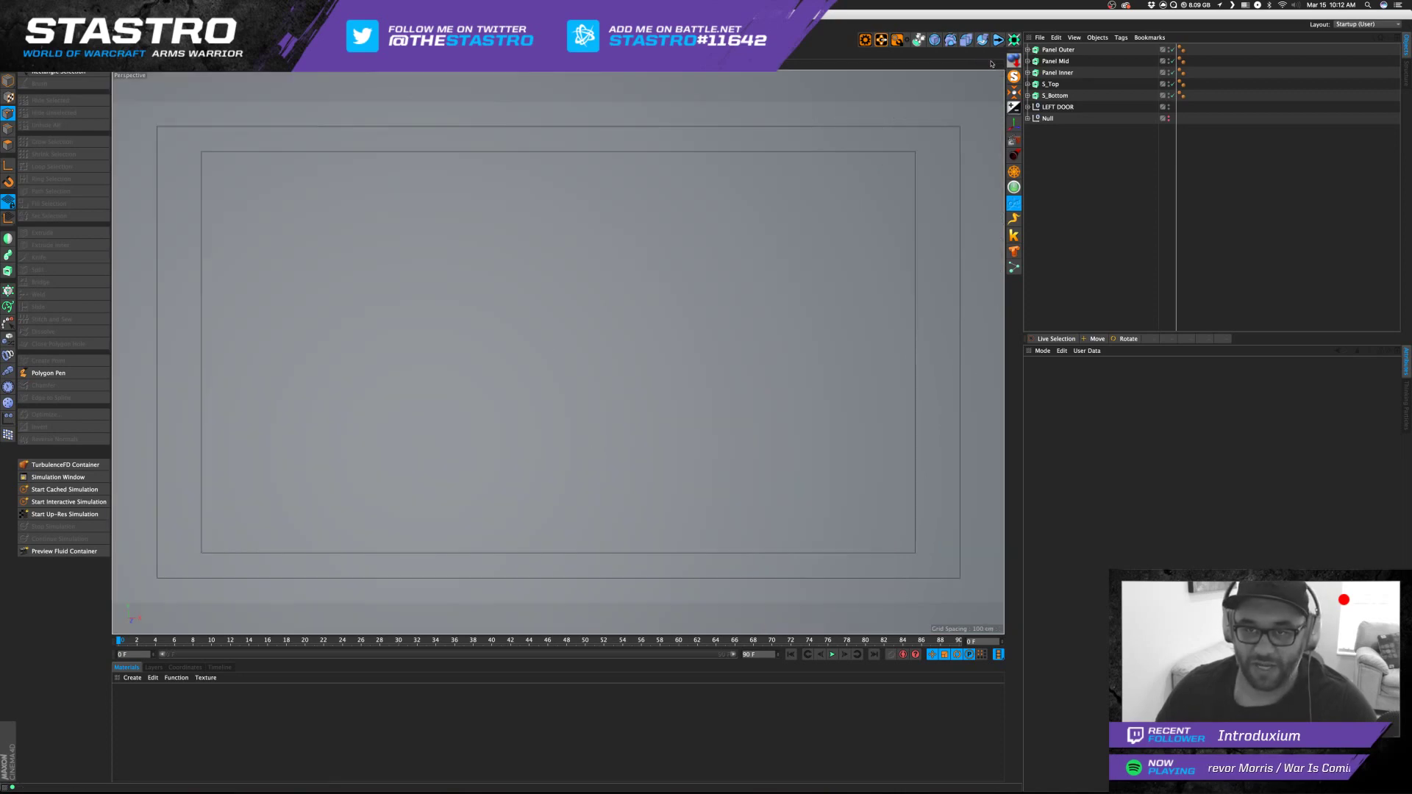
scroll(558, 352, "down", 10)
scroll(558, 353, "up", 2)
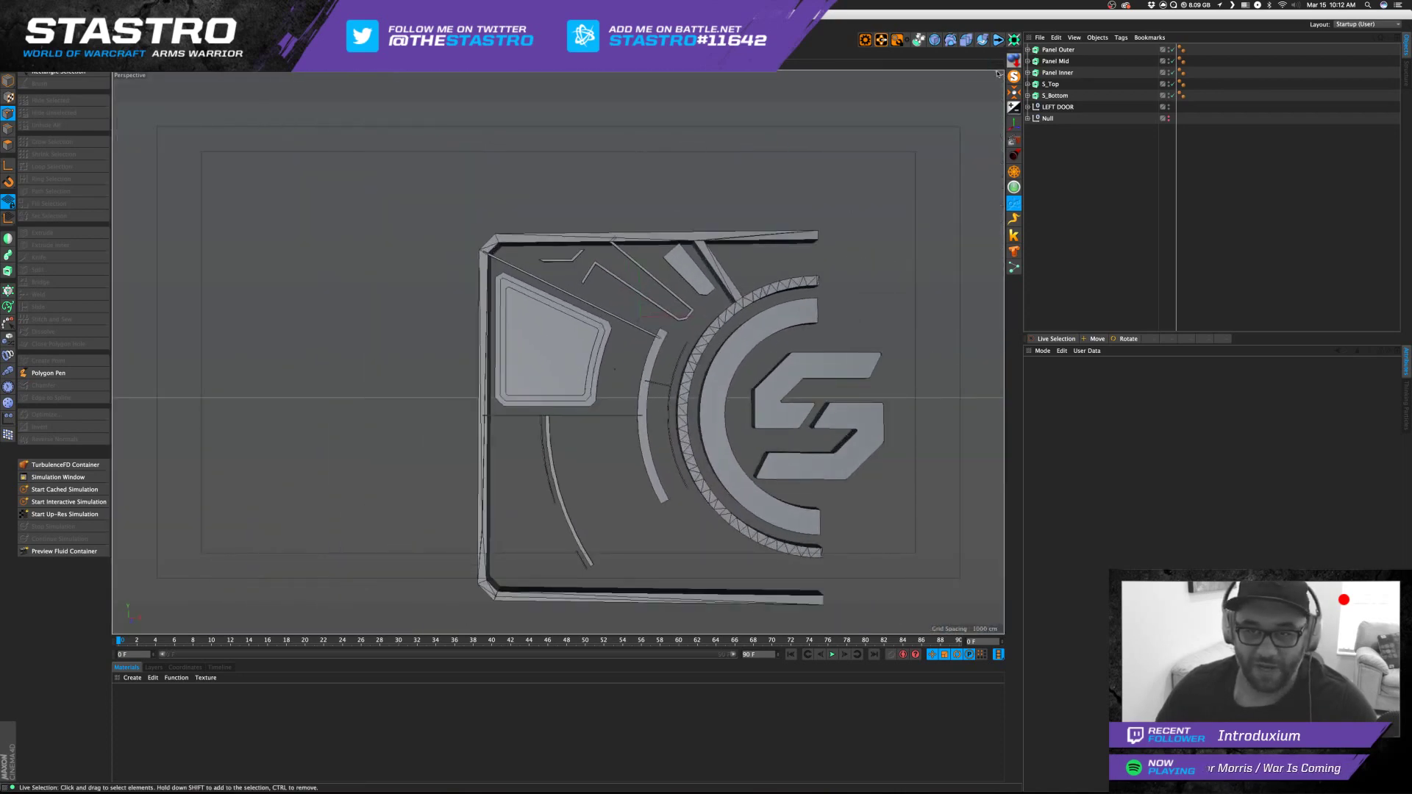
mouse_move(994, 66)
left_mouse_down()
mouse_move(1045, 169)
mouse_move(1048, 92)
mouse_move(1044, 103)
mouse_move(1011, 81)
mouse_move(1030, 66)
mouse_move(1019, 76)
left_mouse_up()
right_click_drag(624, 395, 826, 336, "alt")
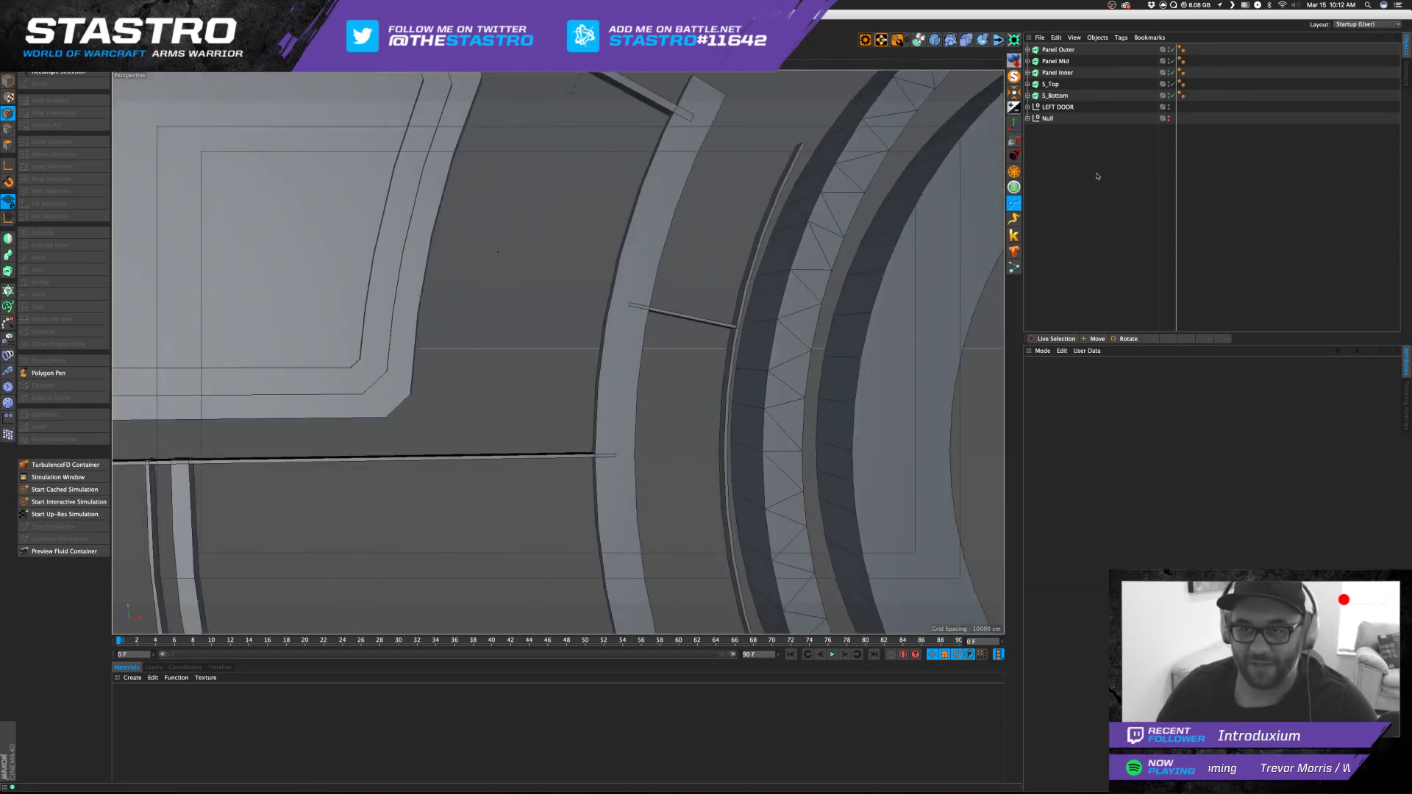
left_click(1029, 119)
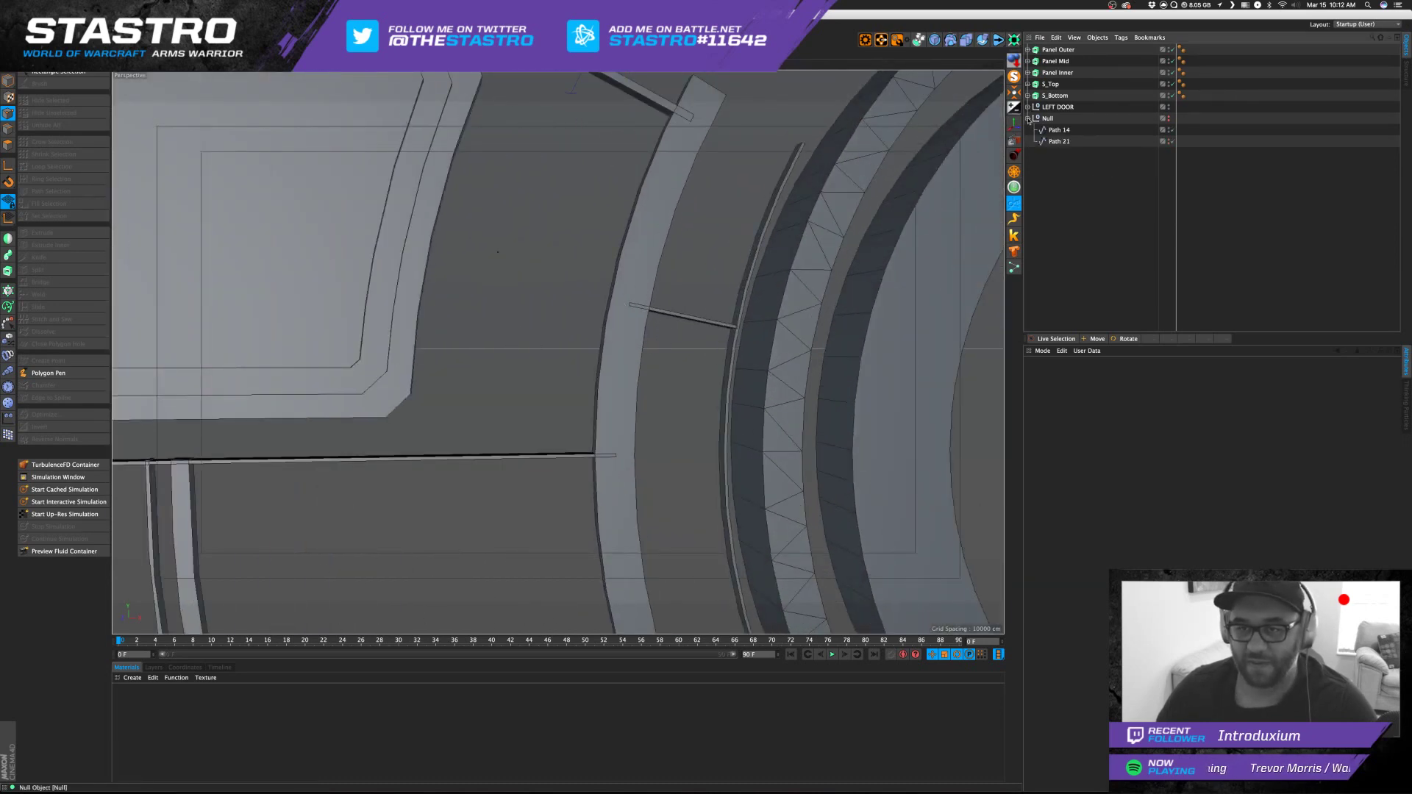
left_click(1029, 118)
left_click(1029, 107)
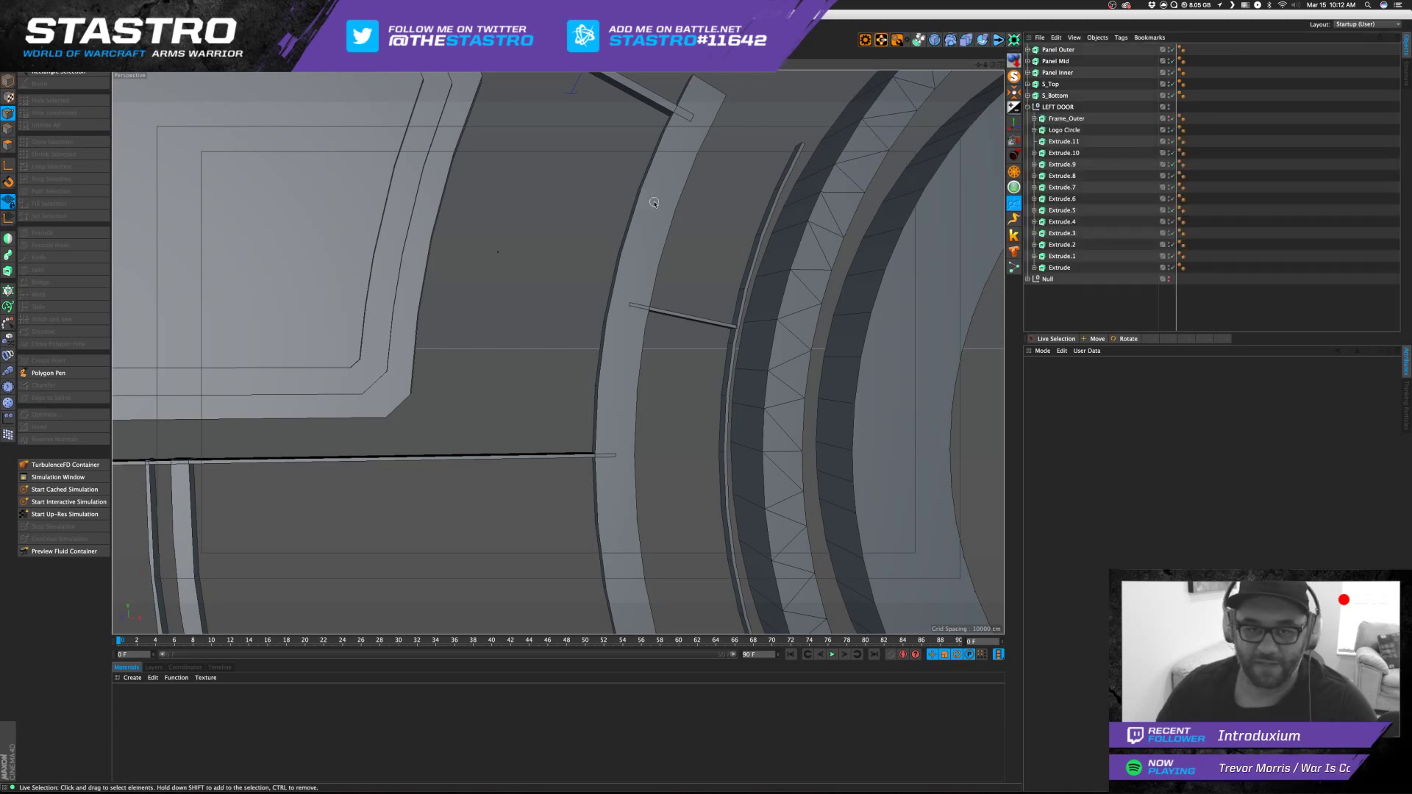
left_click(1062, 187)
left_click(1063, 199)
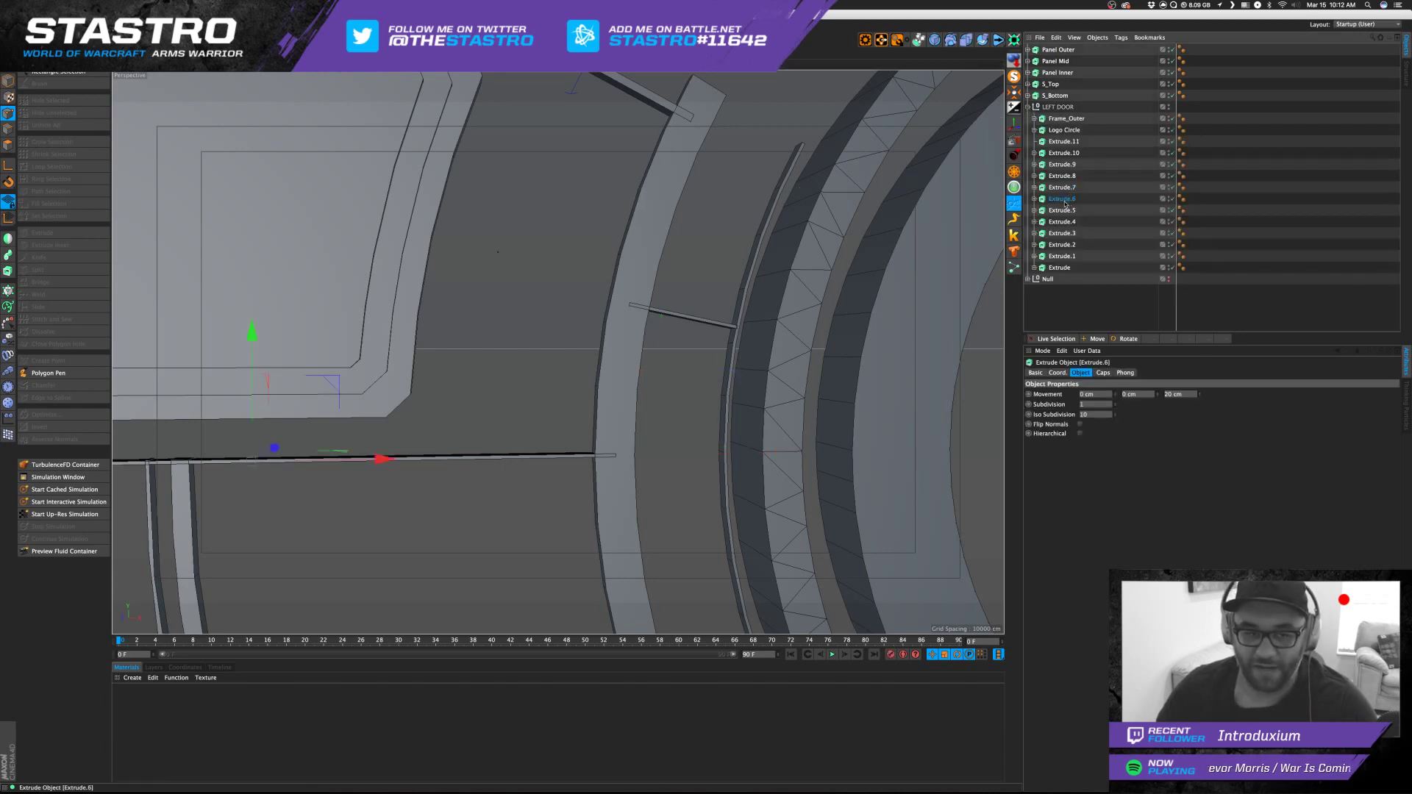
left_click(1068, 163)
left_click(1067, 155)
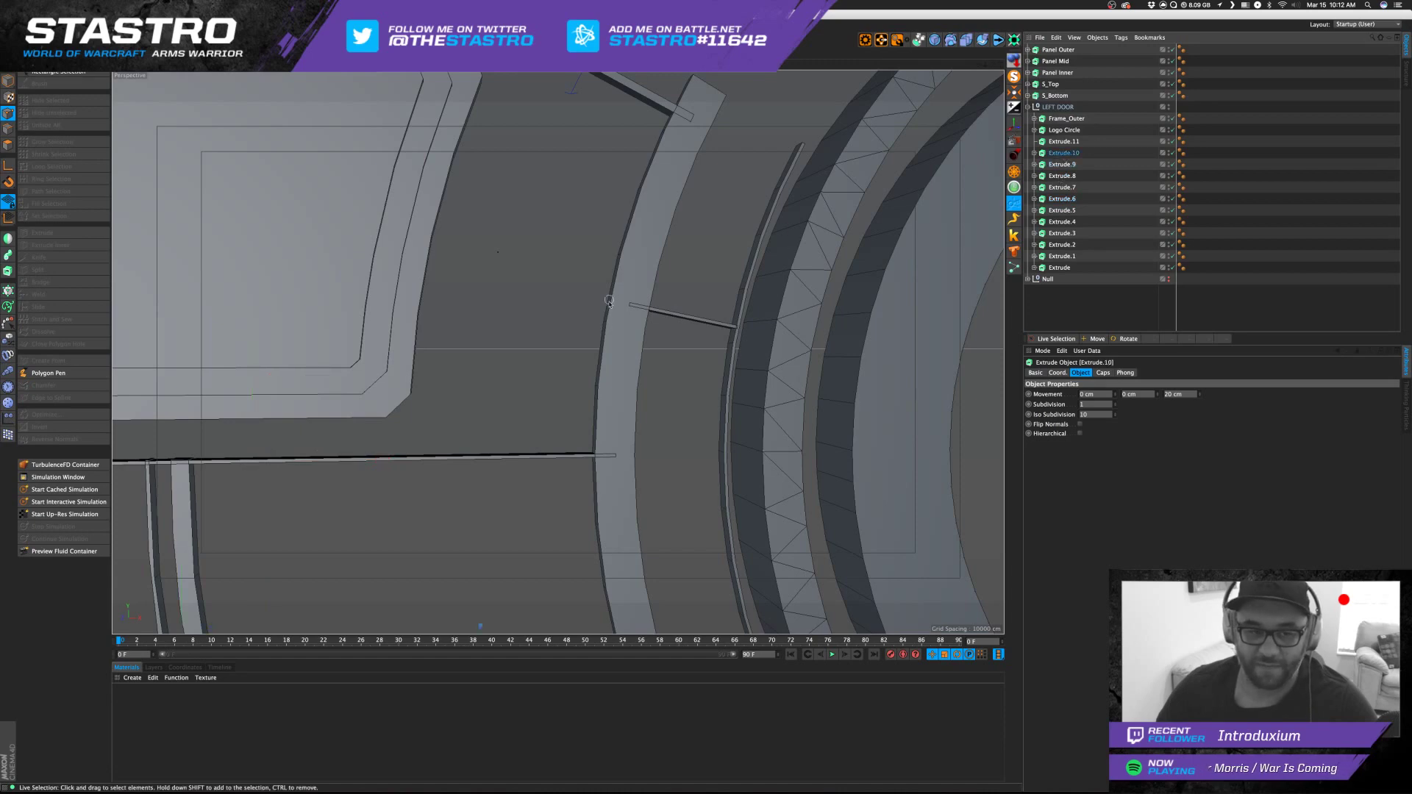
Increase the extrusion depth of Extrude.7, the wide arc beside the logo ring, and reposition it along Z.
scroll(642, 296, "down", 2)
middle_click_drag(664, 337, 729, 263, "alt")
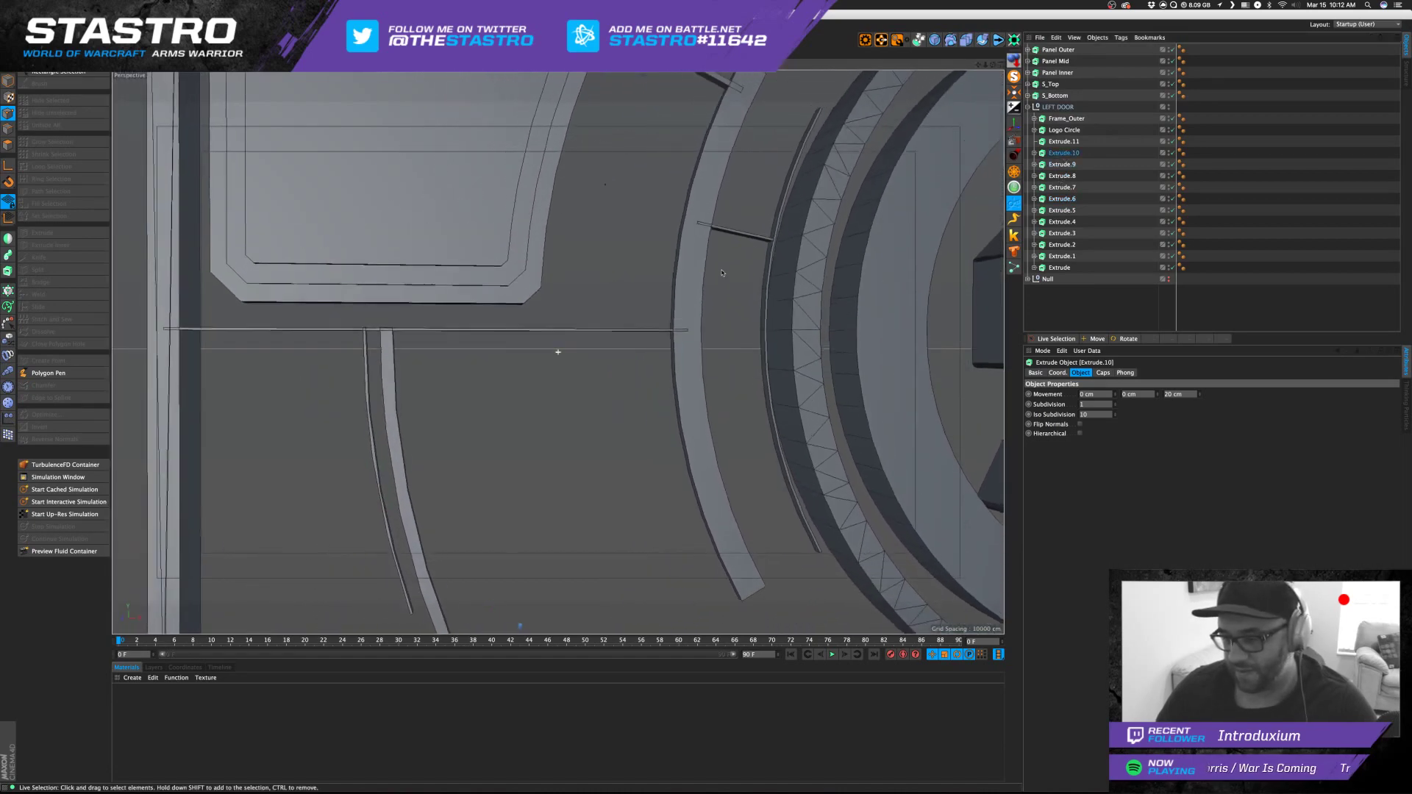
scroll(736, 333, "down", 3)
middle_click_drag(631, 312, 558, 351, "alt")
scroll(758, 353, "down", 3)
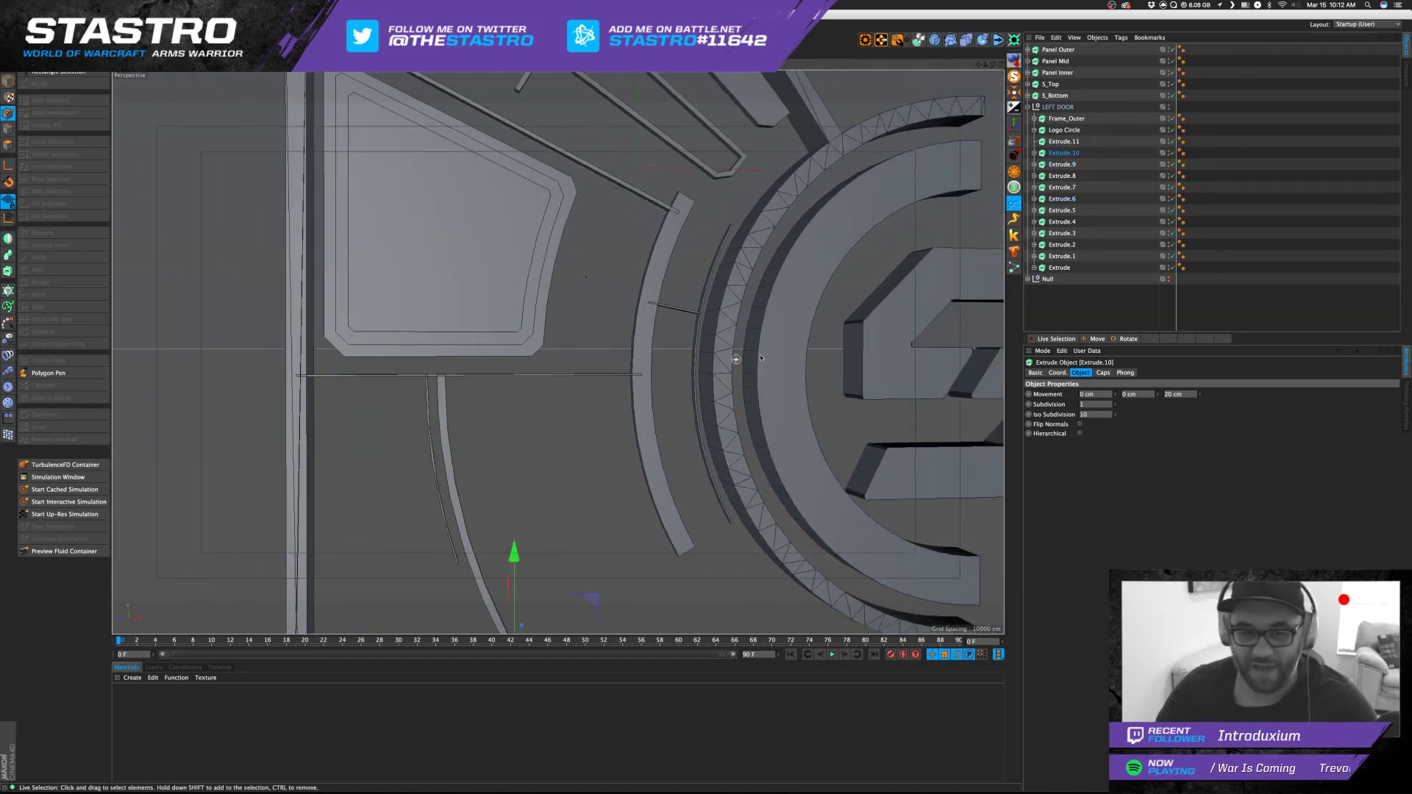
middle_click_drag(698, 349, 567, 348, "alt")
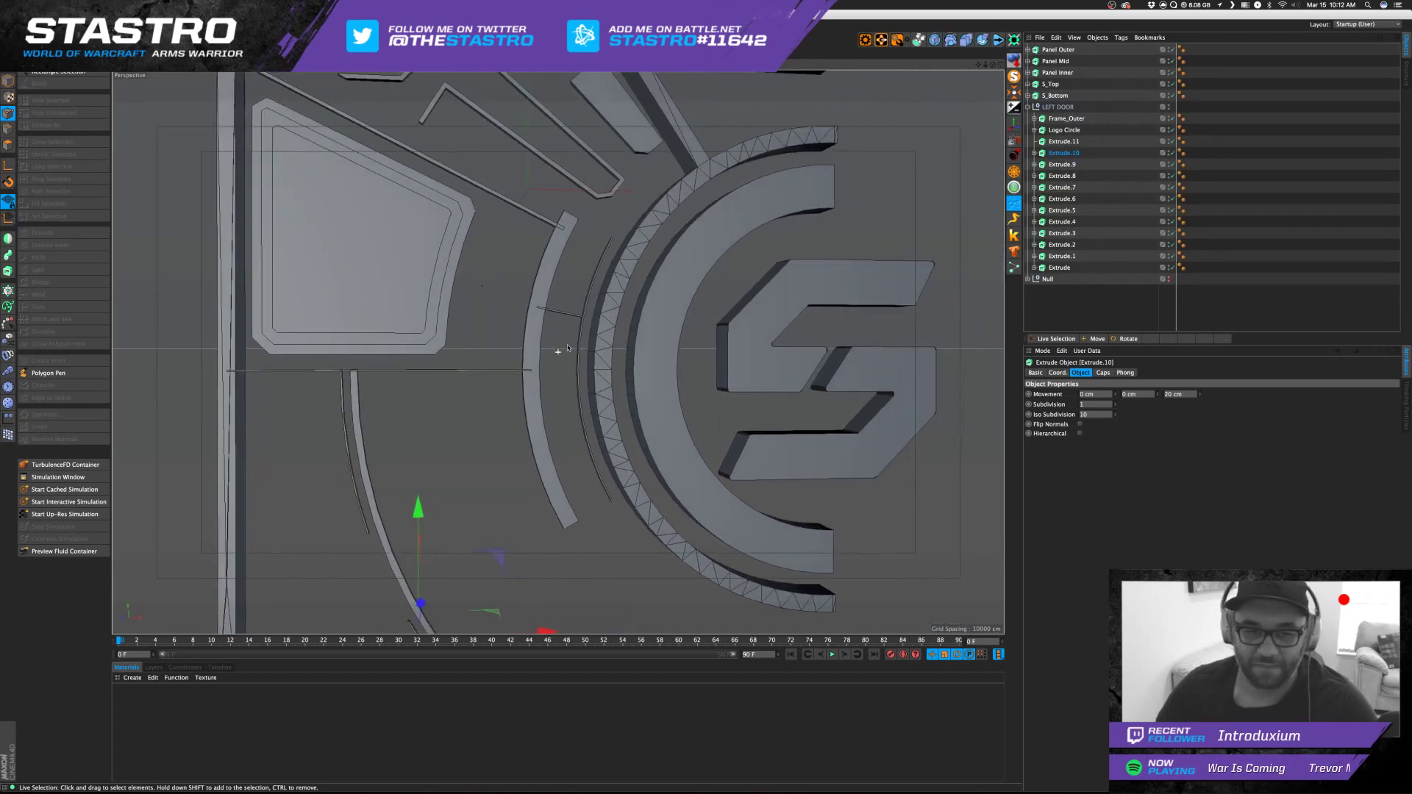
left_click(1063, 187)
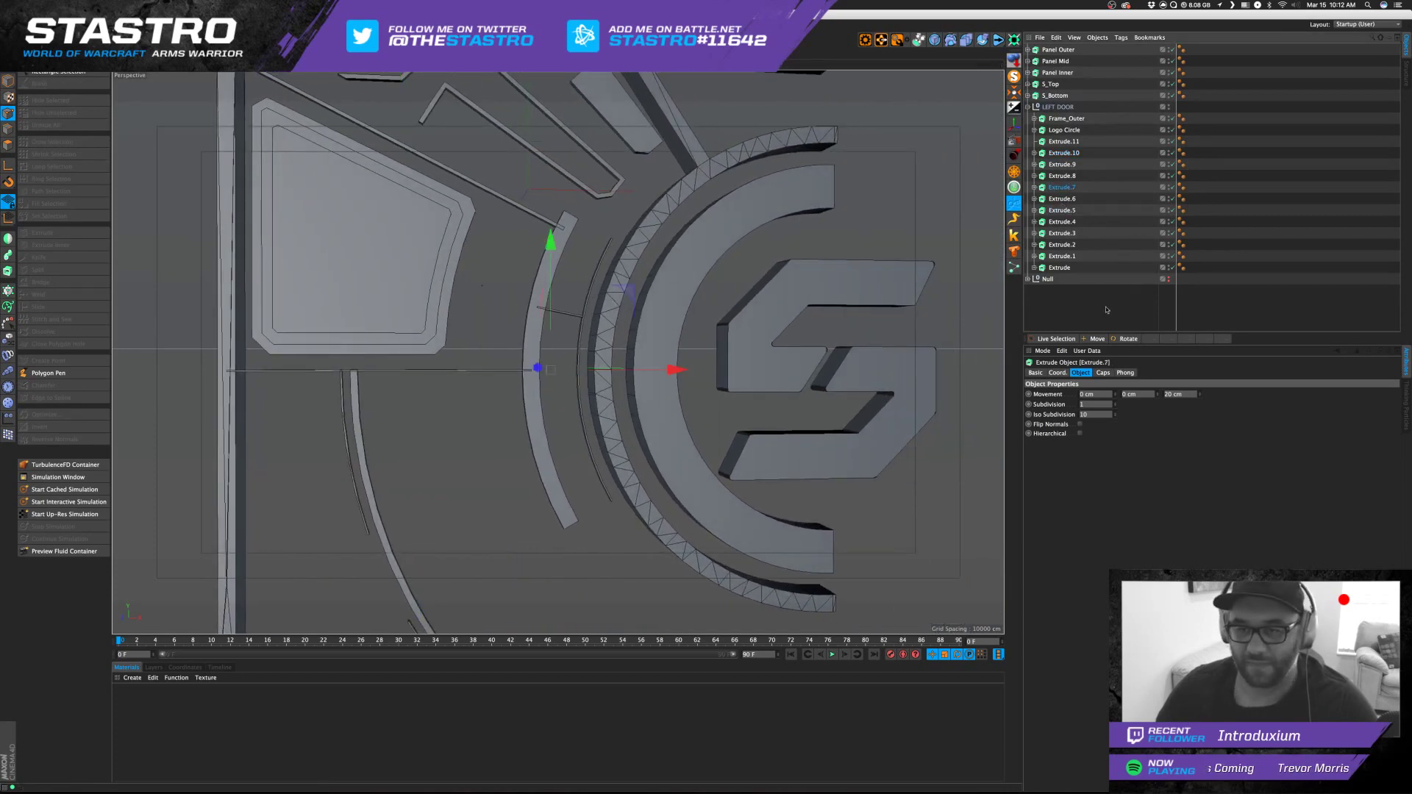
left_click(1200, 392)
left_click_drag(1200, 394, 1210, 387)
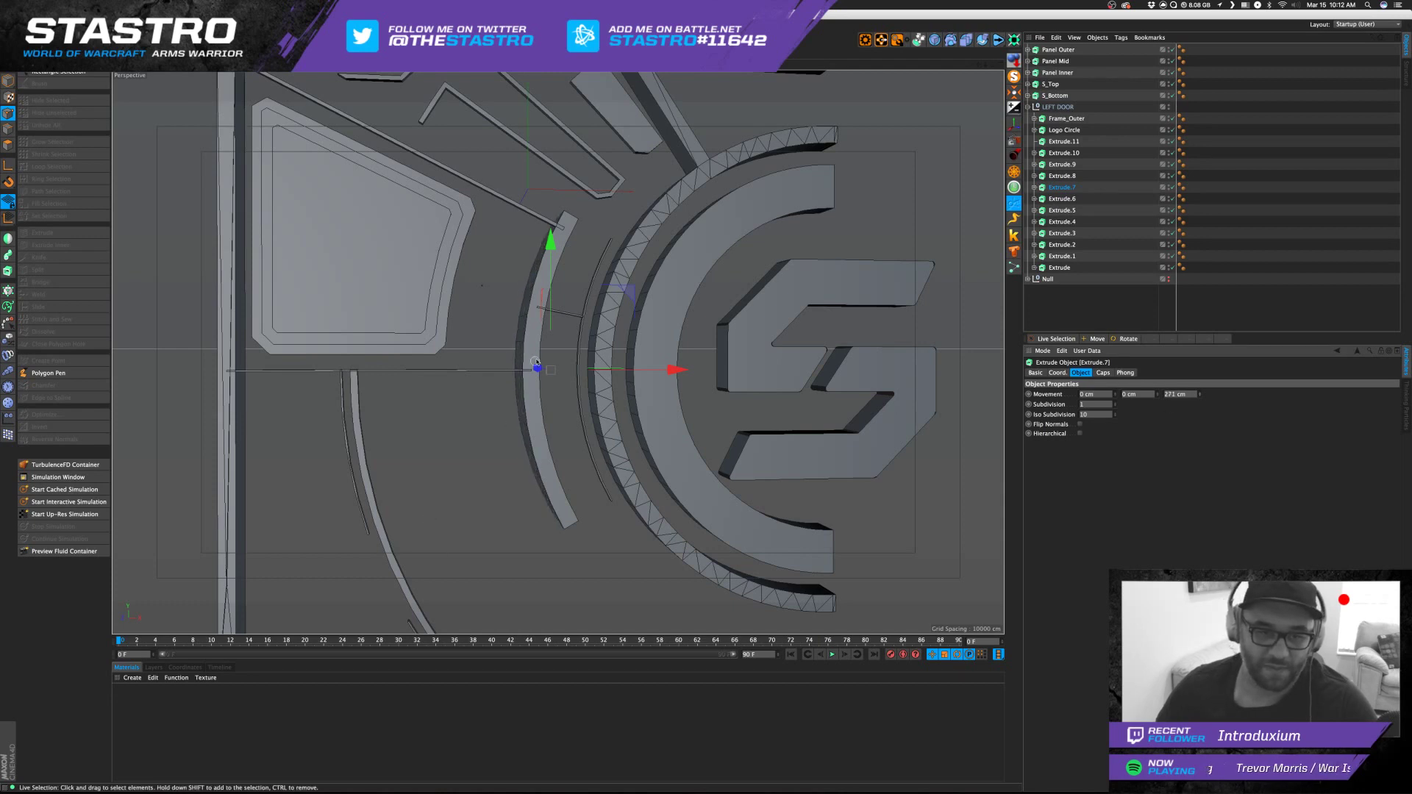
left_click_drag(536, 365, 543, 371)
left_click(1088, 312)
Shift the object named Extrude slightly along its Z axis.
left_click_drag(625, 324, 486, 409, "alt")
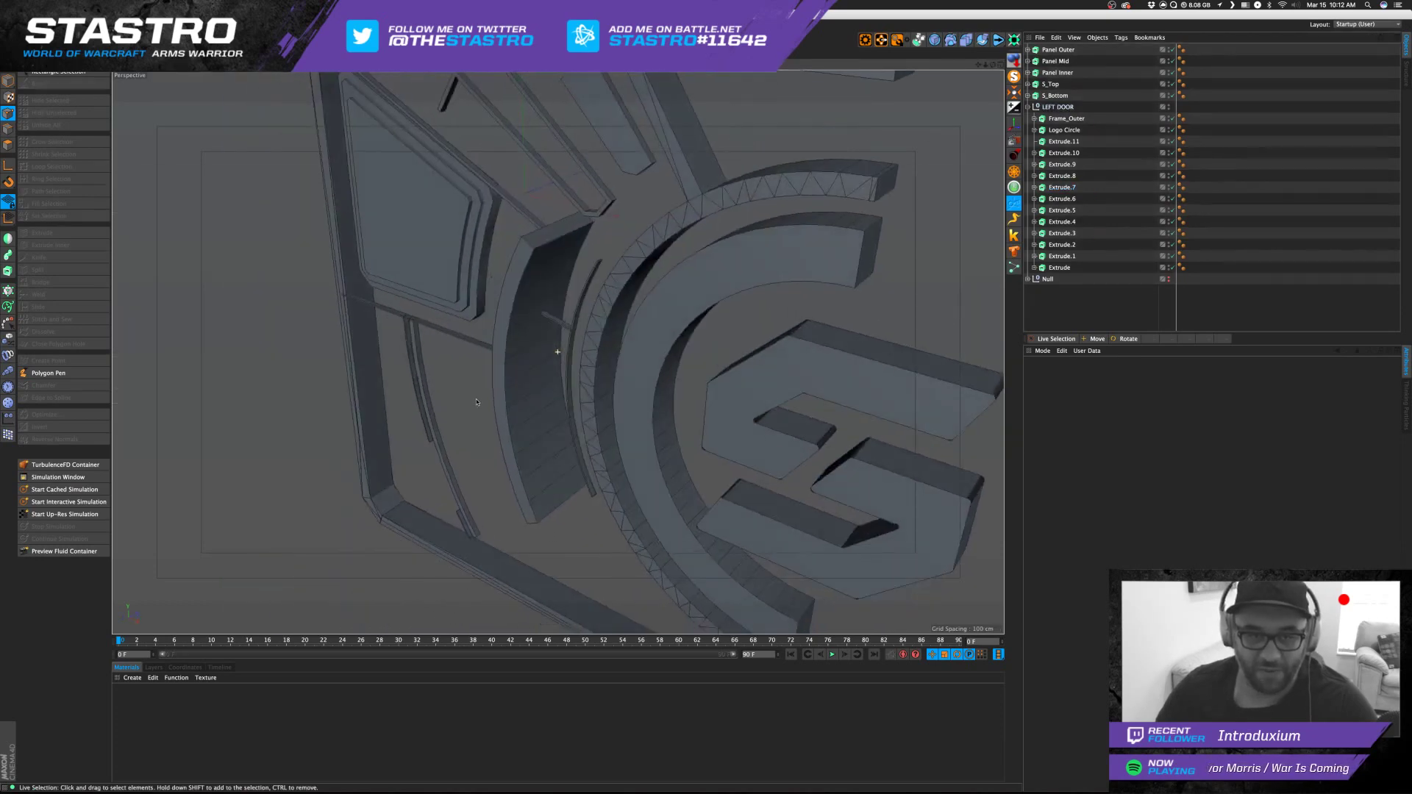
left_click(1062, 257)
left_click(1059, 267)
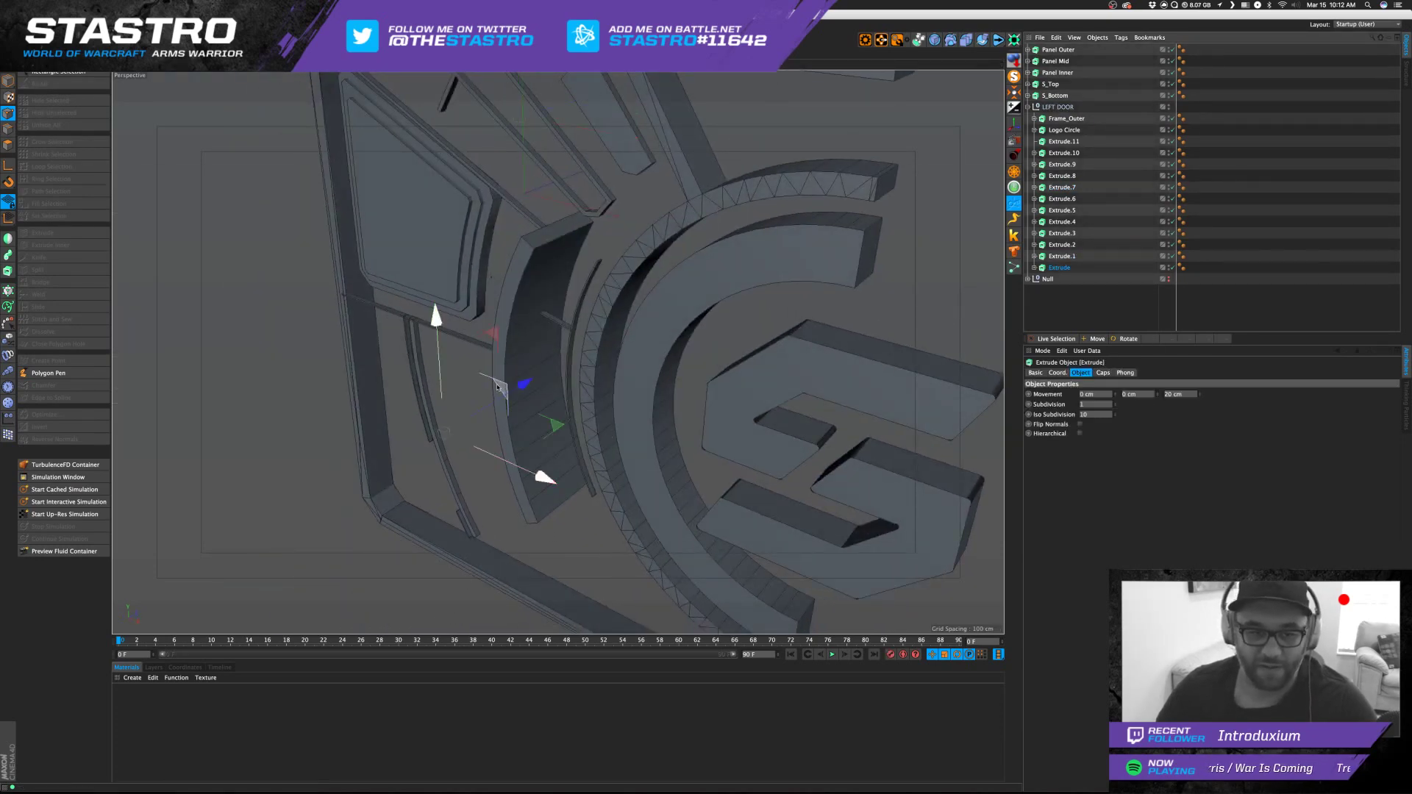
left_click_drag(525, 385, 528, 383)
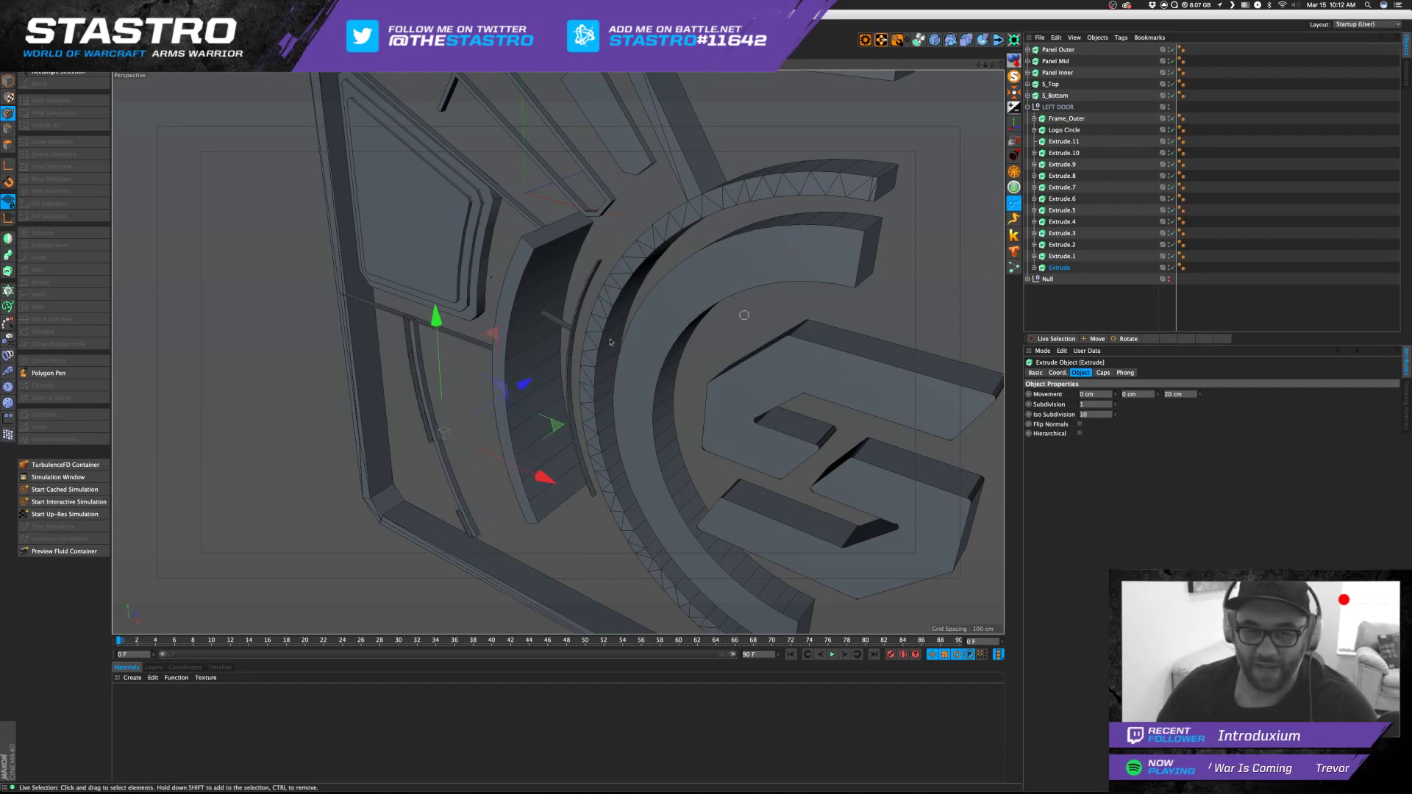
Inspect the door's upper corner and go through the extrudes in LEFT DOOR to identify the trim pieces there.
left_click_drag(360, 391, 557, 351, "alt")
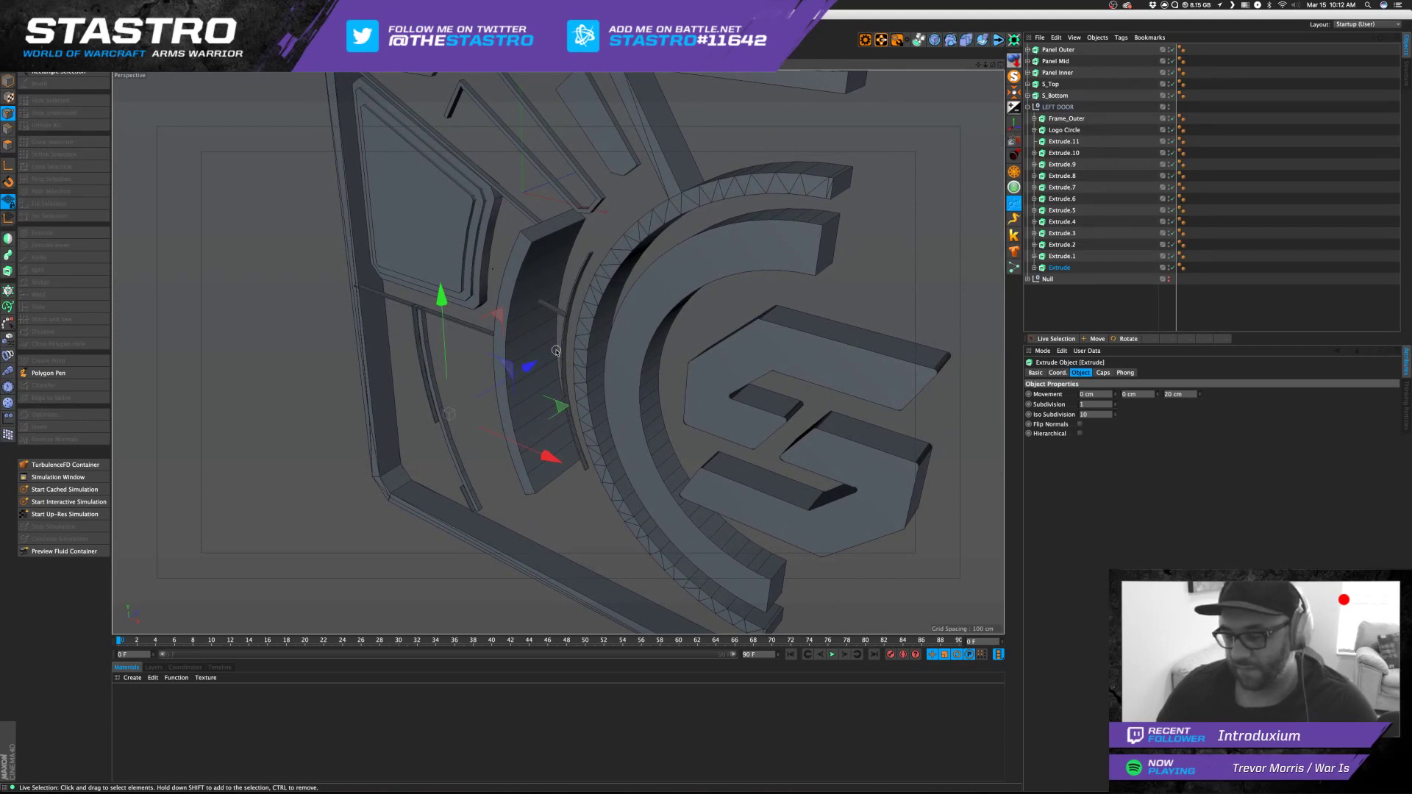
left_click_drag(742, 218, 558, 350, "alt")
middle_click_drag(640, 195, 673, 400, "alt")
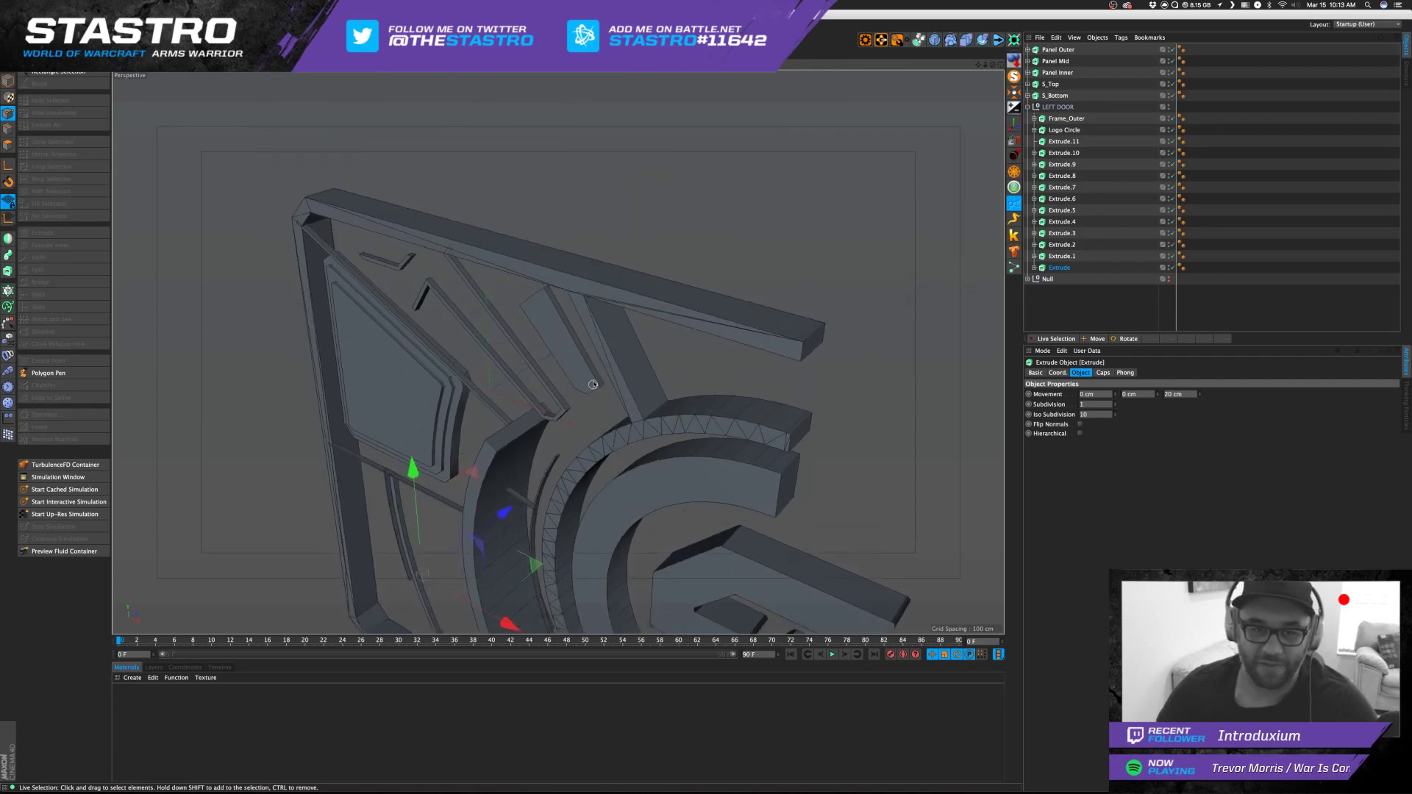
left_click_drag(593, 384, 636, 345, "alt")
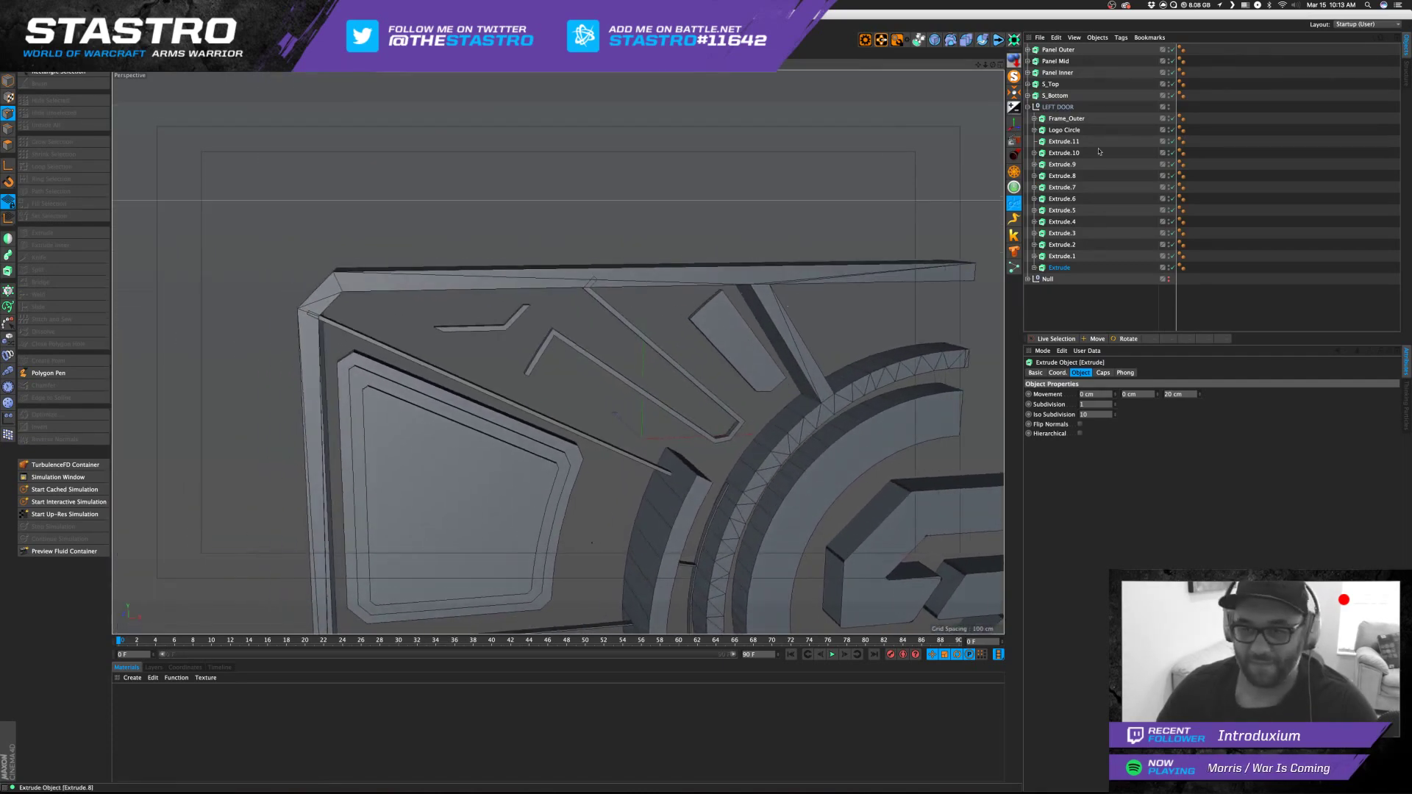
left_click(1062, 164)
left_click(1063, 199)
left_click(1063, 210)
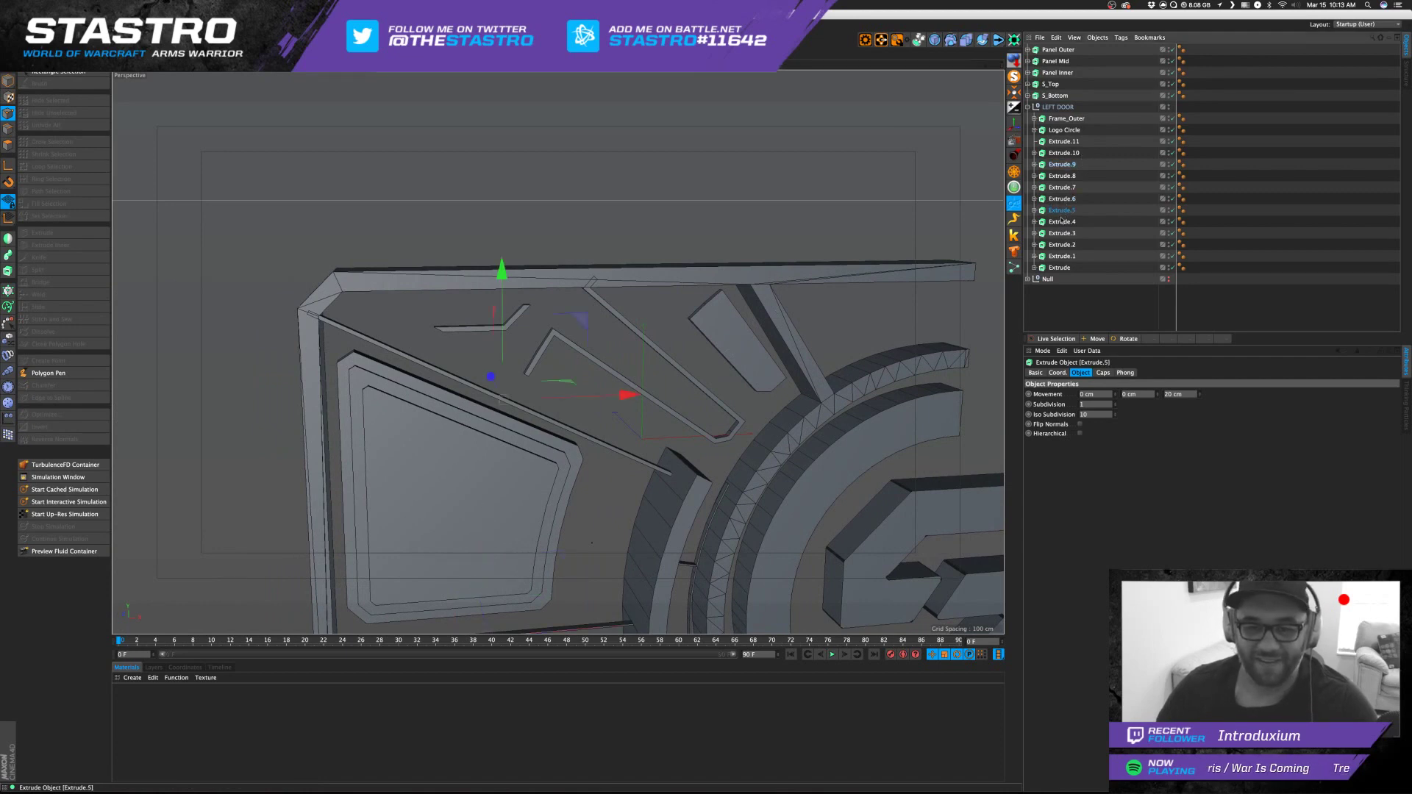
left_click(1061, 221)
left_click(1060, 233)
Increase the extrusion depth of Extrude.1, the thin hooked trim near the upper frame, and nudge it along Z.
left_click(1059, 256)
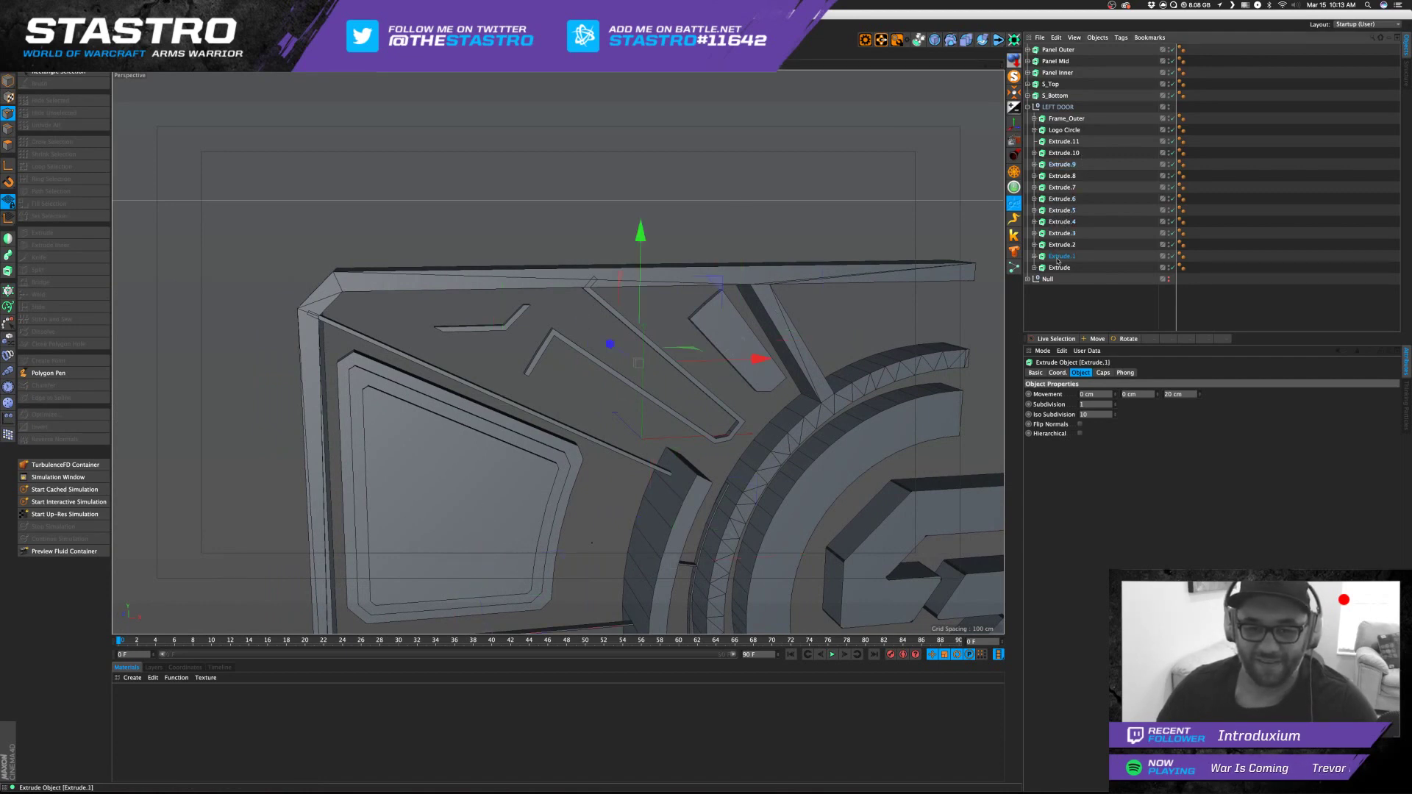
left_click_drag(1199, 397, 1199, 390)
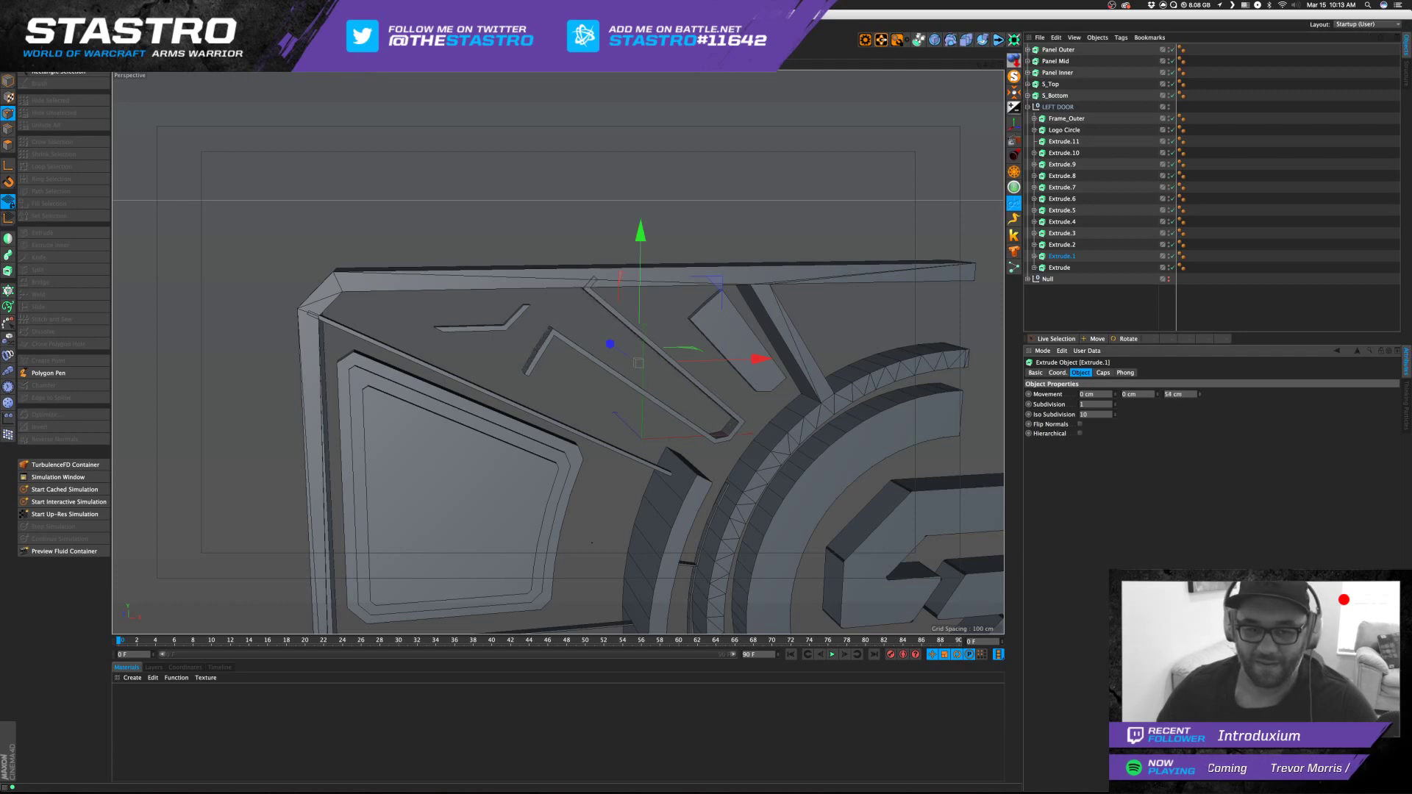
left_click_drag(612, 346, 611, 344)
mouse_move(783, 205)
left_mouse_down("alt")
mouse_move(645, 210)
mouse_move(780, 217)
left_mouse_up("alt")
left_click(1059, 267)
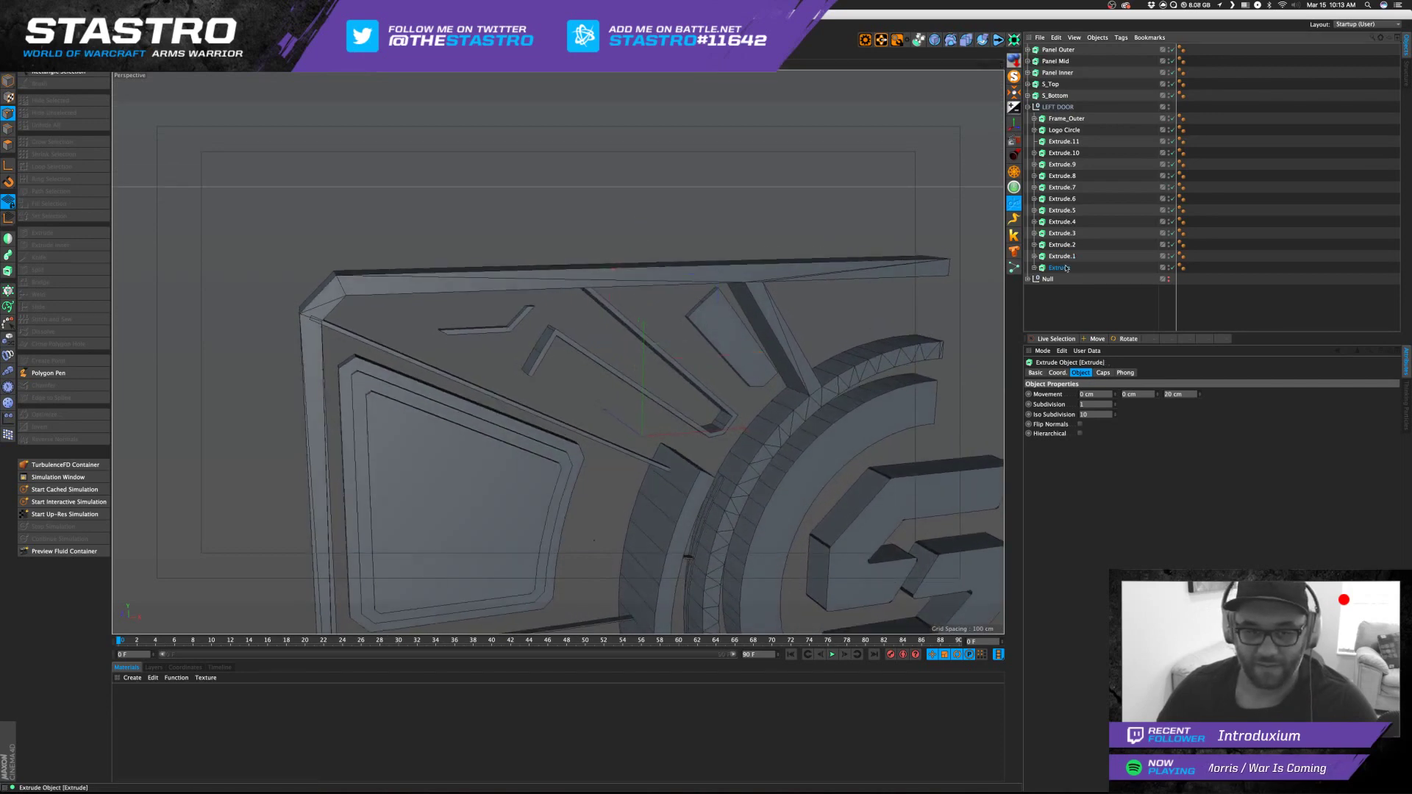
Go through the extrudes in LEFT DOOR and delete Extrude.10, the small piece at the lower end of the thin curved trim.
left_click(1063, 233)
left_click(1063, 222)
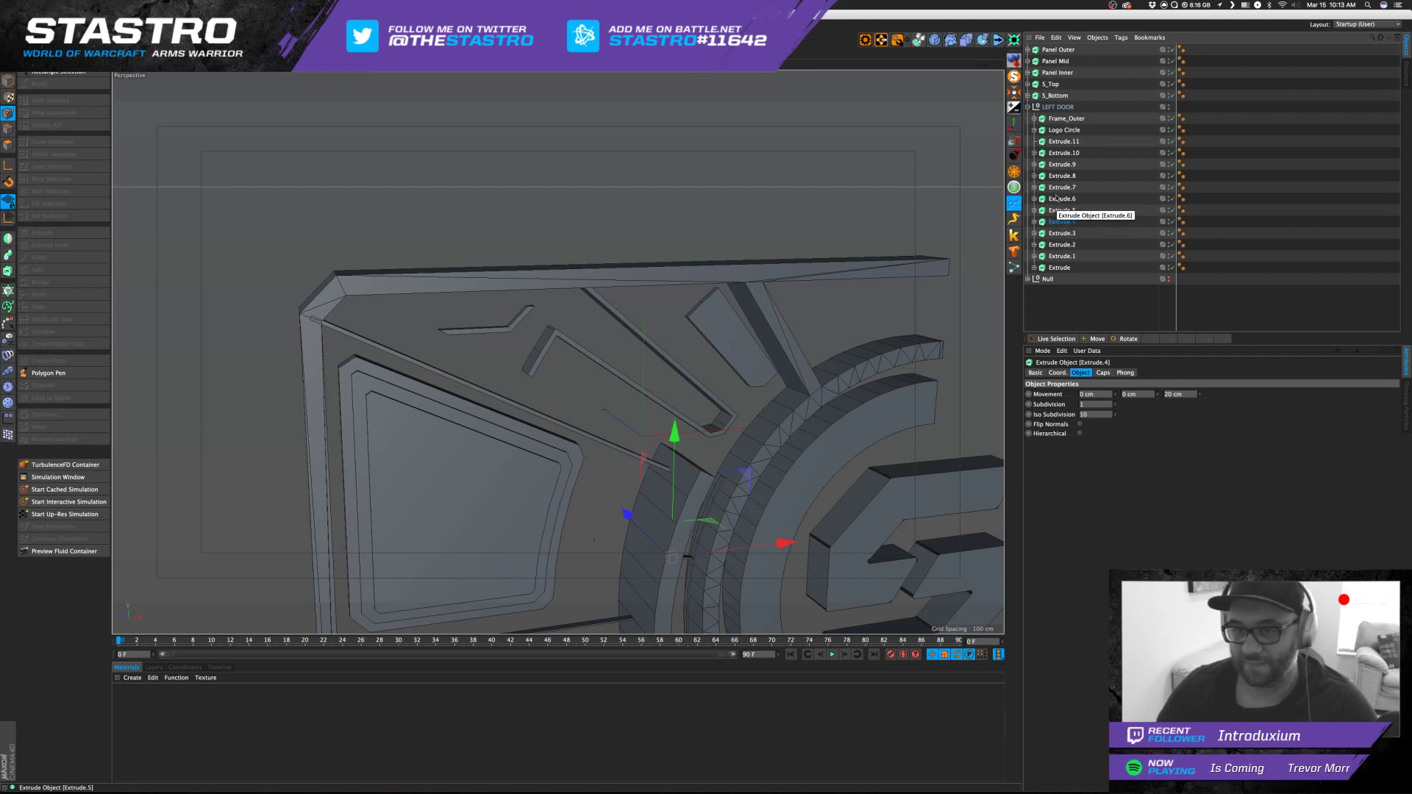
left_click(1058, 119)
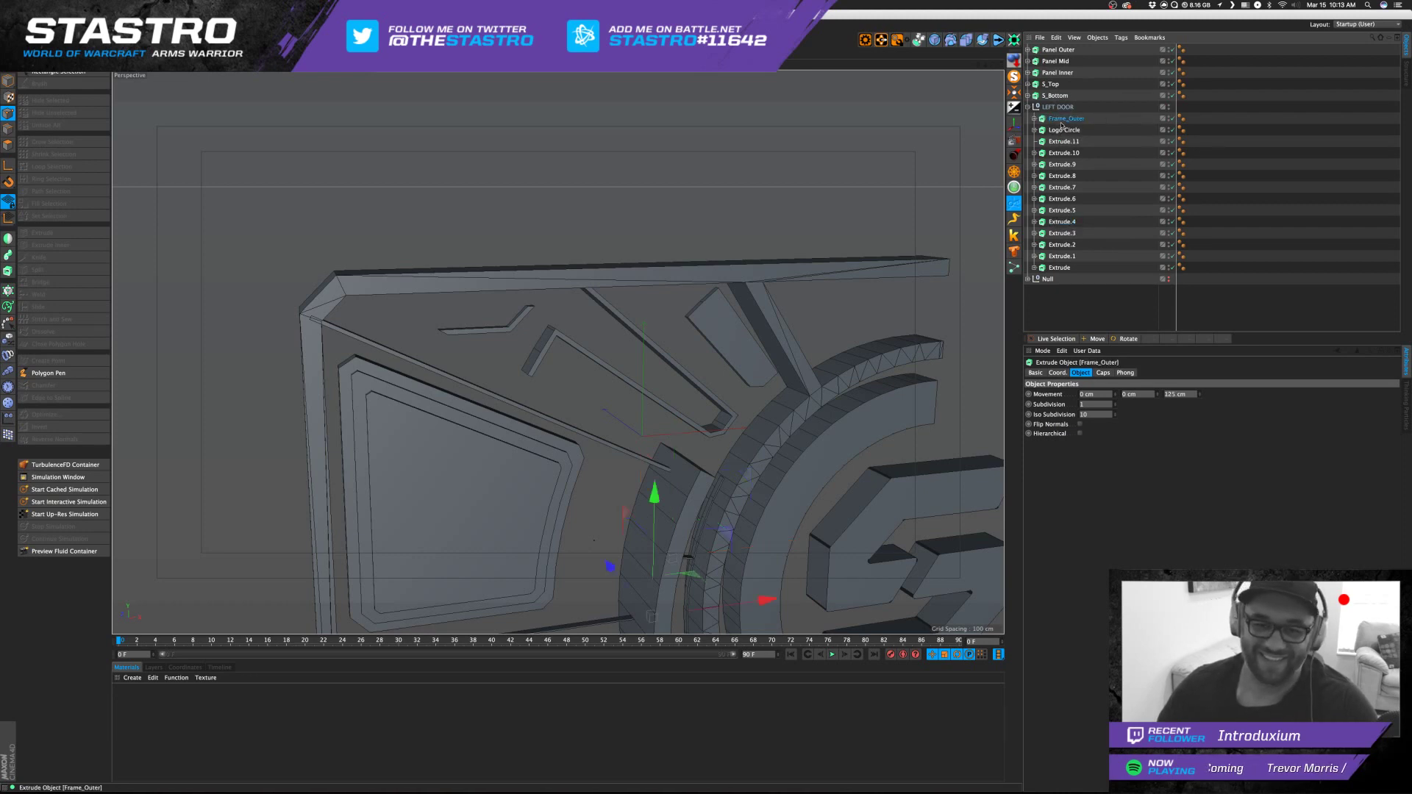
scroll(666, 449, "down", 2)
middle_click_drag(668, 453, 610, 231, "alt")
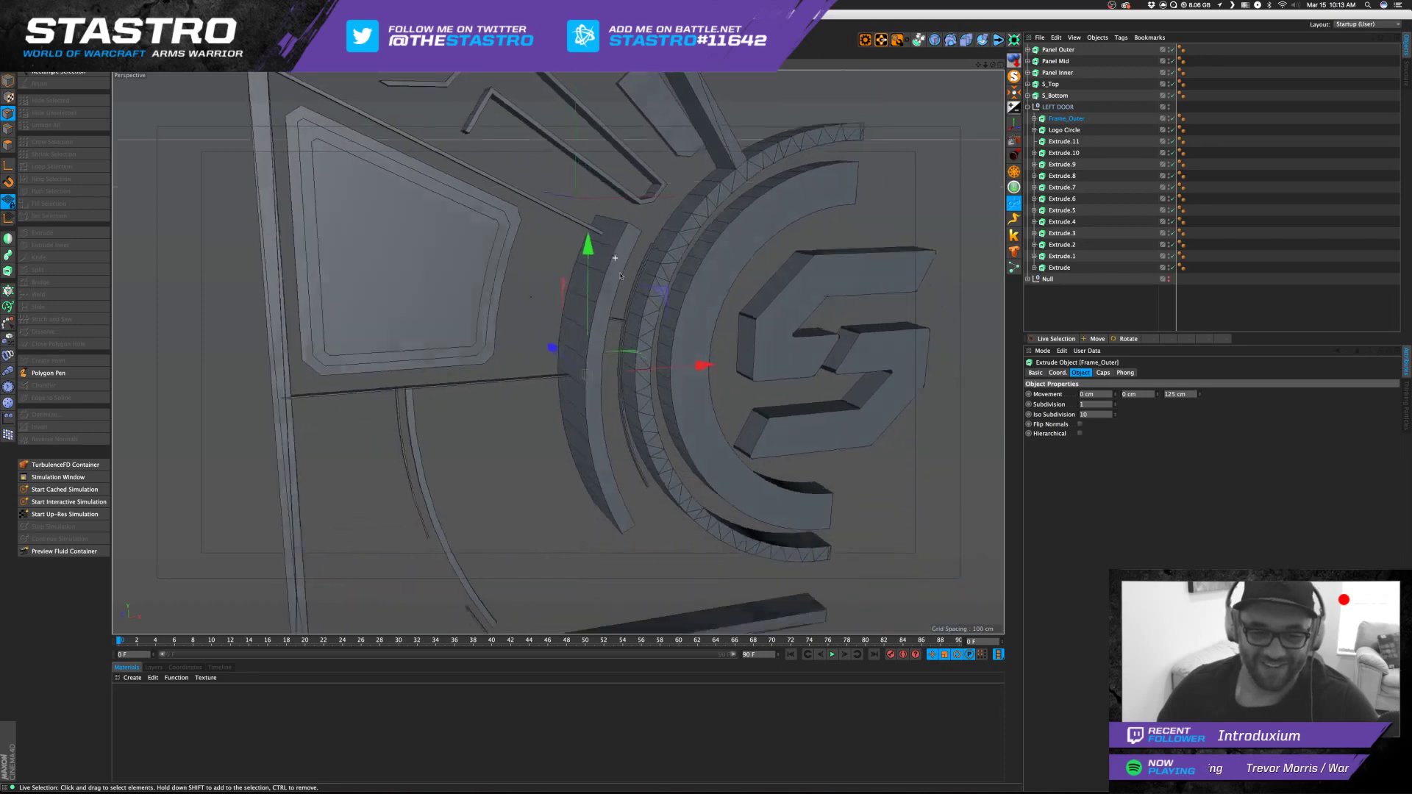
left_click_drag(614, 259, 557, 273, "alt")
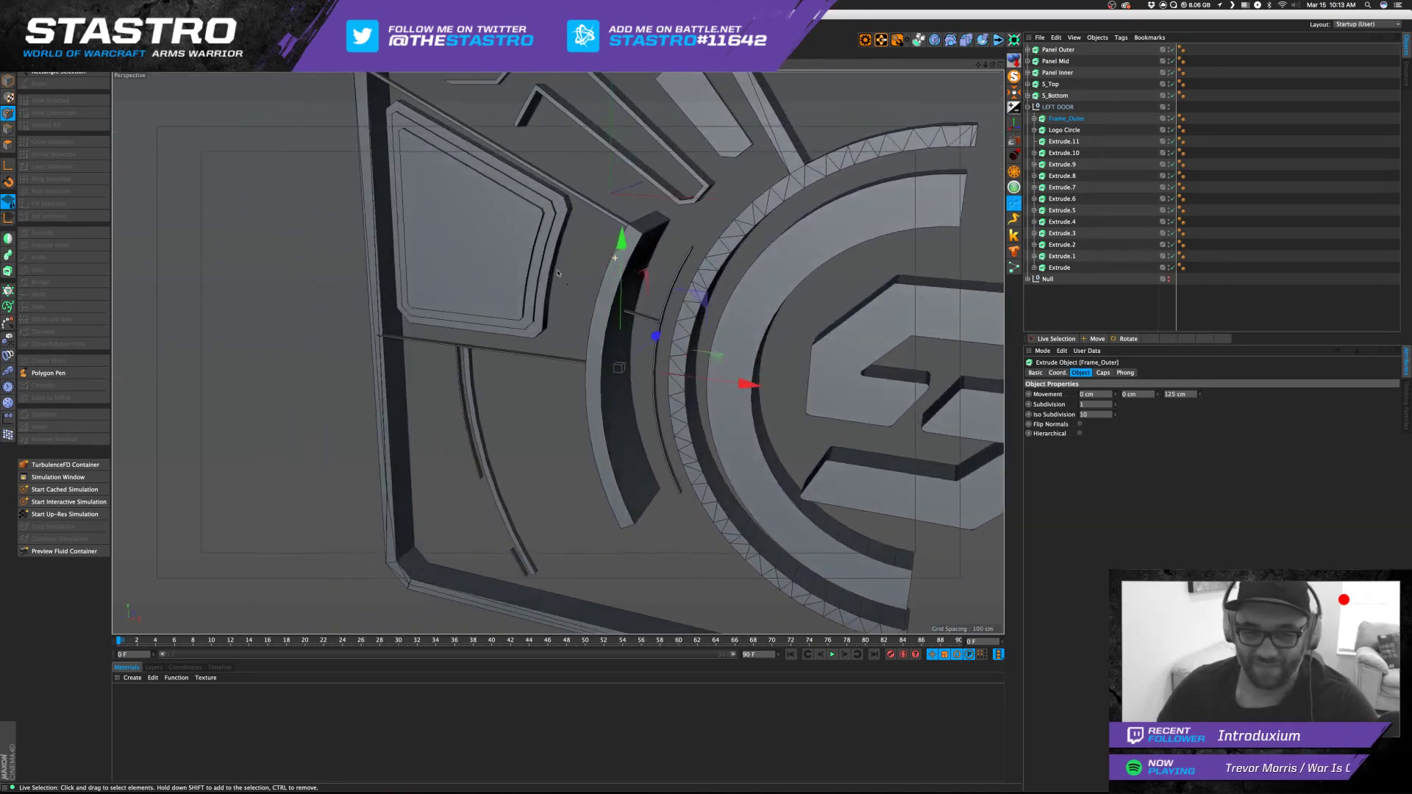
left_click(1064, 129)
left_click(1065, 142)
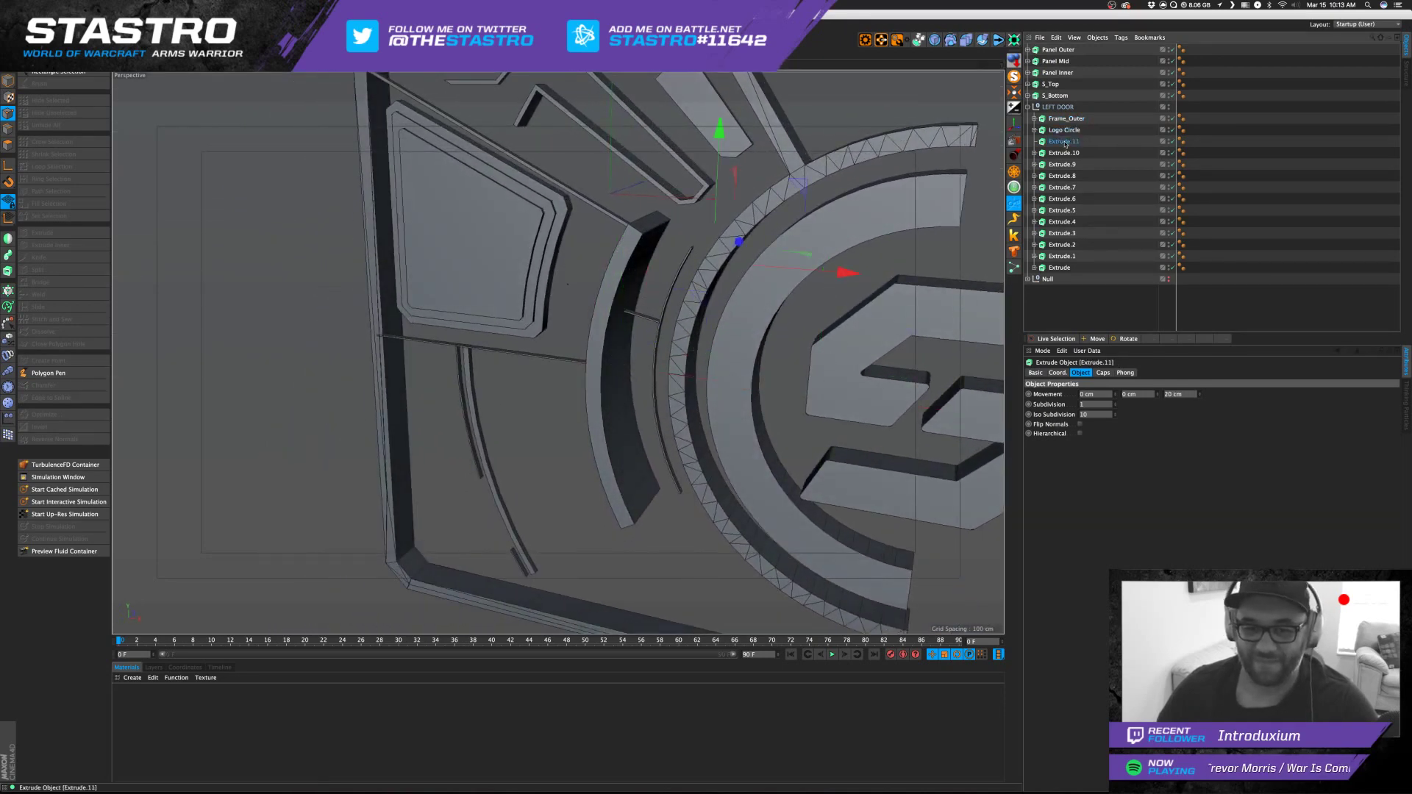
left_click(1065, 153)
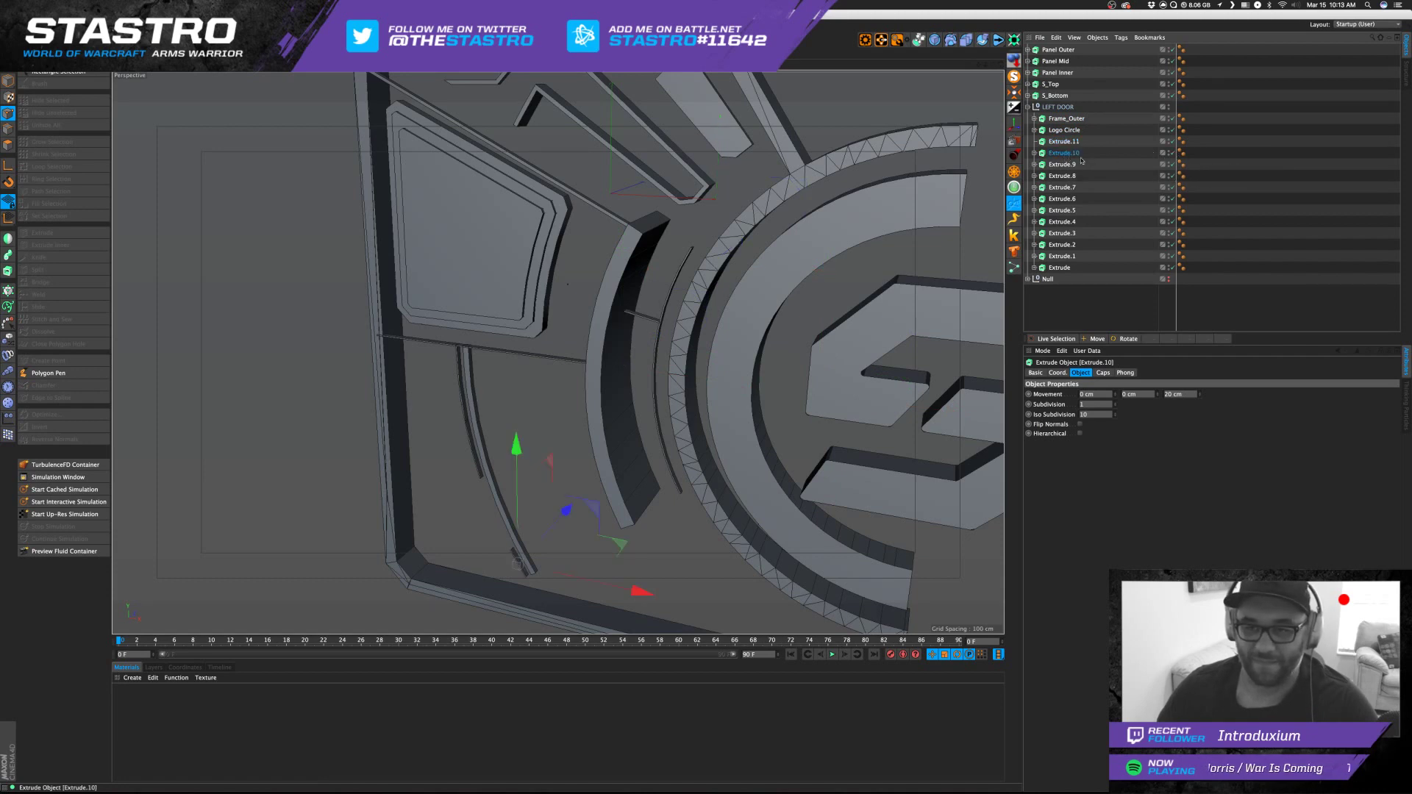
key("Delete")
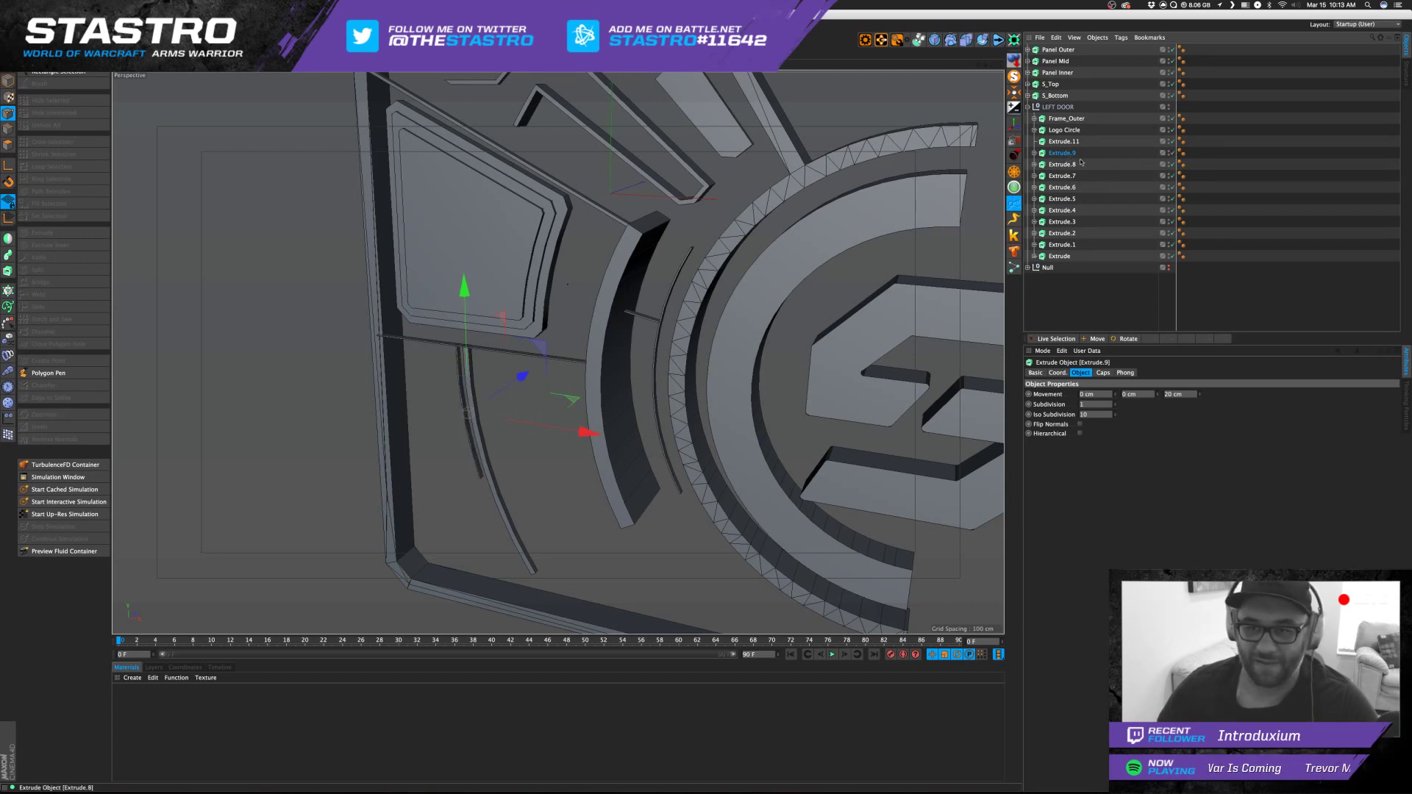
Try a deeper extrusion on Extrude.9, the short curved strip below the panel, and delete the object.
left_click_drag(1199, 395, 1199, 394)
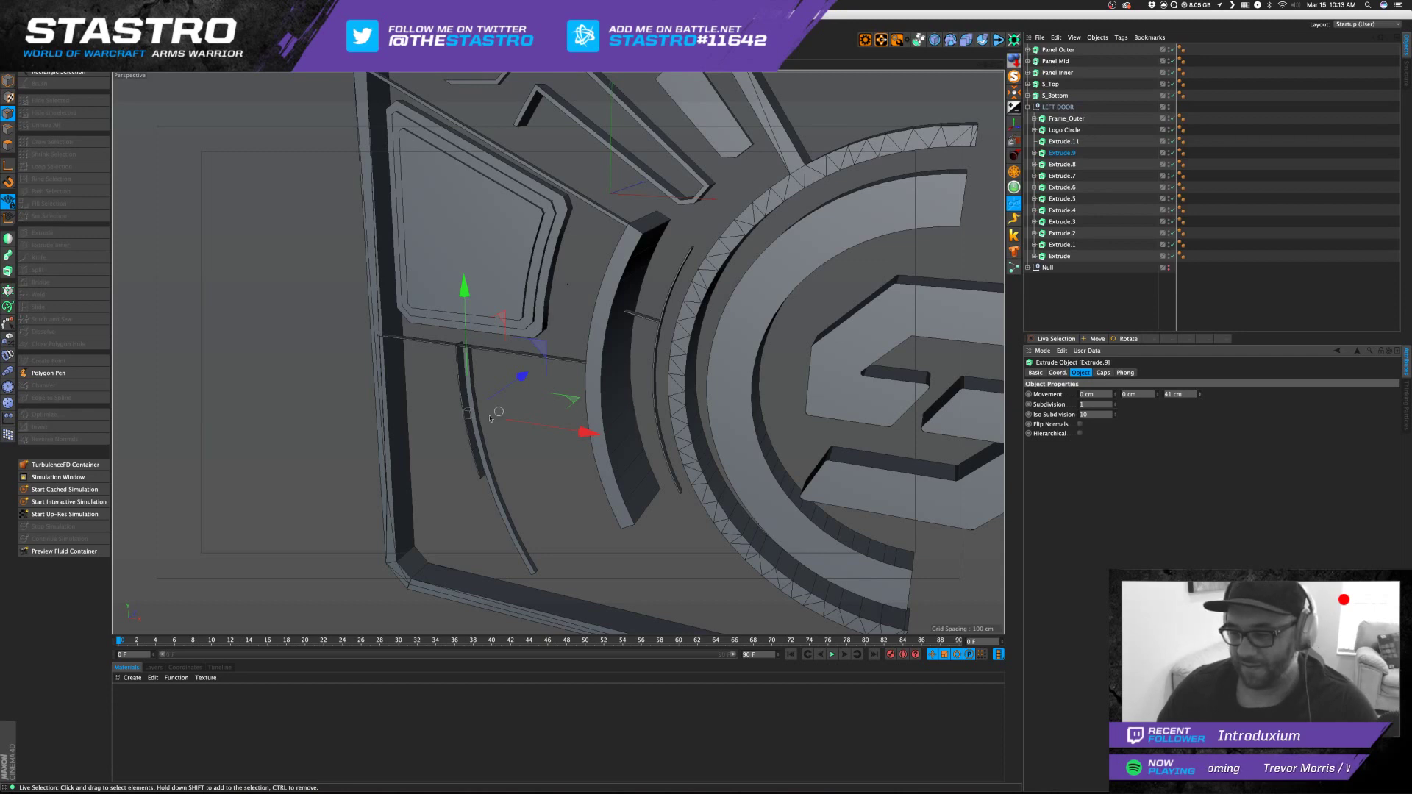
left_click_drag(522, 376, 518, 379)
key("Delete")
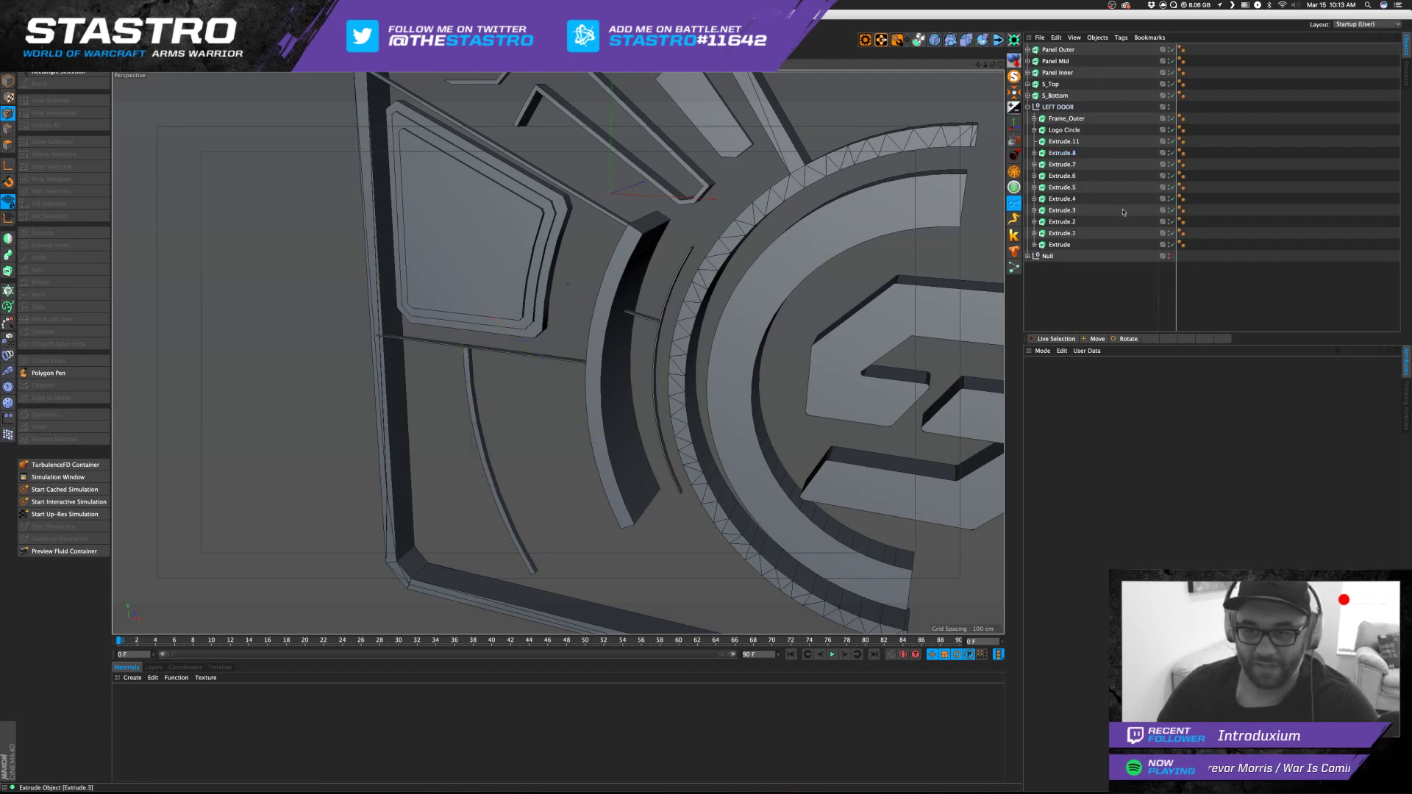
Increase the extrusion depth of Panel Outer, the outermost layer of the upper panel.
left_click(1062, 233)
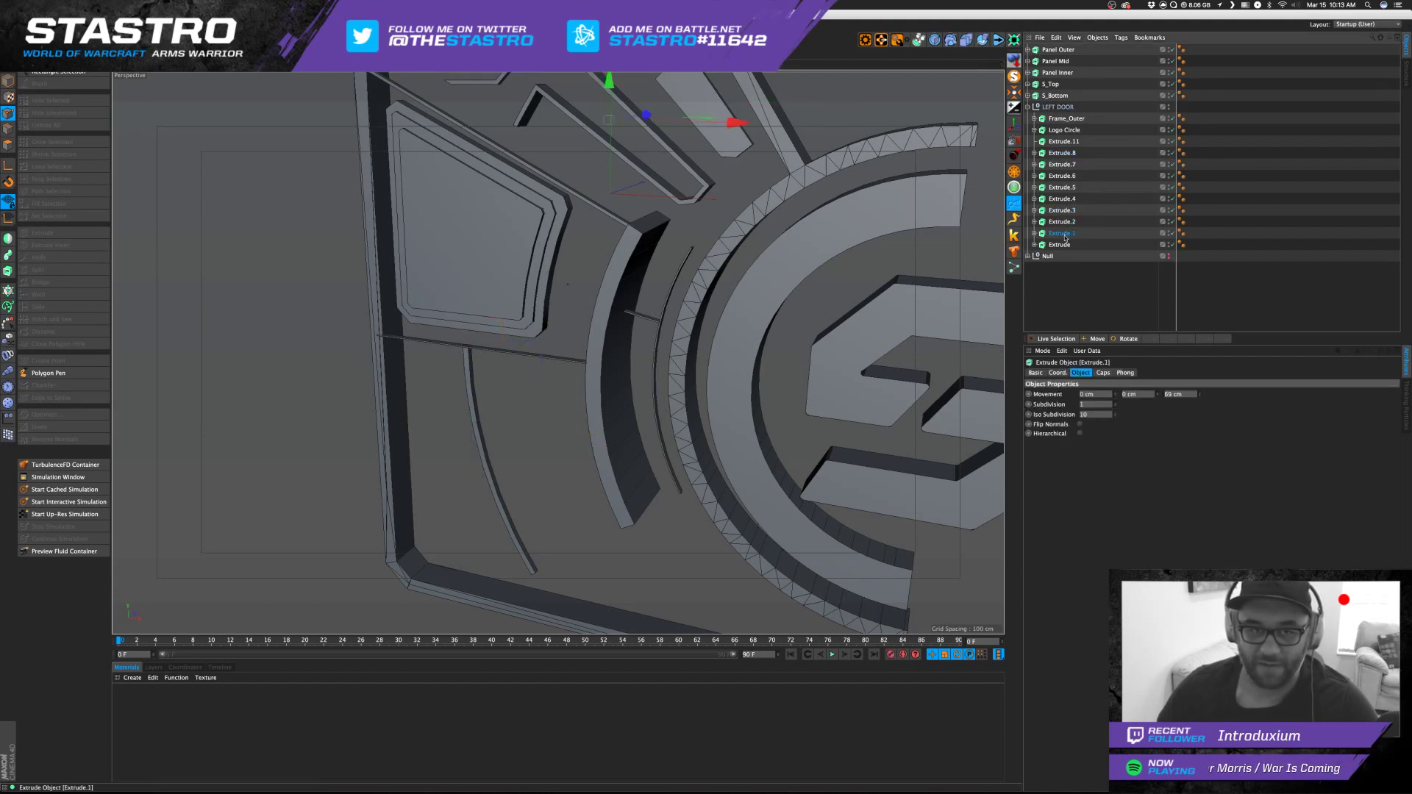
left_click_drag(986, 65, 898, 69)
middle_click_drag(821, 325, 755, 346, "alt")
left_click_drag(683, 408, 736, 374, "alt")
middle_click_drag(405, 238, 551, 290, "alt")
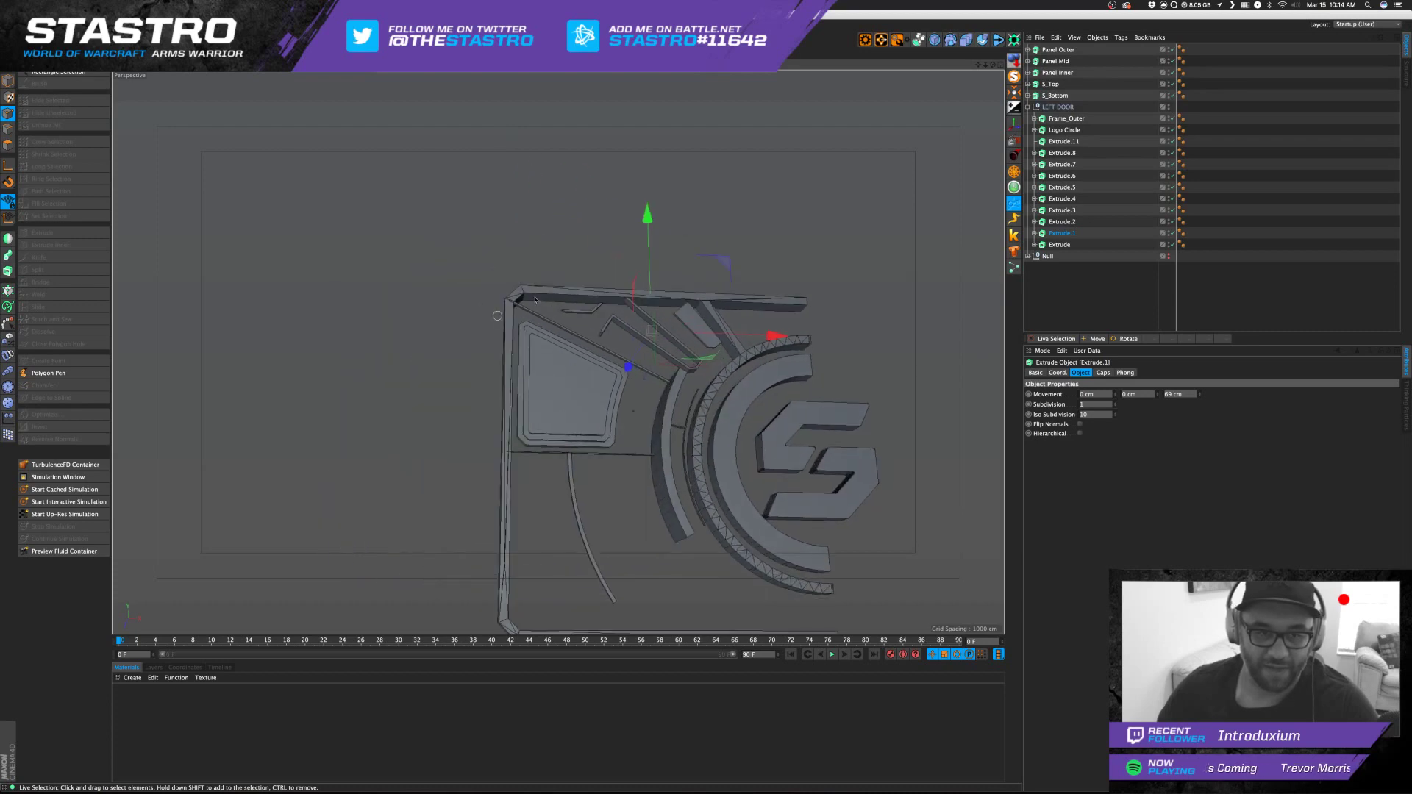
right_click_drag(553, 292, 706, 291, "alt")
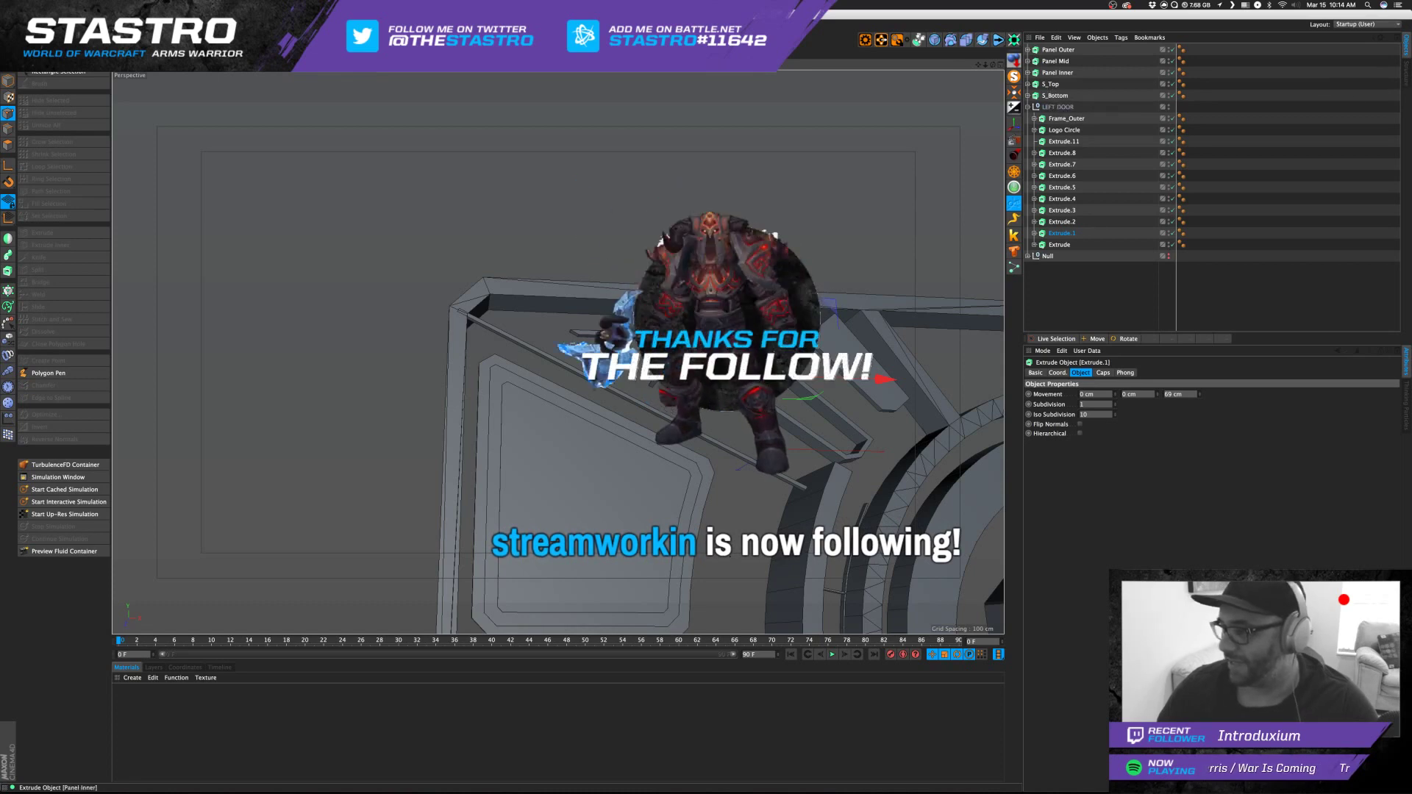
left_click(1066, 76)
left_click(1059, 49)
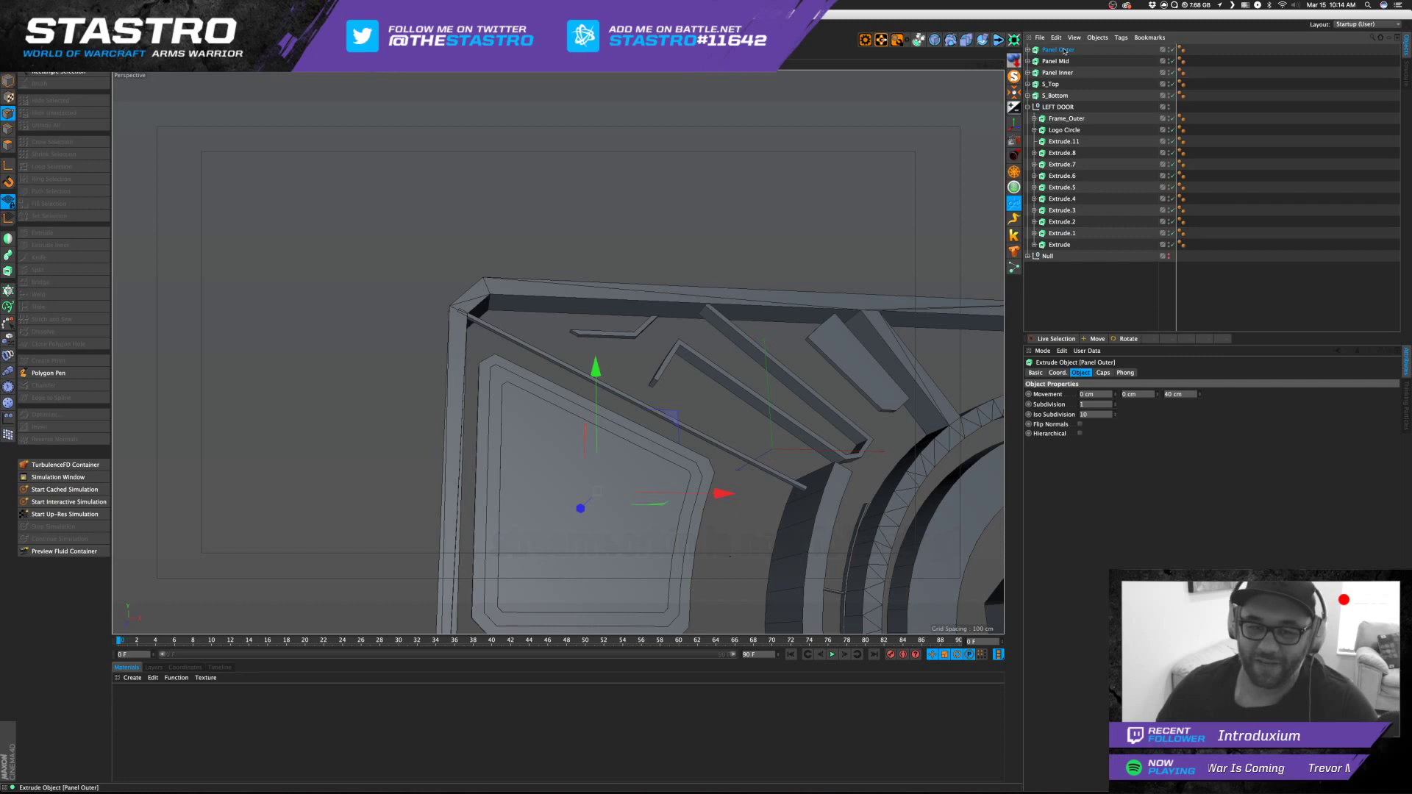
left_click(1199, 392, "shift")
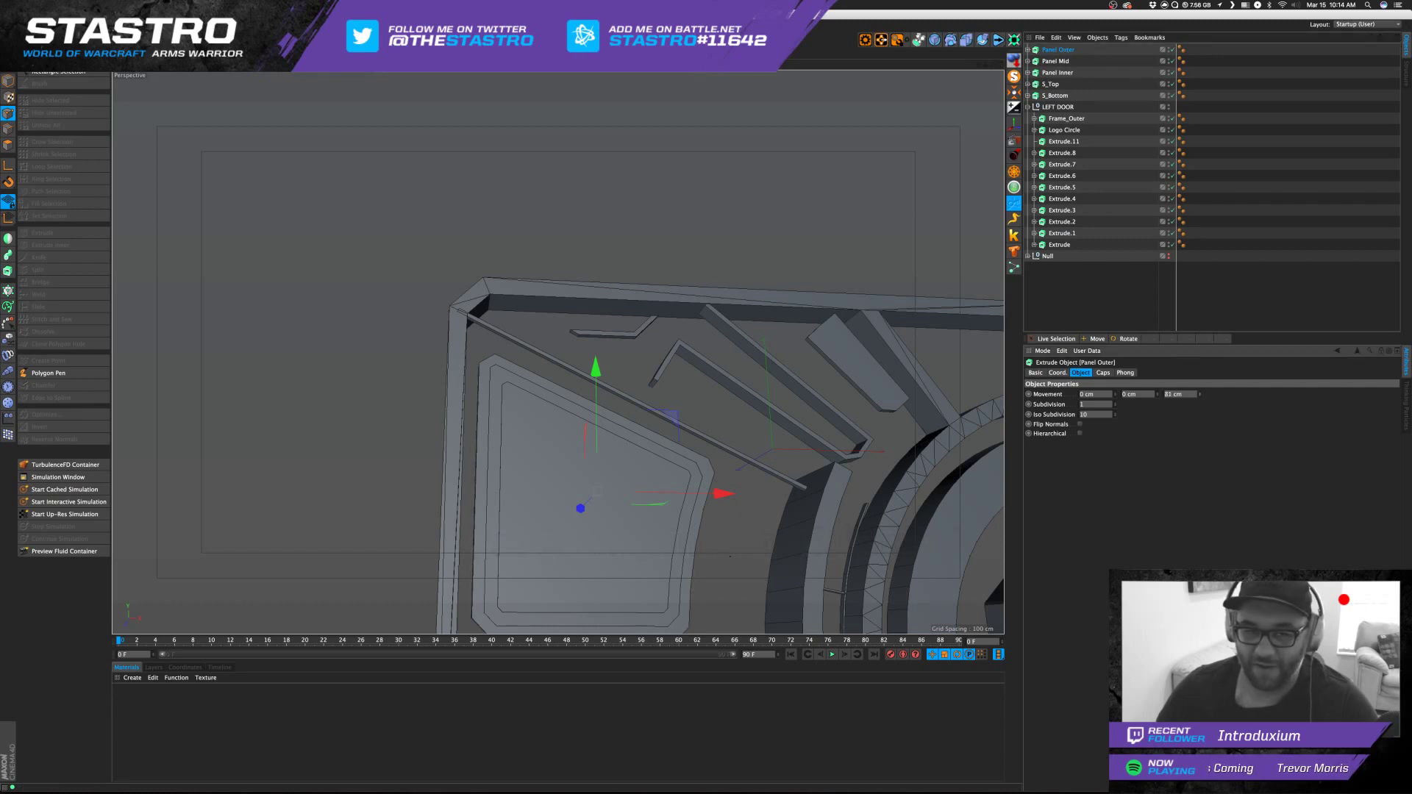
Increase the extrusion depth of Frame_Outer to about 158 cm and nudge the frame along its Z axis.
left_click(1057, 75)
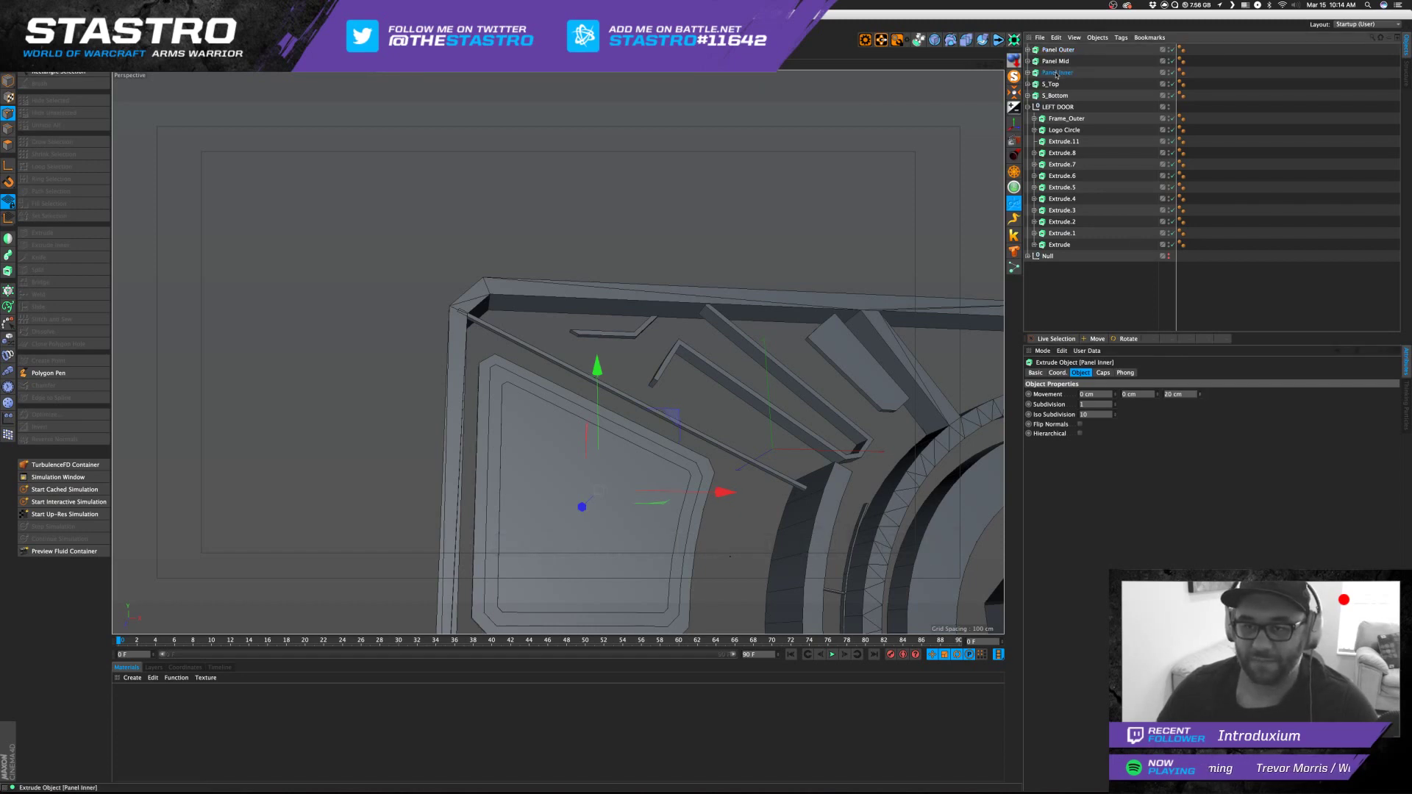
left_click(1059, 118)
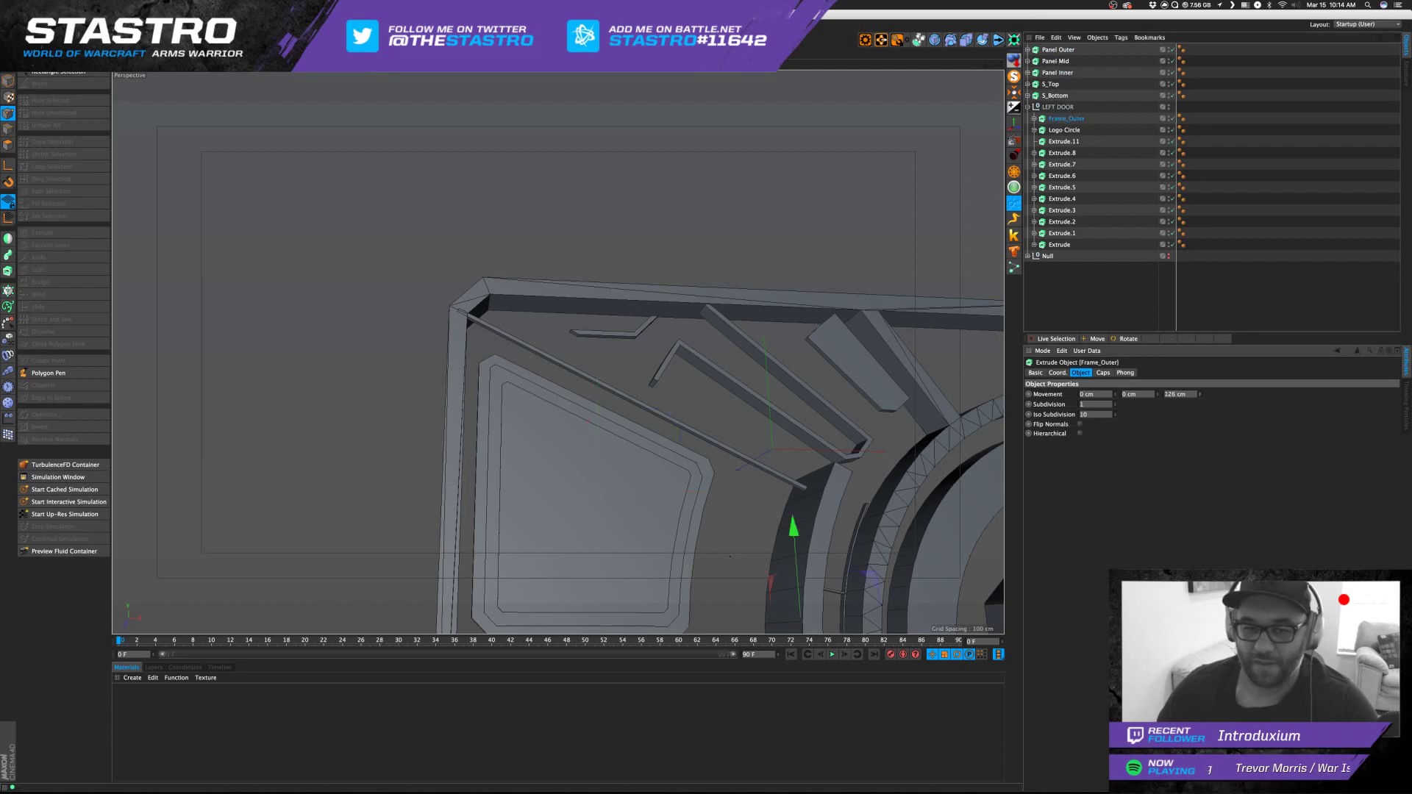
left_click_drag(1200, 394, 1200, 398)
middle_click_drag(801, 479, 663, 109, "alt")
left_click_drag(626, 270, 651, 254, "alt")
scroll(662, 229, "down", 5)
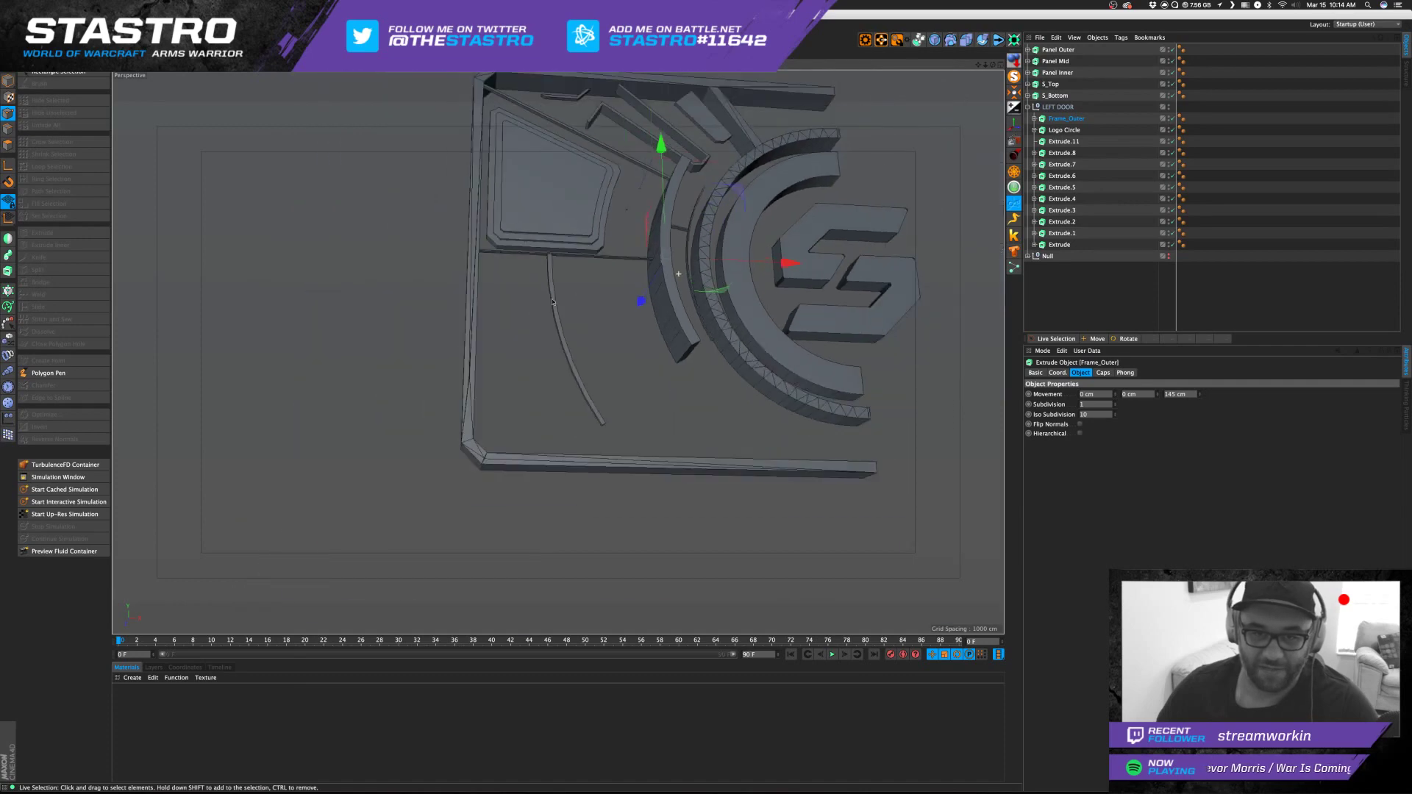
middle_click_drag(664, 228, 591, 338, "alt")
mouse_move(591, 338)
left_mouse_down("alt")
mouse_move(735, 341)
mouse_move(610, 343)
left_mouse_up("alt")
left_click_drag(1204, 395, 1203, 391)
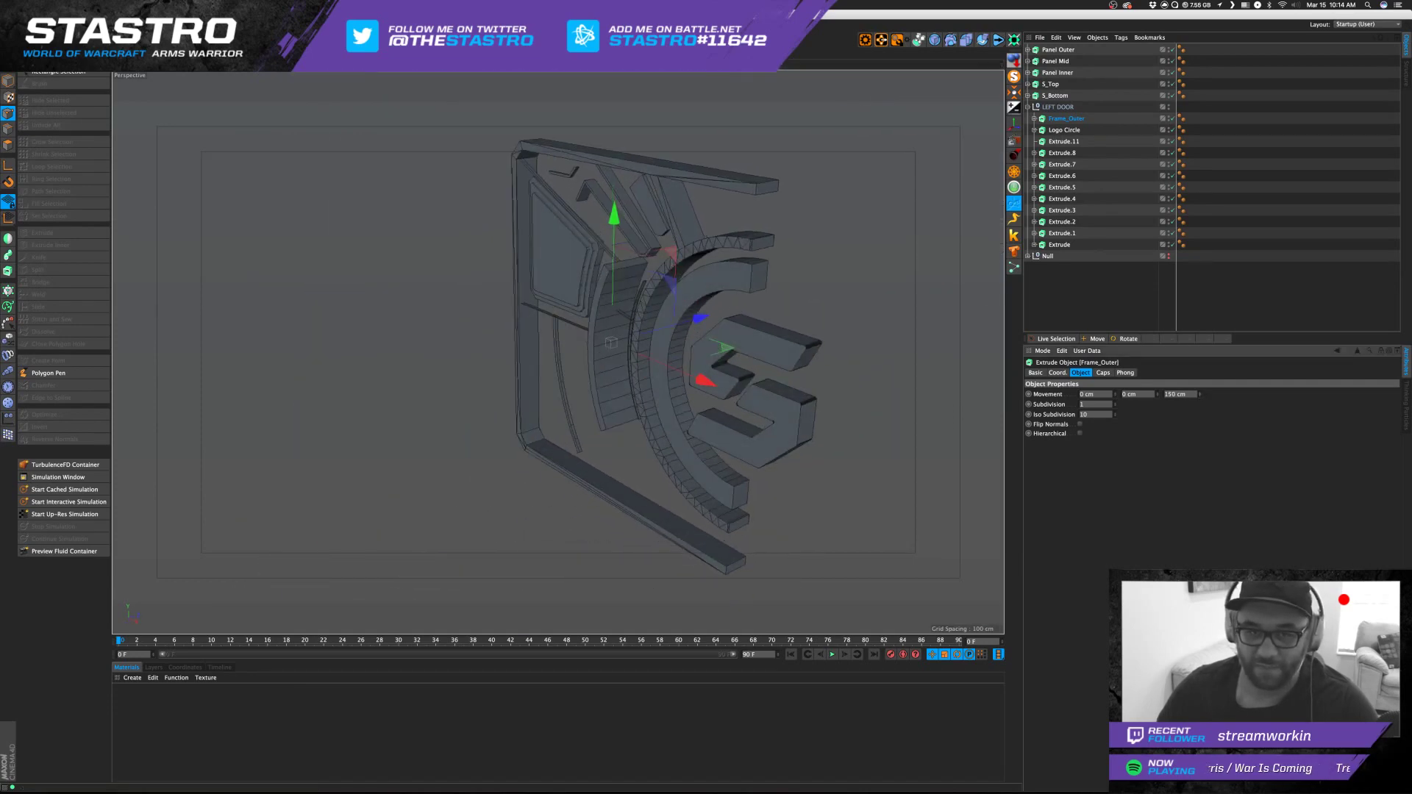
left_click_drag(699, 319, 696, 320)
Examine the crossbar and curved strip below the panel, going through Extrude.3, Extrude.2 and Extrude.1 to identify the pieces there.
middle_click_drag(618, 353, 621, 385, "alt")
left_click_drag(620, 384, 517, 379, "alt")
scroll(517, 379, "up", 5)
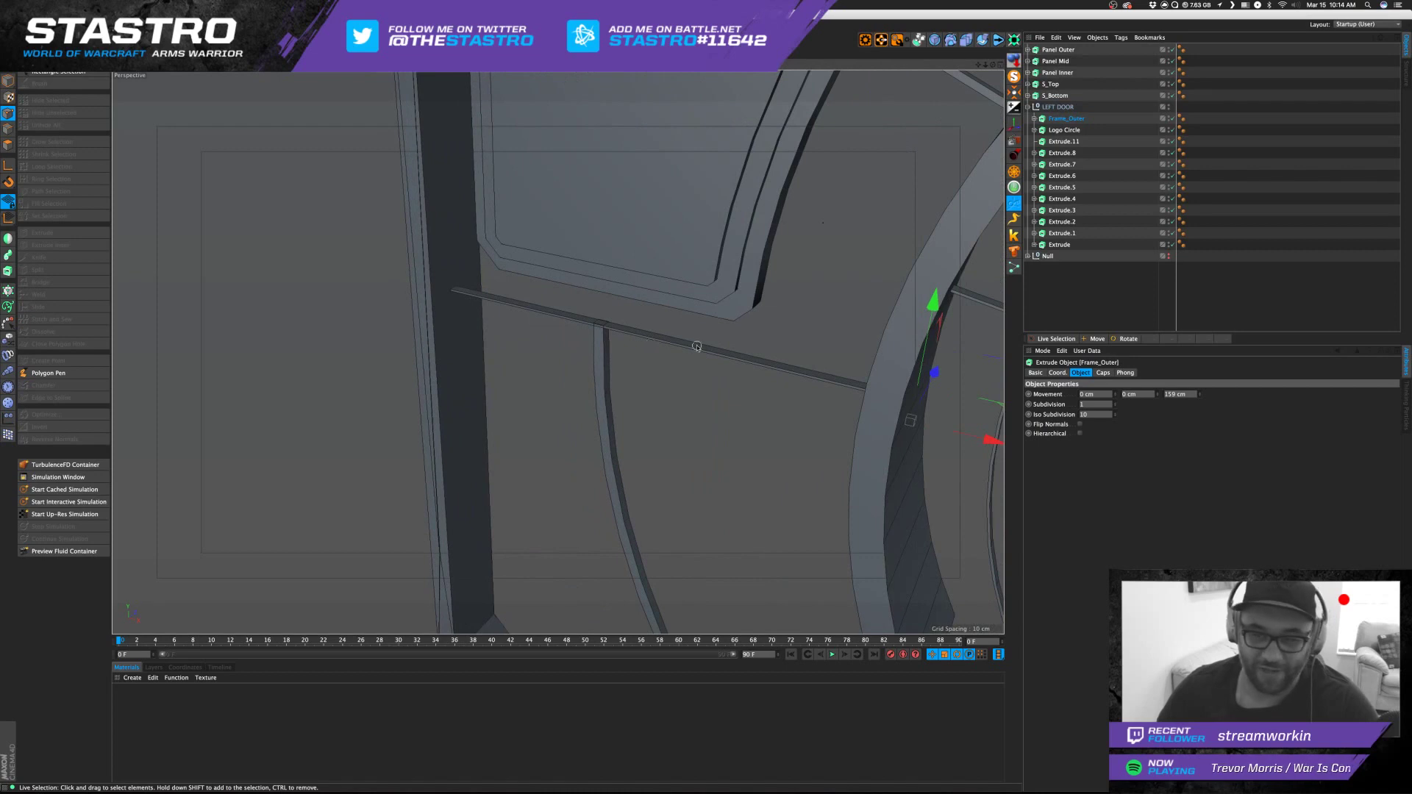
left_click(1071, 211)
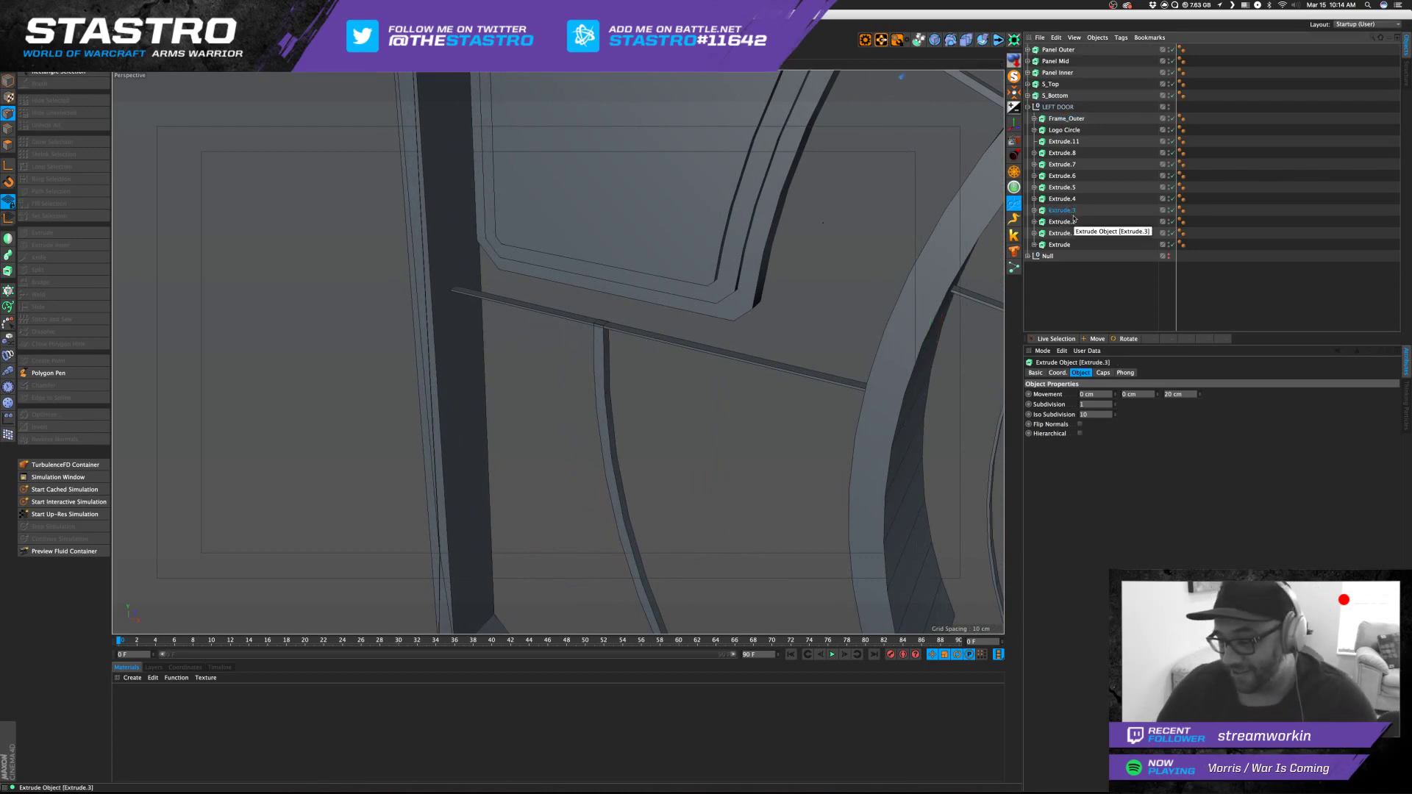
left_click(1063, 223)
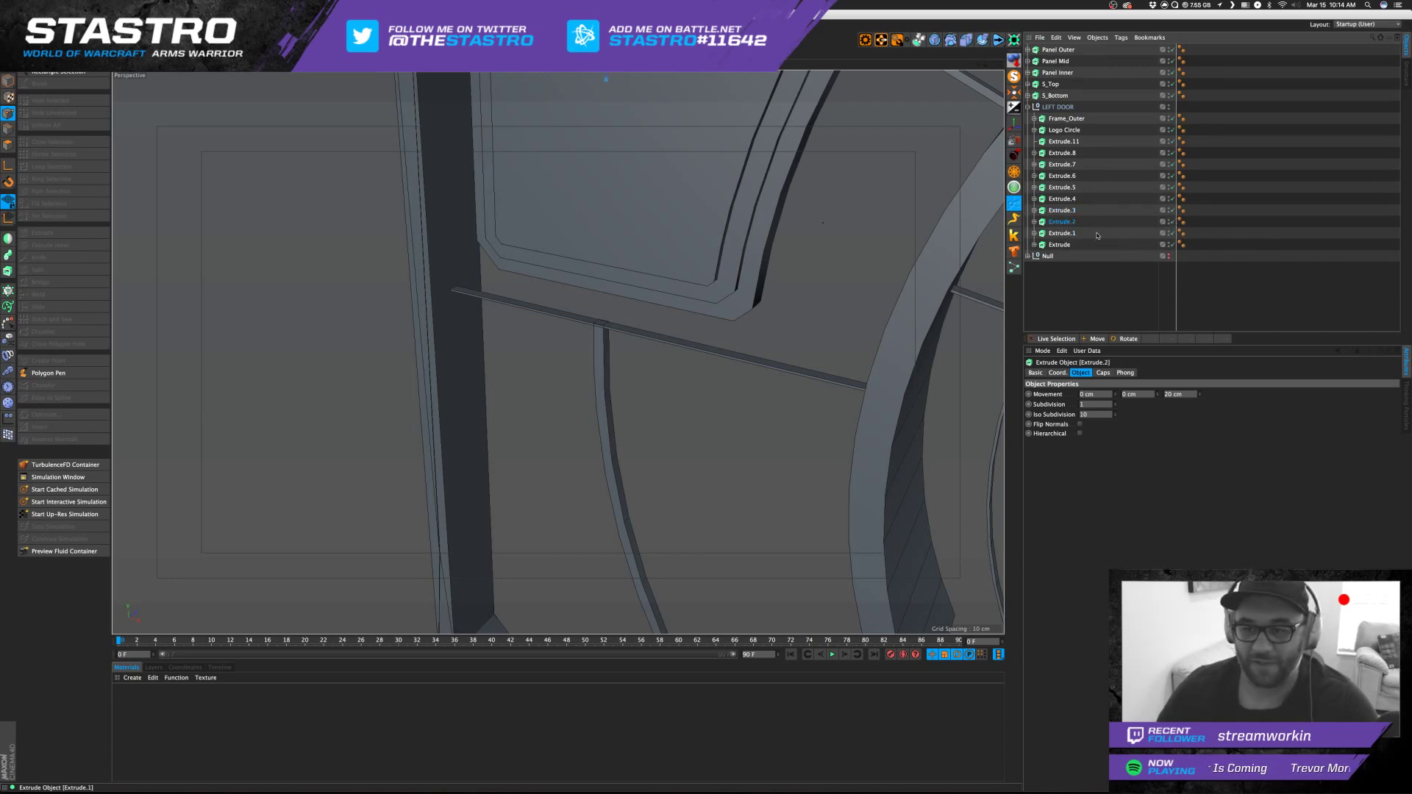
left_click(1073, 234)
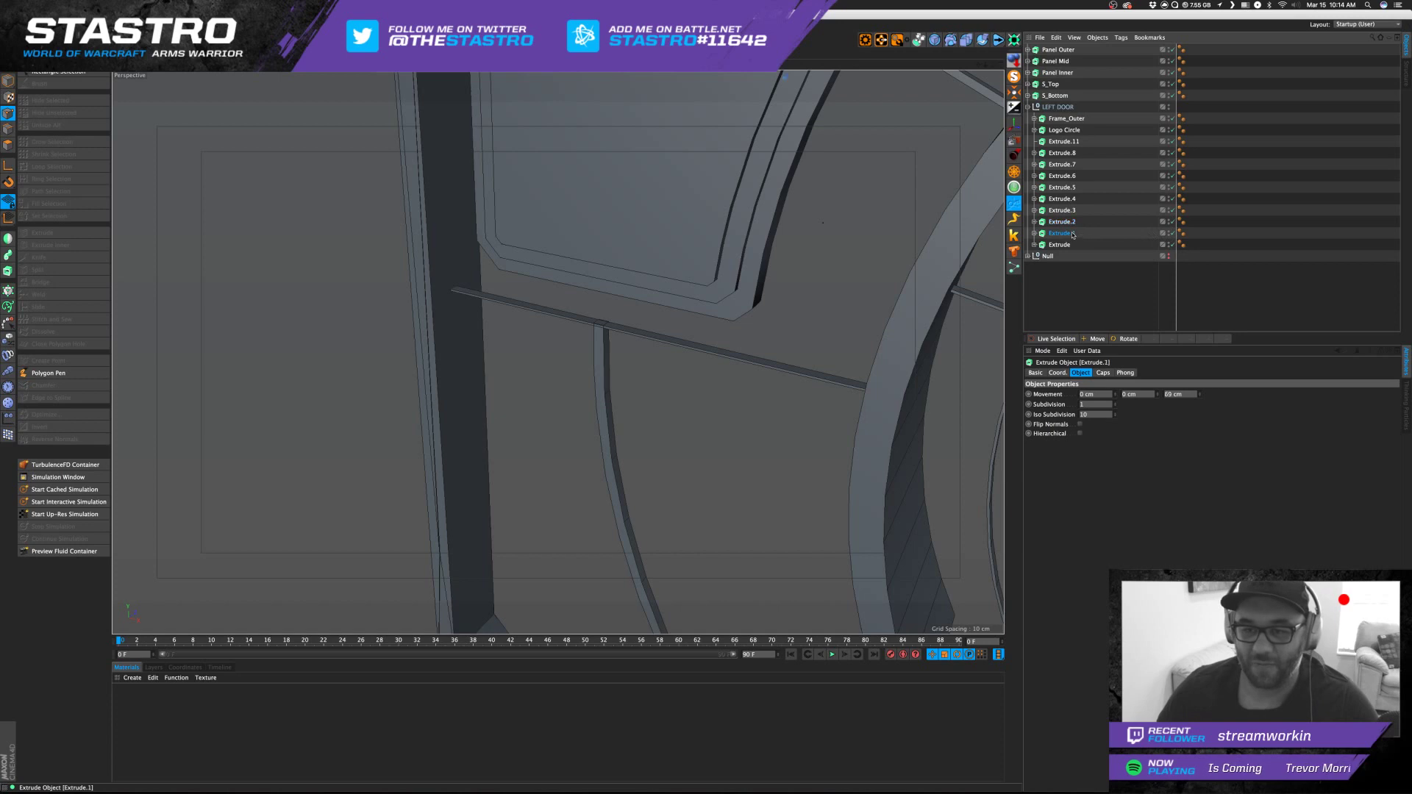
left_click(1174, 235)
left_click(1172, 246)
left_click(1173, 246)
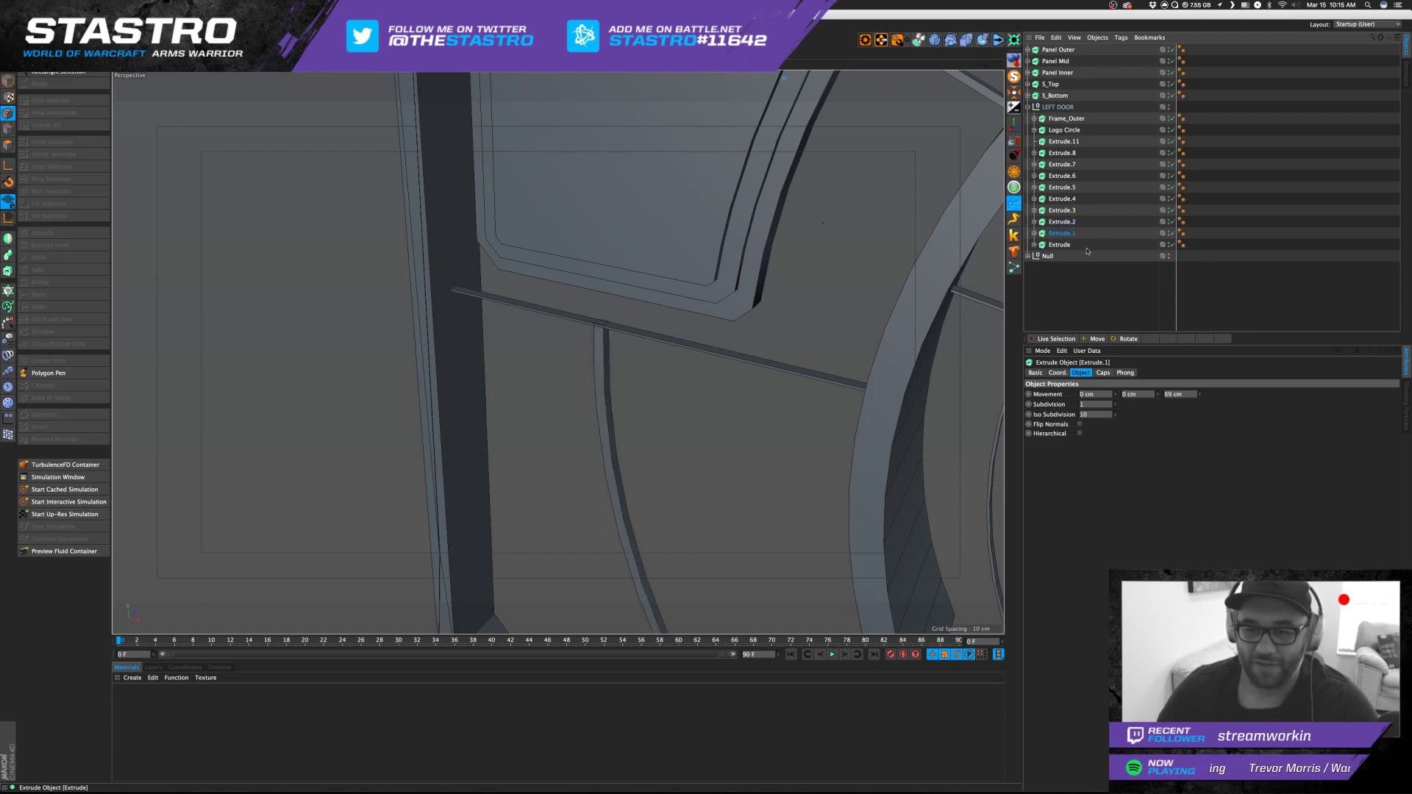
Increase the extrusion depth of the object named Extrude, the thin curved strip below the panel, and shift it along Z.
left_click(1060, 245)
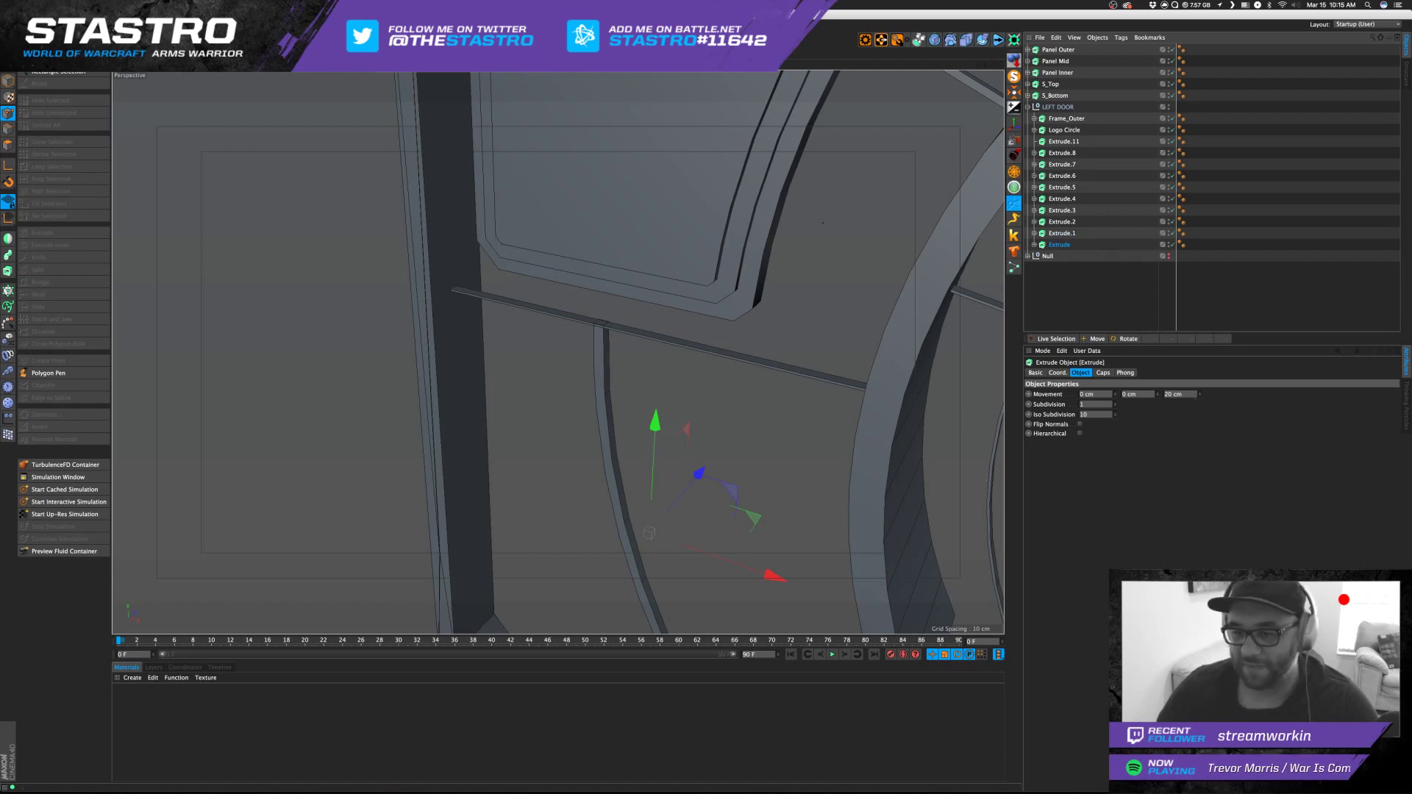
left_click_drag(1200, 394, 1200, 353)
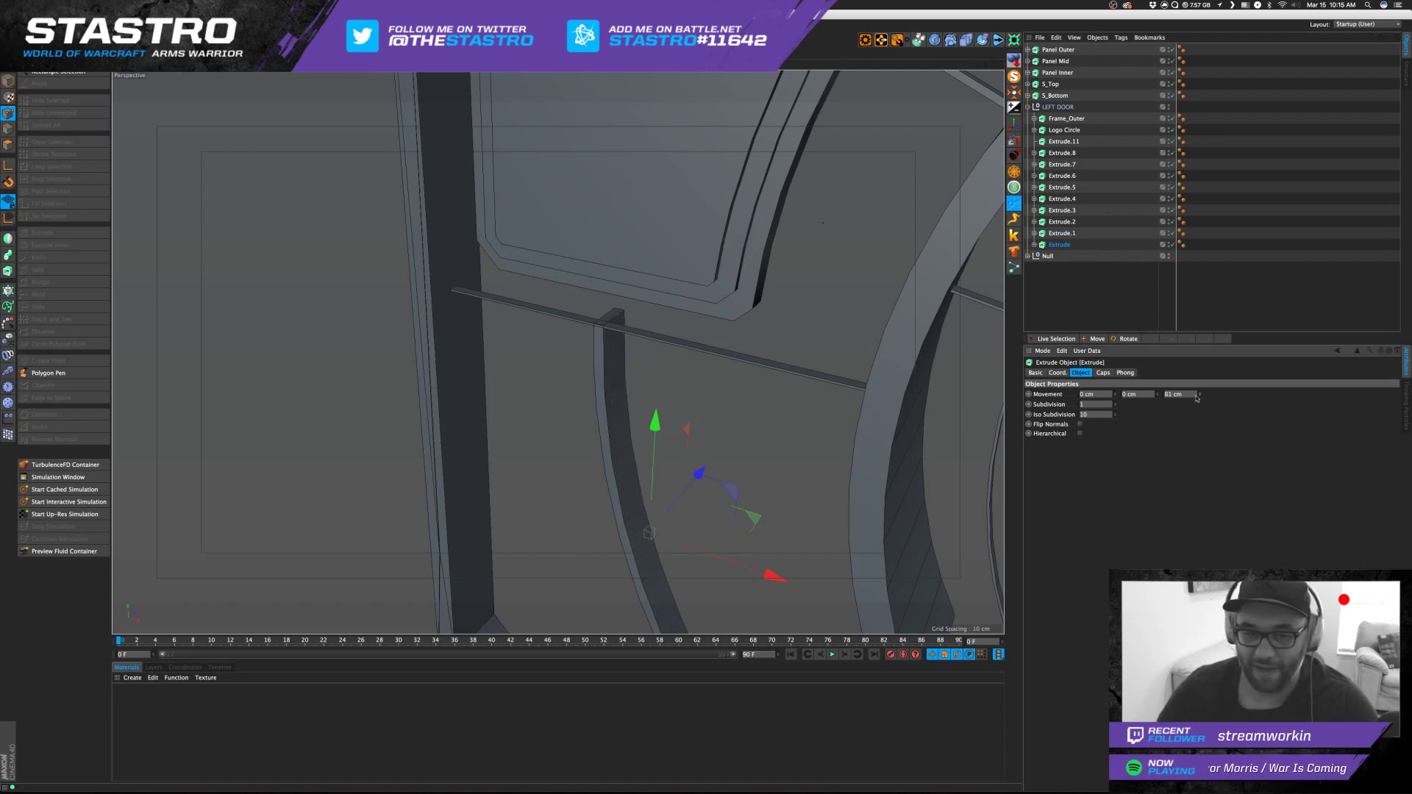
left_click_drag(699, 475, 692, 482)
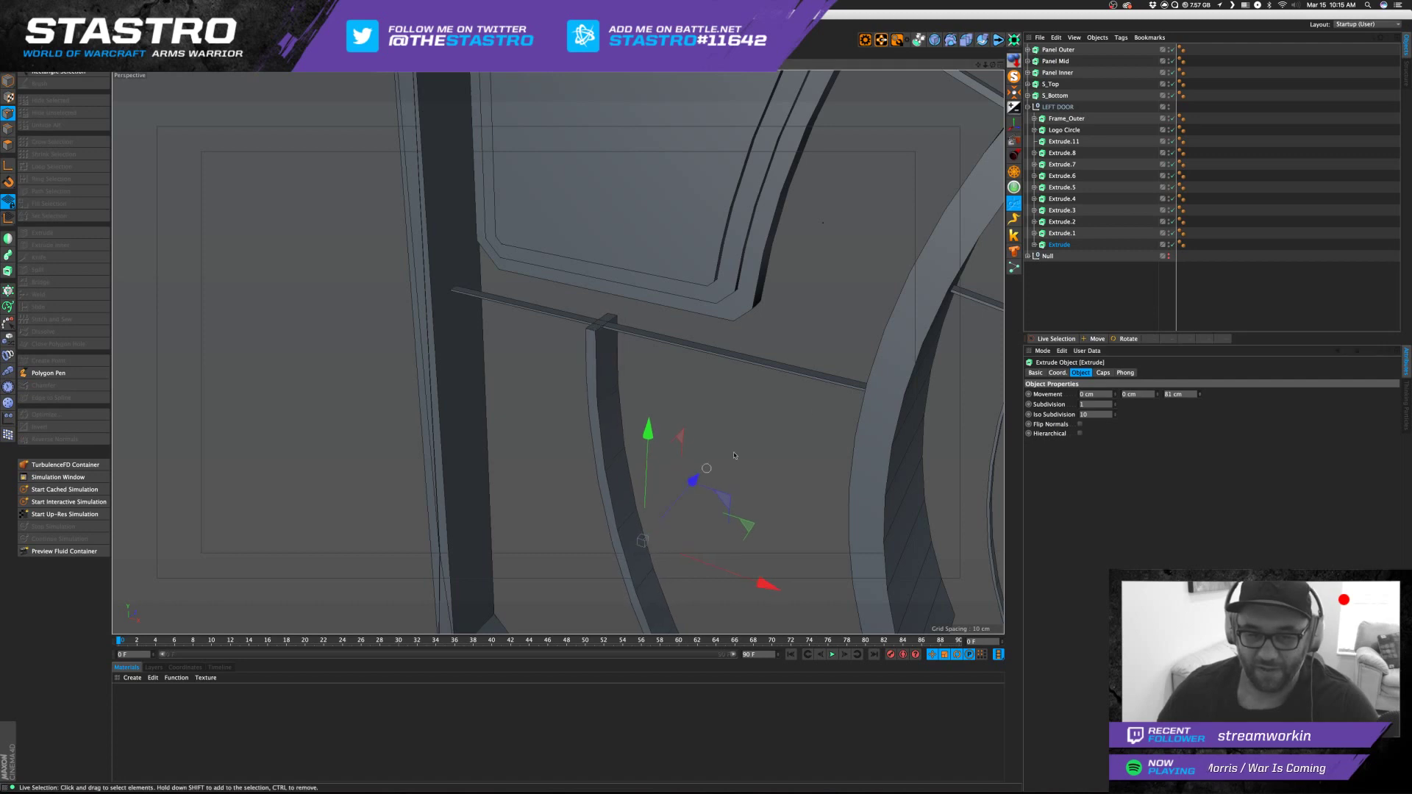
left_click(1103, 300)
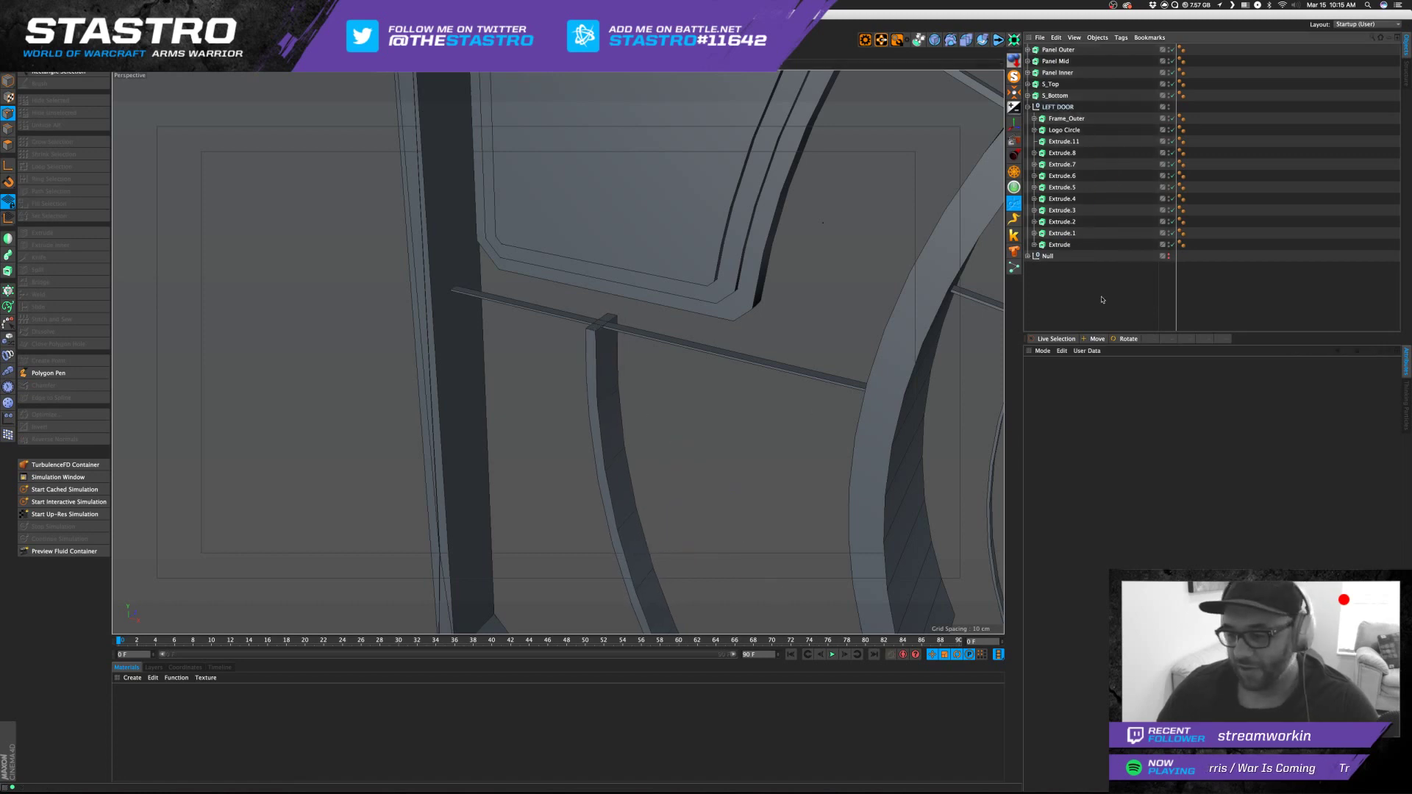
Frame the whole left door and examine the depths of its frame, panel, arcs and logo from several angles.
left_click(1066, 233)
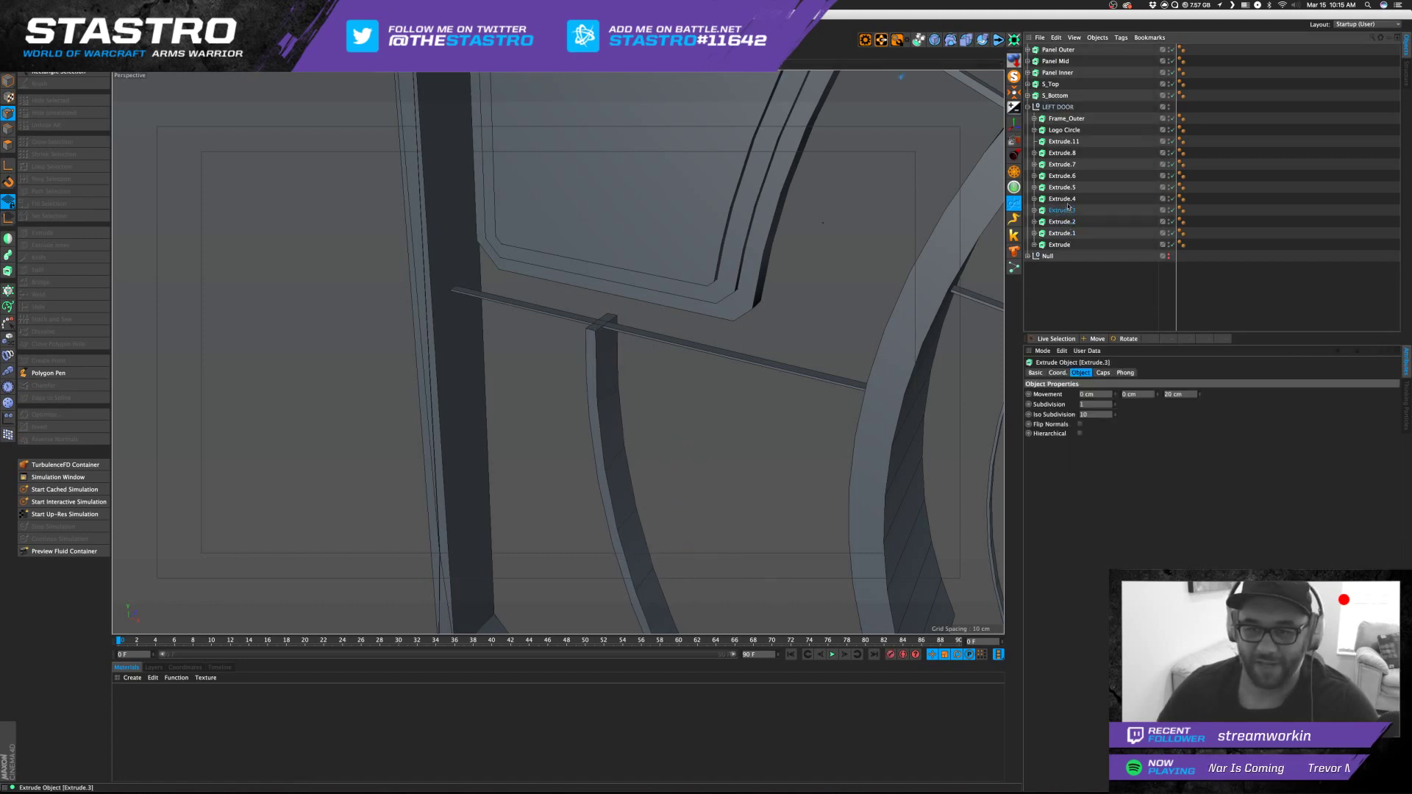
left_click(981, 237)
key("h")
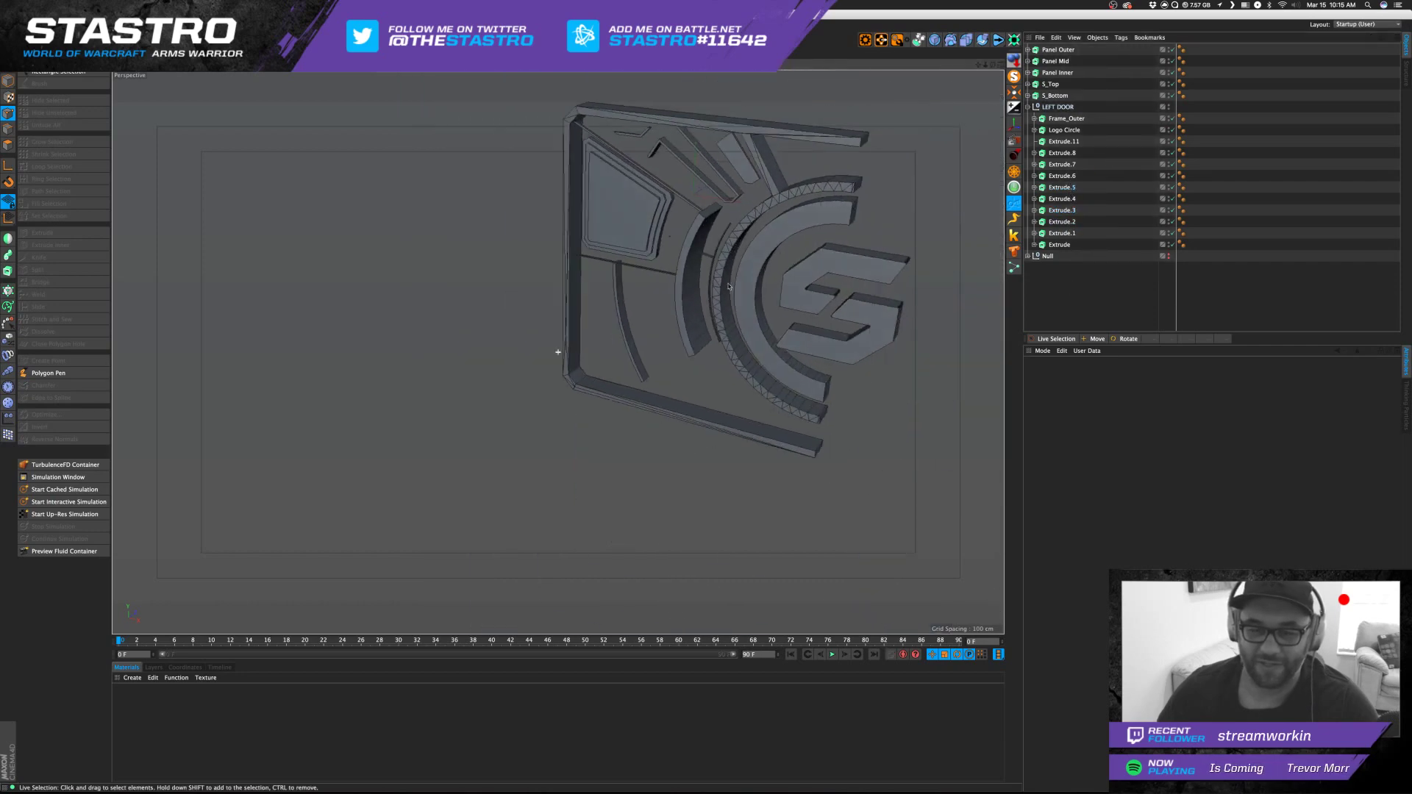
left_click_drag(802, 259, 801, 233, "alt")
middle_click_drag(605, 376, 702, 393, "alt")
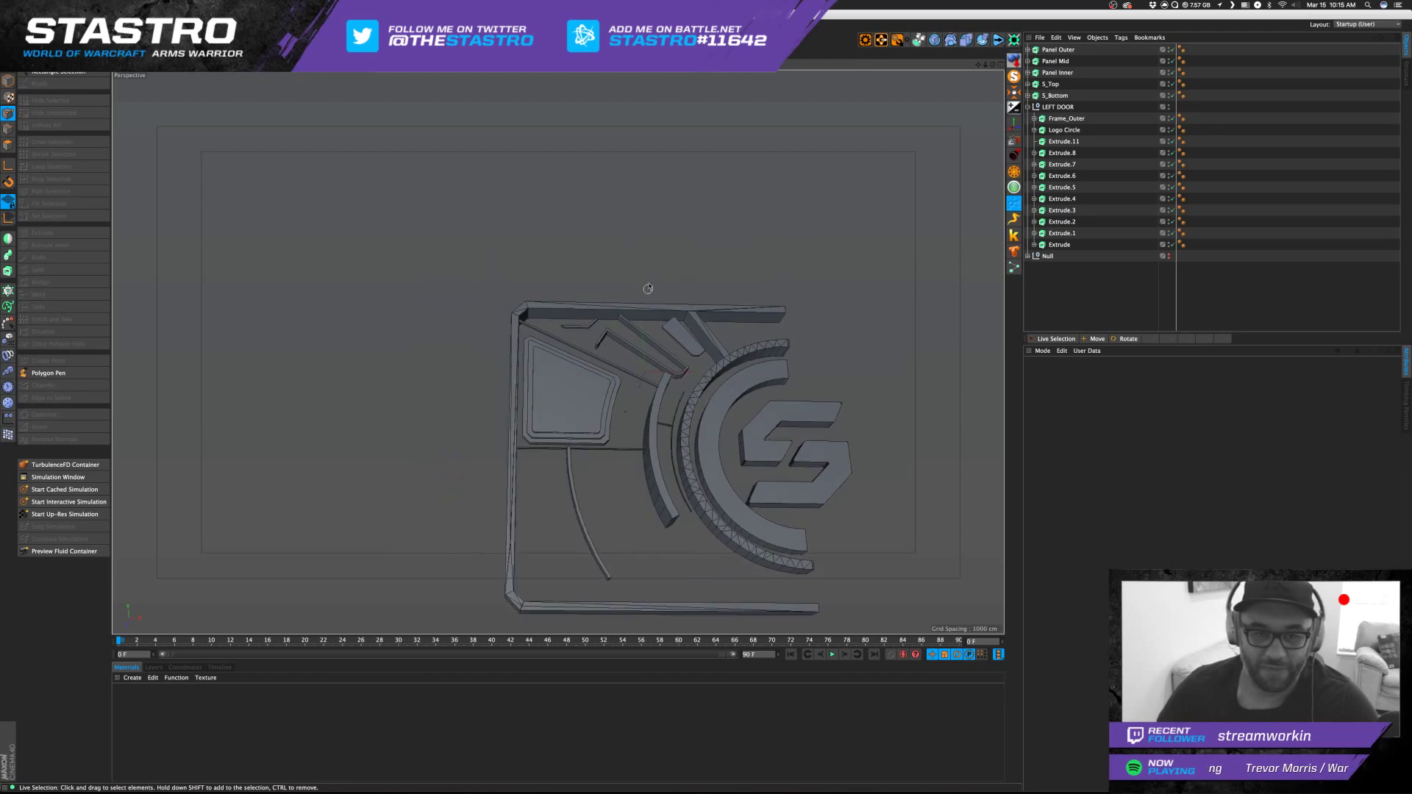
right_click_drag(649, 287, 759, 282, "alt")
left_click_drag(622, 383, 653, 465, "alt")
middle_click_drag(653, 465, 659, 215, "alt")
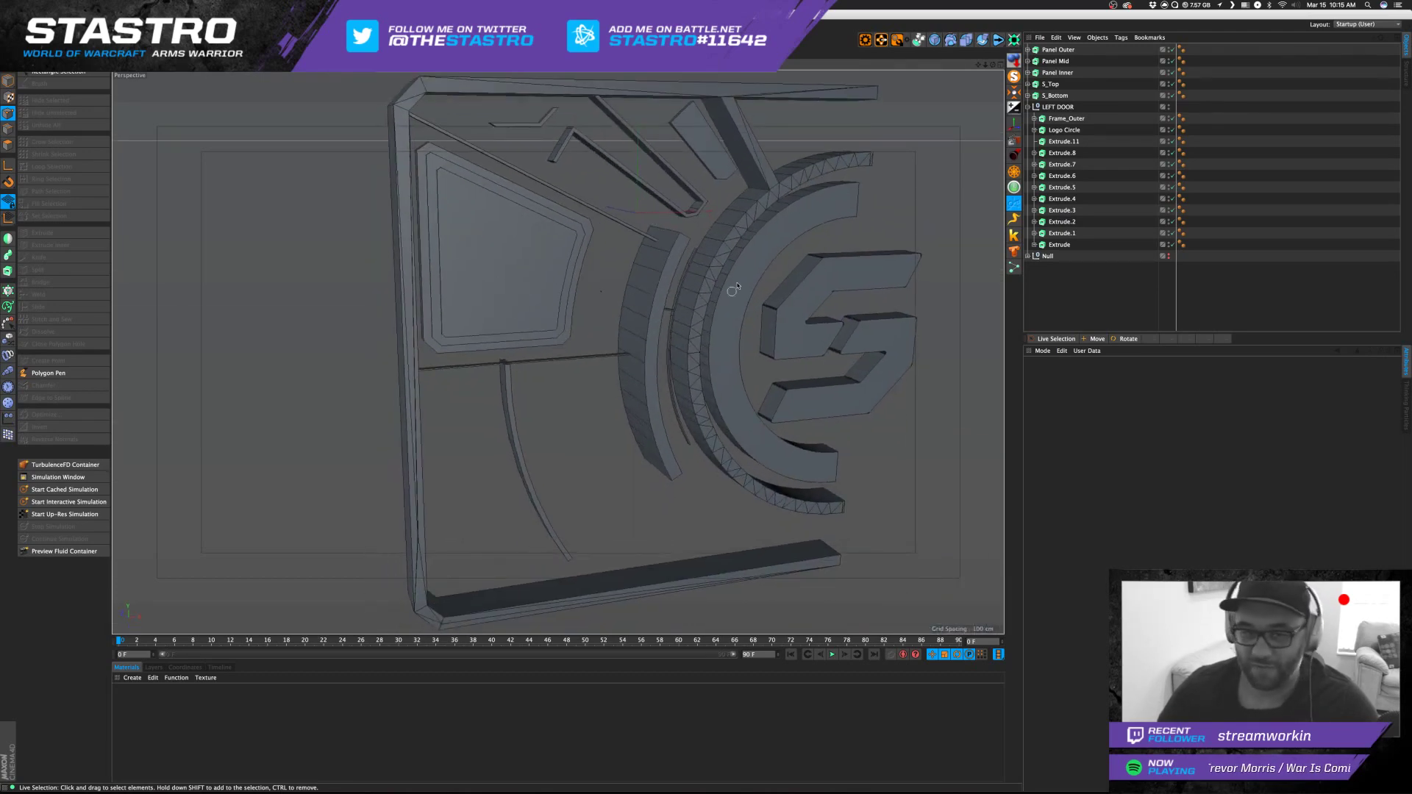
left_click_drag(733, 290, 765, 296, "alt")
middle_click_drag(768, 295, 709, 291, "alt")
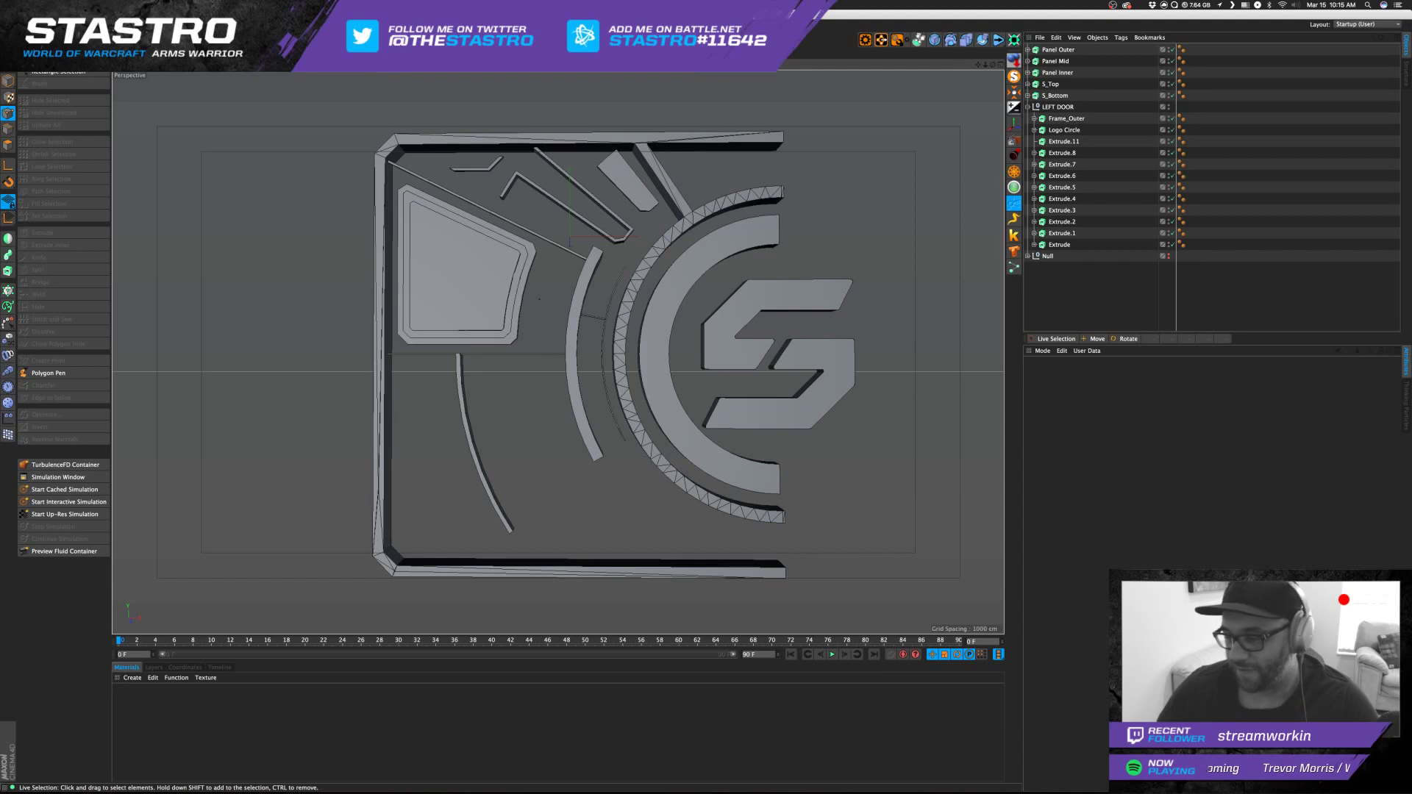
Switch to the bay doors document in Illustrator and delete the inner frame, the logo, and the panel, arc and ray outlines inside the outer frame.
key("super+Tab")
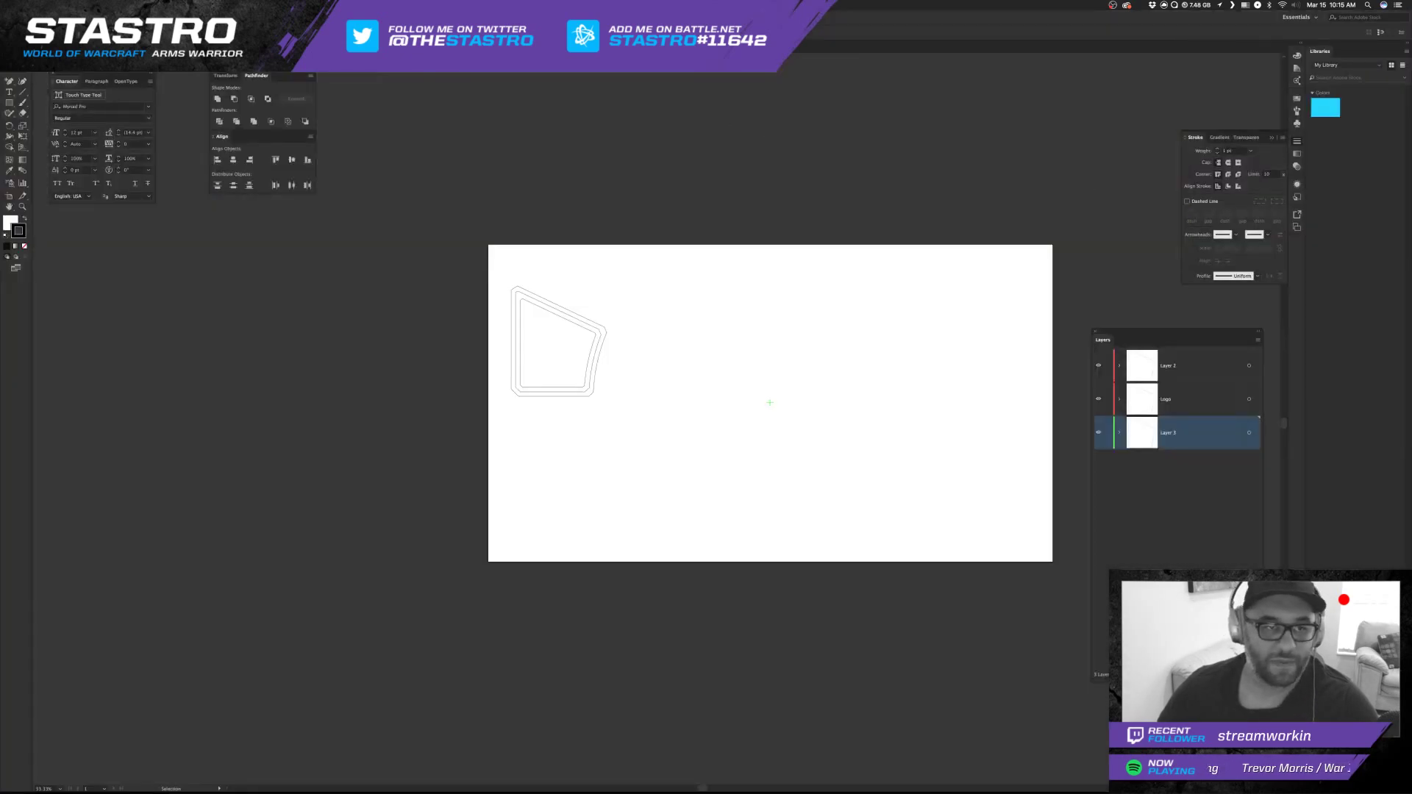
key("super+grave")
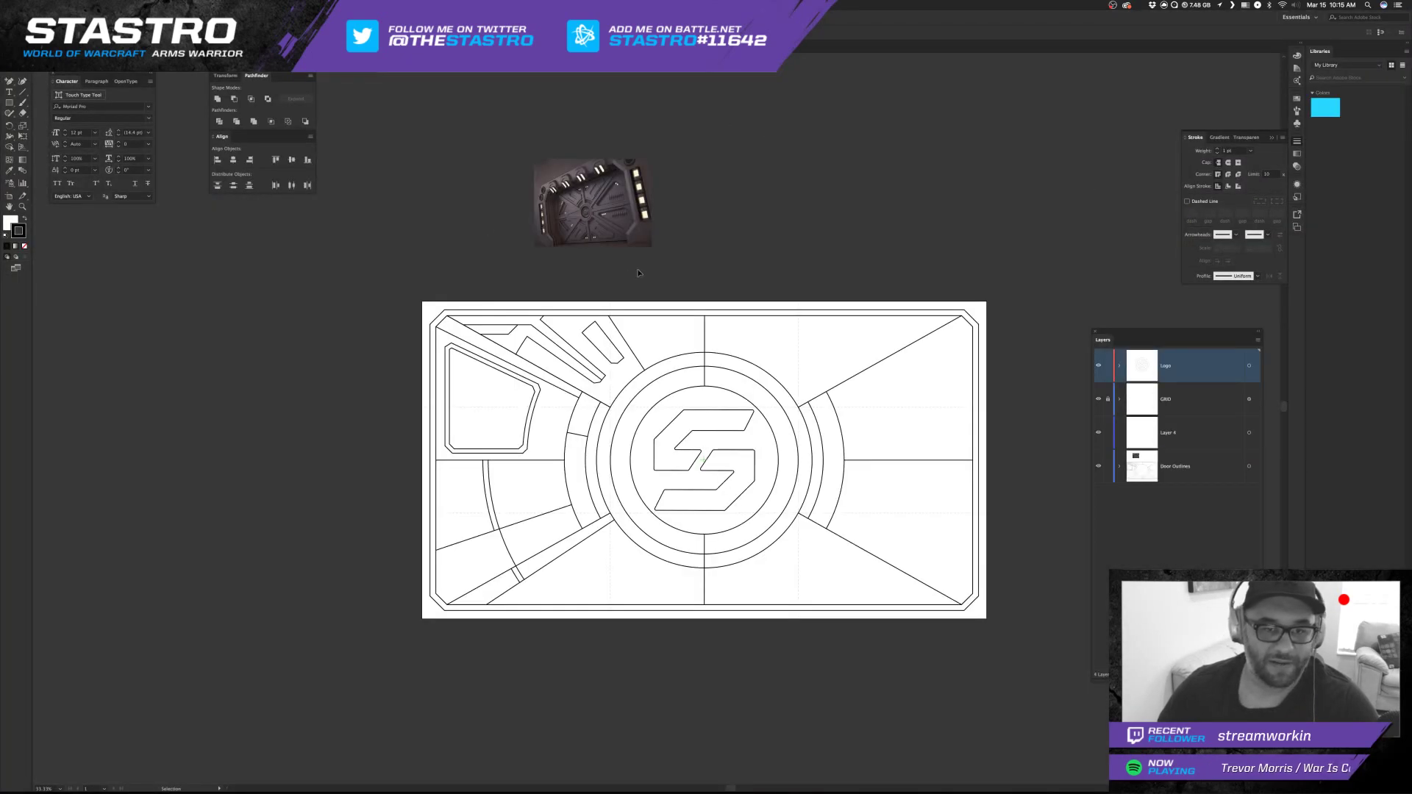
left_click(896, 317)
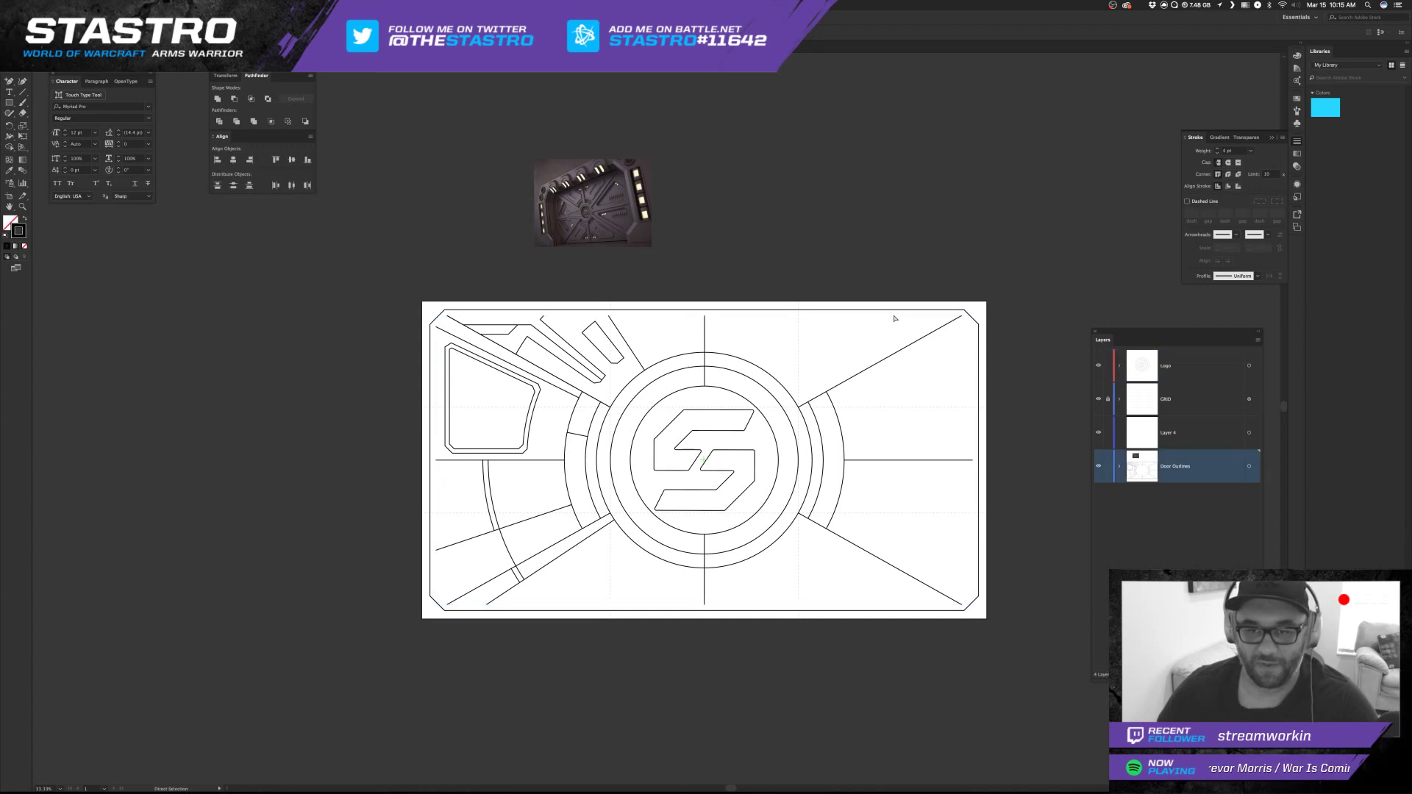
left_click(846, 309)
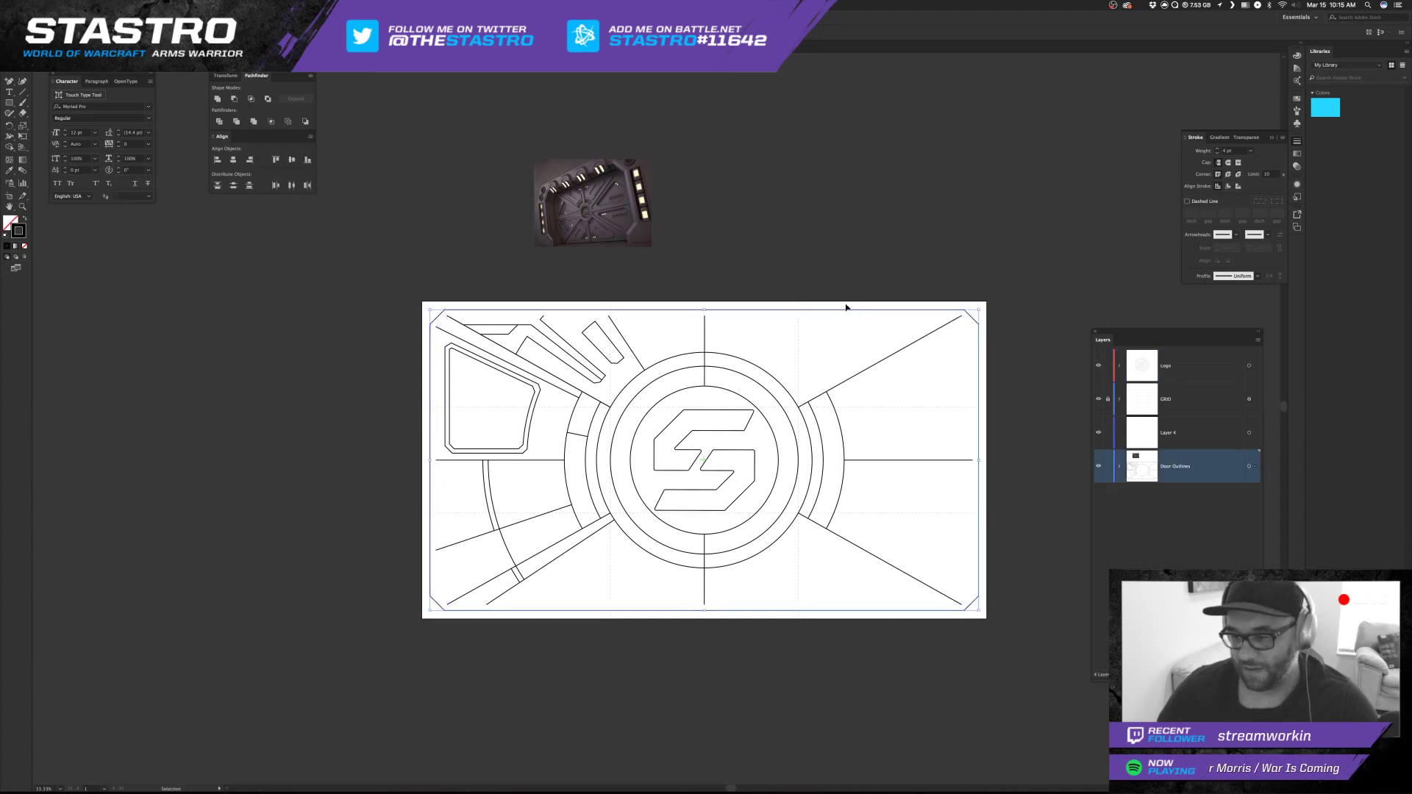
left_click(856, 275)
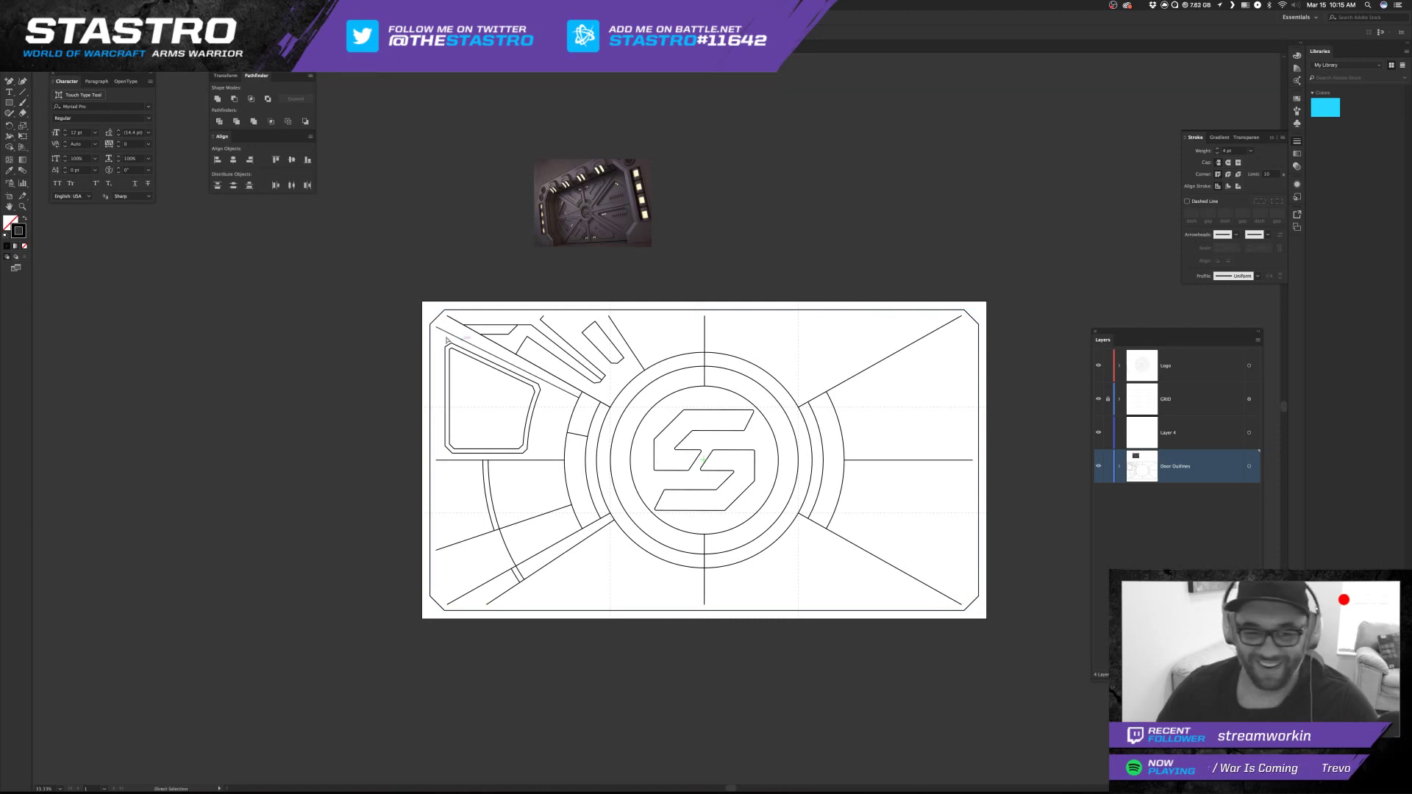
left_click_drag(924, 548, 912, 573)
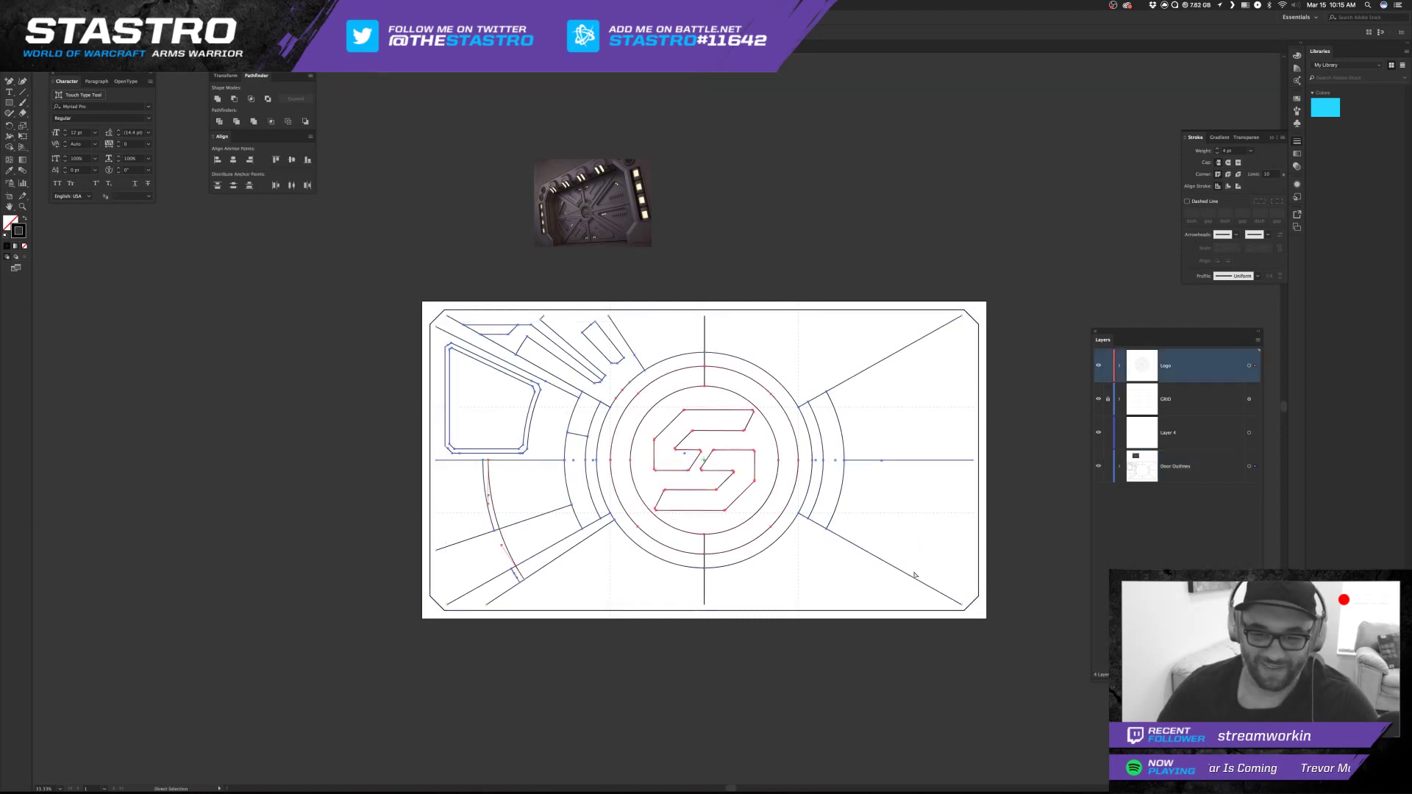
key("Delete")
key("Delete")
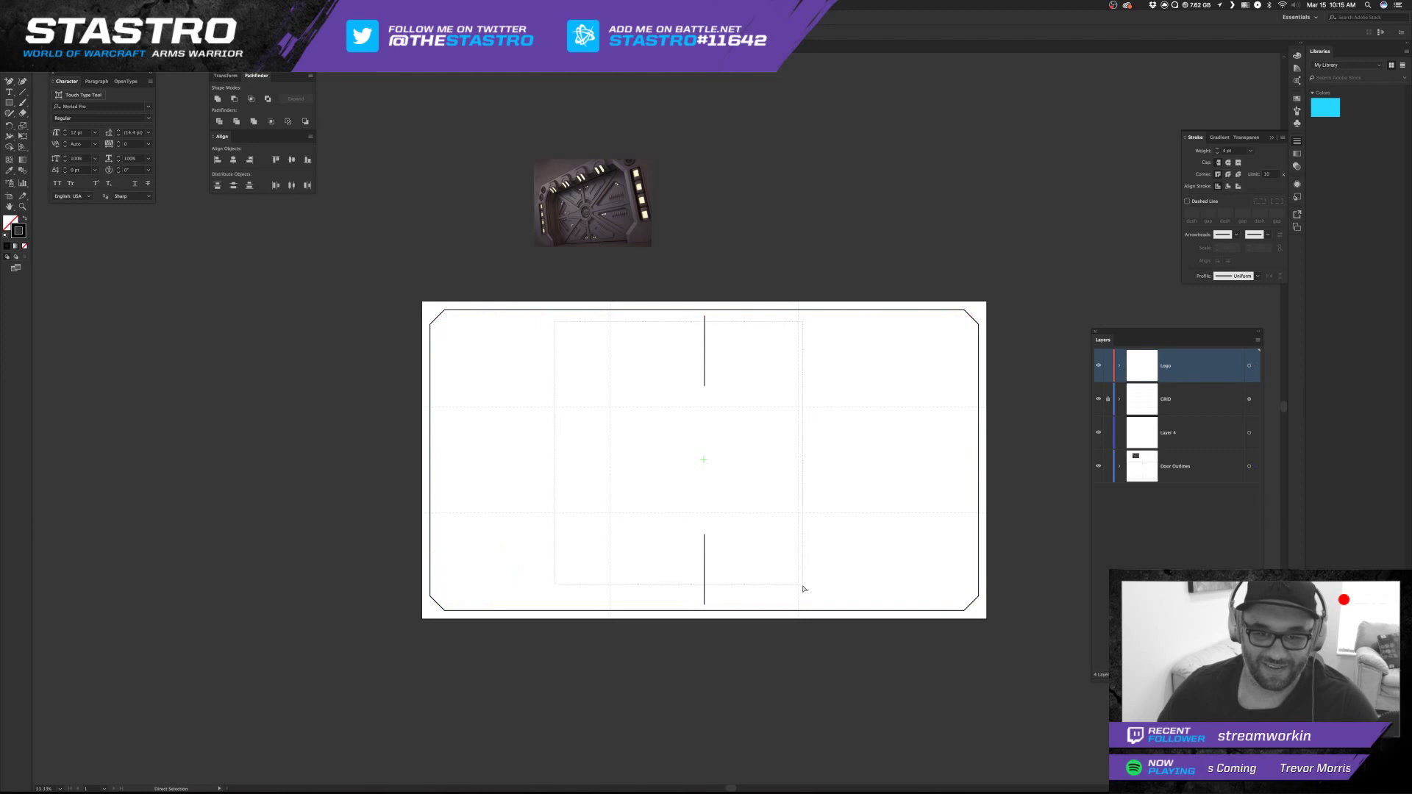
left_click_drag(802, 587, 802, 585)
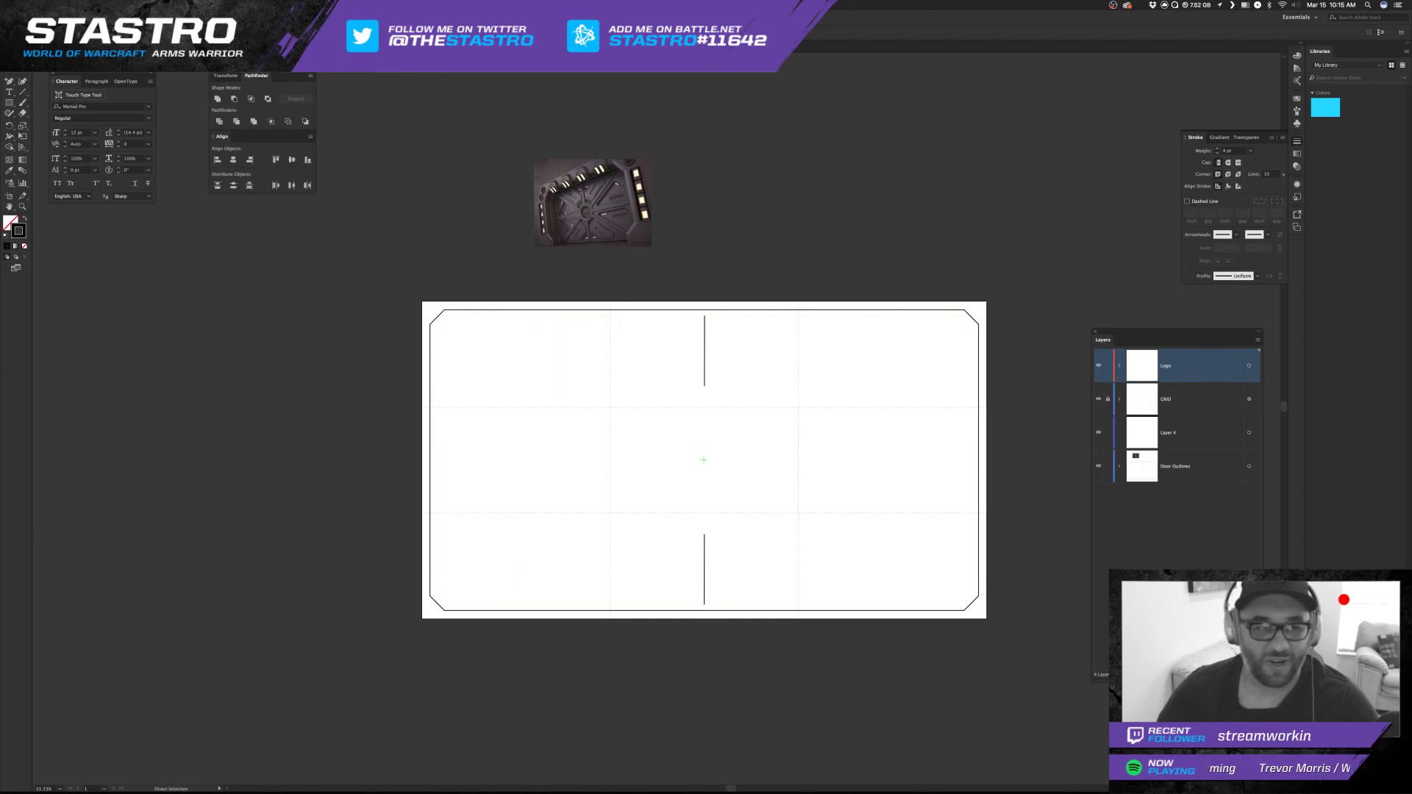
Delete the two remaining vertical centre lines between the door halves.
left_click(119, 5)
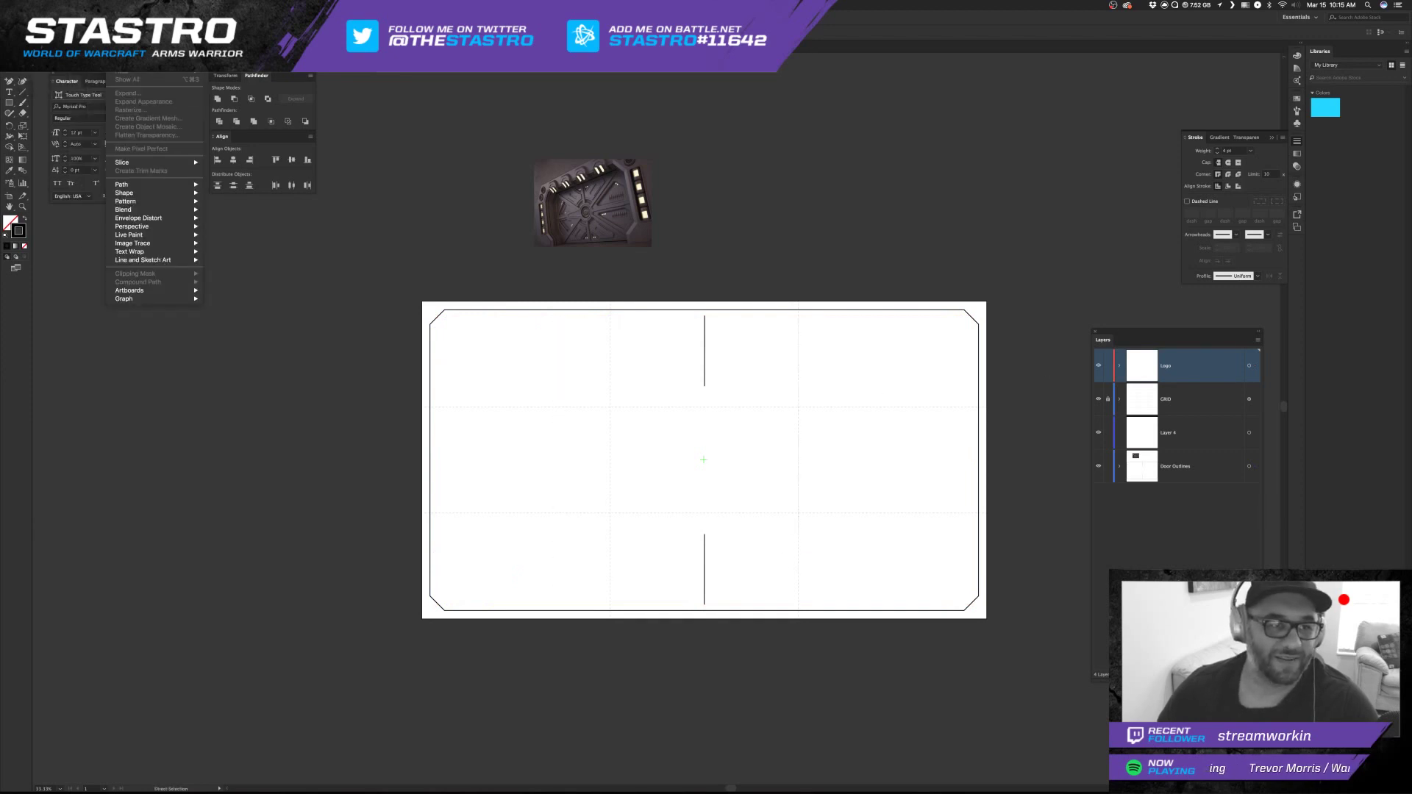
left_click(432, 300)
left_click_drag(672, 356, 772, 552)
key("Delete")
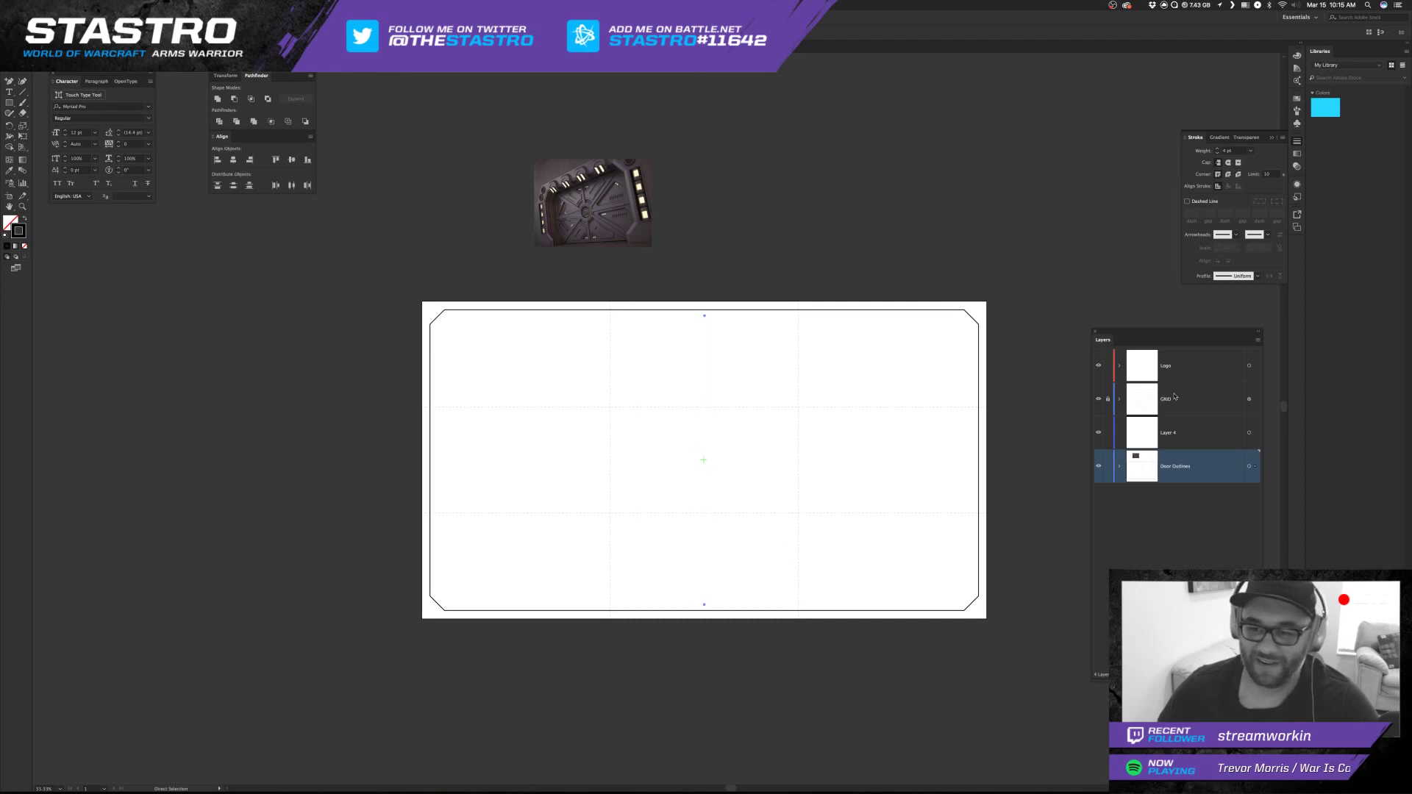
Delete the Logo, GRID and Layer 4 layers, and clear the leftover stray points and the reference photo.
left_click(1177, 366)
left_click(1188, 433, "shift")
left_click(1256, 675)
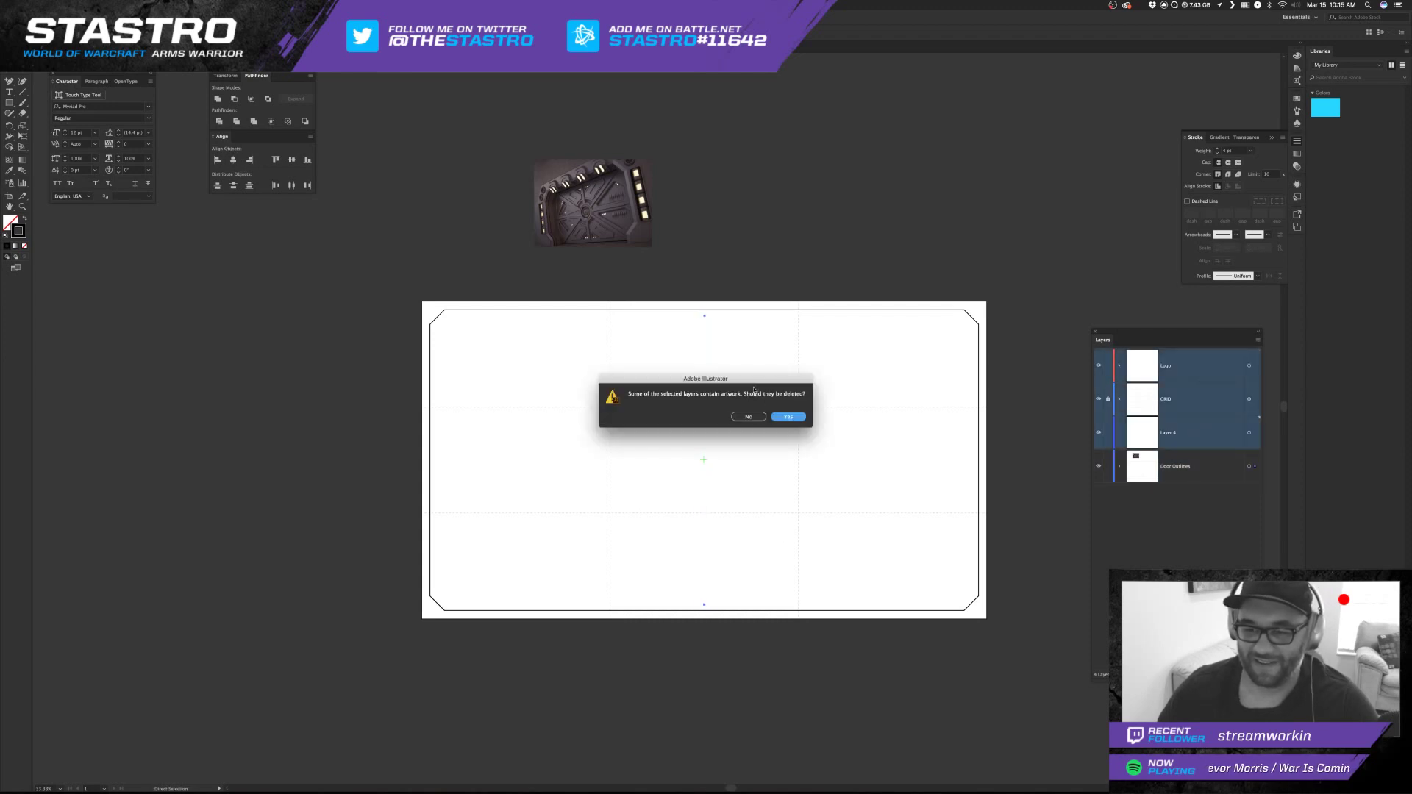
left_click(789, 416)
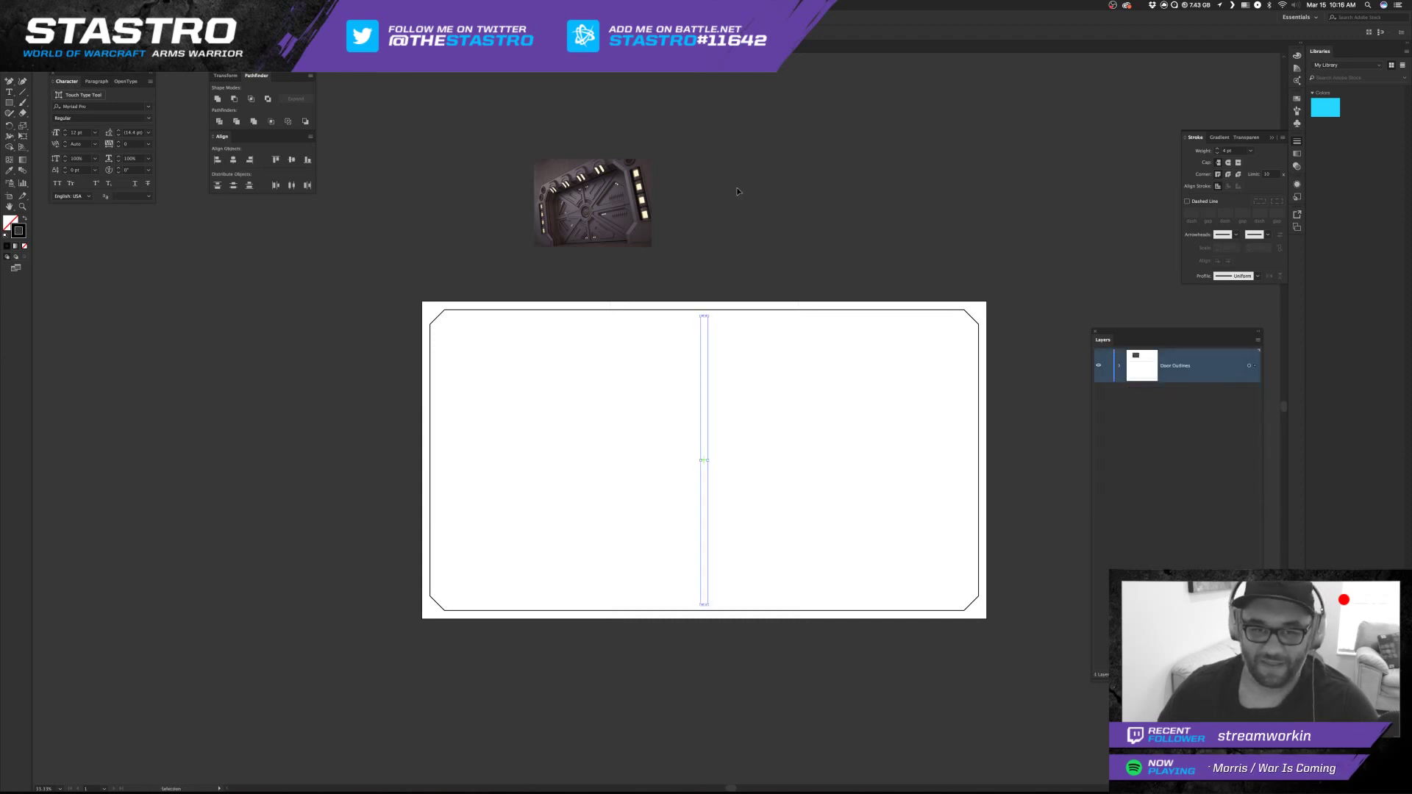
key("v")
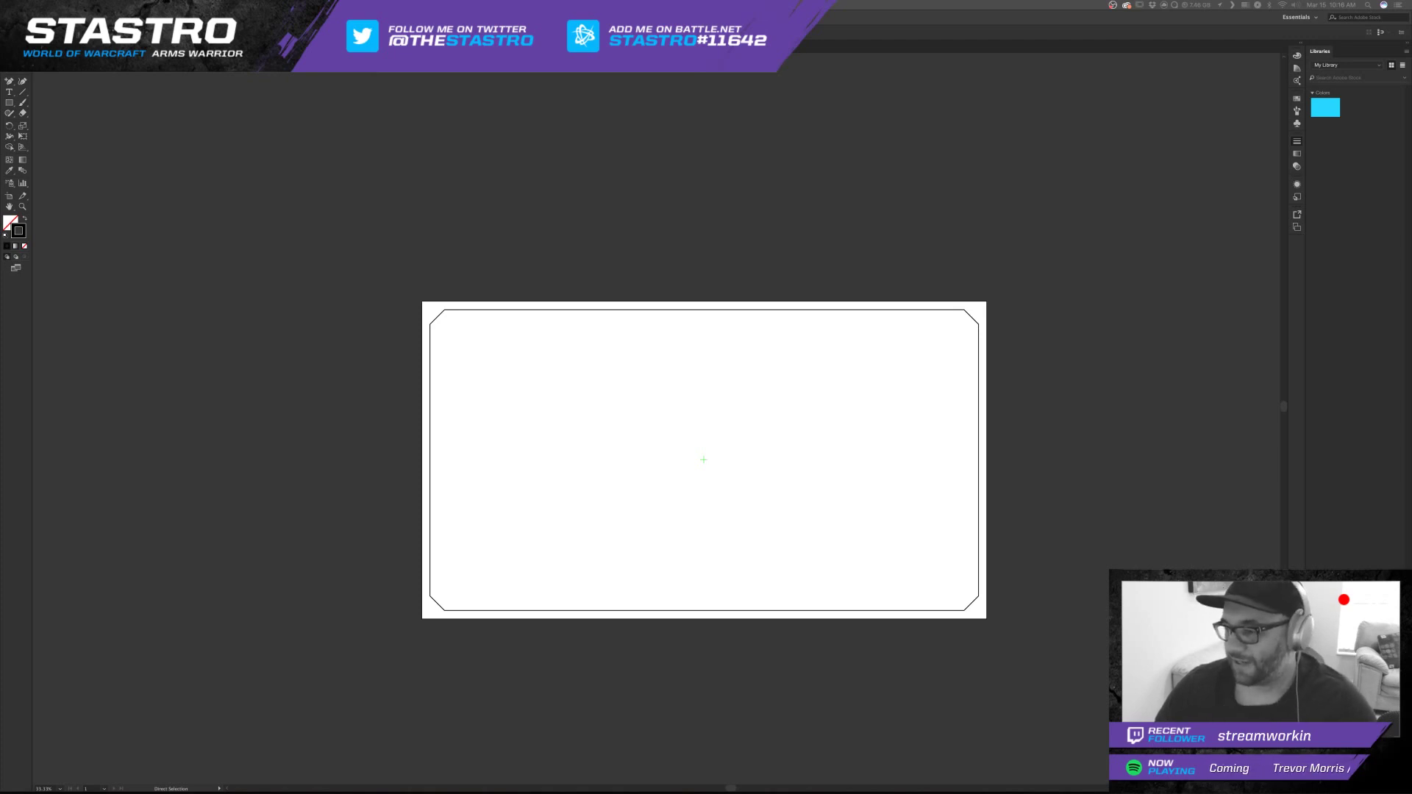
Swap the fill and stroke of the chamfered outer frame so it has a solid black fill without a stroke.
key("Tab")
key("v")
left_click(657, 388)
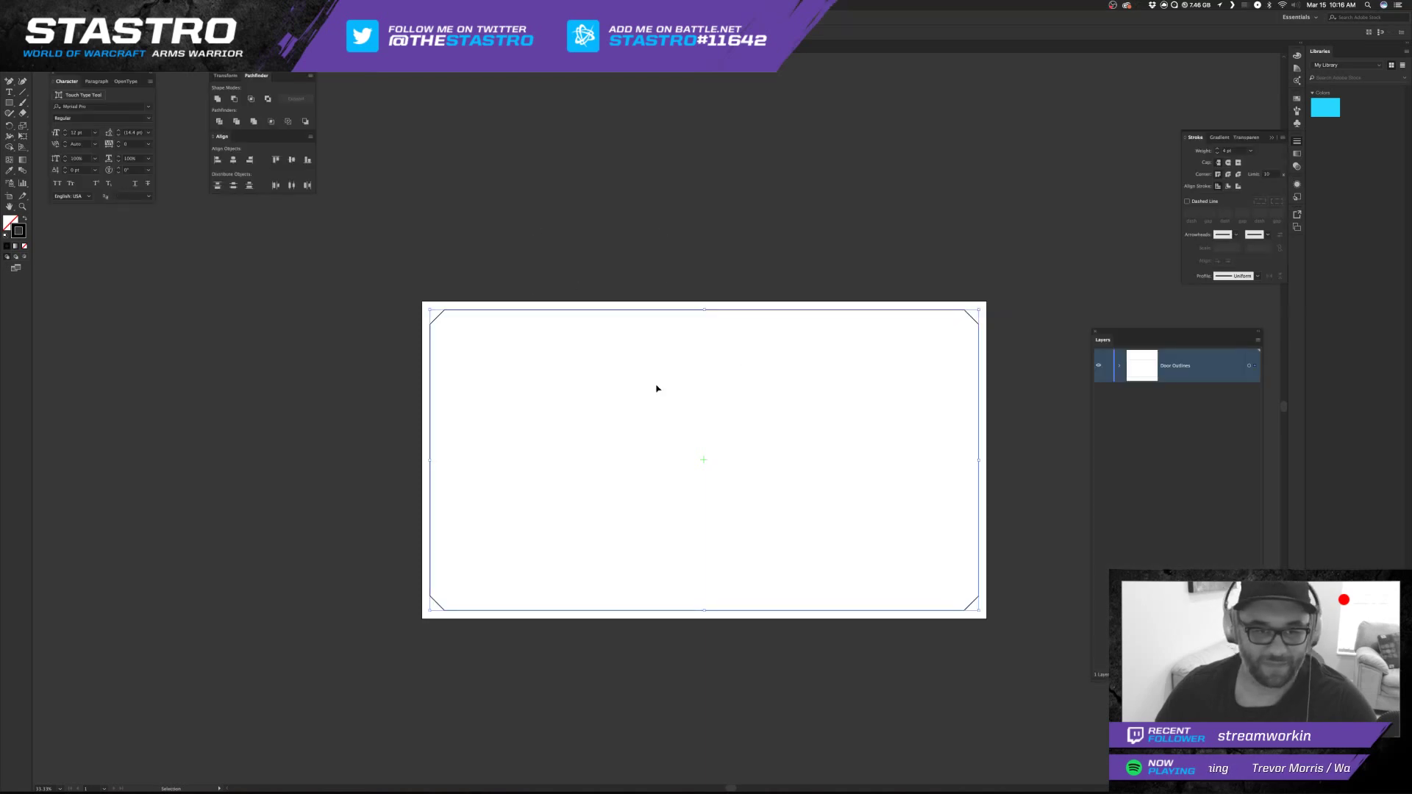
left_click(24, 219)
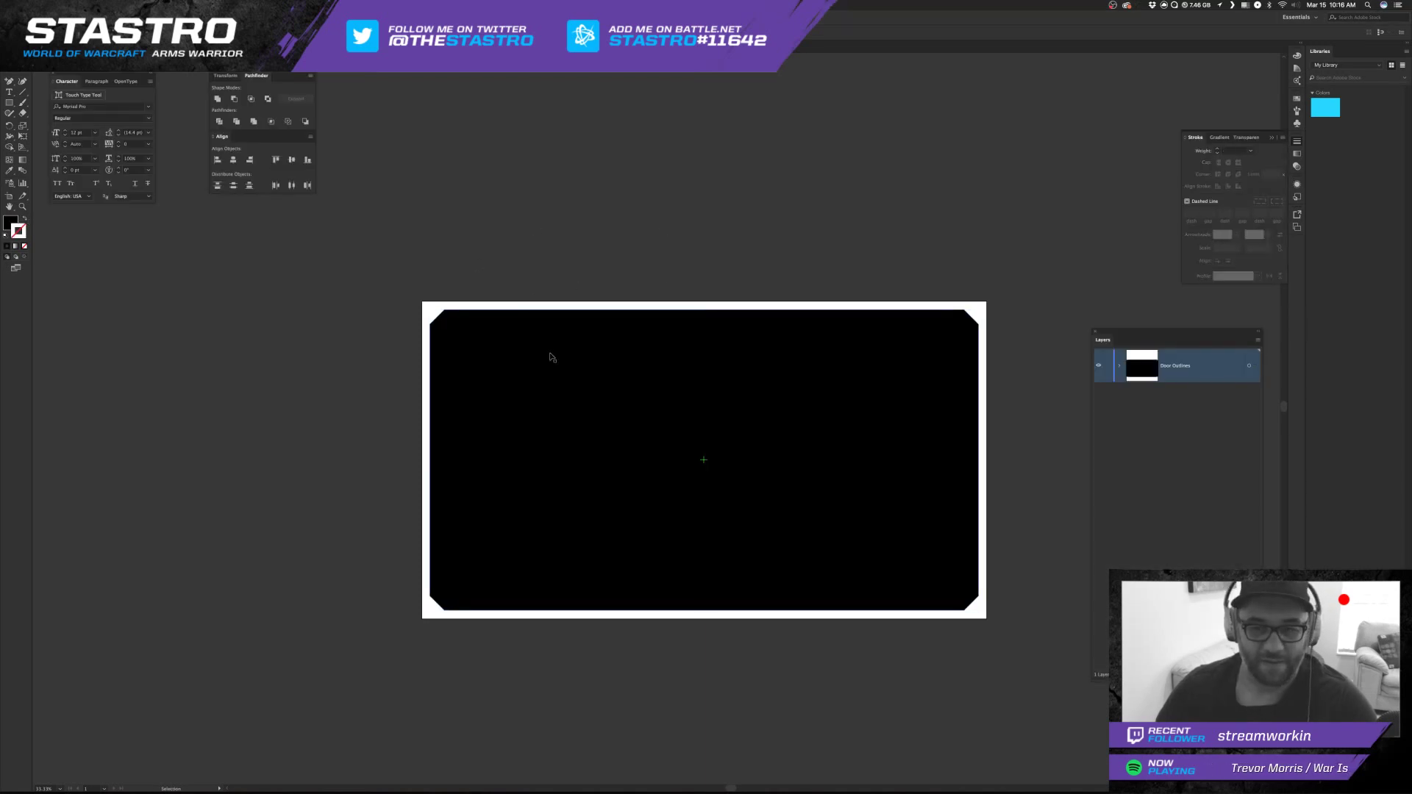
Offset the path of the black door shape slightly outward with preview enabled, keeping mitered joins.
left_click(111, 8)
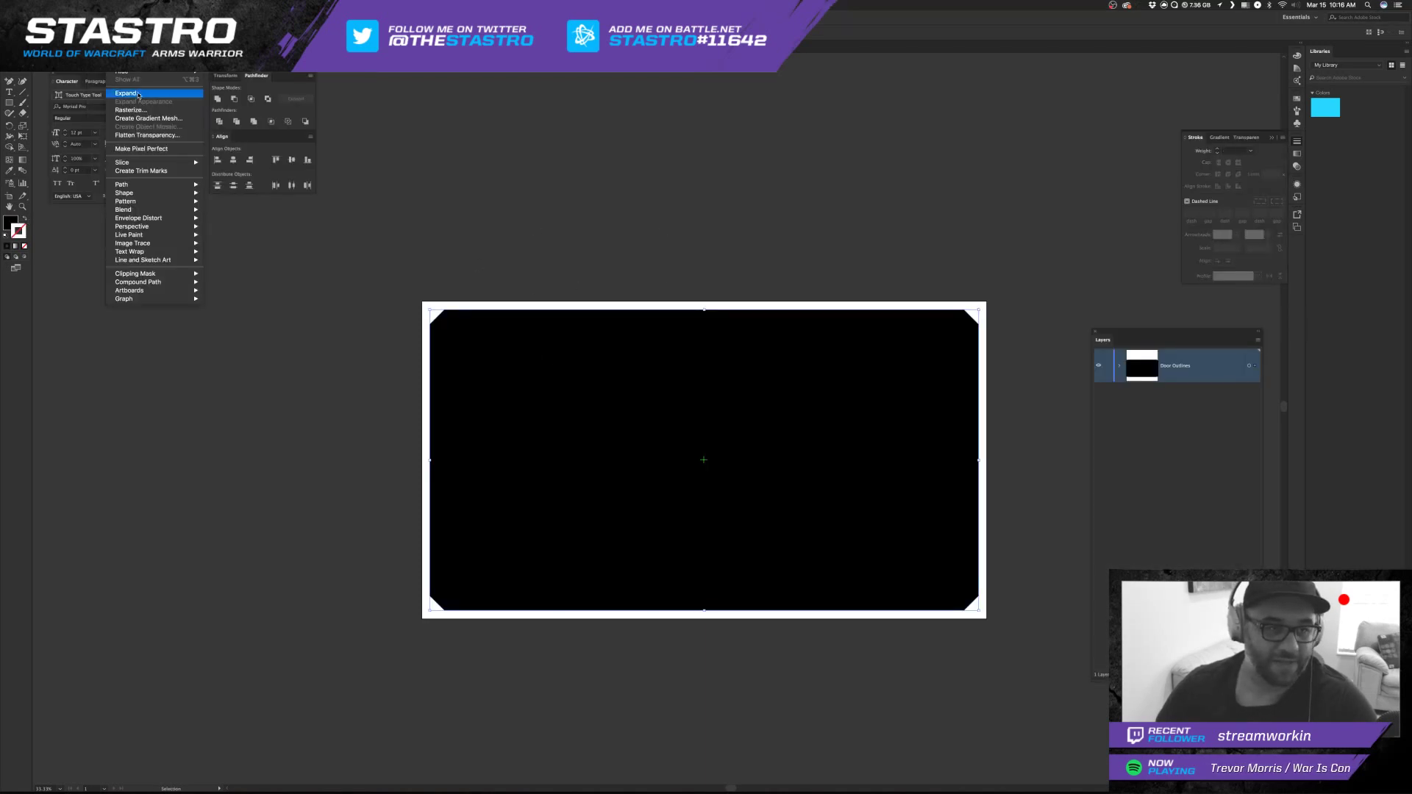
mouse_move(183, 185)
left_click(236, 215)
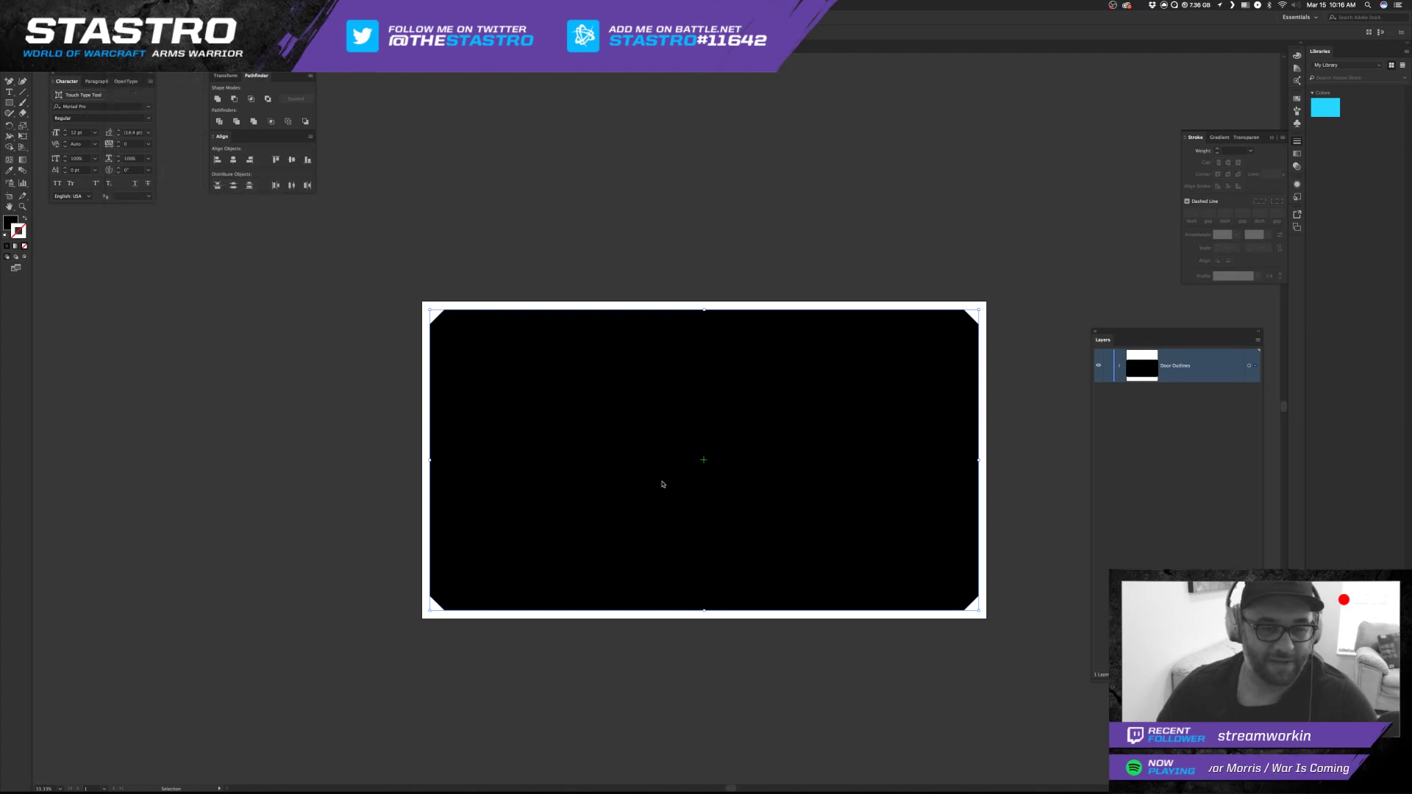
left_click(830, 435)
left_click(874, 386)
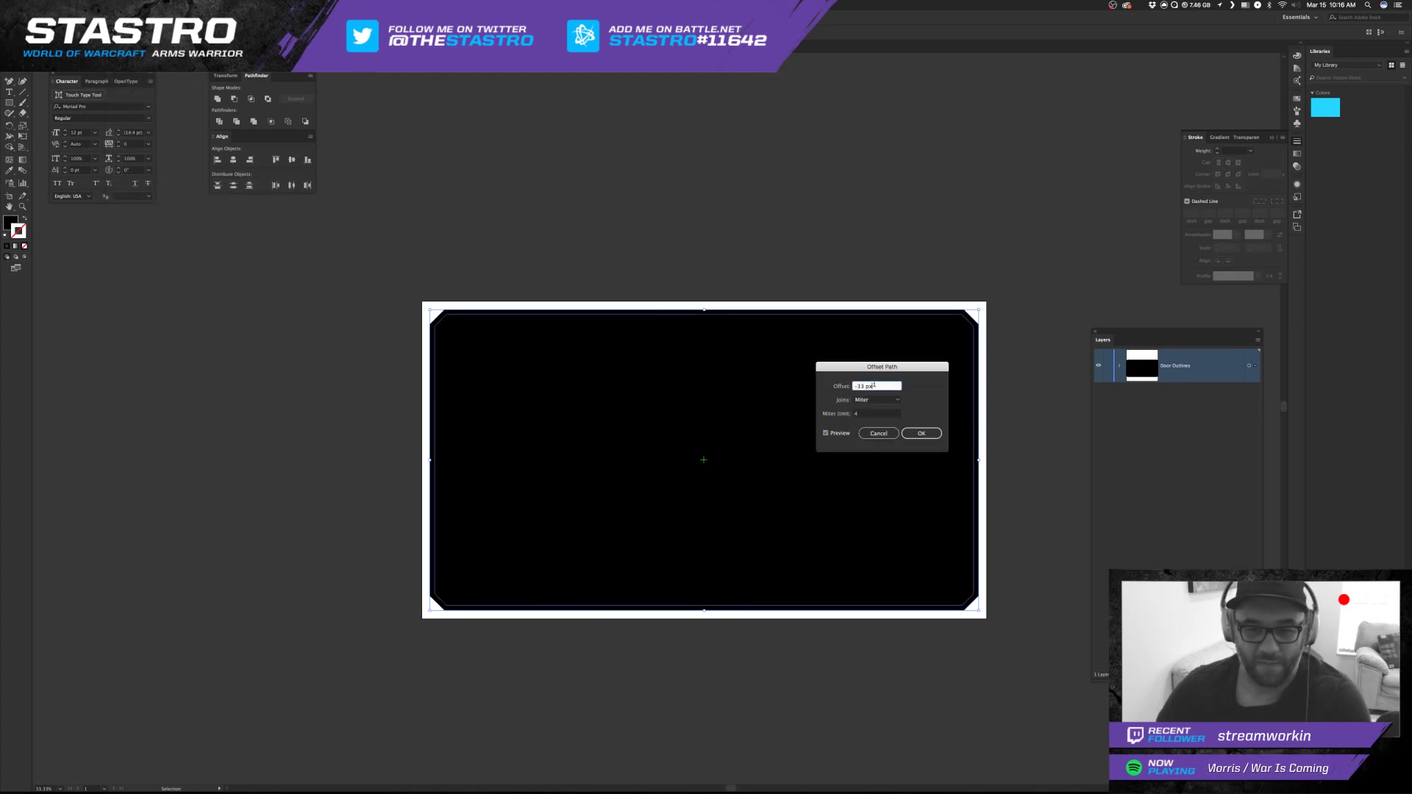
key("shift+Up")
key("shift+Up")
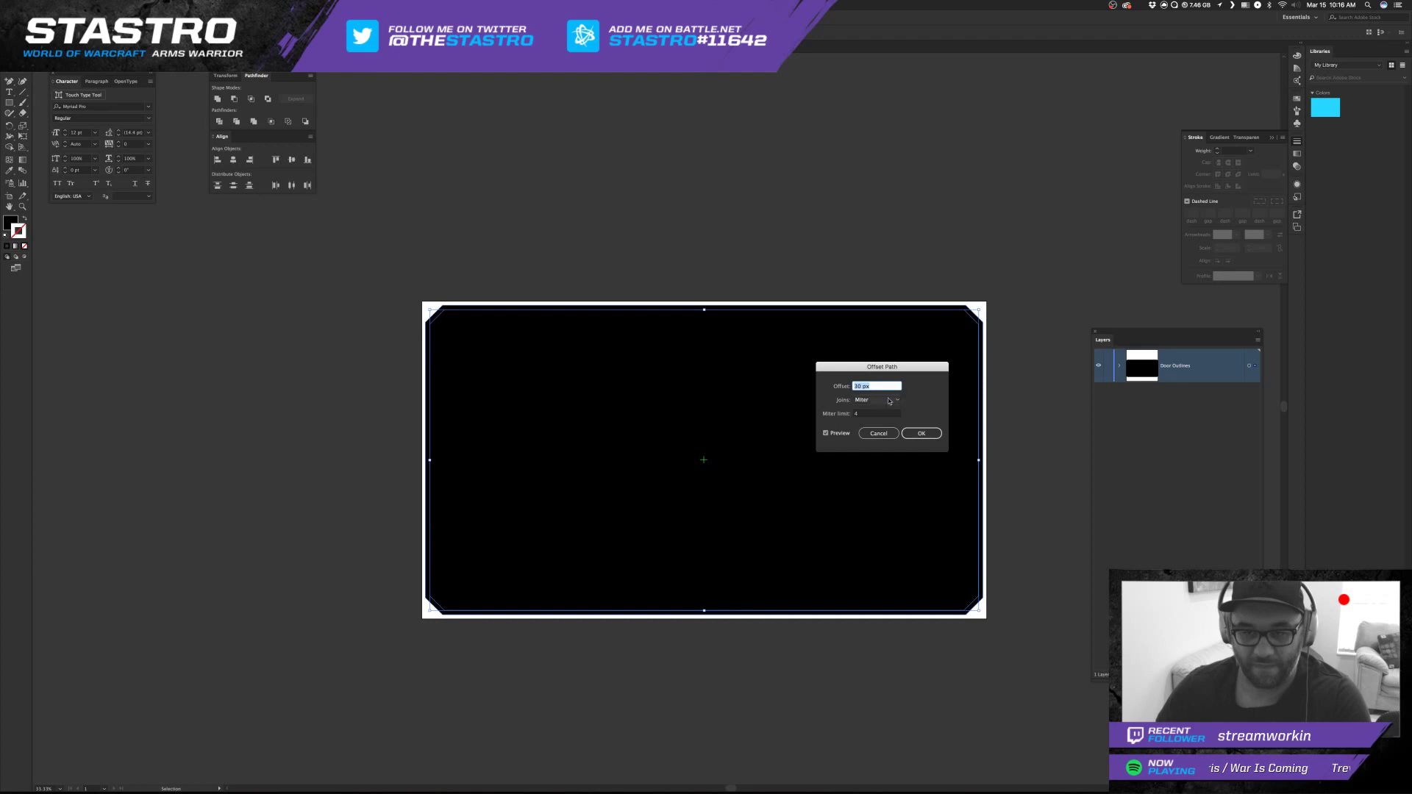
key("Return")
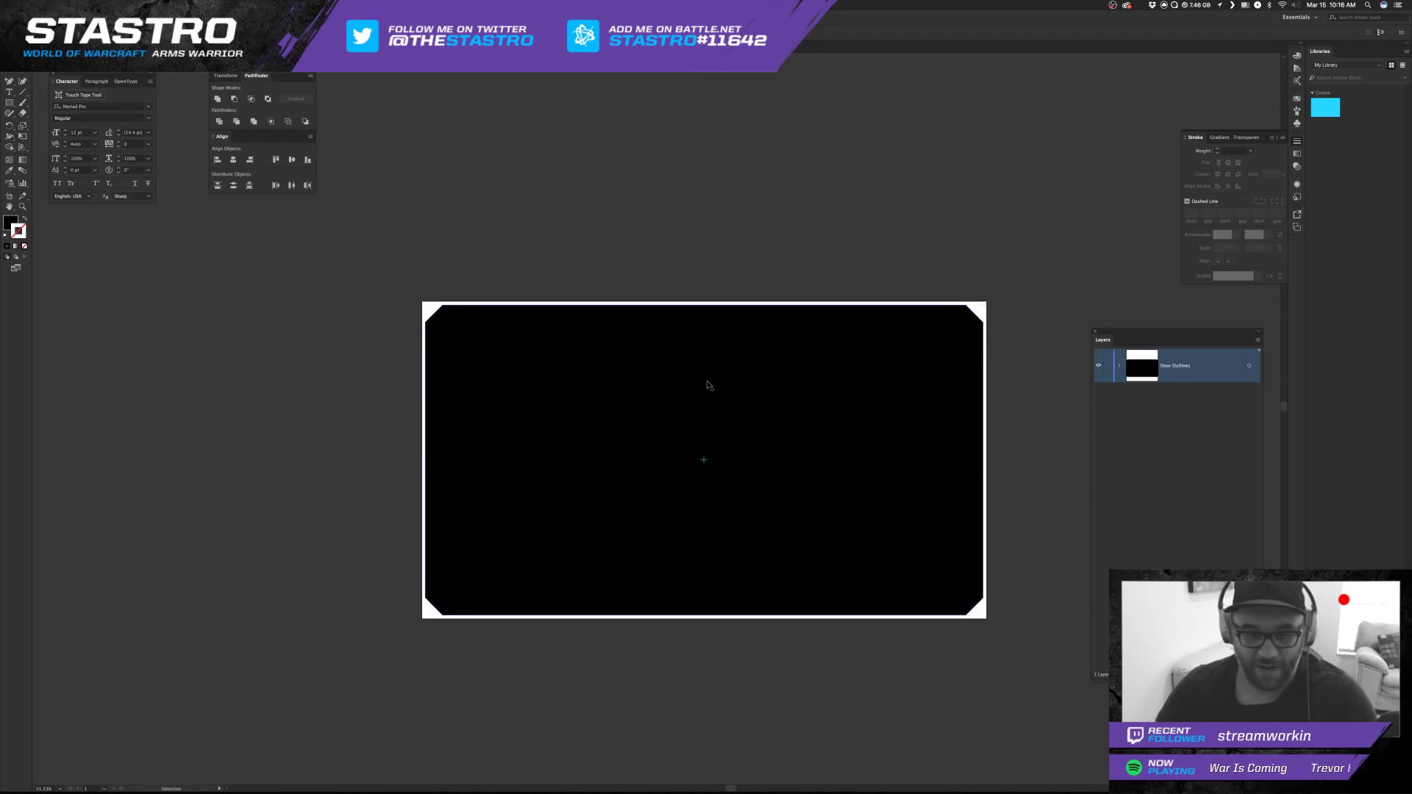
key("super+shift+s")
key("Right")
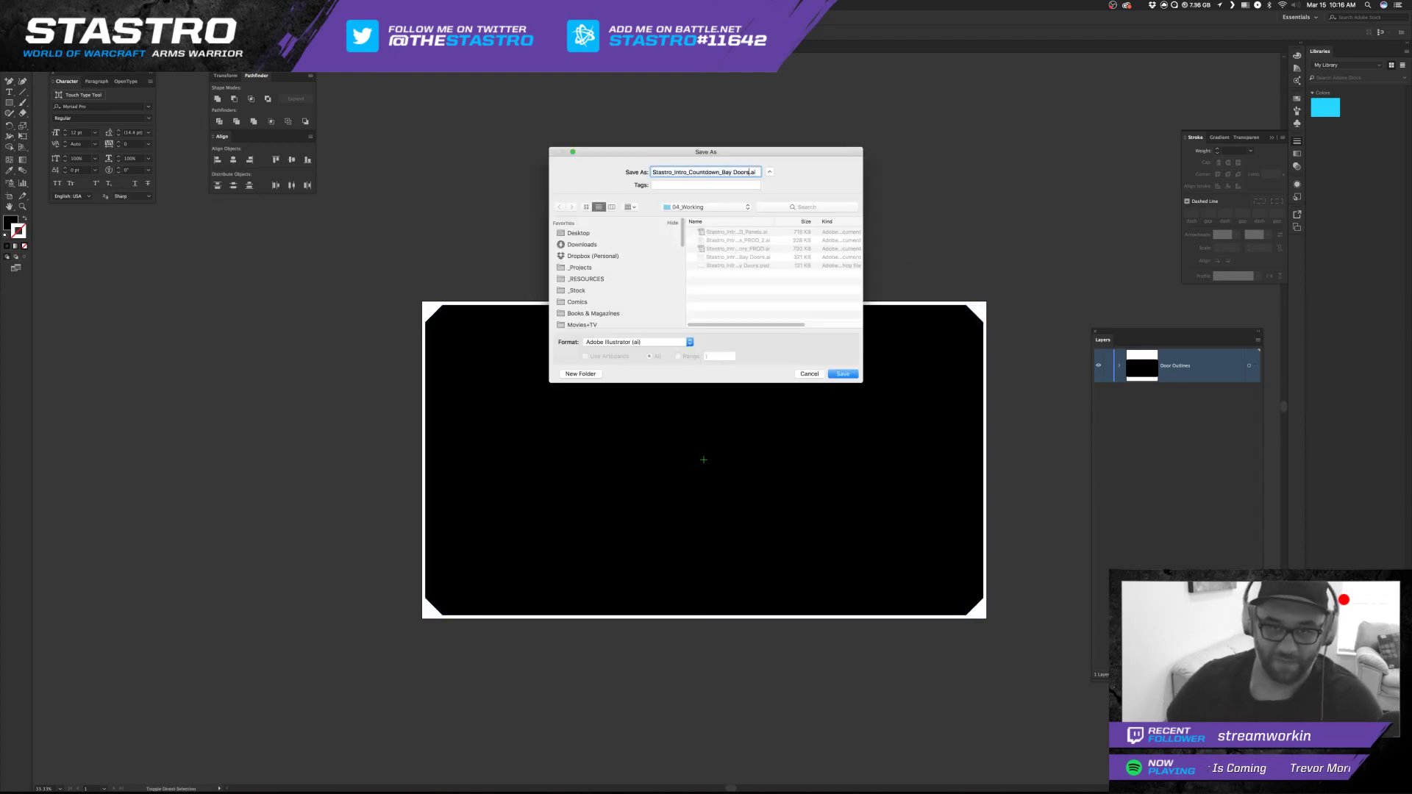
type("_Backing")
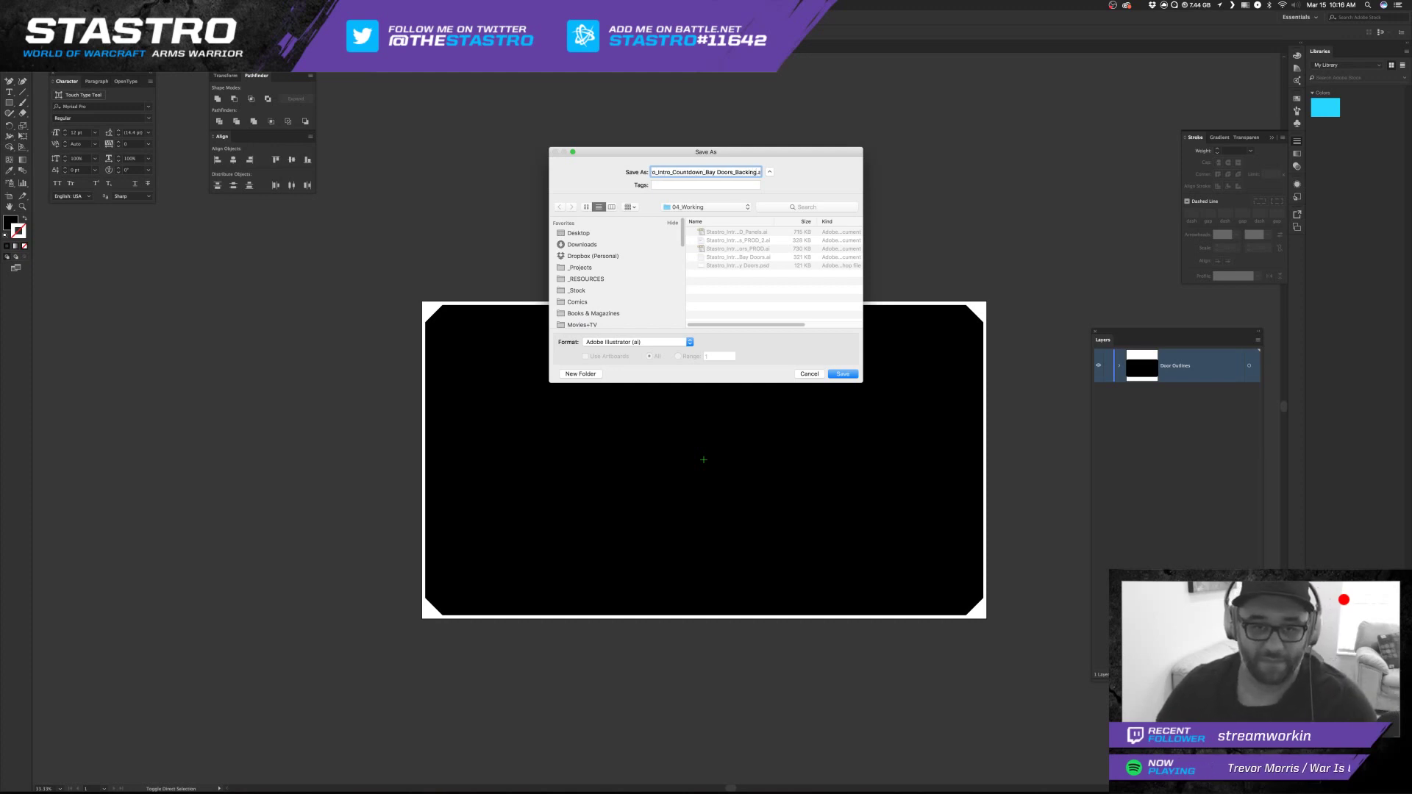
key("super+d")
key("Escape")
Save the document as Stastro_Intro_Countdown_Bay Doors_Backing.ai in the 04_Working folder, using the Illustrator CC version.
key("super+shift+s")
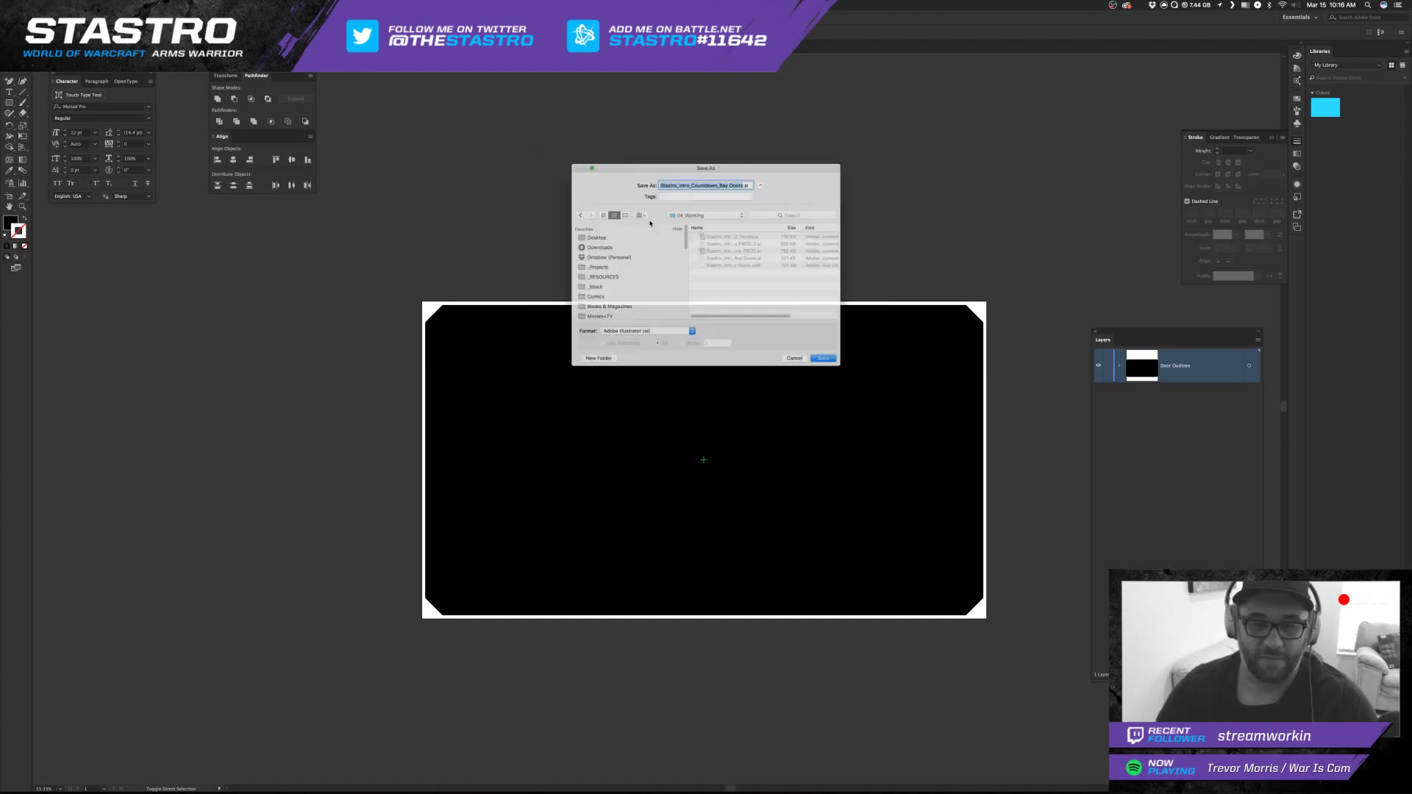
key("Right")
type("_Bac")
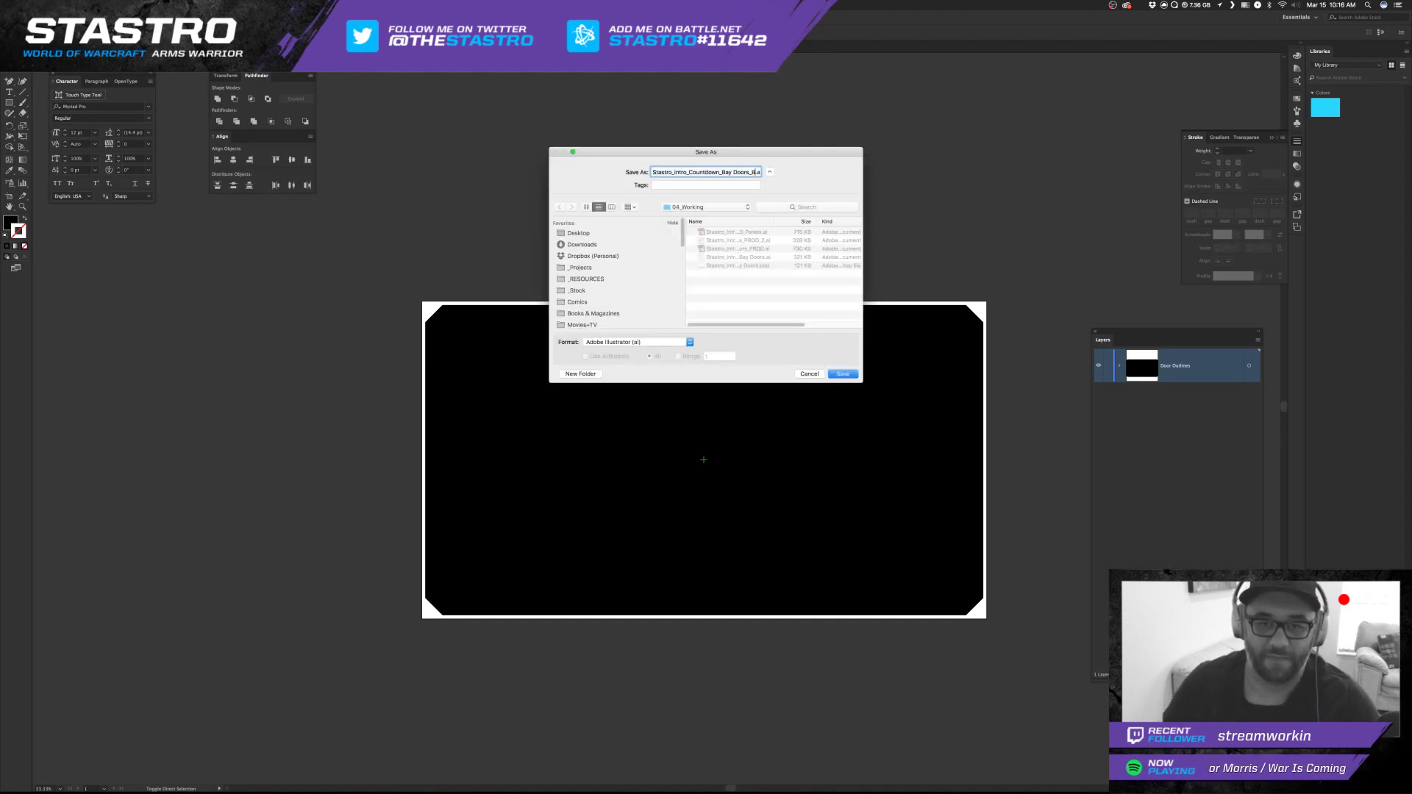
type("king")
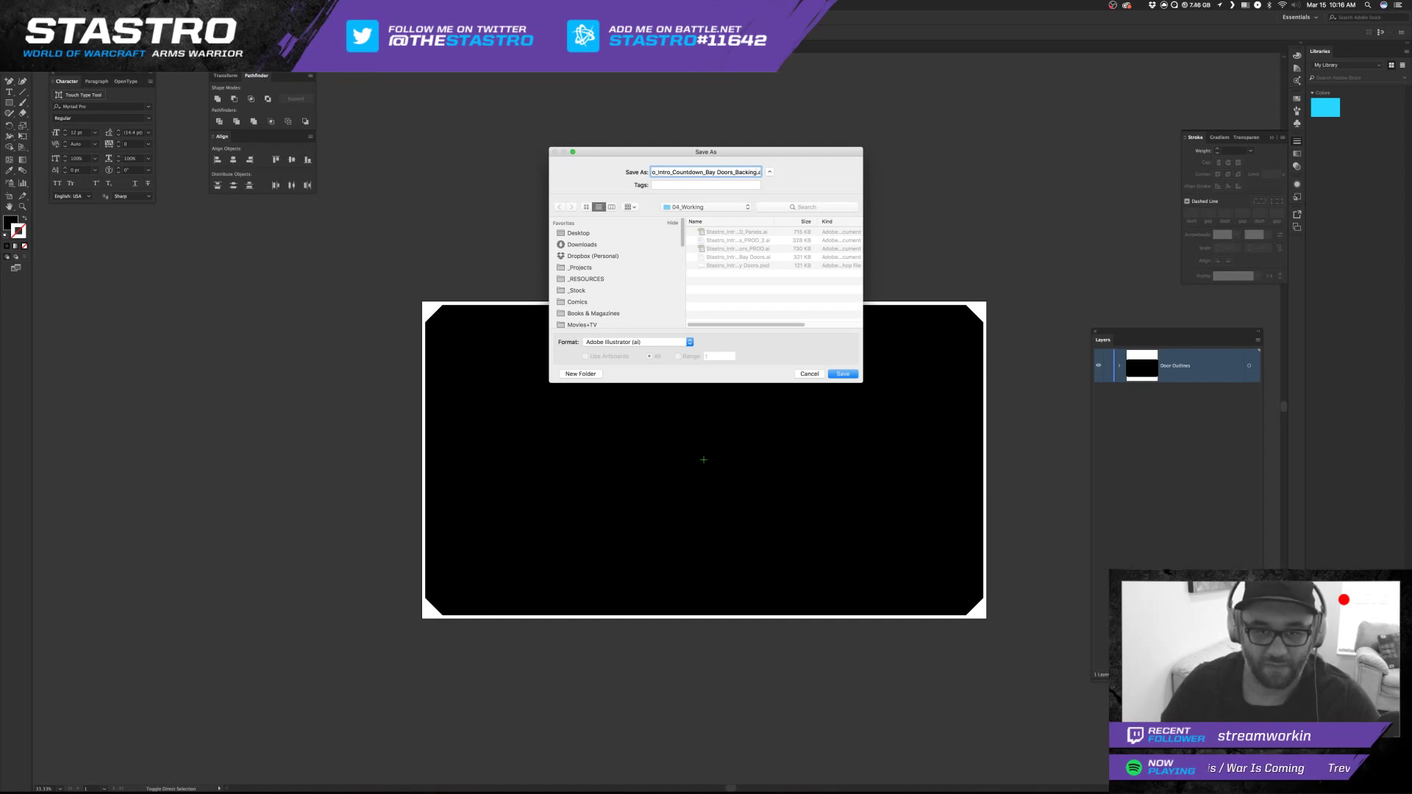
key("Return")
left_click(448, 537)
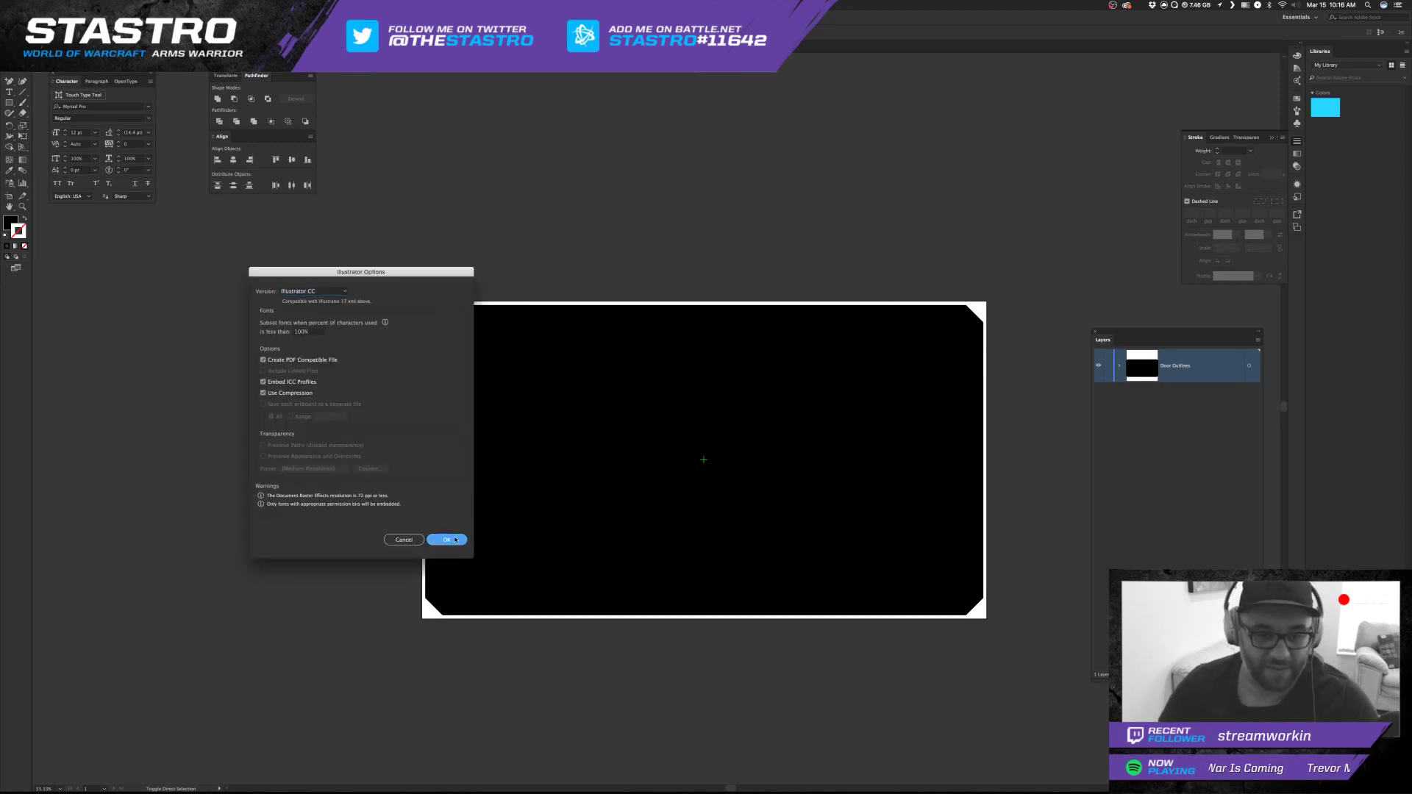
Add anchor points to the black backing shape and delete the points forming its right half.
left_click(121, 9)
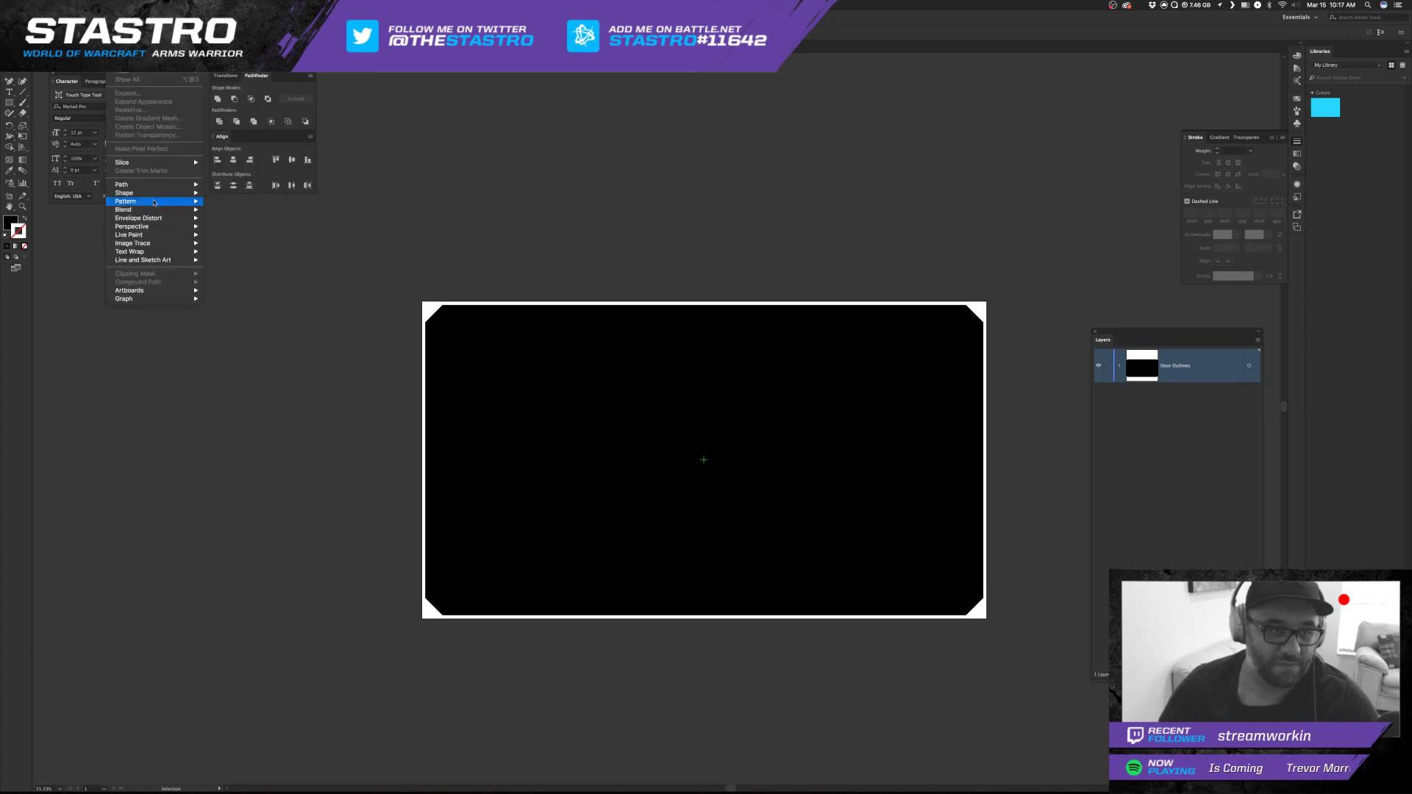
mouse_move(180, 185)
left_click(621, 401)
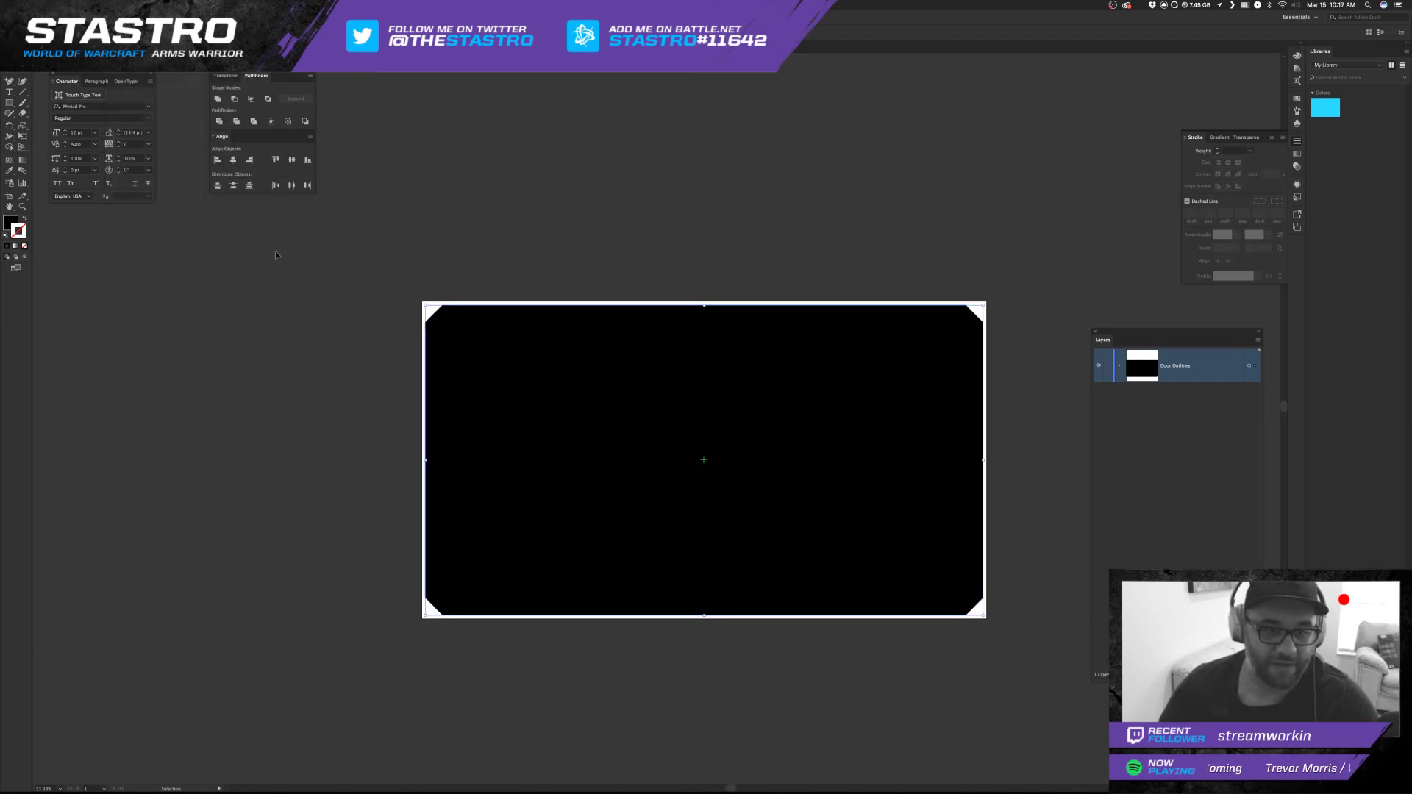
left_click(121, 7)
mouse_move(159, 185)
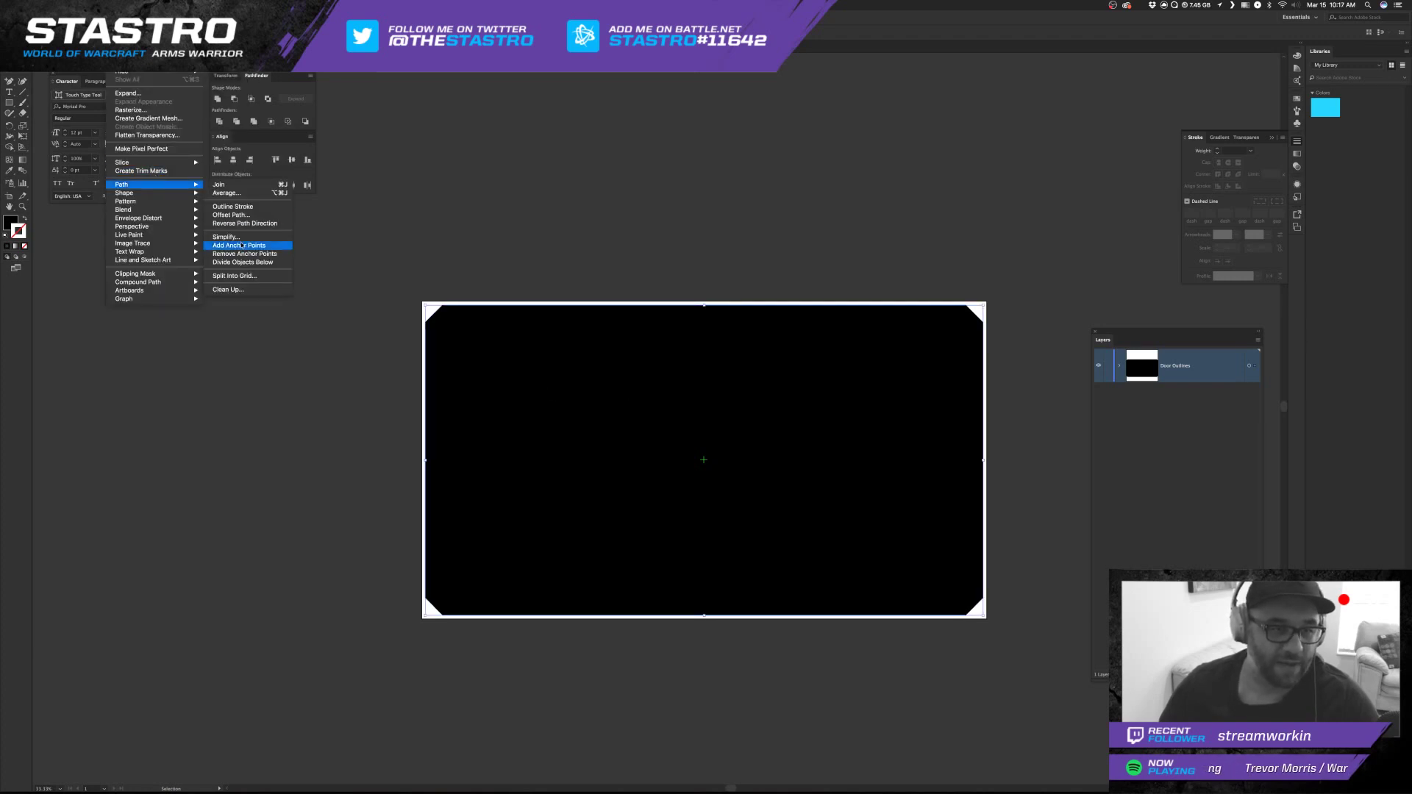
left_click(237, 245)
key("a")
left_click_drag(784, 250, 1086, 743)
key("Delete")
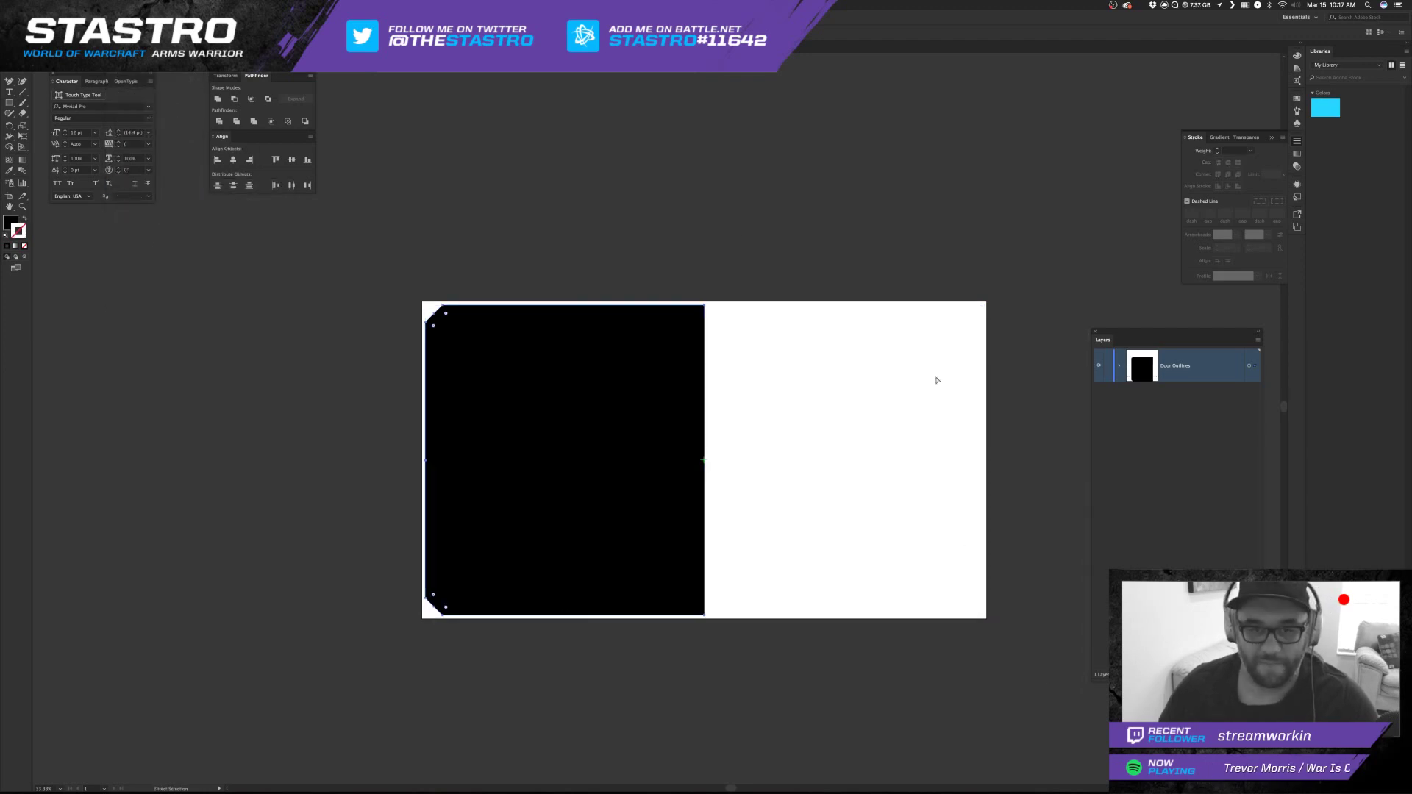
Join the two open end points at the artboard's centre to close the left half of the backing shape.
left_click_drag(749, 720, 748, 721)
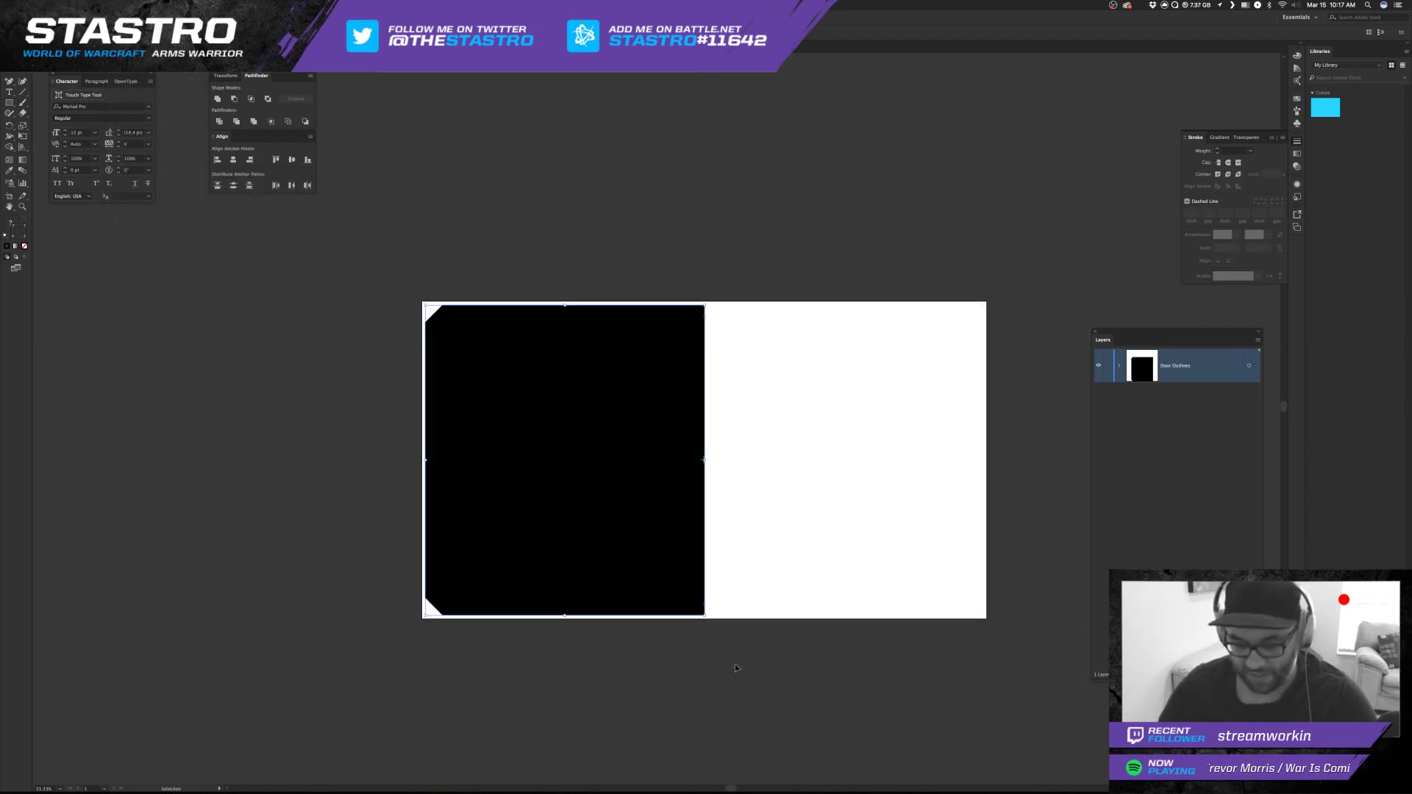
key("super+j")
left_click(791, 418)
left_click(658, 213)
Save the half backing shape over the existing Stastro_Intro_Countdown_Bay Doors_Backing.ai in 04_Working, choosing an older Illustrator format version.
key("super+shift+s")
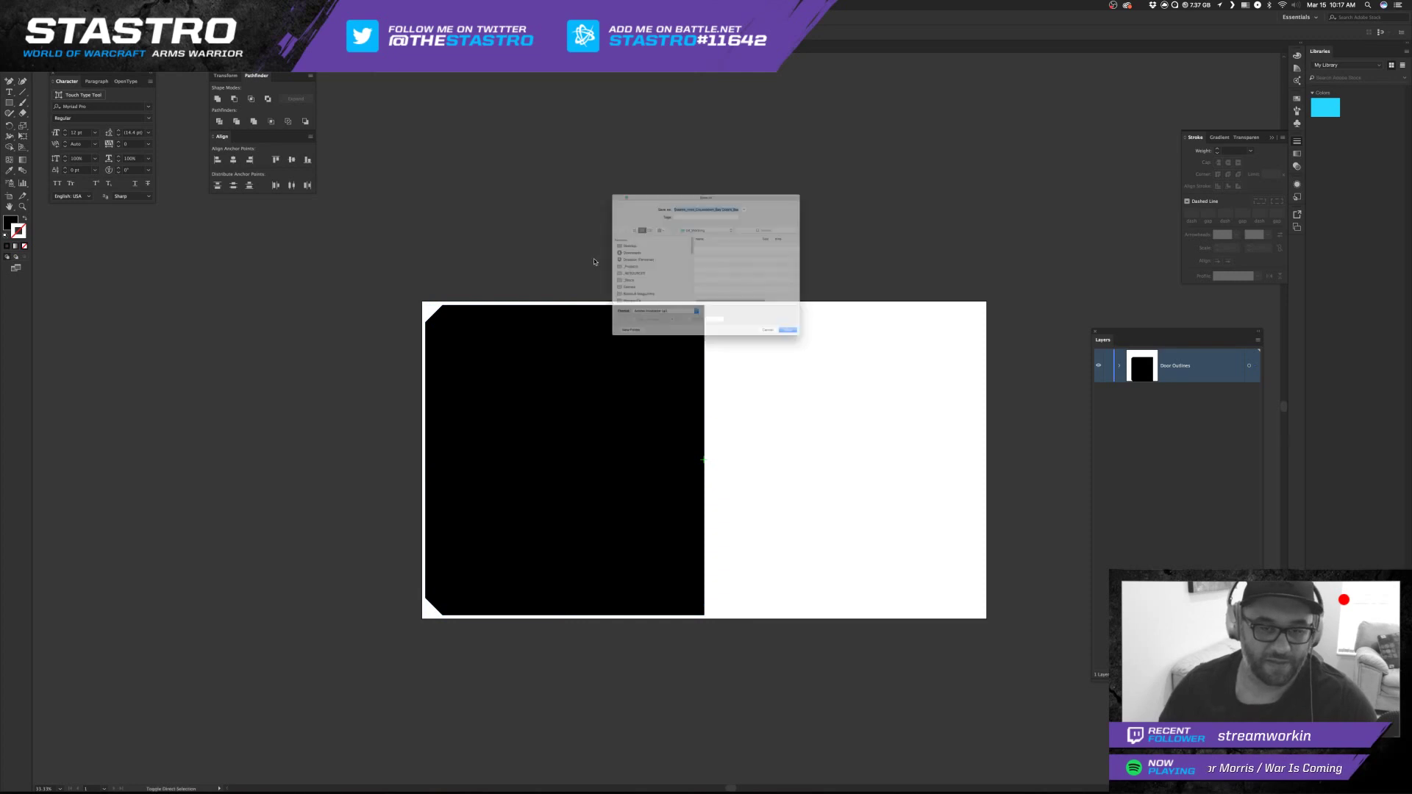
key("Return")
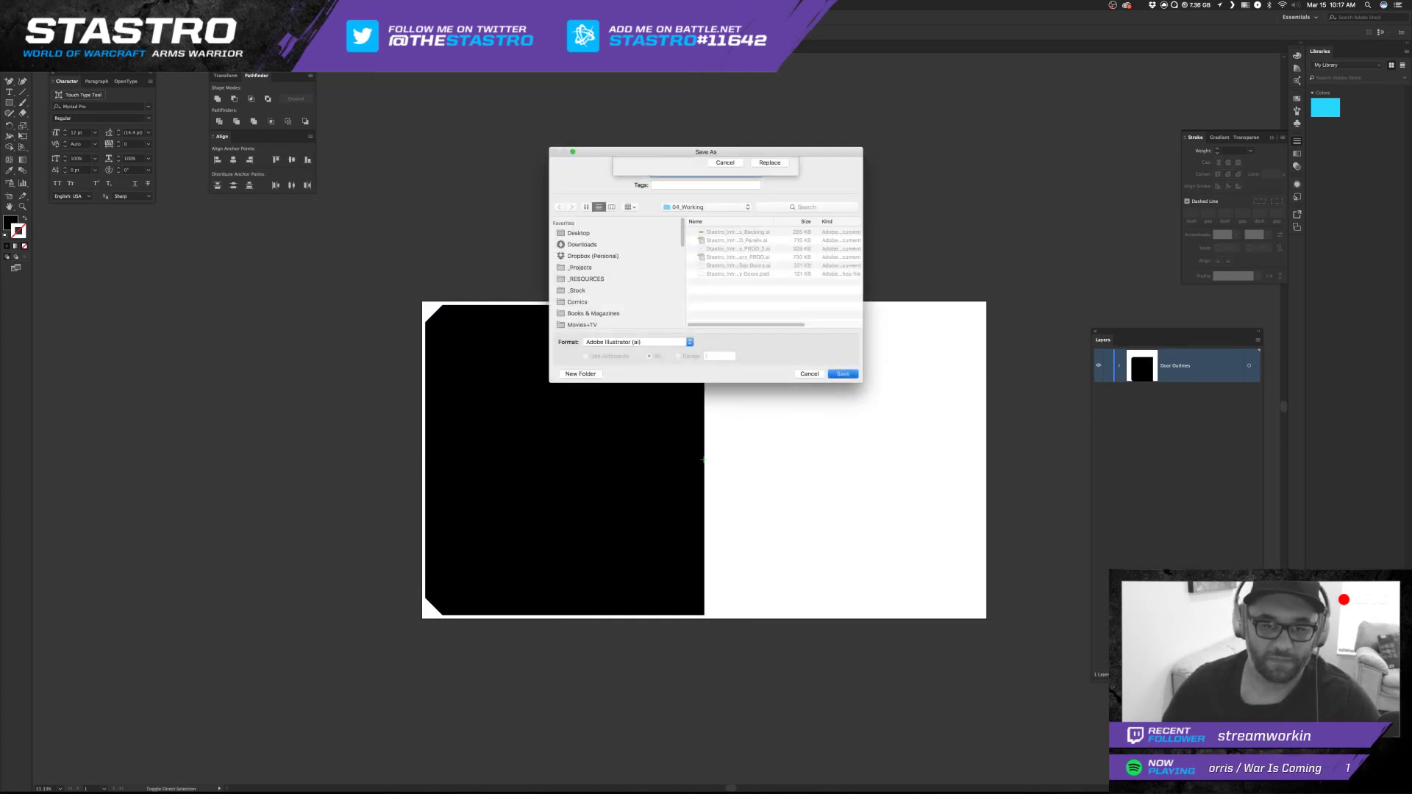
key("Return")
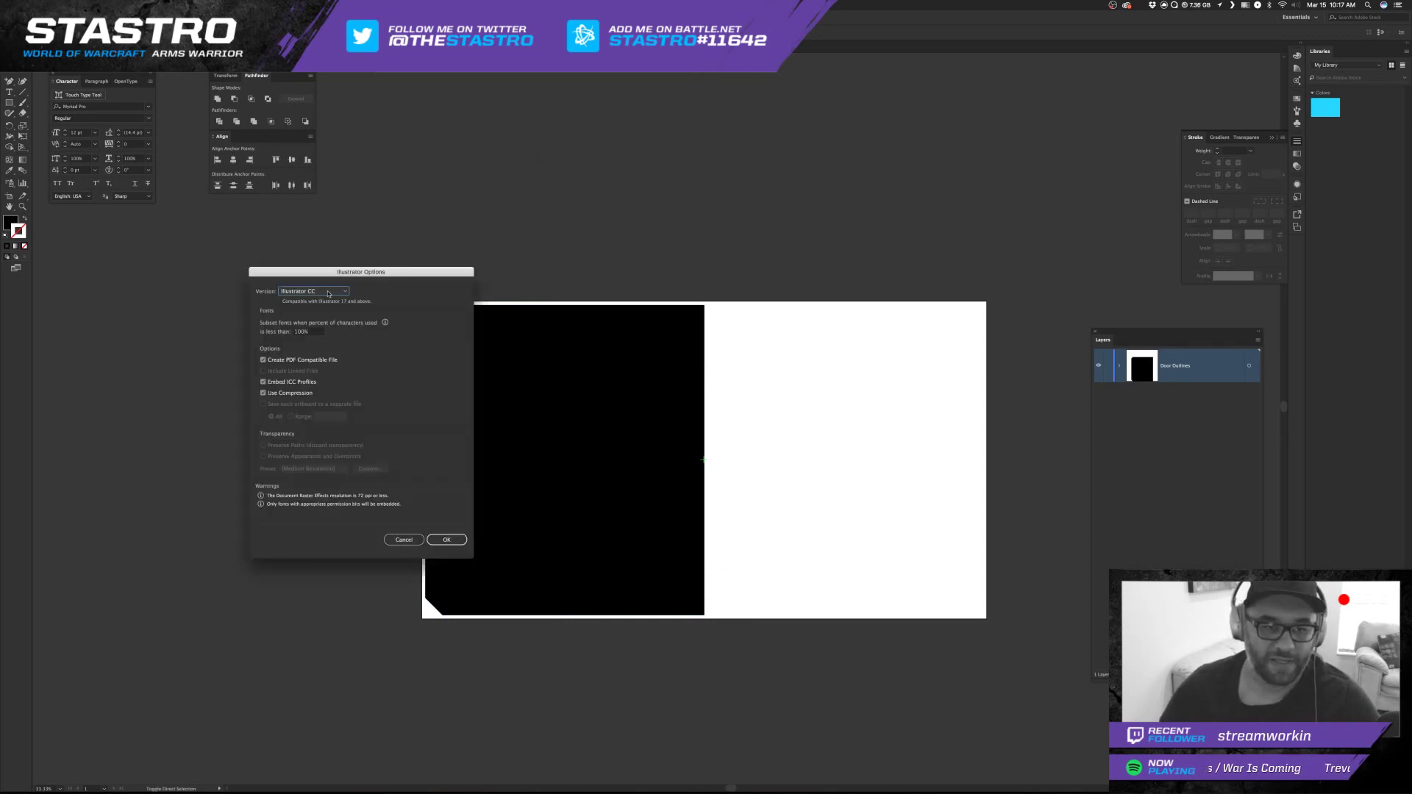
left_click(329, 291)
left_click(328, 397)
key("Return")
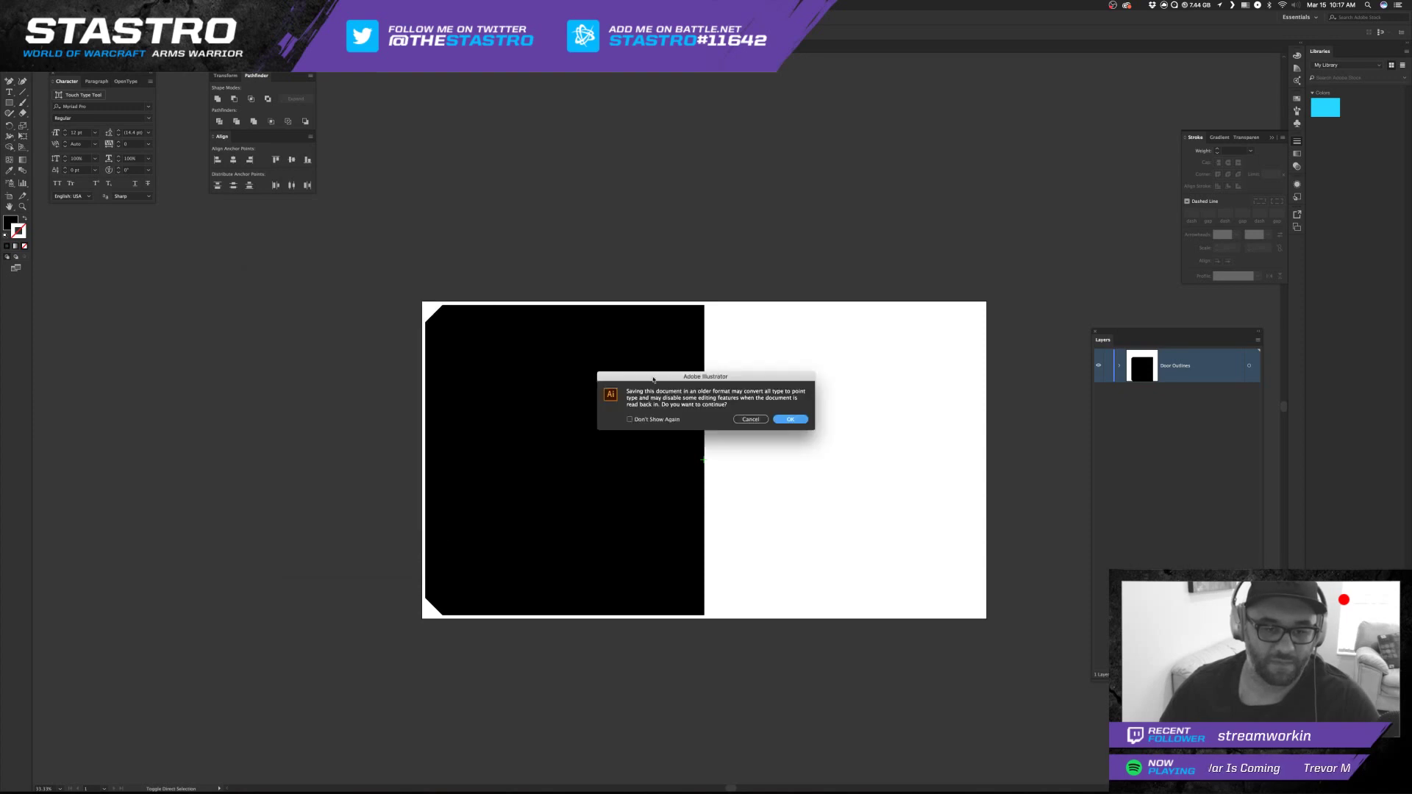
left_click(783, 421)
Switch to Cinema 4D and import Stastro_Intro_Countdown_Bay Doors_Backing.ai into the door scene with the default import settings.
key("super+Tab")
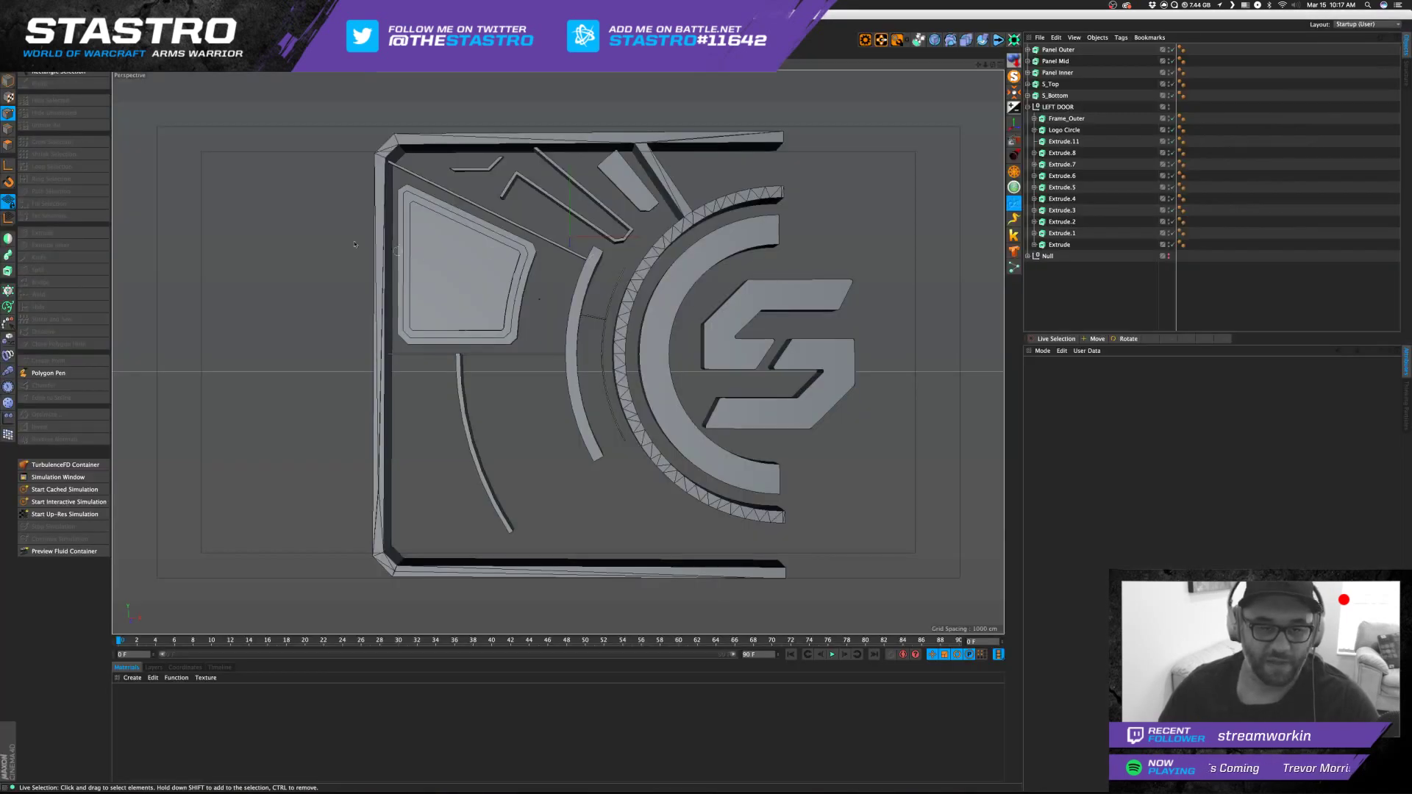
left_click(14, 24)
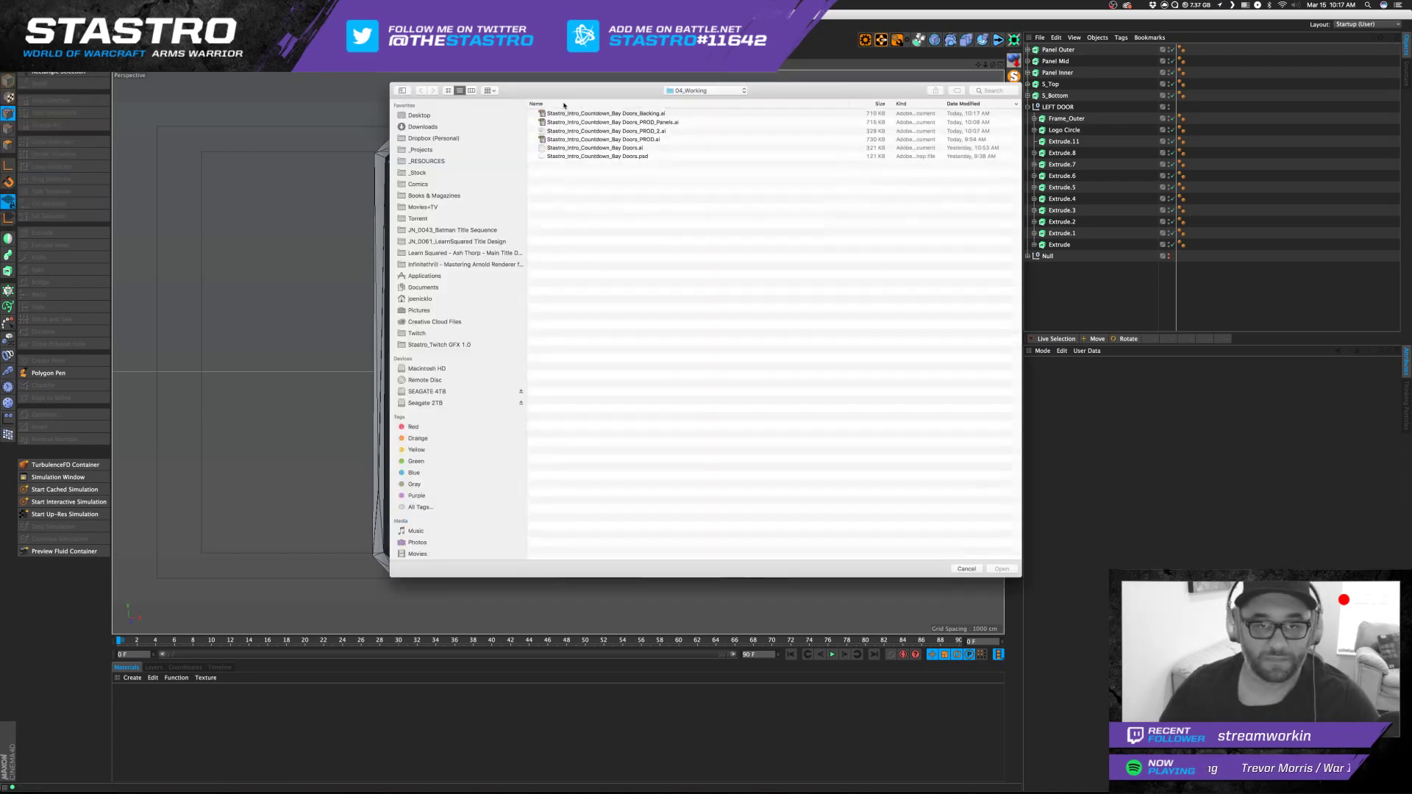
double_click(603, 115)
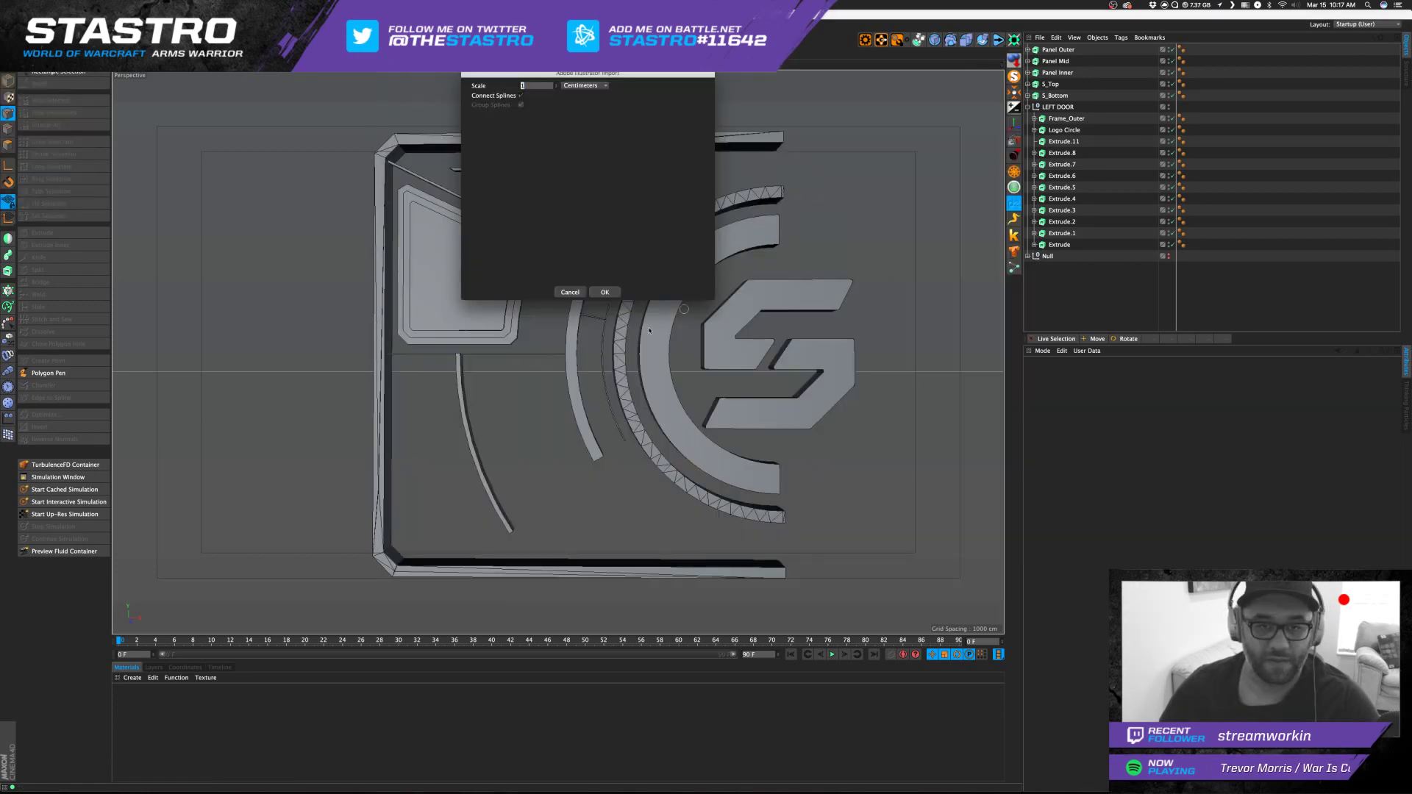
left_click(605, 292)
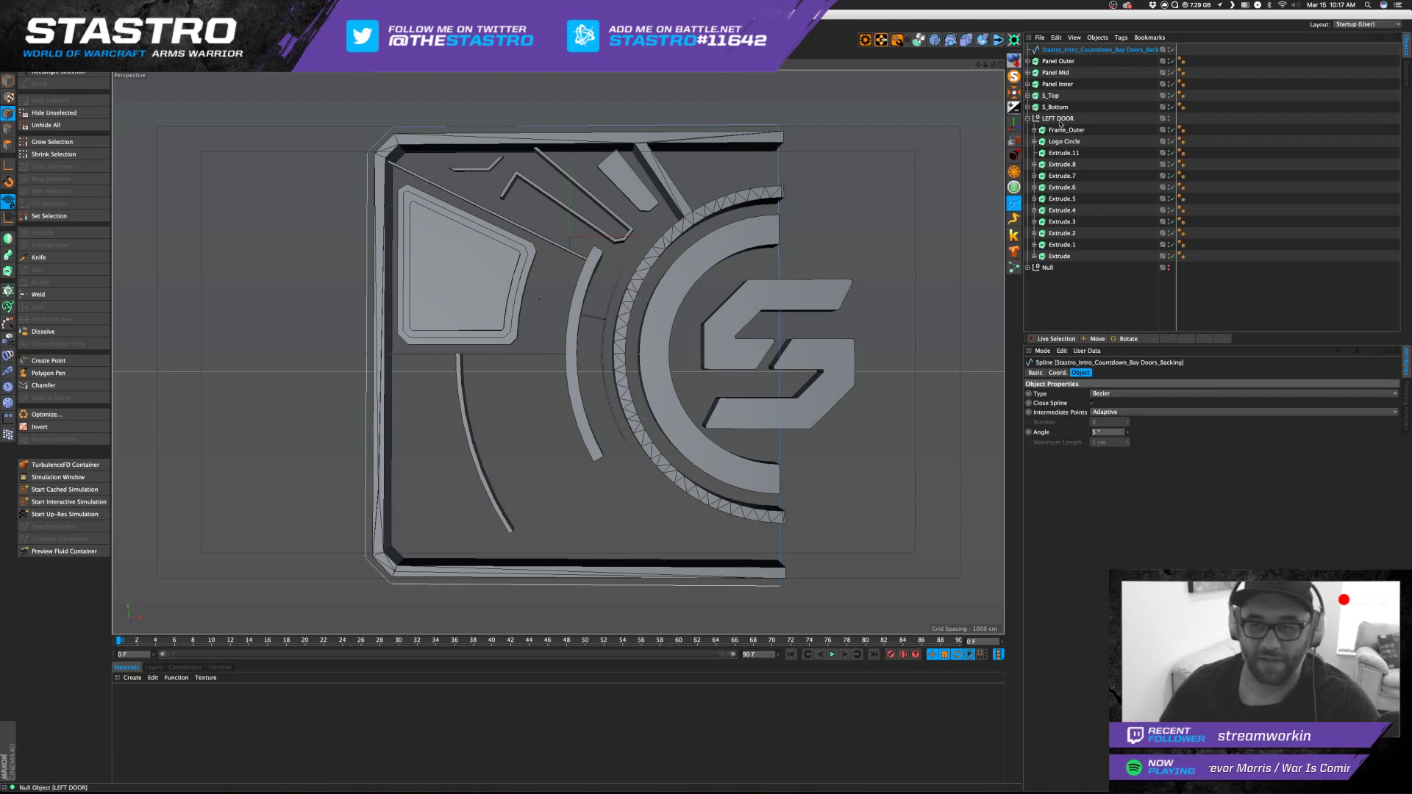
Rename the imported spline as Backing.
double_click(1062, 50)
type("Ba")
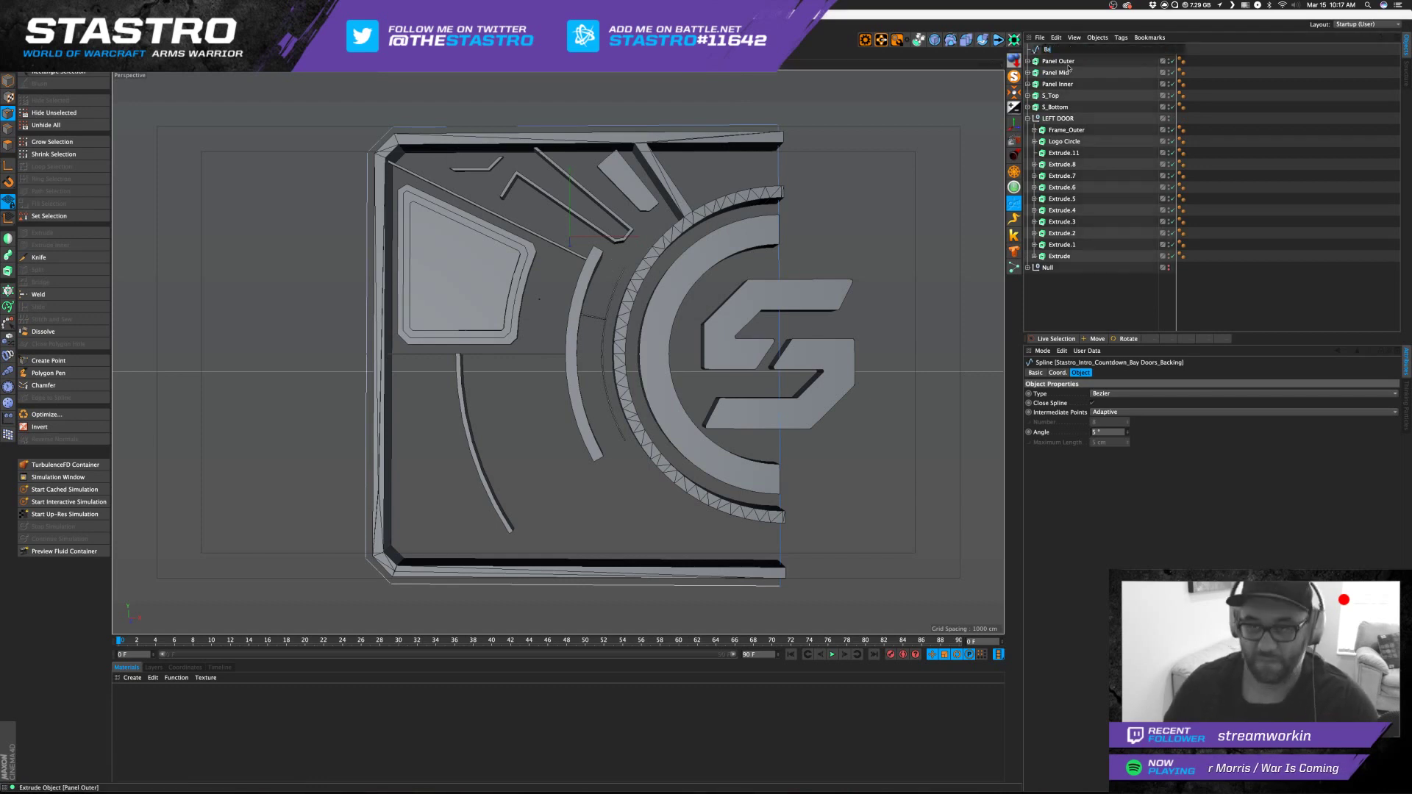
type("cking")
key("Return")
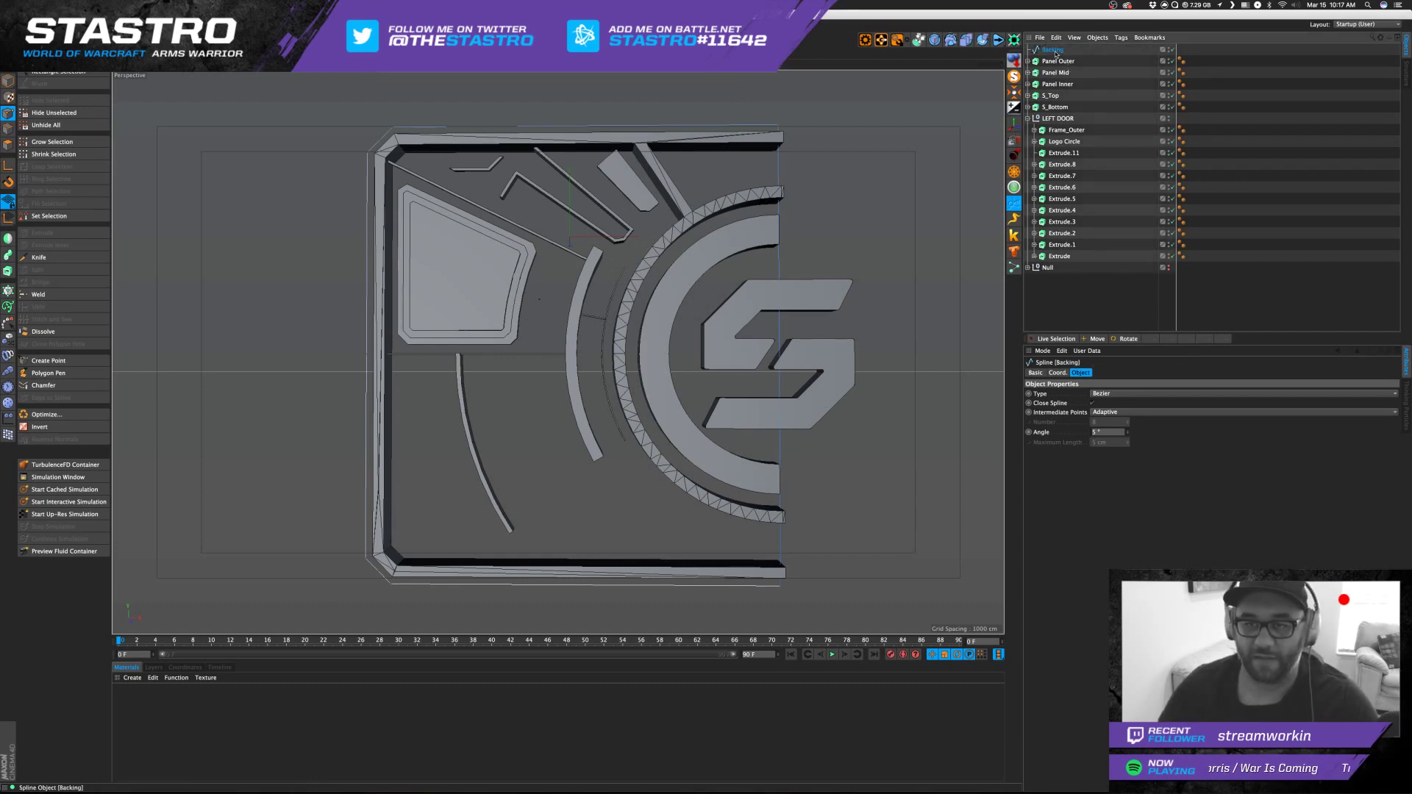
Extrude the Backing spline 201 cm in depth and move the extrusion back so it sits behind the door parts.
left_click_drag(317, 40, 404, 40, "alt")
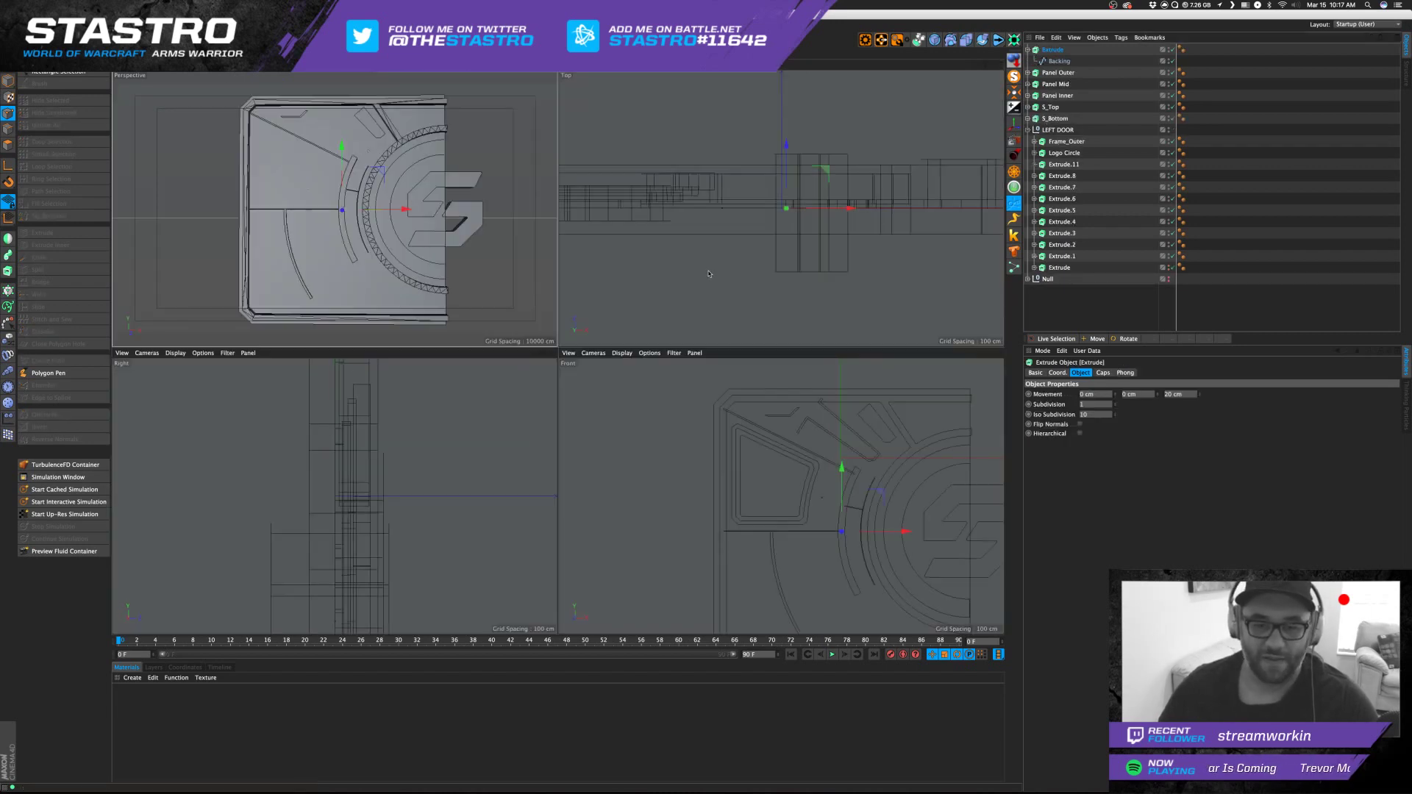
middle_click(674, 239)
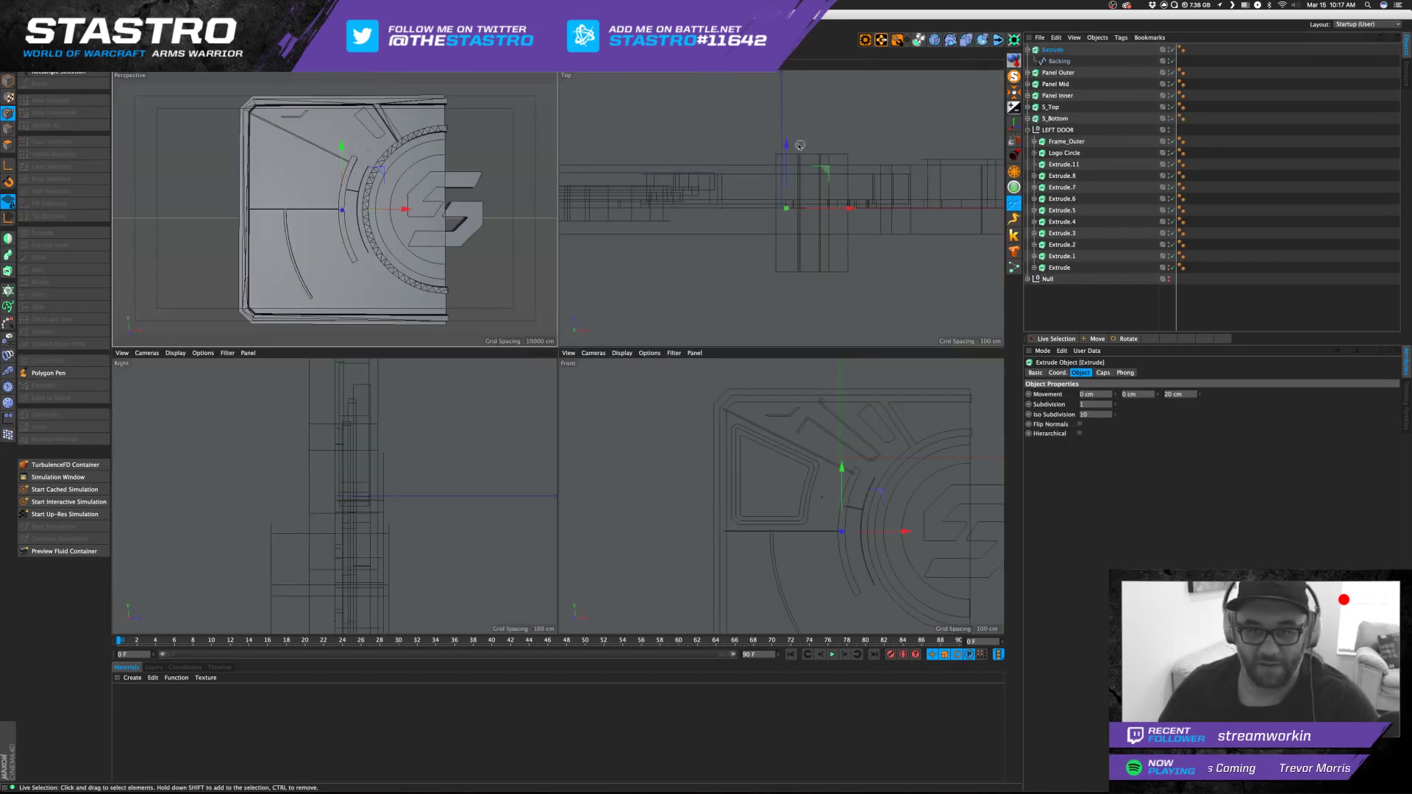
left_click_drag(787, 145, 796, 72)
left_click_drag(1199, 395, 1199, 261)
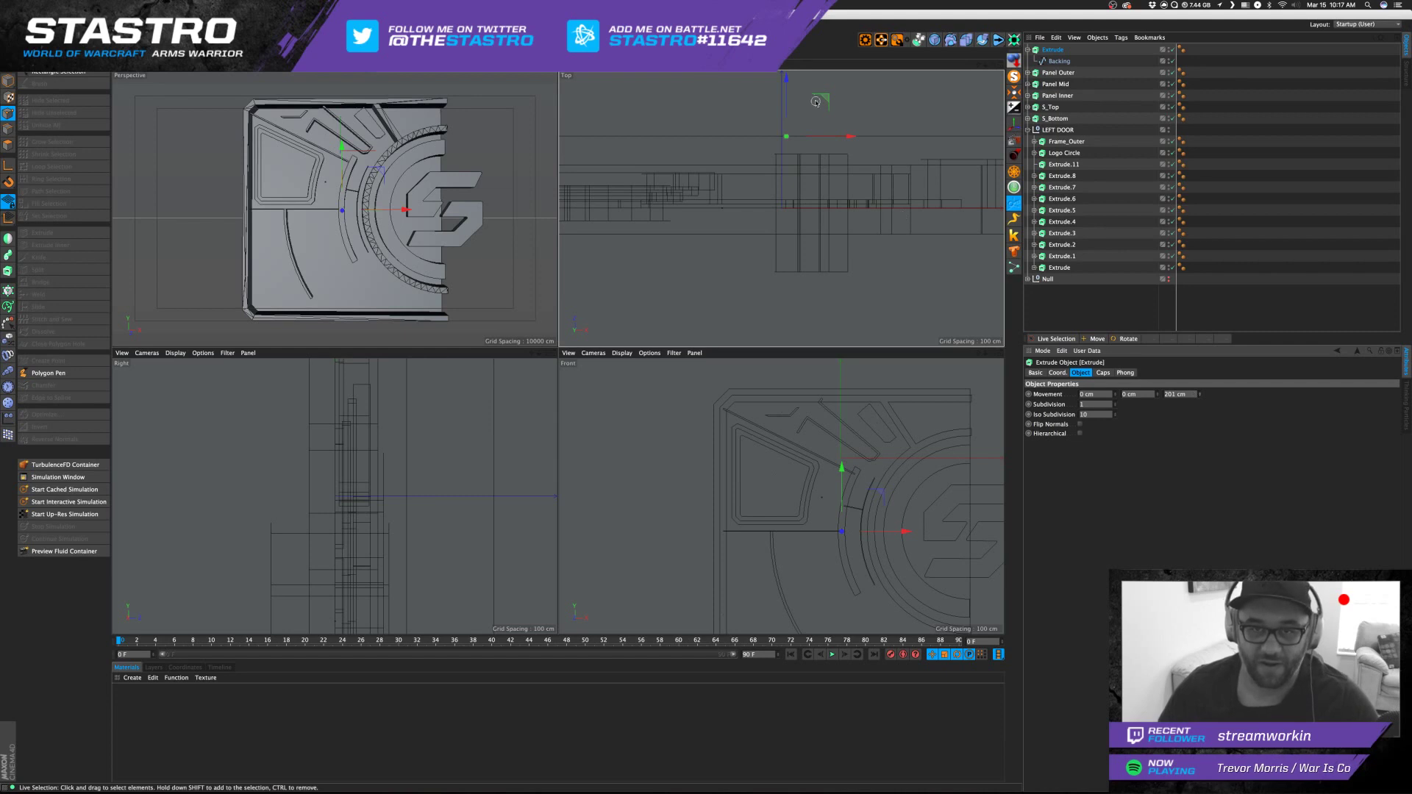
left_click_drag(787, 82, 799, 127)
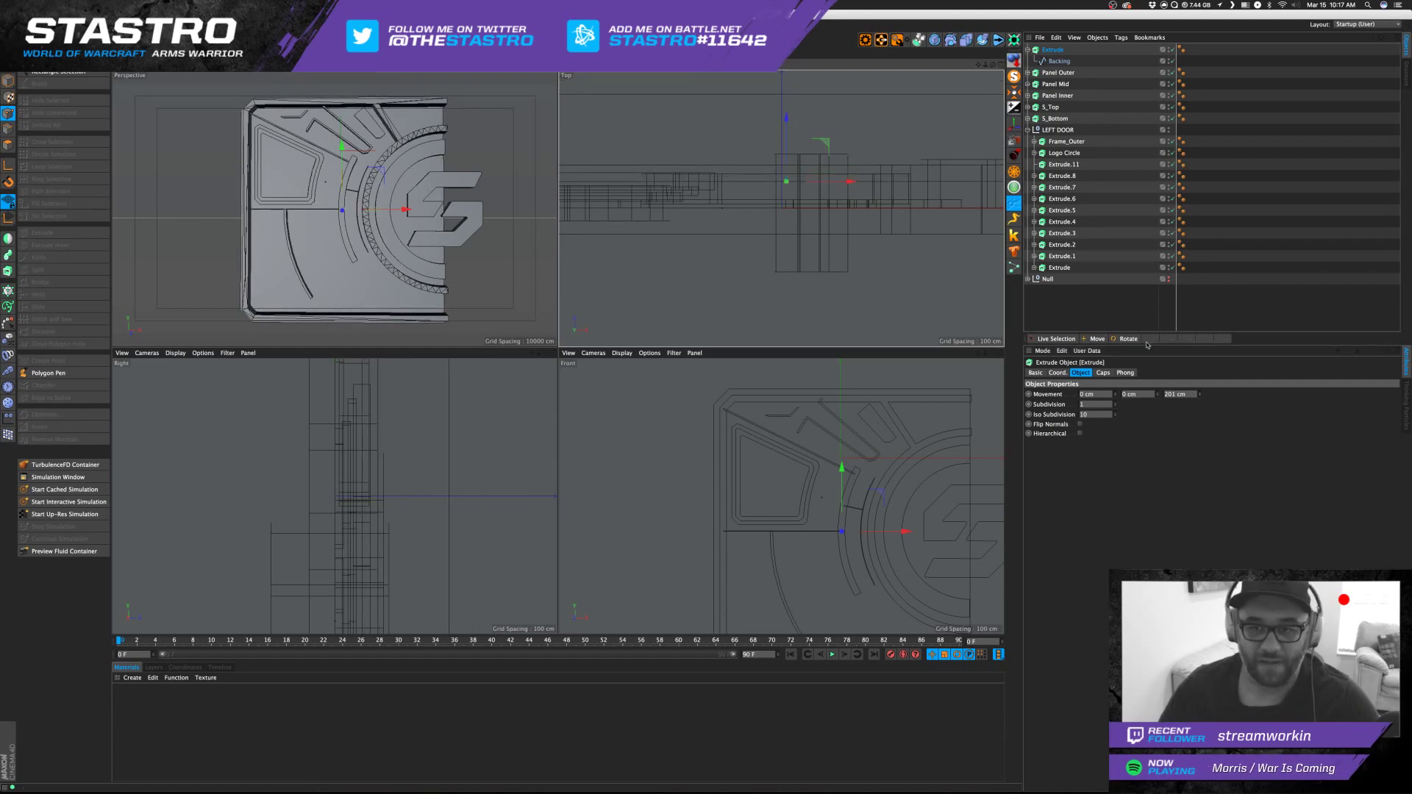
Push the thick curved bar beside the logo circle slightly back in depth toward the backing.
key("ctrl+shift+a")
left_click_drag(334, 208, 325, 304, "alt")
middle_click(422, 234)
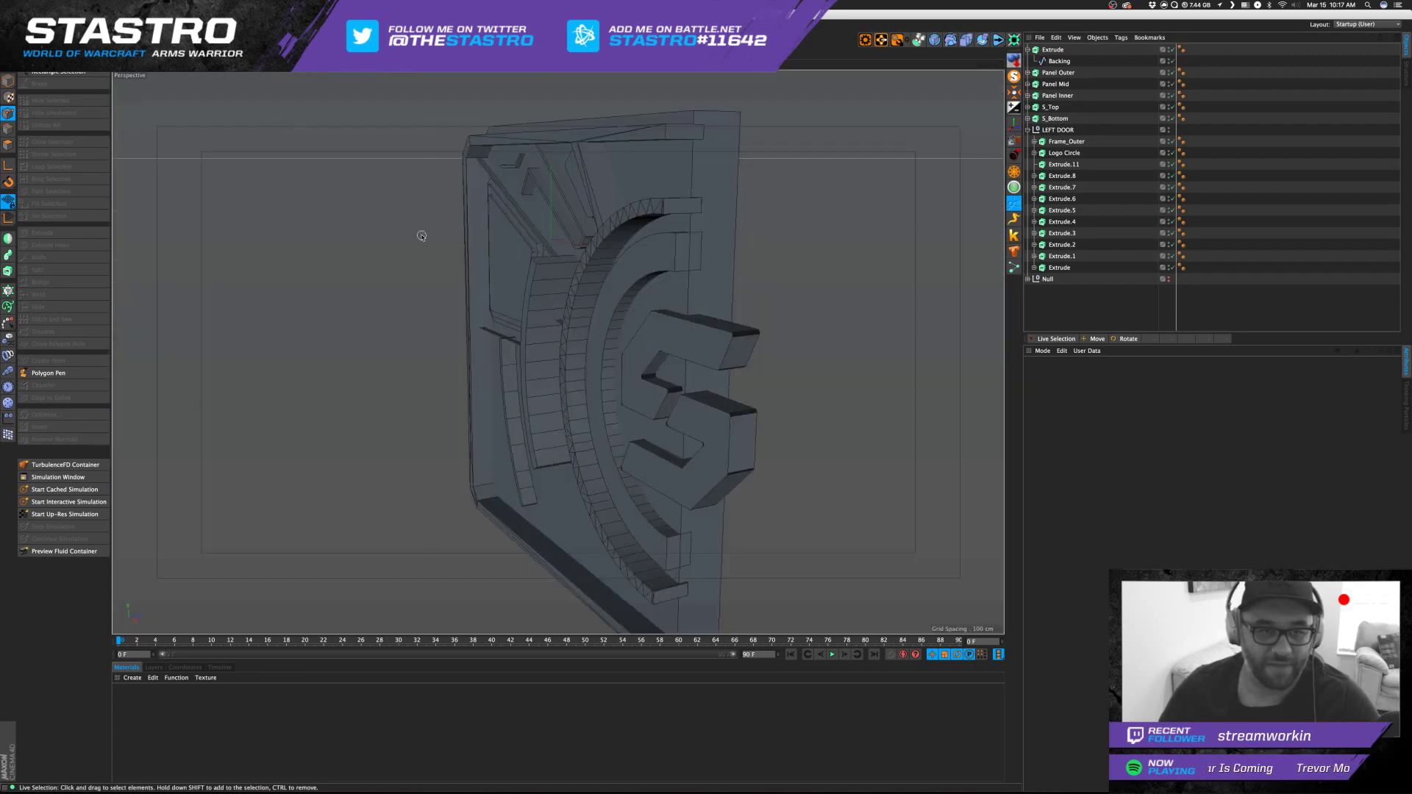
left_click_drag(993, 64, 949, 70)
left_click_drag(558, 352, 511, 353, "alt")
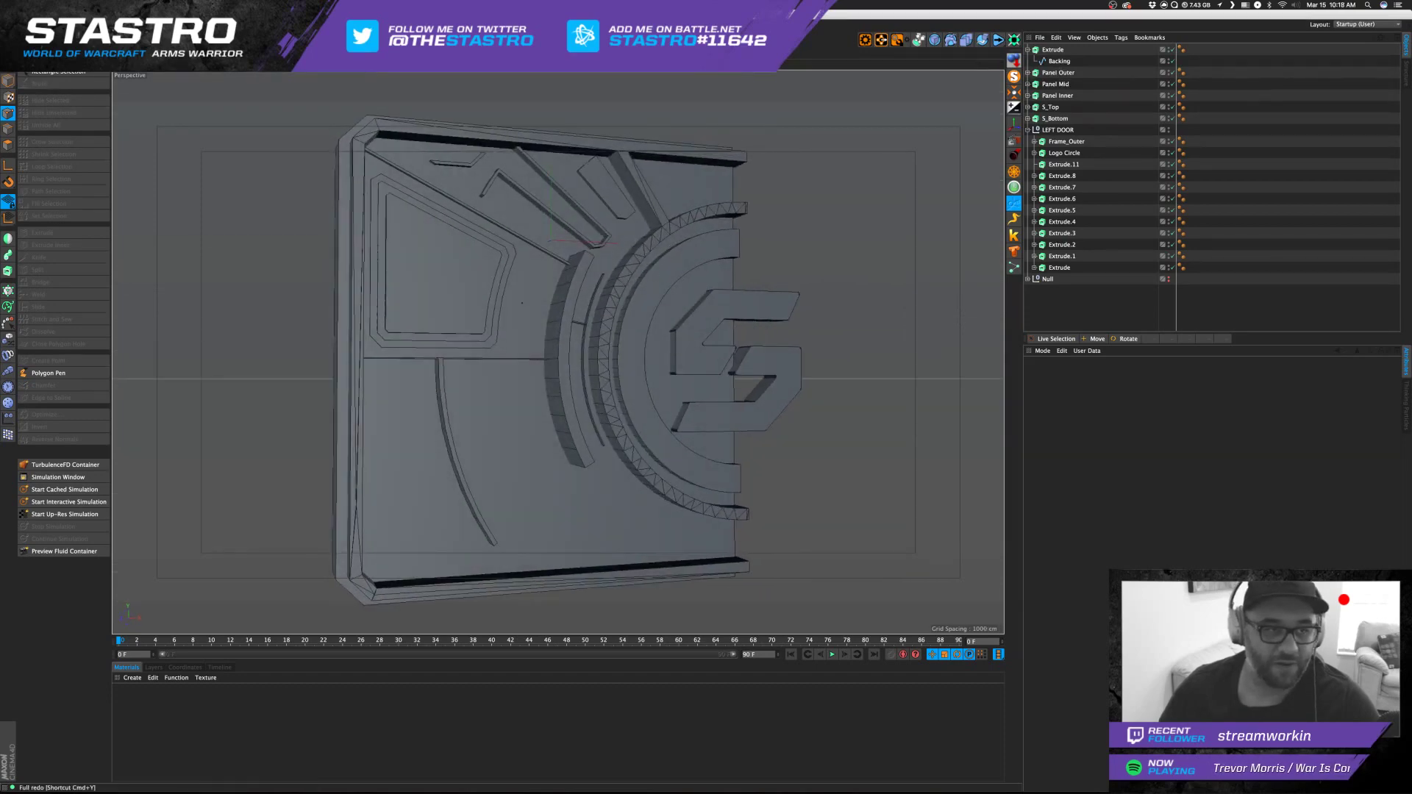
left_click(8, 81)
left_click(559, 327)
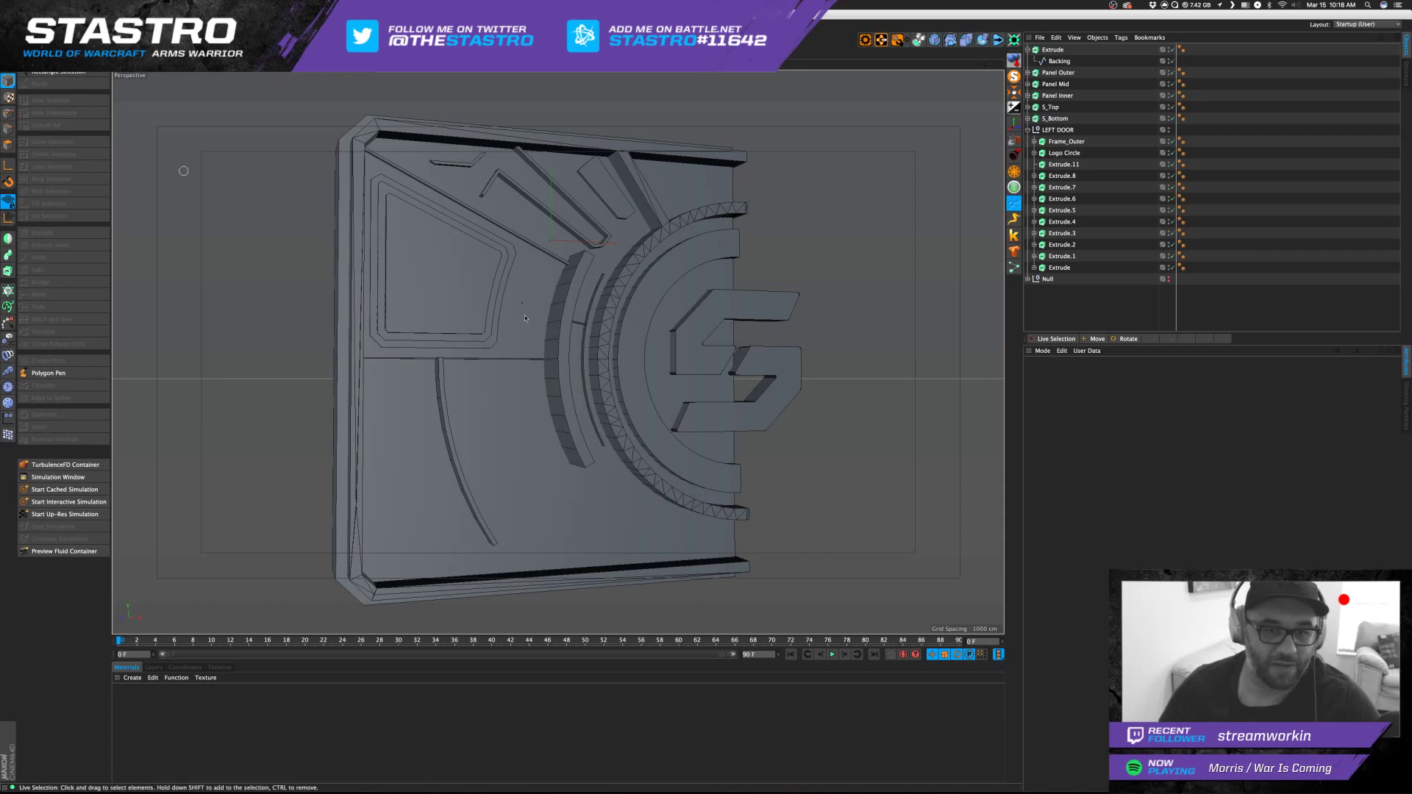
left_click(560, 310)
left_click_drag(541, 360, 535, 360)
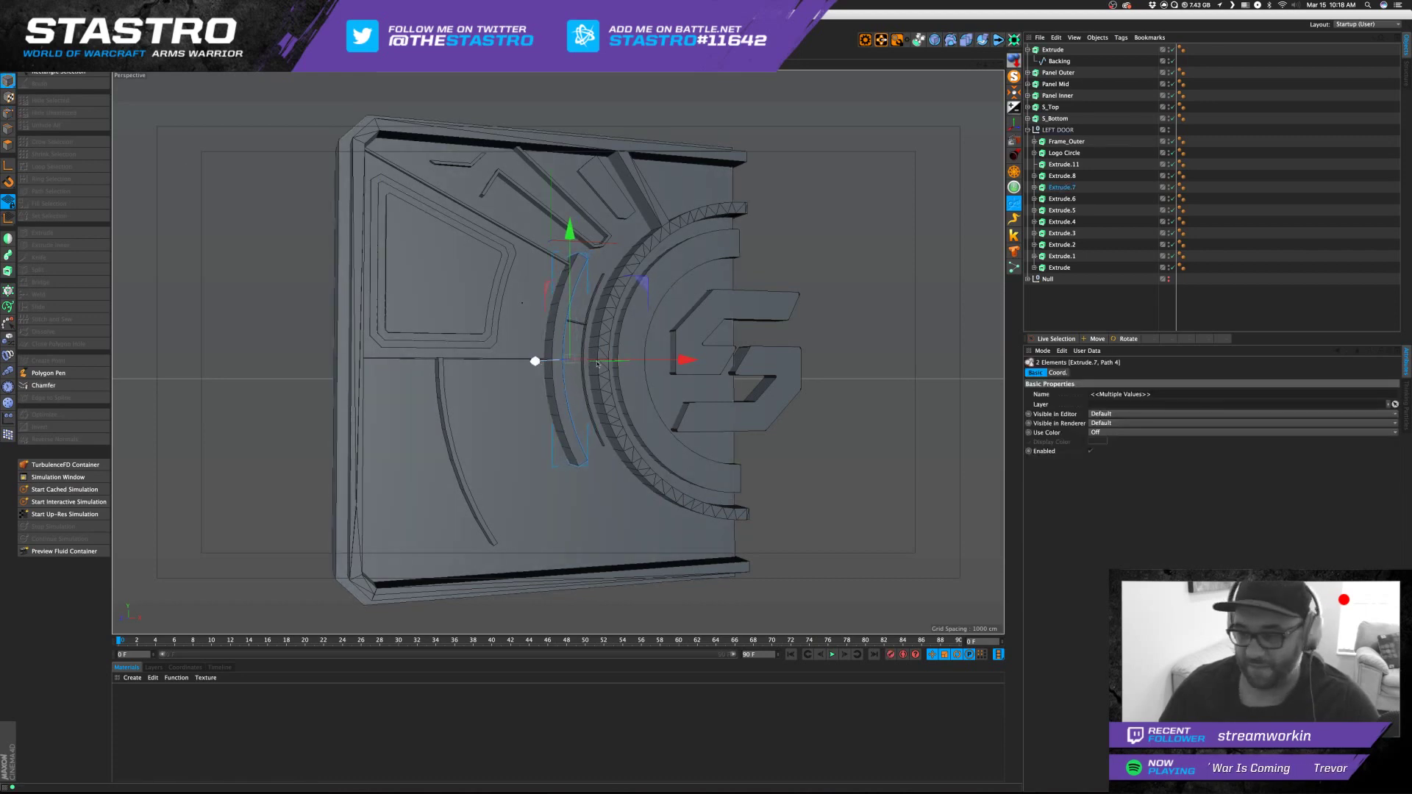
left_click(1088, 306)
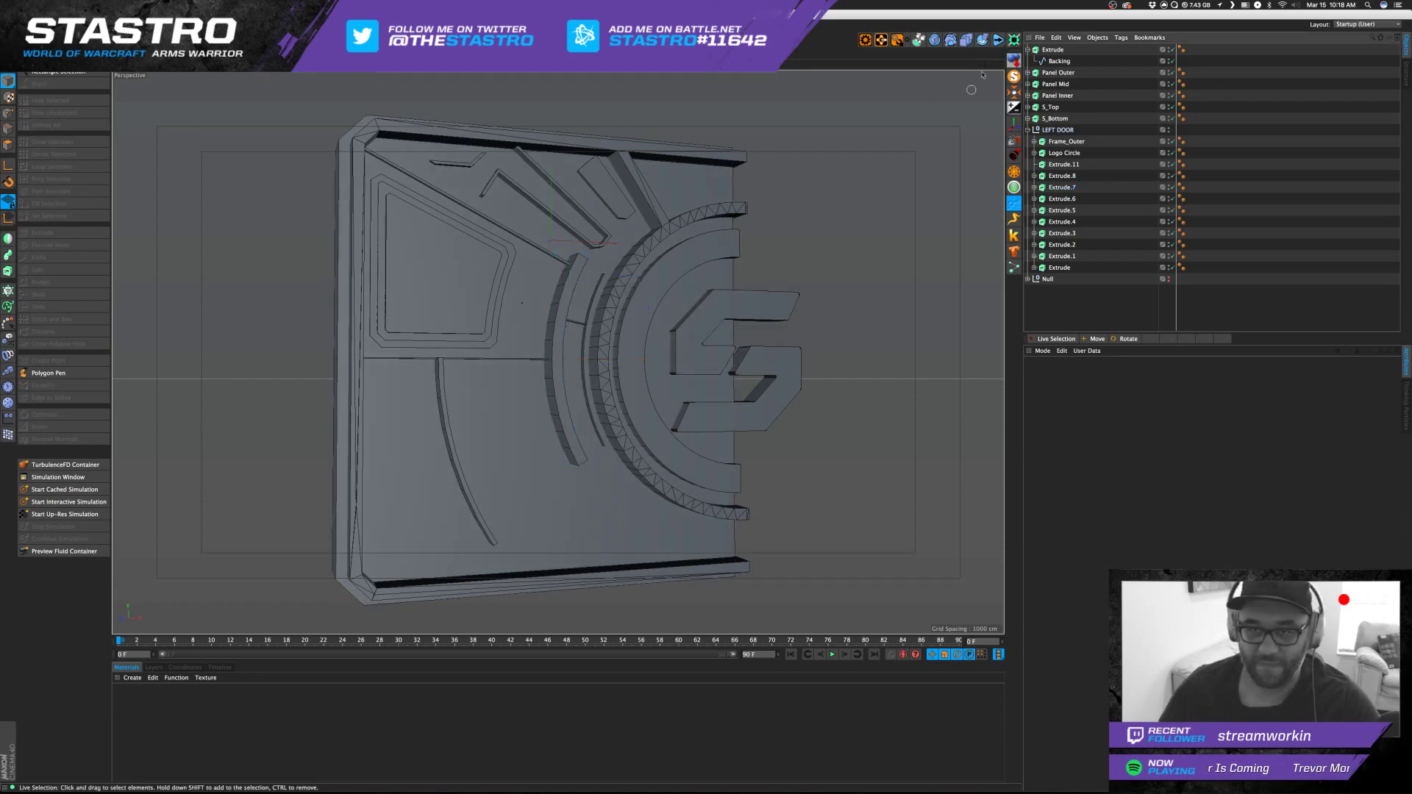
Check which logo parts the S_Top and S_Bottom extrusions outside the LEFT DOOR group correspond to.
mouse_move(993, 66)
left_mouse_down()
mouse_move(890, 77)
mouse_move(952, 92)
mouse_move(998, 64)
left_mouse_up()
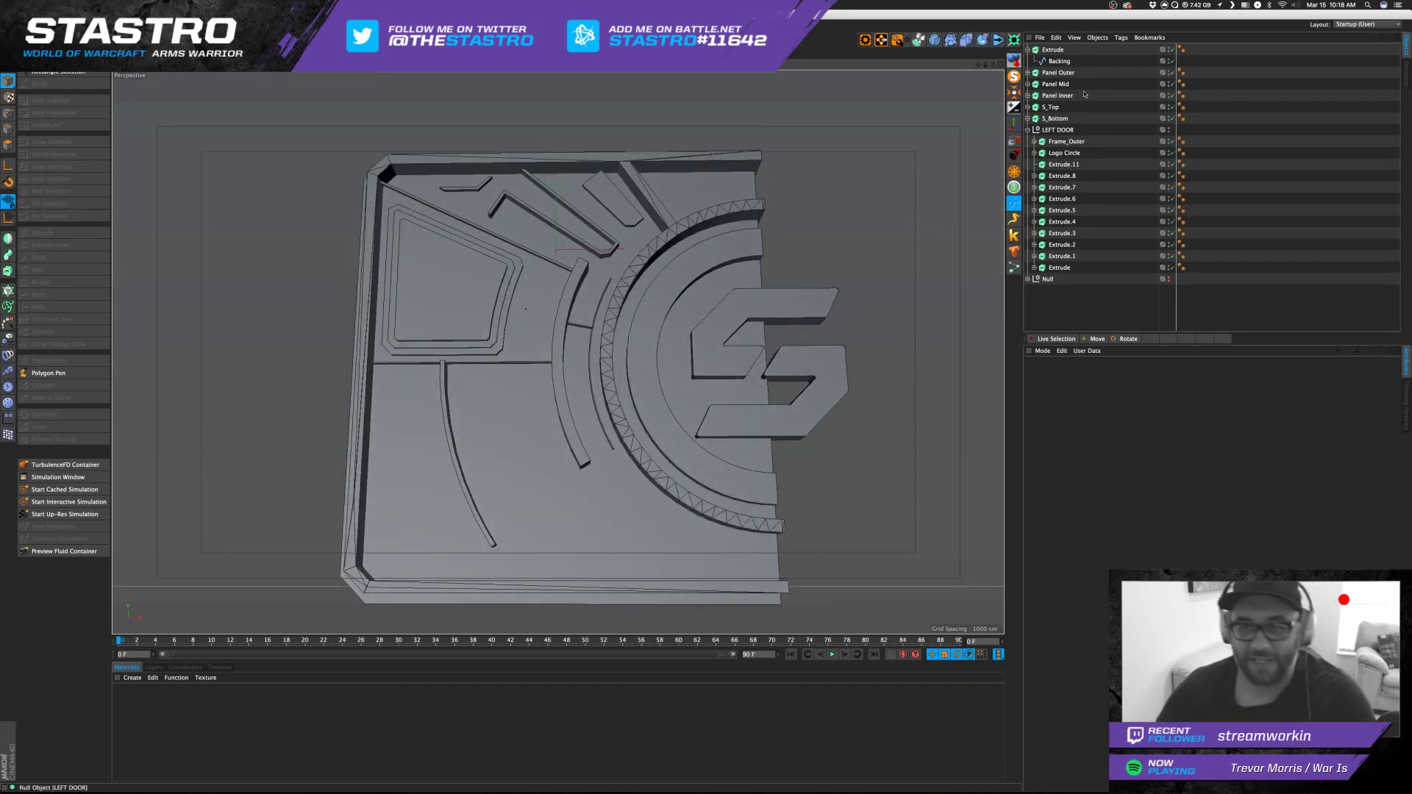
left_click(1028, 130)
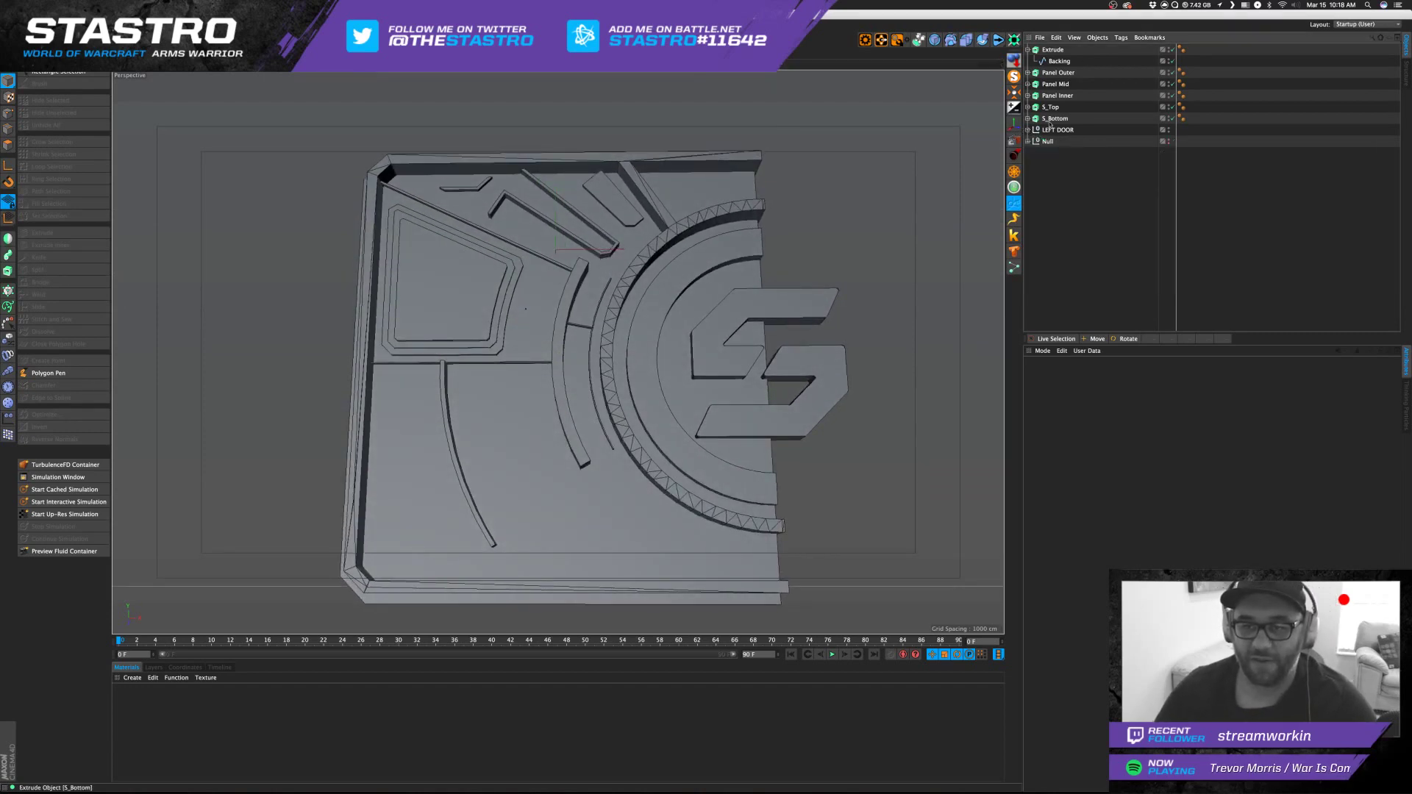
left_click(1054, 119)
left_click(1050, 108)
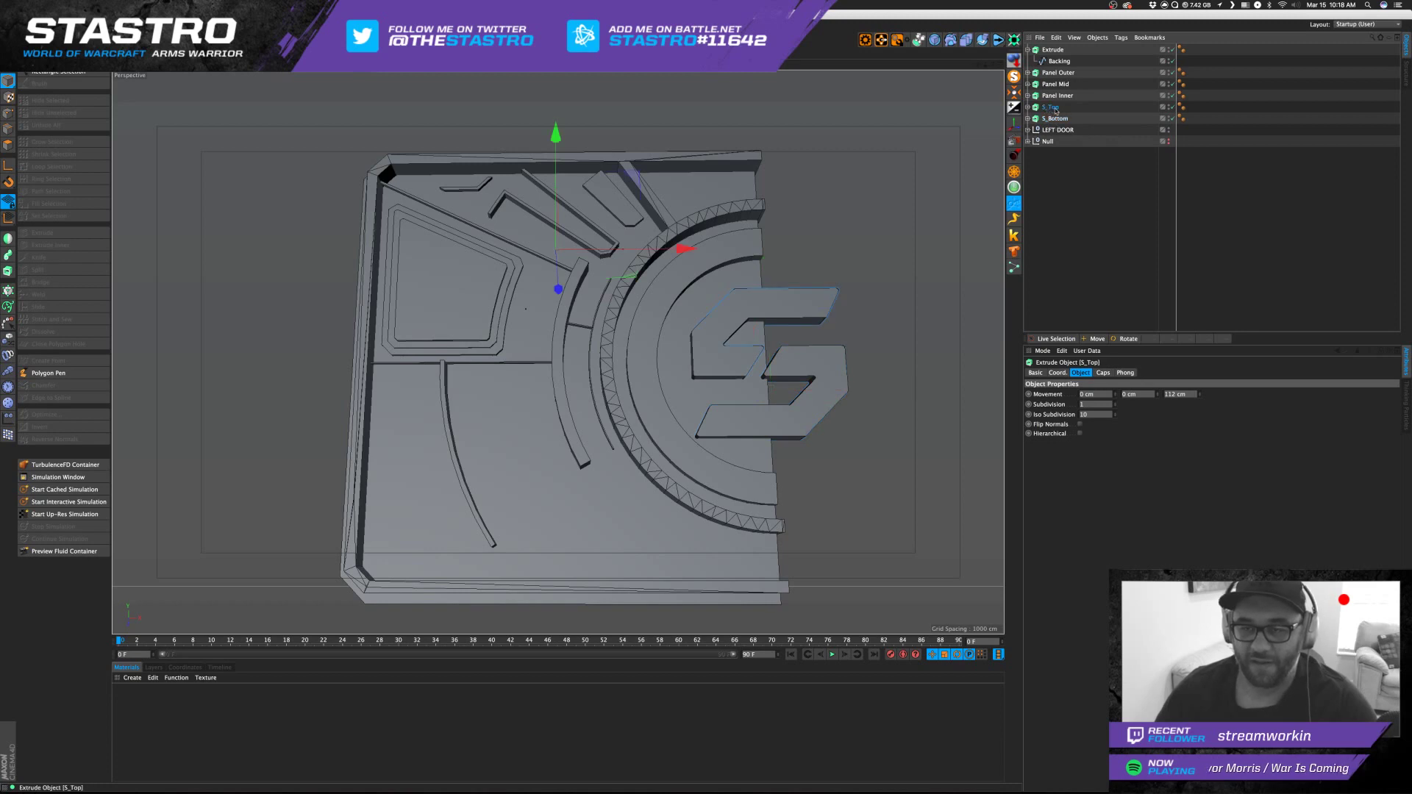
left_click(1029, 130)
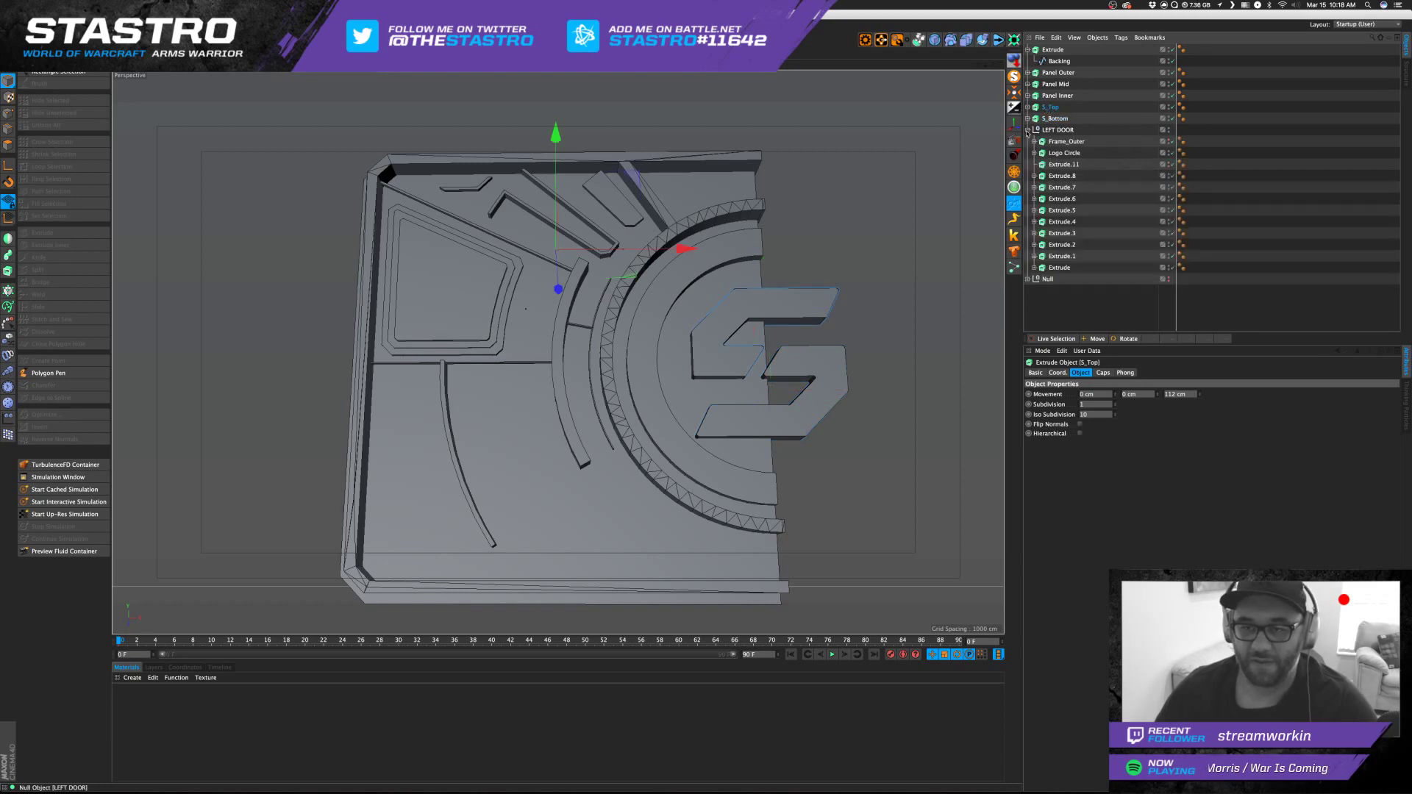
left_click(1028, 130)
left_click(1058, 130)
left_click(1053, 119)
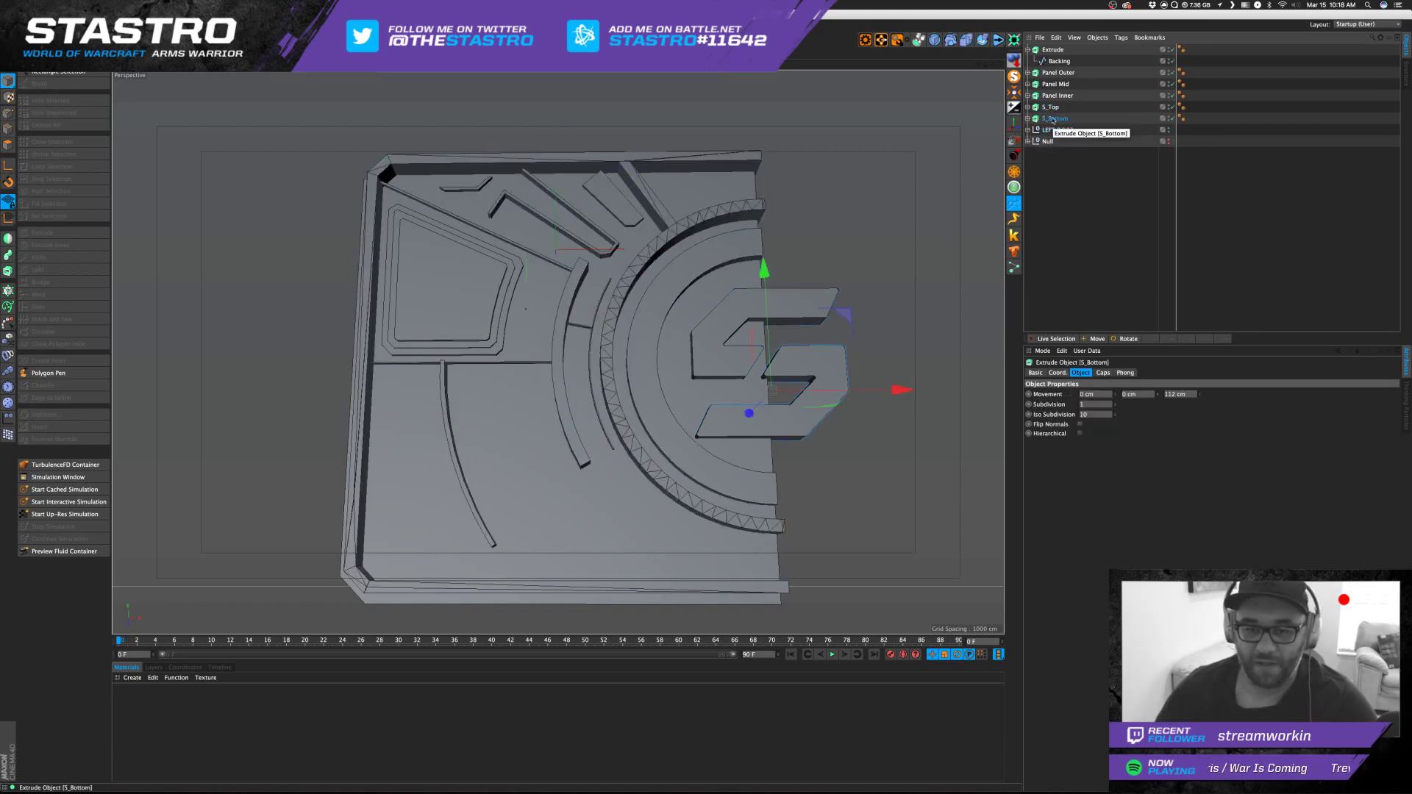
Move the Panel Outer, Panel Mid and Panel Inner extrusions into the LEFT DOOR group.
left_click(1057, 97)
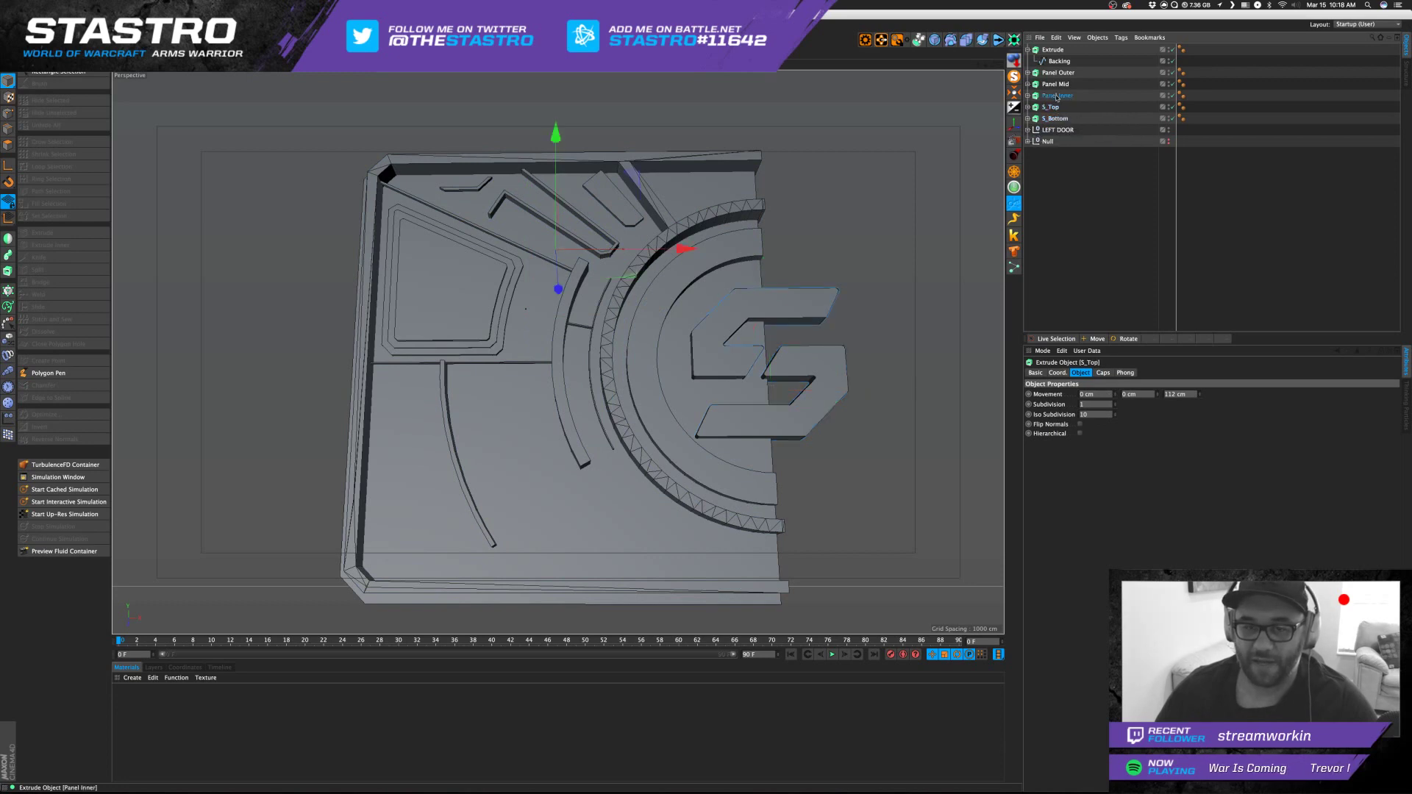
left_click(1058, 73, "shift")
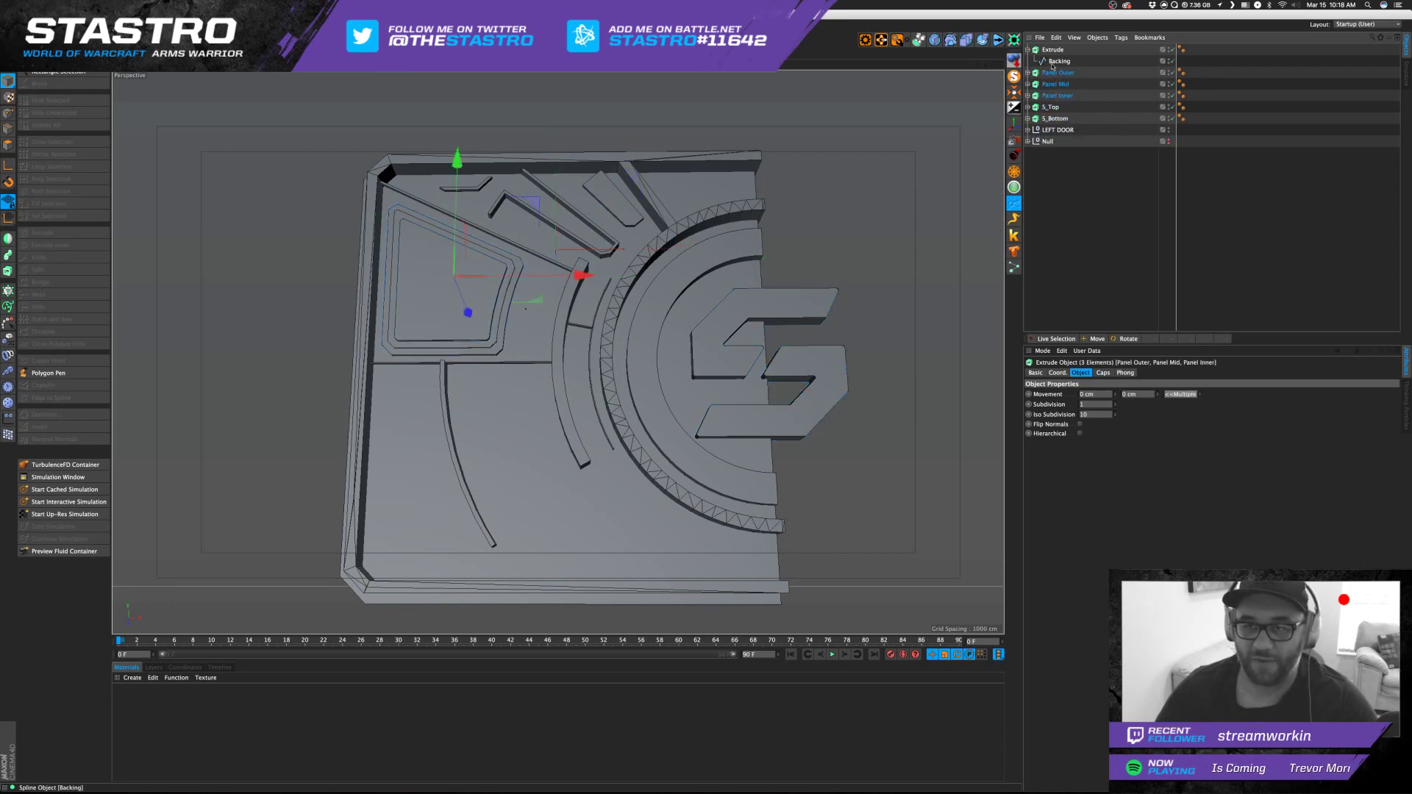
left_click(1029, 50)
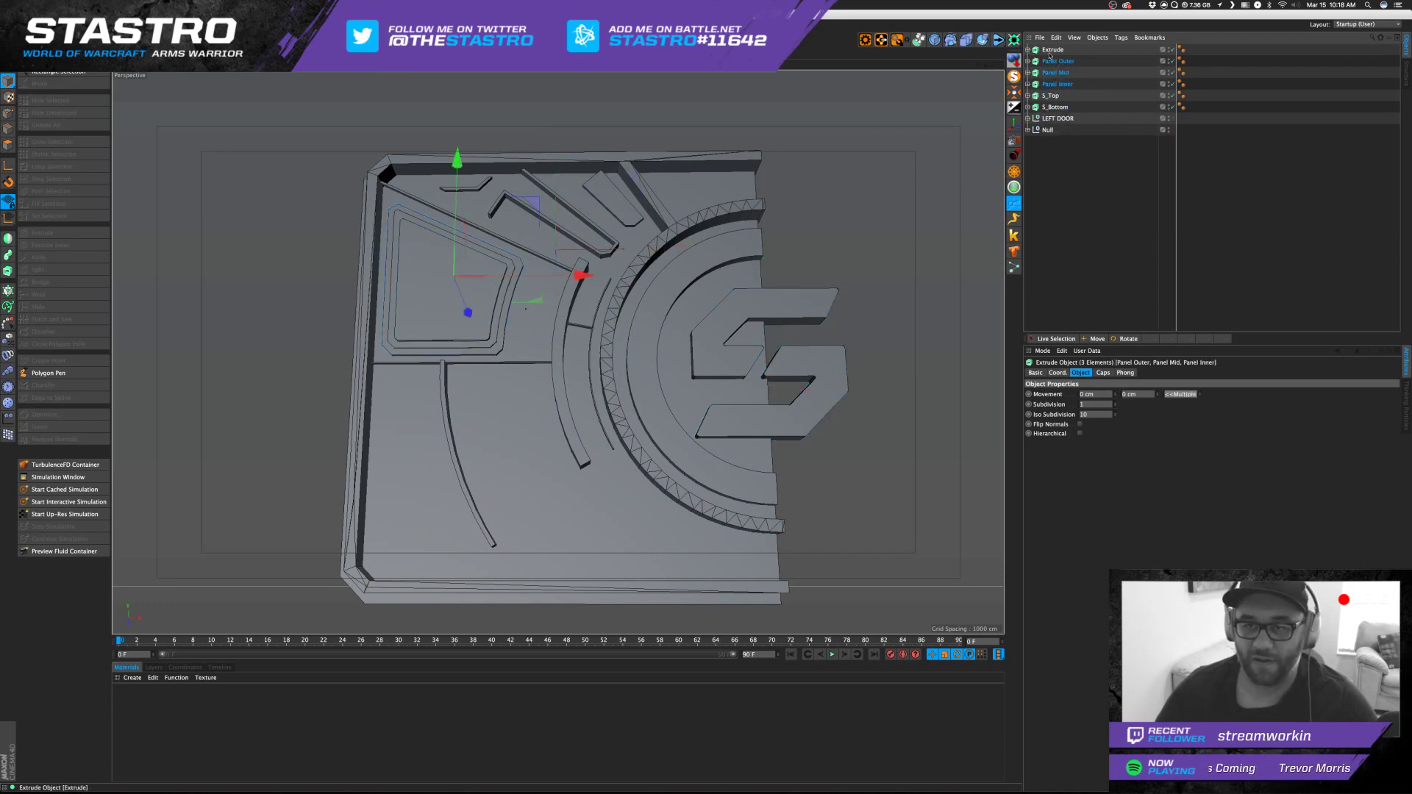
left_click(1029, 119)
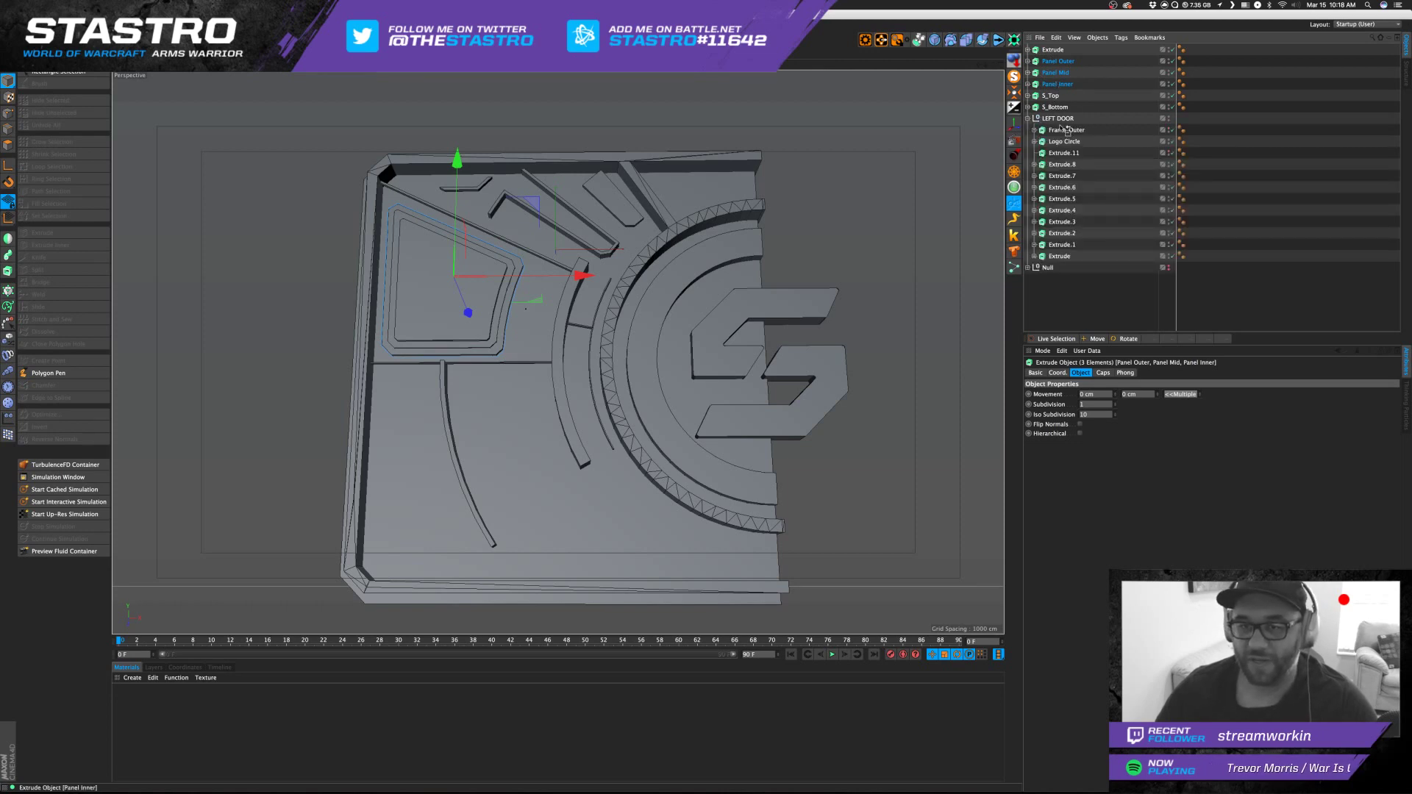
left_click_drag(1066, 129, 1064, 124)
left_click(1028, 84)
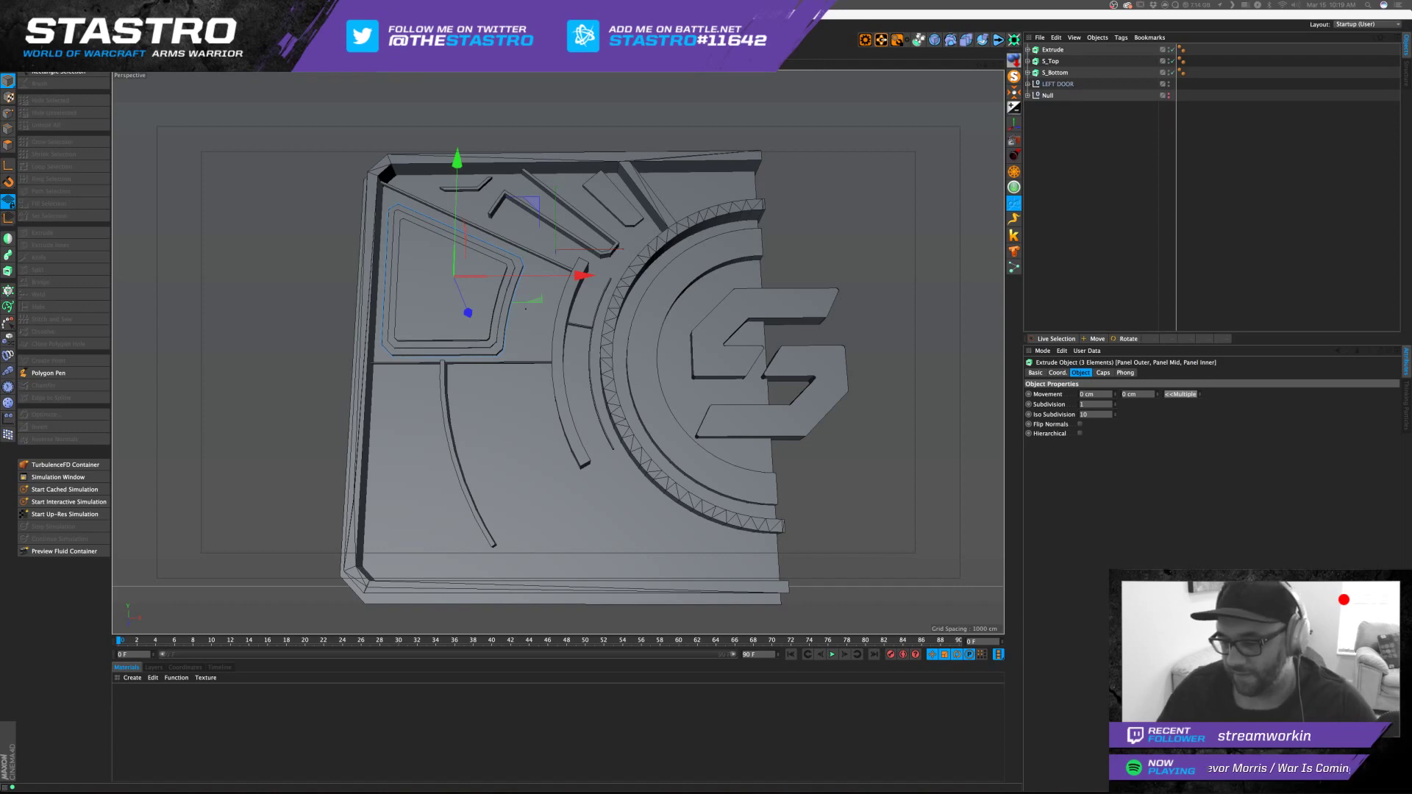
Examine the assembled door from steep angles and review the contents of the LEFT DOOR group.
left_click(1075, 243)
left_click_drag(745, 220, 633, 230, "alt")
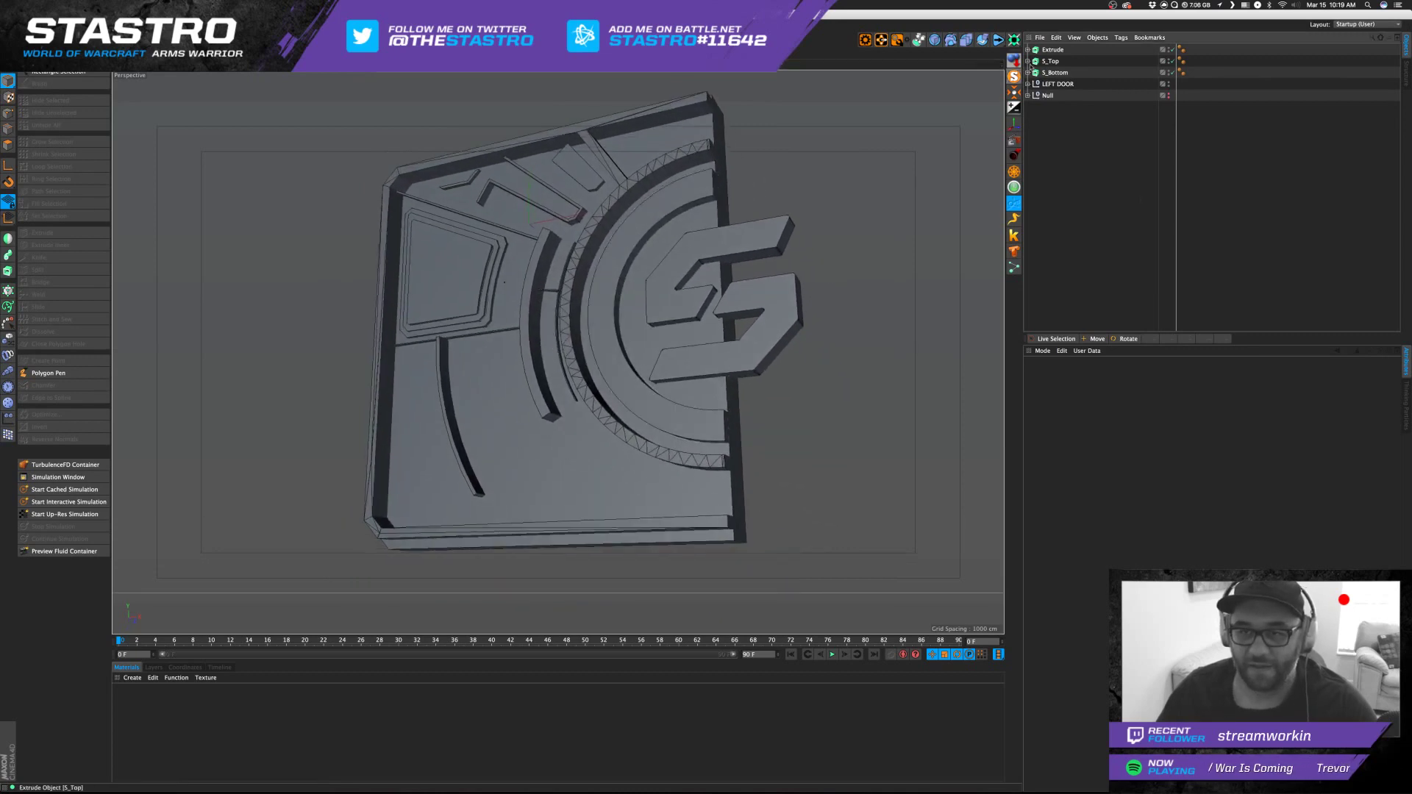
left_click(1056, 73)
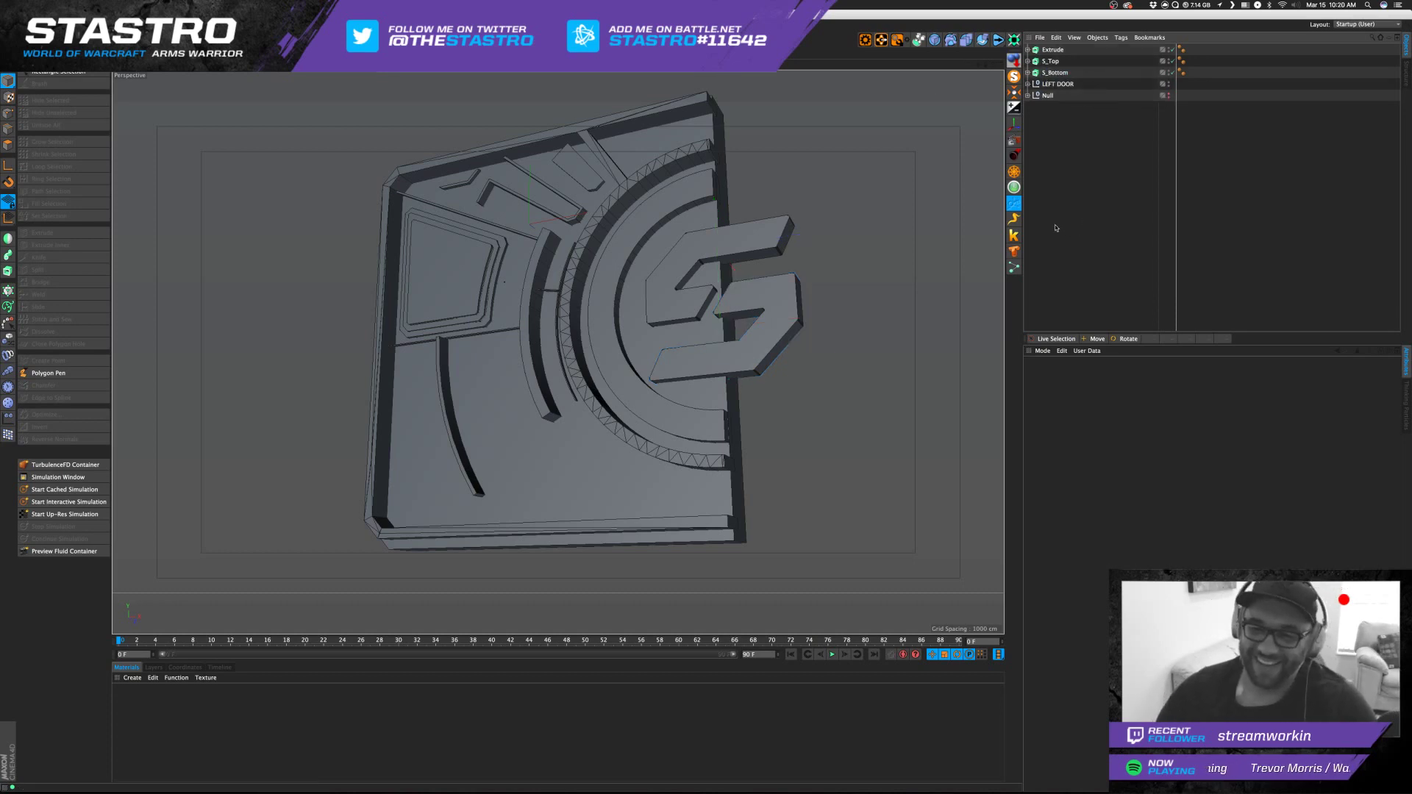
left_click(1092, 216)
left_click(1035, 85)
left_click(1029, 84)
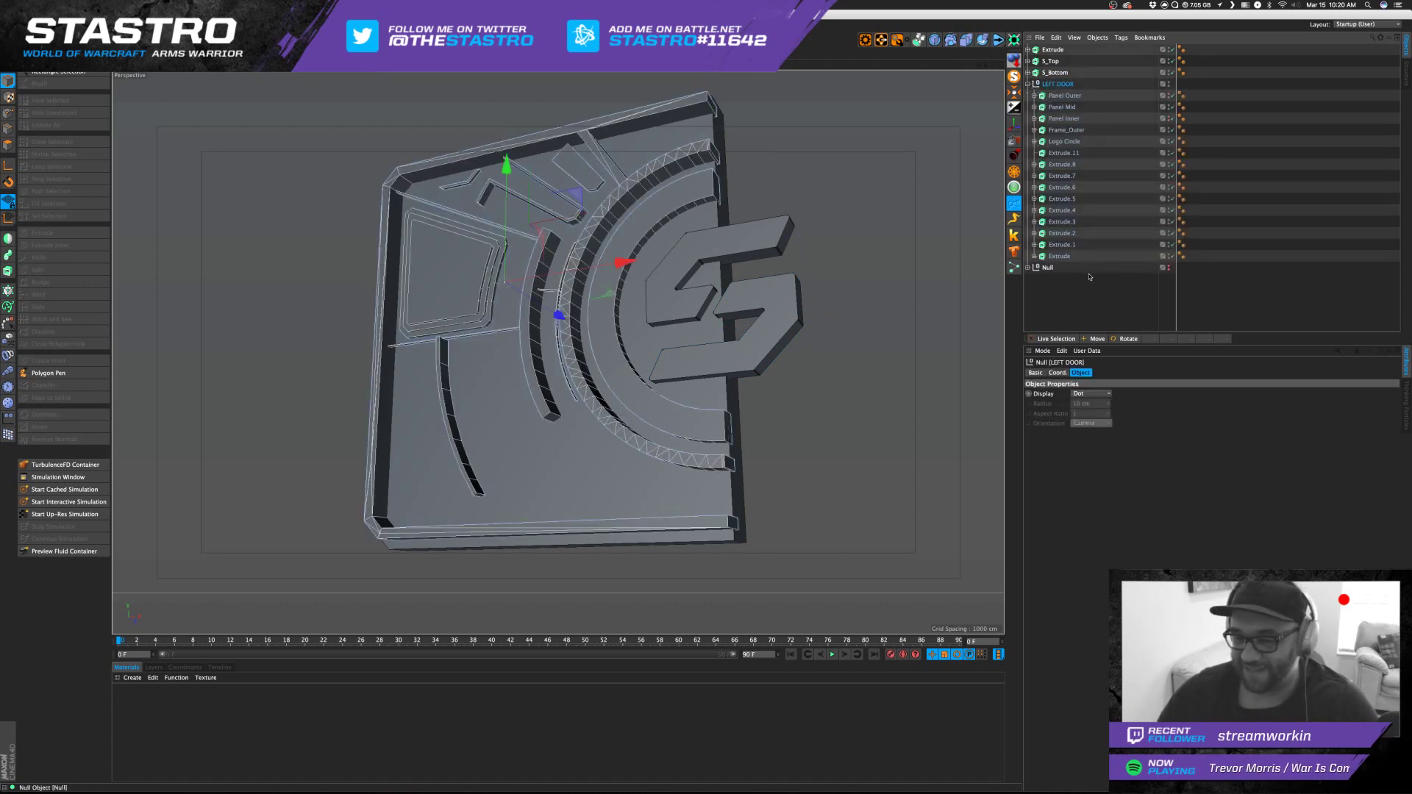
left_click(1079, 302)
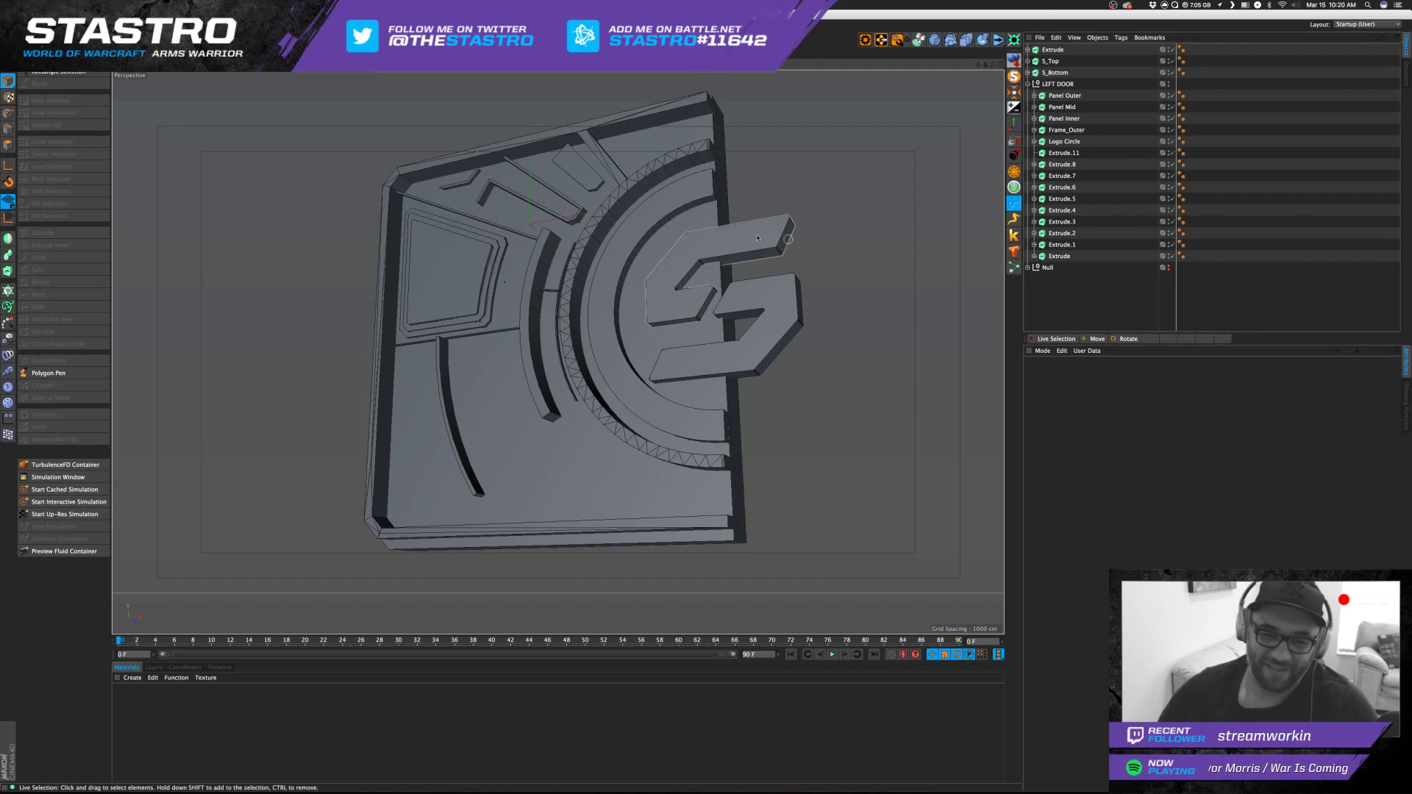
left_click_drag(784, 244, 793, 515, "alt")
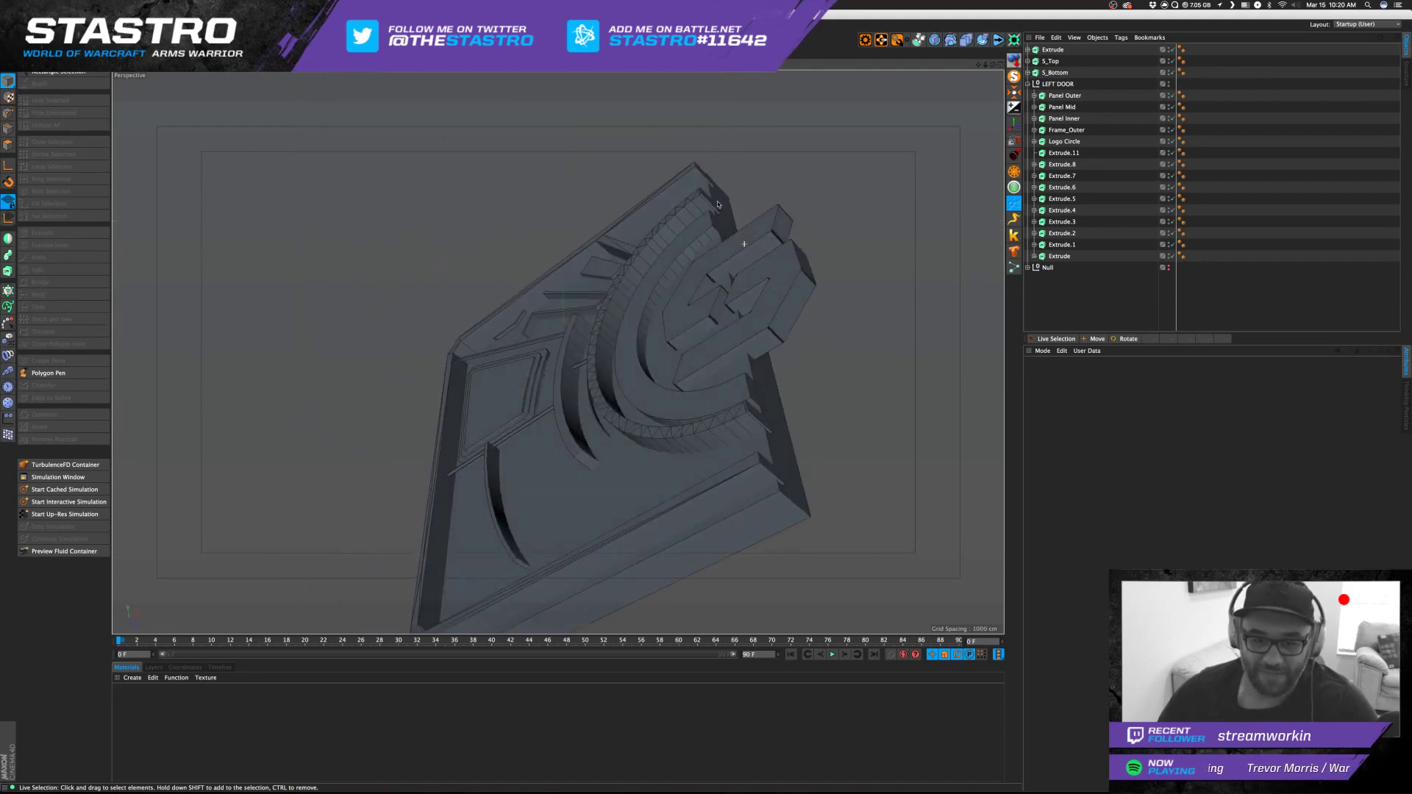
middle_click(791, 514)
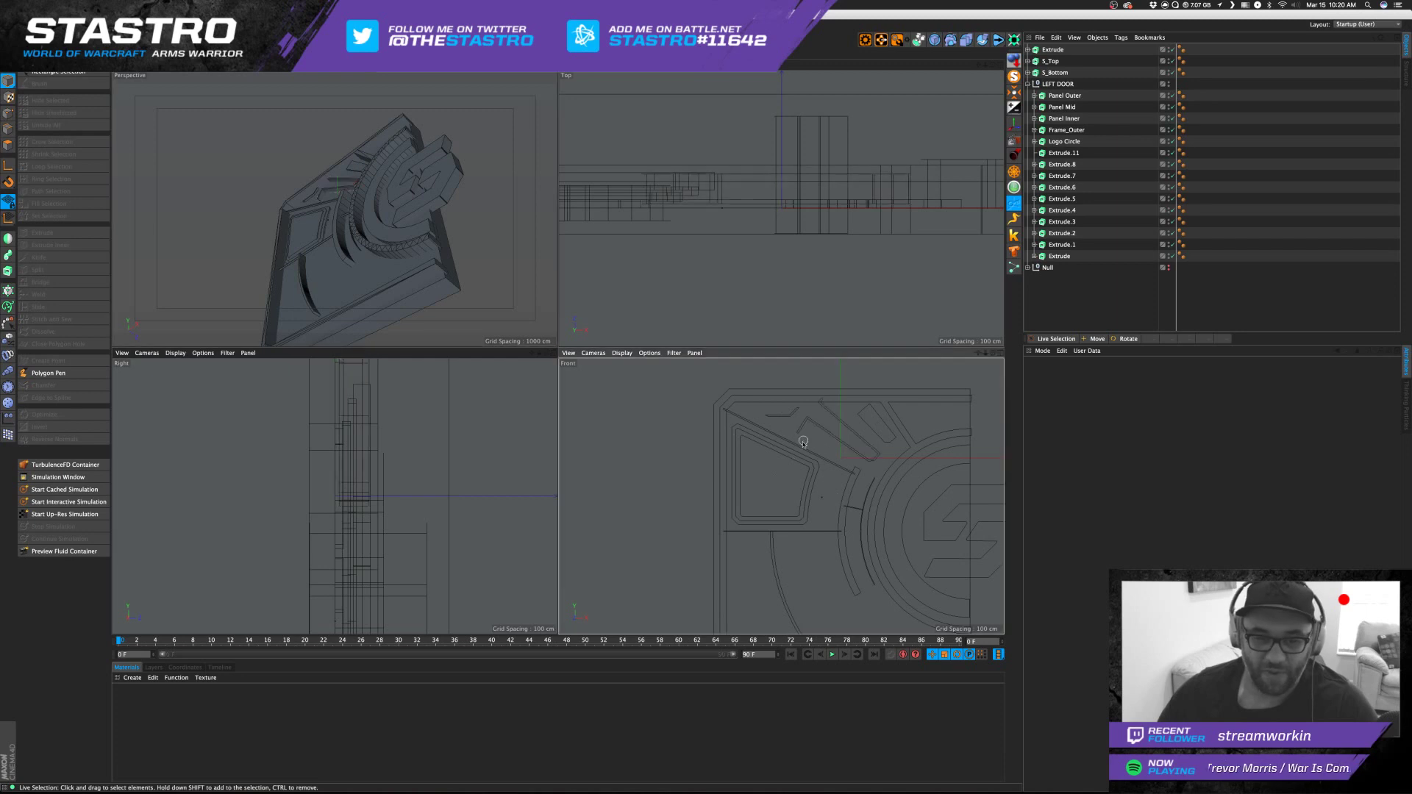
Shift the inner-edge points of the Backing spline slightly outward, just past the frame's inner end in the front view.
middle_click(674, 434)
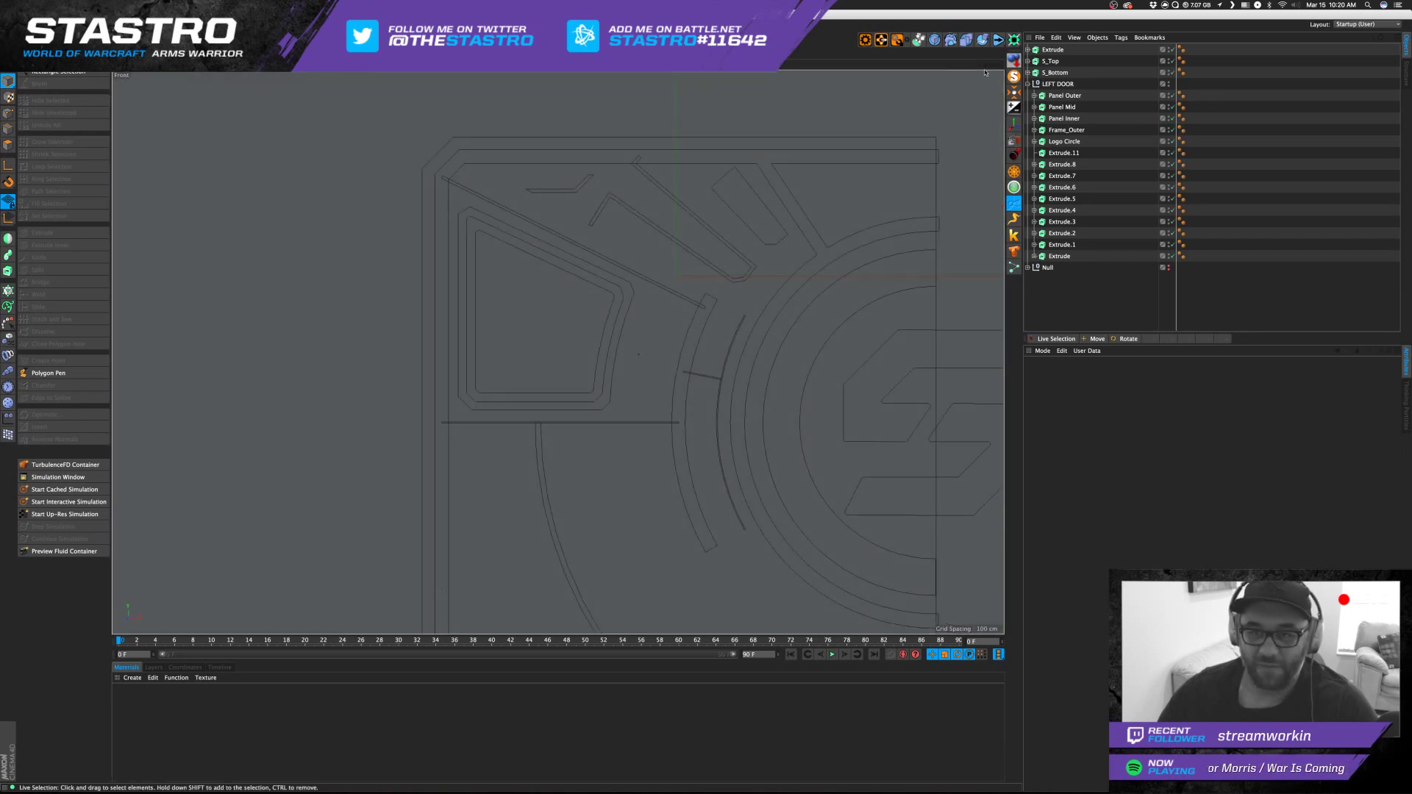
scroll(558, 353, "up", 3)
left_click_drag(977, 66, 722, 107)
left_click(1027, 50)
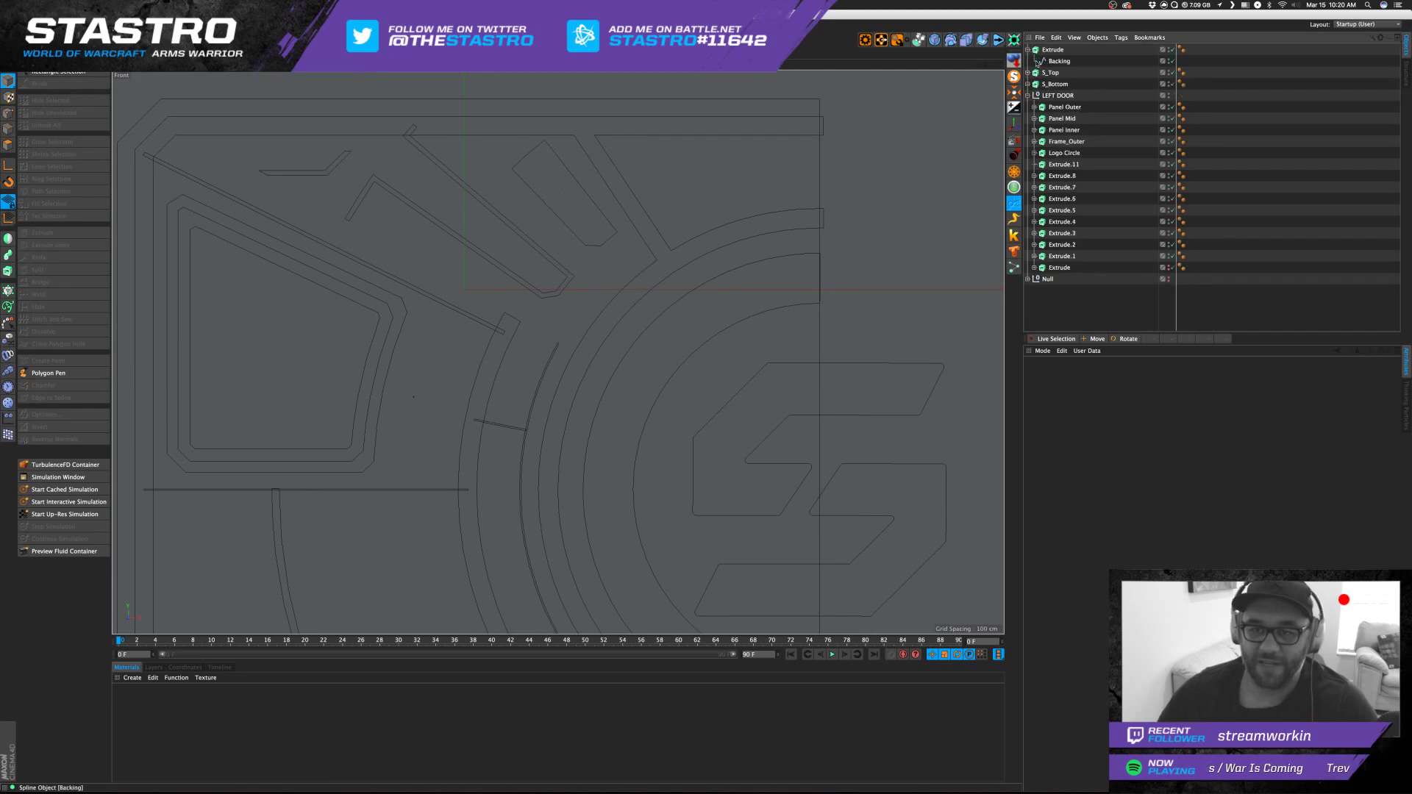
left_click(1059, 62)
left_click(7, 114)
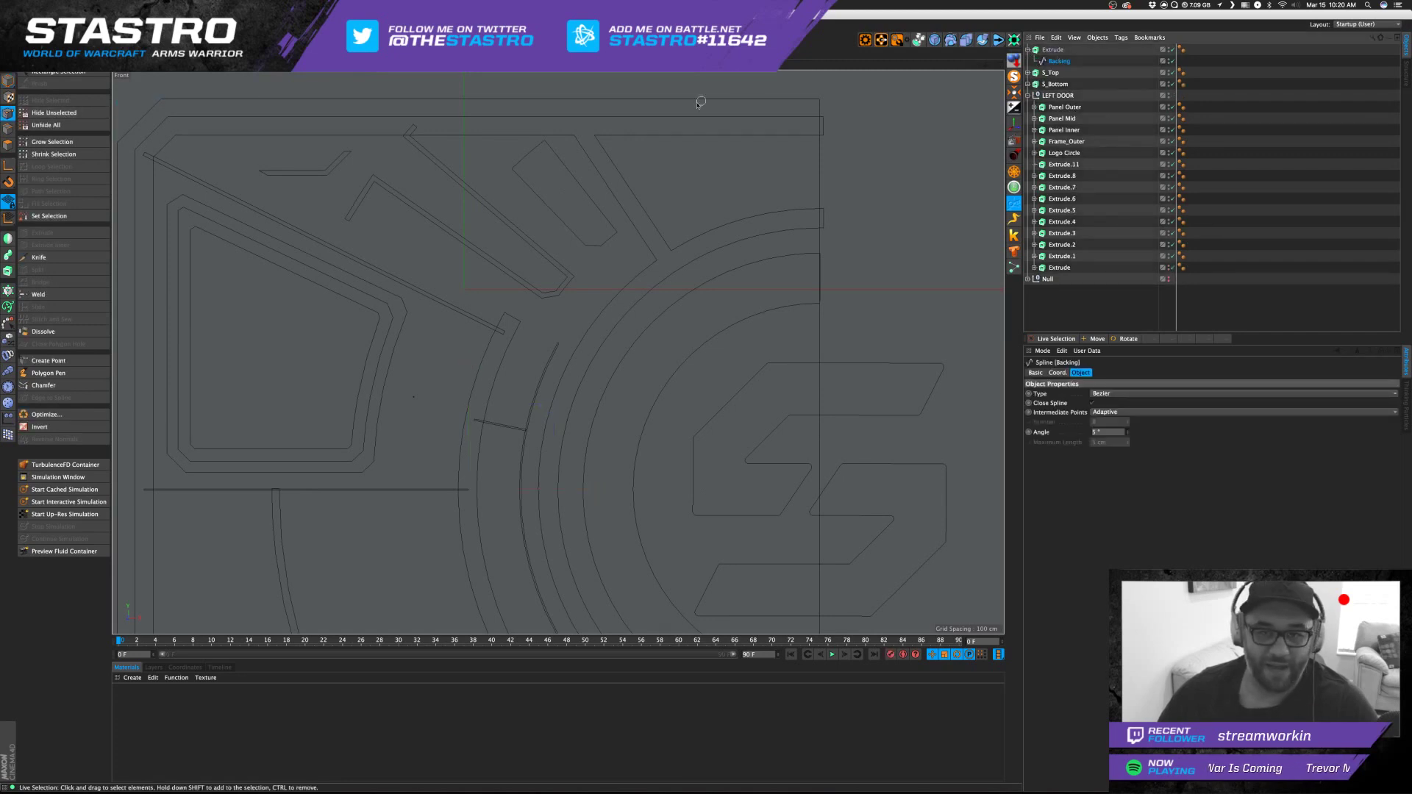
middle_click_drag(835, 500, 802, 159, "alt")
middle_click_drag(829, 246, 825, 274, "alt")
left_click_drag(906, 179, 916, 178)
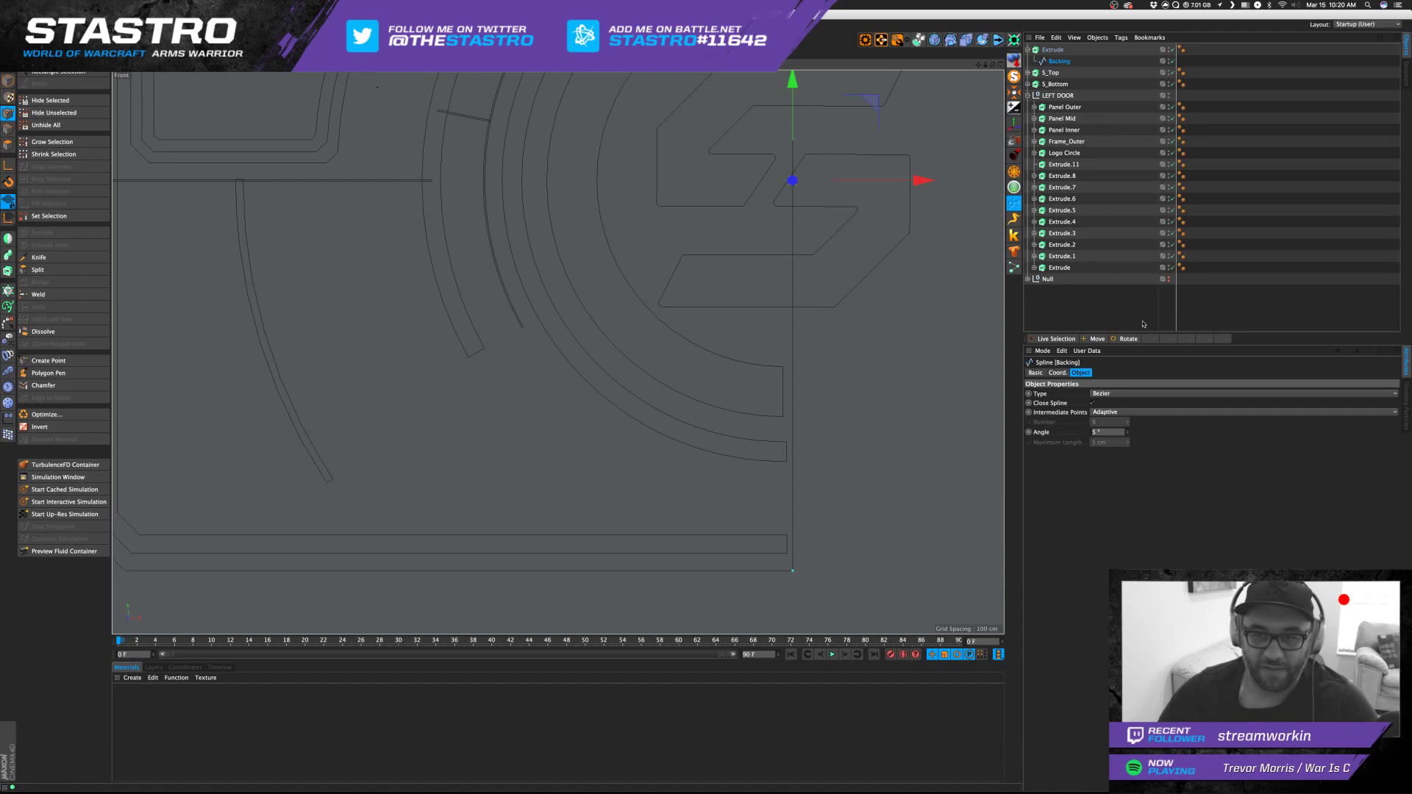
left_click(1144, 322)
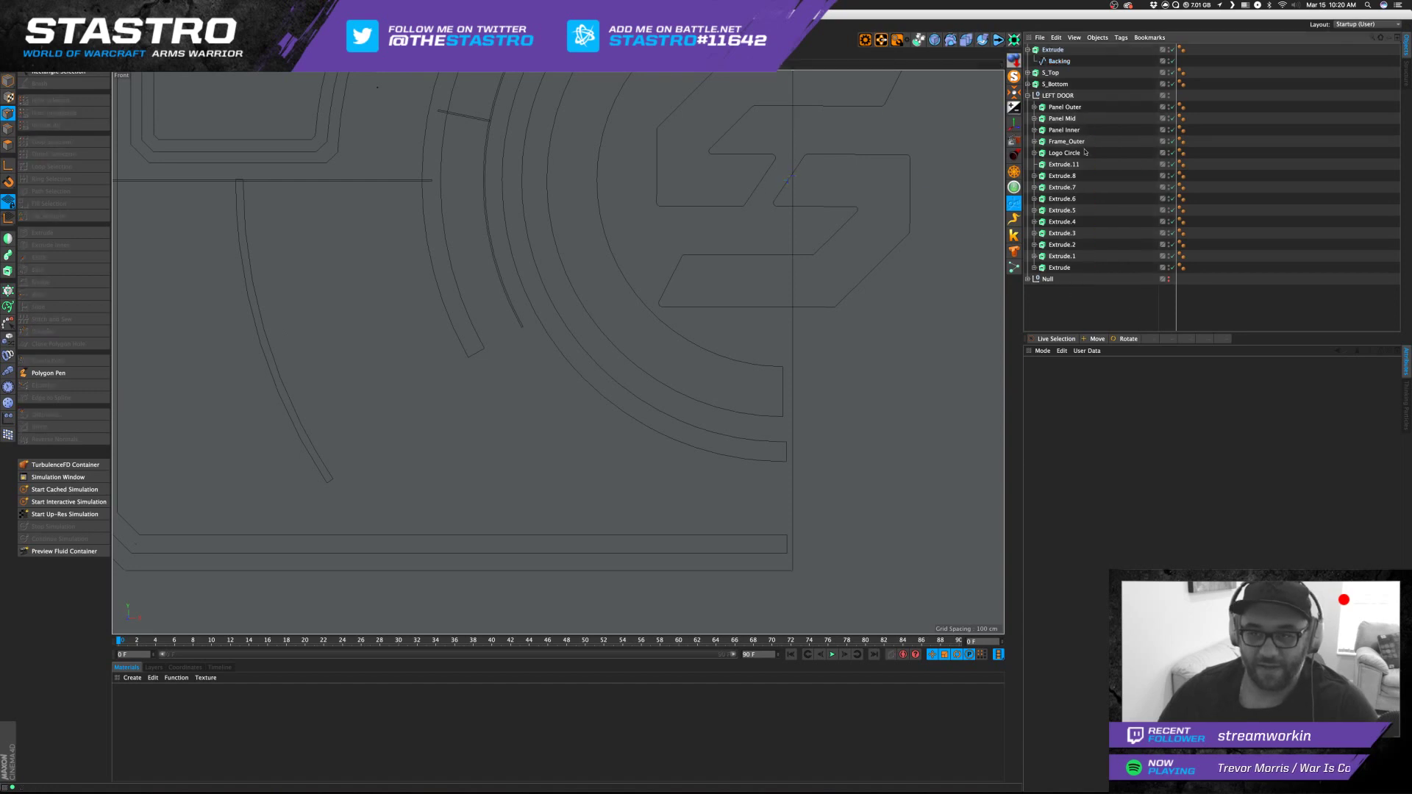
Rename the backing extrusion Door Backing and place it at the end of the LEFT DOOR group.
left_click(1029, 50)
double_click(1054, 51)
type("Backing")
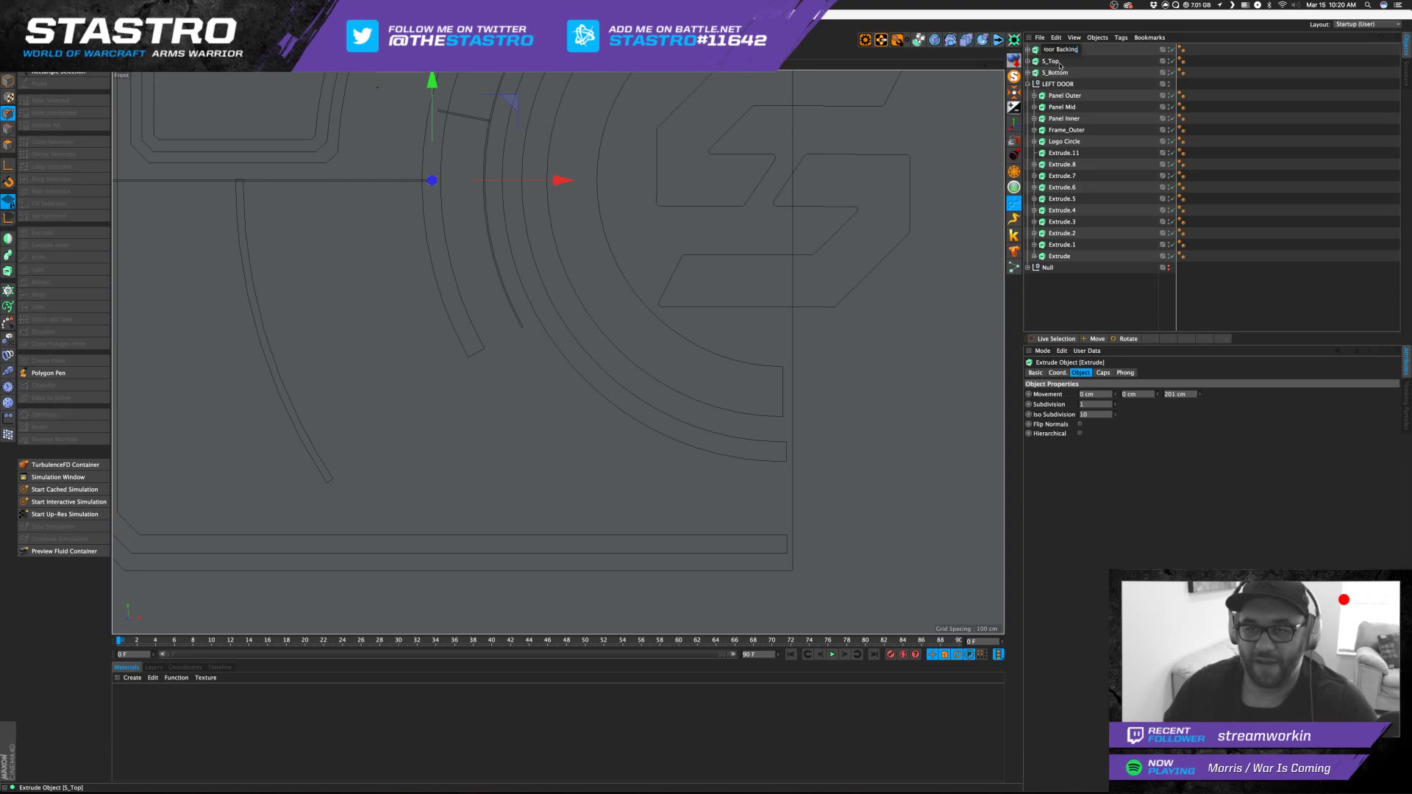
key("Return")
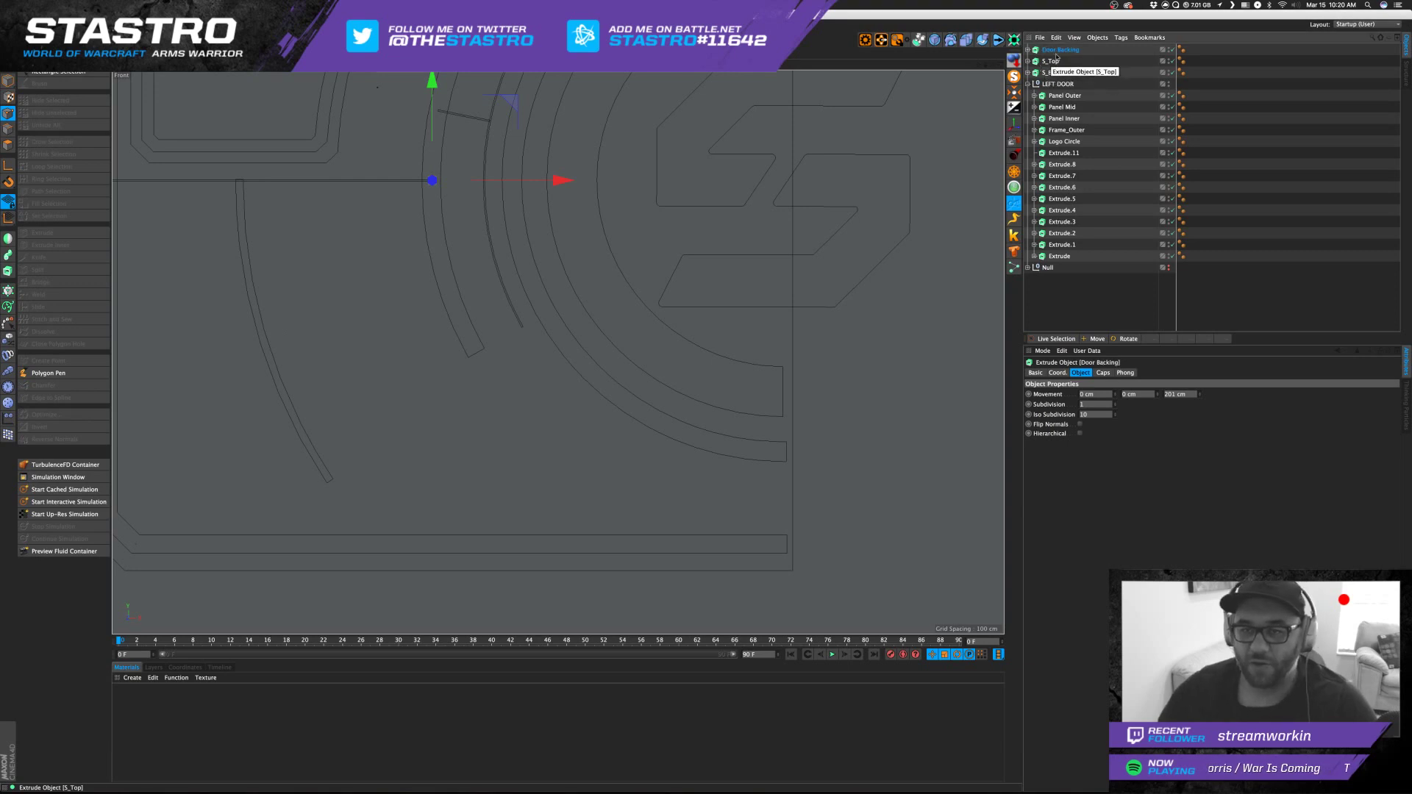
left_click_drag(1063, 261, 1064, 262)
Group the extrusions from Extrude.11 to Extrude inside LEFT DOOR under a null named Details.
left_click(1064, 247)
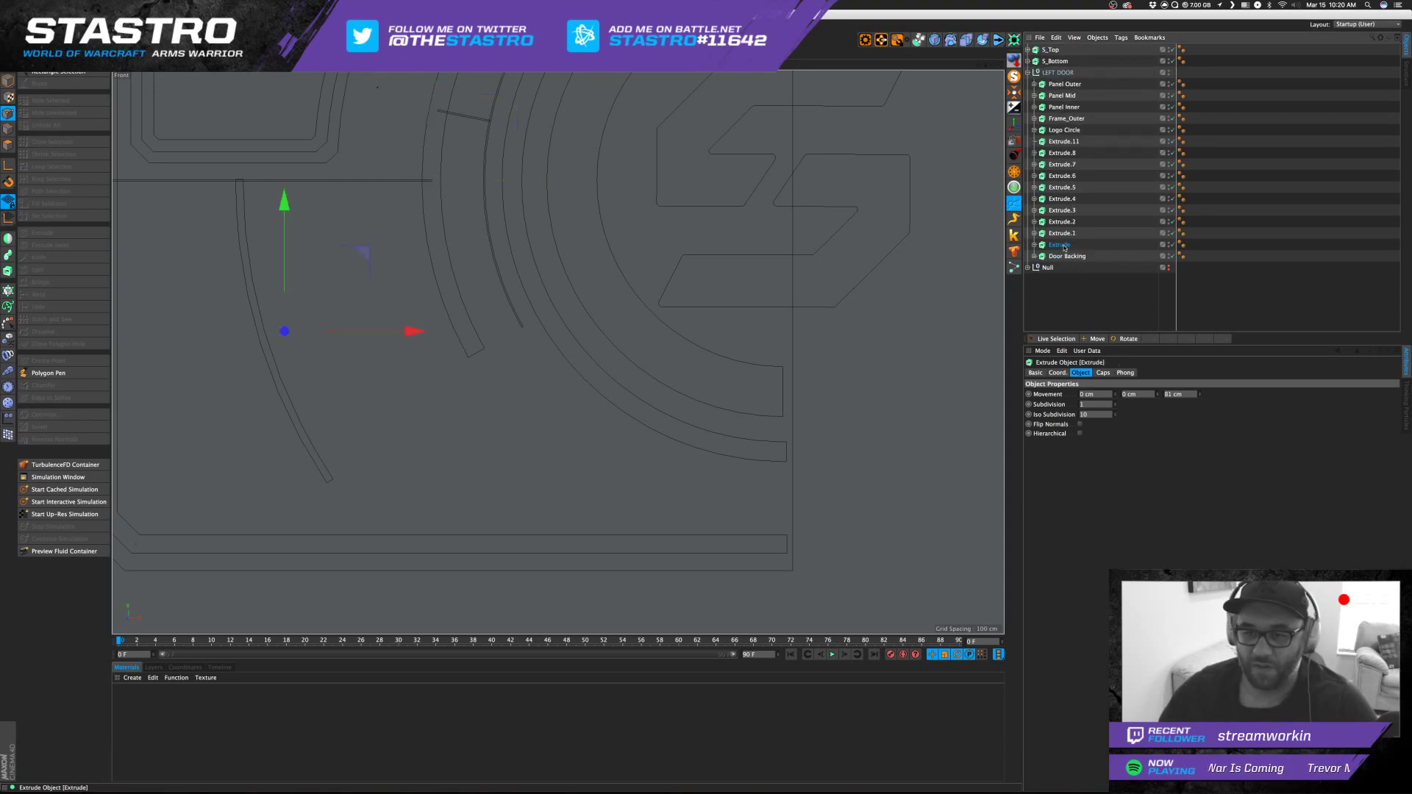
left_click(1064, 142, "shift")
key("alt+g")
double_click(1056, 141)
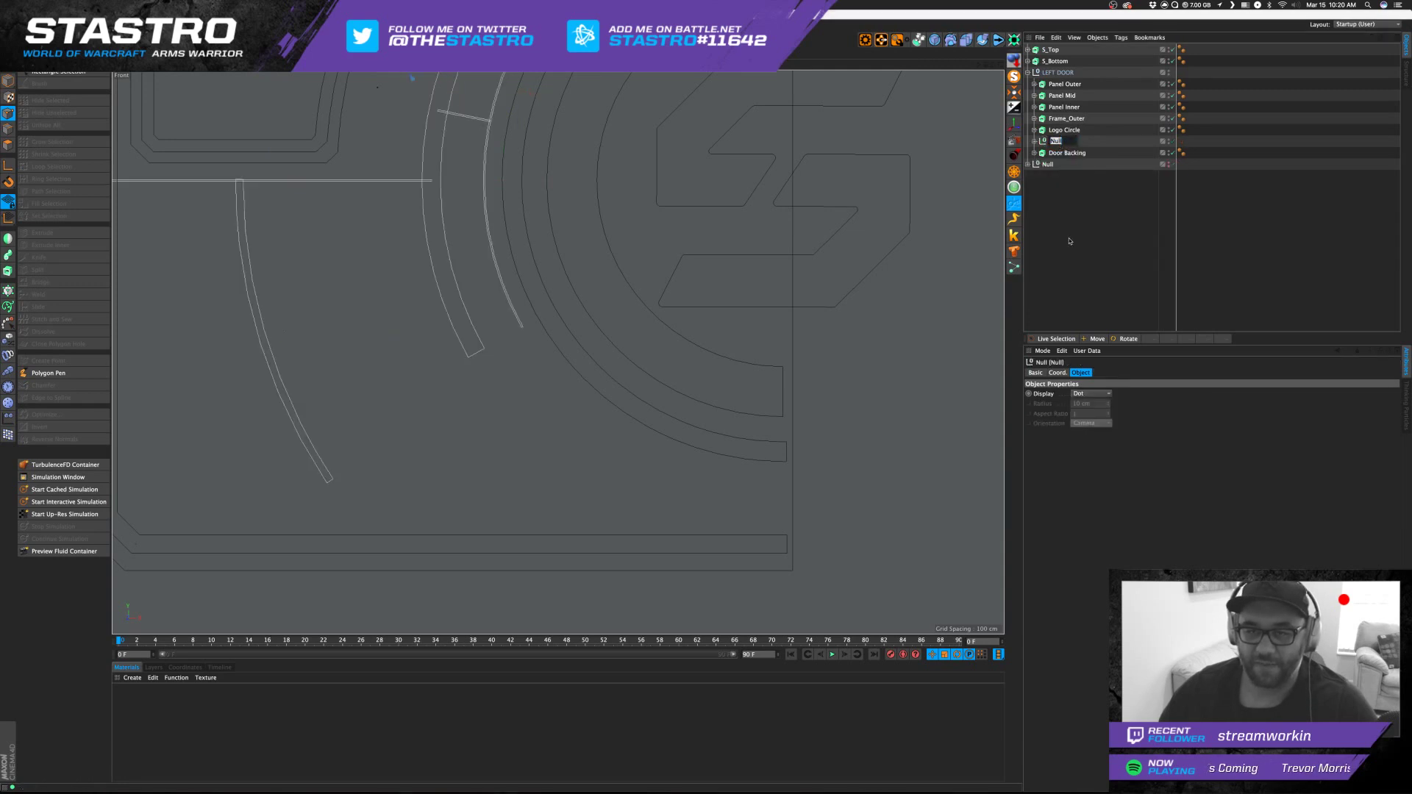
type("Delails")
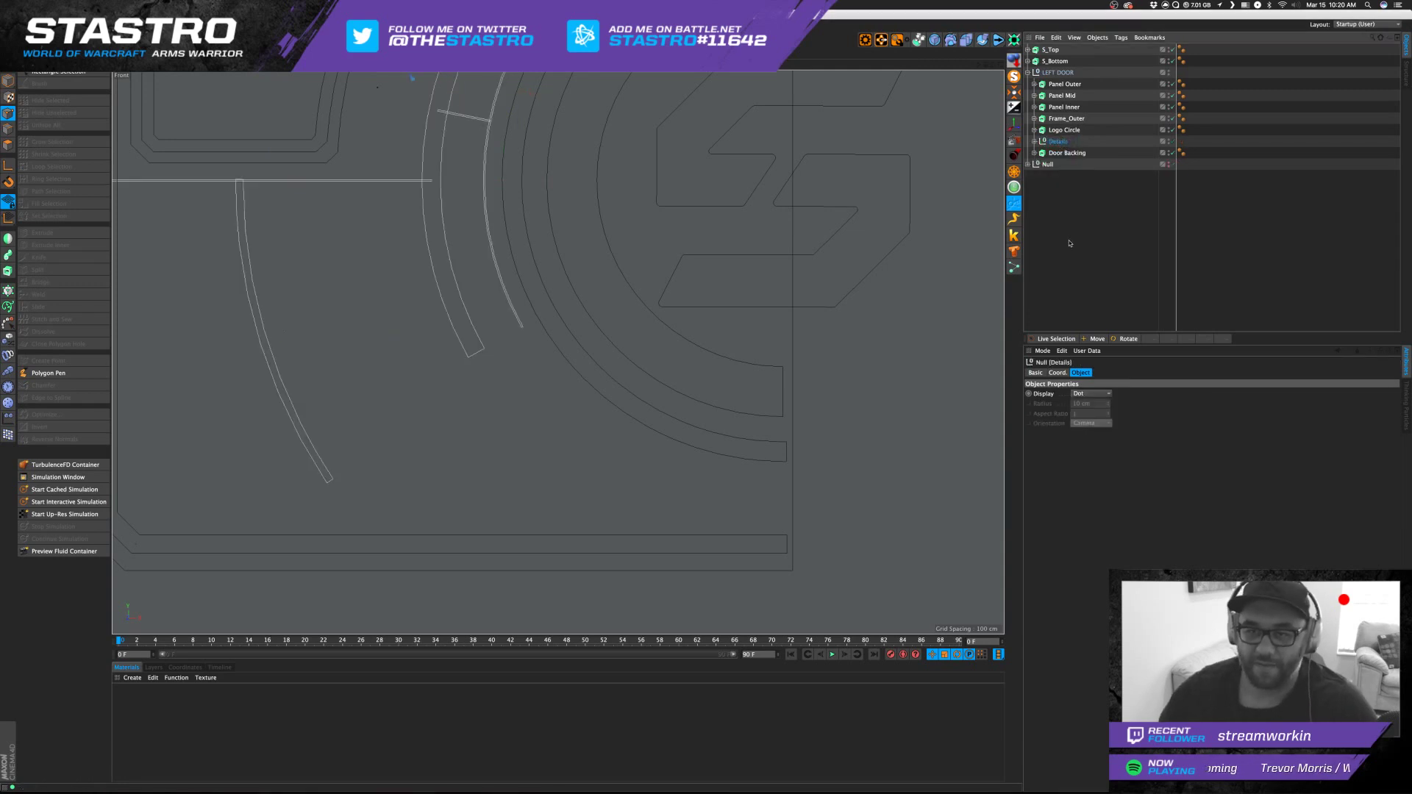
left_click(694, 313)
Assign the LEFT DOOR group to a new layer.
scroll(678, 243, "down", 5)
scroll(677, 243, "up", 3)
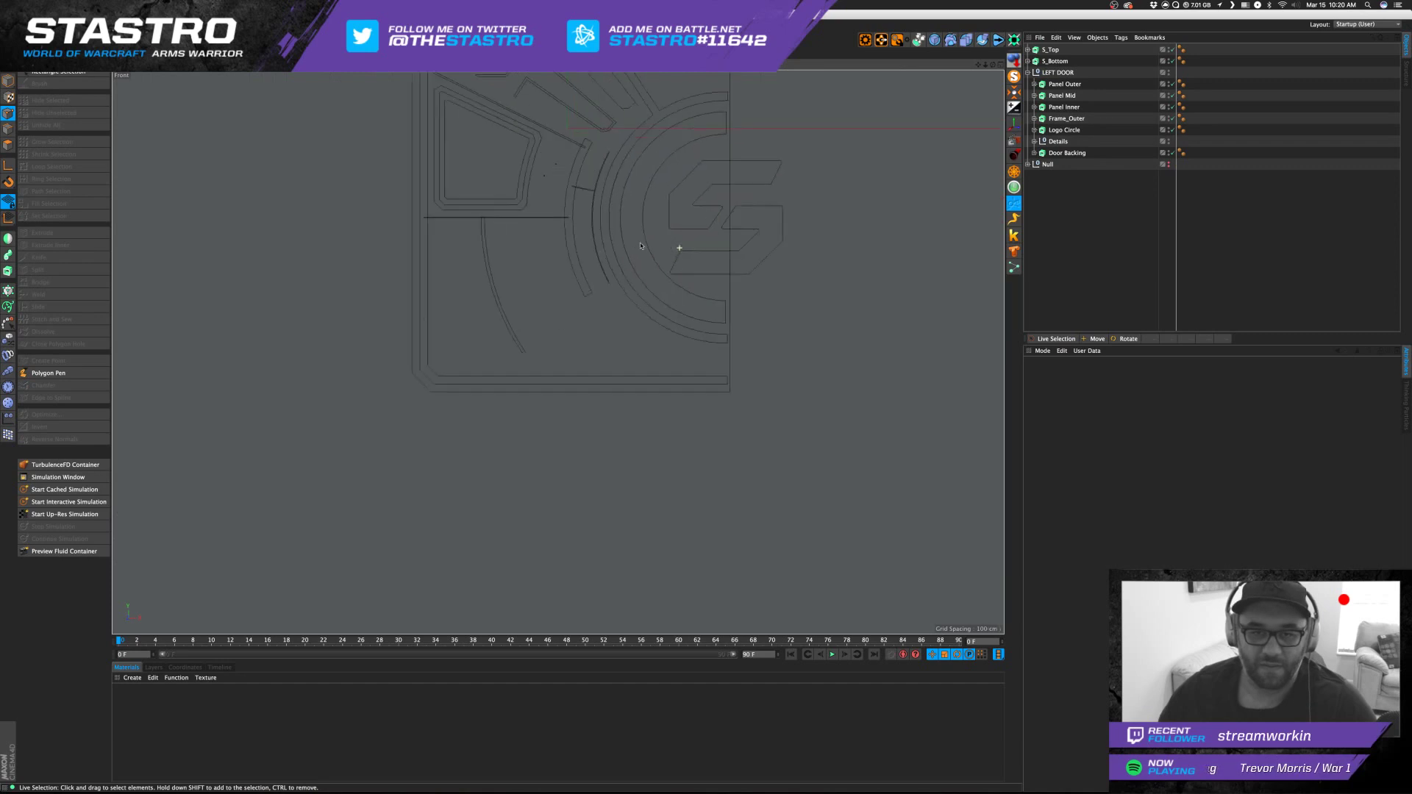
scroll(558, 346, "down", 1)
left_click(1038, 73)
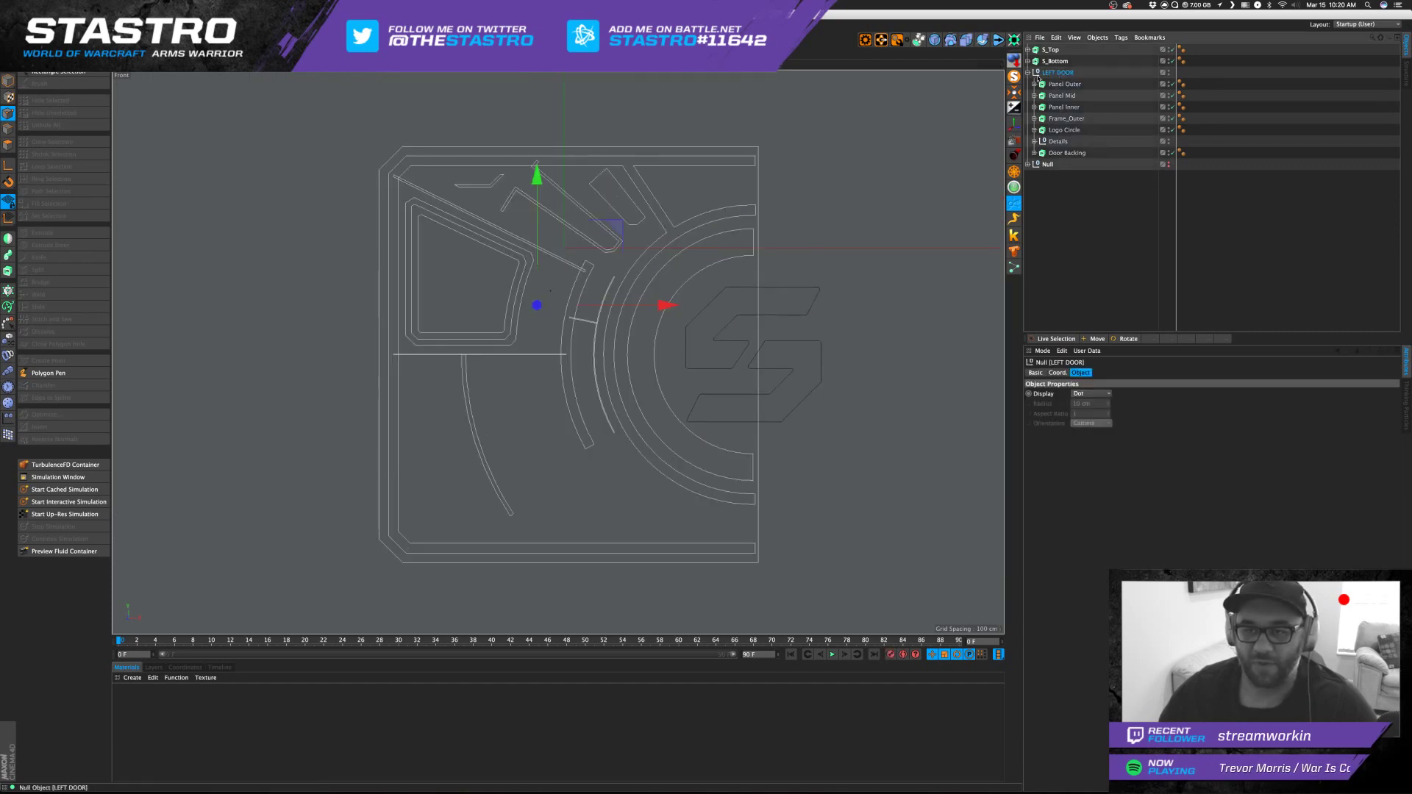
left_click(1166, 73)
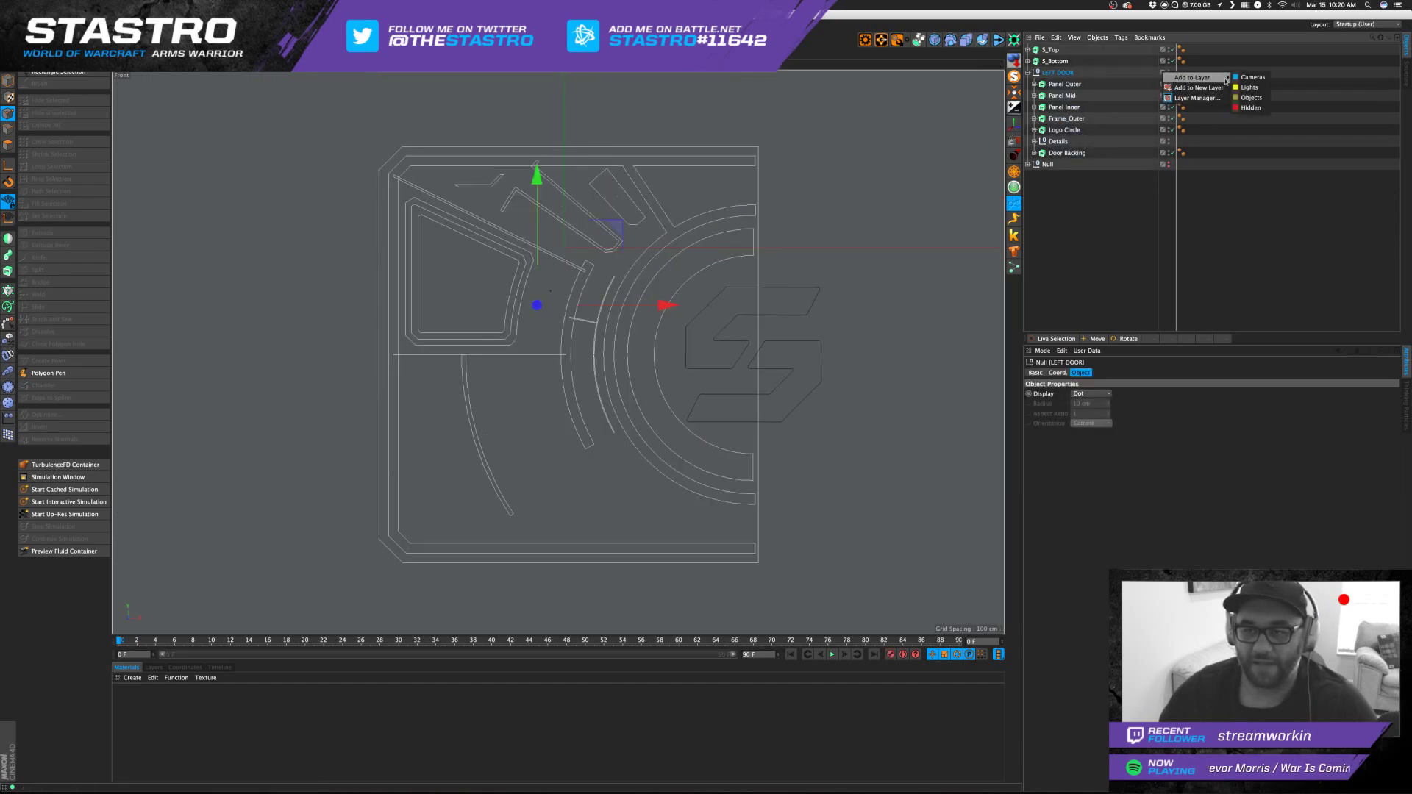
left_click(1199, 87)
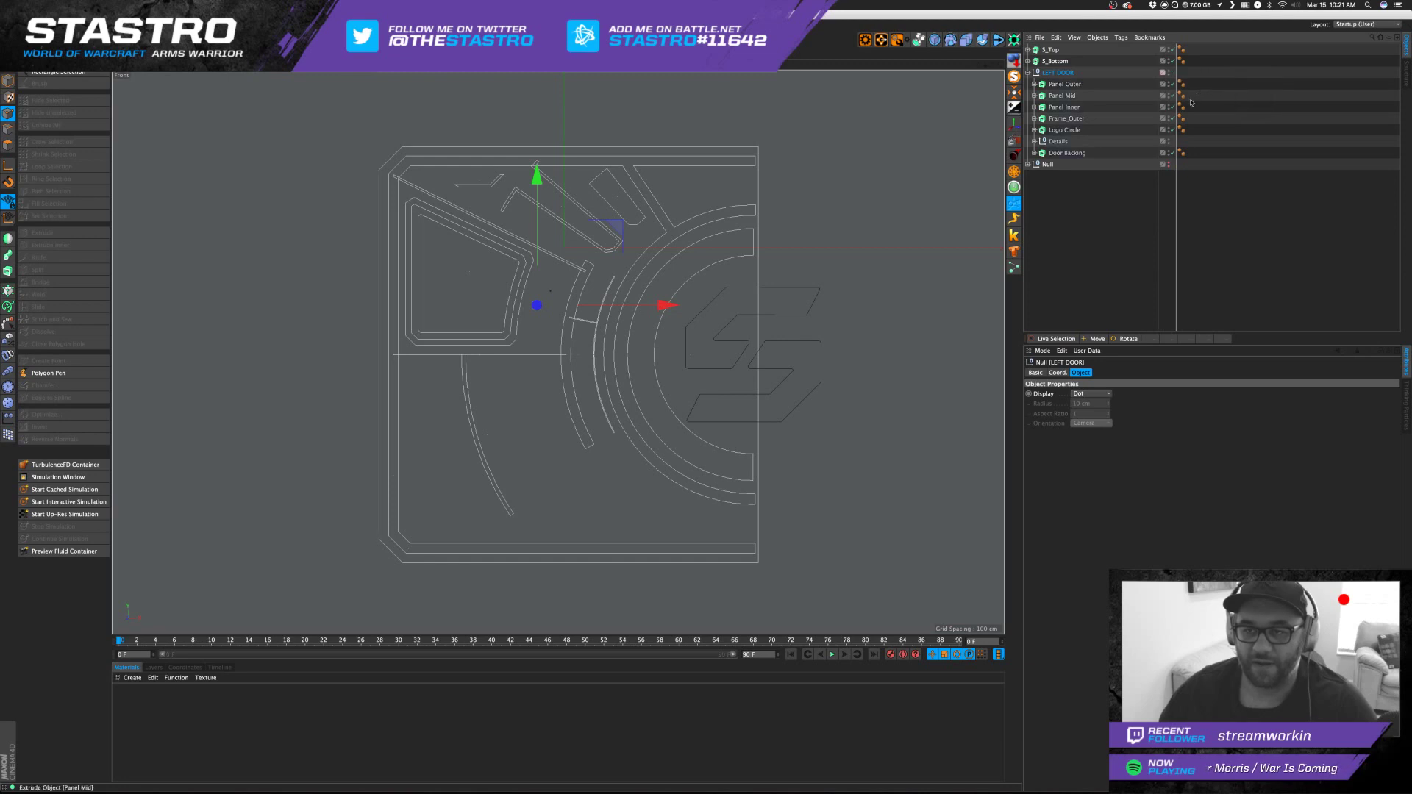
Find the newly created layer in the layer list and rename it LEFT DOOR.
left_click(1035, 373)
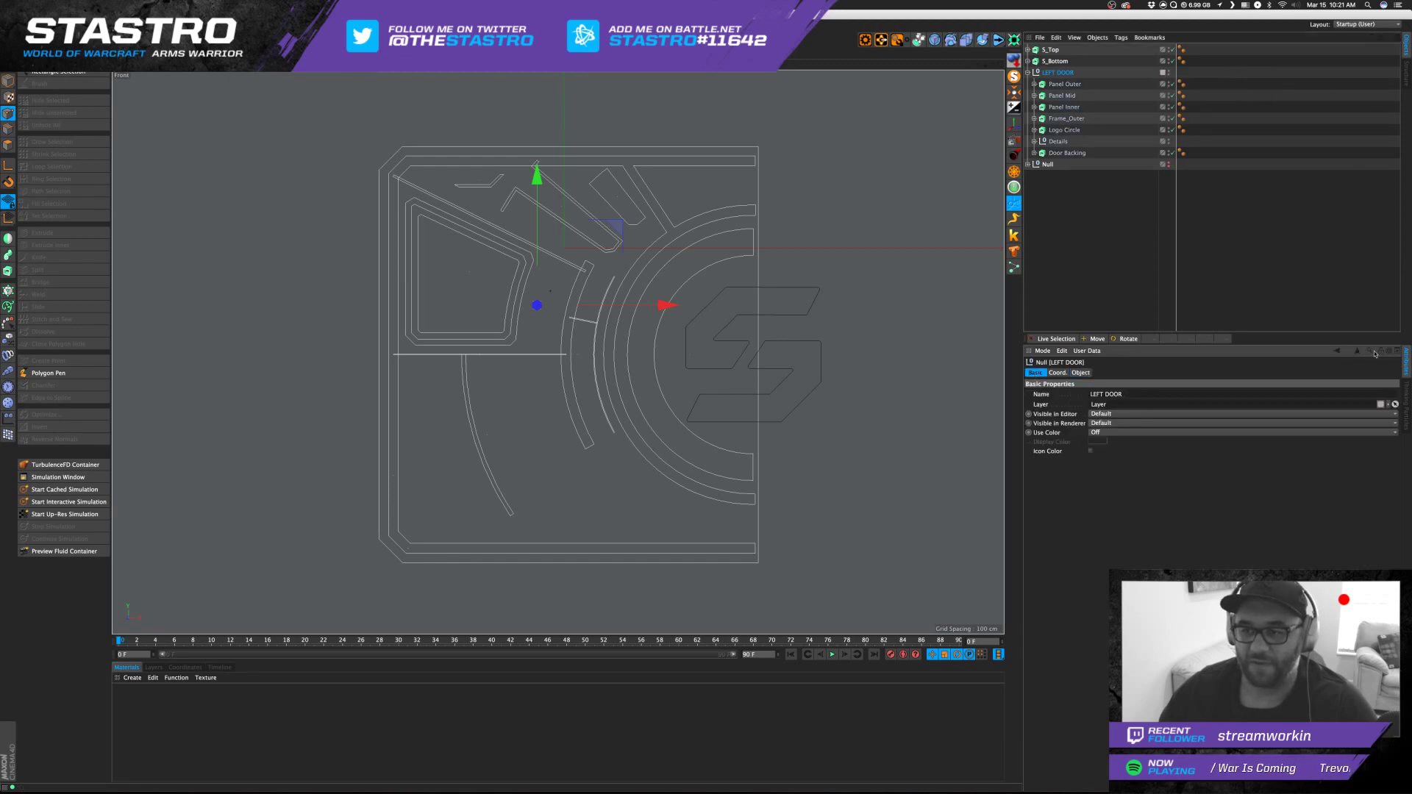
left_click(497, 24)
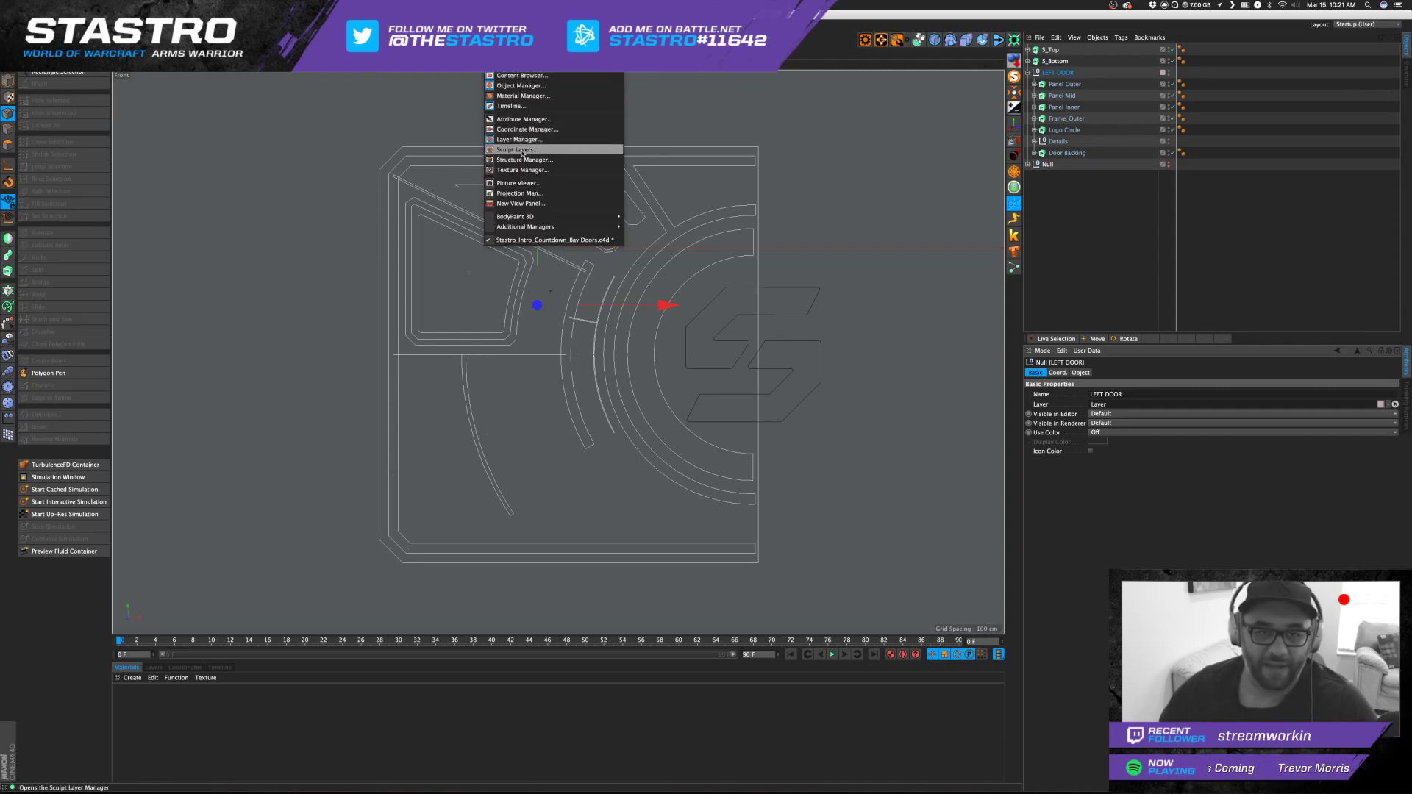
left_click(1124, 351)
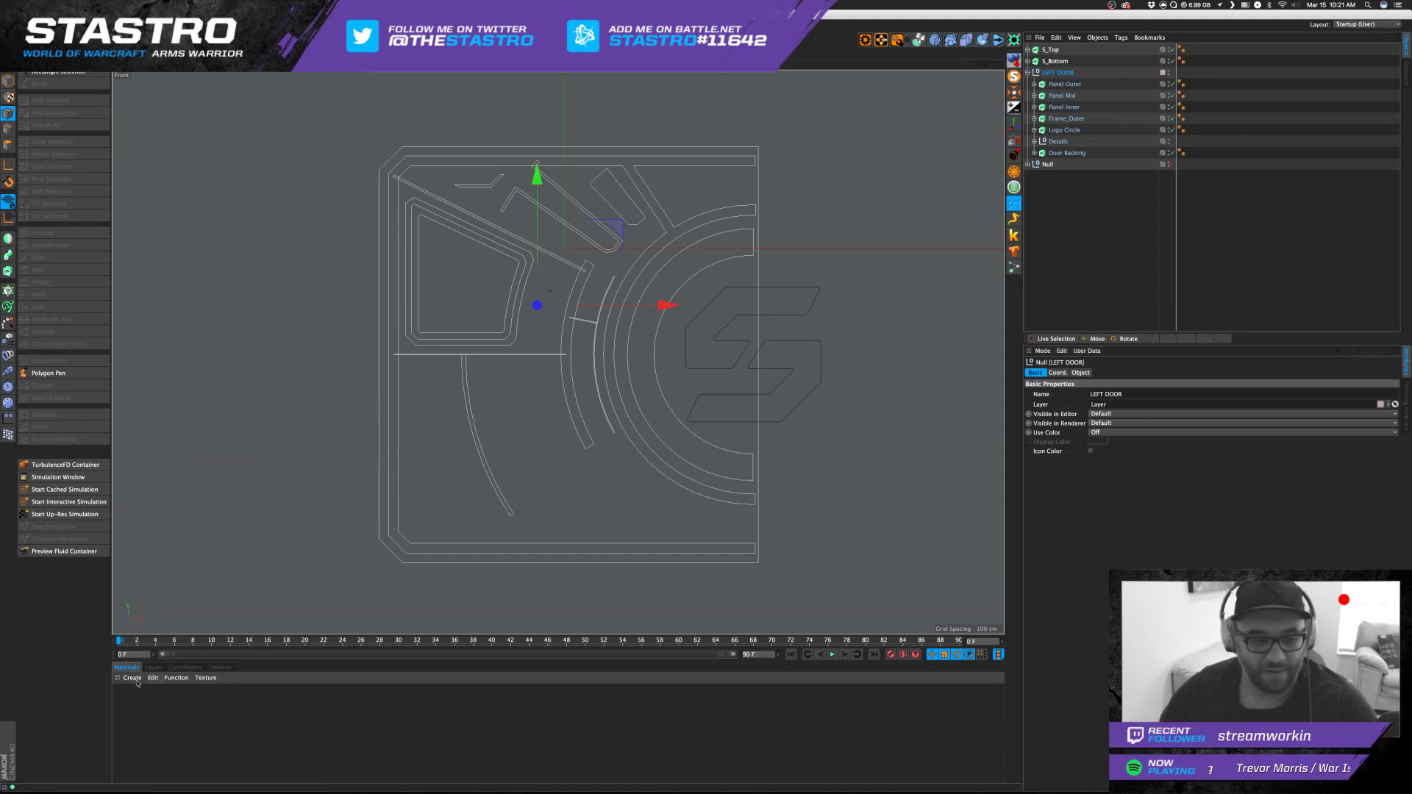
left_click(154, 667)
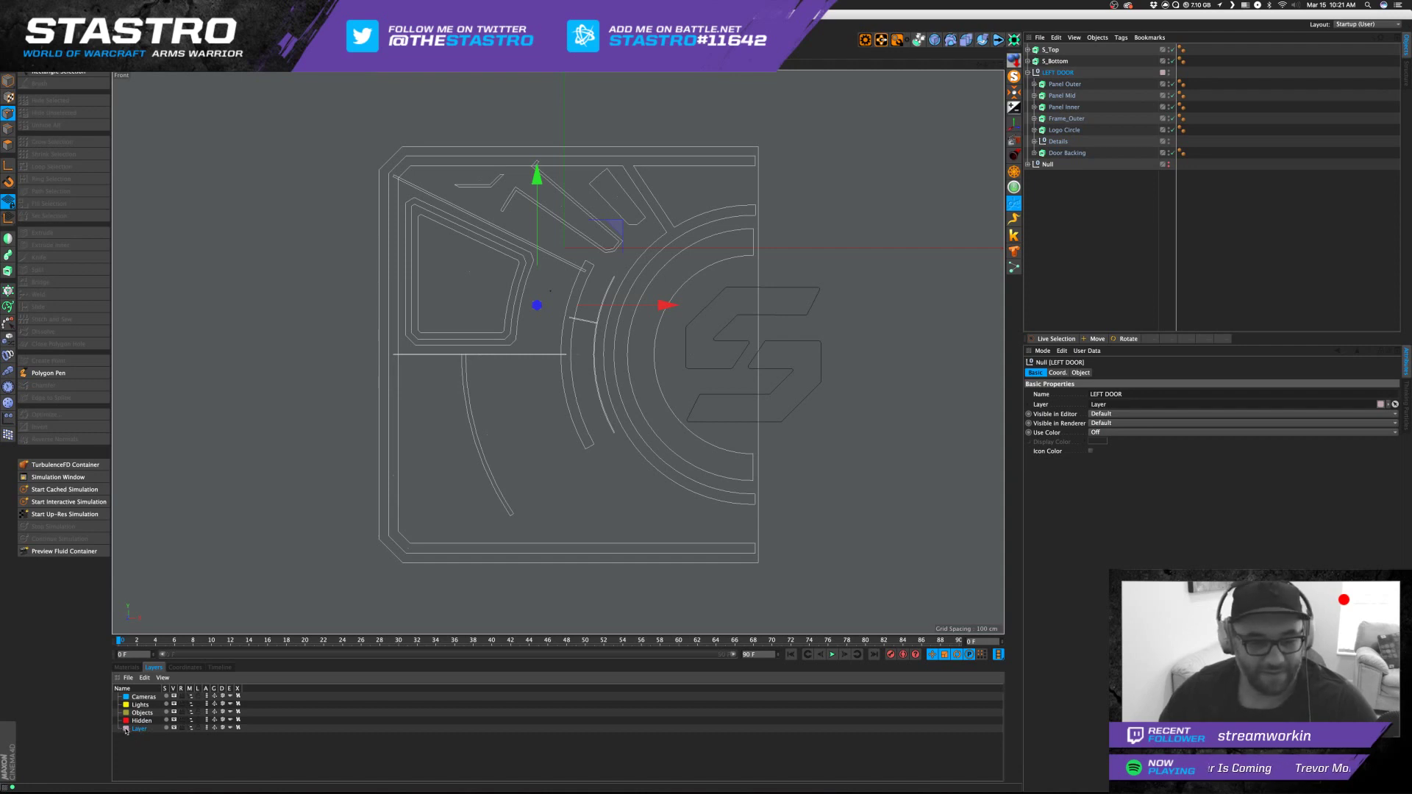
left_click(126, 729)
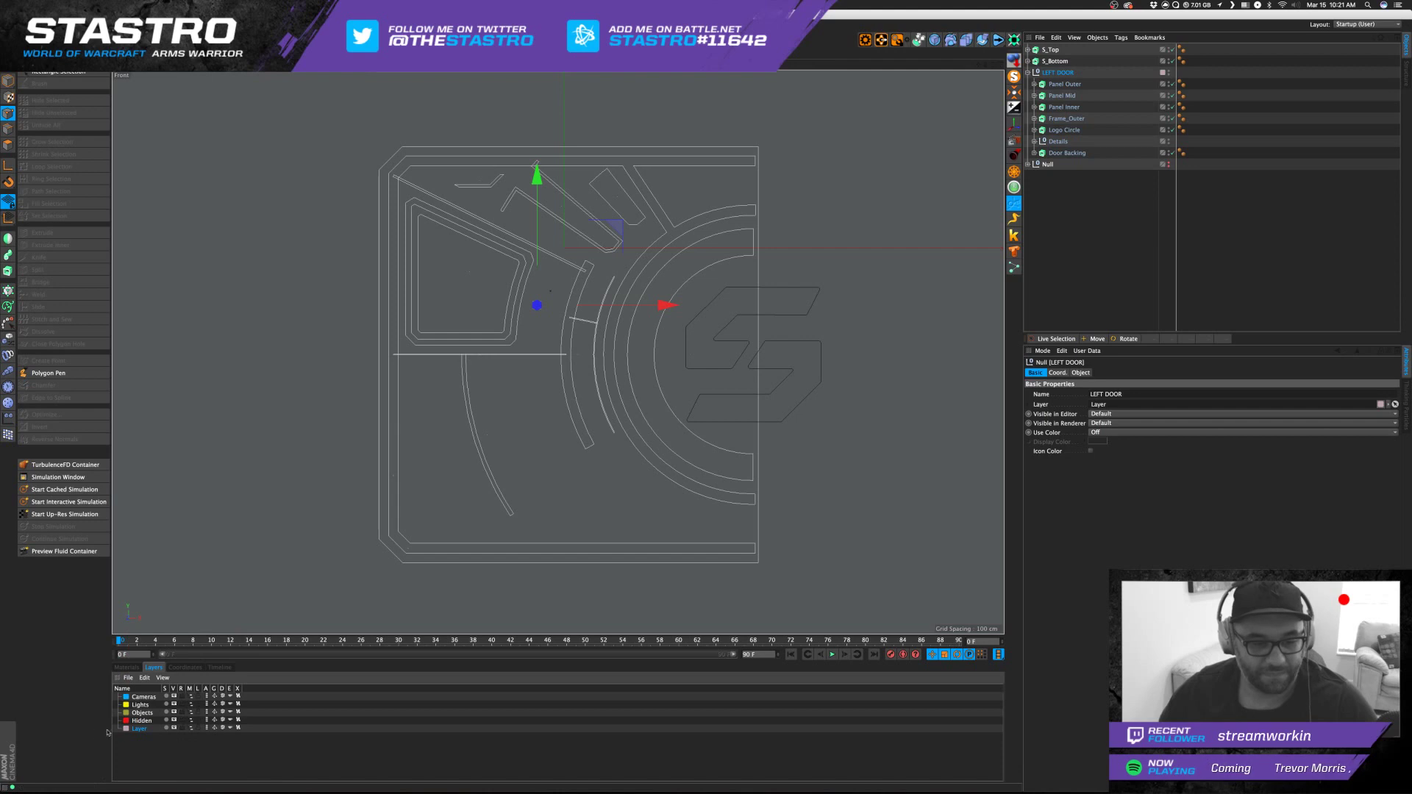
double_click(138, 729)
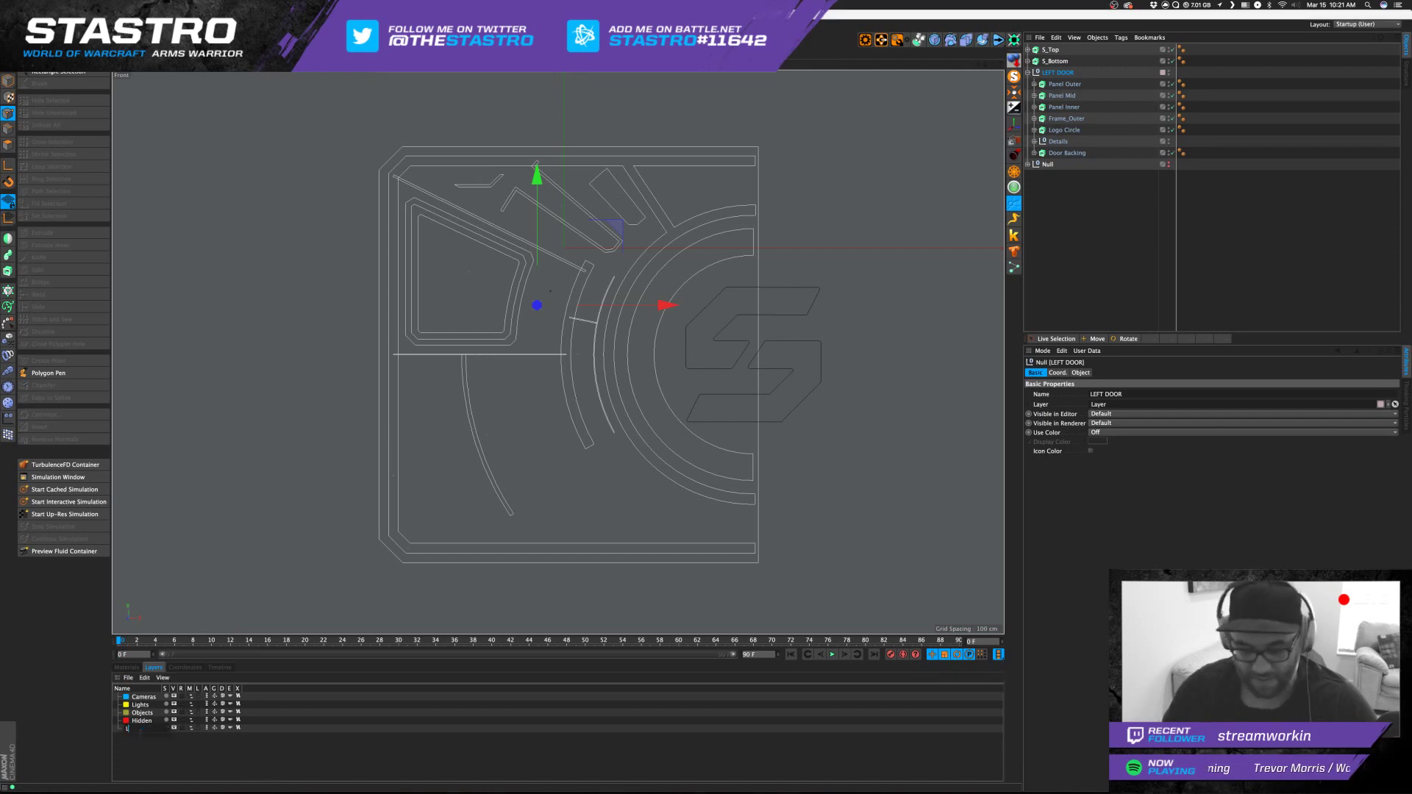
key("Return")
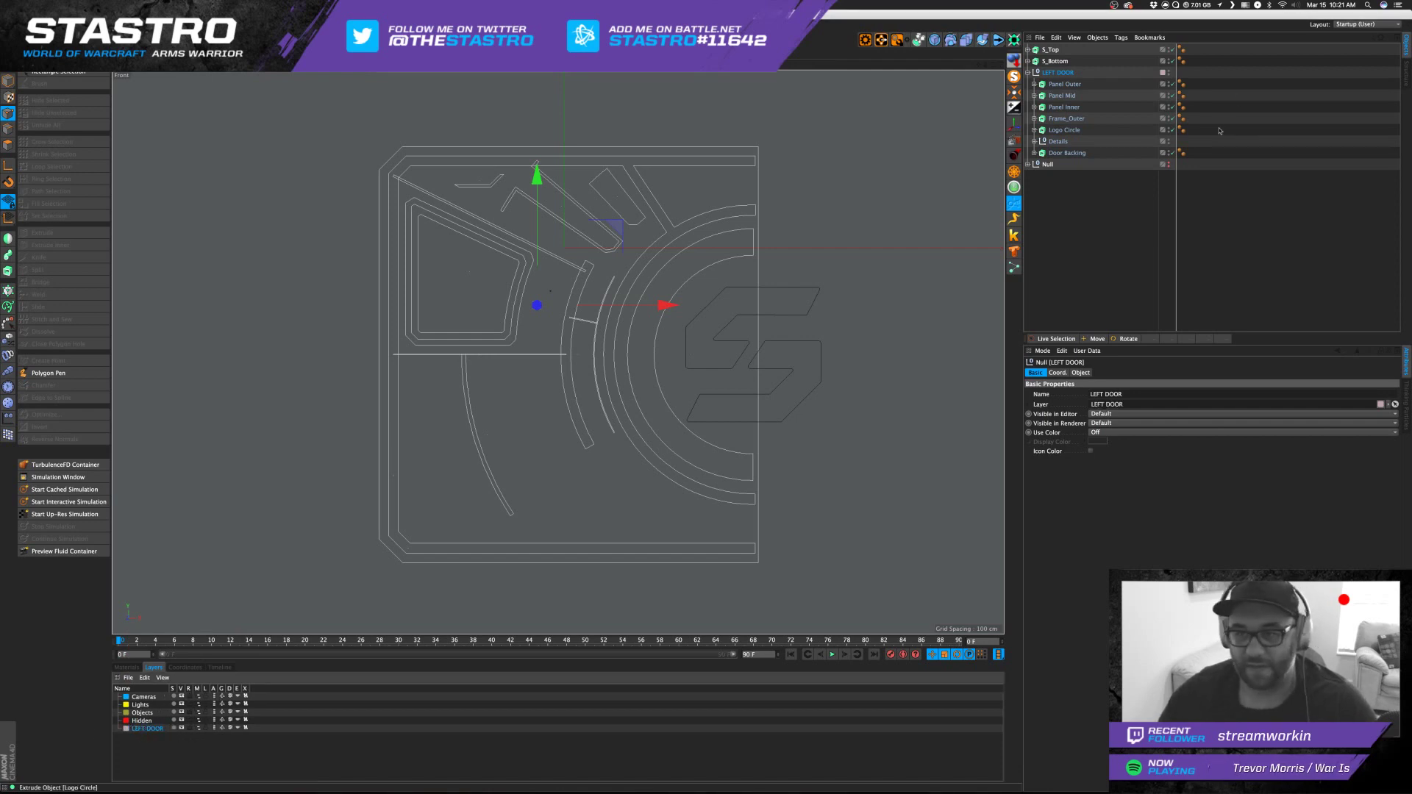
left_click(1147, 189)
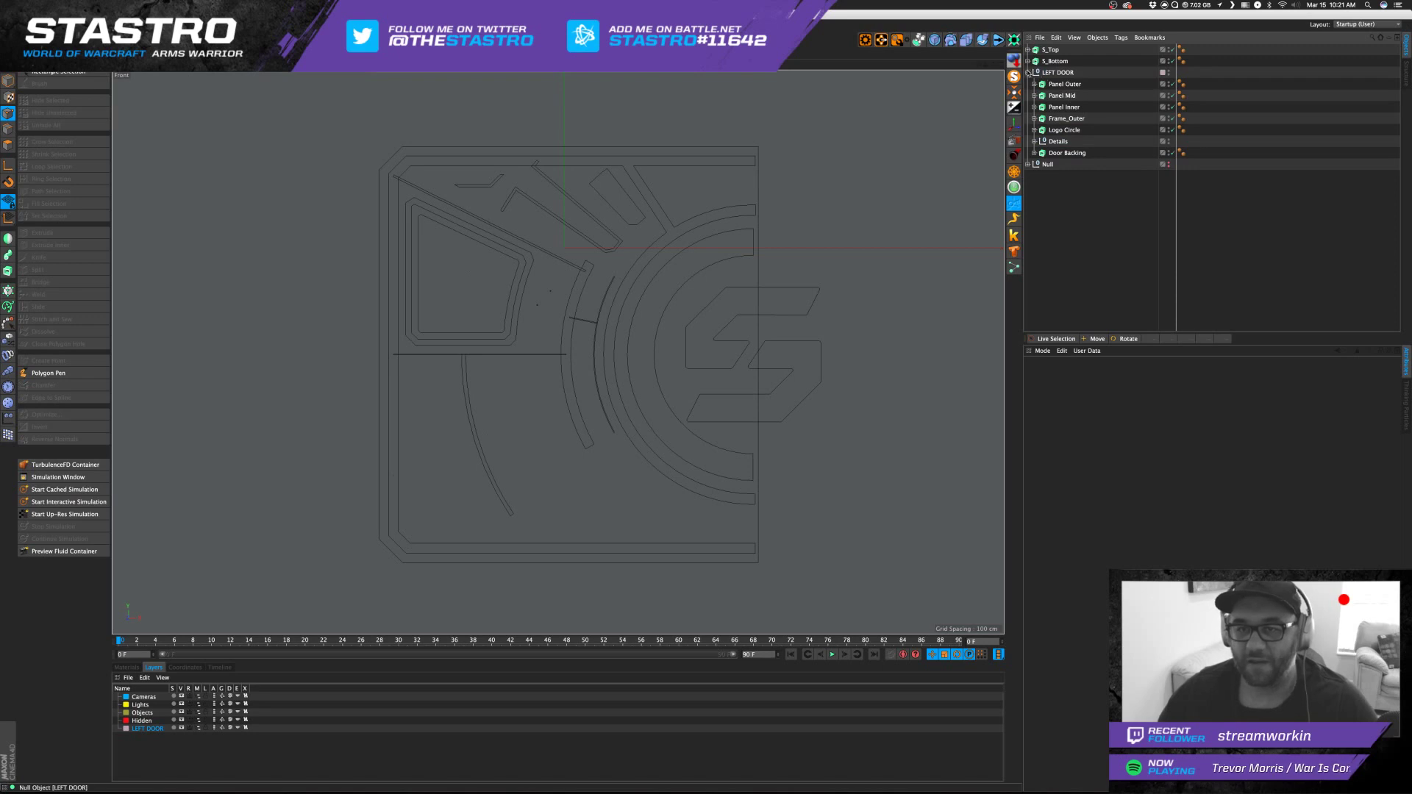
Move S_Top into the LEFT DOOR group and group all the other door parts there under a null named Sym.
left_click(1050, 49)
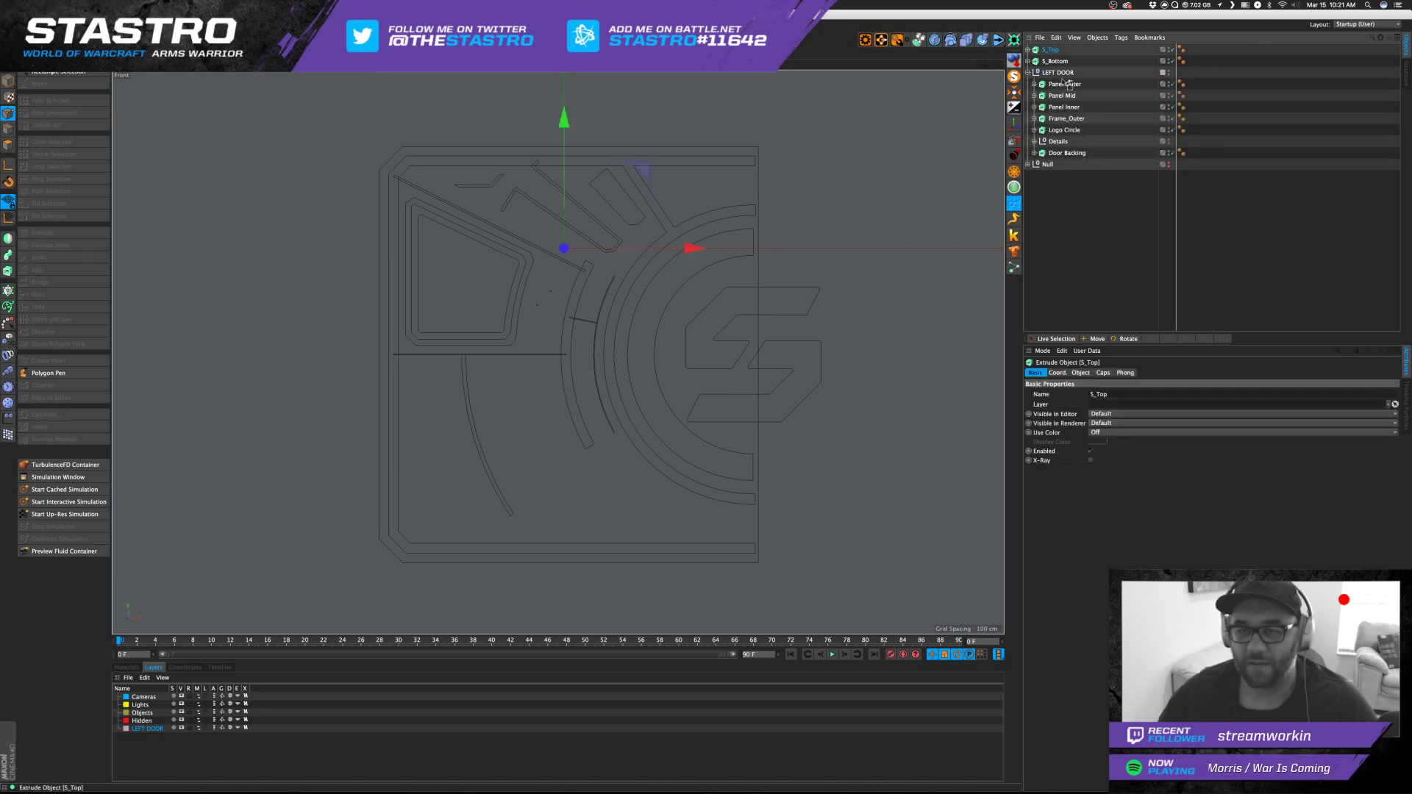
left_click_drag(1060, 78, 1060, 78)
left_click(1064, 84)
left_click(1063, 152, "shift")
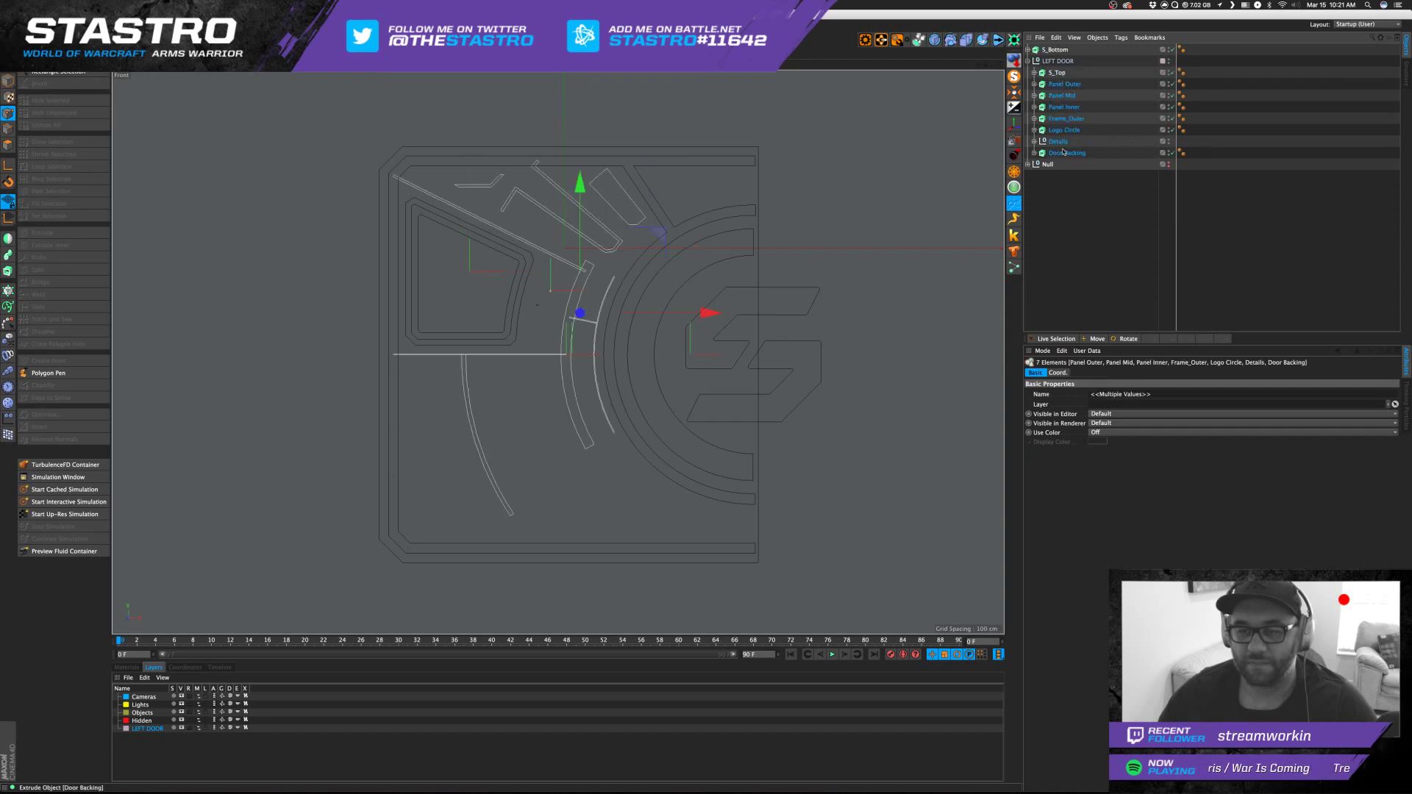
key("alt+g")
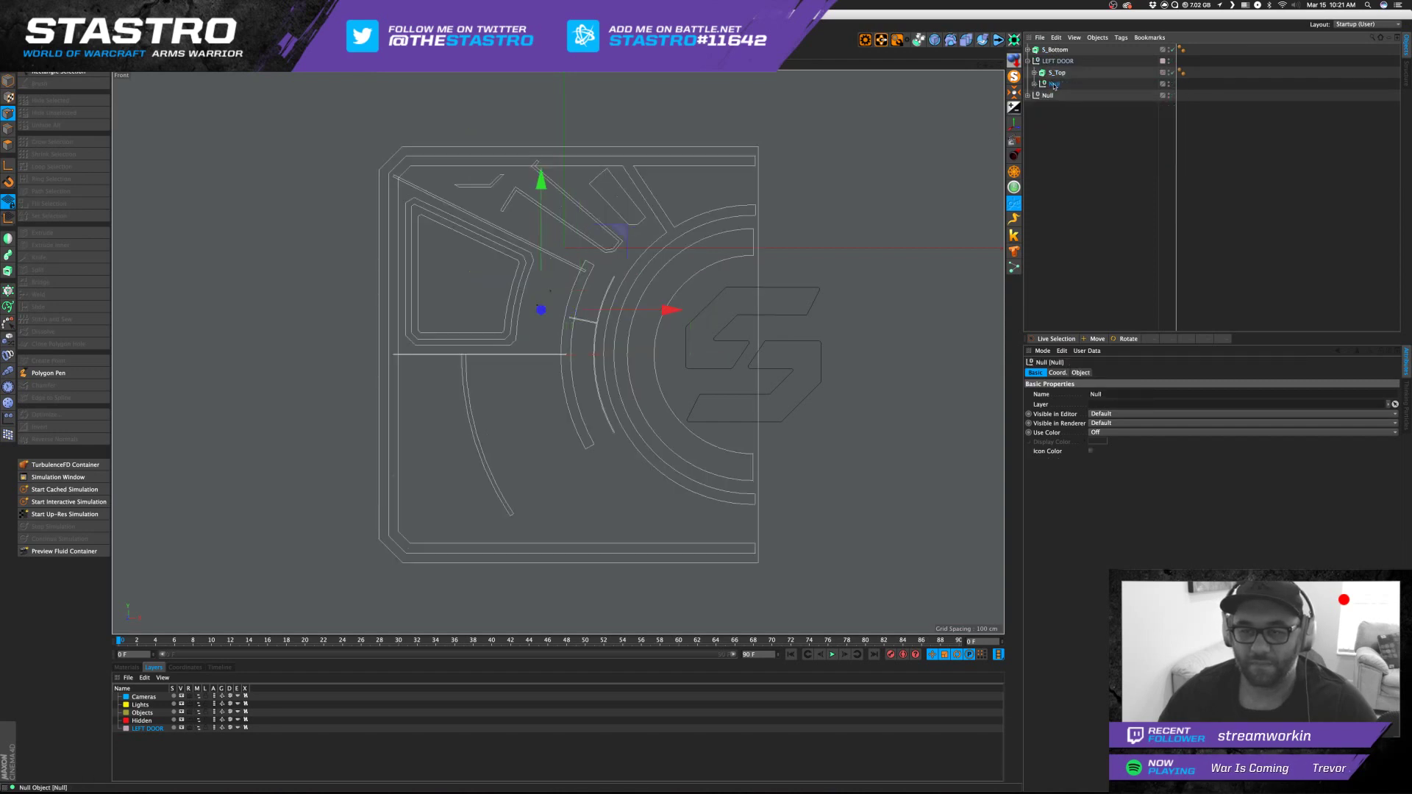
type("Sym")
key("Return")
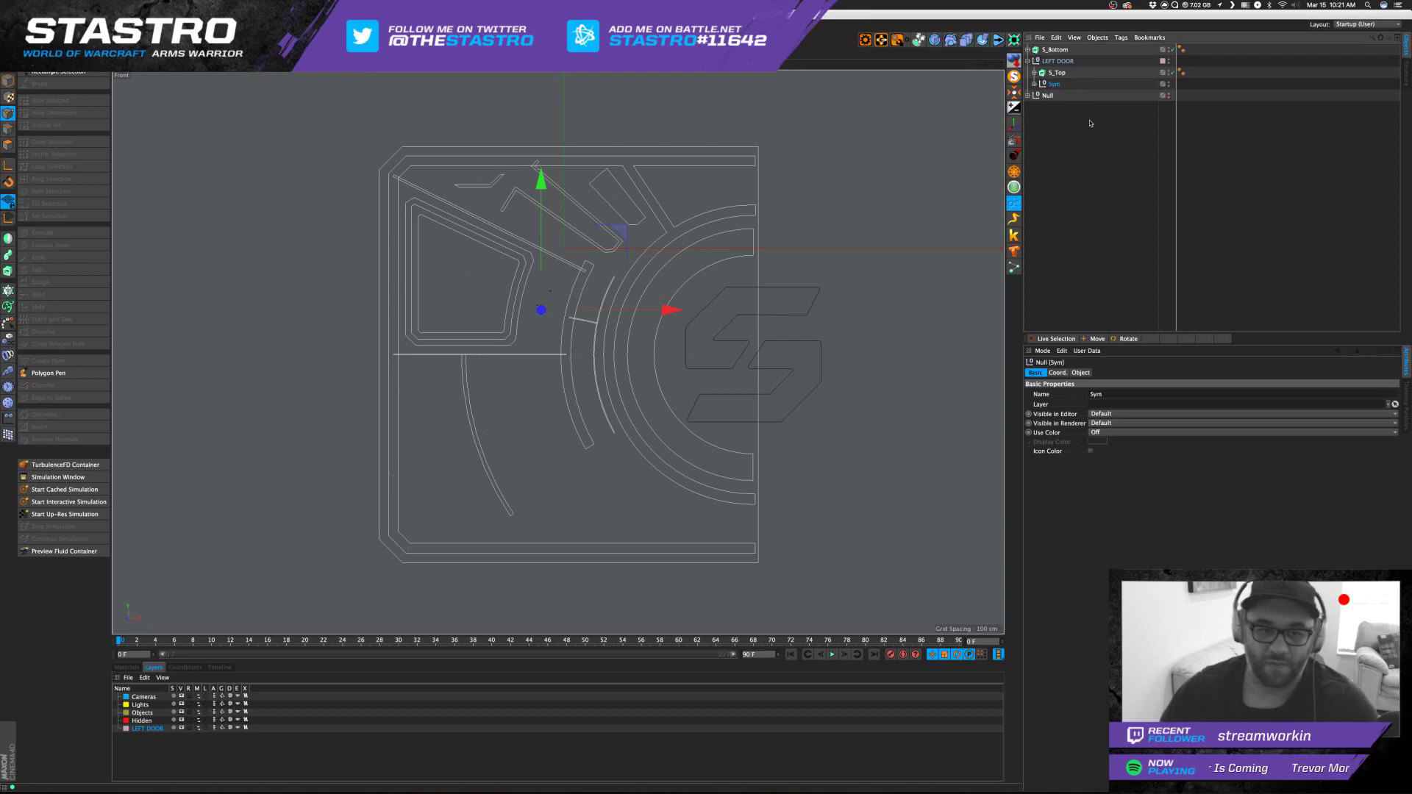
left_click(1073, 171)
Center the Sym group's axis on its geometry and create an instance of the group.
left_click(1054, 85)
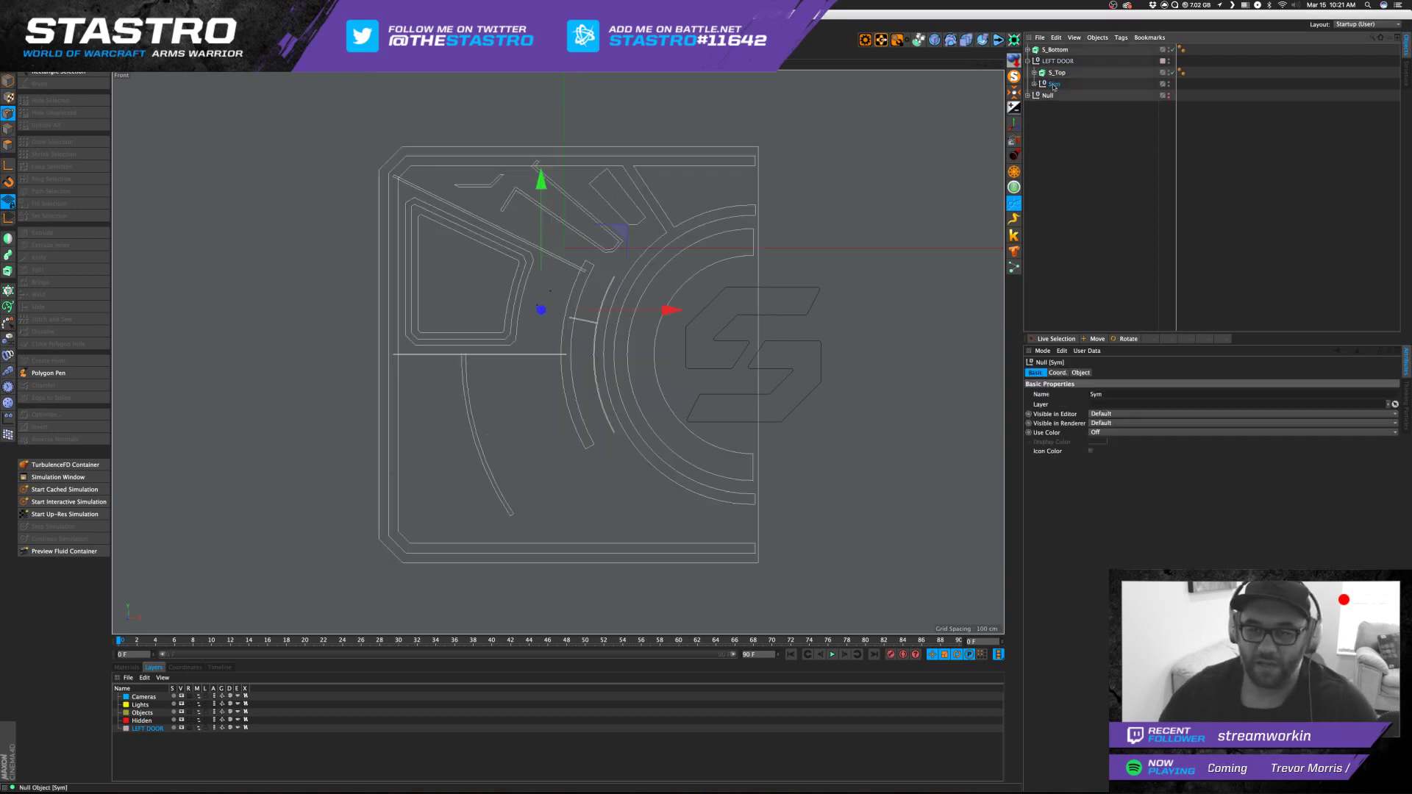
left_click_drag(1057, 89, 1057, 95)
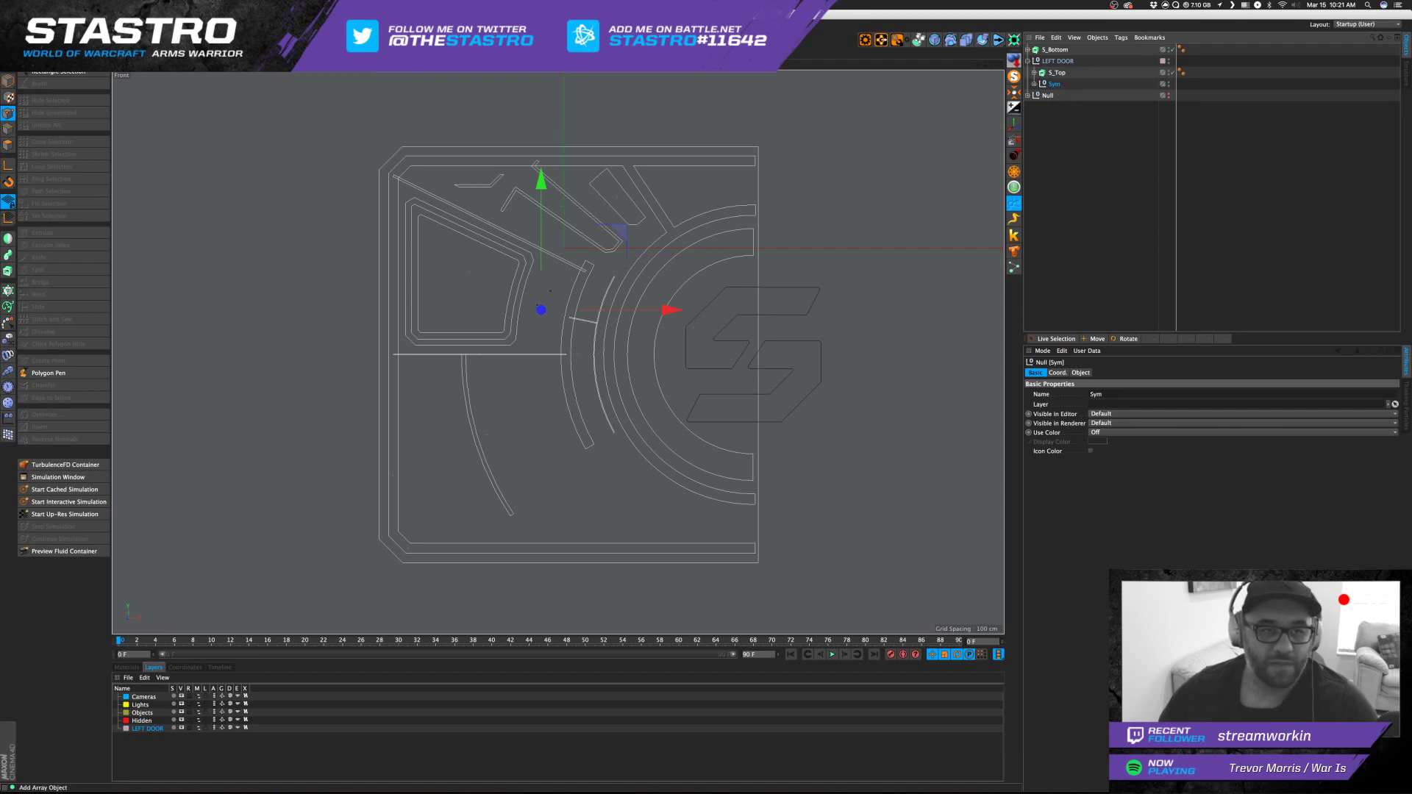
left_click(333, 40)
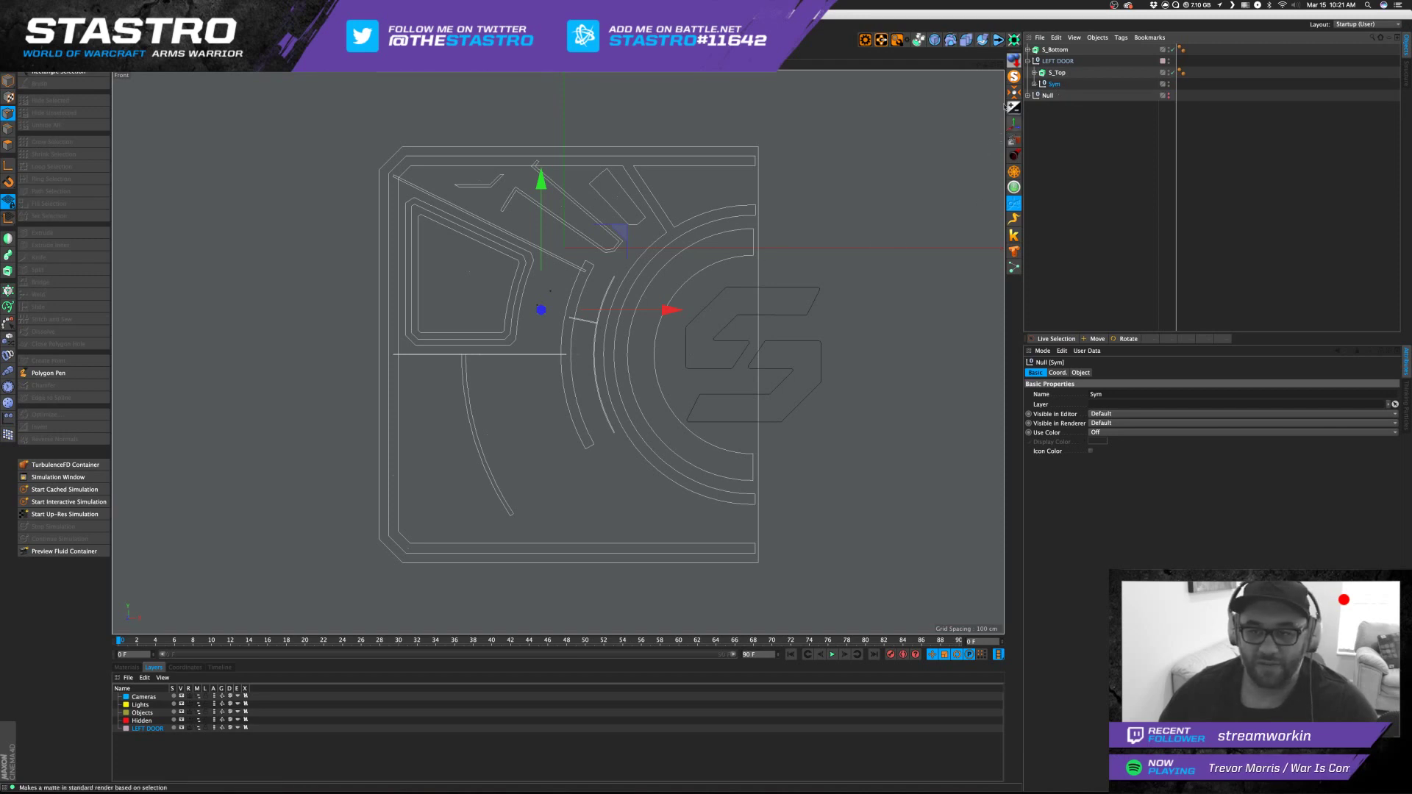
left_click(1012, 90)
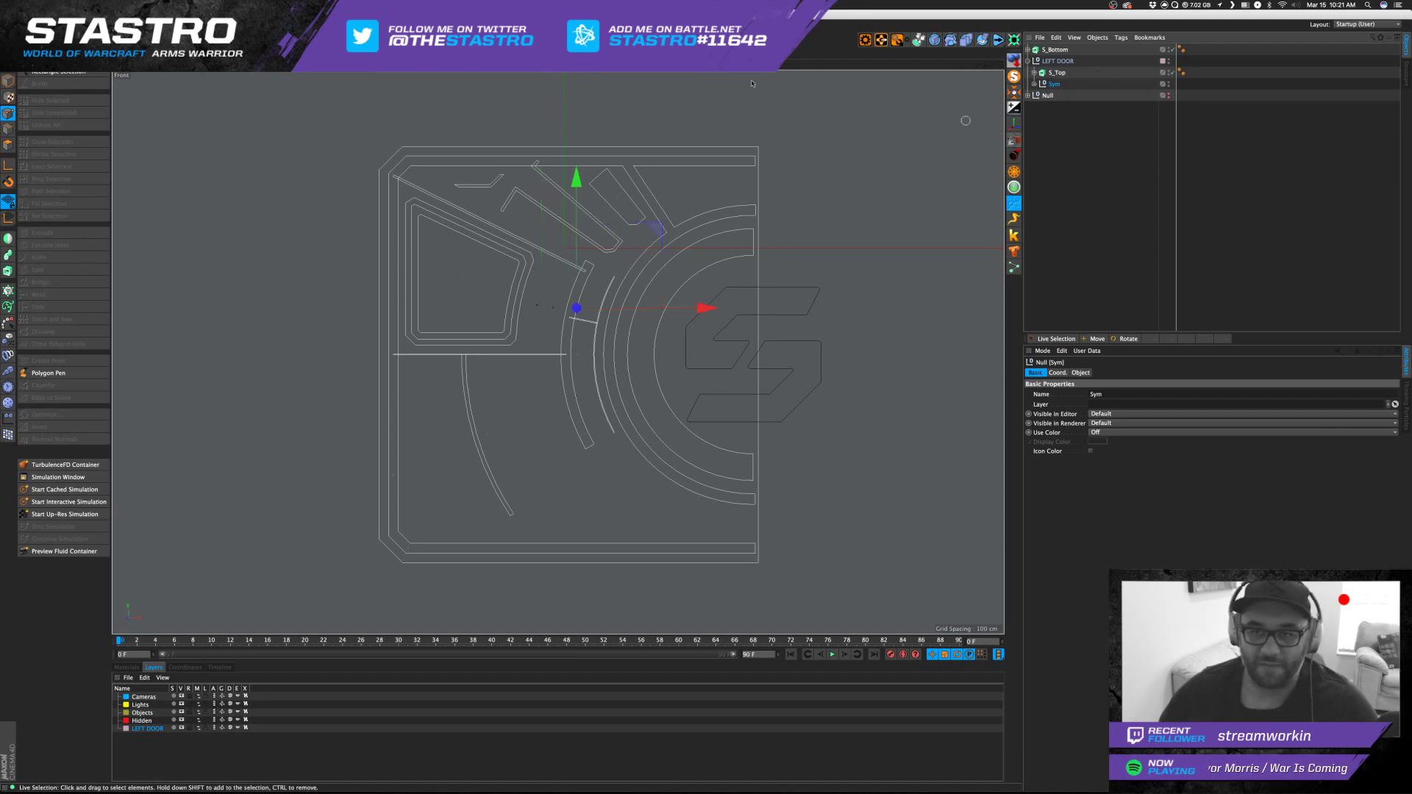
left_click(330, 41)
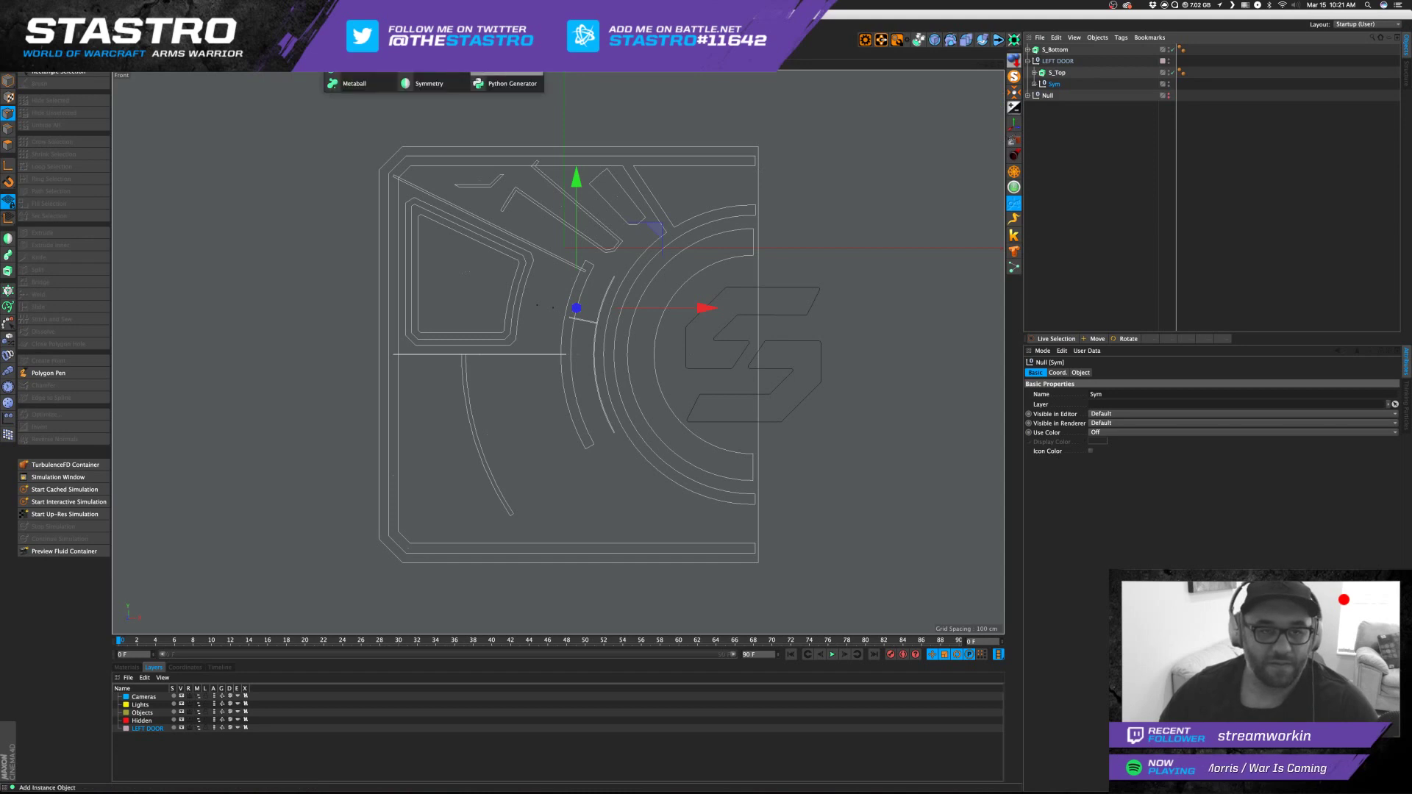
left_click(506, 69)
Move the Sym instance to the other side of the logo and turn it half a turn about its vertical axis.
left_click_drag(694, 307, 1076, 308)
middle_click_drag(875, 349, 616, 325, "alt")
key("r")
left_click_drag(647, 281, 837, 296)
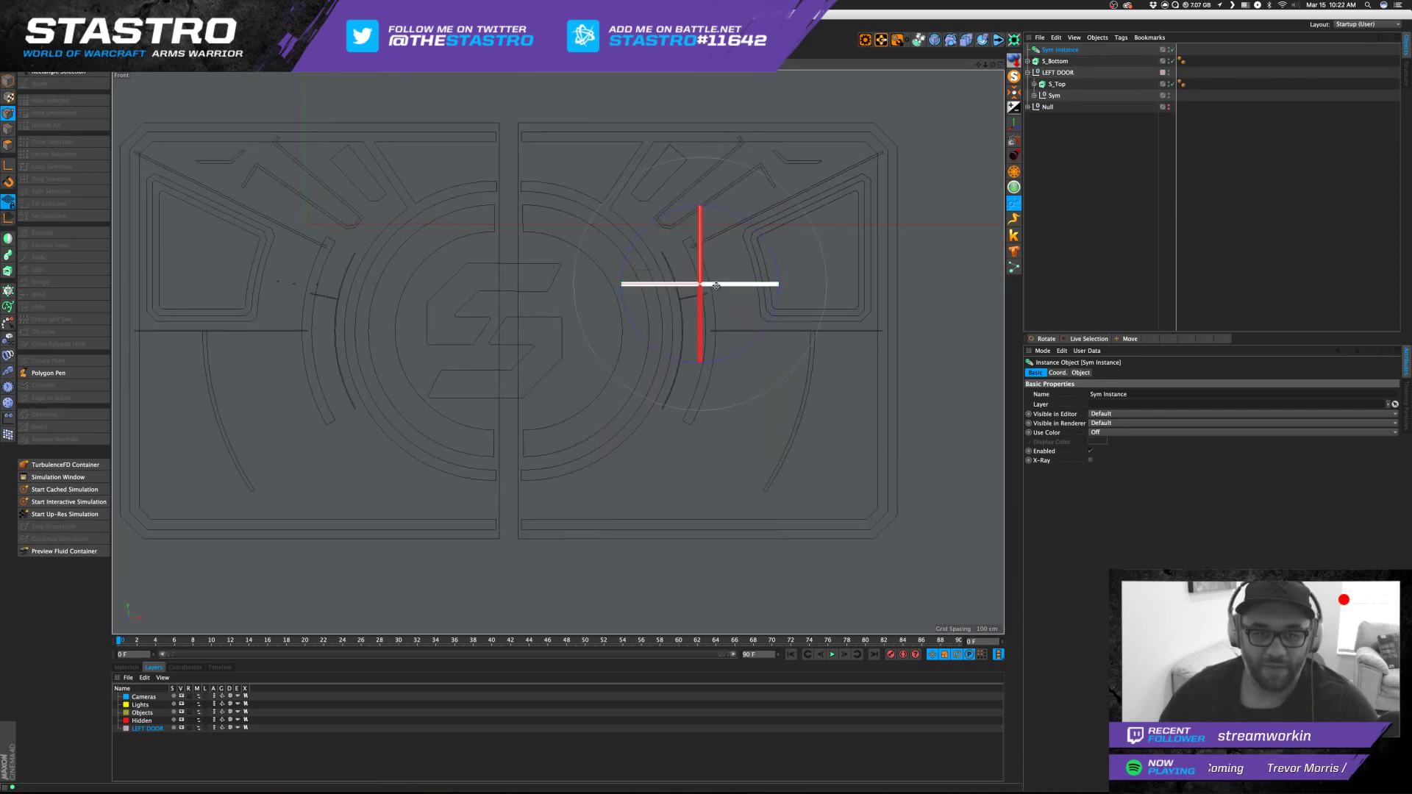
Slide the Sym instance inward until its inner edge meets the left door at the center seam.
key("e")
left_click_drag(581, 285, 556, 283)
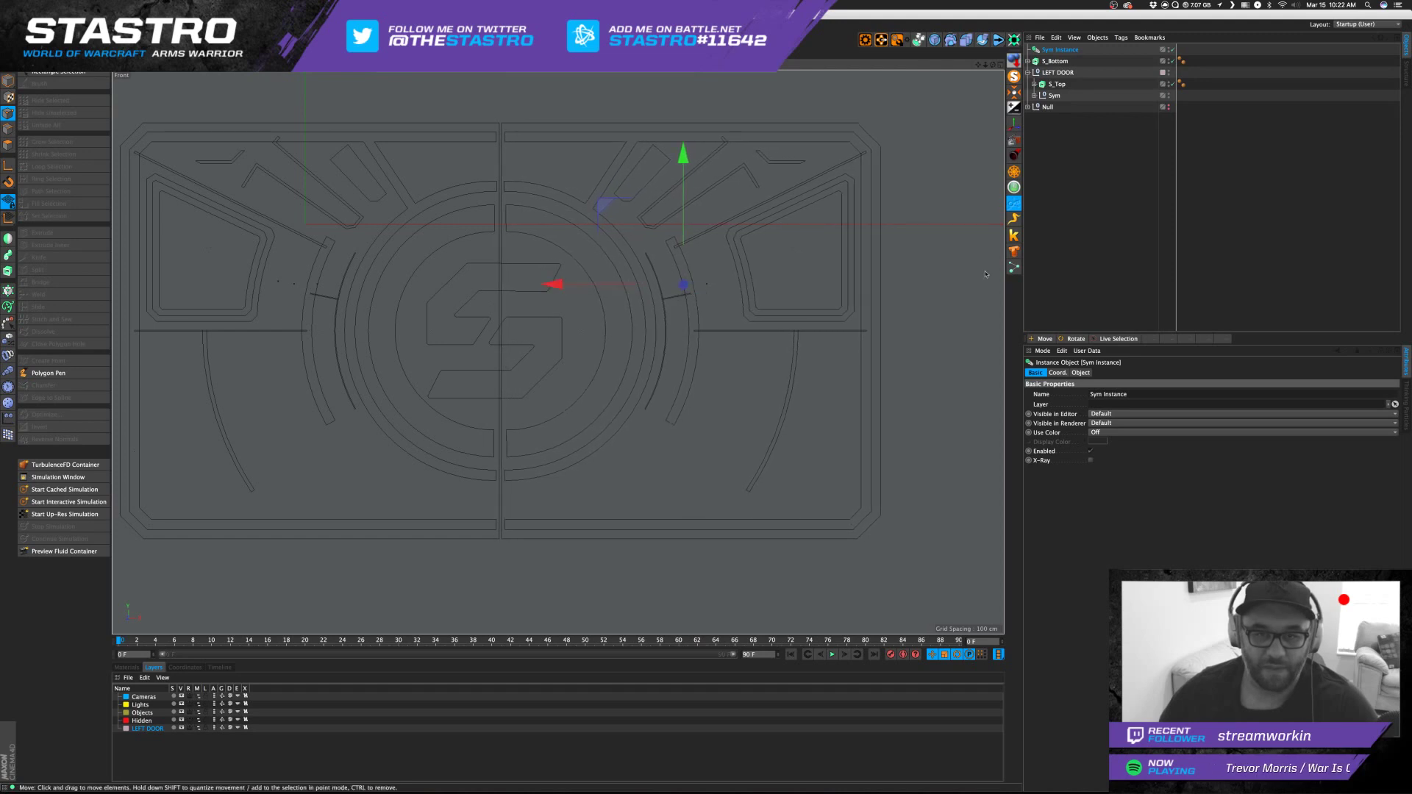
left_click(552, 326)
middle_click(552, 326)
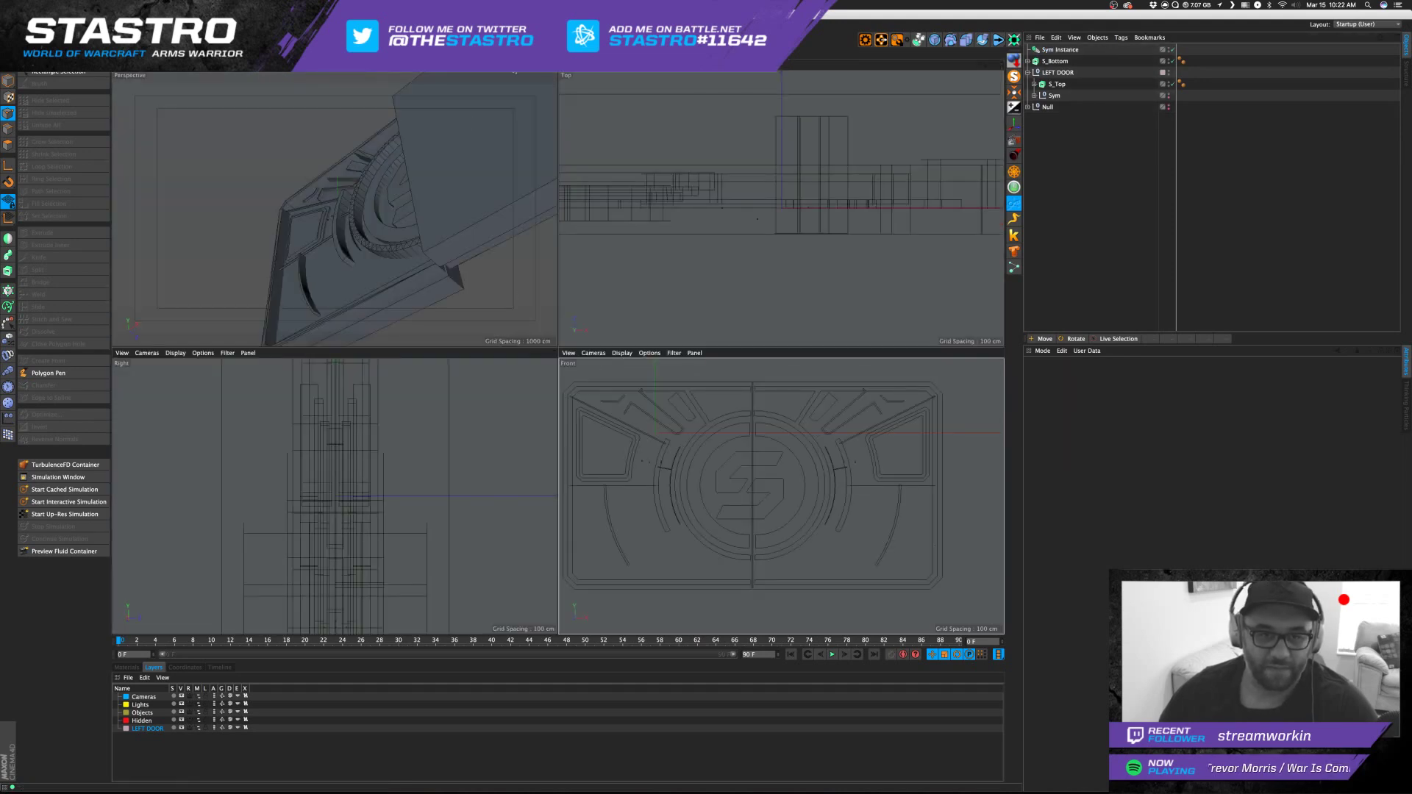
scroll(761, 188, "down", 5)
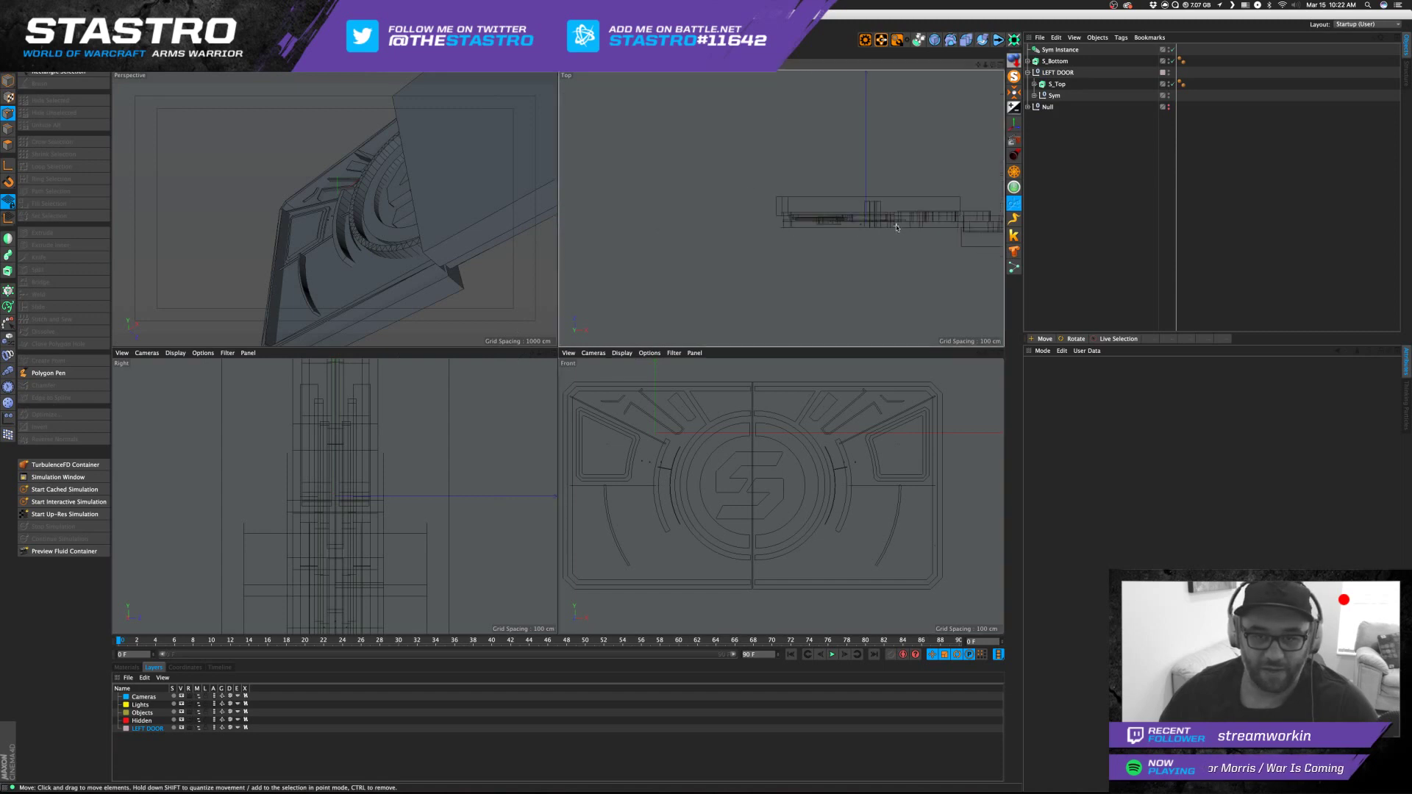
Check the contents of the Null holding the leftover Path 14 and Path 21 splines and rename it DEAD.
middle_click(761, 188)
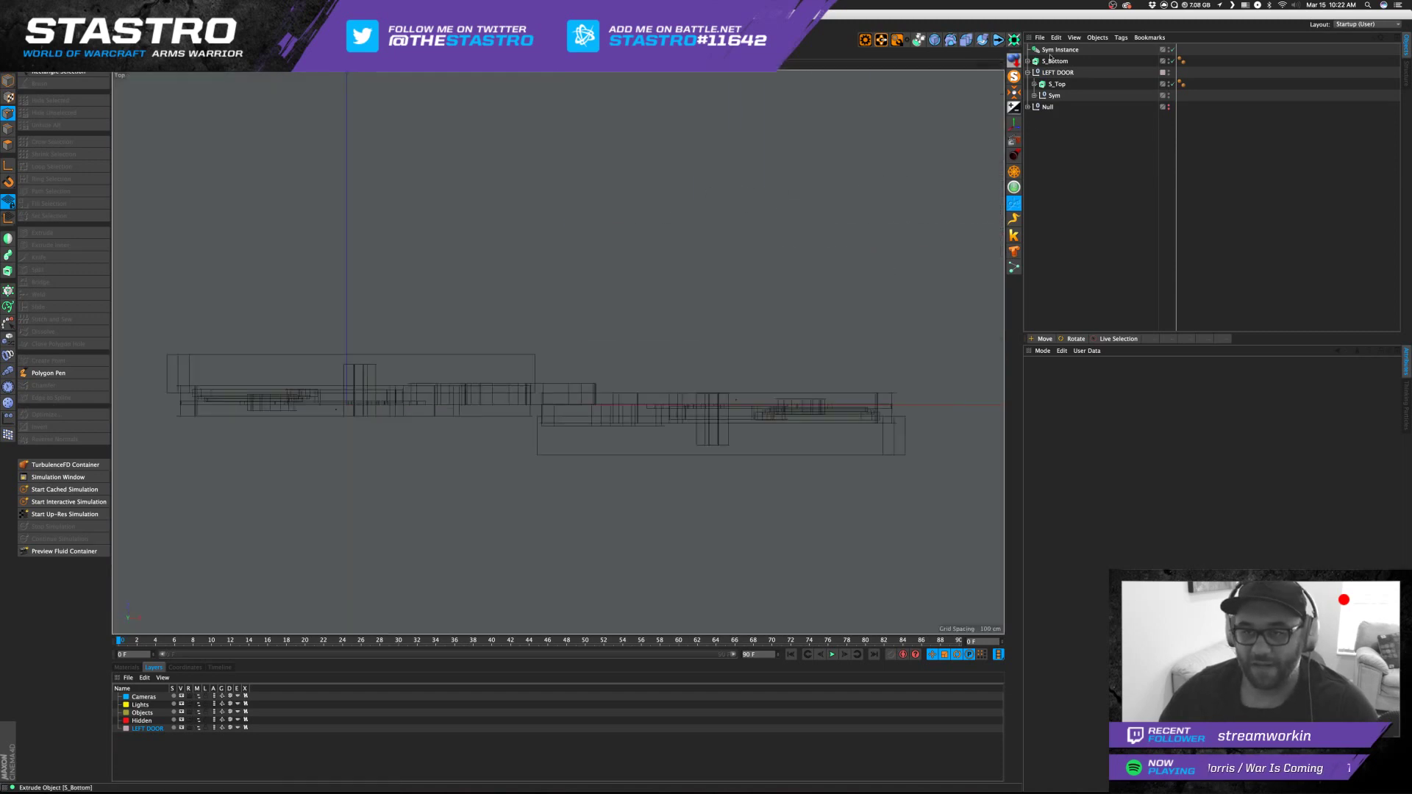
left_click(1029, 107)
left_click(1058, 118)
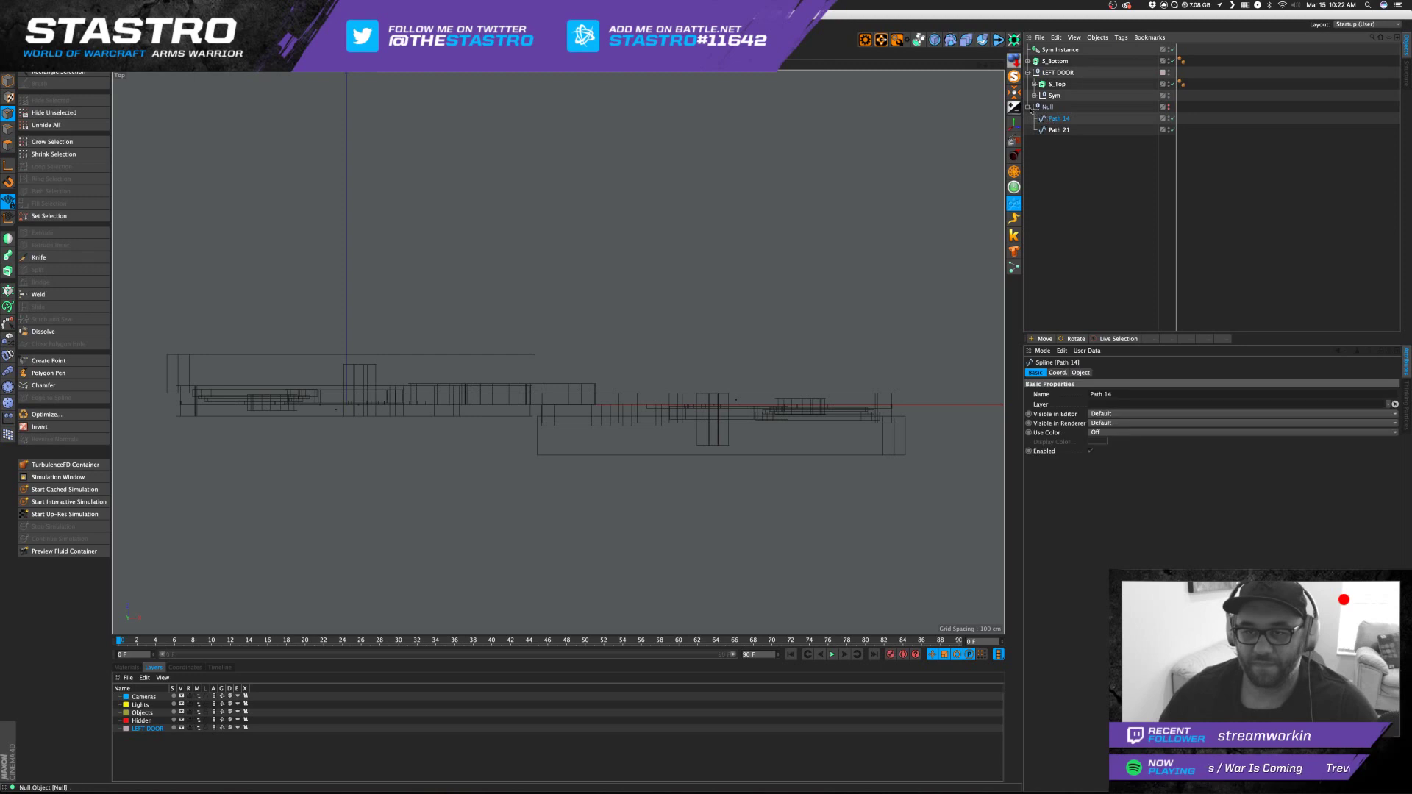
left_click(1028, 108)
double_click(1048, 107)
type("DEAD")
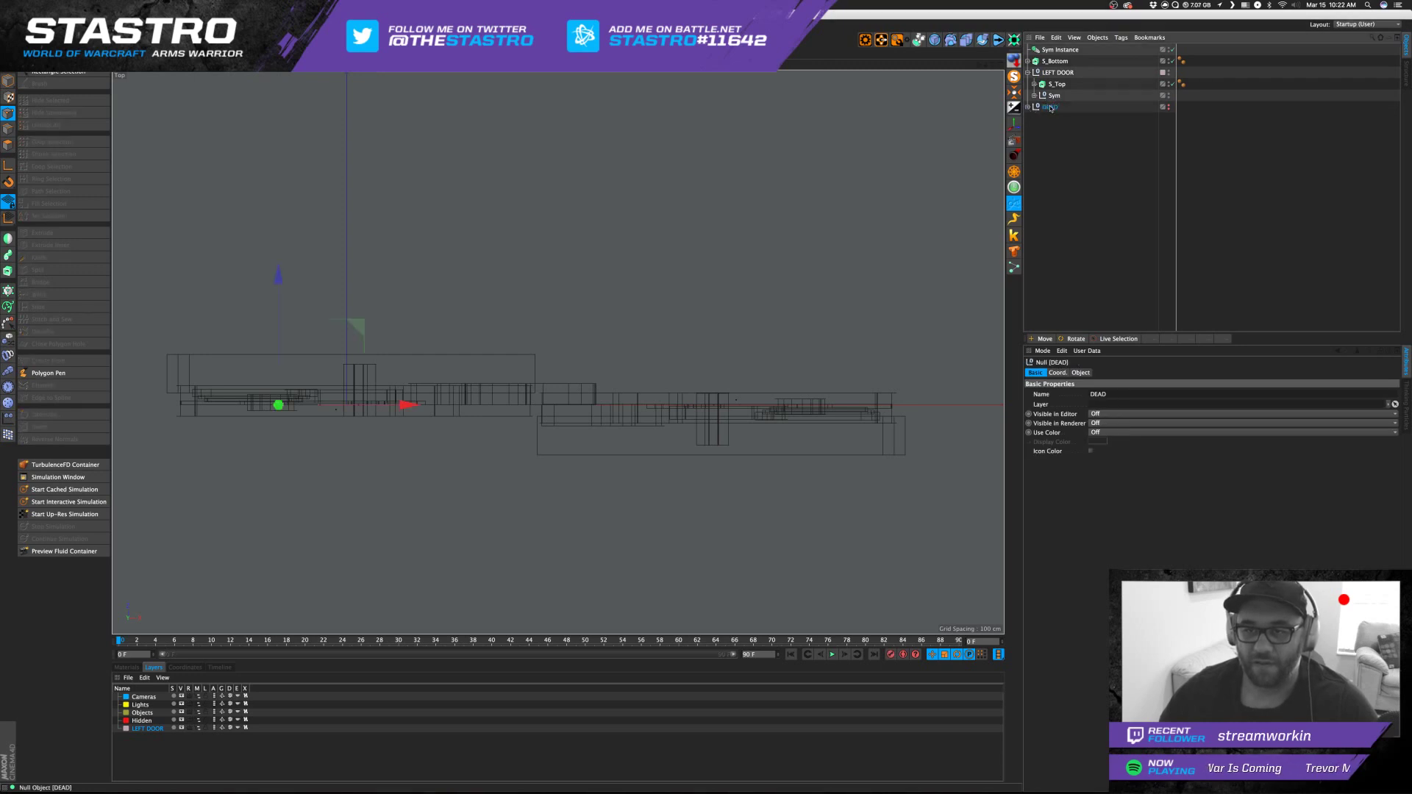
key("Return")
Turn off editor and renderer visibility for the Details null inside the Sym group.
left_click(1054, 95)
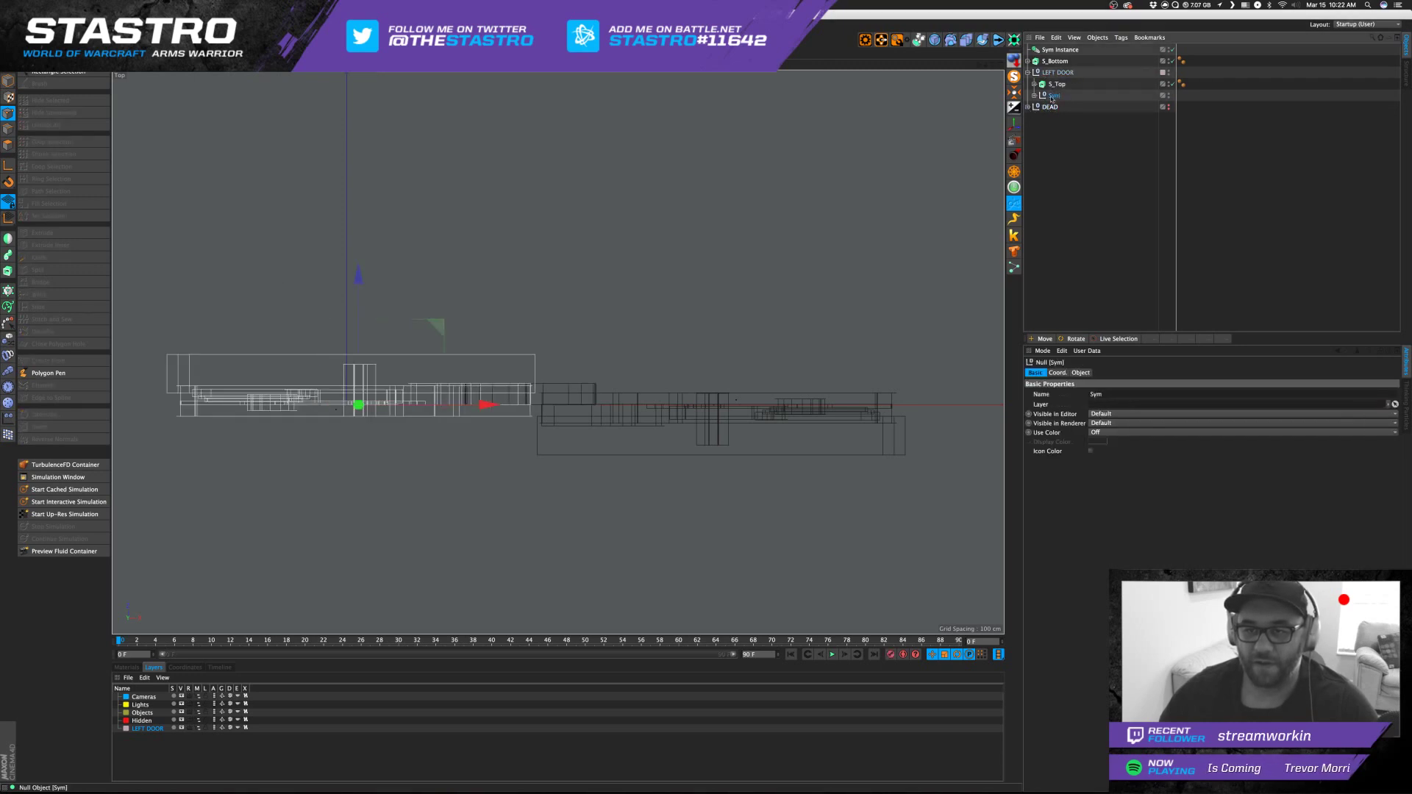
left_click(1035, 95)
left_click(1071, 107)
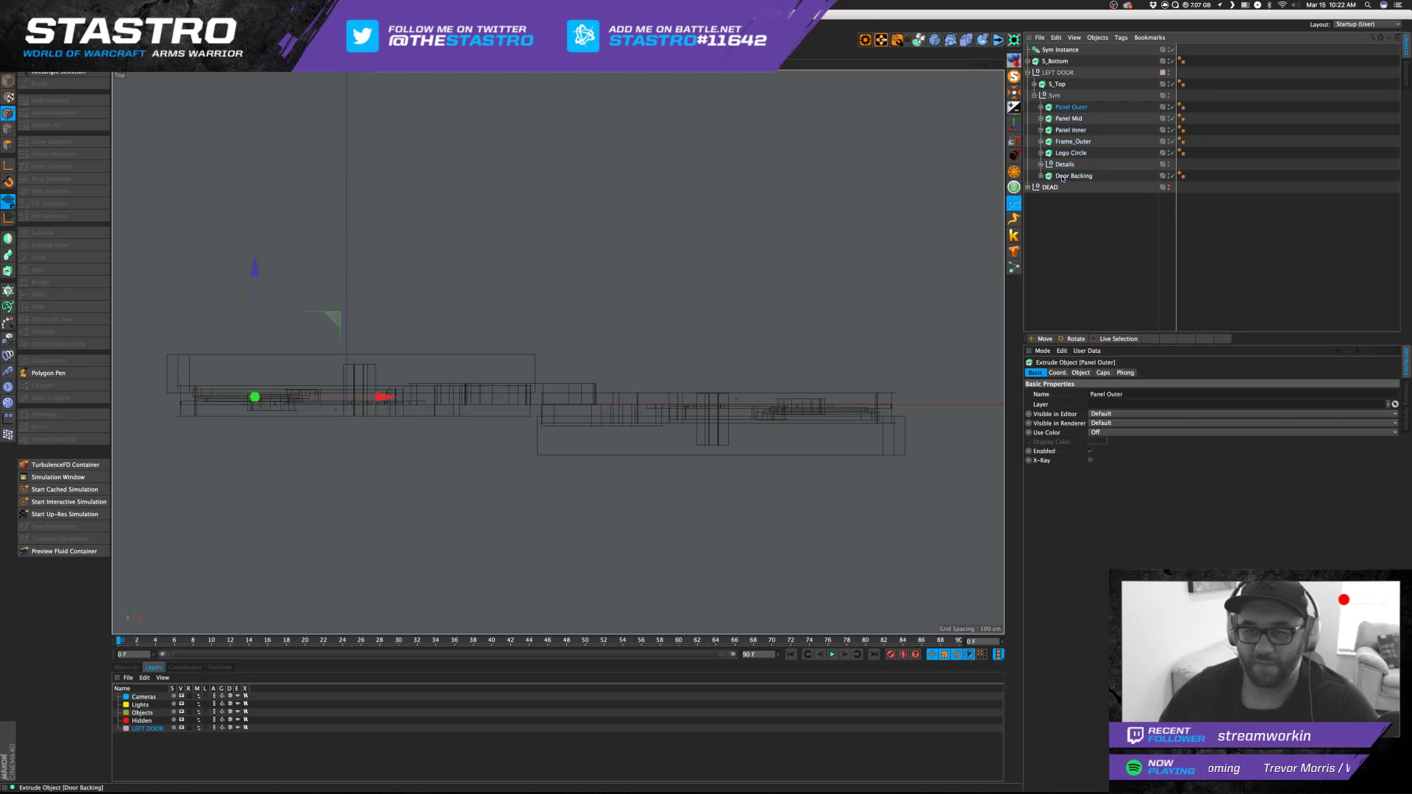
left_click(1064, 164)
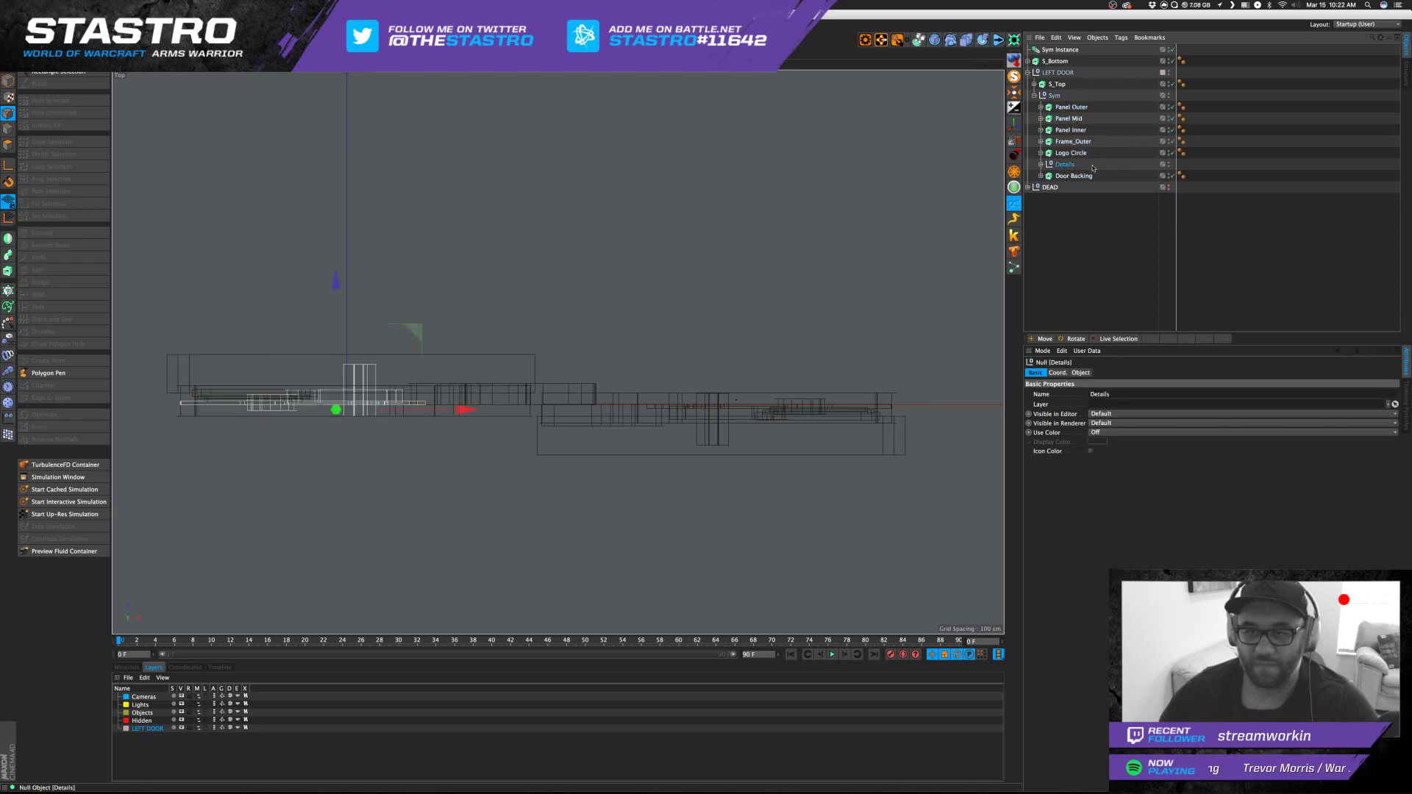
left_click(1100, 414)
left_click(1102, 444)
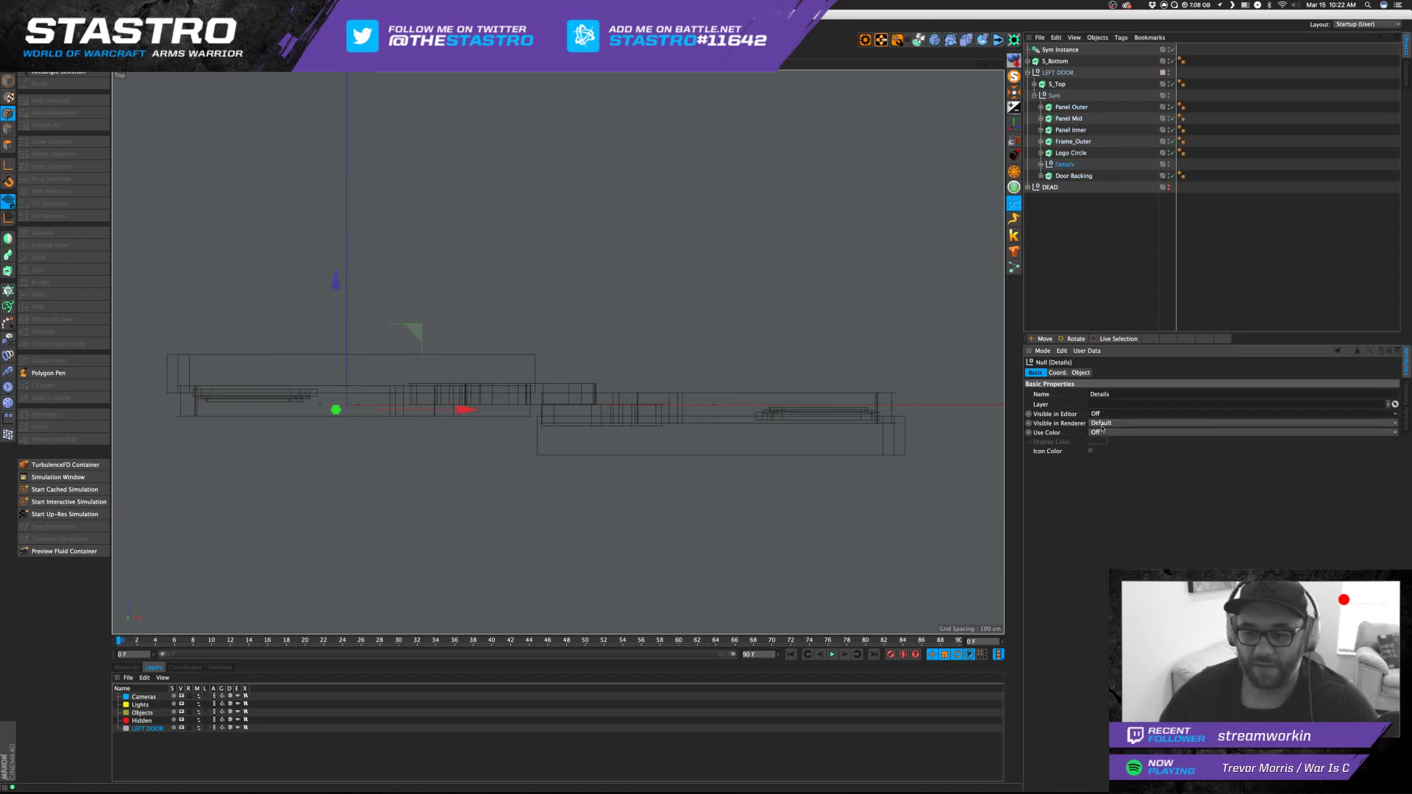
left_click(1100, 423)
left_click(1103, 454)
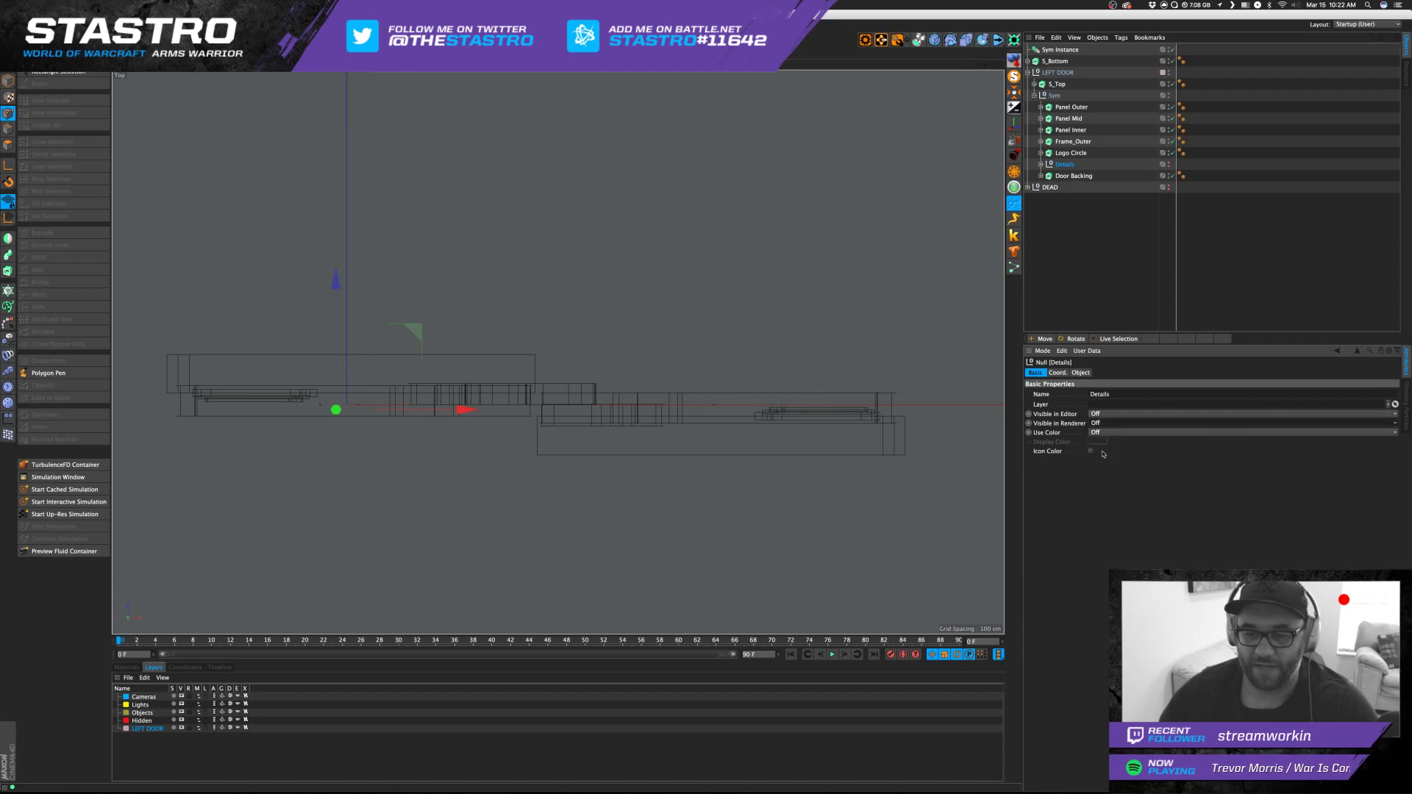
Turn off editor and renderer visibility for Panel Outer, Panel Mid, Panel Inner and Logo Circle together.
left_click(1074, 176)
left_click(1072, 142)
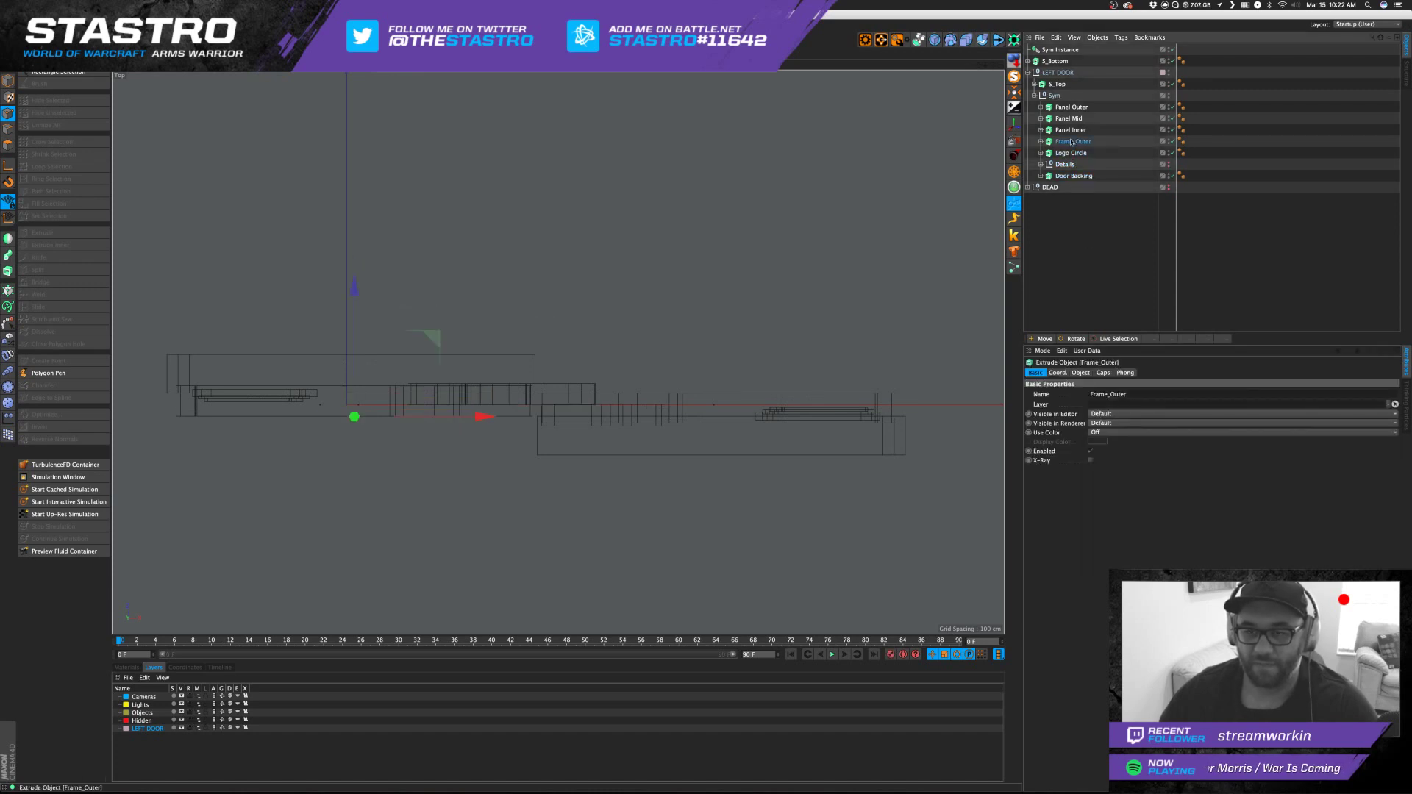
left_click(1071, 107)
left_click(1071, 129, "shift")
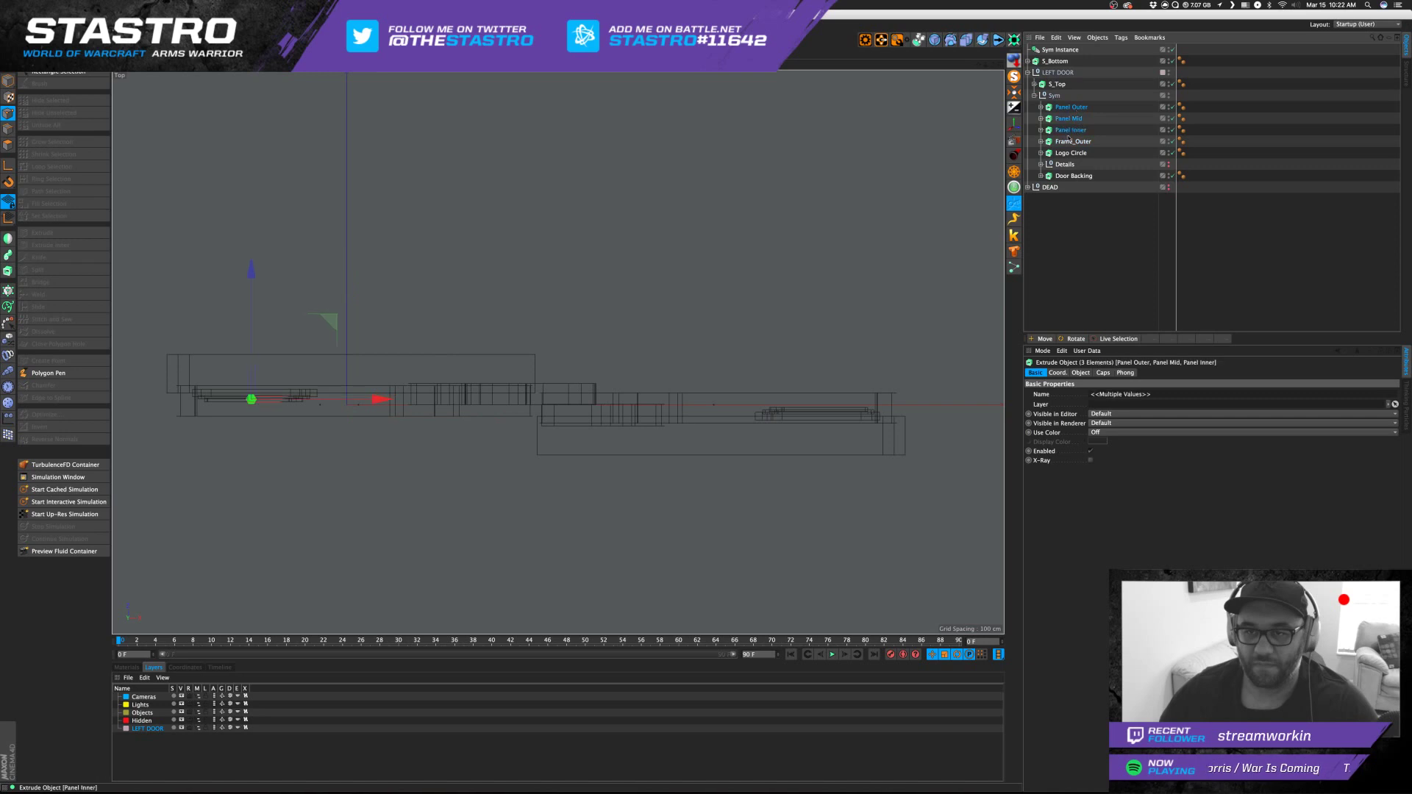
left_click(1040, 166)
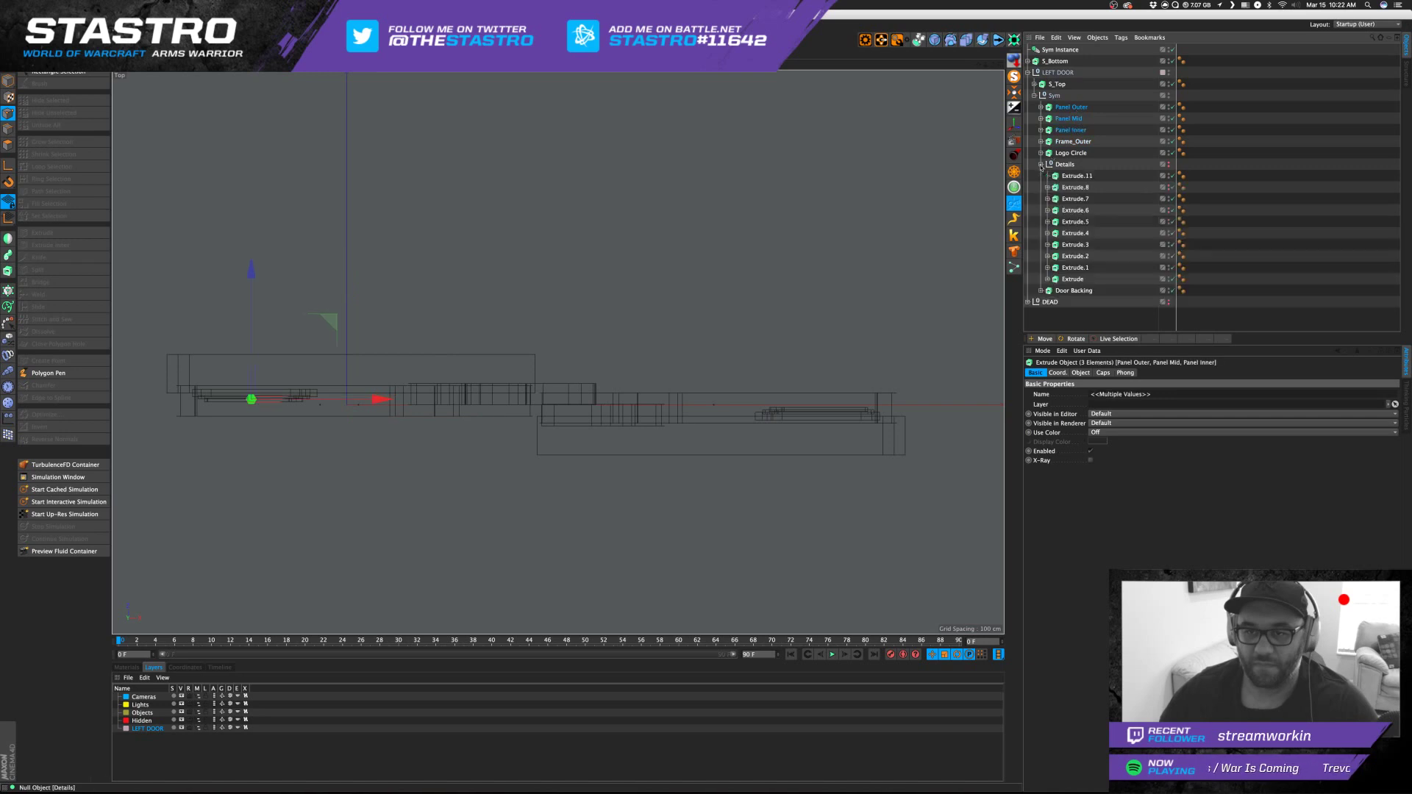
left_click(1040, 166)
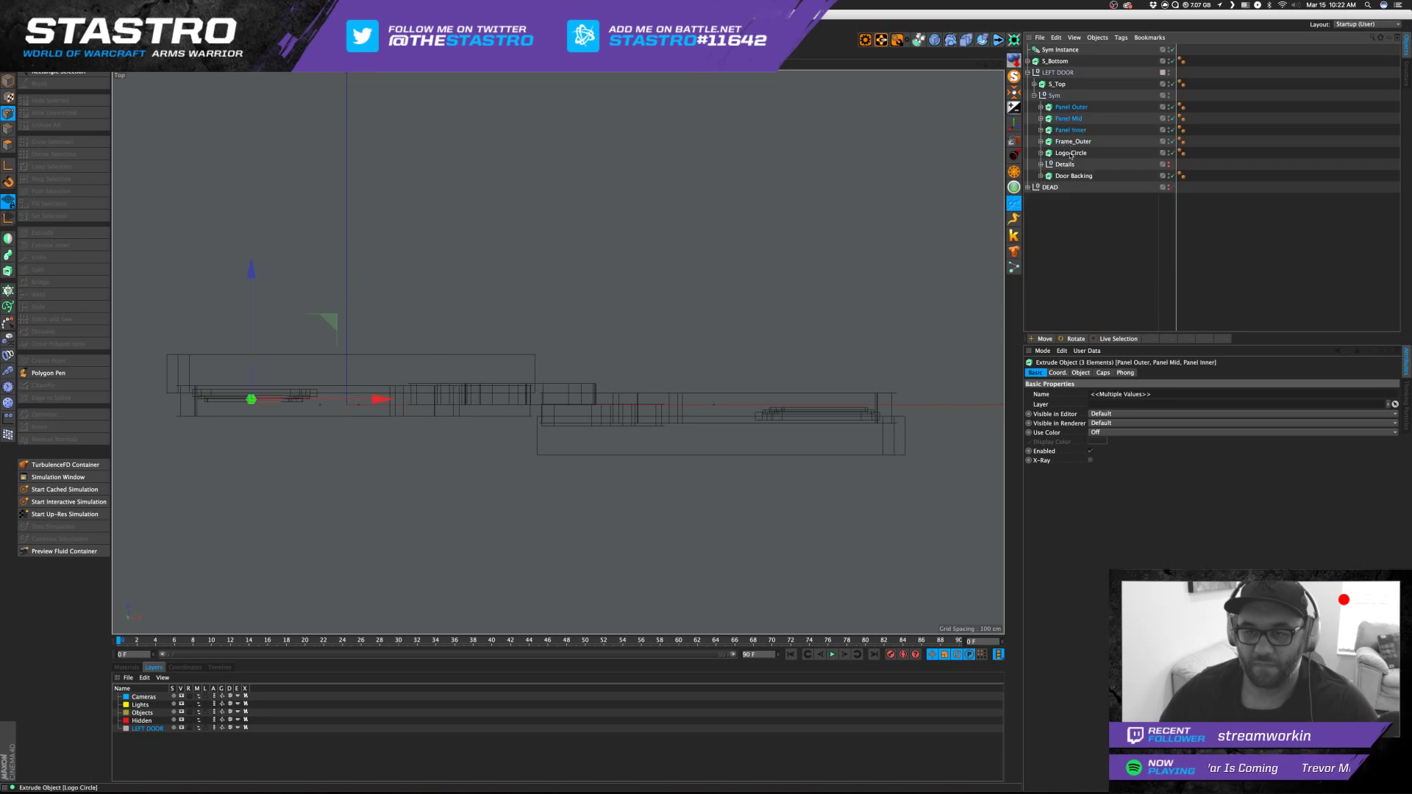
left_click(1071, 153, "ctrl")
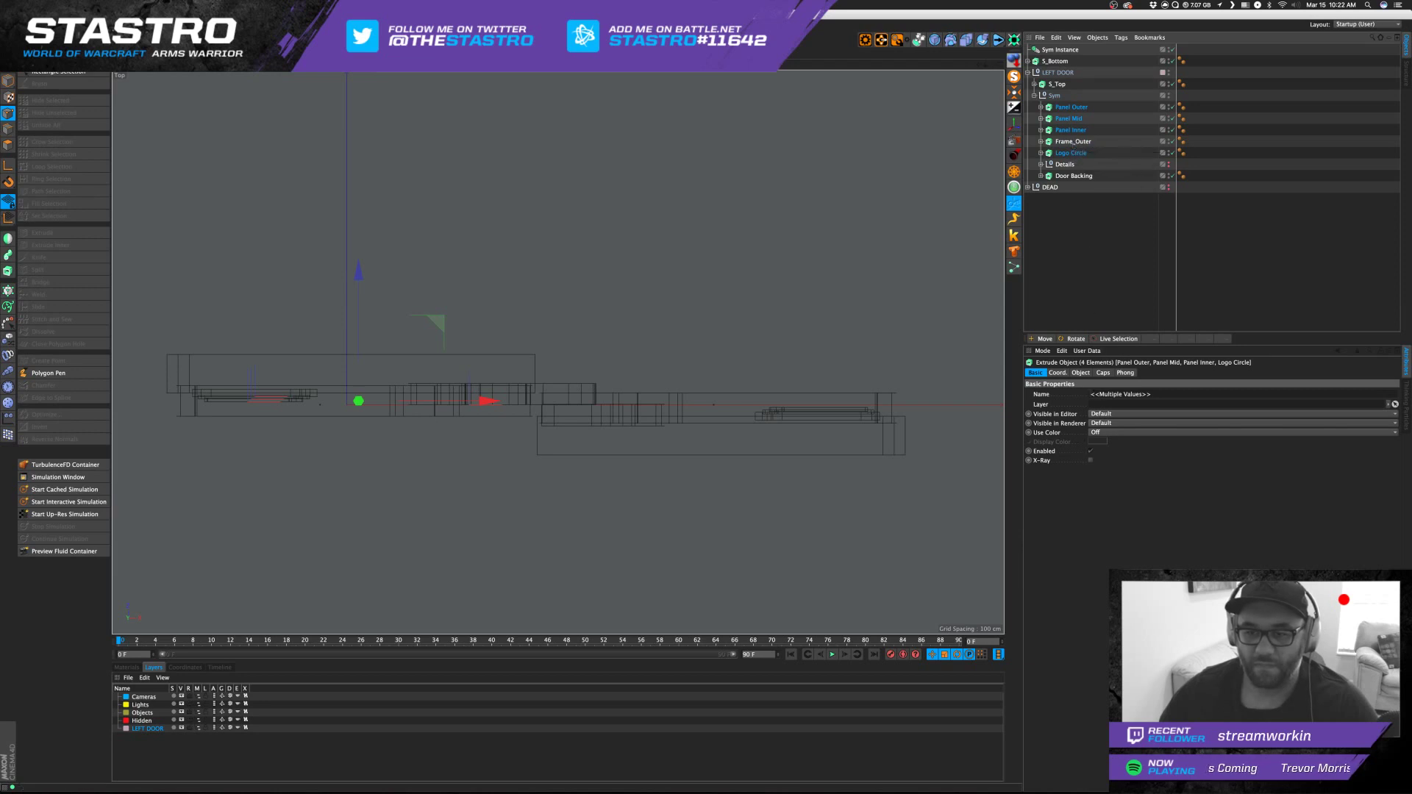
left_click(1105, 414)
left_click(1108, 444)
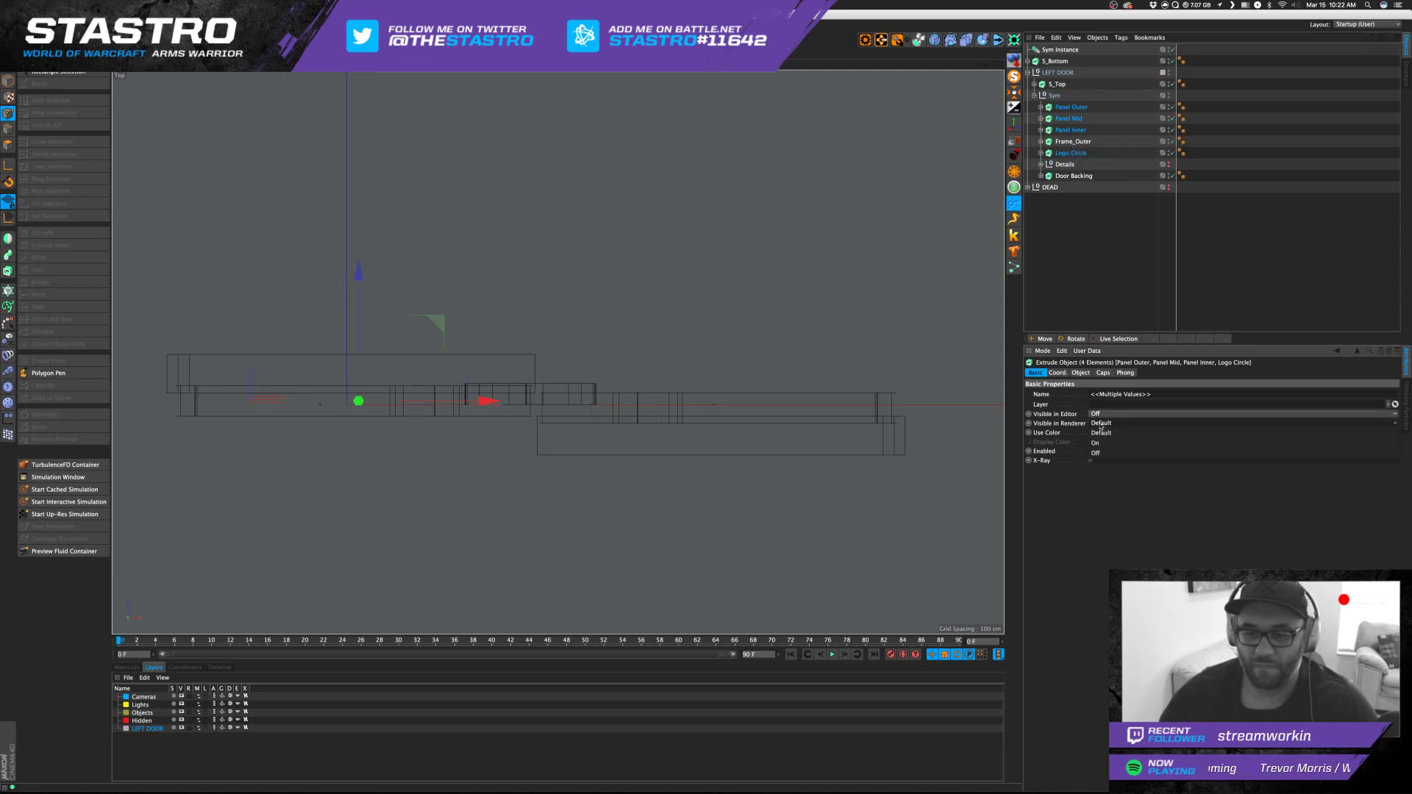
left_click(1084, 284)
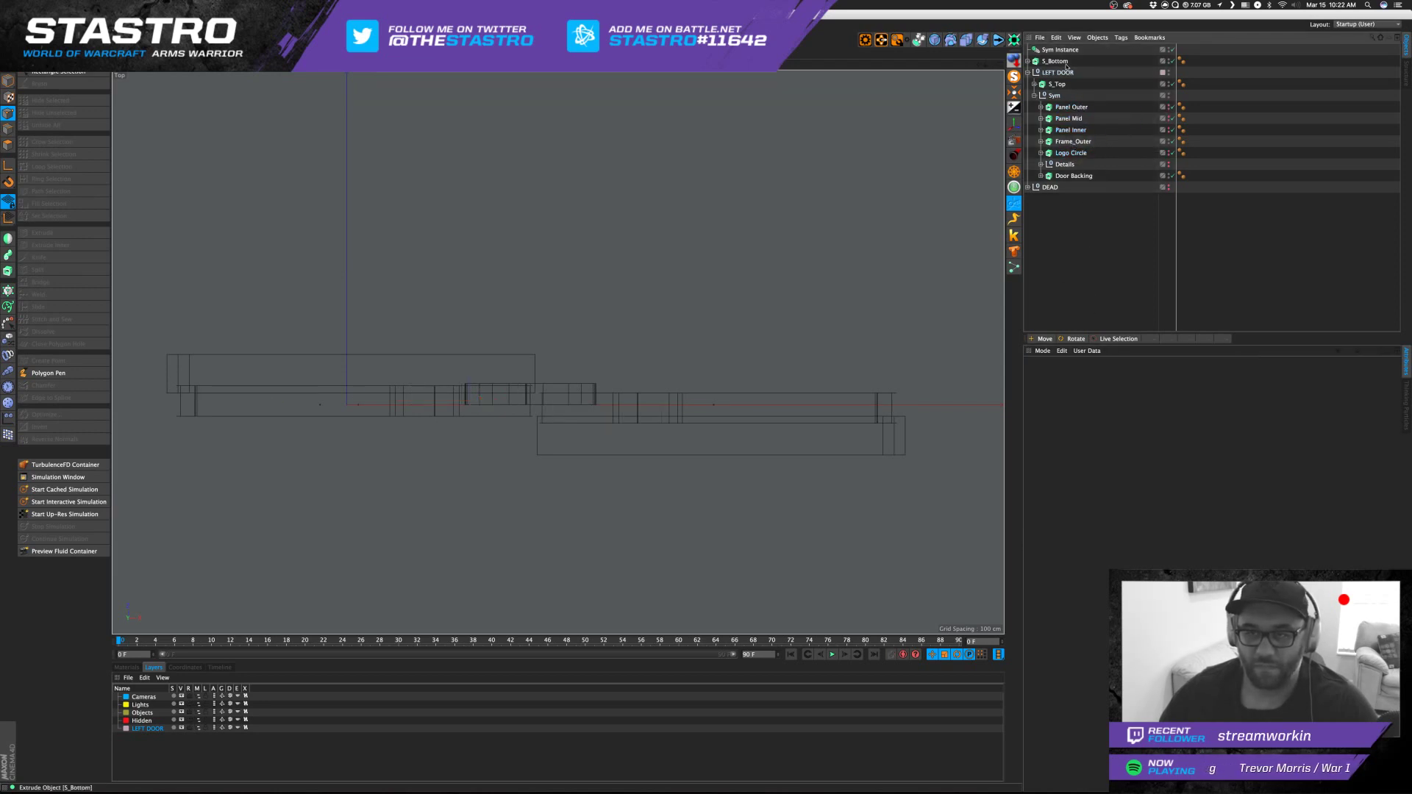
Slide the Sym instance along its depth axis in the top view to bring it level with the left door.
left_click(1057, 72)
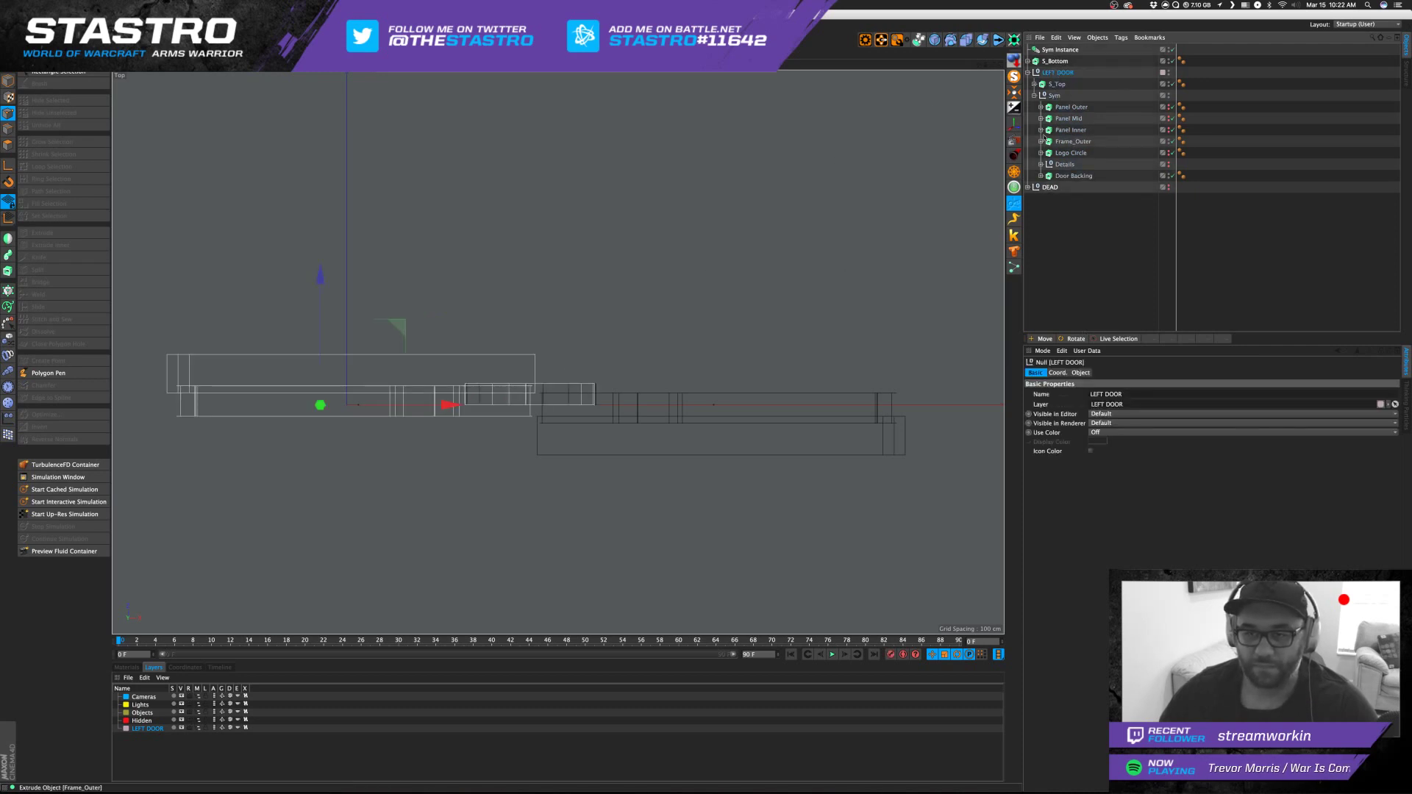
left_click(1060, 49)
left_click_drag(715, 538, 714, 503)
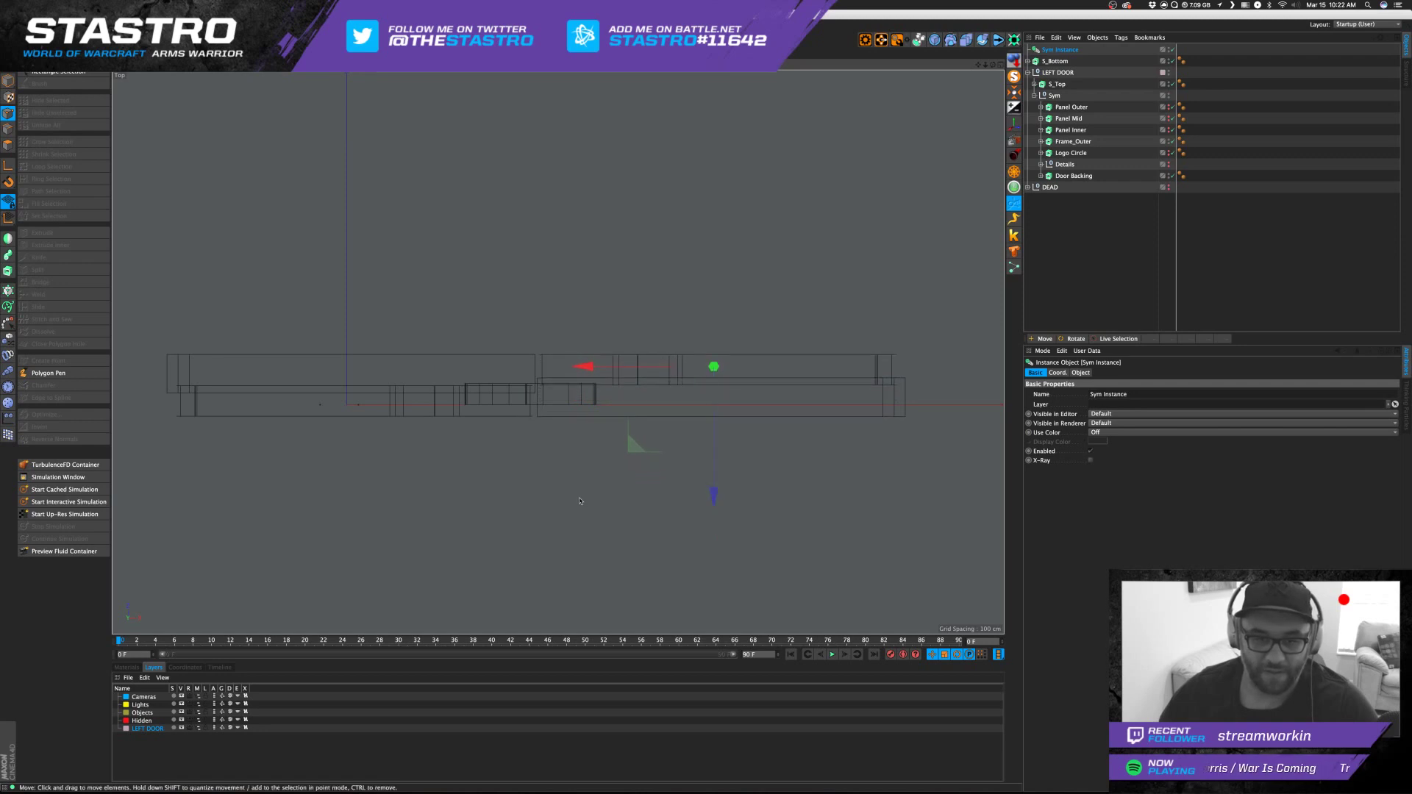
scroll(560, 399, "up", 4)
scroll(560, 401, "up", 3)
middle_click_drag(679, 446, 570, 318, "alt")
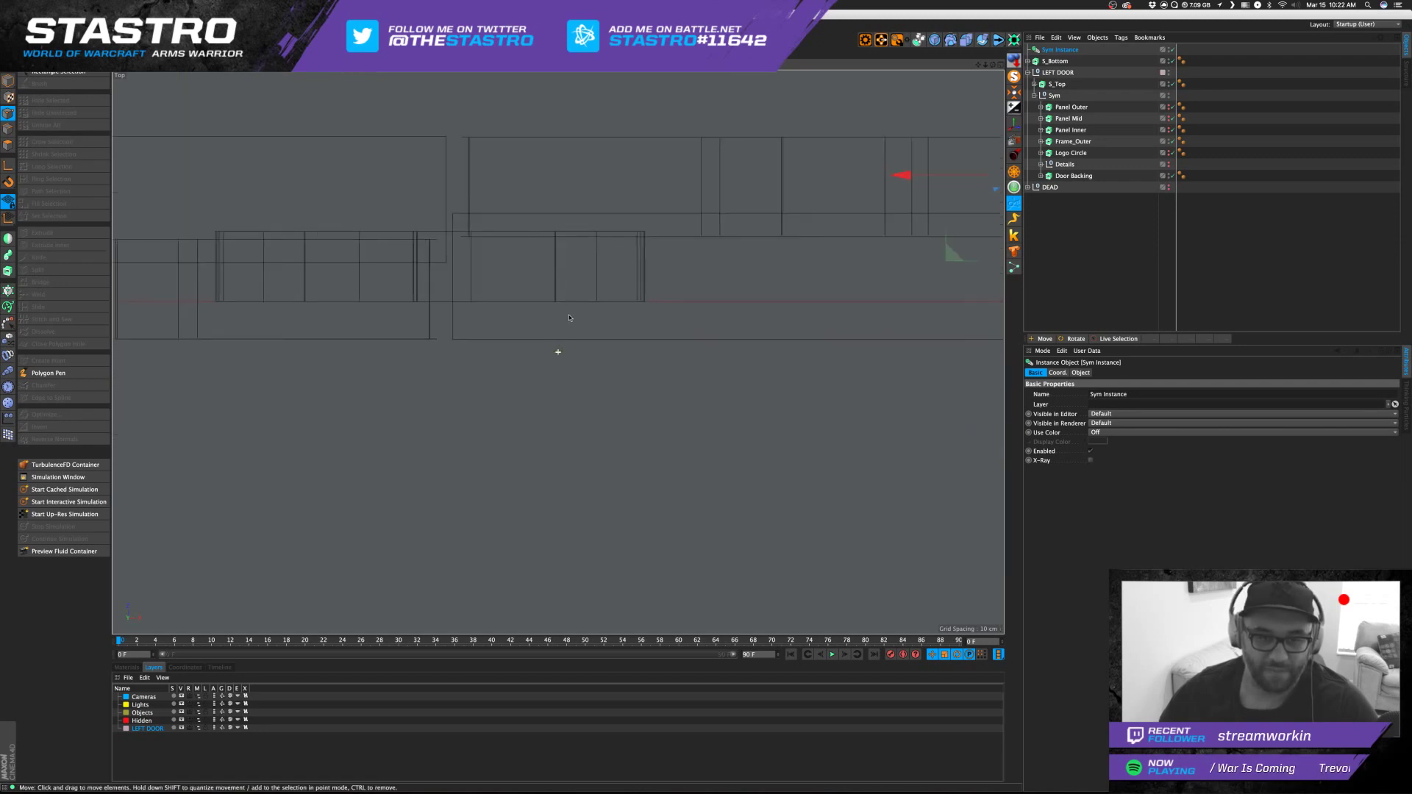
middle_click_drag(950, 254, 741, 274, "alt")
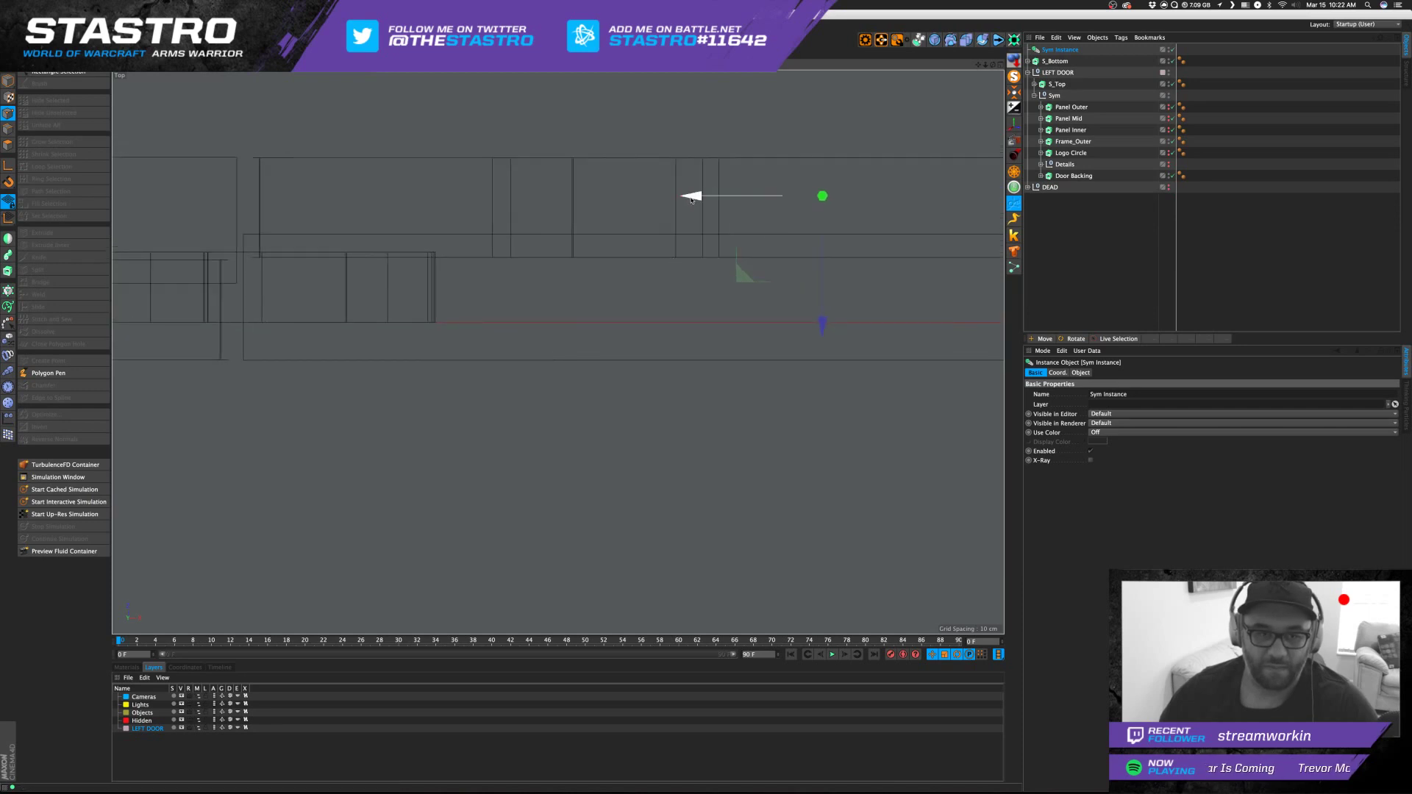
middle_click(606, 236)
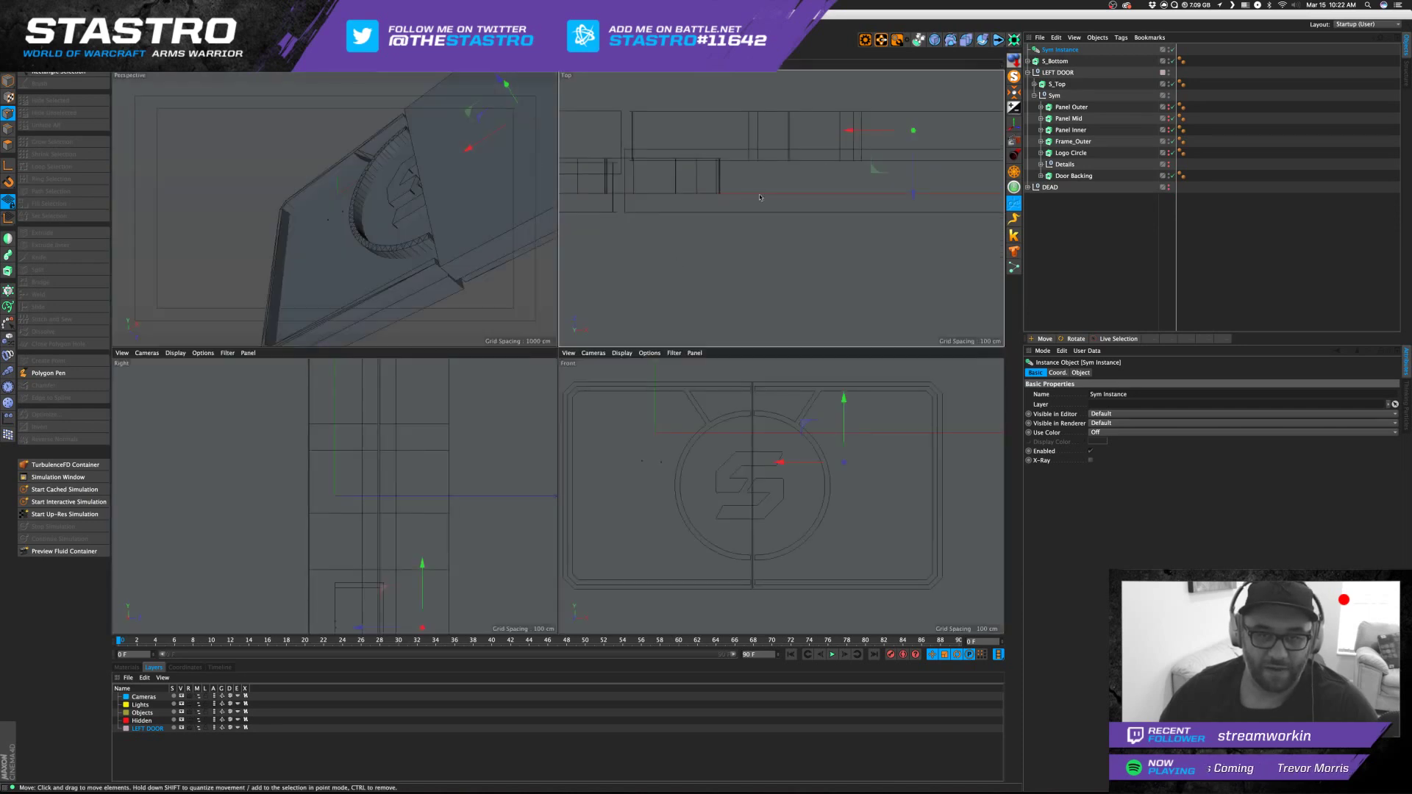
Try rotating the Sym instance in the top and front views, and delete the instance.
key("r")
left_click_drag(871, 126, 995, 130)
key("super+z")
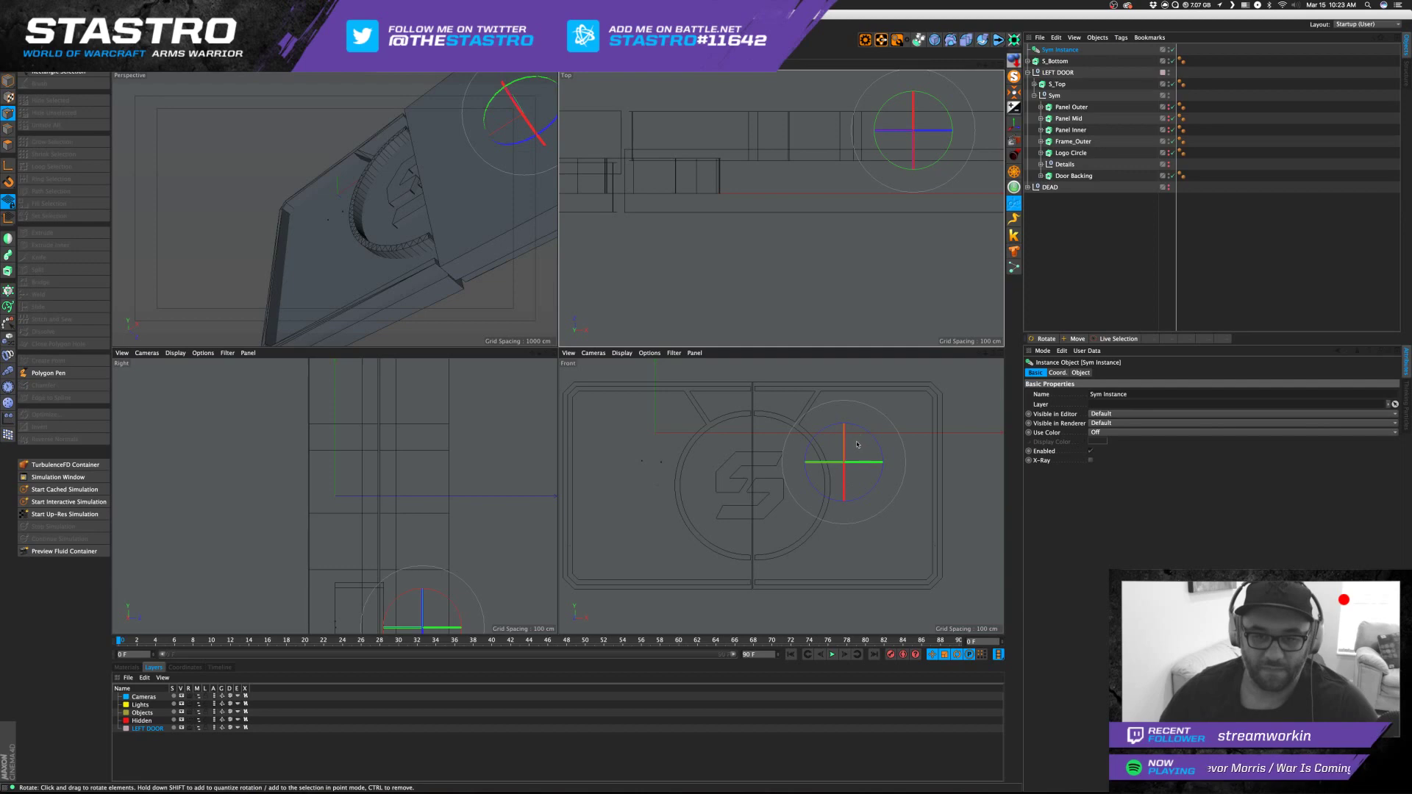
left_click_drag(846, 441, 840, 564)
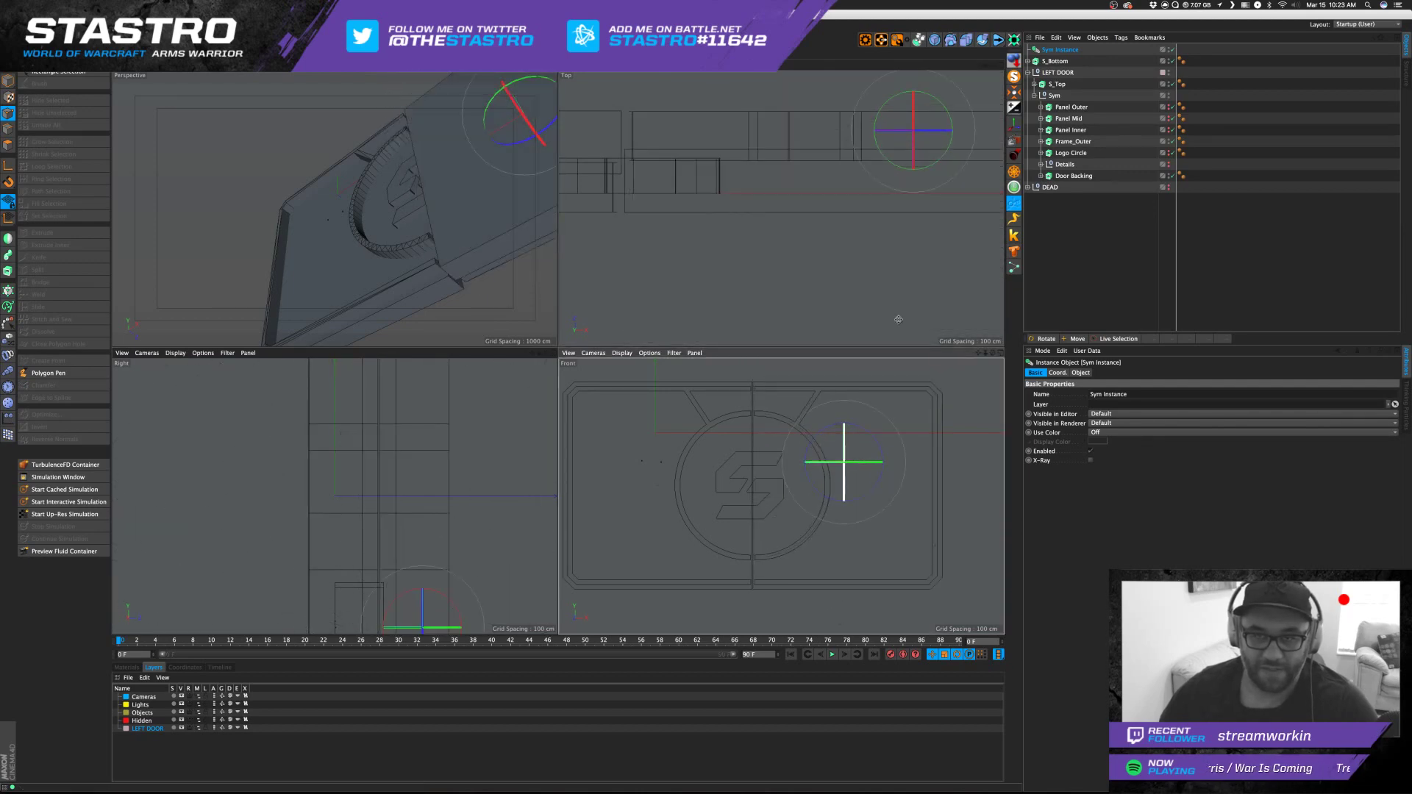
key("Delete")
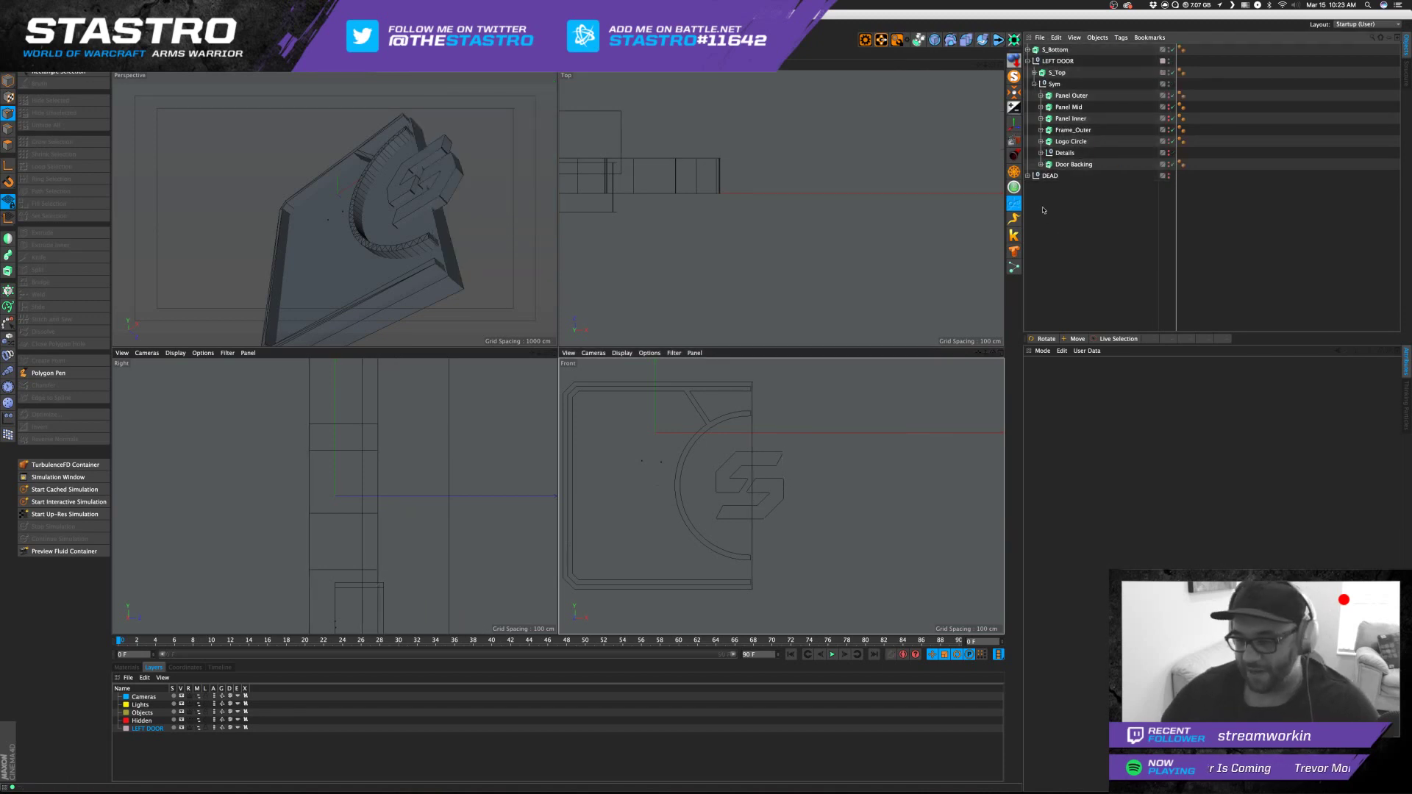
left_click(1049, 177)
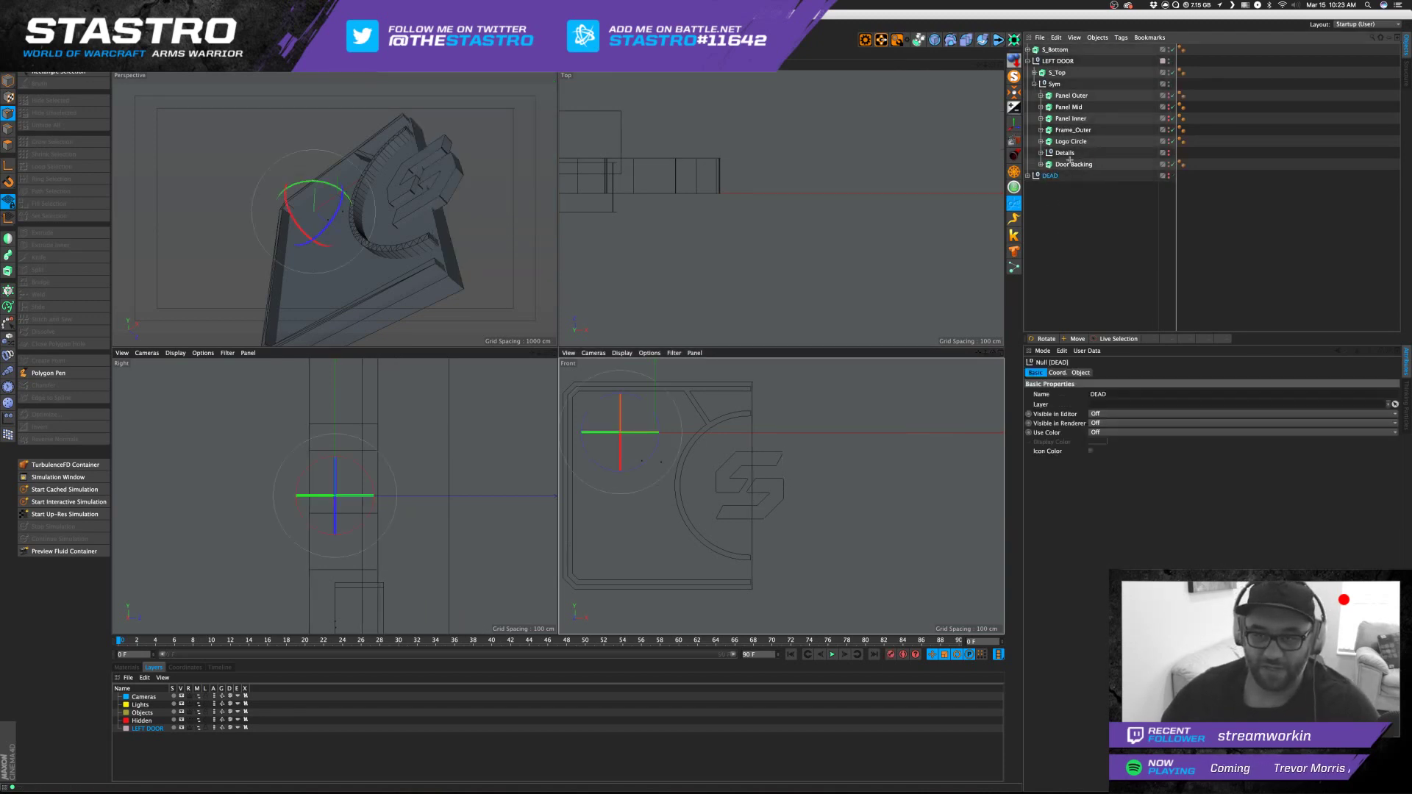
left_click(1073, 164)
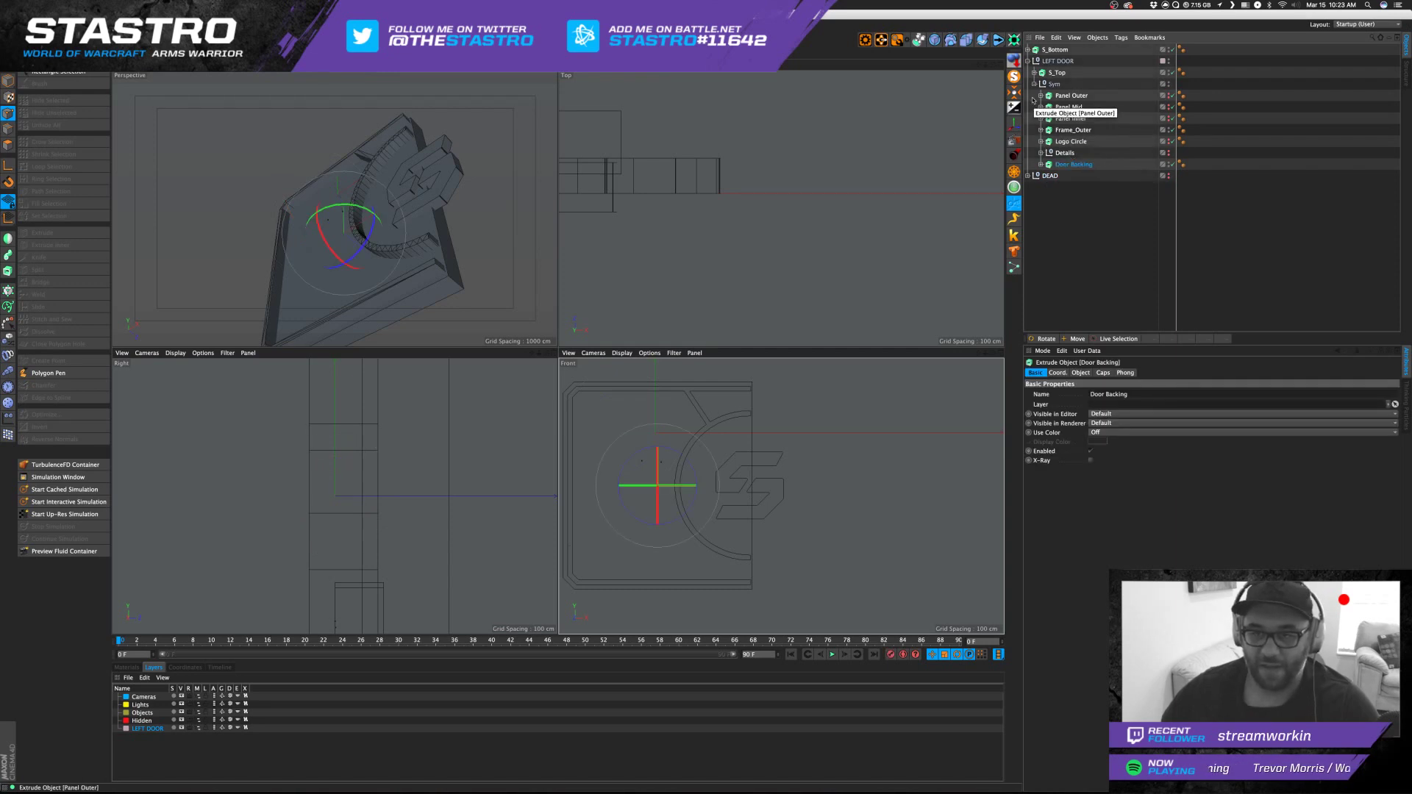
left_click(1036, 154)
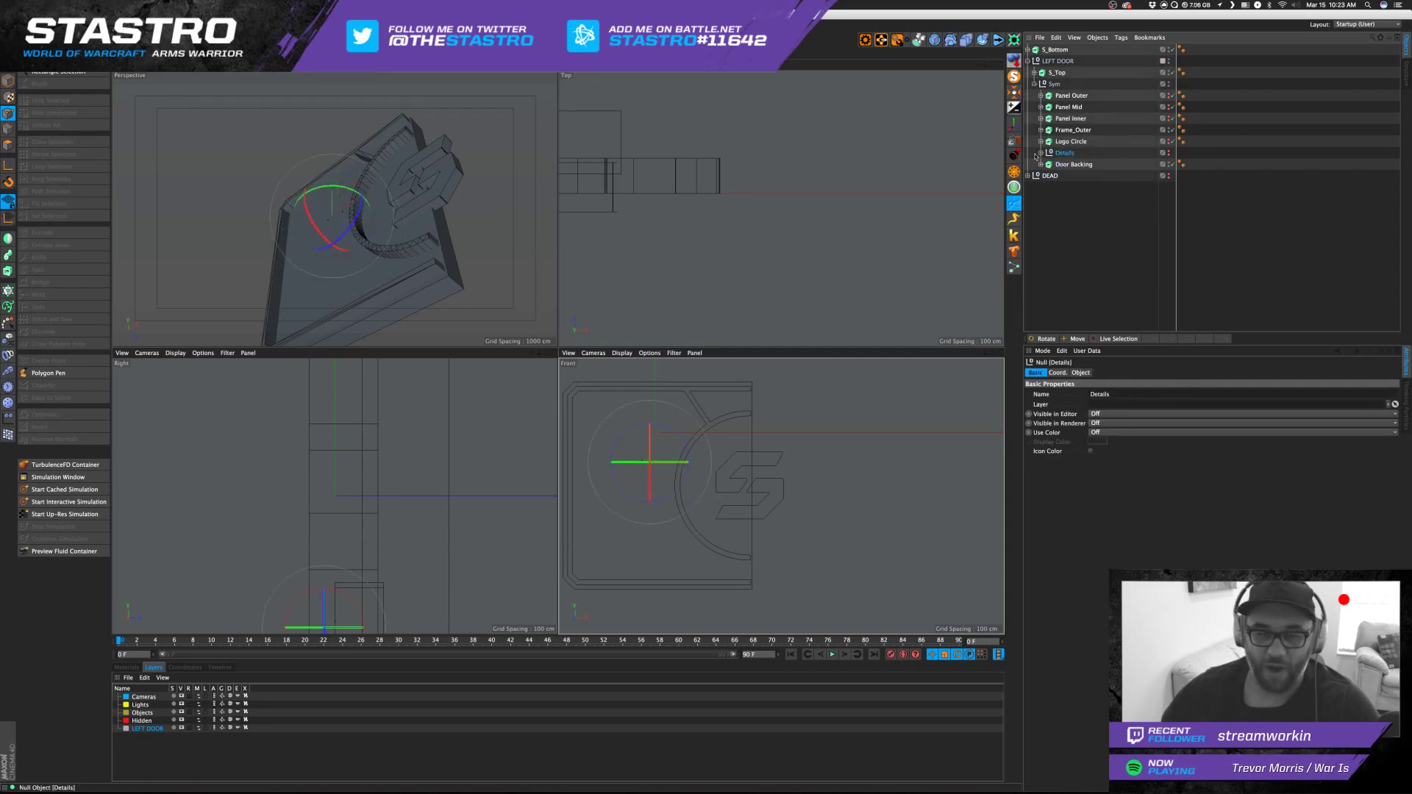
left_click(1037, 154)
left_click(1041, 153)
left_click(1040, 153)
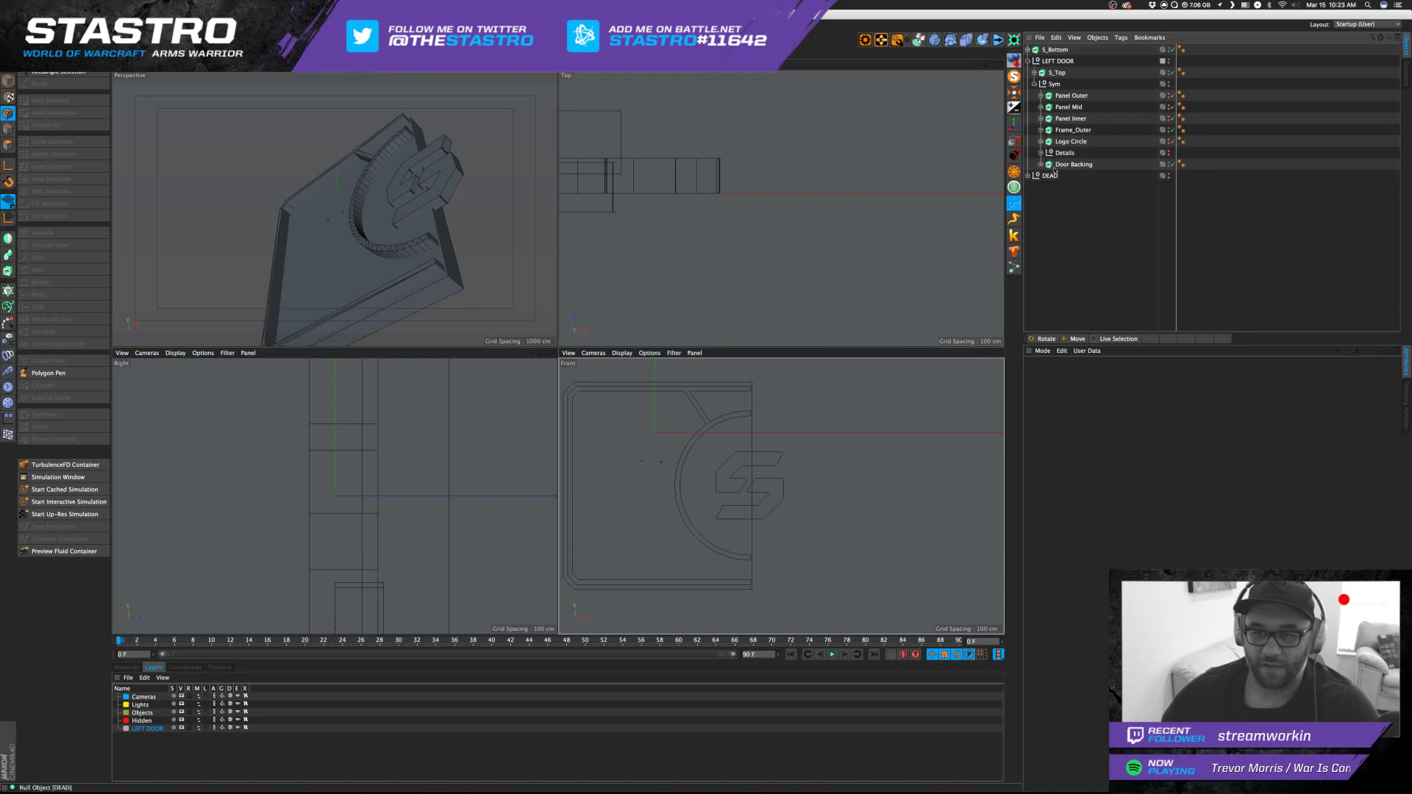
Duplicate Panel Outer out of the Sym group to the root level of the object hierarchy below DEAD.
left_click(1066, 97)
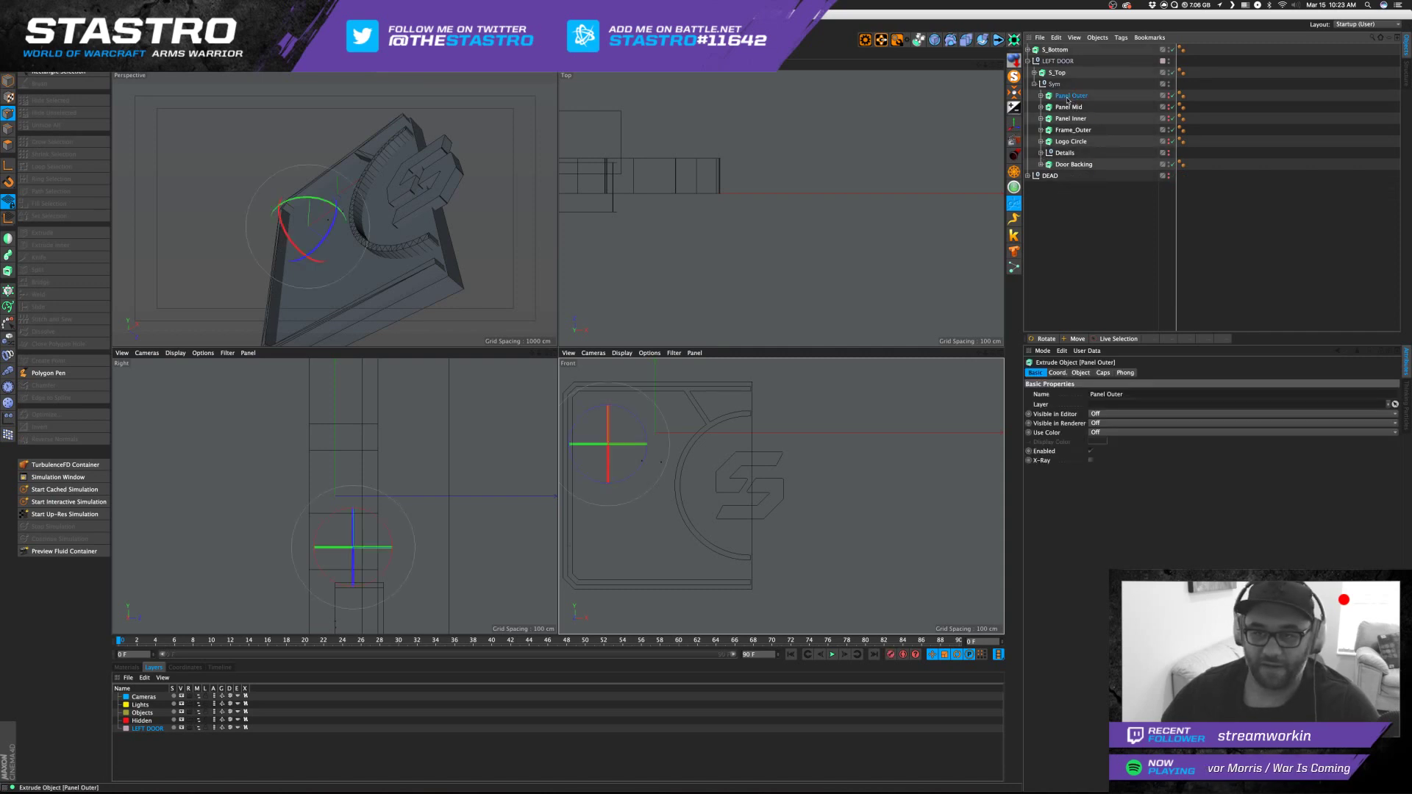
left_click_drag(1073, 221, 1073, 221, "ctrl")
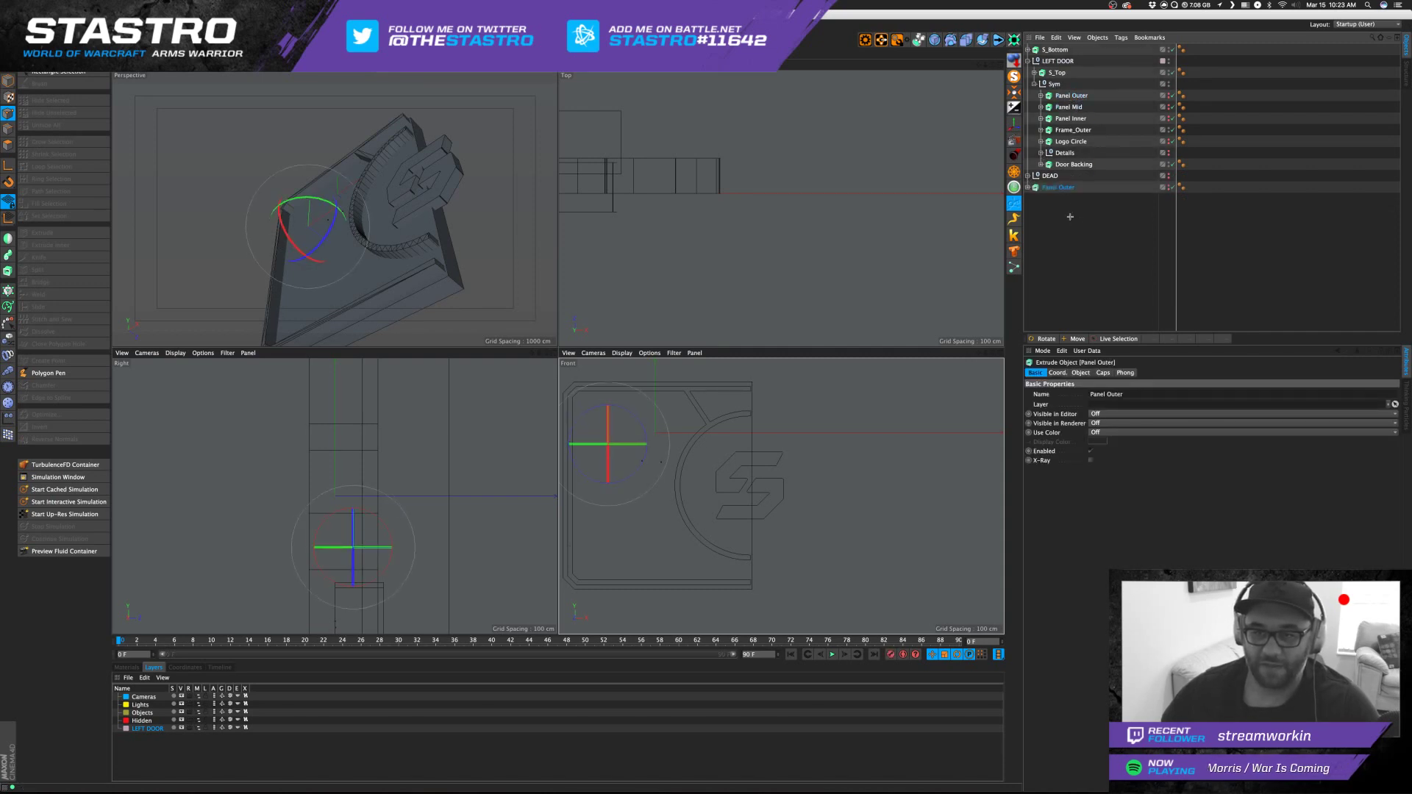
left_click(1070, 215)
Collapse the LEFT DOOR group and turn off its visibility in the editor and renderer.
left_click(1028, 61)
left_click(1055, 63)
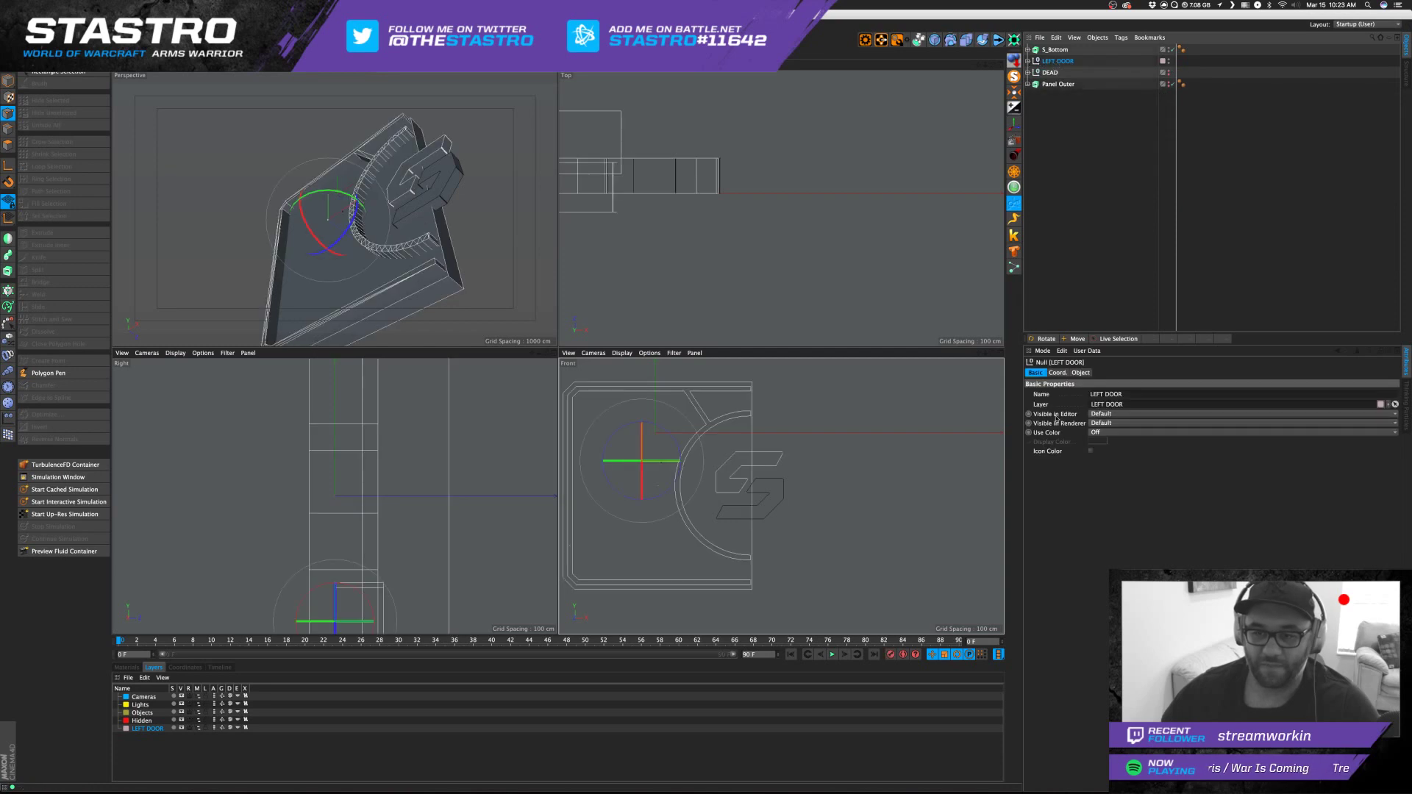
left_click(1102, 414)
left_click(1102, 444)
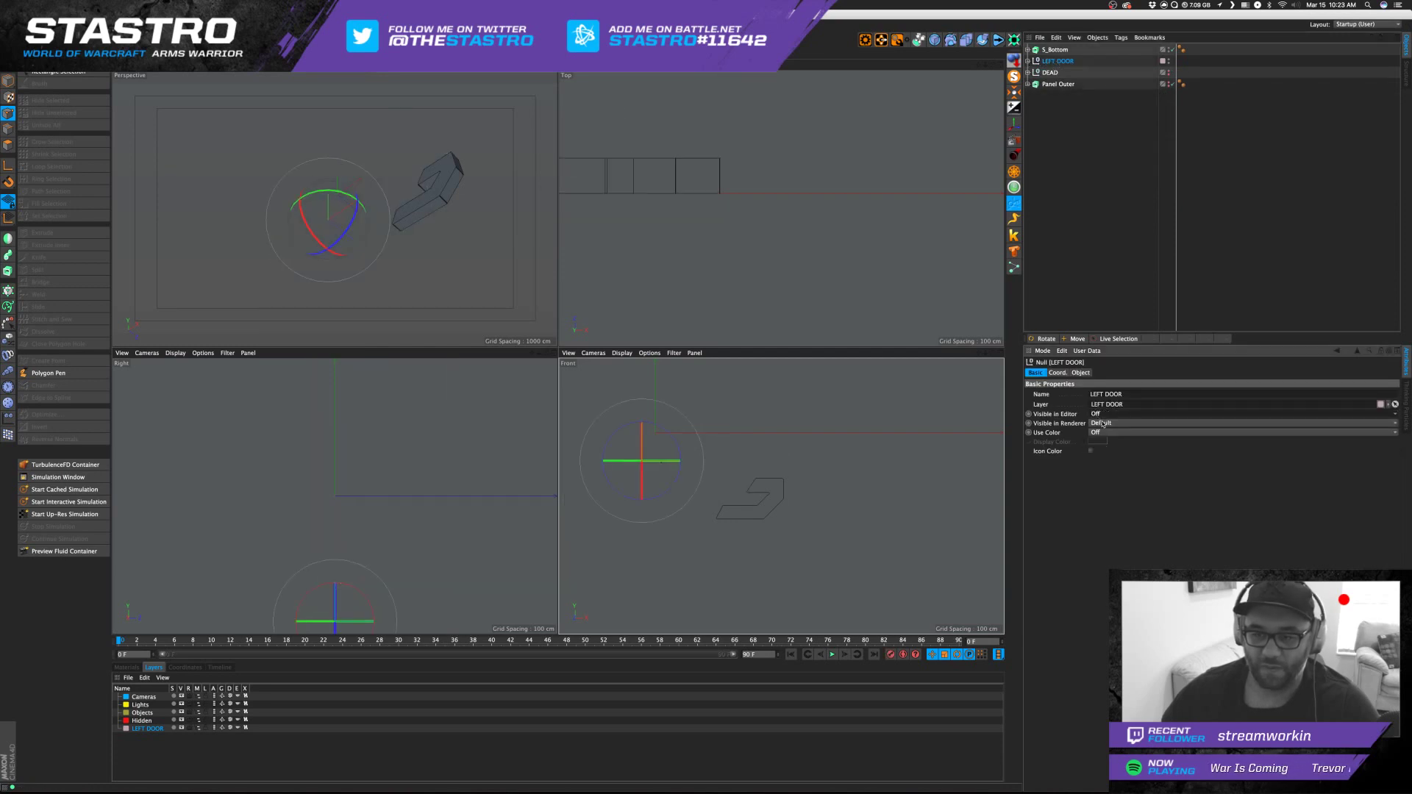
left_click(1102, 424)
left_click(1109, 453)
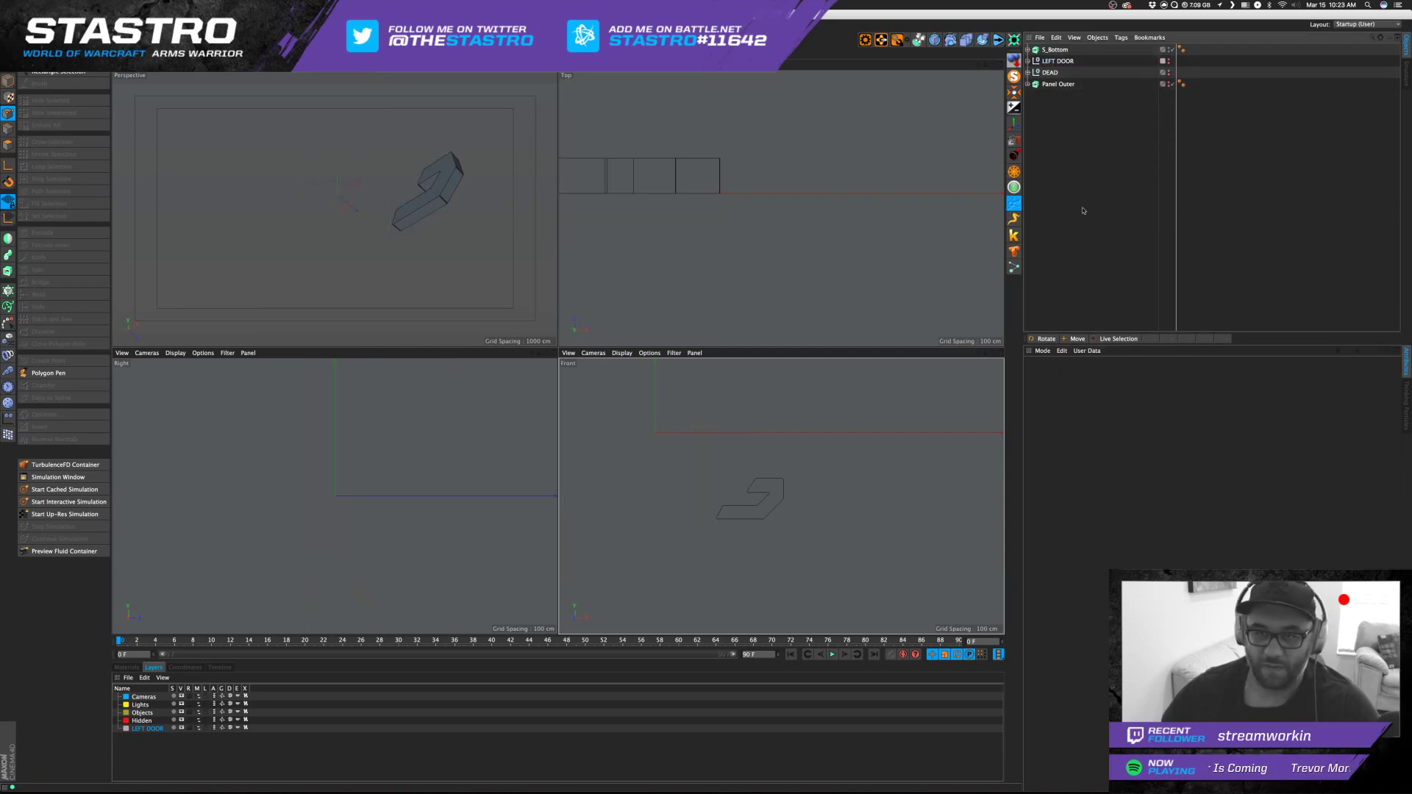
Set the Panel Outer copy's editor and renderer visibility to Default.
left_click(1058, 83)
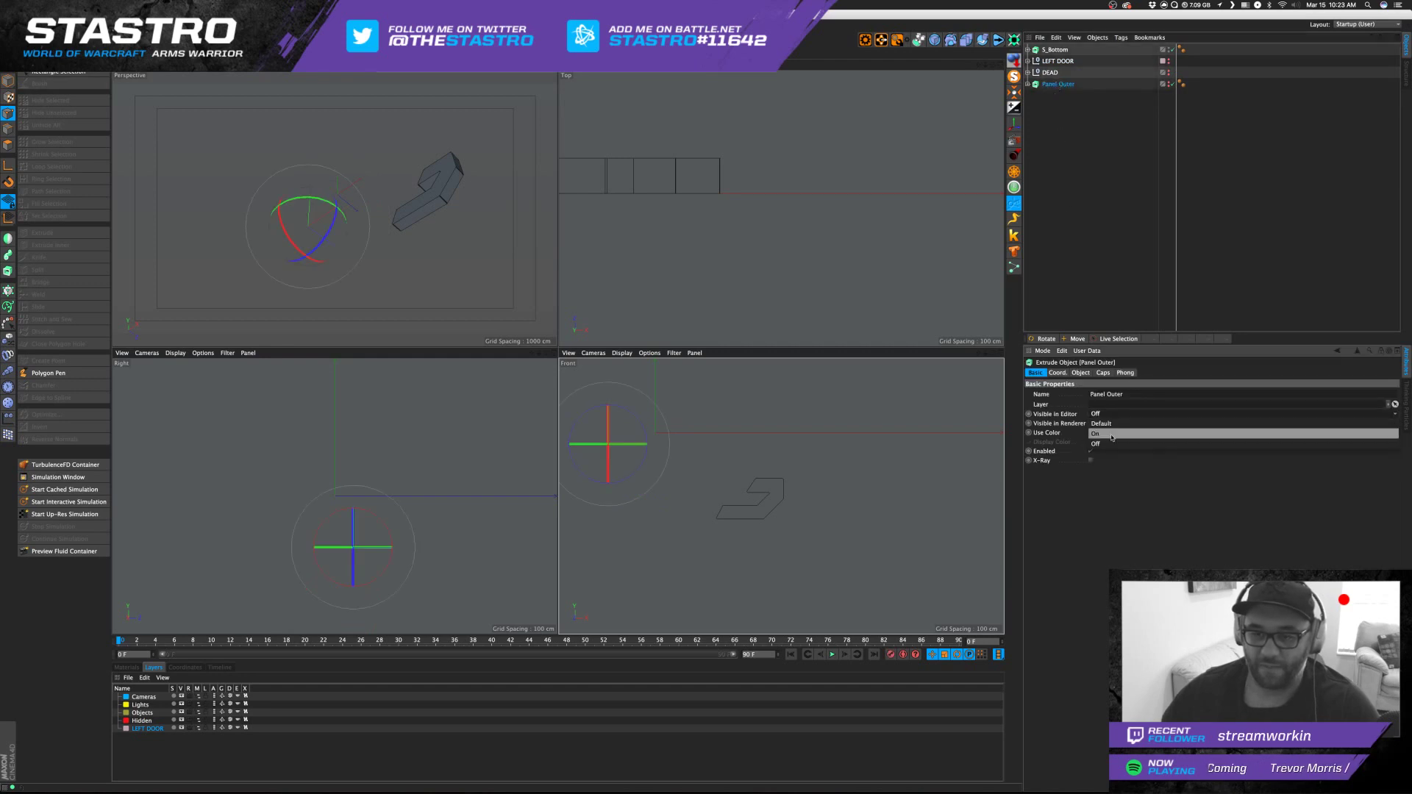
left_click(1106, 414)
left_click(1106, 424)
left_click(1106, 423)
left_click(1107, 434)
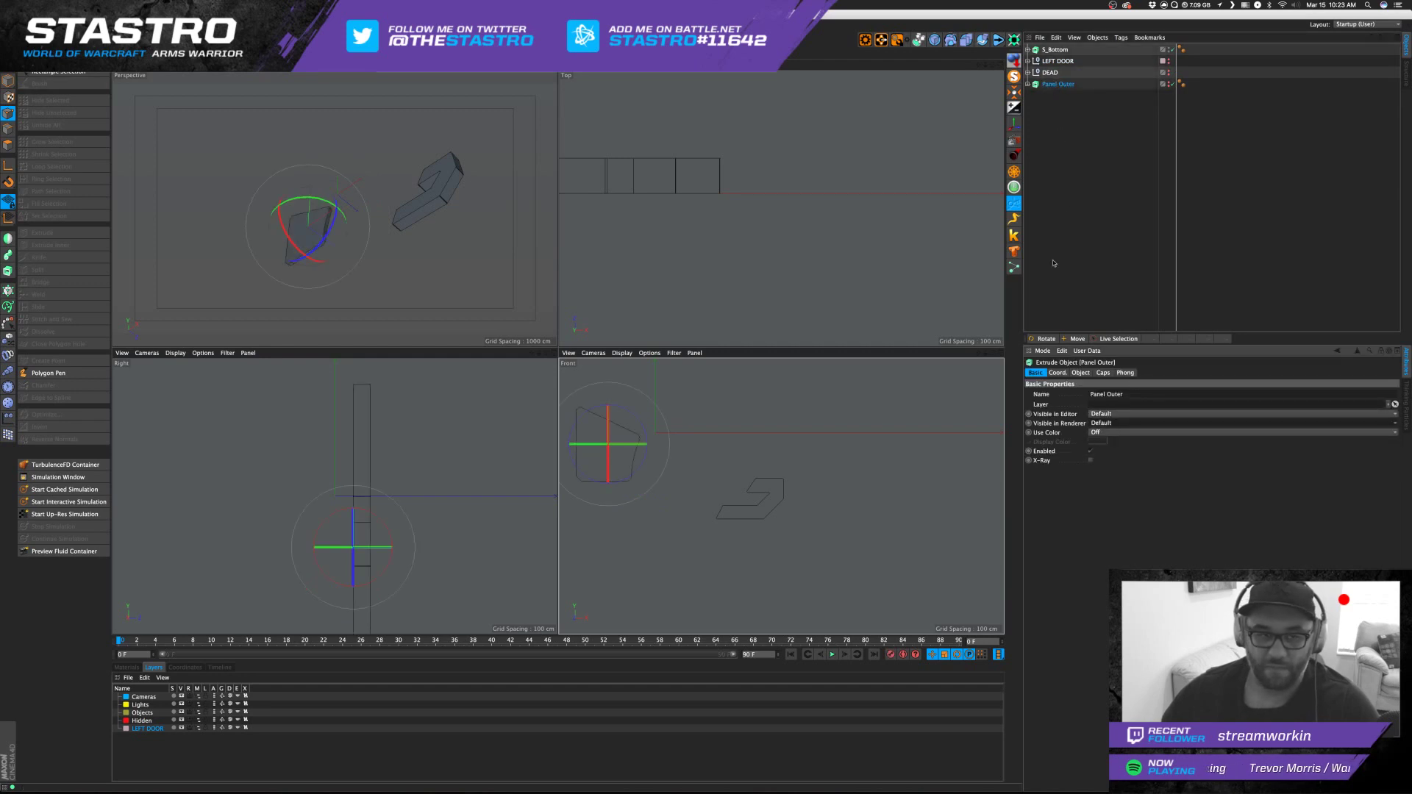
Undo the visibility changes made to the Panel Outer copy.
left_click(1035, 125)
key("super+z")
key("super+z")
key("super+z")
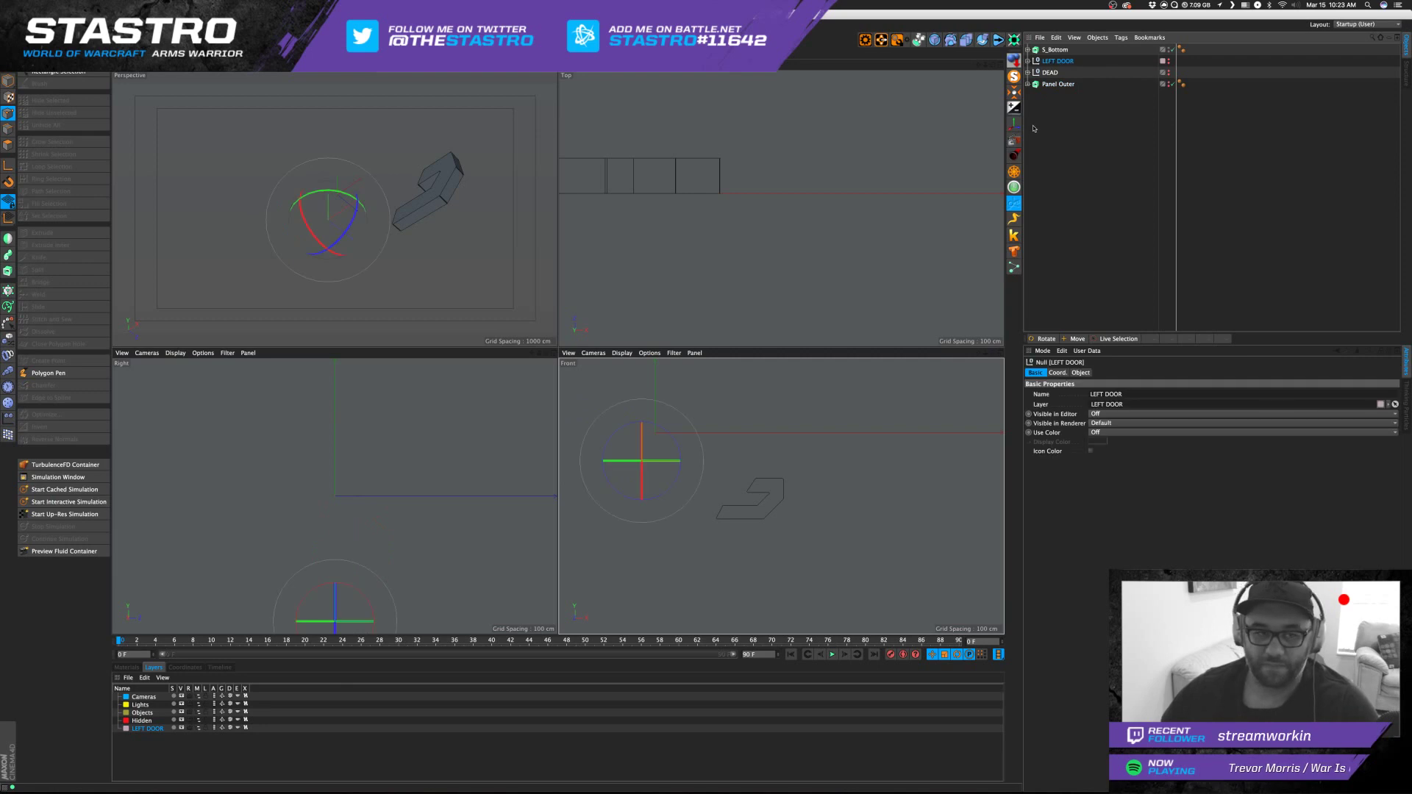
Move the root-level Panel Outer copy into the Sym group of LEFT DOOR, directly below Panel Mid.
left_click(1159, 212)
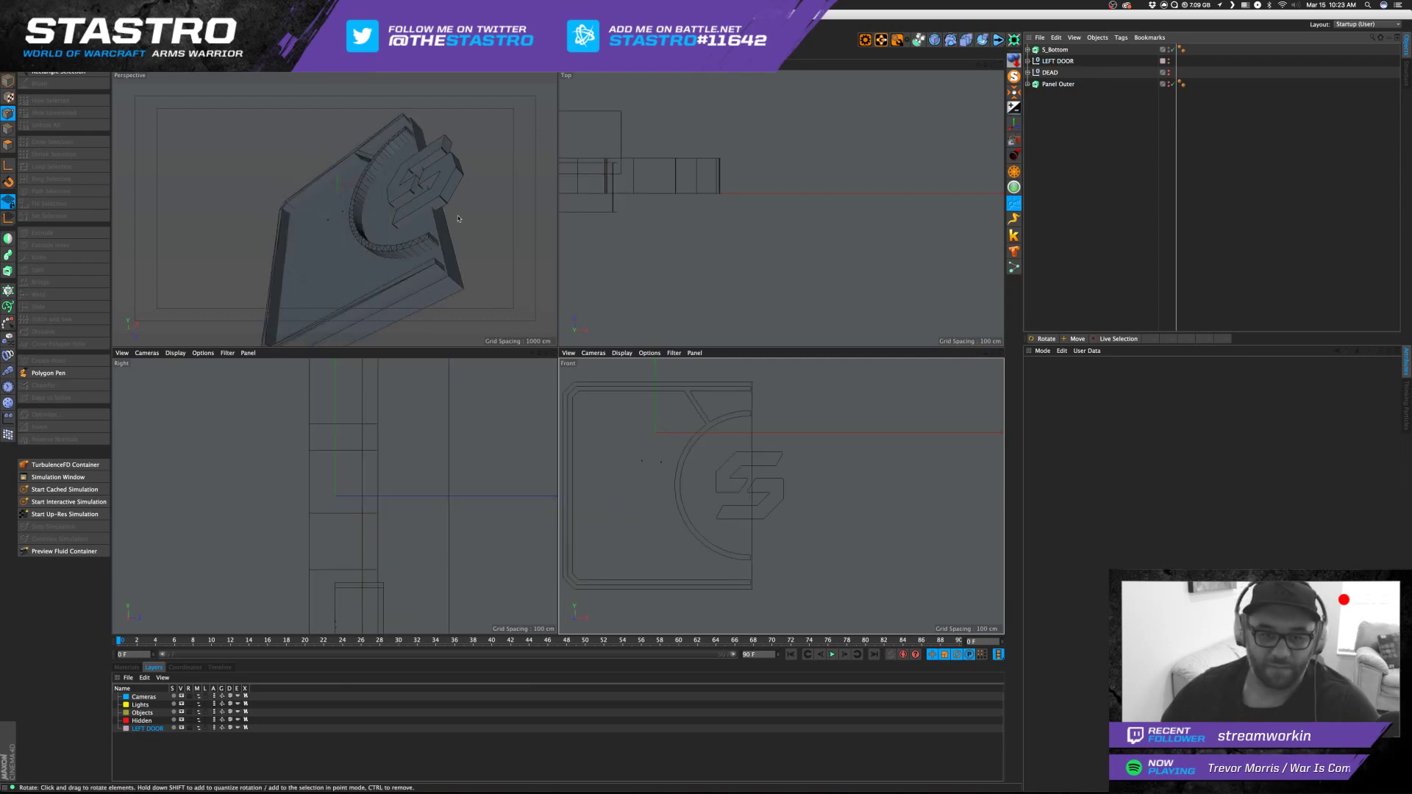
middle_click(458, 218)
left_click_drag(644, 217, 728, 340, "alt")
left_click(1050, 72)
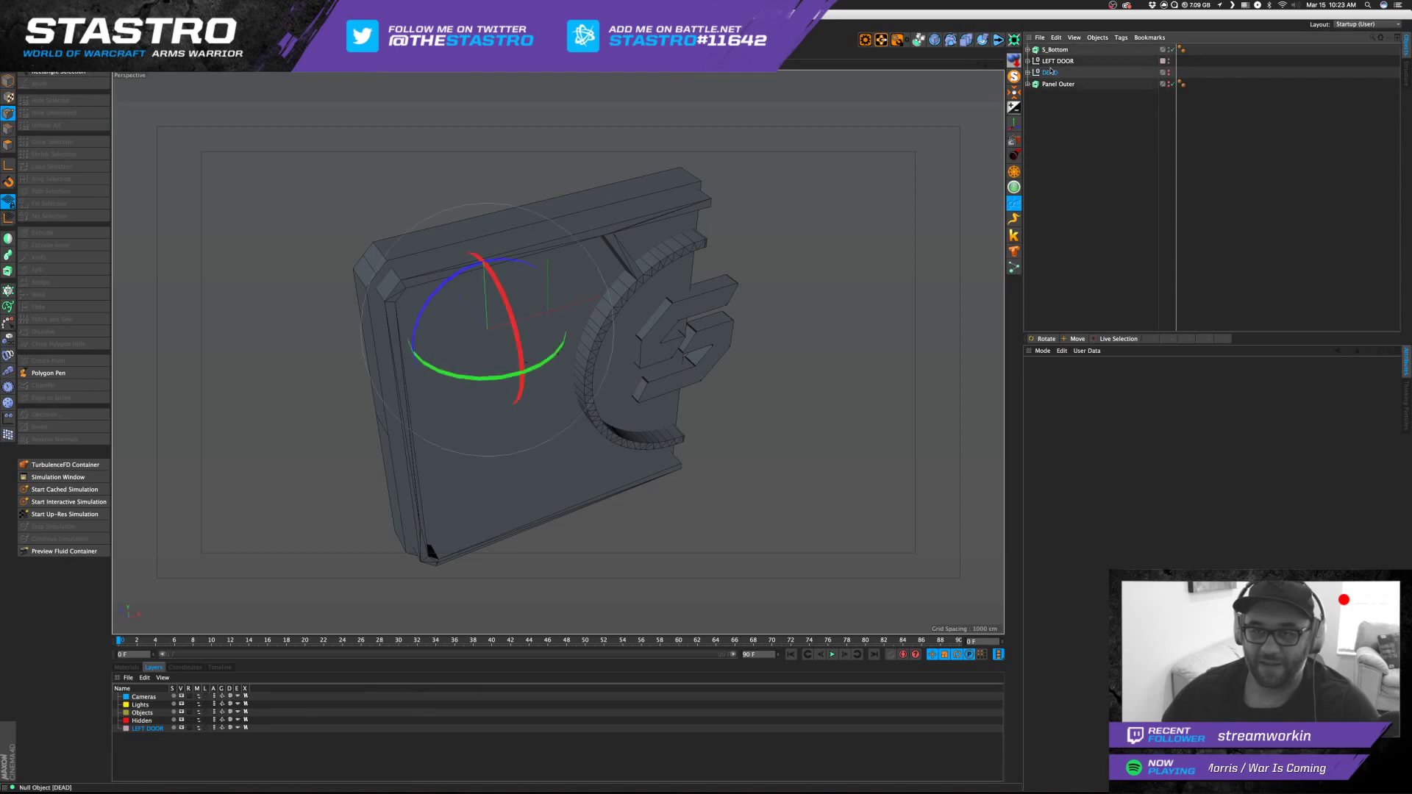
left_click(1054, 86)
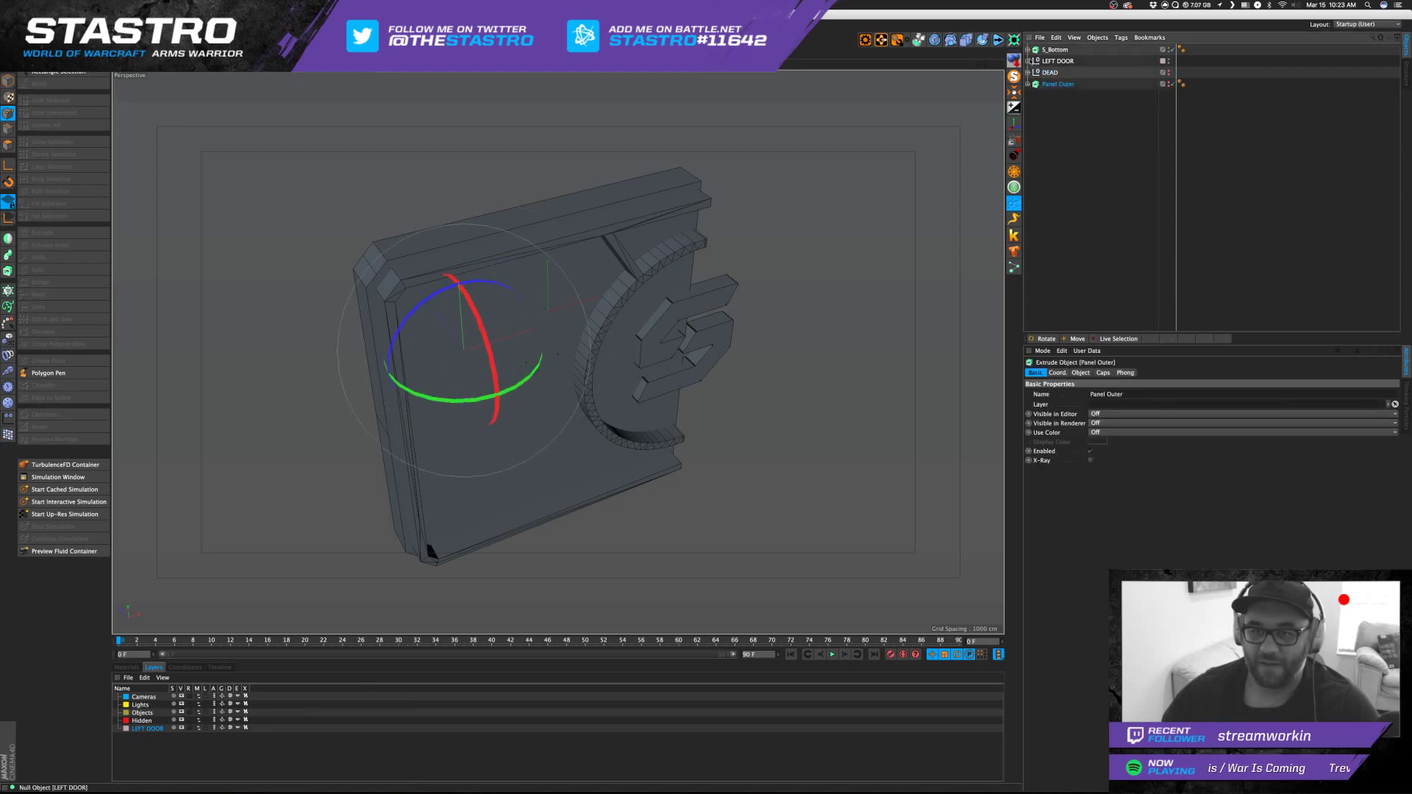
left_click(1028, 61)
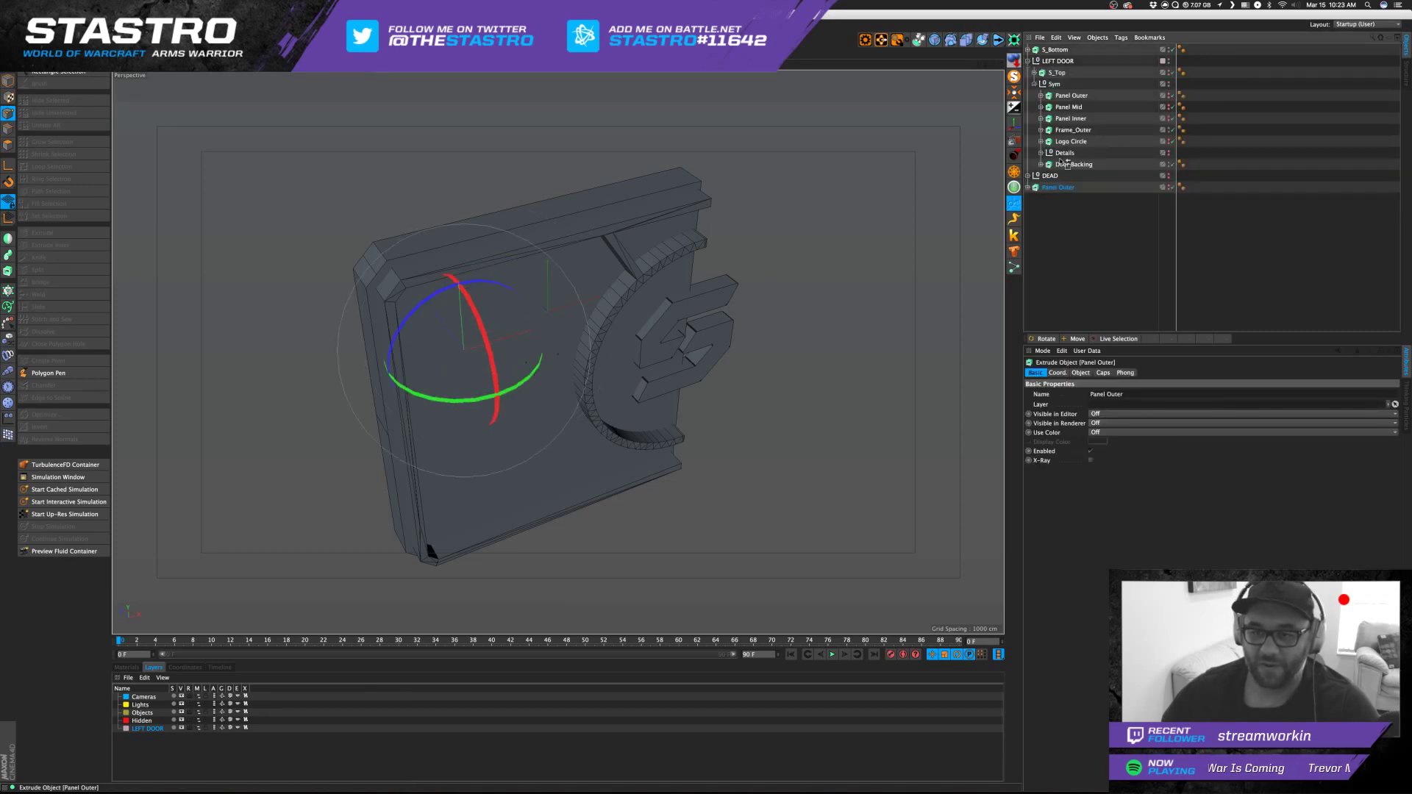
left_click_drag(1066, 162, 1072, 113)
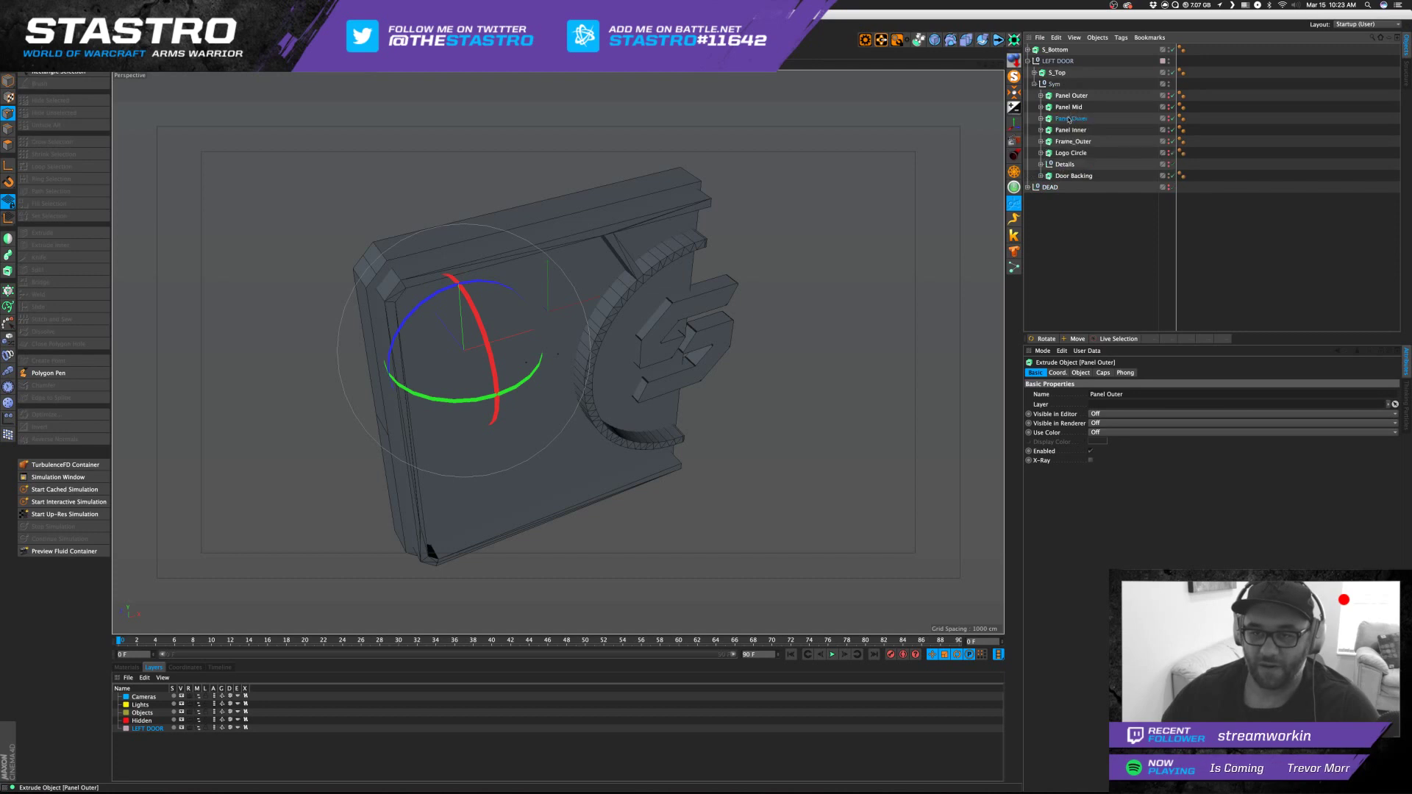
Group Panel Mid, the Panel Outer copy and Panel Inner under a null named "Nested Panel".
left_click(1074, 108)
left_click(1080, 131)
key("alt+g")
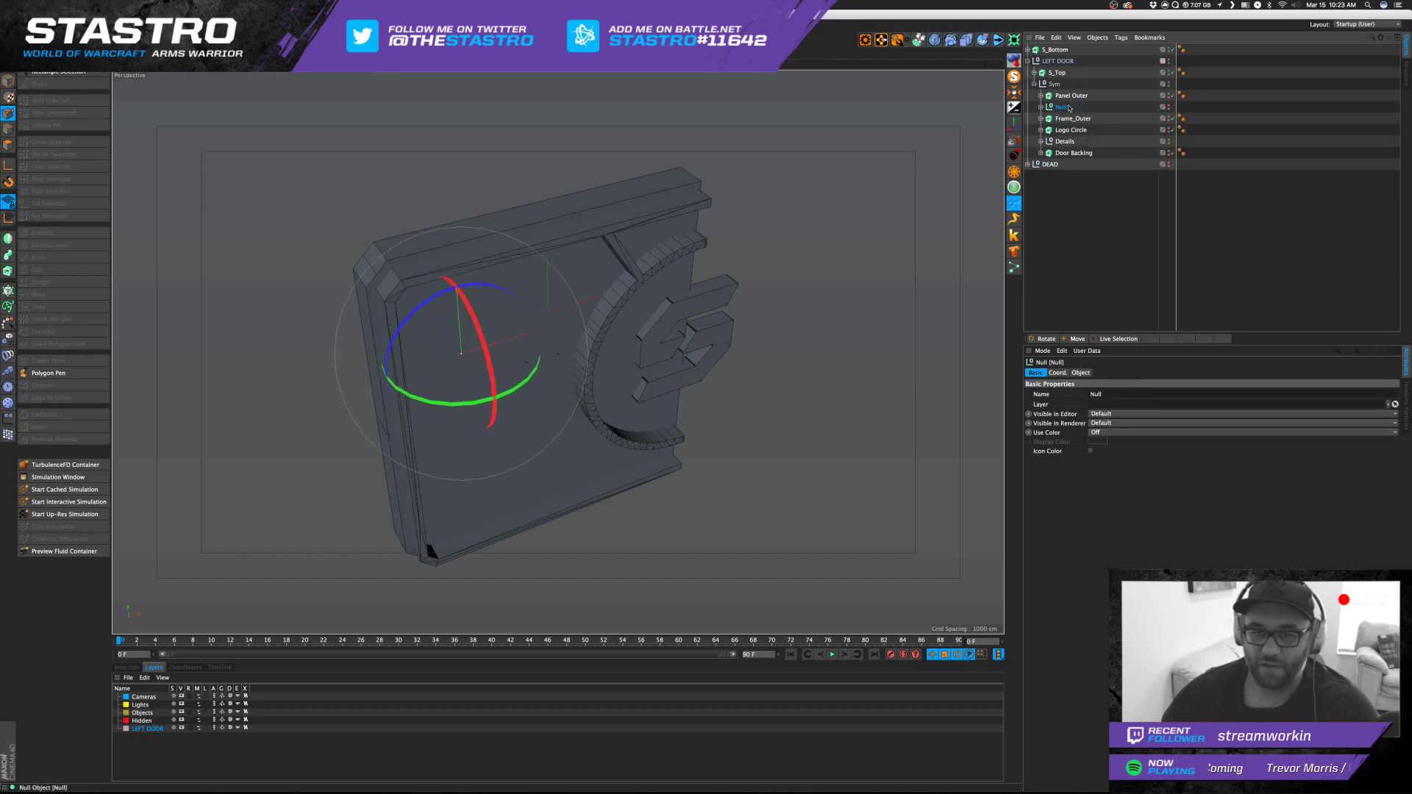
double_click(1064, 106)
type("Neste")
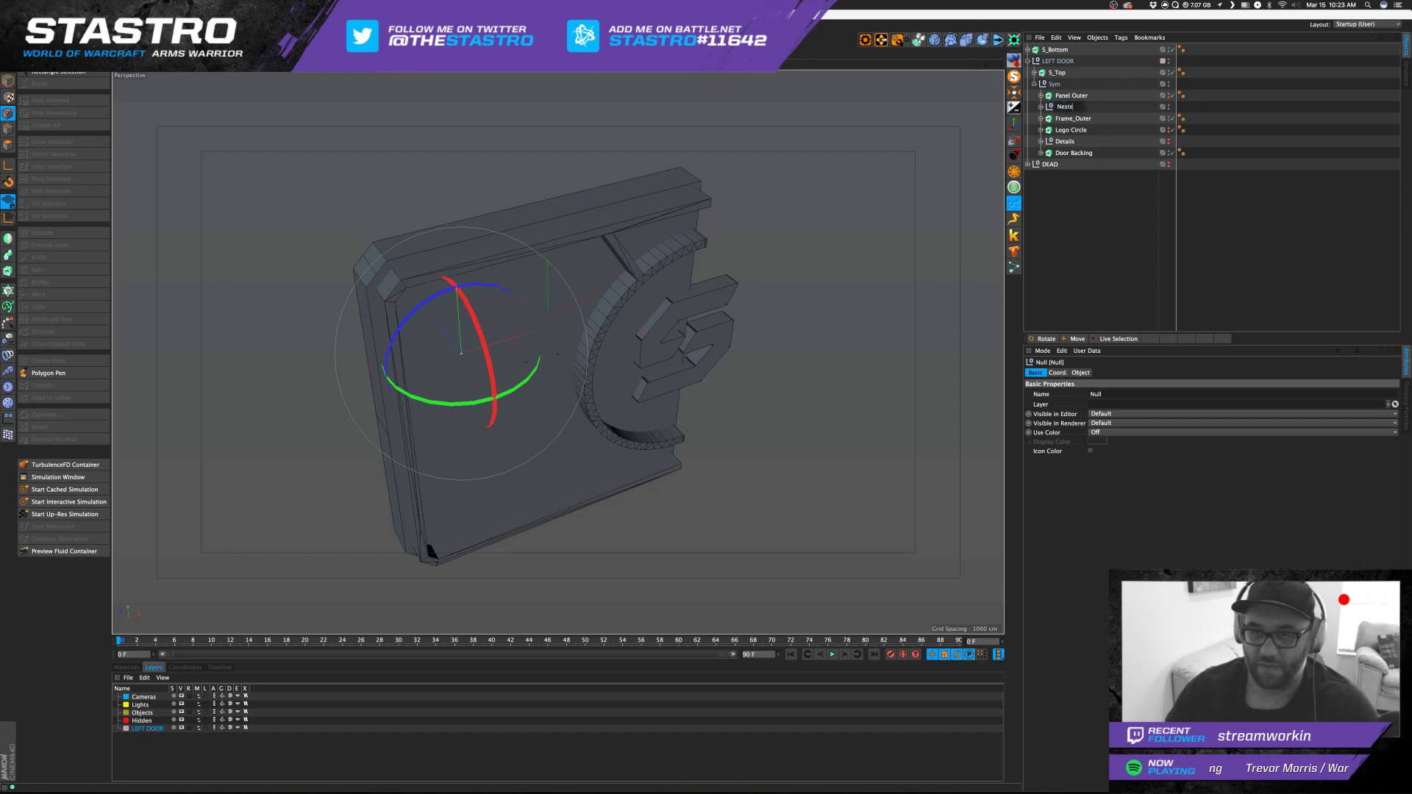
type("d Panel")
key("Return")
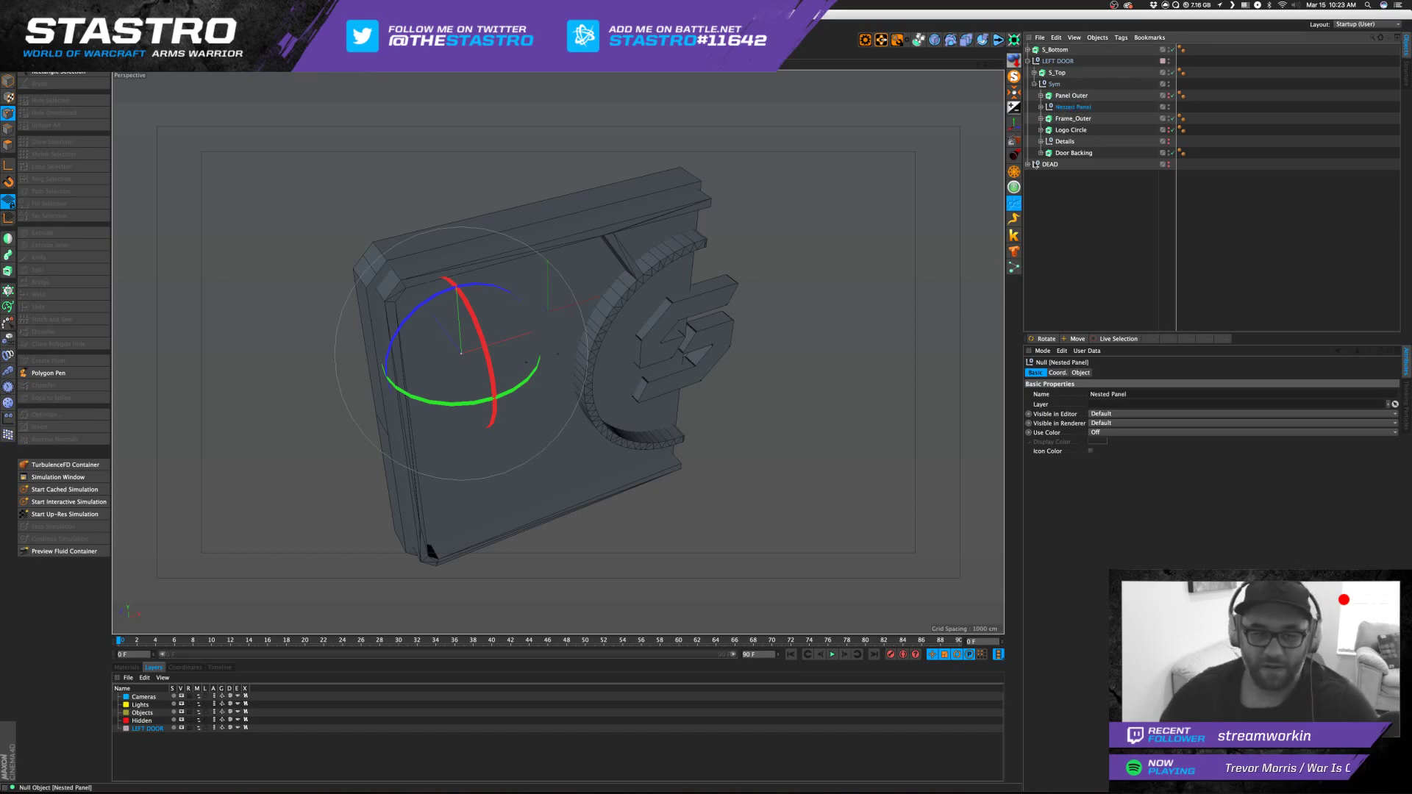
Try adding a Symmetry object for the door parts and shifting it along the X axis.
left_click(1097, 250)
left_click_drag(772, 225, 669, 241, "alt")
middle_click_drag(669, 242, 634, 175, "alt")
left_click_drag(634, 175, 638, 139, "alt")
middle_click_drag(638, 139, 637, 195, "alt")
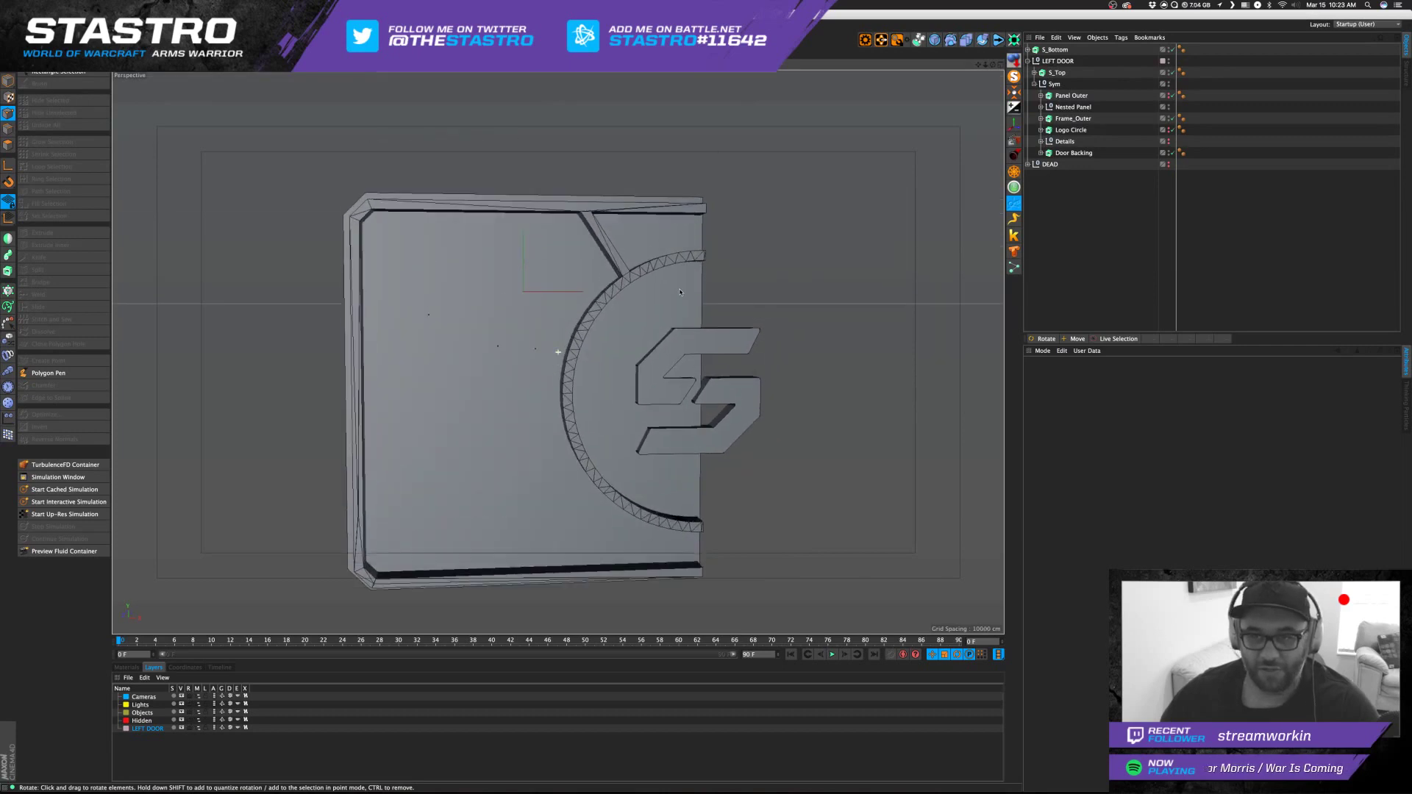
left_click_drag(637, 195, 648, 194, "alt")
left_click(1054, 84)
left_click(1035, 84)
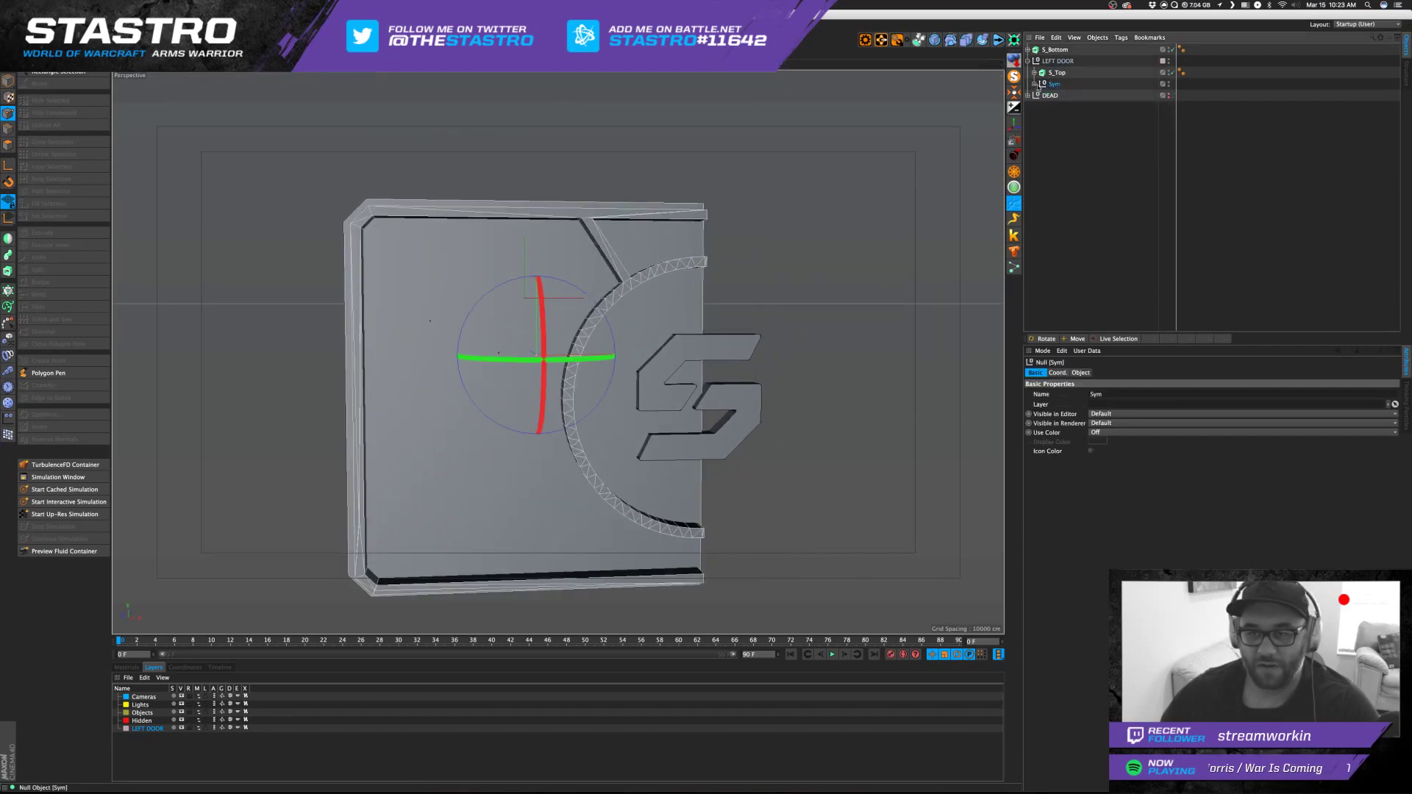
left_click(332, 40)
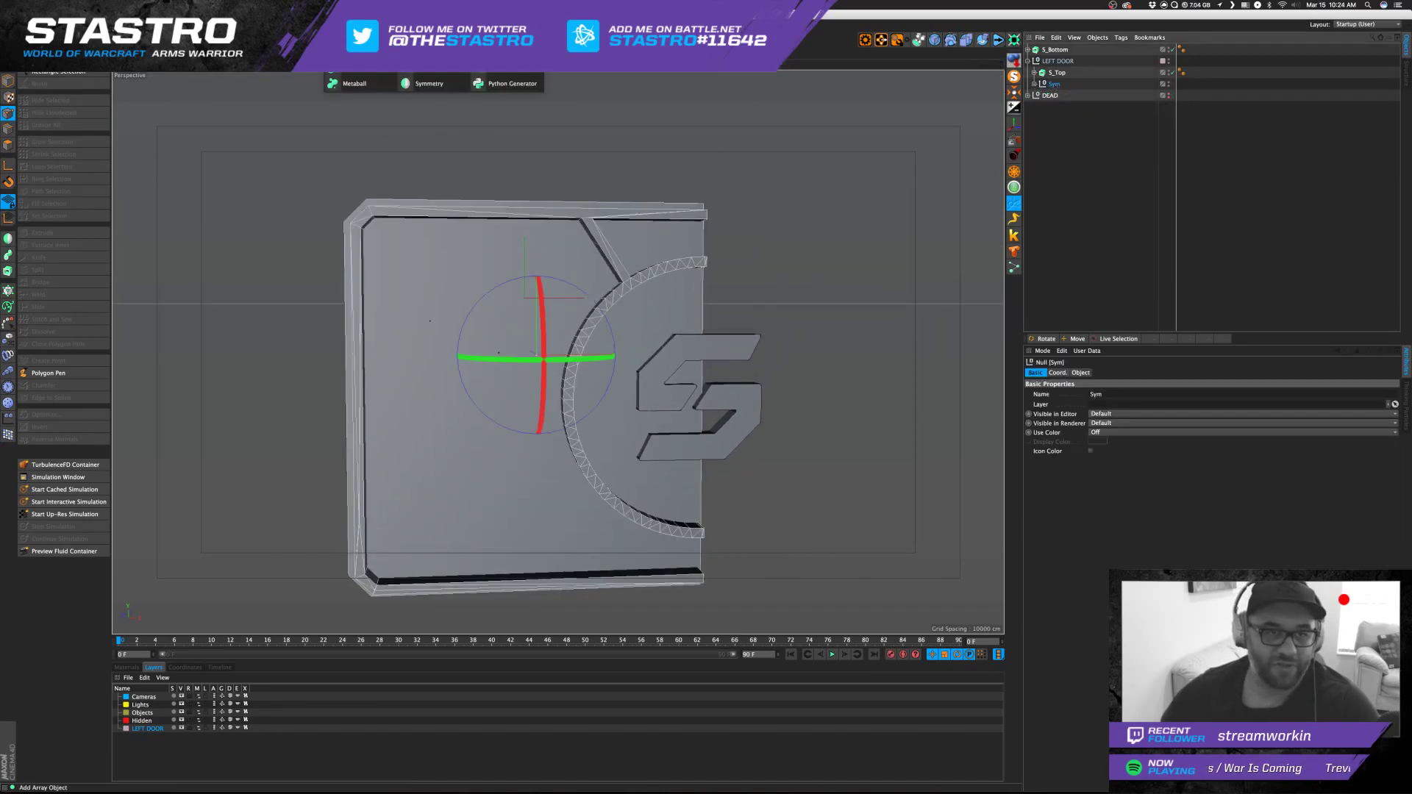
left_click(423, 83)
key("e")
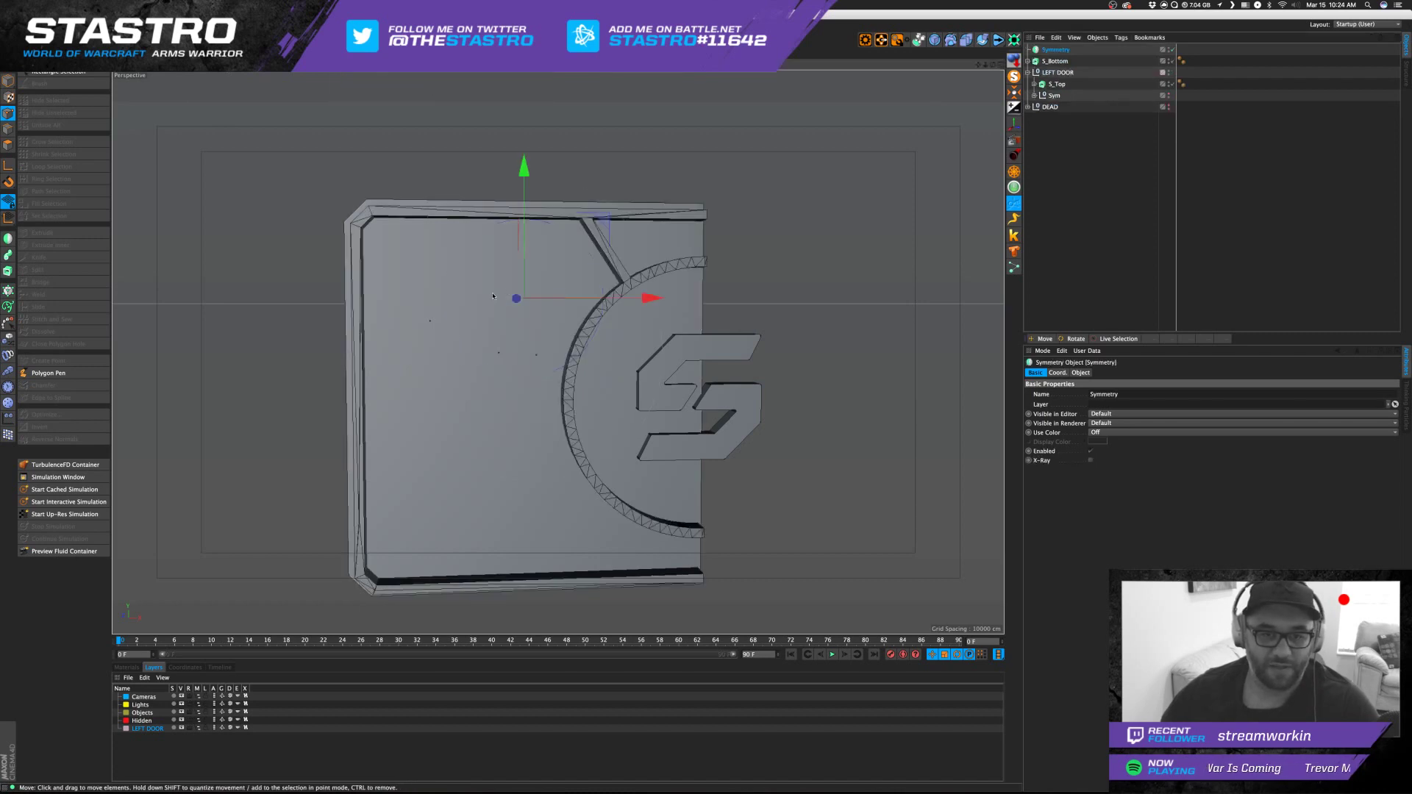
left_click_drag(651, 298, 513, 315)
key("ctrl+z")
key("ctrl+z")
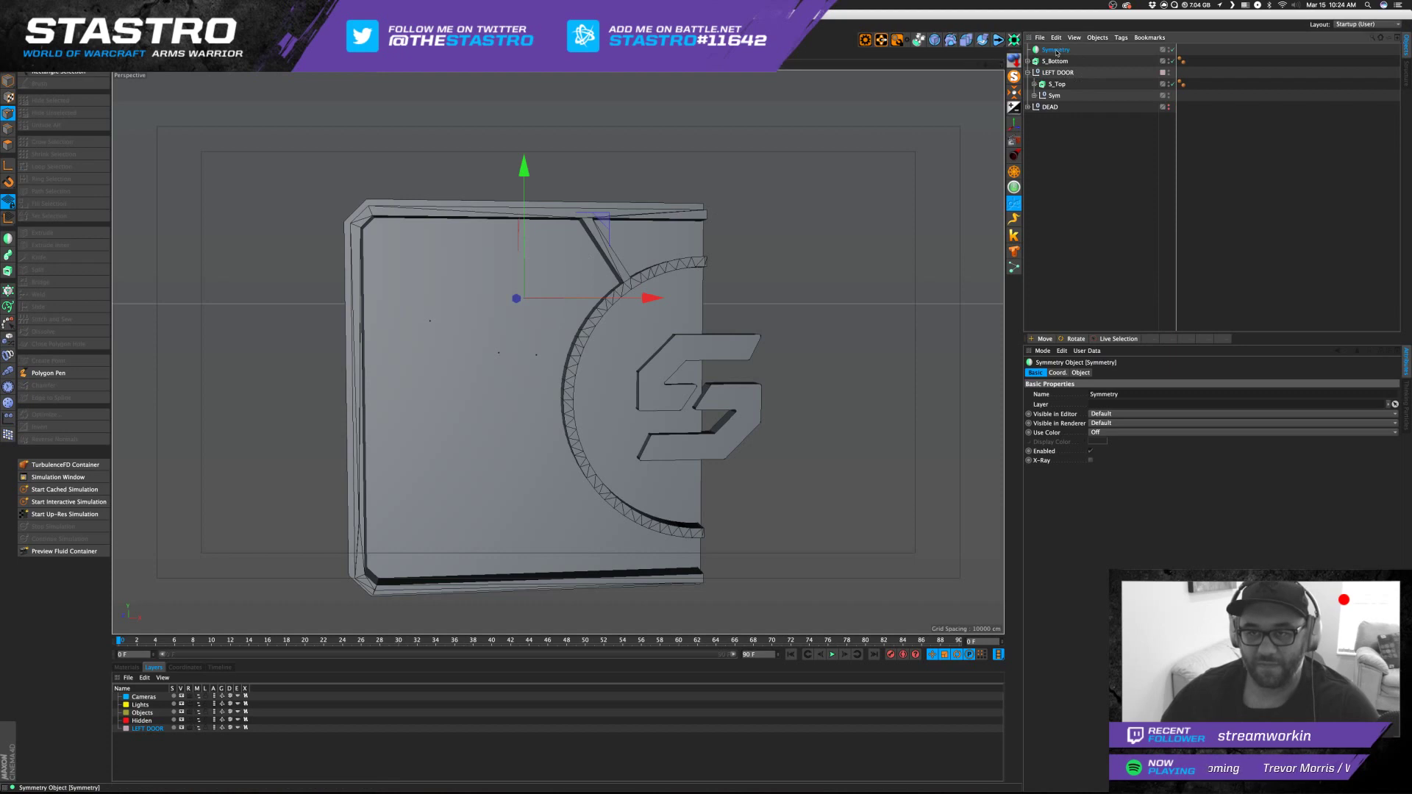
Create an instance of the LEFT DOOR group and move it about 1962 cm along X, beside the original door.
left_click(1053, 59)
left_click(1029, 61)
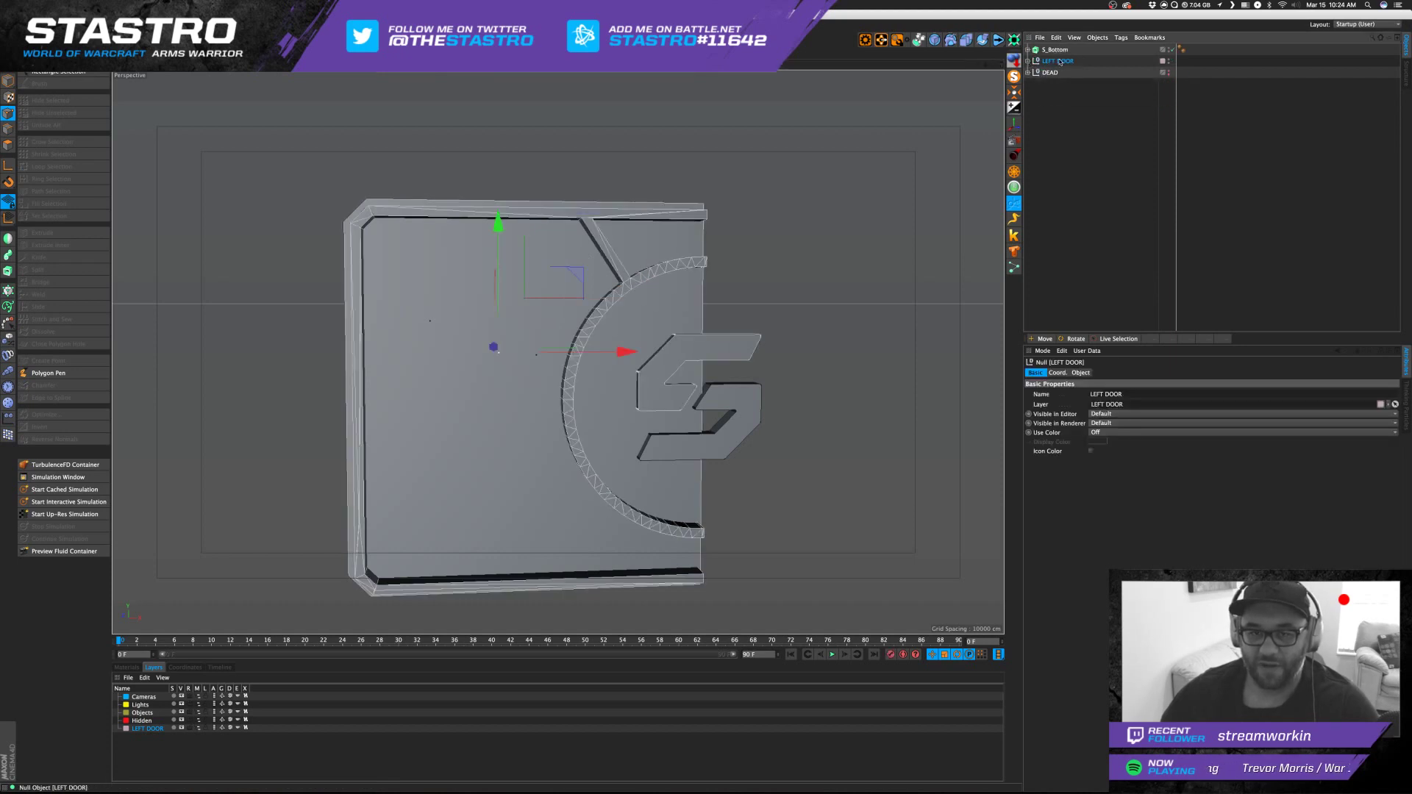
left_click(333, 40)
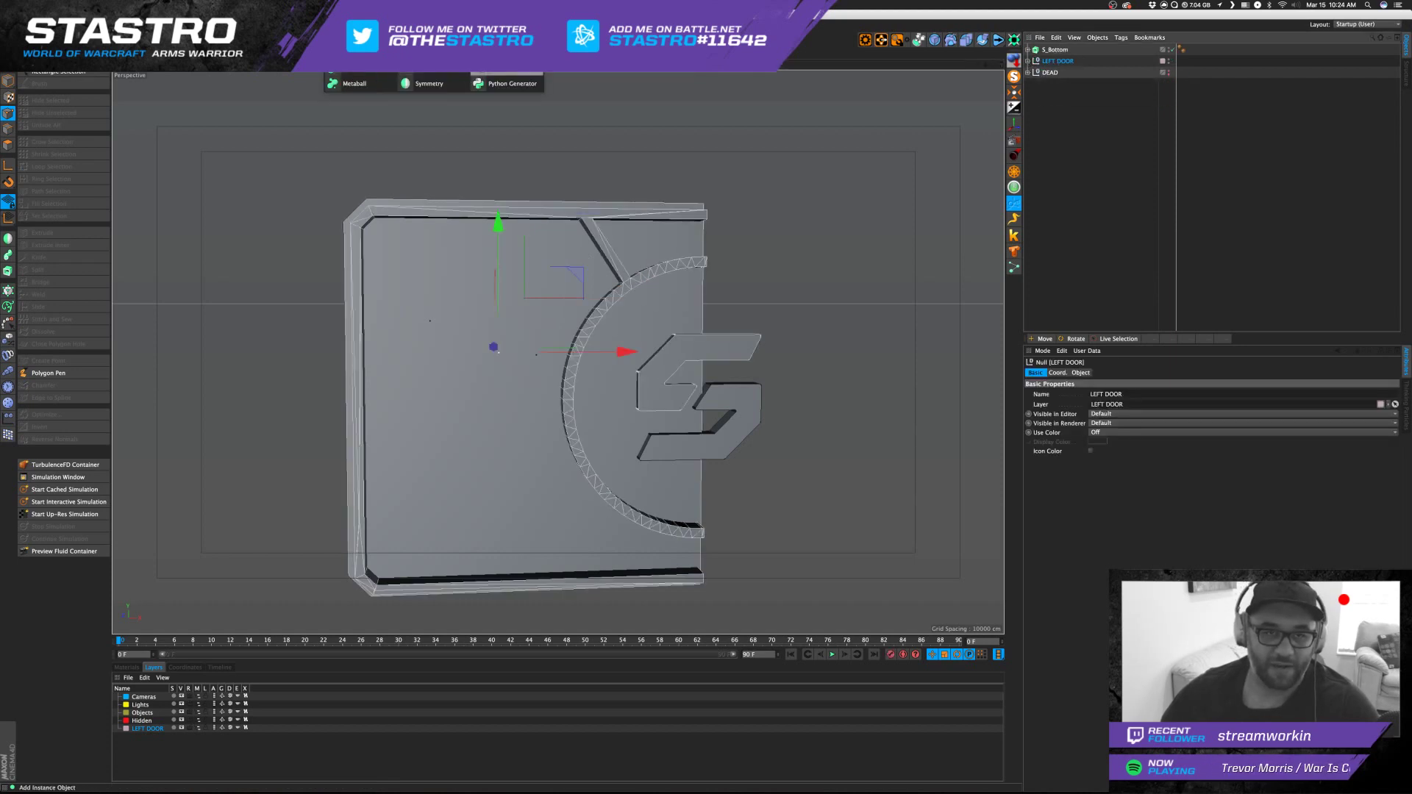
left_click(507, 65)
left_click_drag(630, 353, 964, 331)
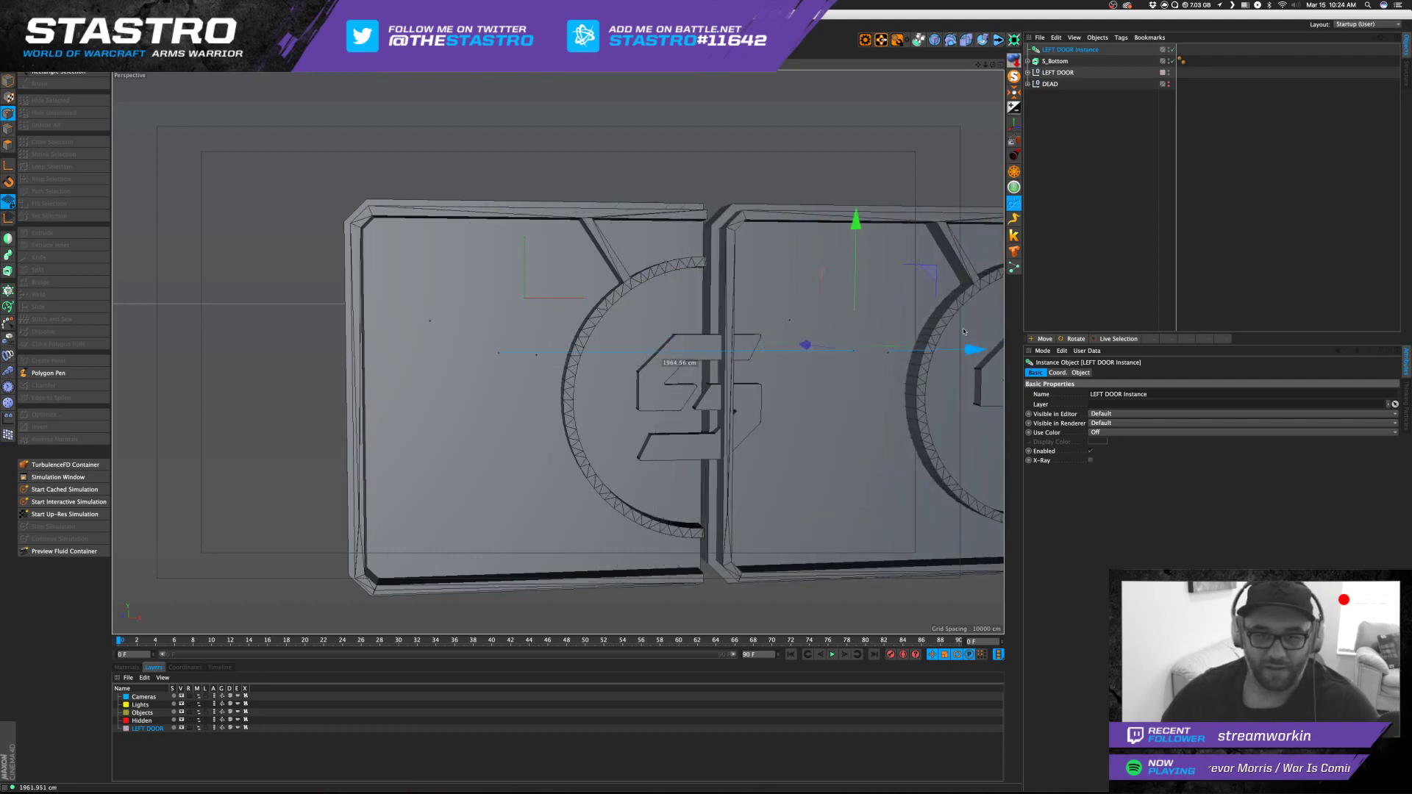
middle_click_drag(964, 331, 699, 339, "alt")
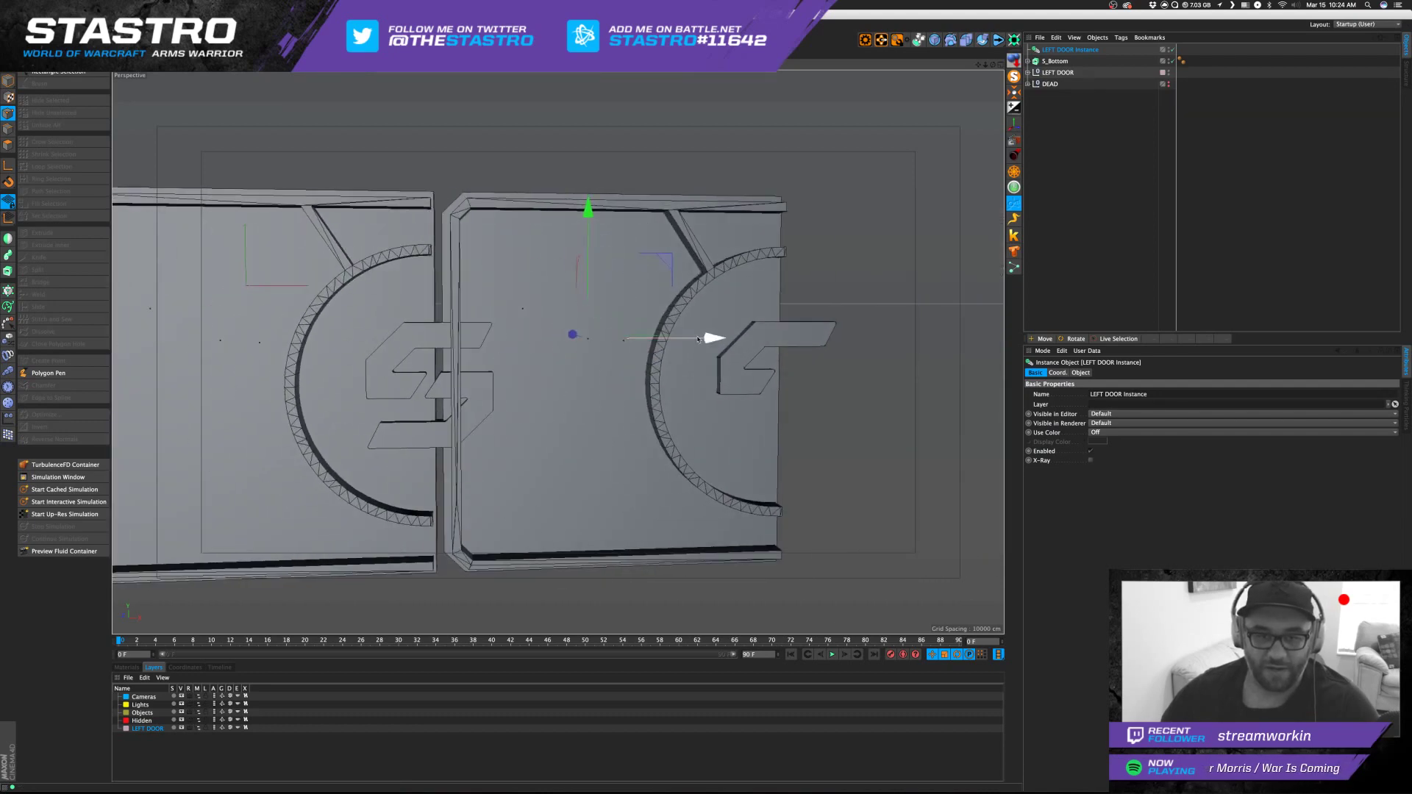
Try moving S_Top out of LEFT DOOR to the root level, and undo both that move and the LEFT DOOR instance.
left_click(1029, 73)
left_click_drag(1052, 95, 1053, 118)
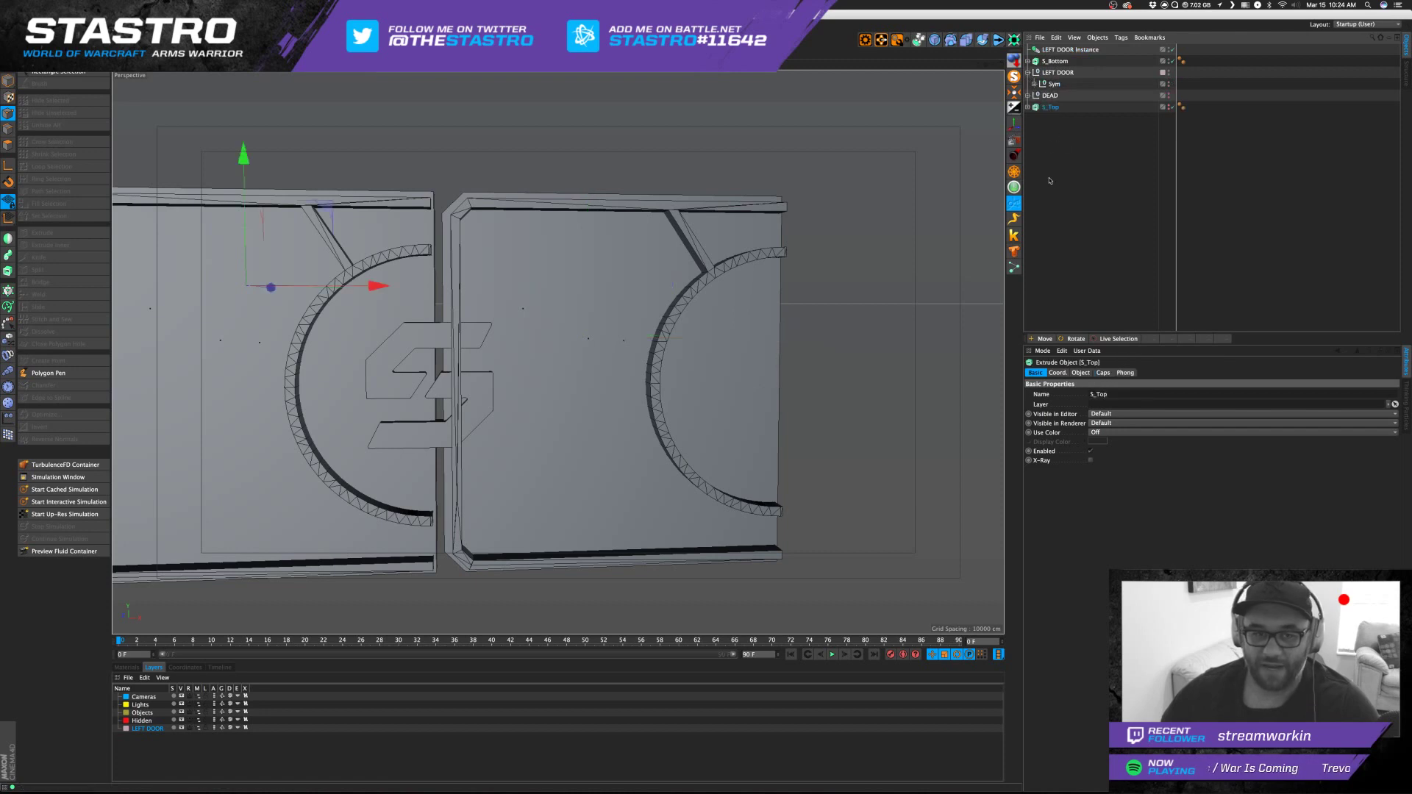
key("super+z")
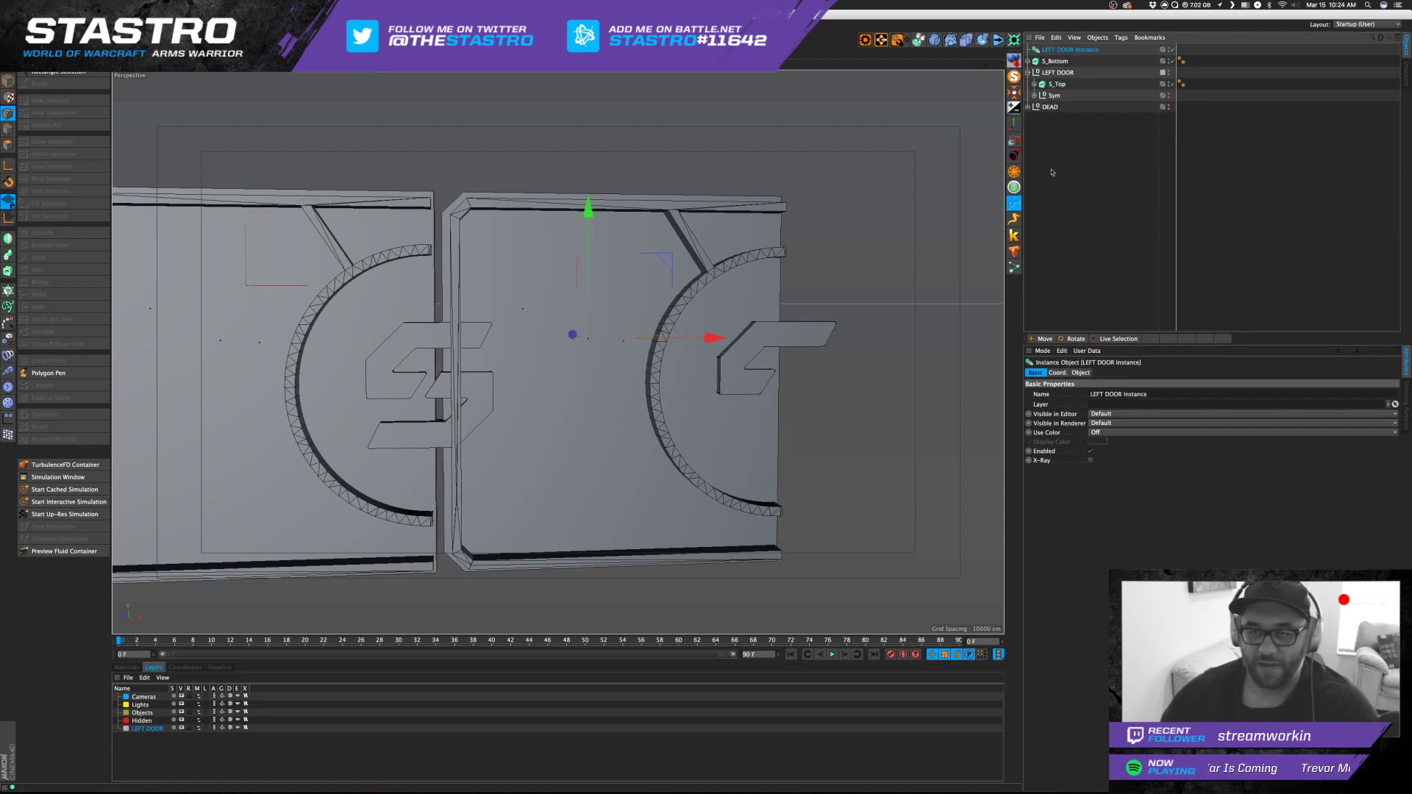
key("super+z")
Create an instance of the Sym group and move it along the X axis to stand beside the original door.
left_click(1053, 85)
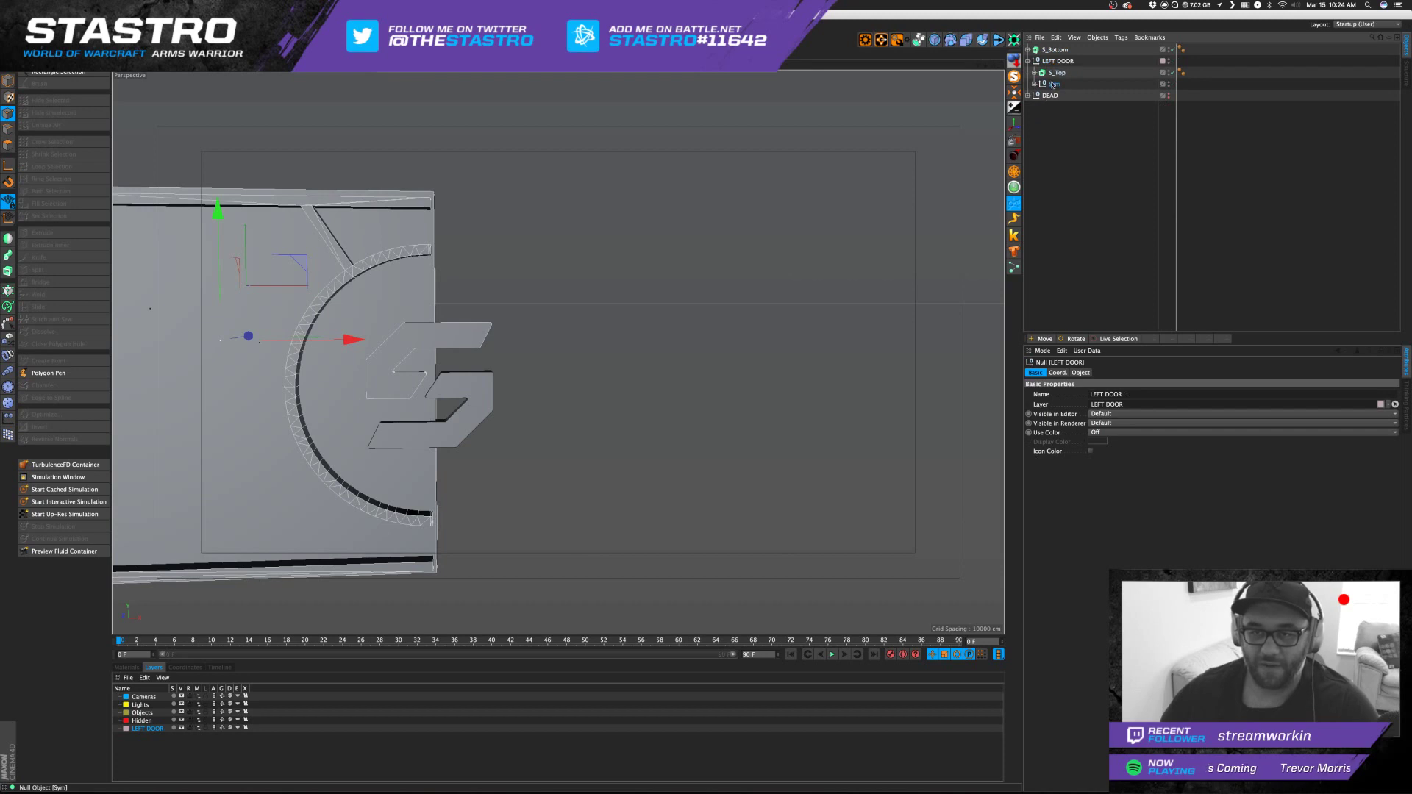
left_click(331, 41)
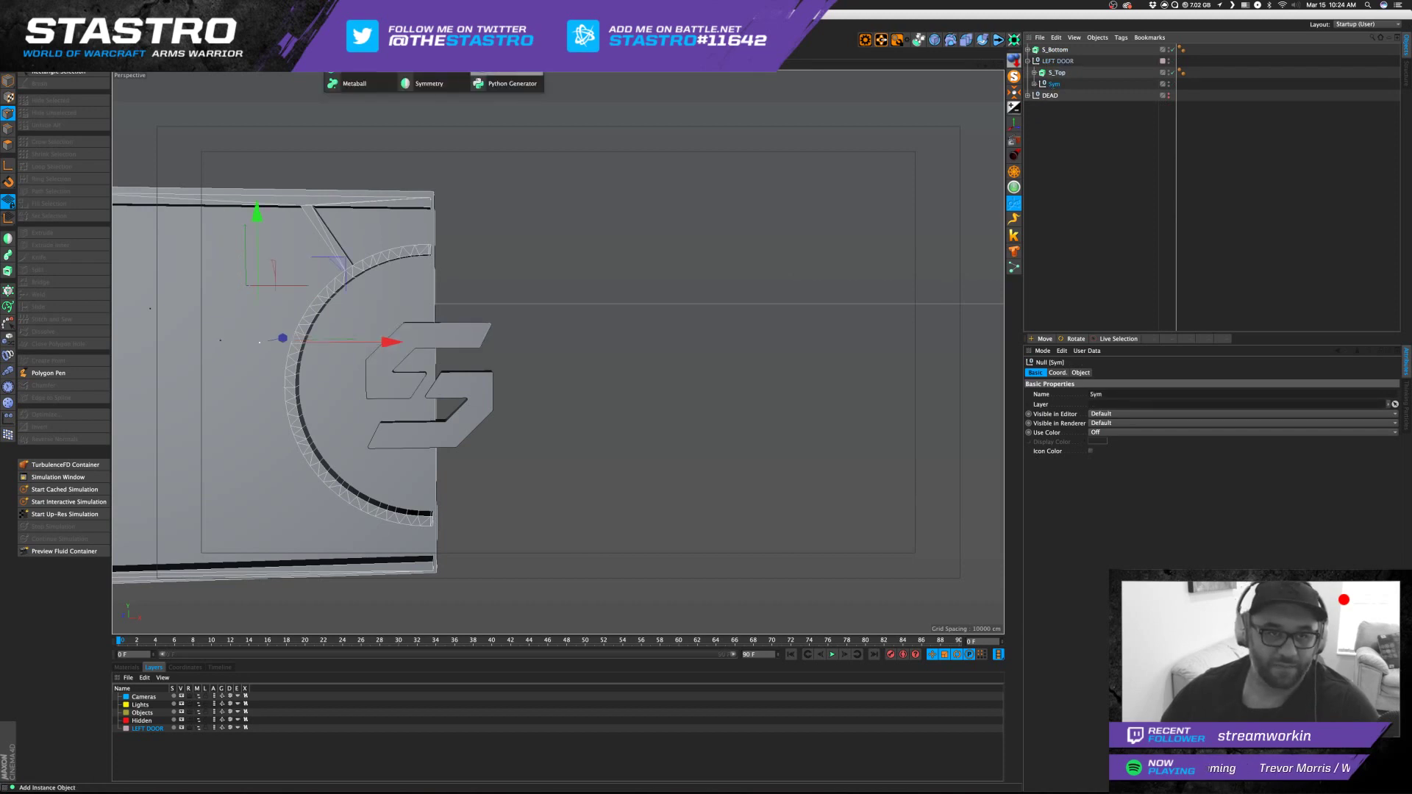
left_click(507, 69)
left_click_drag(393, 342, 629, 342)
key("super+z")
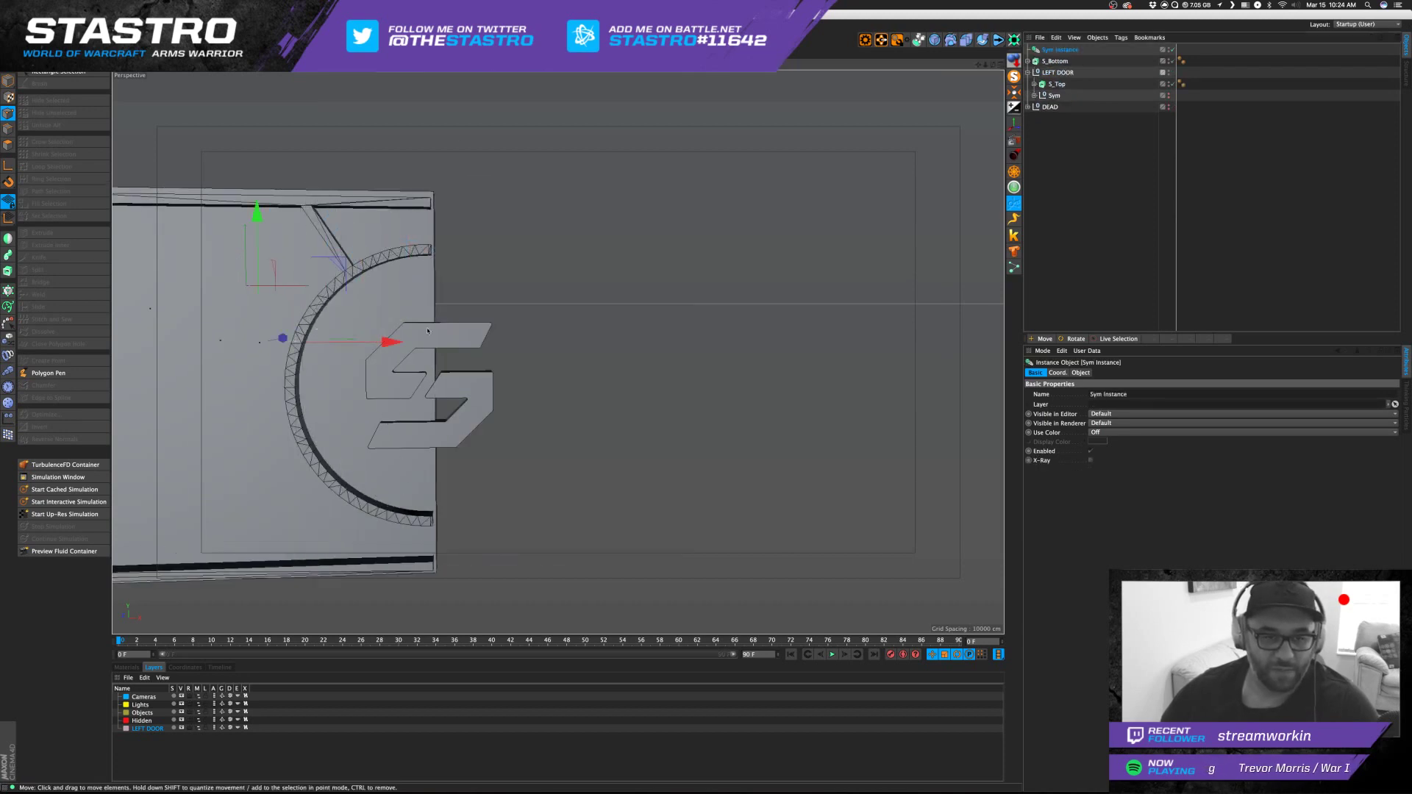
left_click_drag(390, 341, 735, 339)
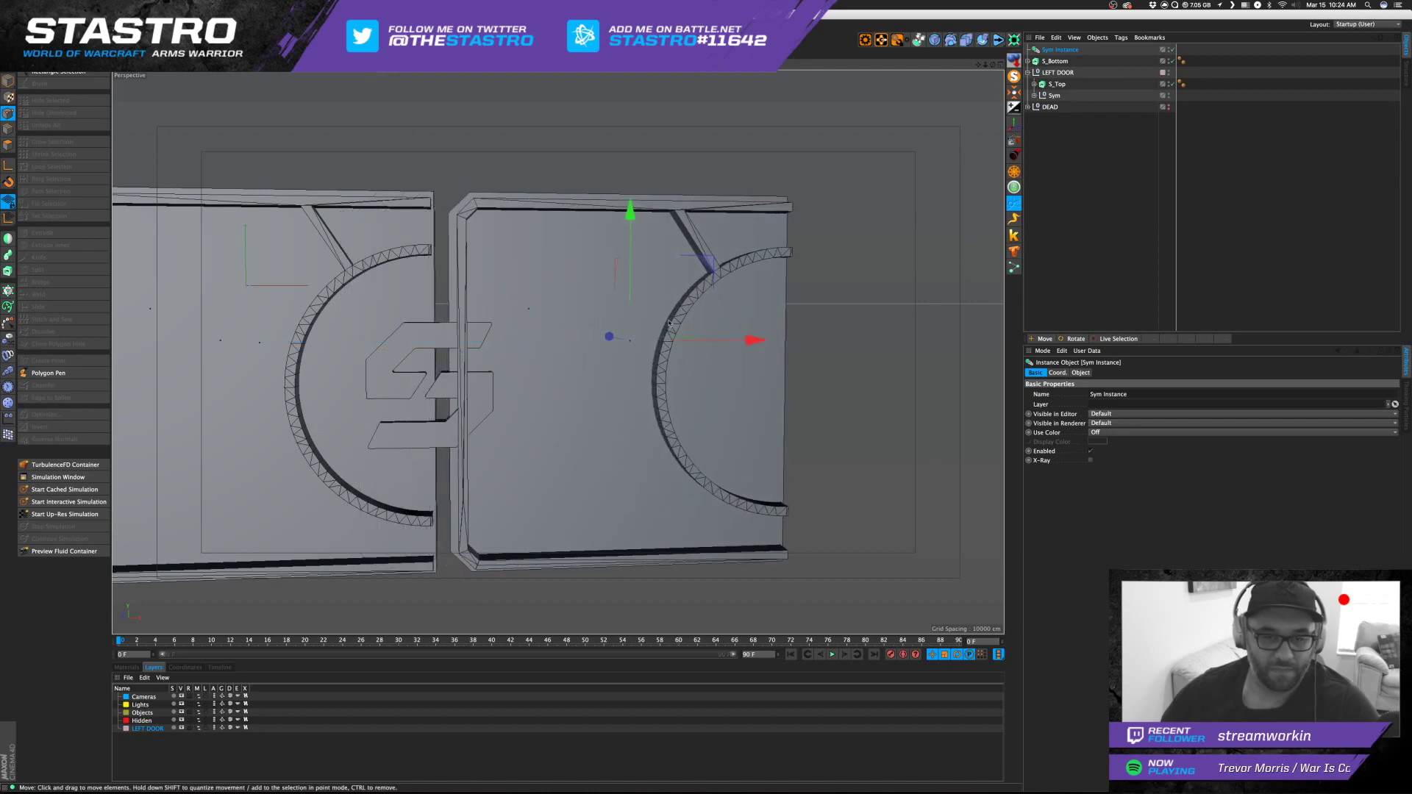
Try rotating the Sym instance to face the original door half, and undo the rotation.
key("r")
left_click_drag(590, 277, 668, 376)
key("super+z")
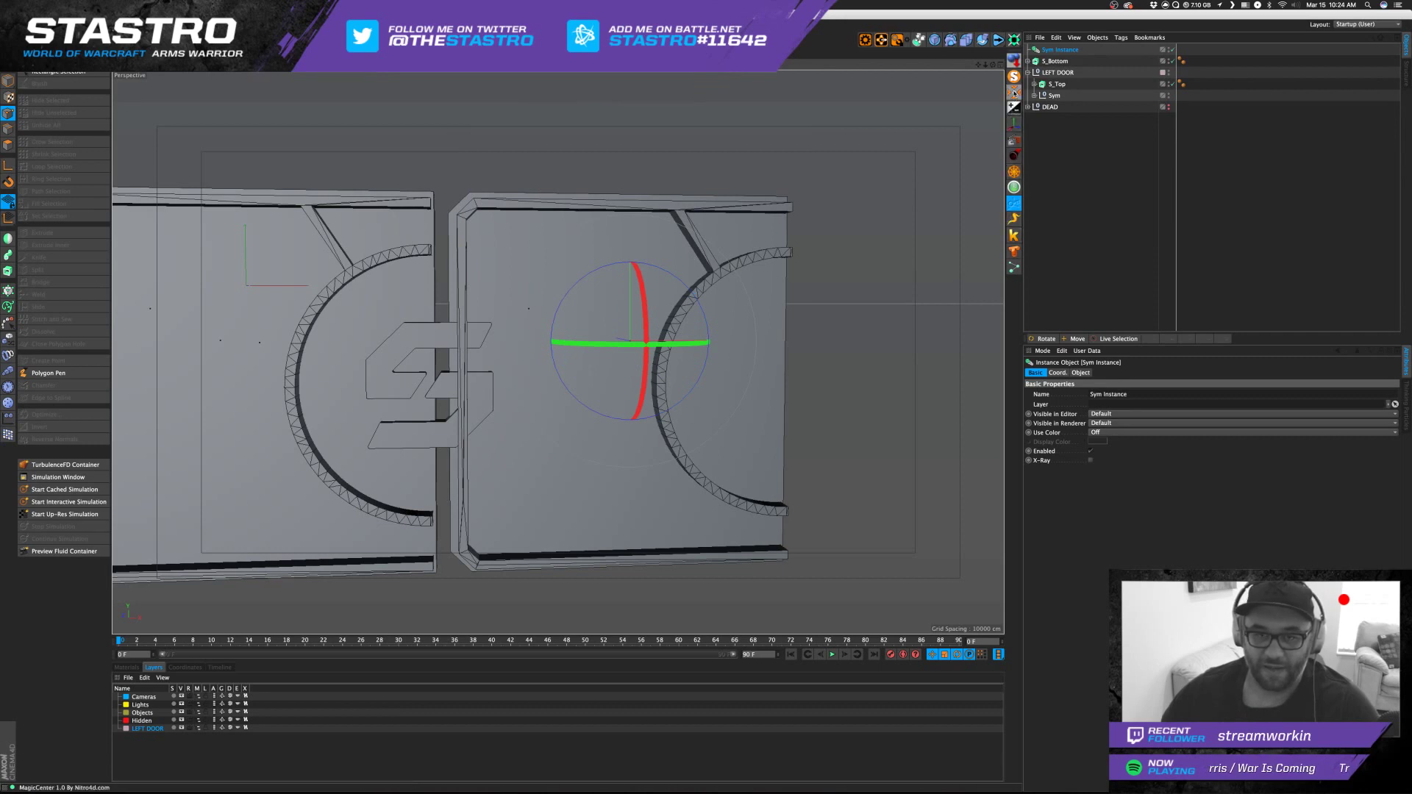
Move the Sym instance down along the Y axis.
key("e")
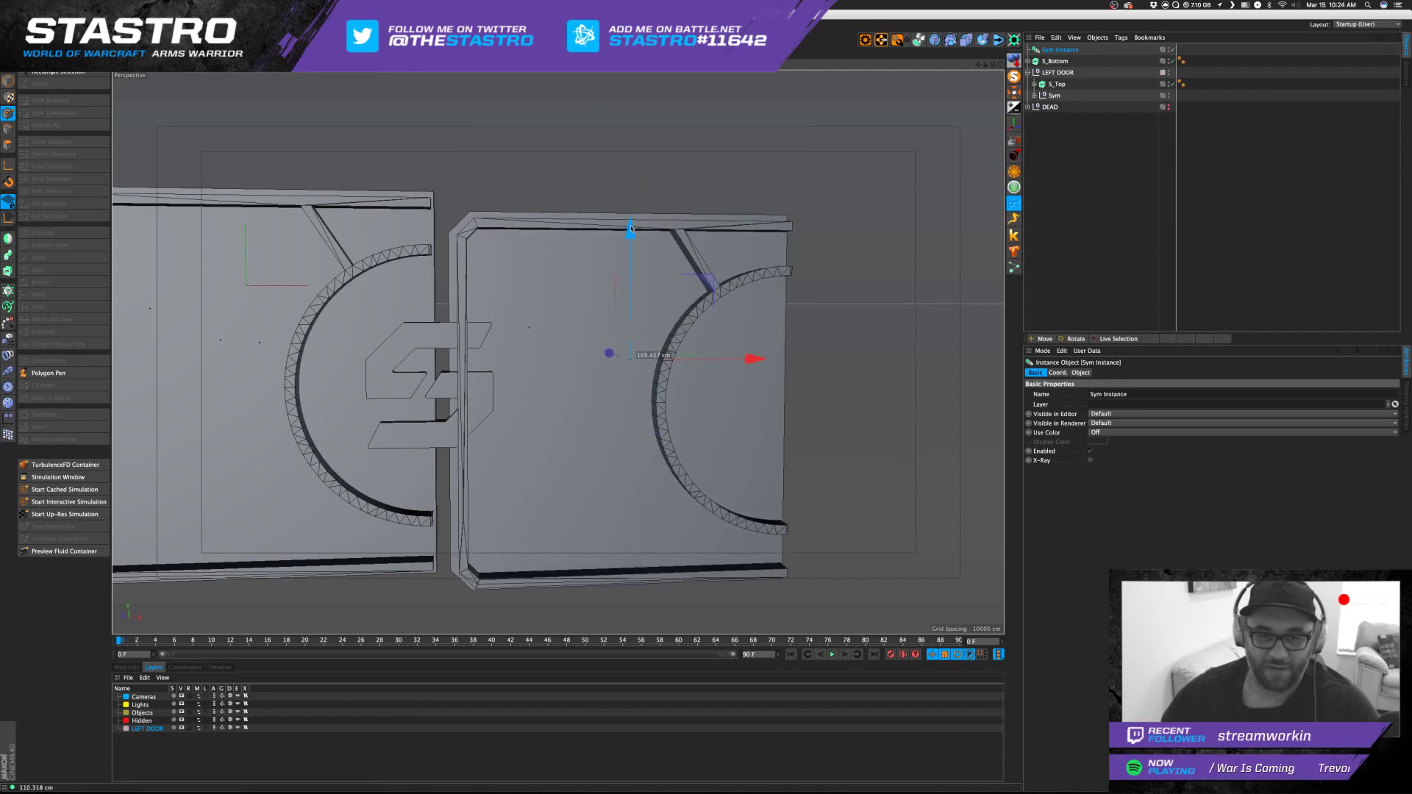
Rotate the Sym Instance 180° around its Z axis so the duplicate door half faces the original.
key("r")
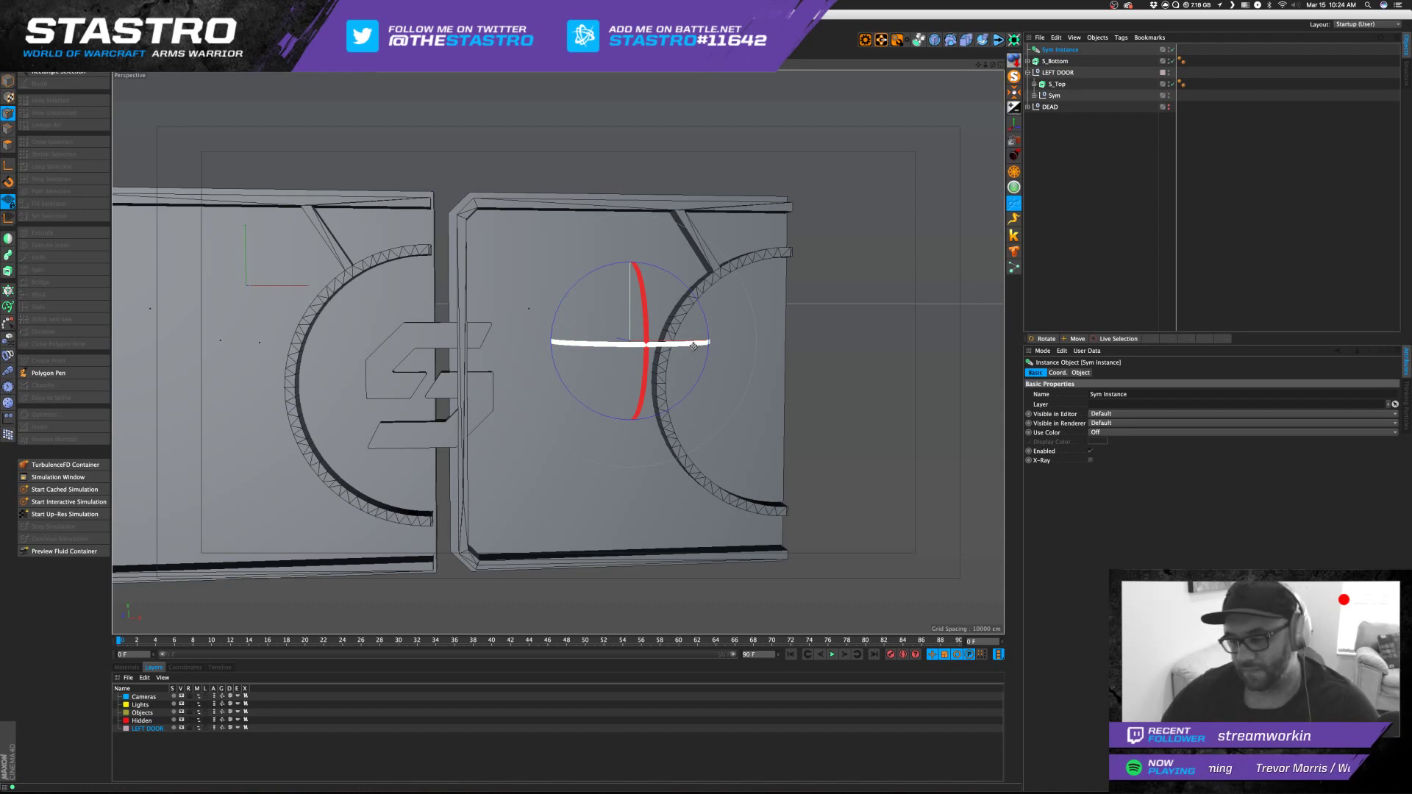
left_click_drag(694, 346, 756, 357, "alt")
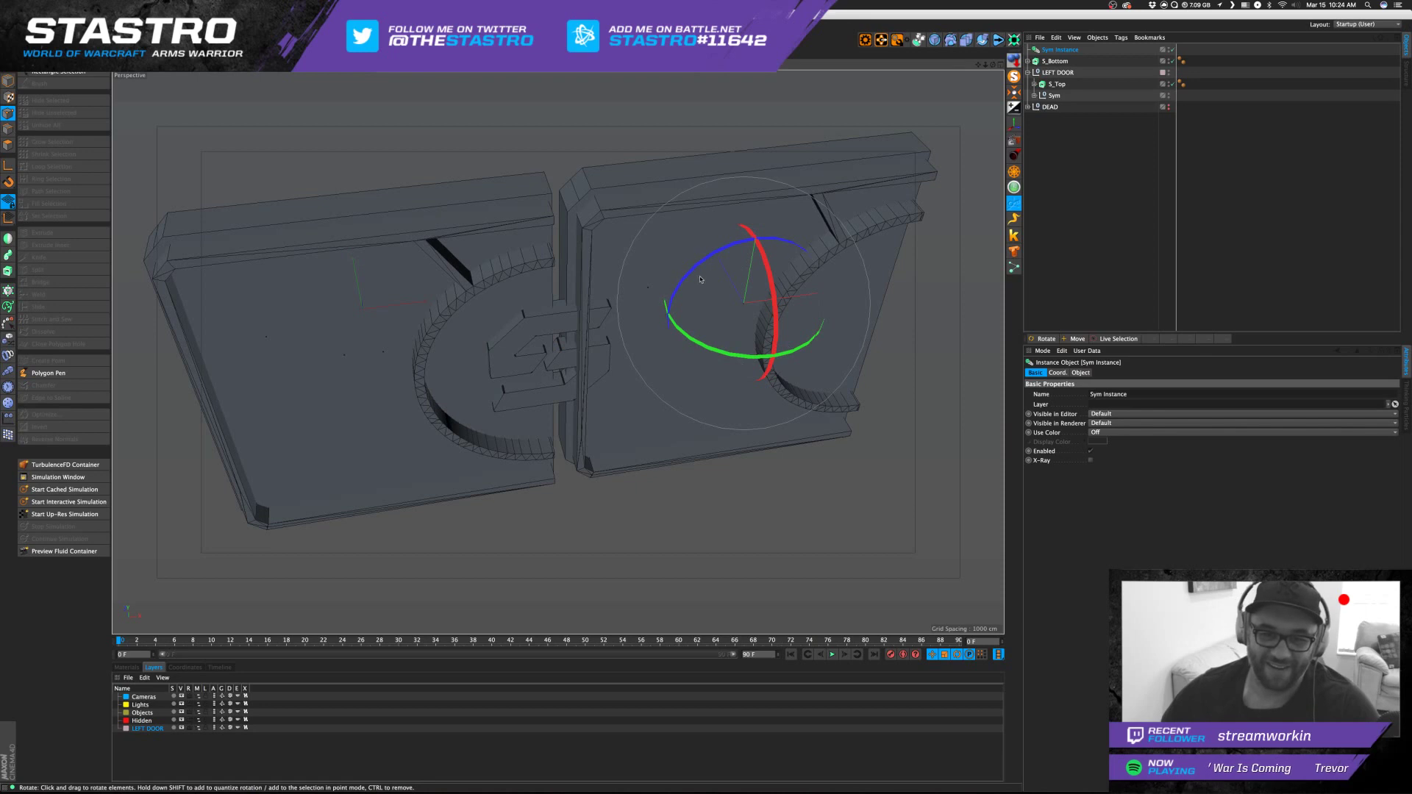
left_click_drag(700, 279, 810, 361)
Move the rotated Sym Instance in the front view beside the left door so the two circle halves roughly meet.
middle_click(553, 386)
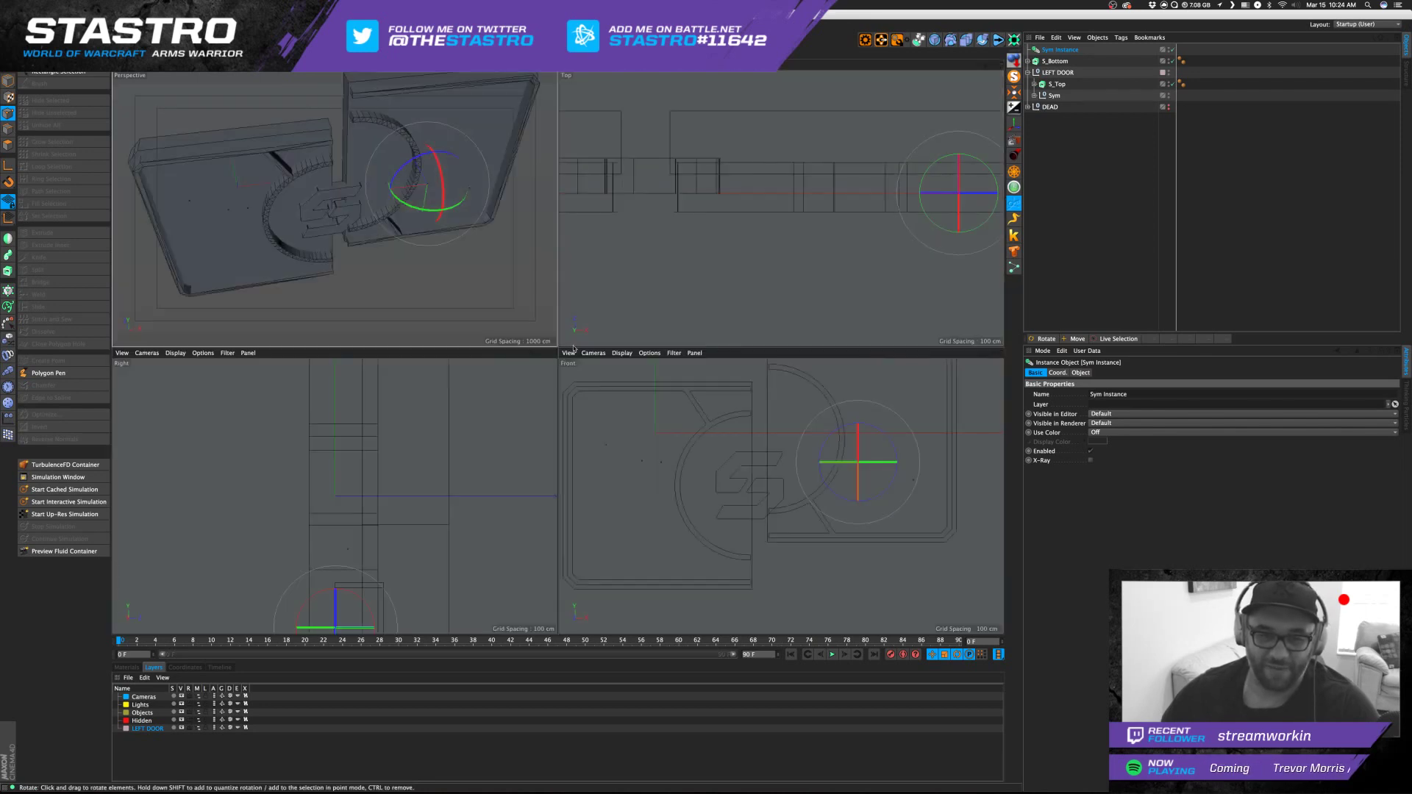
key("e")
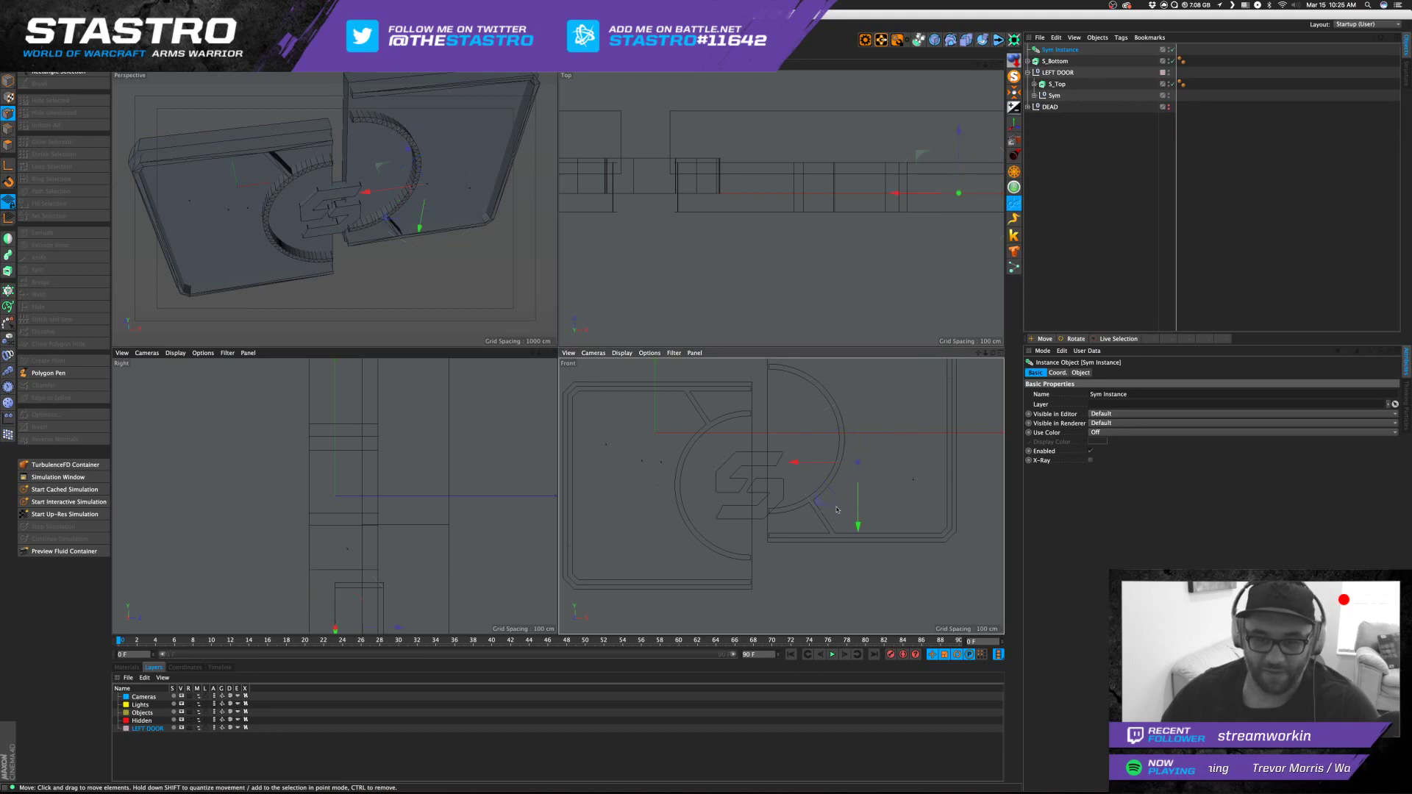
left_click_drag(838, 509, 812, 554)
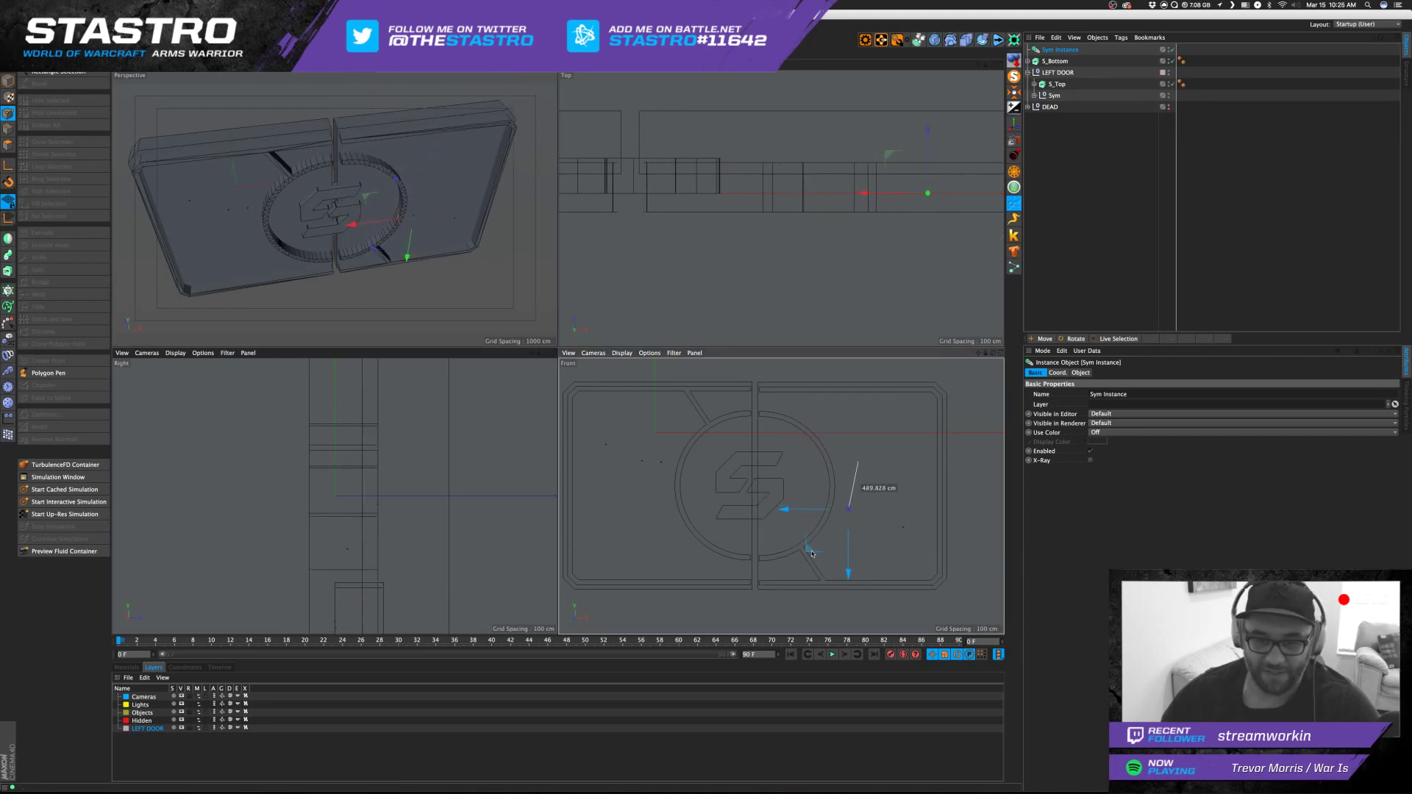
middle_click(820, 558)
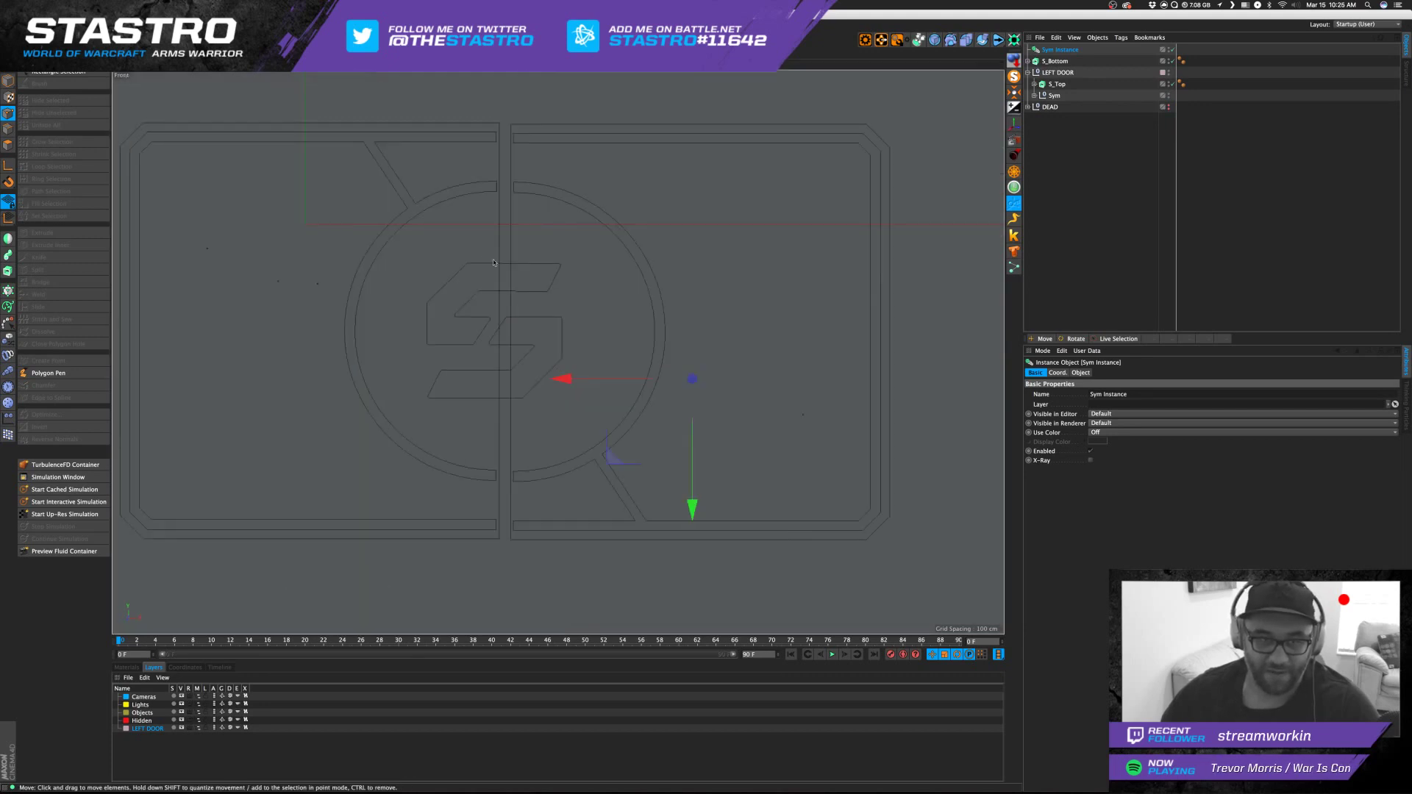
scroll(528, 550, "up", 3)
left_click_drag(619, 311, 607, 314)
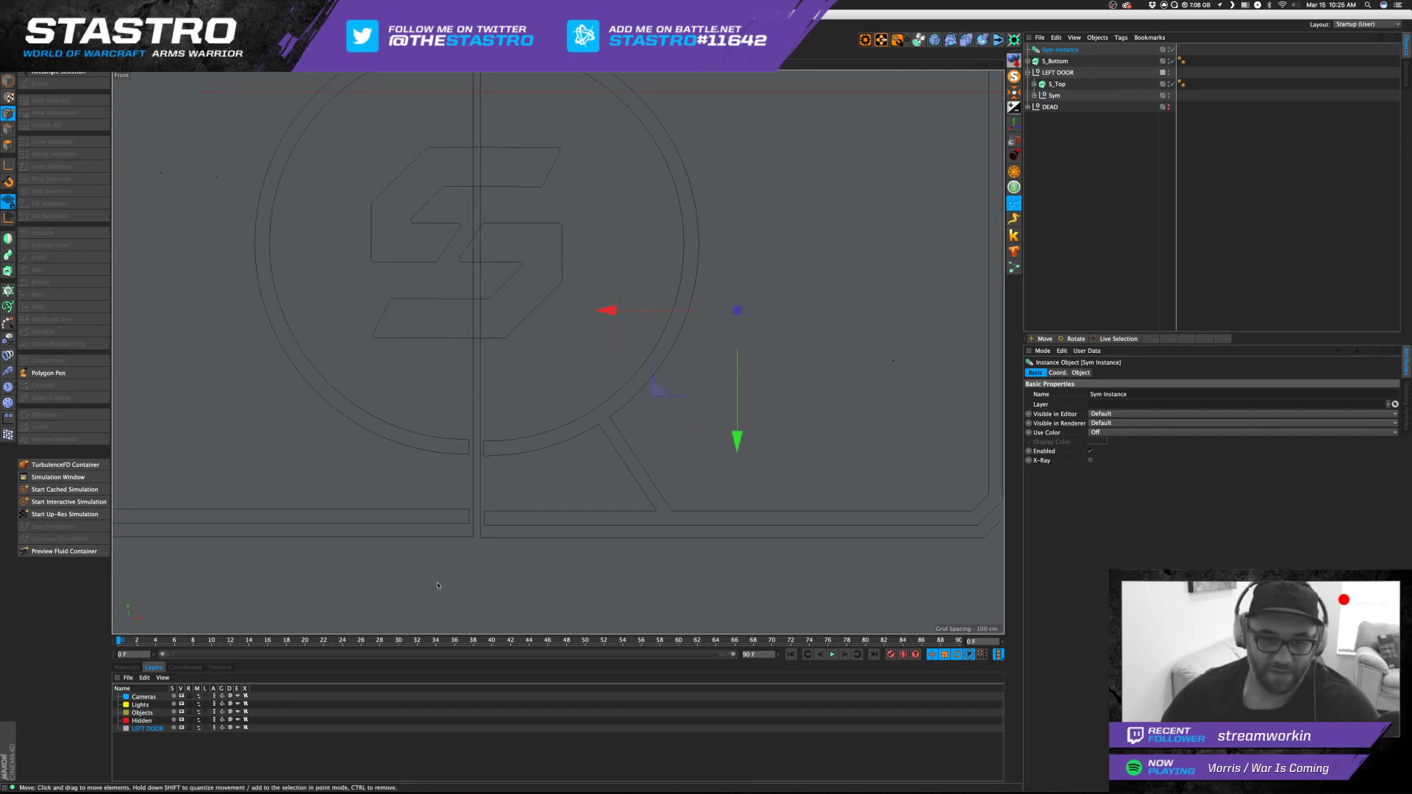
Set the Sym Instance's position to Y -775.711 cm and Z 63.026 cm in its coordinates.
scroll(441, 574, "up", 6)
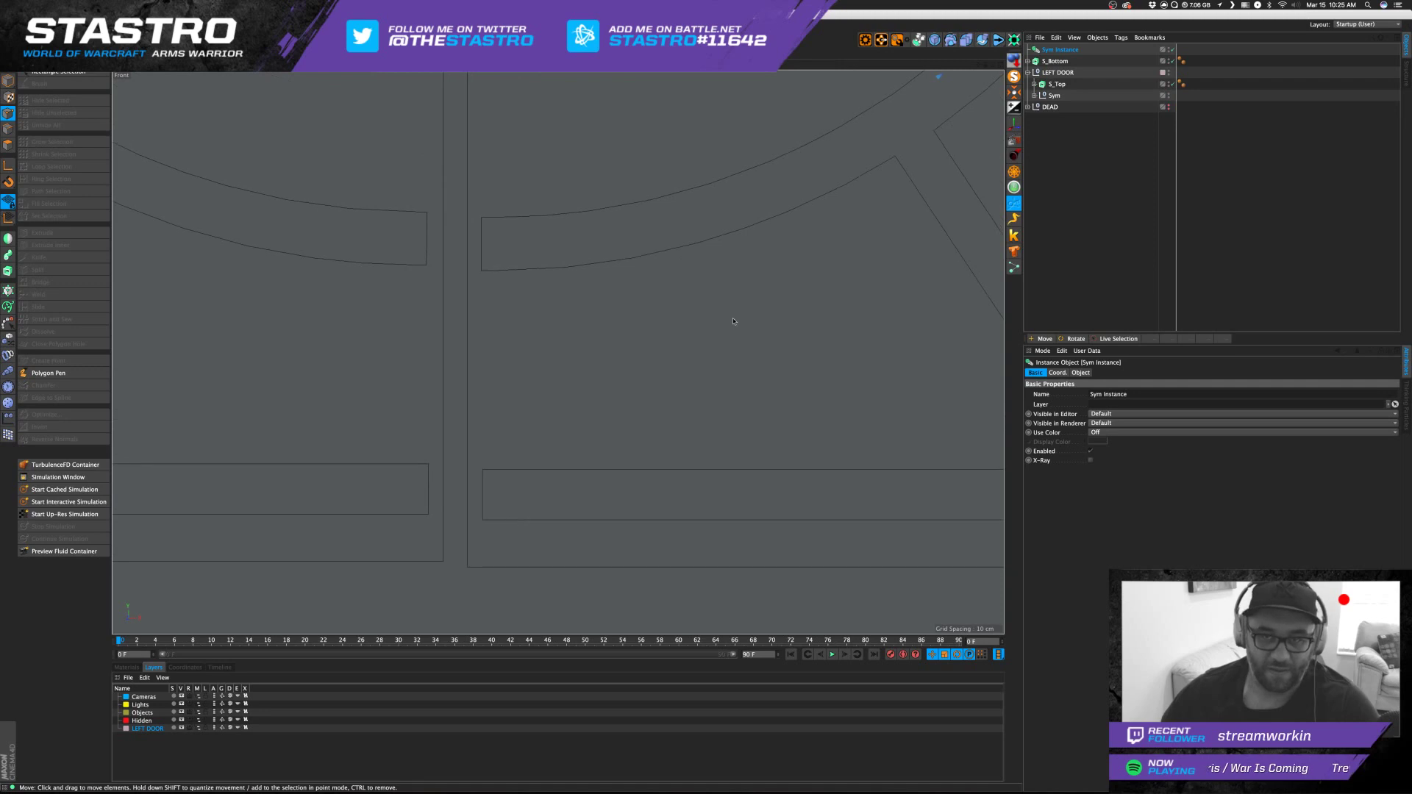
scroll(731, 320, "down", 2)
left_click(1060, 373)
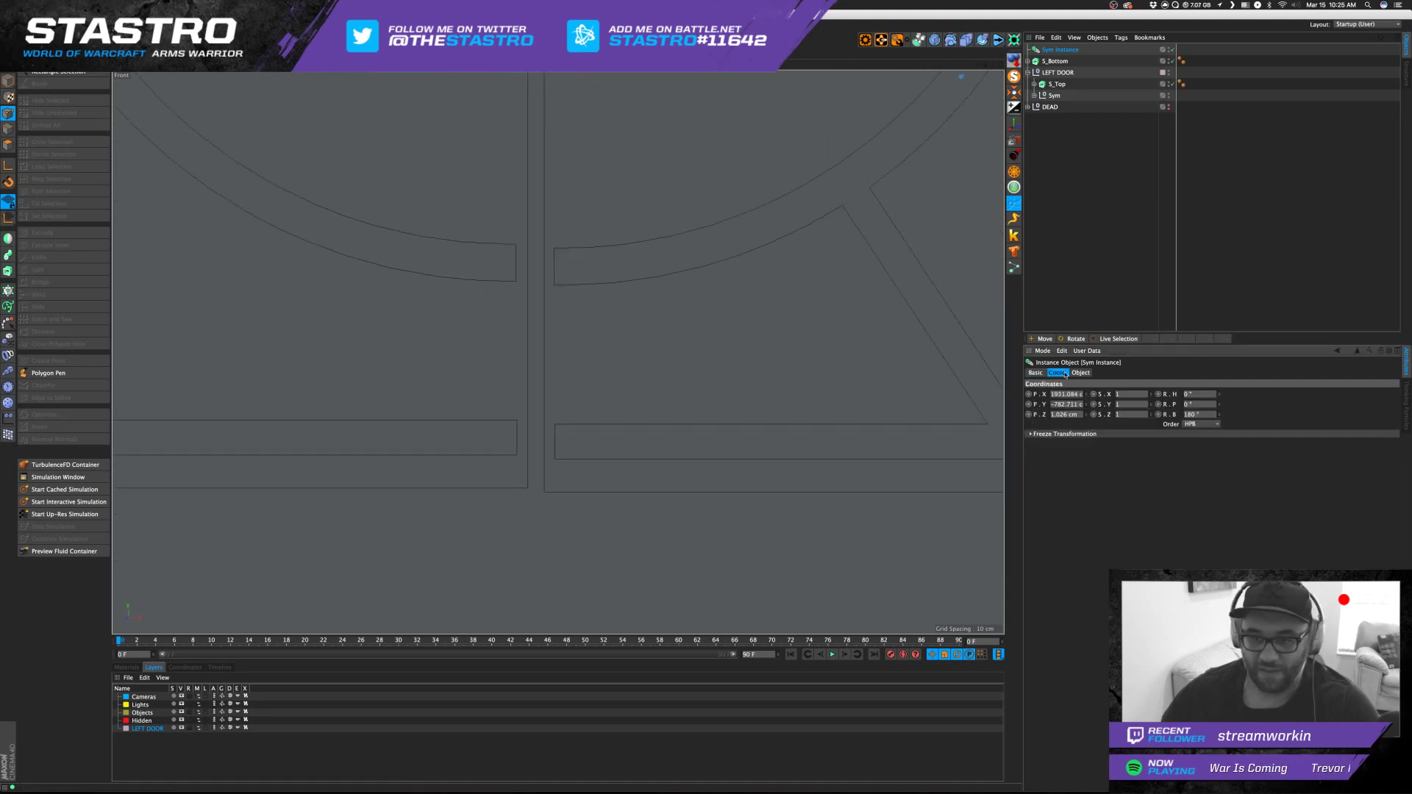
left_click(1085, 417)
left_click(1085, 418)
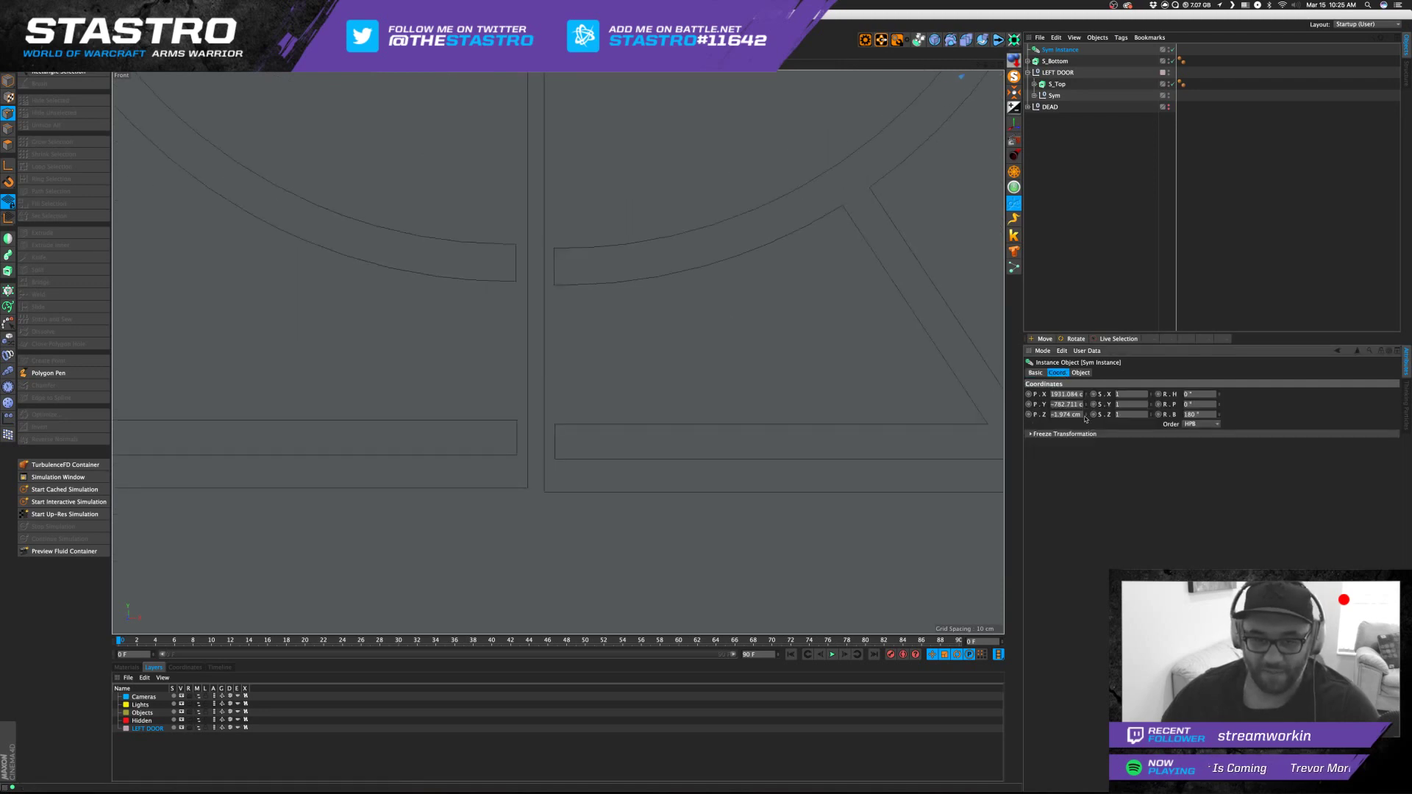
left_click_drag(1085, 416, 1087, 407)
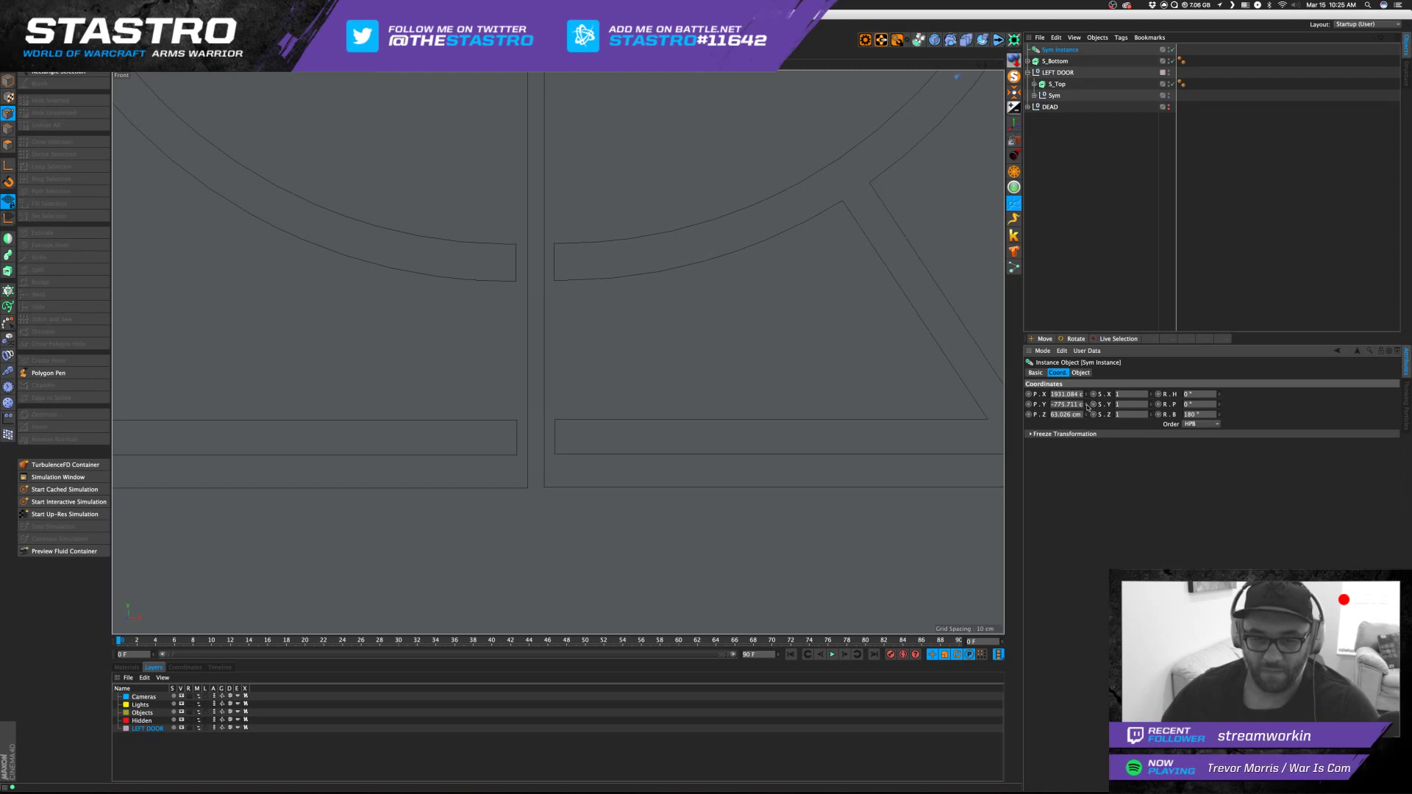
Set the Sym Instance's X position to 1906.084 cm to close the gap between the doors.
right_click_drag(582, 489, 656, 485, "alt")
middle_click_drag(558, 462, 868, 431, "alt")
mouse_move(1087, 395)
left_mouse_down()
mouse_move(1086, 366)
mouse_move(1087, 413)
left_mouse_up()
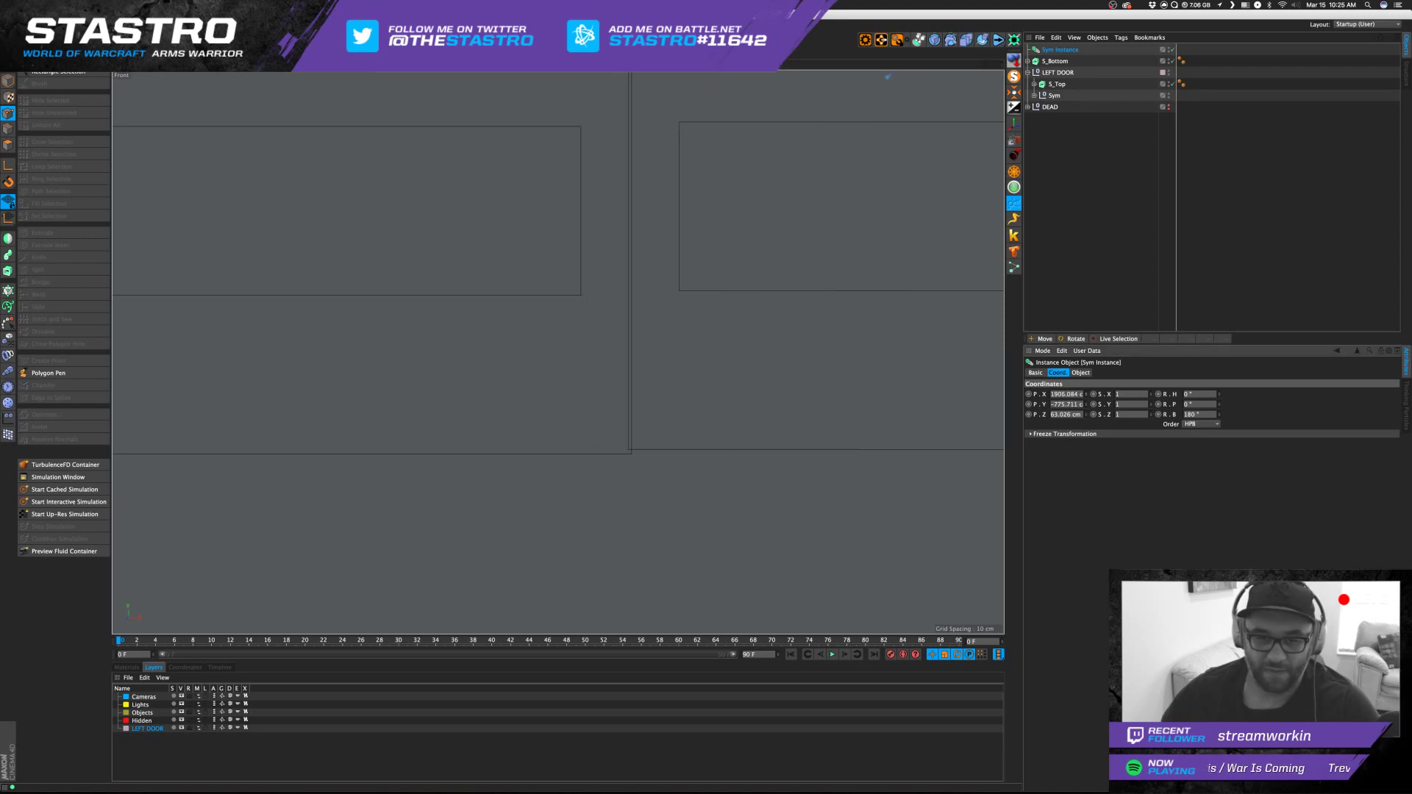
Try Y positions of -776 cm and -777.25 cm for the Sym Instance and undo them.
right_click_drag(608, 464, 691, 463, "alt")
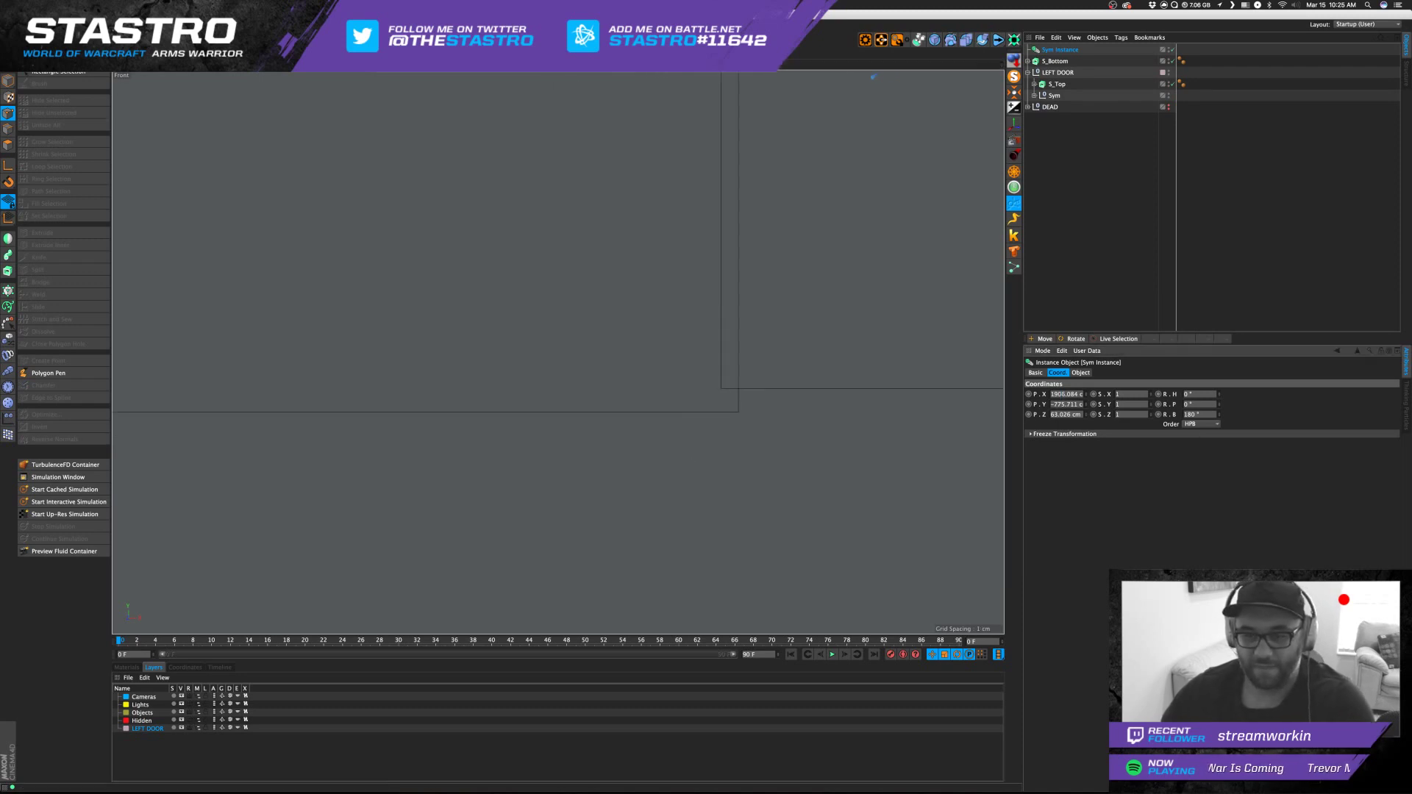
left_click_drag(1044, 406, 1044, 408)
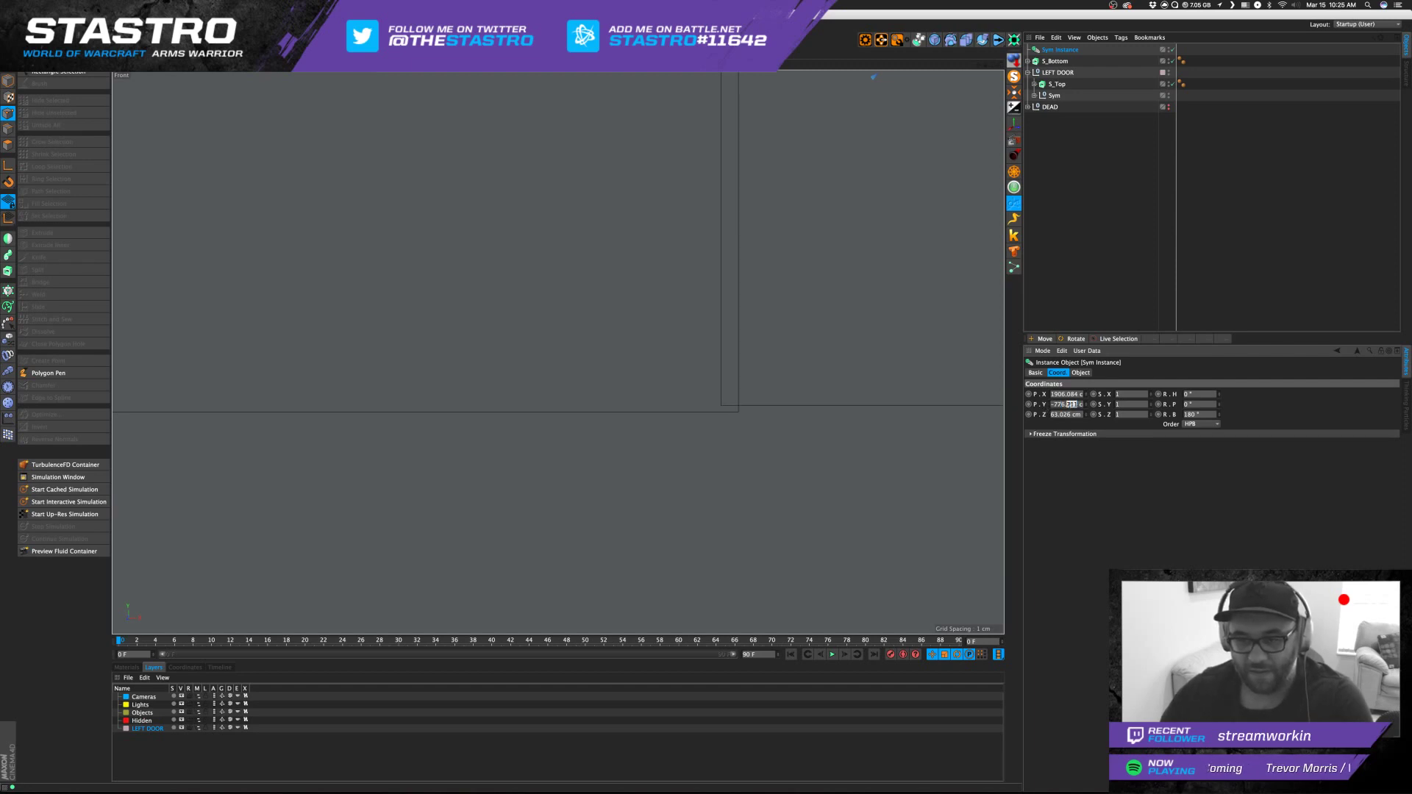
key("BackSpace")
key("Return")
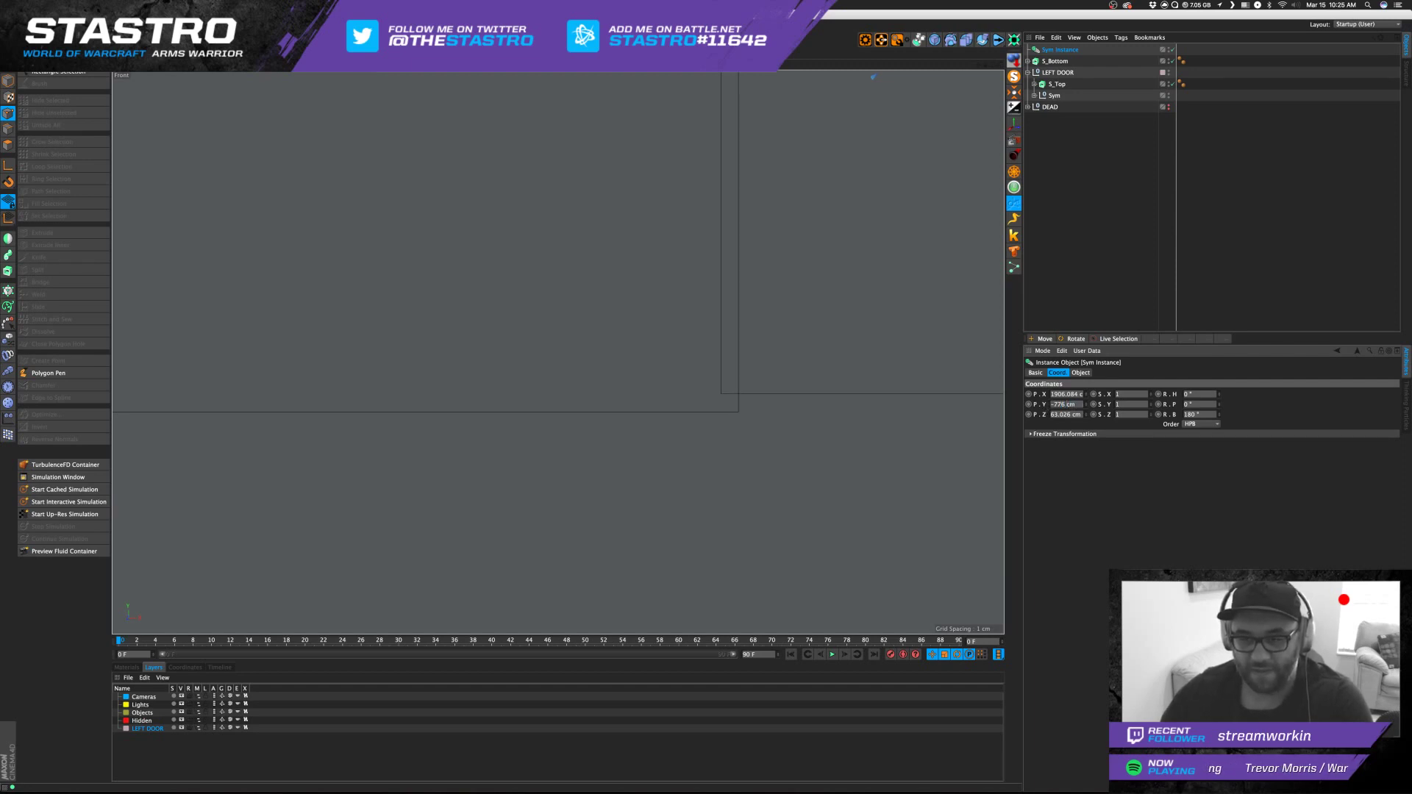
key("Down")
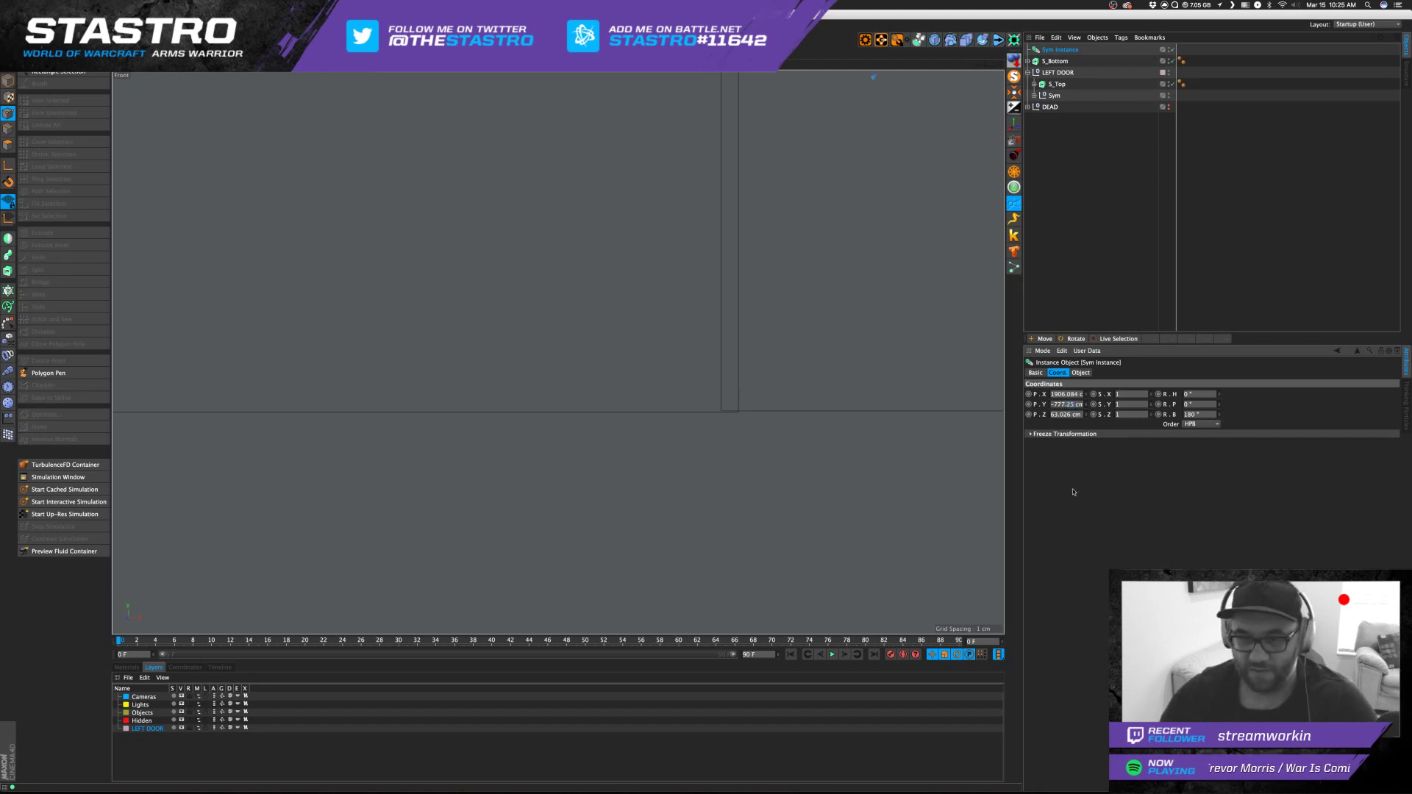
key("Down")
key("super+z")
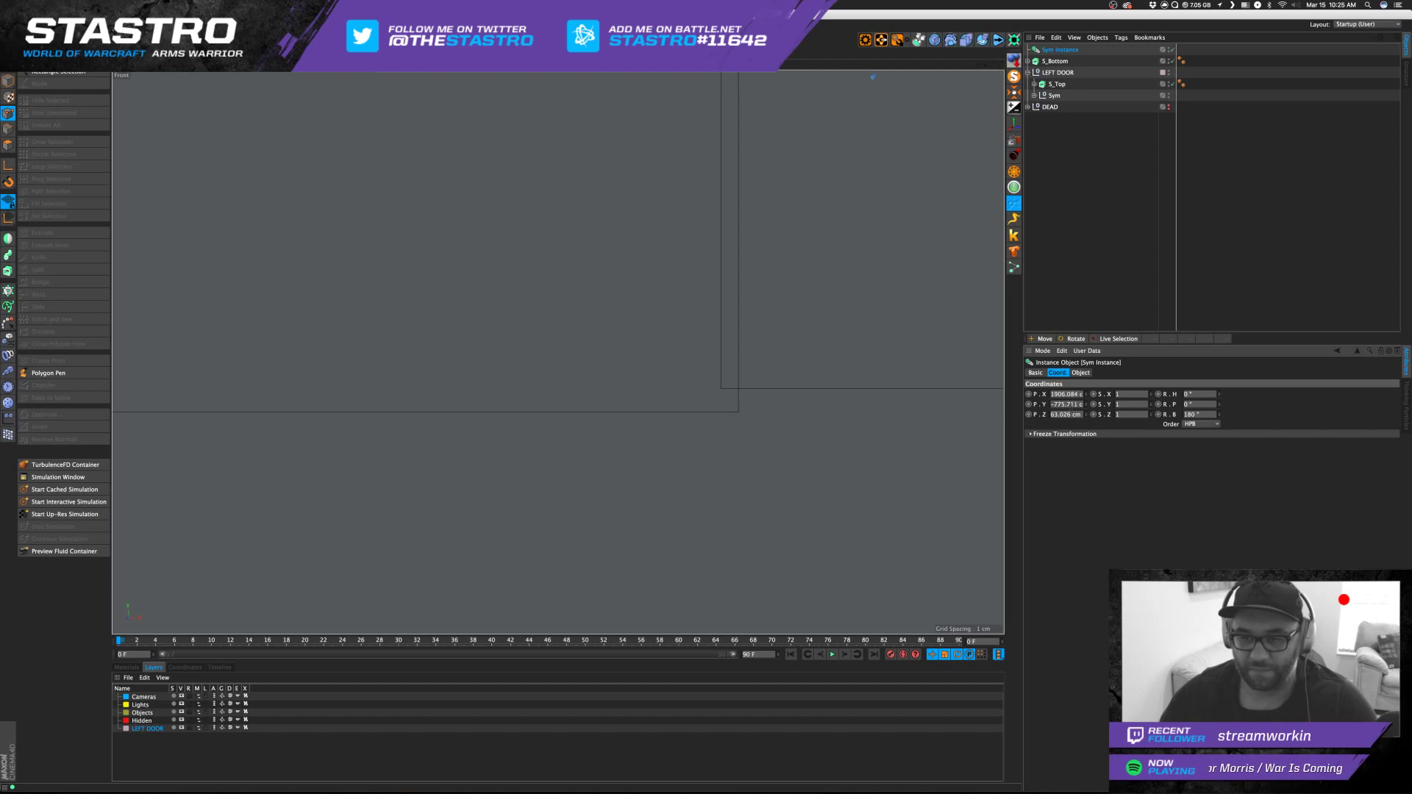
Set the Sym Instance's Y position to -777.1 cm to level the bottom edges of both doors.
left_click_drag(1083, 404, 1062, 405)
key("super+a")
key("BackSpace")
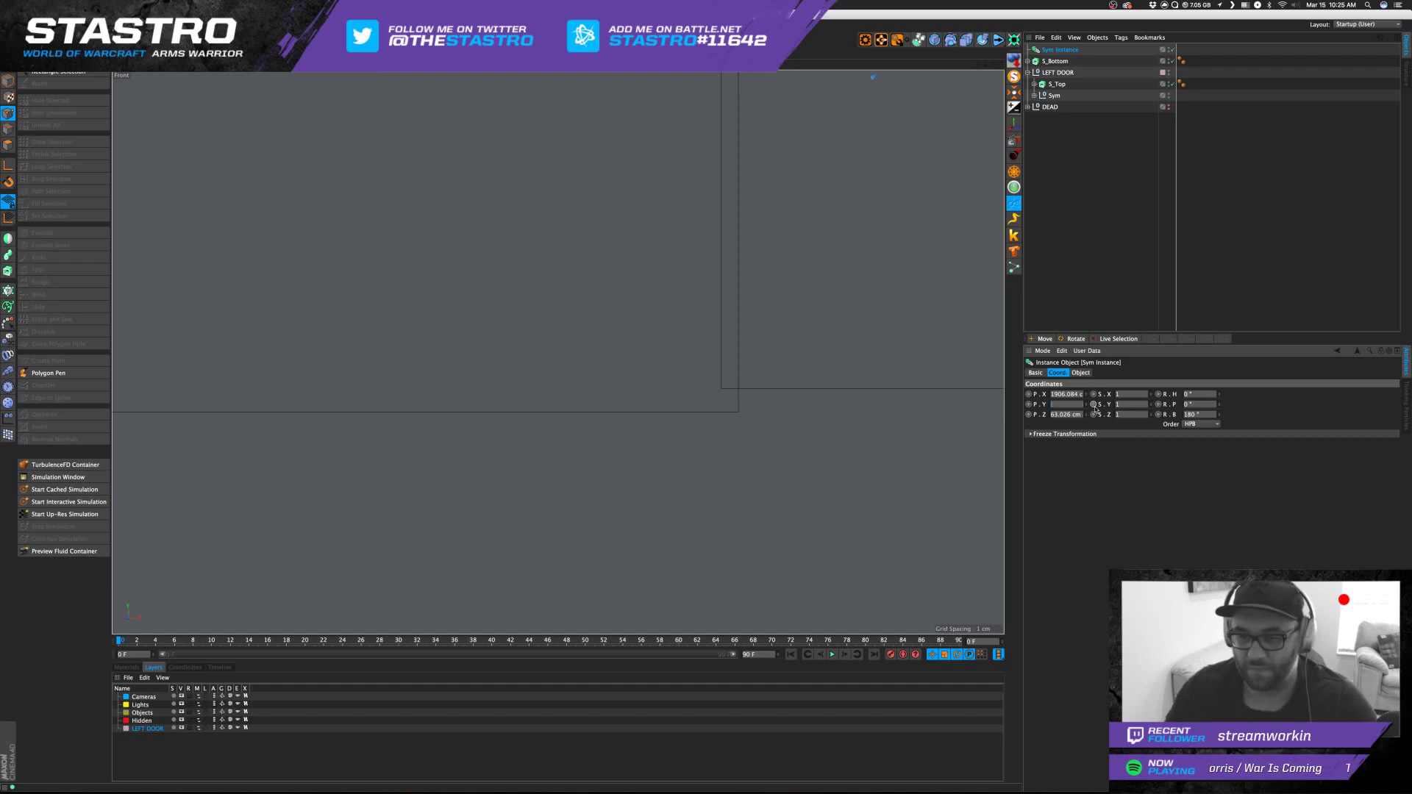
type("-665")
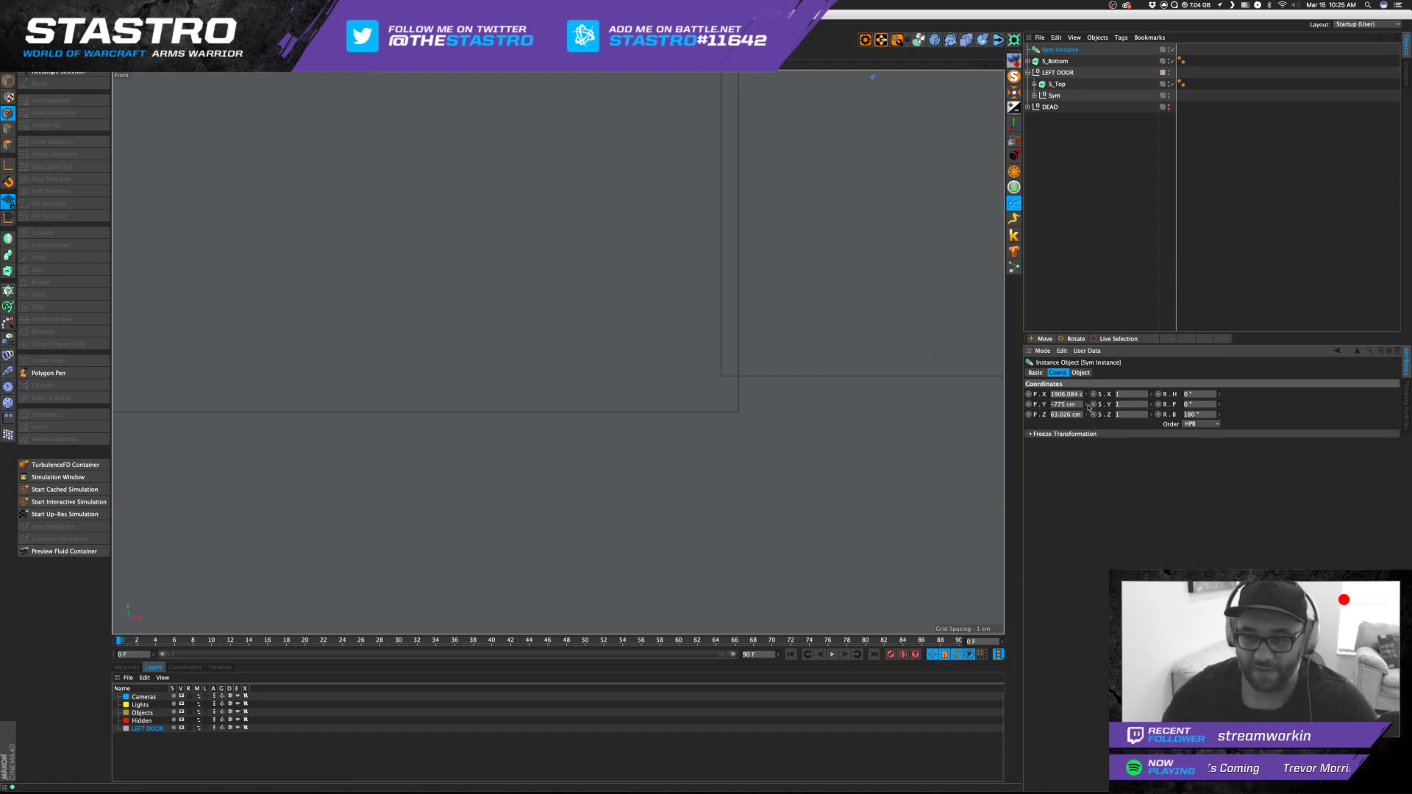
left_click_drag(1090, 408, 1088, 406)
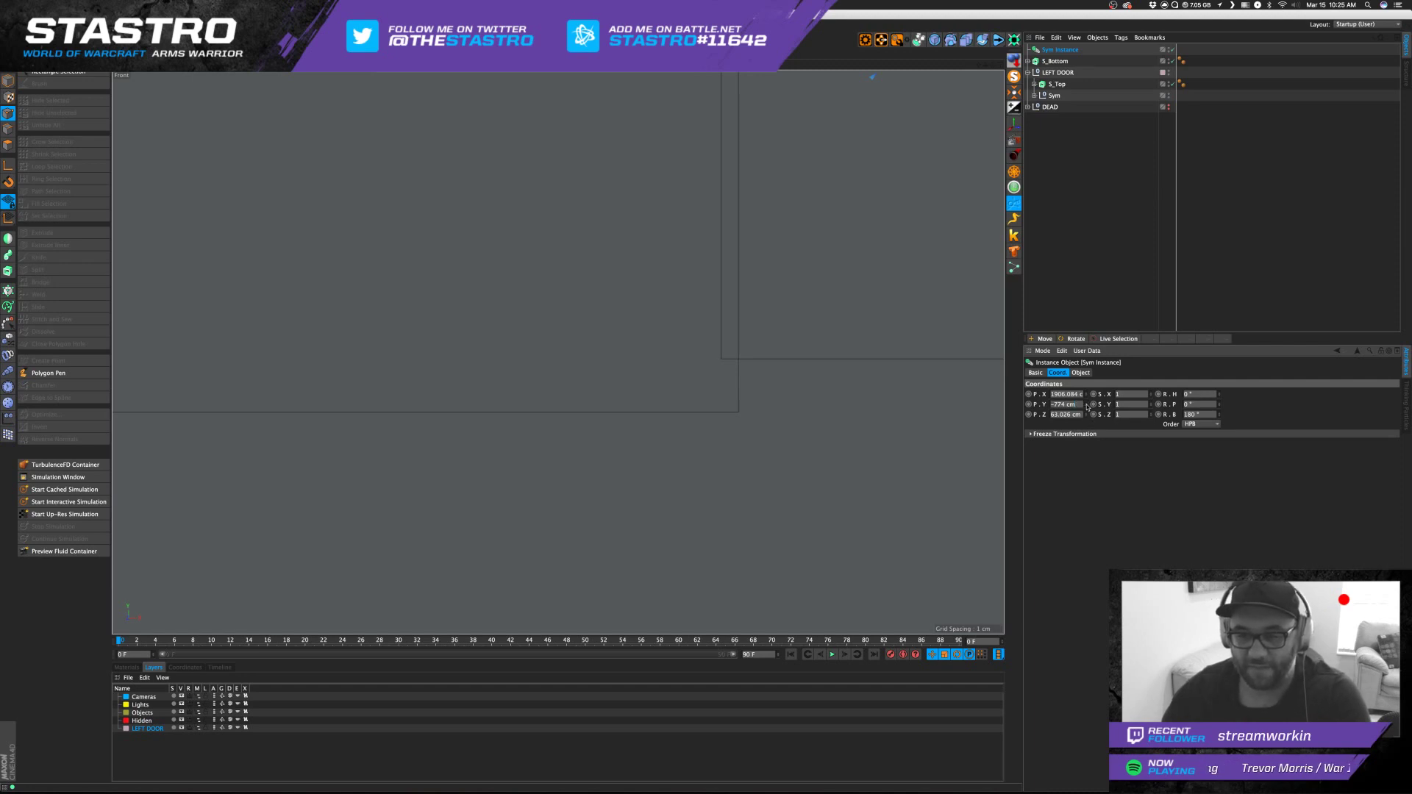
left_click_drag(1087, 409, 1086, 410)
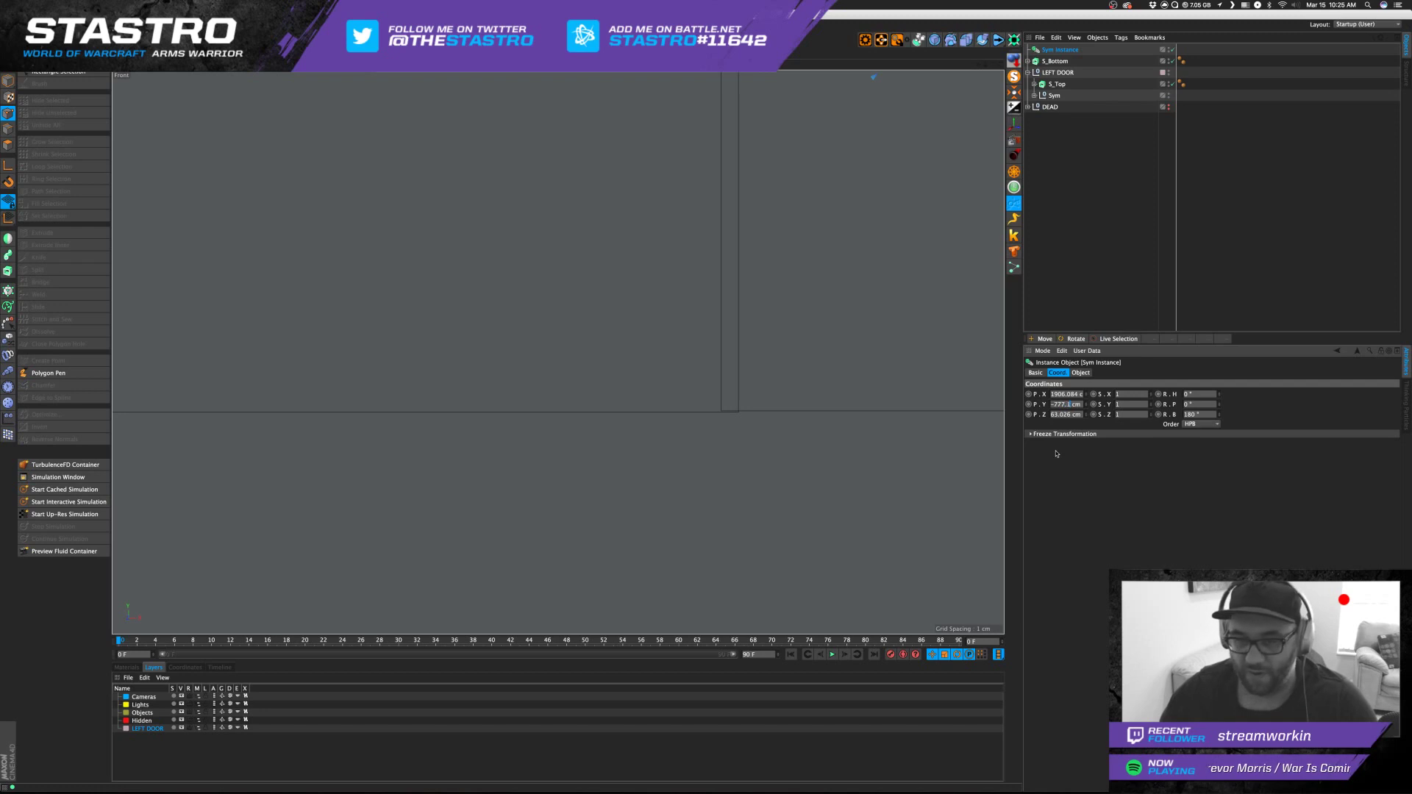
Fine-tune the Sym Instance's Y position to -777.08 cm against the left door's bottom edge.
scroll(737, 467, "up", 5)
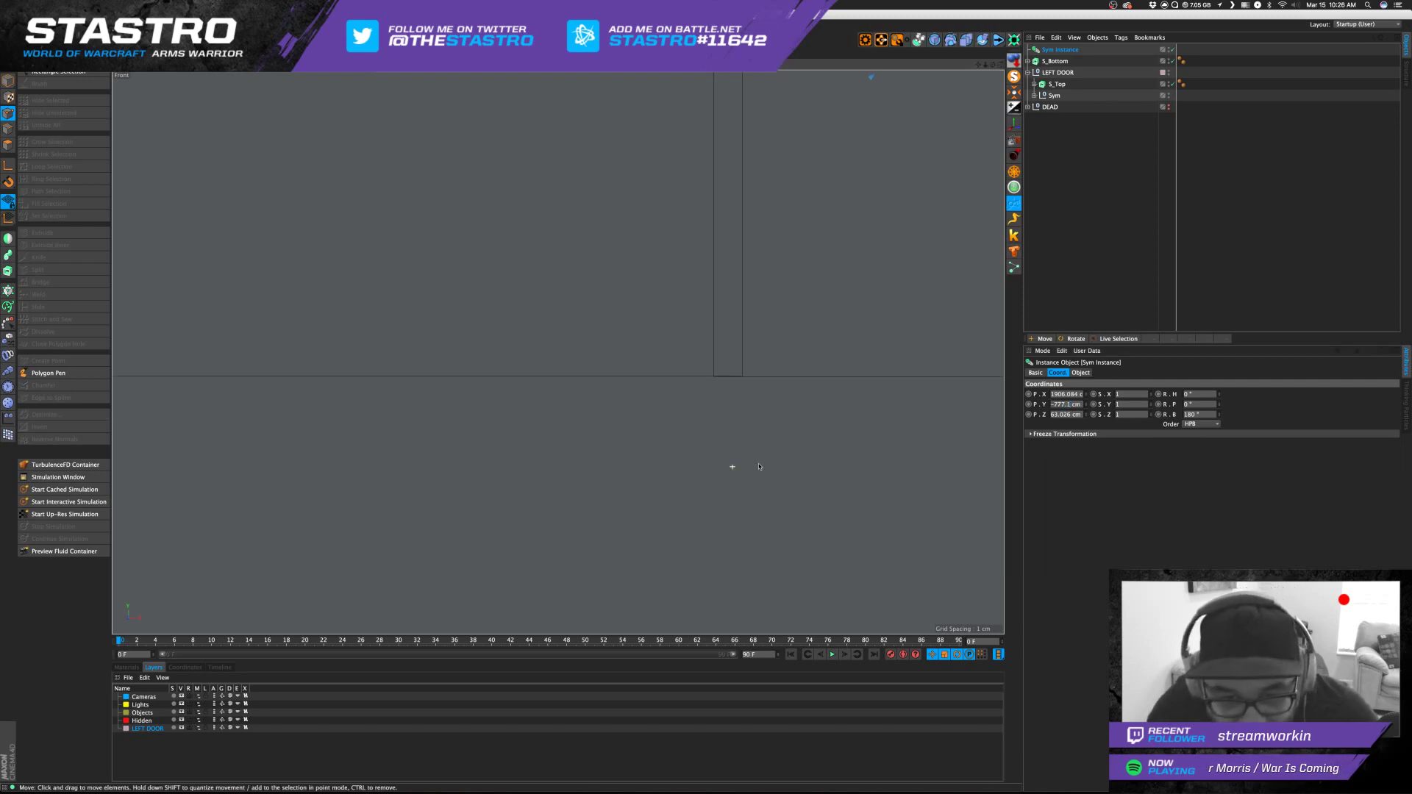
scroll(775, 290, "up", 3)
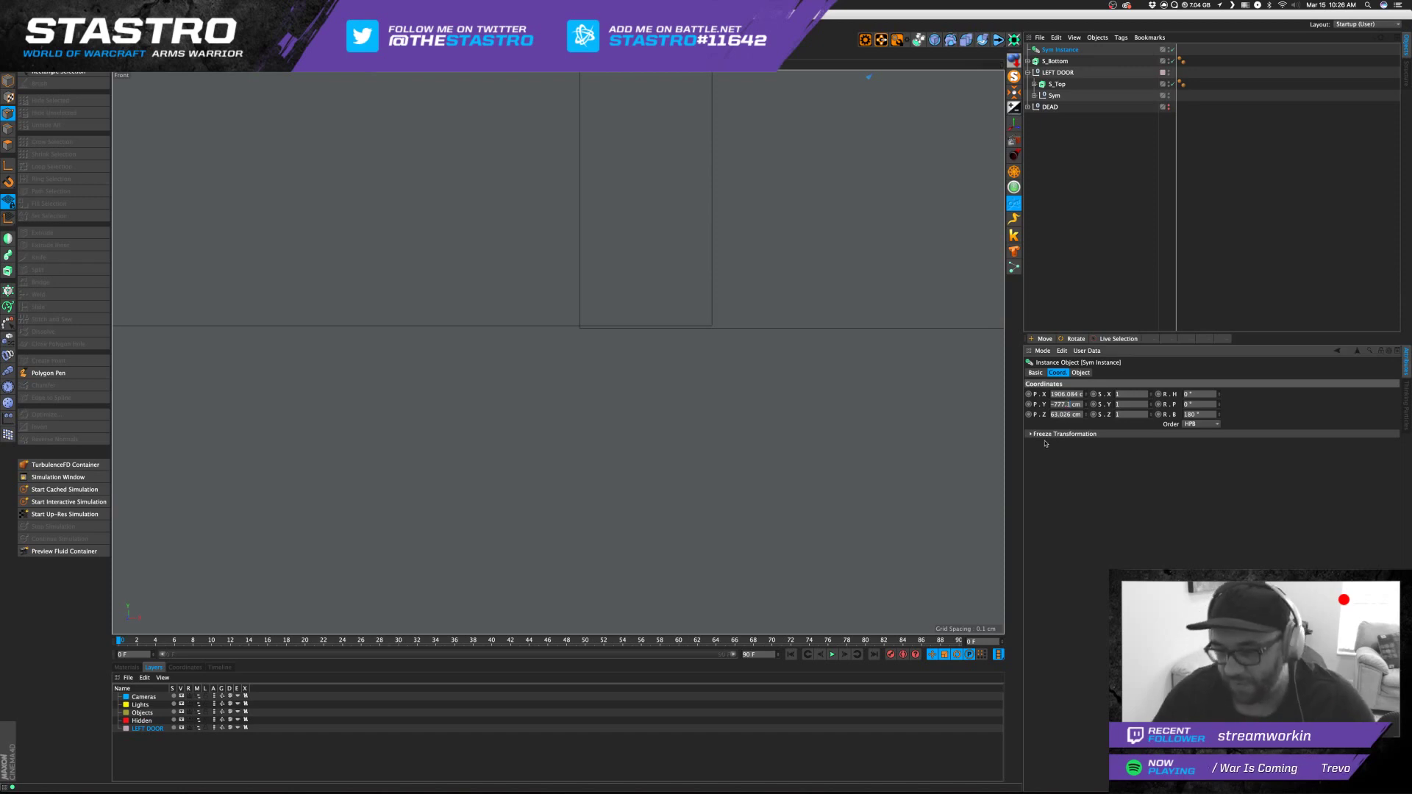
key("Return")
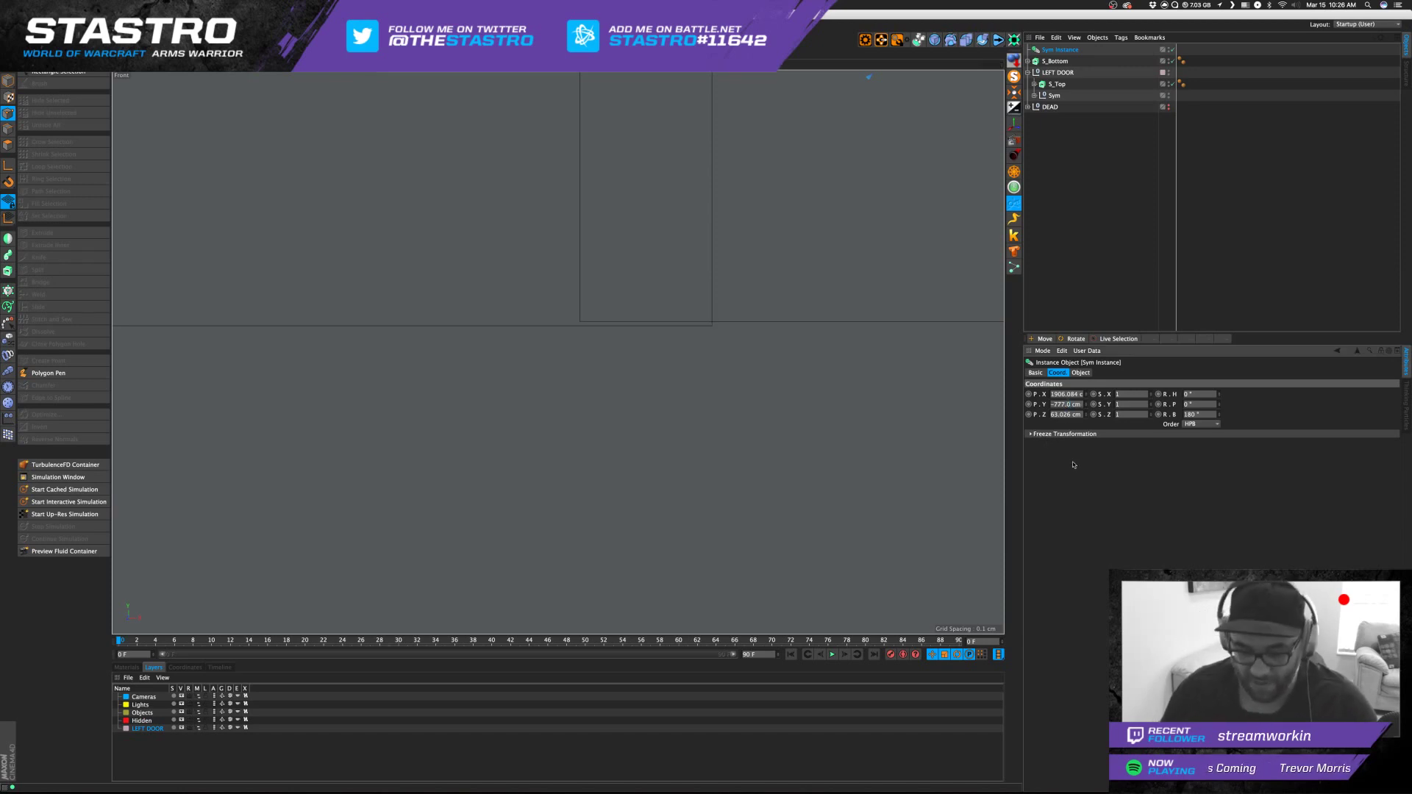
key("ctrl+z")
middle_click_drag(771, 220, 748, 562, "alt")
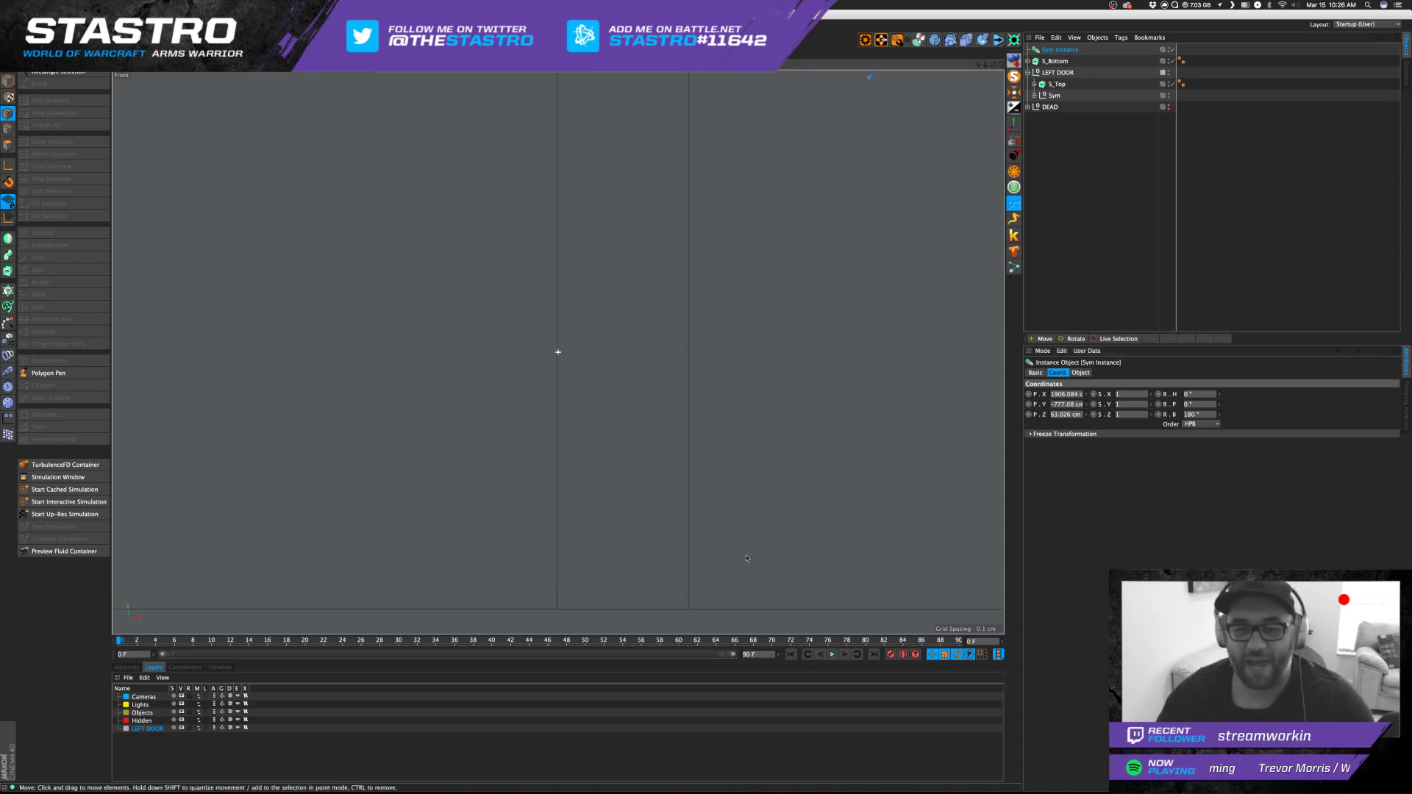
Lower the Sym Instance's Z position to about -1 cm in the top view, close to the left door's depth.
scroll(741, 327, "down", 4)
middle_click(713, 339)
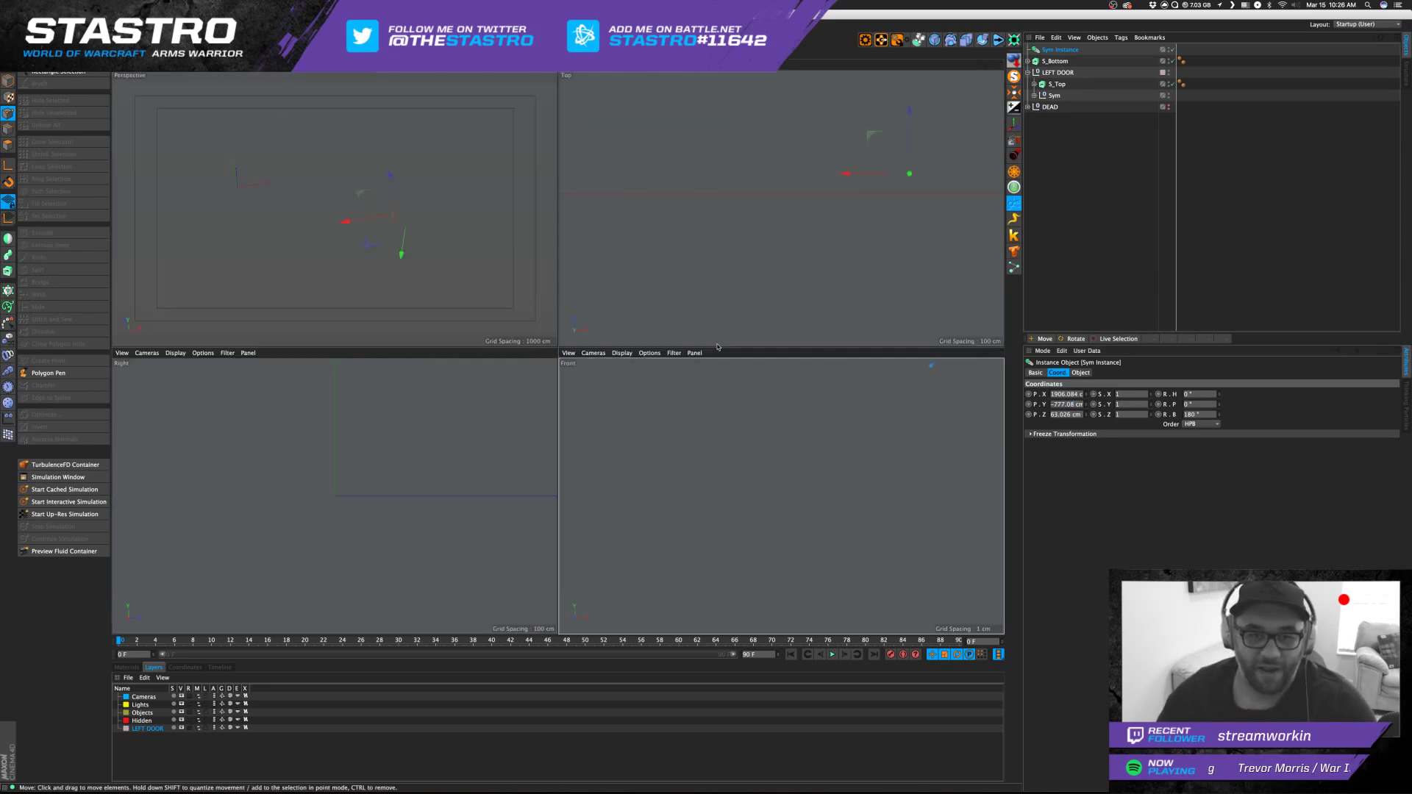
middle_click(641, 204)
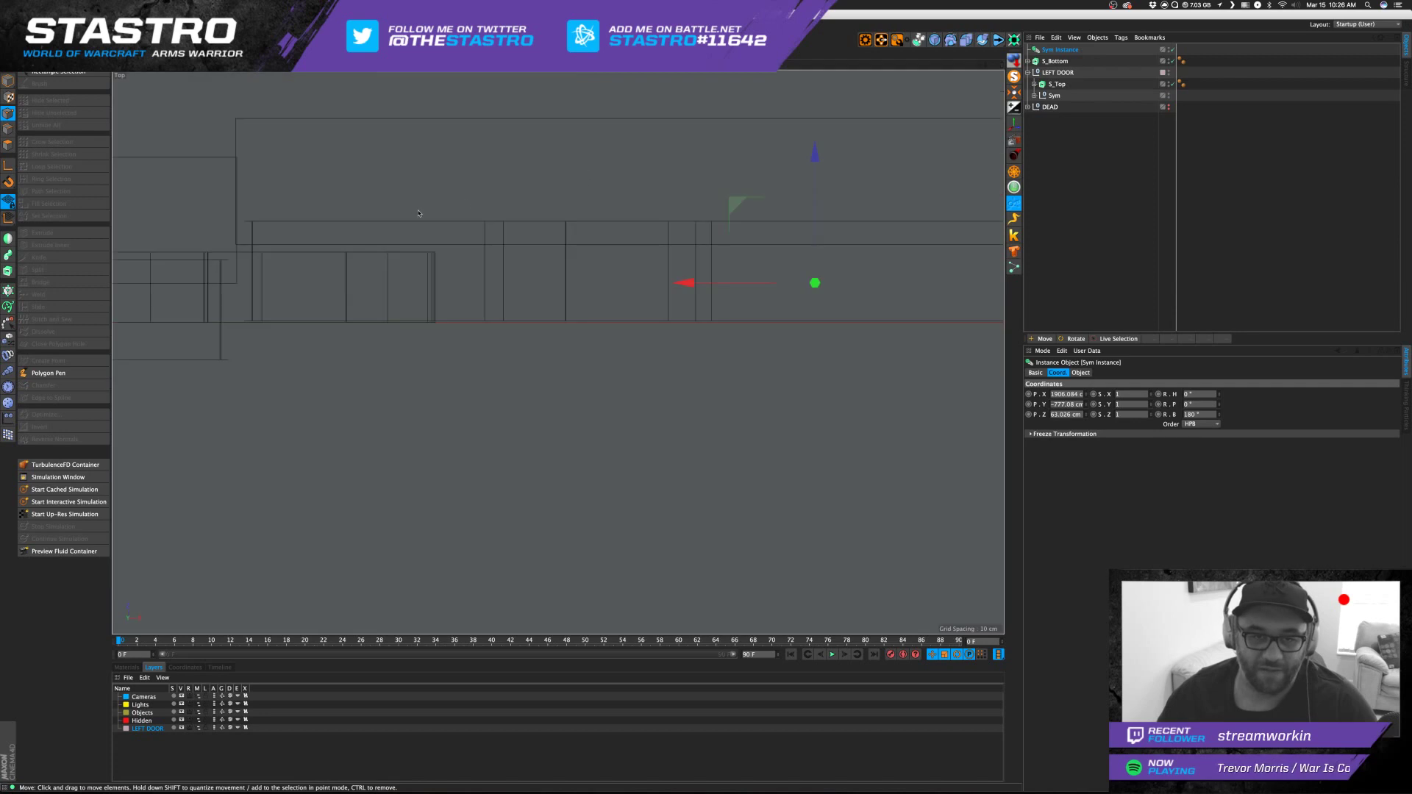
scroll(688, 298, "up", 6)
scroll(688, 299, "up", 8)
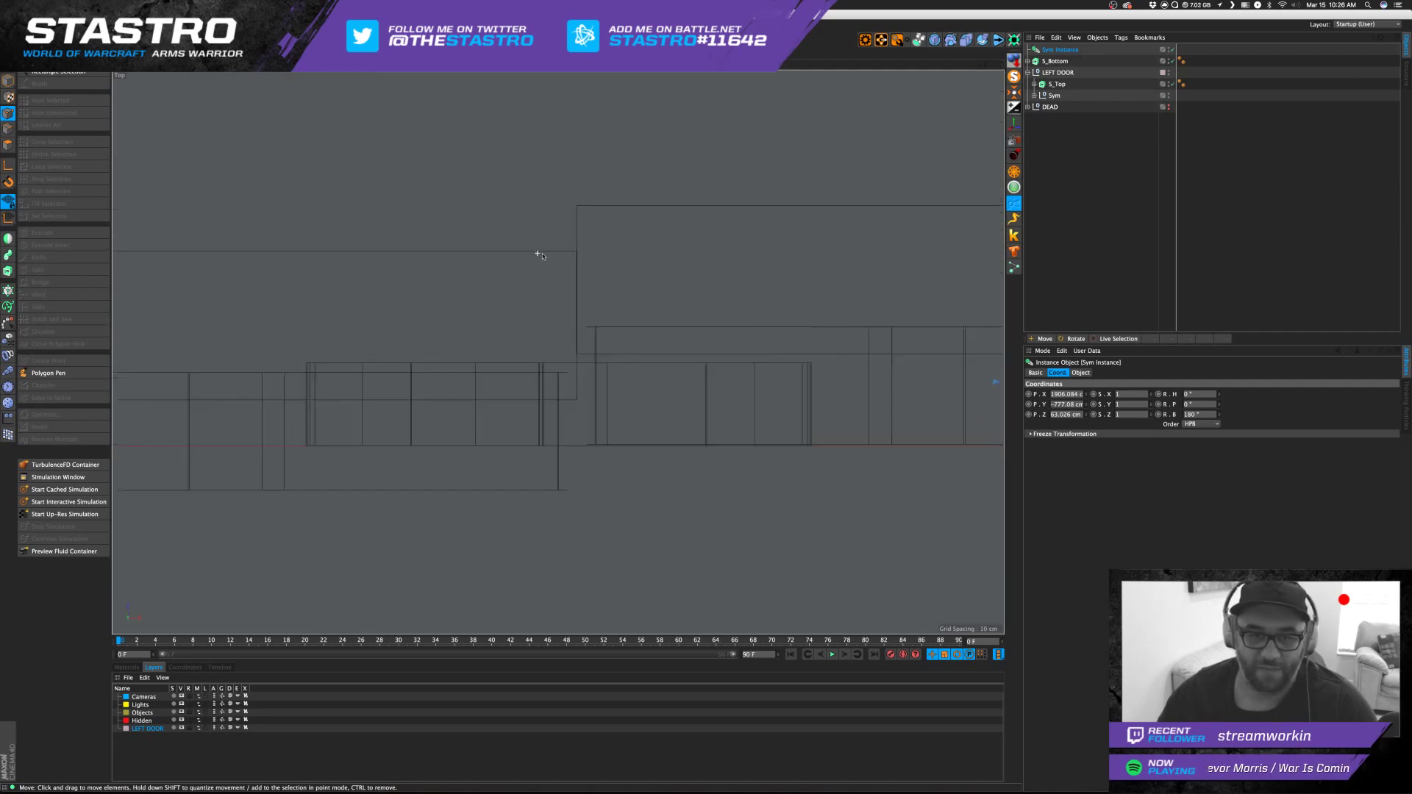
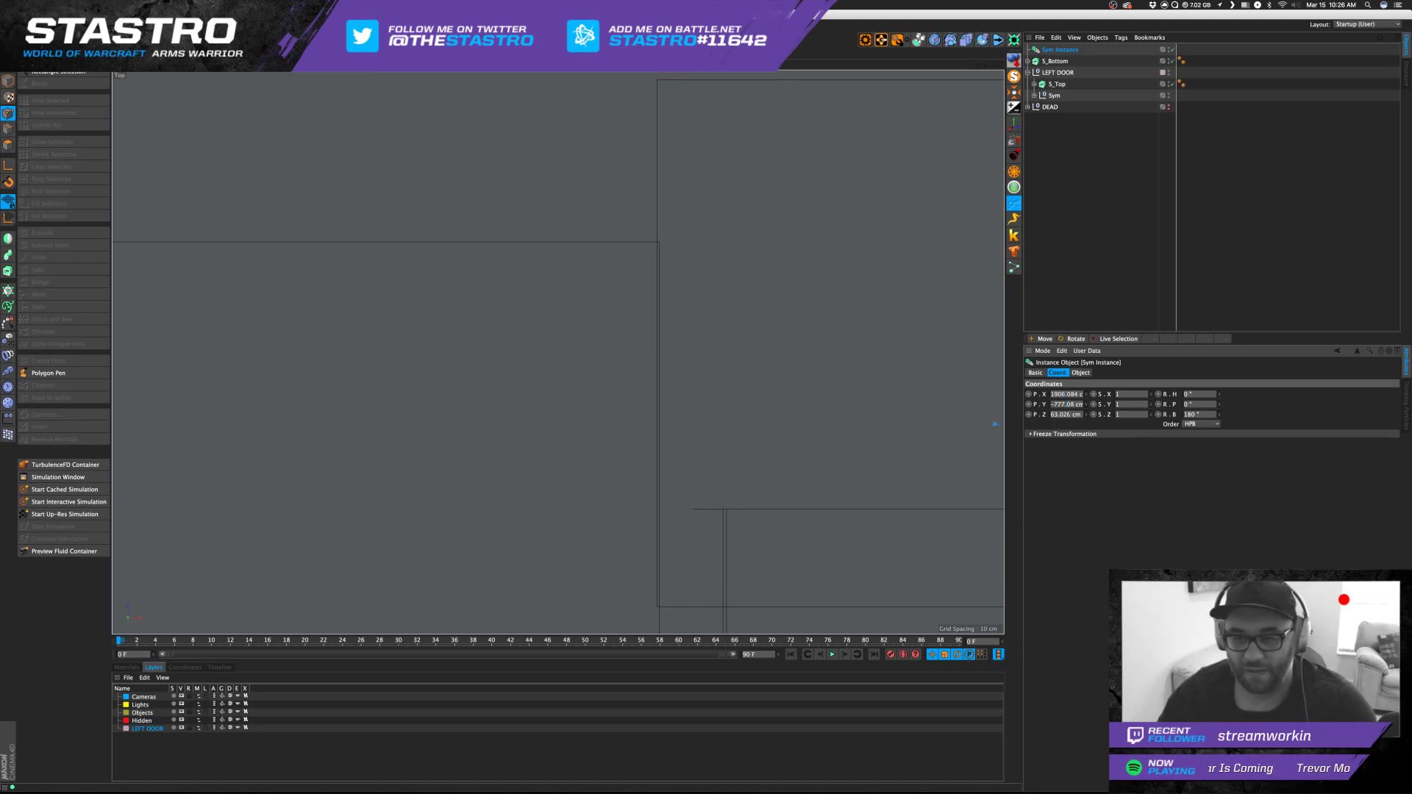
scroll(1069, 415, "down", 20)
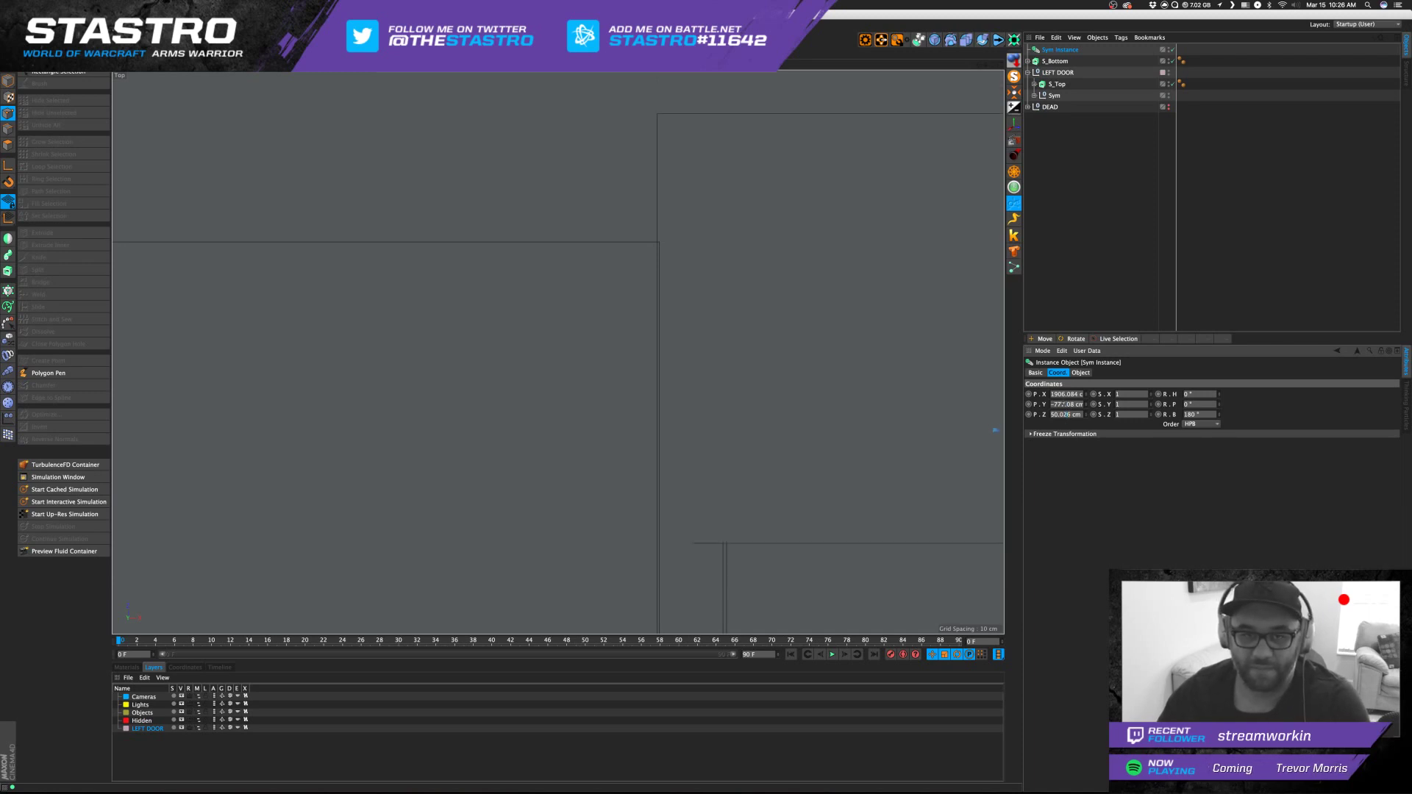
scroll(1070, 415, "down", 20)
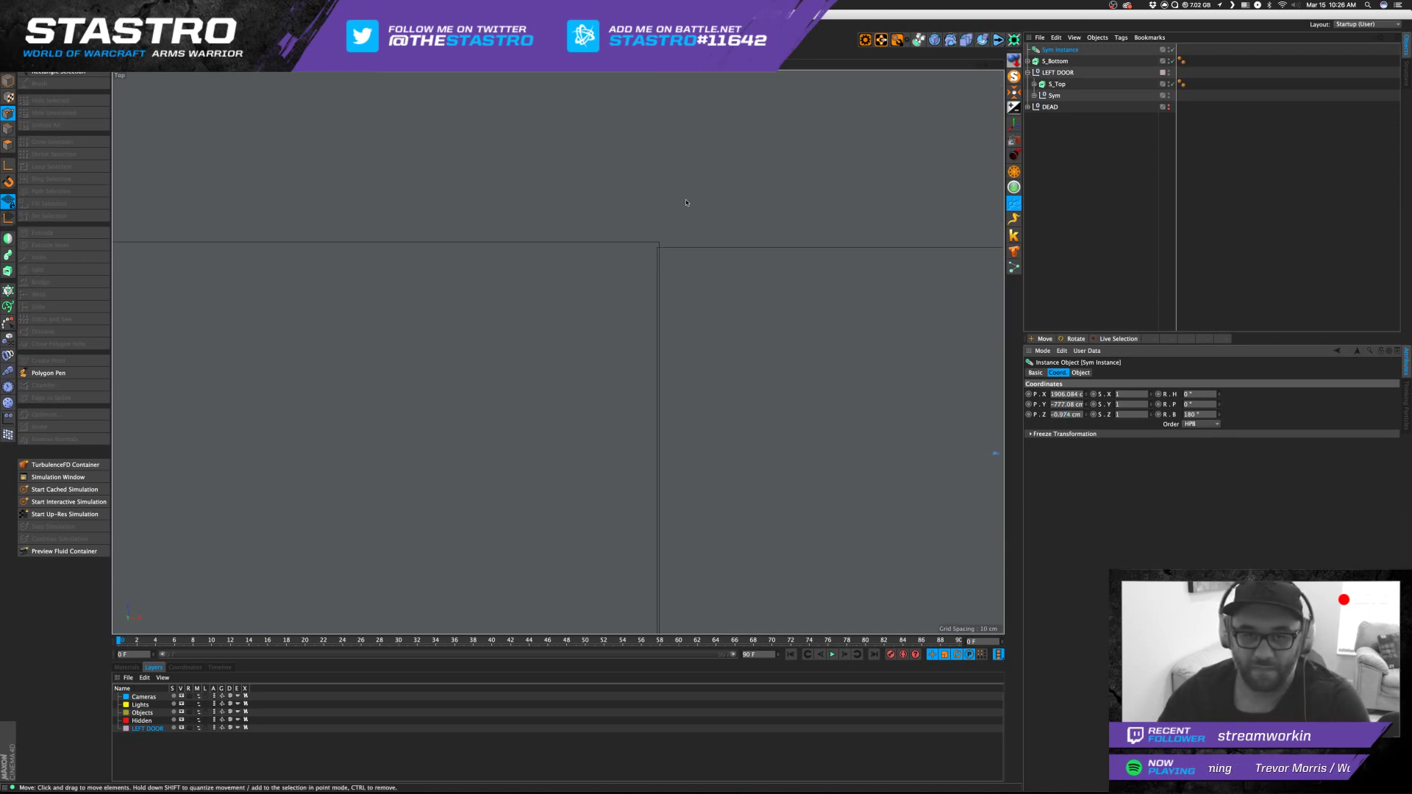
Fine-tune the Sym Instance's Z position to 1.026 cm so its depth matches the left door, and check the alignment in all views.
scroll(693, 275, "up", 5)
scroll(693, 275, "up", 3)
scroll(1069, 415, "up", 14)
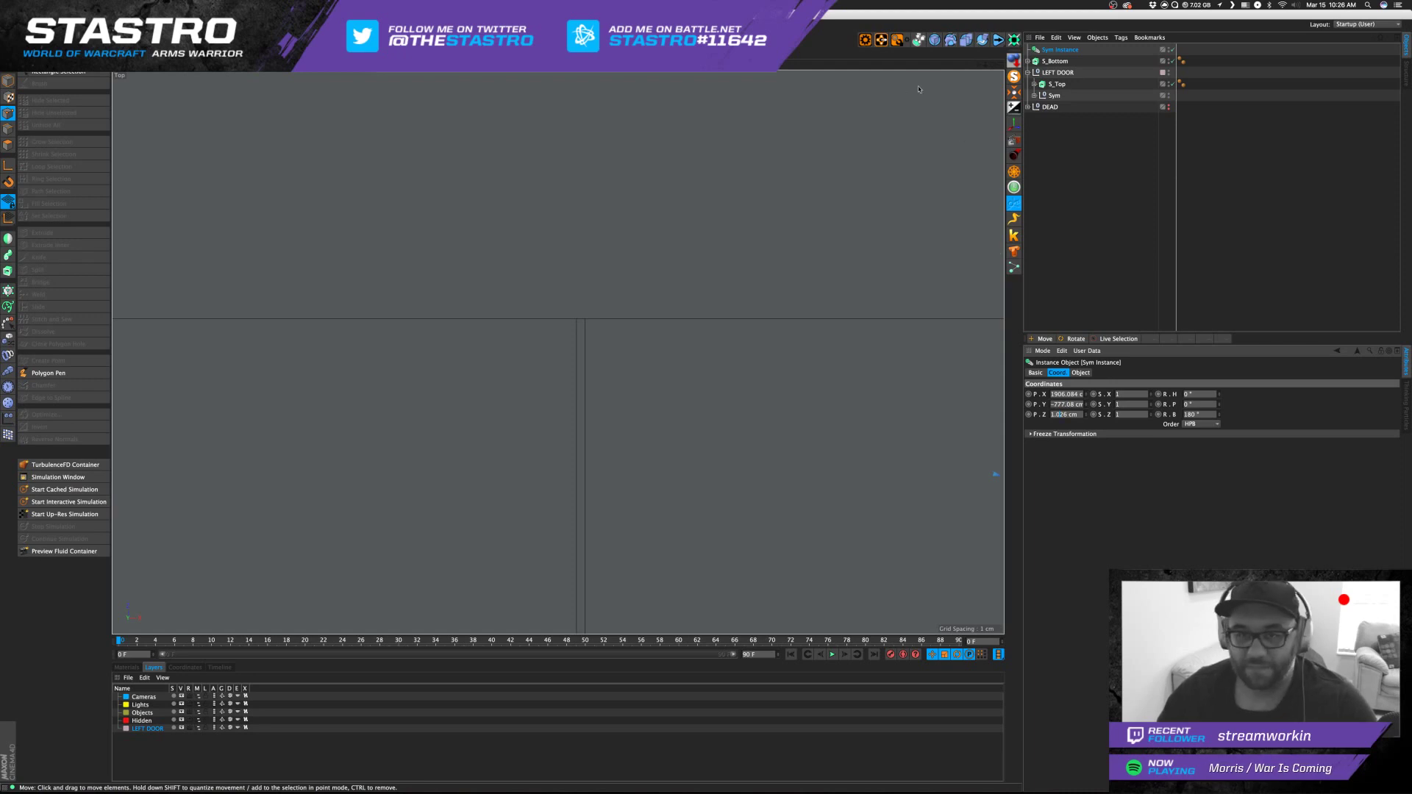
scroll(558, 350, "down", 20)
scroll(558, 350, "up", 6)
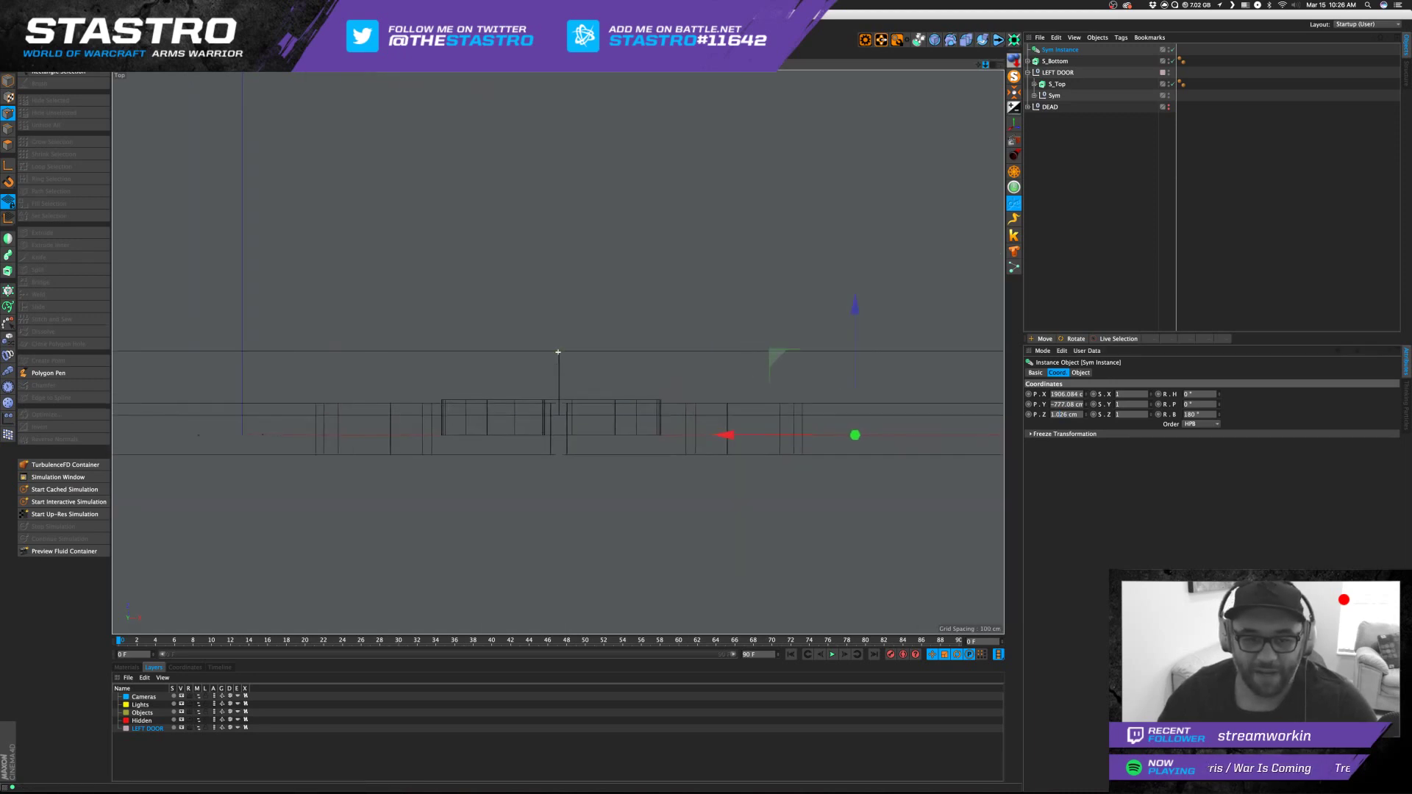
middle_click(737, 389)
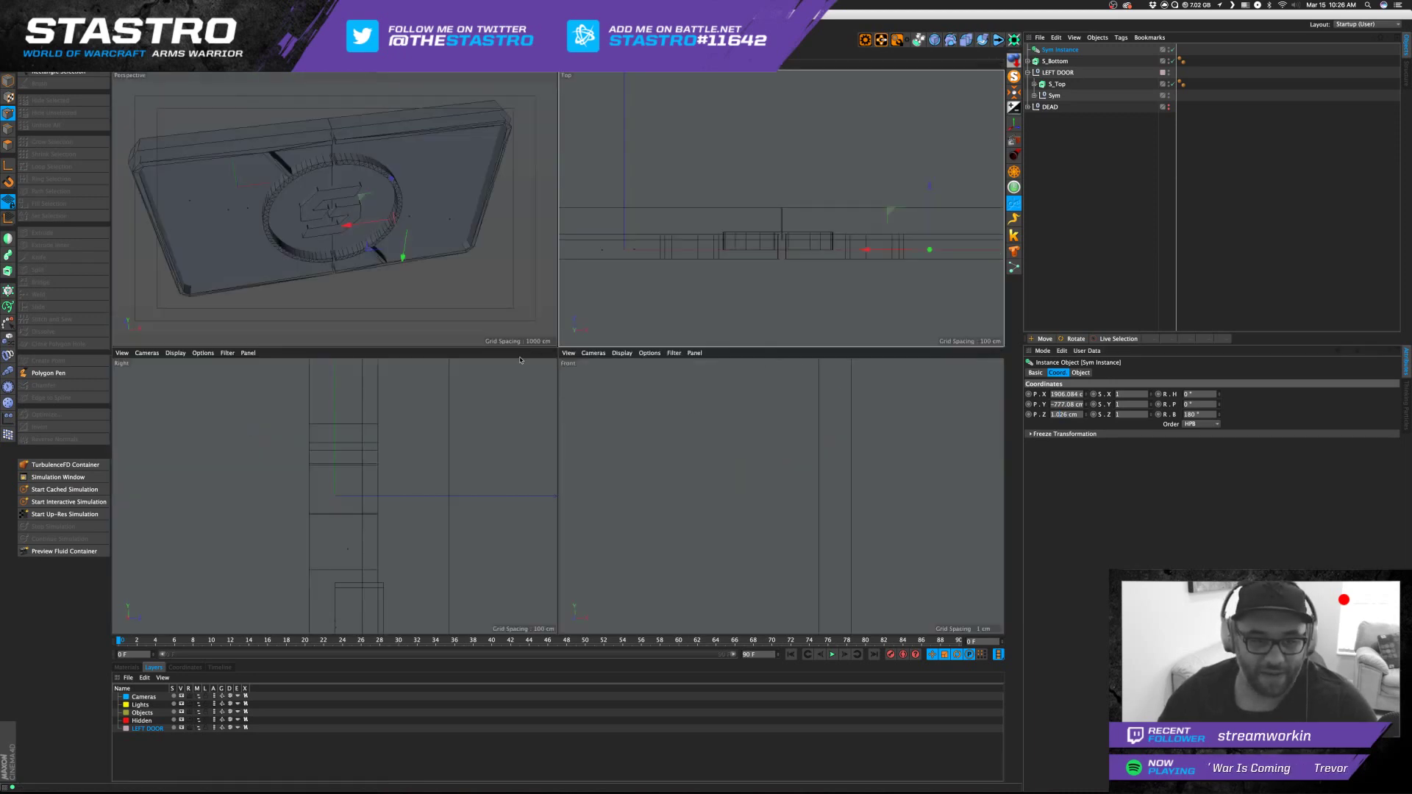
scroll(809, 569, "up", 10)
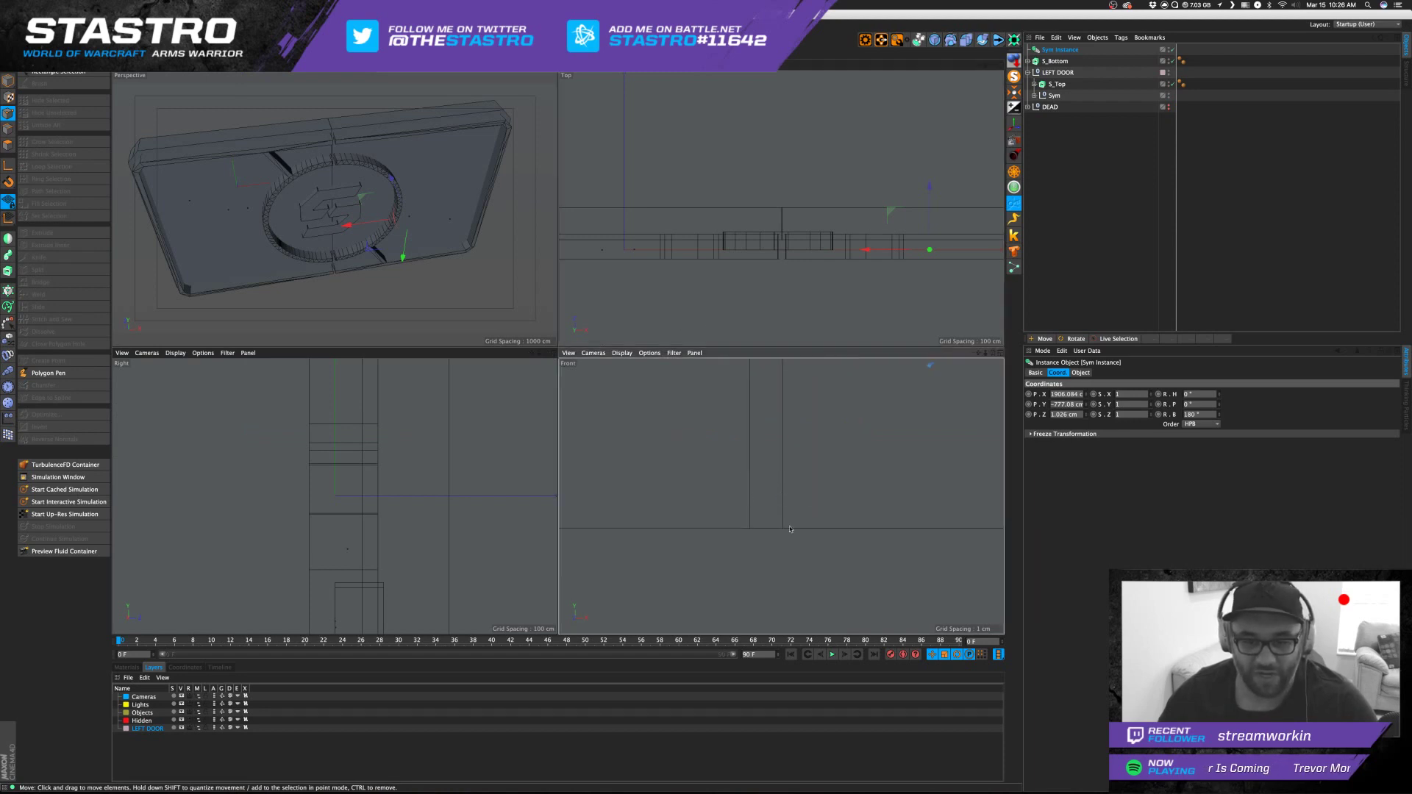
Try fine-tuning the Sym Instance's Y position to -777.081 cm at the doors' bottom inner corner in the front view.
scroll(863, 539, "up", 10)
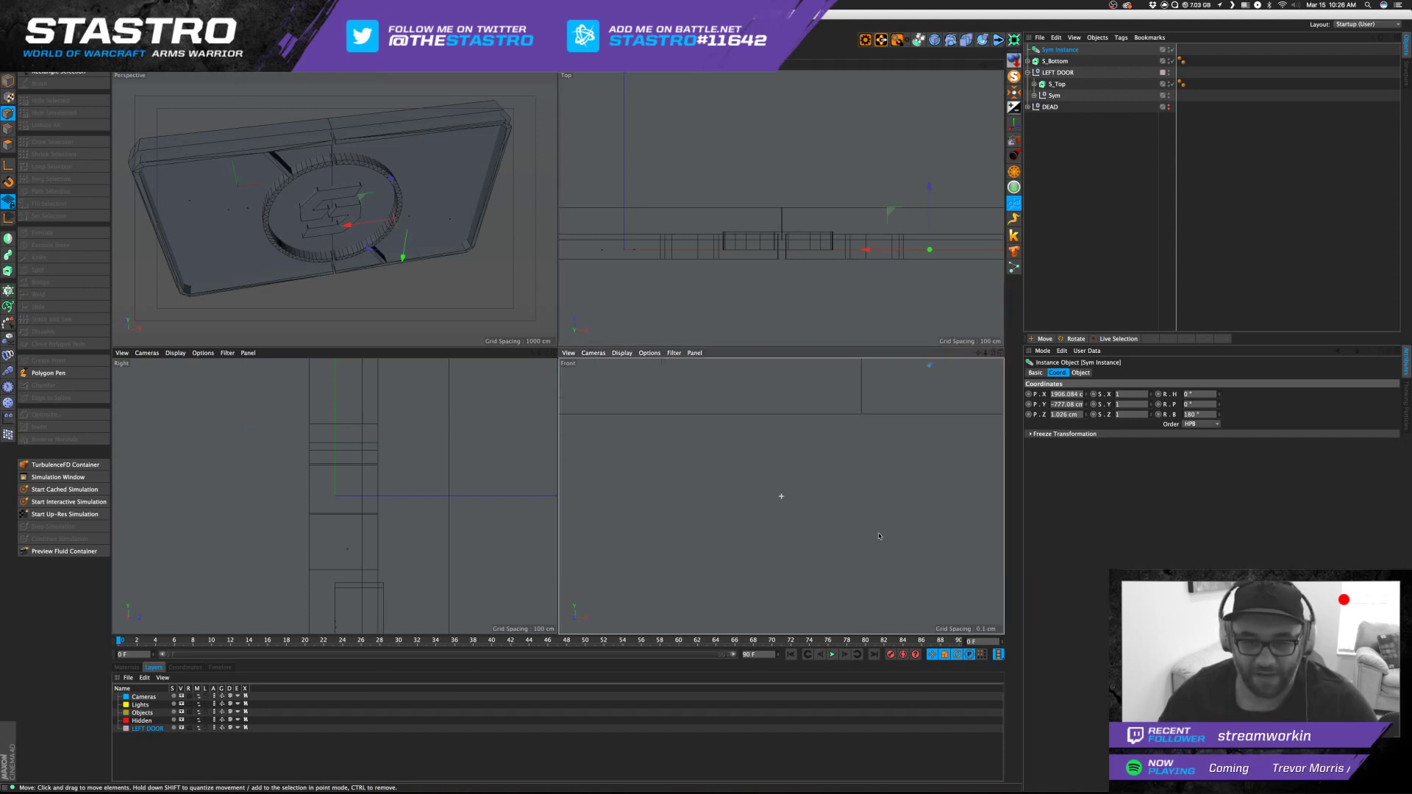
right_click_drag(951, 444, 986, 444, "alt")
middle_click_drag(823, 447, 782, 495, "alt")
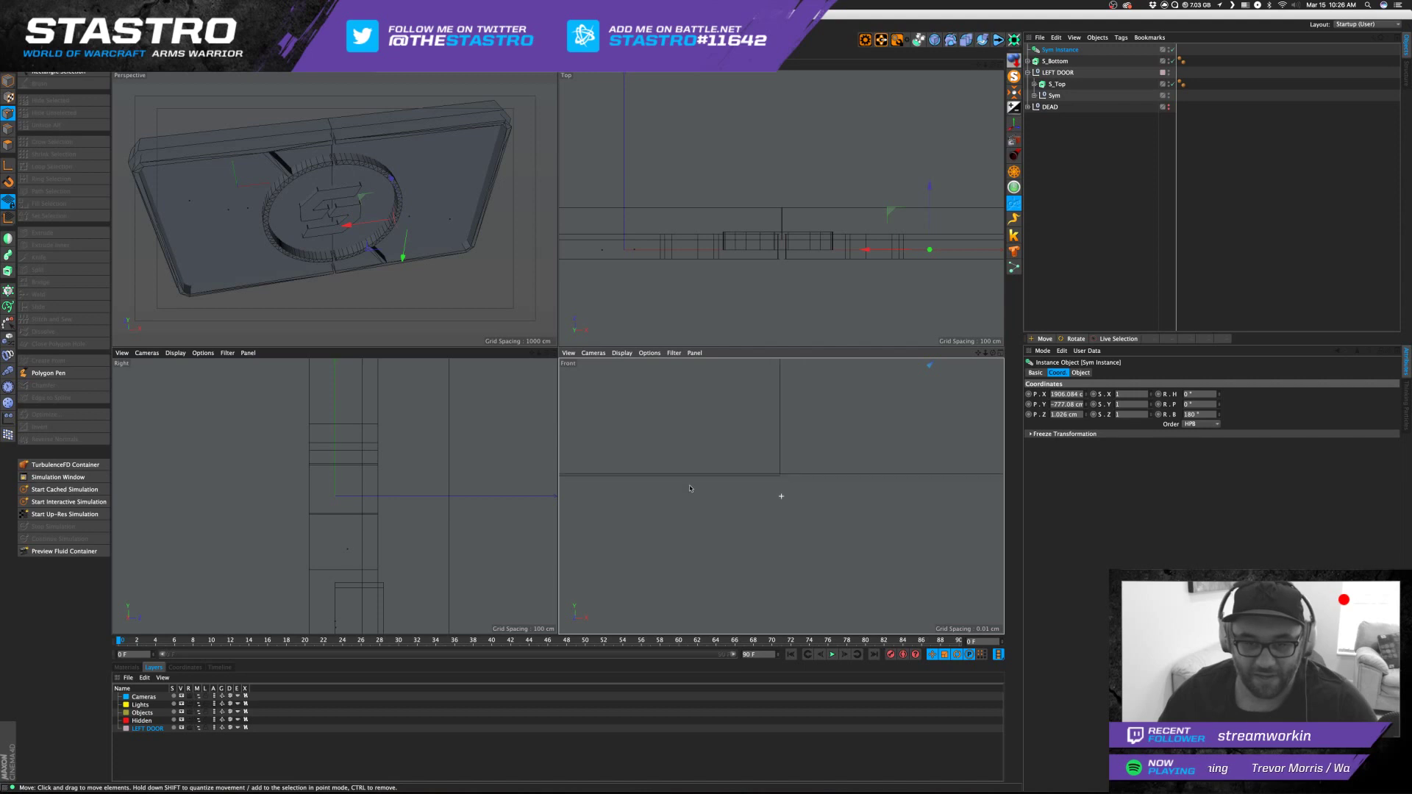
right_click_drag(762, 479, 884, 477, "alt")
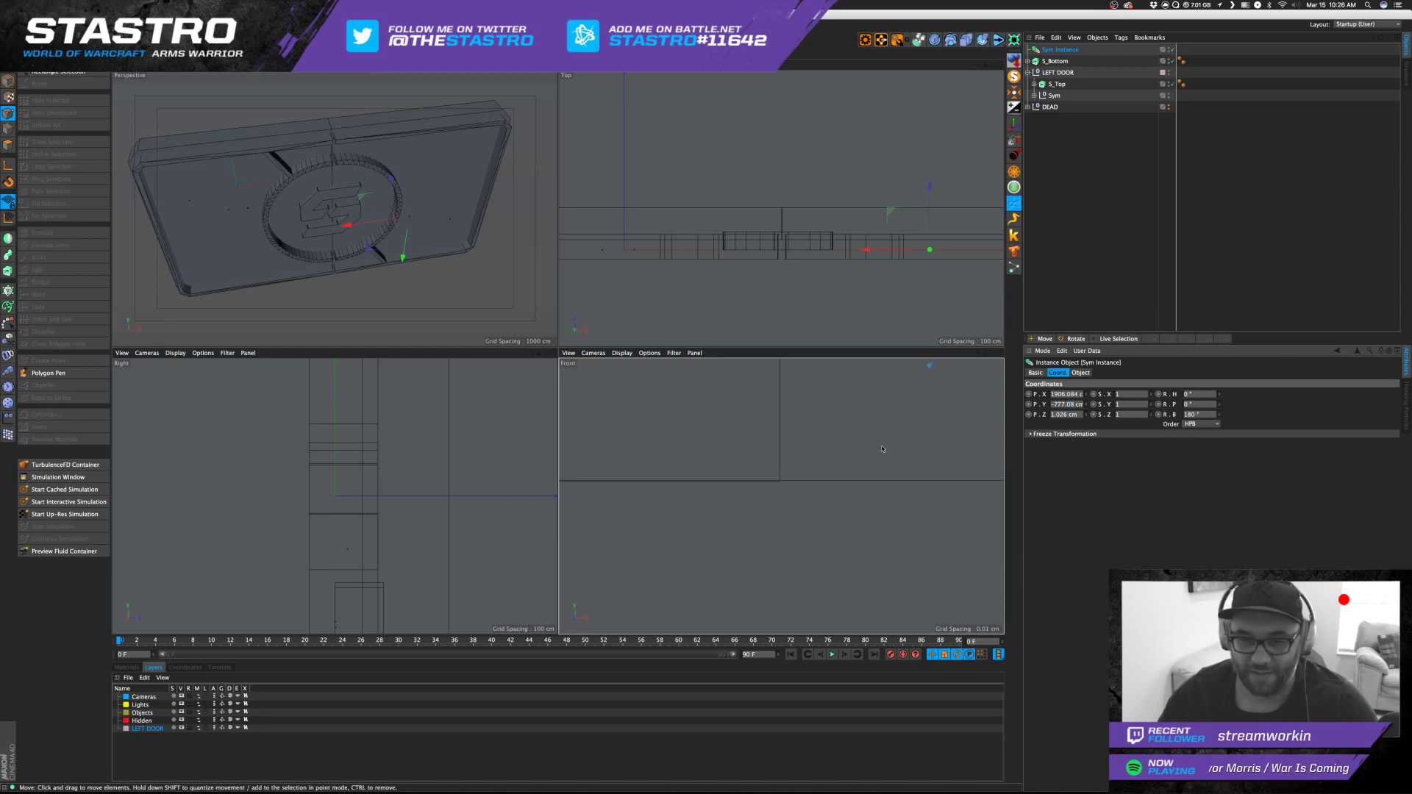
key("F4")
middle_click_drag(573, 298, 625, 407, "alt")
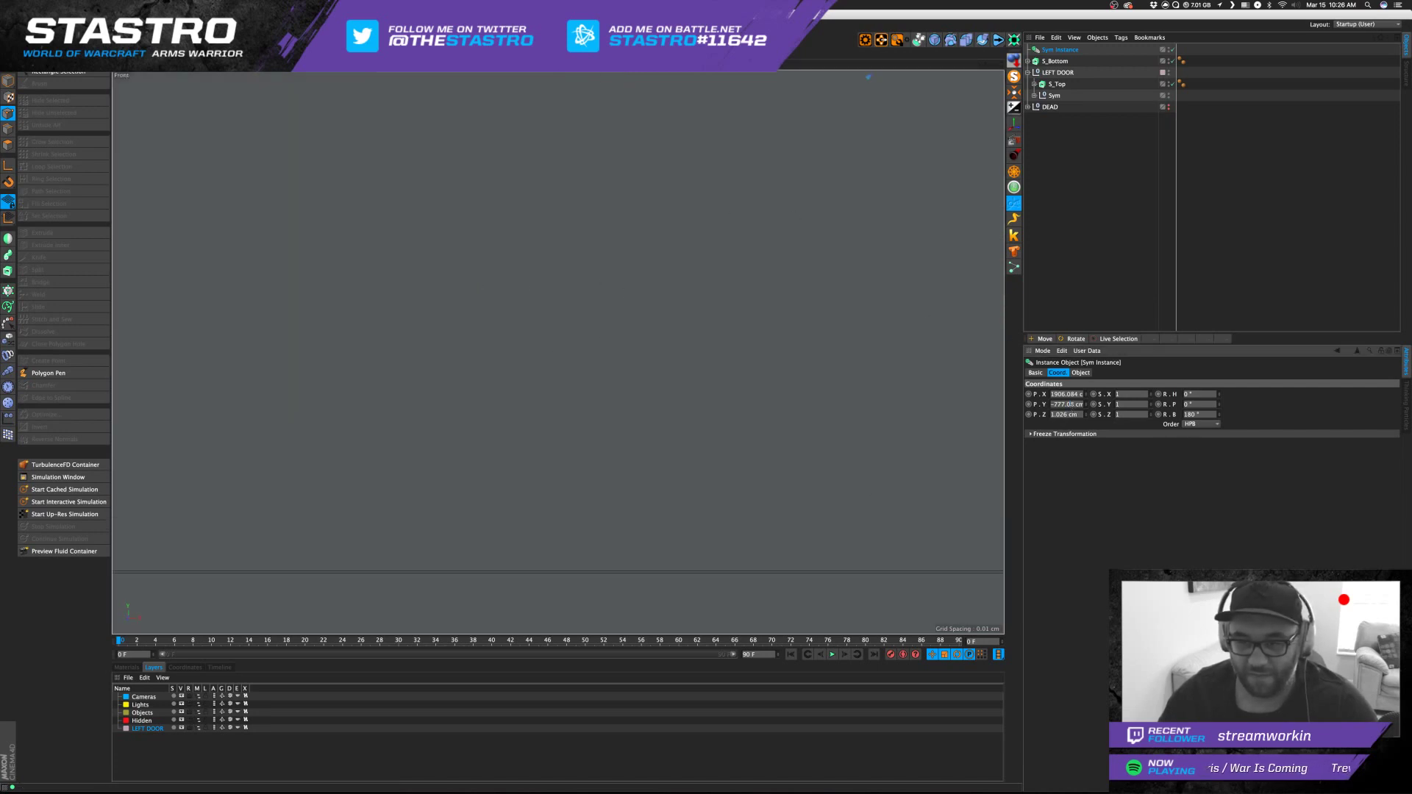
type("1")
key("Return")
middle_click_drag(765, 489, 514, 405, "alt")
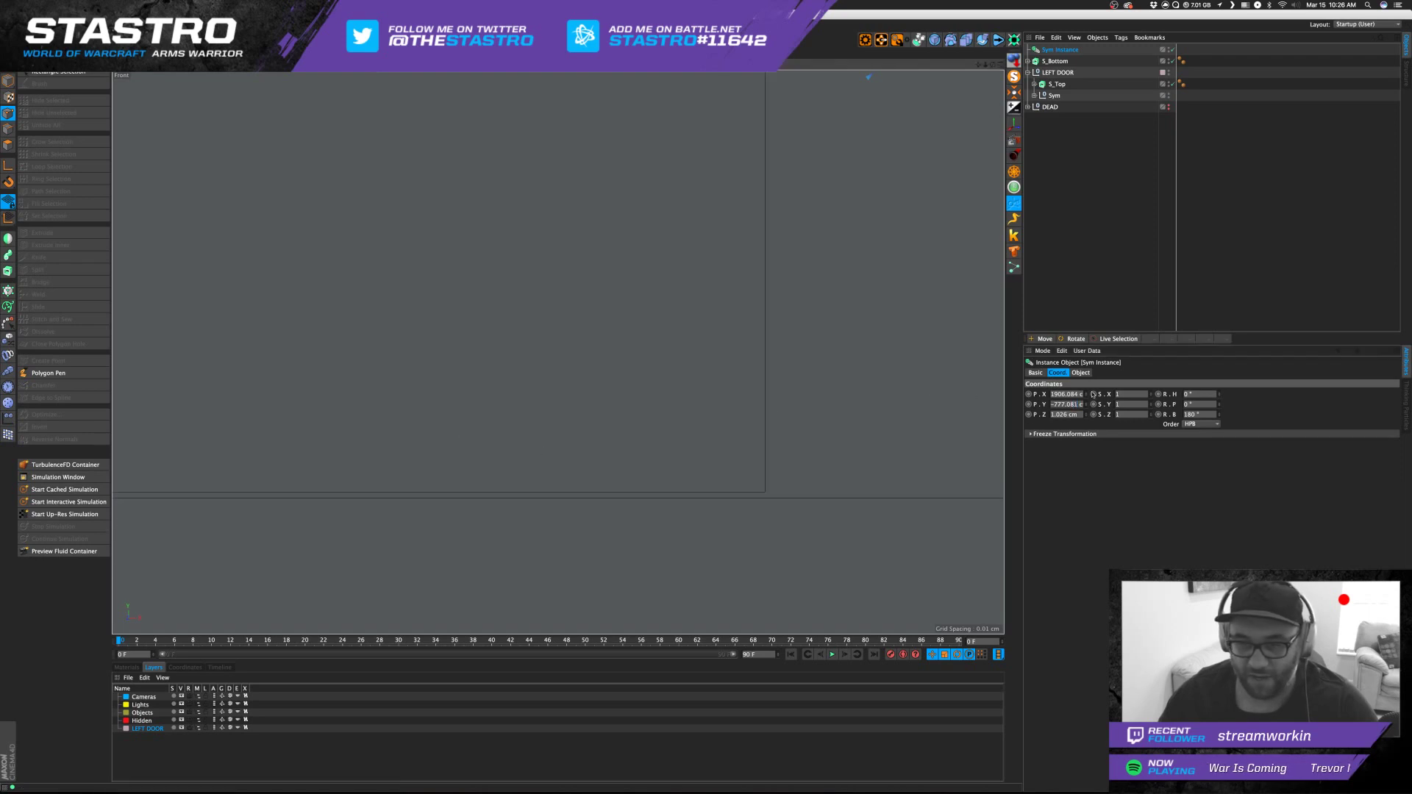
Undo the last position changes on the Sym Instance and settle its Y position at -777.08 cm.
key("ctrl+z")
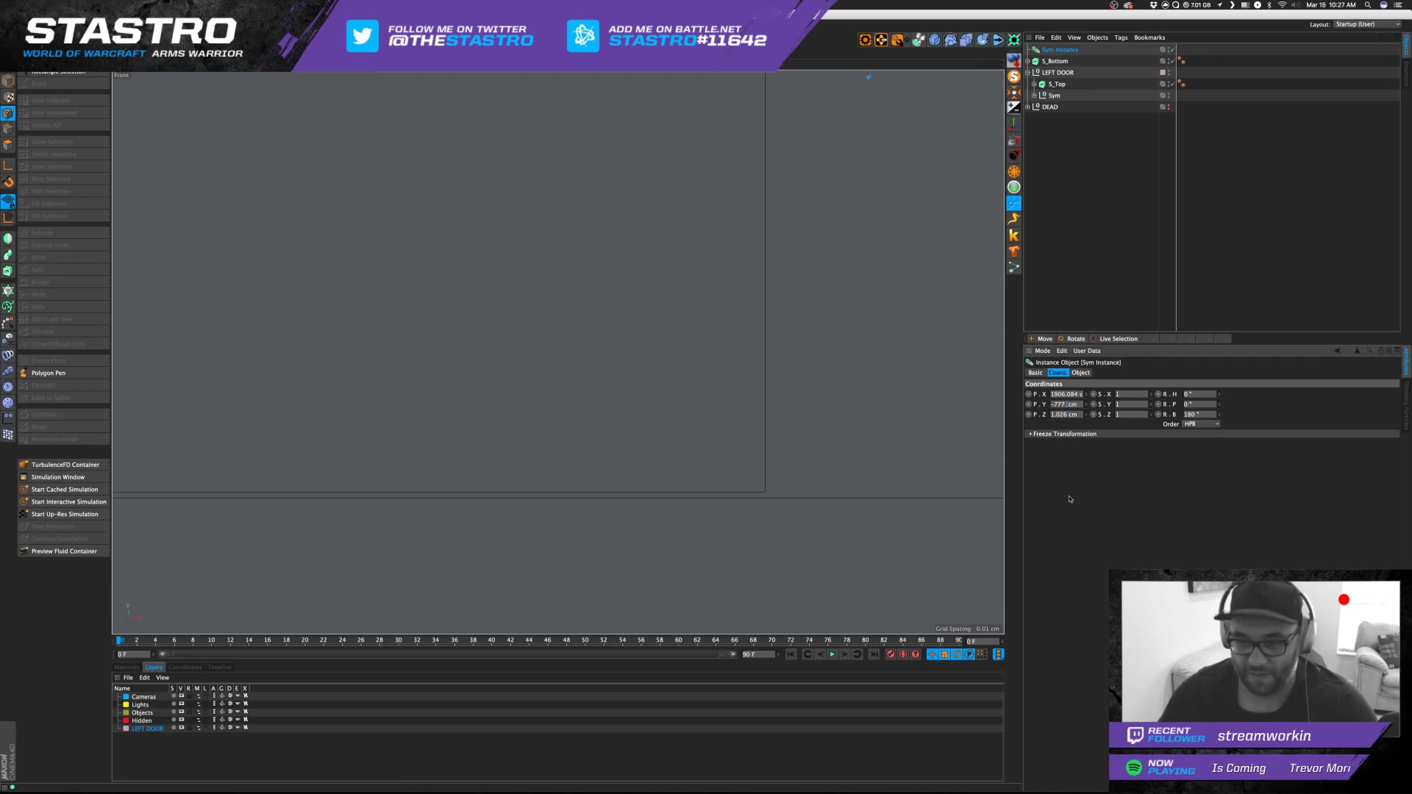
key("super+z")
key("super+z")
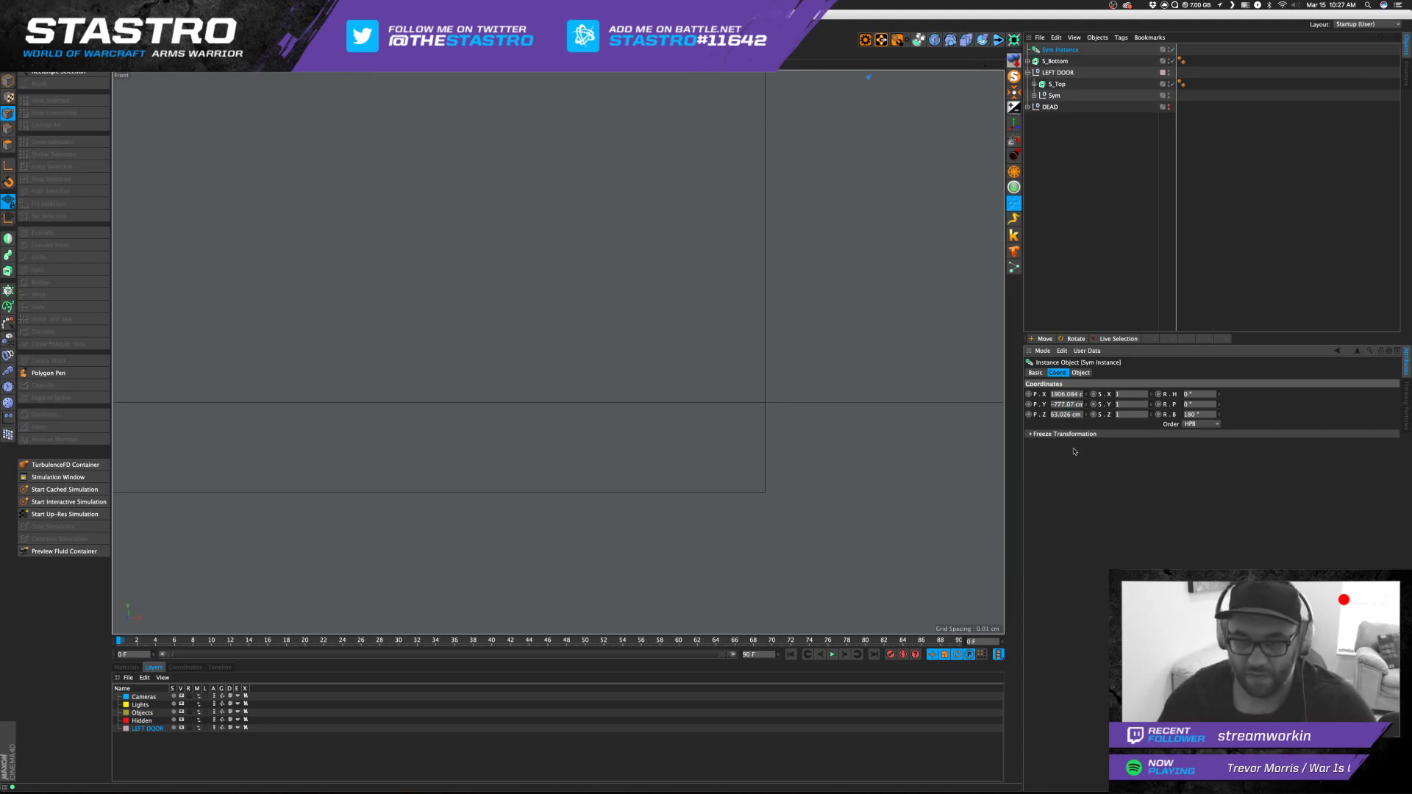
key("super+z")
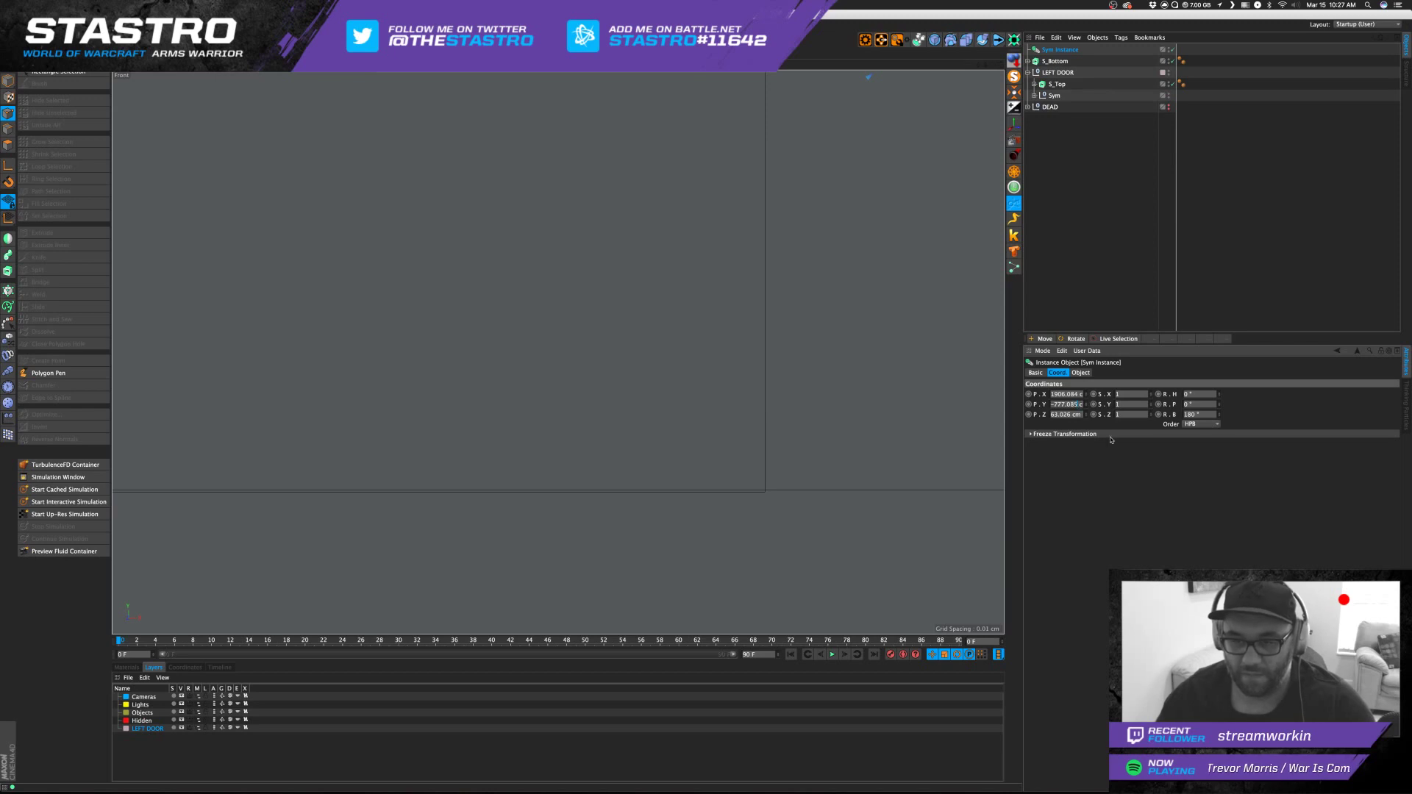
key("Return")
key("super+z")
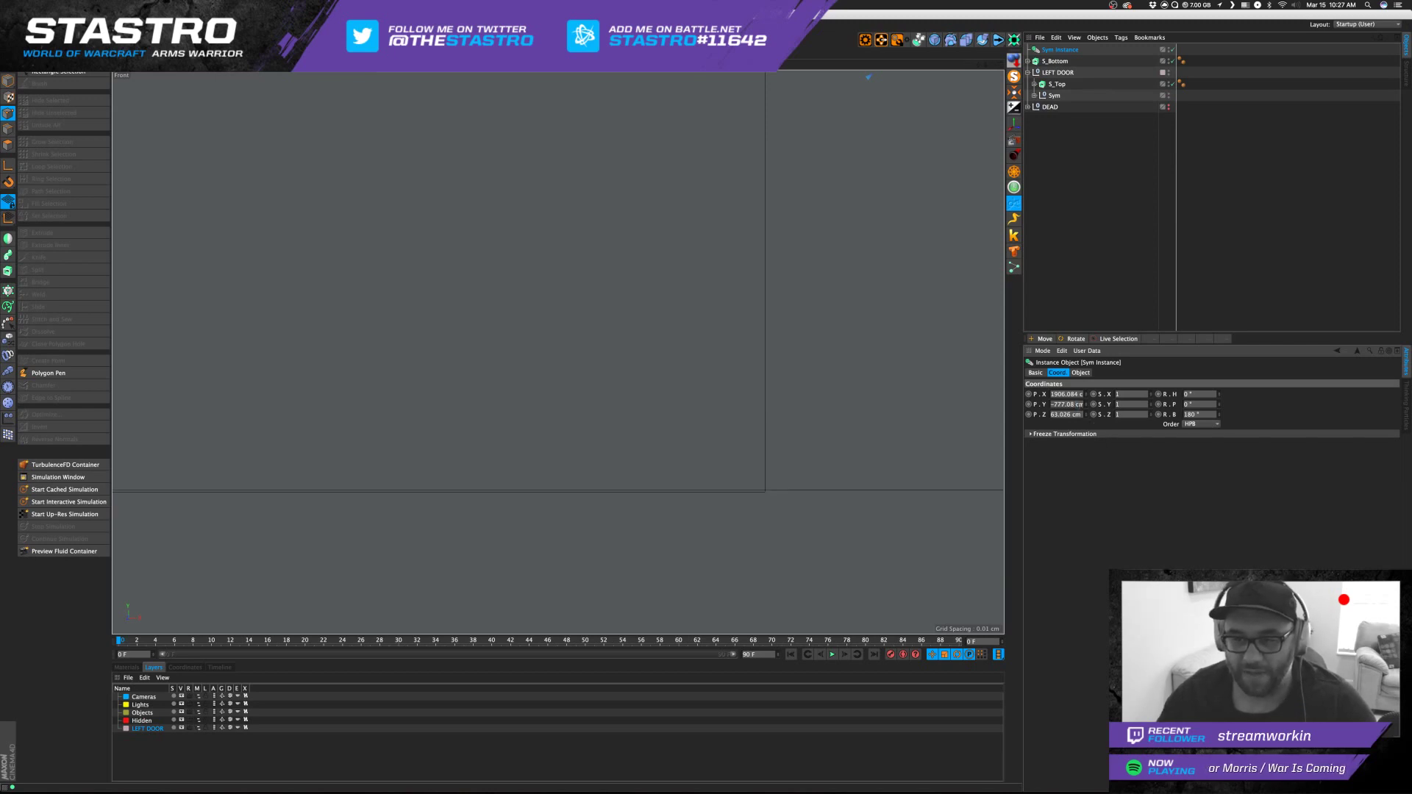
scroll(1069, 405, "up", 8)
key("super+z")
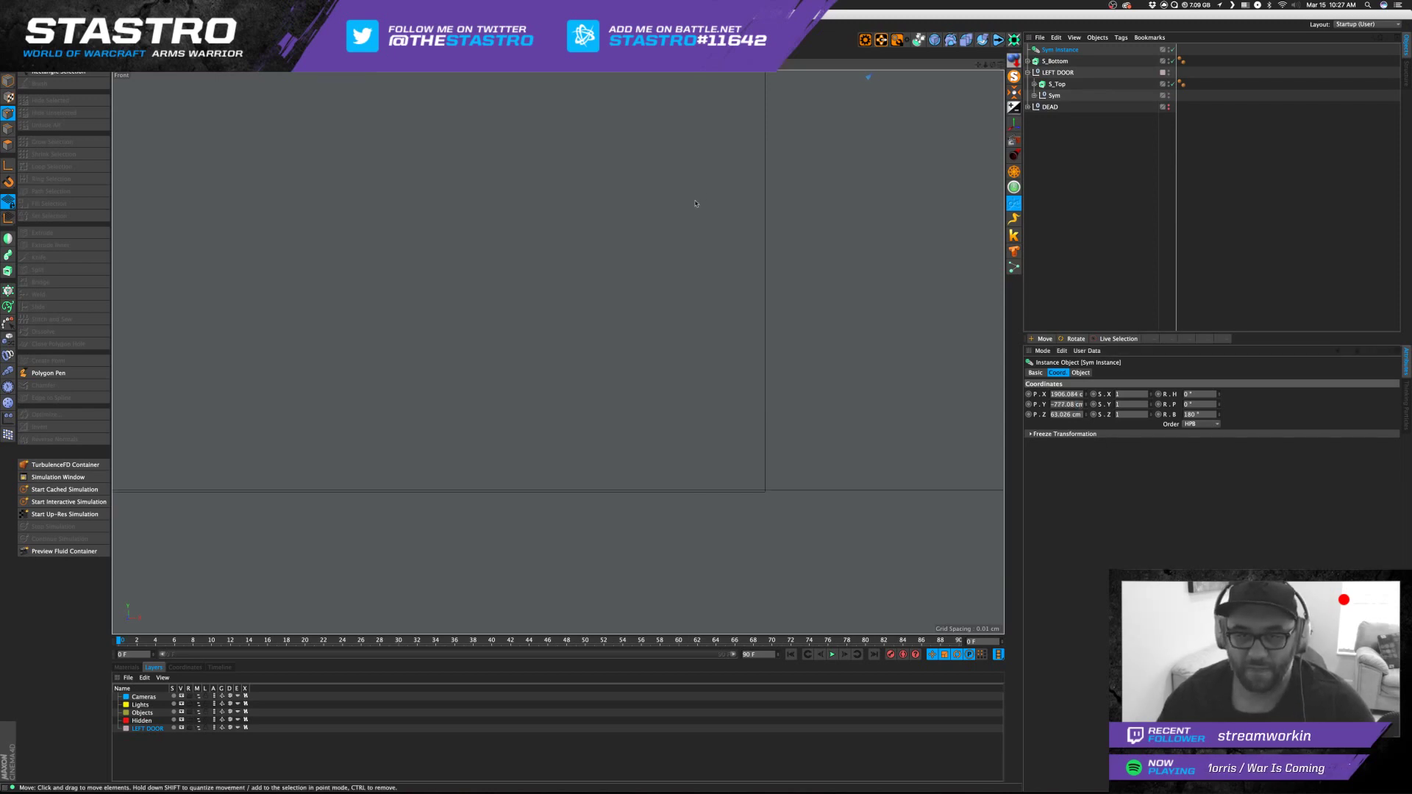
Move the Sym Instance along X to about 1929.5 cm, leaving a narrow gap between the two doors.
scroll(692, 214, "down", 5)
middle_click_drag(707, 207, 690, 356, "alt")
scroll(690, 356, "down", 8)
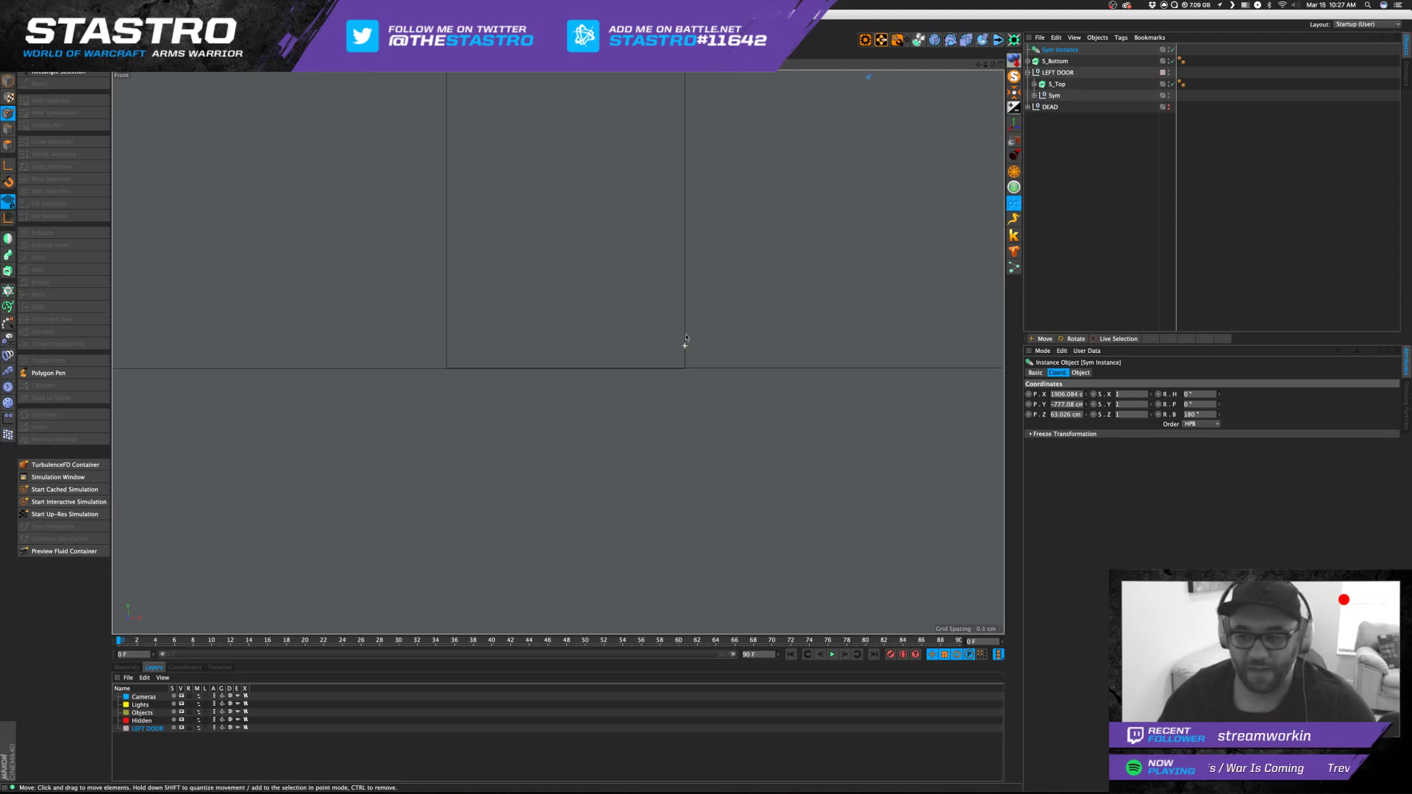
scroll(667, 368, "down", 10)
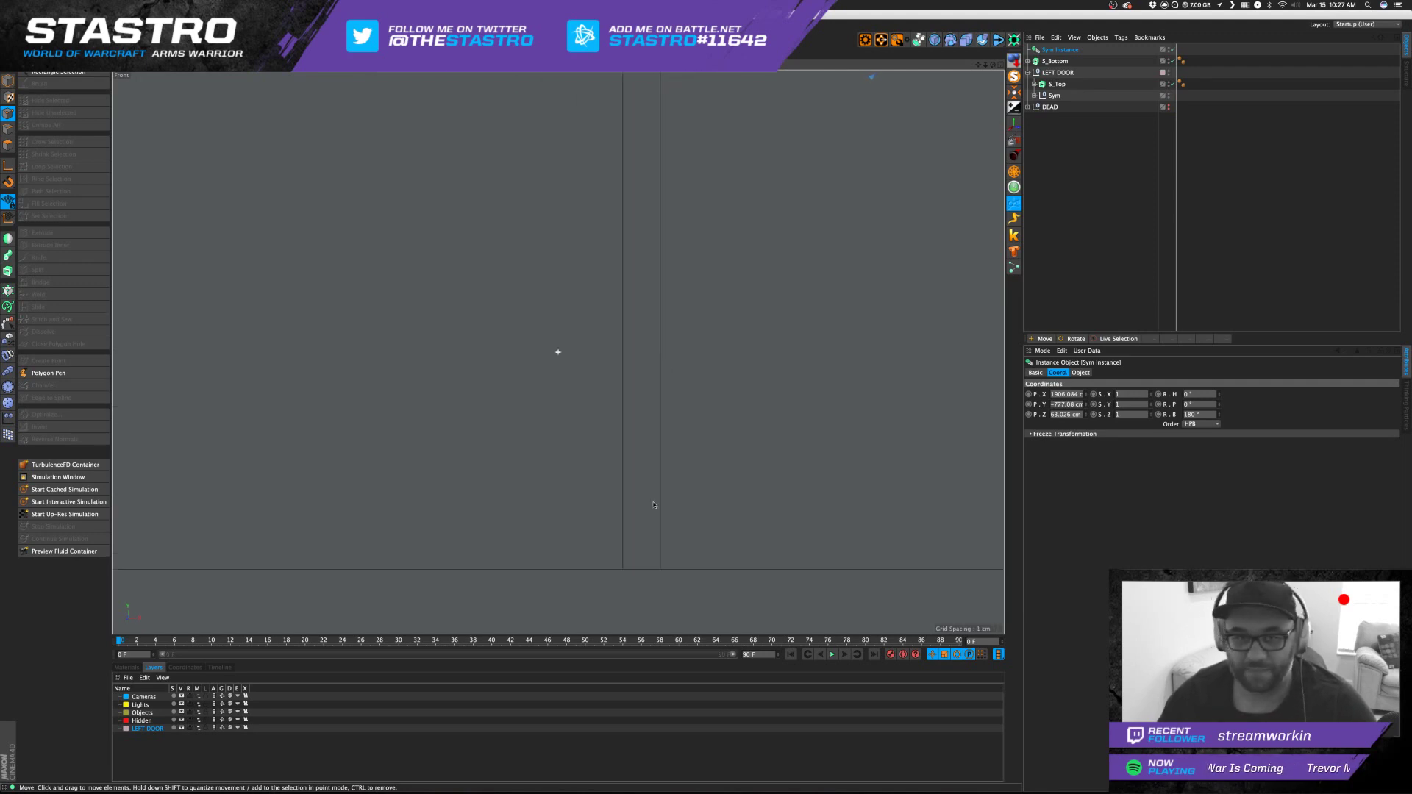
scroll(662, 368, "down", 10)
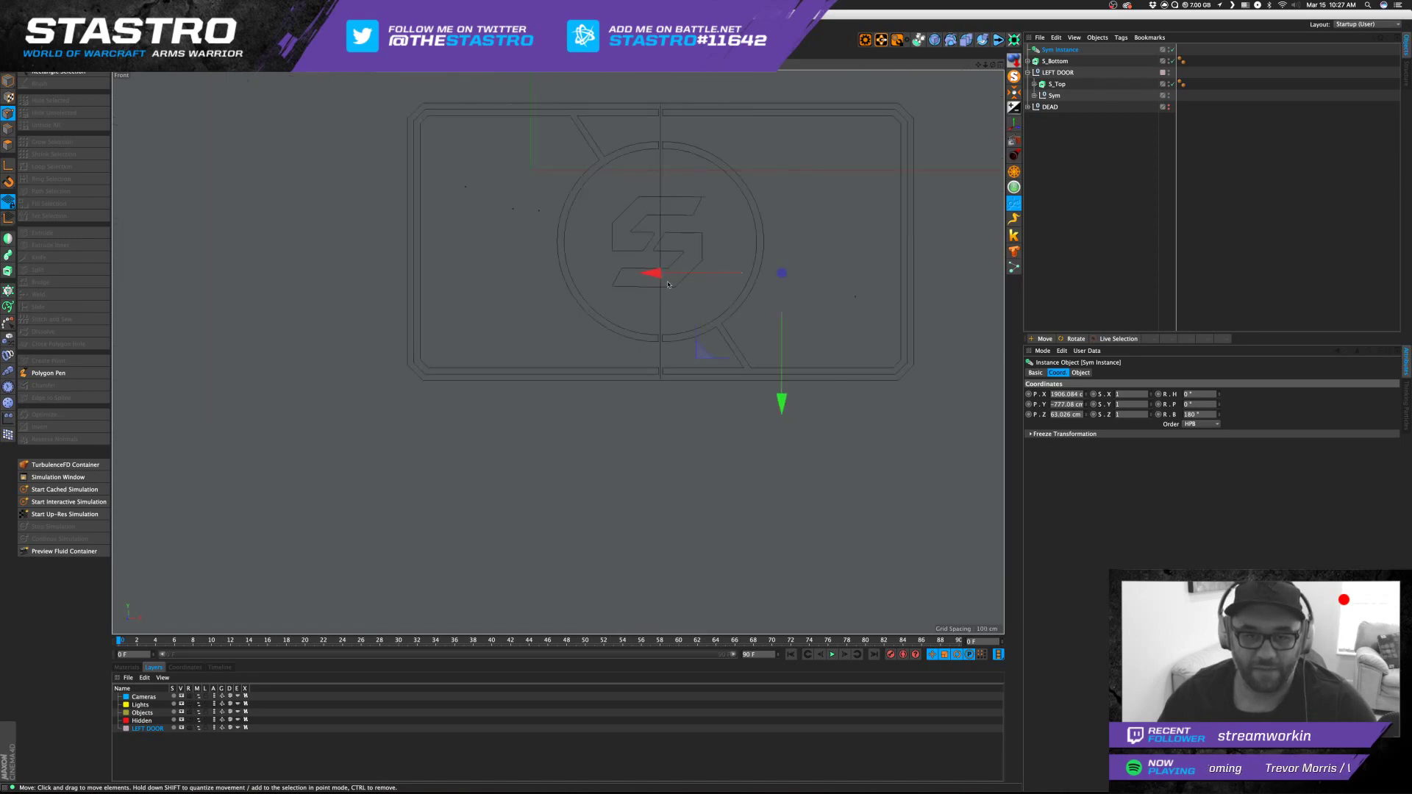
left_click_drag(658, 278, 661, 281)
left_click(1135, 214)
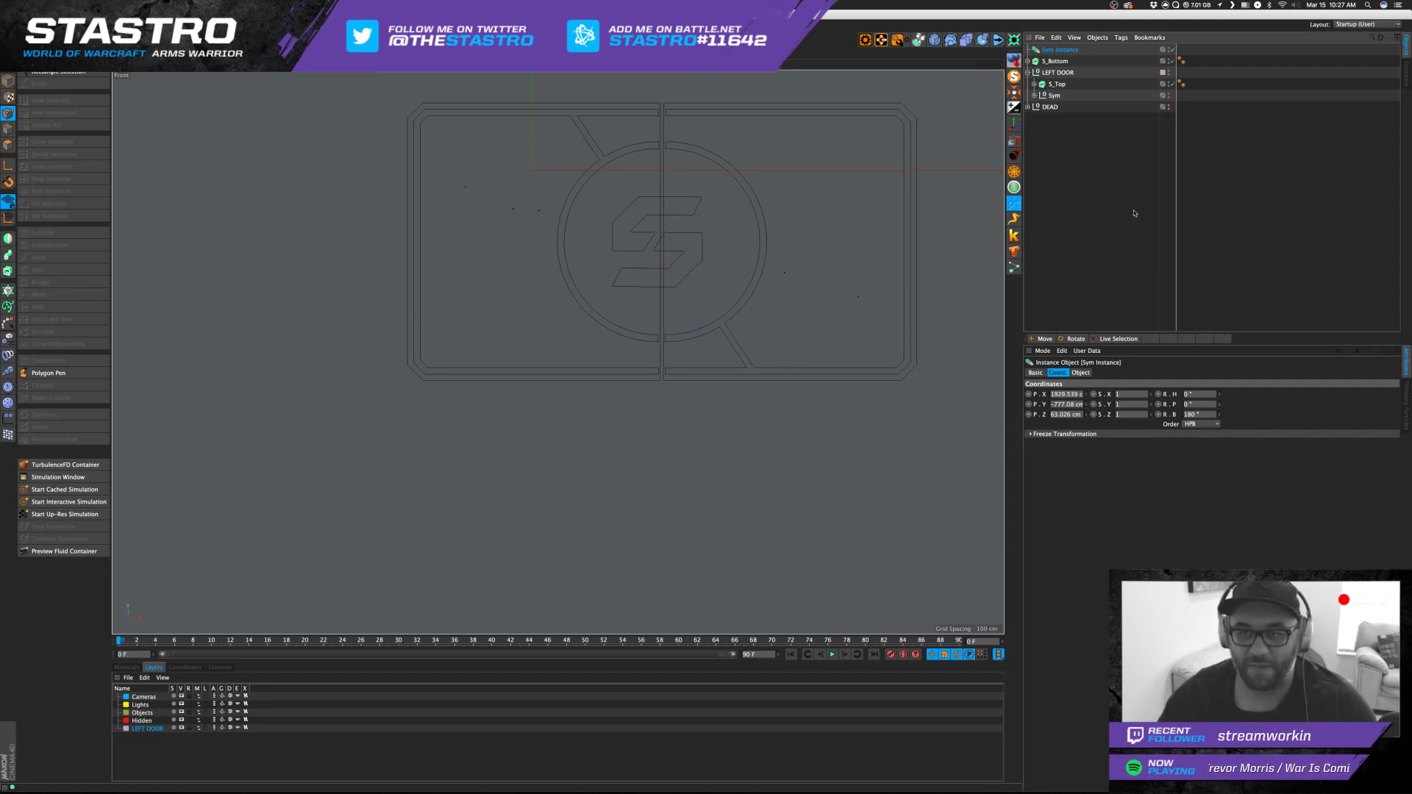
Group the Sym Instance under a null and rename the null RIGHT DOOR.
left_click(1057, 50)
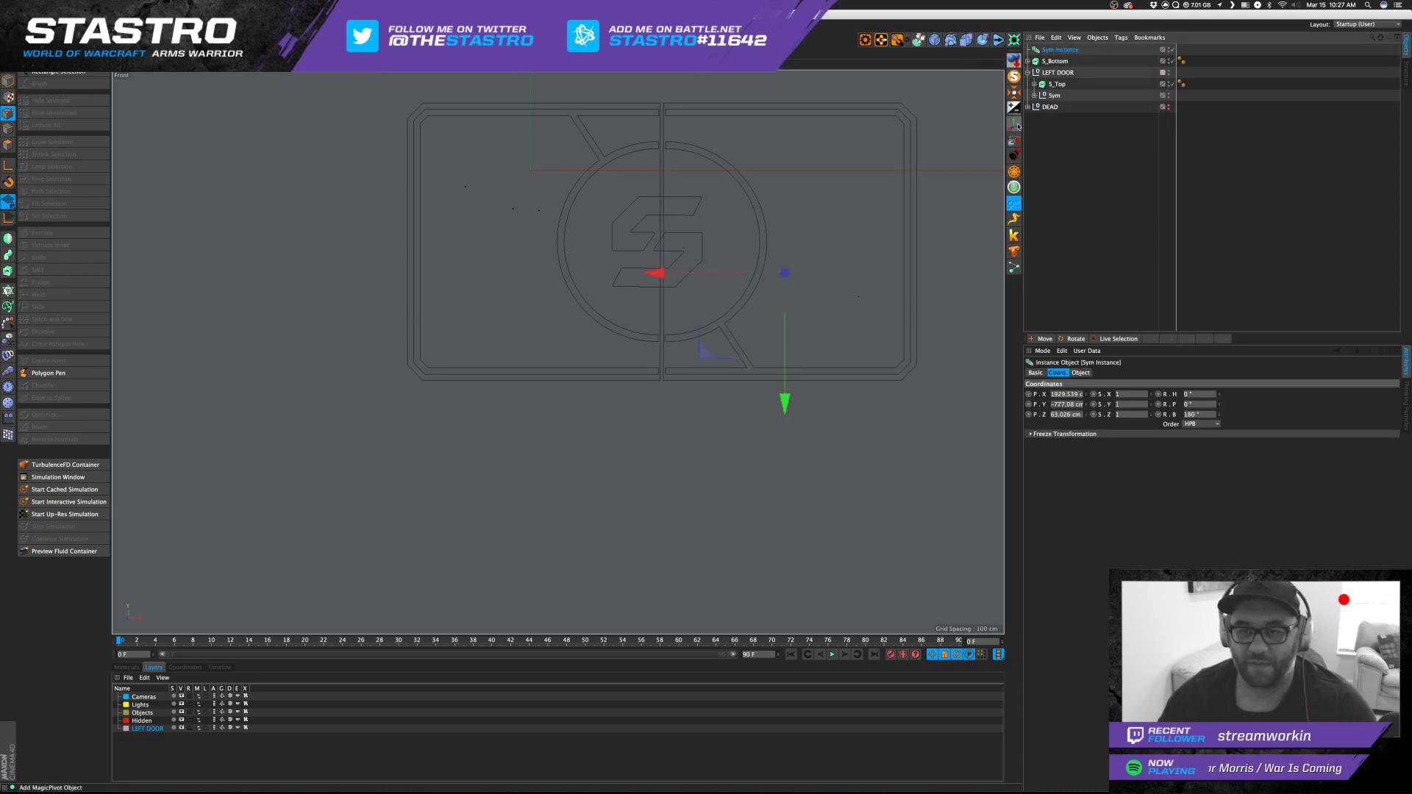
left_click(1082, 159)
left_click(1048, 51)
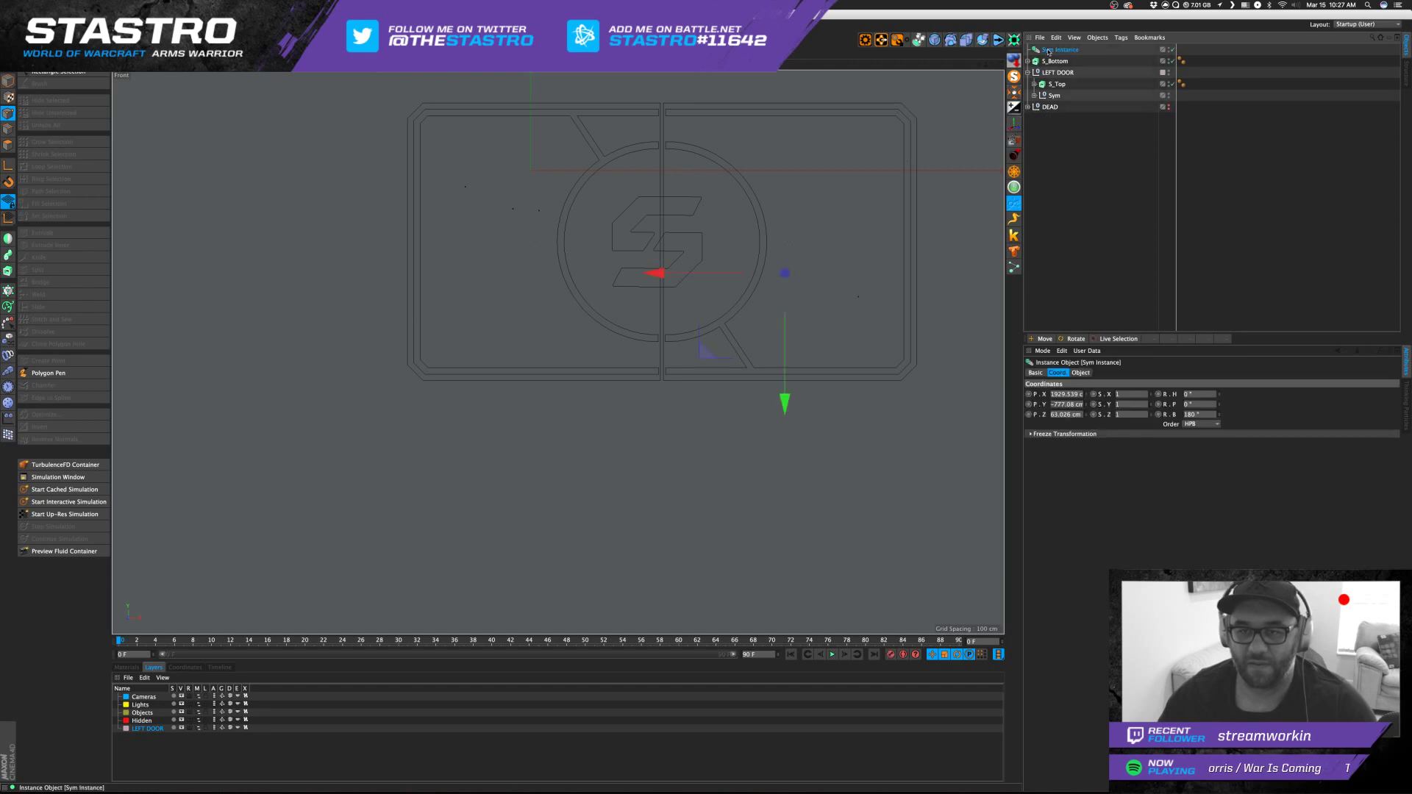
key("c")
double_click(1047, 50)
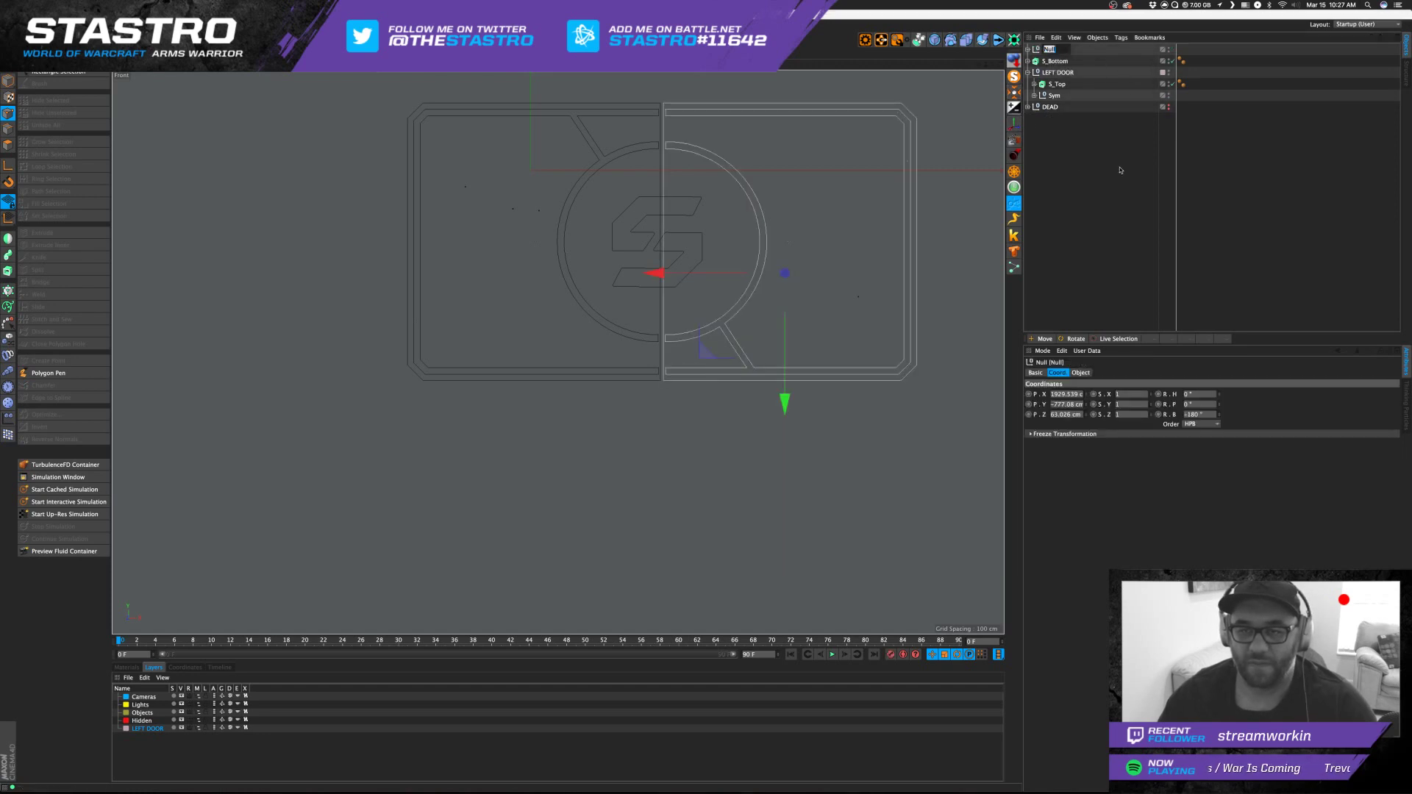
type("R")
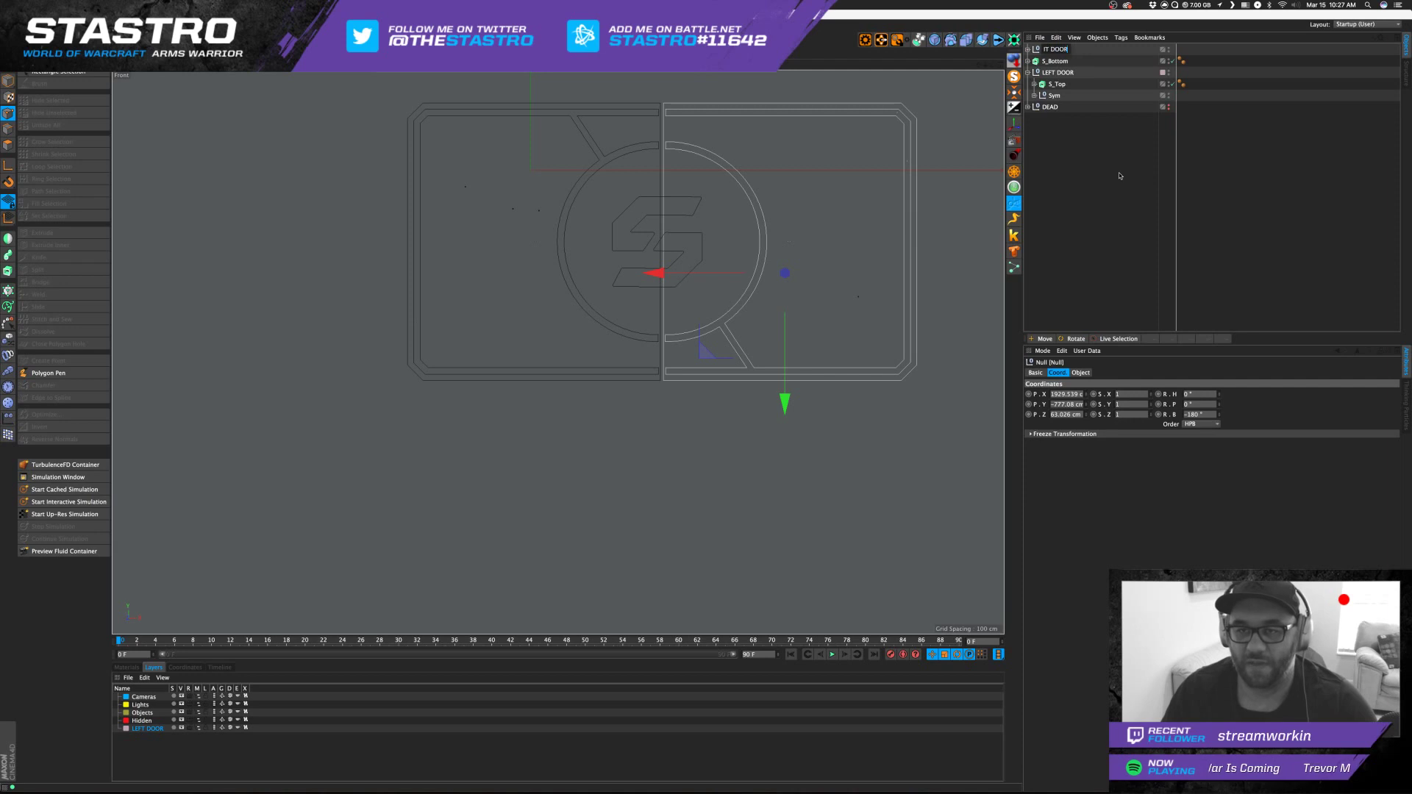
type("IGHT DOOR")
key("Return")
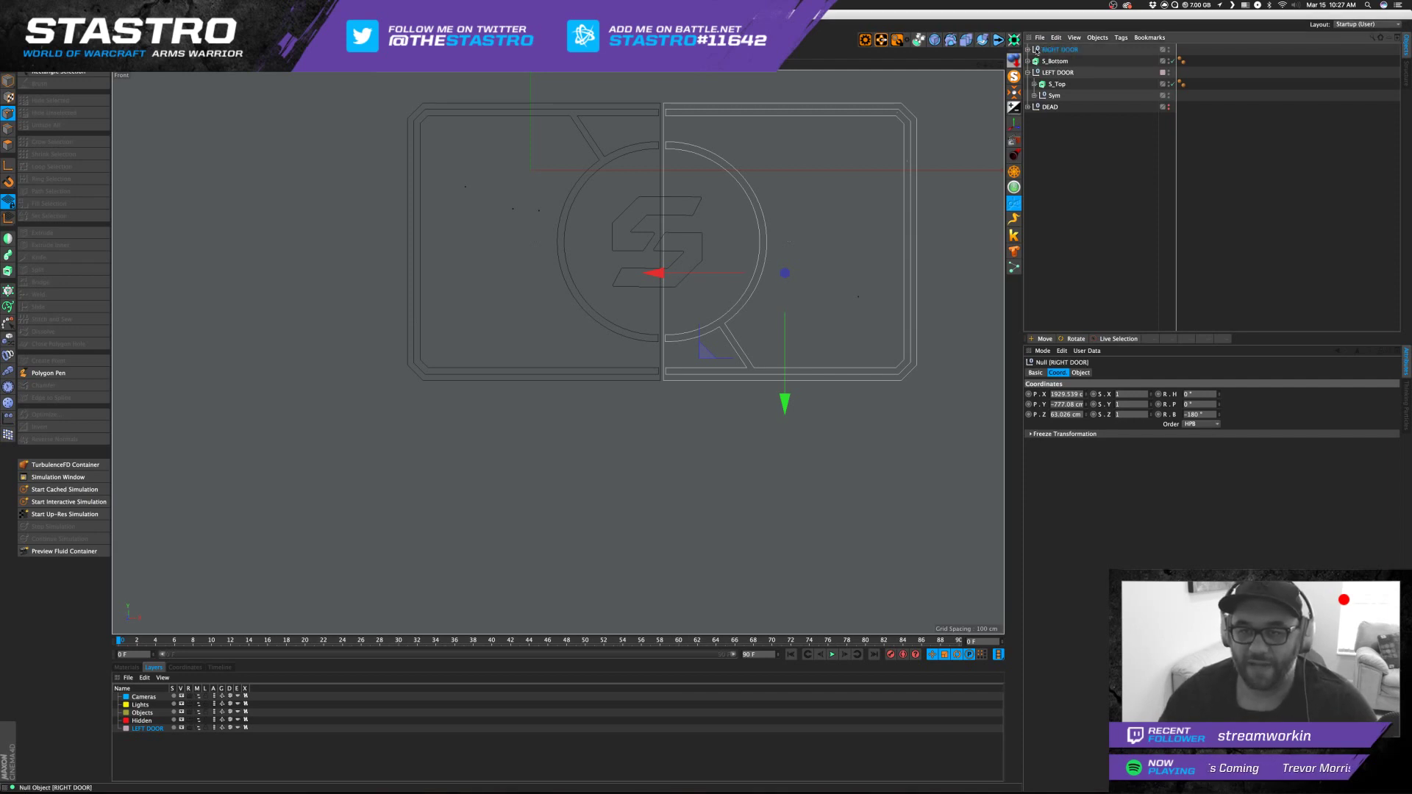
Place S_Bottom inside the RIGHT DOOR null and collapse the group.
left_click_drag(1055, 62, 1059, 50)
left_click(1072, 158)
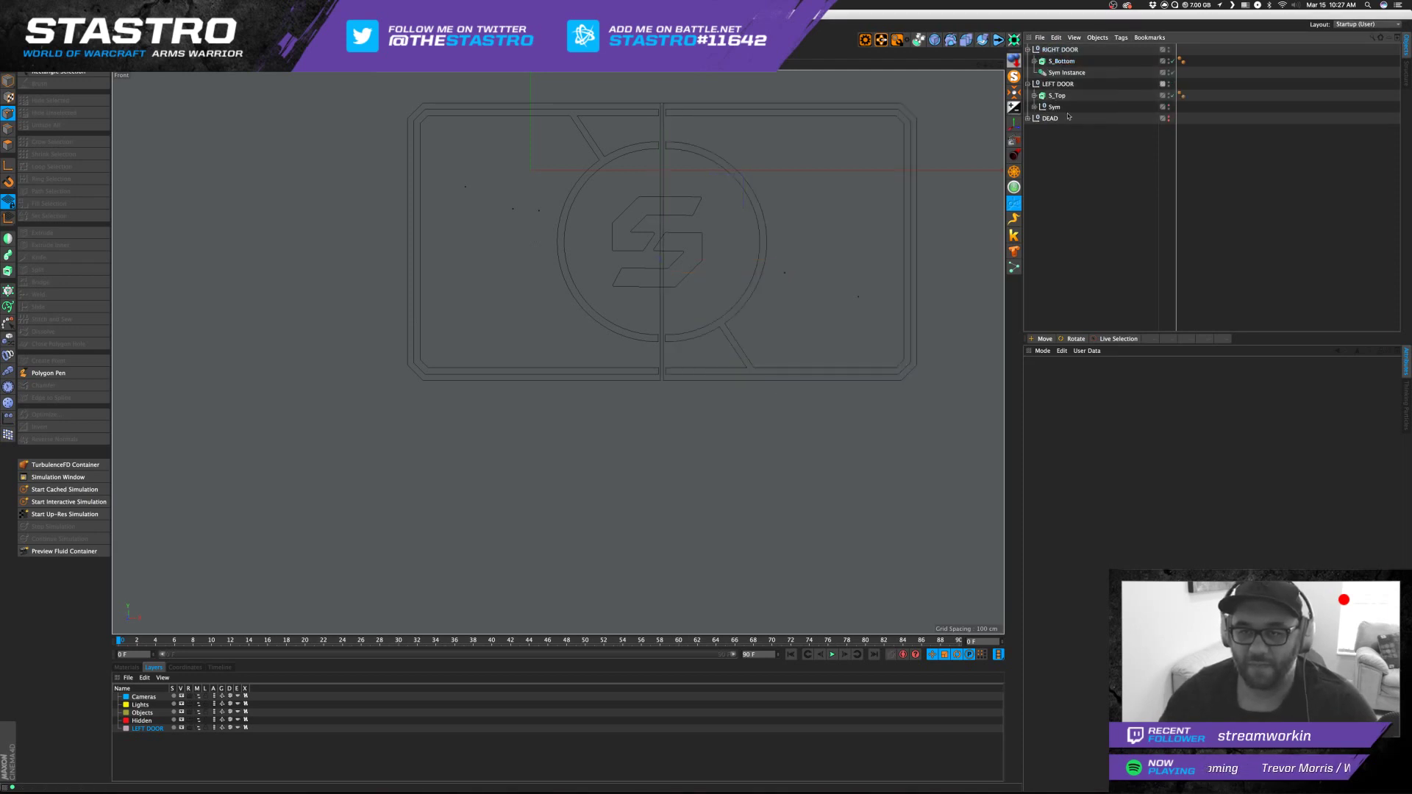
left_click(1052, 74)
left_click(1060, 151)
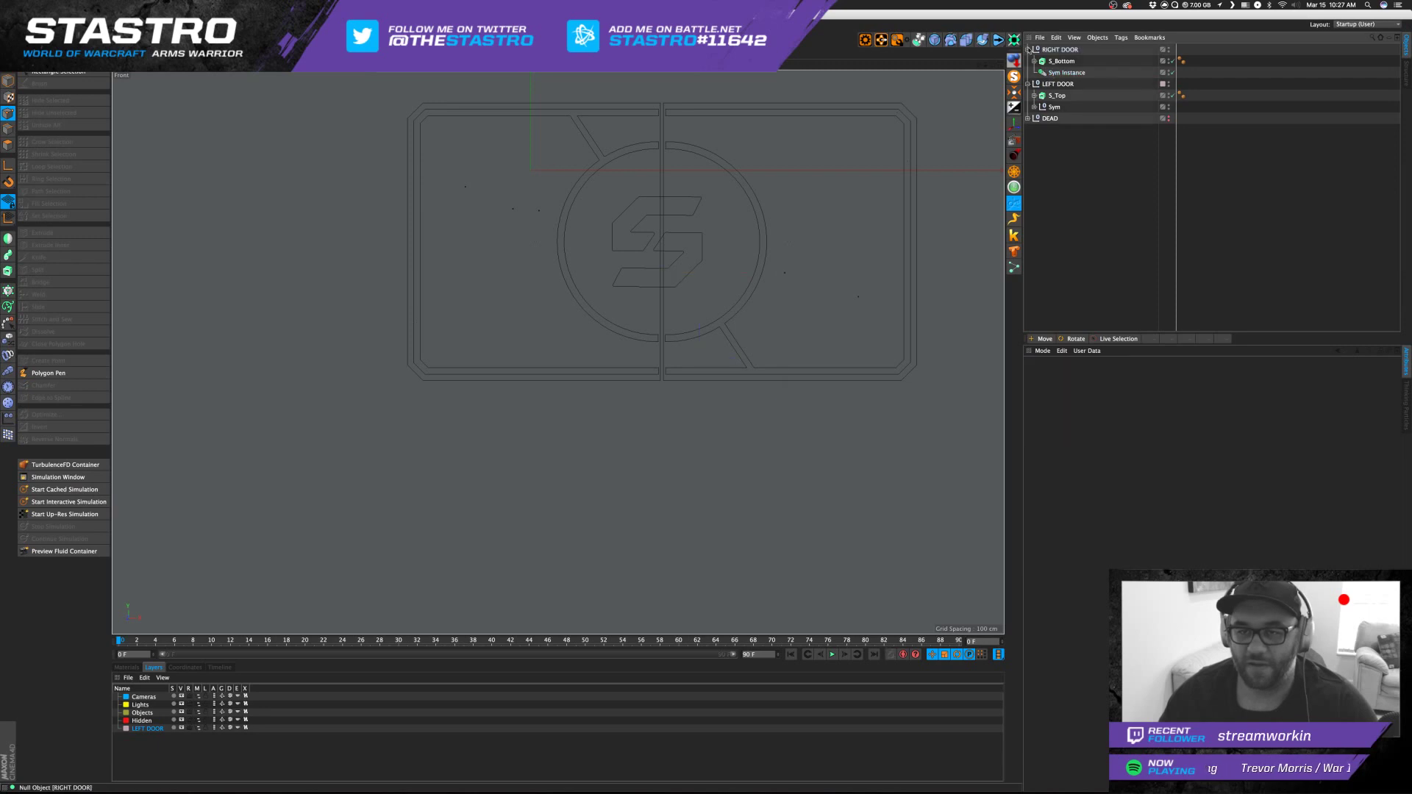
left_click(1028, 49)
Try shifting the RIGHT DOOR and LEFT DOOR groups along X, and undo the left door's shift.
left_click(1062, 51)
mouse_move(668, 273)
left_mouse_down()
mouse_move(740, 271)
mouse_move(667, 273)
left_mouse_up()
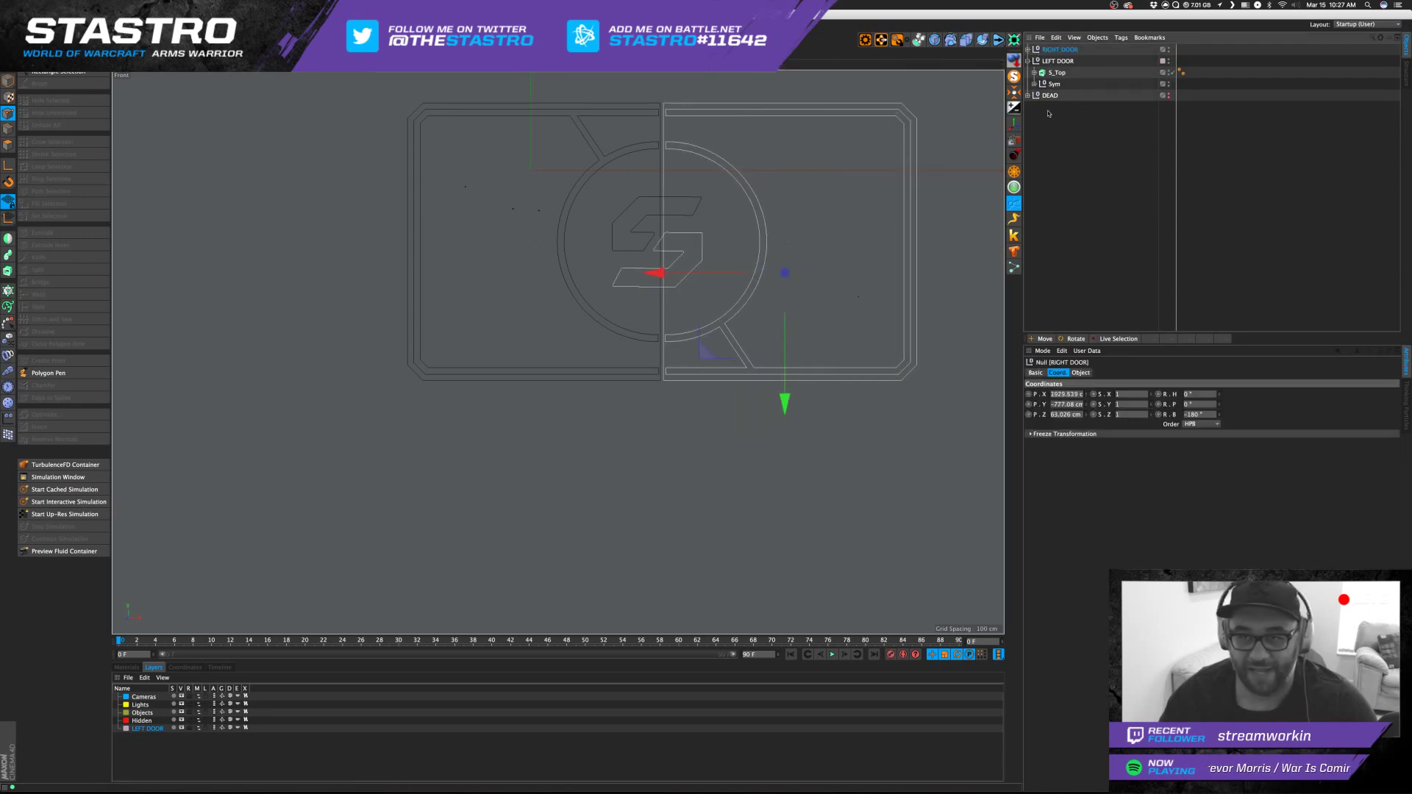
left_click(1051, 61)
mouse_move(643, 210)
left_mouse_down()
mouse_move(617, 210)
mouse_move(640, 210)
left_mouse_up()
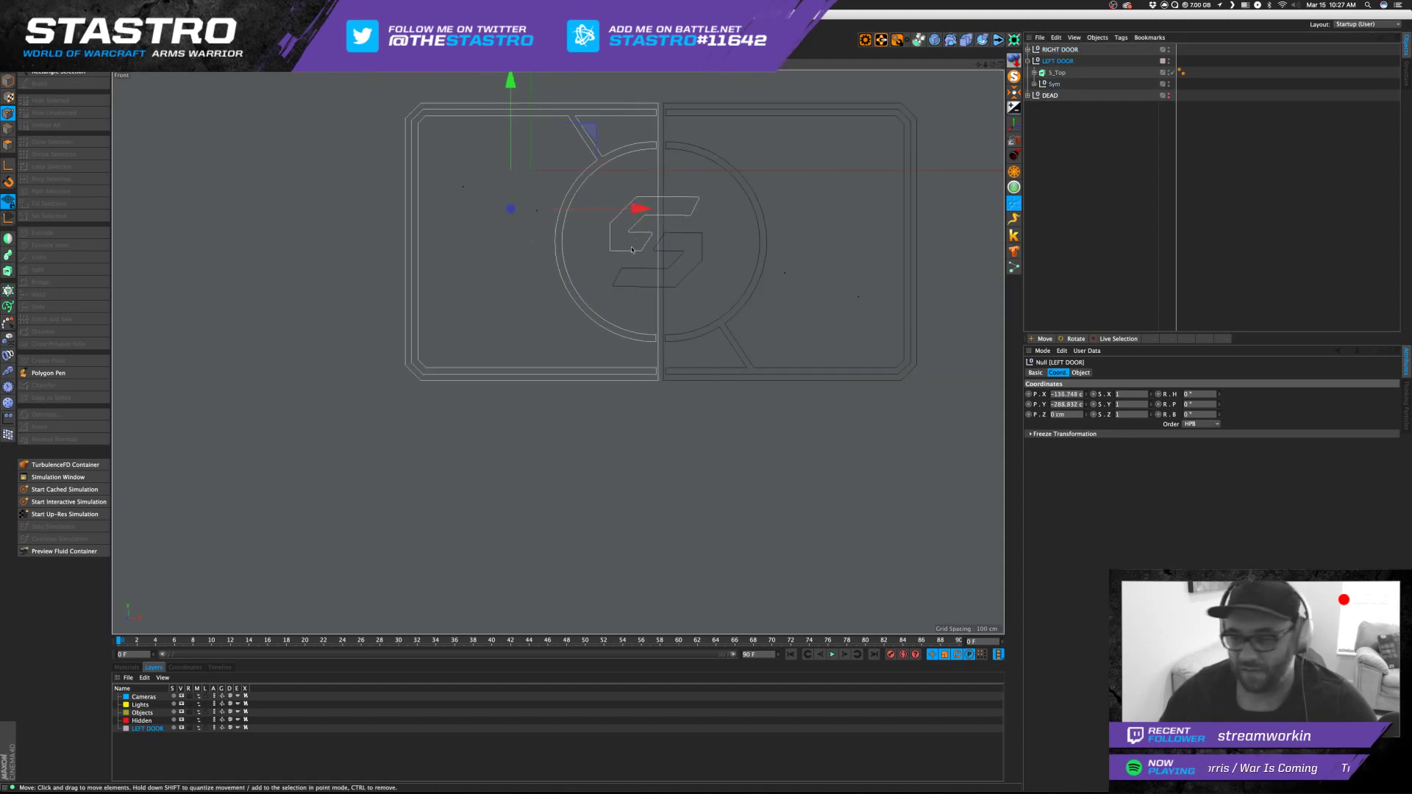
key("super+z")
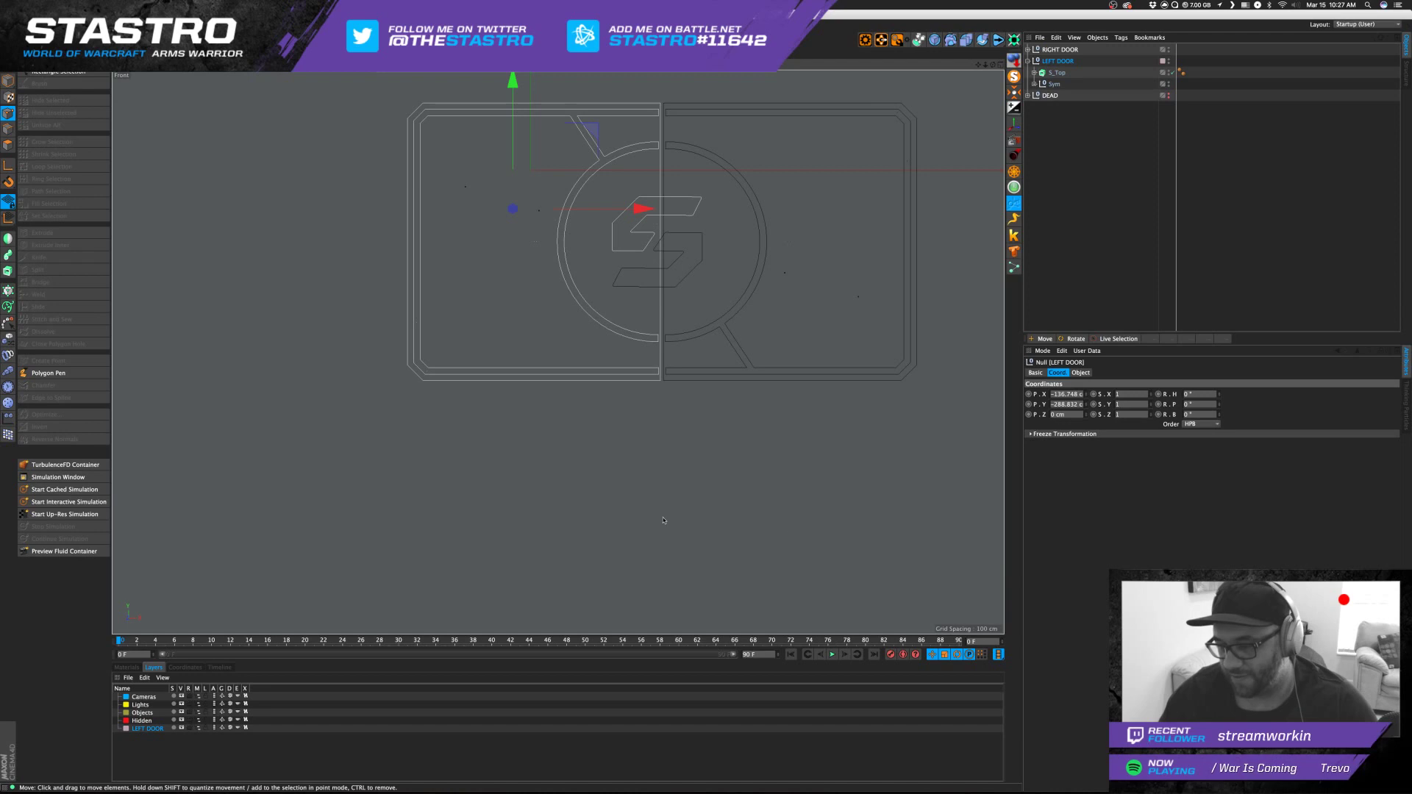
Move the Sym Instance inside RIGHT DOOR along Z to about -63 cm, close to the left door's depth.
middle_click(658, 497)
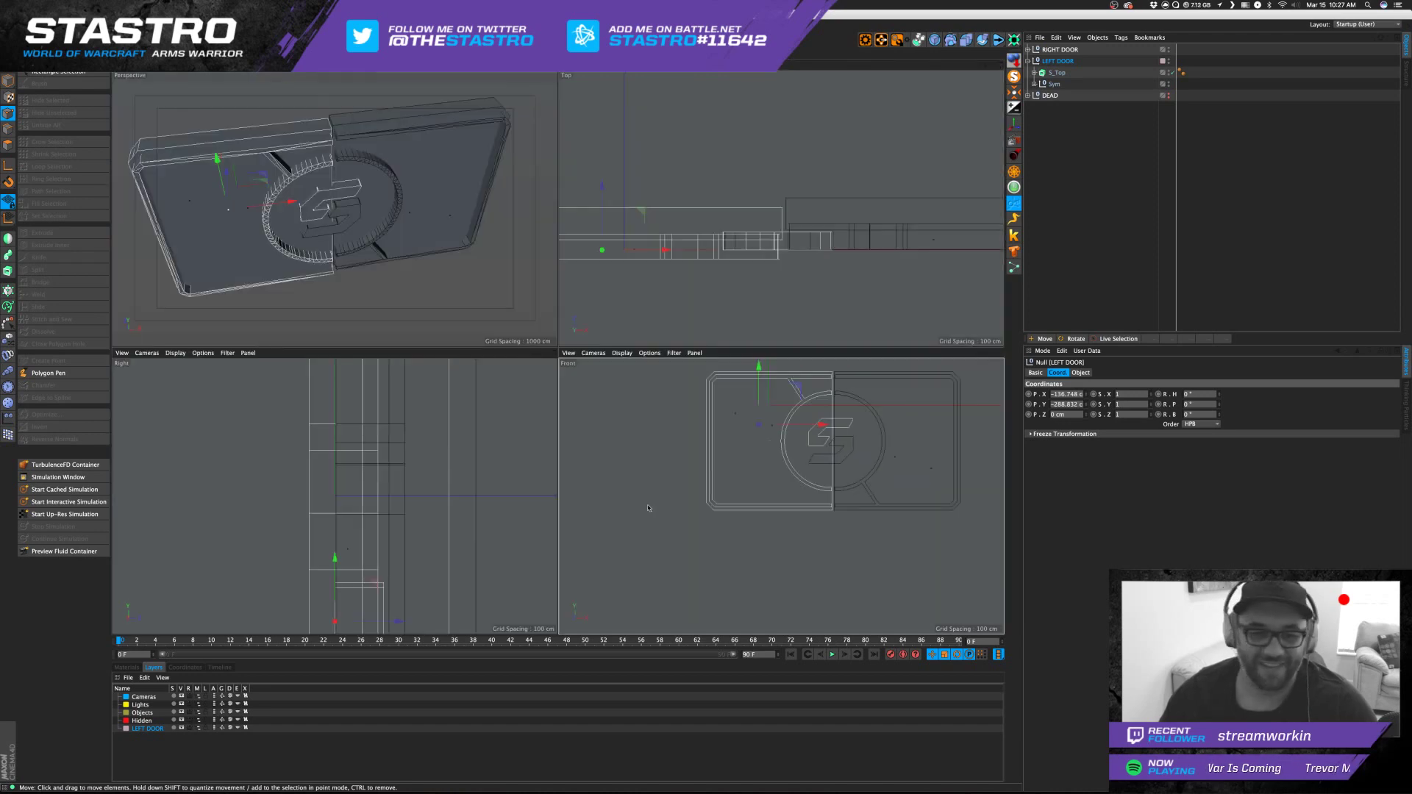
left_click(475, 277)
left_click_drag(475, 277, 713, 165, "alt")
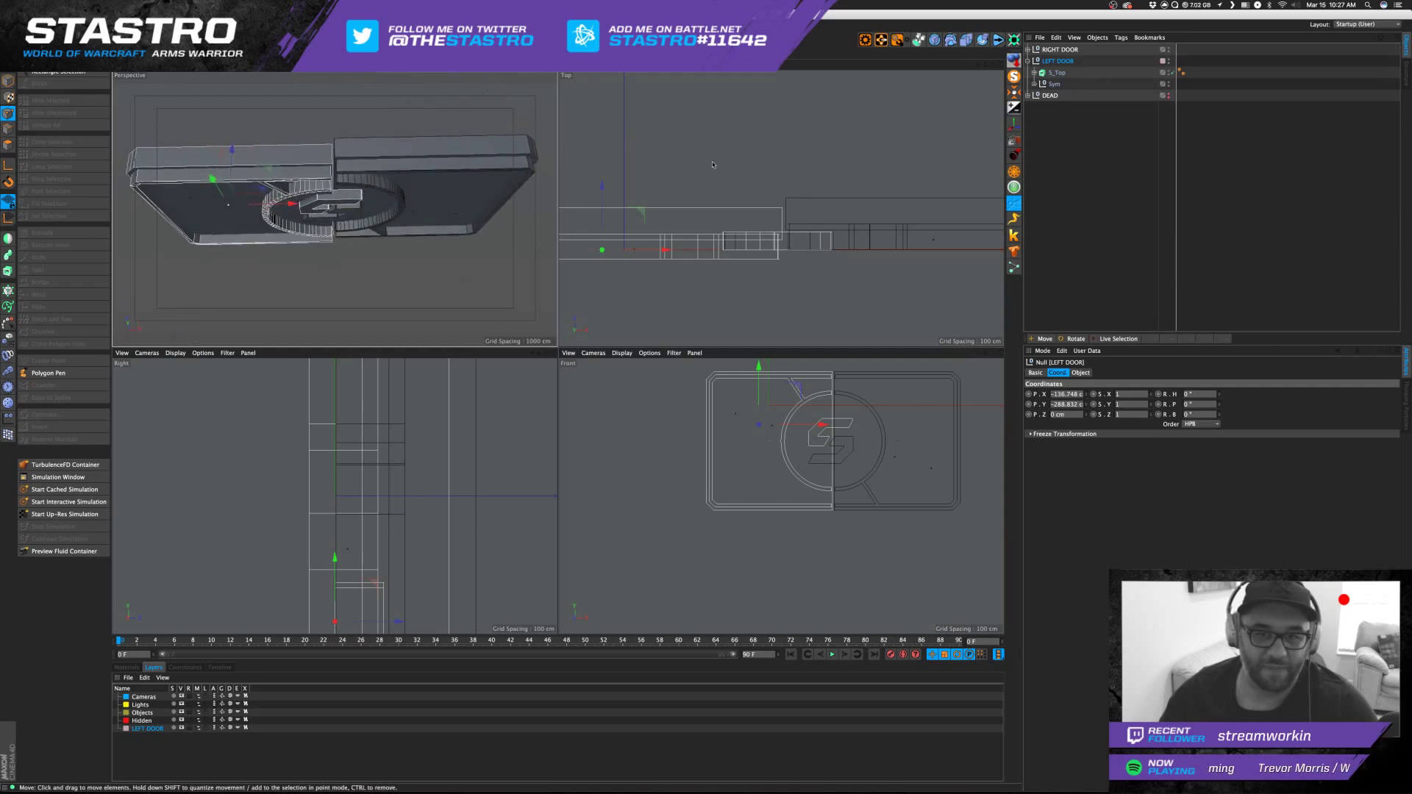
left_click(1050, 50)
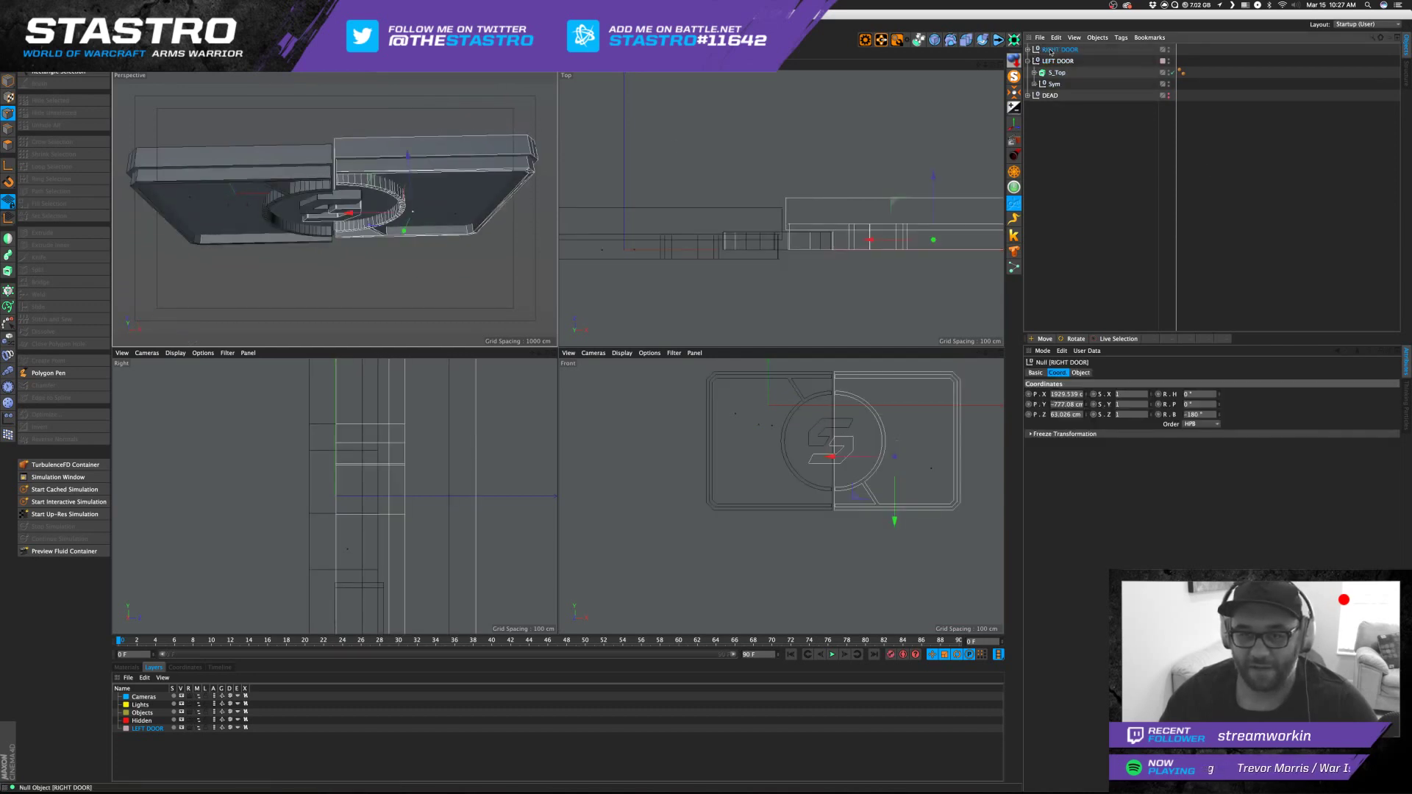
left_click(1028, 51)
left_click(1066, 73)
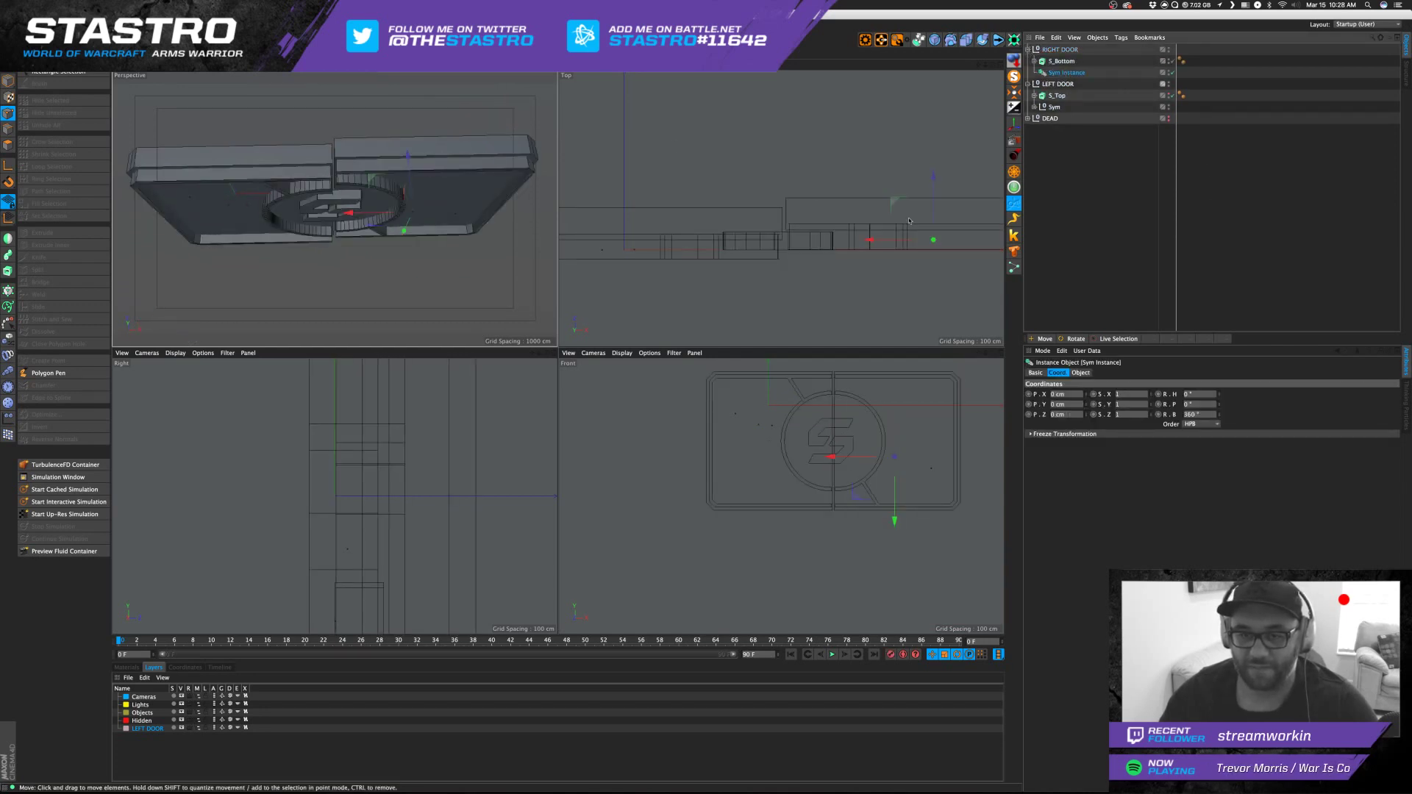
left_click_drag(929, 174, 941, 189)
Shift the Sym Instance along X toward the left door in the top view until their inner edges slightly overlap.
scroll(878, 165, "up", 4)
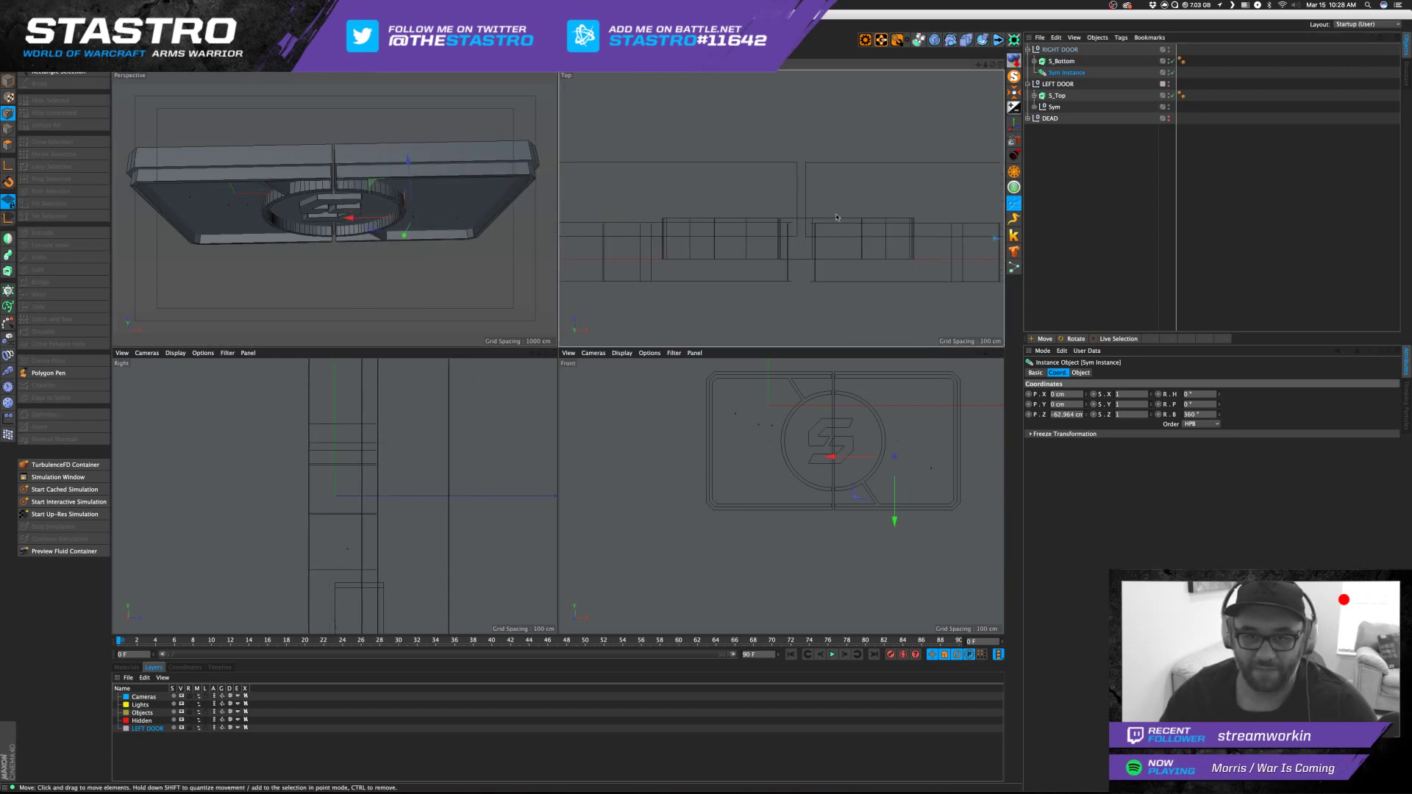
middle_click_drag(879, 165, 686, 192, "alt")
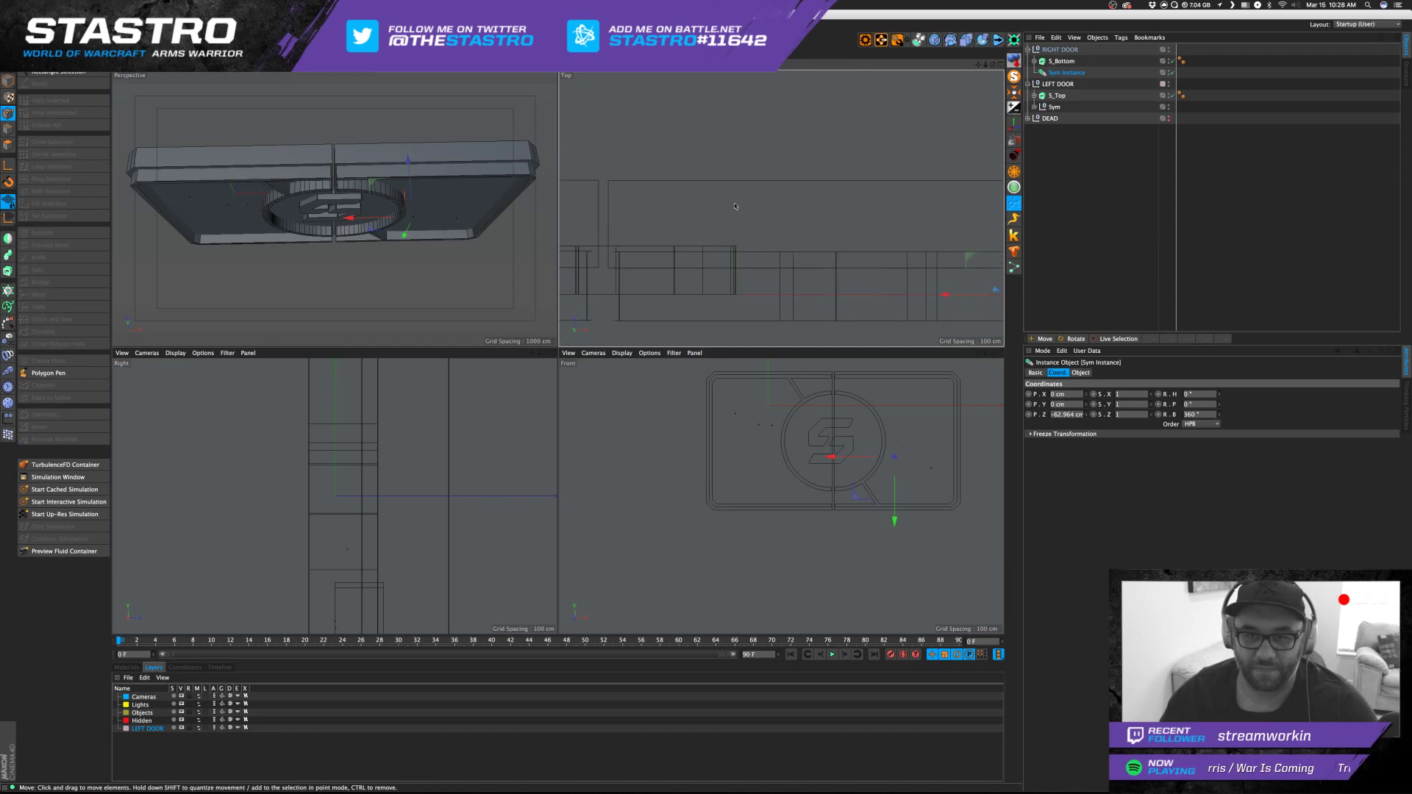
scroll(864, 257, "down", 2)
left_click_drag(925, 289, 906, 288)
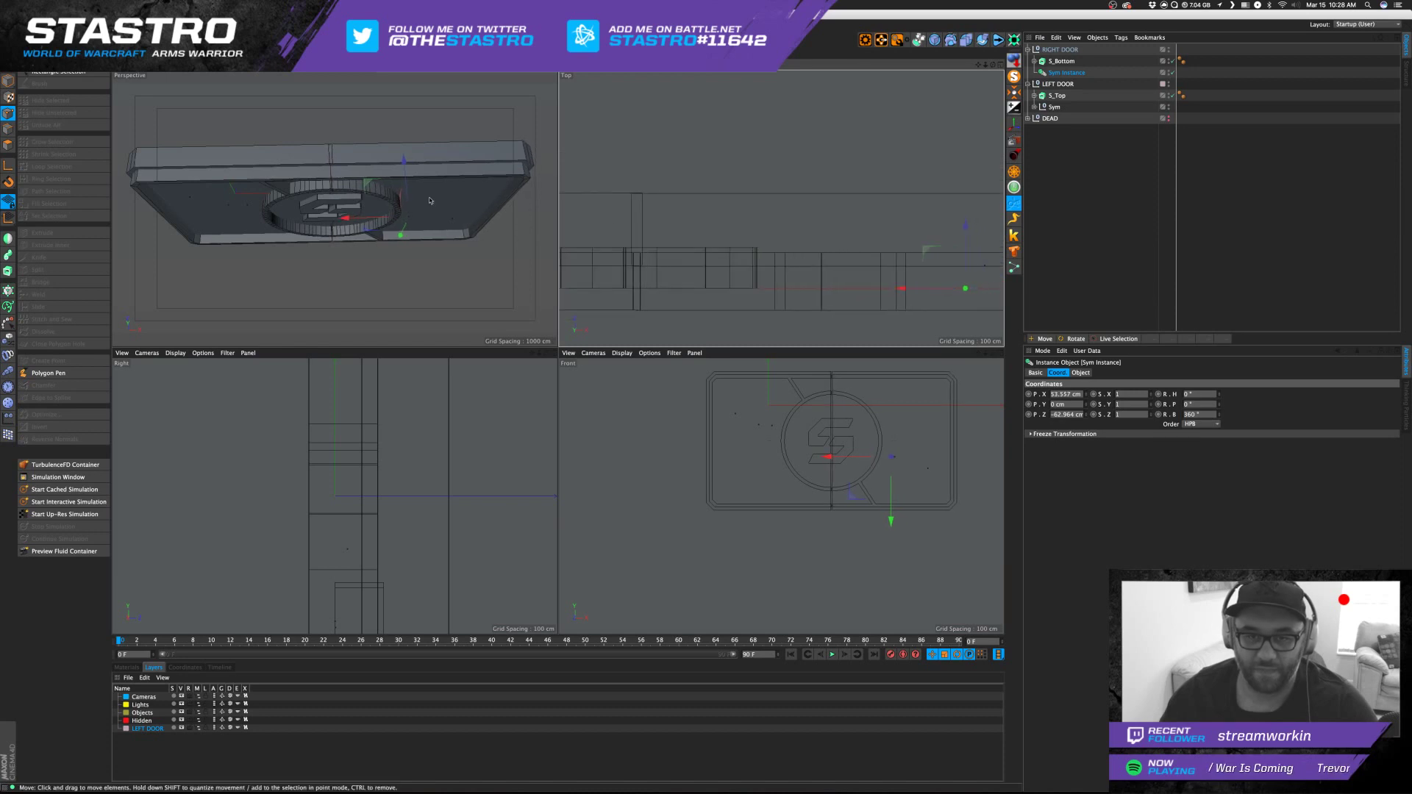
Fine-tune the Sym Instance's Z position to -62.93 cm against the left door's back edge in the top view.
scroll(604, 192, "up", 2)
scroll(637, 211, "up", 4)
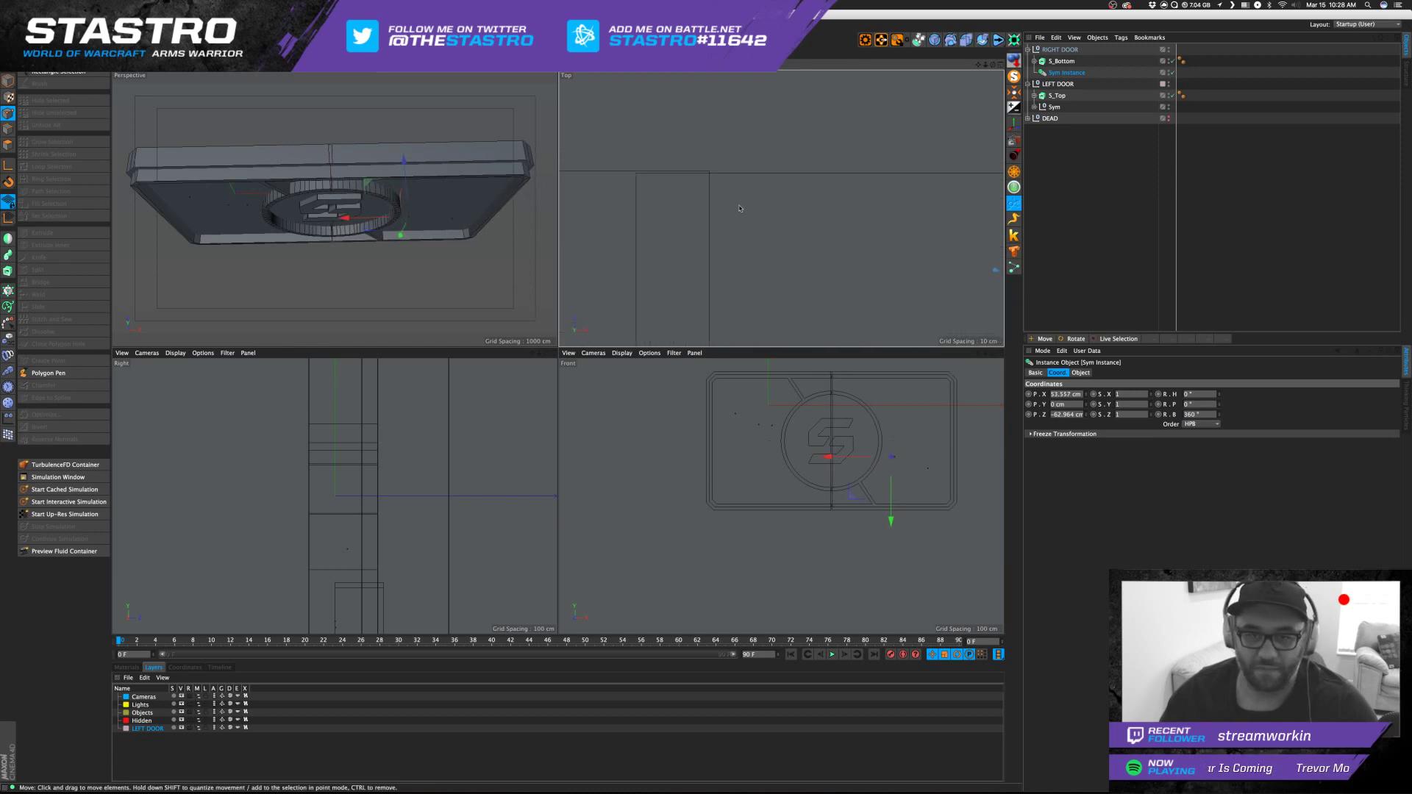
left_click(1062, 61)
left_click(1059, 73)
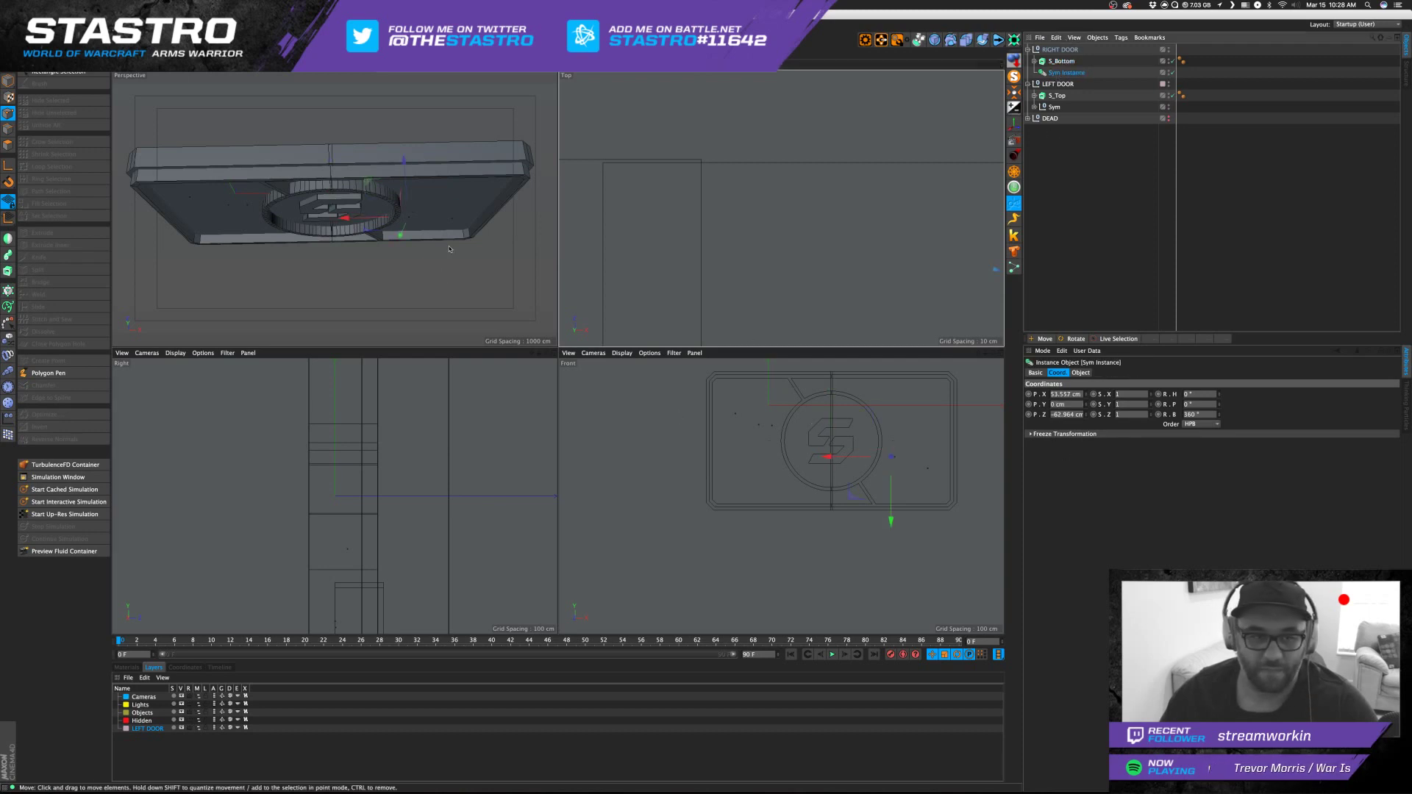
left_click_drag(404, 159, 404, 164)
key("super+z")
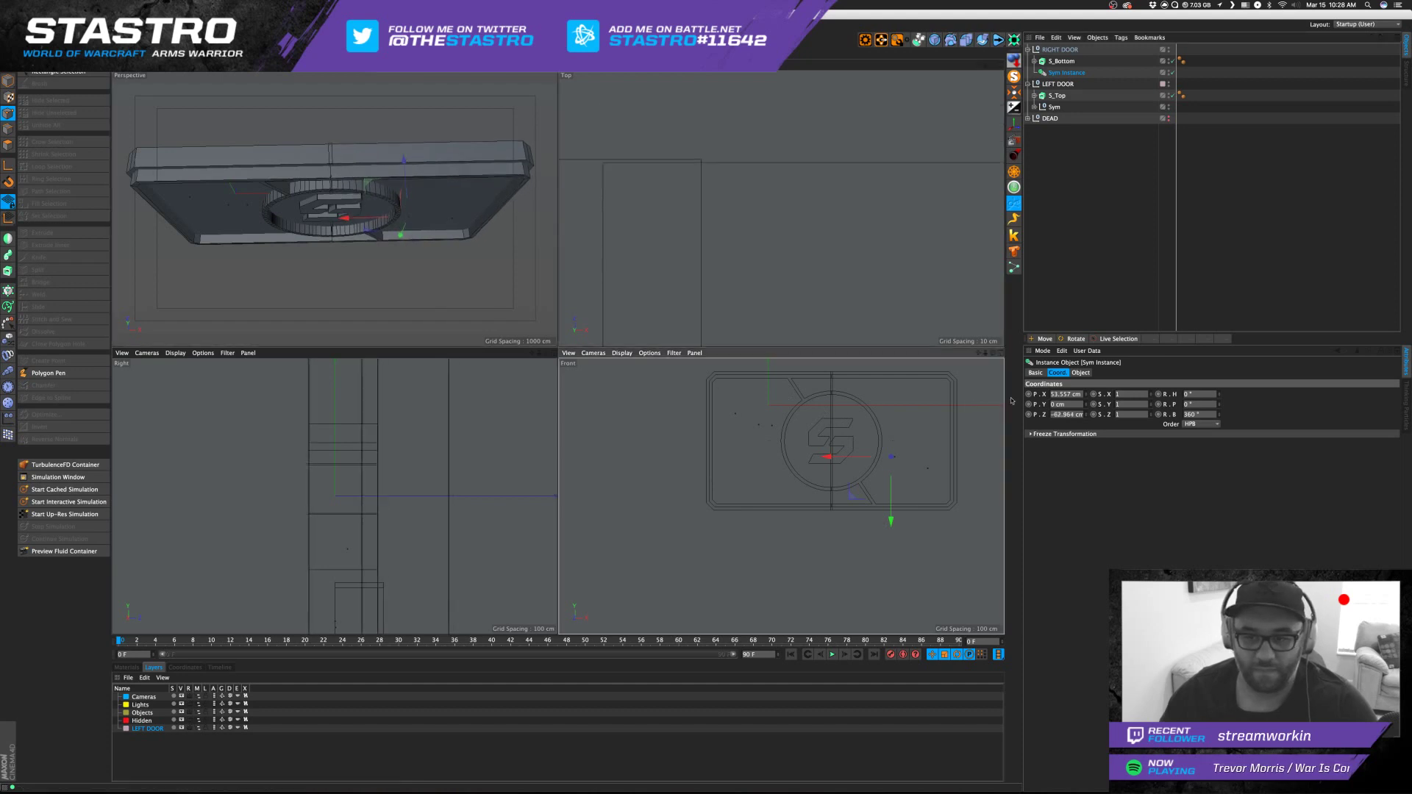
left_click(1067, 414)
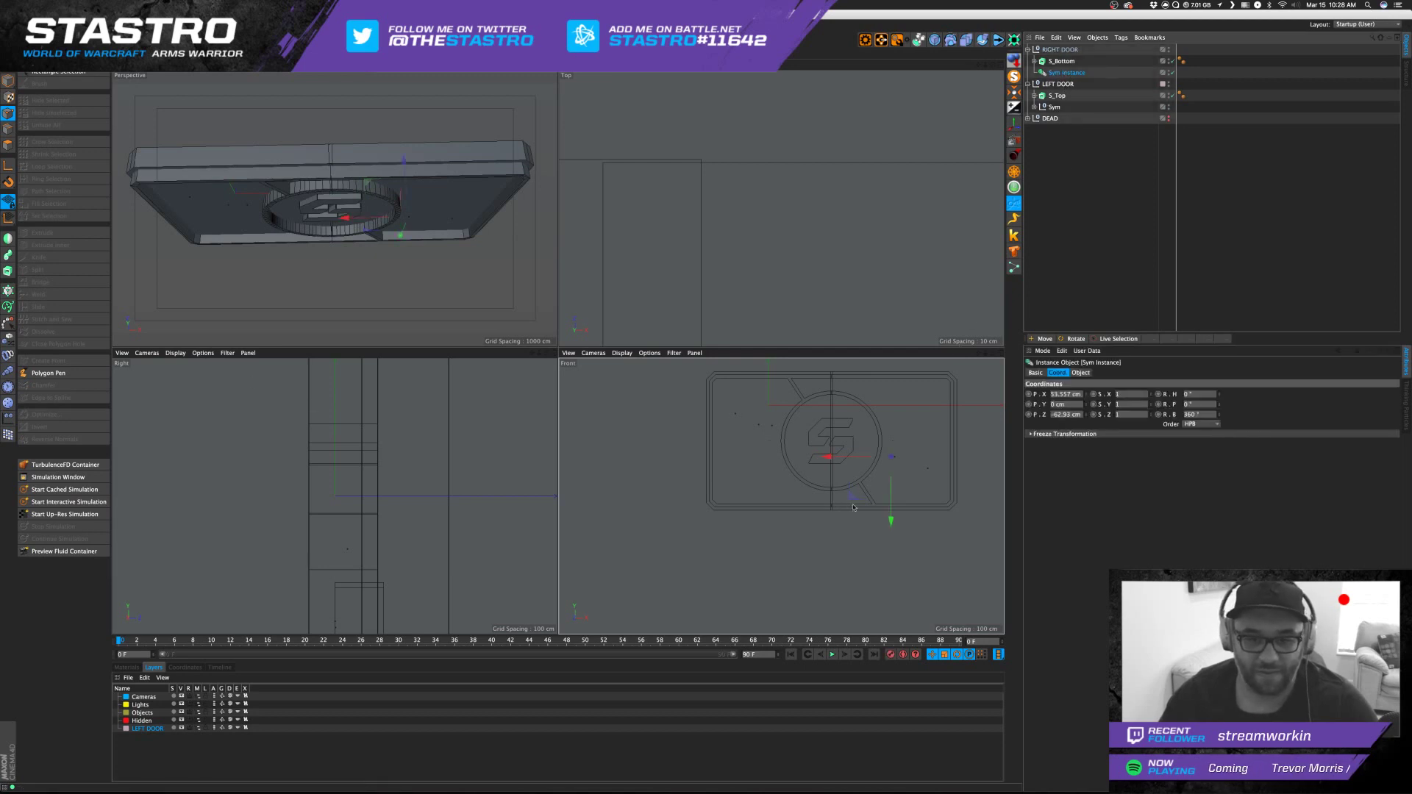
Try the Sym Instance at a Z position of -61.93 cm against the left door's back edge in the top view.
scroll(953, 500, "up", 10)
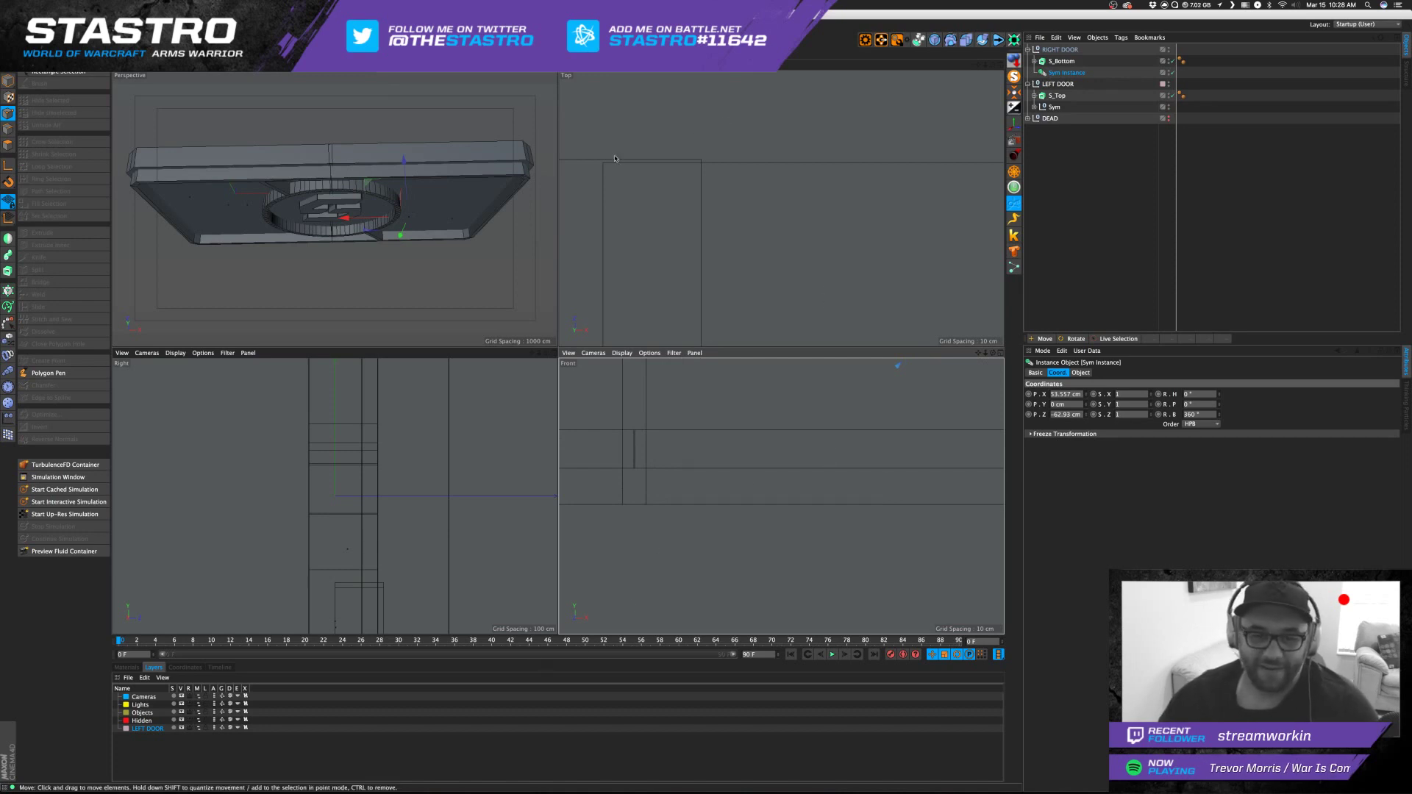
middle_click_drag(653, 205, 834, 260, "alt")
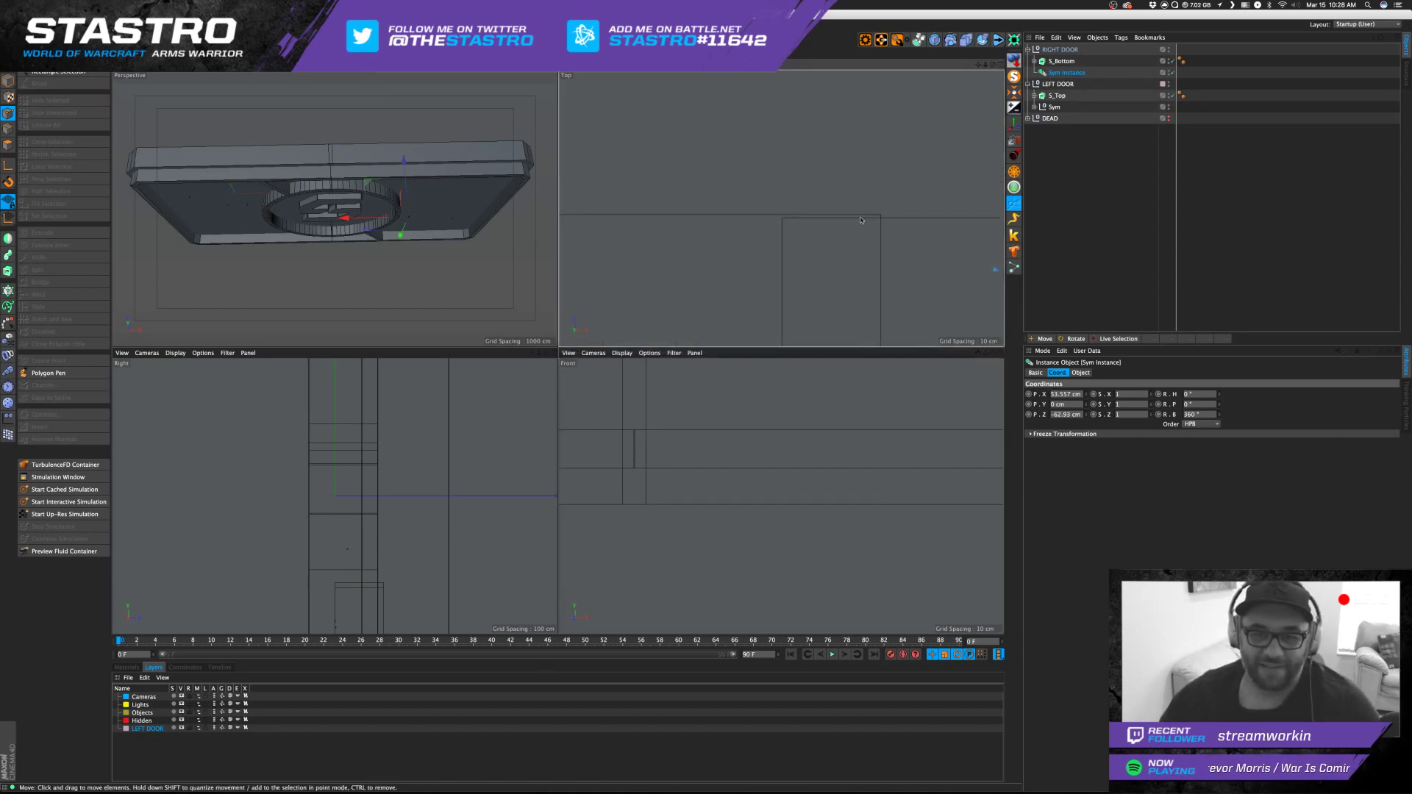
left_click(1087, 414)
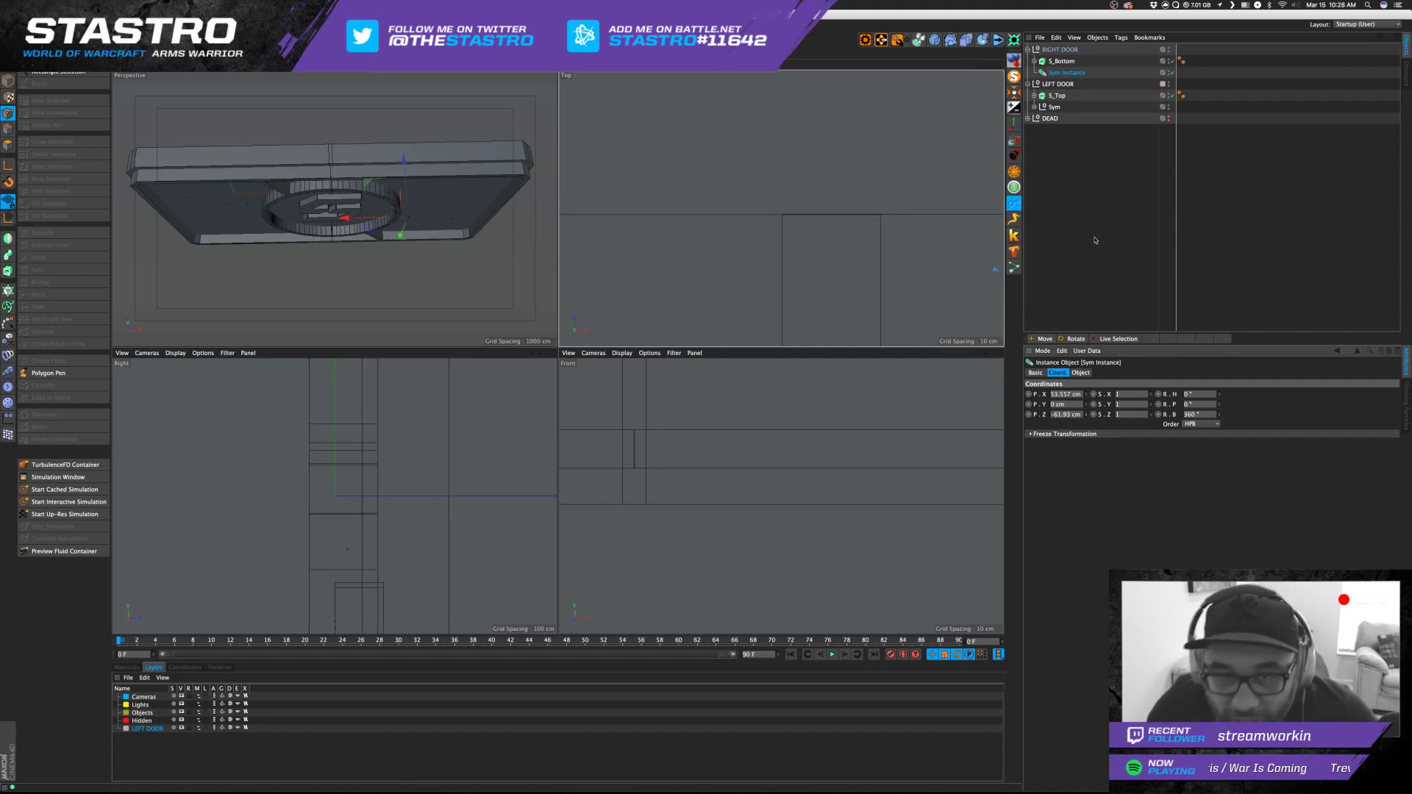
scroll(870, 291, "up", 5)
middle_click_drag(870, 291, 883, 271, "alt")
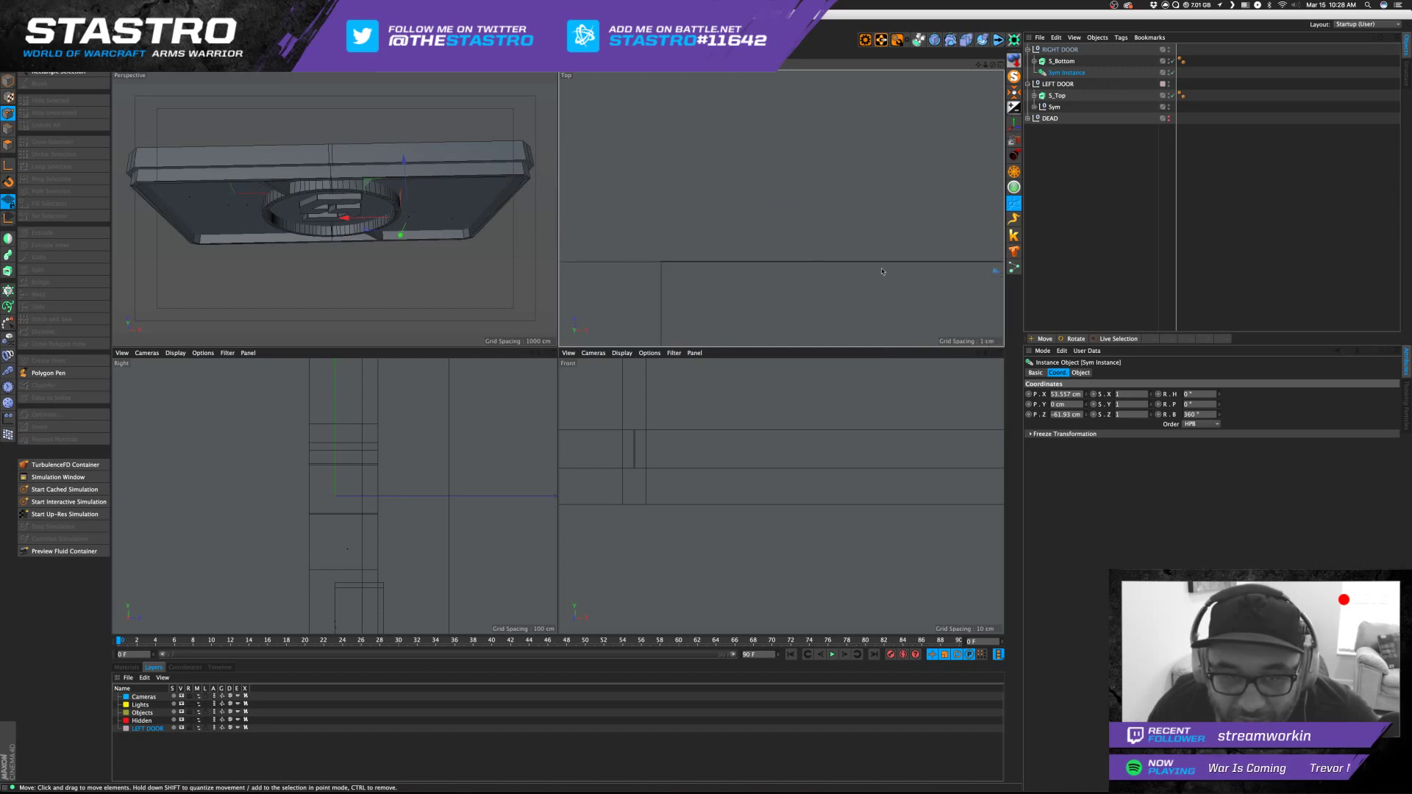
scroll(648, 263, "up", 3)
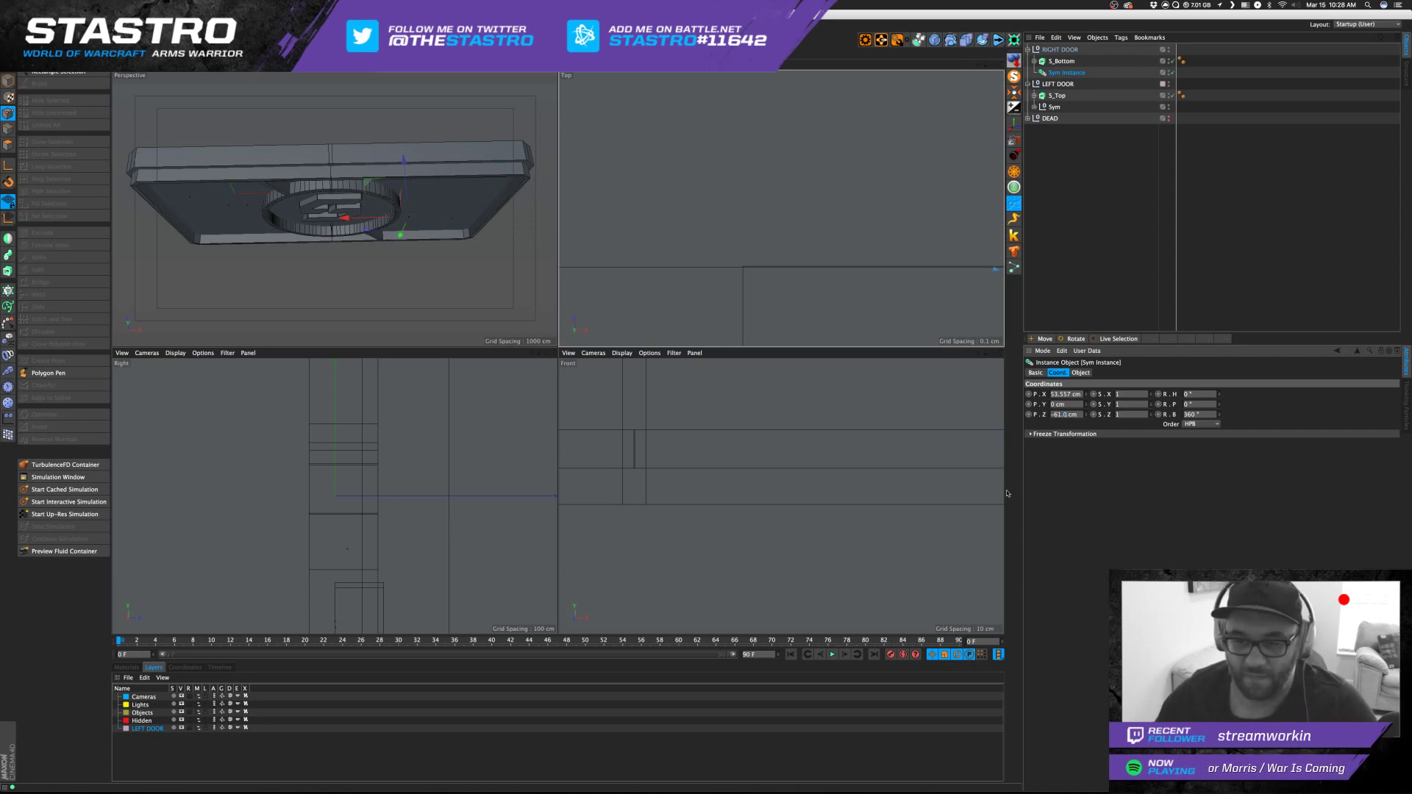
Set the Sym Instance's Z position to -63 cm, deselect it and enlarge the perspective view.
key("Return")
key("super+z")
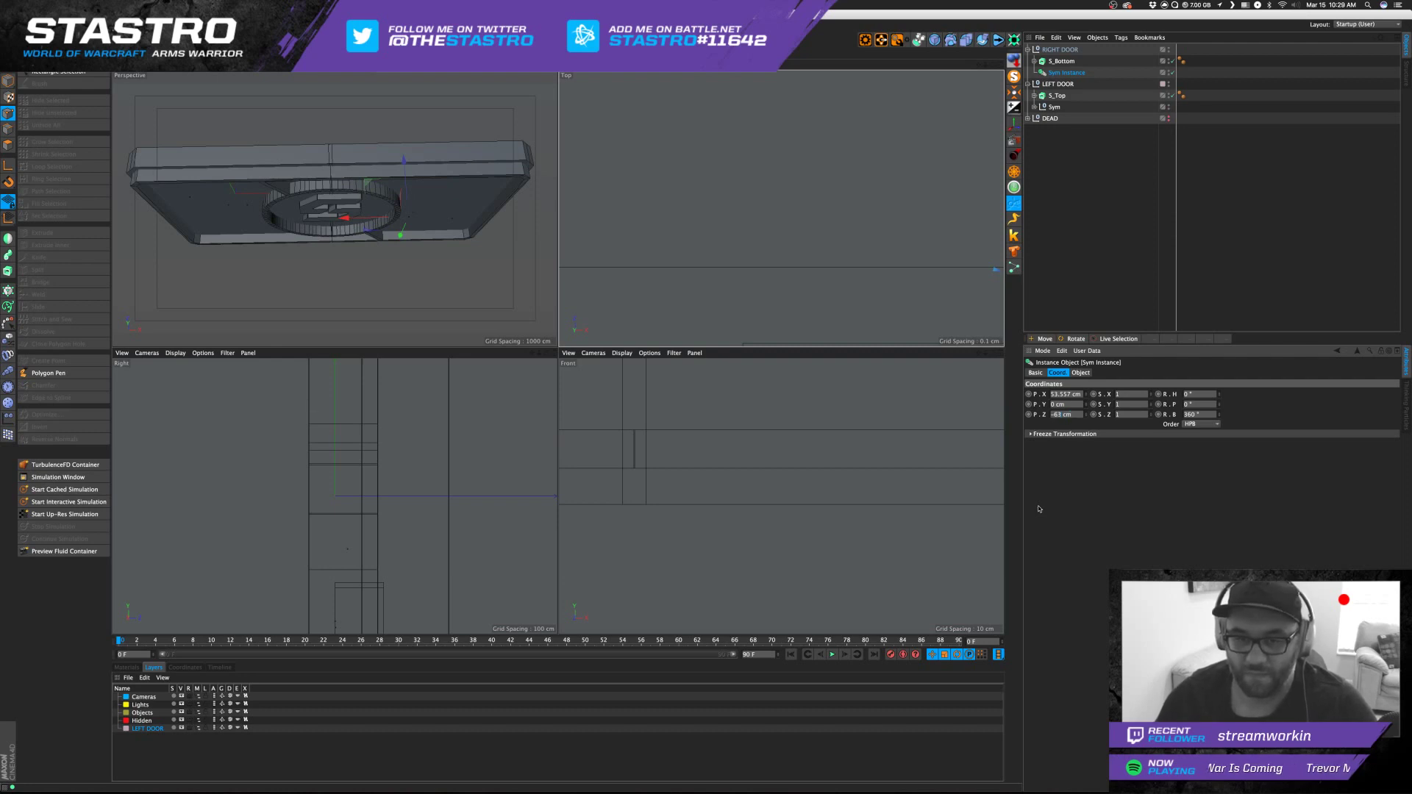
scroll(881, 257, "down", 5)
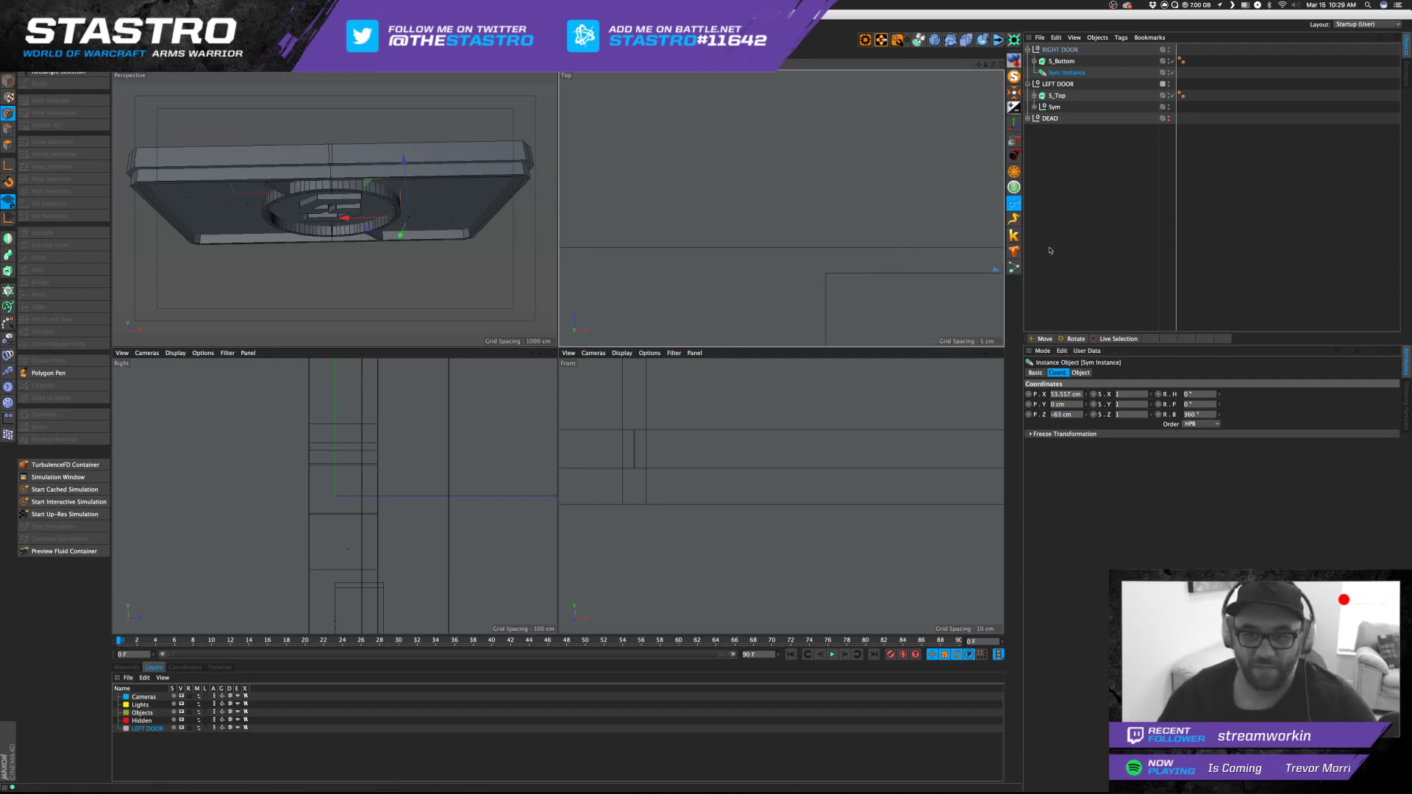
left_click(868, 317)
middle_click(474, 245)
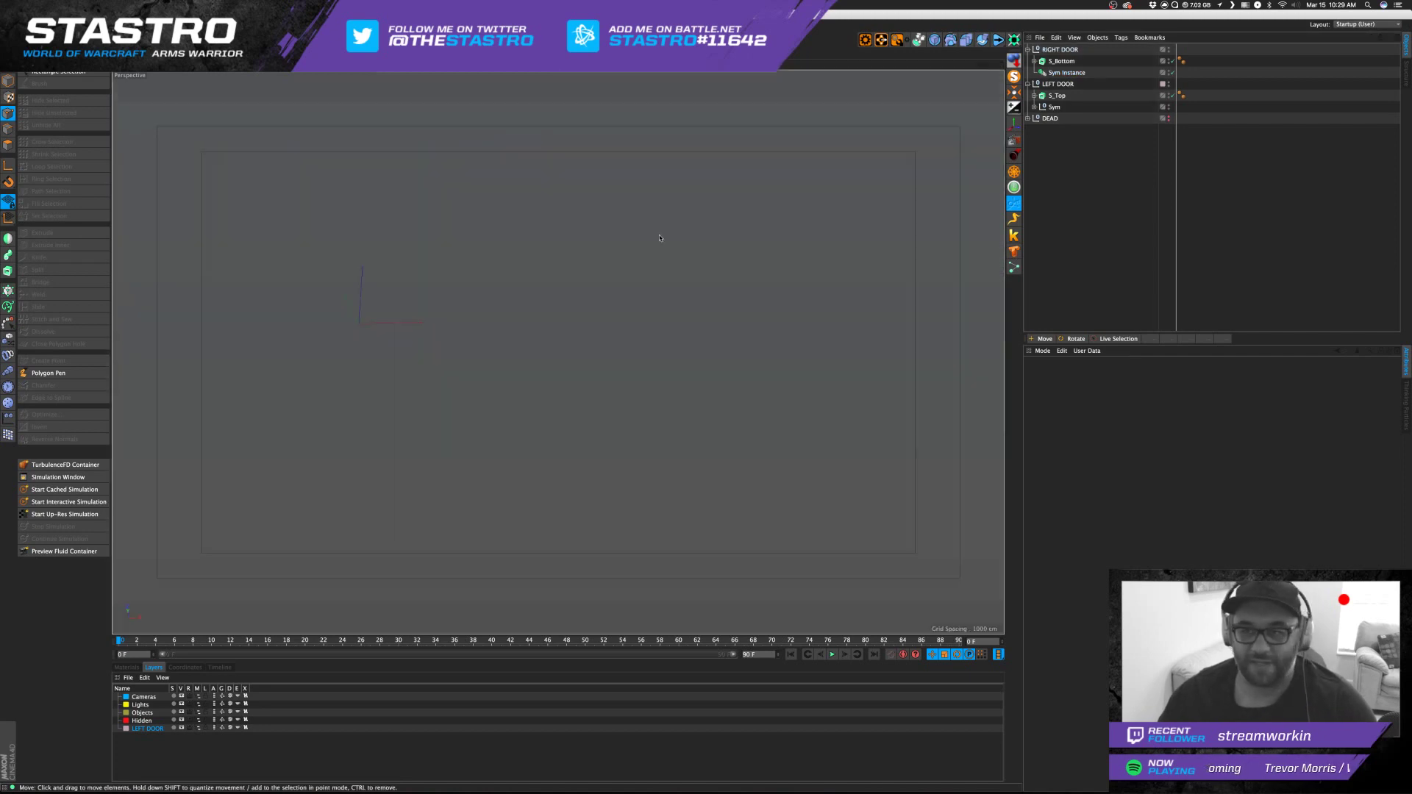
Shift the RIGHT DOOR group about 42 cm along X away from the left door, and deselect it.
left_click(1060, 49)
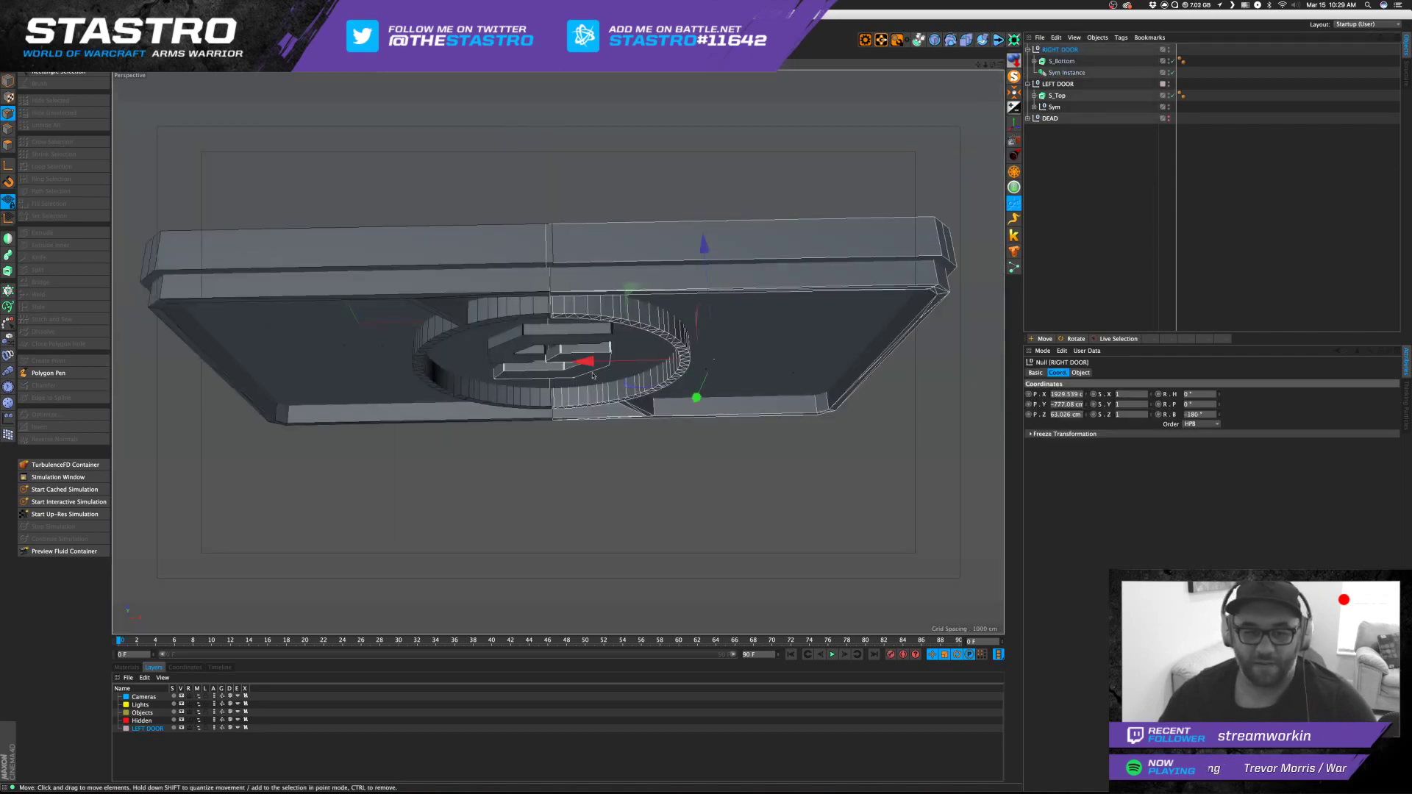
left_click_drag(587, 361, 600, 365)
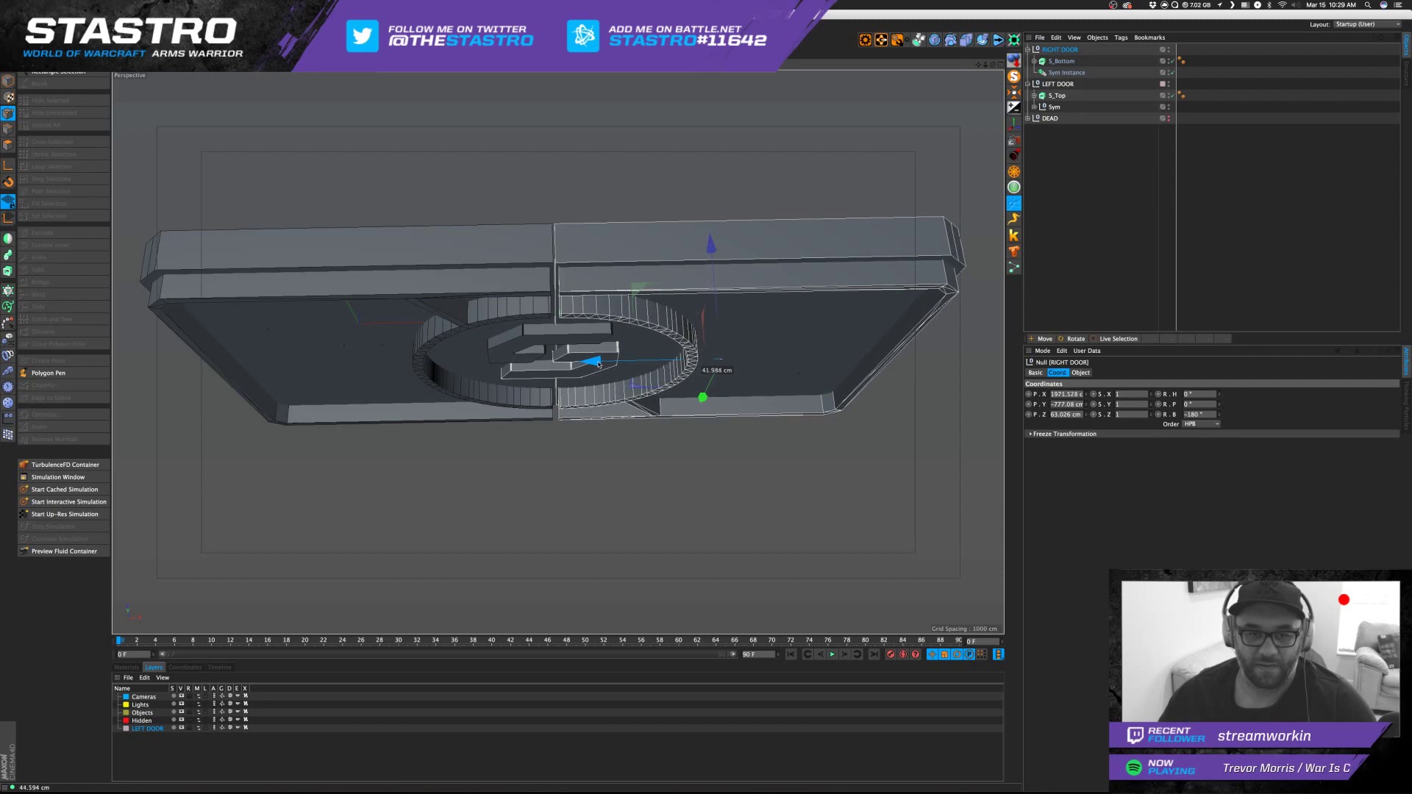
left_click(719, 314)
Inspect the seam between the two doors and the split logo from the front and at an angle.
left_click_drag(719, 315, 690, 375, "alt")
middle_click_drag(690, 375, 717, 277, "alt")
left_click_drag(717, 277, 632, 358, "alt")
right_click_drag(631, 359, 592, 323, "alt")
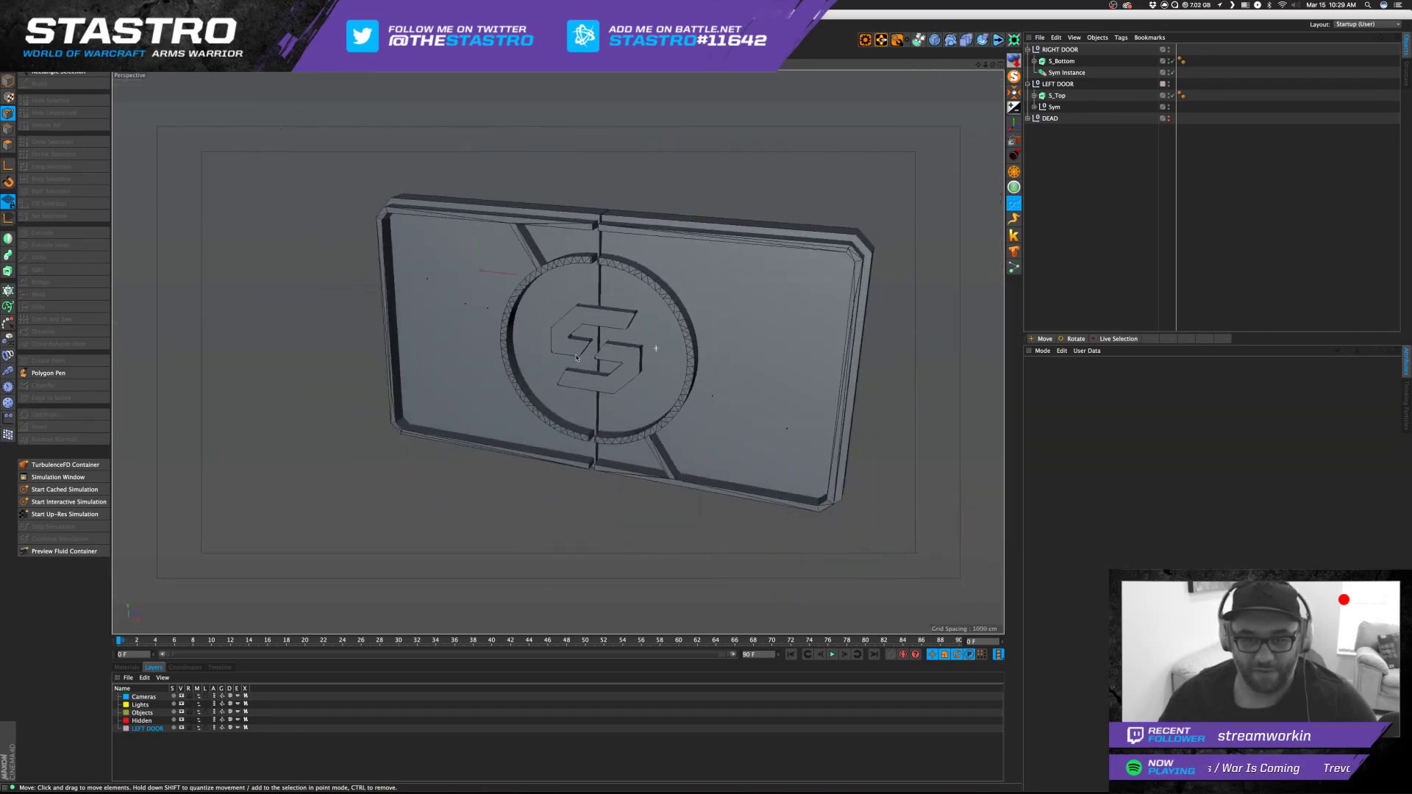
middle_click_drag(592, 323, 554, 333, "alt")
left_click_drag(554, 332, 689, 357, "alt")
middle_click_drag(689, 357, 722, 338, "alt")
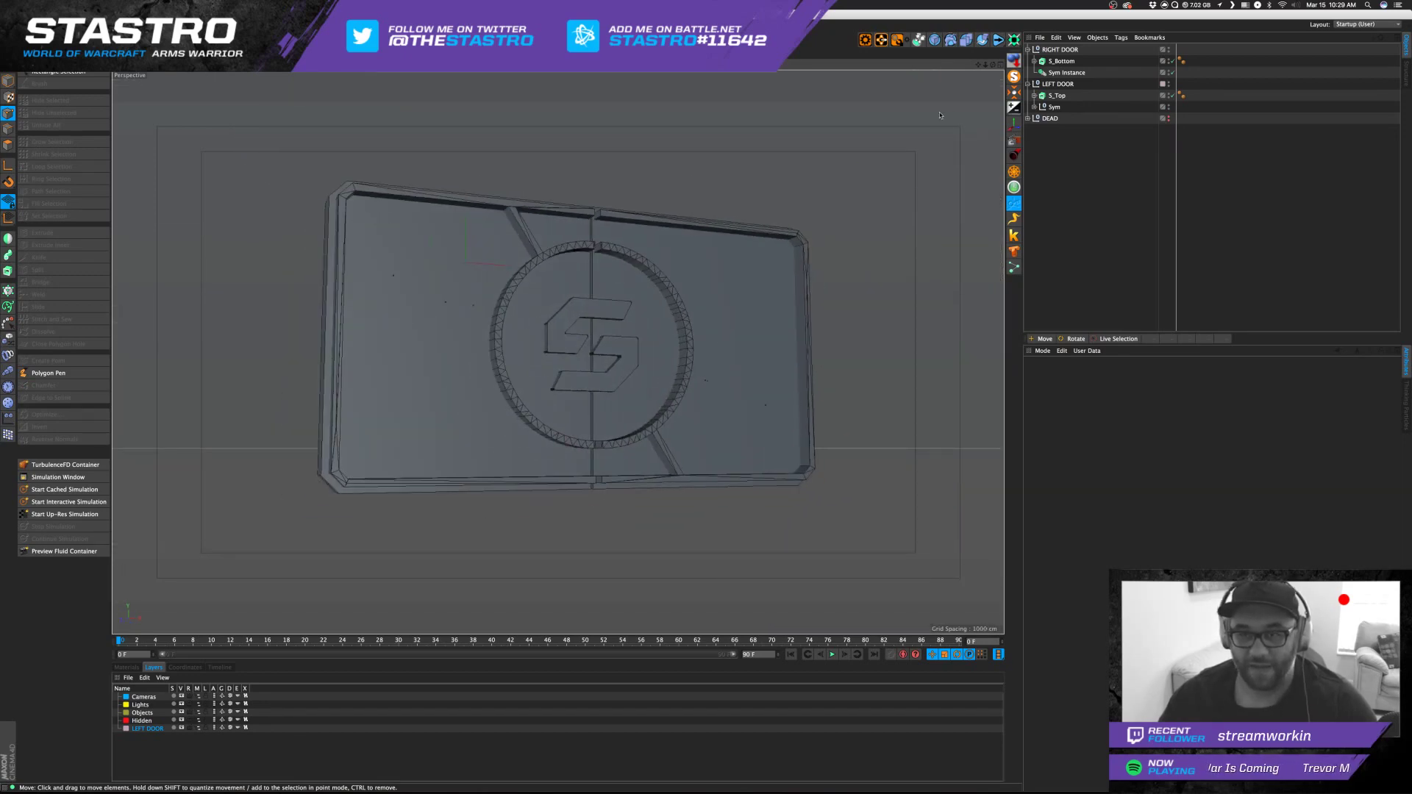
Collapse the RIGHT DOOR group, expand Sym inside LEFT DOOR, and try picking its parts individually.
left_click(1028, 49)
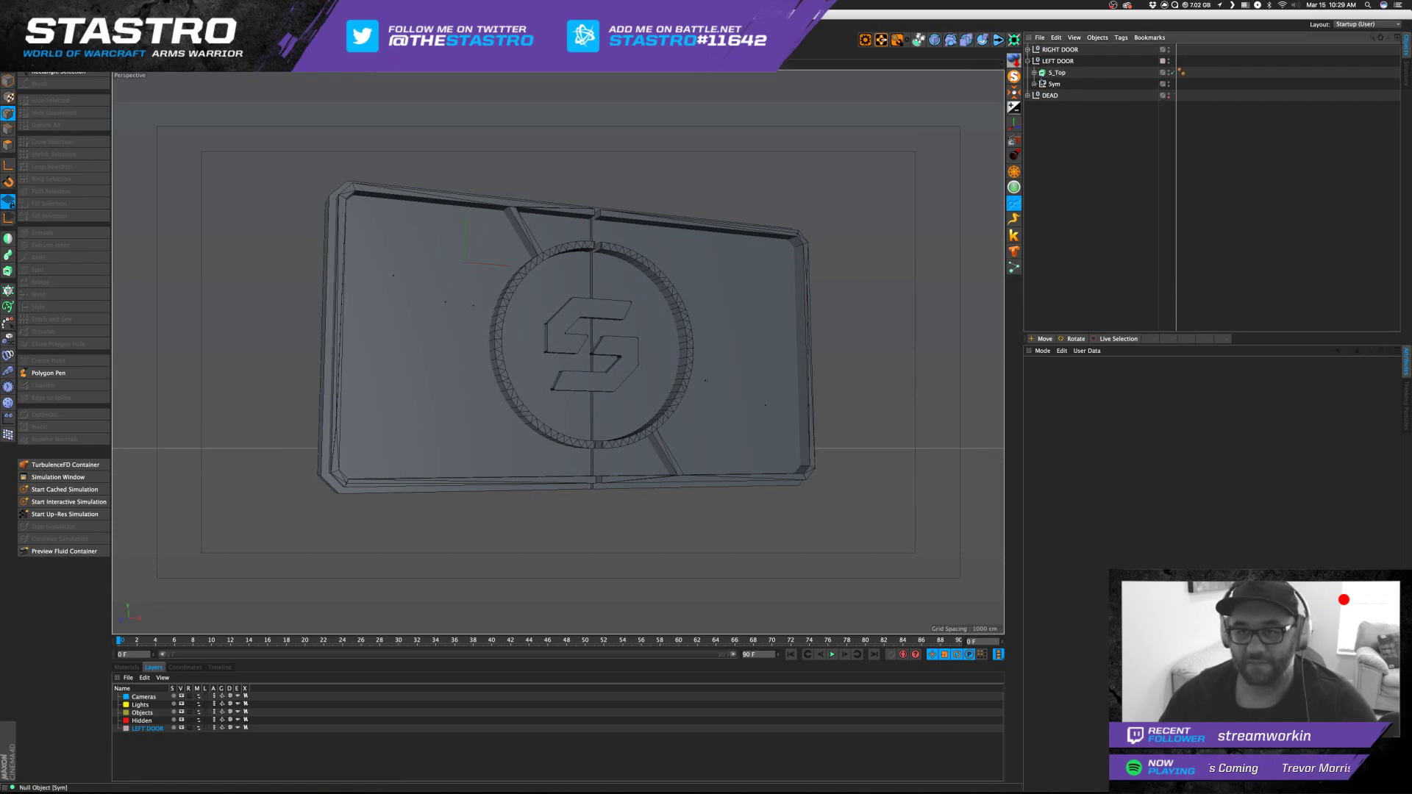
left_click(1035, 84)
left_click(1063, 96)
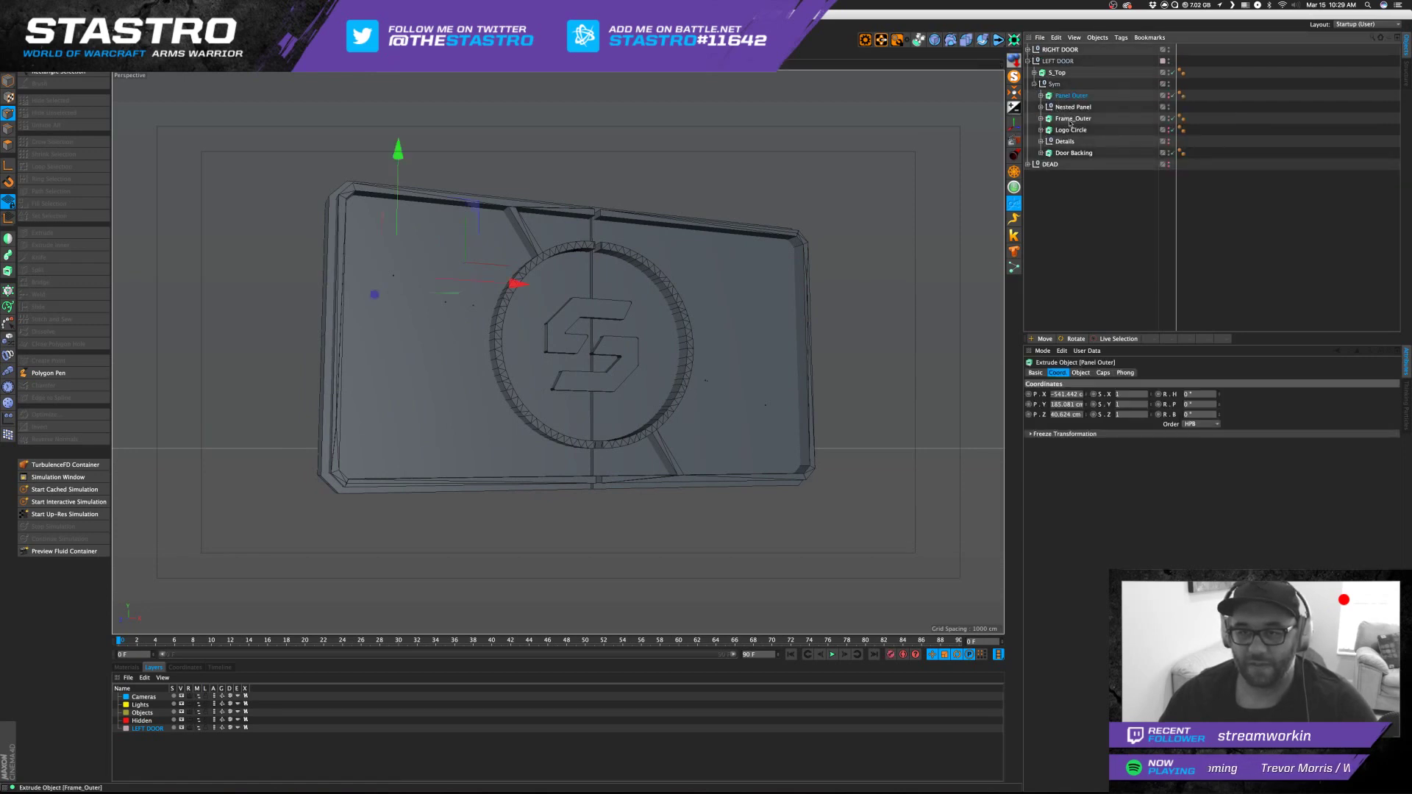
left_click(1072, 119, "ctrl")
left_click(1070, 130, "ctrl")
left_click(1073, 153, "ctrl")
left_click(1065, 141, "ctrl")
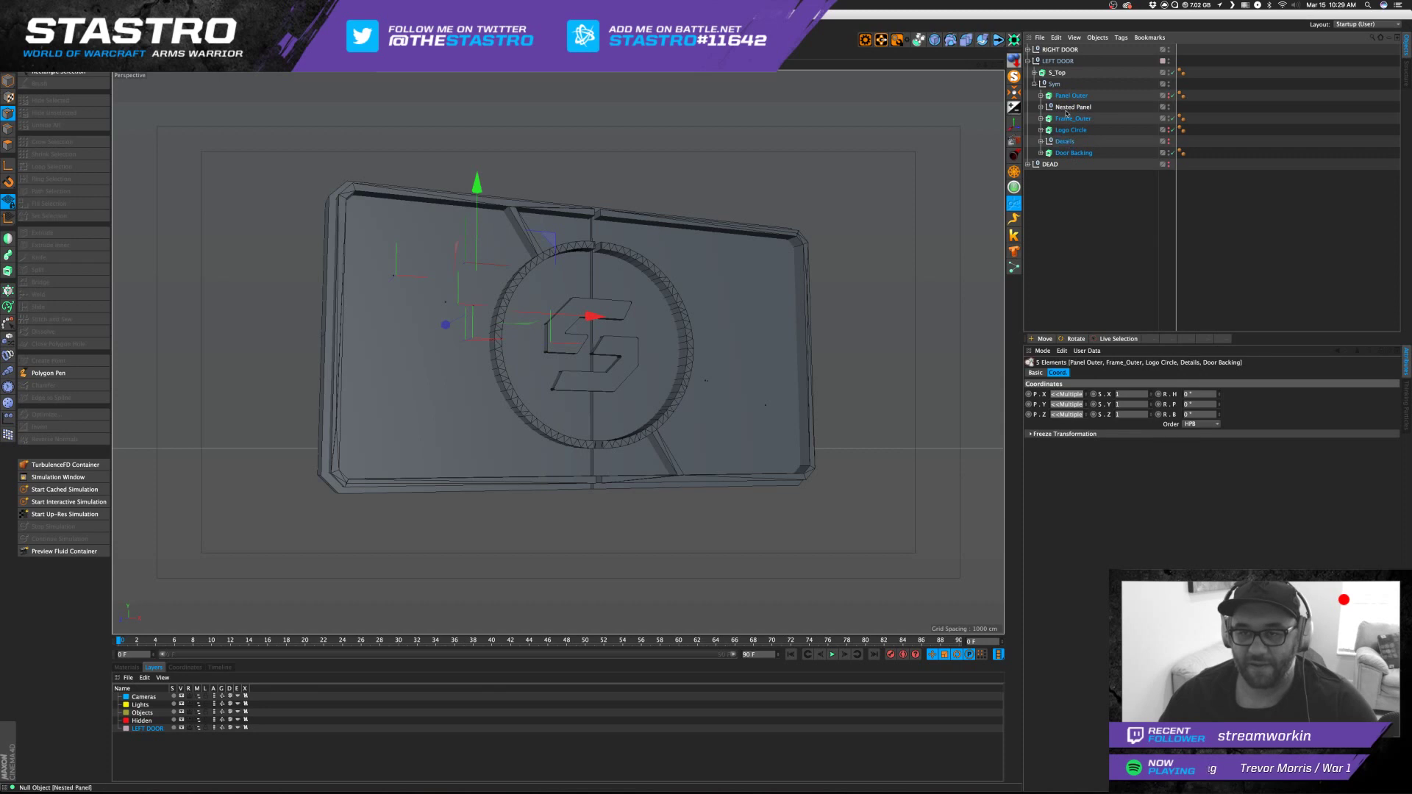
left_click(1073, 106, "ctrl")
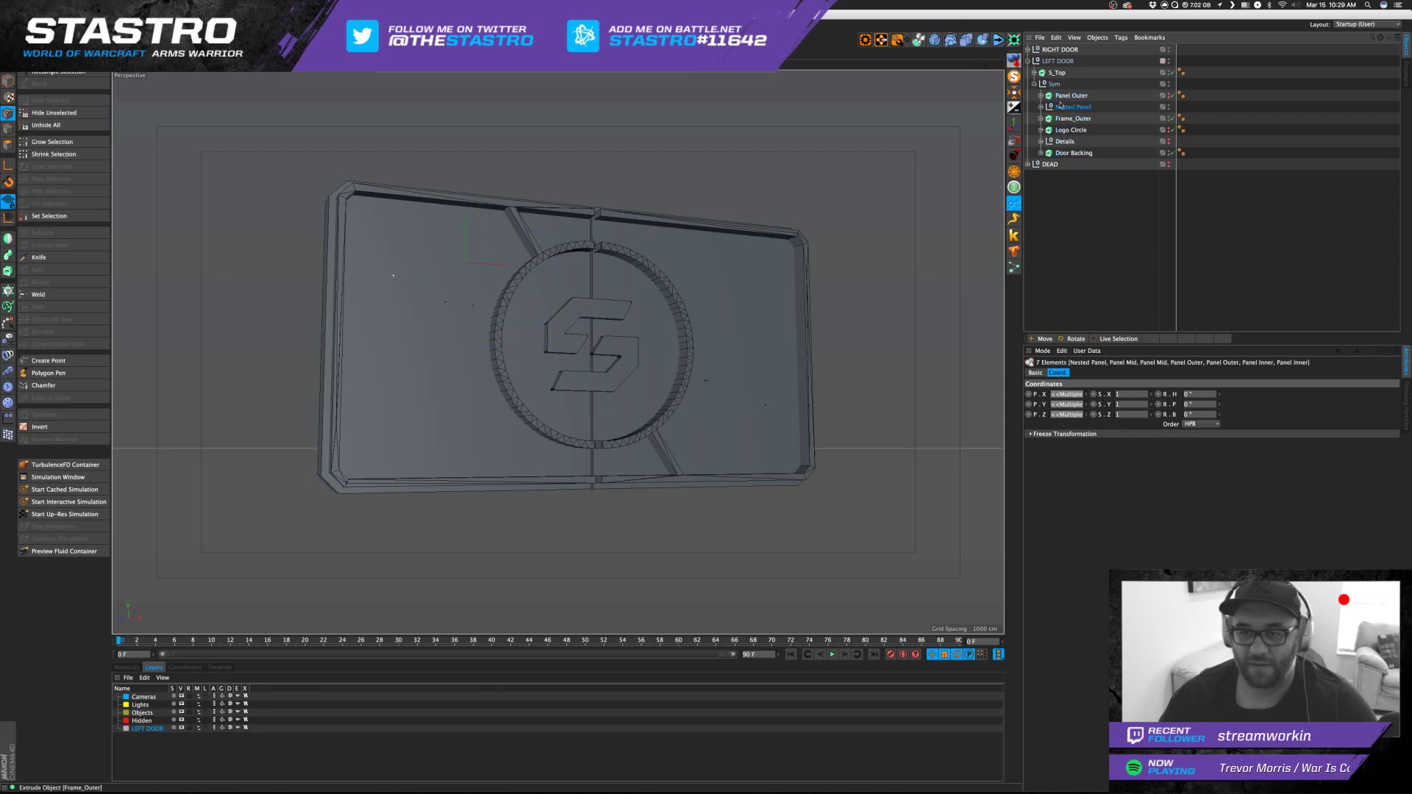
left_click(1078, 195)
left_click(1072, 96)
left_click(1068, 118)
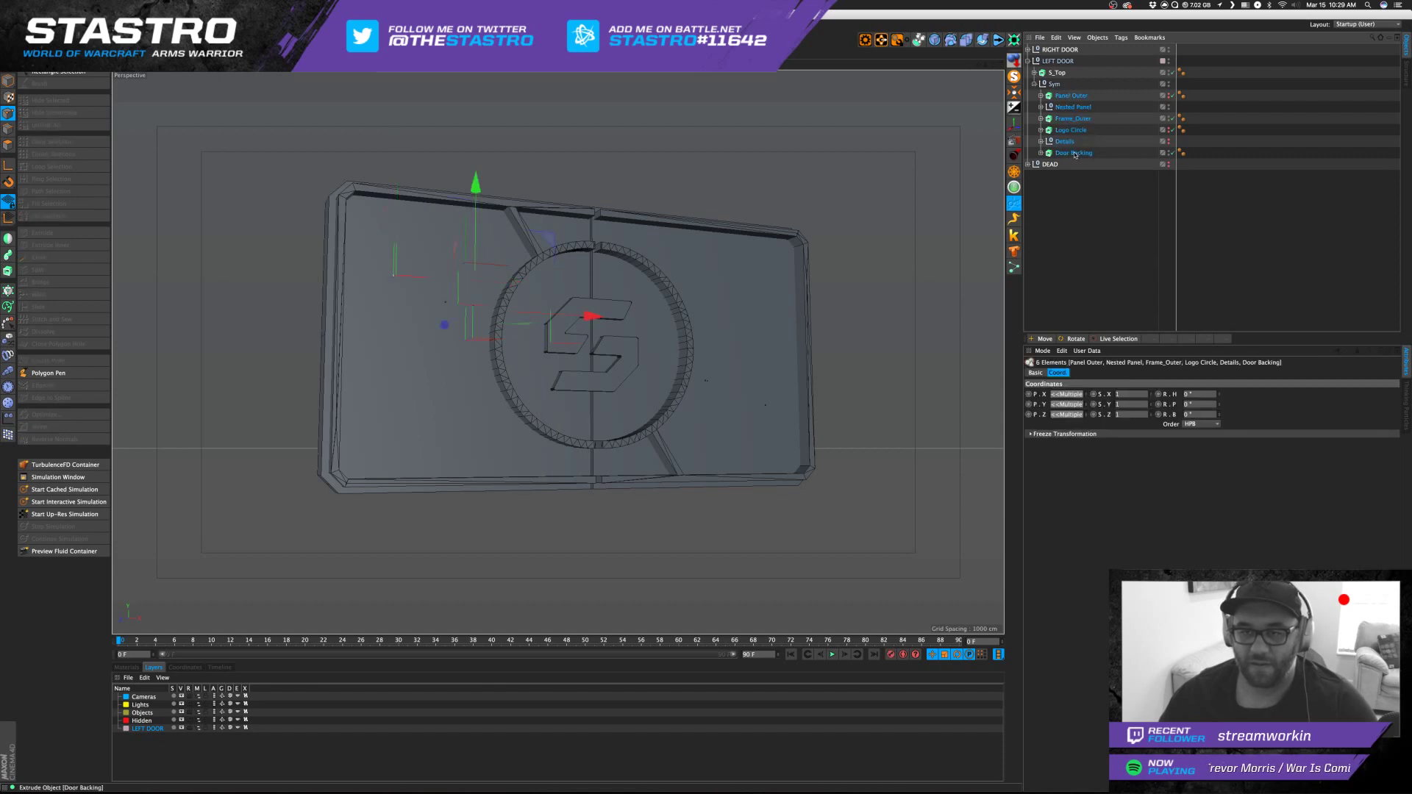
Select all Sym parts from Panel Outer through Door Backing together with their children.
left_click(1066, 95)
left_click(1072, 153, "shift")
right_click(1061, 153)
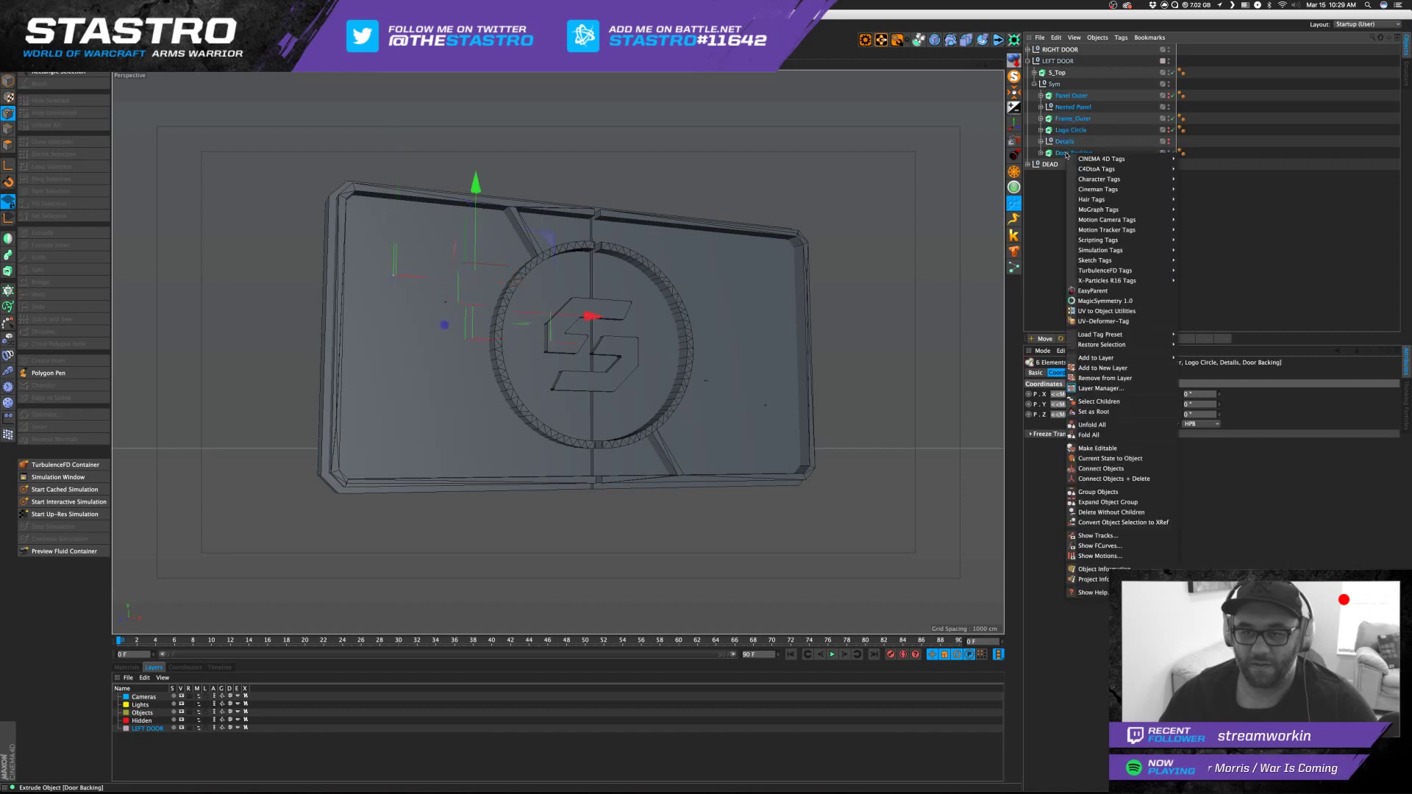
left_click(1057, 37)
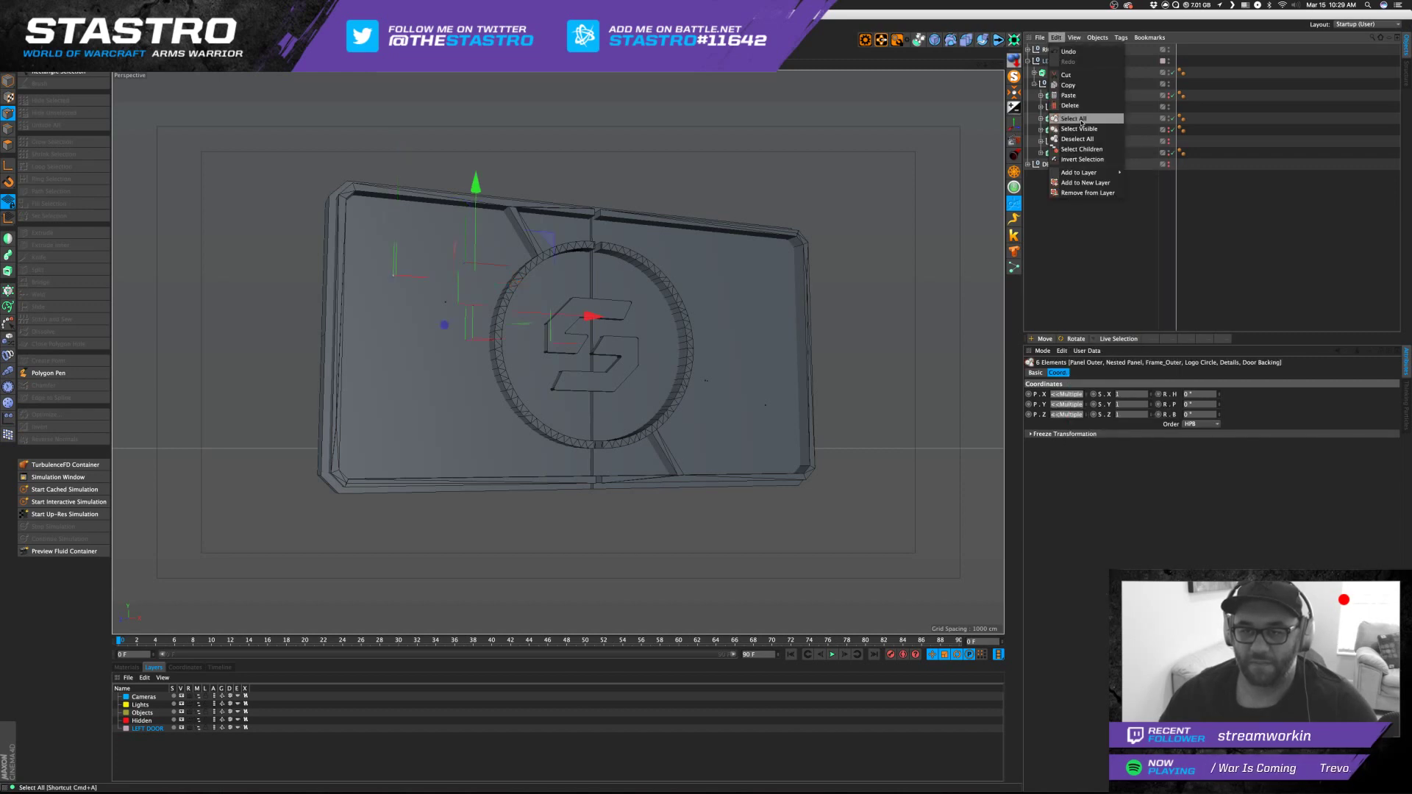
left_click(1082, 150)
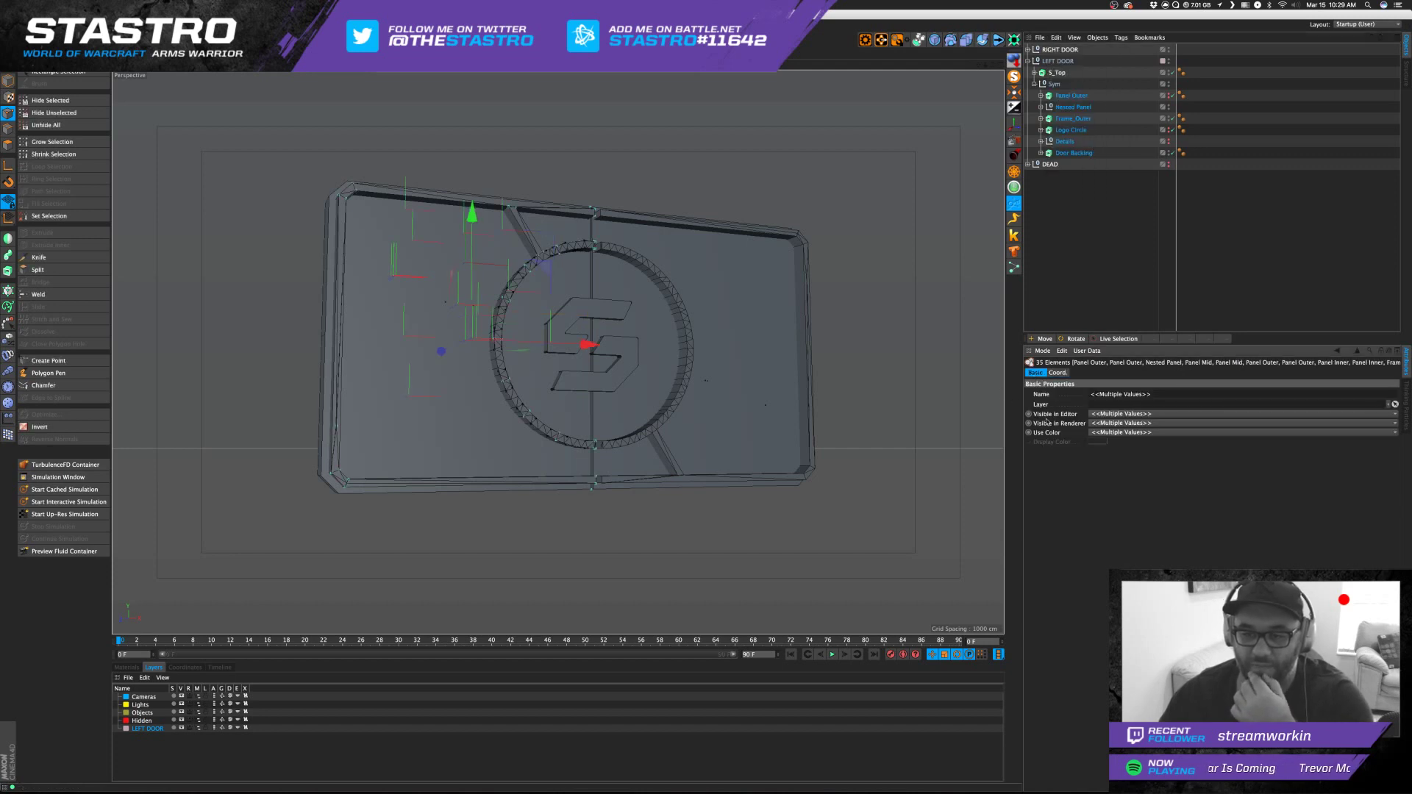
Set Visible in Editor and Visible in Renderer to Default for the selected door parts, and deselect them.
left_click(1107, 414)
left_click(1106, 437)
left_click(1106, 423)
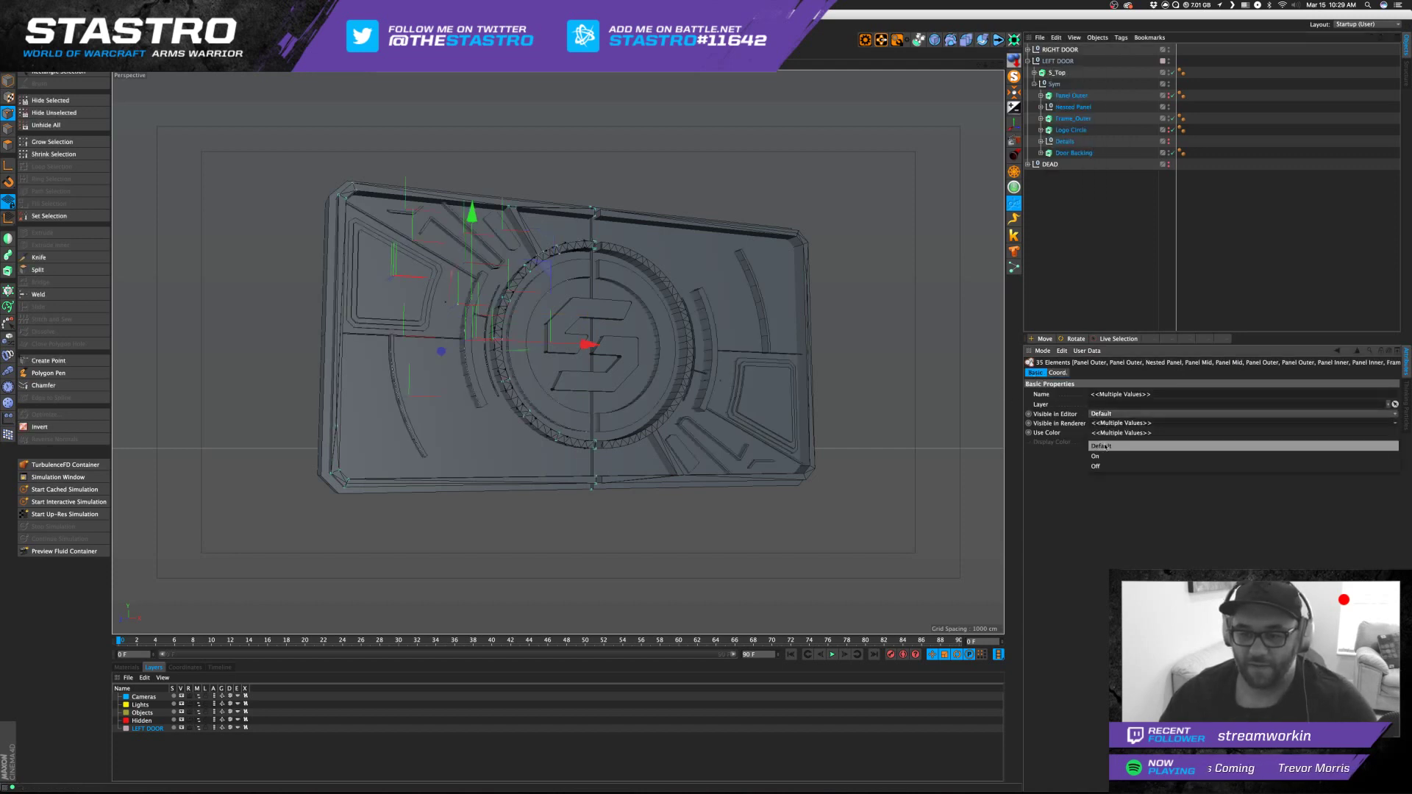
left_click(1104, 446)
left_click(1106, 264)
Inspect the left door's panel details, slots and circular logo frame up close.
left_click_drag(812, 279, 464, 244, "alt")
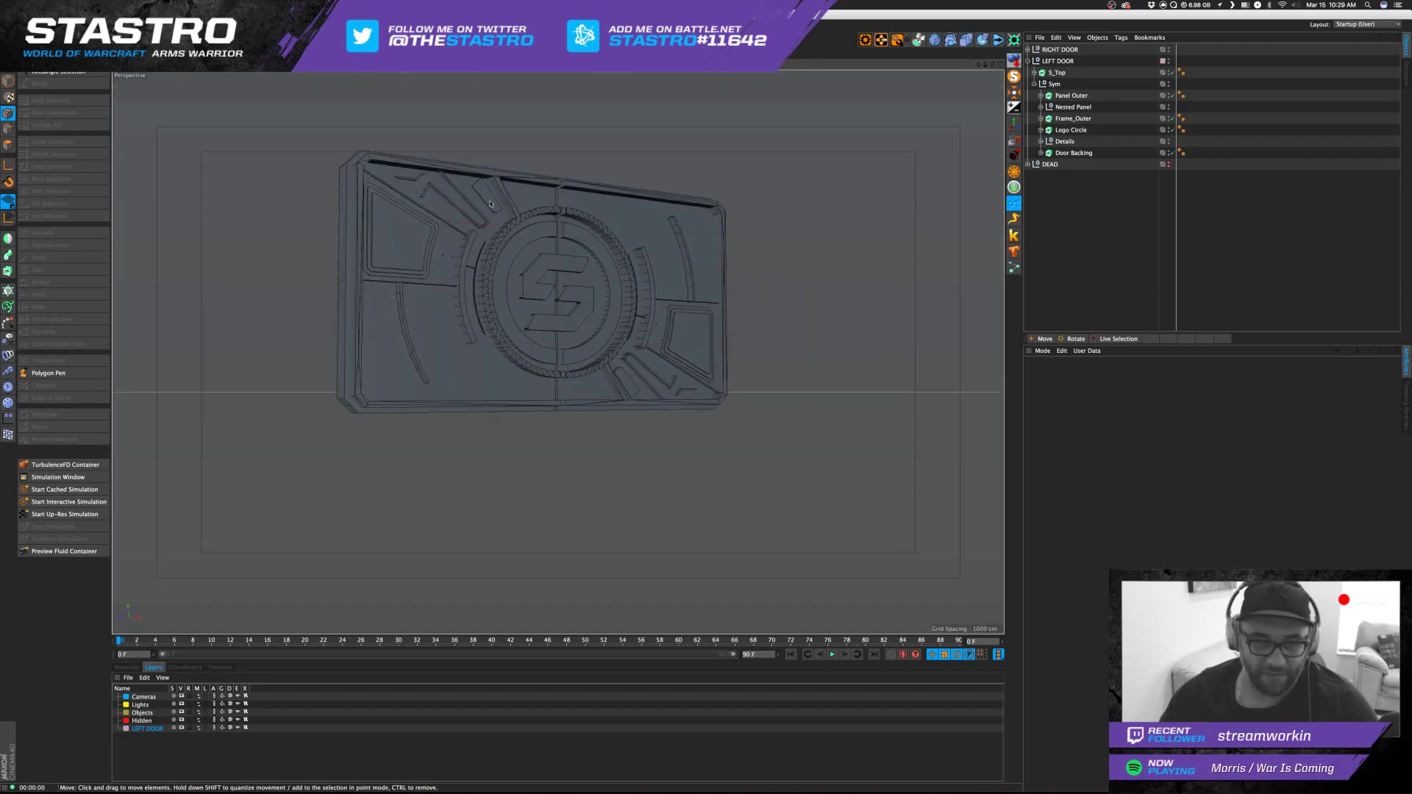
scroll(490, 204, "up", 15)
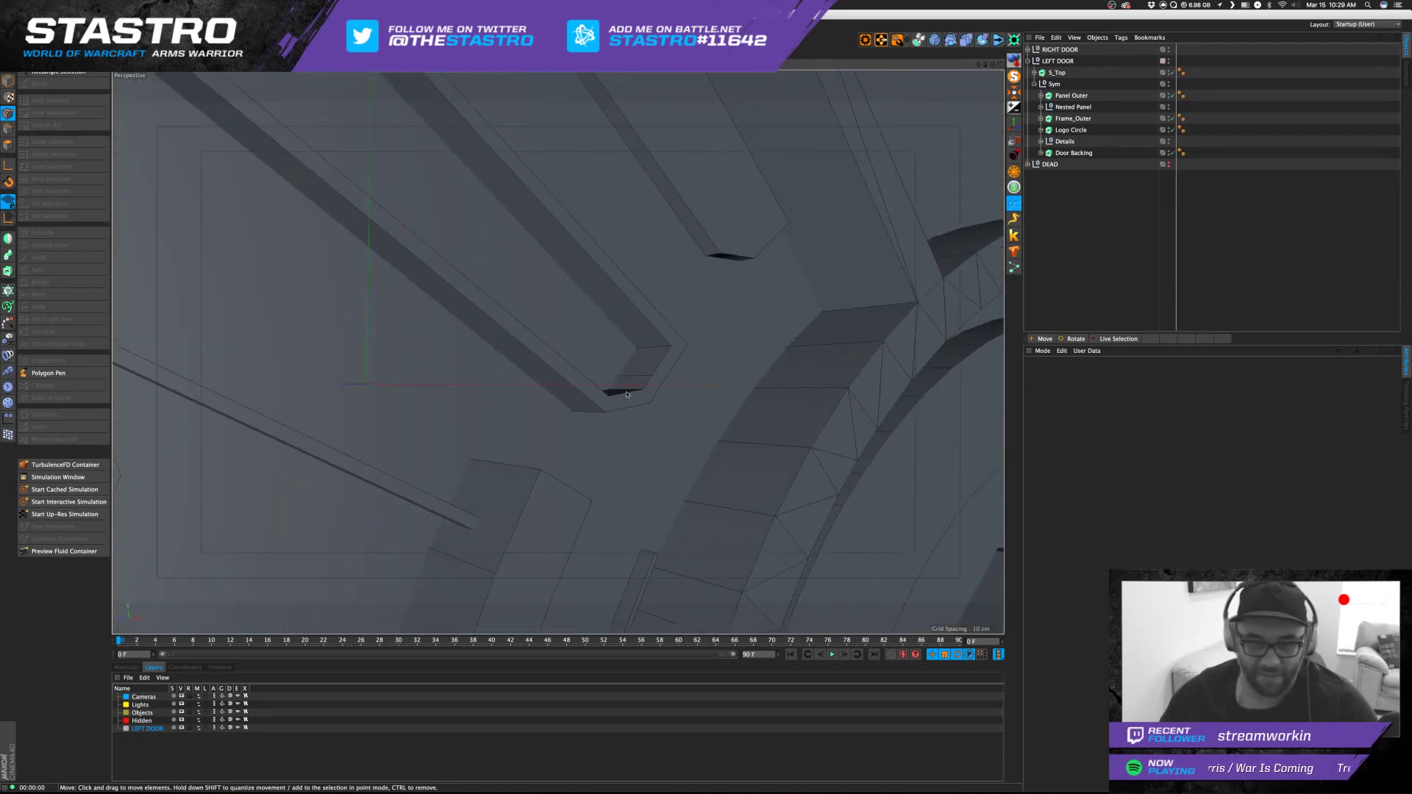
left_click_drag(626, 395, 448, 416, "alt")
right_click_drag(507, 403, 195, 420, "alt")
left_click_drag(464, 397, 614, 354, "alt")
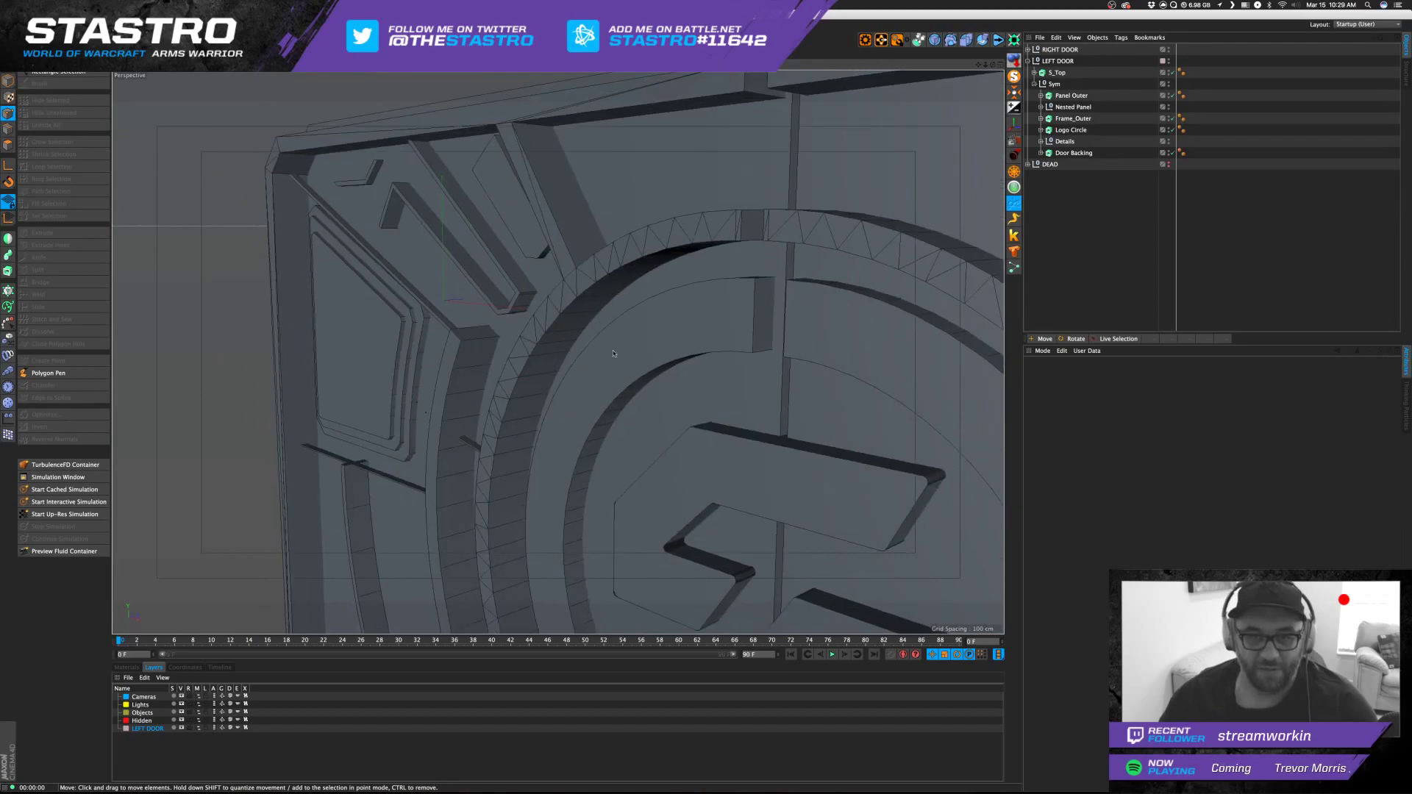
right_click_drag(615, 354, 470, 364, "alt")
left_click_drag(559, 368, 471, 354, "alt")
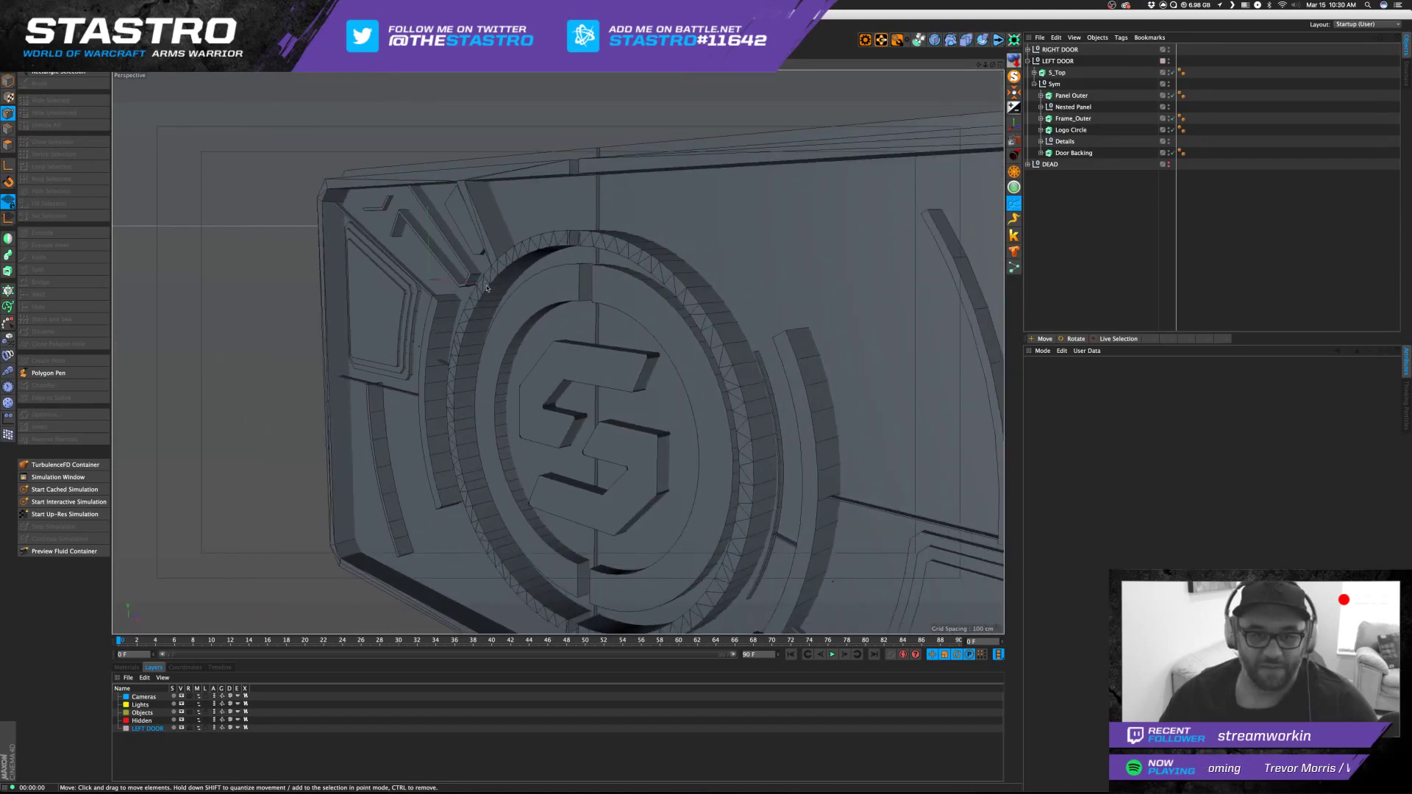
Set the Start cap of the S_Top extrude to Fillet Cap and check the beveled edges of the logo half.
left_click(1057, 73)
left_click_drag(662, 335, 615, 322, "alt")
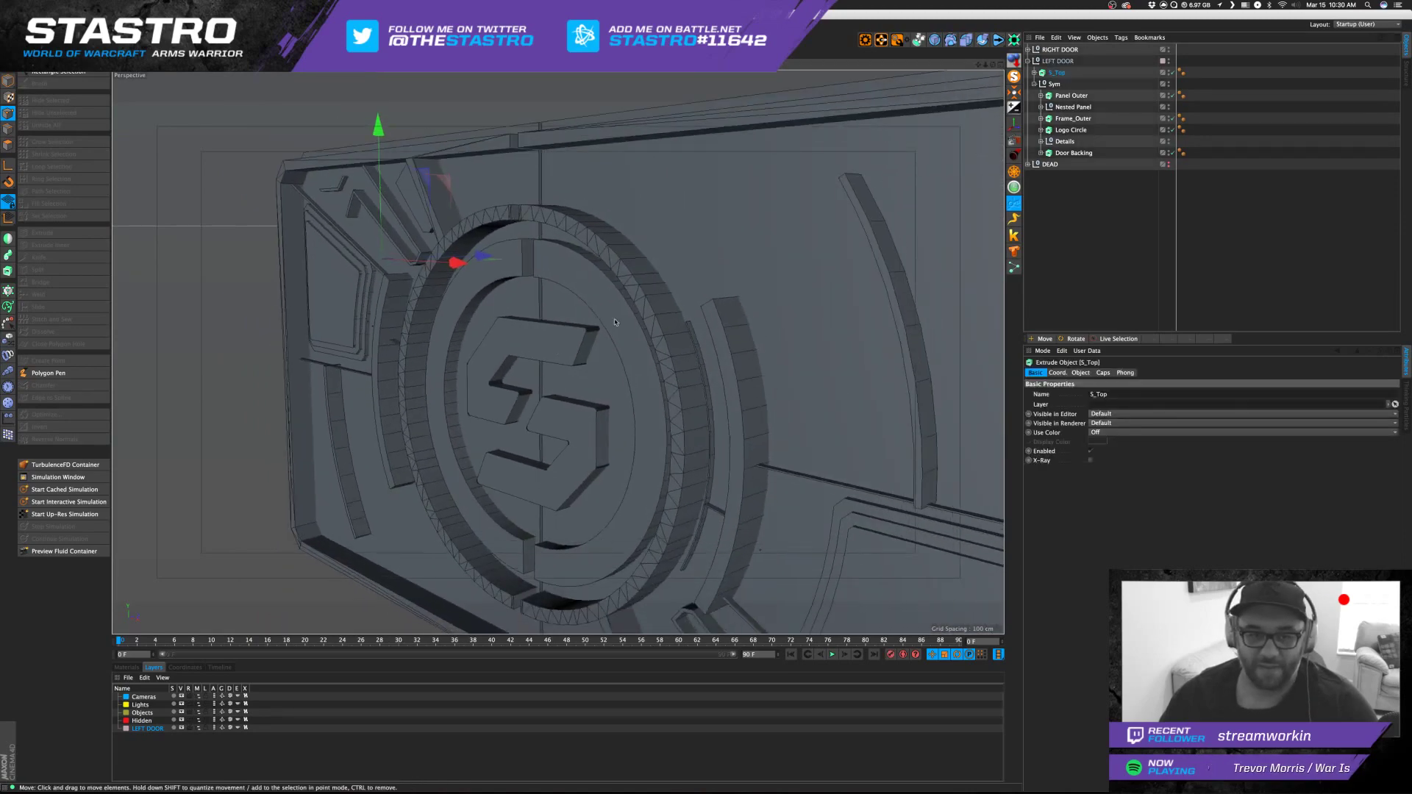
scroll(615, 322, "up", 5)
left_click(1102, 373)
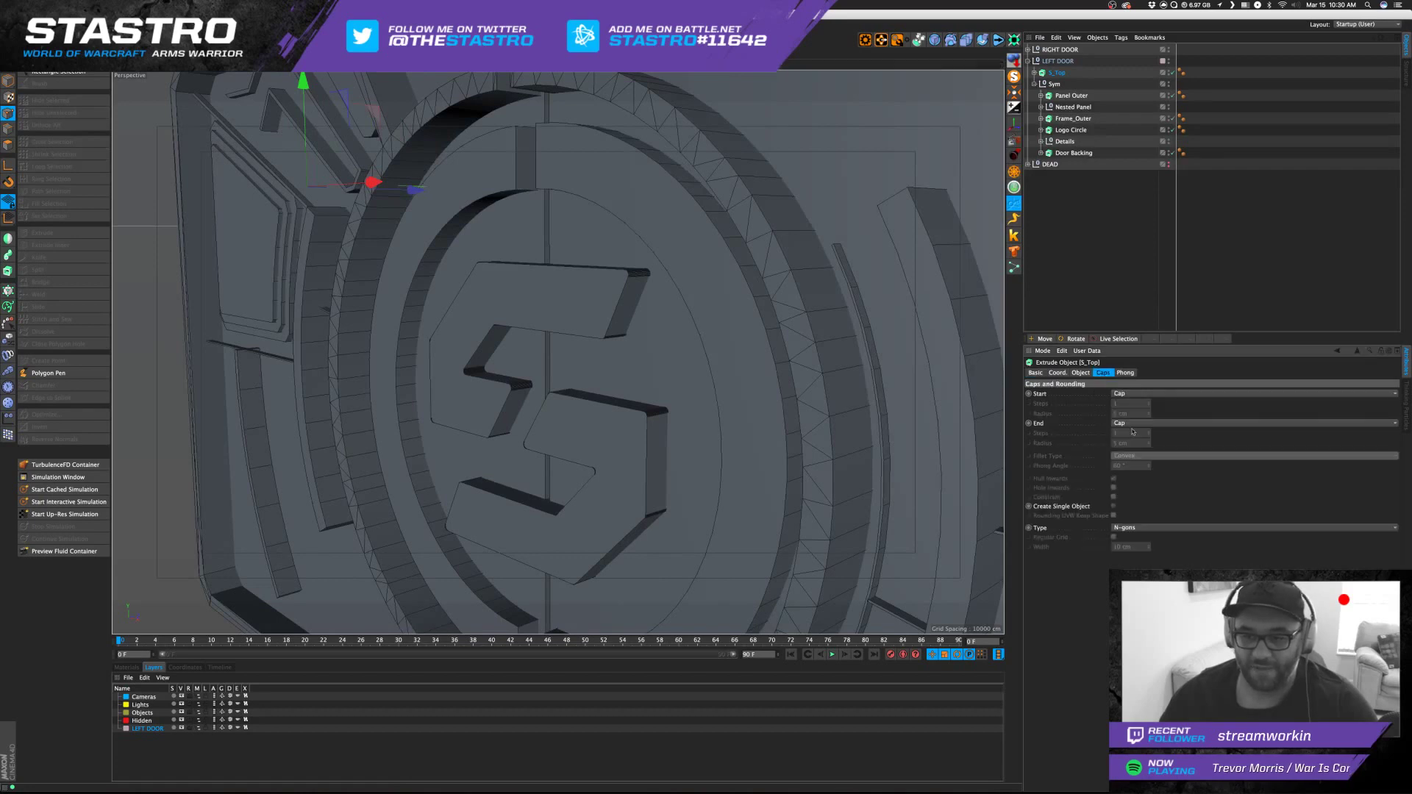
left_click(1133, 394)
left_click(1136, 425)
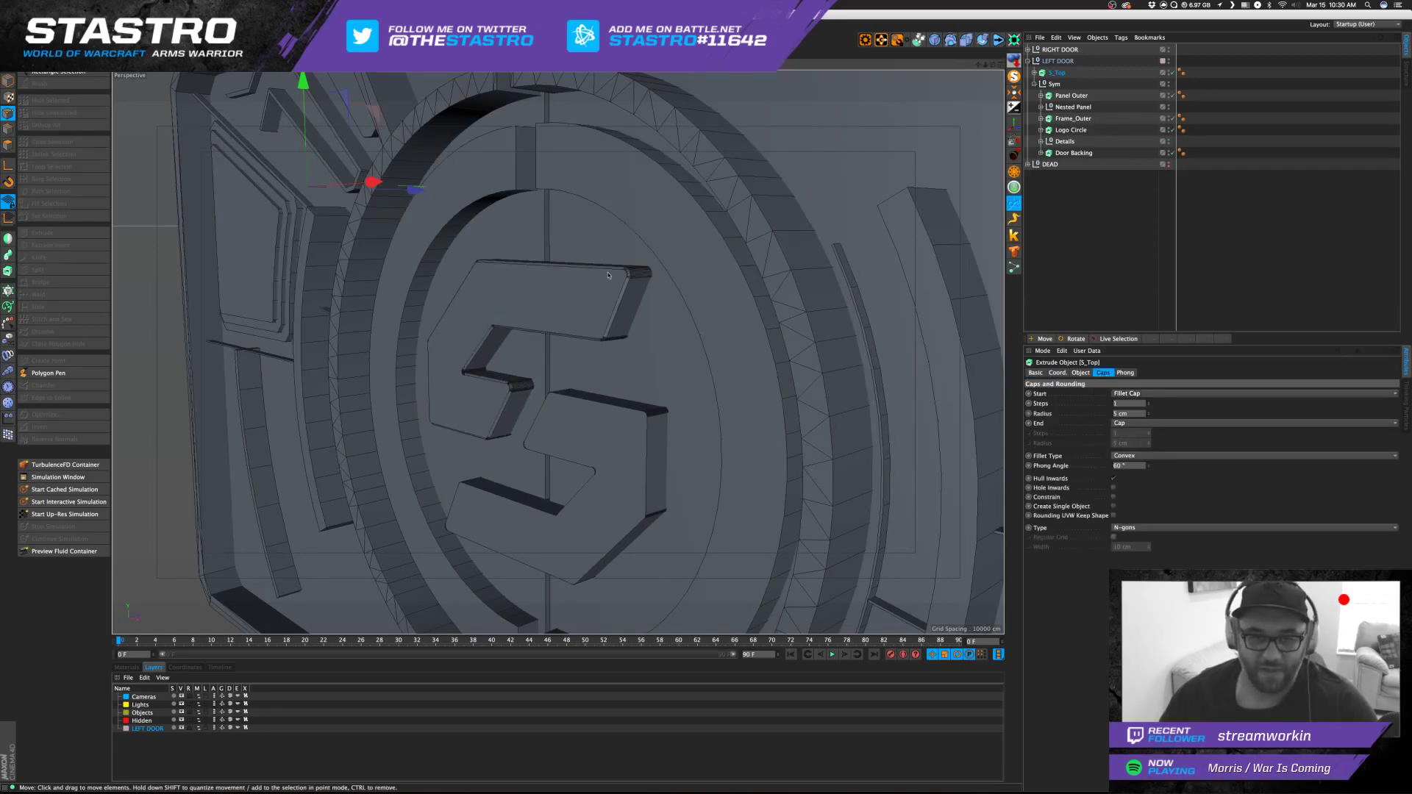
scroll(608, 275, "up", 6)
scroll(771, 373, "down", 2)
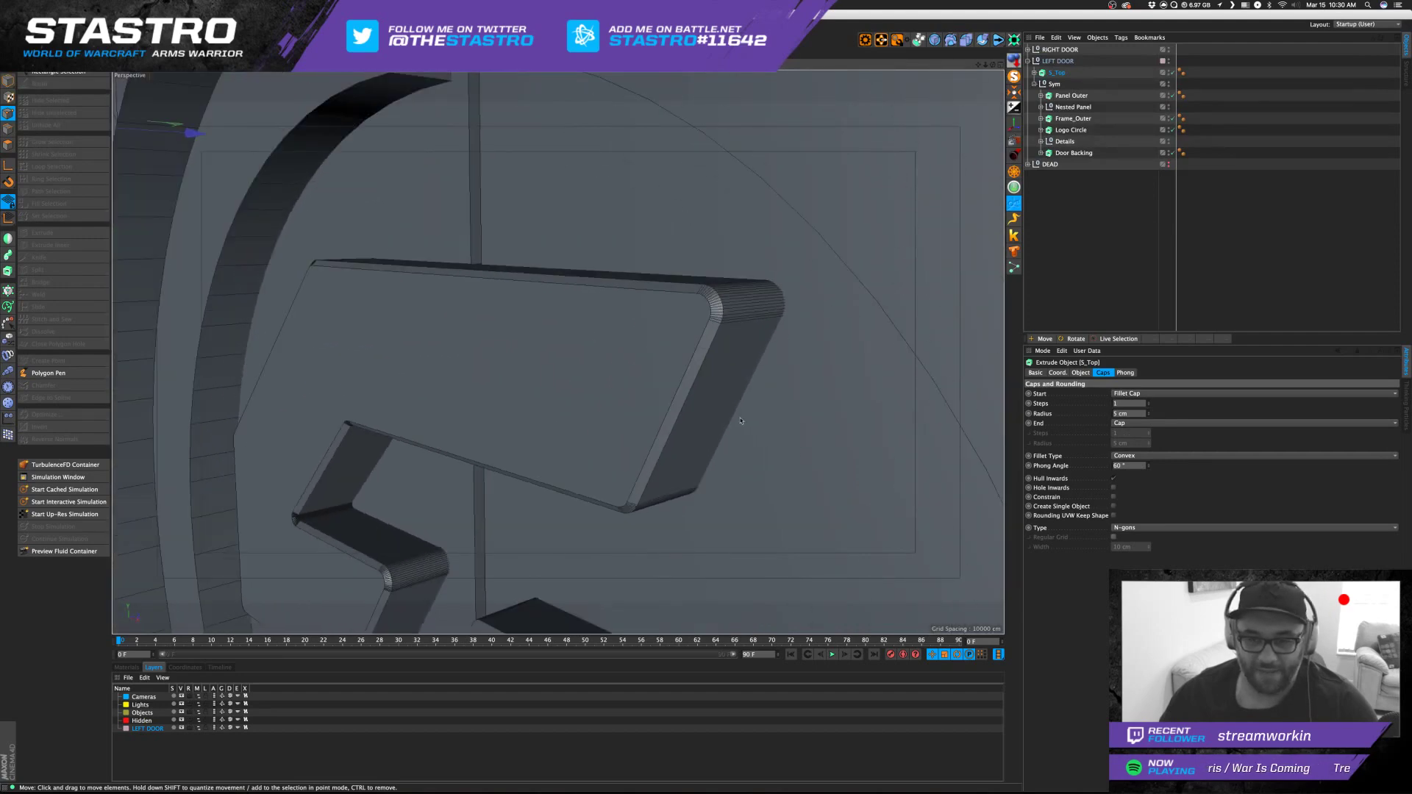
middle_click_drag(771, 372, 764, 218, "alt")
scroll(709, 372, "down", 5)
left_click_drag(740, 364, 558, 347, "alt")
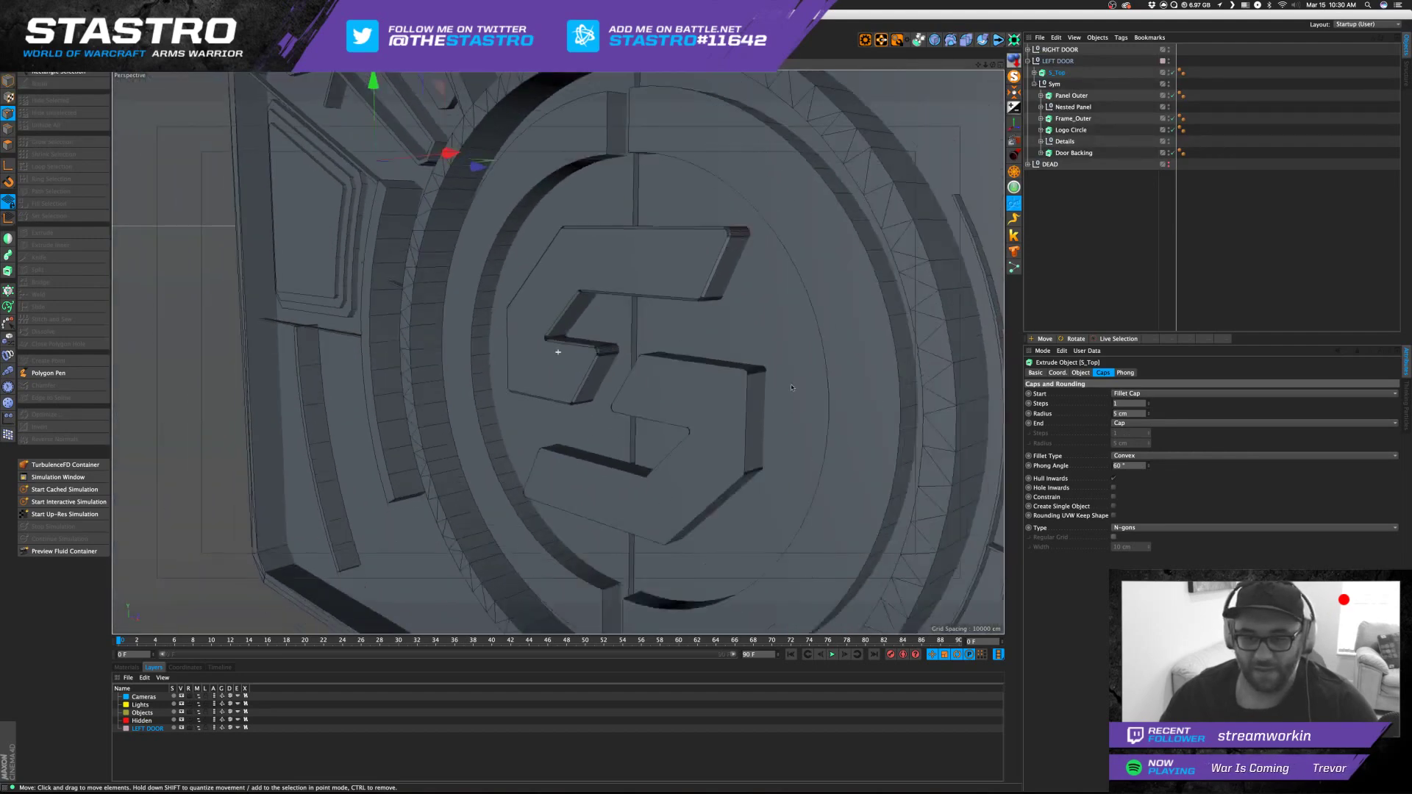
middle_click_drag(558, 348, 535, 274, "alt")
left_click(1066, 95)
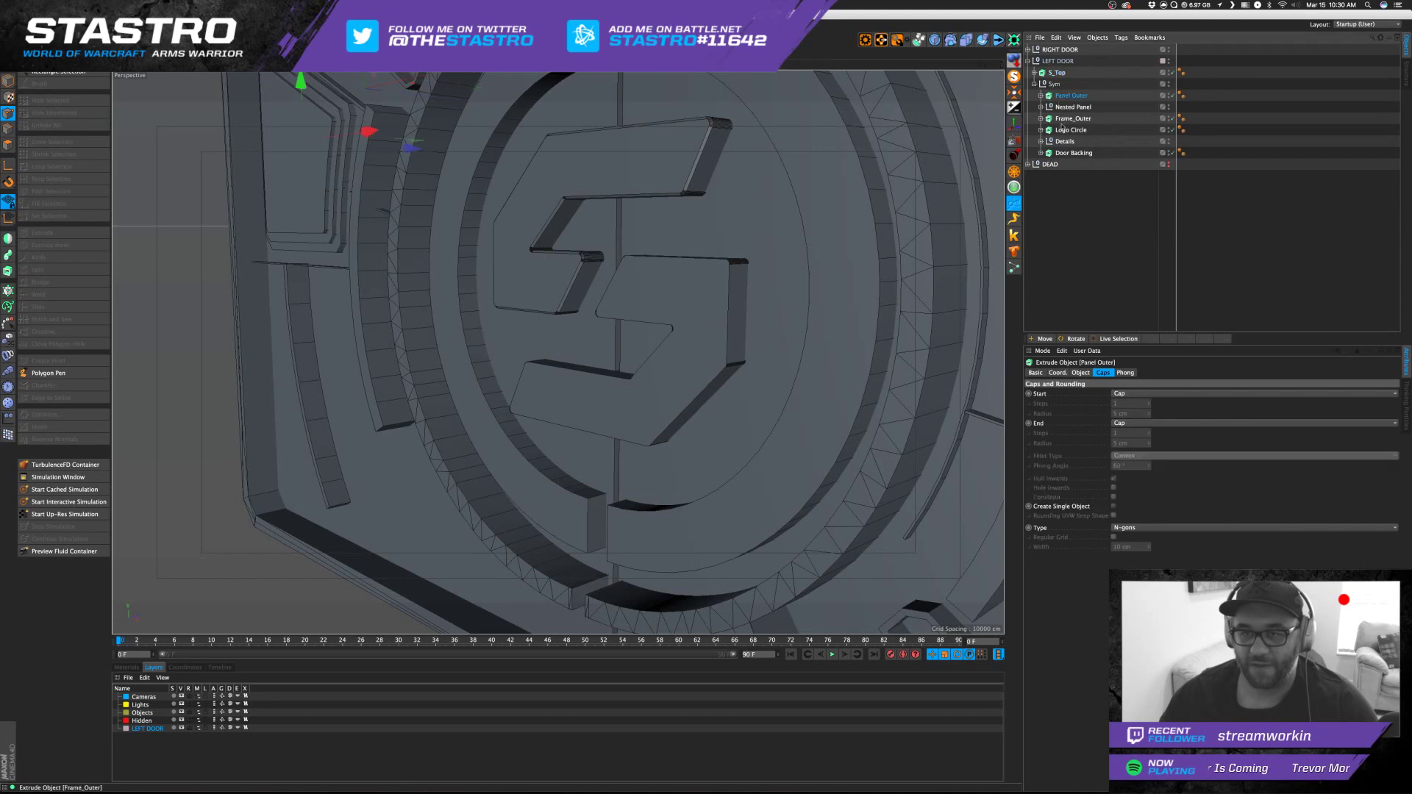
left_click(1073, 119, "ctrl")
left_click(1082, 215)
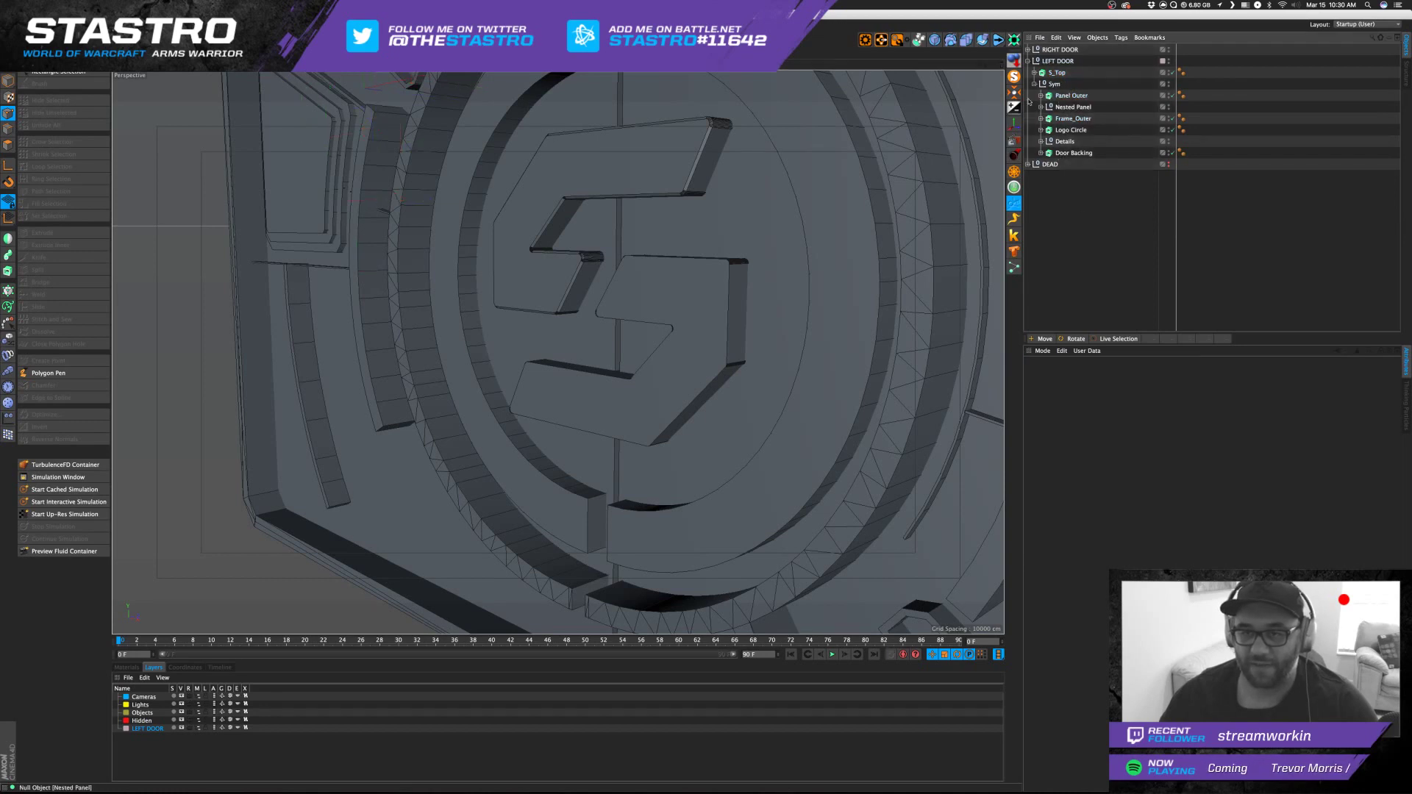
Set the Start cap of the S_Bottom extrude inside RIGHT DOOR to Fillet Cap, and deselect it.
left_click(1029, 50)
left_click(1062, 61)
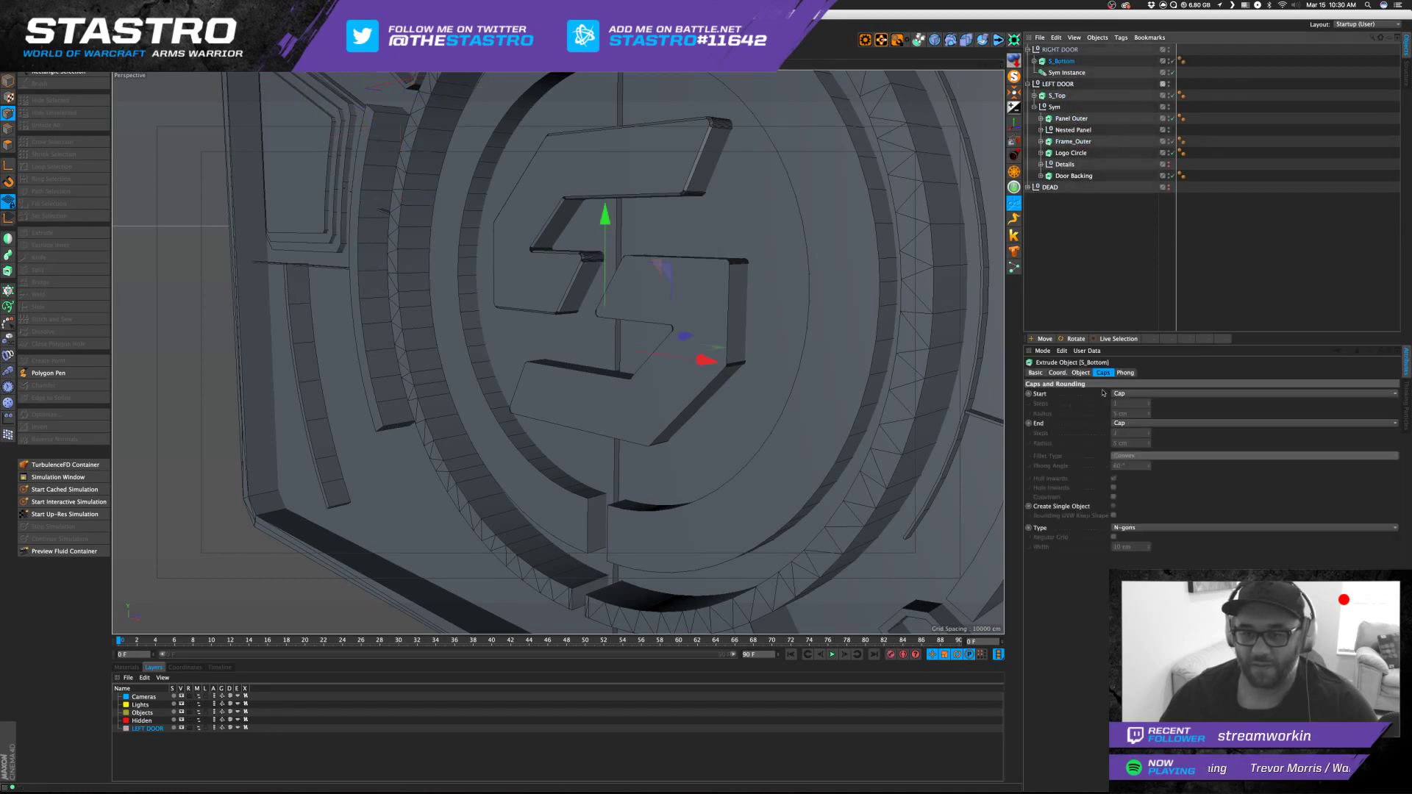
left_click(1125, 424)
left_click(1130, 435)
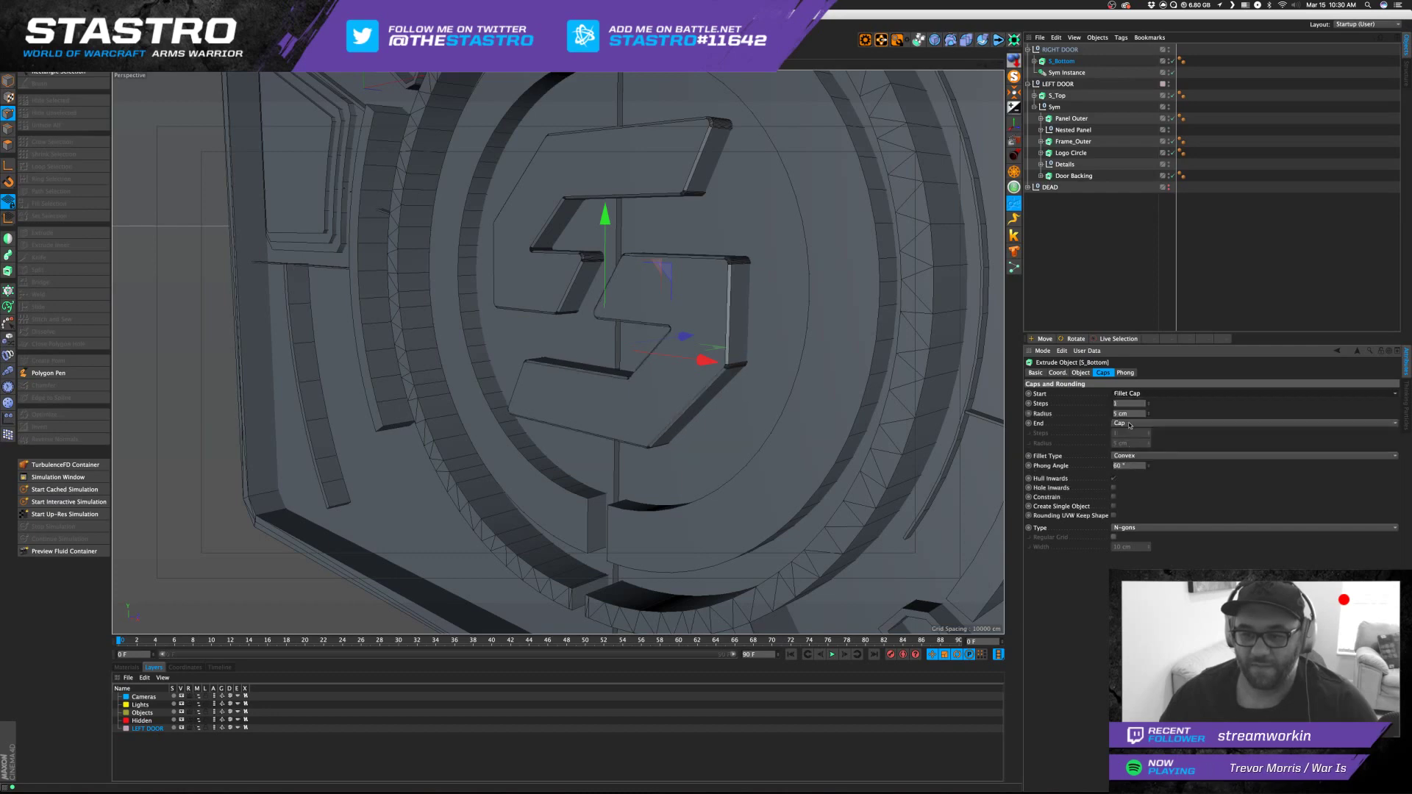
left_click(1130, 425)
left_click(1124, 445)
left_click(1117, 295)
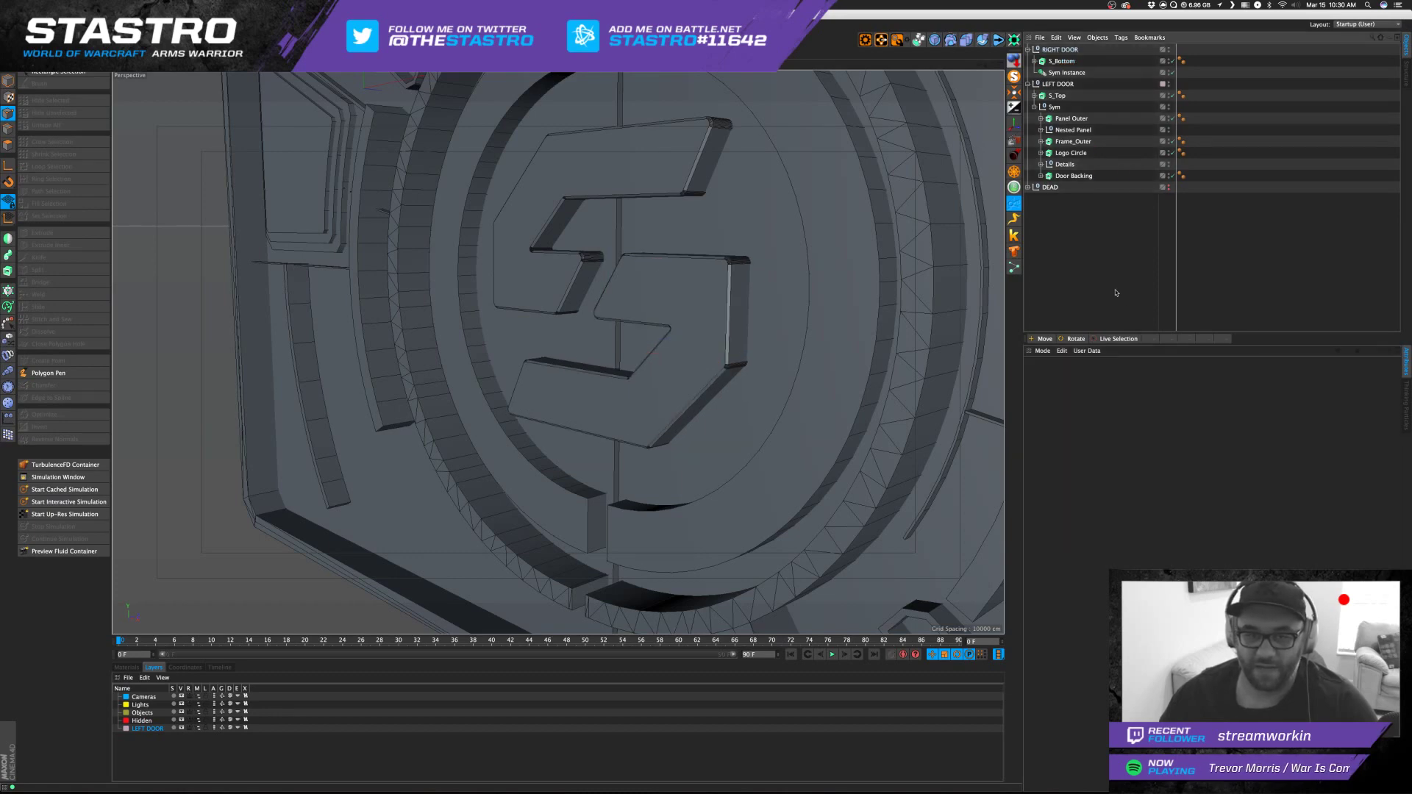
Set both the Start and End caps of the Logo Circle extrude in LEFT DOOR to Fillet Cap, and deselect it.
scroll(823, 265, "down", 4)
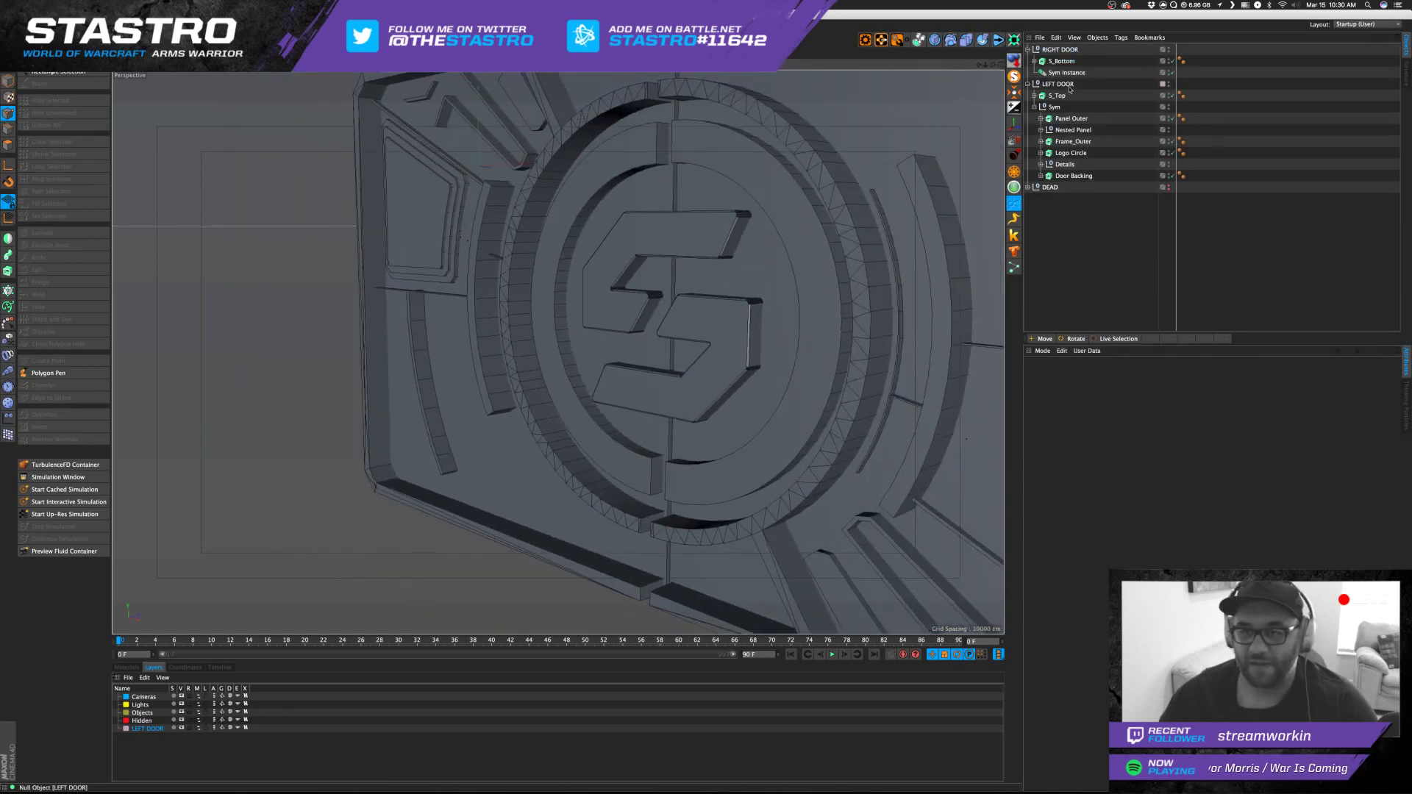
left_click(1064, 153)
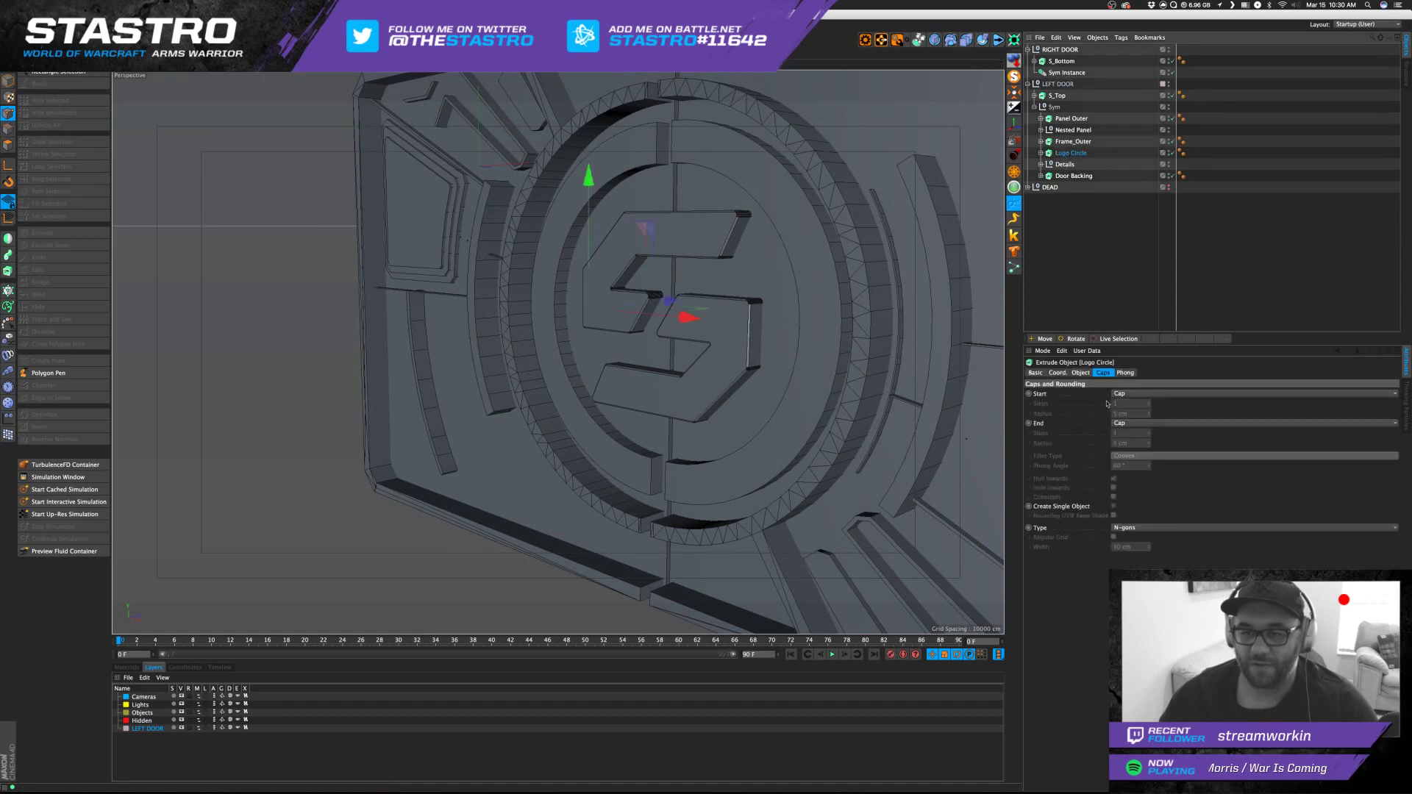
left_click(1127, 456)
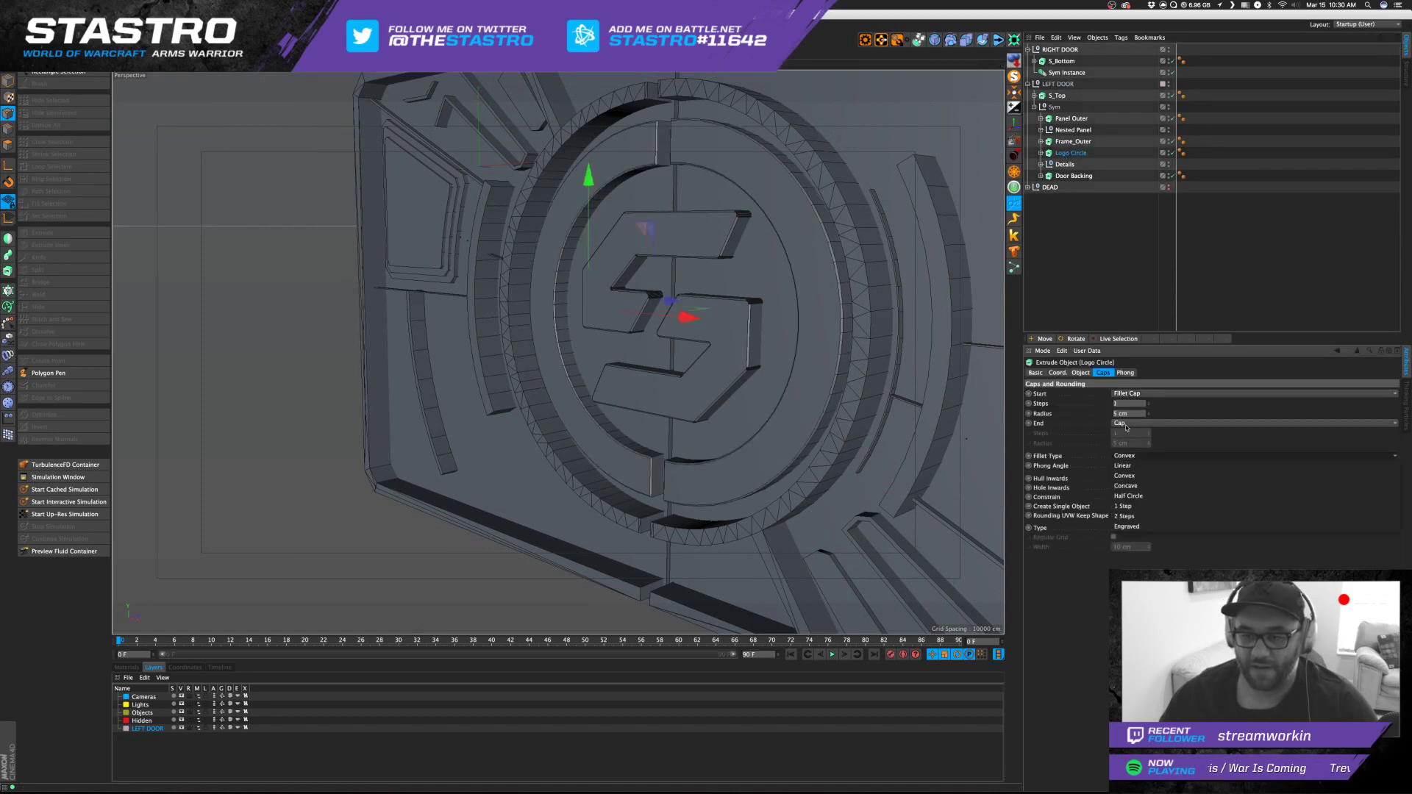
left_click(1126, 423)
left_click(1122, 461)
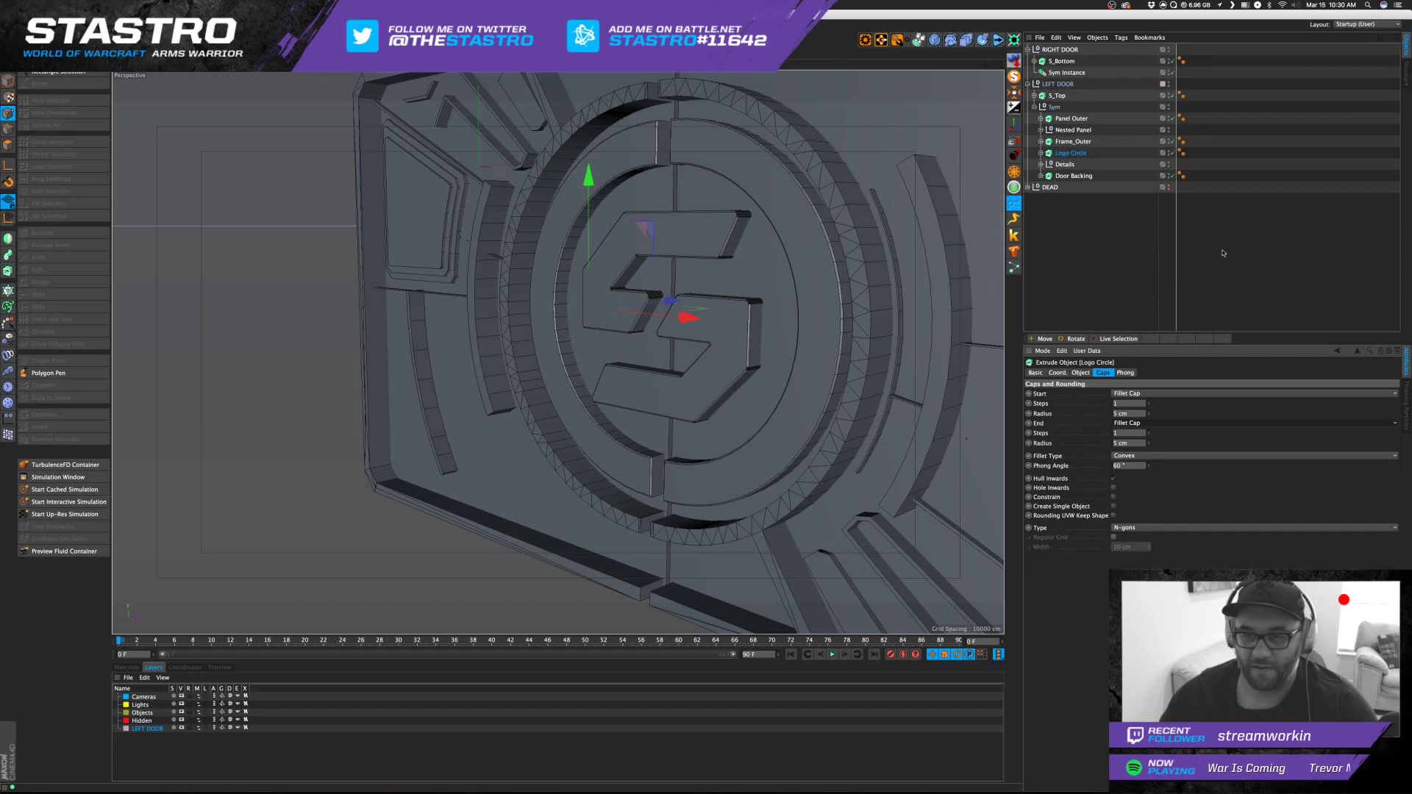
left_click(1212, 274)
Render a viewport preview of both complete doors to examine the beveled logo and circular frame edges.
scroll(780, 305, "down", 6)
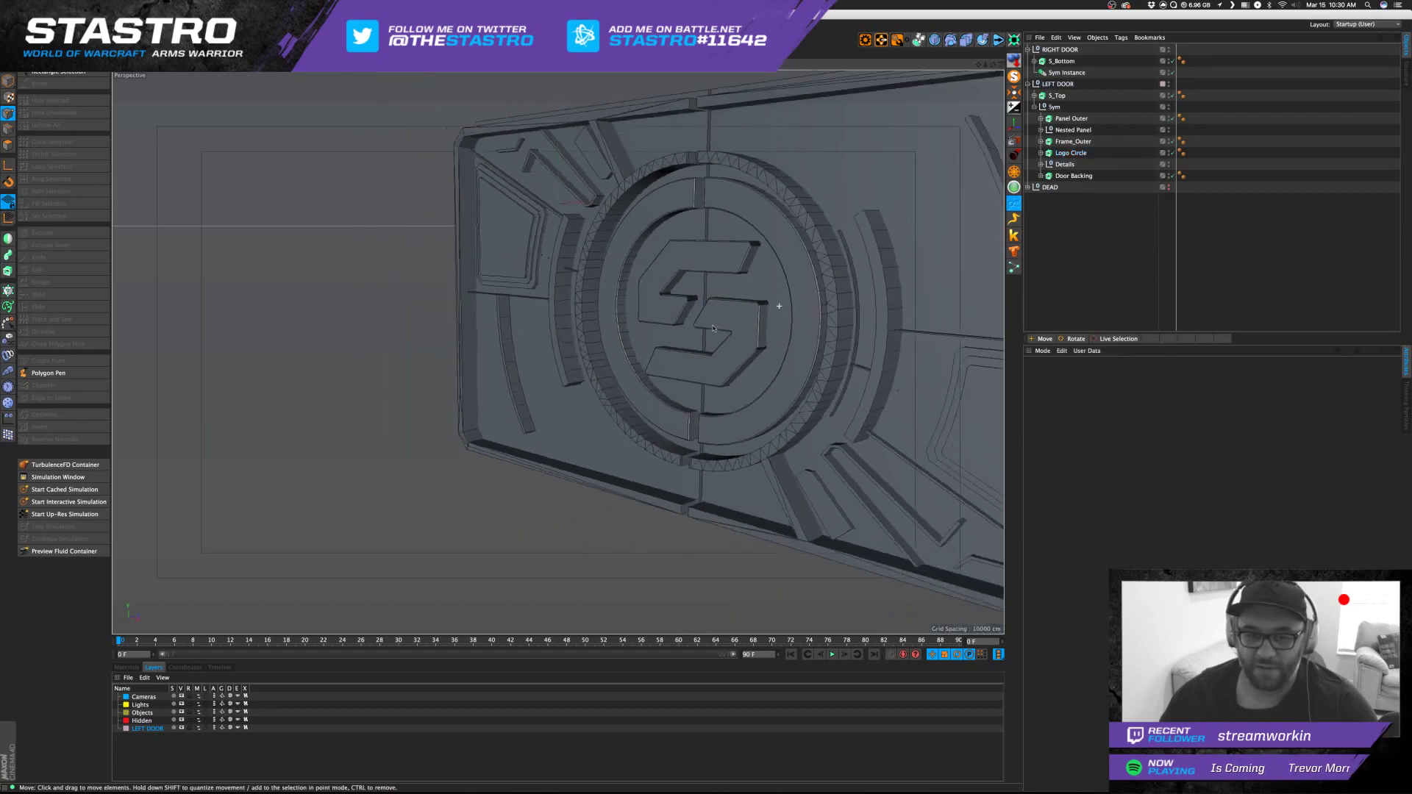
middle_click_drag(852, 275, 786, 334, "alt")
key("super+r")
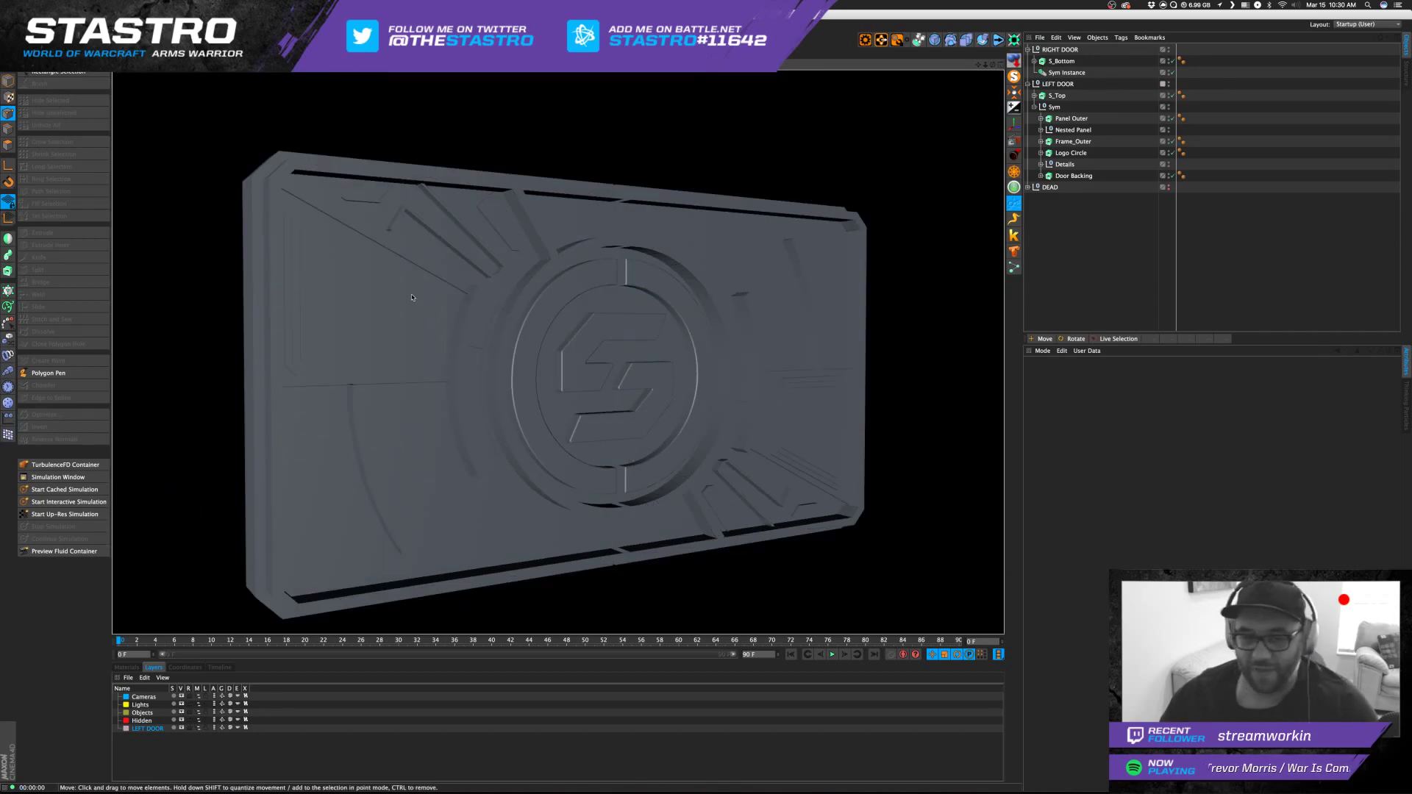
left_click(1151, 264)
middle_click_drag(699, 331, 694, 263, "alt")
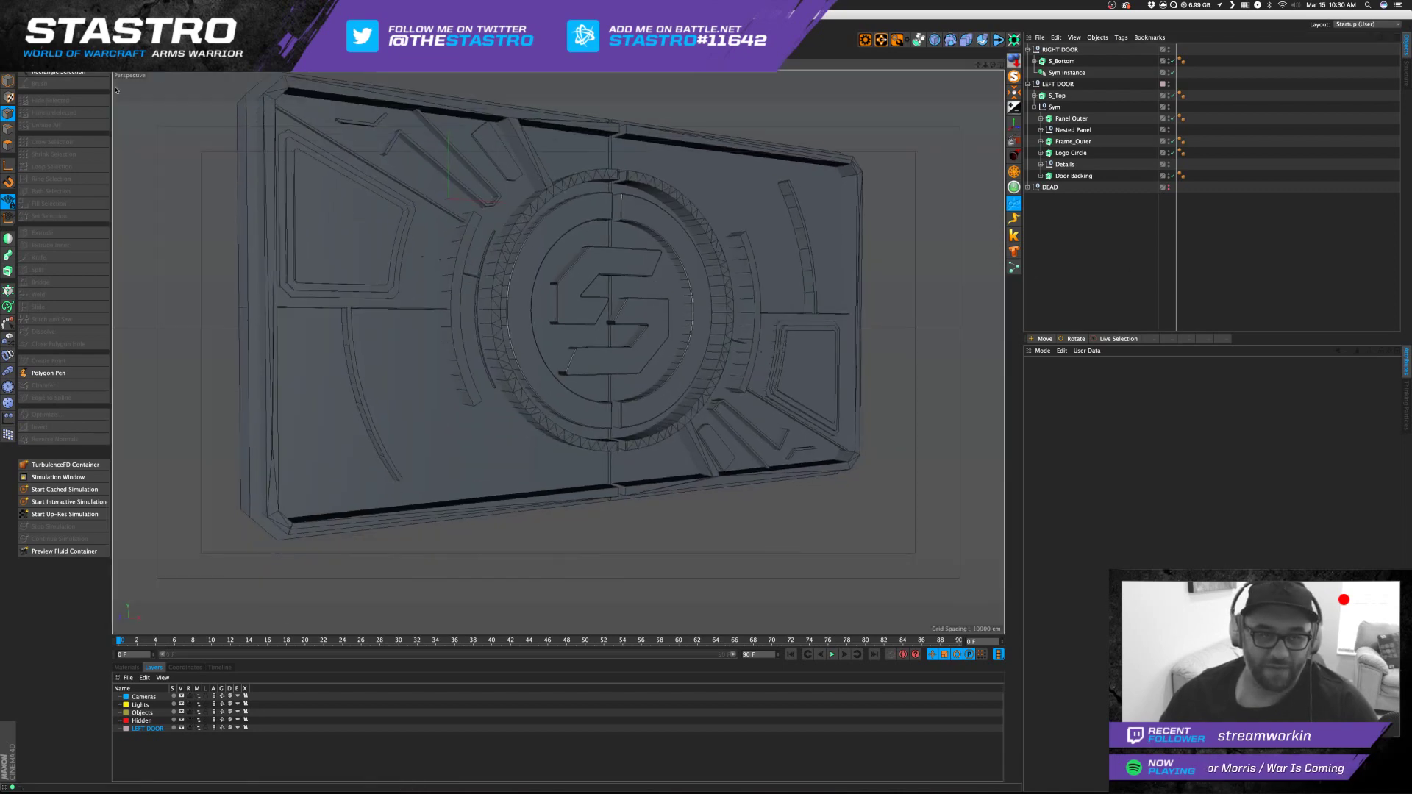
Add three Overhead Softbox lights and one Softbox from the GSG_Light_Kit_Pro presets to the scene.
key("shift+F8")
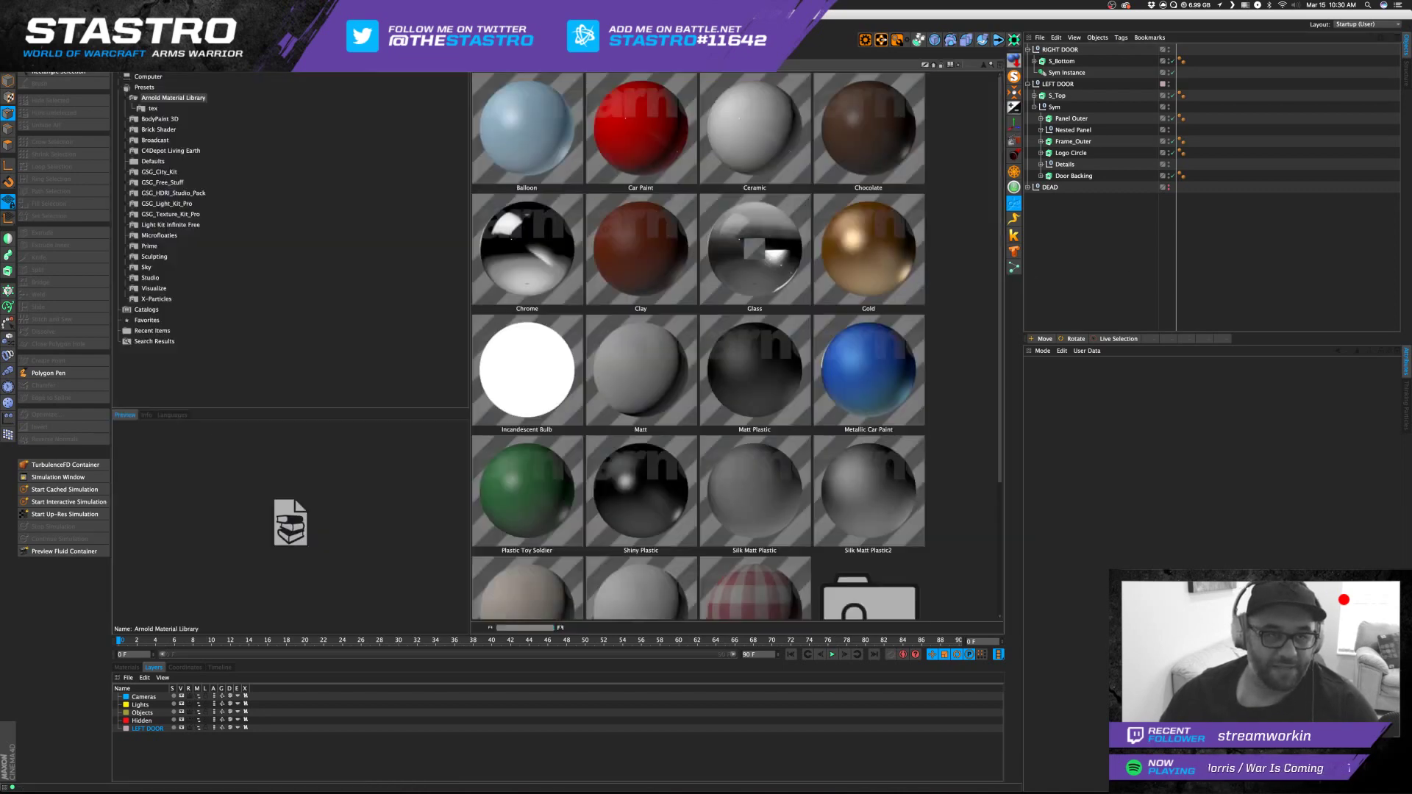
left_click(166, 193)
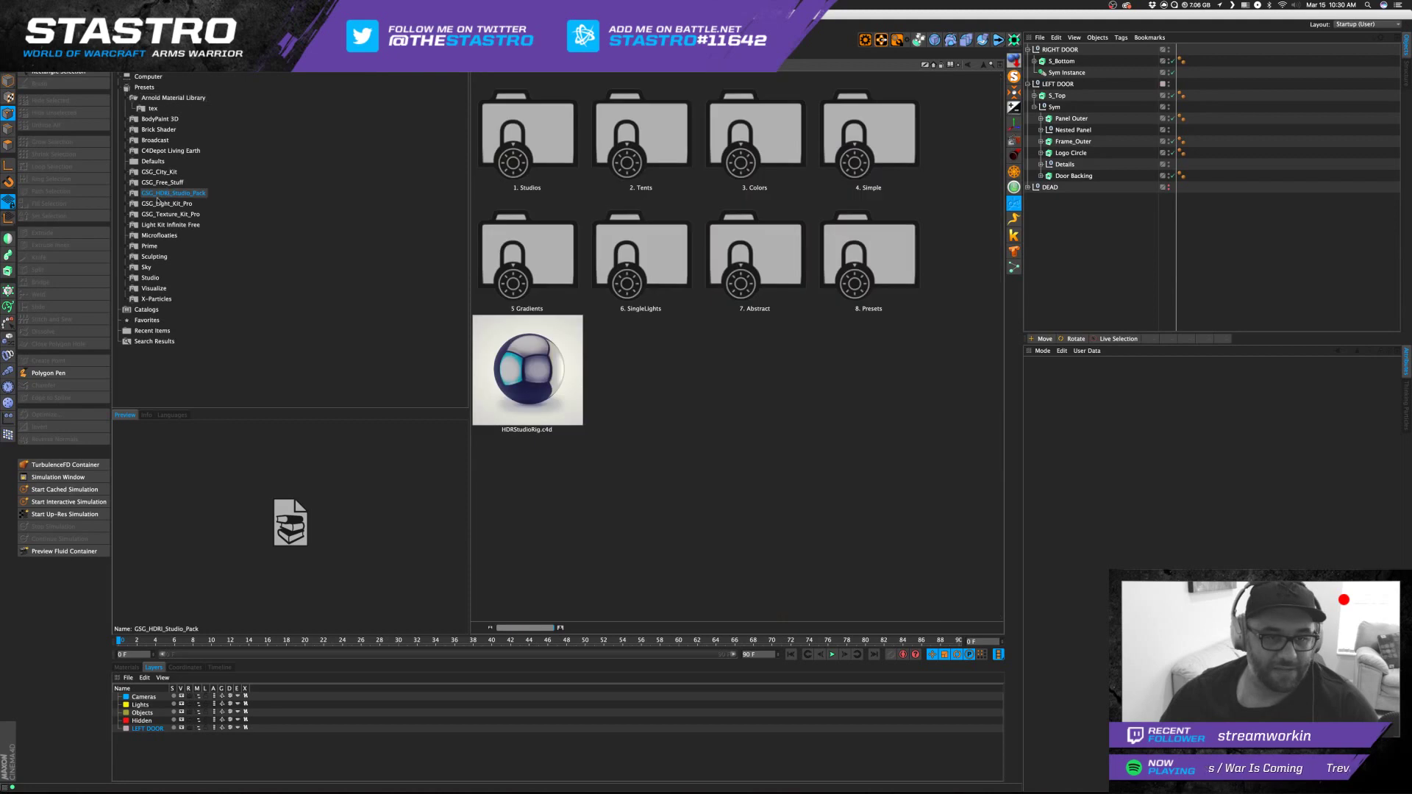
left_click(541, 370)
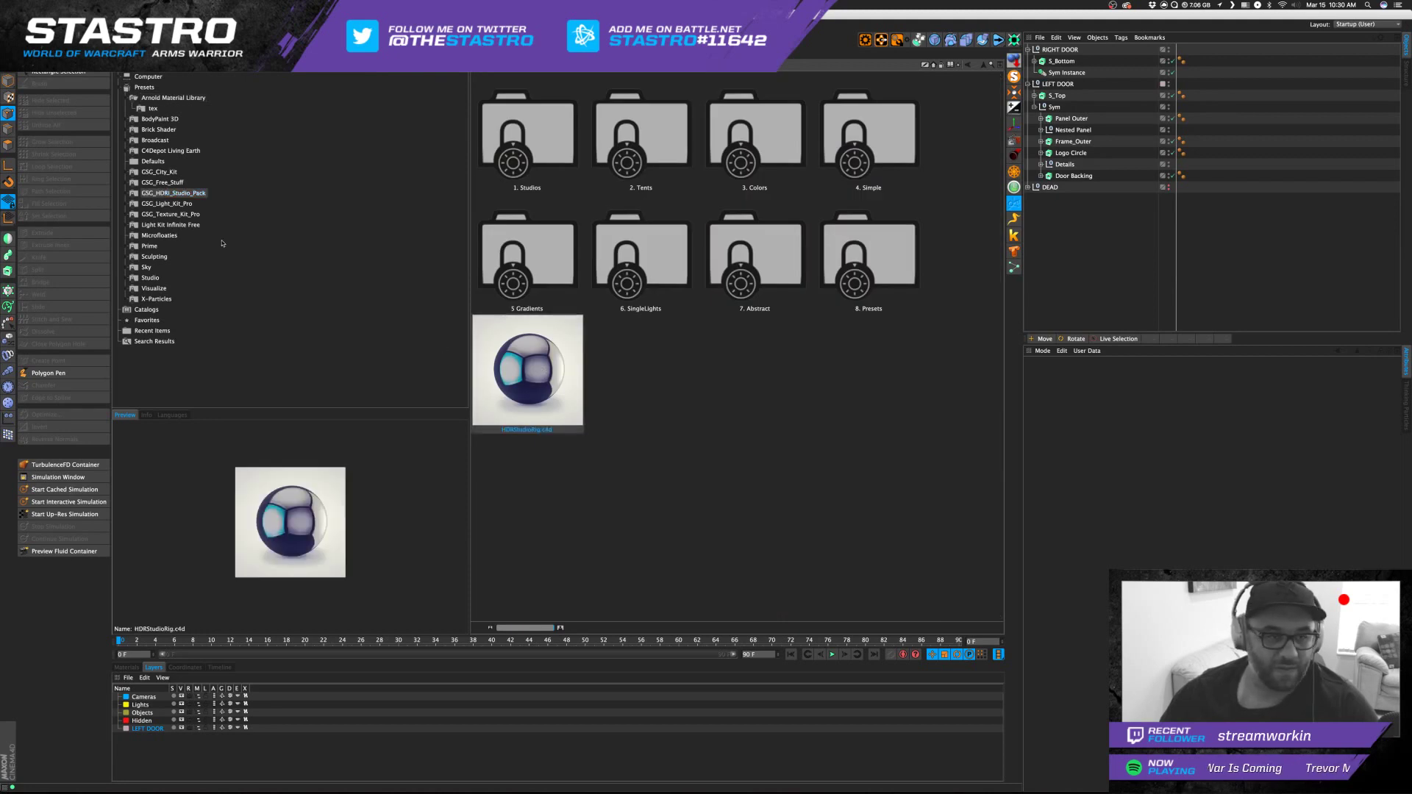
left_click(167, 204)
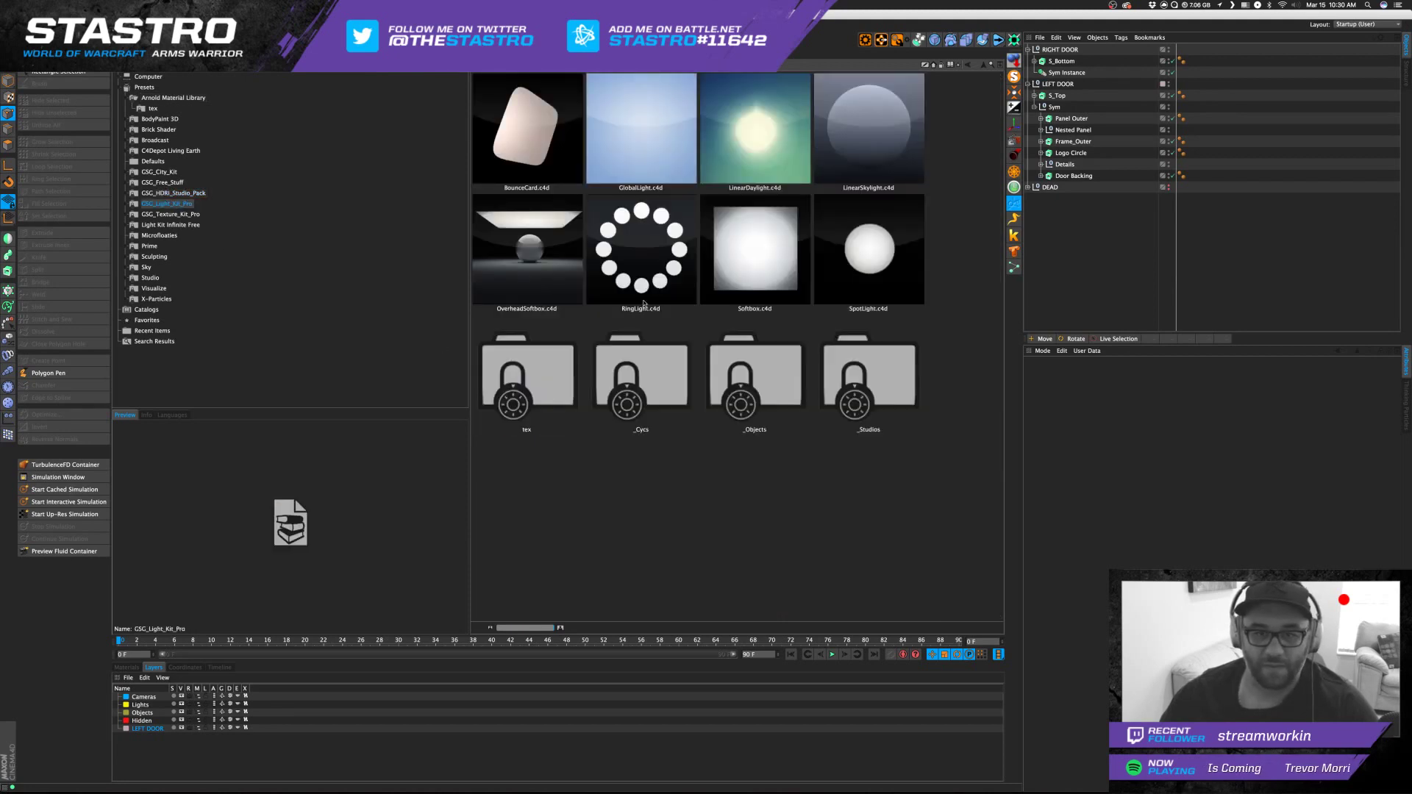
double_click(523, 259)
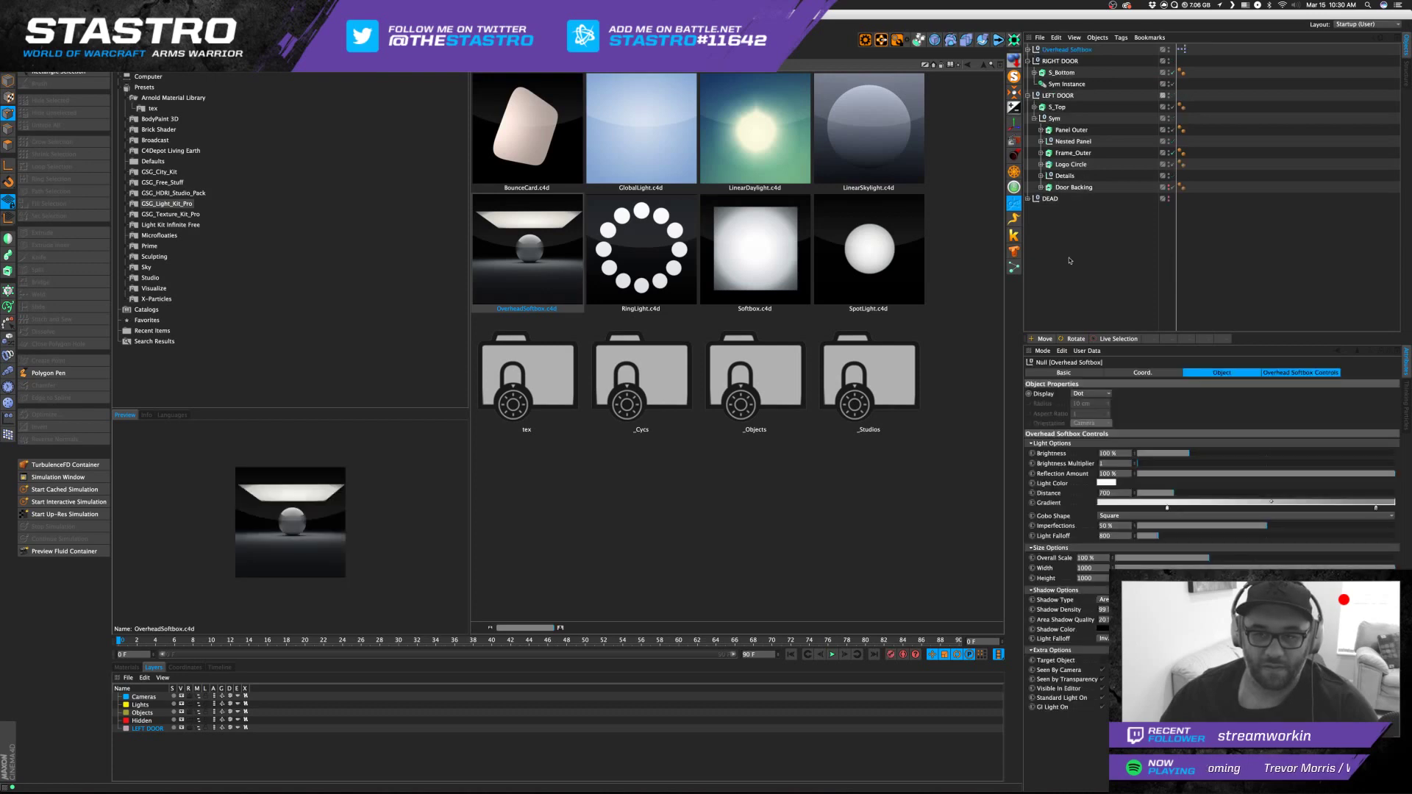
left_click_drag(511, 256, 1088, 290)
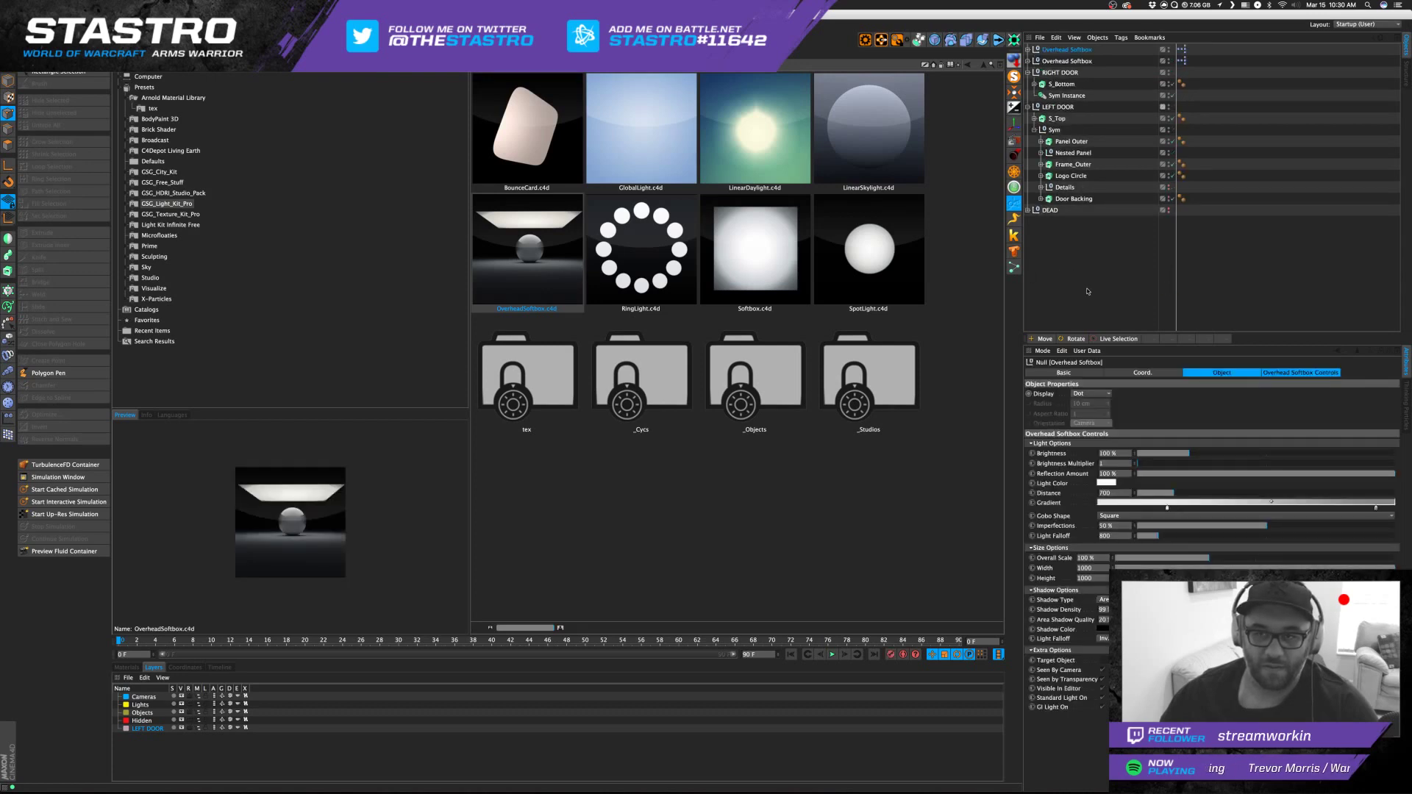
double_click(792, 290)
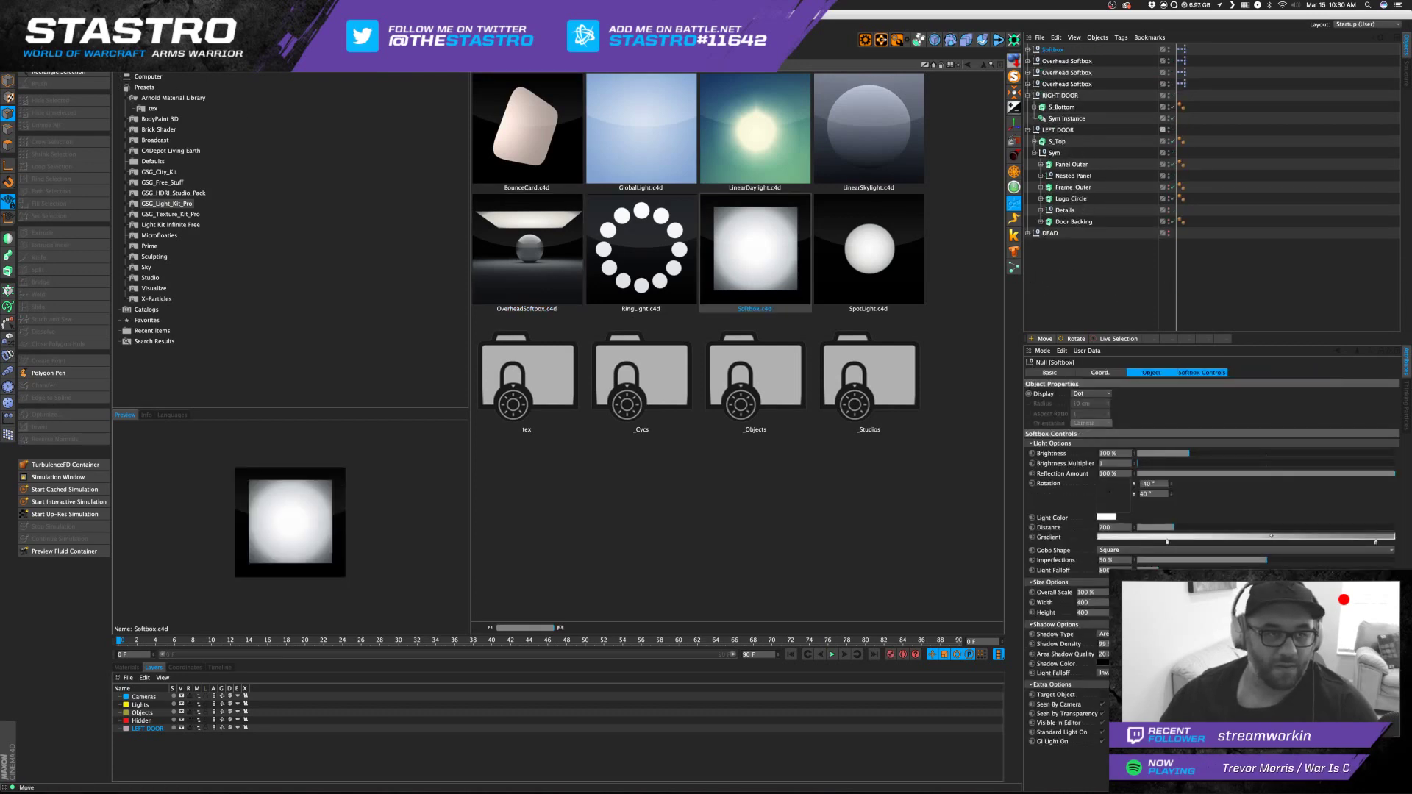
left_click(127, 56)
Spread the three Overhead Softbox lights side by side in a row above the doors.
scroll(636, 221, "down", 5)
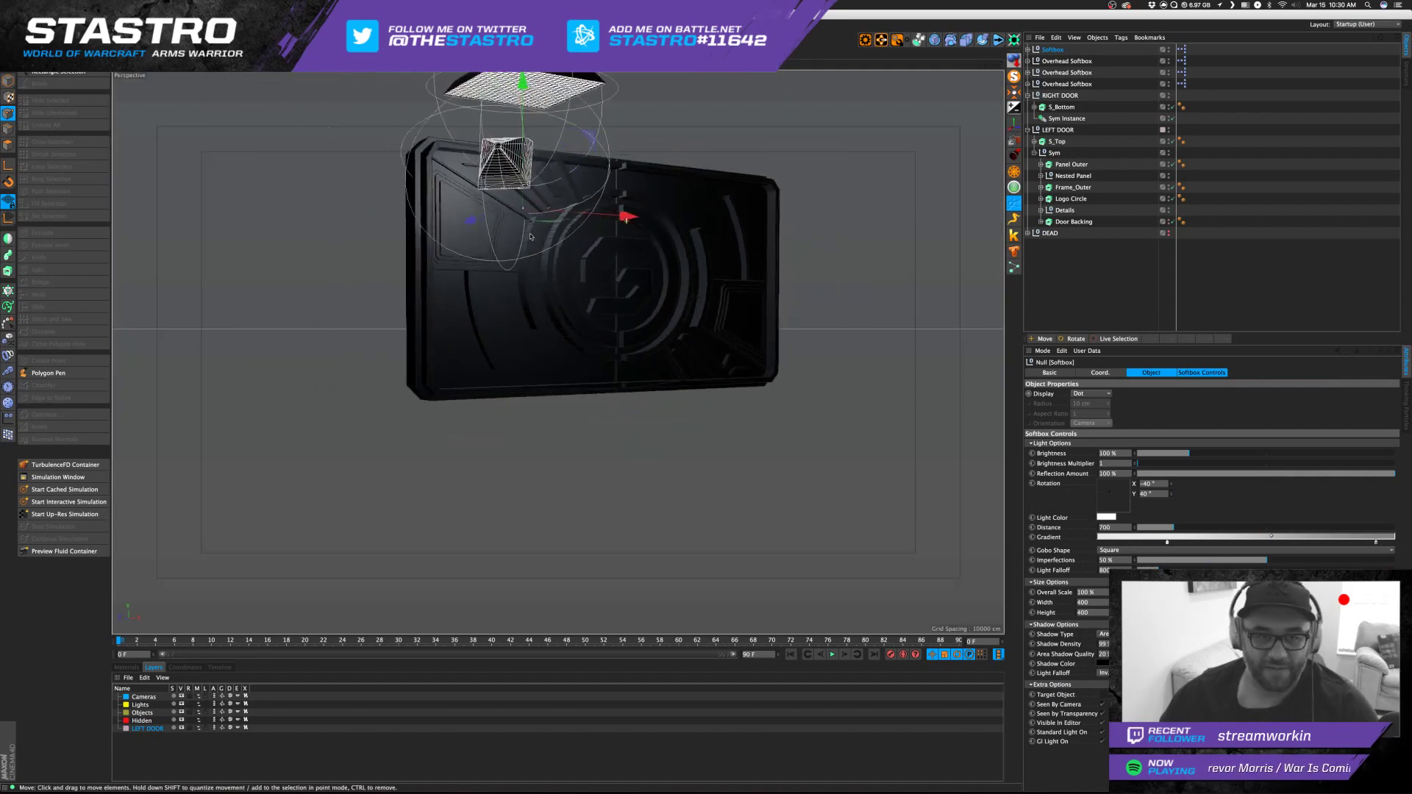
middle_click_drag(636, 221, 579, 348, "alt")
left_click_drag(636, 222, 641, 256, "alt")
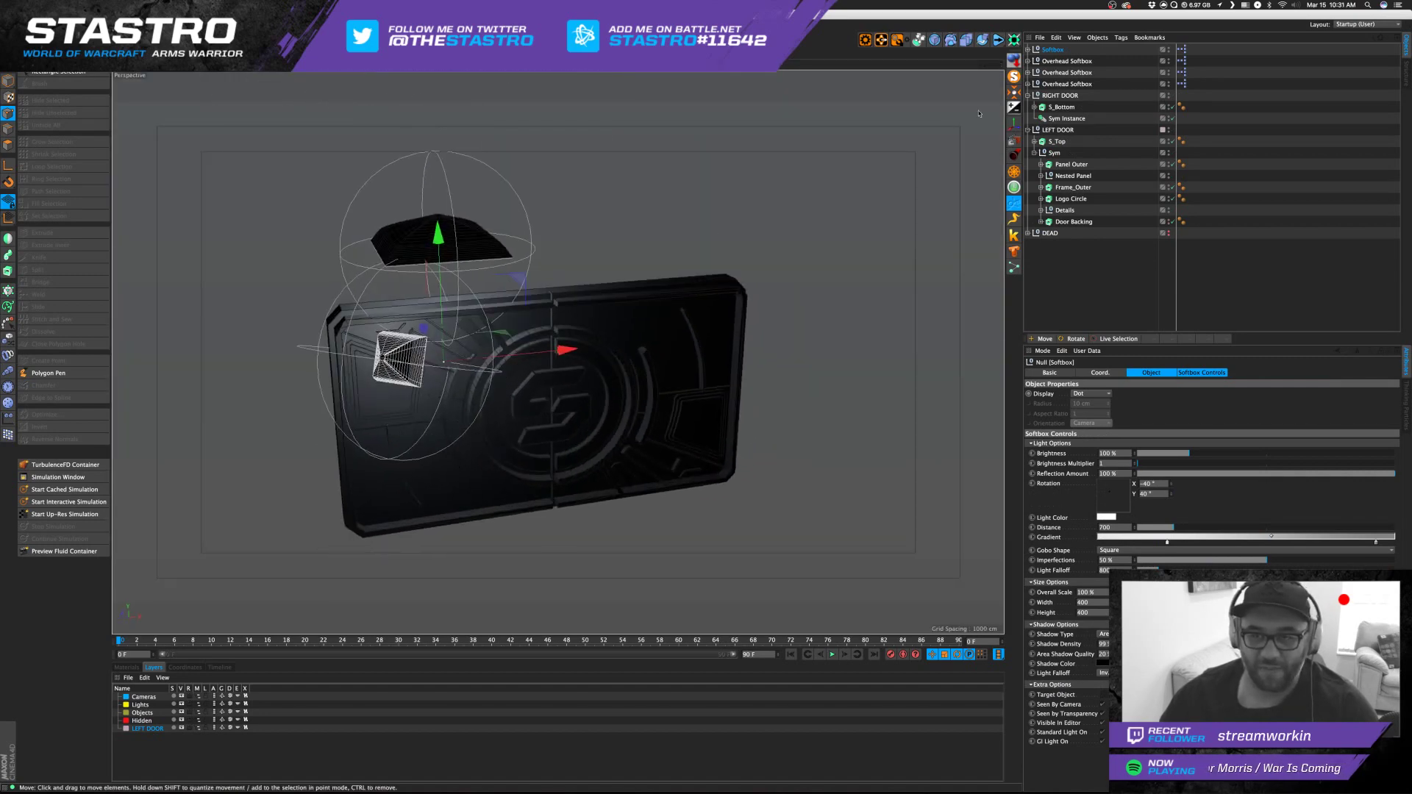
left_click(1075, 61)
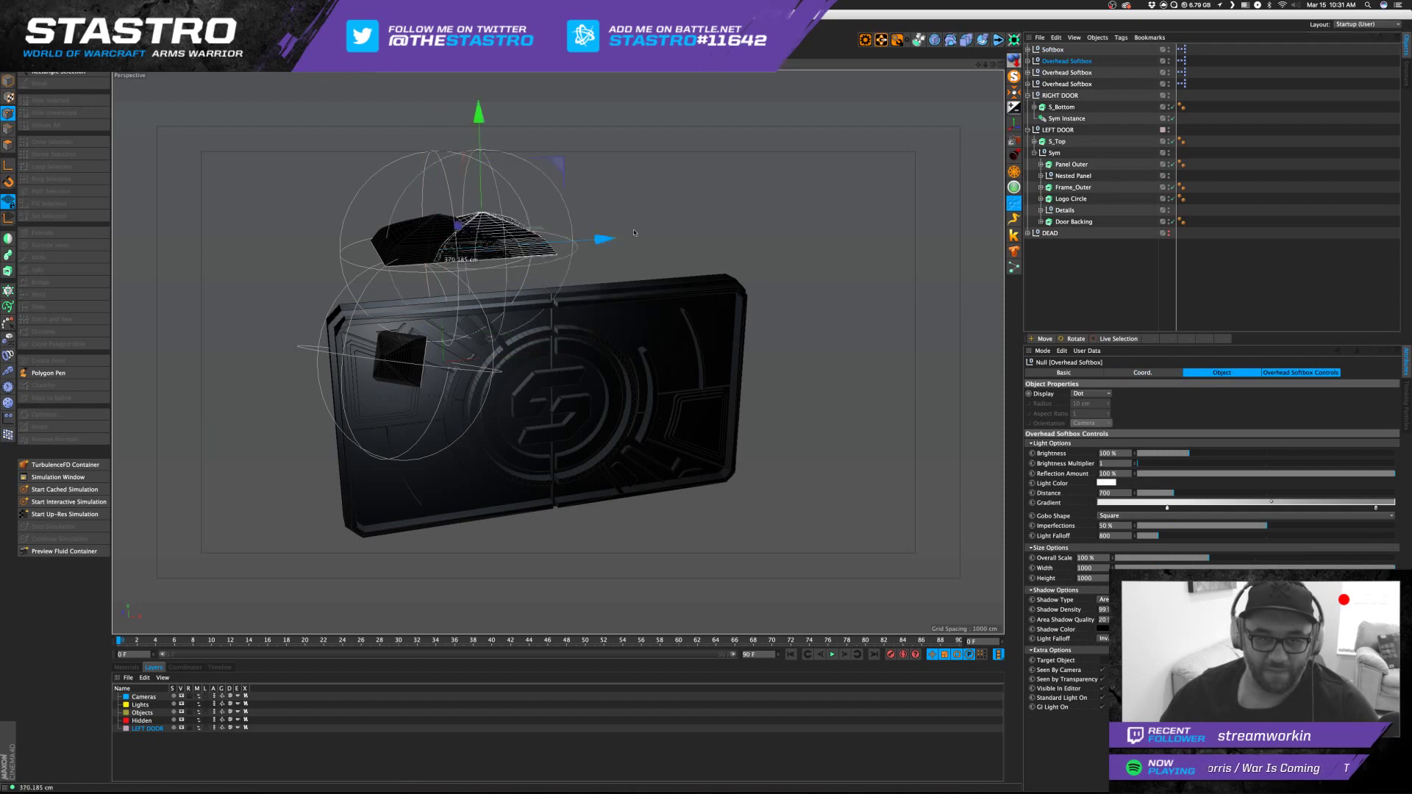
left_click_drag(548, 237, 787, 227)
left_click(1067, 72)
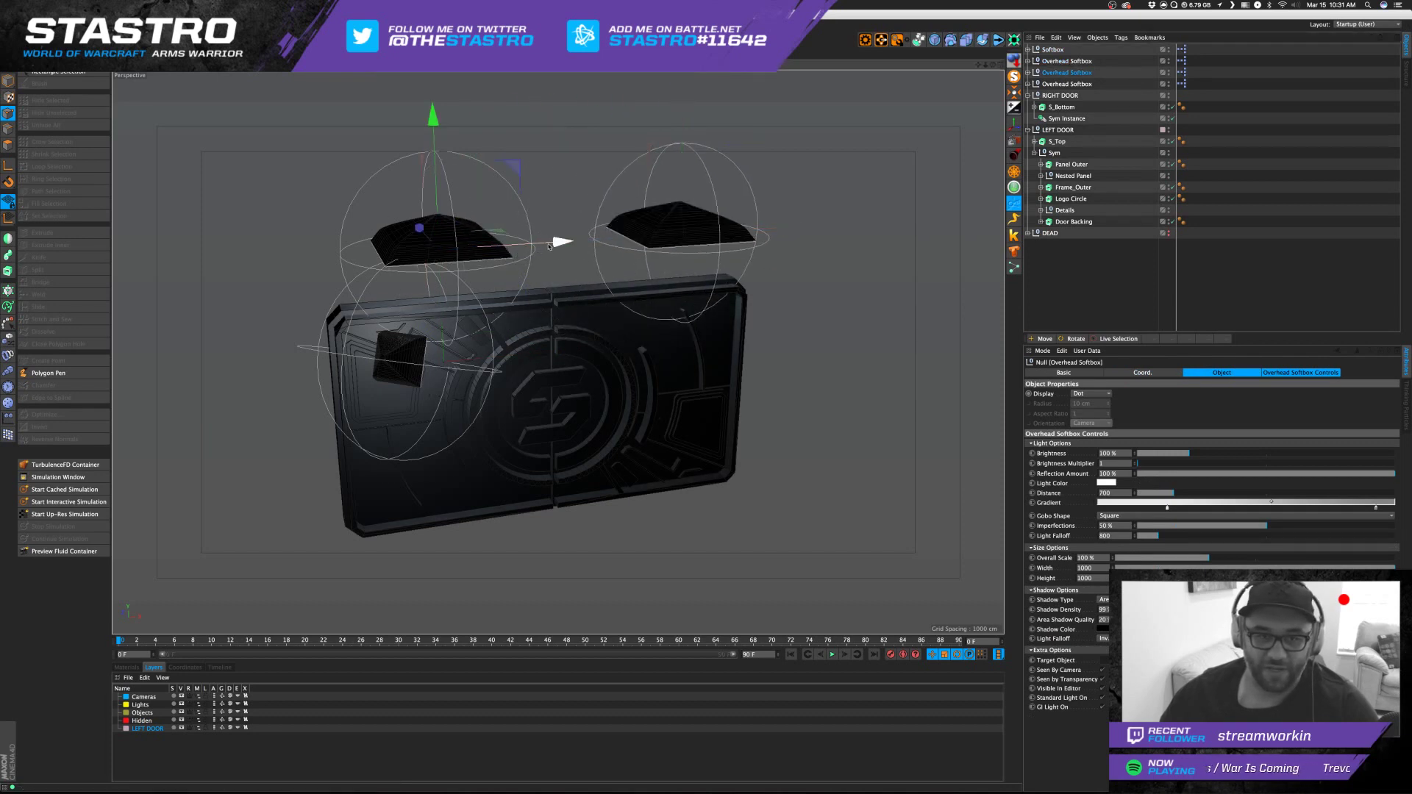
left_click_drag(561, 237, 659, 236)
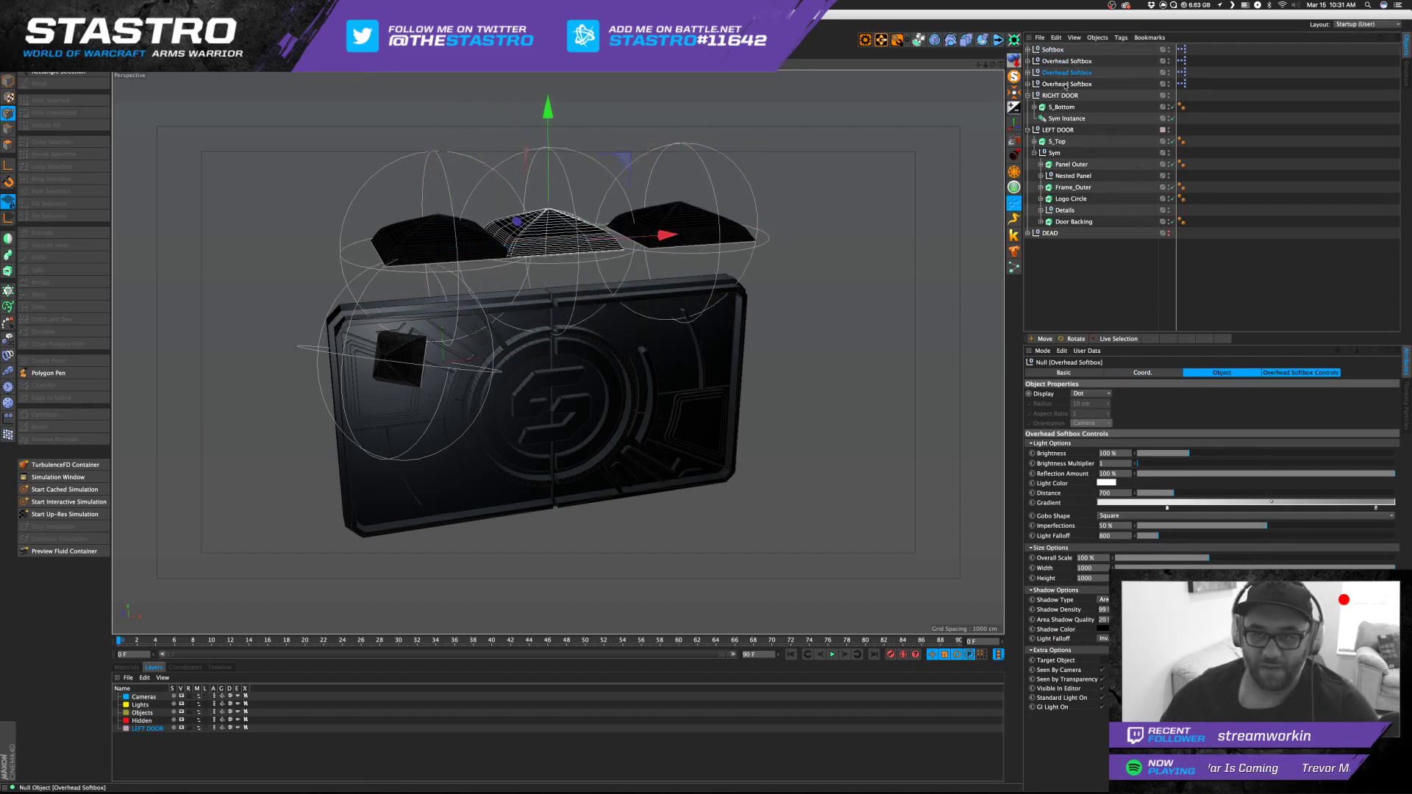
left_click(467, 256)
left_click_drag(562, 241, 542, 242)
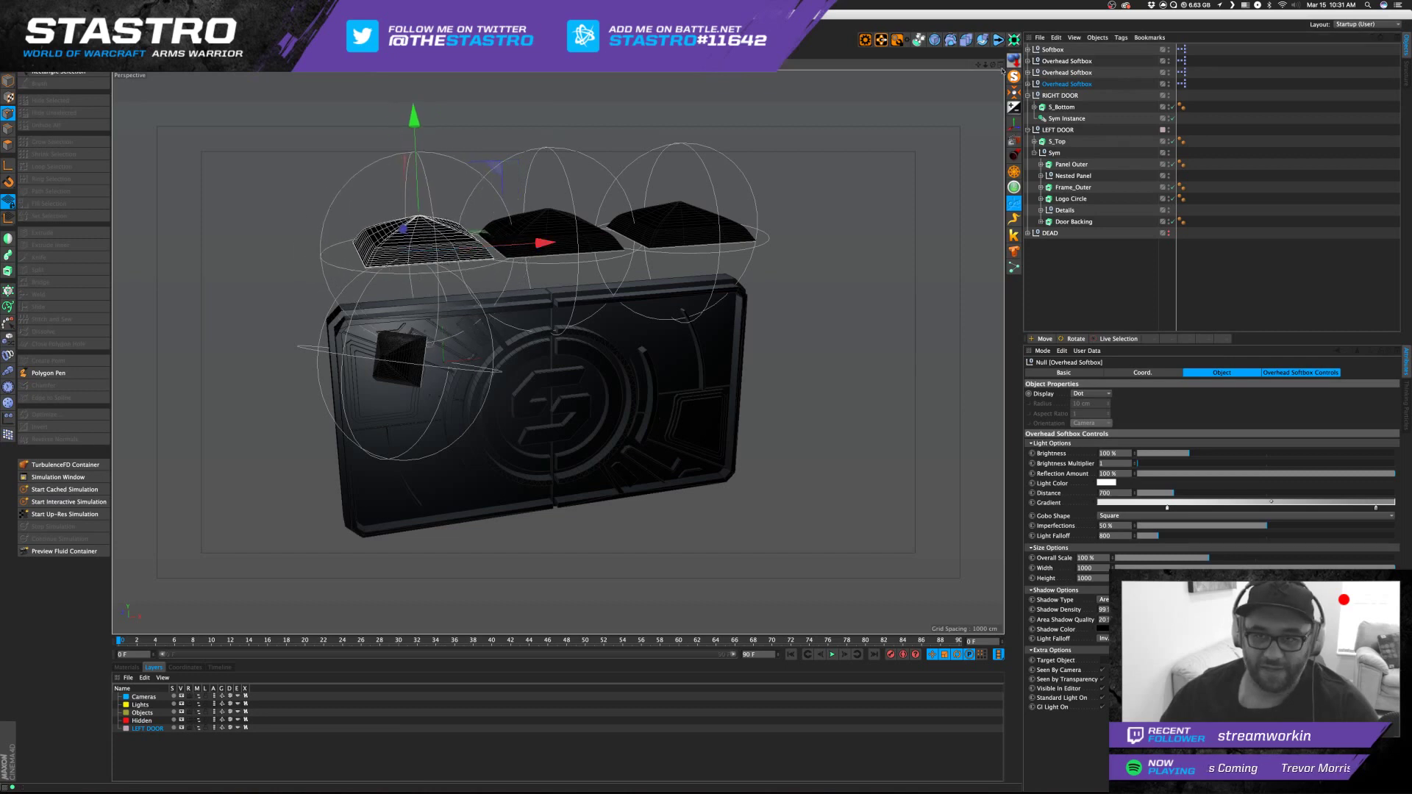
Enlarge all three Overhead Softboxes to about 187% overall scale and move the outer two apart so they no longer overlap.
left_click(1060, 64, "shift")
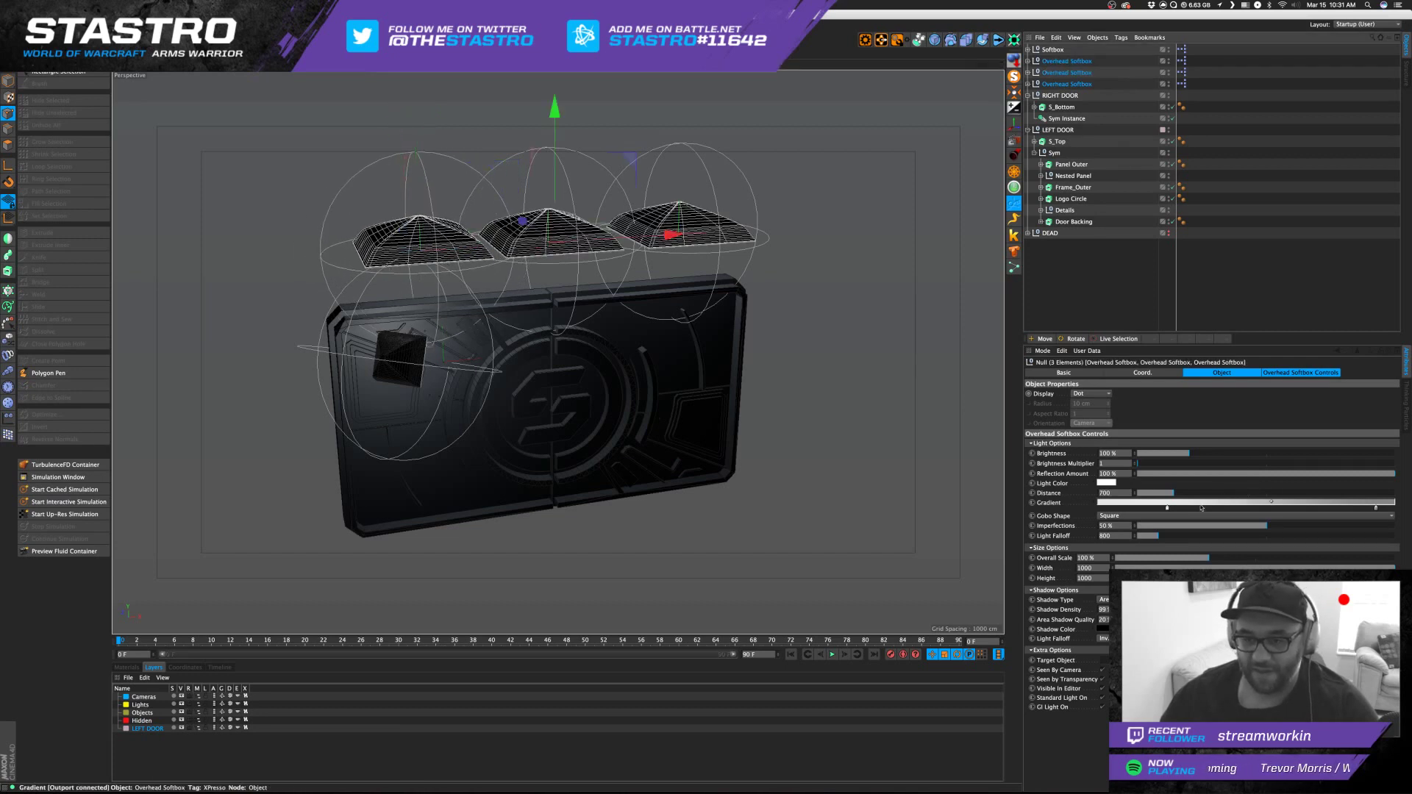
left_click_drag(1209, 558, 1291, 560)
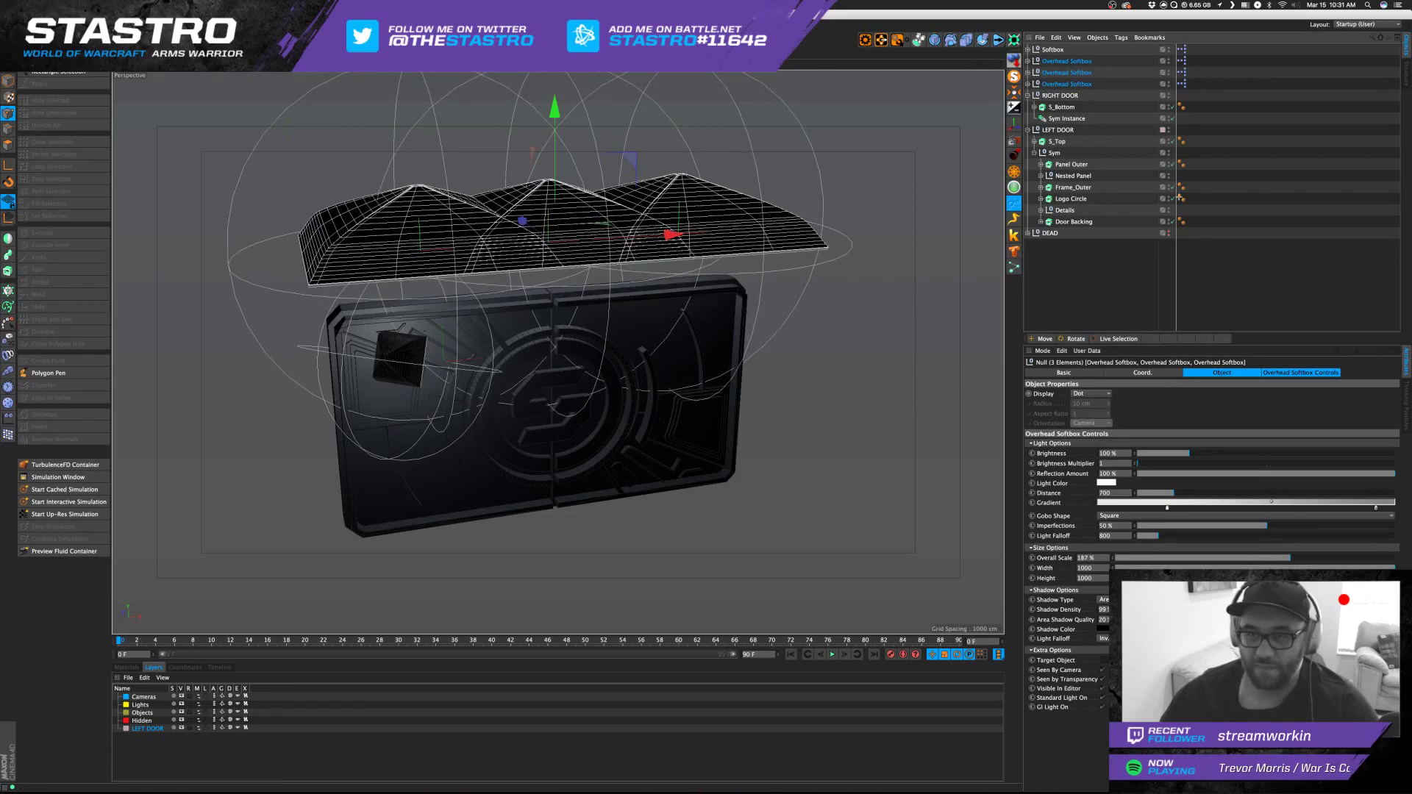
left_click(774, 206)
left_click_drag(774, 207, 873, 203)
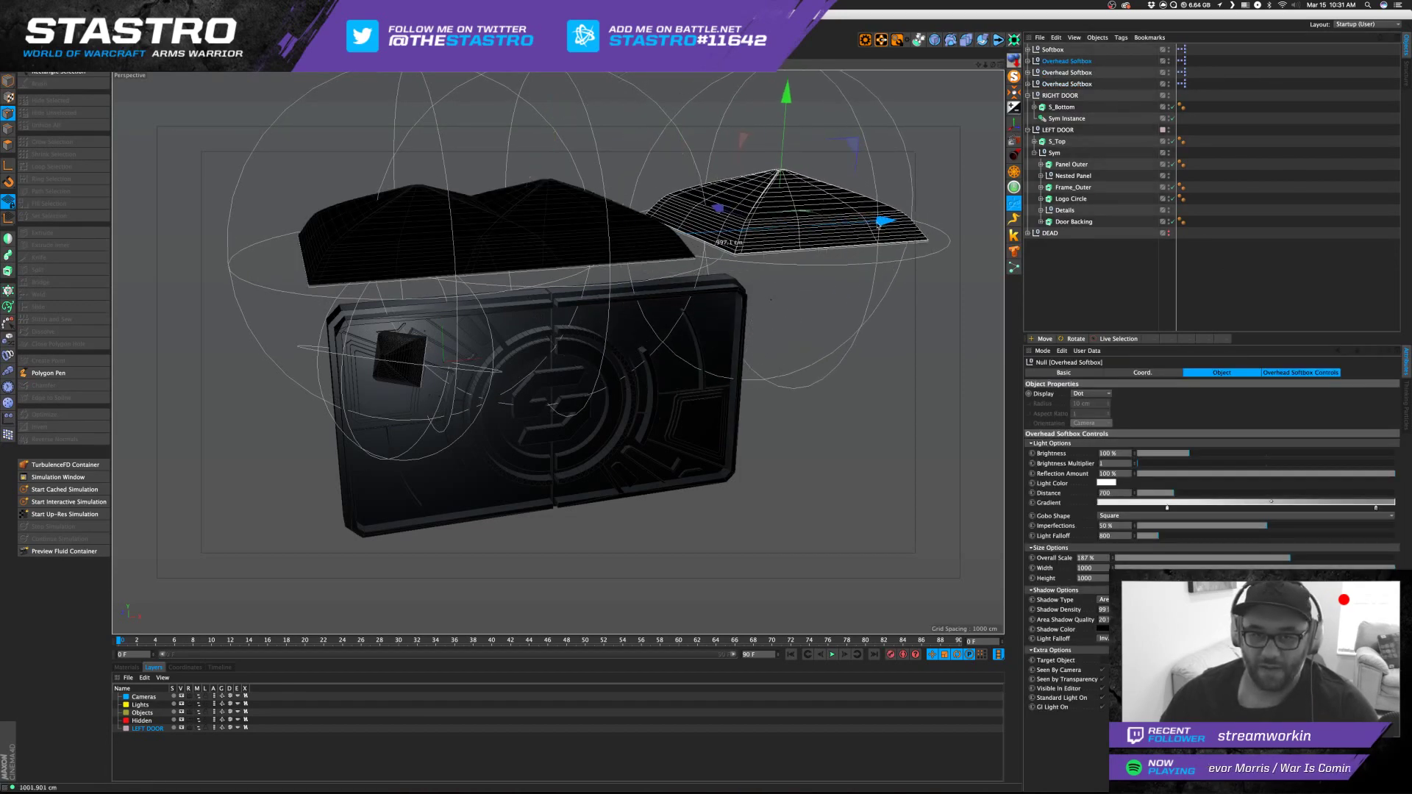
left_click(1074, 72)
left_click(1076, 84)
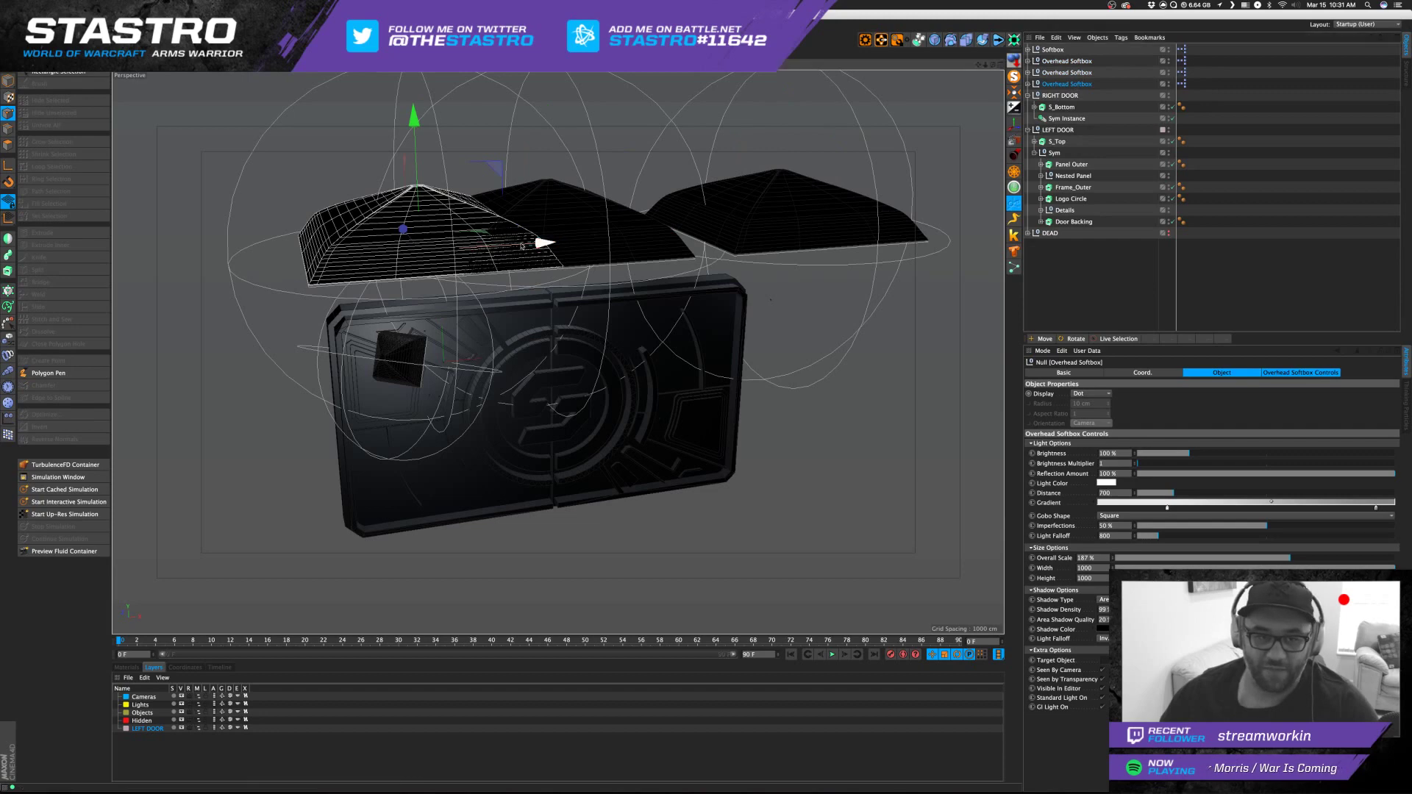
left_click_drag(514, 263, 406, 265)
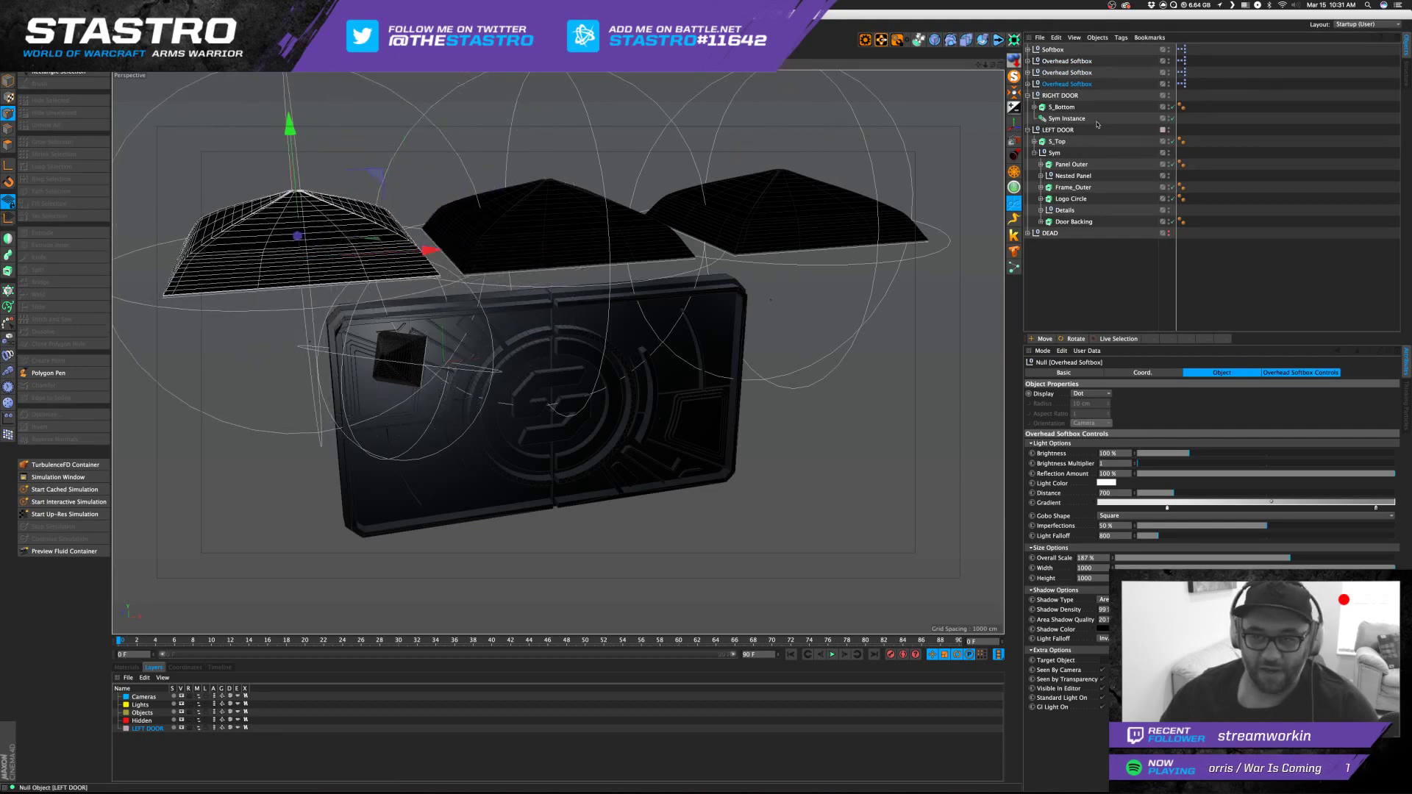
Tint the light color of the Overhead Softbox above the right door a pale warm orange, and deselect it.
left_click(1067, 61)
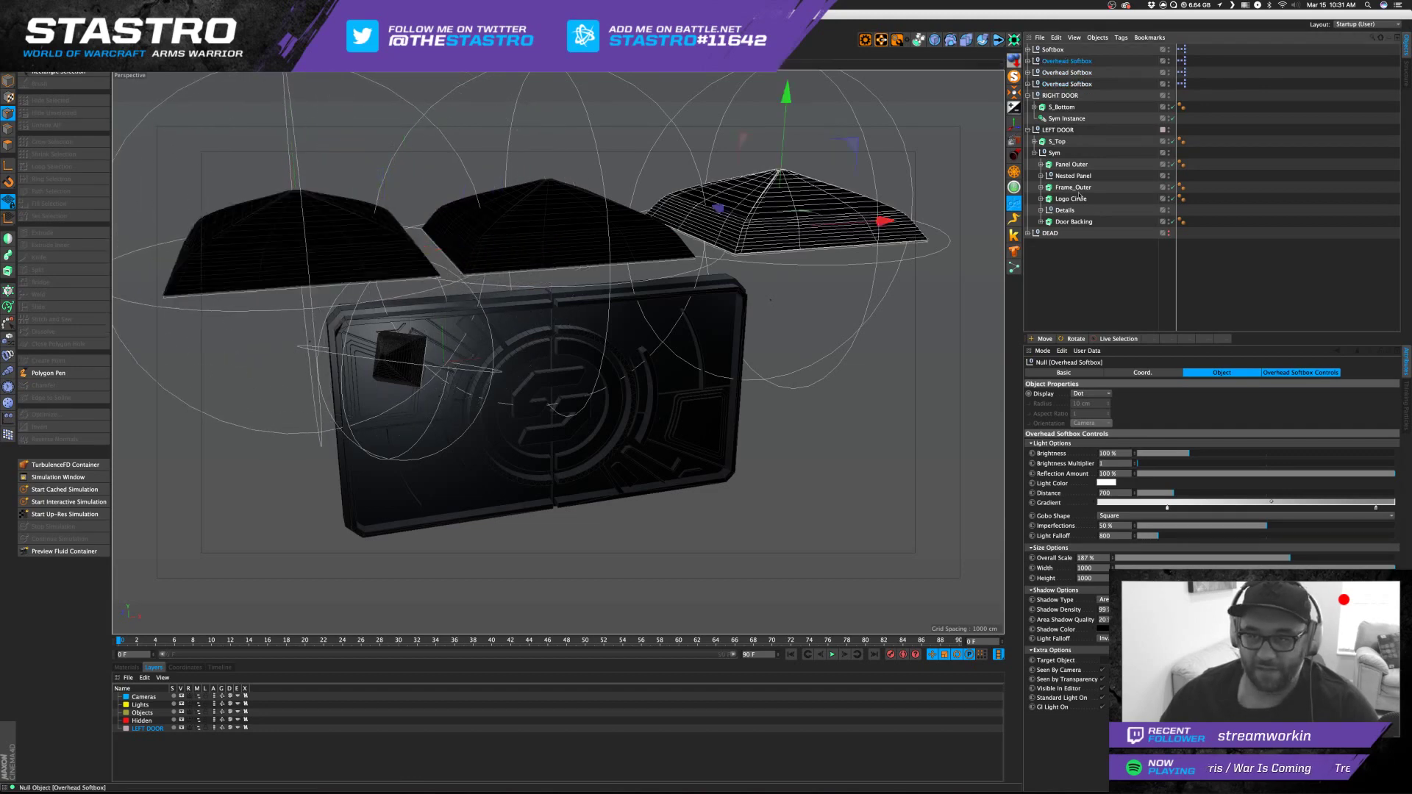
left_click(1107, 483)
left_click(1108, 455)
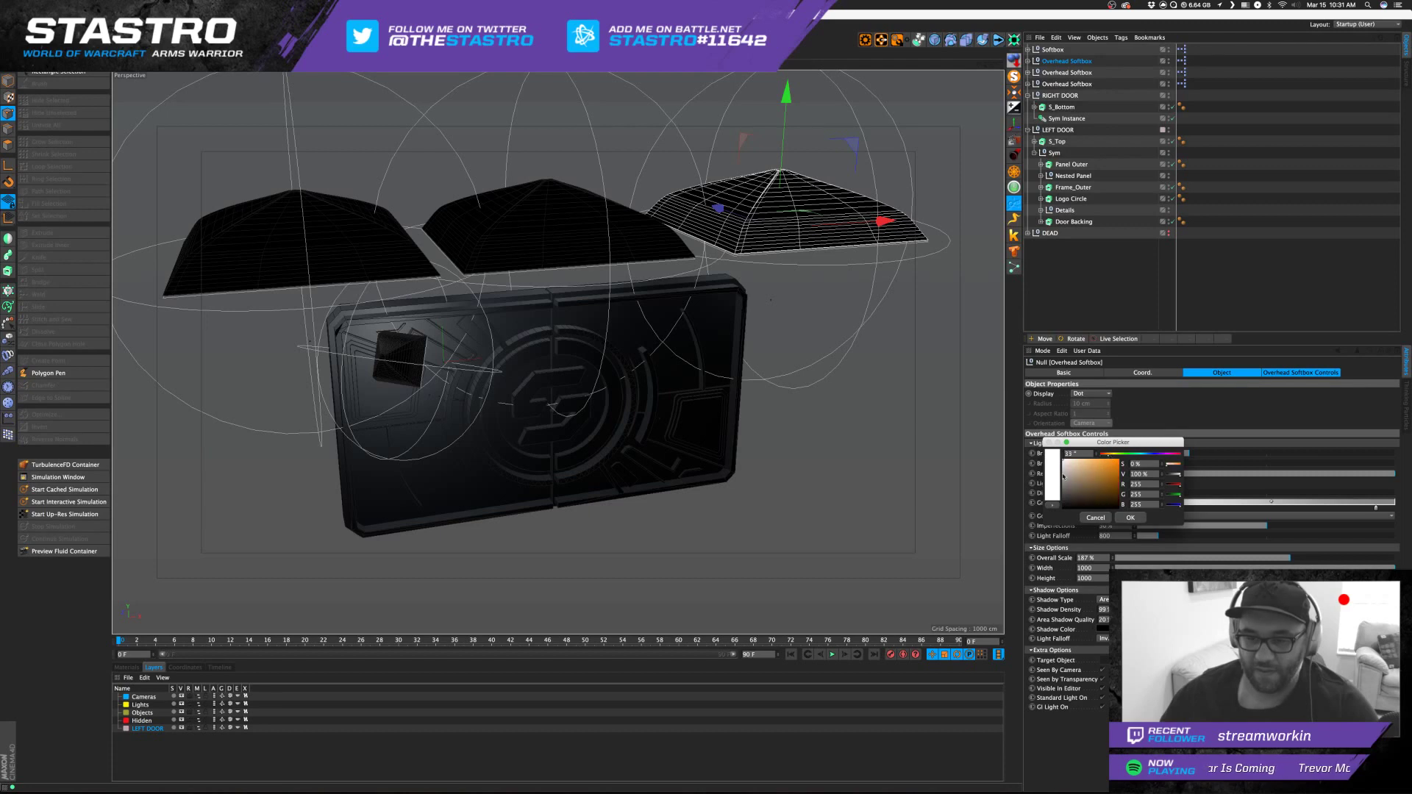
left_click_drag(1075, 462, 1071, 460)
left_click(1131, 518)
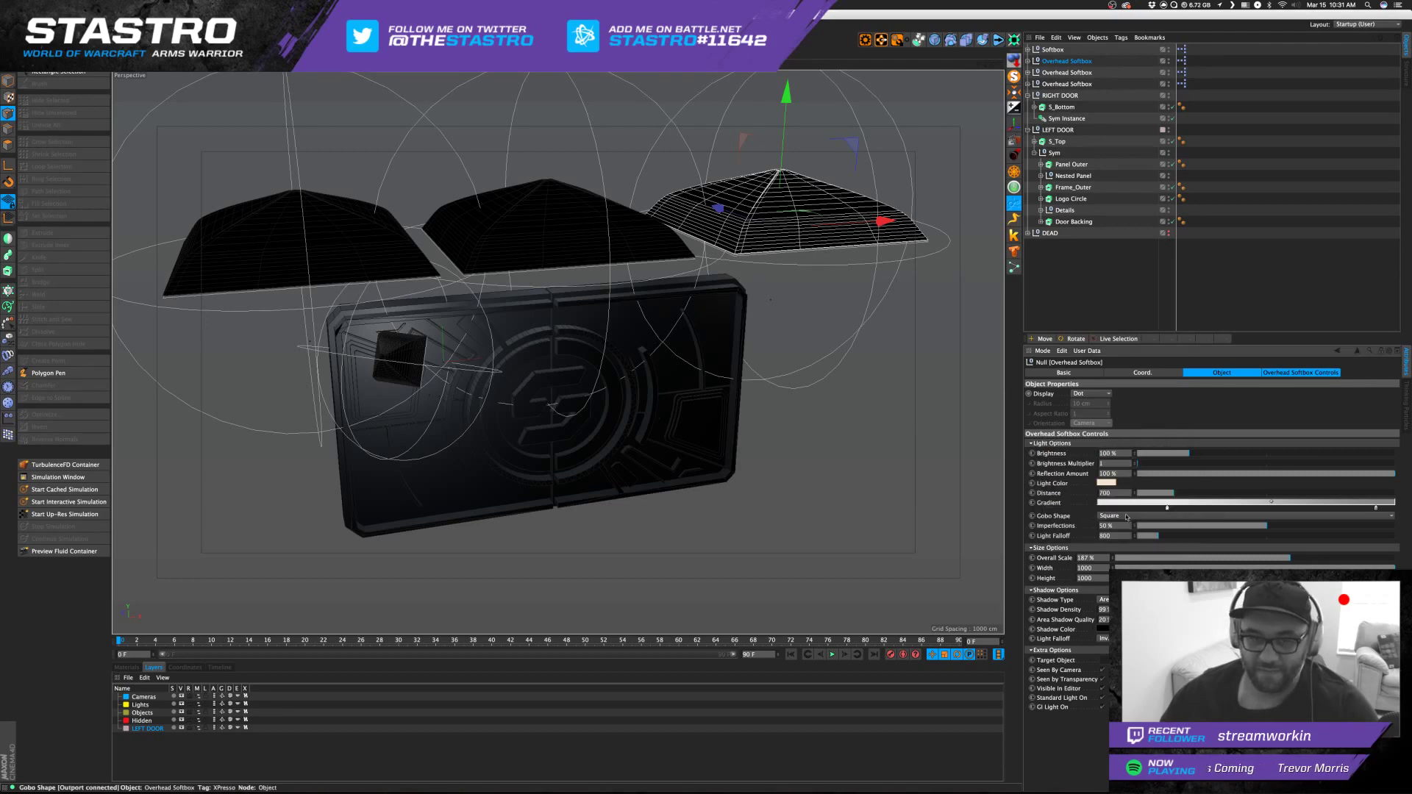
left_click(1122, 262)
Scale the Softbox to 300%, set its X rotation to 25°, and move it in front of the right door's outer upper corner.
left_click(1053, 49)
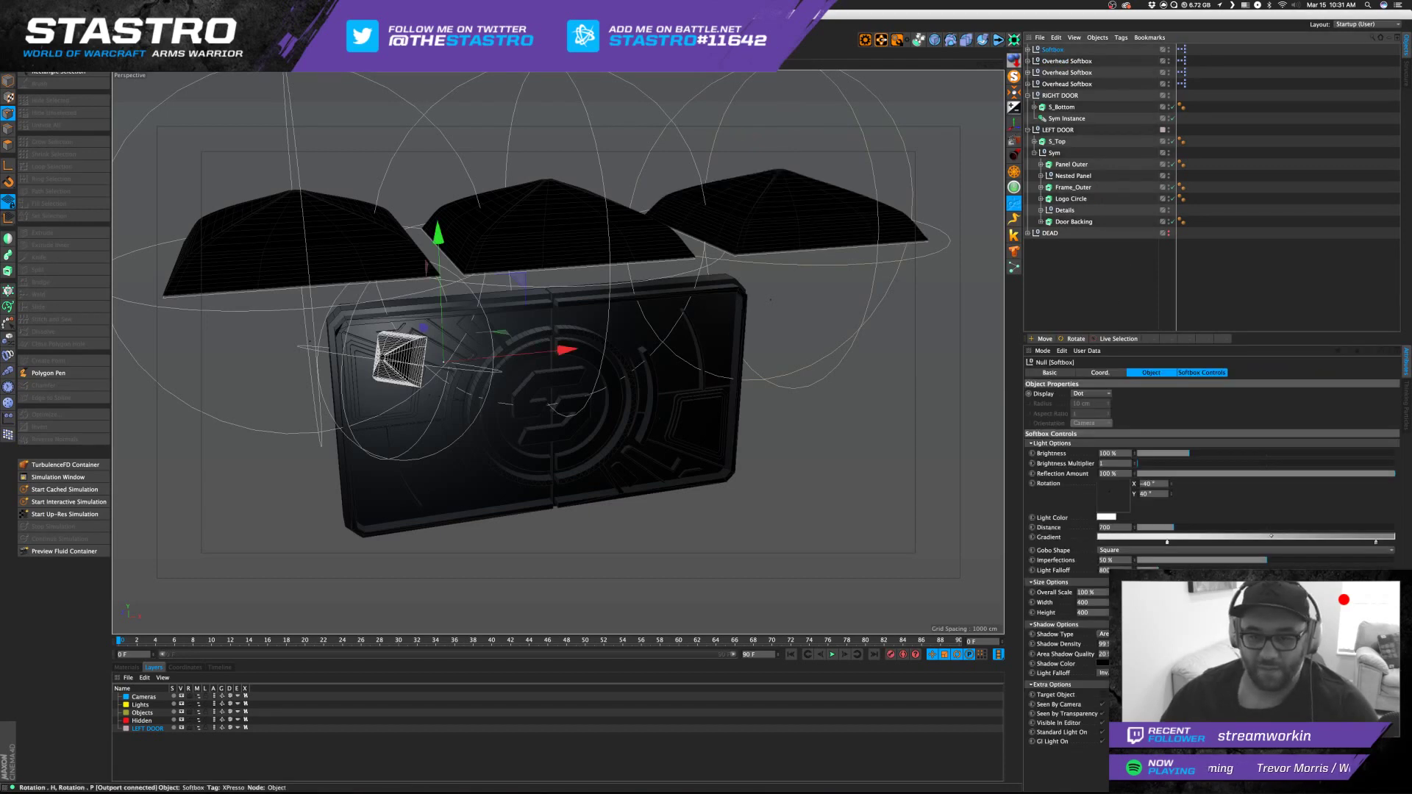
left_click_drag(1208, 592, 1394, 592)
left_click_drag(567, 351, 708, 335)
left_click_drag(1171, 484, 1213, 484)
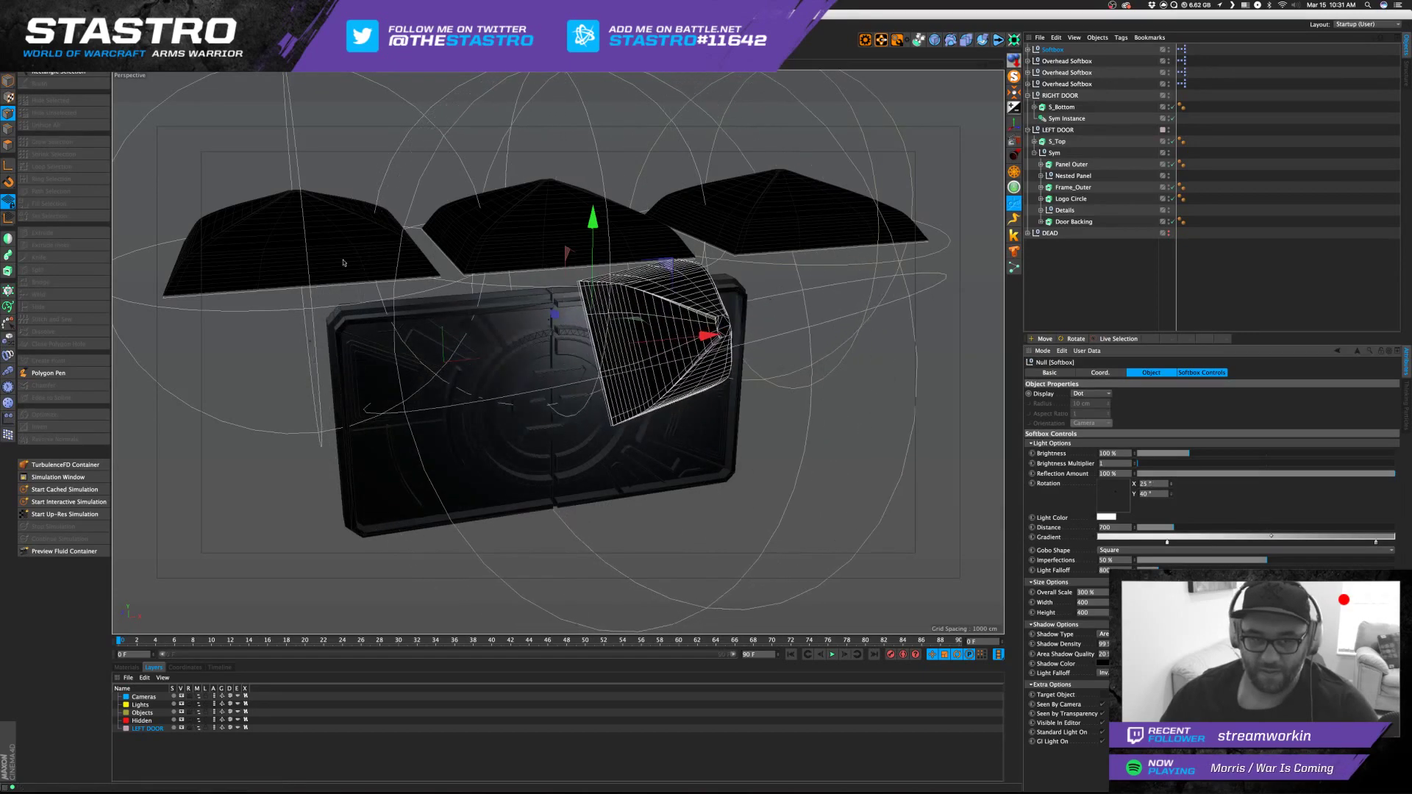
left_click_drag(556, 315, 837, 393)
middle_click_drag(780, 456, 776, 376, "alt")
left_click_drag(773, 412, 692, 357, "alt")
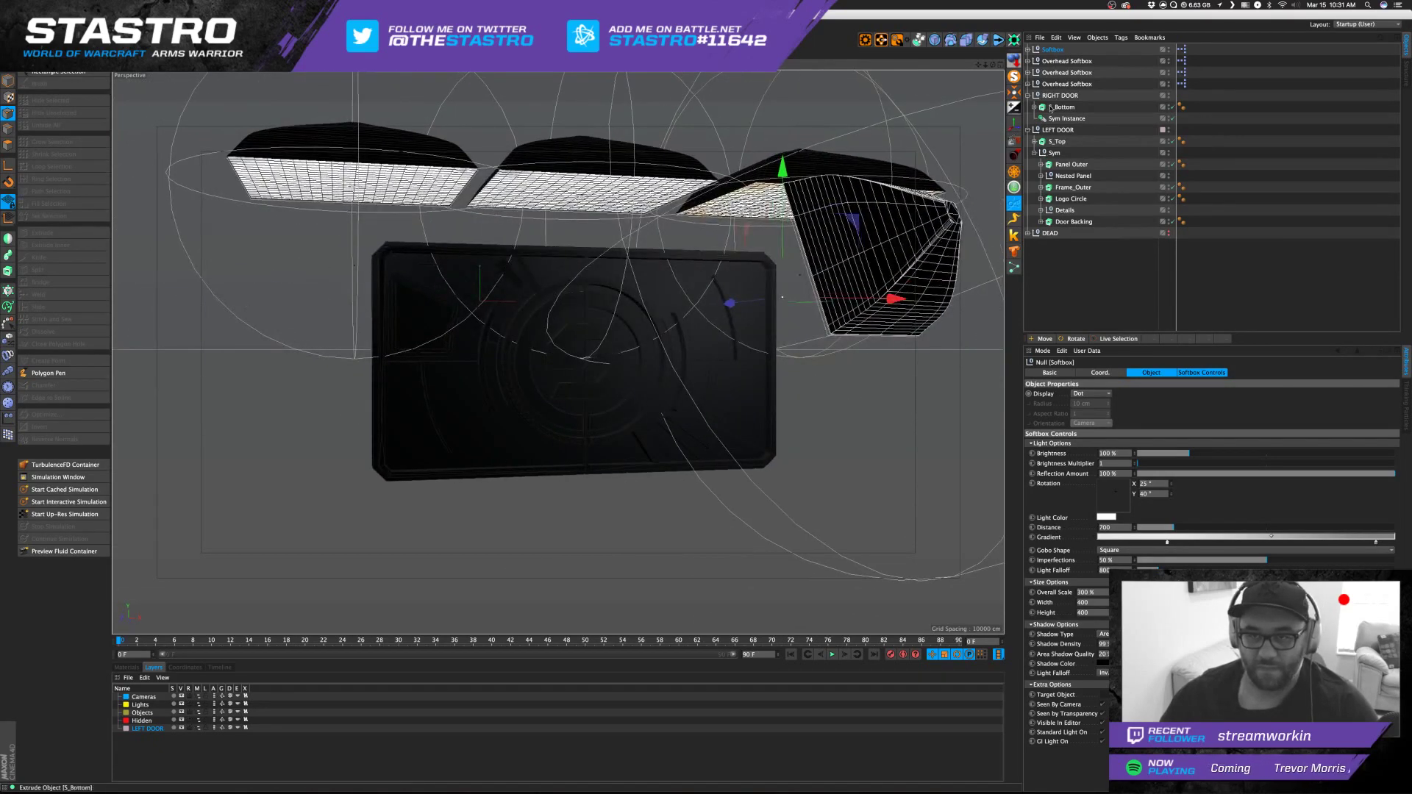
Set the Overhead Softbox above the left door to 283% brightness with a pale cool light color, and check the doors' lighting.
left_click(1067, 84)
left_click(1102, 484)
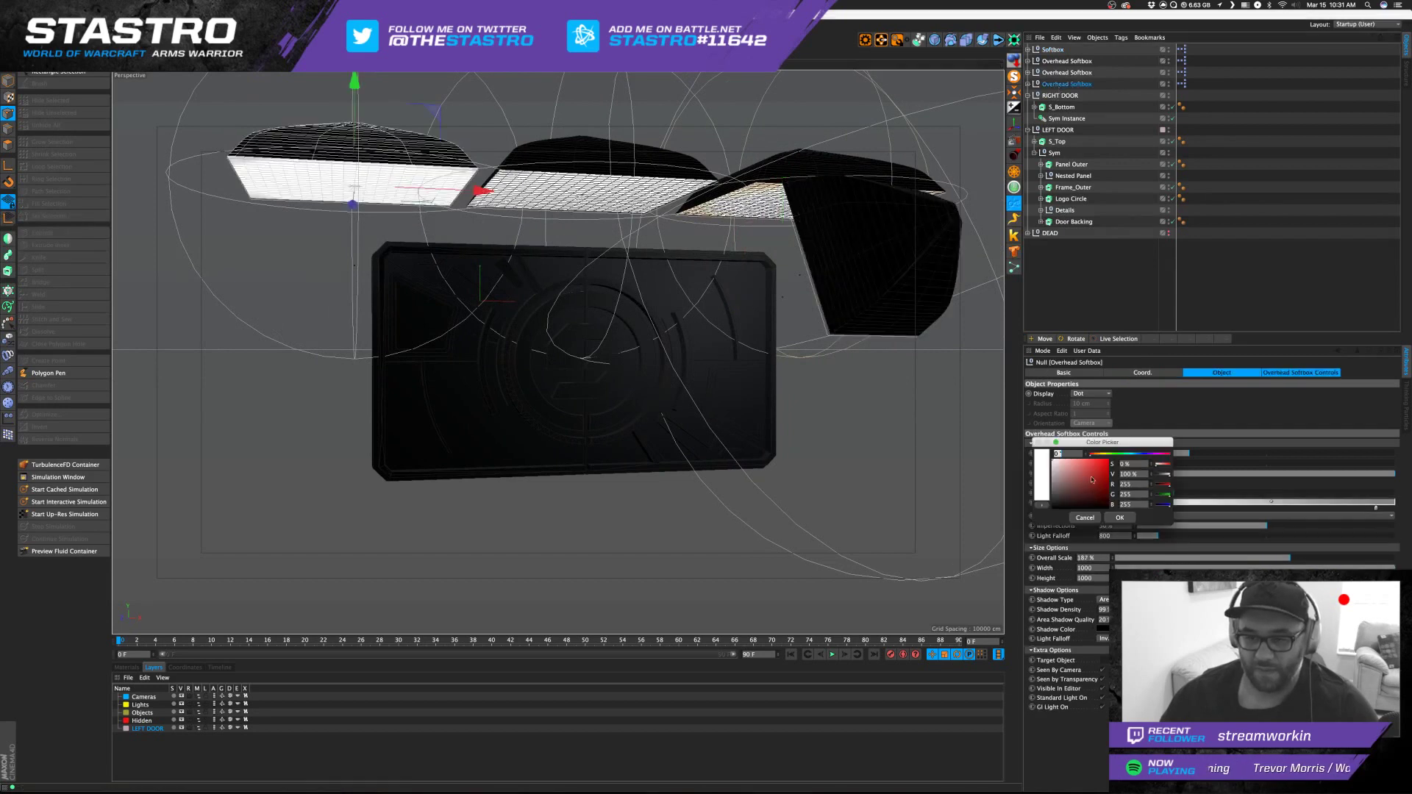
left_click_drag(1098, 455, 1286, 455)
left_click(1076, 467)
left_click(1119, 517)
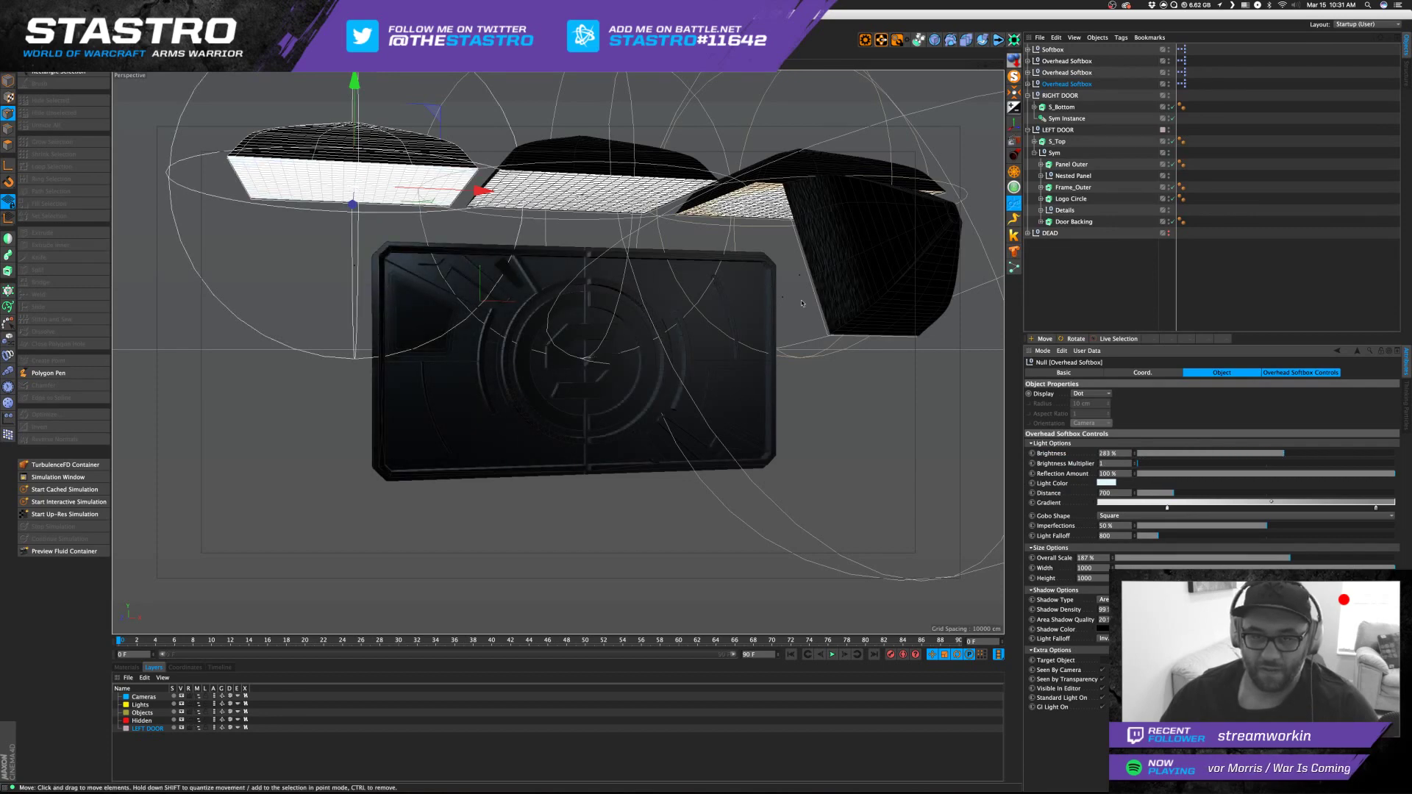
scroll(732, 386, "up", 3)
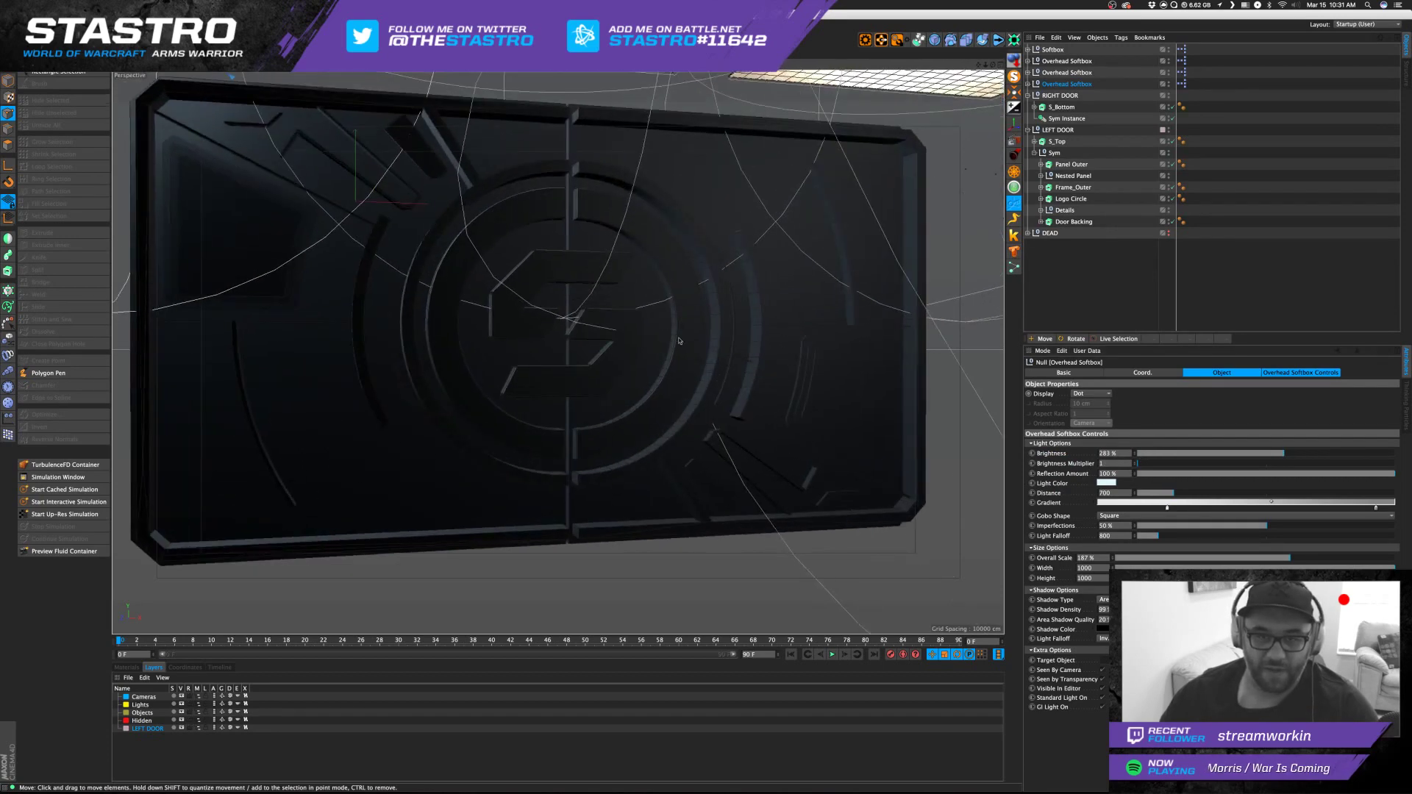
scroll(679, 341, "up", 4)
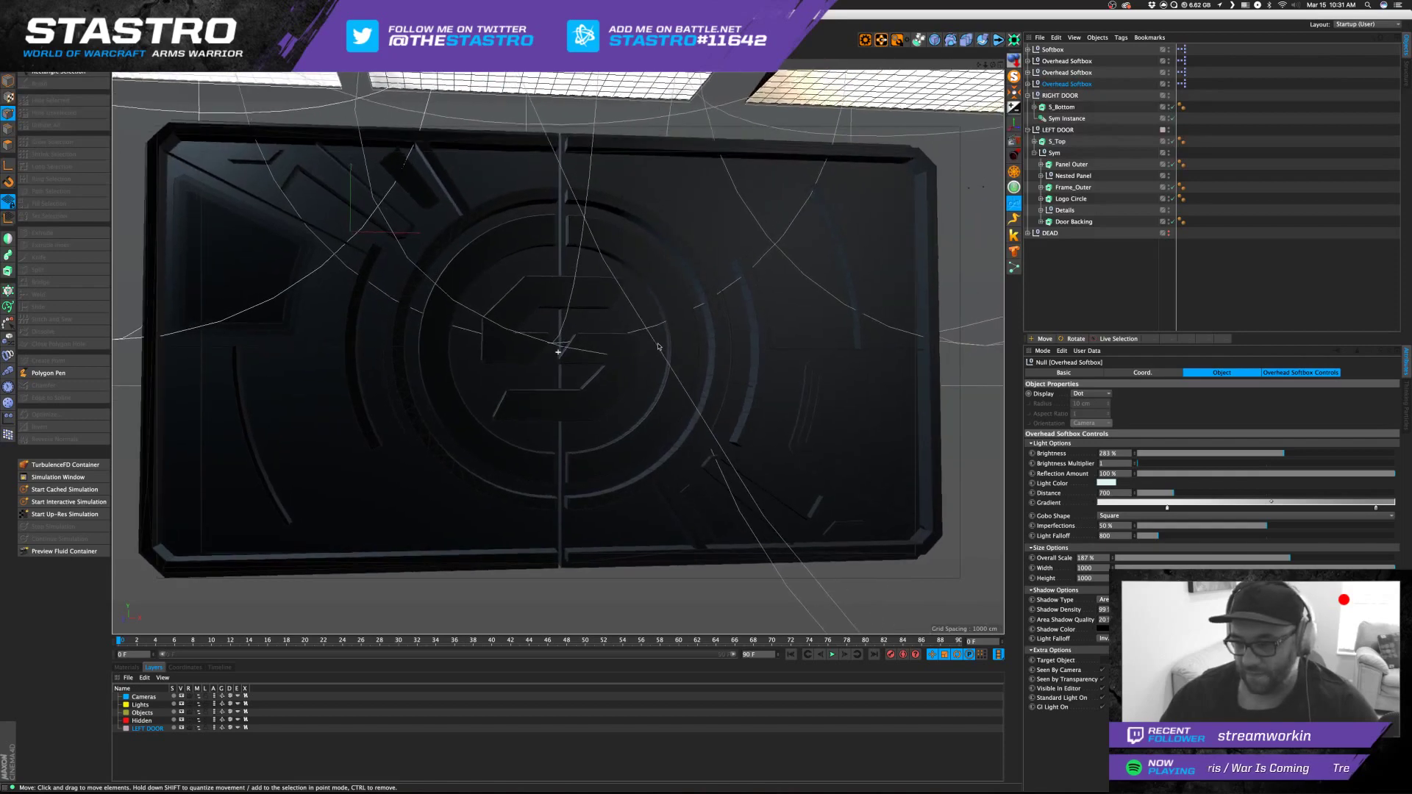
Render the softbox-lit doors in the viewport from a lower, angled view to check the bevels and lighting.
left_click_drag(658, 346, 681, 325, "alt")
middle_click_drag(655, 374, 671, 324, "alt")
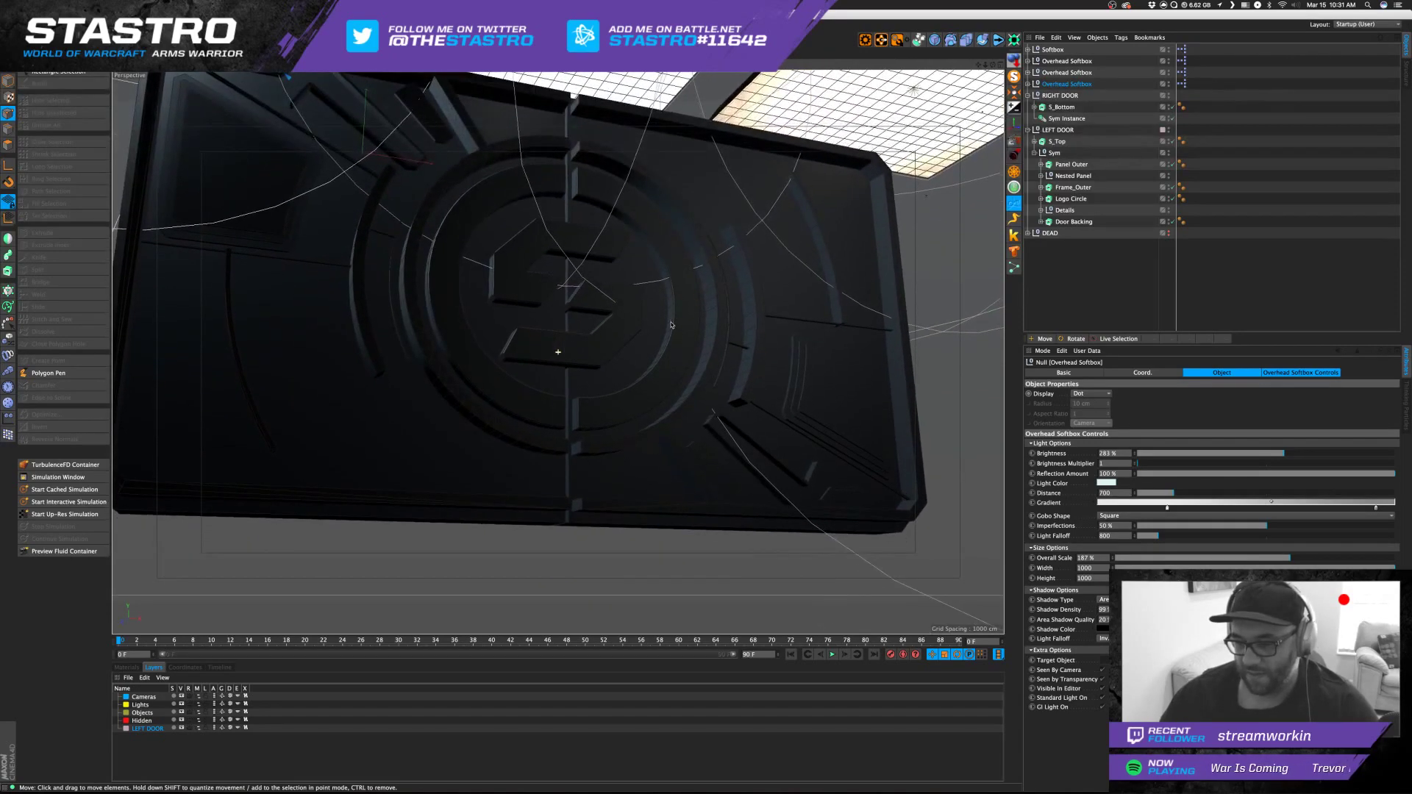
left_click_drag(671, 325, 683, 371, "alt")
key("ctrl+r")
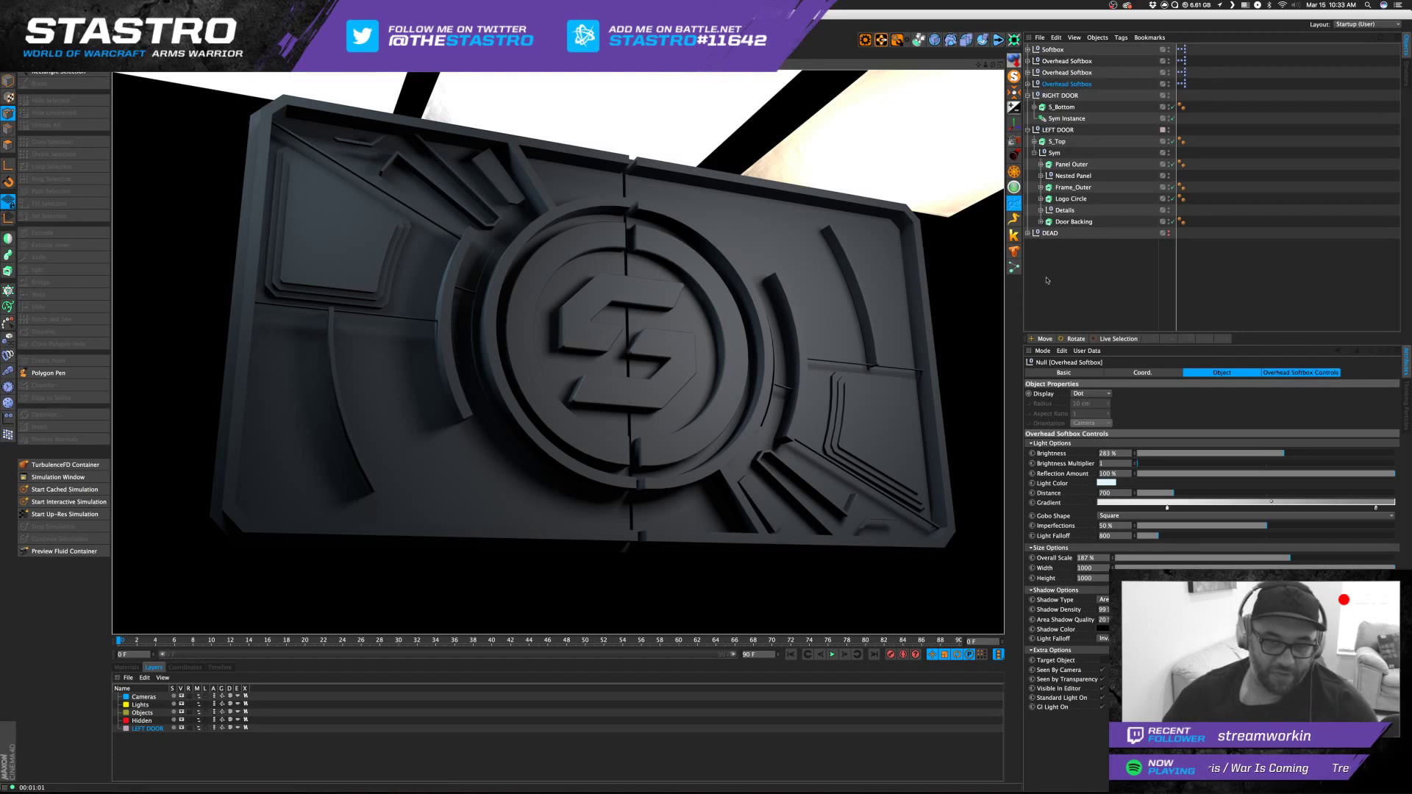
Delete the Softbox and all three Overhead Softboxes from the scene.
left_click(1087, 292)
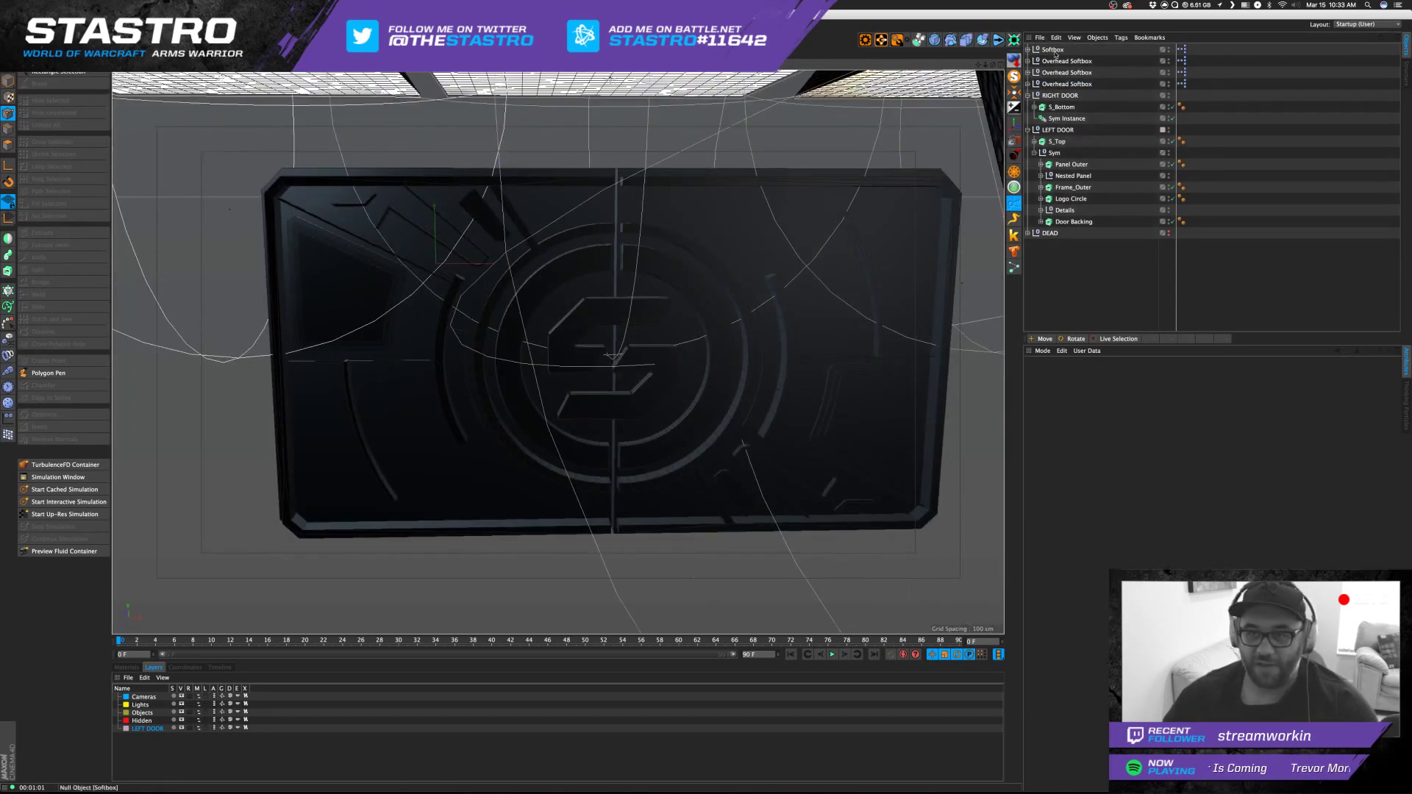
left_click(1057, 52)
left_click(1070, 85, "shift")
key("Delete")
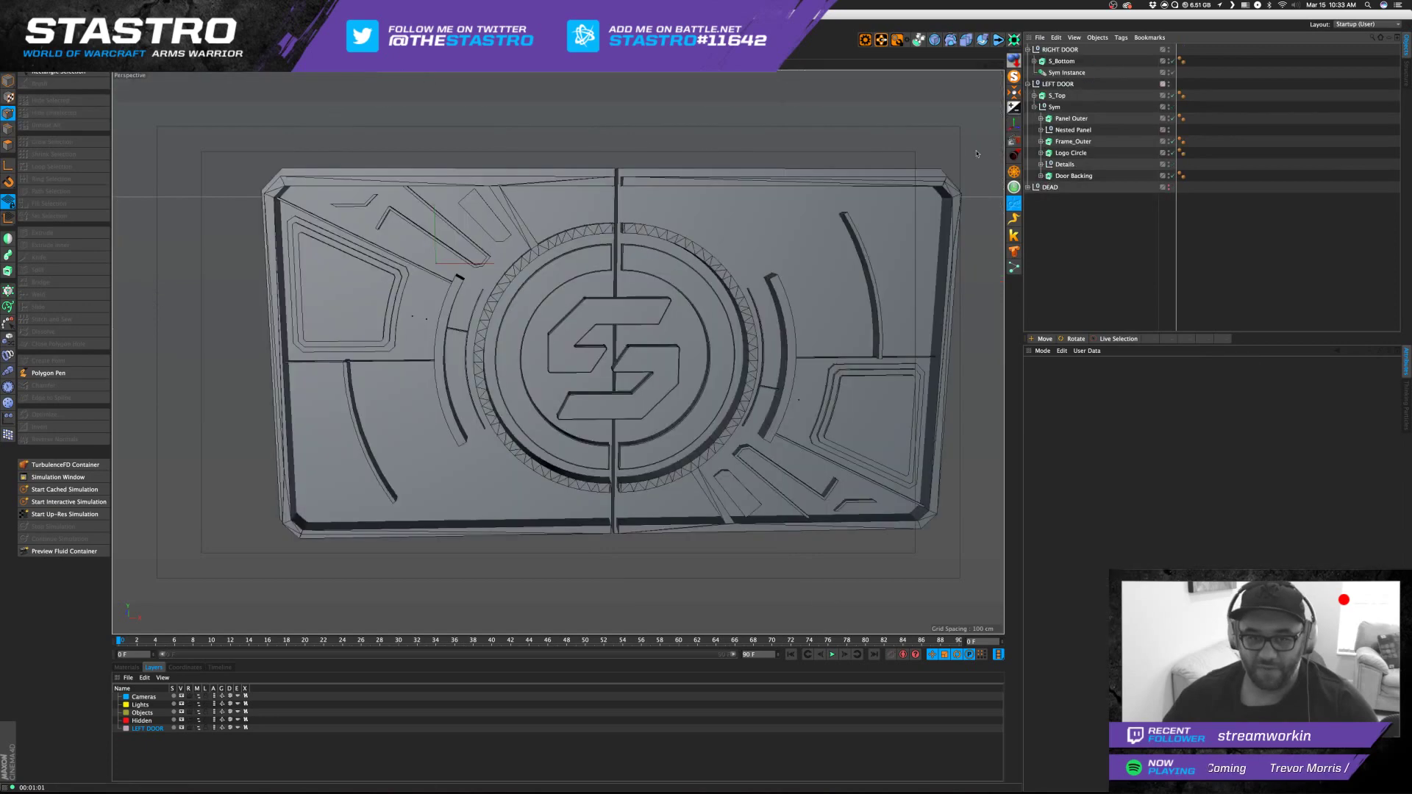
Set both the start and end caps of the left door's Panel Outer extrude to Fillet Cap.
middle_click_drag(829, 270, 795, 281, "alt")
left_click_drag(794, 281, 737, 269, "alt")
middle_click_drag(300, 236, 489, 335, "alt")
right_click_drag(489, 335, 649, 354, "alt")
left_click_drag(650, 354, 617, 385, "alt")
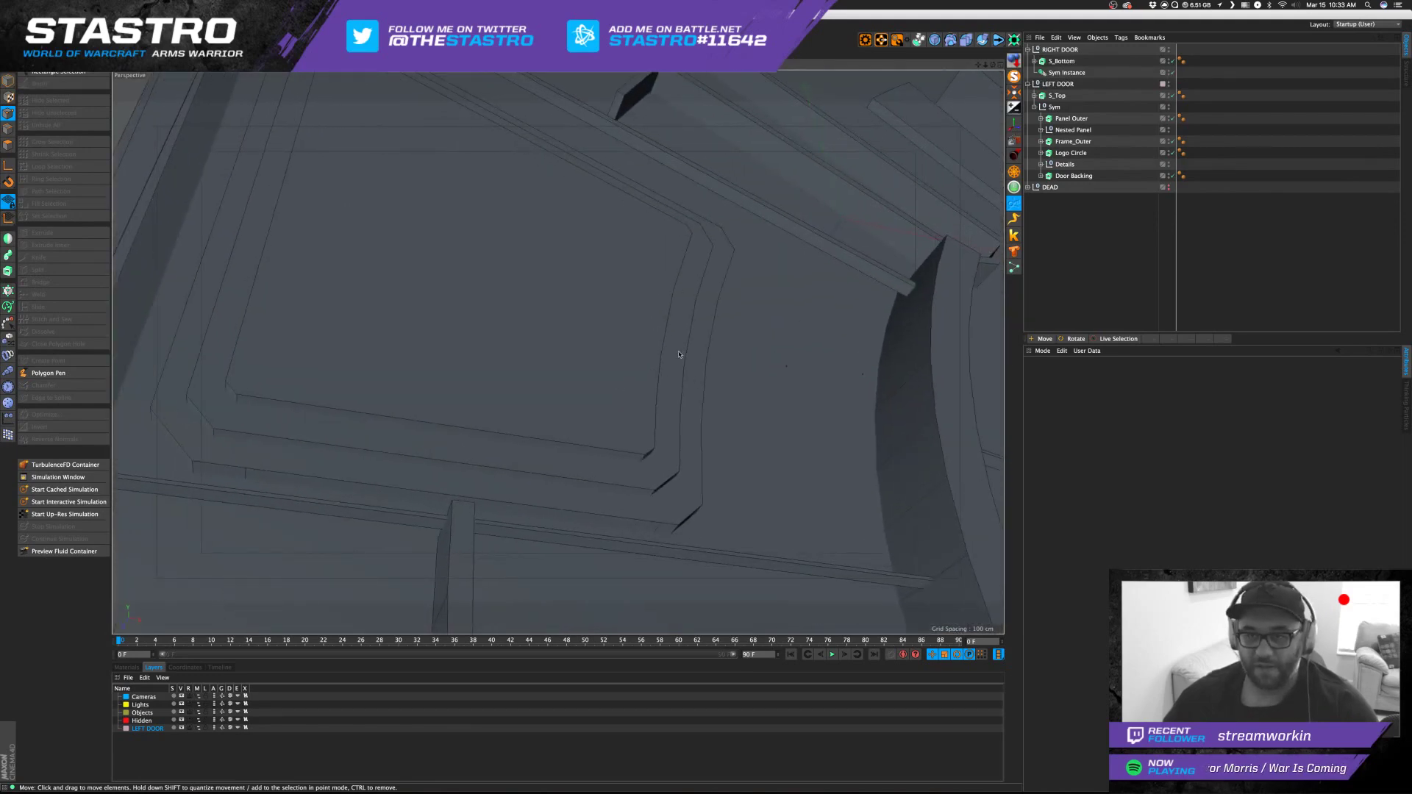
left_click(1049, 119)
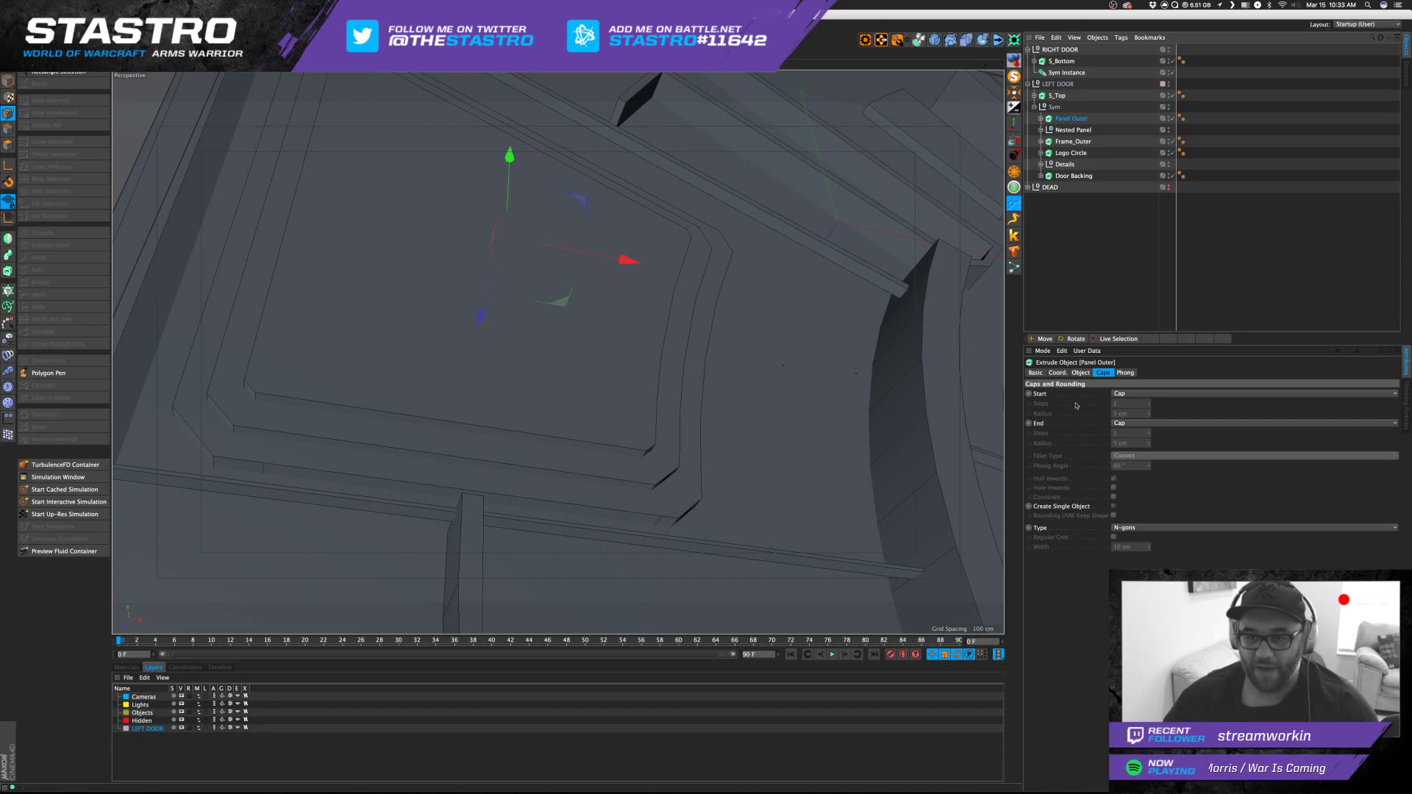
left_click(1130, 393)
left_click(1128, 434)
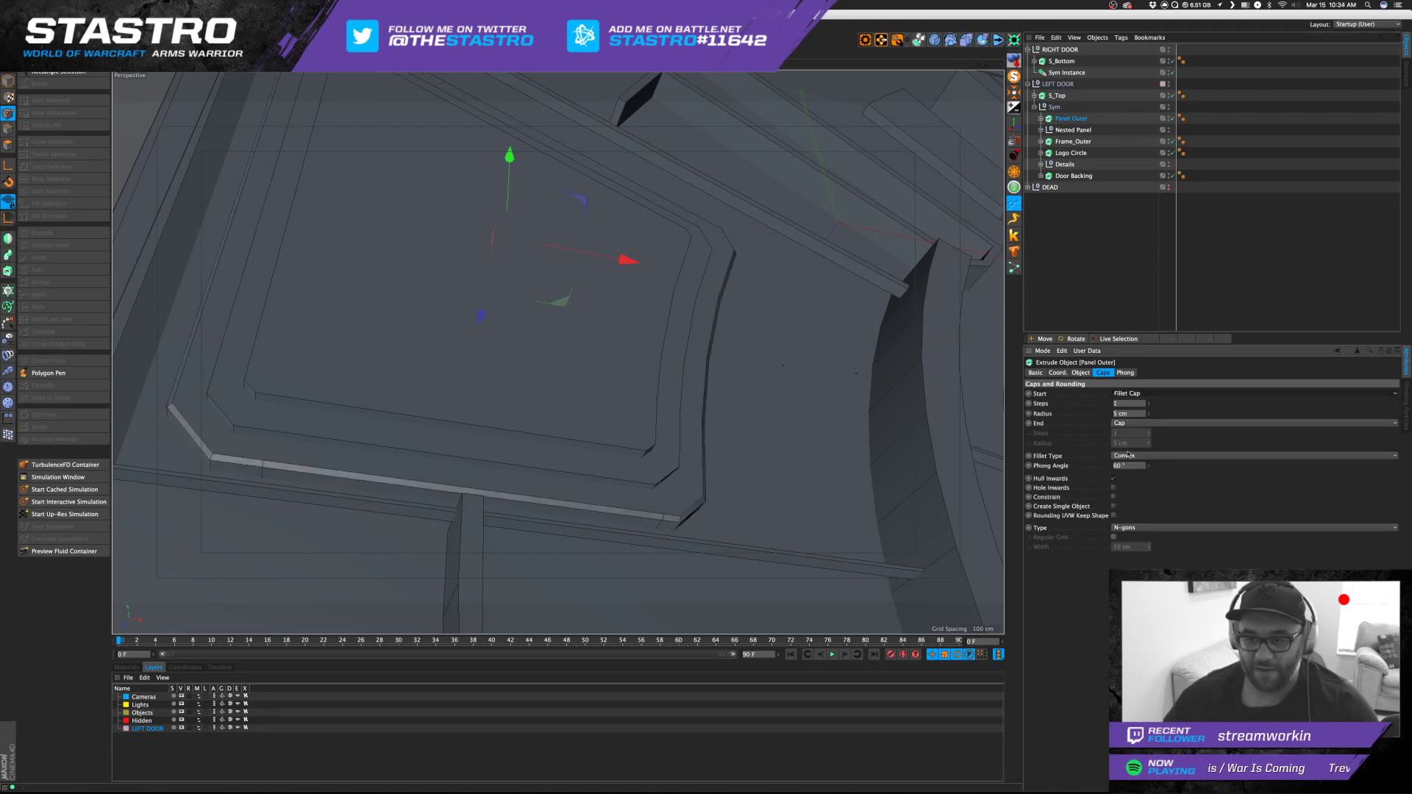
left_click(1134, 424)
left_click(1121, 462)
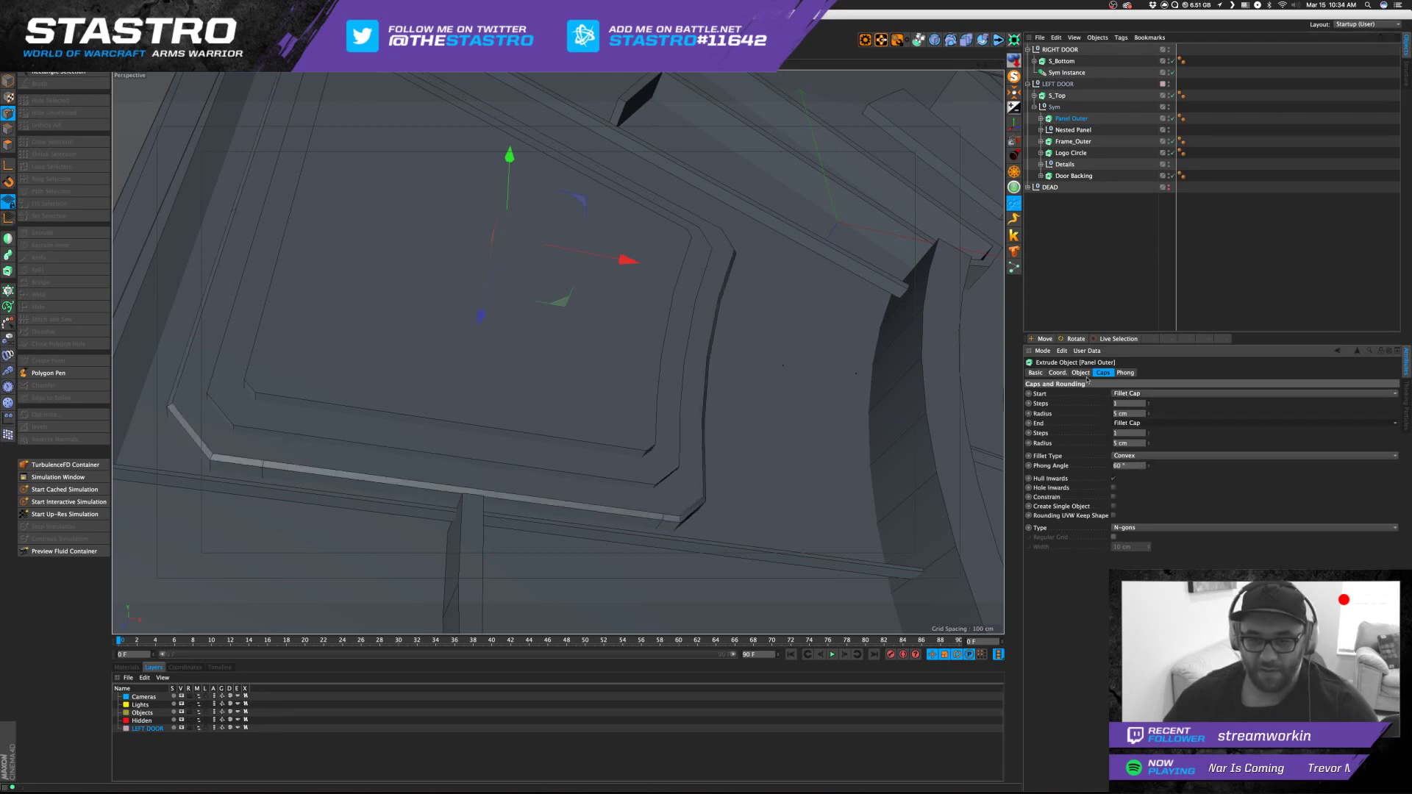
left_click(1094, 226)
Move the beveled Panel Outer into the Nested Panel group and delete the unbeveled Panel Outer between Panel Mid and Panel Inner.
left_click(1061, 122)
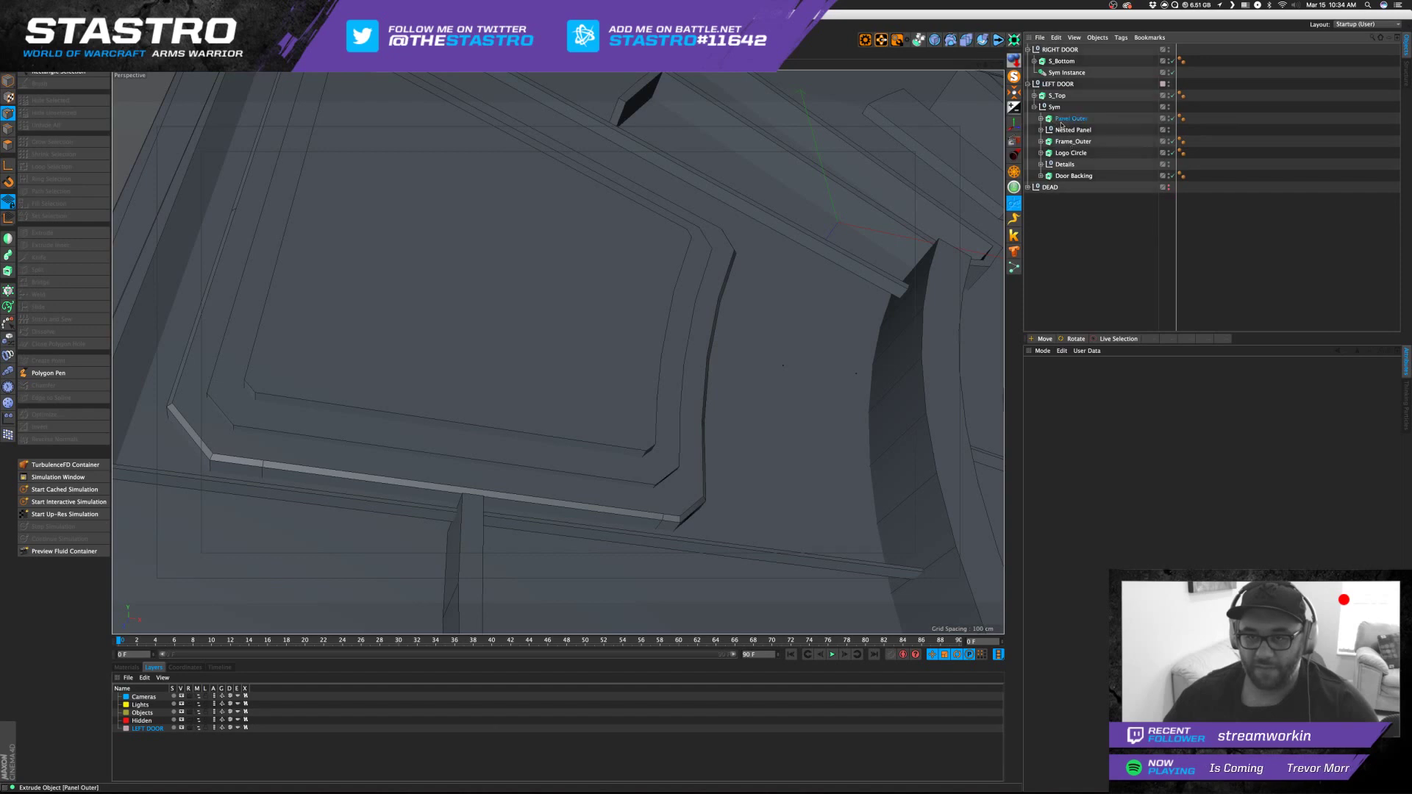
left_click(1041, 130)
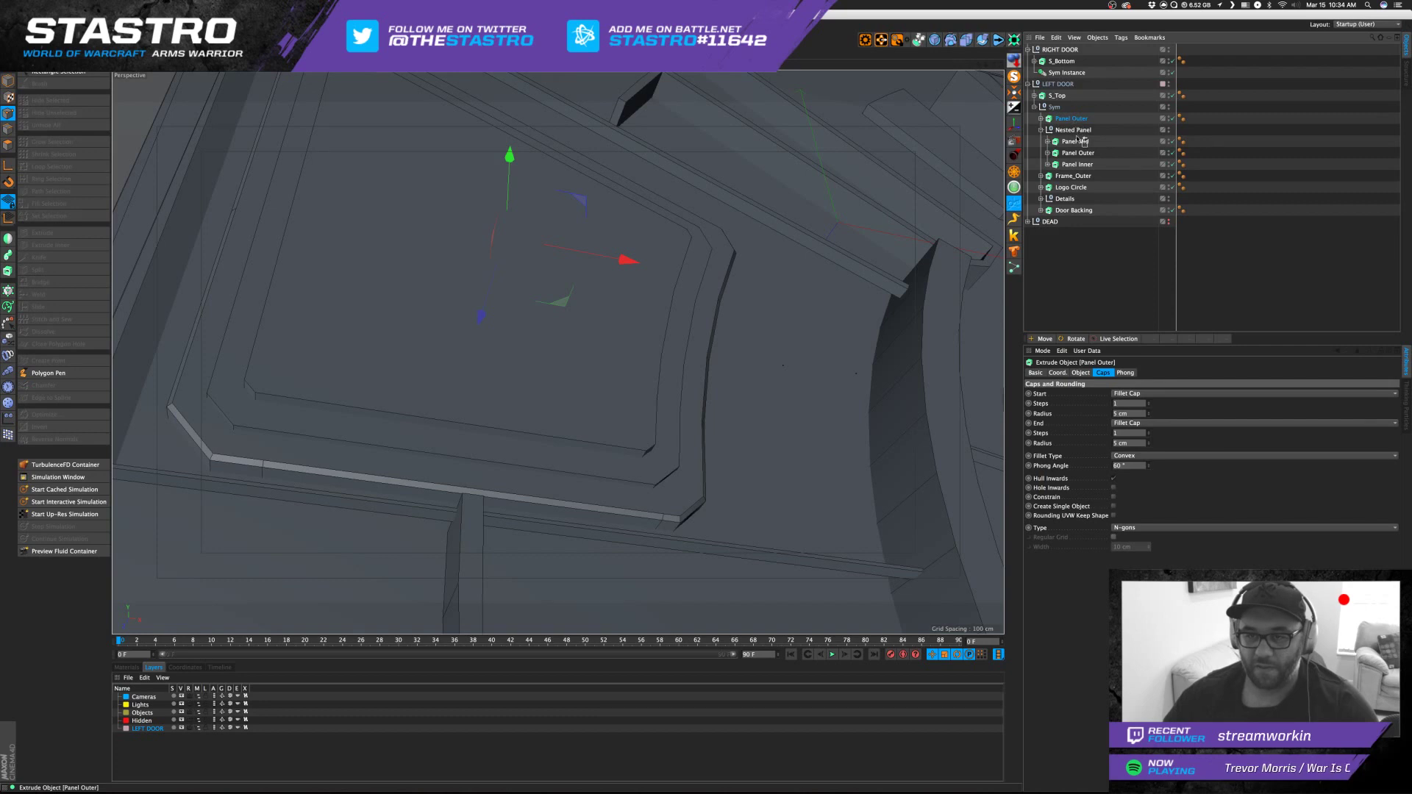
left_click_drag(1077, 137, 1077, 136)
left_click(1074, 142)
left_click(1072, 153)
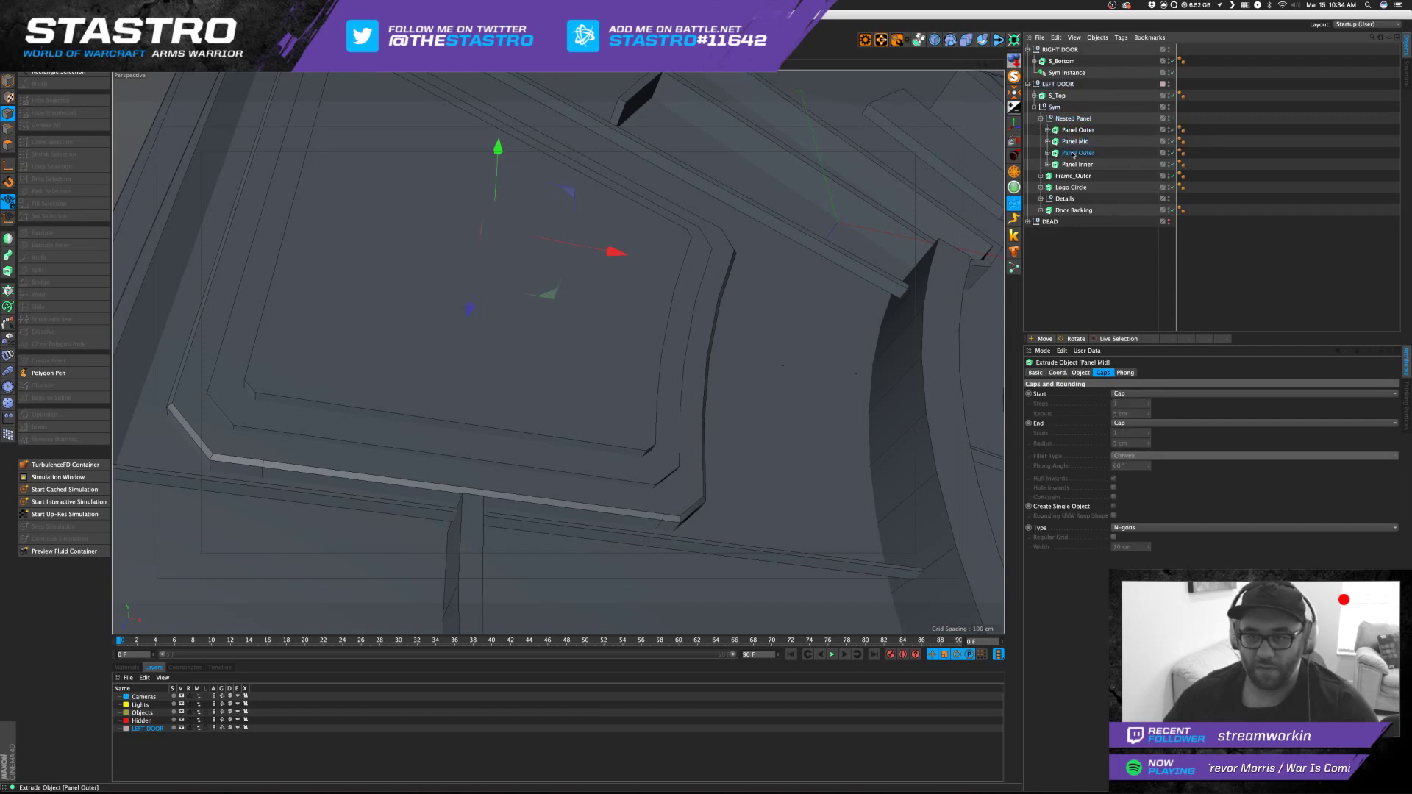
key("Delete")
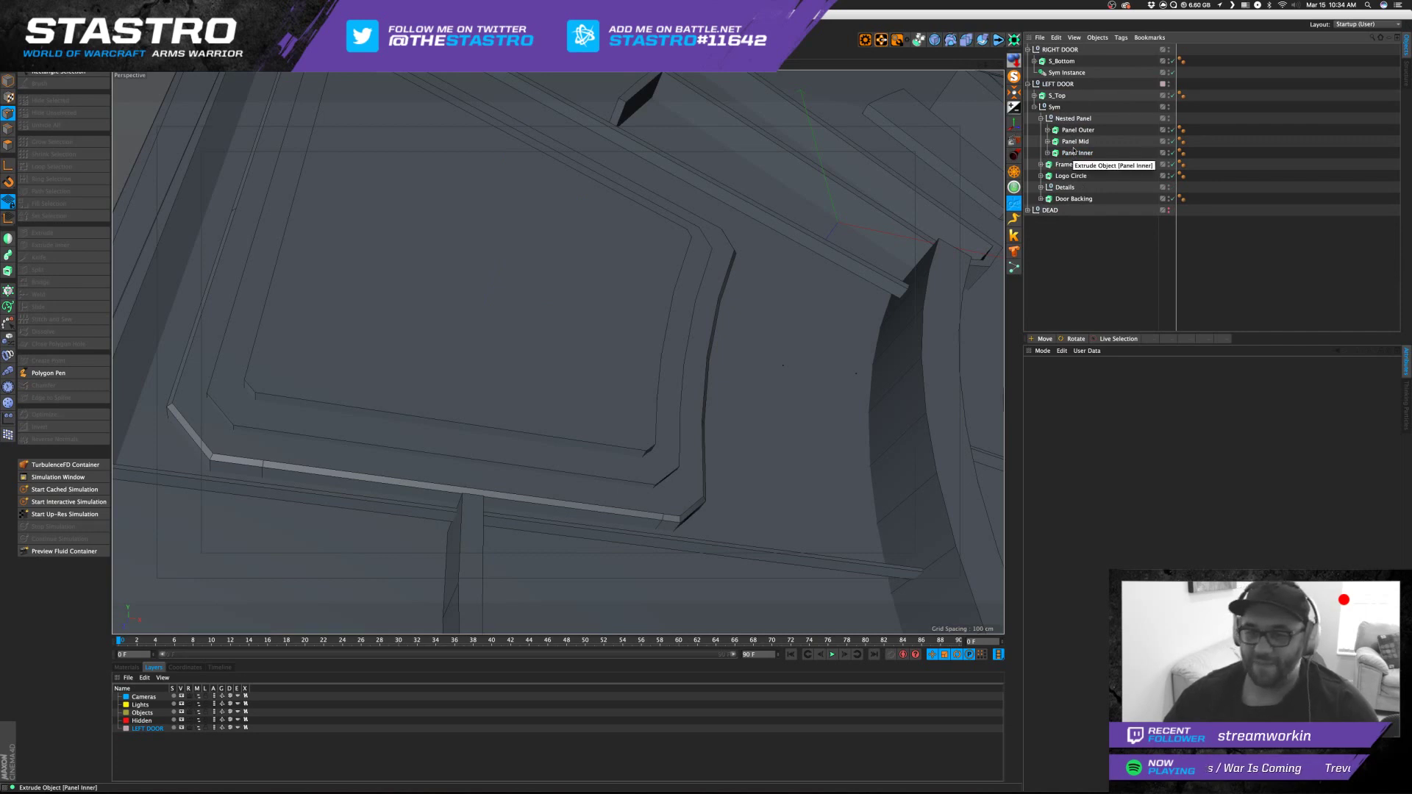
Set the start and end caps of the Panel Mid extrude to Fillet Cap.
left_click(1075, 142)
left_click(1117, 394)
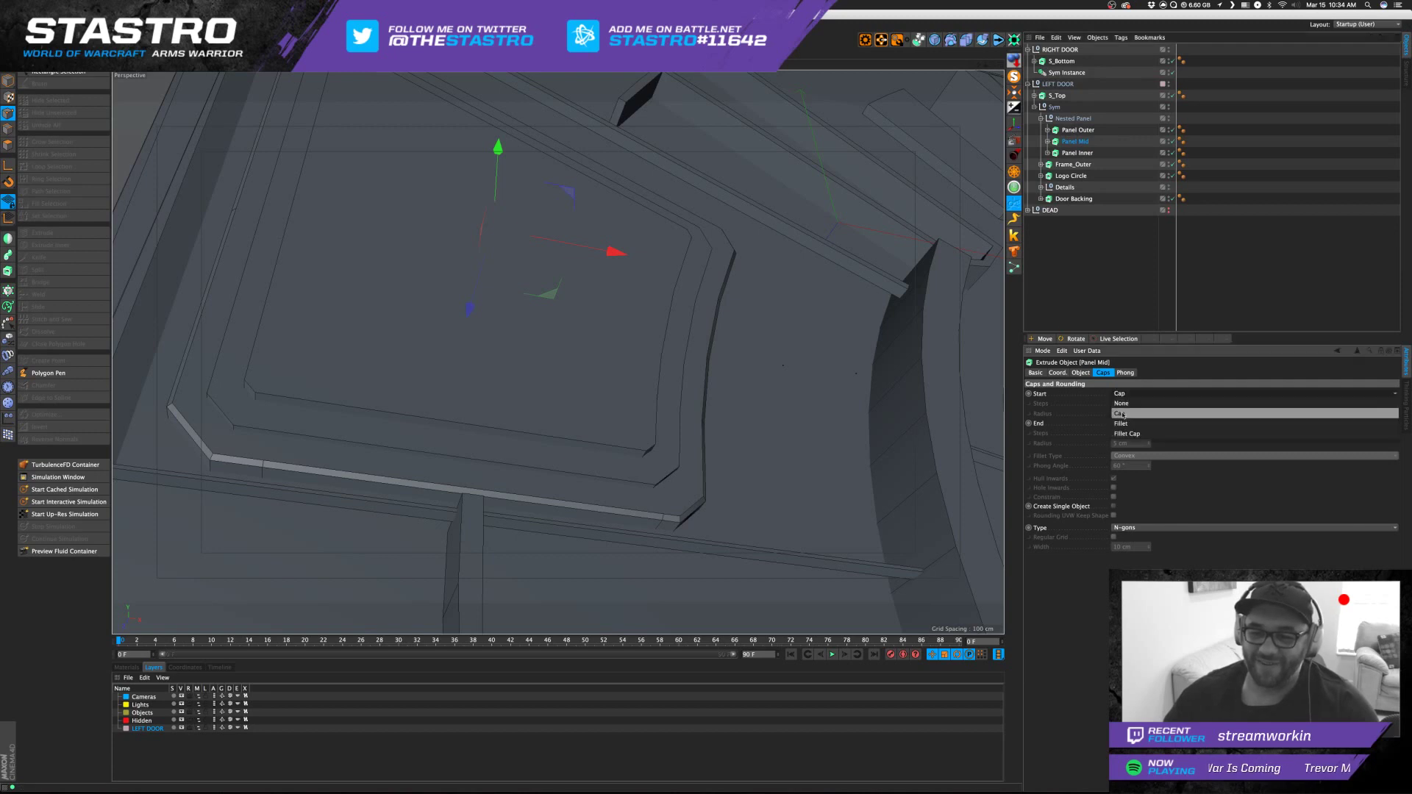
left_click(1127, 433)
left_click(1133, 423)
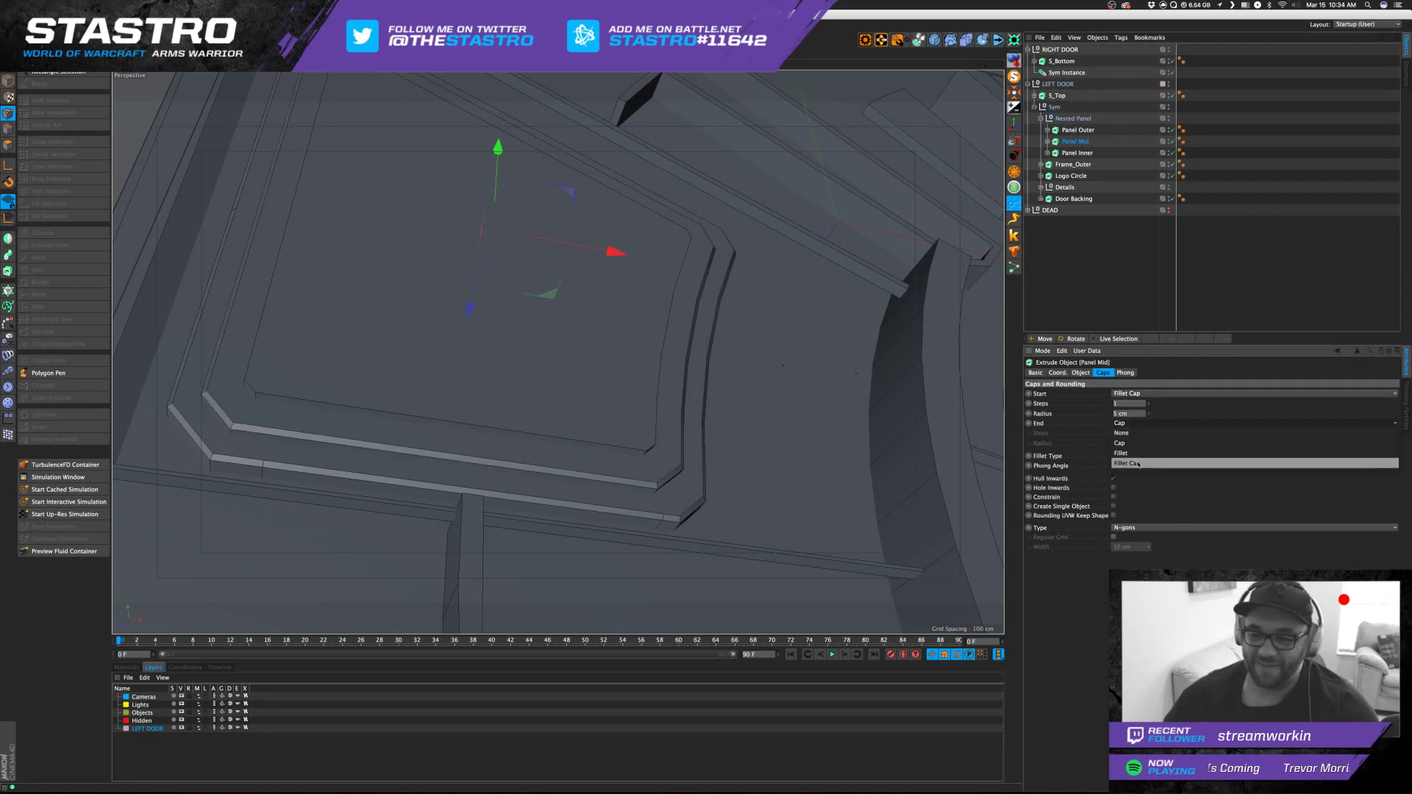
left_click(1127, 463)
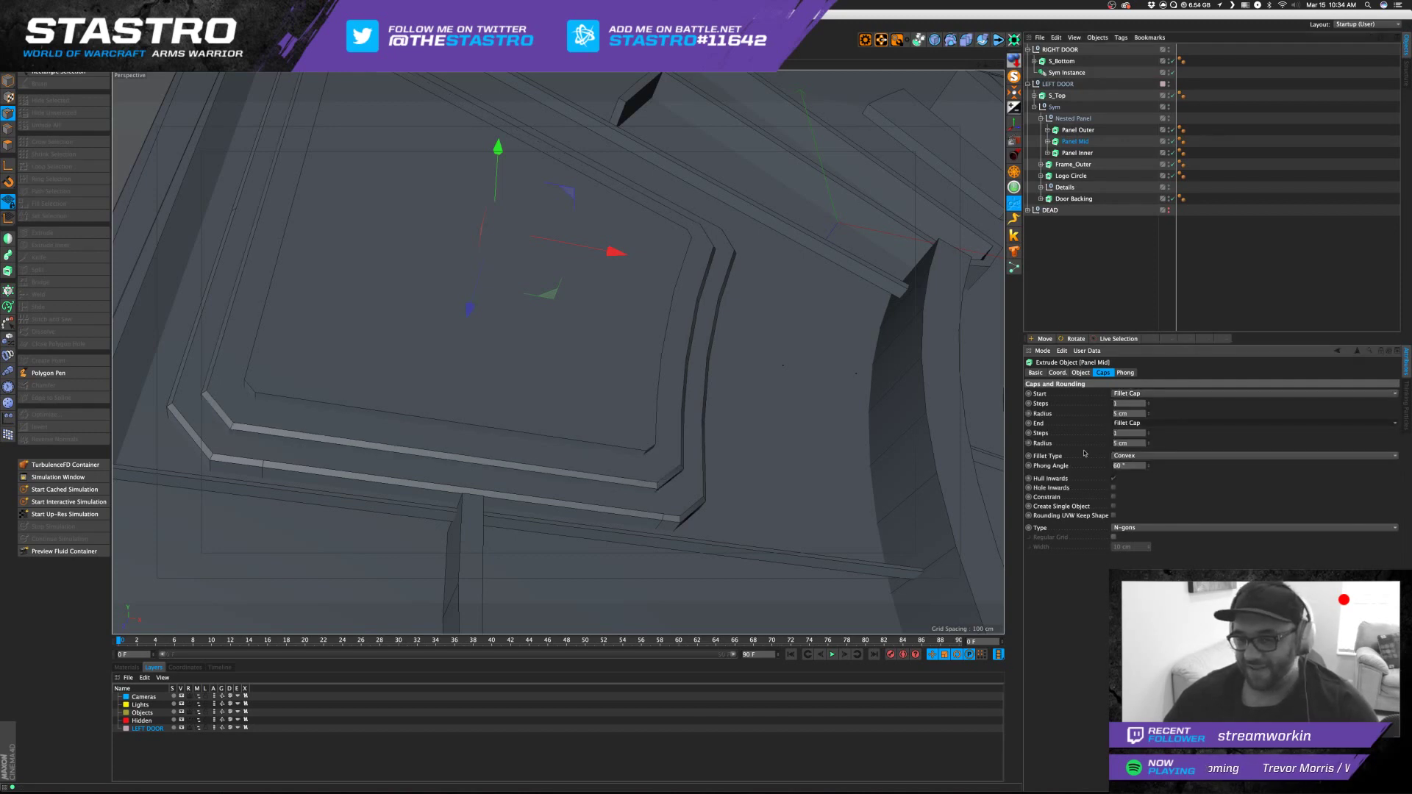
Set the start and end caps of the Panel Inner extrude to Fillet Cap, and deselect it.
left_click(1078, 152)
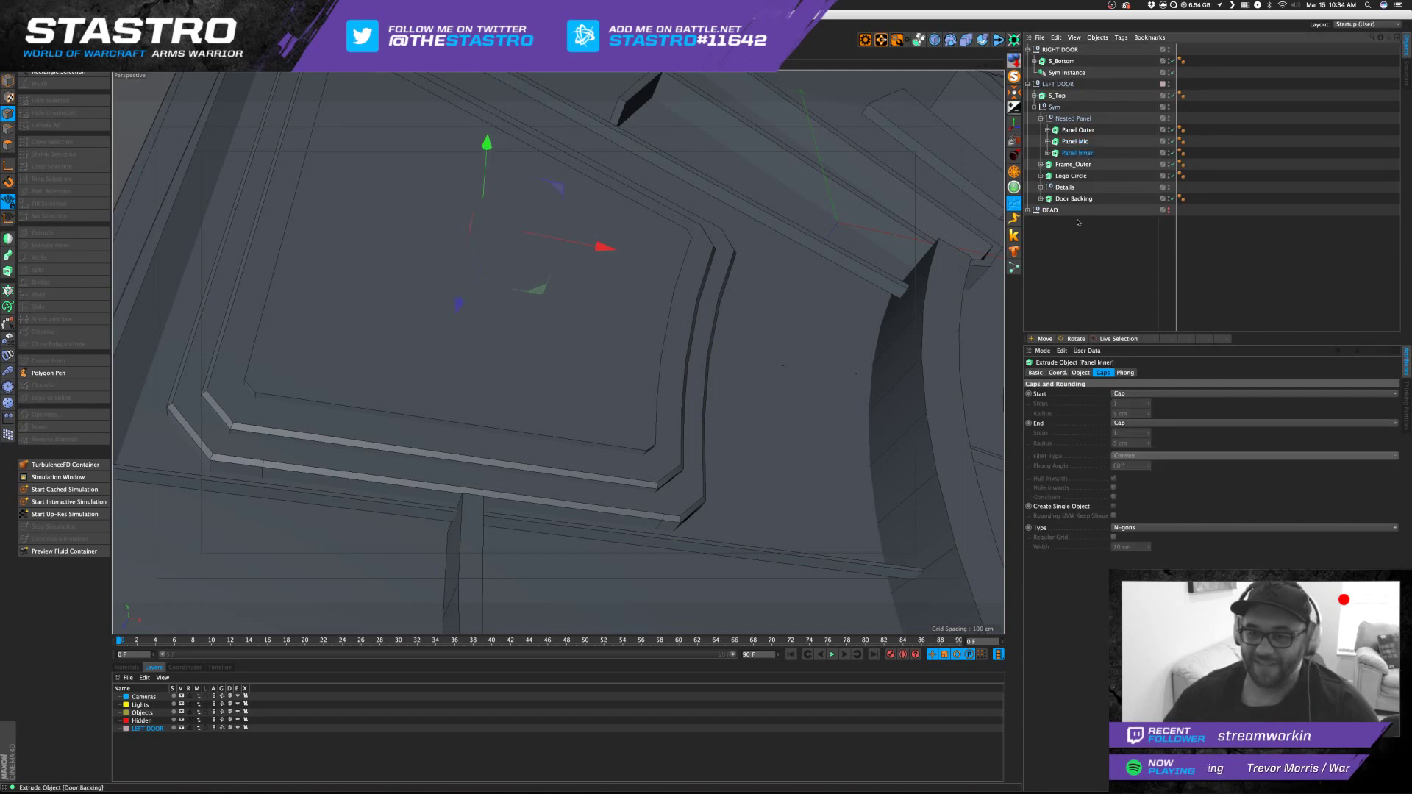
left_click(1130, 395)
left_click(1129, 434)
left_click(1131, 423)
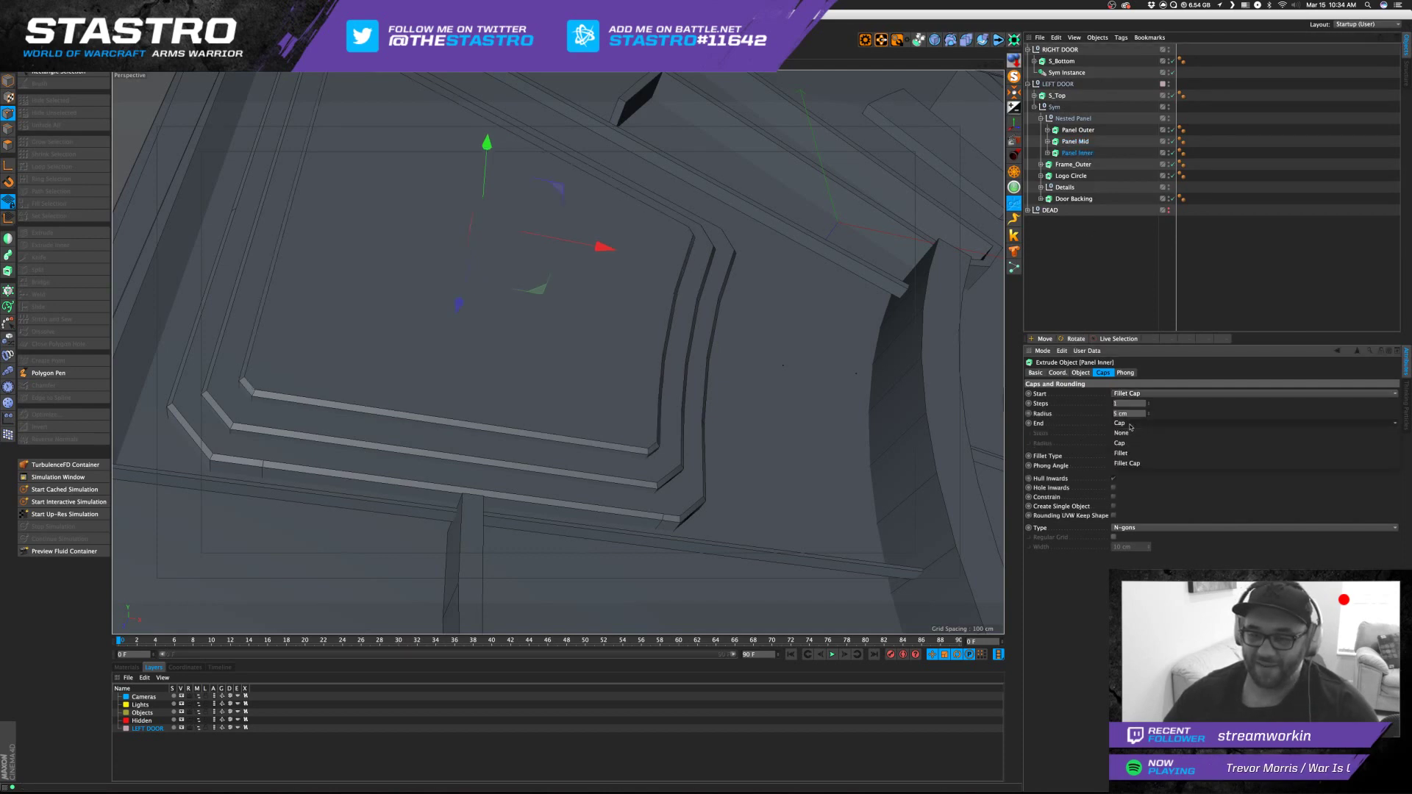
left_click(1131, 464)
left_click(1120, 291)
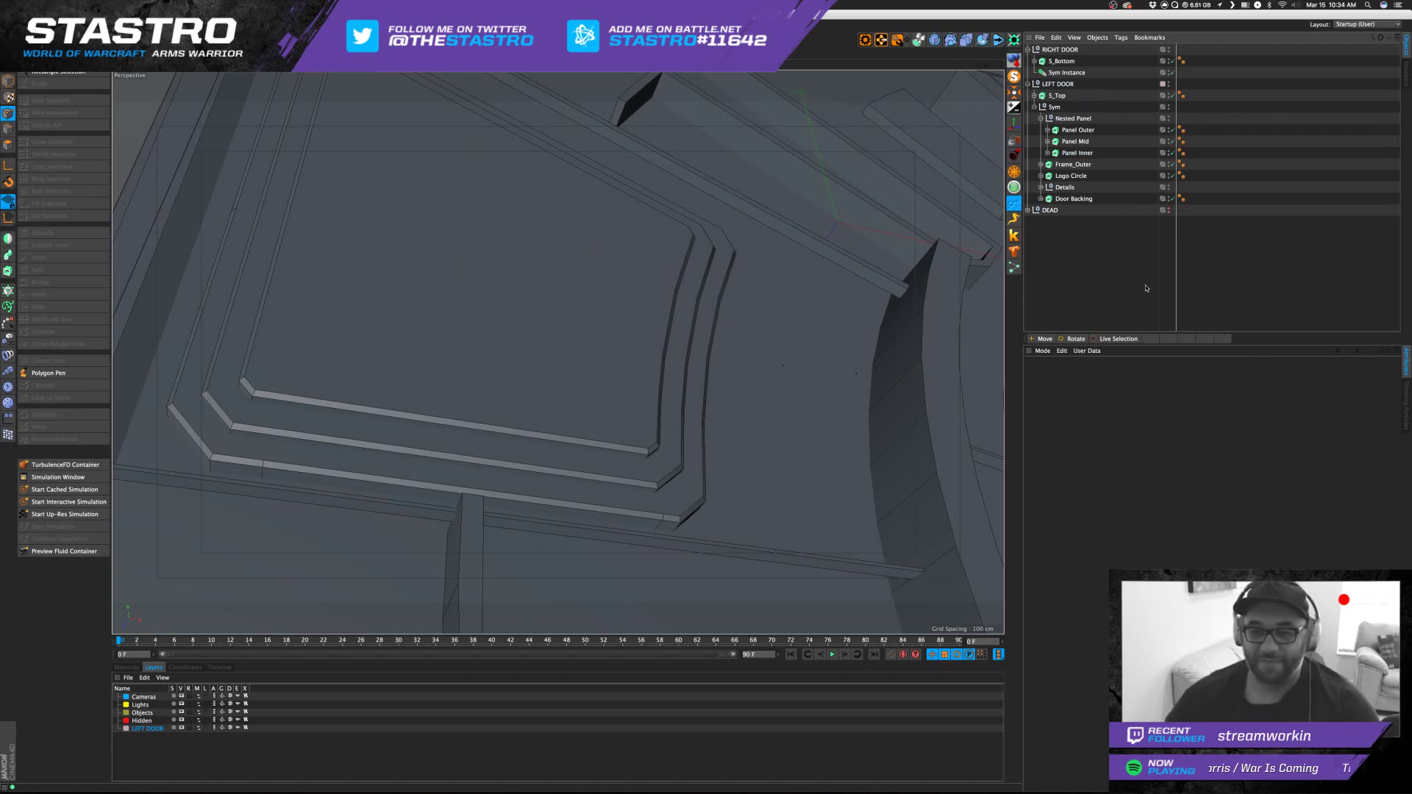
Expand the Details group and examine Extrude.11 through Extrude.6 against the recessed shapes on the left door.
right_click_drag(716, 317, 642, 341, "alt")
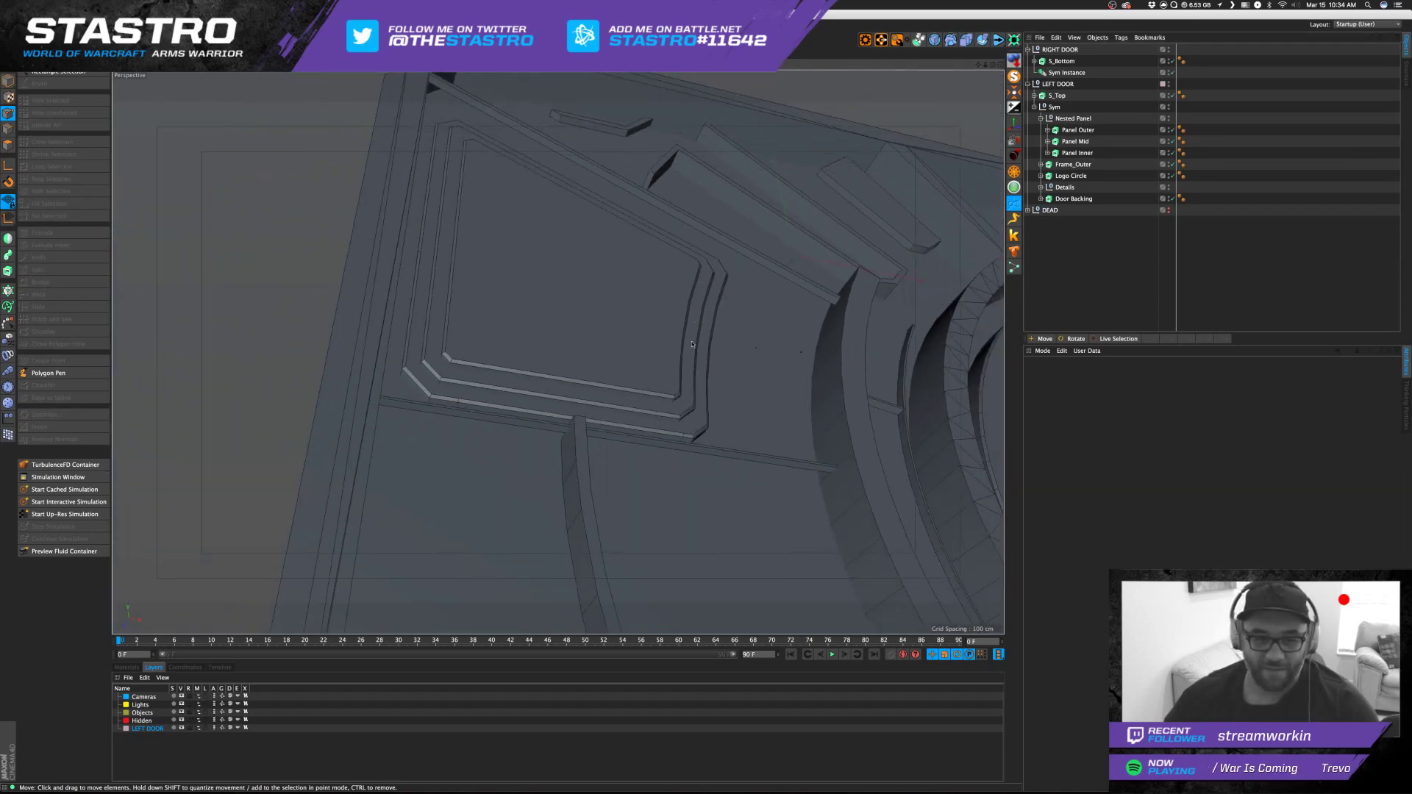
middle_click_drag(701, 272, 697, 379, "alt")
left_click_drag(696, 379, 736, 467, "alt")
right_click_drag(874, 344, 788, 345, "alt")
left_click_drag(787, 345, 744, 319, "alt")
right_click_drag(743, 319, 816, 316, "alt")
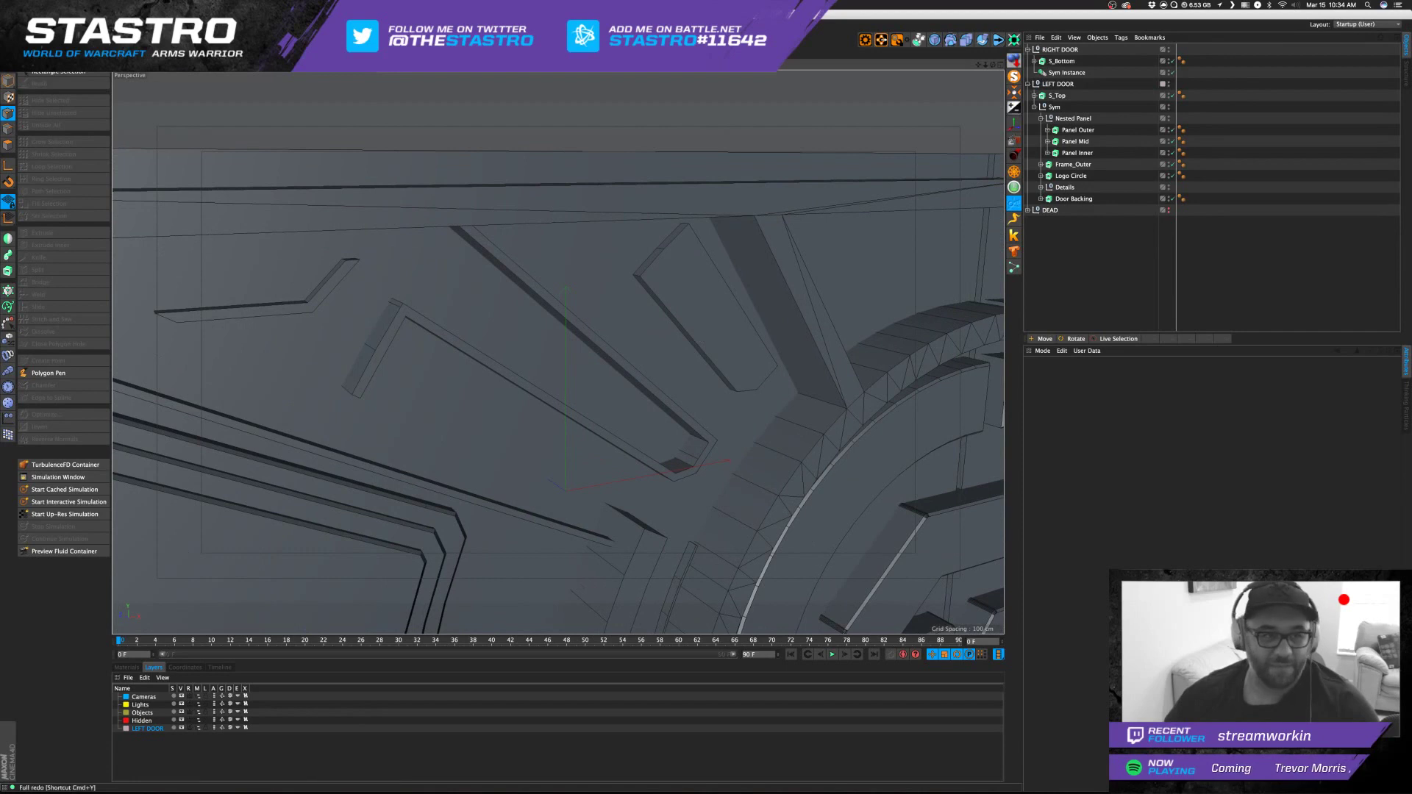
left_click(45, 40)
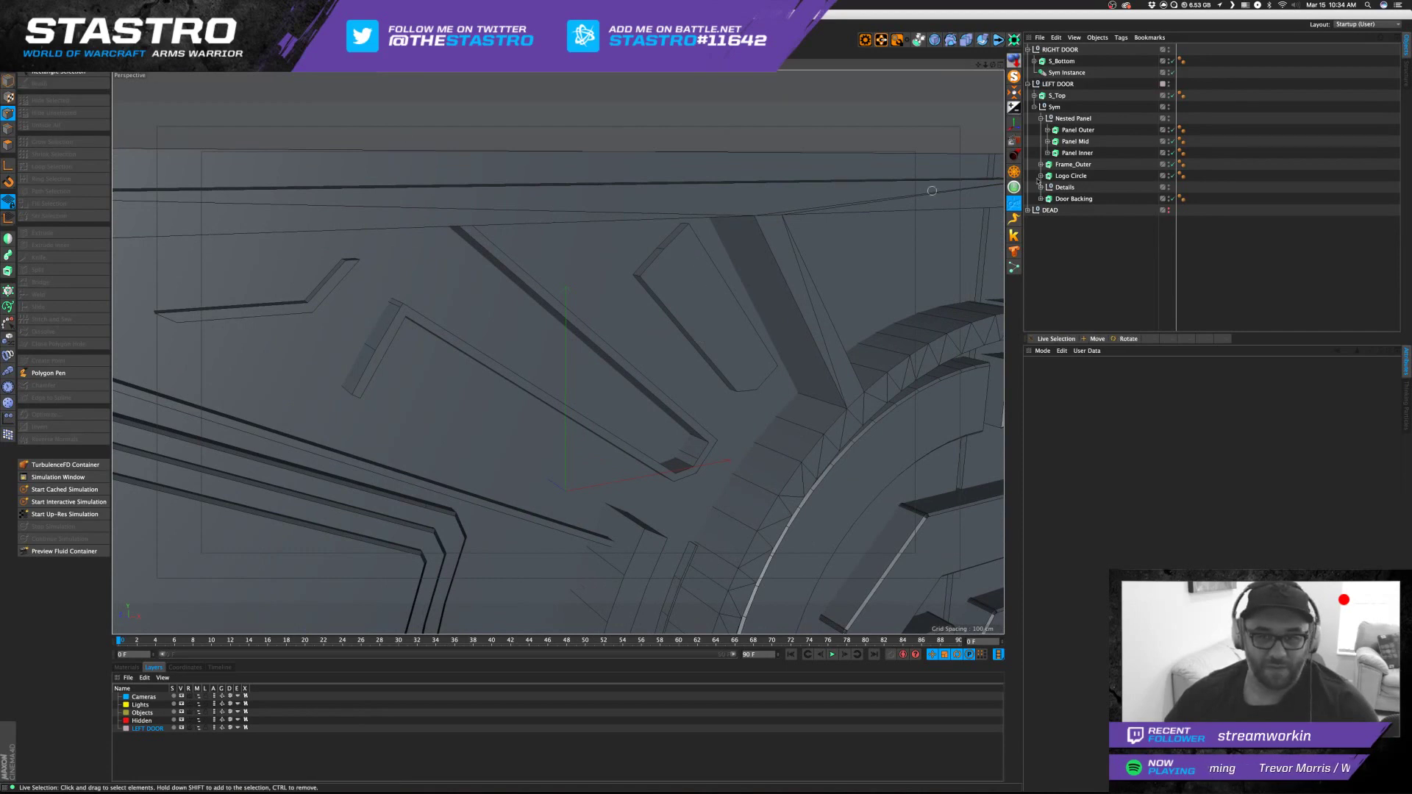
left_click(1060, 187)
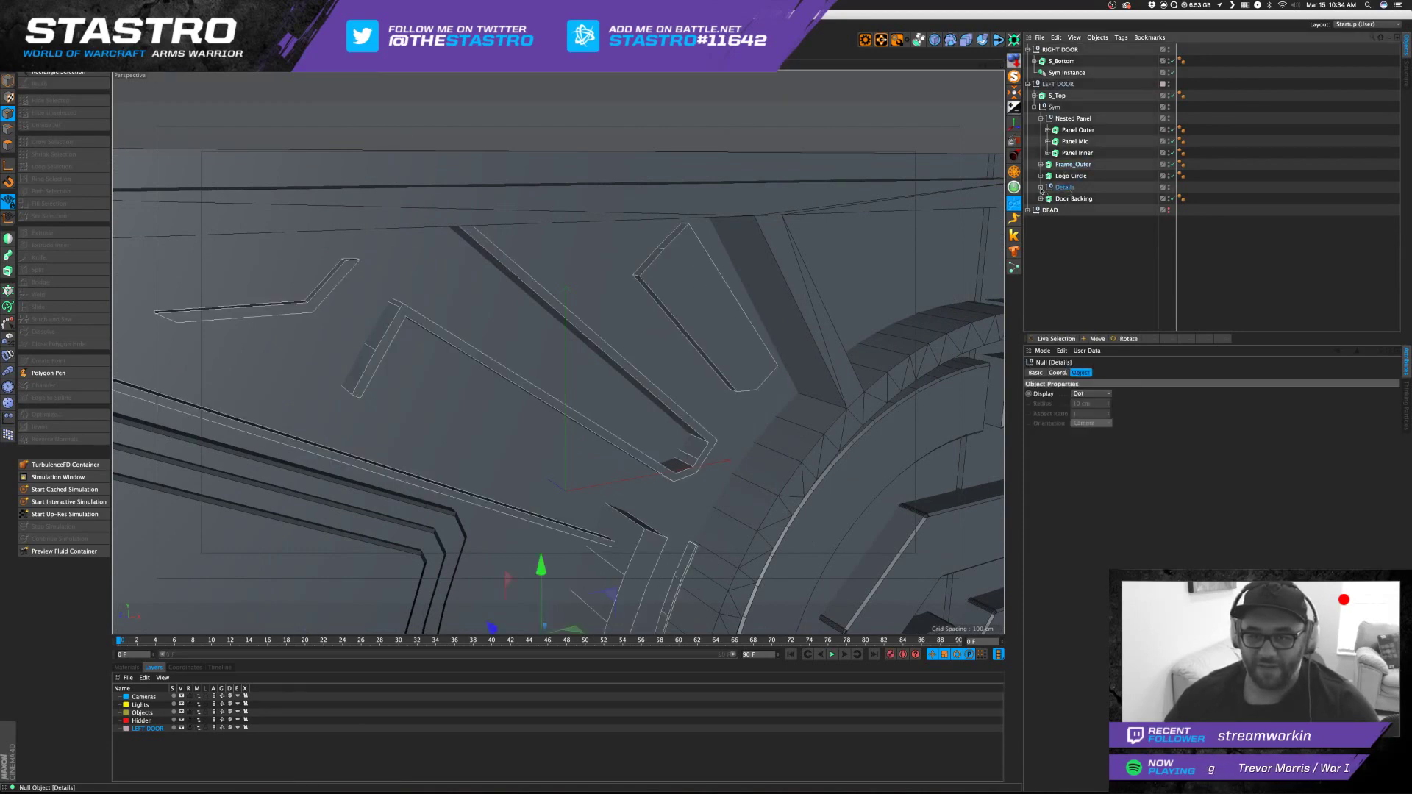
left_click(1041, 188)
left_click(1069, 199)
left_click(1078, 210)
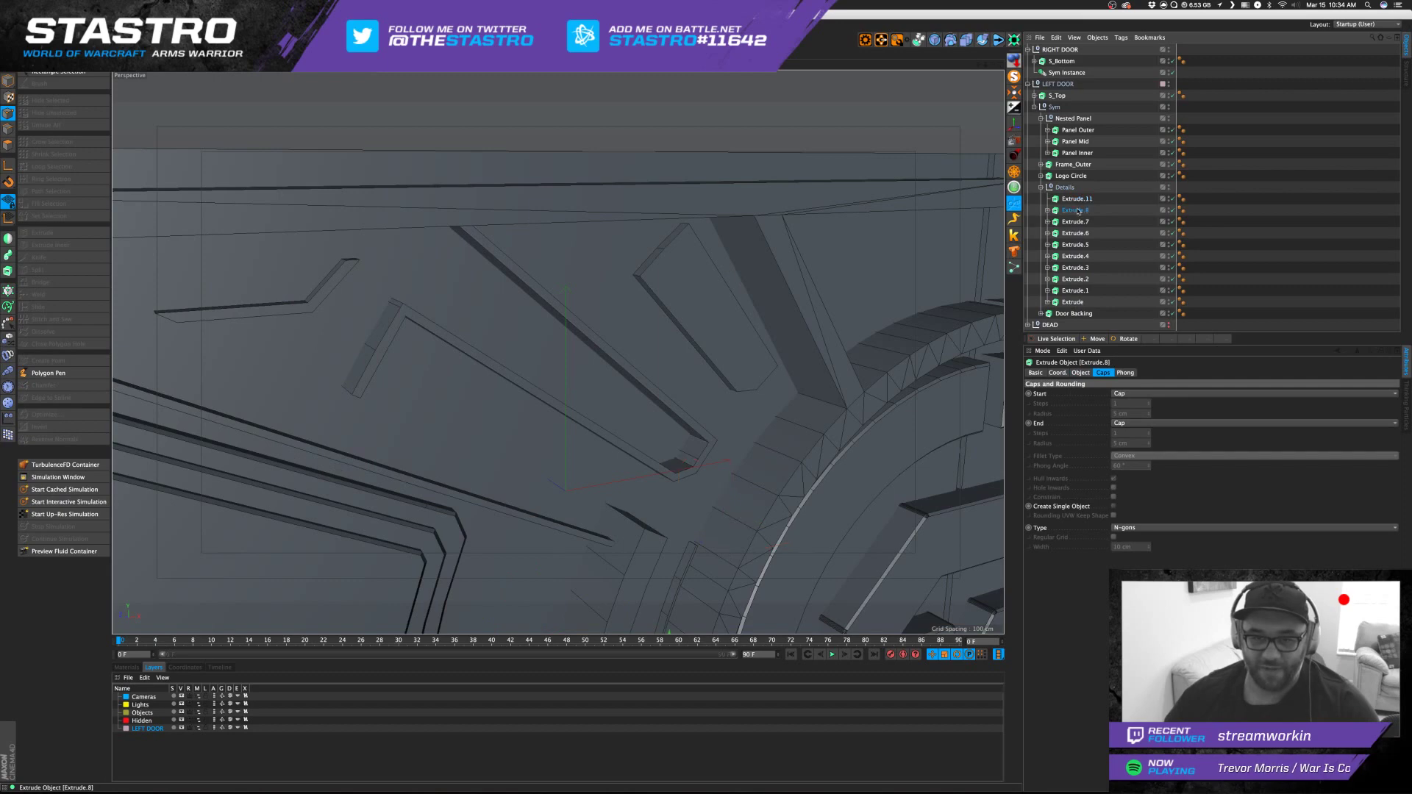
left_click(1079, 223)
left_click(1077, 234)
middle_click_drag(585, 454, 560, 351, "alt")
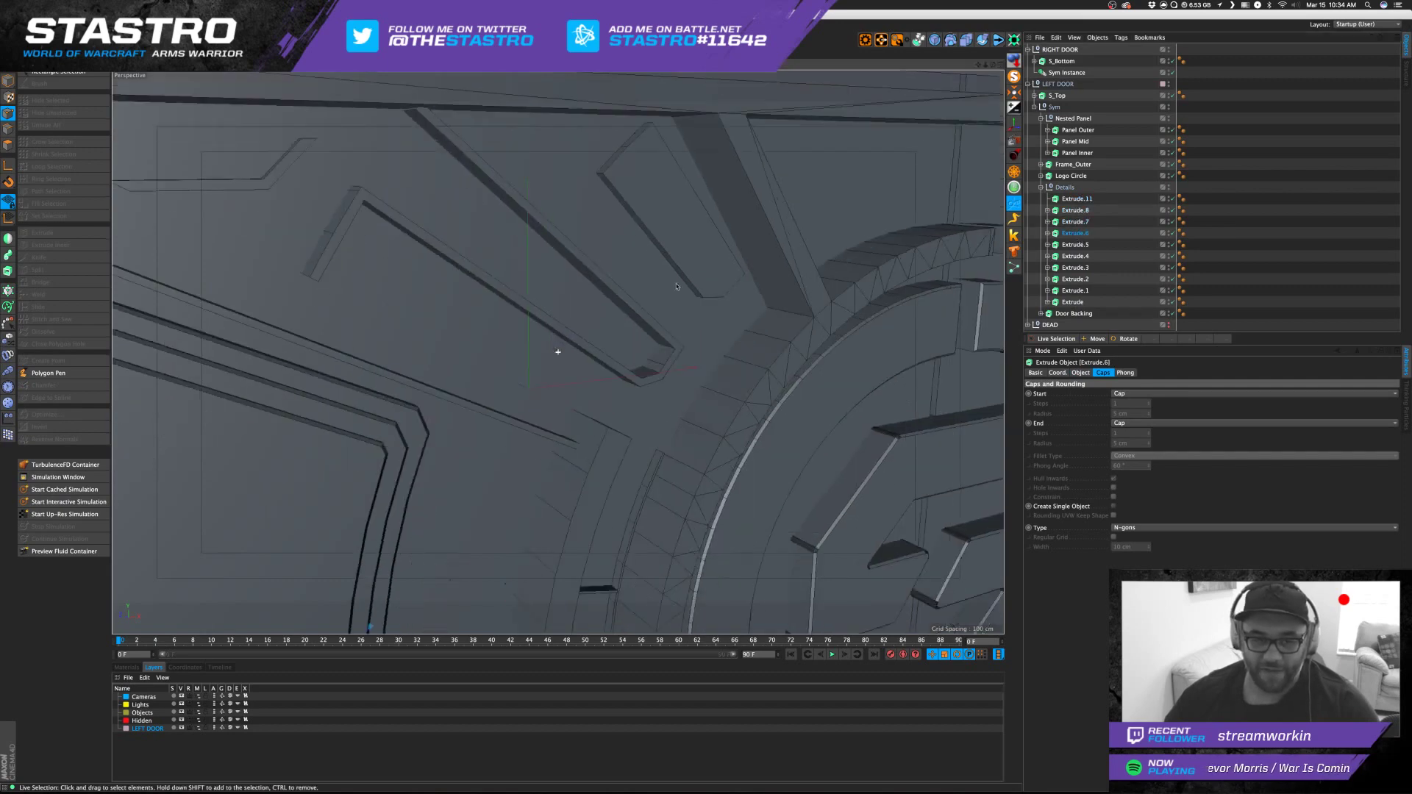
right_click_drag(657, 341, 550, 357, "alt")
middle_click_drag(713, 386, 680, 226, "alt")
right_click_drag(753, 303, 647, 316, "alt")
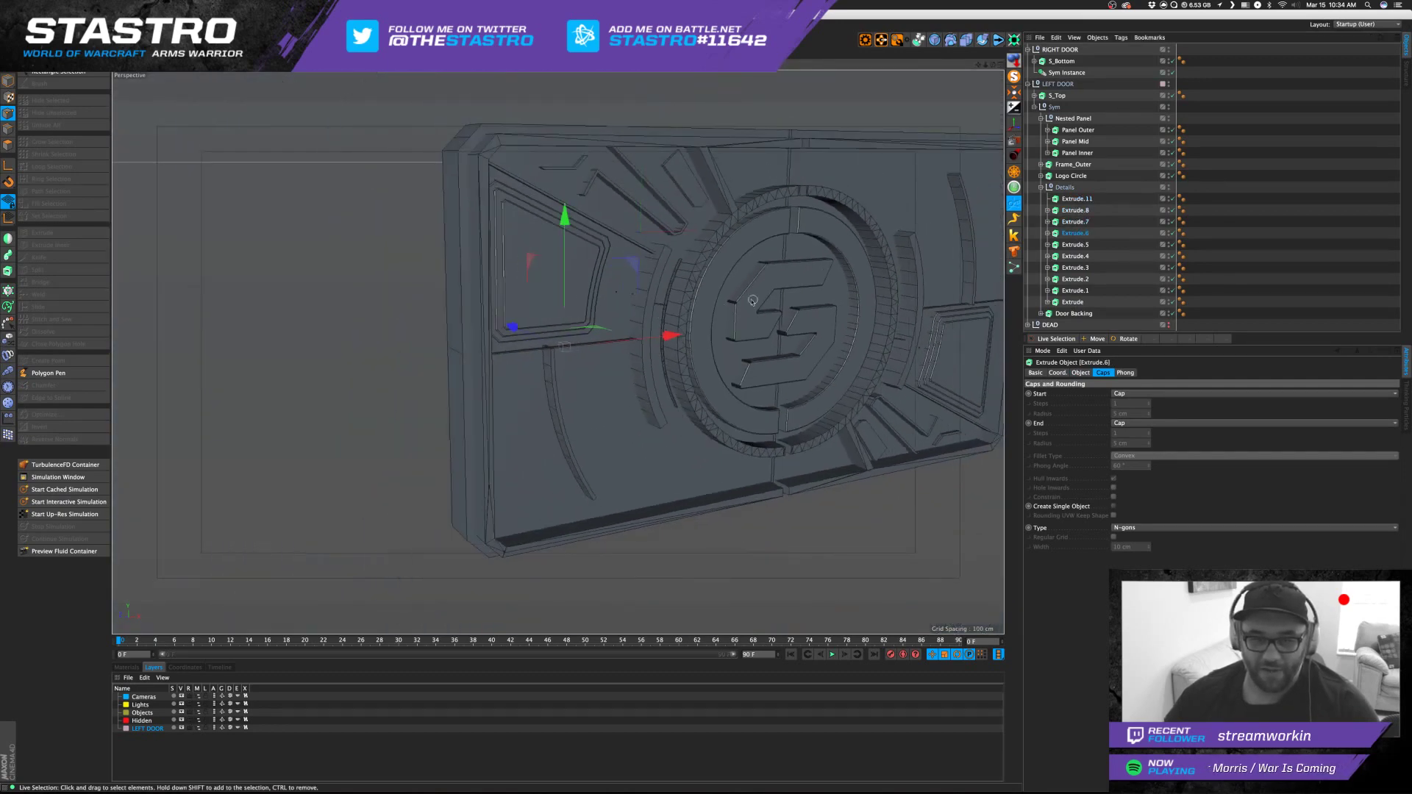
middle_click_drag(802, 300, 702, 353, "alt")
mouse_move(702, 353)
left_mouse_down("alt")
mouse_move(641, 325)
mouse_move(725, 344)
mouse_move(696, 334)
left_mouse_up("alt")
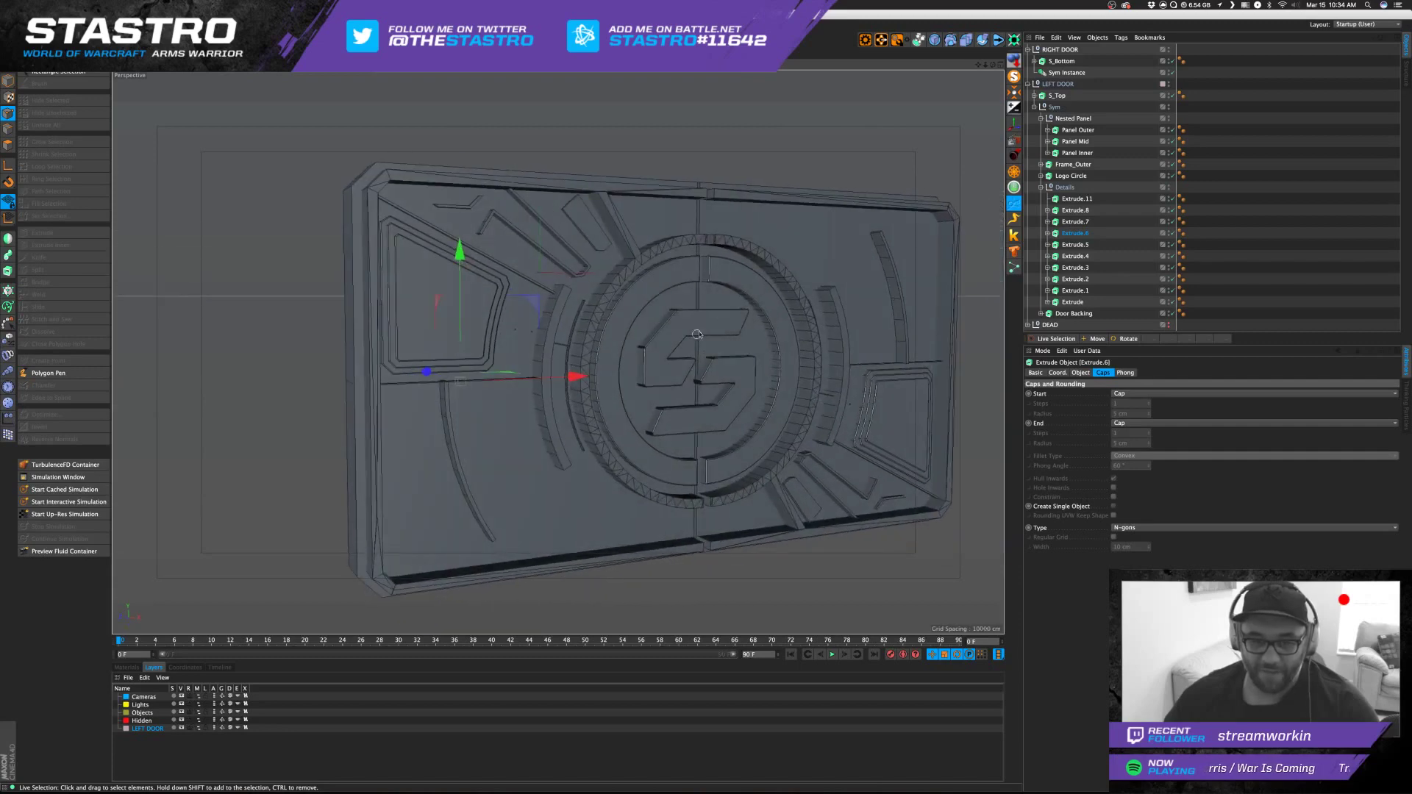
mouse_move(779, 287)
left_mouse_down("alt")
mouse_move(790, 278)
mouse_move(773, 287)
left_mouse_up("alt")
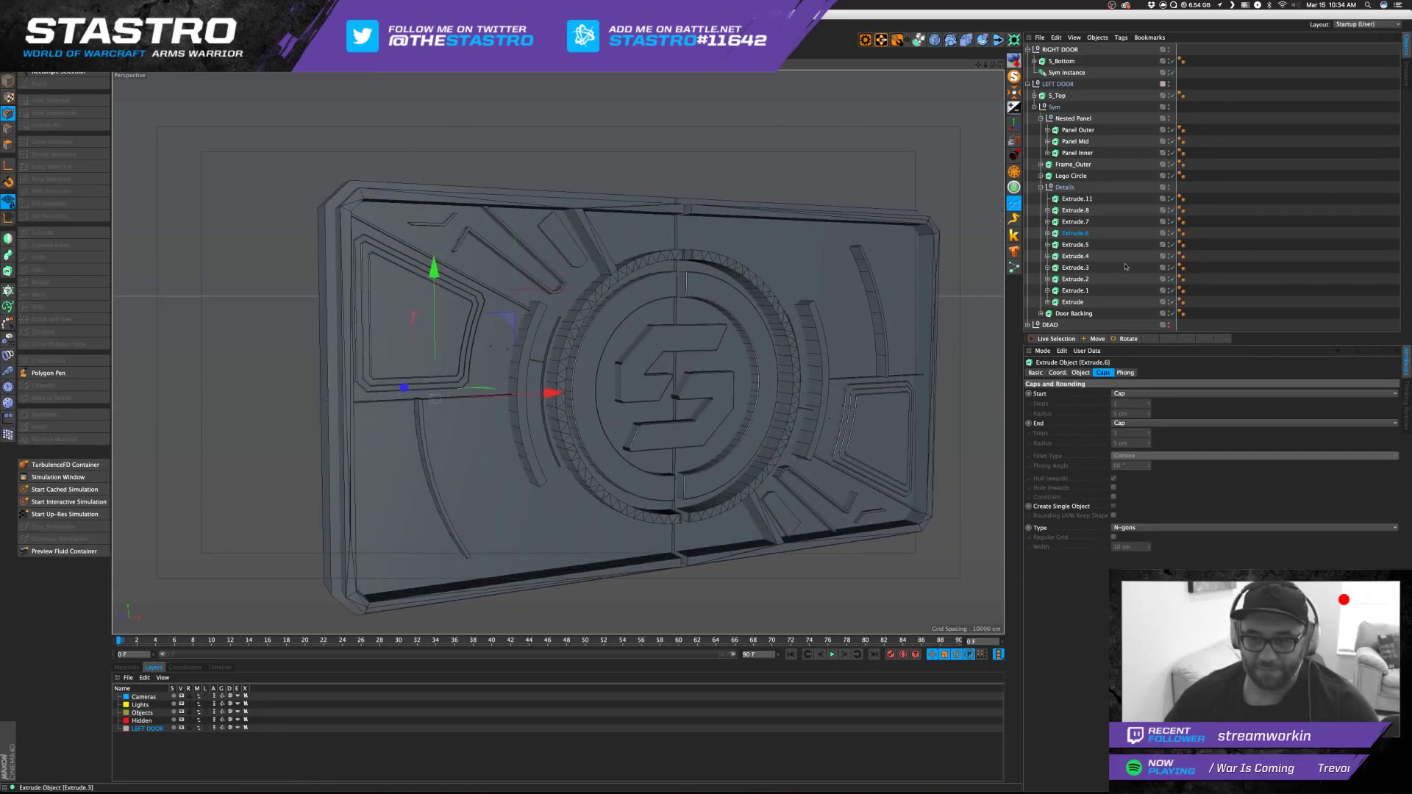
Go through the remaining extrudes in the Details group to identify which piece of the left door each one forms.
left_click(1087, 280)
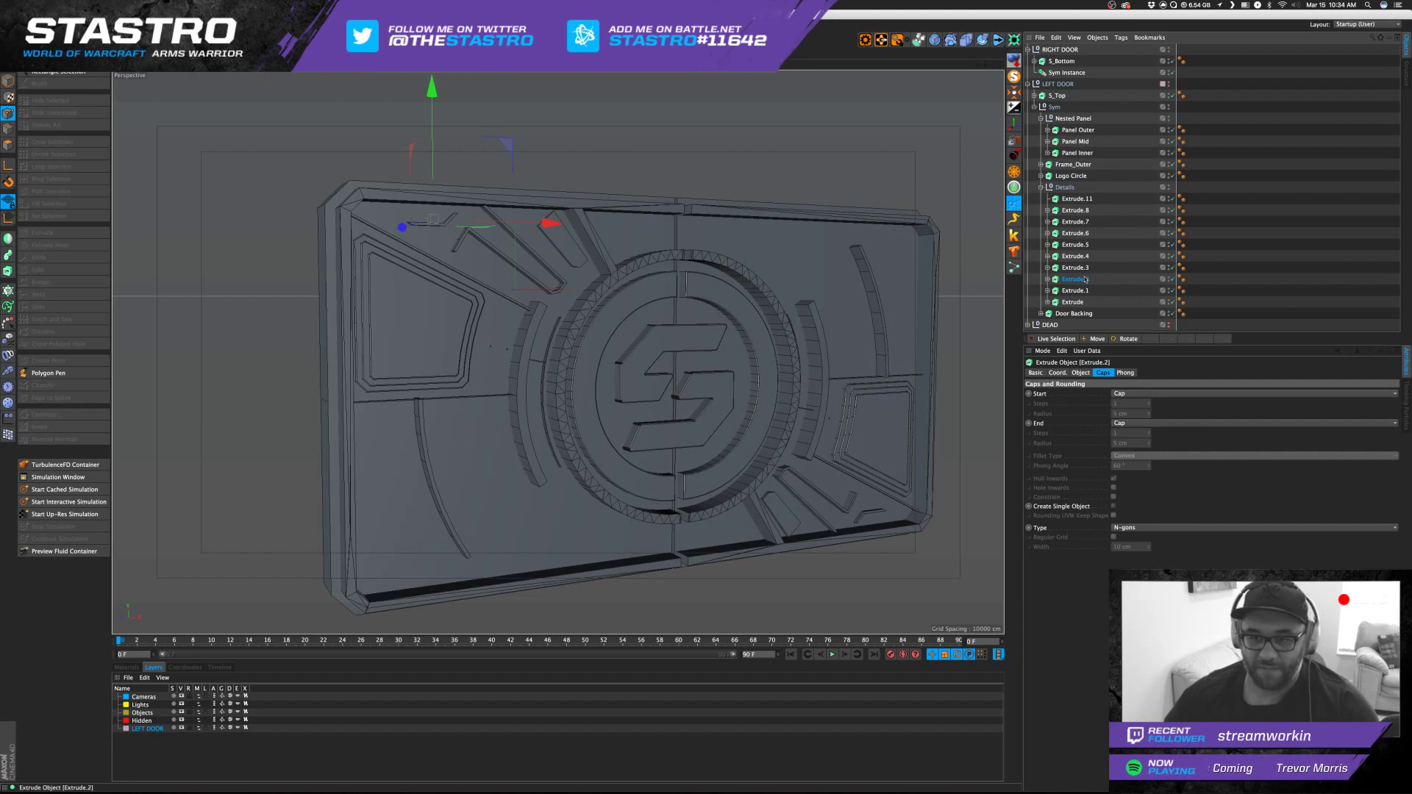
left_click(1076, 290)
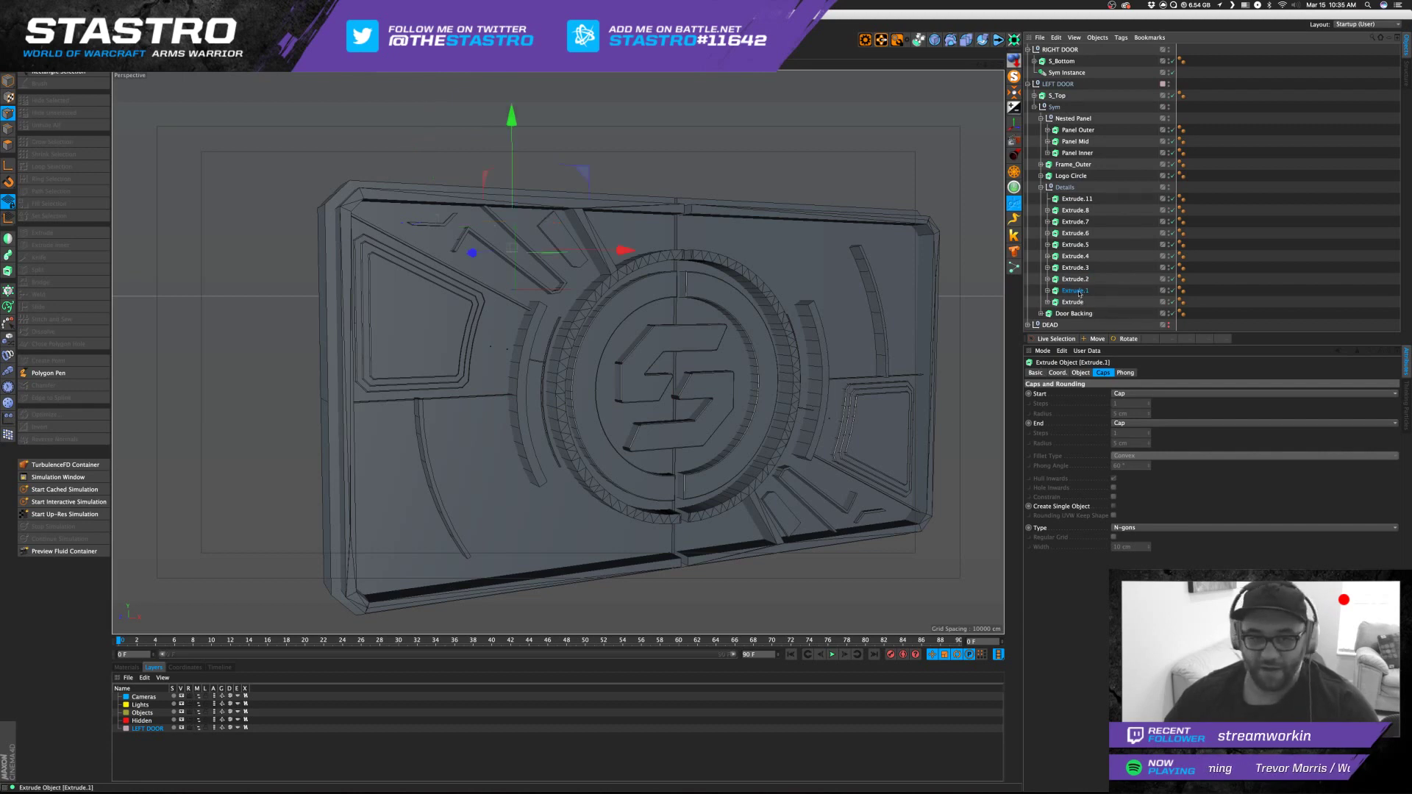
left_click(1078, 302)
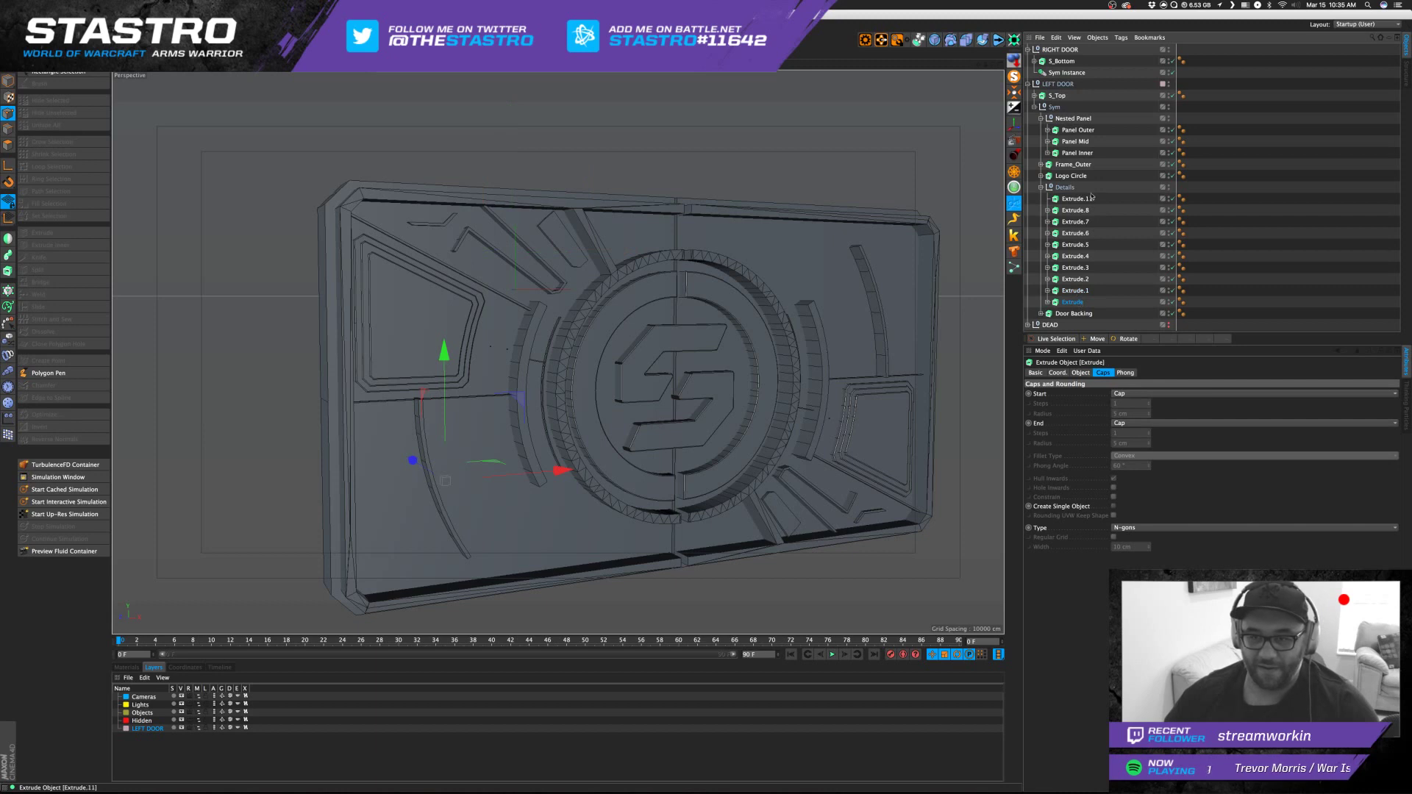
left_click(1081, 222)
left_click(1078, 234)
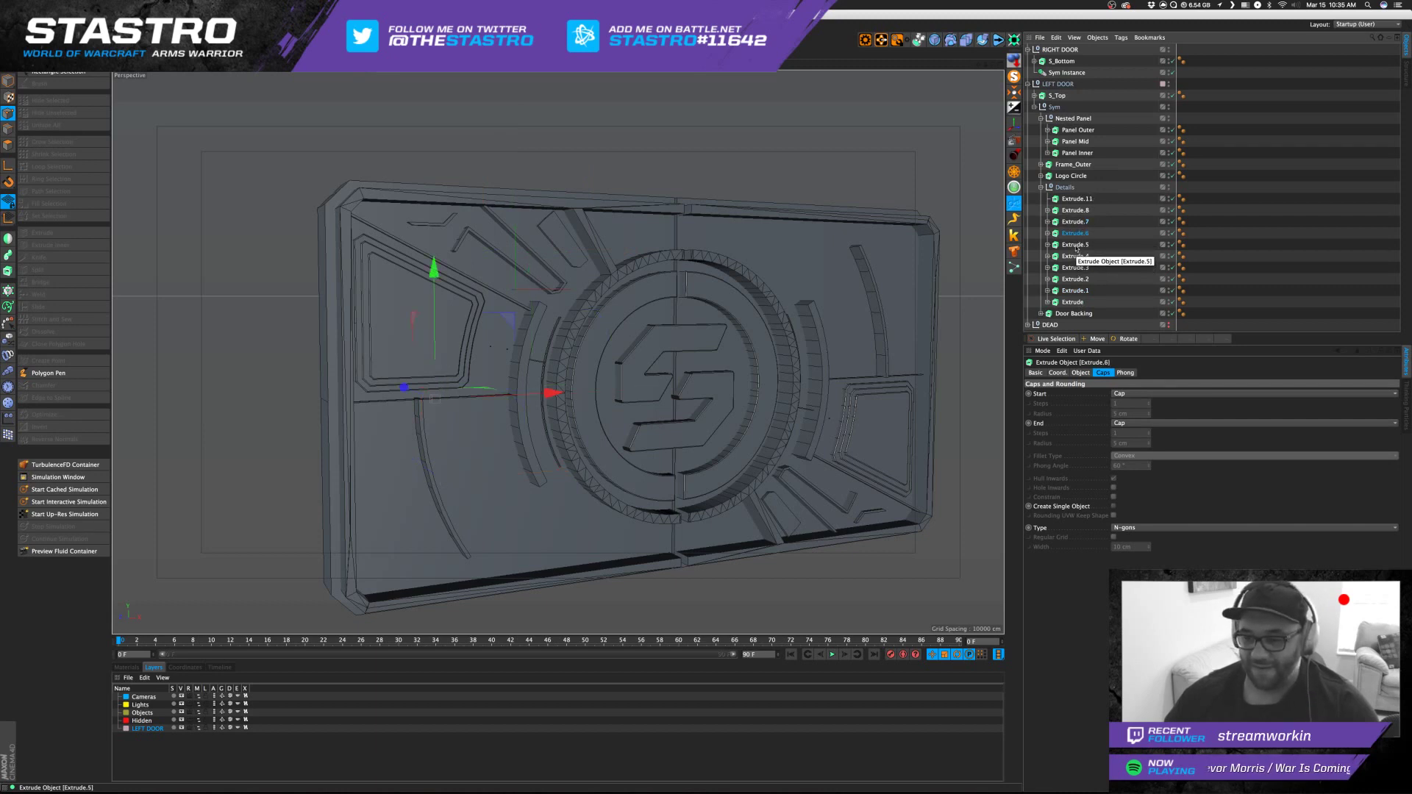
left_click(1077, 245)
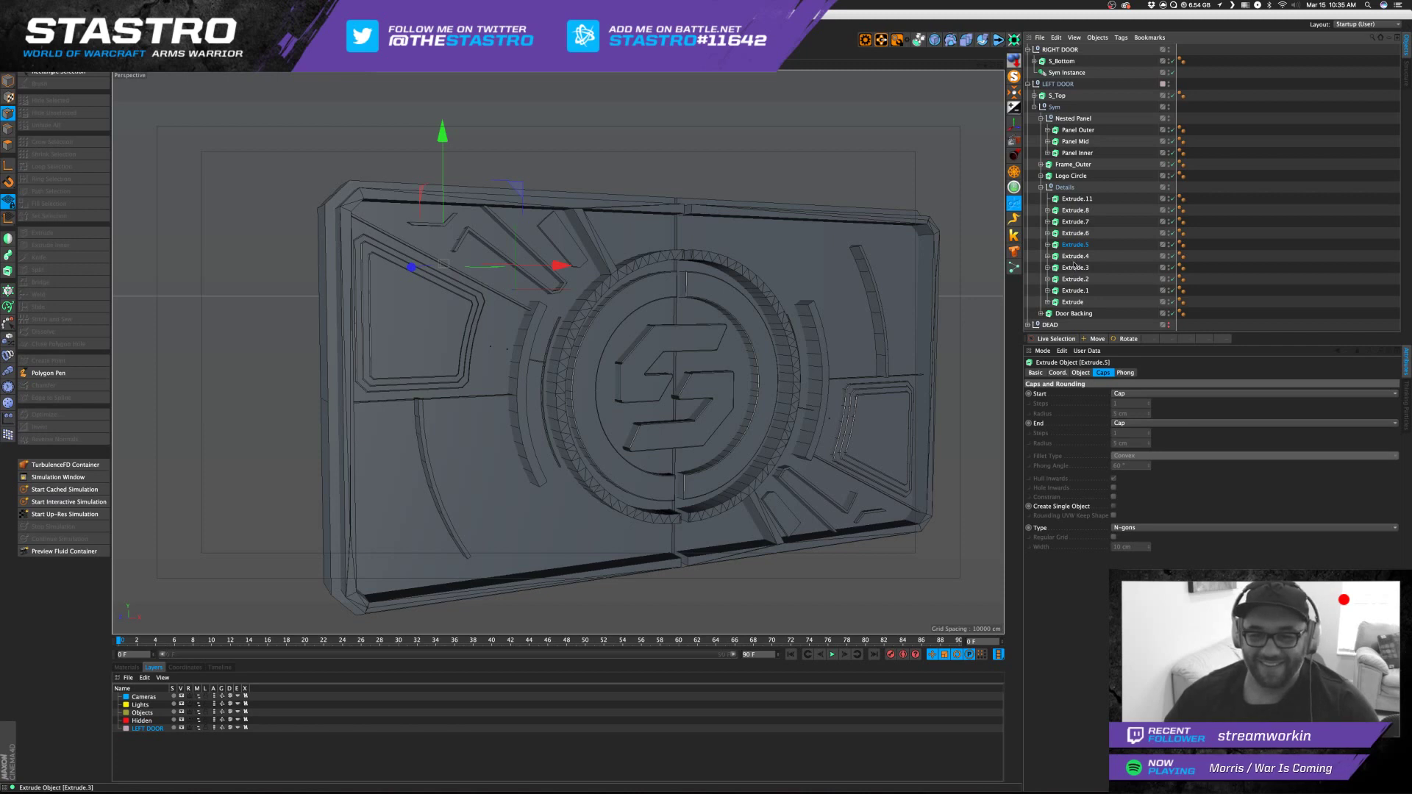
left_click(1075, 257)
Set the start and end caps of Extrude.3 in the Details group to Fillet Cap.
left_click(1076, 269)
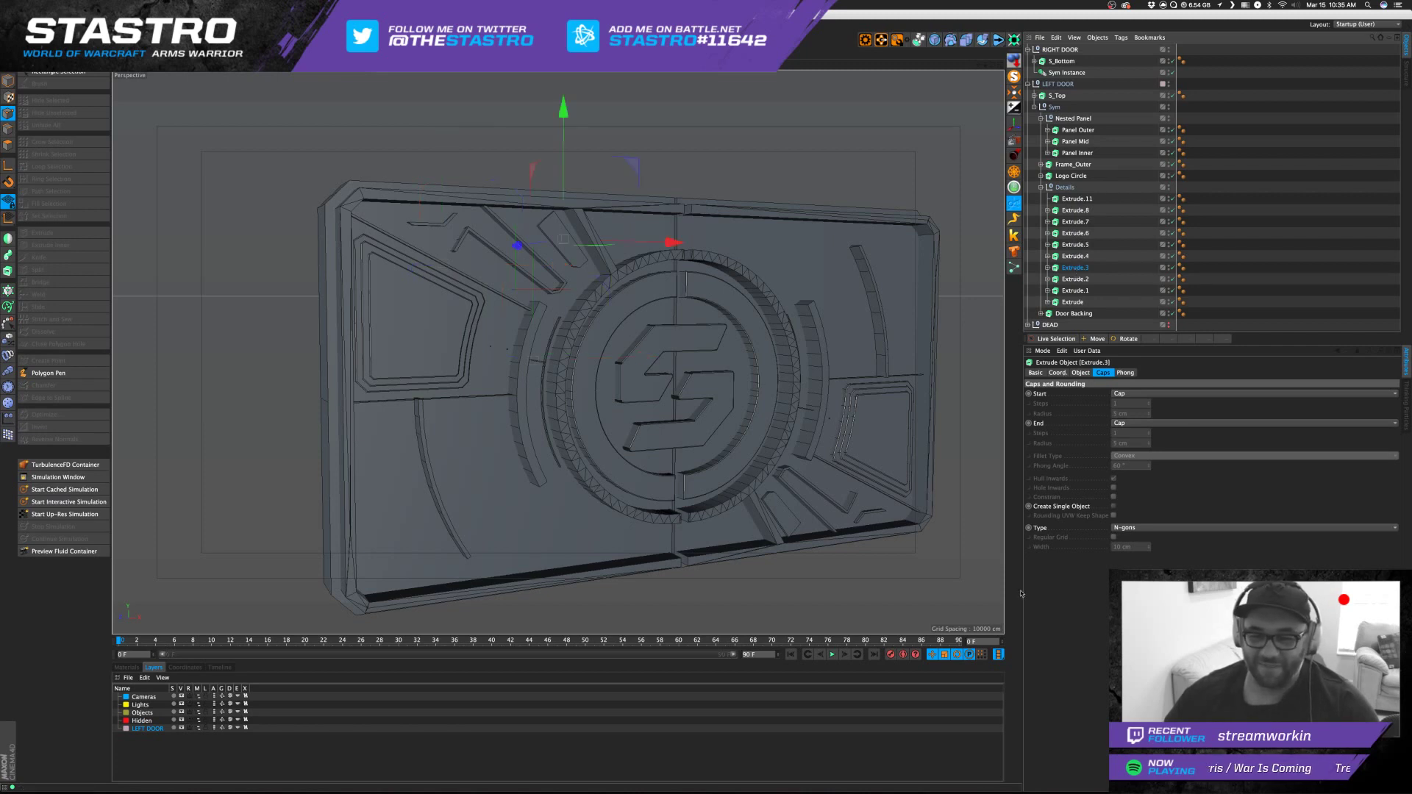
left_click(1168, 394)
left_click(1136, 434)
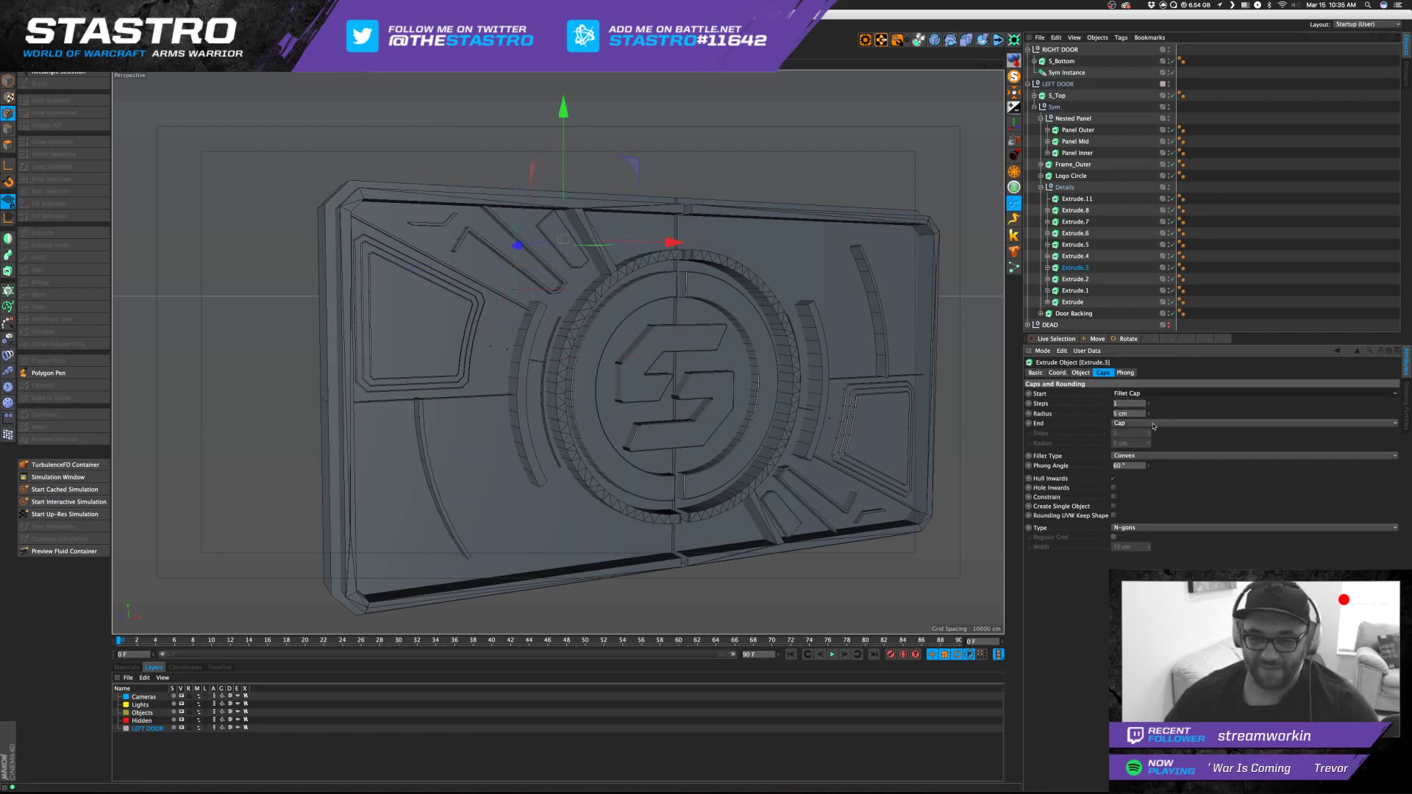
left_click(1153, 424)
left_click(1128, 464)
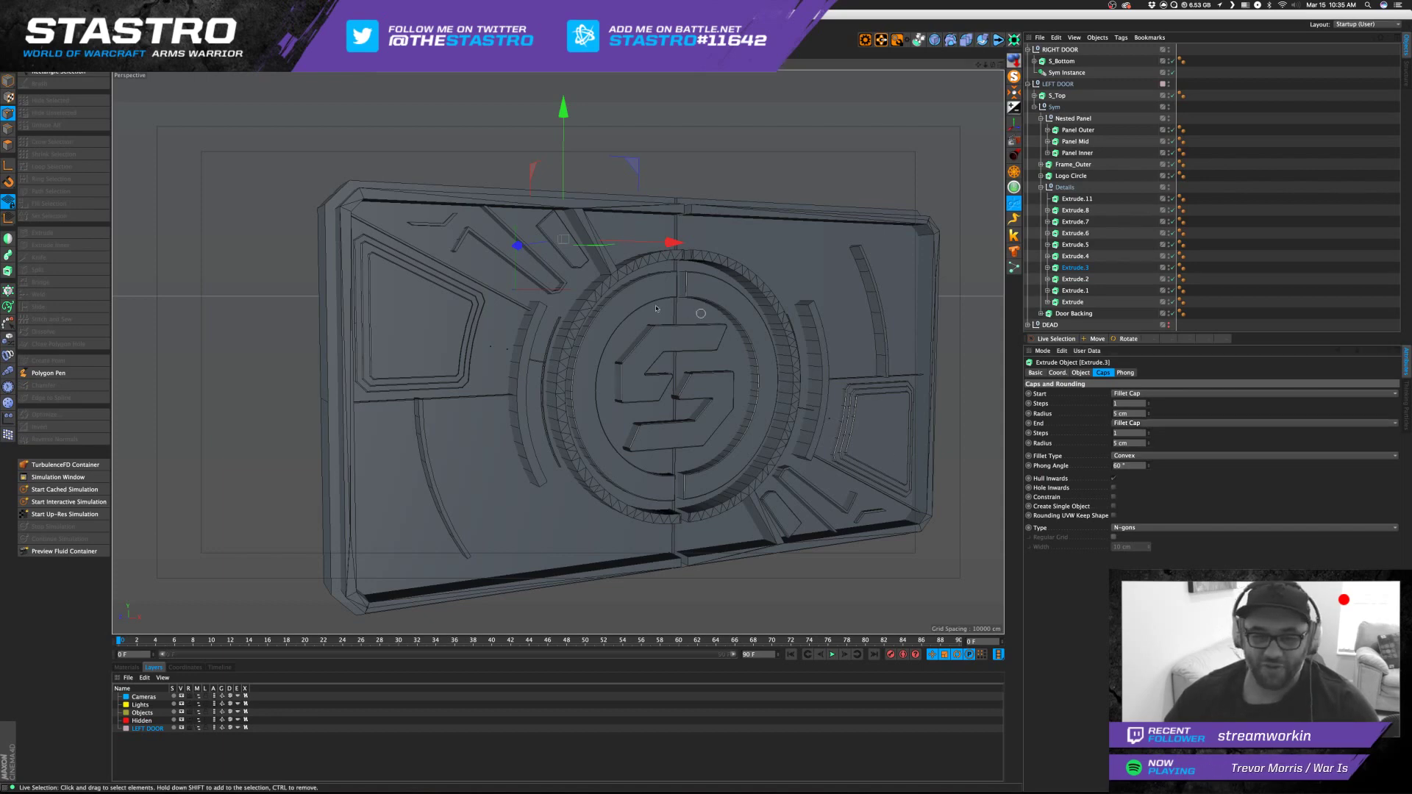
Switch the viewport display to shading without wireframe lines and look at both doors head-on.
mouse_move(670, 298)
left_mouse_down("alt")
mouse_move(640, 295)
mouse_move(615, 336)
mouse_move(613, 242)
left_mouse_up("alt")
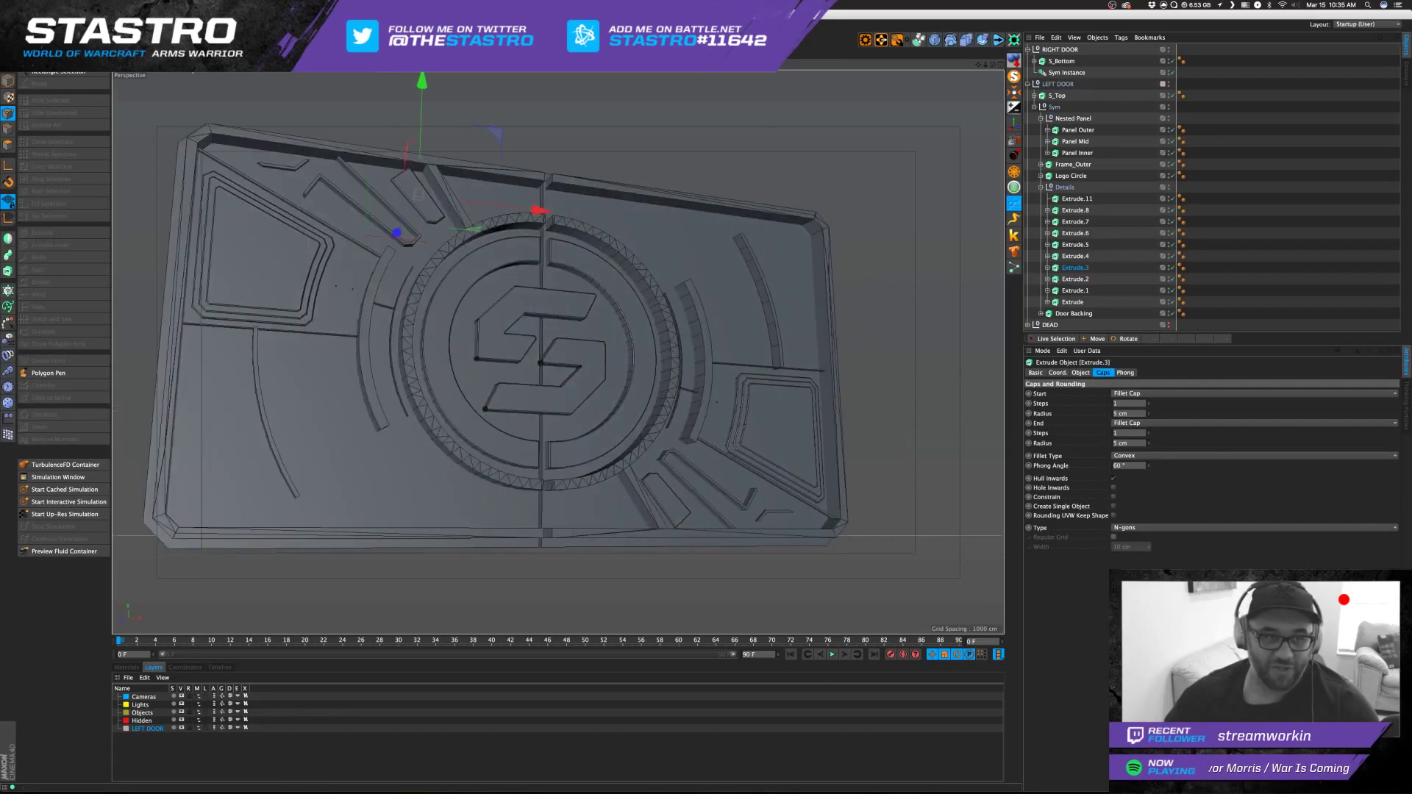
left_click(187, 65)
left_click(198, 79)
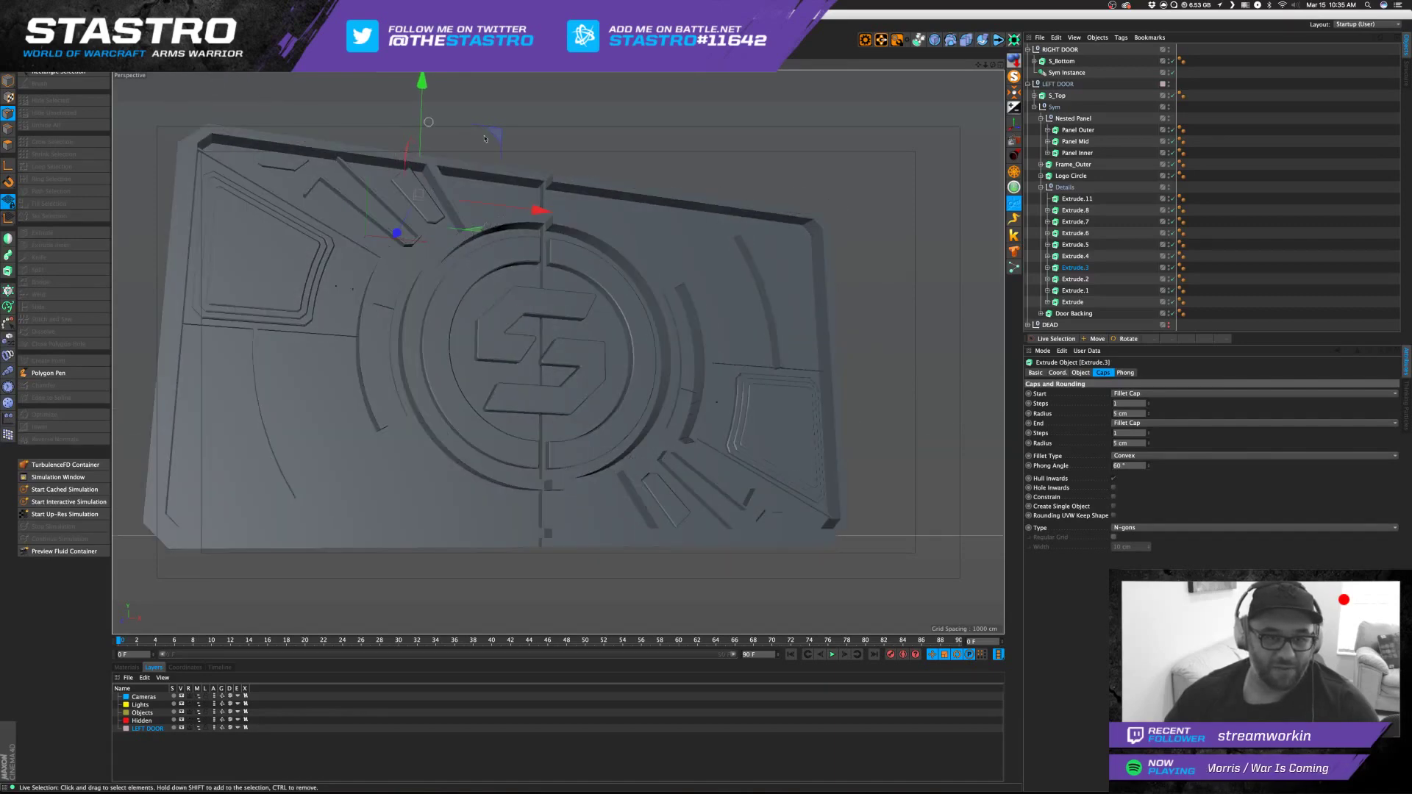
mouse_move(530, 162)
left_mouse_down("alt")
mouse_move(503, 201)
mouse_move(536, 176)
left_mouse_up("alt")
middle_click_drag(609, 276, 618, 274, "alt")
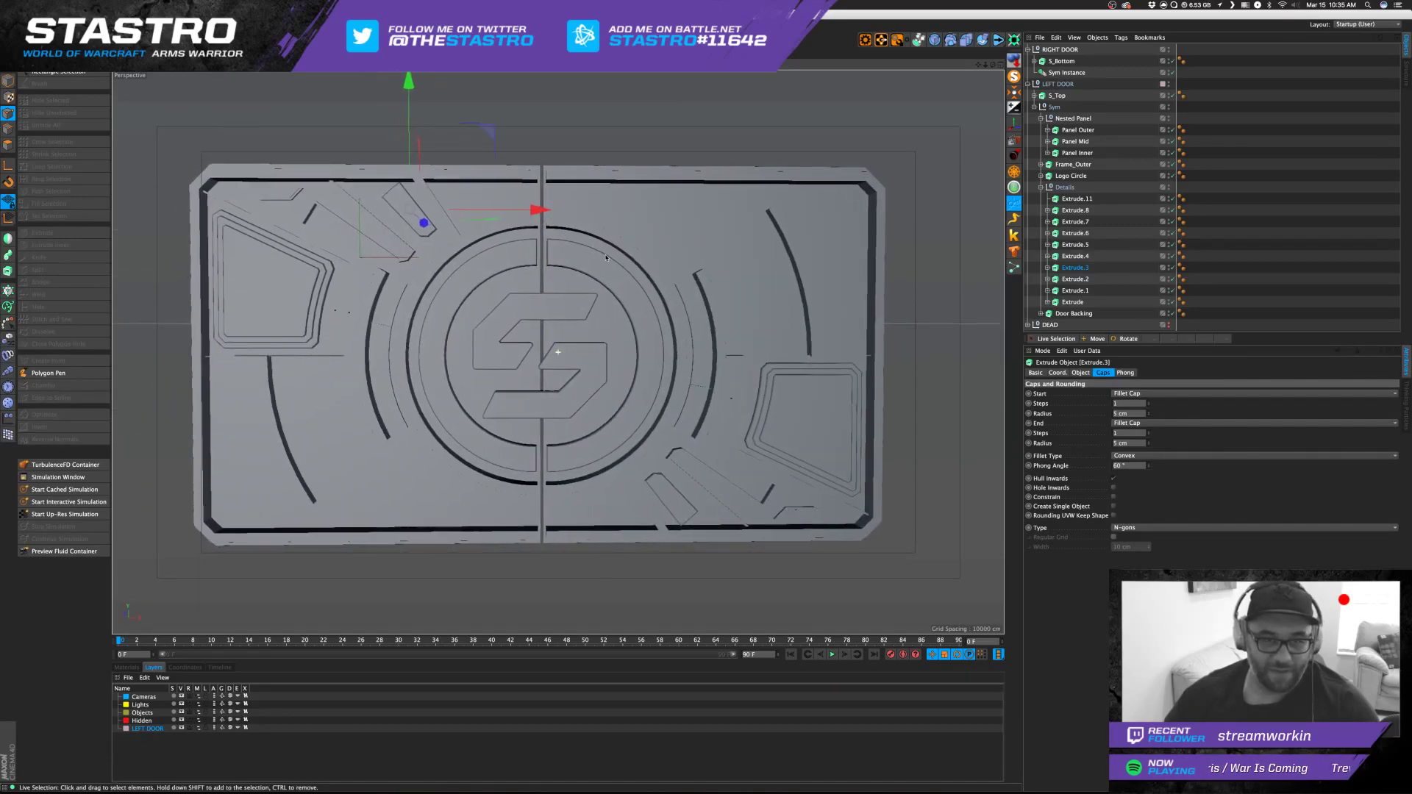
scroll(618, 274, "up", 5)
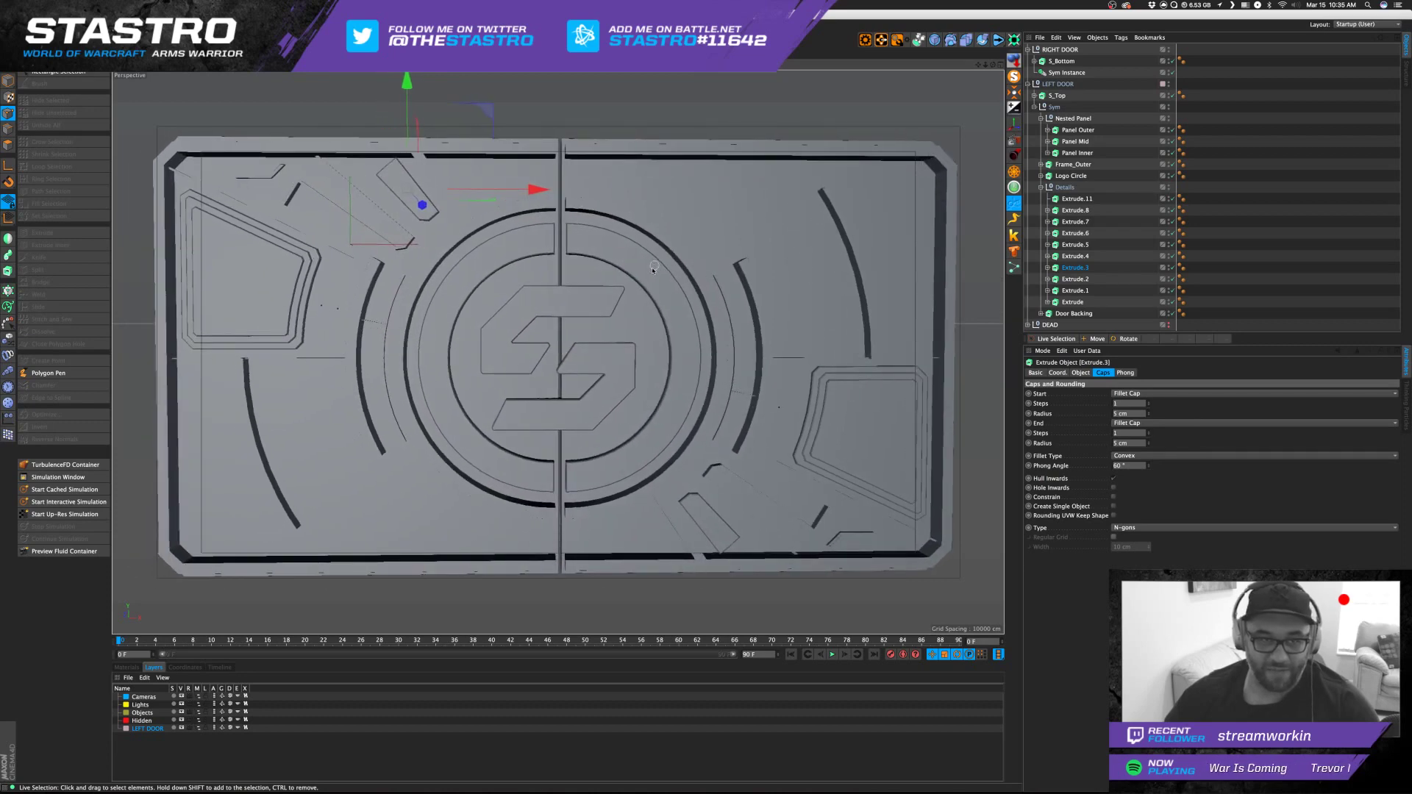
left_click_drag(647, 262, 647, 268, "alt")
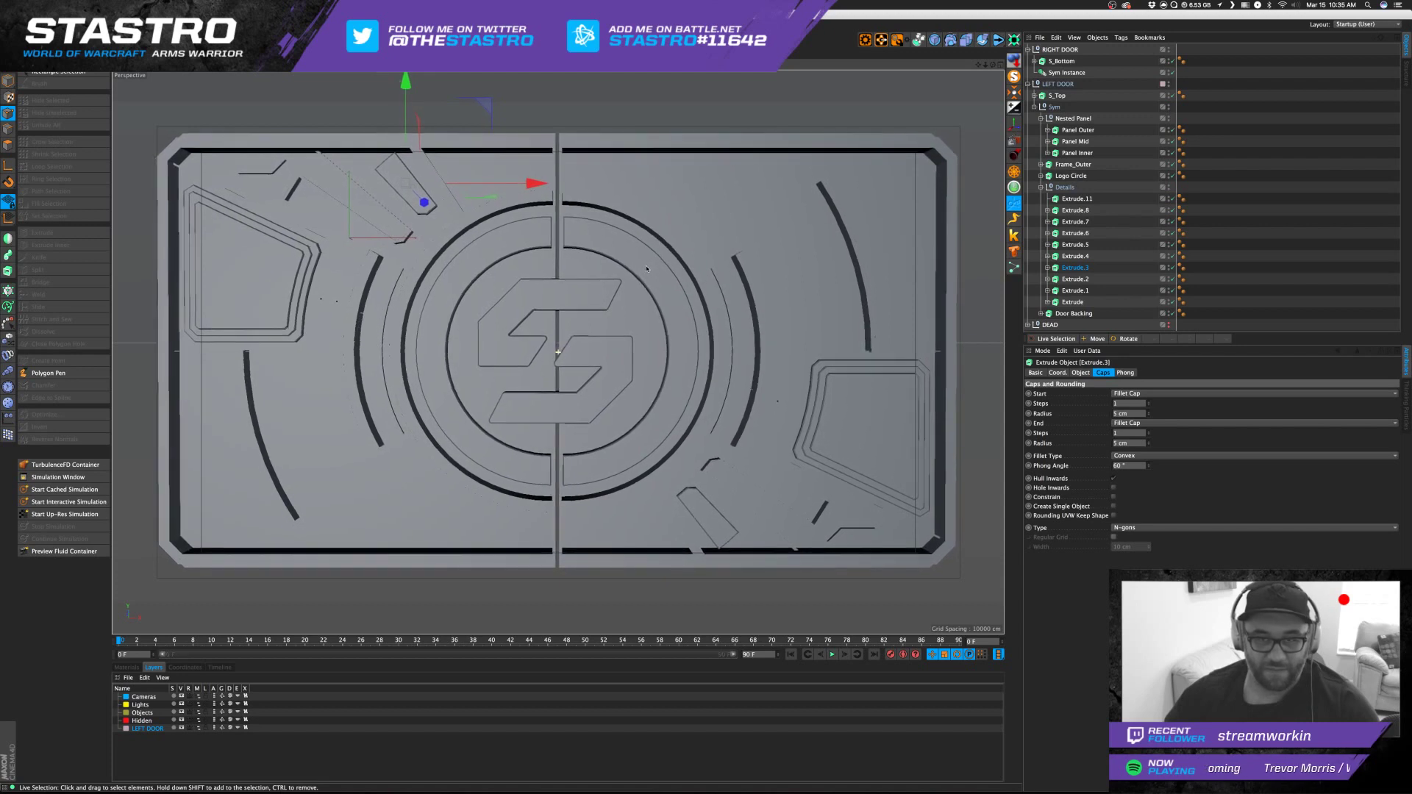
Collapse the LEFT DOOR and RIGHT DOOR hierarchies and show the timeline.
left_click(1028, 84)
left_click(1074, 147)
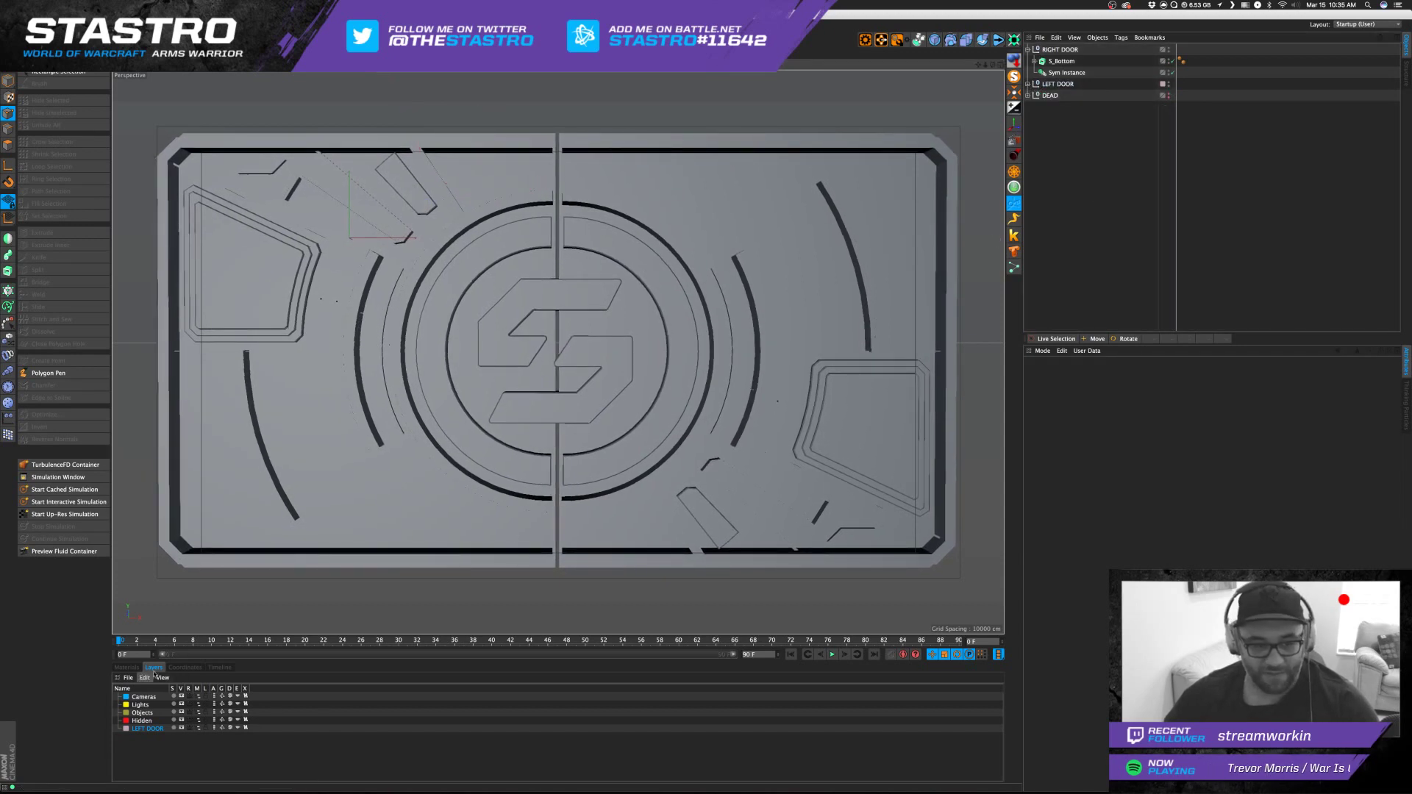
left_click(219, 667)
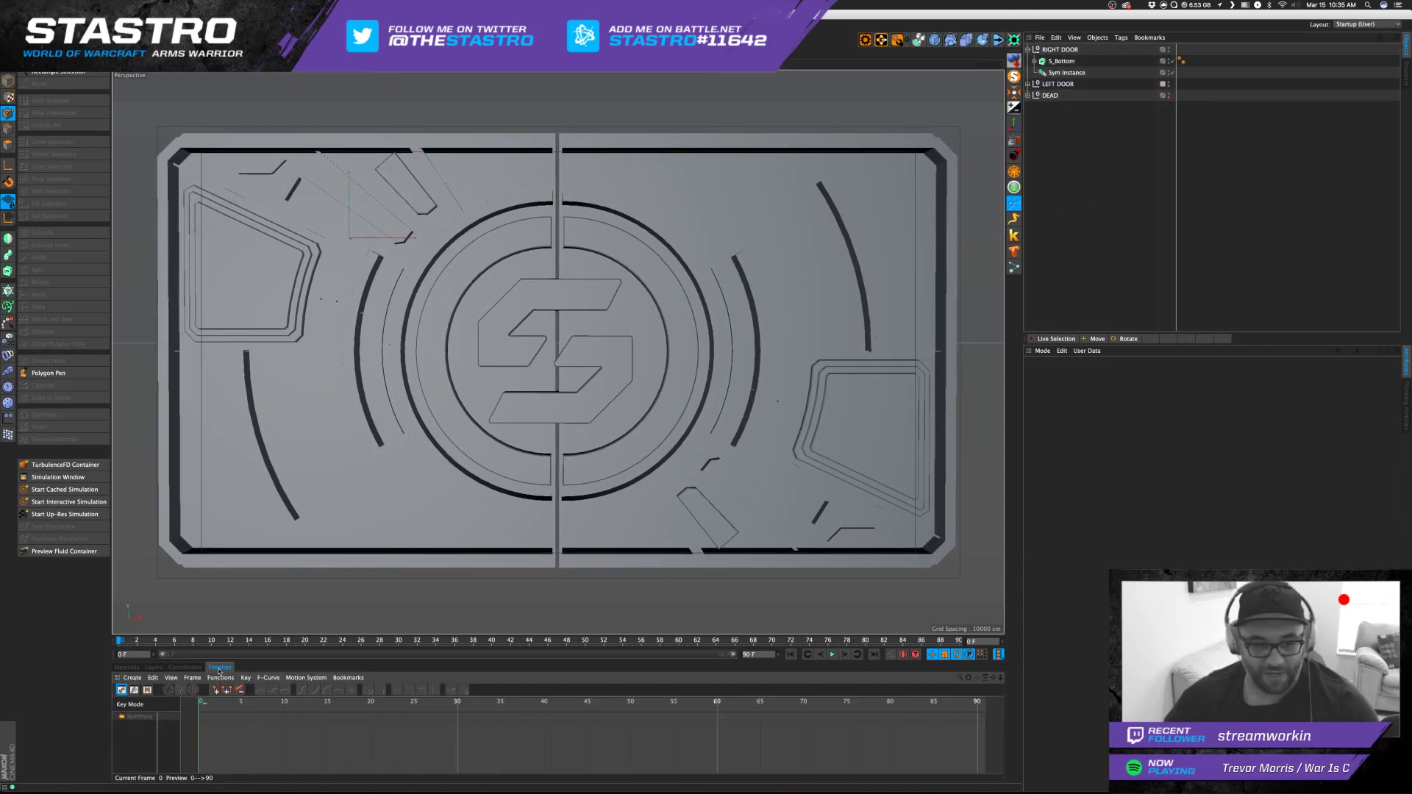
left_click(1044, 50)
left_click(1031, 51)
left_click(1028, 49)
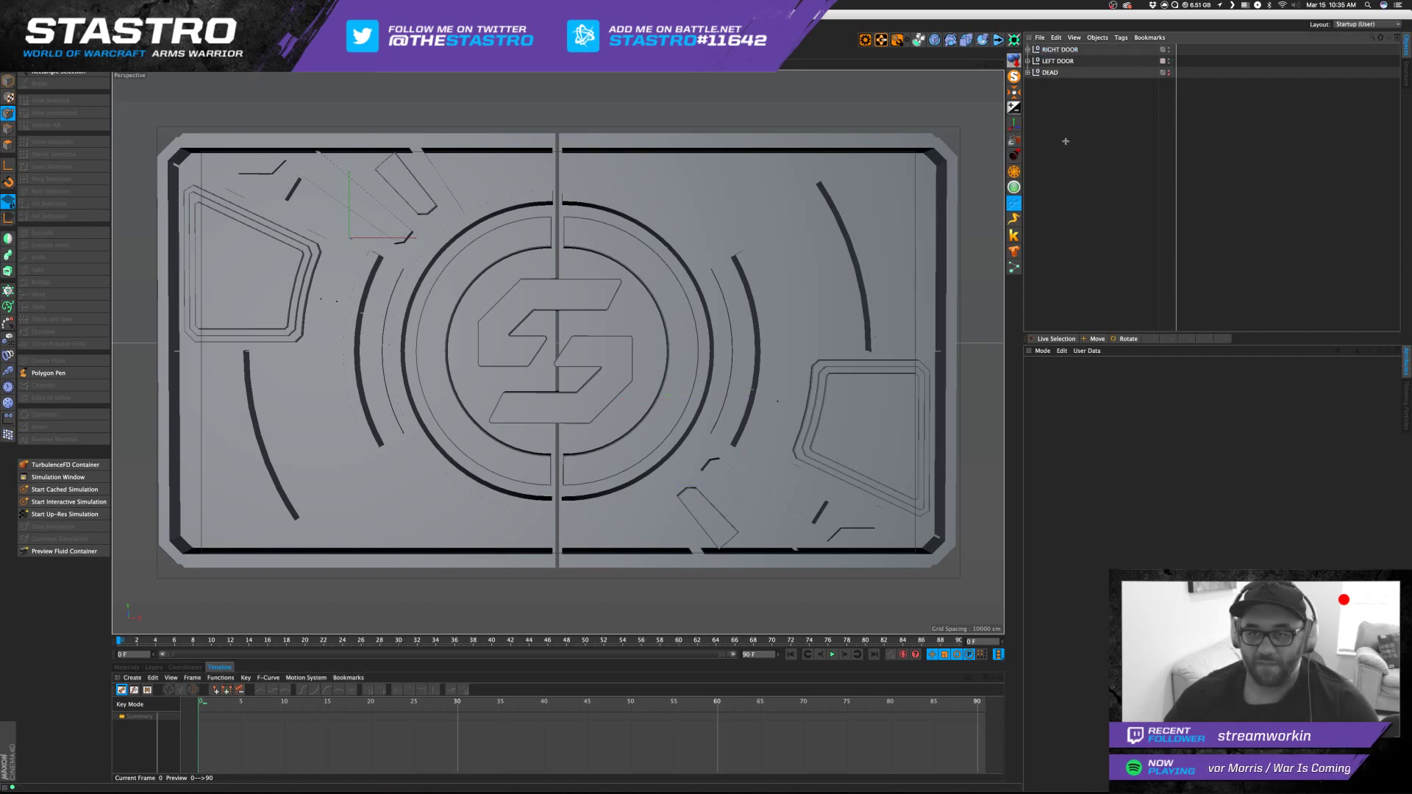
Group the RIGHT DOOR null under a new parent null and name that parent DOOR ANIM RIG.
left_click(1055, 50)
left_click(1057, 373)
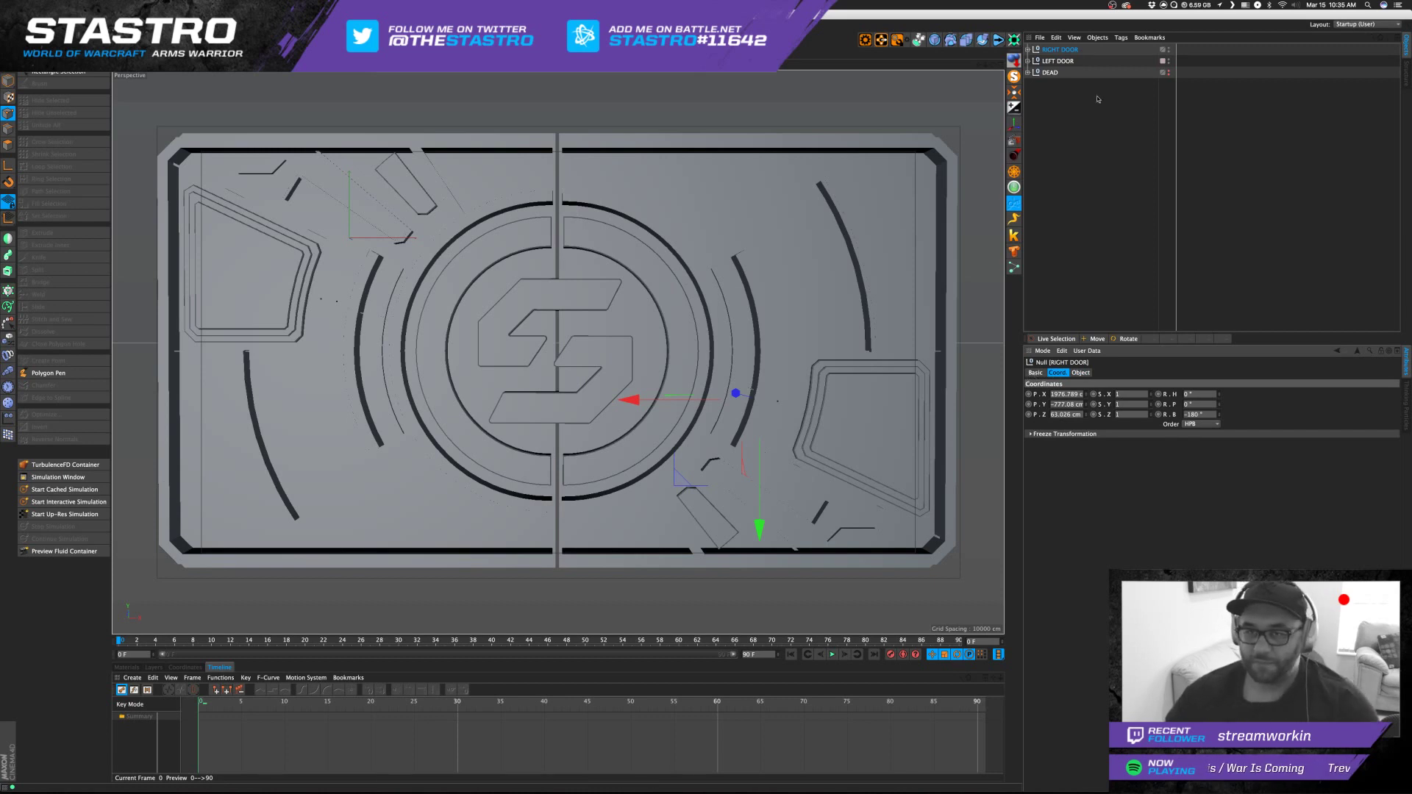
left_click(1070, 51)
key("alt+g")
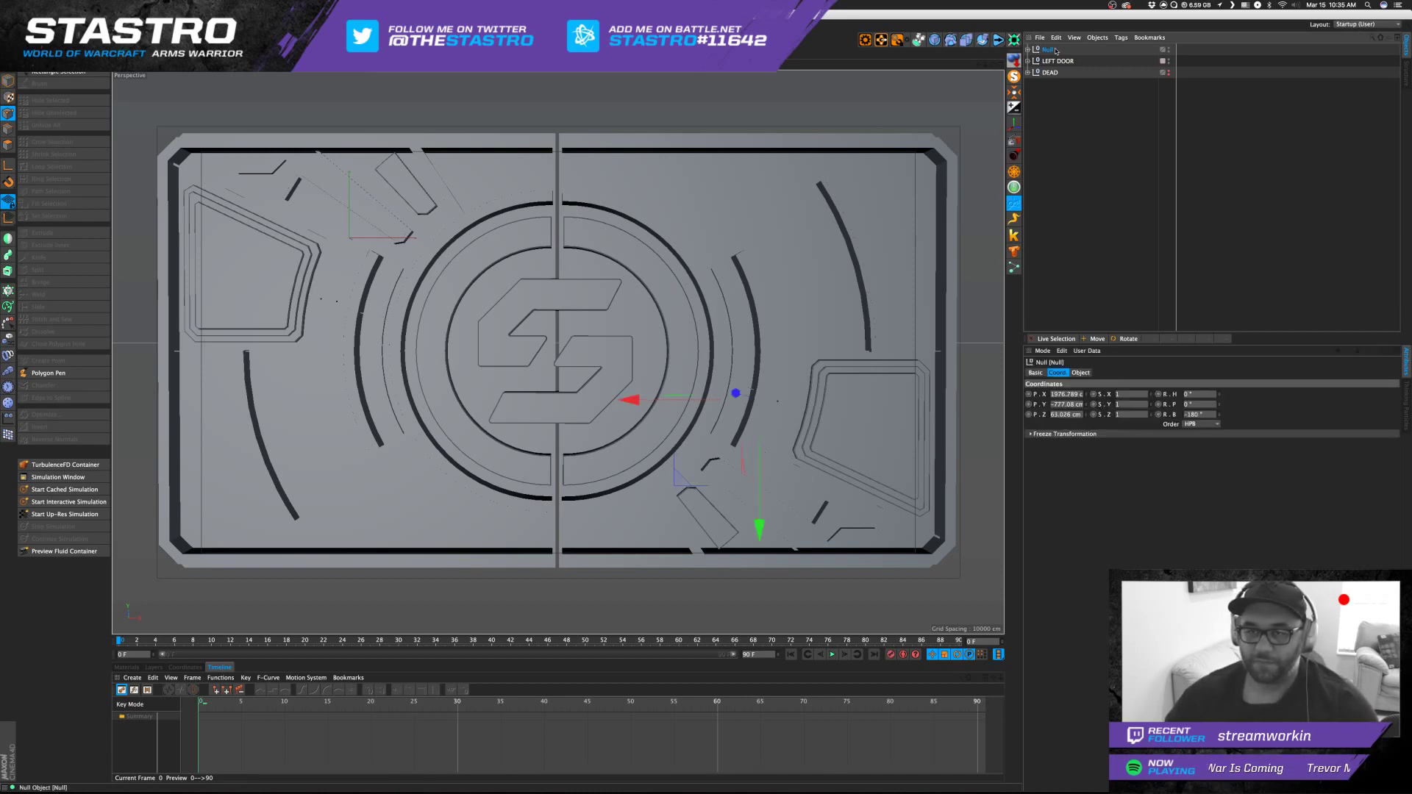
double_click(1051, 49)
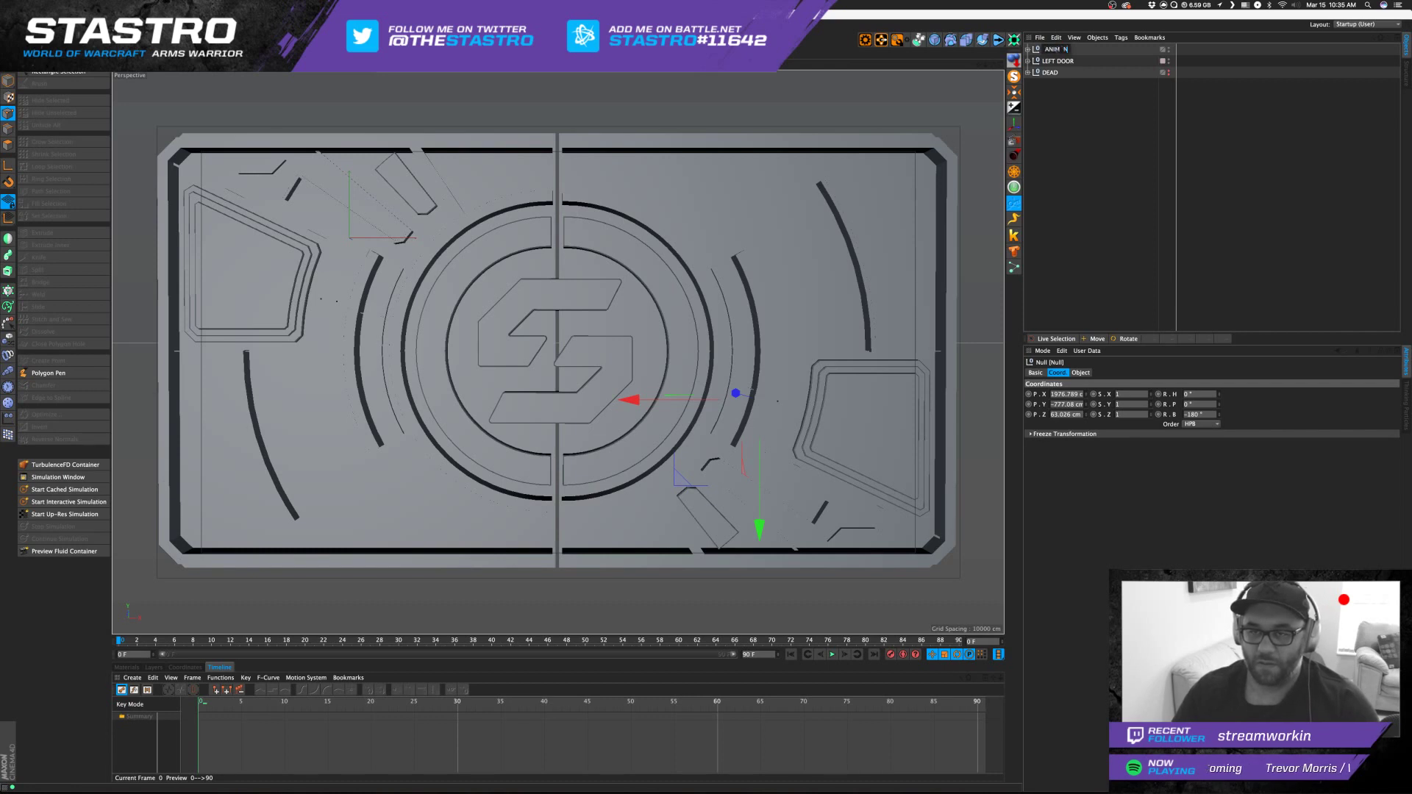
type("DOOR ANIM  RIG")
key("Return")
Rename the LEFT DOOR null as DOOR ANIM RIG_L.
left_click(1059, 60)
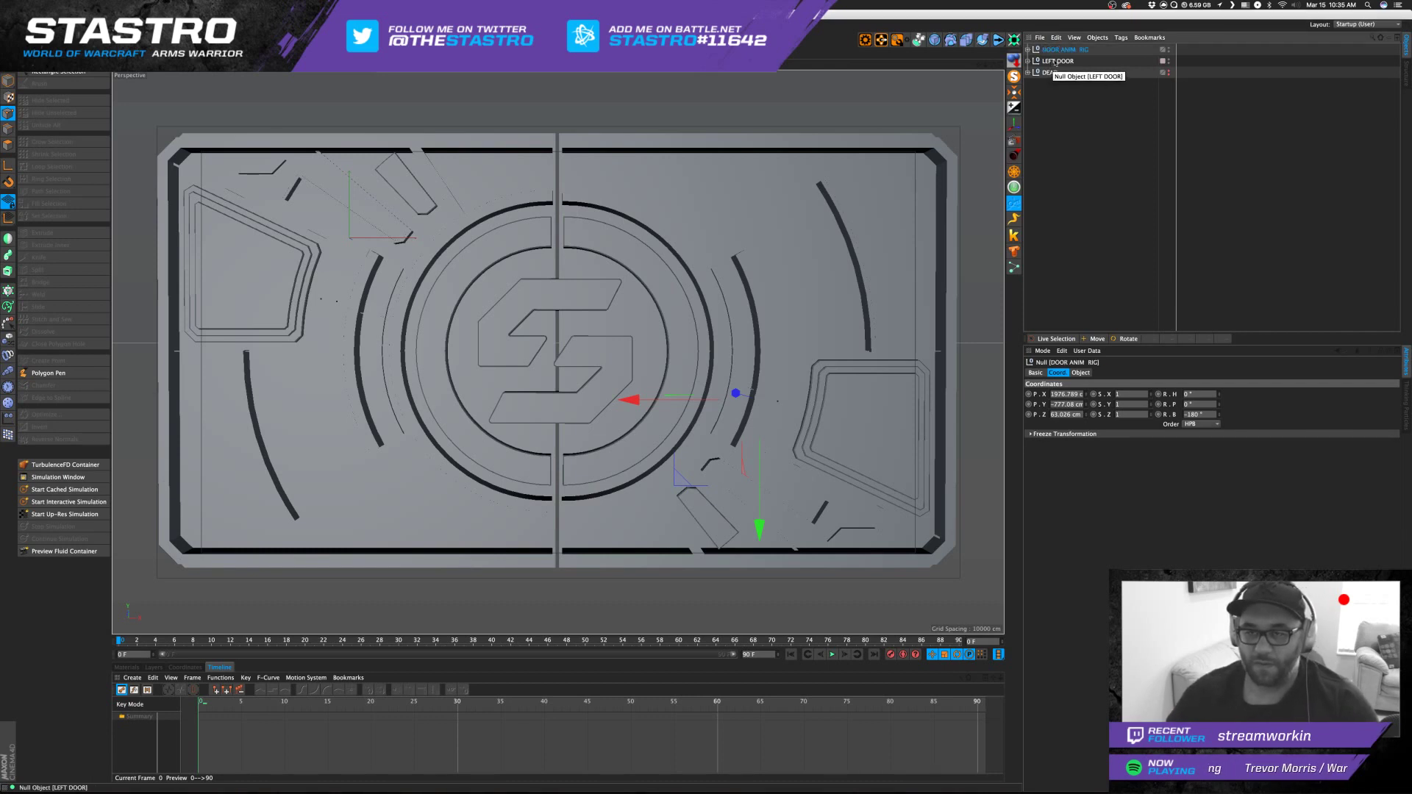
double_click(1059, 61)
type("DOOR AN")
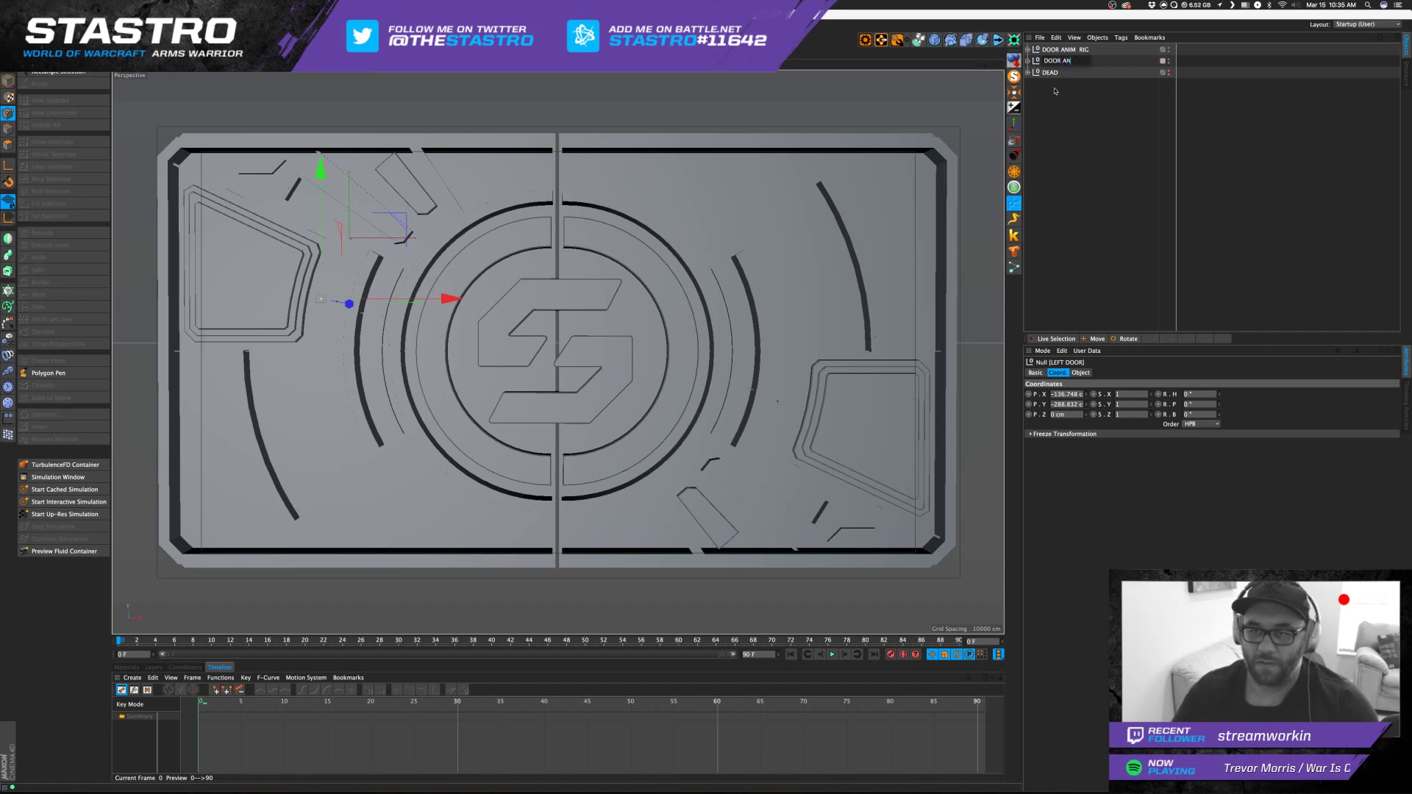
type("IM RIGH")
key("Return")
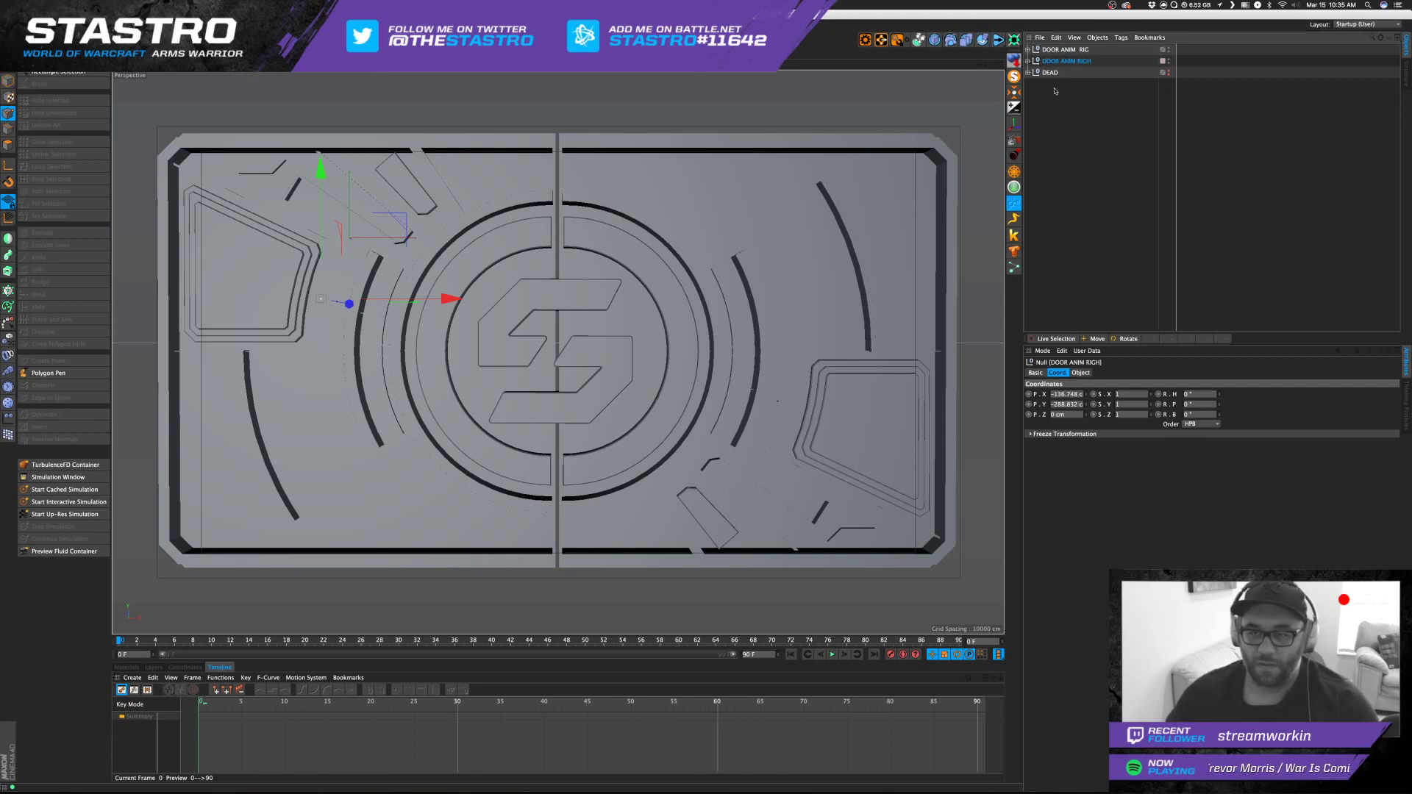
double_click(1068, 61)
key("Right")
key("BackSpace")
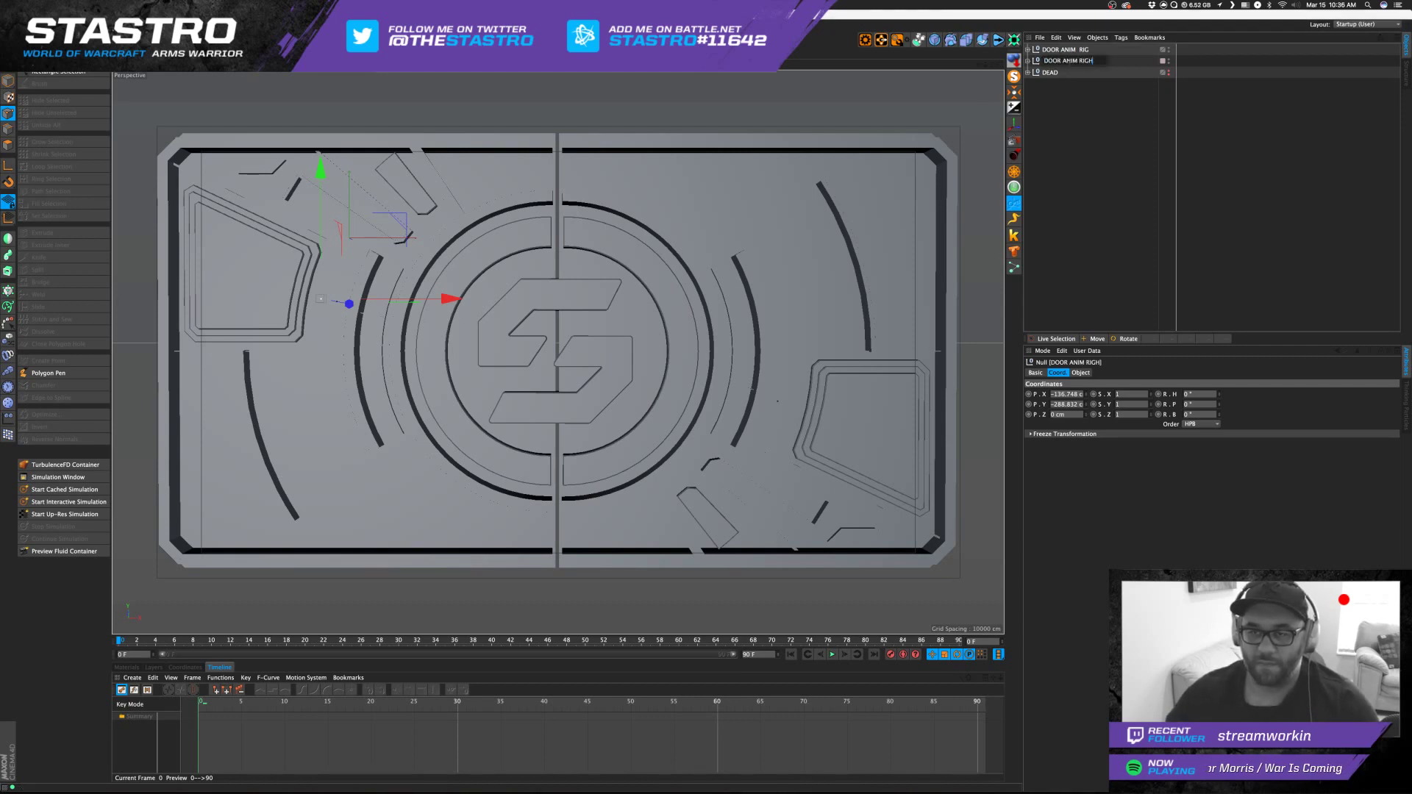
key("Return")
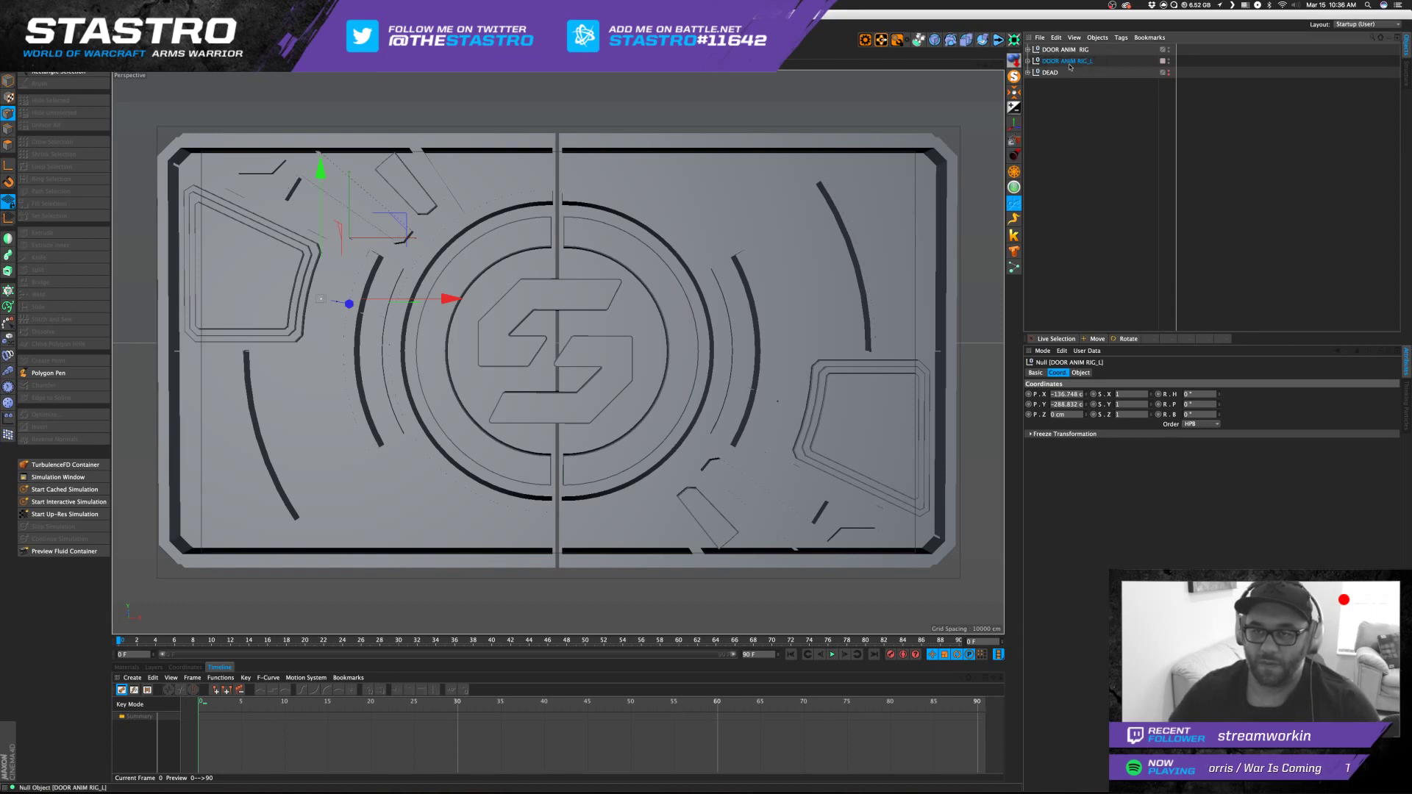
Add the suffix _R to the right door's rig null so it reads DOOR ANIM RIG_R.
double_click(1065, 49)
key("Right")
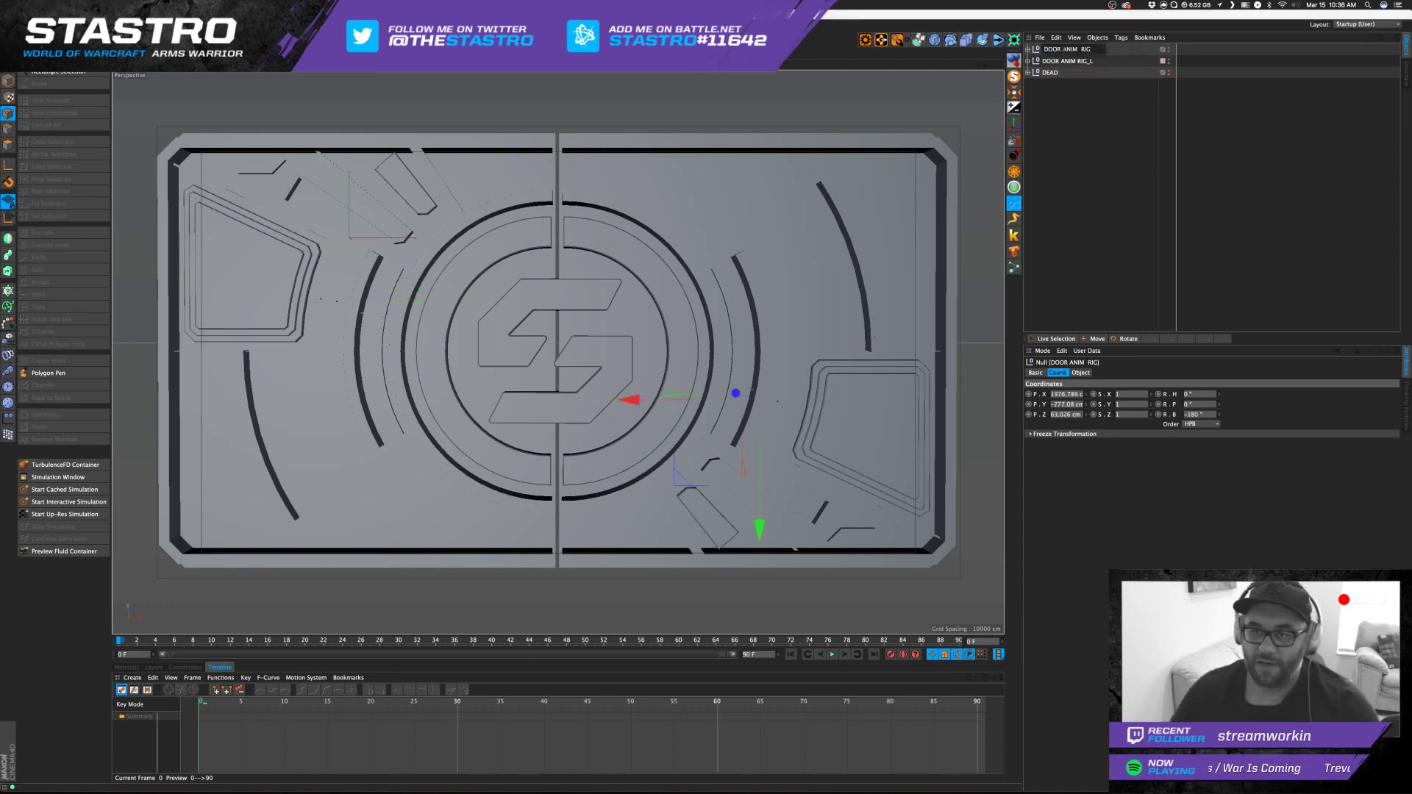
key("Return")
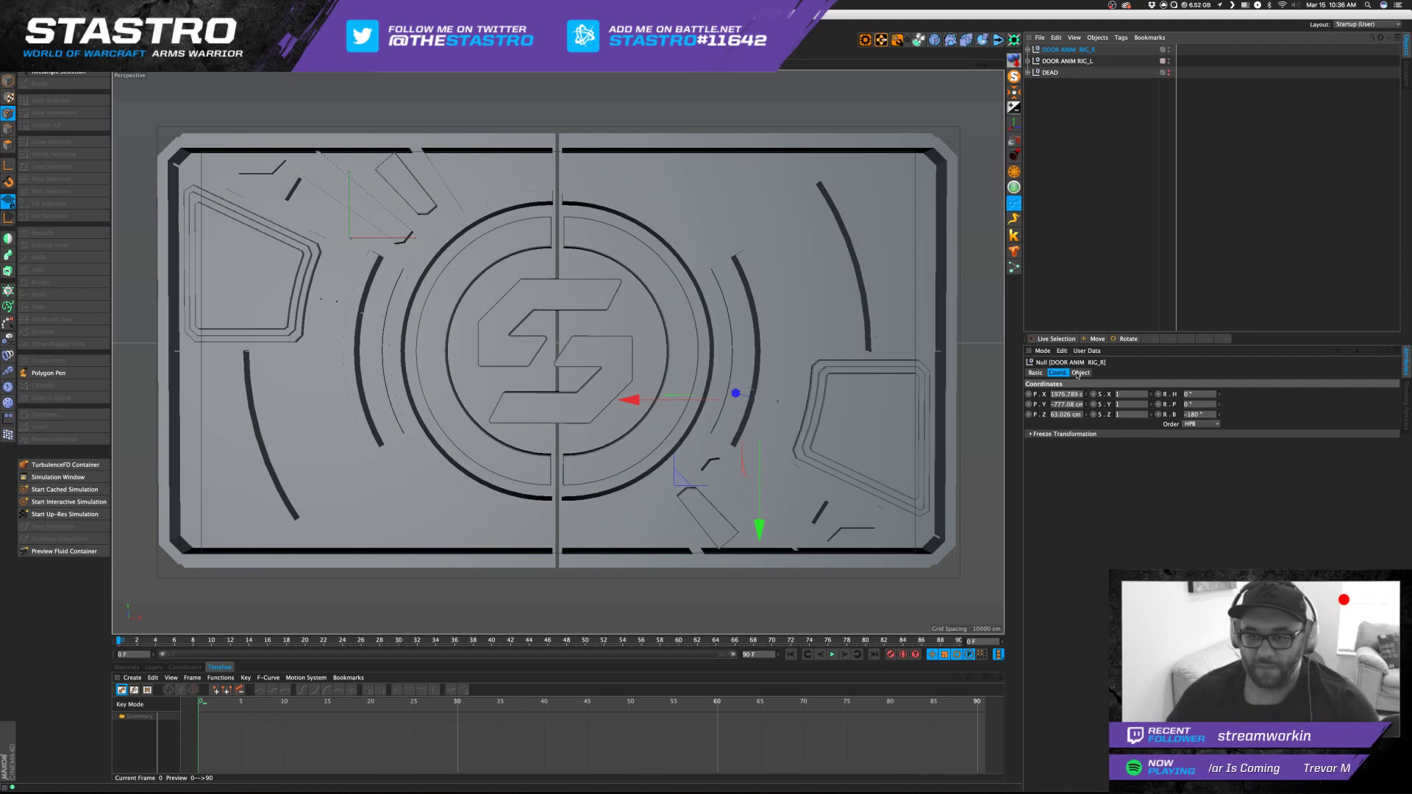
Keyframe the X position of DOOR ANIM RIG_R and DOOR ANIM RIG_L at frame 0, and go to frame 30.
left_click_drag(1089, 405, 1098, 402)
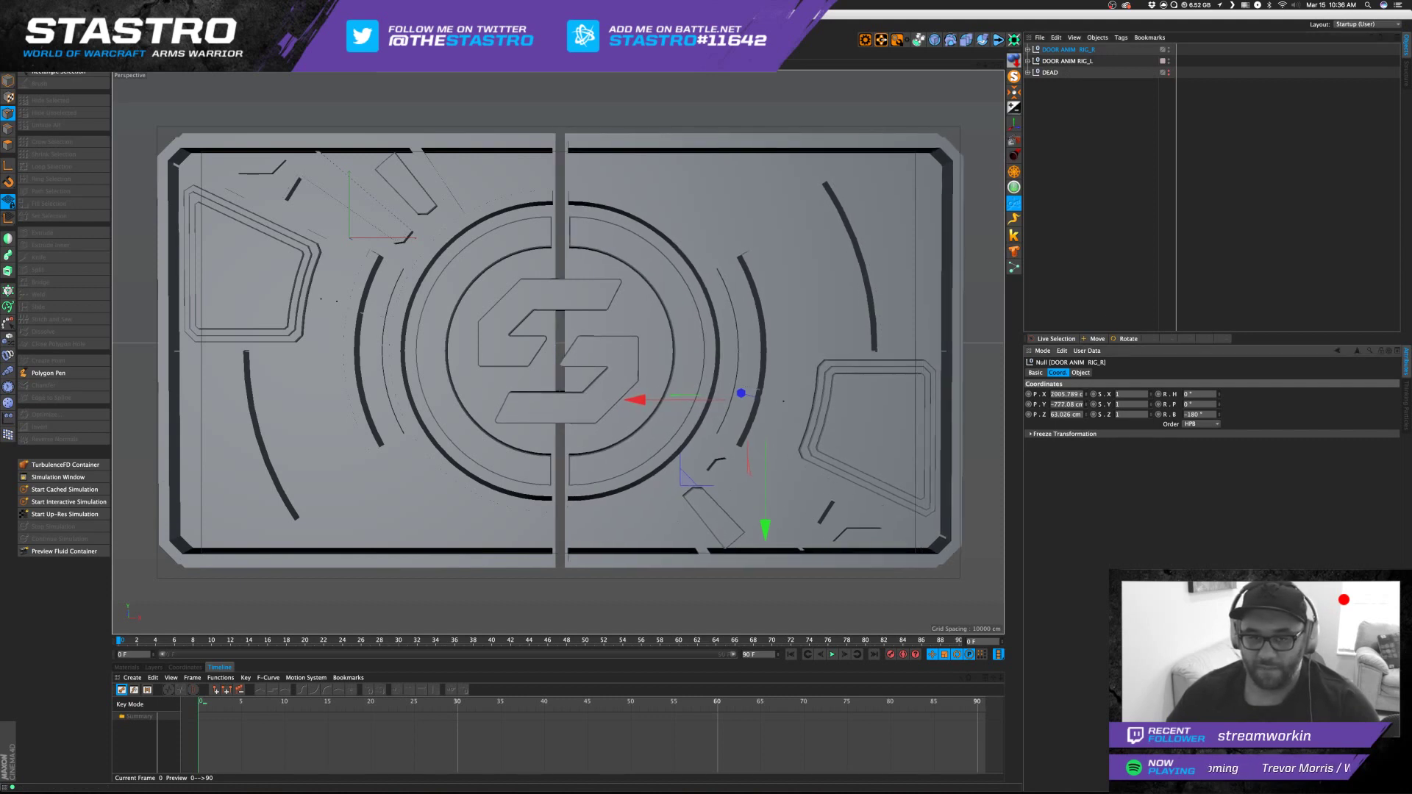
left_click(1029, 394, "ctrl")
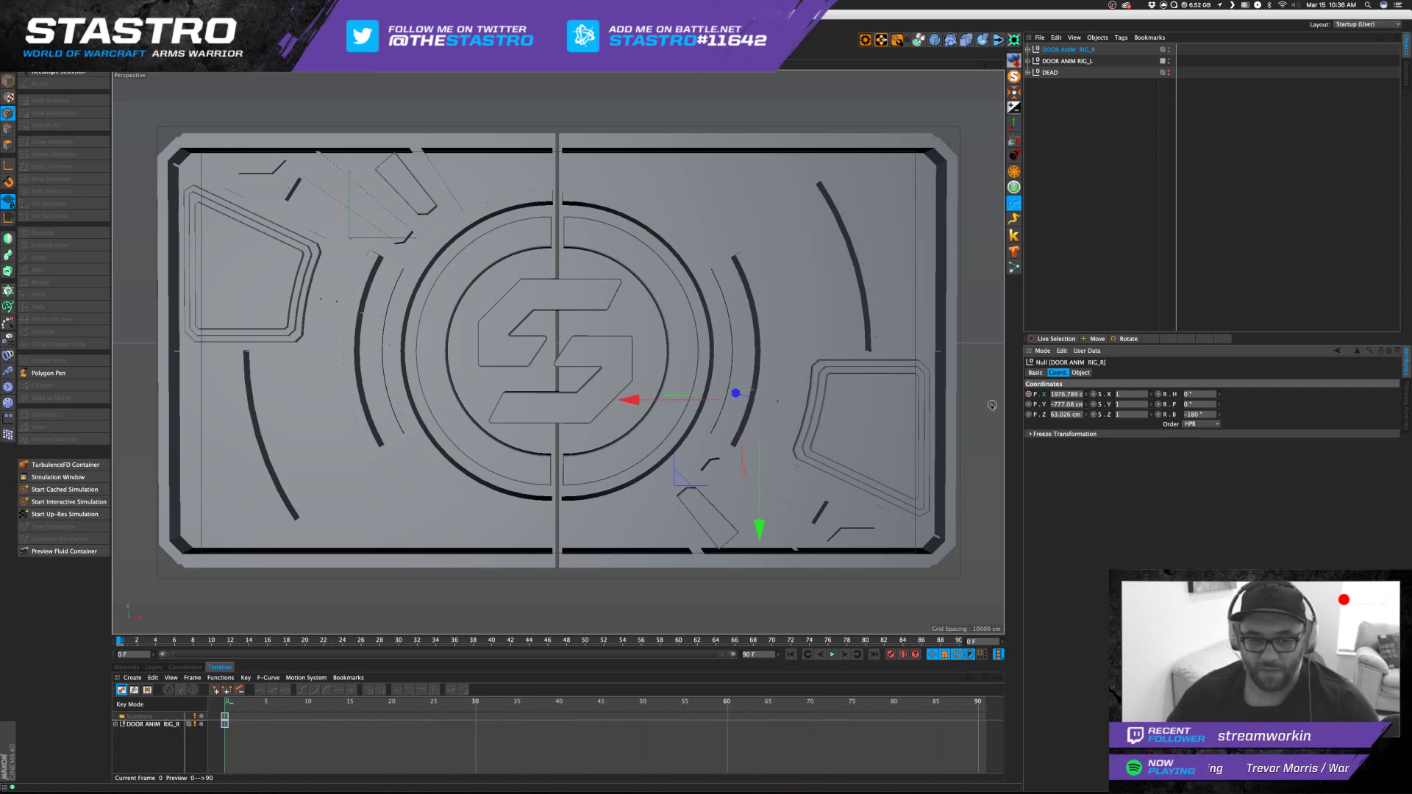
left_click(1067, 61)
left_click(1029, 394, "ctrl")
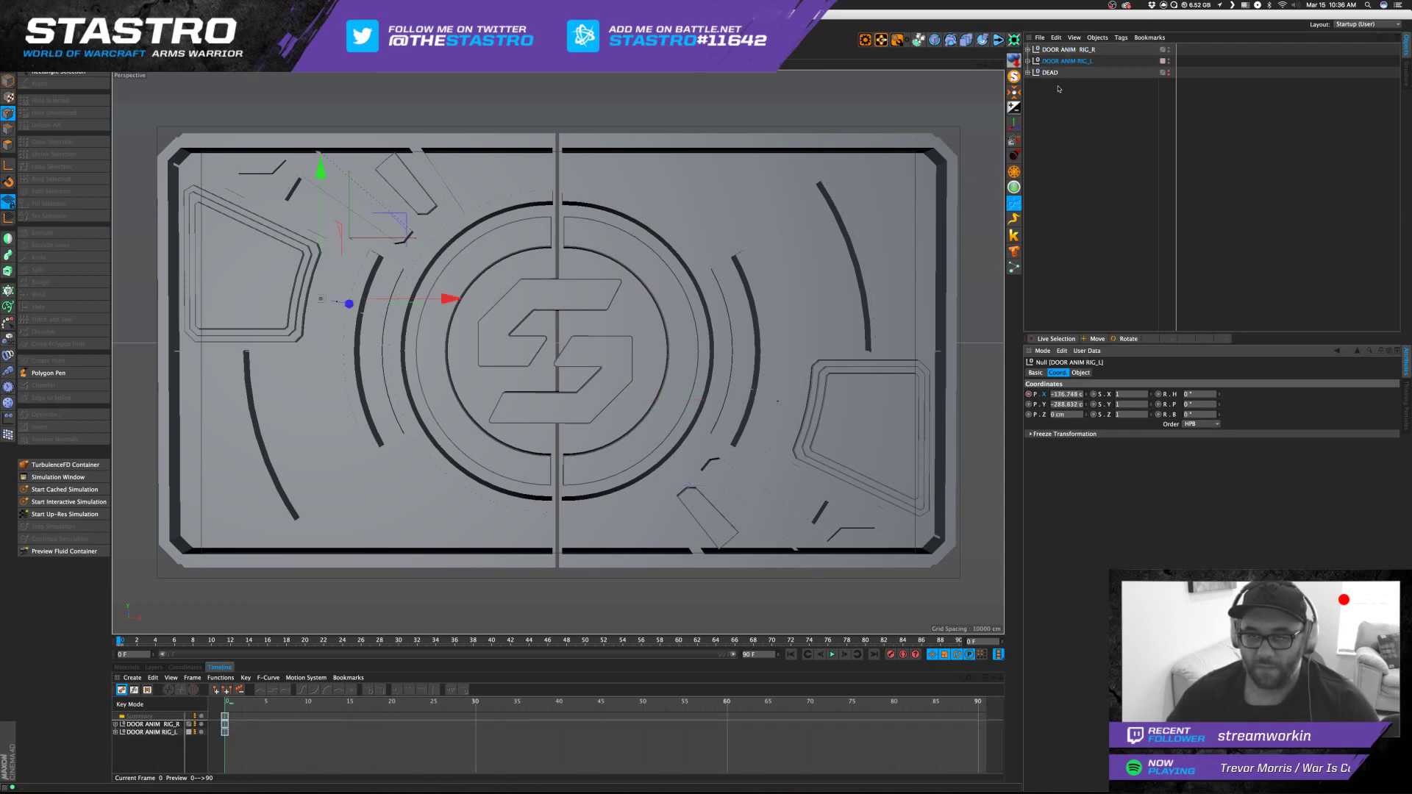
left_click(476, 703)
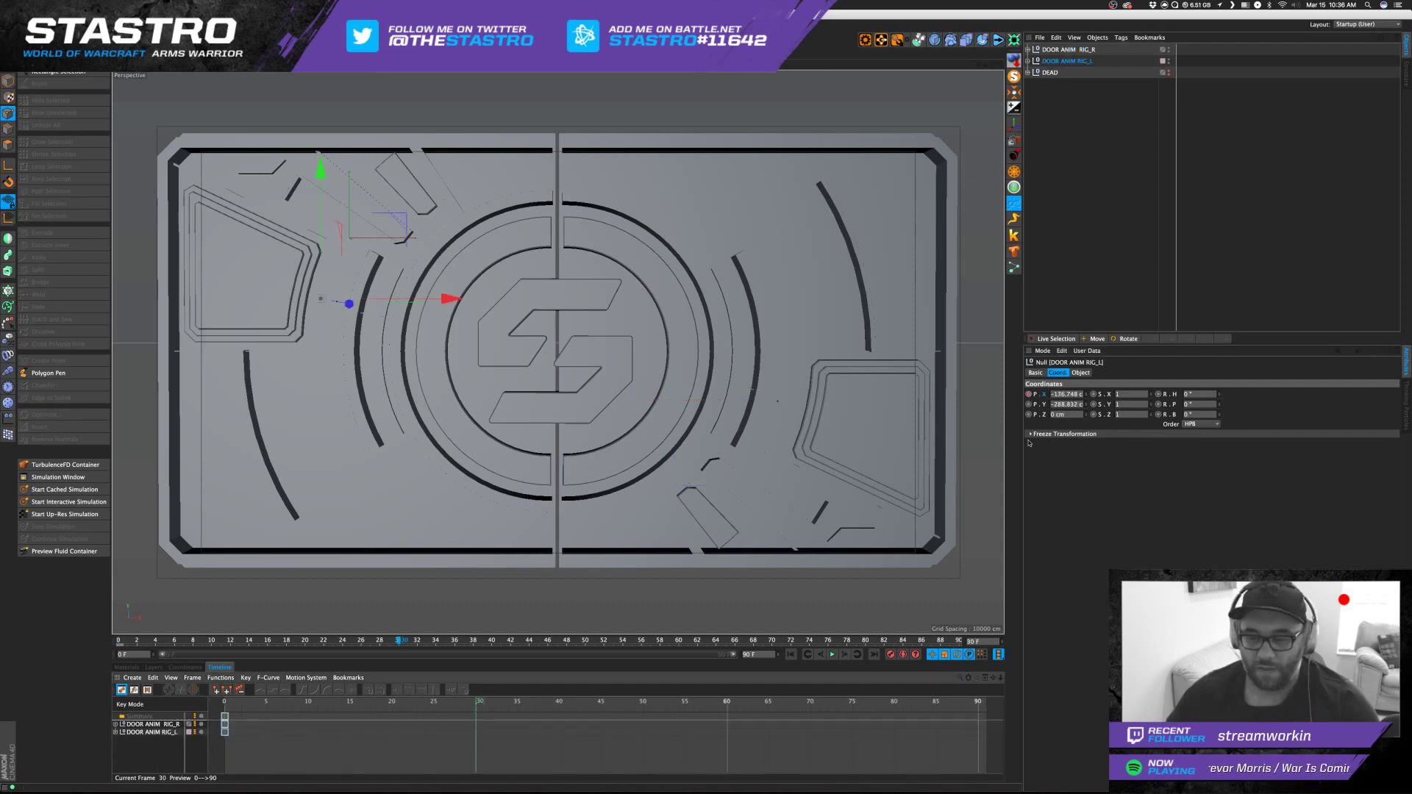
Try opening the left door at frame 30 by multiplying DOOR ANIM RIG_L's X position, up to ten times its value.
left_click(1067, 394)
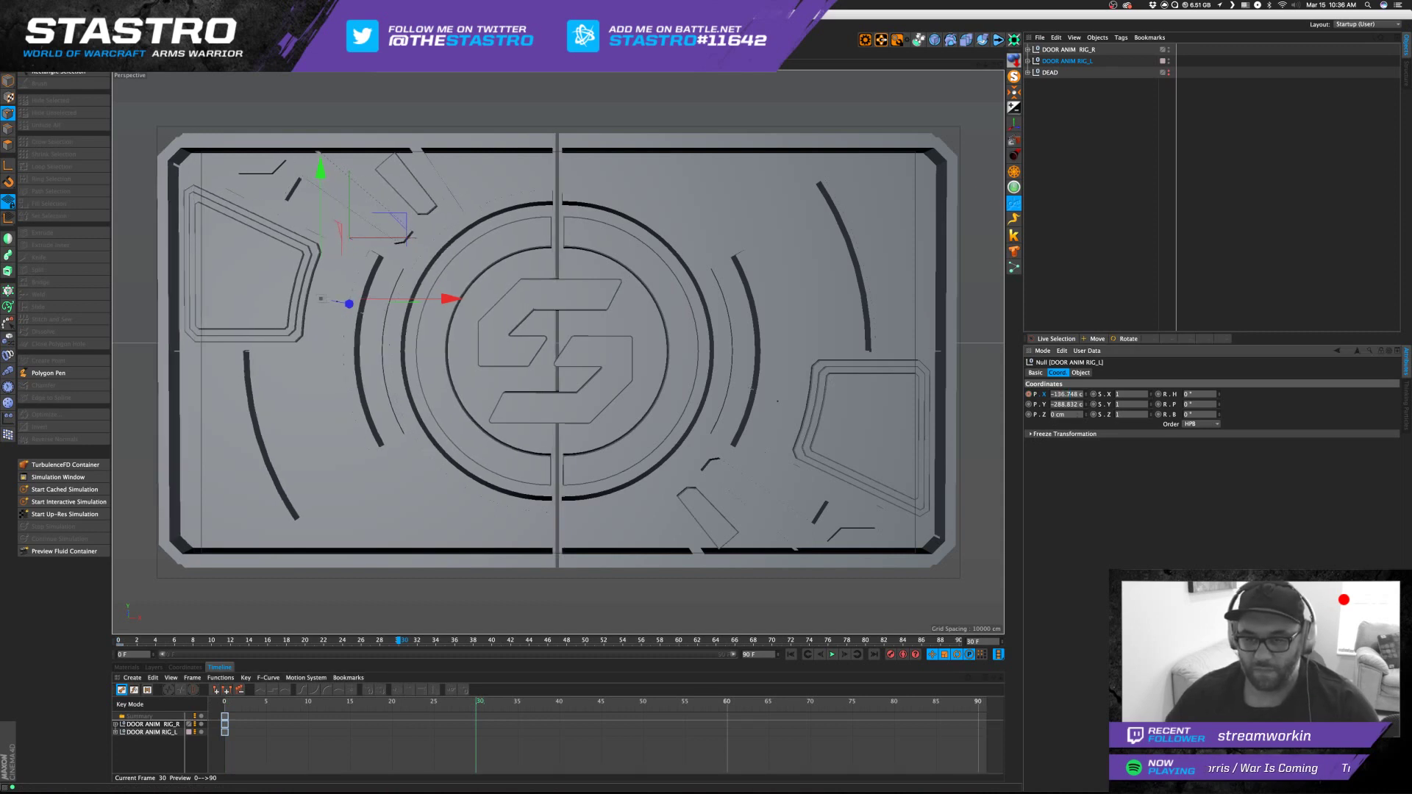
key("Delete")
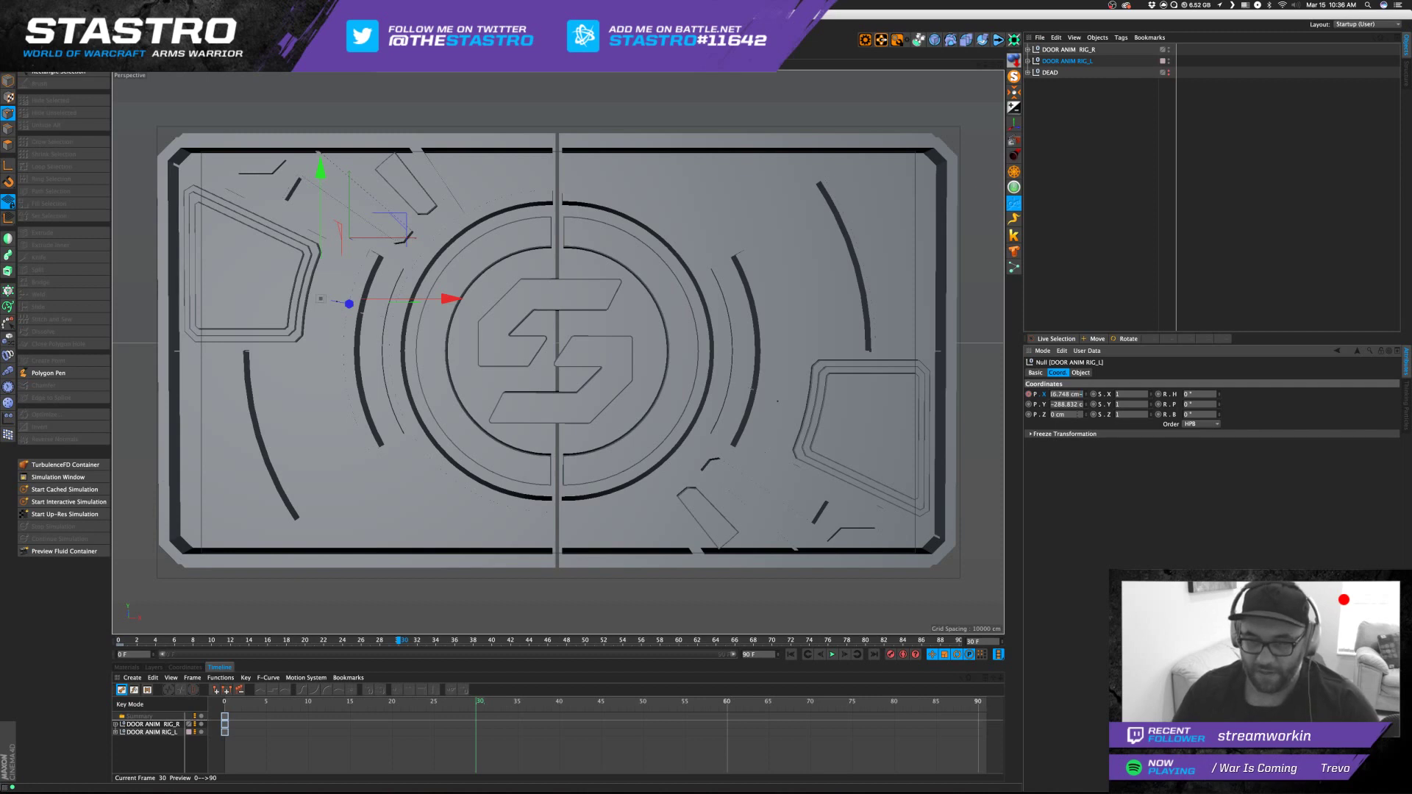
type("/")
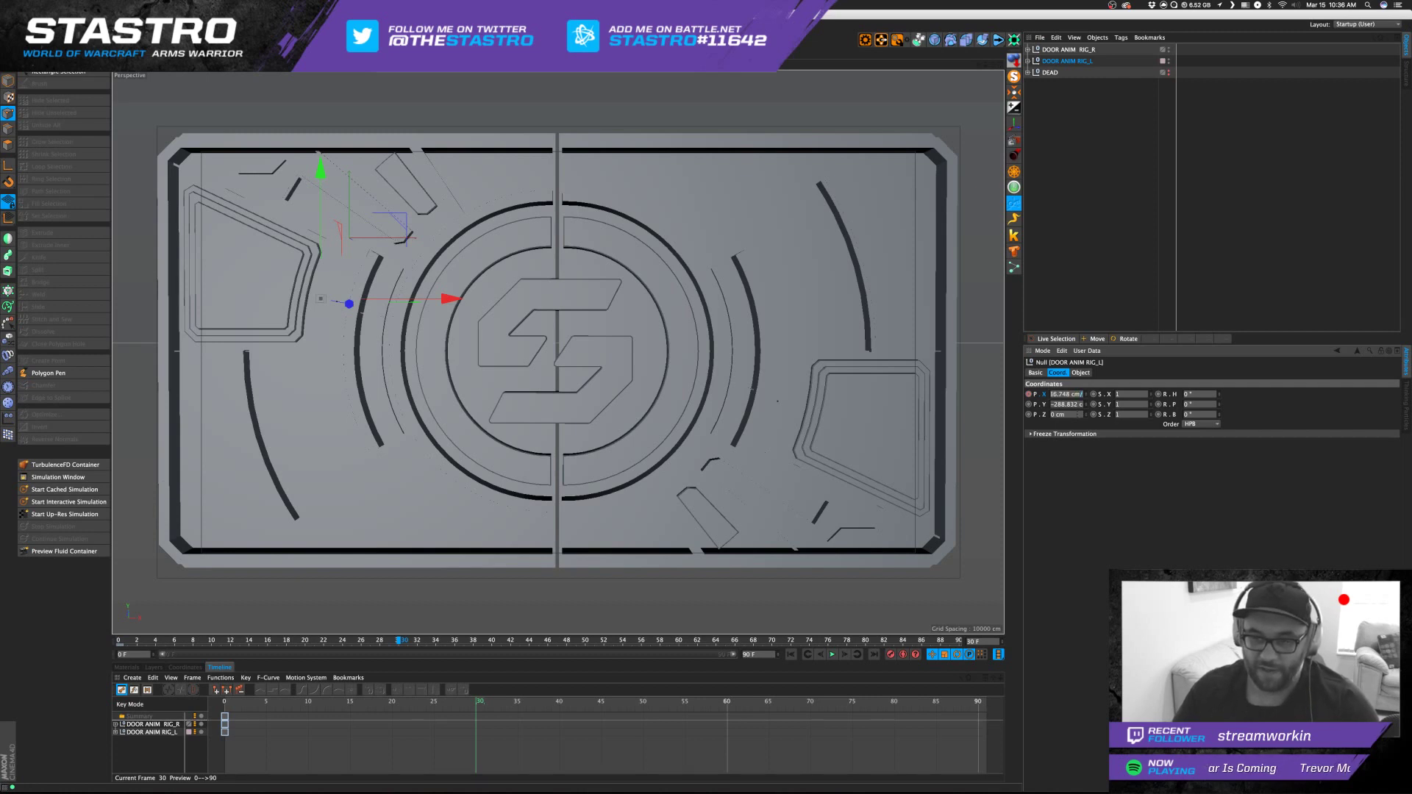
type("2")
key("Return")
key("super+z")
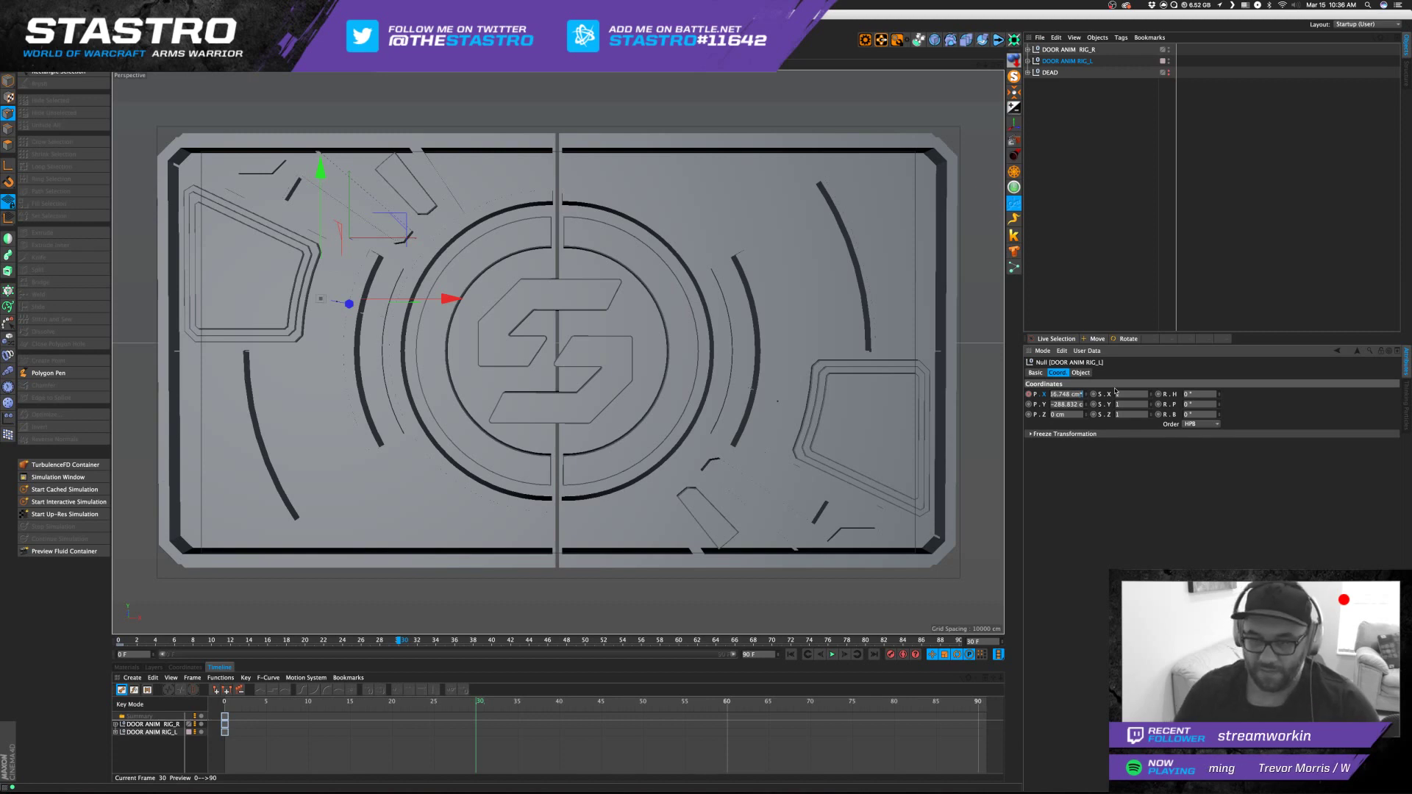
key("Return")
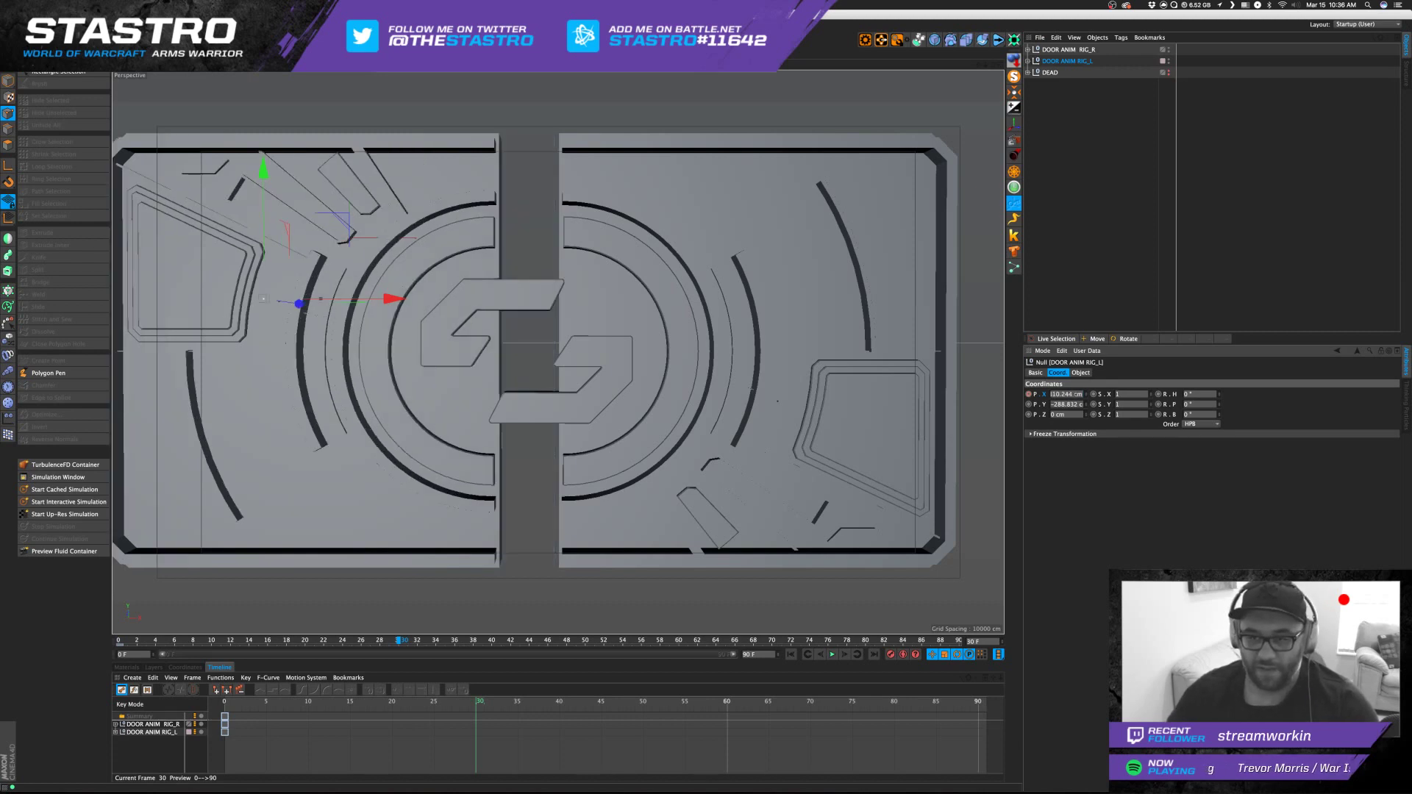
key("super+z")
type("*")
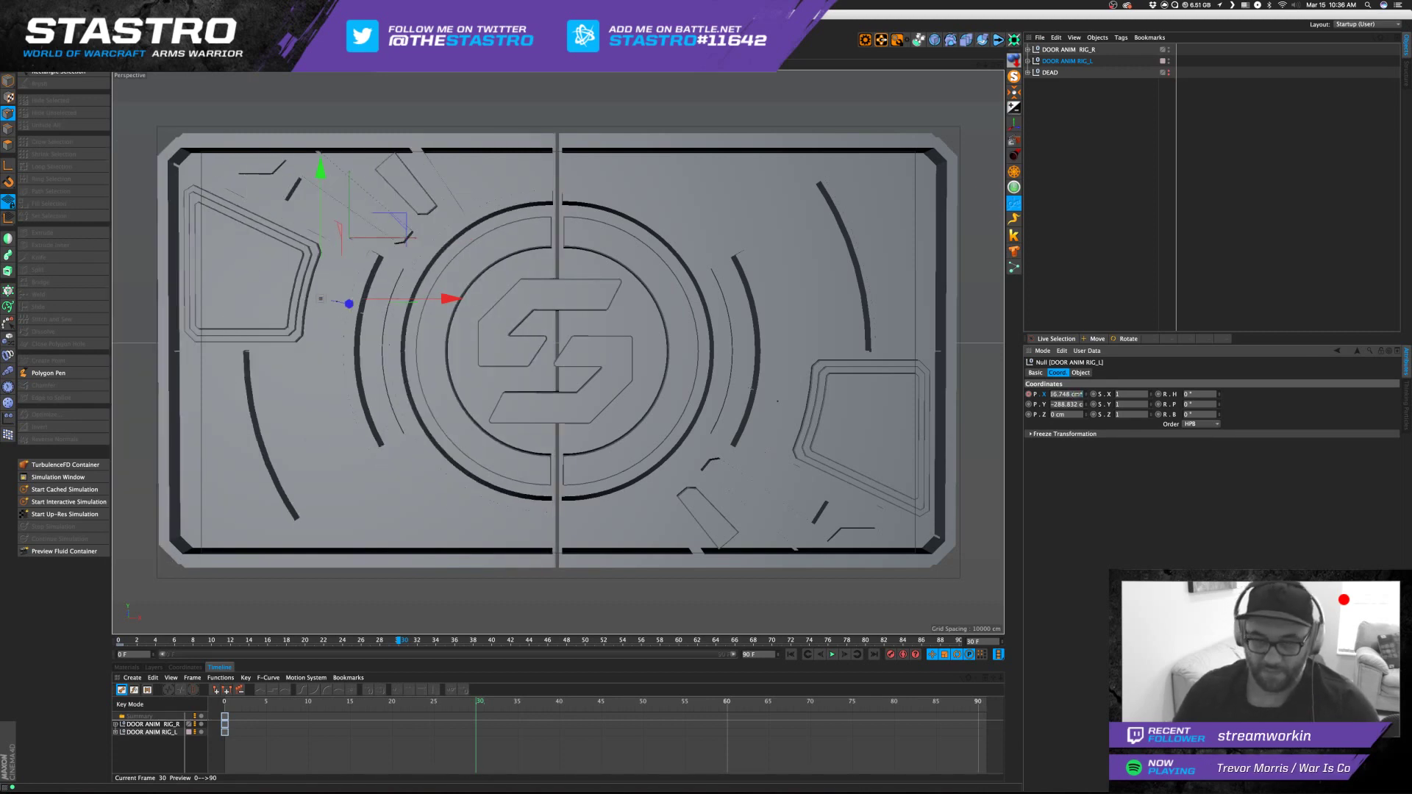
key("Return")
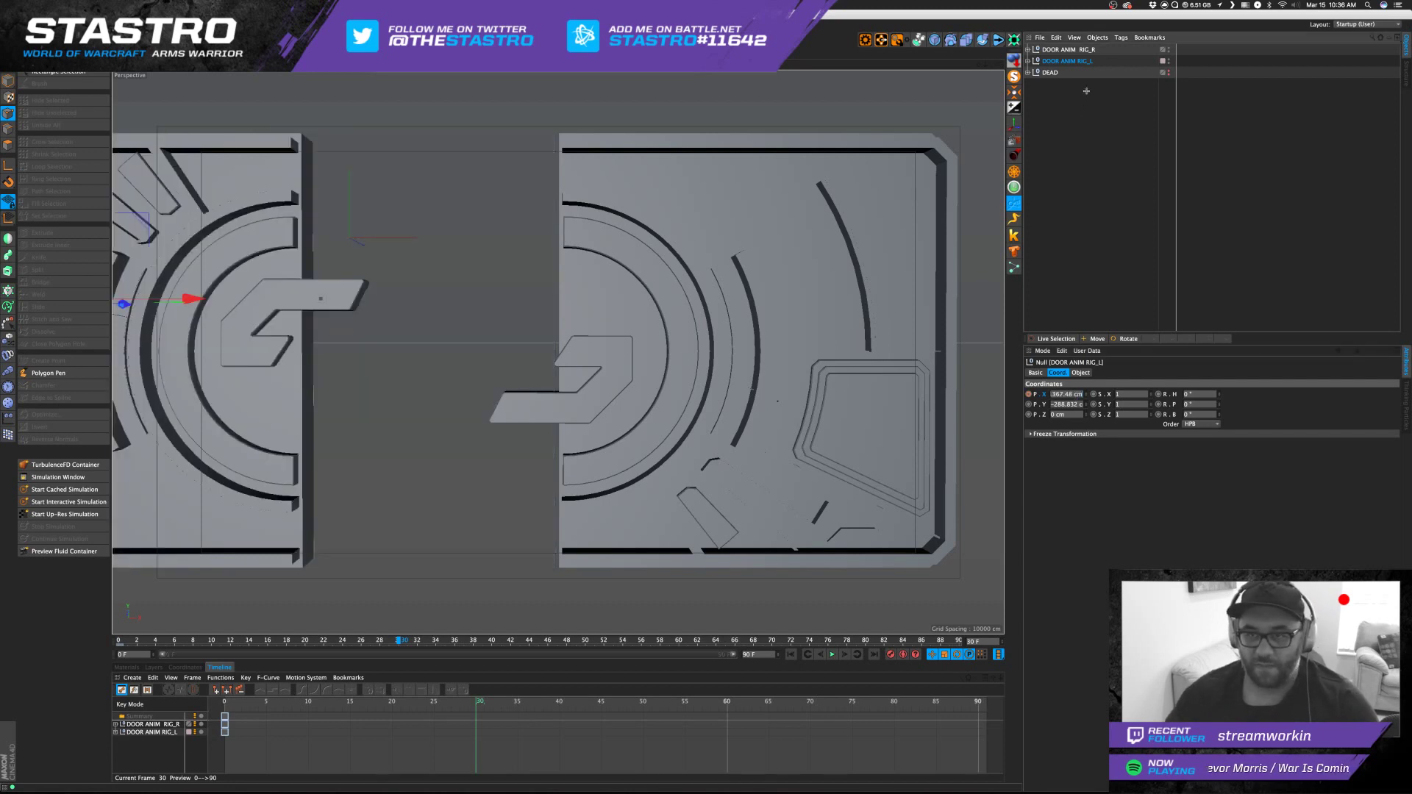
Try dividing and then multiplying DOOR ANIM RIG_R's X position by 10, undoing each attempt.
left_click(1068, 49)
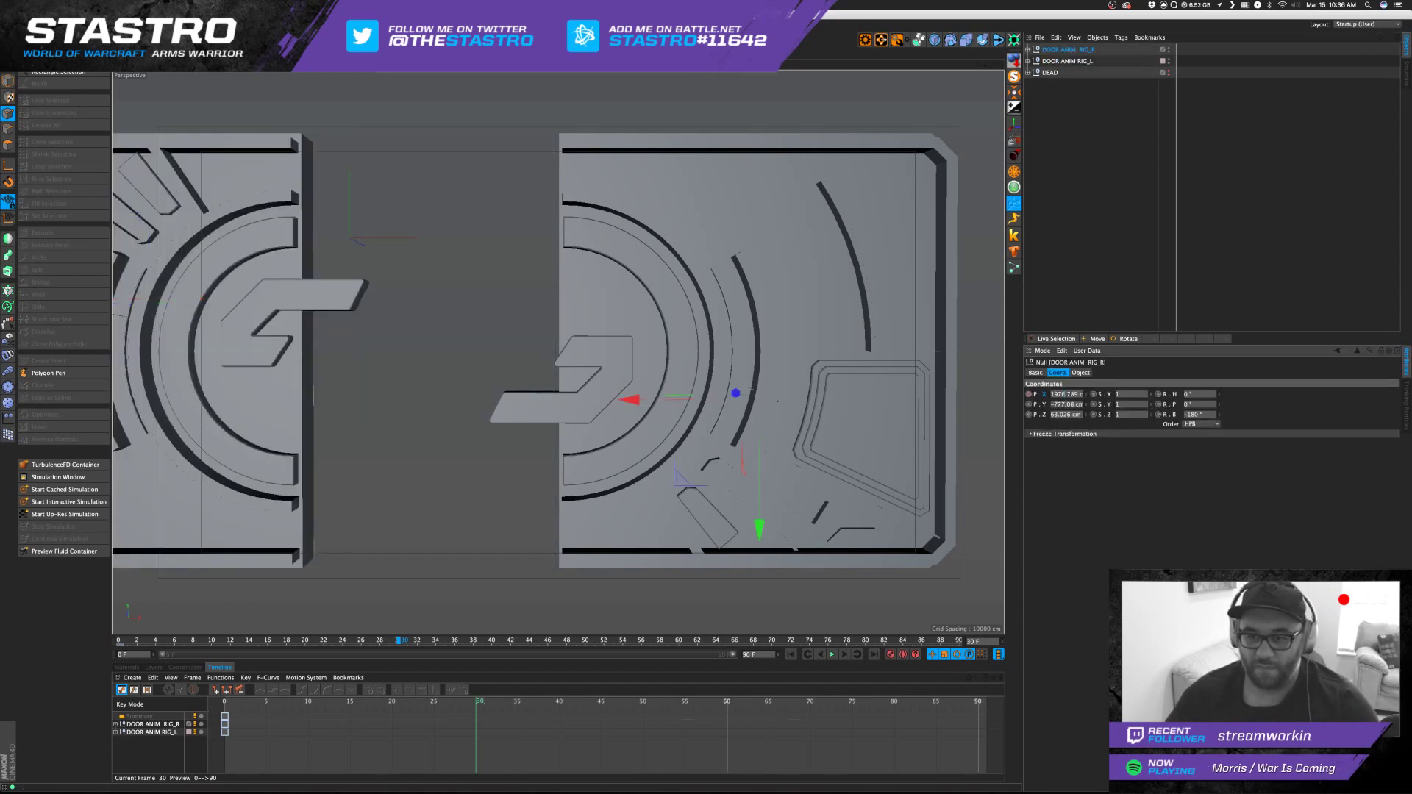
double_click(1071, 394)
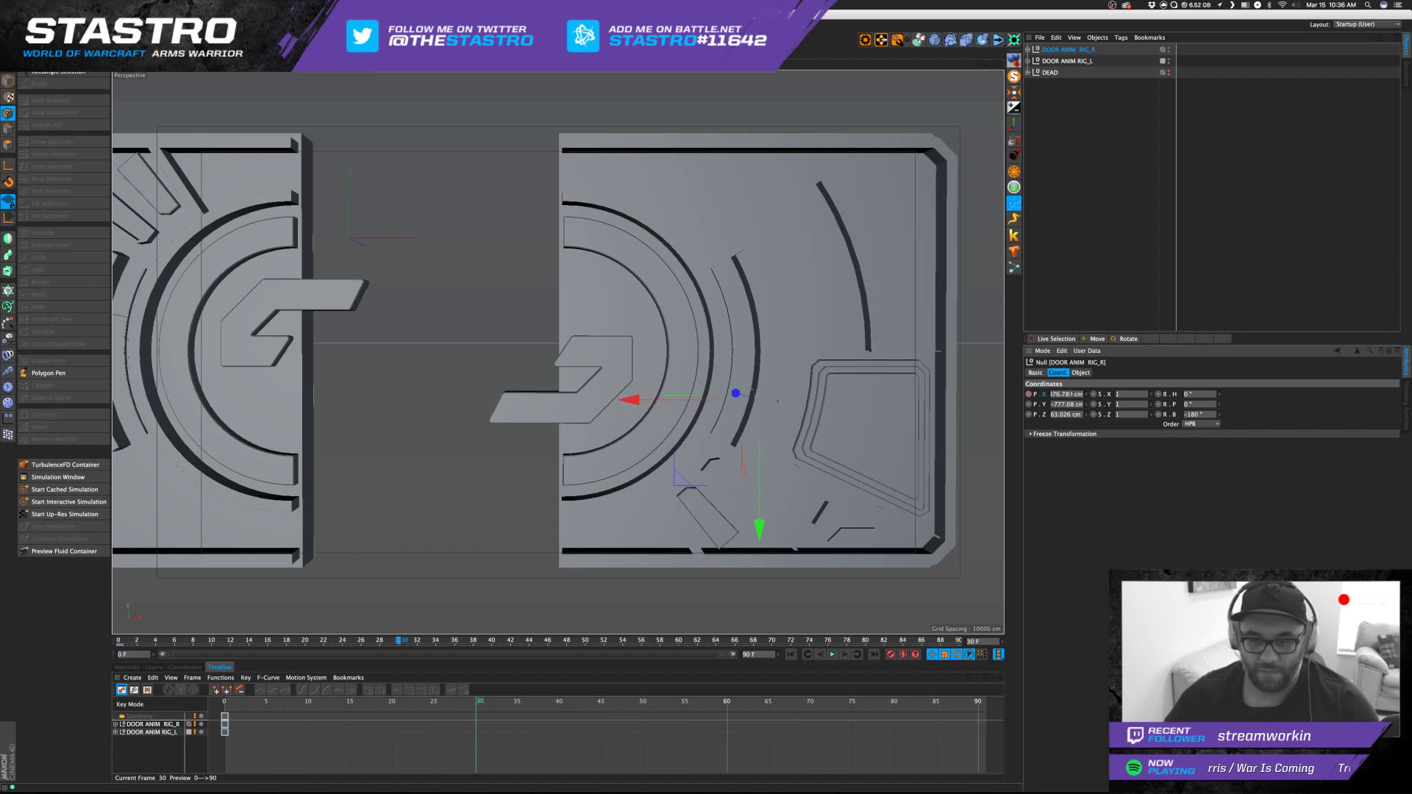
type("/10")
key("Return")
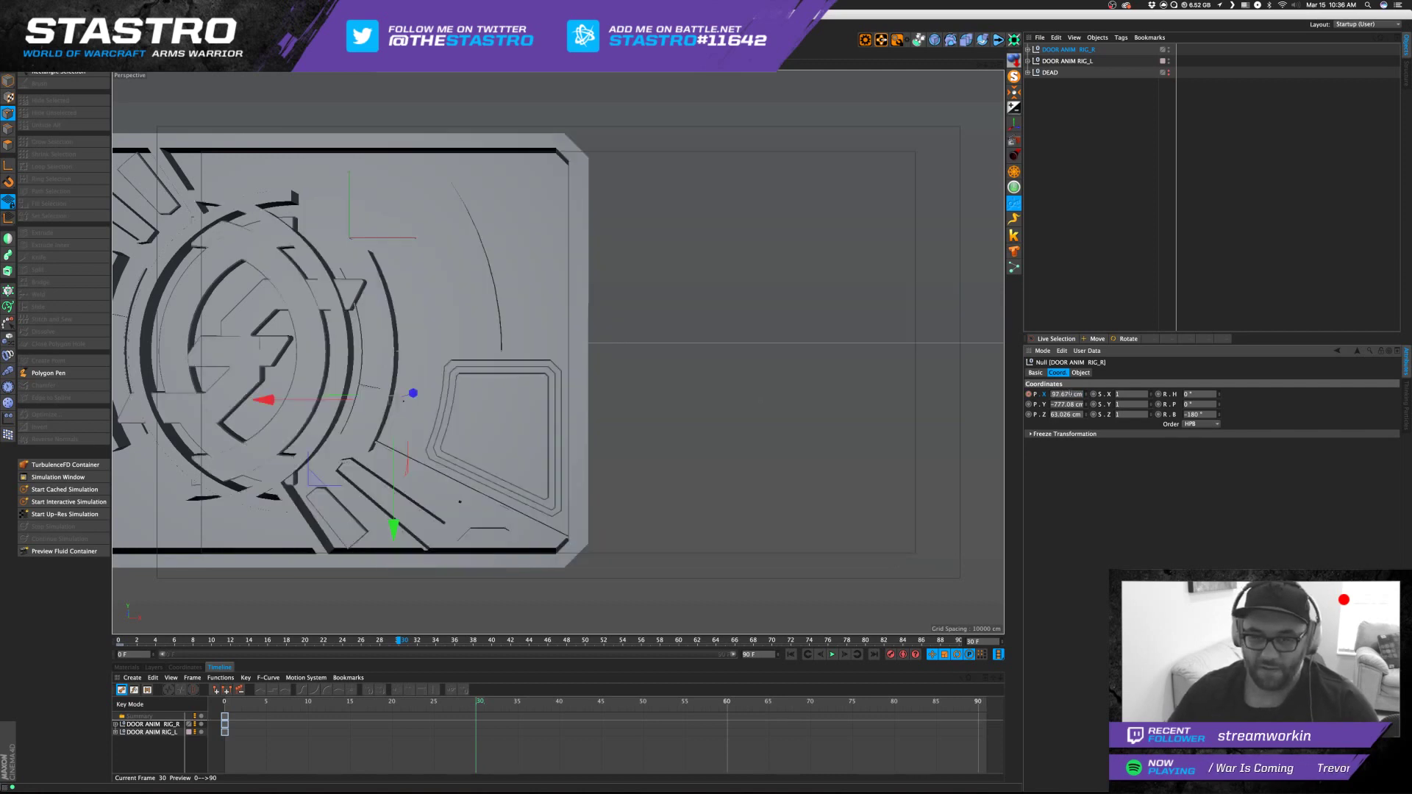
key("super+z")
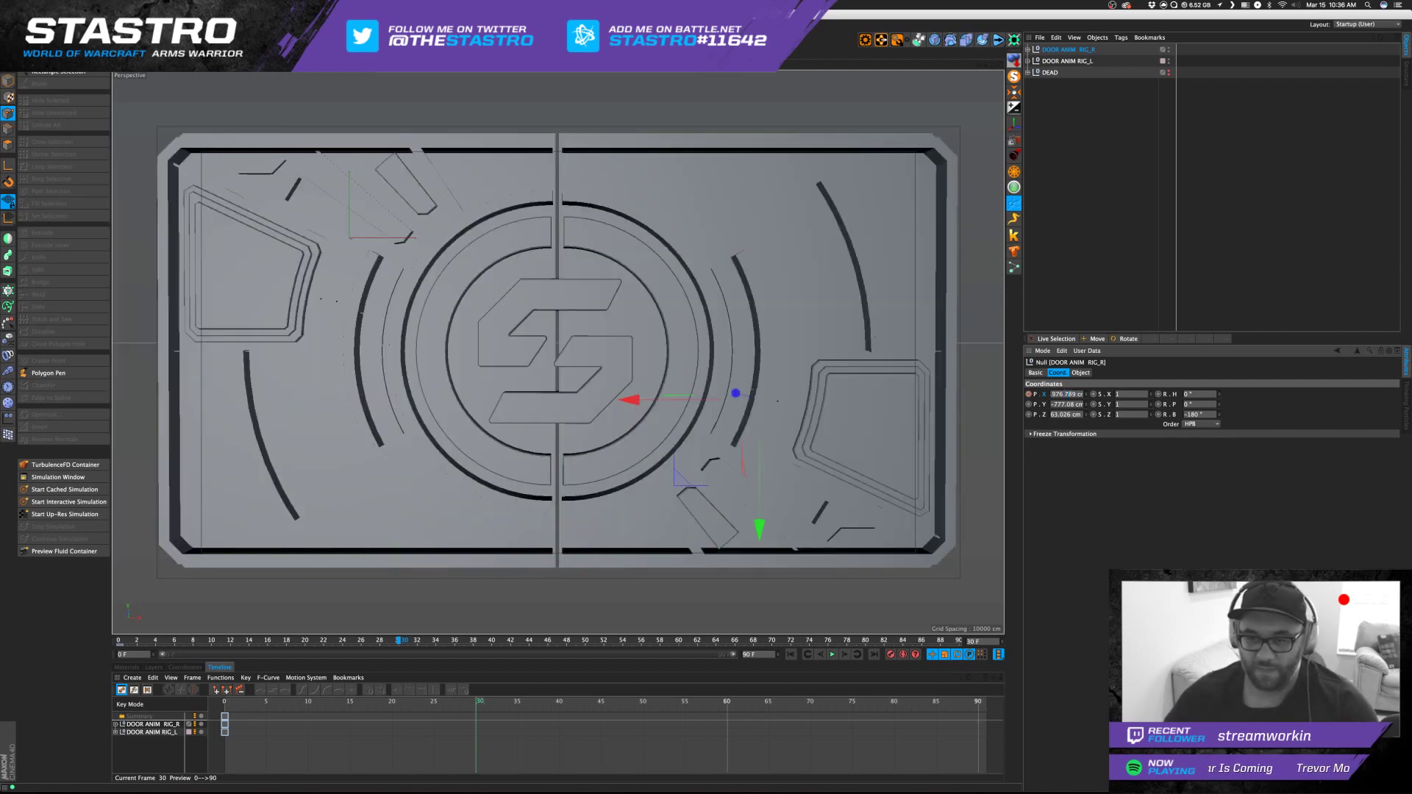
type("*10")
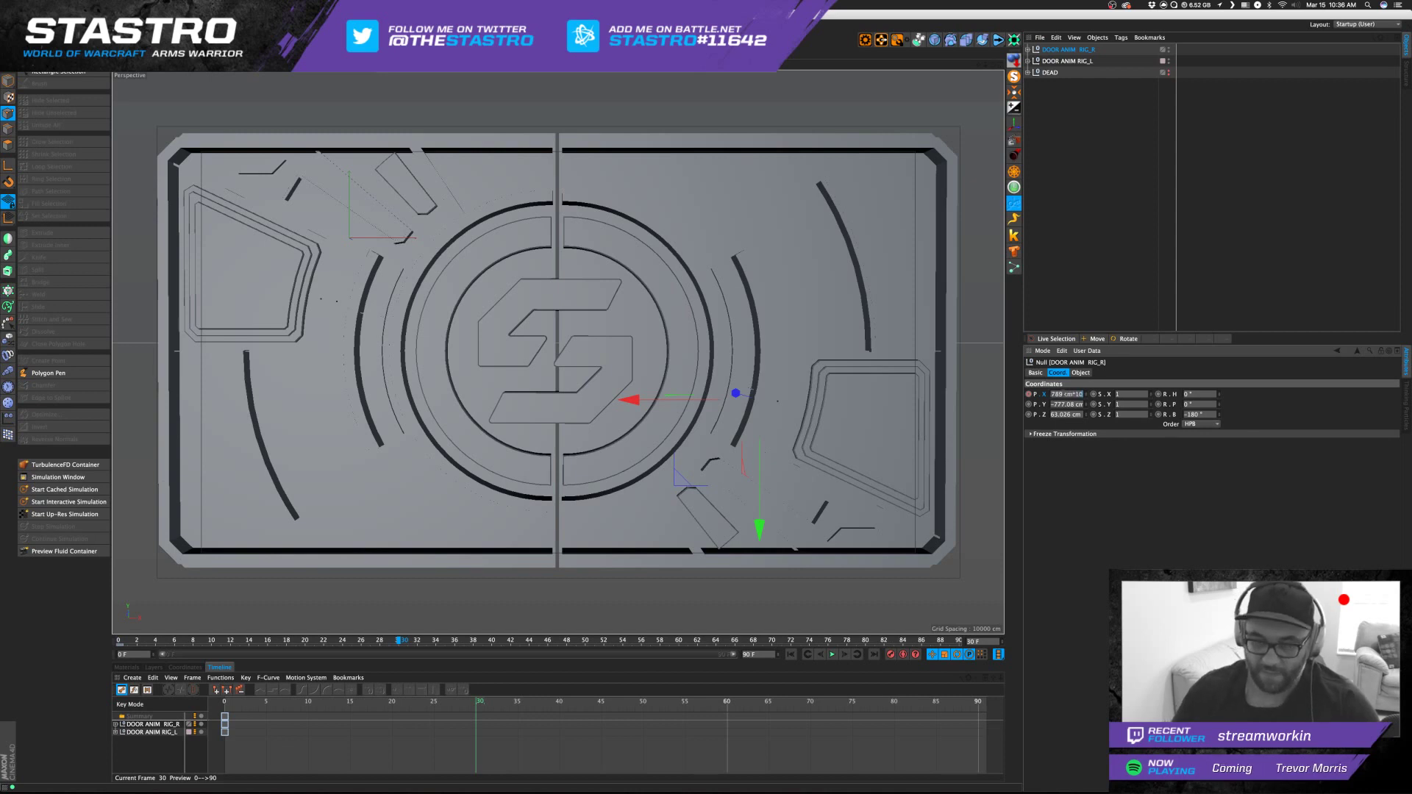
key("Return")
key("super+z")
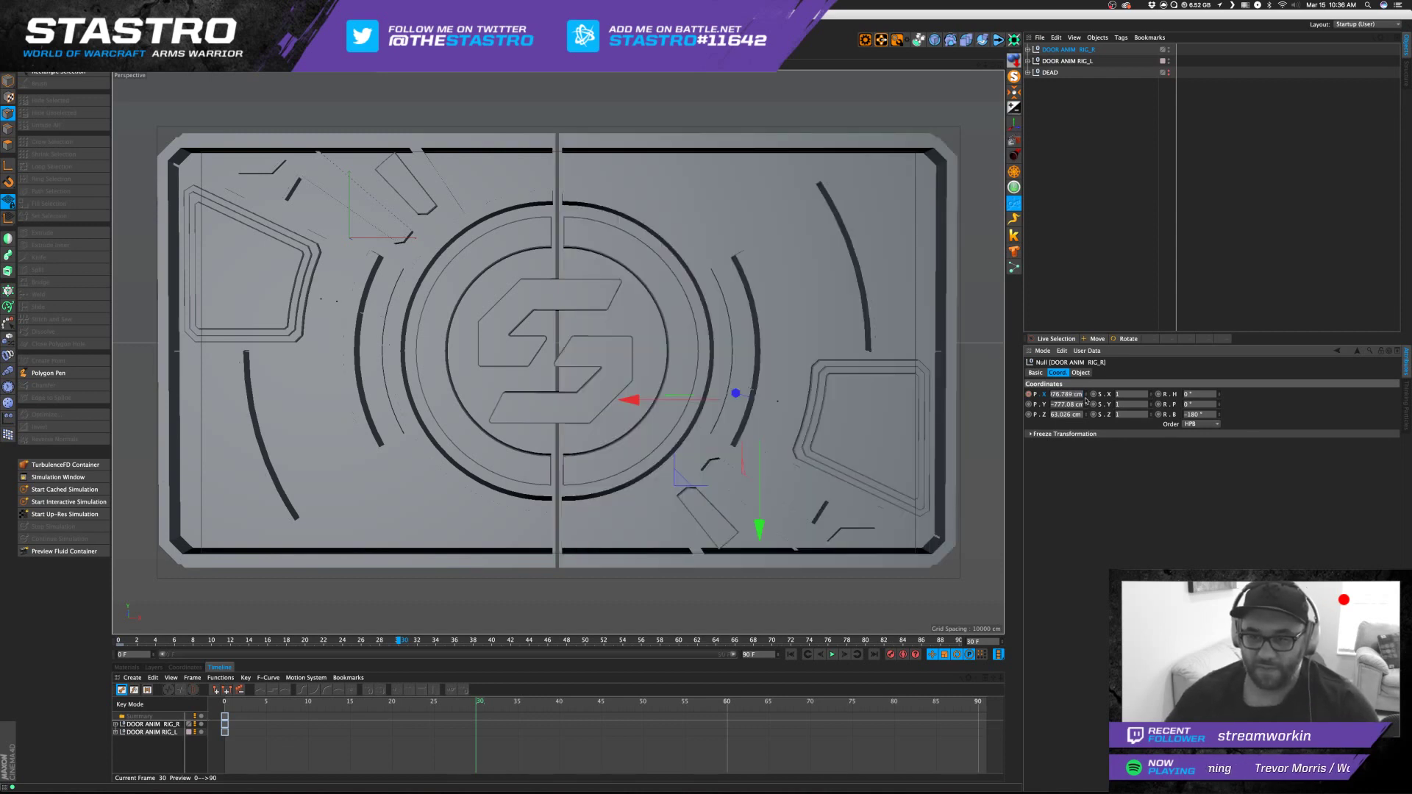
Slide DOOR ANIM RIG_R and DOOR ANIM RIG_L fully apart along X, the left one to -1114.748 cm, and keyframe both at frame 30.
left_click_drag(1086, 401, 1193, 401)
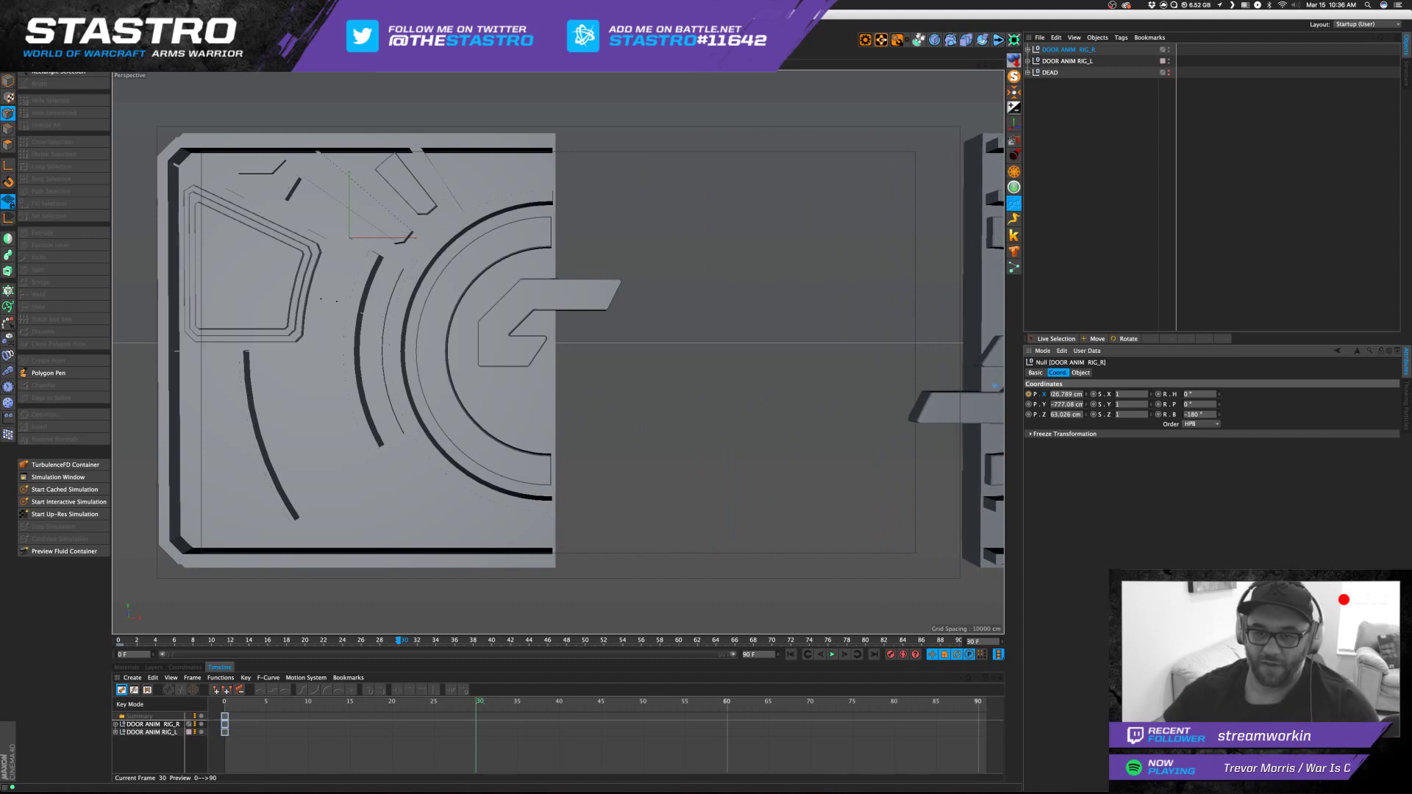
left_click(1029, 395)
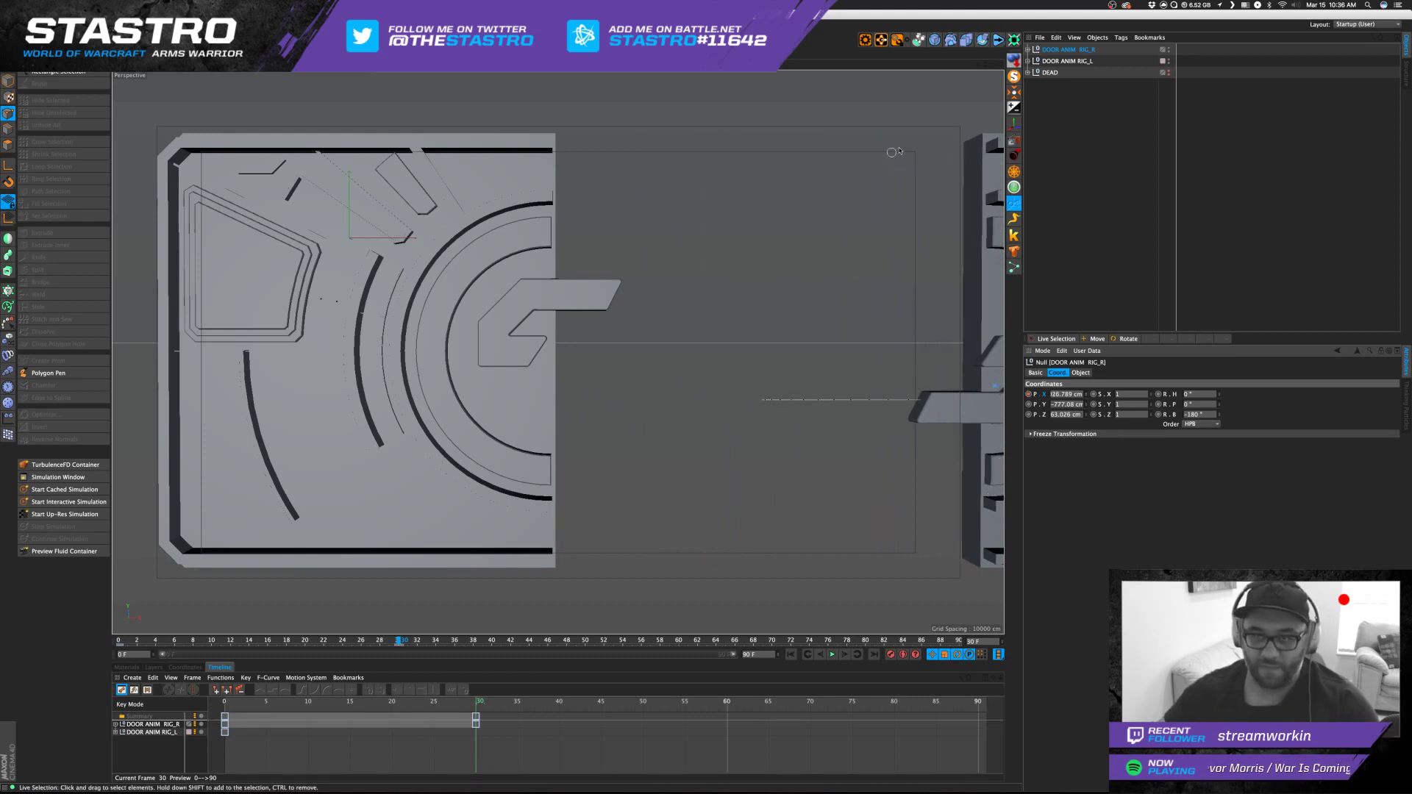
left_click(1087, 61)
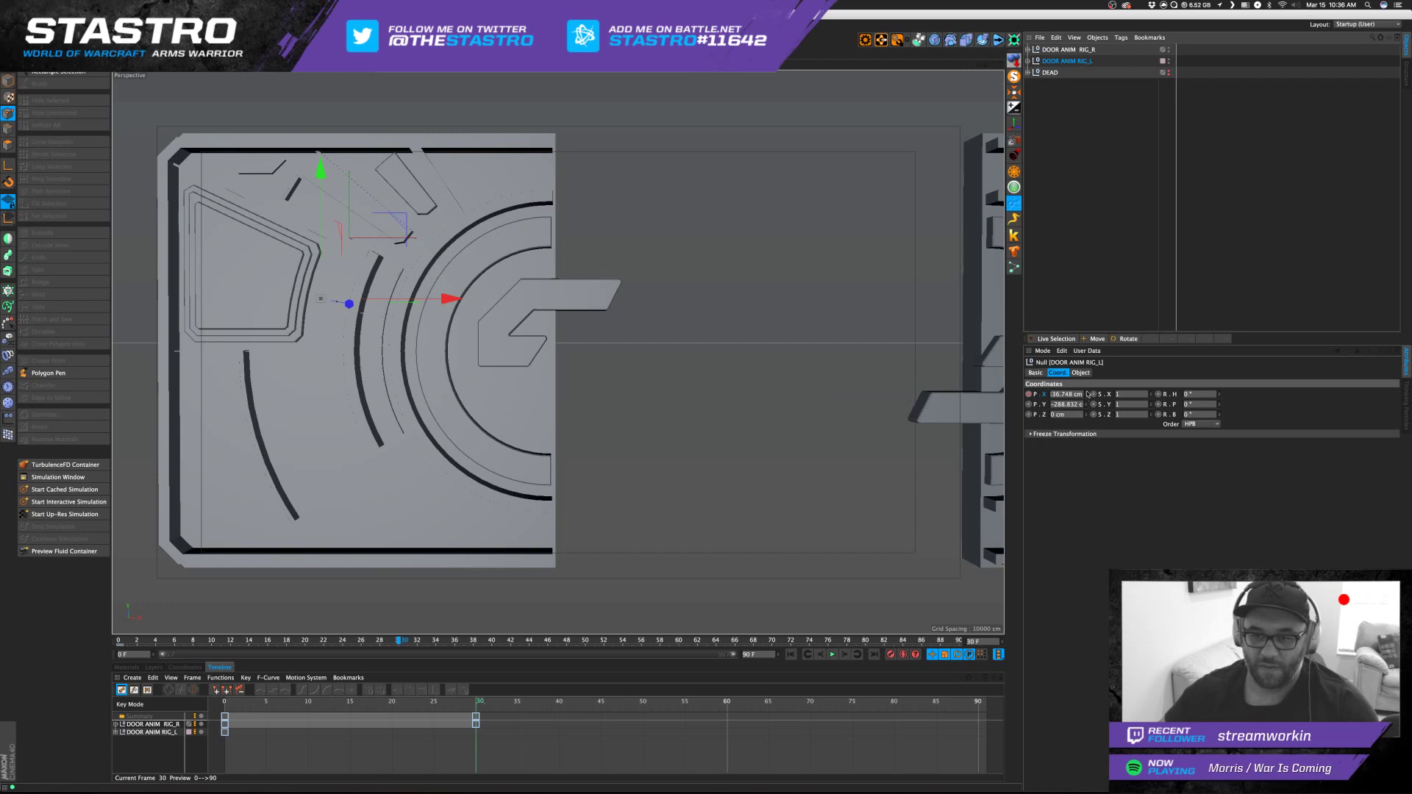
mouse_move(1088, 394)
left_mouse_down()
mouse_move(1008, 394)
mouse_move(1088, 394)
left_mouse_up()
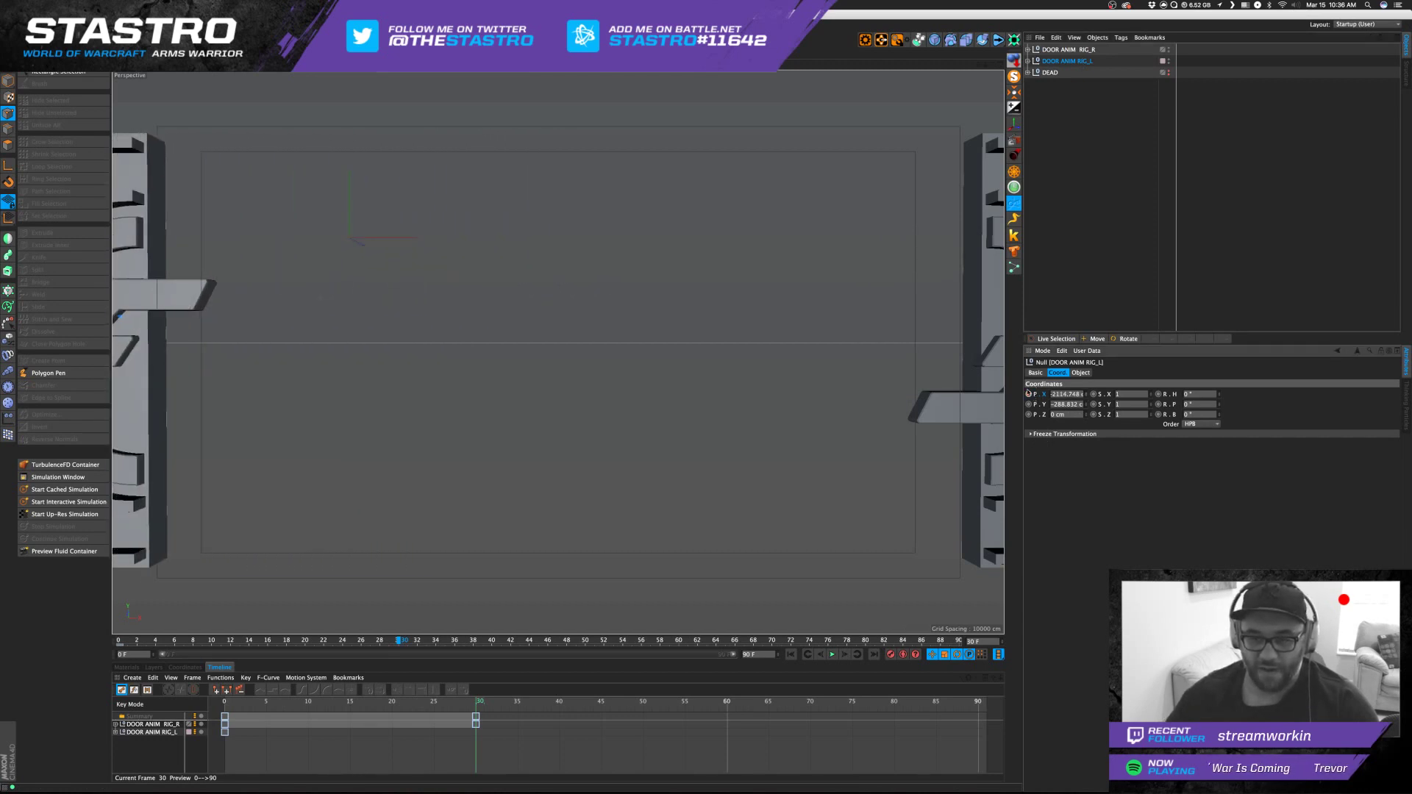
left_click(1028, 394)
Scrub the timeline to preview both doors sliding open, and return to frame 0 with nothing selected.
left_click_drag(476, 702, 274, 696)
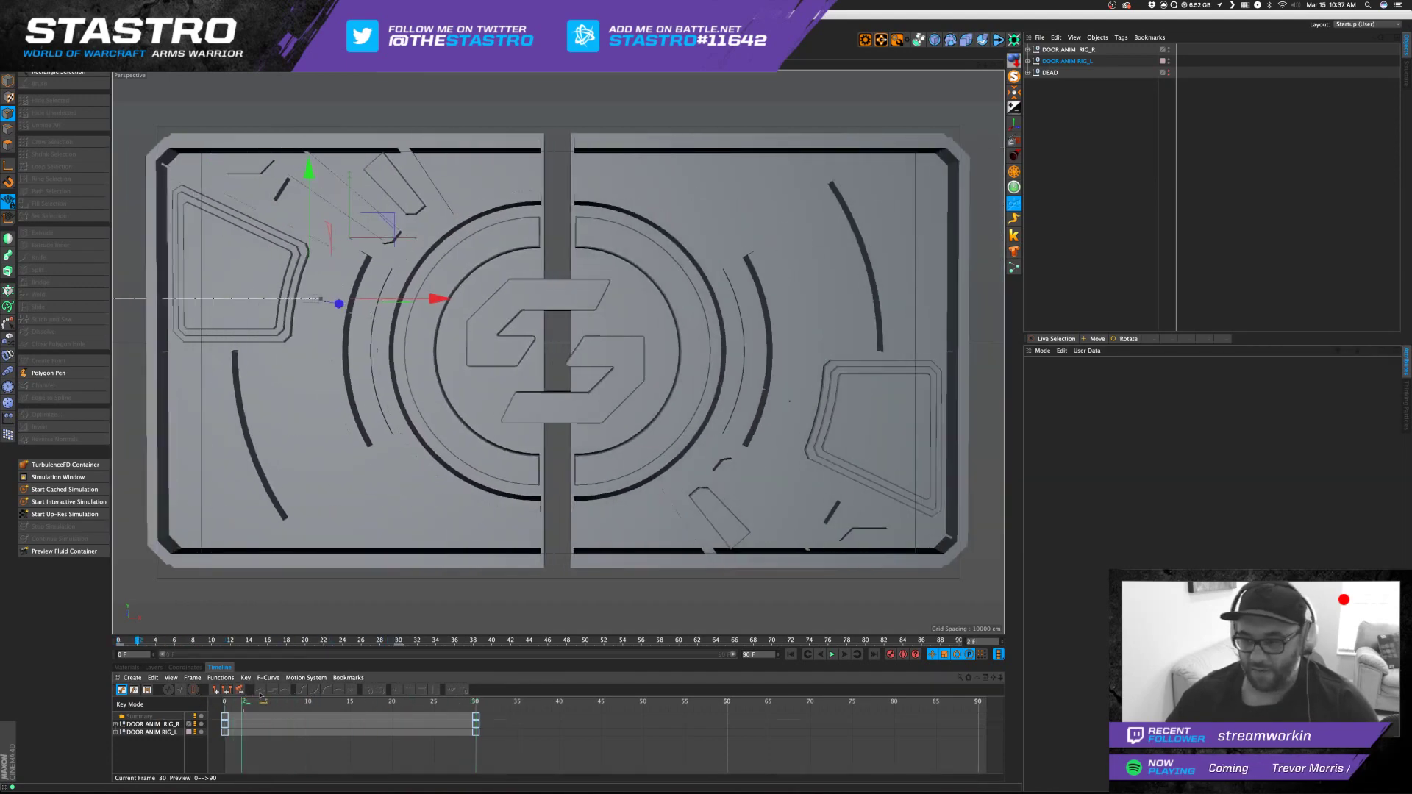
left_click_drag(331, 695, 219, 713)
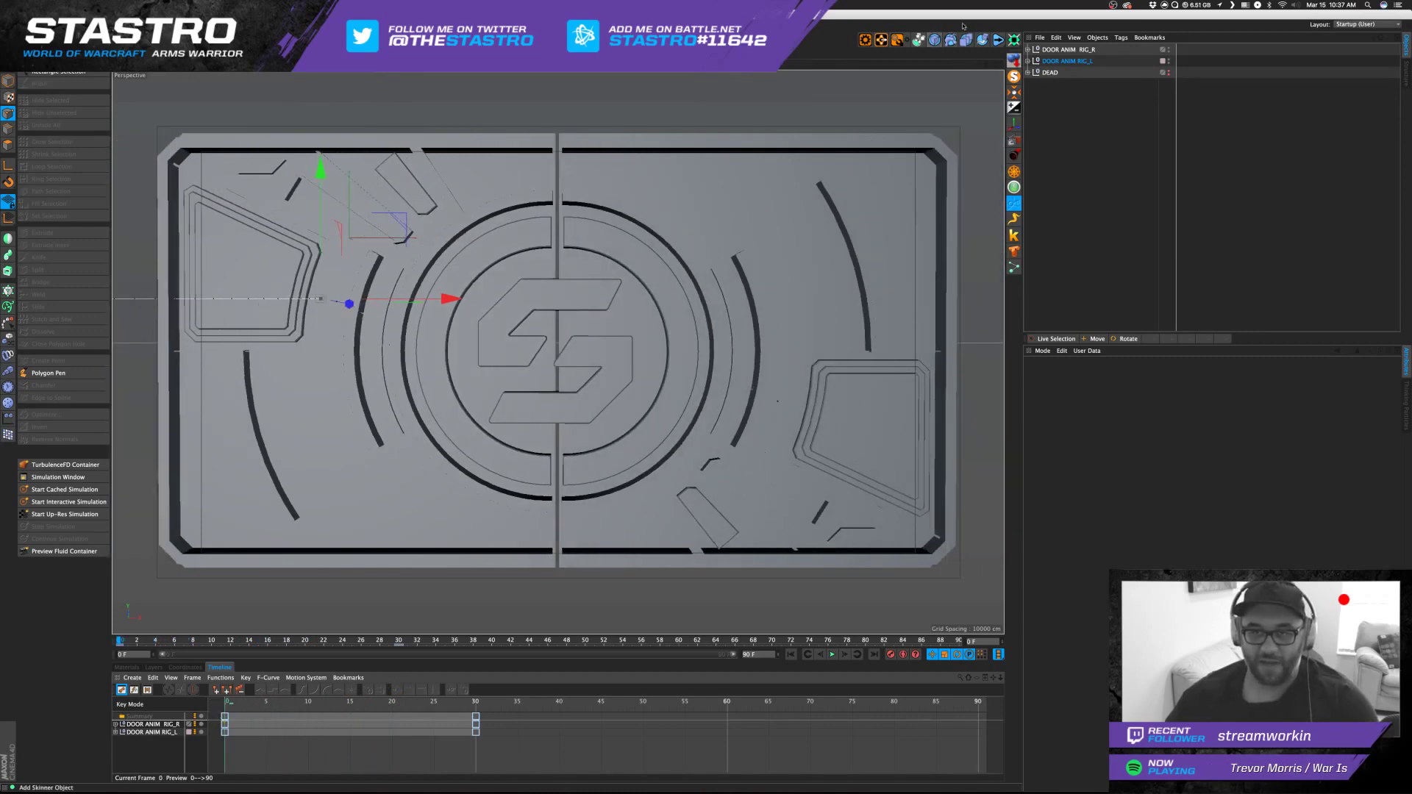
left_click_drag(985, 66, 931, 76)
key("shift+super+z")
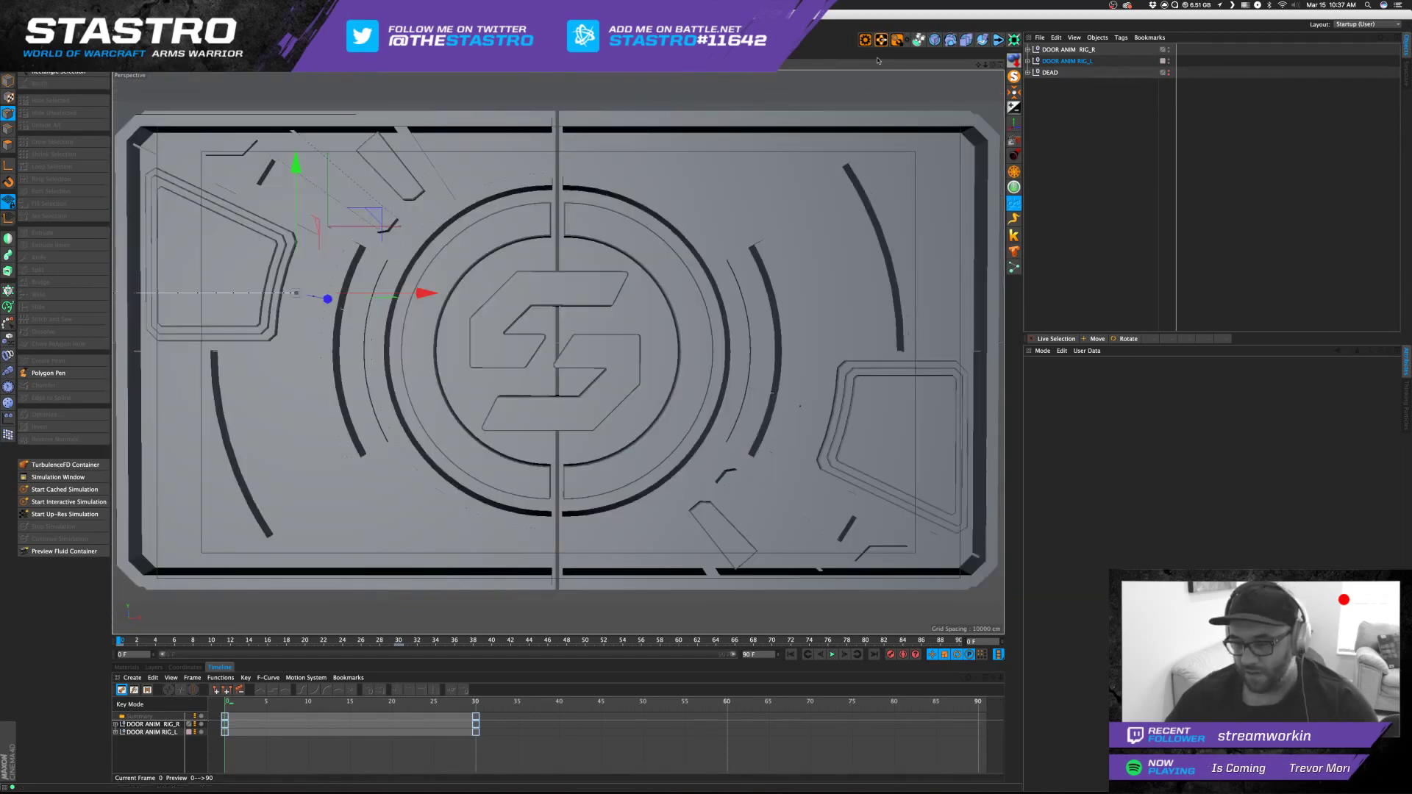
left_click(1247, 276)
mouse_move(250, 704)
left_mouse_down()
mouse_move(456, 704)
mouse_move(229, 707)
left_mouse_up()
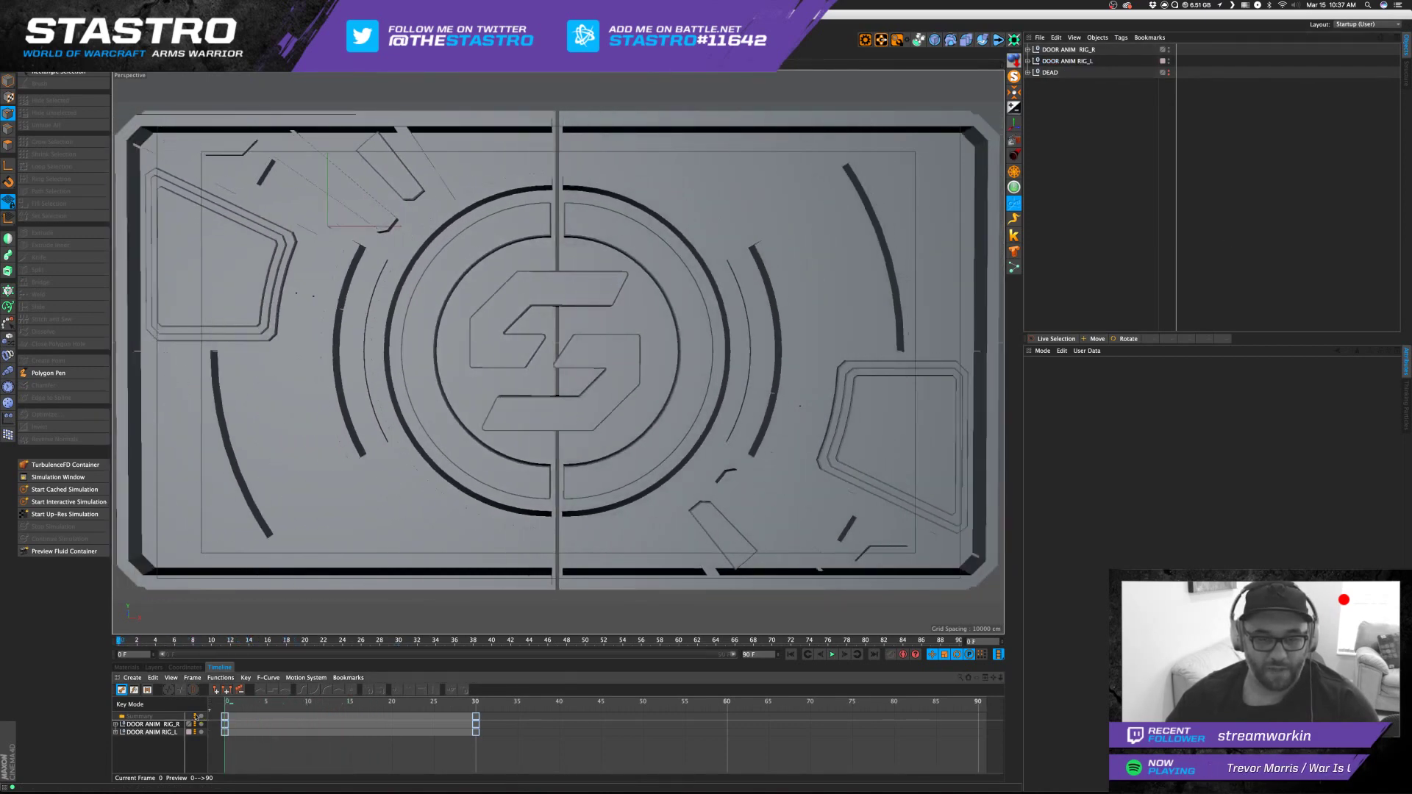
Switch to Illustrator and open the full bay door line drawing from the recent files to examine its panel layout.
key("super+Tab")
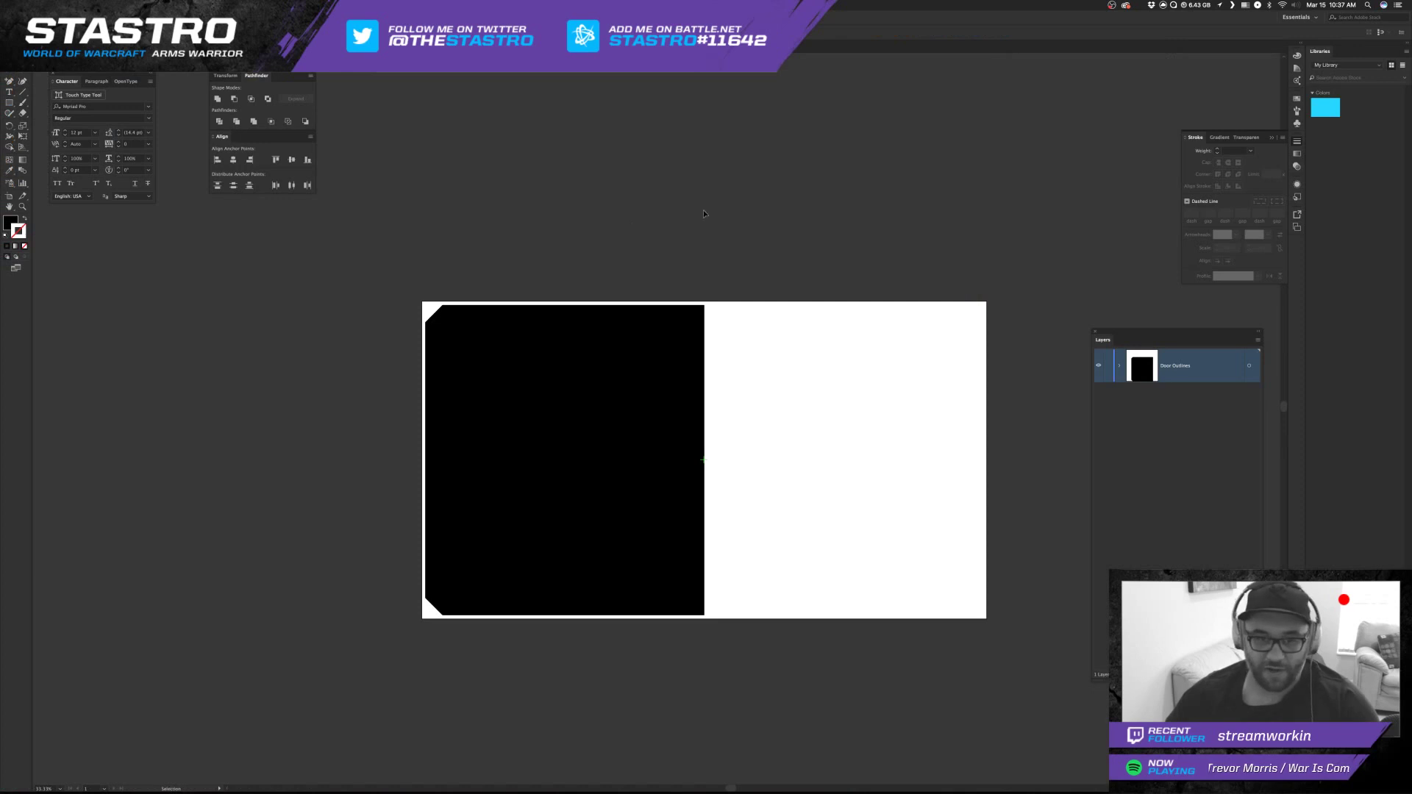
left_click(475, 47)
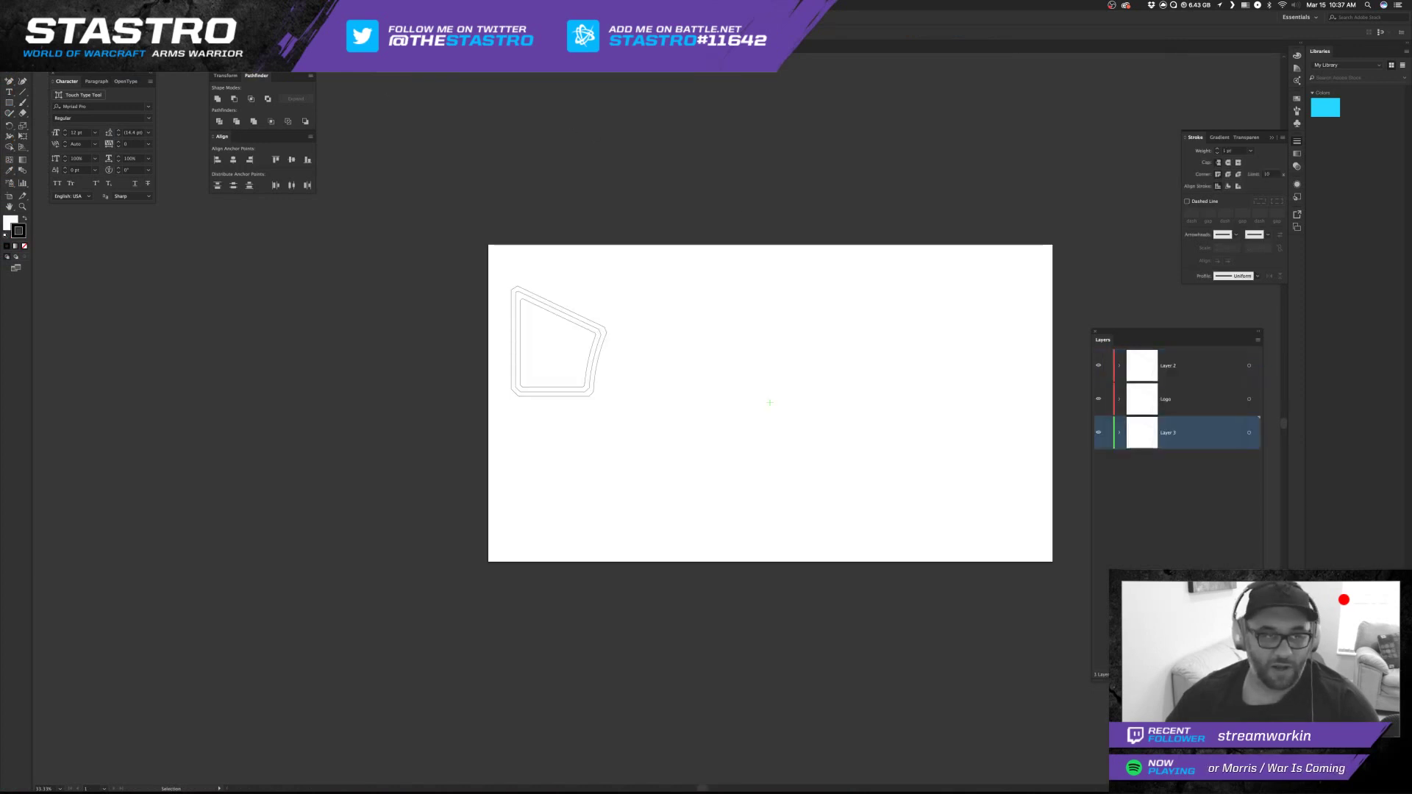
left_click(77, 5)
mouse_move(106, 41)
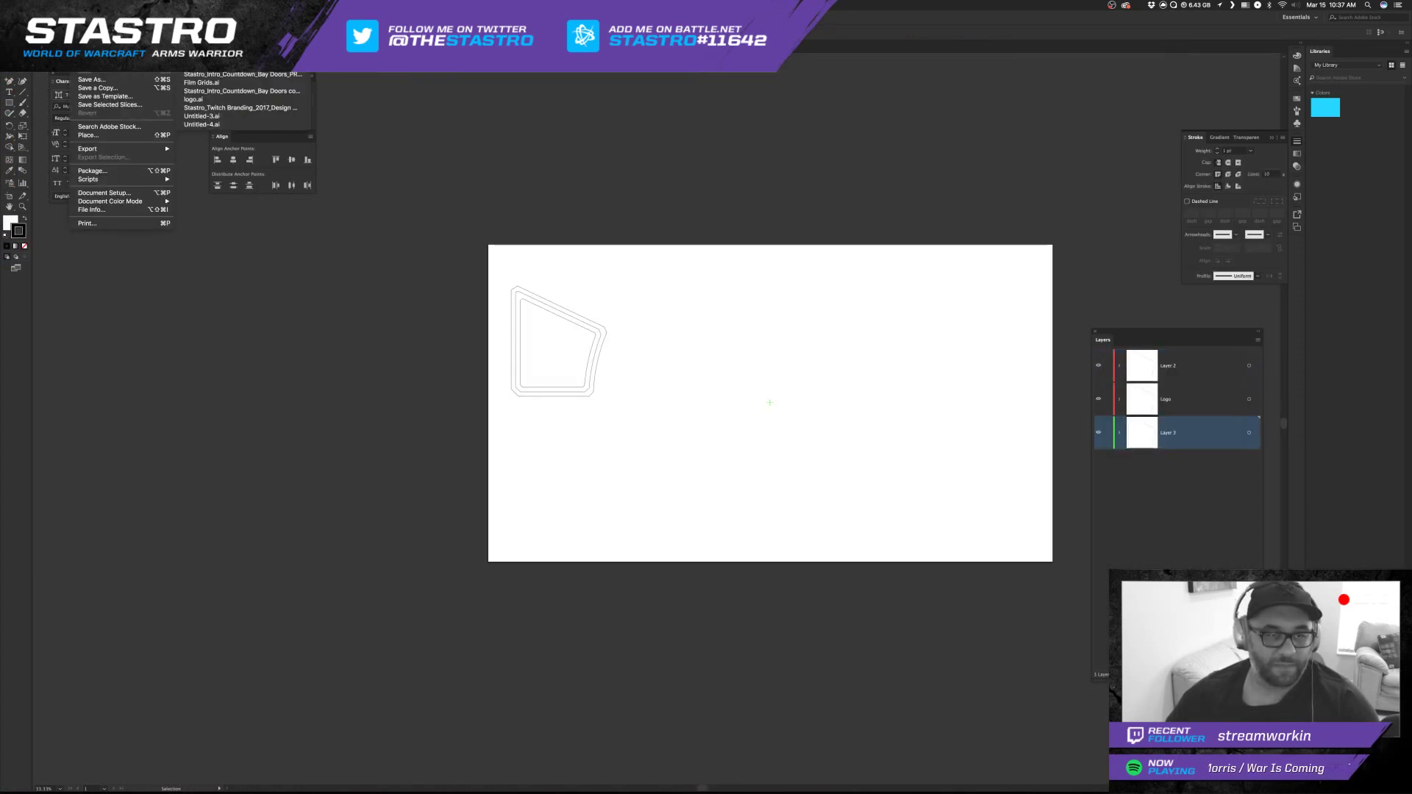
left_click(308, 221)
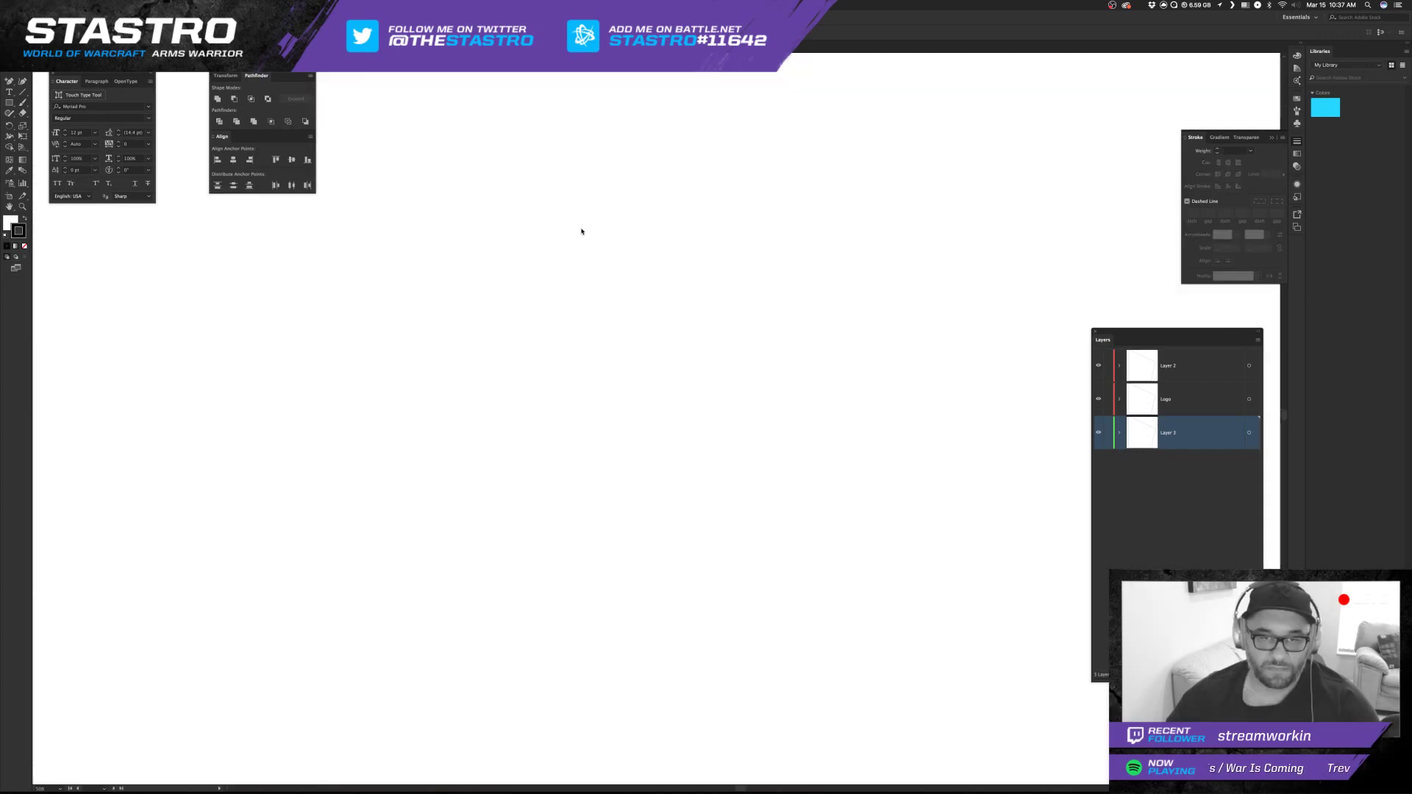
key("super+minus")
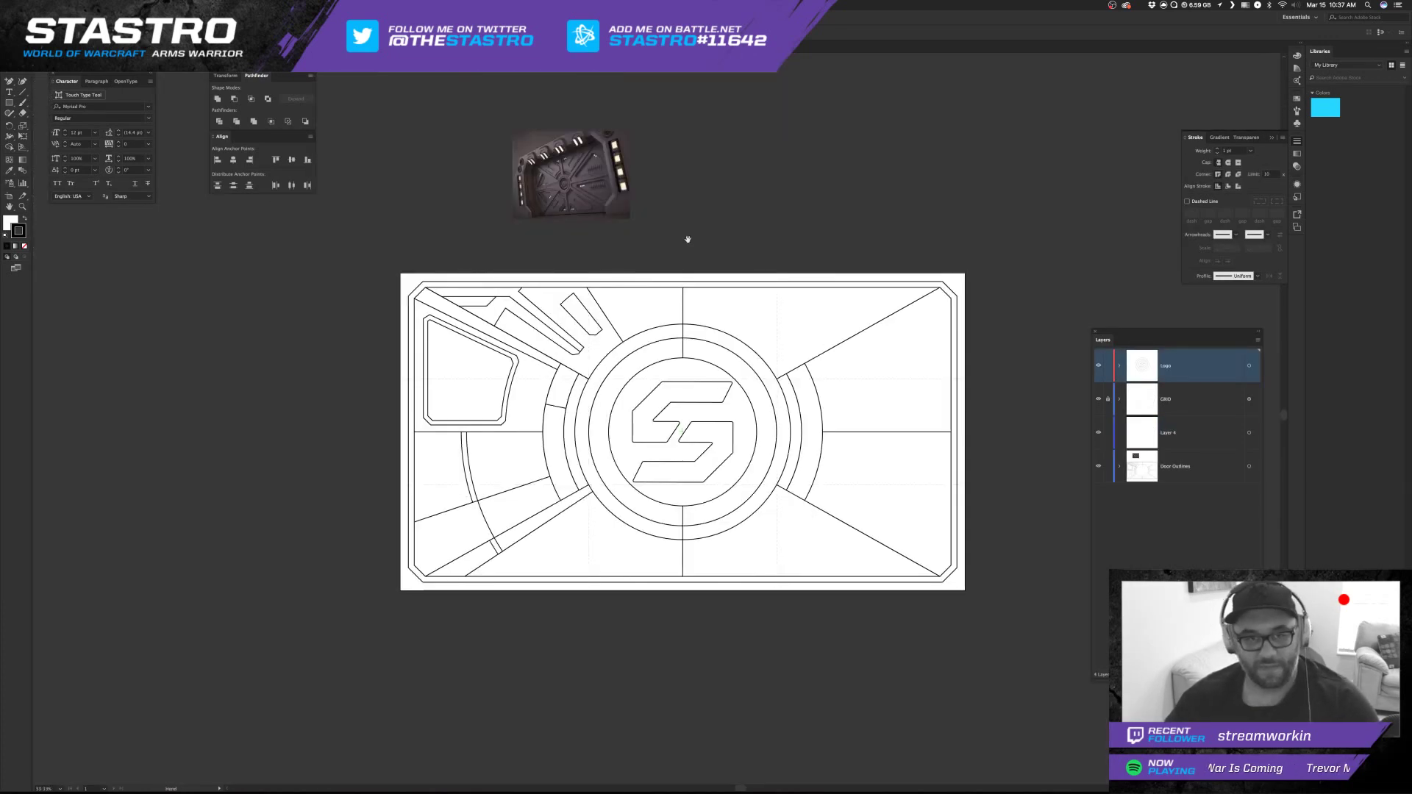
scroll(687, 239, "up", 2)
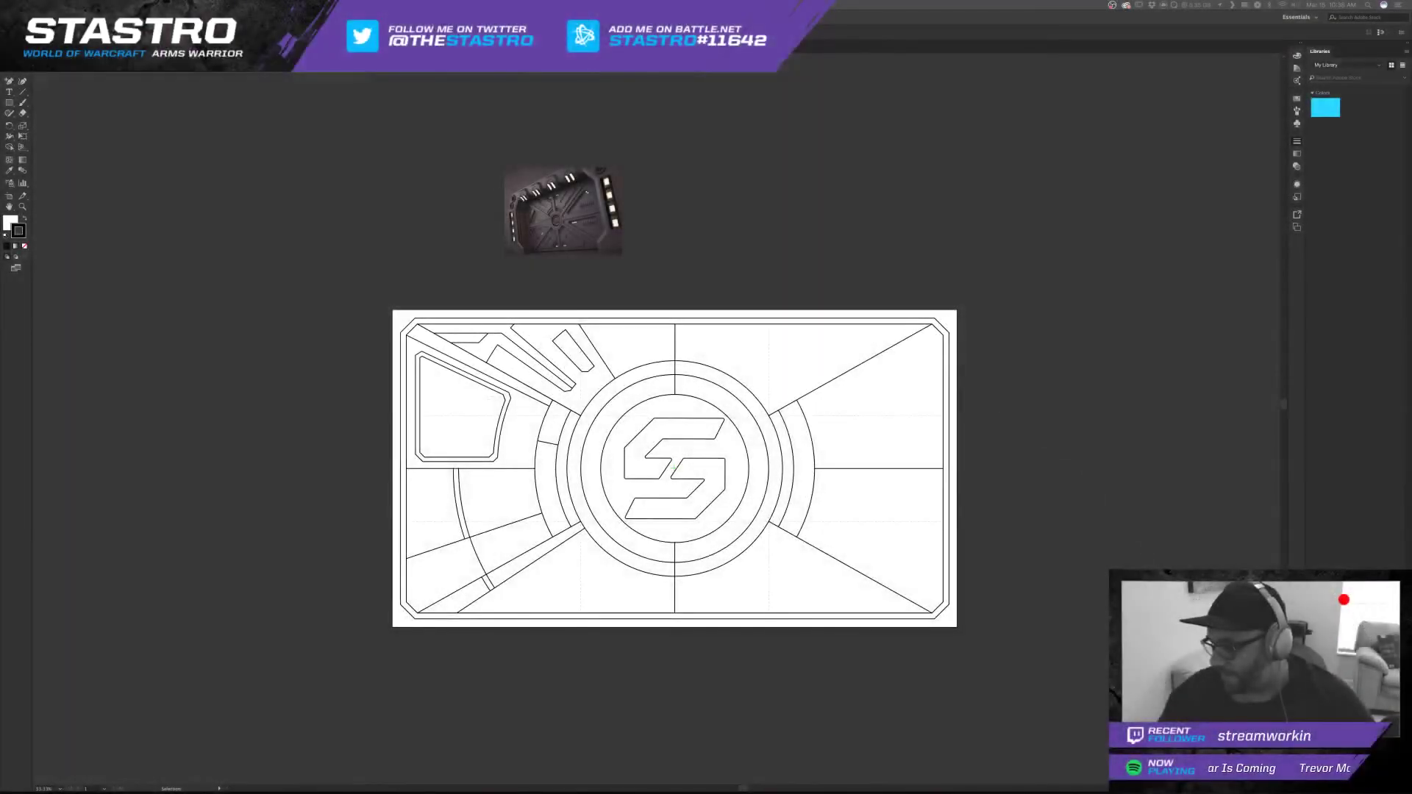
Switch back to Cinema 4D and set the viewport to shading with mesh lines for a close view of the door details.
key("super+Tab")
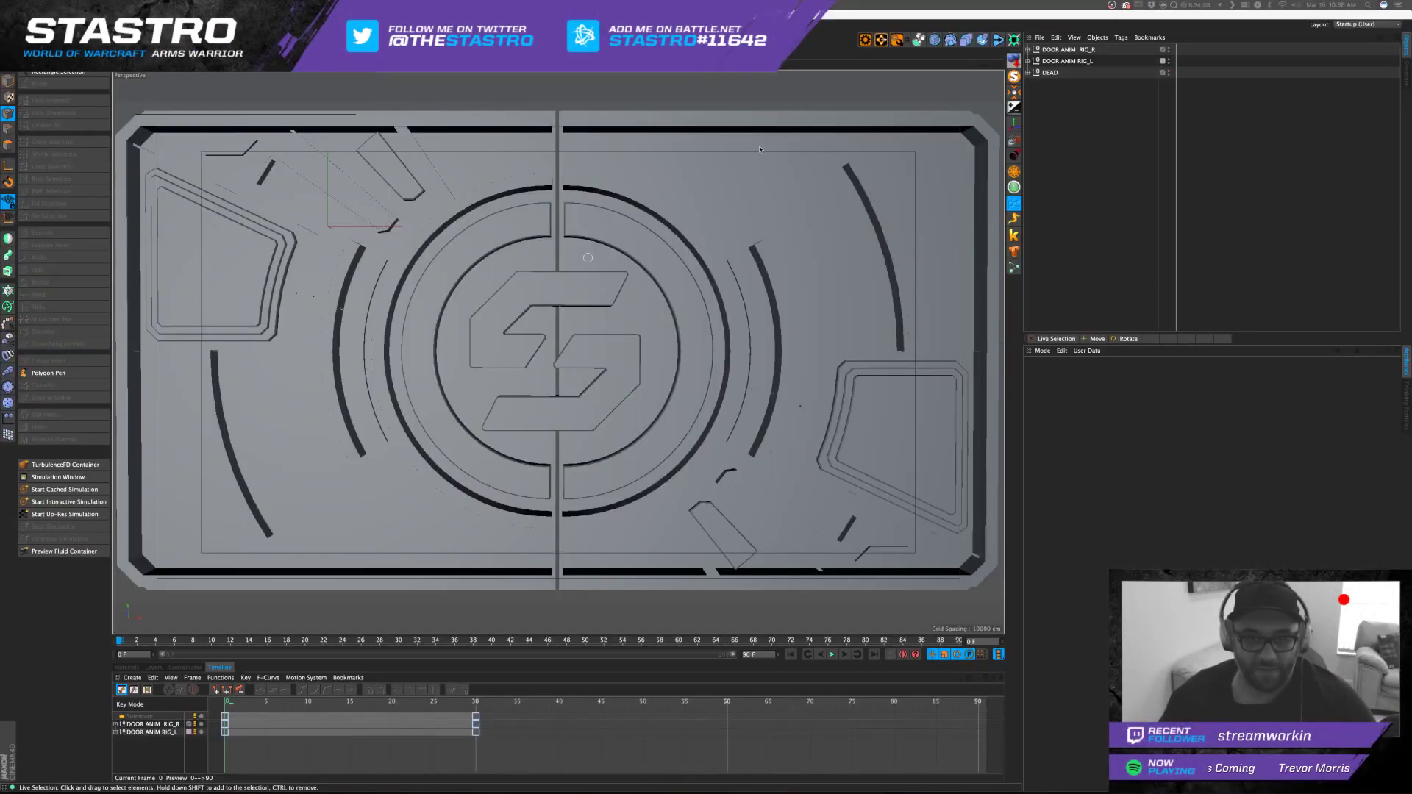
mouse_move(648, 221)
left_mouse_down("alt")
mouse_move(645, 254)
mouse_move(643, 233)
left_mouse_up("alt")
scroll(549, 310, "up", 5)
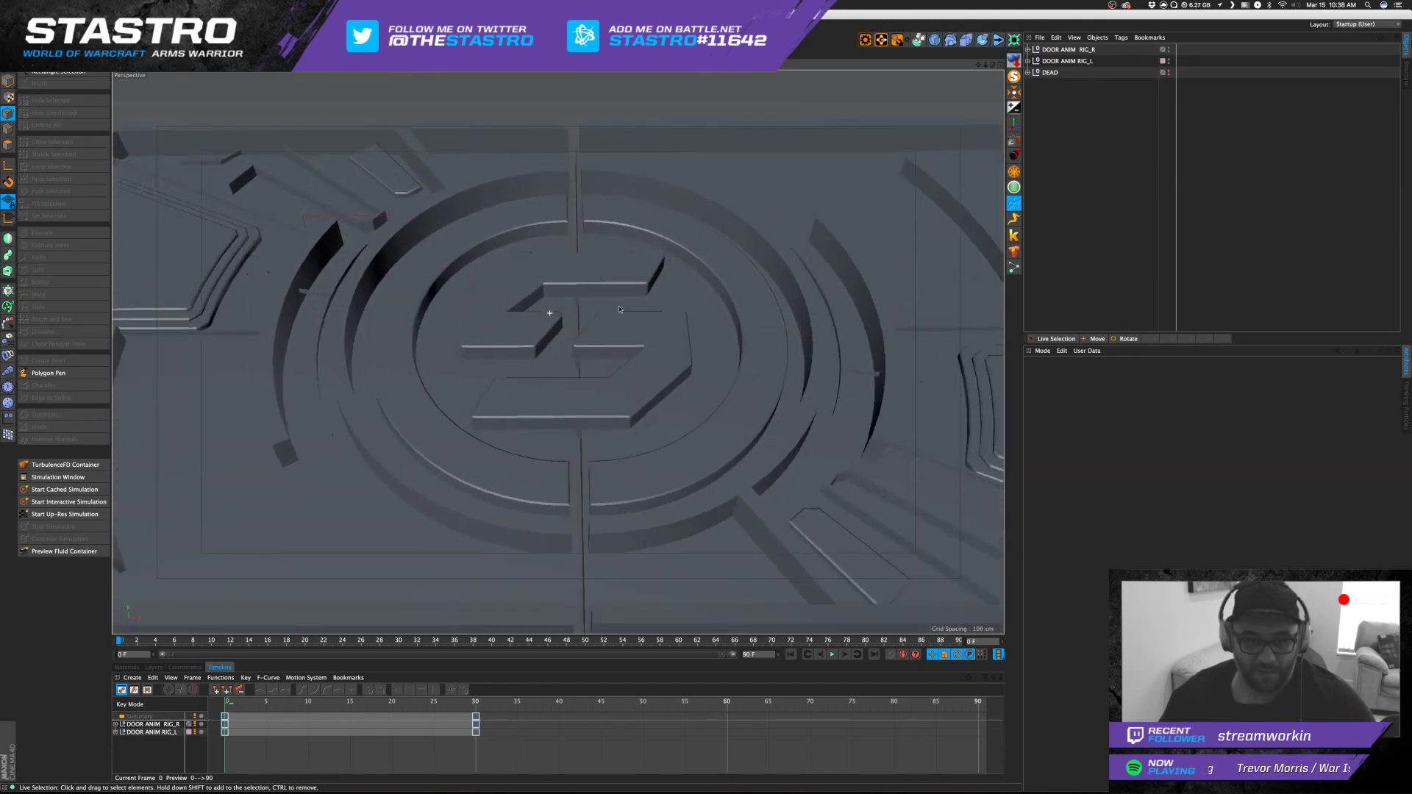
left_click(192, 66)
left_click(212, 91)
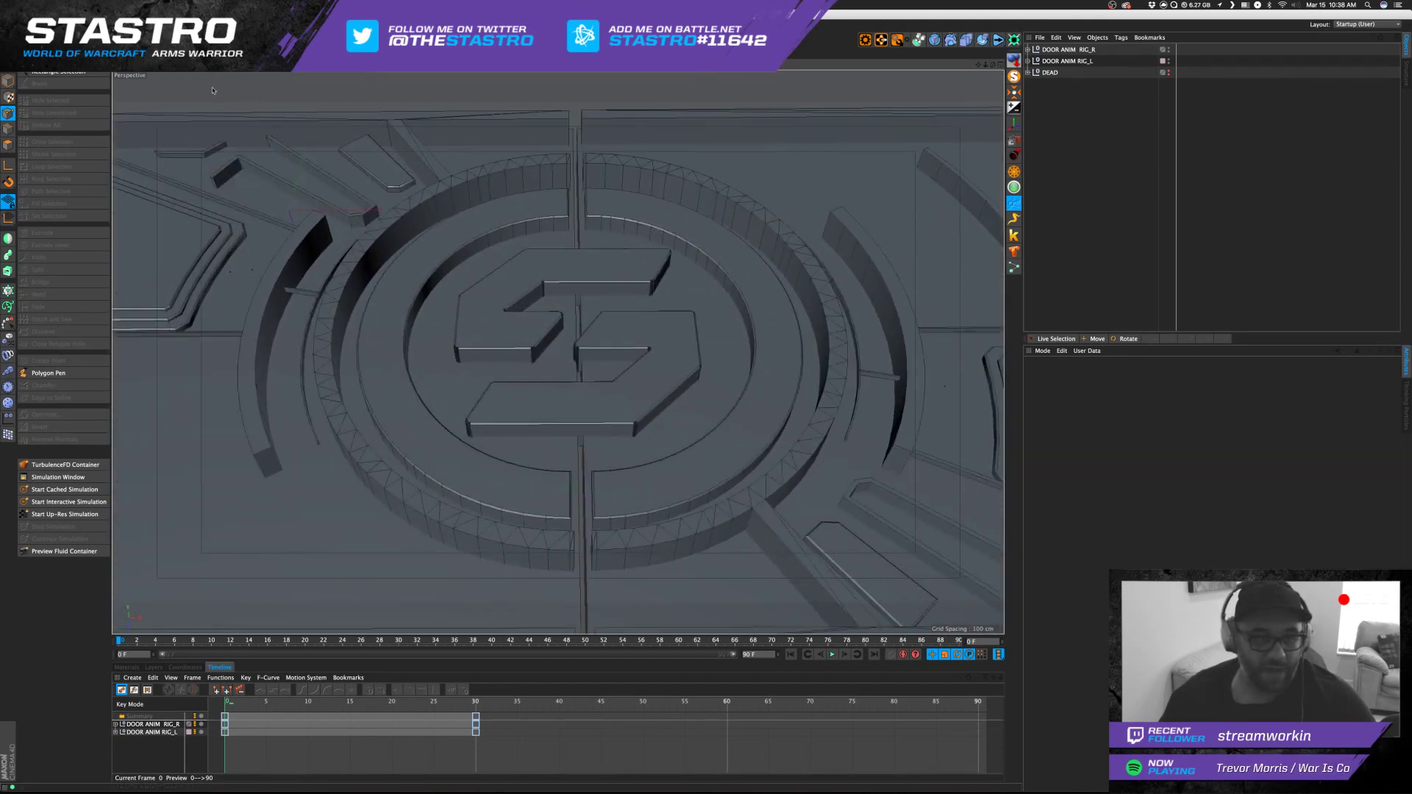
middle_click_drag(434, 269, 567, 352, "alt")
right_click_drag(535, 342, 620, 324, "alt")
left_click_drag(621, 324, 788, 221, "alt")
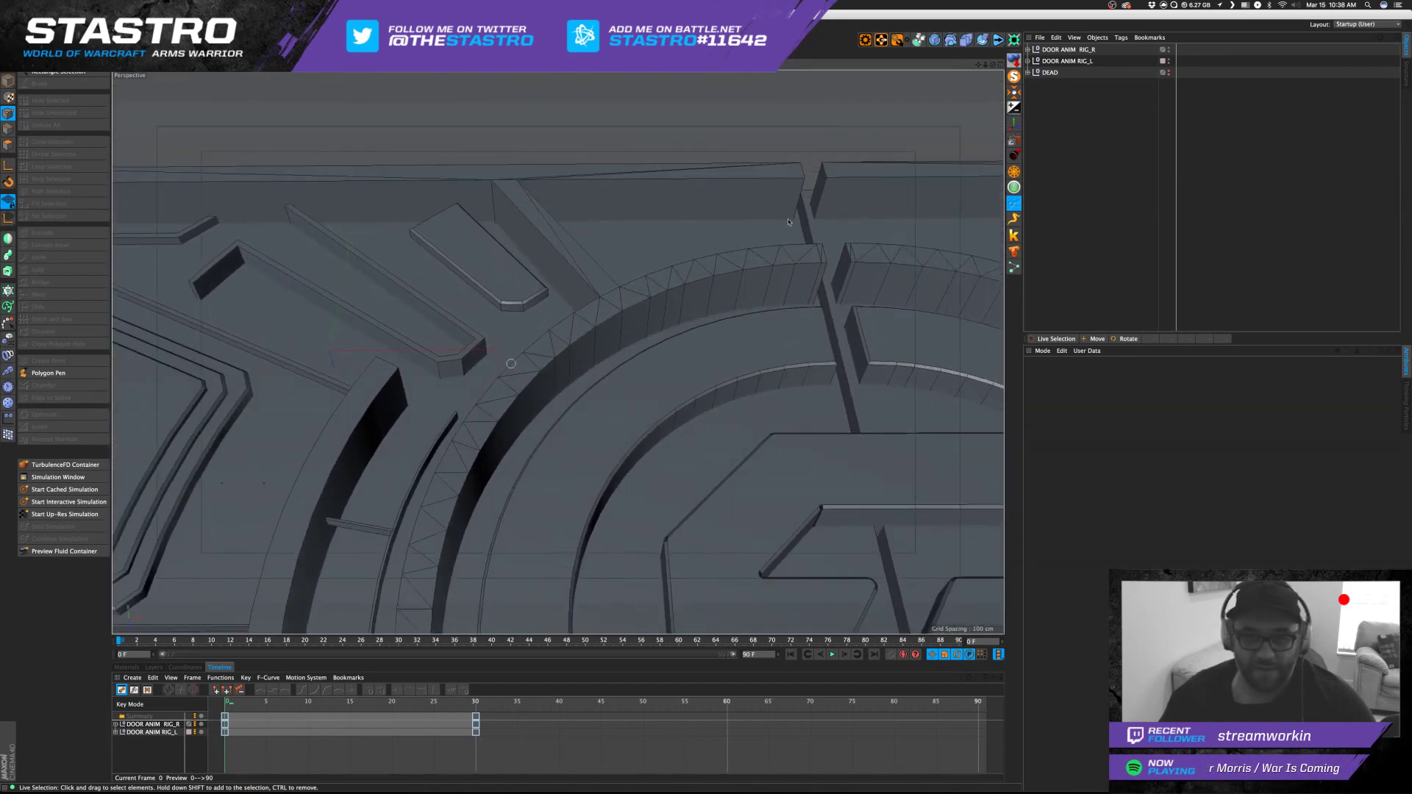
Expand DOOR ANIM RIG_L and its Sym null in the object hierarchy to reach the left door's parts.
left_click(1028, 72)
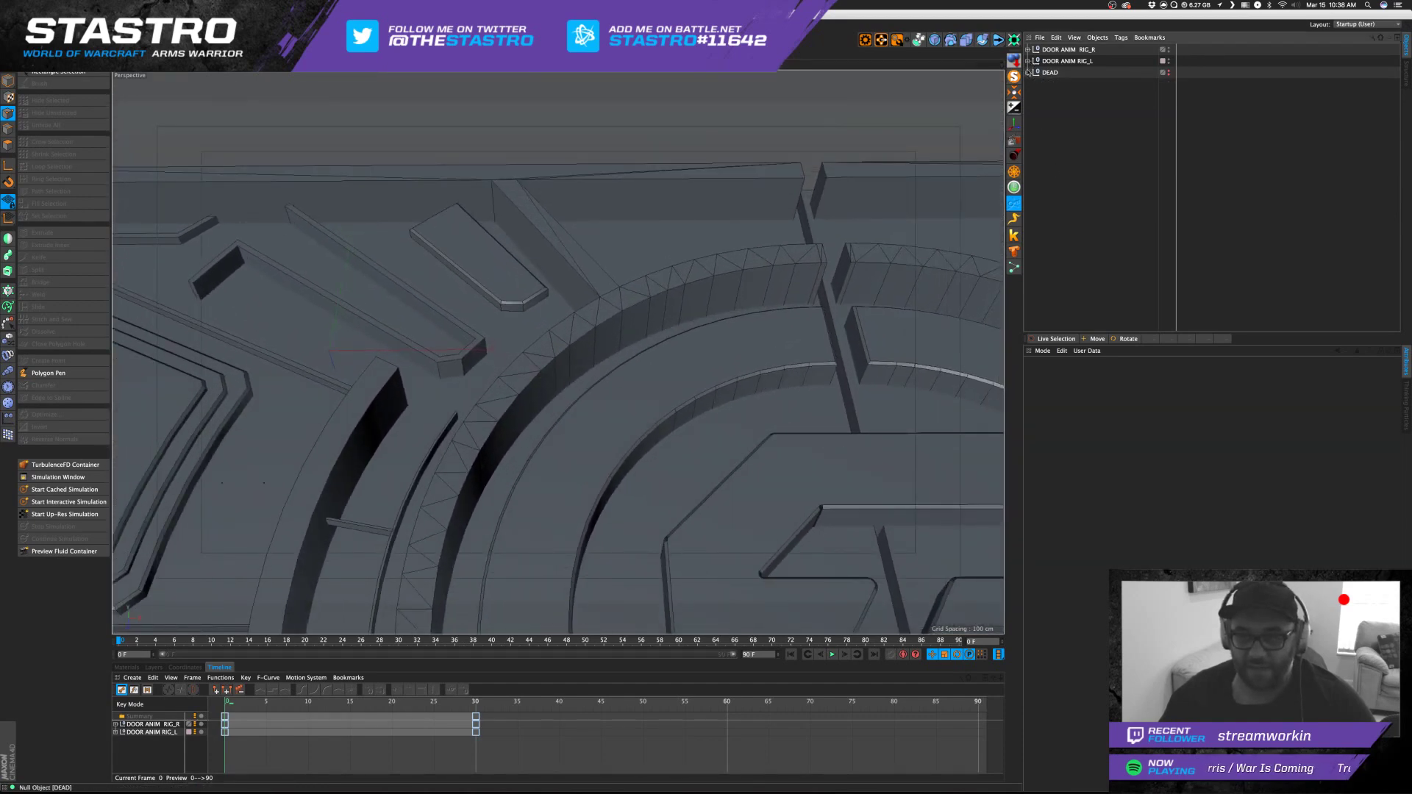
left_click(1036, 62)
left_click(1028, 62)
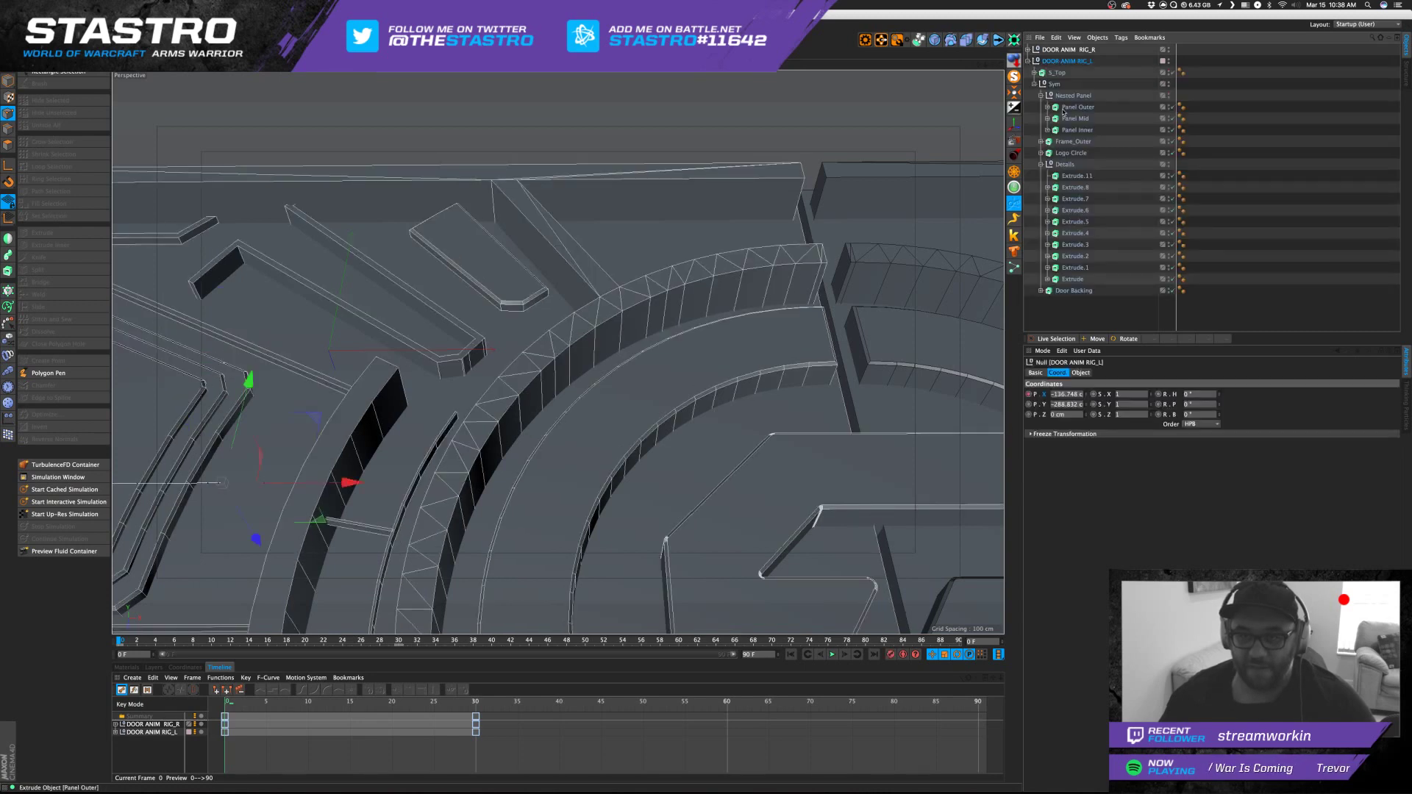
double_click(1061, 61)
left_click(1055, 86)
left_click(1034, 85)
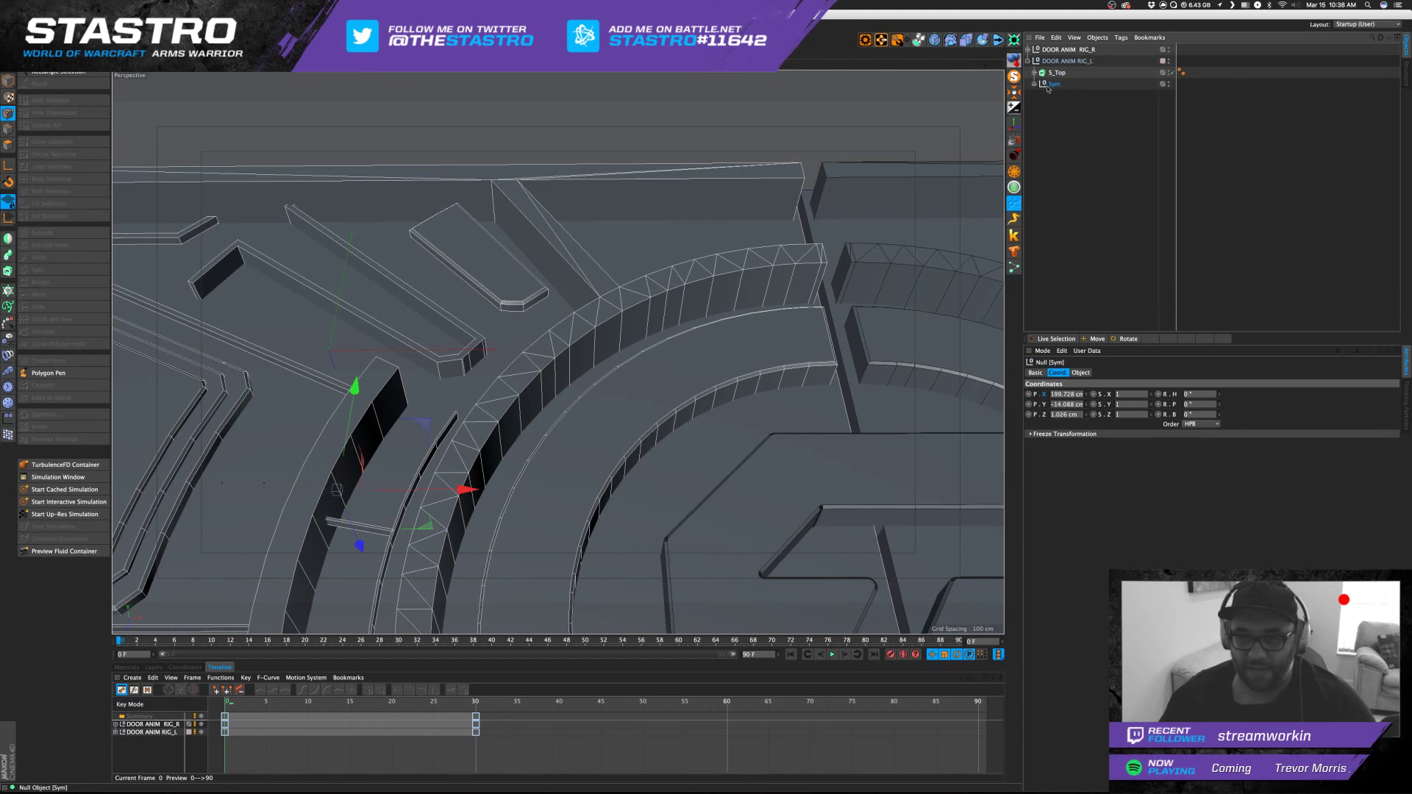
middle_click_drag(979, 127, 959, 133, "alt")
left_click(1034, 84)
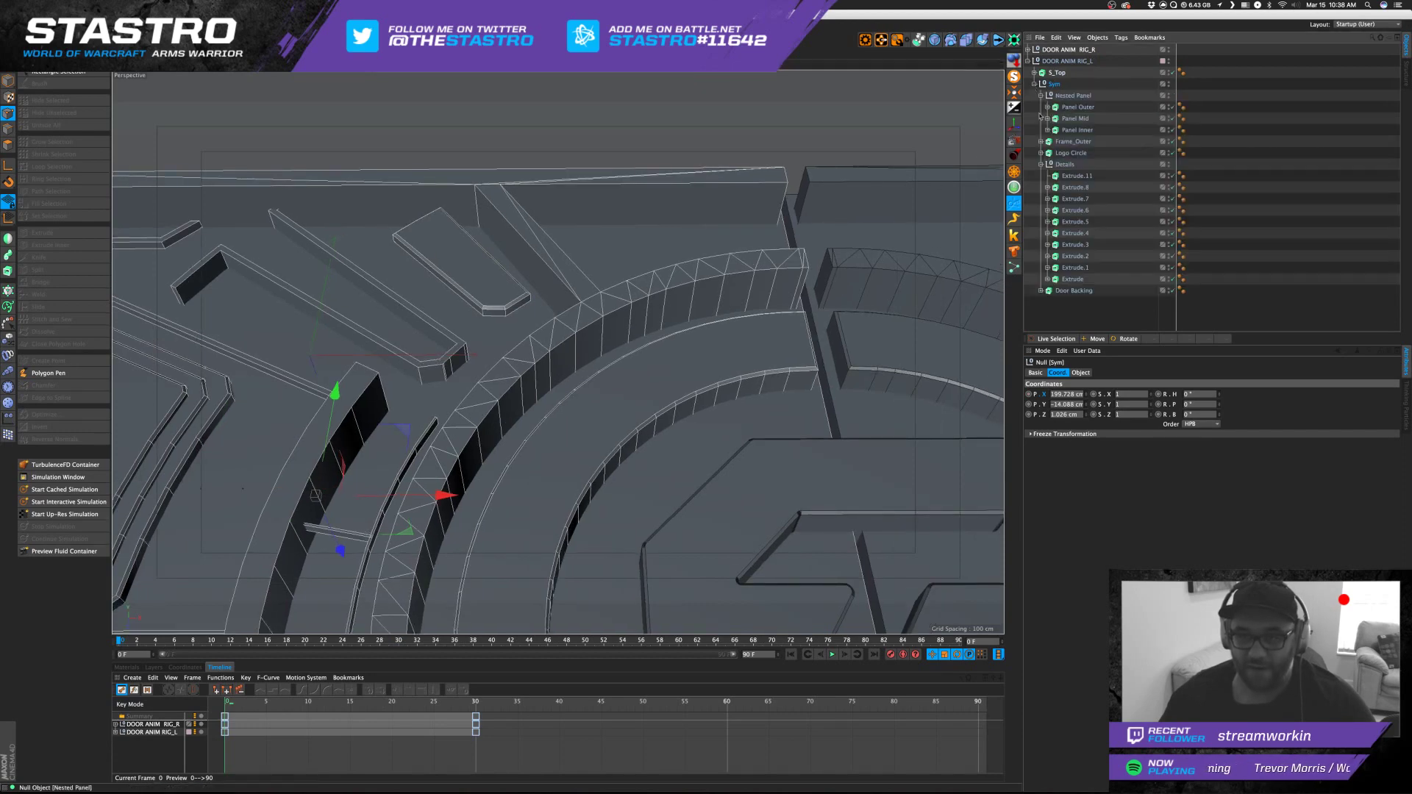
Delete Extrude.11 from the left door's Details group.
left_click(1078, 107)
left_click(1068, 177)
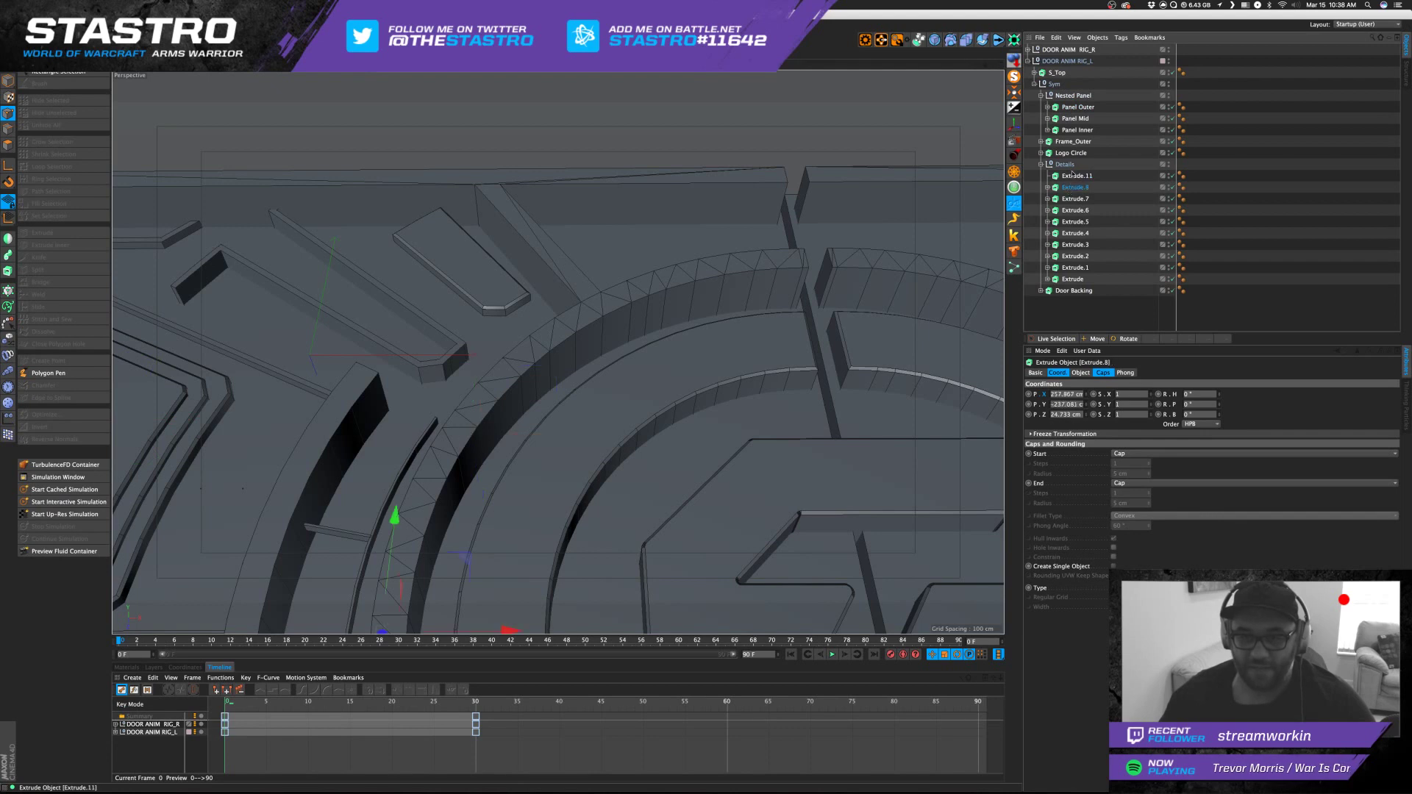
key("Delete")
Set both the start and end caps of Extrude.7 in the Details group to Fillet Cap.
left_click(1072, 178)
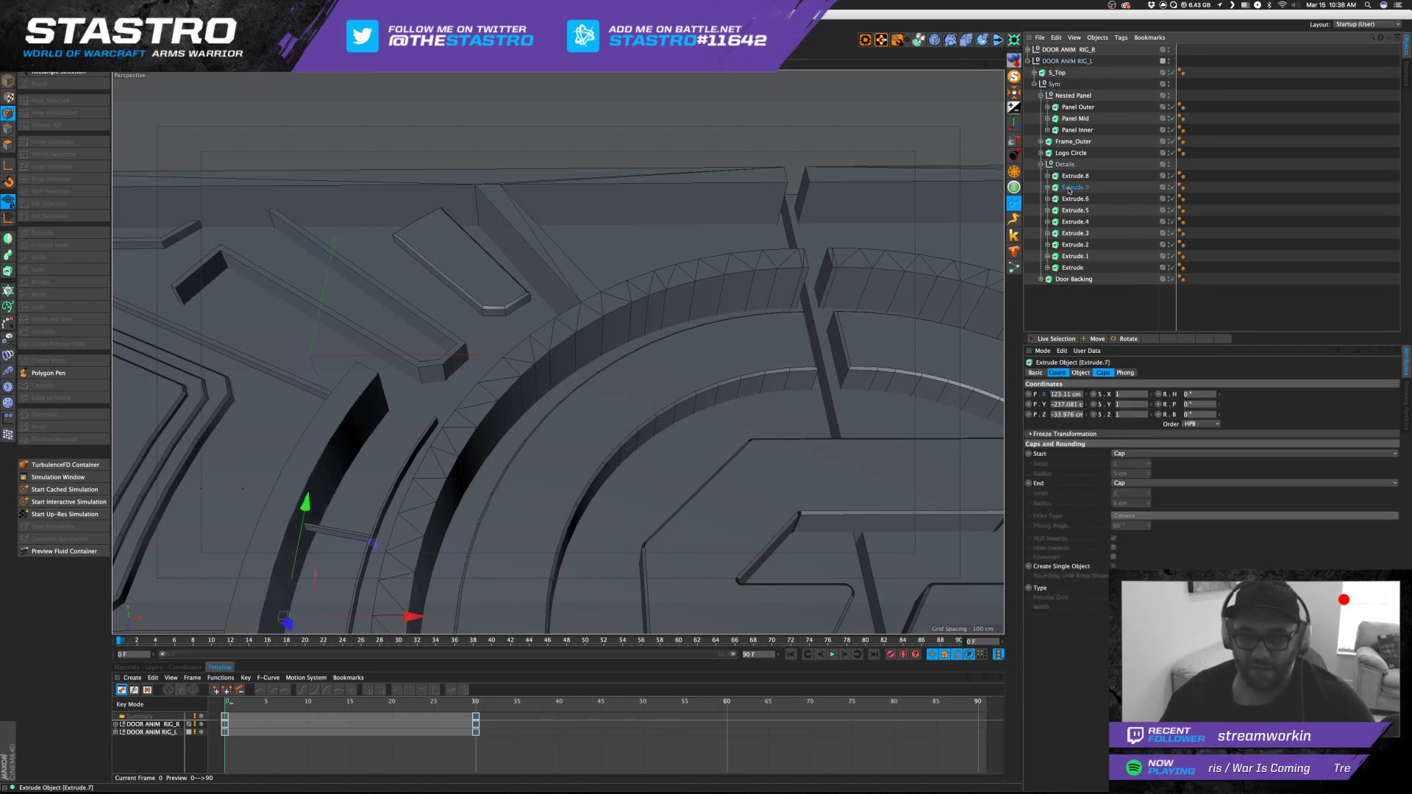
left_click(1081, 373)
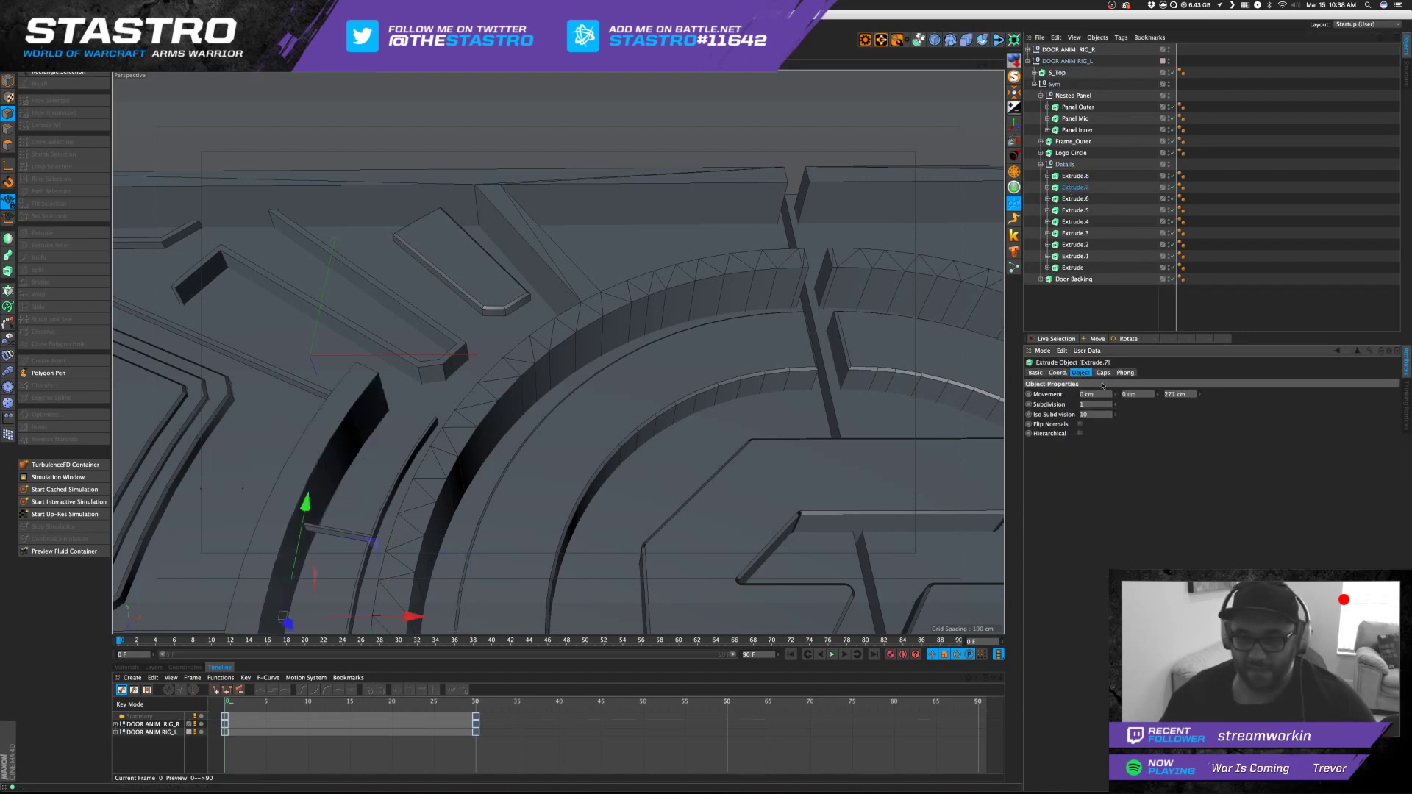
left_click(1103, 373)
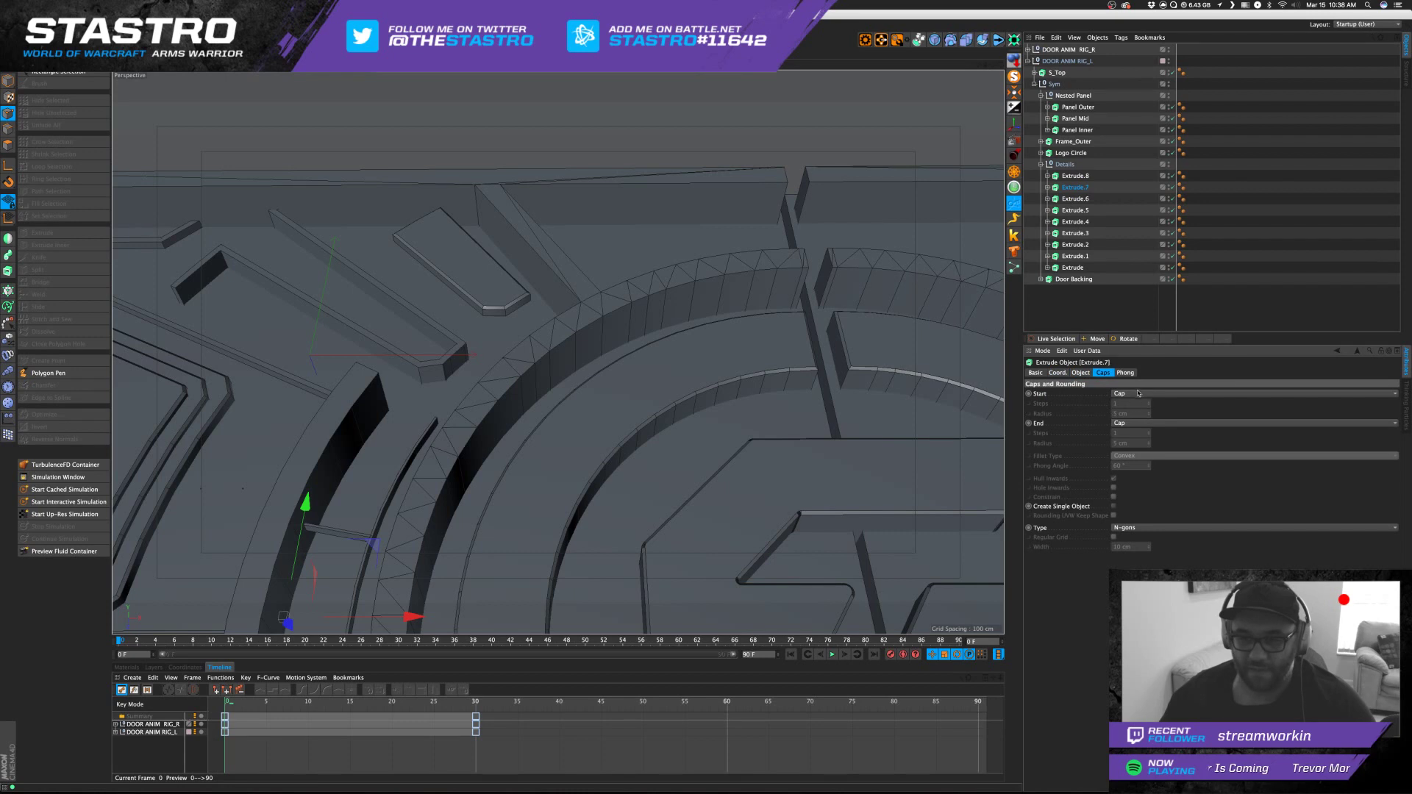
left_click(1138, 393)
left_click(1137, 438)
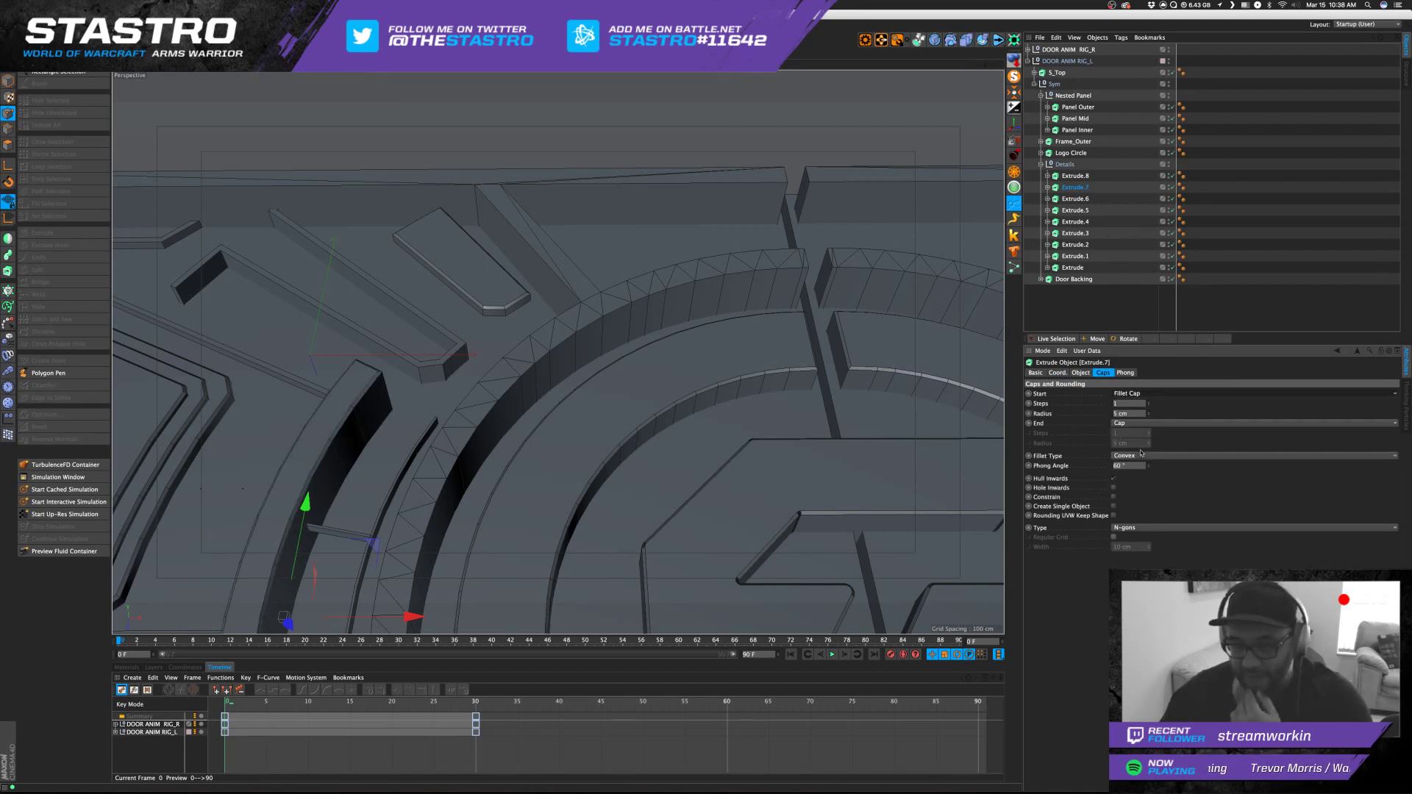
left_click(1136, 424)
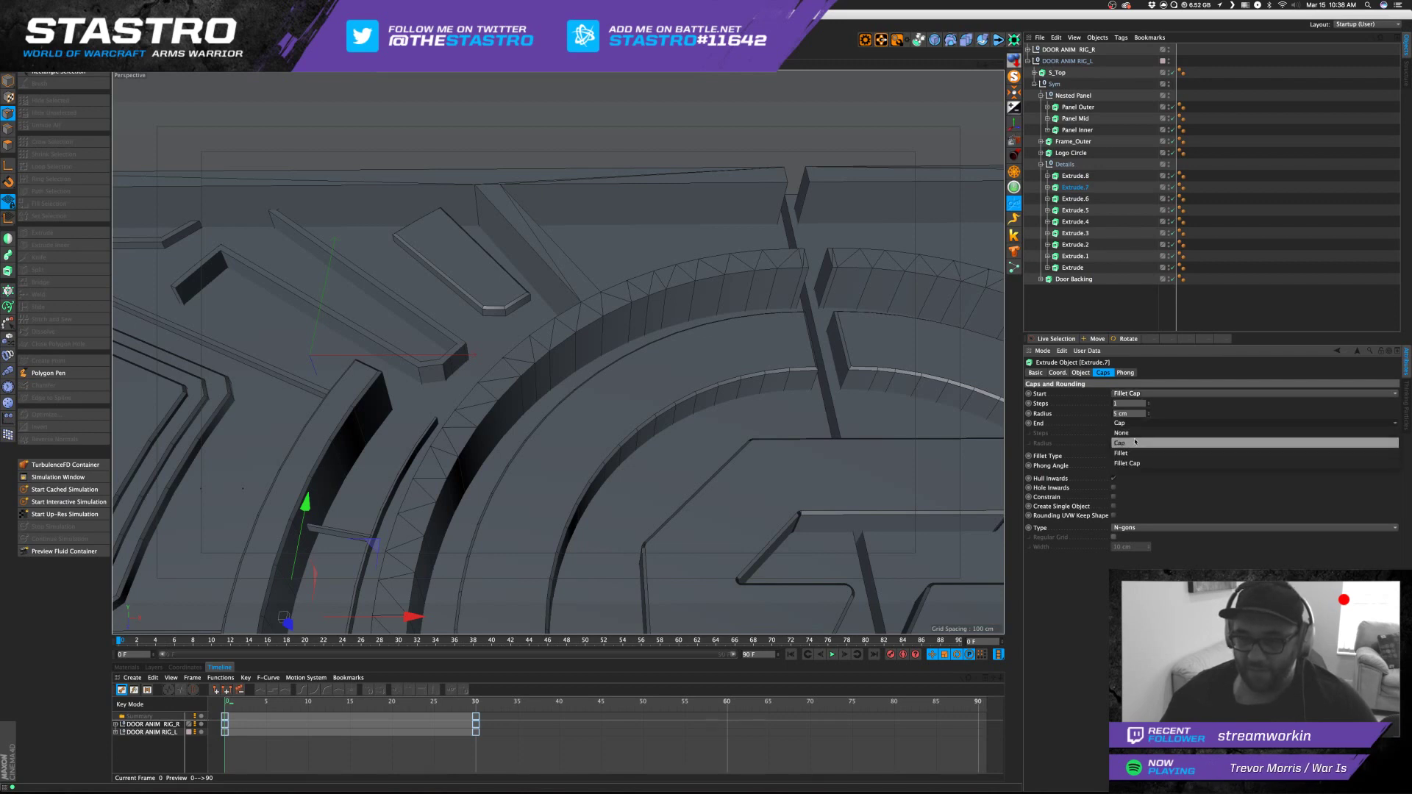
left_click(1133, 456)
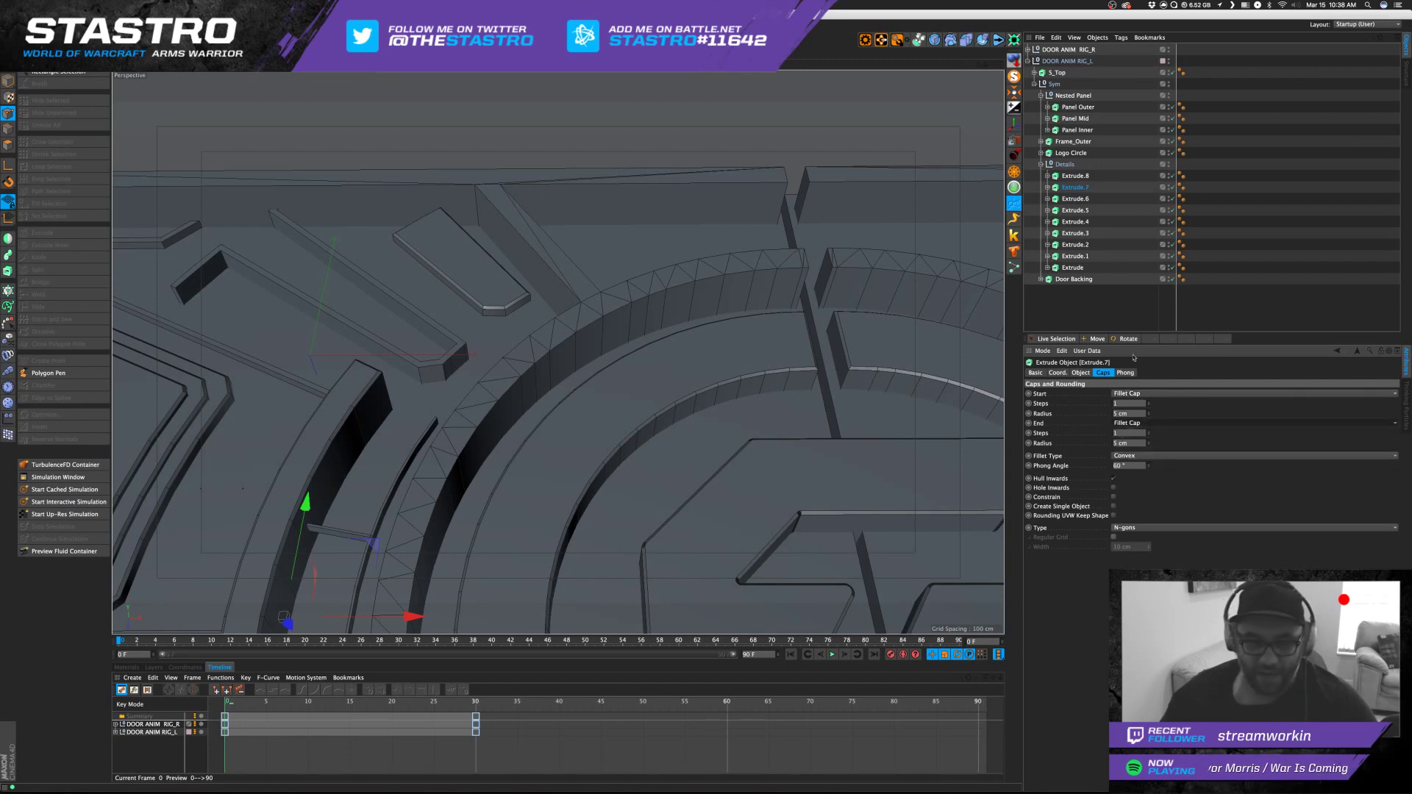
Shift Extrude.6, the thin horizontal strip below the nested panel, slightly down to identify it, and delete it from the Details group.
left_click(1073, 200)
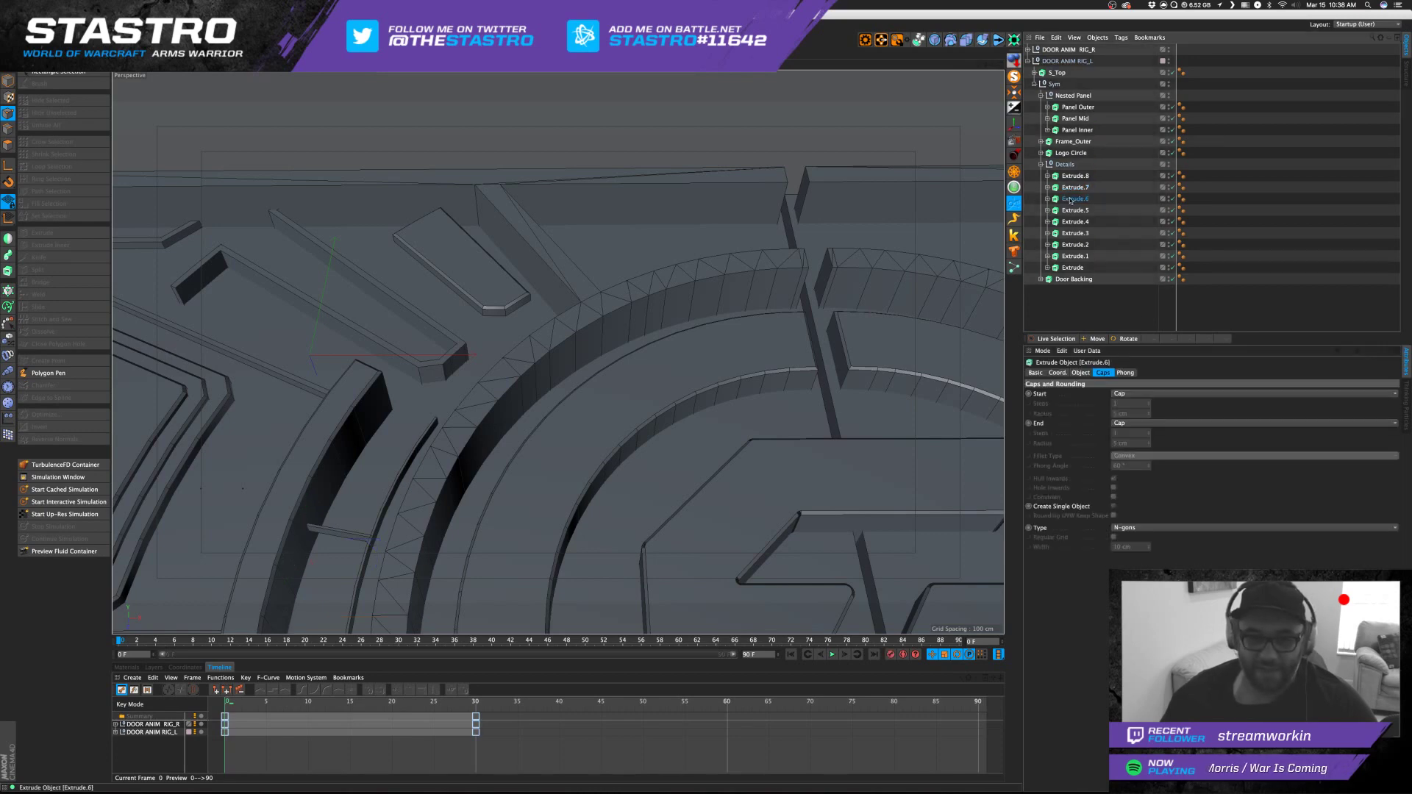
middle_click_drag(341, 444, 724, 437, "alt")
left_click_drag(724, 437, 765, 307, "alt")
middle_click_drag(446, 460, 557, 395, "alt")
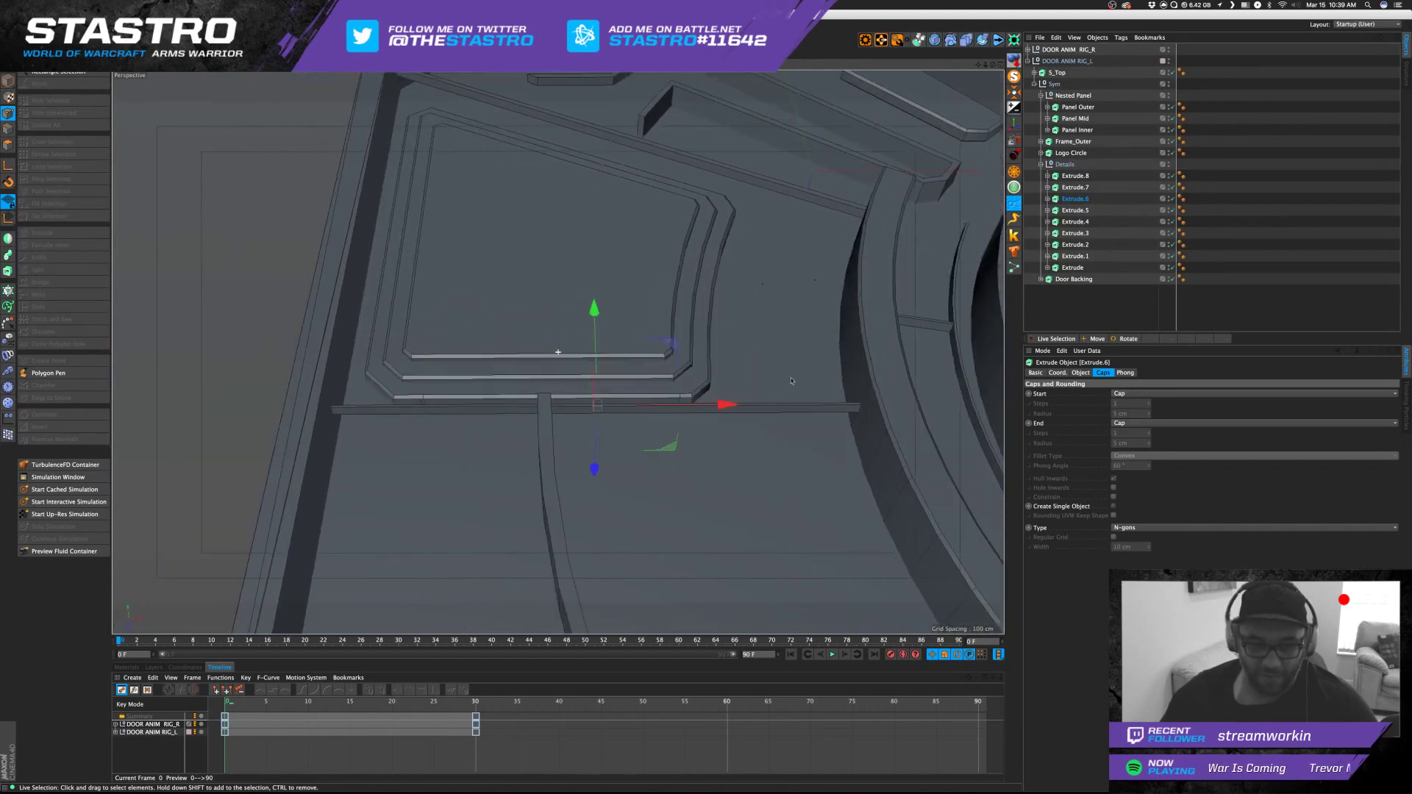
right_click_drag(556, 396, 647, 398, "alt")
left_click_drag(648, 398, 602, 465, "alt")
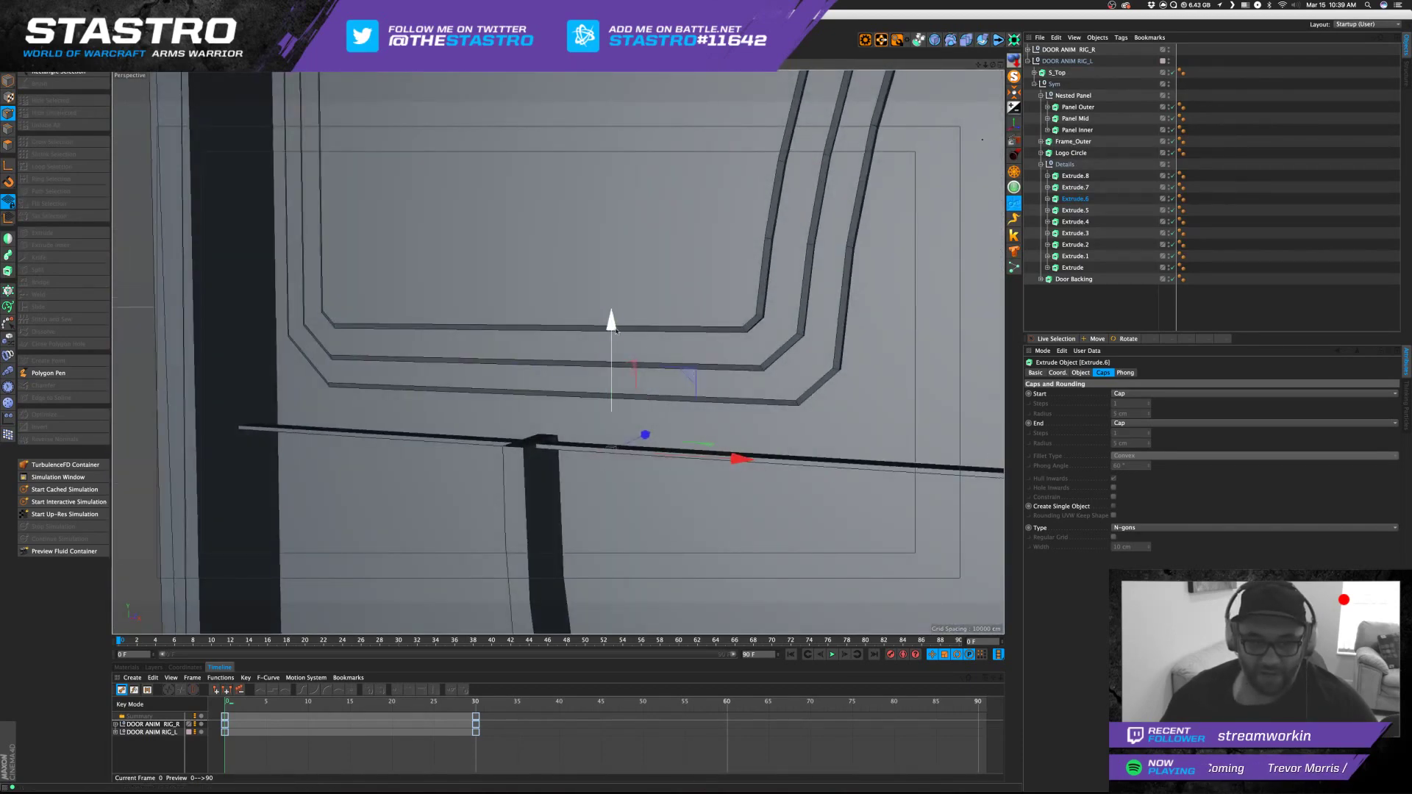
left_click_drag(616, 331, 641, 386, "alt")
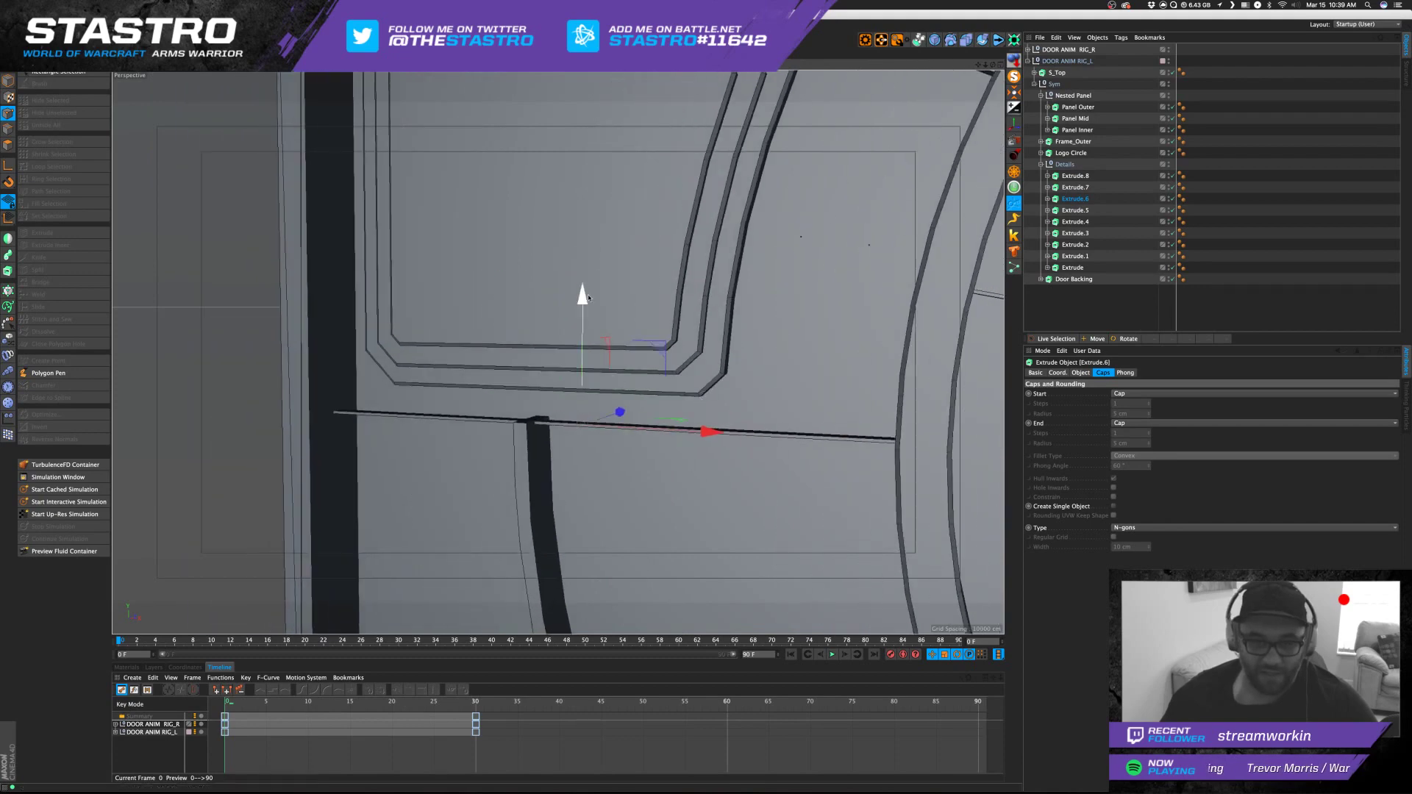
left_click_drag(588, 297, 583, 322)
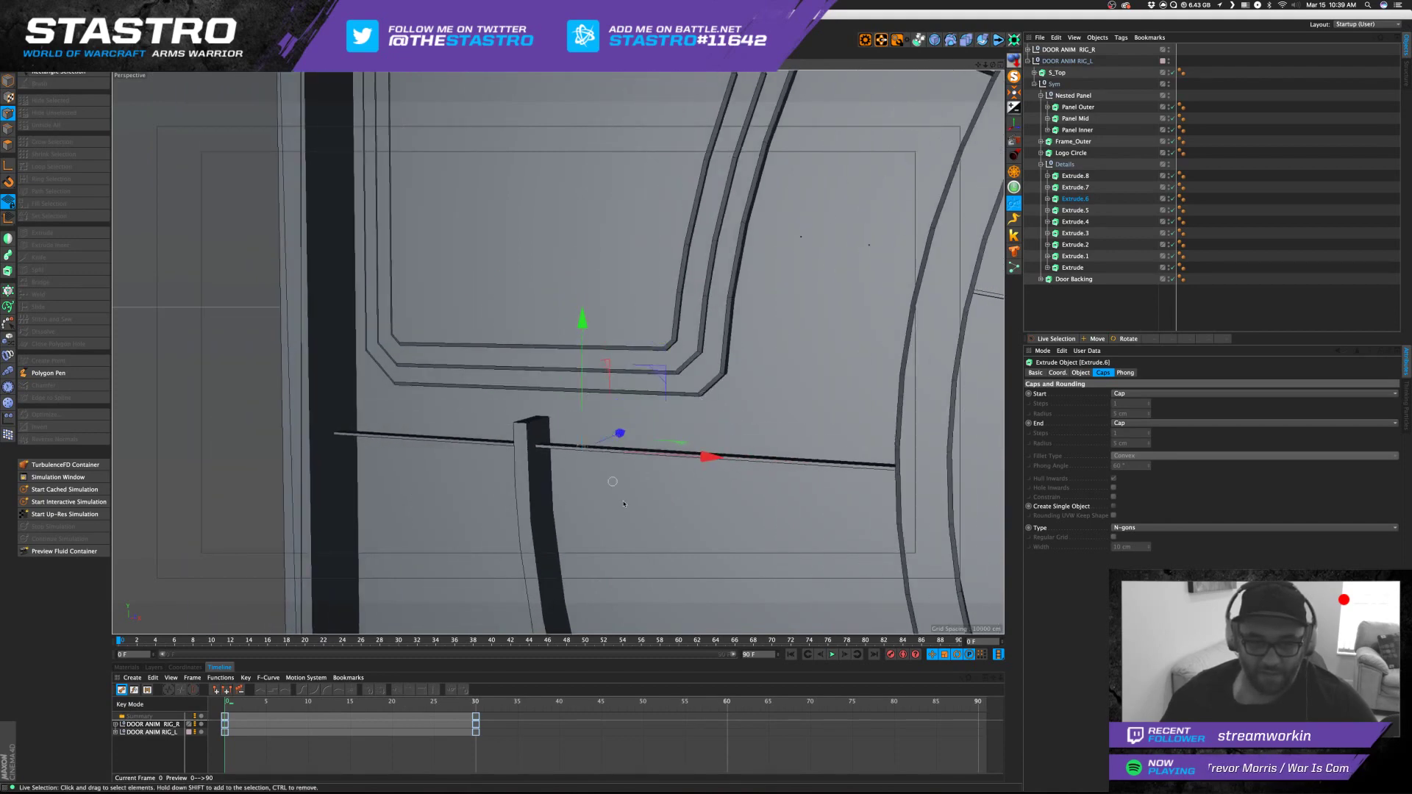
right_click_drag(670, 504, 500, 498, "alt")
middle_click_drag(574, 507, 561, 350, "alt")
left_click_drag(681, 379, 712, 385, "alt")
key("Delete")
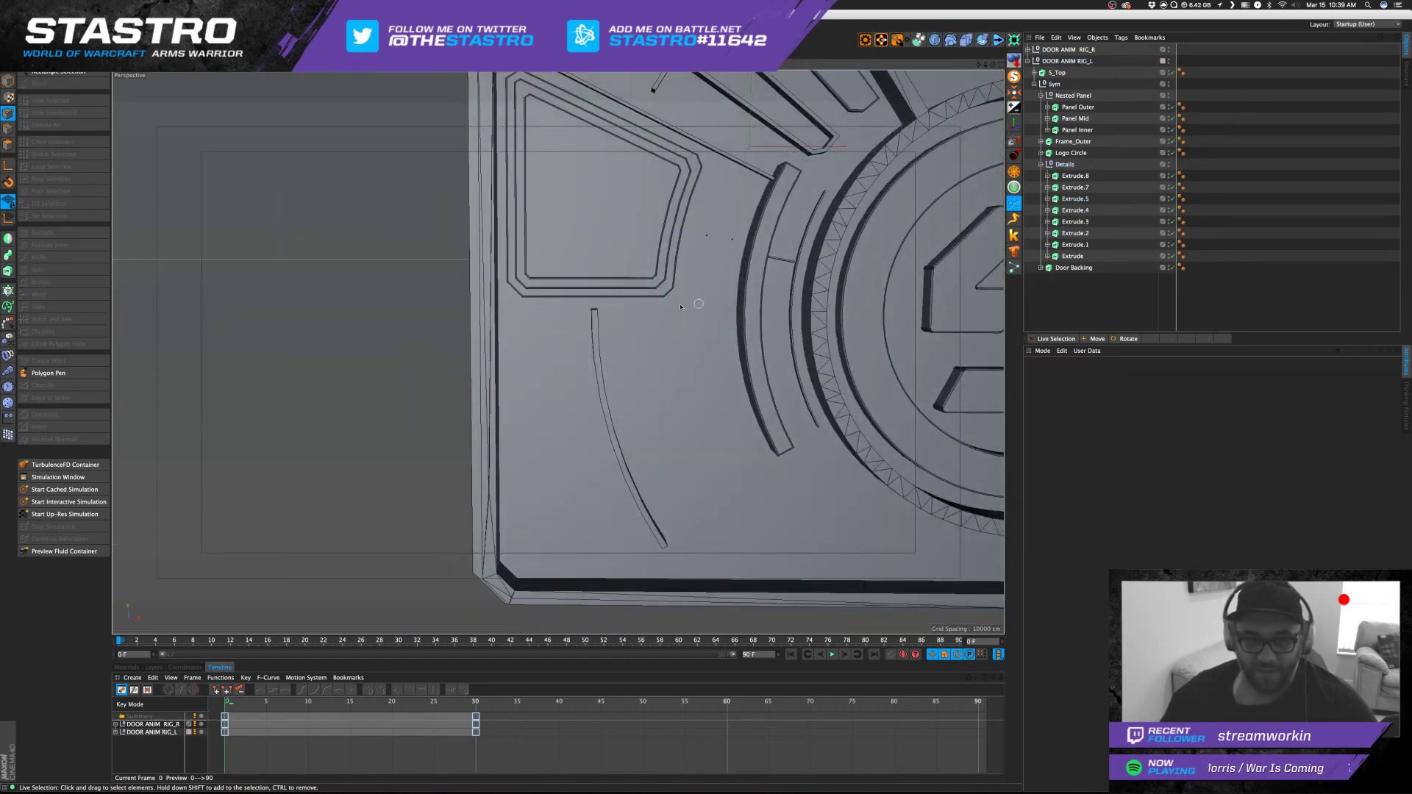
Set both the start and end caps of Frame_Outer to Fillet Cap with a radius of 3 cm each.
middle_click_drag(699, 318, 558, 352, "alt")
left_click_drag(558, 352, 518, 352, "alt")
middle_click_drag(613, 100, 672, 287, "alt")
right_click_drag(674, 288, 692, 287, "alt")
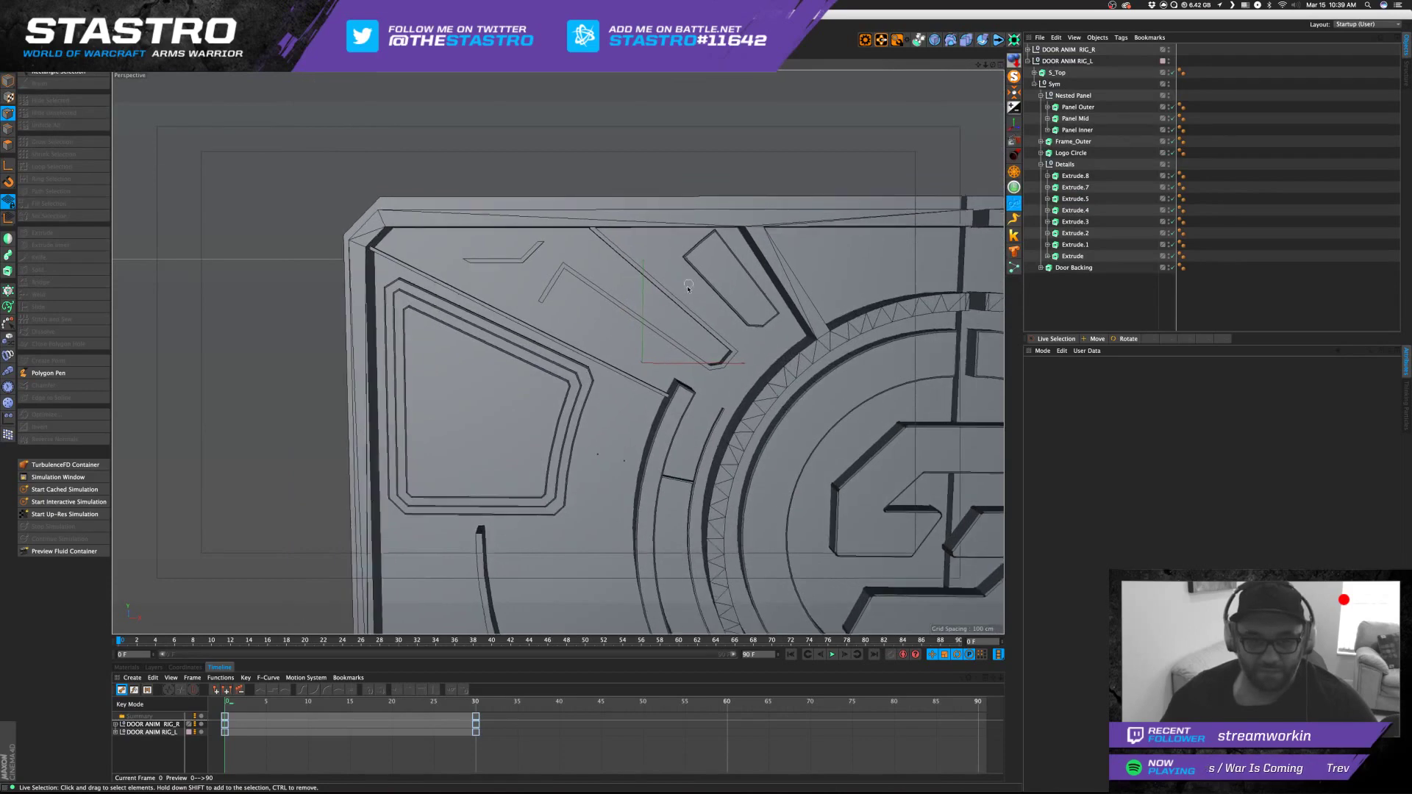
left_click_drag(666, 432, 622, 393, "alt")
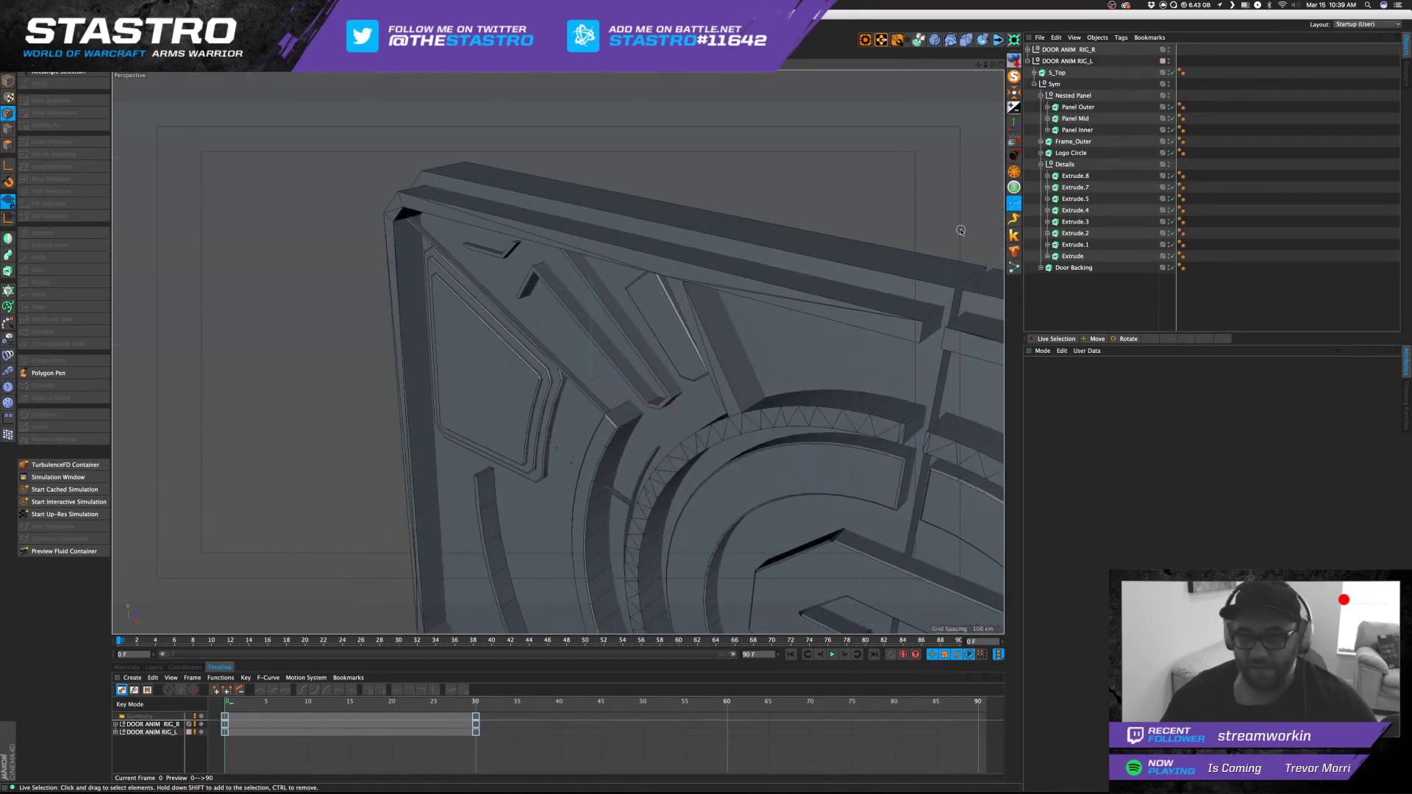
left_click(1063, 143)
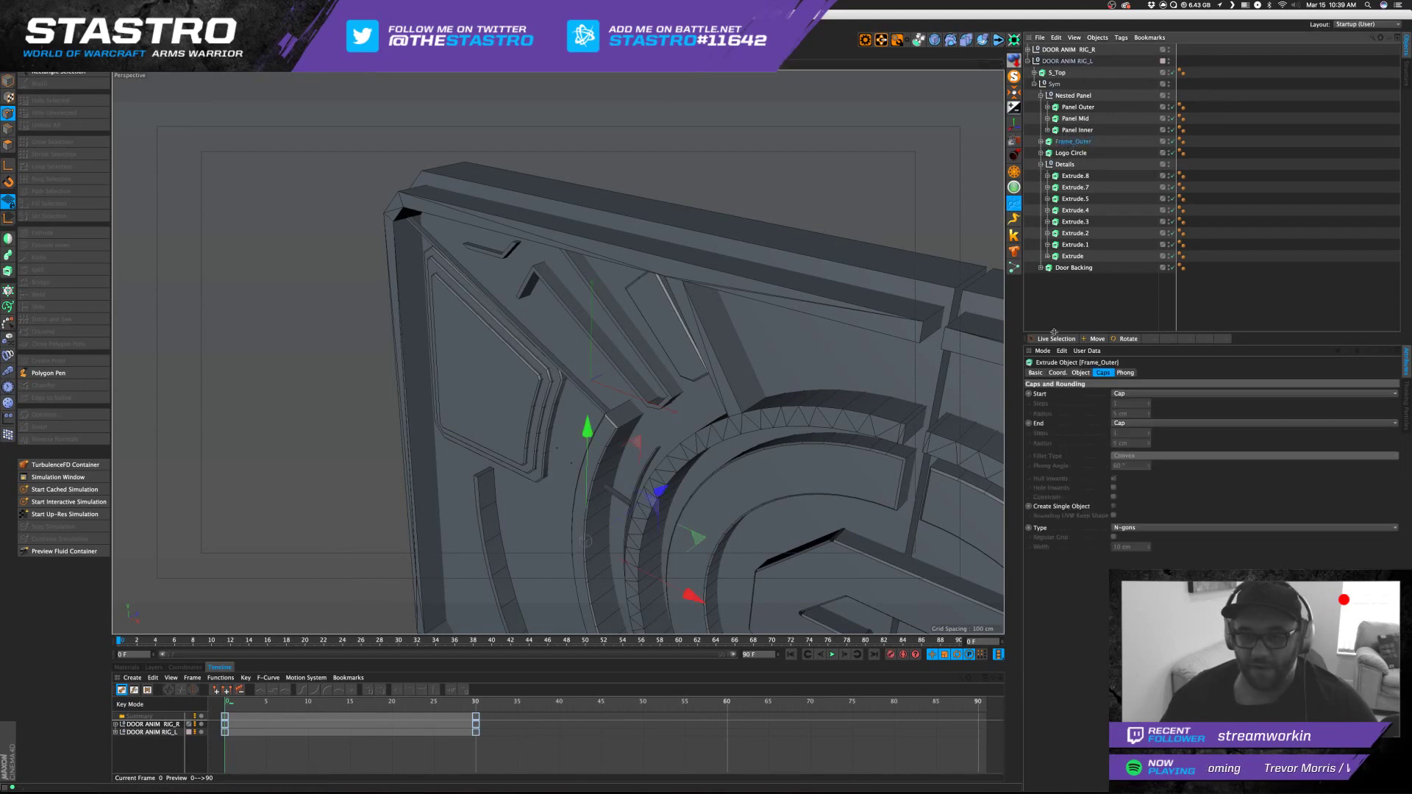
left_click(1116, 395)
left_click(1127, 434)
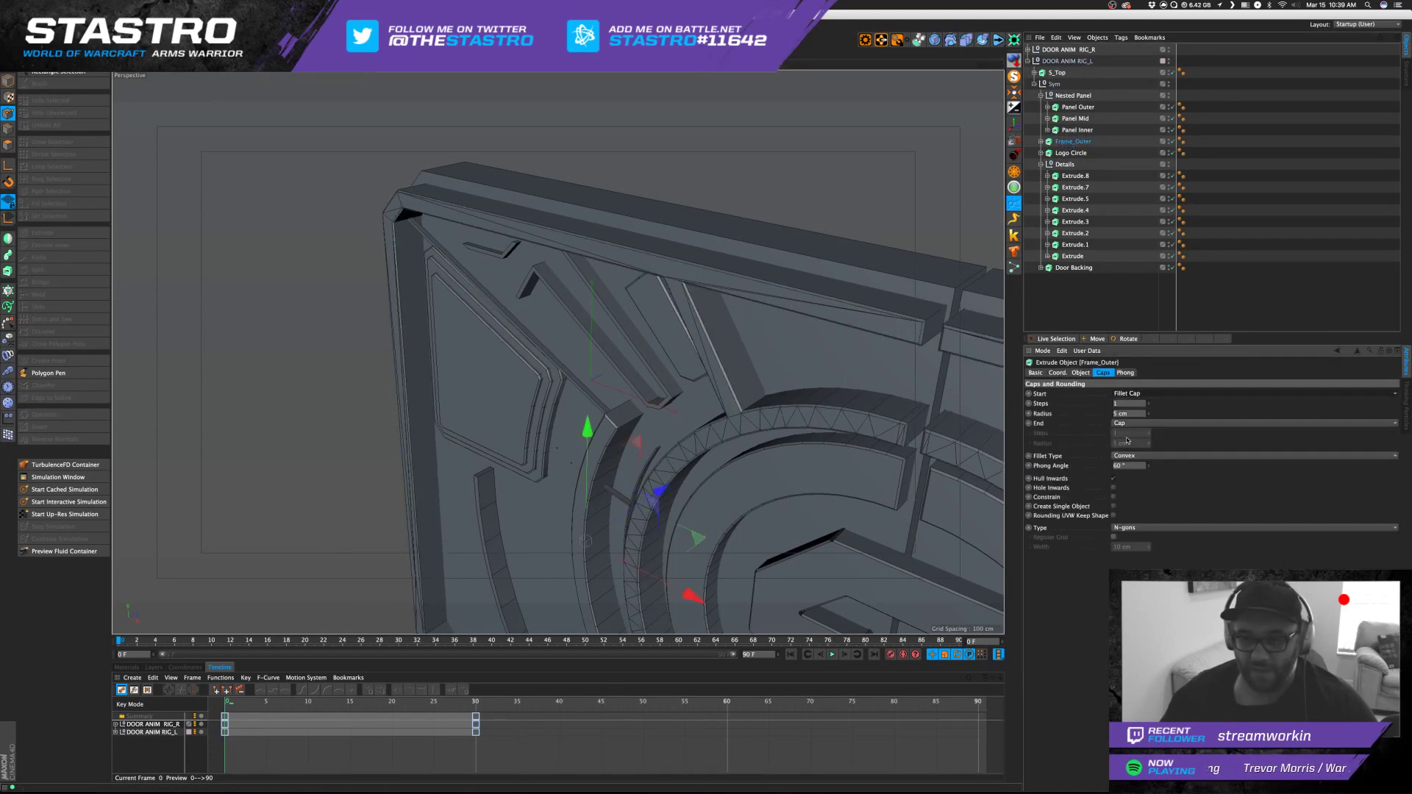
left_click(1133, 425)
left_click(1129, 464)
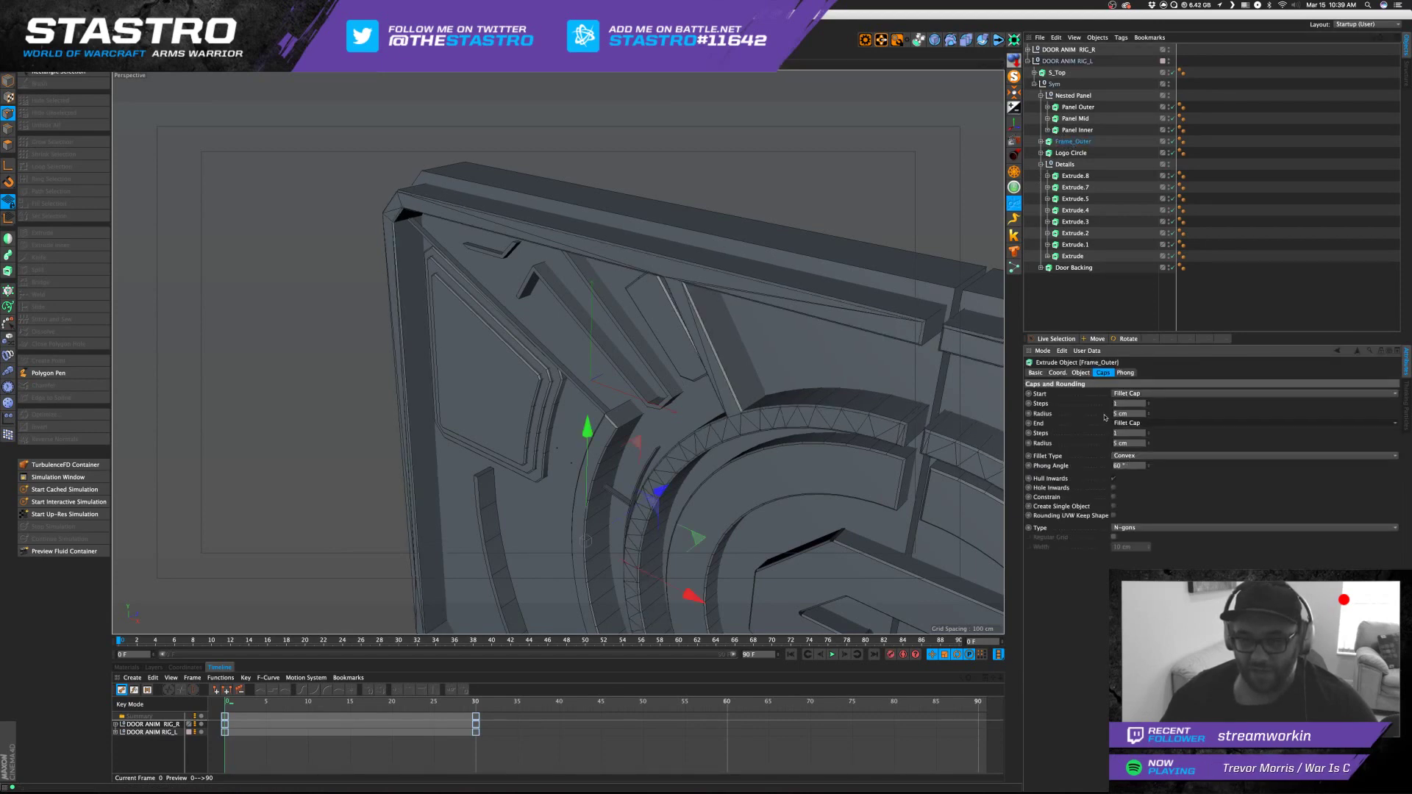
left_click_drag(1138, 413, 1104, 445)
type("3")
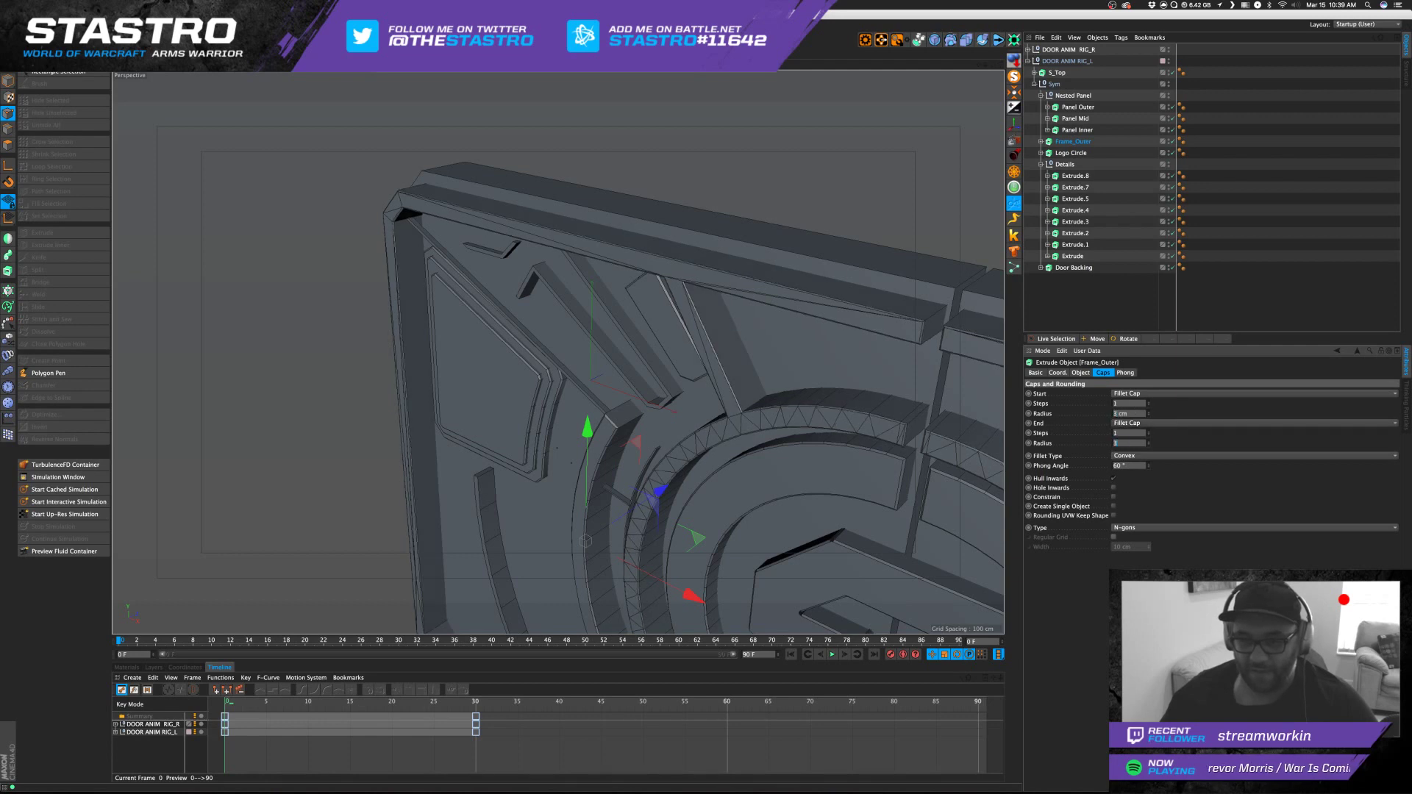
left_click(1132, 315)
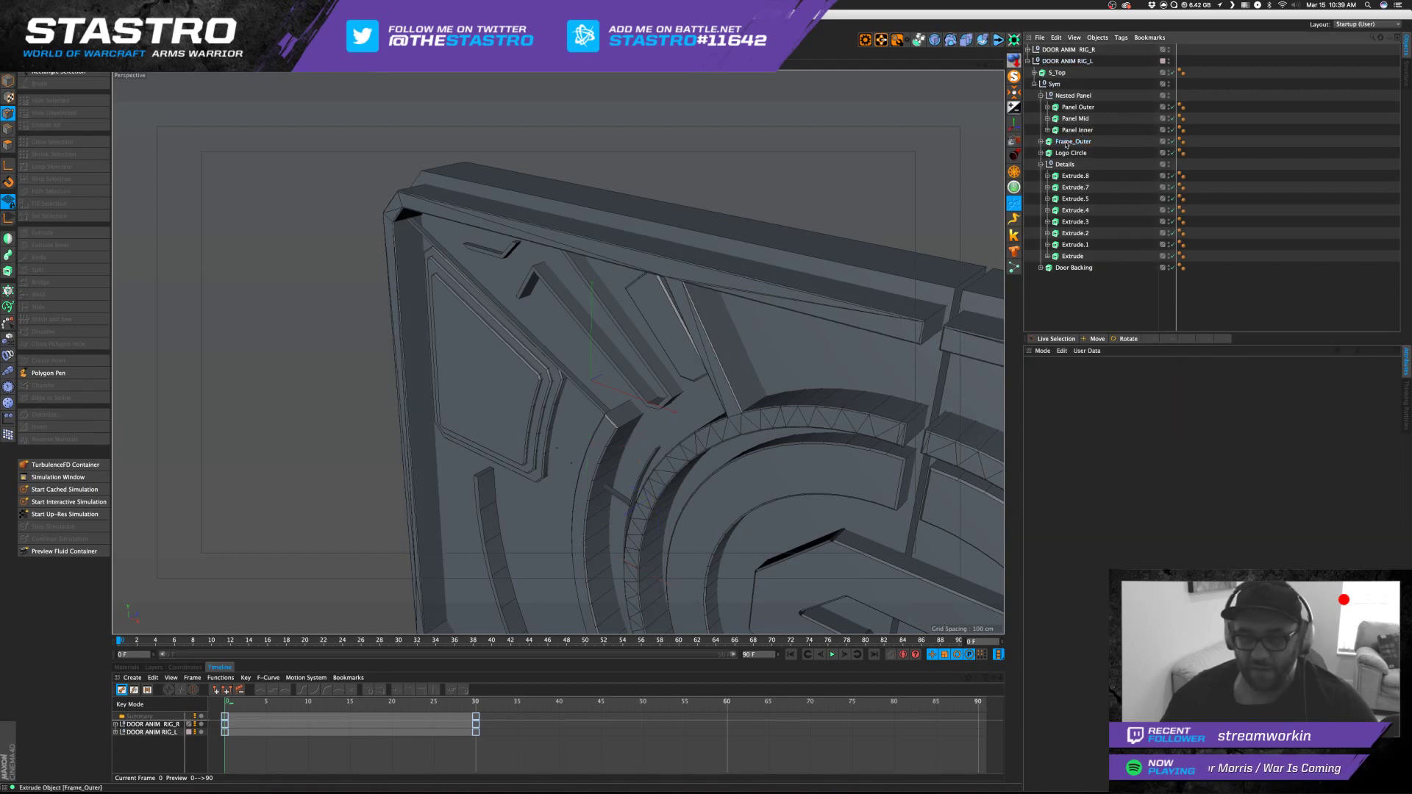
left_click(1067, 142)
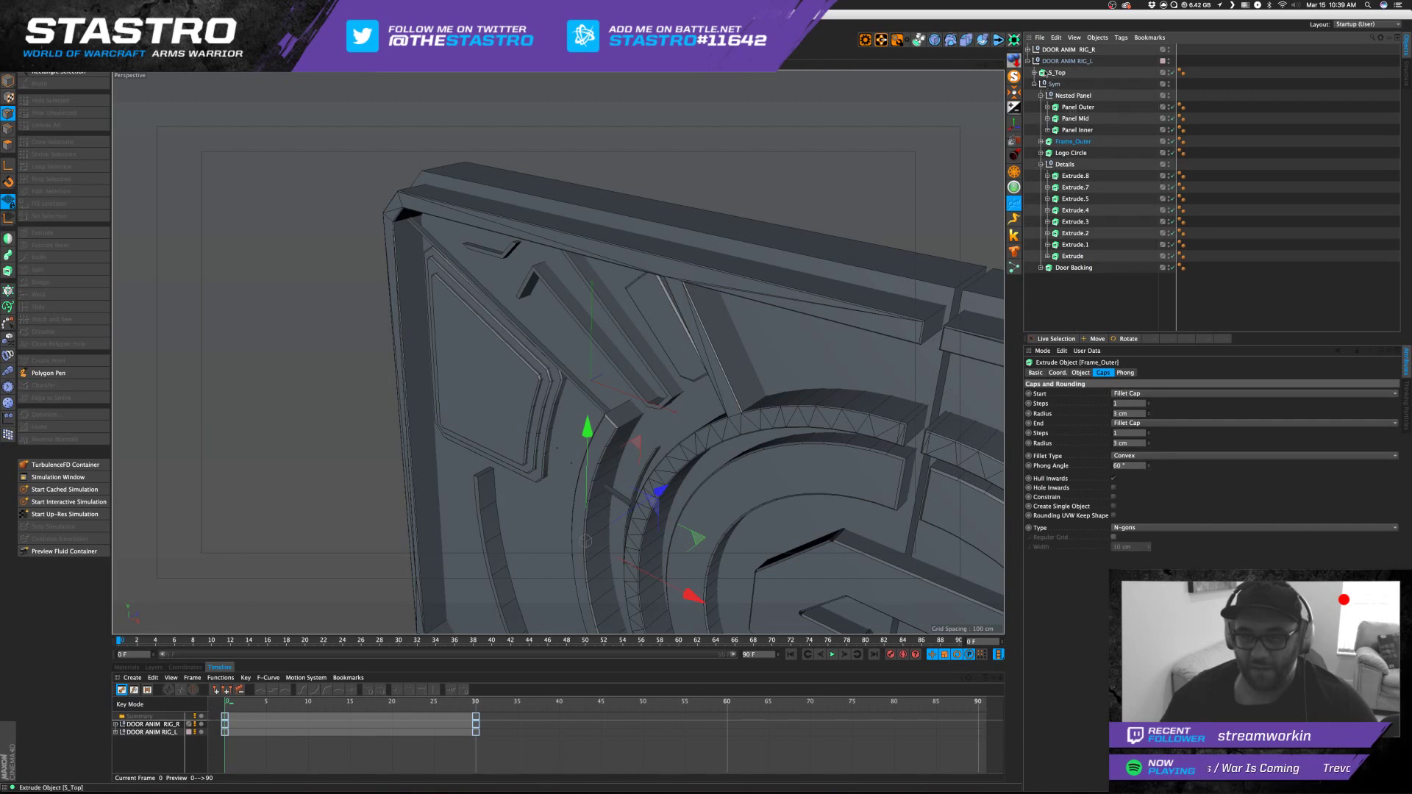
Set both the start and end caps of Door Backing to Fillet Cap.
left_click(1075, 269)
left_click(1142, 395)
left_click(1137, 434)
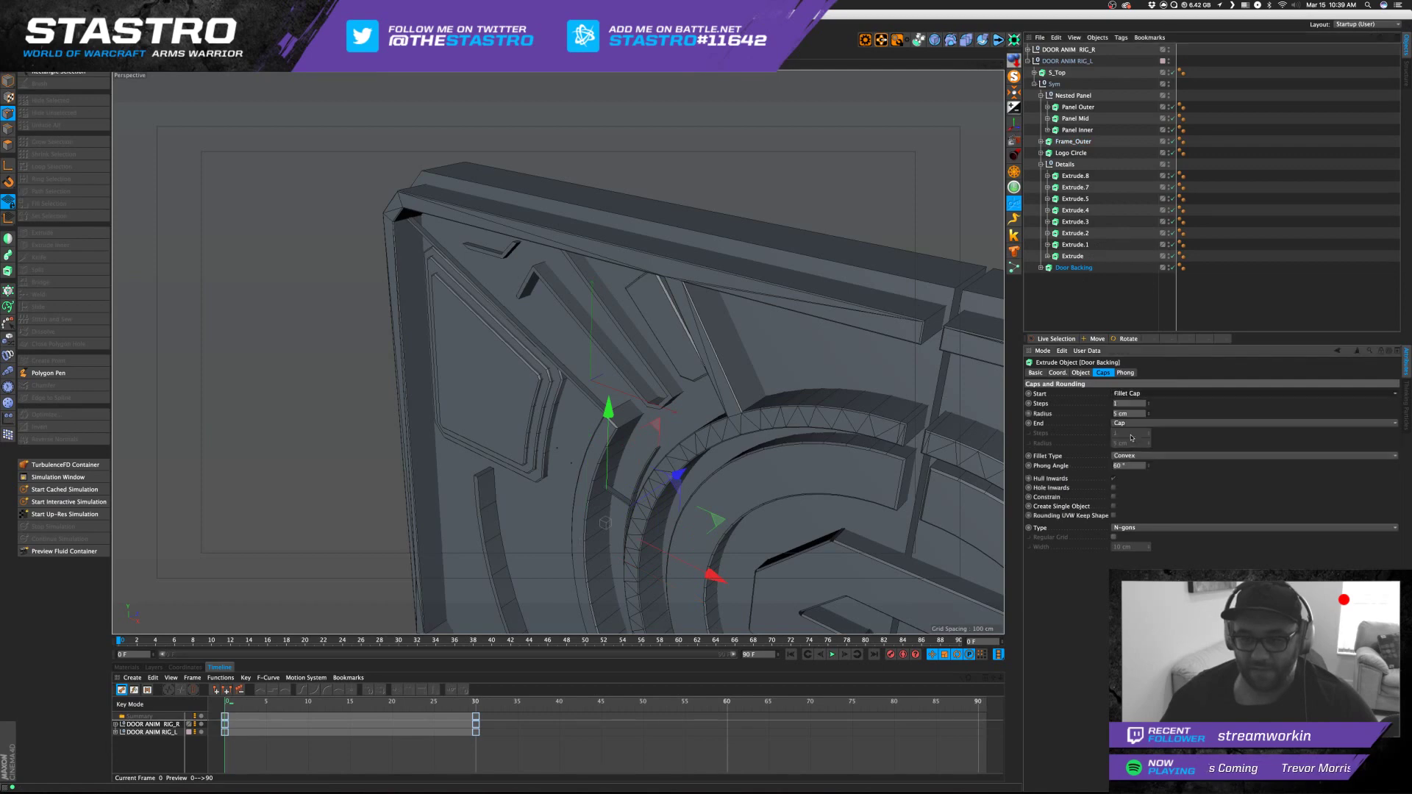
left_click(1136, 424)
left_click(1133, 464)
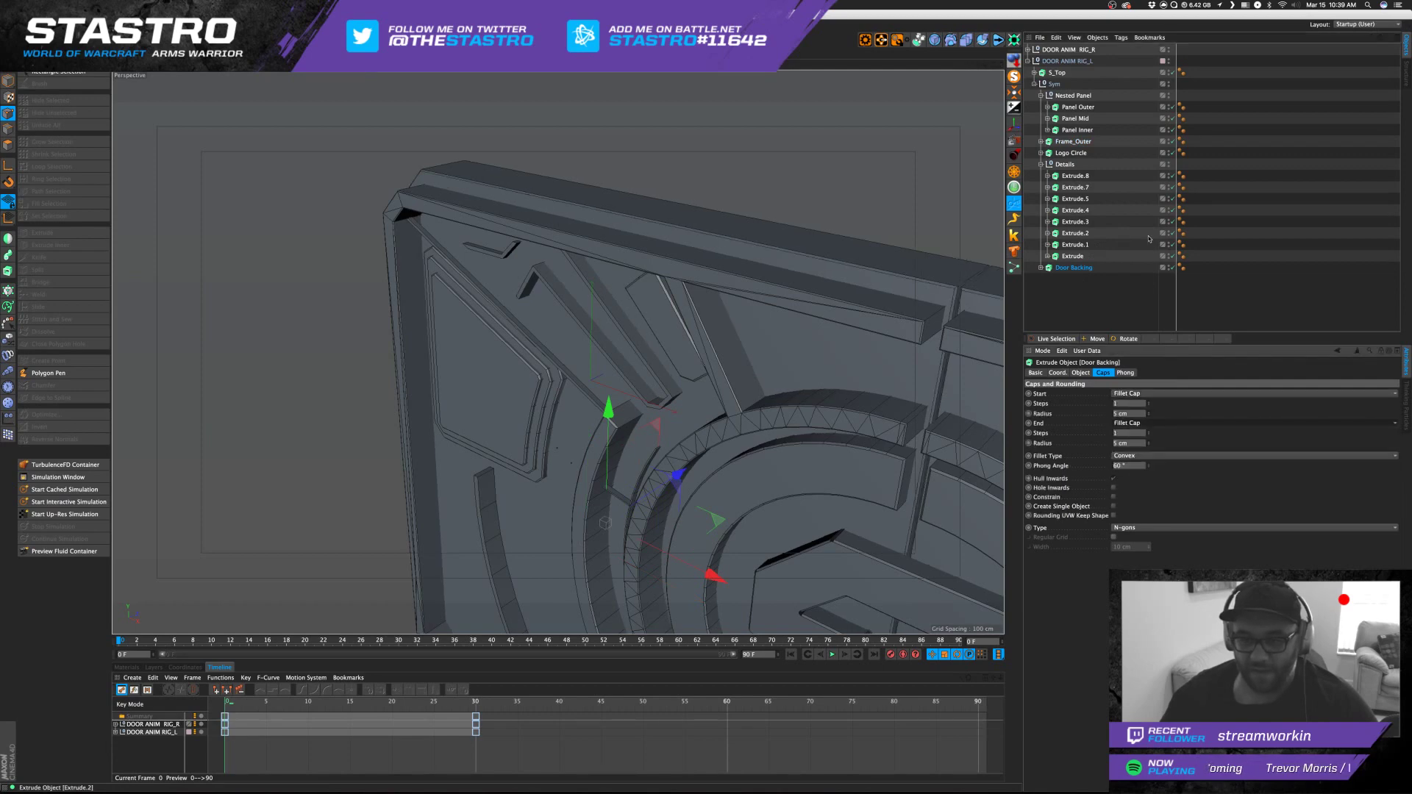
left_click(1139, 315)
Increase the start cap's fillet radius on Door Backing to 10 cm.
scroll(910, 258, "down", 2)
left_click_drag(911, 258, 846, 243, "alt")
left_click(1074, 268)
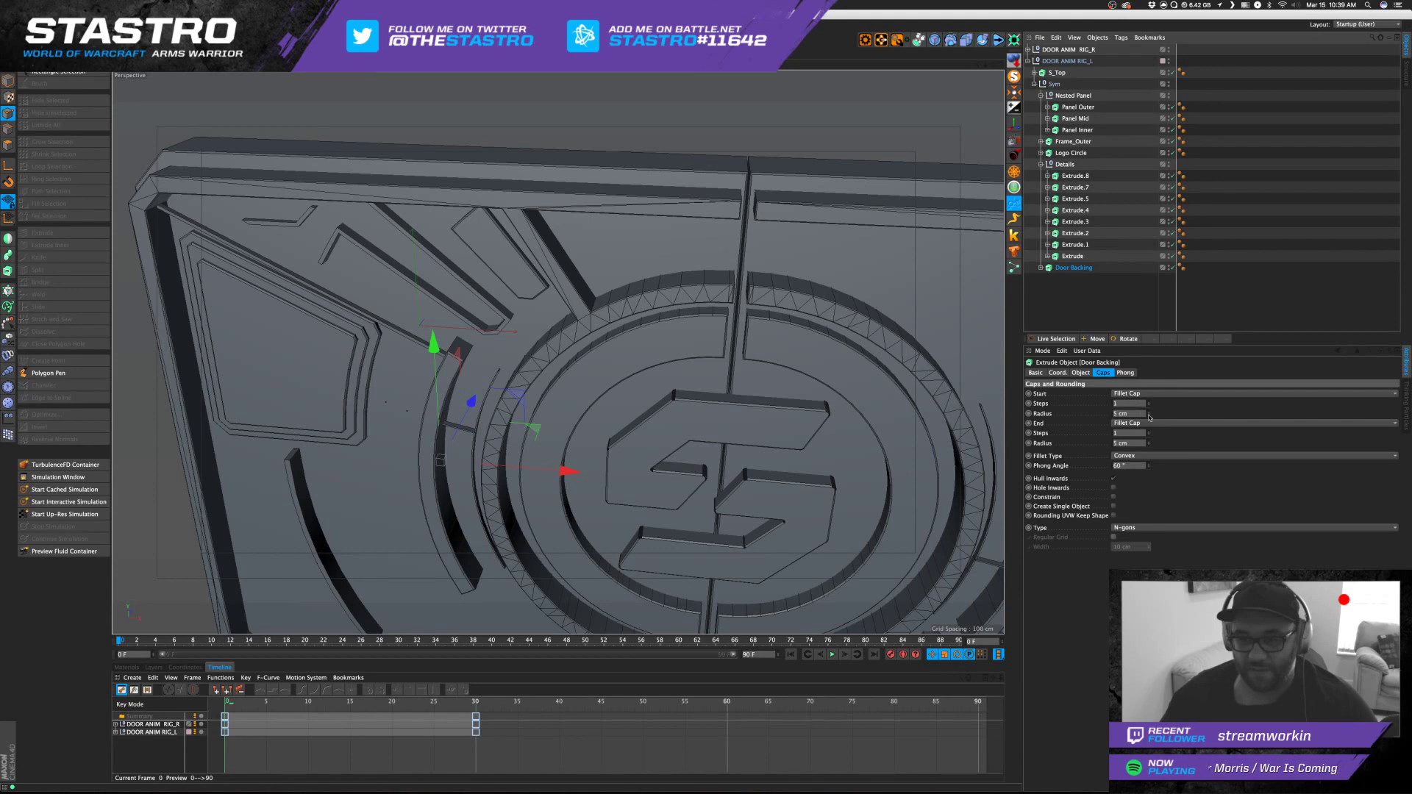
left_click_drag(1148, 415, 1150, 415)
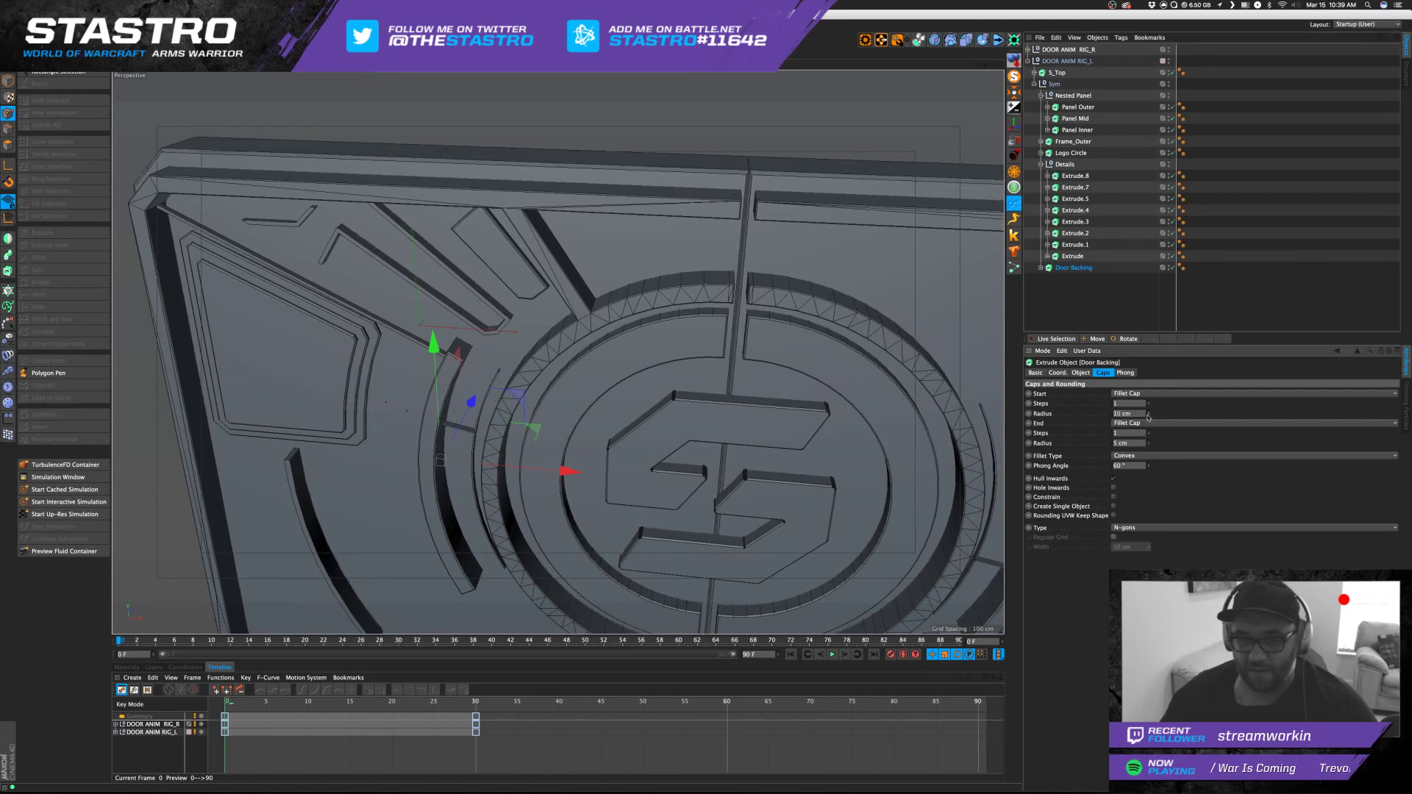
left_click(1114, 294)
Examine the bevelled edges and detail shapes of both doors from several angles, up close and as a whole.
left_click_drag(736, 220, 821, 297, "alt")
right_click_drag(821, 298, 947, 324, "alt")
left_click_drag(877, 272, 802, 374, "alt")
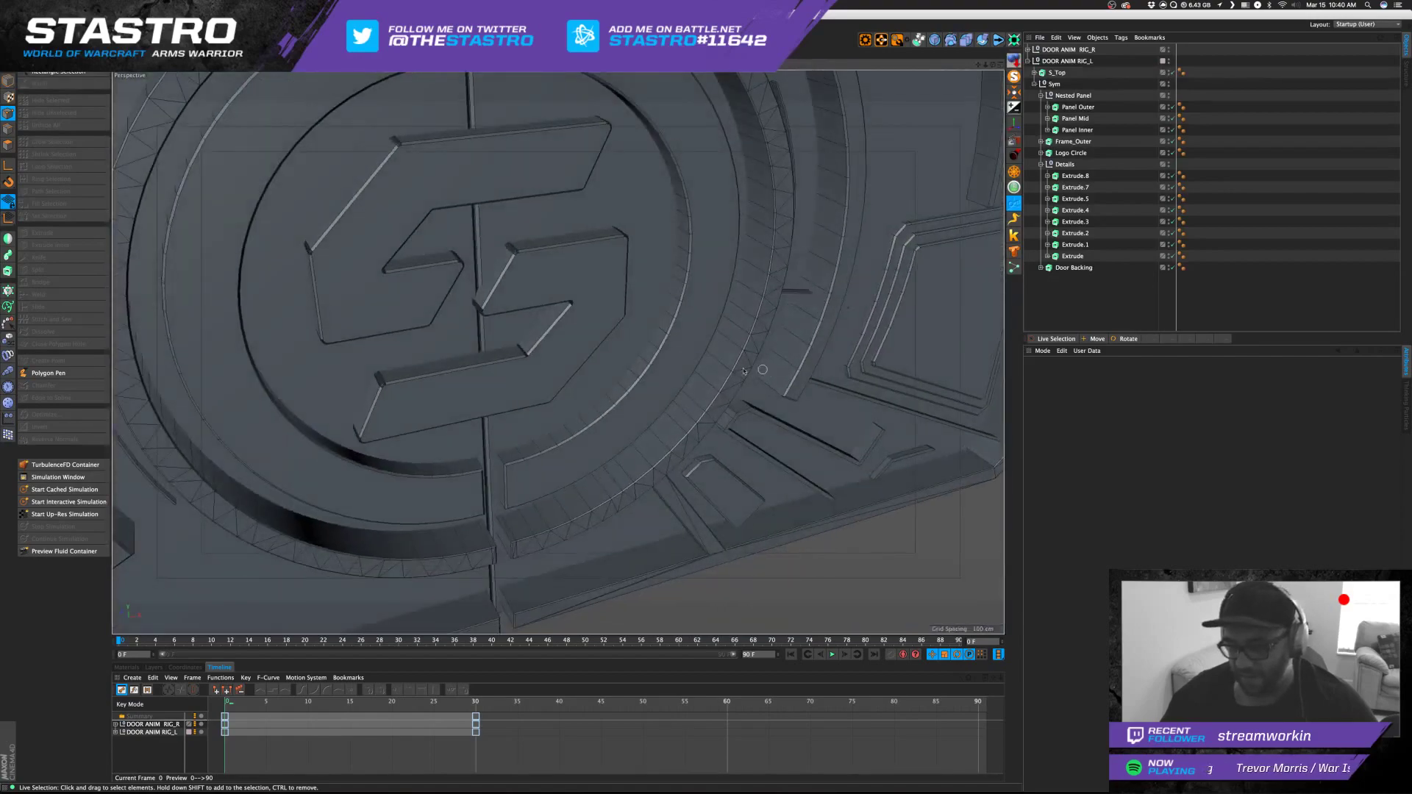
right_click_drag(762, 369, 666, 309, "alt")
middle_click_drag(667, 275, 651, 351, "alt")
left_click_drag(659, 343, 672, 301, "alt")
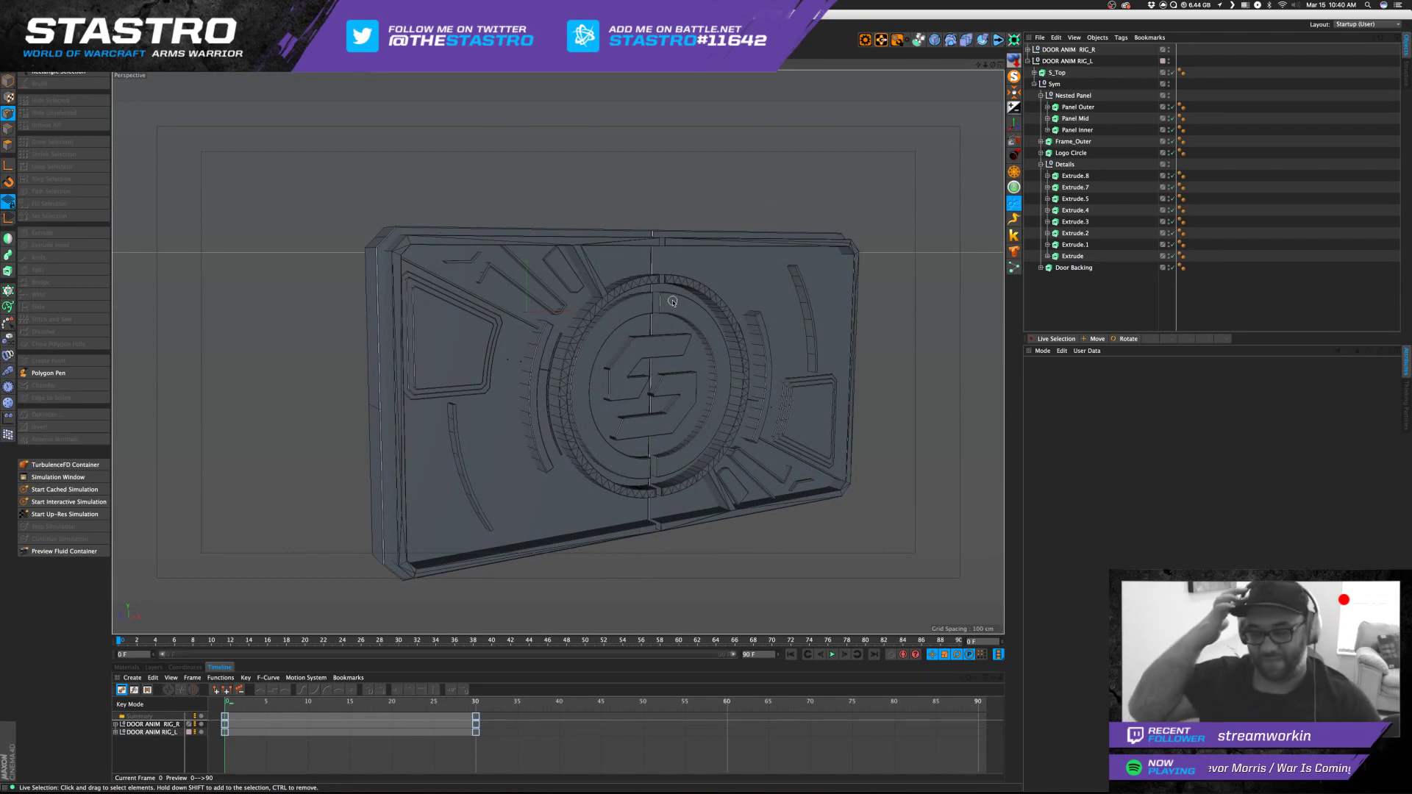
middle_click_drag(692, 350, 664, 347, "alt")
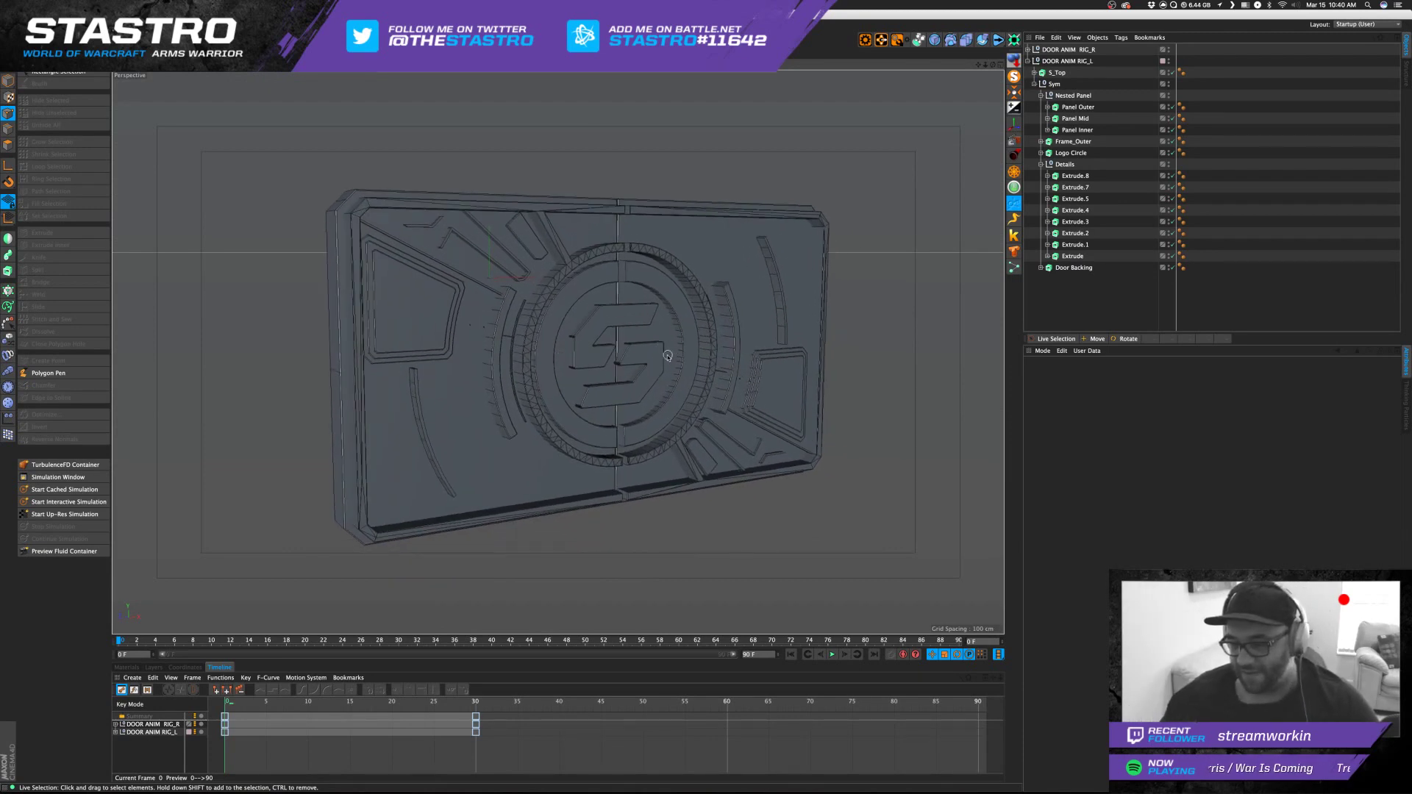
left_click_drag(375, 212, 561, 266, "alt")
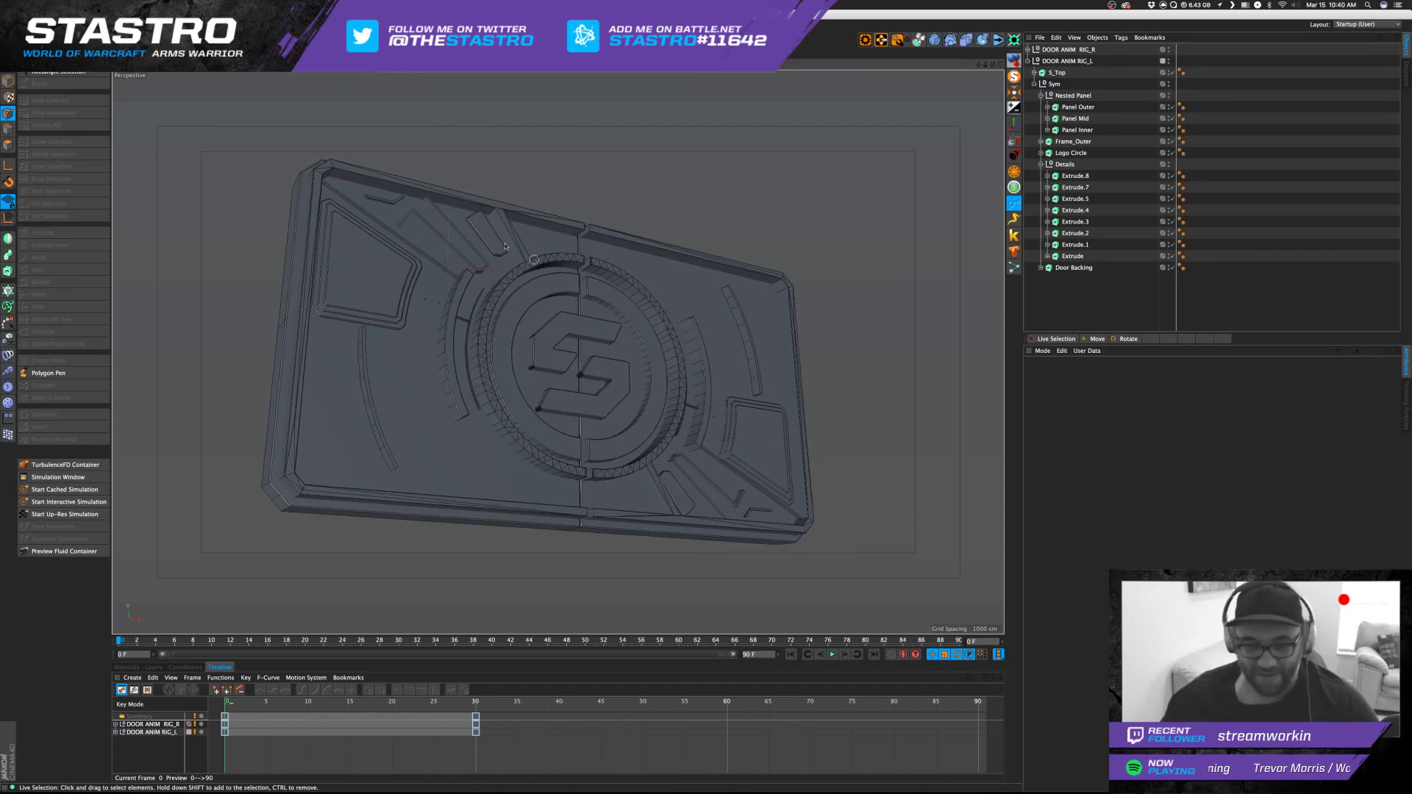
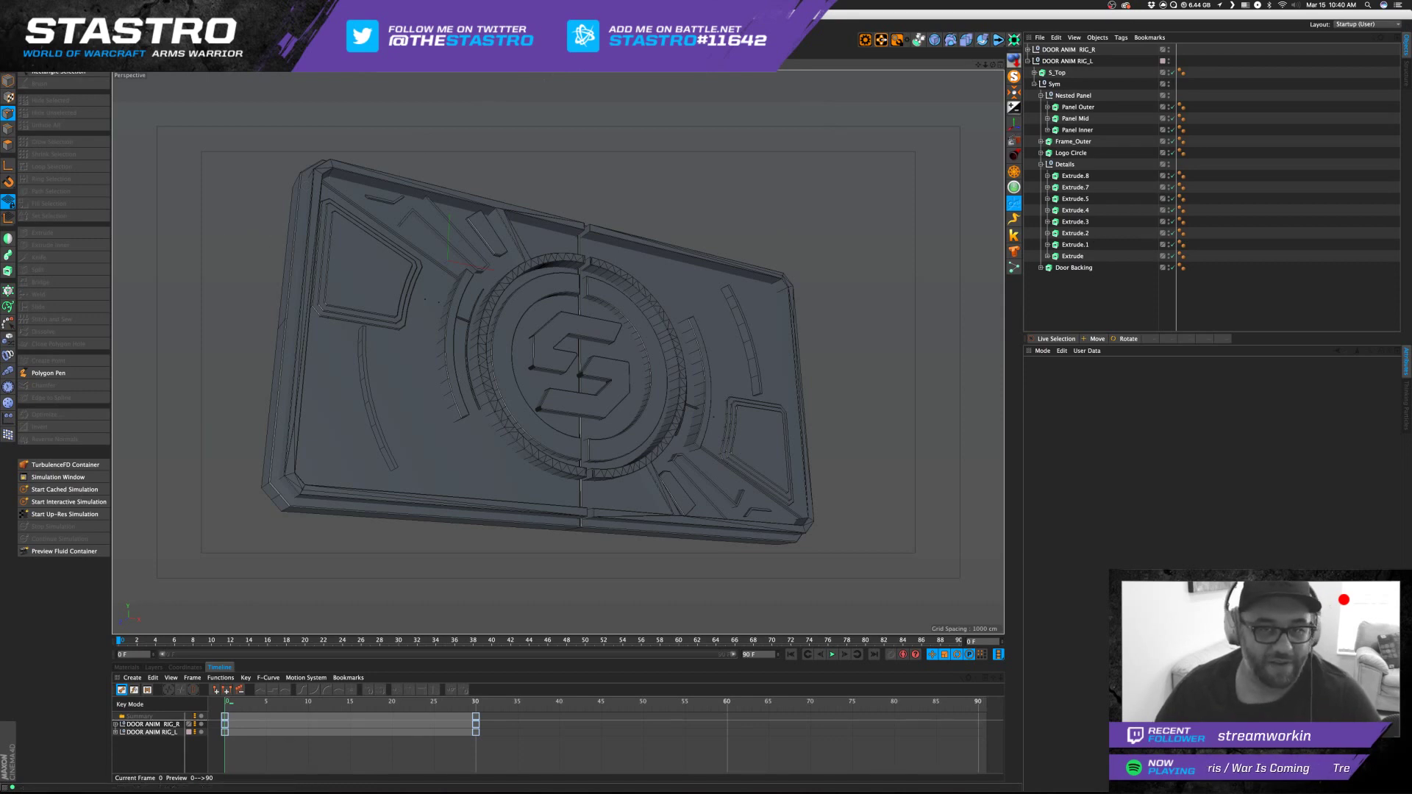
Switch the interface layout to Arnold (User).
left_click(496, 25)
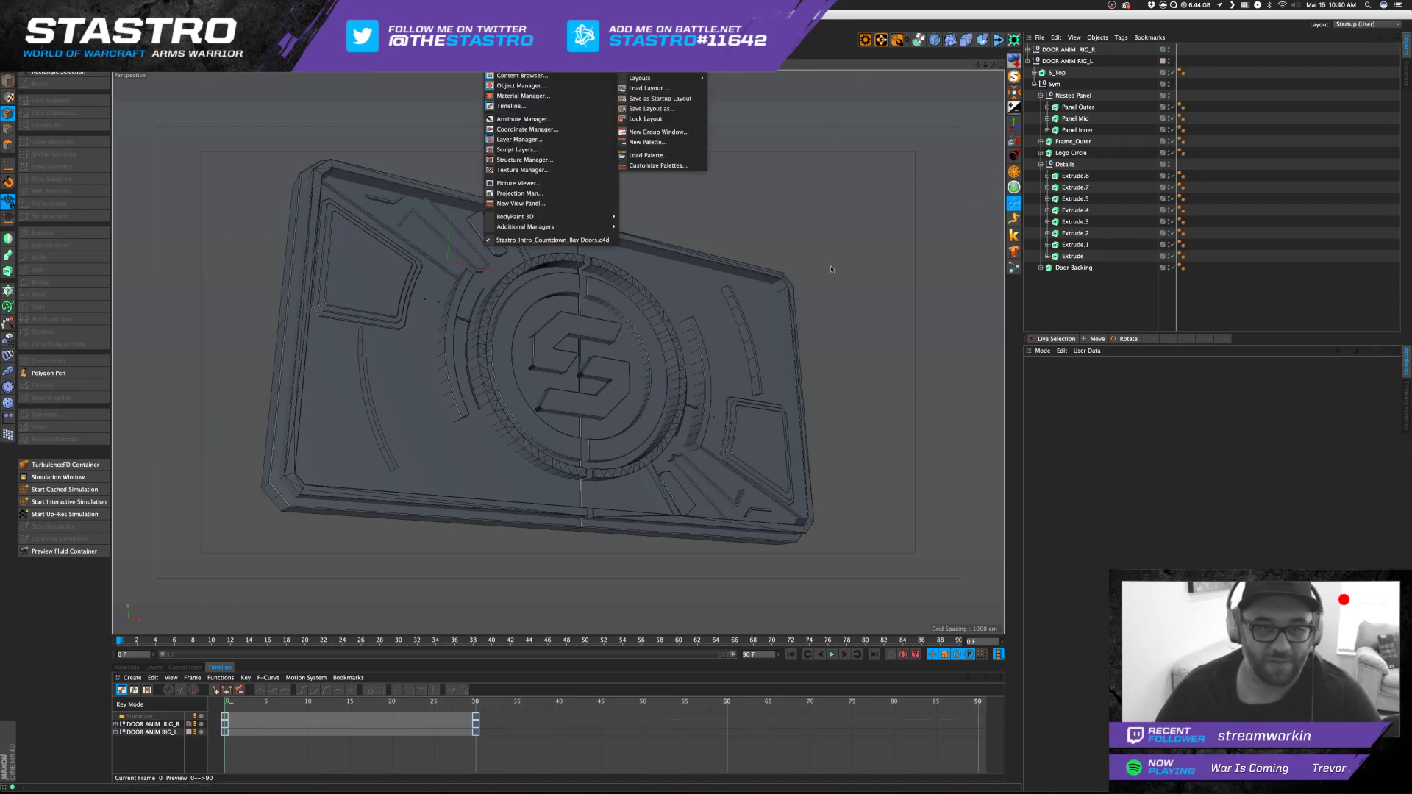
key("Escape")
left_click(1355, 25)
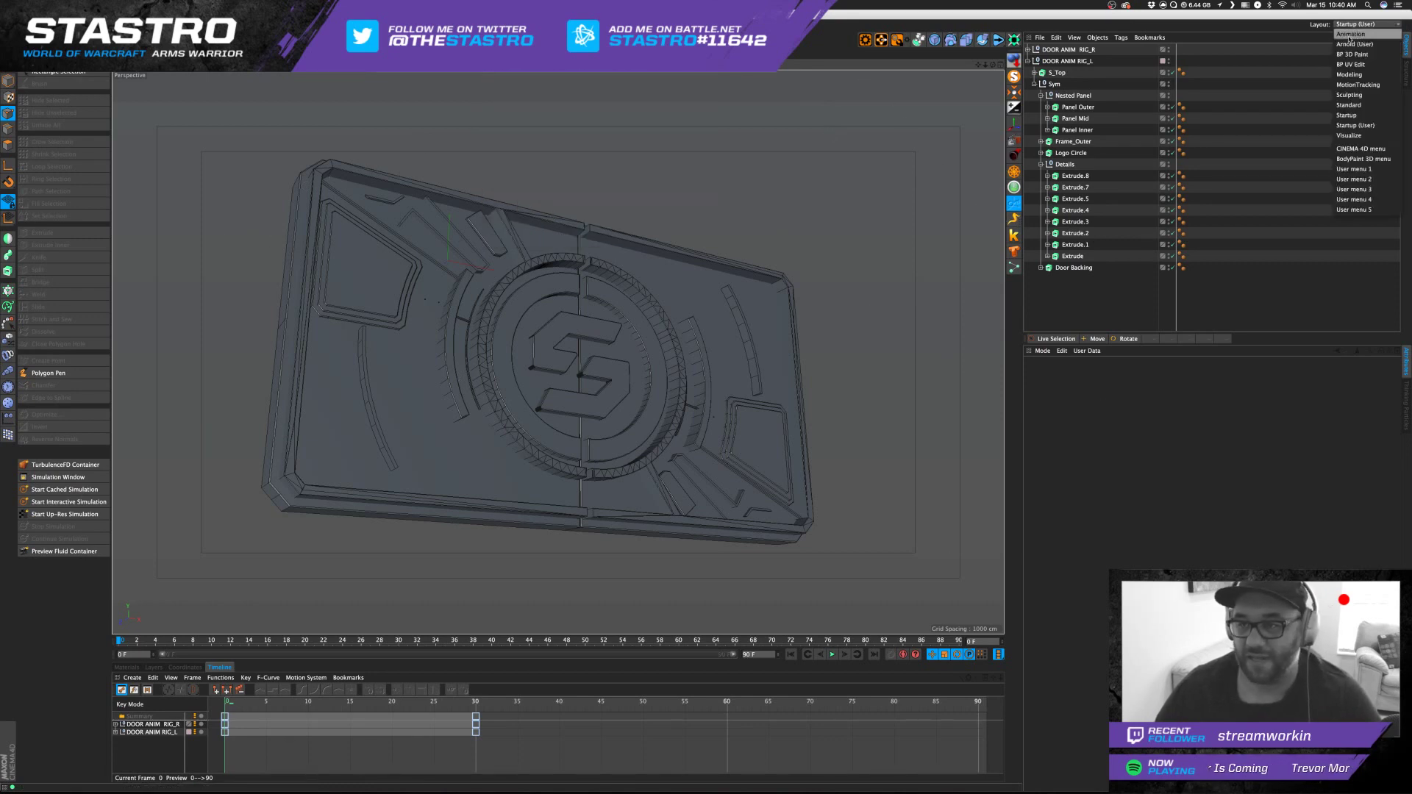
left_click(1355, 43)
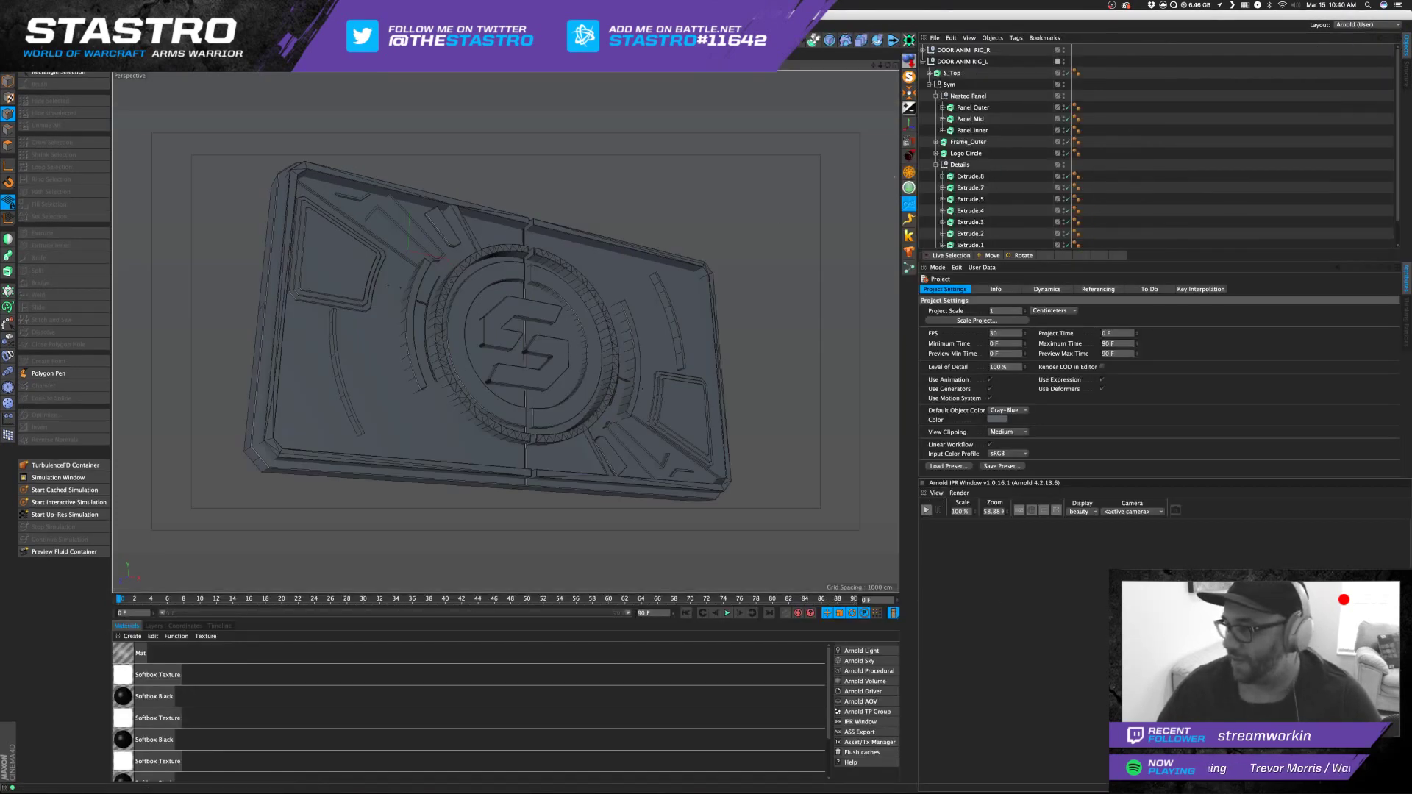
Undock the Arnold IPR window into a floating window, move it over the object hierarchy and enlarge it.
left_click(924, 494)
left_click(958, 501)
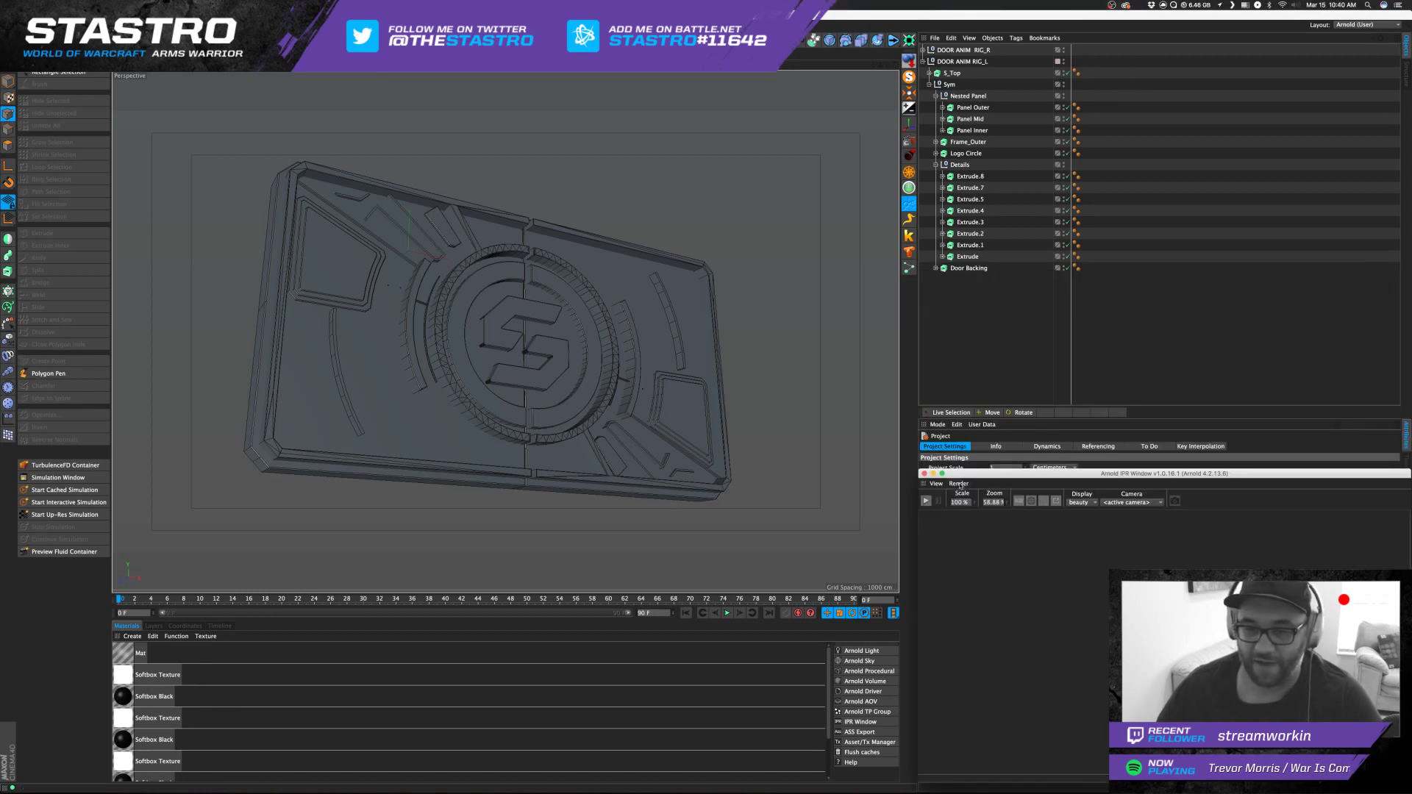
left_click_drag(985, 474, 916, 48)
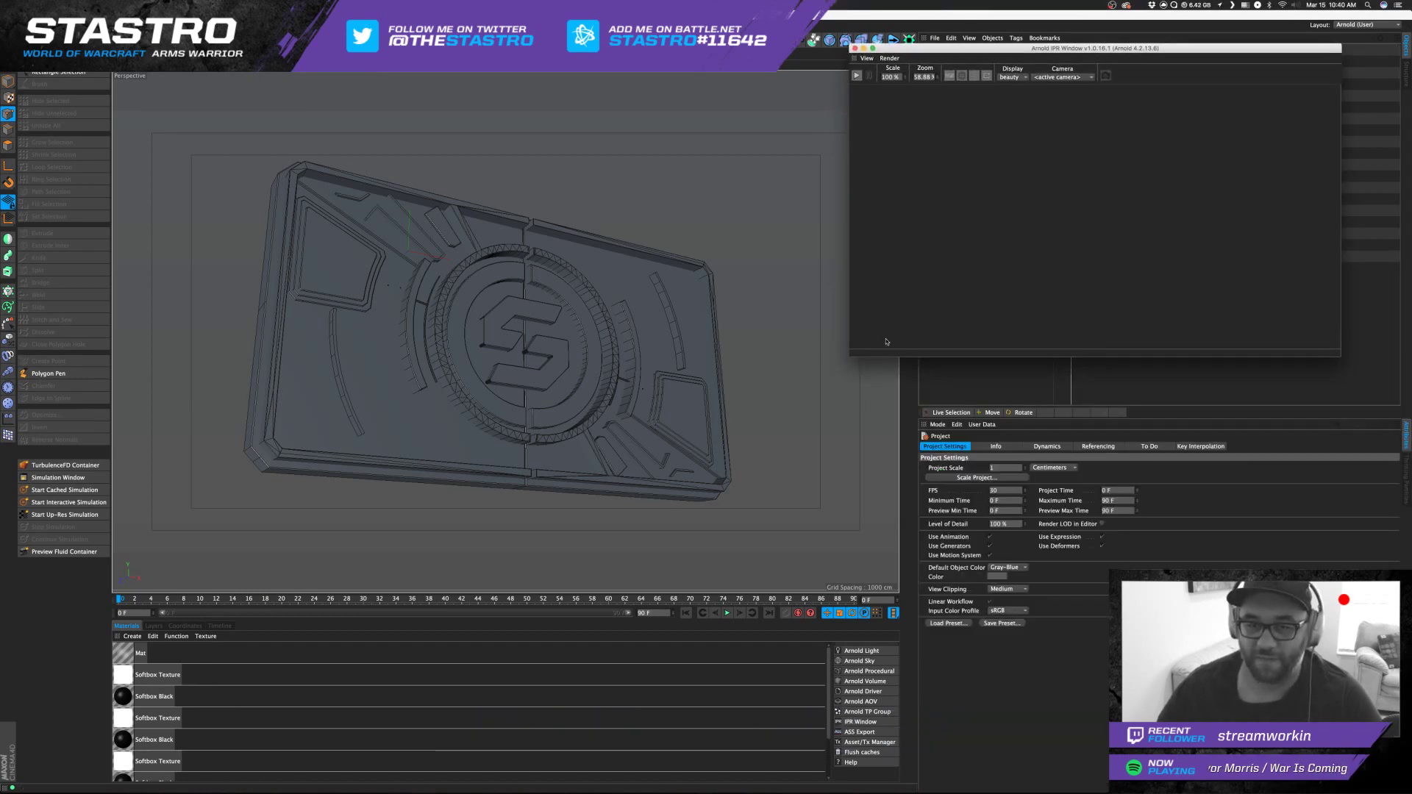
left_click_drag(853, 356, 815, 434)
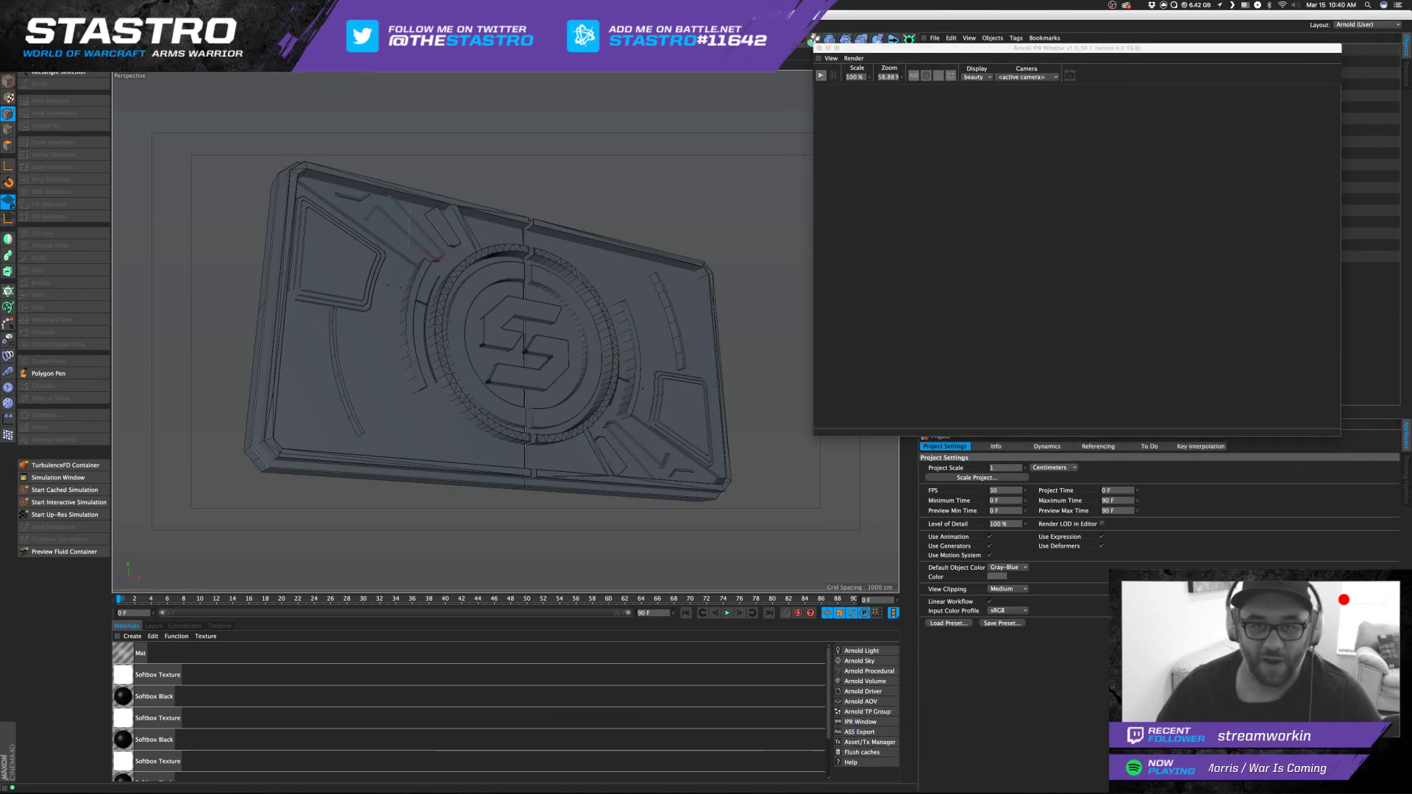
Look through the recent files and project folders for the neon sign scene and open OGK_Jaw Meet Floor Neon_0004.c4d.
left_click(11, 65)
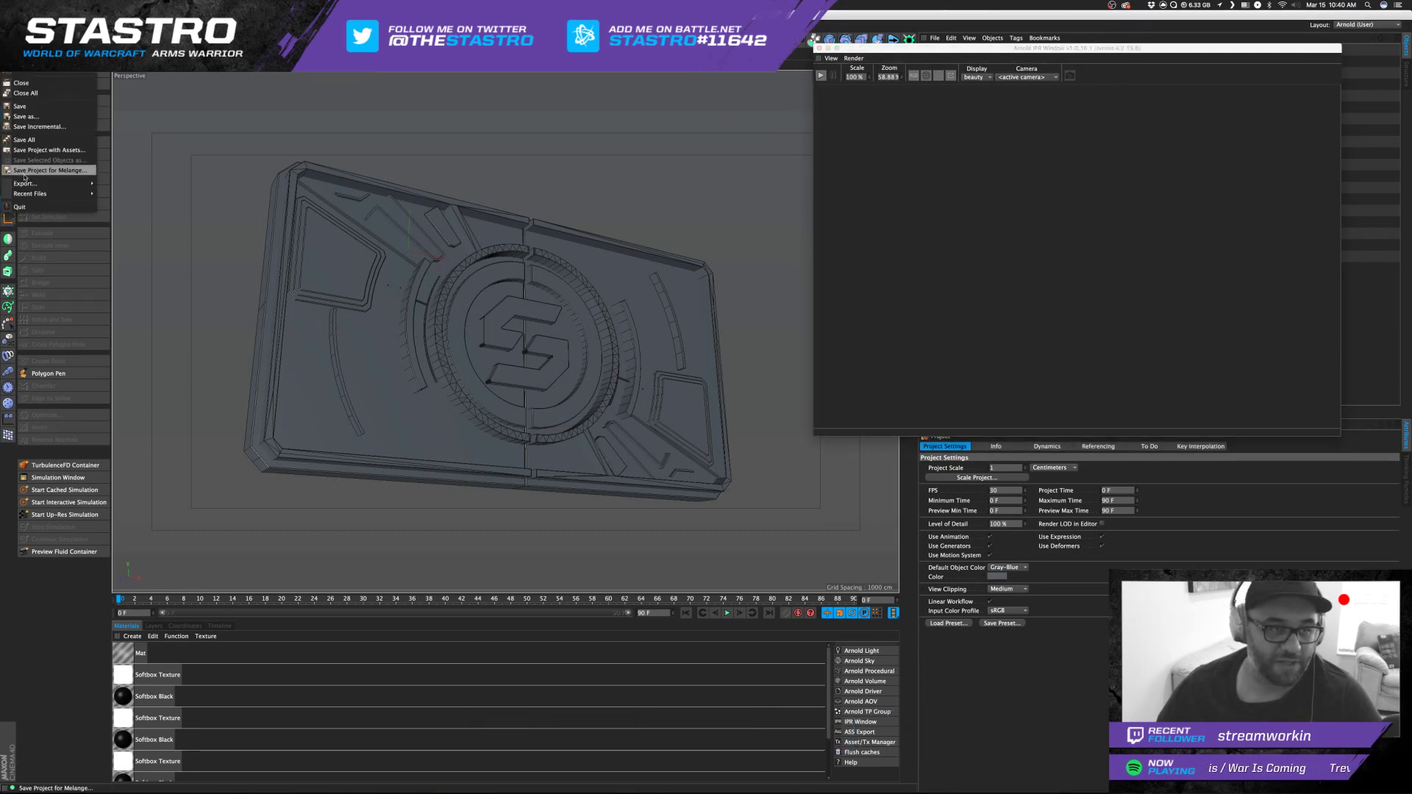
mouse_move(35, 195)
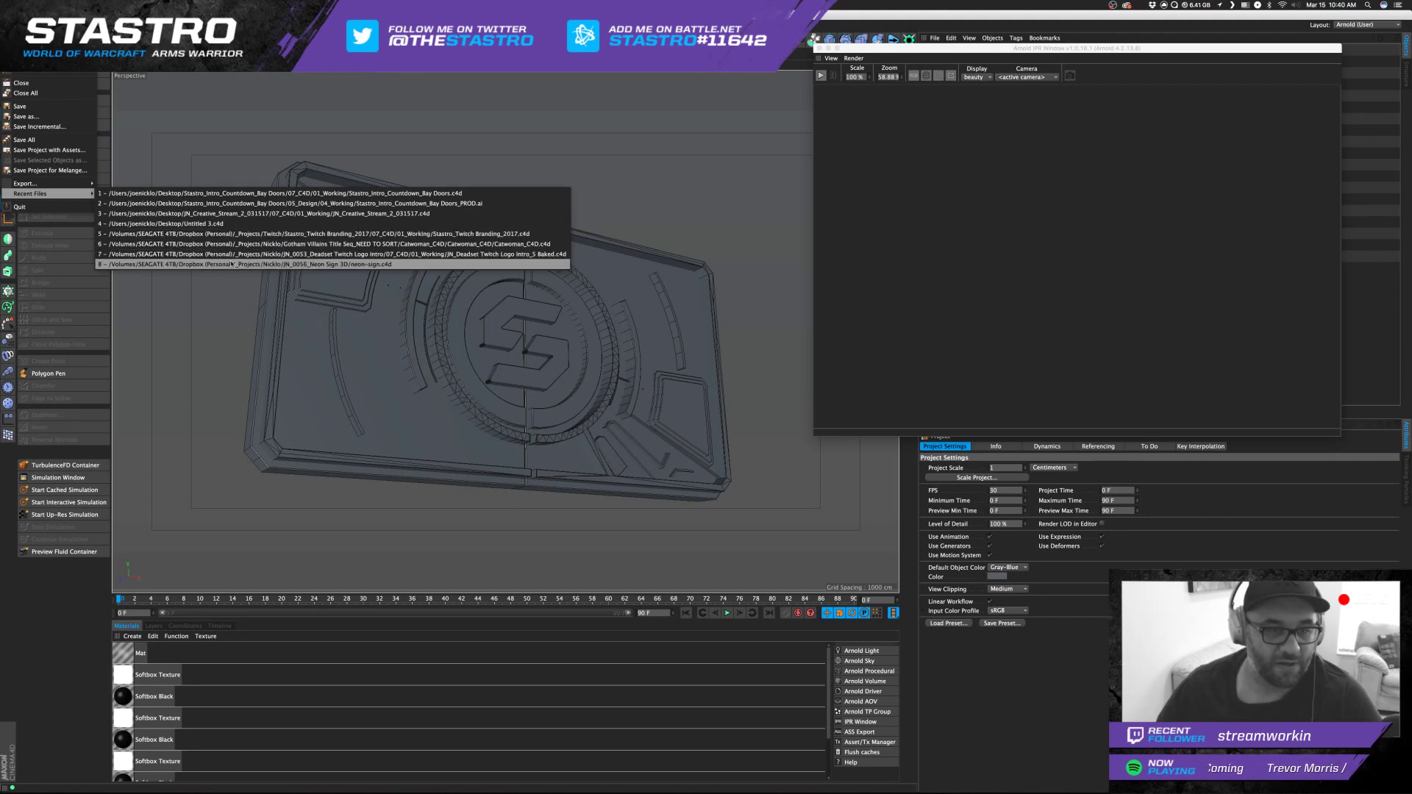
left_click(526, 150)
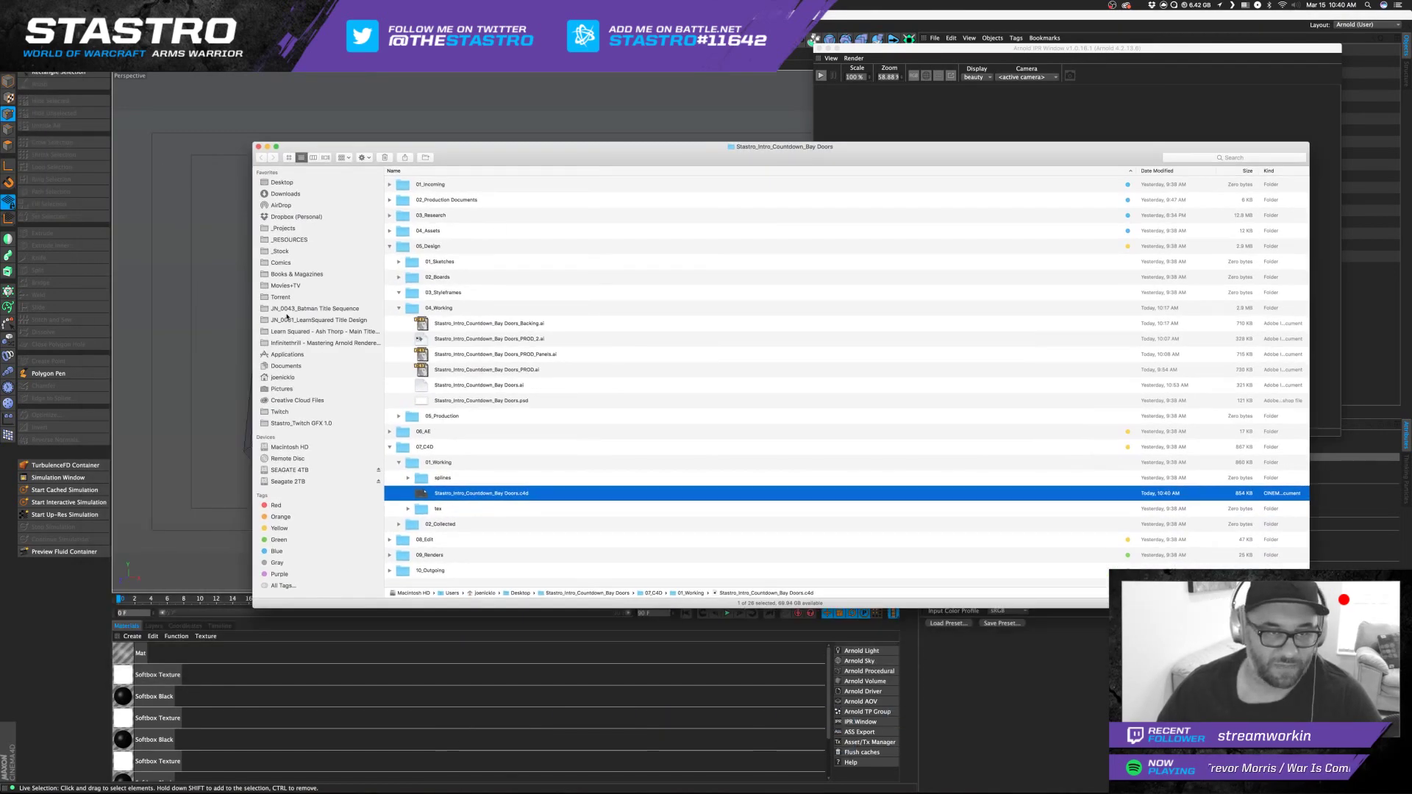
left_click(279, 309)
left_click(284, 275)
left_click(288, 229)
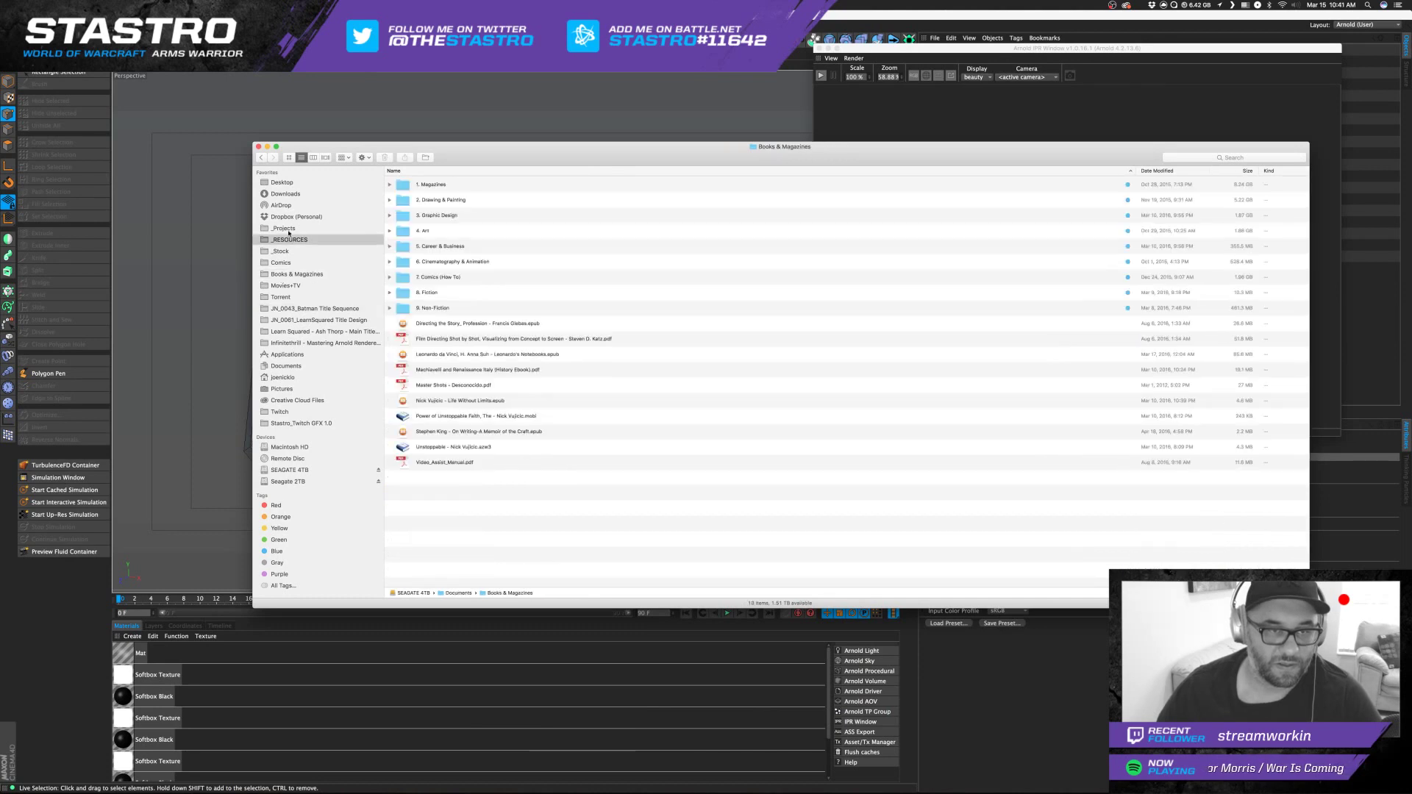
left_click(423, 241)
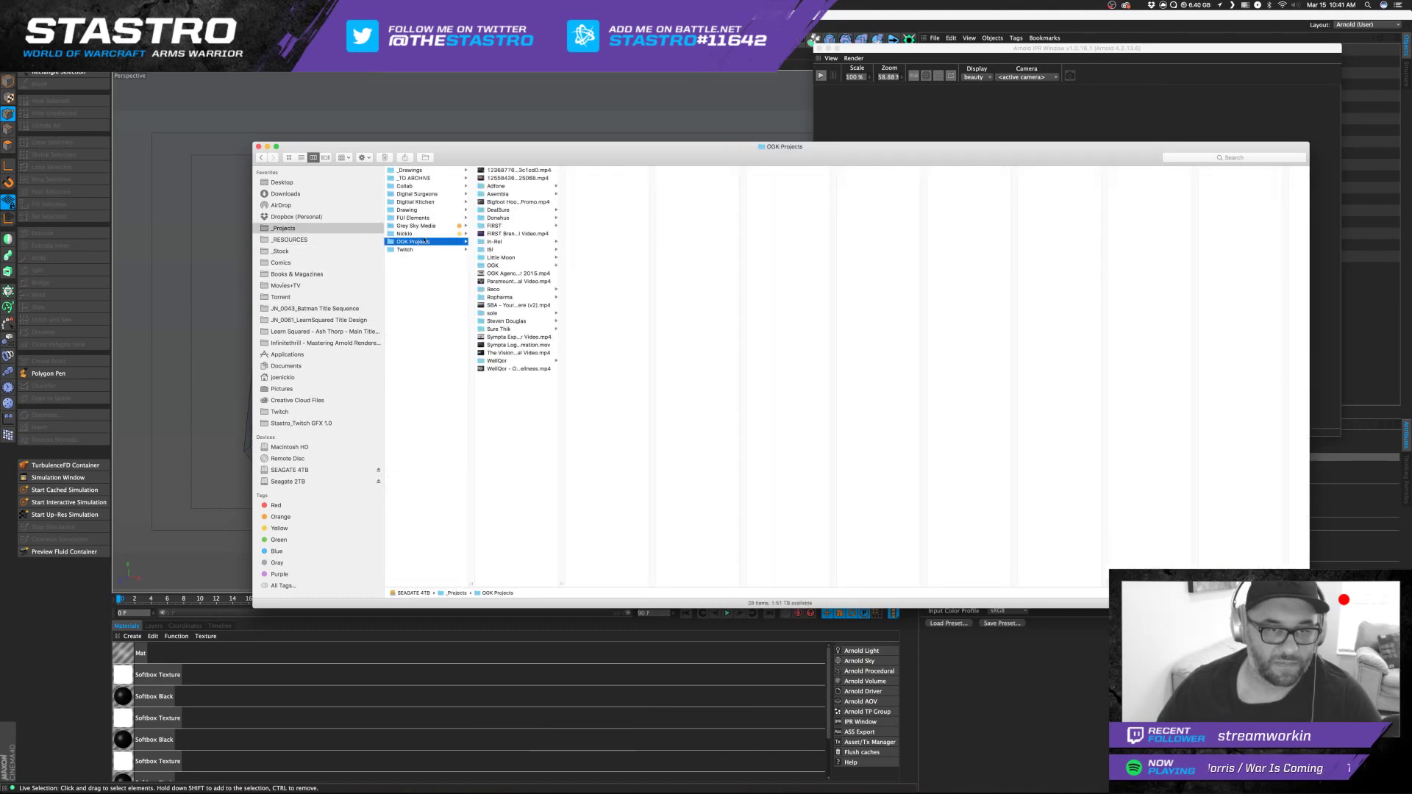
left_click(301, 158)
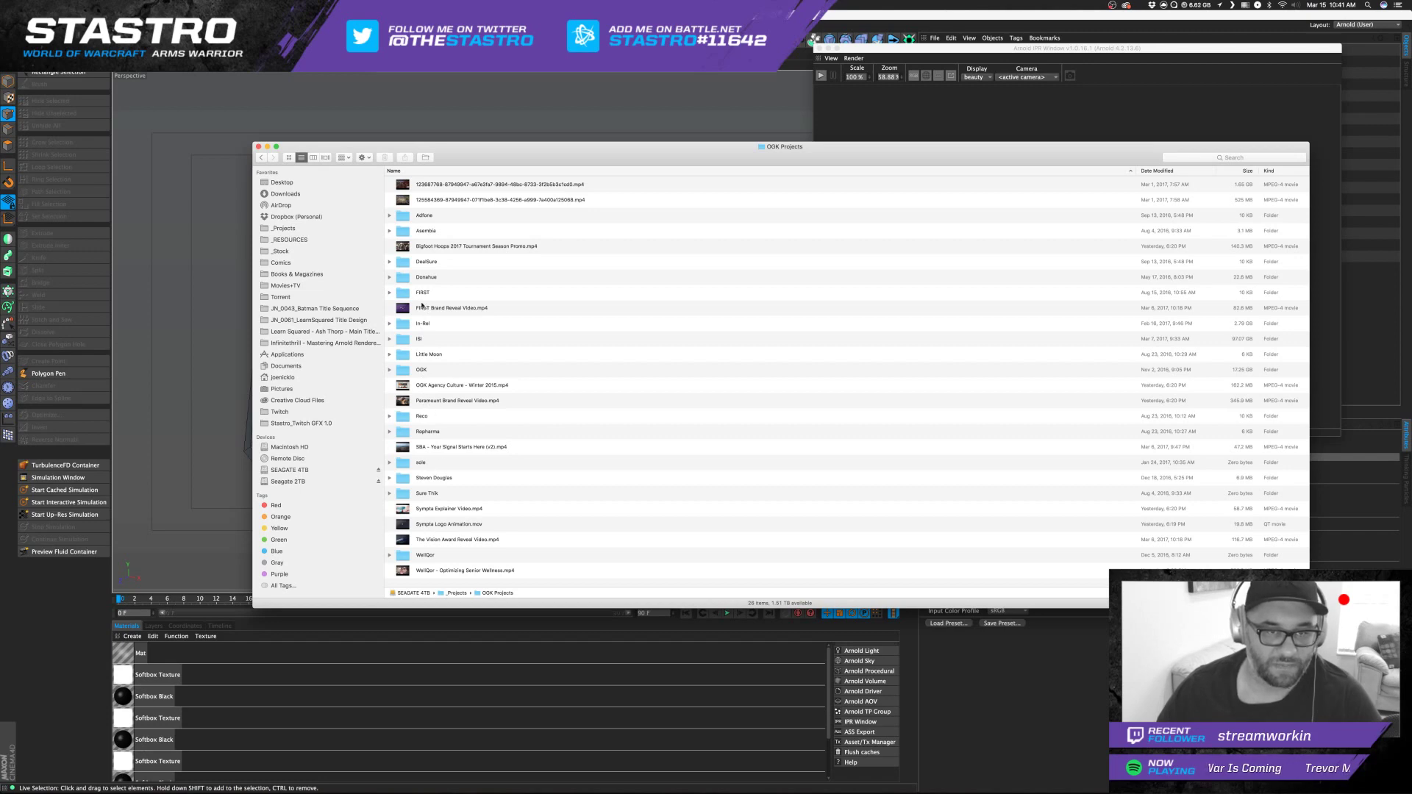
left_click(412, 369)
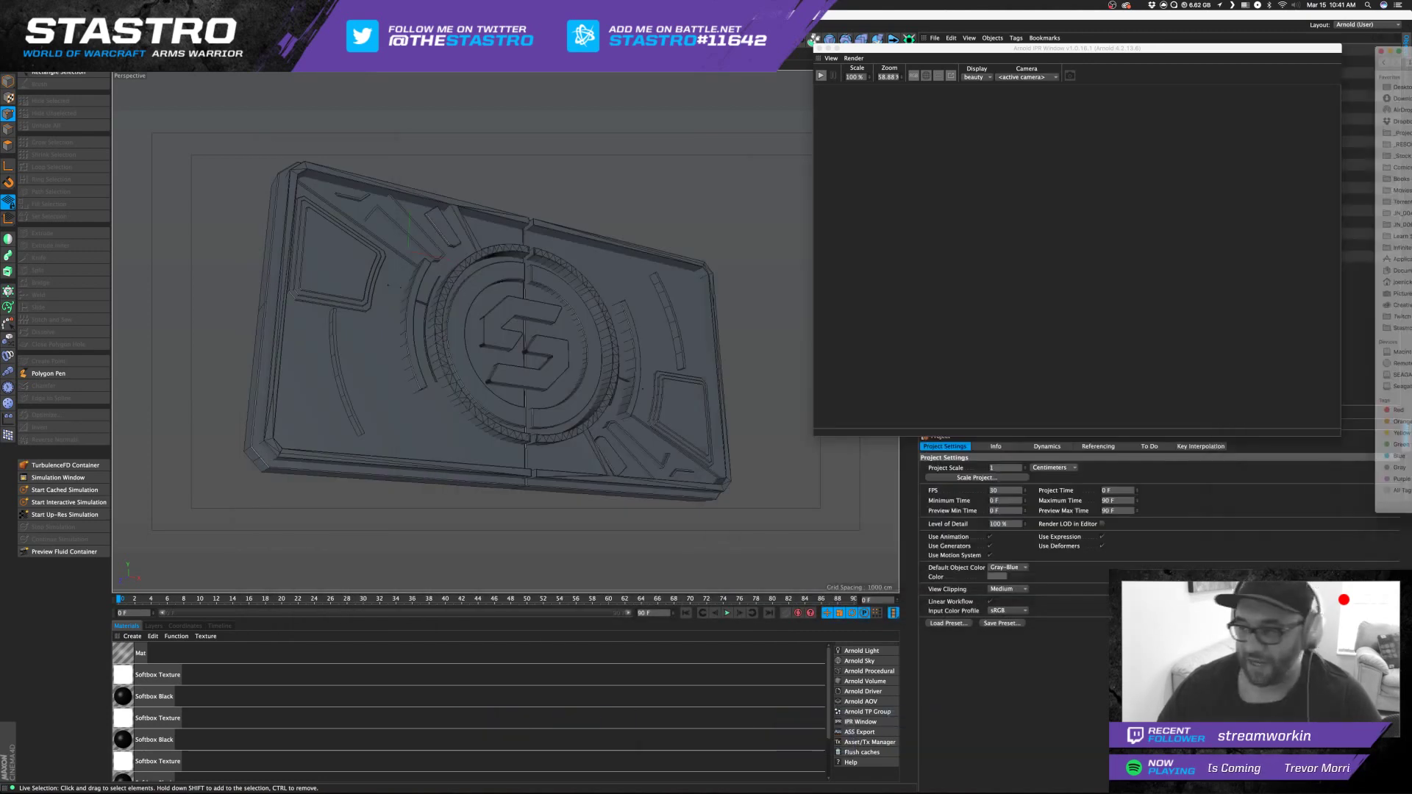
key("super+Tab")
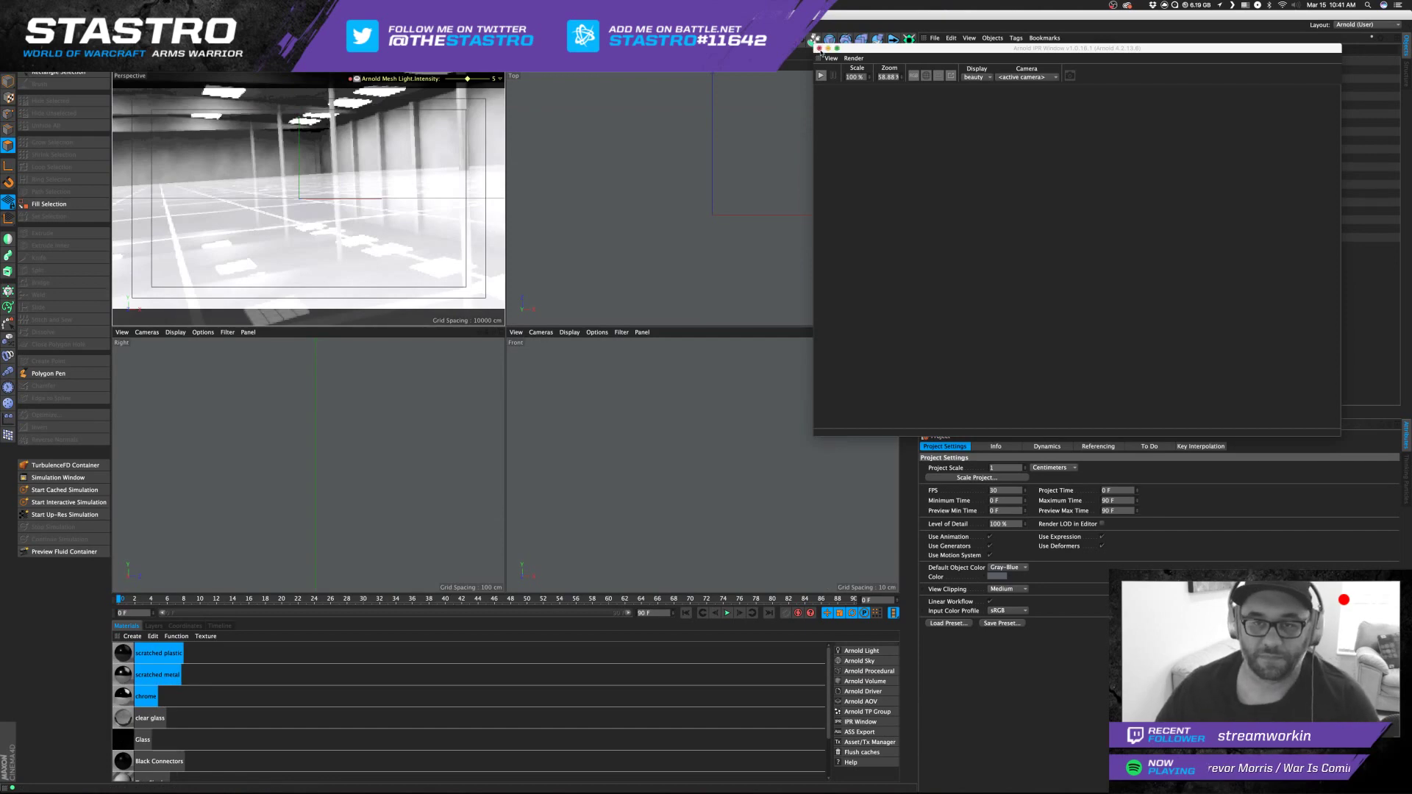
Move the IPR window off the hierarchy, select the Arnold Sky and both Arnold quad lights, and return to Stastro_Intro_Countdown_Bay Doors.c4d.
left_click_drag(1211, 48, 1082, 331)
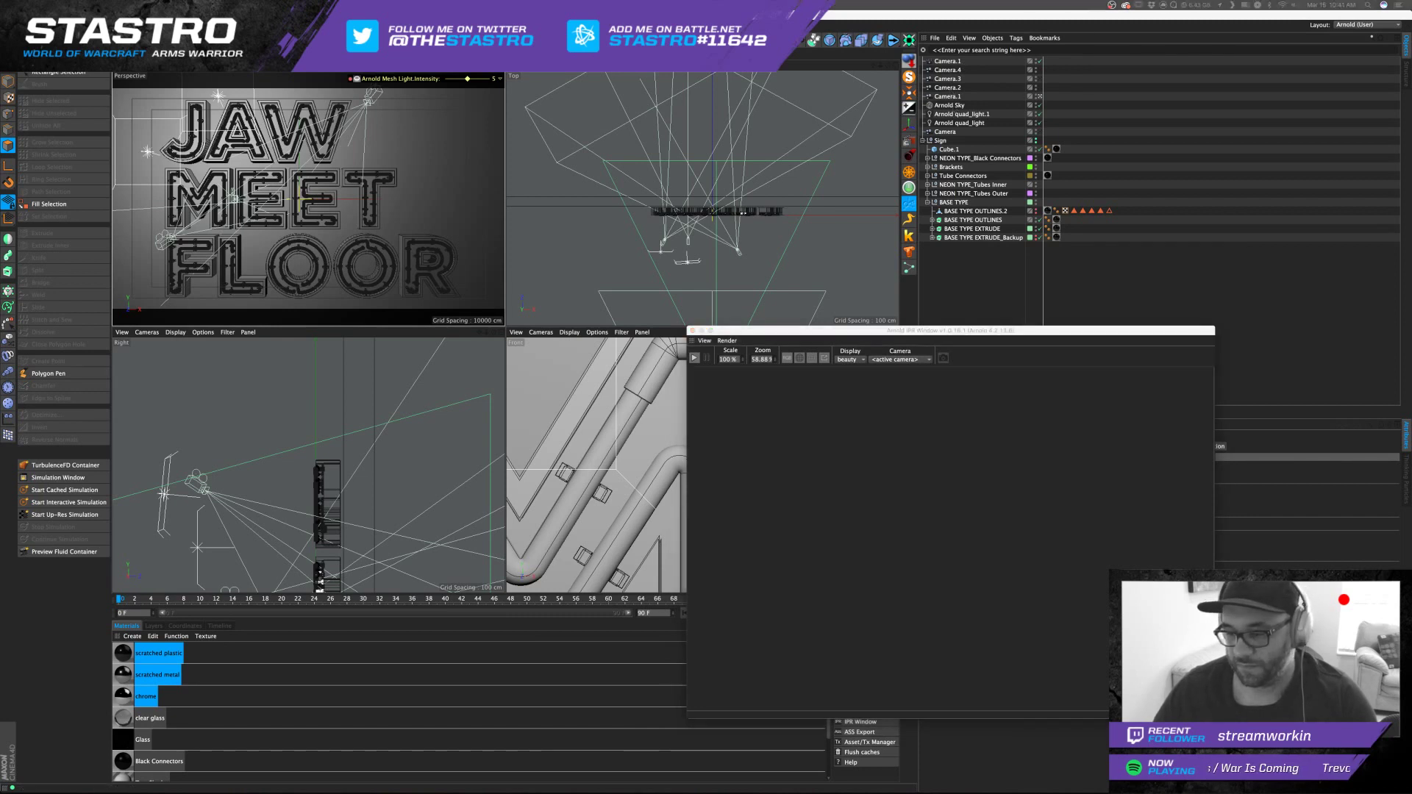
left_click(1238, 156)
left_click(949, 106)
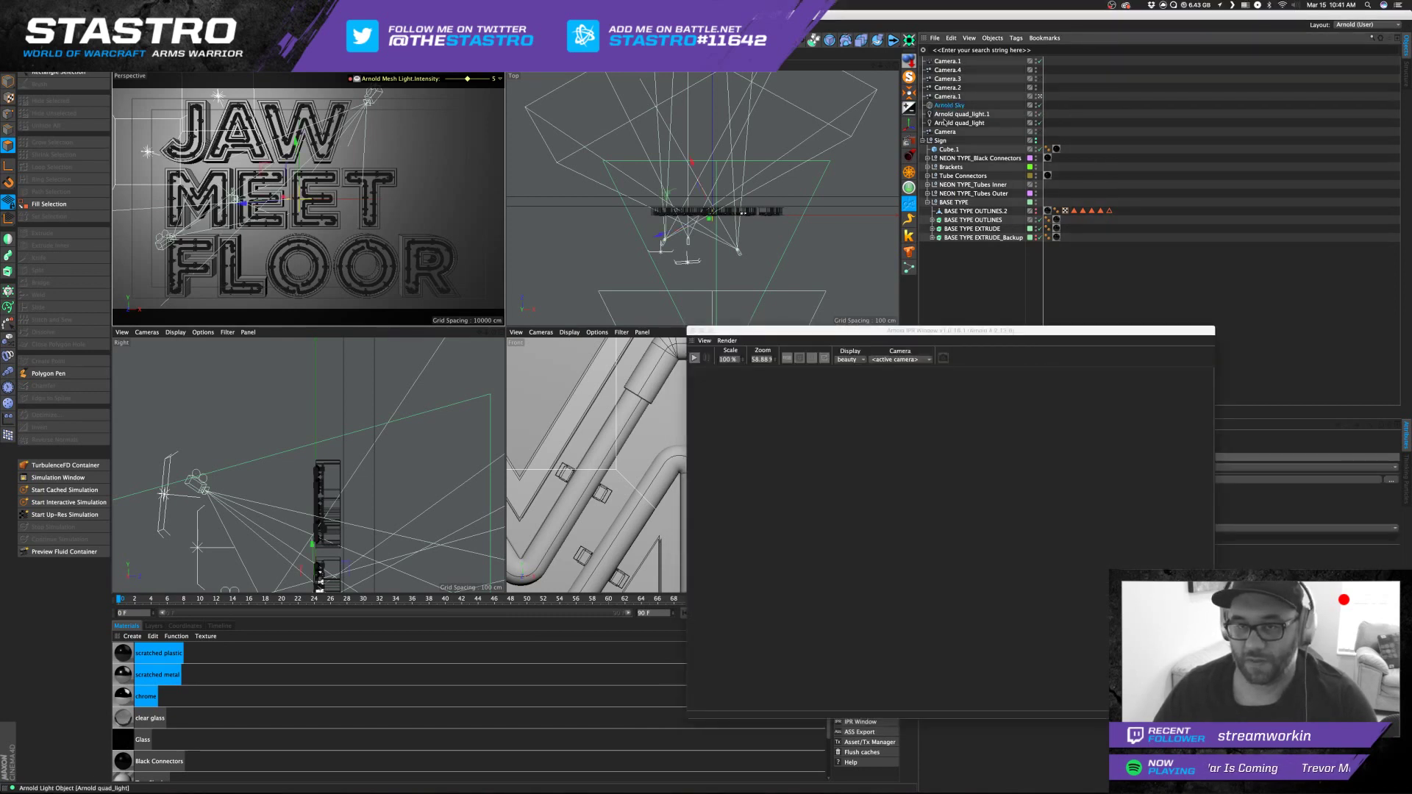
left_click(946, 124, "shift")
left_click(500, 65)
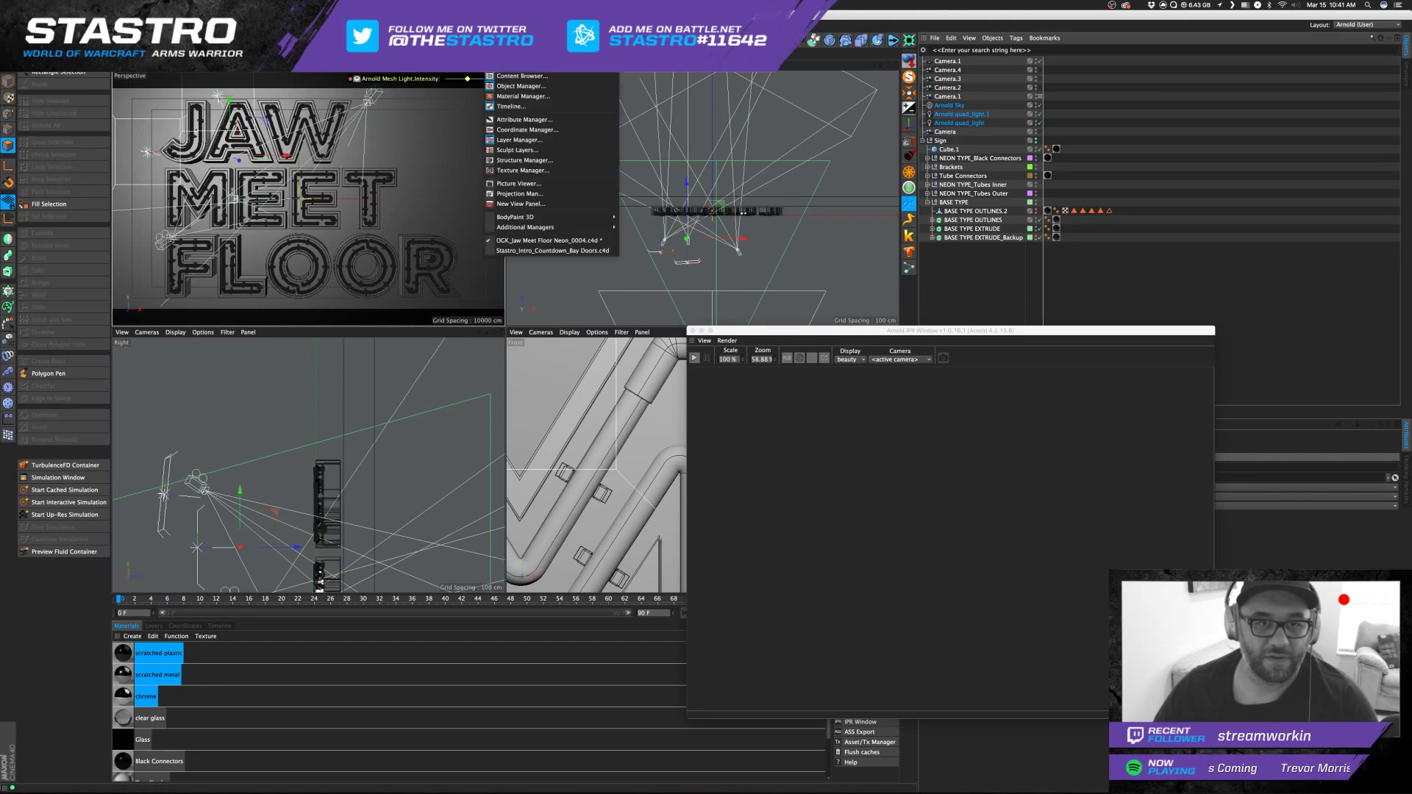
left_click(519, 251)
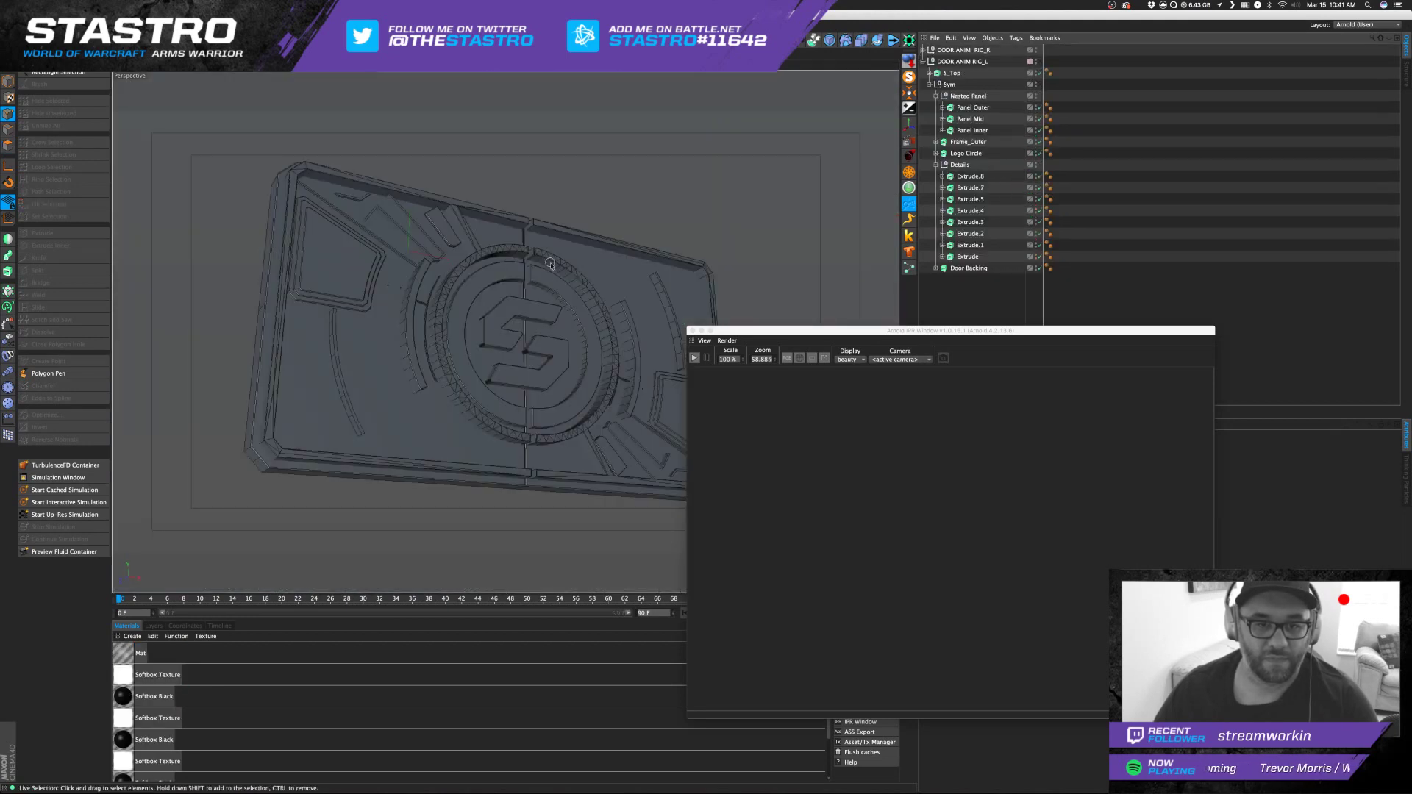
Paste the Arnold Sky and both Arnold quad lights into the scene and place the lights near the doors' upper corners.
left_click(989, 62)
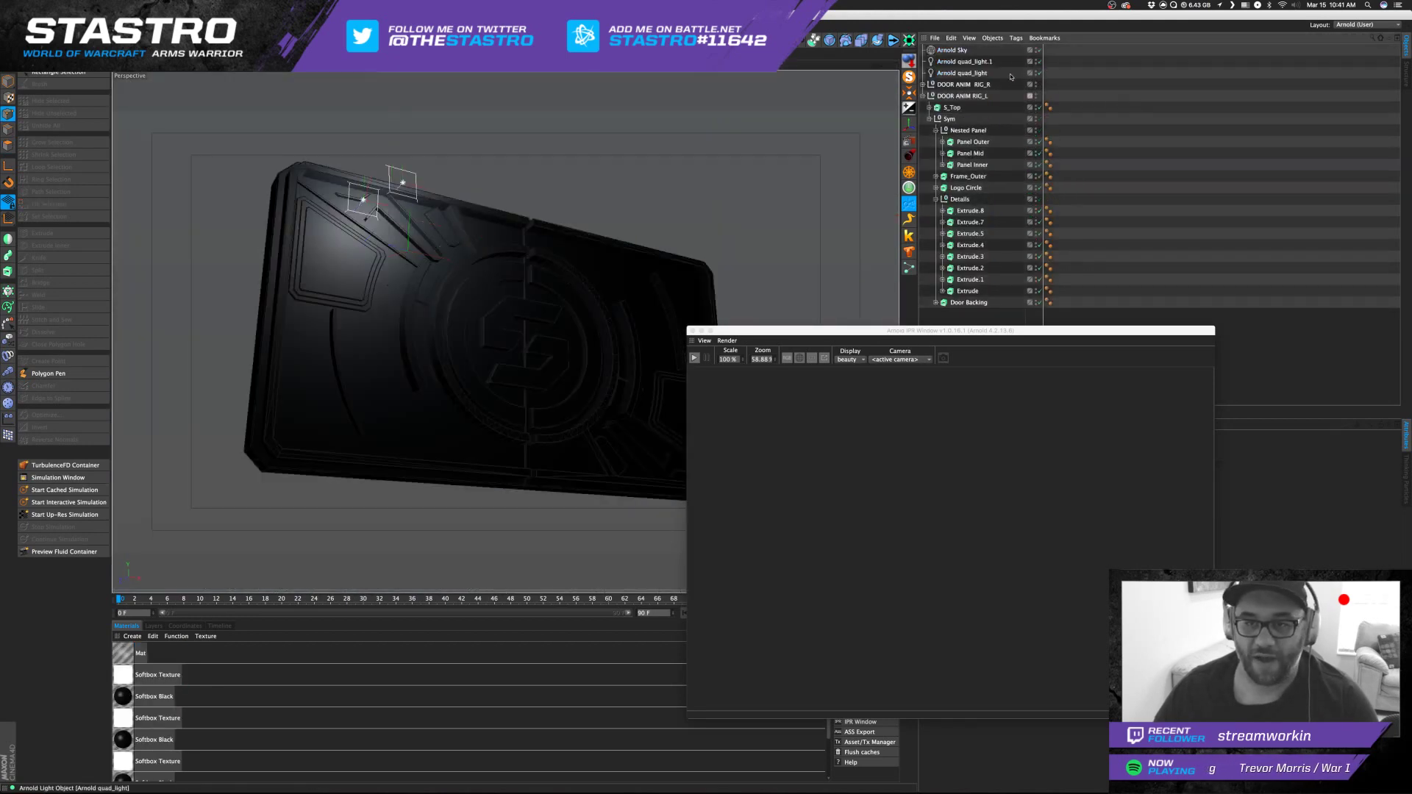
left_click_drag(465, 208, 656, 295)
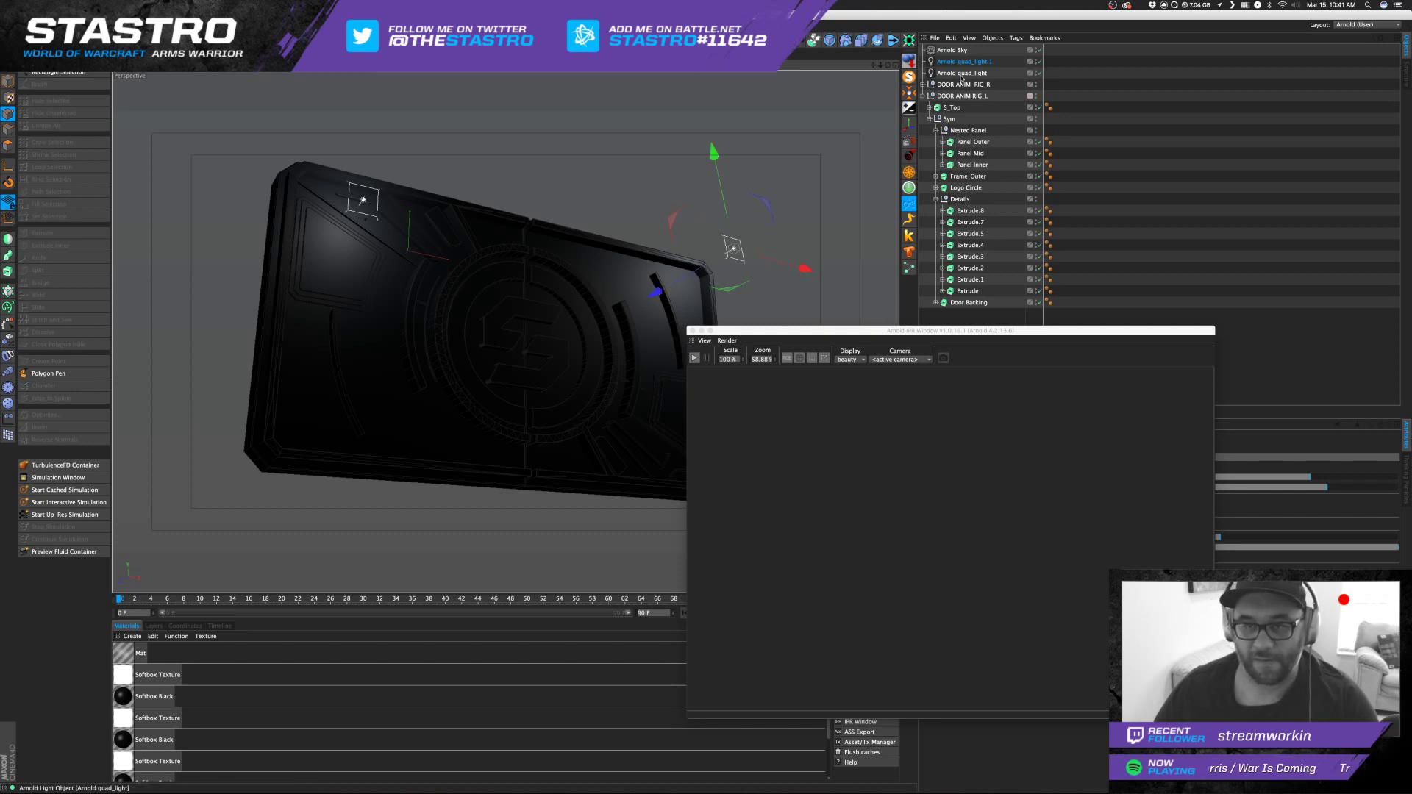
left_click(961, 74)
left_click_drag(362, 200, 300, 185)
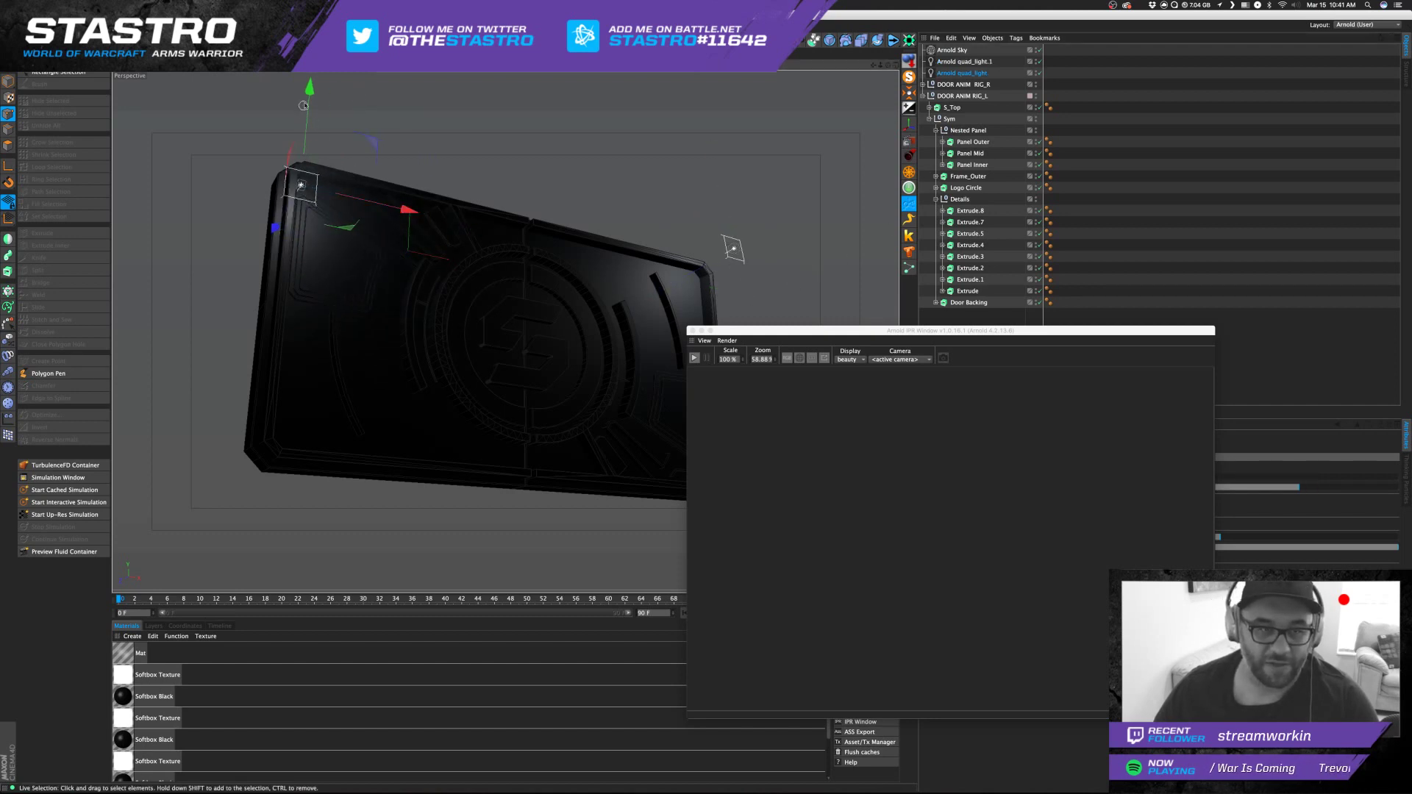
left_click_drag(303, 106, 305, 91)
Delete both Arnold quad lights and close the floating Arnold IPR window, with the Arnold Sky selected.
left_click(970, 63)
left_click(971, 74, "shift")
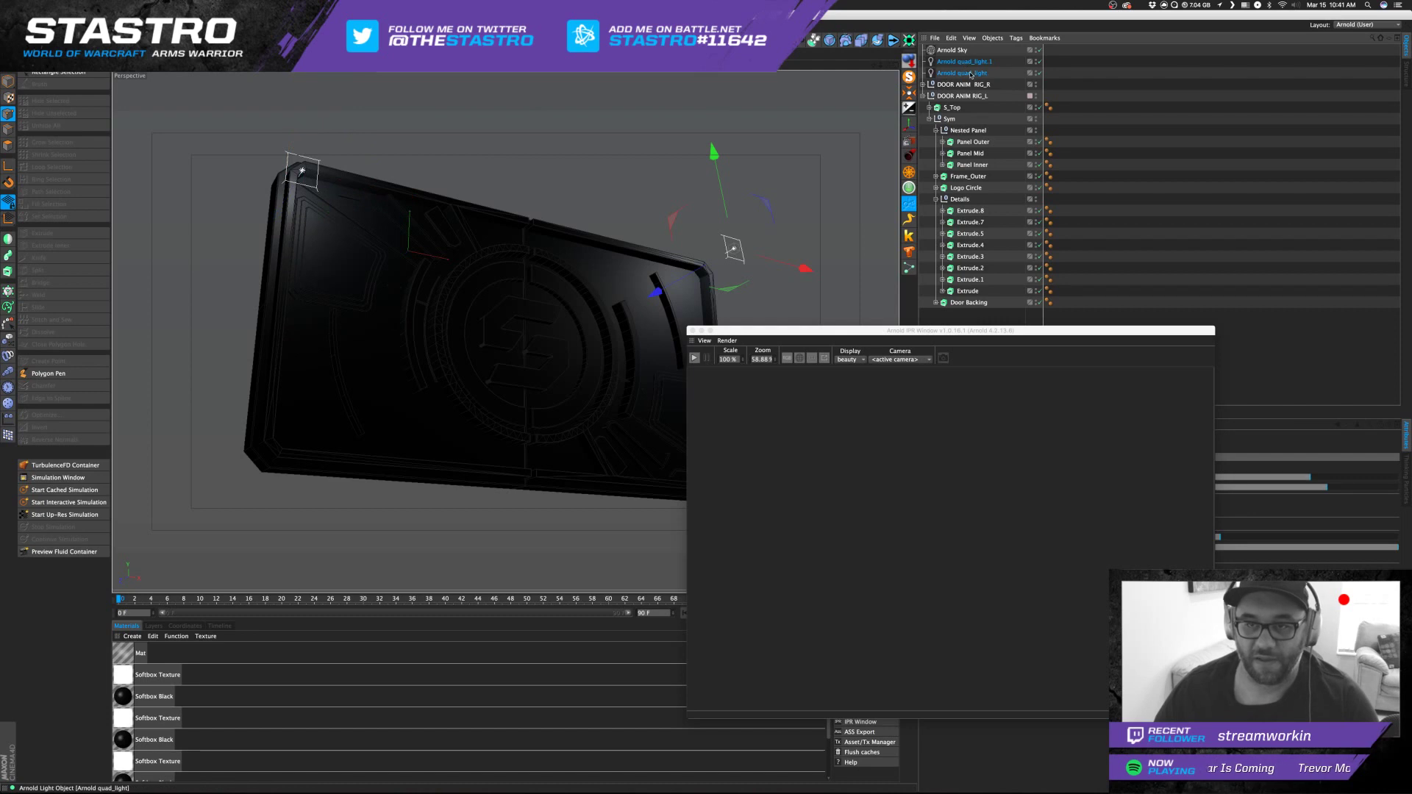
key("Delete")
left_click(952, 50)
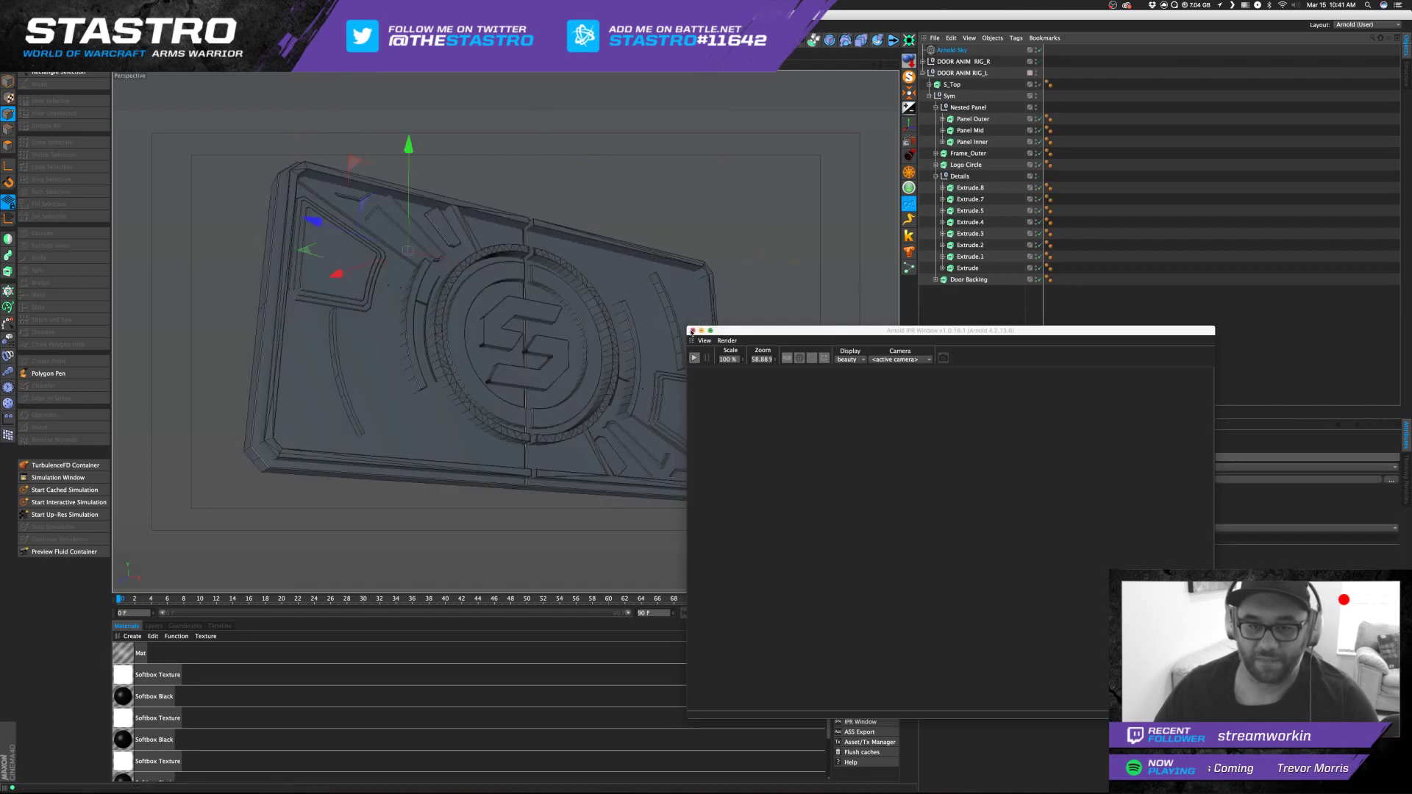
left_click(692, 331)
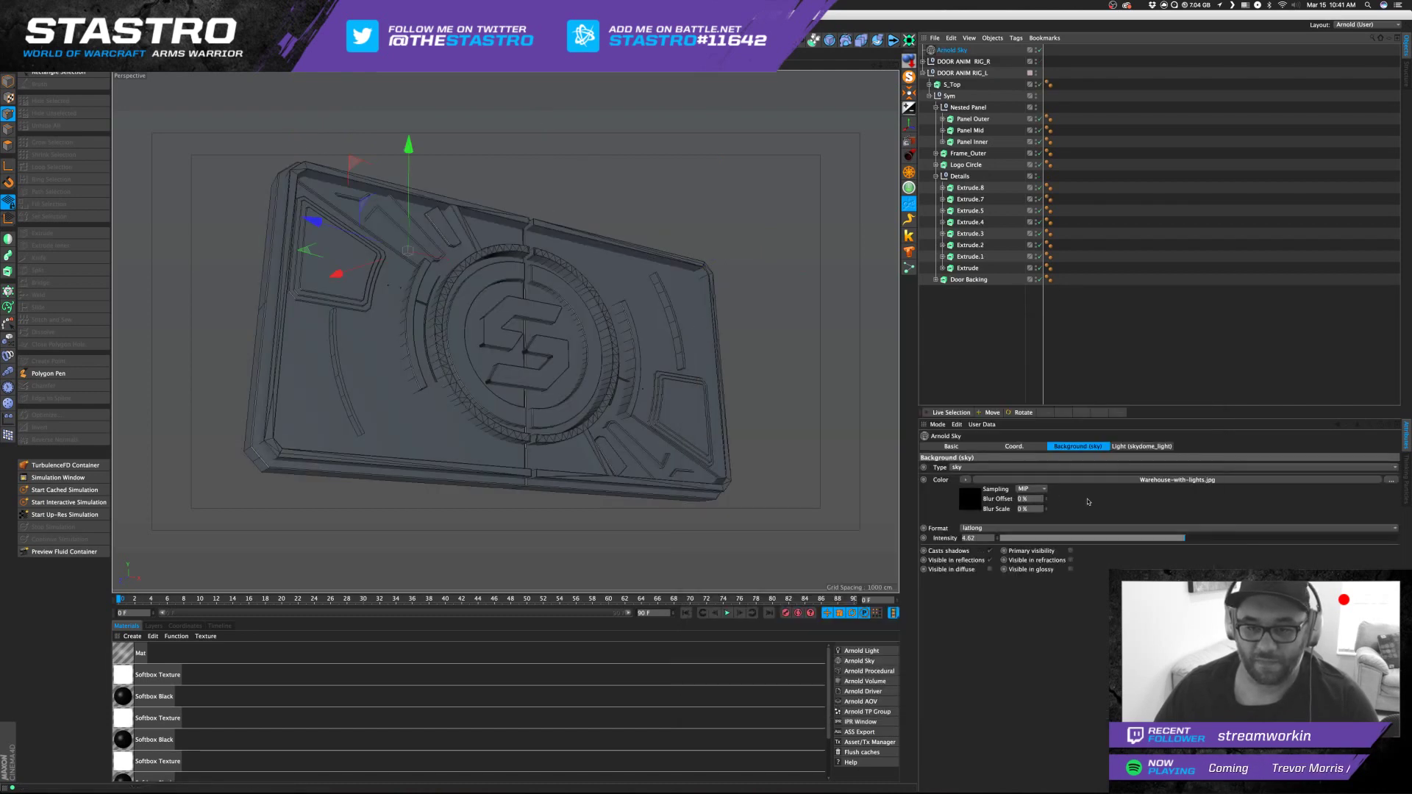
Browse for a new Arnold Sky color image in the Cinema 4D resources on SEAGATE 4TB and open the C4D_HDRI Maps folder.
left_click(1392, 481)
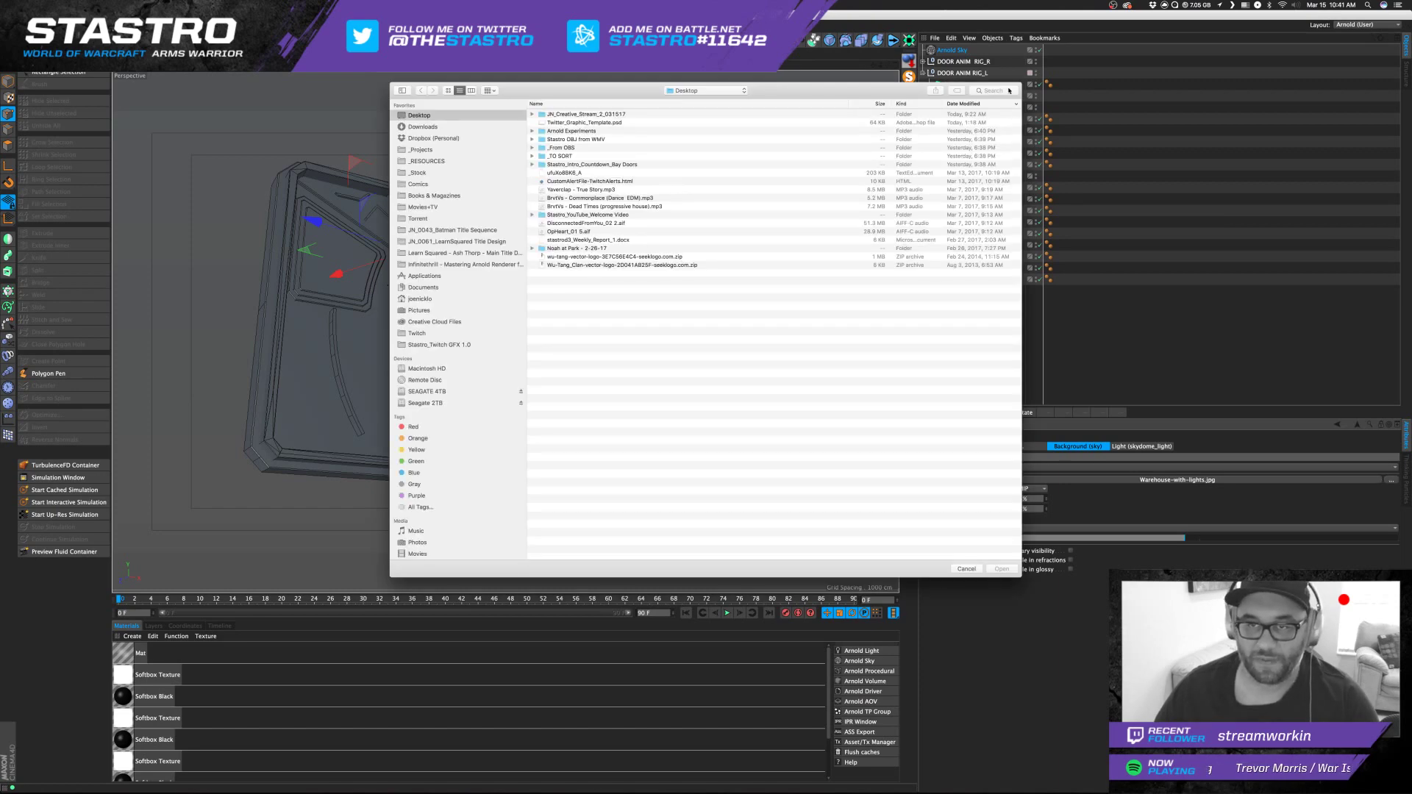
left_click(426, 160)
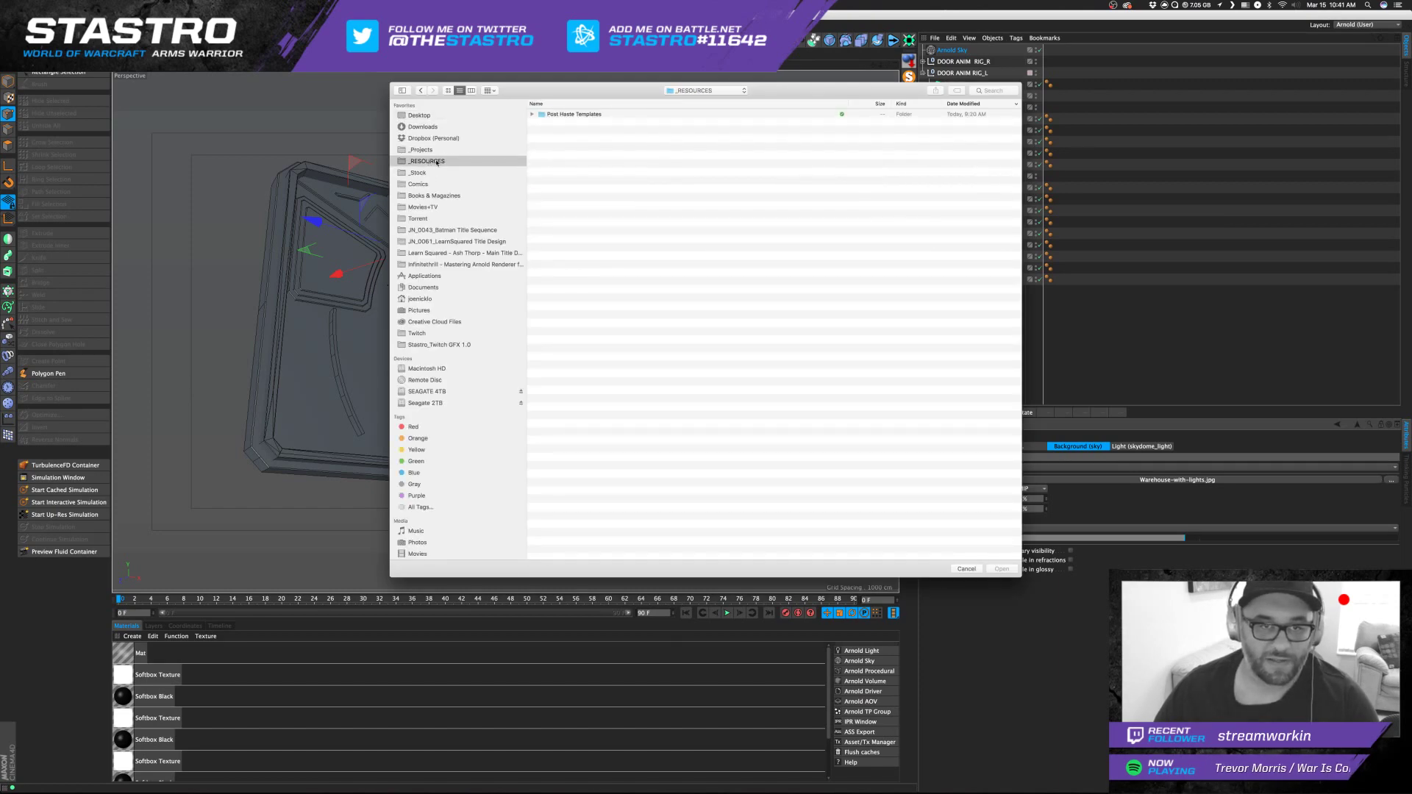
left_click(430, 139)
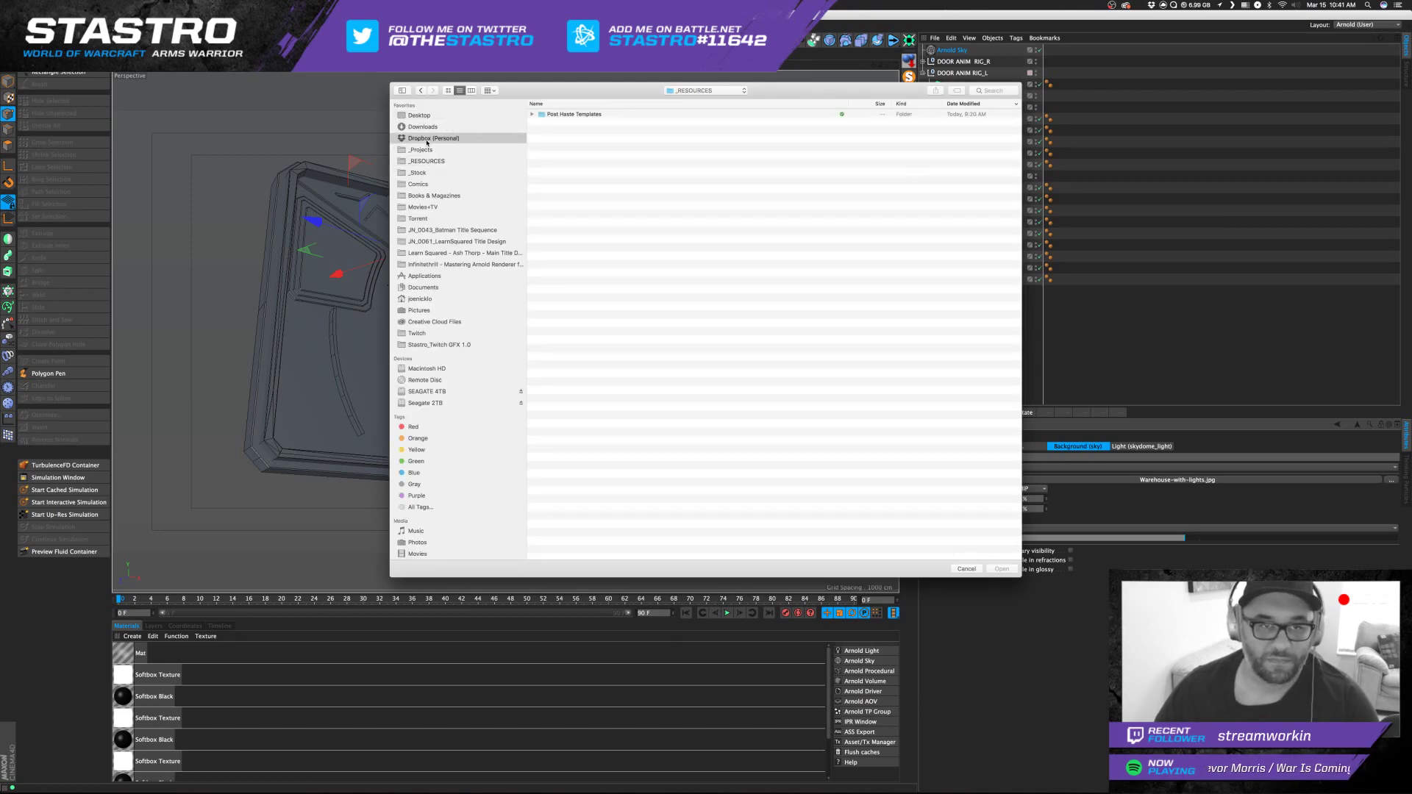
double_click(573, 114)
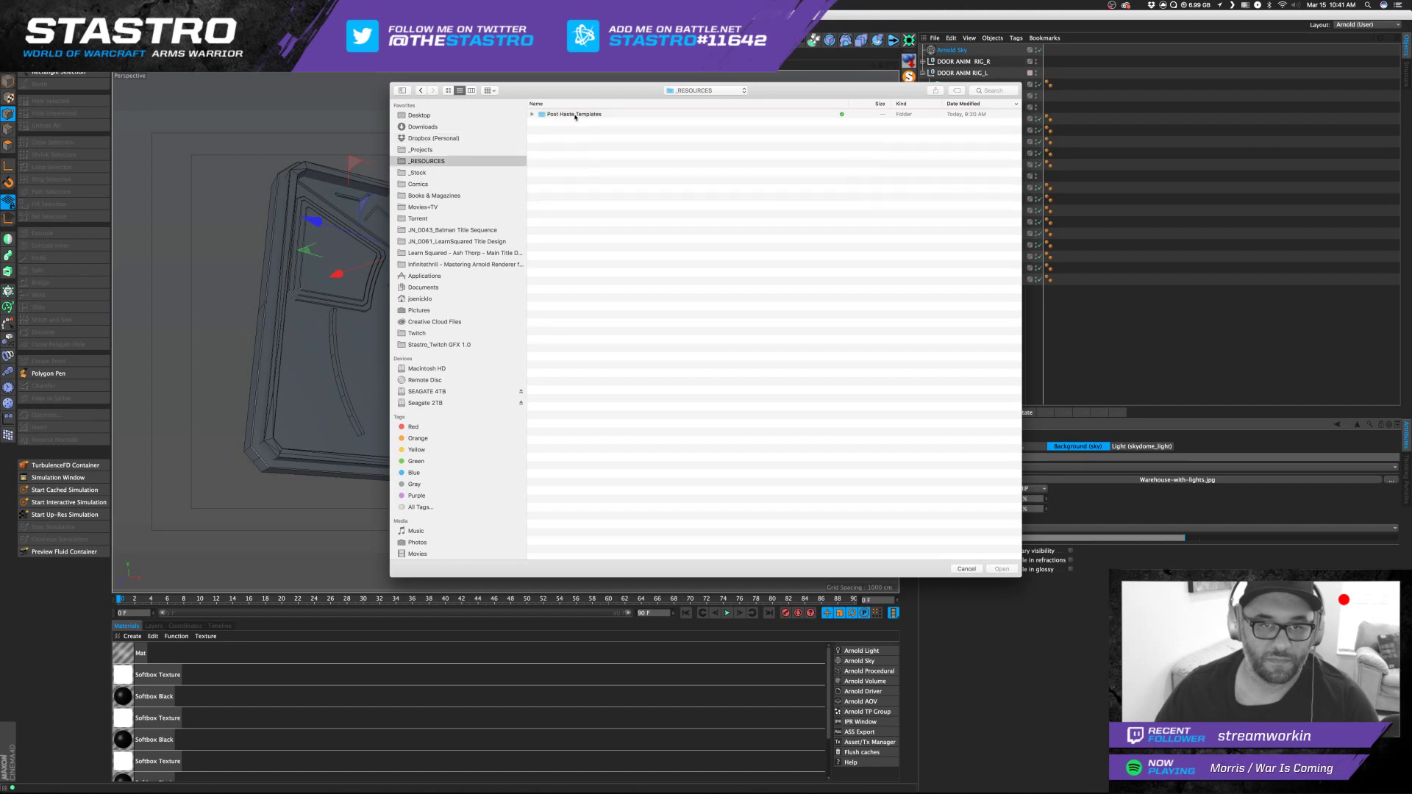
left_click(427, 127)
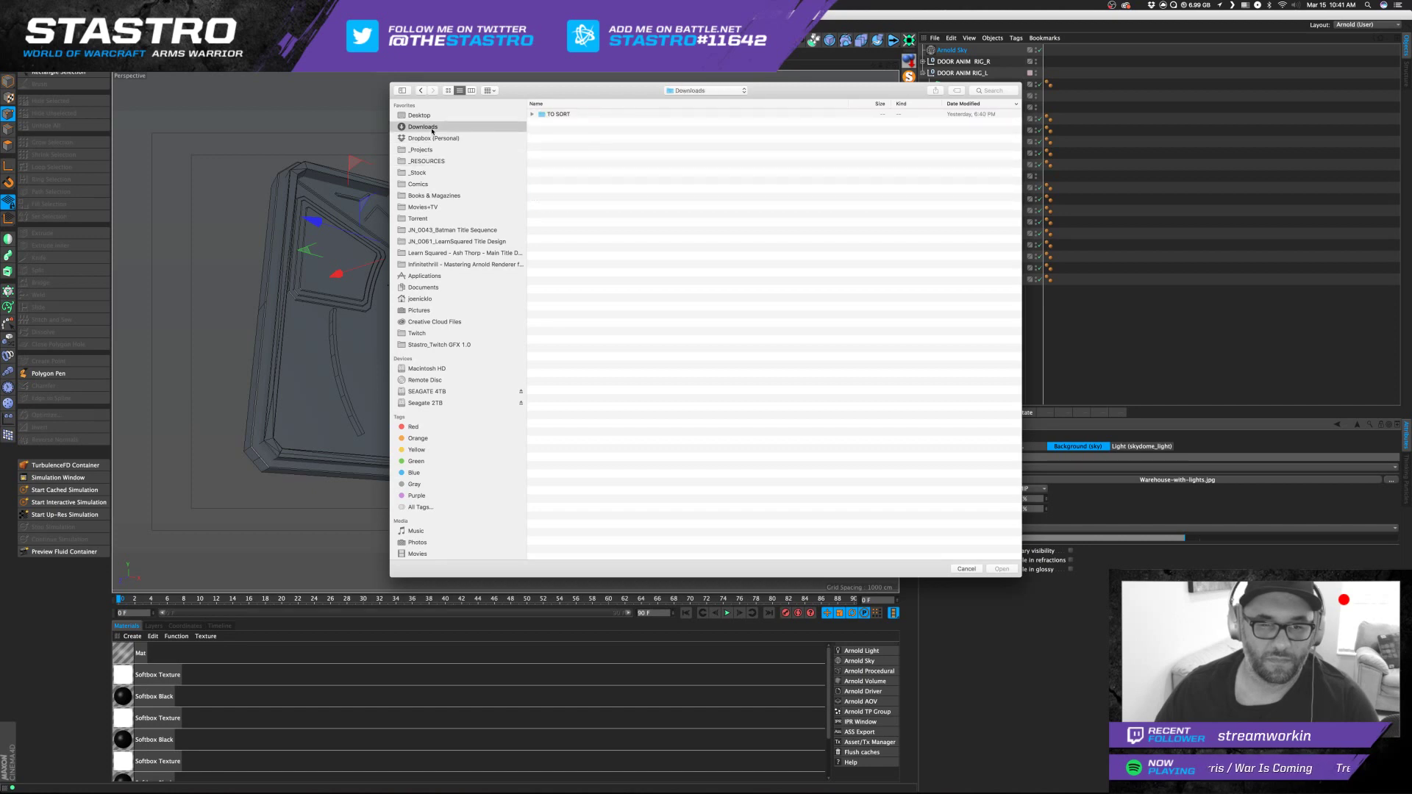
left_click(430, 392)
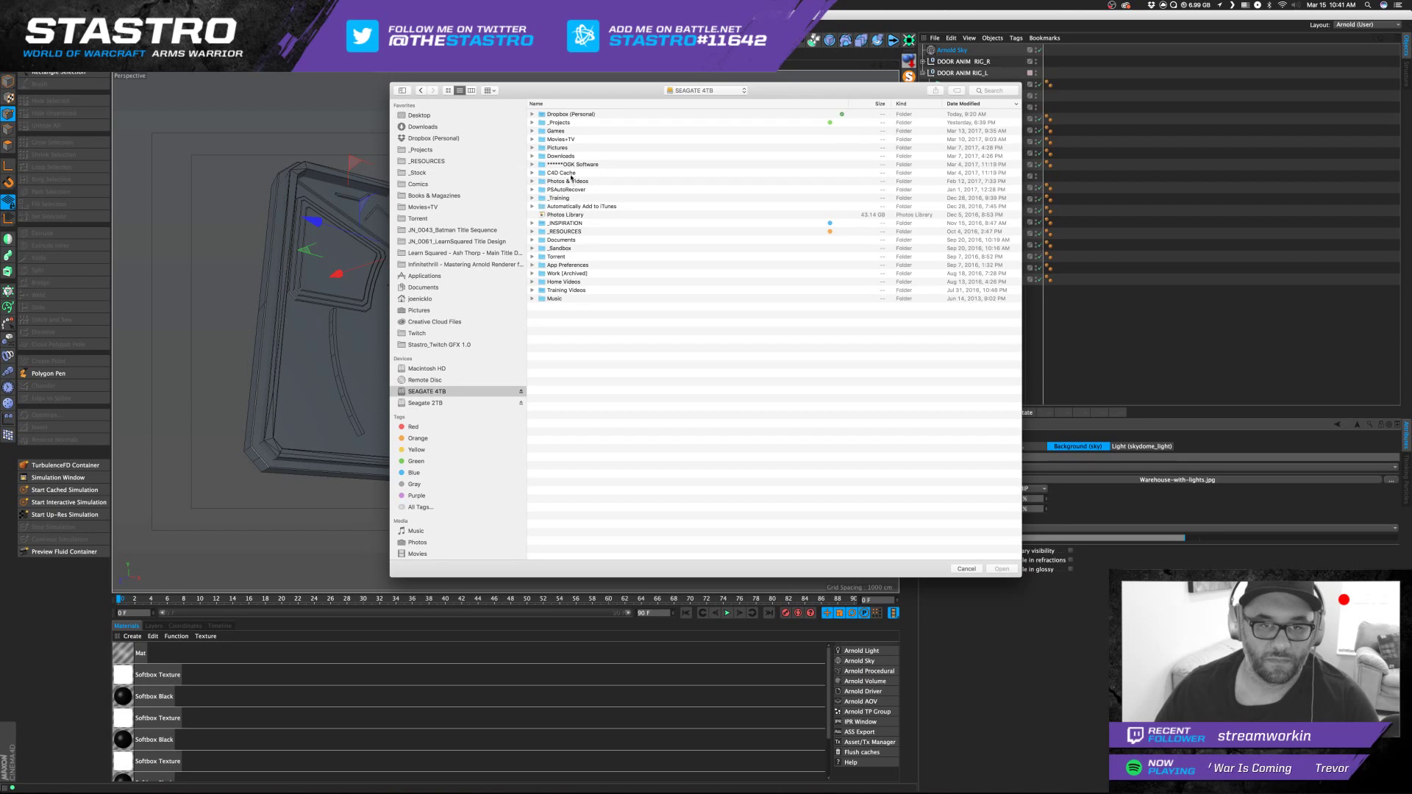
double_click(575, 232)
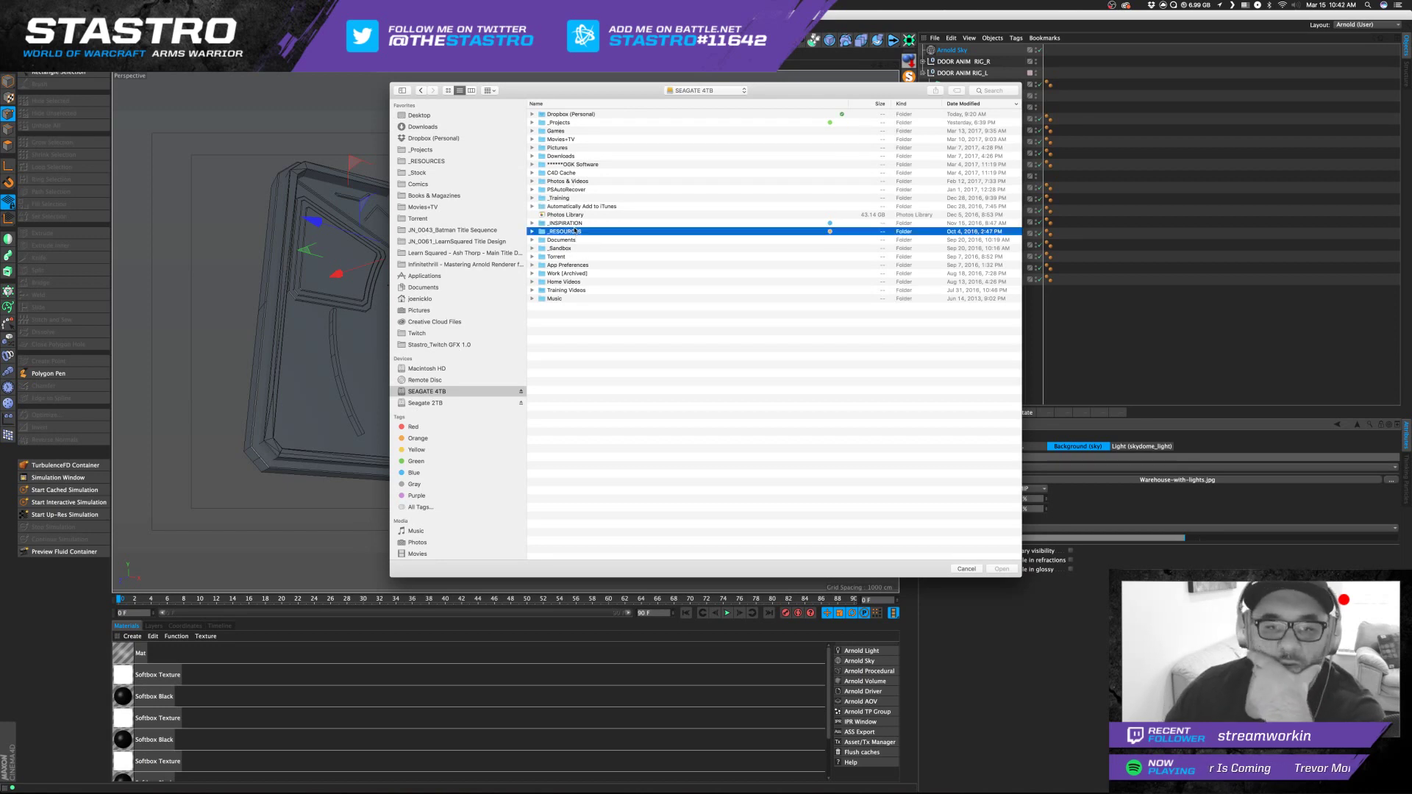
double_click(571, 122)
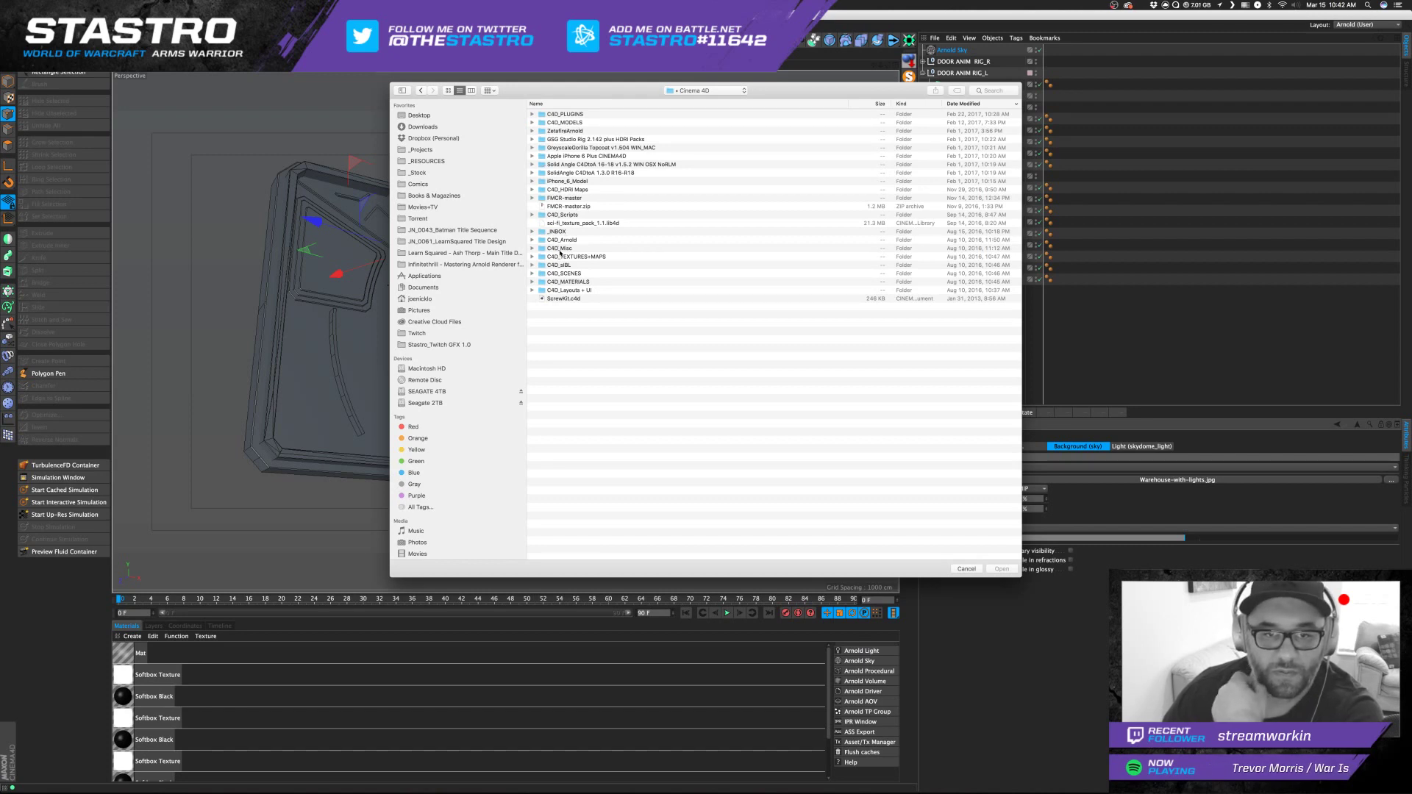
left_click(618, 105)
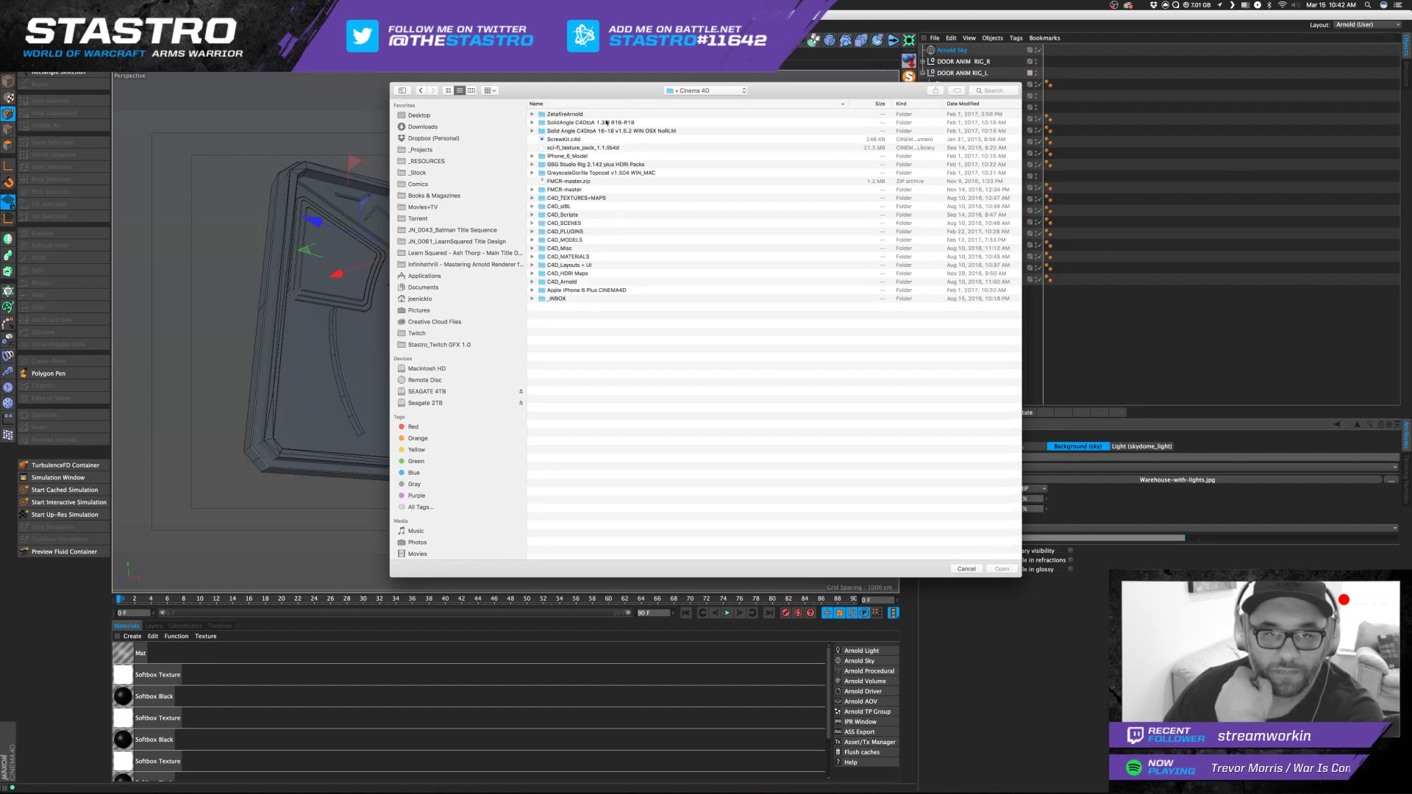
double_click(559, 273)
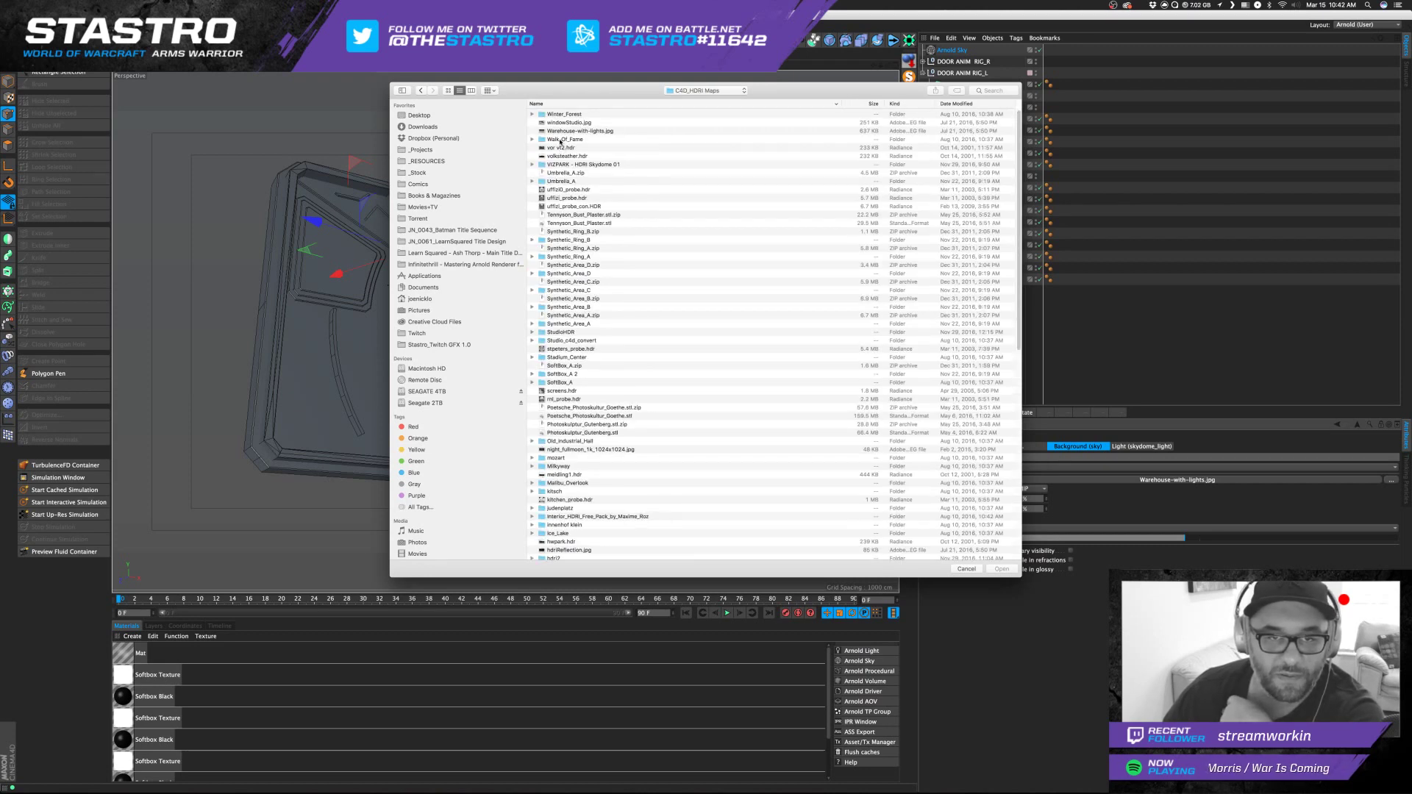
Preview the HDRI images, load Warehouse-with-lights.jpg as the sky's color texture and copy it to the project location.
left_click(571, 122)
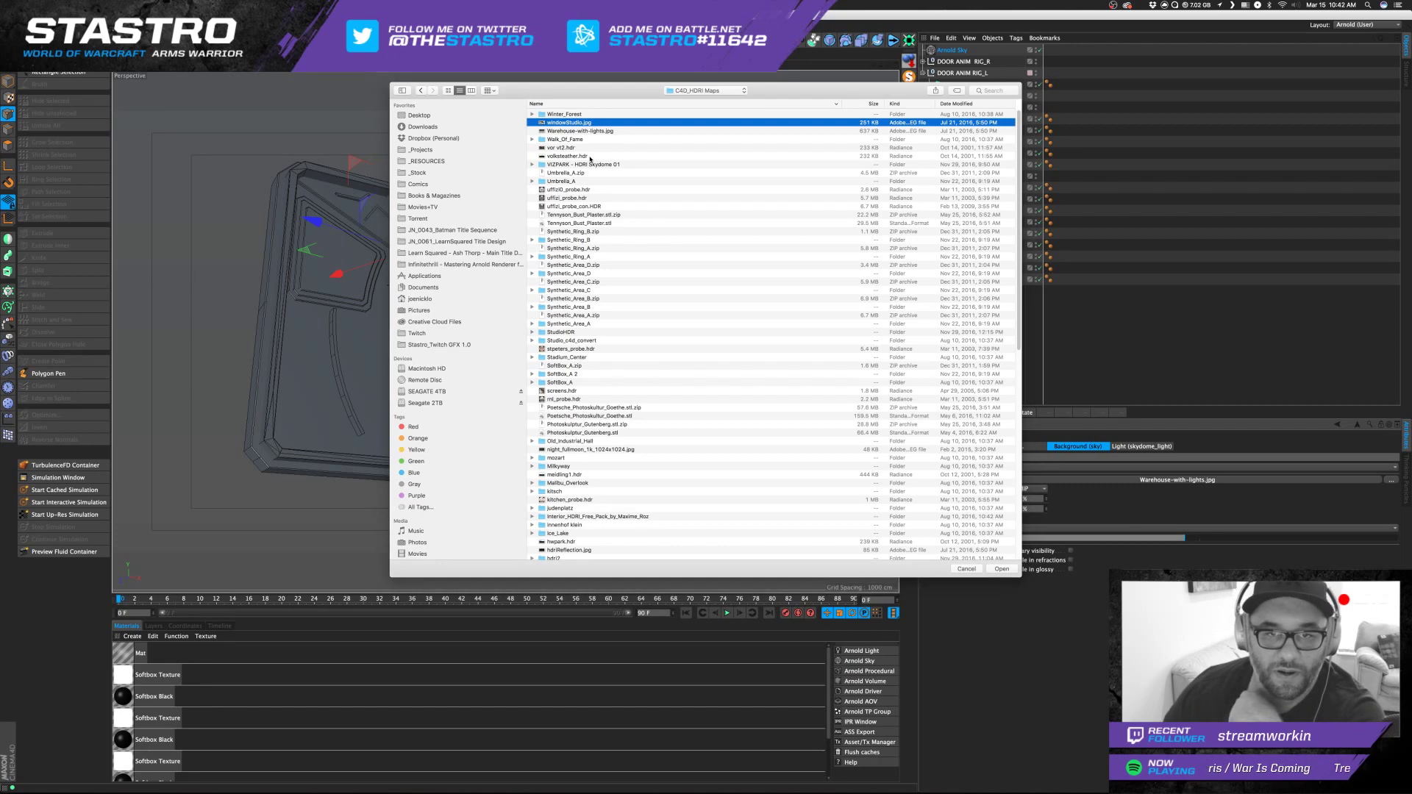
key("space")
key("Down")
key("space")
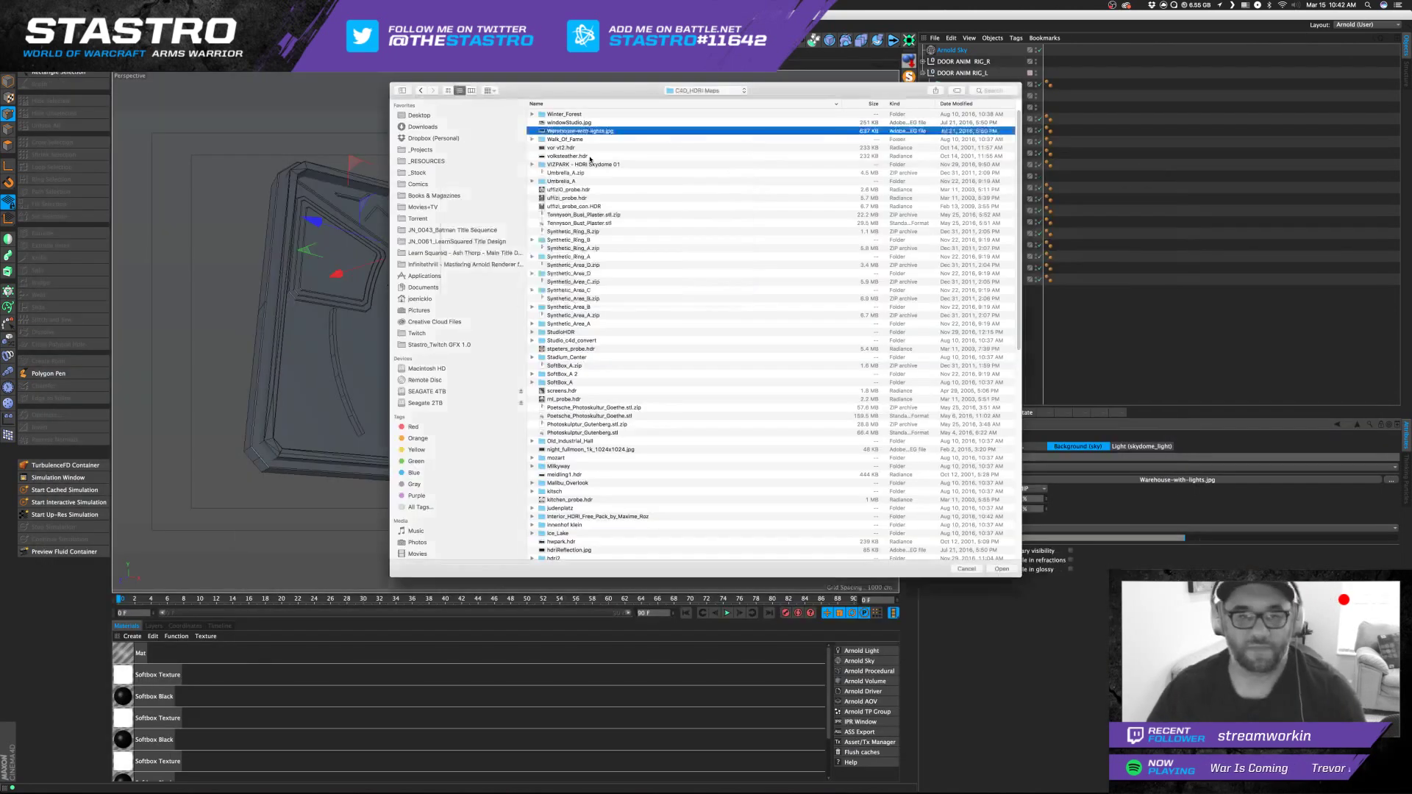
key("Return")
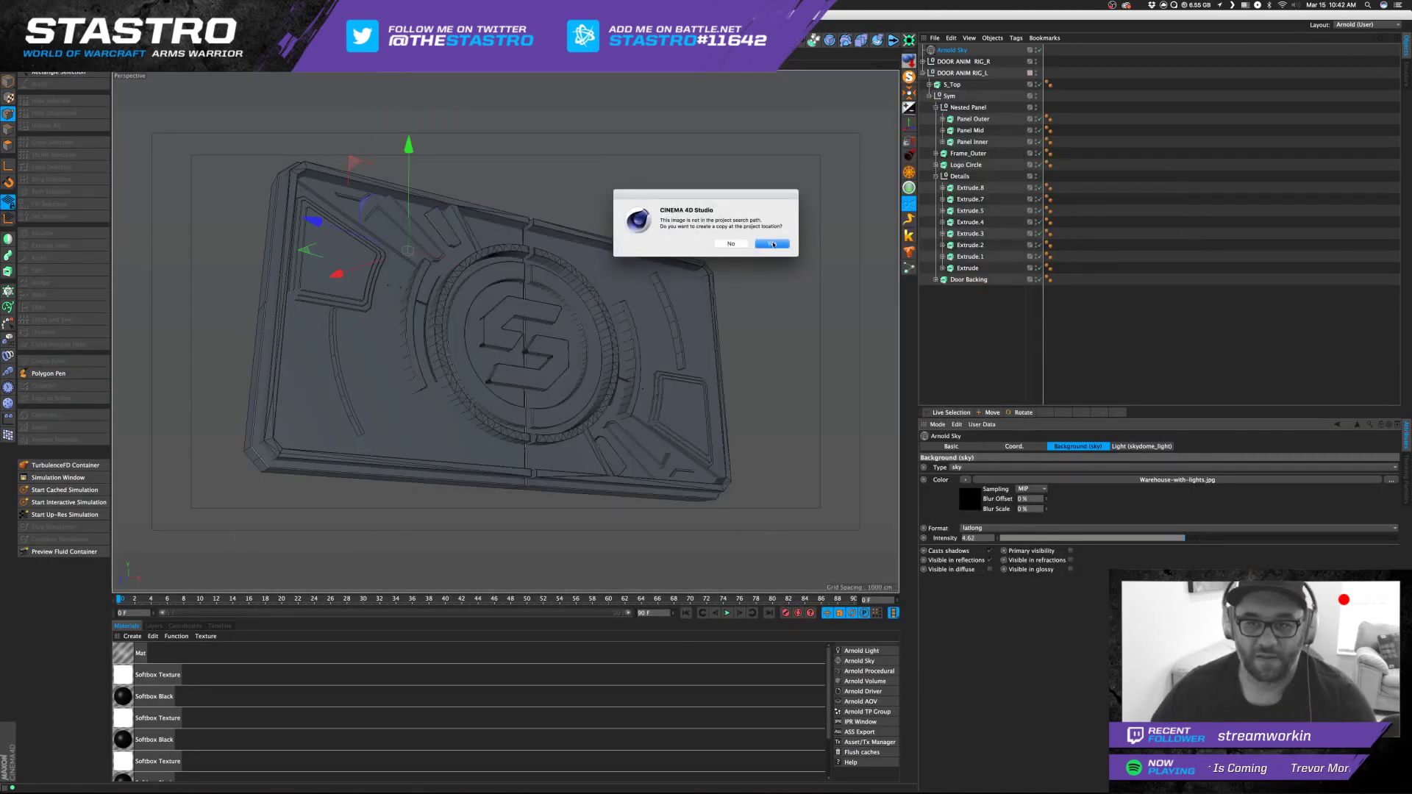
left_click(773, 244)
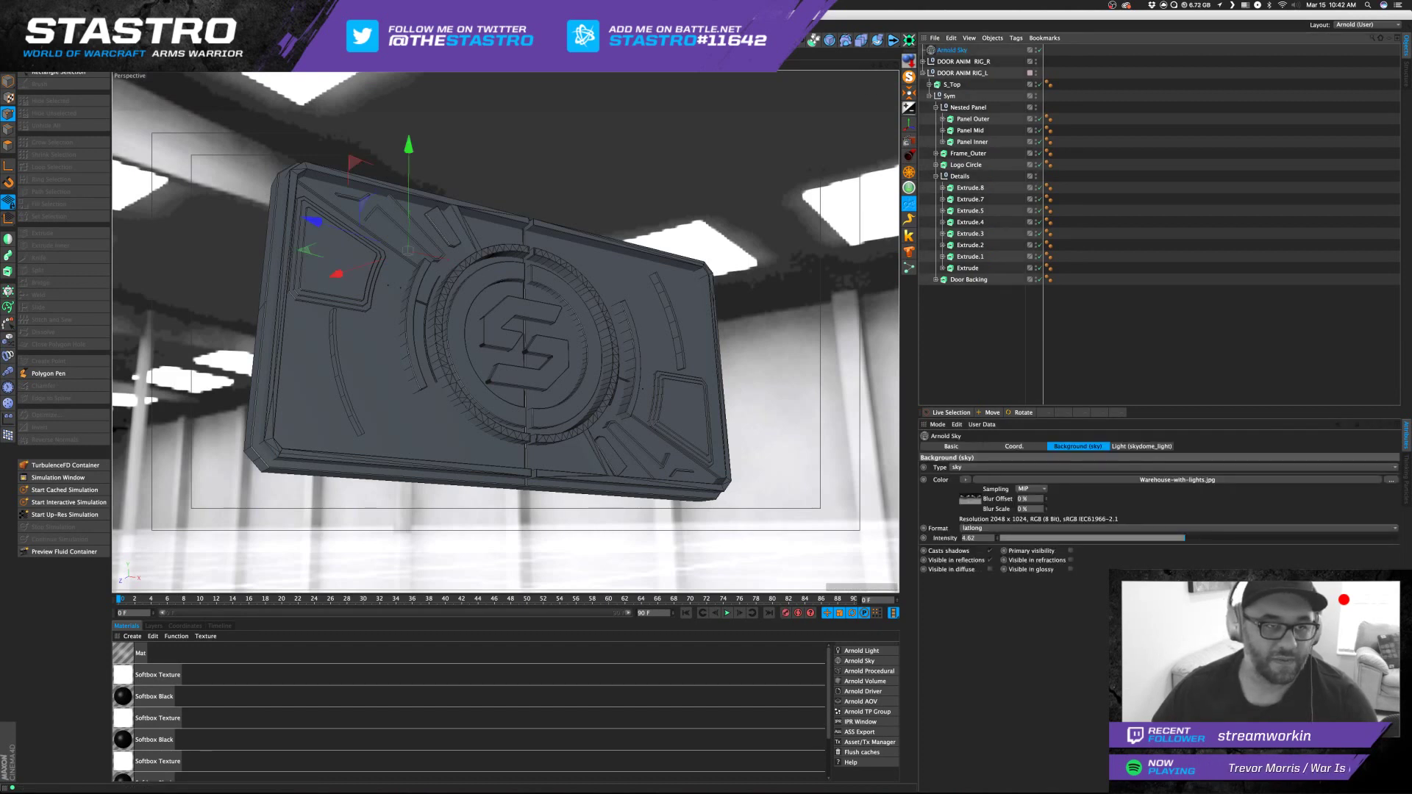
Set the renderer to Arnold Renderer in the render settings and close them.
key("super+b")
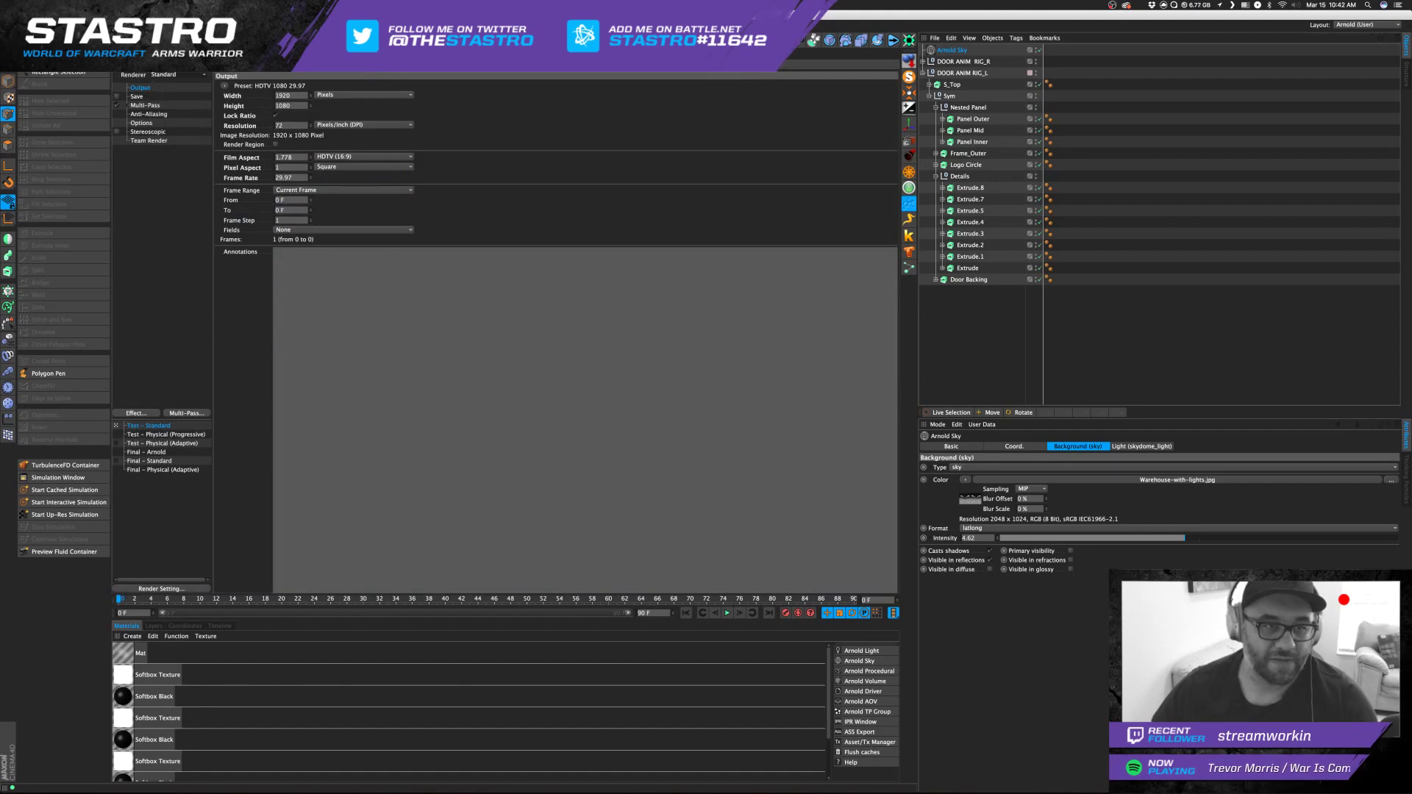
left_click(178, 74)
left_click(179, 136)
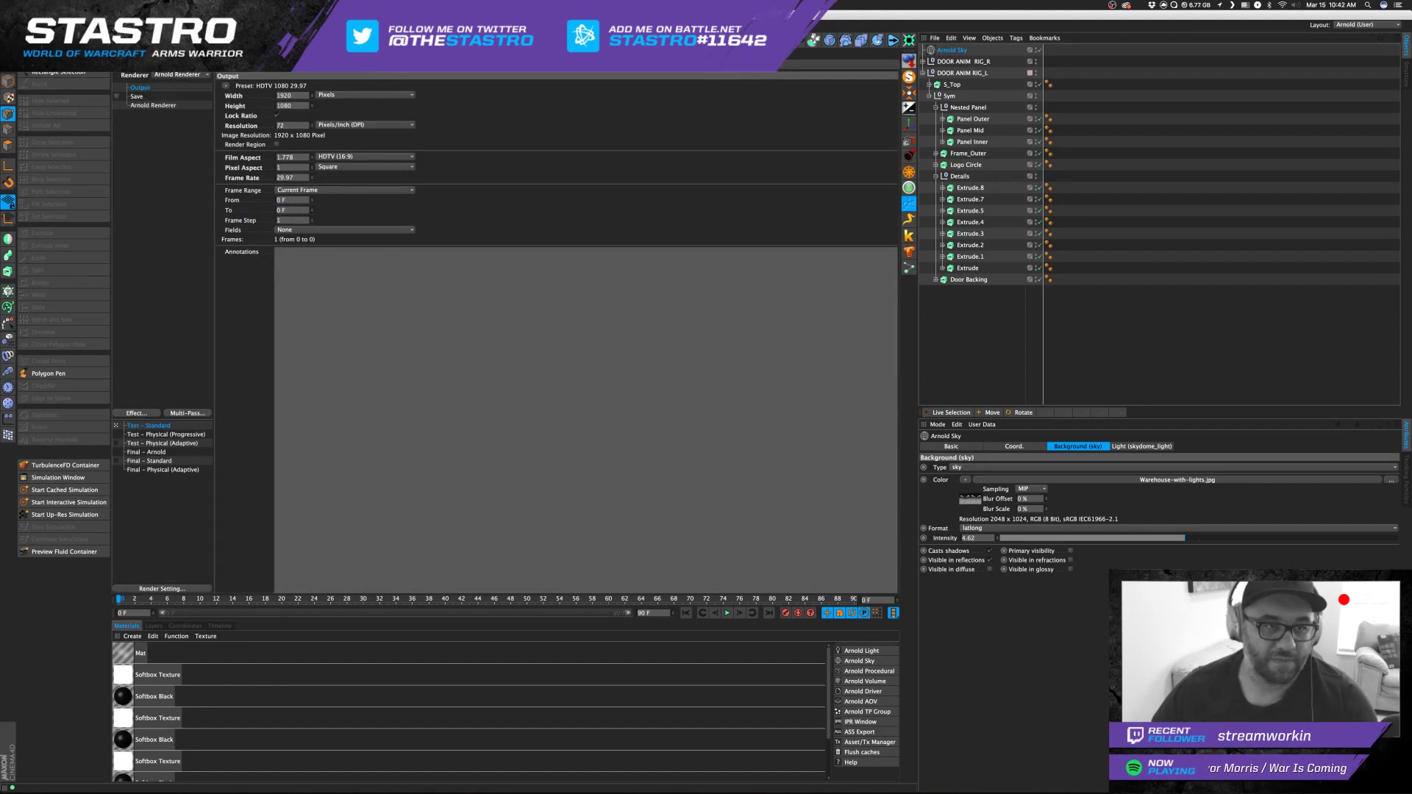
key("super+w")
left_click(990, 337)
left_click_drag(657, 319, 599, 328, "alt")
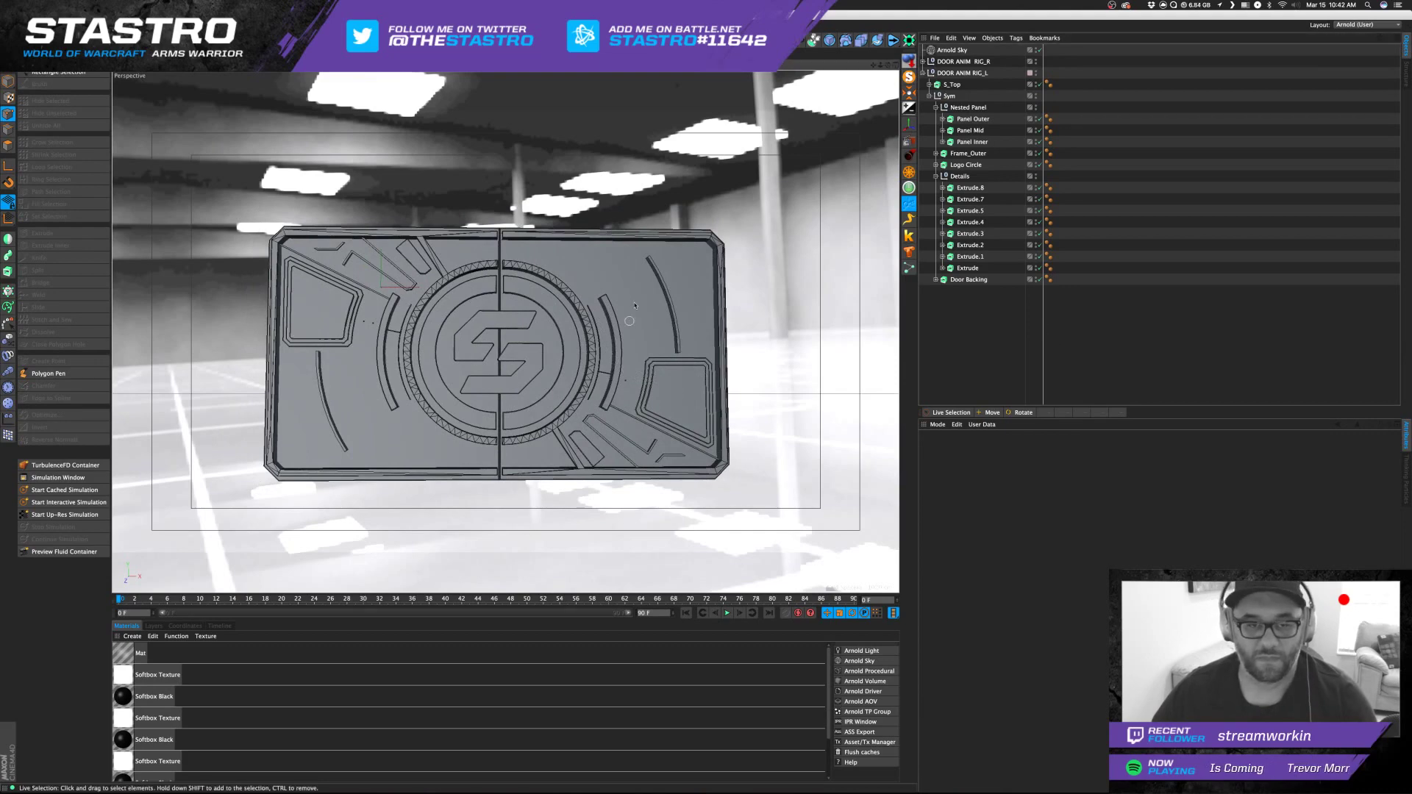
middle_click_drag(595, 329, 604, 301, "alt")
mouse_move(604, 301)
right_mouse_down("alt")
mouse_move(659, 301)
mouse_move(621, 291)
right_mouse_up("alt")
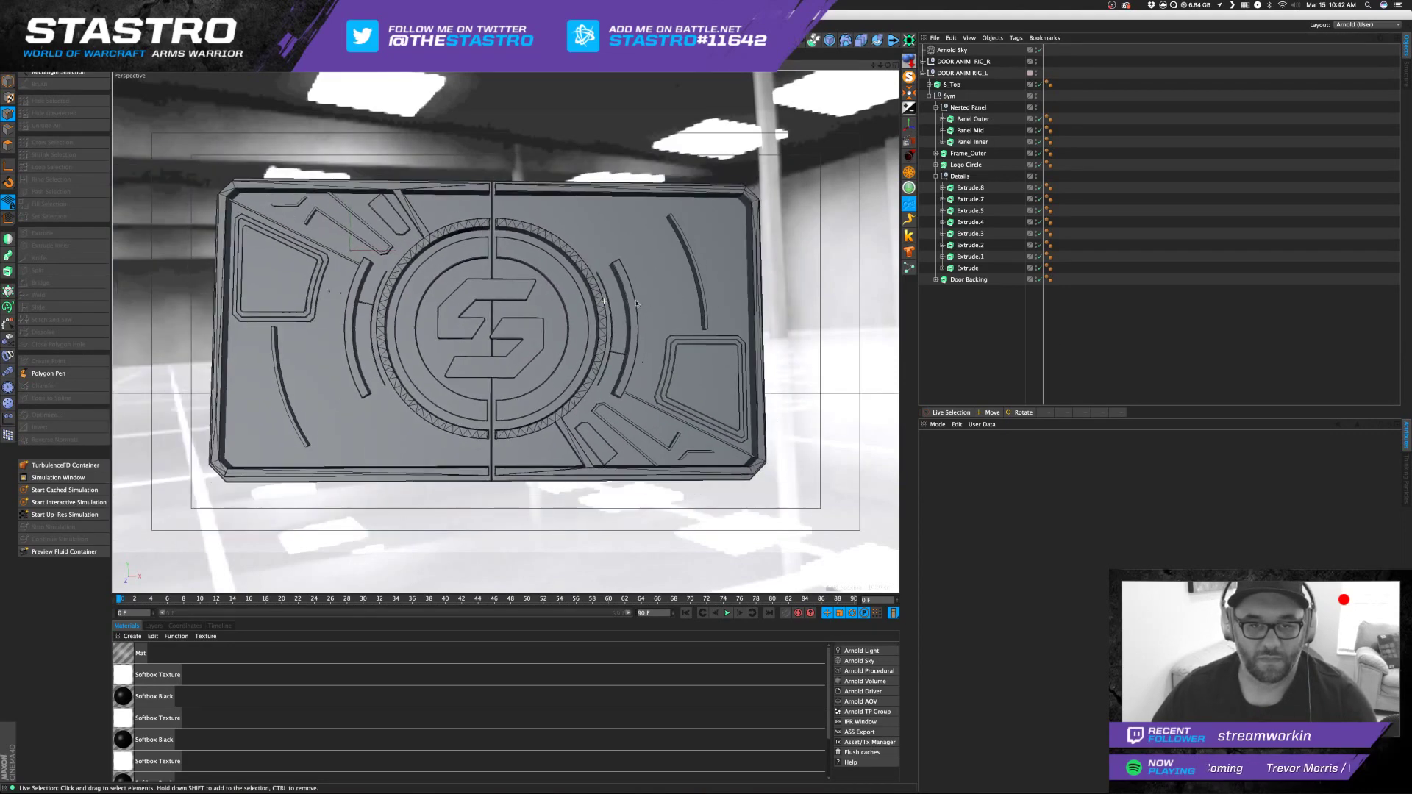
middle_click_drag(623, 286, 633, 287, "alt")
mouse_move(627, 290)
left_mouse_down("alt")
mouse_move(622, 312)
mouse_move(626, 264)
left_mouse_up("alt")
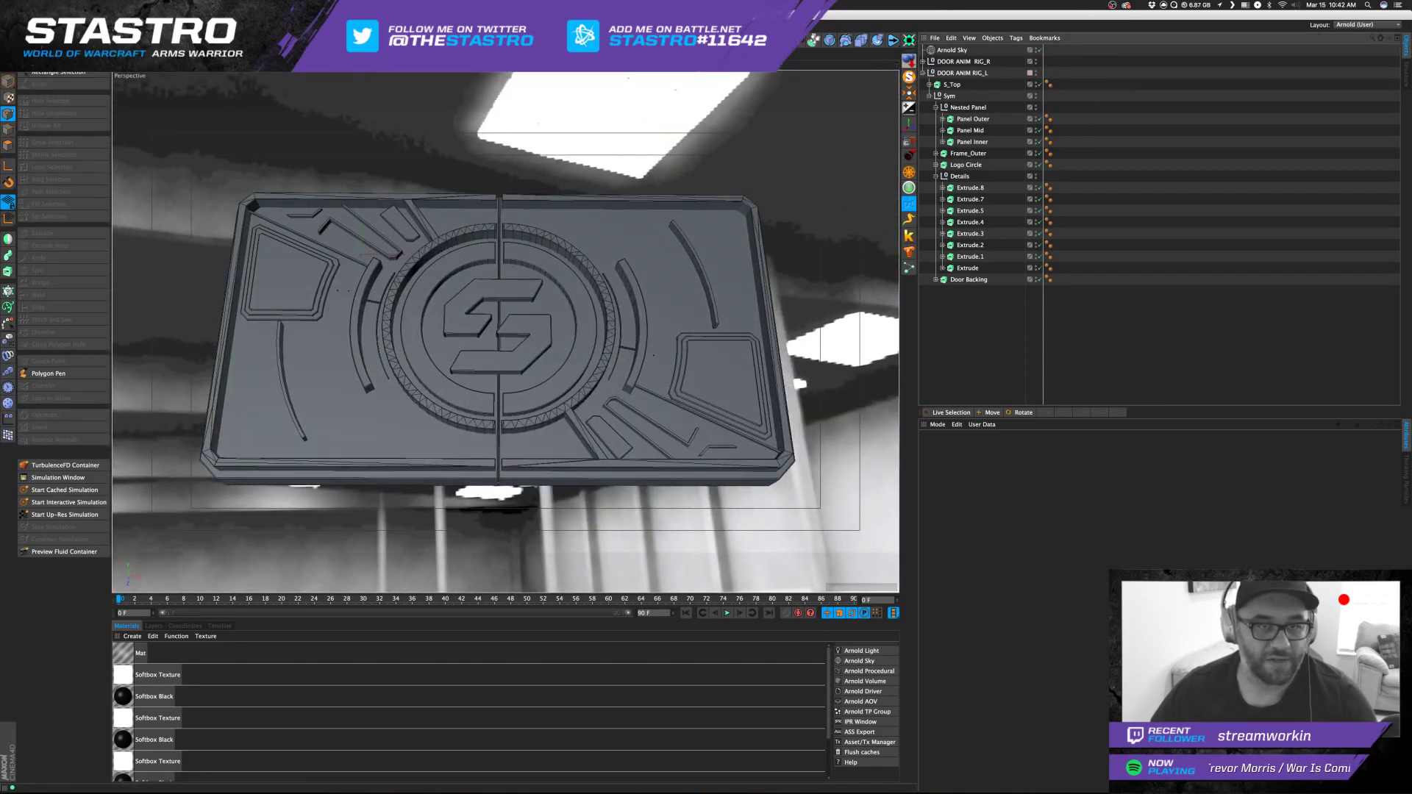
Copy the scratched plastic, scratched metal, chrome and clear glass materials from the neon sign scene into the bay doors scene.
left_click(545, 197)
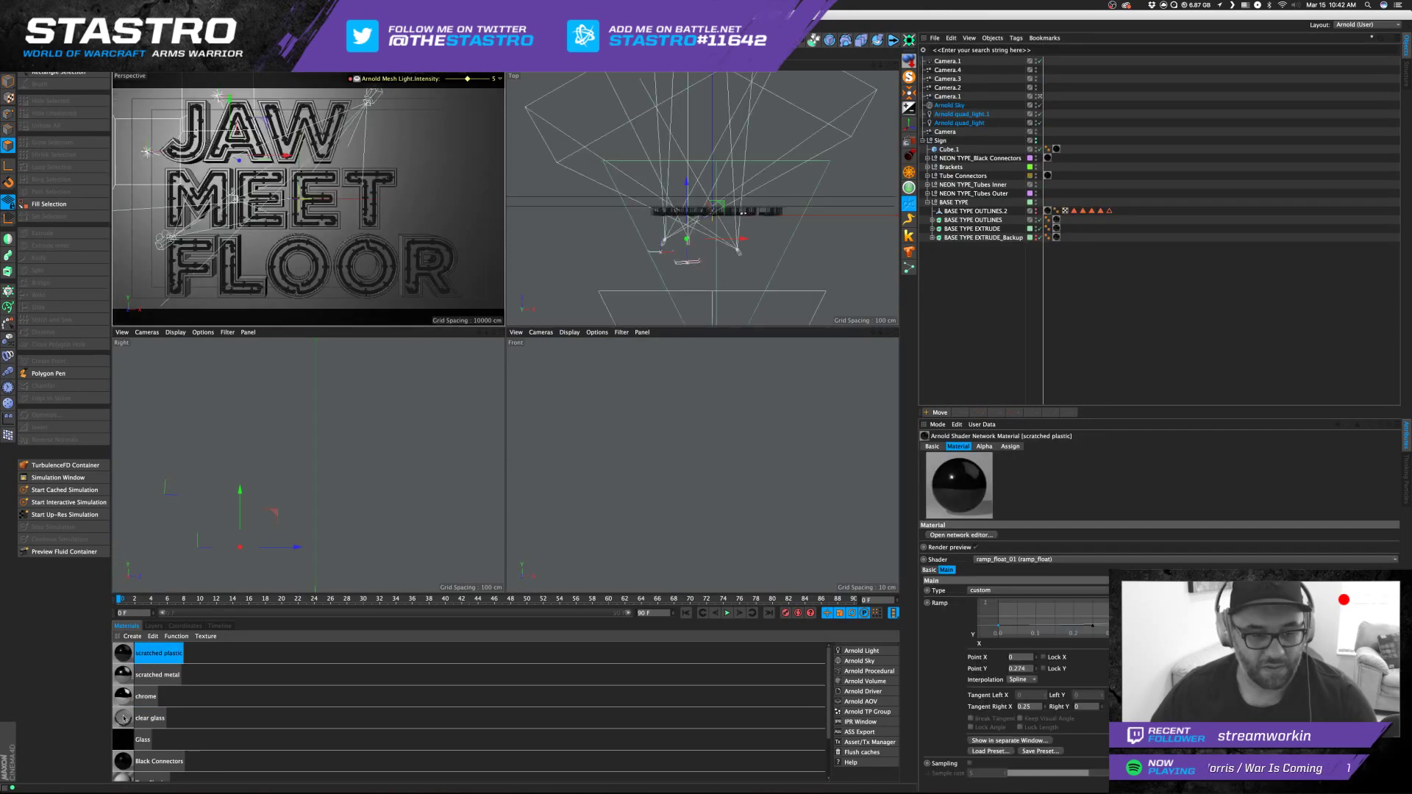
left_click(153, 637)
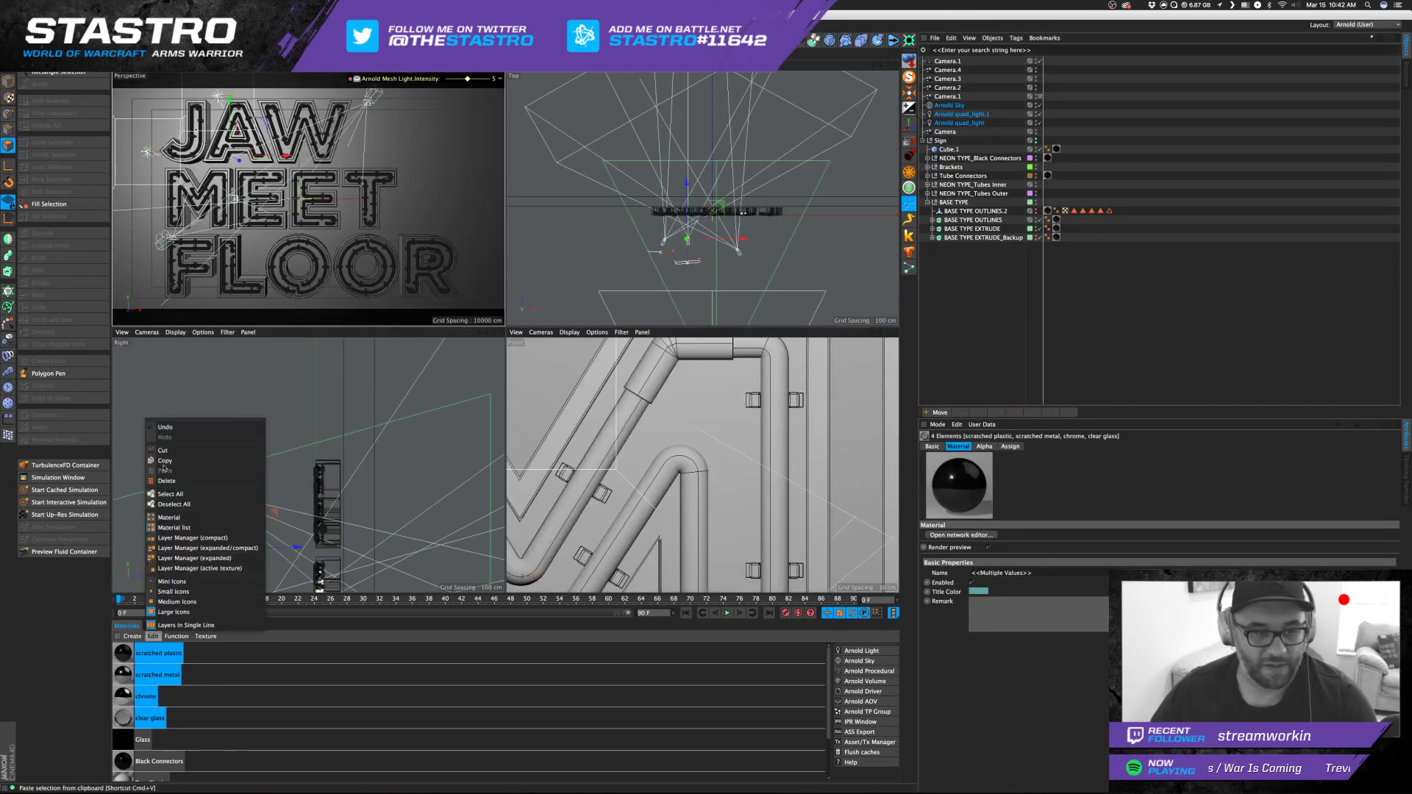
left_click(191, 464)
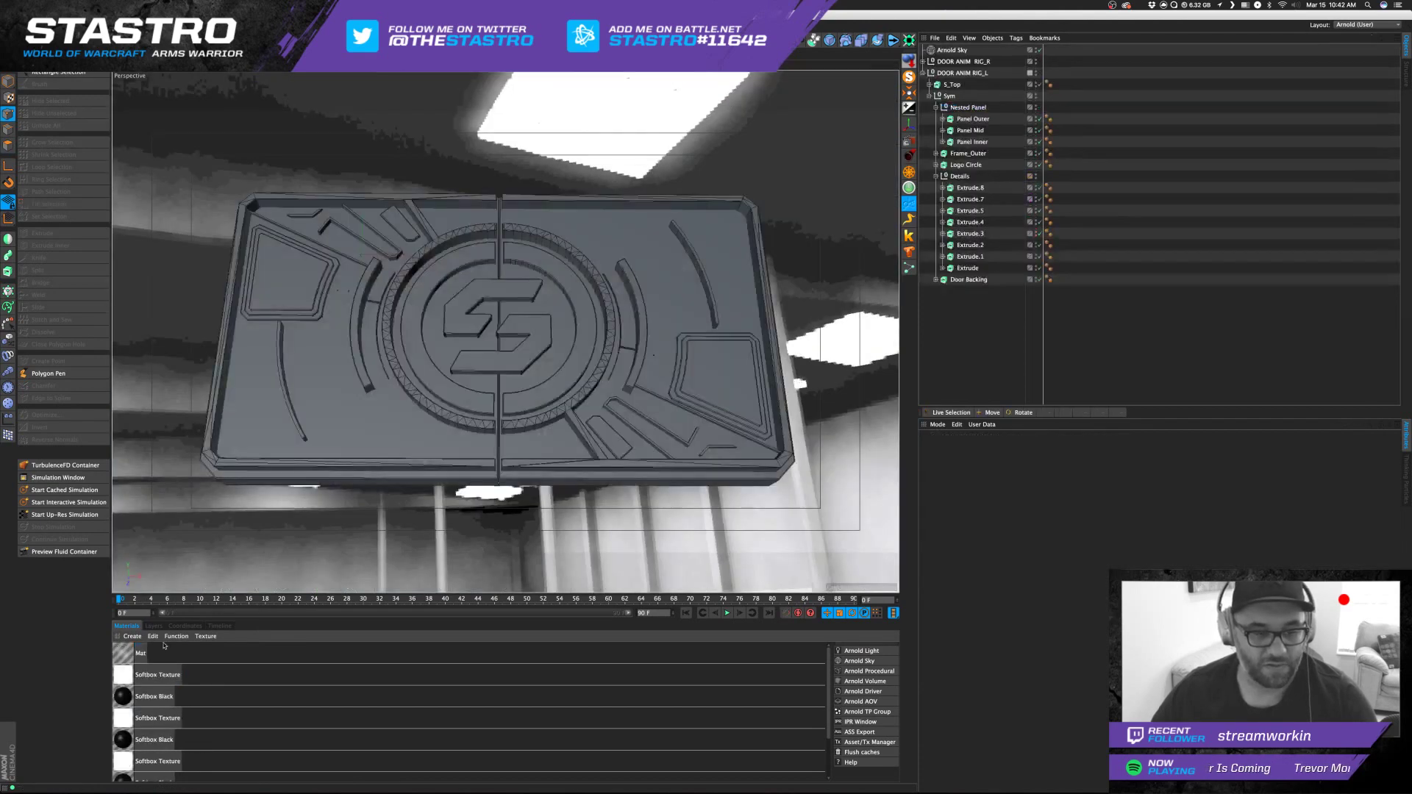
left_click(153, 637)
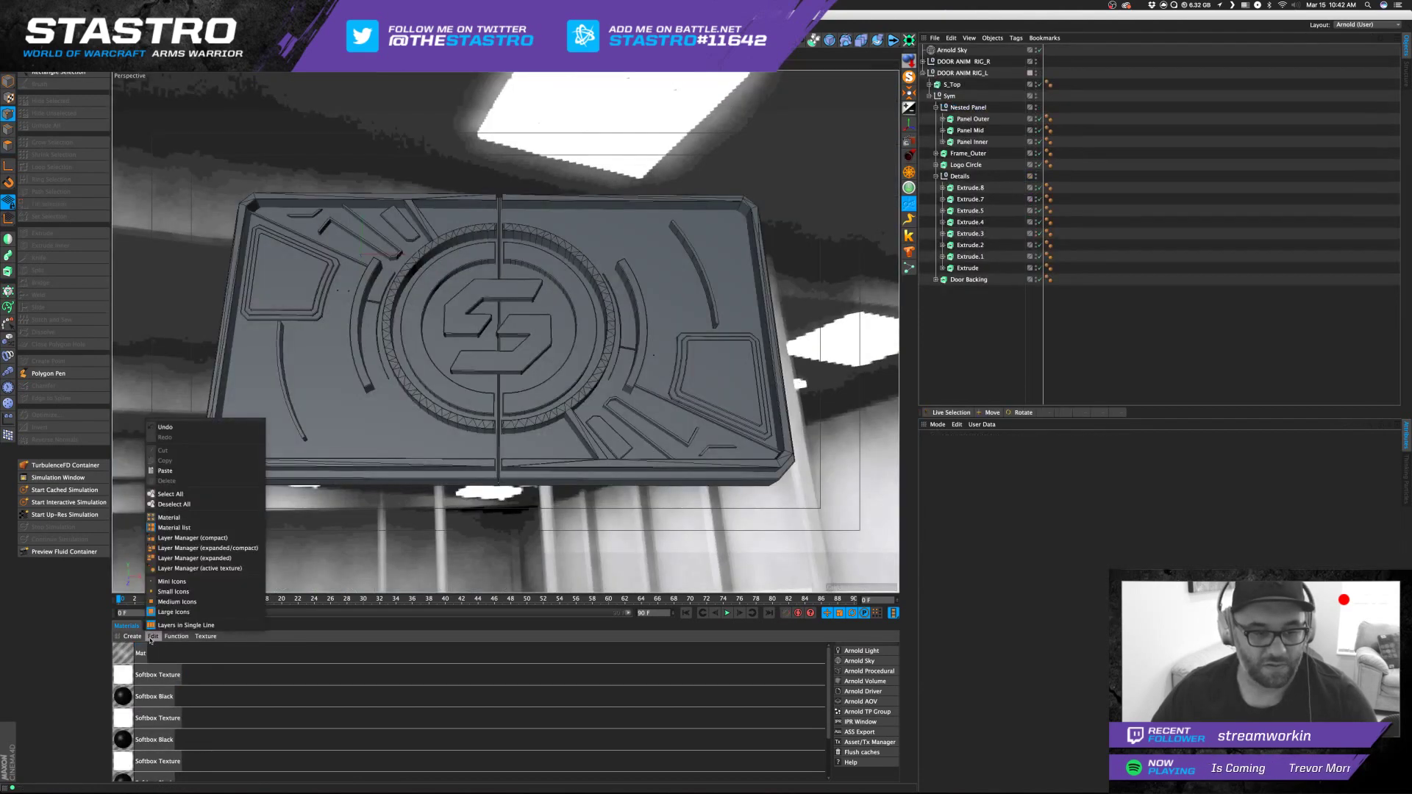
left_click(181, 472)
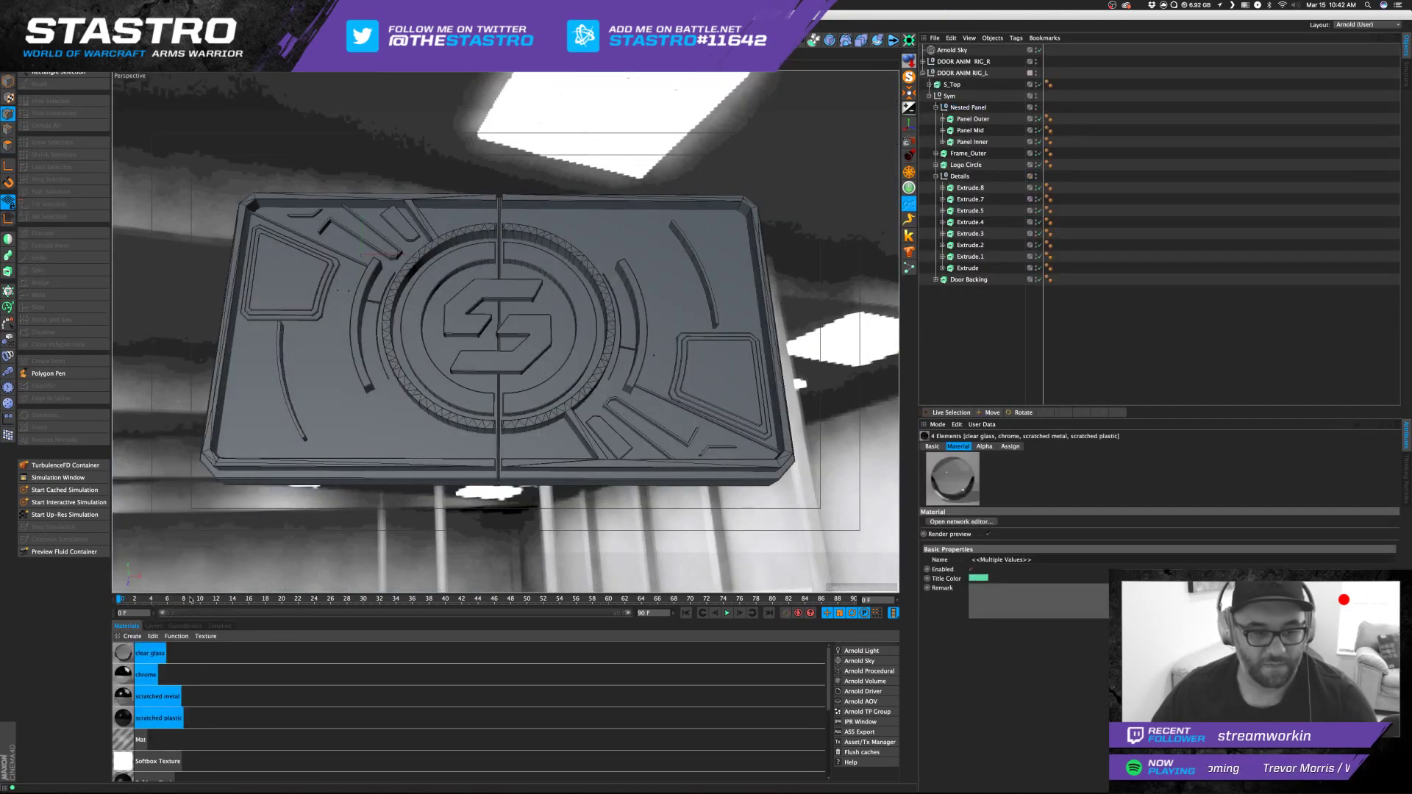
Assign the scratched plastic material to Door Backing and the Details group, and scratched metal to Frame_Outer.
left_click(123, 716)
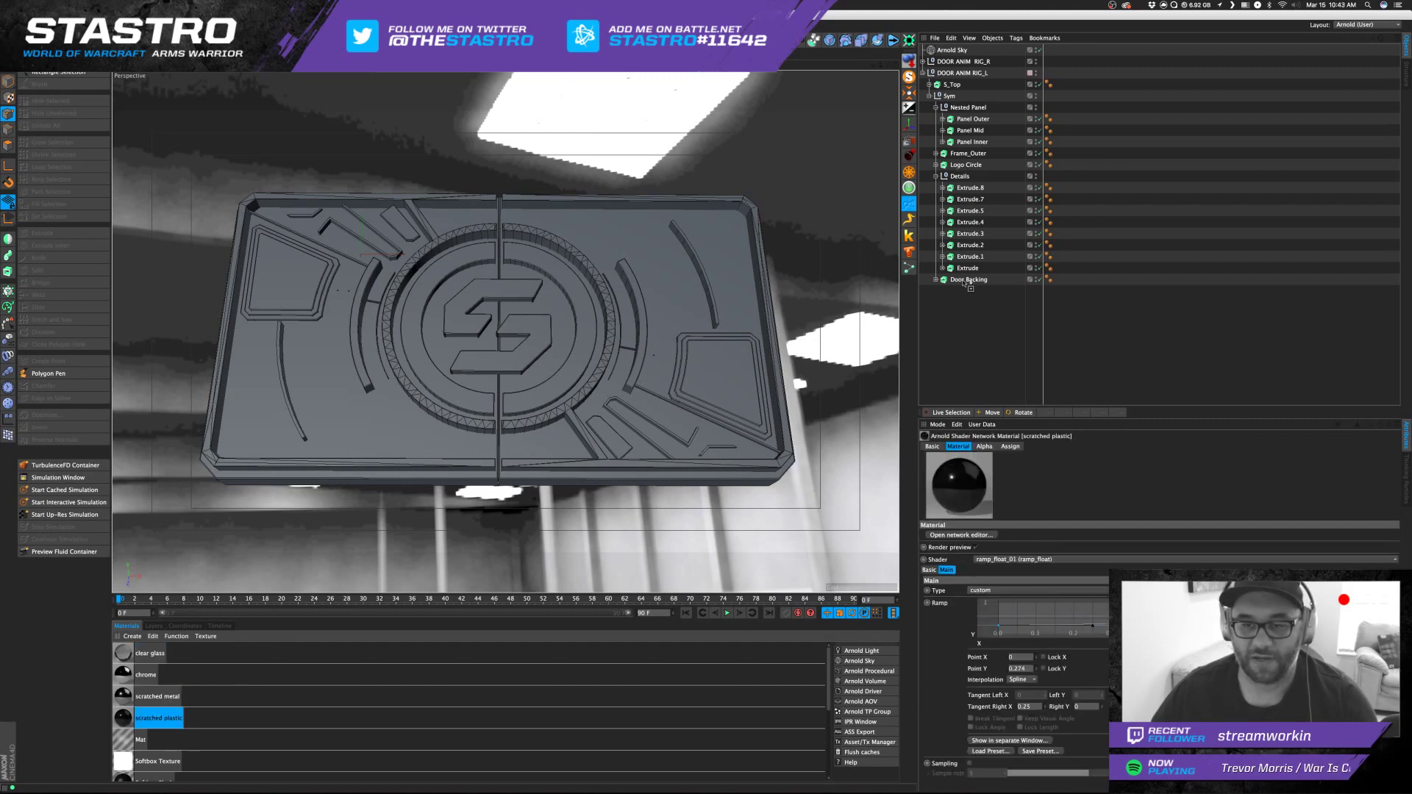
left_click_drag(966, 283, 967, 281)
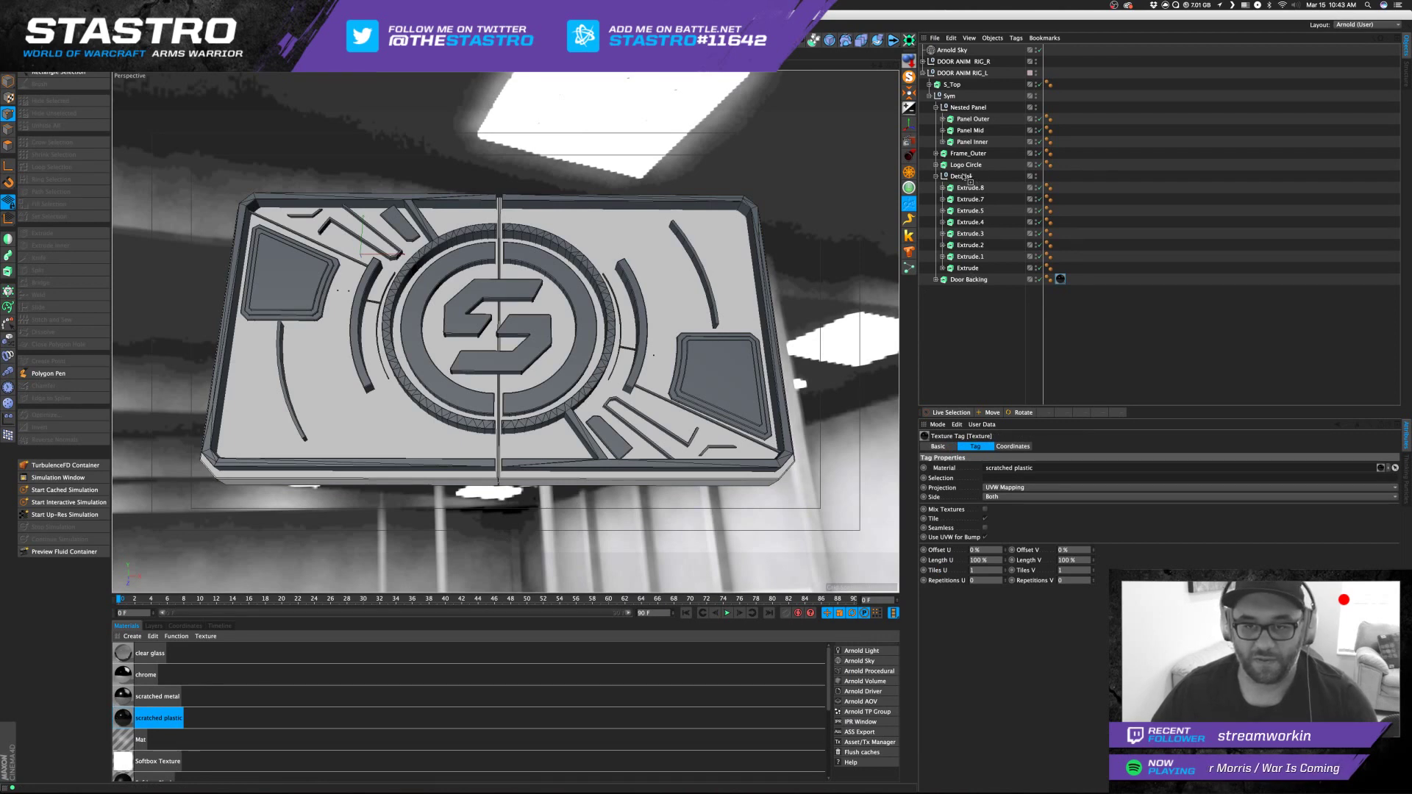
left_click_drag(963, 176, 964, 176)
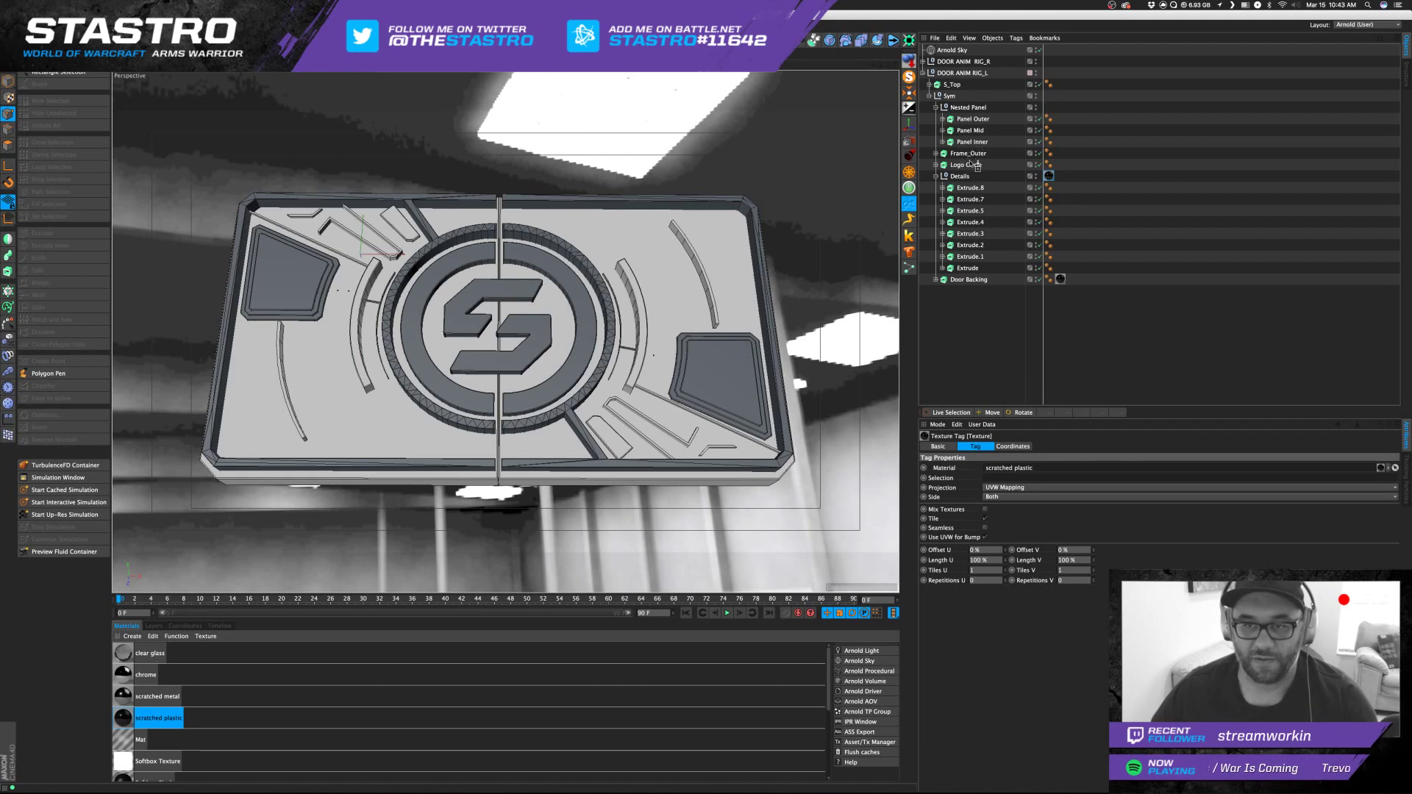
left_click_drag(972, 156, 973, 153)
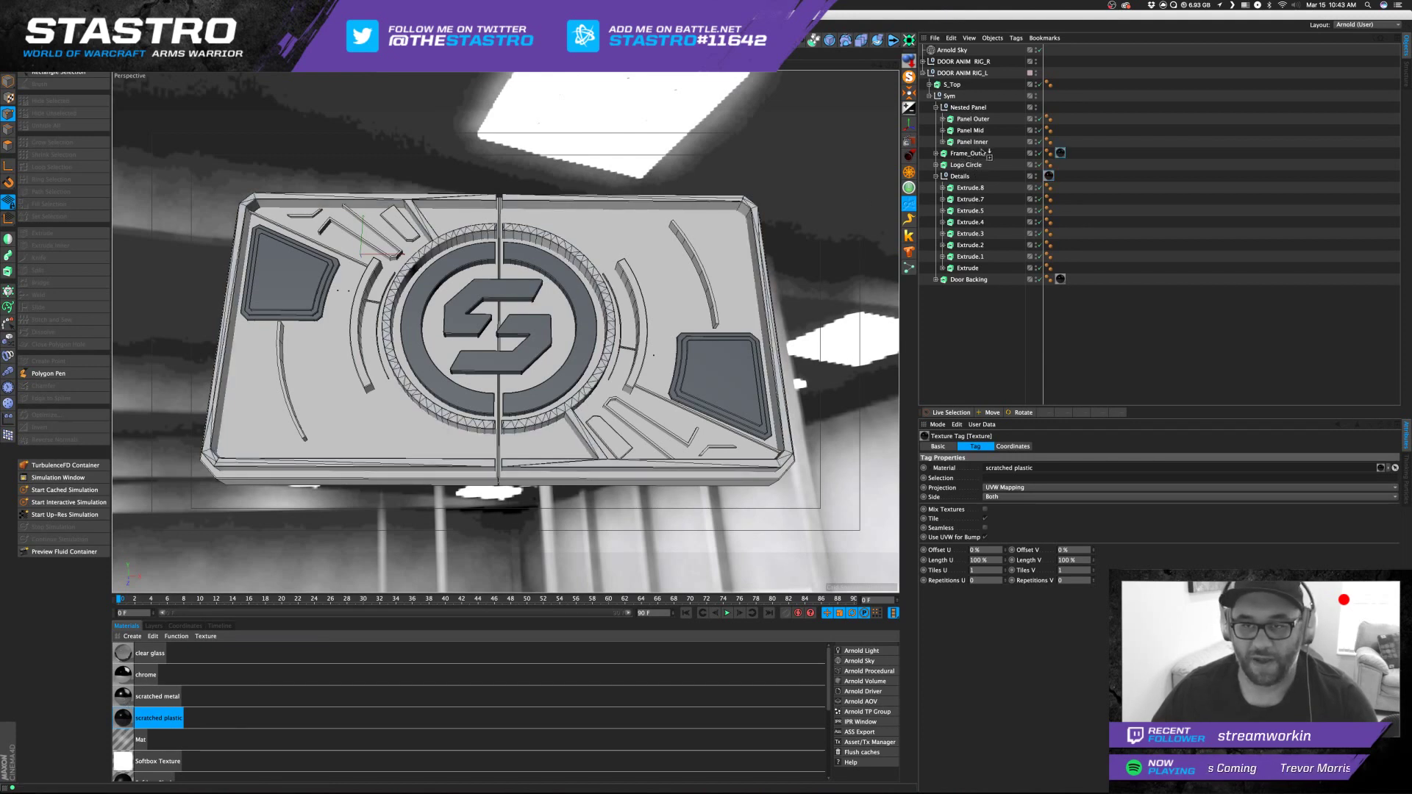
left_click_drag(985, 154, 986, 154)
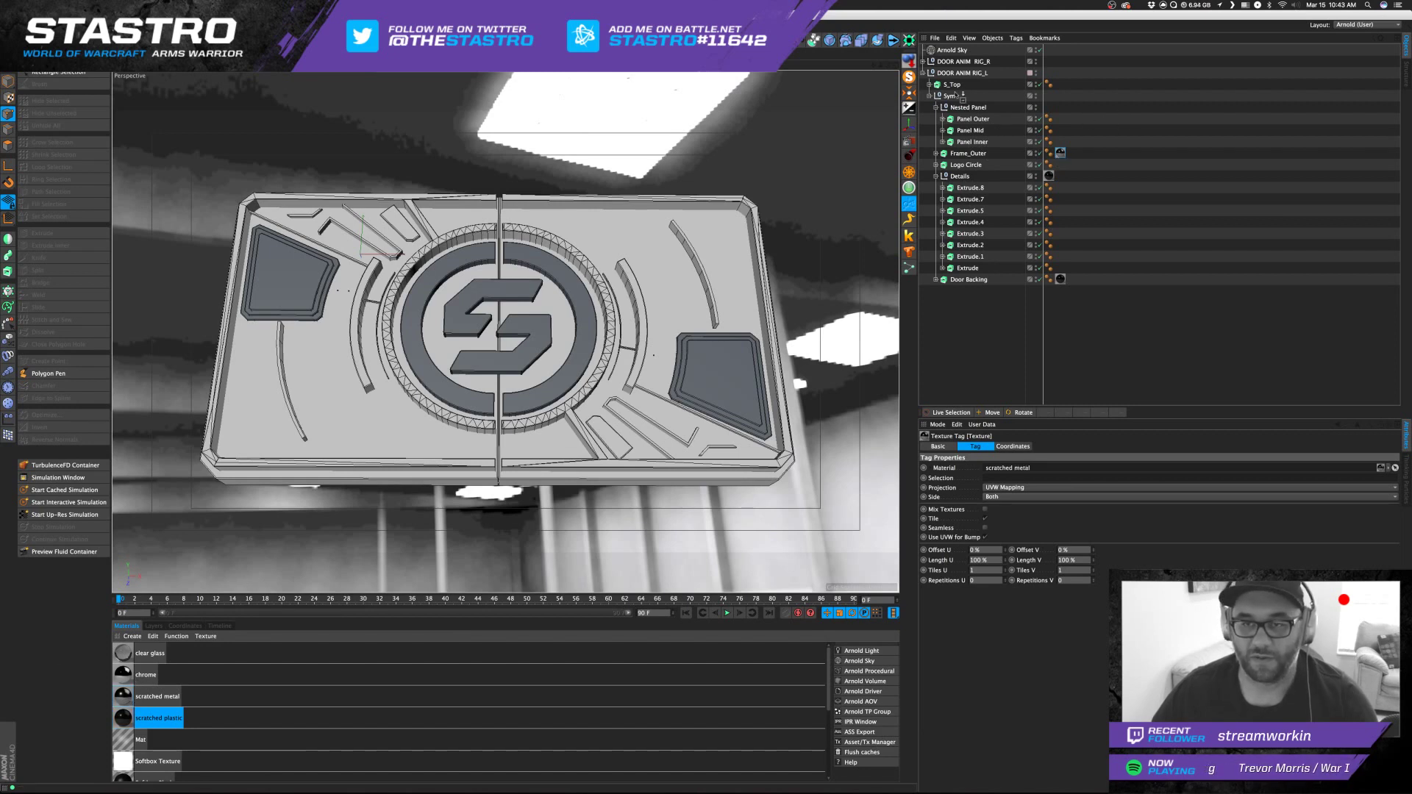
Assign the scratched metal material to S_Top and to S_Bottom inside the RIGHT DOOR group.
left_click_drag(958, 86, 958, 87)
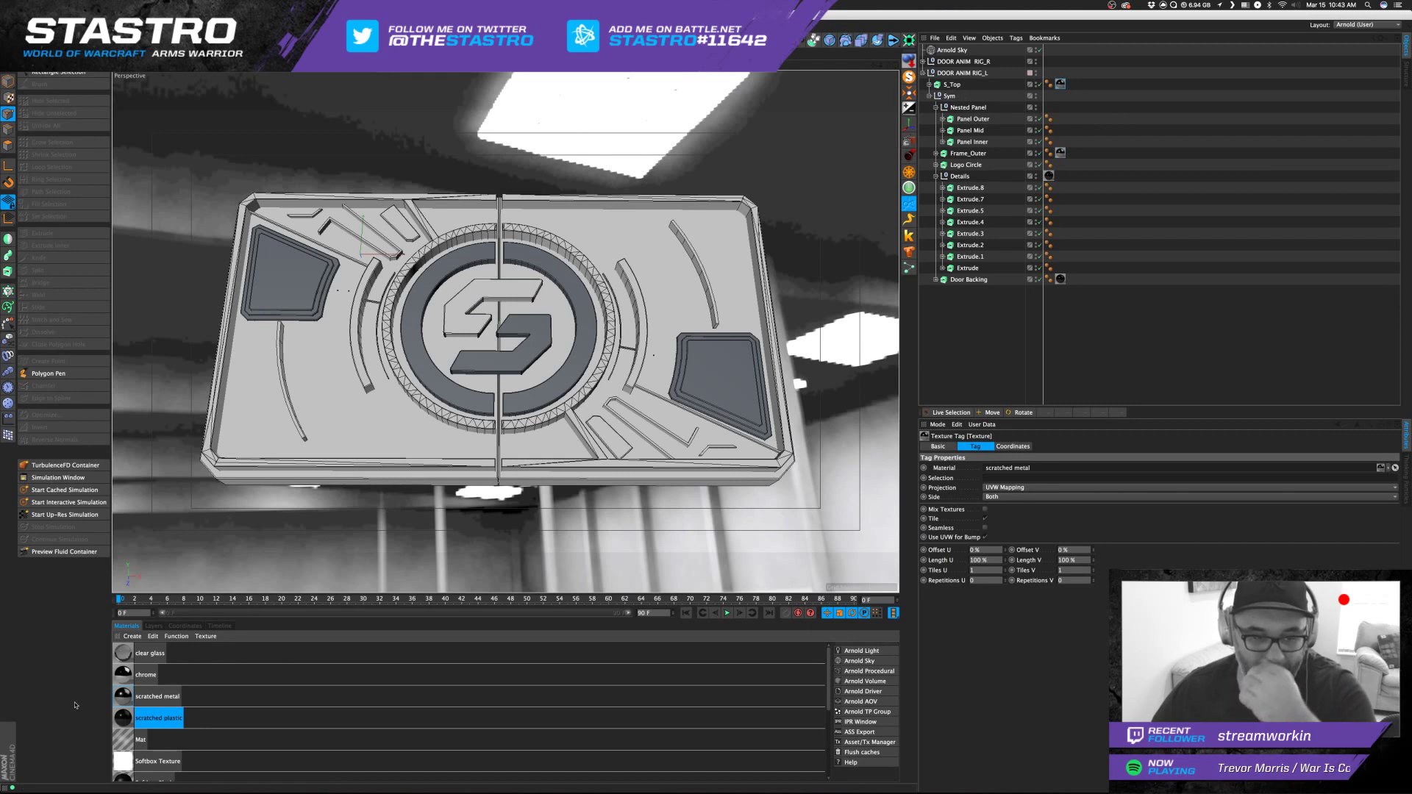
left_click(126, 681)
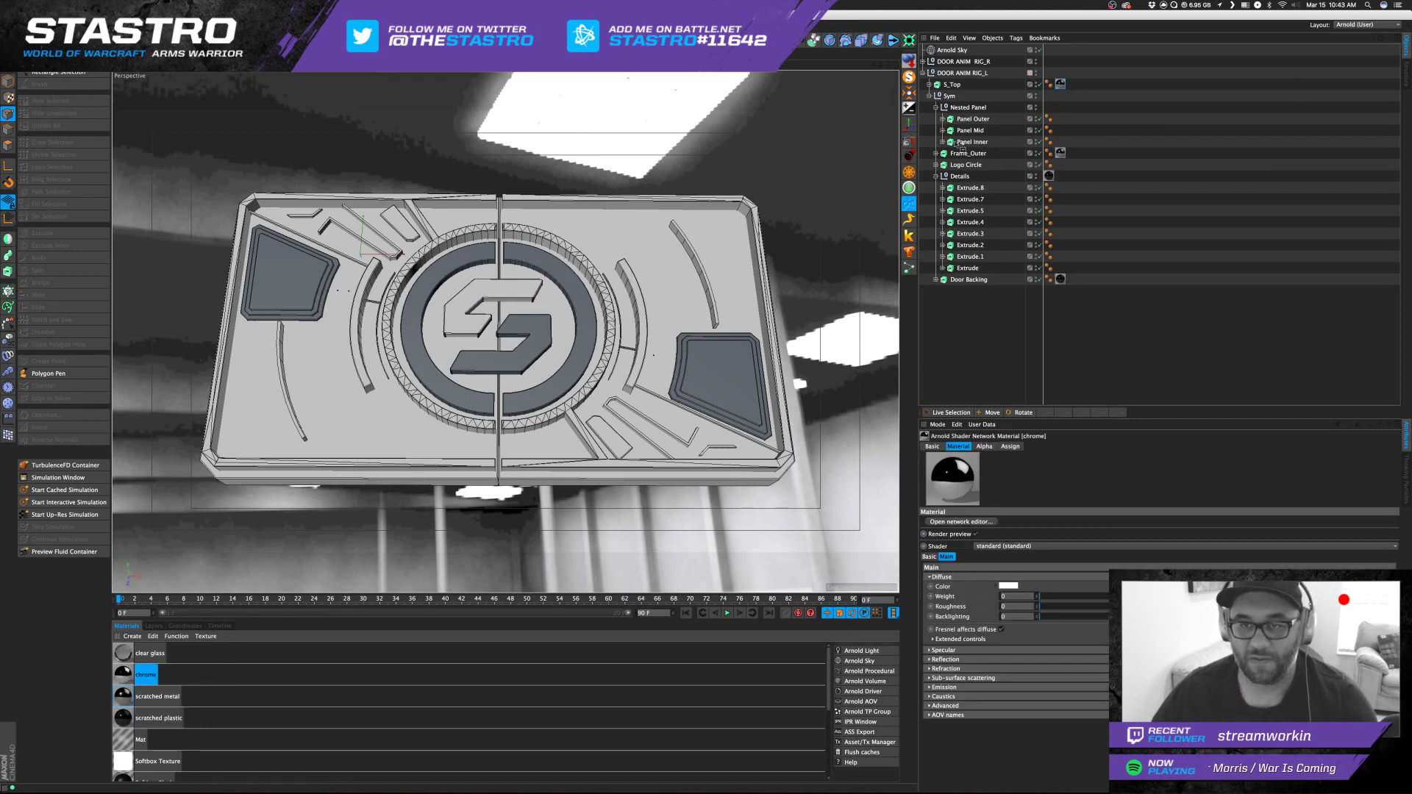
left_click(923, 61)
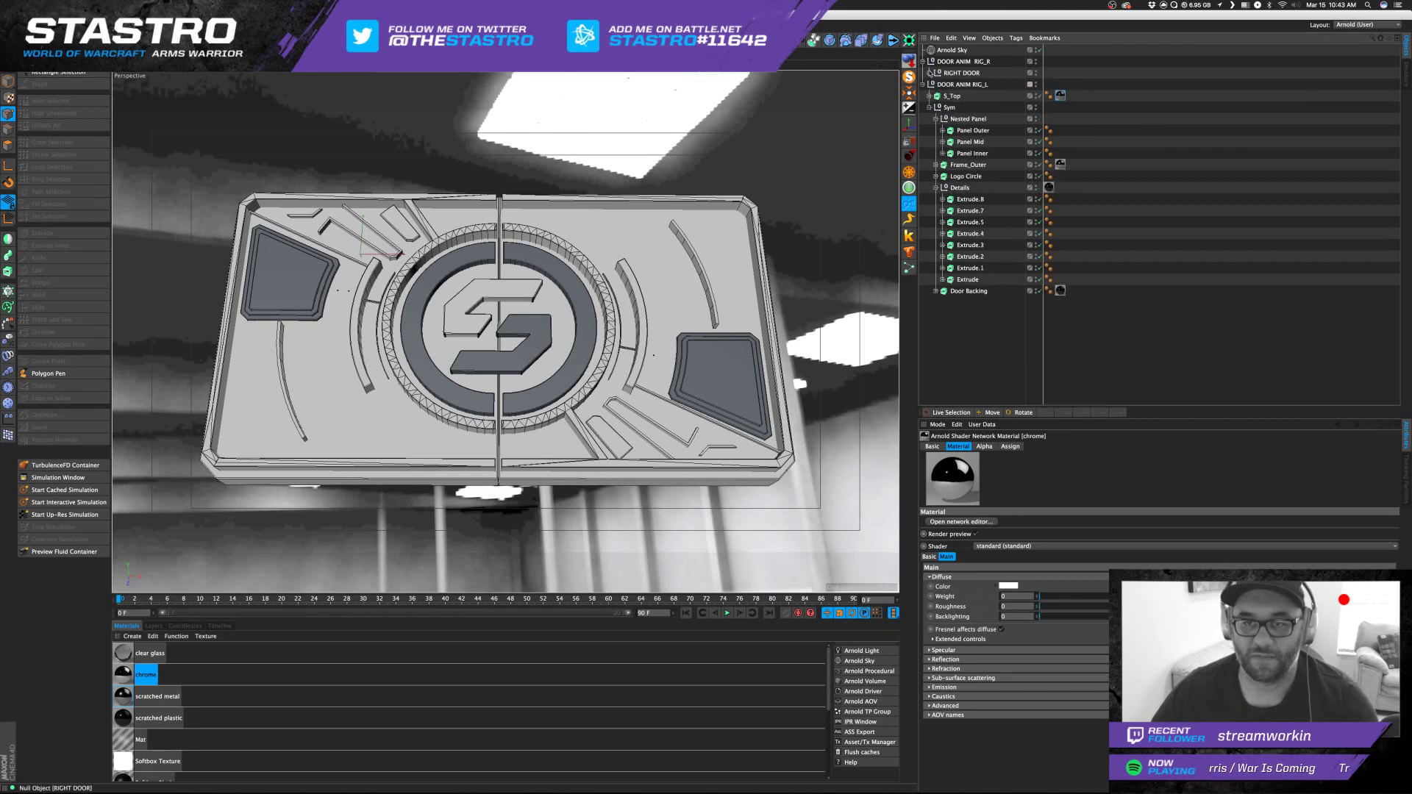
left_click(929, 73)
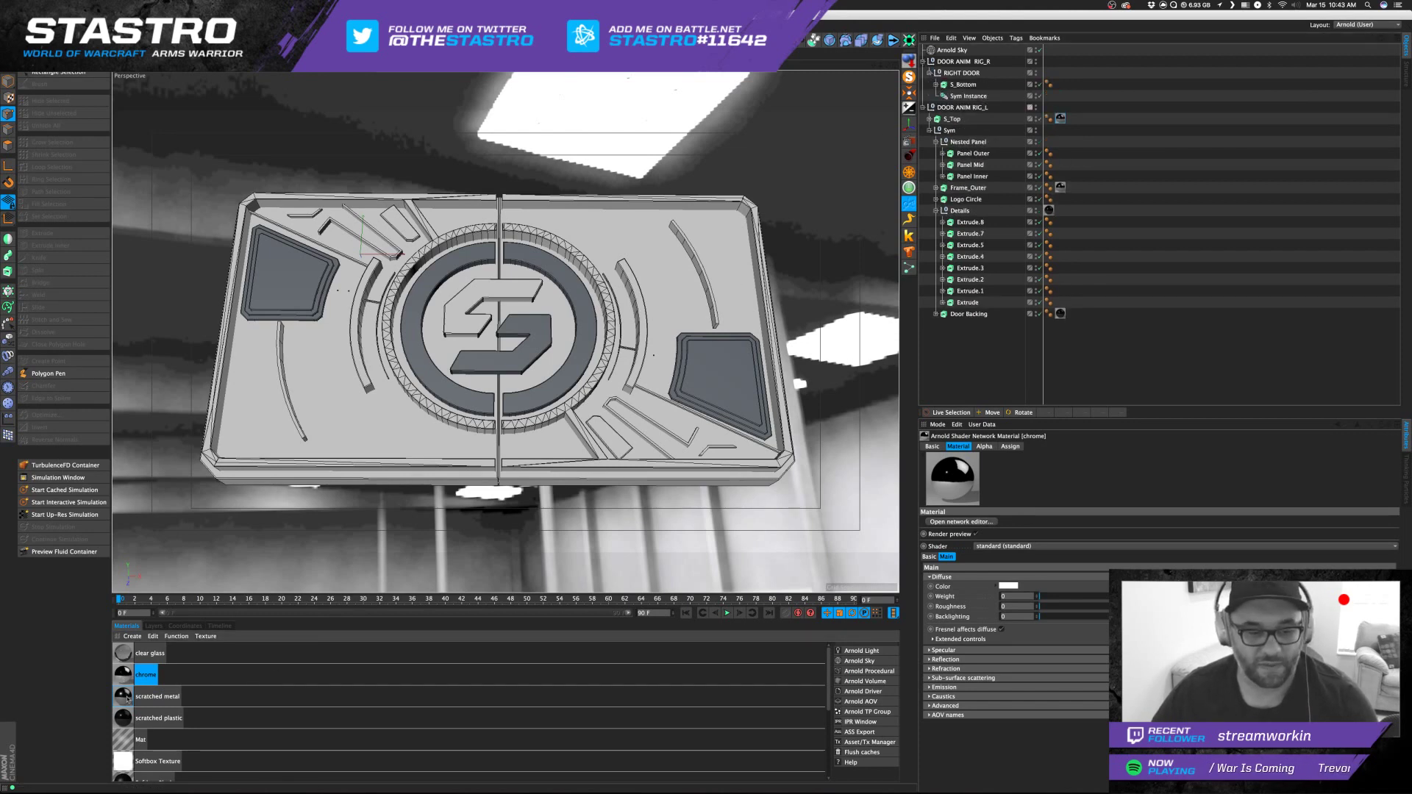
left_click_drag(922, 122, 966, 85)
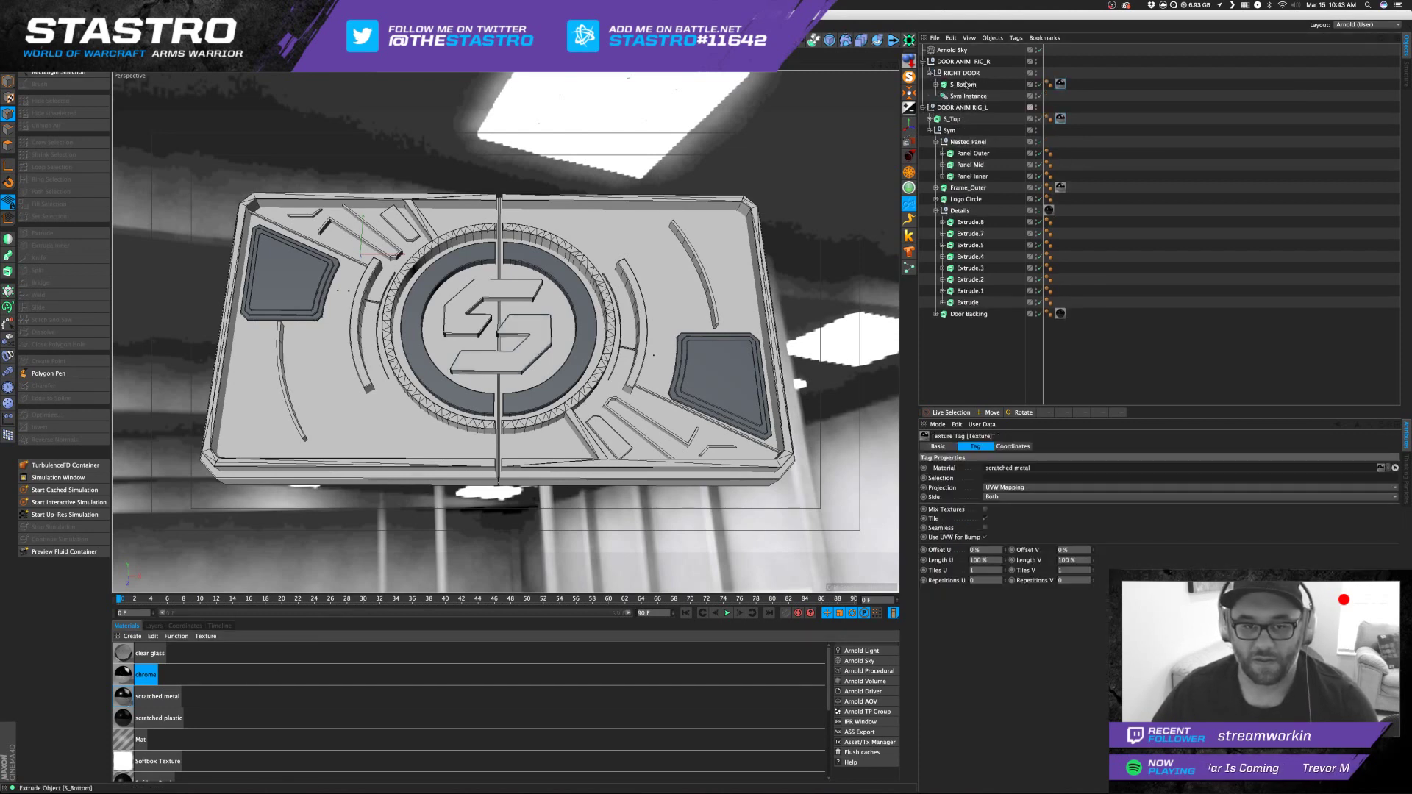
left_click(1157, 244)
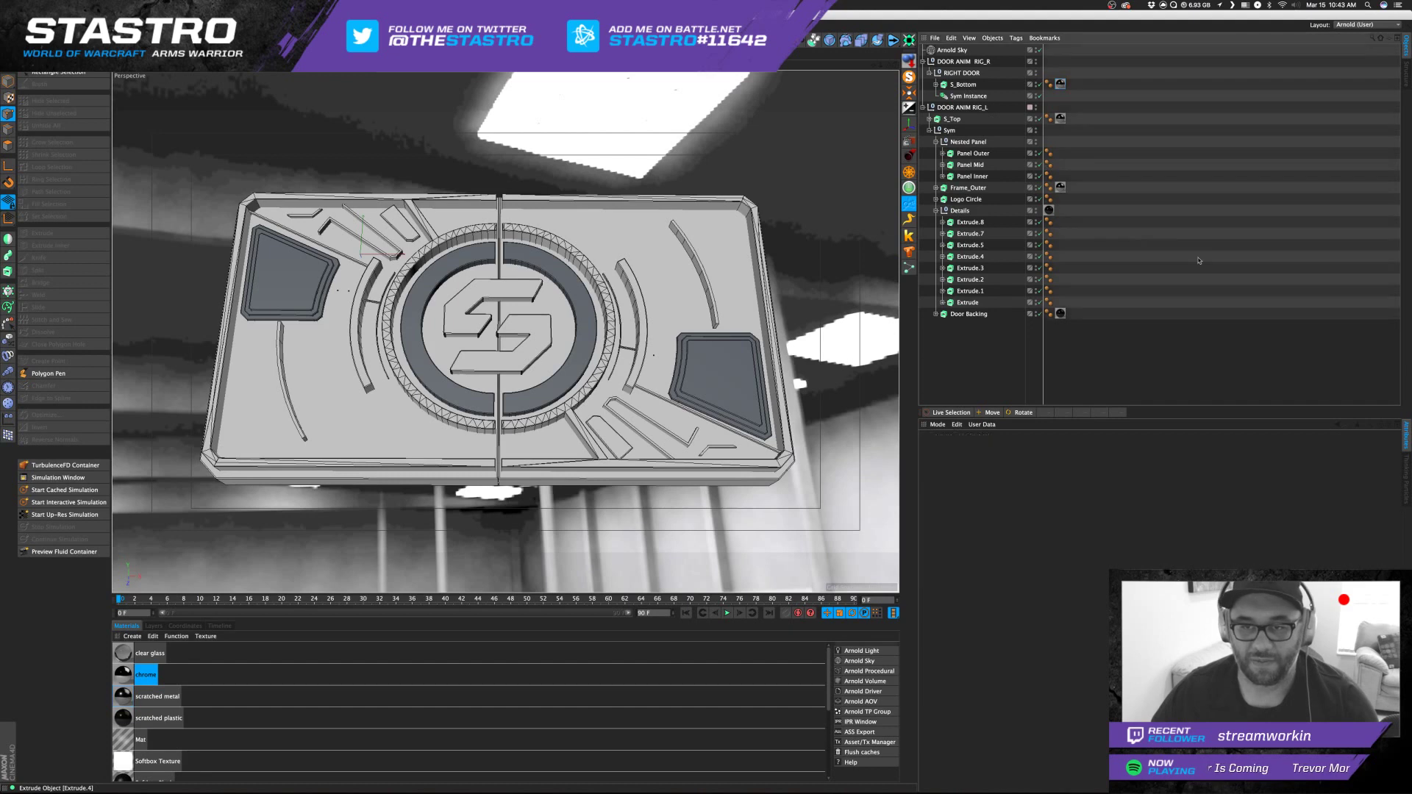
Assign the scratched plastic material to the Nested Panel group and a metal material to Logo Circle.
left_click(965, 142)
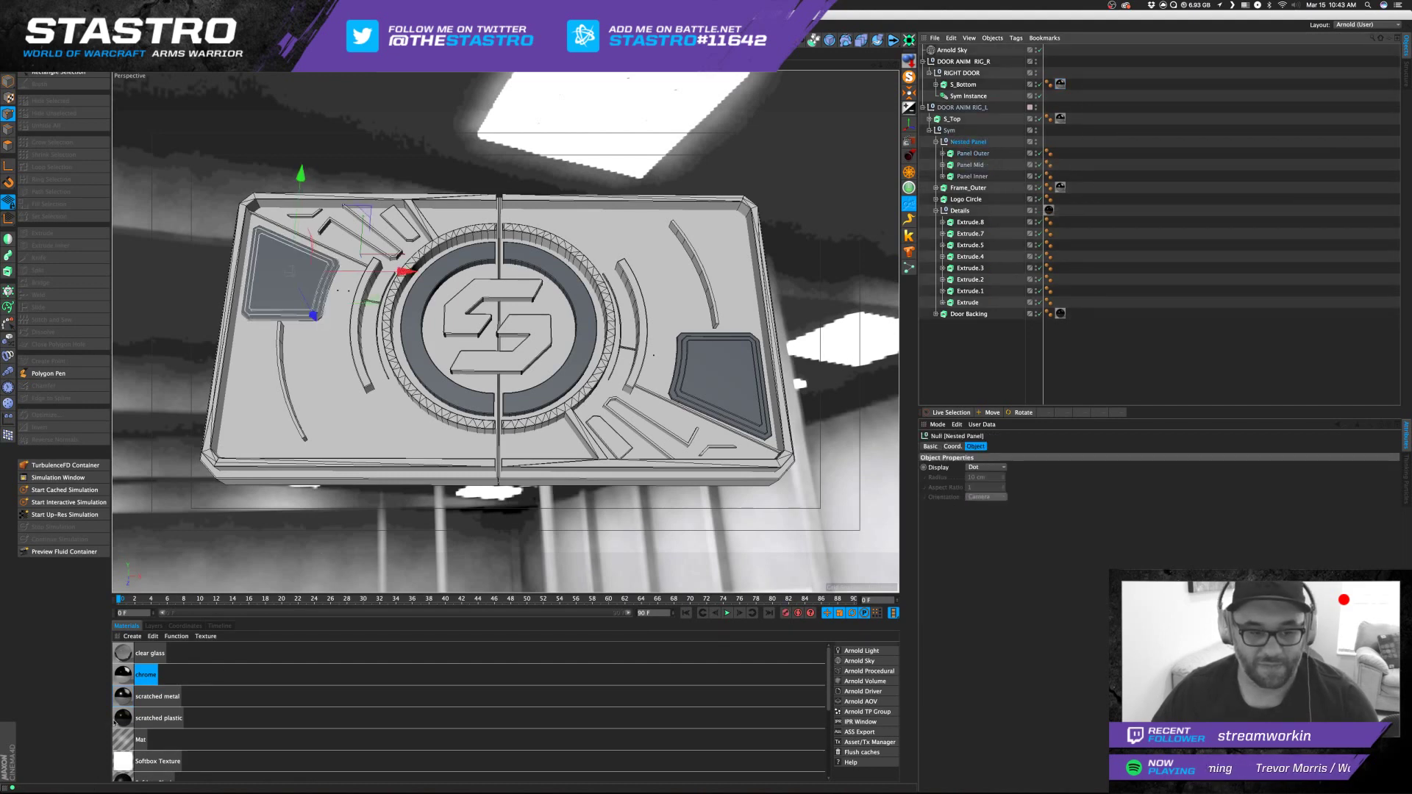
left_click_drag(122, 717, 965, 142)
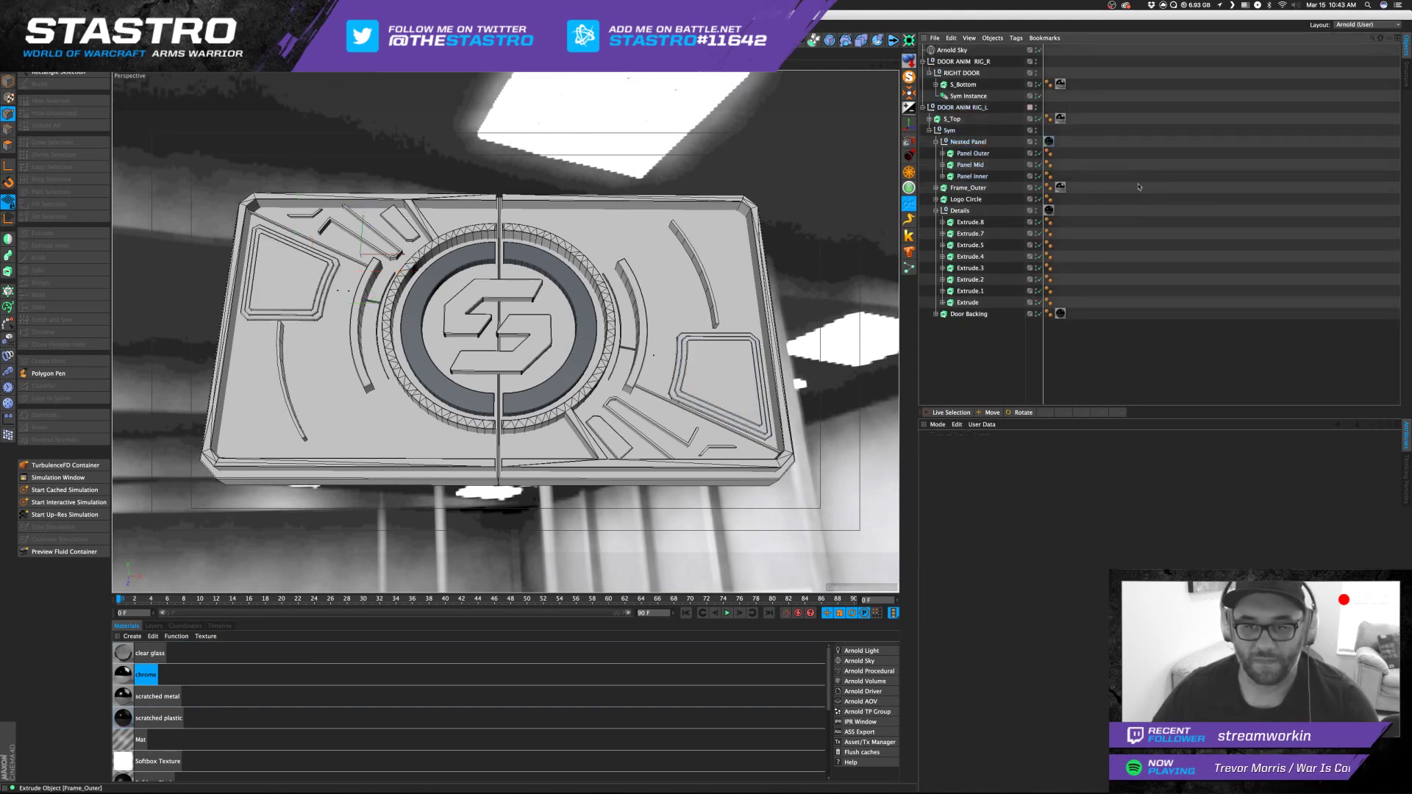
left_click(965, 199)
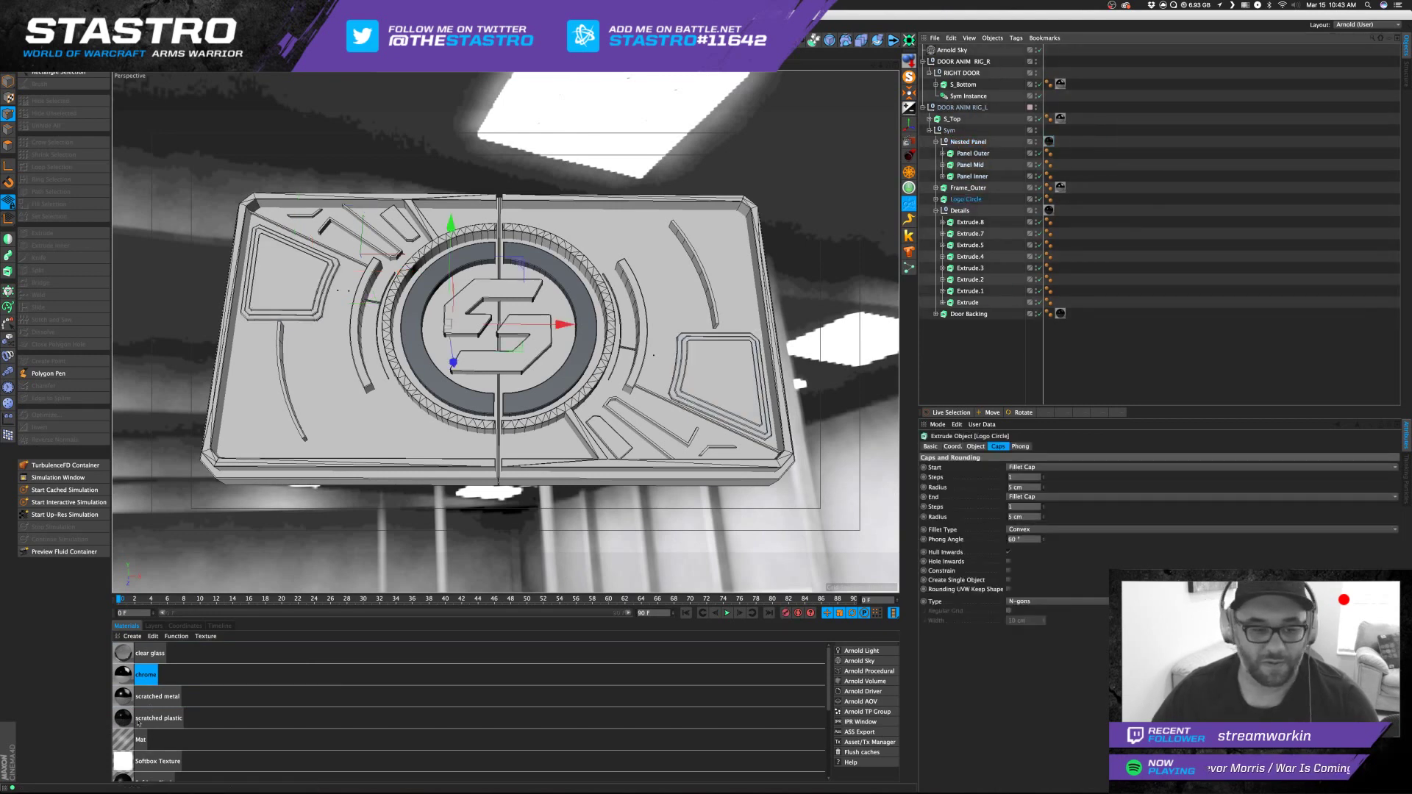
left_click_drag(969, 200, 970, 199)
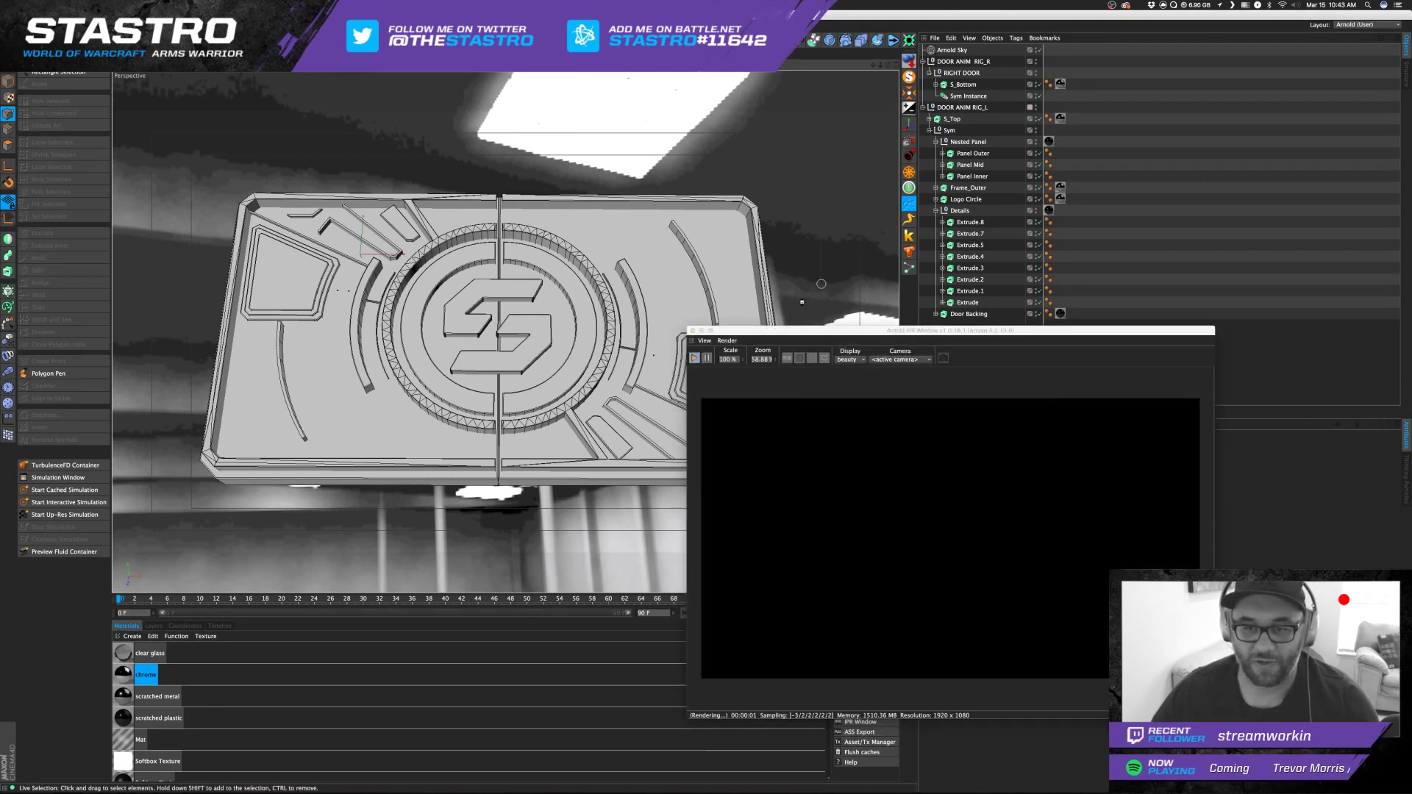
Test the doors in the Arnold IPR render and read the enlarged console log for rendering errors.
left_click_drag(820, 330, 928, 167)
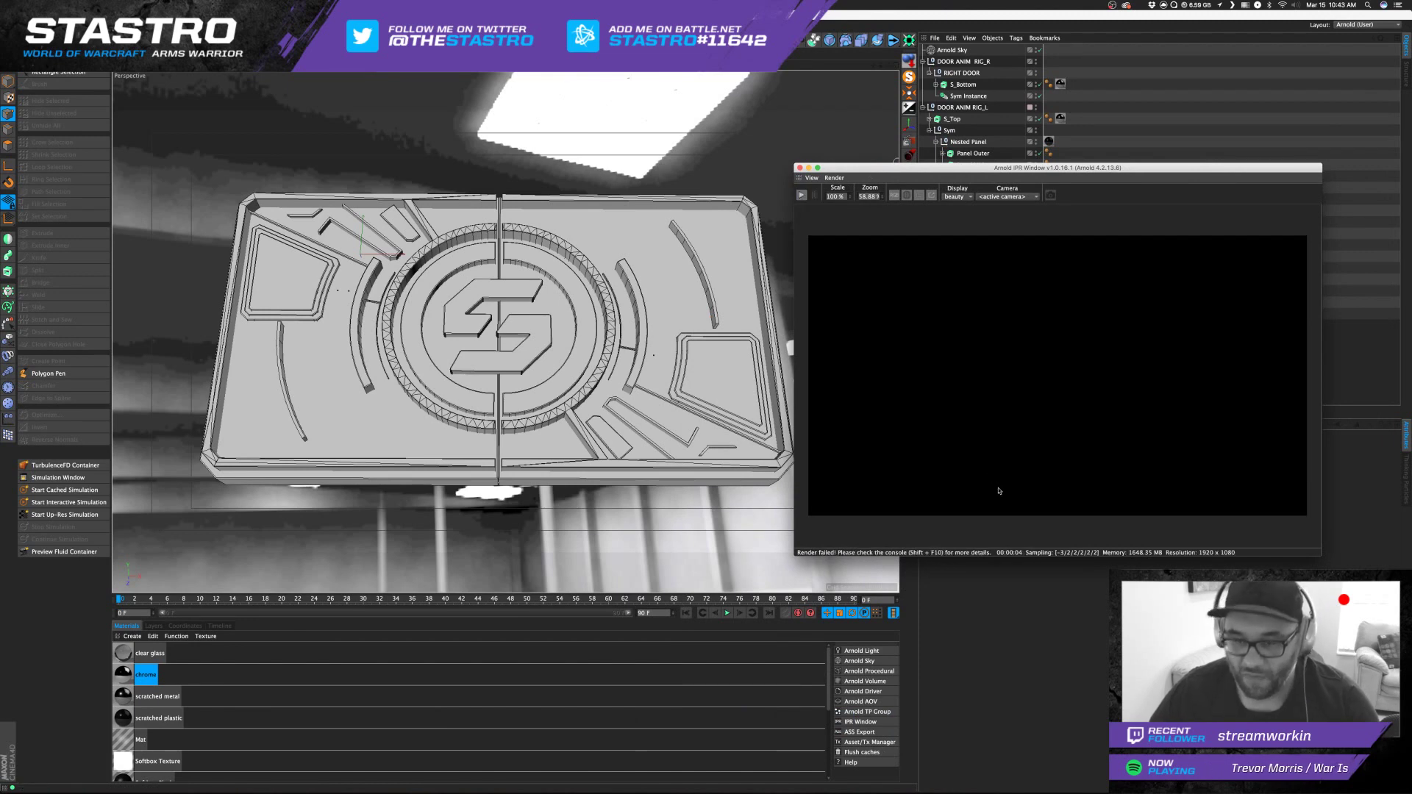
key("shift+F10")
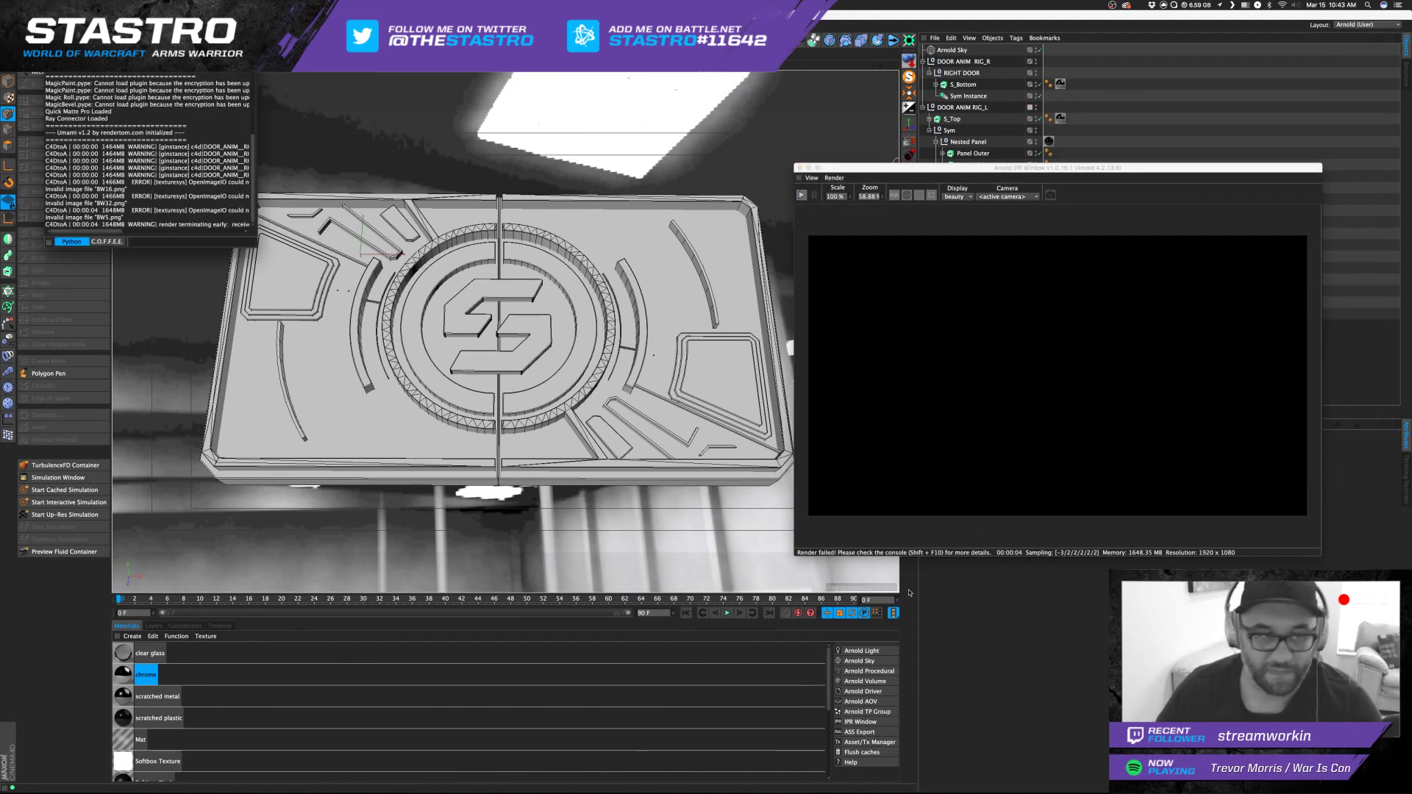
left_click_drag(256, 250, 637, 524)
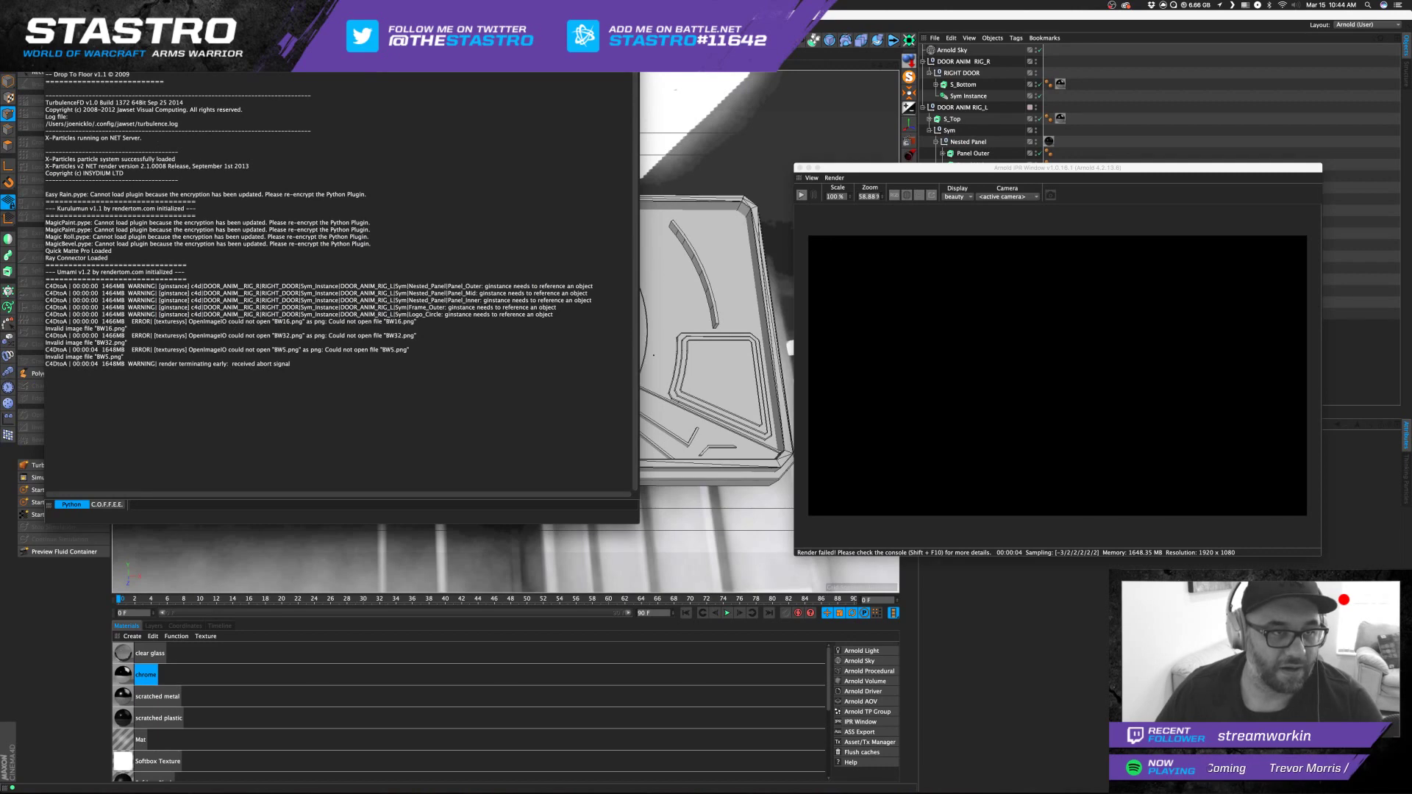
left_click(50, 57)
Examine the bump and noise nodes in the chrome material's shader network for missing image files.
double_click(124, 674)
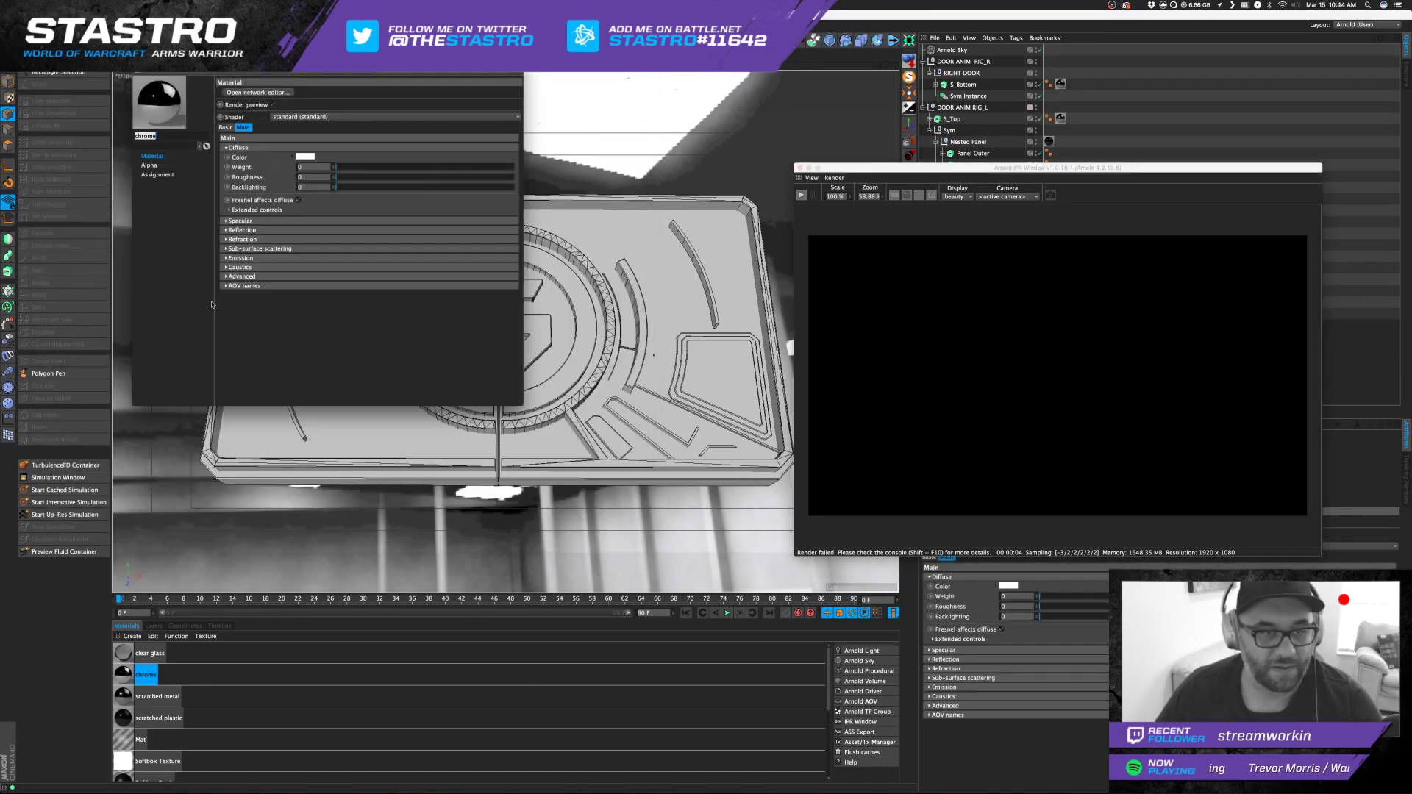
left_click(254, 93)
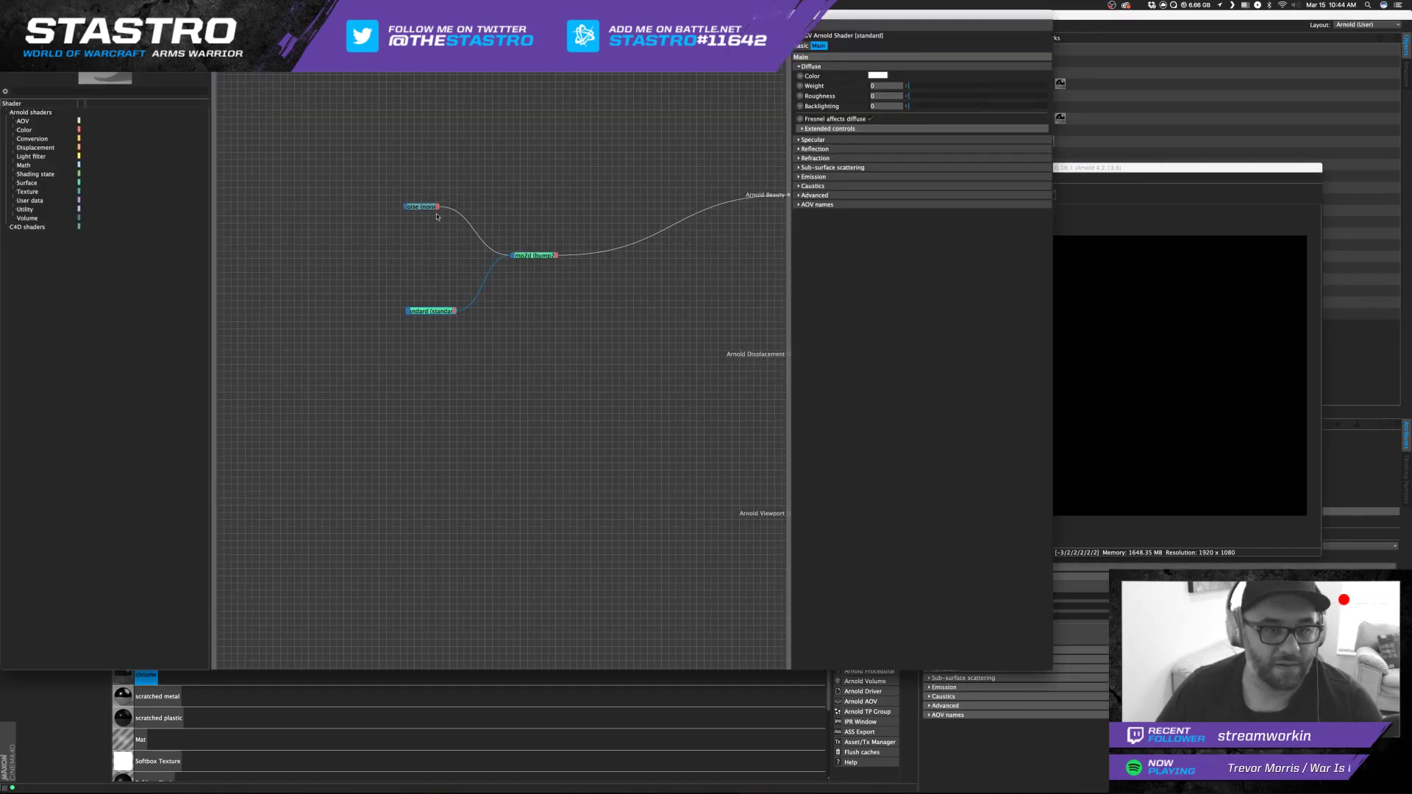
left_click(535, 257)
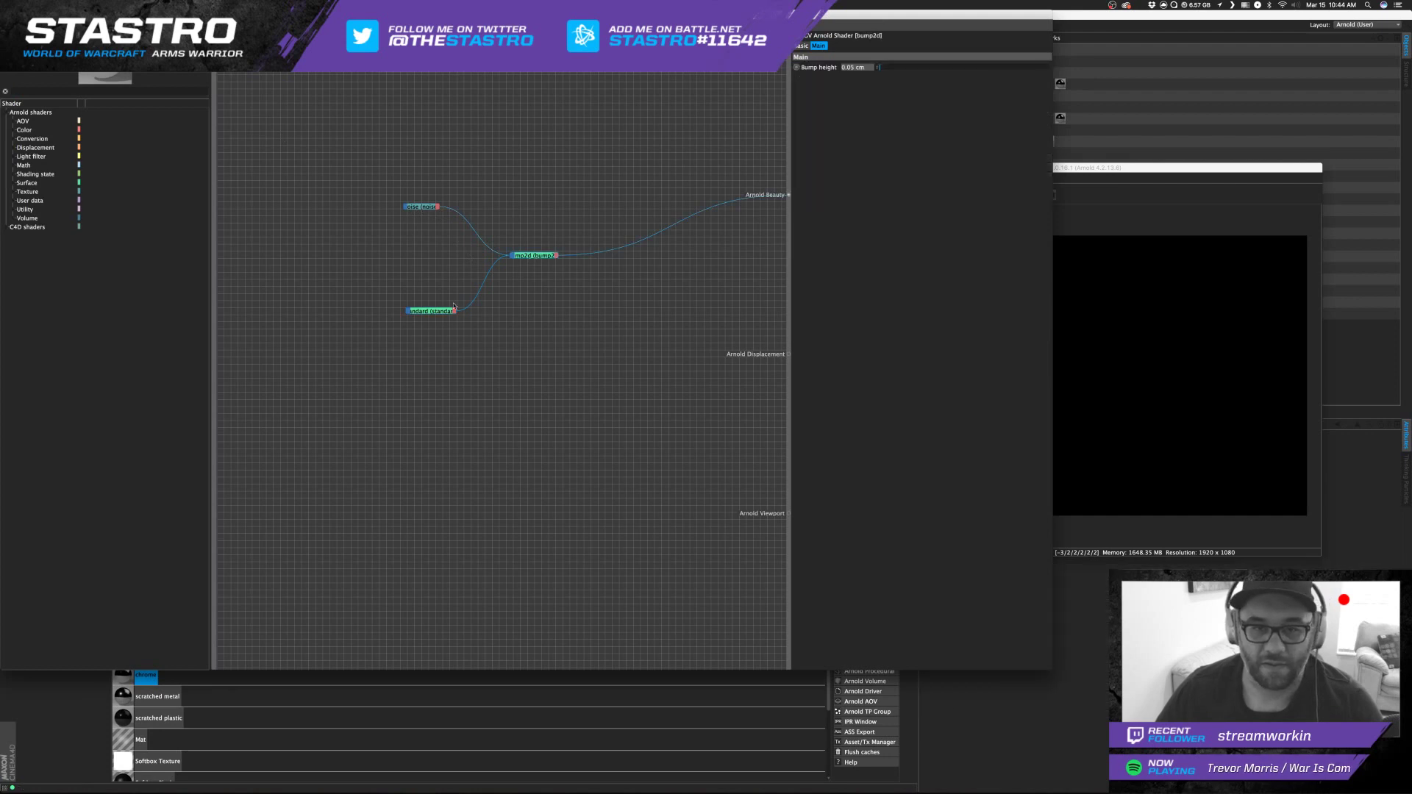
left_click(430, 208)
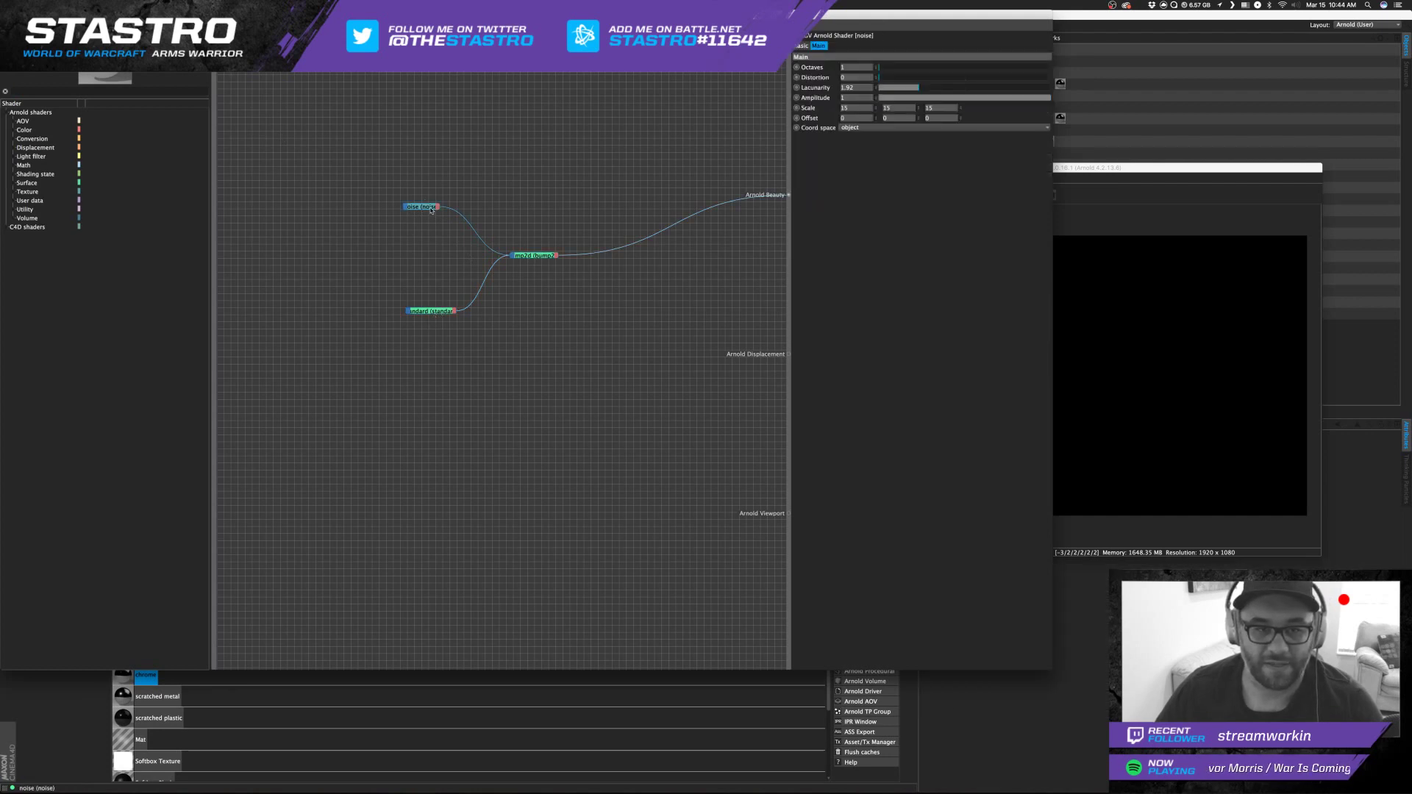
left_click(327, 166)
left_click(6, 15)
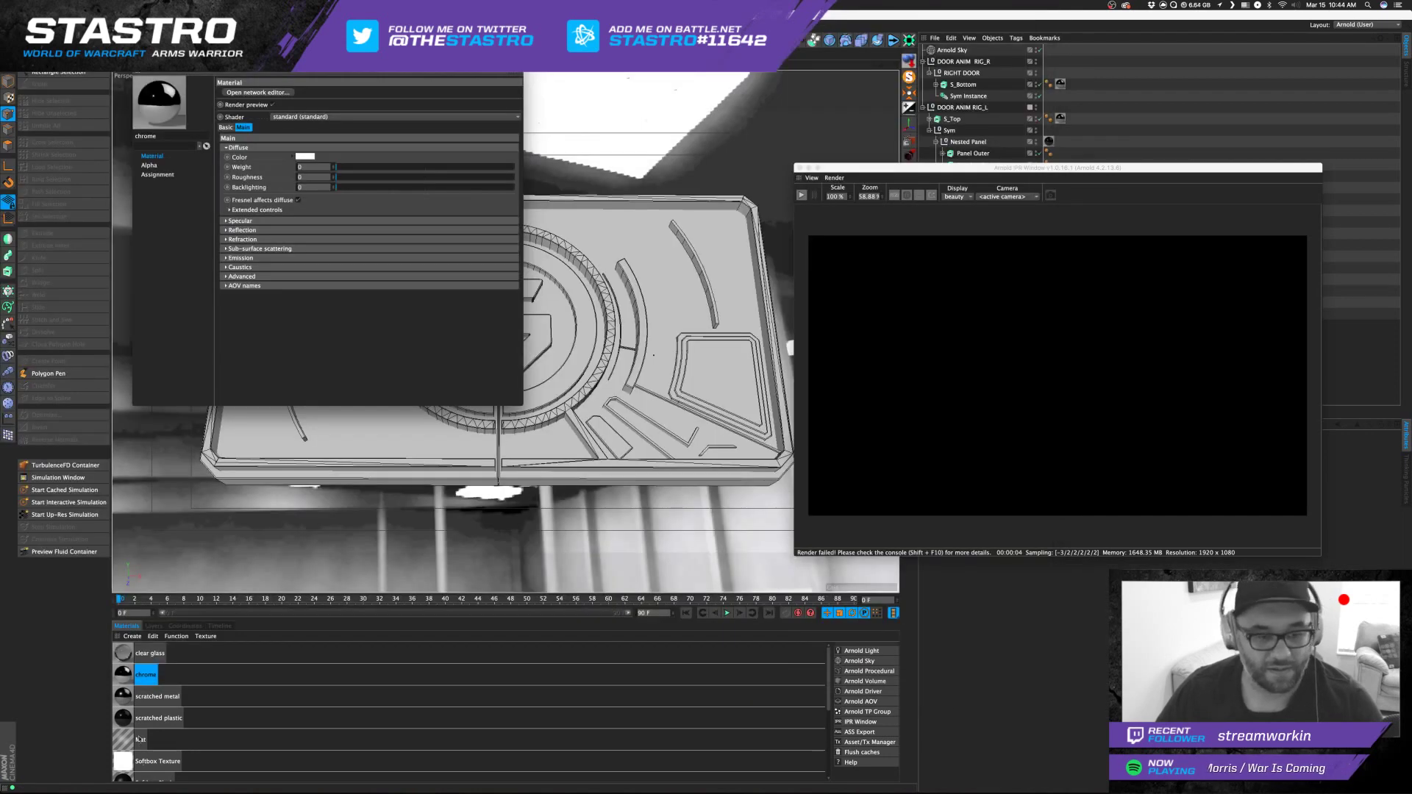
Examine the scratched metal shader network, widening its noise and layer color nodes to read their connections.
left_click(124, 696)
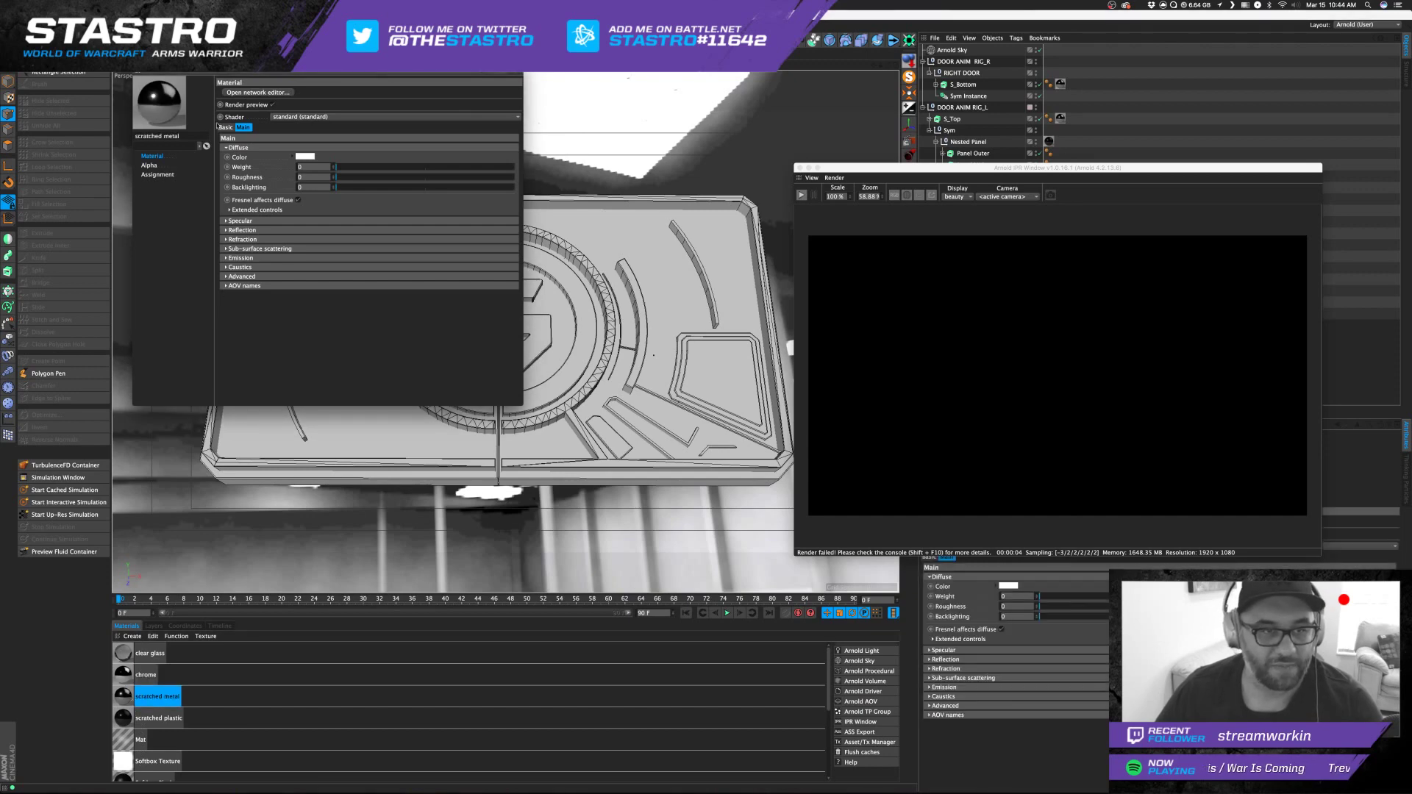
left_click(257, 92)
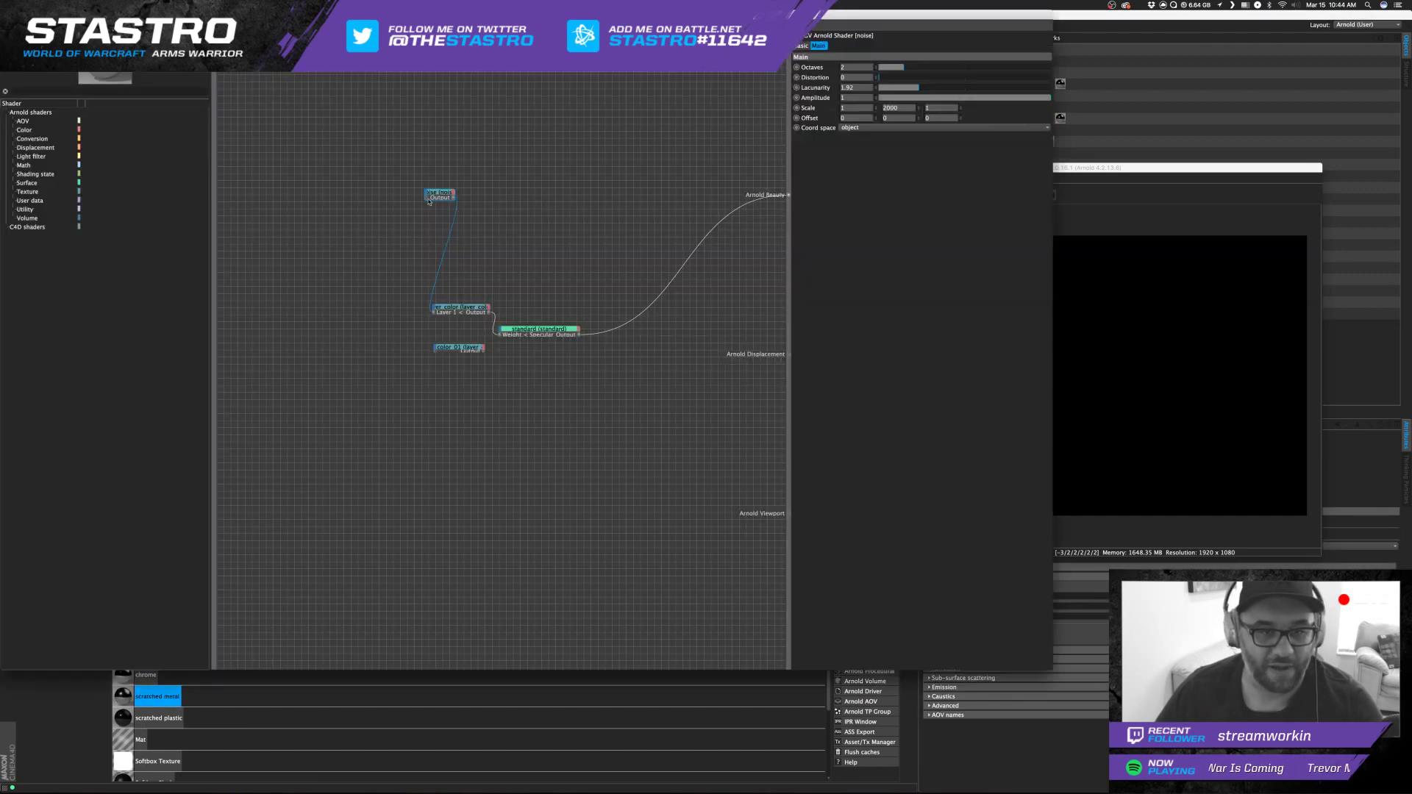
left_click_drag(407, 195, 342, 195)
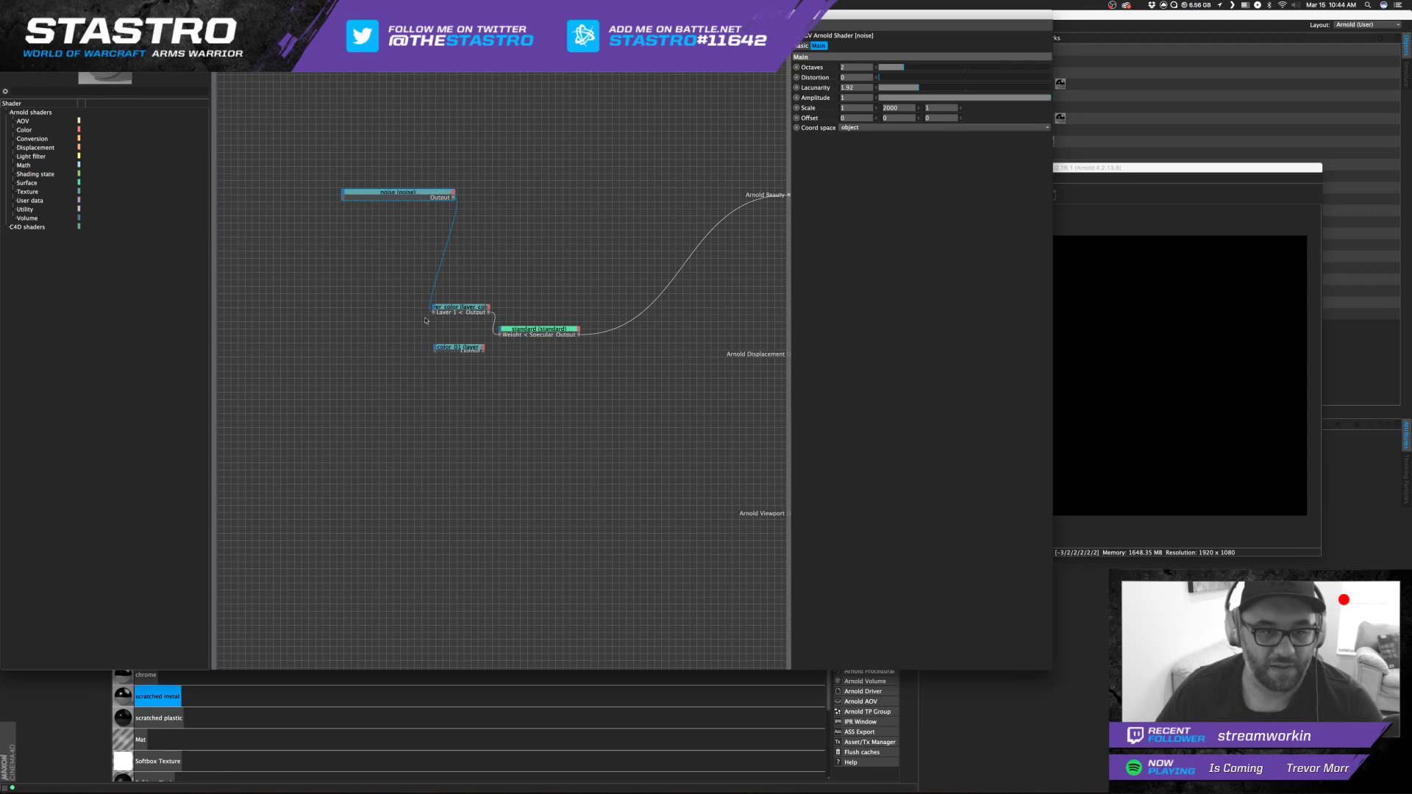
left_click_drag(432, 314, 344, 314)
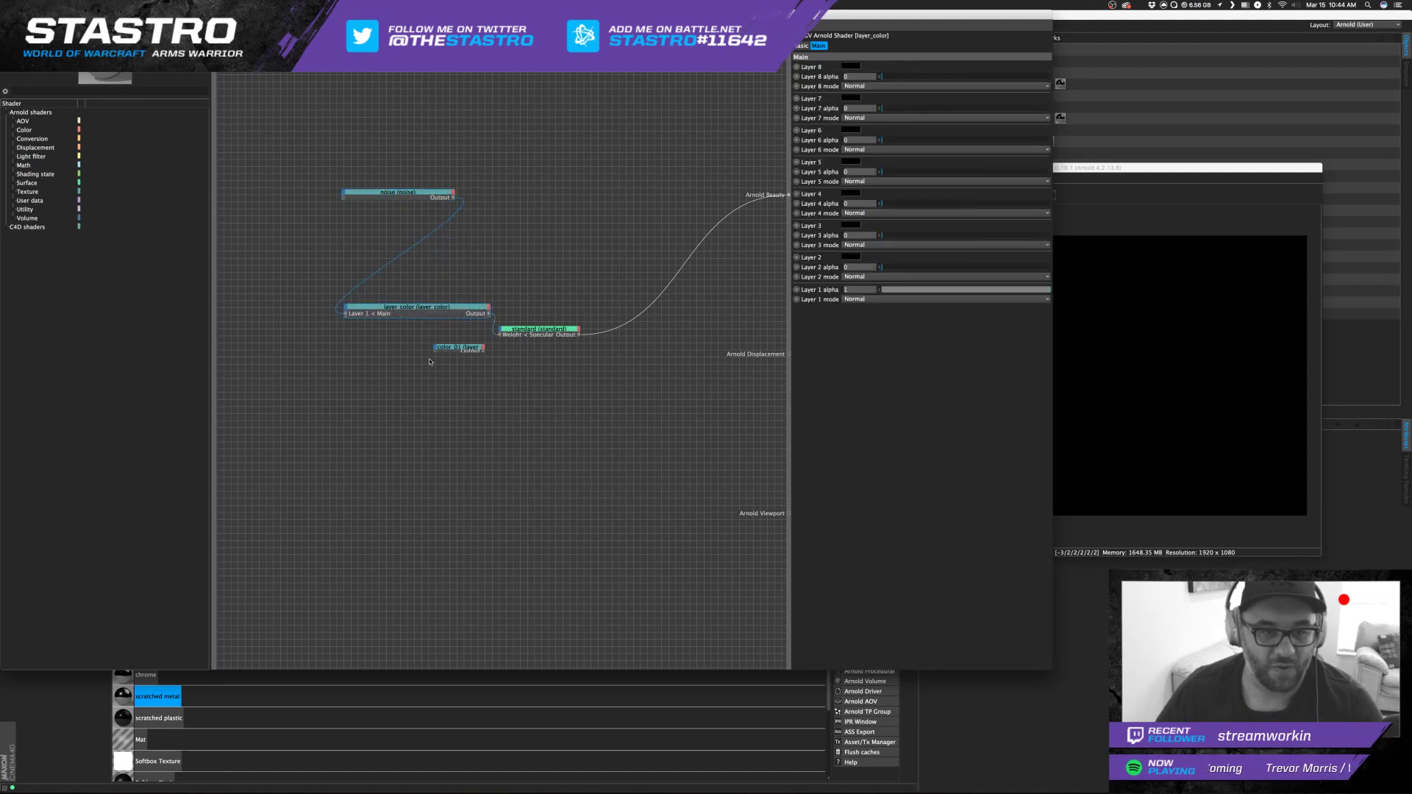
left_click(545, 329)
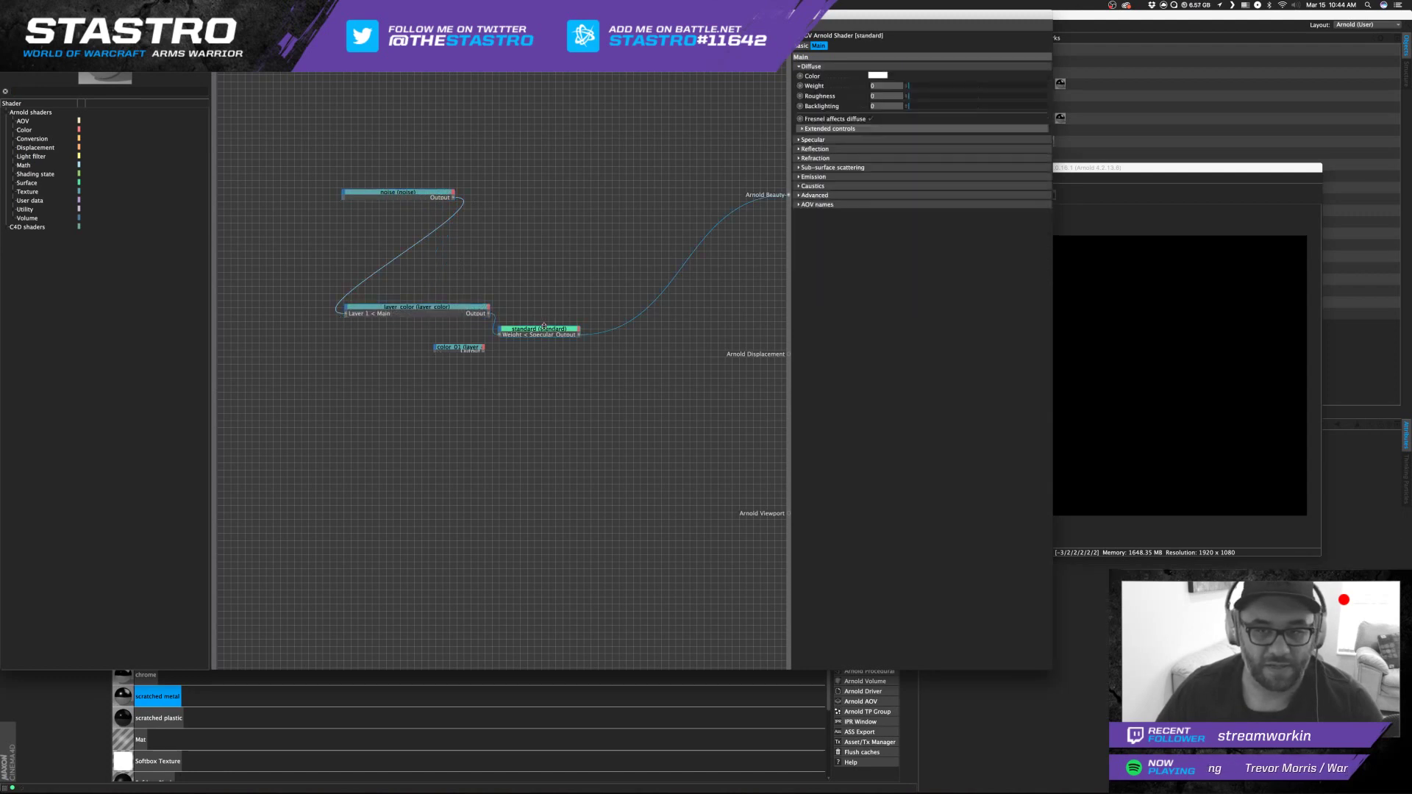
left_click(358, 138)
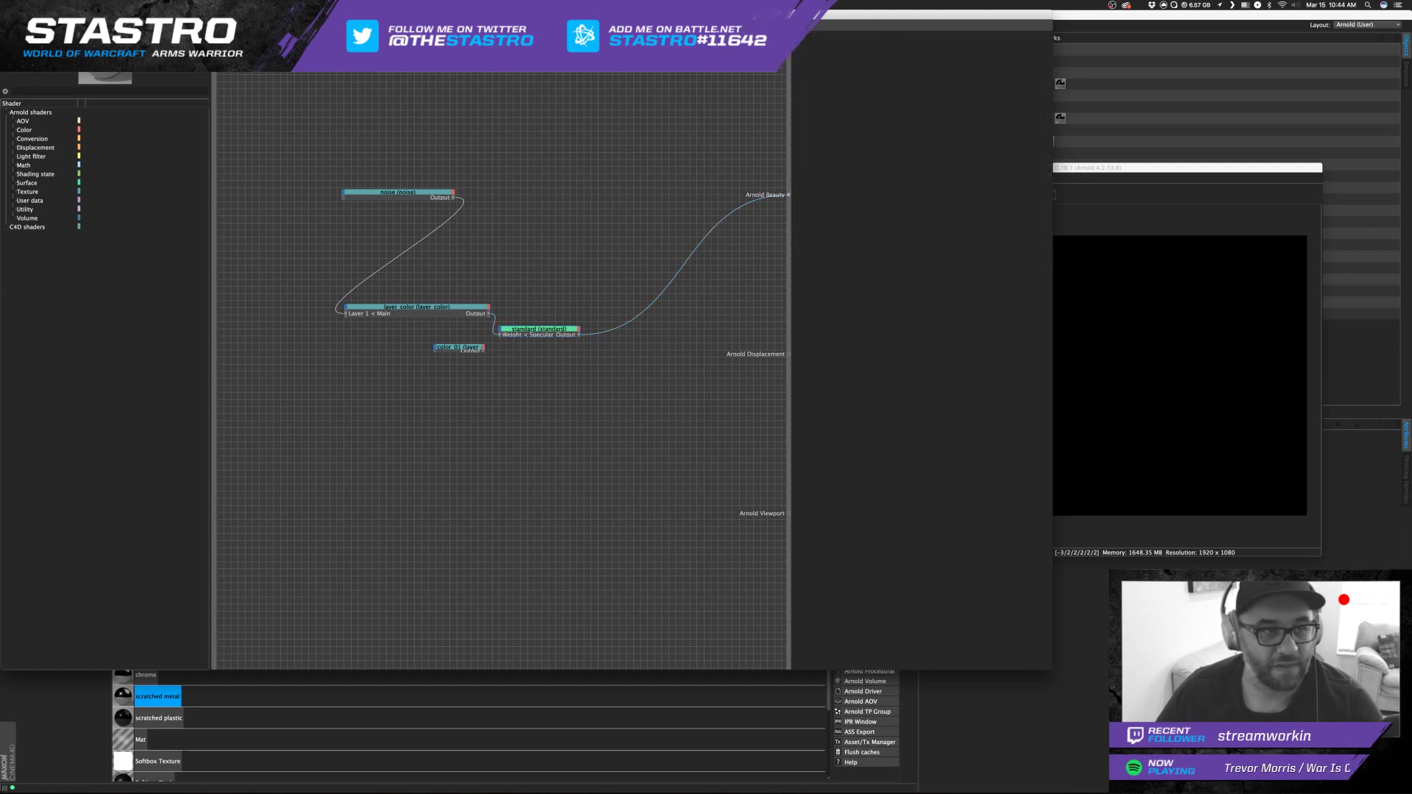
left_click(6, 15)
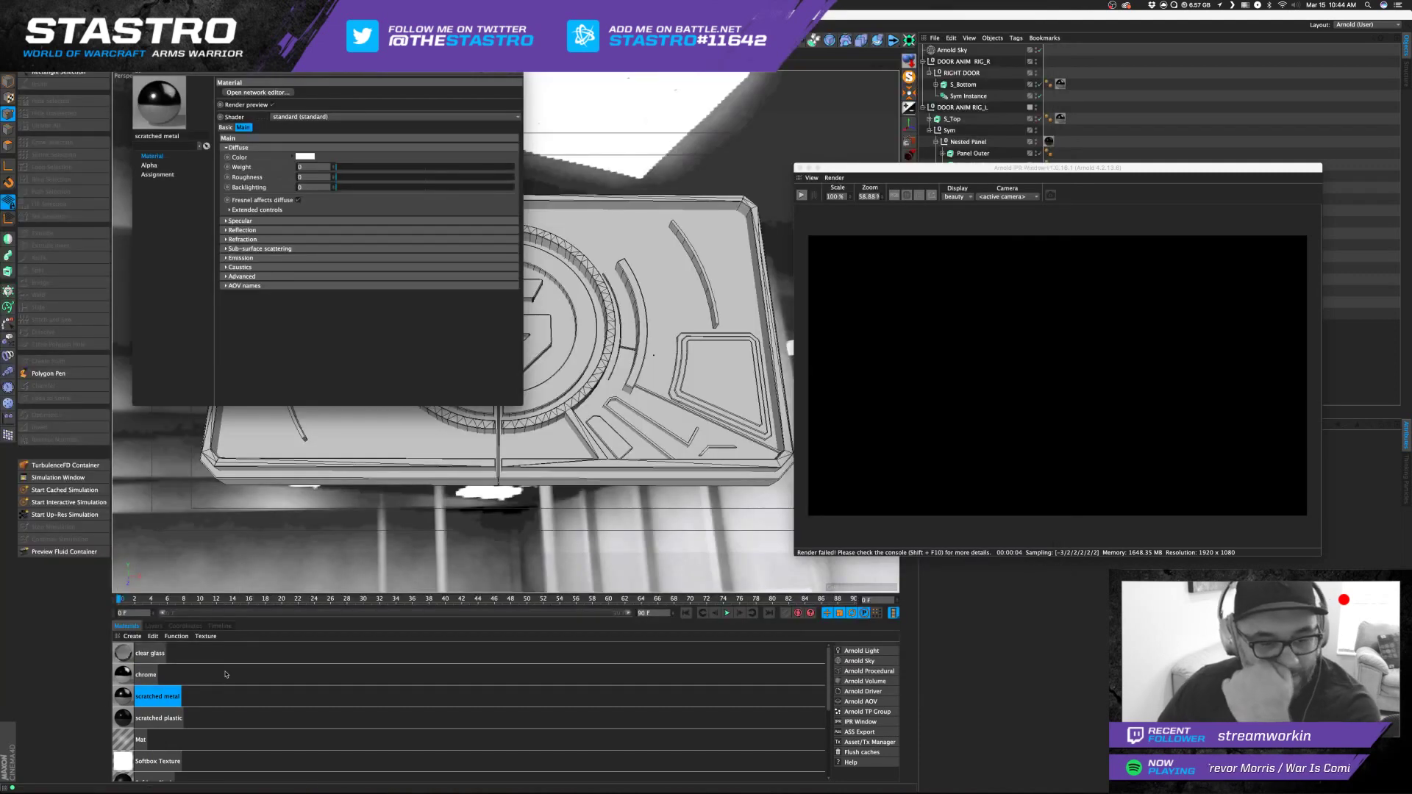
Open the scratched plastic material's shader network for editing.
left_click(125, 719)
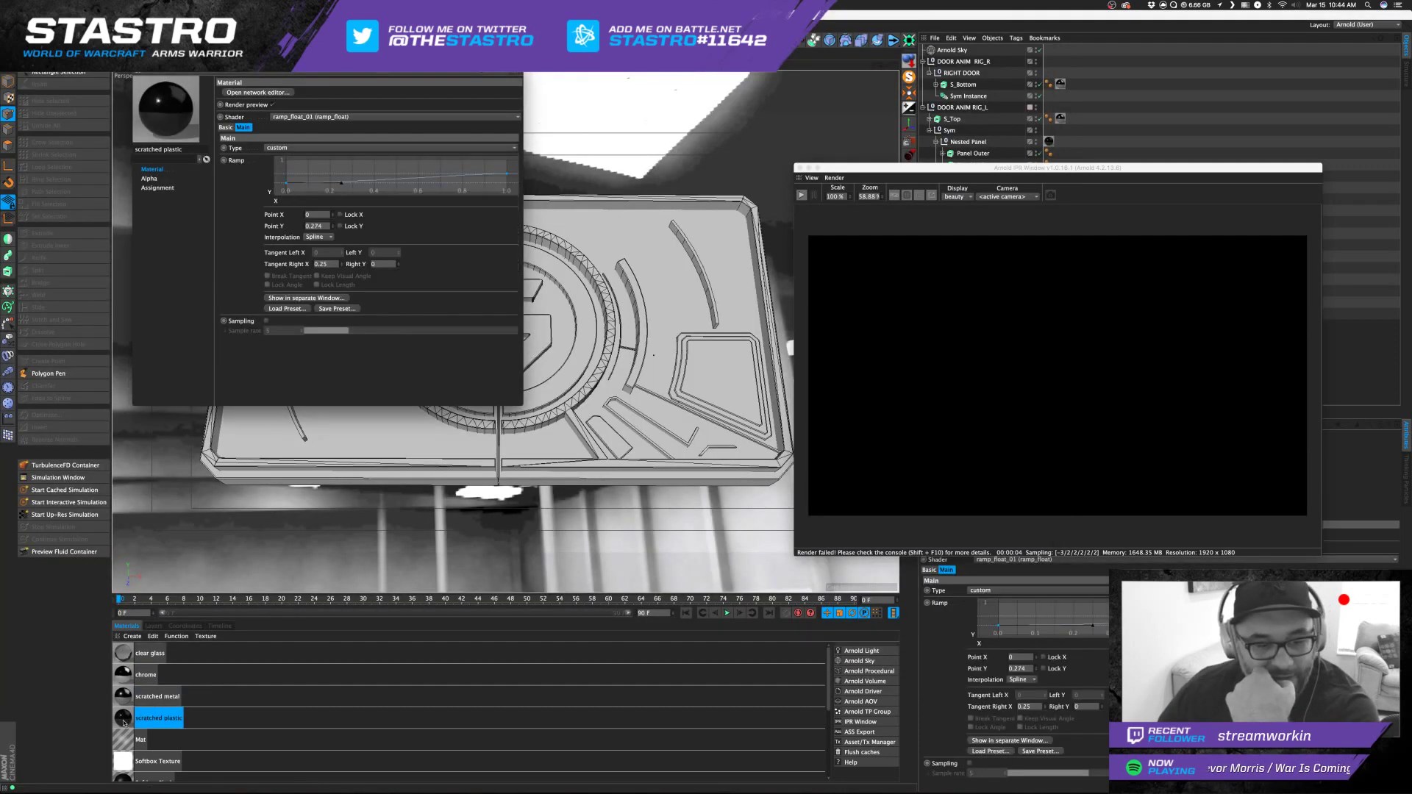
left_click(234, 94)
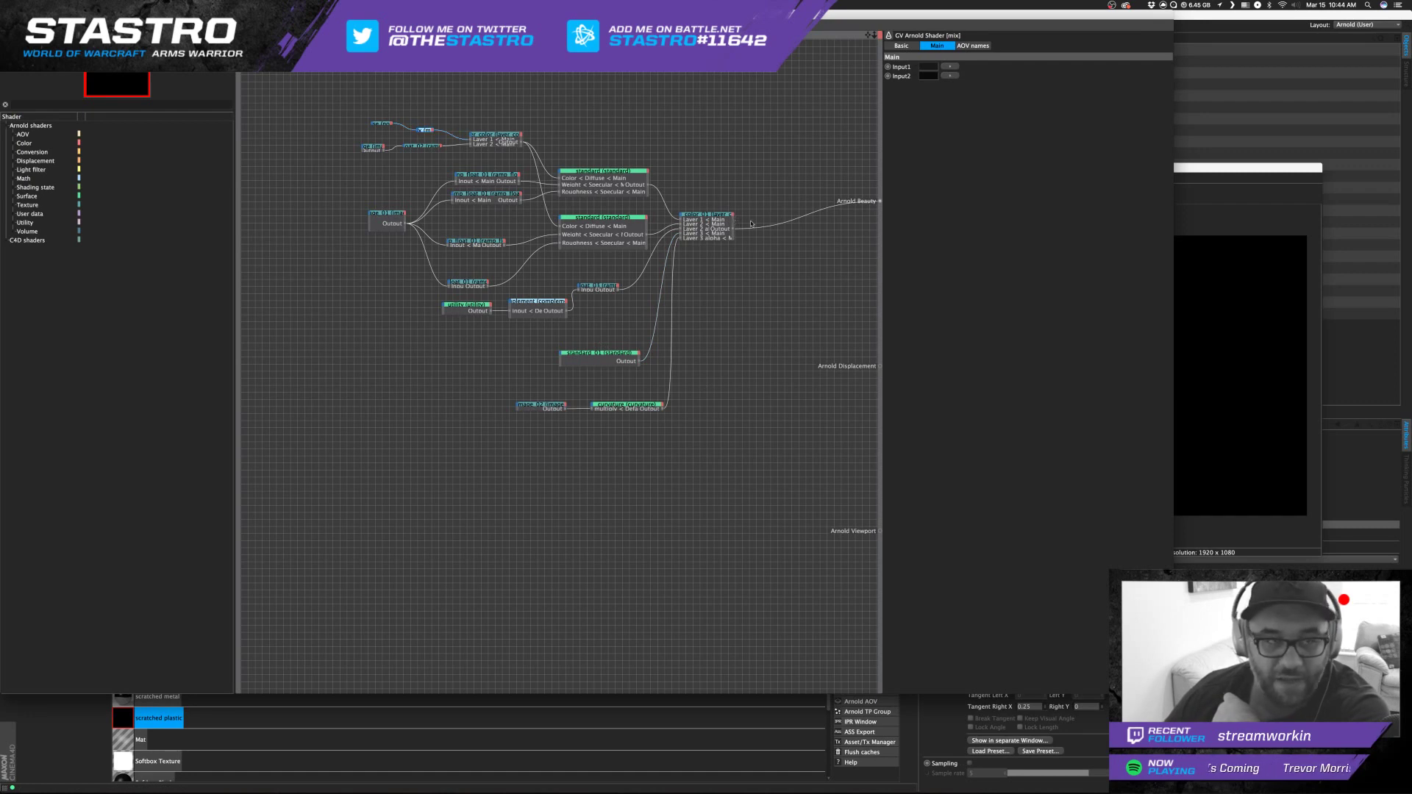
left_click(751, 223)
left_click(1265, 168)
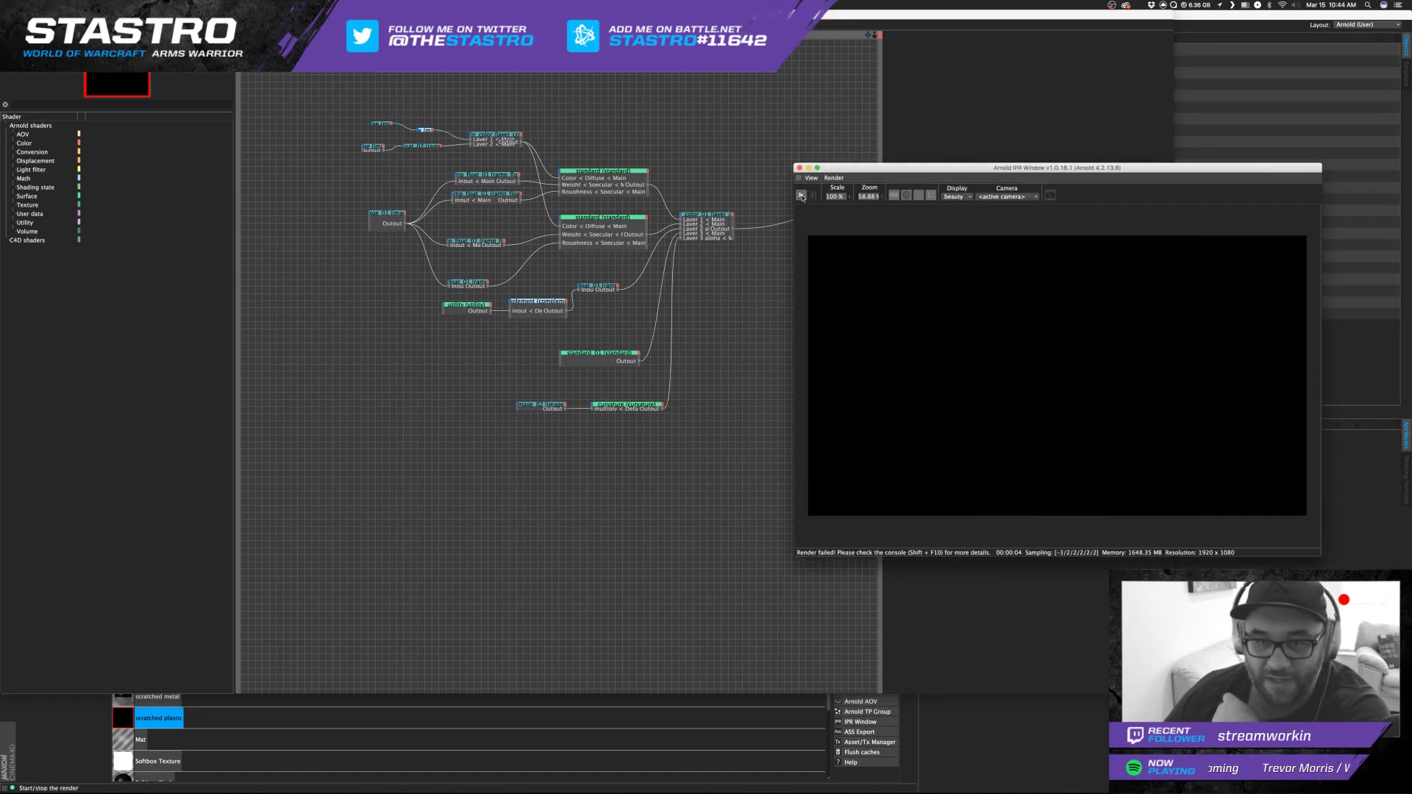
left_click(696, 123)
Relink the image_01 node to BW32.png by searching for the file, and copy it to the project location.
left_click(390, 218)
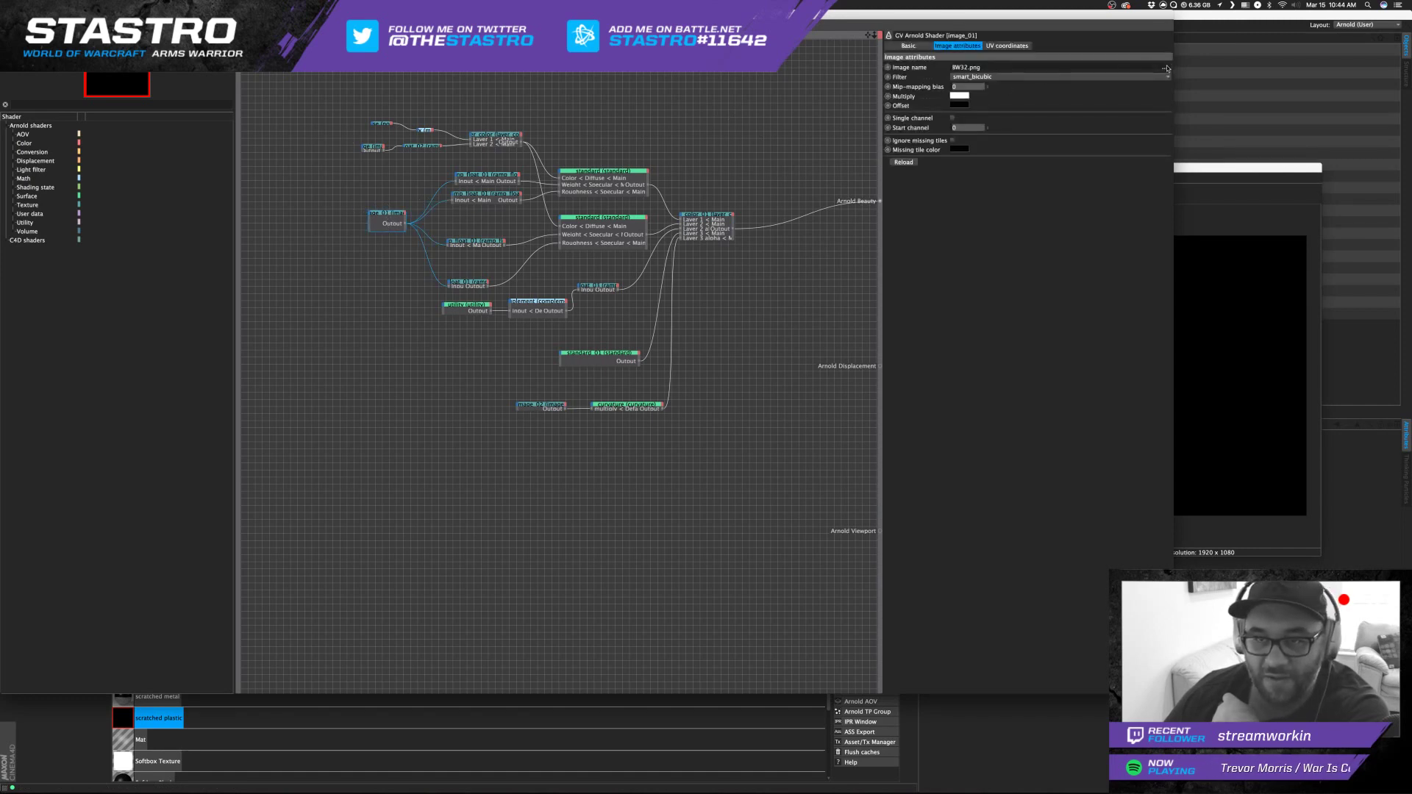
left_click(1165, 67)
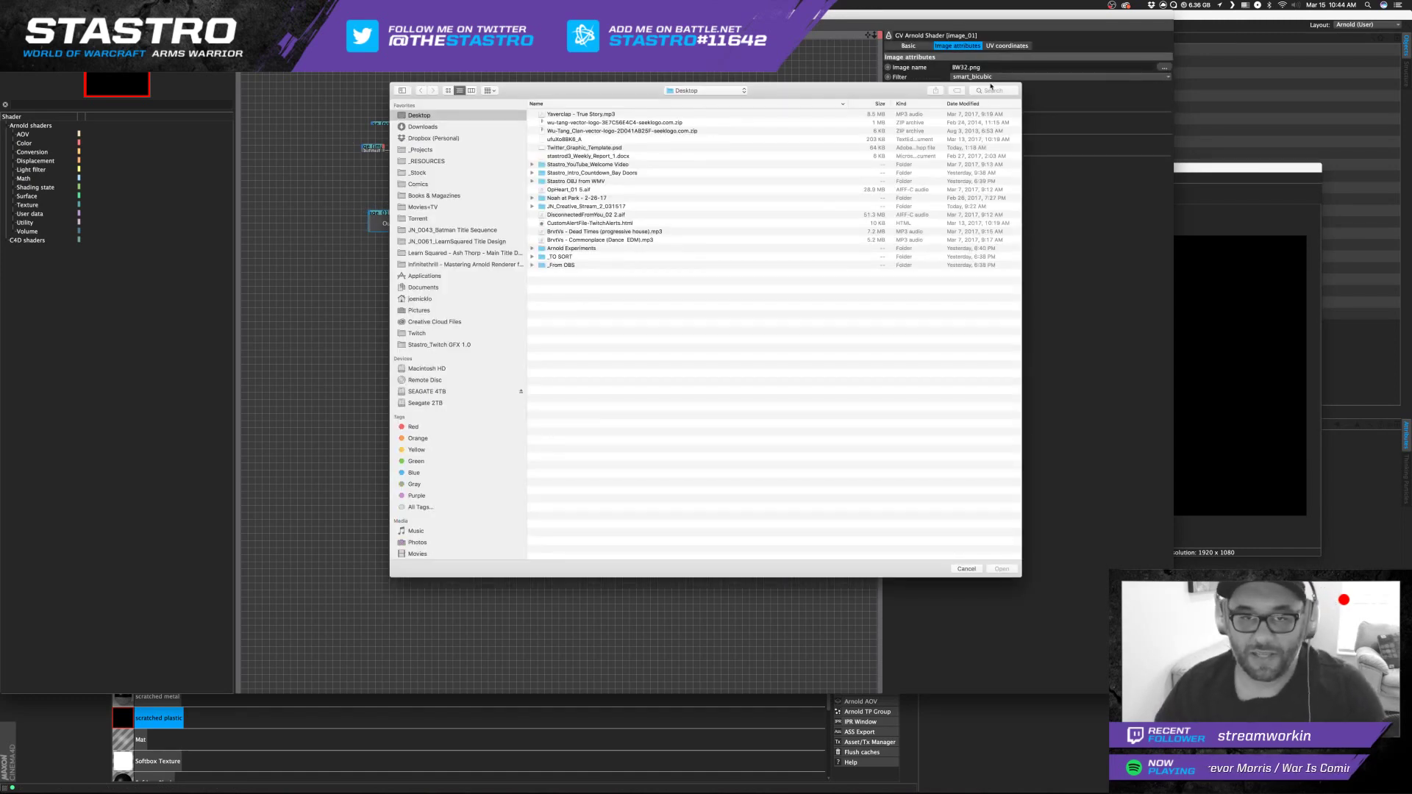
left_click(993, 89)
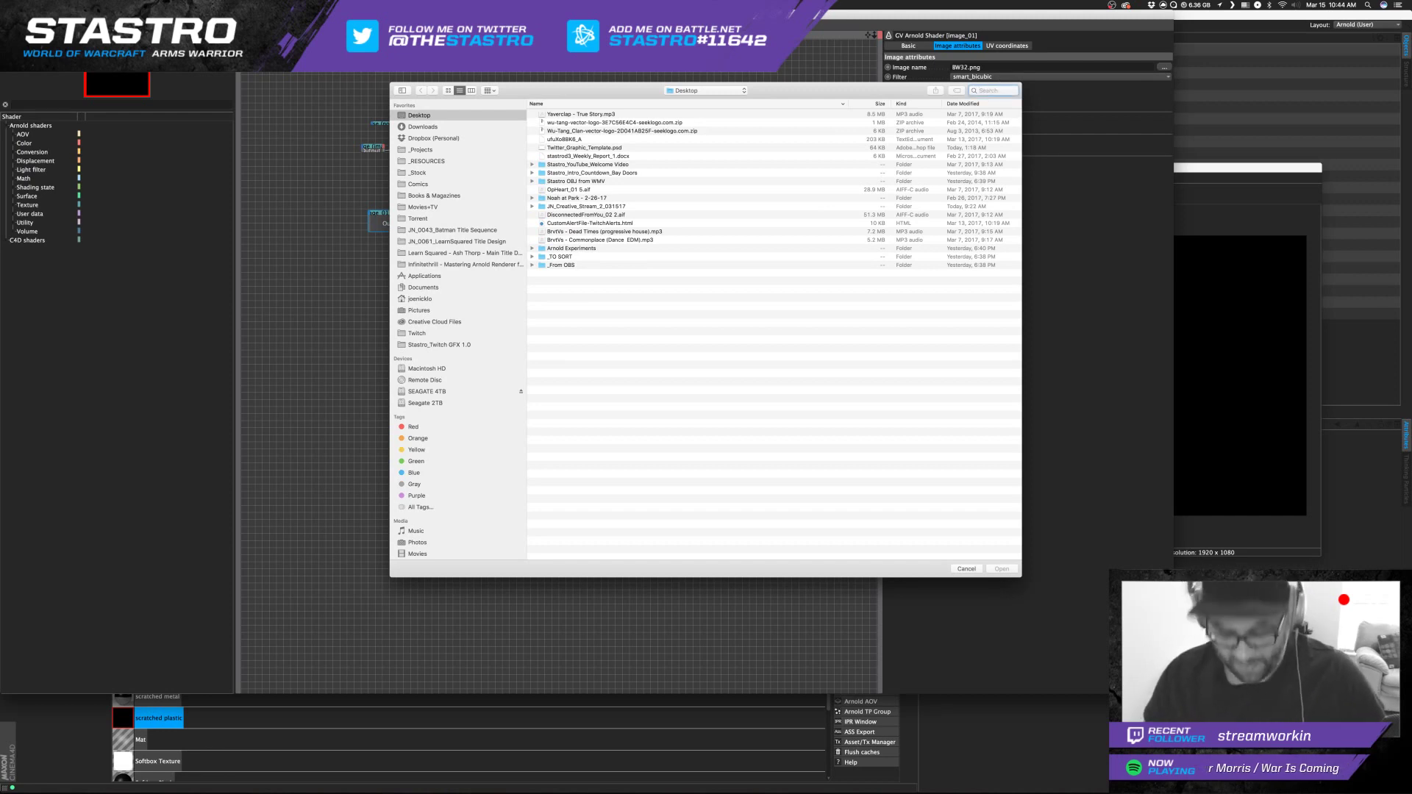
type("BW32.pn")
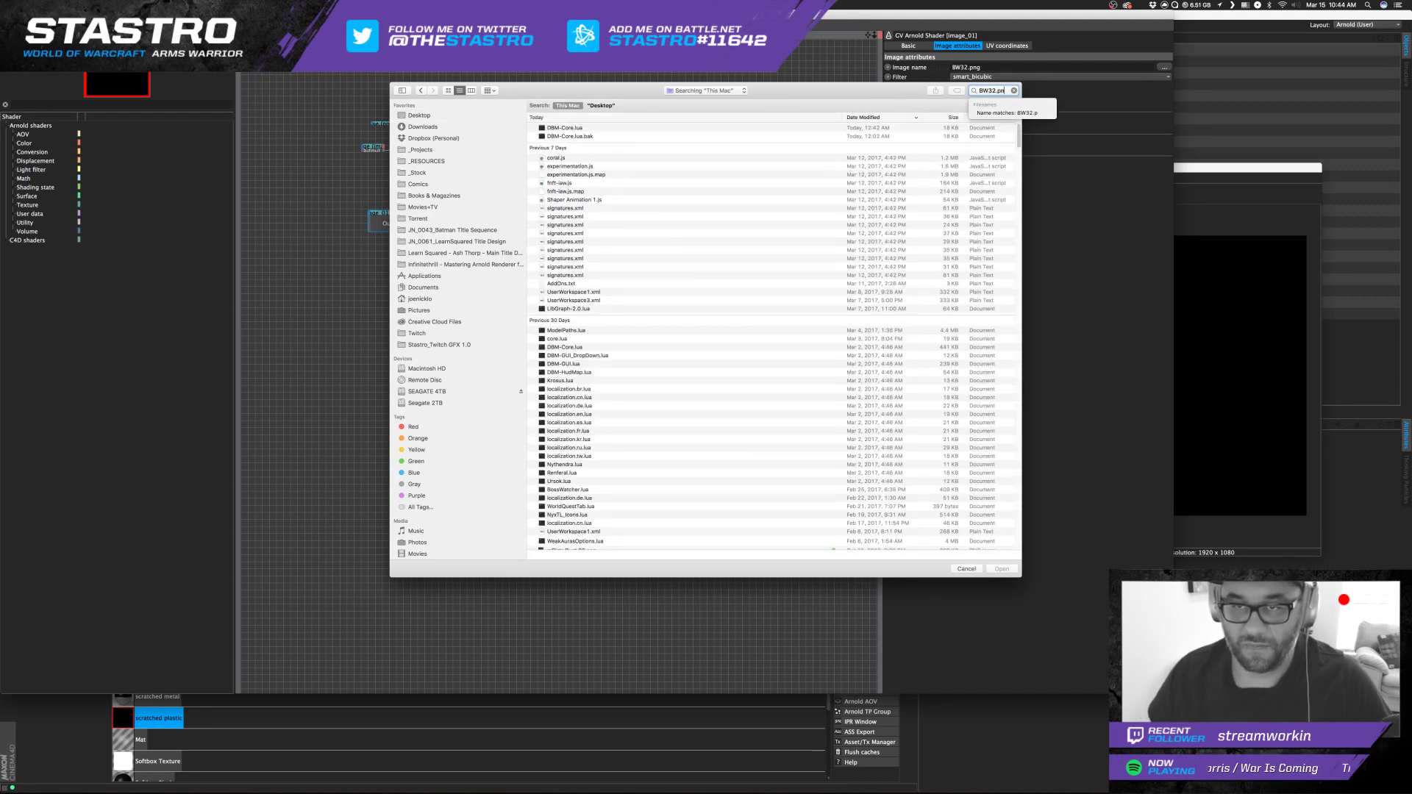
type("g")
left_click(1022, 113)
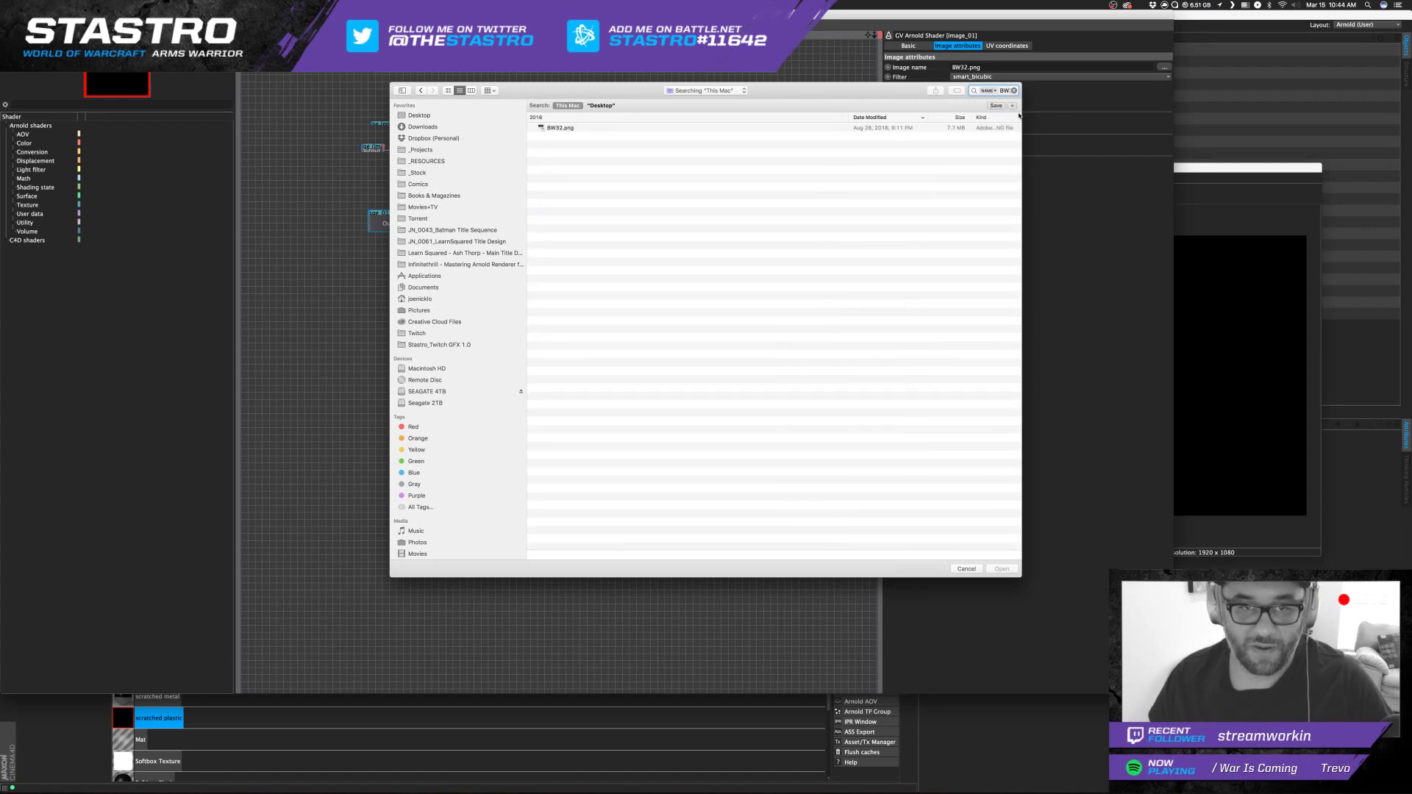
double_click(734, 127)
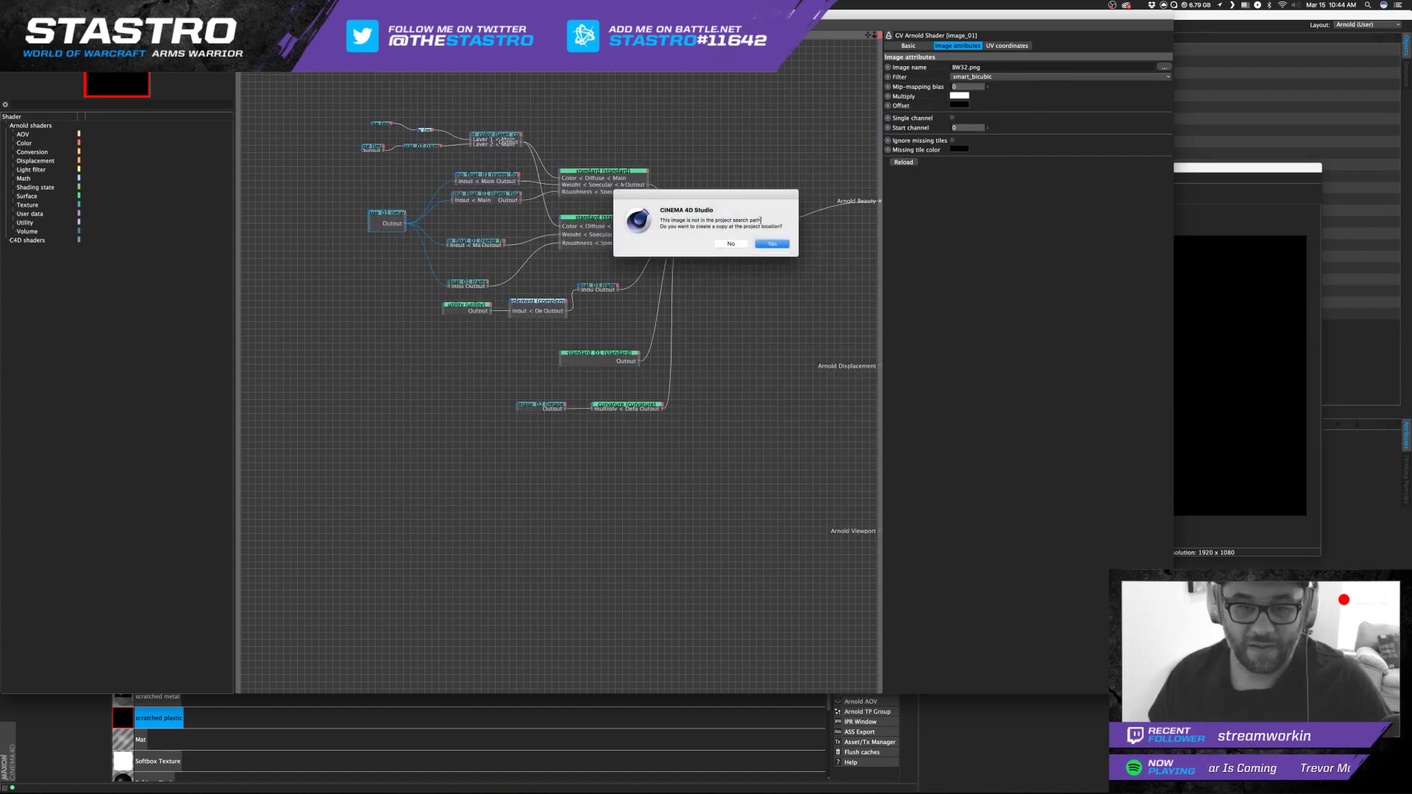
left_click(772, 243)
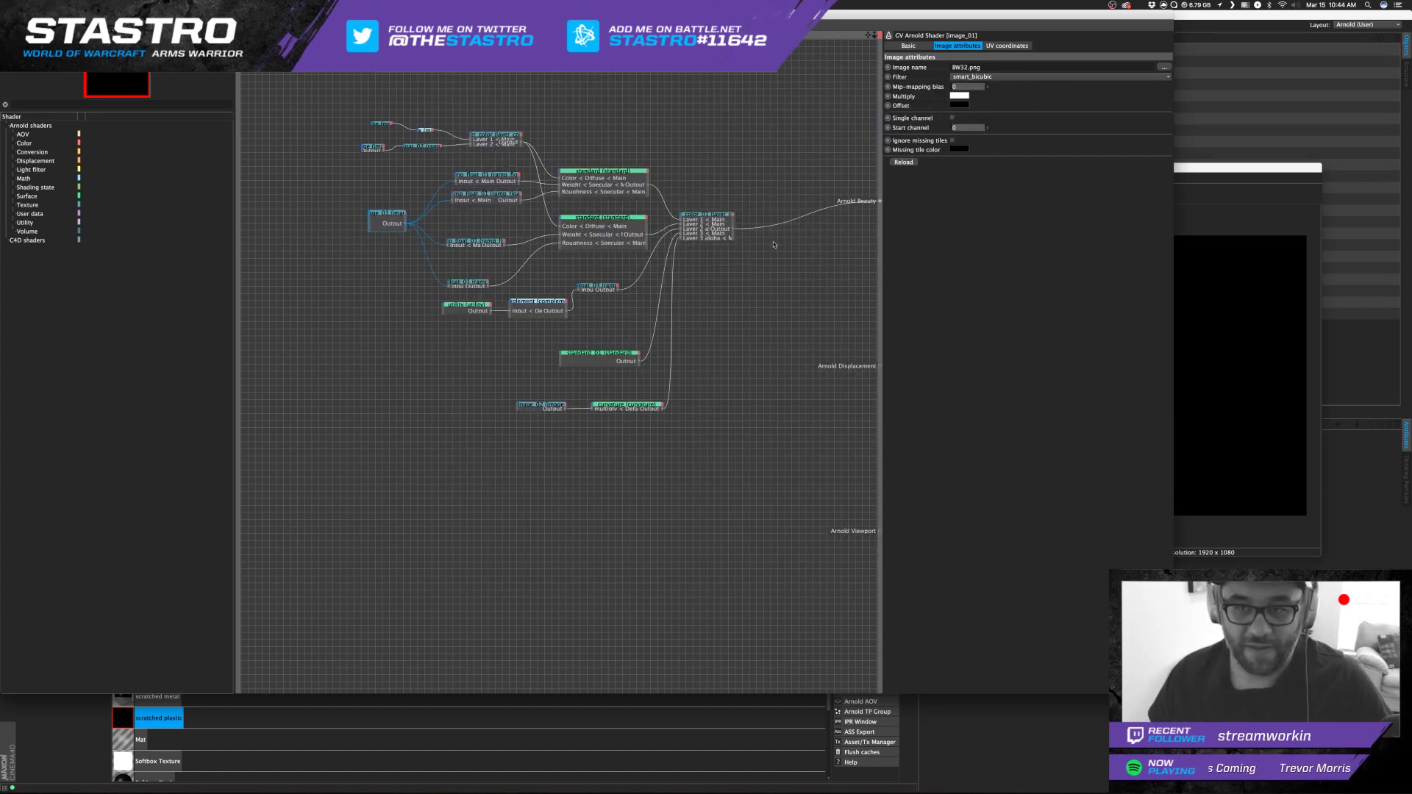
Find the image node at the start of the upper branch and move it slightly down, clear of the ramp node it feeds.
left_click(420, 155)
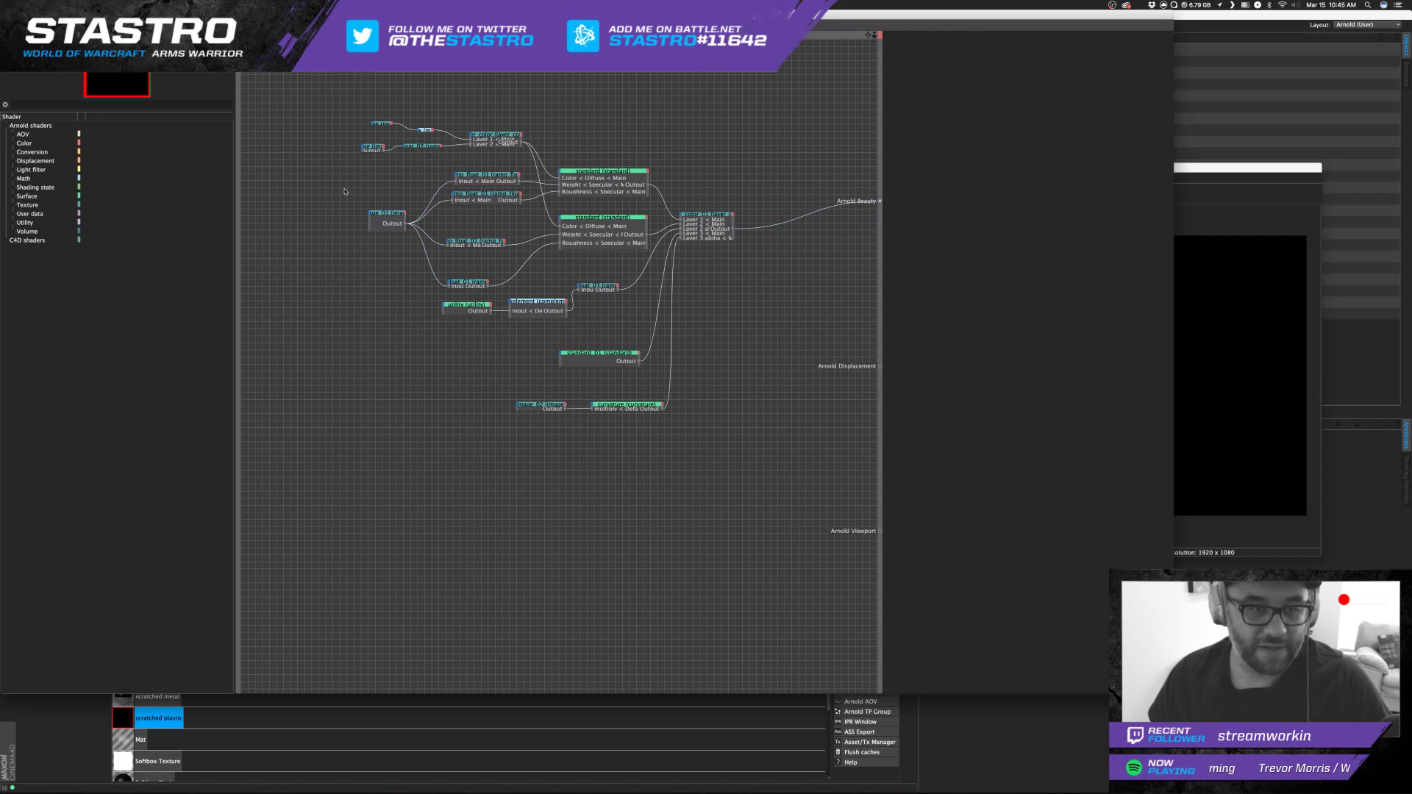
right_click_drag(344, 192, 327, 137, "alt")
left_click(348, 117)
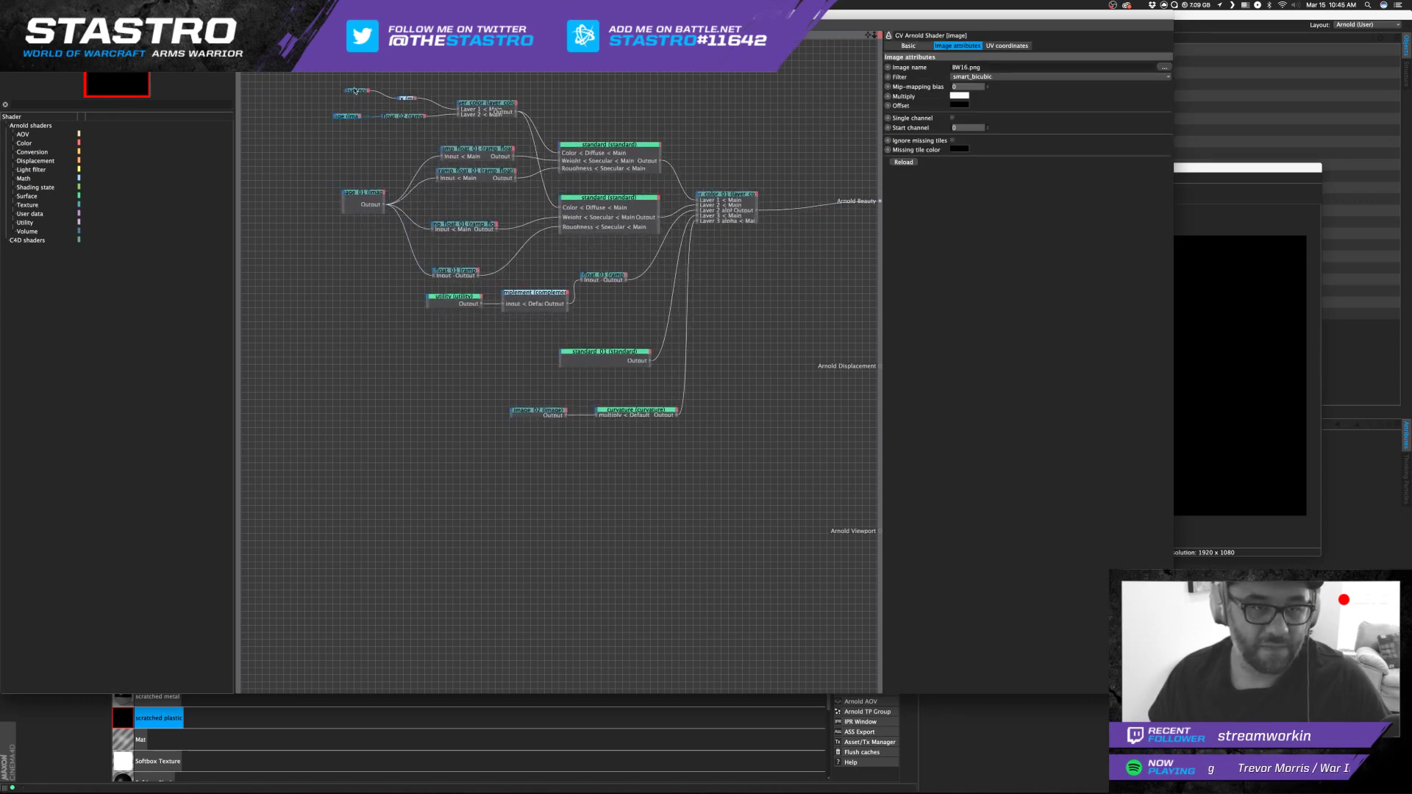
left_click(357, 91)
left_click(348, 104)
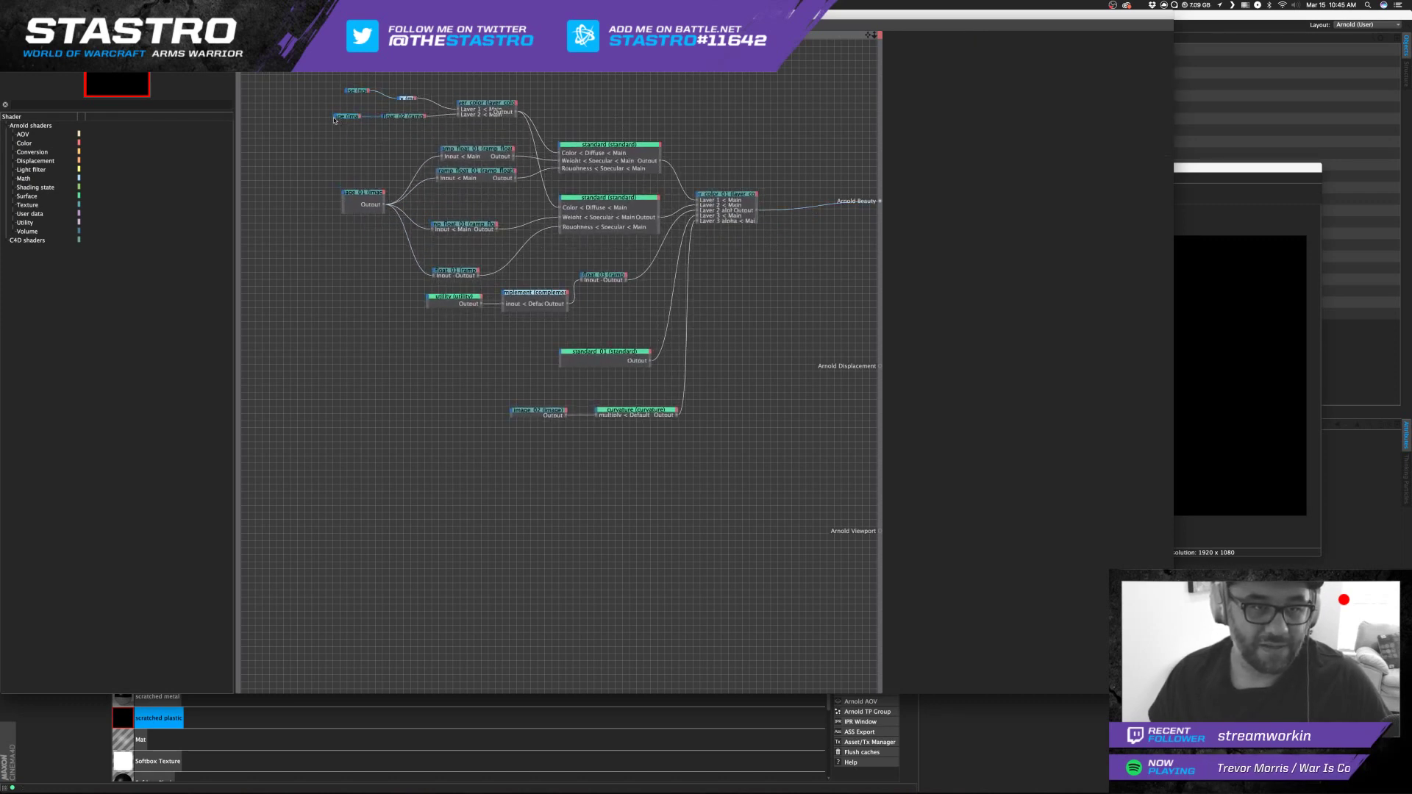
left_click(336, 119)
left_click_drag(343, 119, 333, 136)
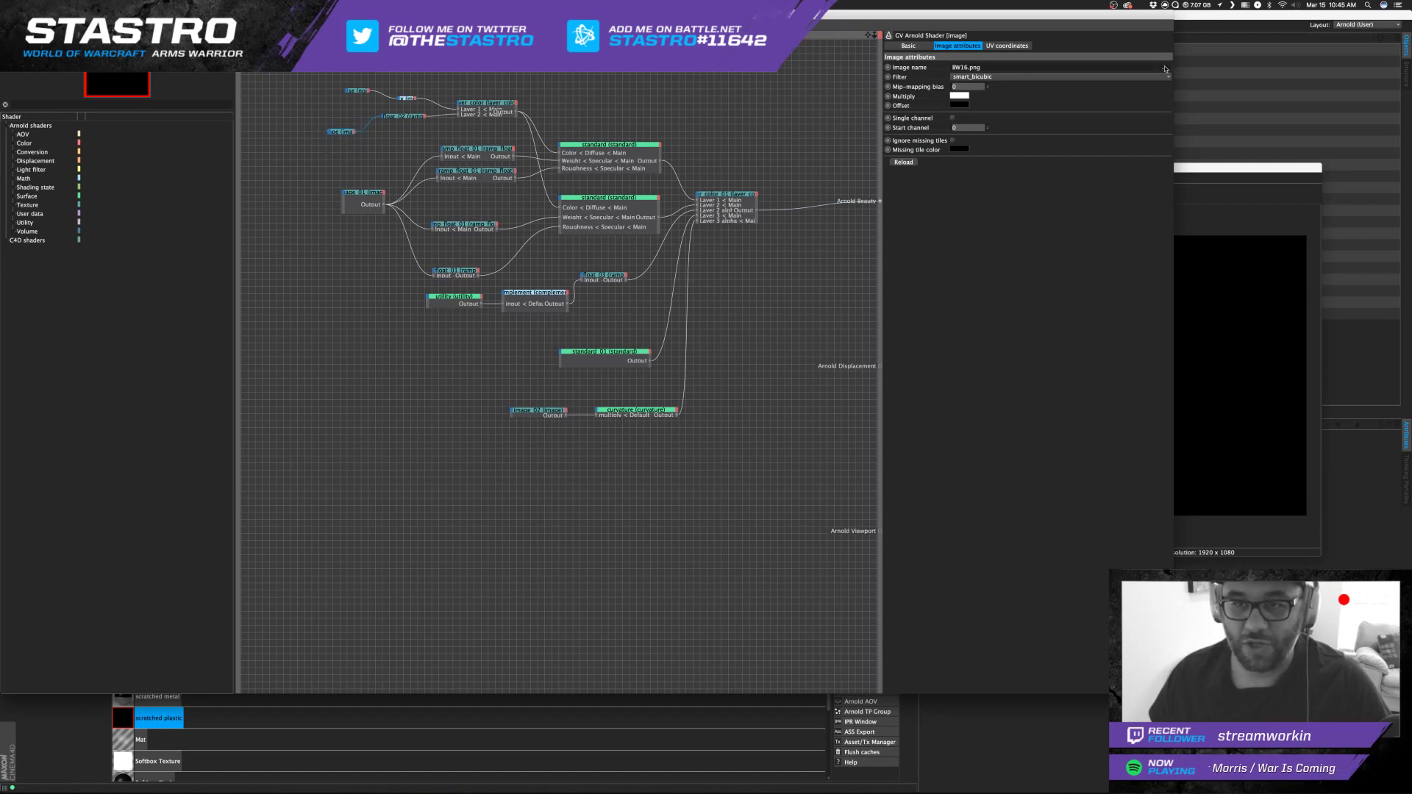
Relink the image node to BW16.png by searching for the file, and copy it to the project location.
left_click(1165, 68)
left_click(993, 91)
type("B")
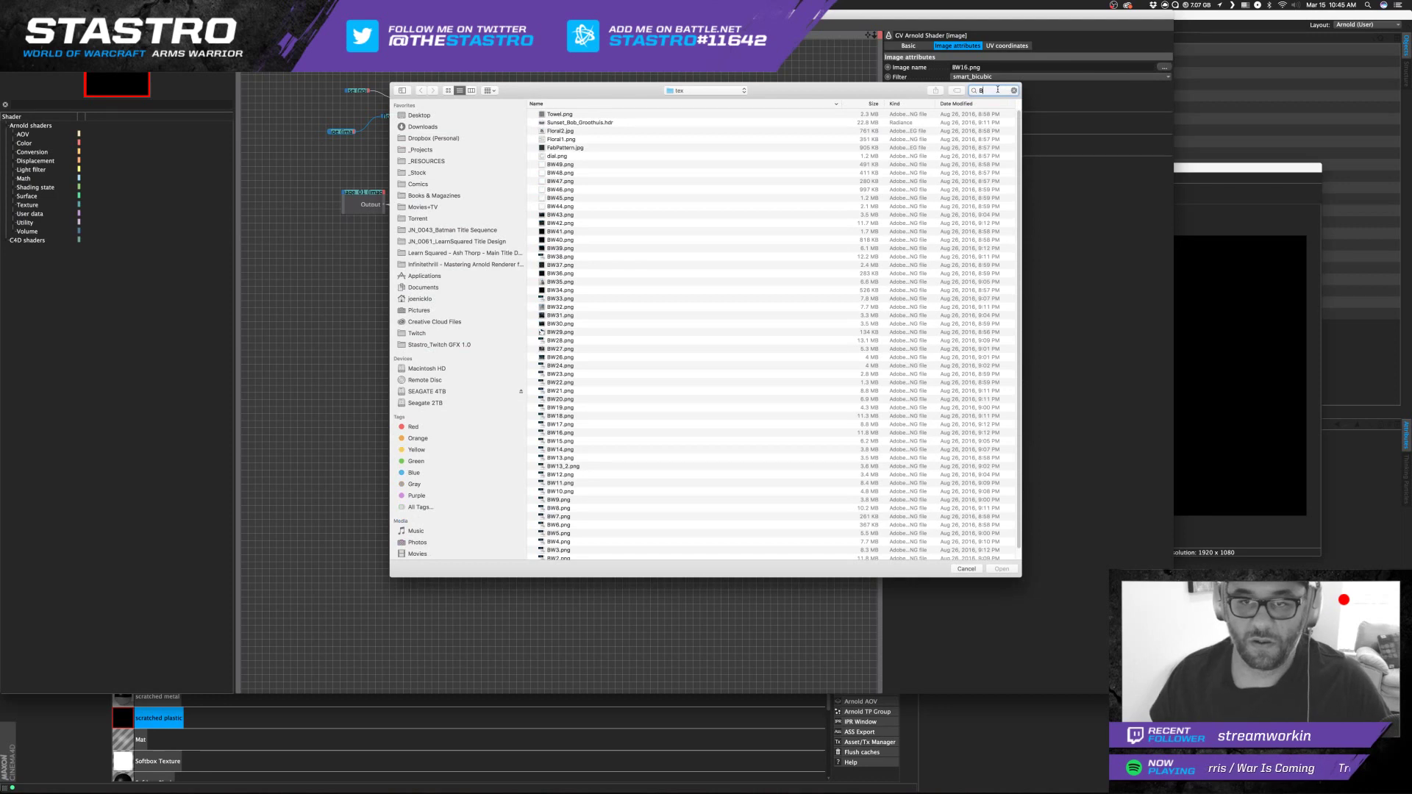
type("W16.png")
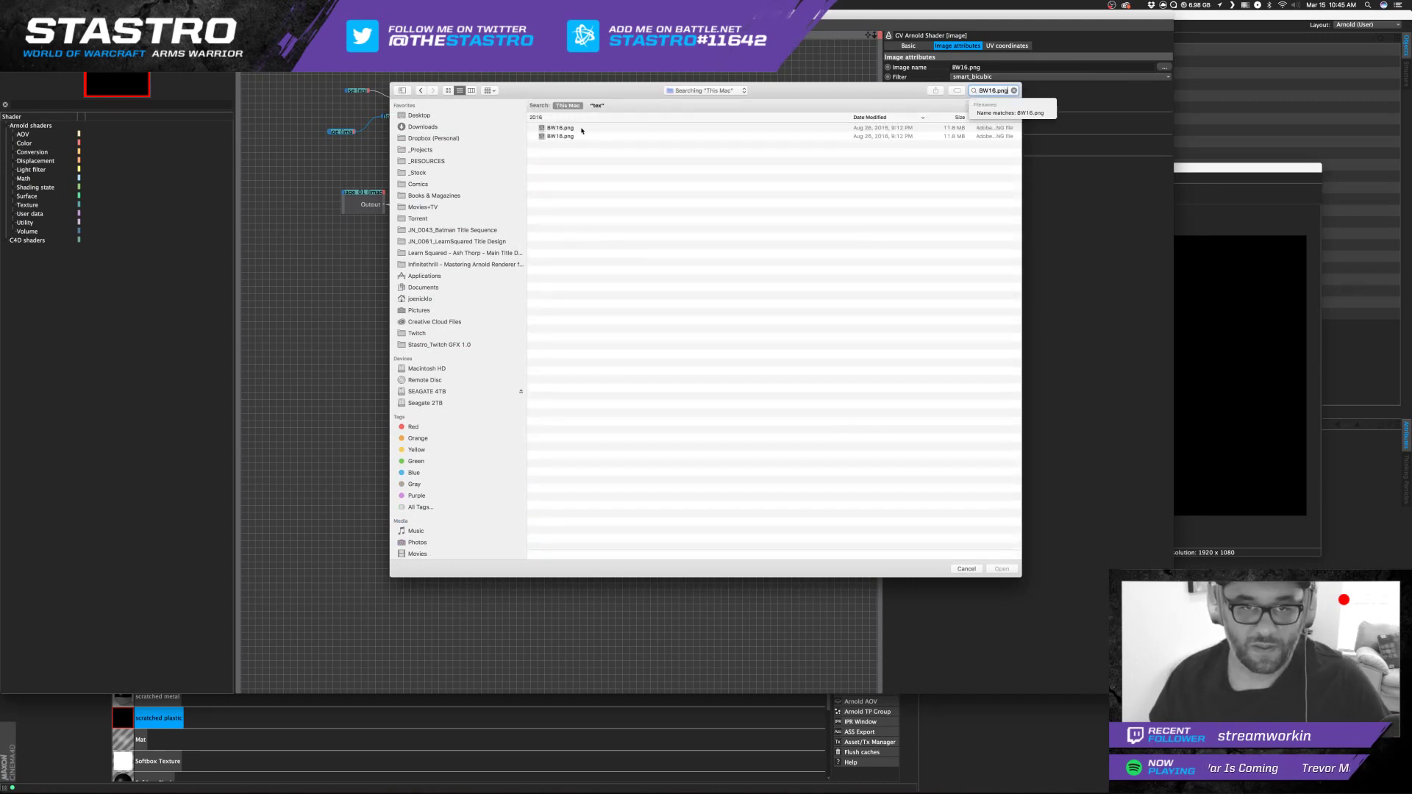
left_click(585, 129)
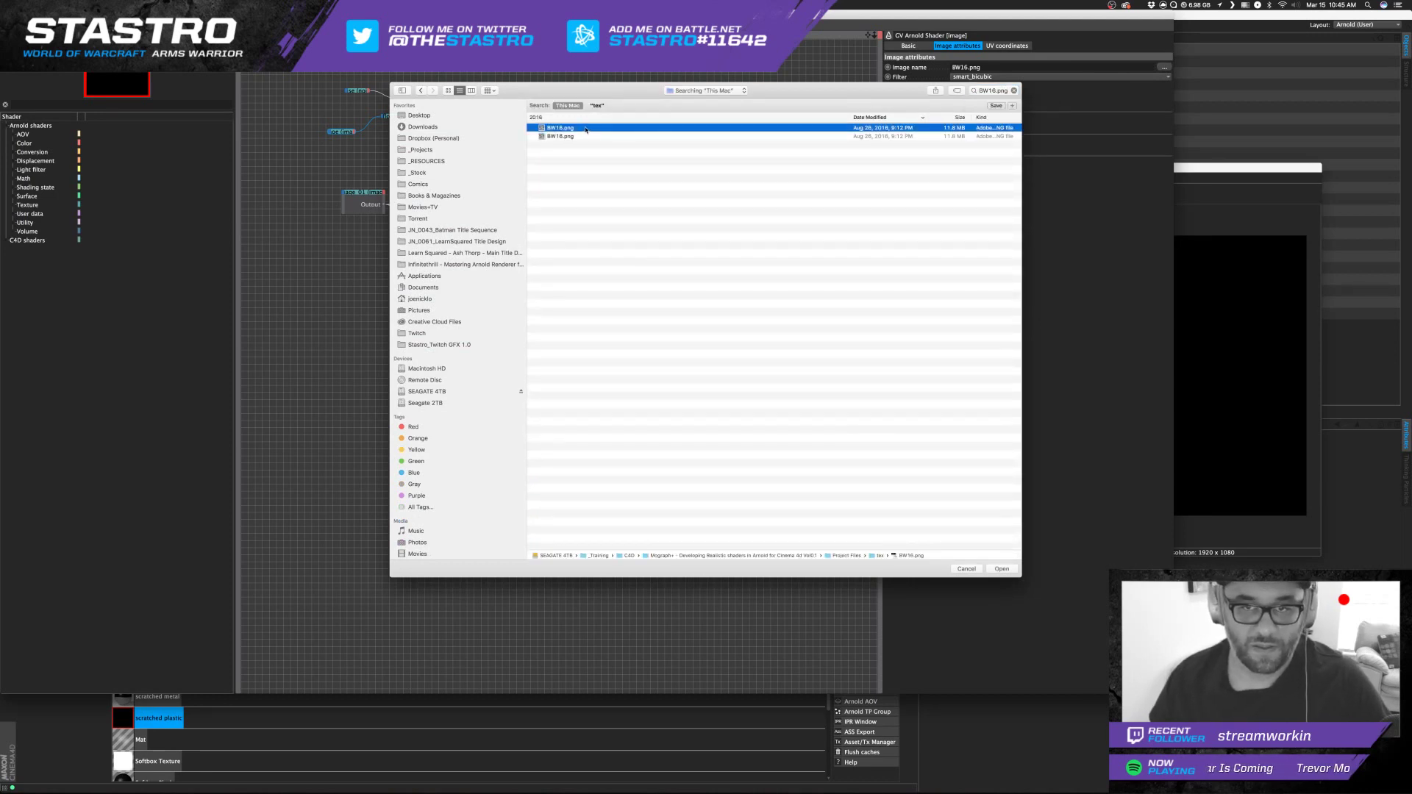
left_click(1004, 570)
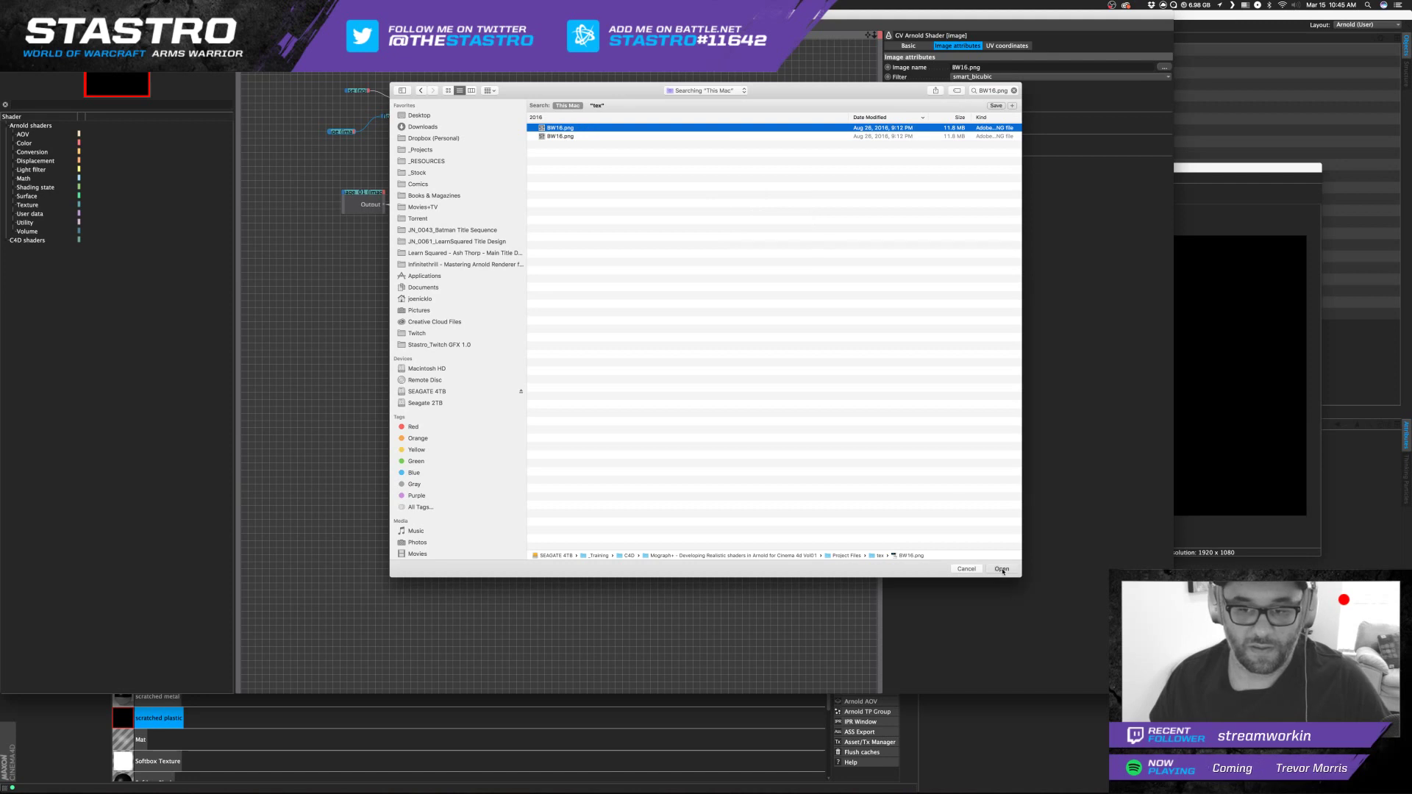
left_click(771, 244)
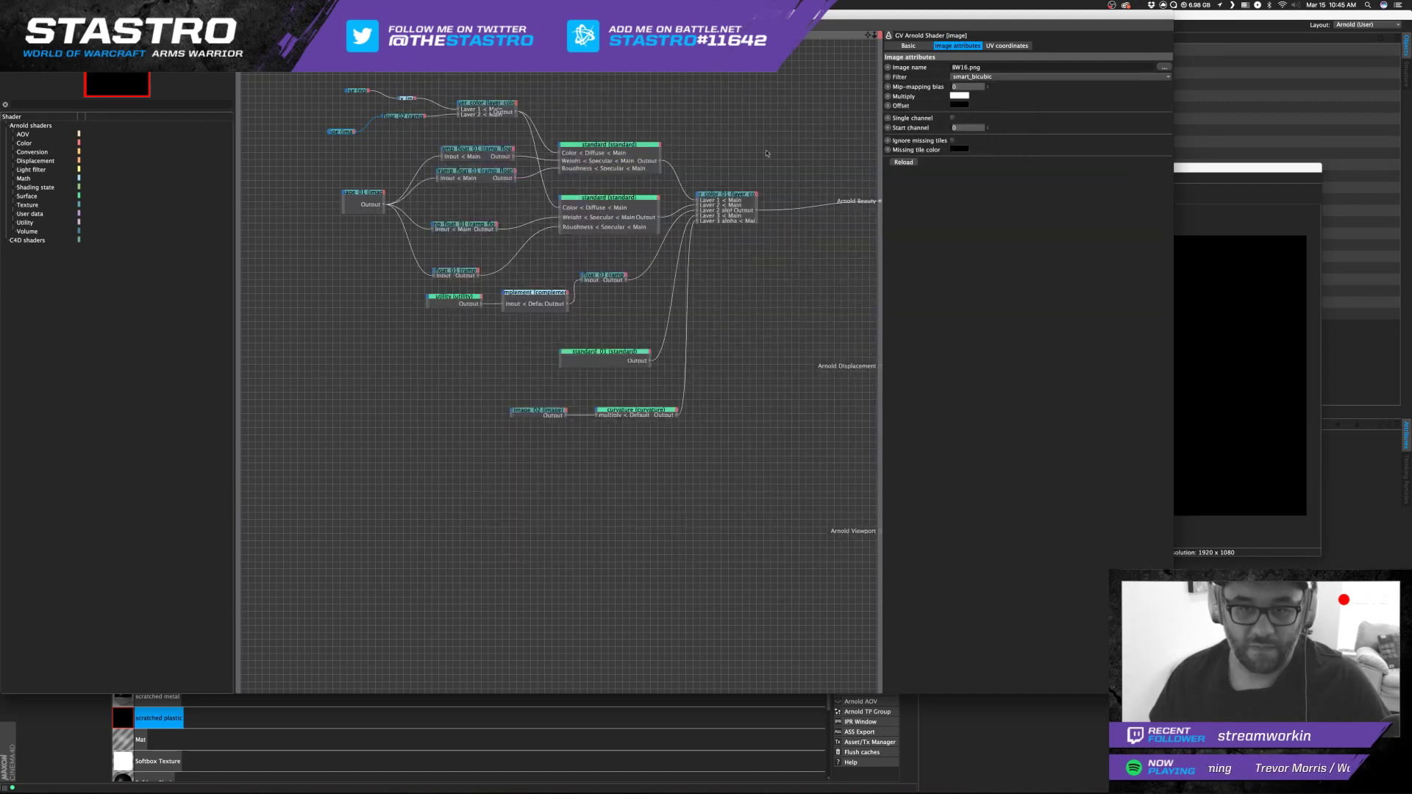
Check the noise node and relink the image_02 node to BW5.png from the tex folder.
left_click(378, 131)
left_click(354, 89)
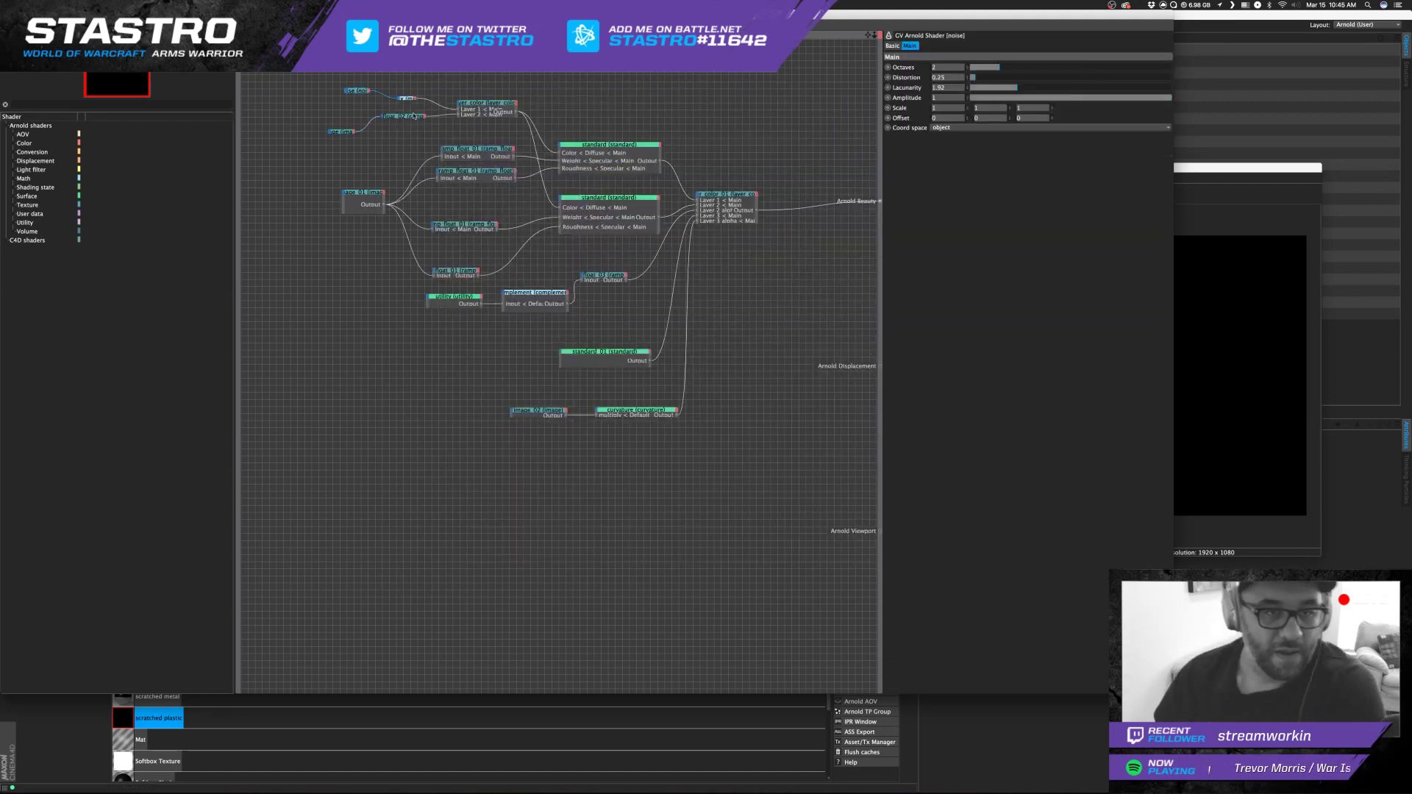
left_click(540, 410)
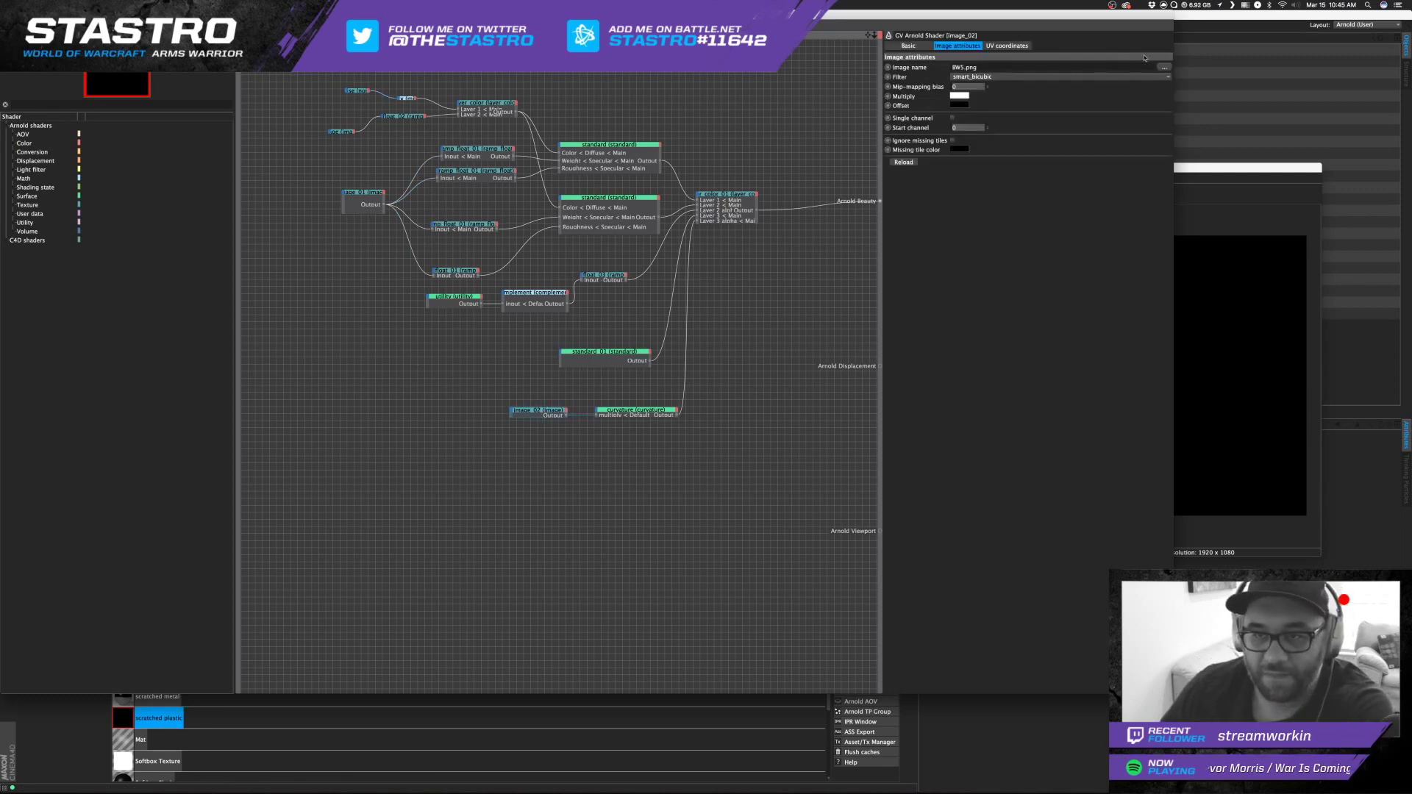
left_click(1166, 68)
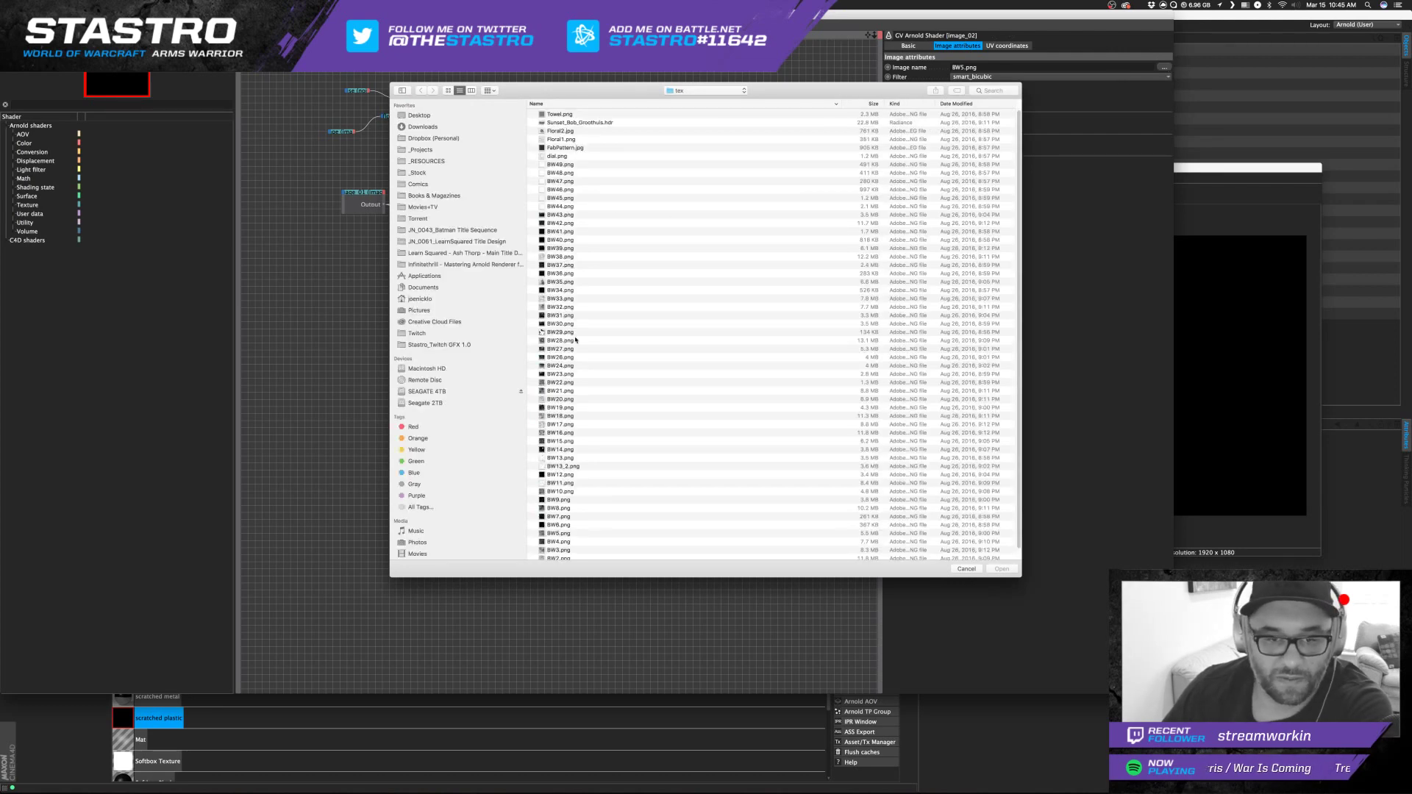
scroll(562, 431, "down", 1)
double_click(550, 523)
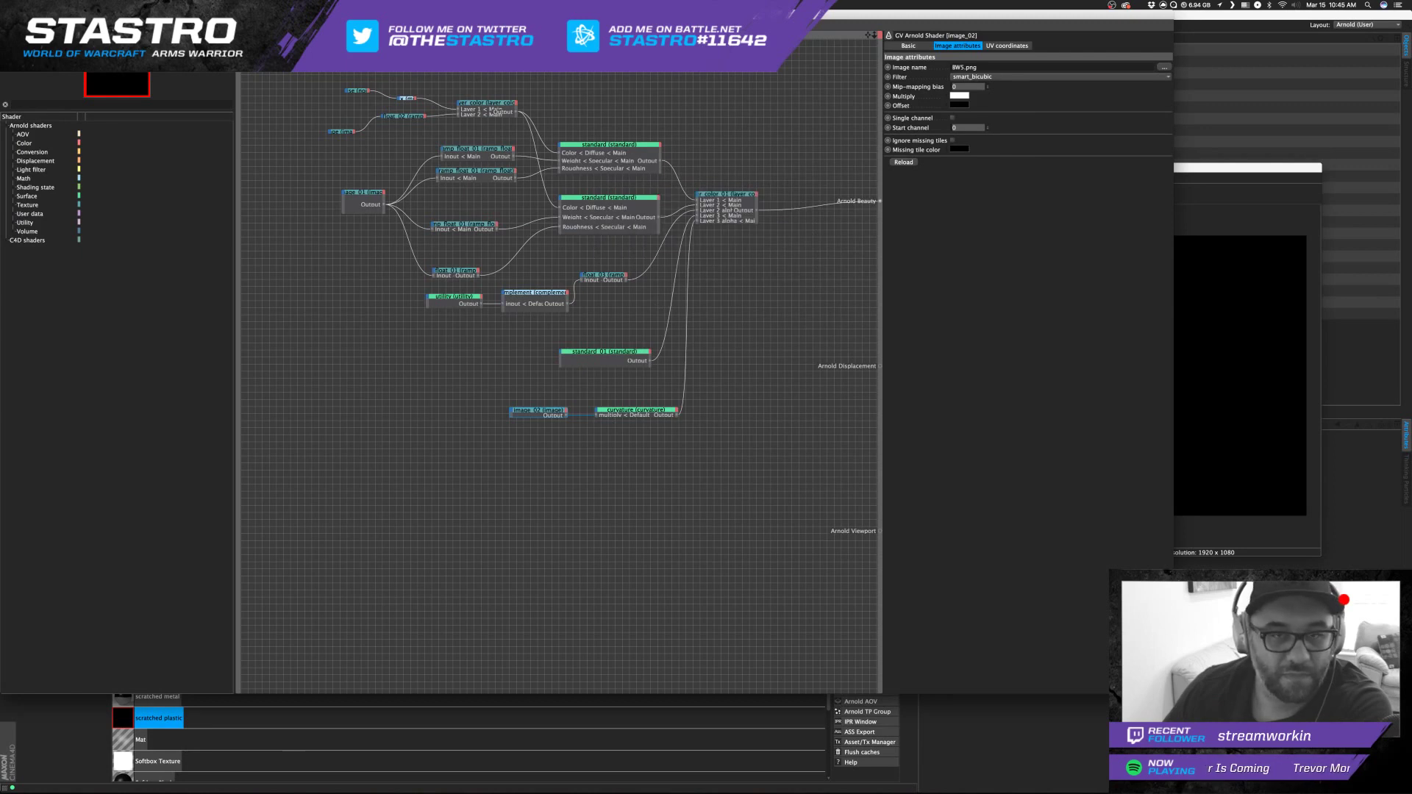
Review the float ramp nodes and the image_01 node for any remaining missing texture links.
left_click(584, 255)
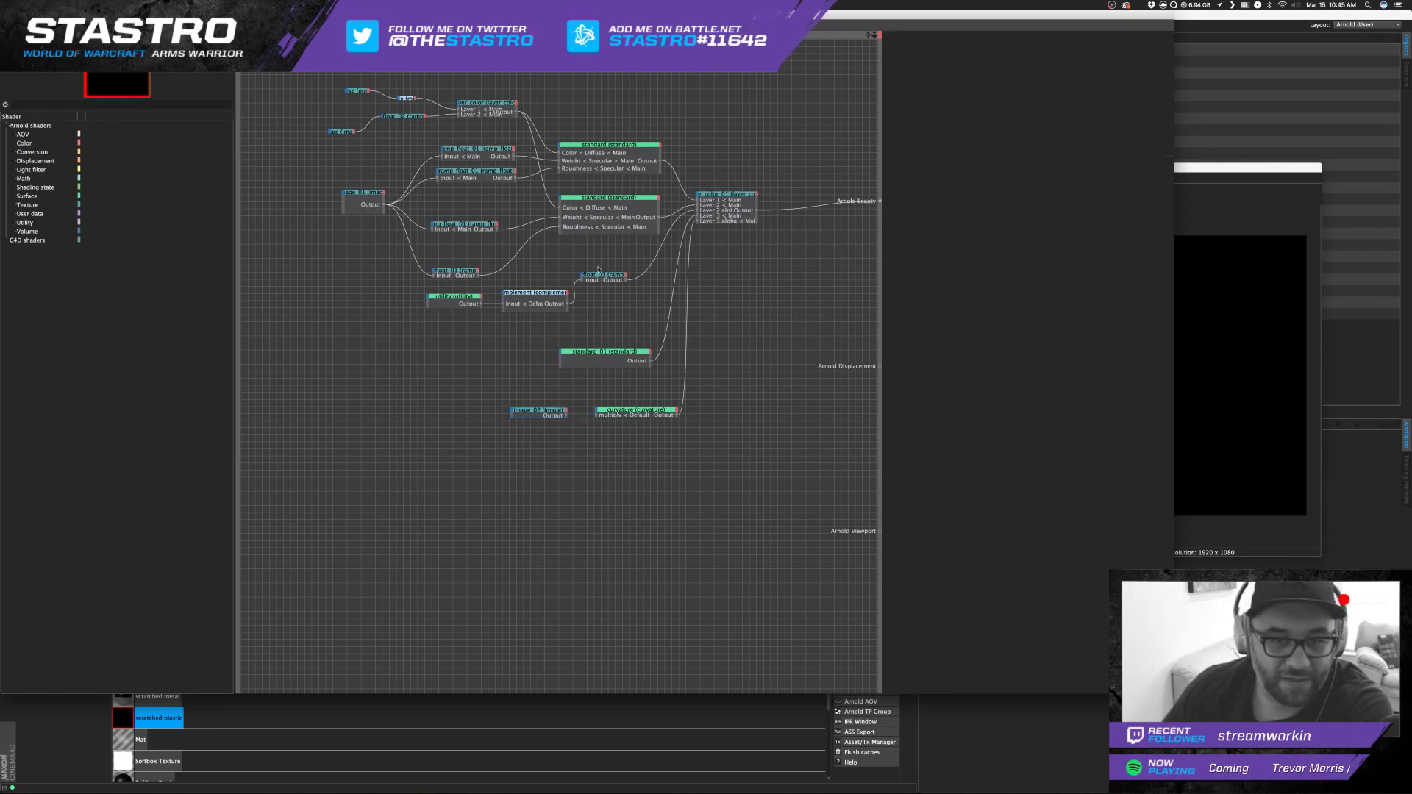
left_click(604, 275)
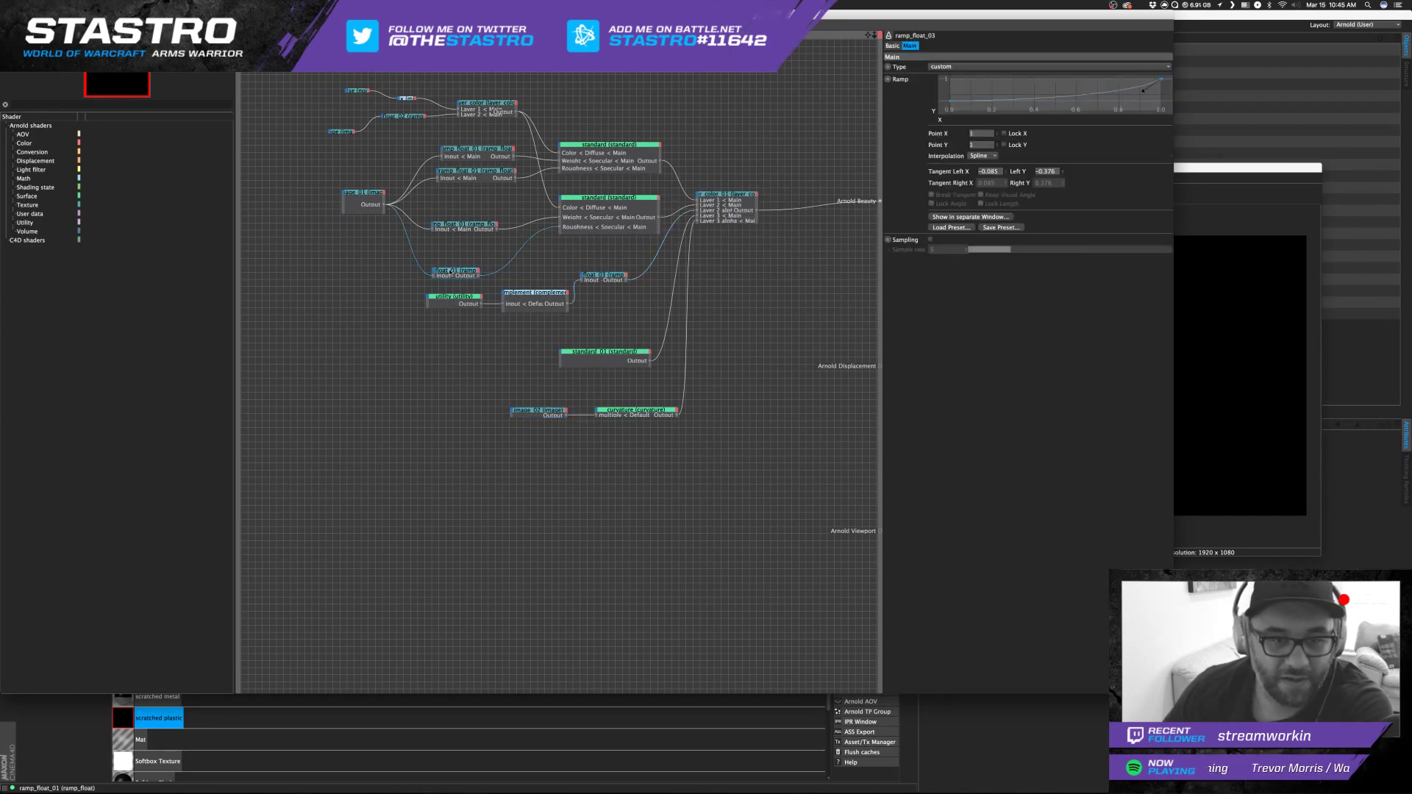
left_click(356, 194)
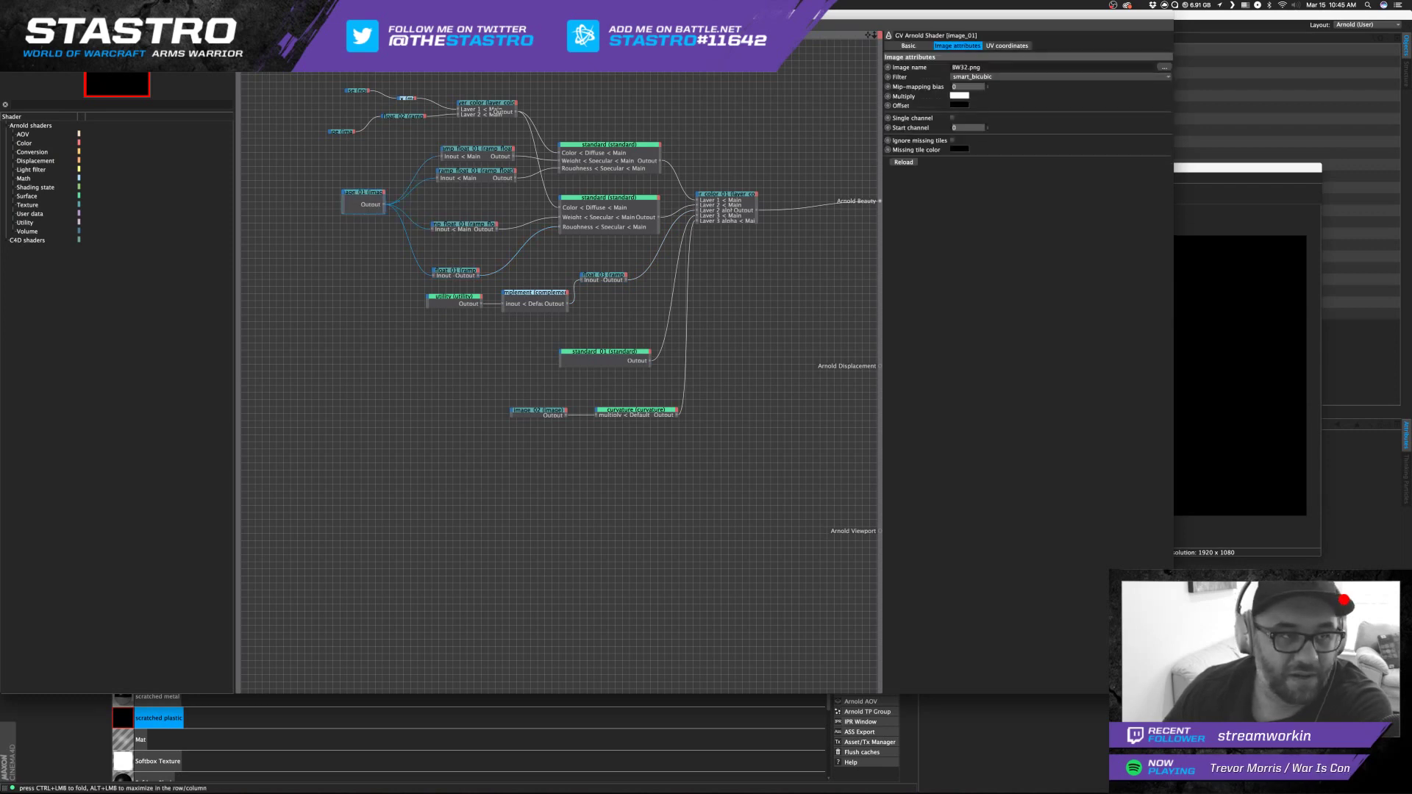
Close the shader network and material editors, restart the IPR render, and place its smaller window over the upper viewport.
left_click(5, 14)
left_click(799, 199)
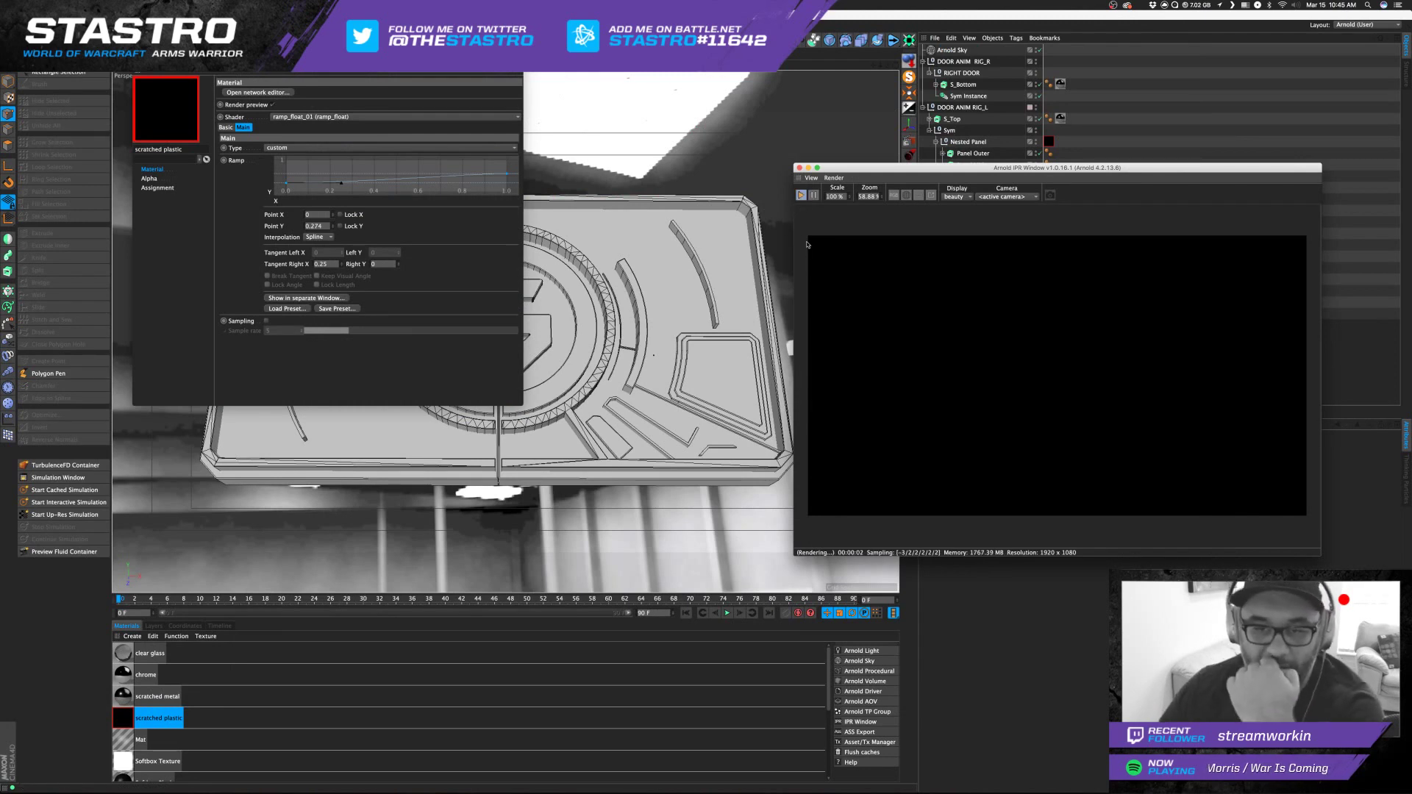
left_click(137, 67)
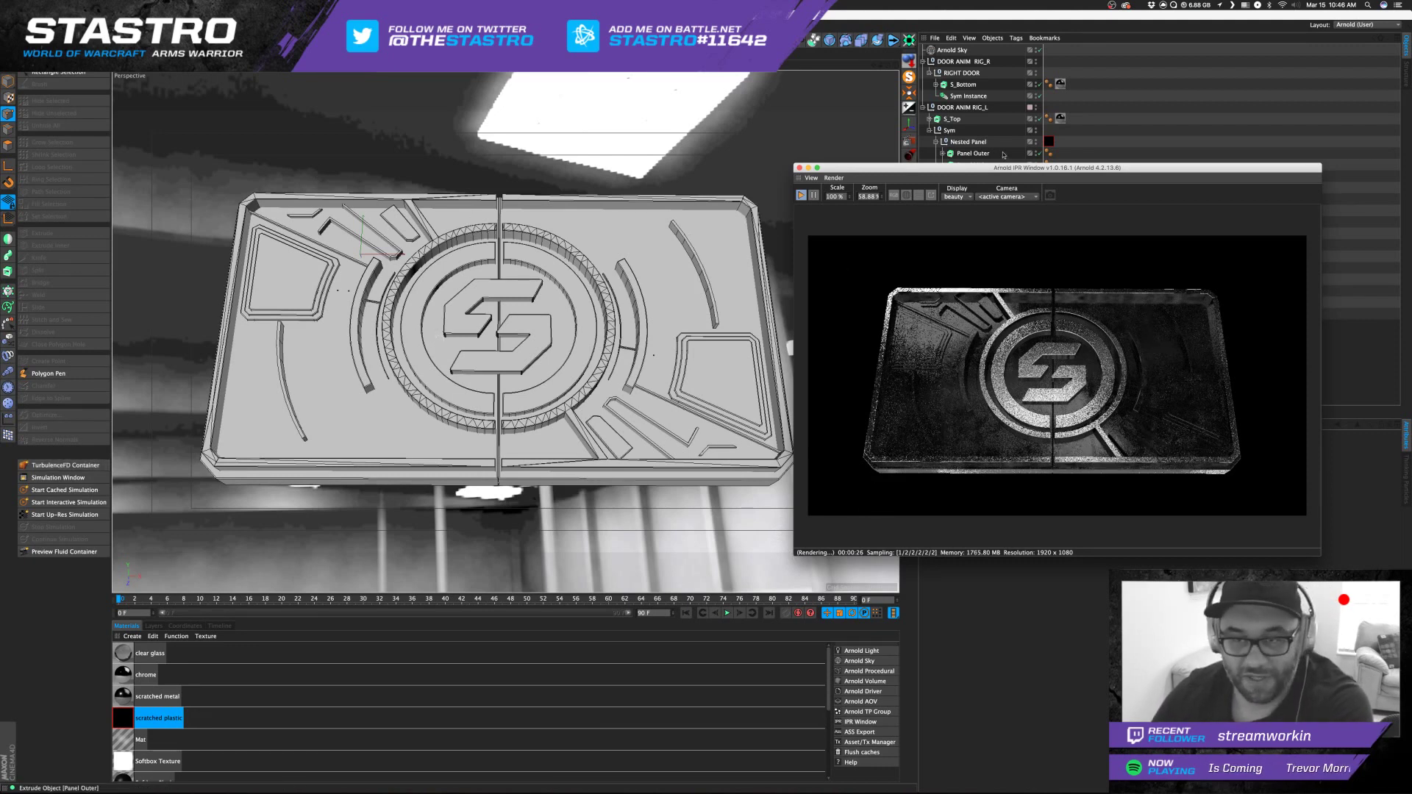
left_click_drag(1004, 170, 634, 17)
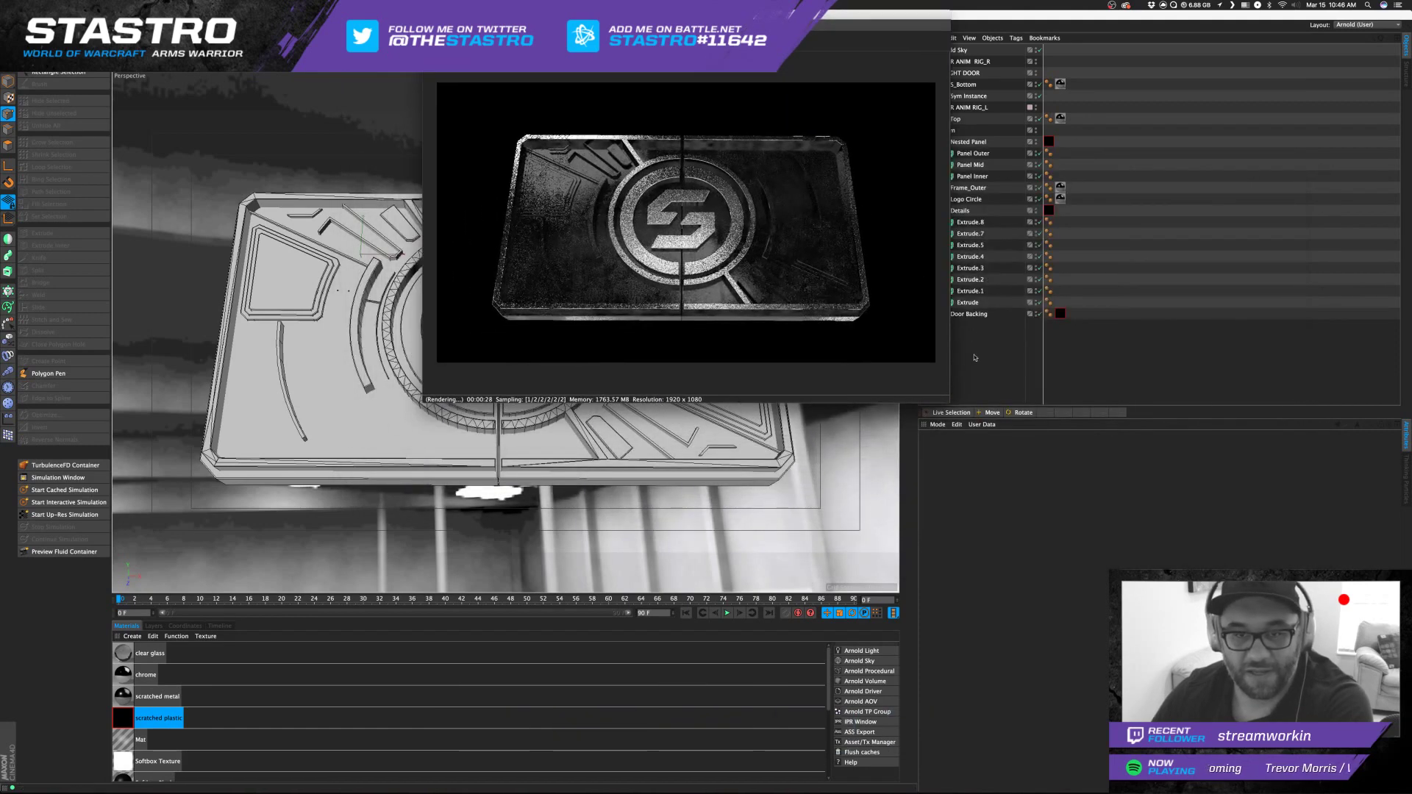
left_click_drag(947, 404, 910, 353)
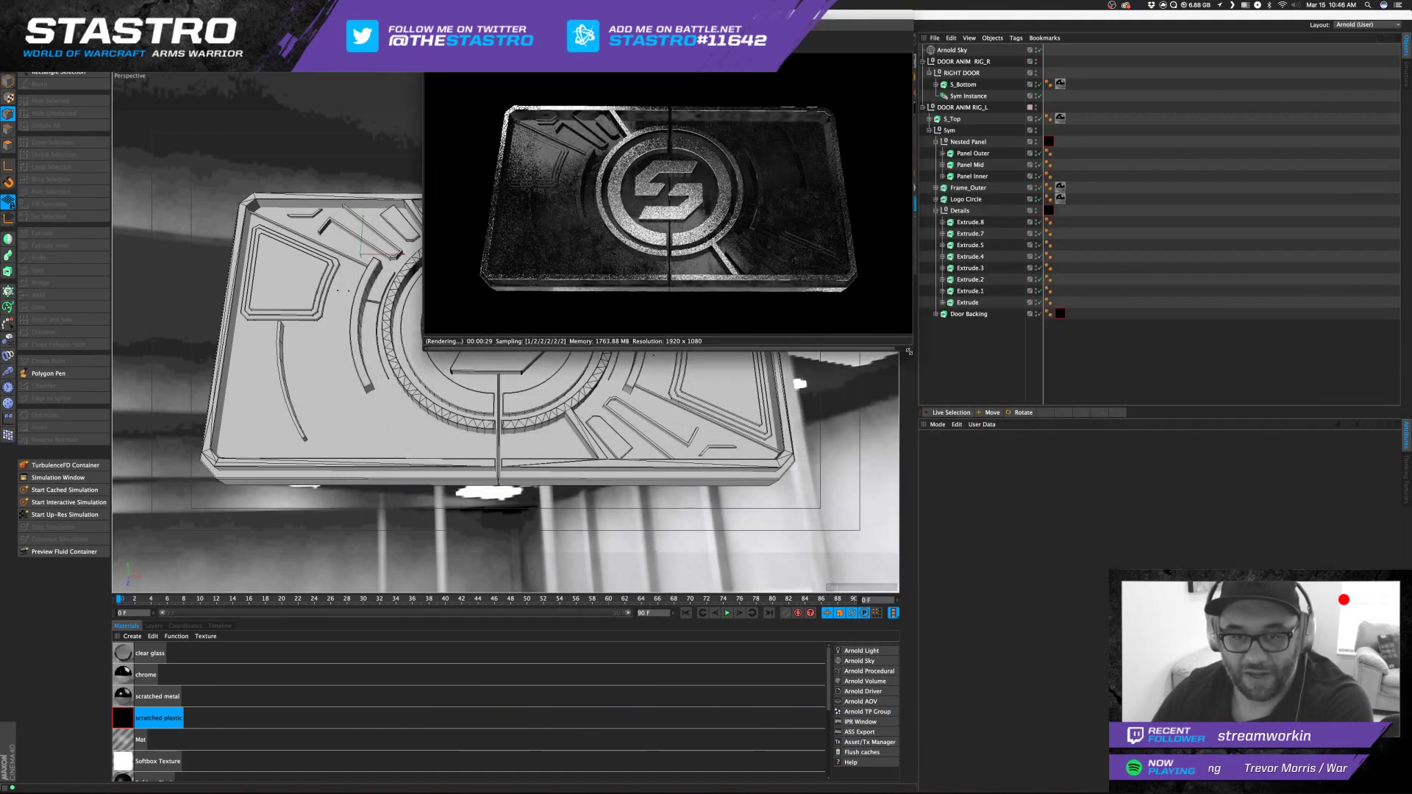
Add an Arnold quad light and enlarge it to about 1373 cm wide and 2308 cm high.
left_click(861, 651)
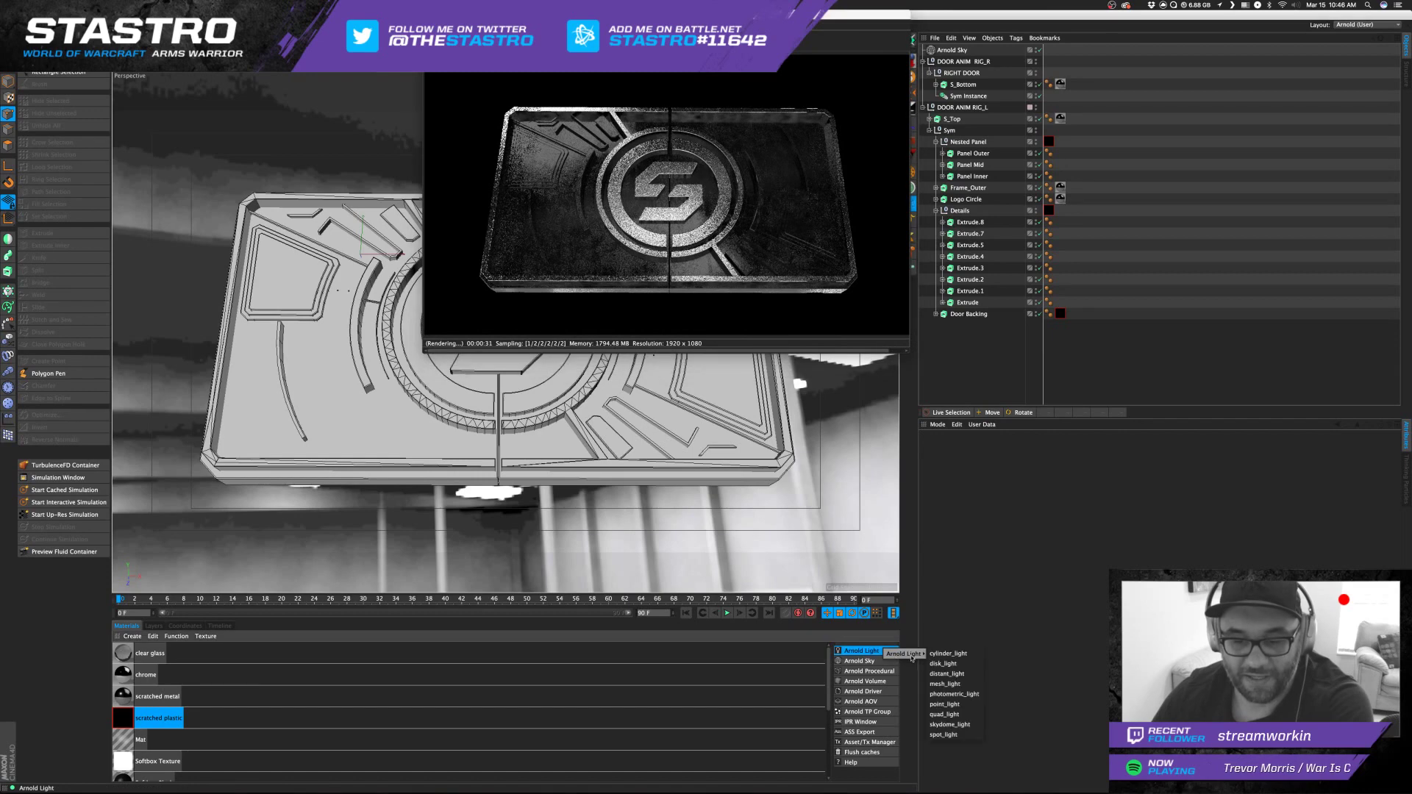
left_click(955, 715)
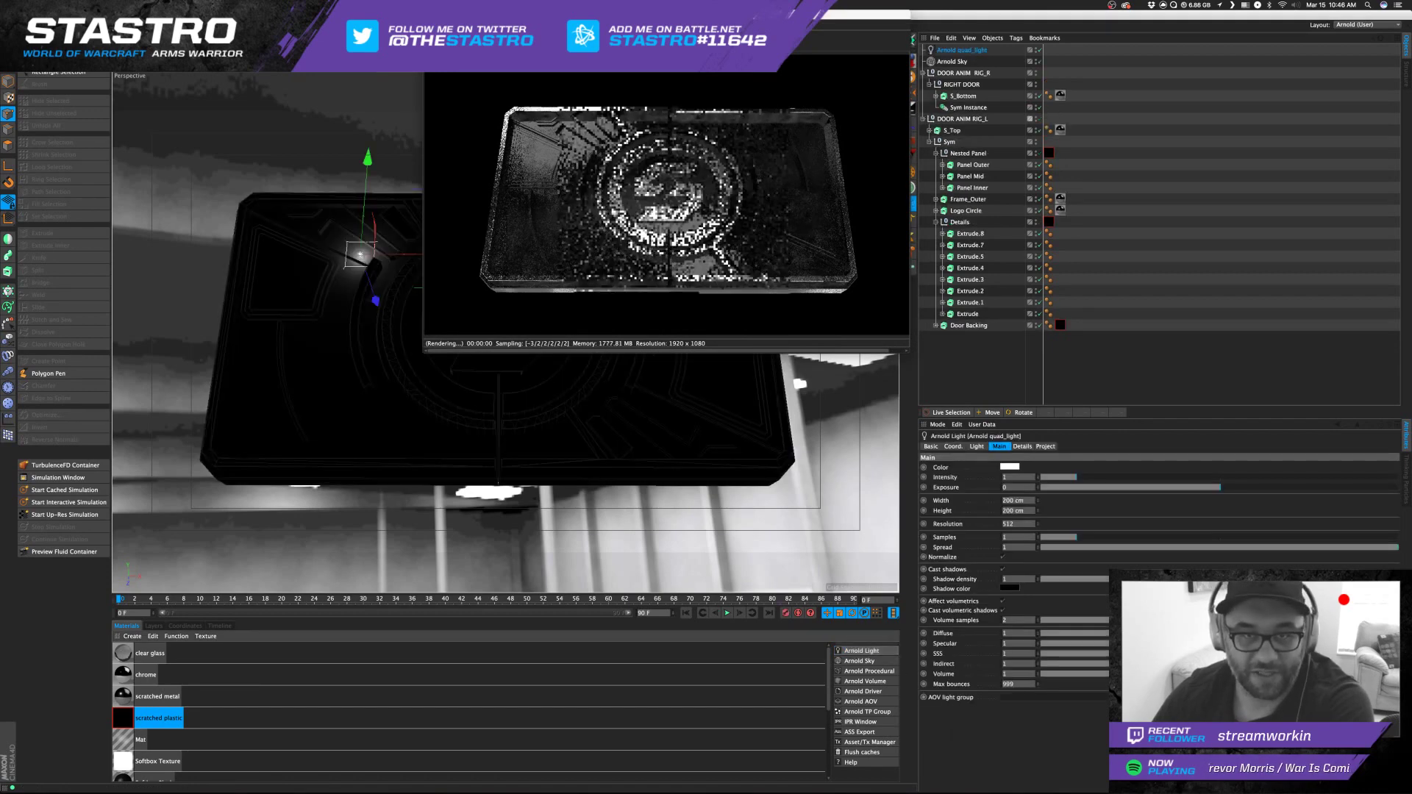
left_click_drag(538, 24, 678, 252)
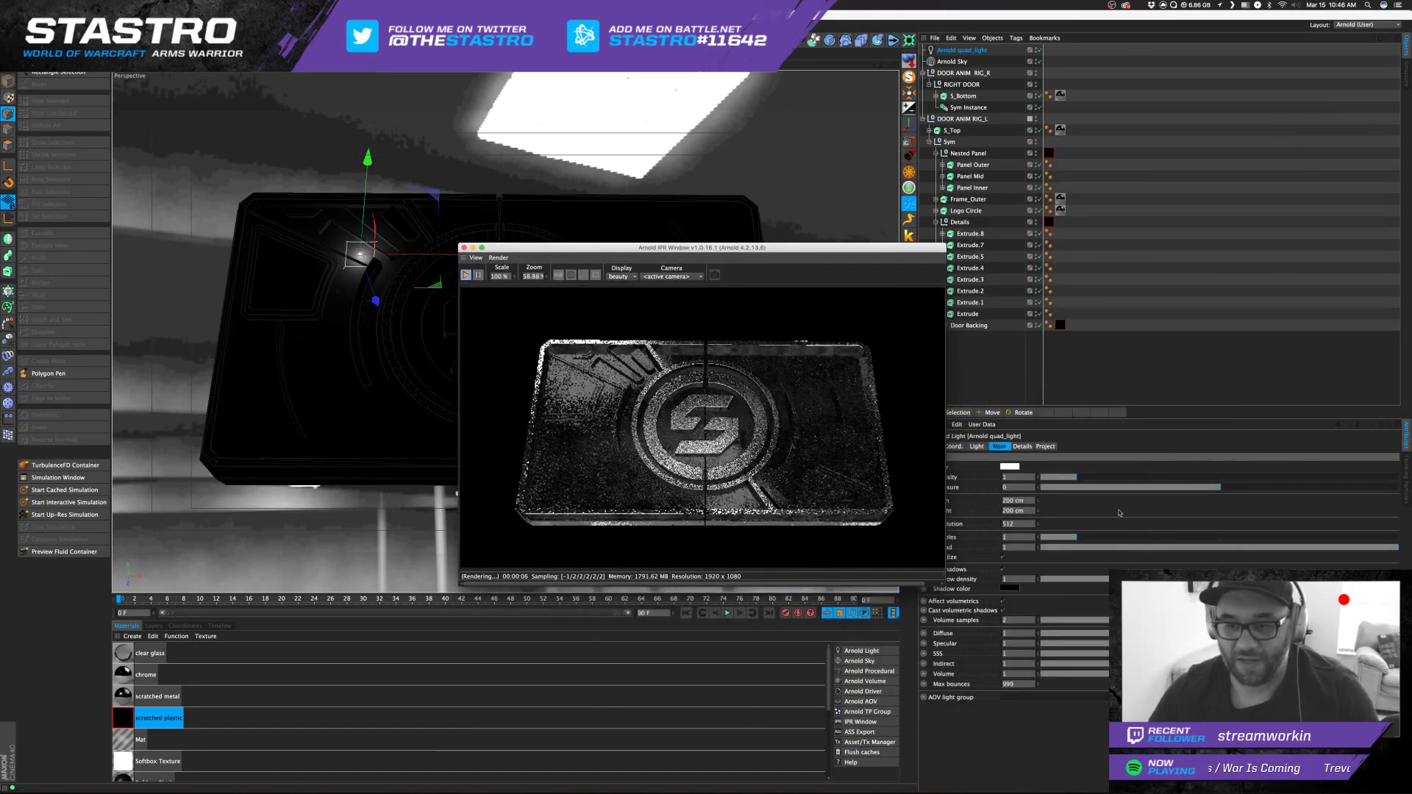
left_click_drag(1038, 501, 1038, 471)
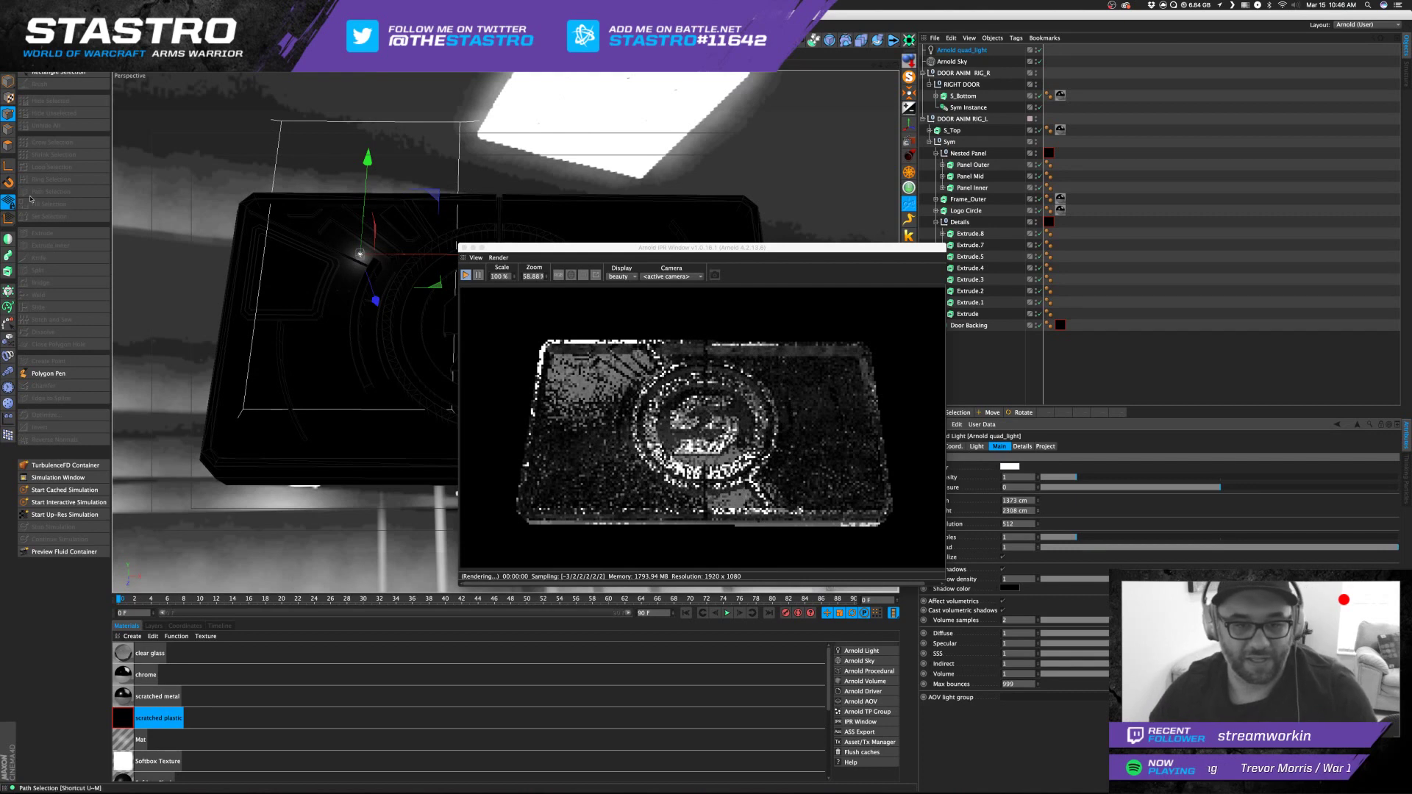
Reposition the quad light around the door's left half and raise its exposure to 2.25.
left_click_drag(377, 303, 358, 247)
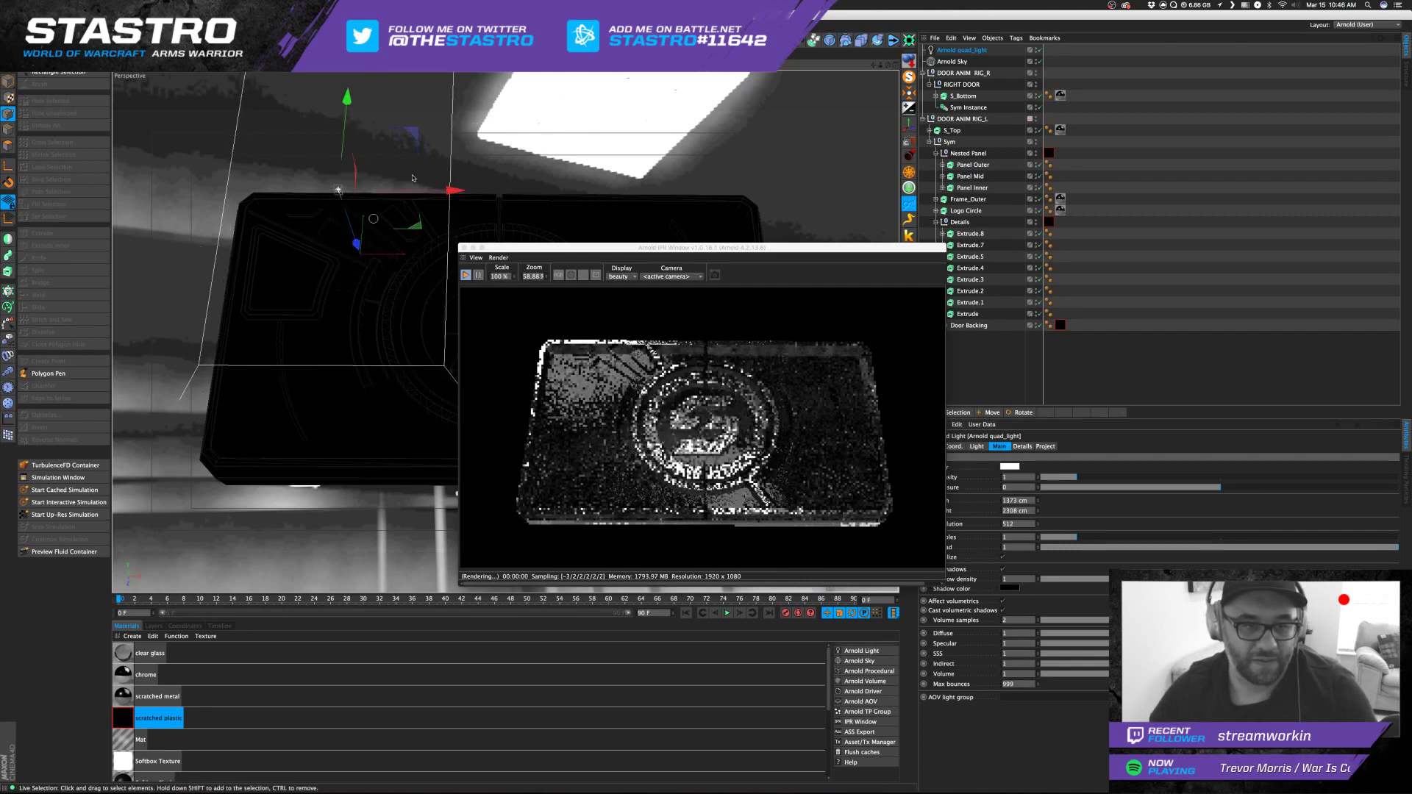
left_click_drag(457, 193, 383, 193)
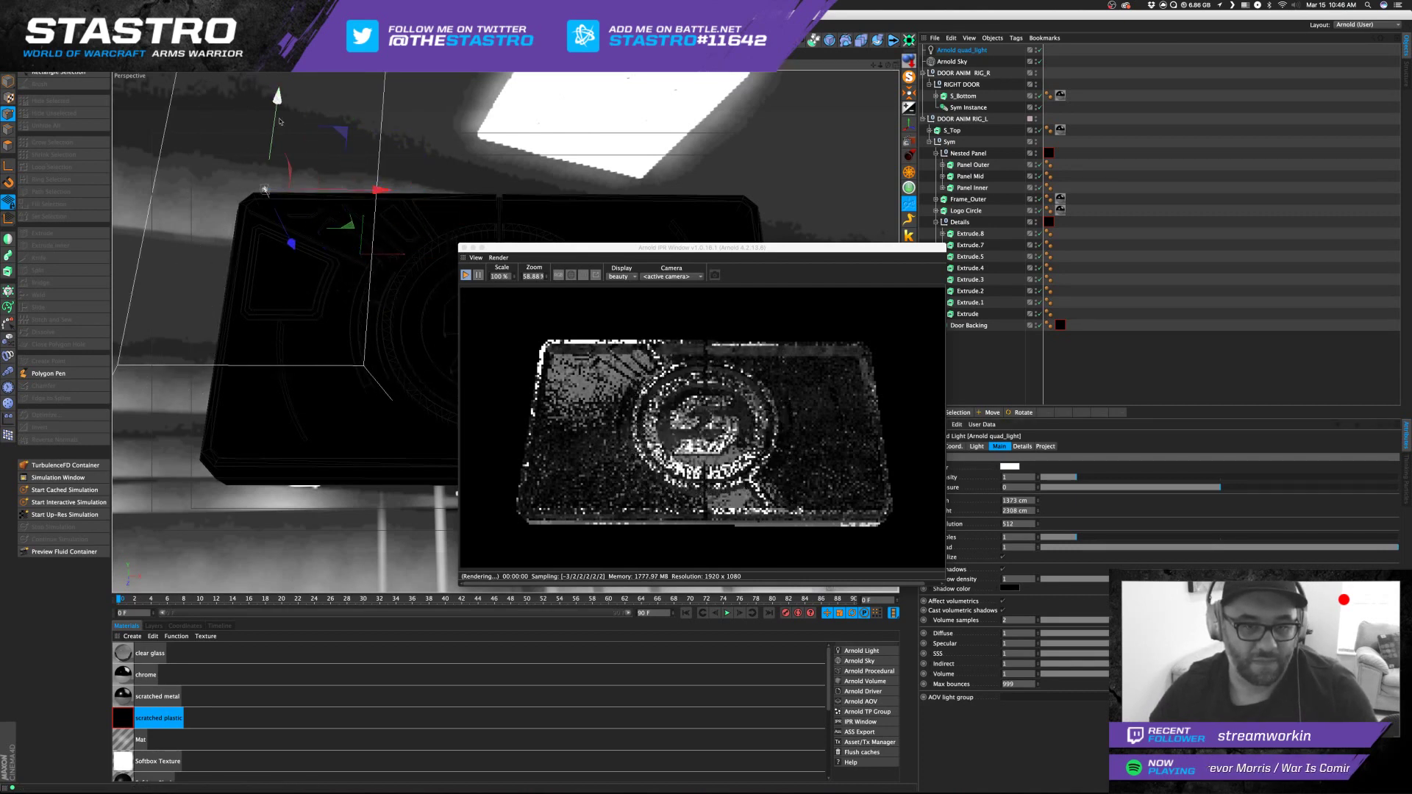
left_click_drag(277, 101, 253, 307)
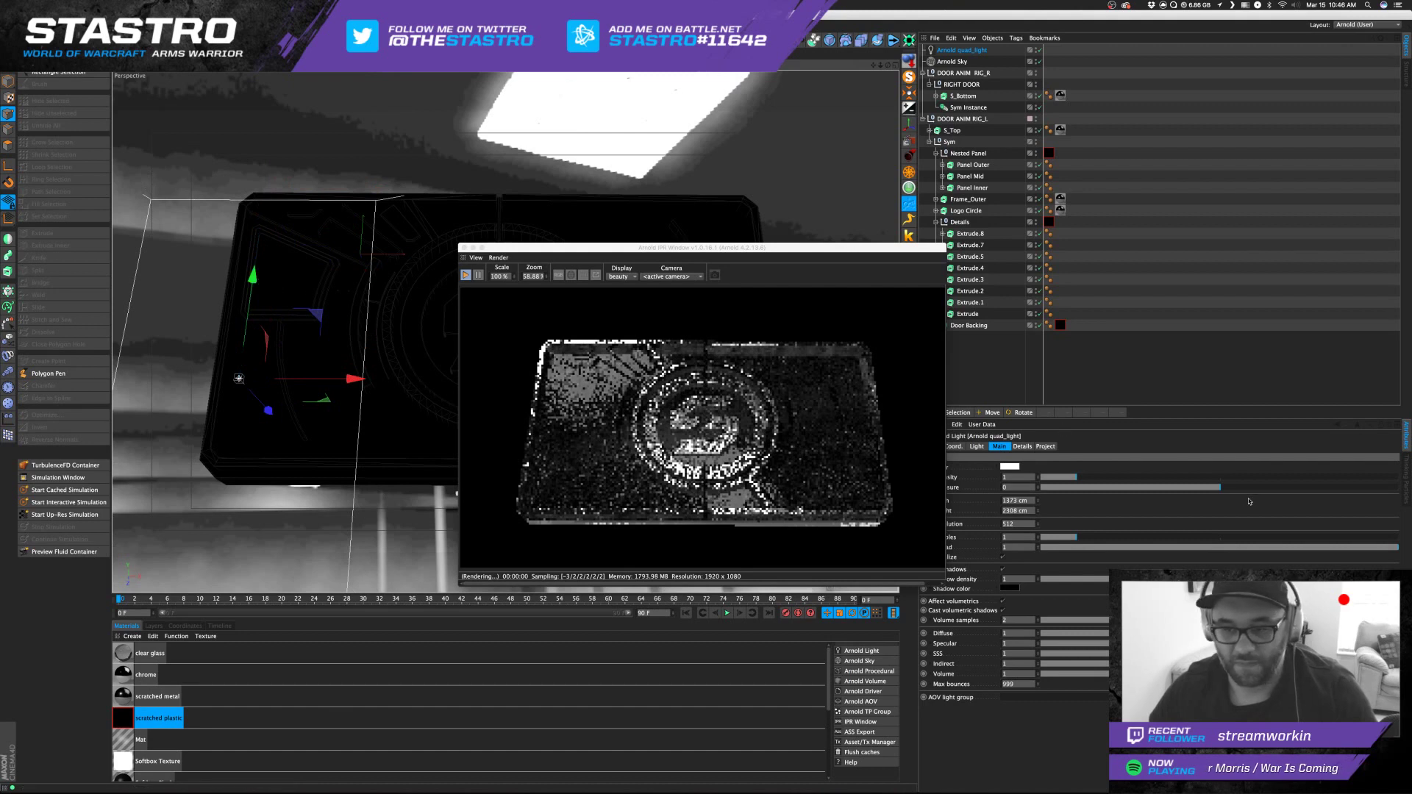
left_click_drag(1258, 491, 1302, 490)
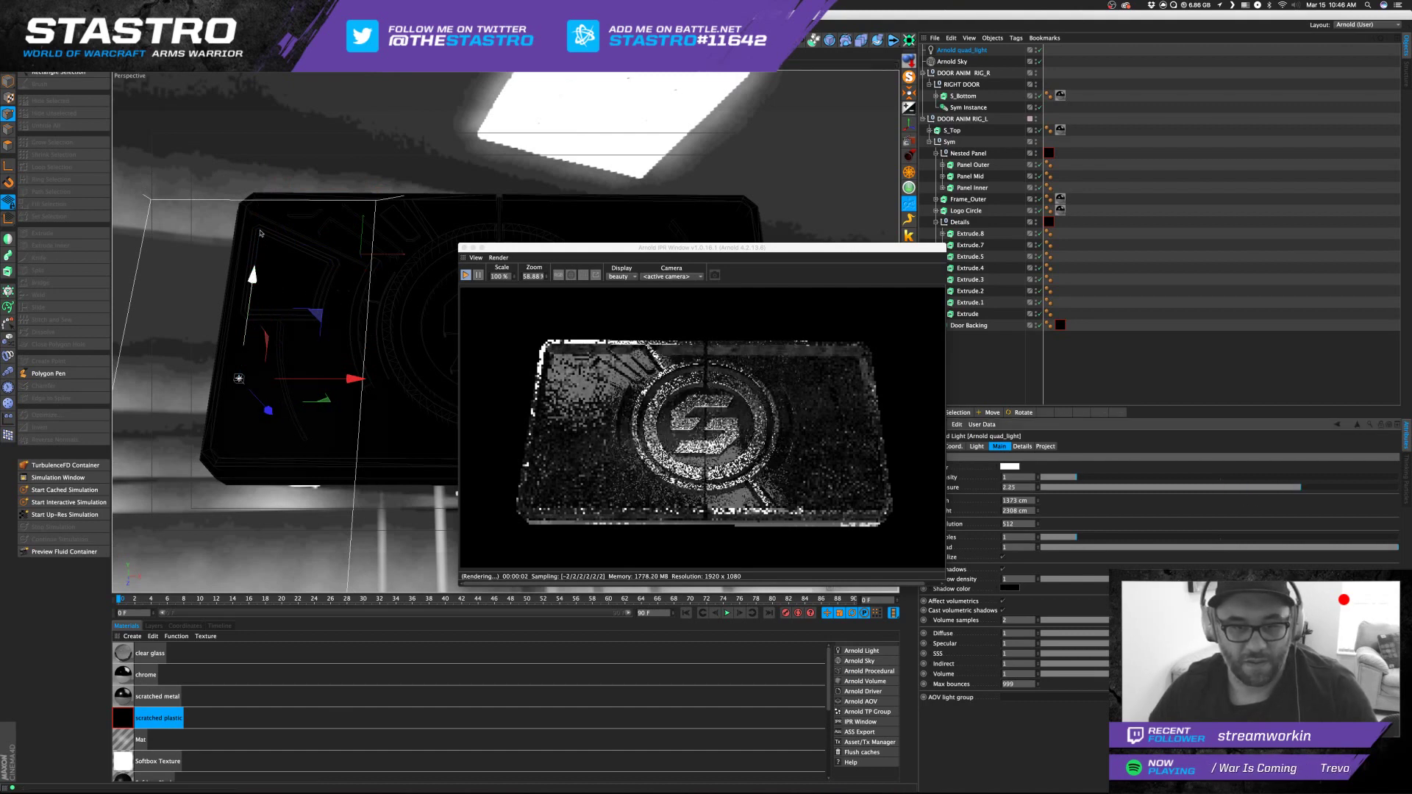
left_click_drag(252, 283, 268, 166)
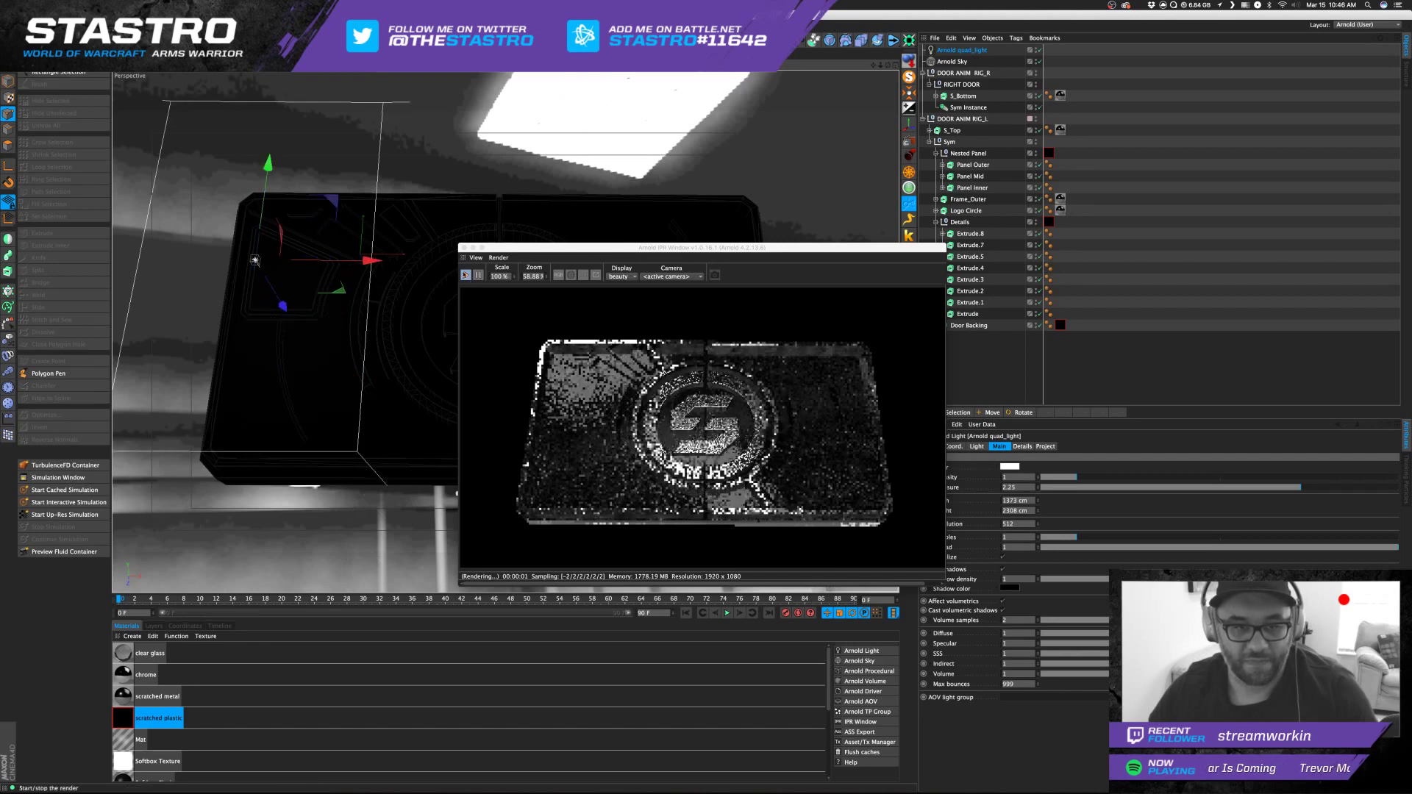
Restart the IPR render and move its window aside to uncover the door in the viewport.
left_click(462, 276)
left_click(465, 275)
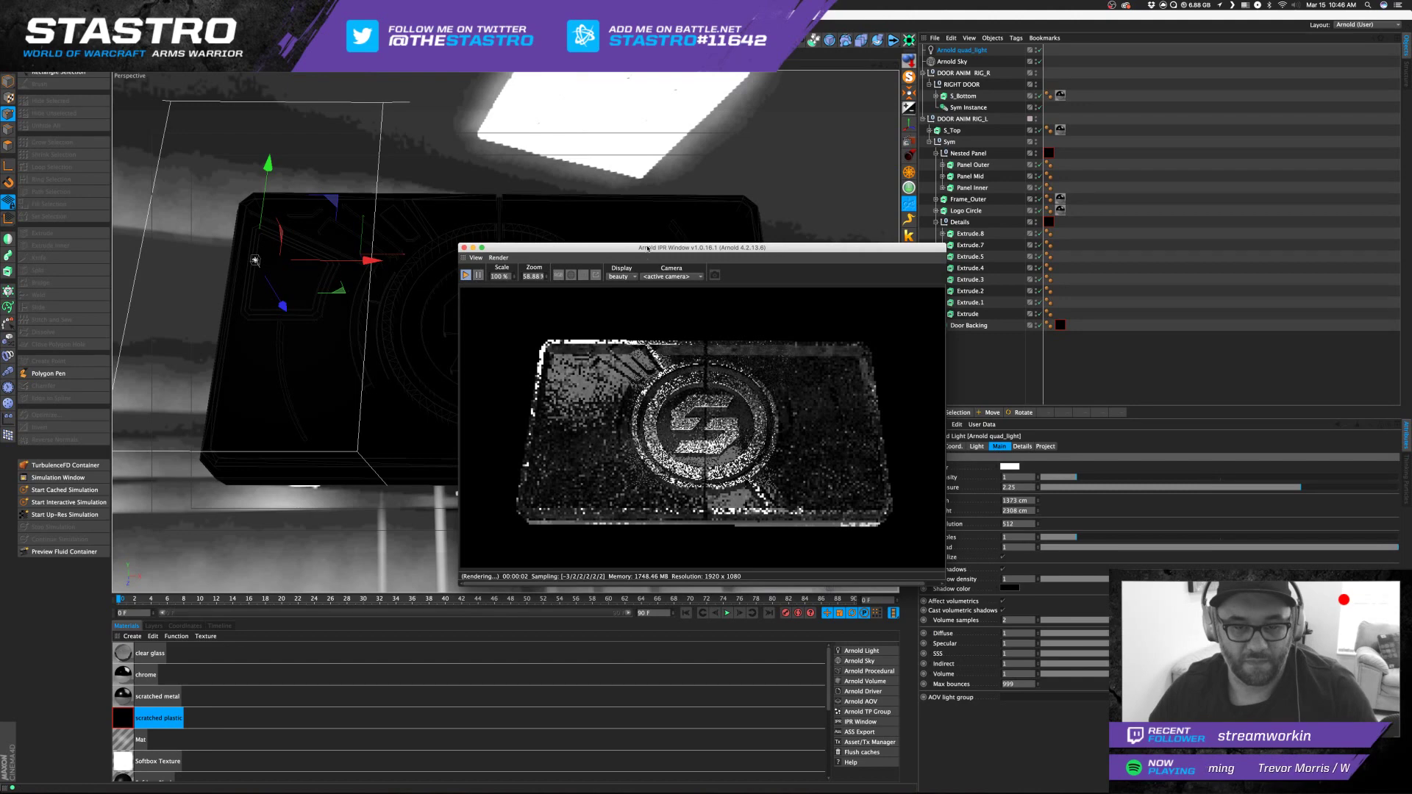
left_click_drag(647, 249, 871, 114)
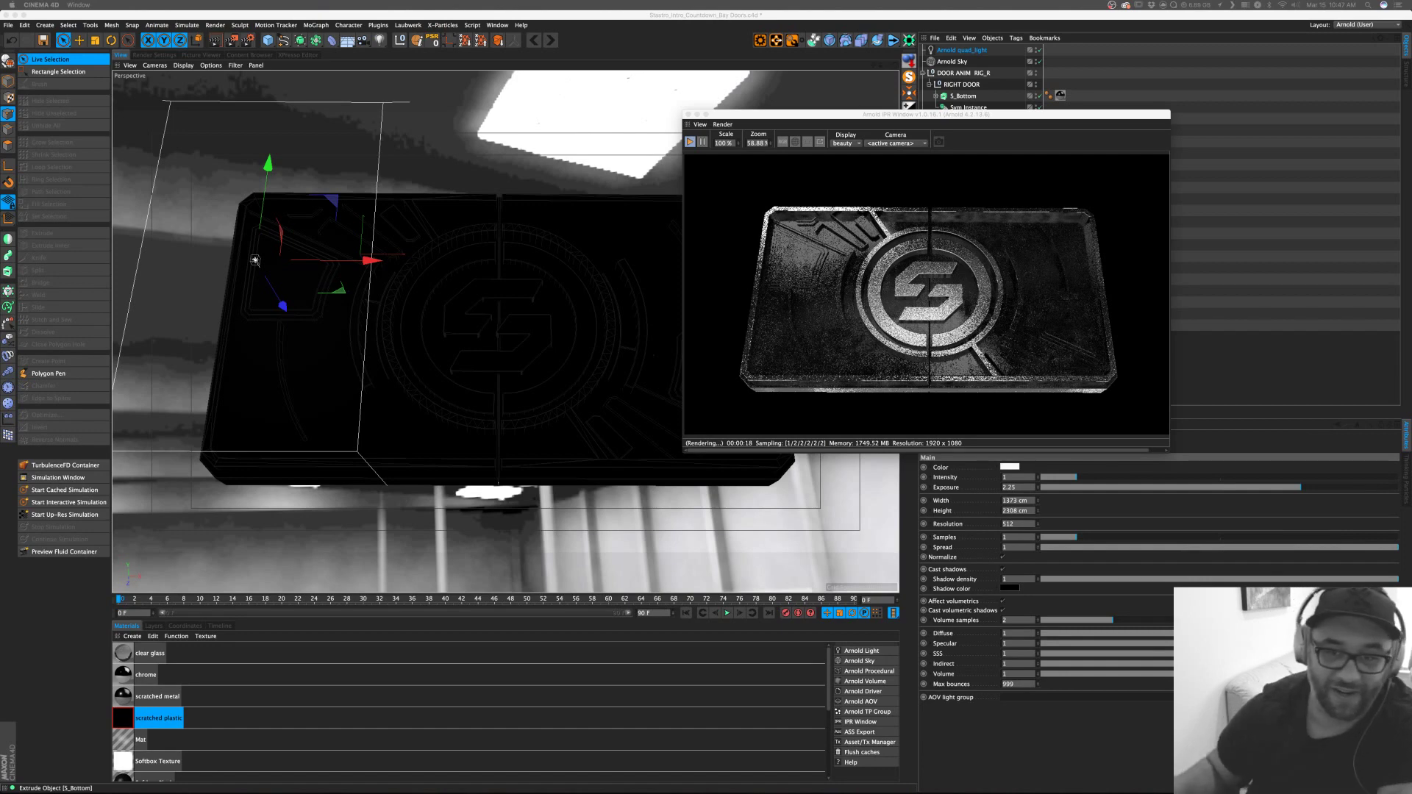
Examine the door's scratched surfaces and logo circle in the live render from several angles and distances.
left_click_drag(506, 331, 500, 324, "alt")
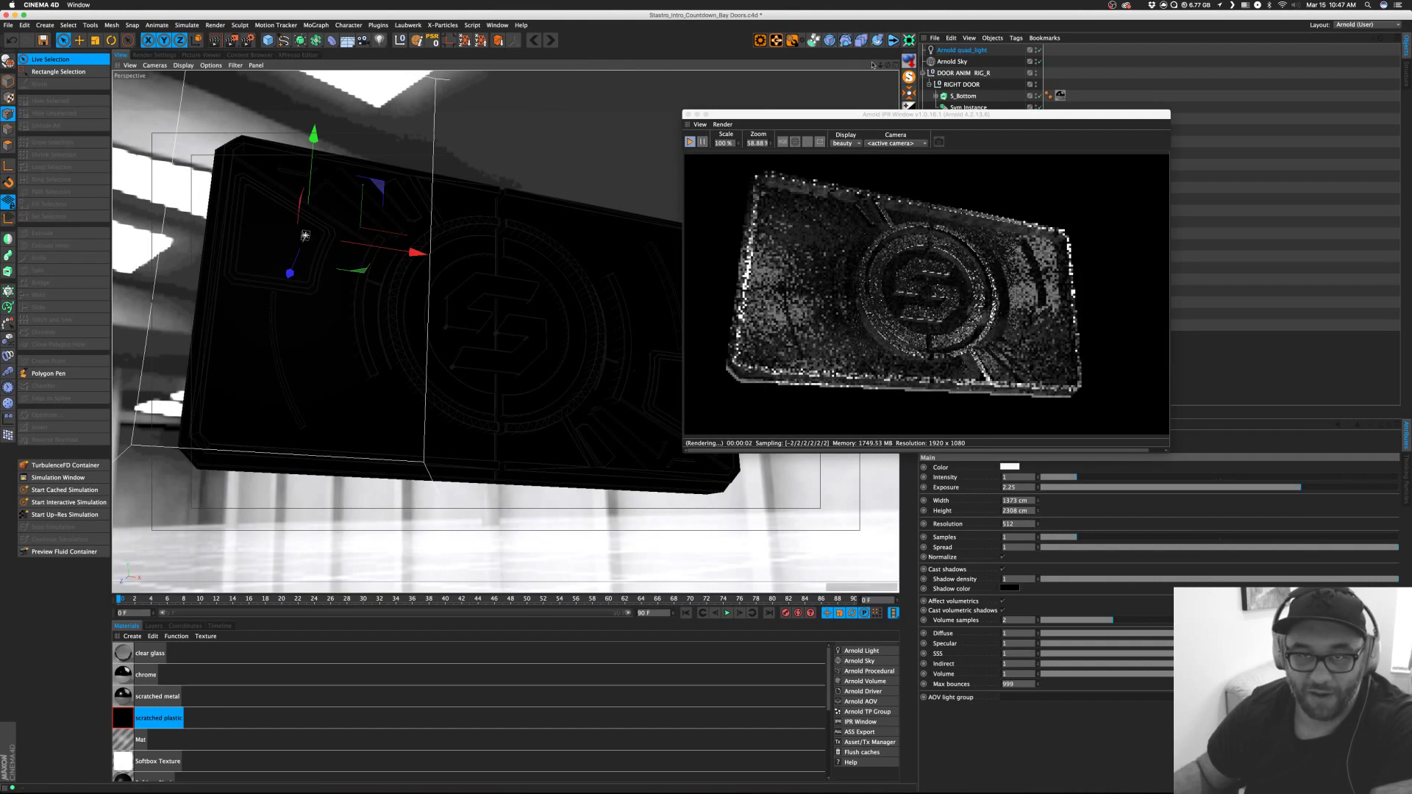
left_click_drag(880, 66, 874, 94)
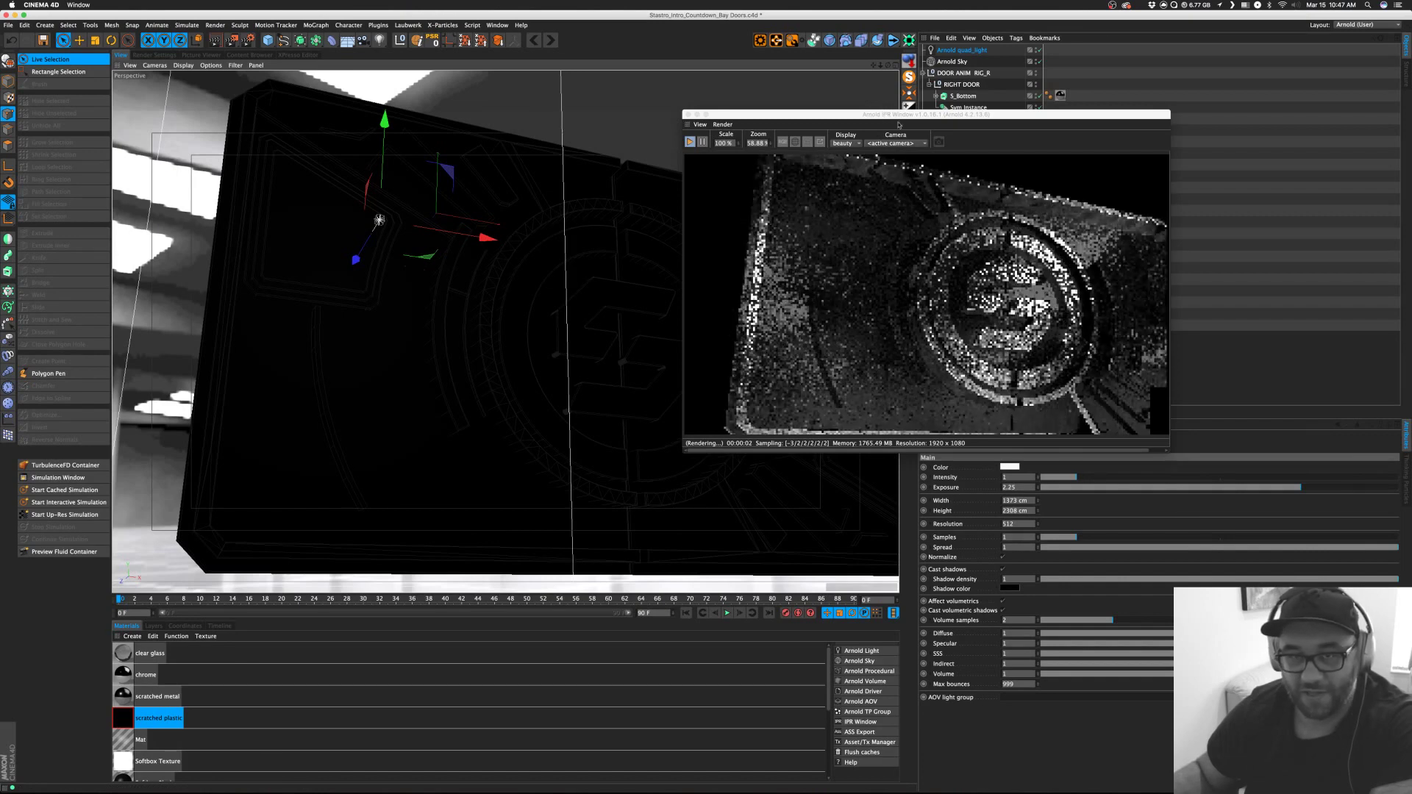
left_click_drag(880, 65, 853, 76)
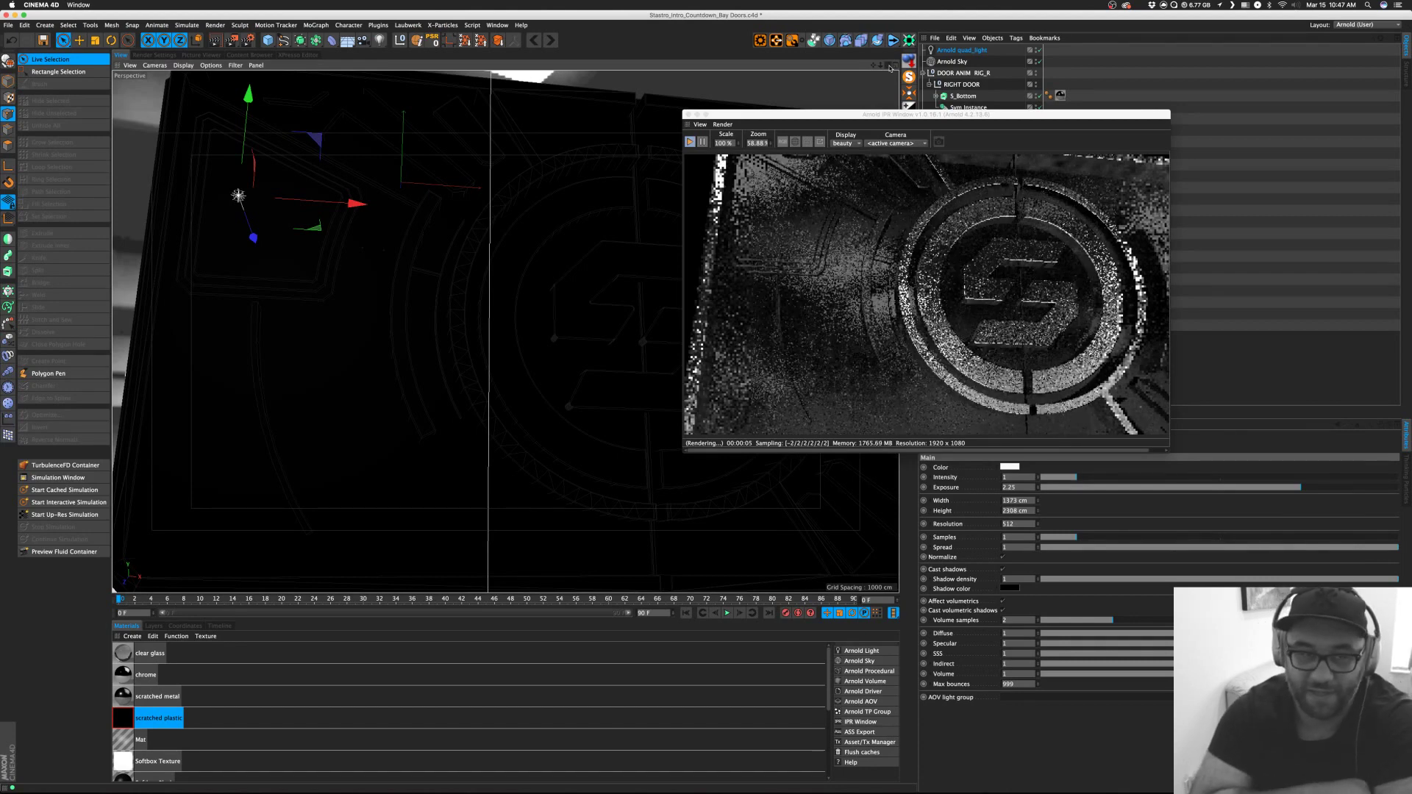
left_click(931, 247)
scroll(931, 247, "down", 2)
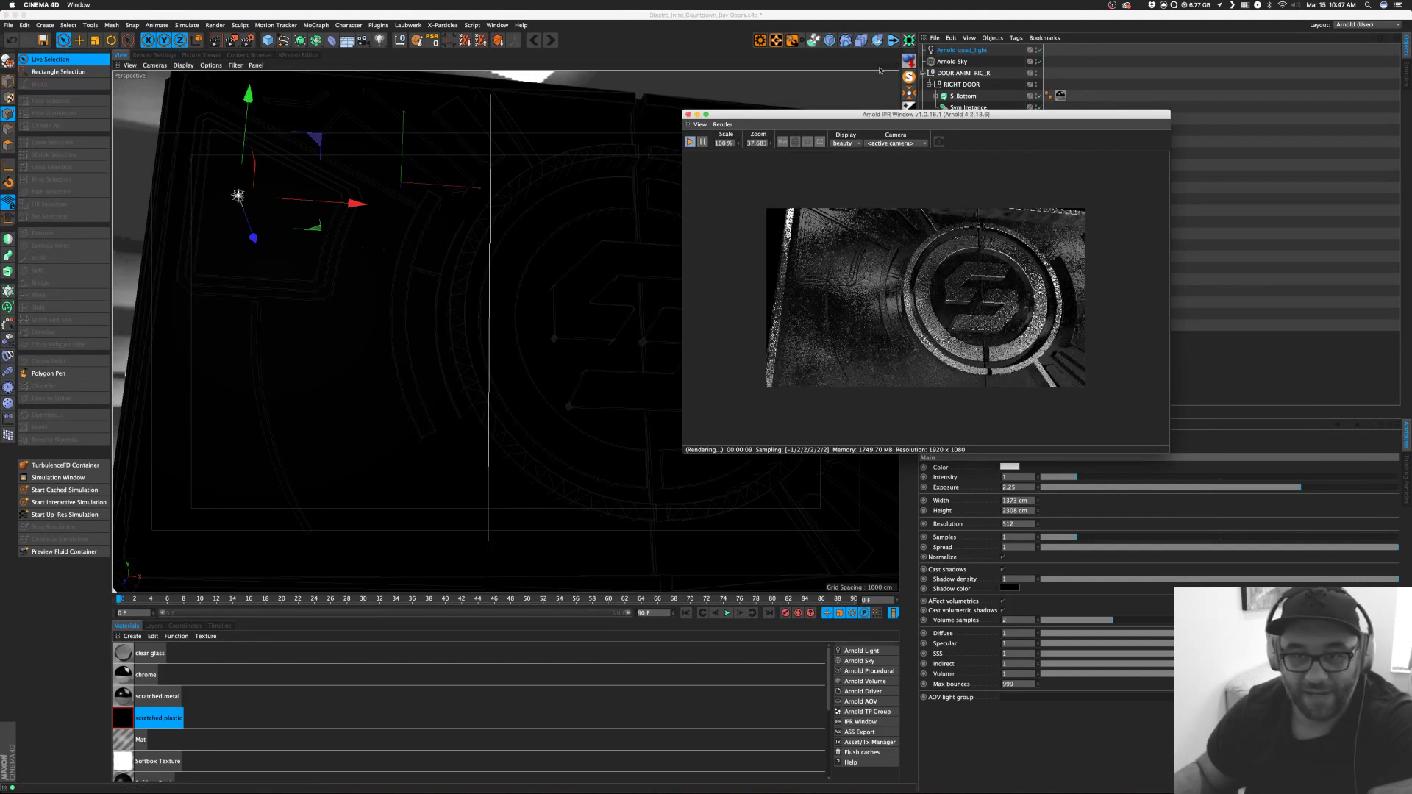
mouse_move(881, 66)
left_mouse_down()
mouse_move(891, 73)
mouse_move(829, 64)
mouse_move(872, 90)
mouse_move(889, 66)
mouse_move(822, 74)
mouse_move(889, 63)
mouse_move(887, 7)
mouse_move(887, 22)
left_mouse_up()
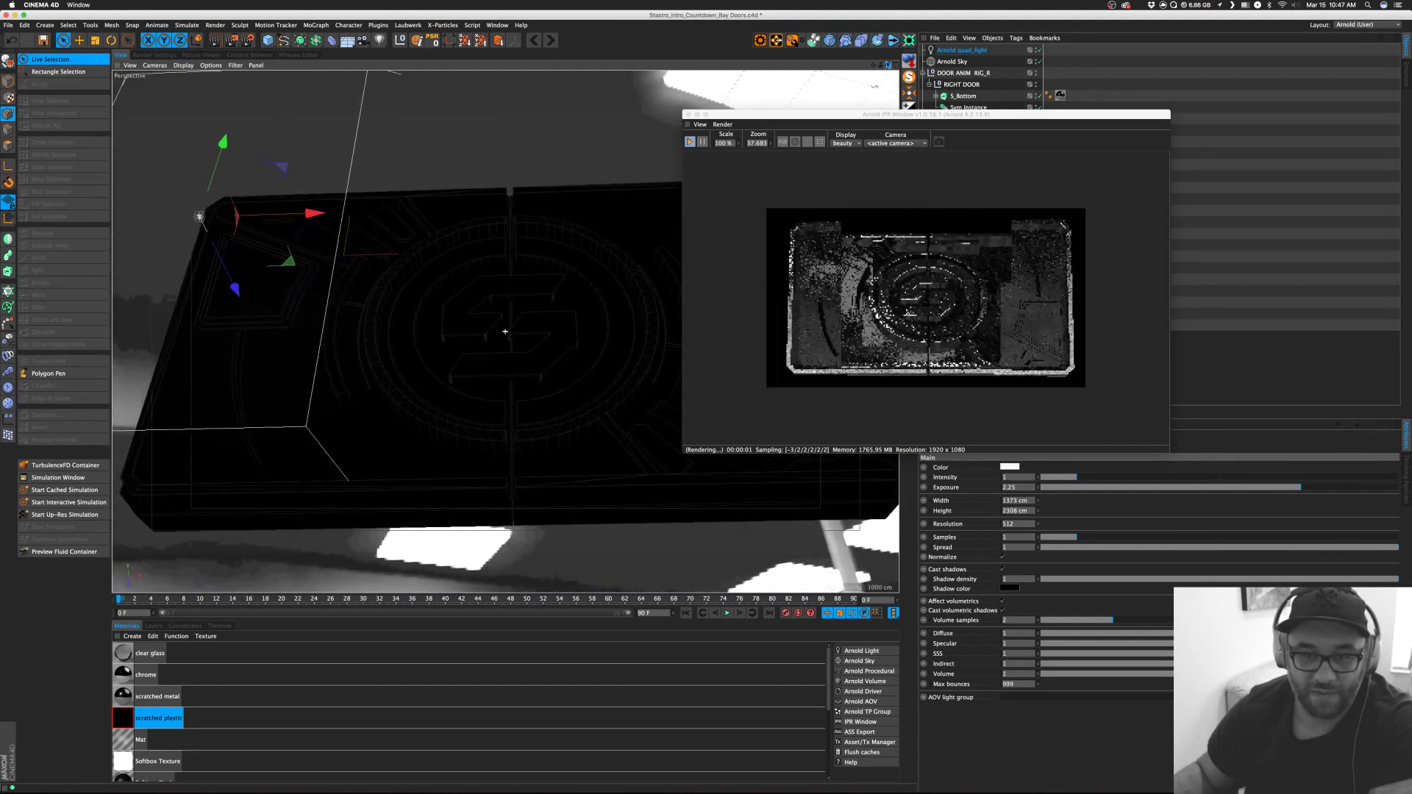
left_click_drag(893, 117, 708, 85)
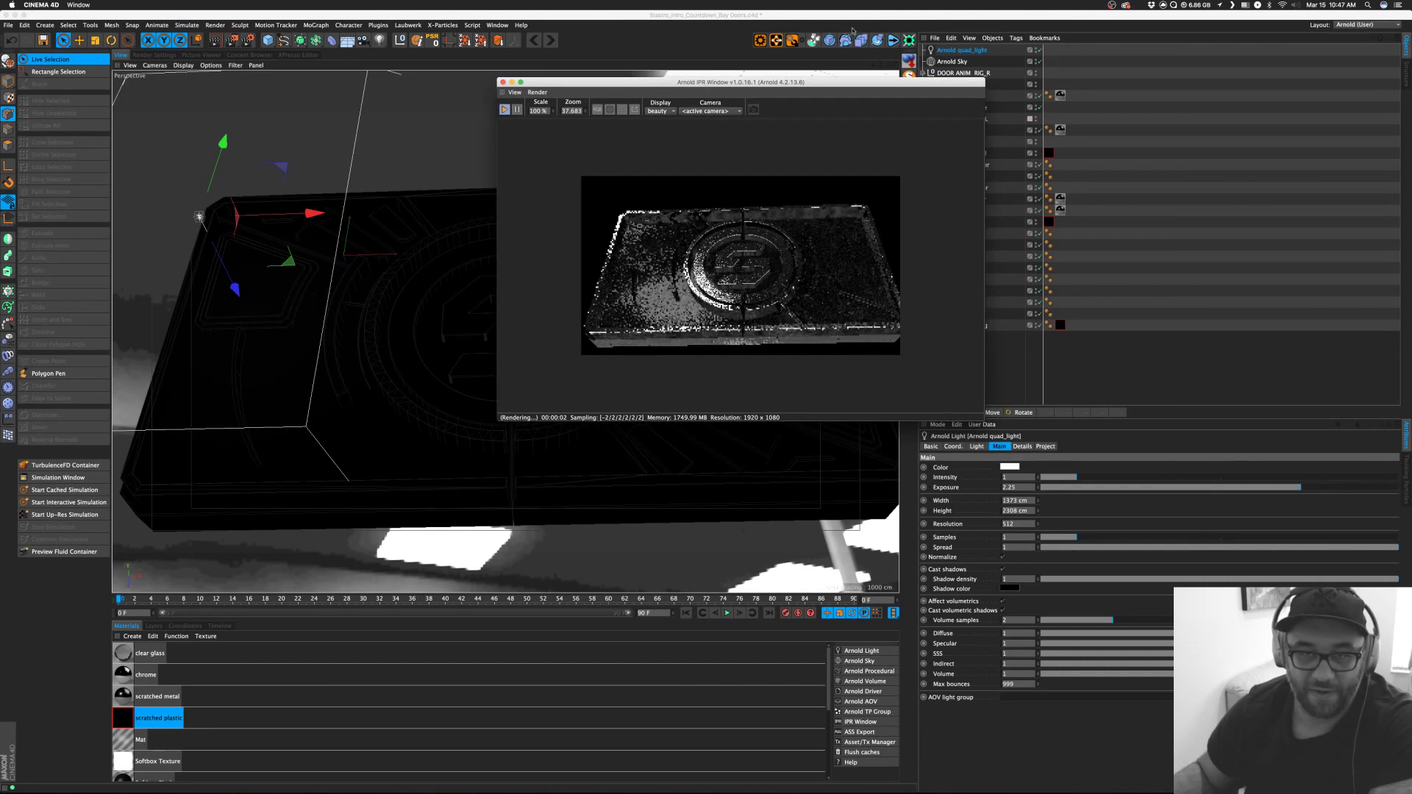
left_click_drag(856, 77, 1152, 257)
left_click(1050, 187)
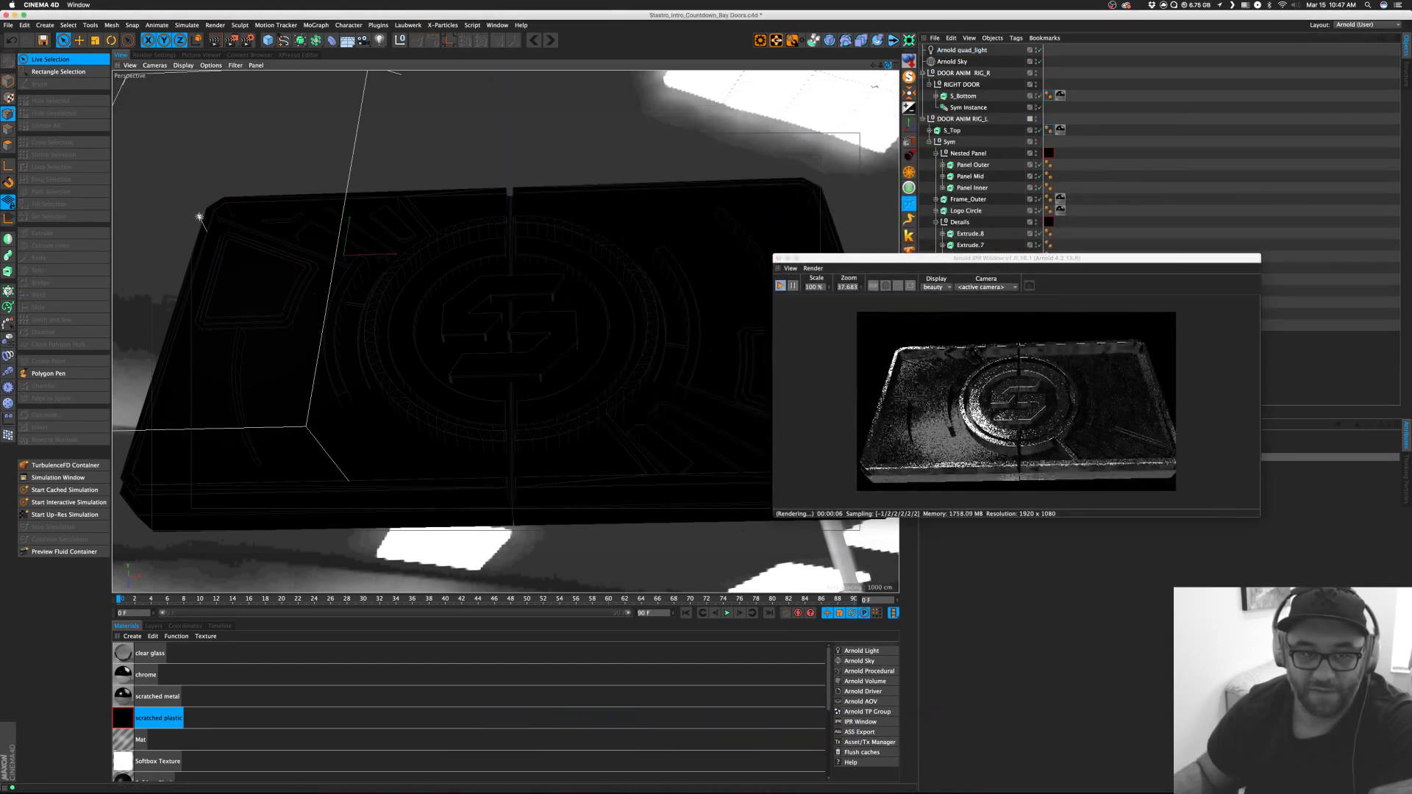
left_click_drag(505, 332, 507, 284, "alt")
Pause the live render, reframe the door in a nearly frontal view, and start the render again.
left_click(780, 286)
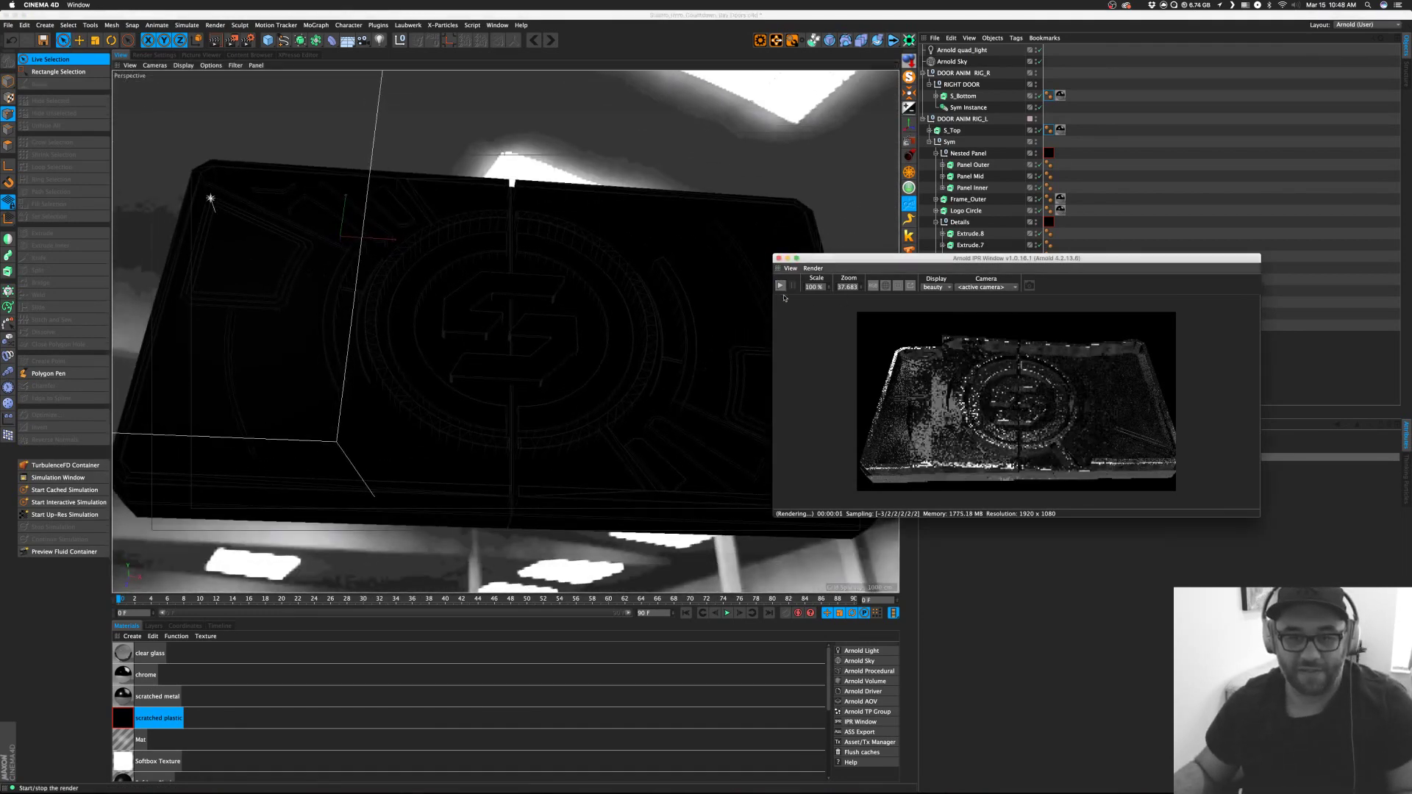
left_click_drag(888, 66, 831, 136)
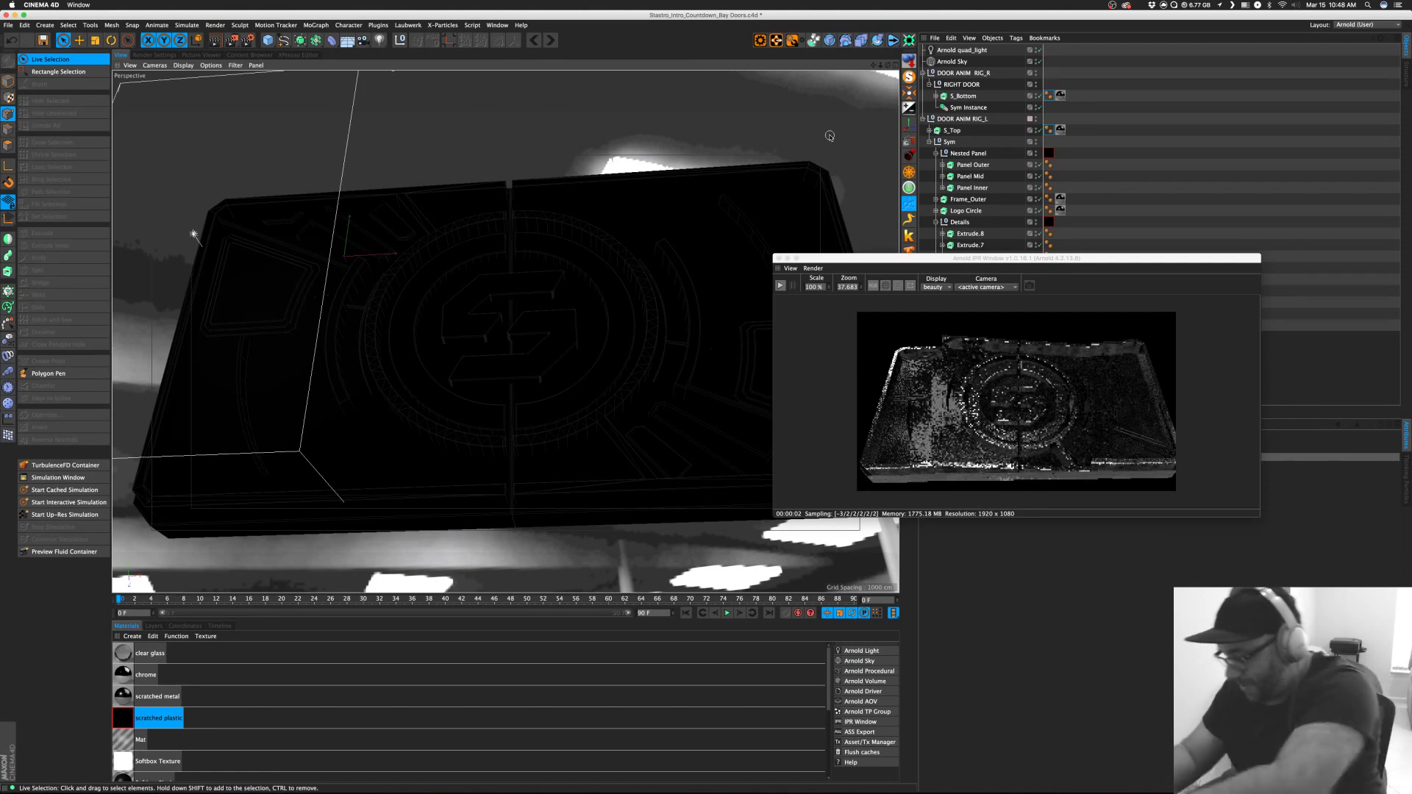
left_click_drag(671, 236, 678, 251, "alt")
scroll(620, 279, "up", 3)
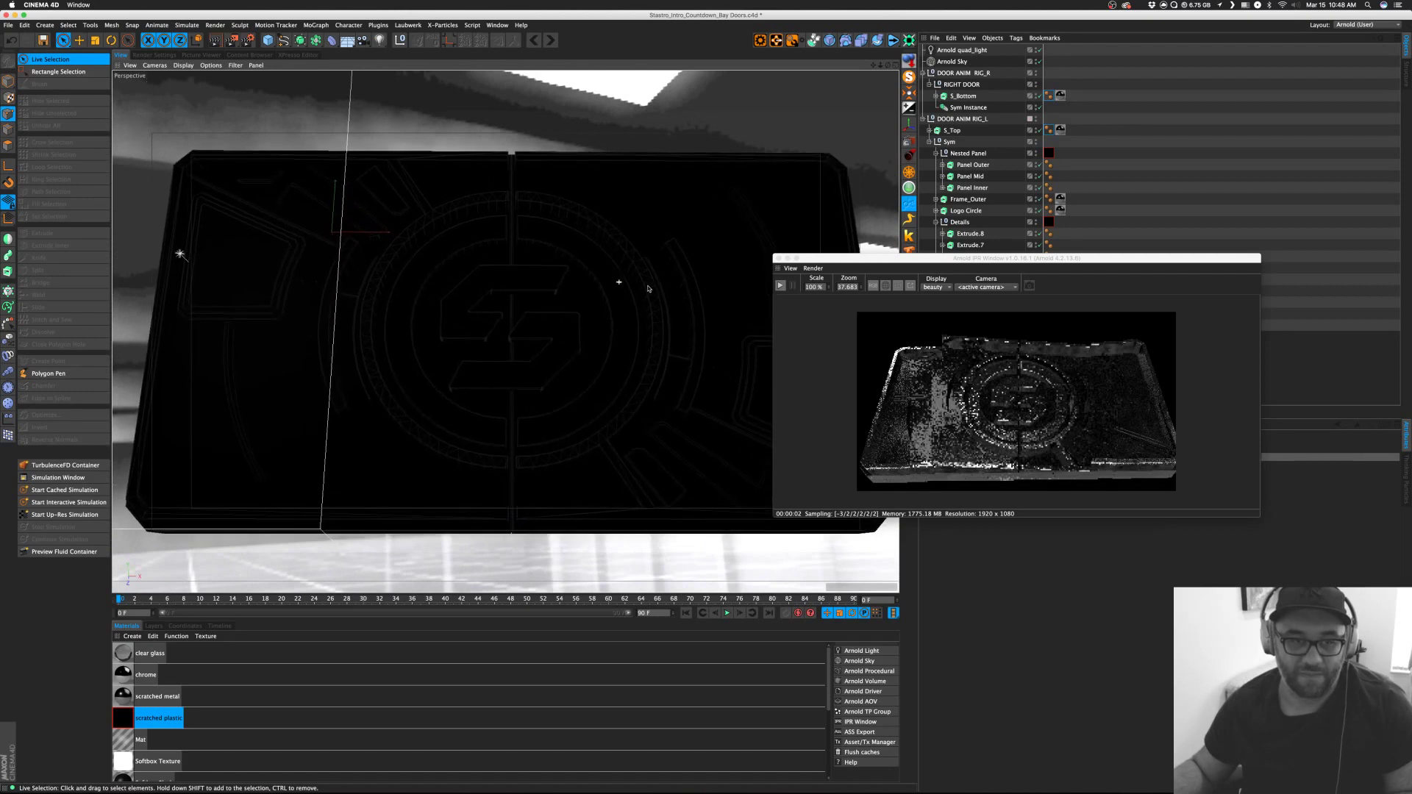
left_click(797, 272)
left_click_drag(818, 263, 548, 137)
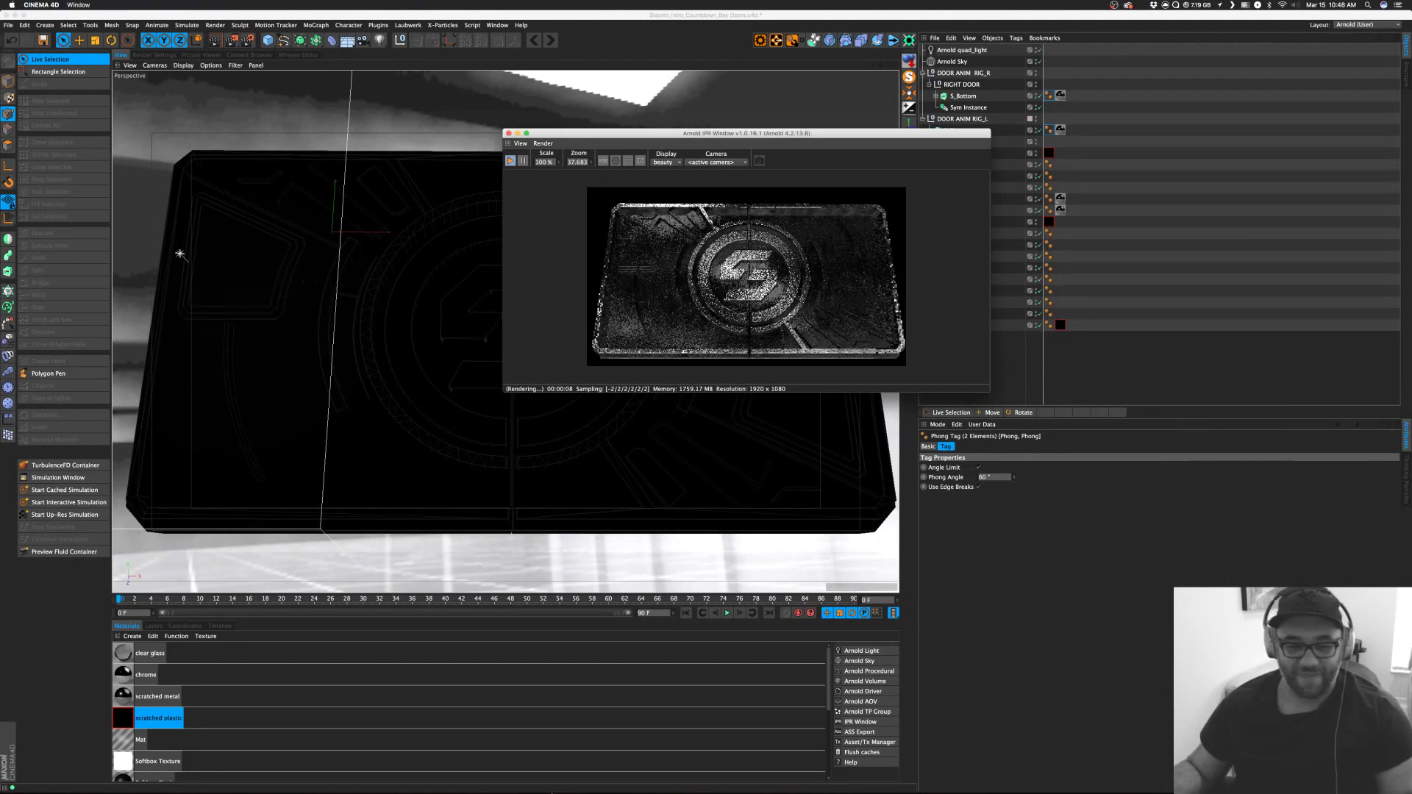
Launch Adobe Photoshop CC 2015.5 and move the IPR render window out of the way.
left_click(1106, 647)
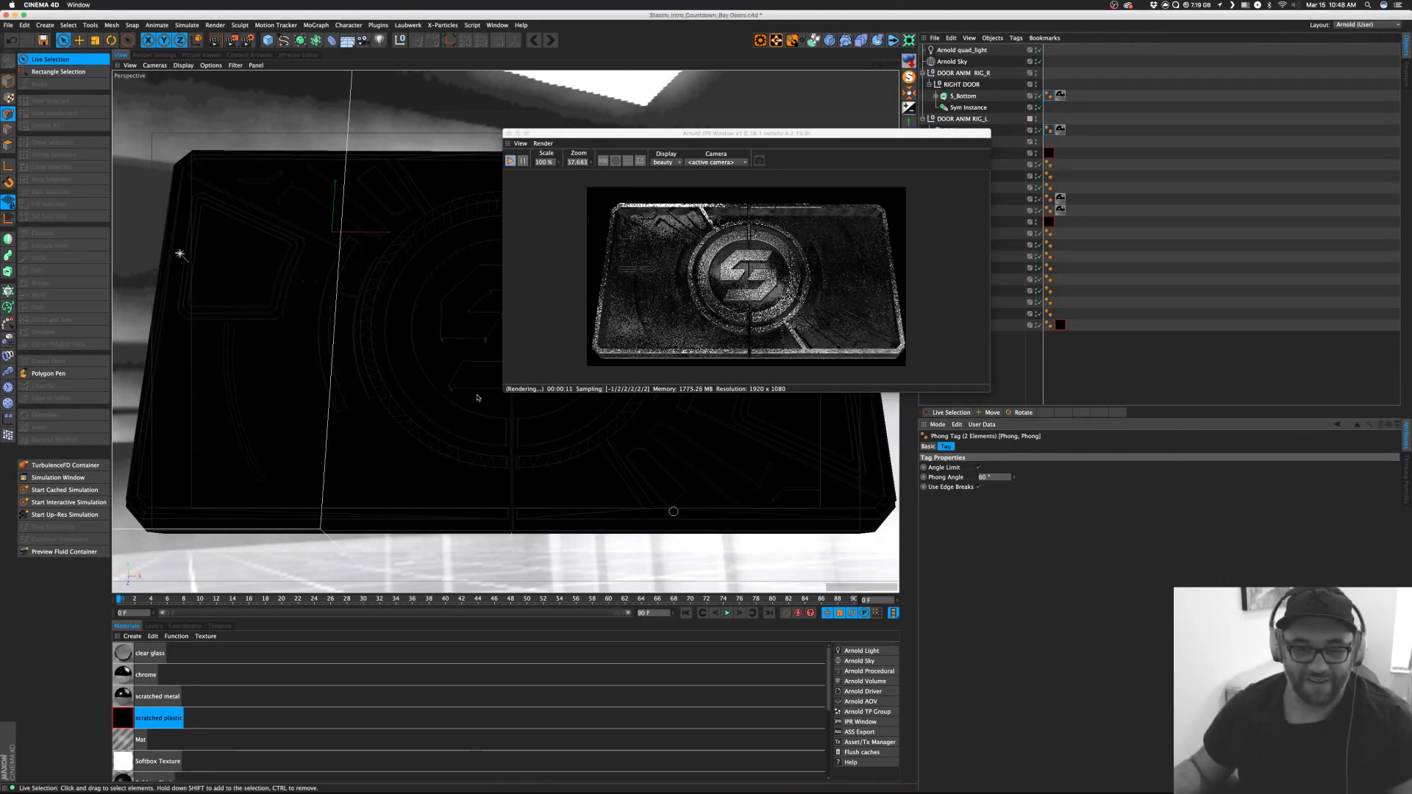
key("super+Tab")
key("alt+space")
type("photo")
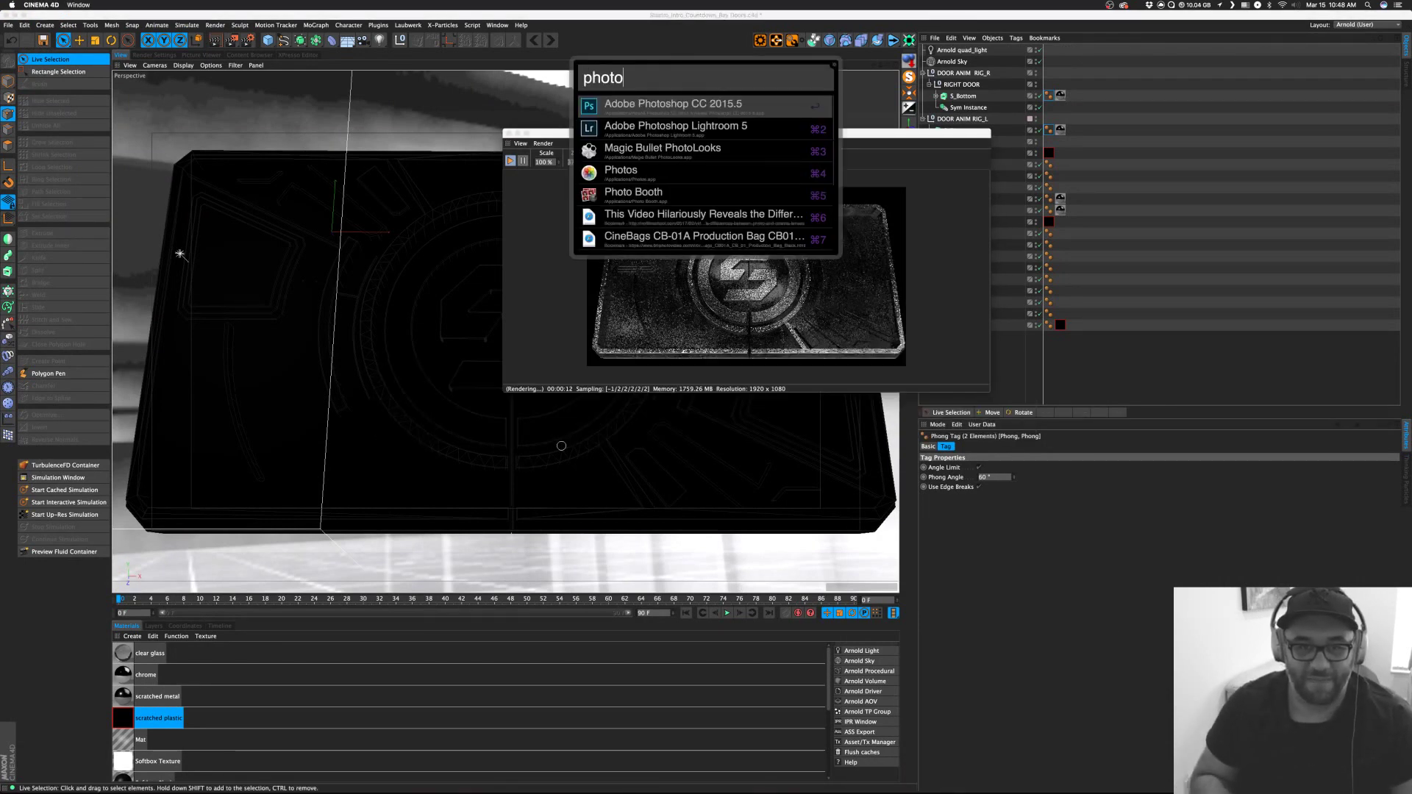
key("Return")
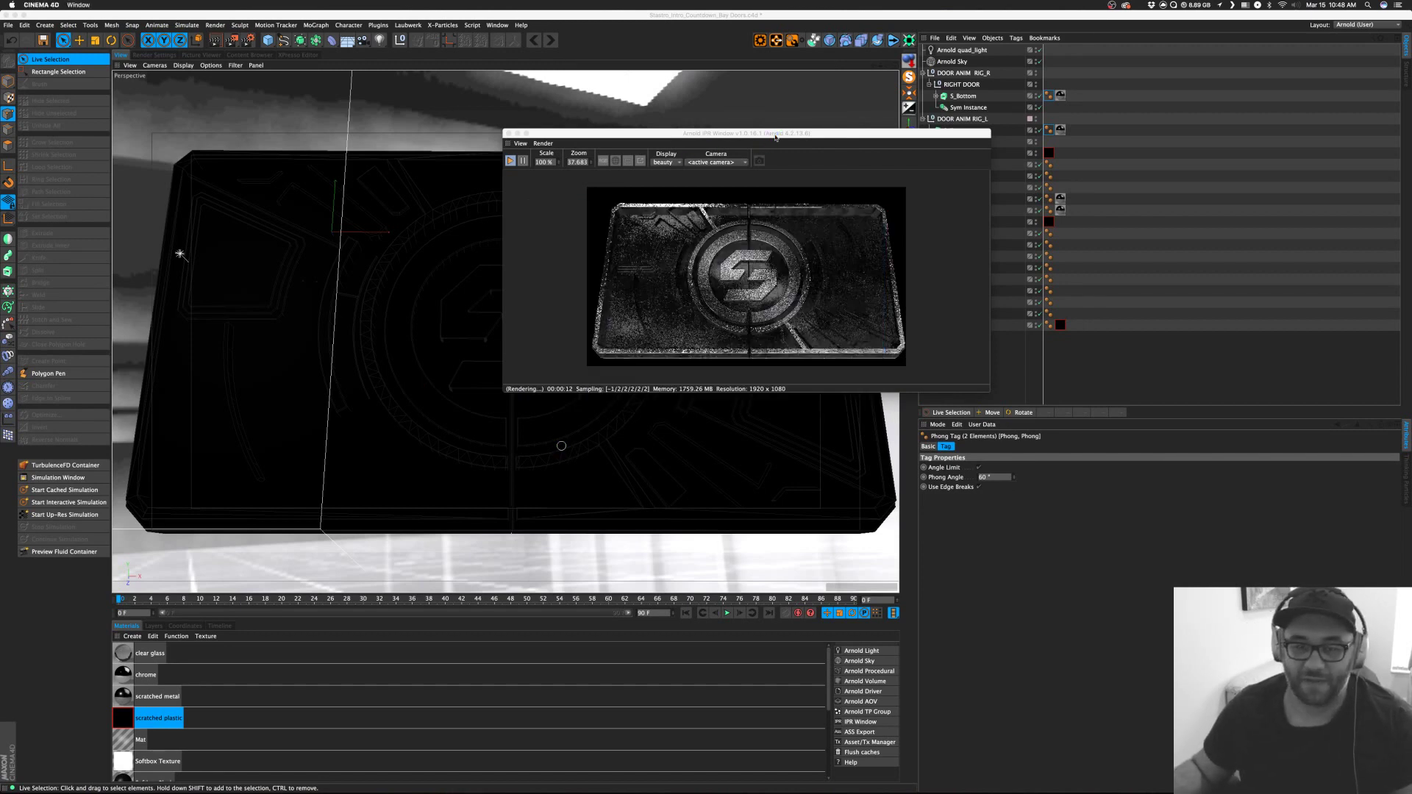
left_click_drag(735, 134, 936, 83)
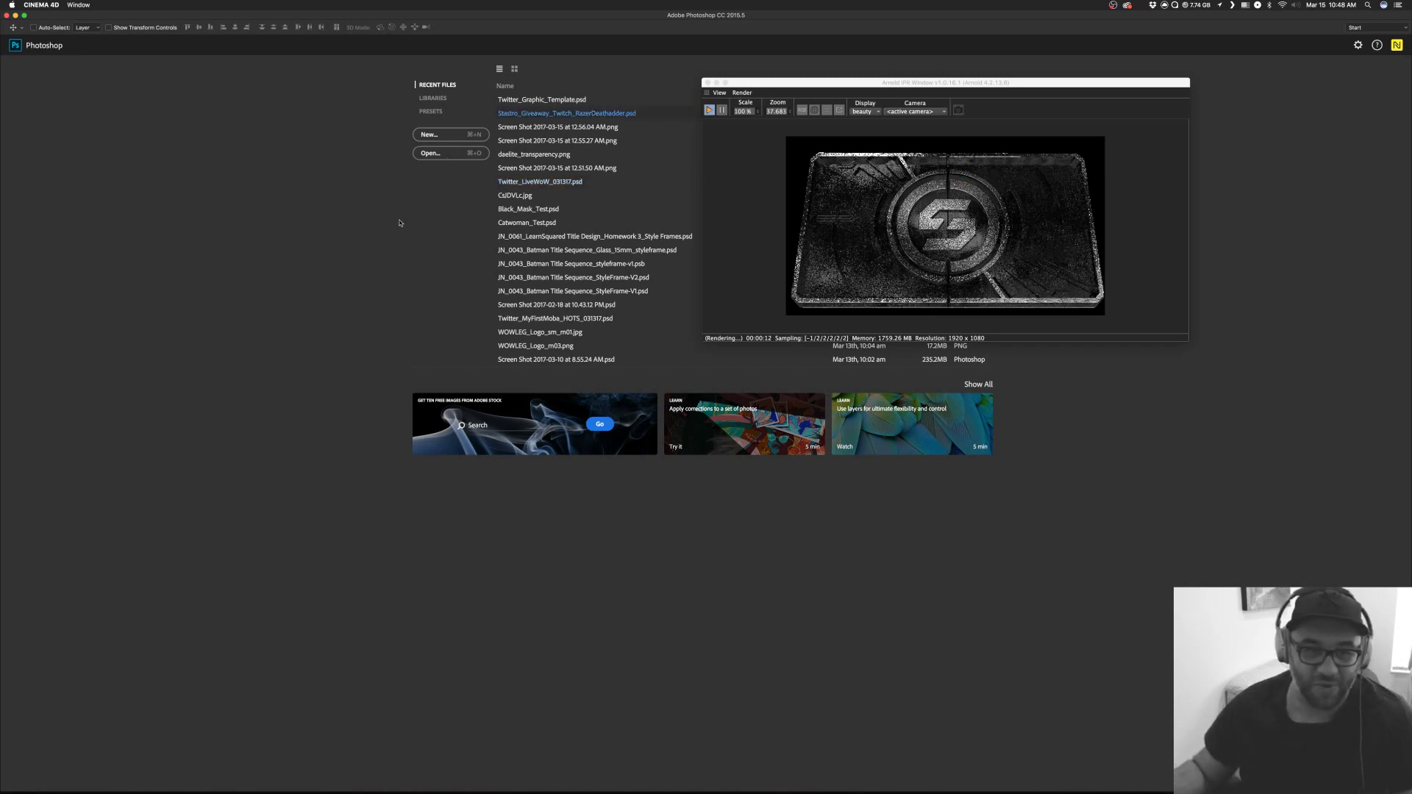
Try to open the recent file Stastro_Giveaway_Twitch_RazerDeathadder.psd in Photoshop and dismiss the alert.
left_click(423, 179)
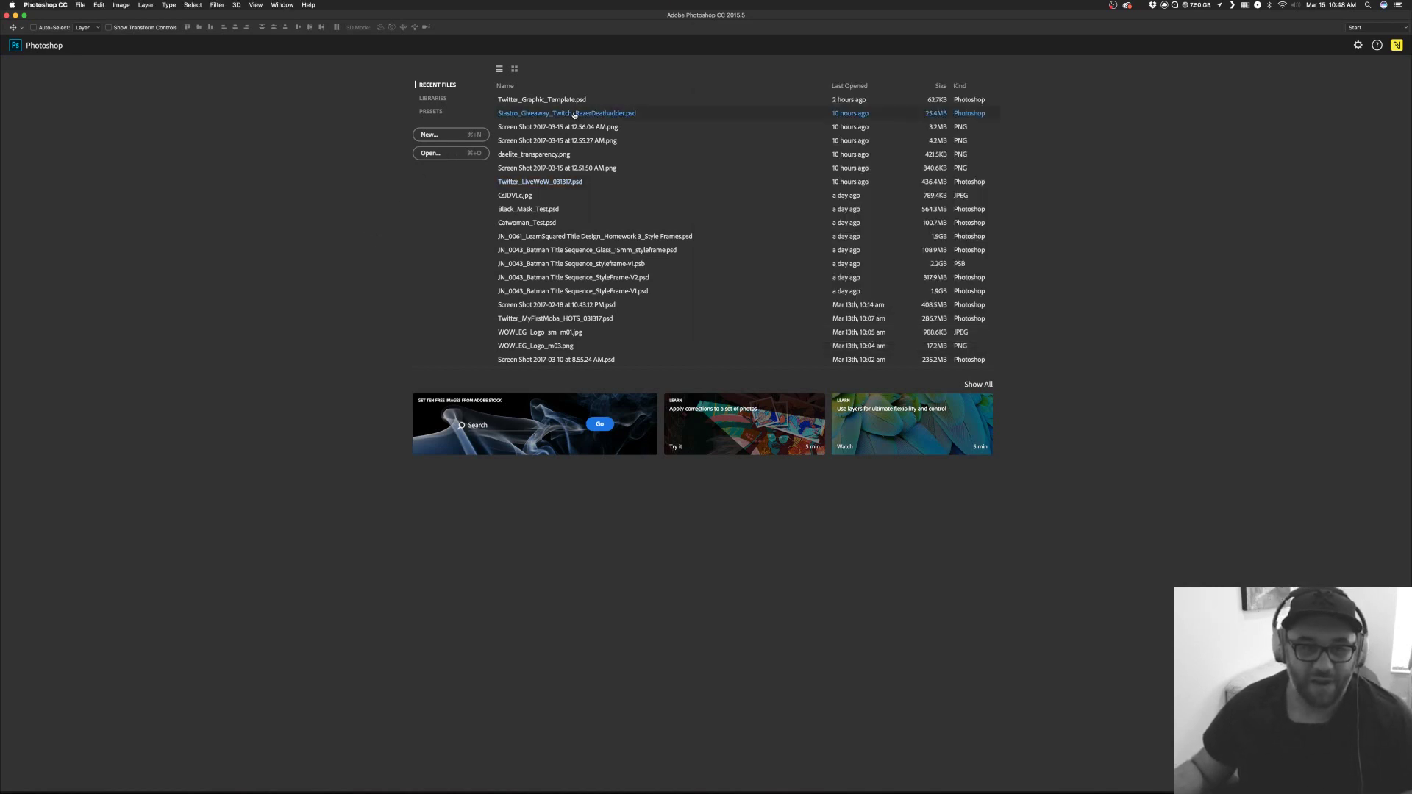
left_click(574, 116)
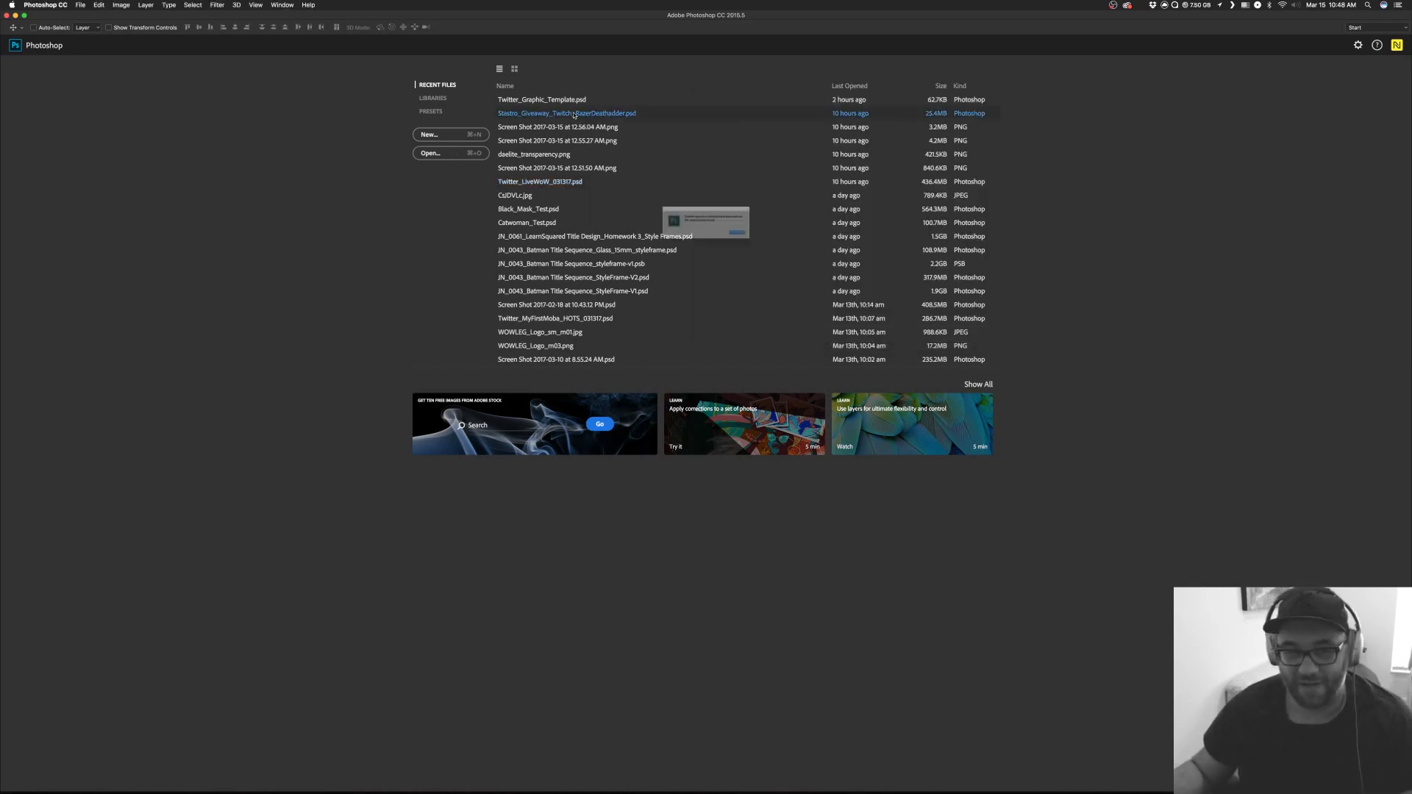
left_click(745, 244)
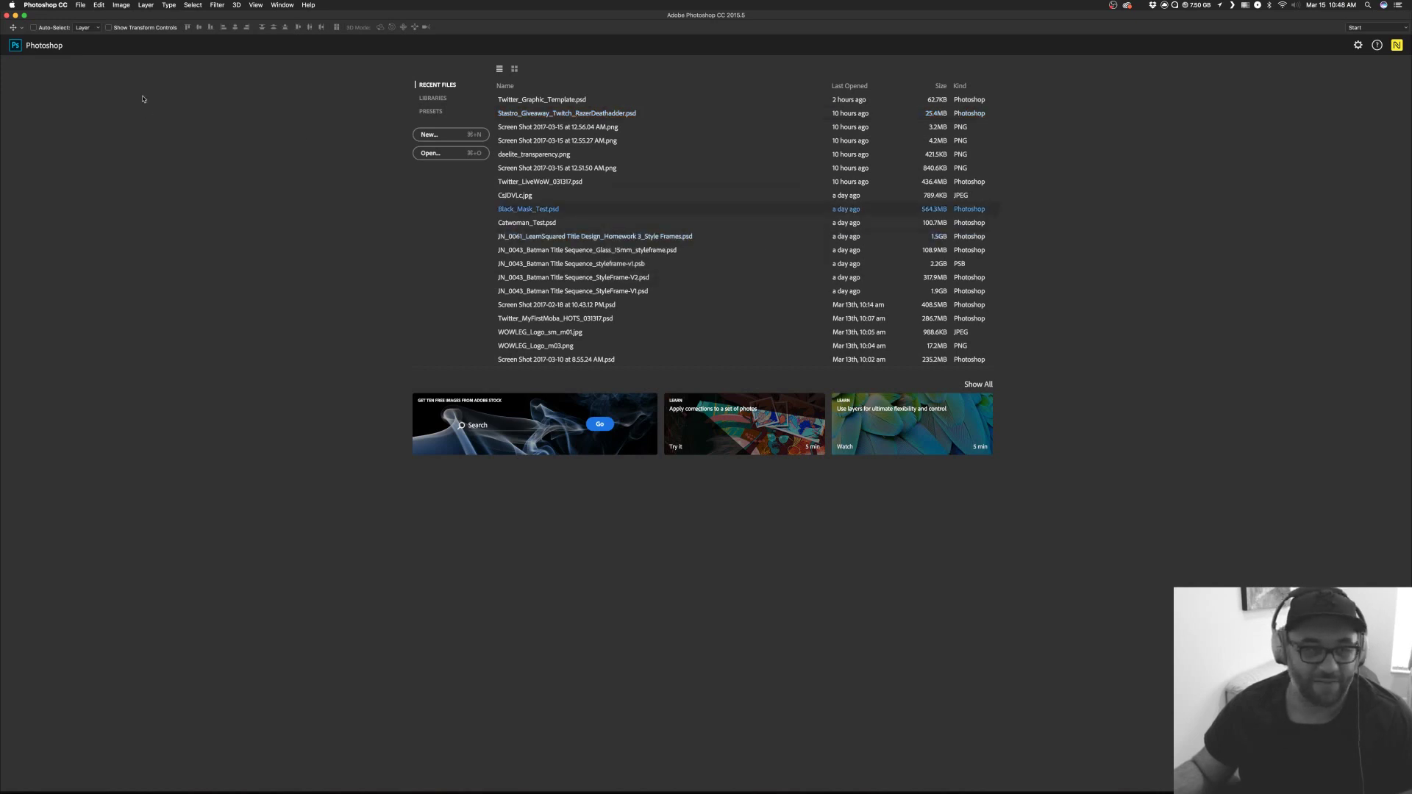
Browse for a file to open in the PSD folder of Stastro_Twitch GFX 1.0, sort it by modification date and select Twitter_LiveWoW_031317.psd.
left_click(451, 154)
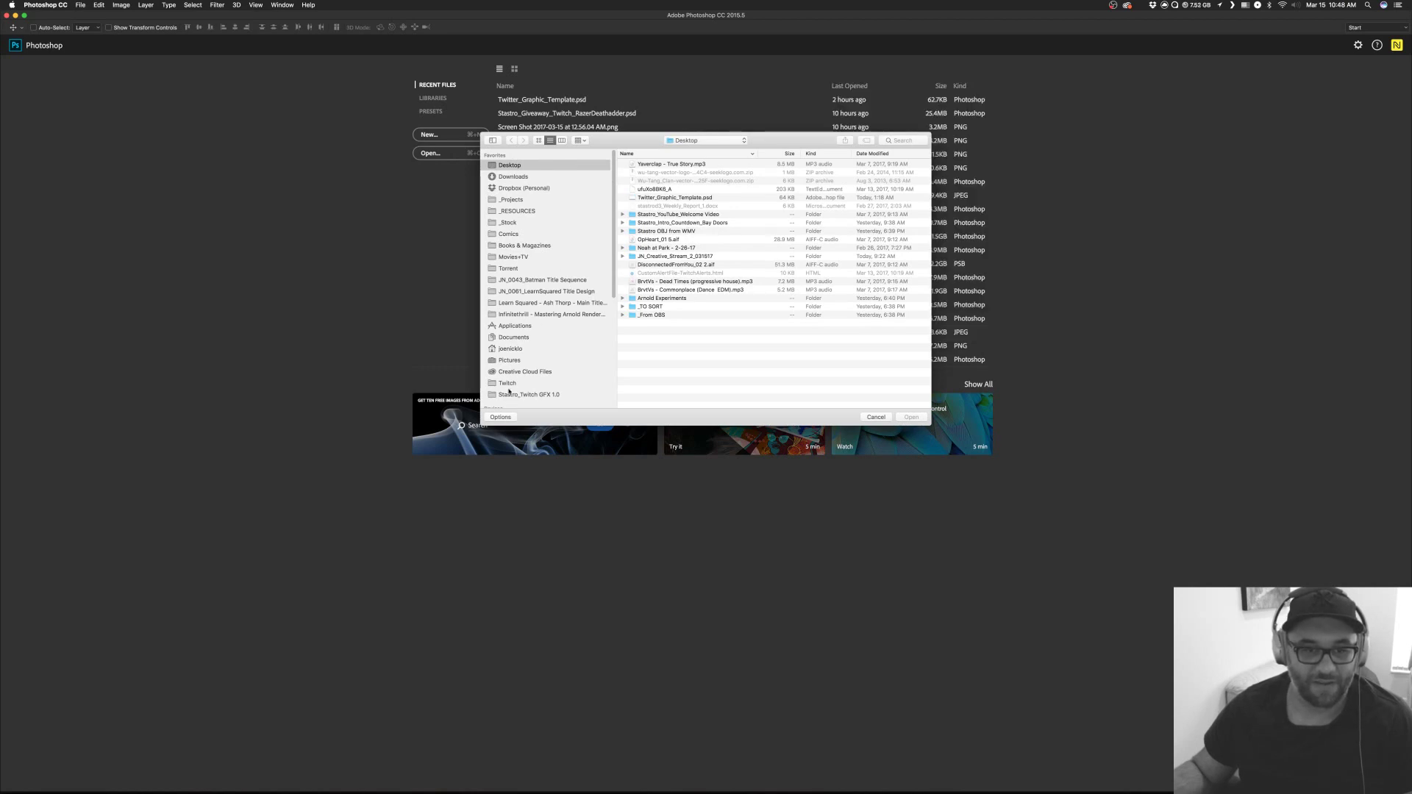
left_click(509, 385)
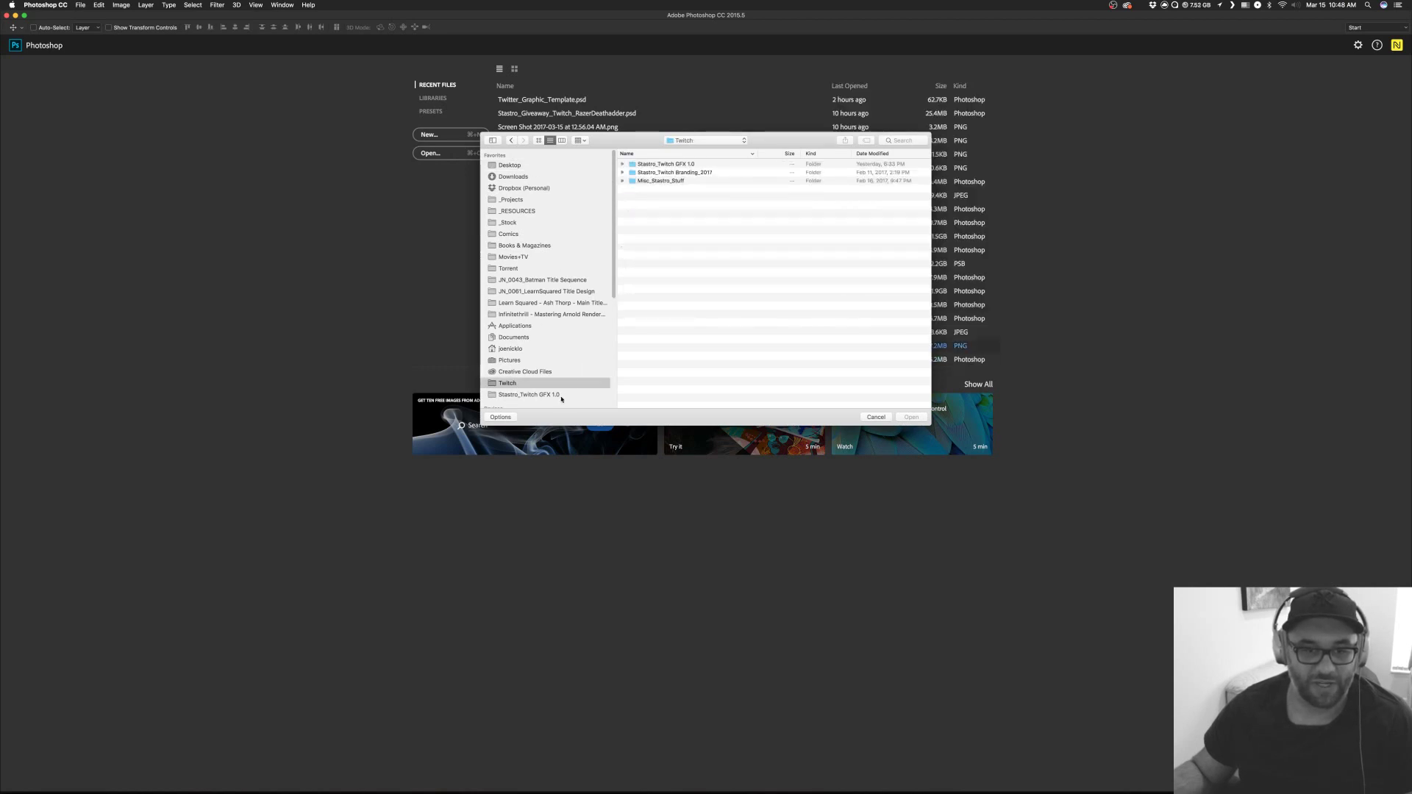
left_click(561, 397)
double_click(656, 189)
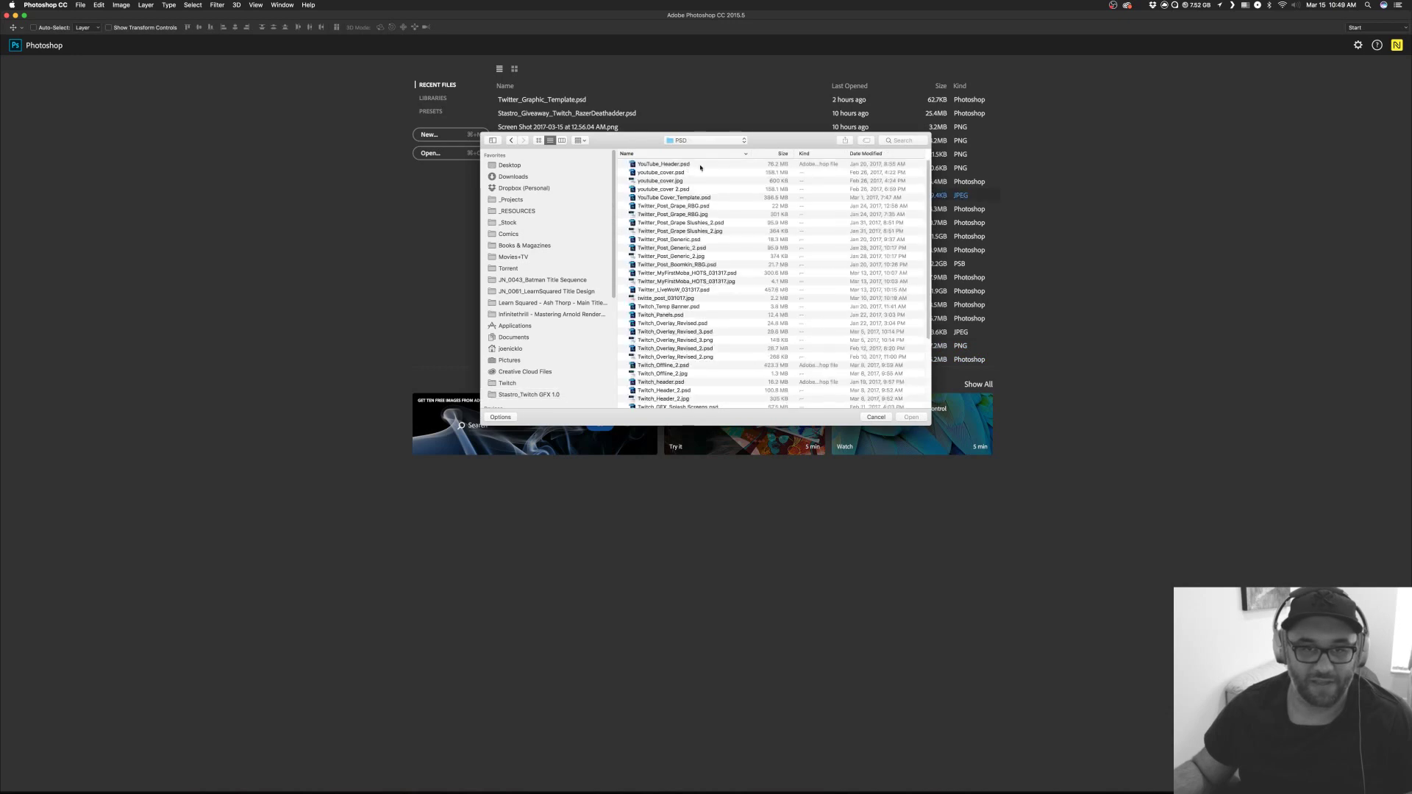
left_click(872, 154)
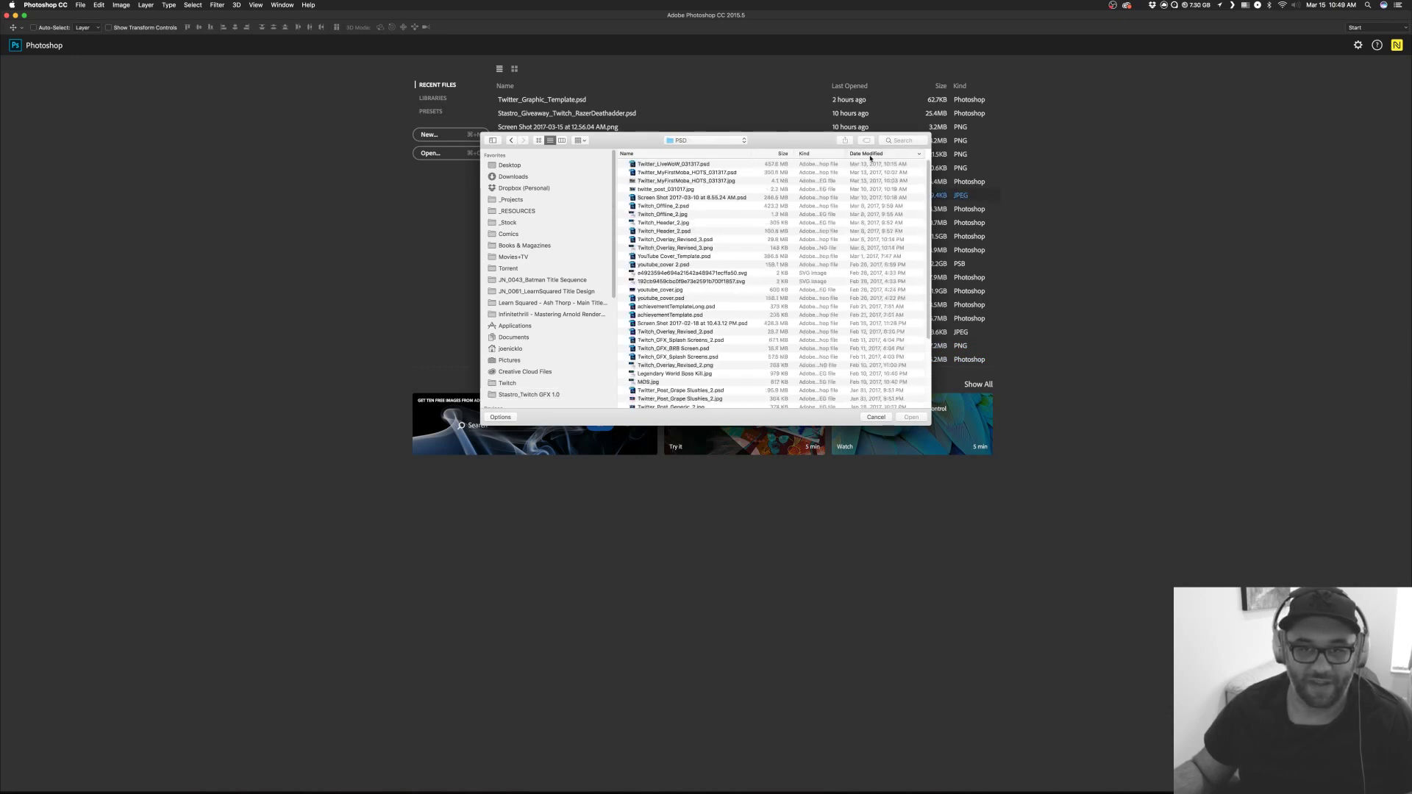
left_click(699, 165)
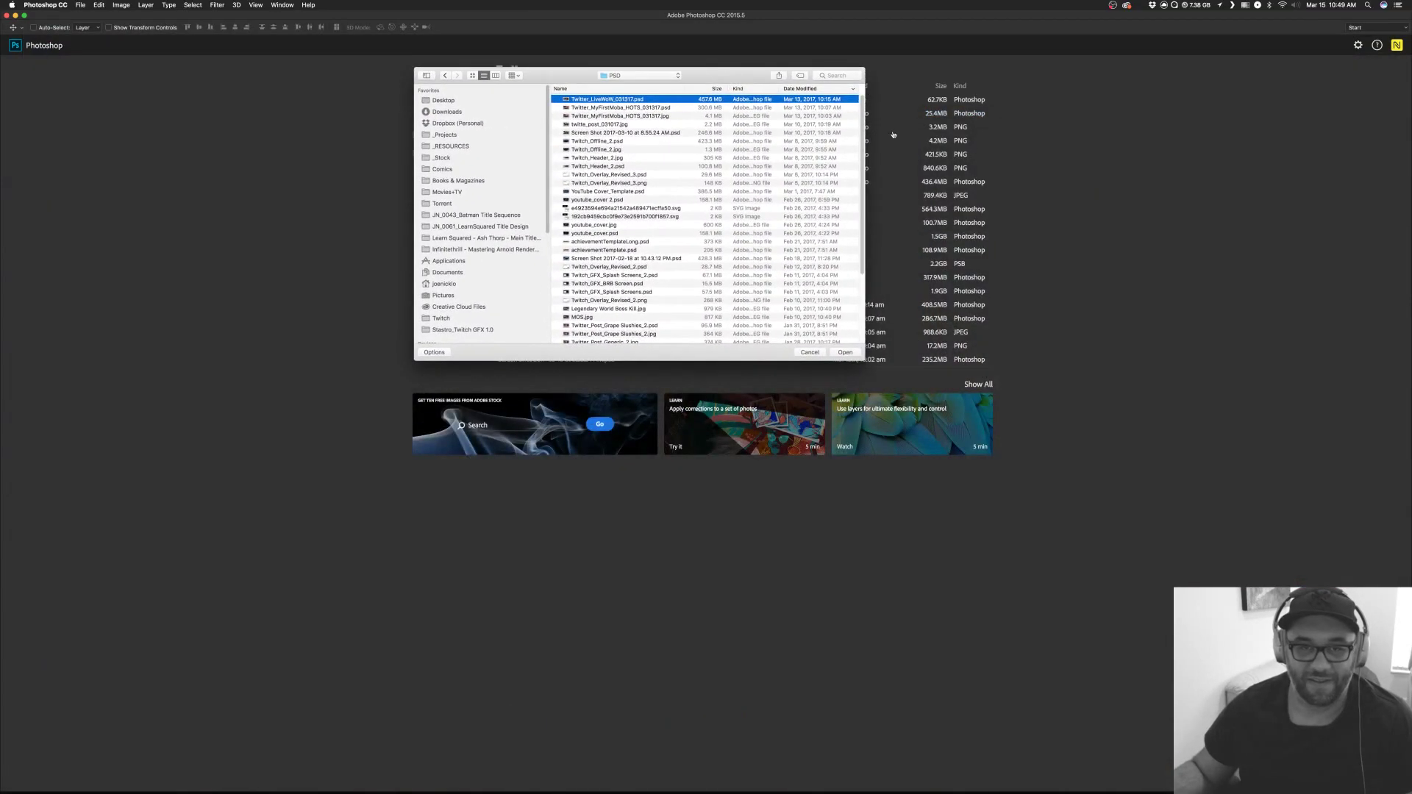
Search the Mac for "Deathadder" and restrict the search to the PSD folder.
left_click(829, 75)
type("Dea")
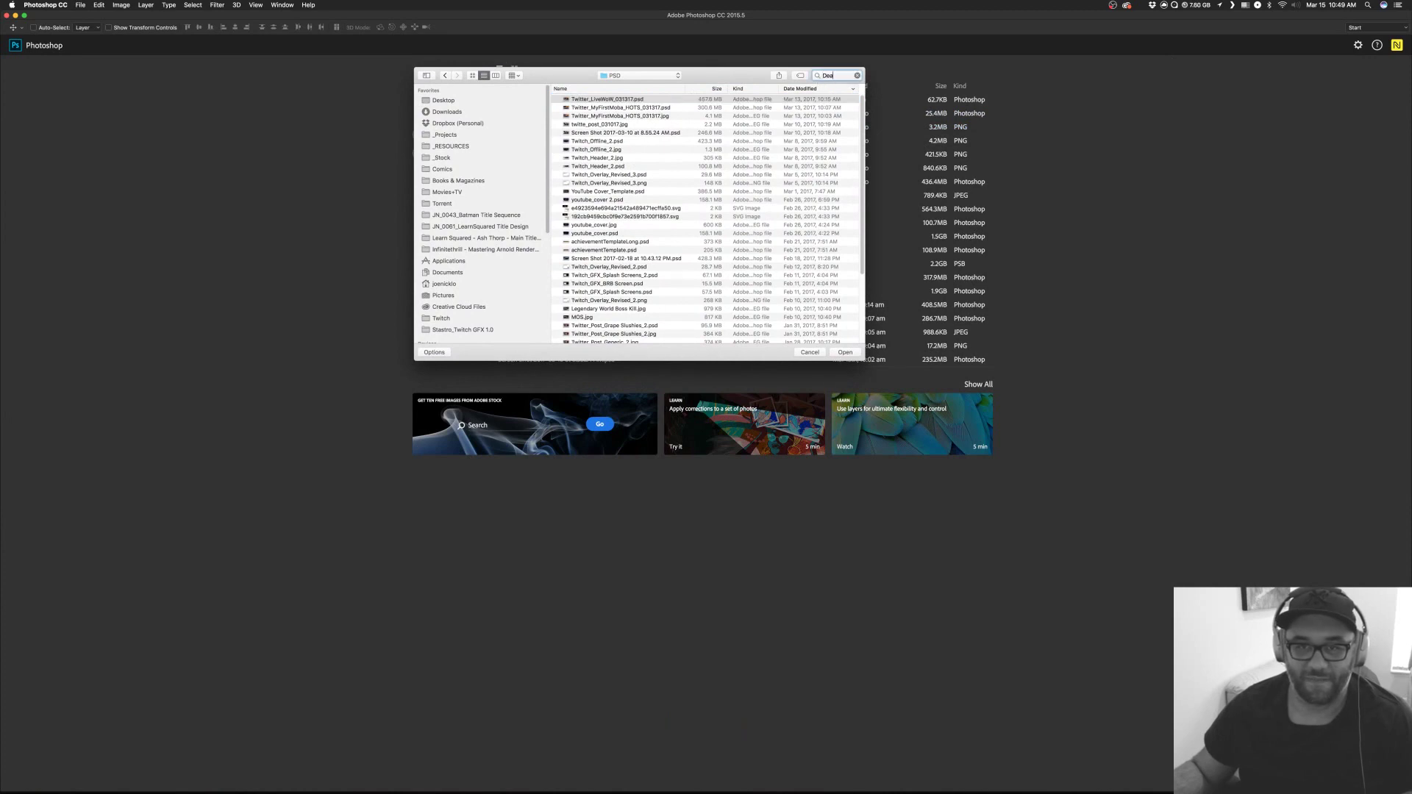
type("t")
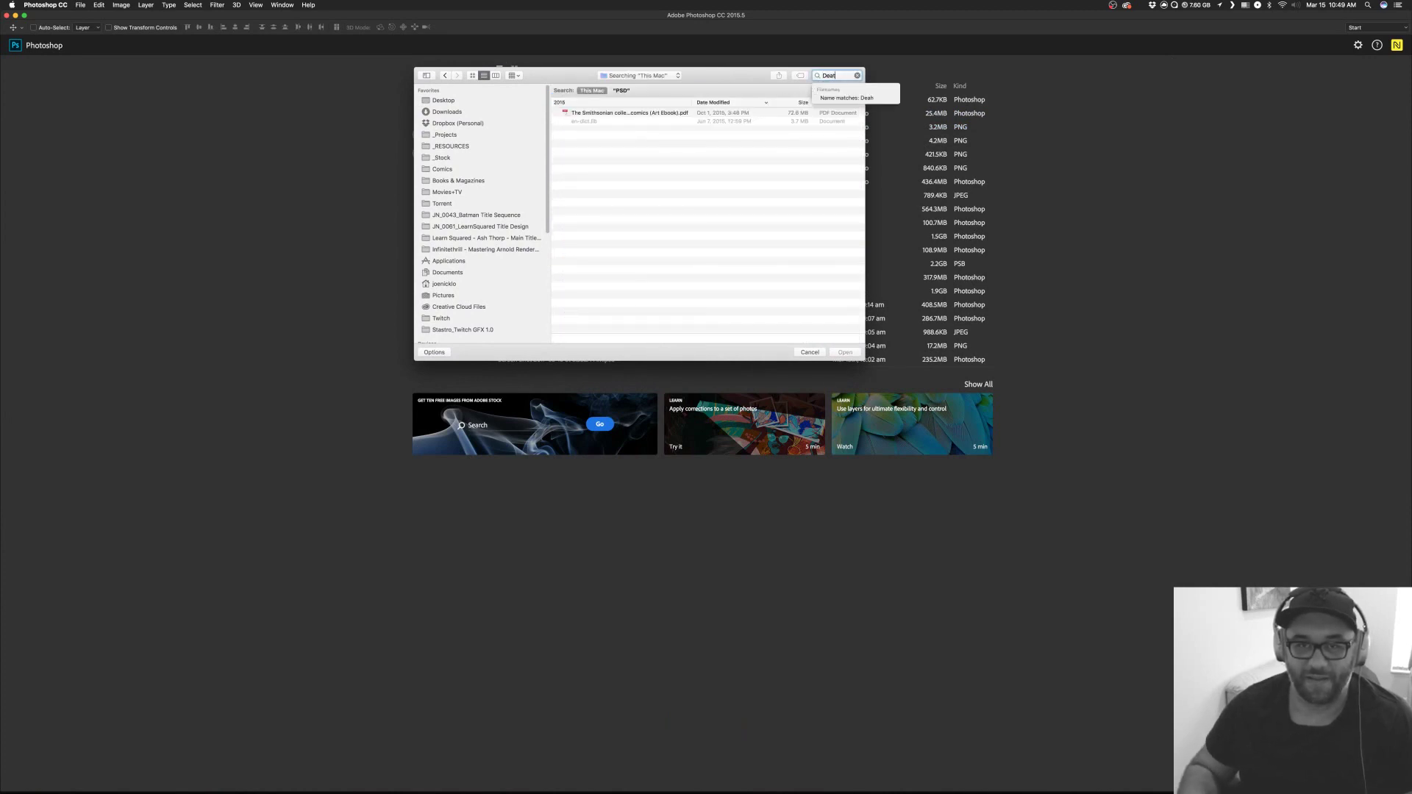
type("hadder")
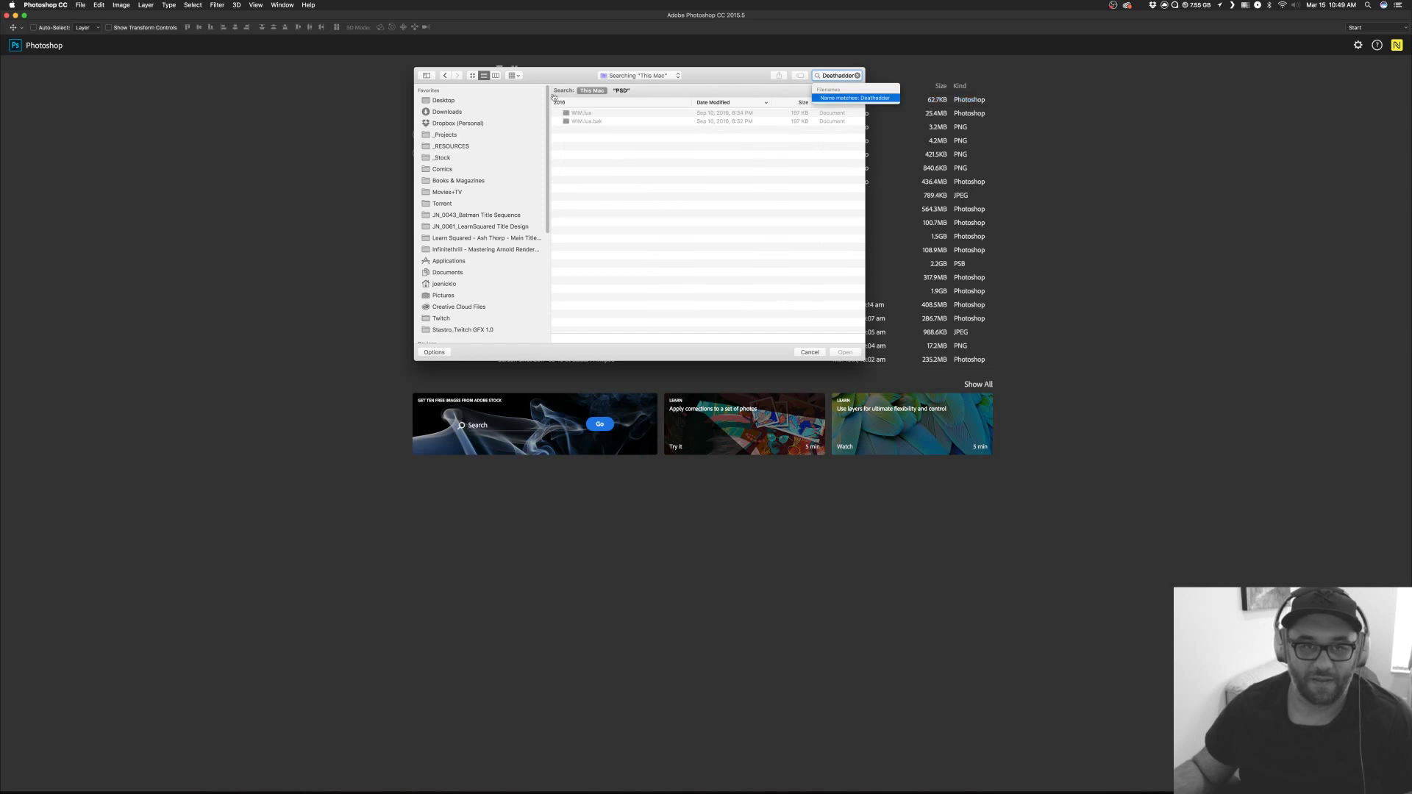
left_click(624, 89)
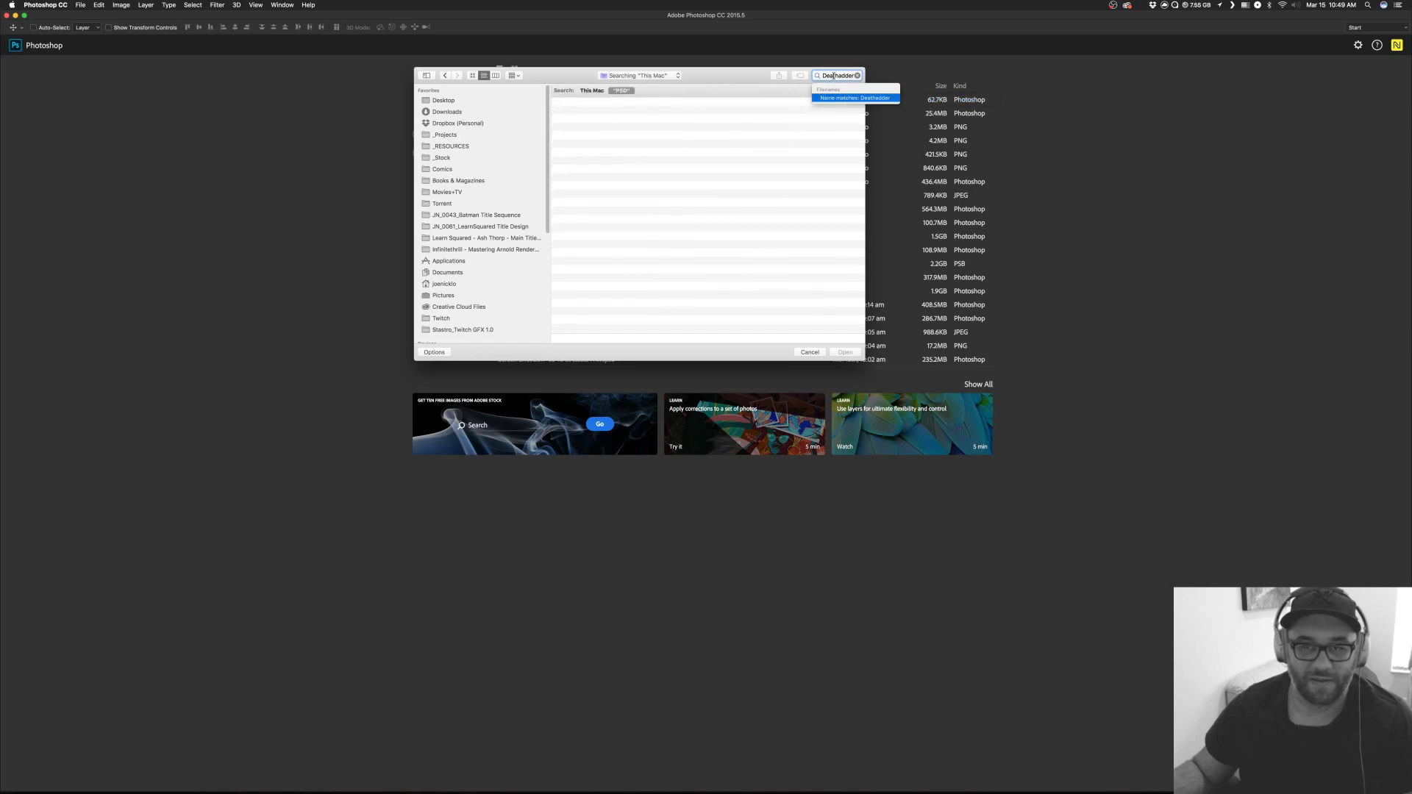
Replace the file search with "Giveaway", and shorten the term to "Give".
left_click(832, 76)
type("Razer Giveaway")
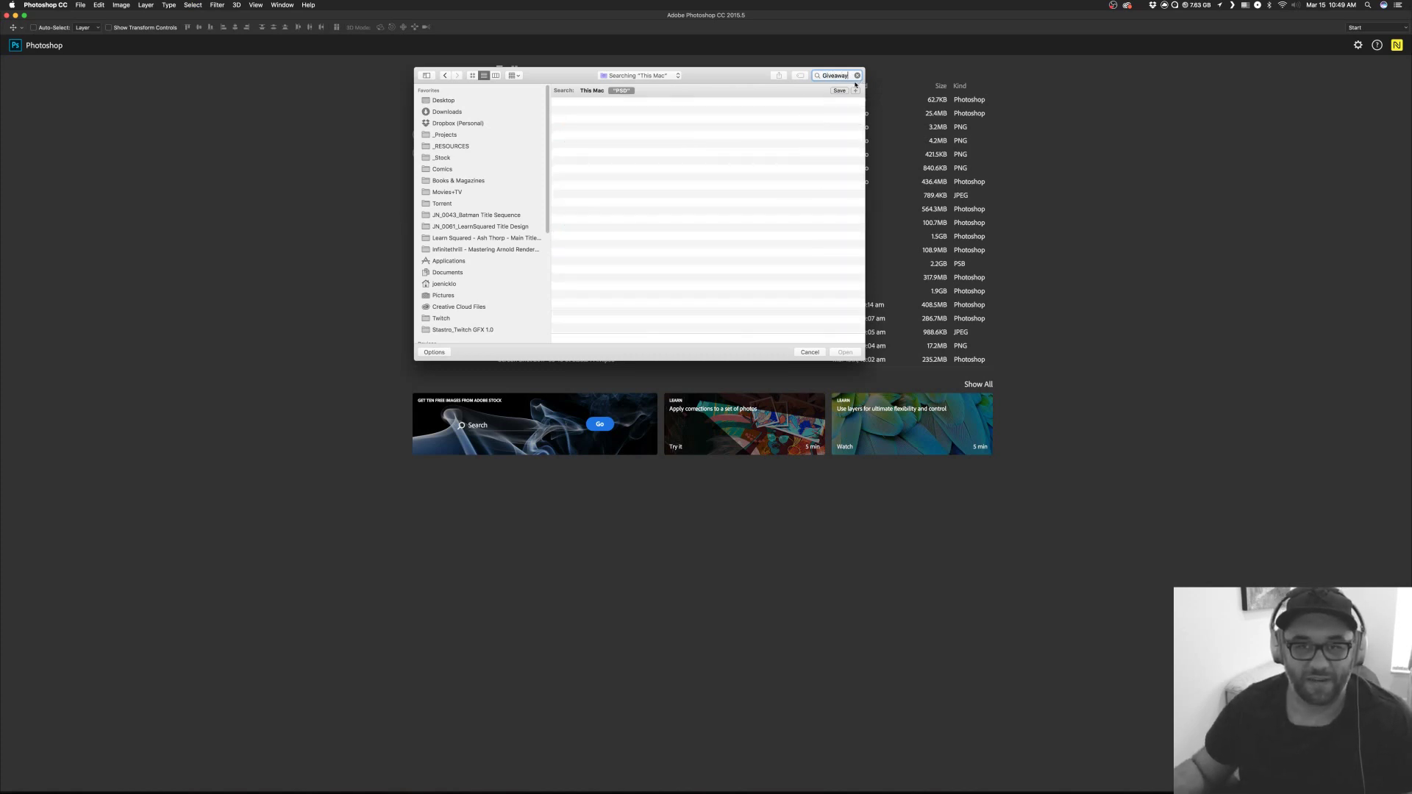
key("BackSpace")
key("Return")
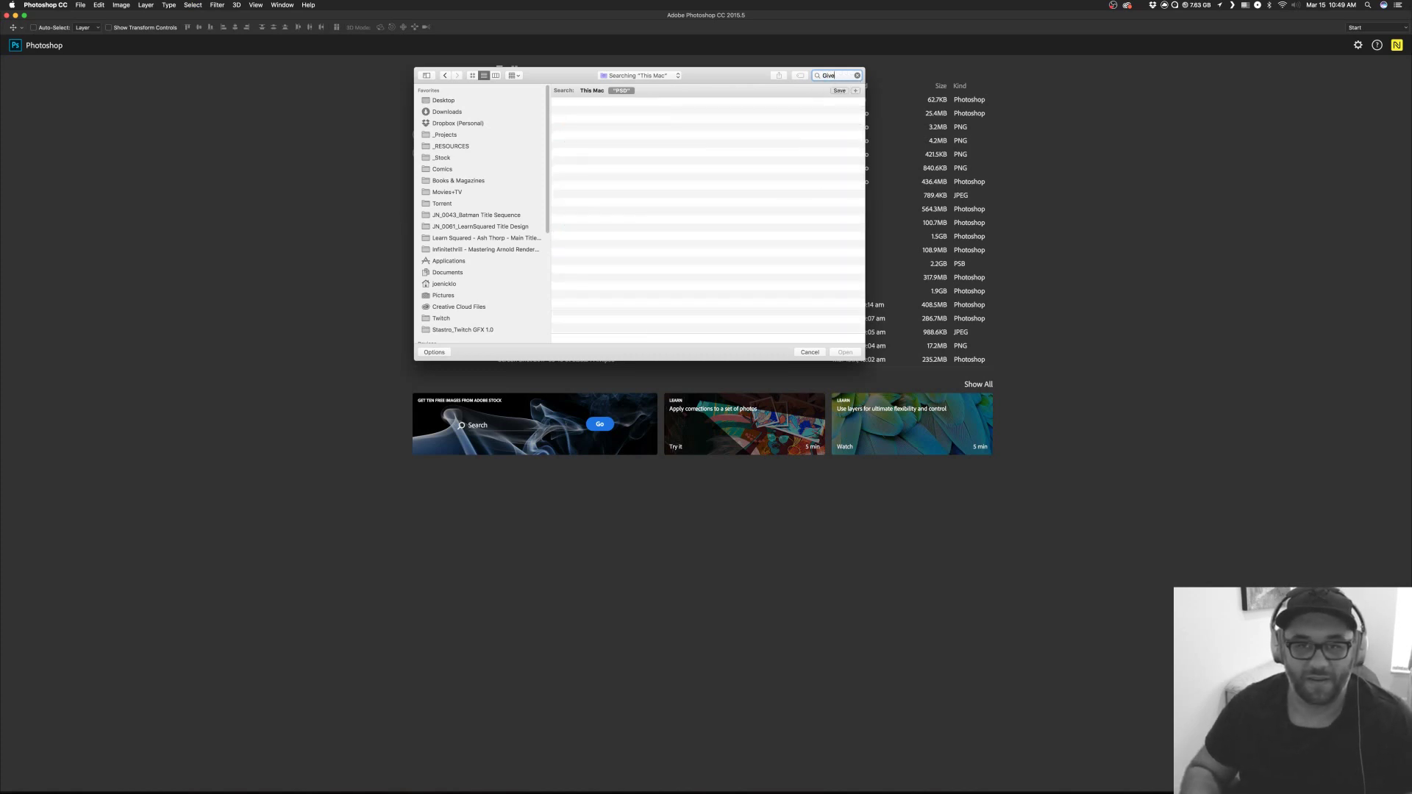
key("BackSpace")
key("BackSpace")
key("BackSpace")
key("BackSpace")
type("Give")
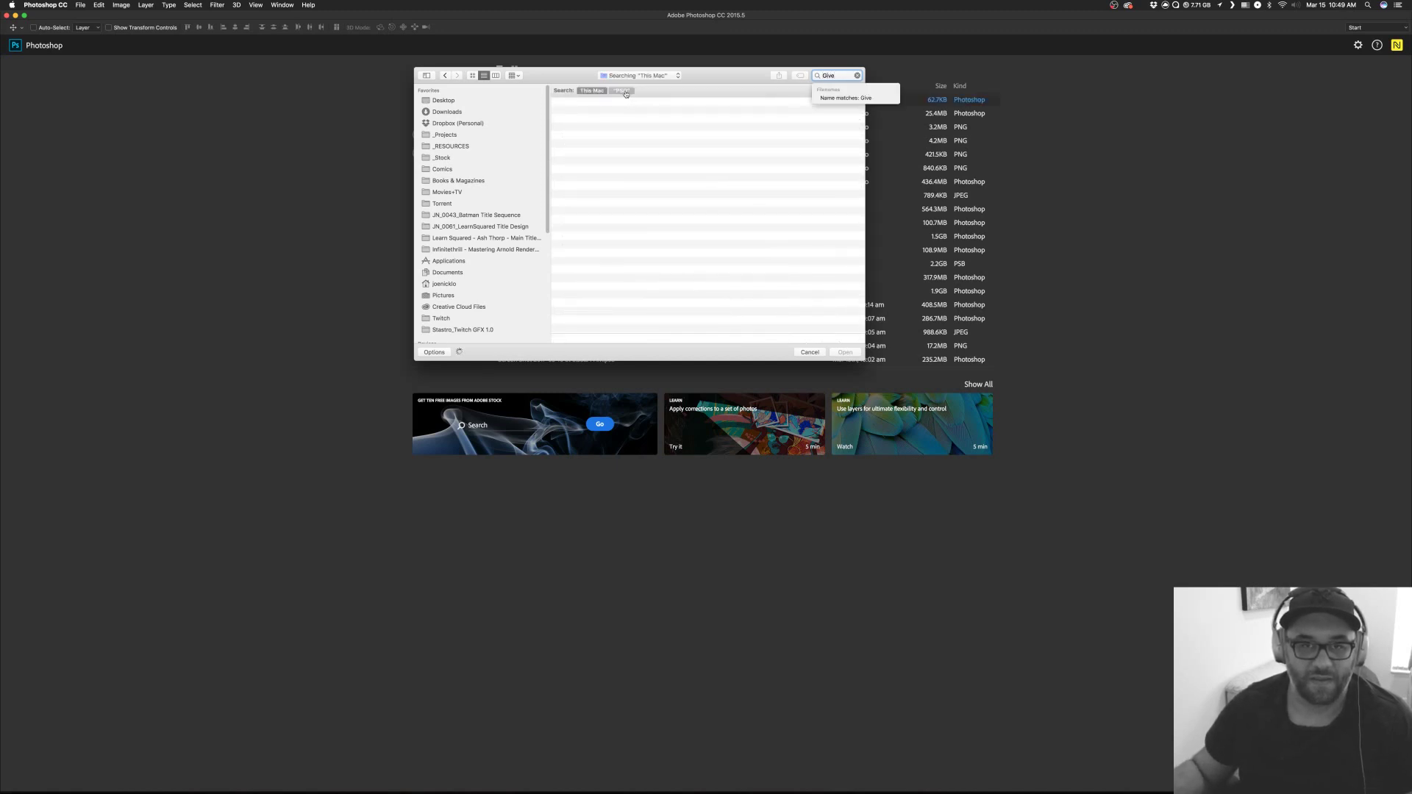
Switch to the Desktop folder, search for "Giveaway", check the giveaways folder's location and clear the search.
left_click(462, 103)
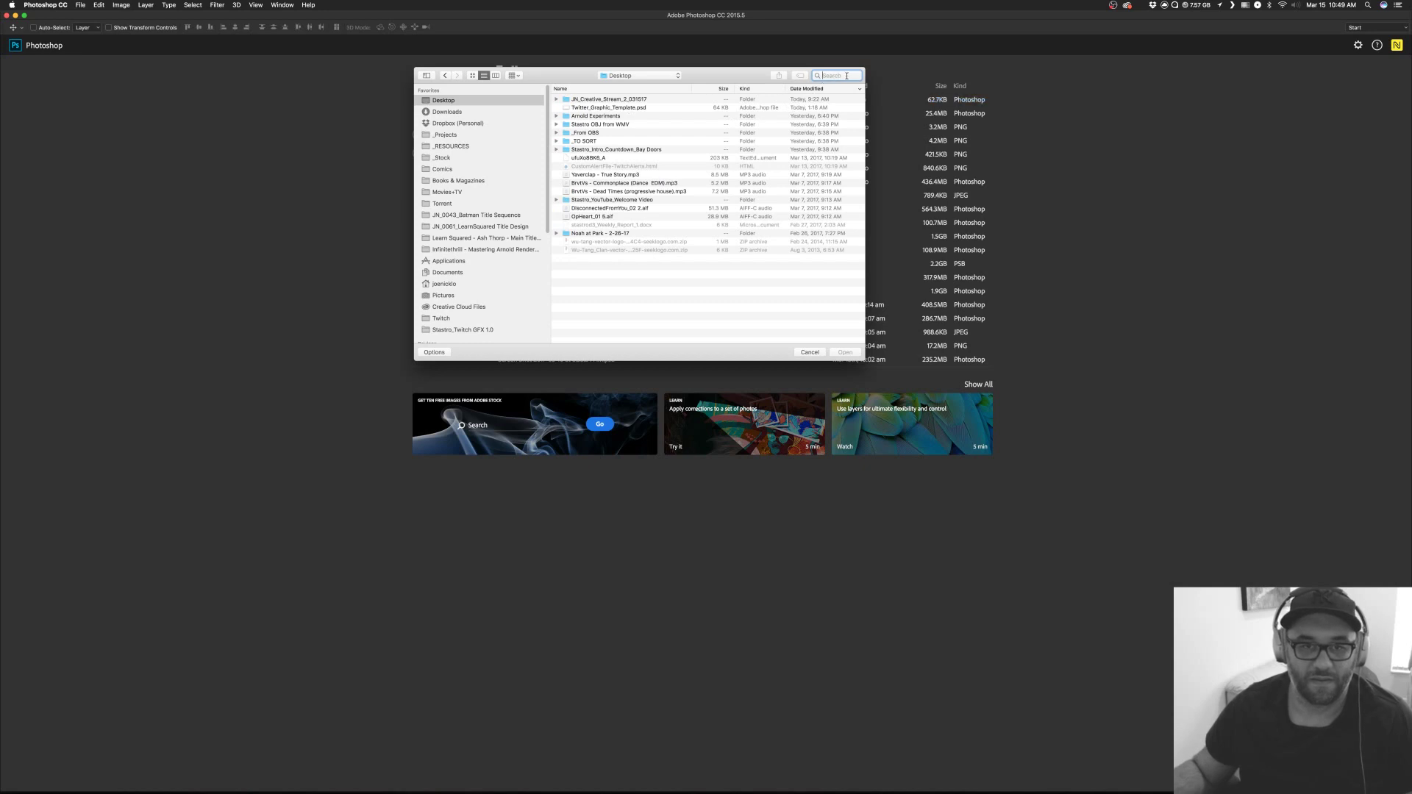
type("Giveawa")
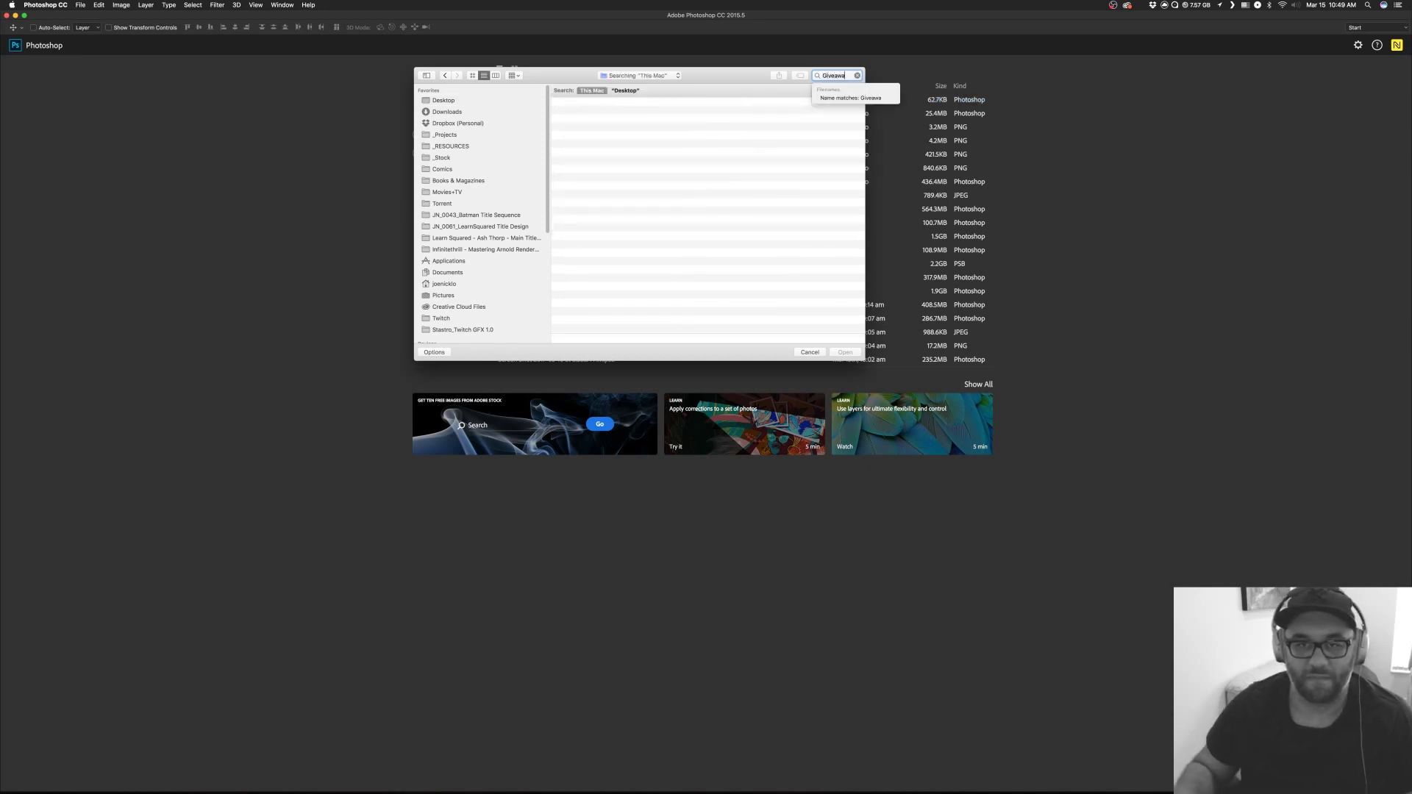
type("y")
key("Escape")
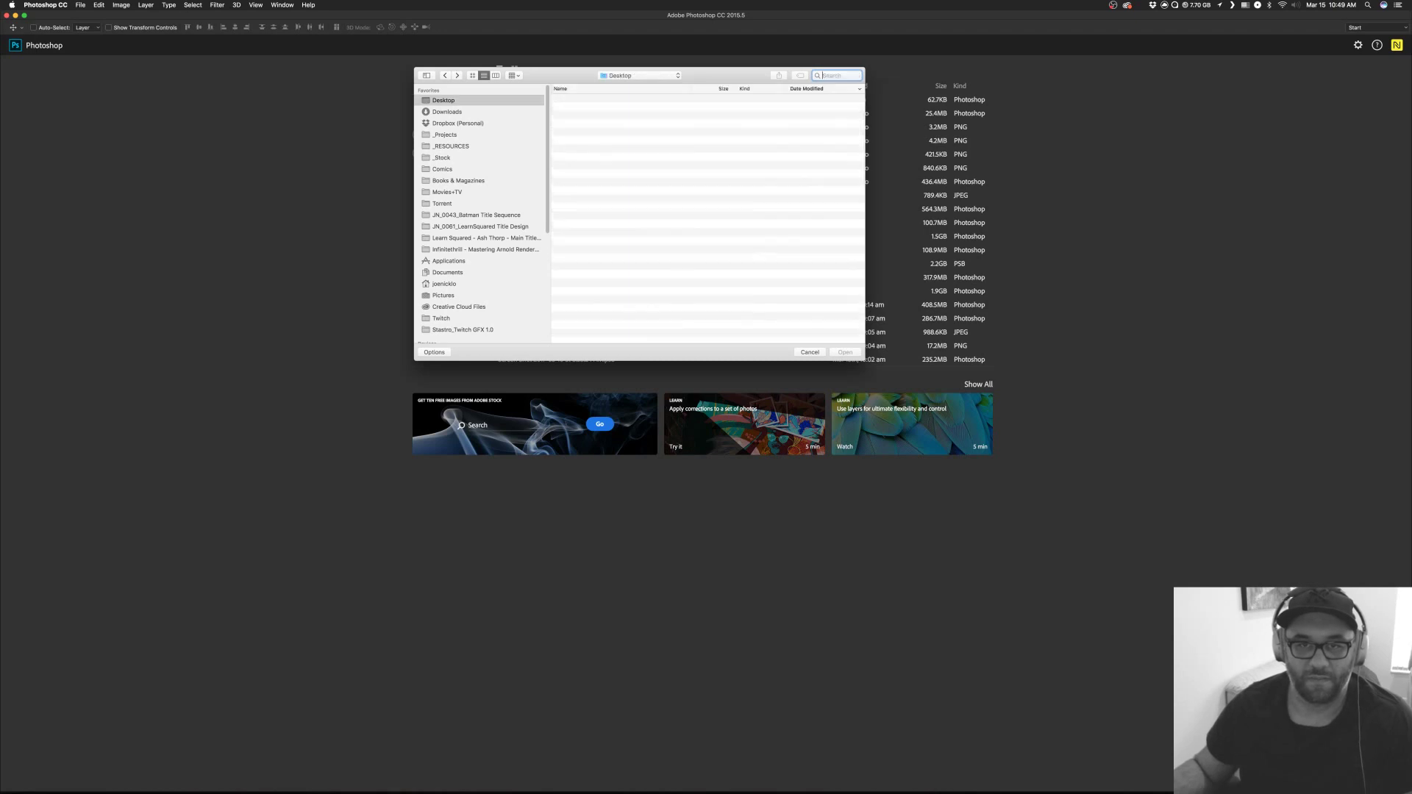
type("Giveaway")
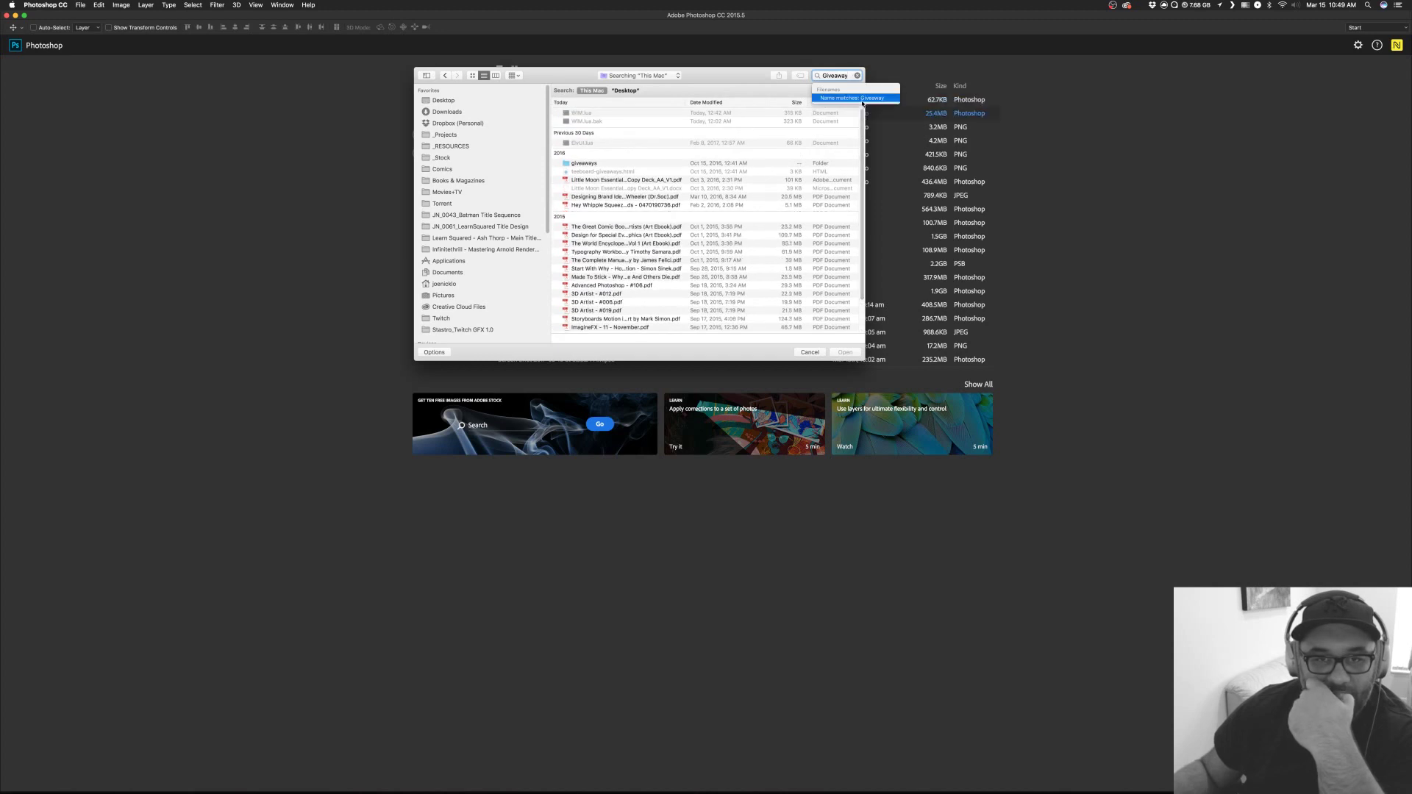
left_click(589, 165)
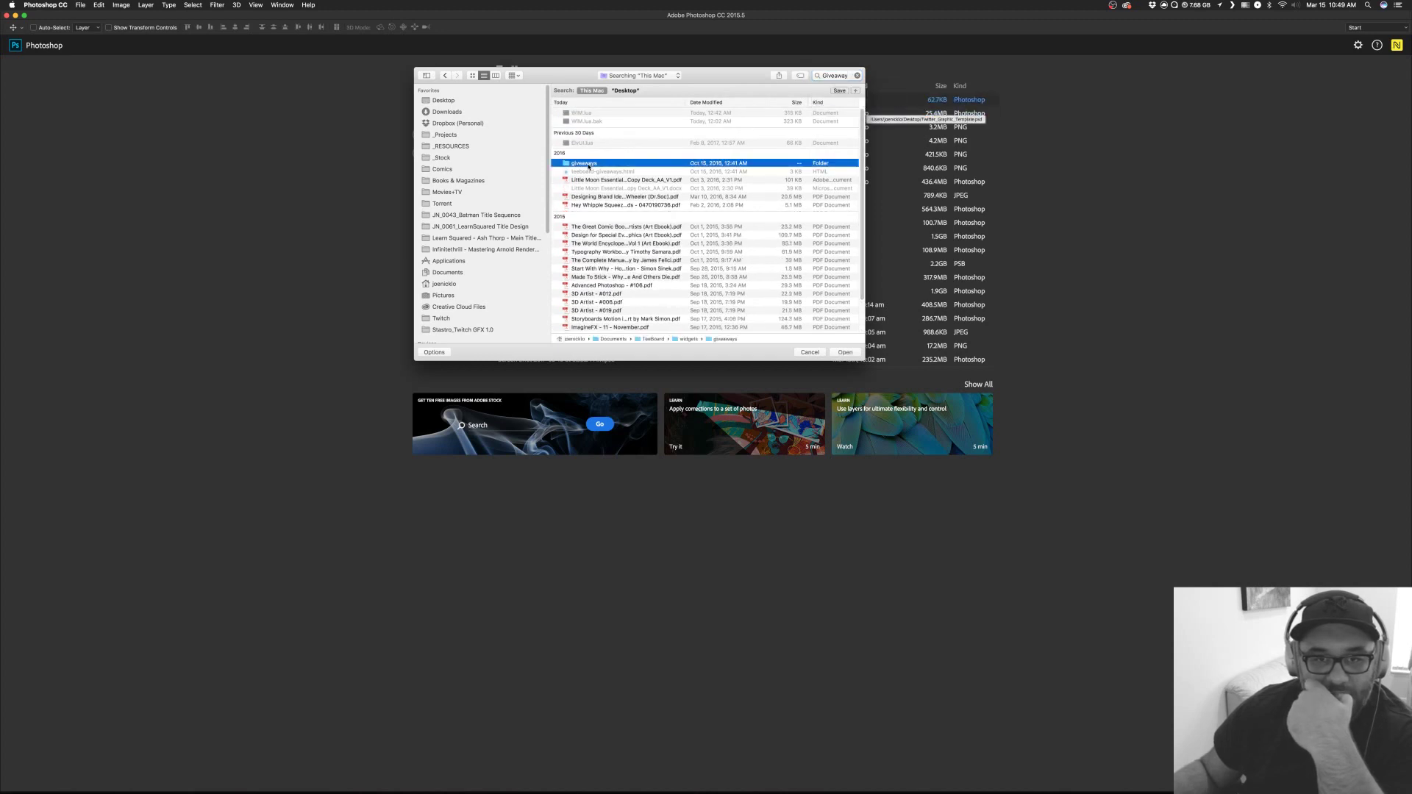
left_click_drag(849, 76, 747, 164)
key("BackSpace")
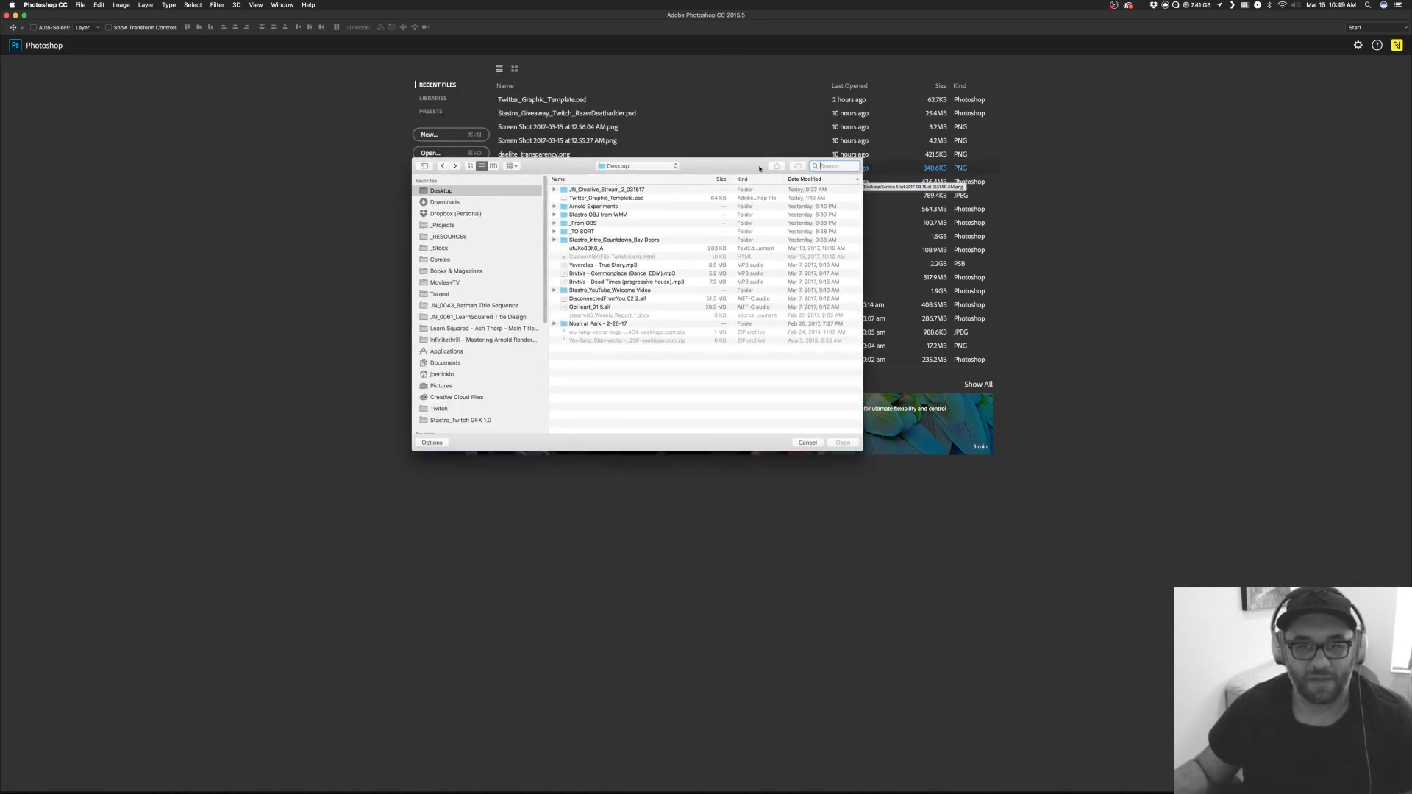
Search the Mac for files whose name matches "Stastro_giveaway".
type("Stastro")
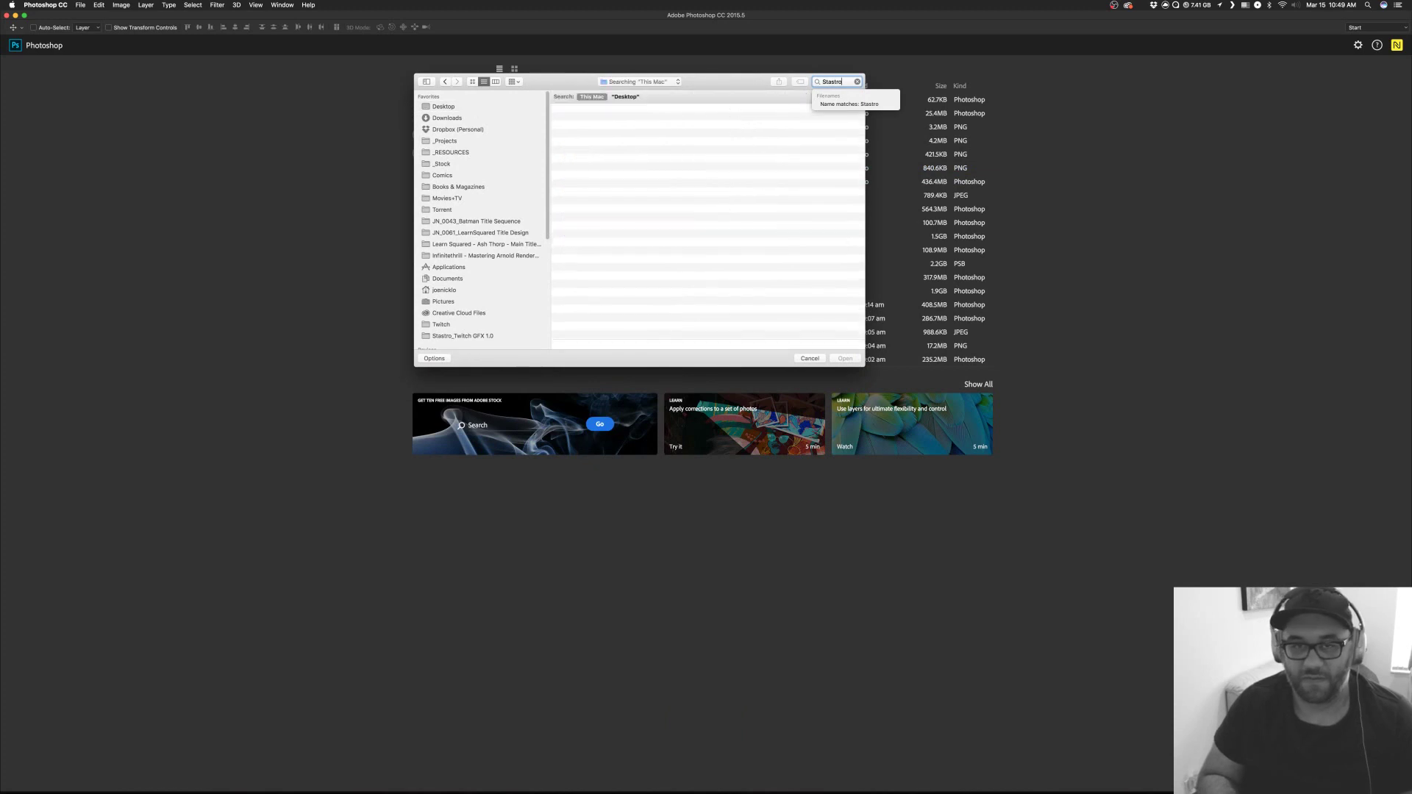
type("_giveaway")
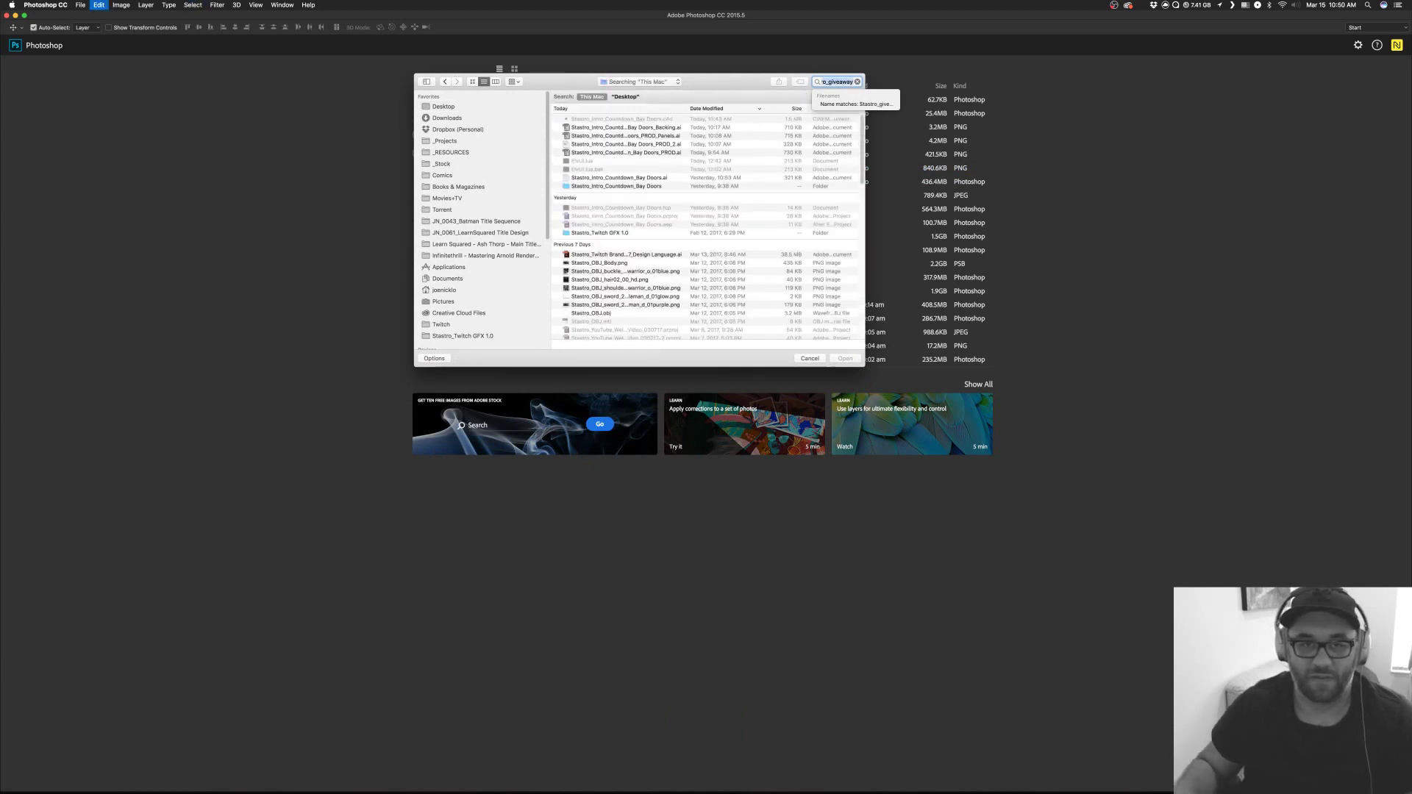
left_click(851, 105)
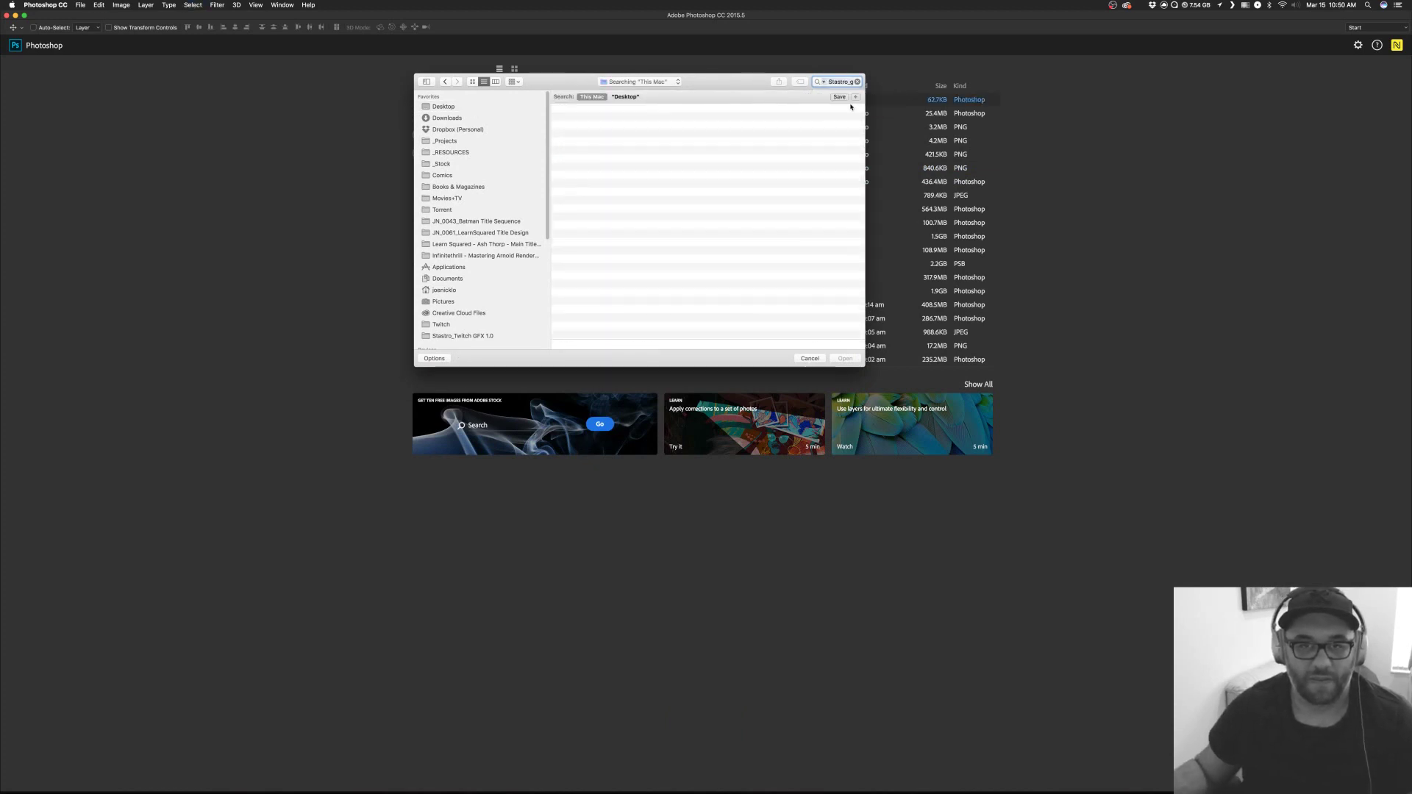
double_click(844, 82)
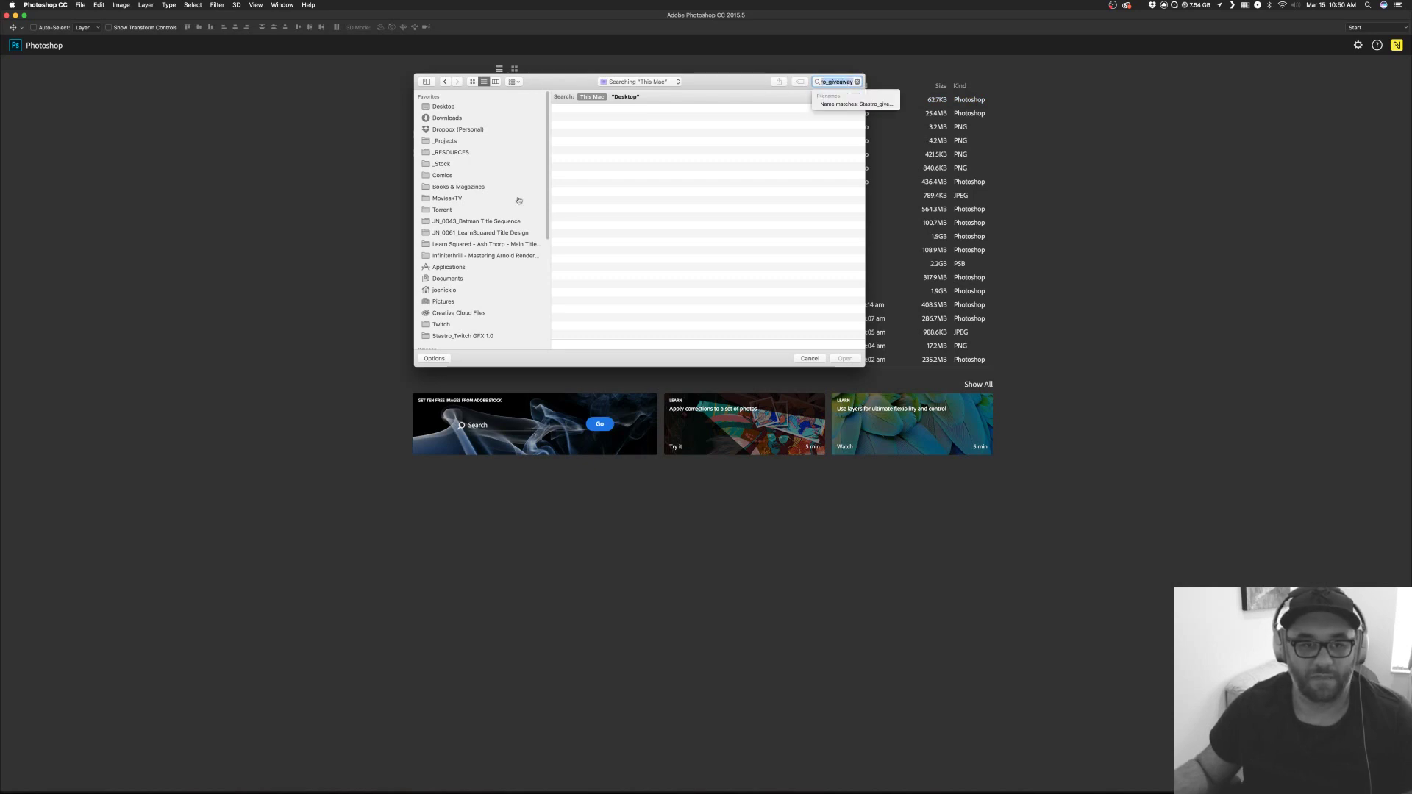
Search the SEAGATE 4TB drive for files whose name matches "Stastro_Give".
scroll(463, 257, "down", 5)
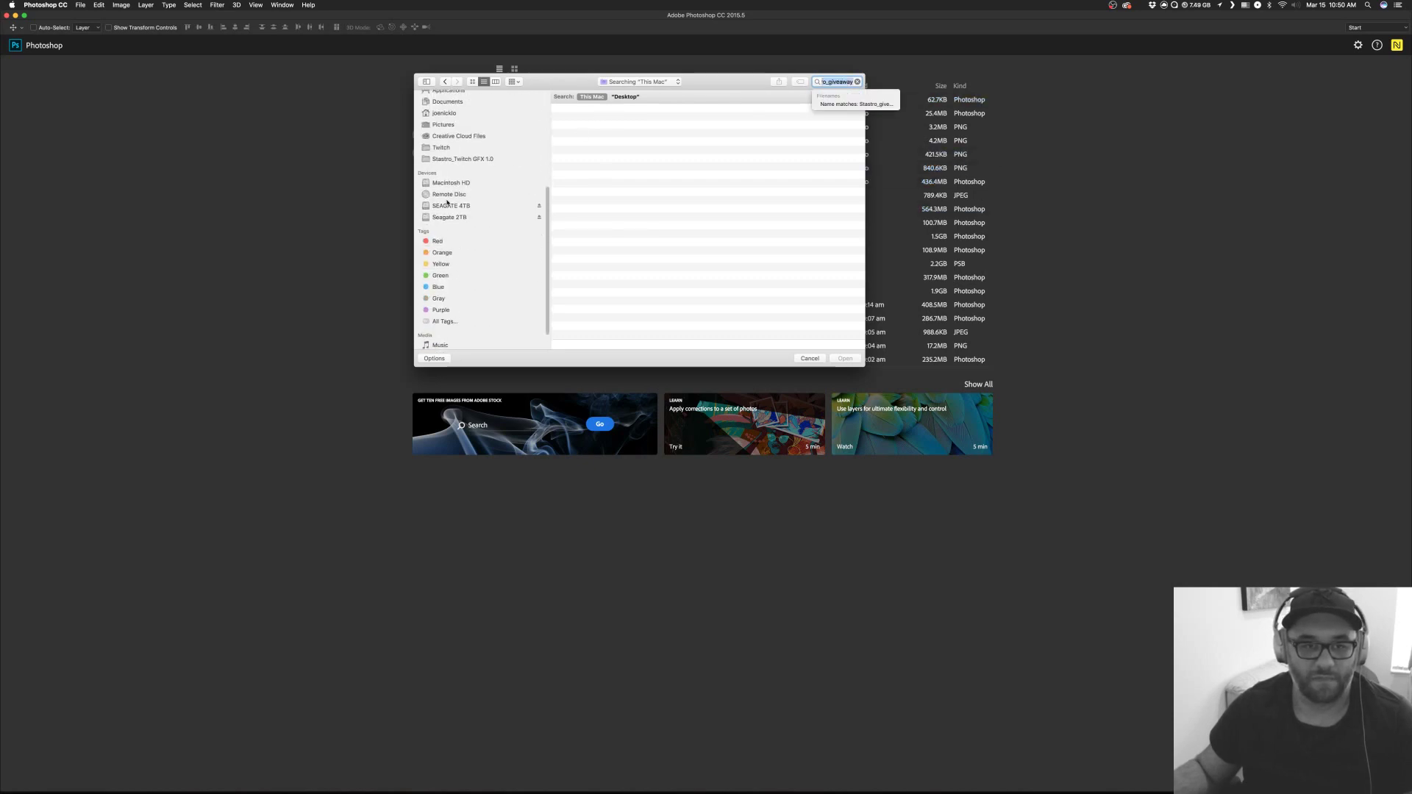
left_click(449, 205)
left_click(838, 82)
type("S")
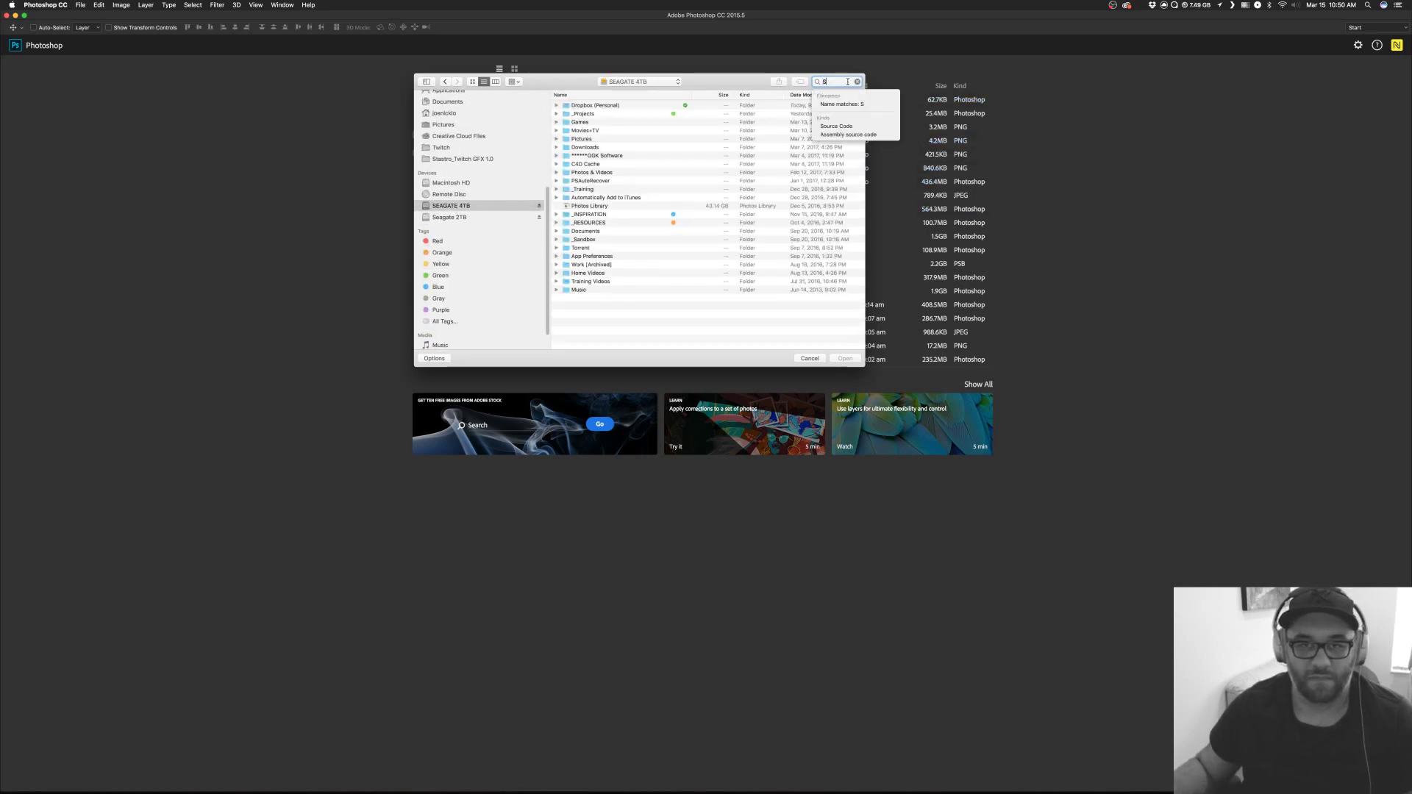
type("tastro_Give")
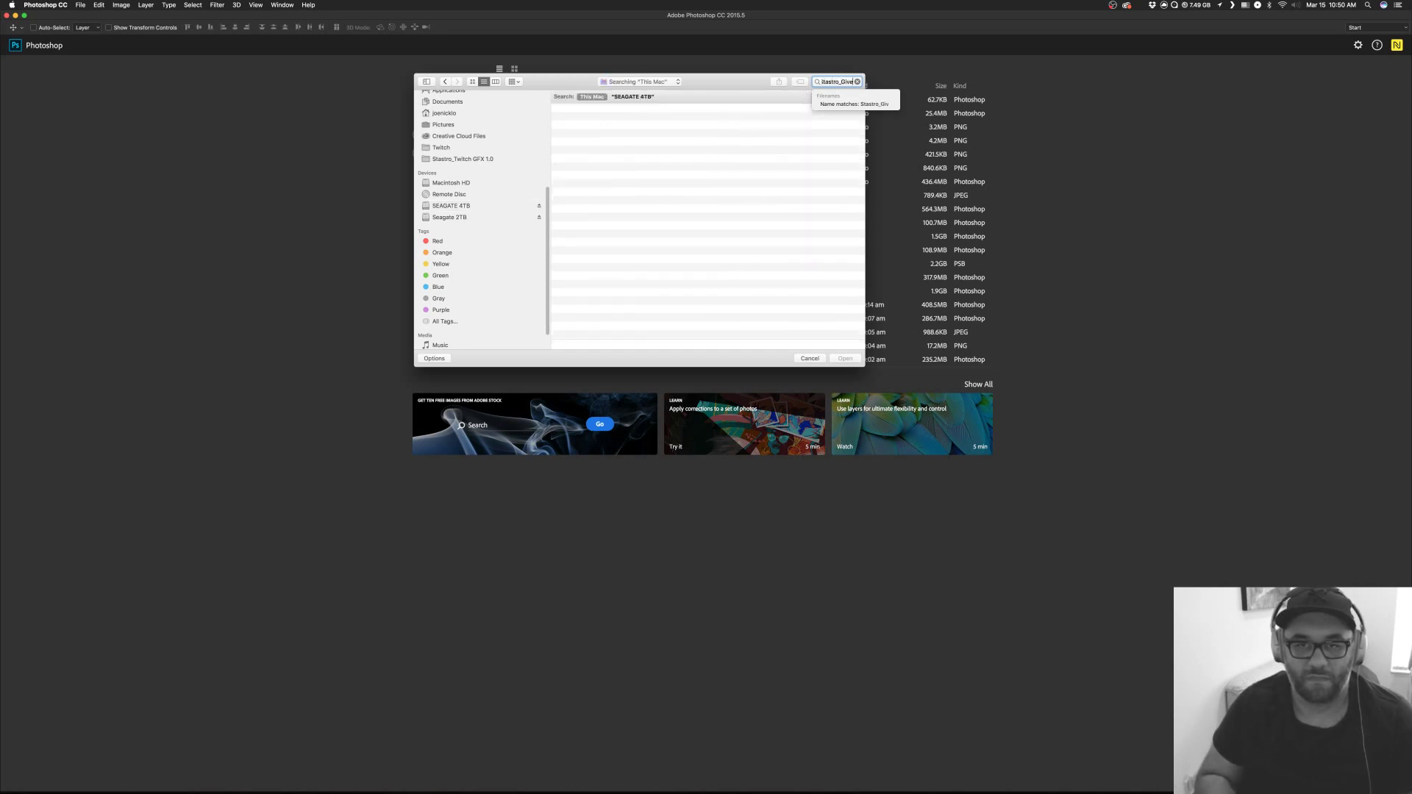
left_click(856, 105)
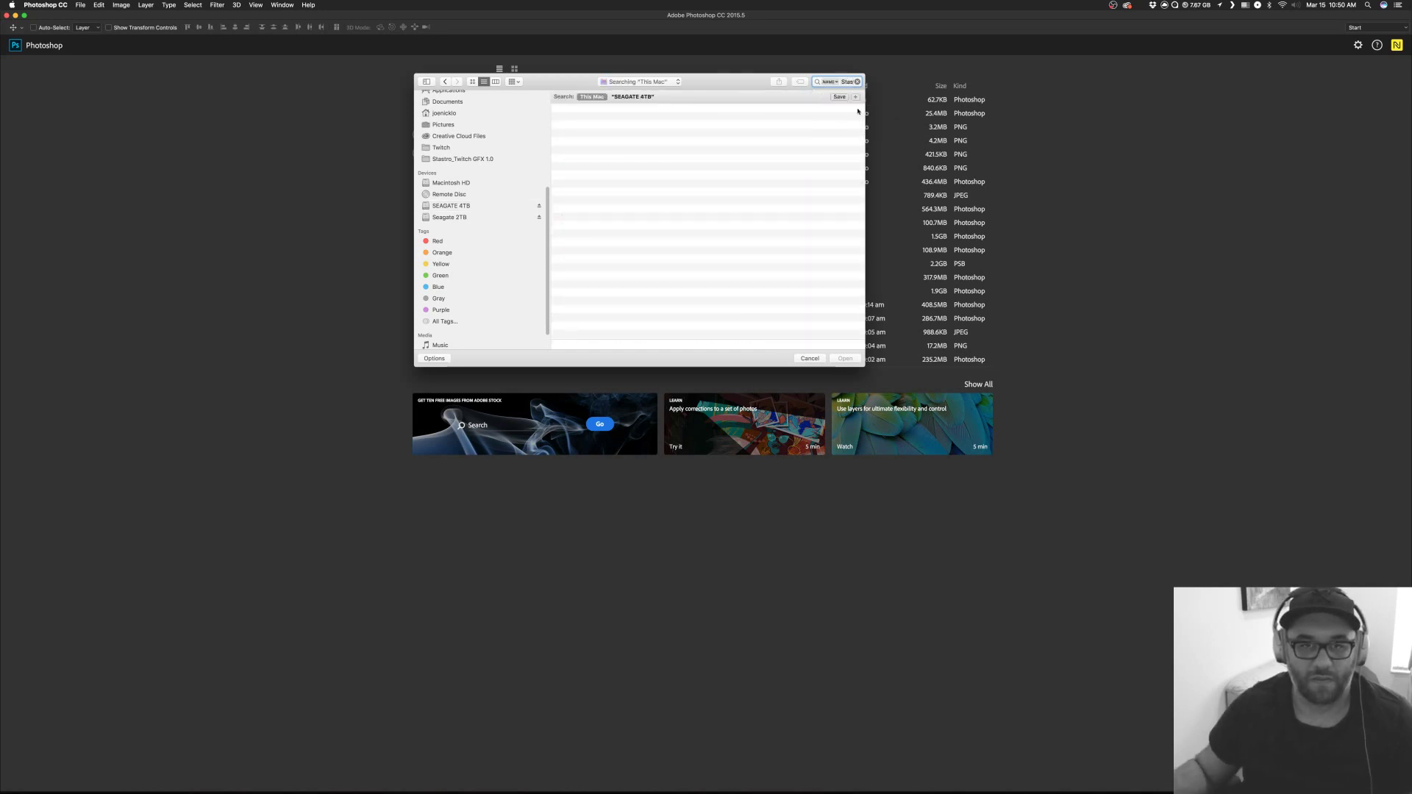
left_click(631, 97)
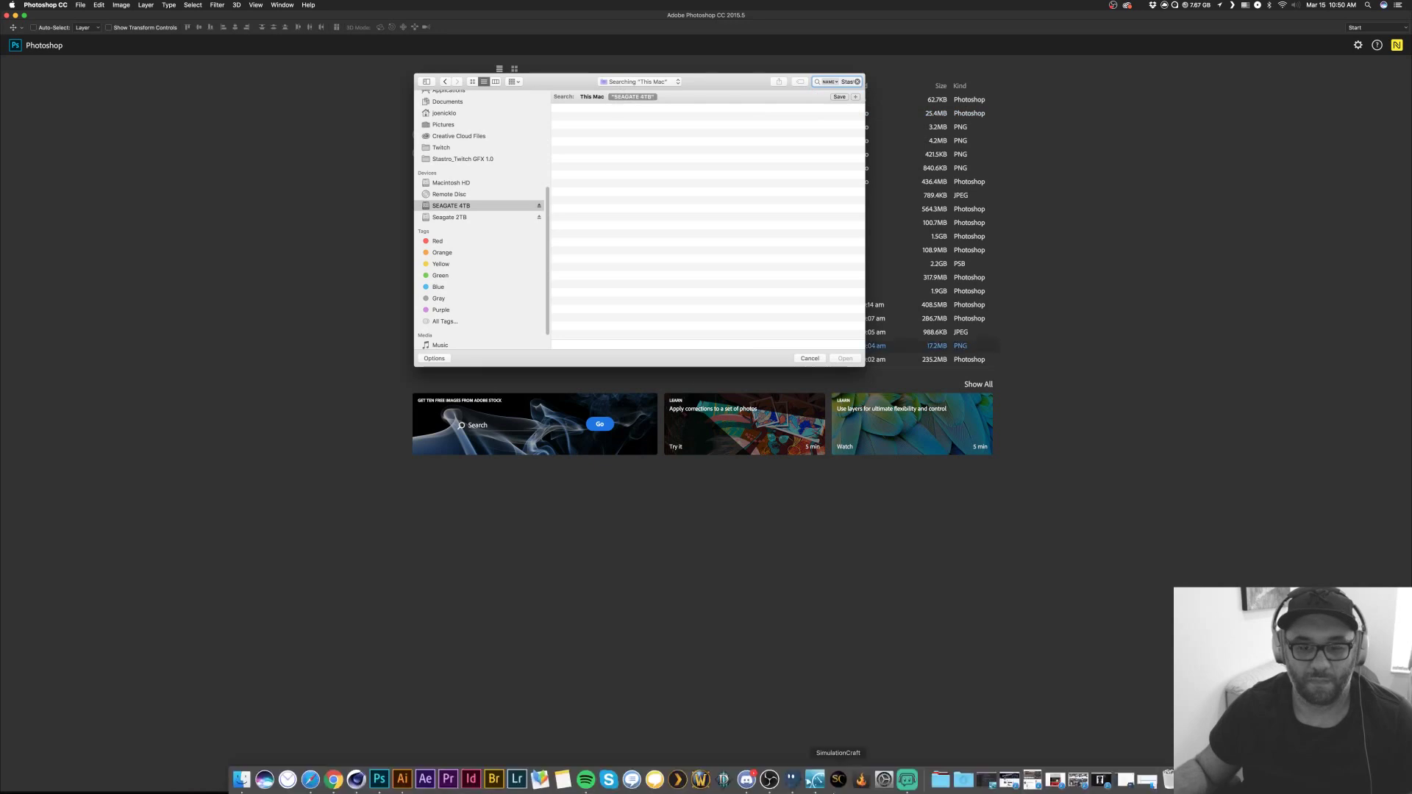
Launch EasyFind and search all volumes for files containing the phrase "Stastro_Giveaway".
key("alt+space")
type("a")
key("BackSpace")
type("easy")
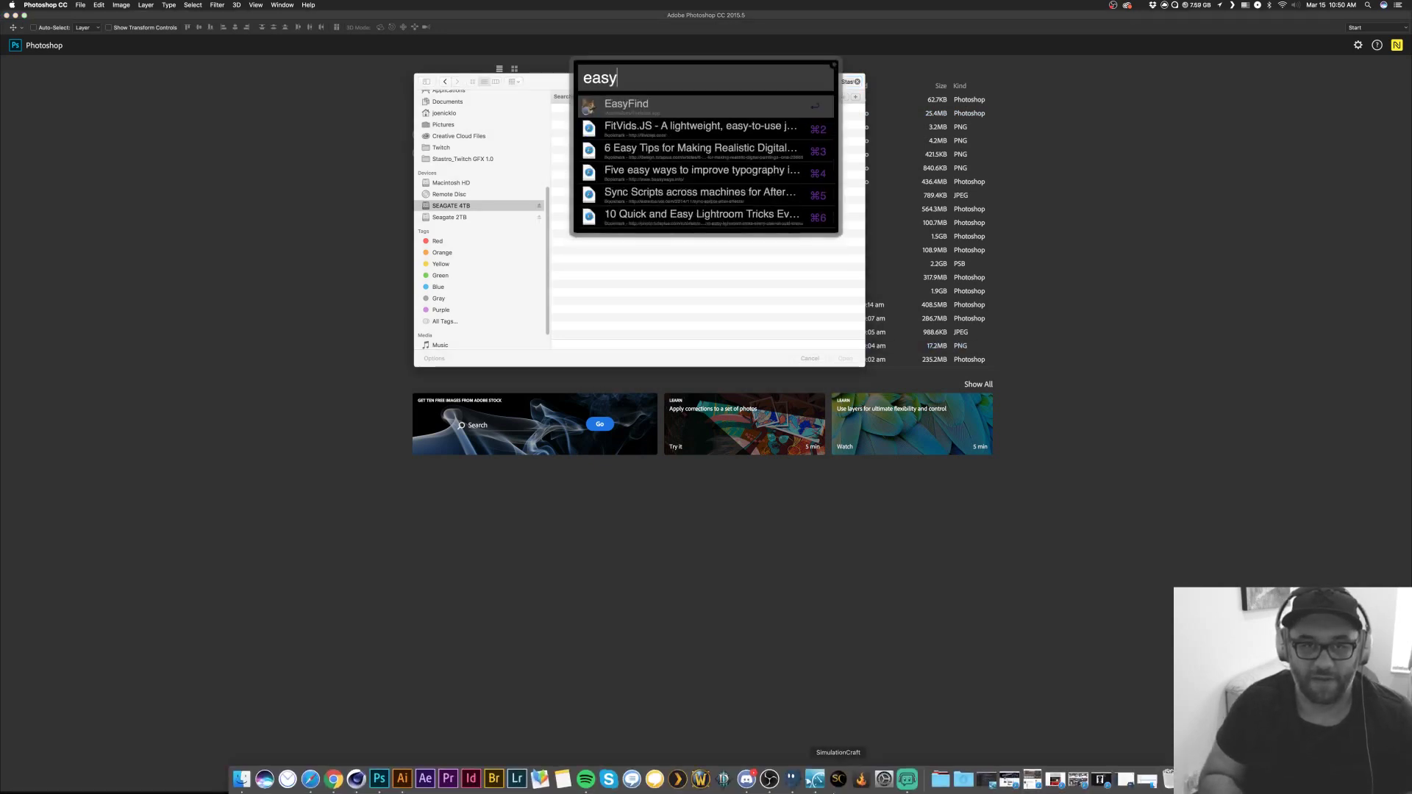
key("Return")
type("Tw")
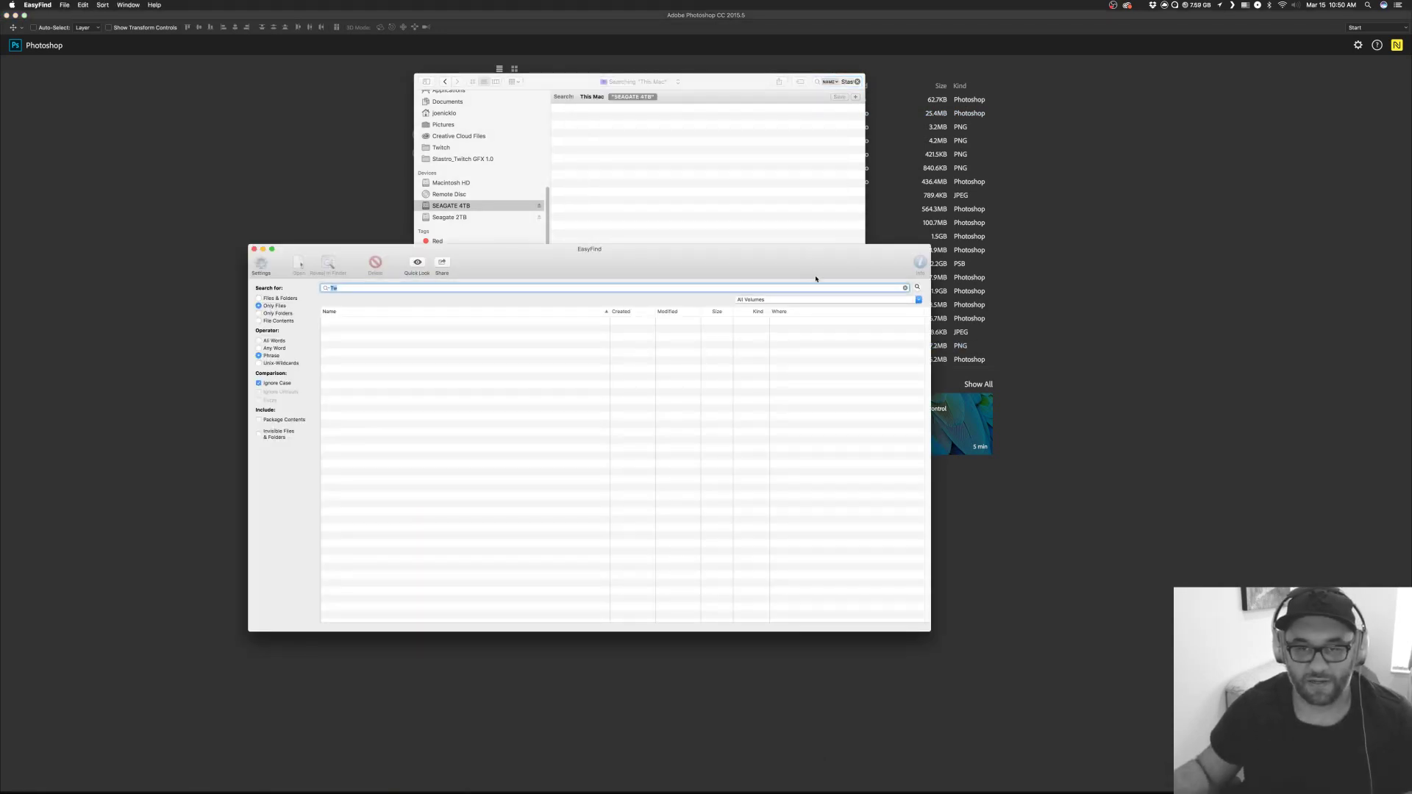
type("S")
key("super+a")
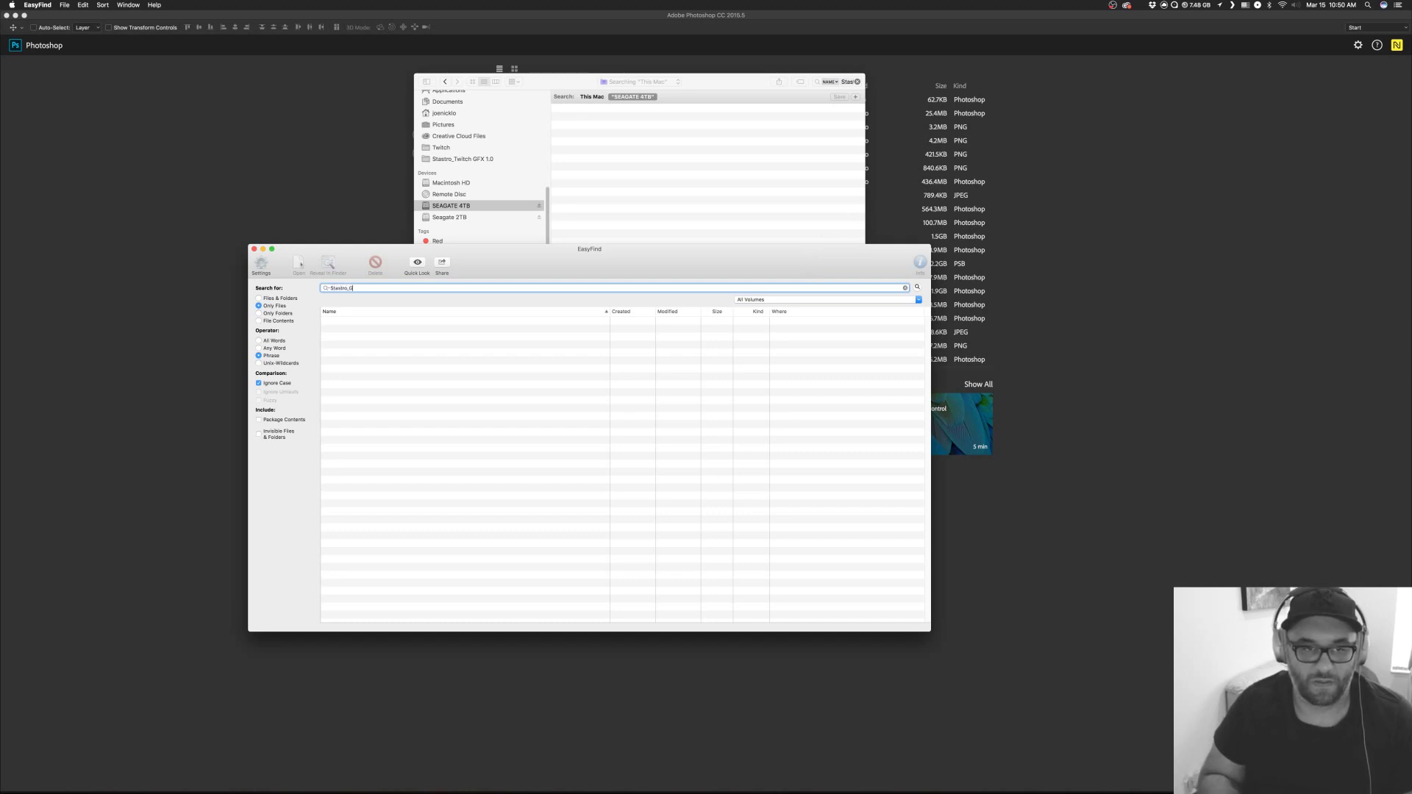
type("way")
key("Return")
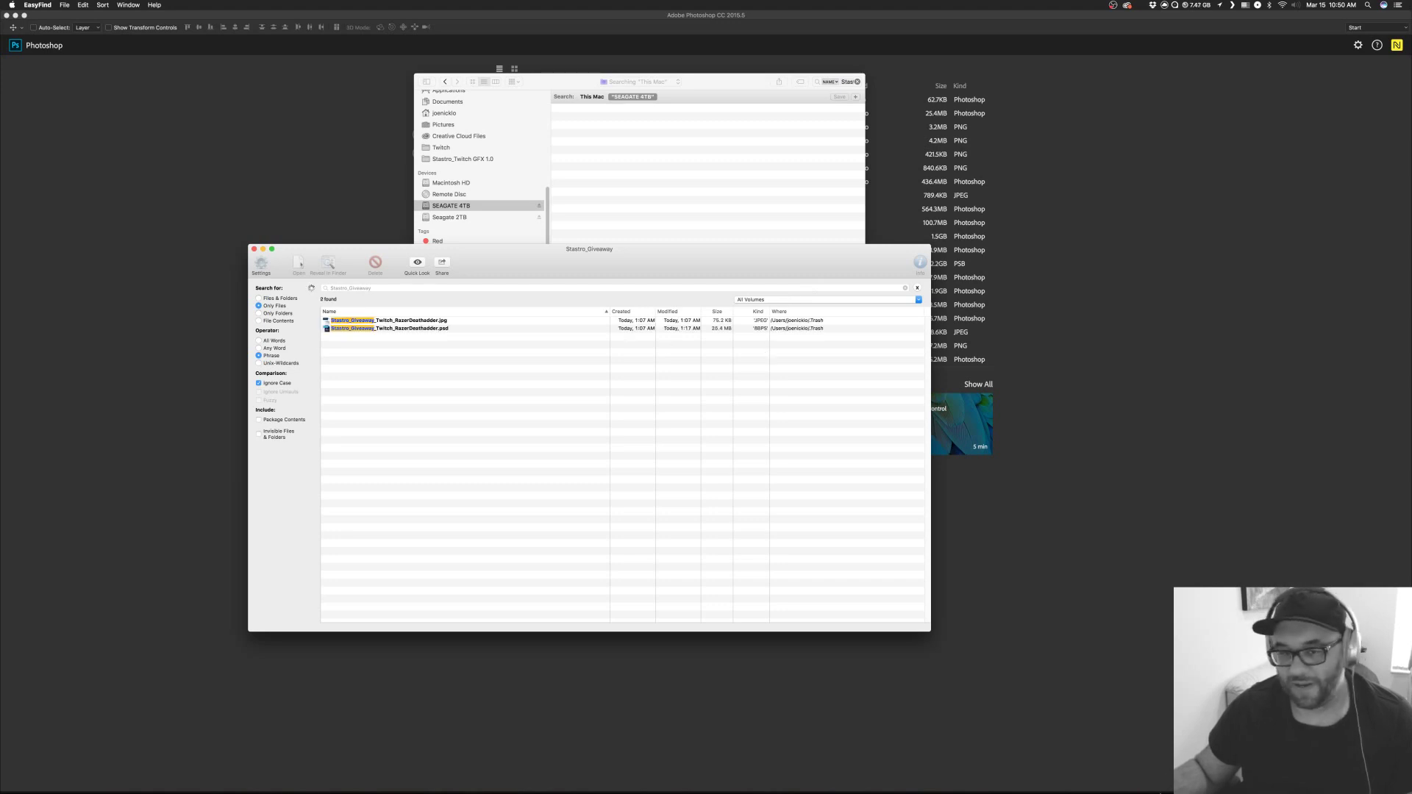
Select Stastro_Giveaway_Twitch_RazerDeathadder.psd in the search results and check which actions are available for it, choosing none.
left_click(426, 329)
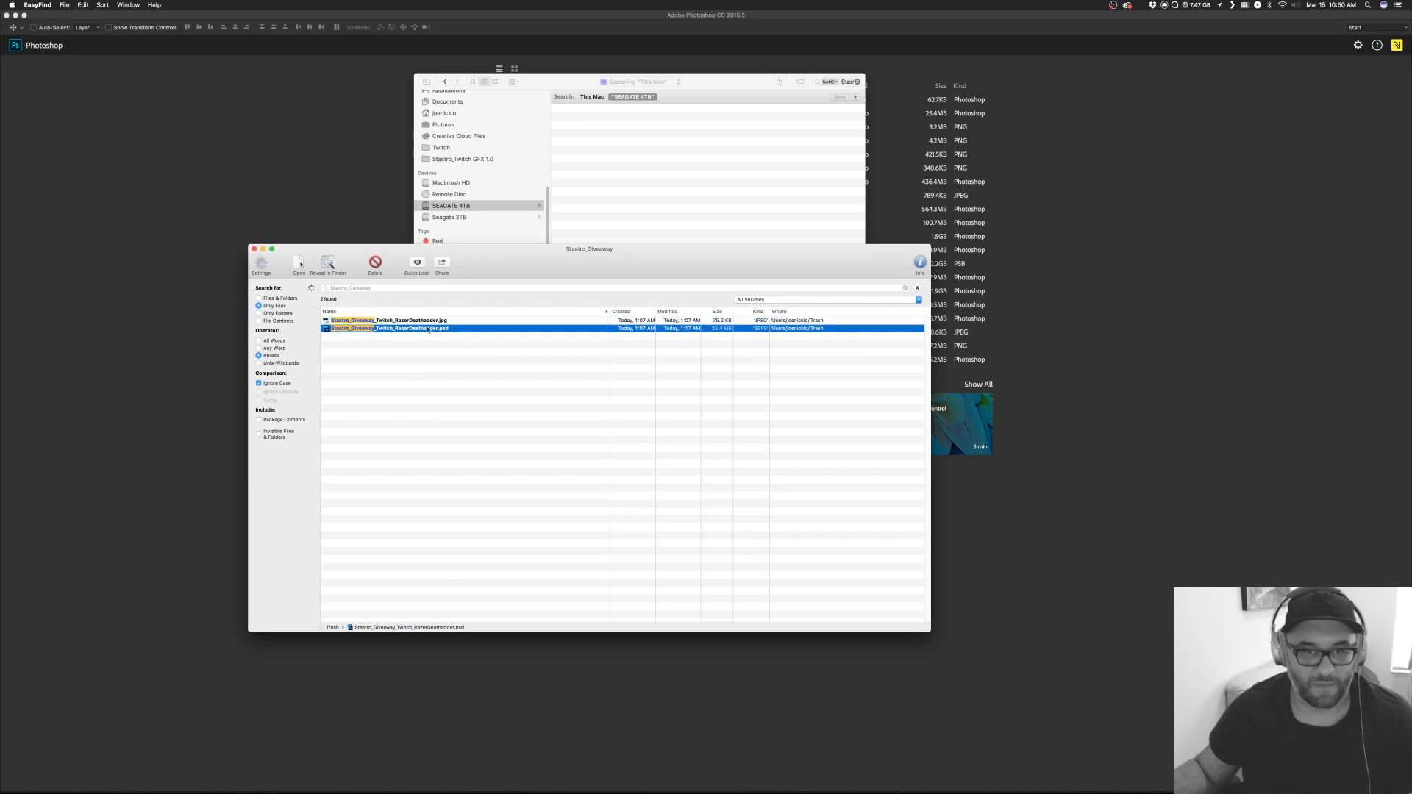
key("super+f")
left_click(409, 329)
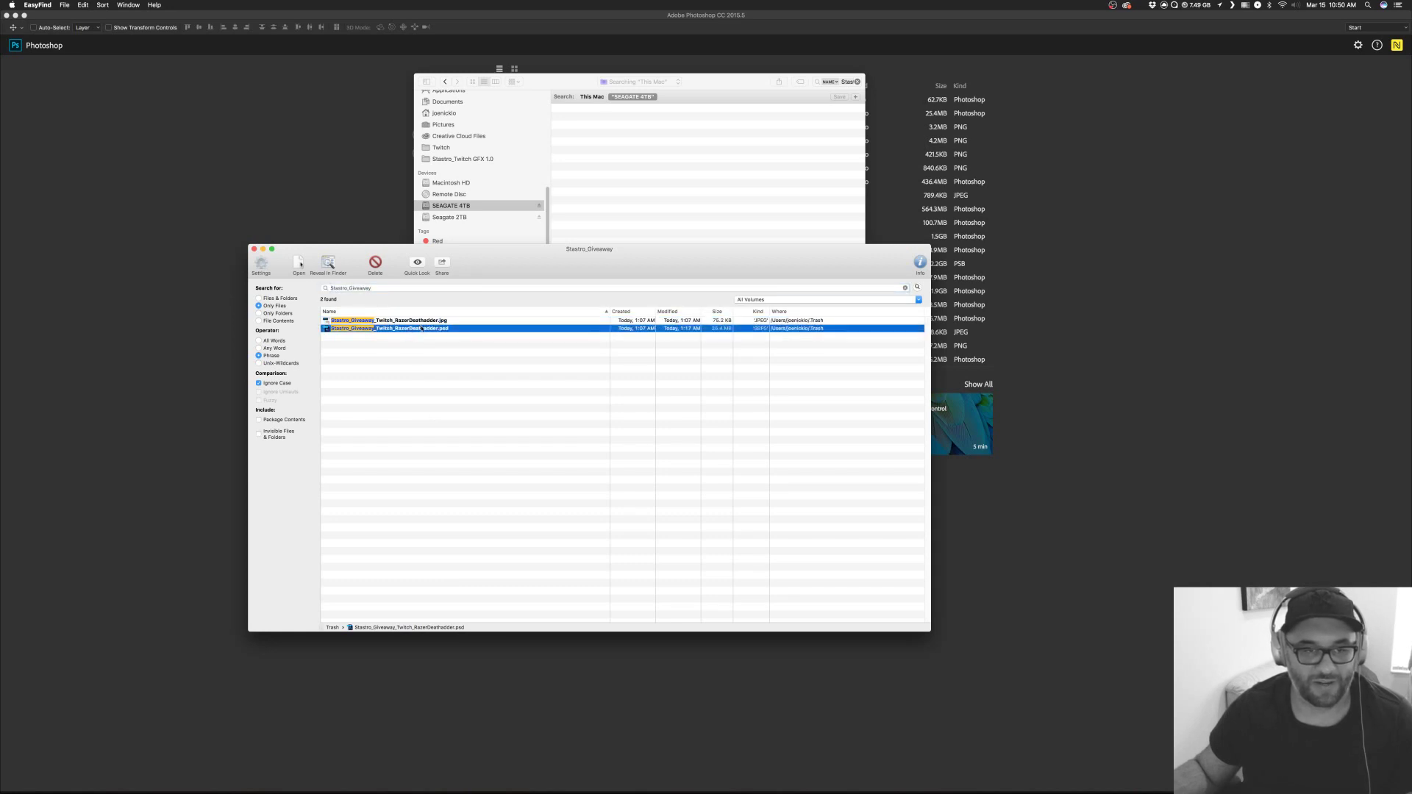
right_click(422, 329)
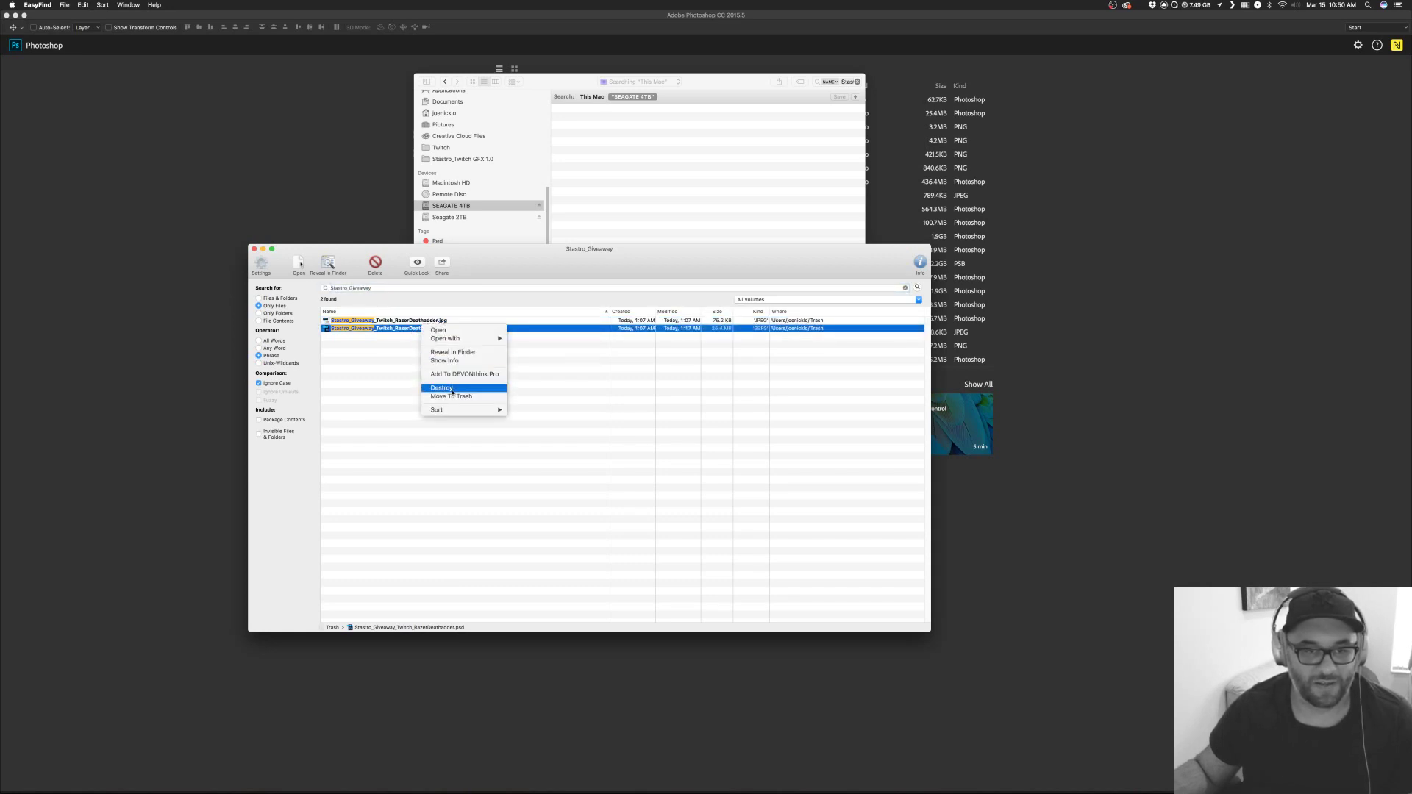
left_click(698, 307)
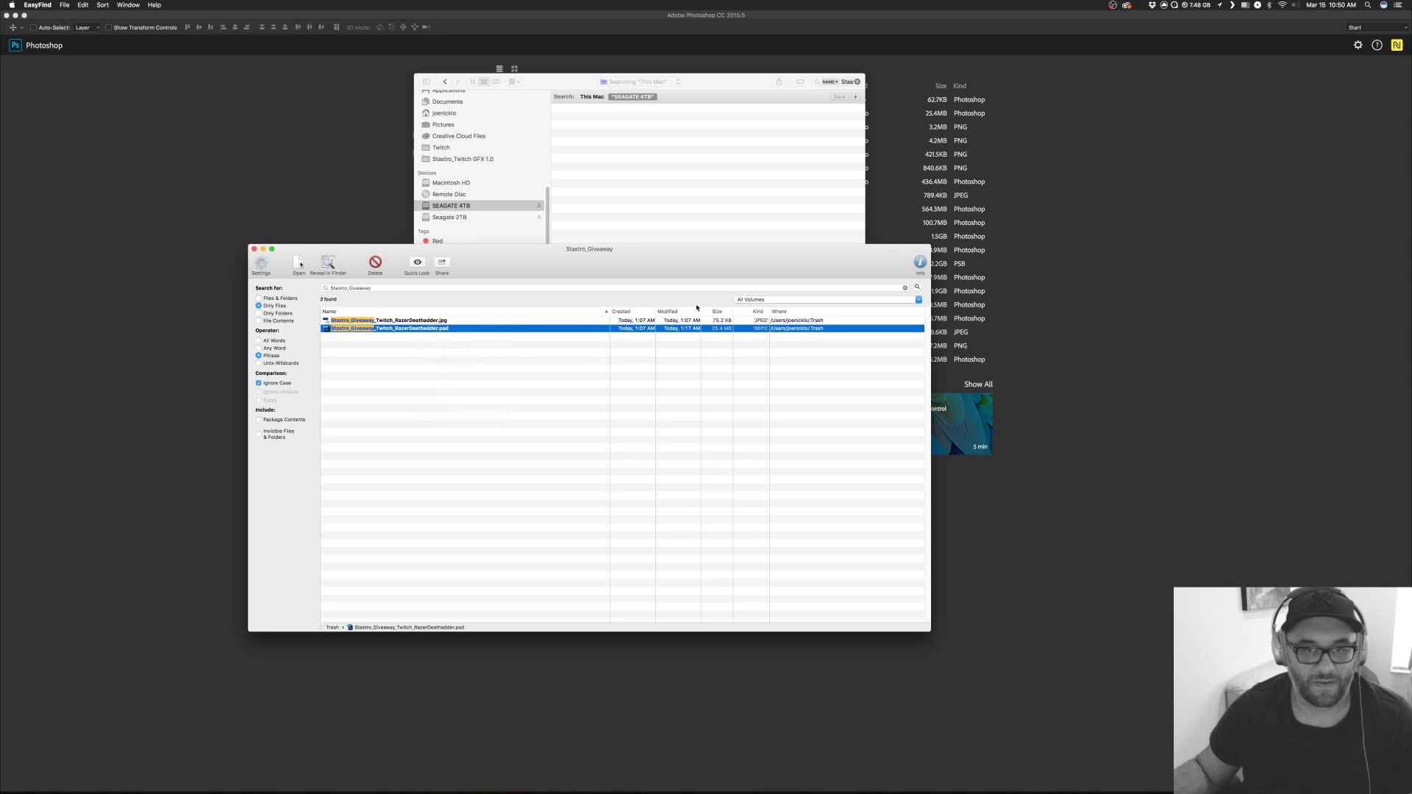
Reveal Stastro_Giveaway_Twitch_RazerDeathadder.psd in Finder and move it together with its JPG version from the Trash to the Desktop.
key("super+r")
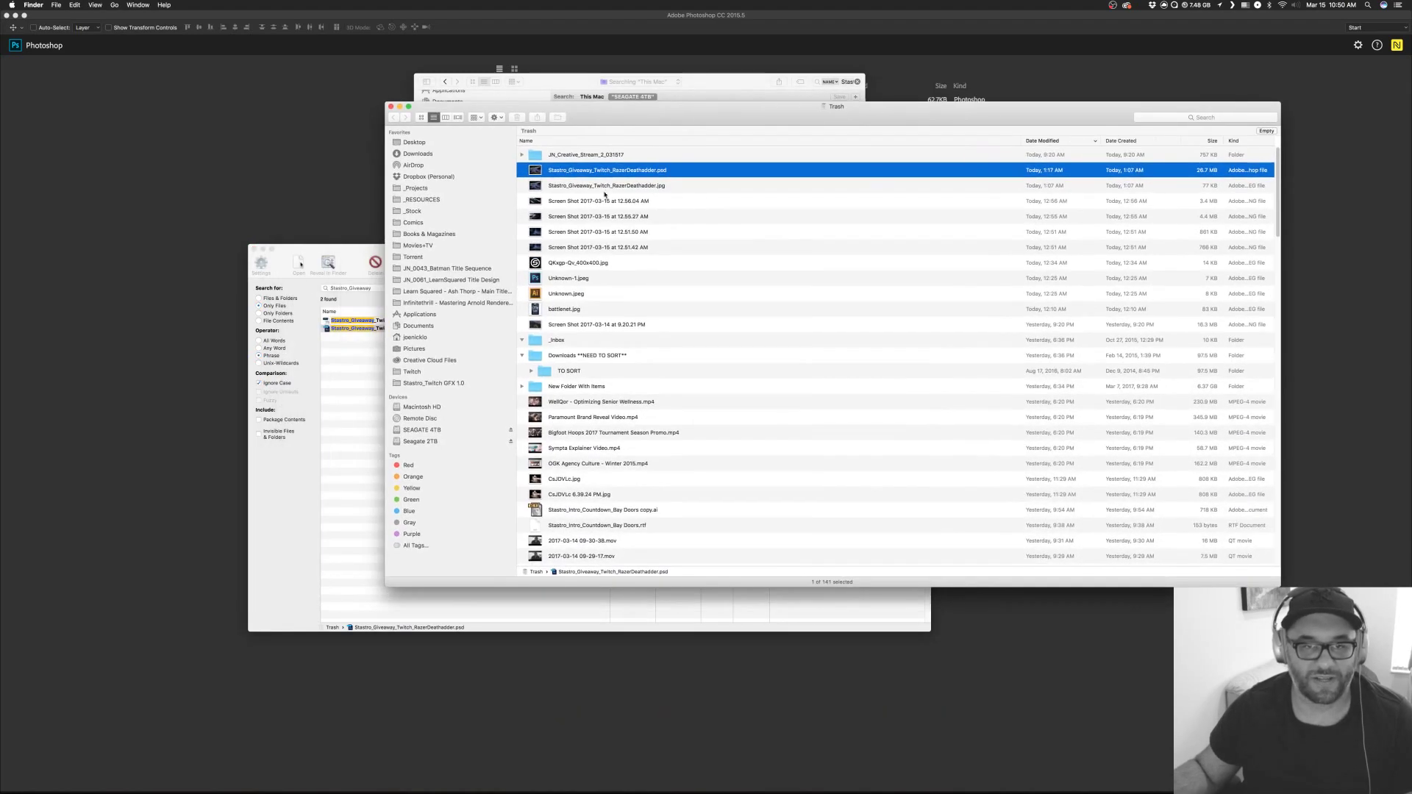
left_click(609, 186, "shift")
left_click_drag(542, 171, 414, 142)
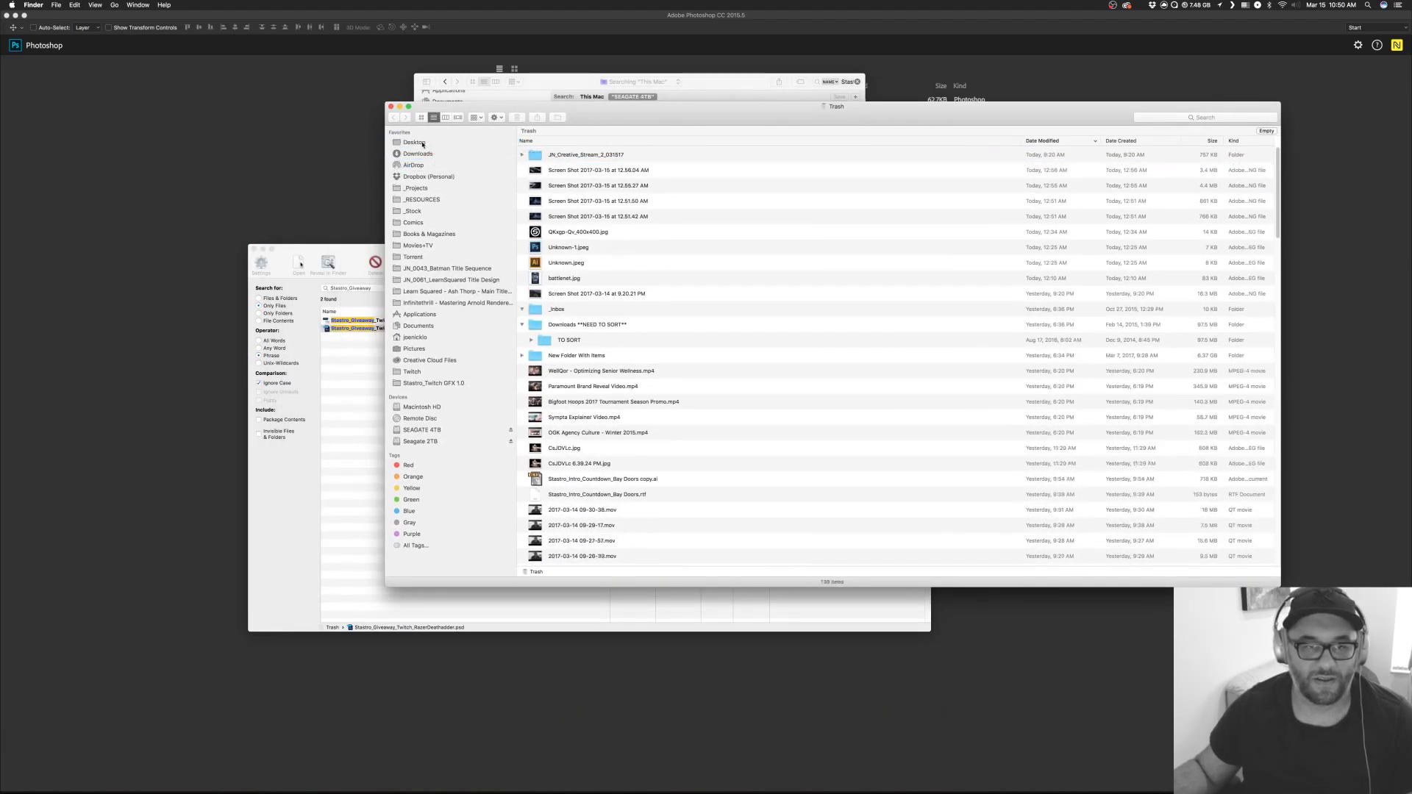
Open Stastro_Giveaway_Twitch_RazerDeathadder.psd from the Desktop in Photoshop, dismissing the pending Open dialog.
left_click(414, 142)
double_click(1182, 160)
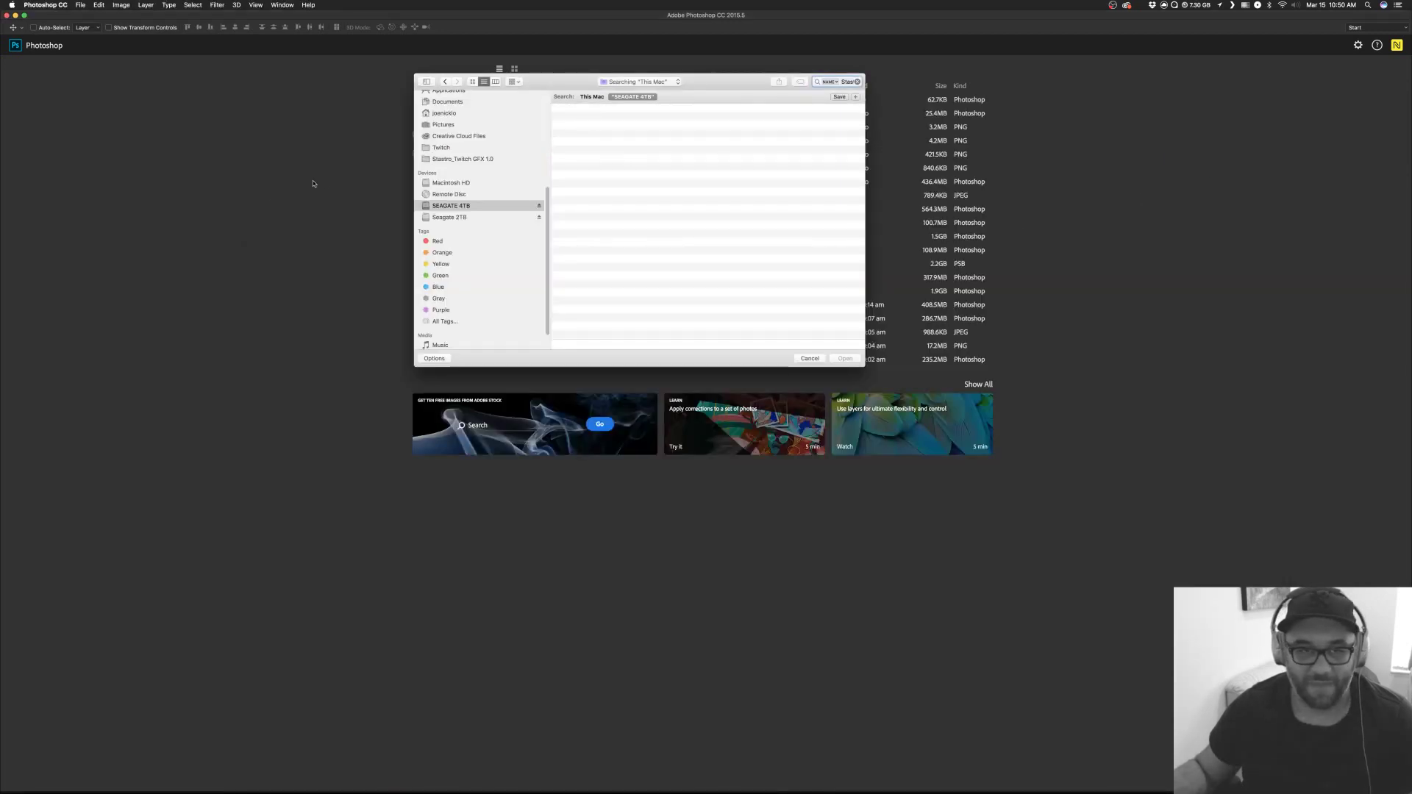
left_click(808, 360)
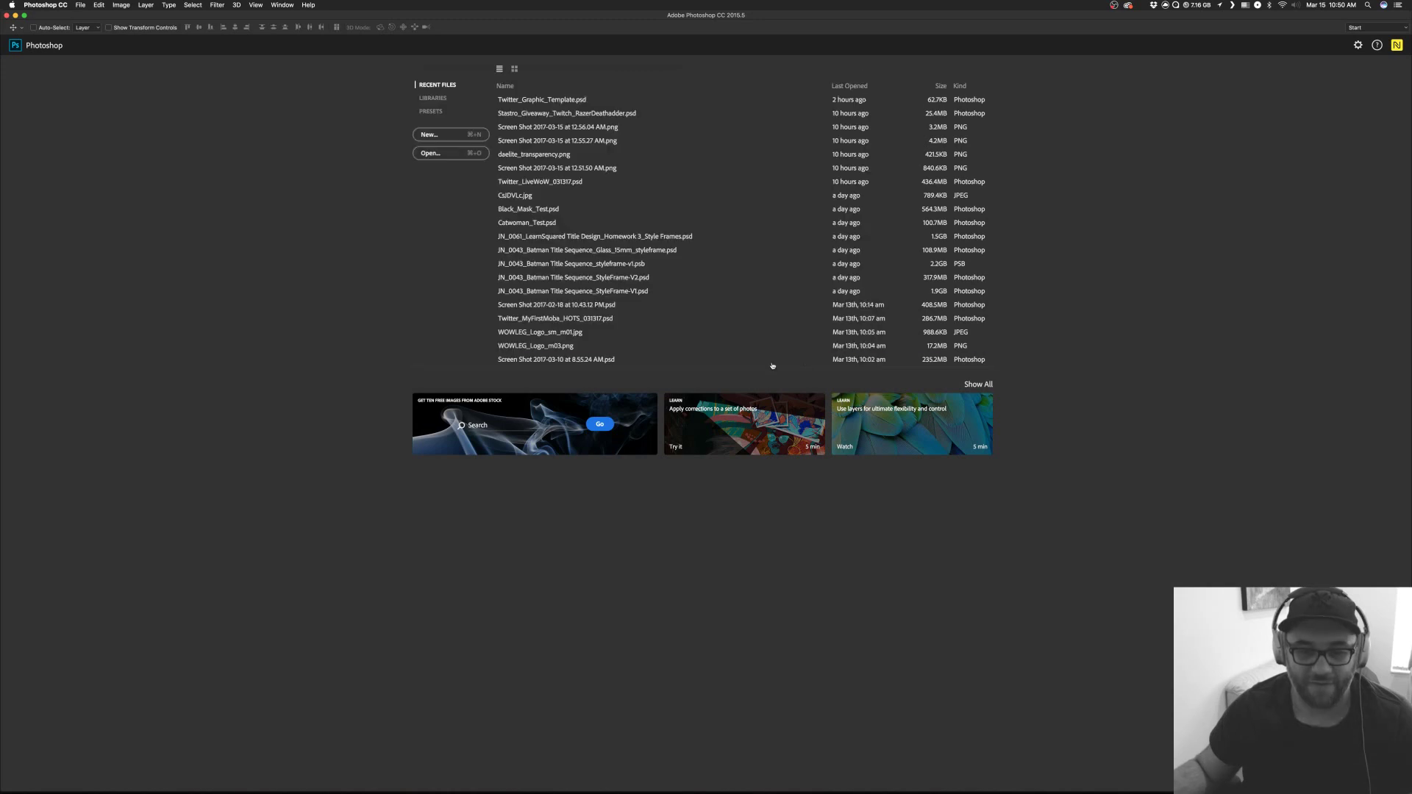
key("super+Tab")
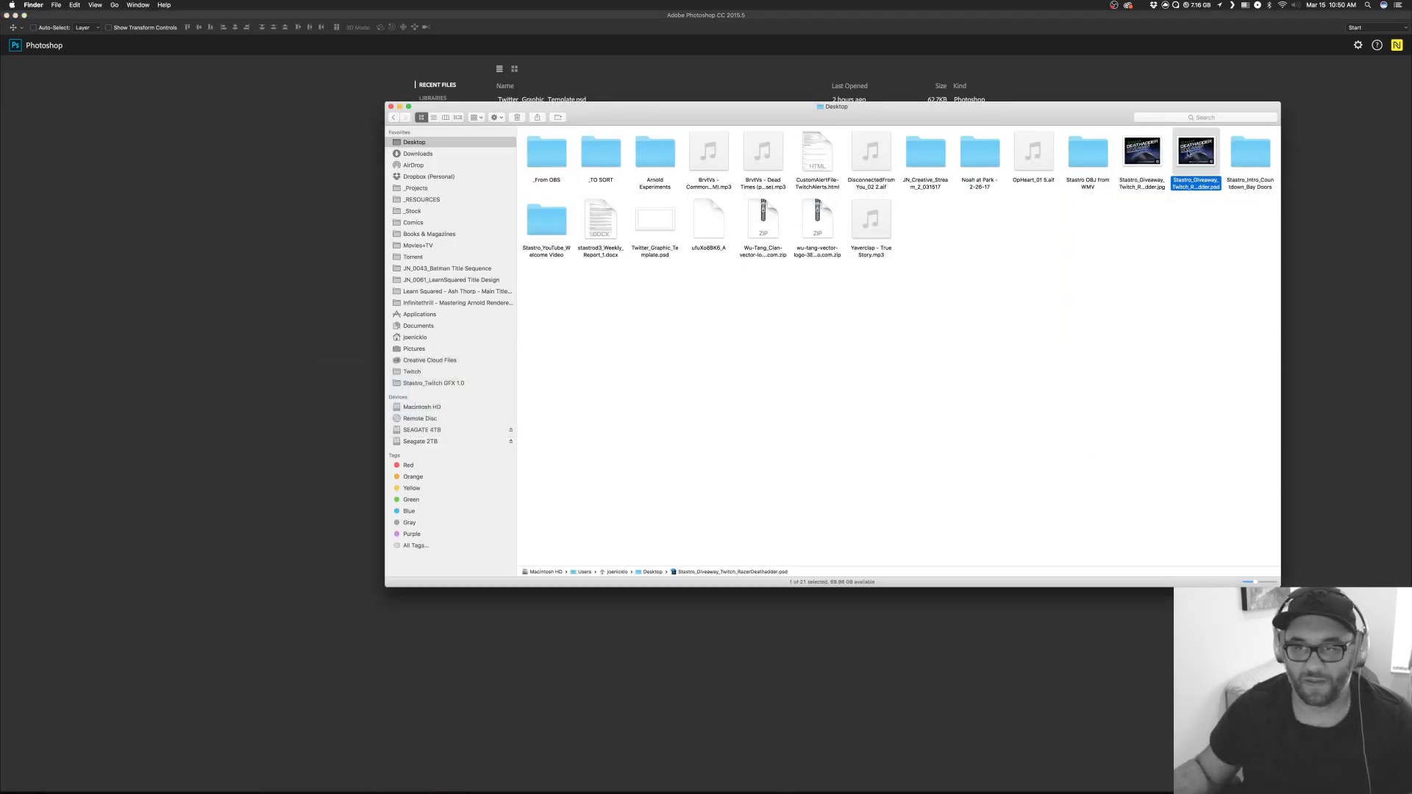
double_click(1189, 152)
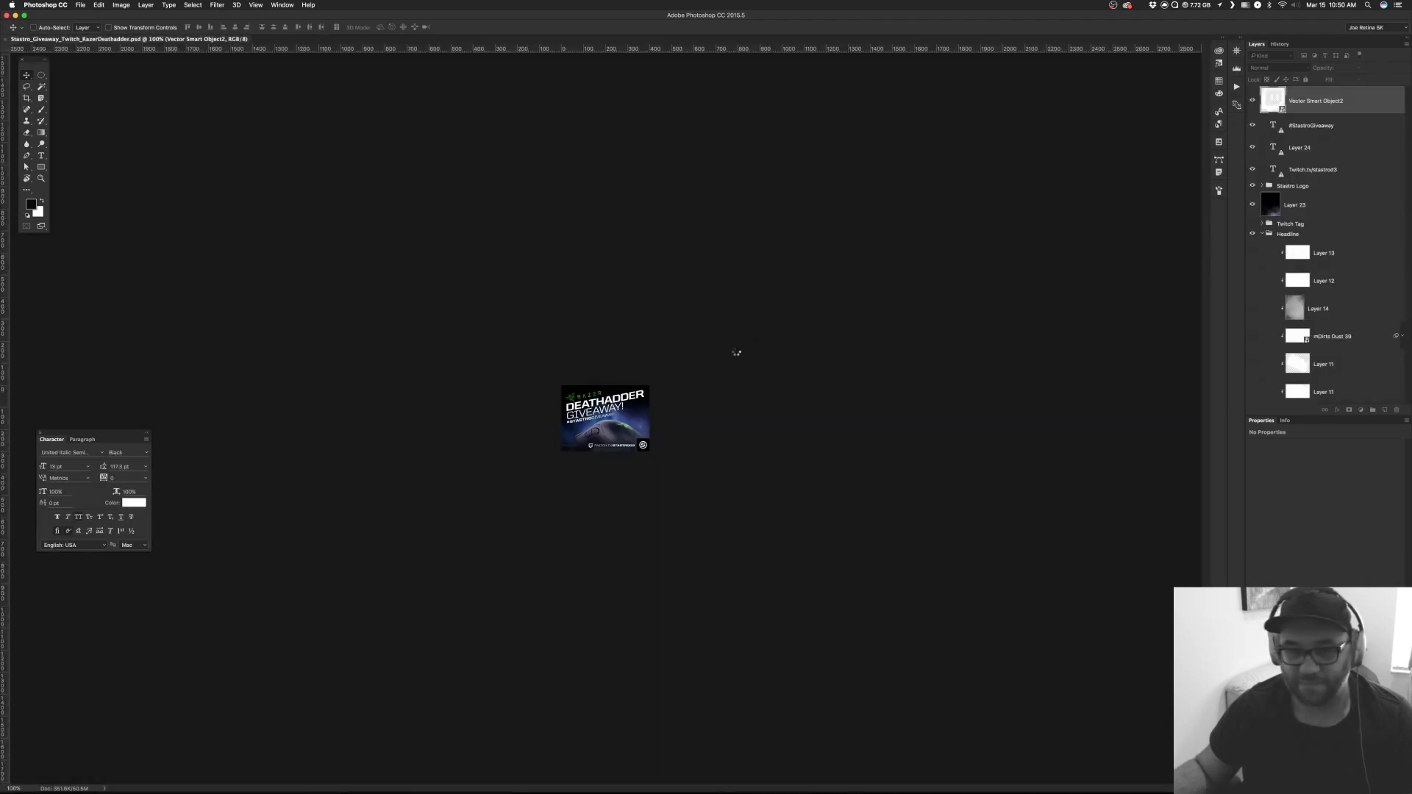
left_click_drag(626, 424, 636, 426)
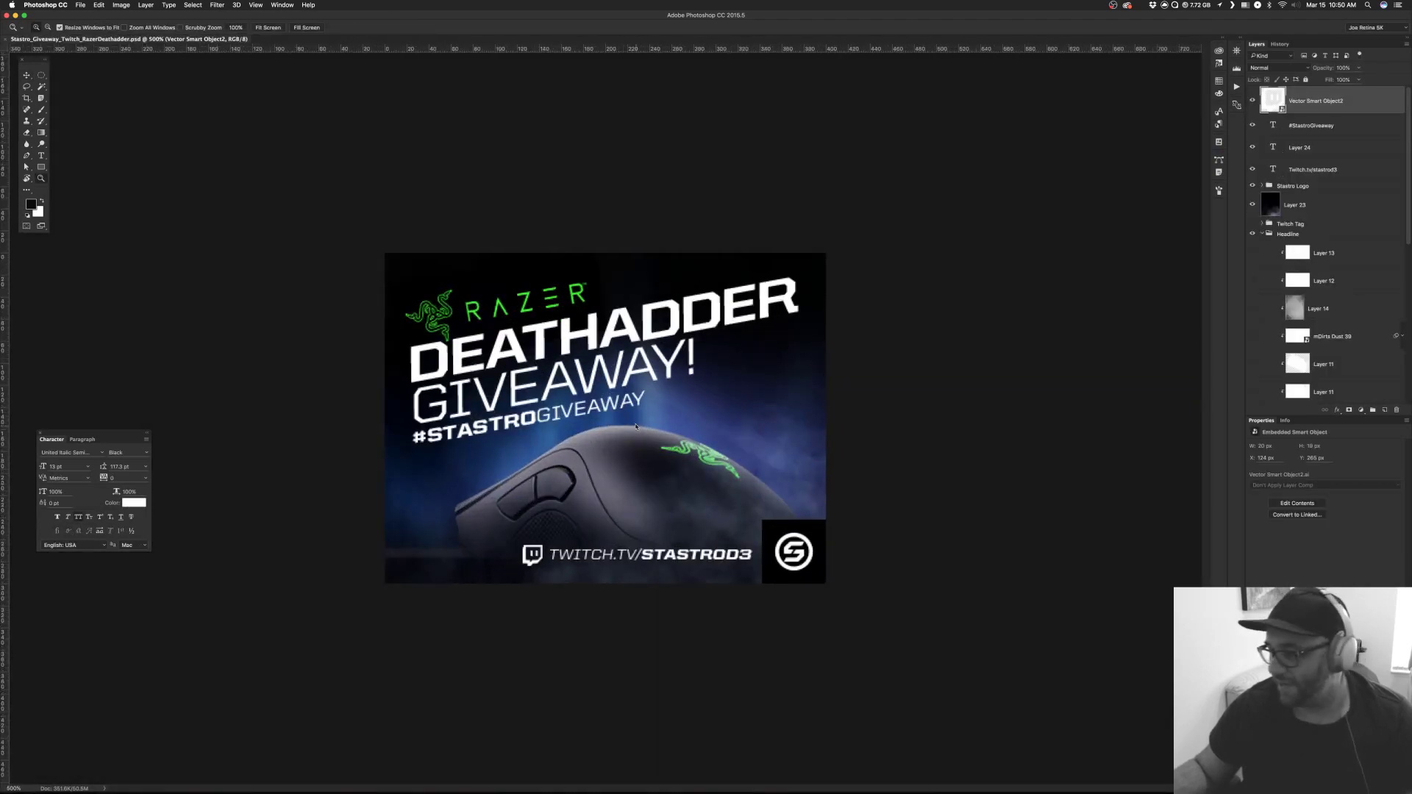
left_click(631, 548, "super")
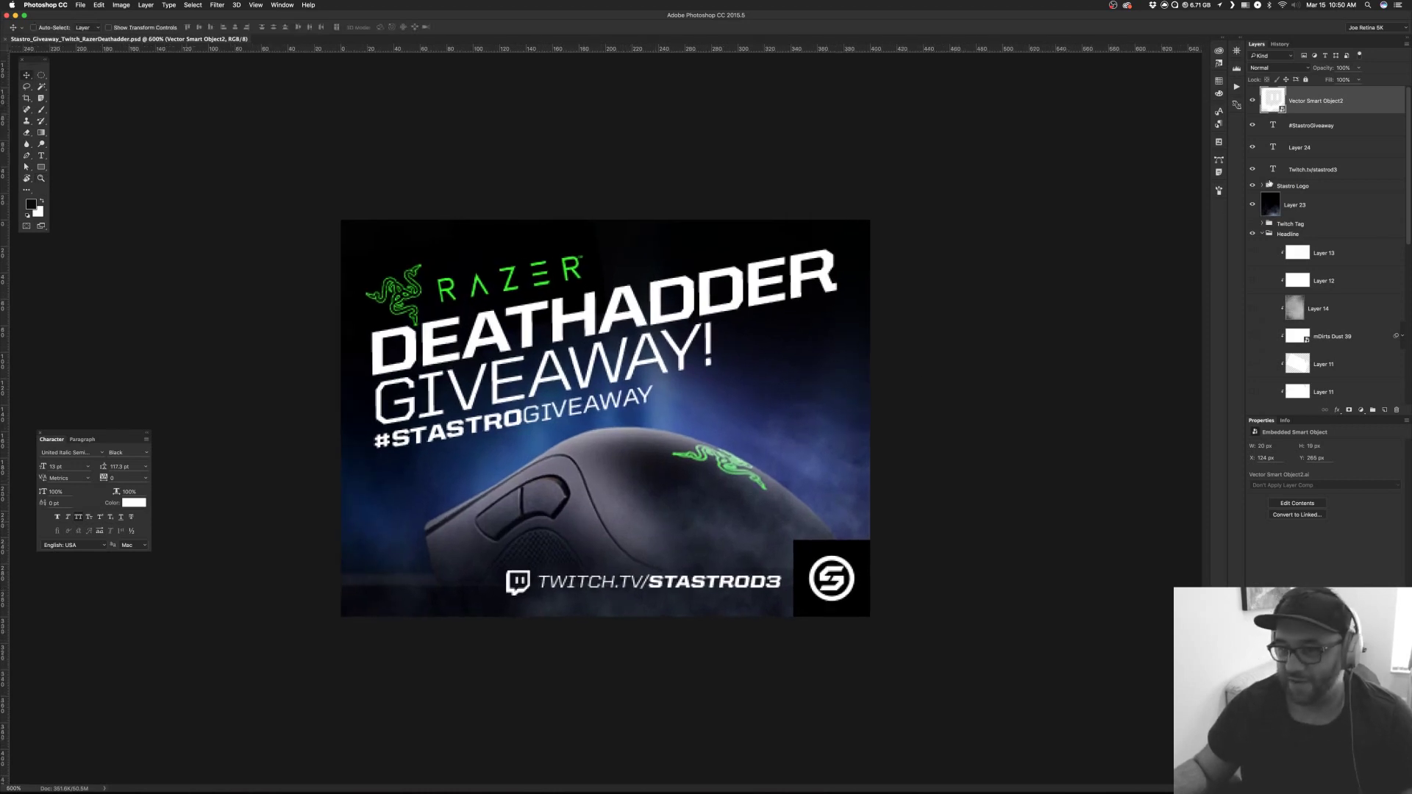
Delete the two layers directly below the Headline group, and delete the document's remaining hidden layers.
left_click(1262, 235)
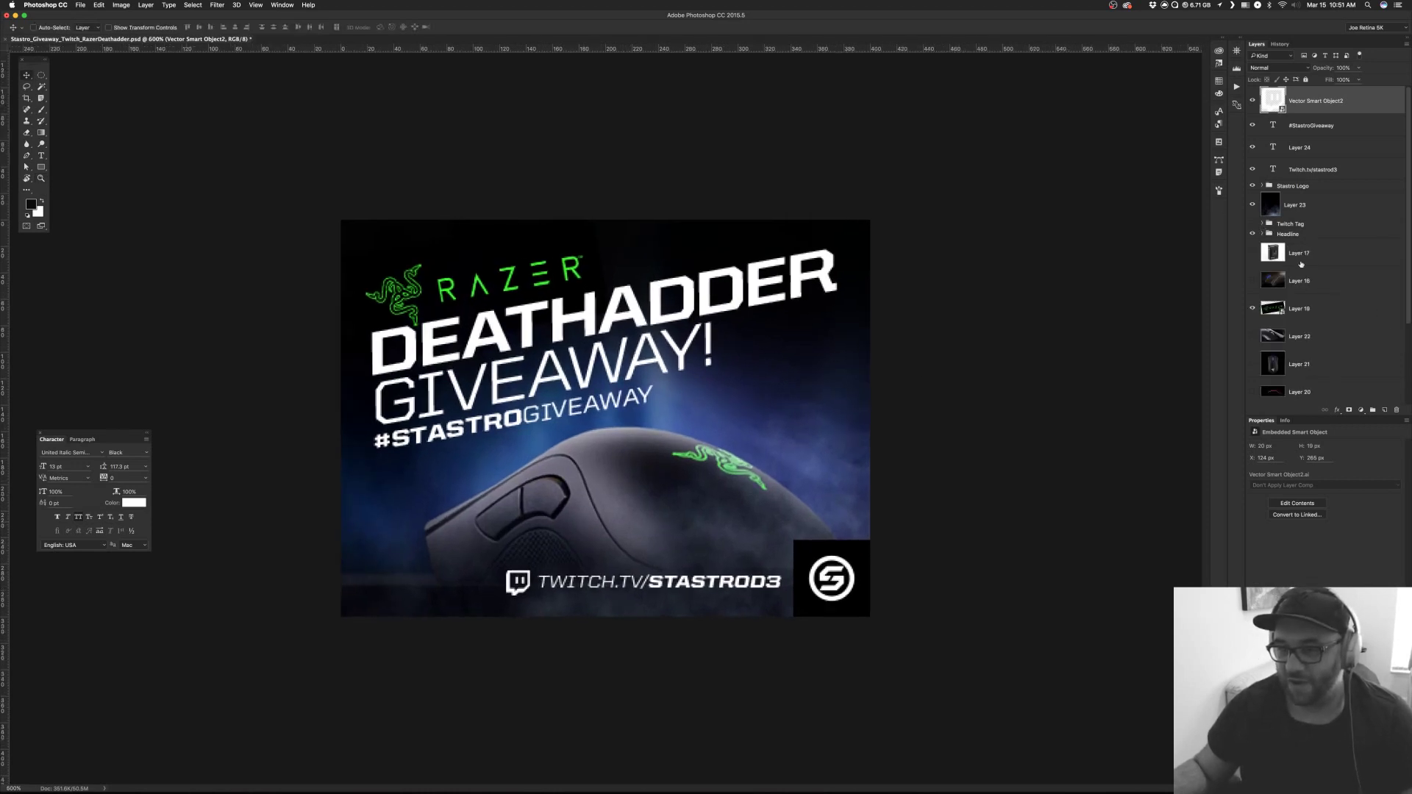
left_click(1307, 263)
left_click(1327, 286, "shift")
key("Delete")
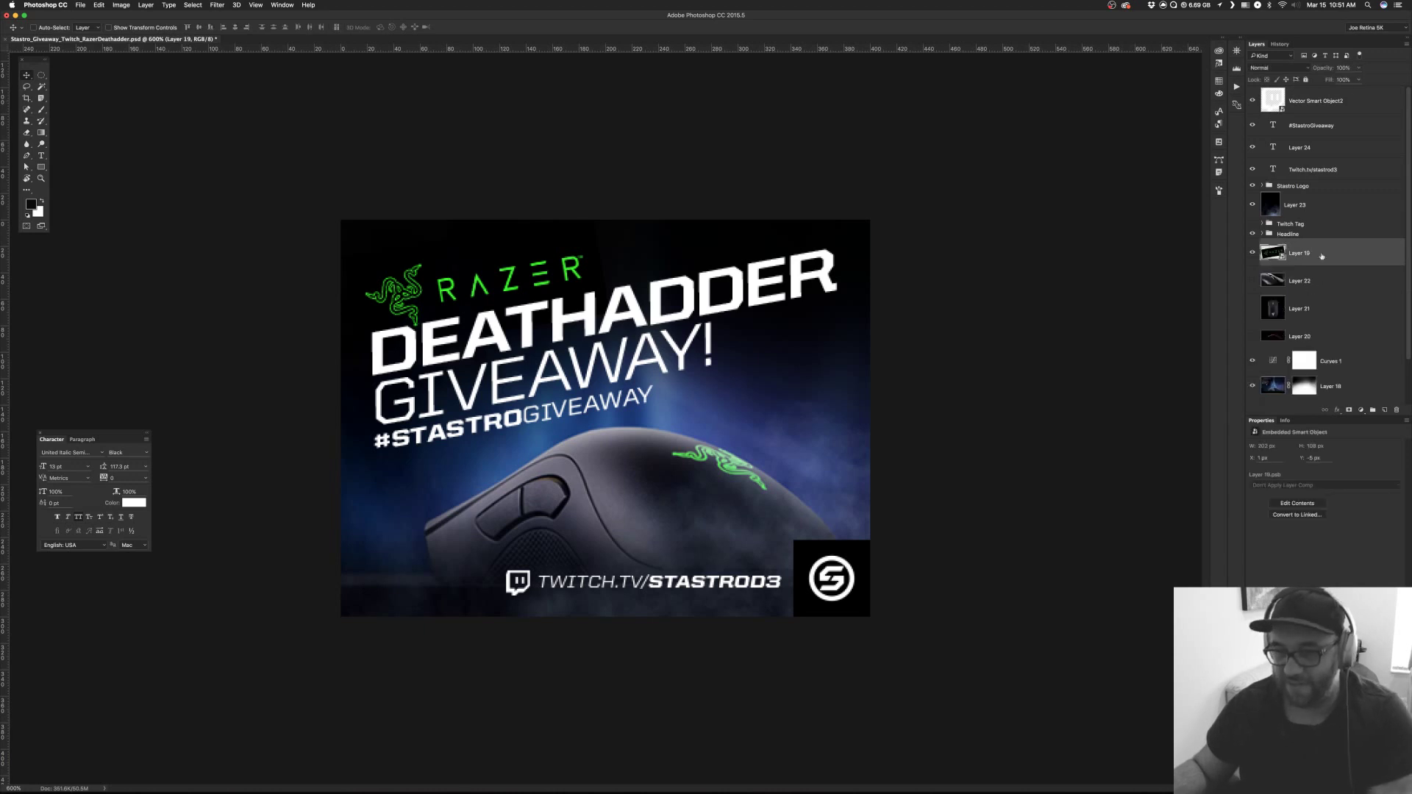
left_click(1406, 42)
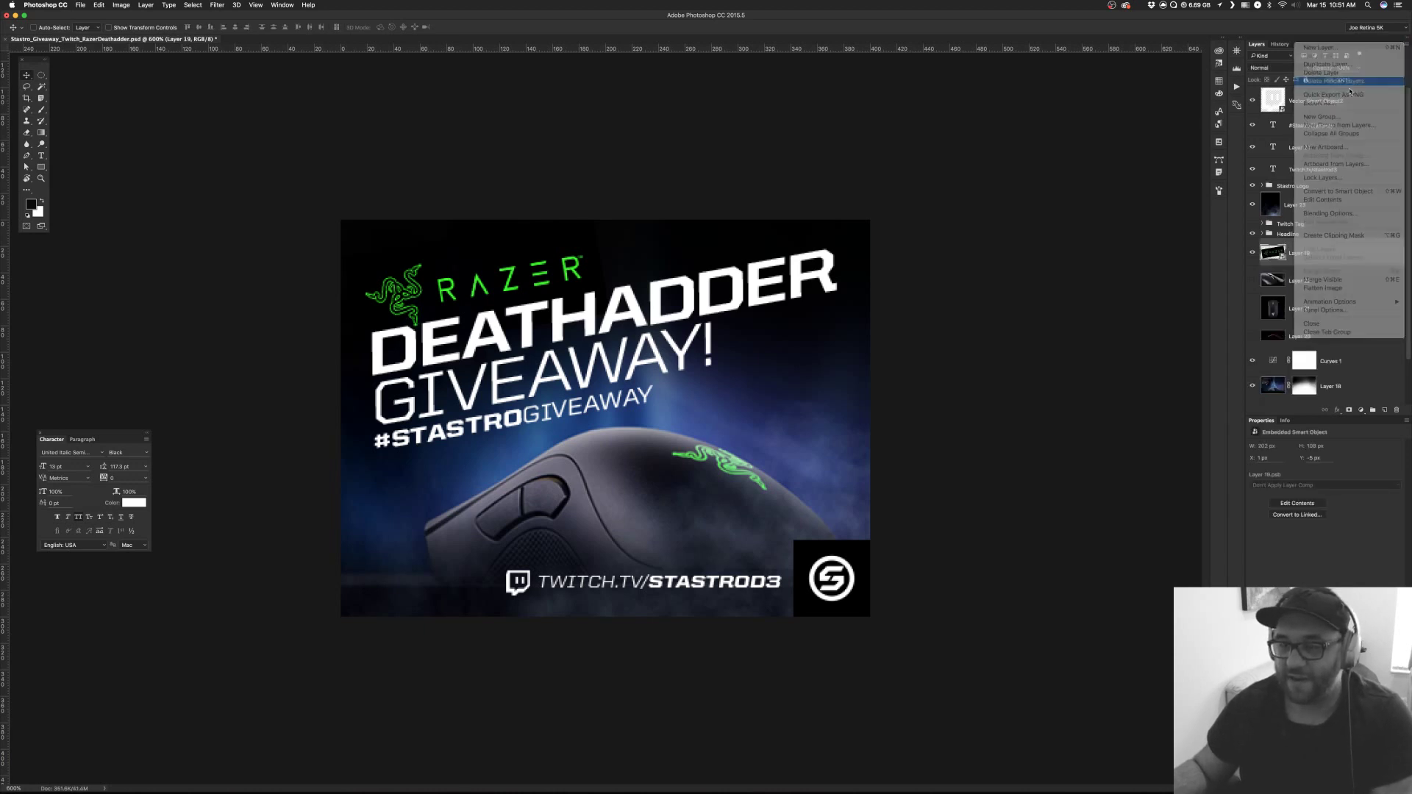
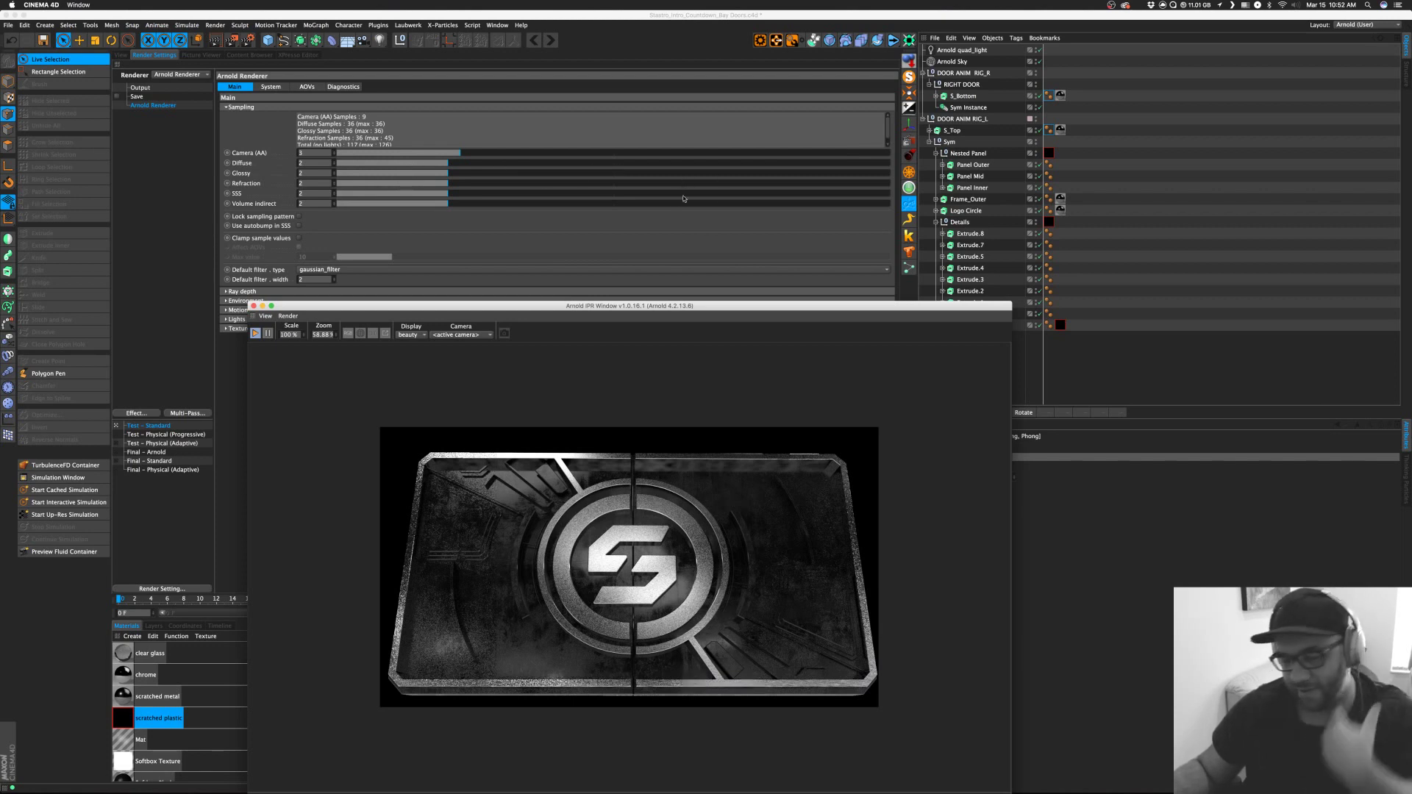
Close the Arnold IPR window in Cinema 4D, save the bay doors project, and return to its perspective view.
left_click_drag(738, 306, 914, 161)
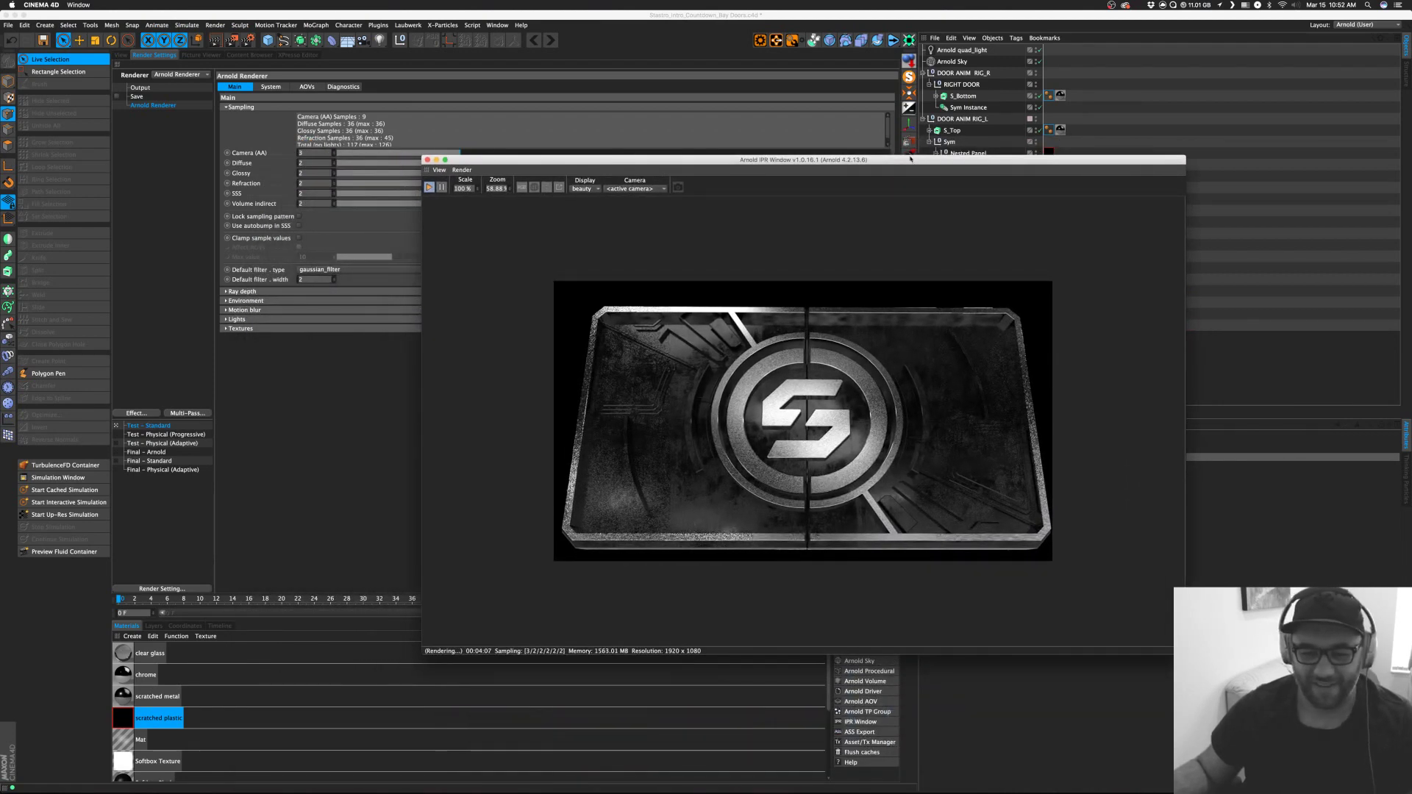
left_click(428, 160)
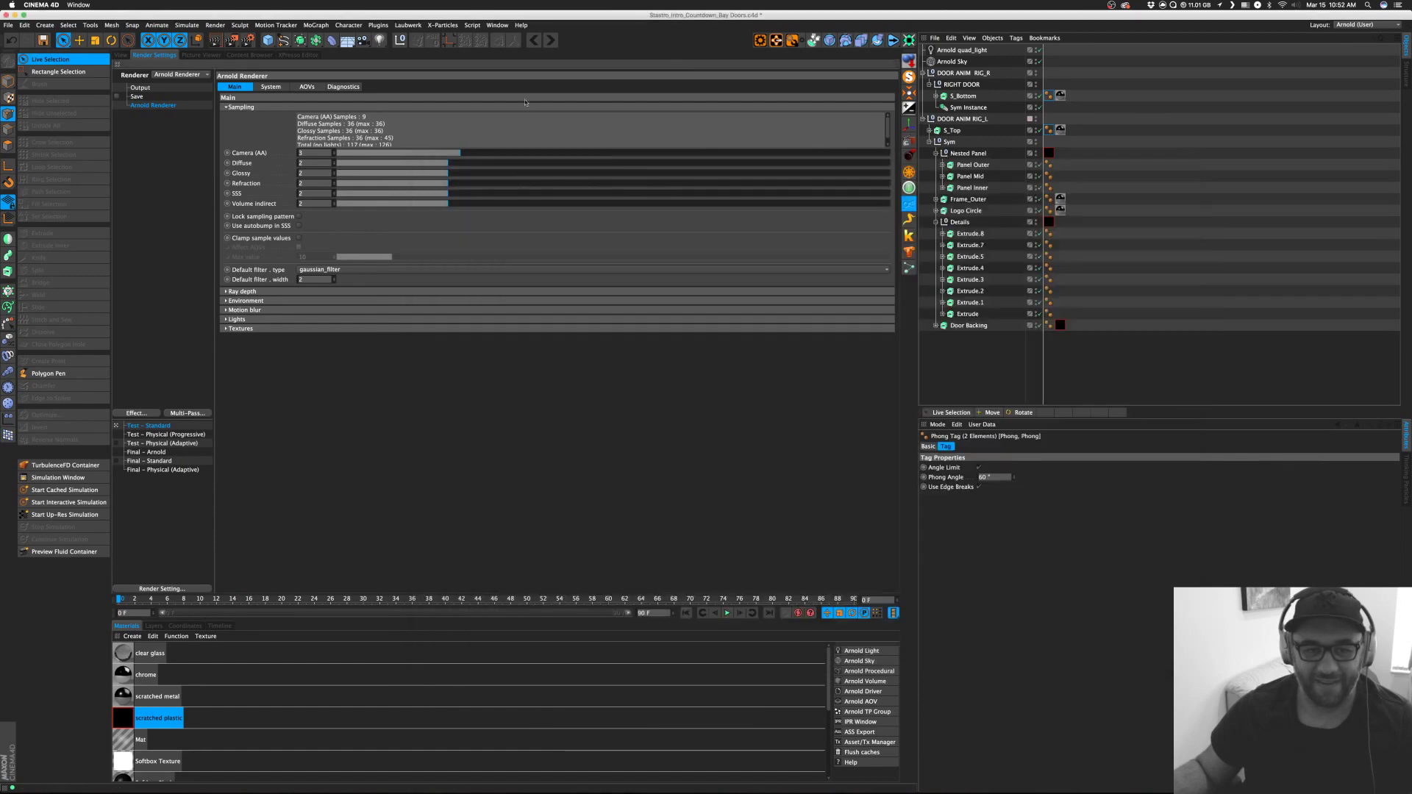
key("super+s")
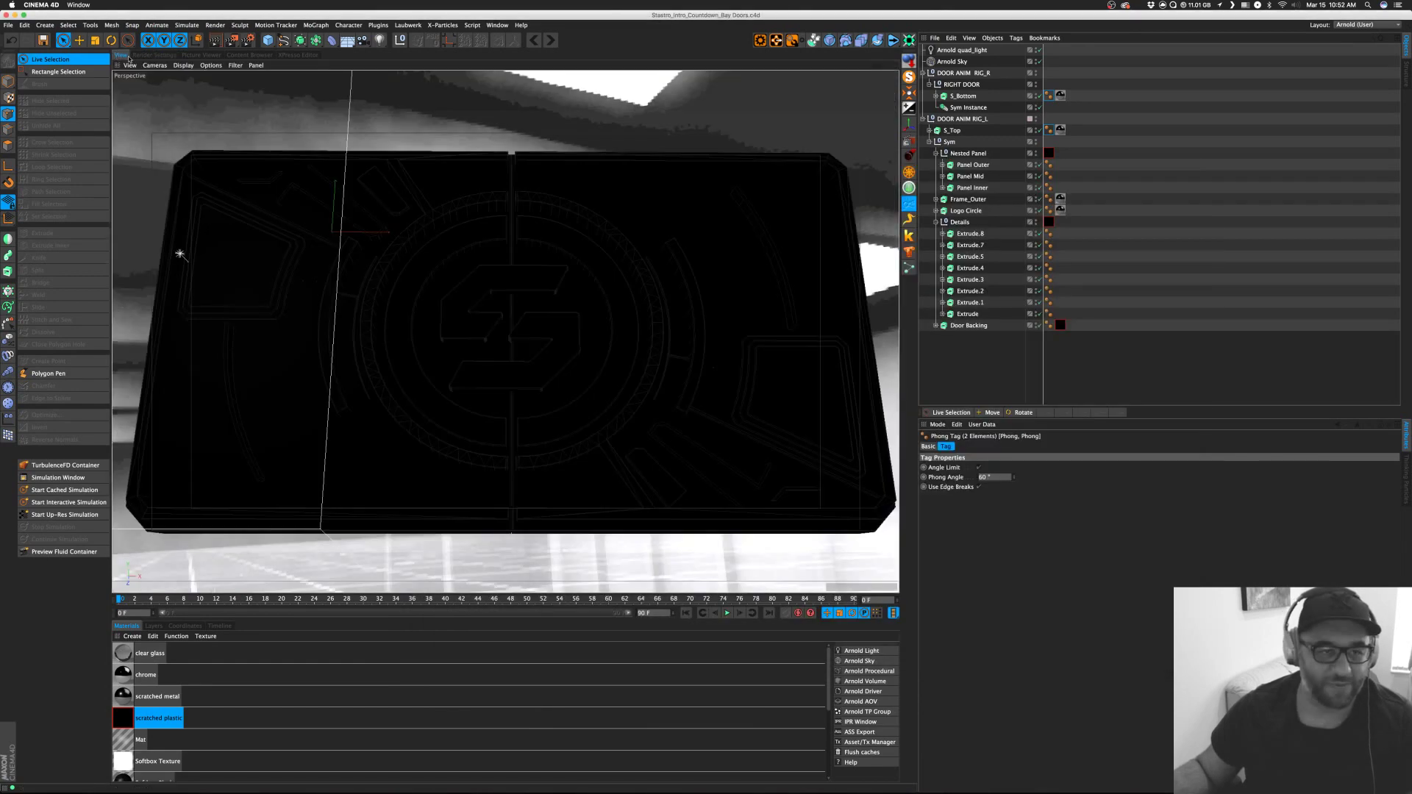
left_click(119, 54)
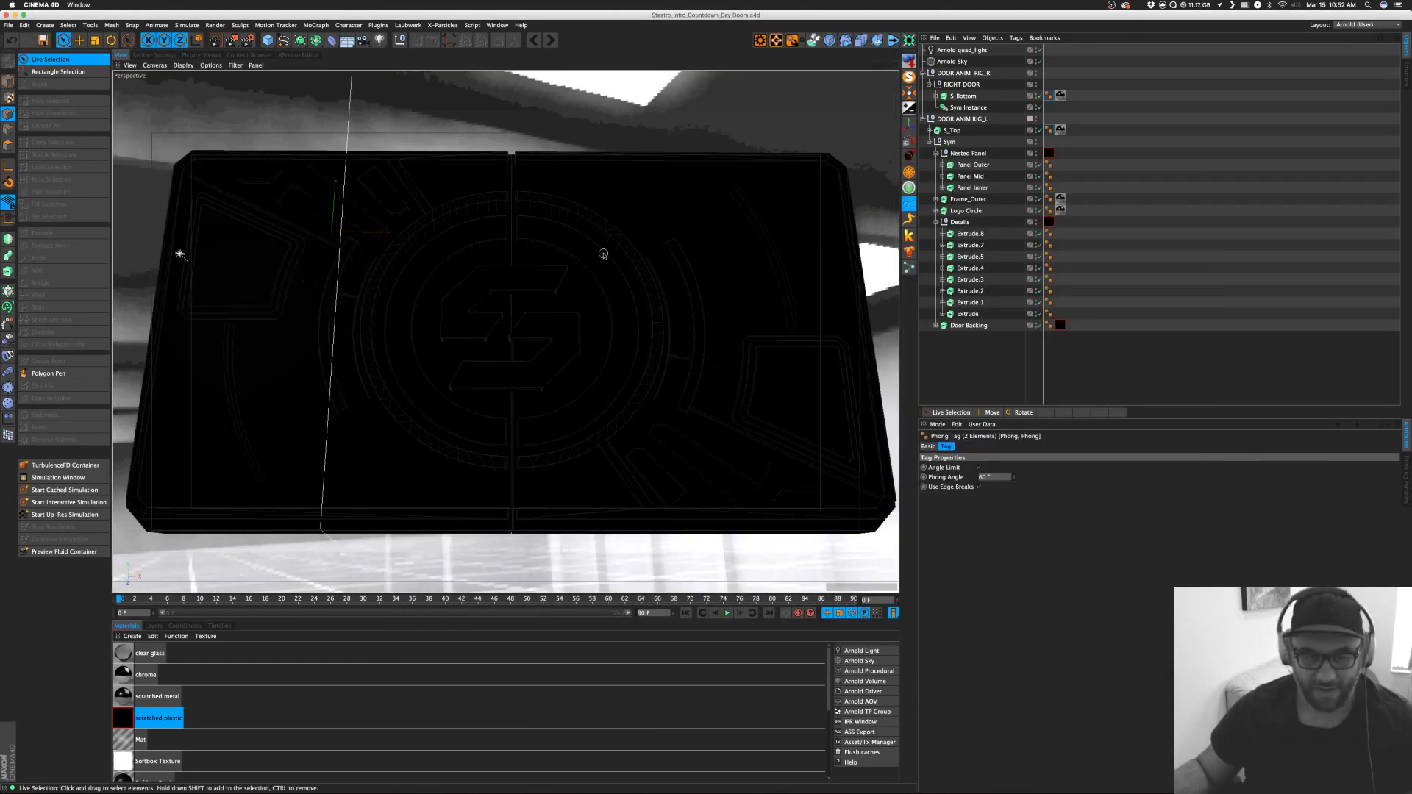
Close the open neon sign project and quit Cinema 4D.
key("super+grave")
key("super+grave")
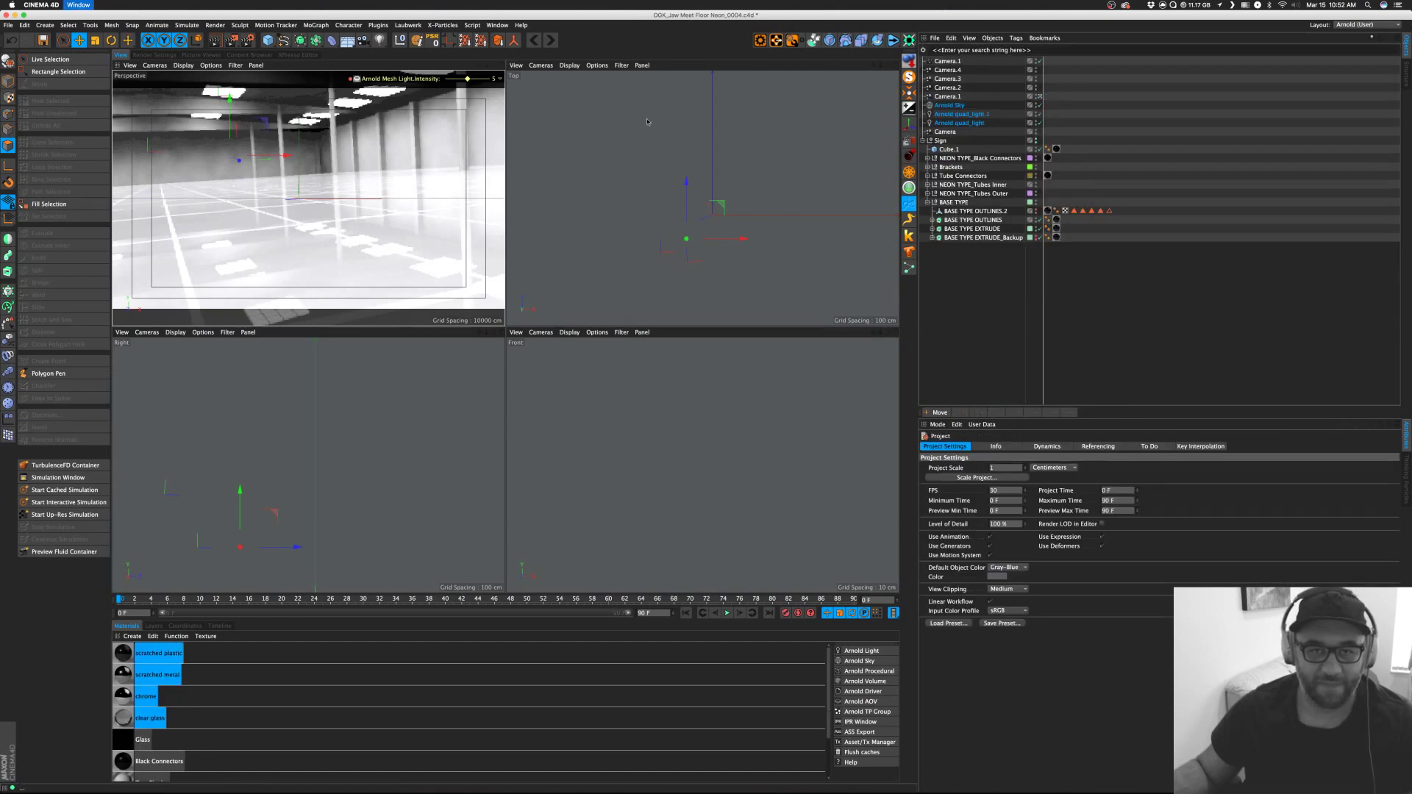
key("super+w")
left_click(672, 246)
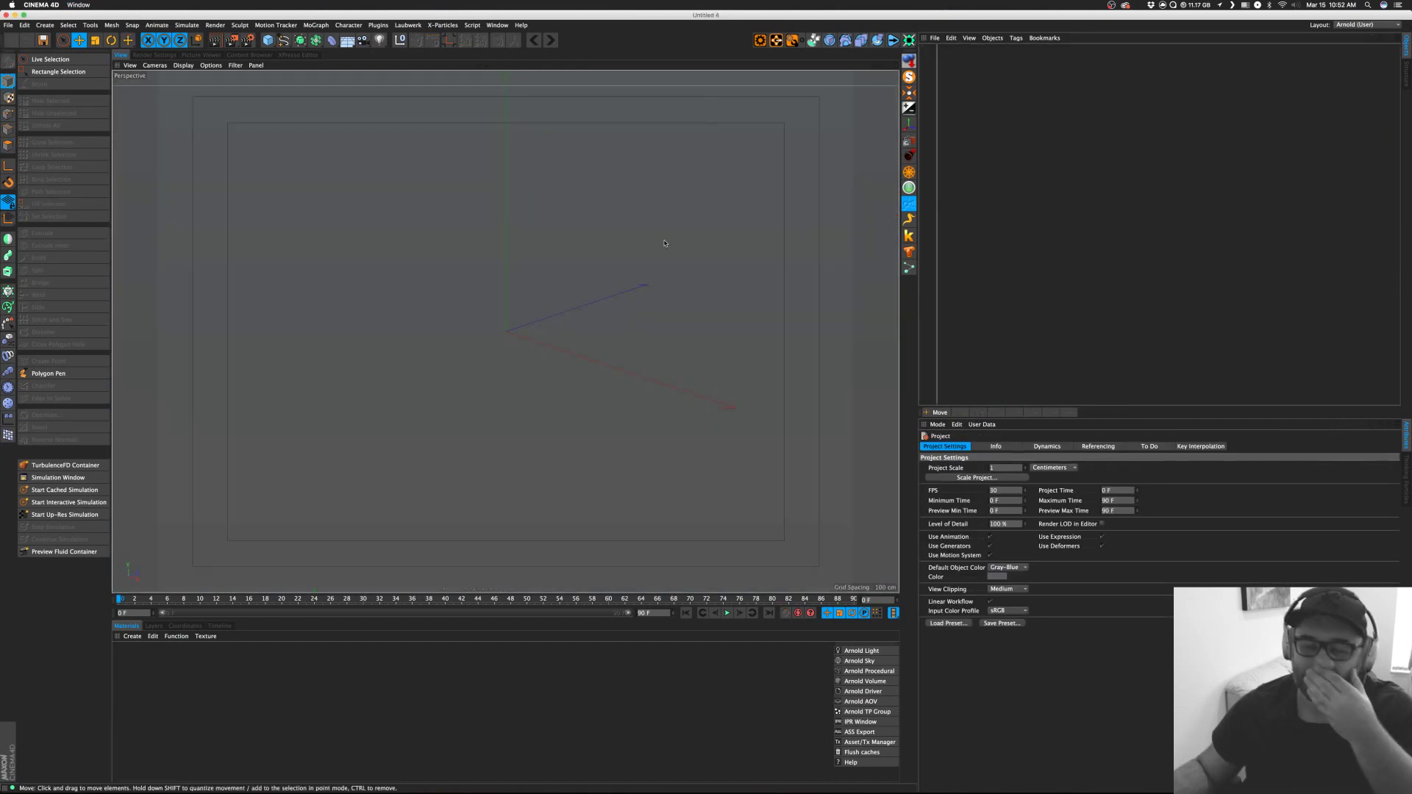
key("super+q")
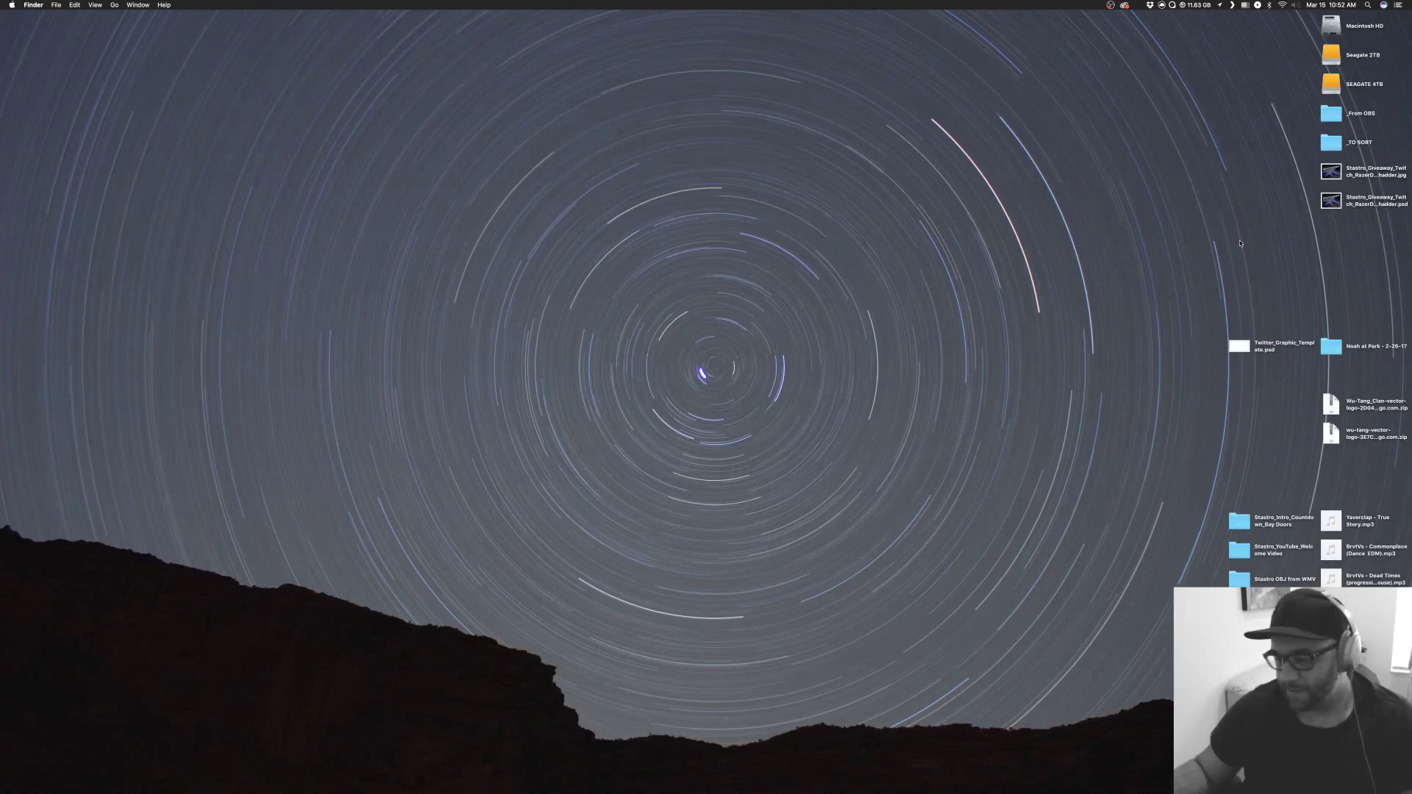
Group the two Stastro giveaway files with the two Wu-Tang zip archives on the desktop, and move the audio files into the _TO SORT folder.
left_click_drag(1245, 224, 1057, 669)
left_click_drag(1311, 653, 1344, 151)
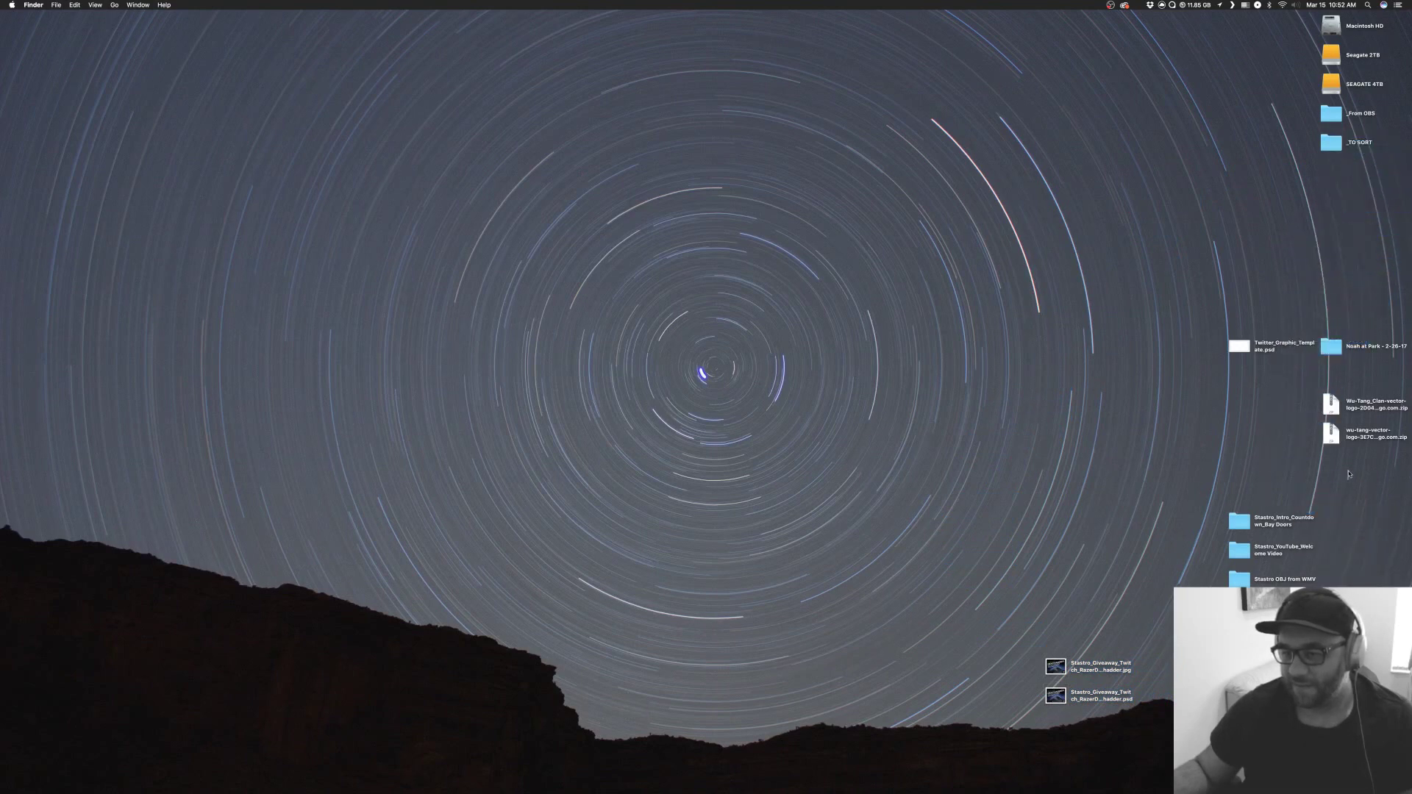
left_click_drag(1349, 474, 1055, 753)
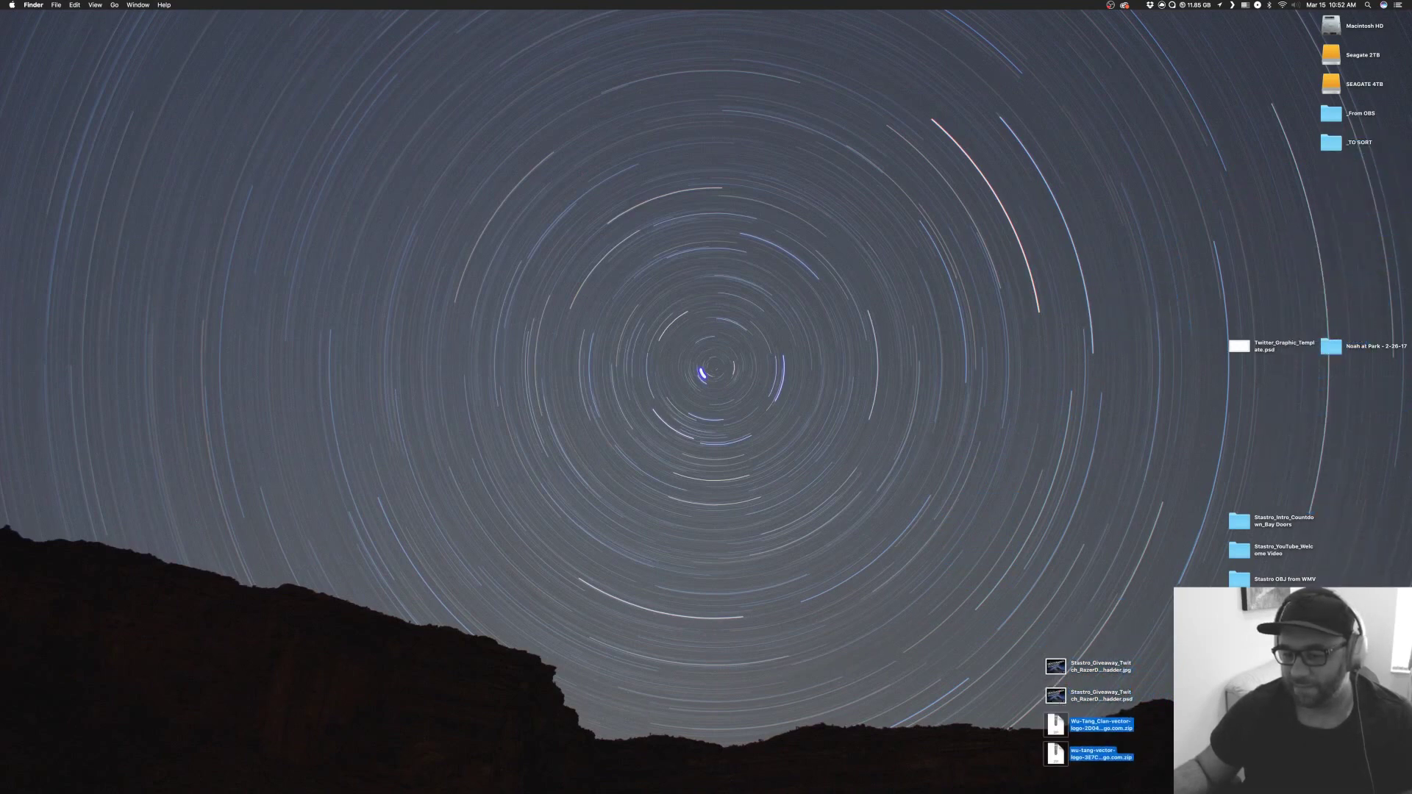
Line up the Stastro project folders and Twitter_Graphic_Template.psd in the outermost column of desktop icons.
left_click_drag(1311, 618, 1334, 524)
left_click(1226, 524)
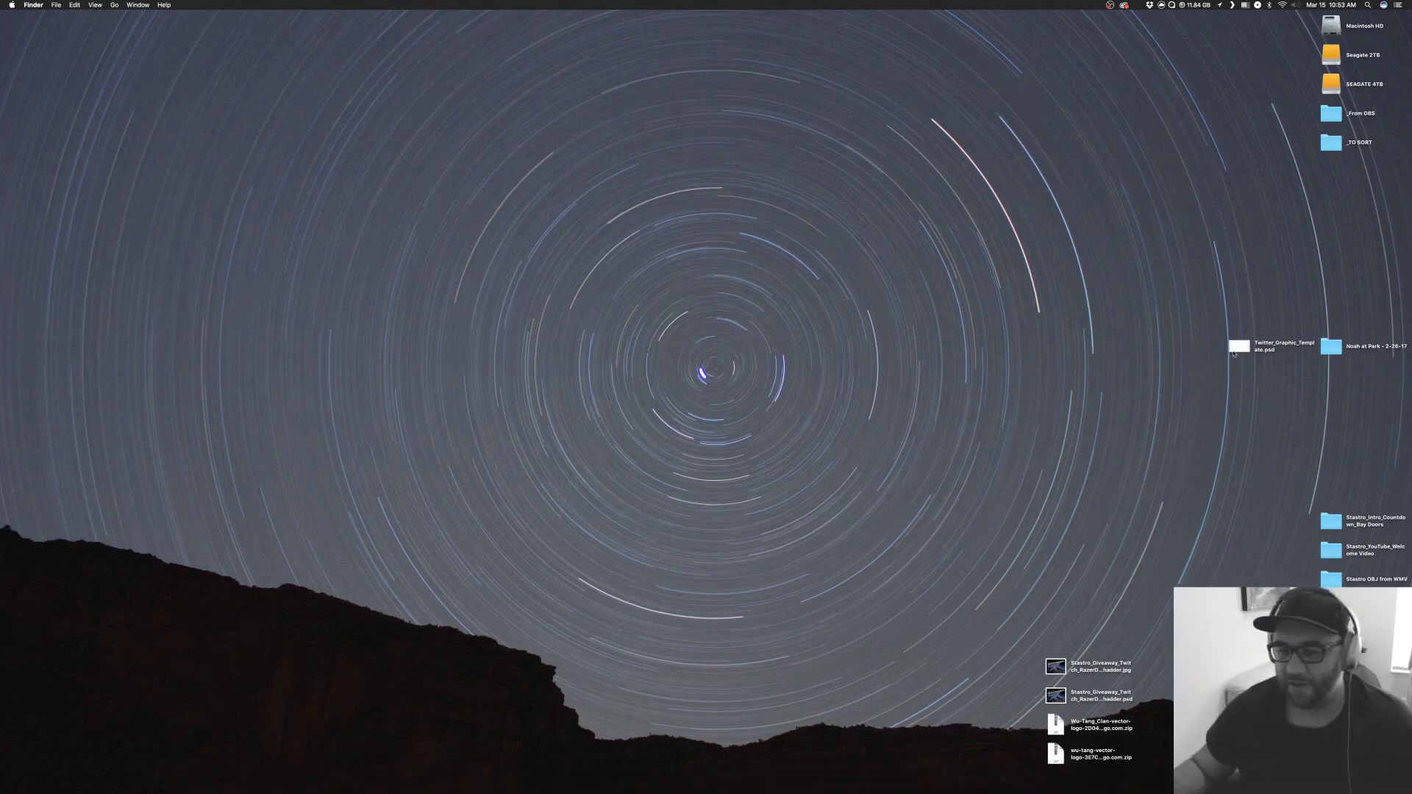
left_click_drag(1233, 354, 1327, 440)
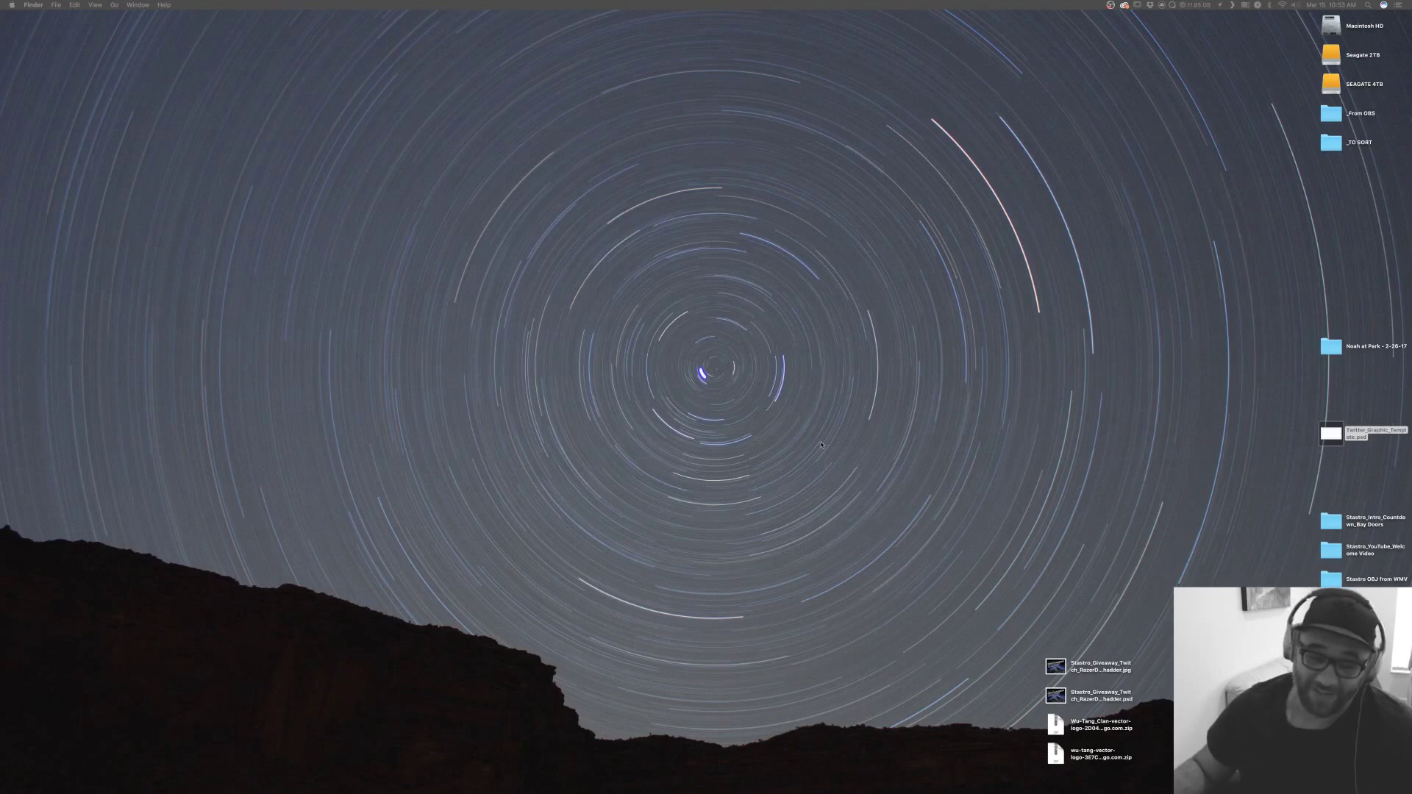
left_click(1135, 243)
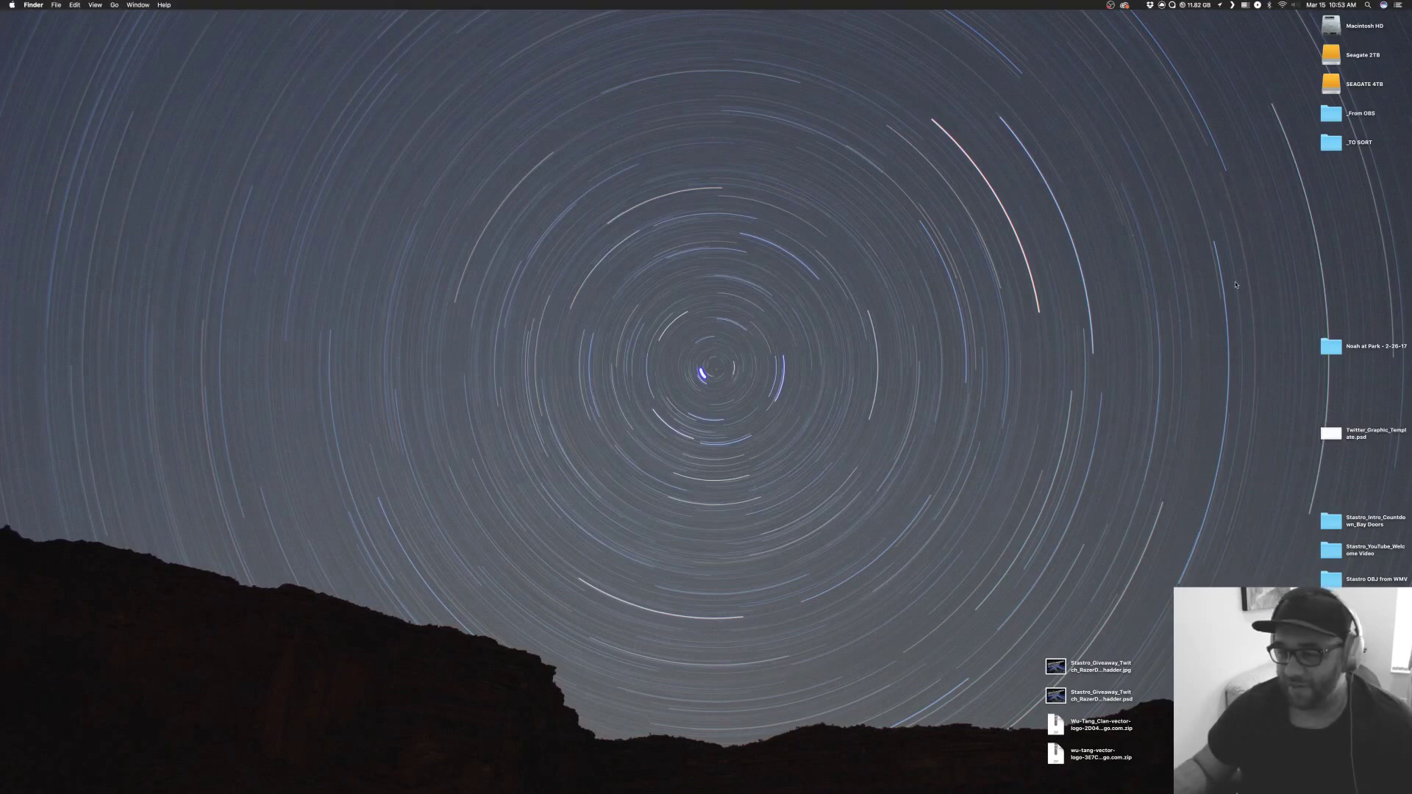
Browse the Desktop's Arnold Experiments folder in a new Finder window and look at the renders in Pylon Arnold Test.
key("super+n")
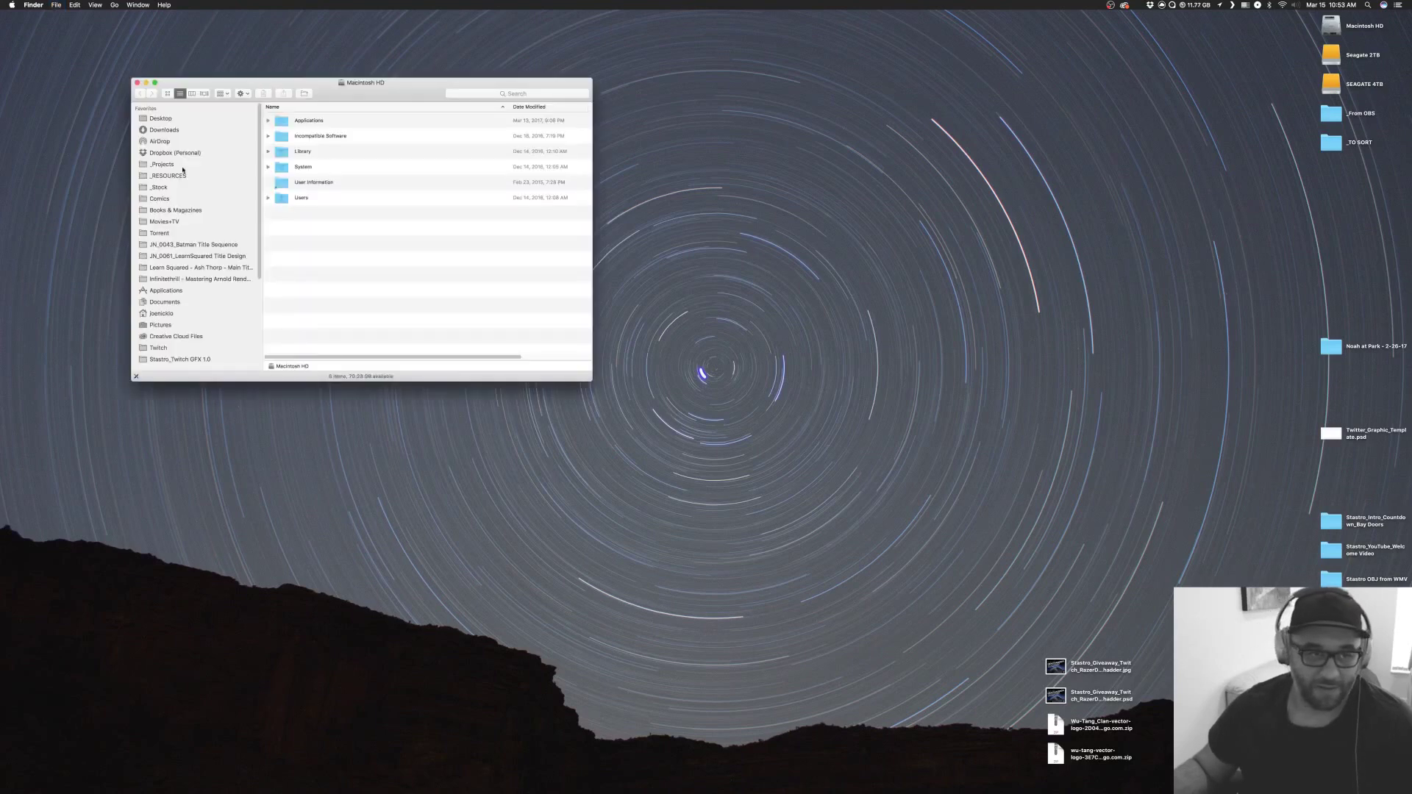
left_click(179, 119)
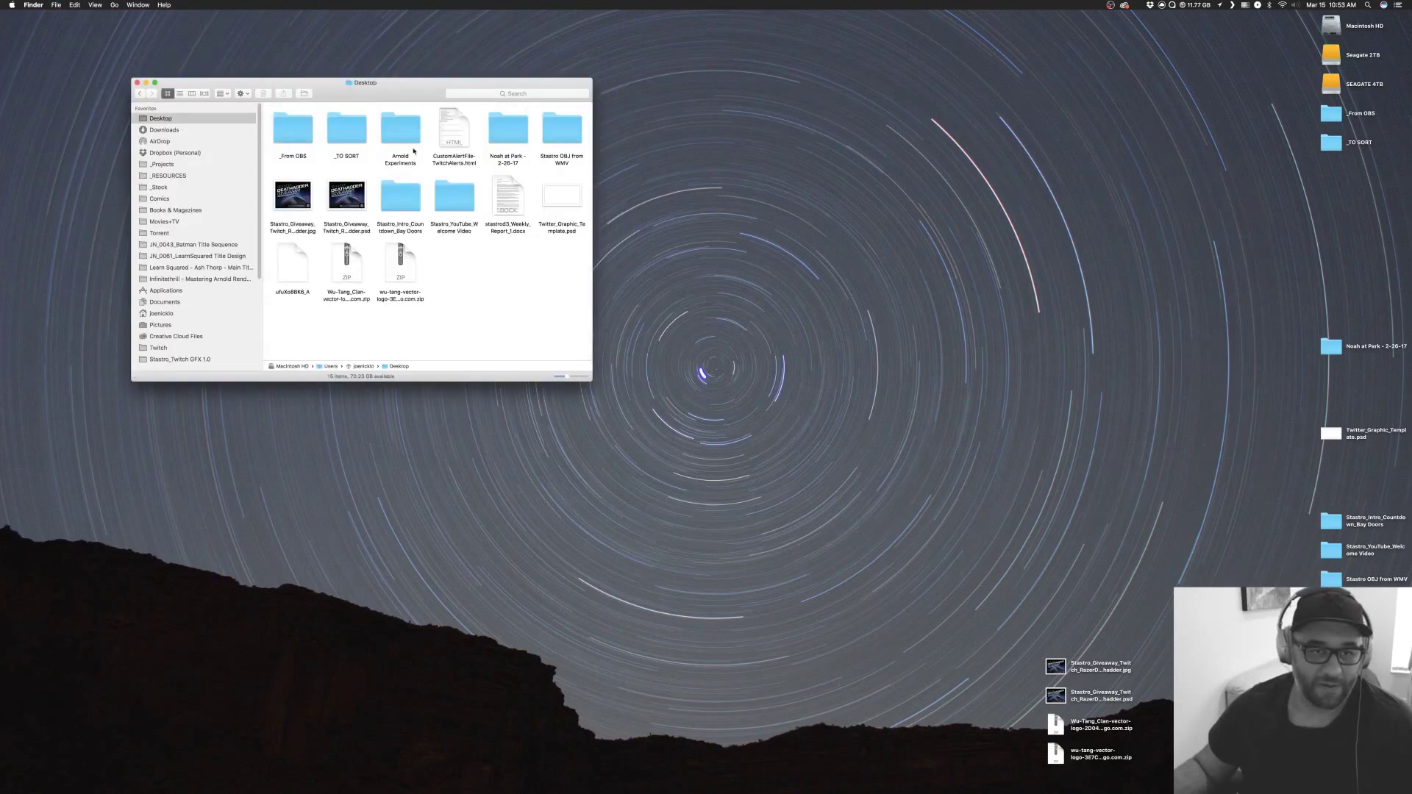
double_click(412, 147)
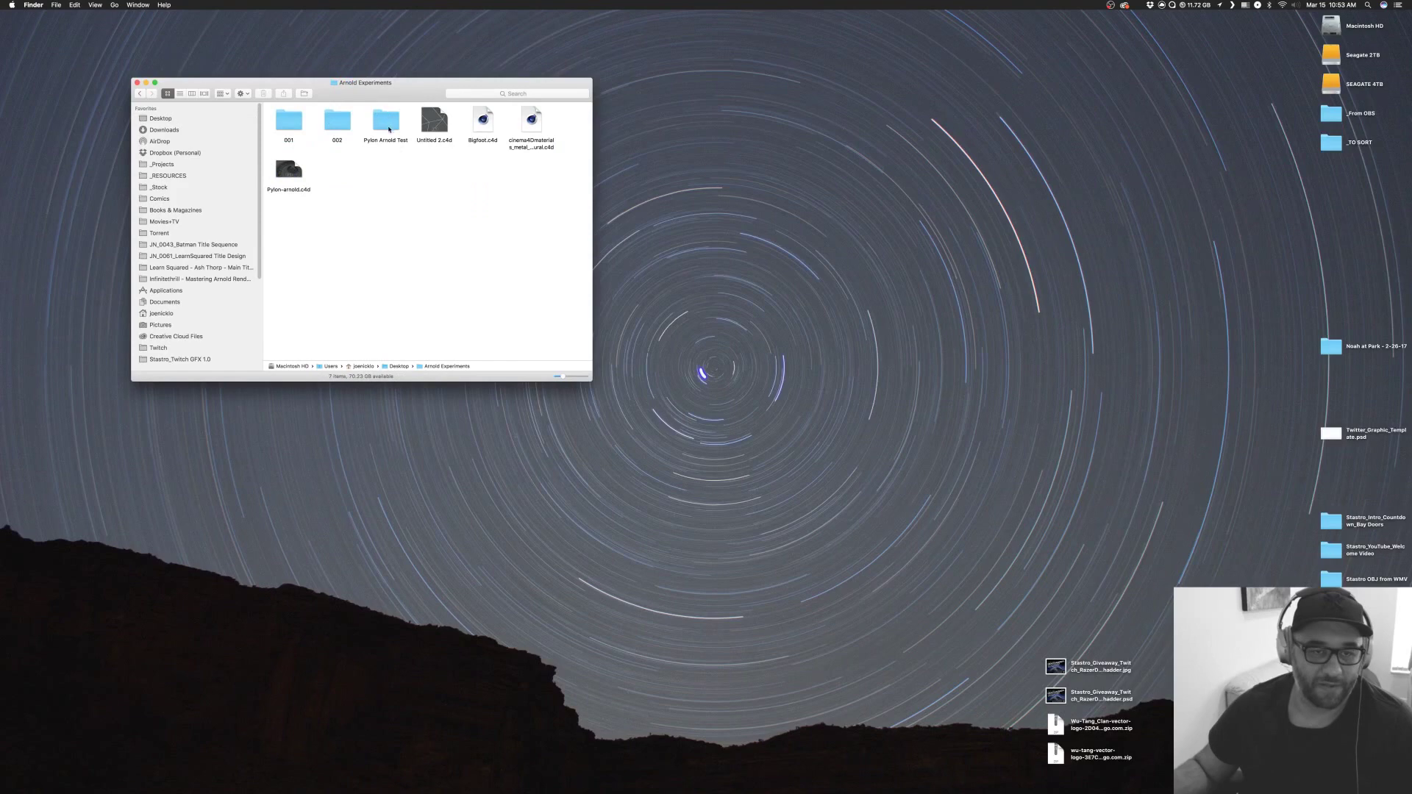
double_click(389, 129)
left_click(377, 122)
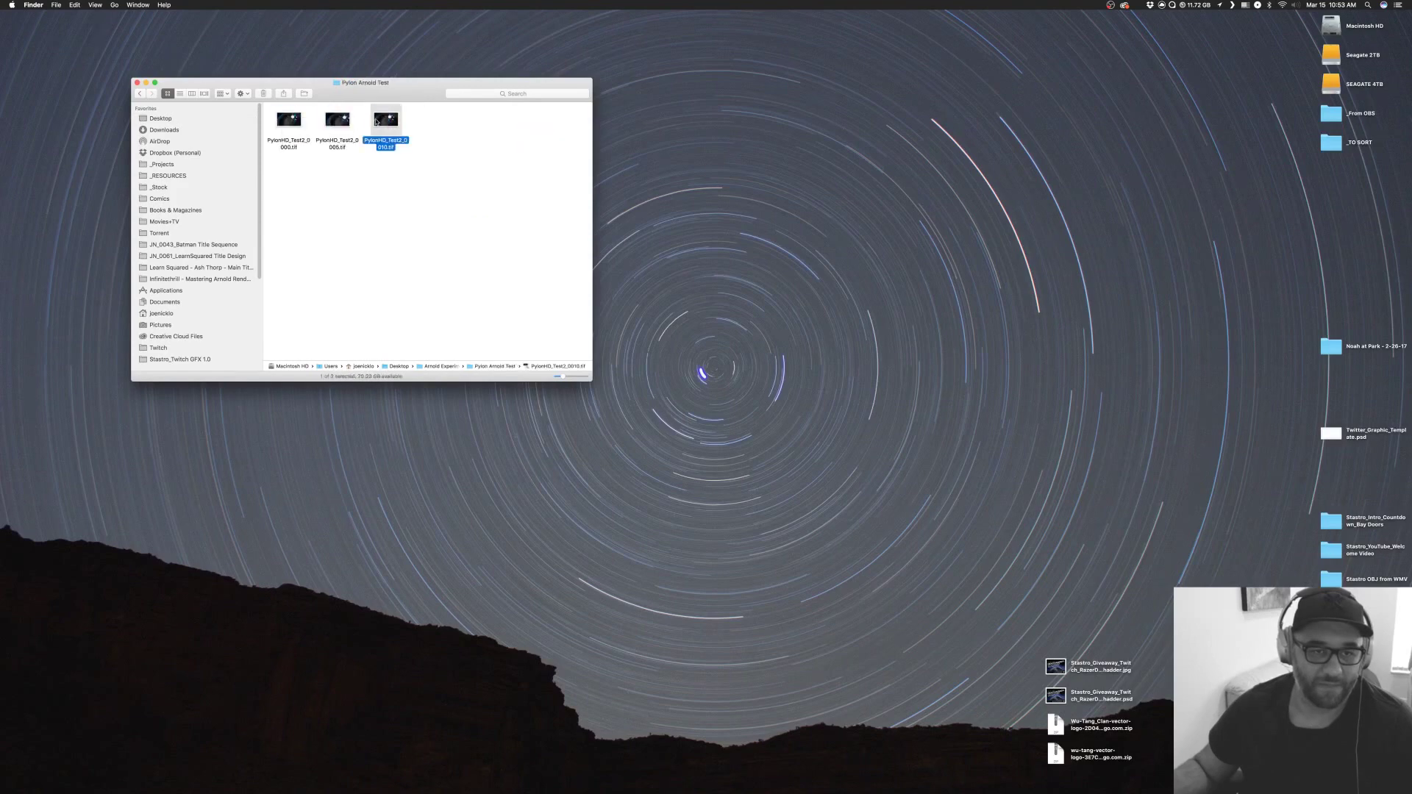
Open Pylon-arnold.c4d from the Arnold Experiments folder and examine the pylon in a maximized perspective viewport.
left_click(140, 94)
double_click(289, 173)
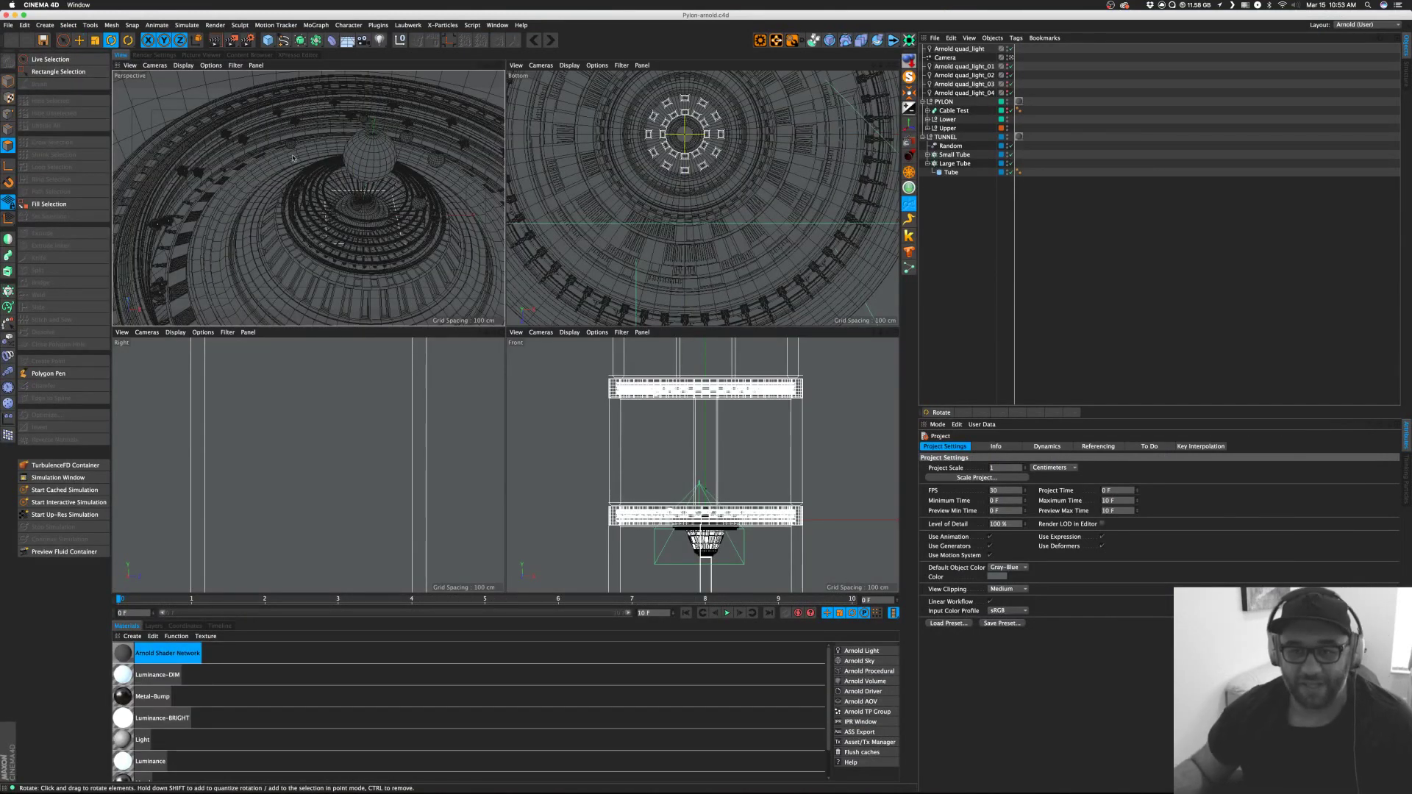
middle_click(293, 103)
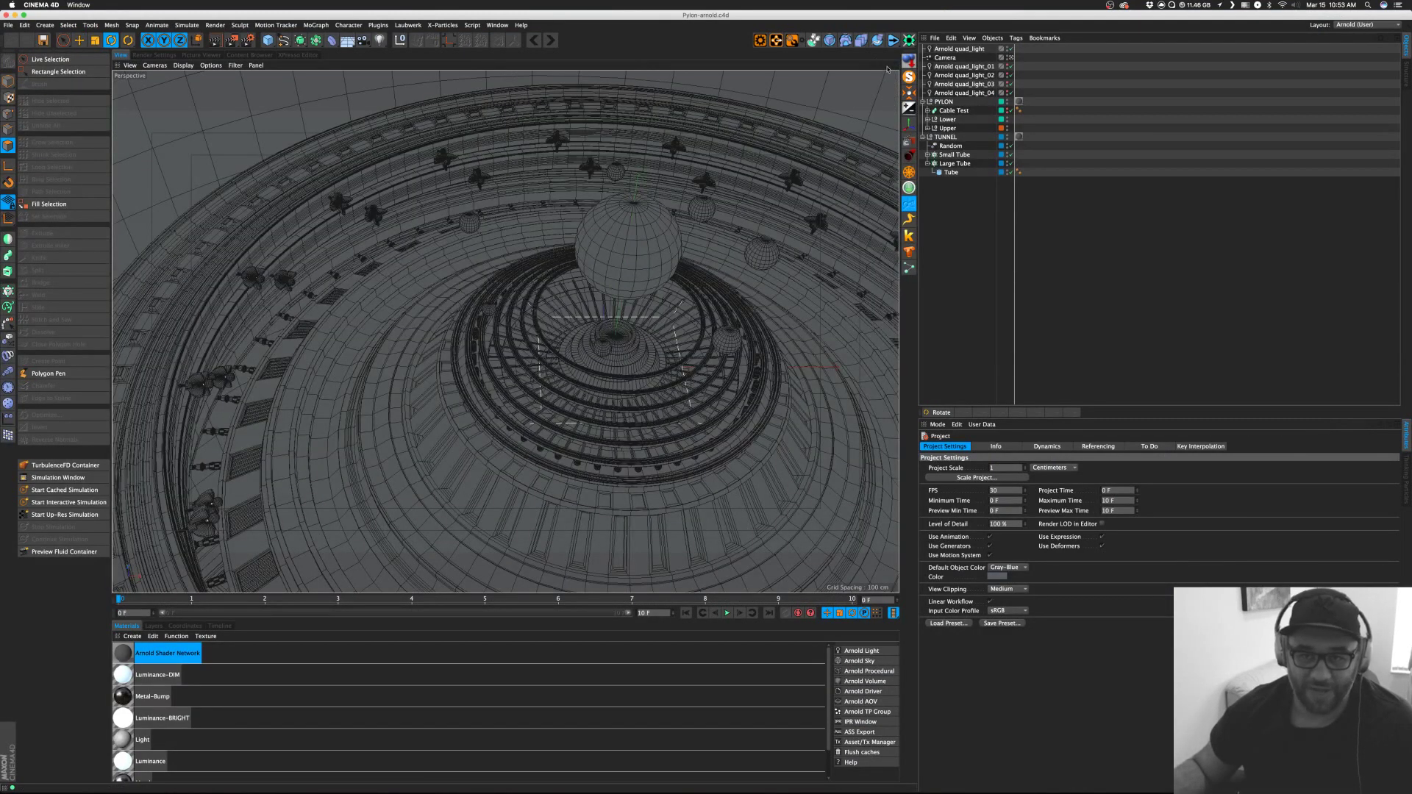
left_click_drag(888, 69, 891, 89)
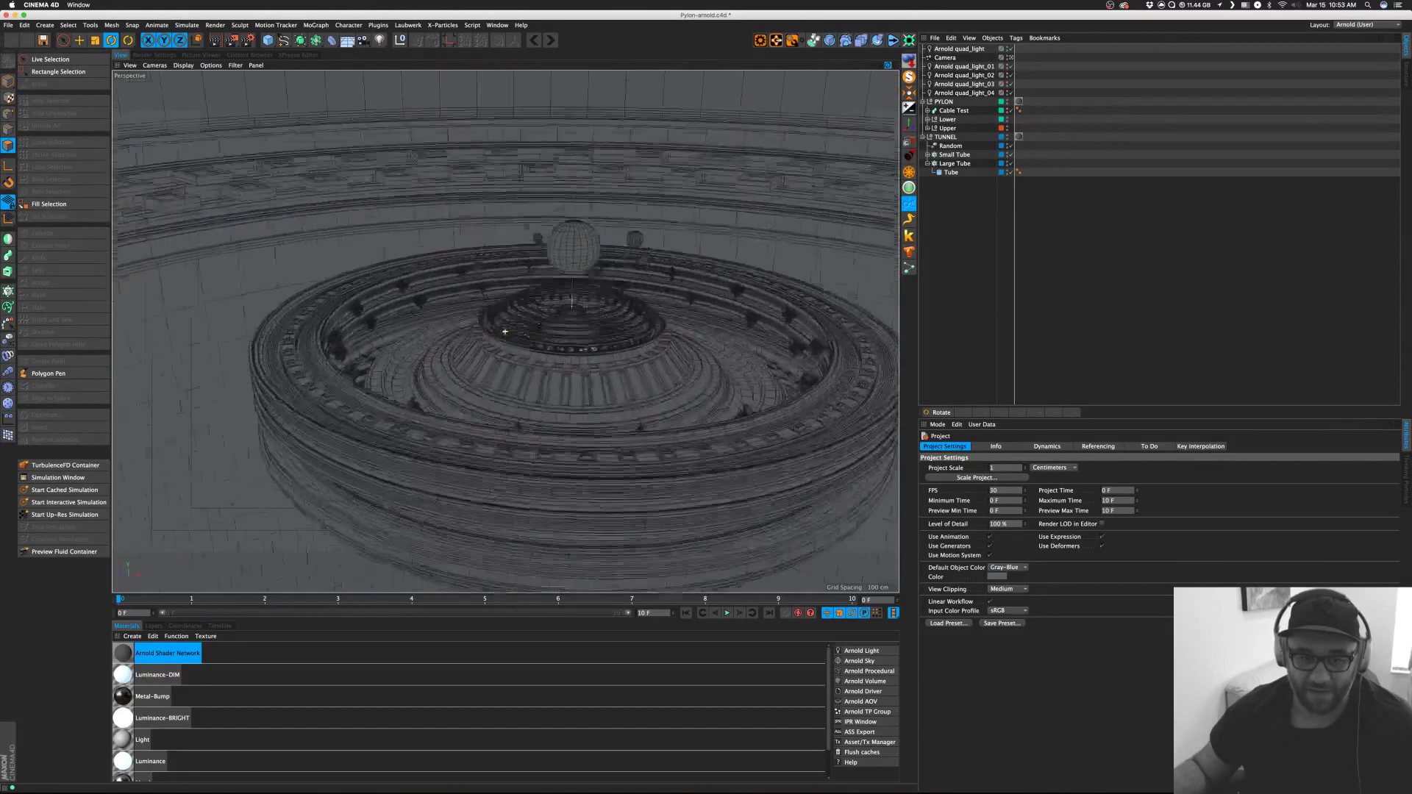
left_click_drag(663, 206, 663, 220, "alt")
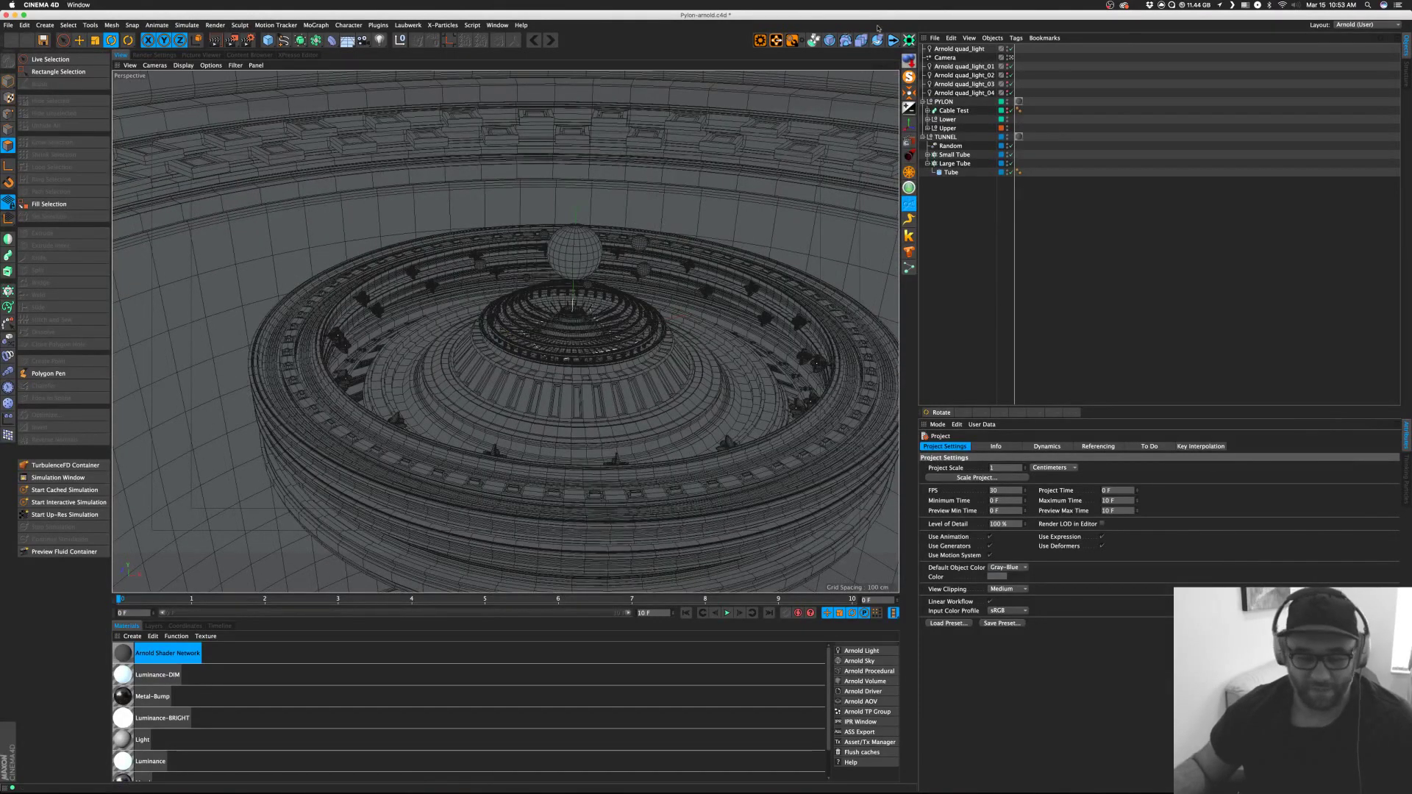
Launch EasyFind and search all volumes for files containing the phrase "Pylon".
key("super+space")
type("easy")
key("Return")
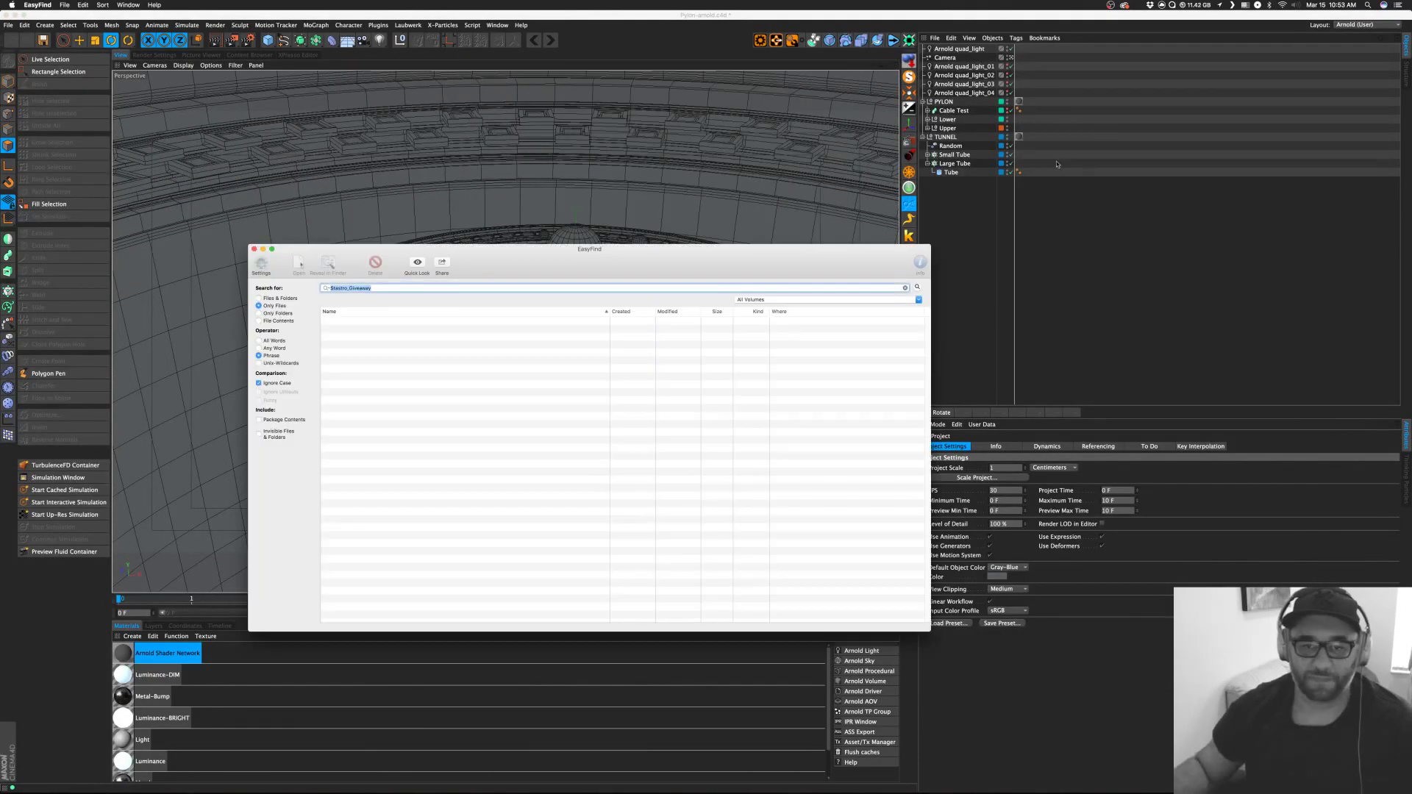
type("Pylon")
key("Return")
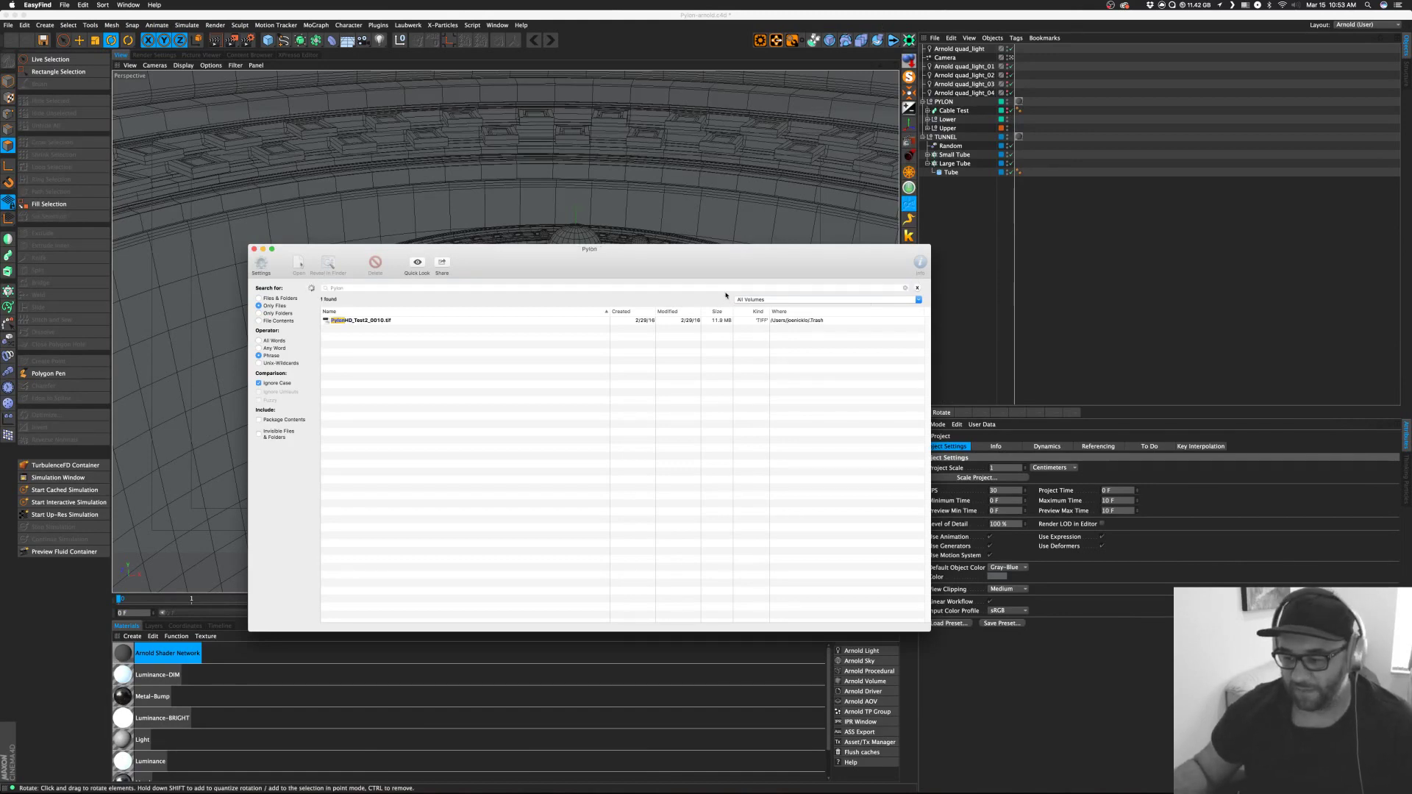
left_click_drag(732, 280, 938, 254)
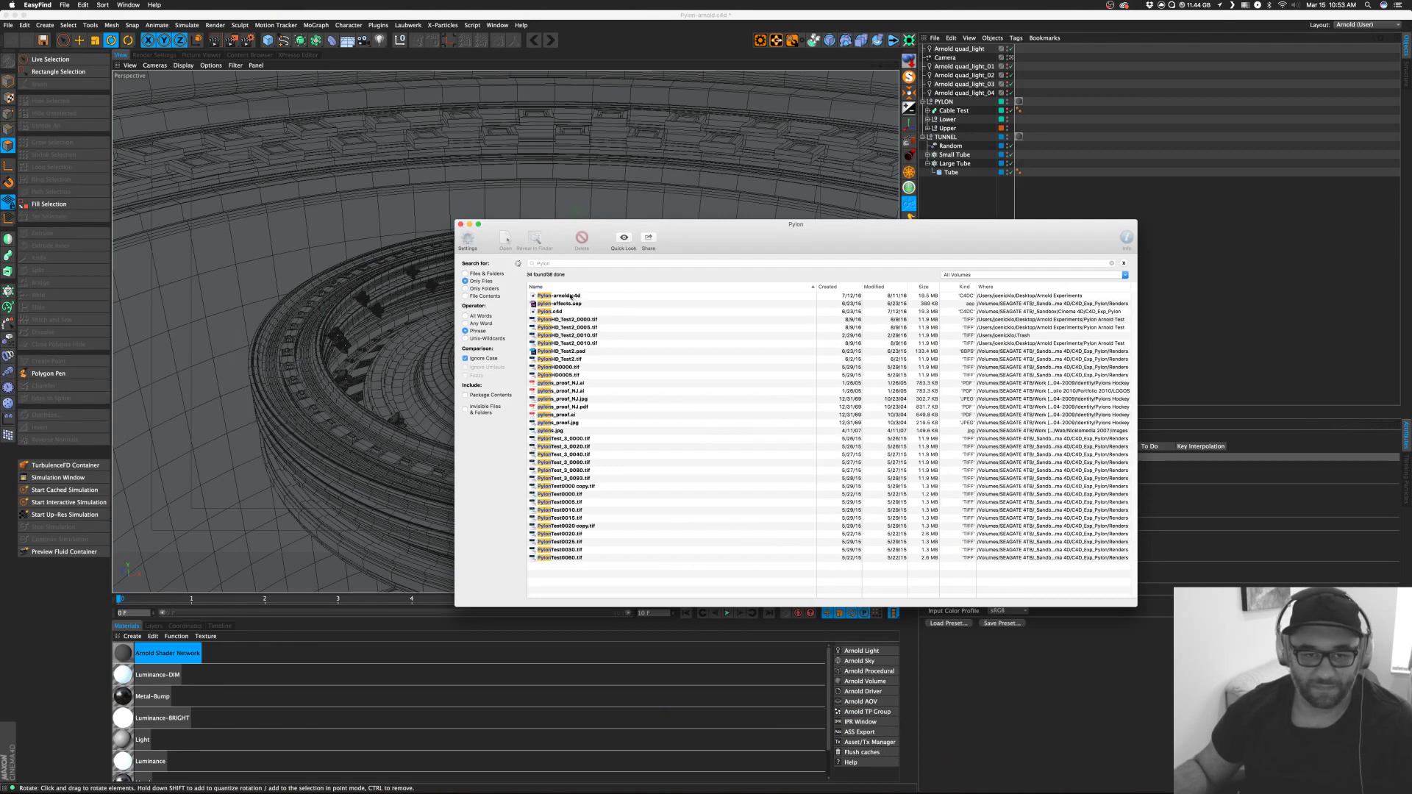
Reach the C4D_Exp_Pylon folder through a search result, open its Pylon.c4d scene and examine the pylon in the perspective viewport.
left_click(577, 377)
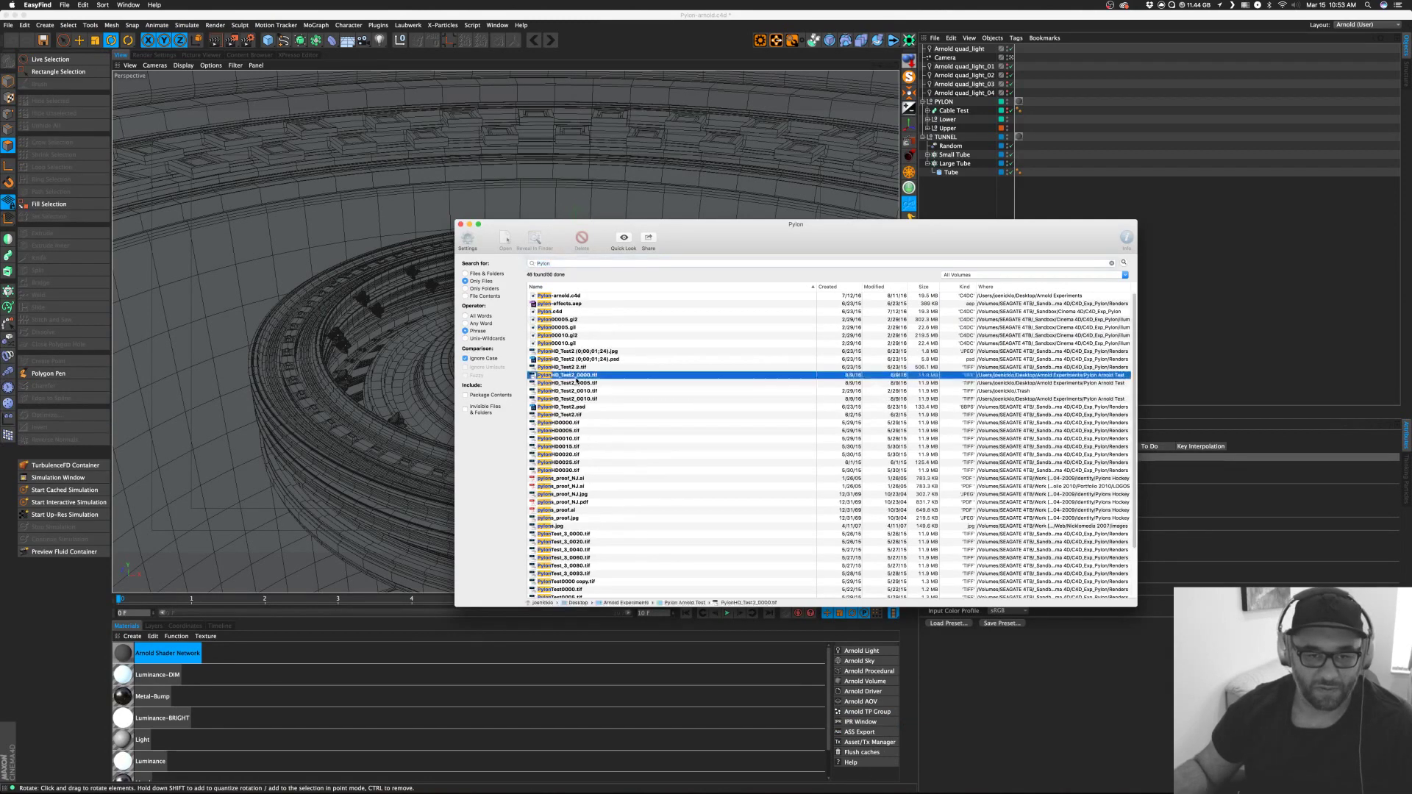
left_click(577, 361)
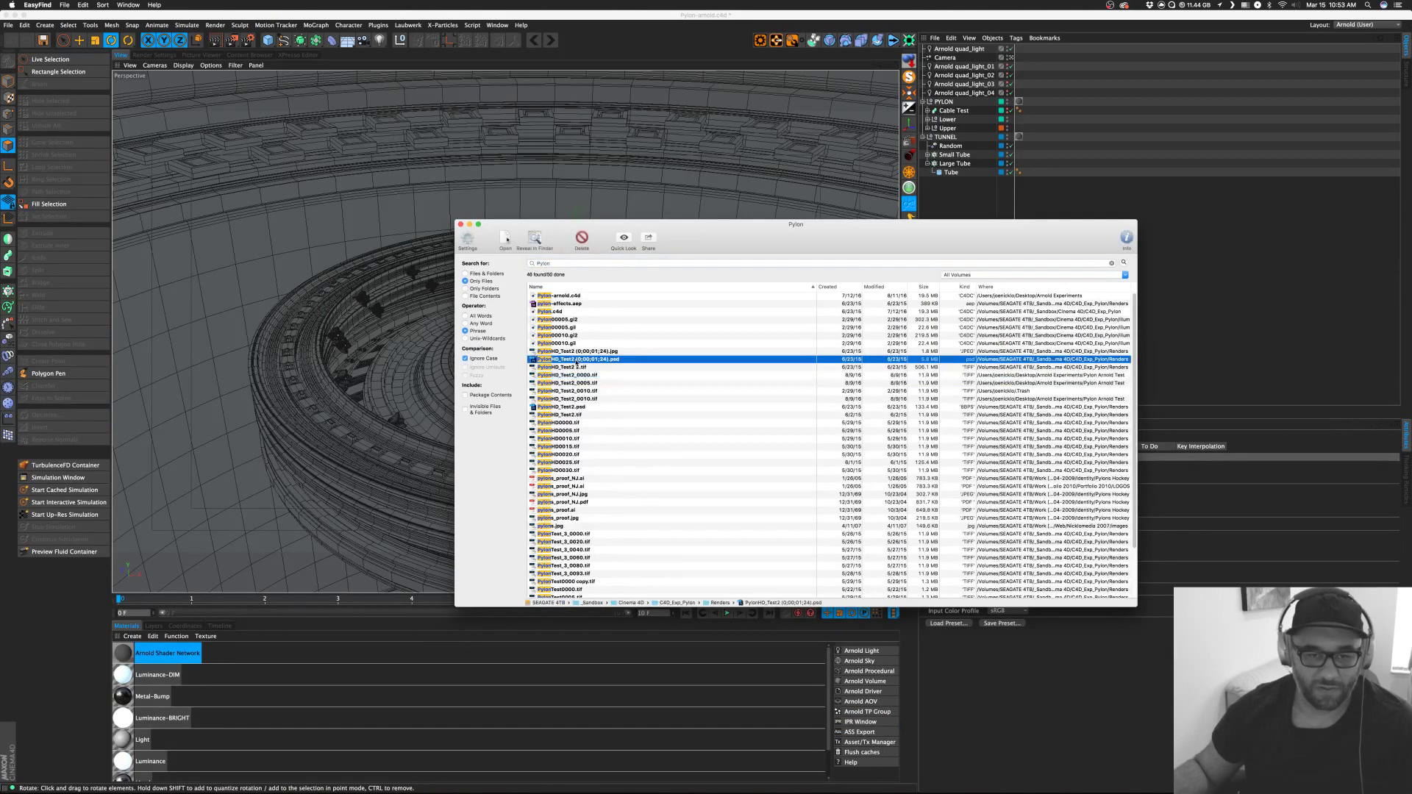
double_click(667, 603)
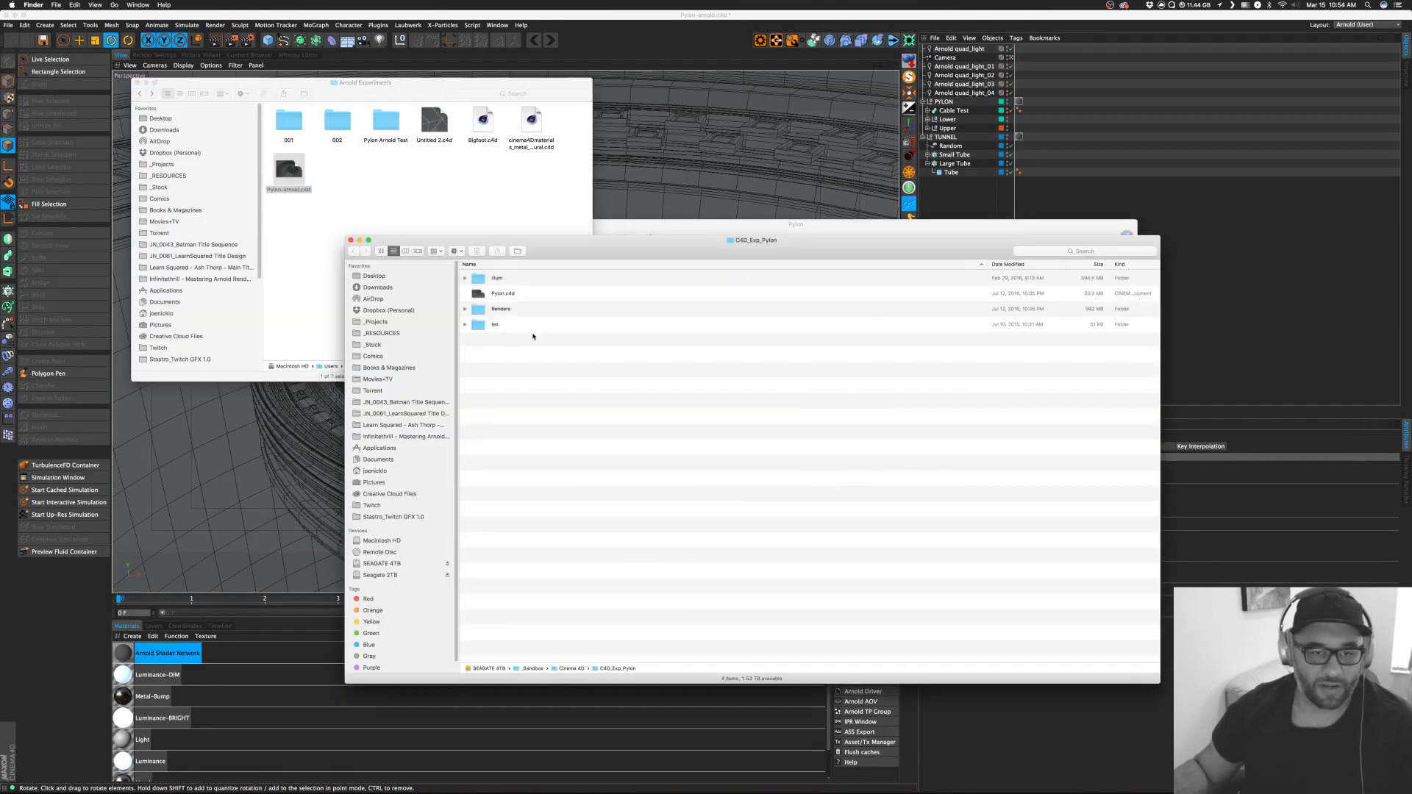
double_click(506, 293)
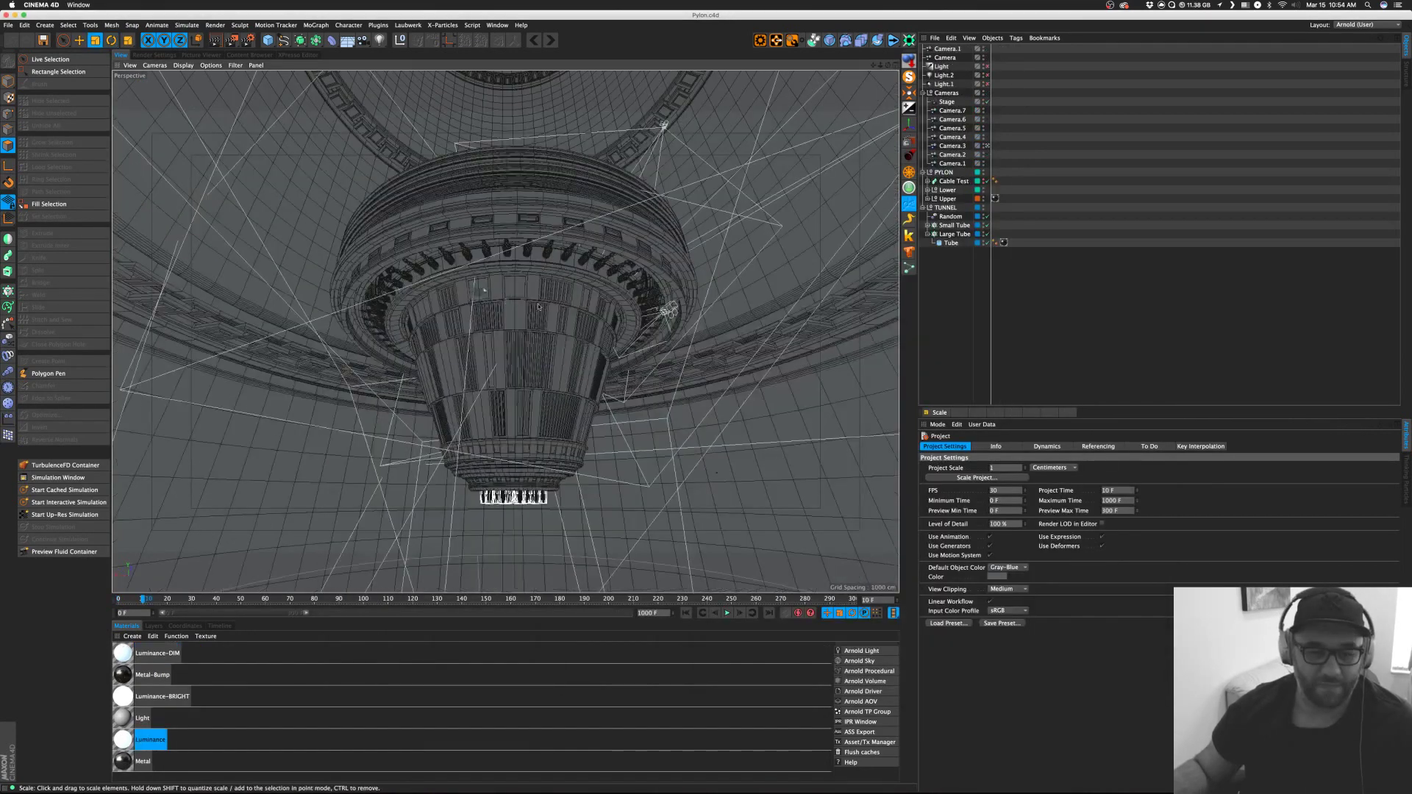
left_click(201, 56)
left_click(121, 56)
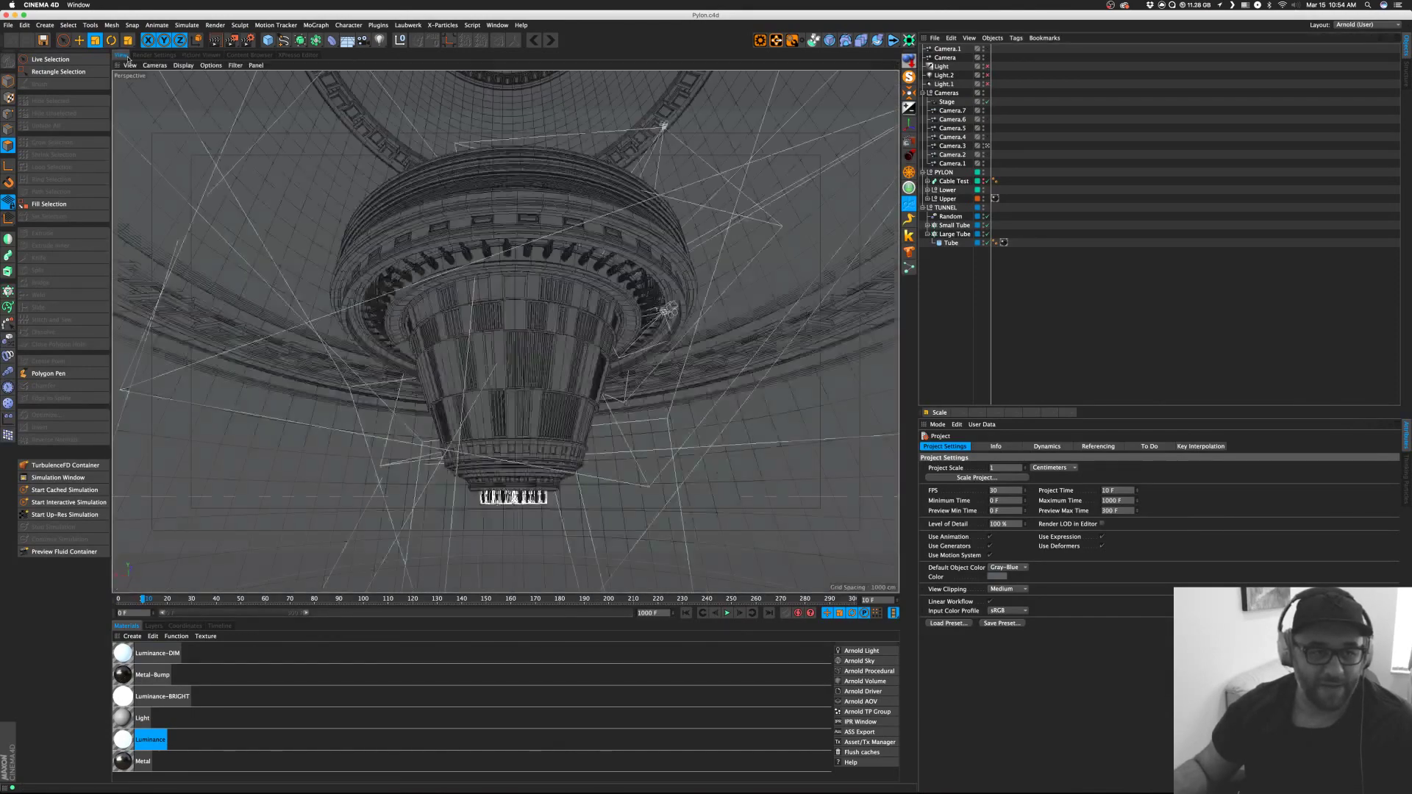
left_click_drag(555, 250, 654, 142, "alt")
Return to the search results, open the Renders folder inside C4D_Exp_Pylon and preview PylonHD_Test2 (0;00;01;24).jpg.
key("super+Tab")
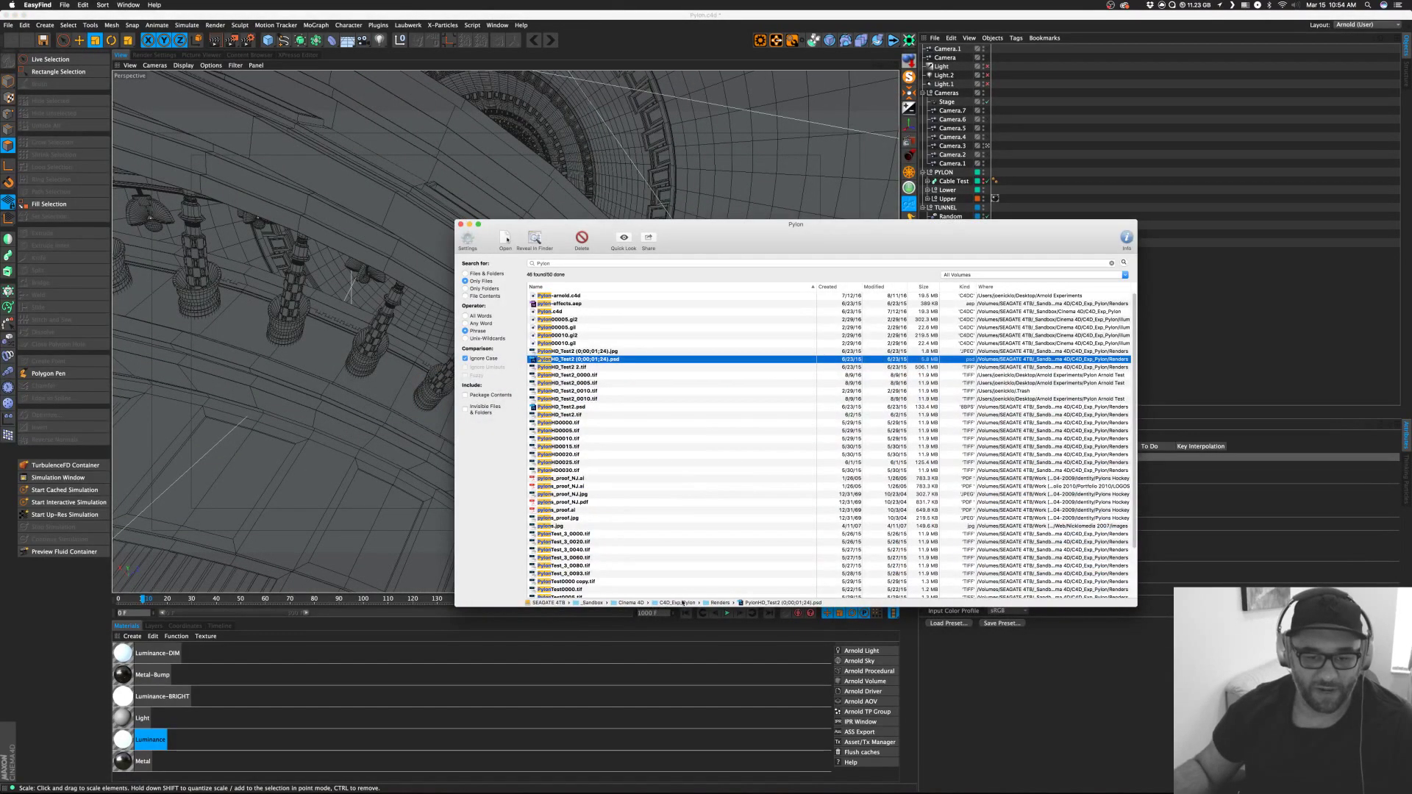
double_click(676, 604)
double_click(495, 310)
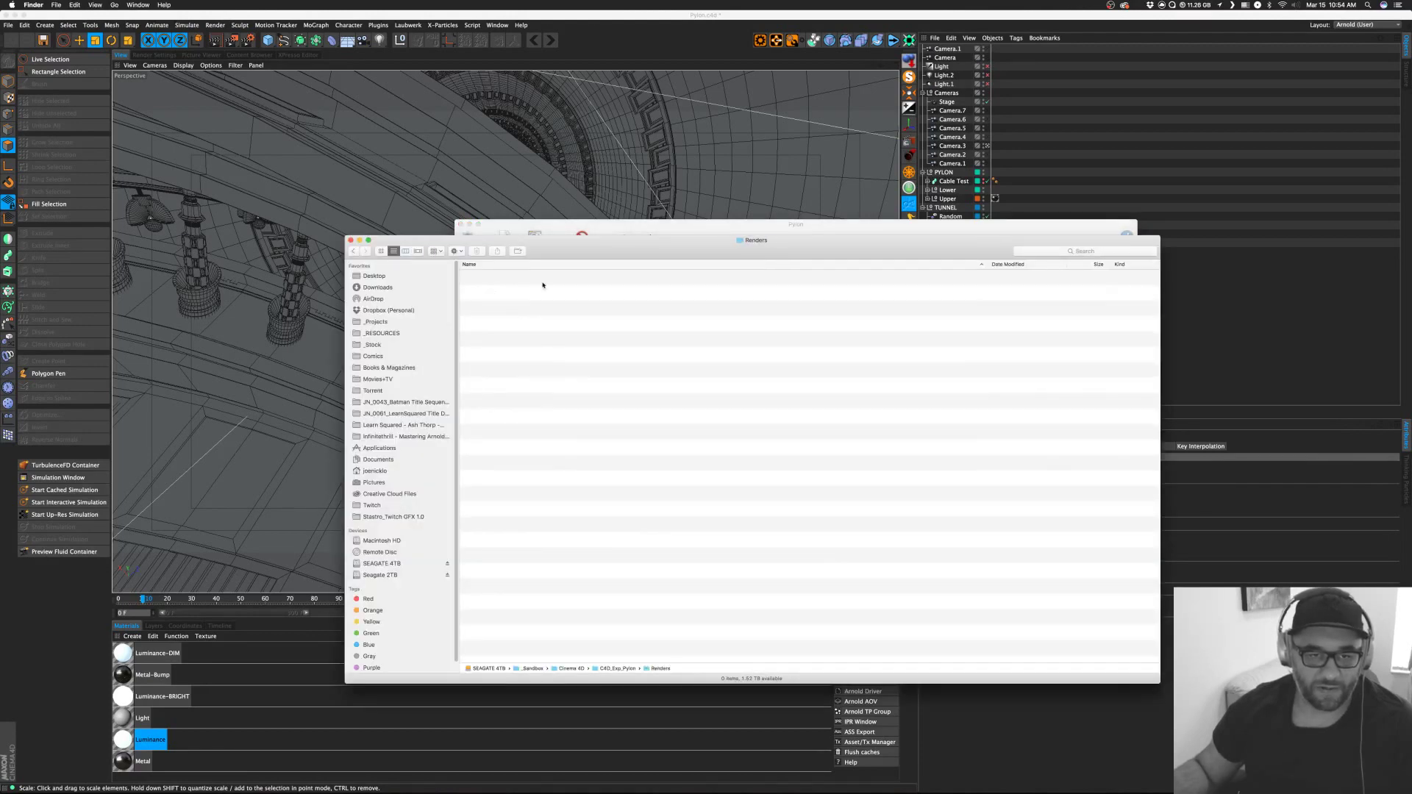
left_click(508, 309)
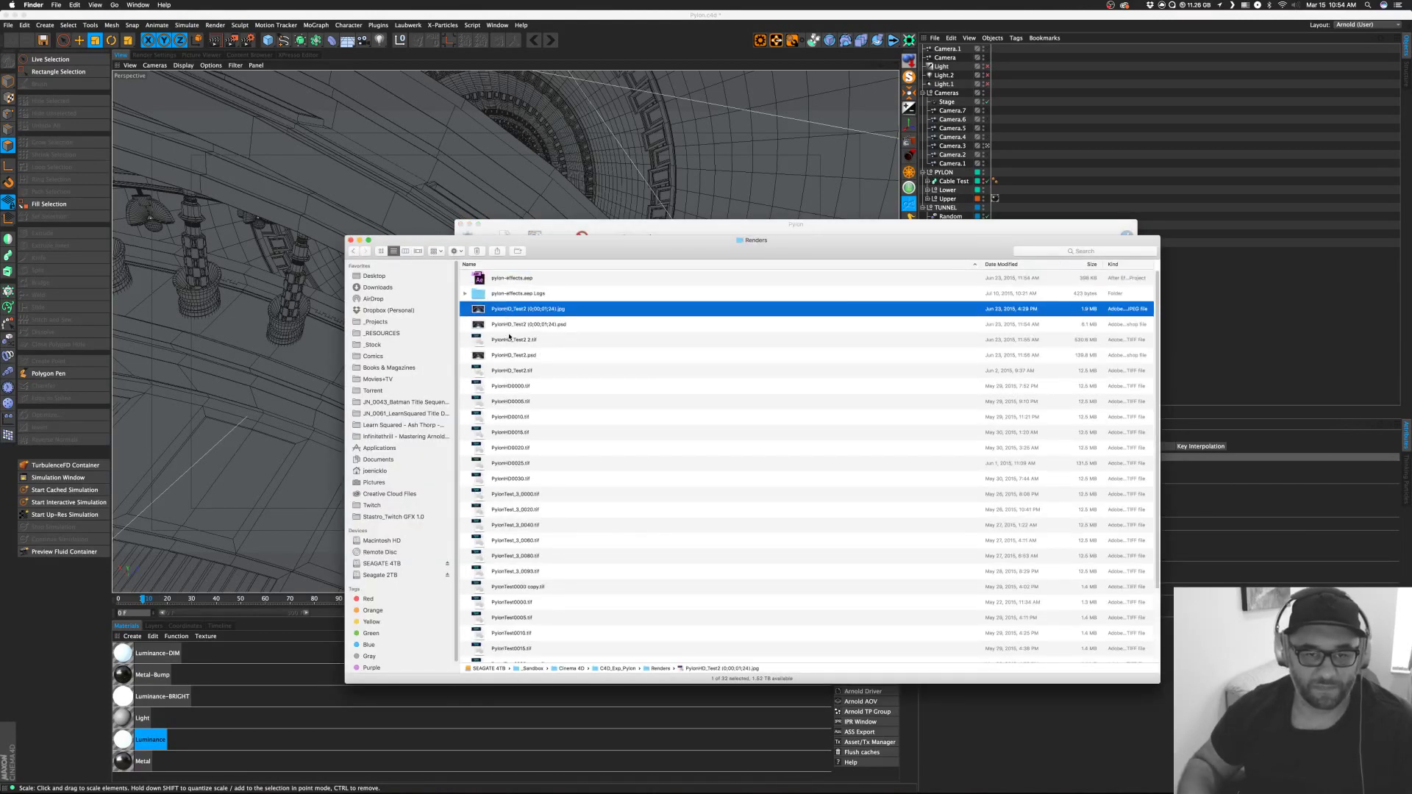
key("space")
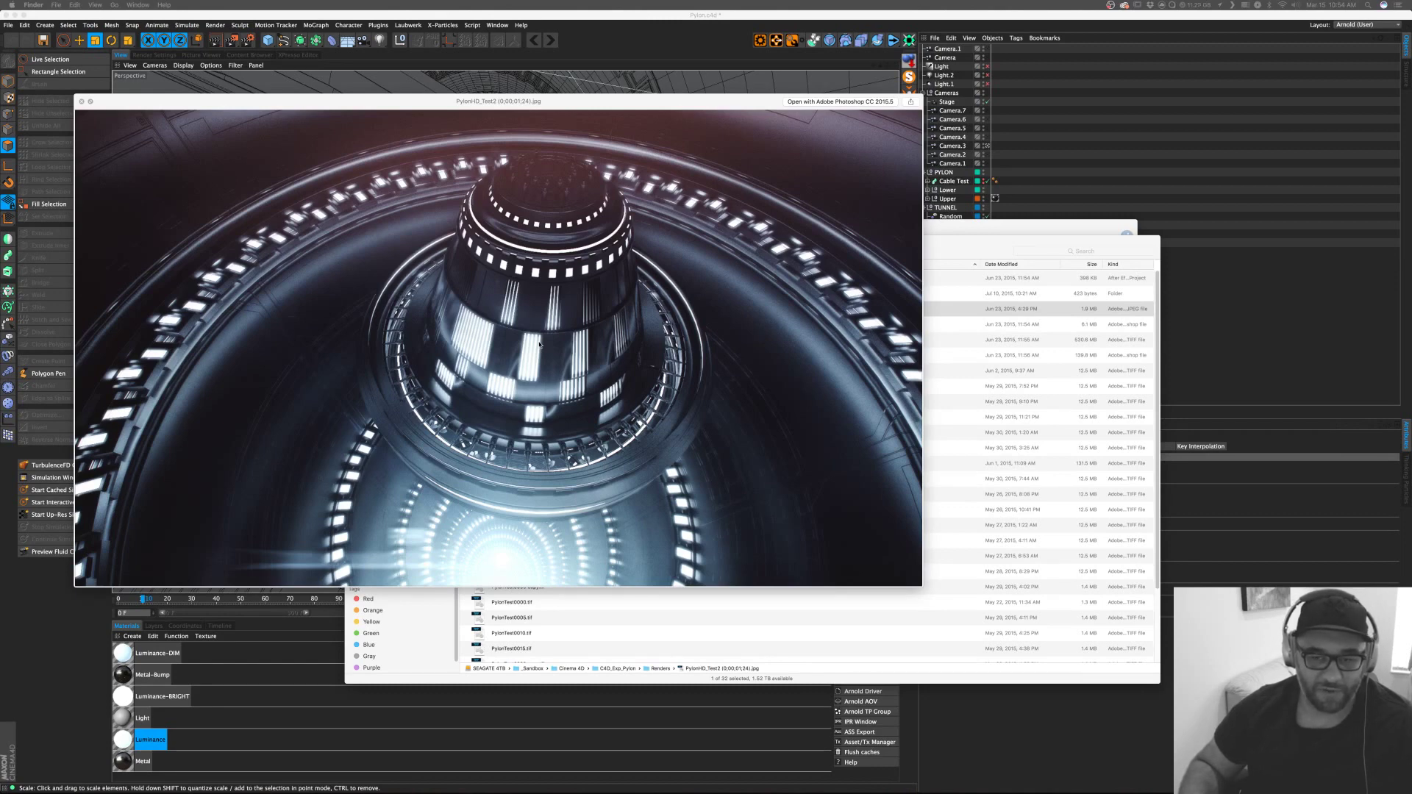
key("space")
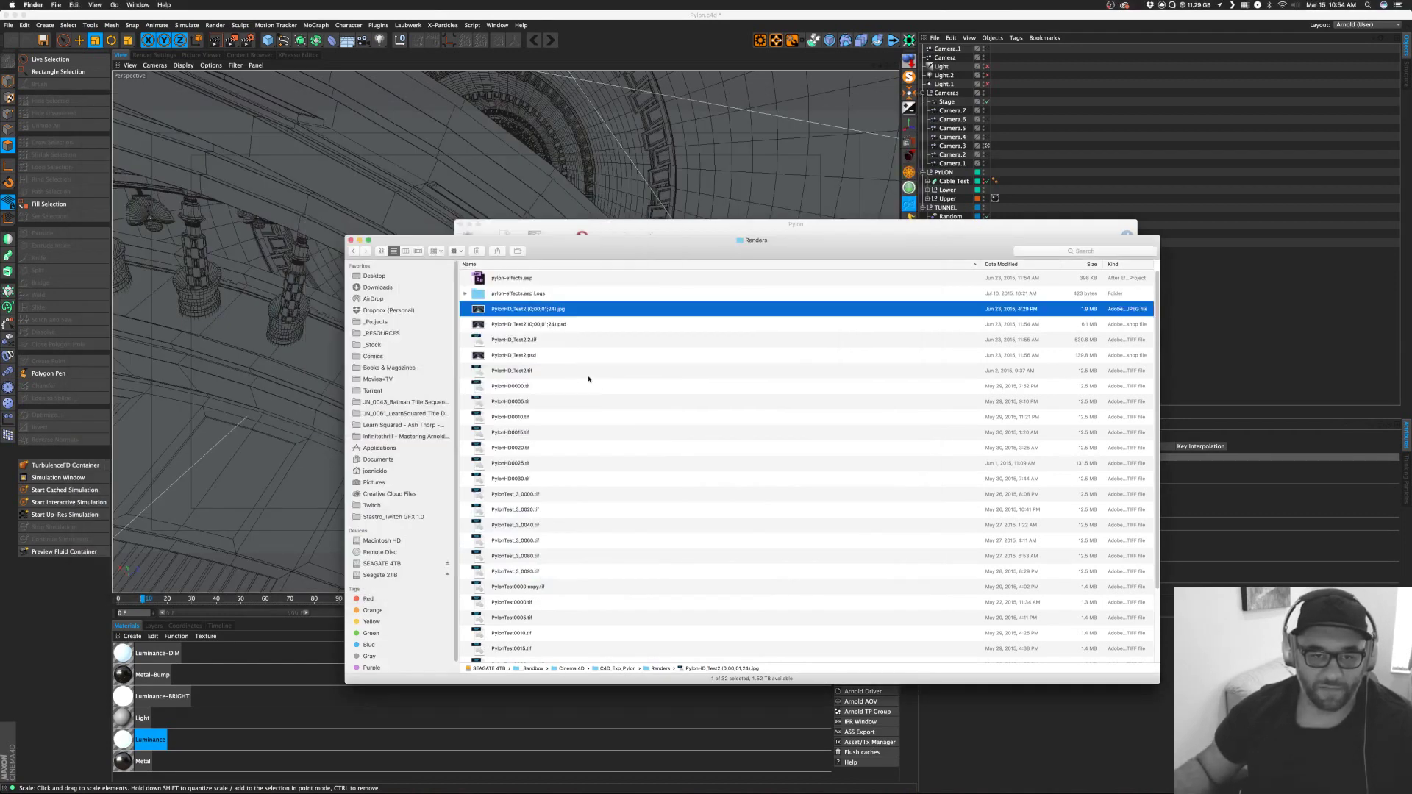
Move the Renders window aside and preview the group of PylonHD TIFF renders from 0010 to 0030.
key("Down")
key("Down")
key("Down")
key("Up")
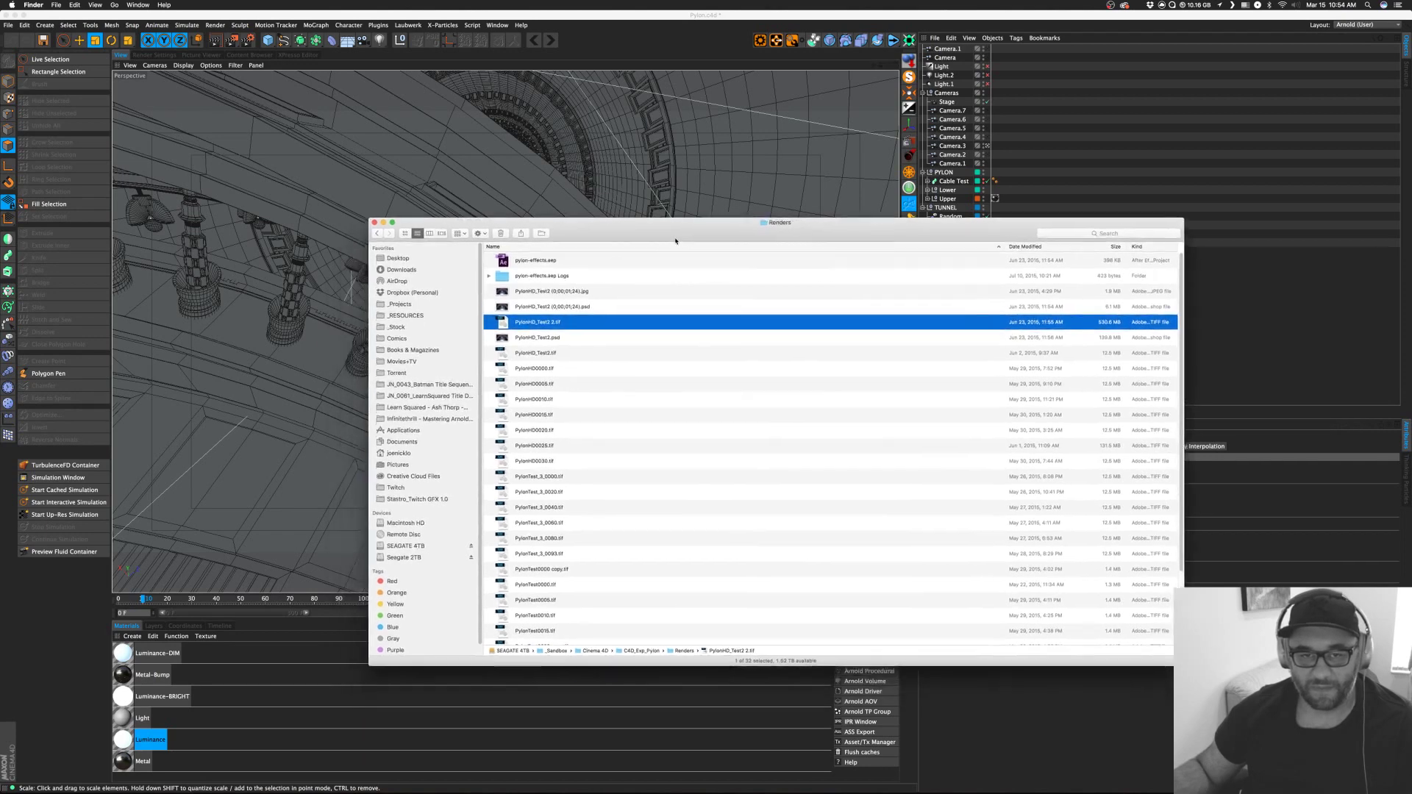
left_click_drag(684, 216, 823, 154)
key("space")
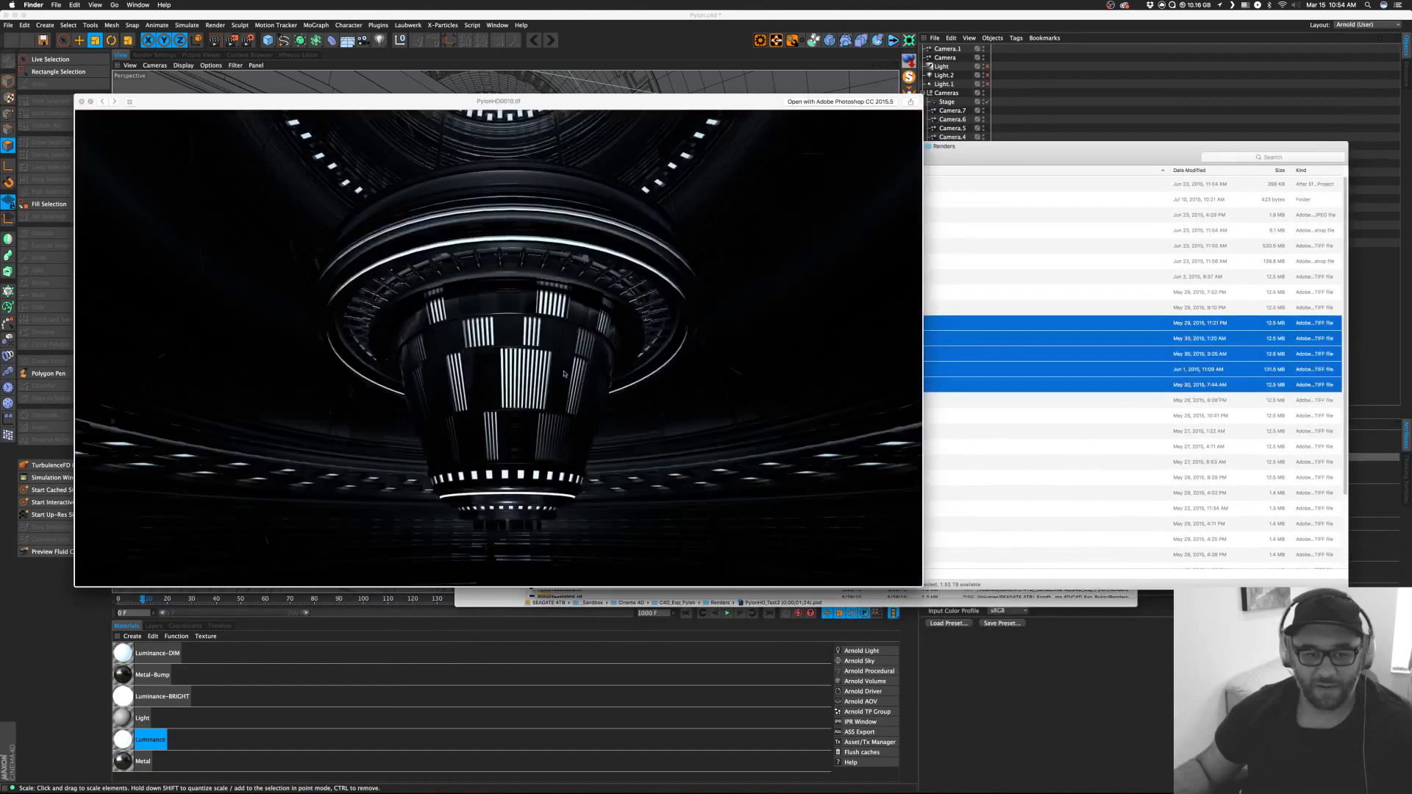
left_click(662, 357)
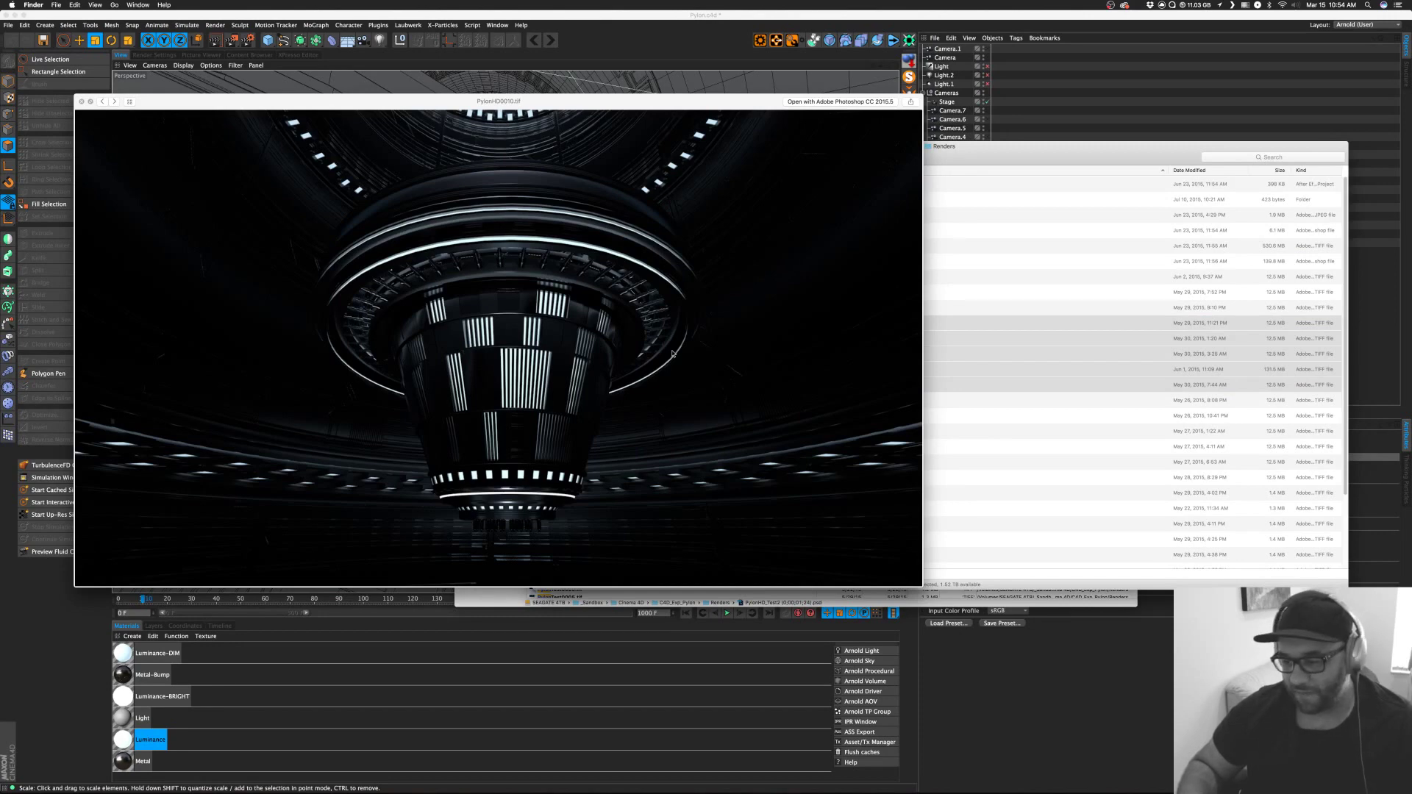
key("space")
Preview the PylonTest_3 and PylonTest TIFF renders one after another, starting at PylonTest_3_0000.tif.
key("Down")
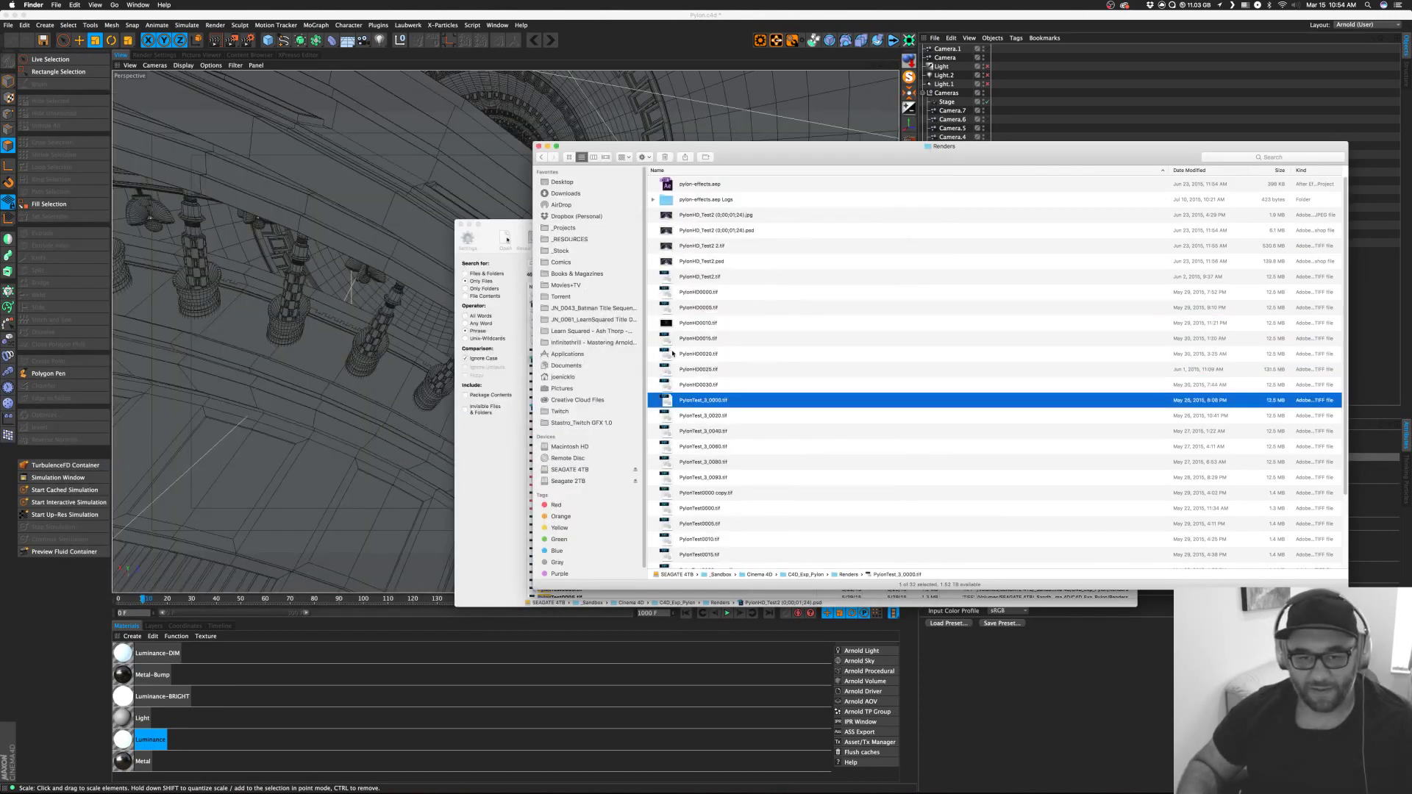
key("space")
key("Down")
key("Down")
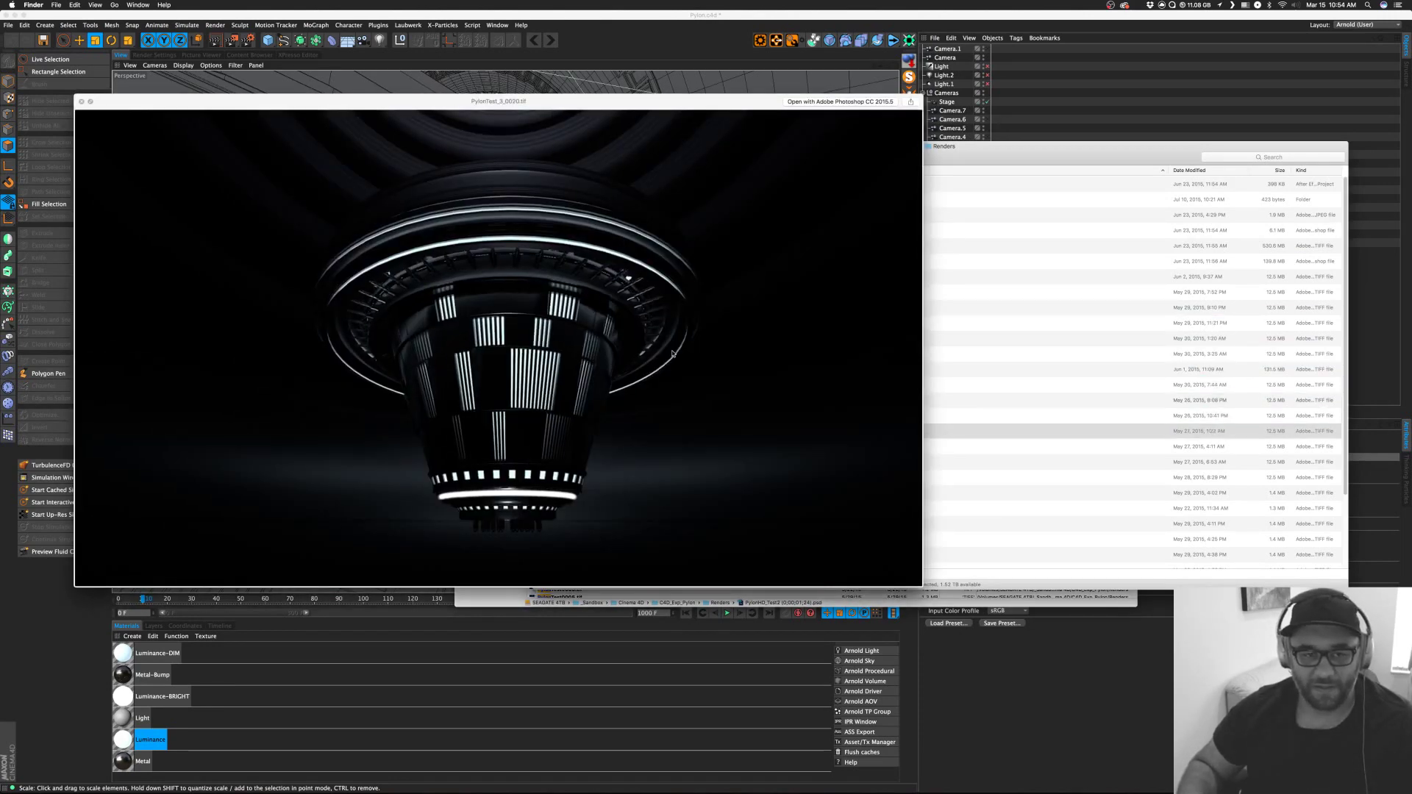
key("Down")
key("Down")
key("Down")
key("Down")
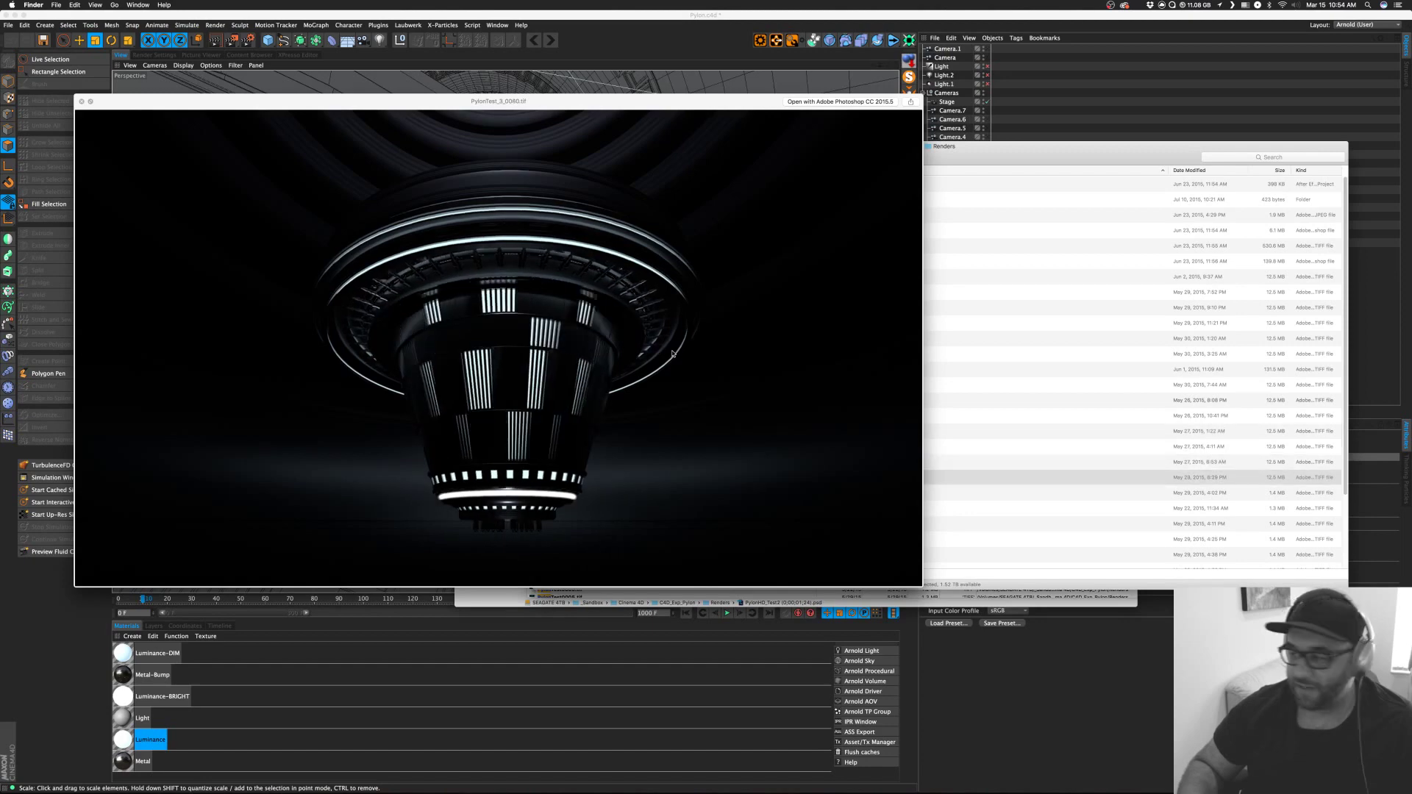
key("Down")
key("Down")
key("Down")
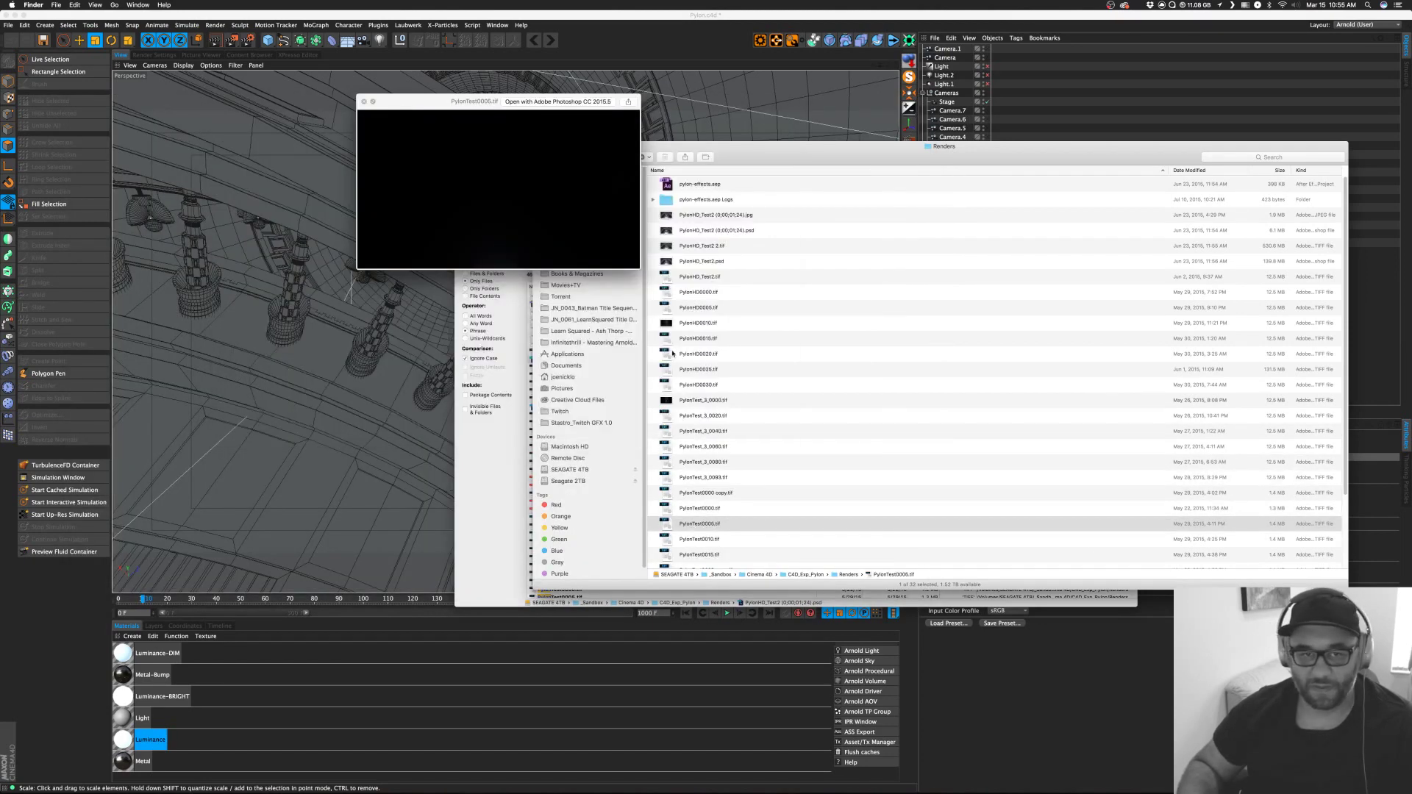
key("Down")
key("Down")
key("Down")
key("Down")
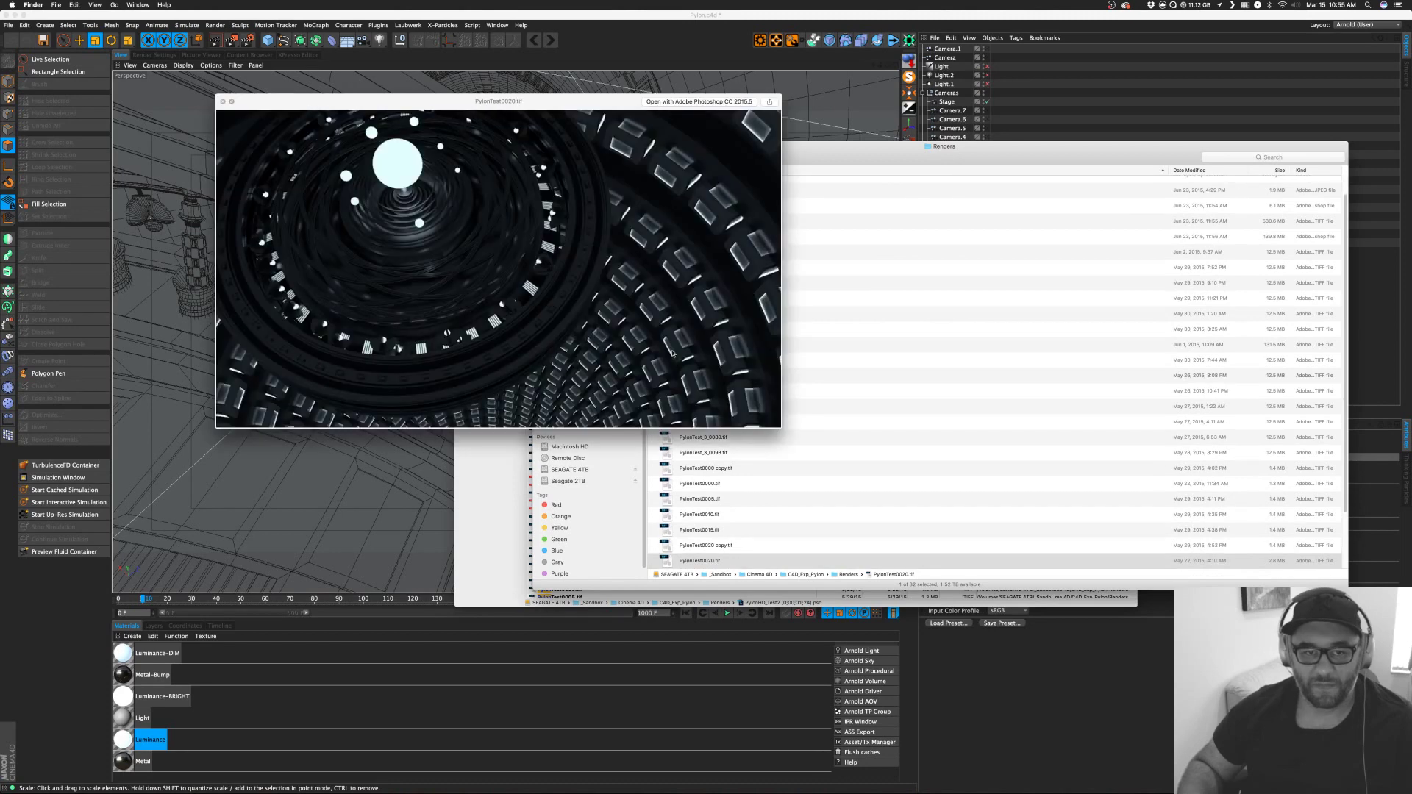
key("Up")
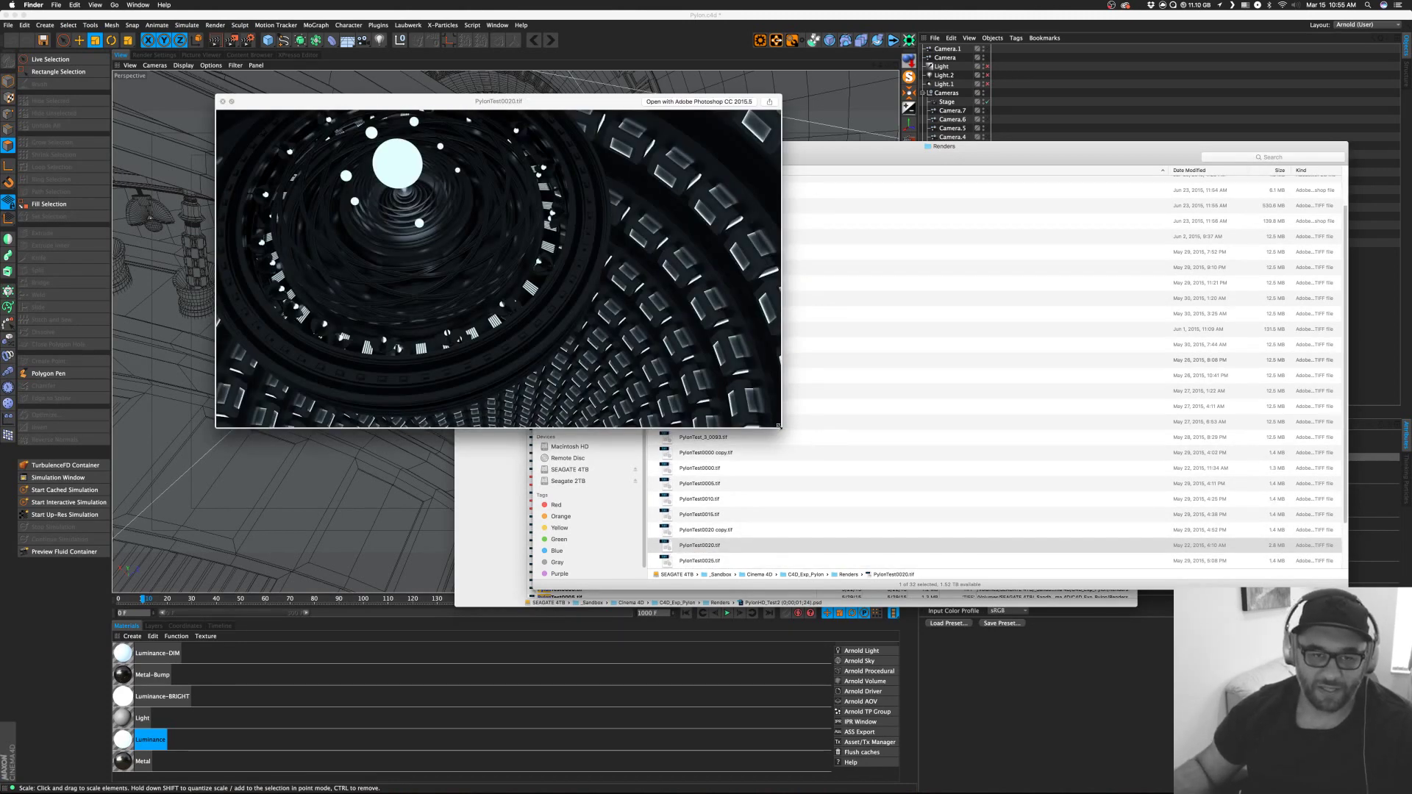
Enlarge the preview and browse backward through the renders from PylonTest0020.tif to PylonHD0015.tif.
left_click_drag(779, 427, 1157, 649)
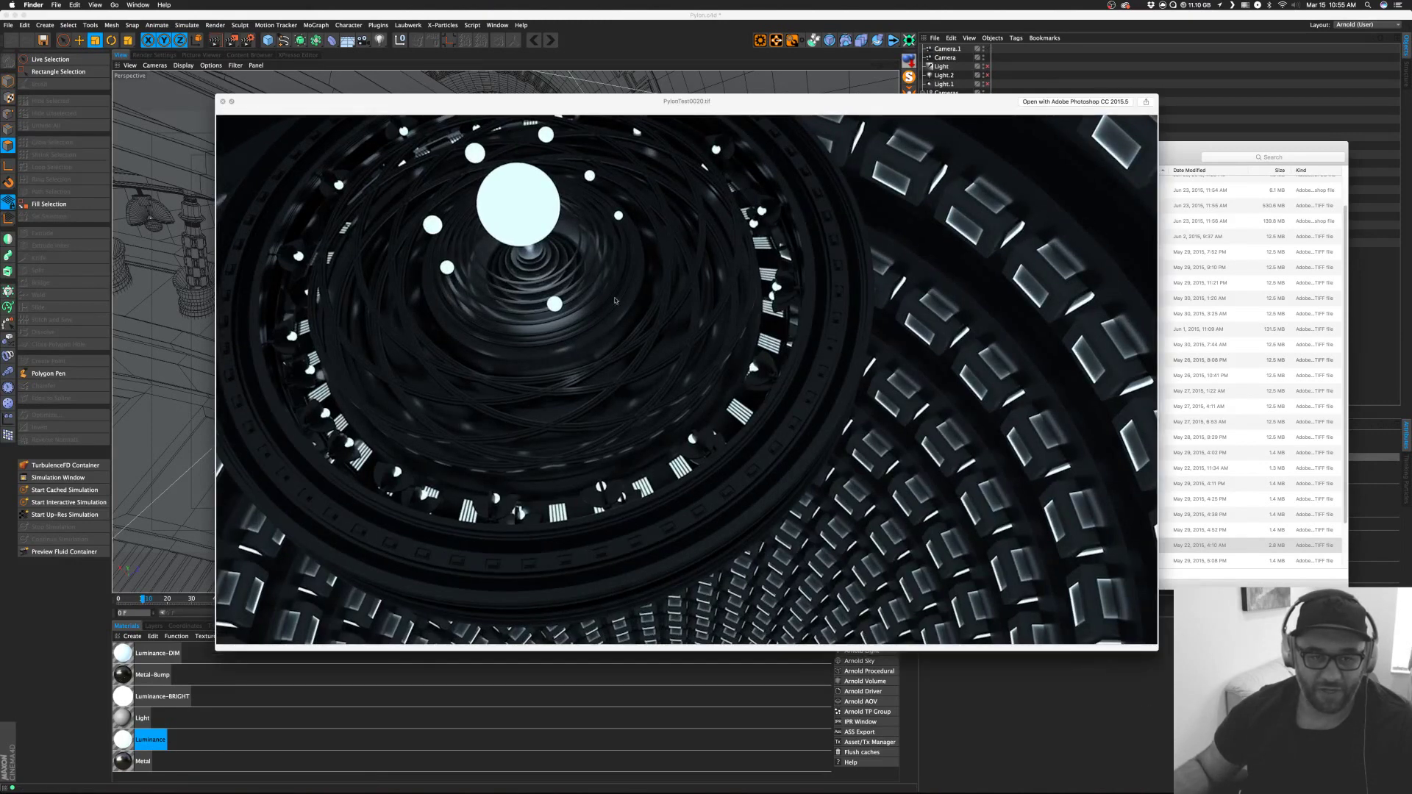
key("Up")
key("Up")
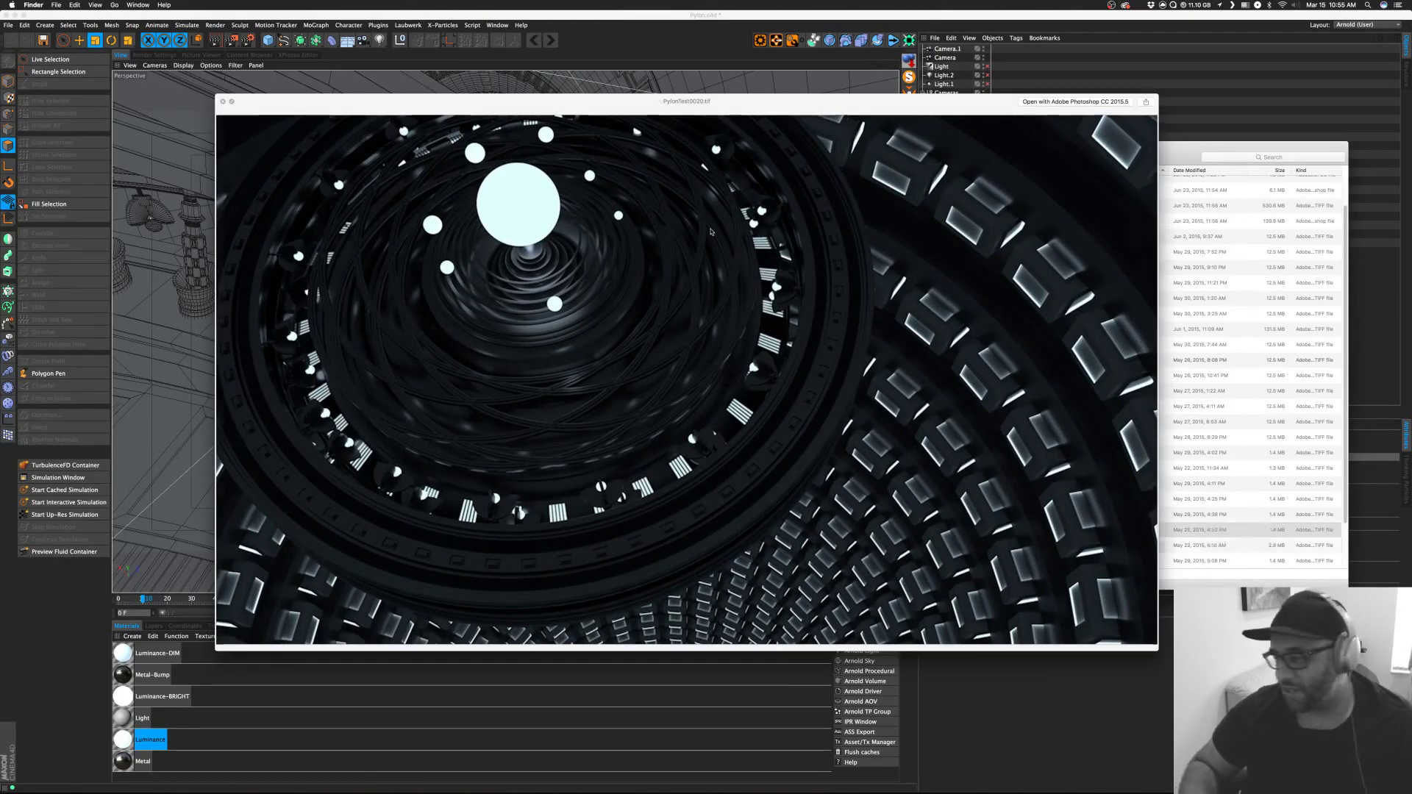
key("Down")
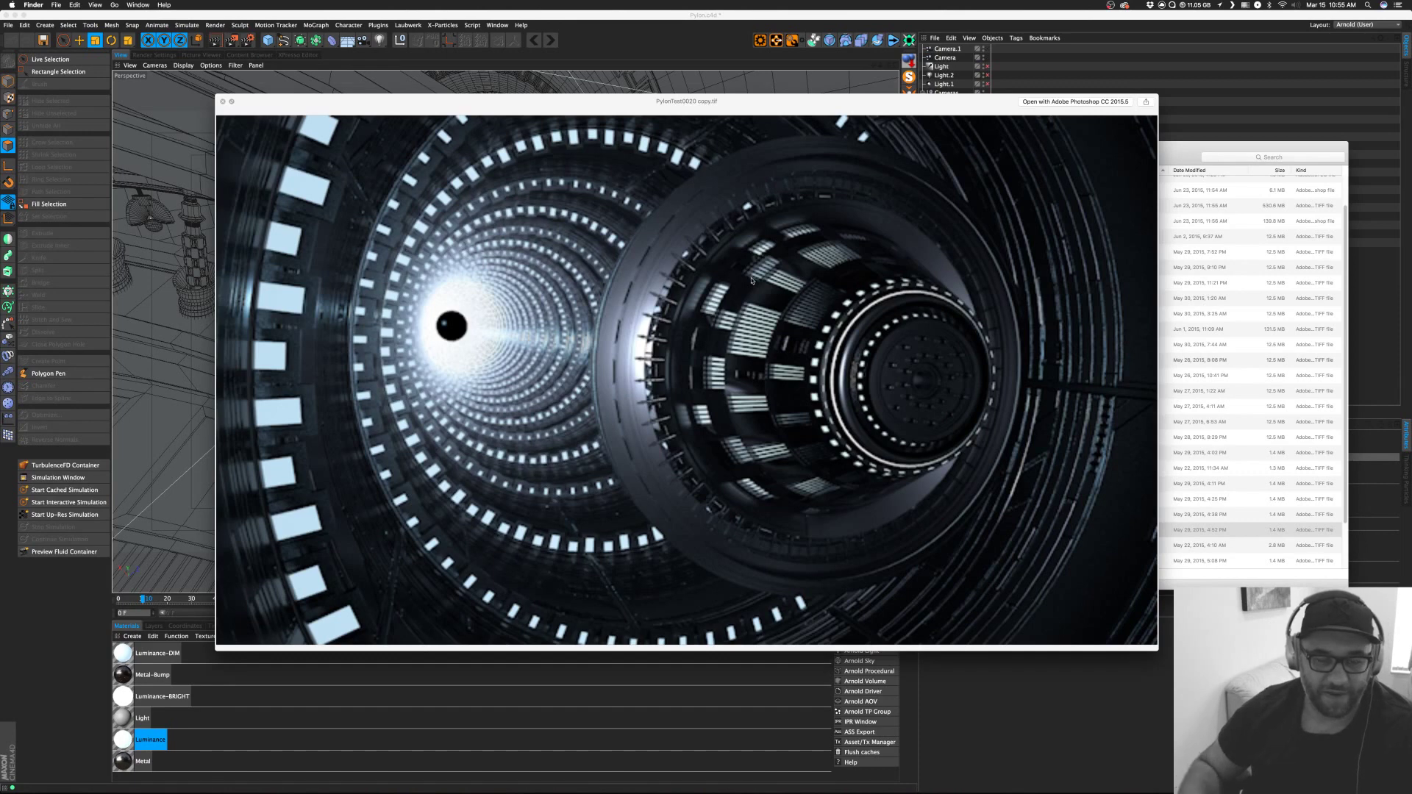
key("Up")
key("Up")
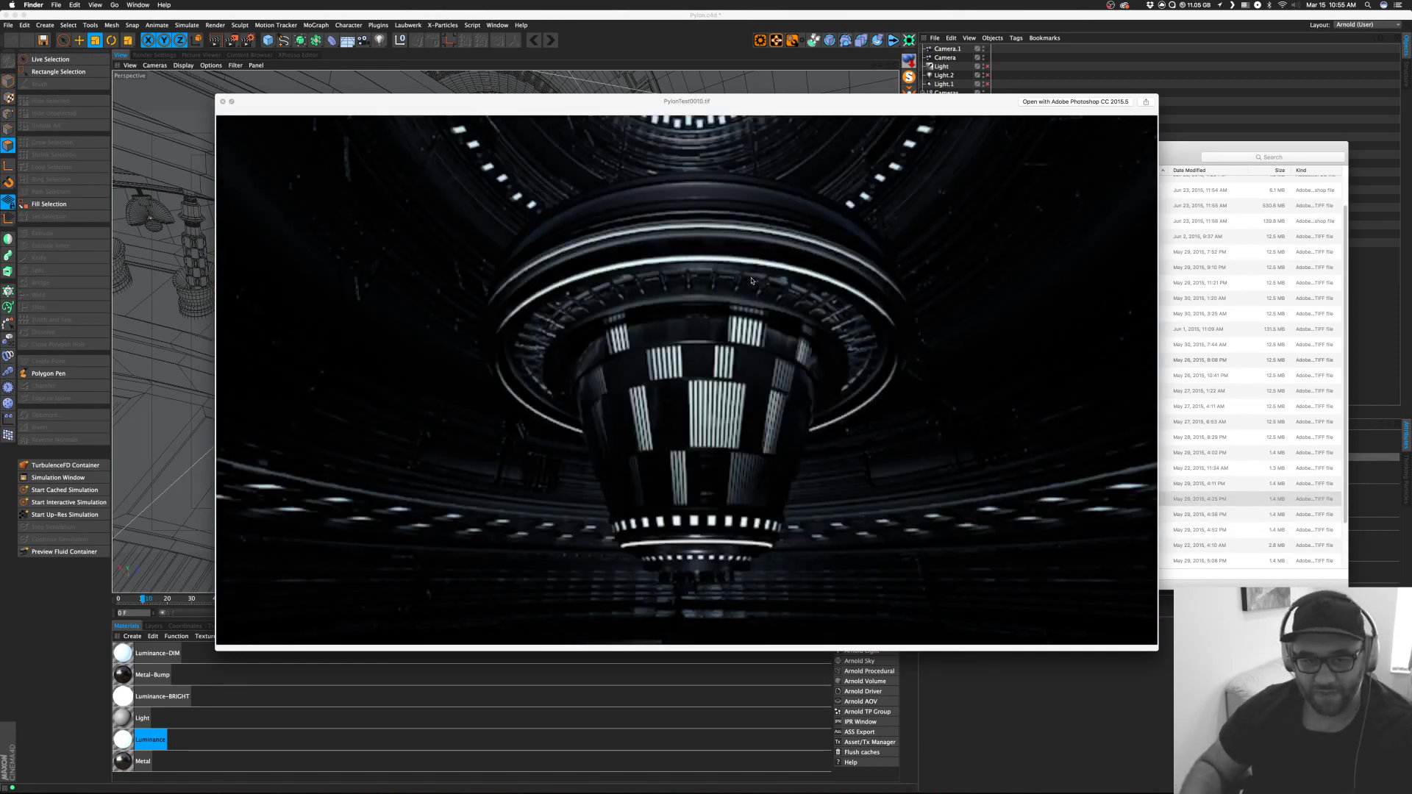
key("Up")
key("Up")
key("Up")
key("Up")
key("Up")
key("Up")
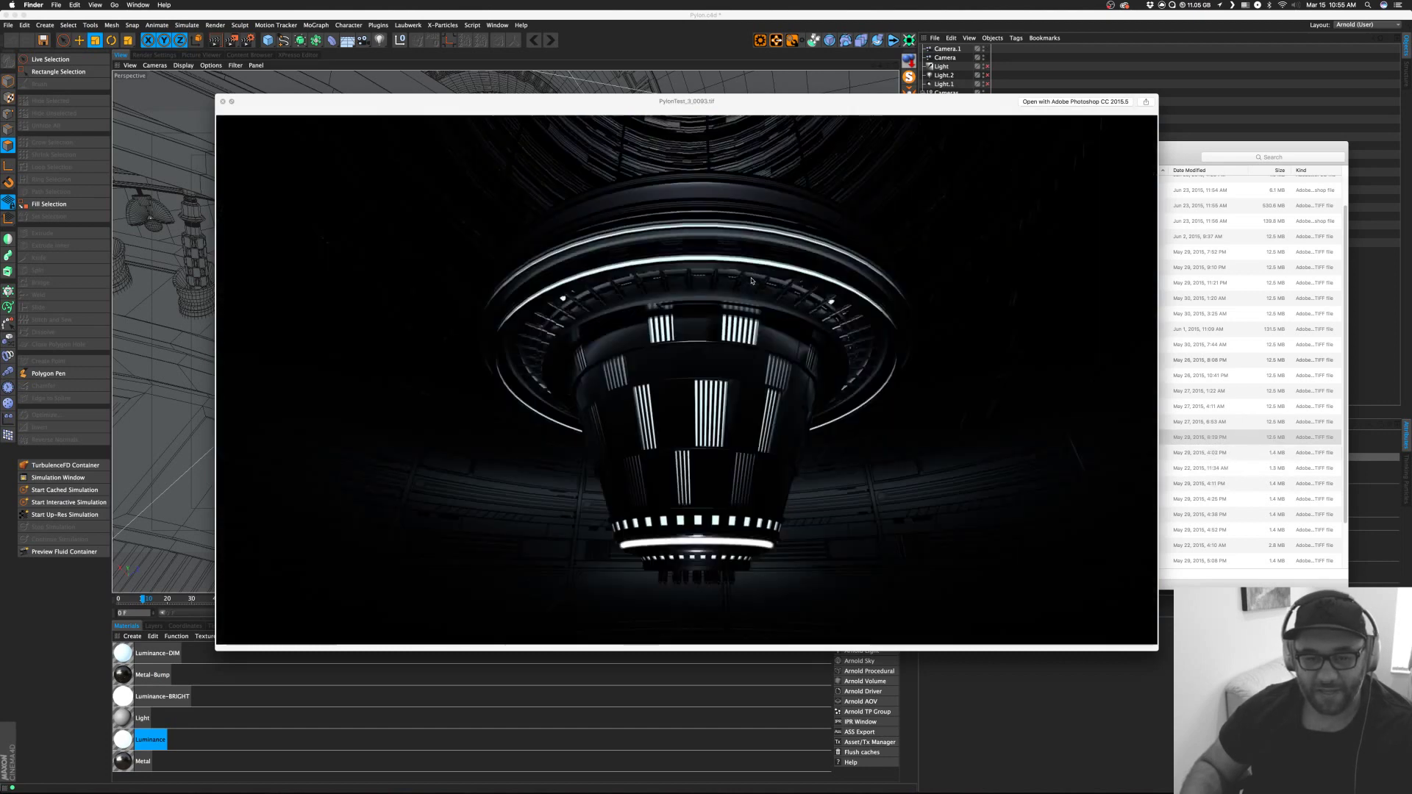
key("Up")
key("Up")
key("Up")
key("Up")
key("Up")
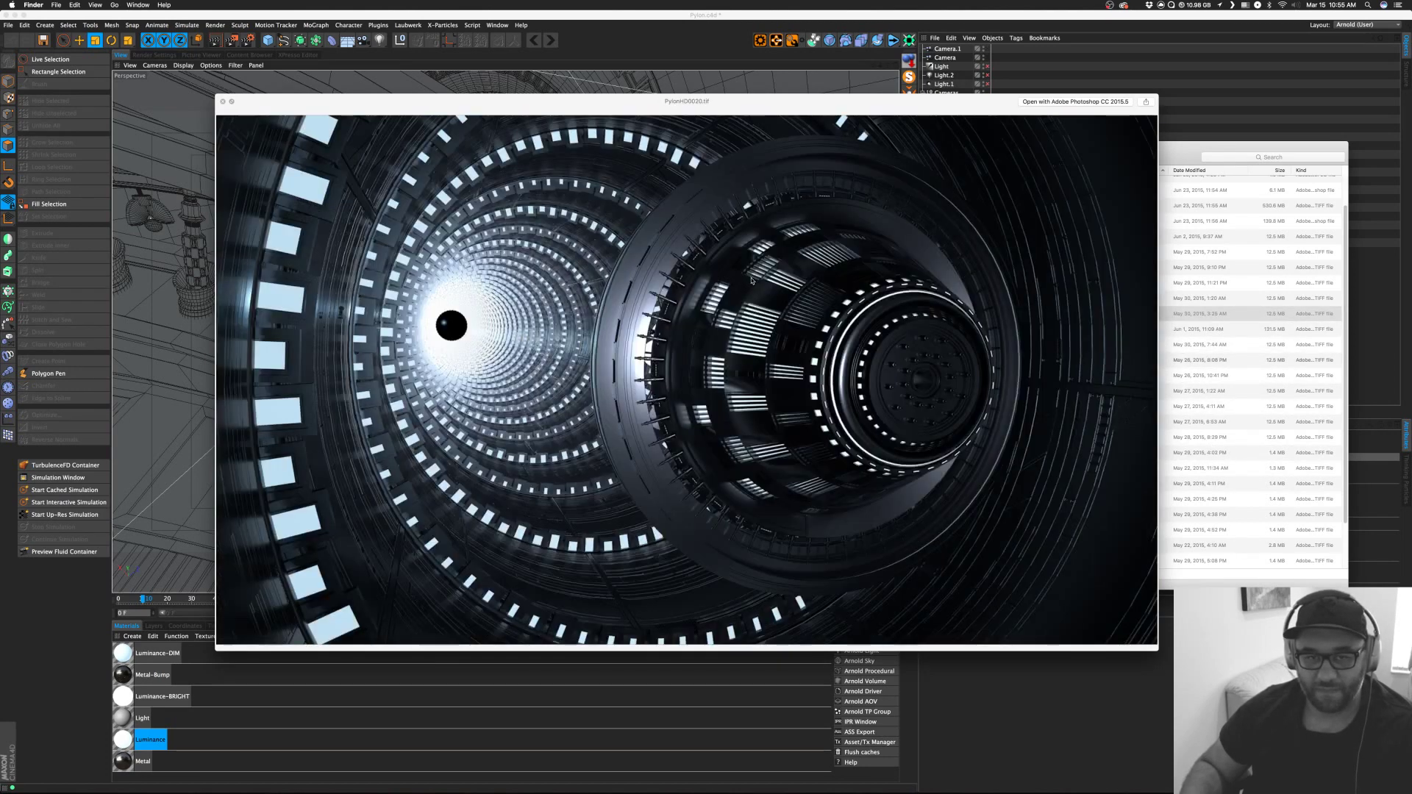
key("Up")
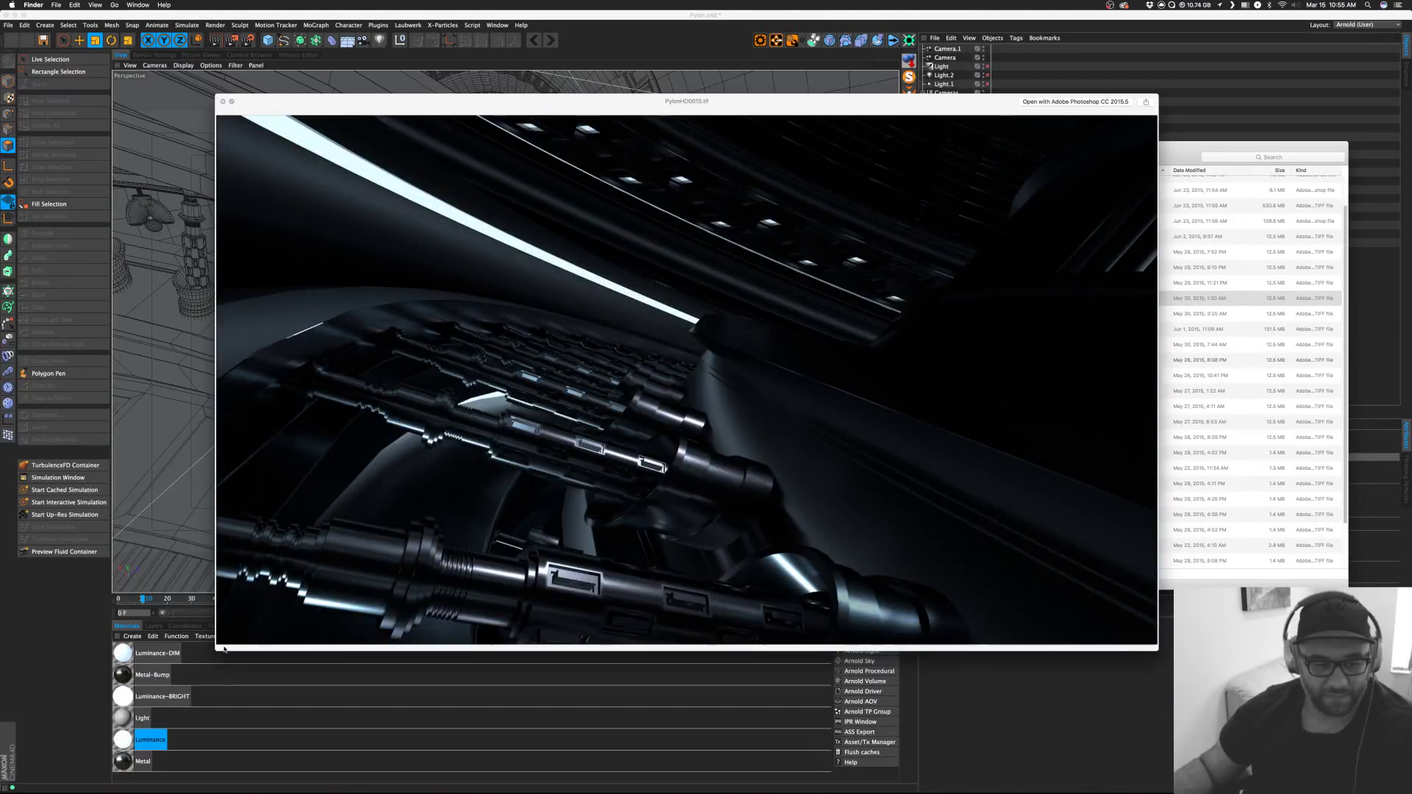
Enlarge and reposition the preview of PylonHD0015.tif, and browse the remaining PylonHD renders back to the PylonHD_Test2 composites.
left_click_drag(218, 650, 23, 763)
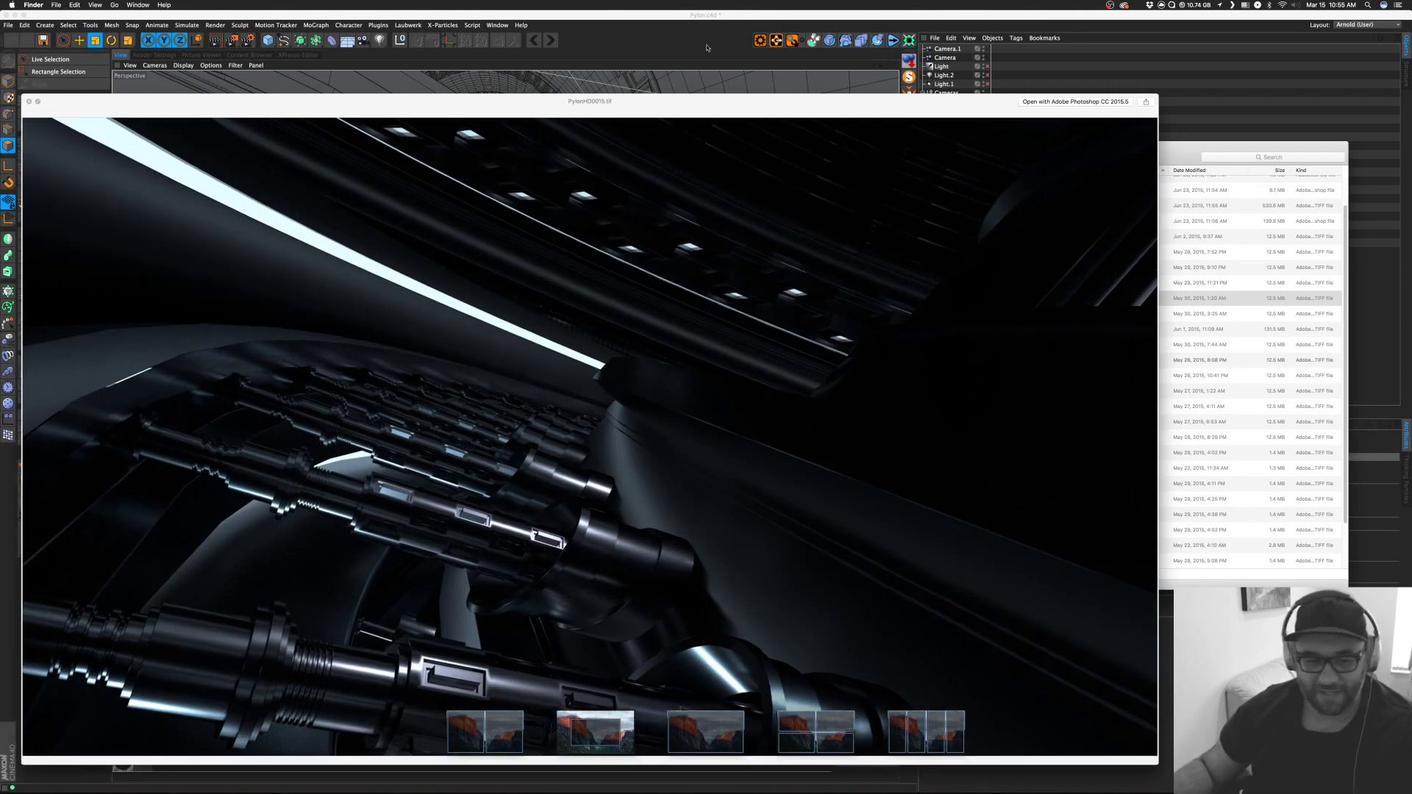
left_click_drag(659, 136, 731, 70)
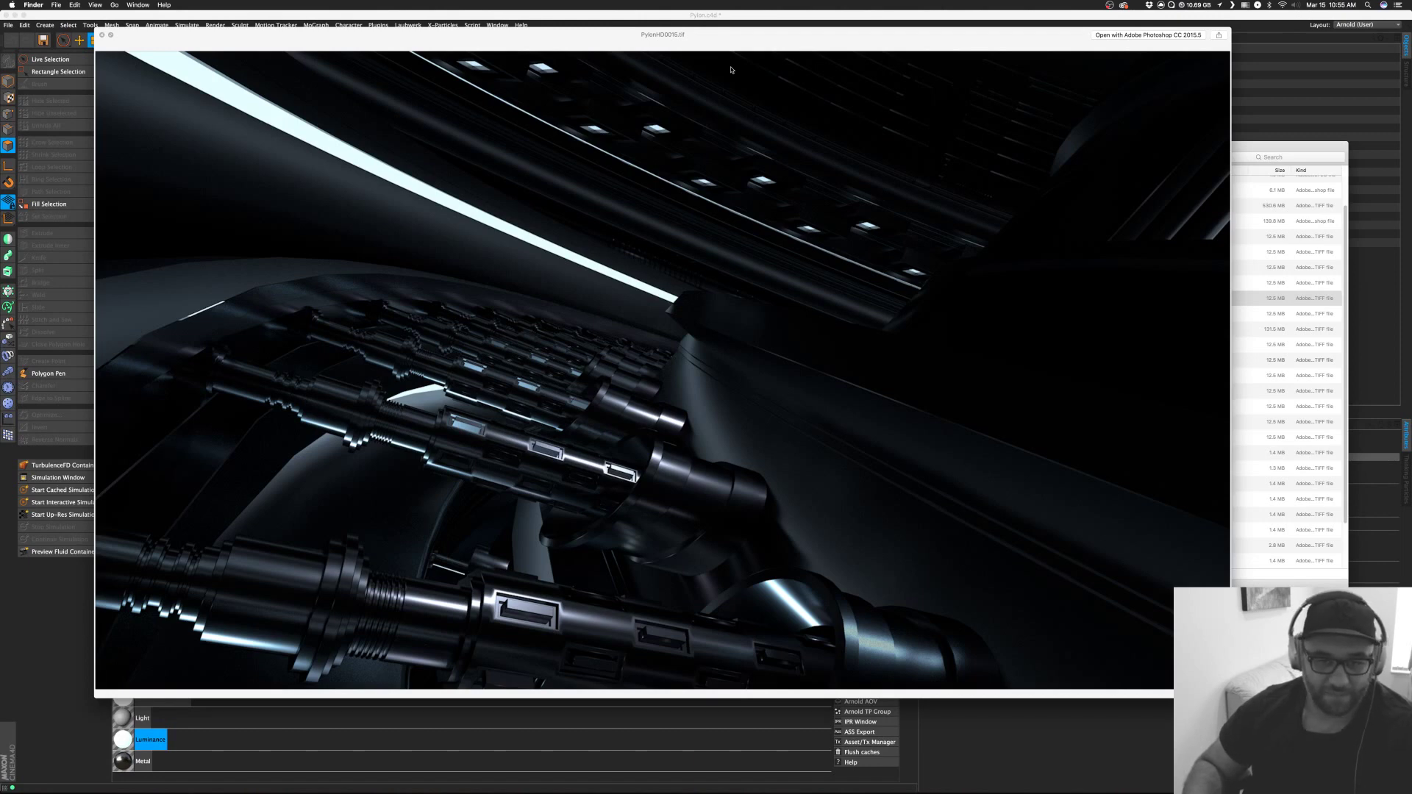
key("Up")
key("Up")
key("Up")
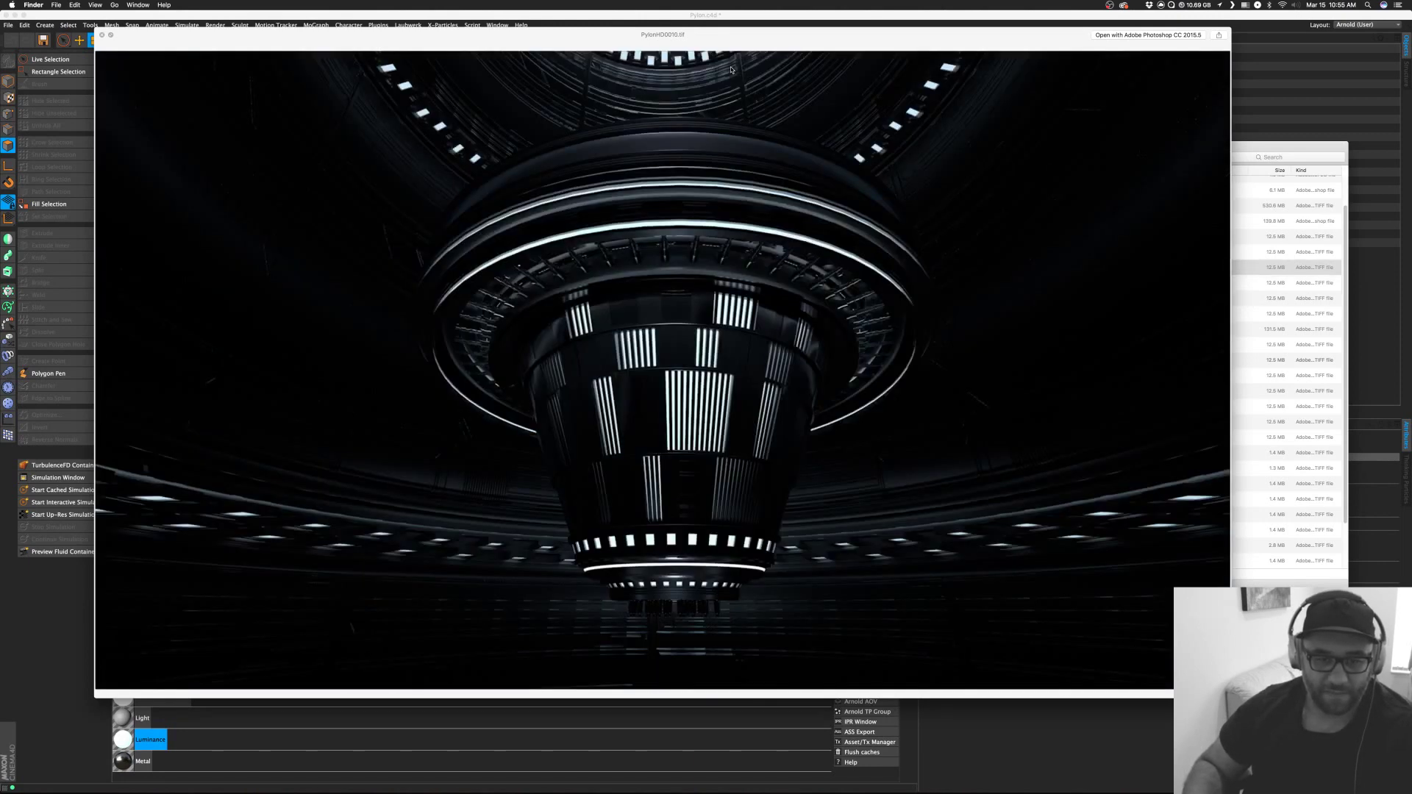
key("Up")
key("Up")
key("Up")
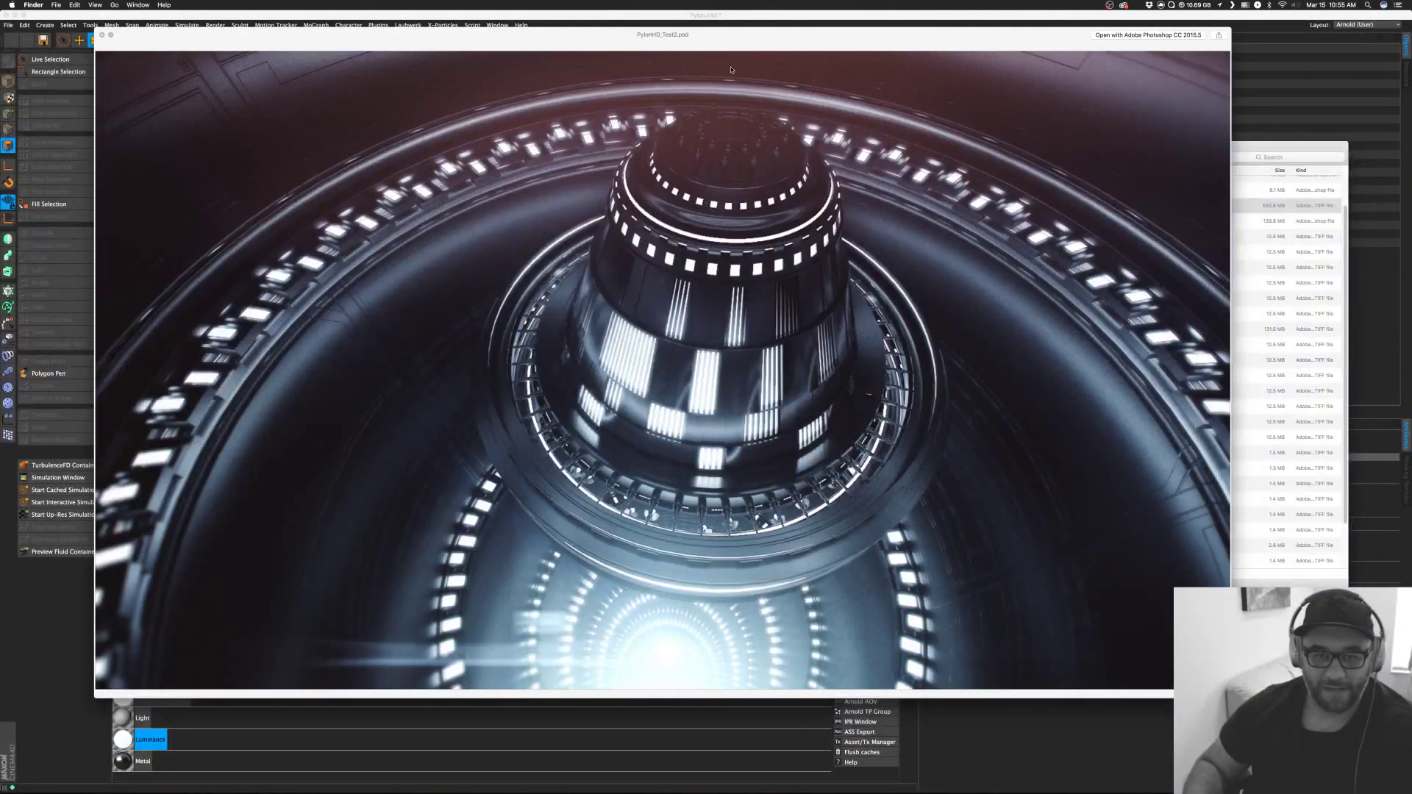
key("space")
Preview PylonHD_Test2 (0;00;01;24).jpg once more and go up to the Cinema 4D folder in _Sandbox.
key("Up")
key("Up")
key("Up")
key("Up")
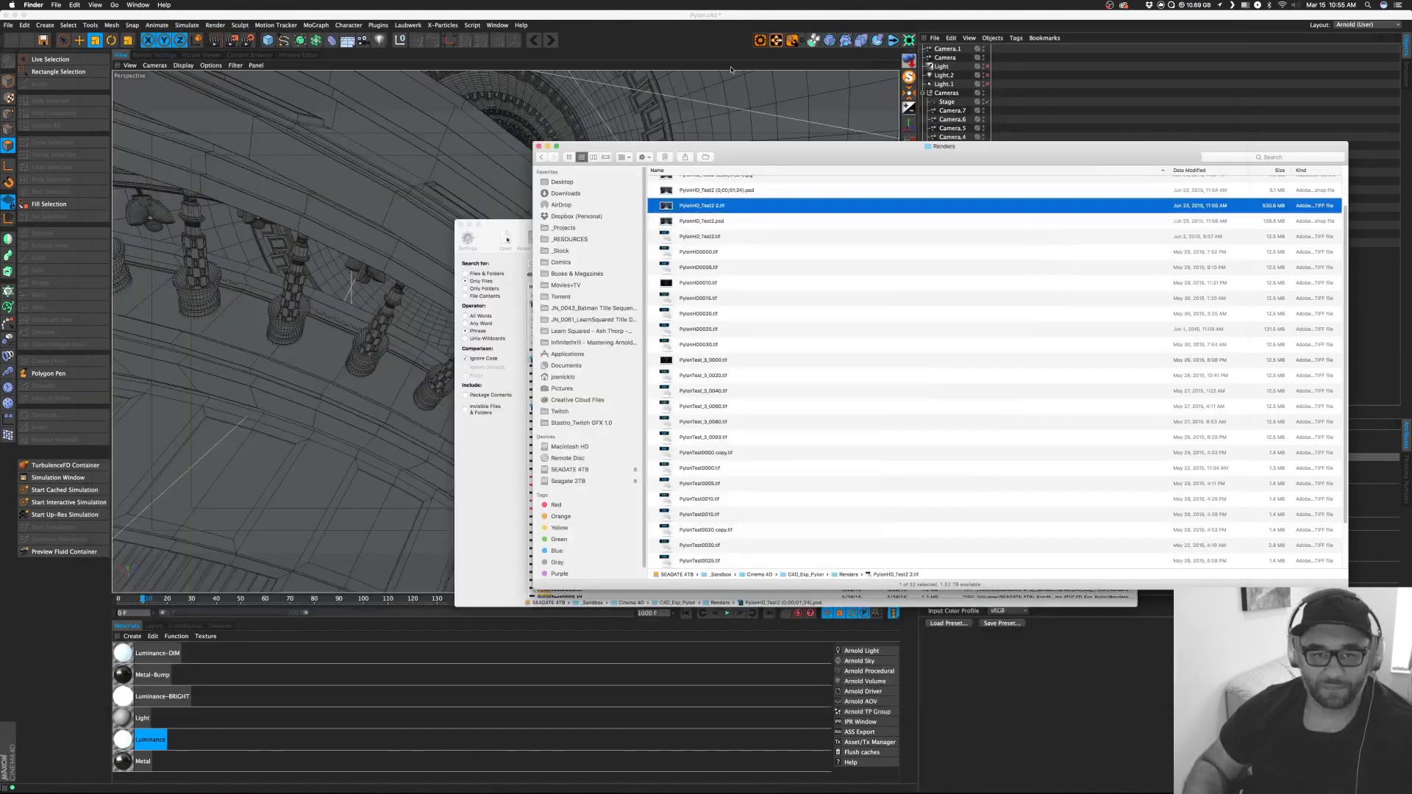
key("Down")
key("Down")
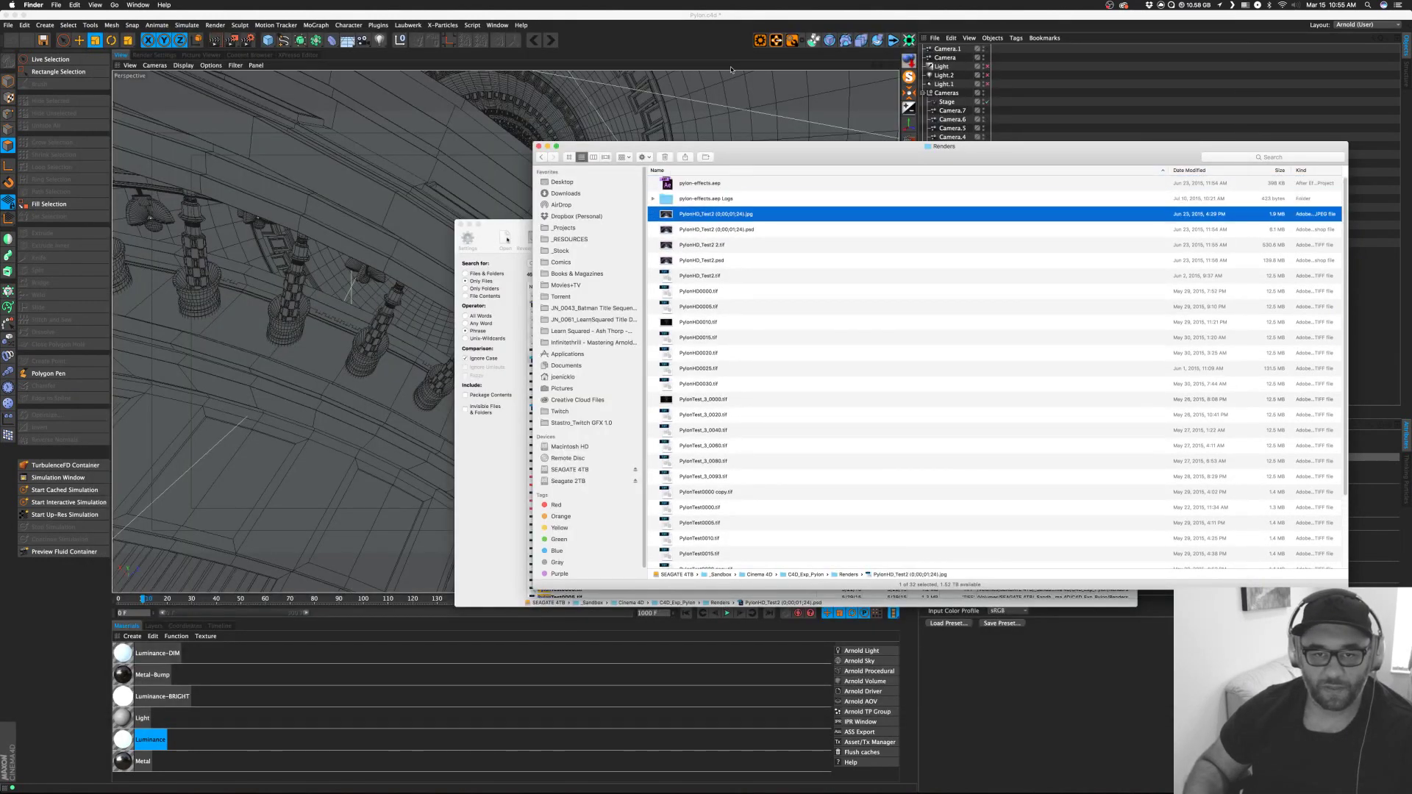
key("Down")
key("Up")
key("space")
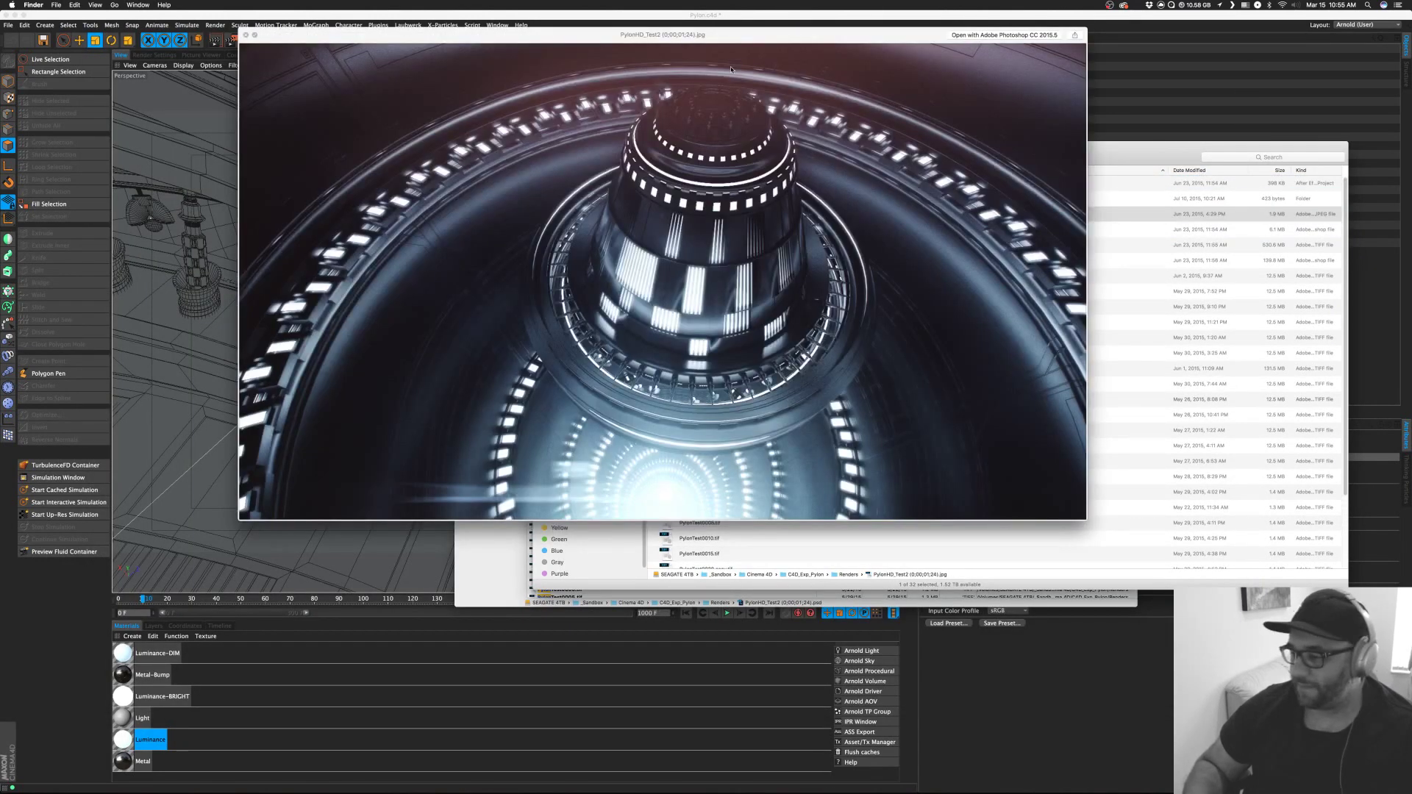
key("space")
key("Down")
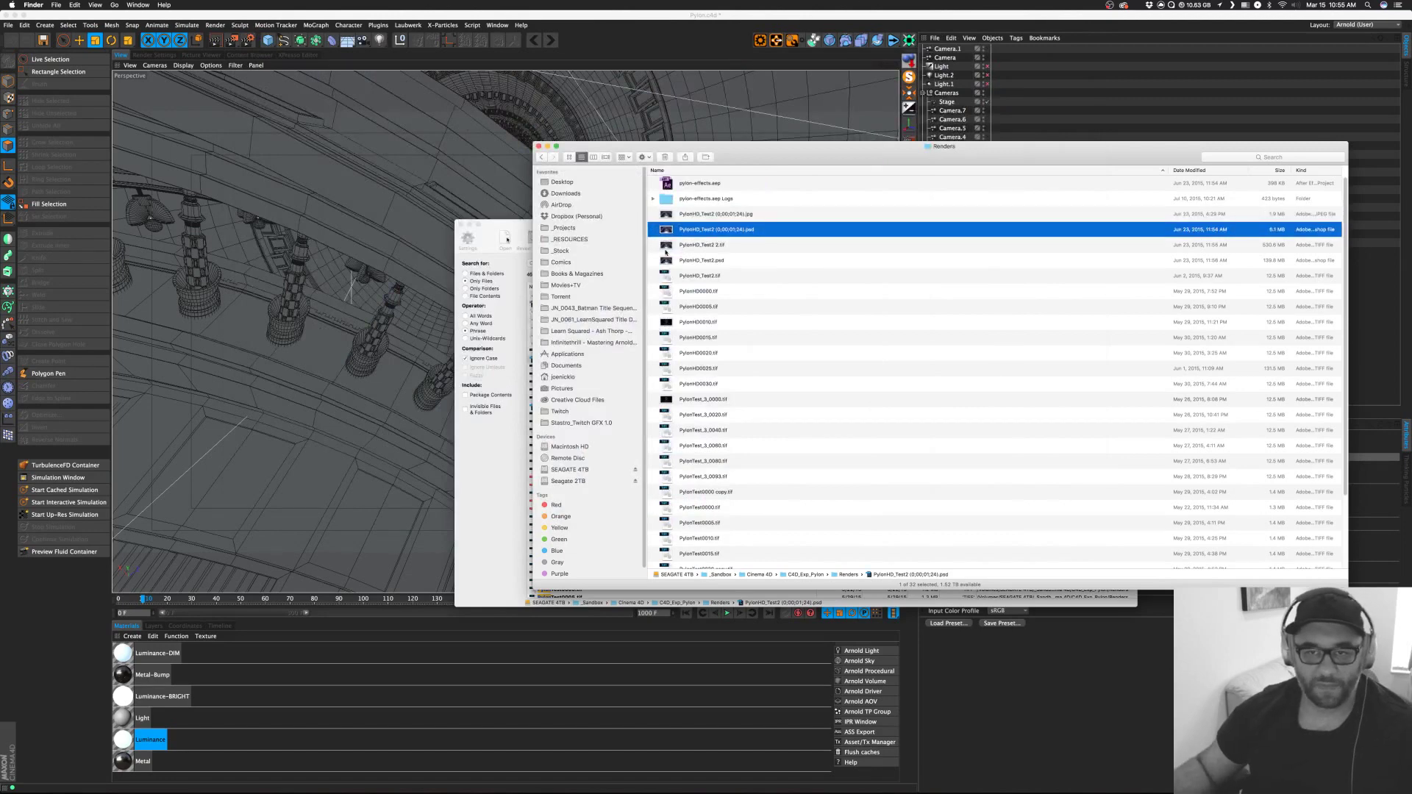
double_click(762, 574)
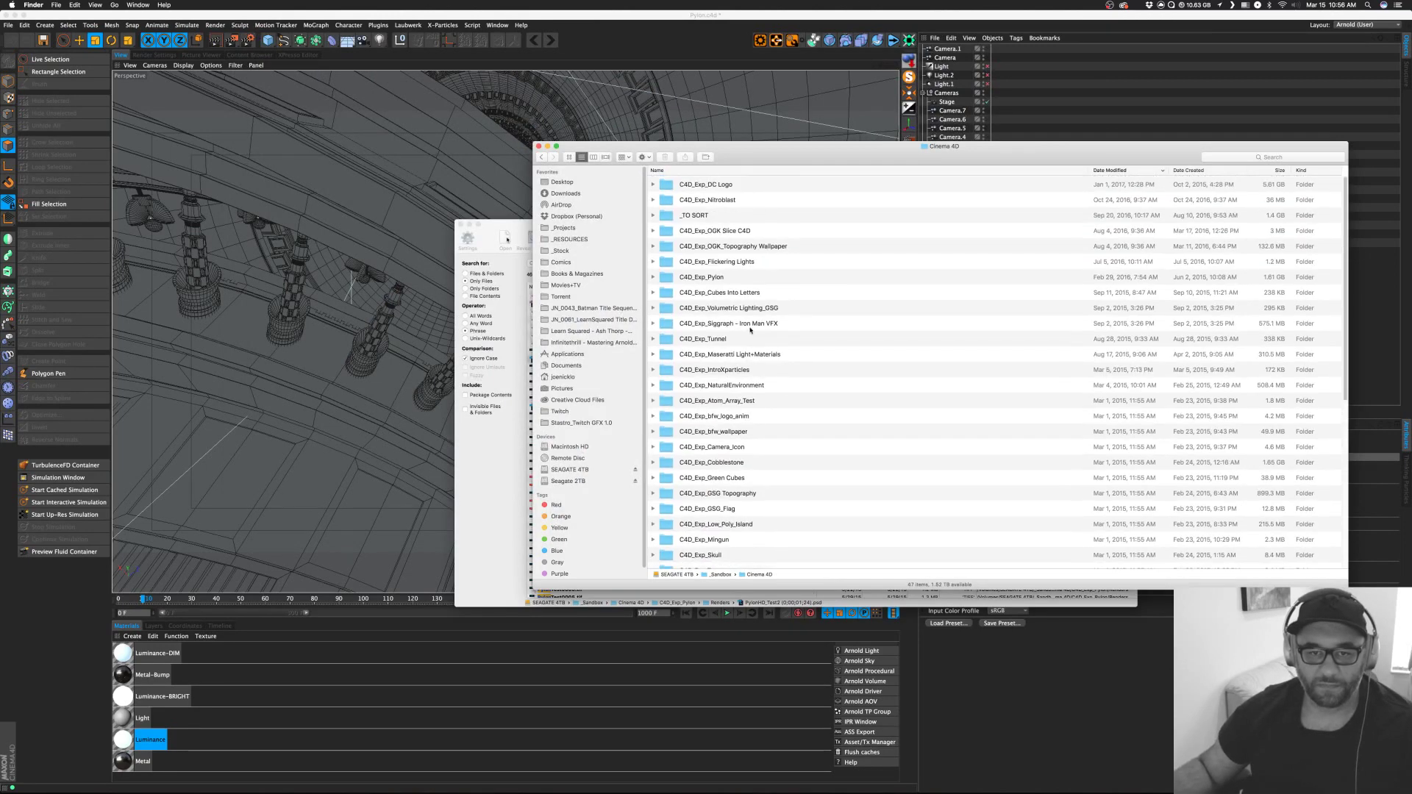
Look through the experiment folders inside the Cinema 4D folder, from C4D_Exp_Nitroblast down to C4D_Exp_Orb Array.
left_click(910, 203)
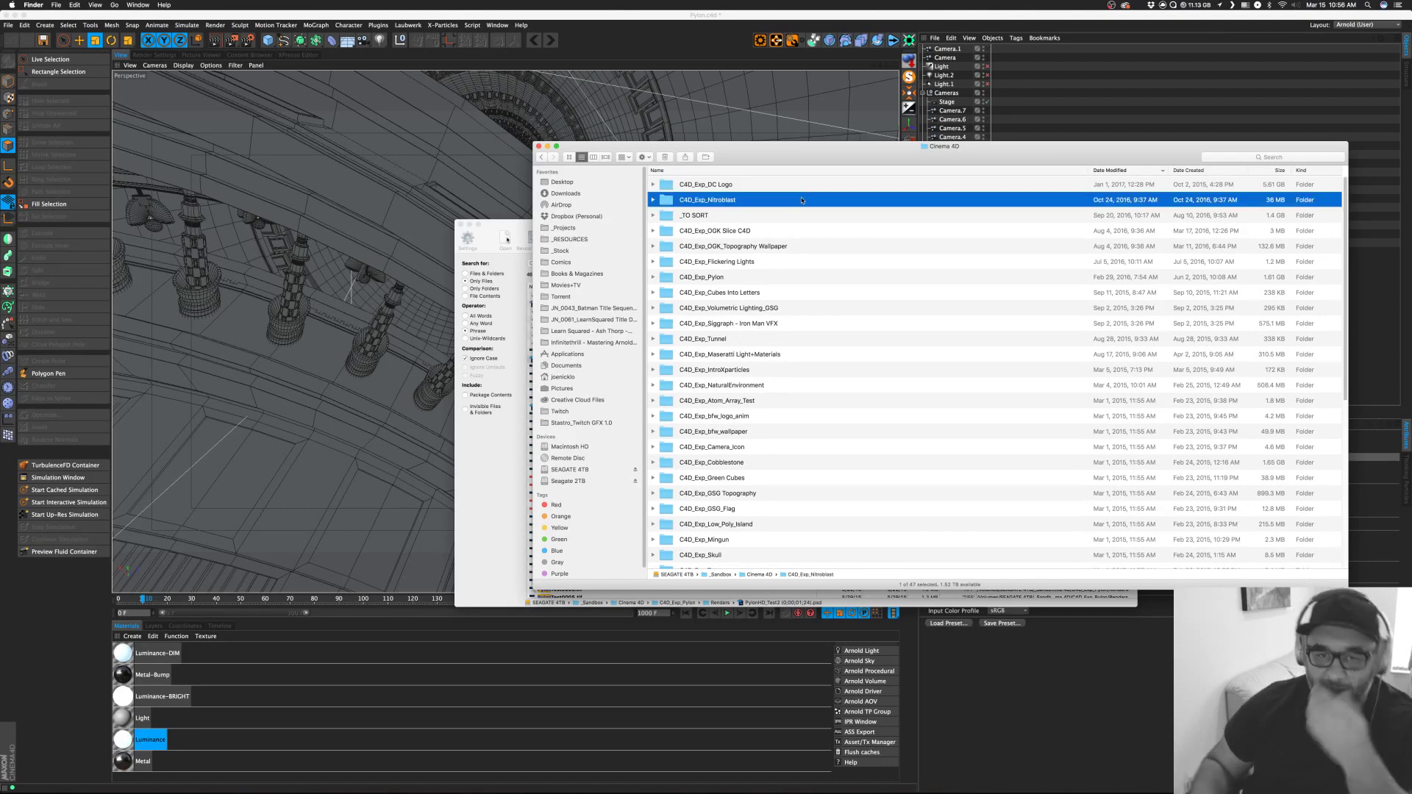
key("Down")
key("Down")
key("Down")
key("Down")
key("Down")
key("Down")
key("Down")
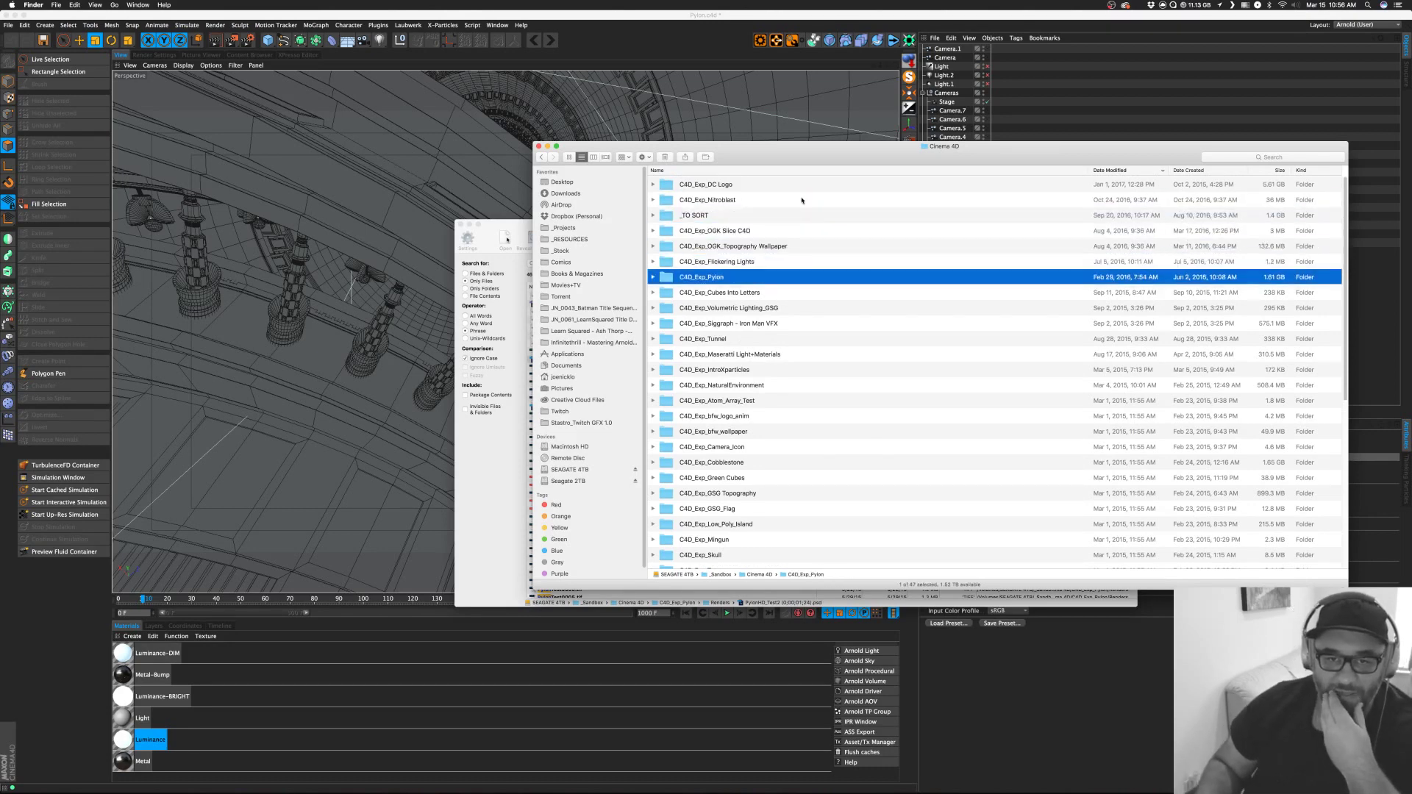
key("Up")
key("Up")
key("Up")
key("Up")
key("Up")
key("Up")
key("Up")
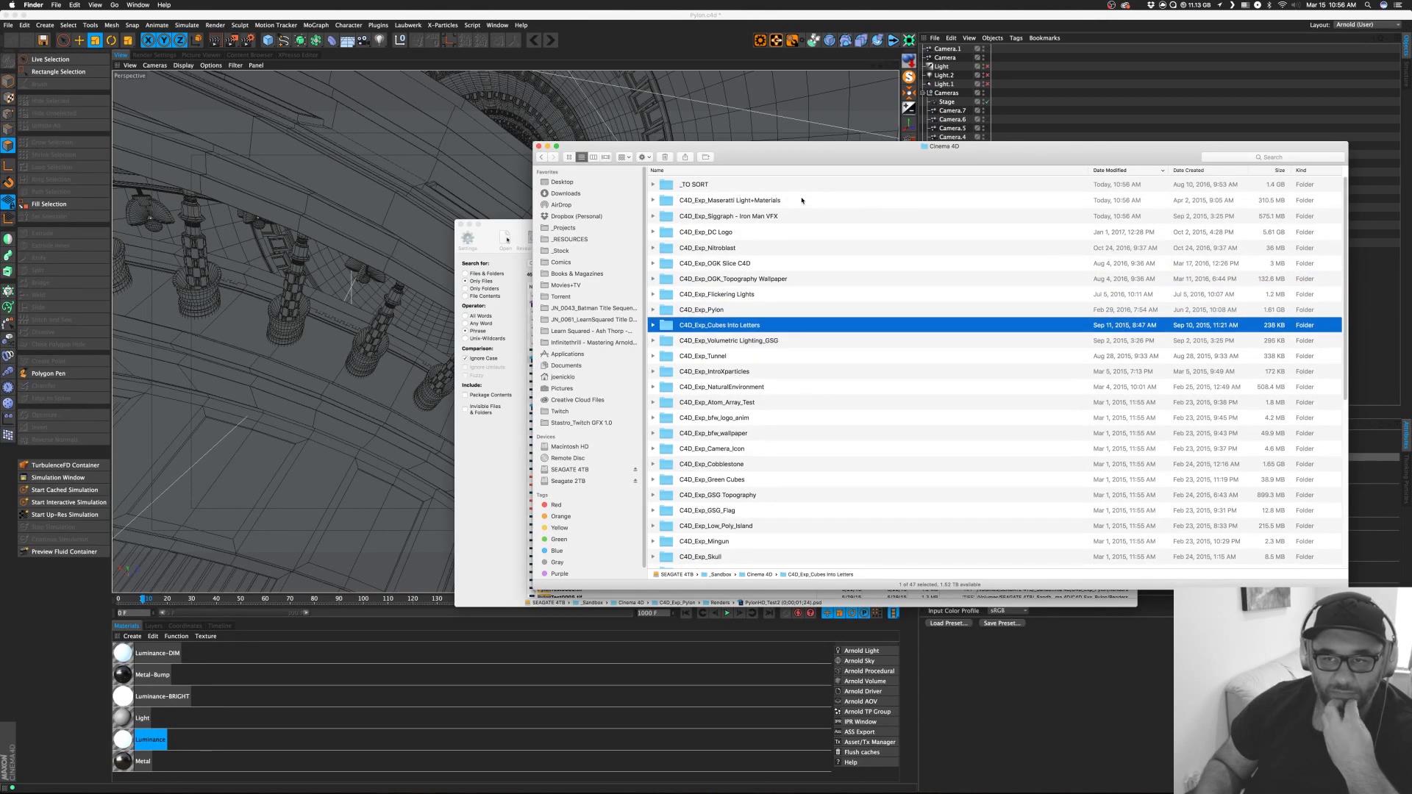
key("Down")
key("Down")
key("Down")
key("Down")
key("Down")
key("Down")
key("Down")
key("Down")
key("Down")
key("Down")
key("Down")
key("Down")
key("Down")
key("Down")
key("Down")
key("Down")
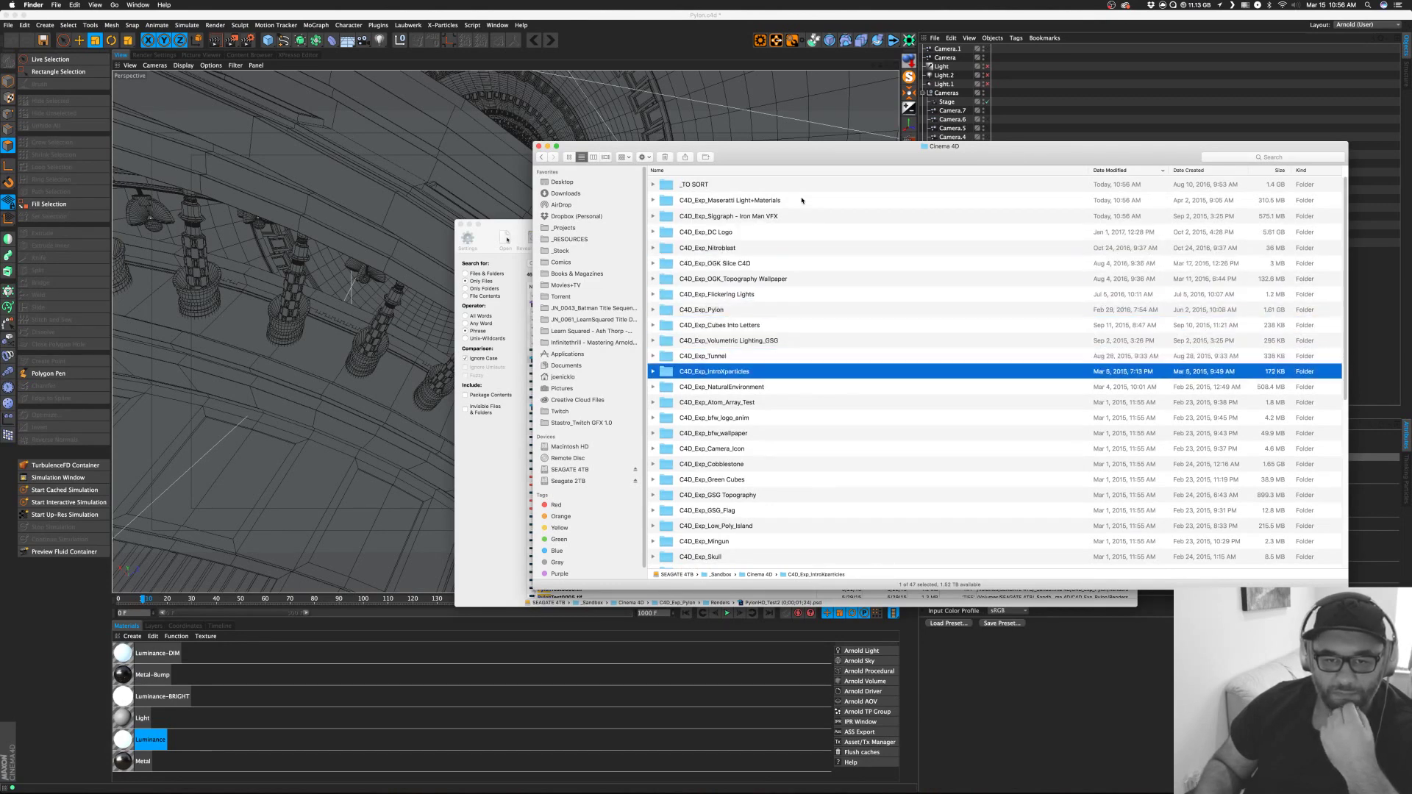
key("Down")
key("Down")
key("Down")
key("Down")
key("Down")
key("Down")
key("Down")
key("Down")
key("Down")
key("Down")
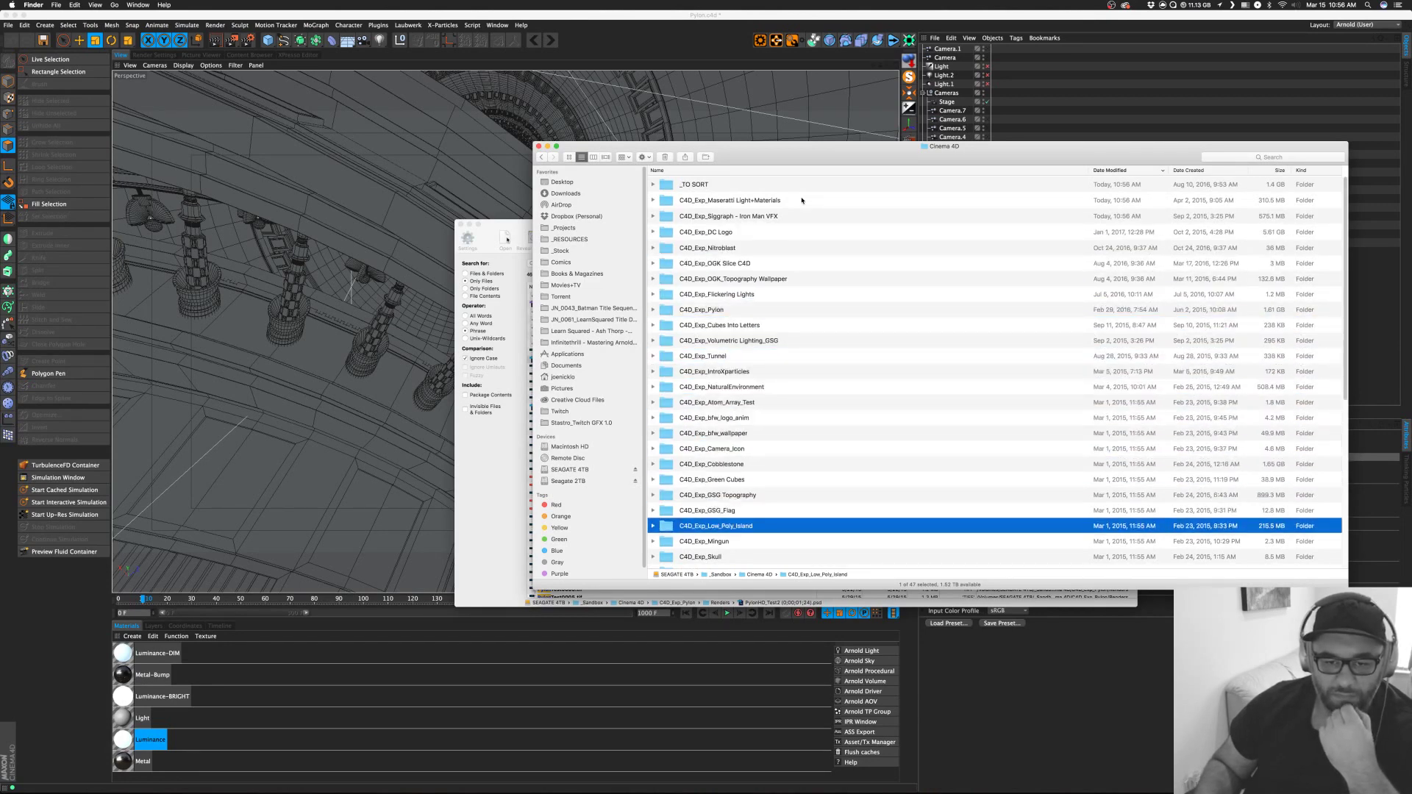
key("Up")
key("Up")
key("Up")
key("Up")
key("Up")
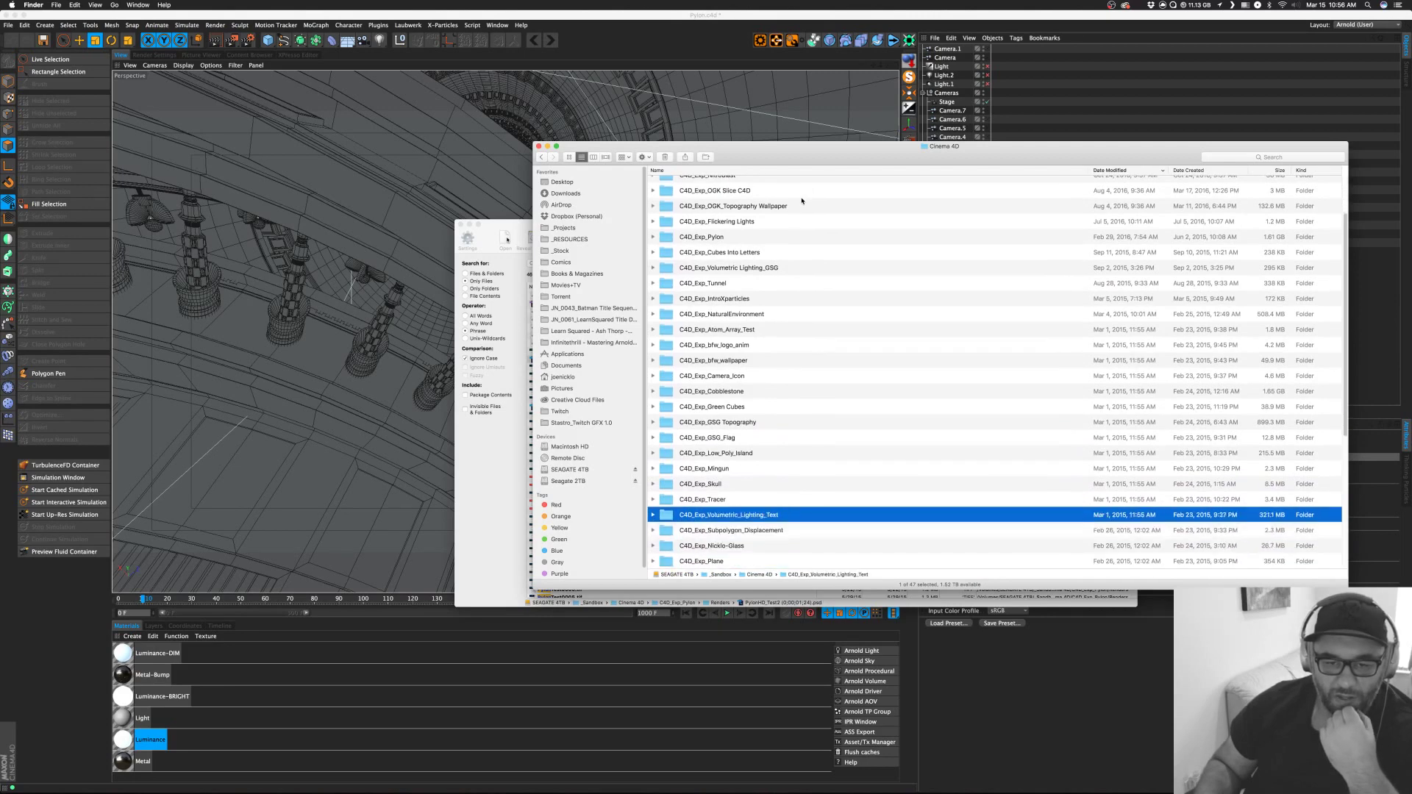
key("Down")
key("Down")
key("Down")
key("Down")
key("Down")
key("Down")
key("Down")
key("Down")
key("Down")
key("Down")
key("Down")
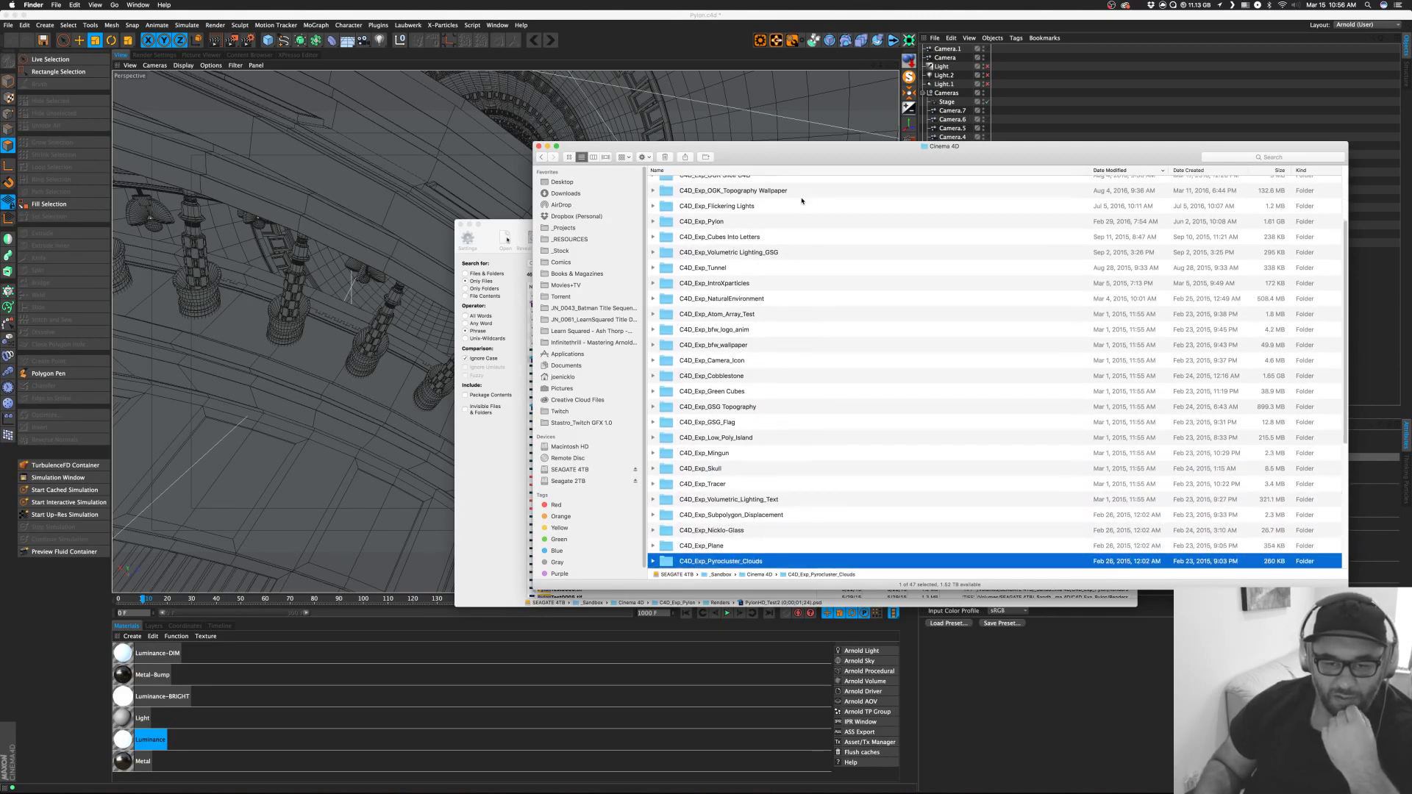
key("Down")
key("Down")
key("Down")
key("Down")
key("Down")
key("Down")
key("Down")
key("Down")
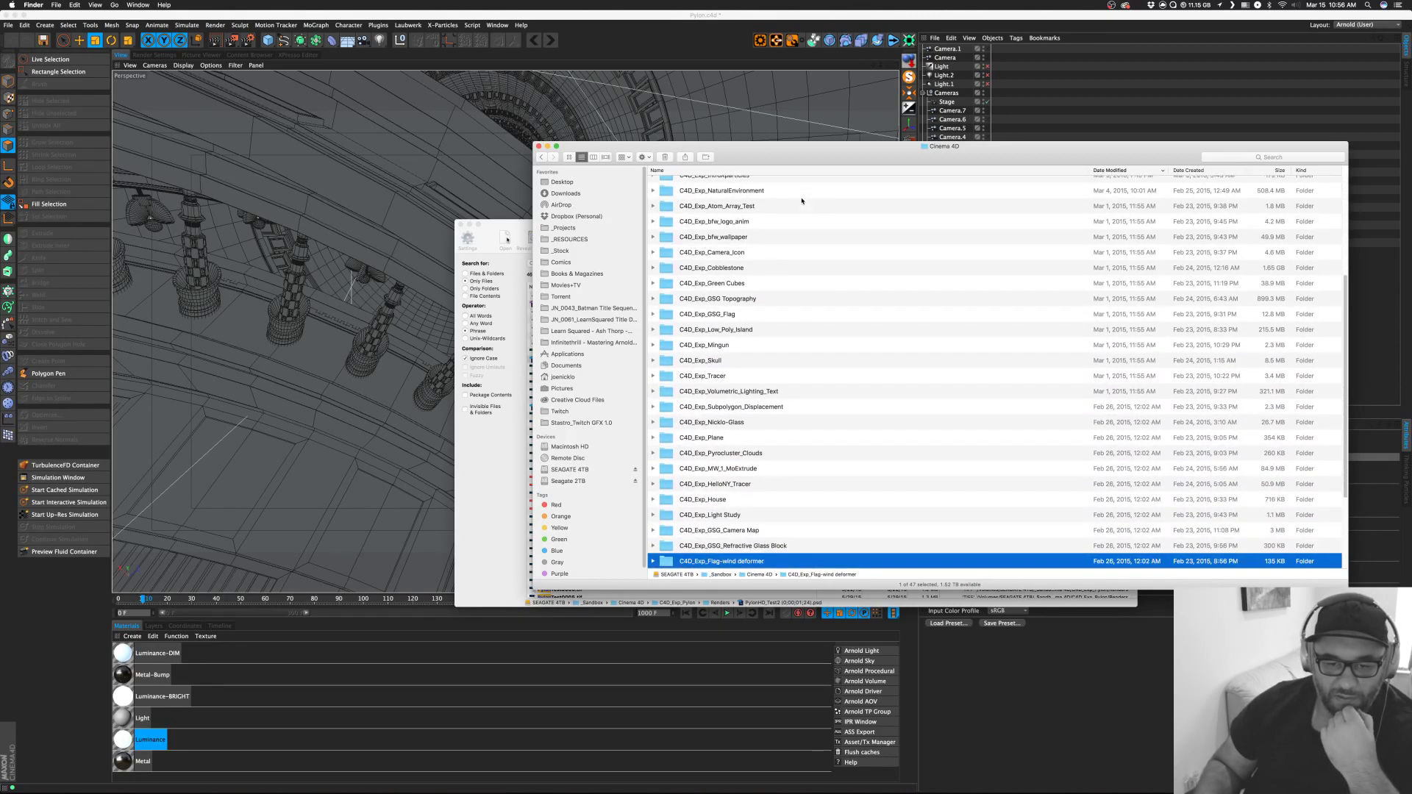
key("Down")
key("Down")
key("Down")
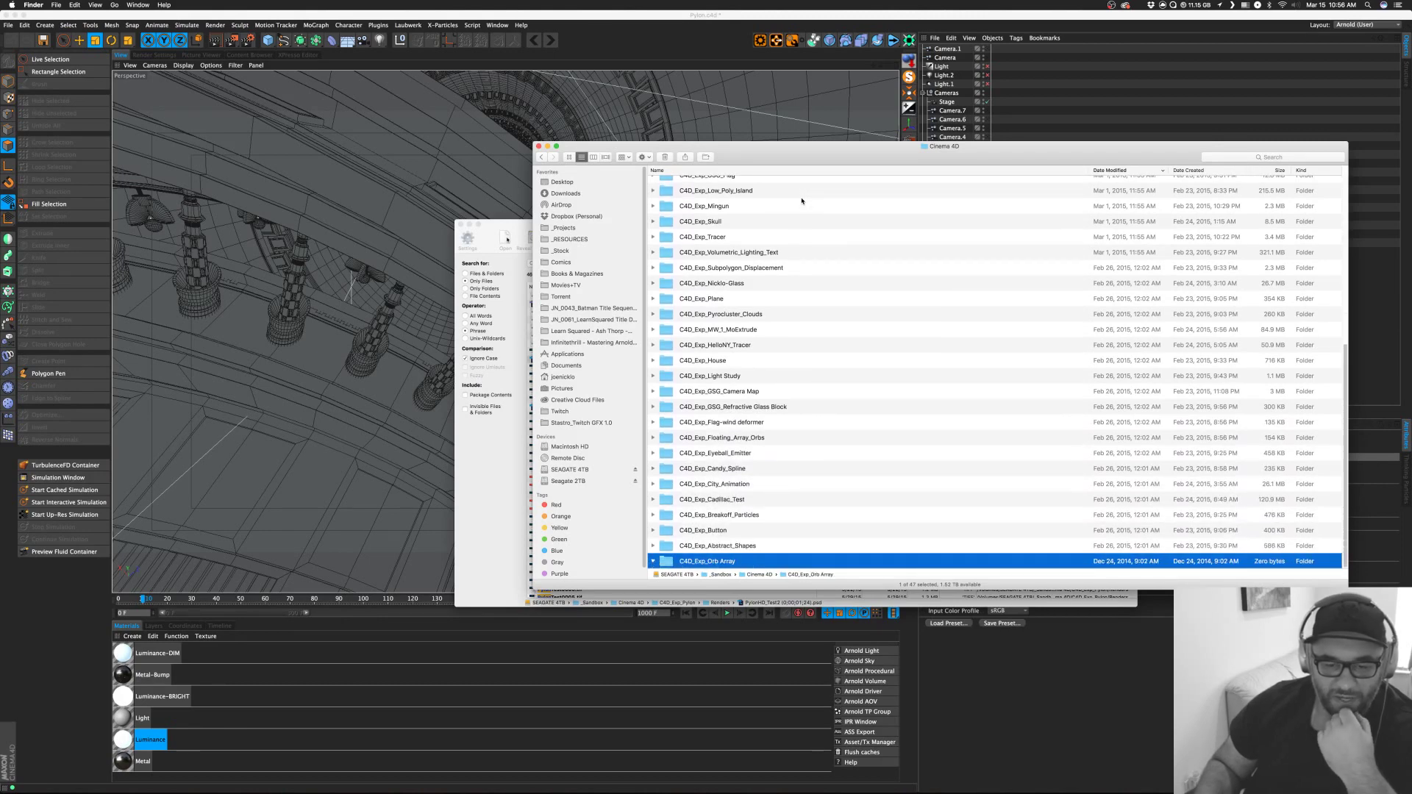
key("Left")
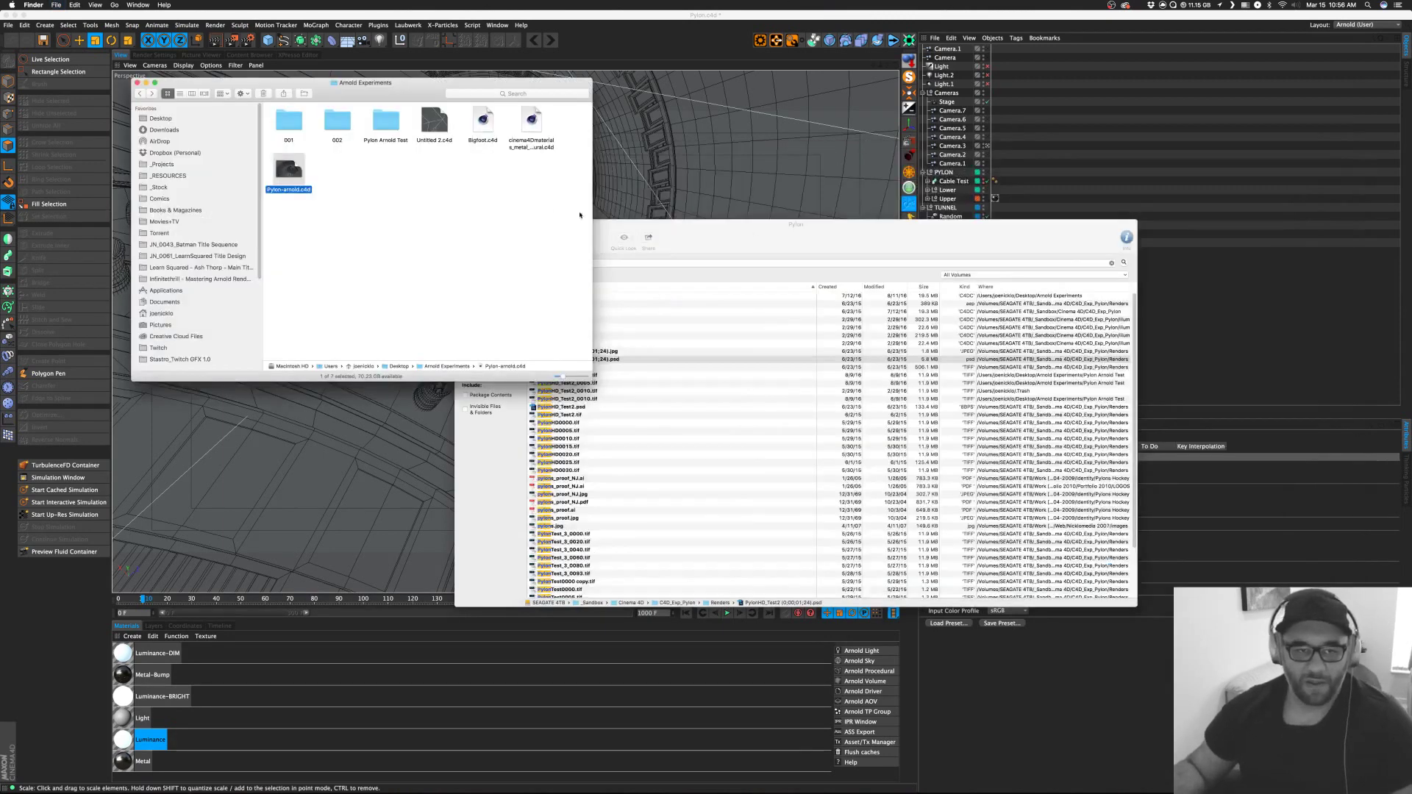
Close the Pylon.c4d and Pylon-arnold.c4d projects without saving their changes.
left_click(534, 261)
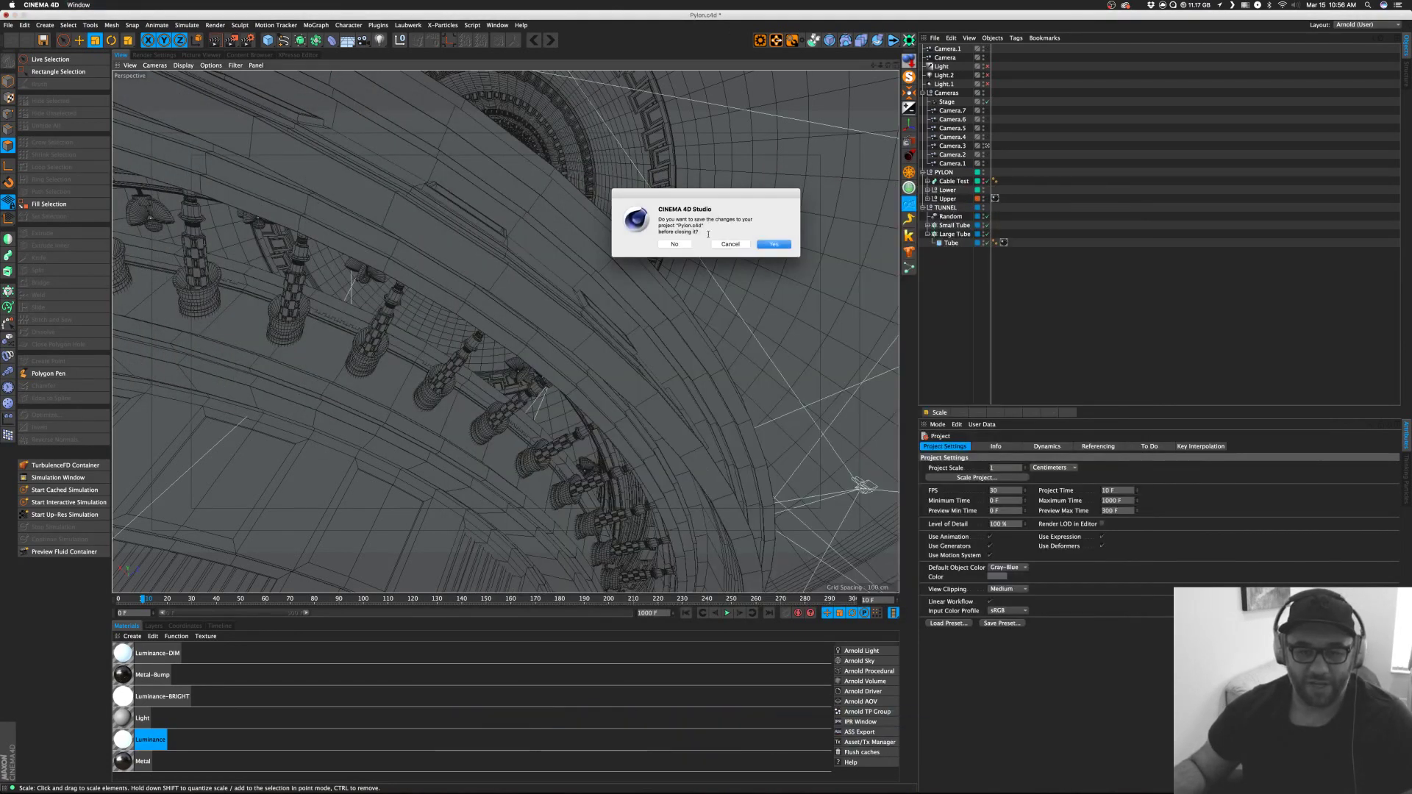
left_click(676, 245)
key("super+w")
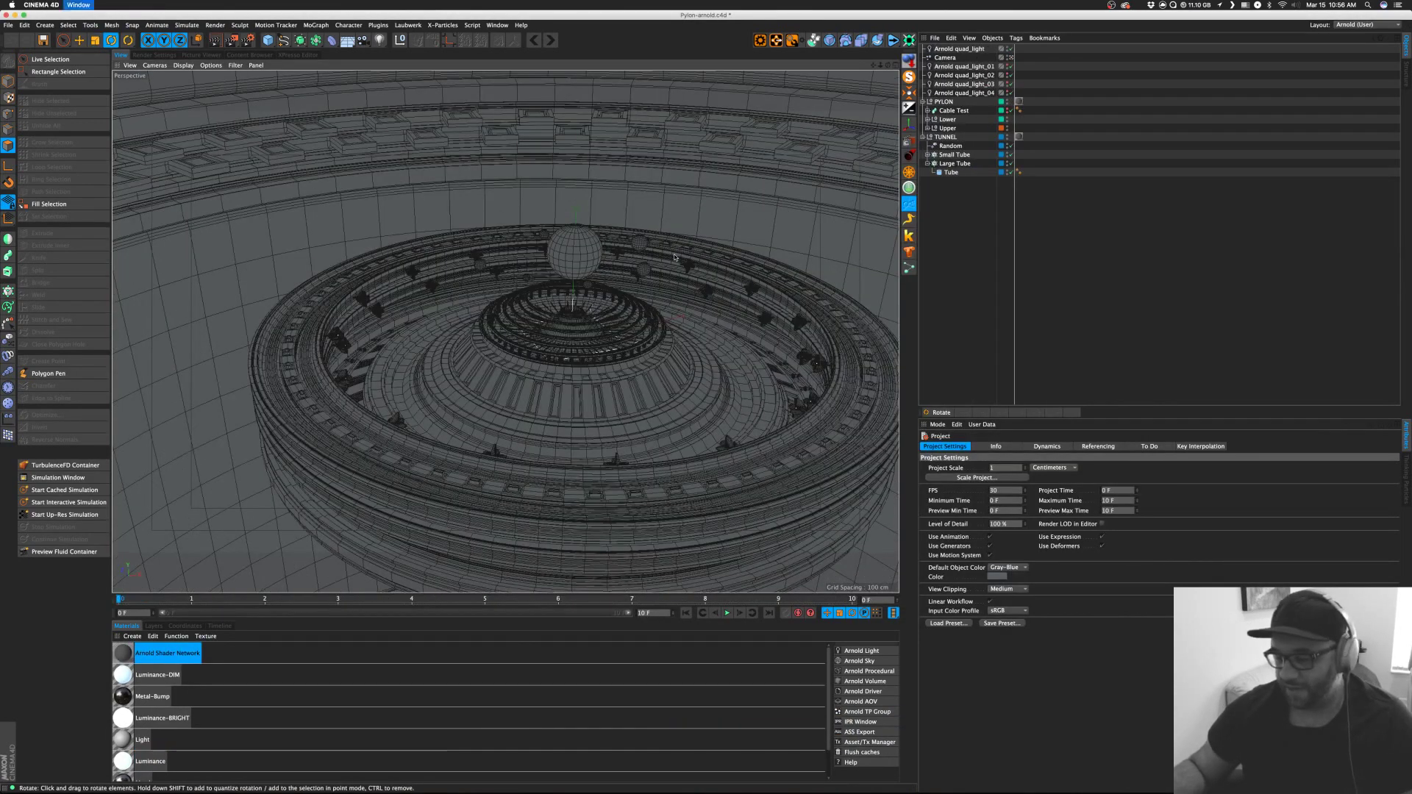
left_click(675, 244)
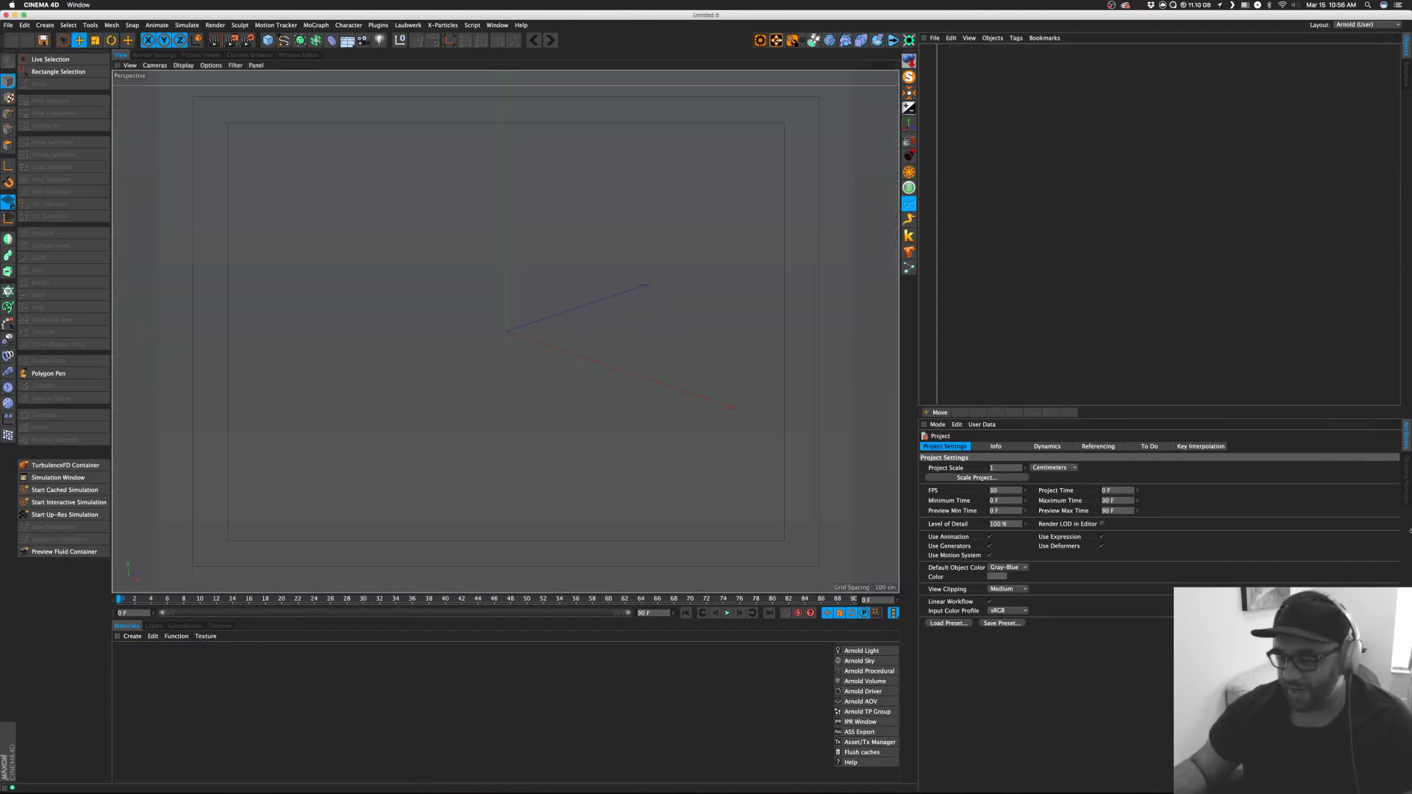
key("super+Tab")
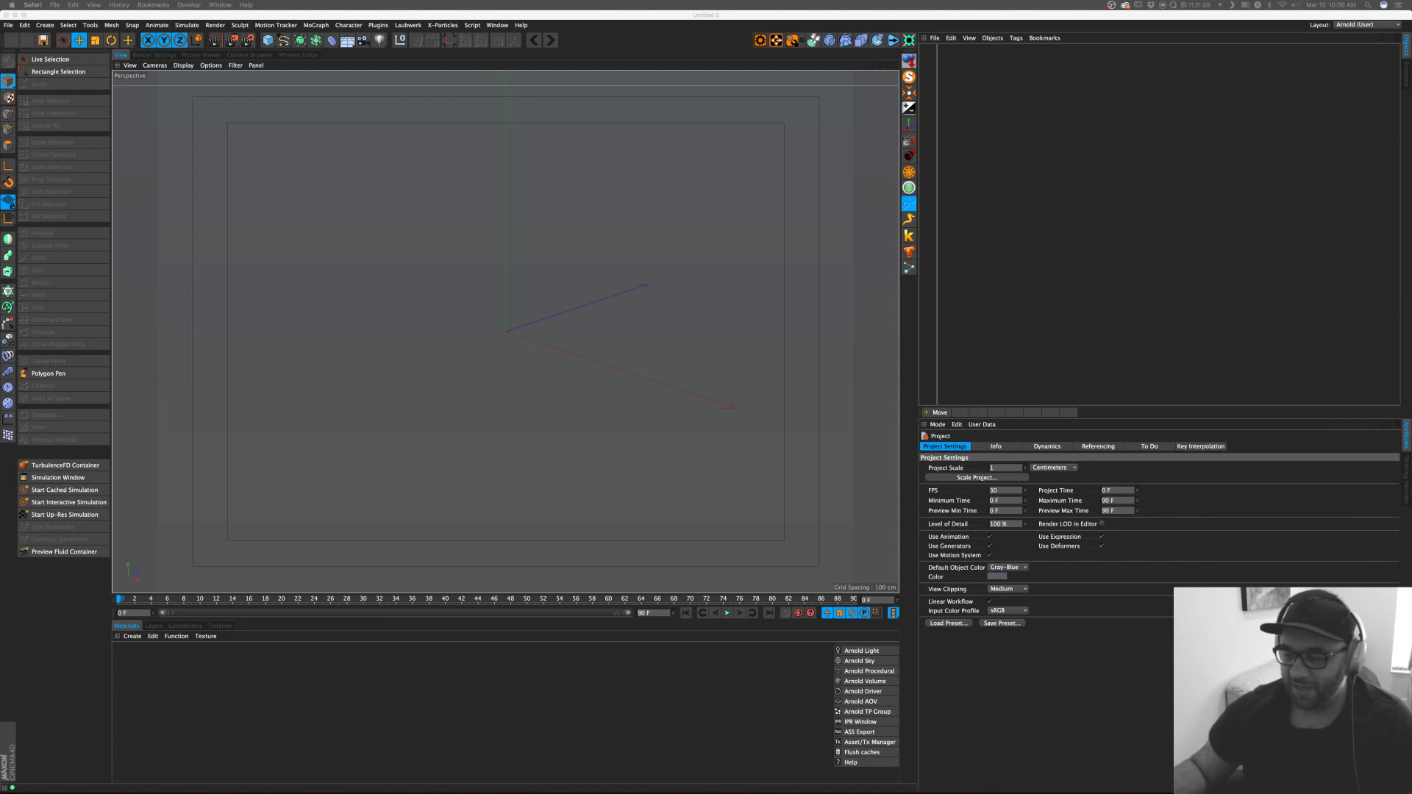
left_click(1131, 184)
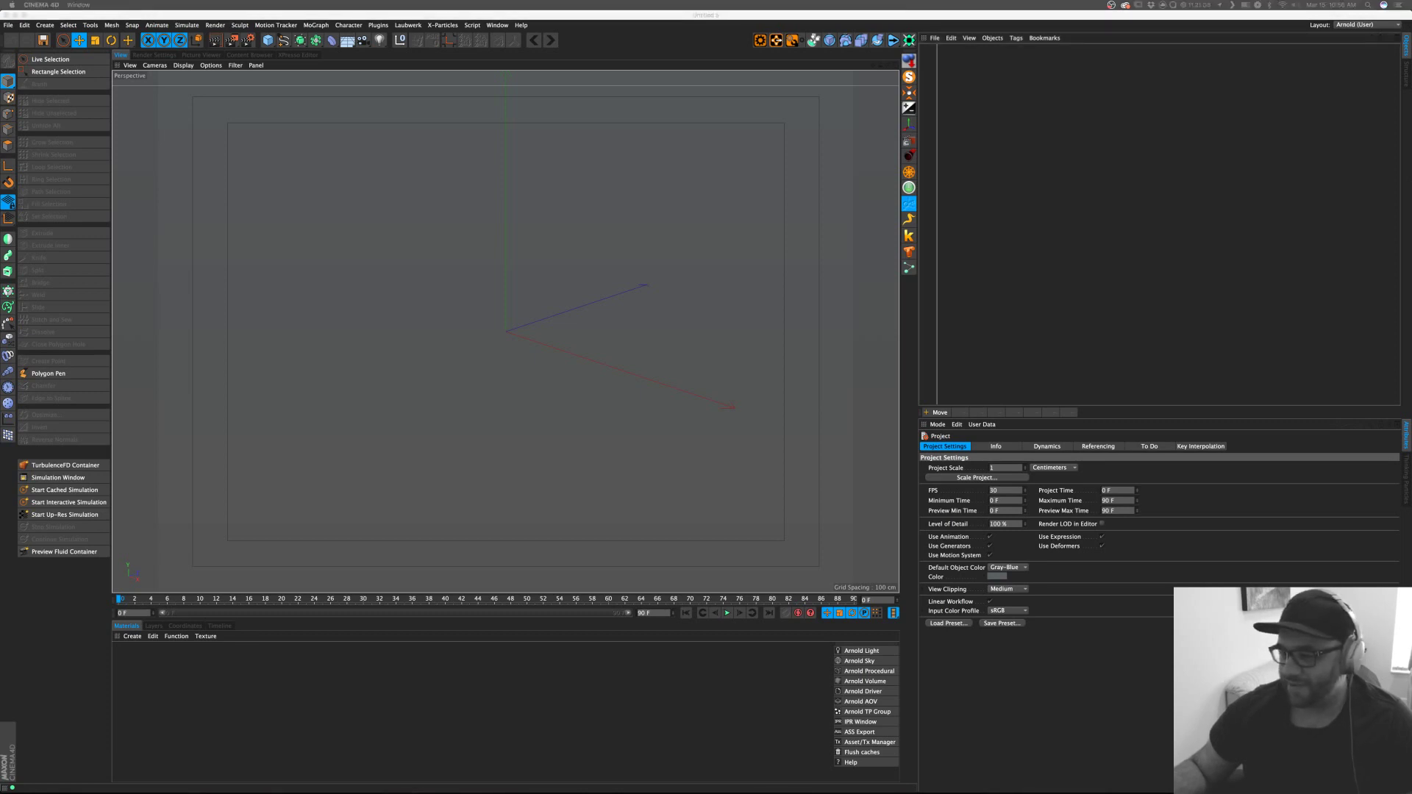
left_click(1125, 279)
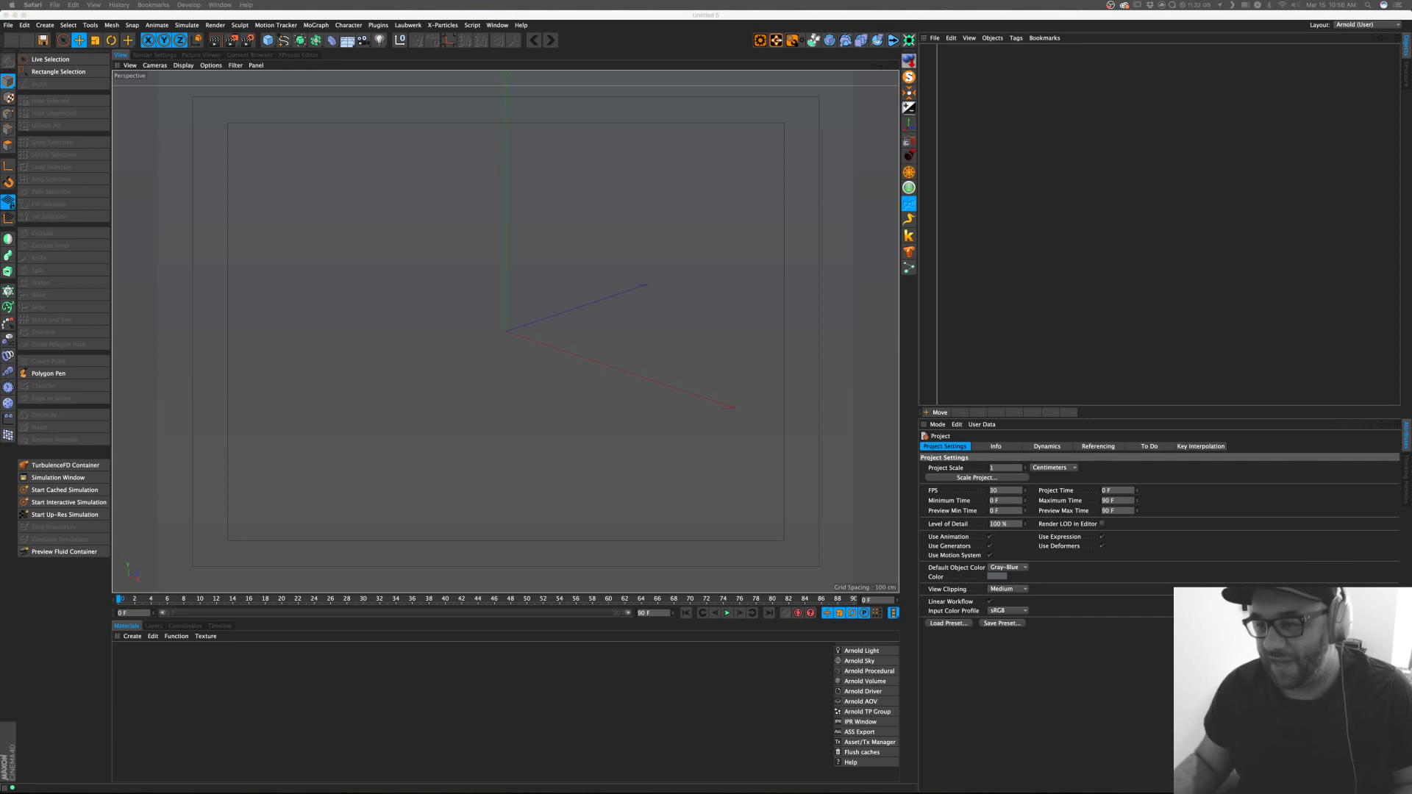
left_click(1135, 198)
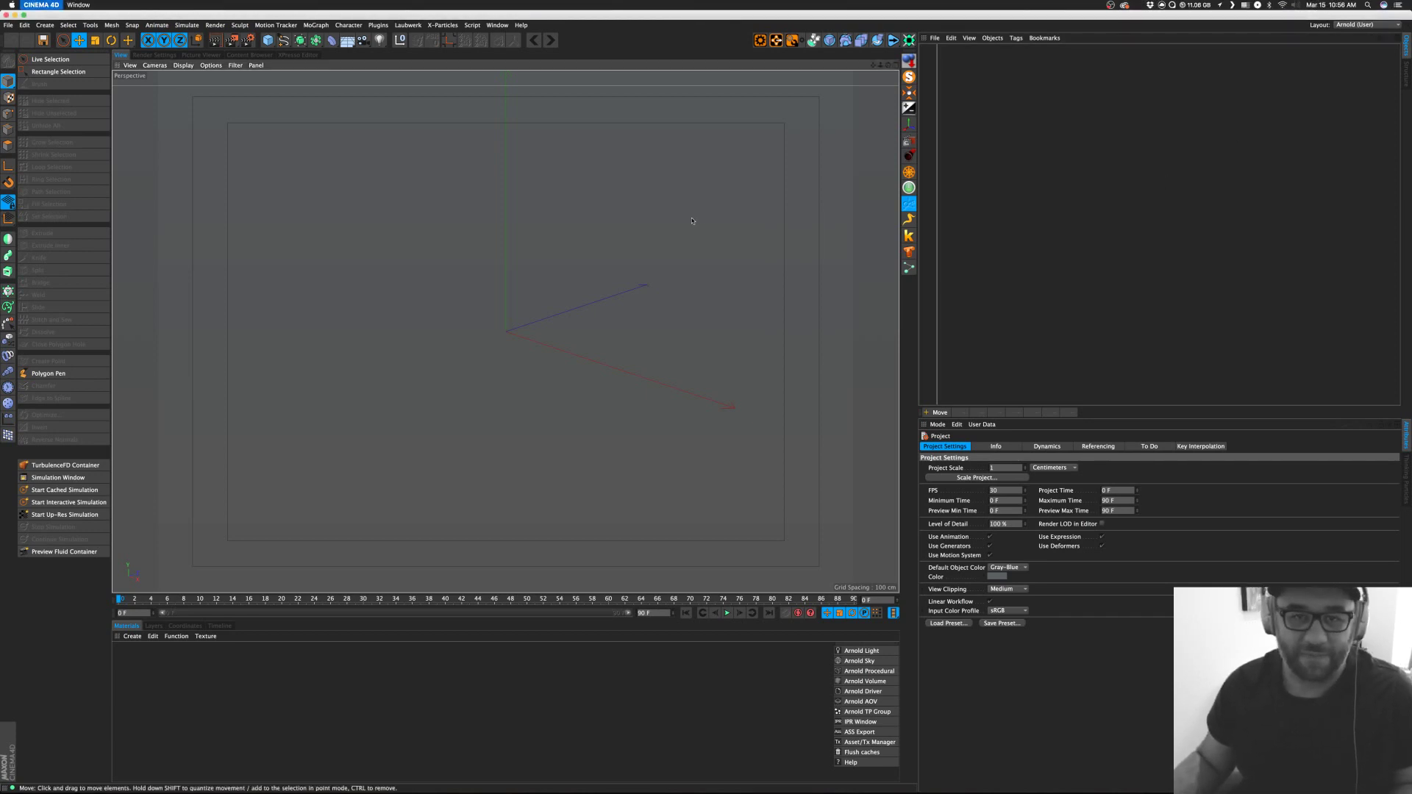
Hide Cinema 4D and close the Arnold Experiments folder window on the desktop.
key("super+h")
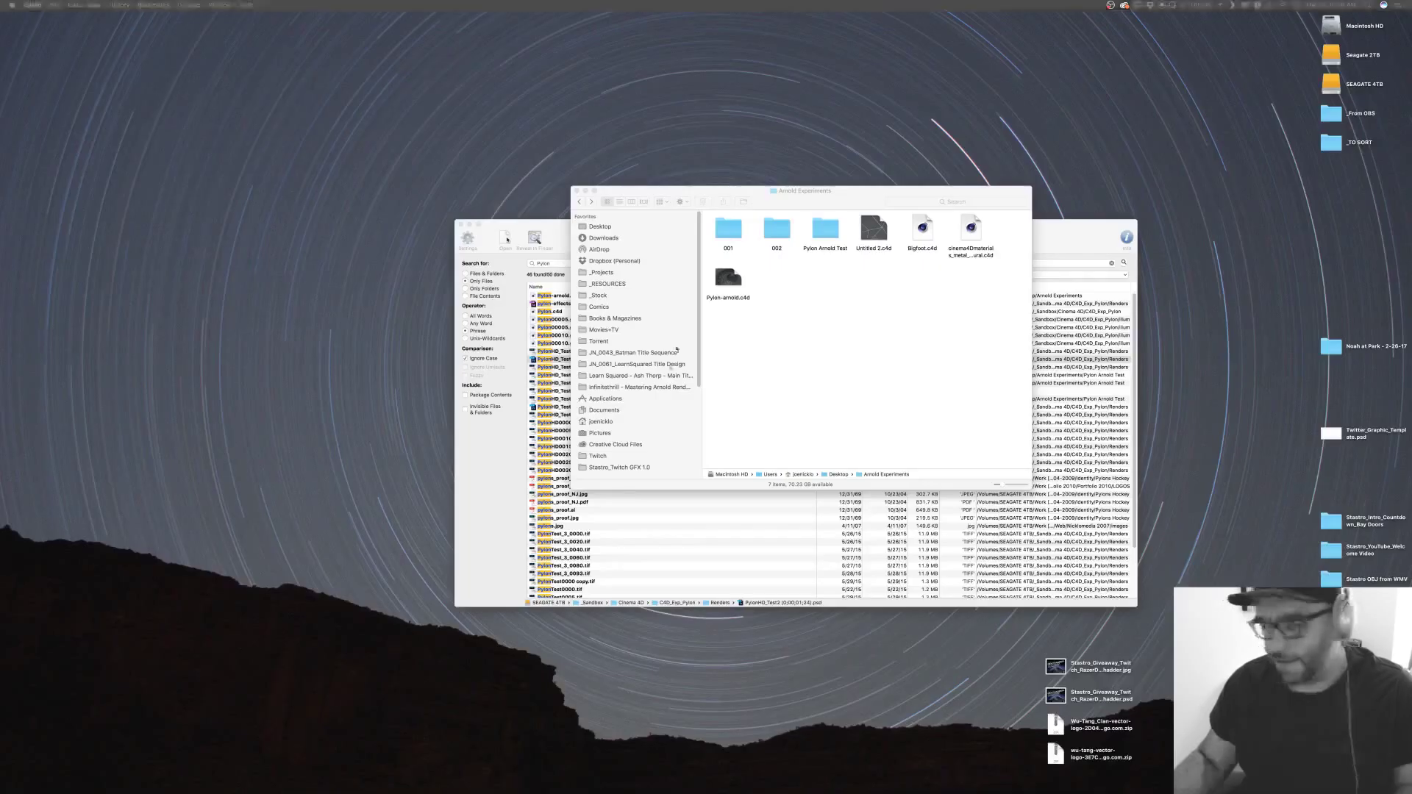
left_click(815, 291)
key("super+w")
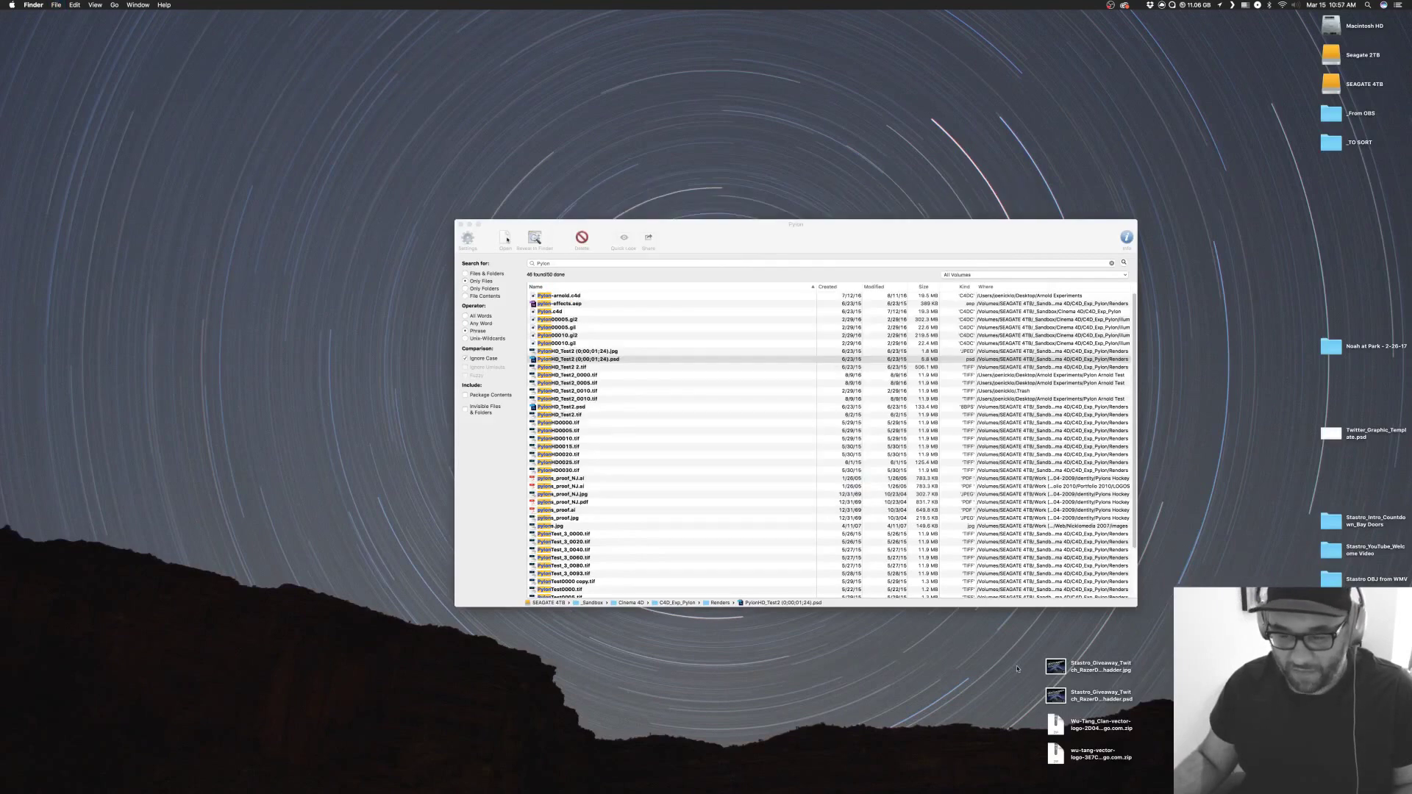
left_click_drag(1028, 722, 1136, 772)
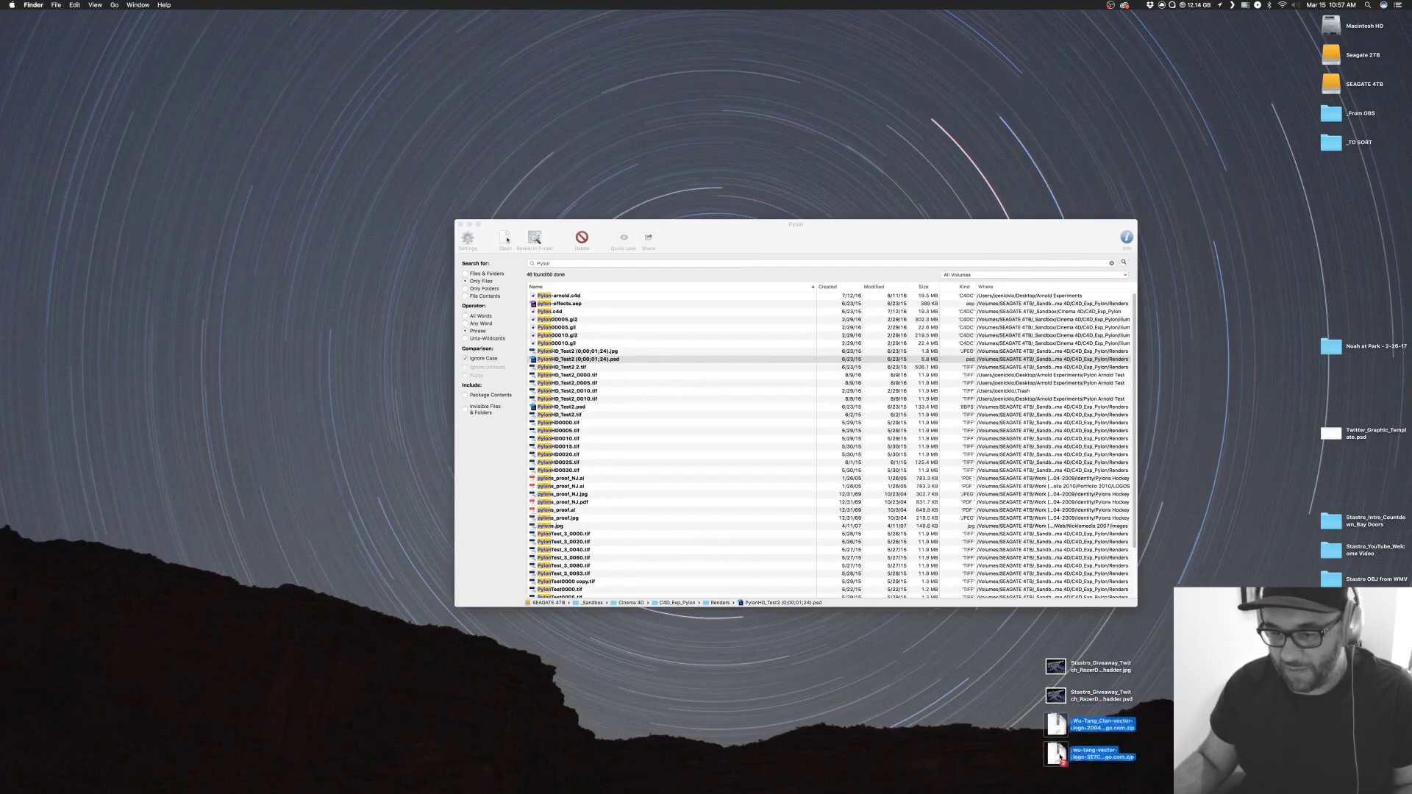
left_click_drag(1029, 666, 1054, 699)
left_click(1033, 694)
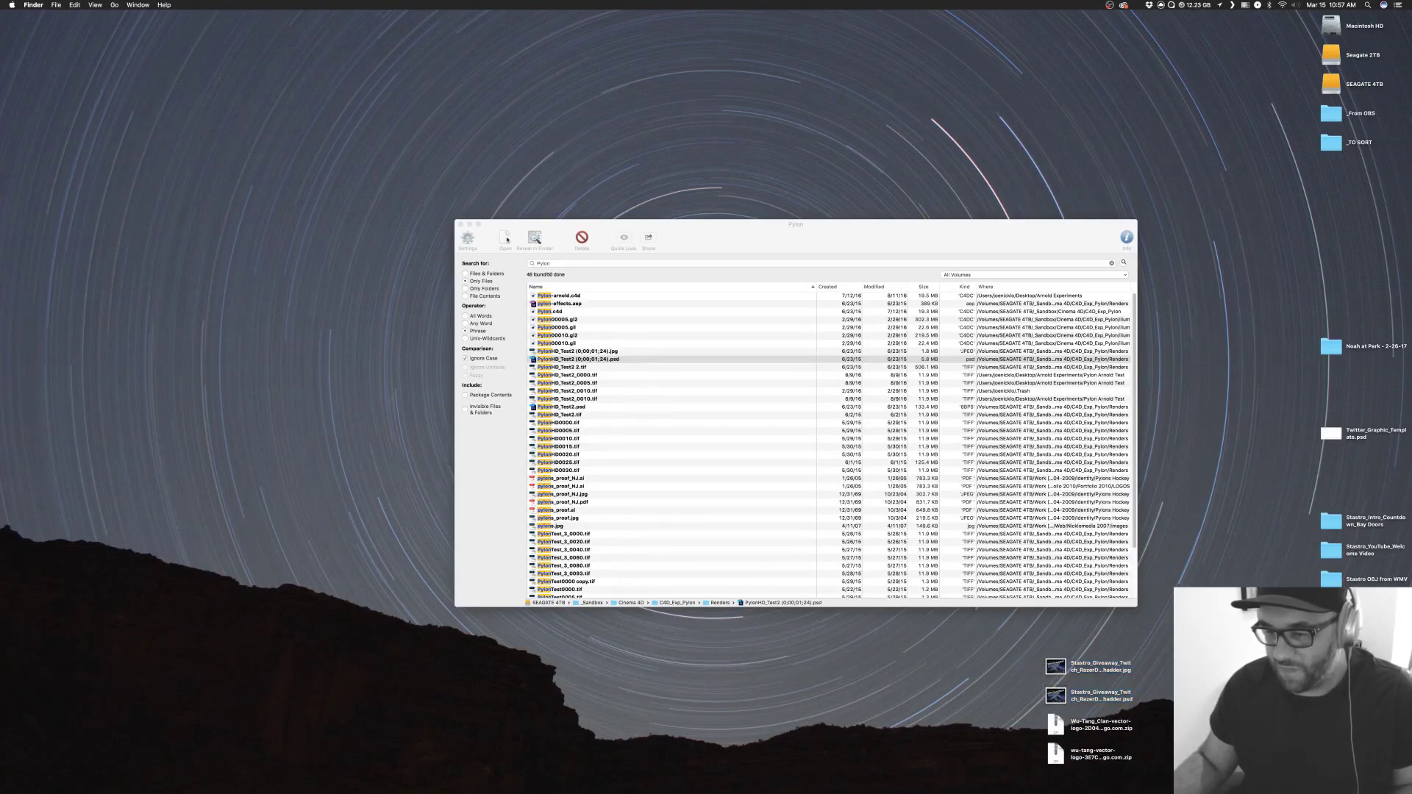
Open the Stastro OBJ from WMV folder in an enlarged window and delete the logo animation movie from it.
double_click(1330, 581)
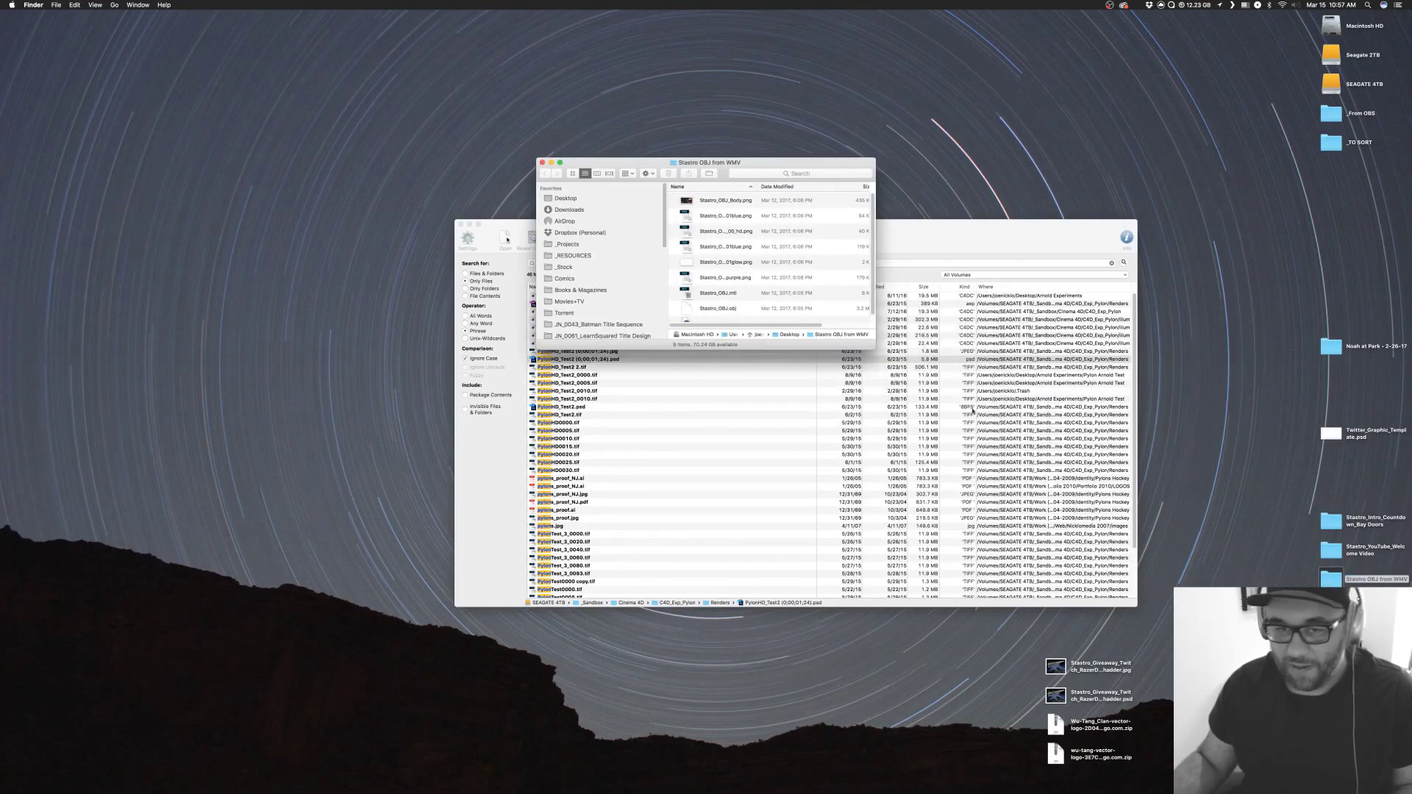
left_click_drag(876, 346, 1080, 566)
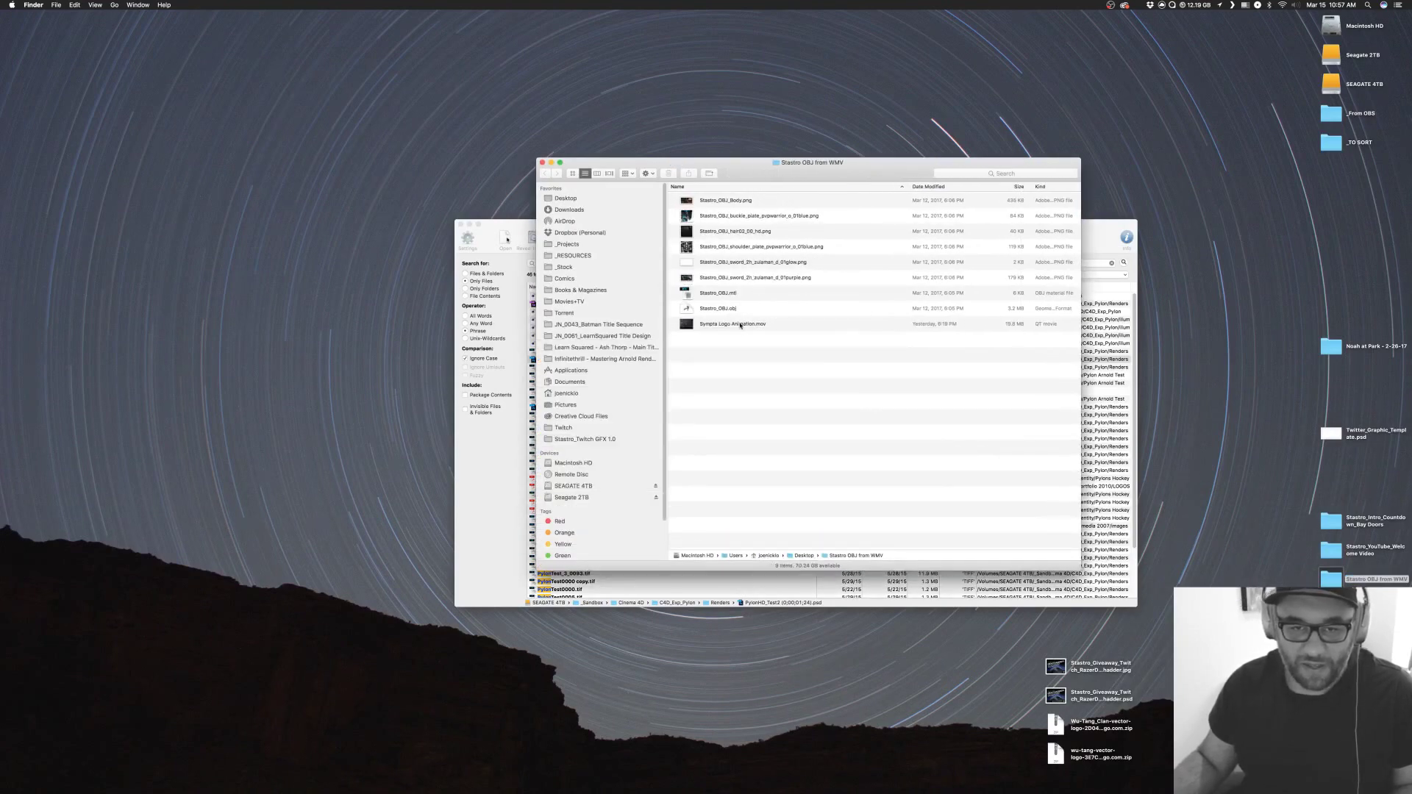
left_click(726, 310)
left_click(704, 325)
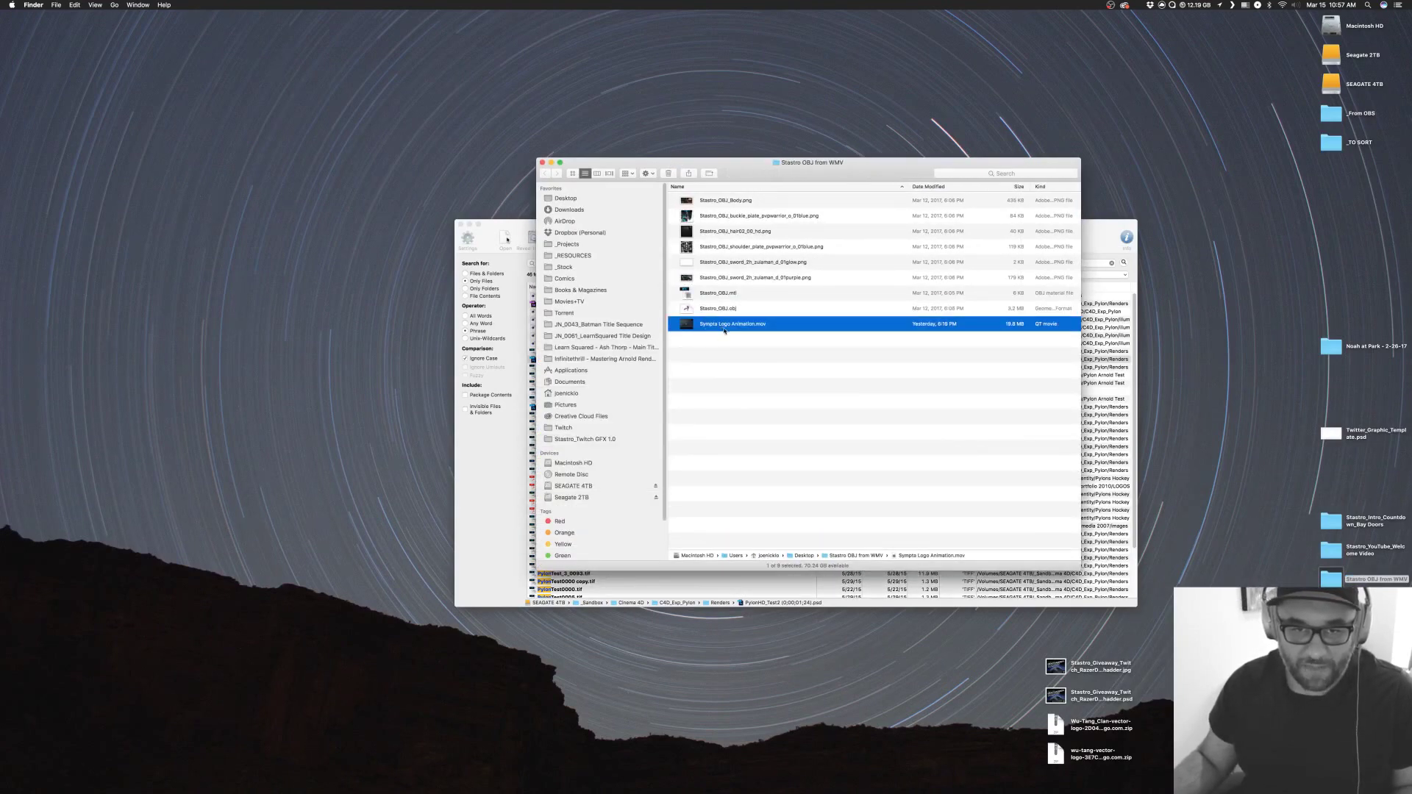
key("super+BackSpace")
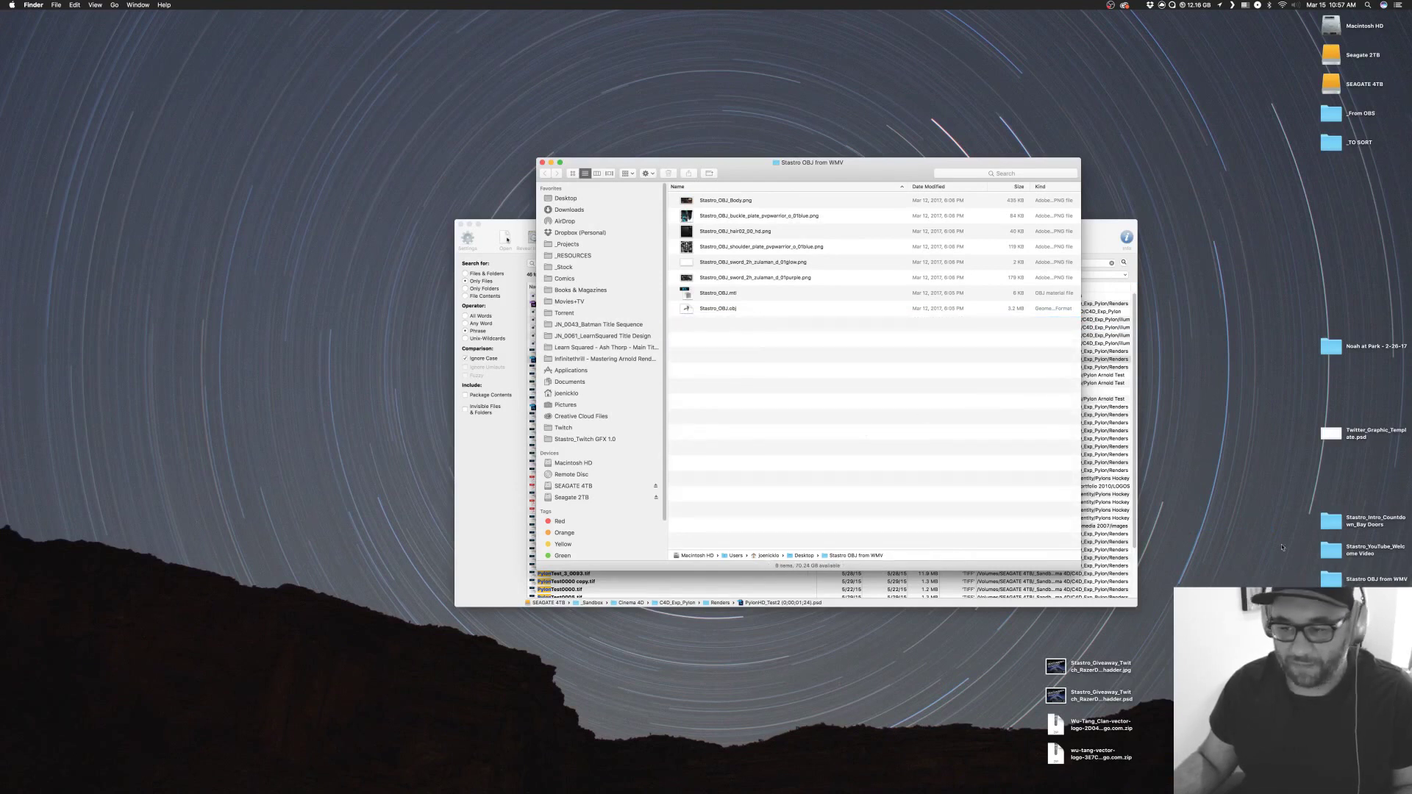
Open Stastro_OBJ.obj in Cinema 4D, accepting the Wavefront import at the centimetre scale with Import Normals and Optimize Unused Points on.
left_click_drag(1321, 546, 1332, 142)
left_click(709, 309)
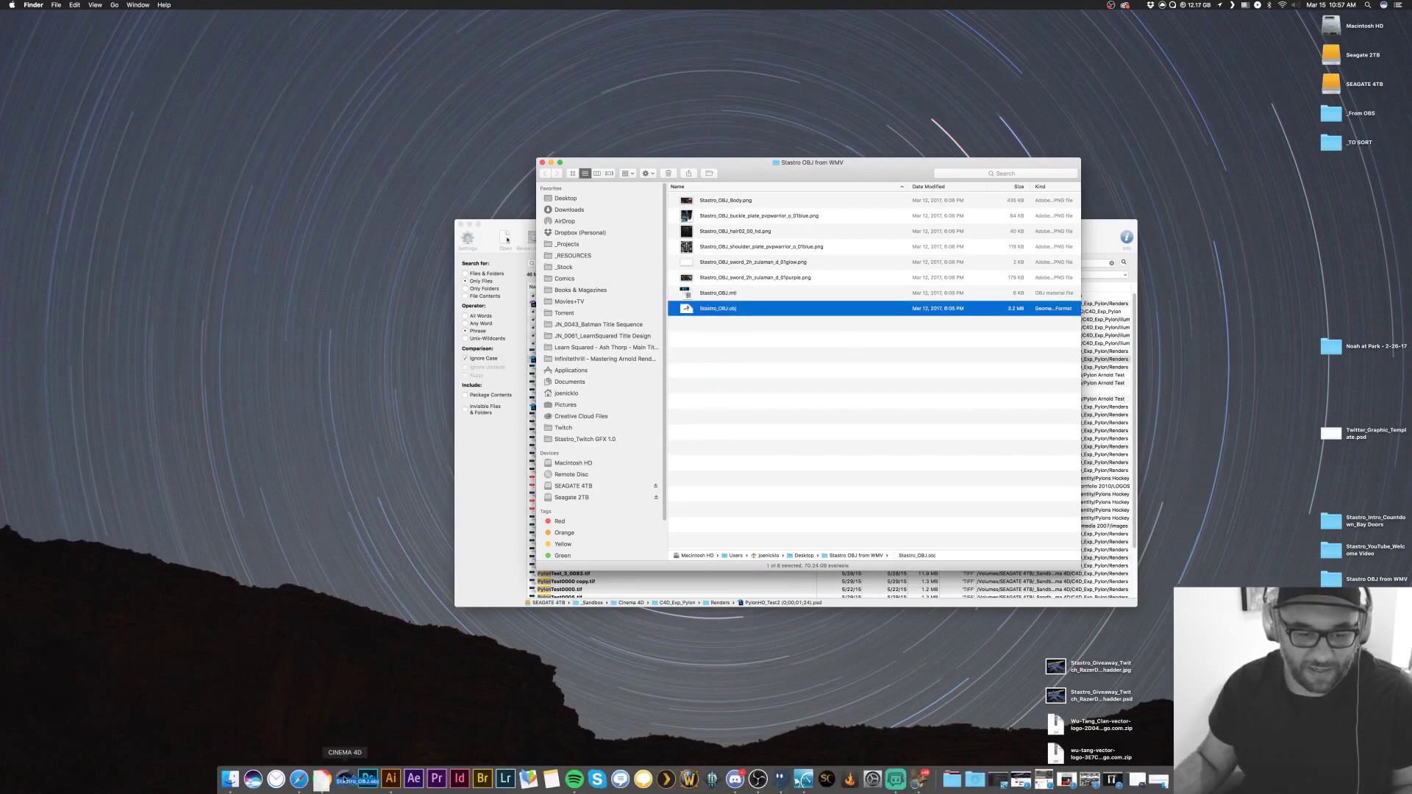
left_click(368, 778)
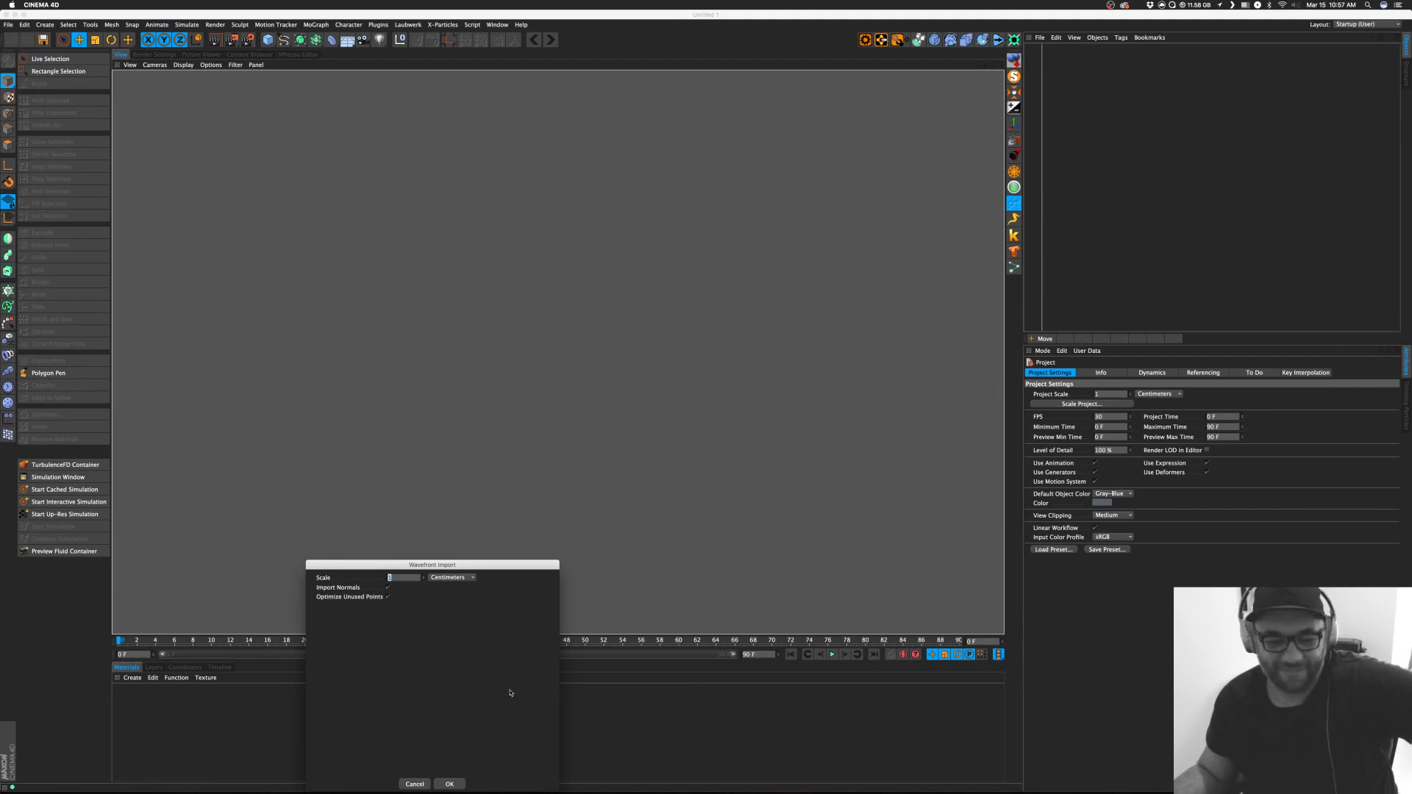
left_click(459, 784)
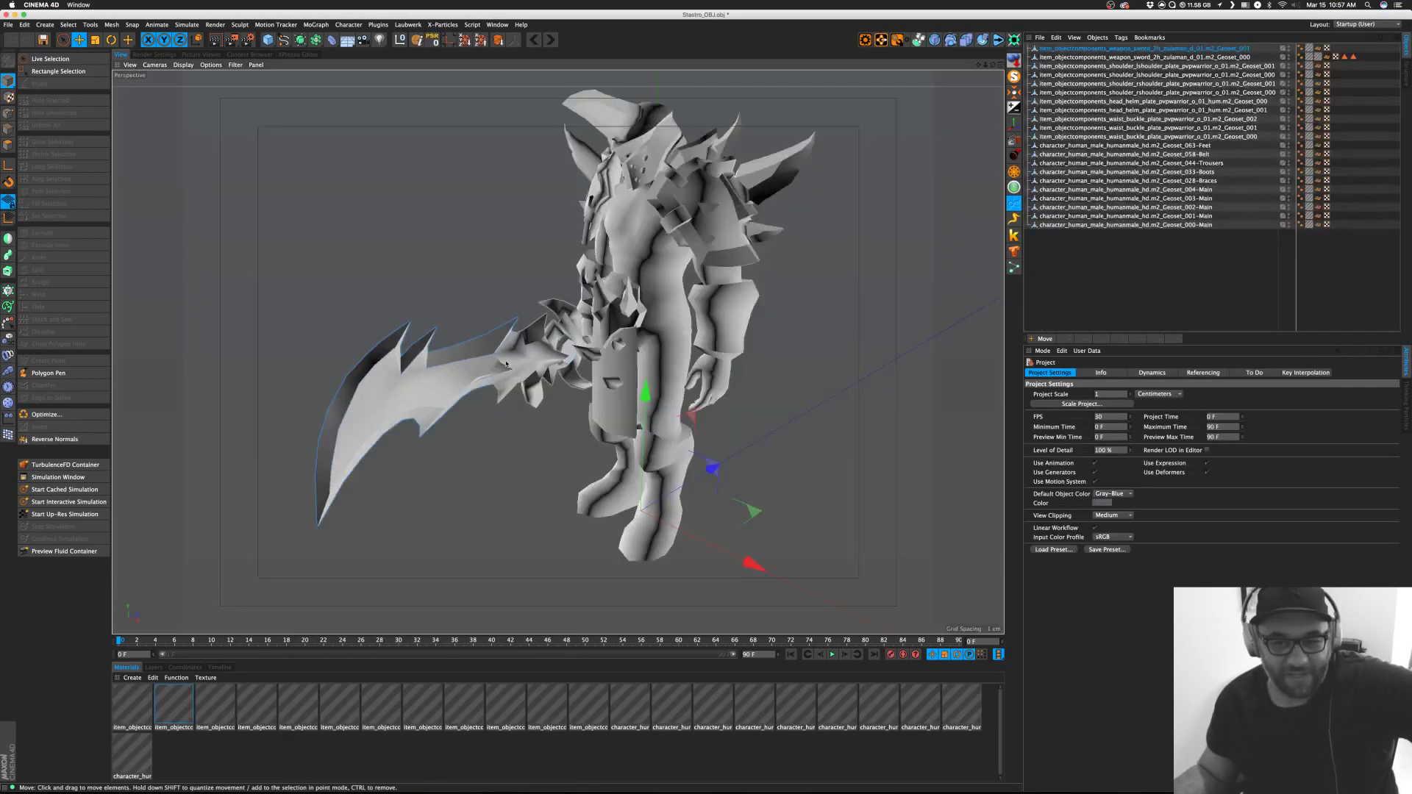
Examine the imported character from the side and inspect its Braces and waist buckle plate Geoset_002 objects.
left_click_drag(993, 65, 1250, 66)
left_click_drag(558, 352, 721, 351, "alt")
left_click_drag(993, 65, 960, 72)
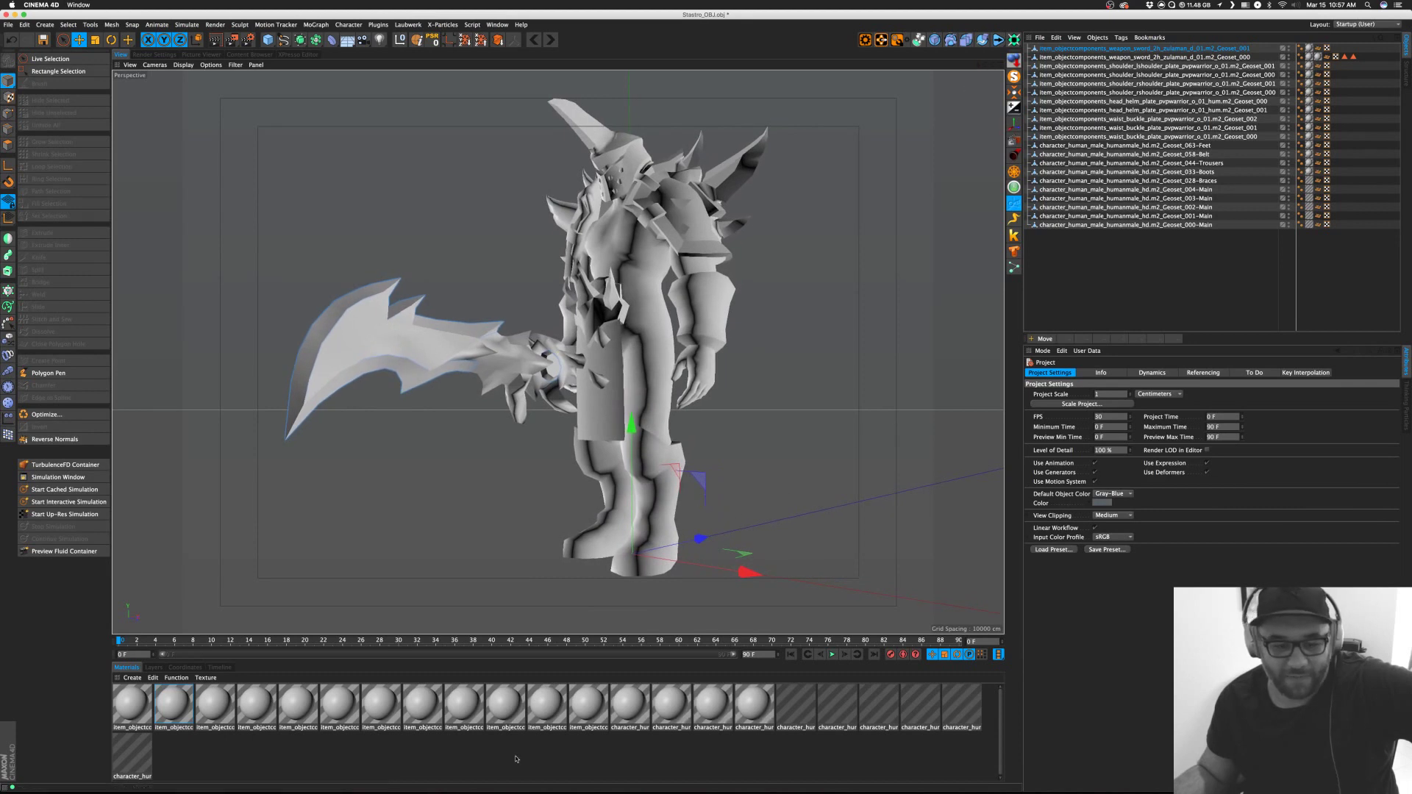
left_click(186, 737)
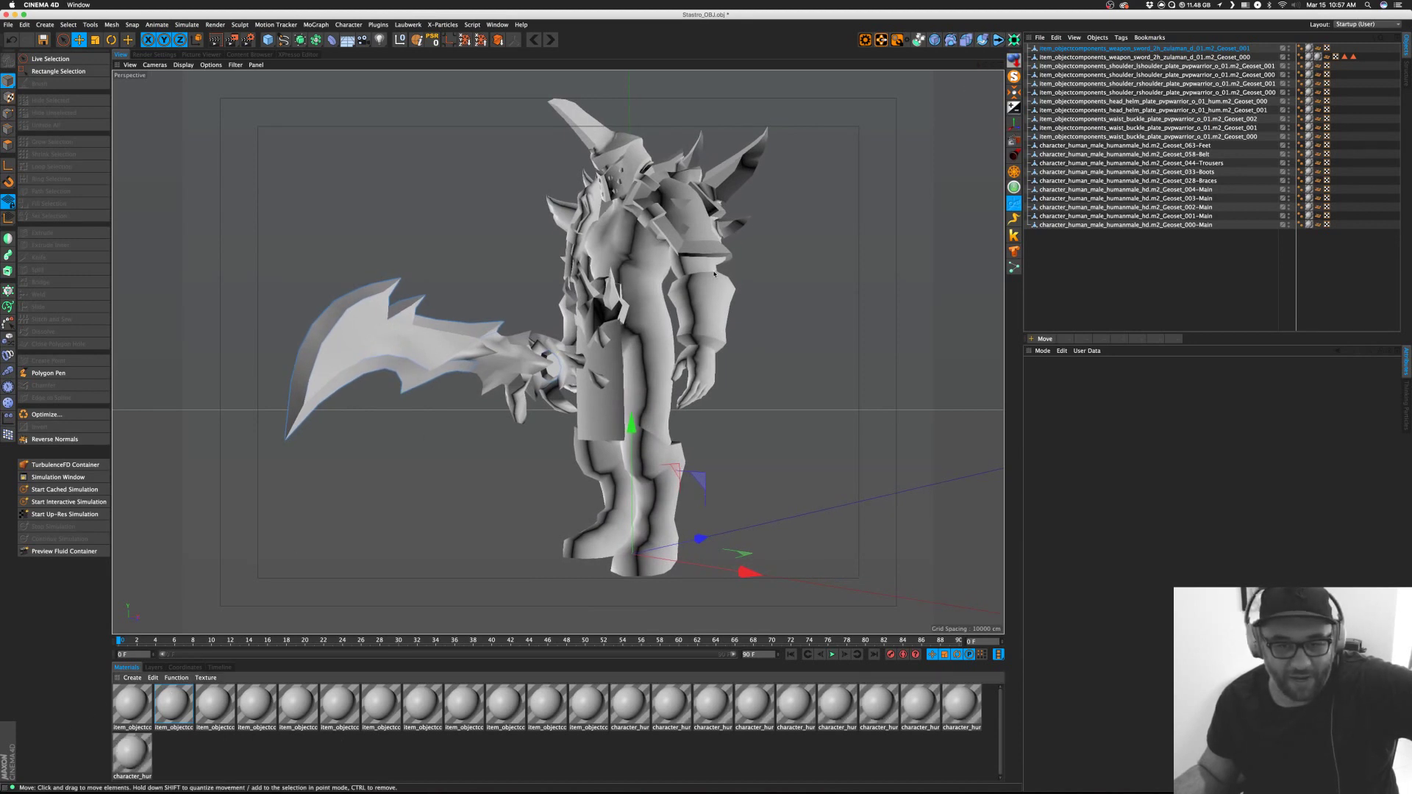
left_click(586, 392)
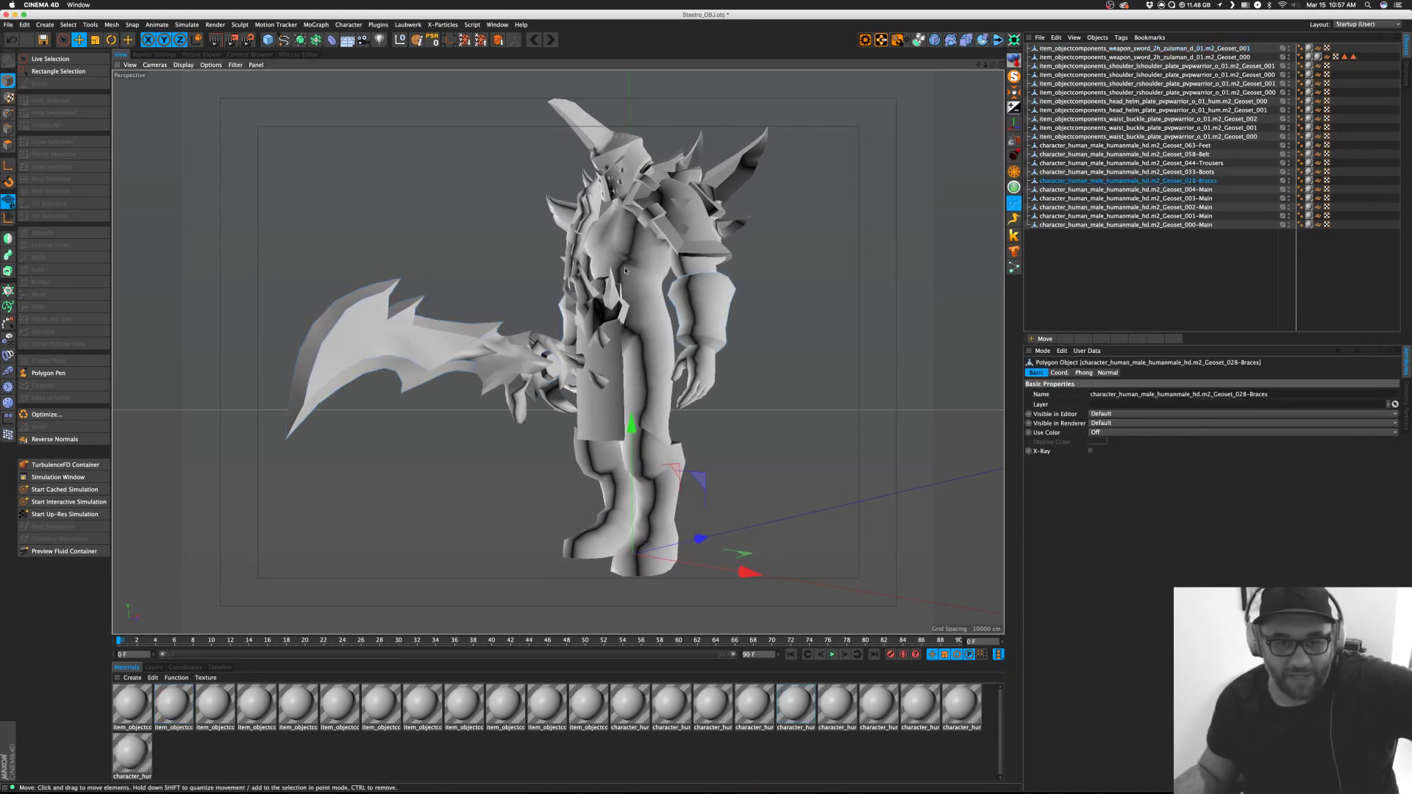
left_click(596, 398)
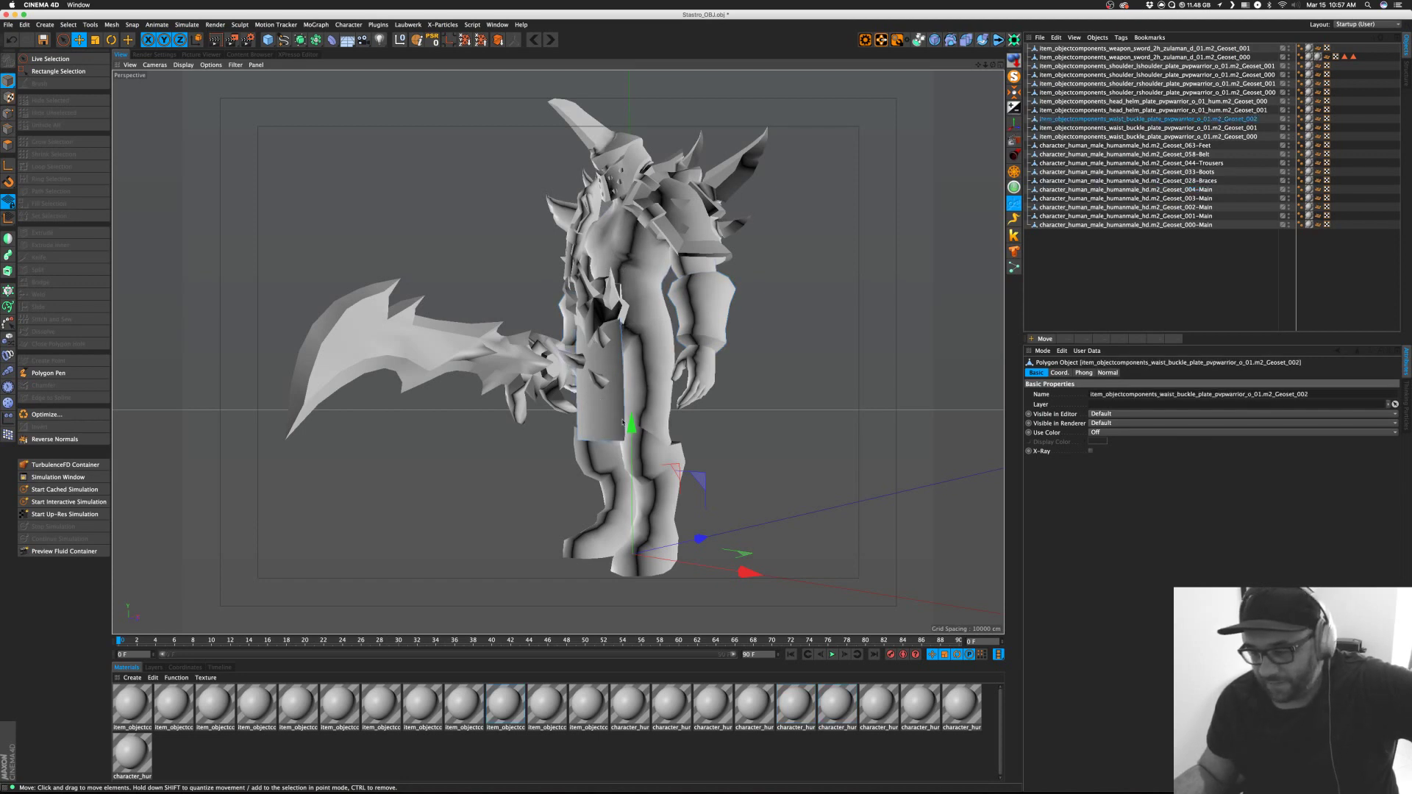
Open the weapon_sword_2h_zulaman_d_01.m2_Geoset_000 material in the Material Editor and enlarge the editor window.
left_click(144, 684)
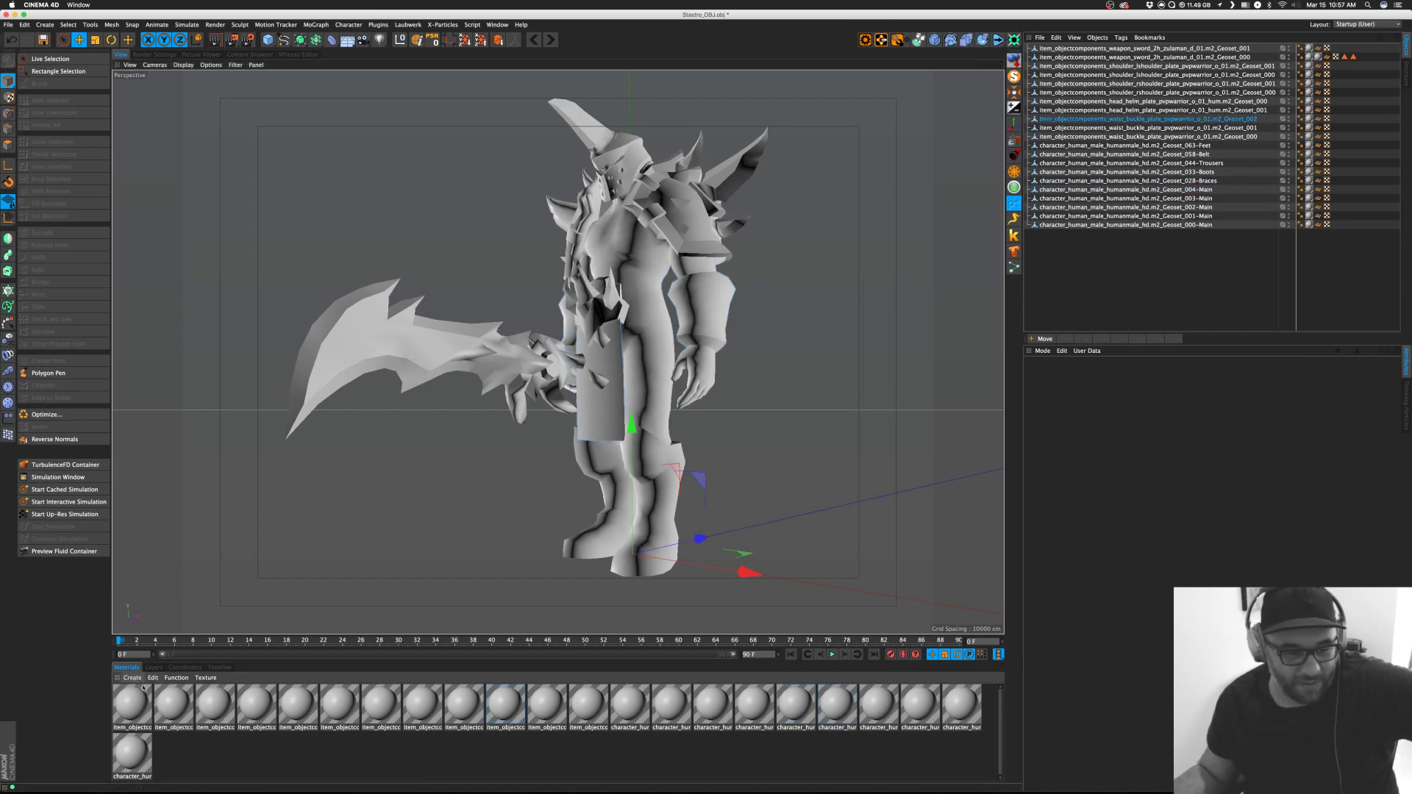
double_click(128, 716)
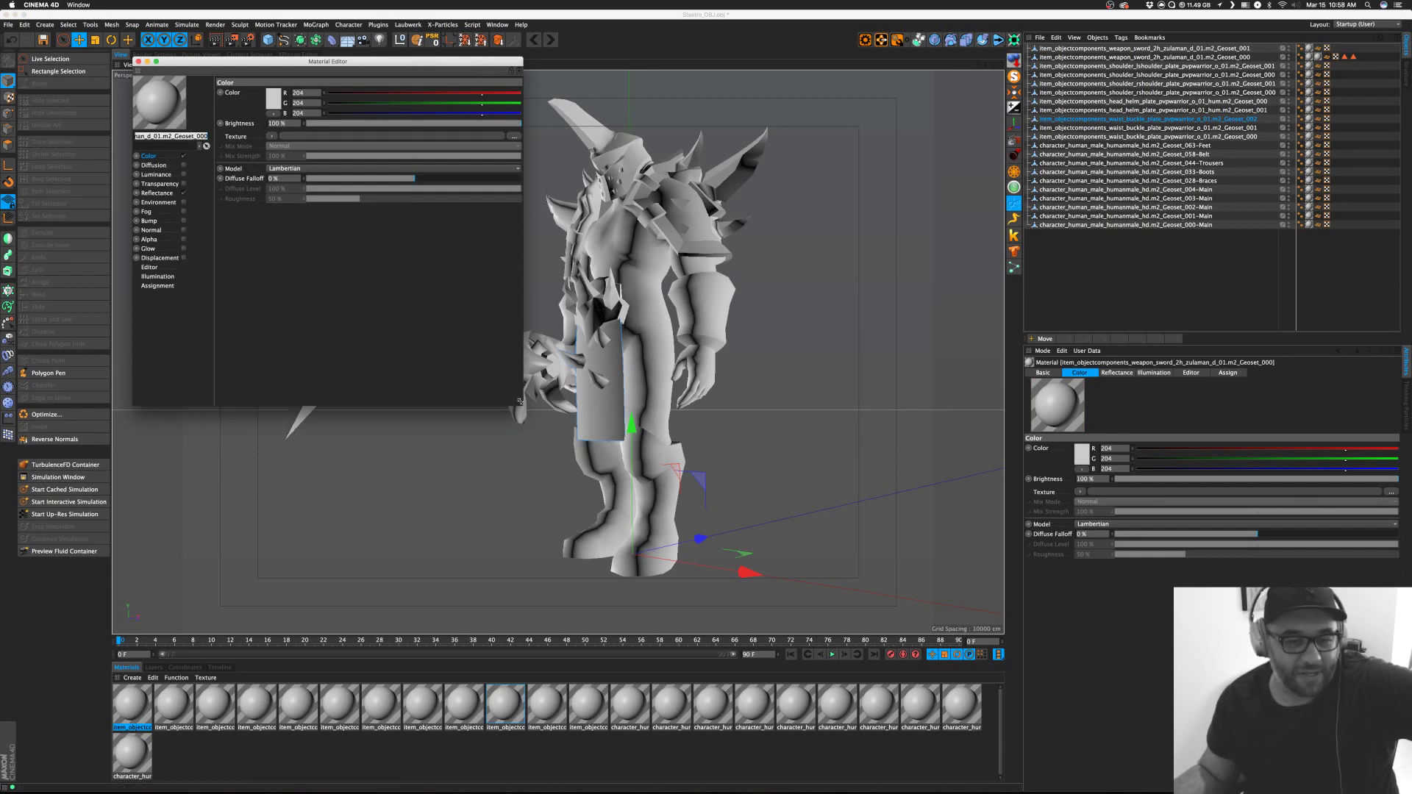
left_click_drag(523, 405, 873, 564)
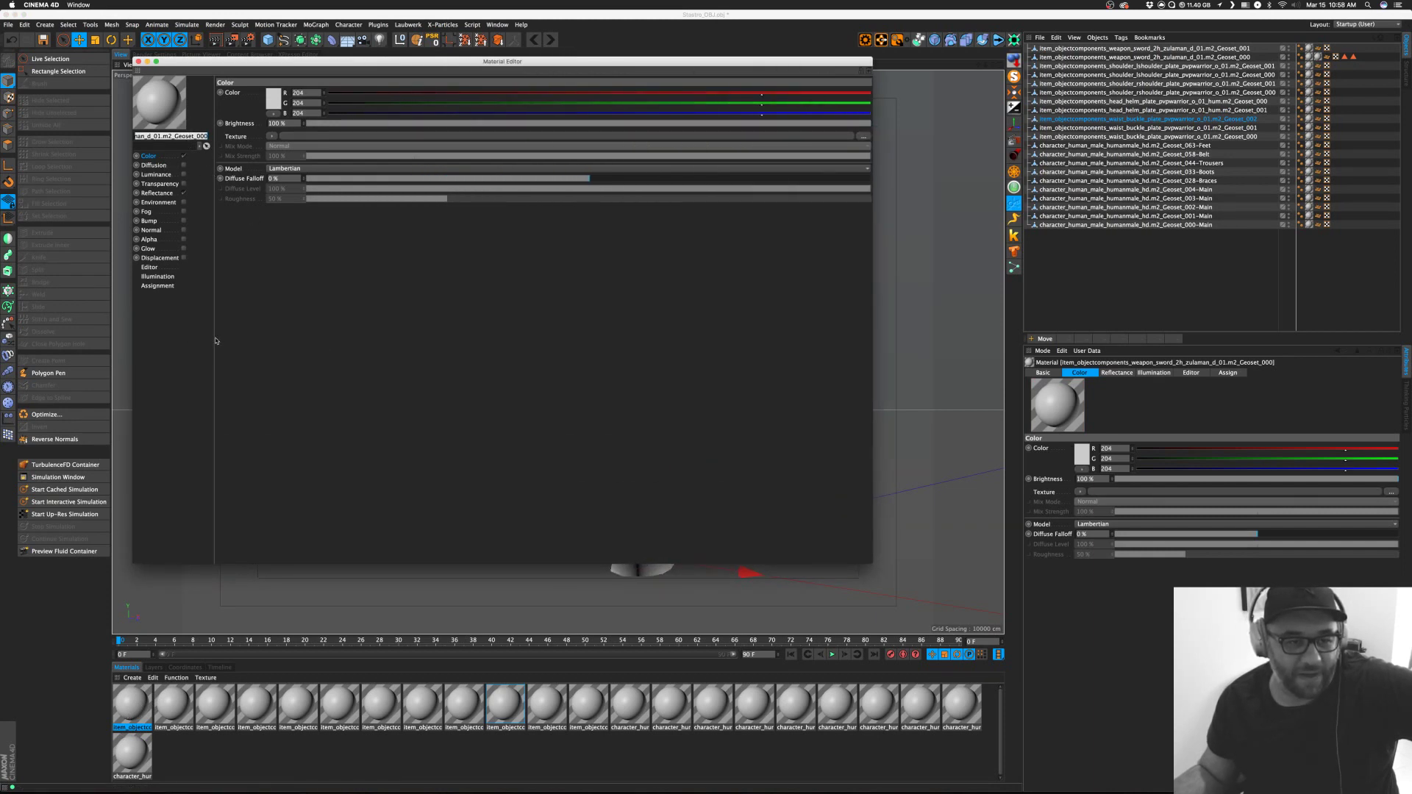
Try to find the sword material's colour texture by searching the image files for the material's name.
left_click(157, 193)
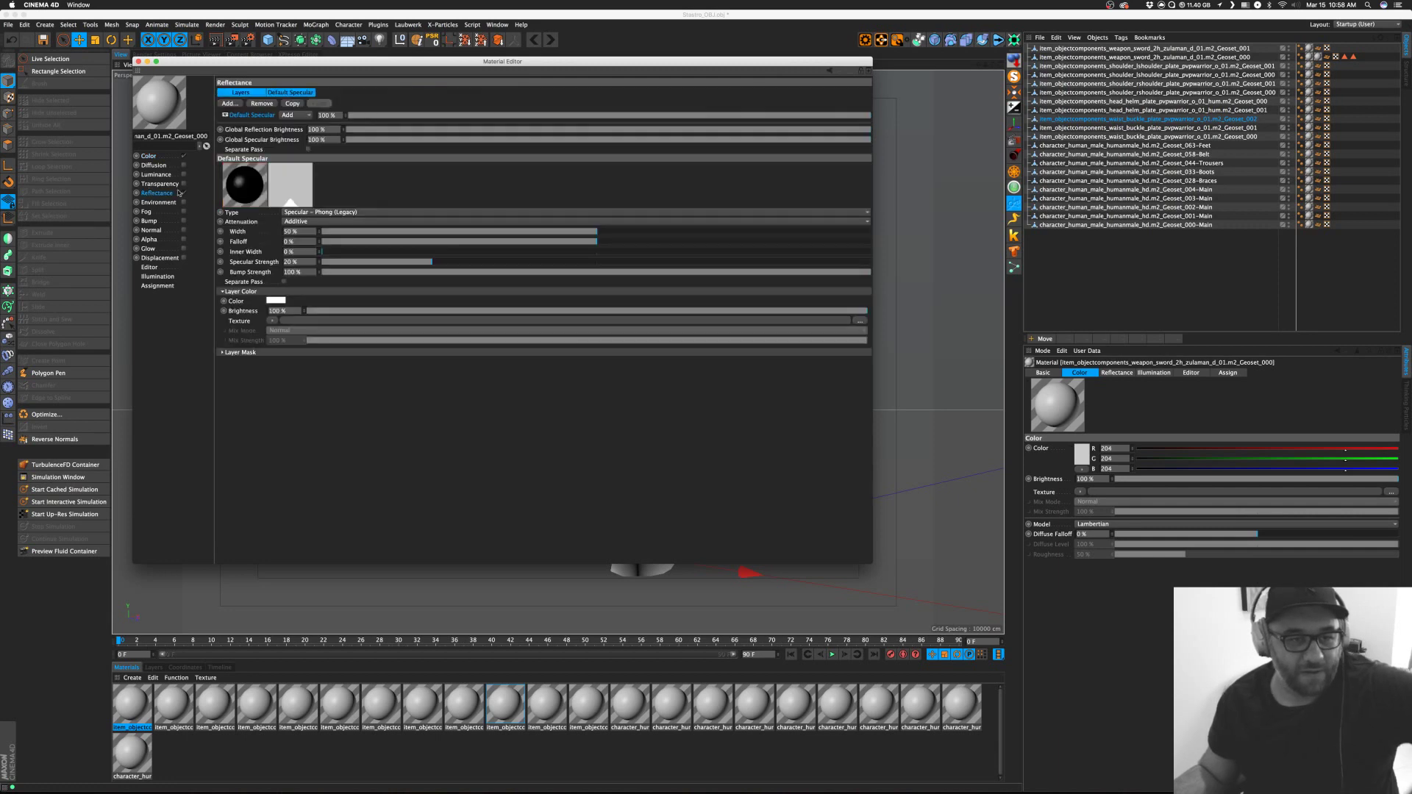
left_click(148, 156)
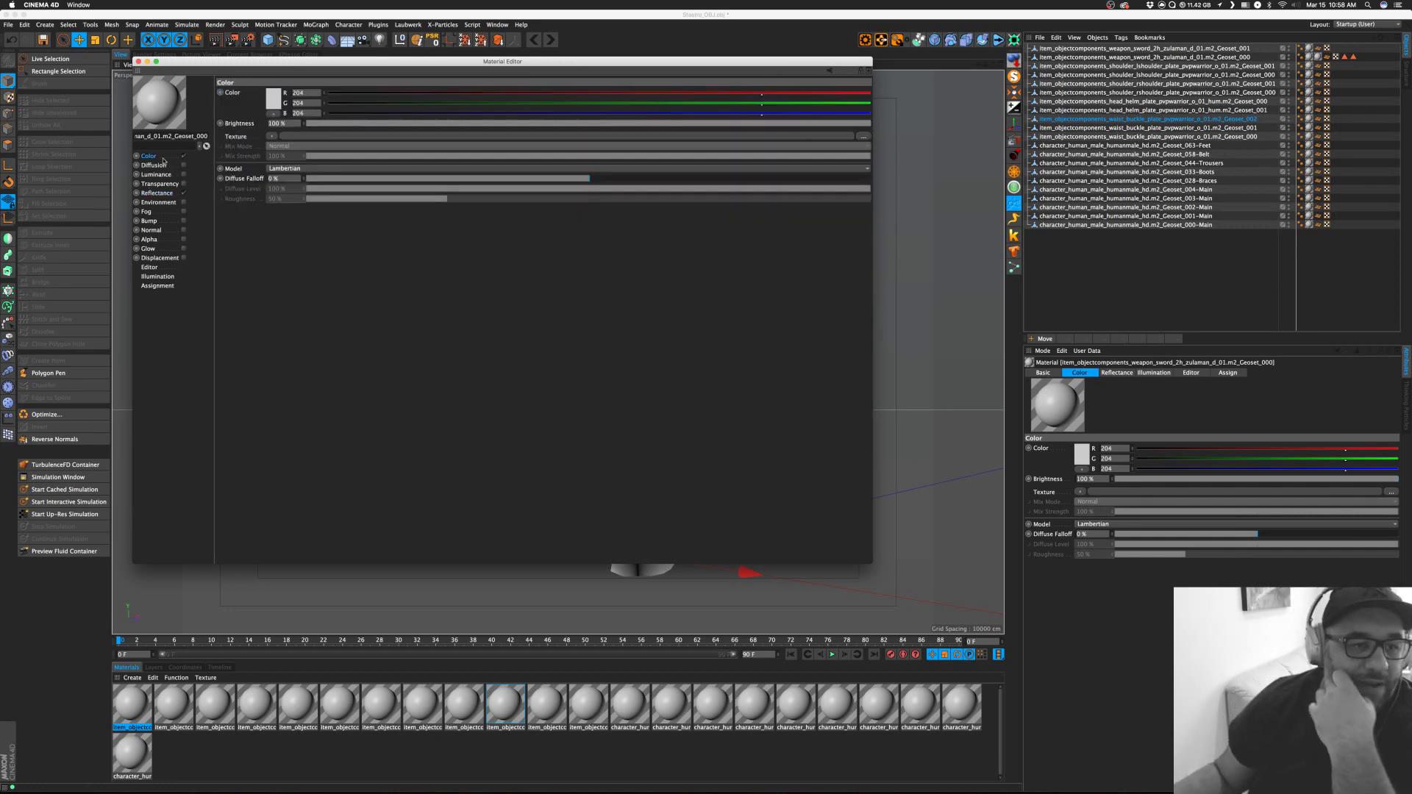
left_click(138, 136)
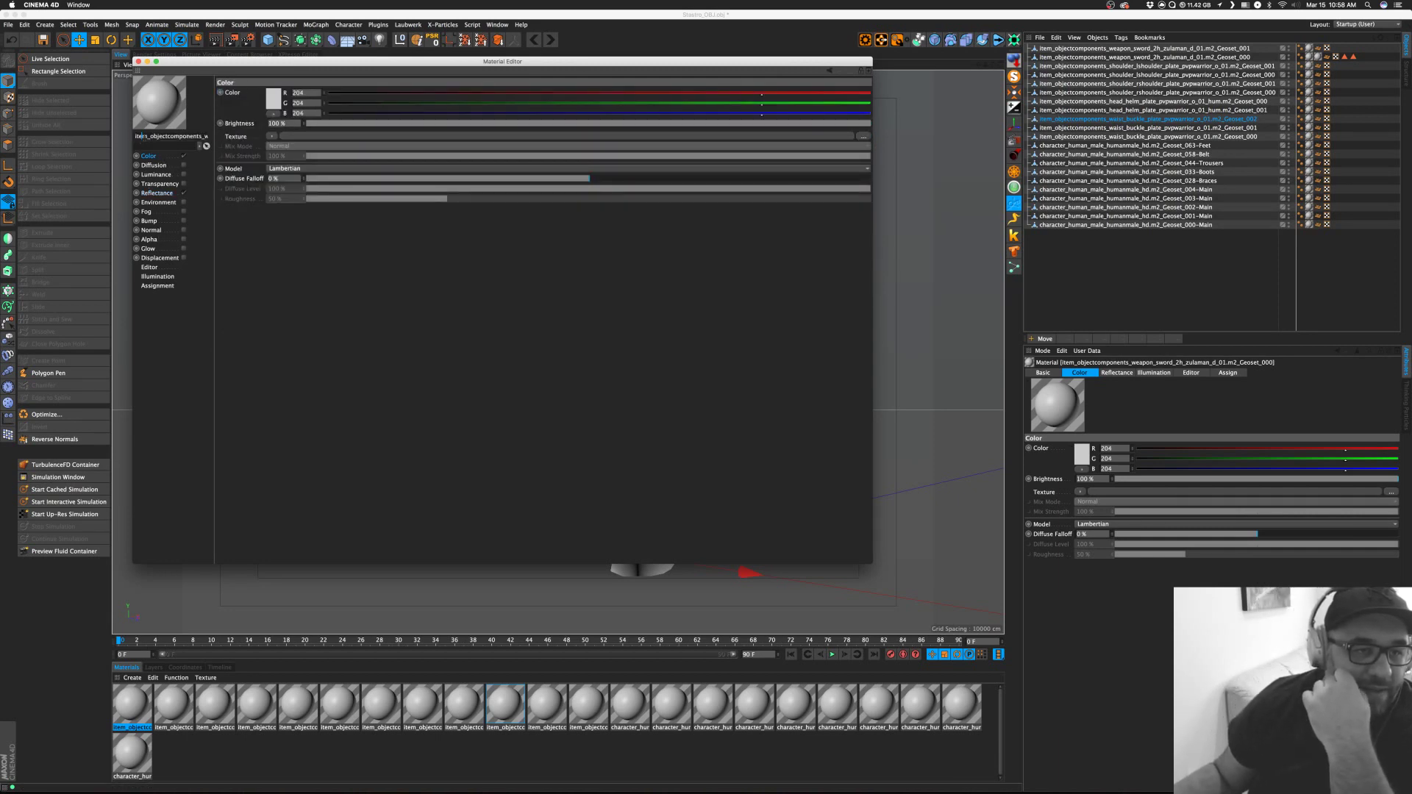
key("Right")
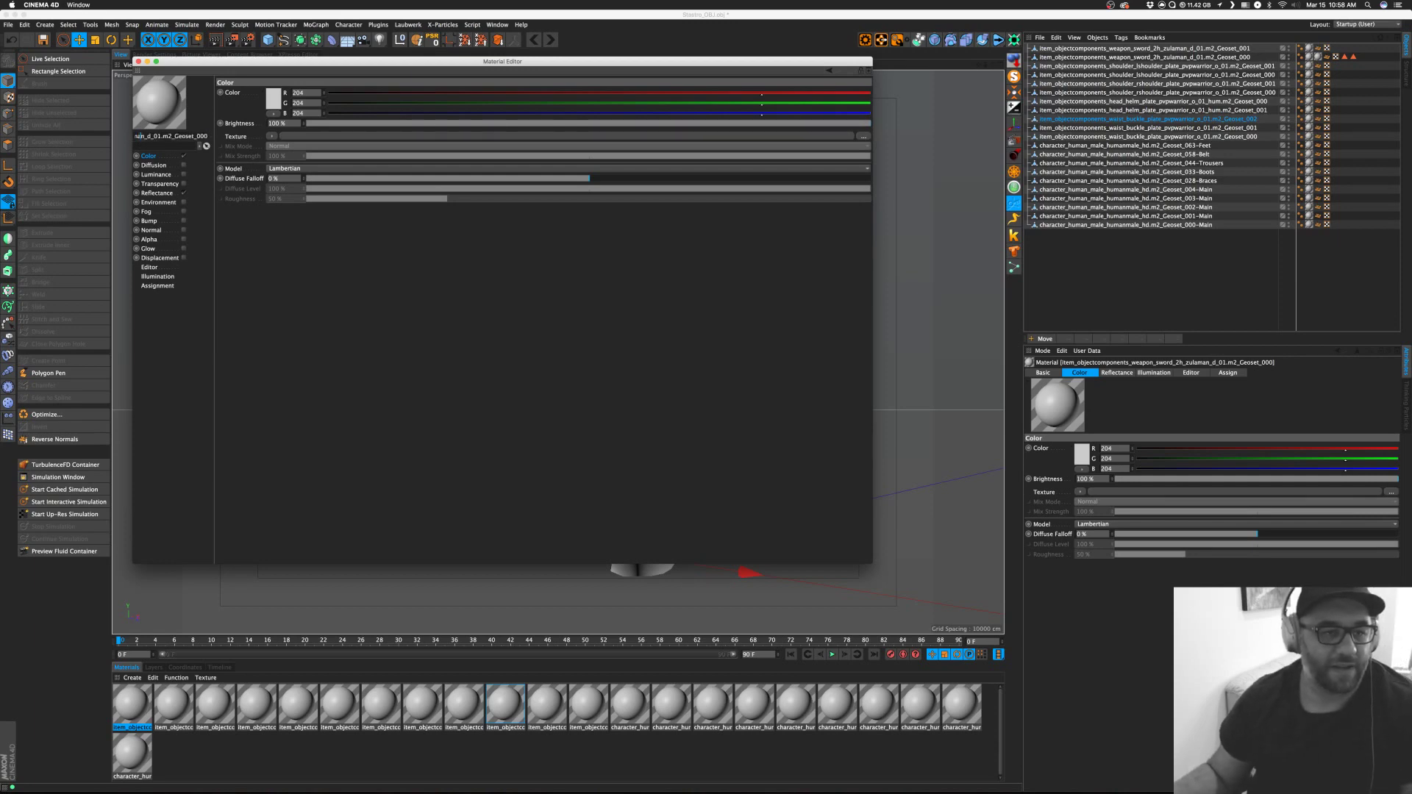
double_click(162, 136)
left_click(864, 136)
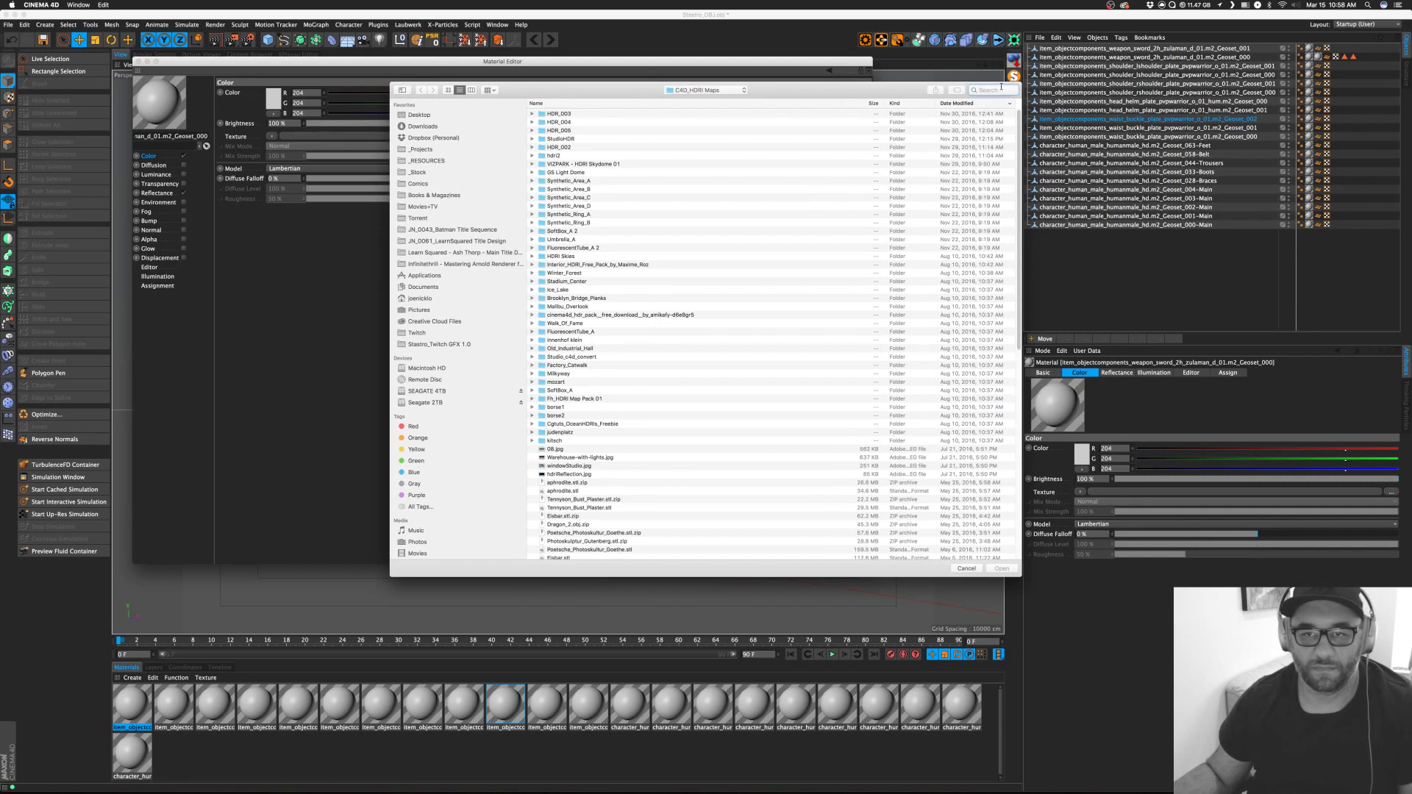
left_click(1001, 86)
key("super+v")
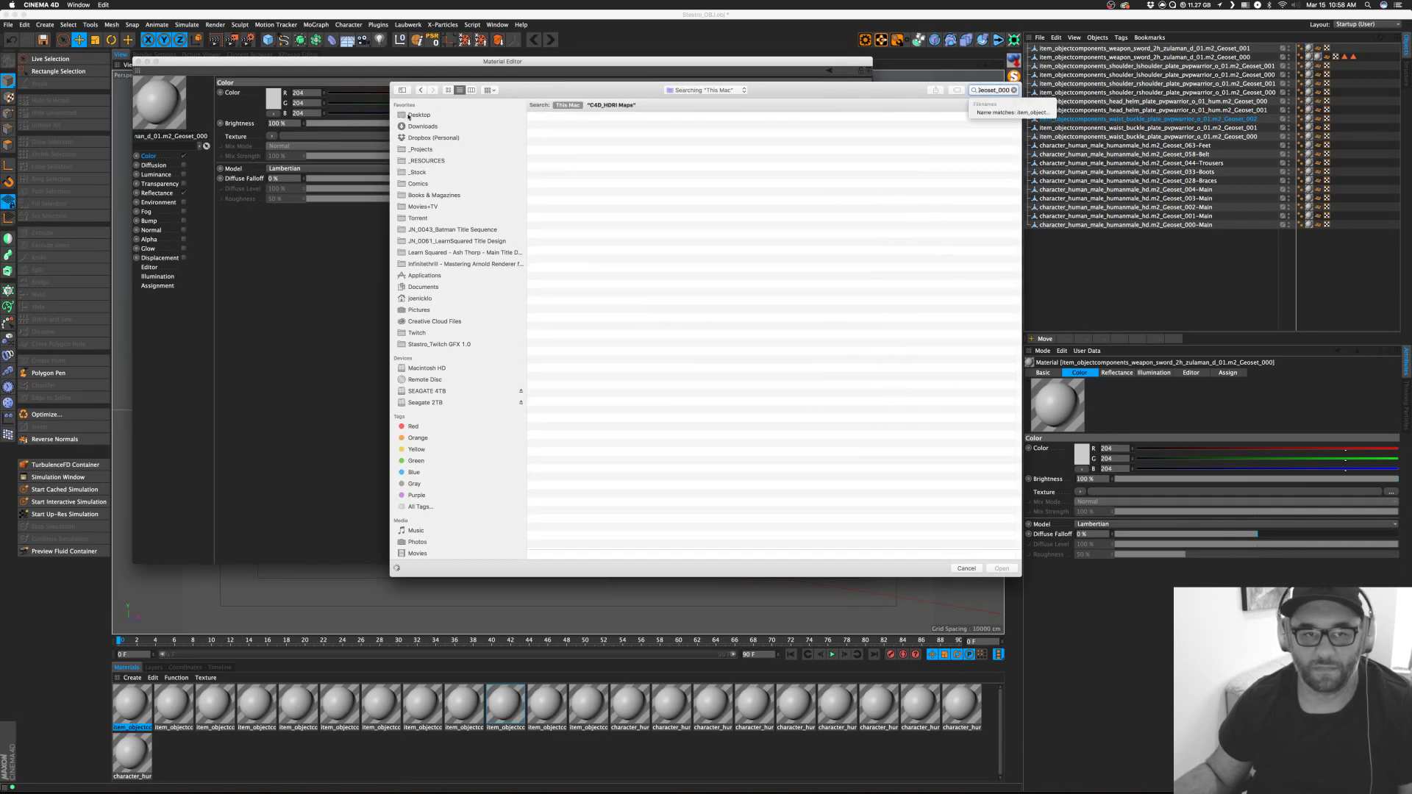
Look through the Stastro OBJ from WMV folder for texture images, leaving without loading one and closing the Material Editor.
left_click(417, 115)
double_click(577, 122)
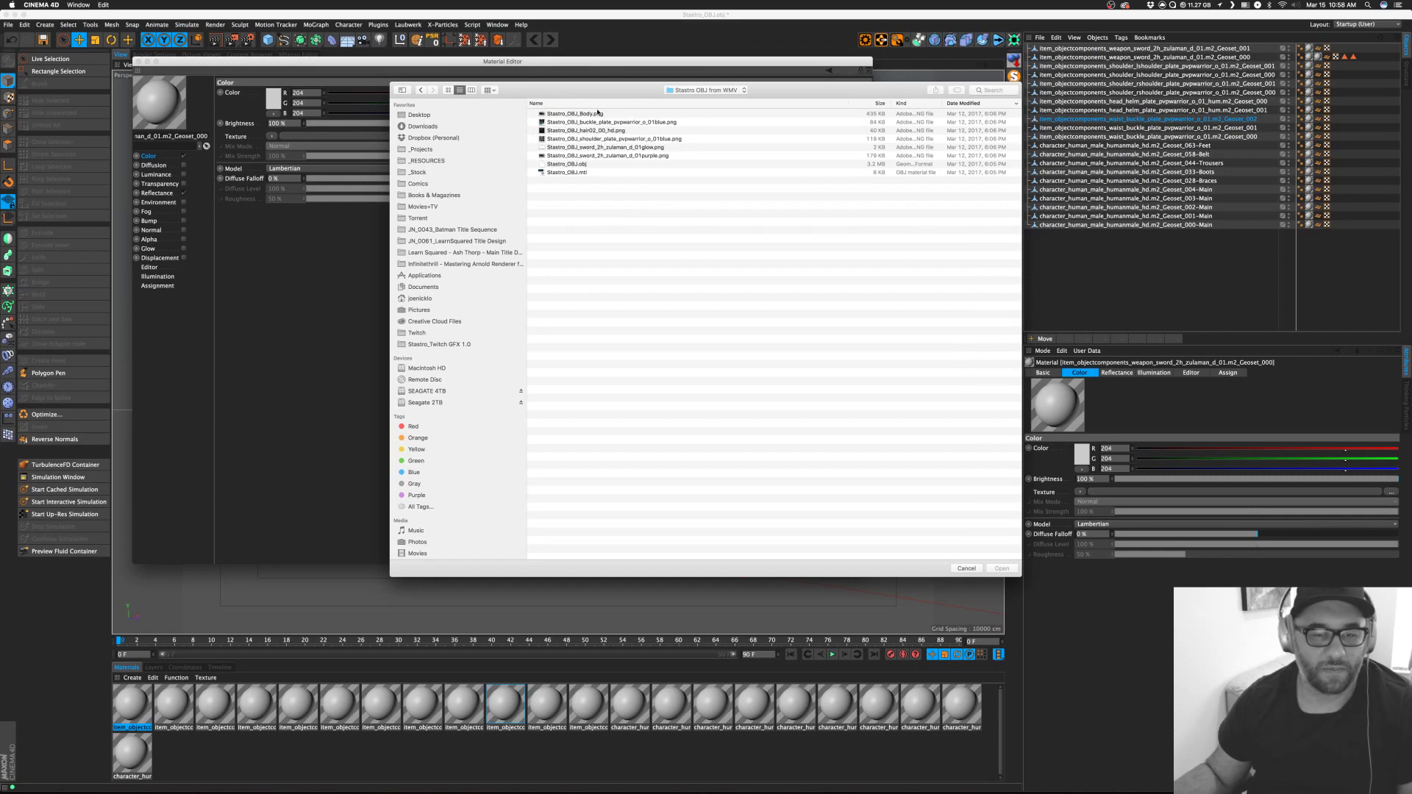
left_click_drag(392, 135, 500, 257)
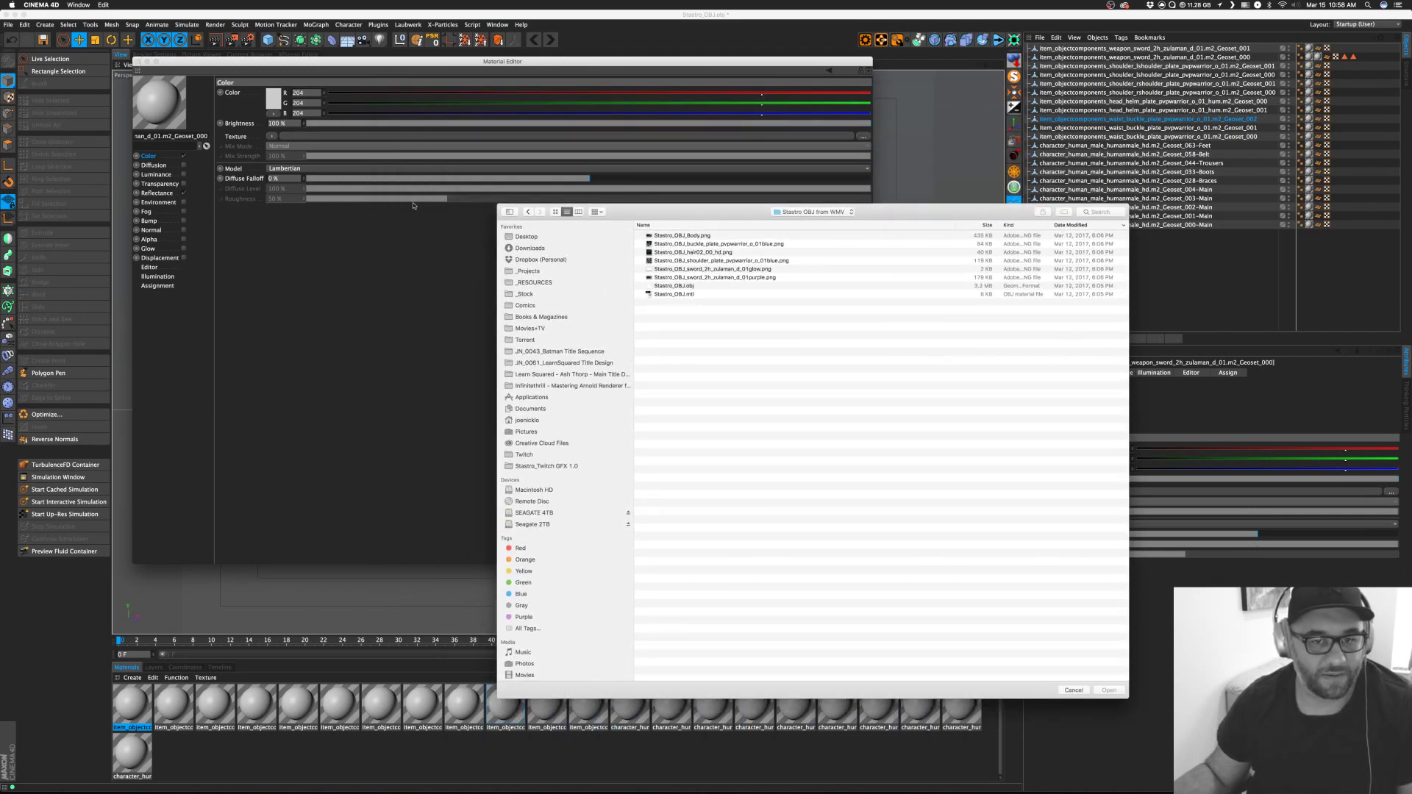
key("Escape")
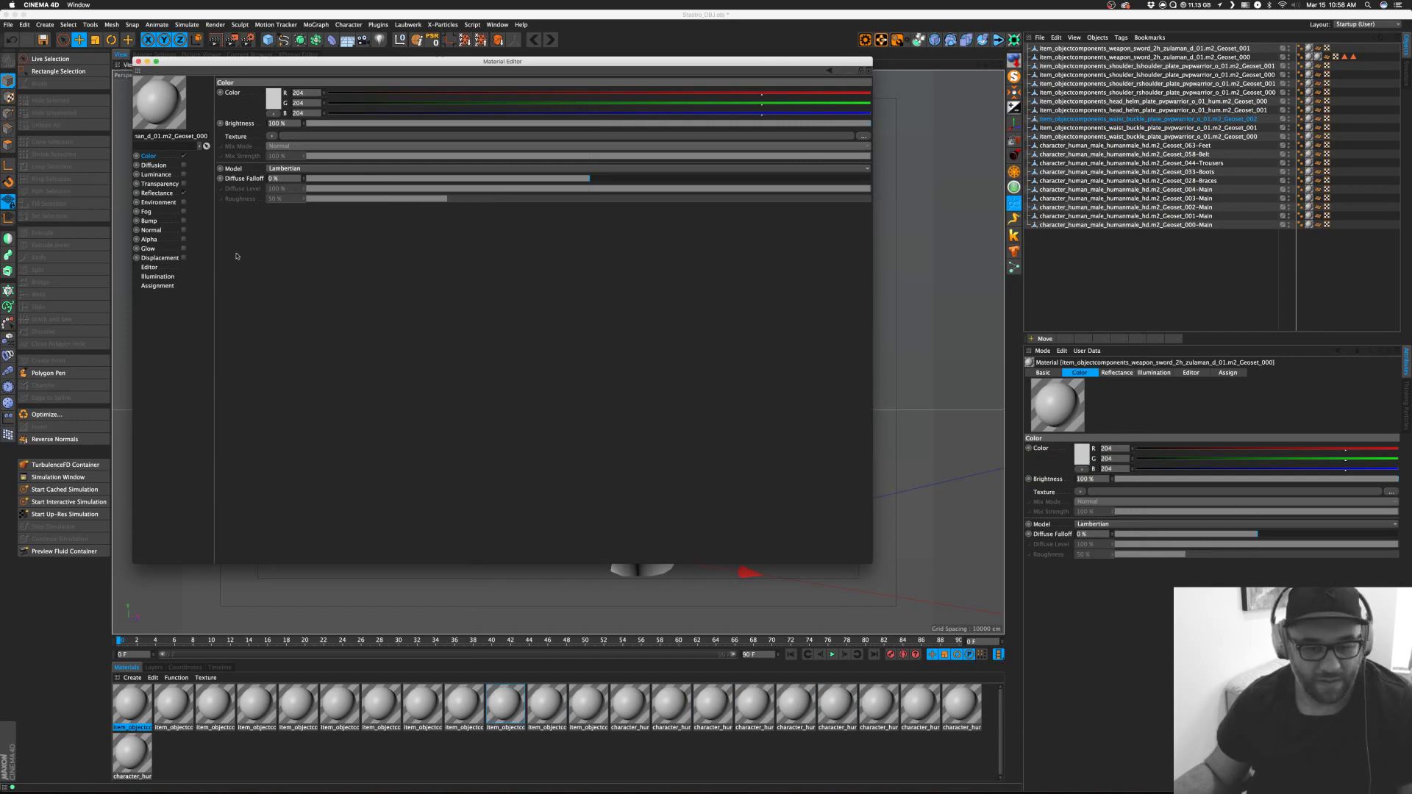
left_click(138, 63)
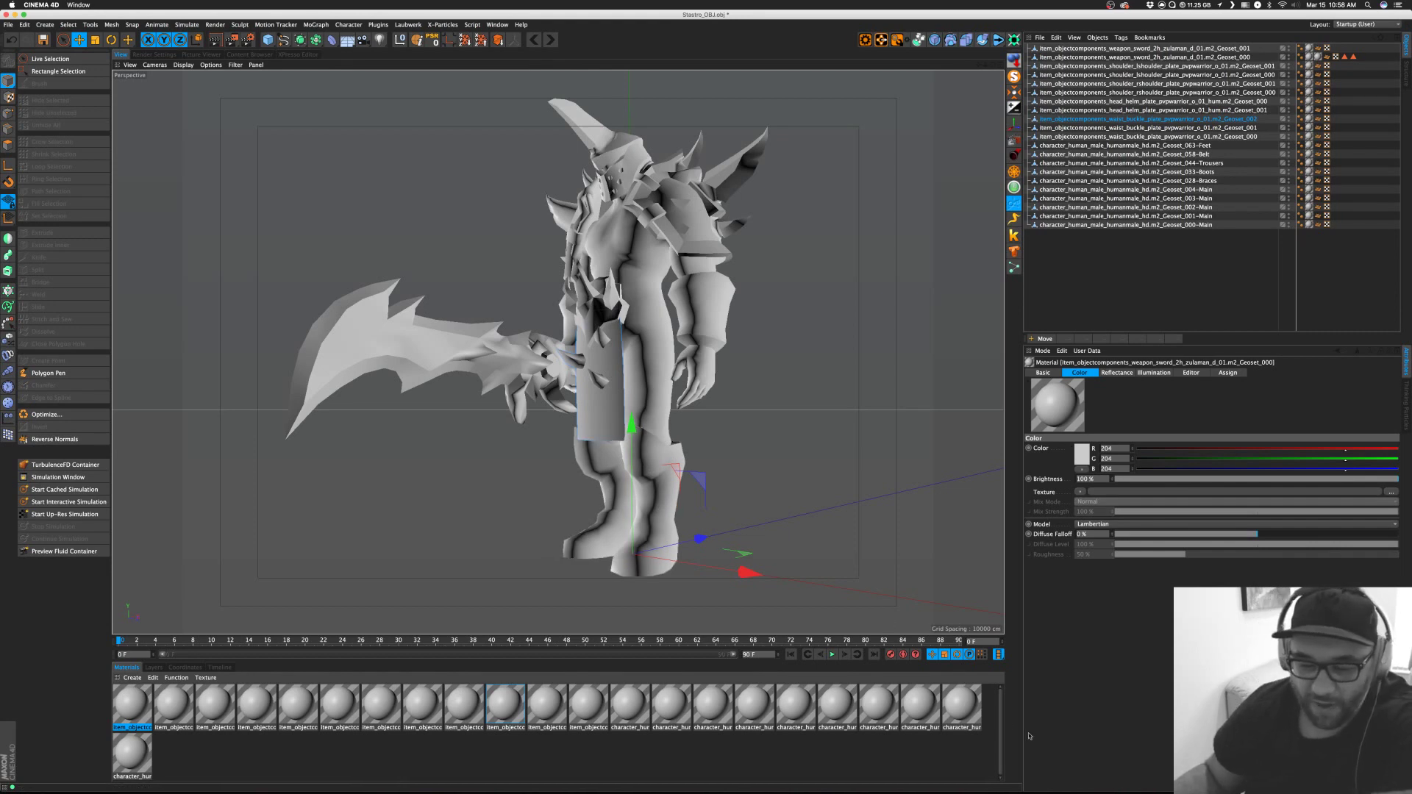
Enlarge the material manager and display its materials as a Material List with full names.
left_click(955, 723)
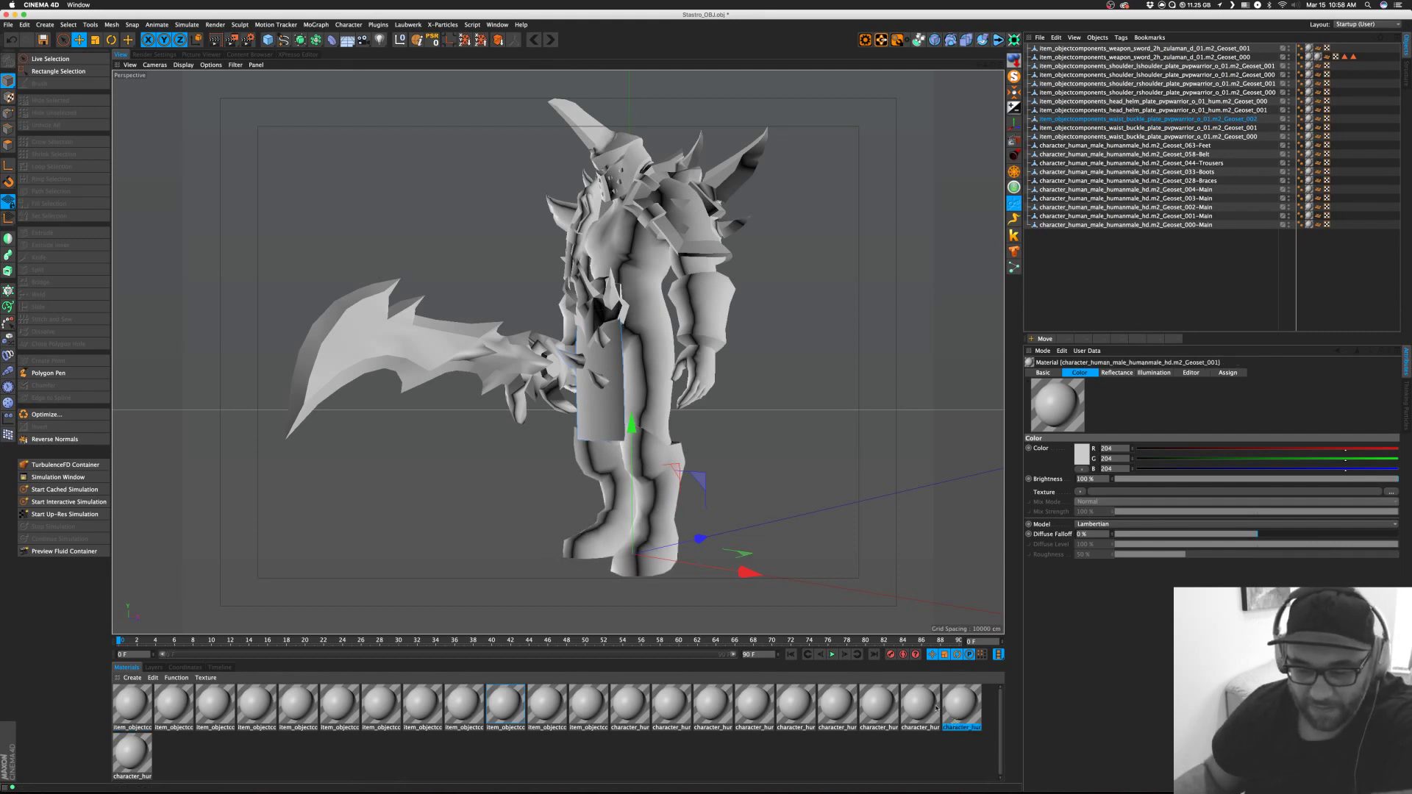
left_click(153, 678)
left_click(168, 644)
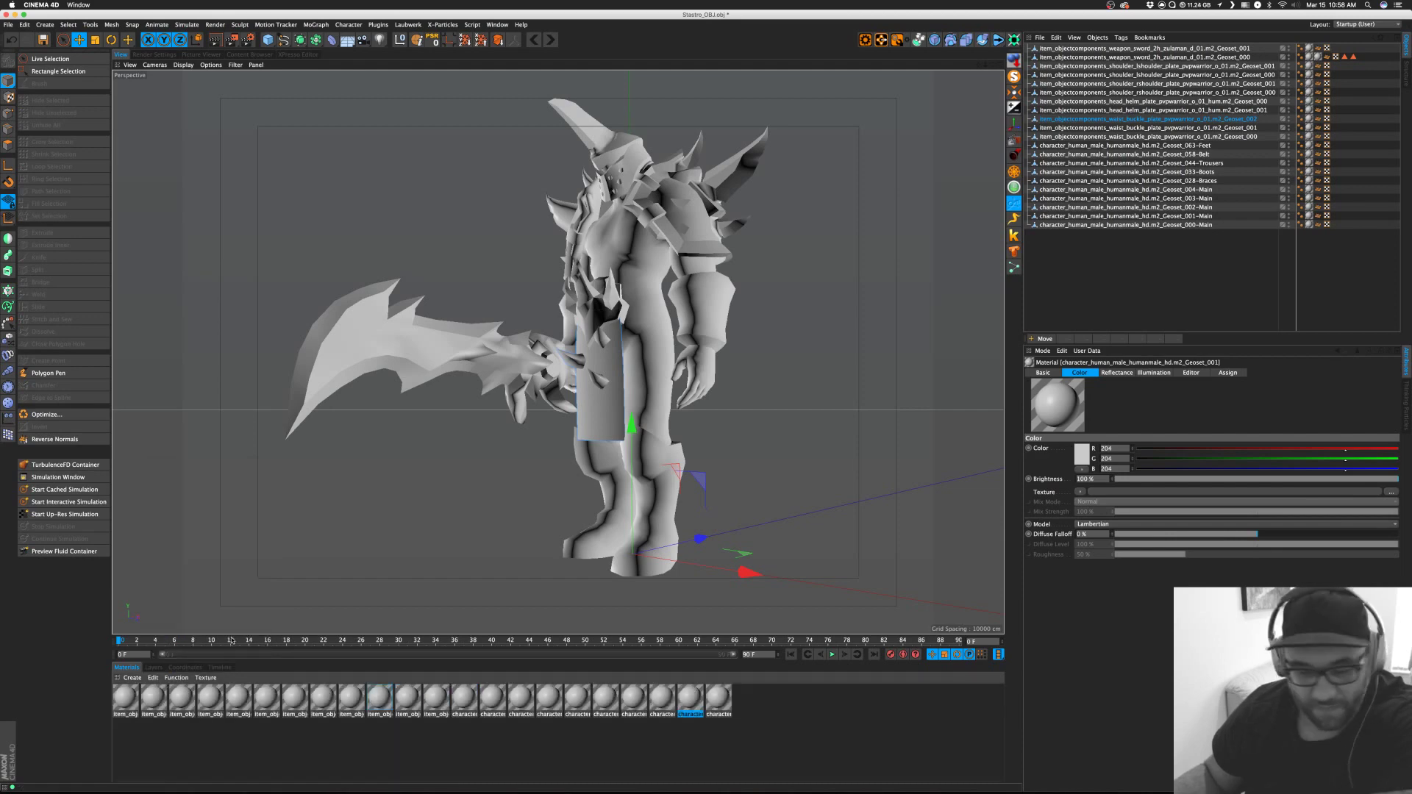
left_click_drag(232, 637, 208, 510)
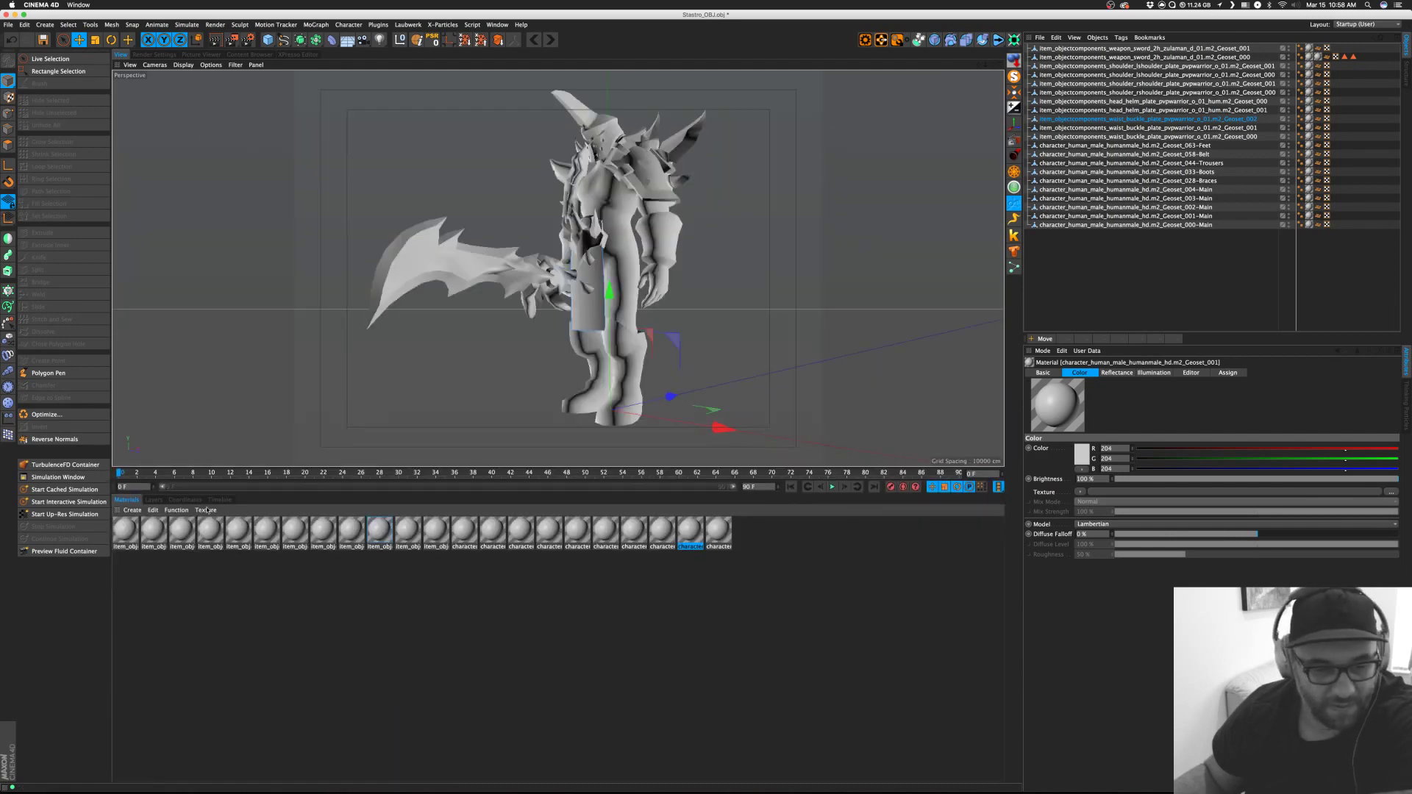
left_click(152, 511)
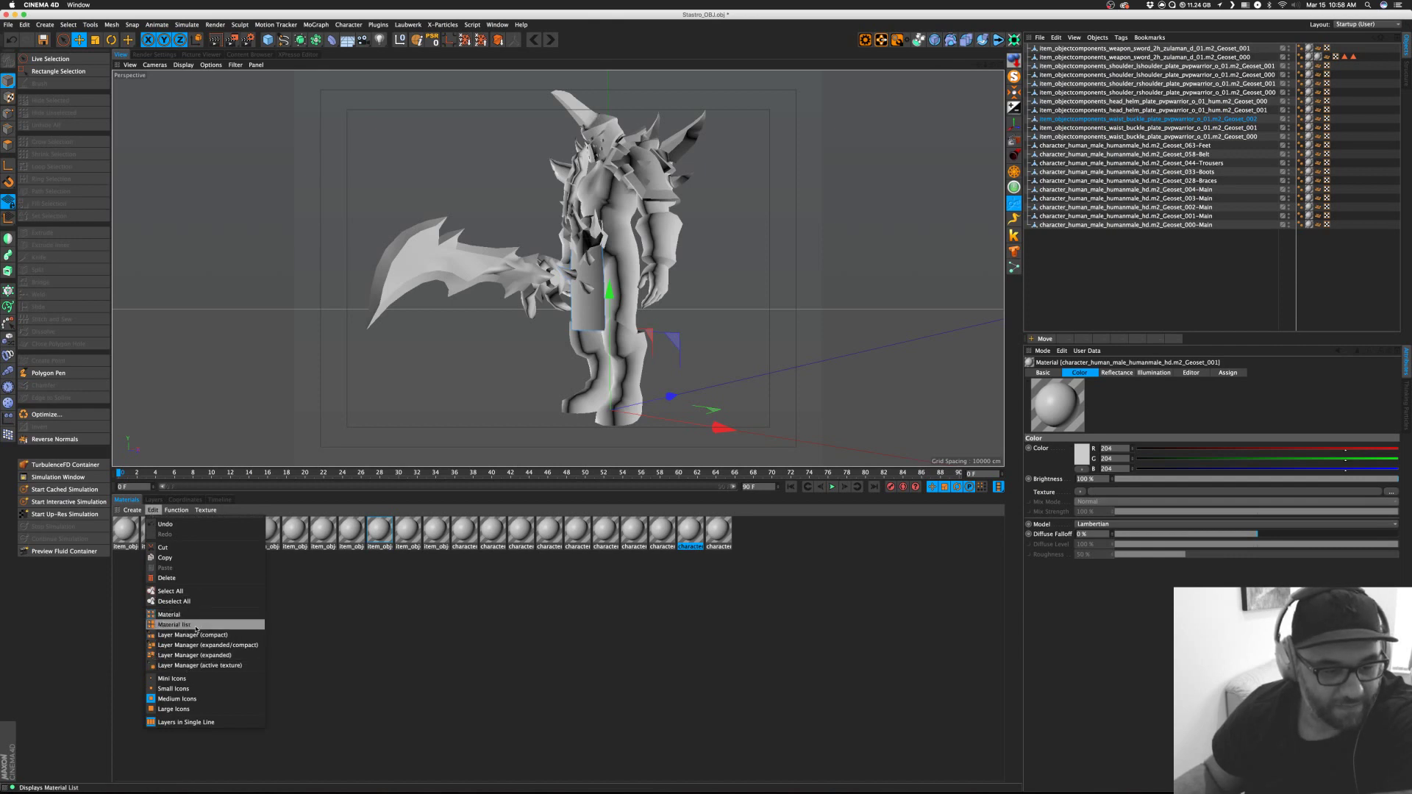
left_click(177, 625)
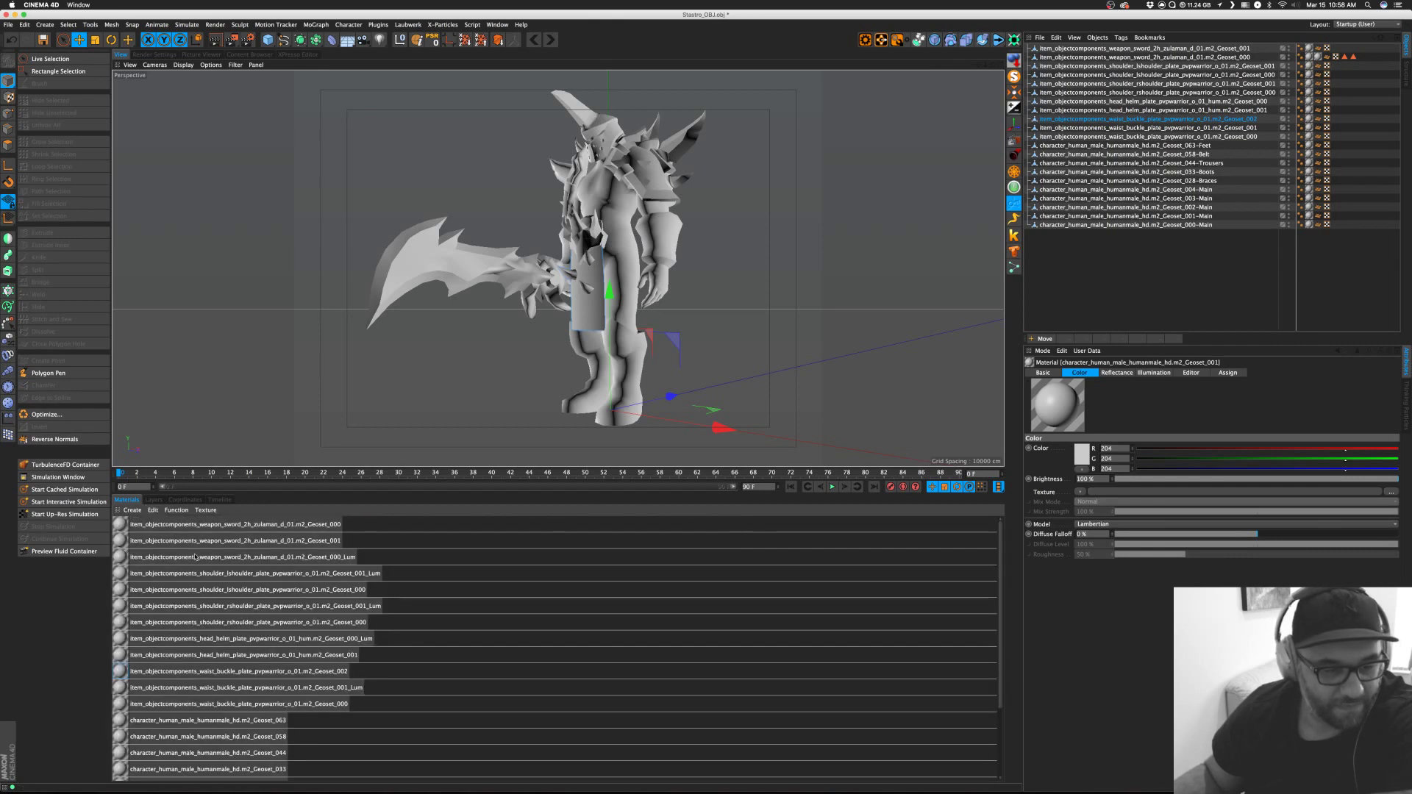
Open the weapon_sword_2h_zulaman_d_01.m2_Geoset_000 material in a smaller Material Editor and disable its Reflectance channel.
double_click(123, 526)
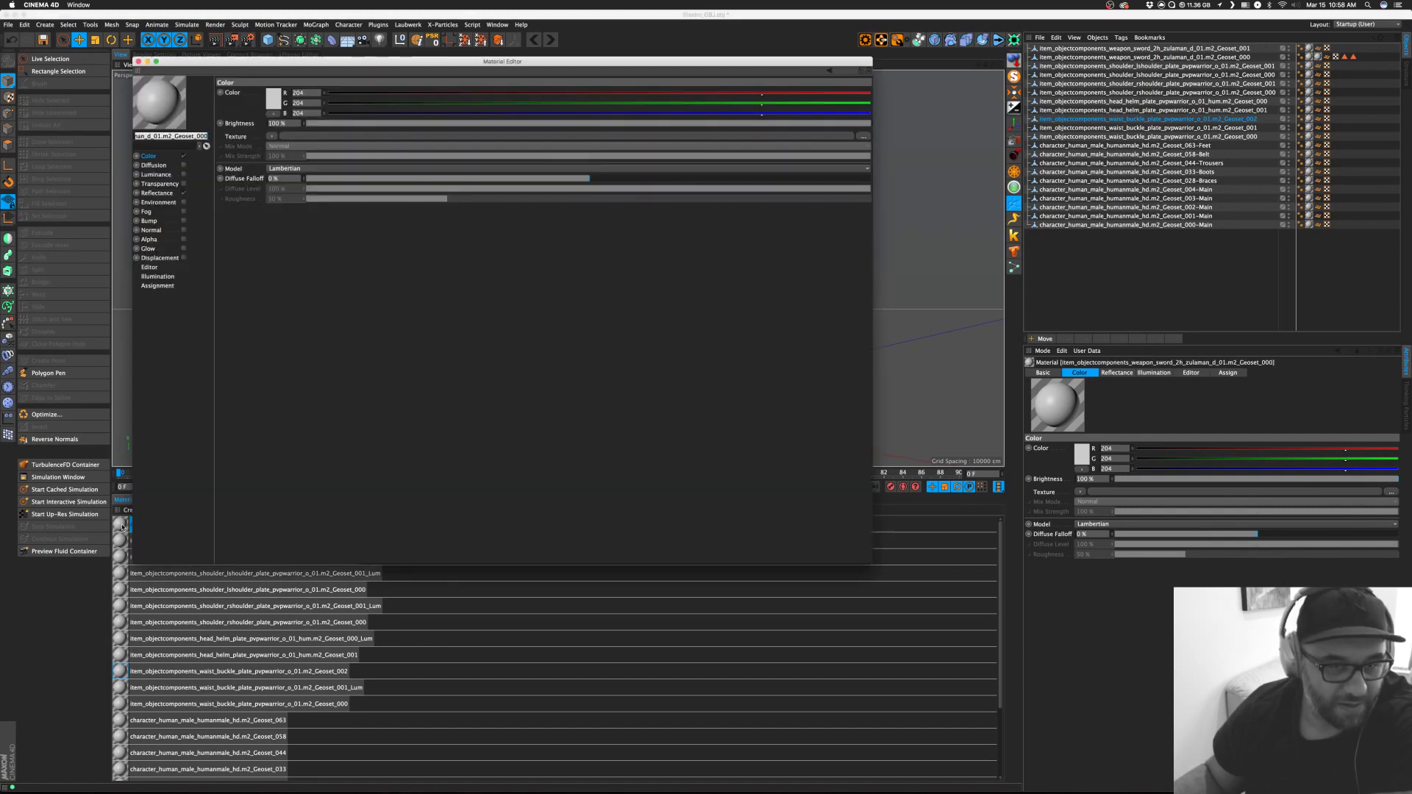
left_click_drag(846, 542, 279, 306)
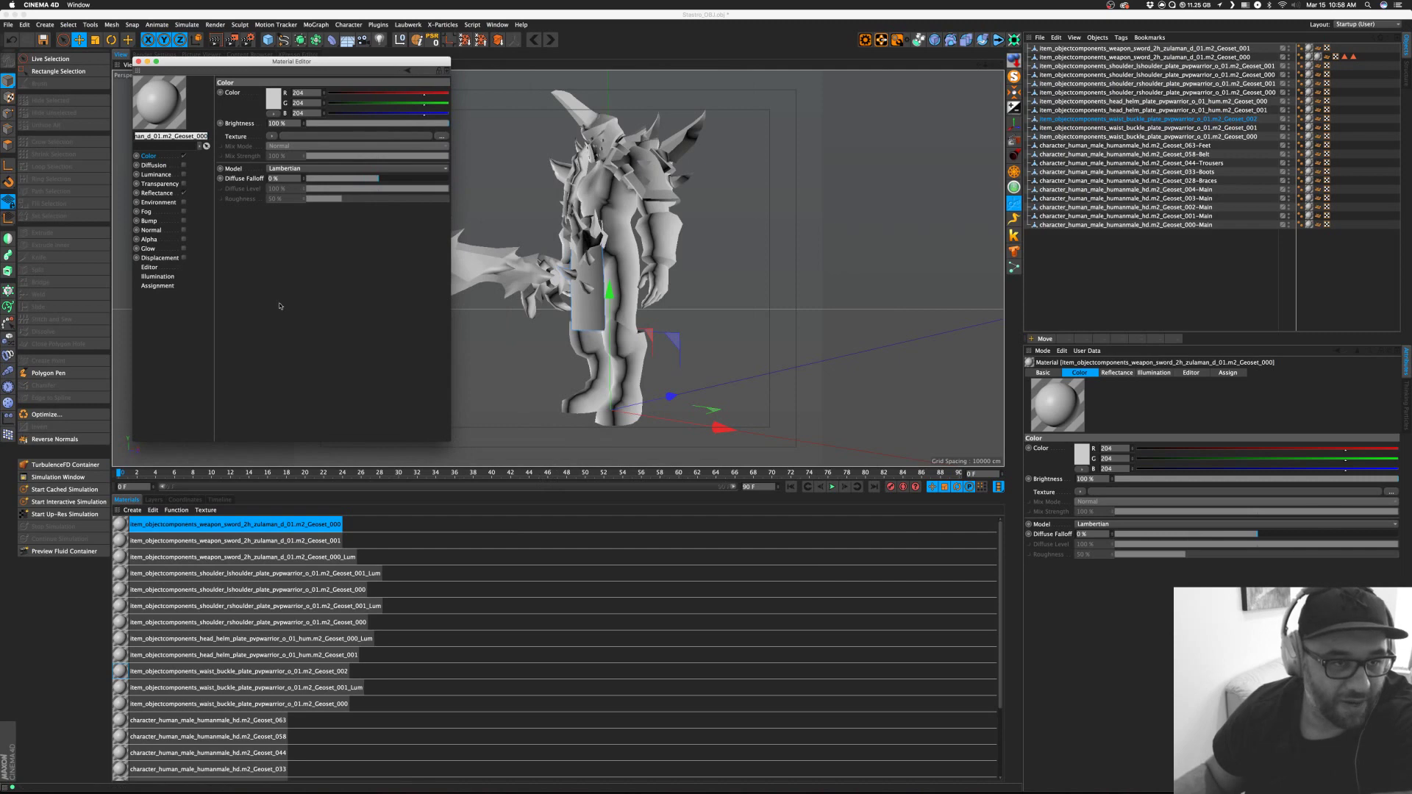
left_click(161, 192)
left_click(183, 193)
left_click(179, 155)
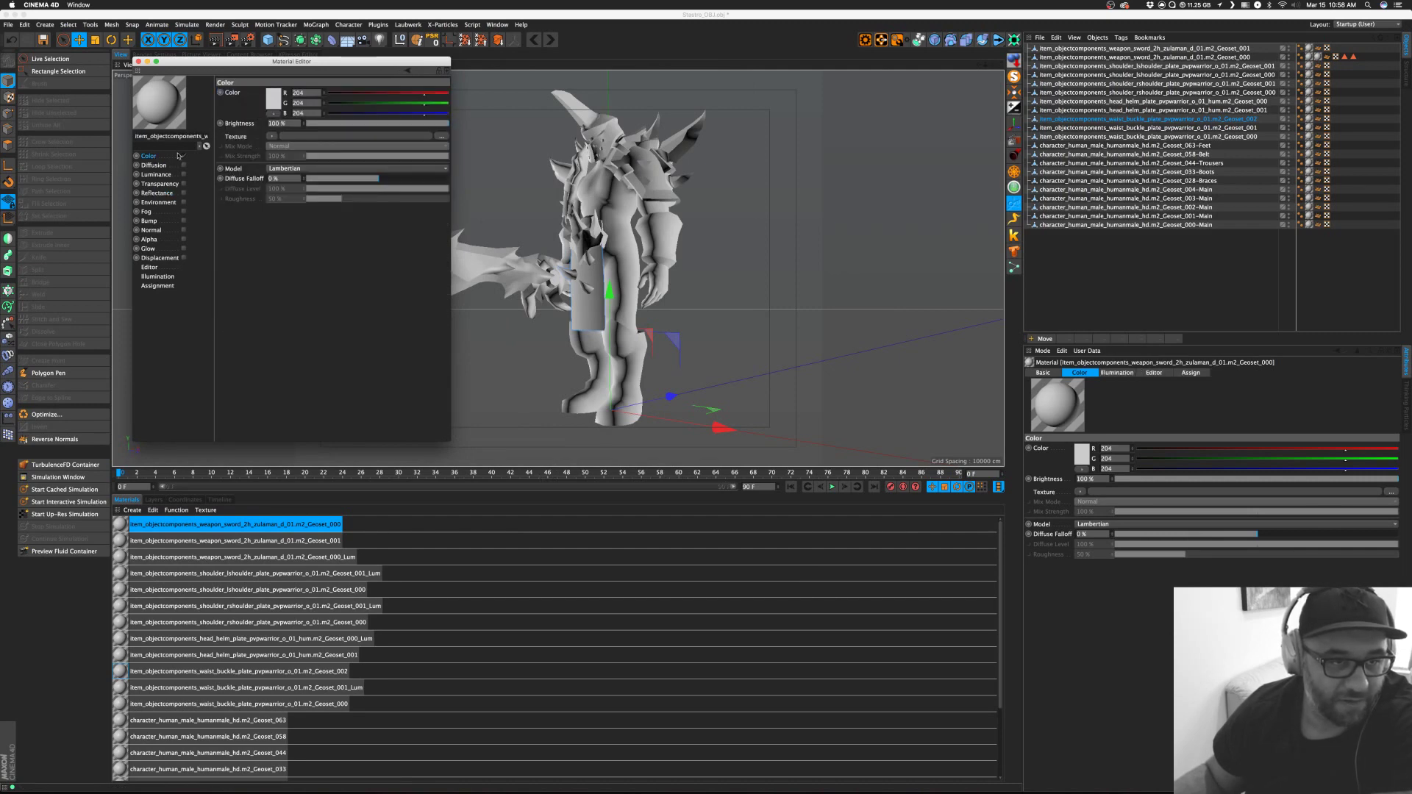
Preview the sword images in Stastro OBJ from WMV and load Stastro_OBJ_sword_2h_zulaman_d_01purple.png as the Geoset_000 sword material's colour texture.
left_click(441, 137)
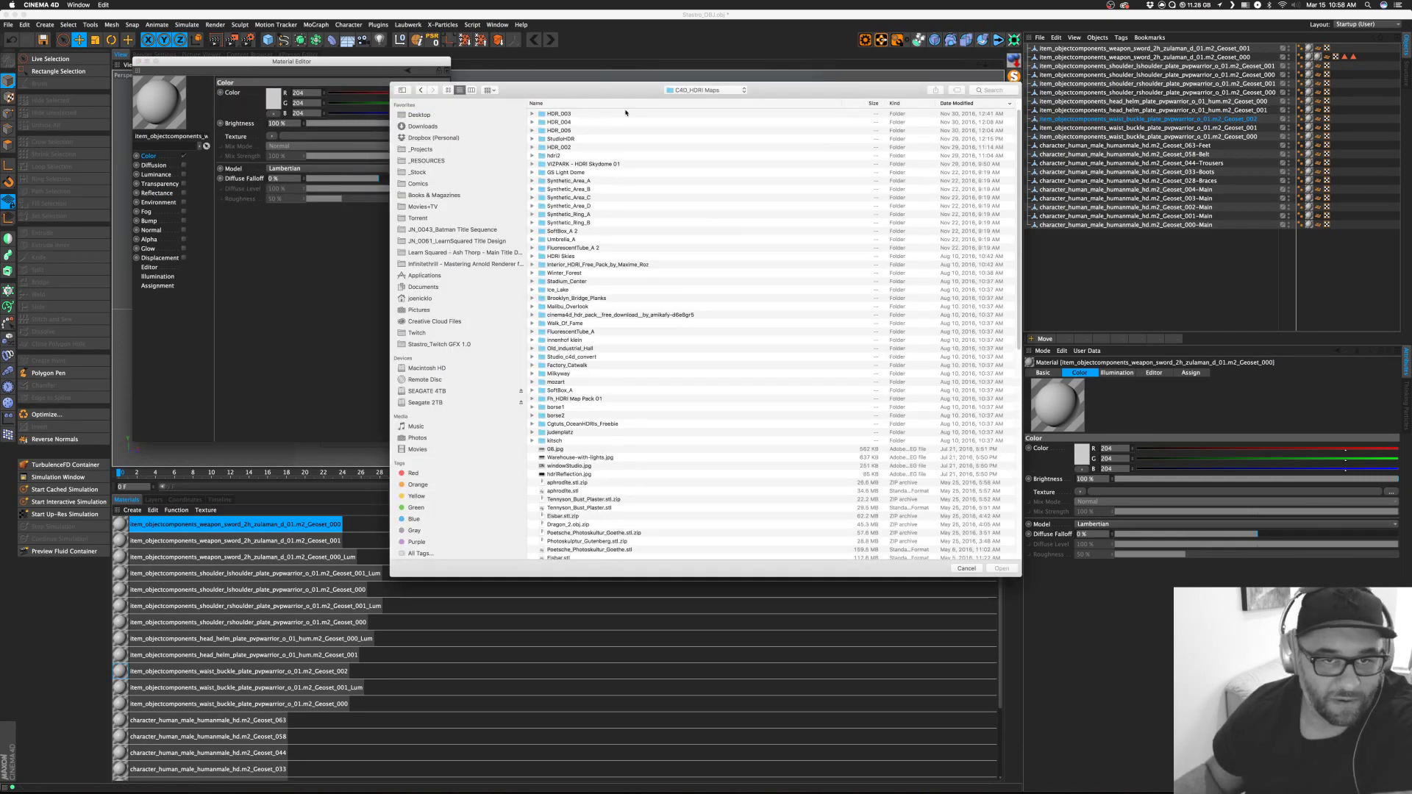
left_click(405, 116)
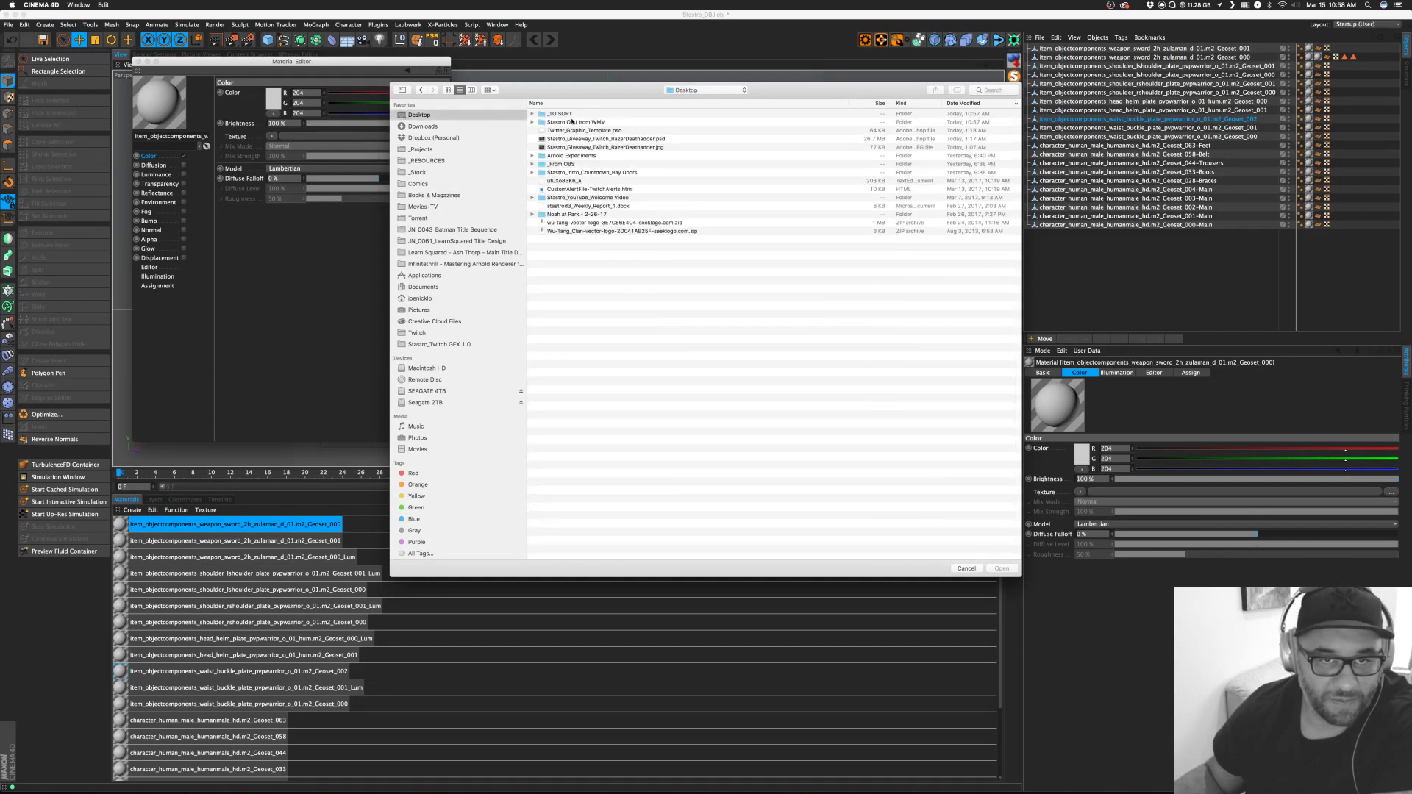
double_click(572, 122)
left_click(601, 156)
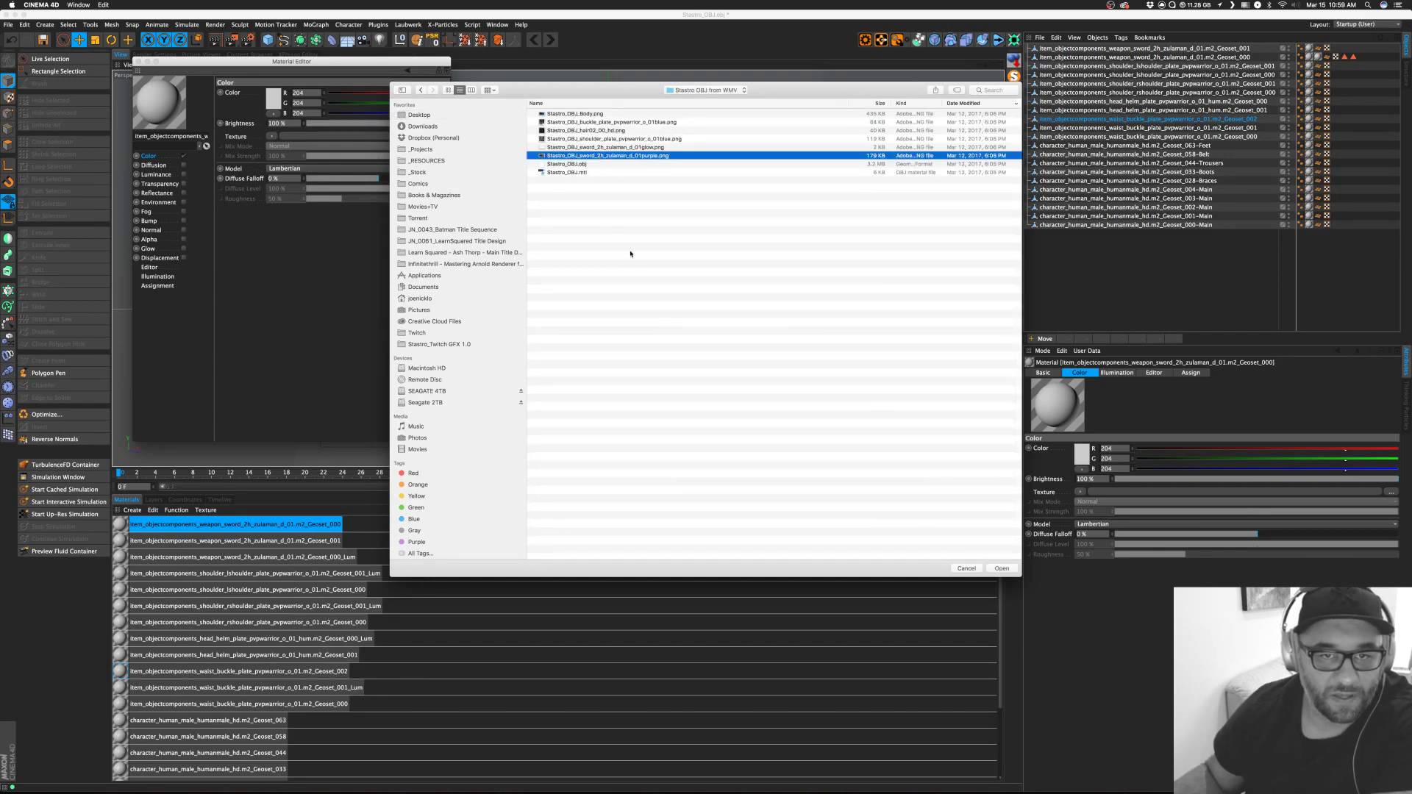
key("Up")
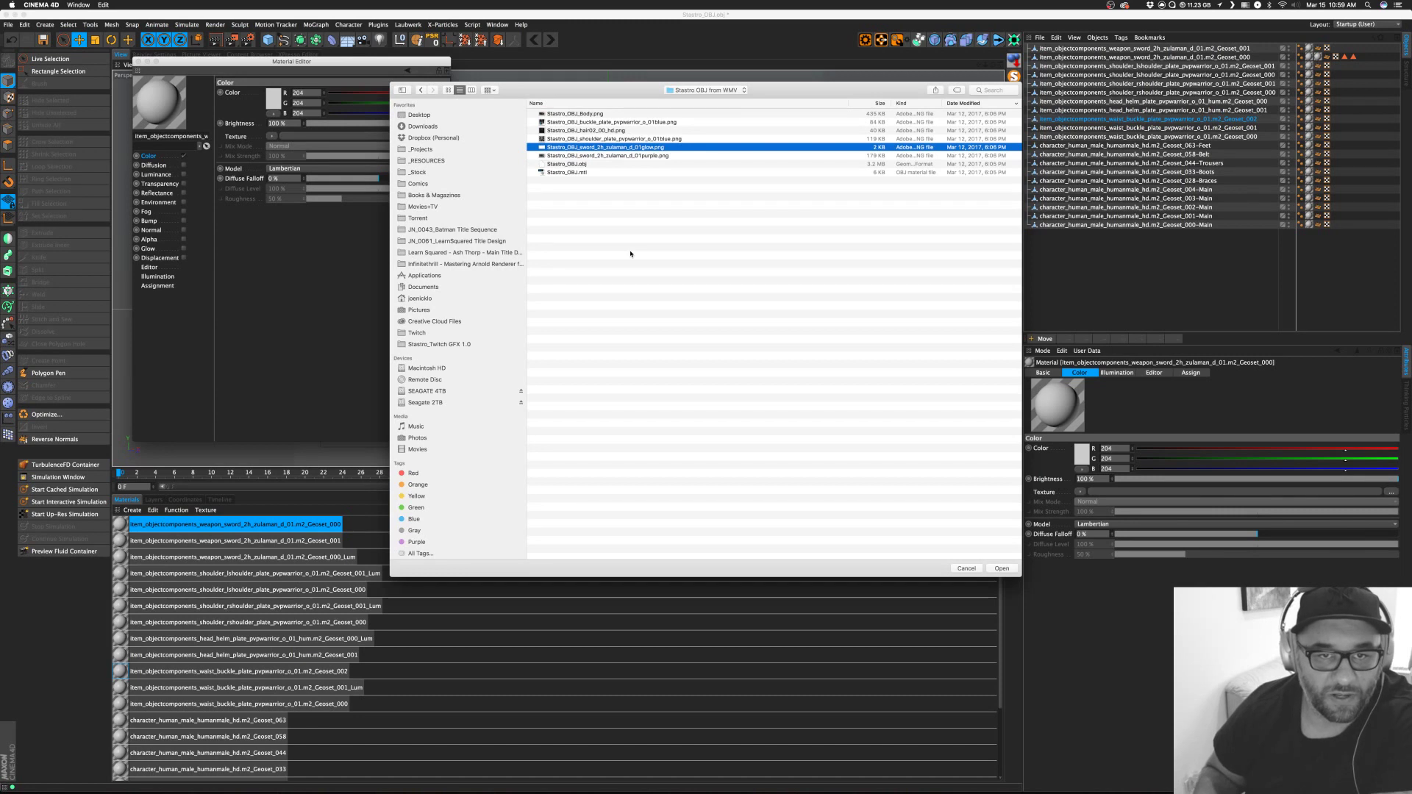
key("space")
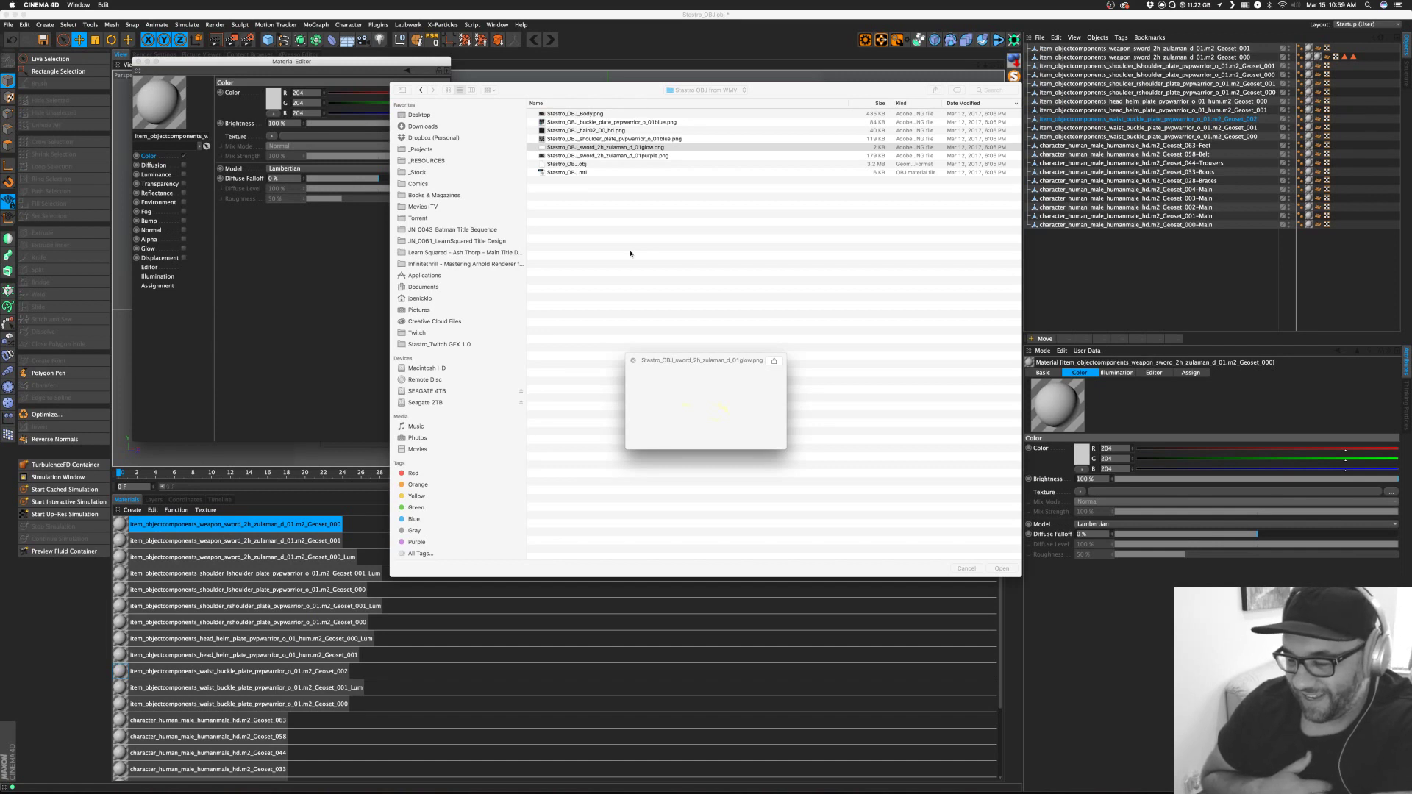
key("space")
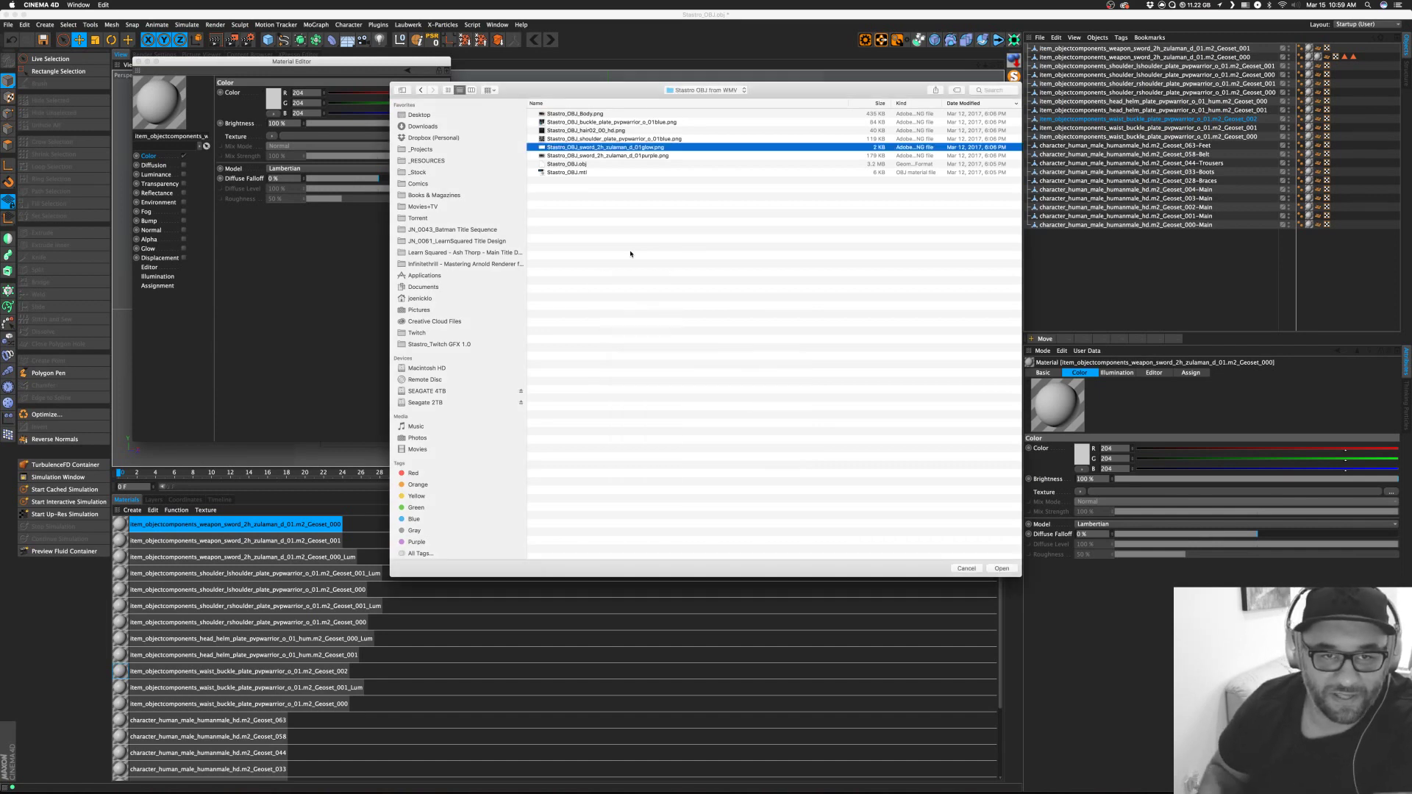
key("Down")
key("space")
key("space")
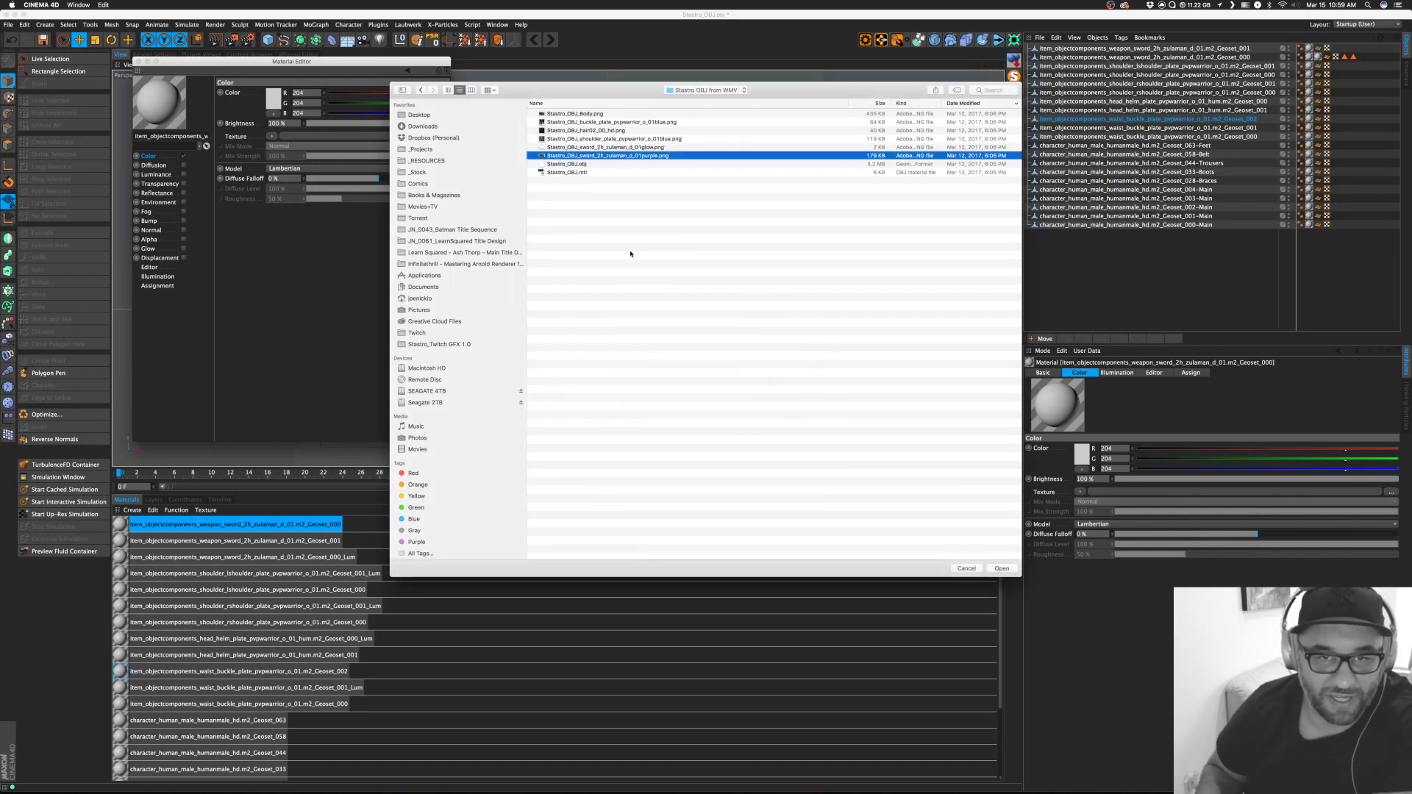
key("Return")
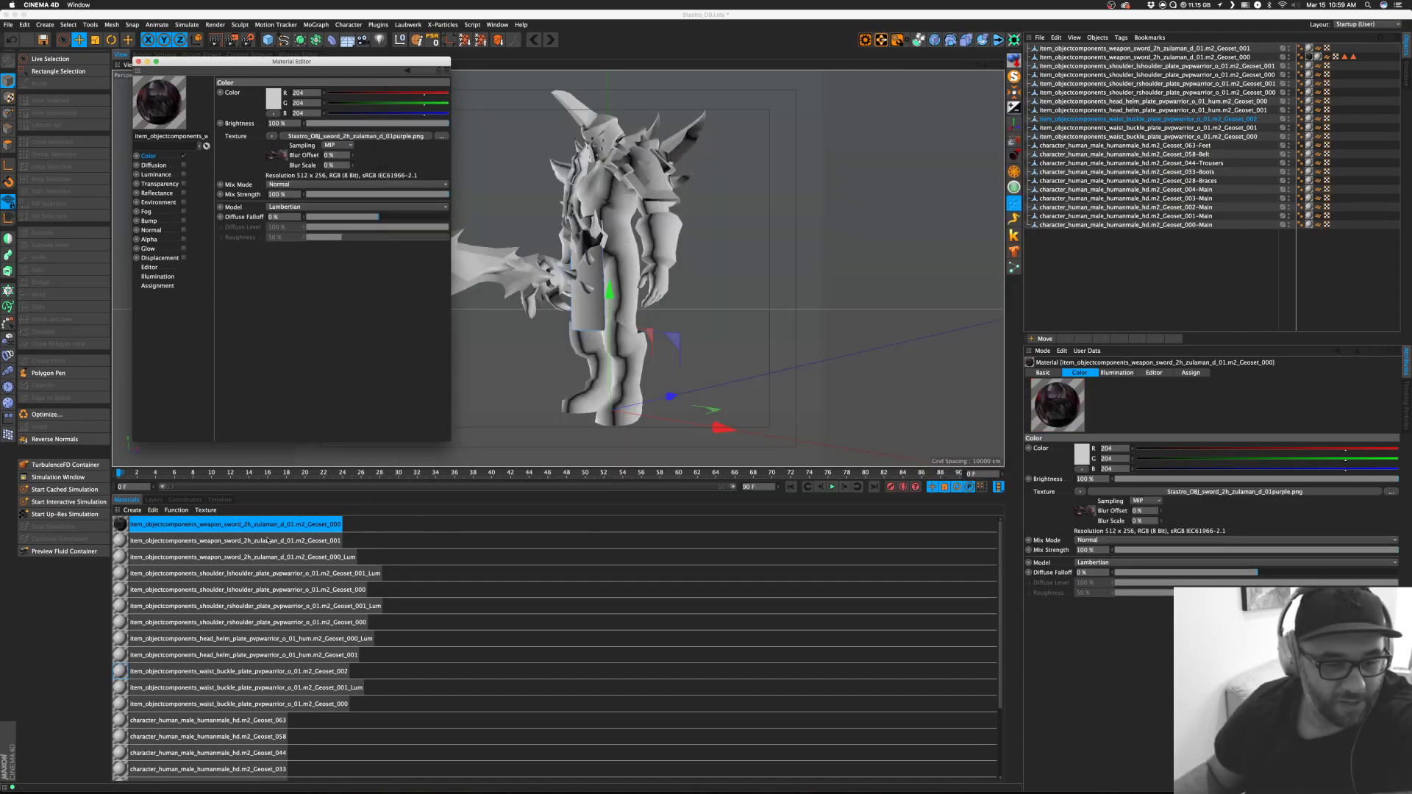
Load Stastro_OBJ_sword_2h_zulaman_d_01purple.png as the colour texture of the weapon_sword Geoset_001 material.
left_click(206, 543)
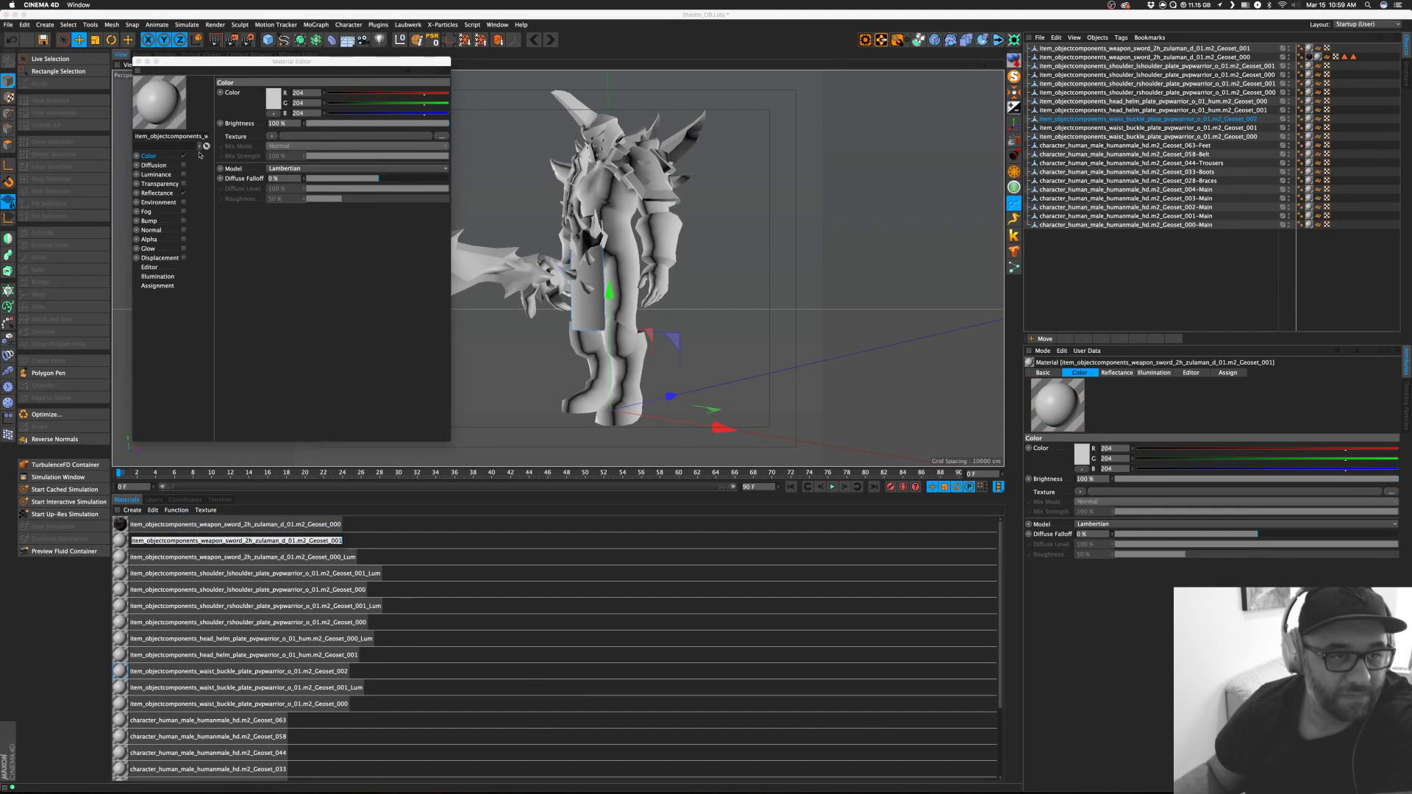
left_click(208, 527)
double_click(208, 541)
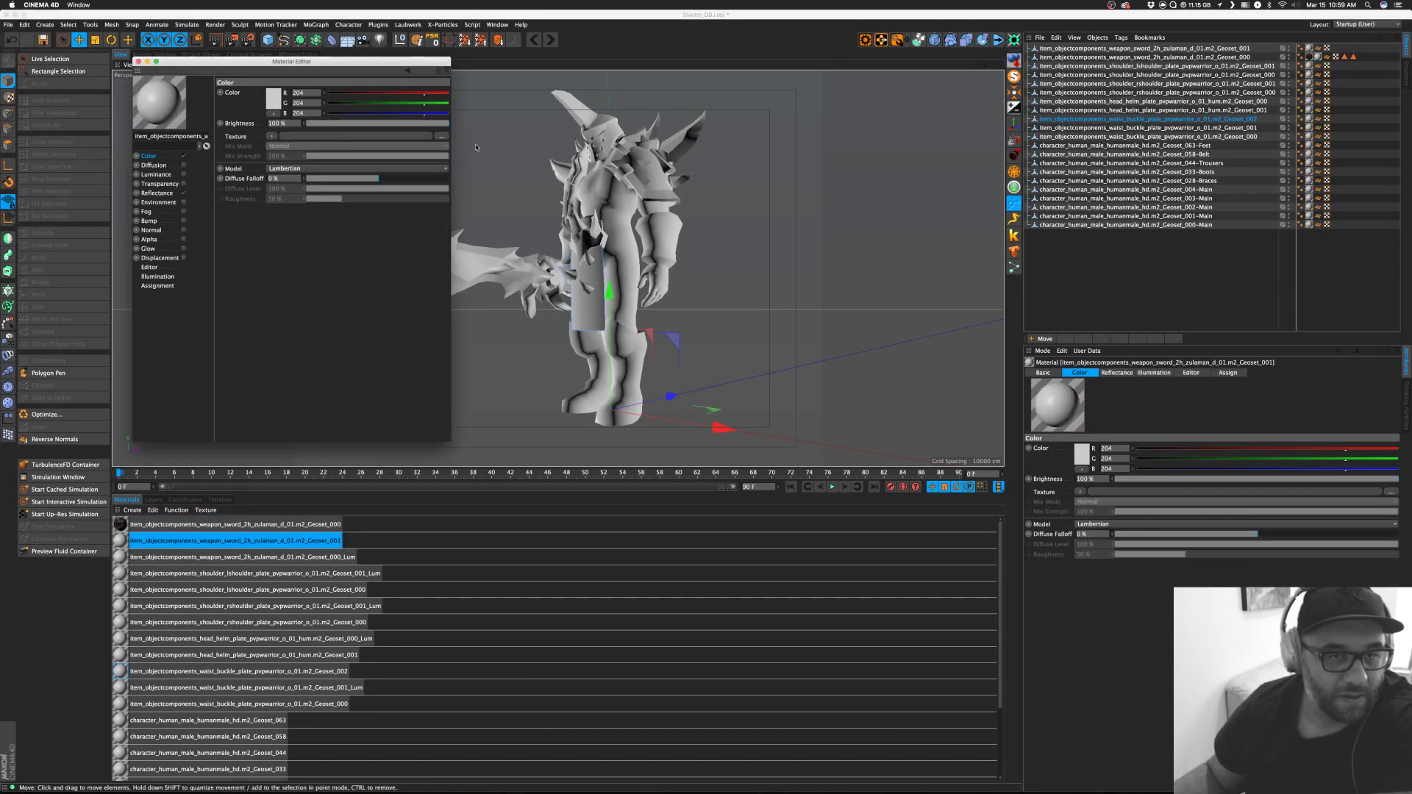
left_click(442, 137)
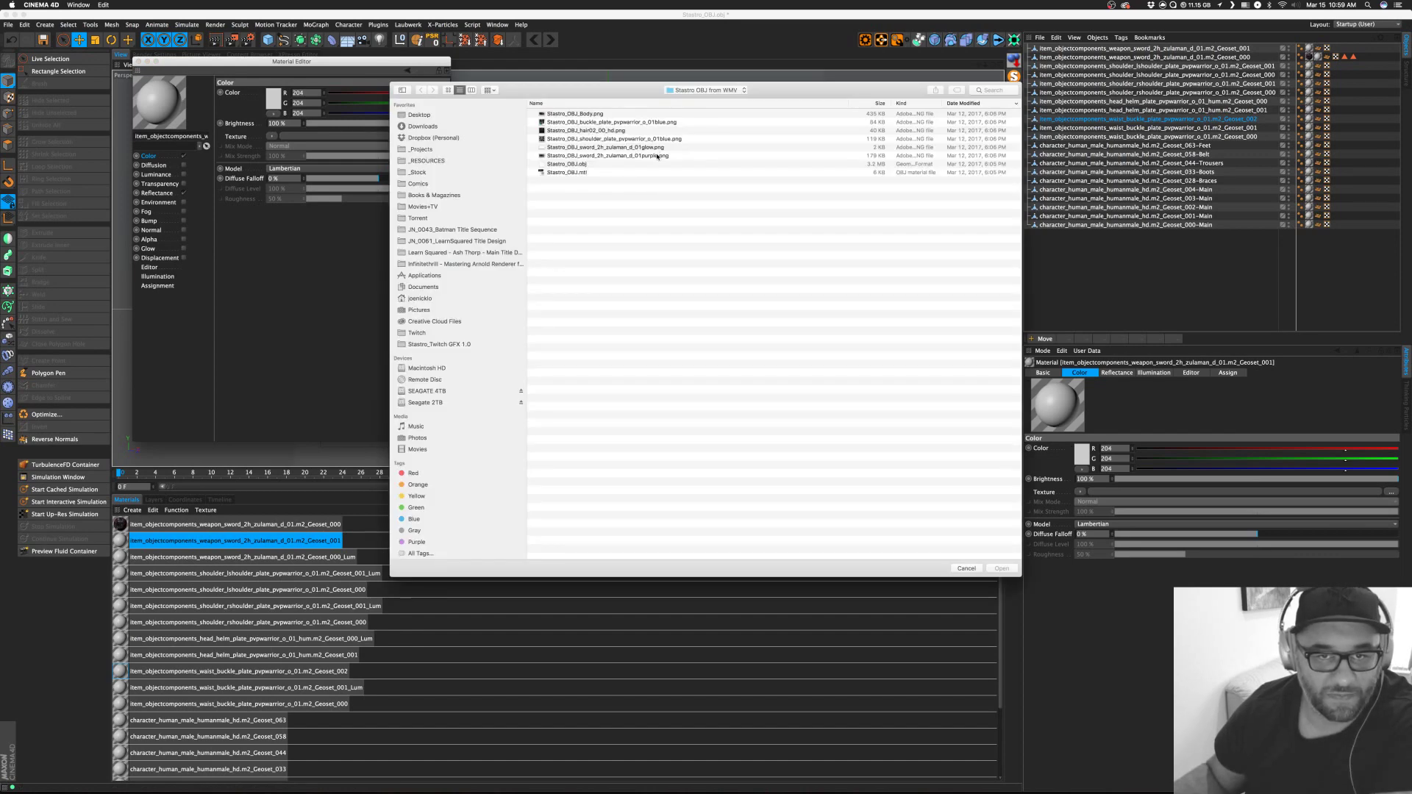
double_click(657, 156)
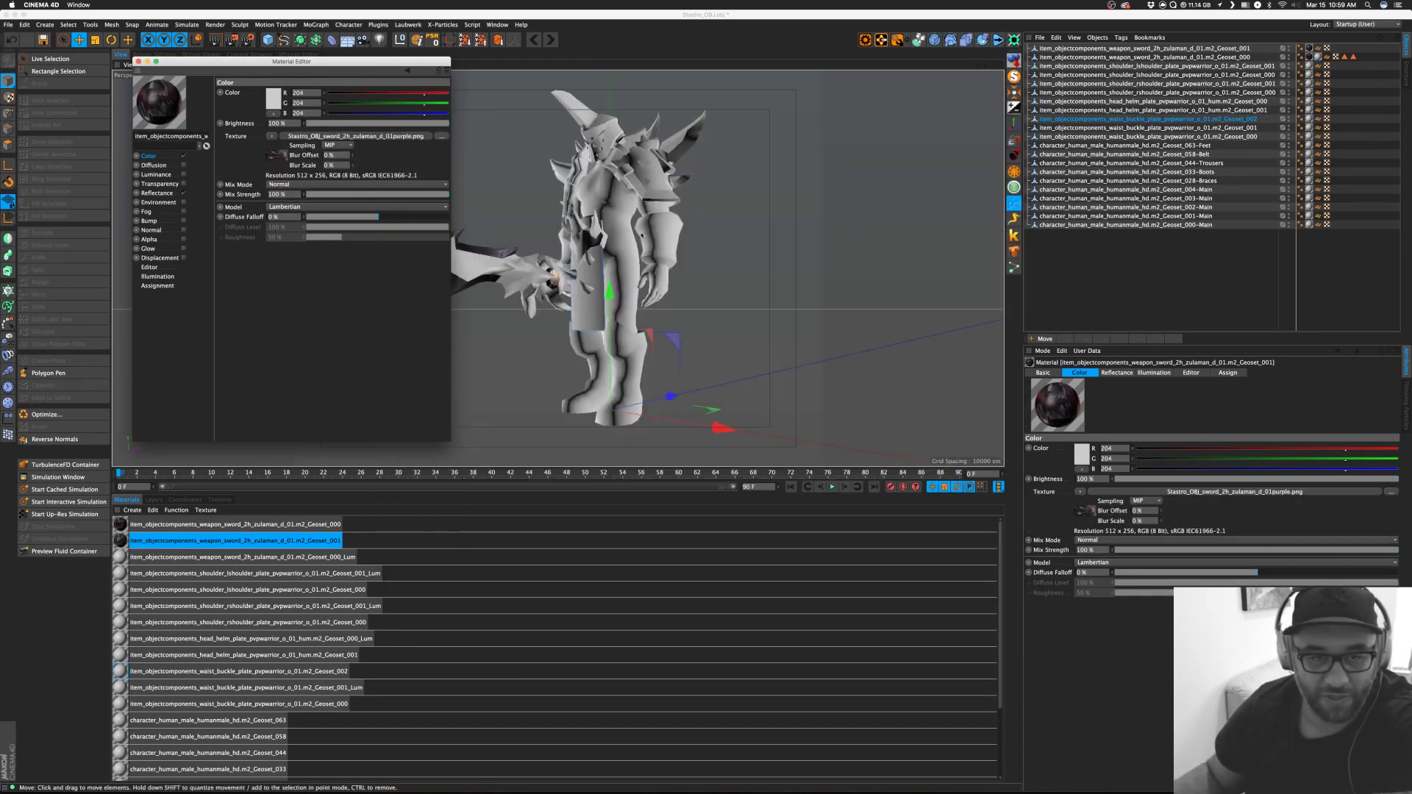
Move the Material Editor clear of the sword and load the sword's 01purple.png as the weapon_sword Geoset_000_Lum material's colour texture.
left_click_drag(327, 63, 991, 105)
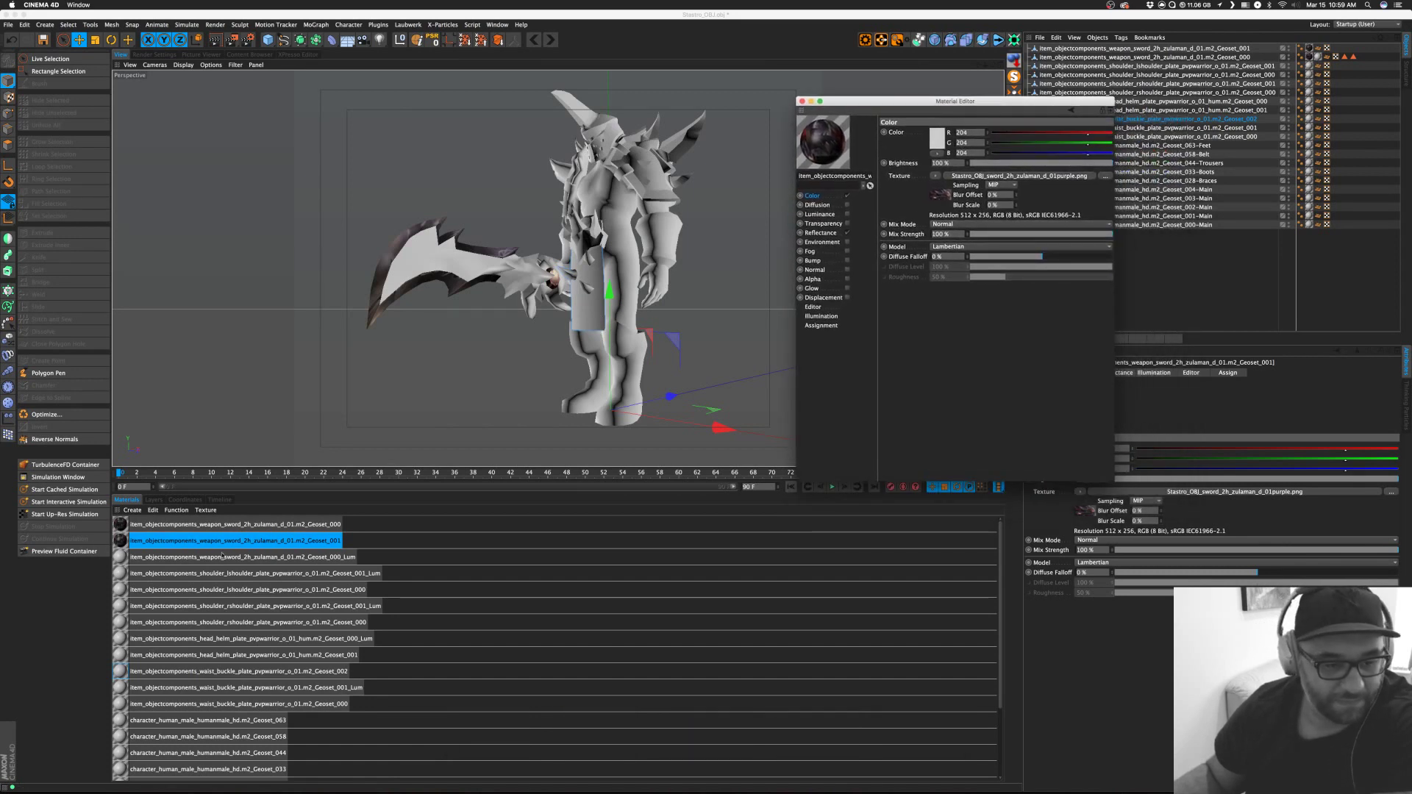
left_click(255, 559)
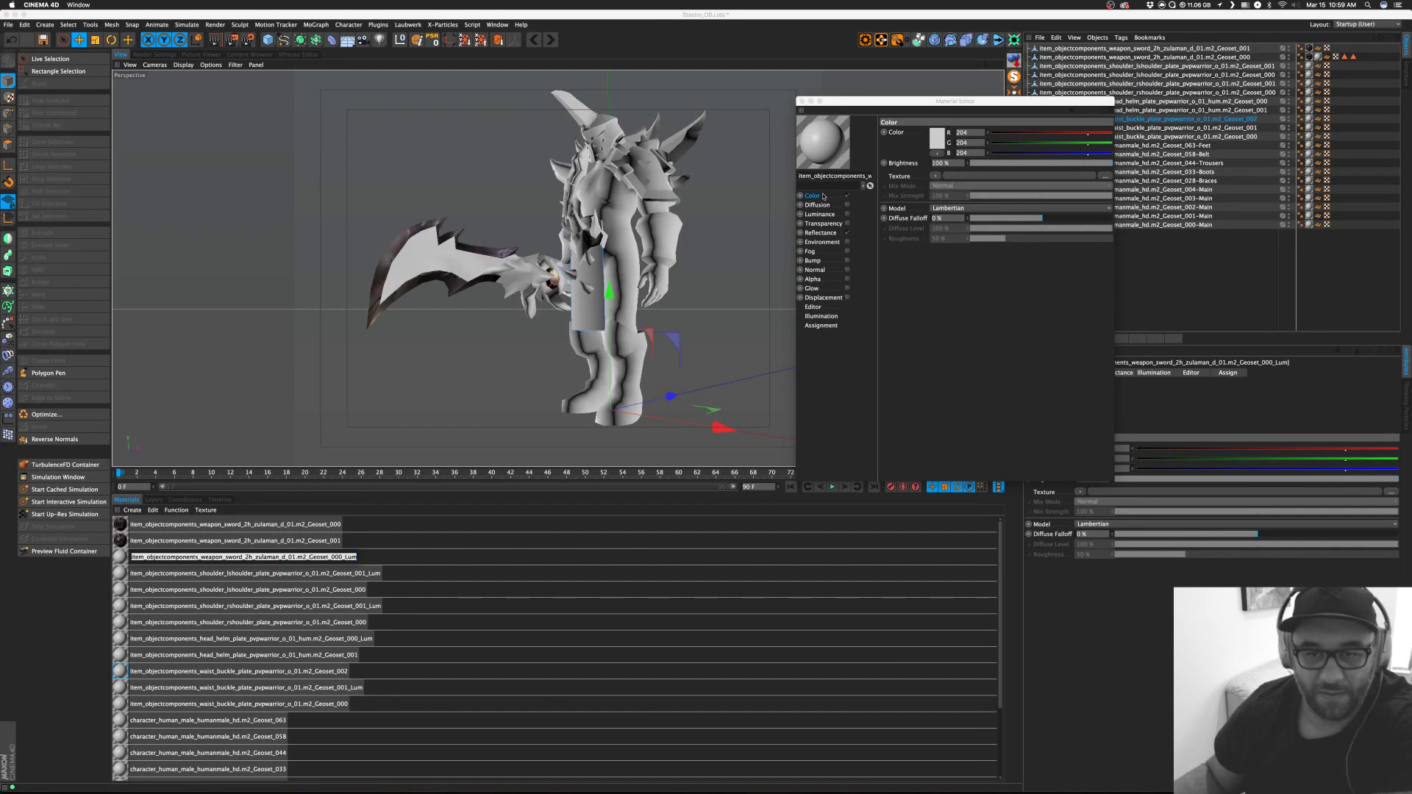
left_click(1104, 176)
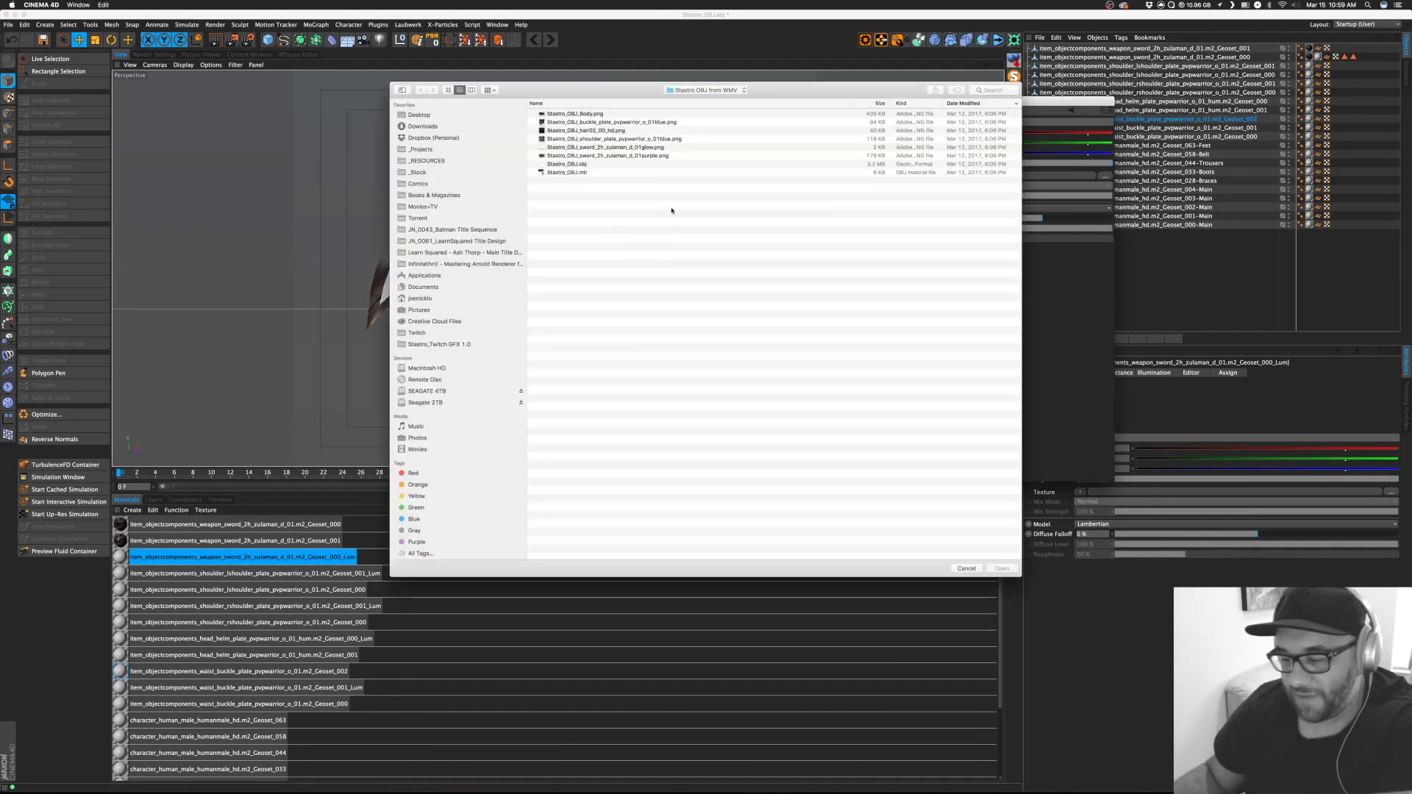
left_click(646, 148)
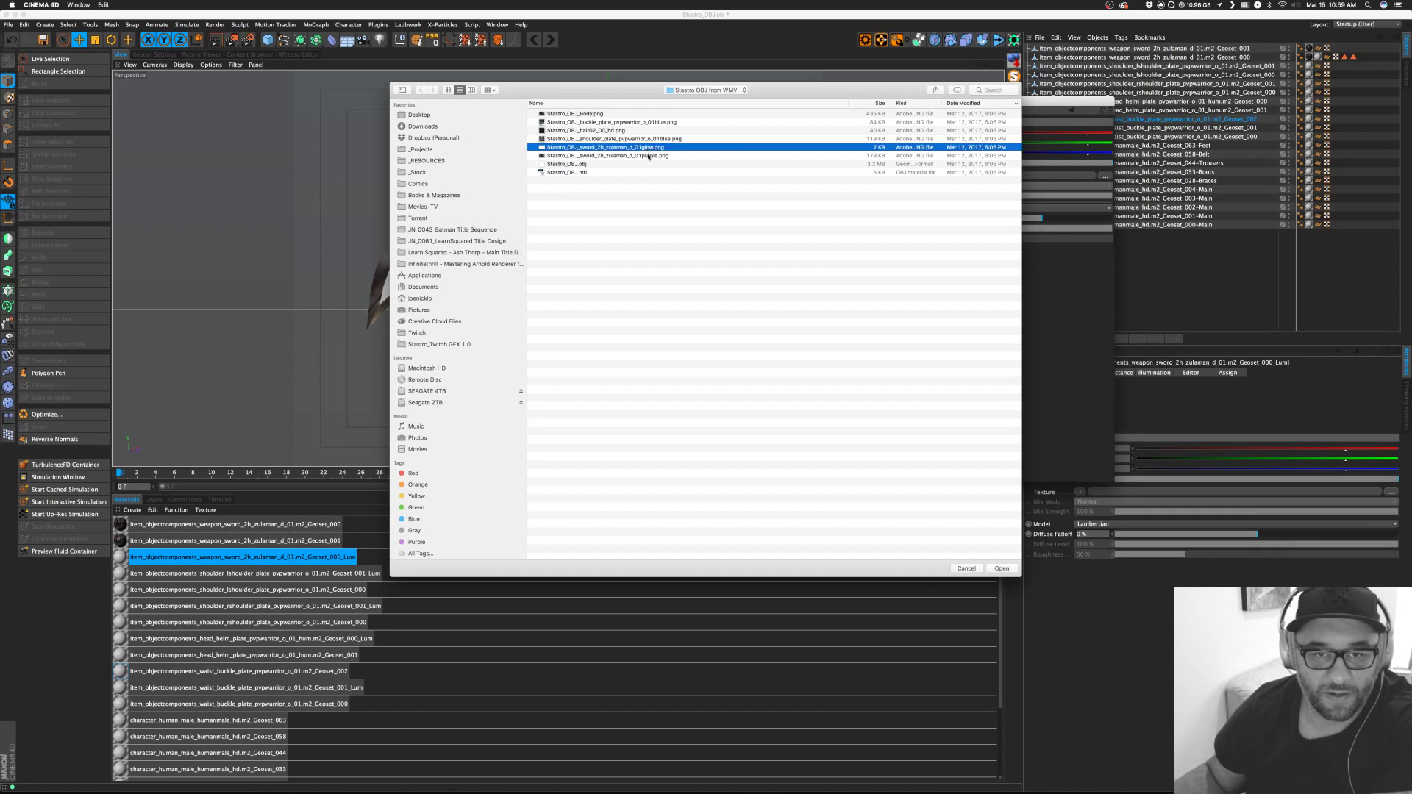
double_click(648, 156)
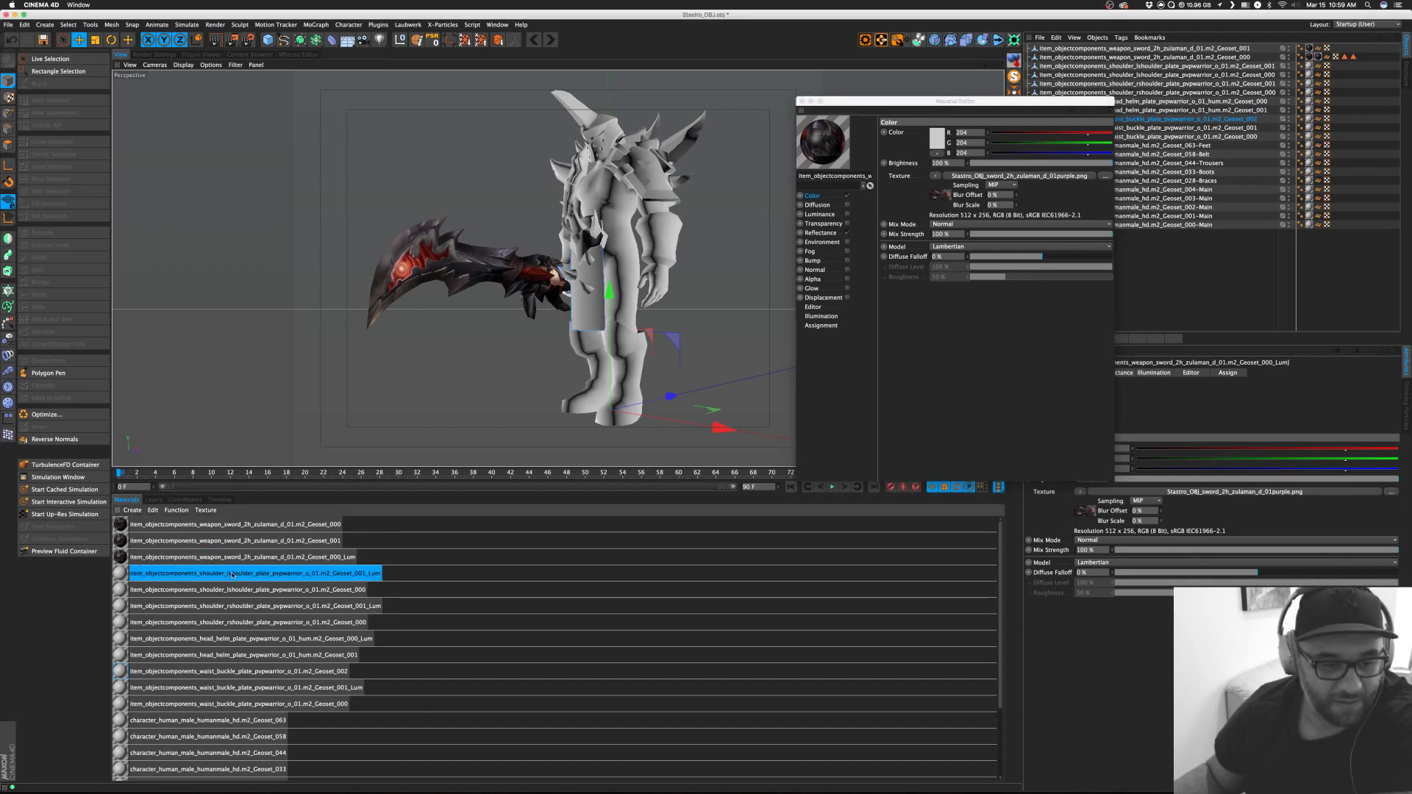
Load Stastro_OBJ_shoulder_plate_pvpwarrior_o_01blue.png as the colour texture of the lshoulder_plate Geoset_001_Lum and Geoset_000 materials.
left_click(150, 580)
double_click(169, 579)
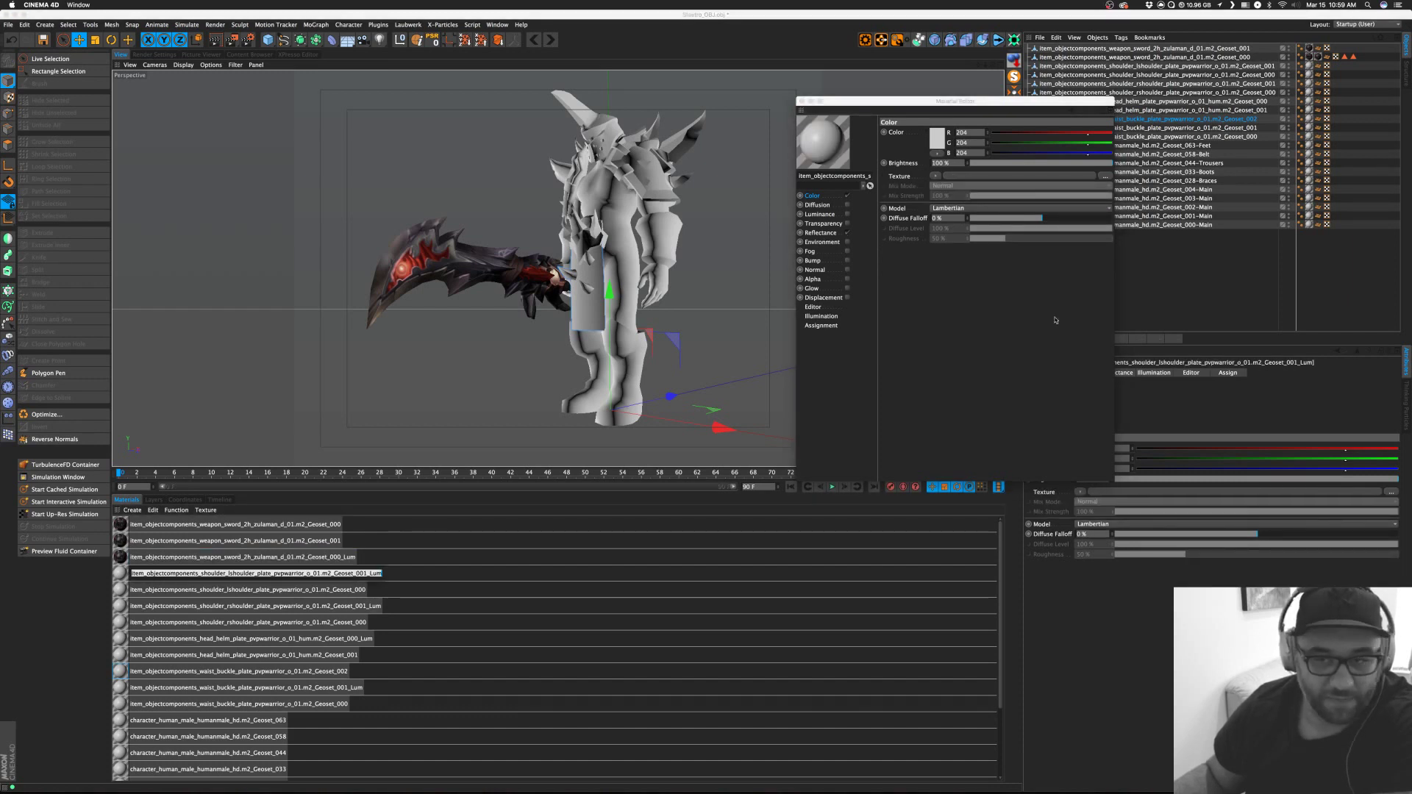
key("Return")
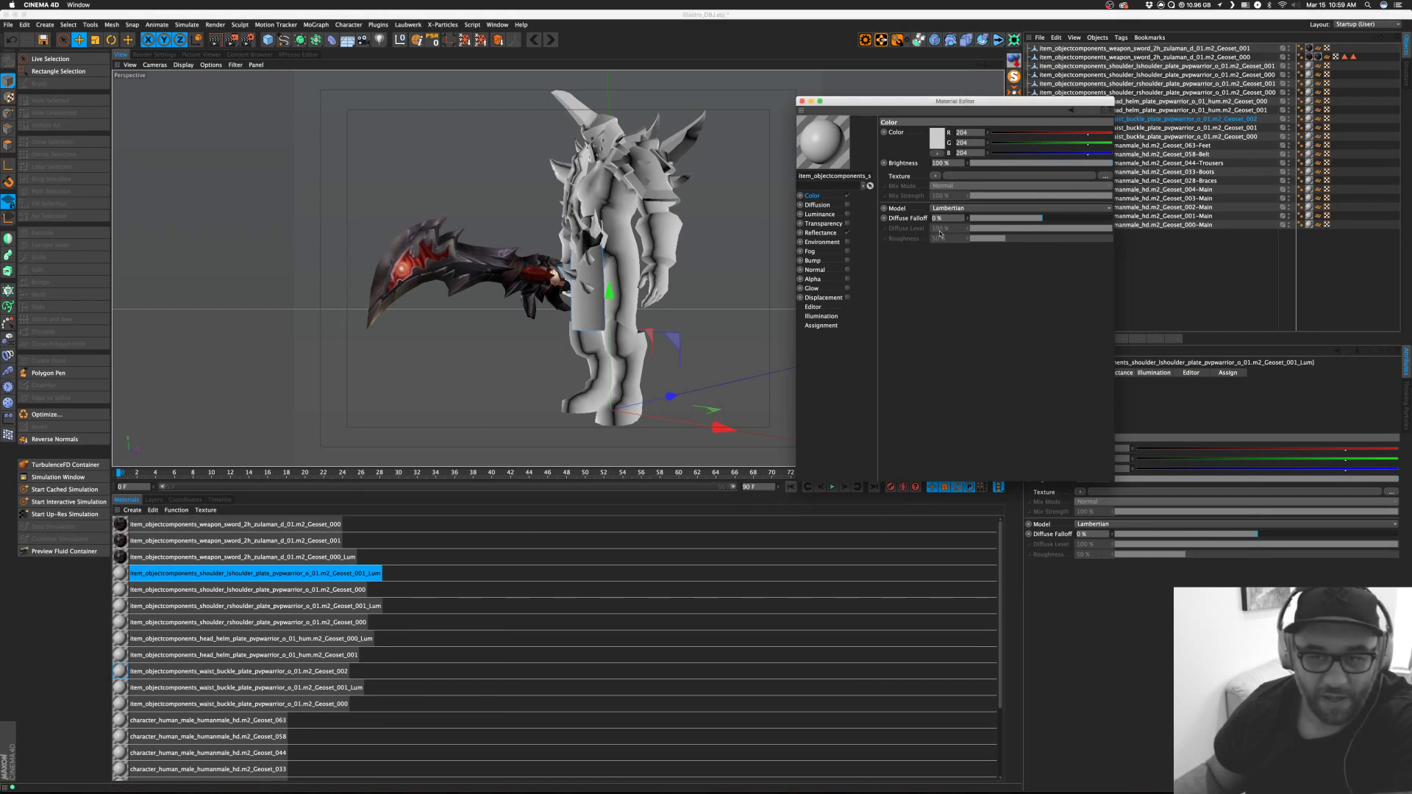
left_click(1105, 176)
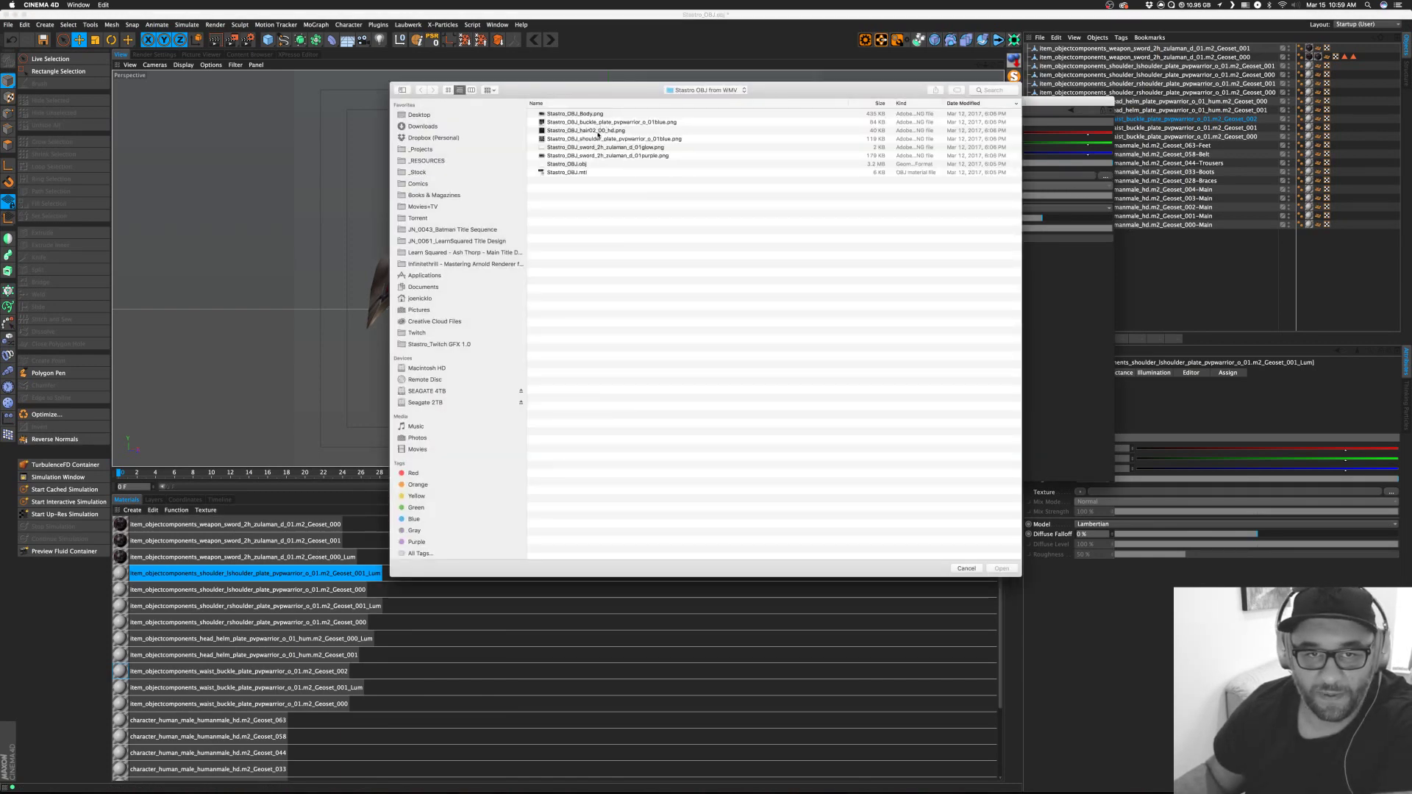
double_click(604, 139)
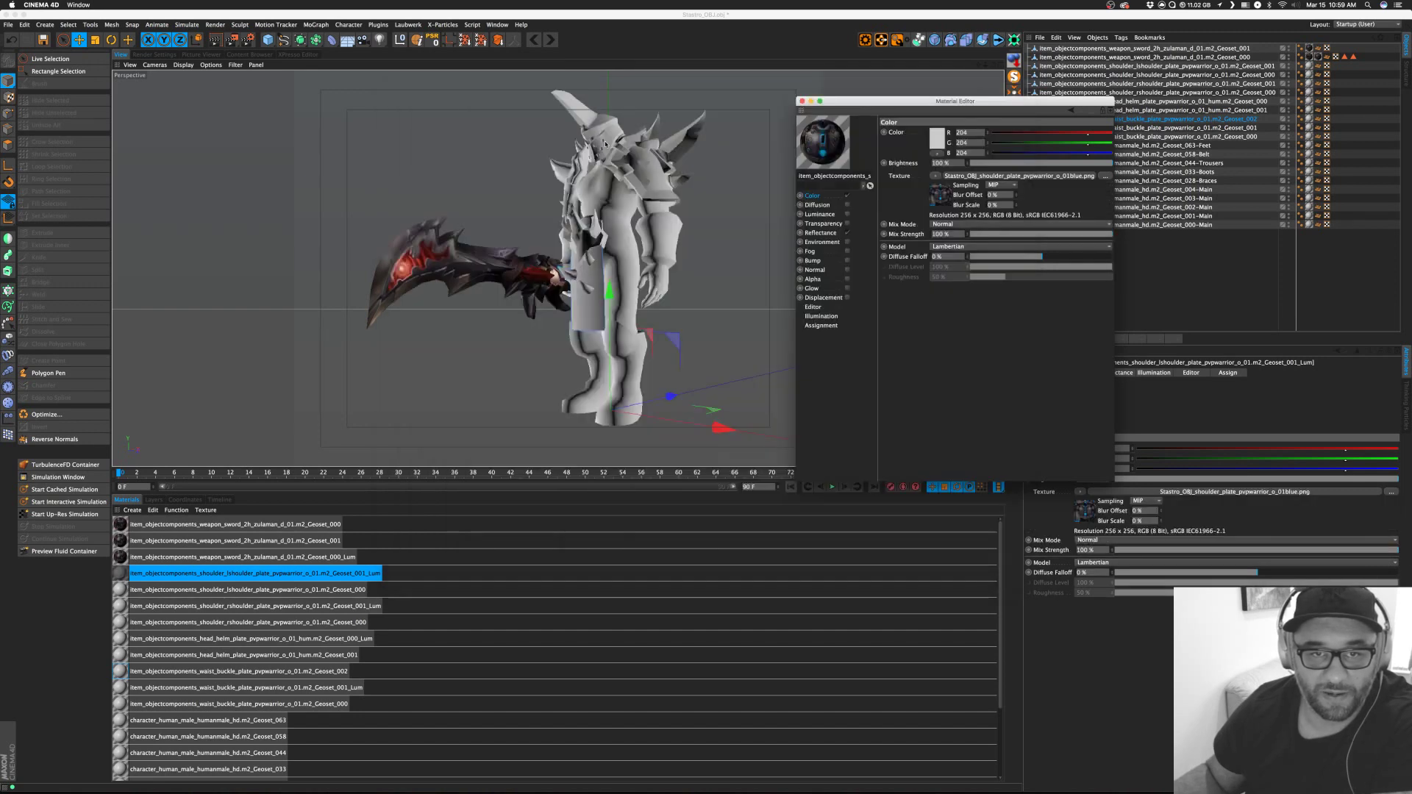
left_click(242, 589)
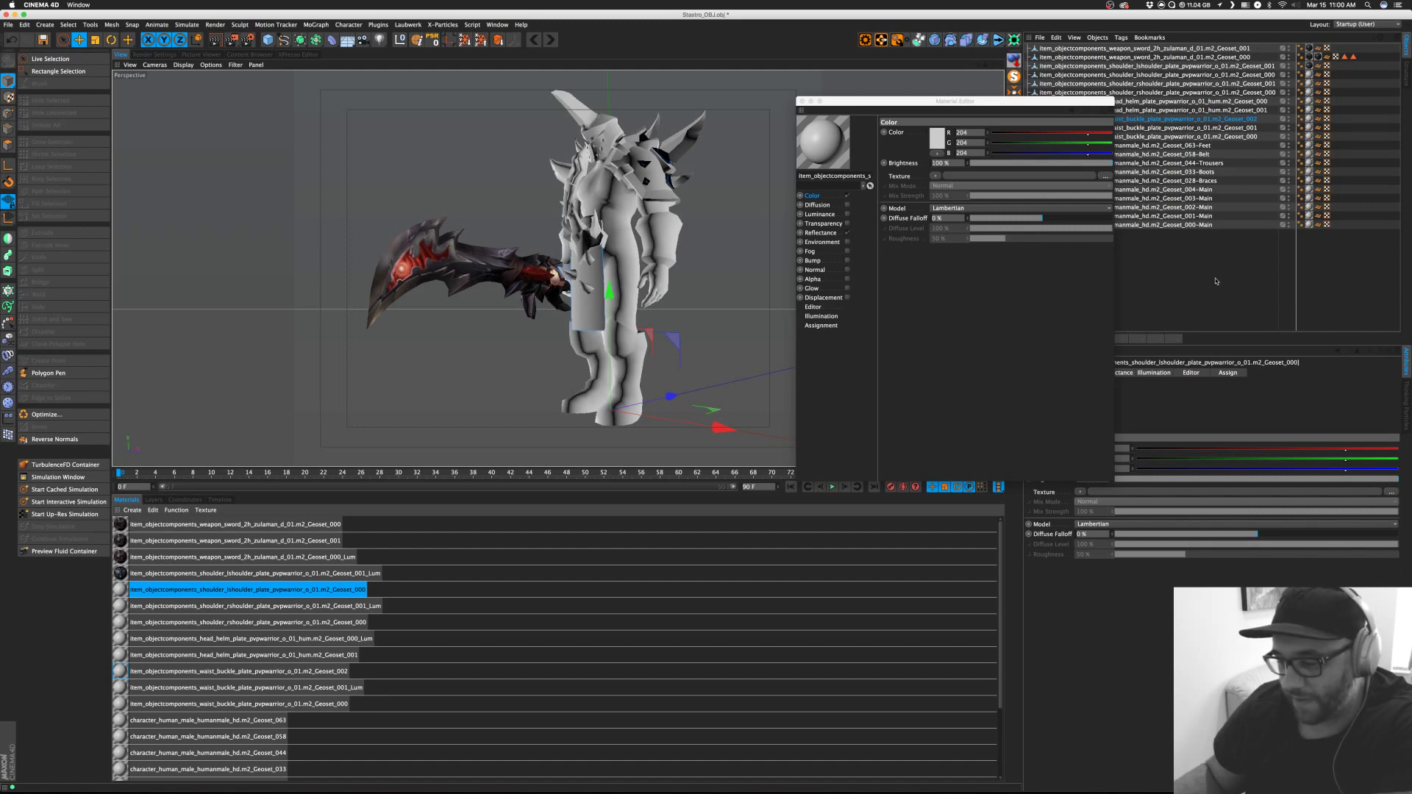
left_click(1105, 176)
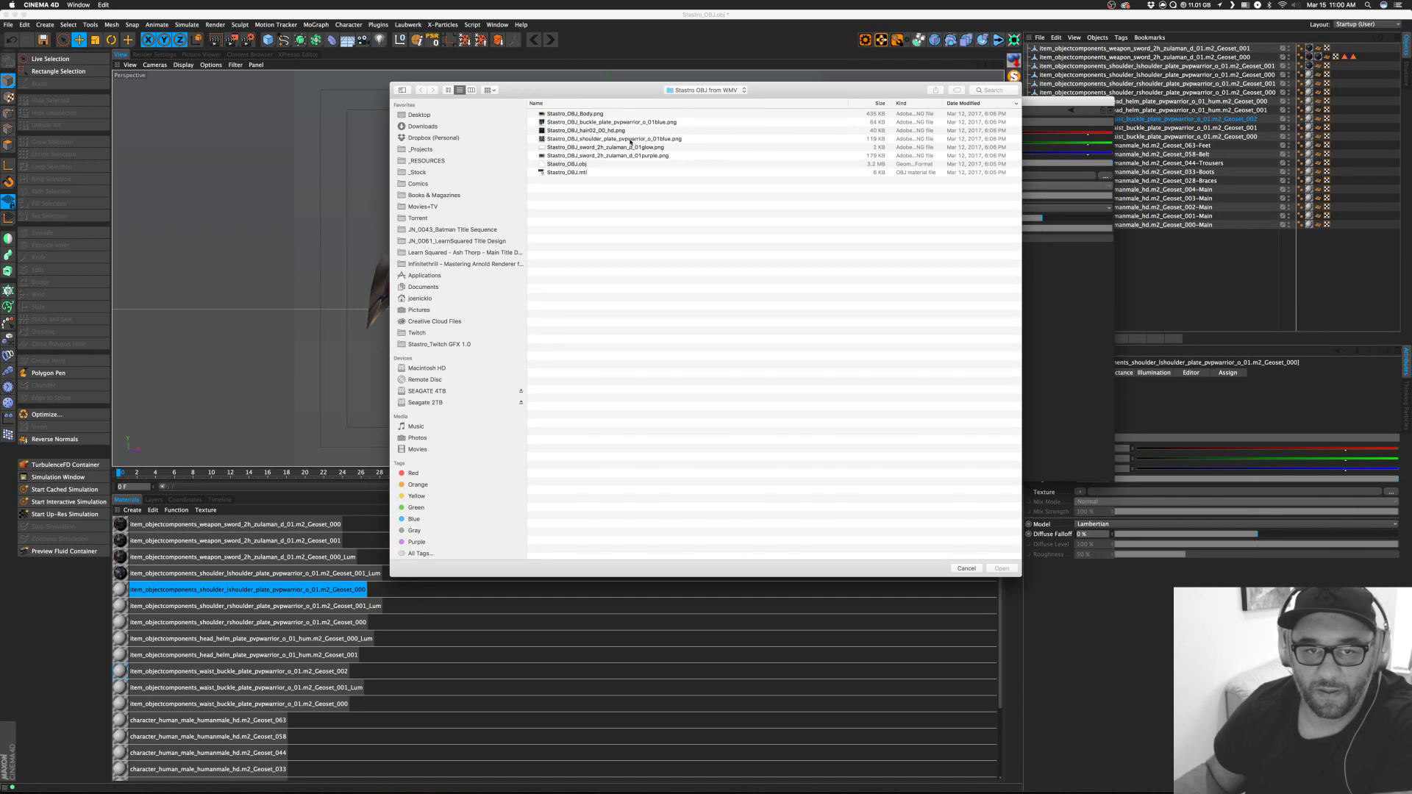
double_click(631, 139)
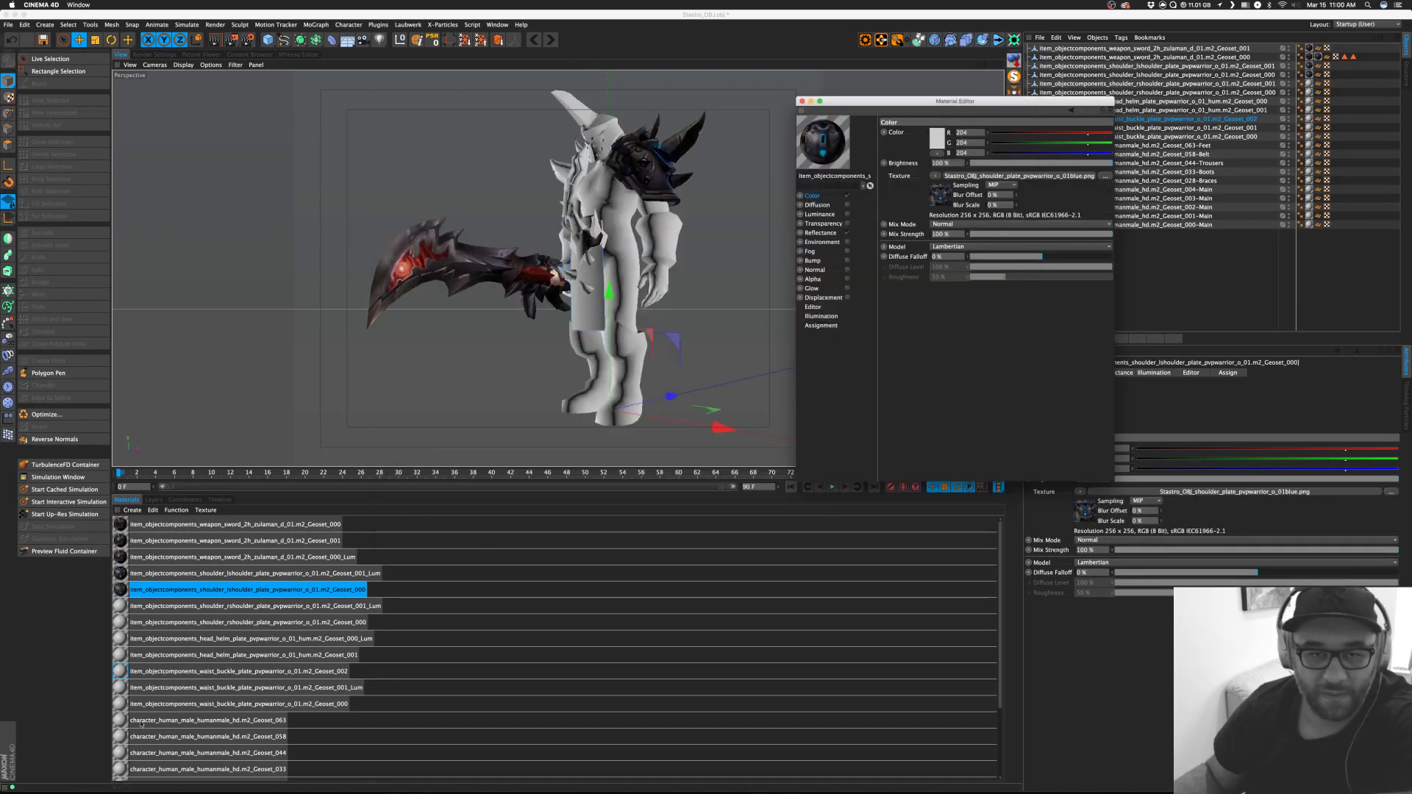
Load Stastro_OBJ_shoulder_plate_pvpwarrior_o_01blue.png as the colour texture of the rshoulder_plate Geoset_001_Lum and Geoset_000 materials.
left_click(216, 607)
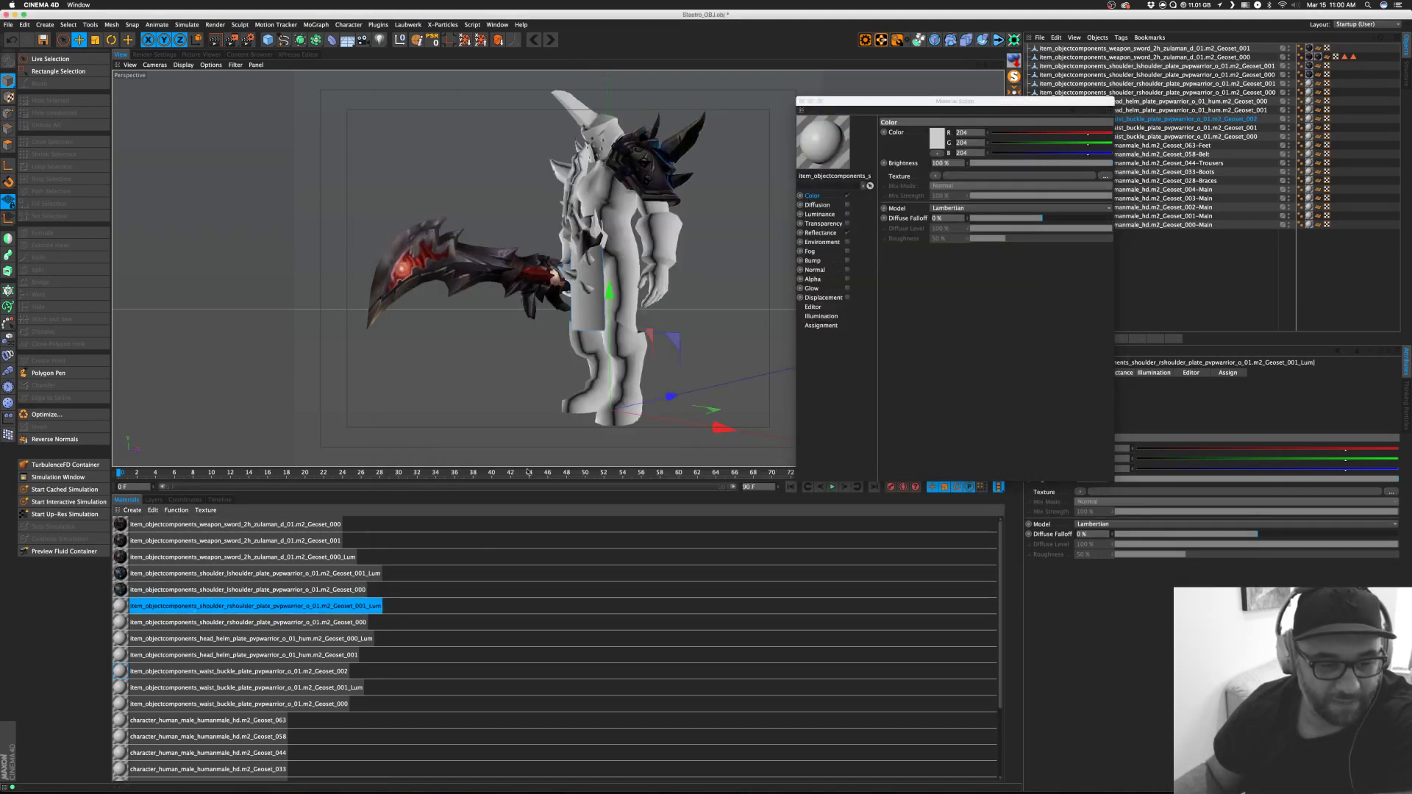
left_click(1105, 176)
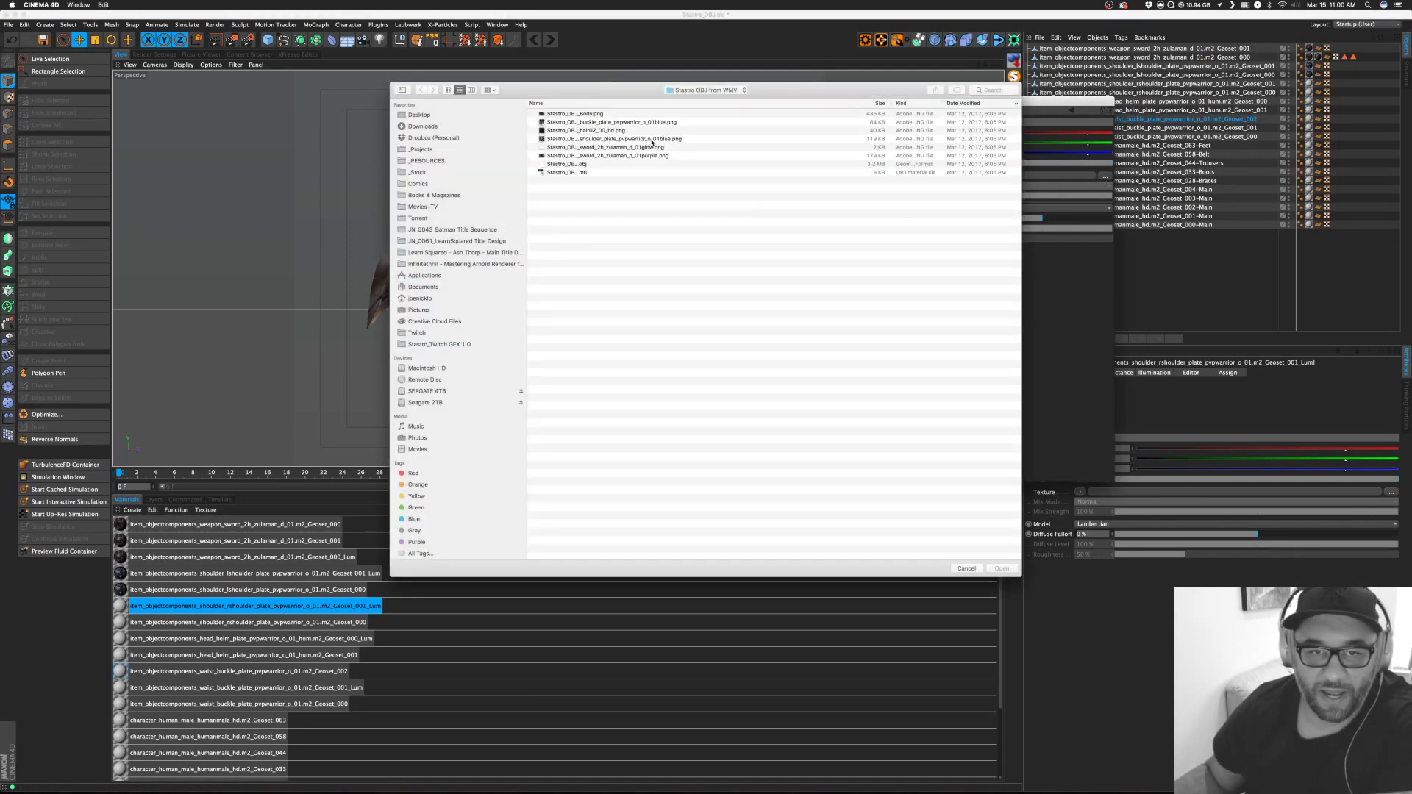
double_click(652, 140)
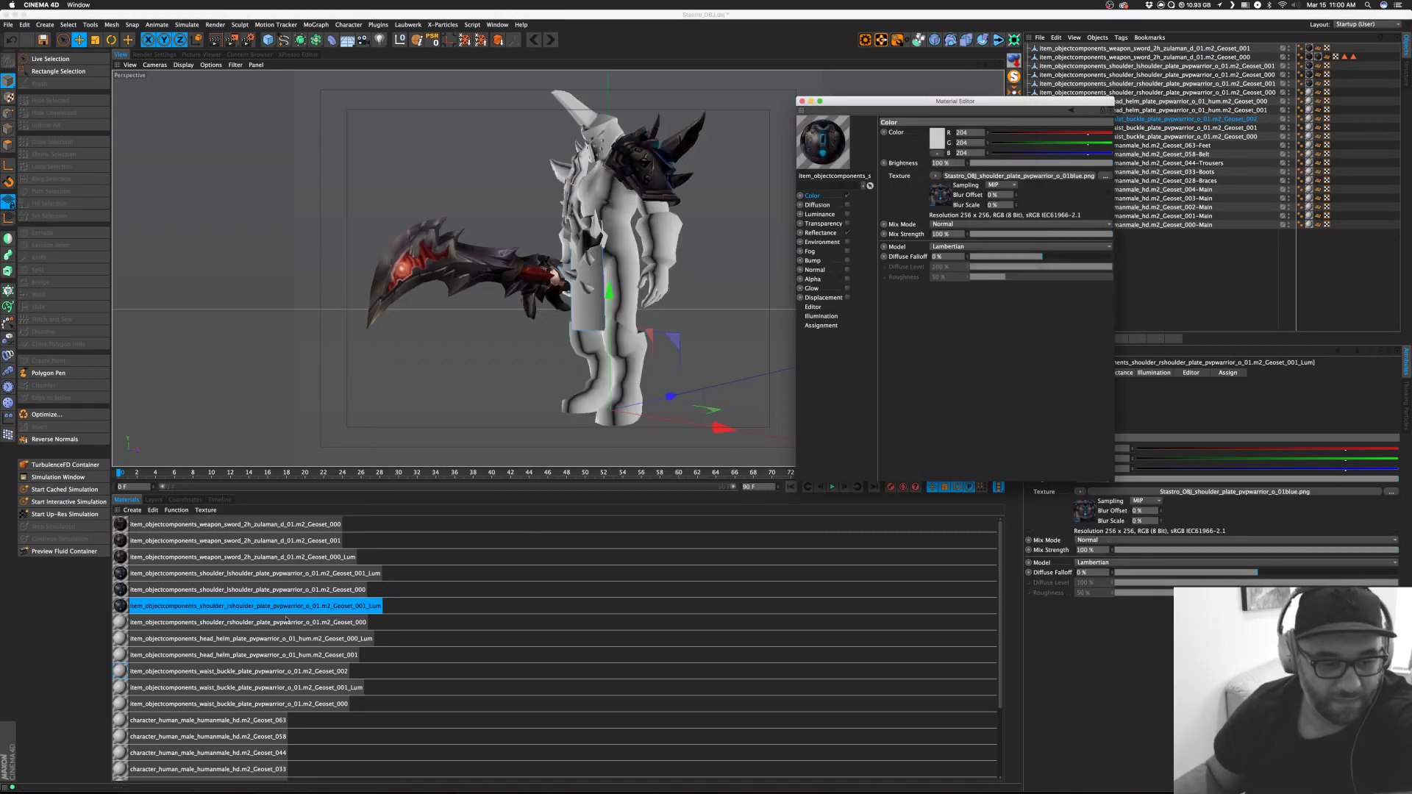
left_click(287, 622)
left_click(1107, 176)
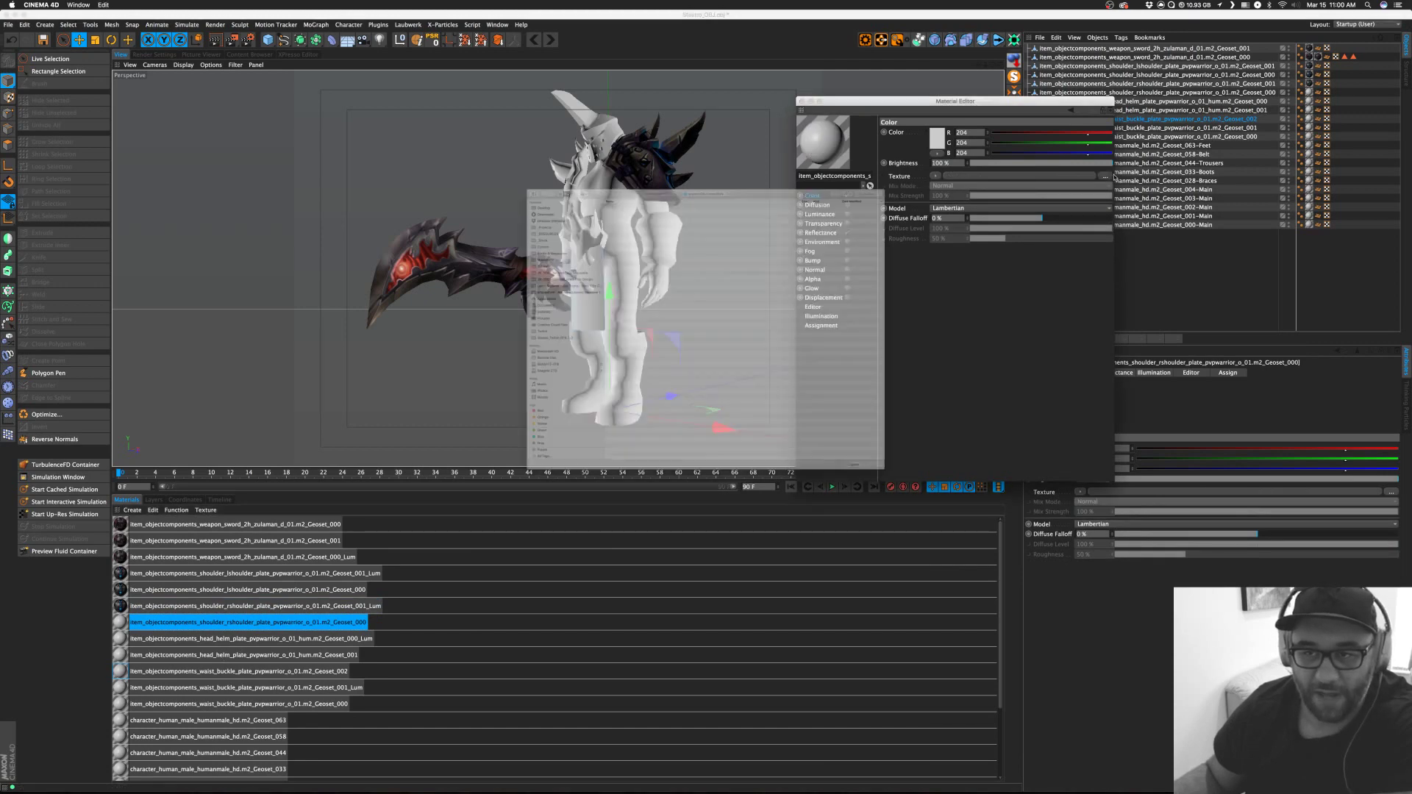
double_click(650, 139)
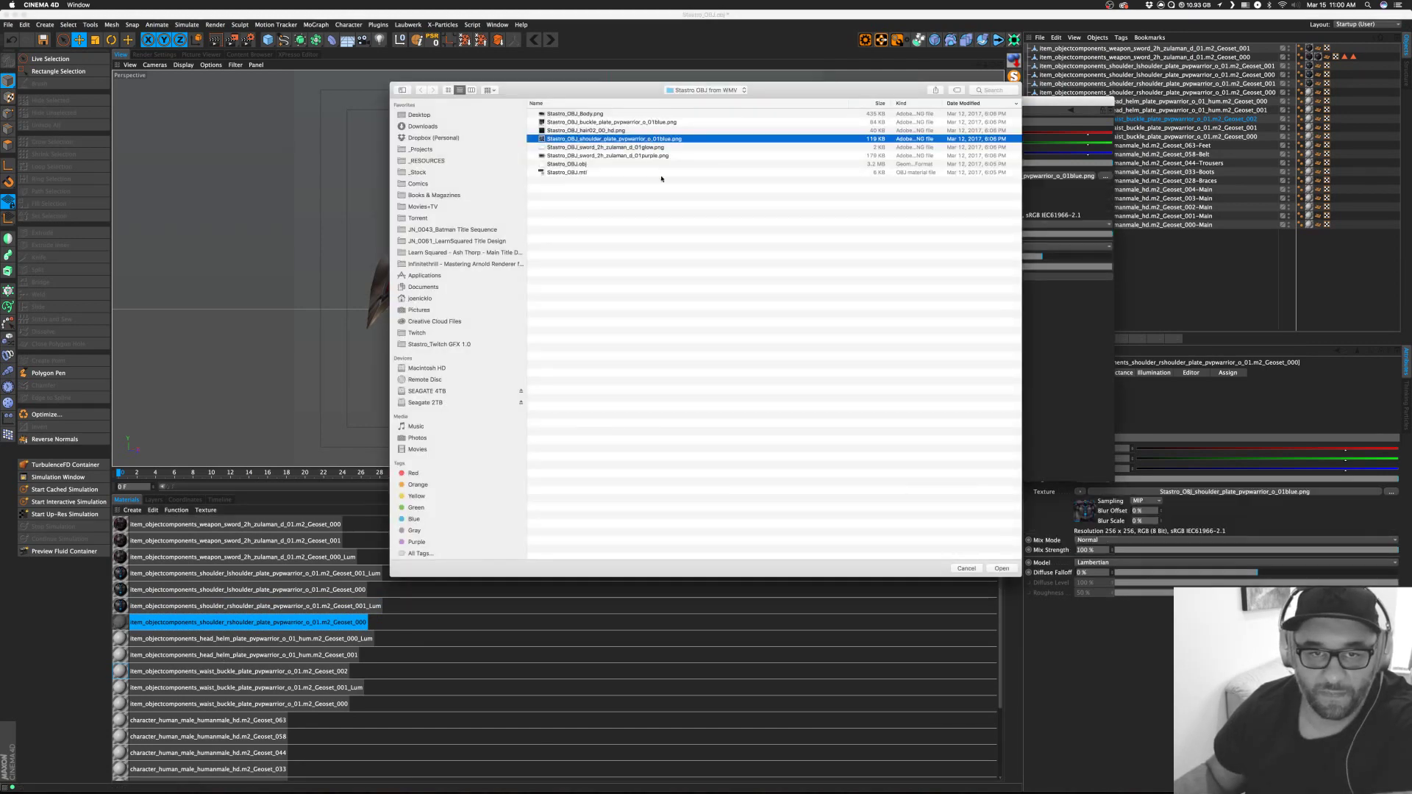
left_click(211, 640)
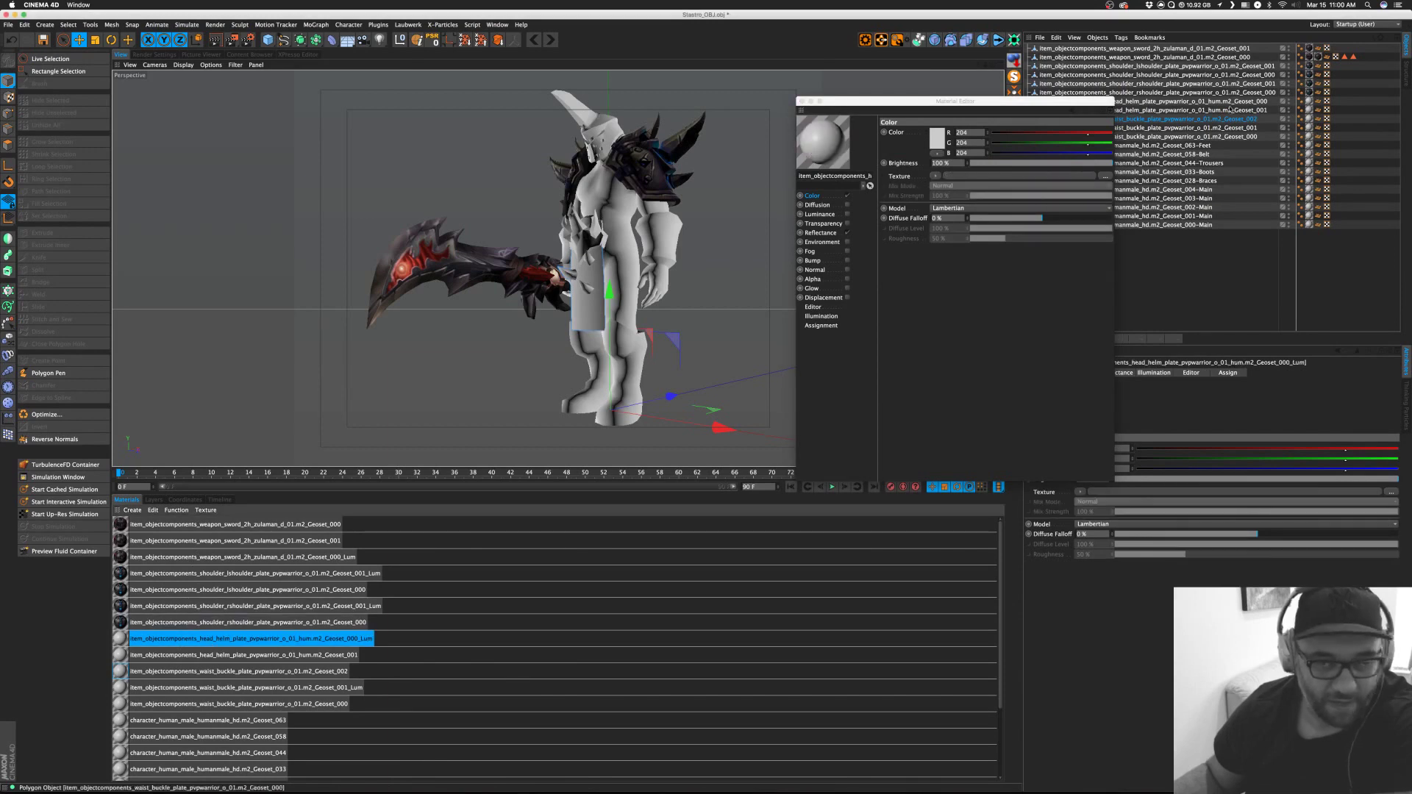
left_click(1105, 177)
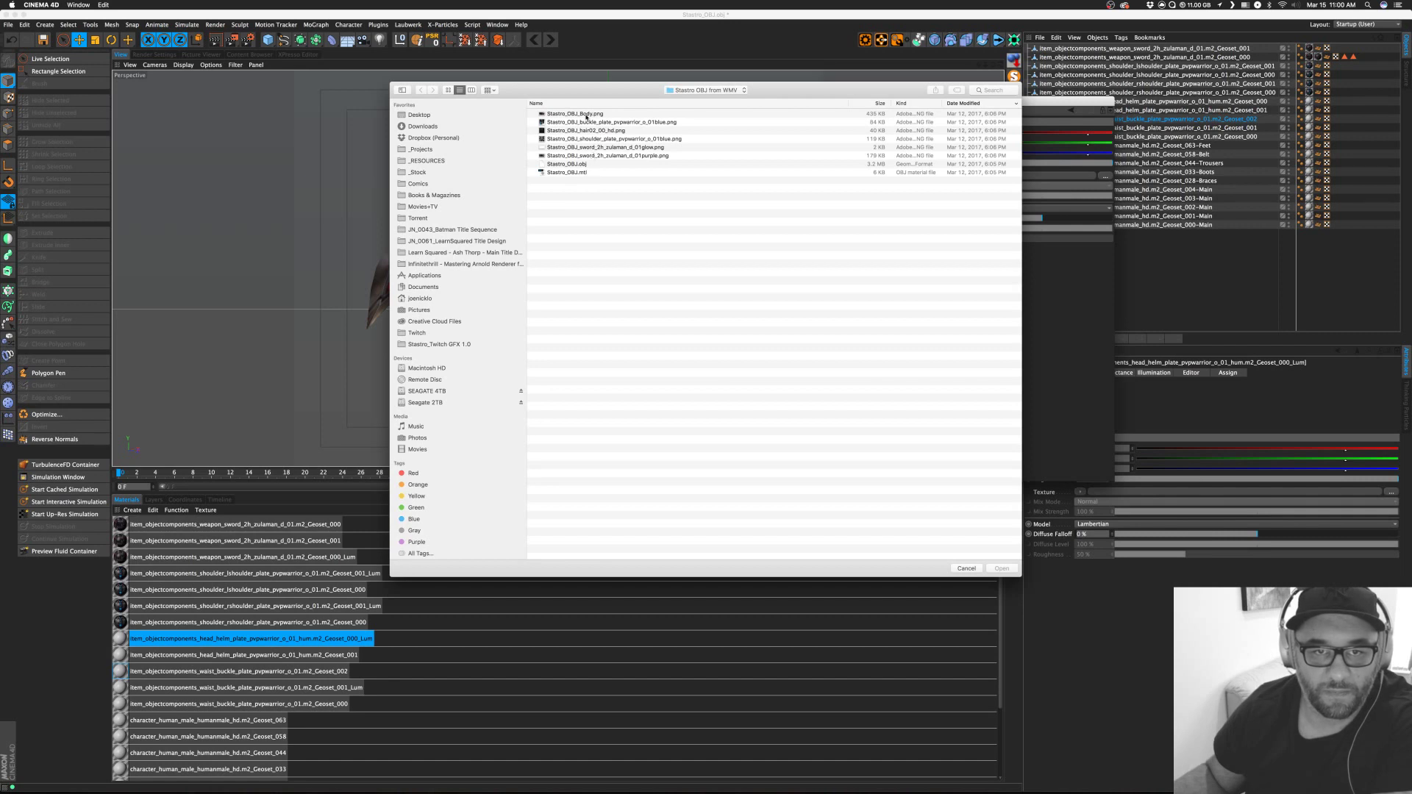
left_click(976, 571)
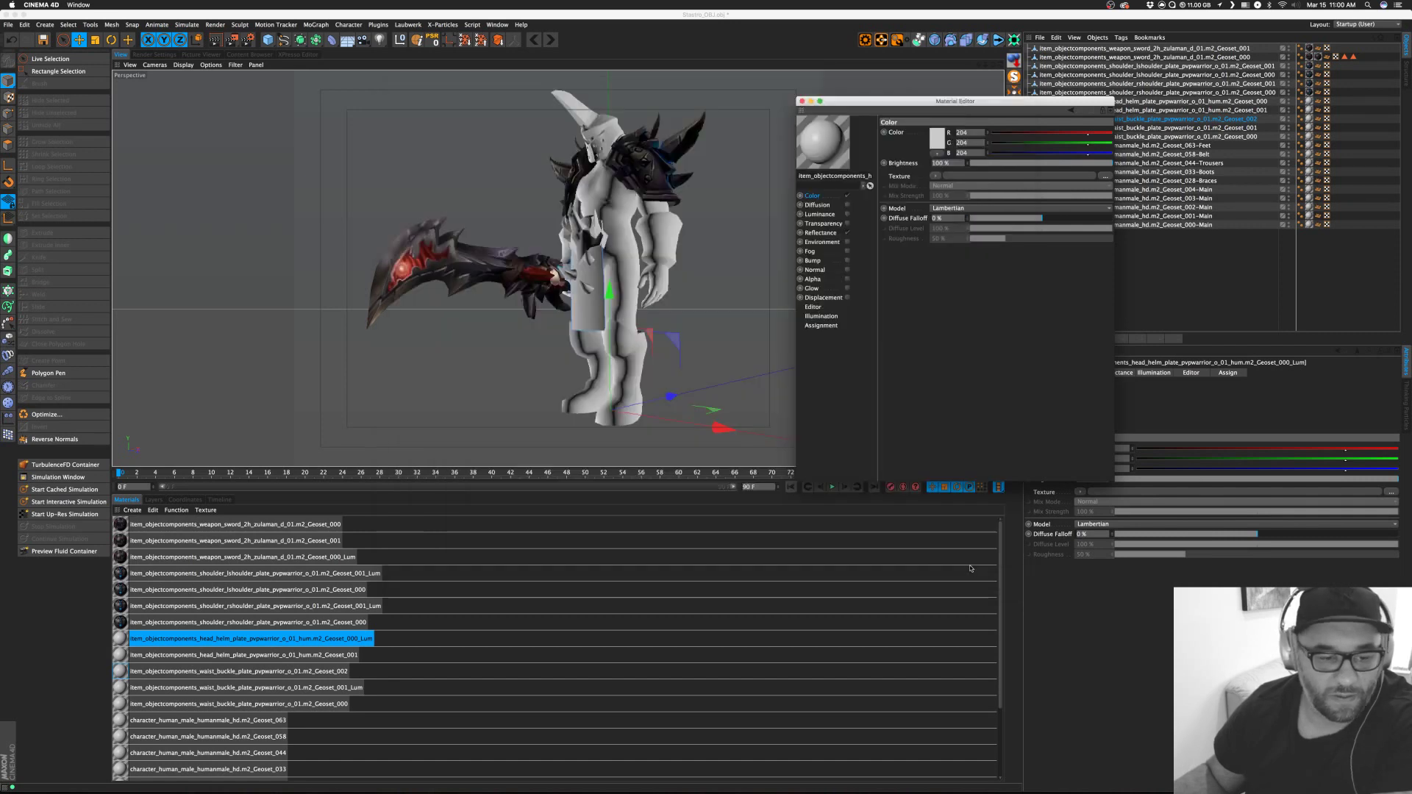
Load Stastro_OBJ_buckle_plate_pvpwarrior_o_01blue.png as the waist_buckle_plate Geoset_002 material's colour texture.
left_click(195, 672)
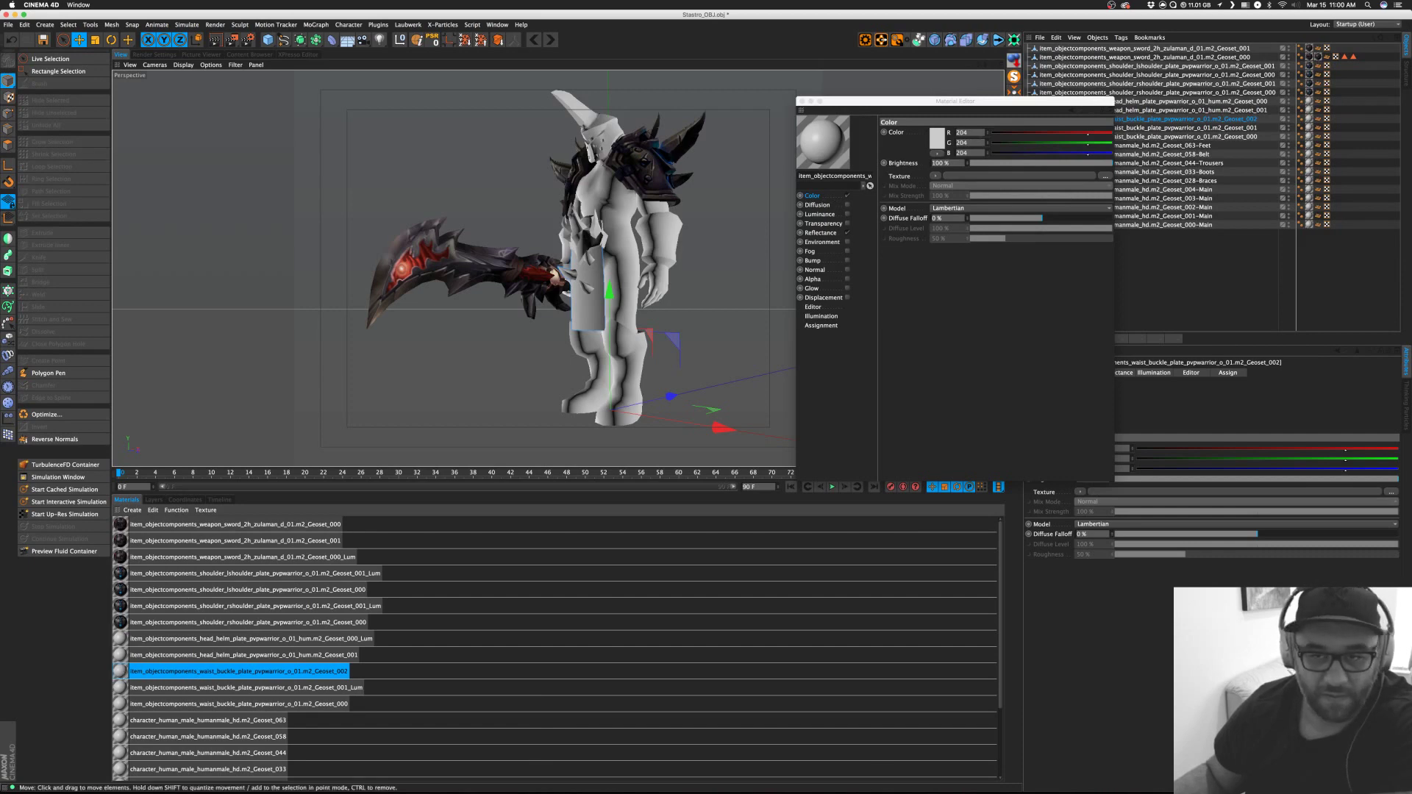
left_click(1105, 177)
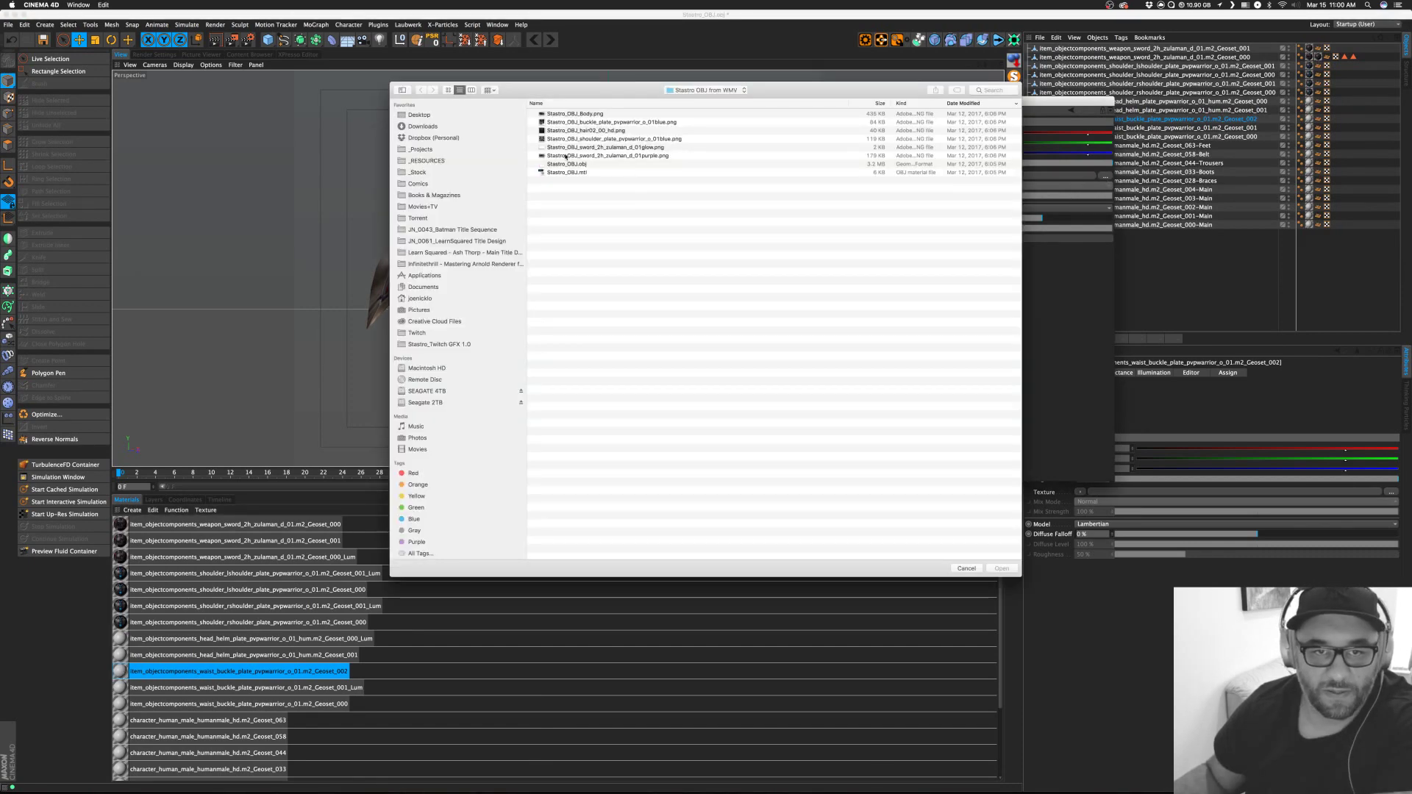
left_click(600, 123)
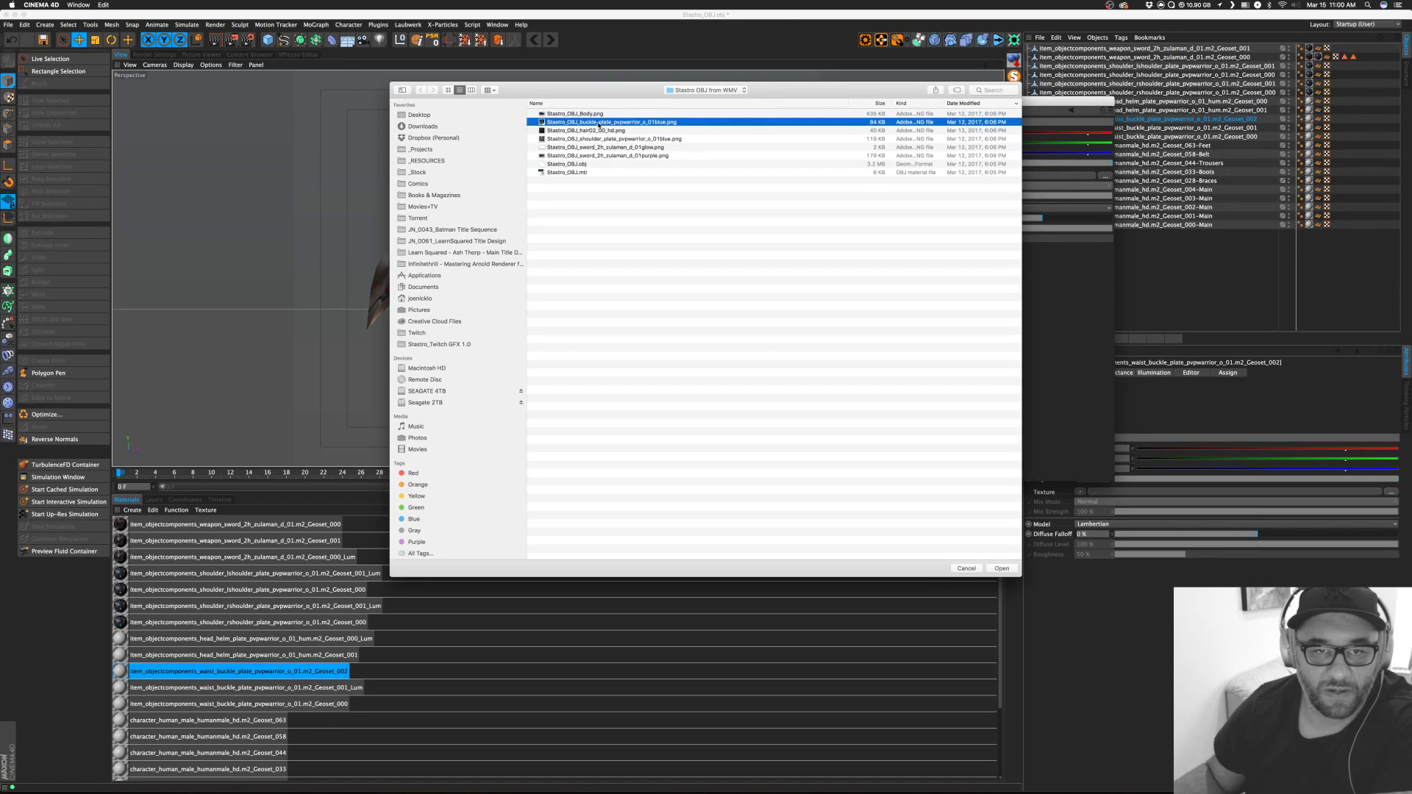
double_click(599, 123)
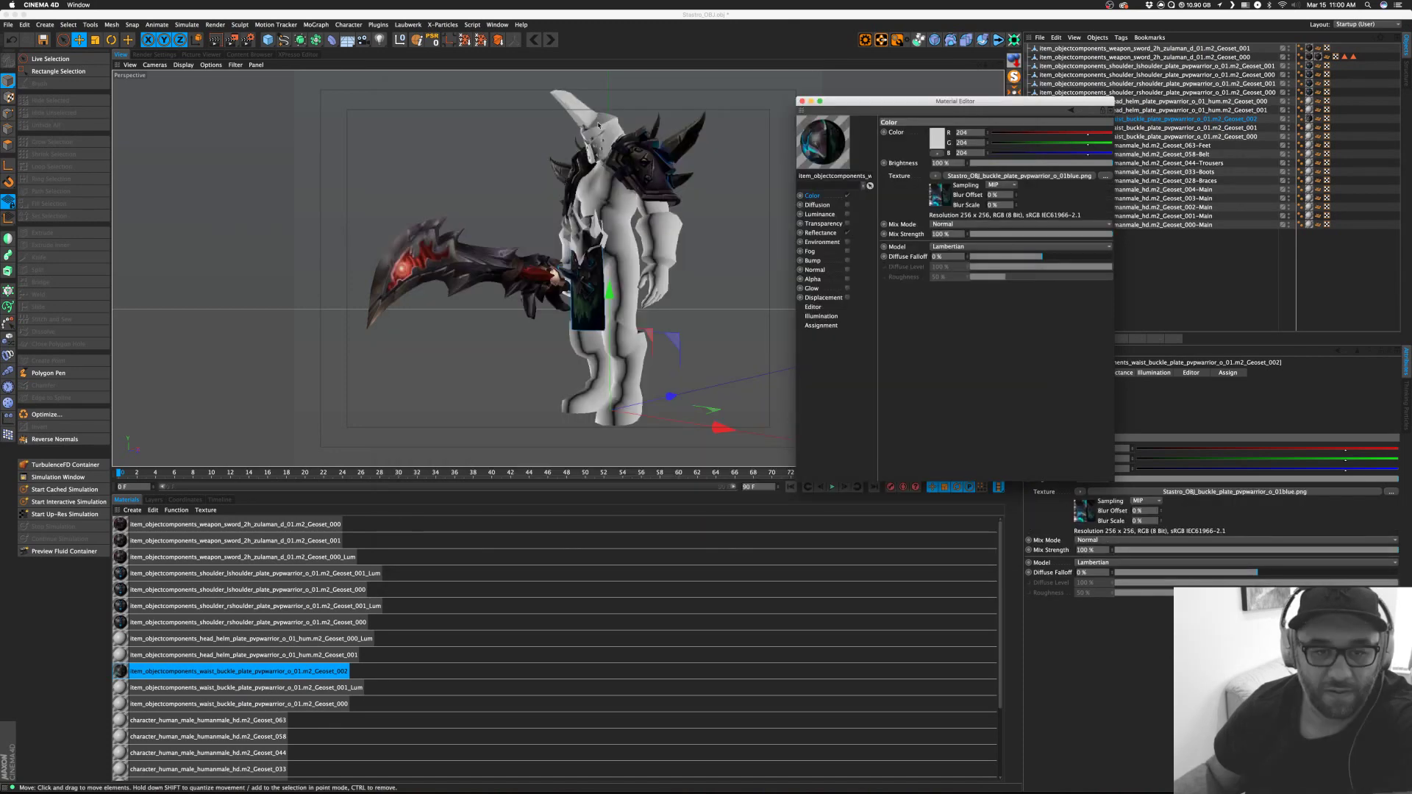
Load Stastro_OBJ_buckle_plate_pvpwarrior_o_01blue.png as the colour texture of the waist_buckle_plate Geoset_001_Lum and Geoset_000 materials.
left_click(226, 689)
left_click(1107, 178)
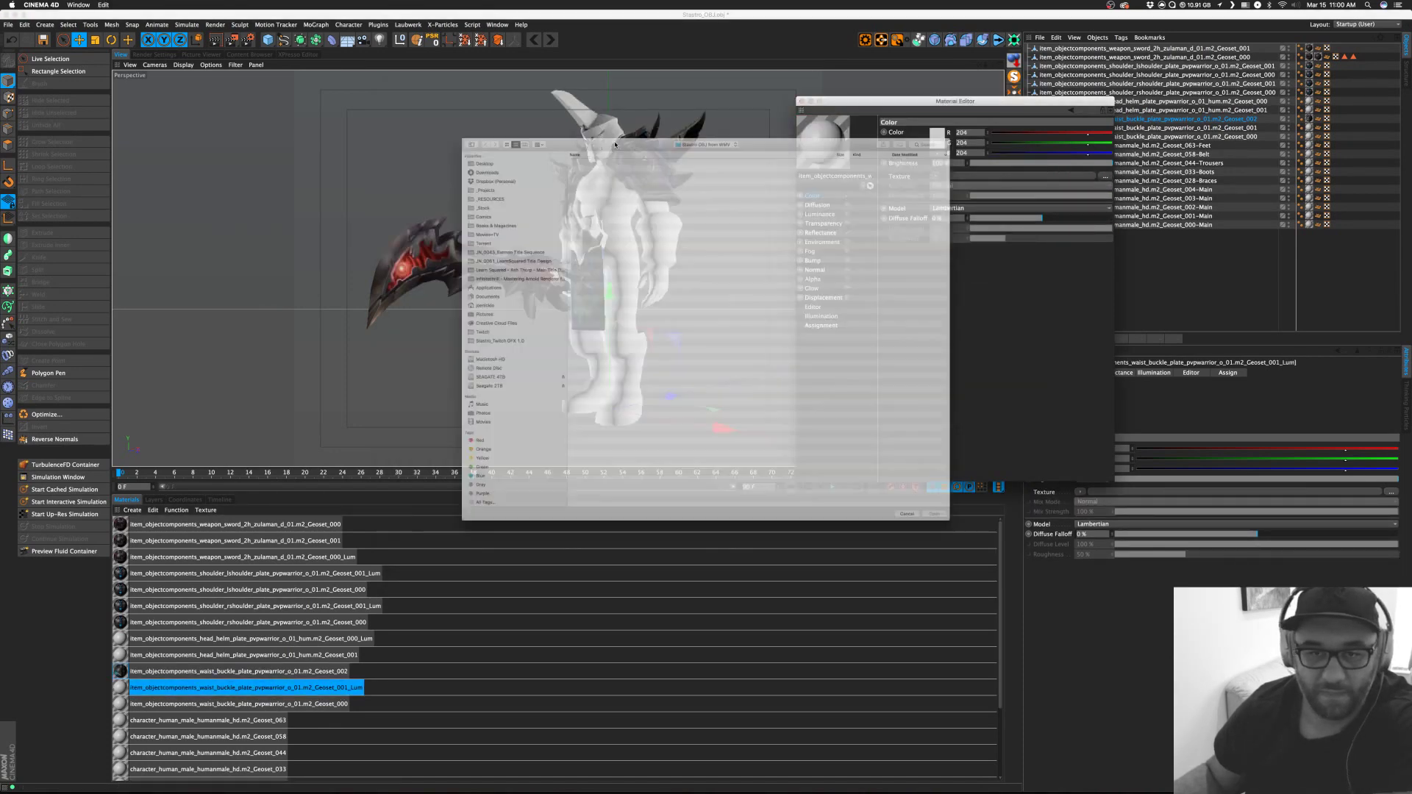
left_click(603, 123)
double_click(603, 123)
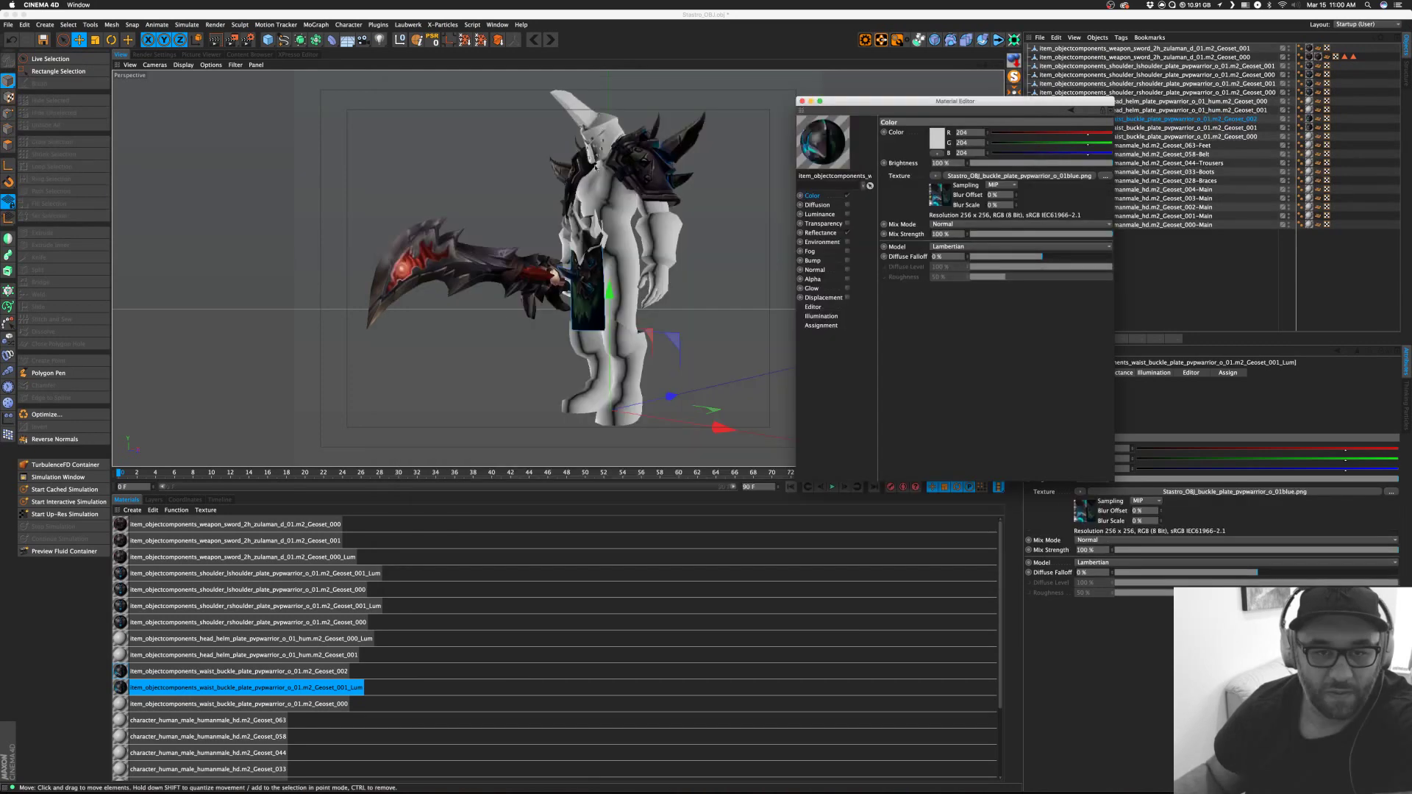
left_click(239, 704)
left_click(1106, 178)
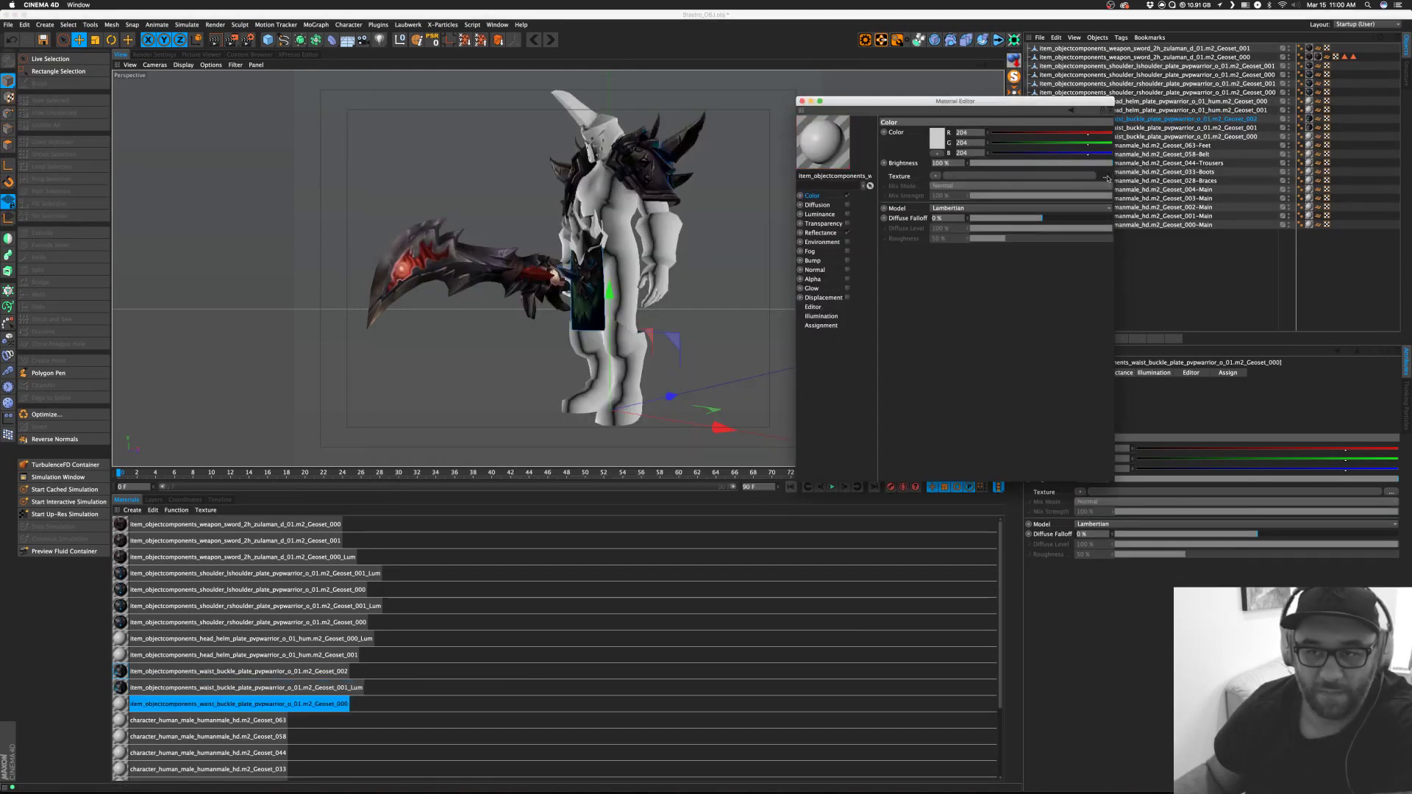
double_click(590, 123)
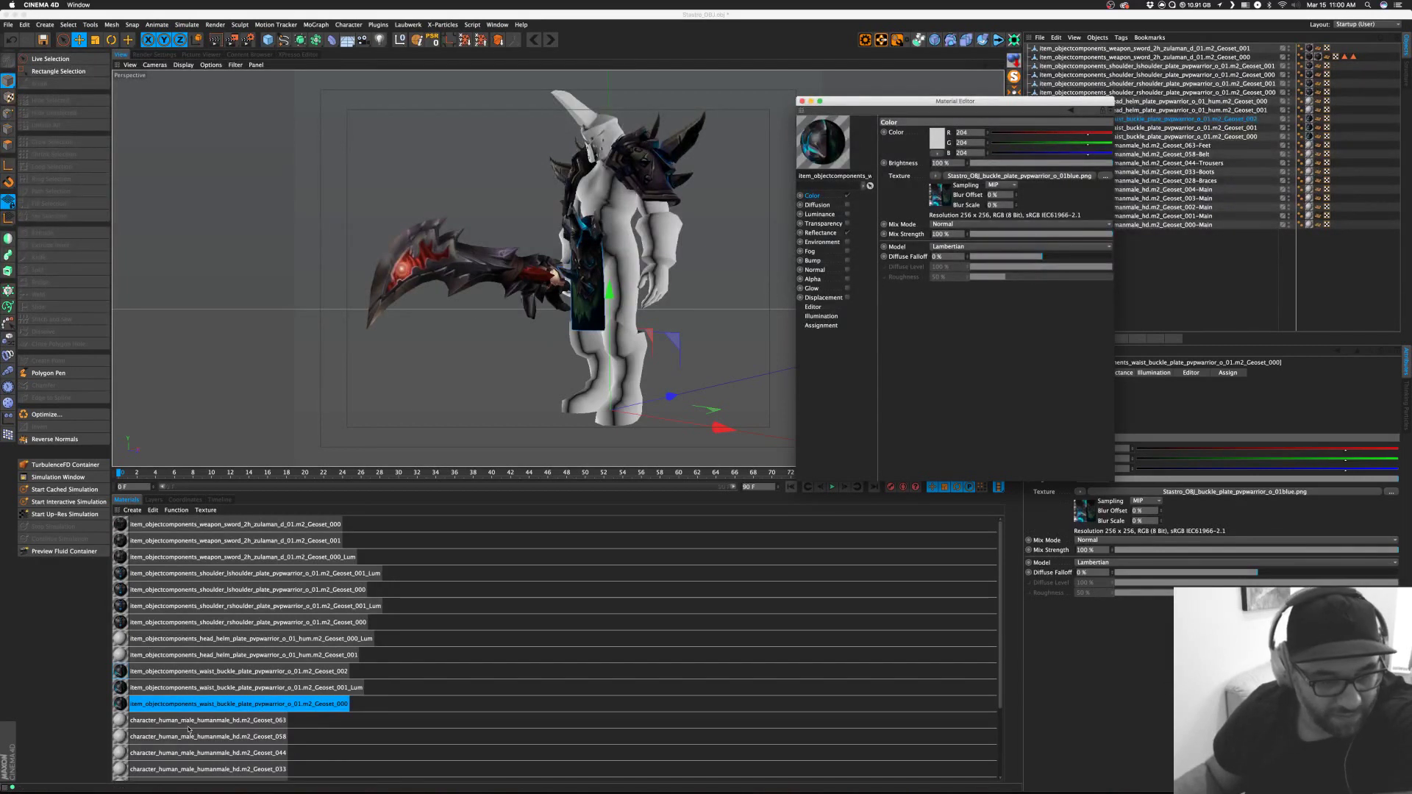
left_click(138, 724)
scroll(205, 697, "down", 5)
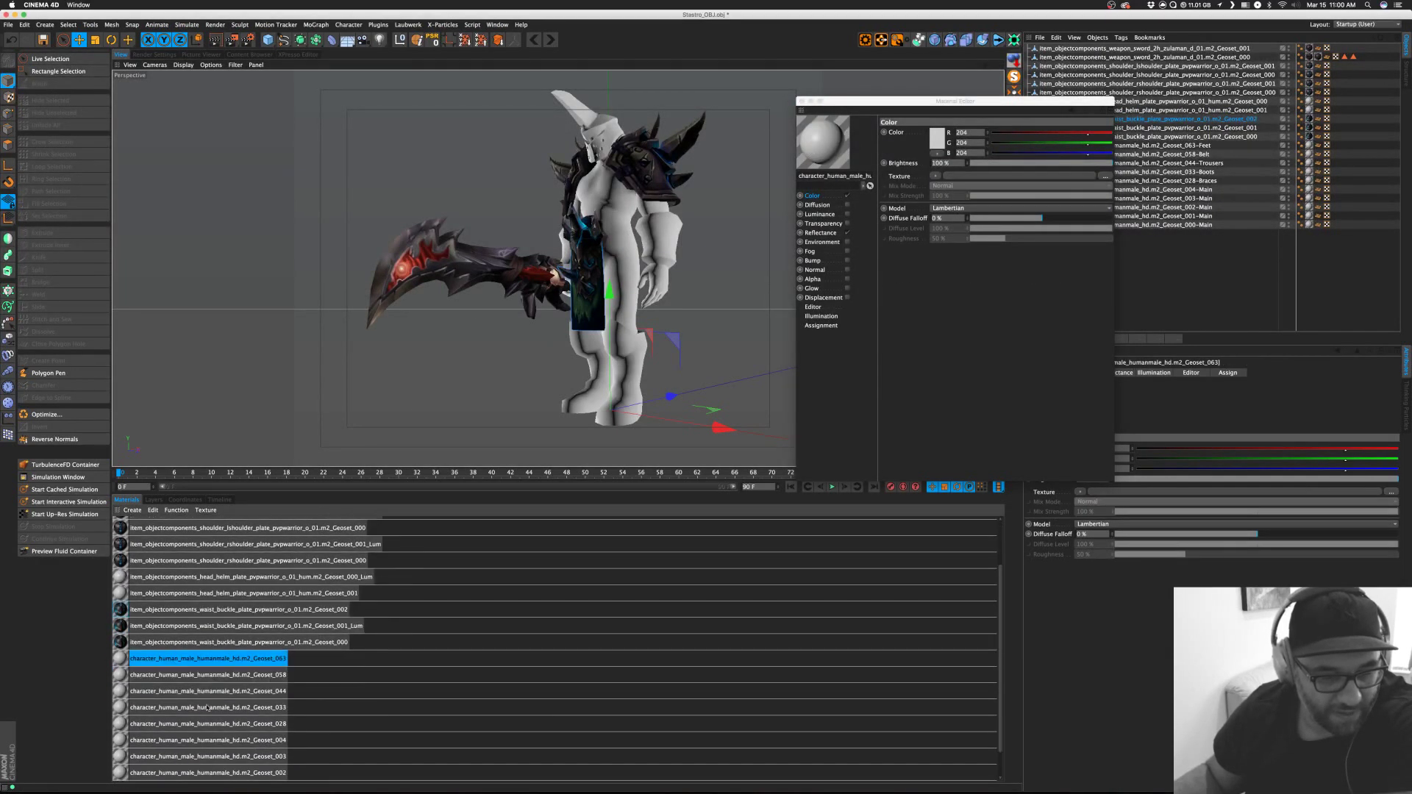
double_click(122, 627)
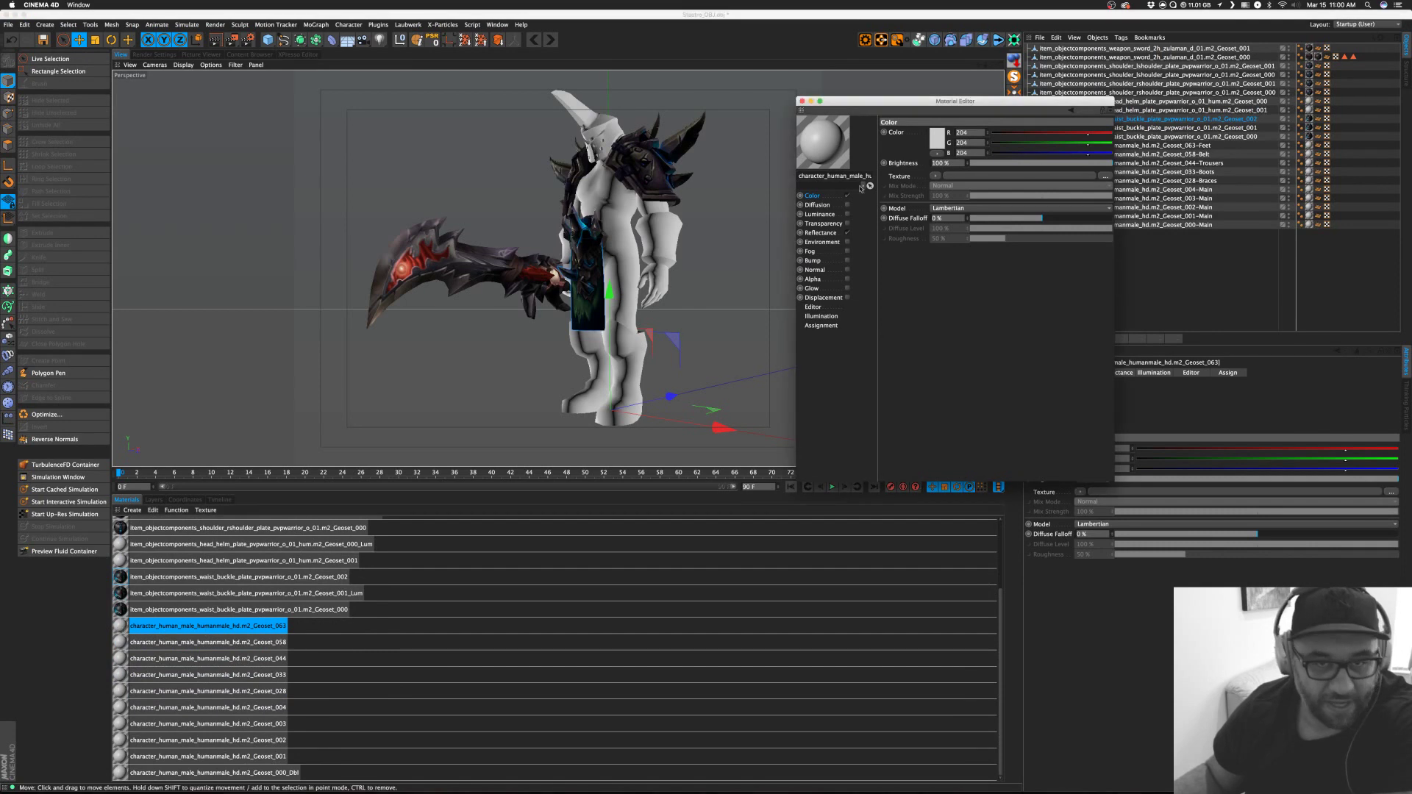
left_click(169, 777, "shift")
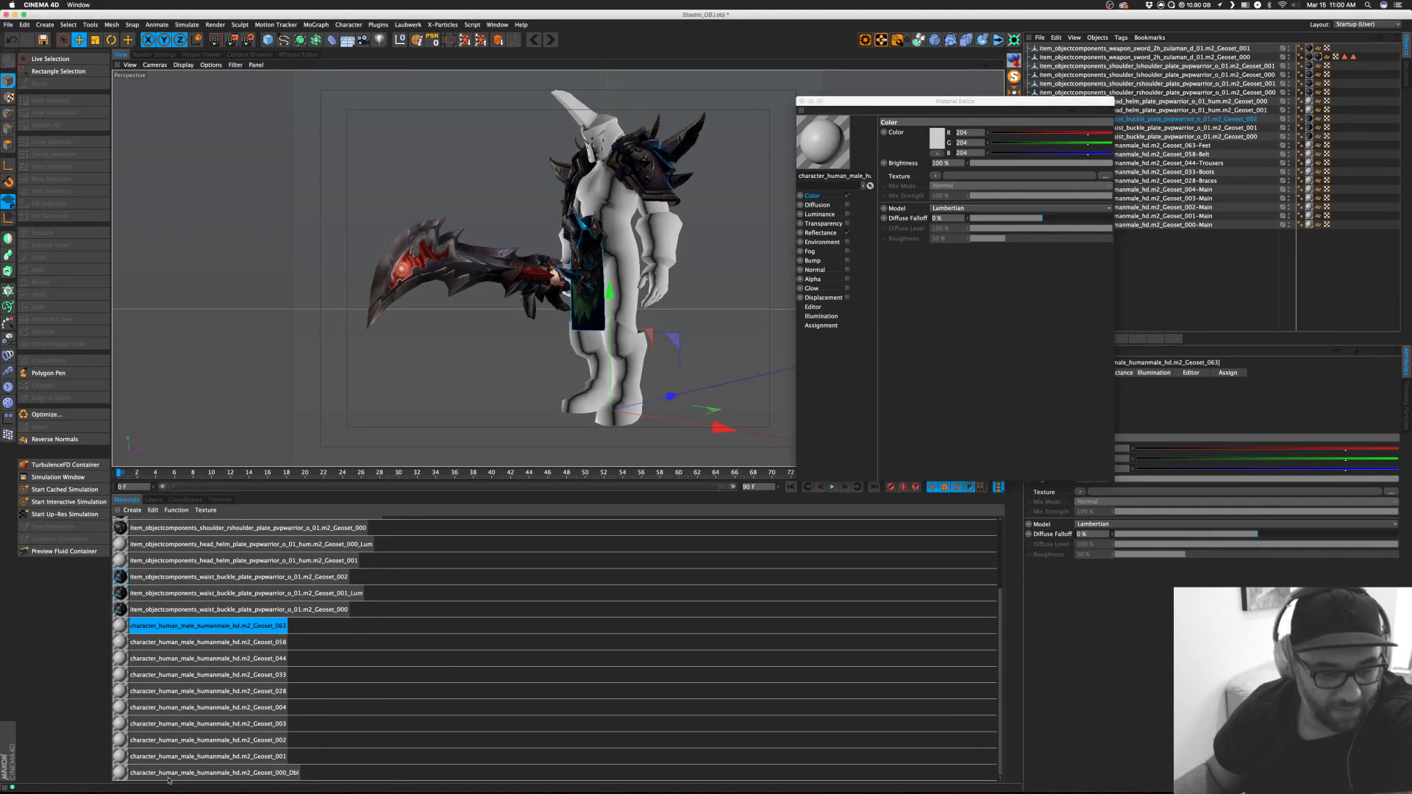
left_click(168, 777)
double_click(153, 759)
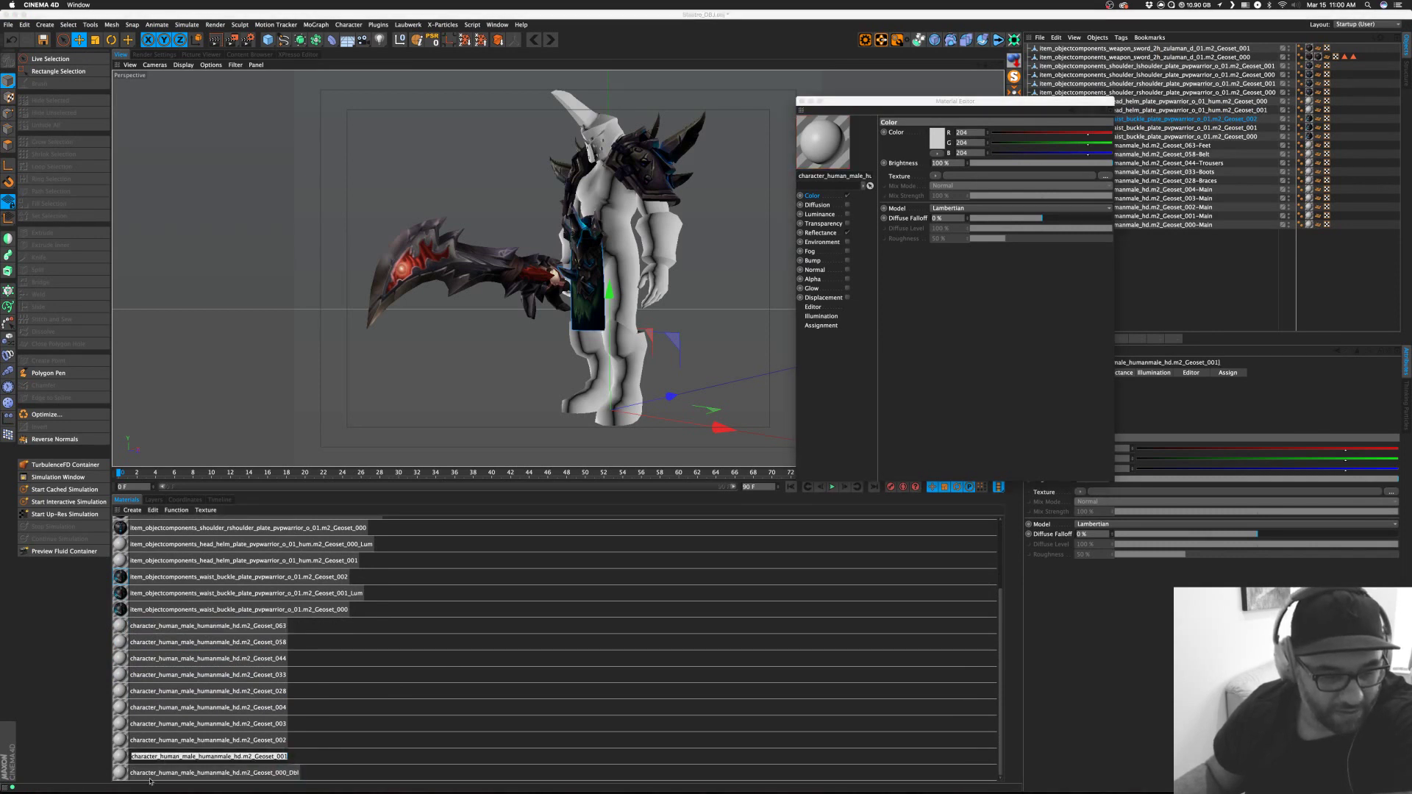
left_click(150, 776)
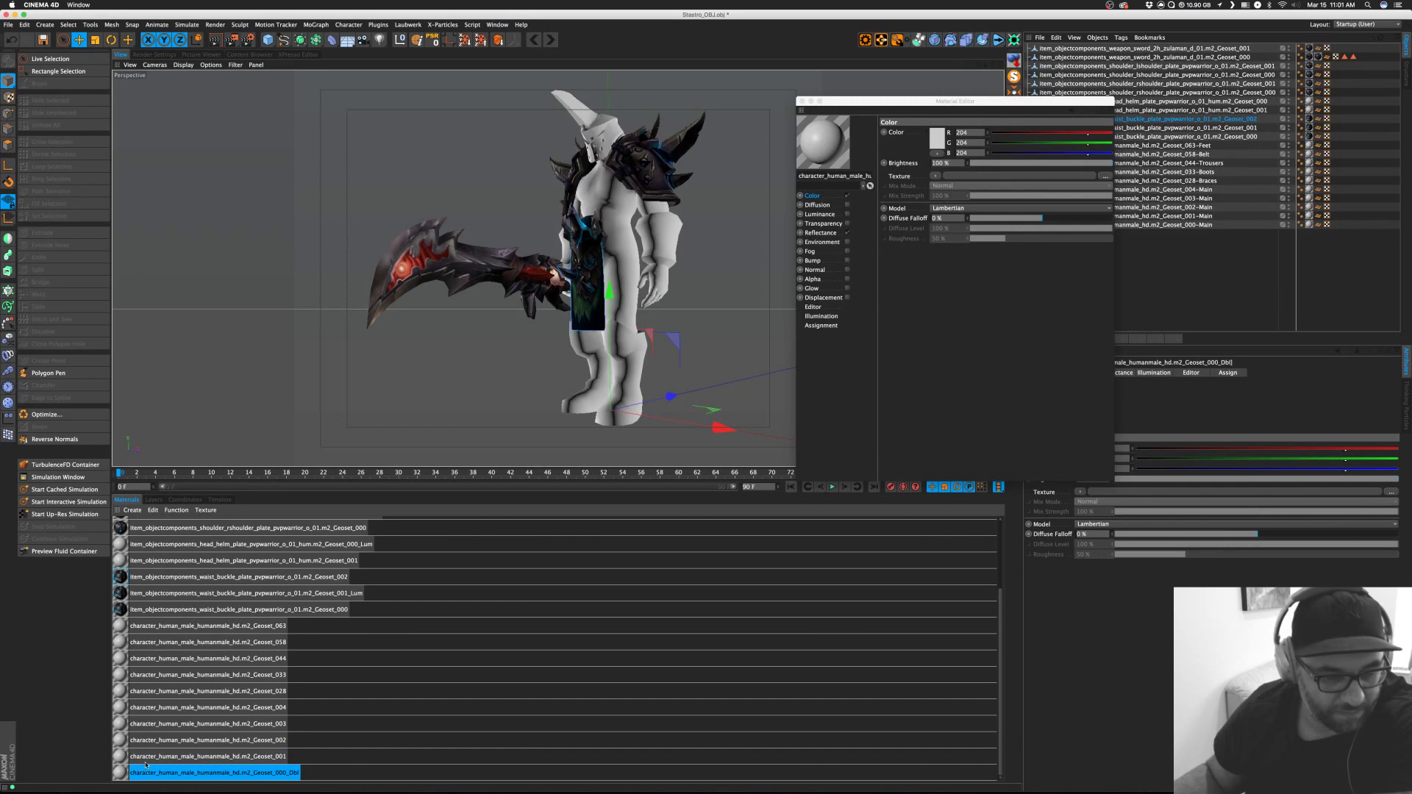
scroll(193, 640, "up", 3)
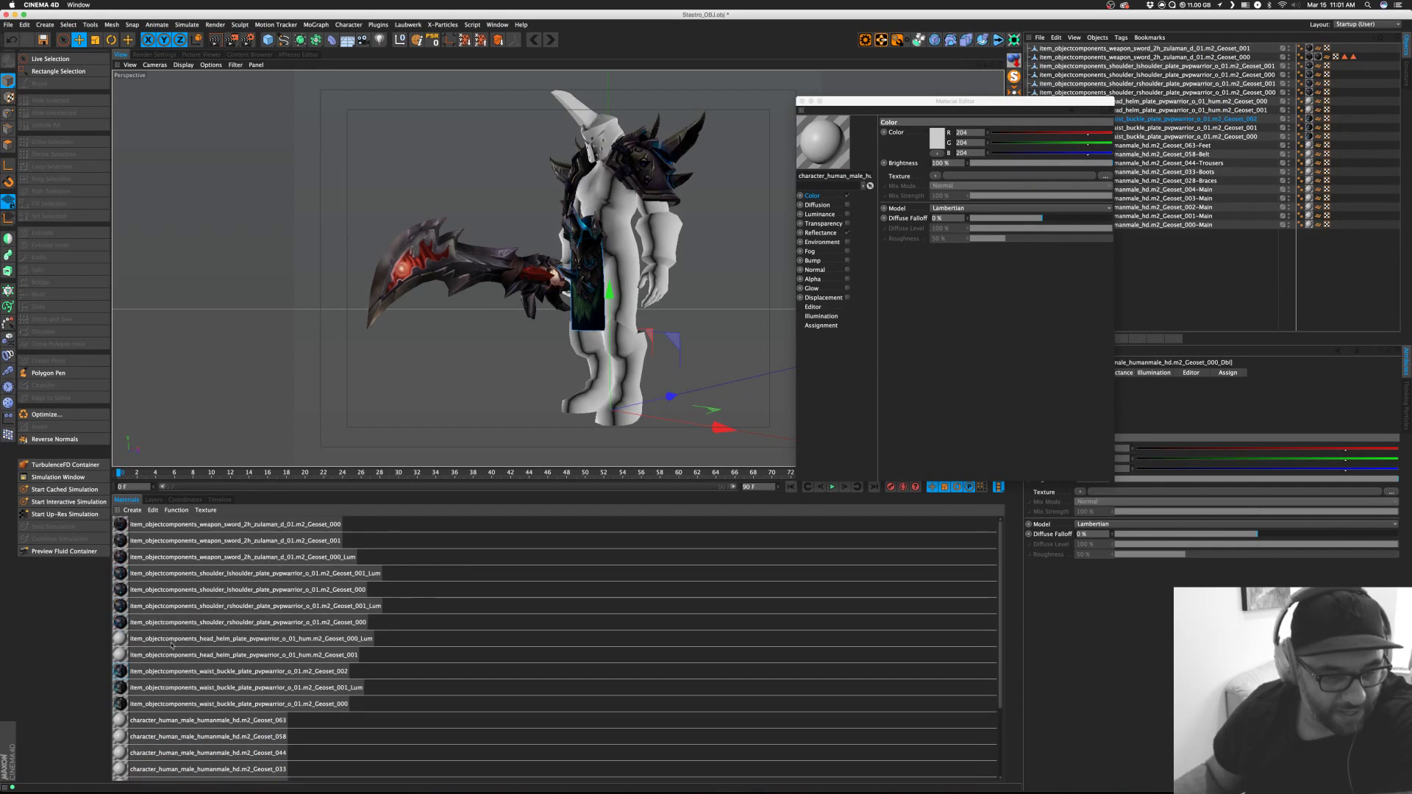
Preview Stastro_OBJ_Body.png and load it as the colour texture of the head_helm_plate Geoset_000_Lum material.
left_click(121, 645)
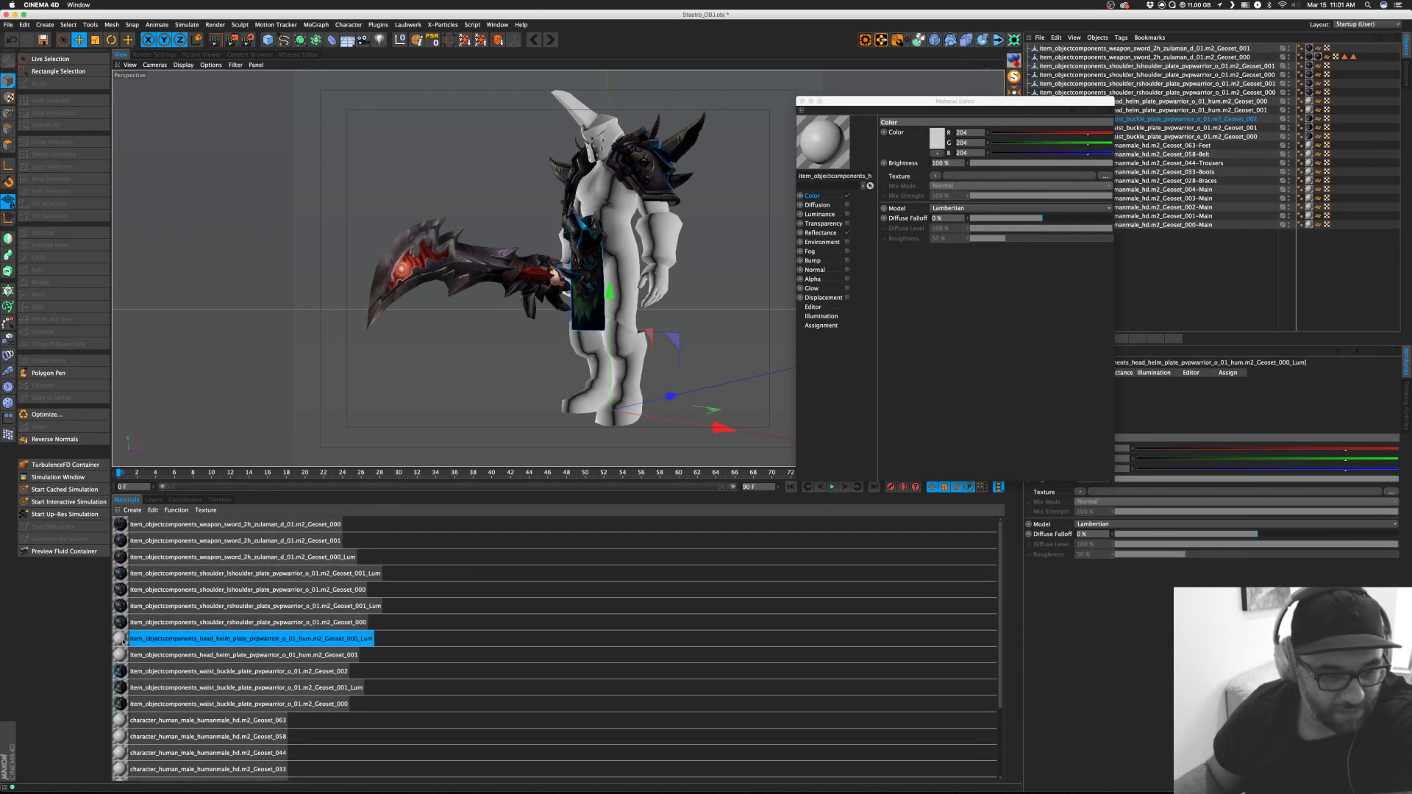
left_click(1104, 177)
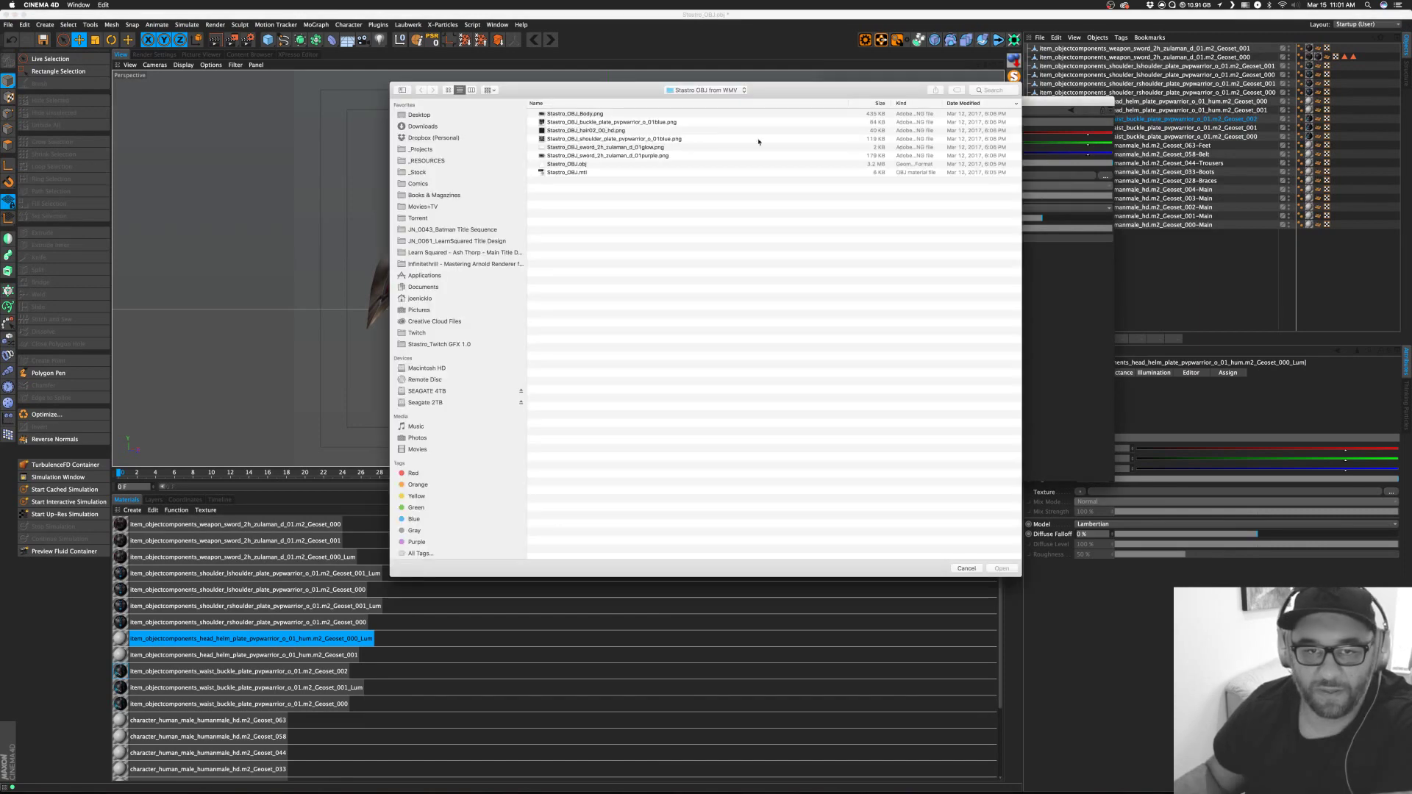
left_click(593, 114)
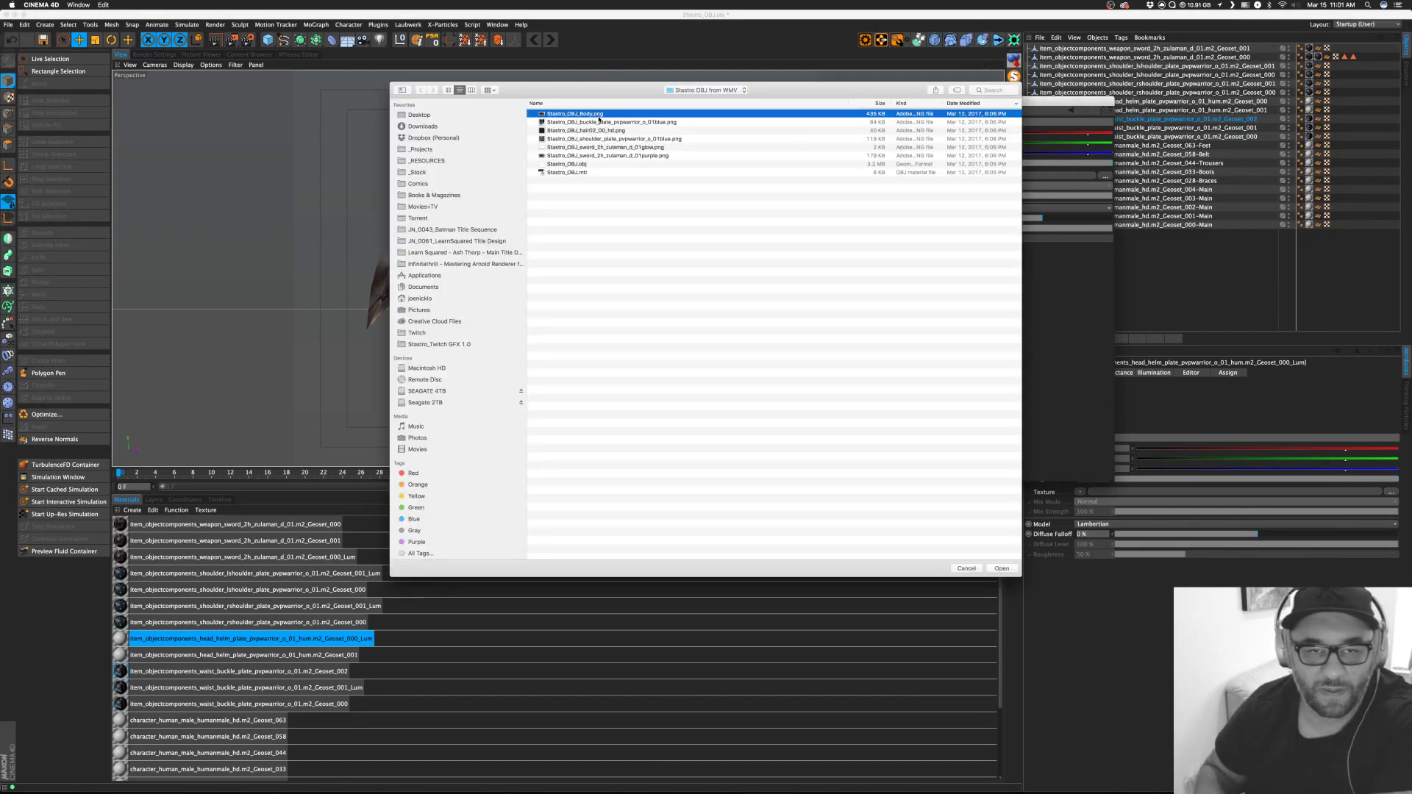
key("space")
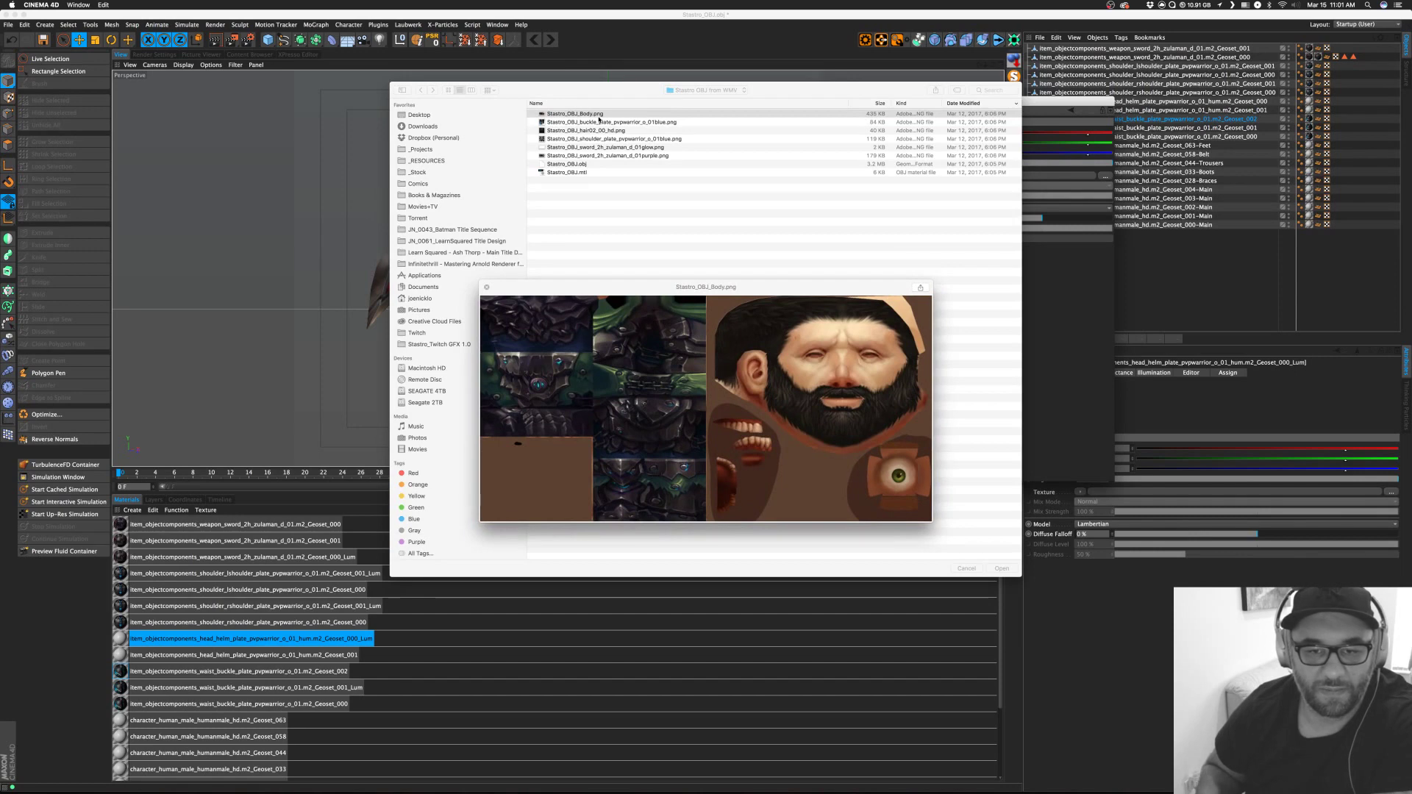
key("space")
key("Return")
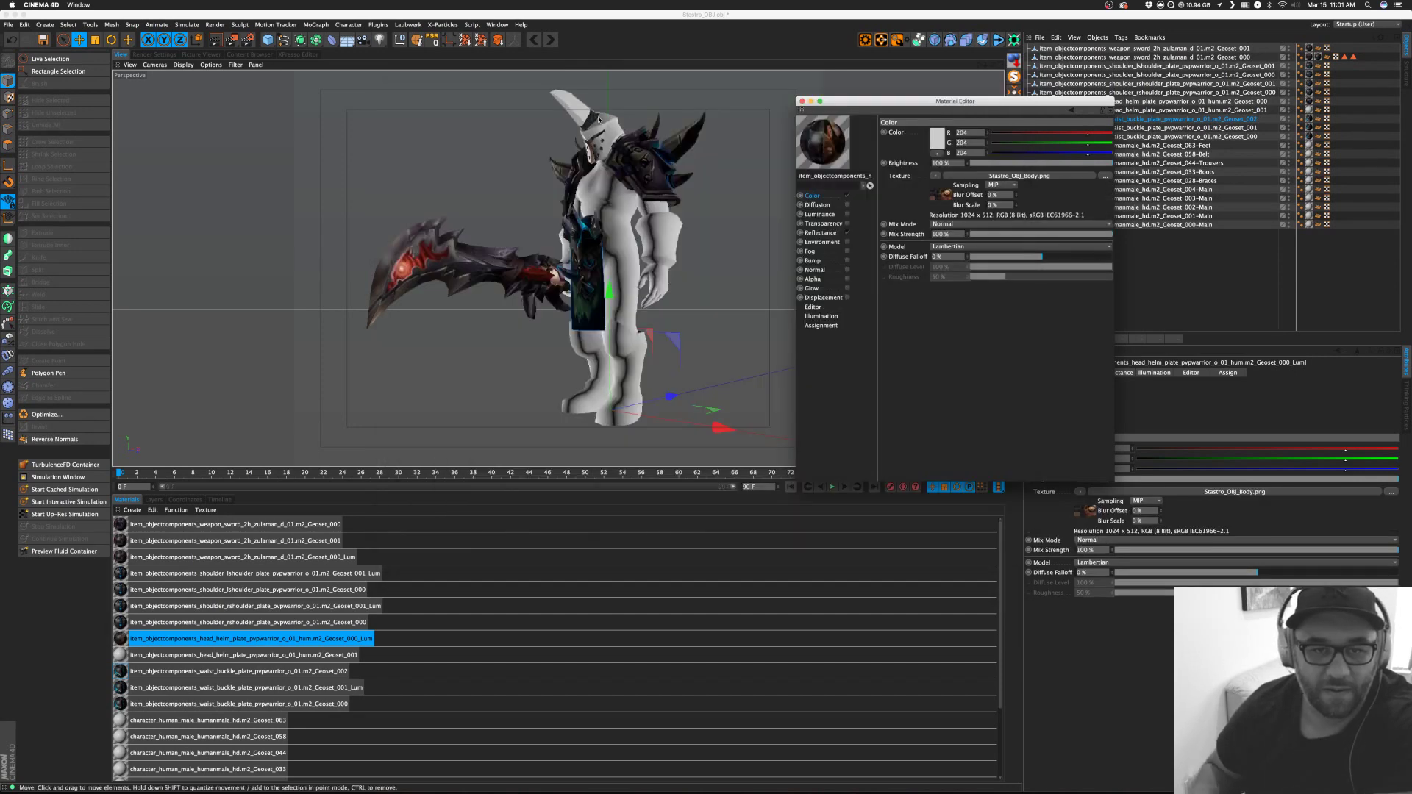
Try Stastro_OBJ_Body.png as the colour texture of the head_helm_plate Geoset_001 material, and undo it.
left_click(176, 651)
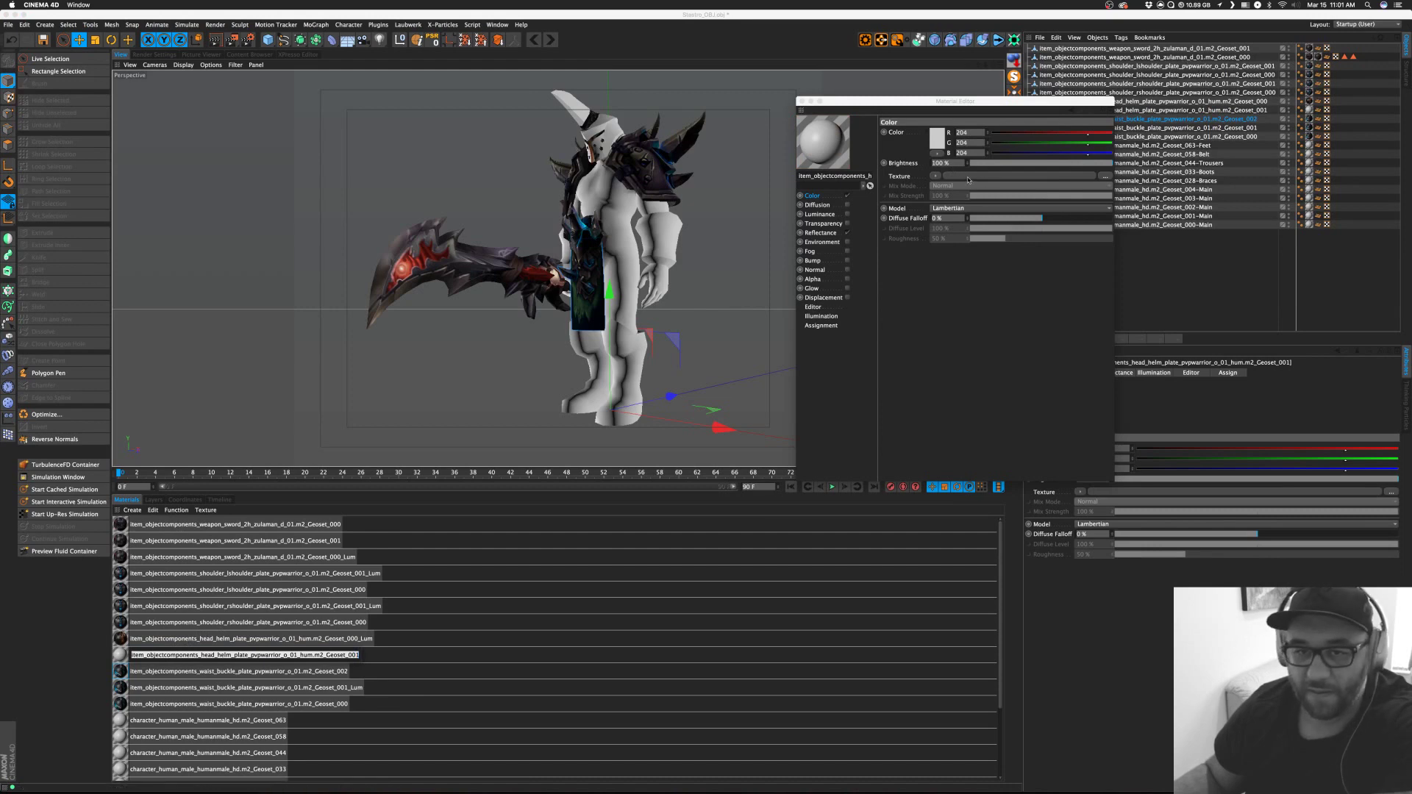
left_click(1105, 177)
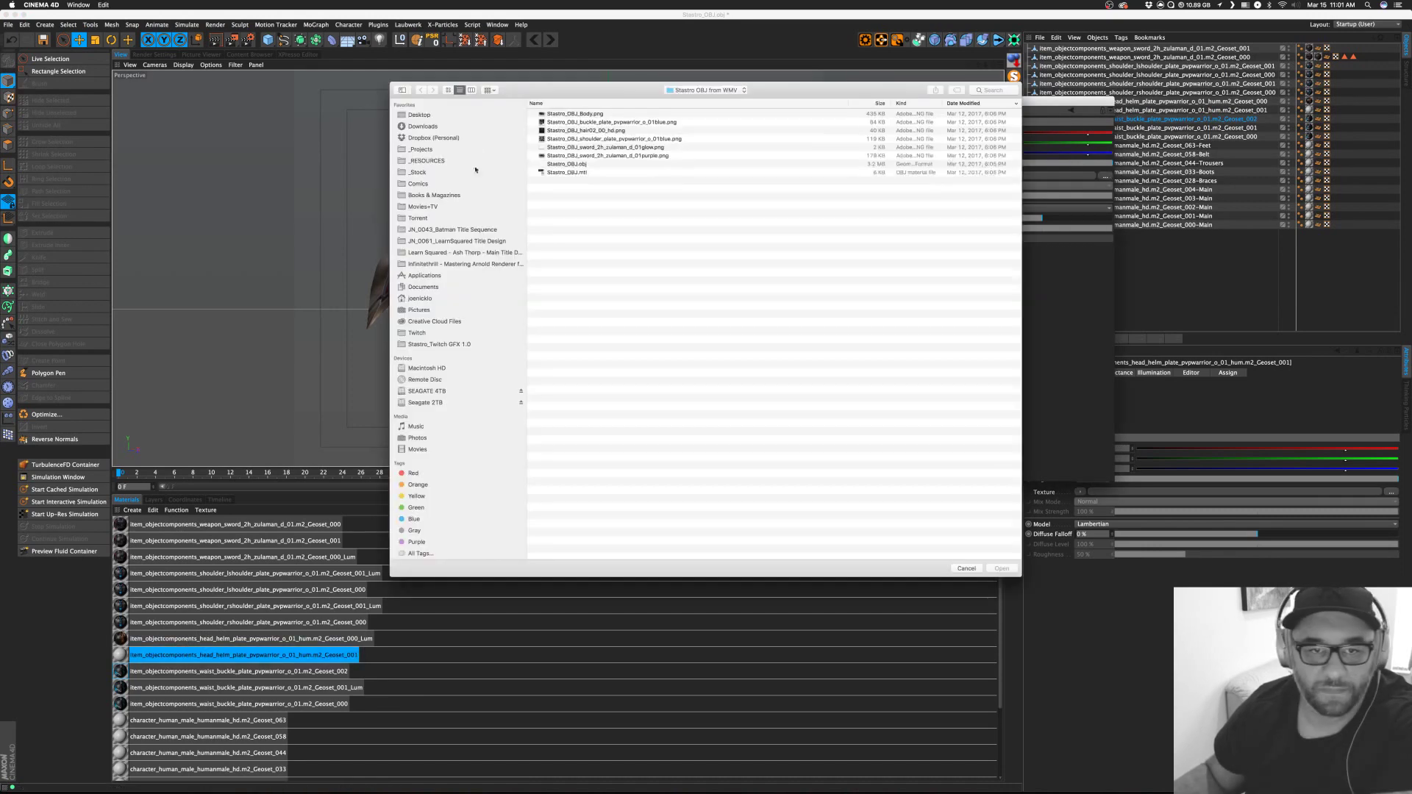
double_click(594, 115)
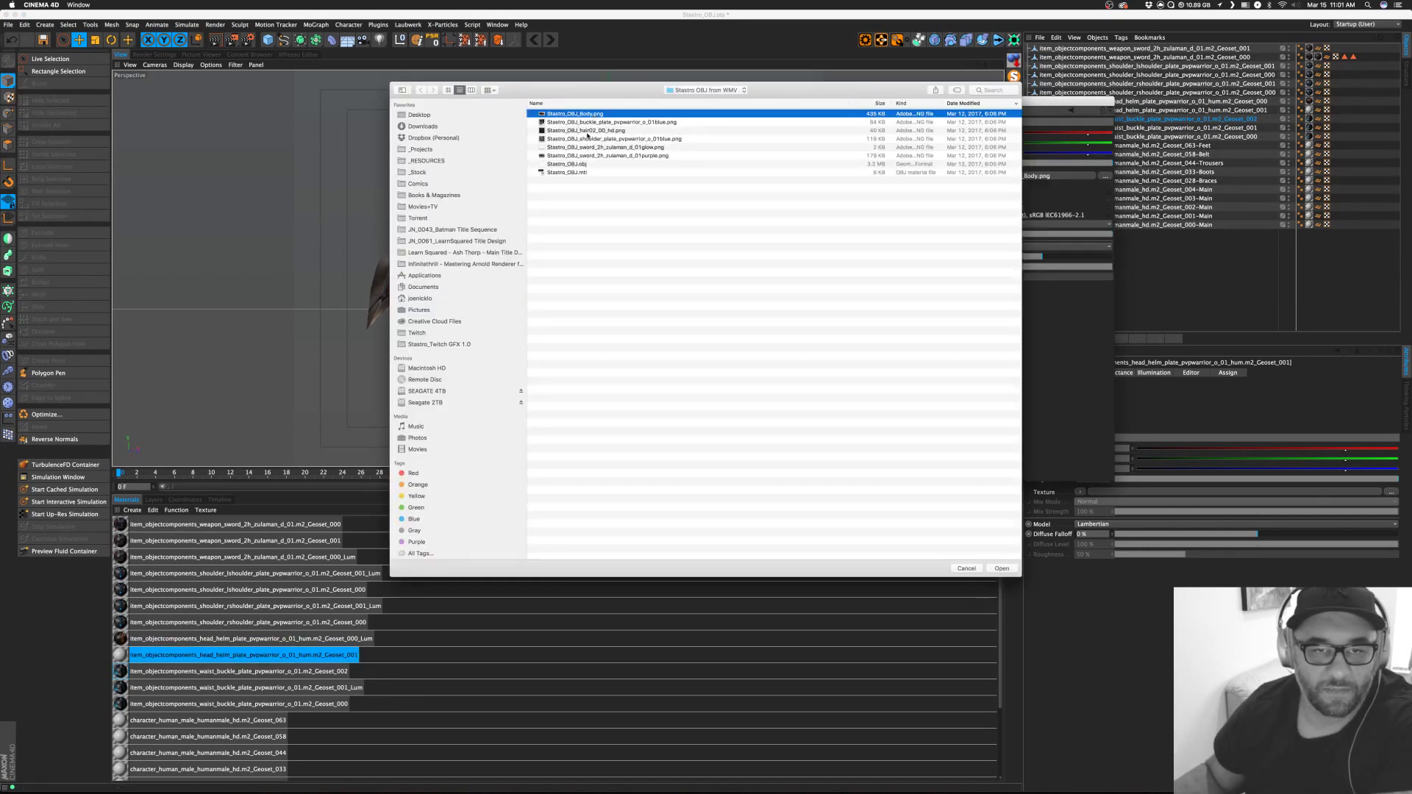
left_click(426, 569)
key("super+z")
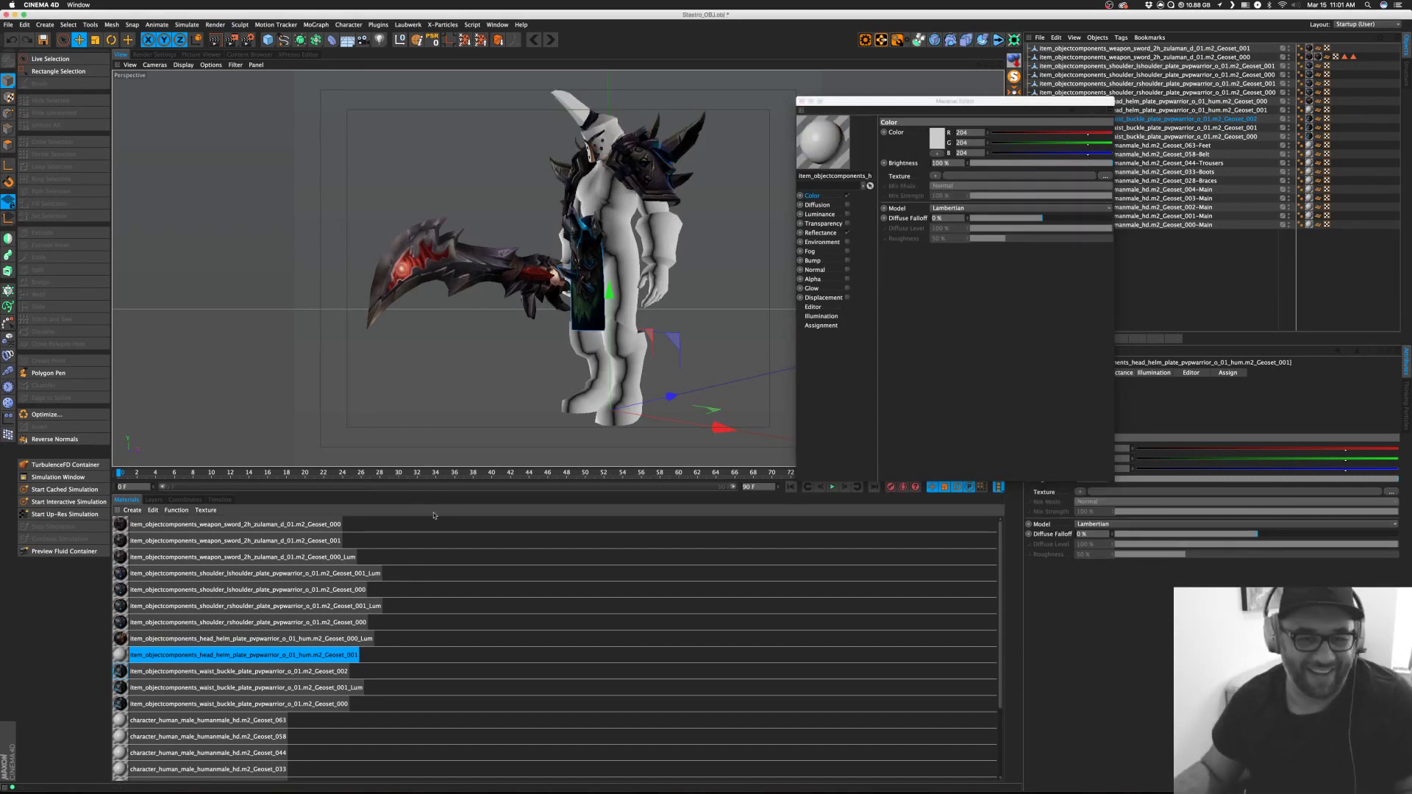
Undo the body texture on the head_helm_plate Geoset_000_Lum material and close the Material Editor.
left_click(196, 646)
key("super+z")
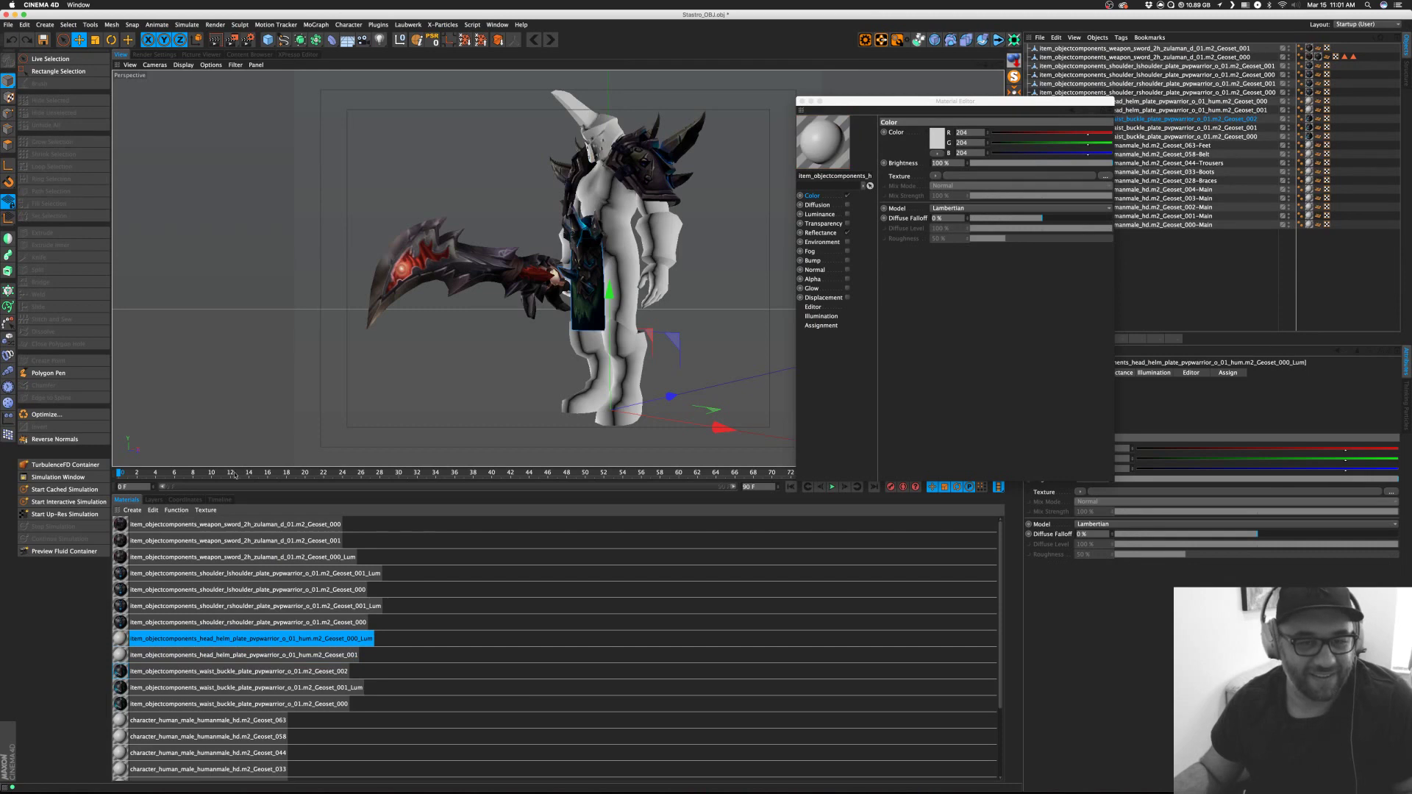
left_click_drag(701, 126, 817, 180, "alt")
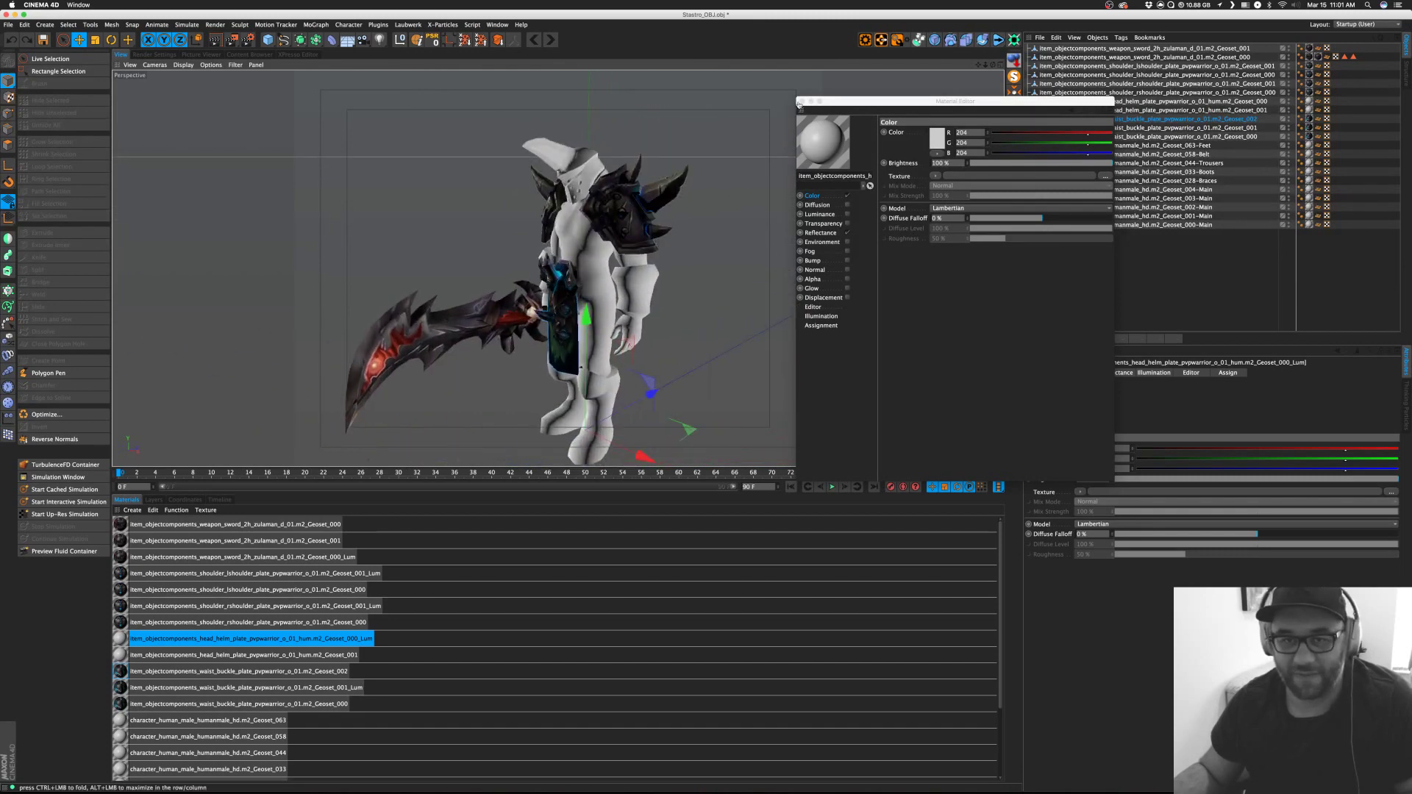
scroll(220, 741, "down", 3)
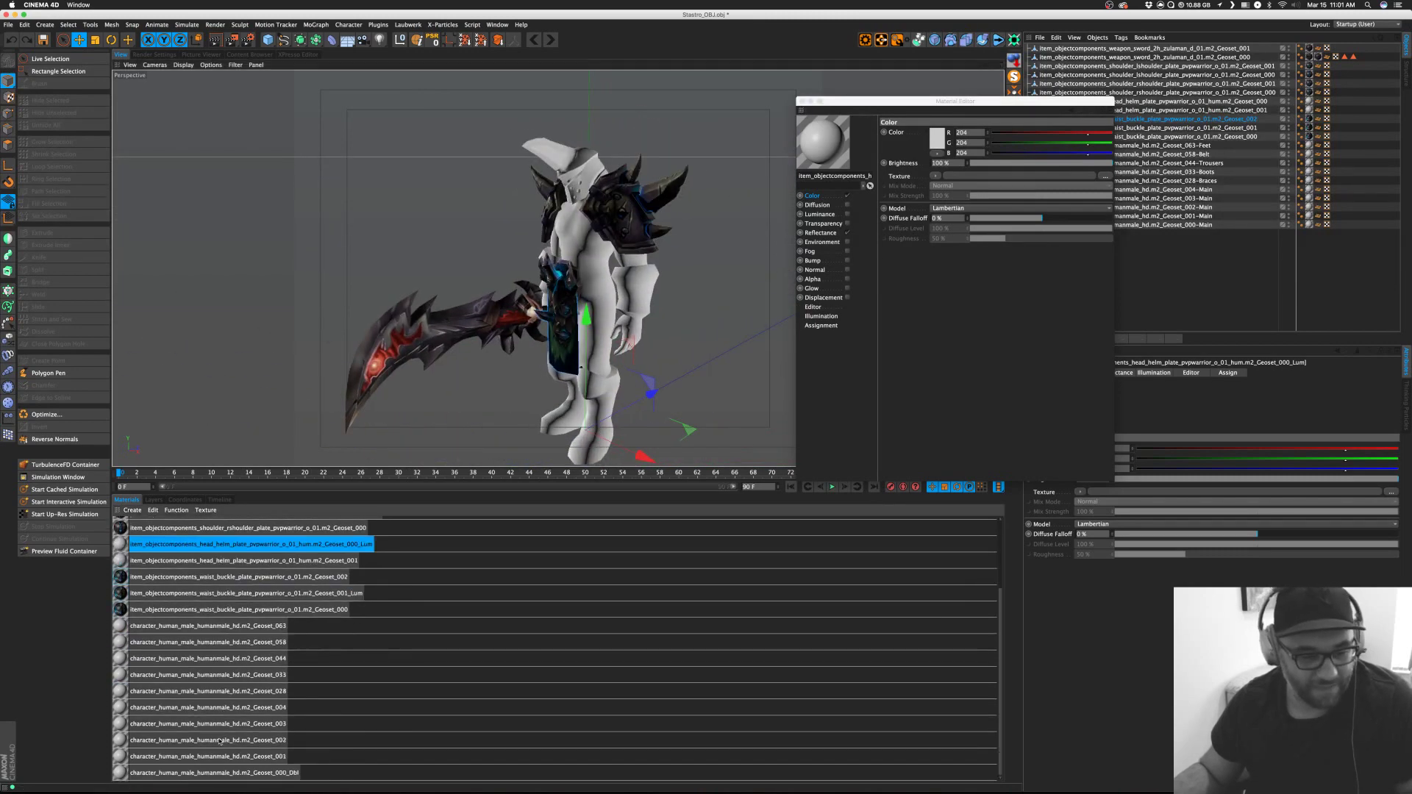
left_click(214, 627)
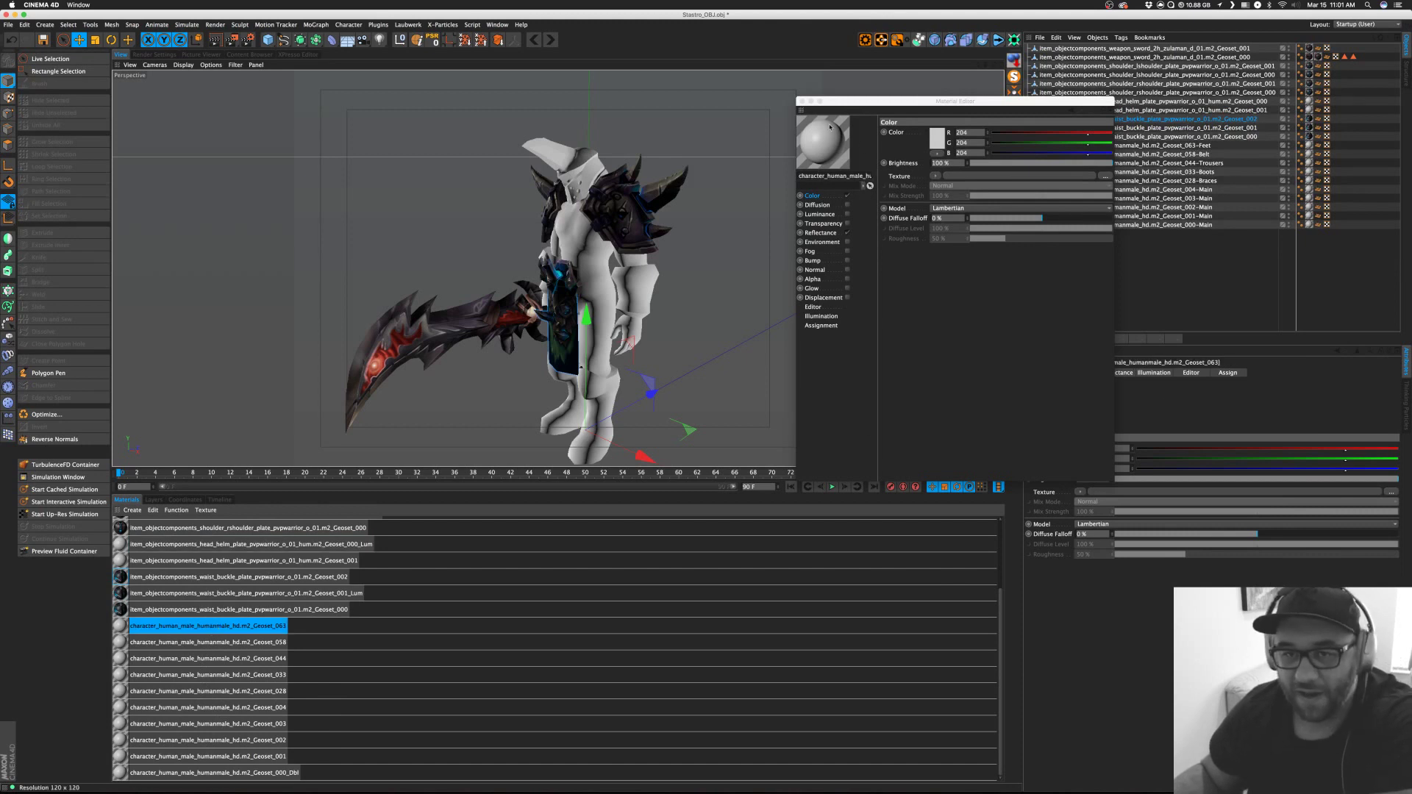
left_click(802, 101)
Select the character's Geoset_000-Main mesh and set the viewport display to Gouraud Shading (Lines).
left_click(1139, 225)
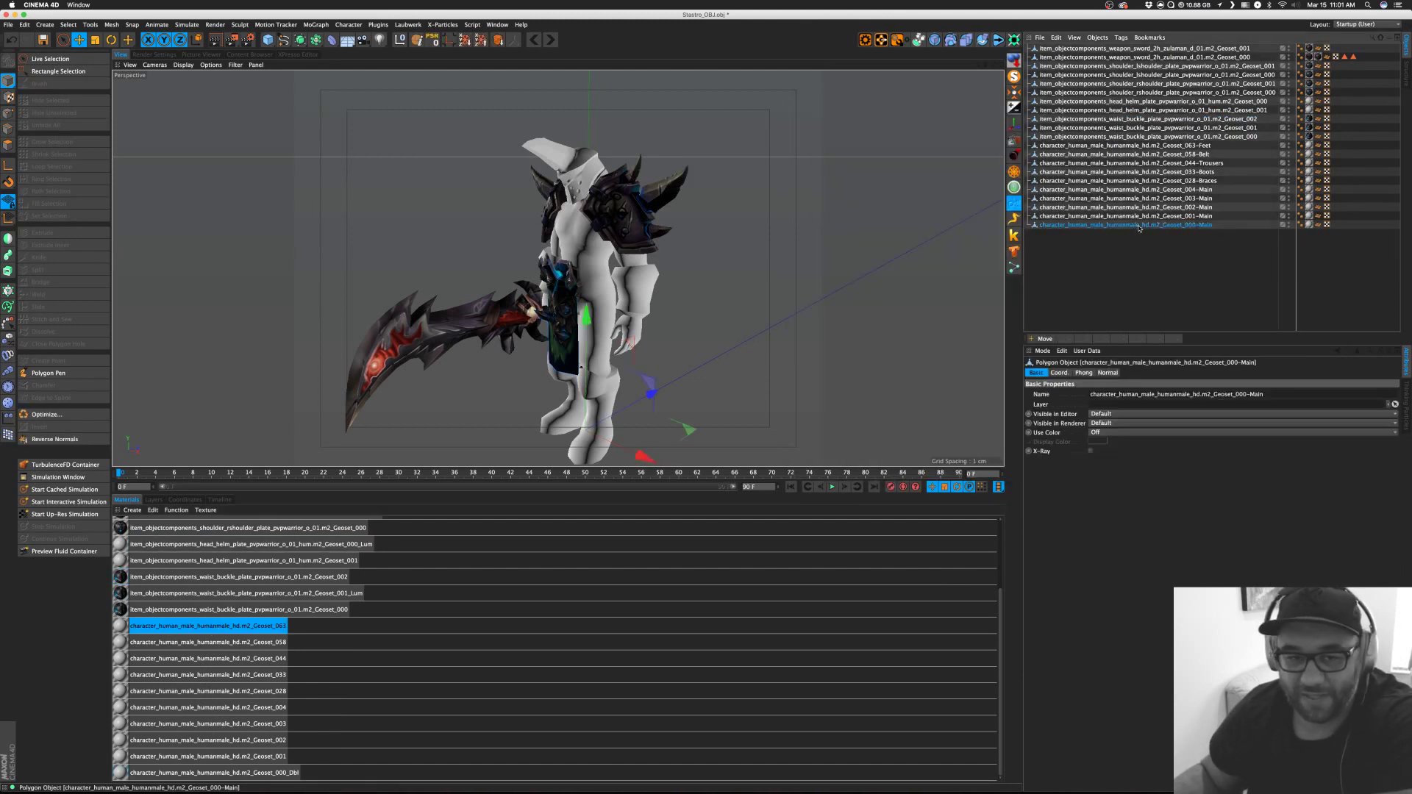
left_click(183, 65)
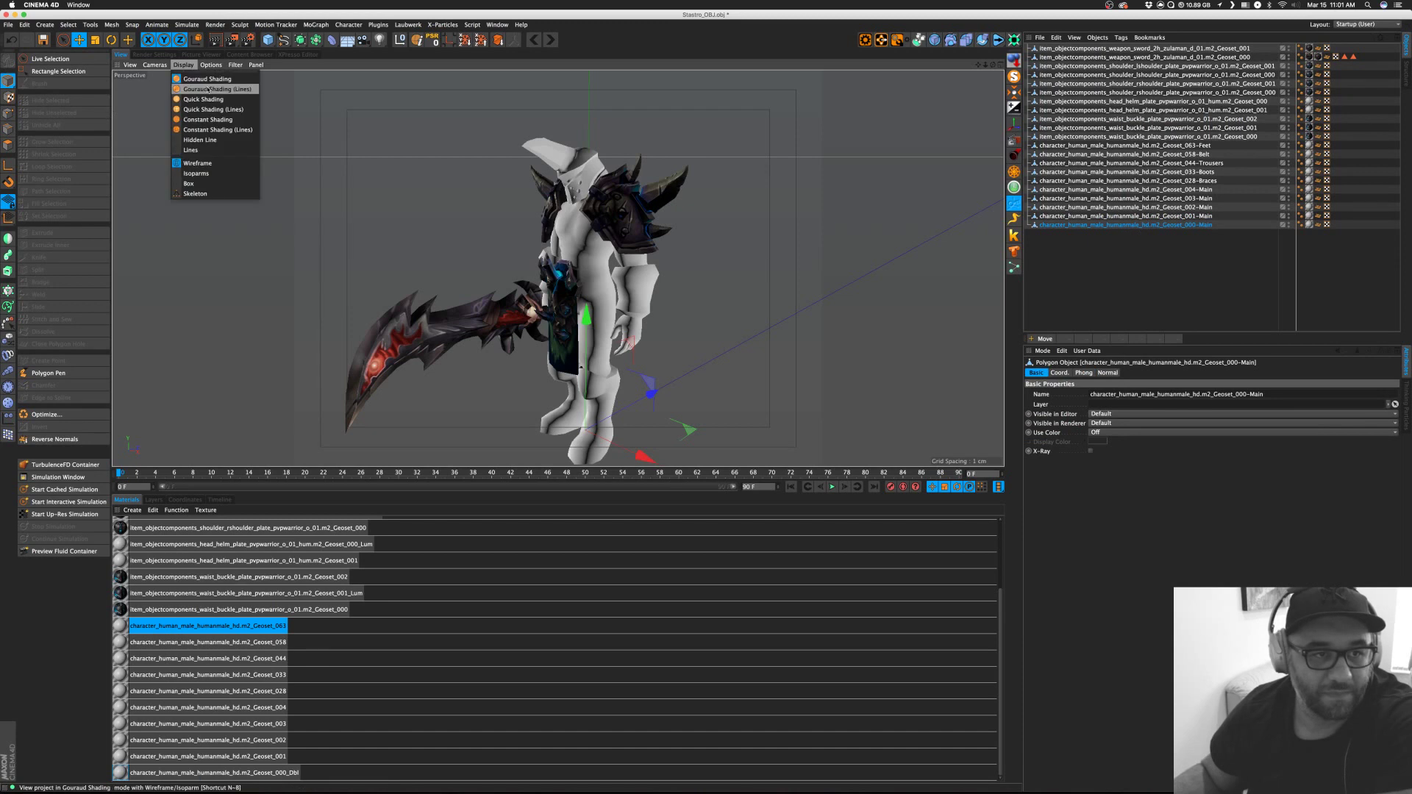
left_click(208, 93)
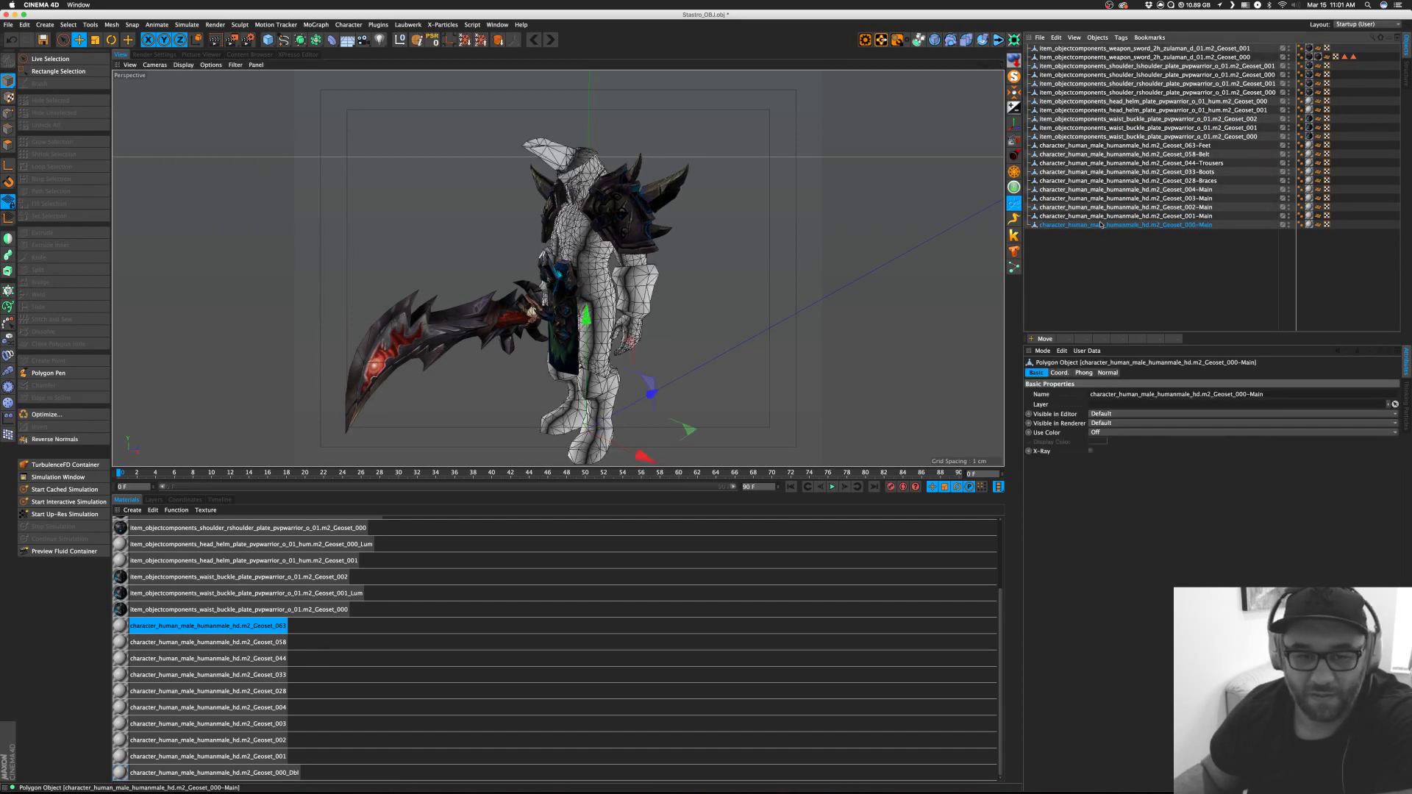
Select the character meshes one by one from Geoset_001-Main to Geoset_063-Feet to identify which body part each covers.
left_click_drag(652, 394, 657, 390)
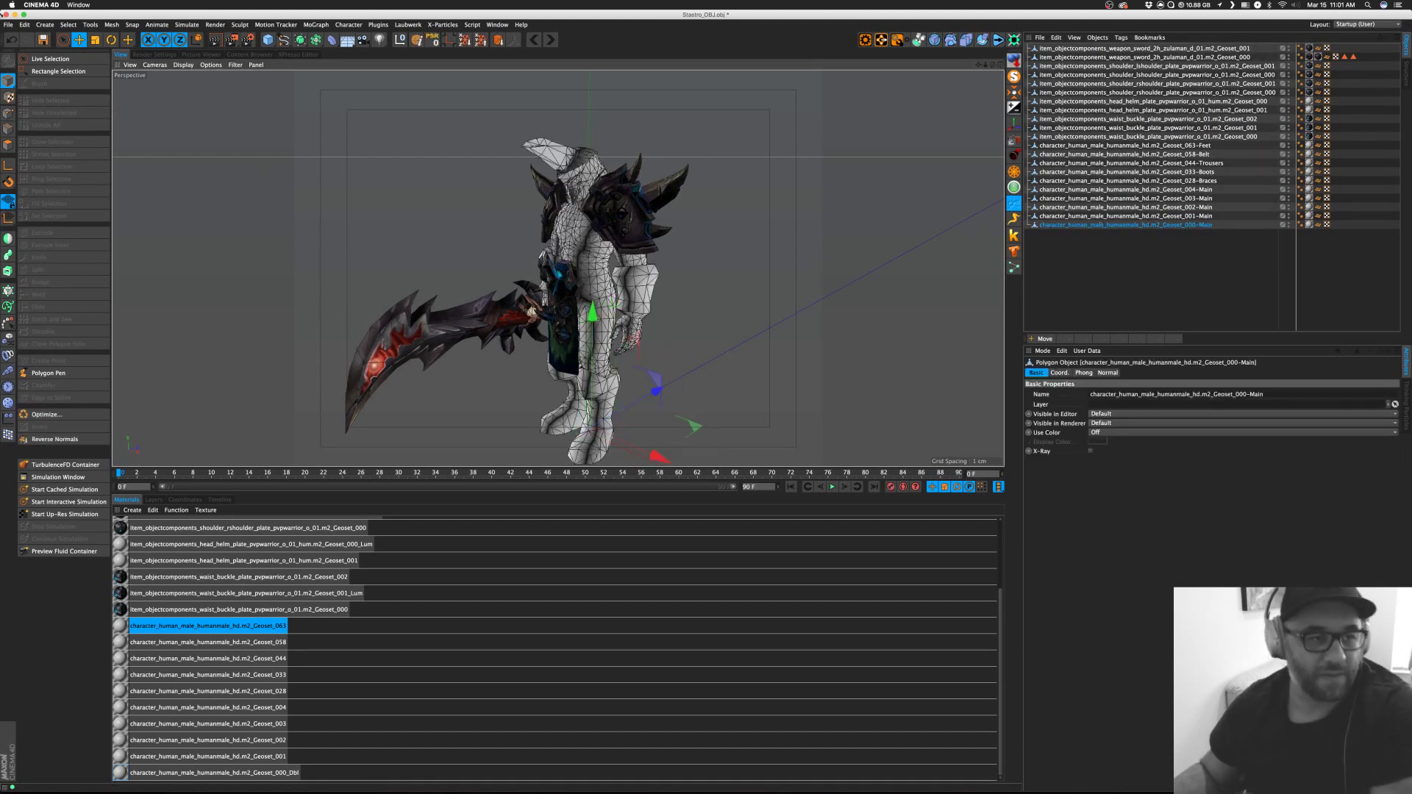
left_click(64, 39)
left_click(662, 379)
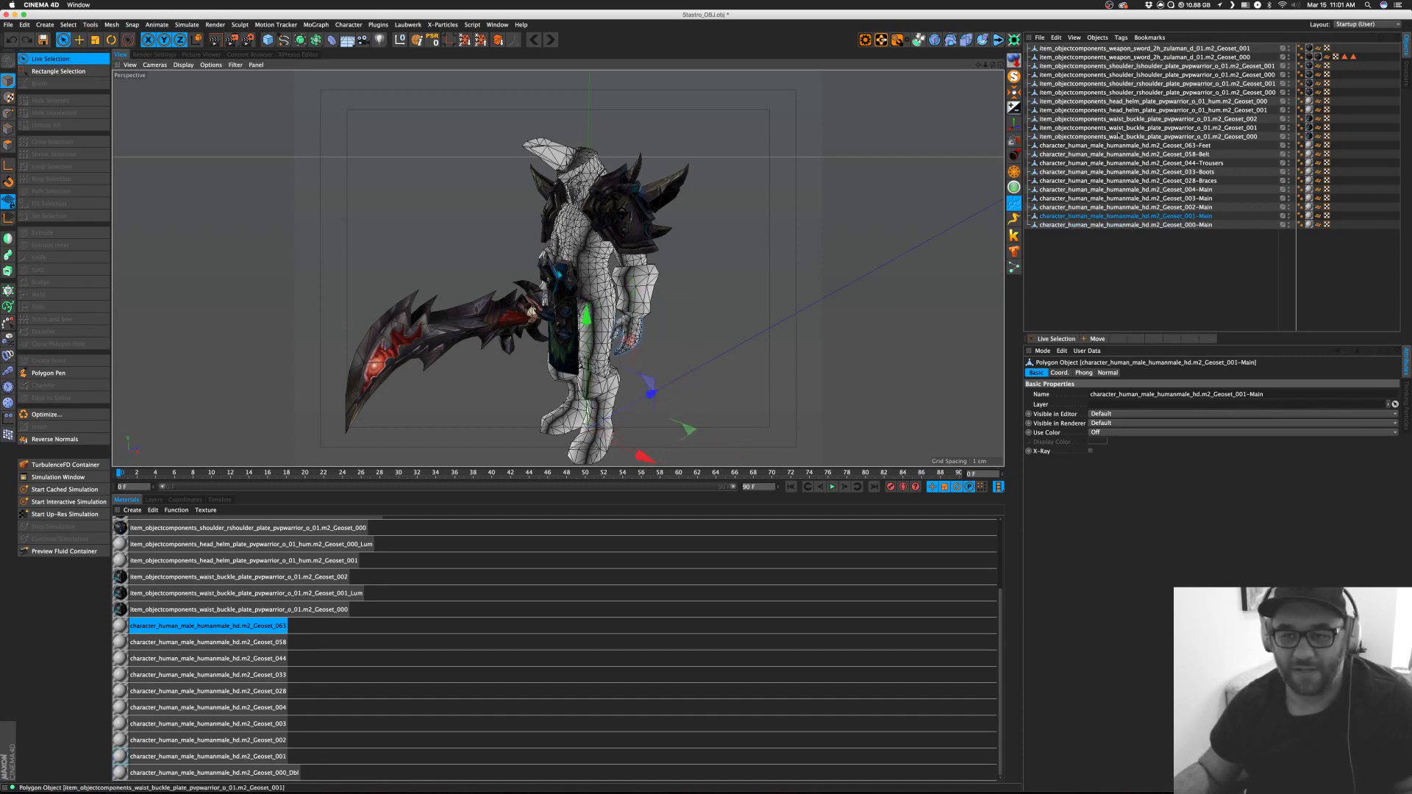
left_click(1120, 208)
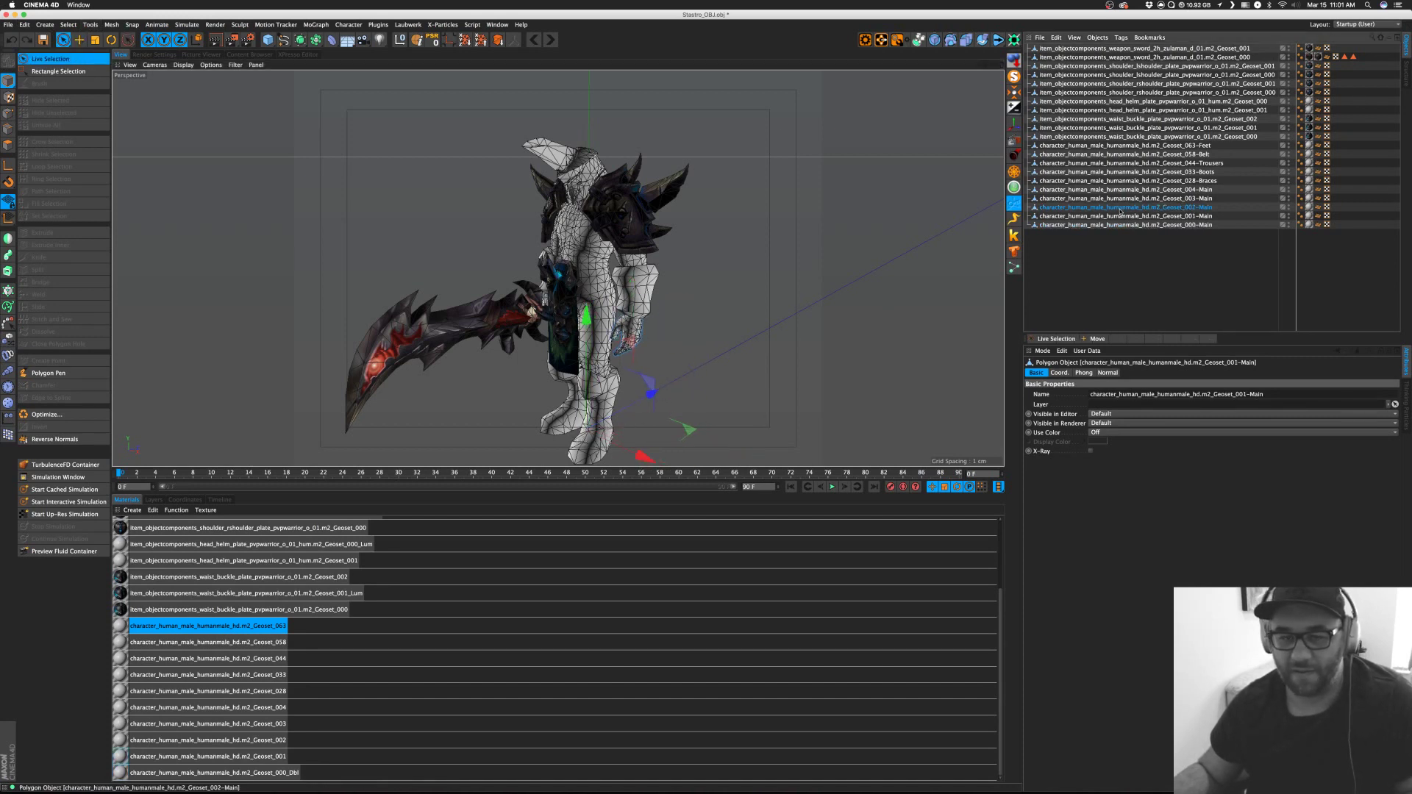
left_click(1127, 198)
left_click(1129, 190)
left_click(1130, 180)
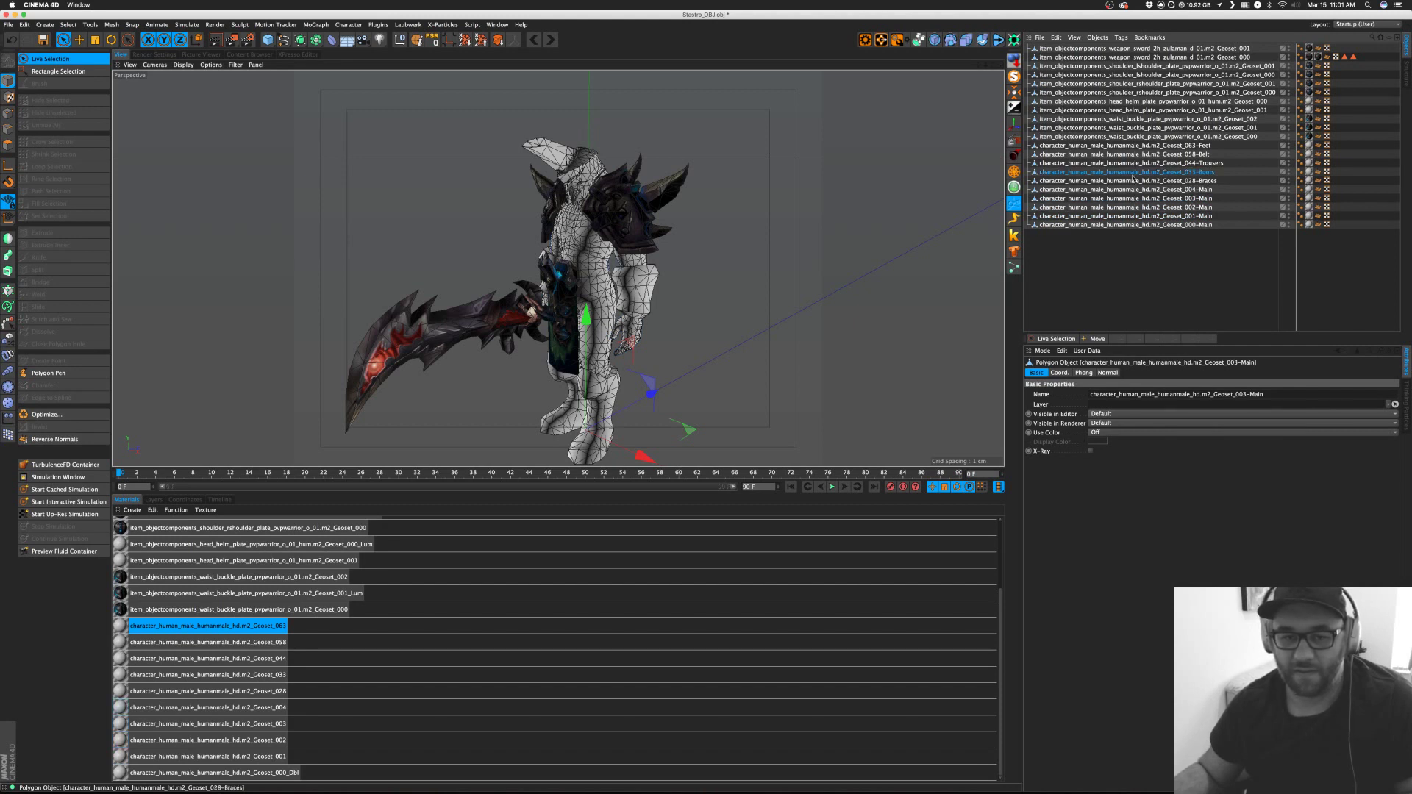
left_click(1132, 171)
left_click(1134, 162)
left_click(1137, 153)
left_click(1139, 145)
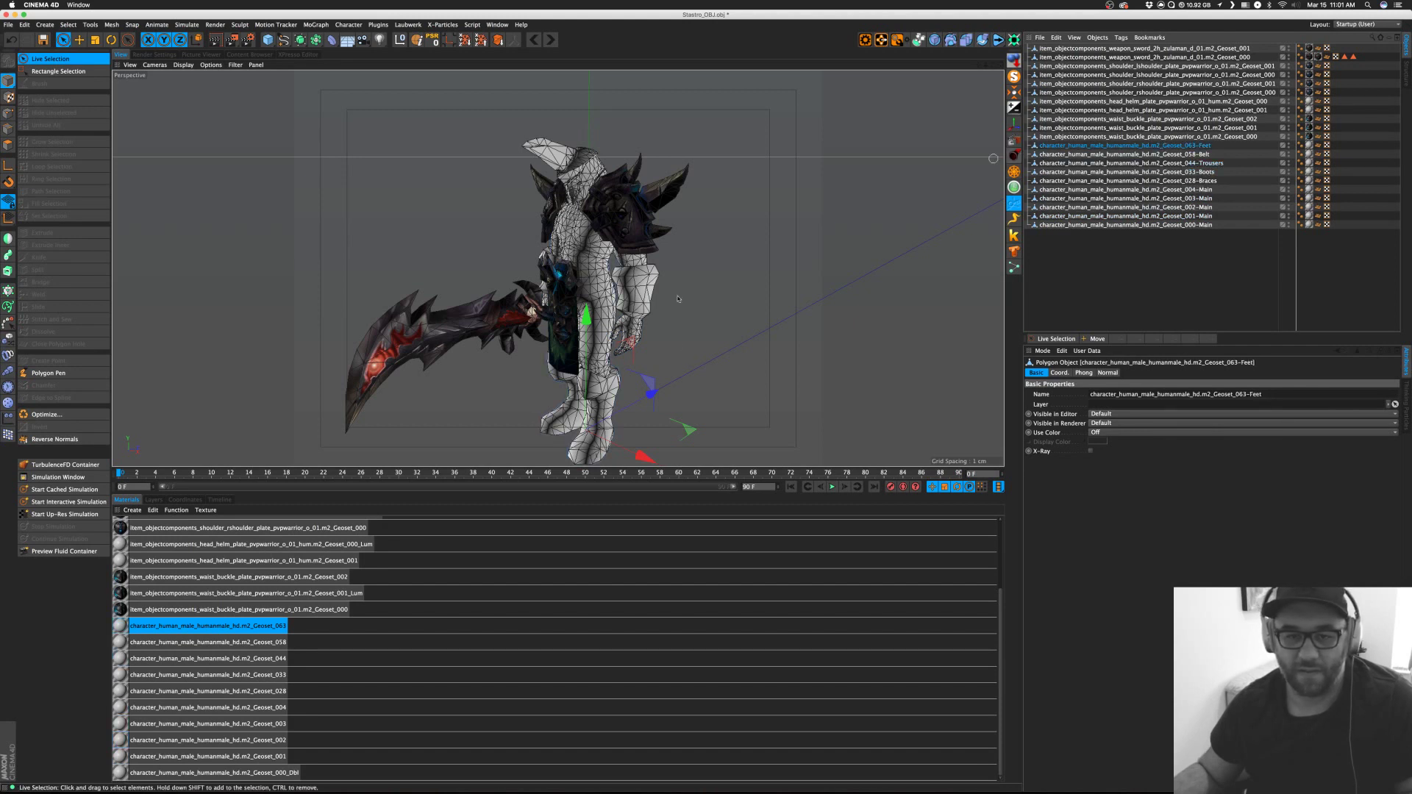
left_click_drag(647, 398, 650, 397)
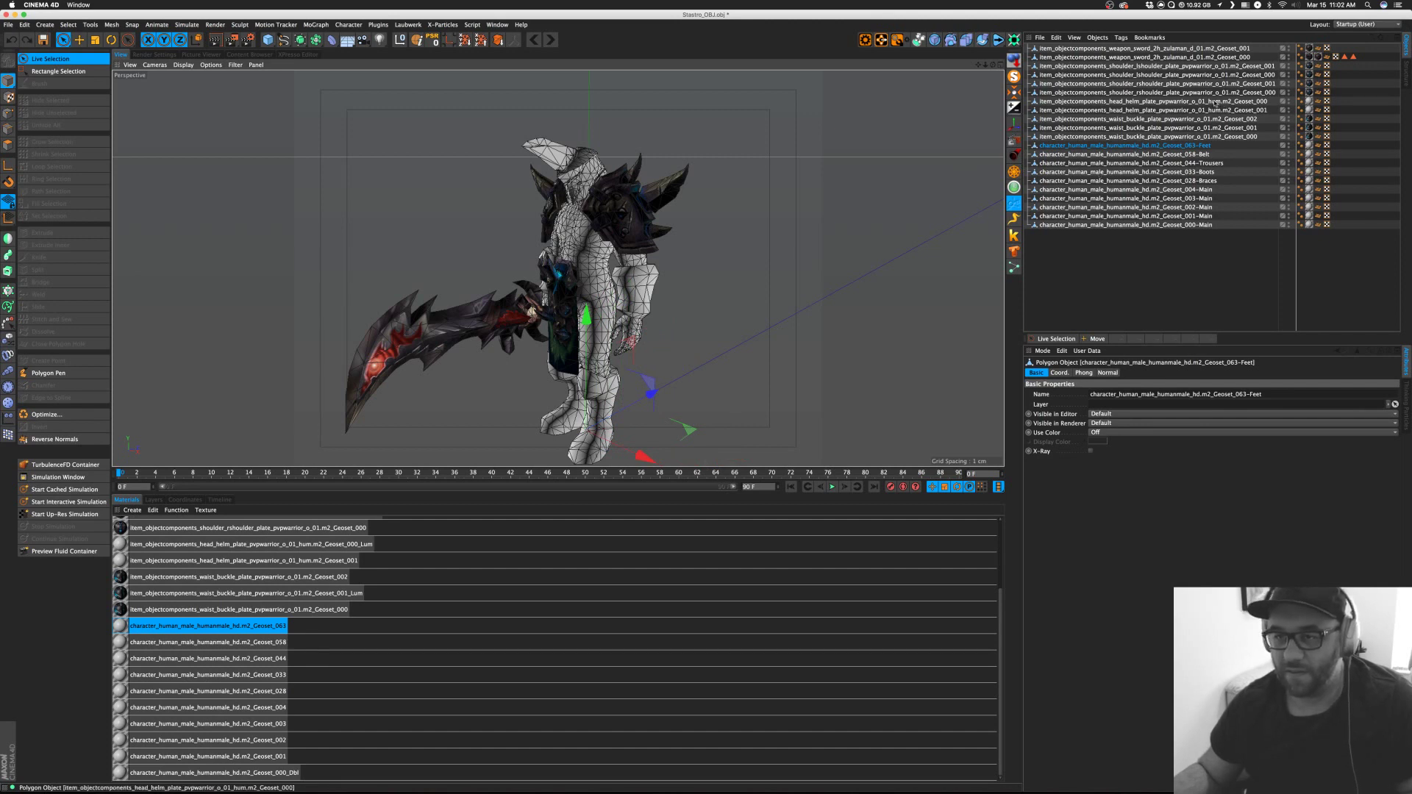
Select the head_helm_plate Geoset_000 object and examine the helmet and shoulders on the character from both sides.
left_click(1148, 101)
left_click_drag(635, 402, 633, 160)
scroll(640, 163, "up", 8)
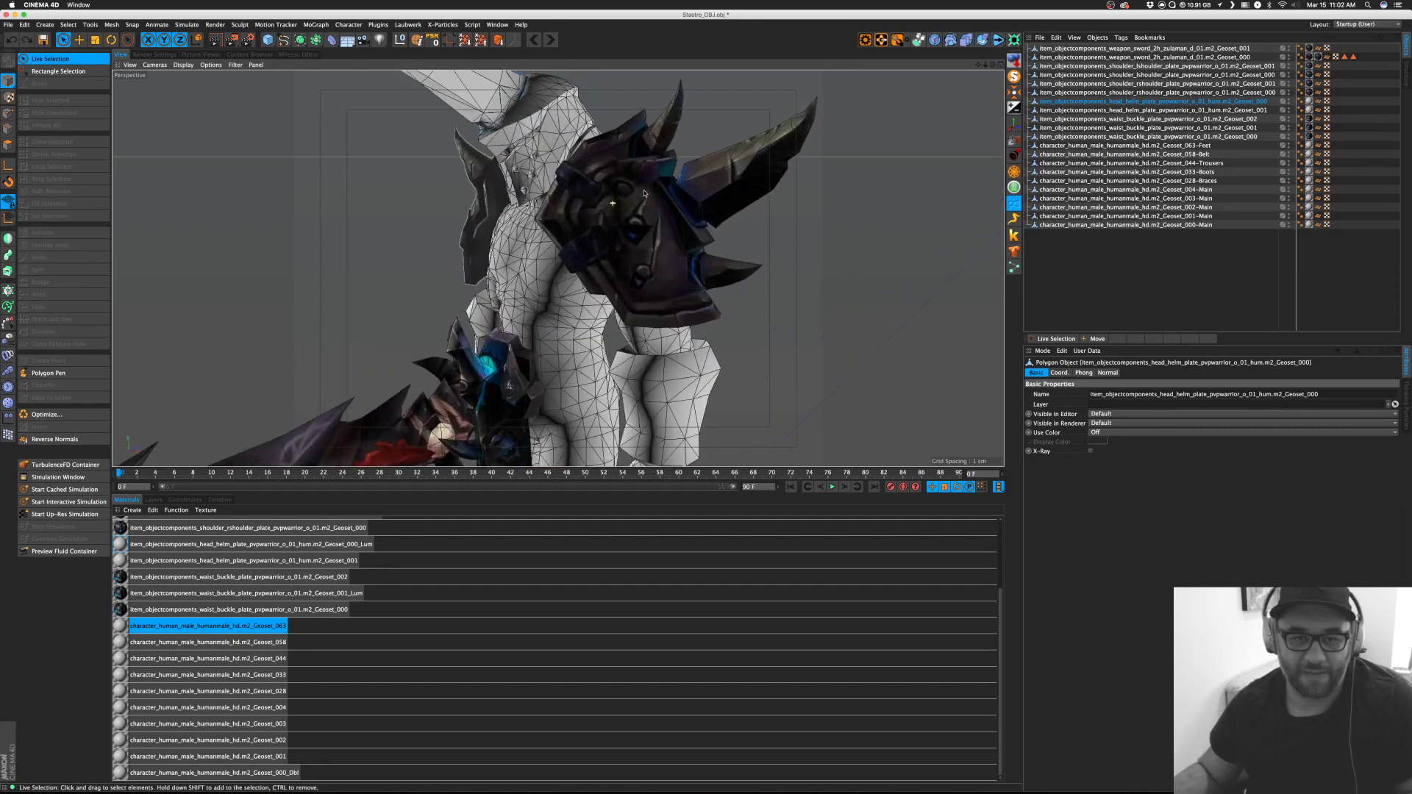
right_click_drag(616, 244, 621, 306, "alt")
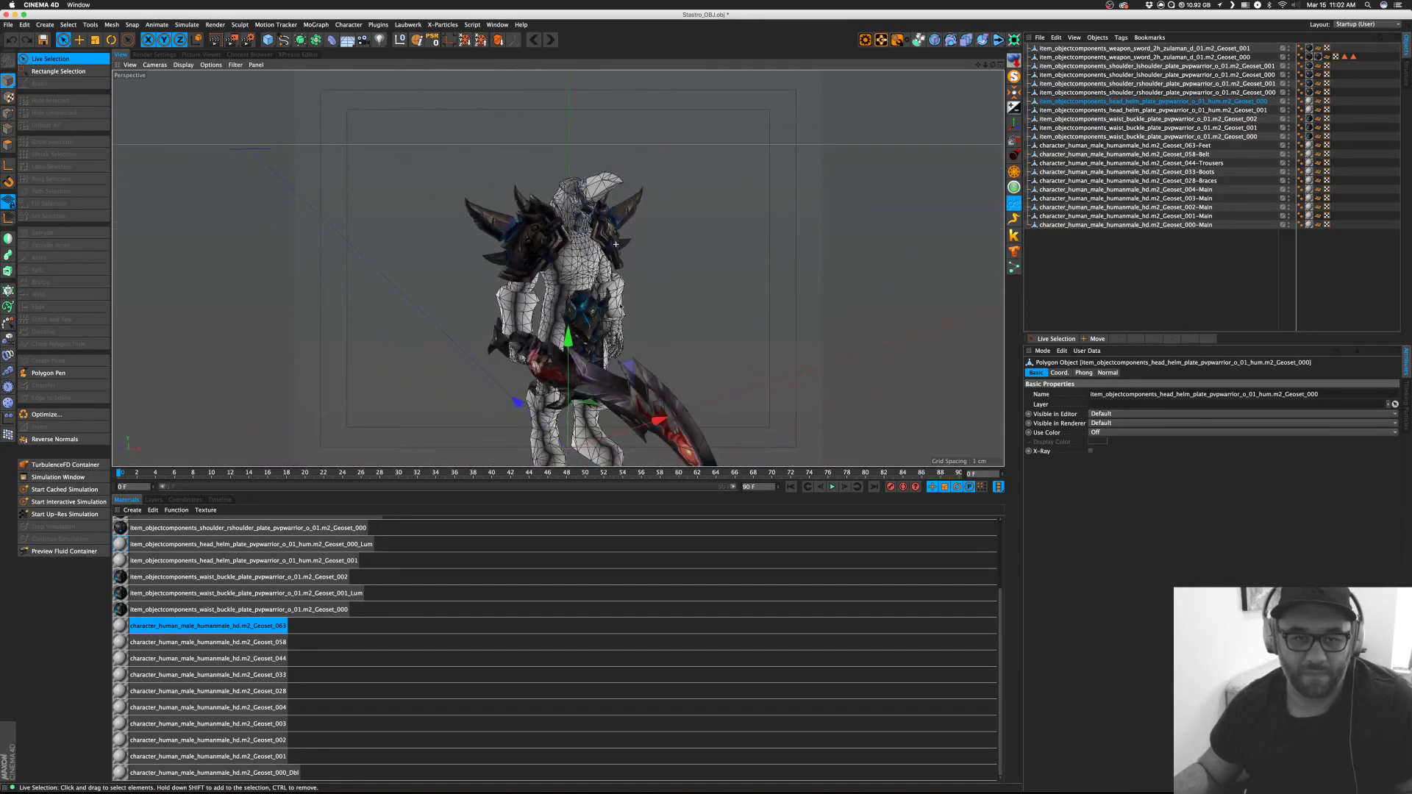
left_click_drag(615, 255, 656, 248)
key("super+z")
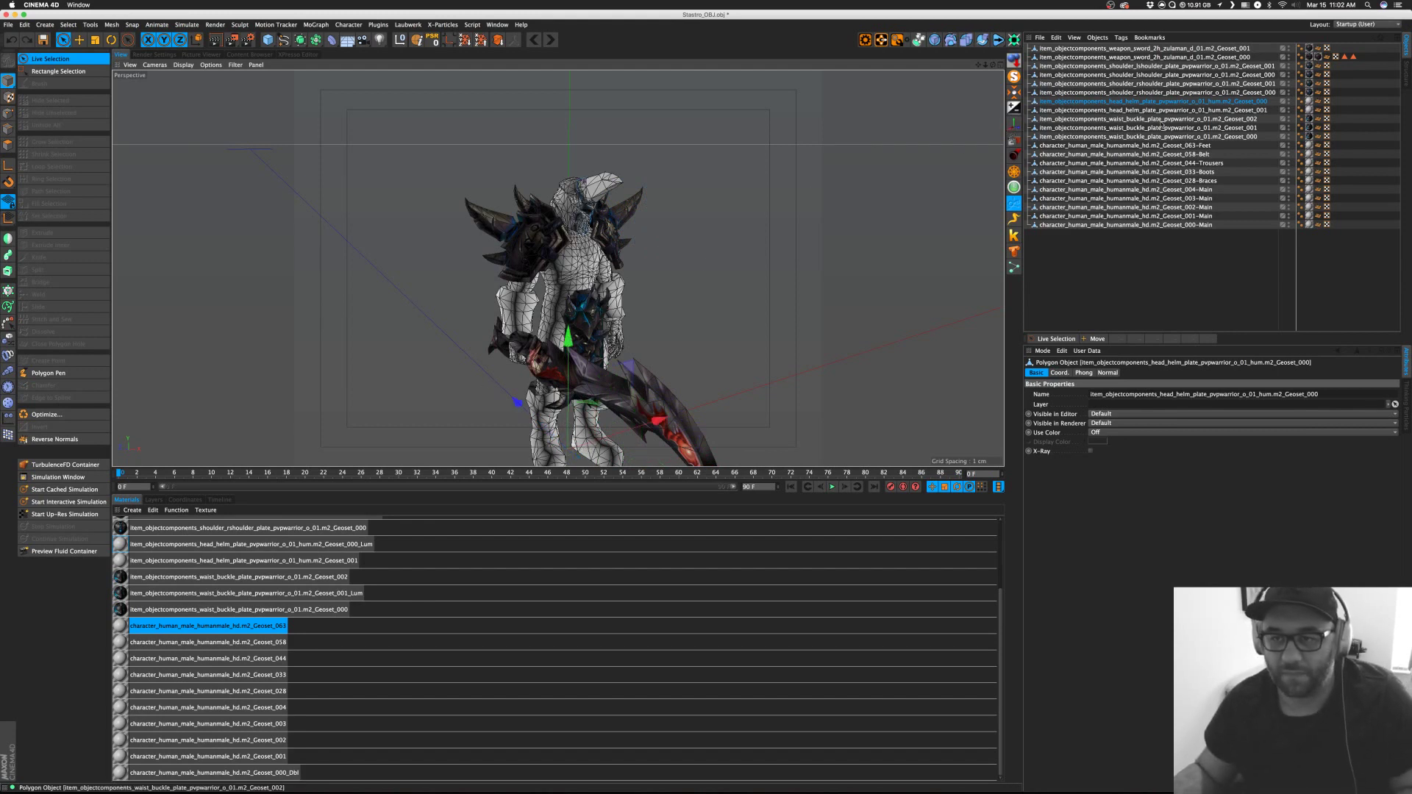
Group all character_human_male meshes, from Geoset_063-Feet to Geoset_000-Main, under one null.
left_click(1132, 147)
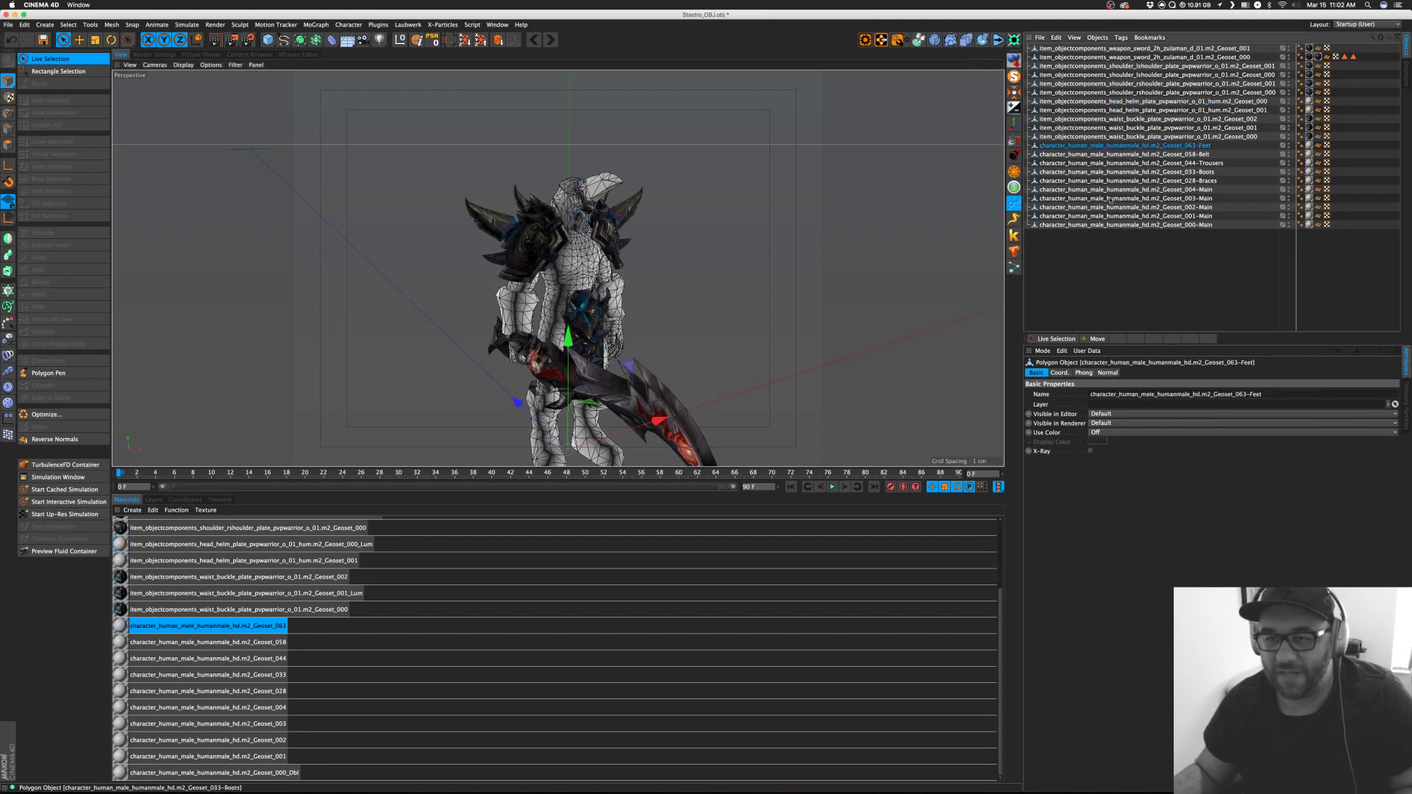
left_click(1119, 225, "shift")
key("alt+g")
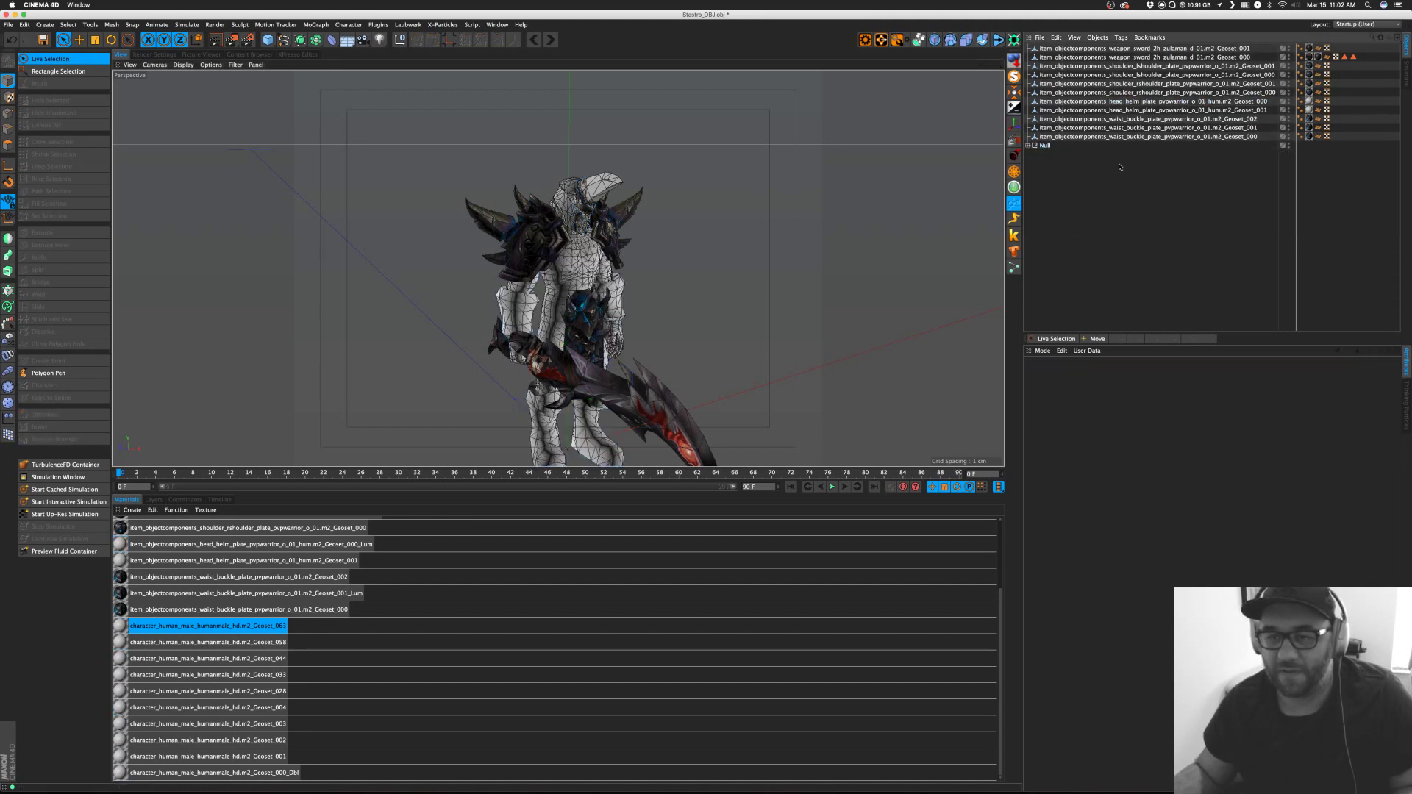
Select the head_helm_plate Geoset_001 object and open its material in the Material Editor.
left_click(1162, 110)
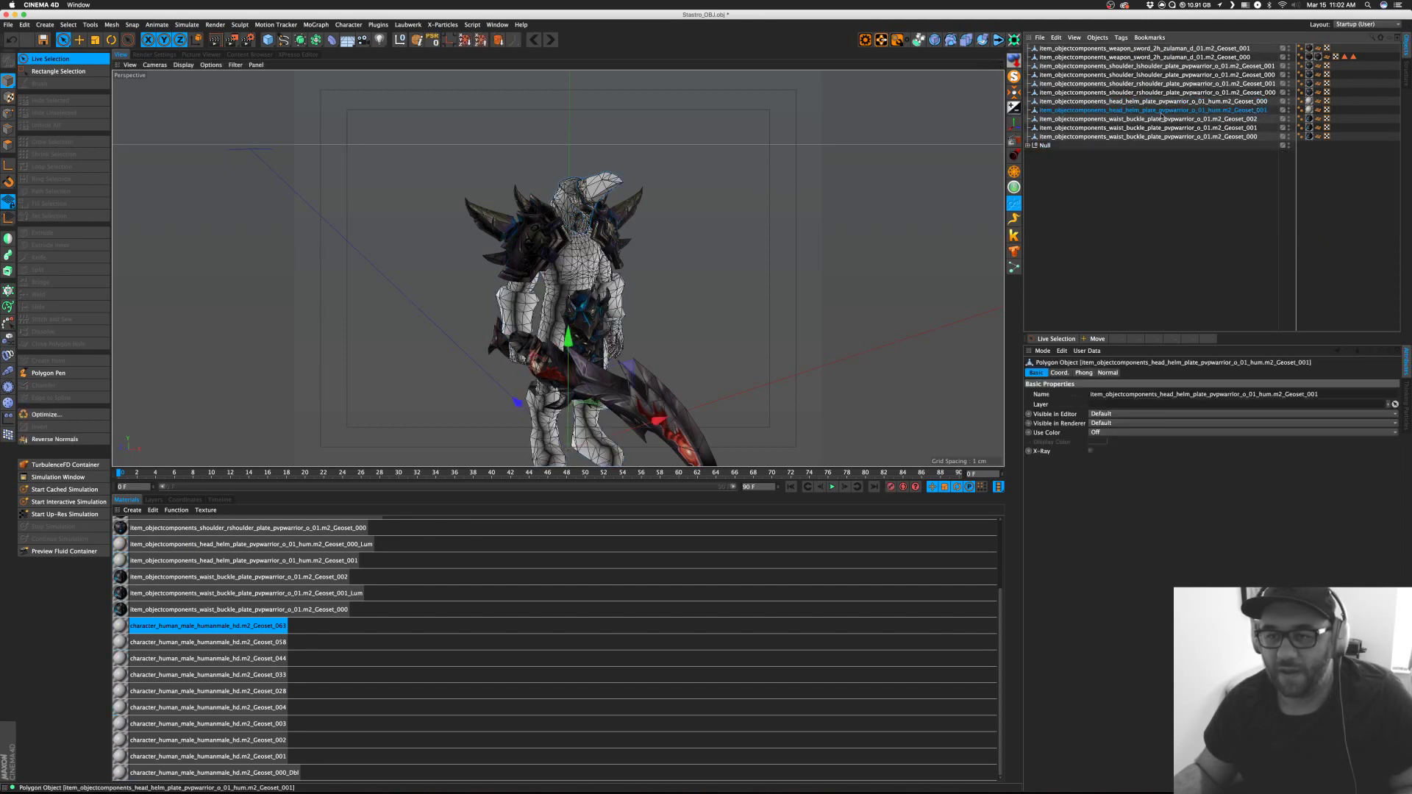
left_click(1309, 110)
left_click(306, 559)
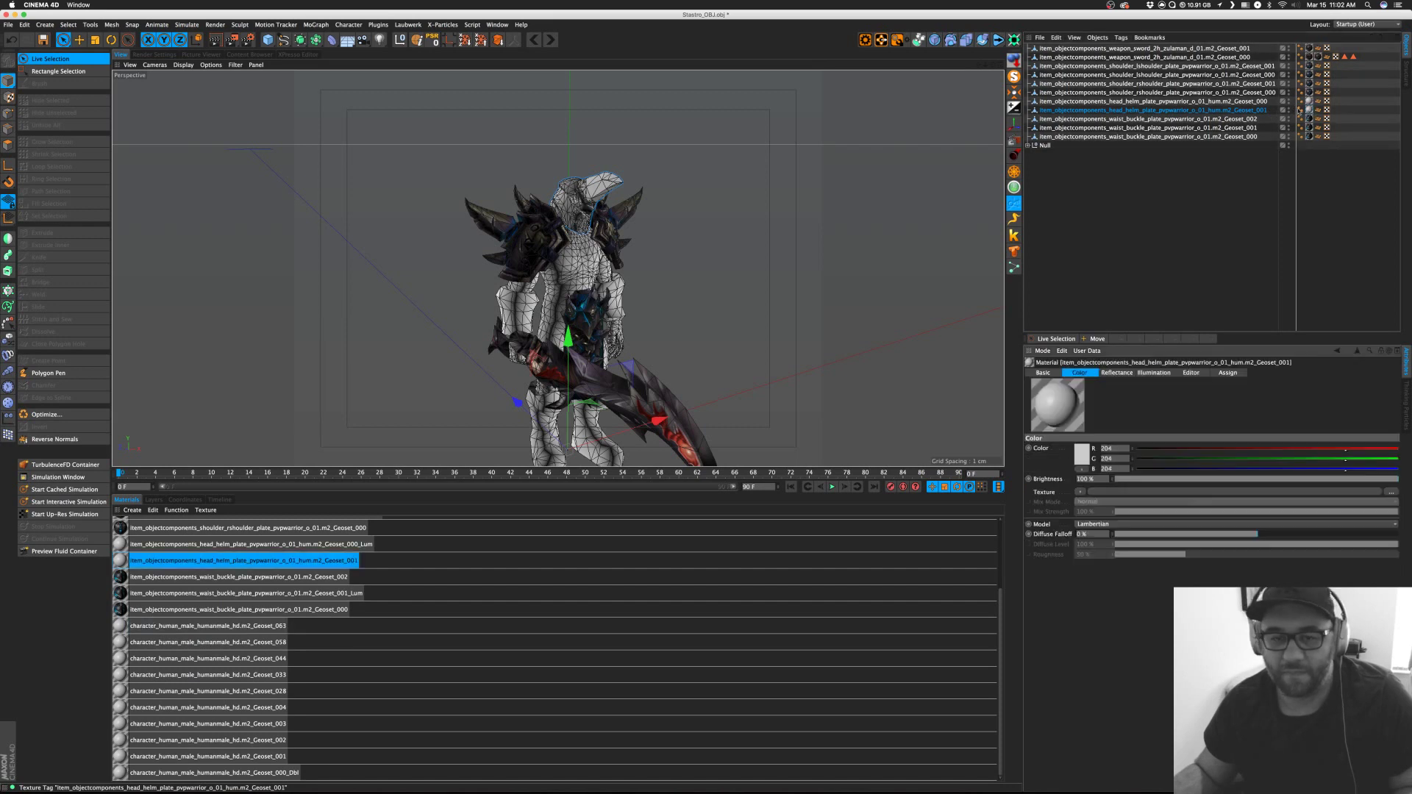
double_click(120, 561)
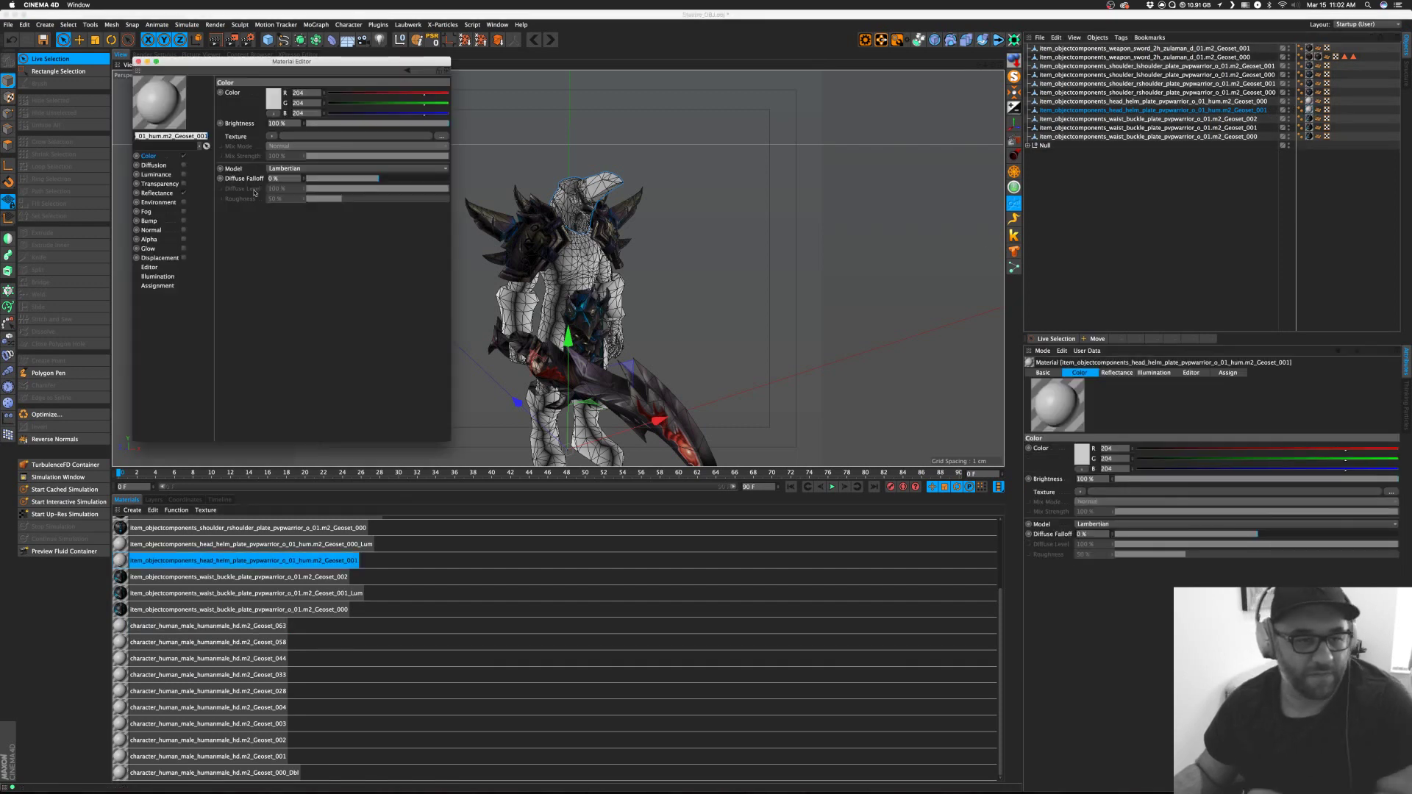
Preview the candidate textures and load Stastro_OBJ_shoulder_plate_pvpwarrior_o_01blue.png as the helm Geoset_001 material's colour texture.
left_click(441, 141)
left_click(588, 139)
key("space")
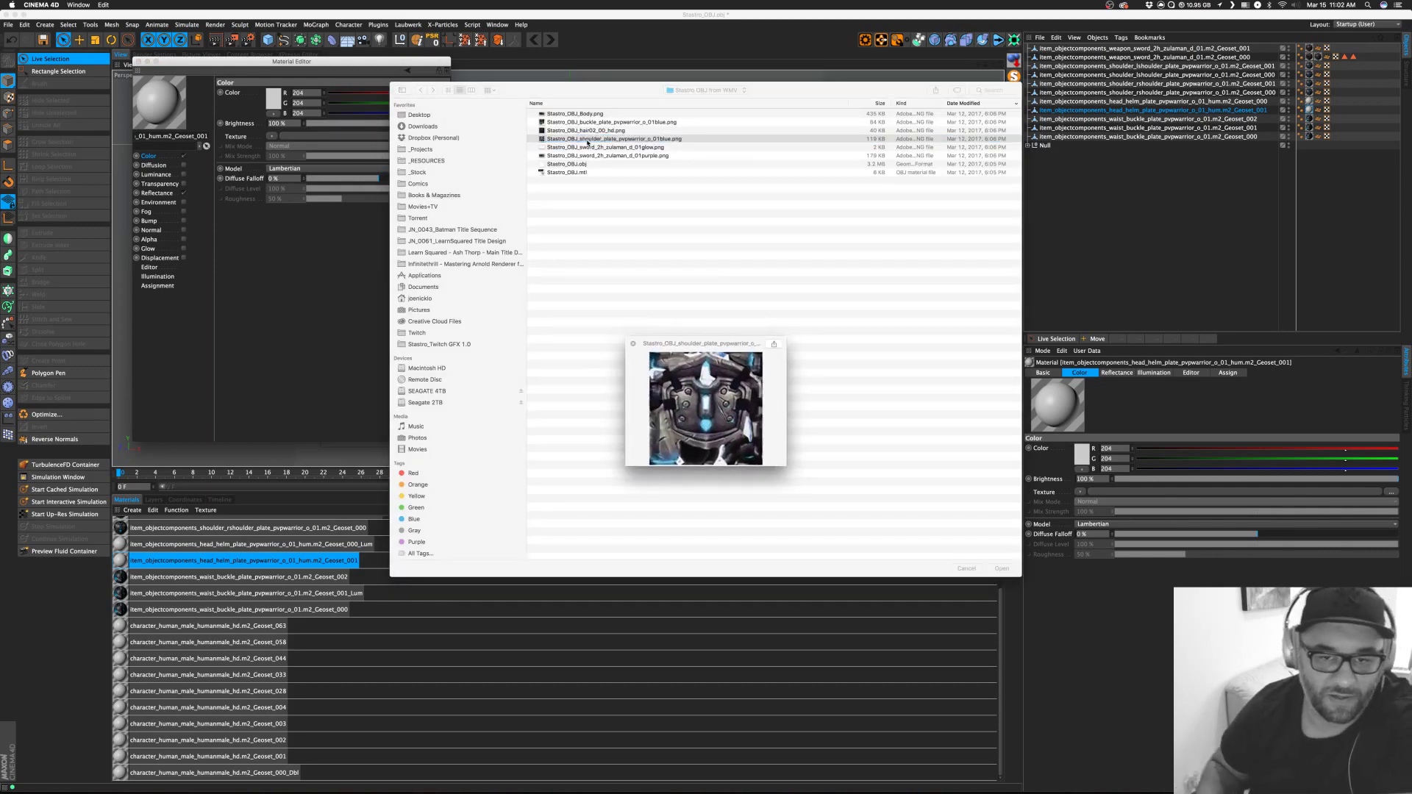
key("Up")
key("Up")
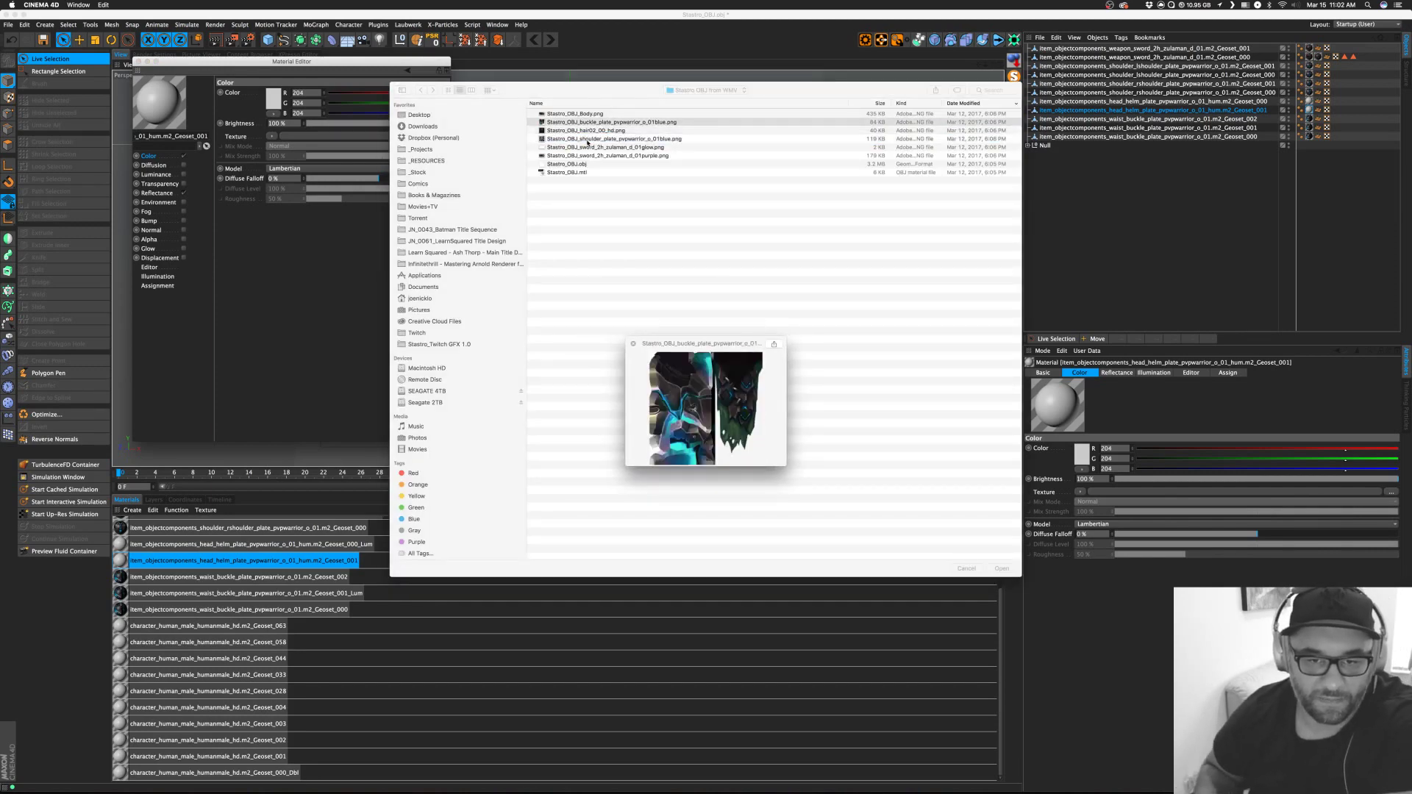
key("Up")
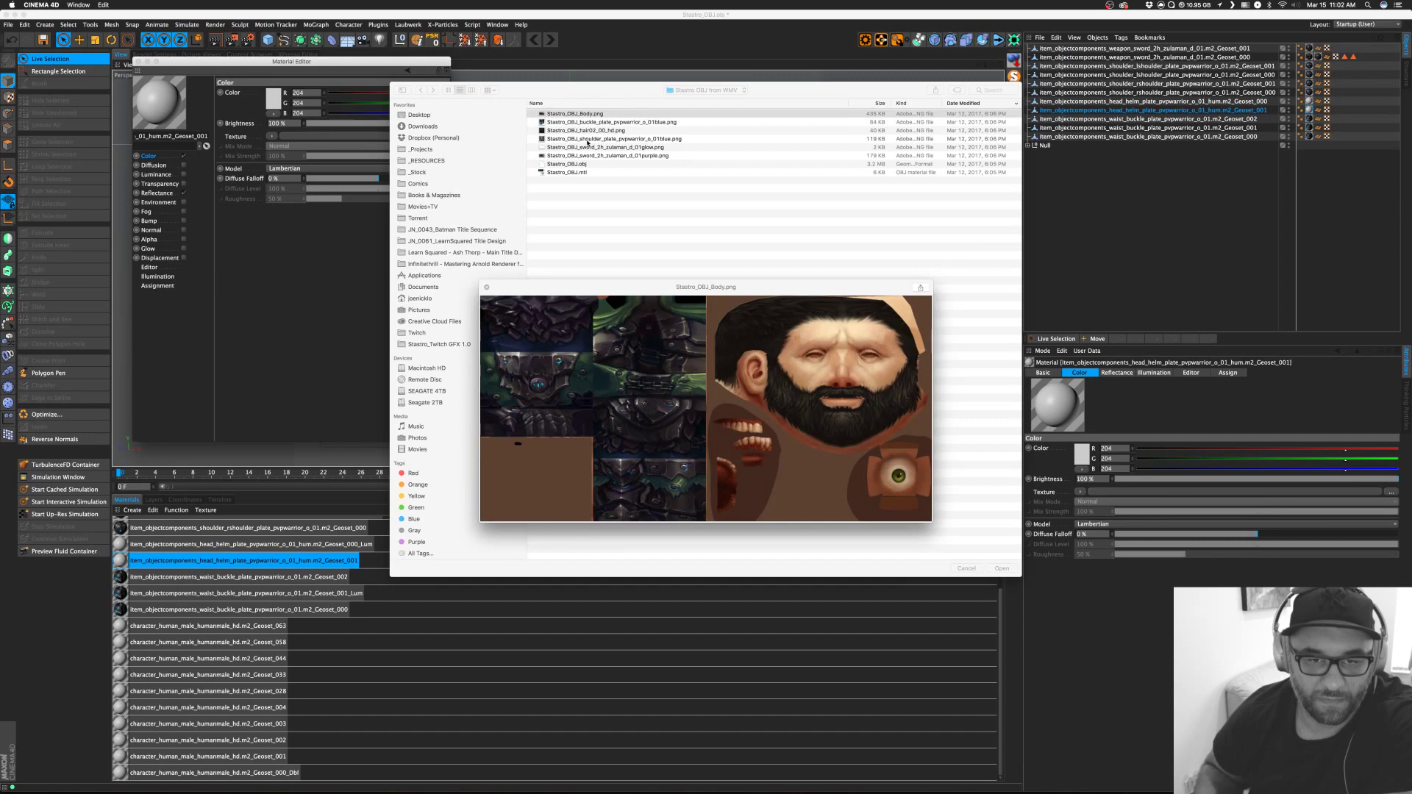
key("Down")
key("Down")
key("Down")
key("Down")
key("Down")
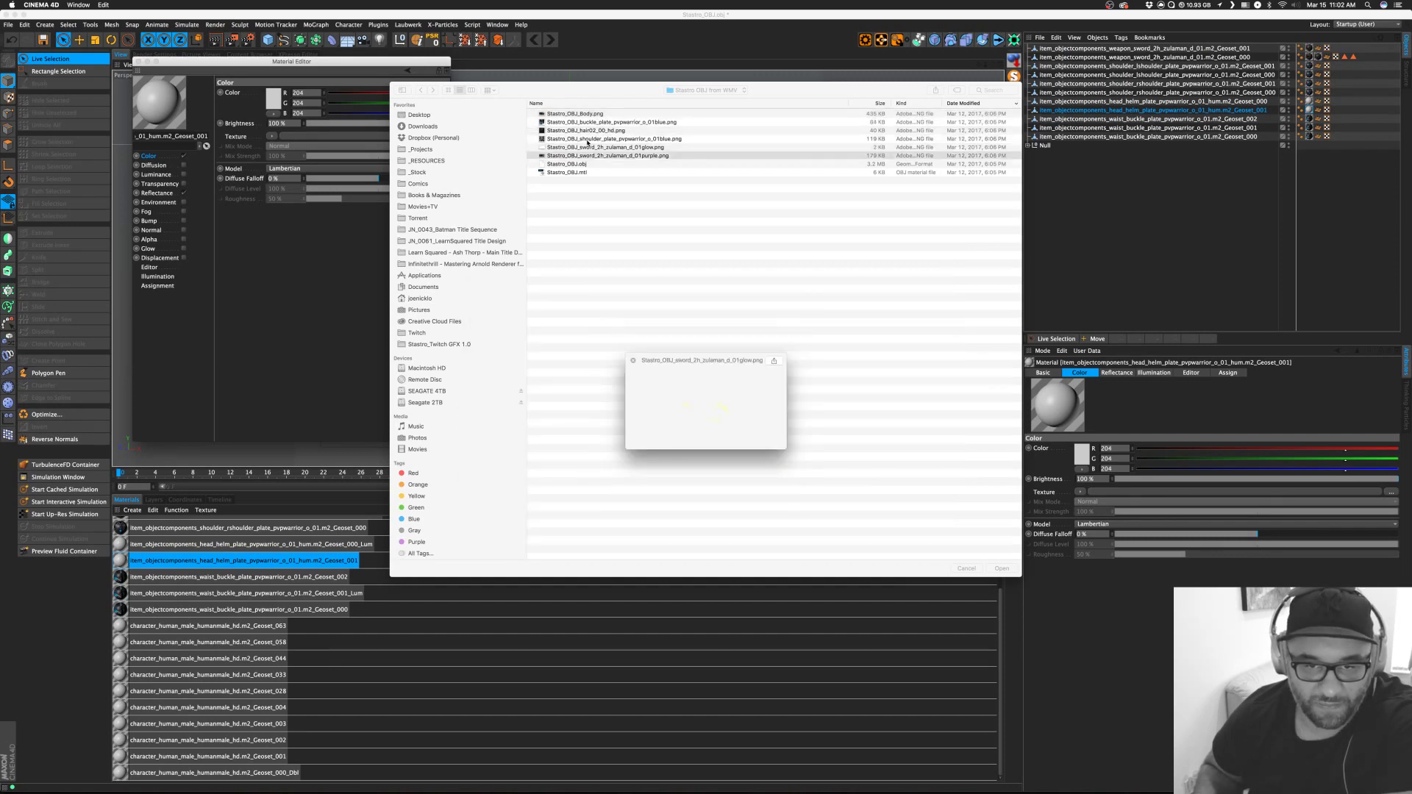
key("Up")
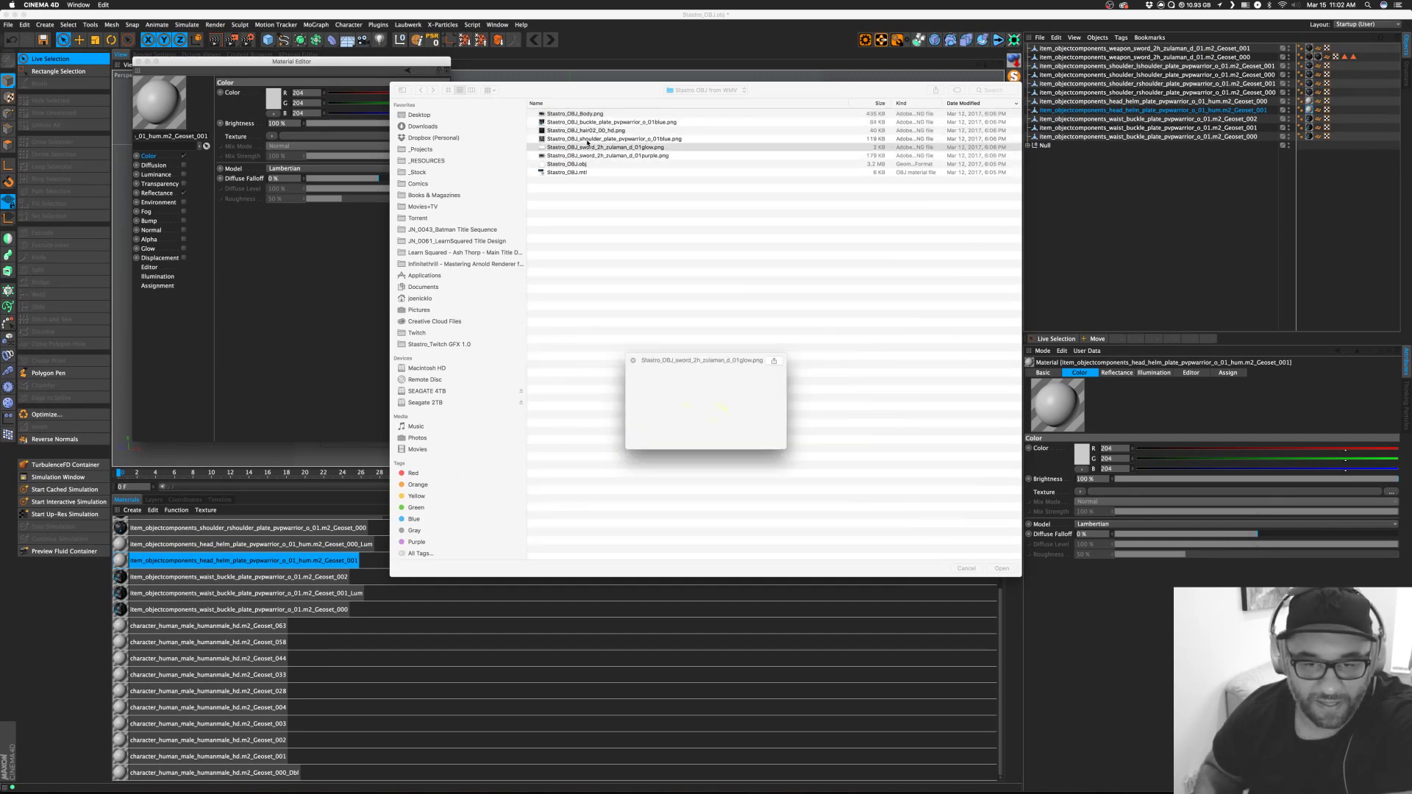
key("Up")
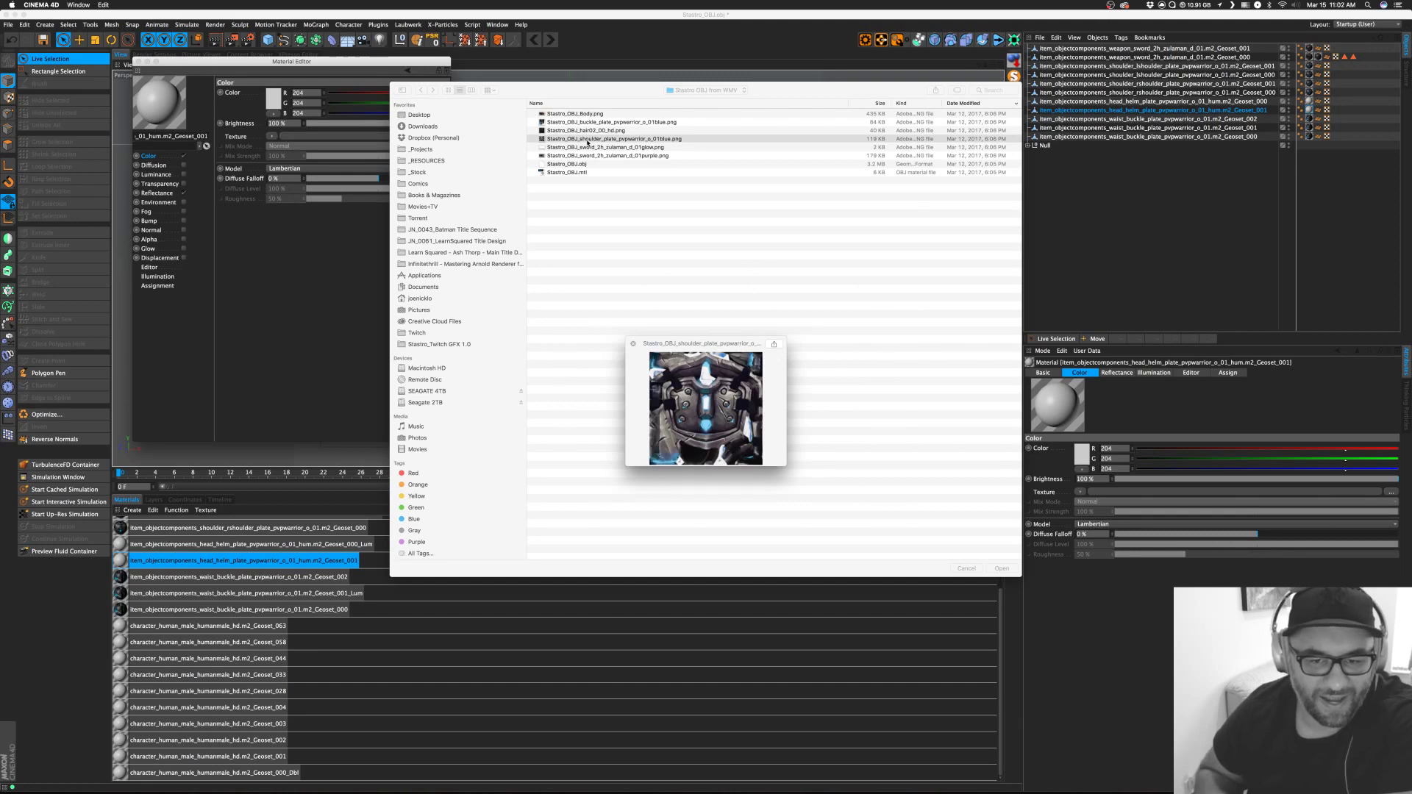
key("space")
key("Return")
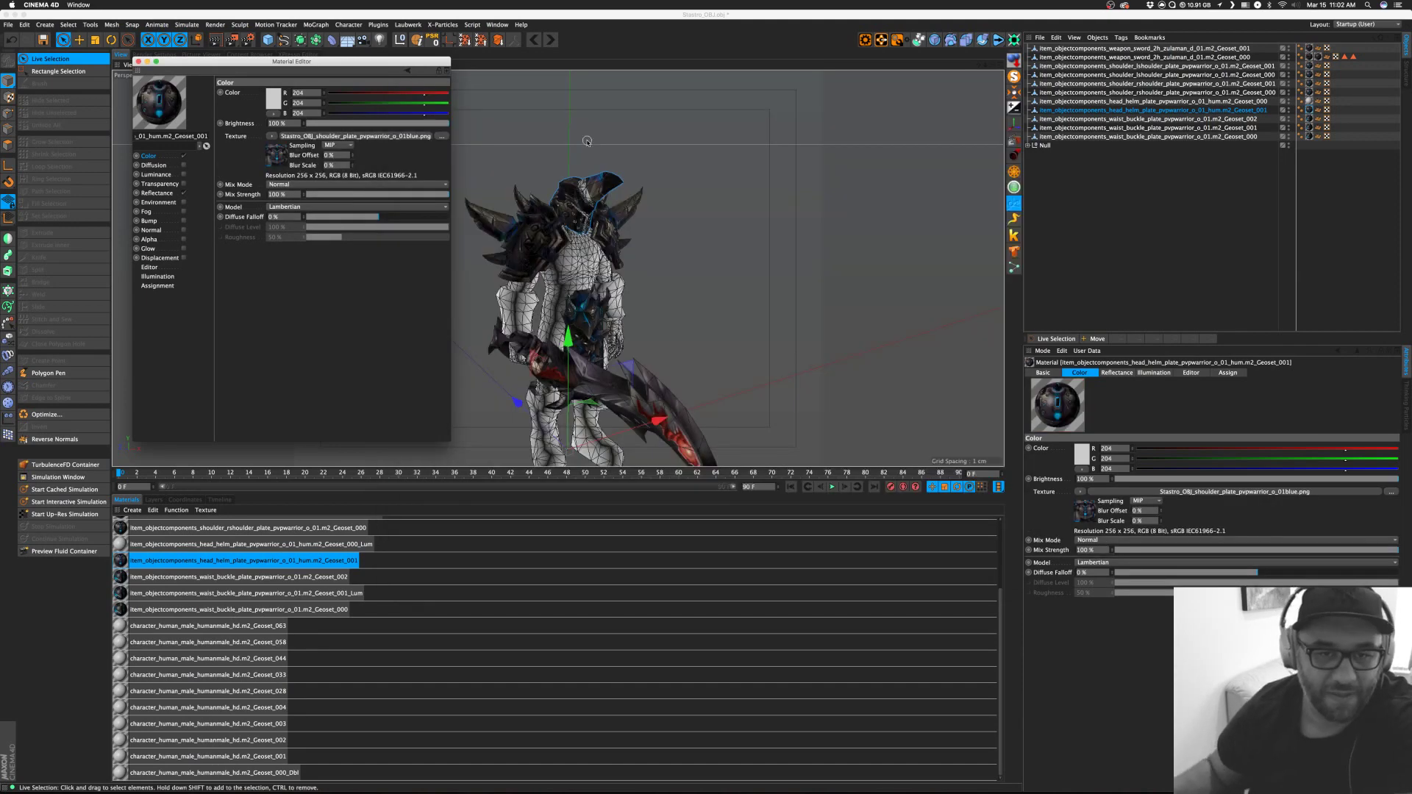
left_click(137, 62)
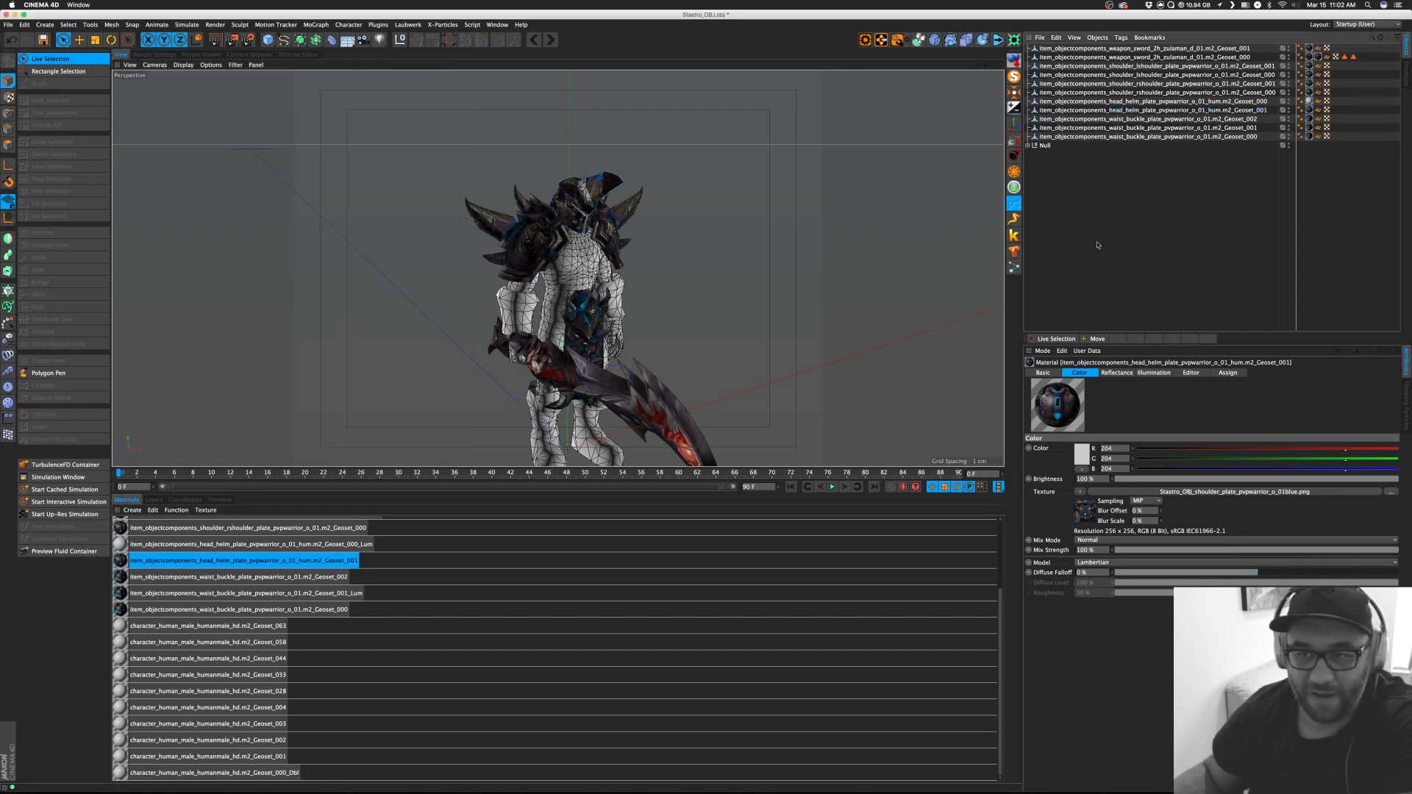
left_click(1210, 103)
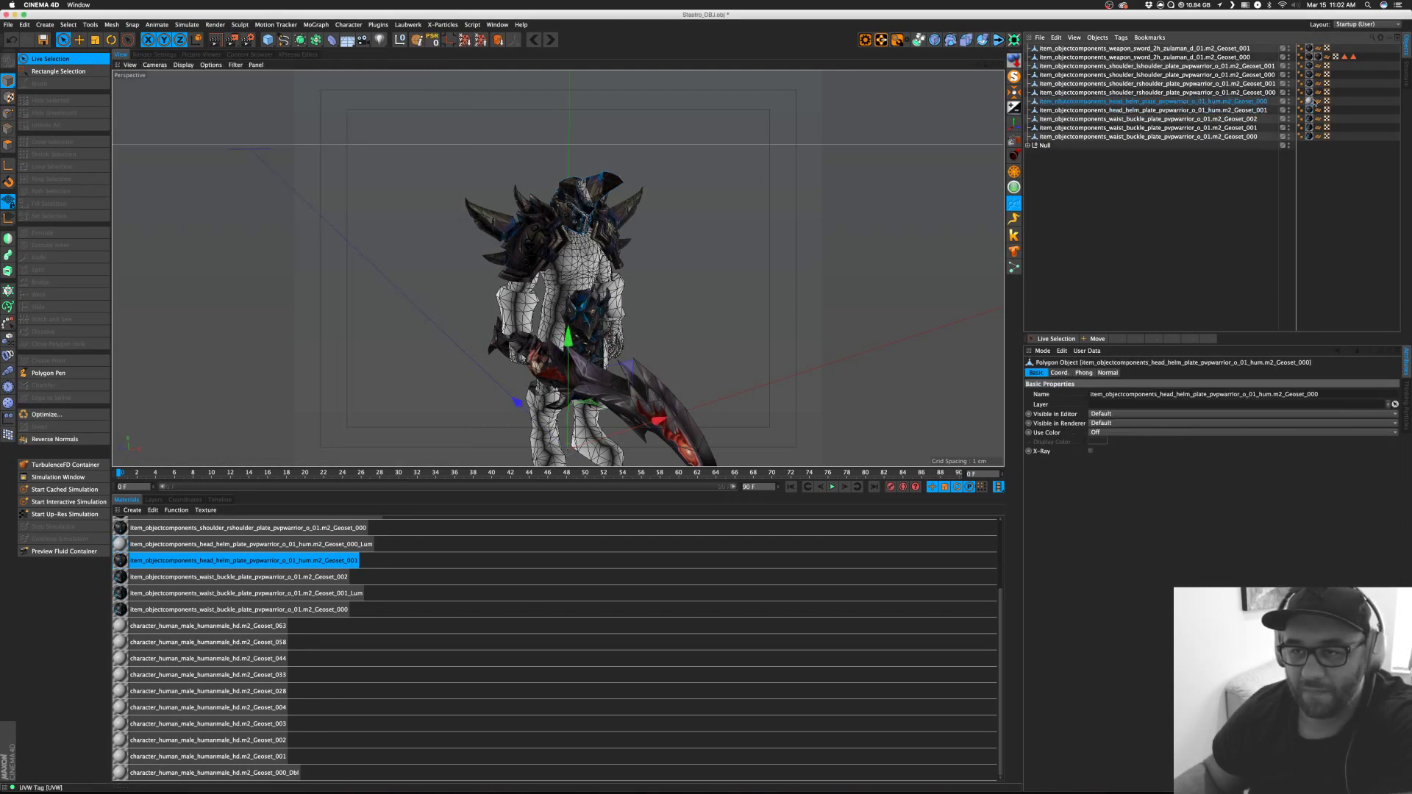
left_click(212, 543)
double_click(121, 544)
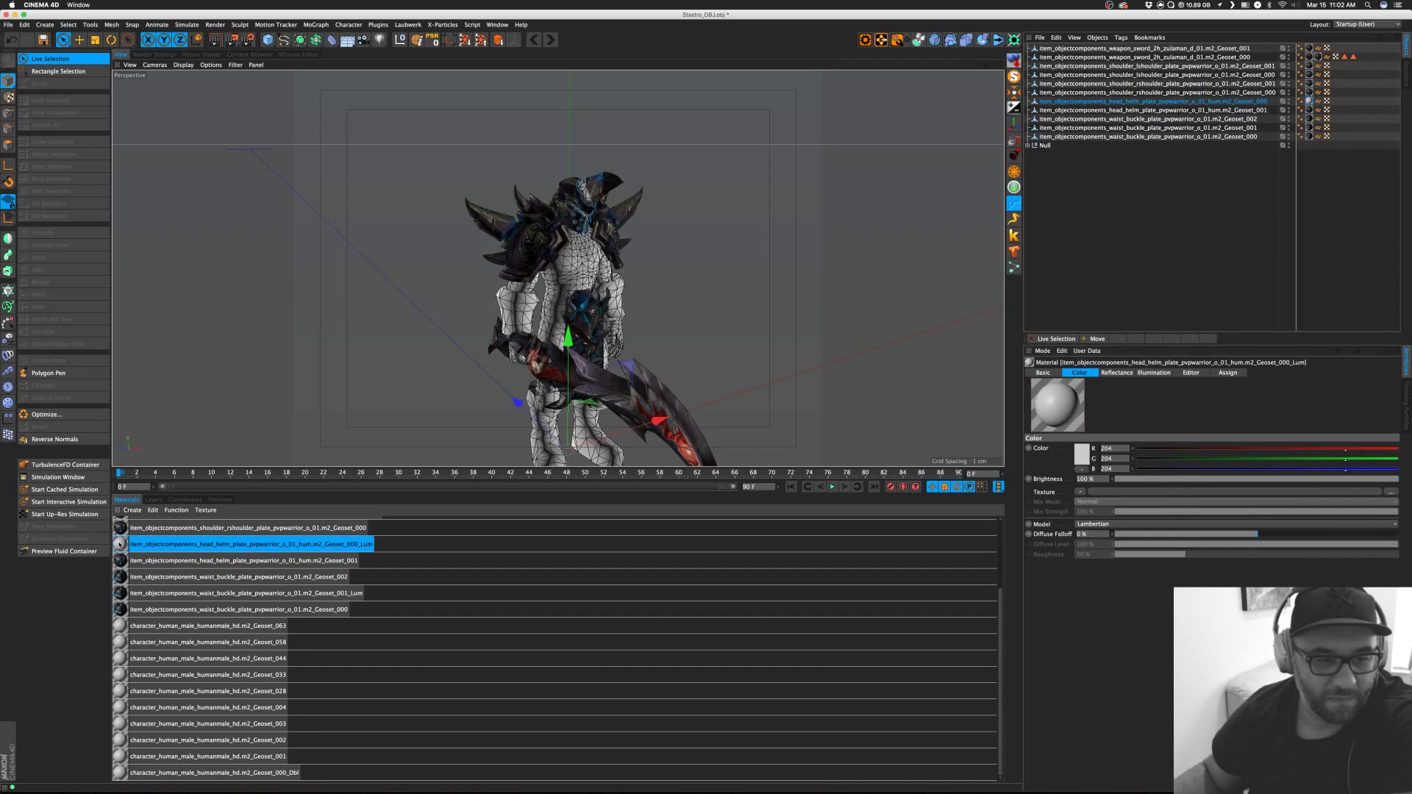
left_click(439, 136)
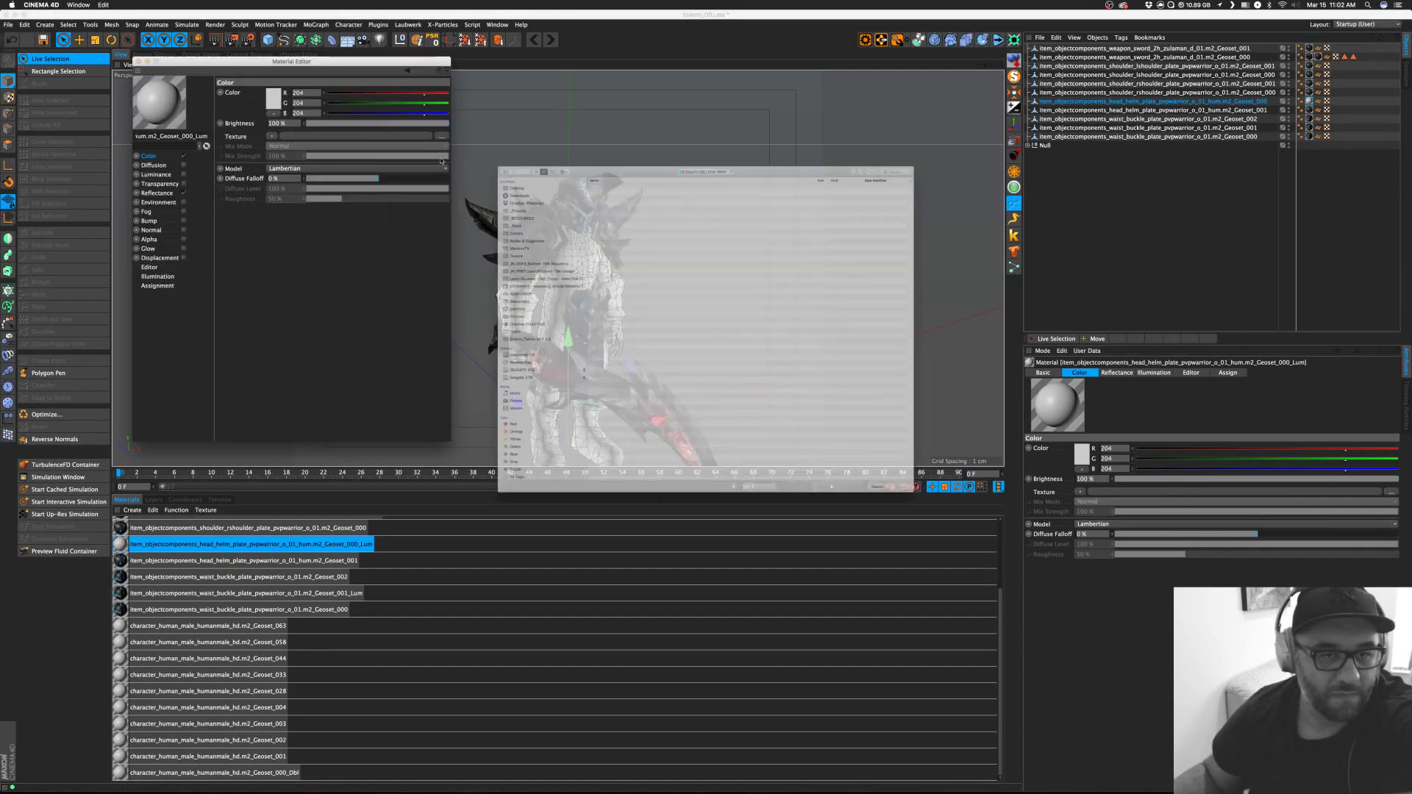
left_click(595, 139)
key("space")
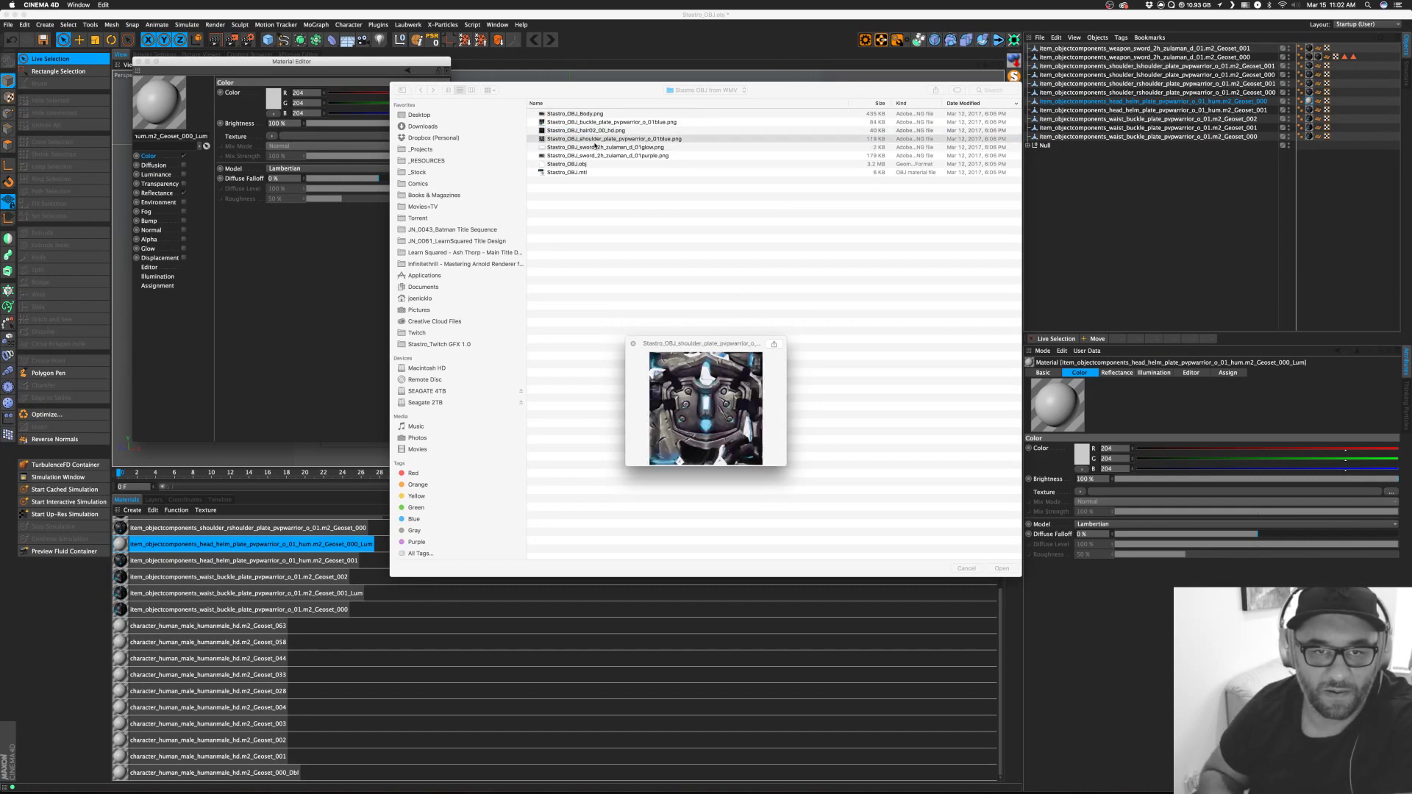
key("space")
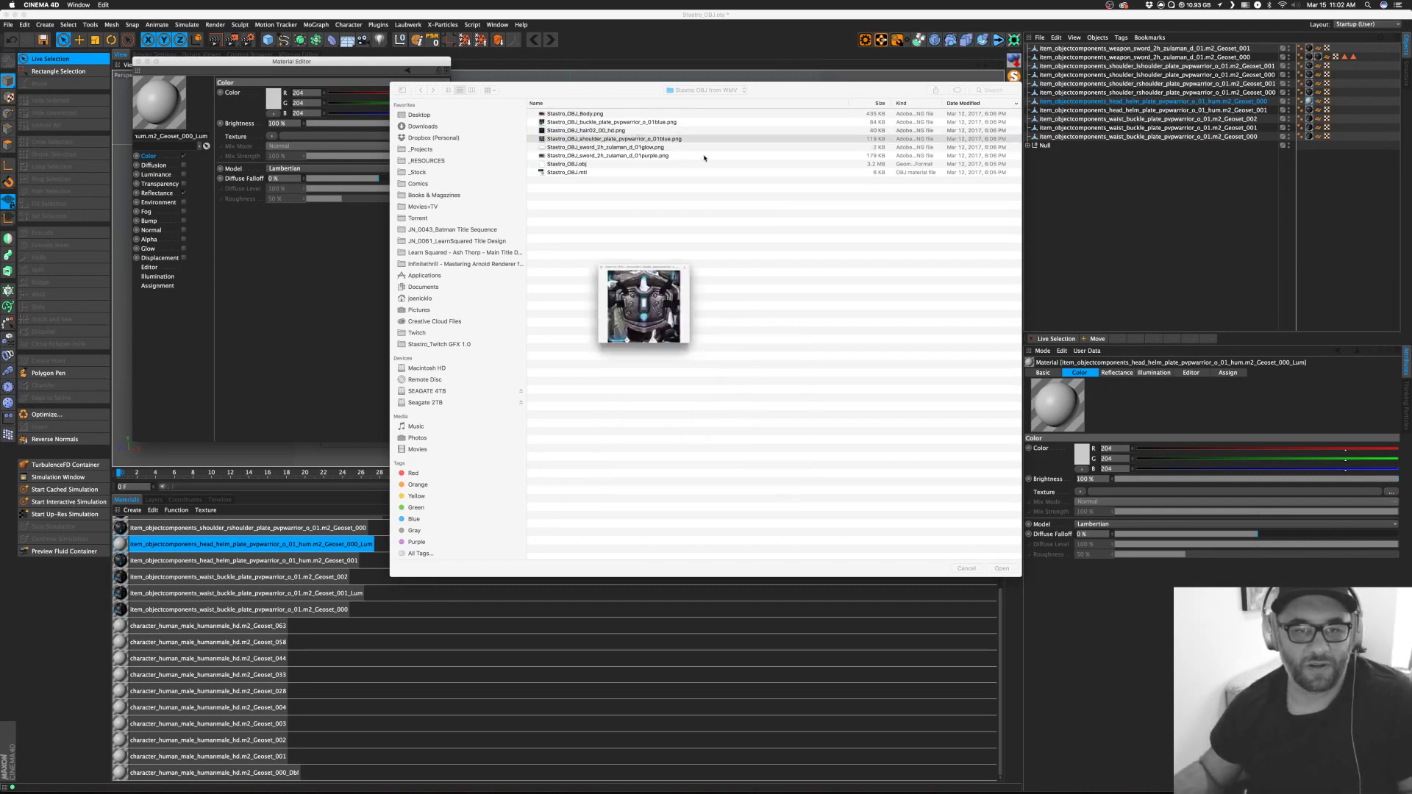
key("Escape")
left_click(316, 561)
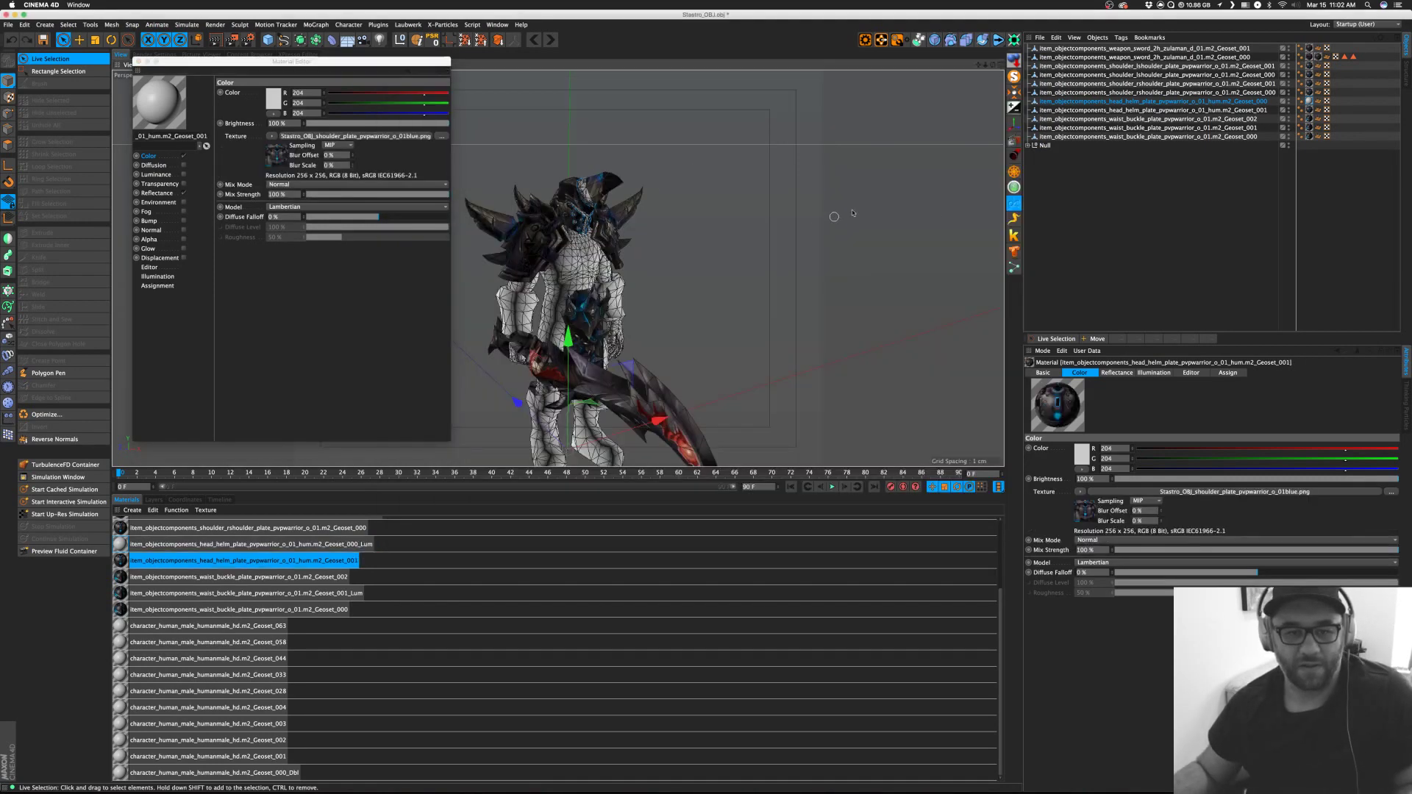
left_click(1200, 215)
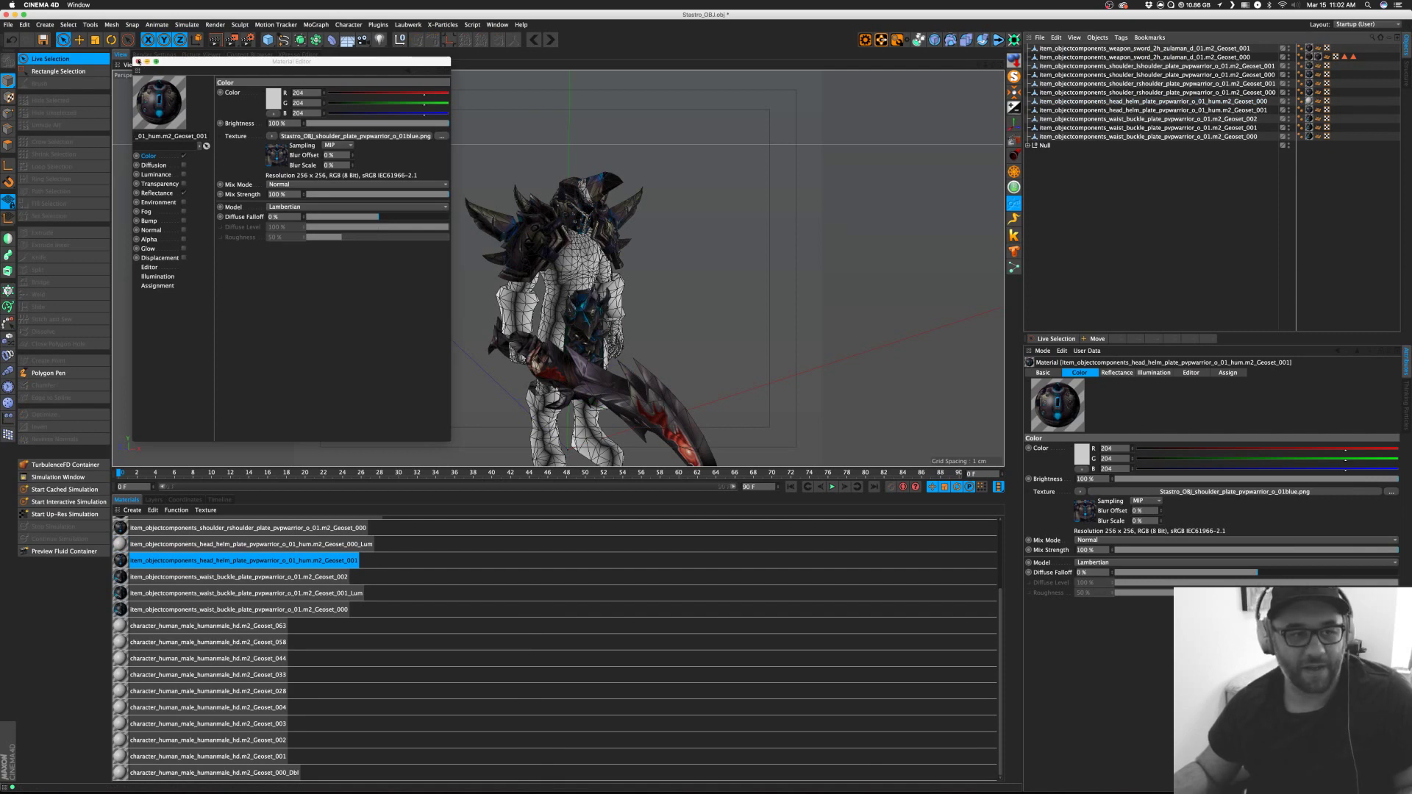
left_click(137, 61)
Examine the textured helmet, shoulder armour, waist buckle and sword on the character from several angles, close up and at full figure.
scroll(520, 234, "up", 10)
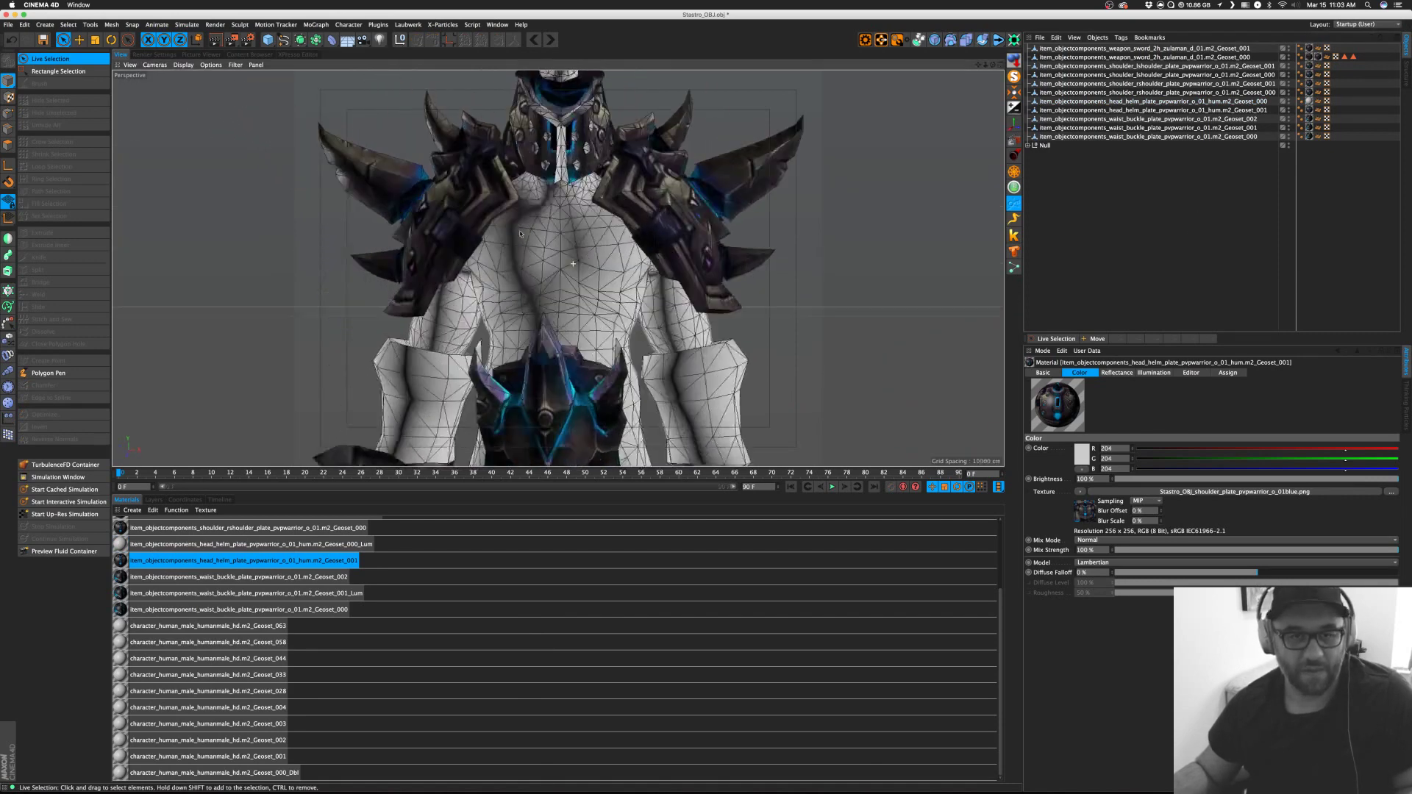
left_click_drag(520, 234, 562, 240, "alt")
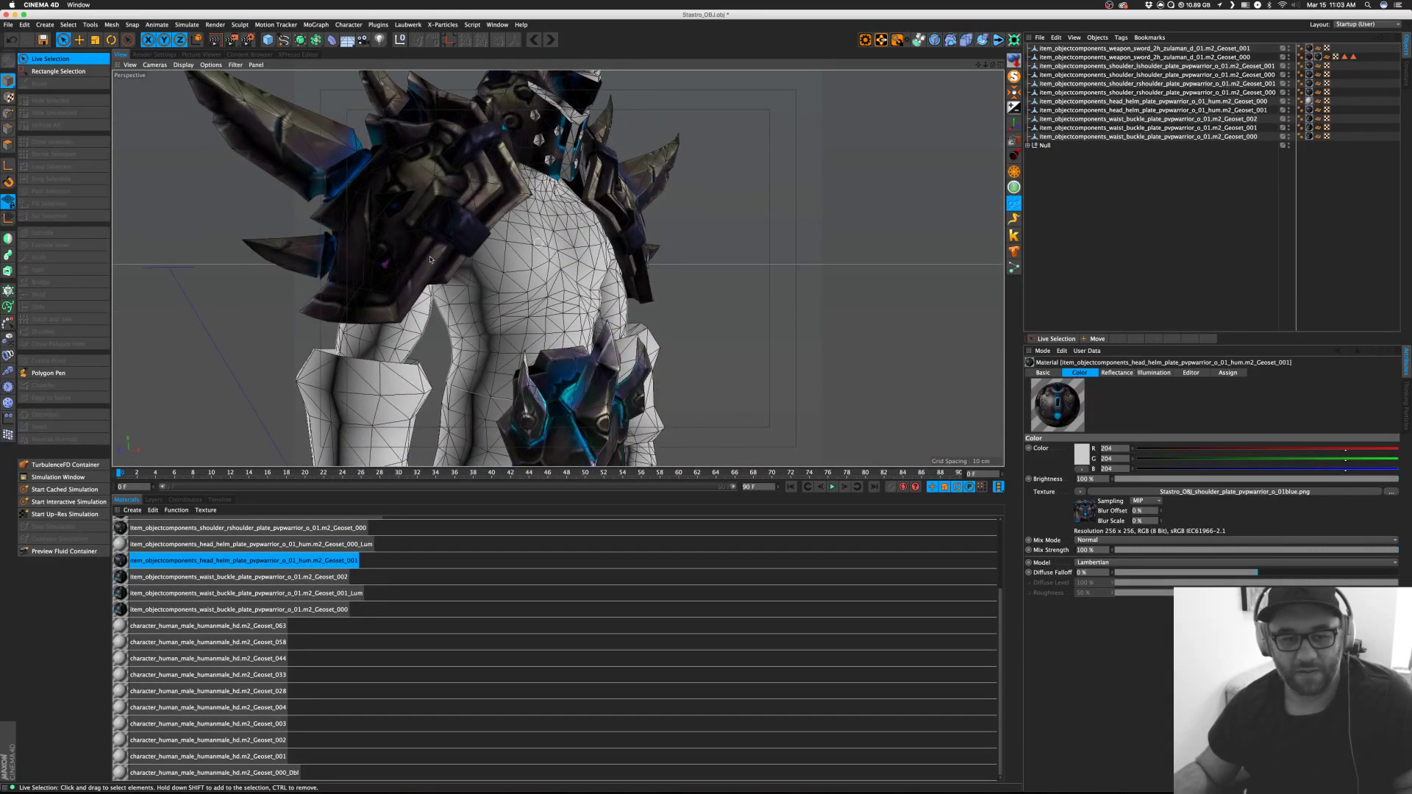
scroll(431, 259, "down", 3)
scroll(589, 250, "down", 5)
scroll(796, 236, "up", 4)
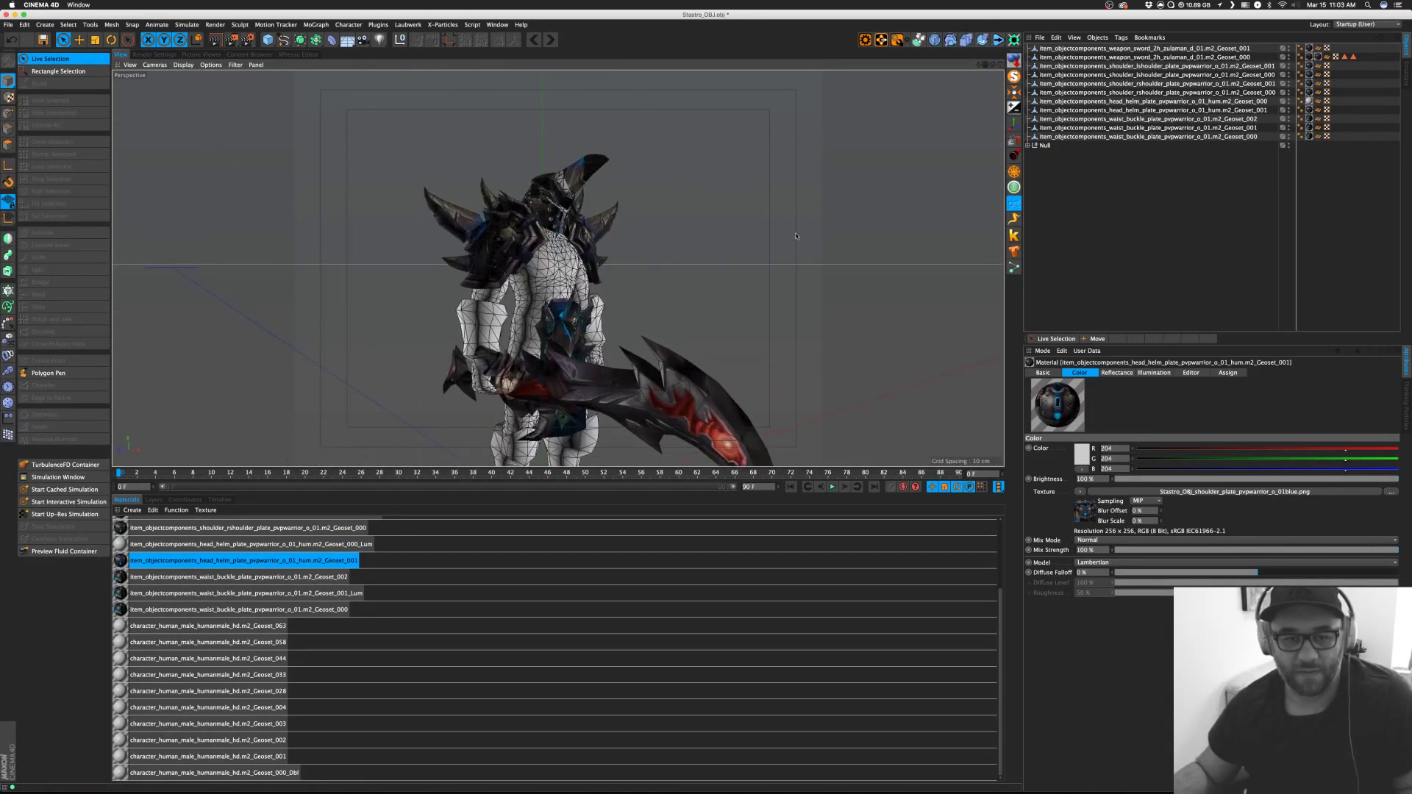
left_click_drag(796, 236, 515, 265, "alt")
scroll(420, 285, "up", 4)
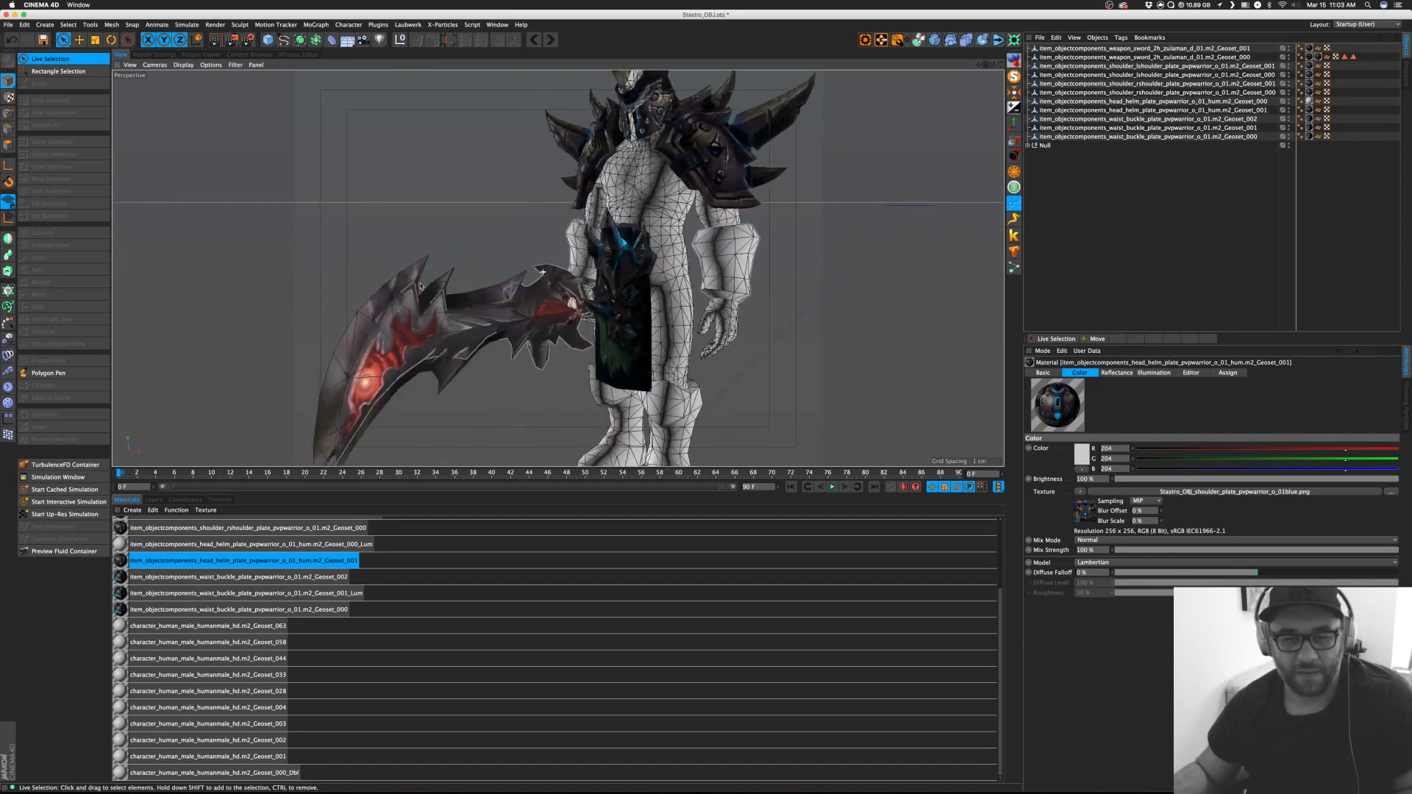
left_click_drag(420, 285, 421, 264, "alt")
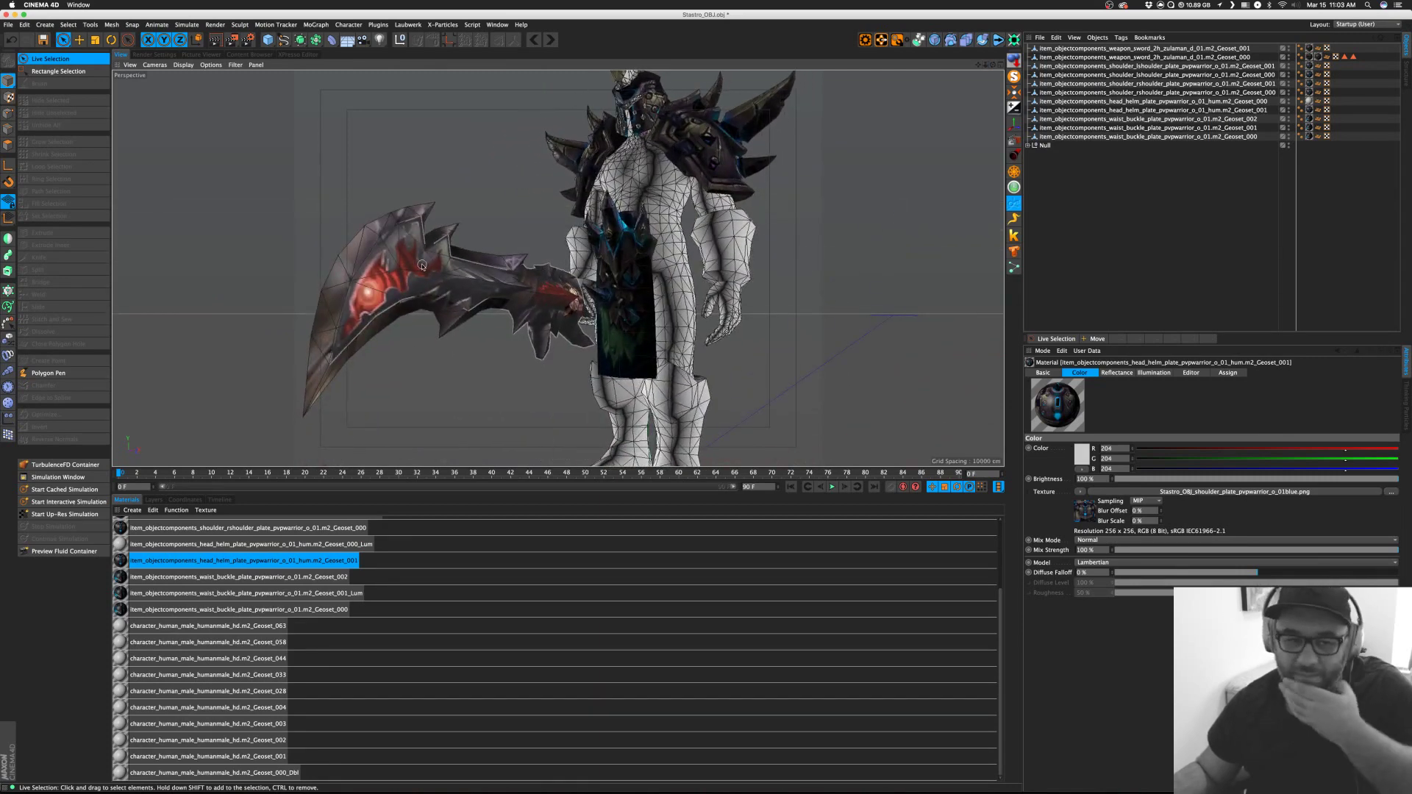
Expand the null holding the body meshes and open the material of the character_human_male Geoset_000-Main mesh.
left_click(1028, 144)
left_click(1113, 234)
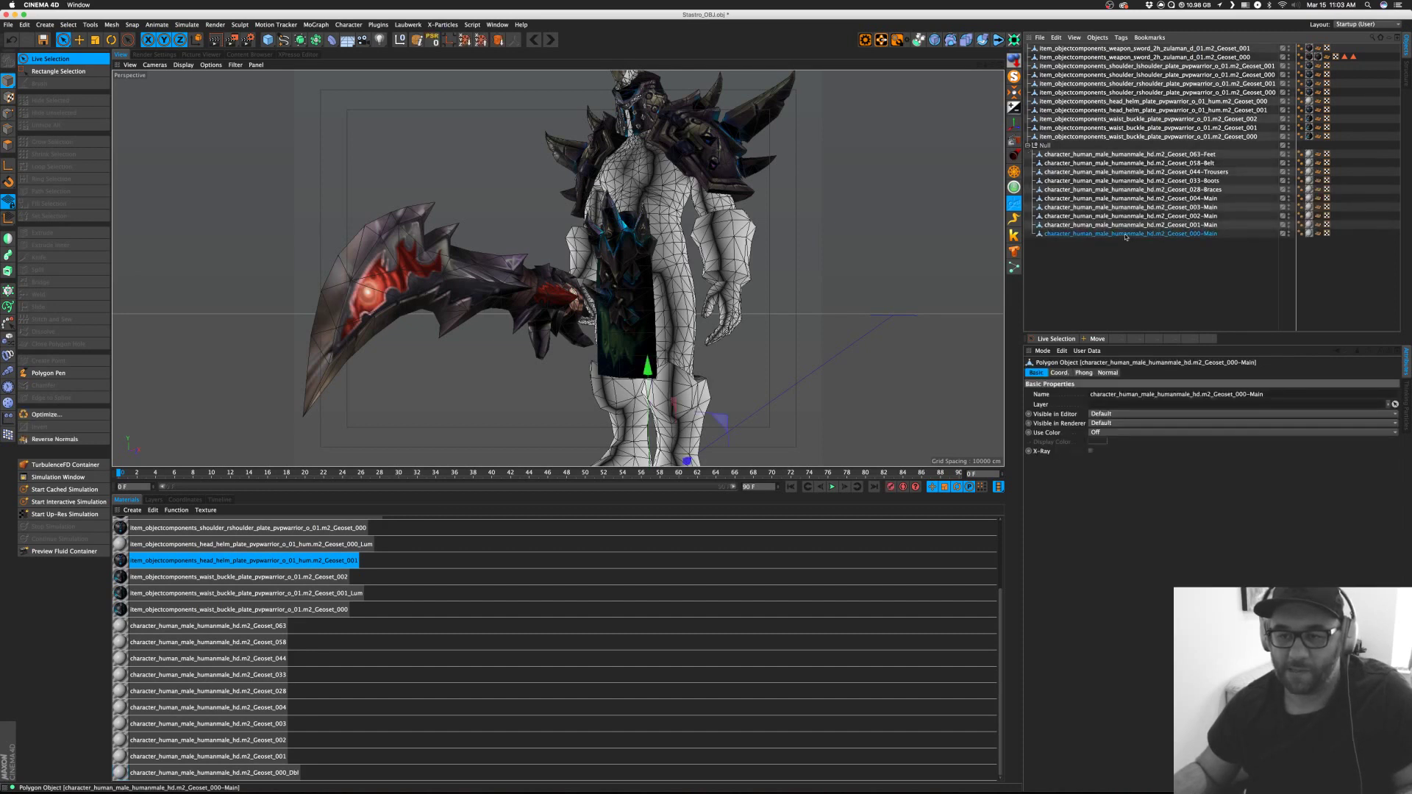
left_click(1310, 234)
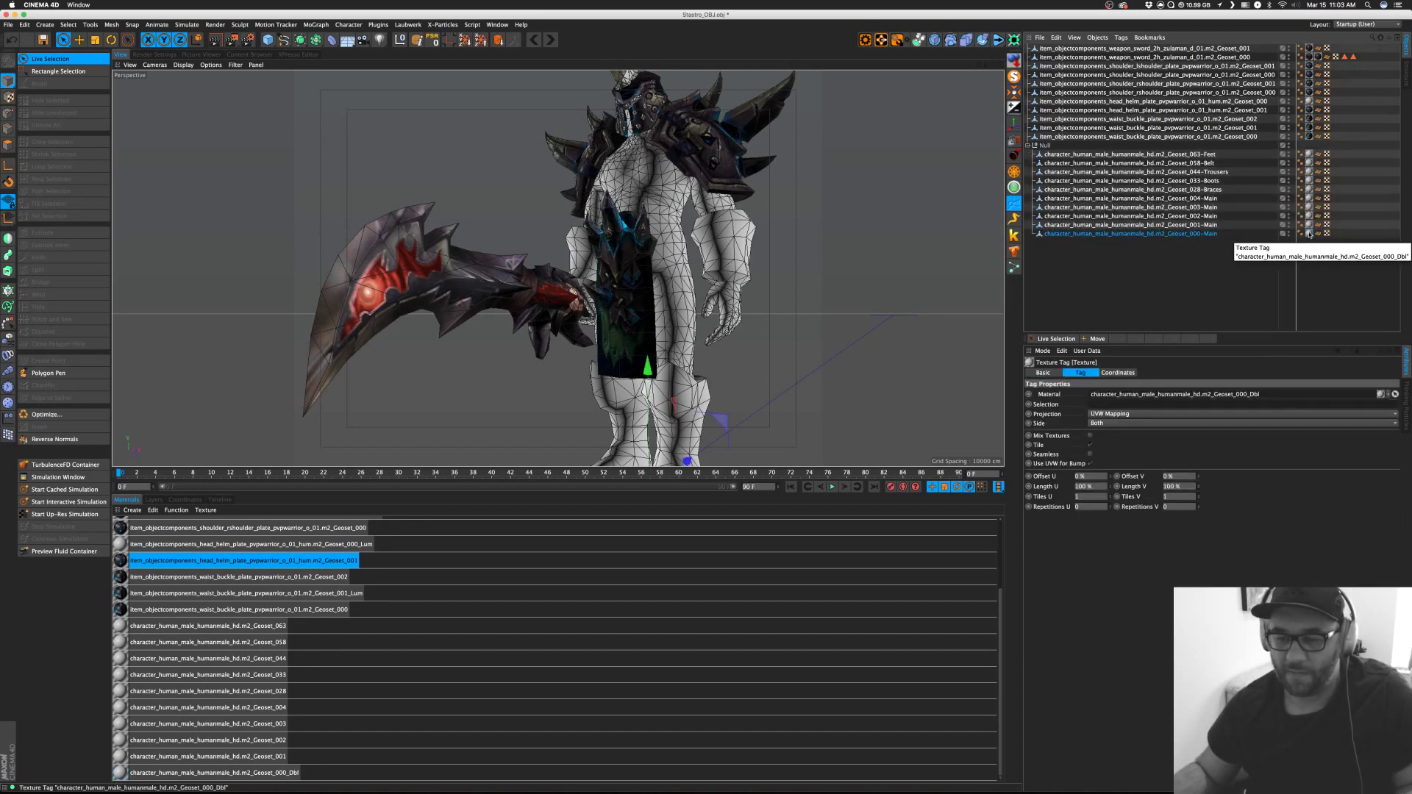
double_click(1309, 234)
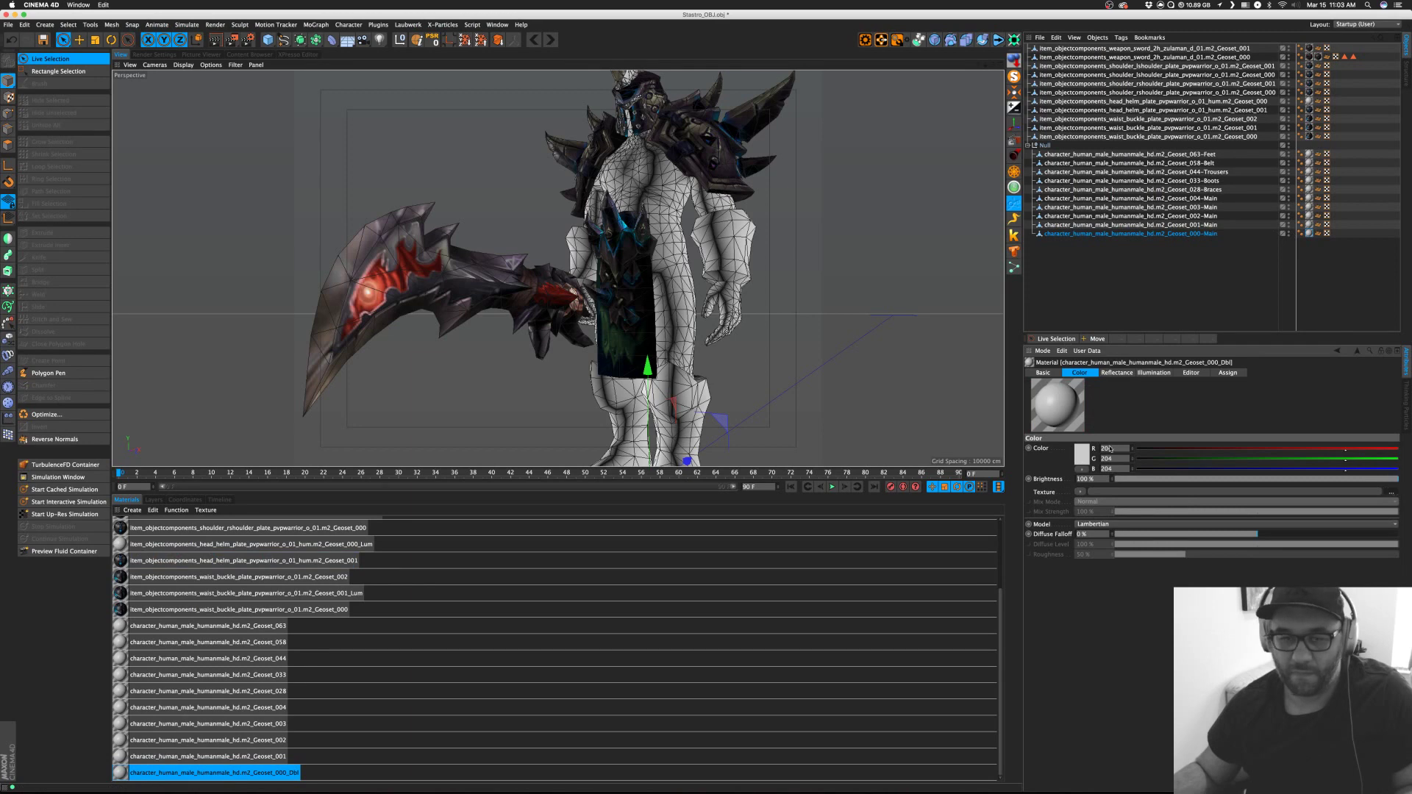
Preview the candidate textures and load Stastro_OBJ_Body.png as the Geoset_000_Dbl material's colour texture.
left_click(1391, 493)
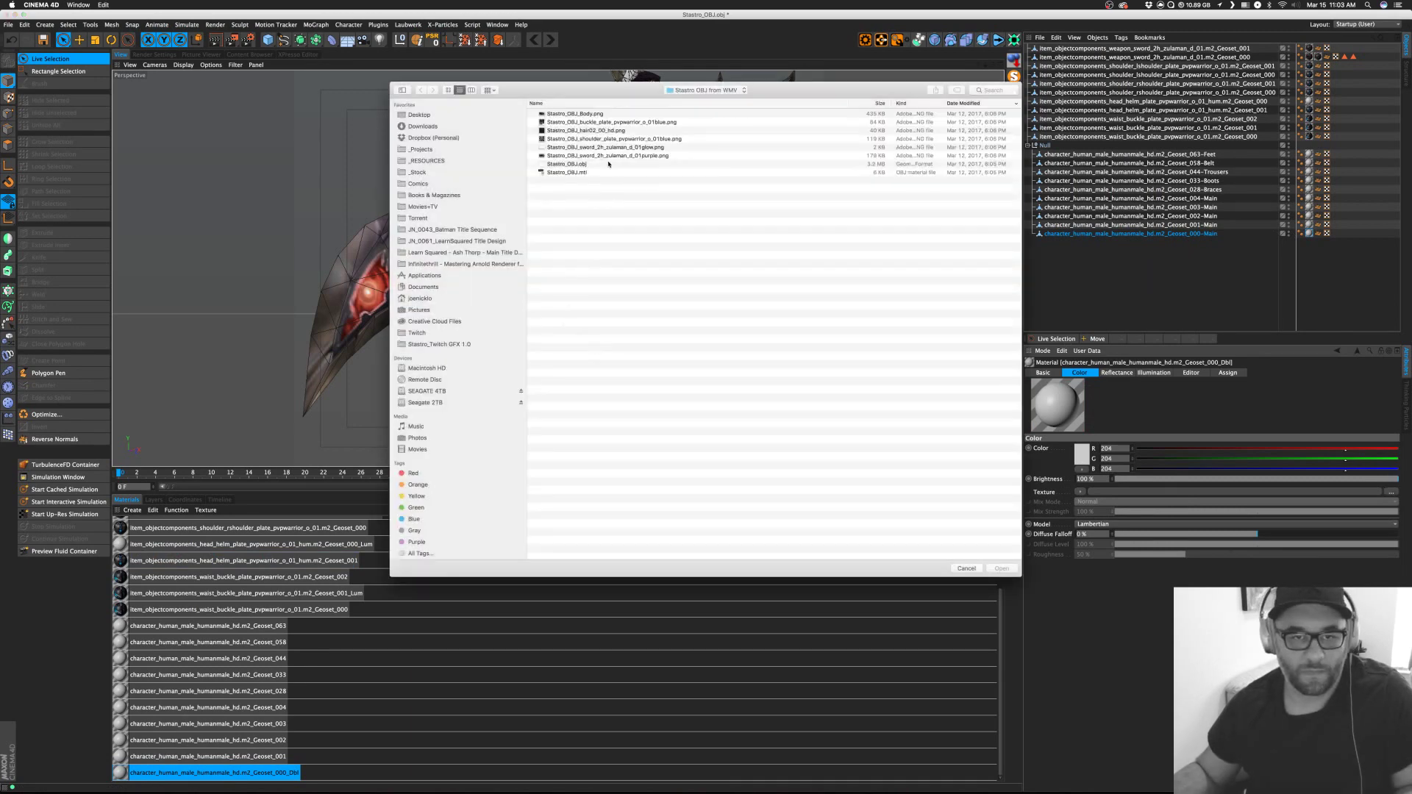
left_click(615, 147)
key("Up")
key("Up")
key("Up")
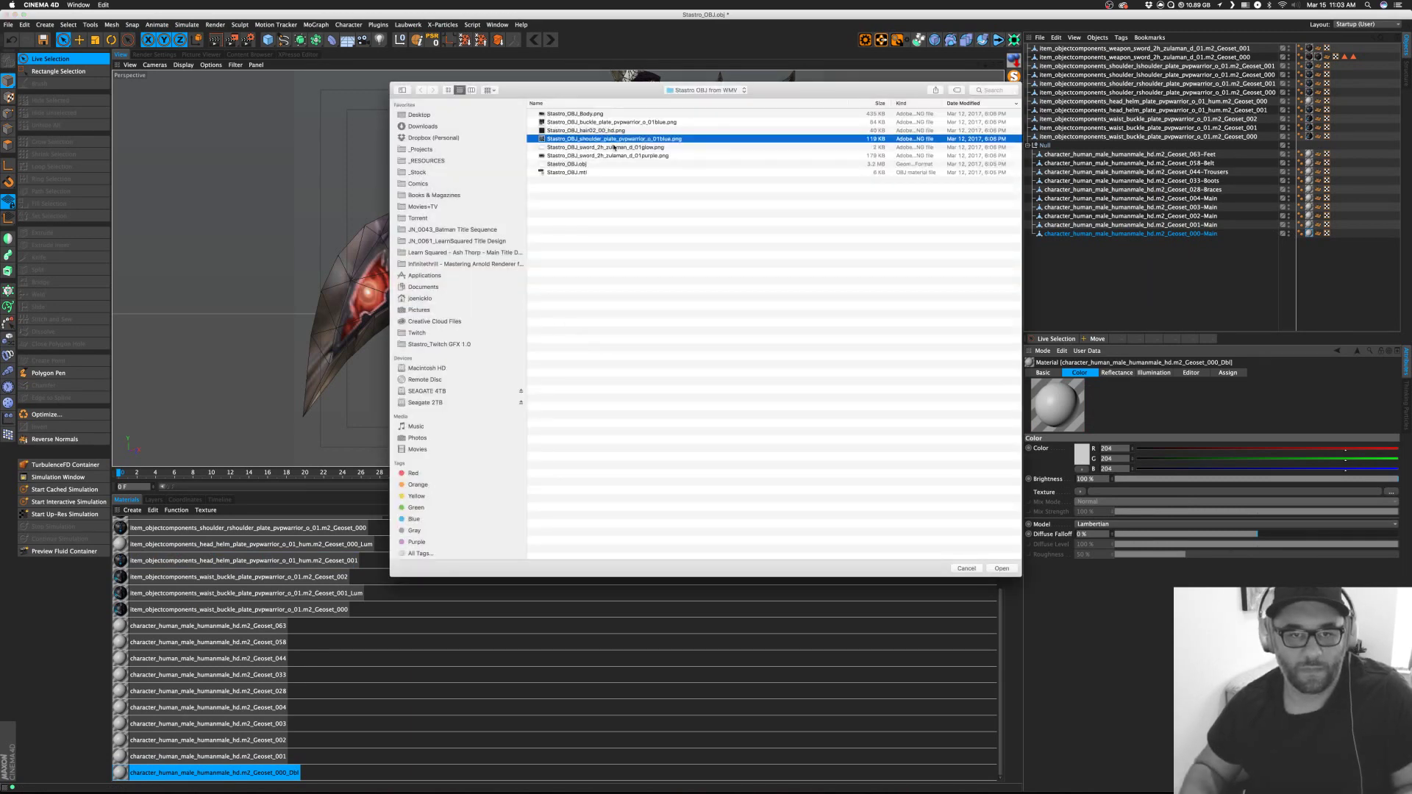
key("space")
key("Up")
key("space")
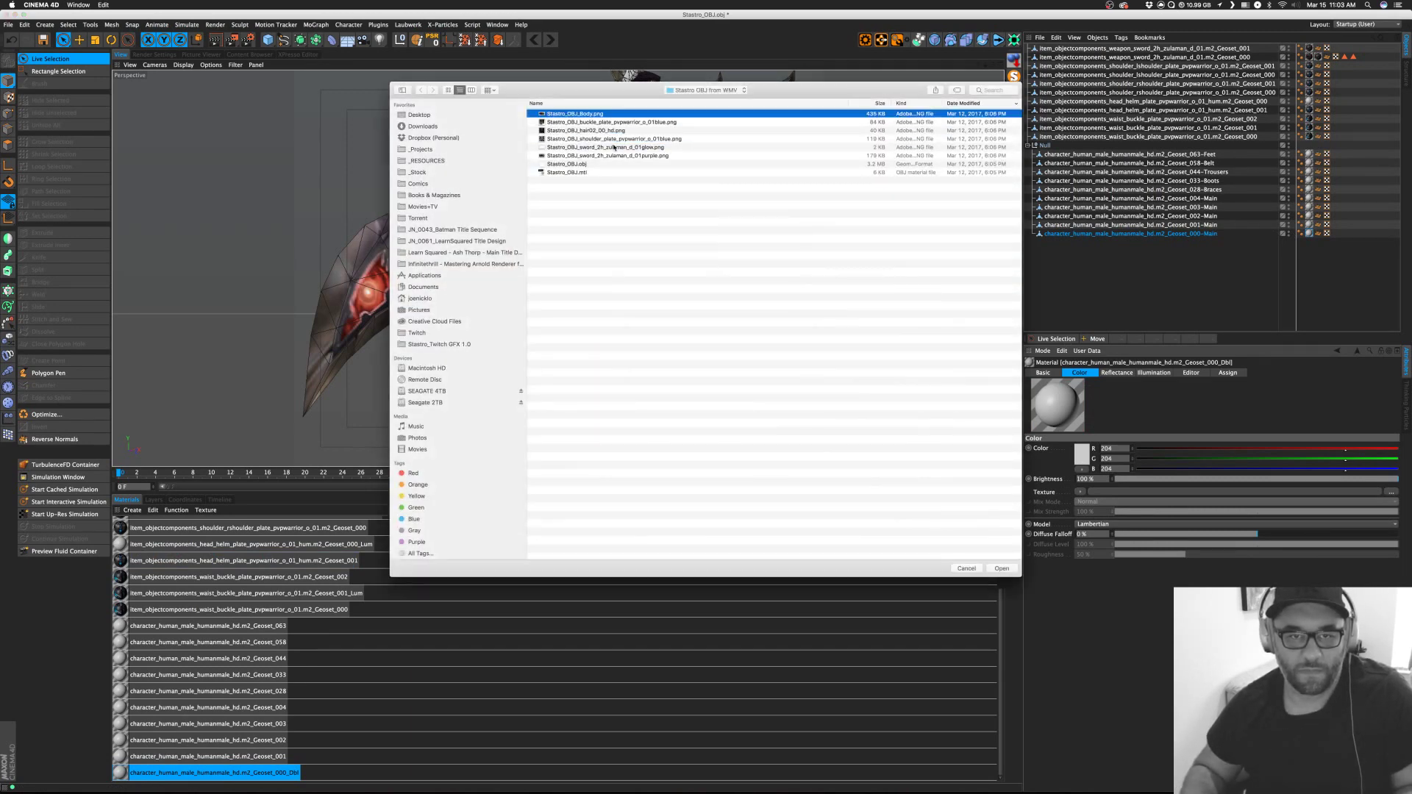
key("Return")
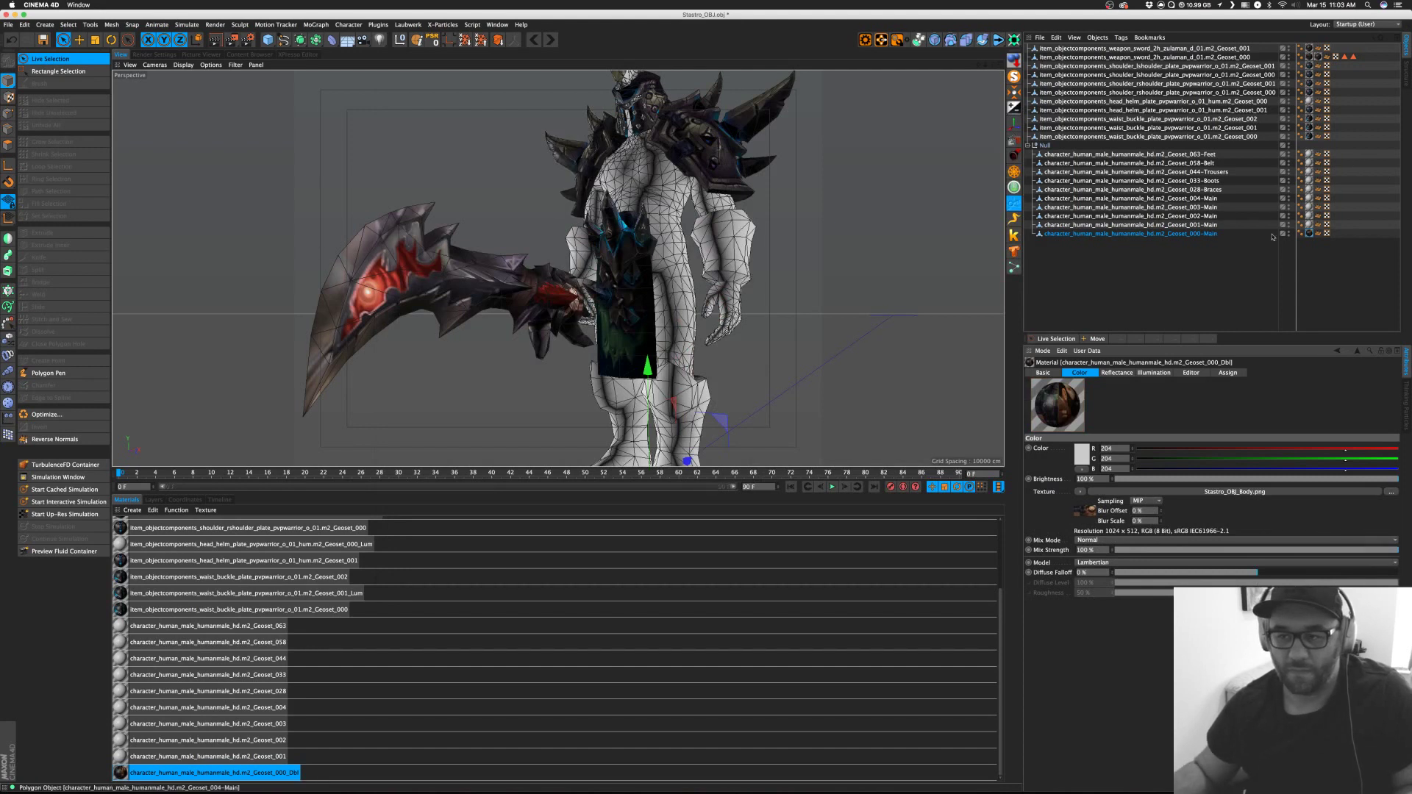
Copy the colour texture channel holding Stastro_OBJ_Body.png from the Geoset_000-Main mesh's material.
double_click(1310, 233)
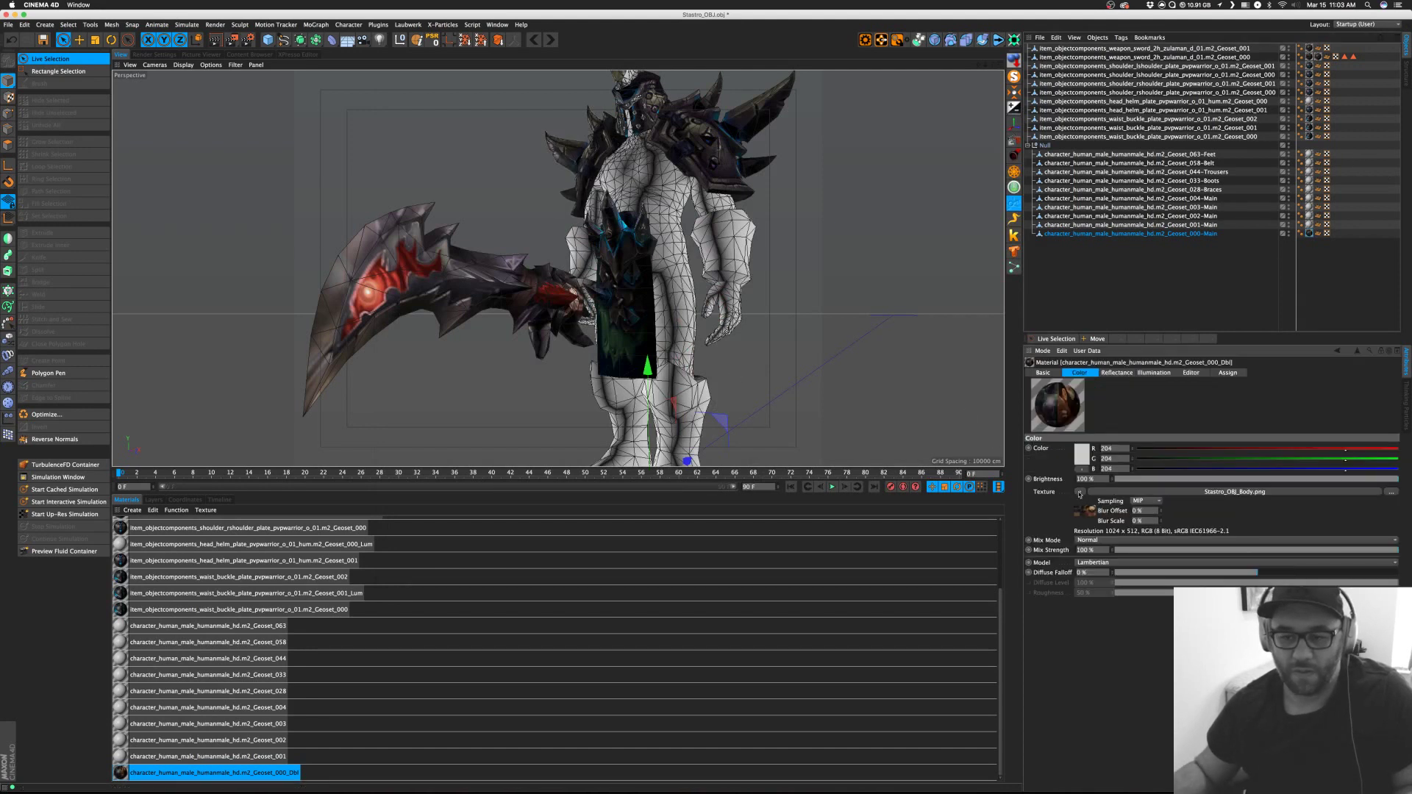
left_click(1080, 493)
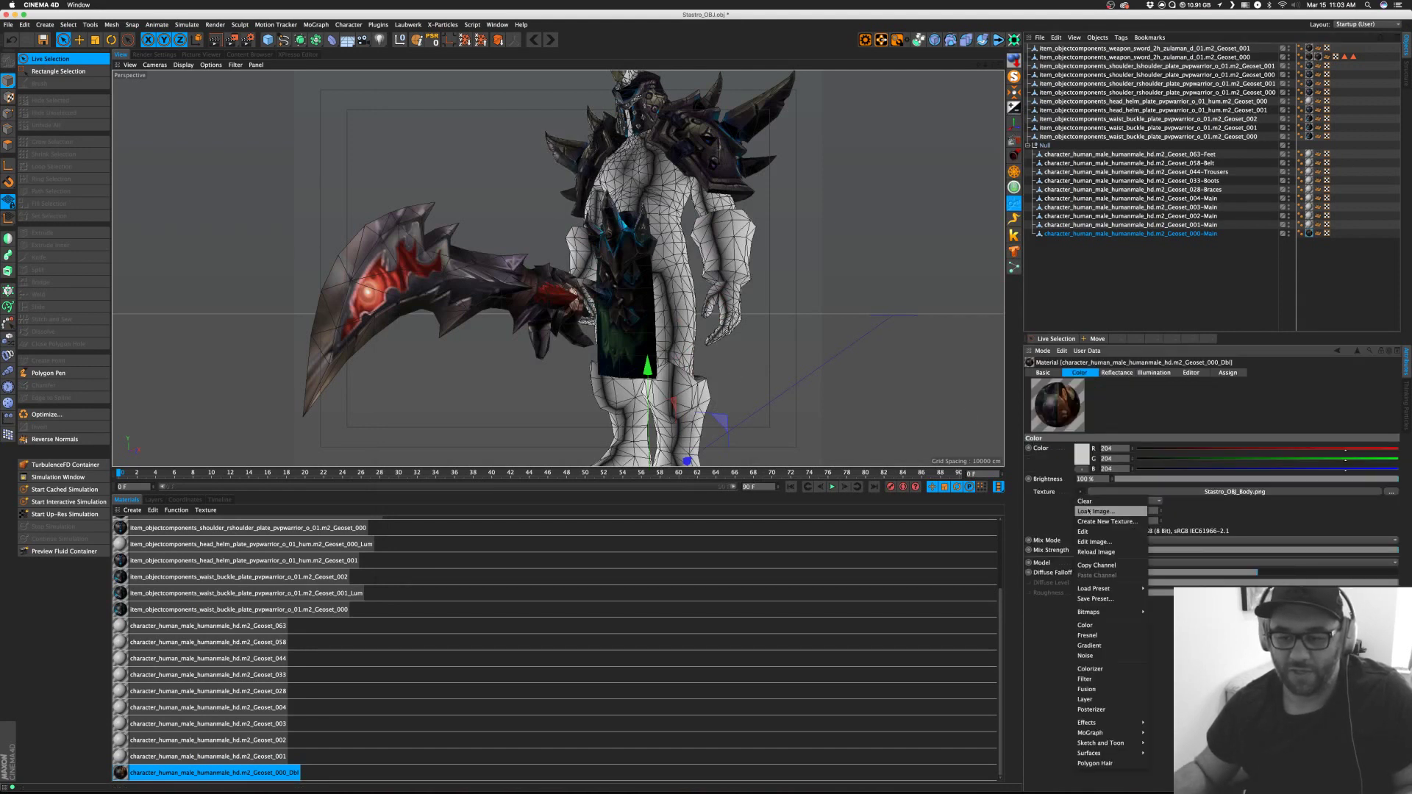
left_click(1093, 565)
left_click(1079, 492)
left_click(1085, 566)
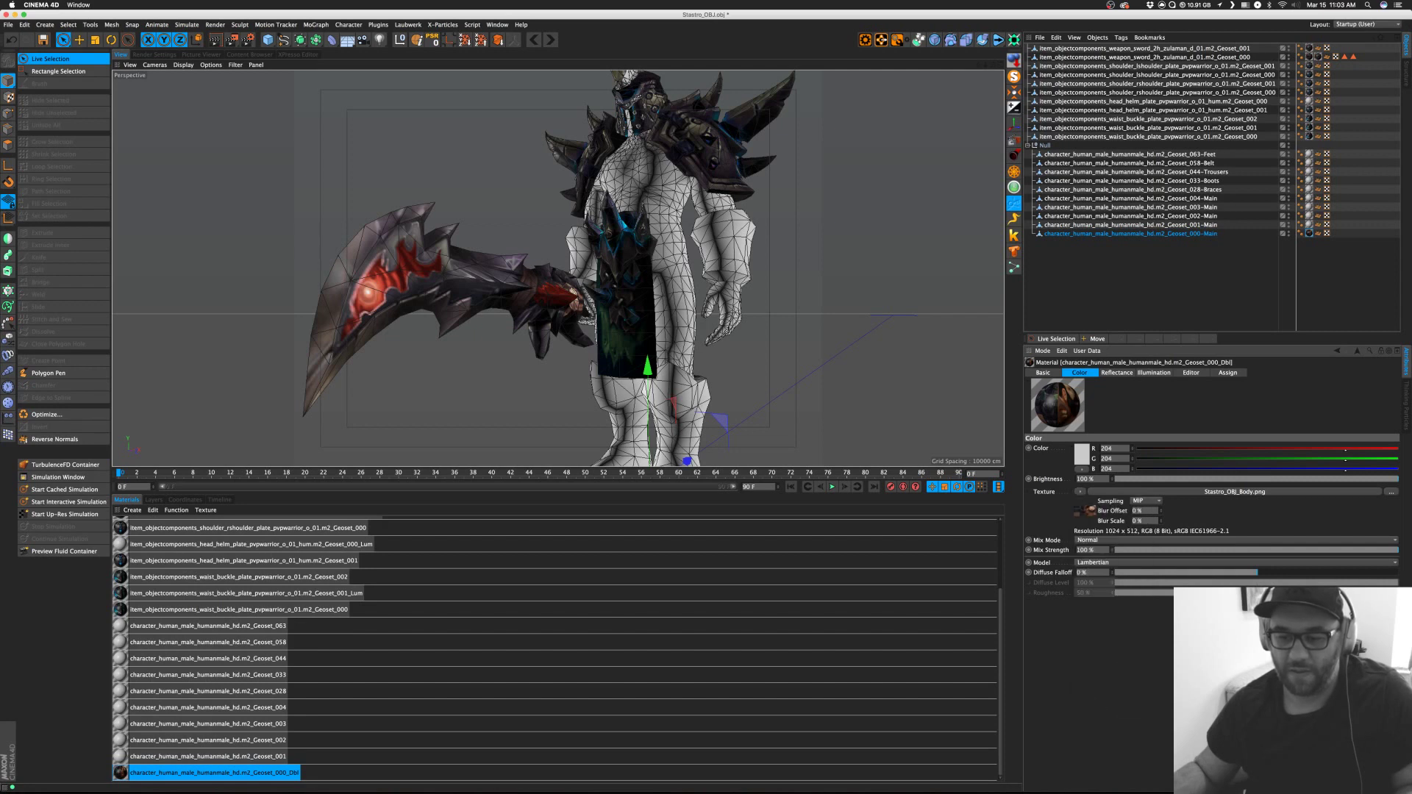
Paste the copied body texture channel into the colour textures of the character's Geoset_001 and Geoset_002 materials.
double_click(1309, 225)
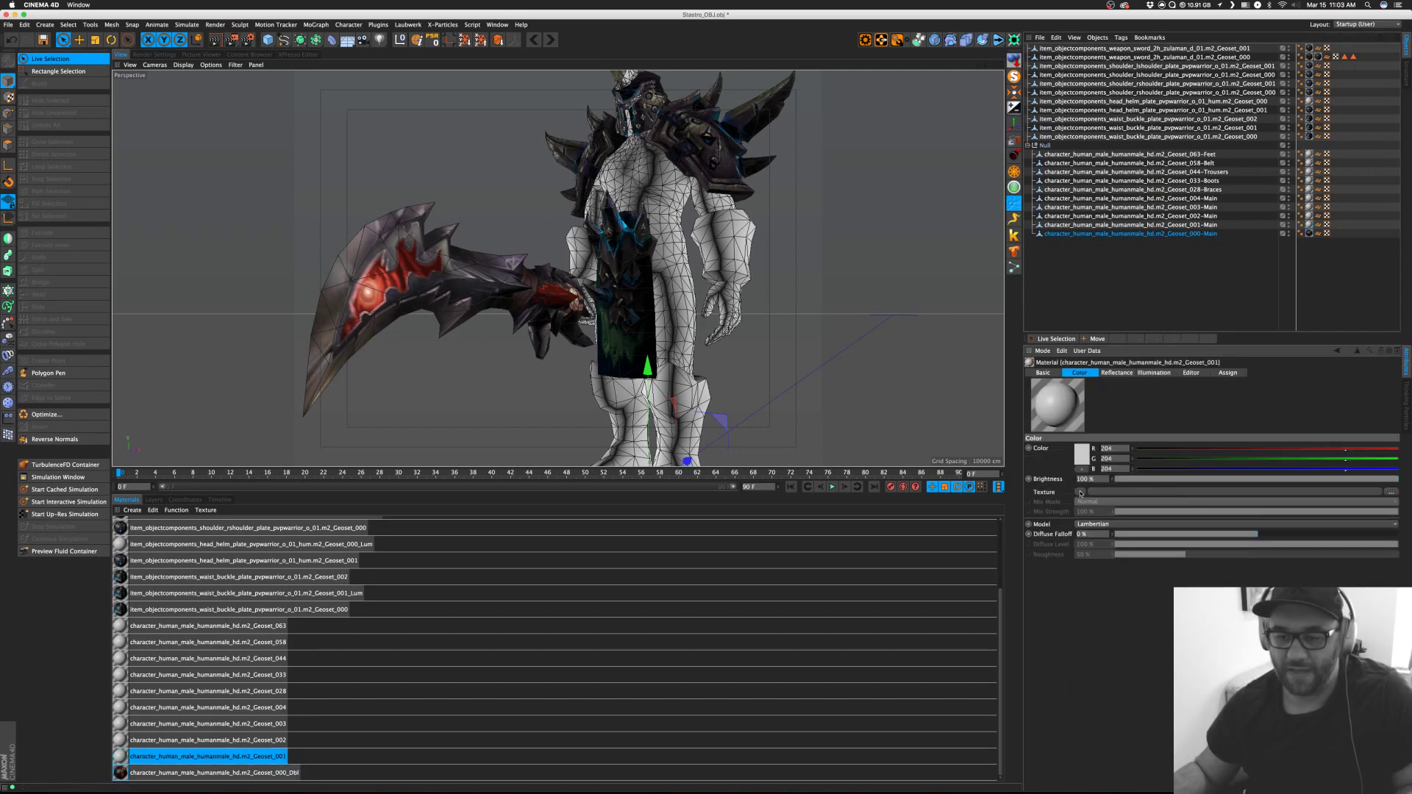
left_click(1080, 493)
left_click(1096, 553)
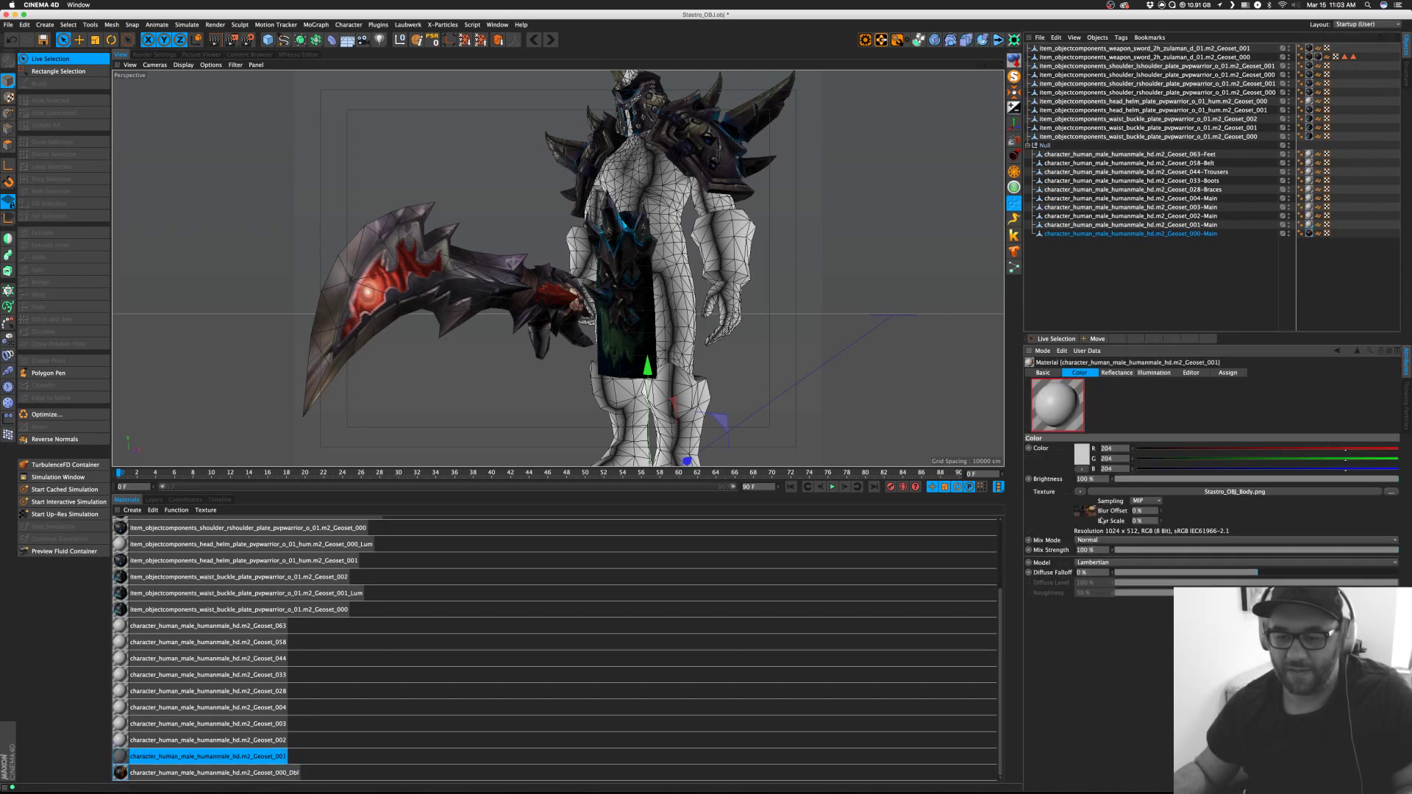
double_click(1310, 216)
left_click(1079, 493)
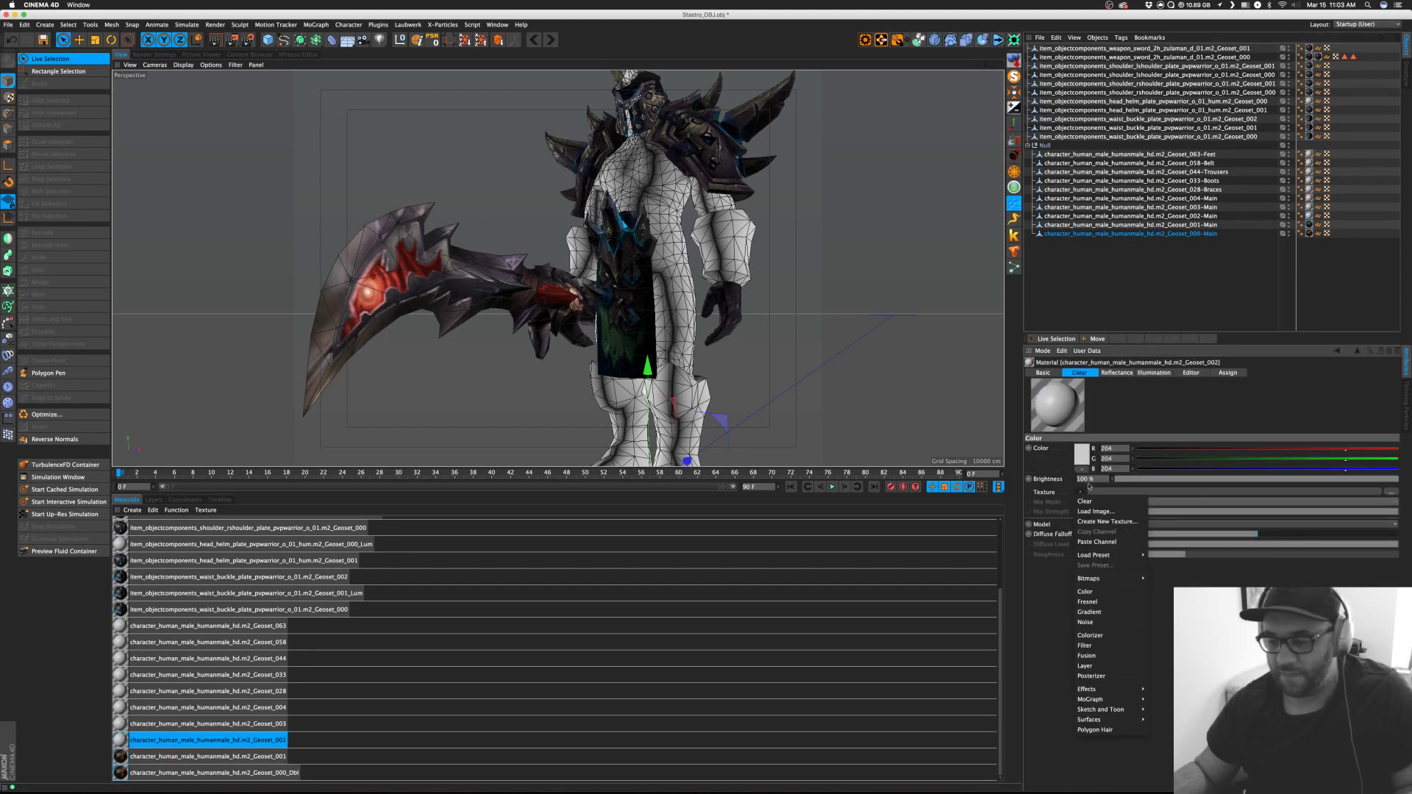
left_click(1096, 542)
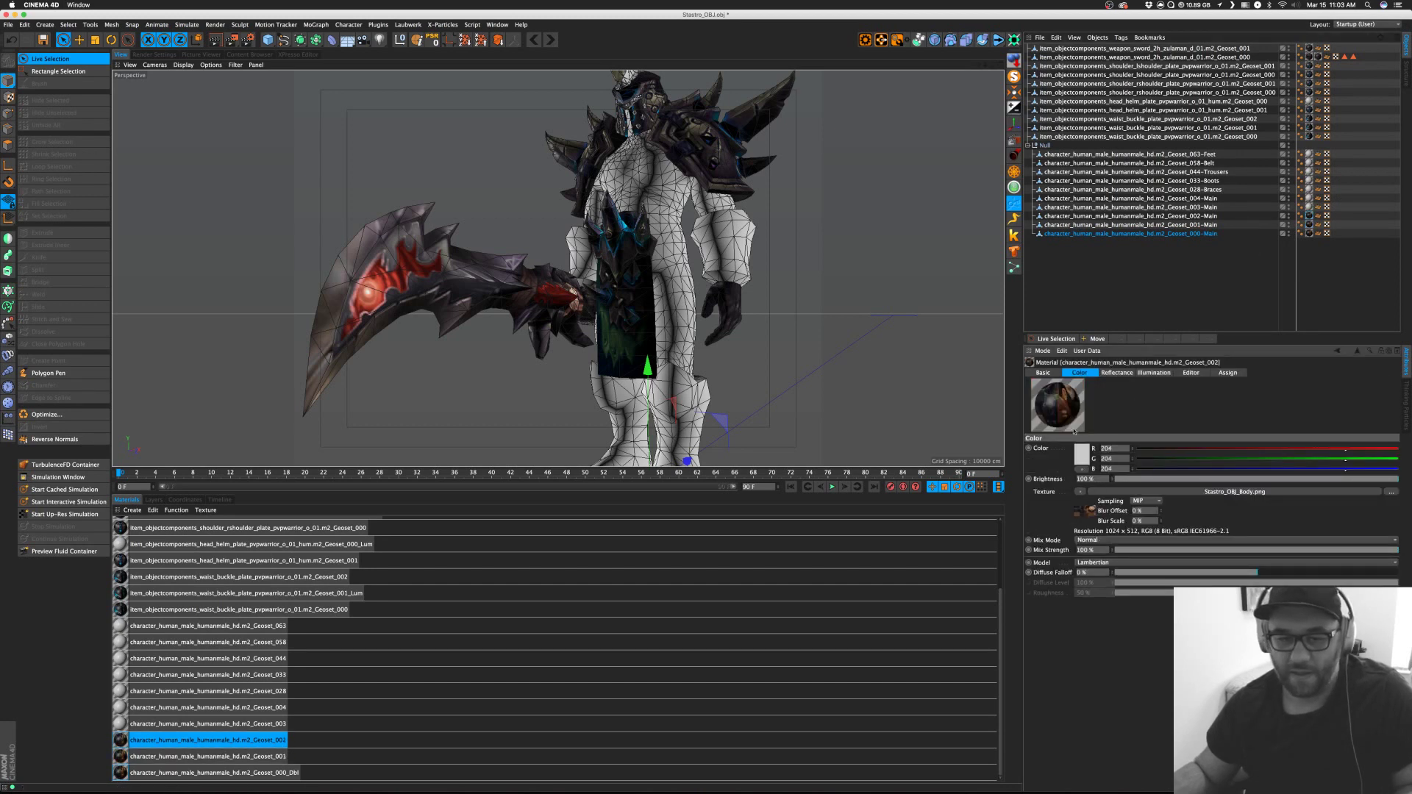
Paste the copied body texture channel into the colour textures of the character's Geoset_003 and Geoset_004 materials.
left_click(1310, 207)
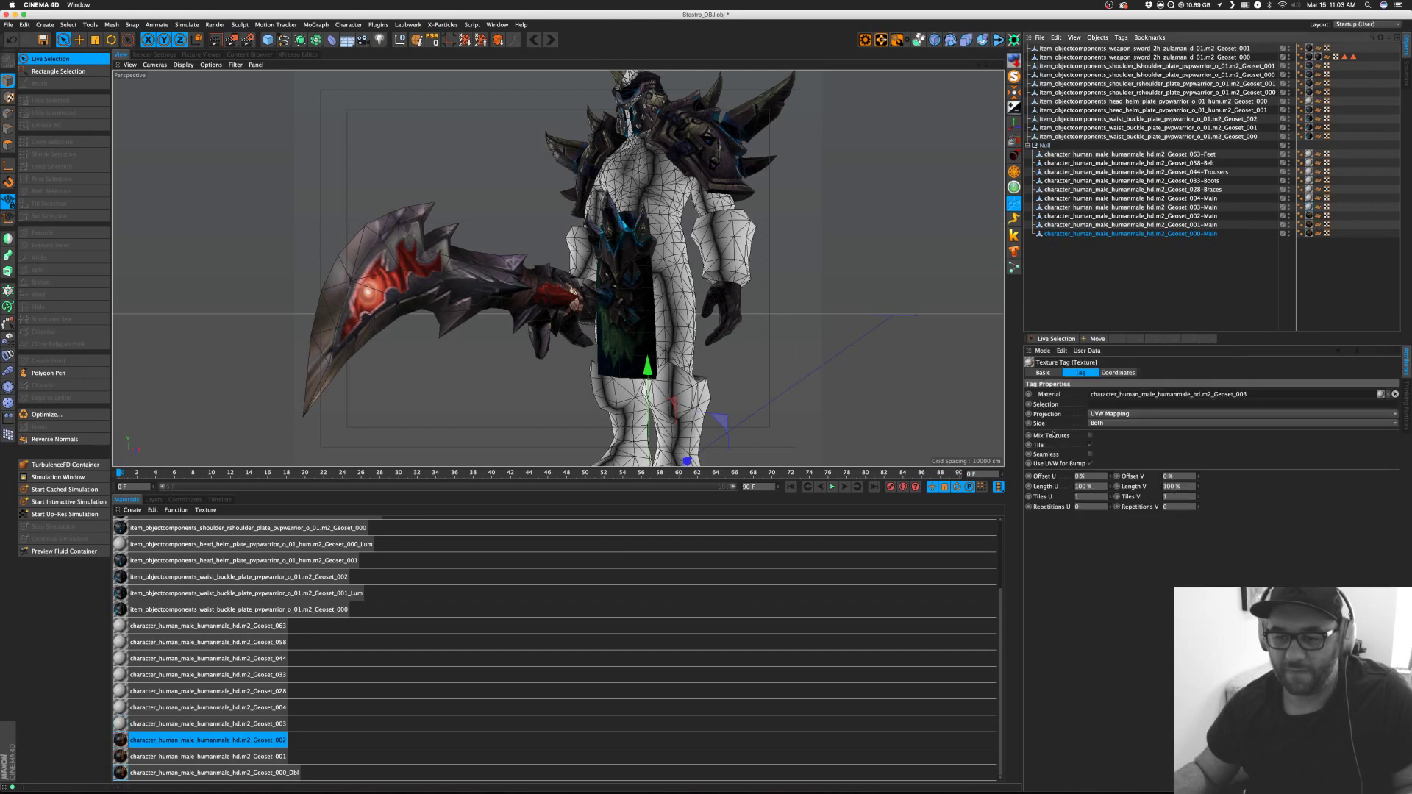
double_click(1309, 207)
left_click(1081, 492)
left_click(1086, 542)
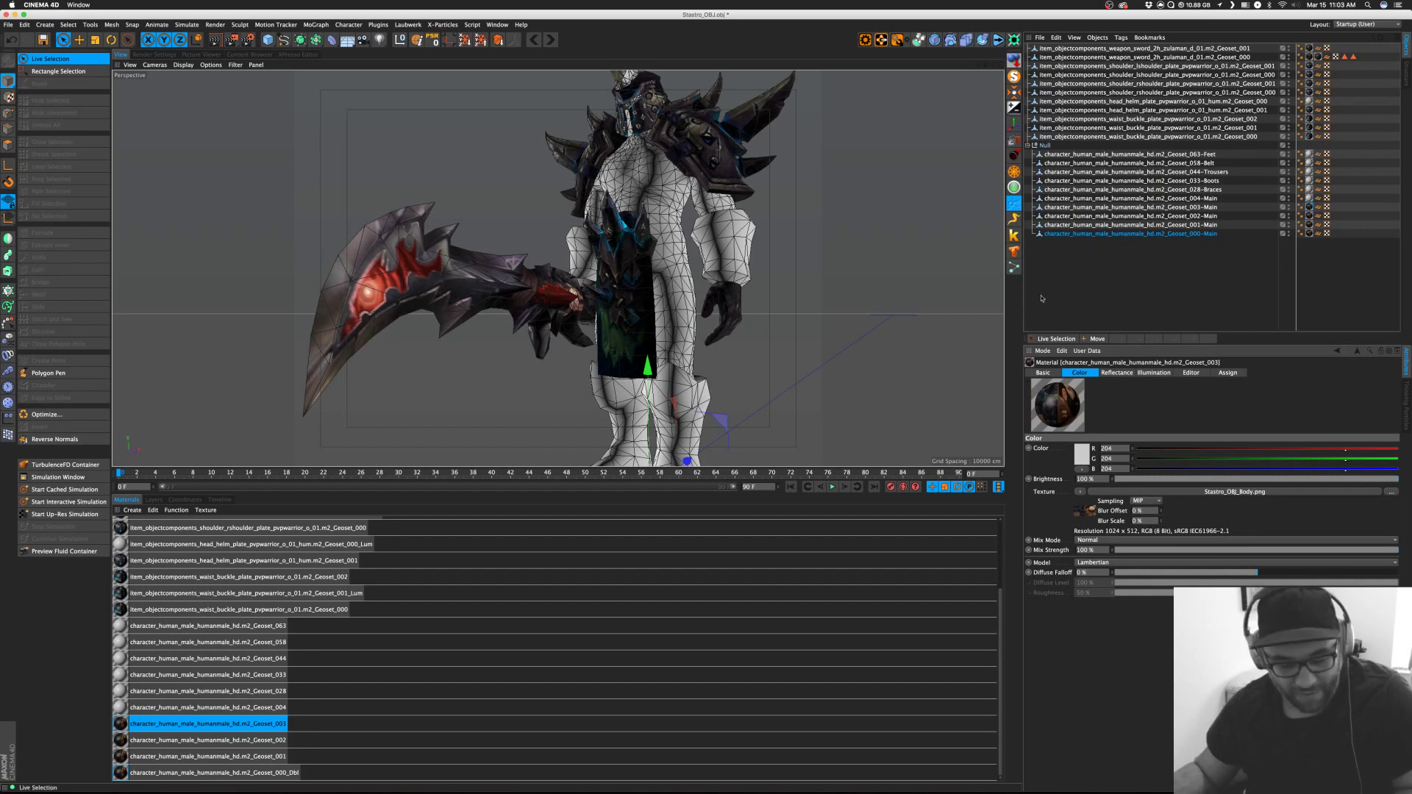
double_click(1309, 199)
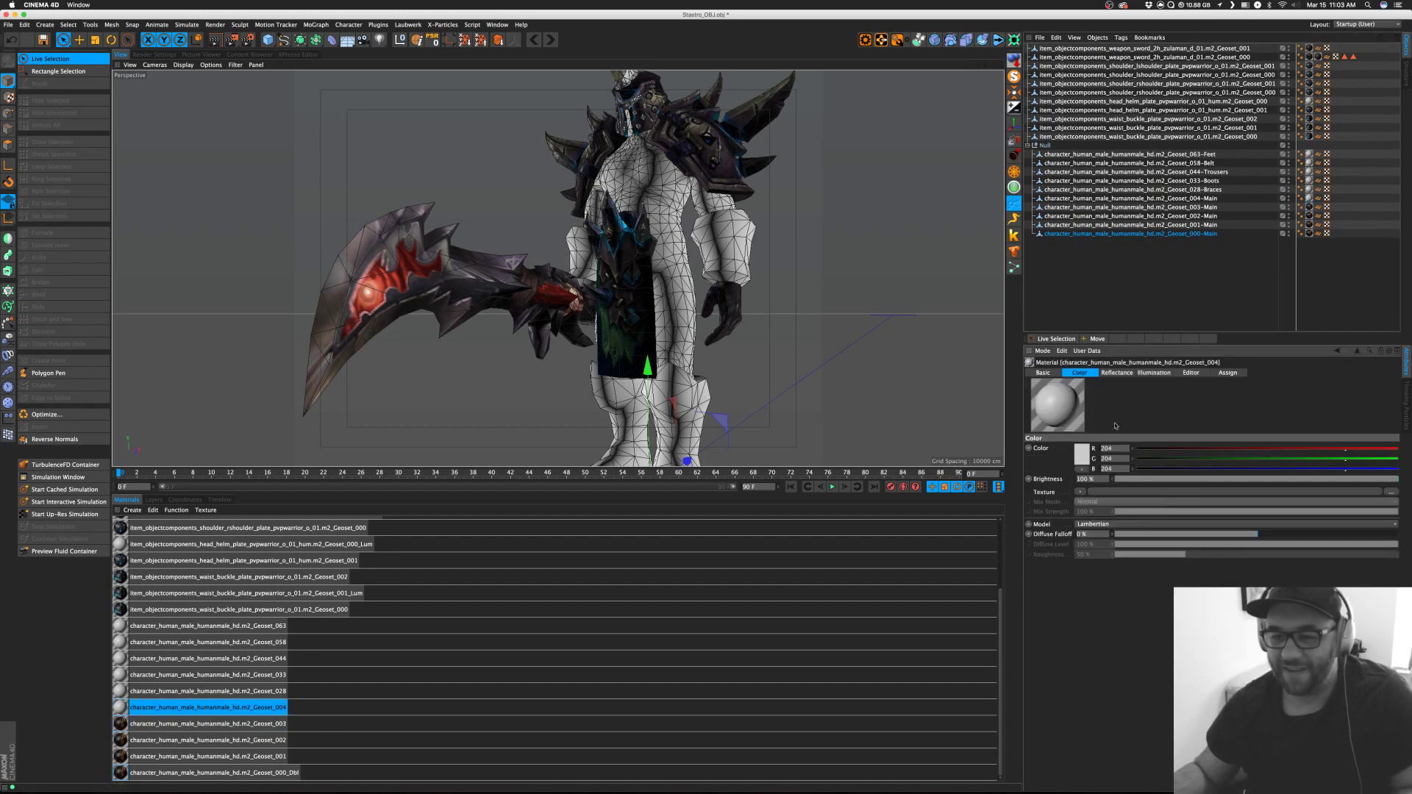
left_click(1079, 491)
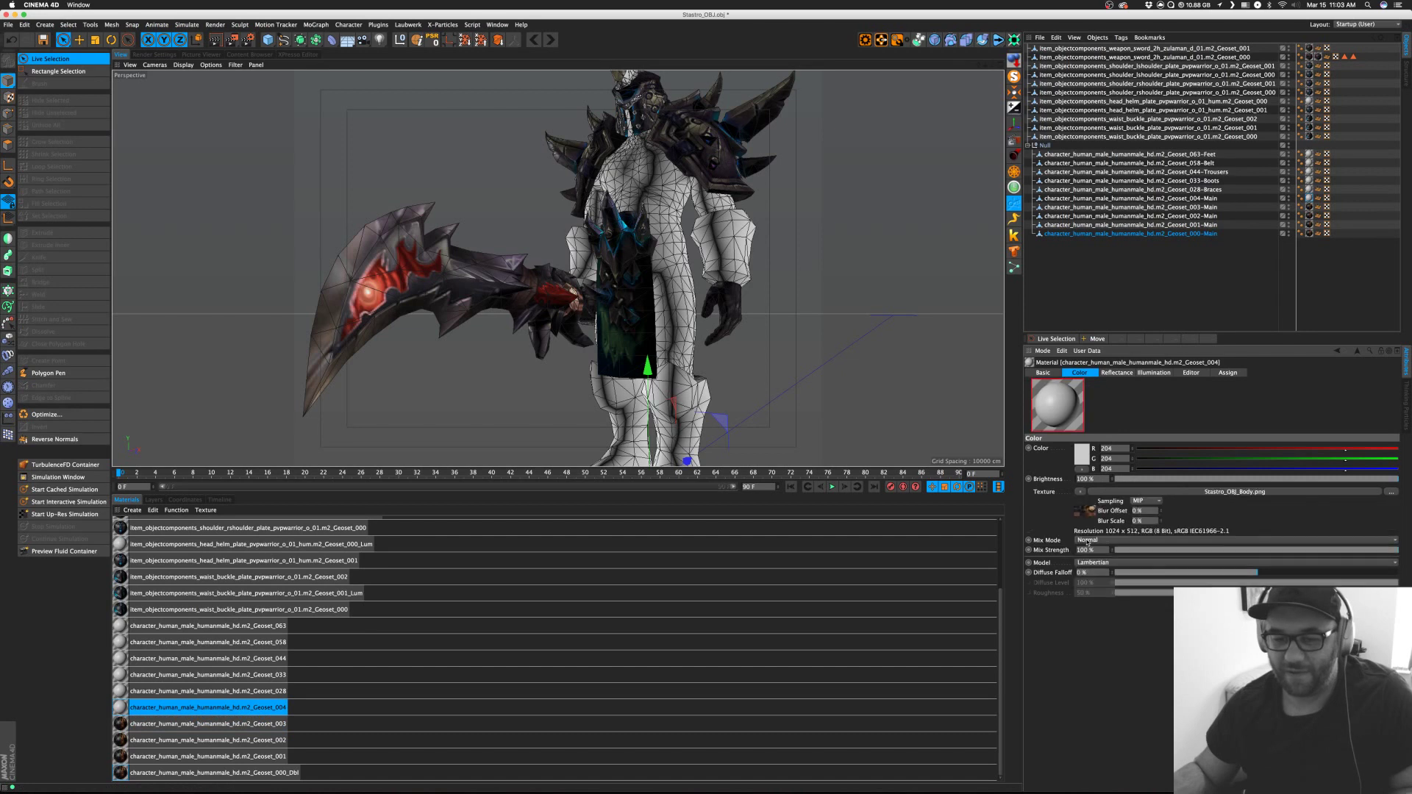
left_click(1087, 542)
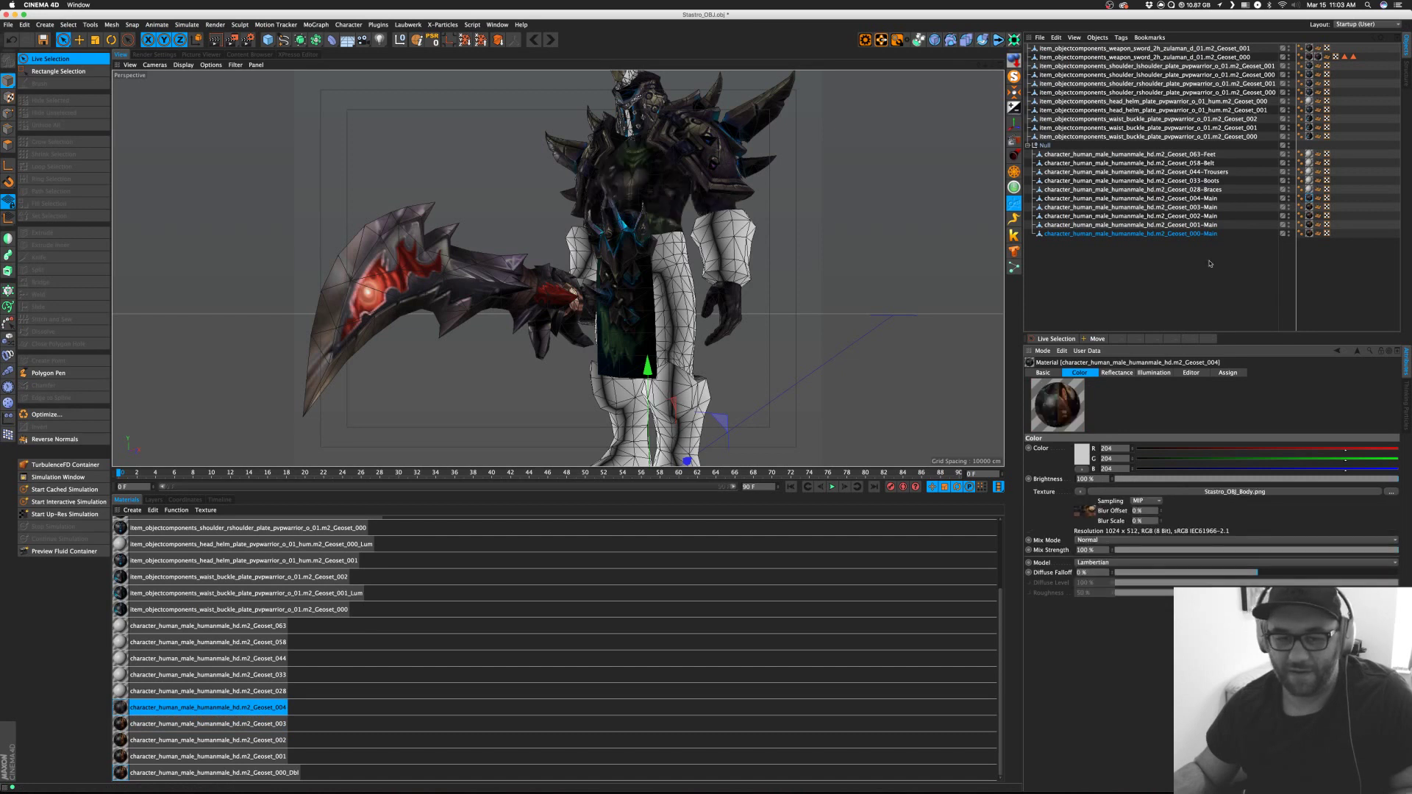
Paste the copied body texture channel into the colour texture of the braces' Geoset_028 material.
double_click(1310, 189)
left_click(1080, 491)
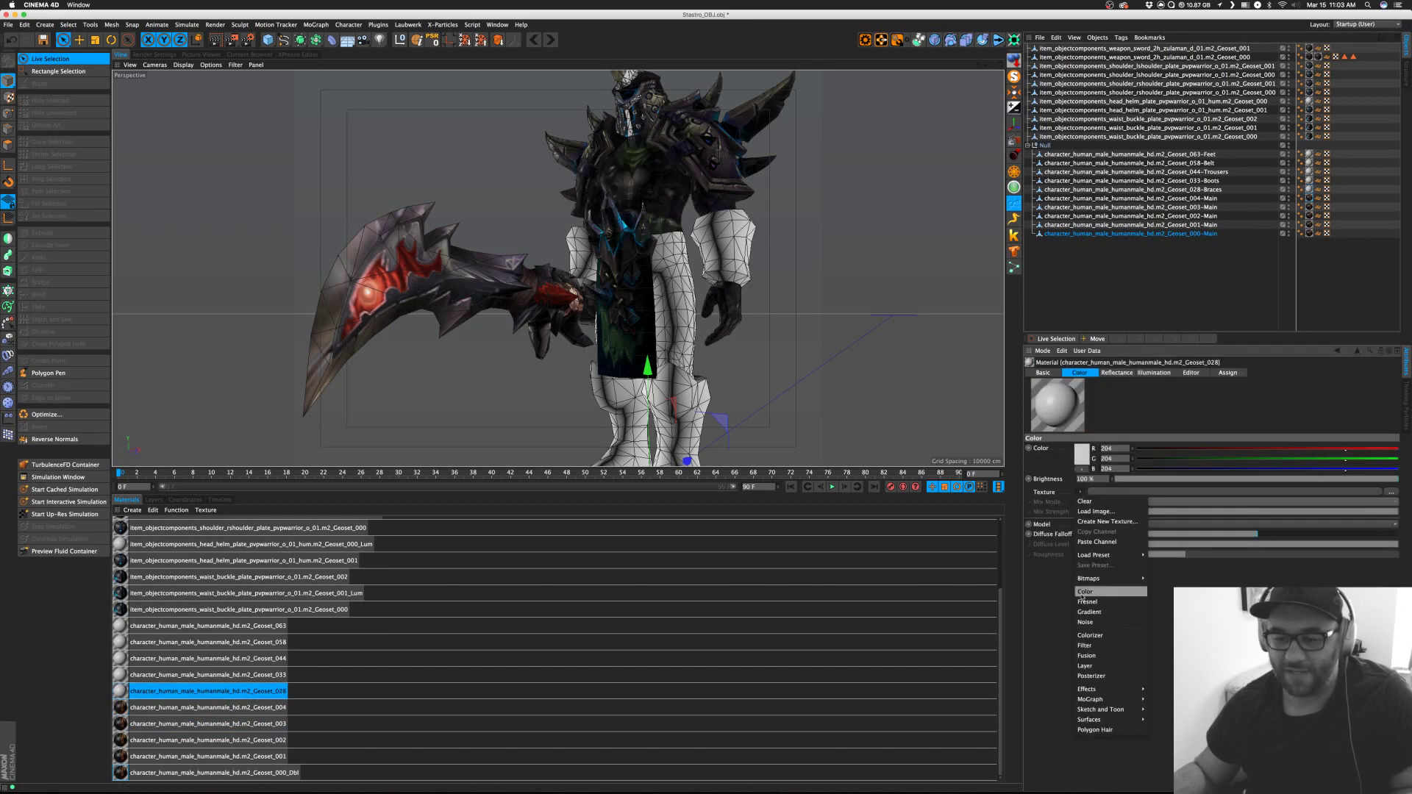
left_click(1081, 493)
left_click(1081, 493)
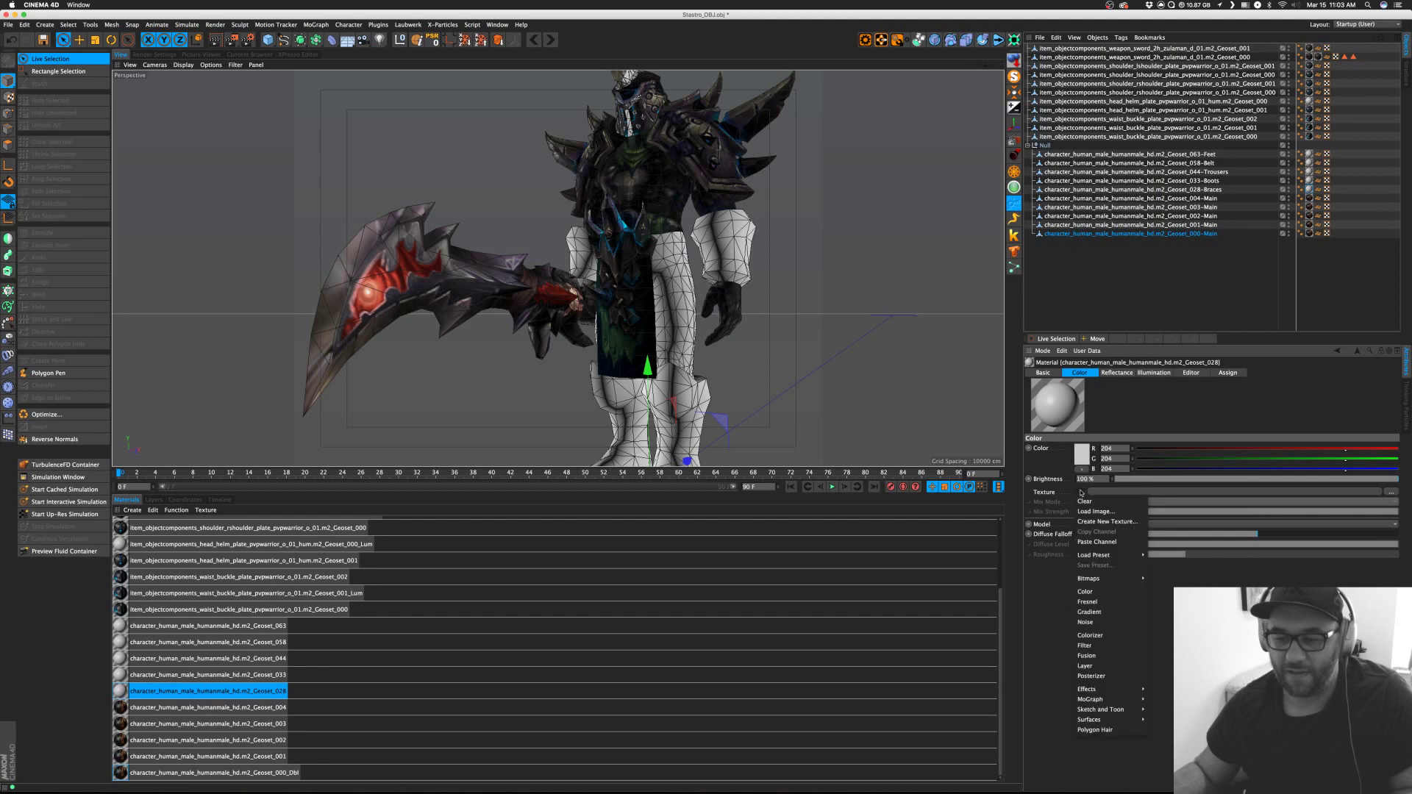
left_click(1255, 268)
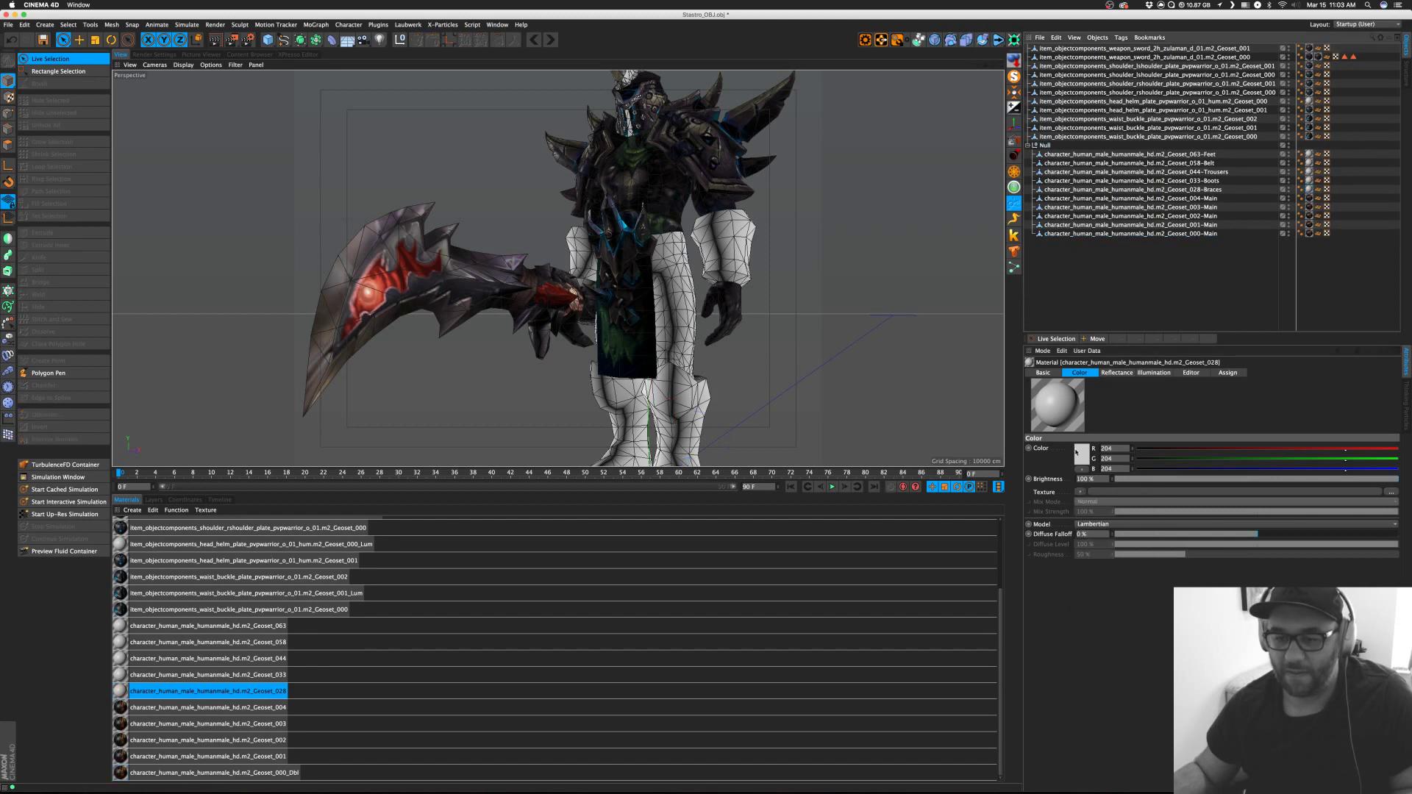
left_click(1080, 491)
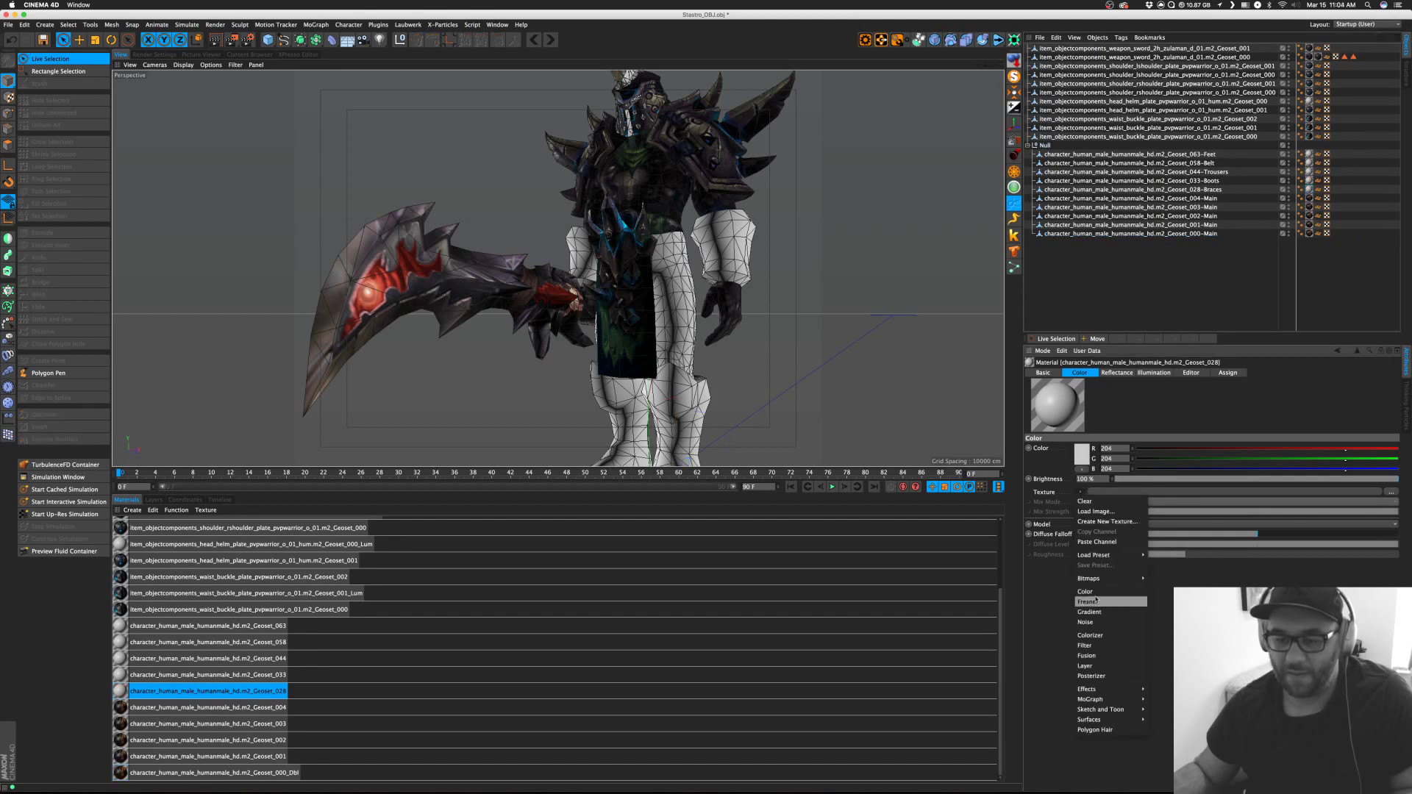
left_click(1103, 542)
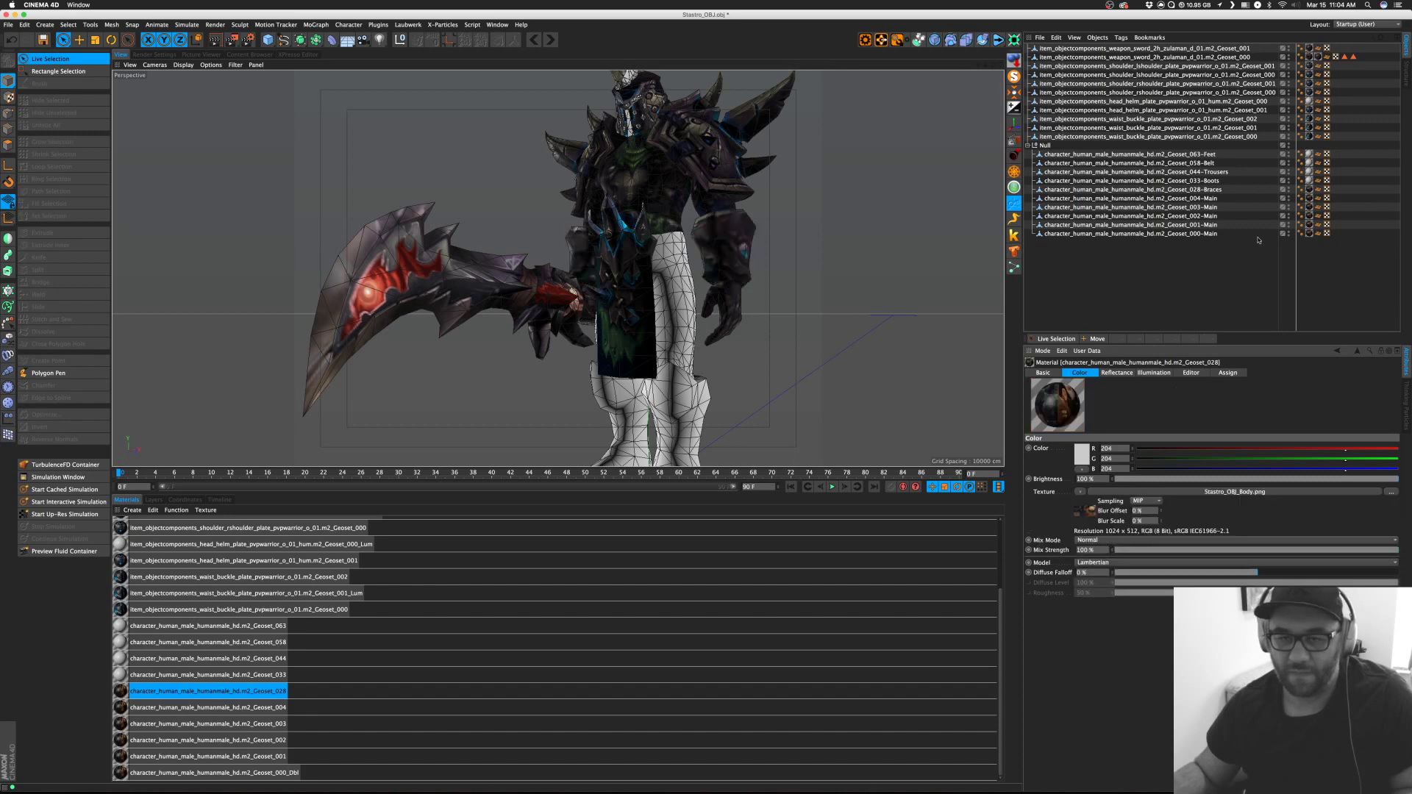
Paste the copied body texture channel into the colour textures of the boots' Geoset_033 and trousers' Geoset_044 materials.
left_click(1310, 181)
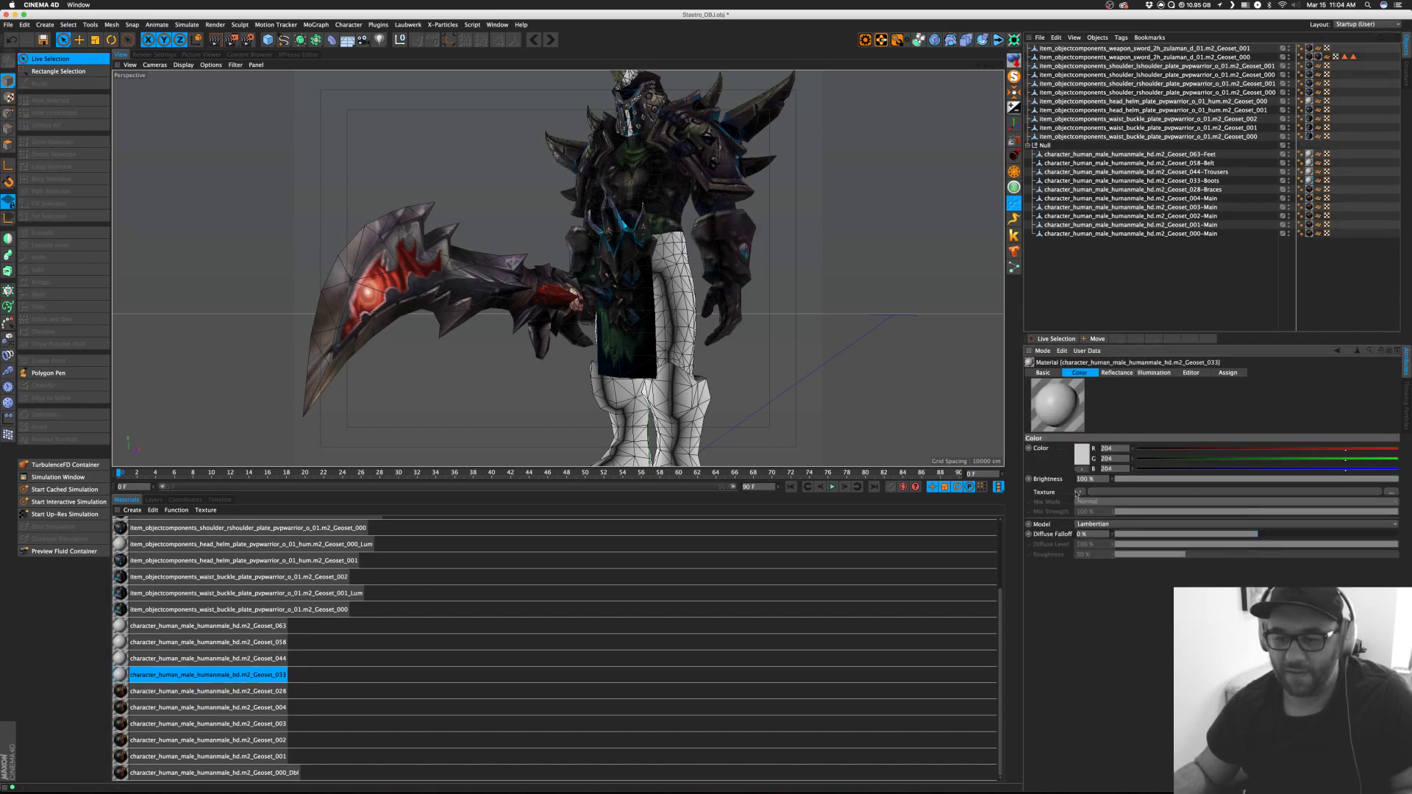
left_click(1079, 492)
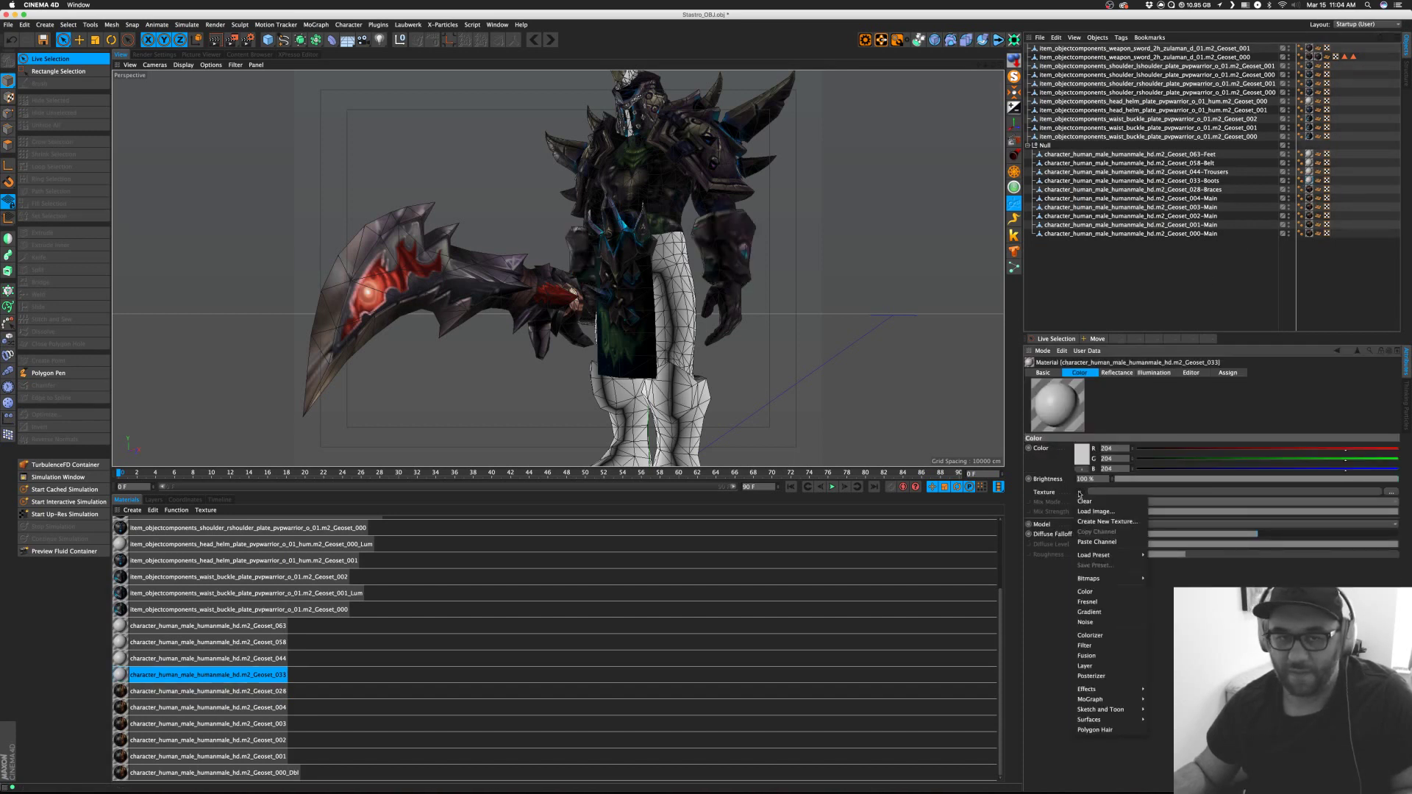
left_click(1103, 543)
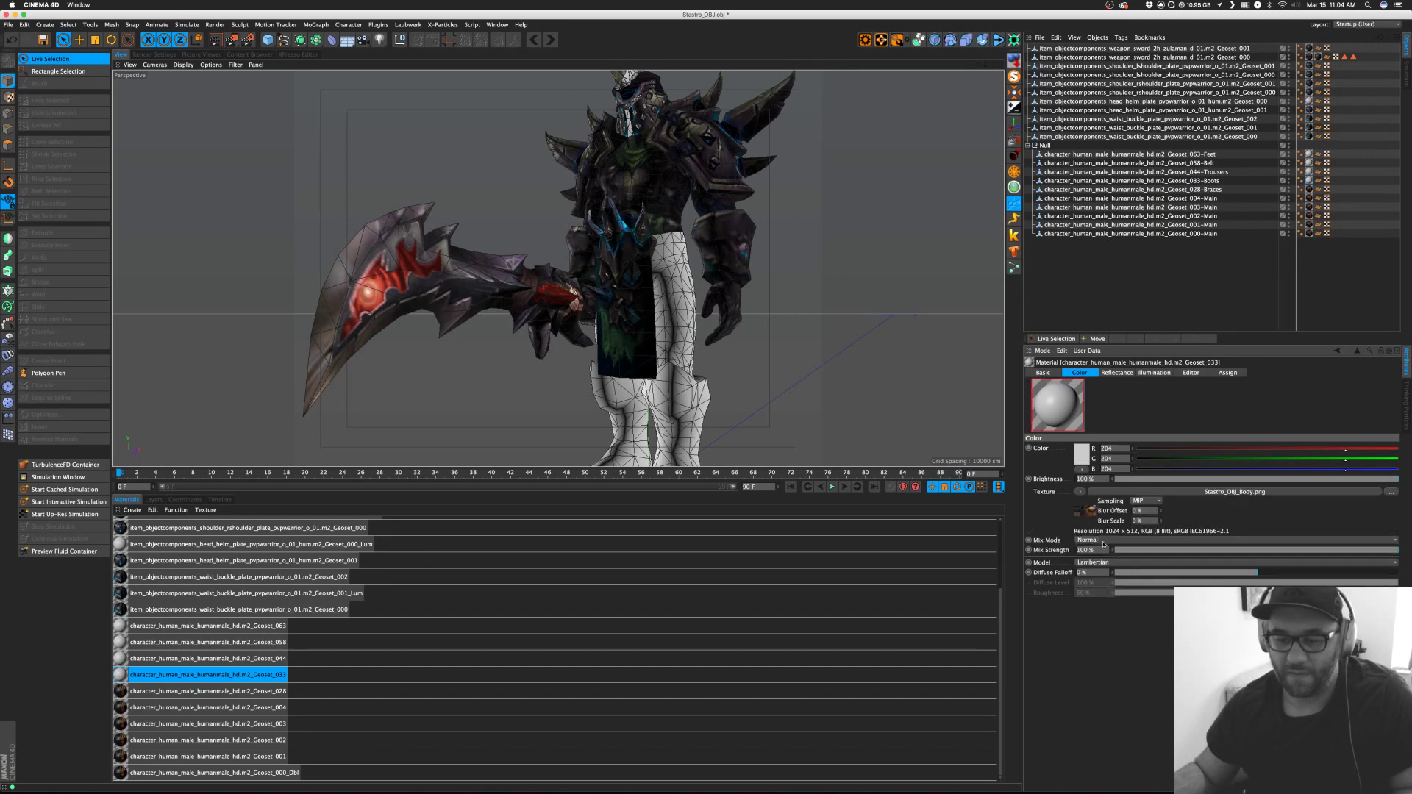
left_click(1309, 172)
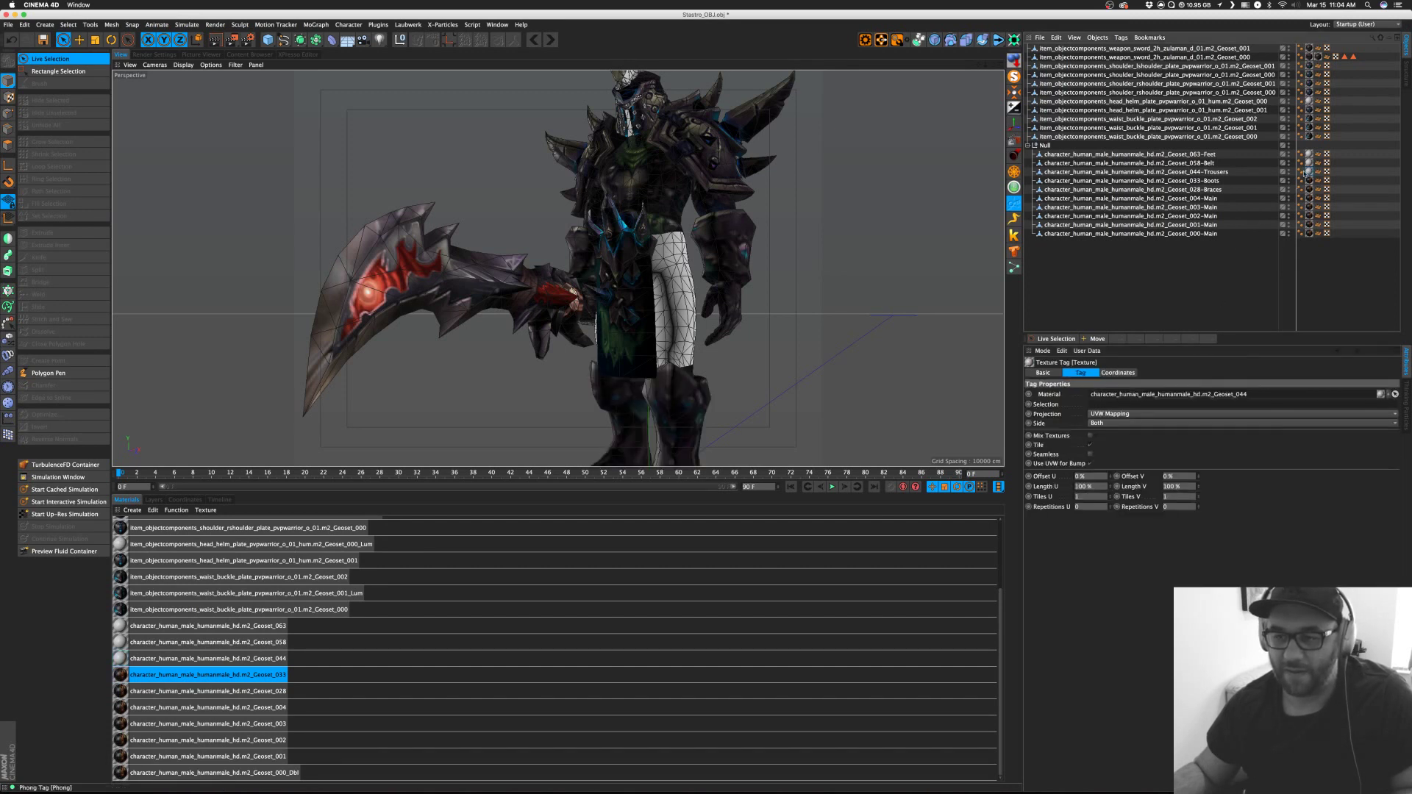
left_click(1169, 394)
left_click(1079, 491)
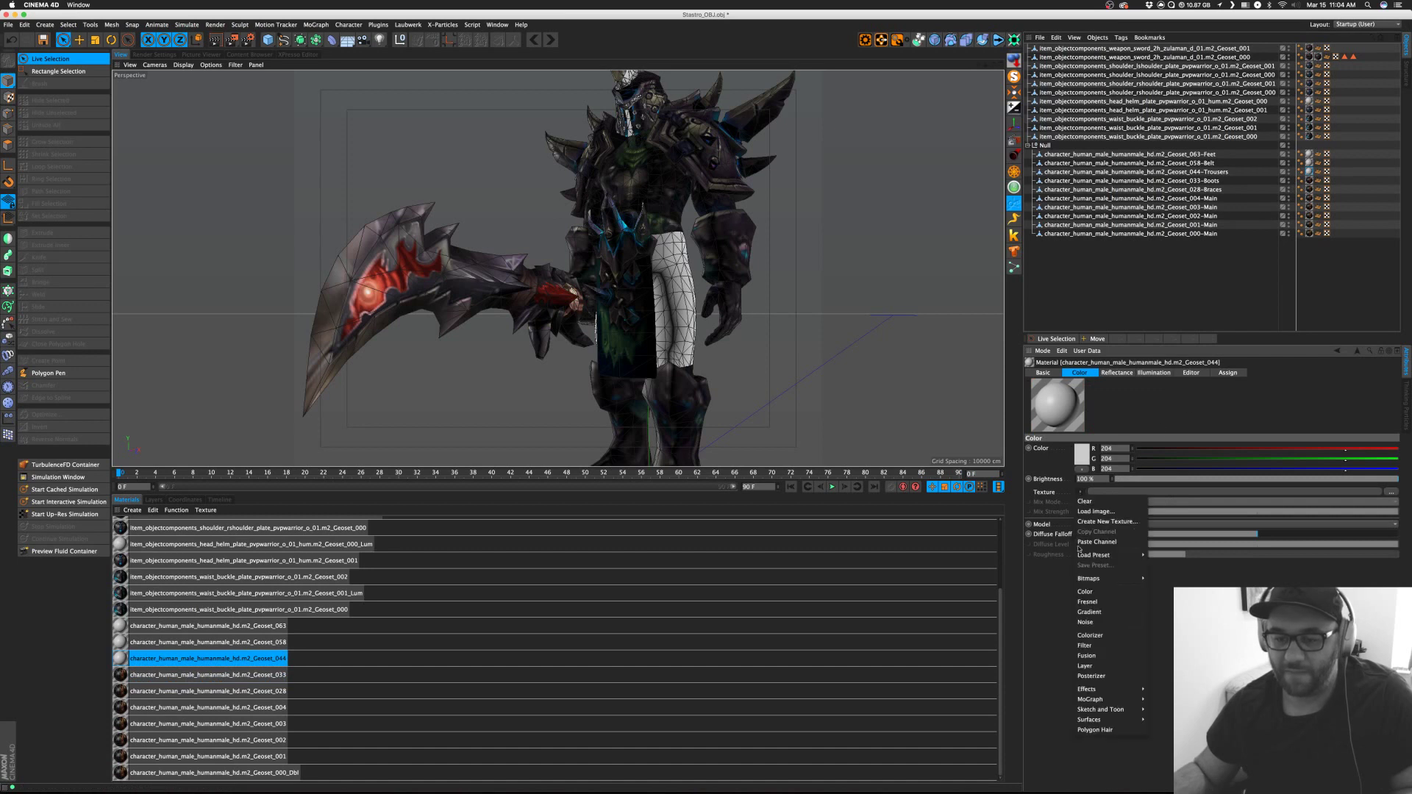
left_click(1096, 548)
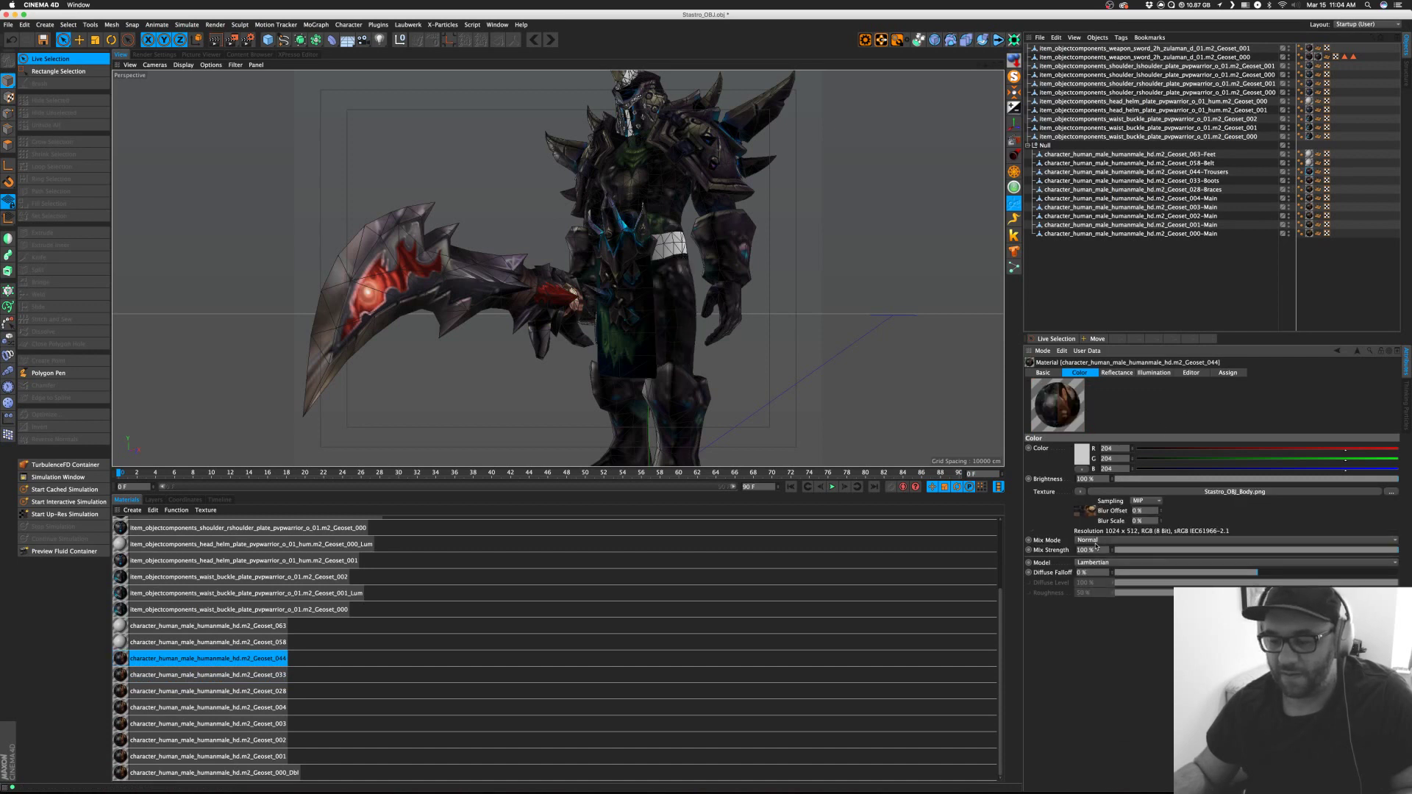
Paste the copied body texture channel into the colour textures of the belt's Geoset_058 and feet's Geoset_063 materials.
key("super+Tab")
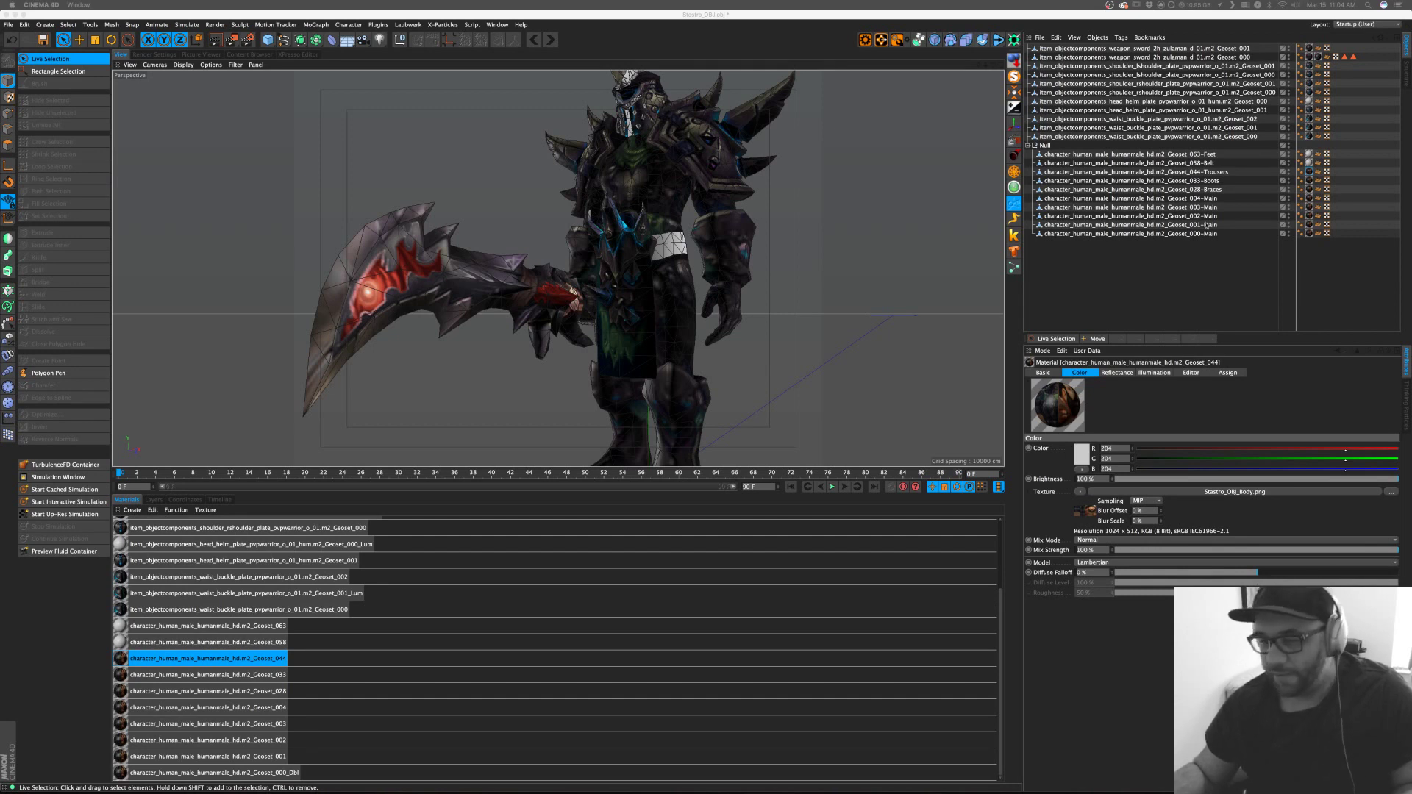
left_click(209, 642)
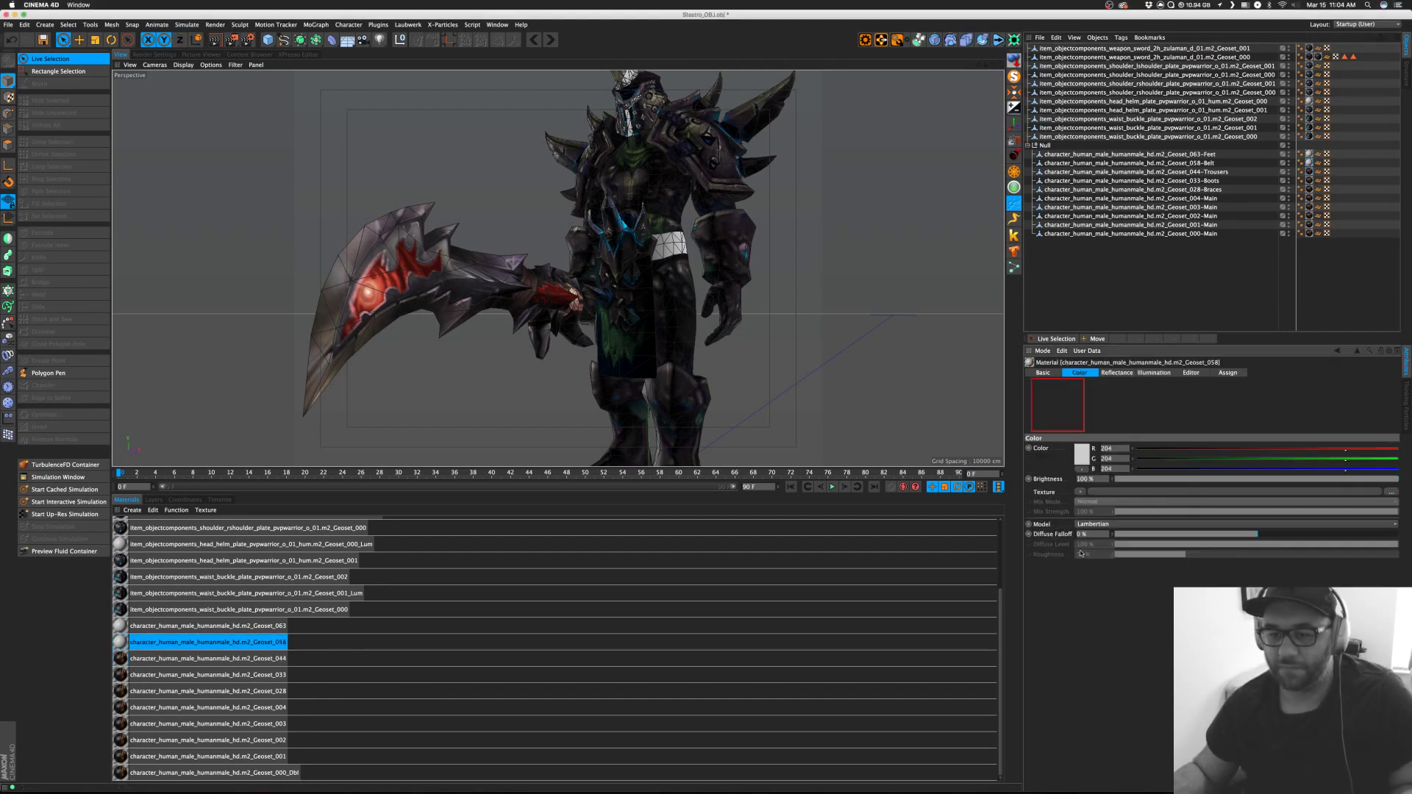
left_click(1080, 492)
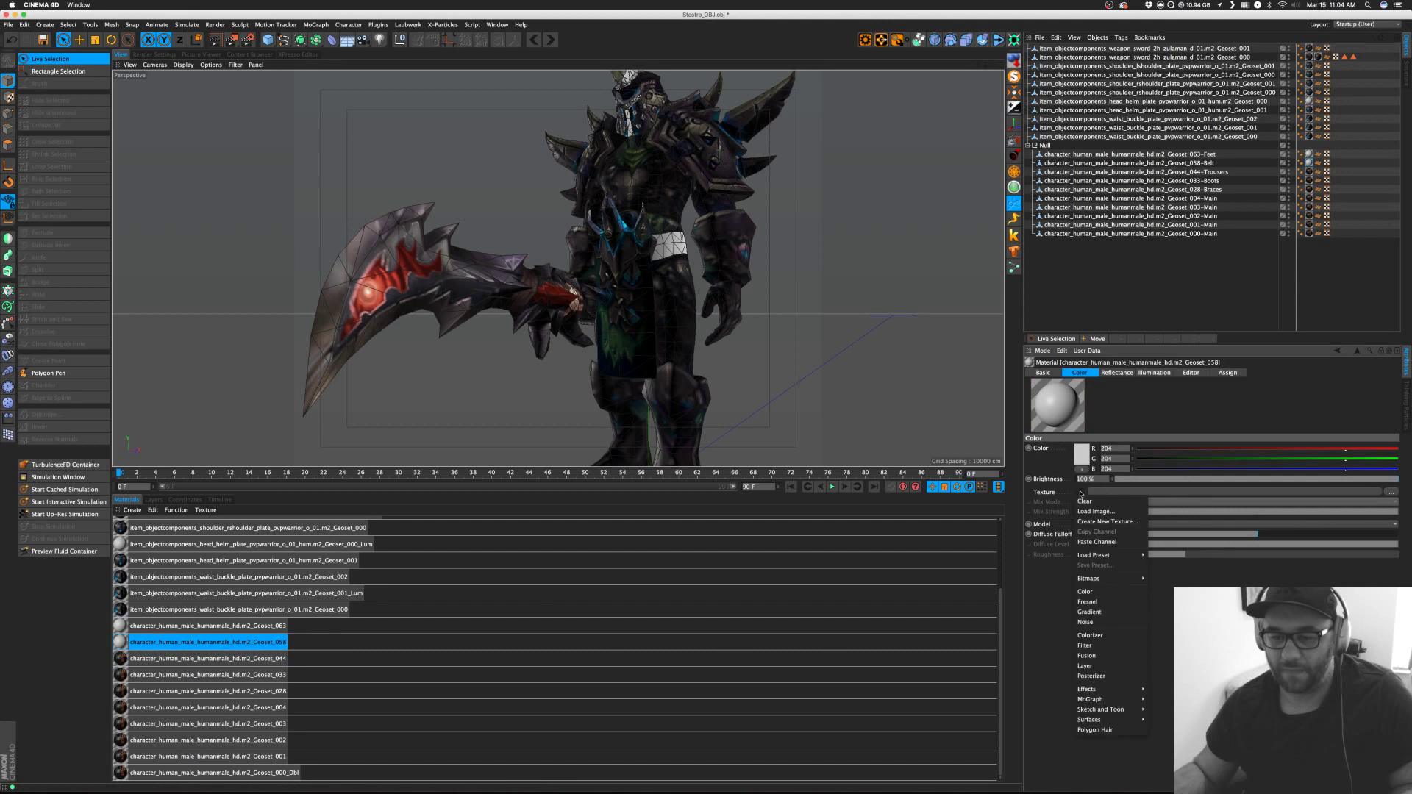
left_click(1097, 542)
left_click(1309, 154)
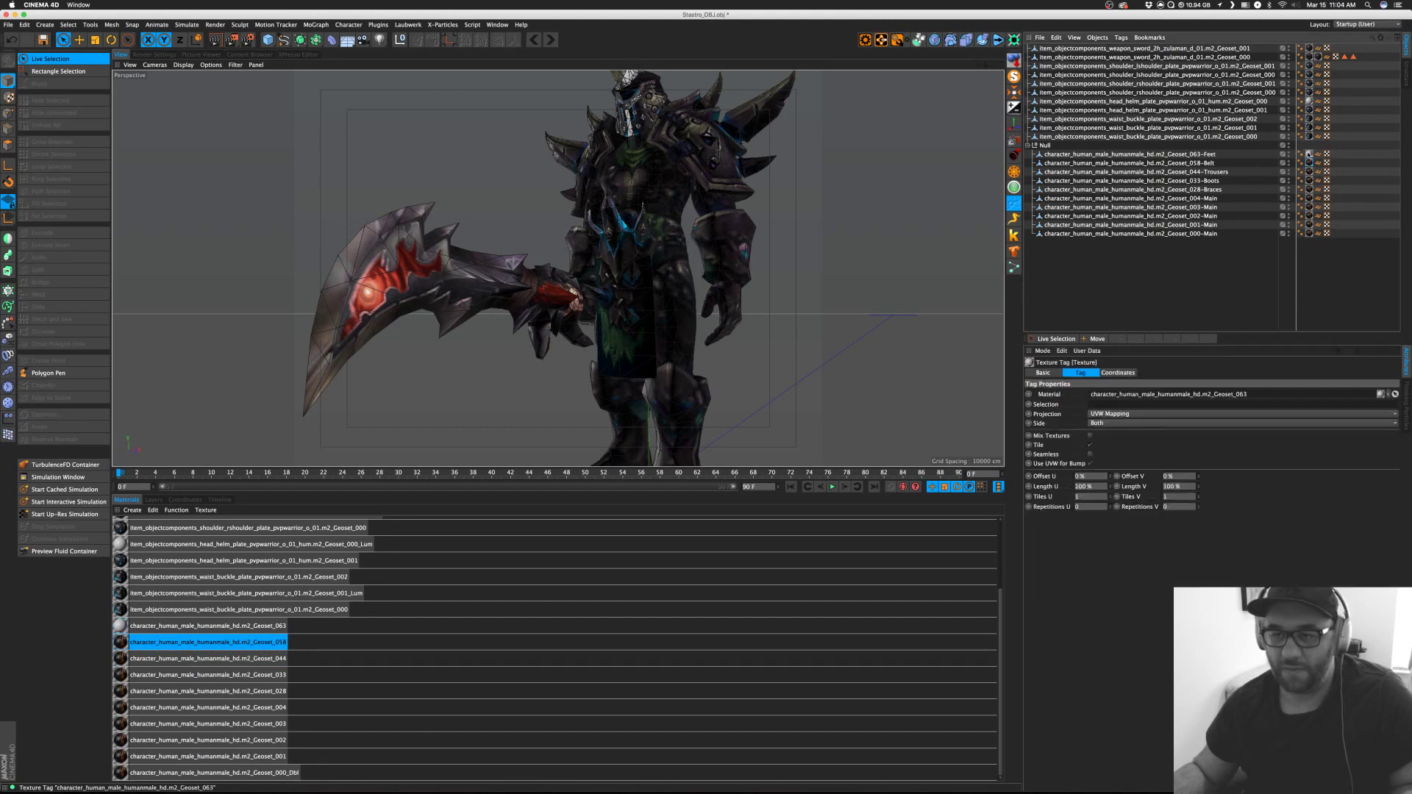
left_click(1085, 494)
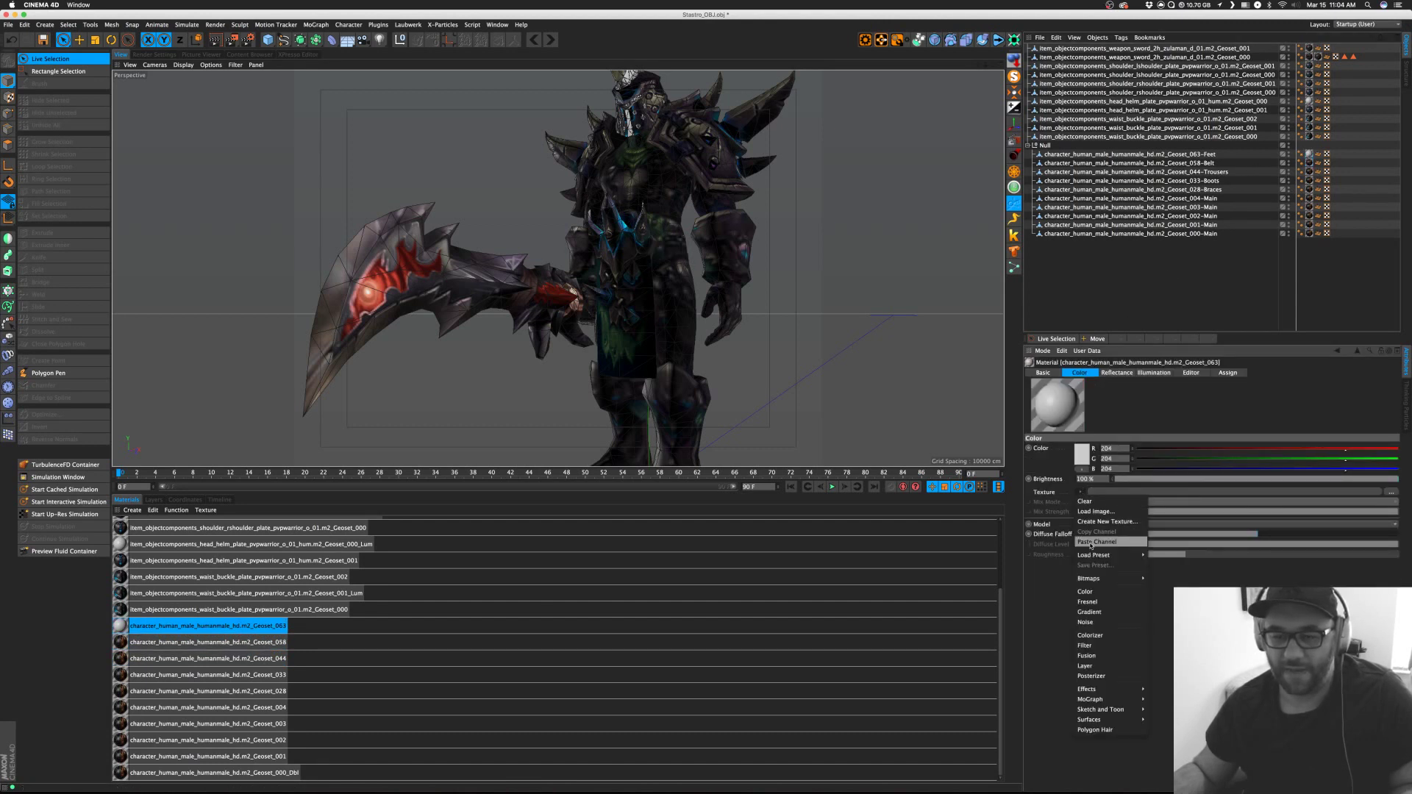
left_click(1093, 543)
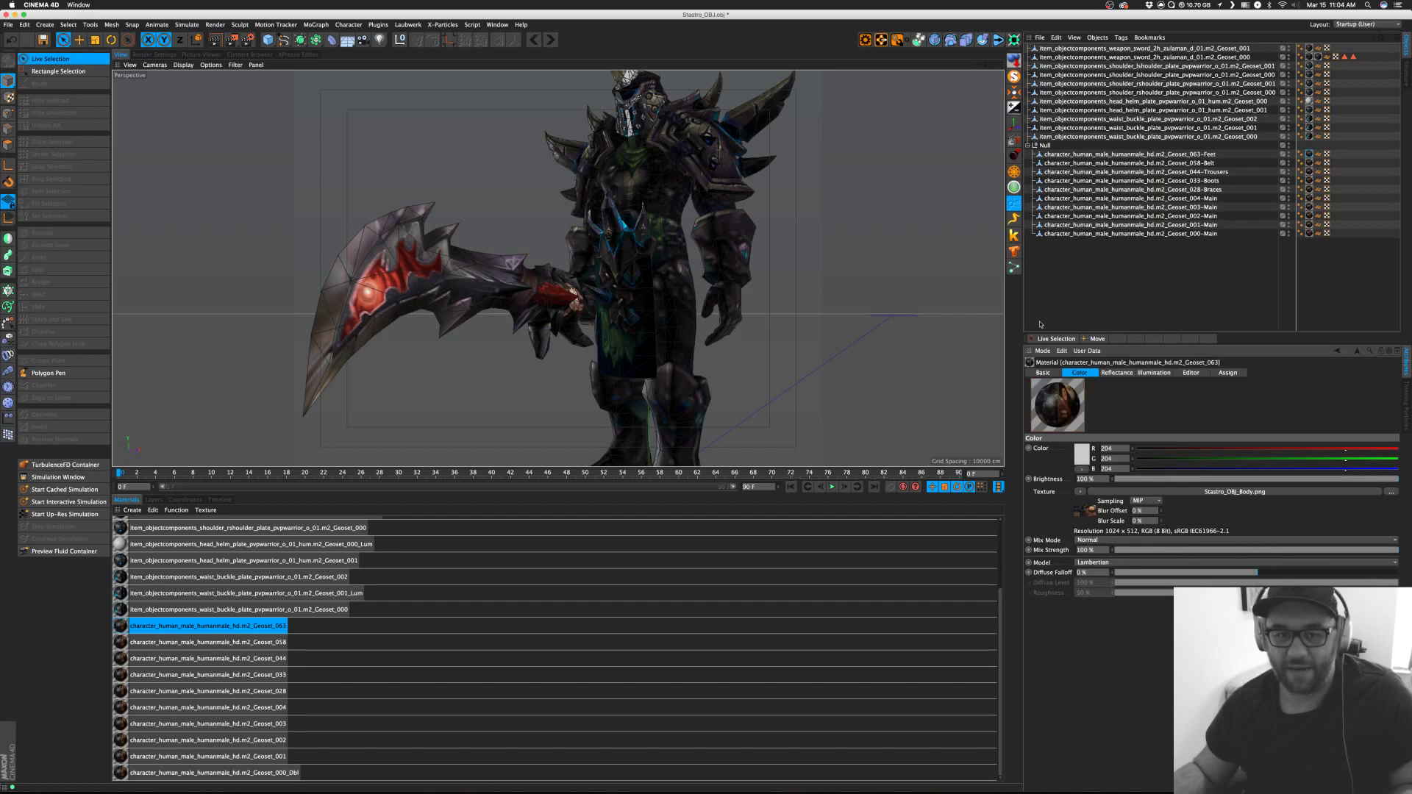
Load Stastro_OBJ_hair02_00_hd.png as the colour texture of the helm's Geoset_000_Lum material.
left_click(1309, 101)
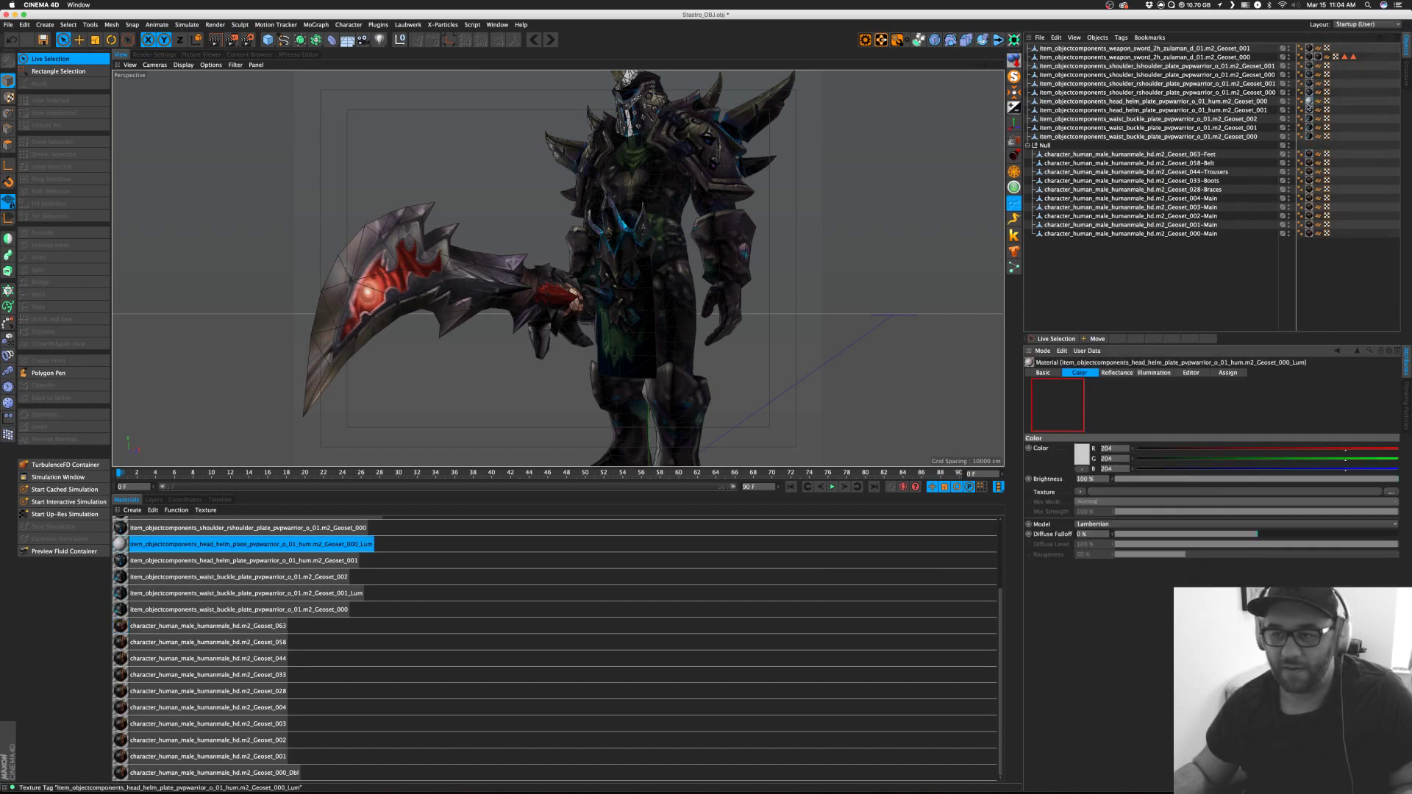
left_click(1080, 493)
left_click(1096, 512)
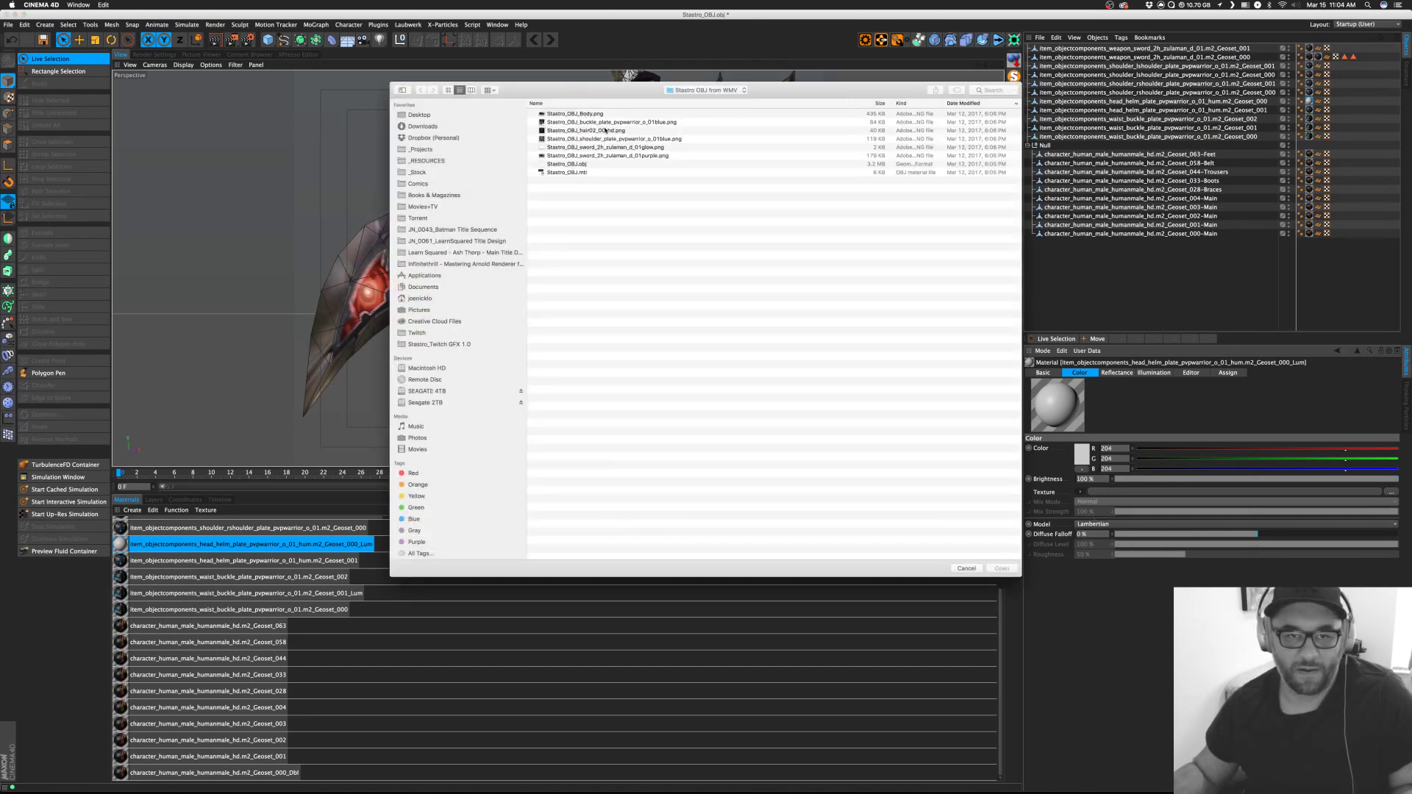
double_click(605, 131)
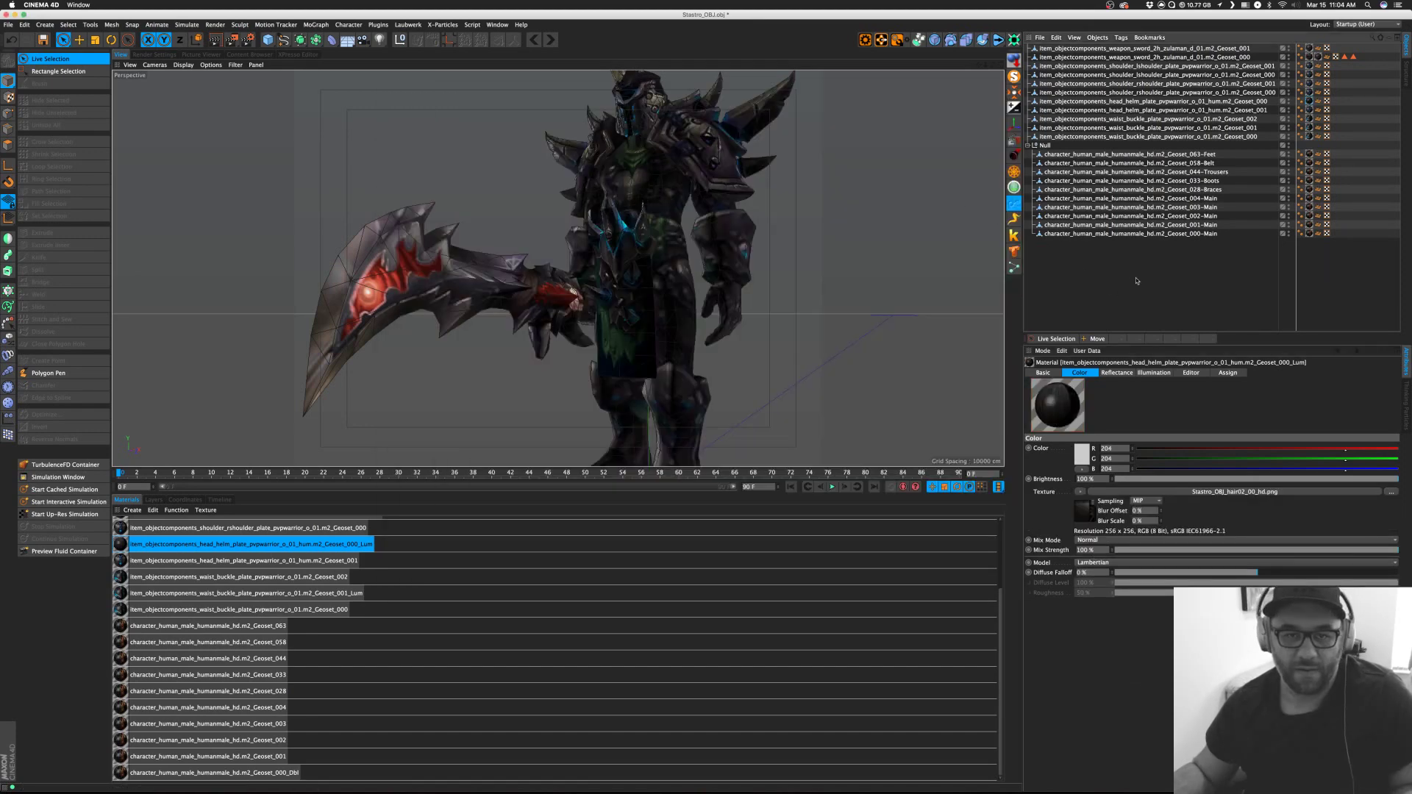
Inspect the textured character from several angles, checking the helm and shoulder armour up close, and render the view.
left_click_drag(632, 178, 645, 210, "alt")
right_click_drag(645, 210, 496, 230, "alt")
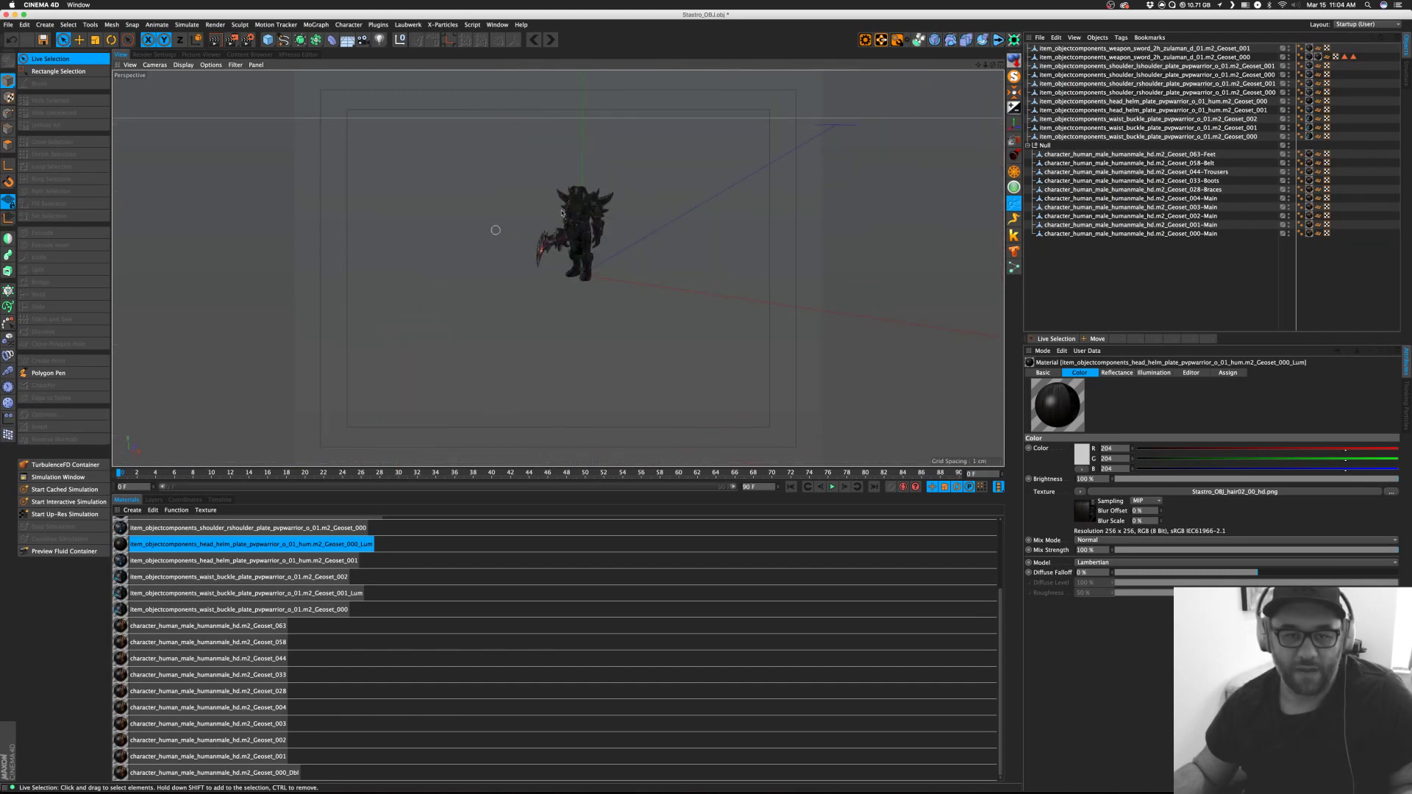
mouse_move(654, 261)
right_mouse_down("alt")
mouse_move(704, 246)
mouse_move(662, 258)
mouse_move(681, 254)
right_mouse_up("alt")
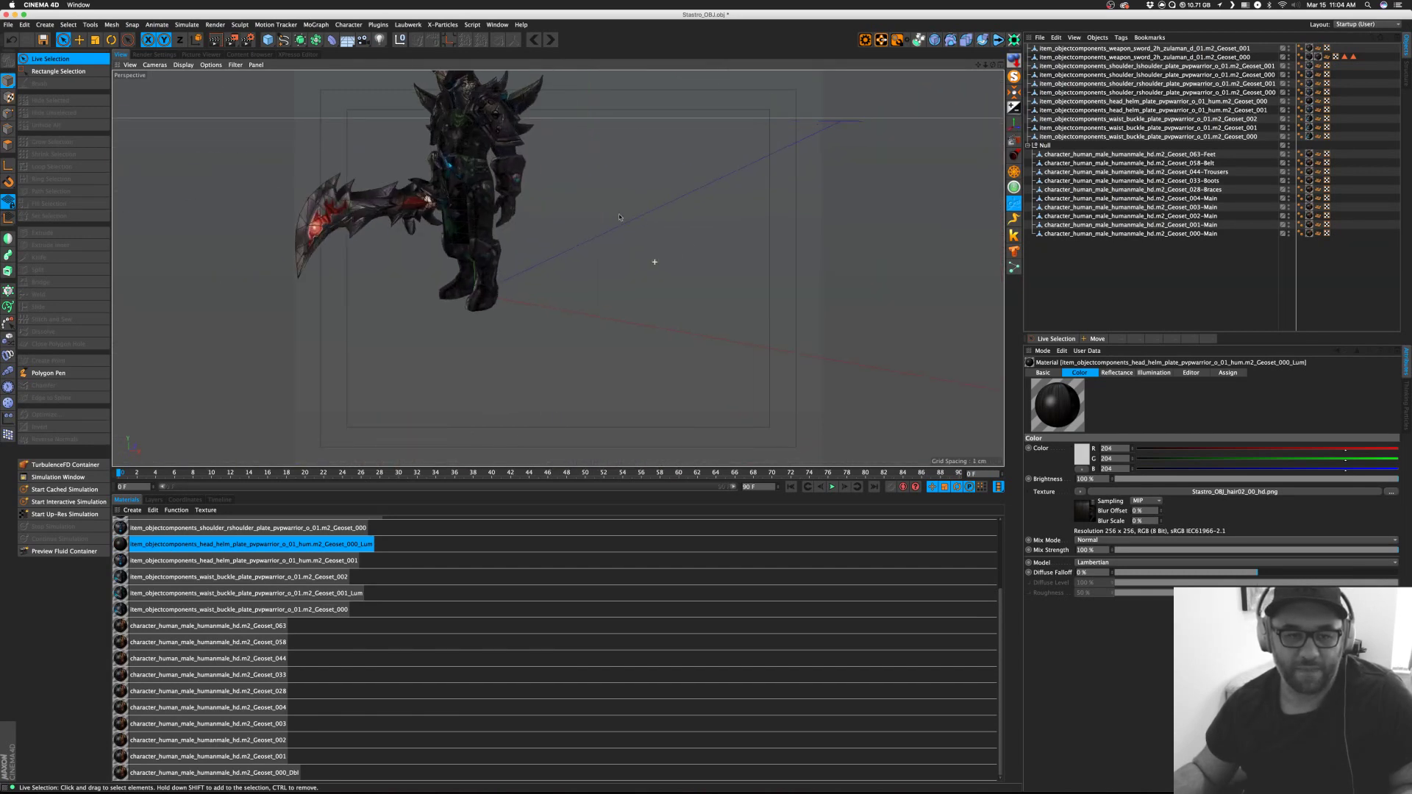
middle_click_drag(558, 268, 660, 211, "alt")
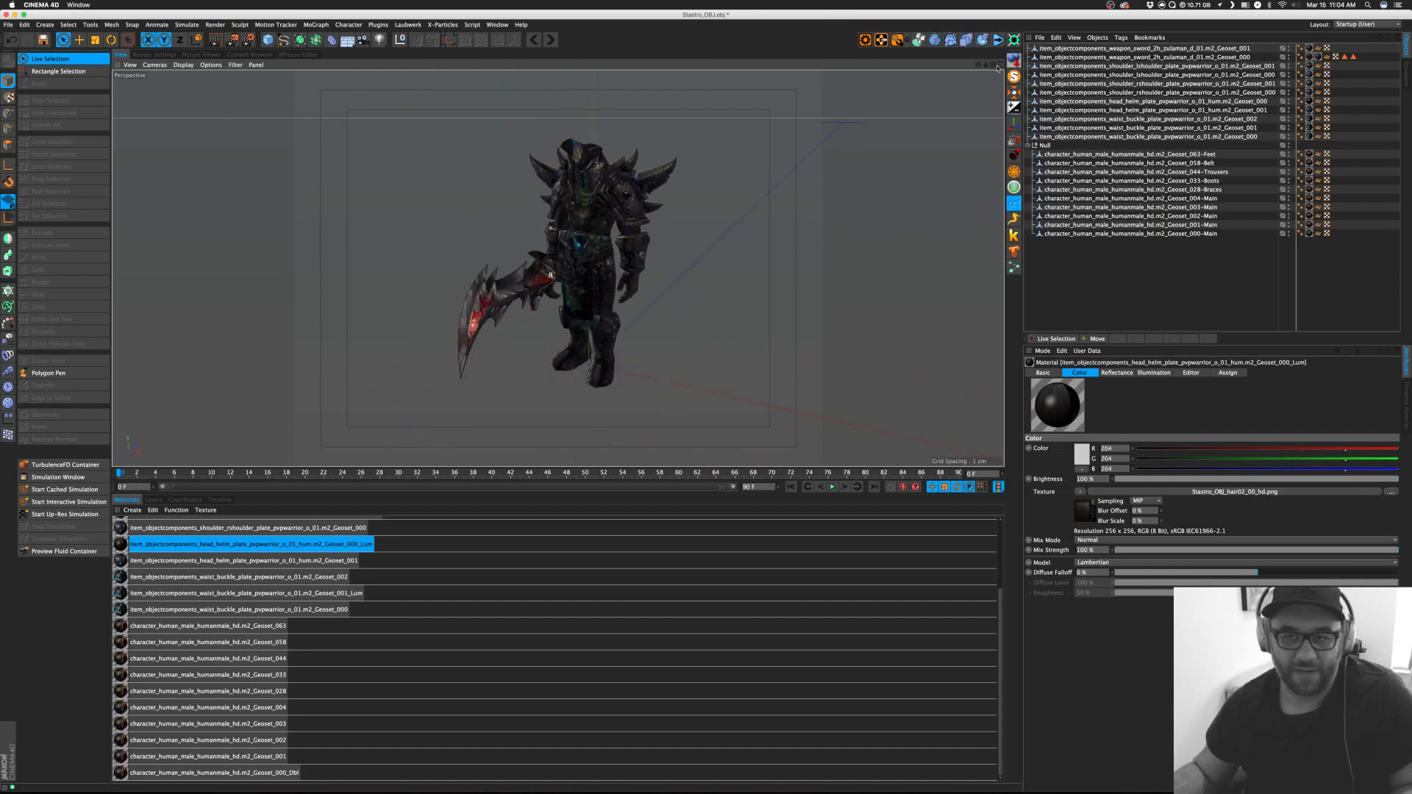
left_click_drag(660, 212, 654, 165, "alt")
mouse_move(992, 65)
left_mouse_down()
mouse_move(941, 65)
mouse_move(1002, 65)
left_mouse_up()
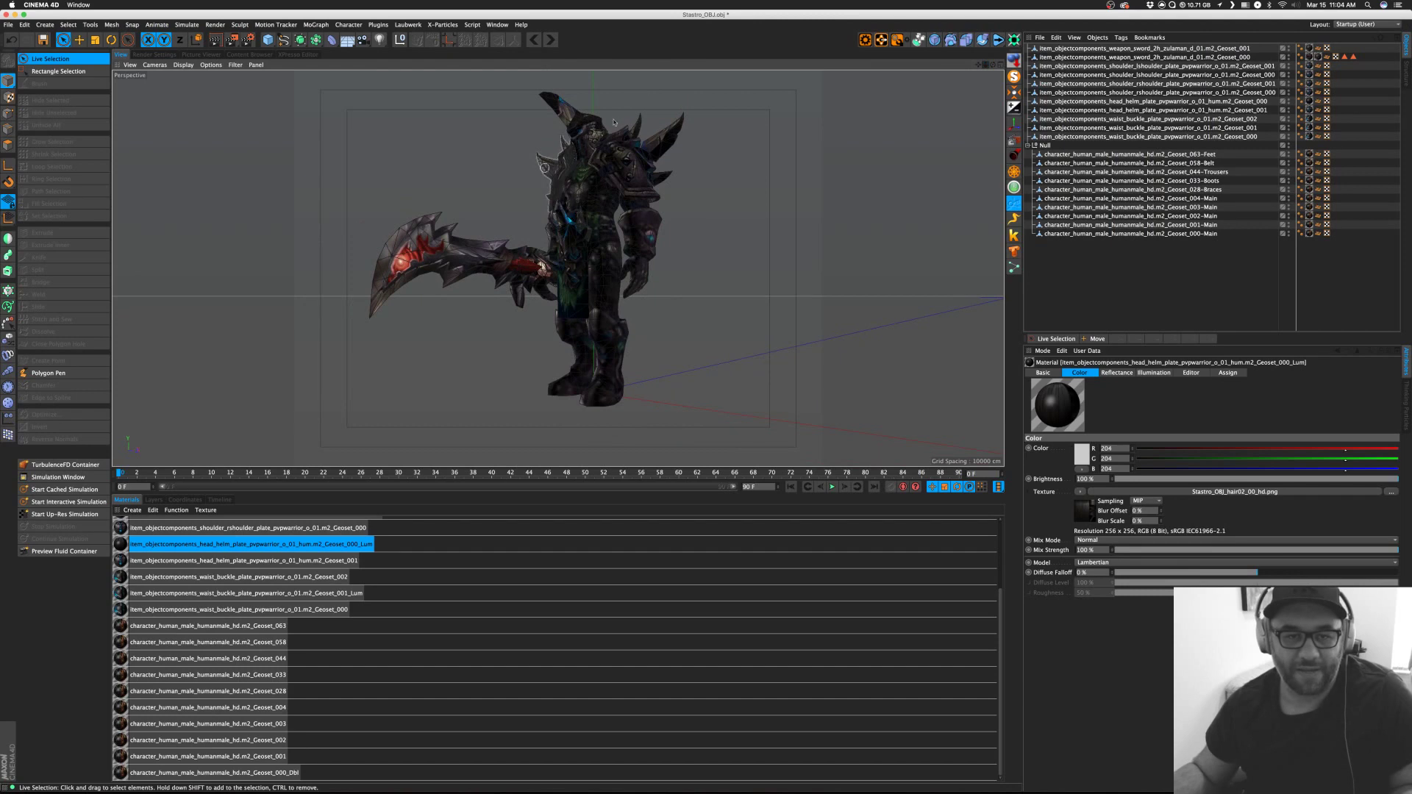
scroll(603, 147, "up", 5)
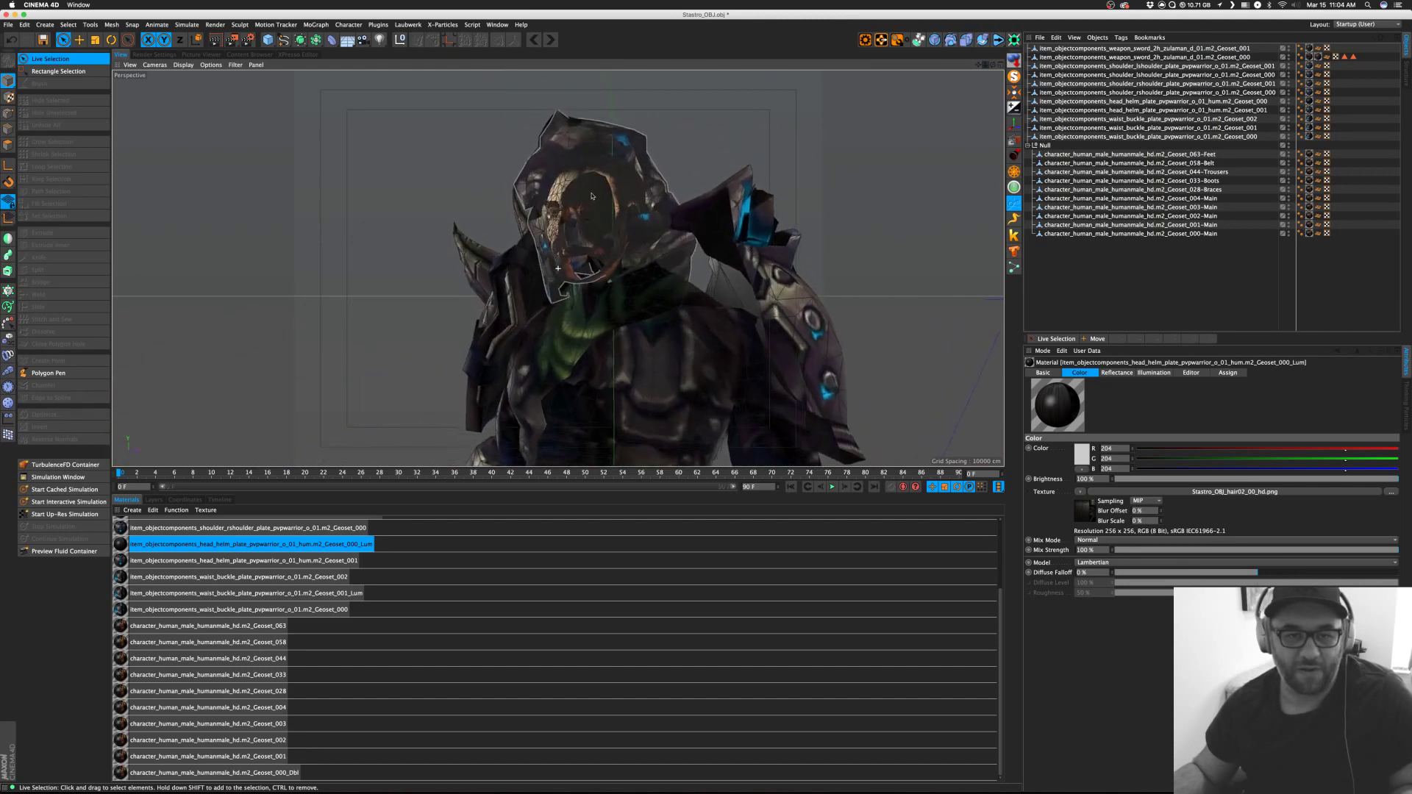
scroll(592, 197, "down", 8)
scroll(590, 242, "up", 5)
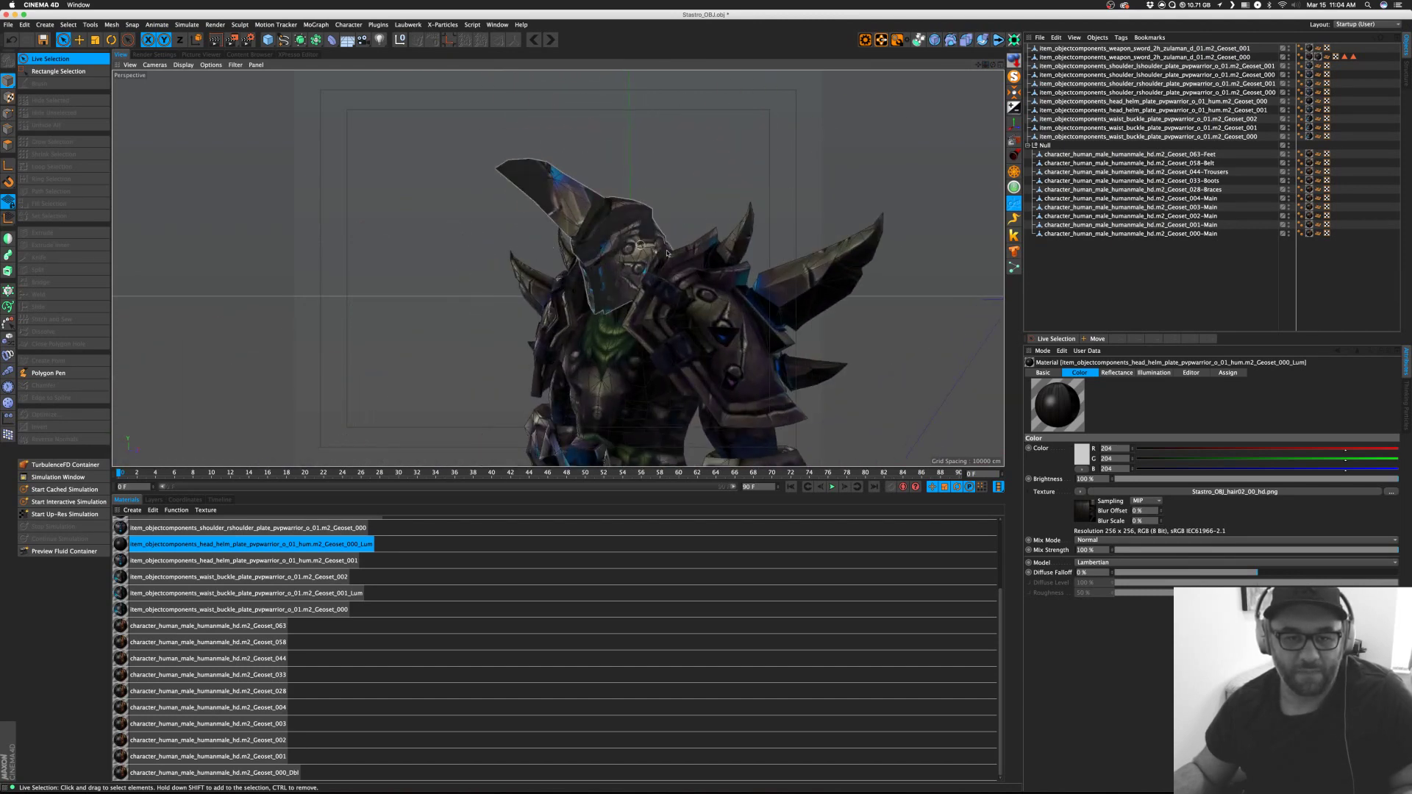
left_click_drag(993, 65, 557, 268)
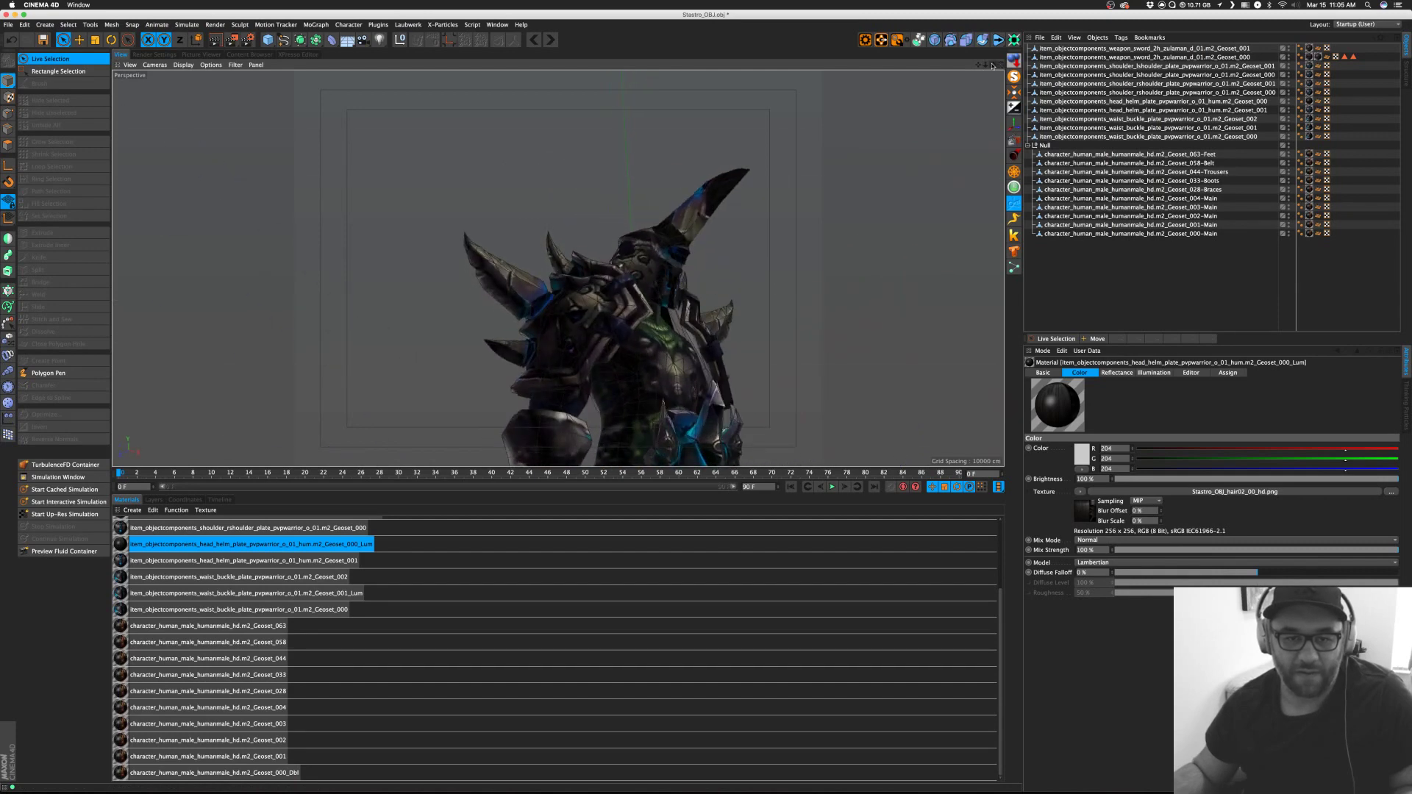
key("super+r")
scroll(751, 234, "down", 10)
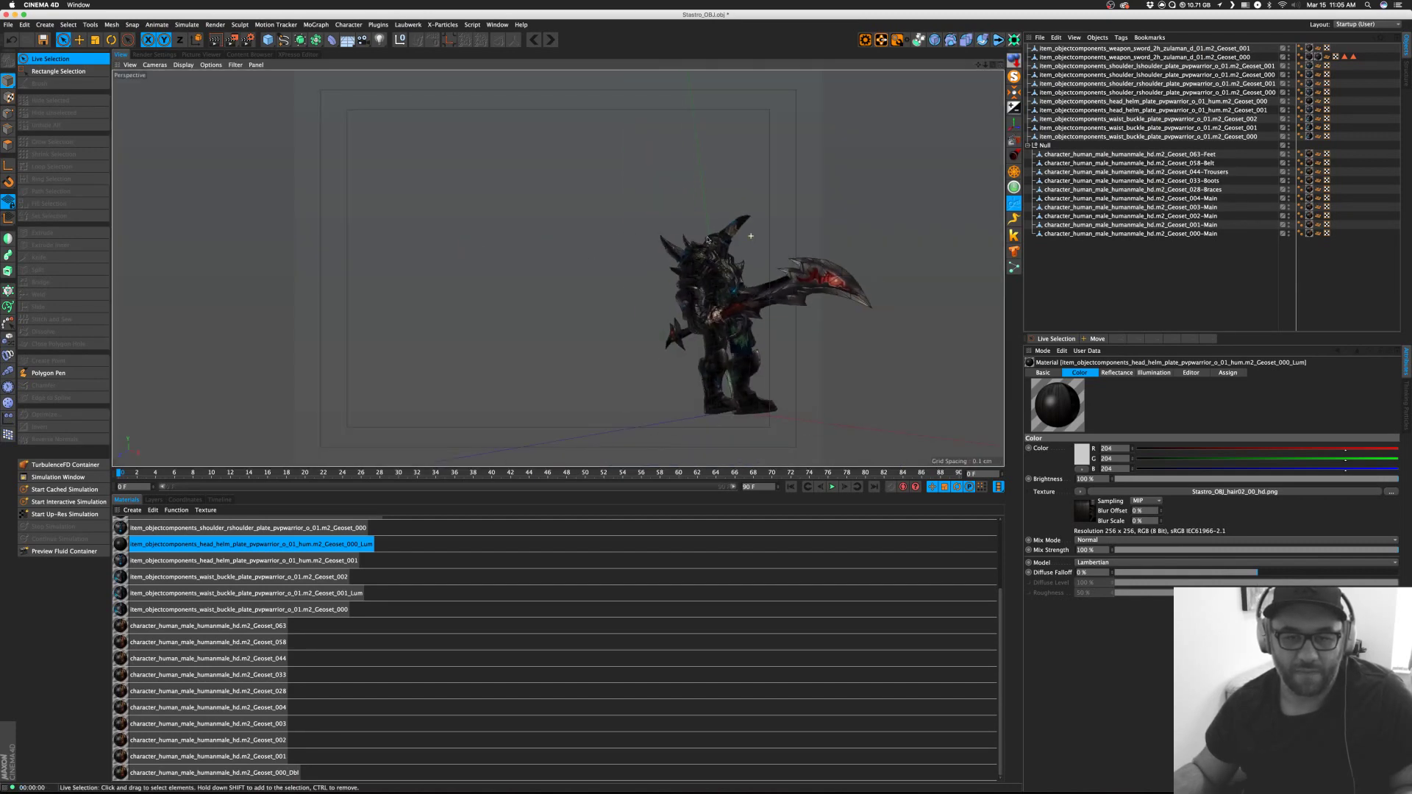
scroll(507, 204, "down", 3)
left_click_drag(507, 204, 600, 257, "alt")
Add the OverheadSoftbox and GlobalLight presets from GSG_Light_Kit_Pro to the scene and return to the perspective view.
left_click(244, 54)
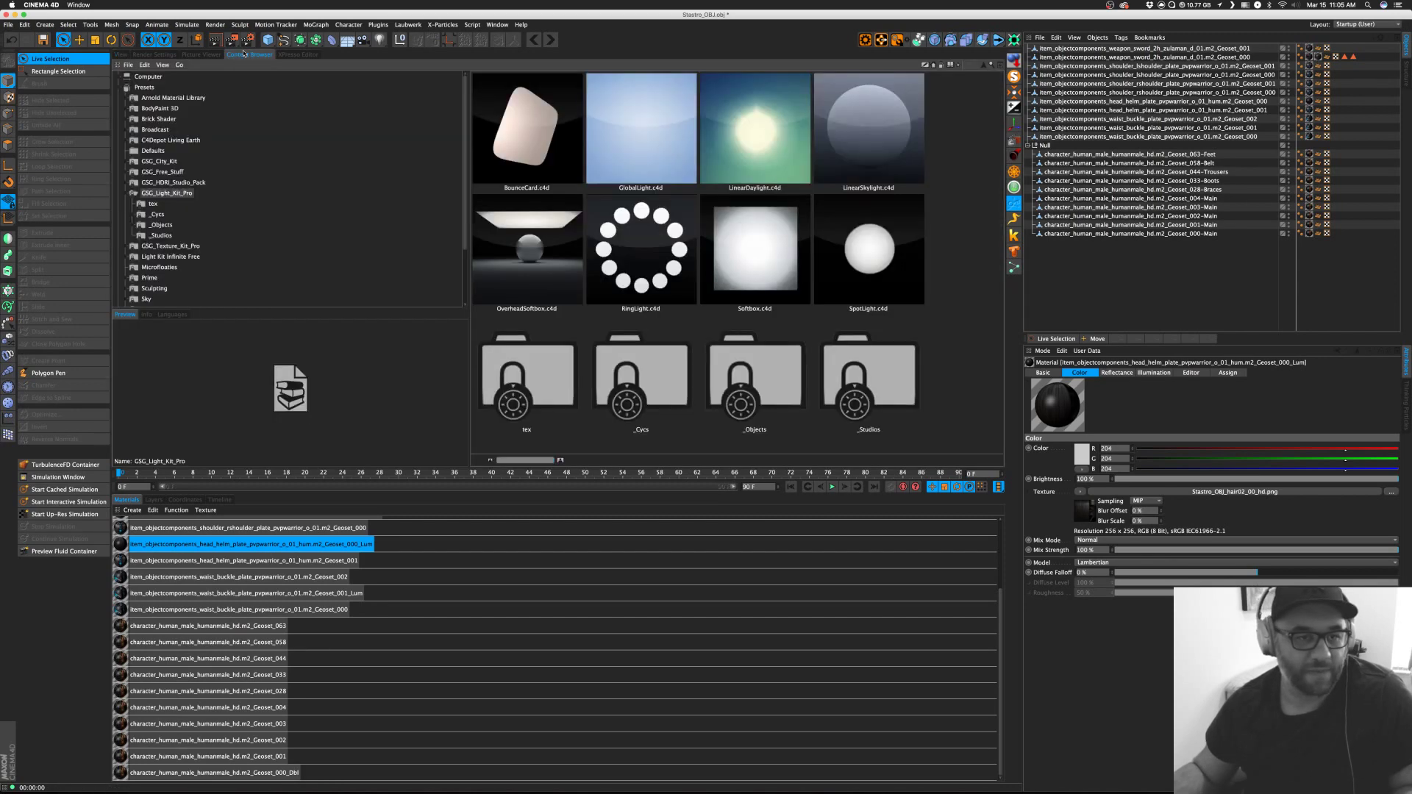
left_click(542, 278)
double_click(538, 256)
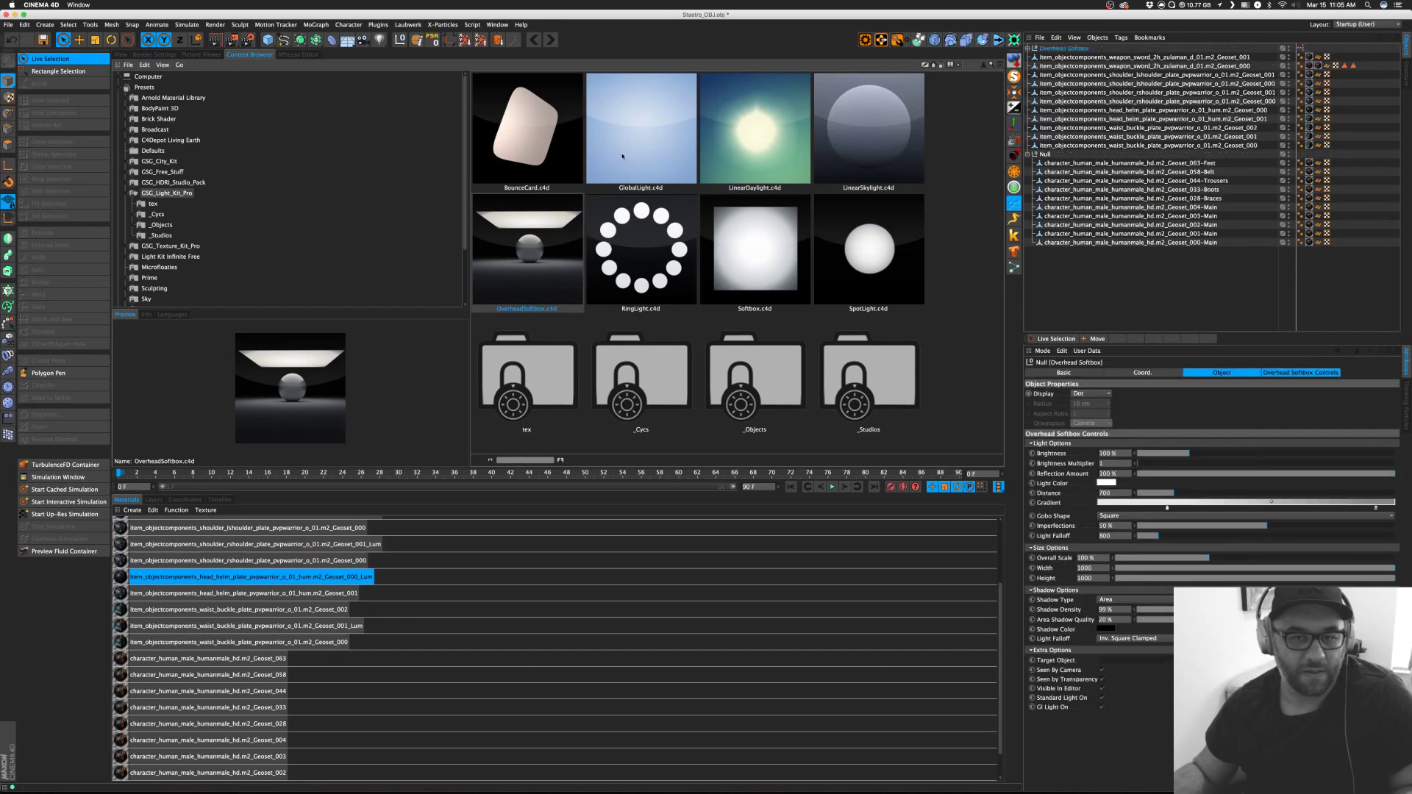
double_click(625, 140)
left_click(120, 54)
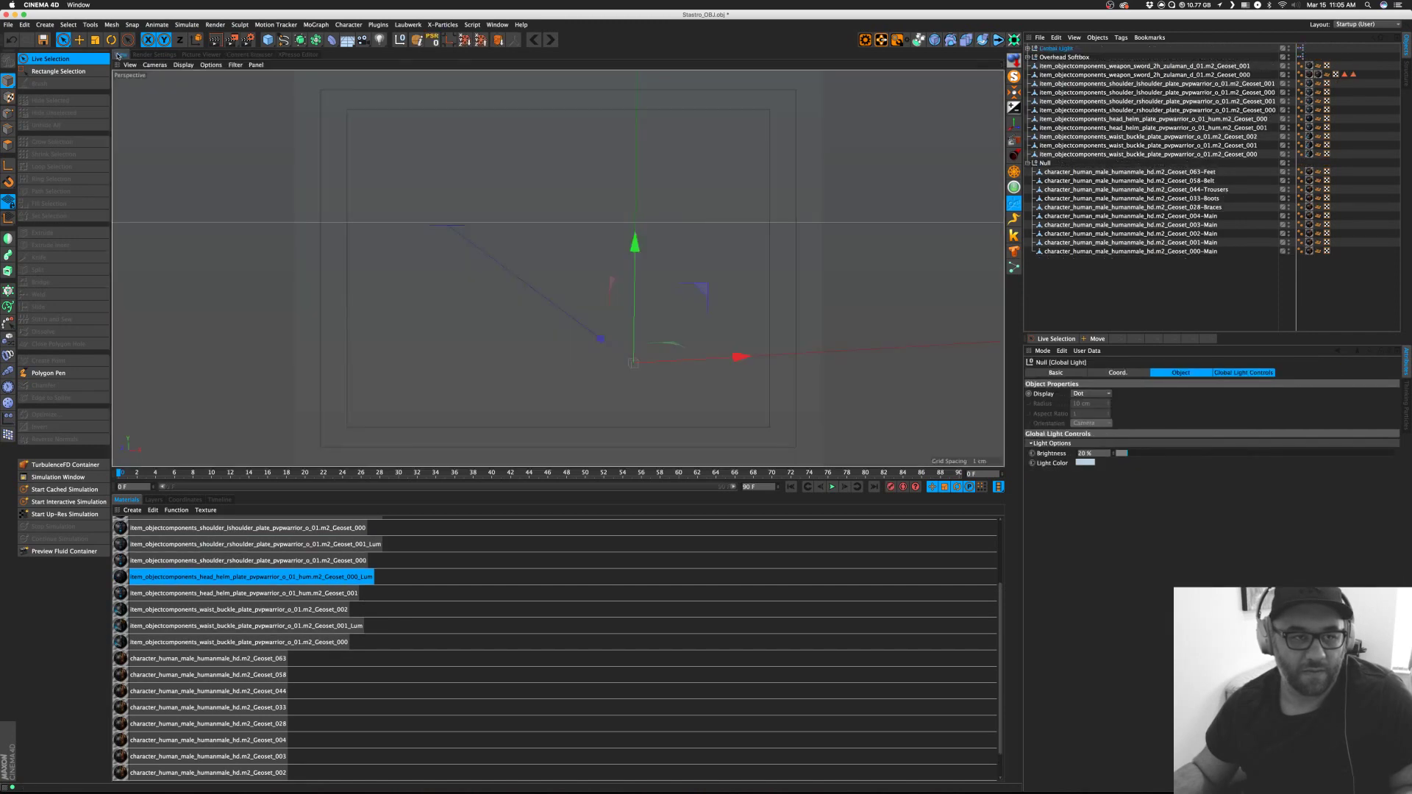
Select the Overhead Softbox and frame it in the view to examine its size and position relative to the character.
left_click(1058, 57)
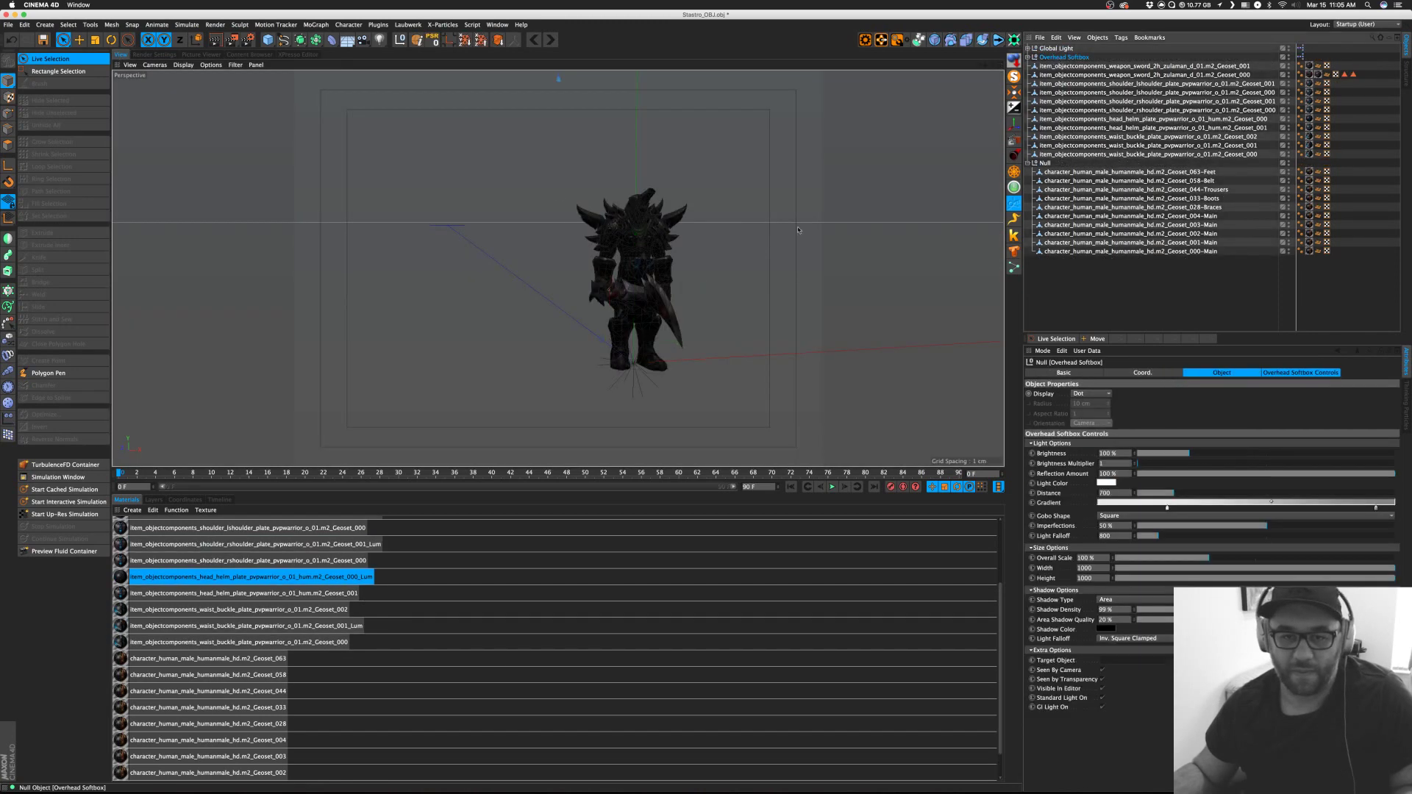
left_click(706, 222)
scroll(559, 269, "down", 5)
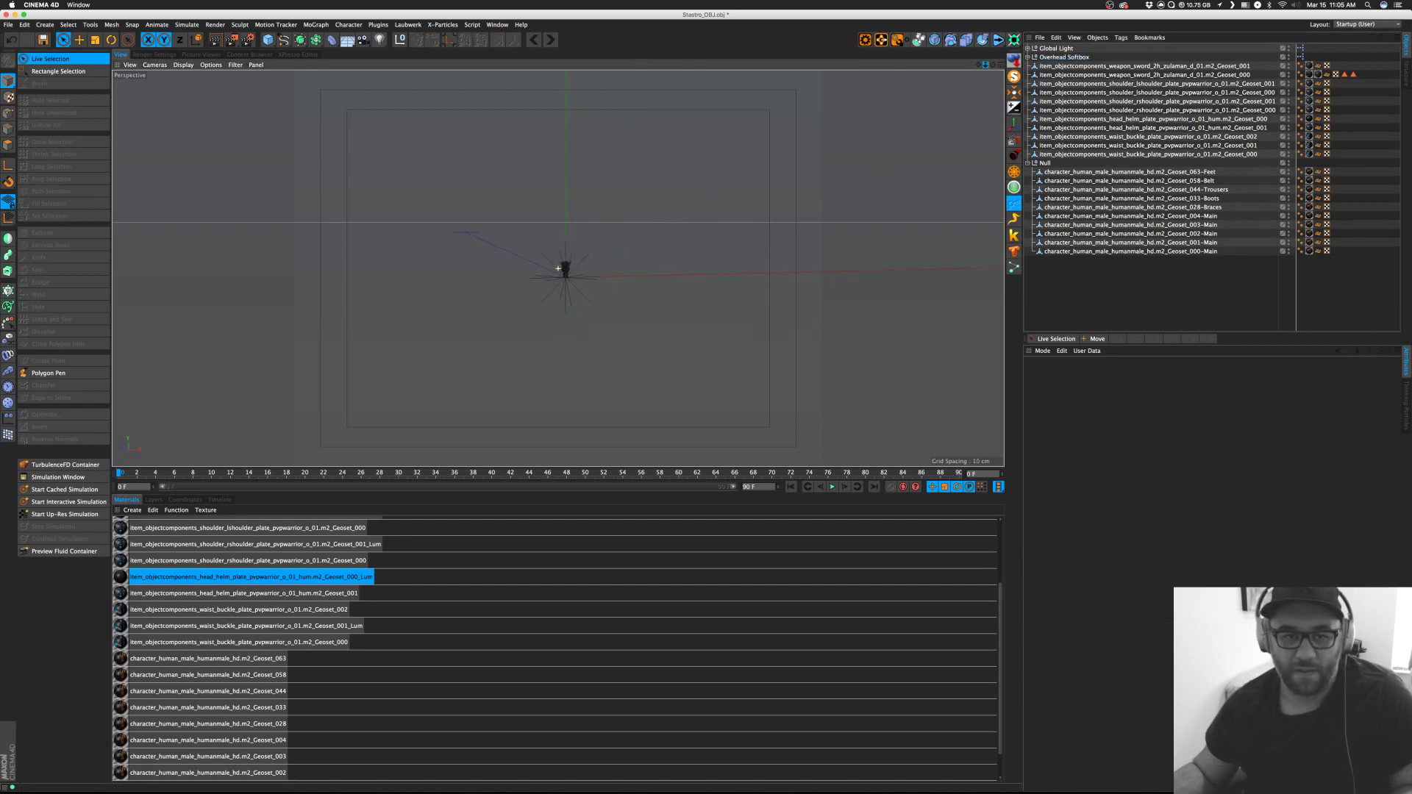
scroll(558, 268, "up", 1)
scroll(558, 269, "up", 4)
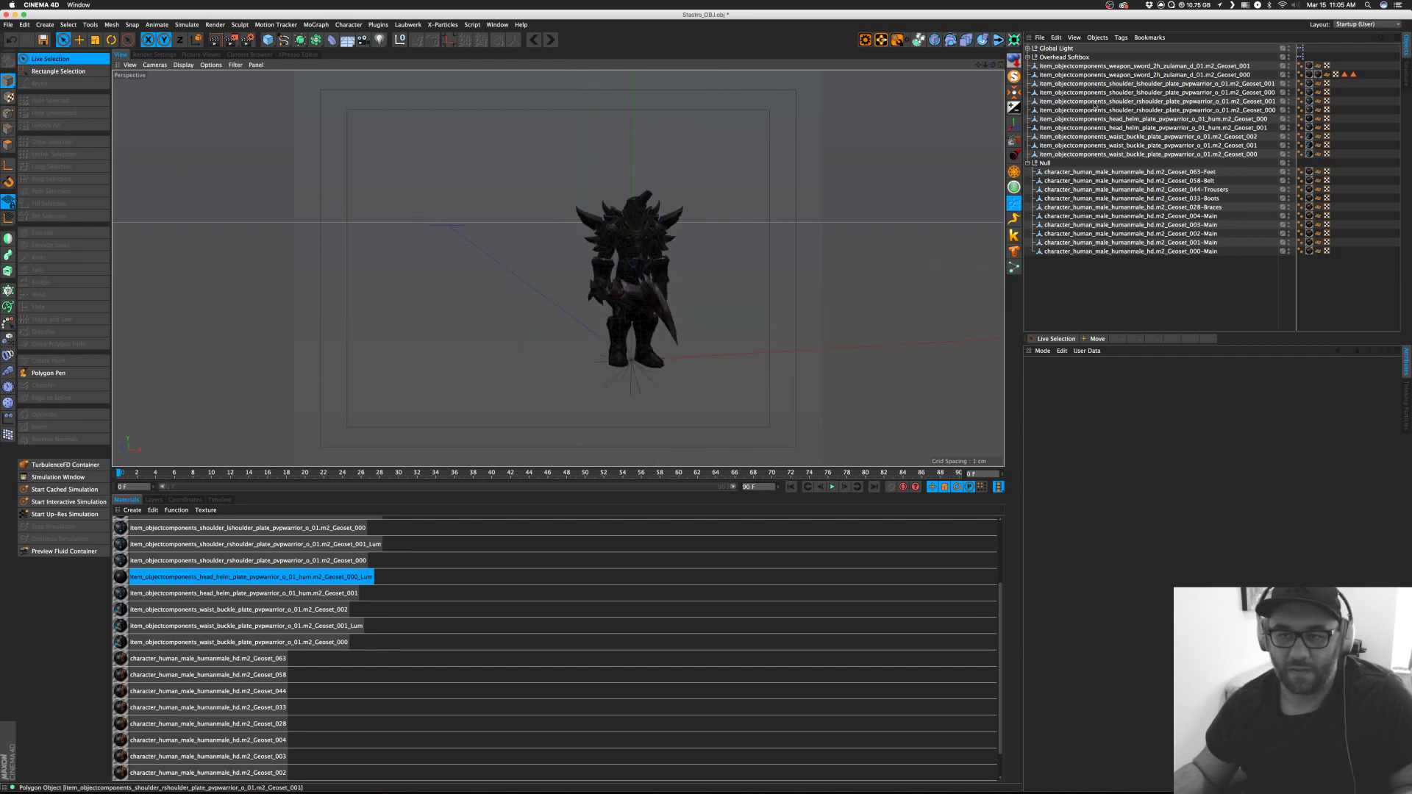
left_click(1072, 58)
key("o")
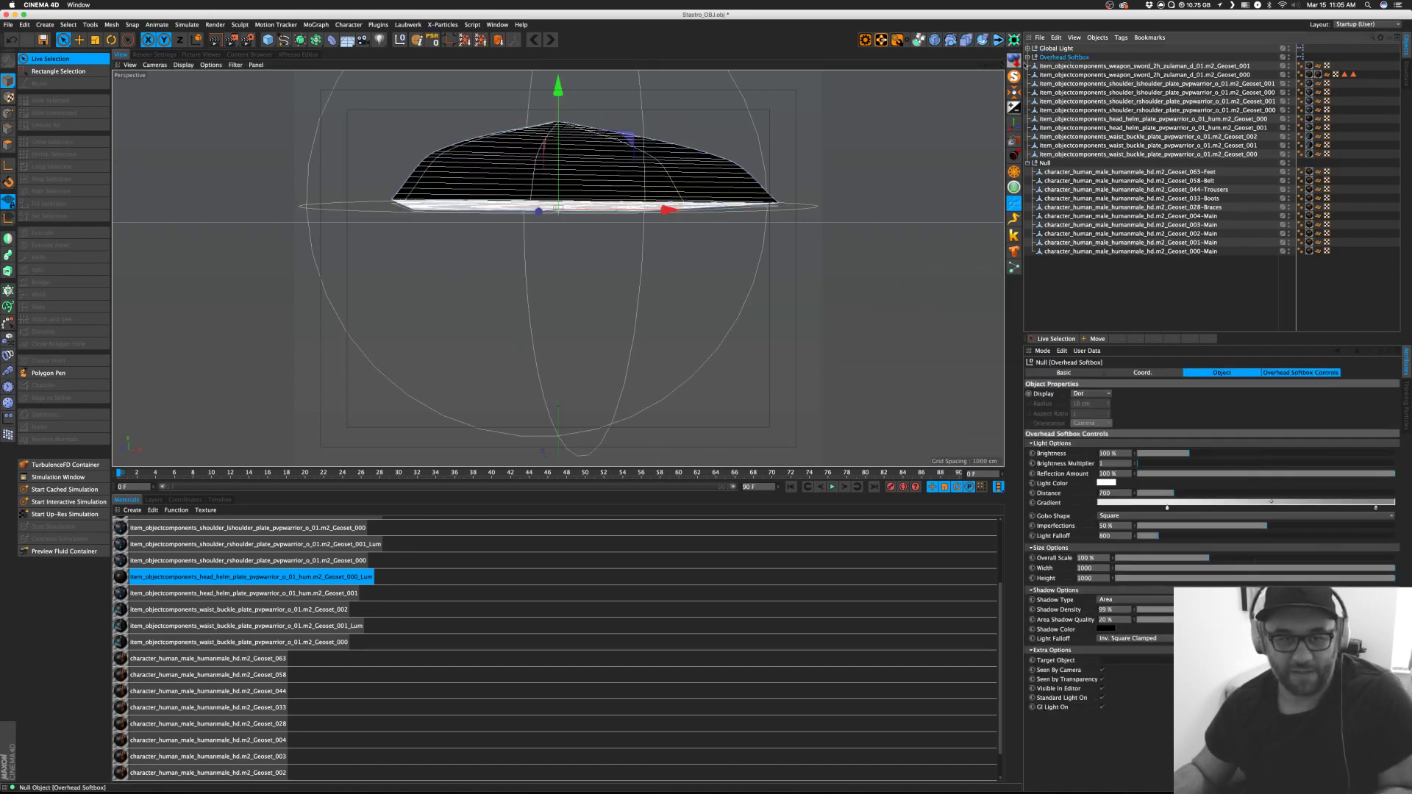
Group the sword, shoulder, helm and buckle meshes together with the existing character null under one new null.
scroll(608, 361, "down", 1)
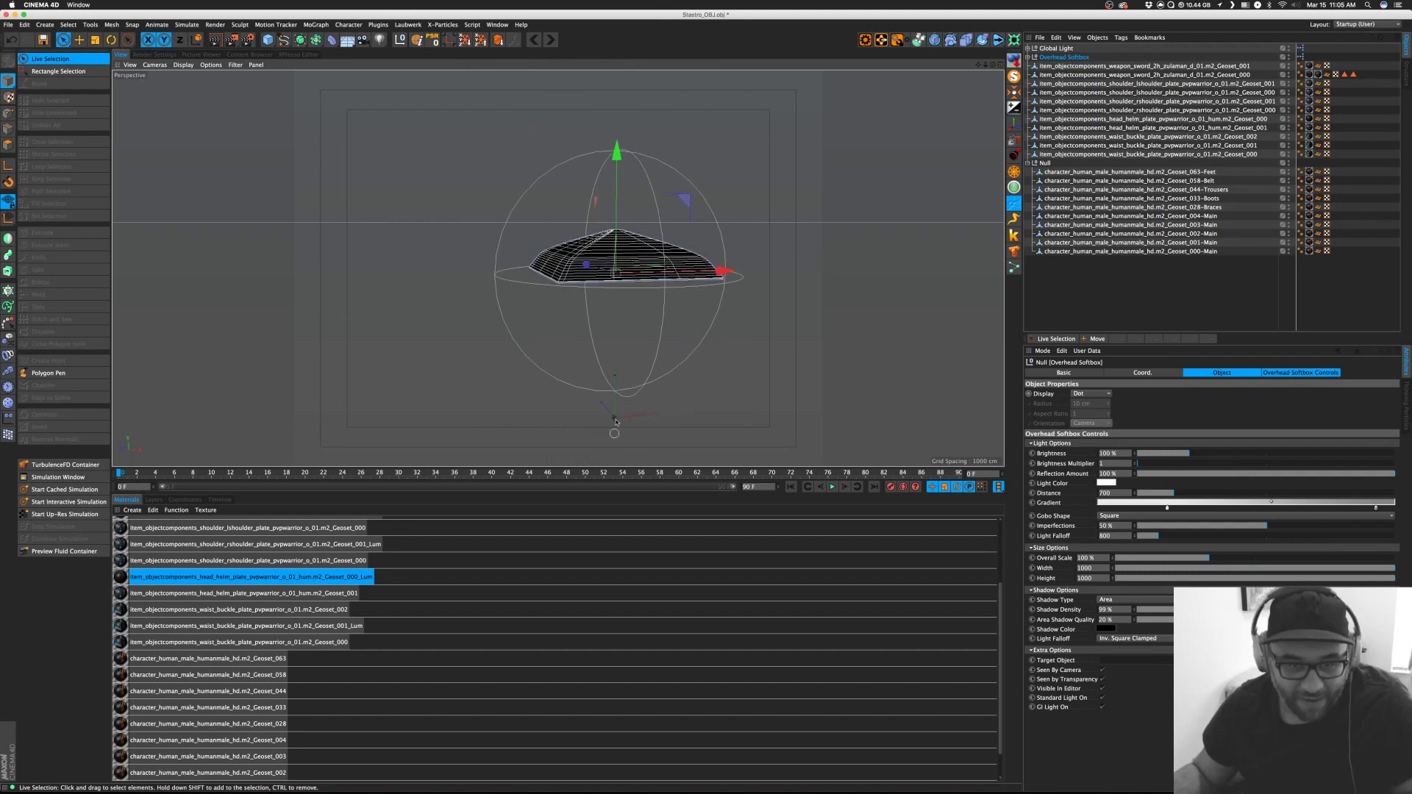
left_click(1092, 265)
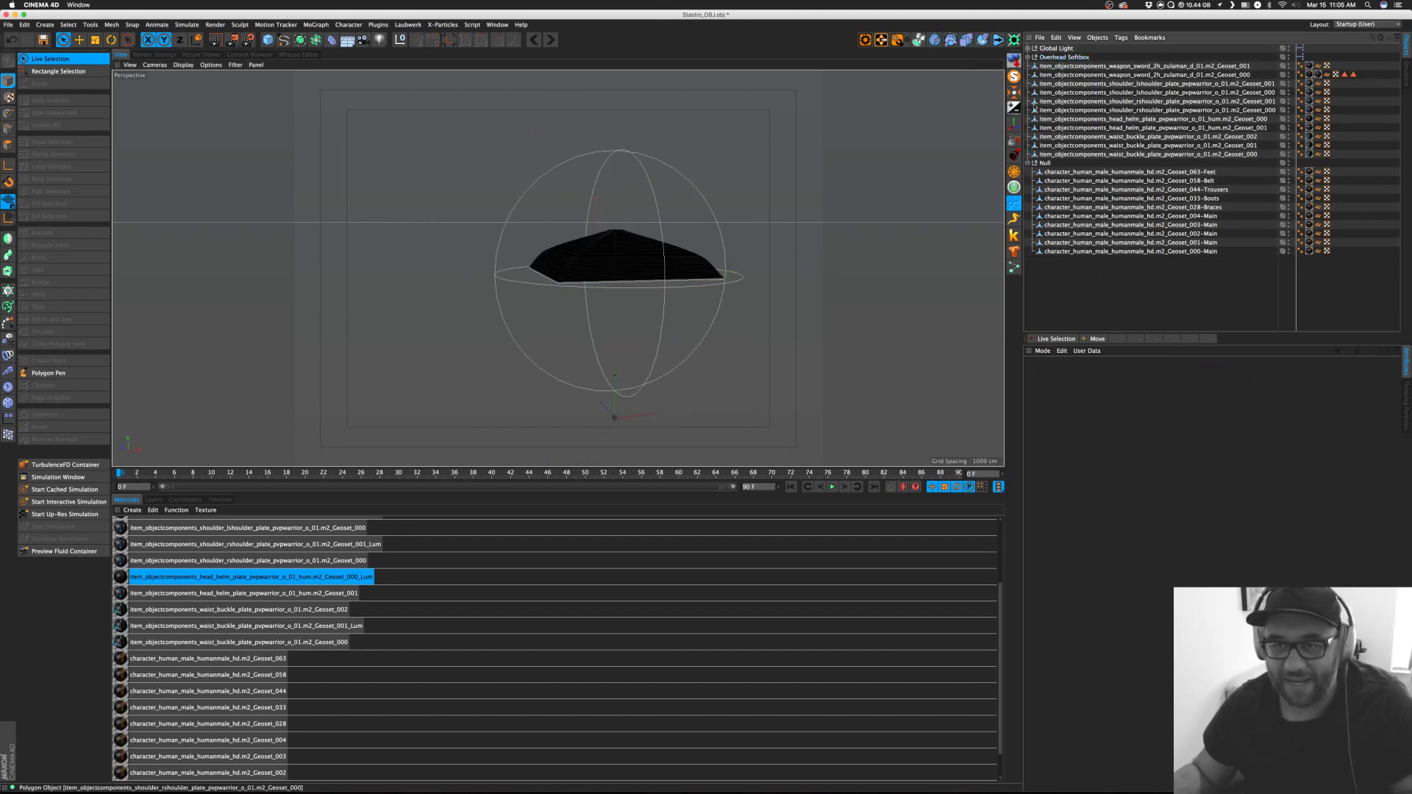
left_click(1028, 58)
left_click(1029, 57)
left_click(1037, 65)
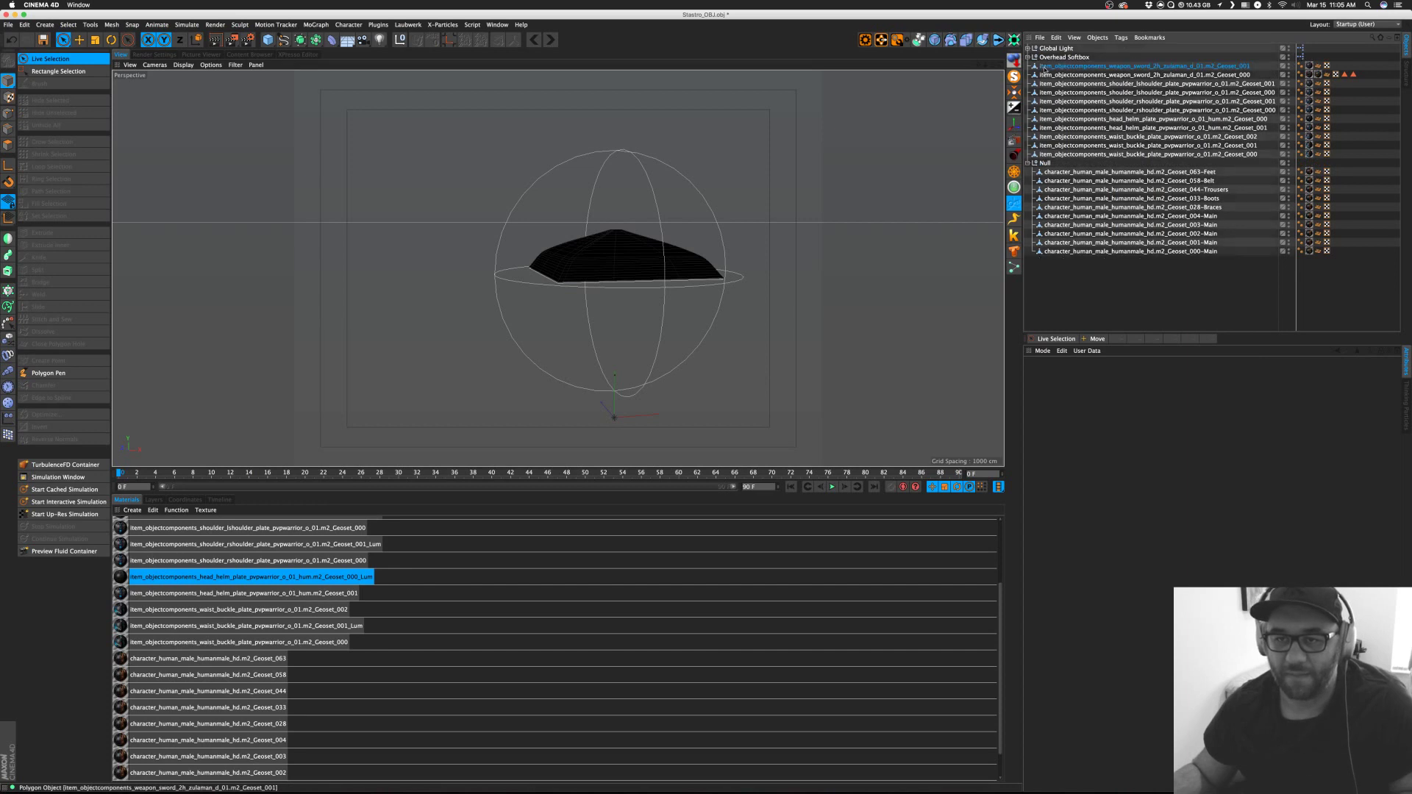
left_click(1028, 162)
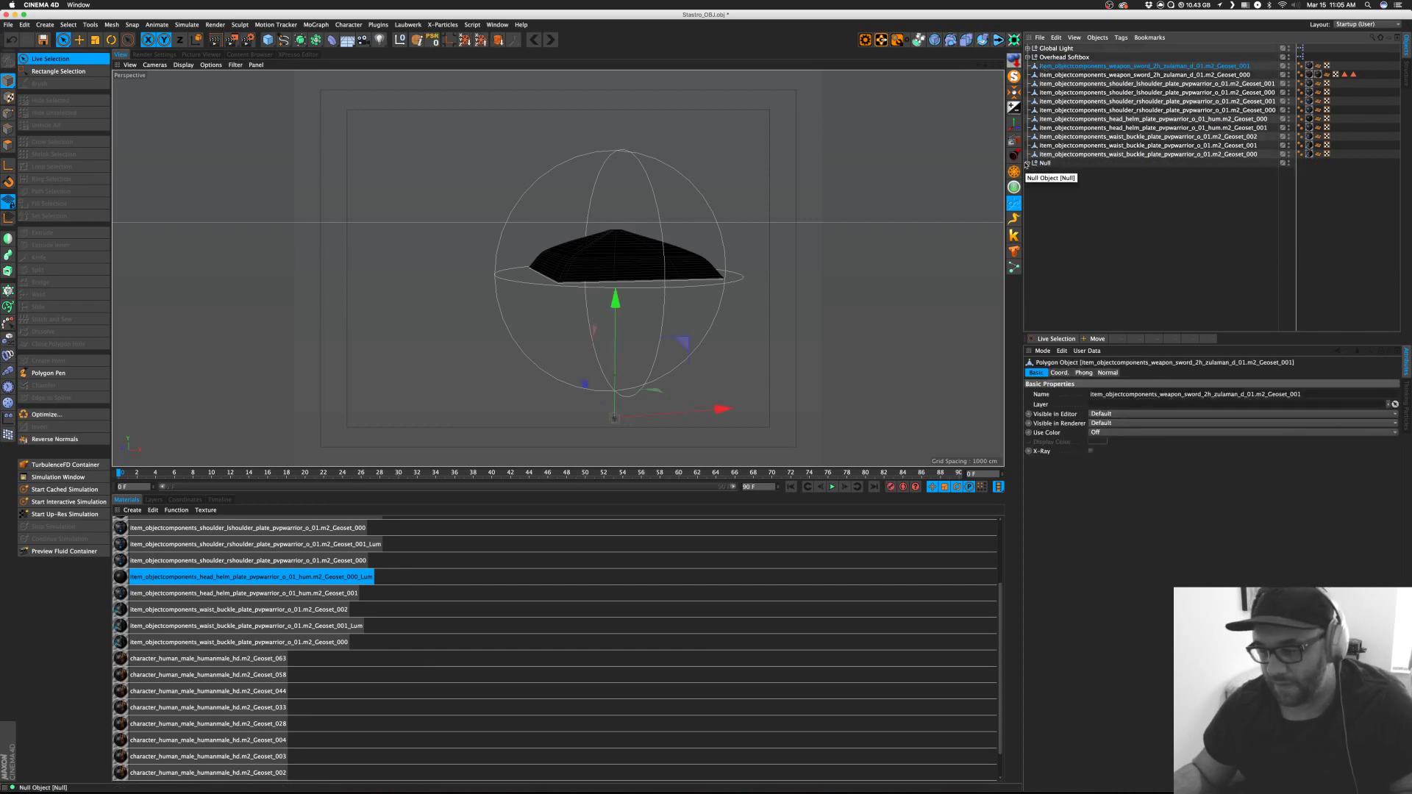
left_click(1051, 164, "shift")
key("alt+g")
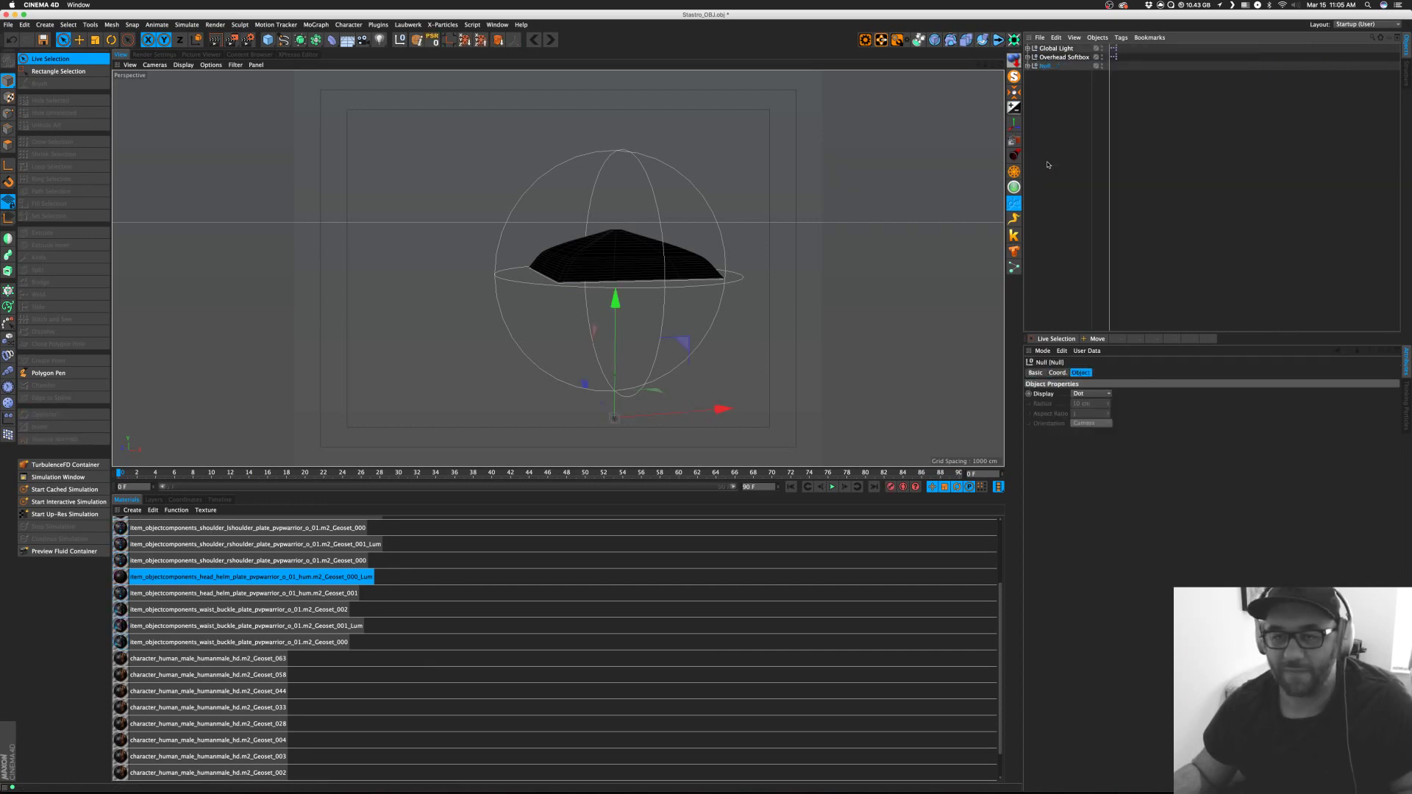
Rename the new parent null as STASTRO.
double_click(1045, 65)
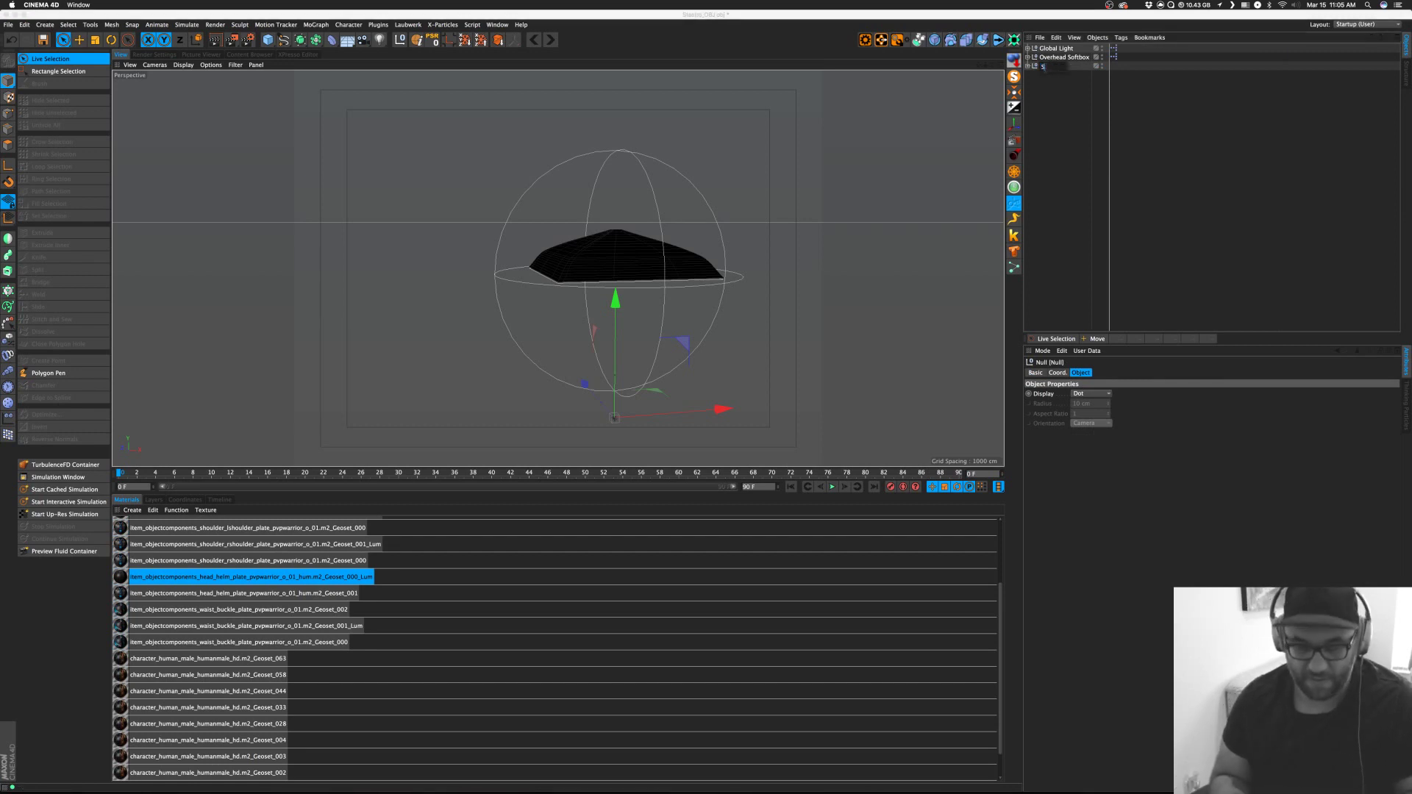
type("STASTRO")
key("Return")
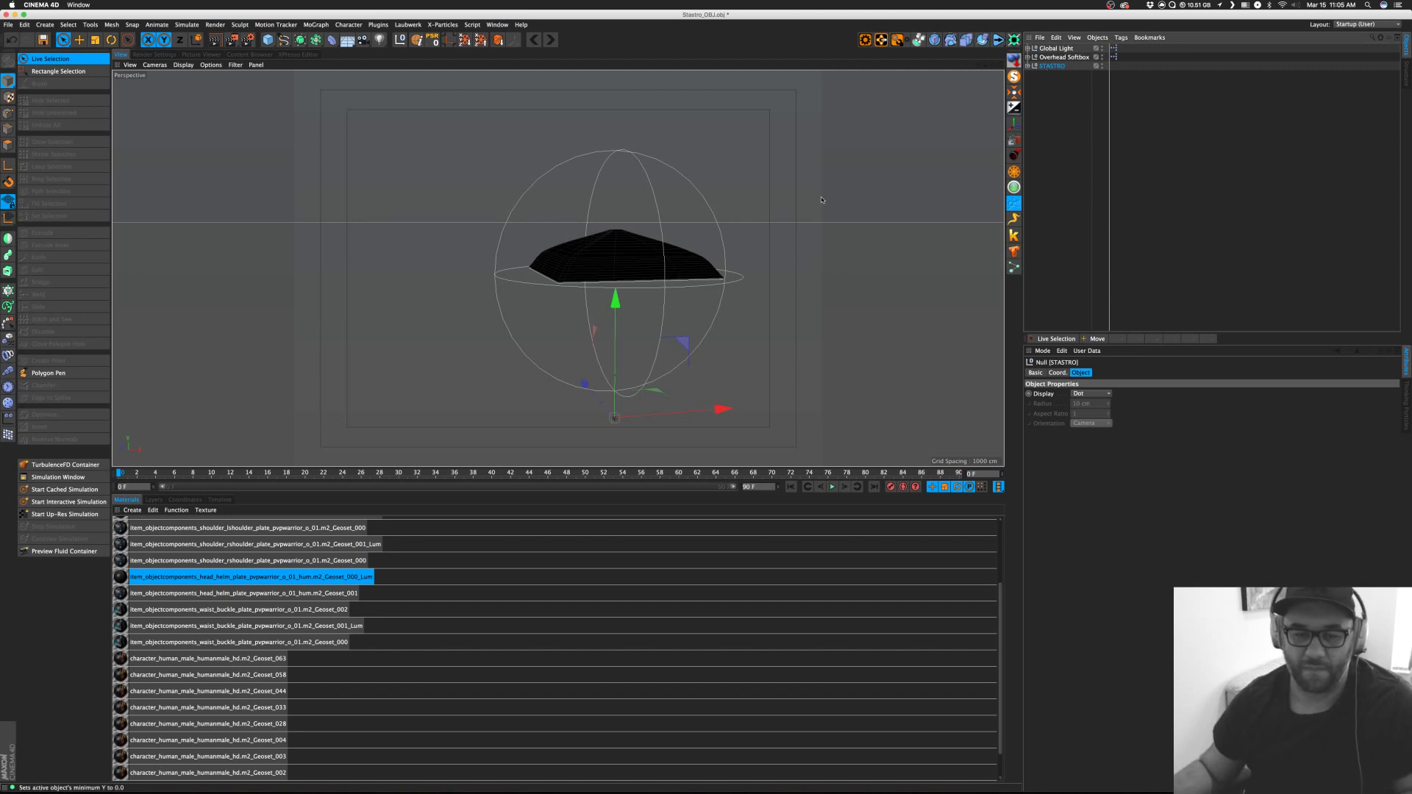
Try to scale the STASTRO group freely in the perspective view.
left_click(95, 40)
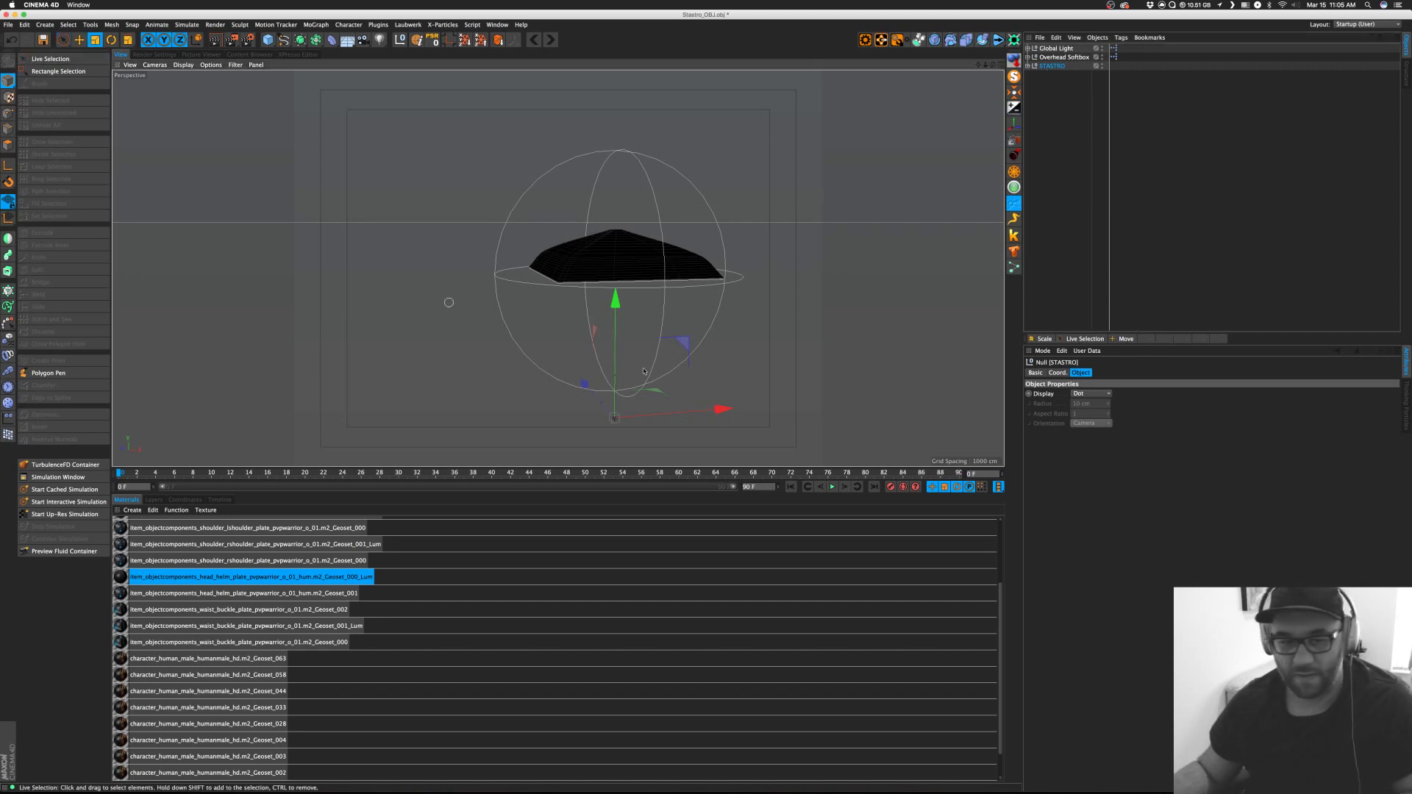
left_click_drag(706, 280, 891, 276)
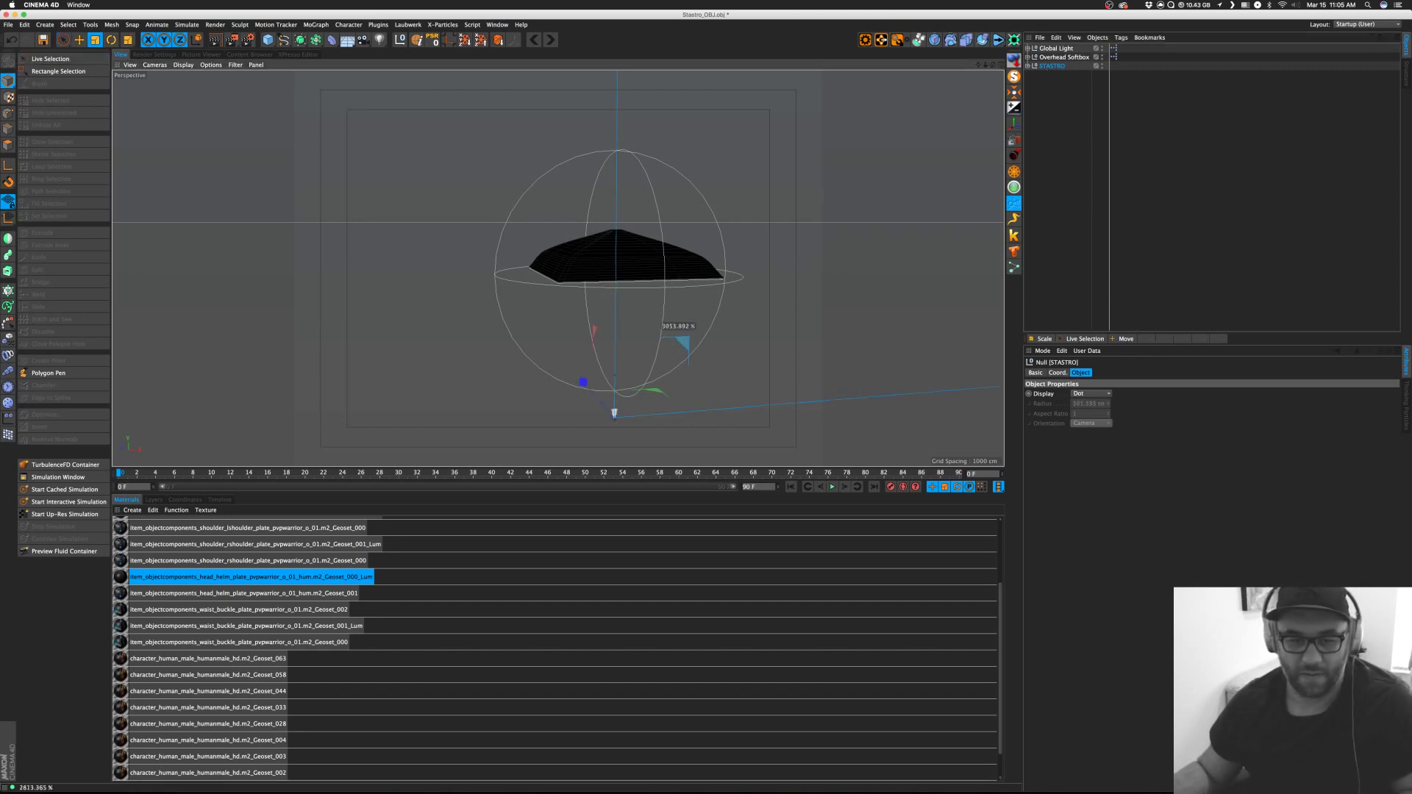
left_click_drag(695, 331, 707, 377)
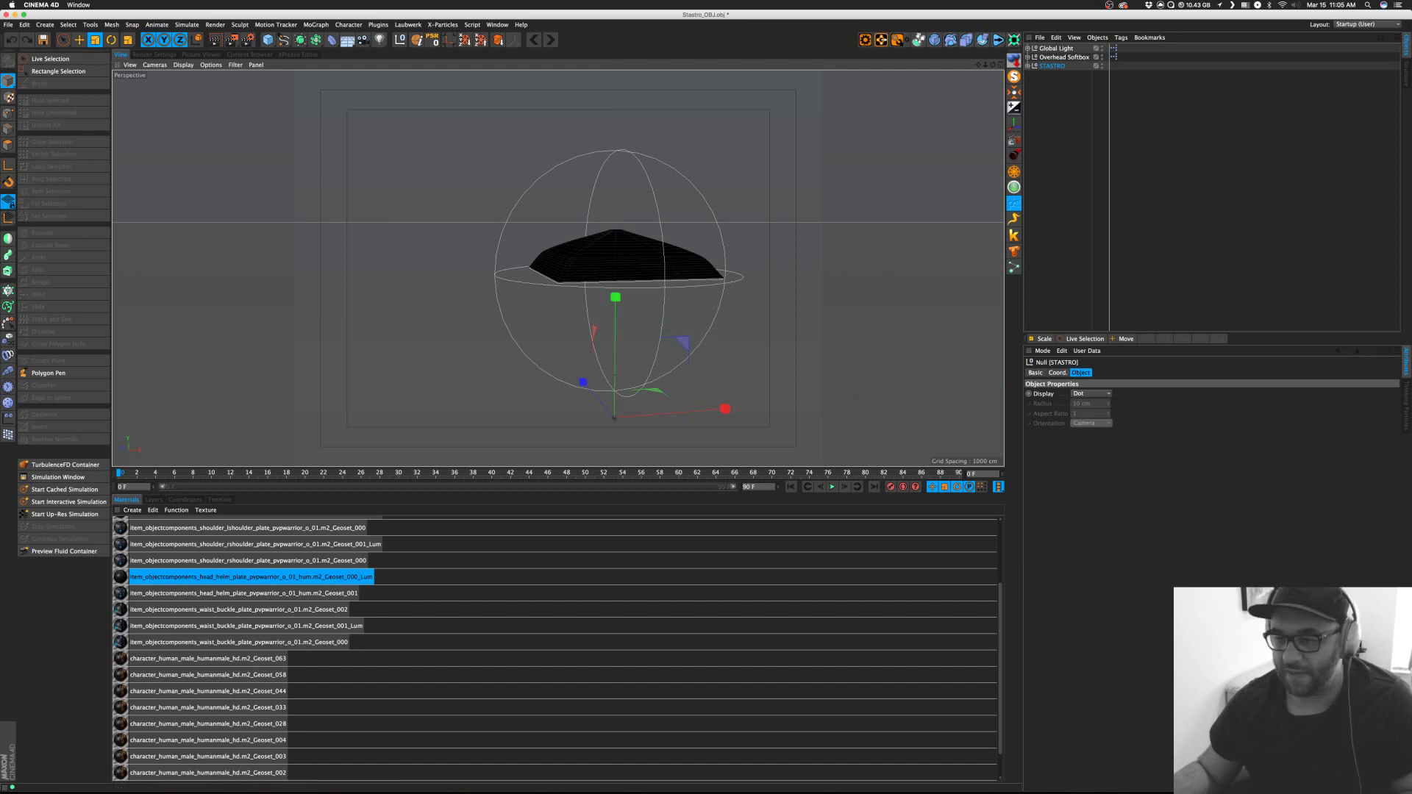
Set the STASTRO group's scale to 600 on the X, Y and Z axes.
left_click(180, 500)
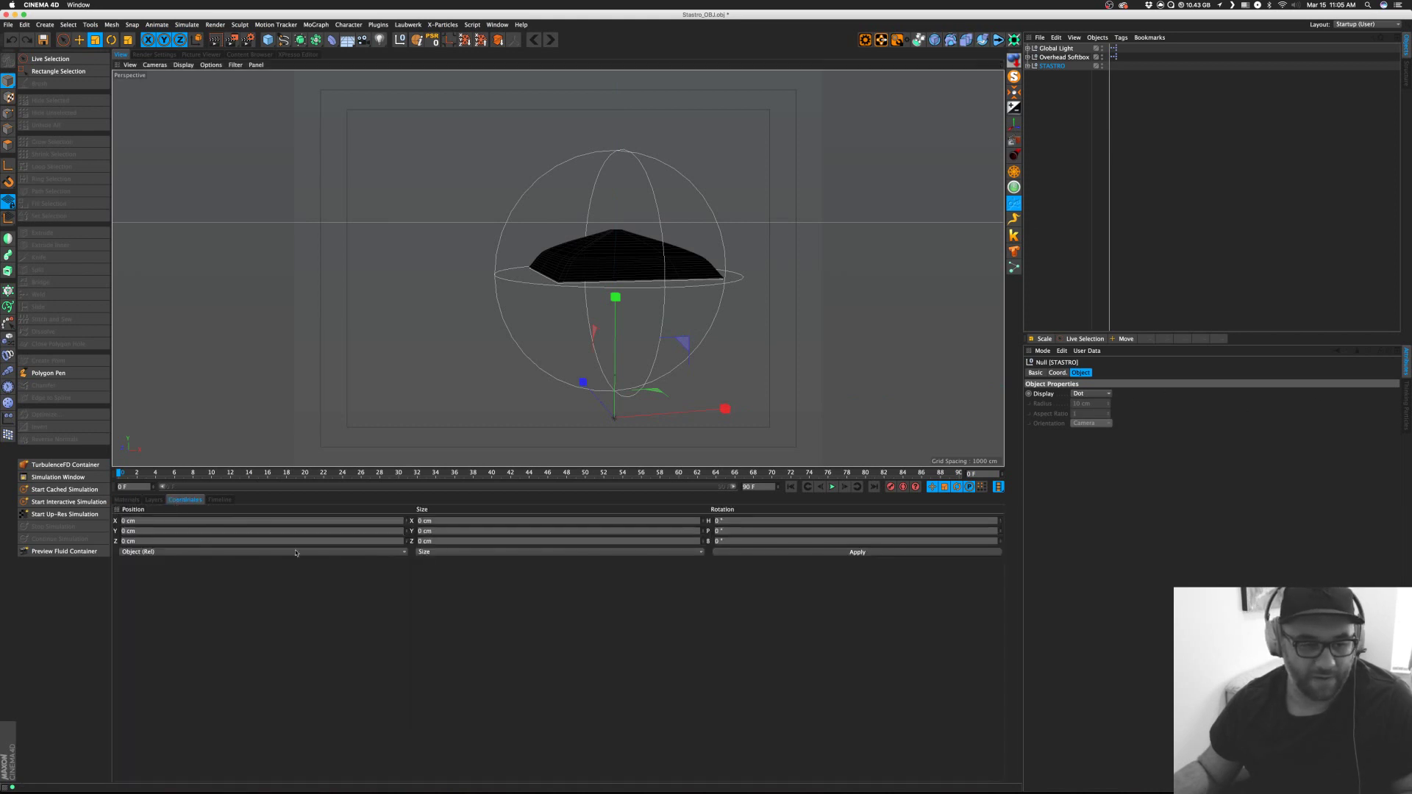
left_click(485, 557)
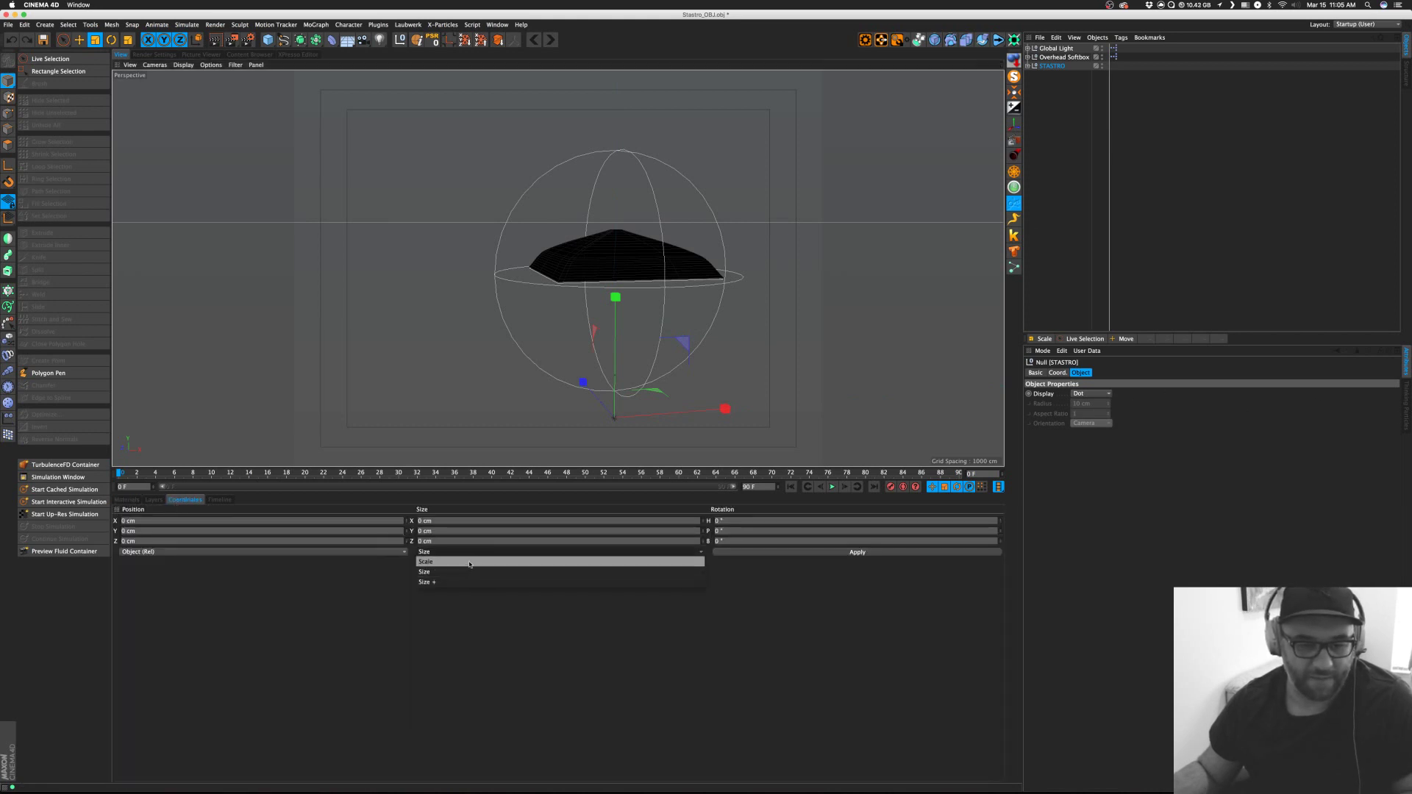
left_click(470, 573)
left_click(451, 522)
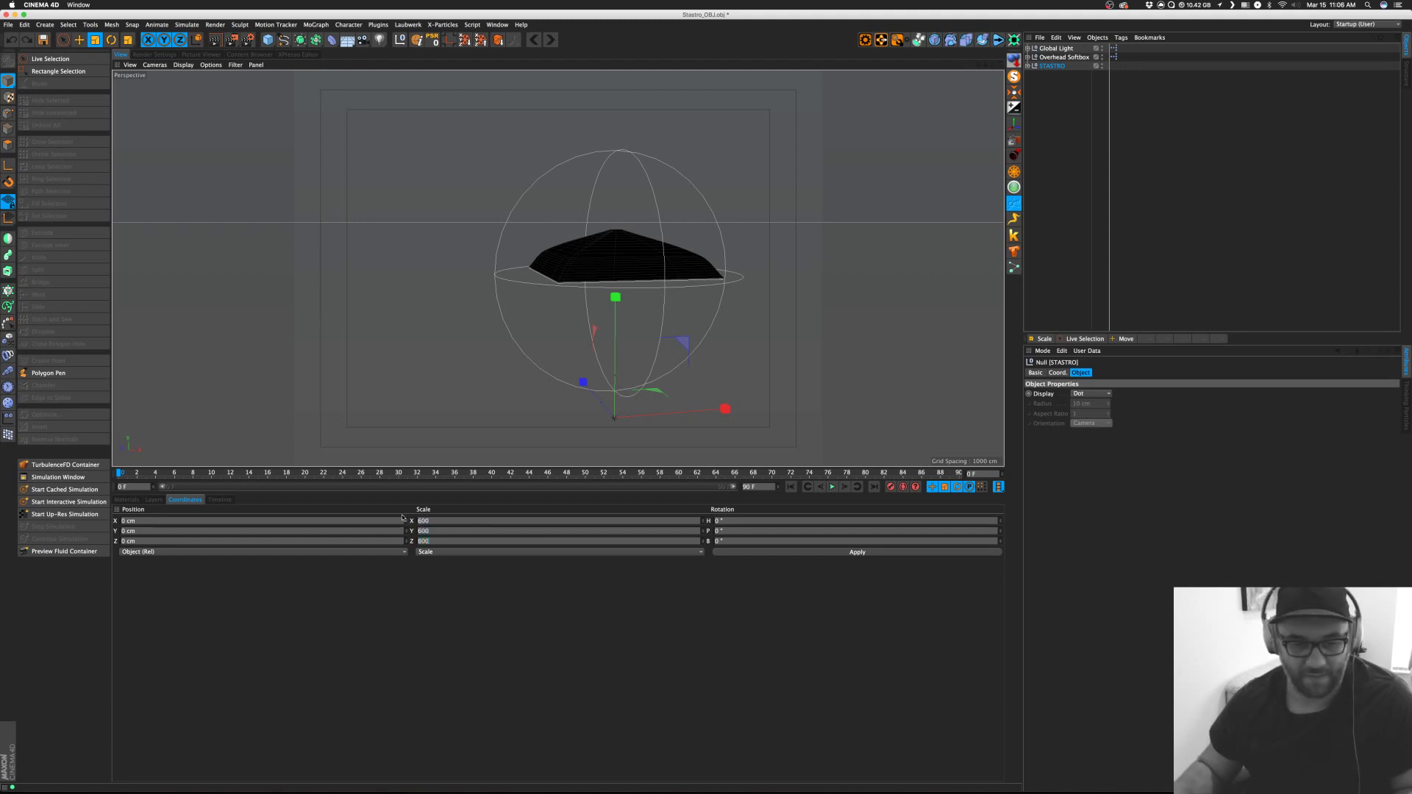
key("Return")
left_click(1172, 168)
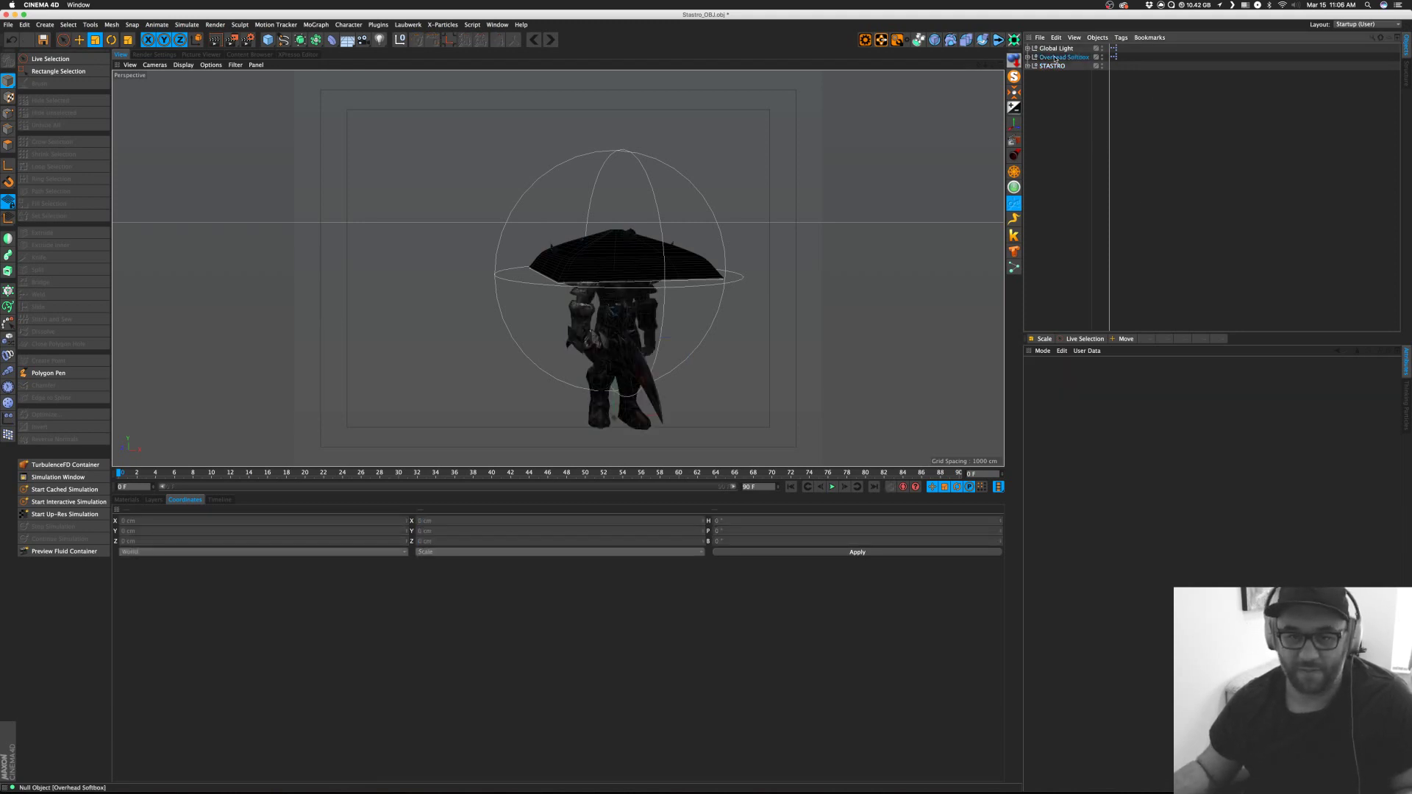
Raise the Overhead Softbox above the character's head to a height of about 1831 cm.
left_click(1054, 57)
key("e")
left_click_drag(618, 221, 617, 105)
left_click_drag(598, 328, 498, 268, "alt")
left_click(389, 72)
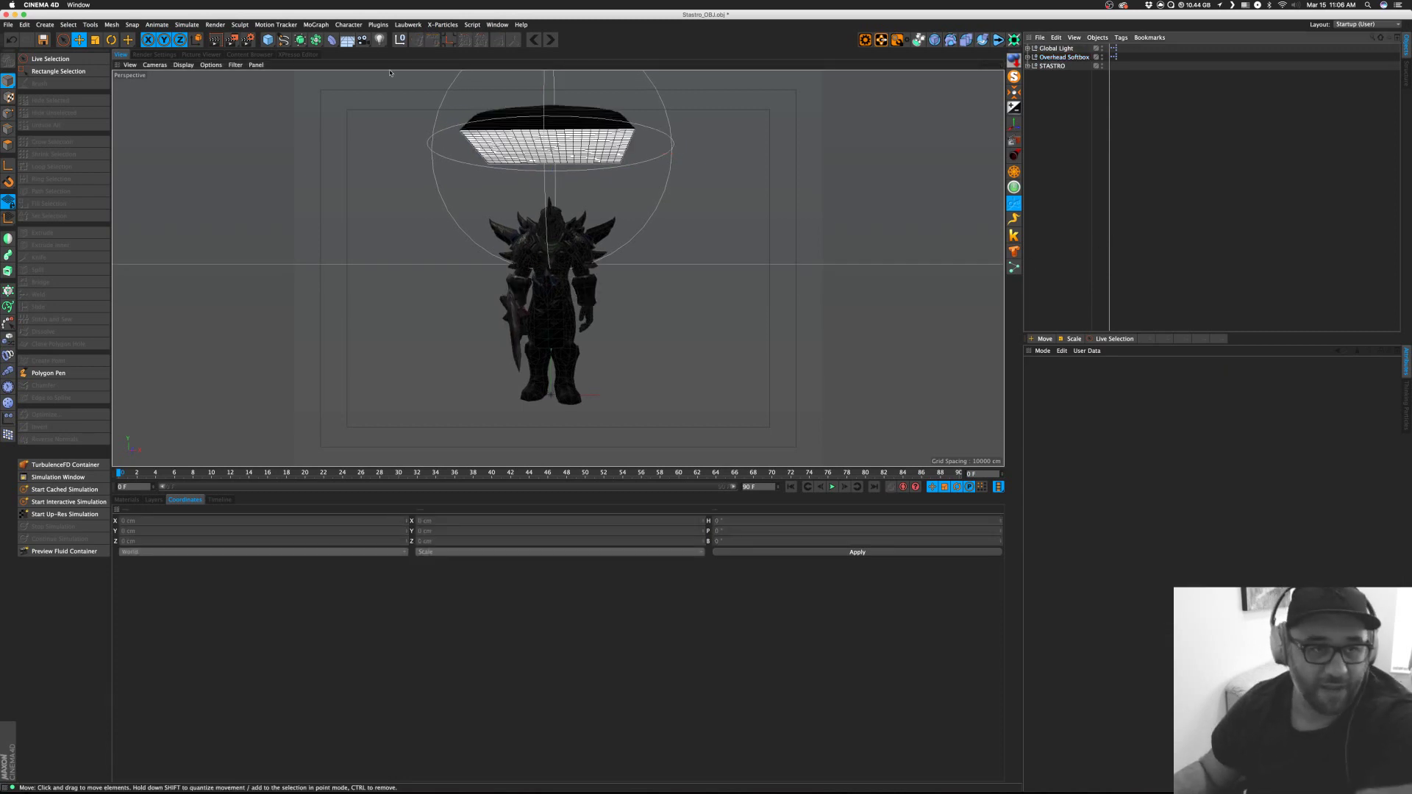
Replace a trial Floor object with a Plane scaled up into a large ground surface beneath the character.
left_click(347, 39)
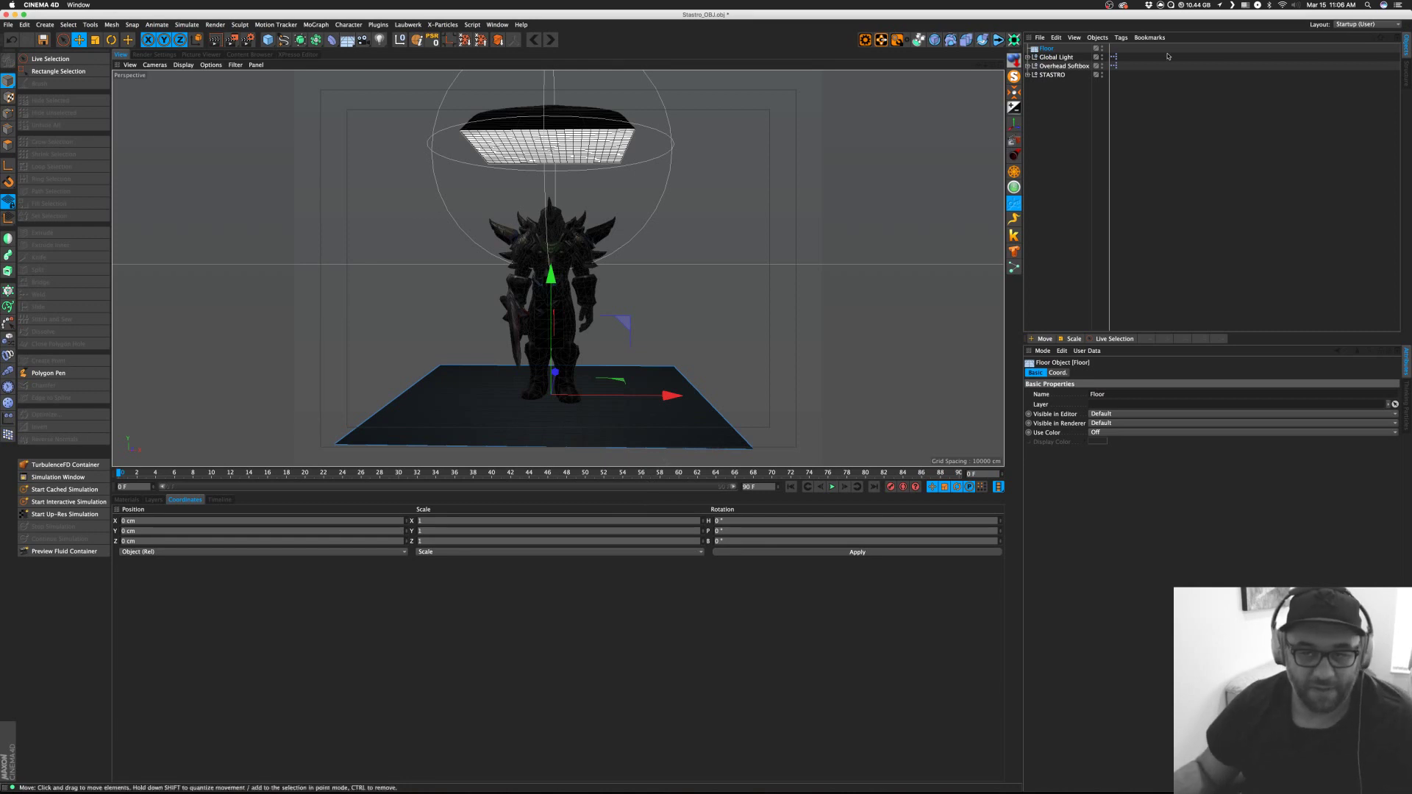
key("Delete")
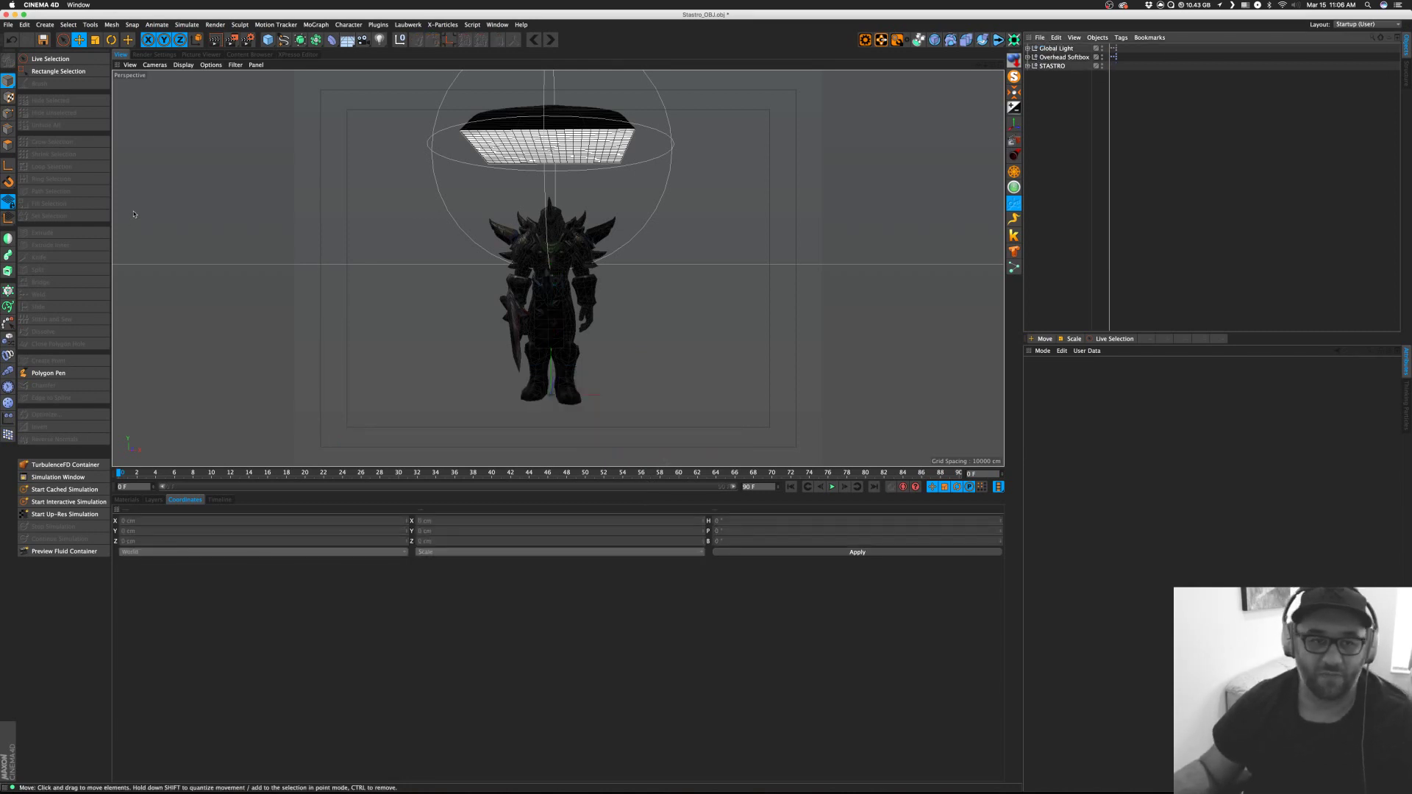
left_click_drag(269, 42, 358, 69)
key("t")
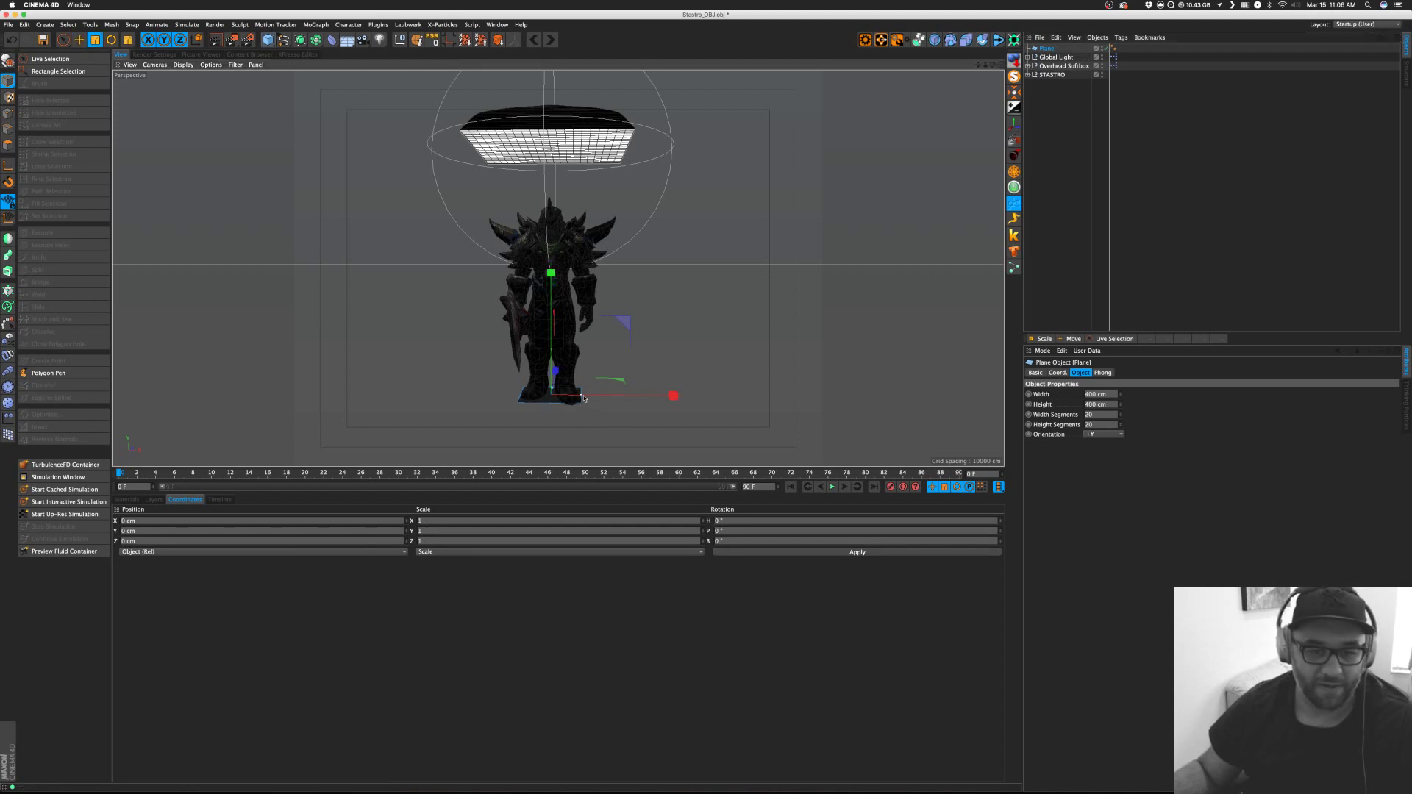
left_click_drag(581, 395, 936, 398)
left_click_drag(555, 391, 1201, 401)
left_click(807, 360)
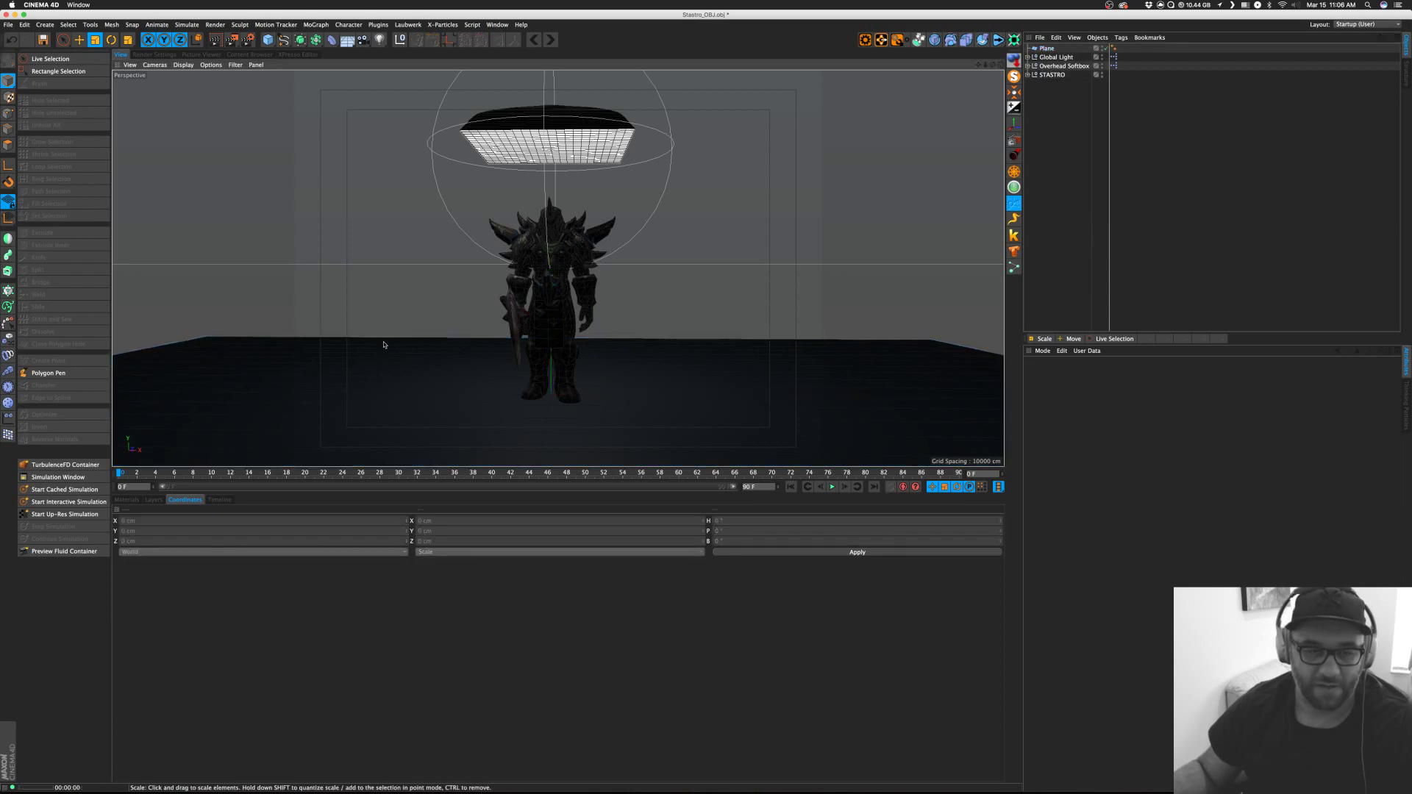
Render the perspective view to check how the softbox lights the character on the ground plane.
key("ctrl+r")
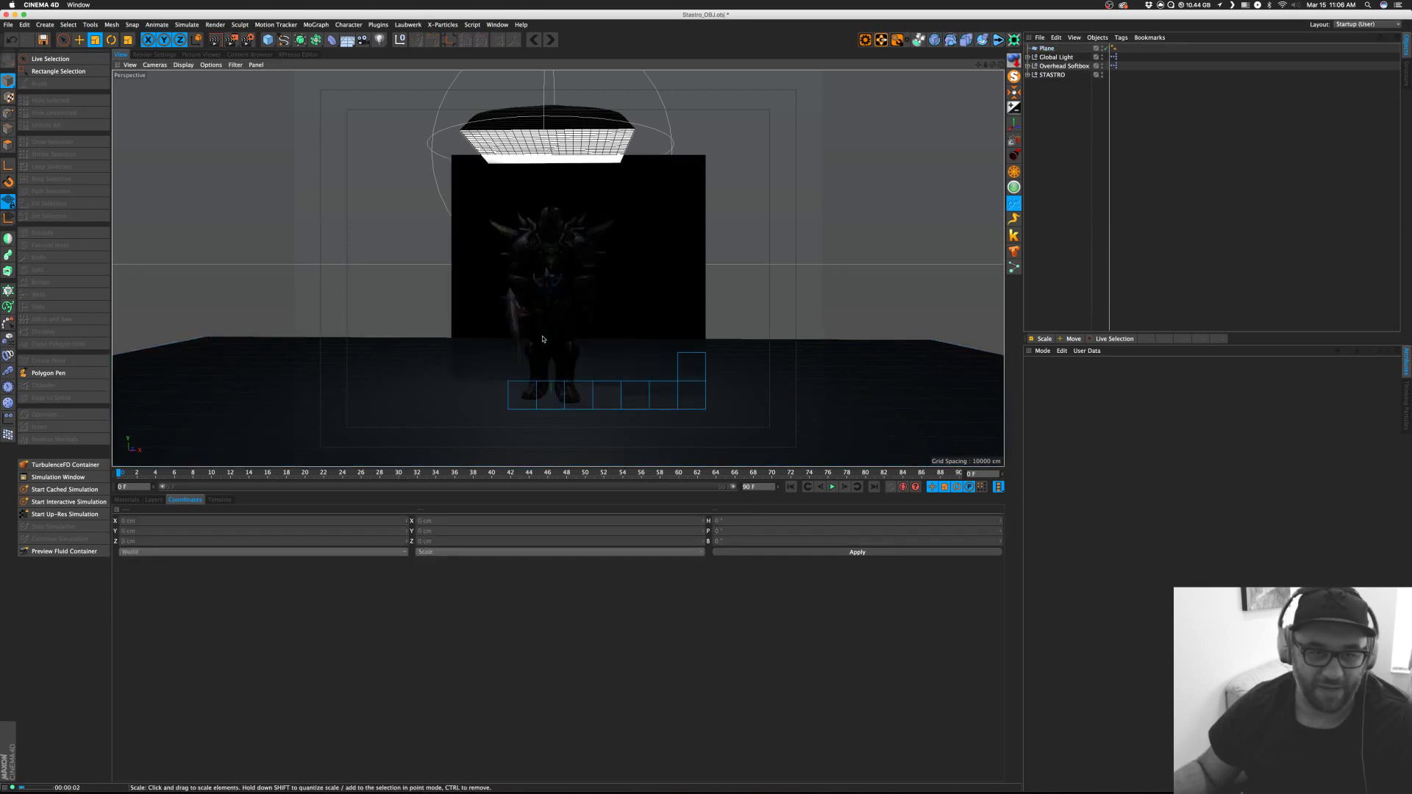
middle_click(541, 342)
key("F1")
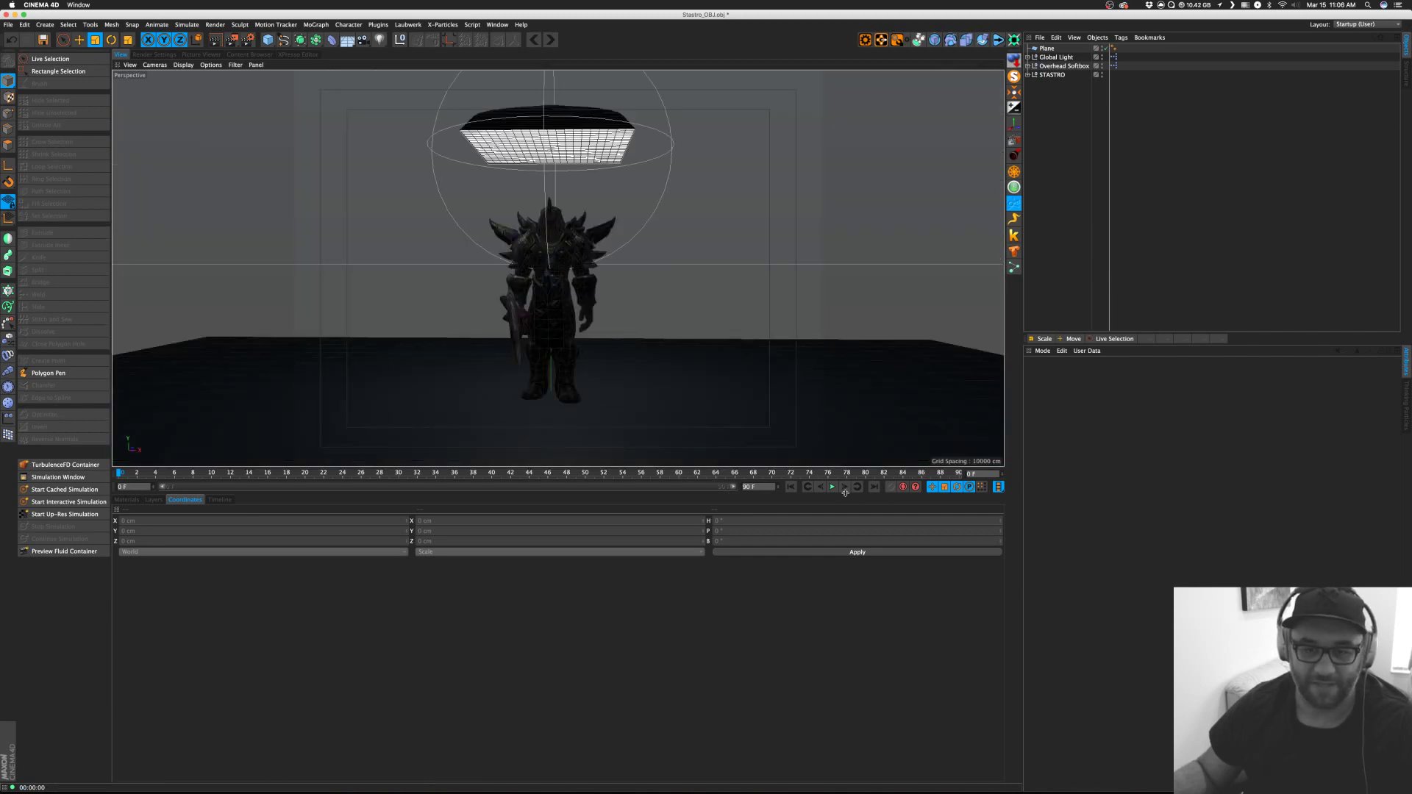
Enlarge the viewport and move the Overhead Softbox up and sideways to about X 453 cm, Y 1938 cm.
left_click_drag(858, 466, 858, 648)
left_click_drag(986, 64, 994, 65)
left_click(567, 80)
key("e")
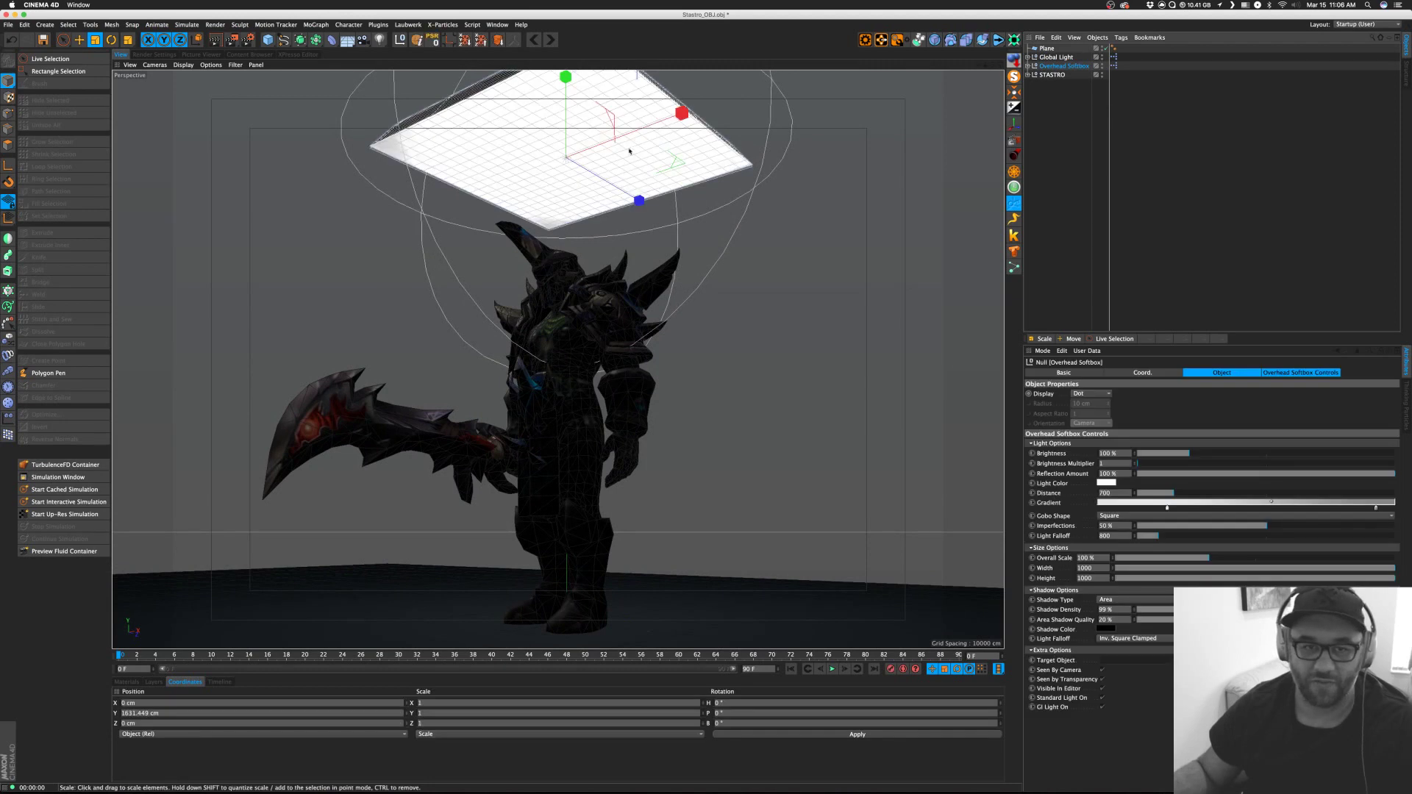
mouse_move(567, 84)
left_mouse_down()
mouse_move(570, 20)
mouse_move(383, 114)
mouse_move(585, 70)
left_mouse_up()
Change the Overhead Softbox's light color to a bright cyan-blue with a hue of 191°.
left_click(1101, 484)
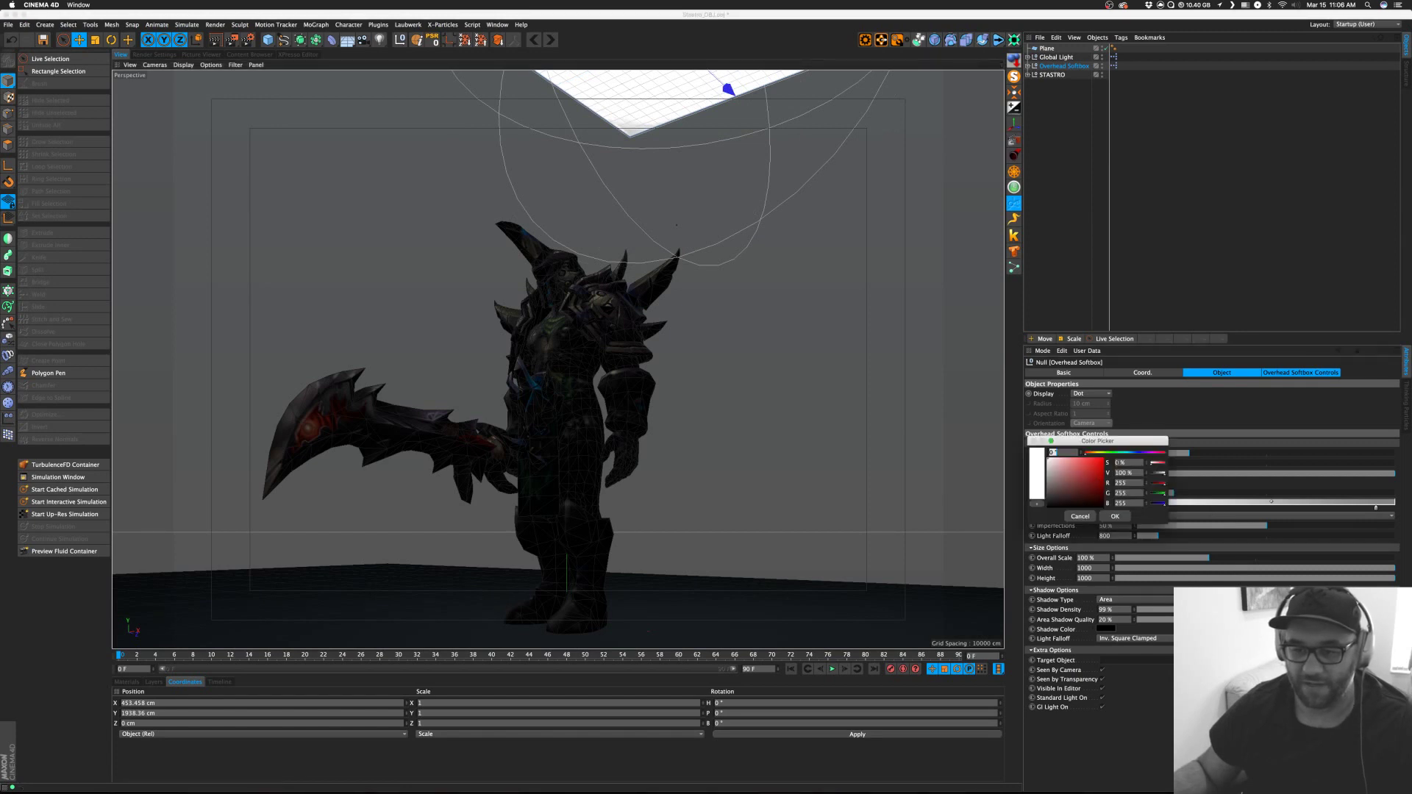
left_click(1121, 453)
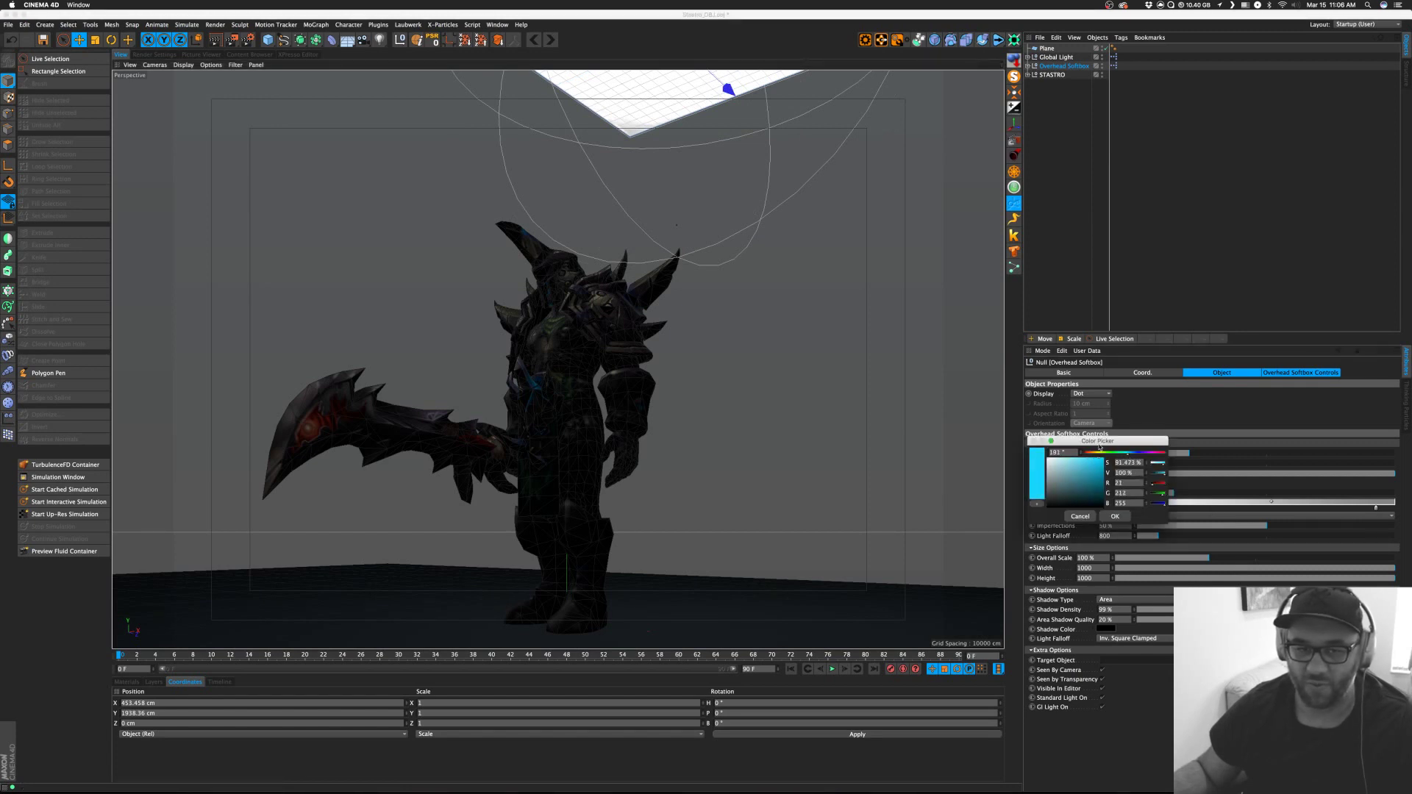
Apply the cyan light colour to the Overhead Softbox and duplicate the light to the opposite side of the character in the top view.
left_click(1114, 517)
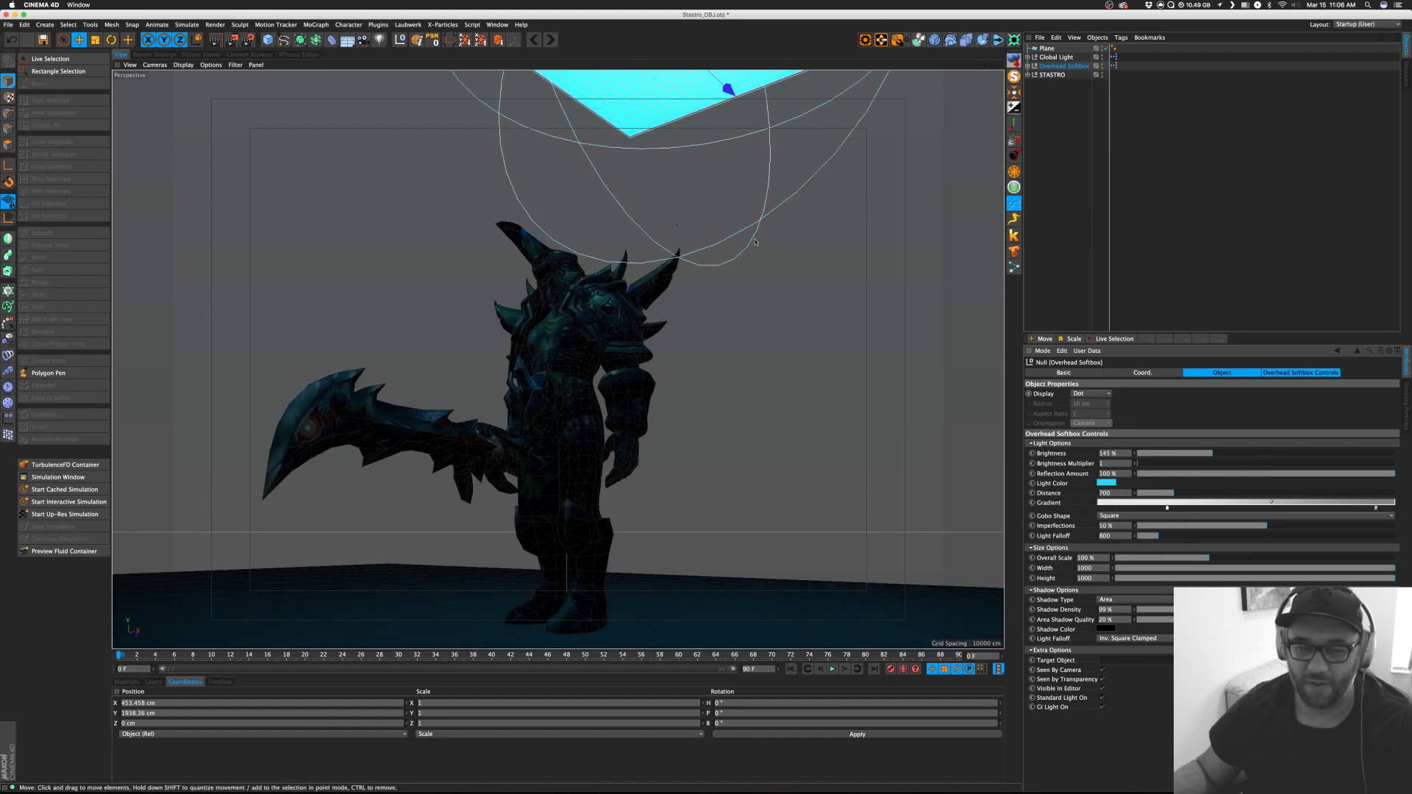
middle_click(669, 93)
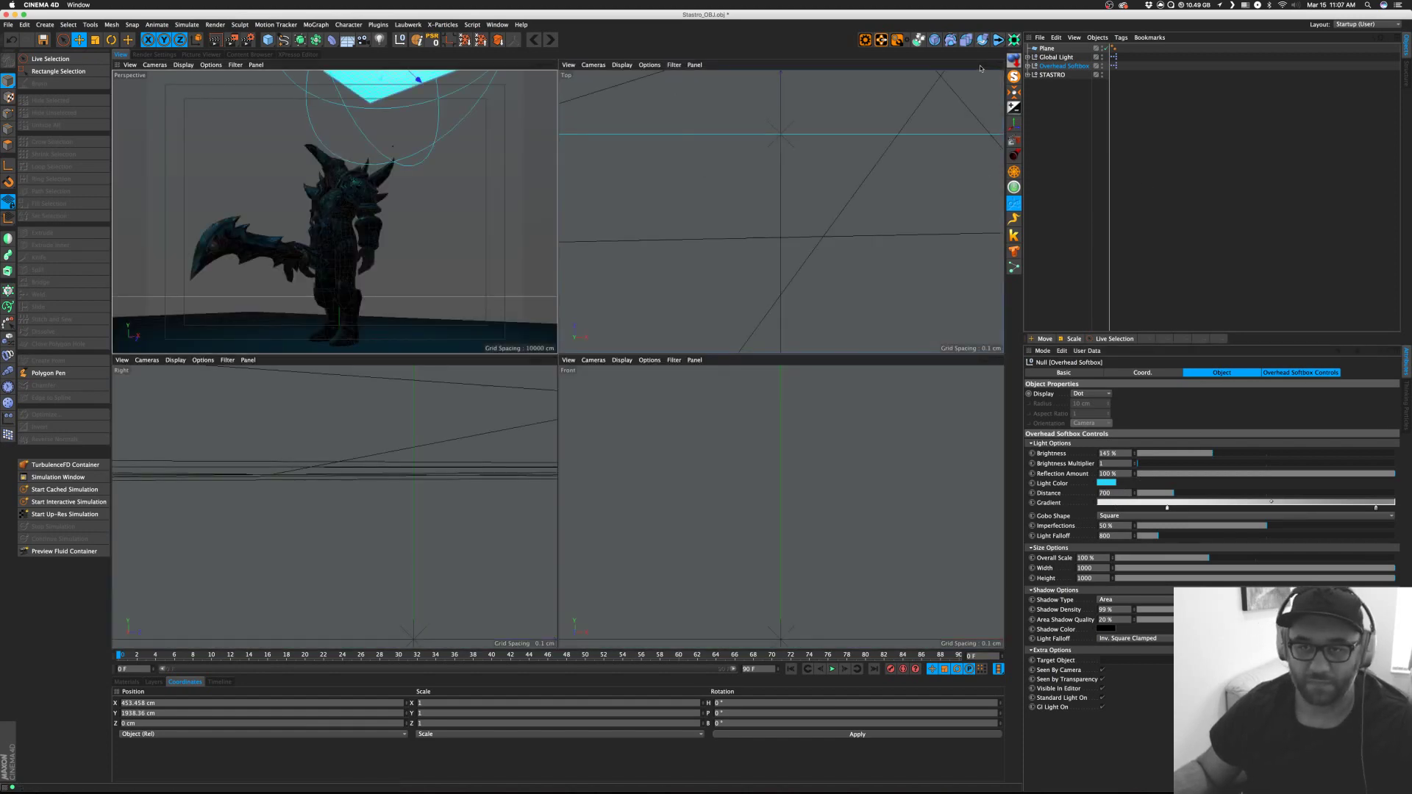
key("h")
scroll(781, 213, "down", 3)
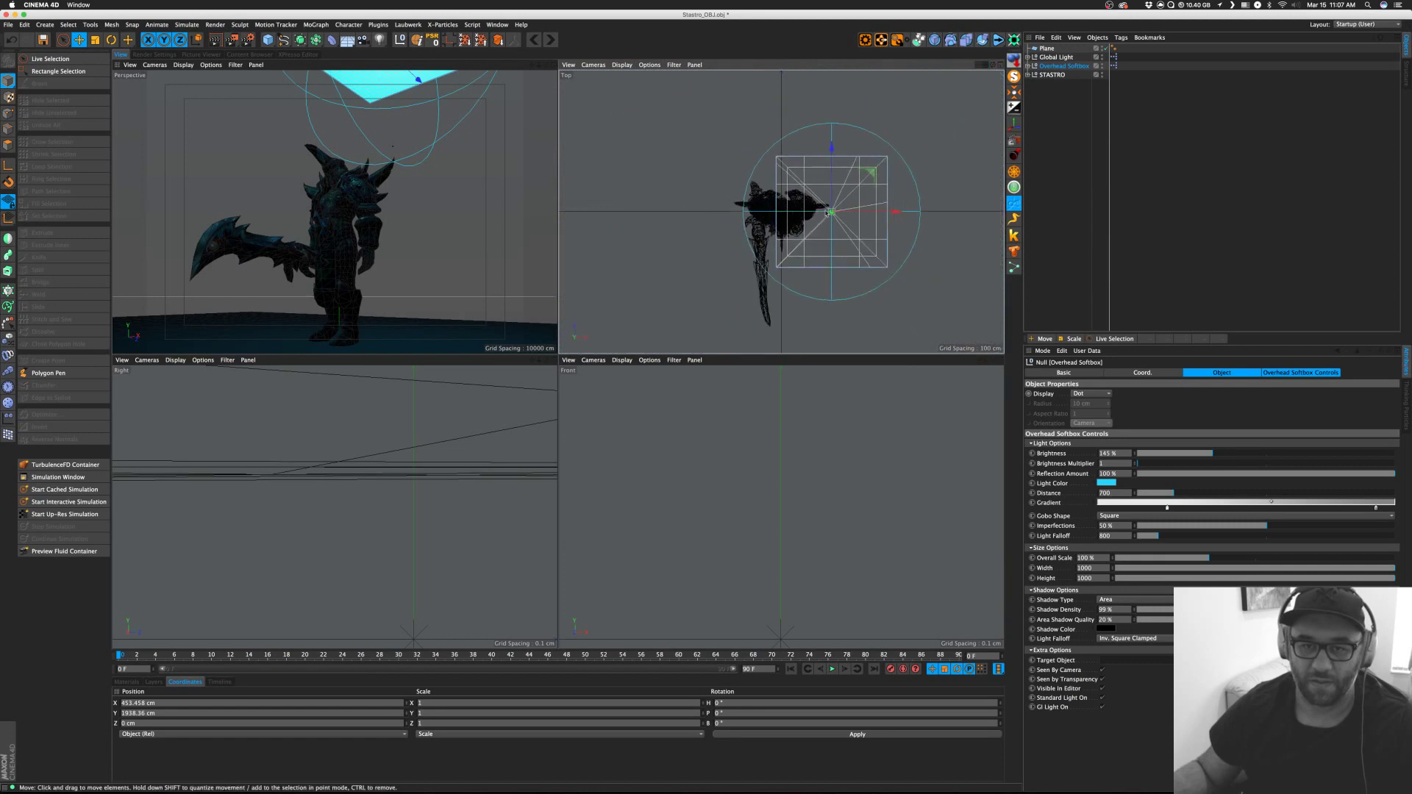
left_click_drag(904, 213, 780, 211, "ctrl")
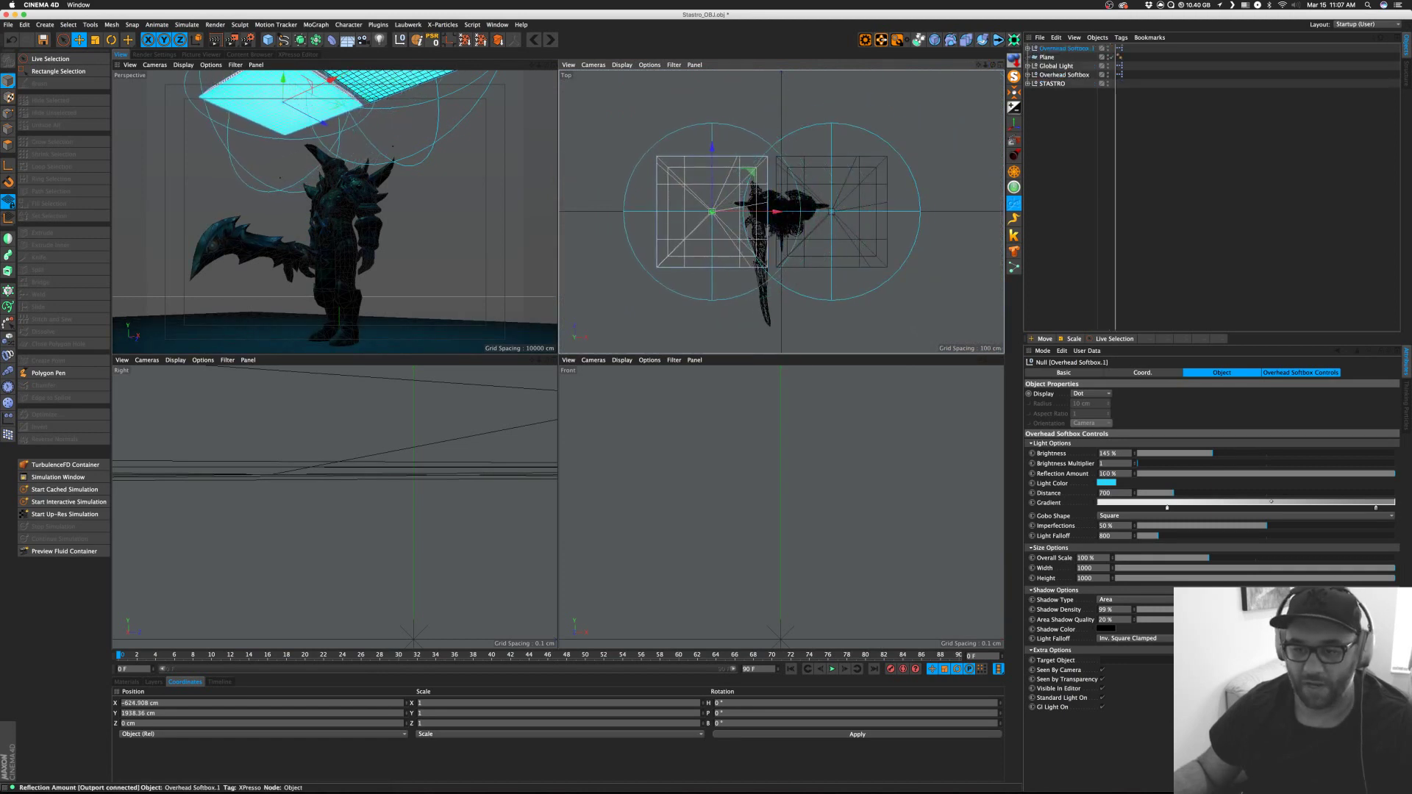
Set the duplicated overhead softbox's light colour to a pale warm orange with about 38% saturation.
left_click(1107, 482)
left_click(1113, 457)
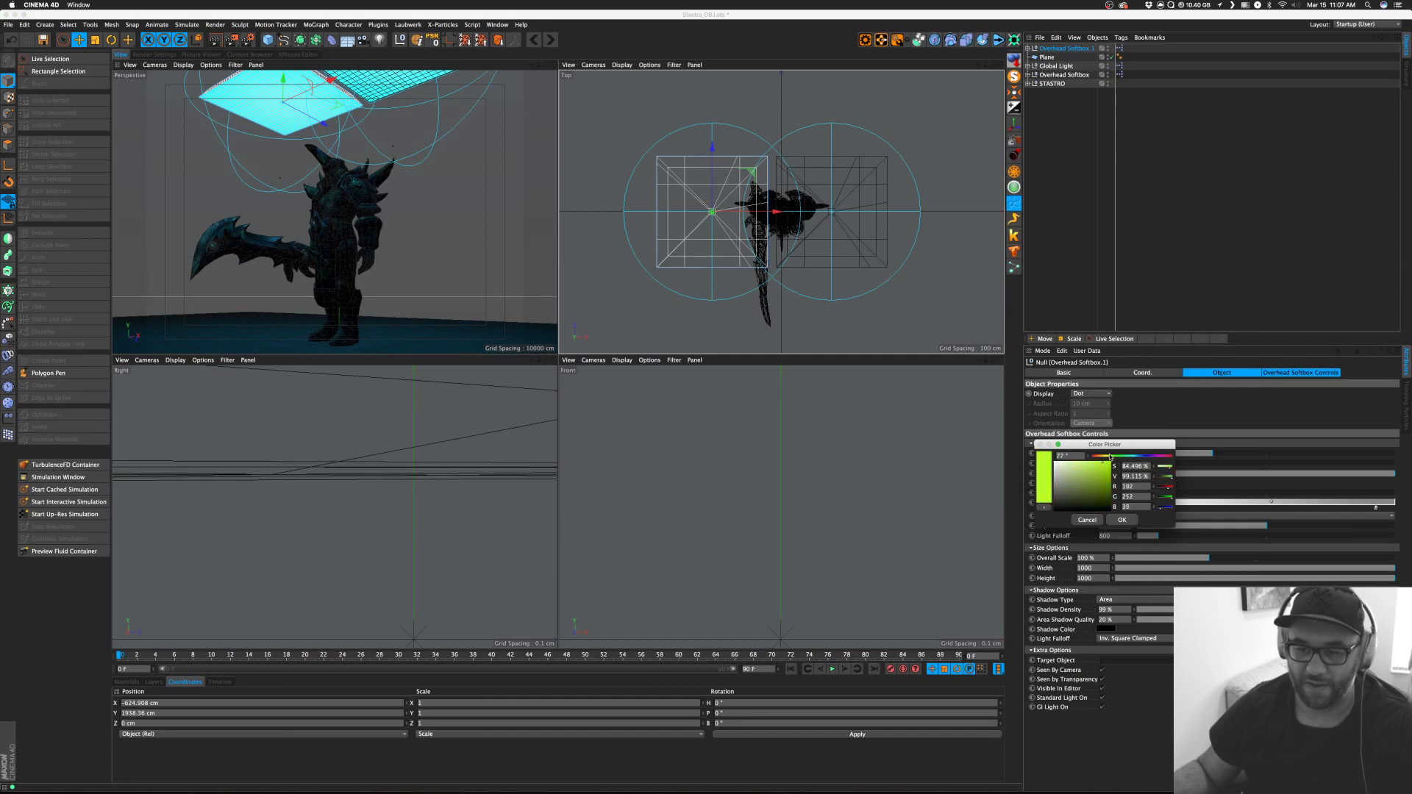
left_click_drag(1111, 457, 1106, 460)
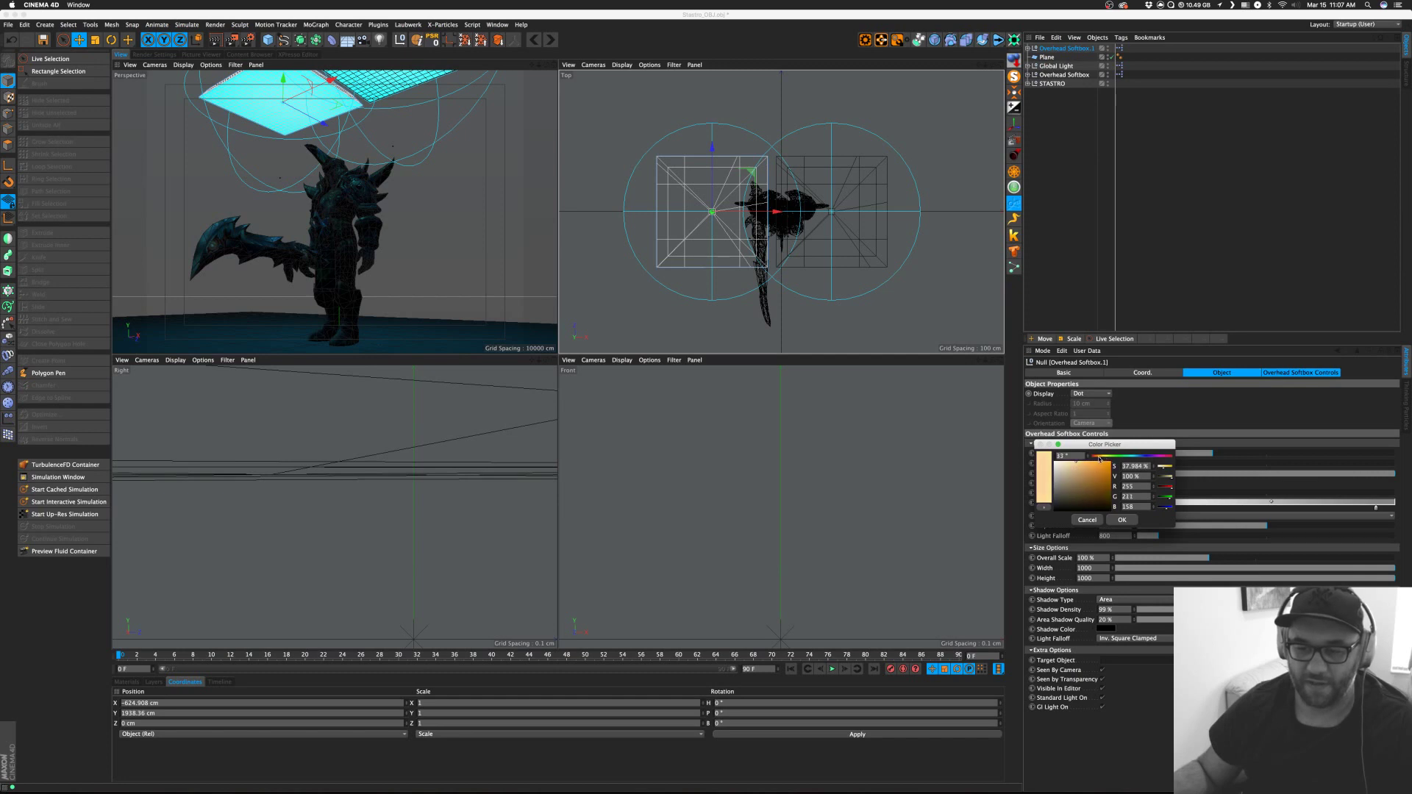
left_click(1122, 520)
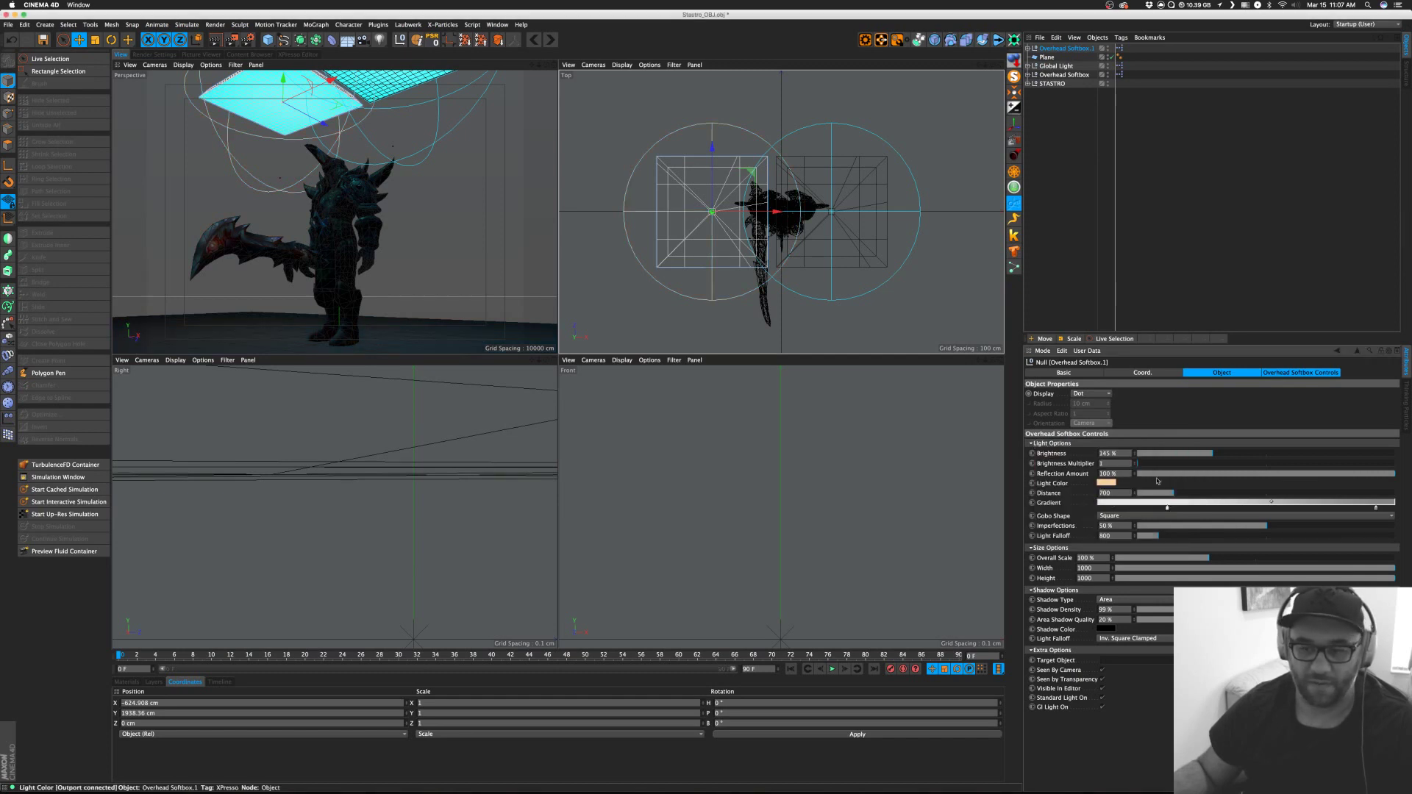
Render a preview of the full-size perspective view with the whole character and floor in frame.
left_click(476, 151)
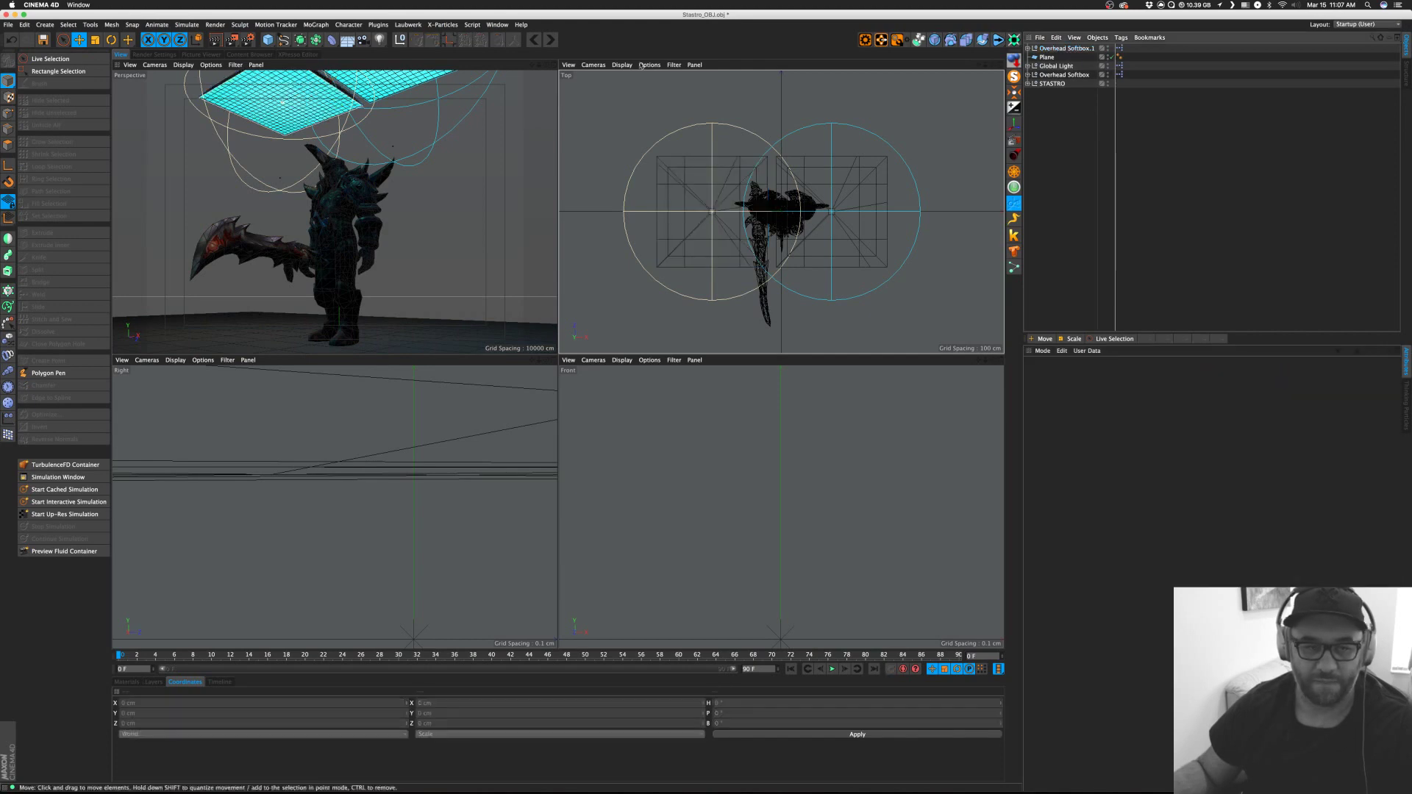
middle_click(456, 248)
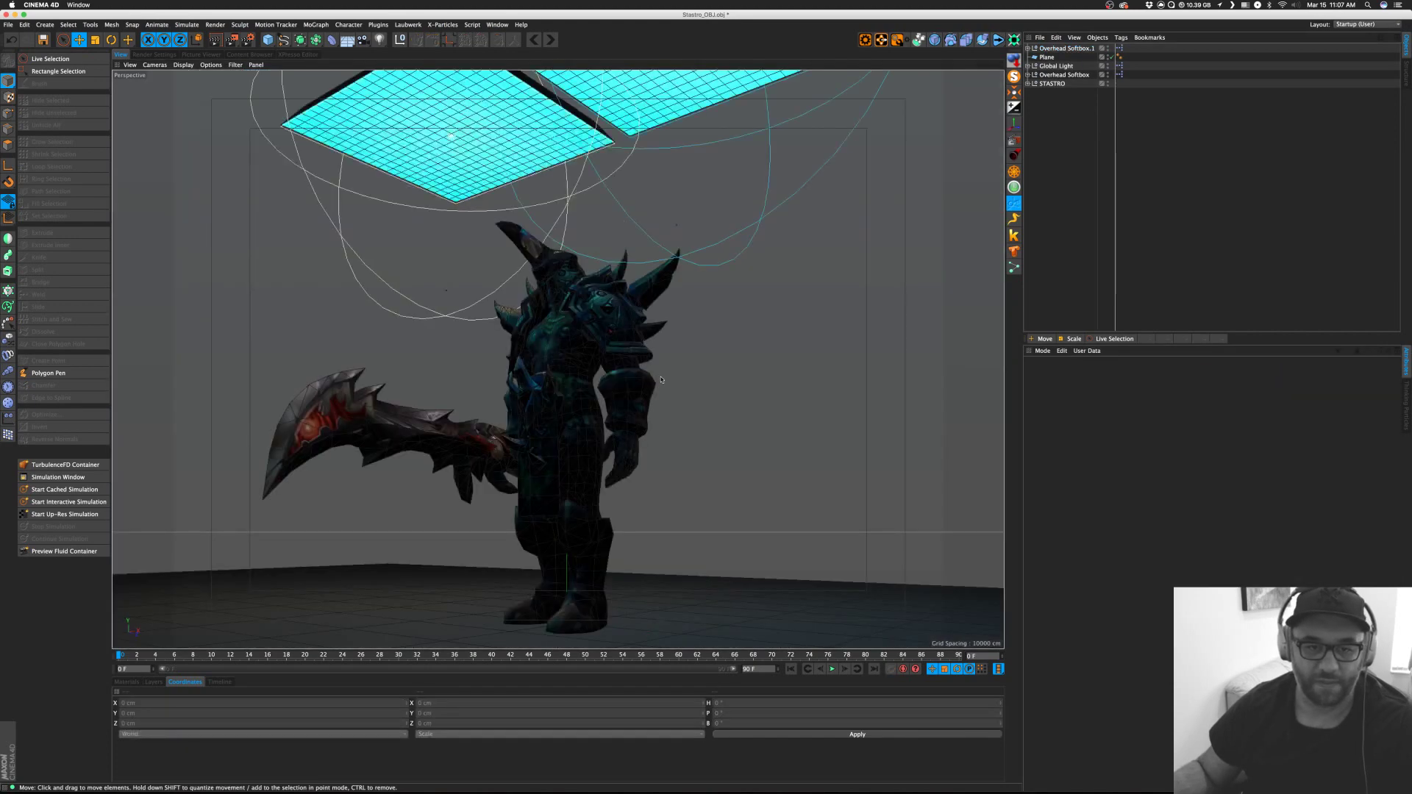
left_click_drag(979, 67, 996, 69)
key("super+r")
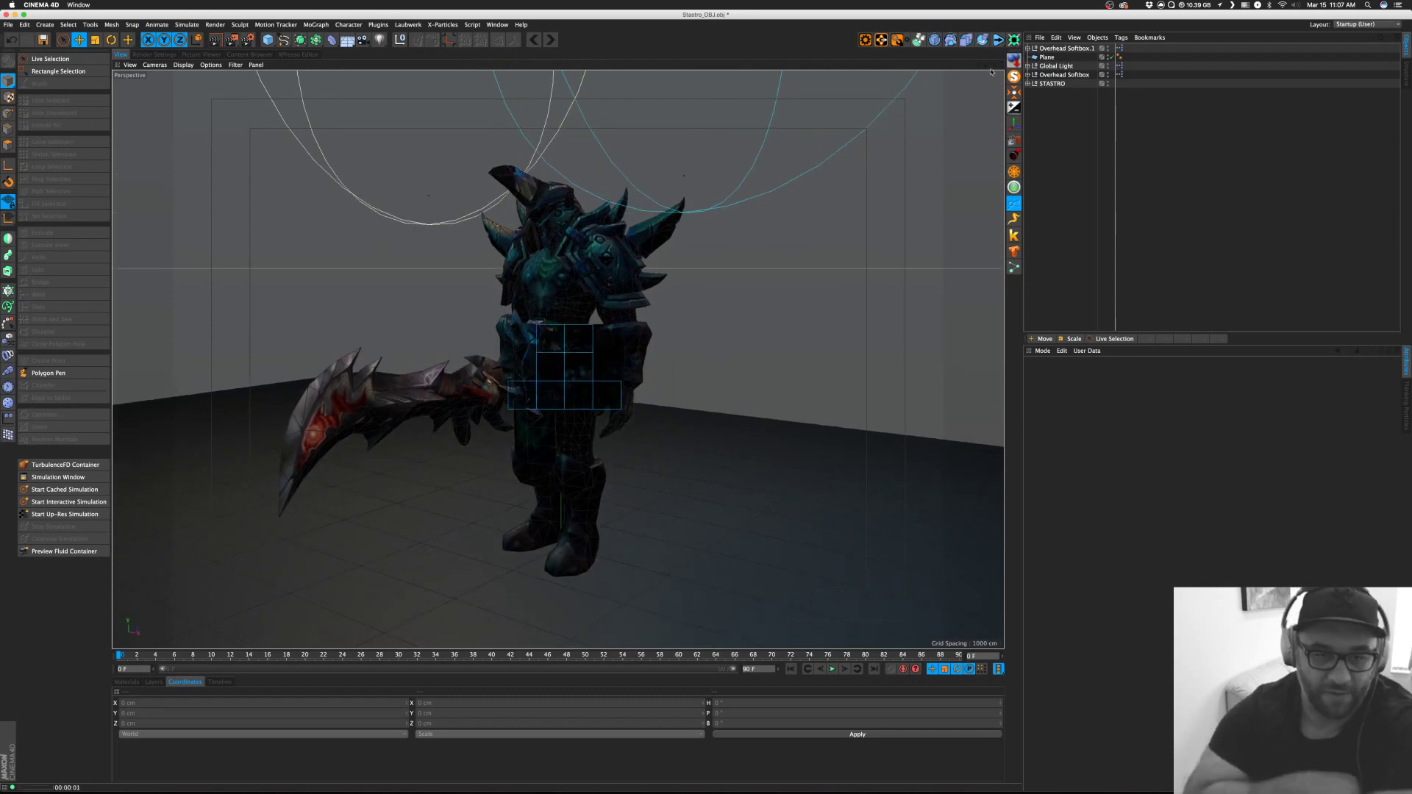
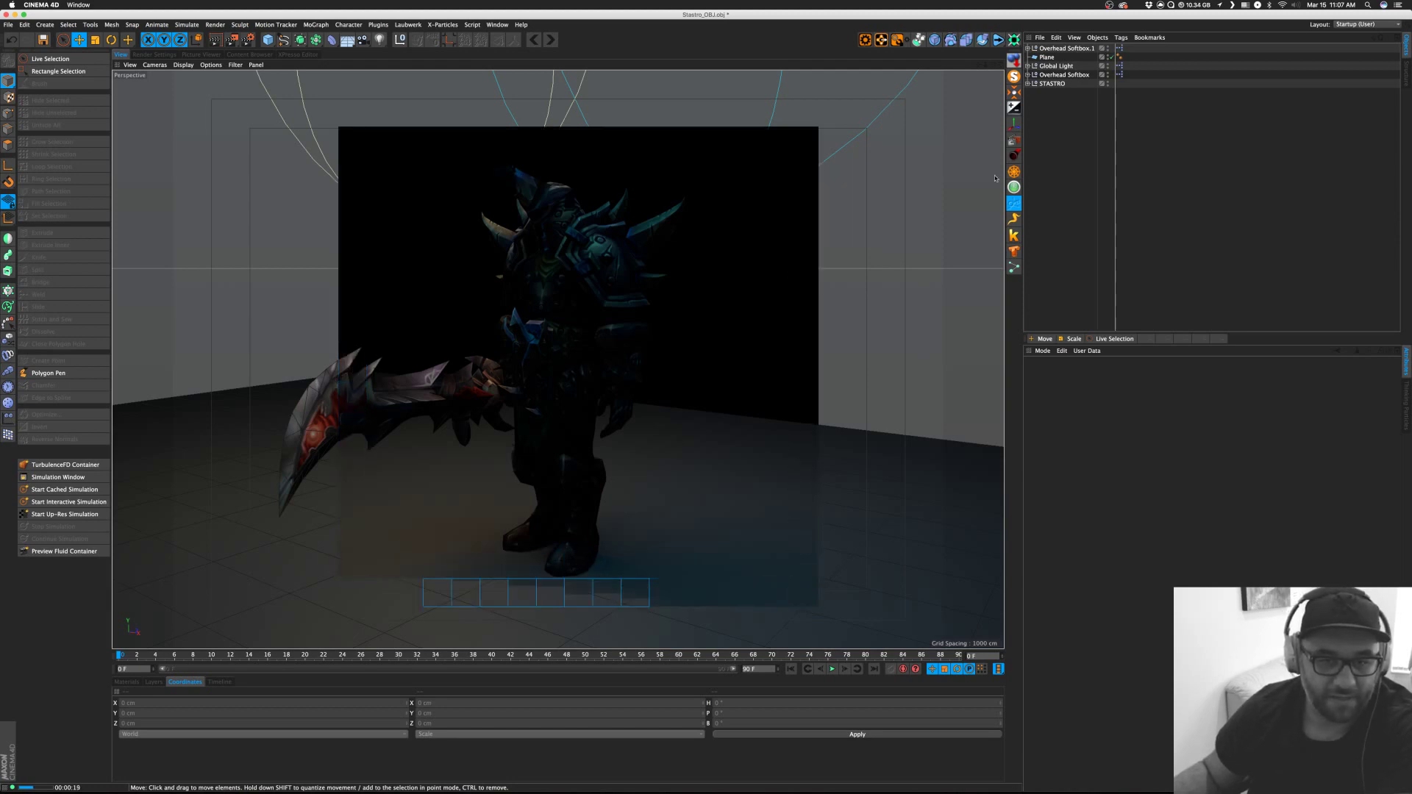
left_click(1059, 180)
Add a Softbox from the GSG_Light_Kit_Pro presets and move it to about Y 990 cm and Z -733 cm.
left_click(250, 55)
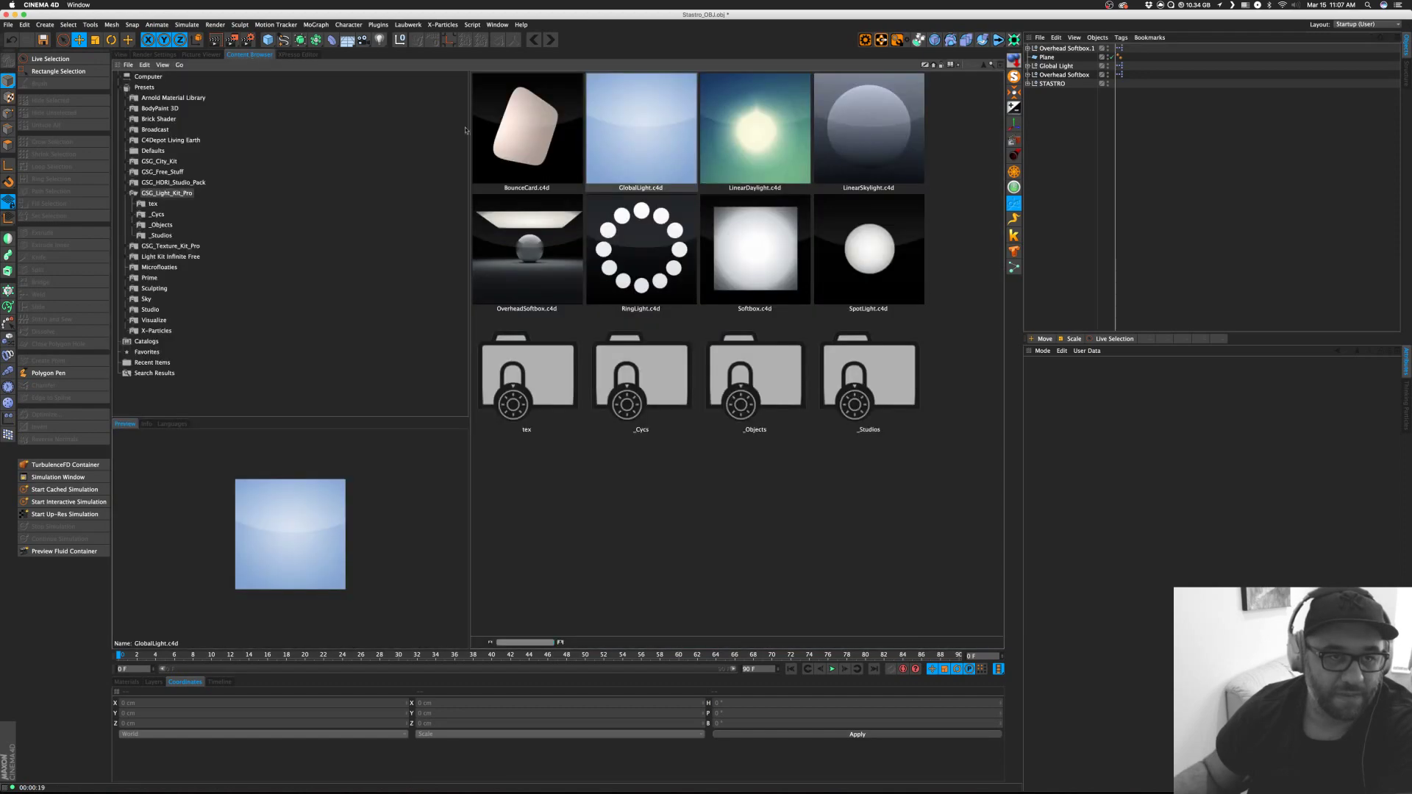
double_click(751, 245)
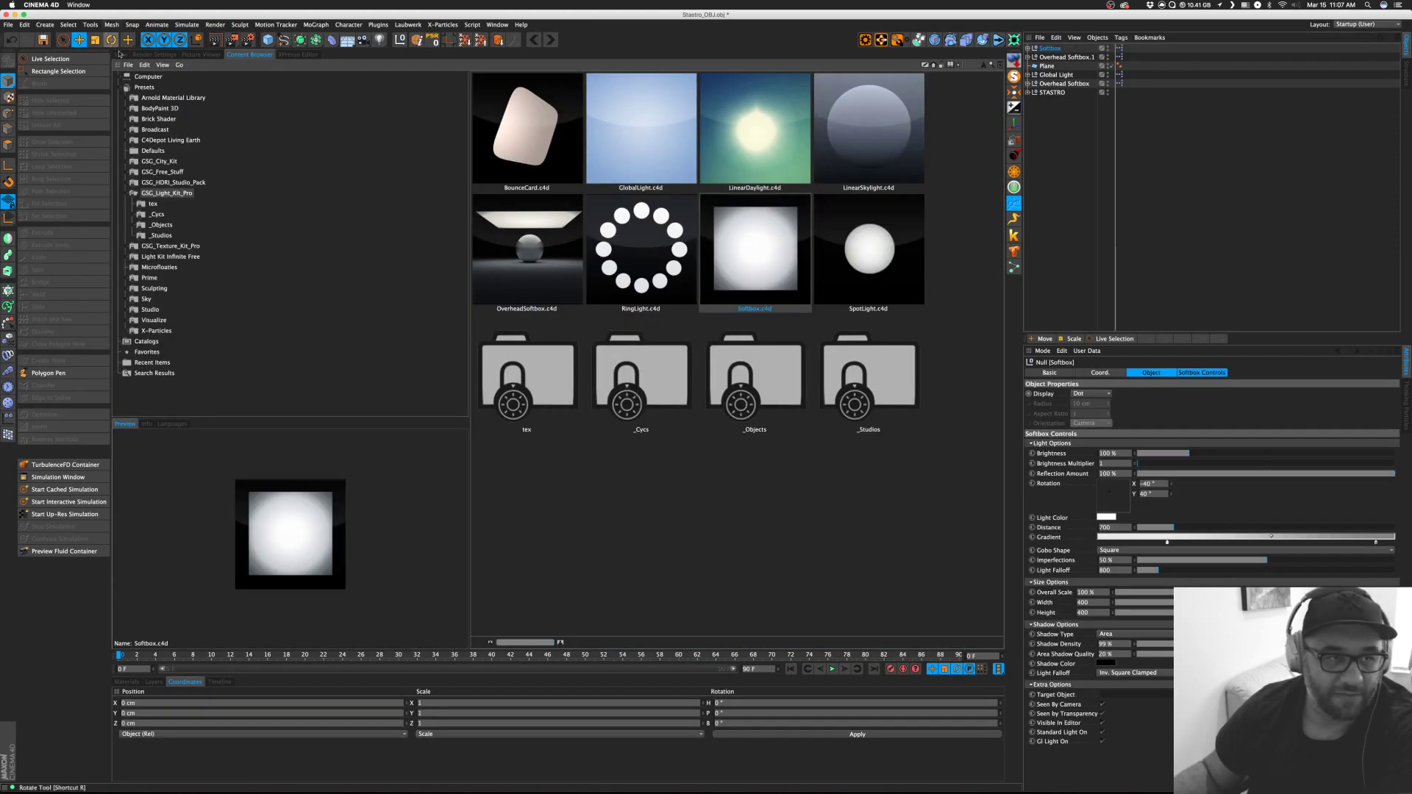
left_click(120, 54)
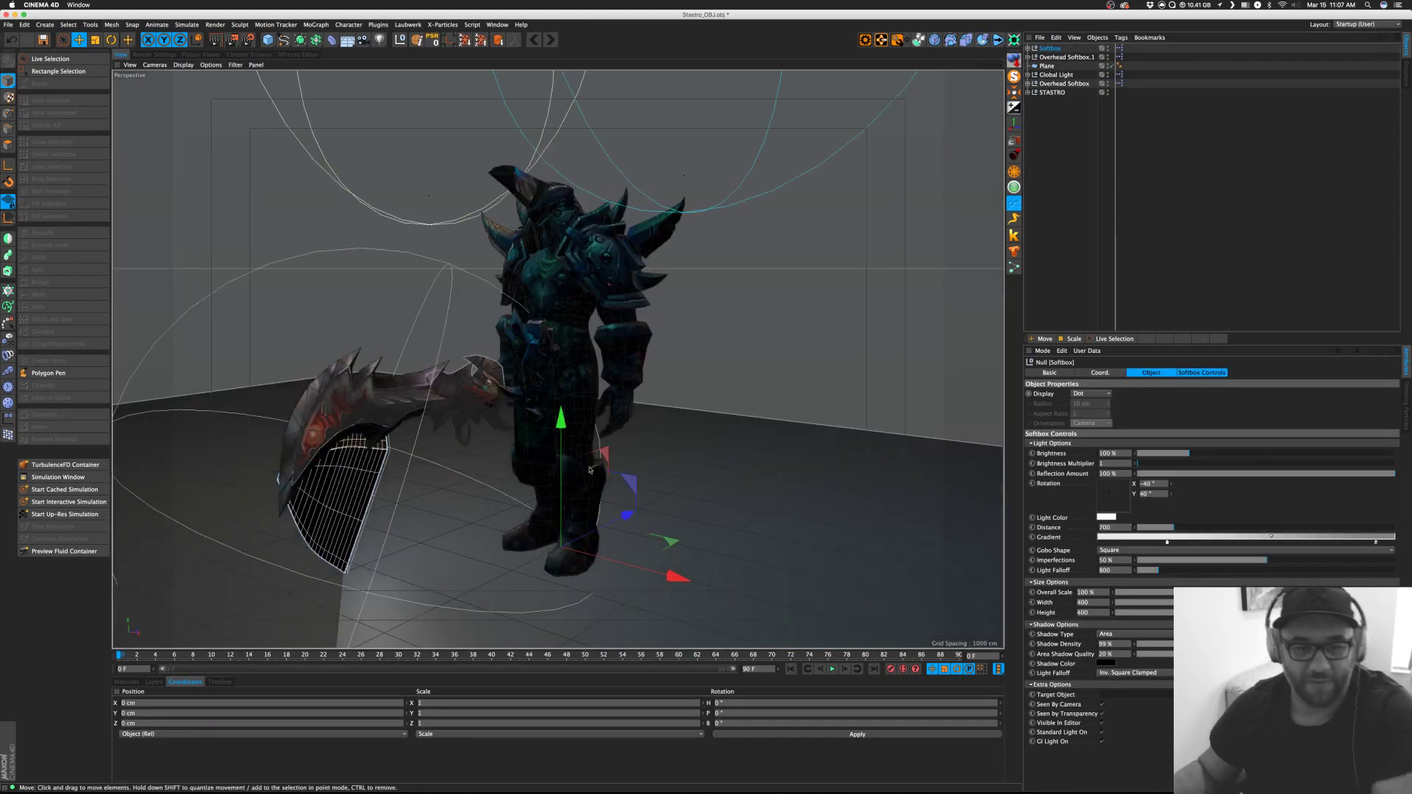
left_click_drag(561, 449, 578, 204)
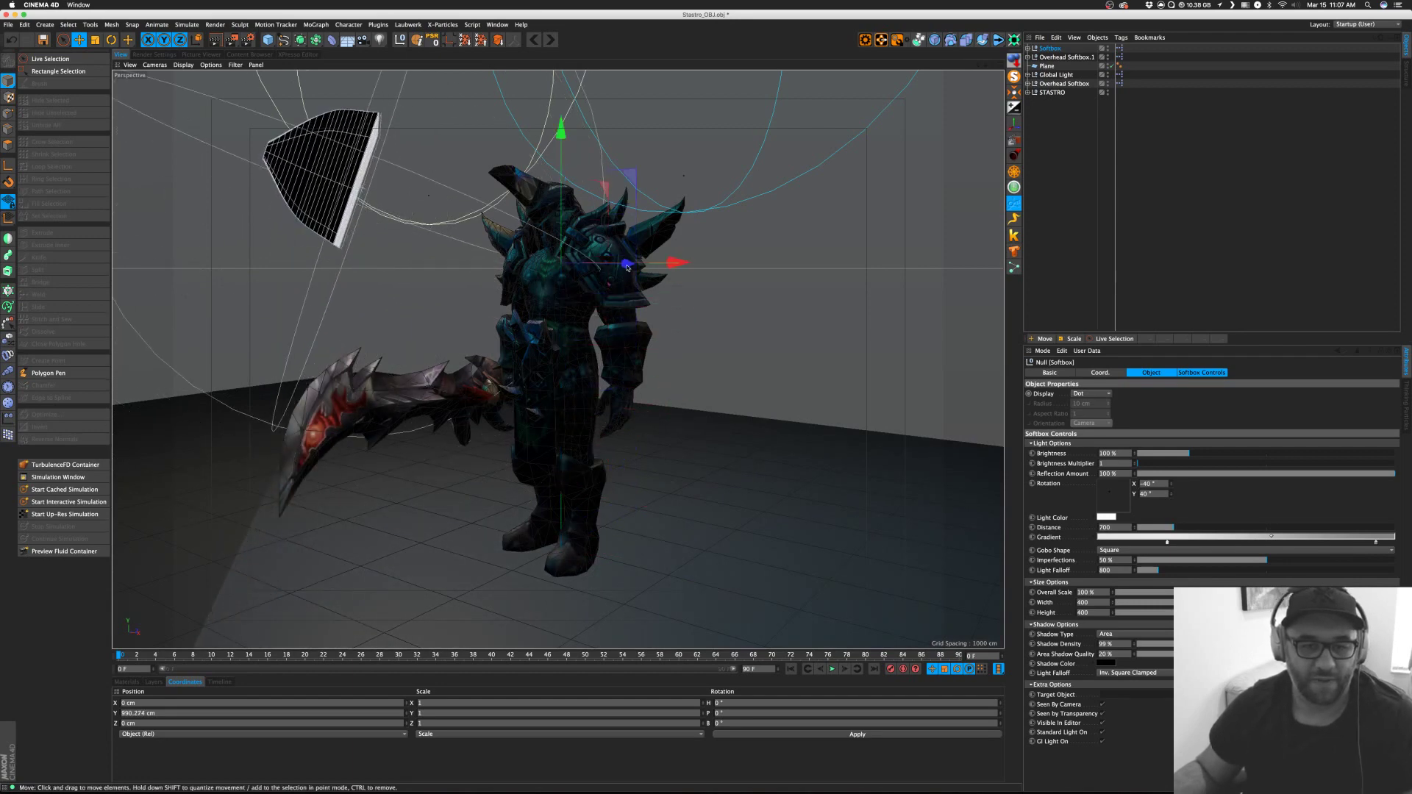
left_click_drag(626, 265, 446, 284)
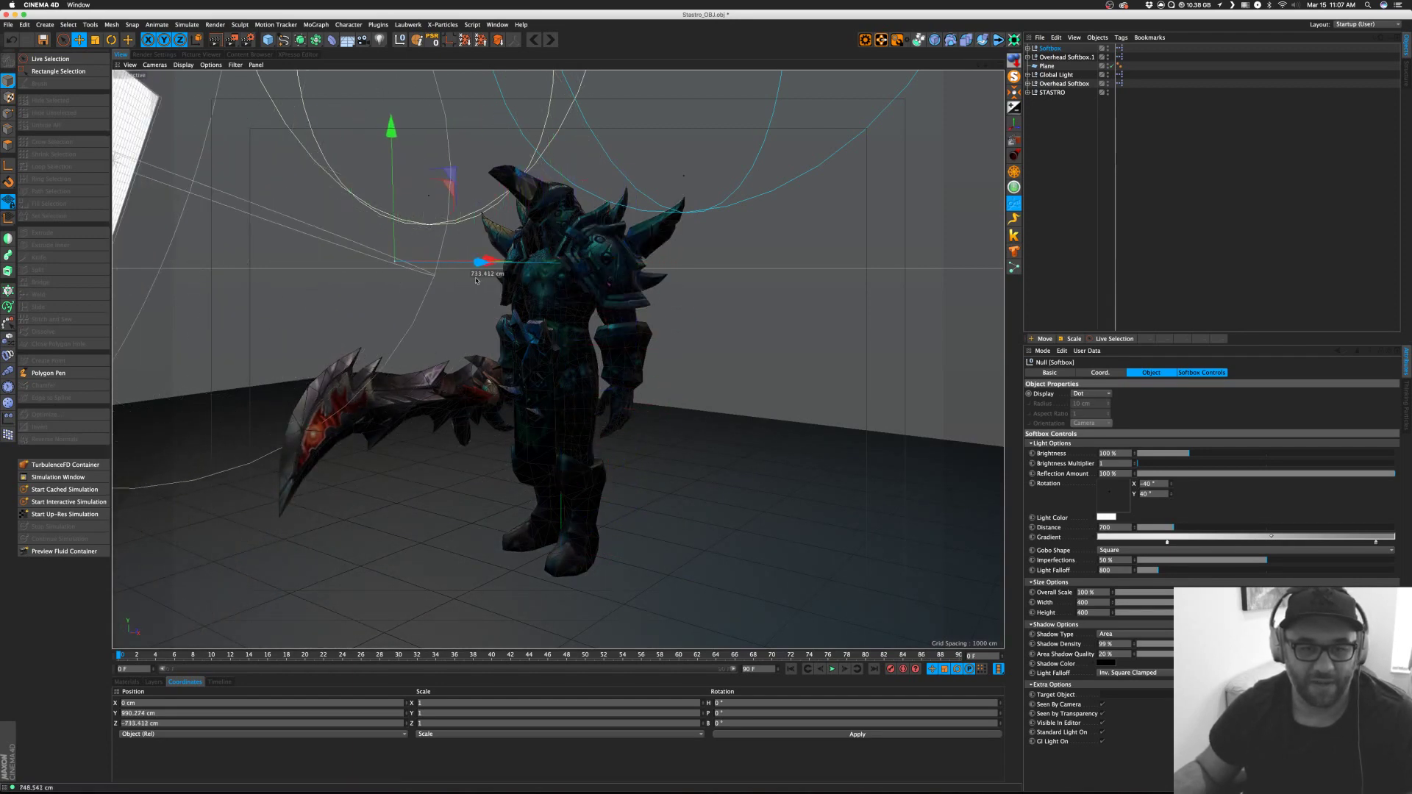
Set the new Softbox's X rotation to about -15.8° and its brightness to 262%, and preview the render.
left_click_drag(1171, 484, 1274, 450)
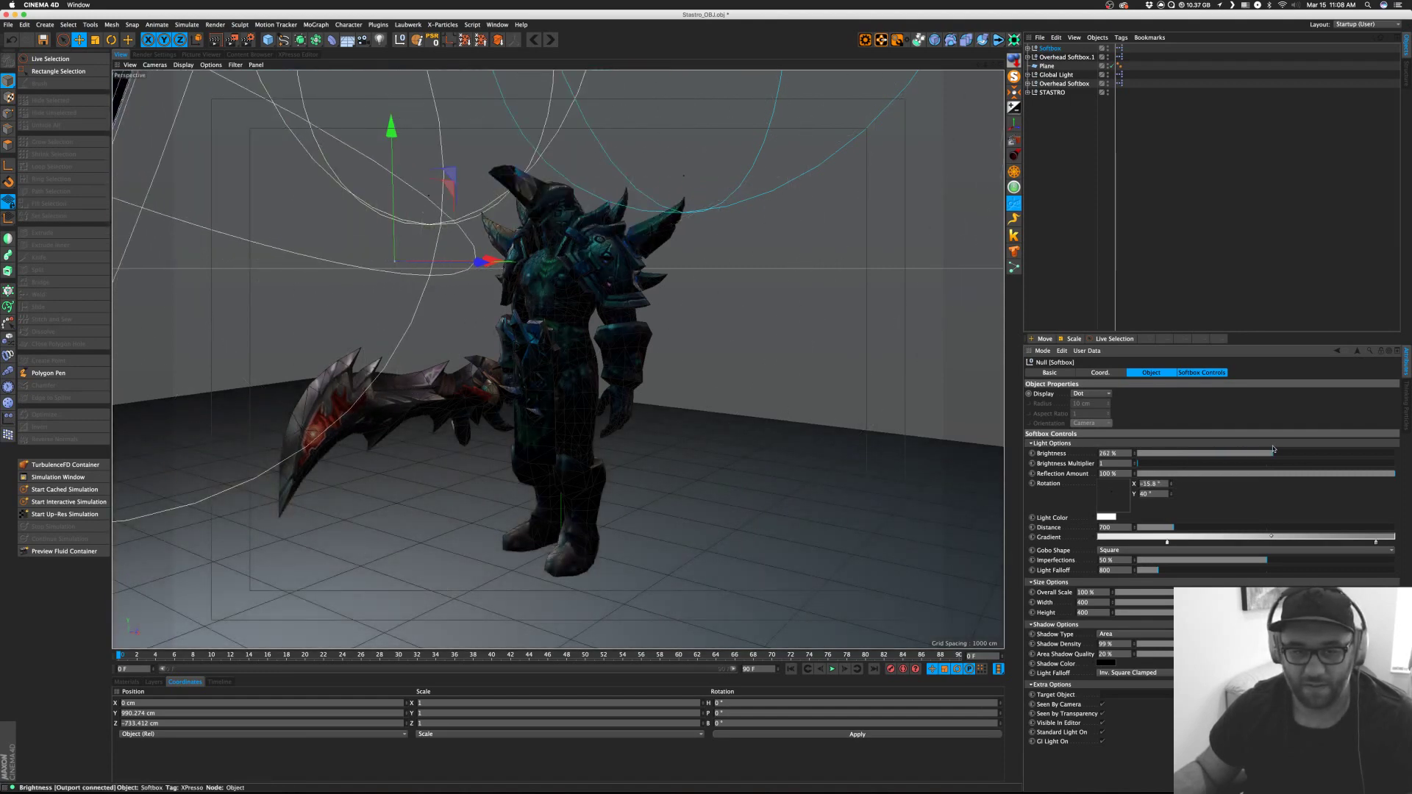
left_click(790, 295)
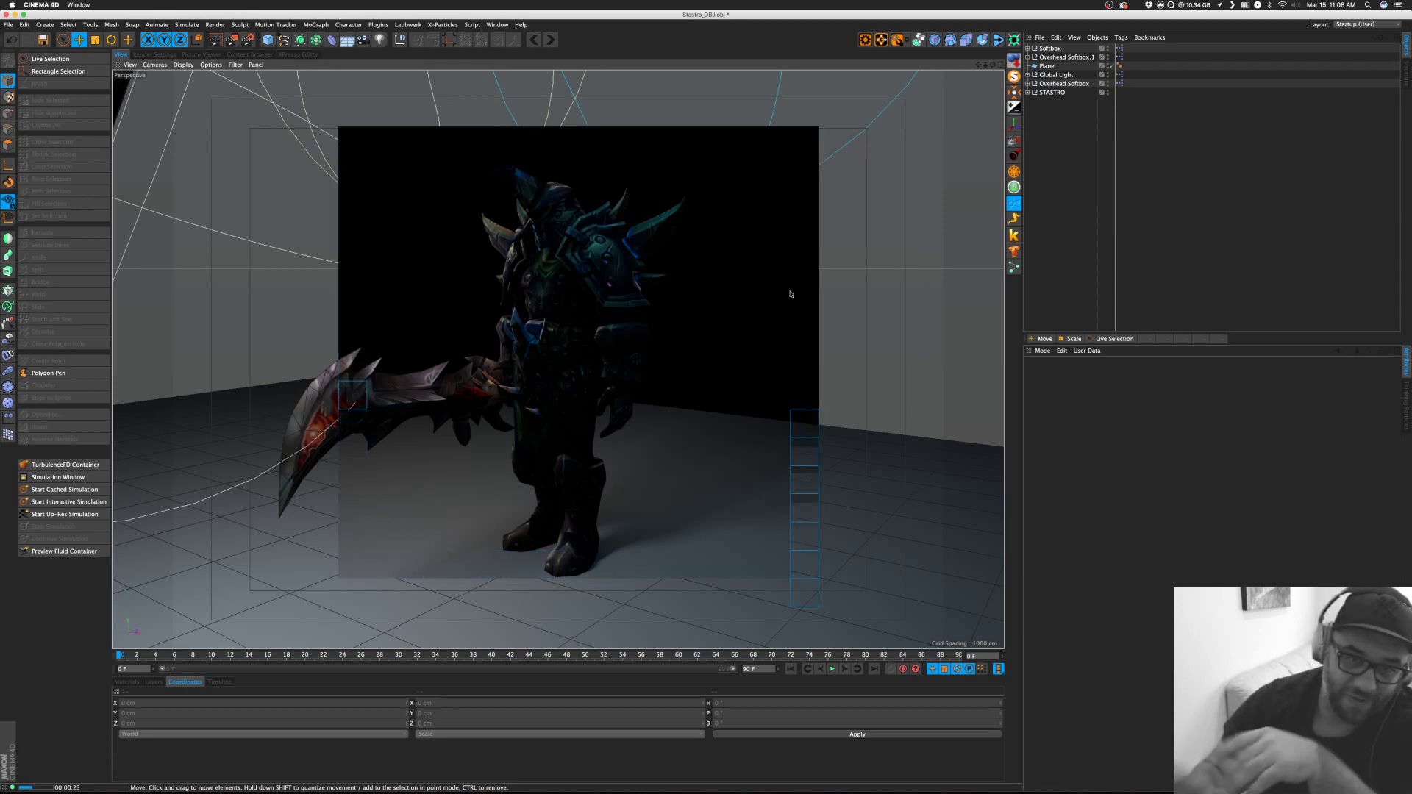
Adjust the Softbox to an X rotation of 56.7° and a width of 746, positioned at about X 722 cm.
left_click(1049, 48)
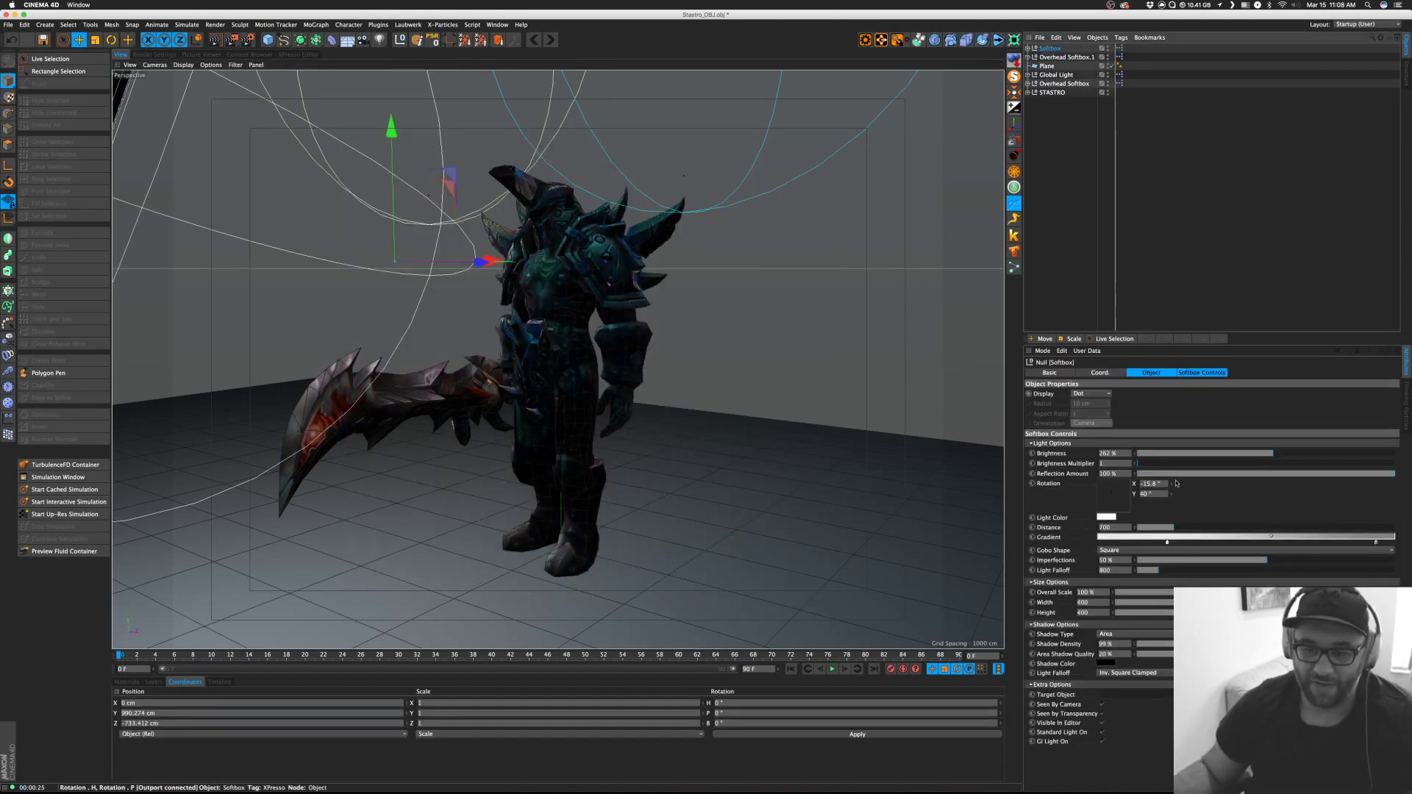
left_click_drag(1172, 483, 1249, 483)
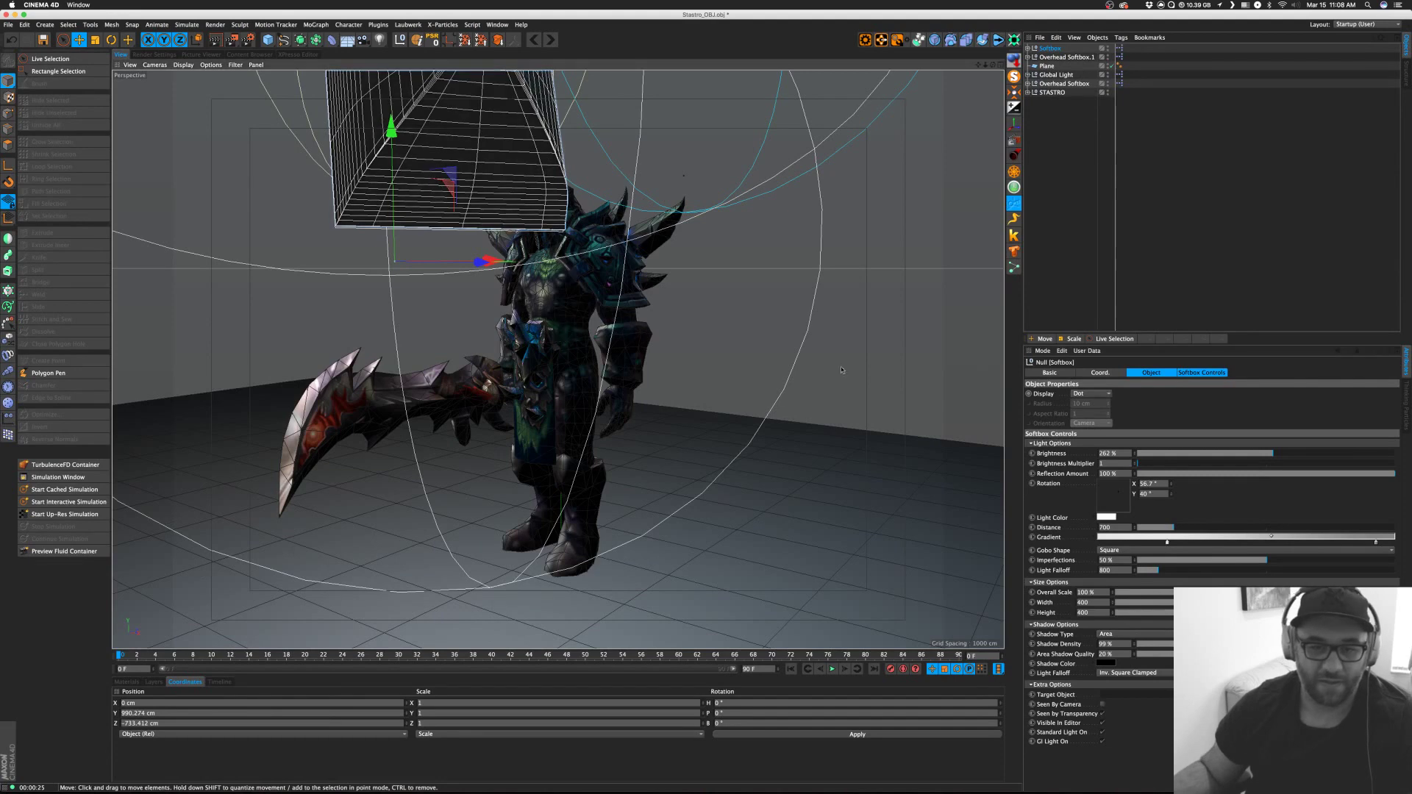
left_click_drag(1113, 602, 1367, 602)
left_click_drag(492, 269, 761, 264)
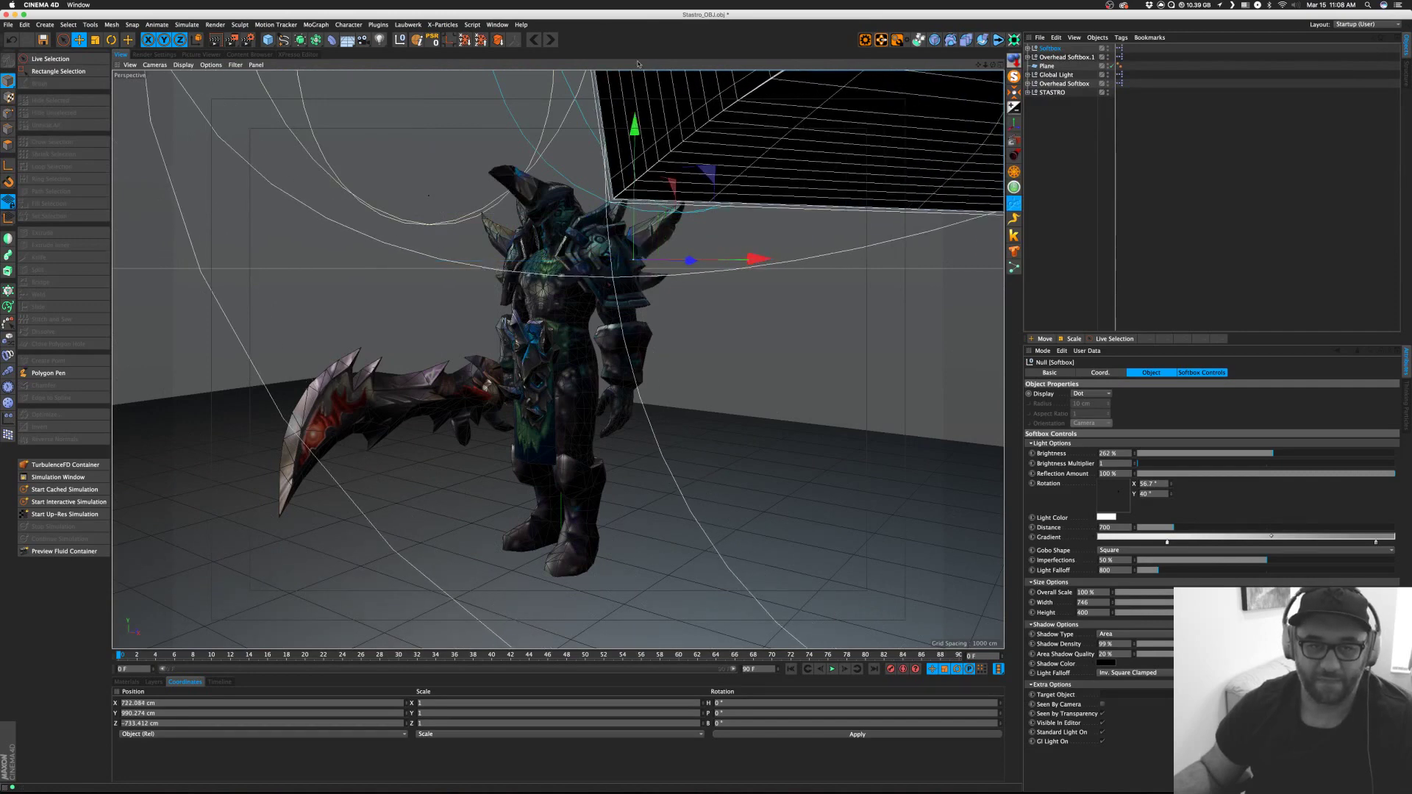
Save the scene as Stastro.c4d in the Stastro OBJ from WMV folder.
key("super+s")
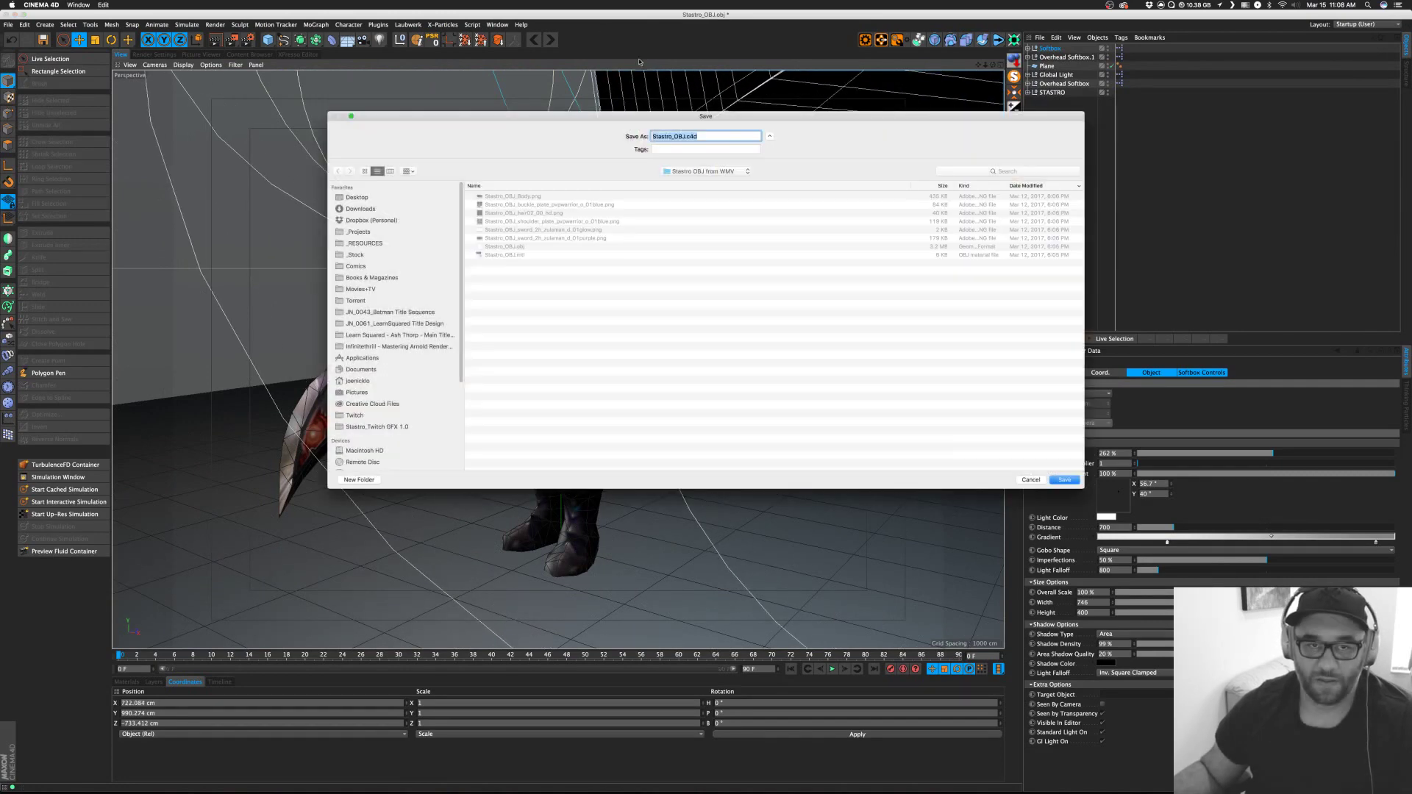
left_click(692, 137)
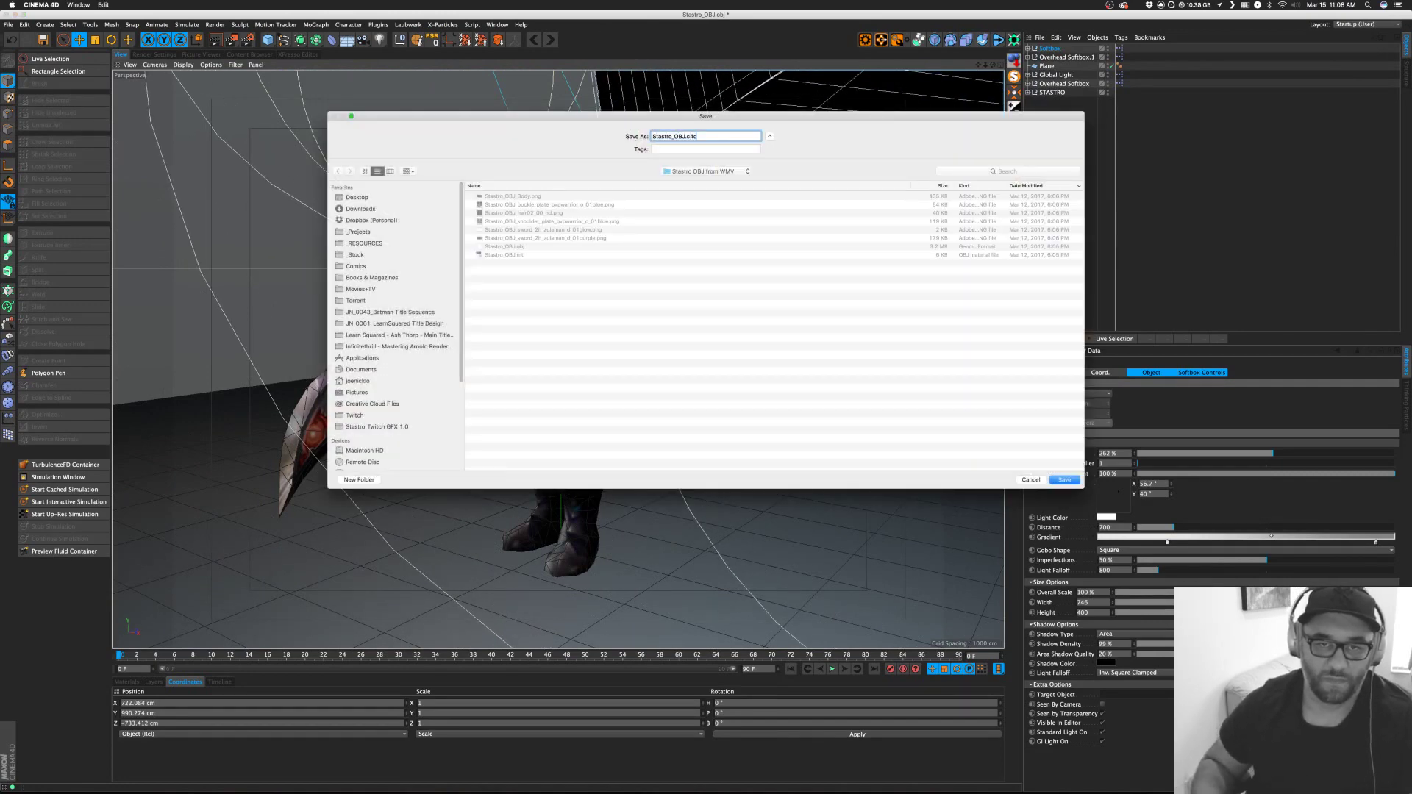
key("BackSpace")
key("BackSpace")
key("BackSpace")
key("BackSpace")
key("Return")
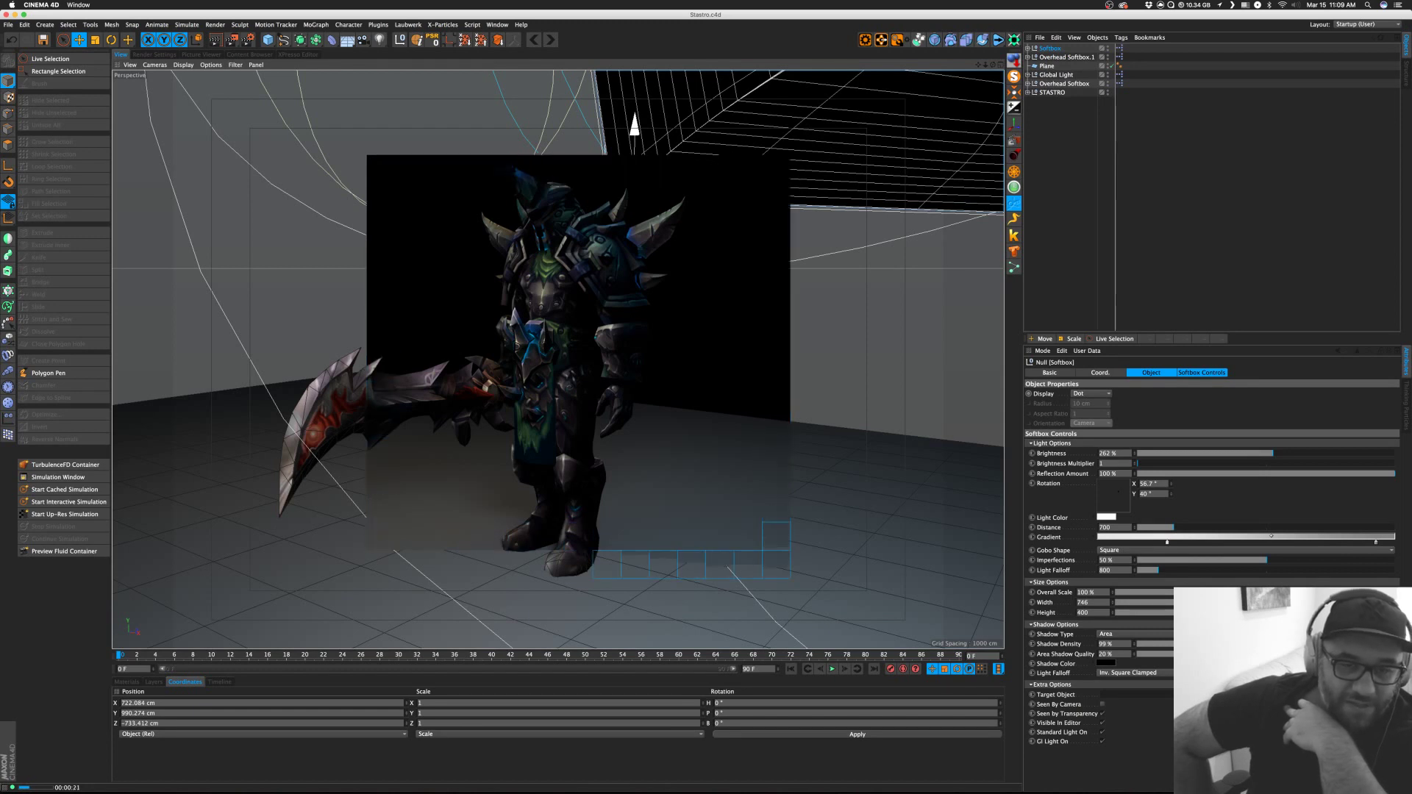
Move the two head_helm_plate objects out of the STASTRO group to the end of the object list.
left_click(1085, 211)
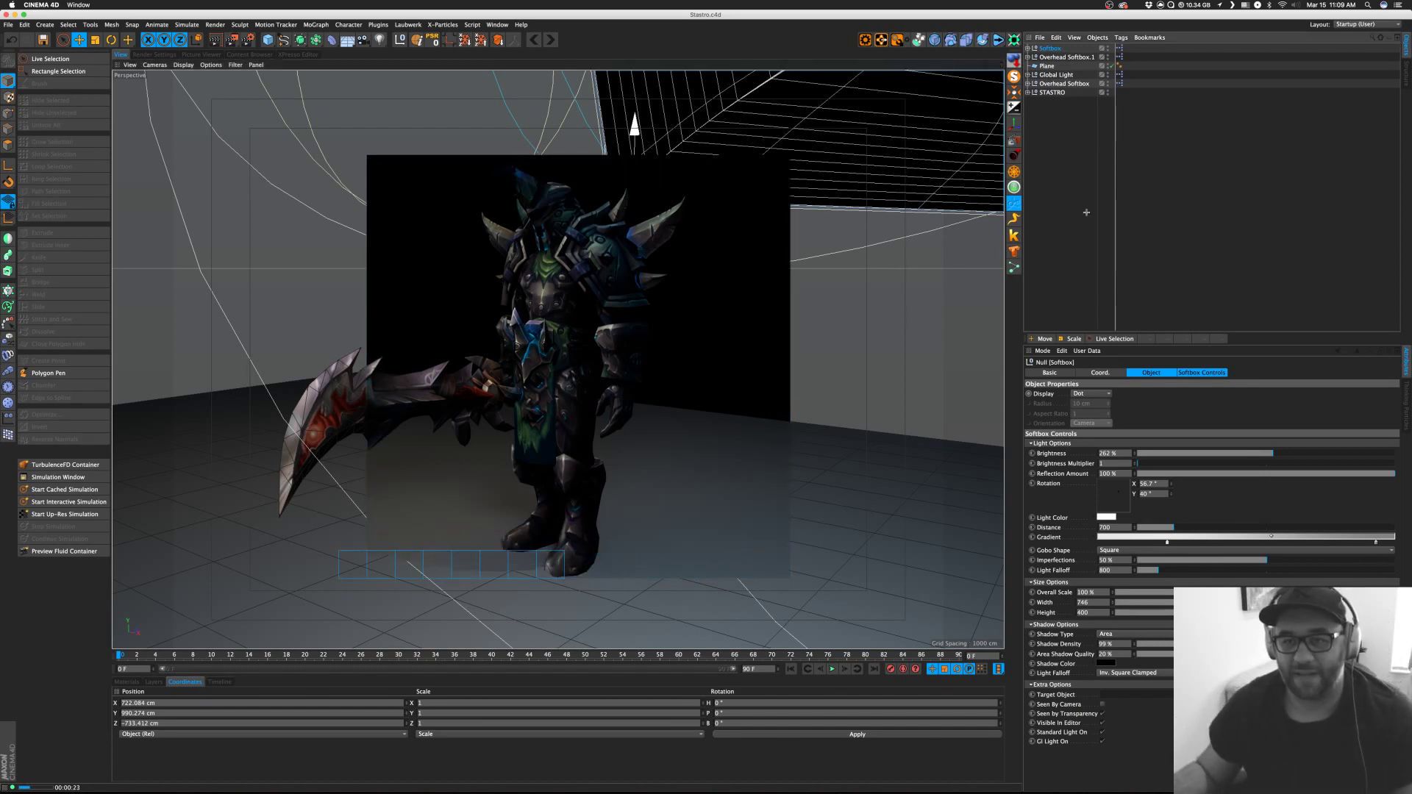
left_click(1029, 93)
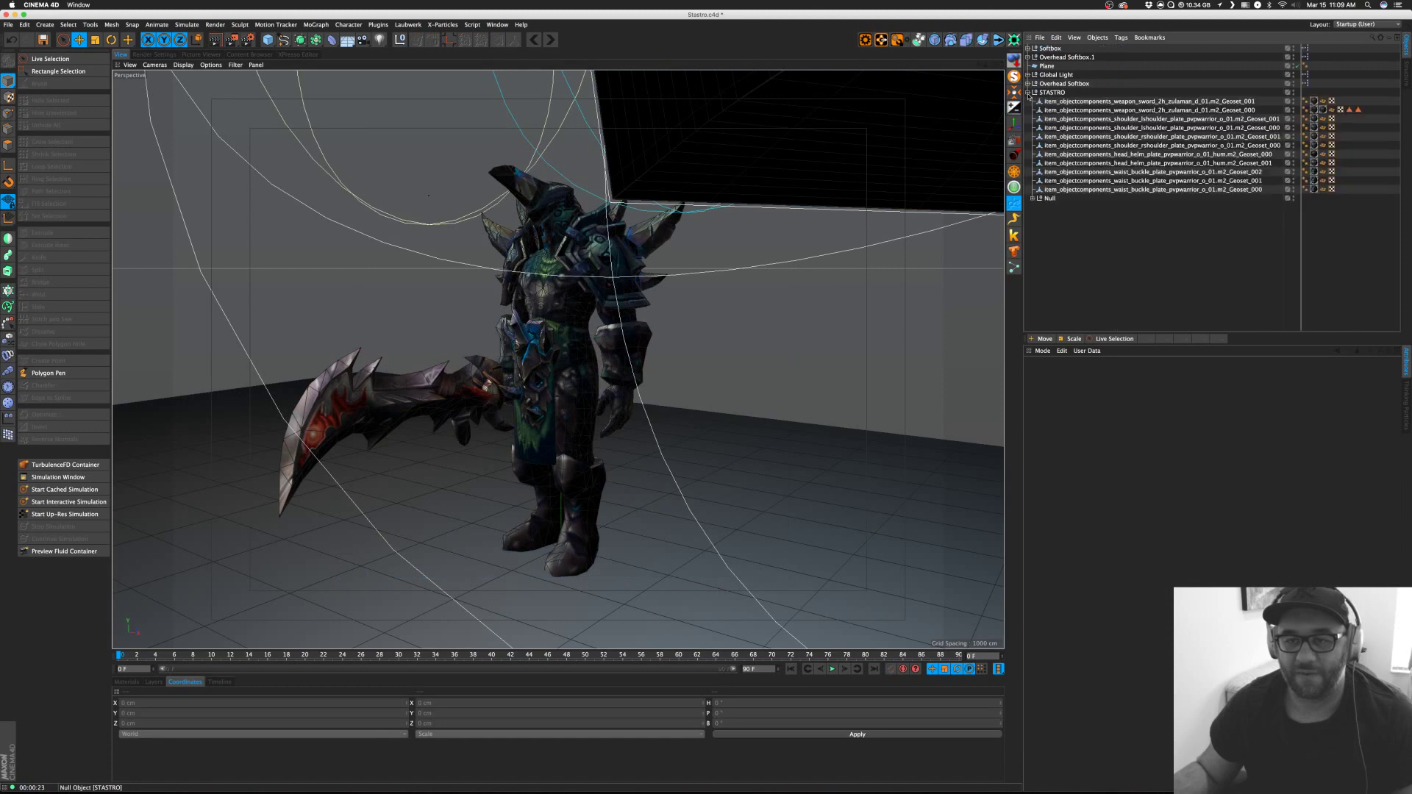
left_click(1115, 154)
left_click(1131, 162, "shift")
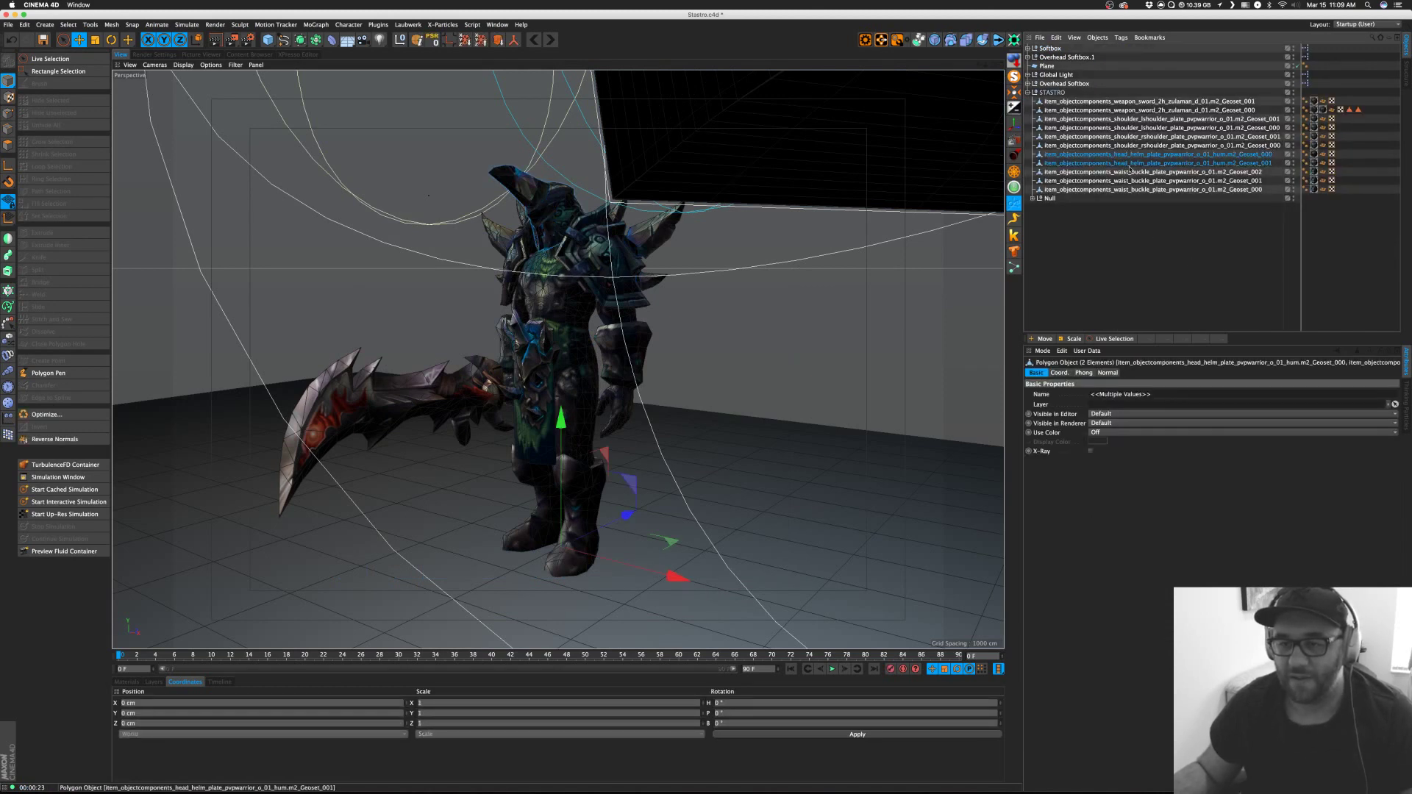
left_click_drag(1122, 272, 1122, 274)
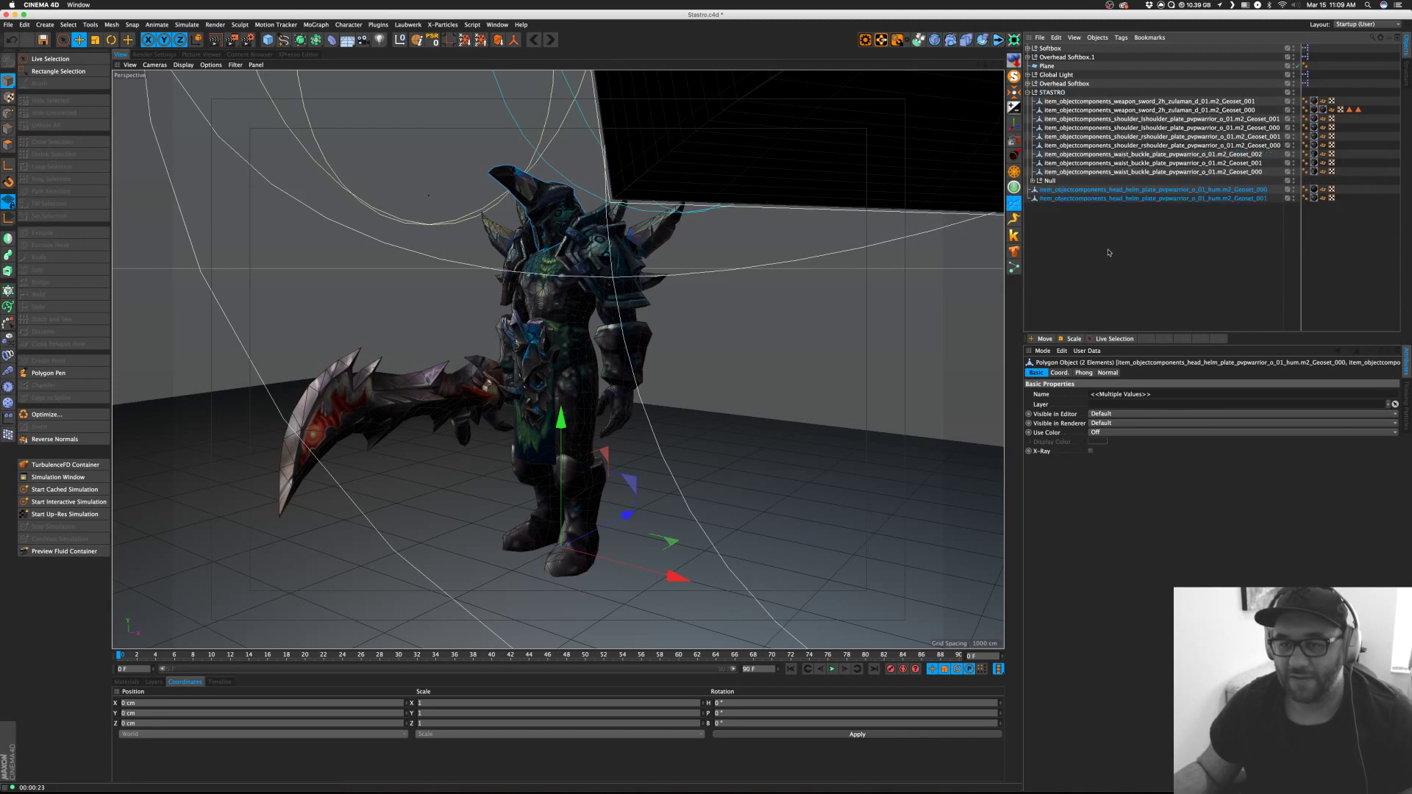
Replace the colour texture of the head_helm_plate Geoset_000 material with Stastro_OBJ_Body.png.
left_click(1313, 190)
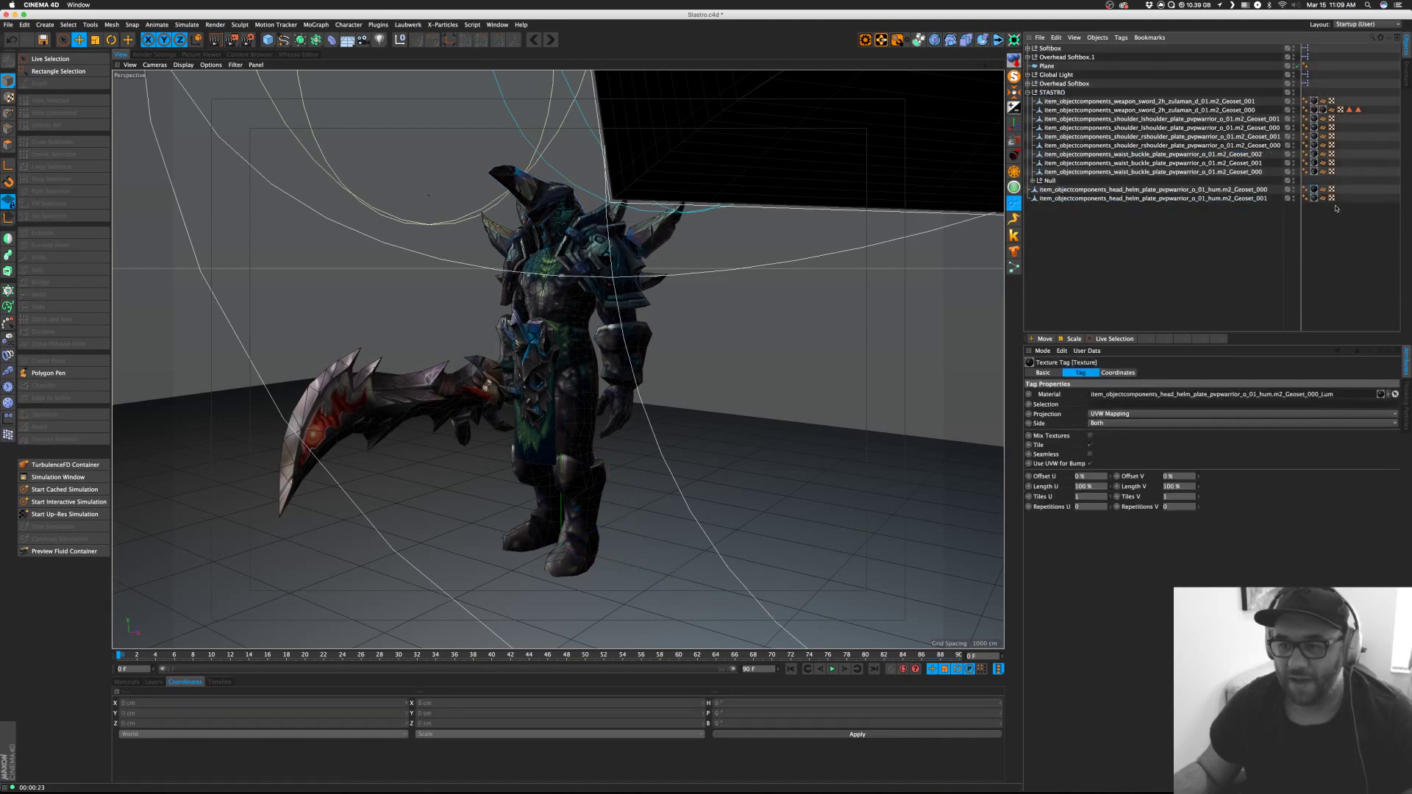
double_click(1314, 190)
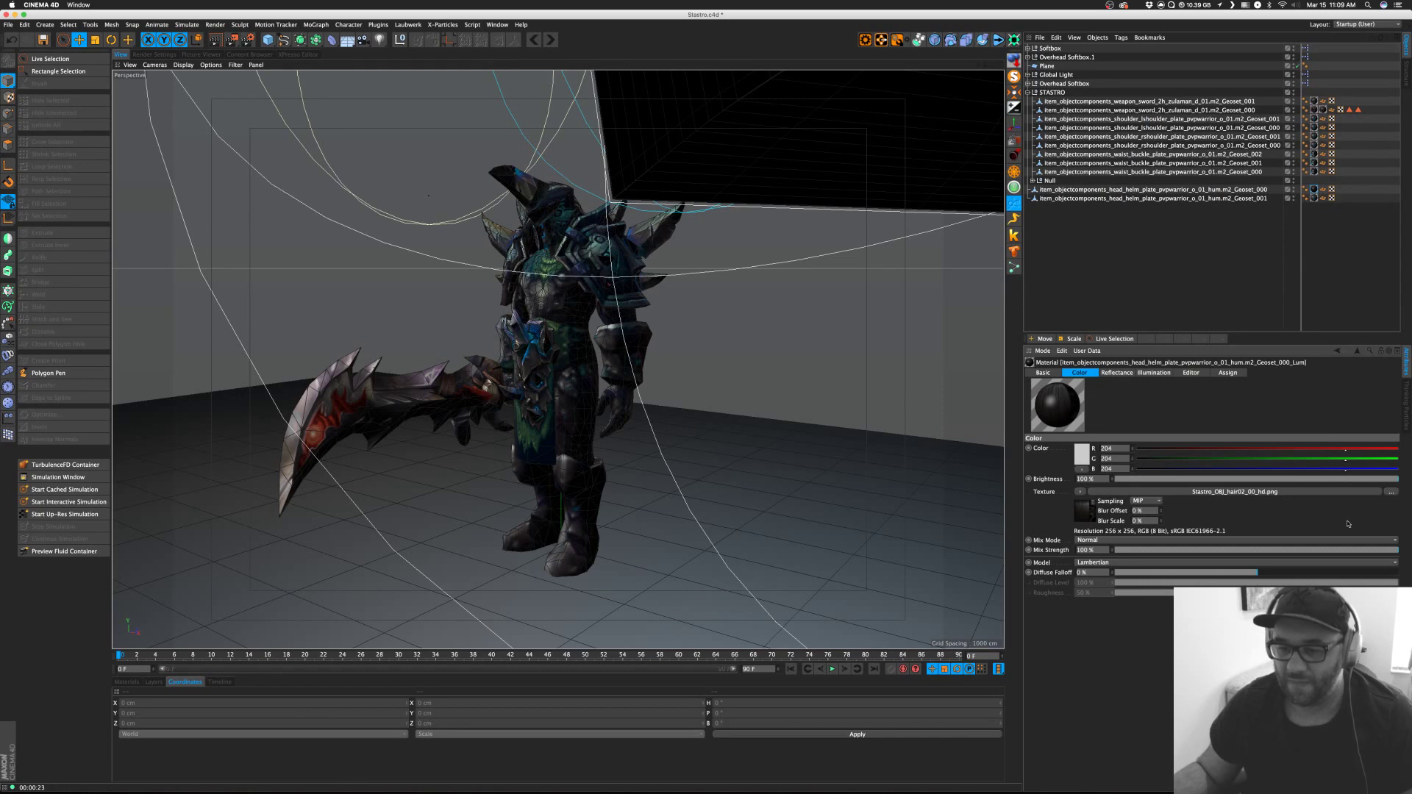
left_click(1391, 492)
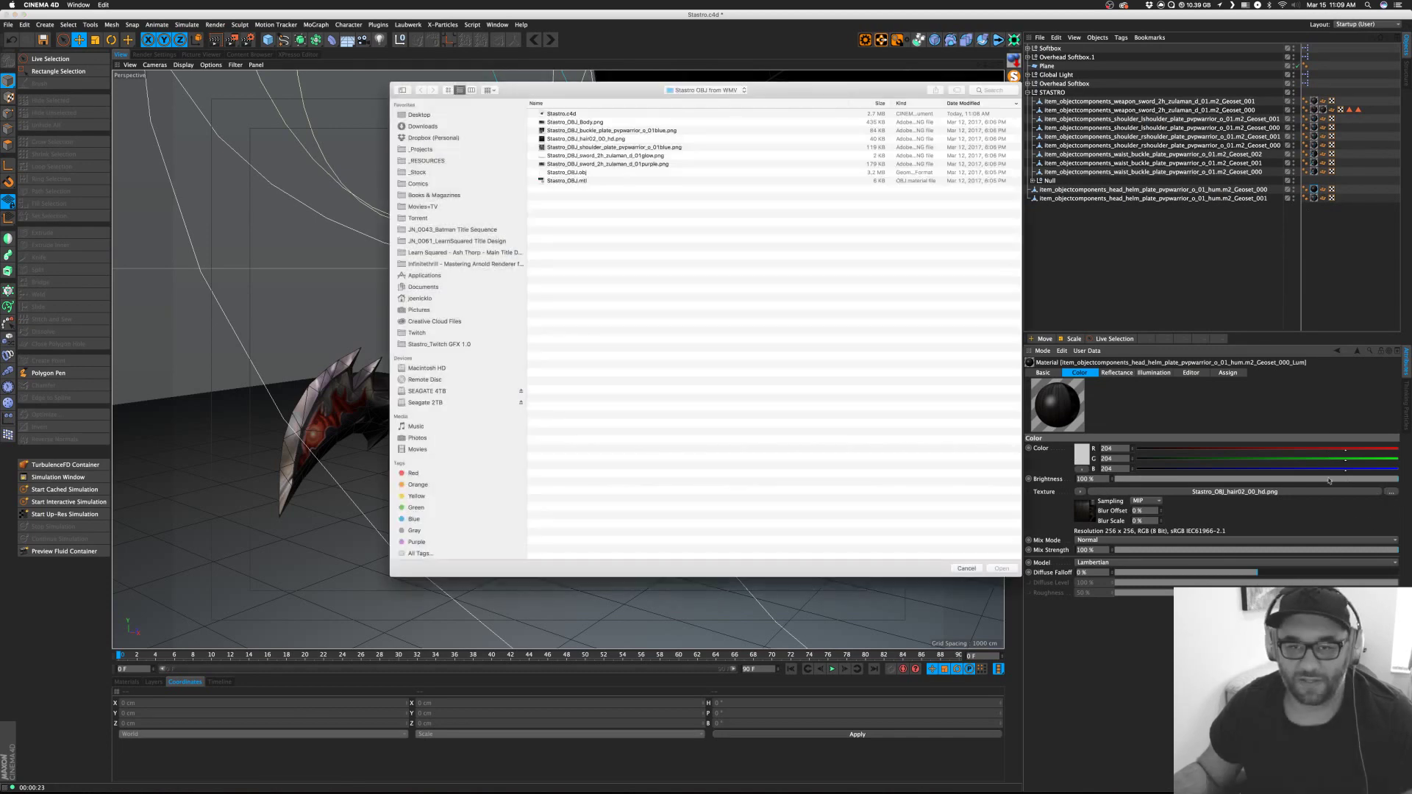
left_click(603, 133)
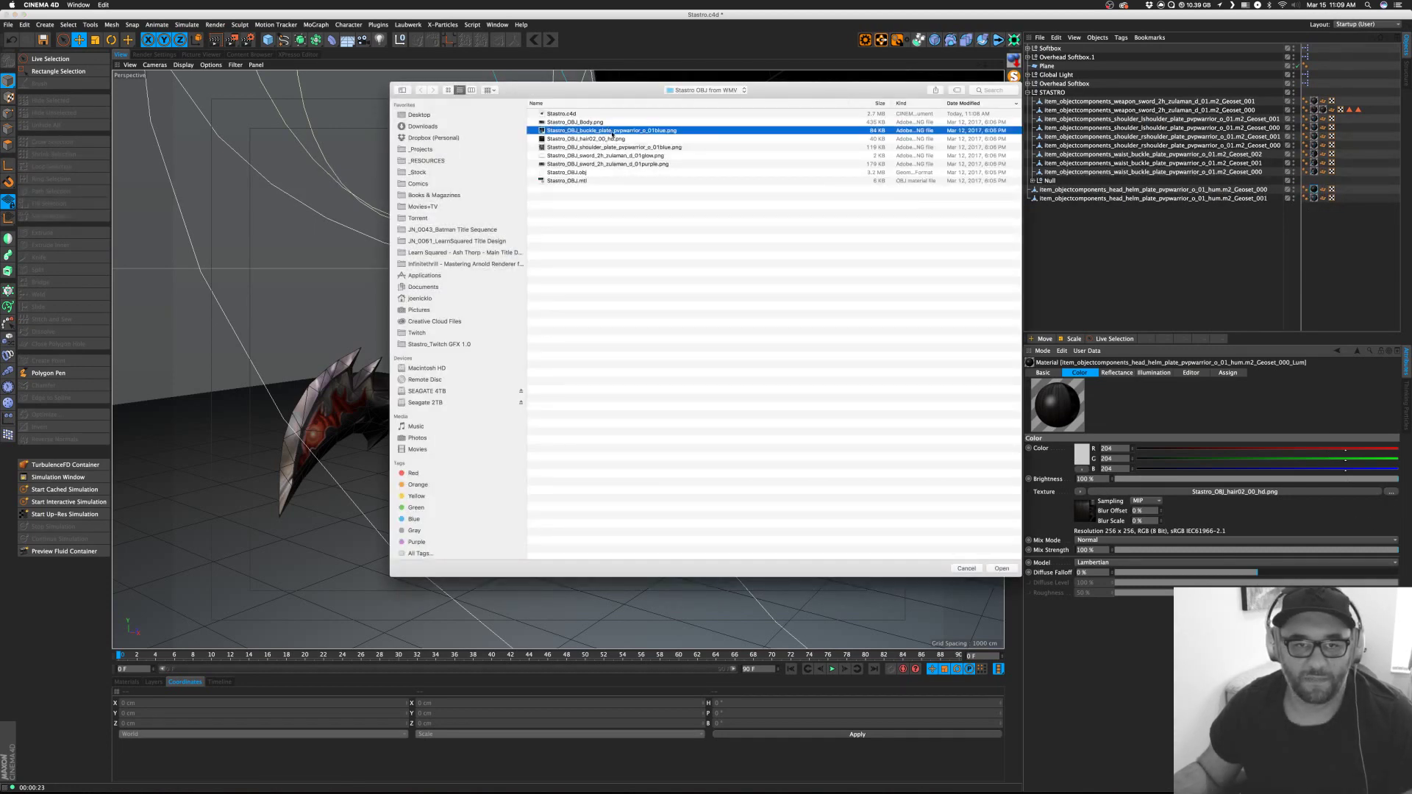
left_click(620, 147)
double_click(599, 123)
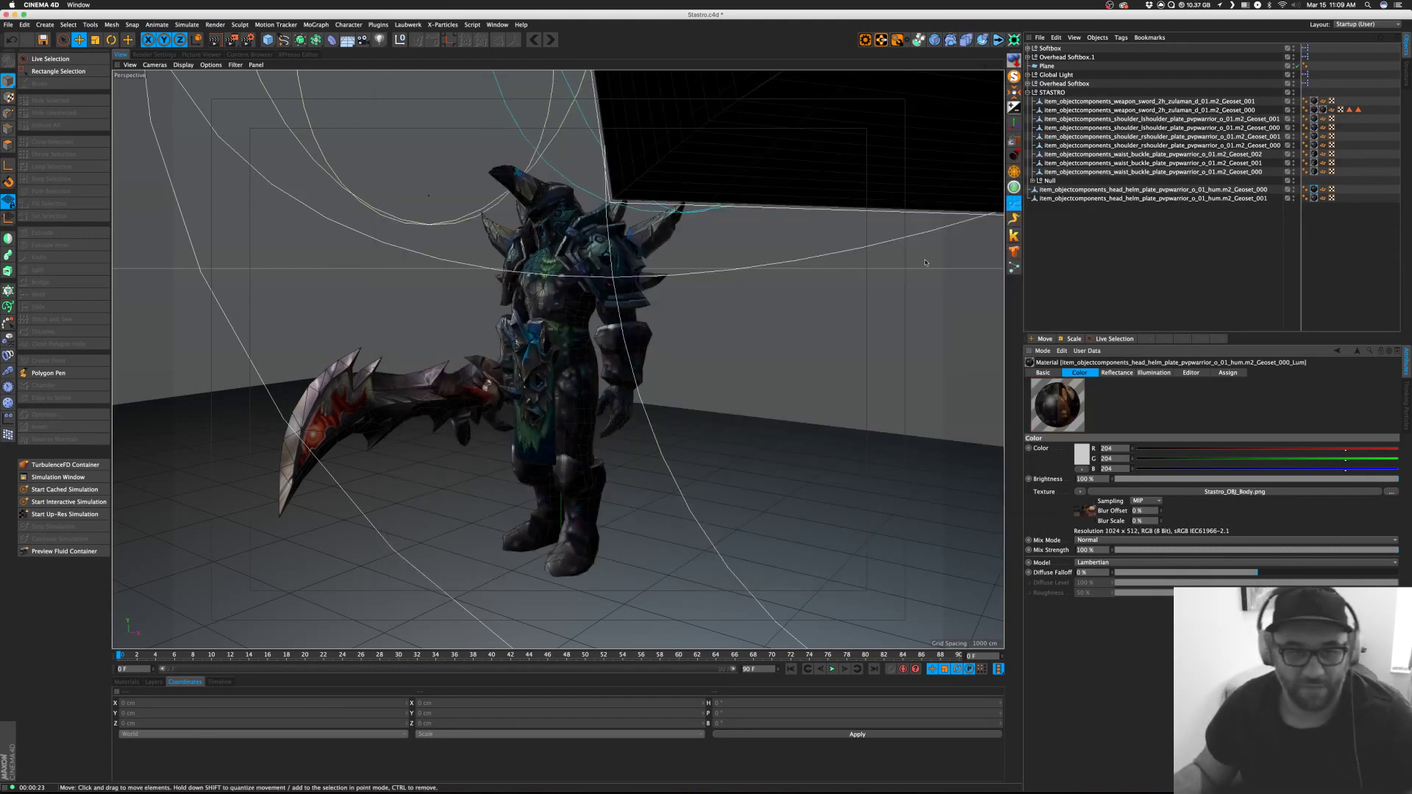
Set Visible in Editor to Off for the head_helm_plate Geoset_001 object.
left_click(1207, 199)
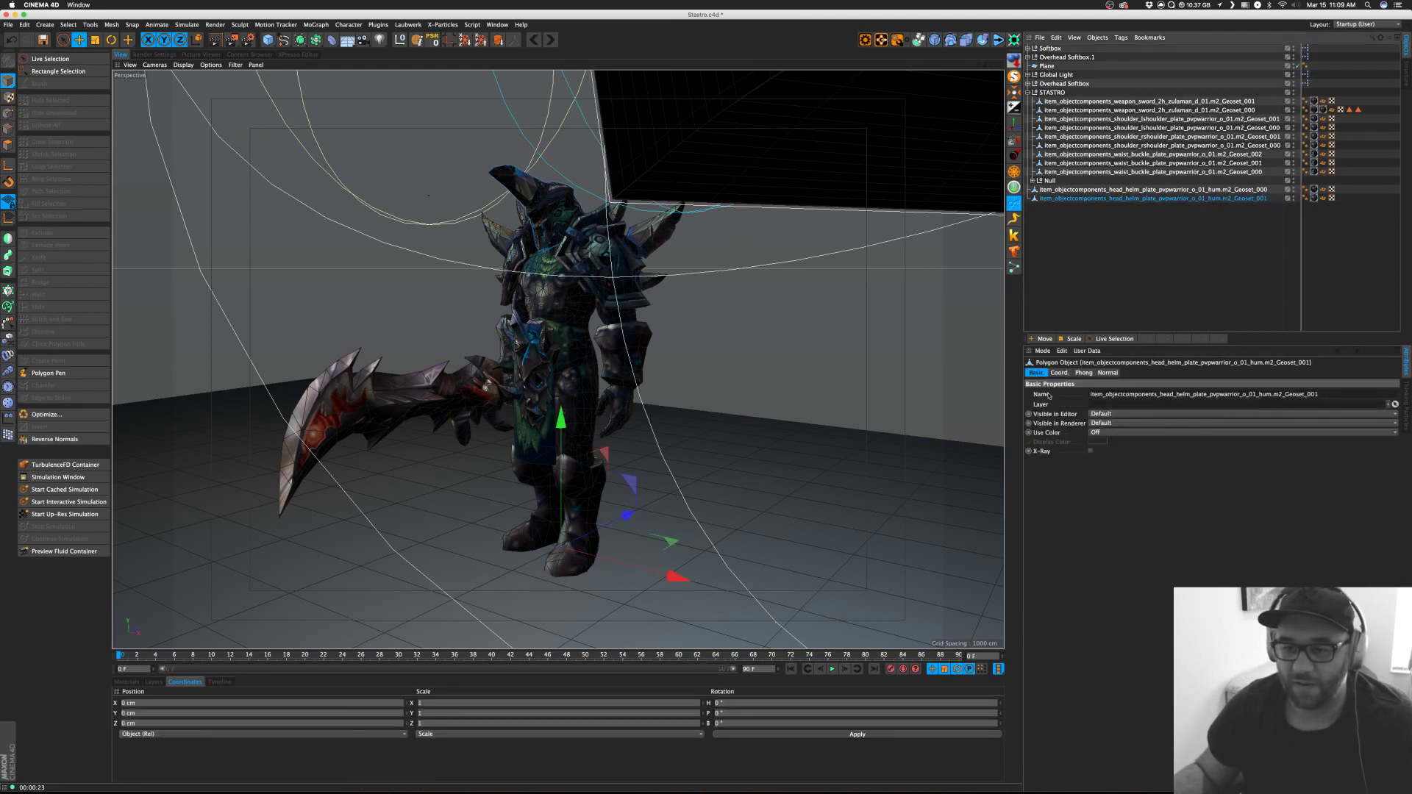
left_click(1096, 414)
left_click(1094, 444)
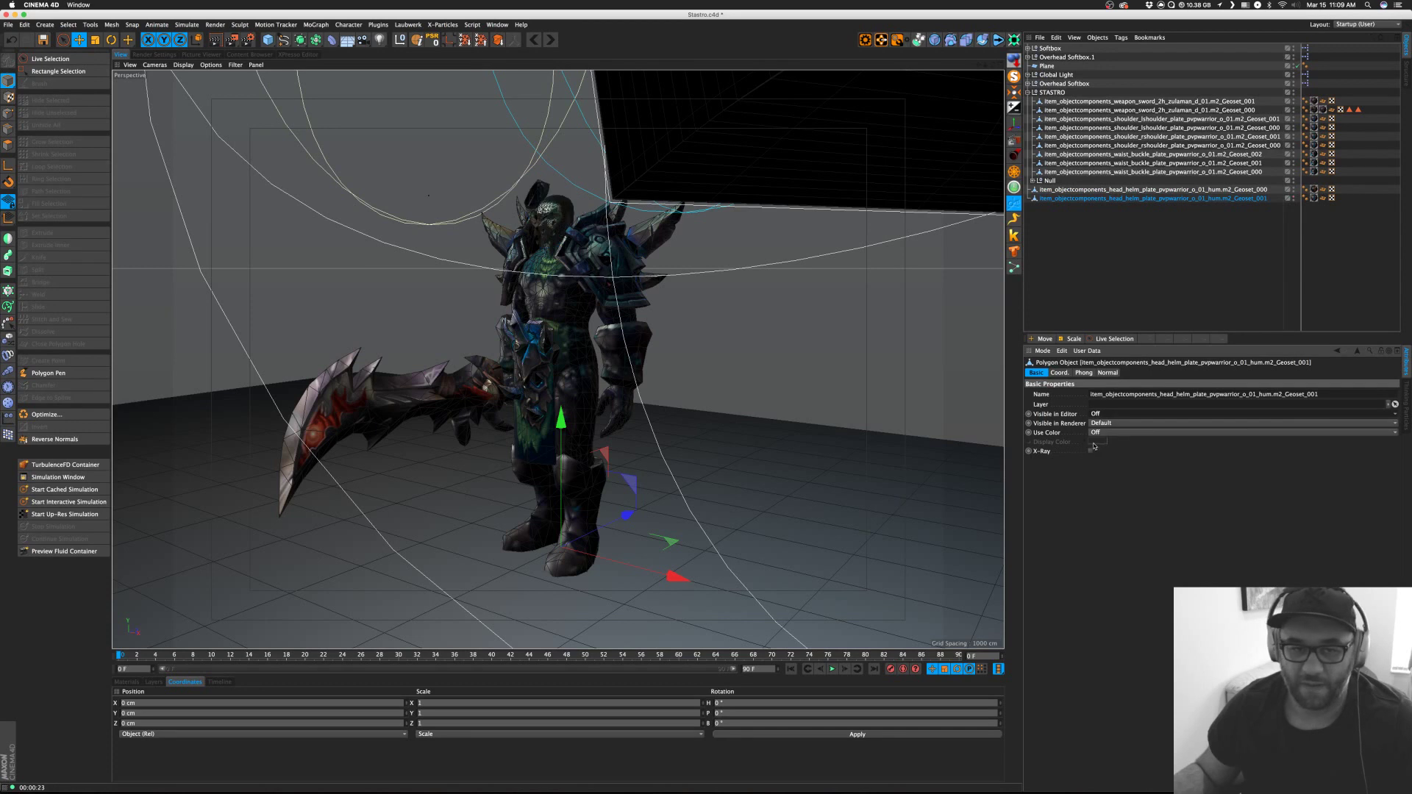
Try to replace the colour texture of the head_helm_plate Geoset_001 material with Stastro_OBJ_Body.png.
left_click(1314, 198)
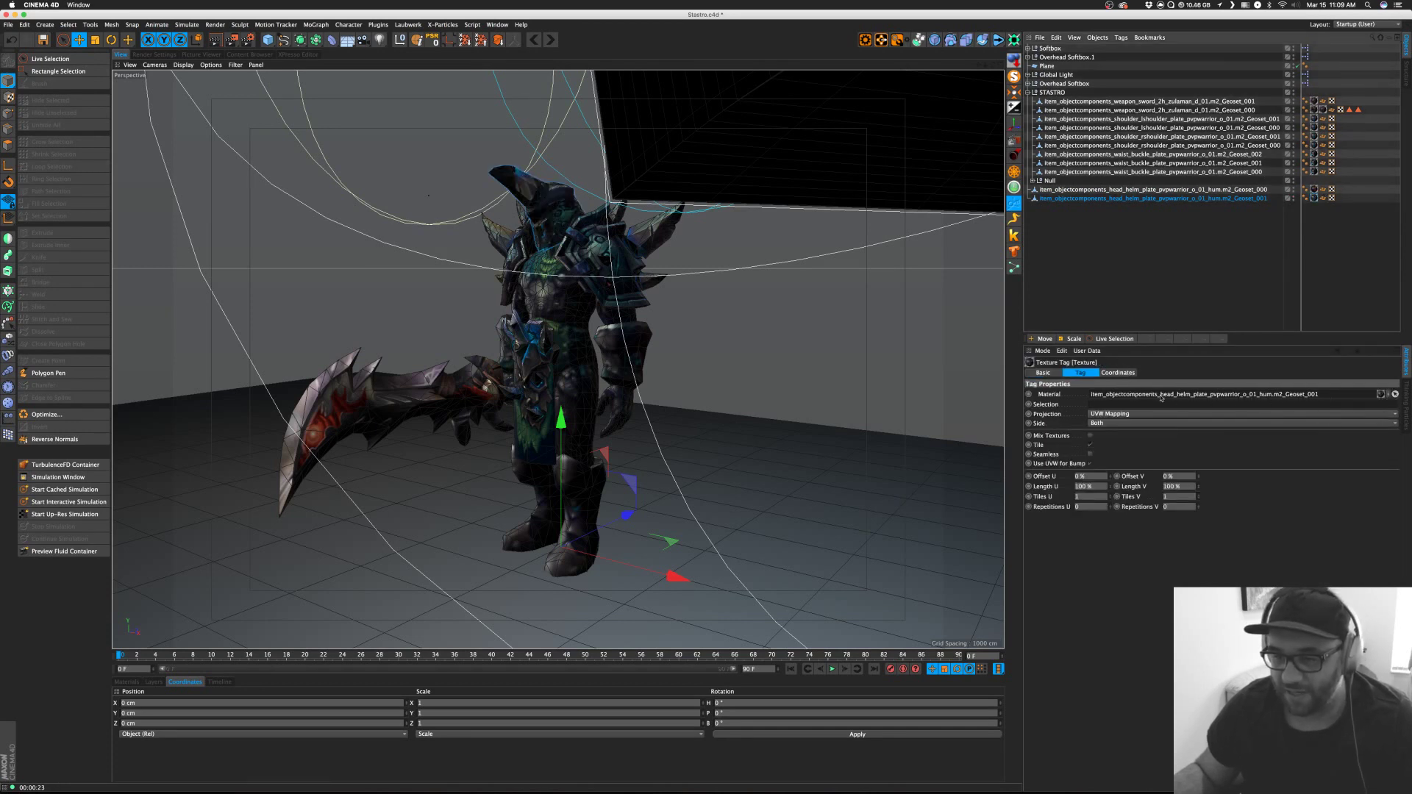
left_click(1381, 394)
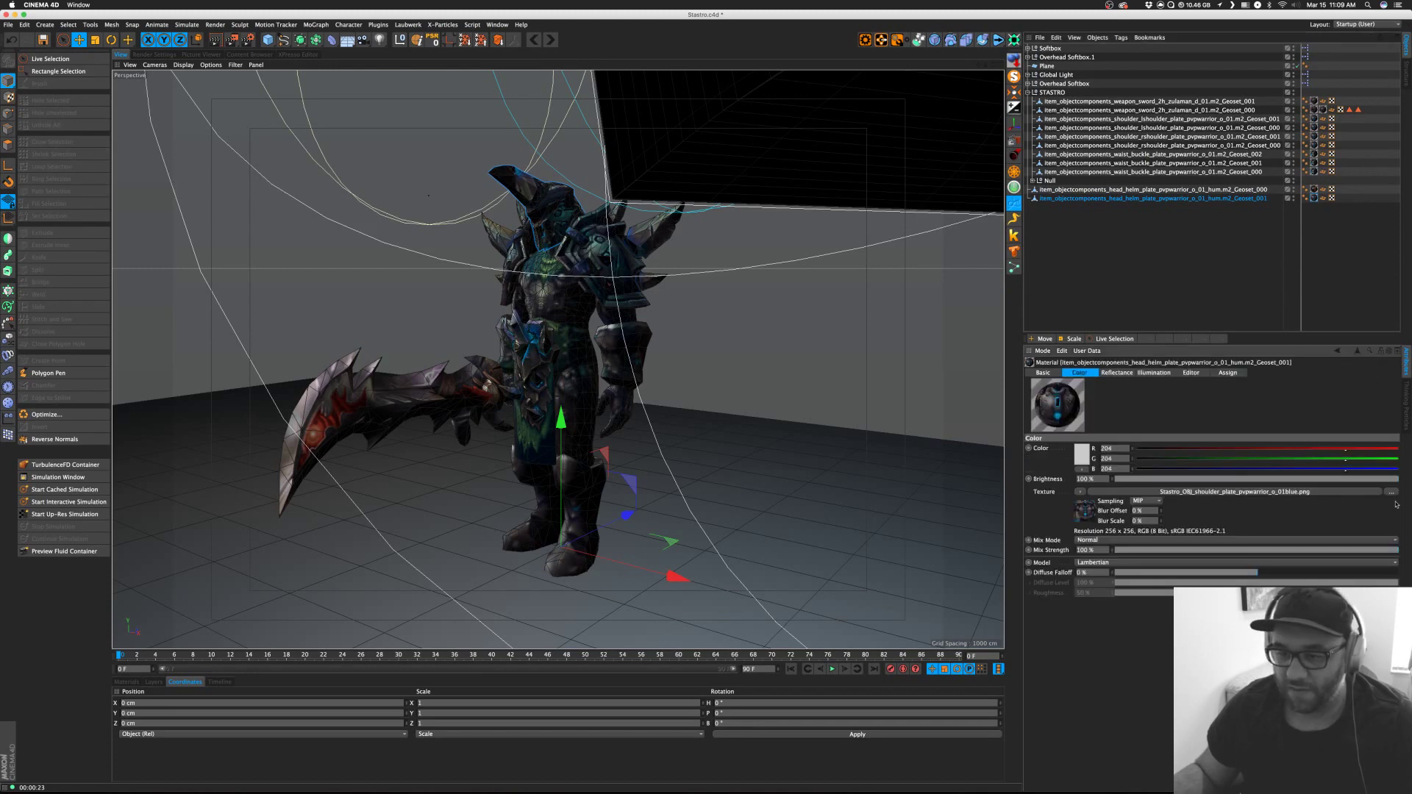
left_click(1392, 492)
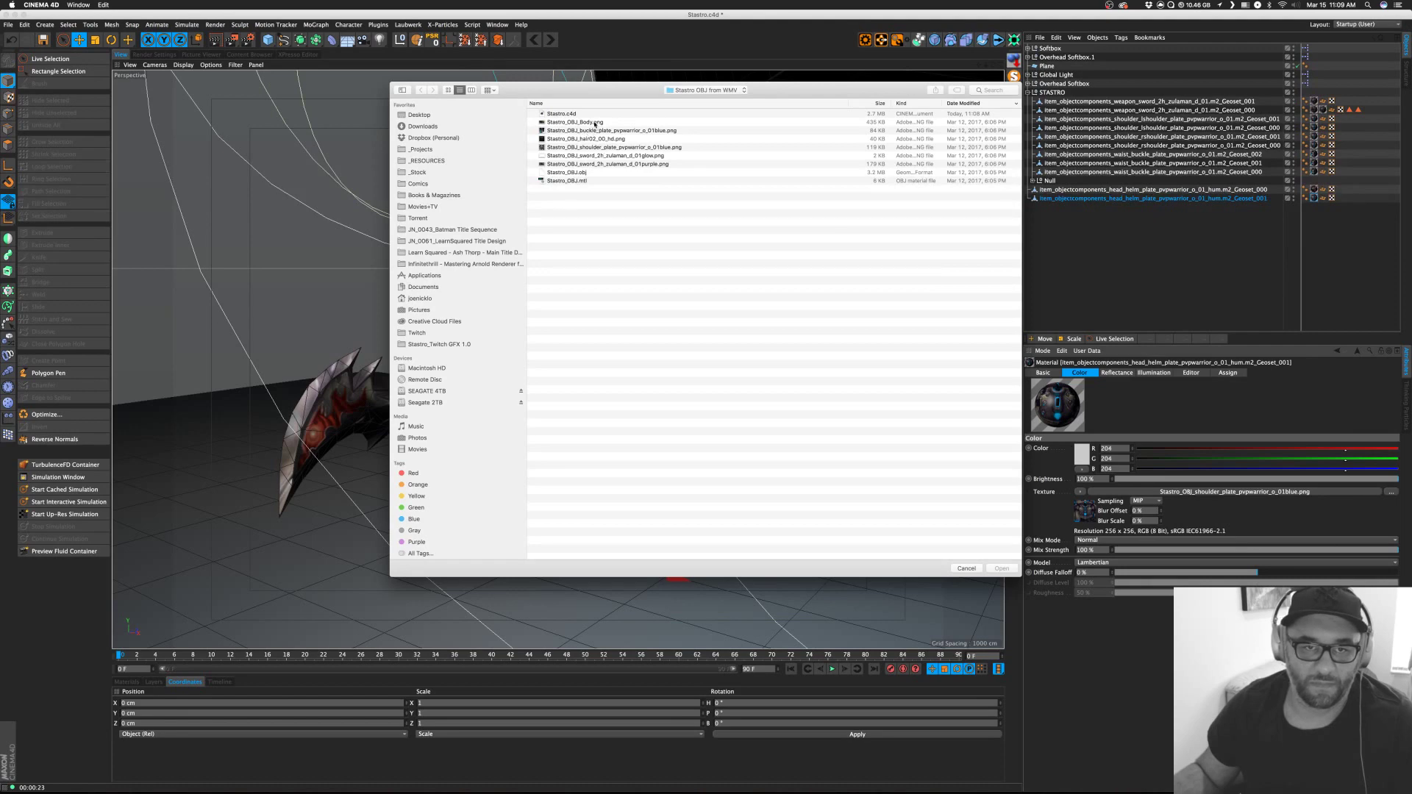
double_click(595, 123)
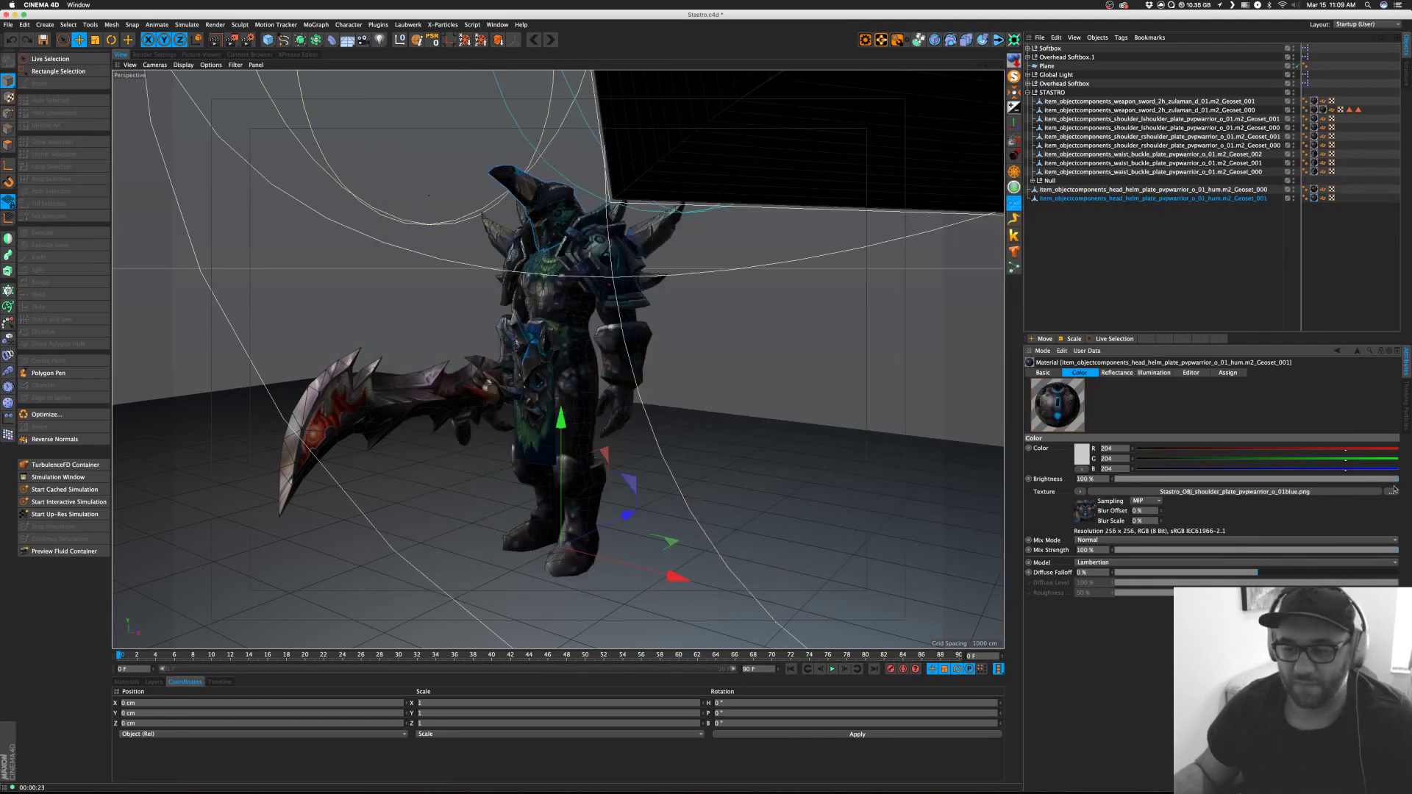
Preview the texture images in the Stastro OBJ from WMV folder, from the body texture through the sword textures, for the helmet material.
left_click(1392, 492)
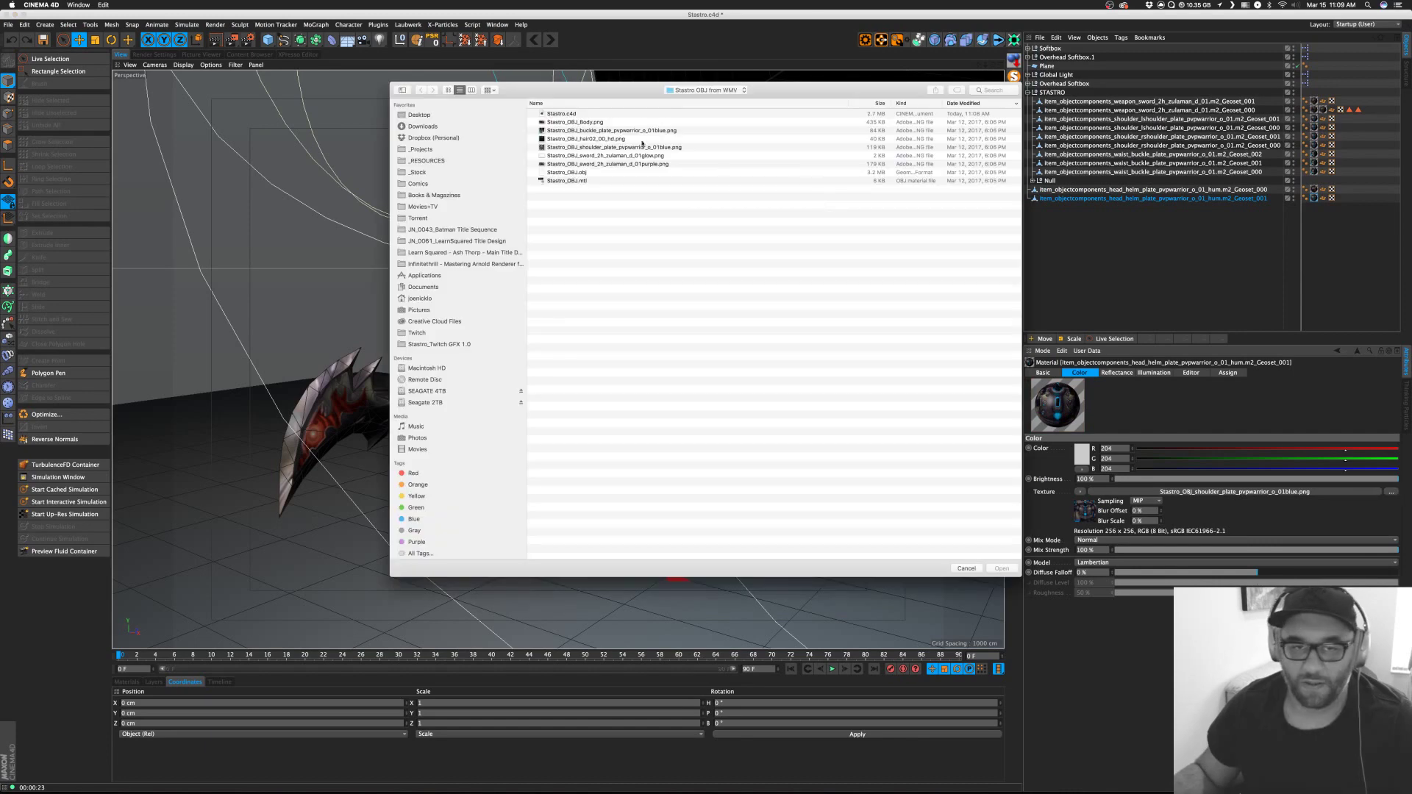
left_click(611, 122)
key("space")
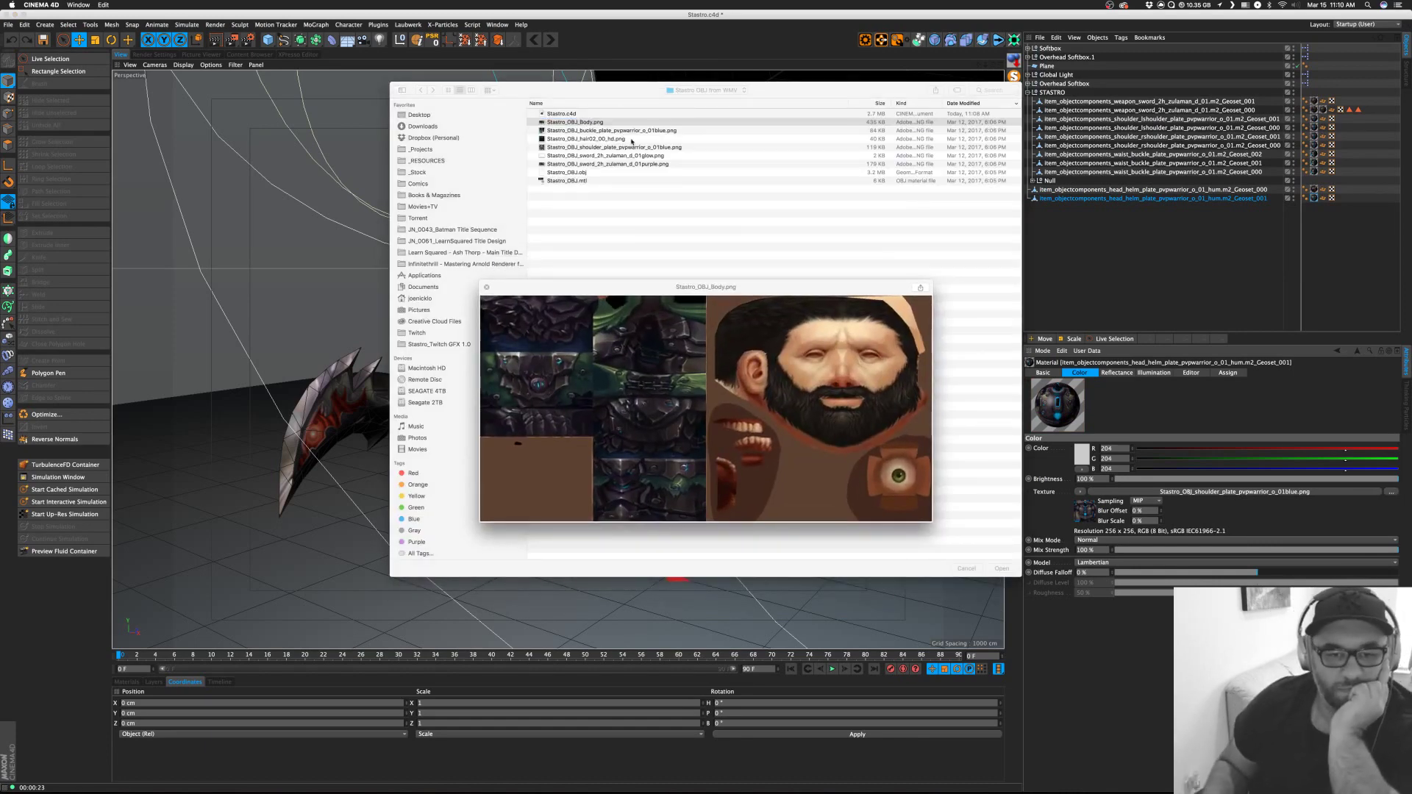
key("Down")
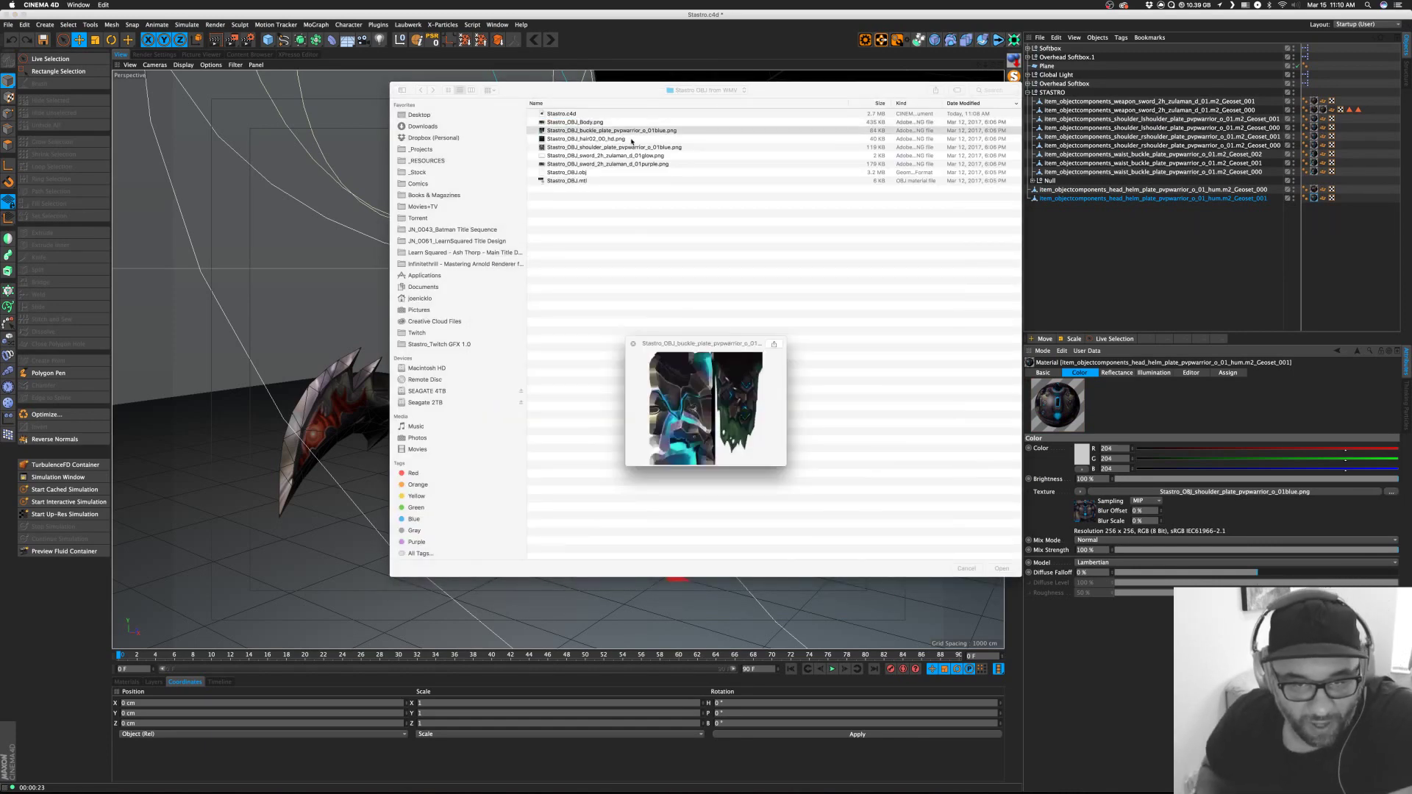
key("Down")
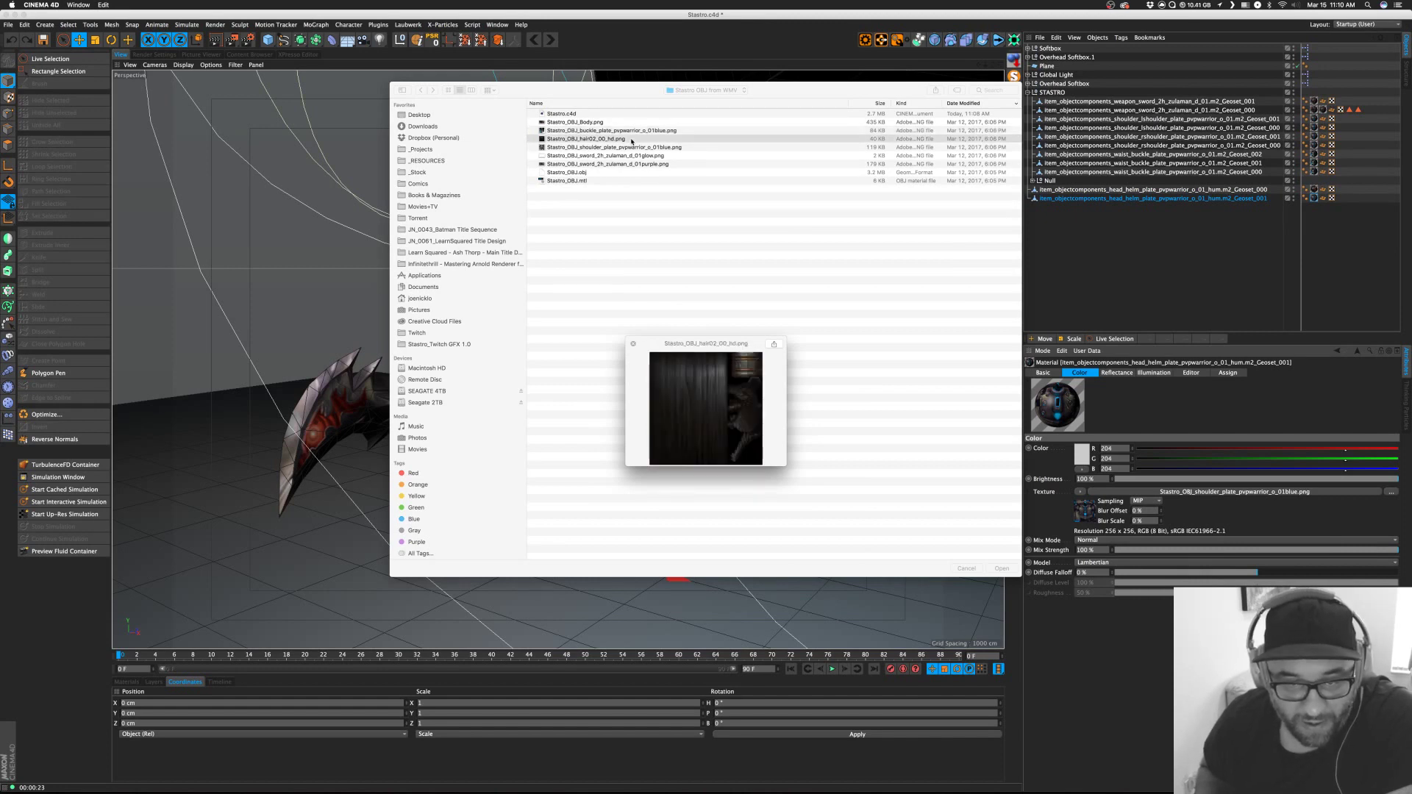
key("Down")
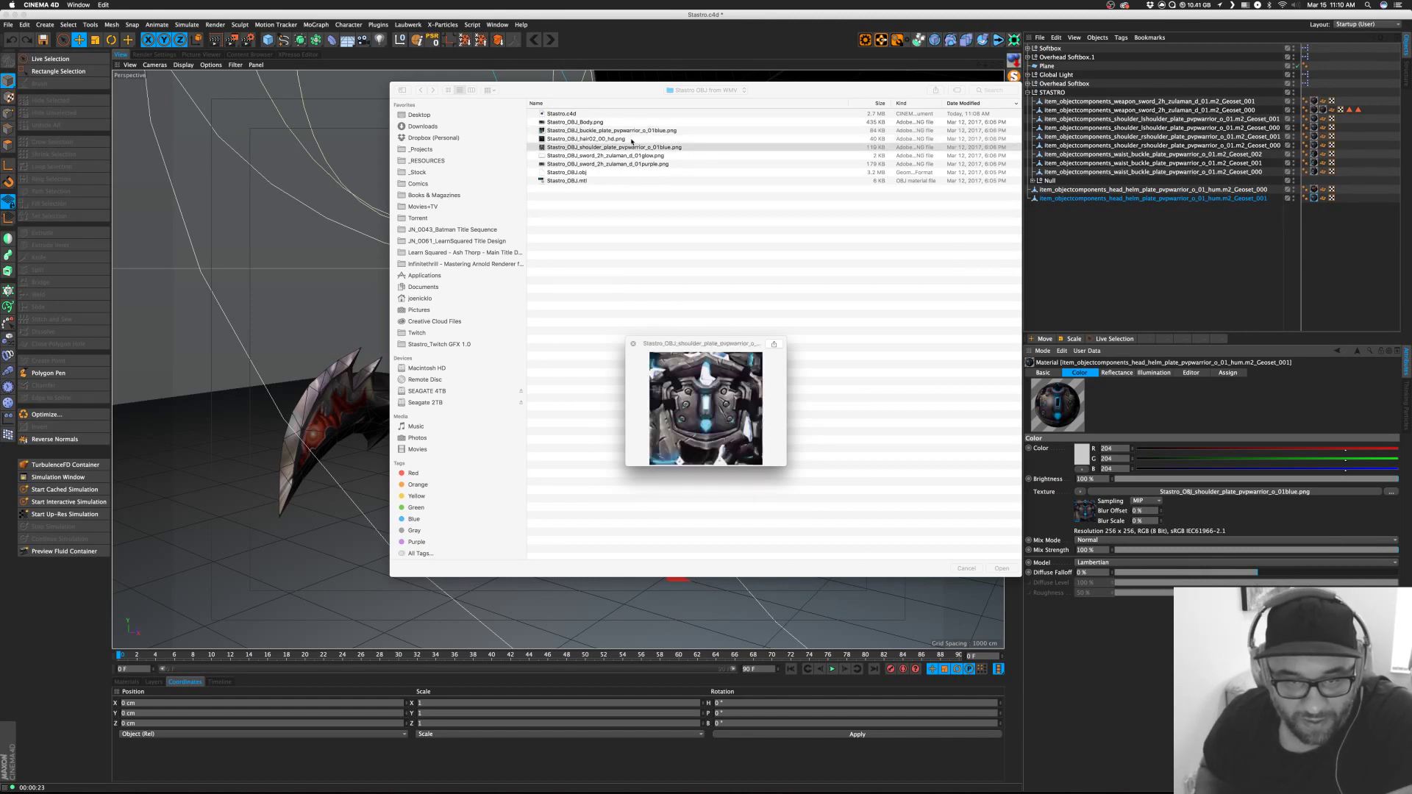
key("Down")
key("Down")
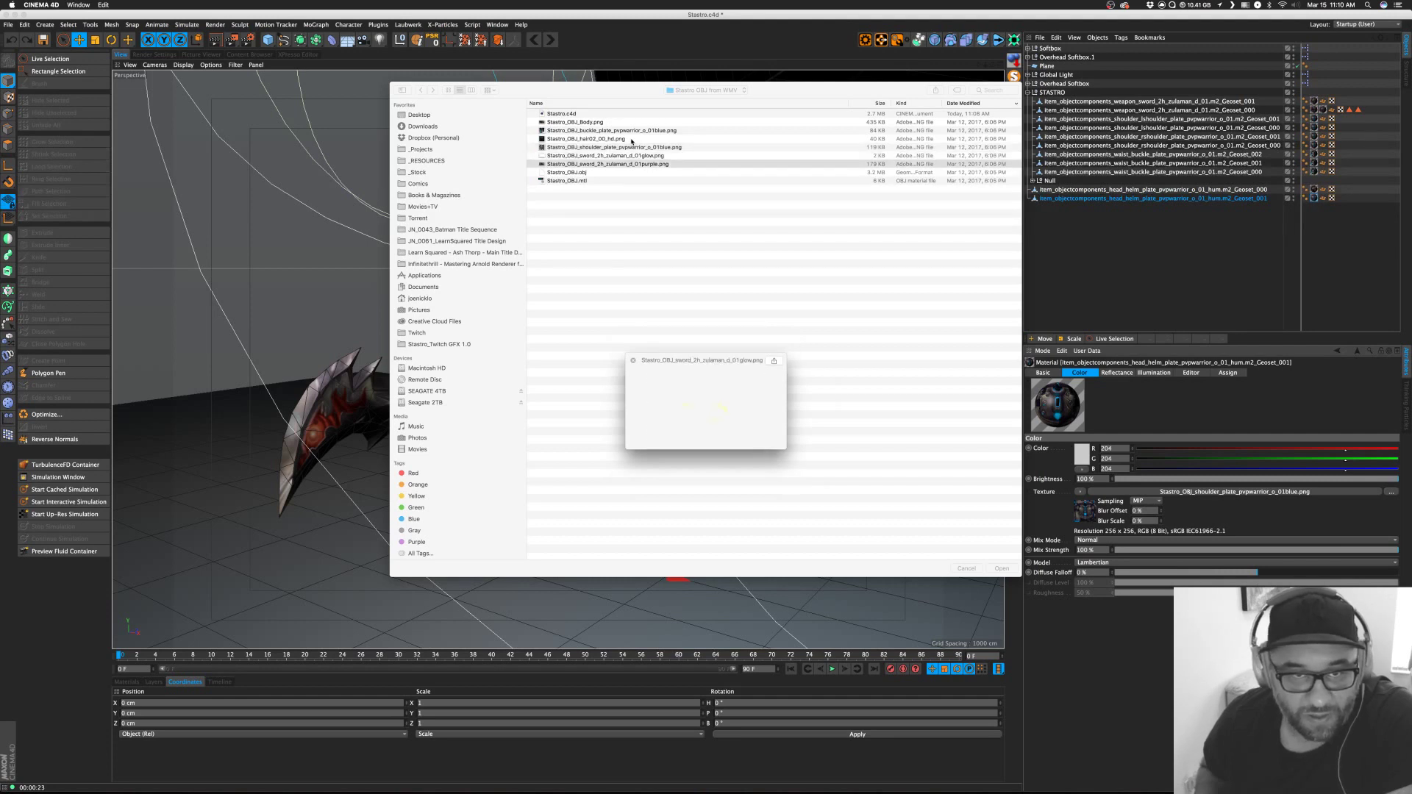
key("Up")
key("Up")
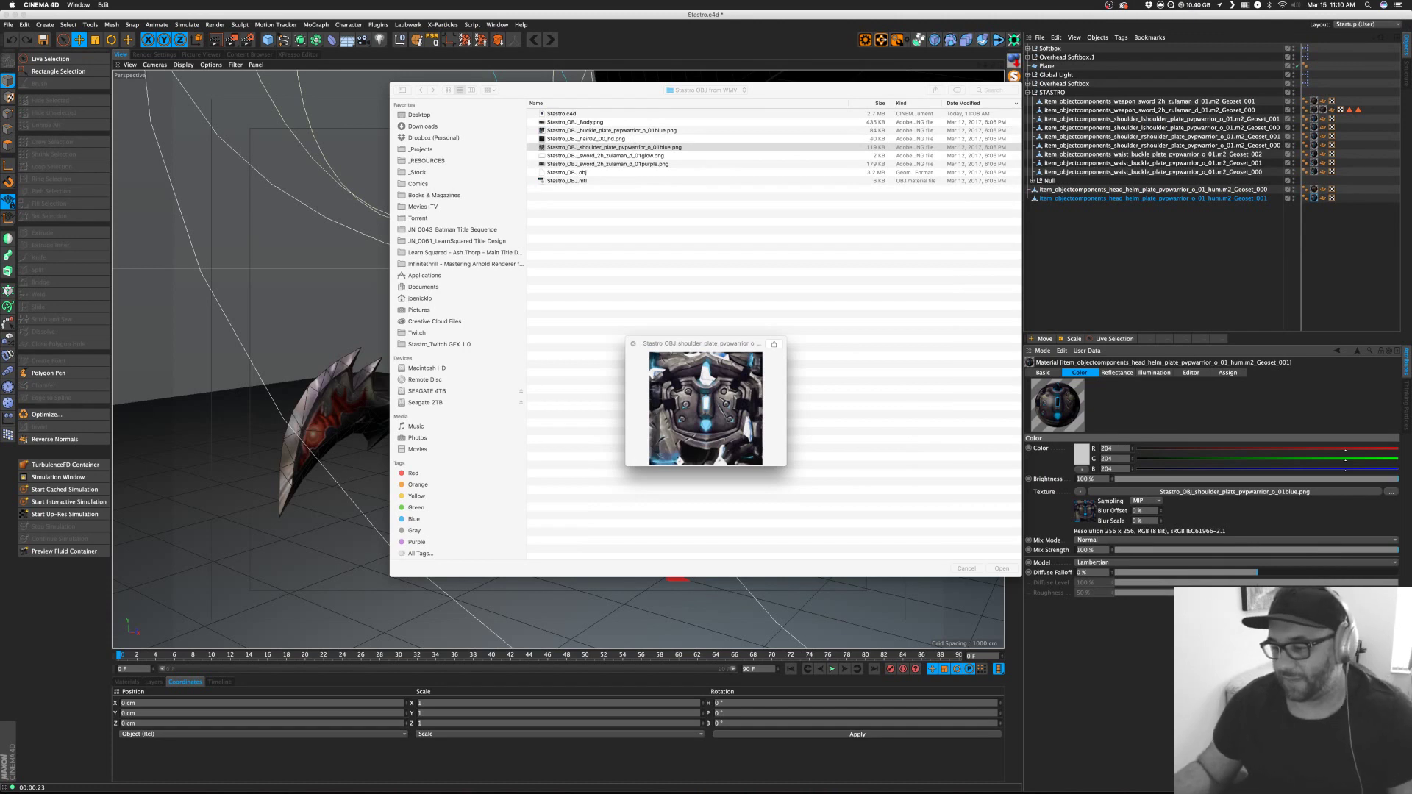
Load Stastro_OBJ_helm_plate_pvpwarrior_o_01blue.png as the colour texture of the head_helm_plate Geoset_001 material.
key("super+Tab")
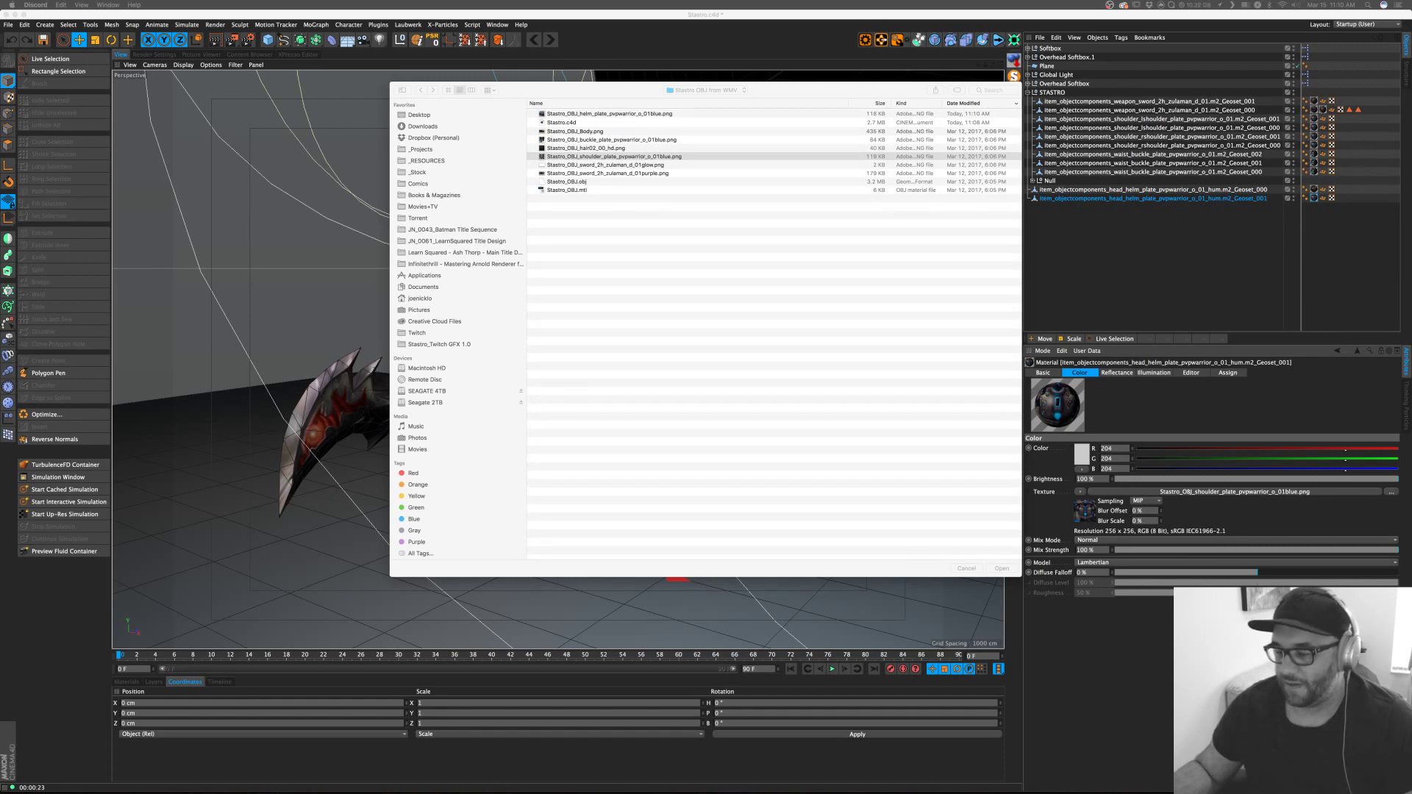
left_click(822, 303)
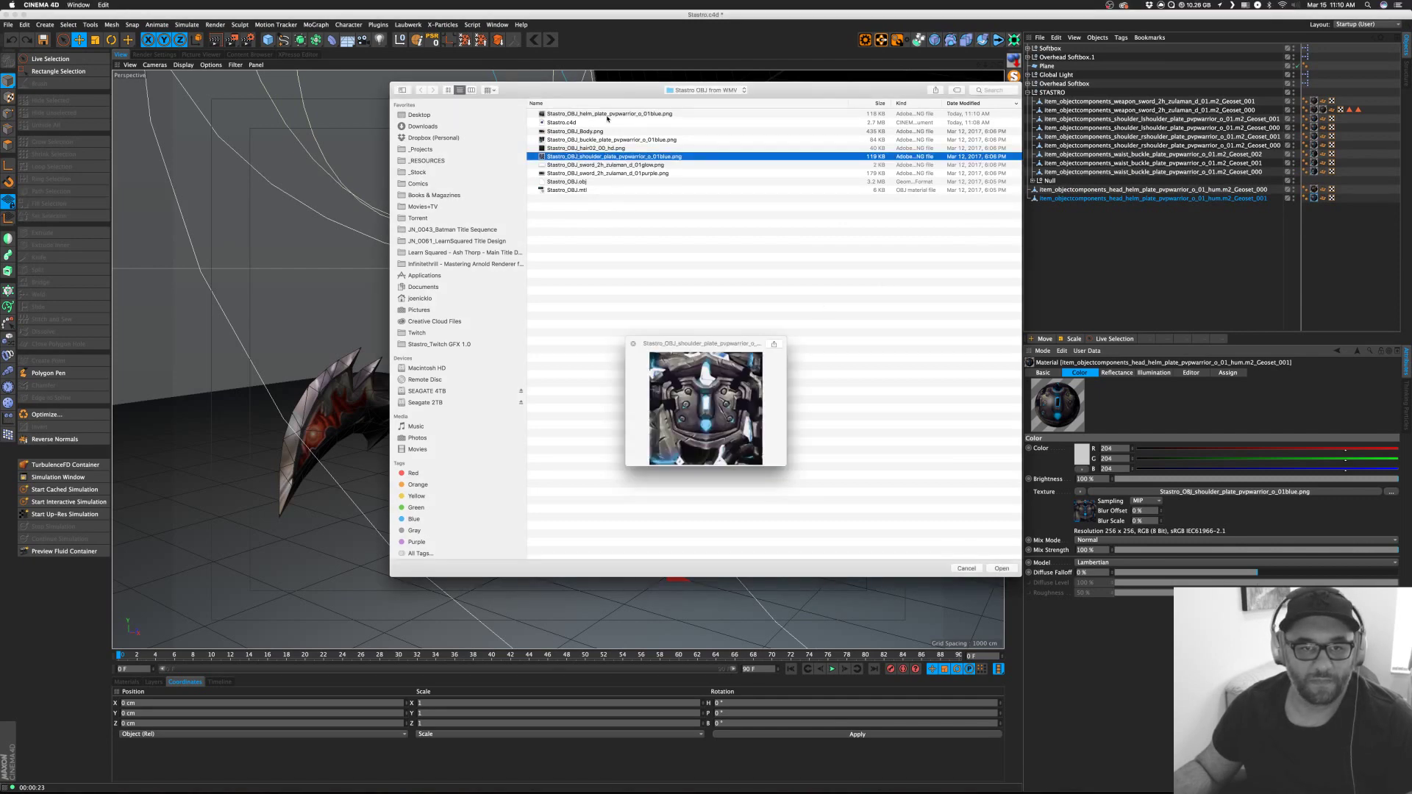
double_click(608, 114)
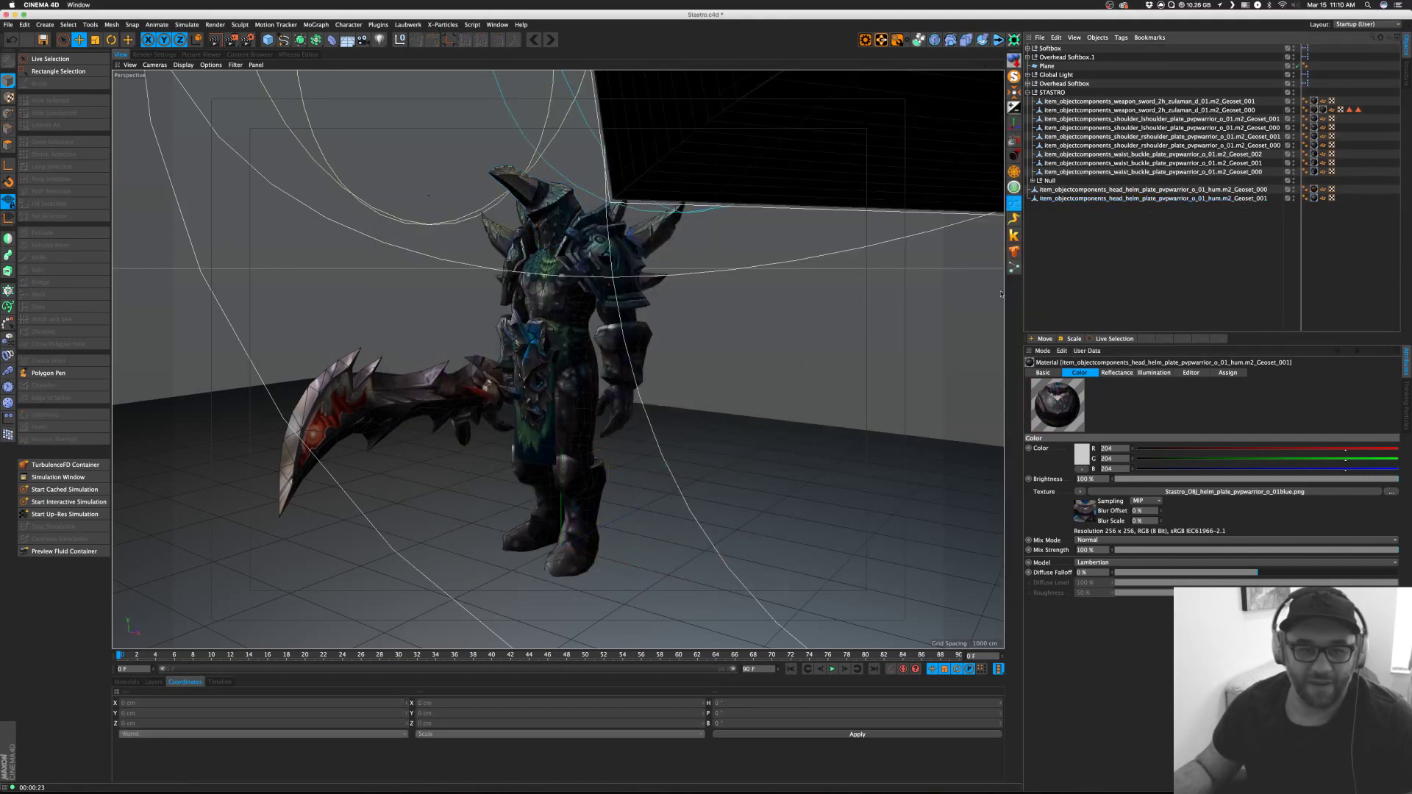
Move both head_helm_plate objects back into the STASTRO group, directly above the waist_buckle_plate Geoset_000 object, and save the scene.
left_click(1096, 193)
left_click(1097, 198, "shift")
left_click_drag(1082, 191, 1073, 174)
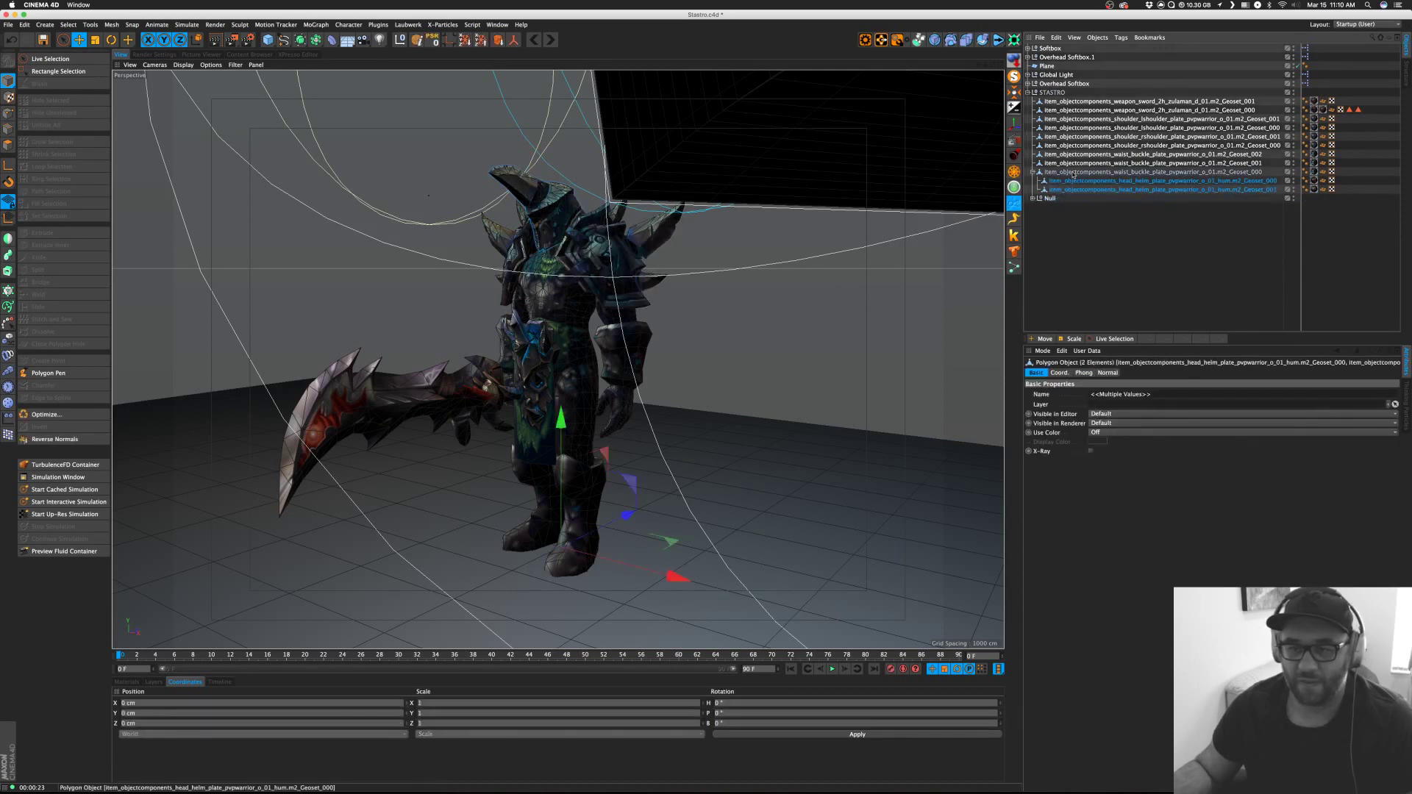
left_click(1035, 198)
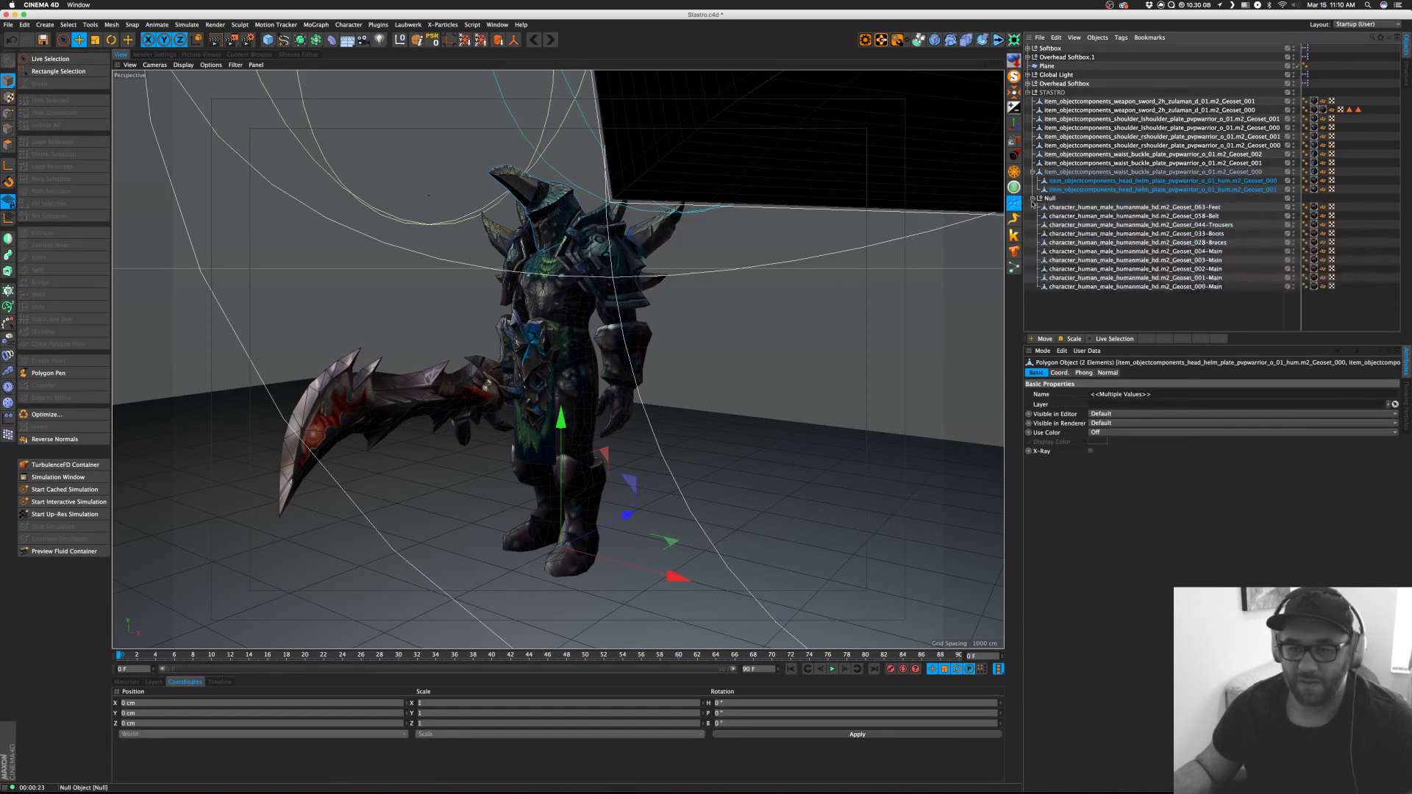
left_click(1065, 182)
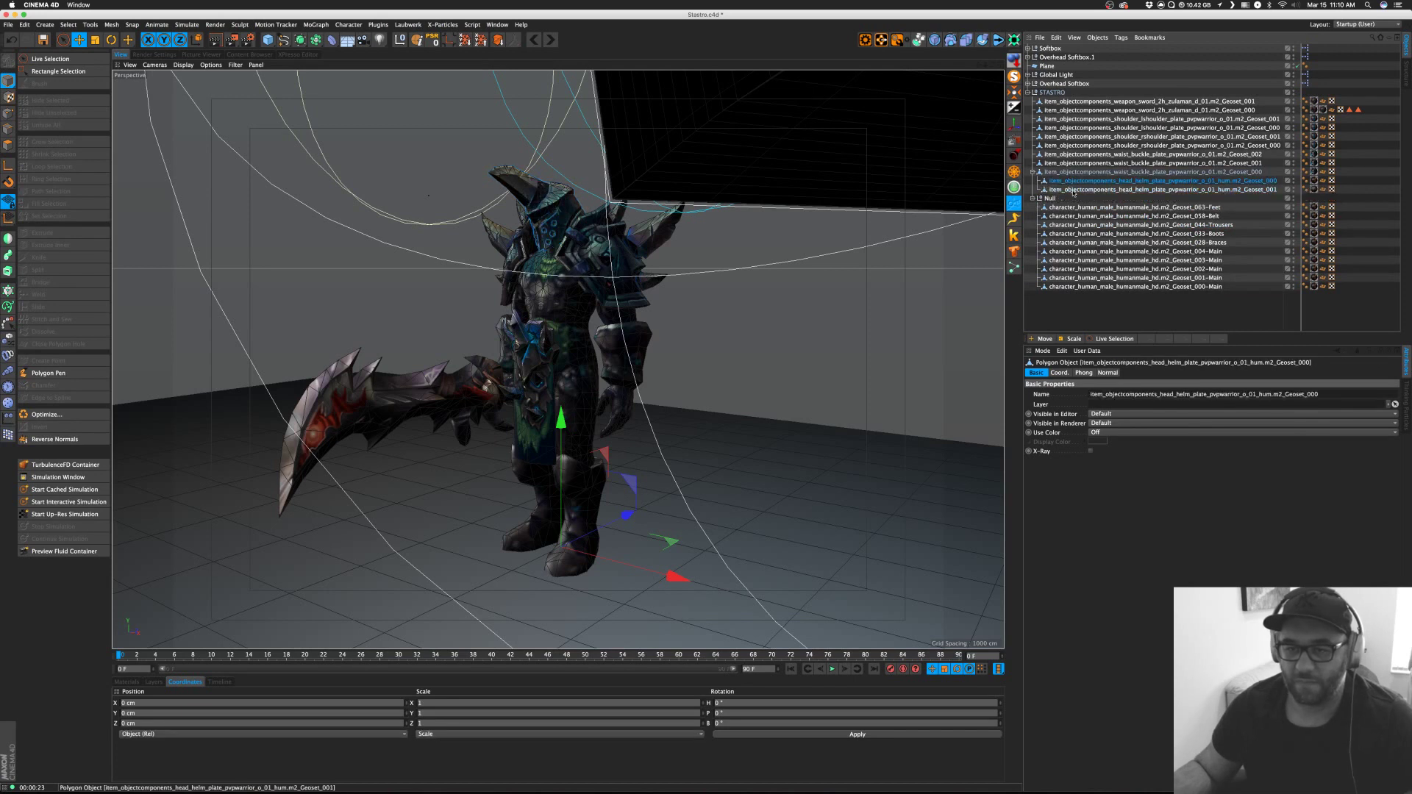
left_click(1073, 190, "shift")
left_click_drag(1083, 171, 1080, 168)
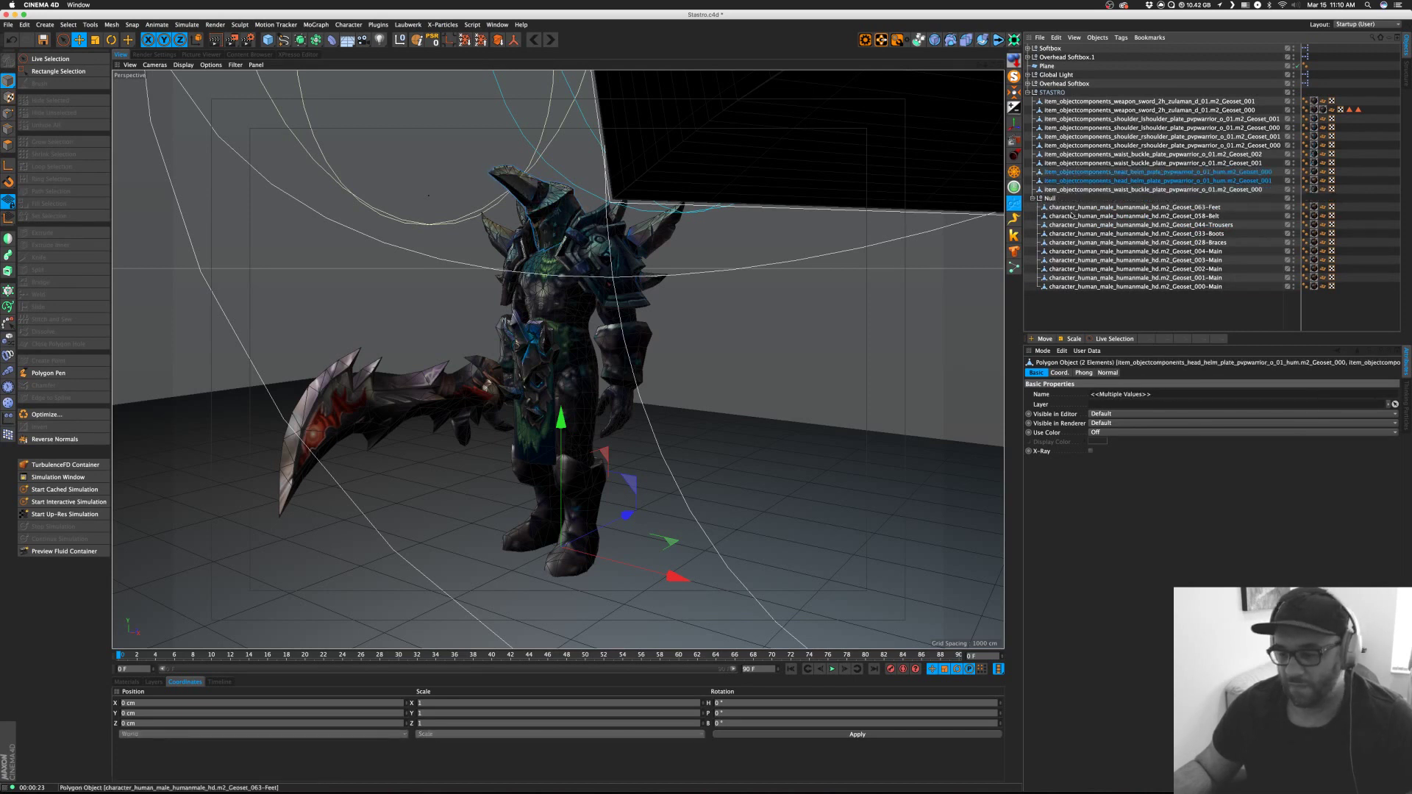
left_click(1033, 198)
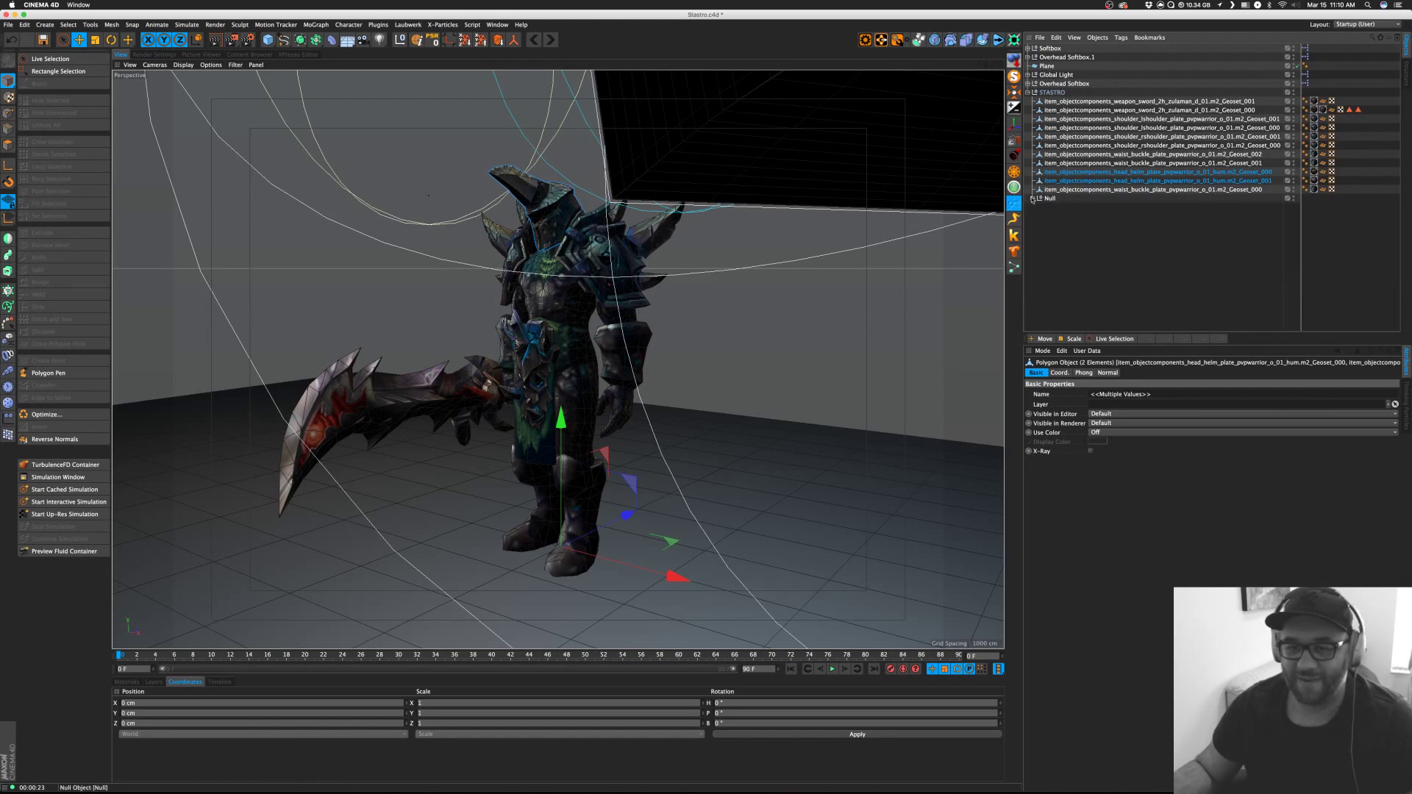
left_click(1190, 264)
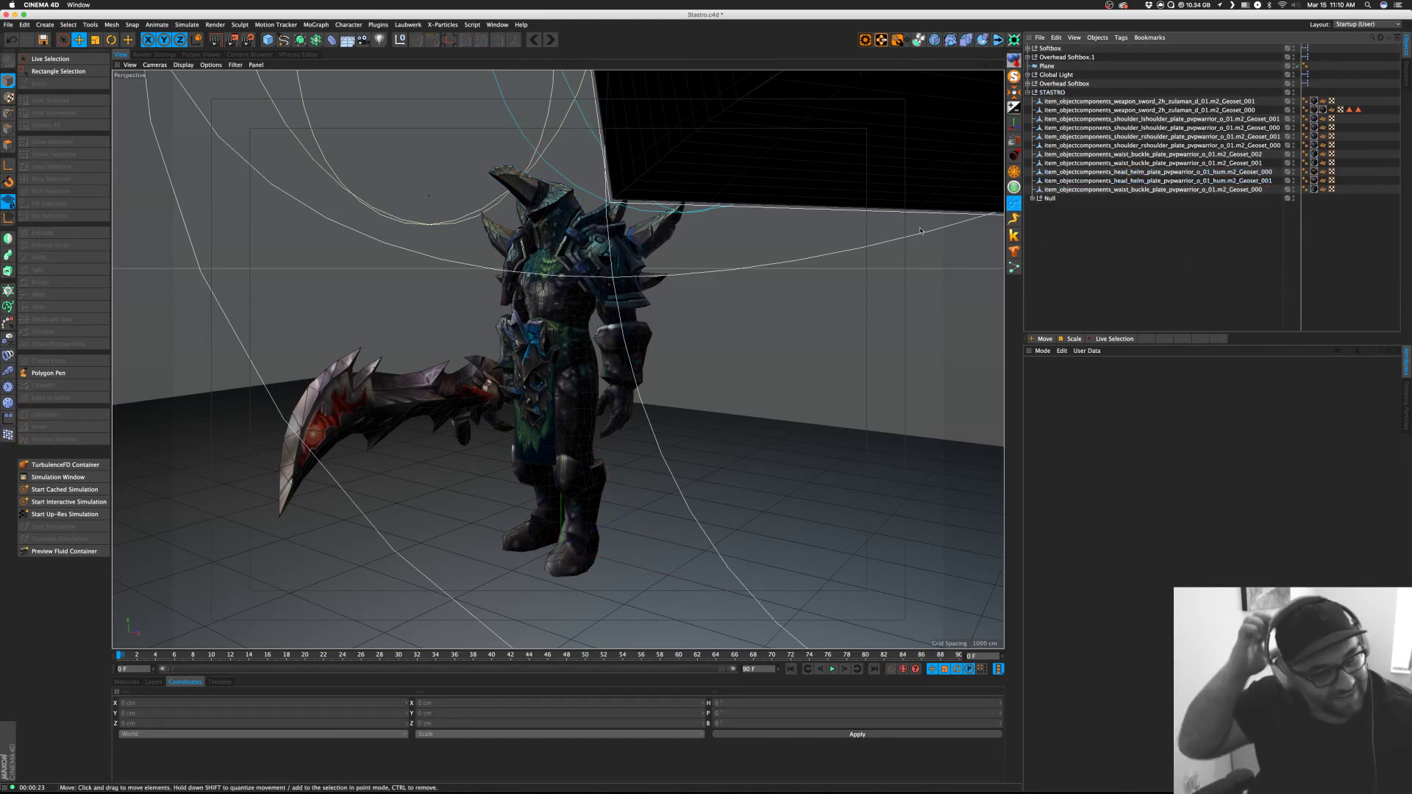
key("super+s")
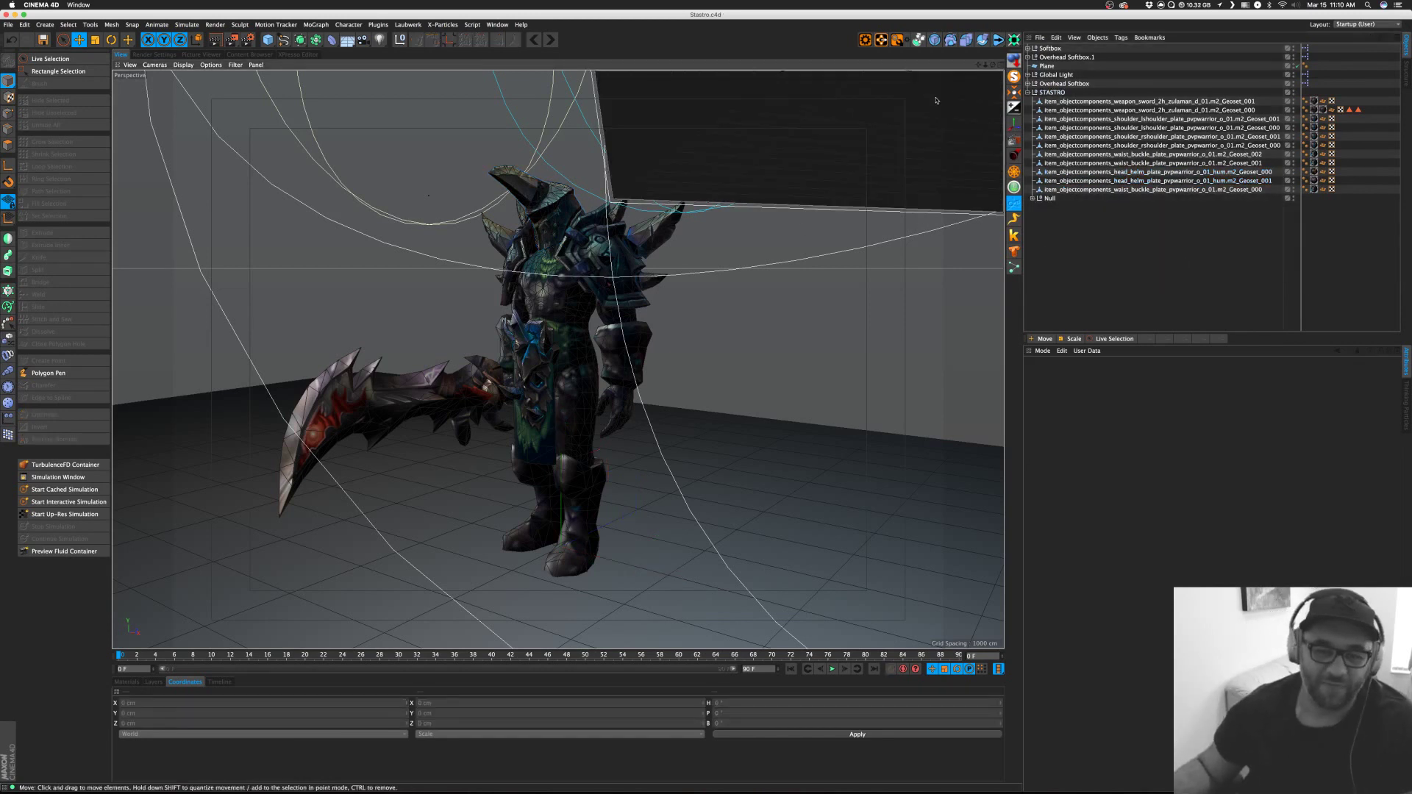
Set the Physical renderer's sampling quality to Automatic and return to the perspective view.
left_click(159, 55)
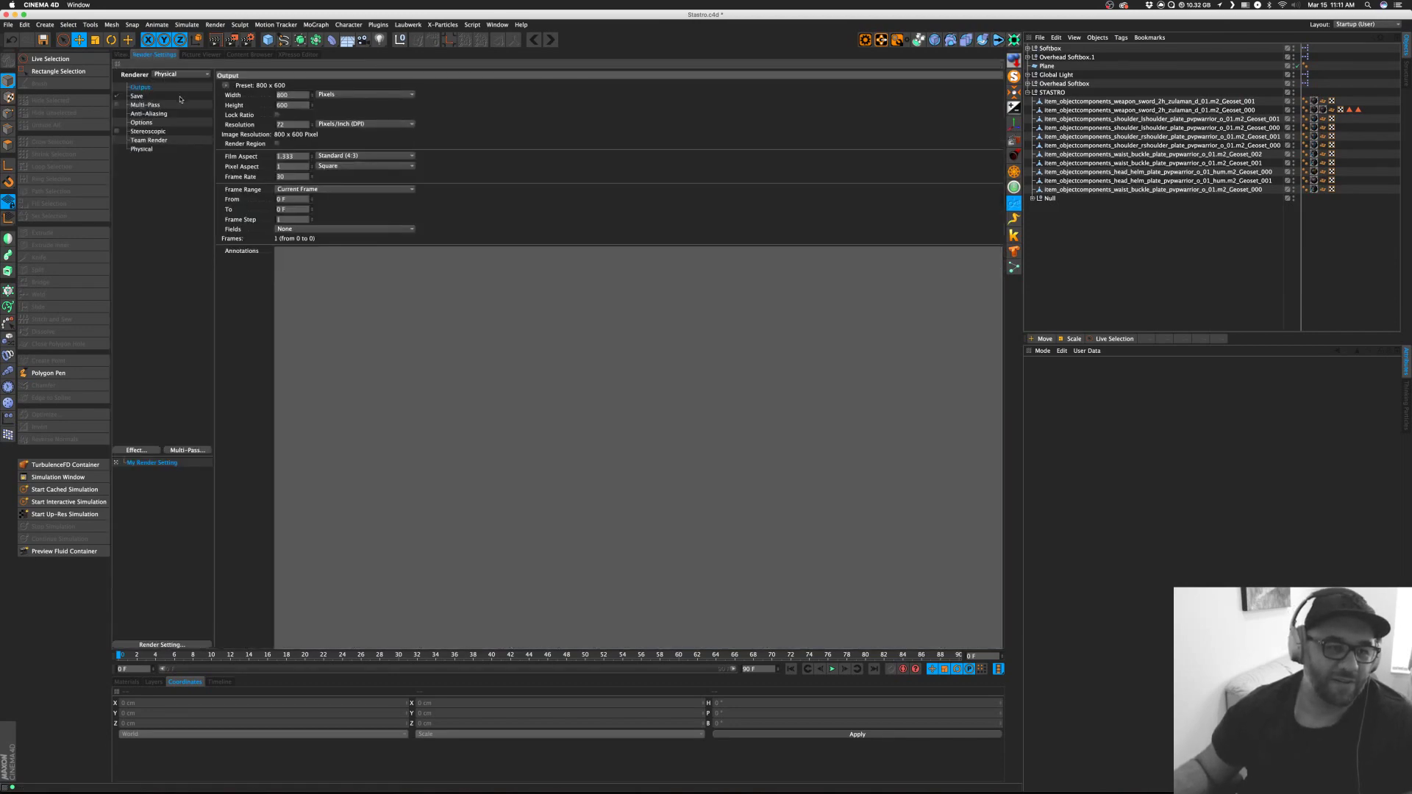
left_click(142, 149)
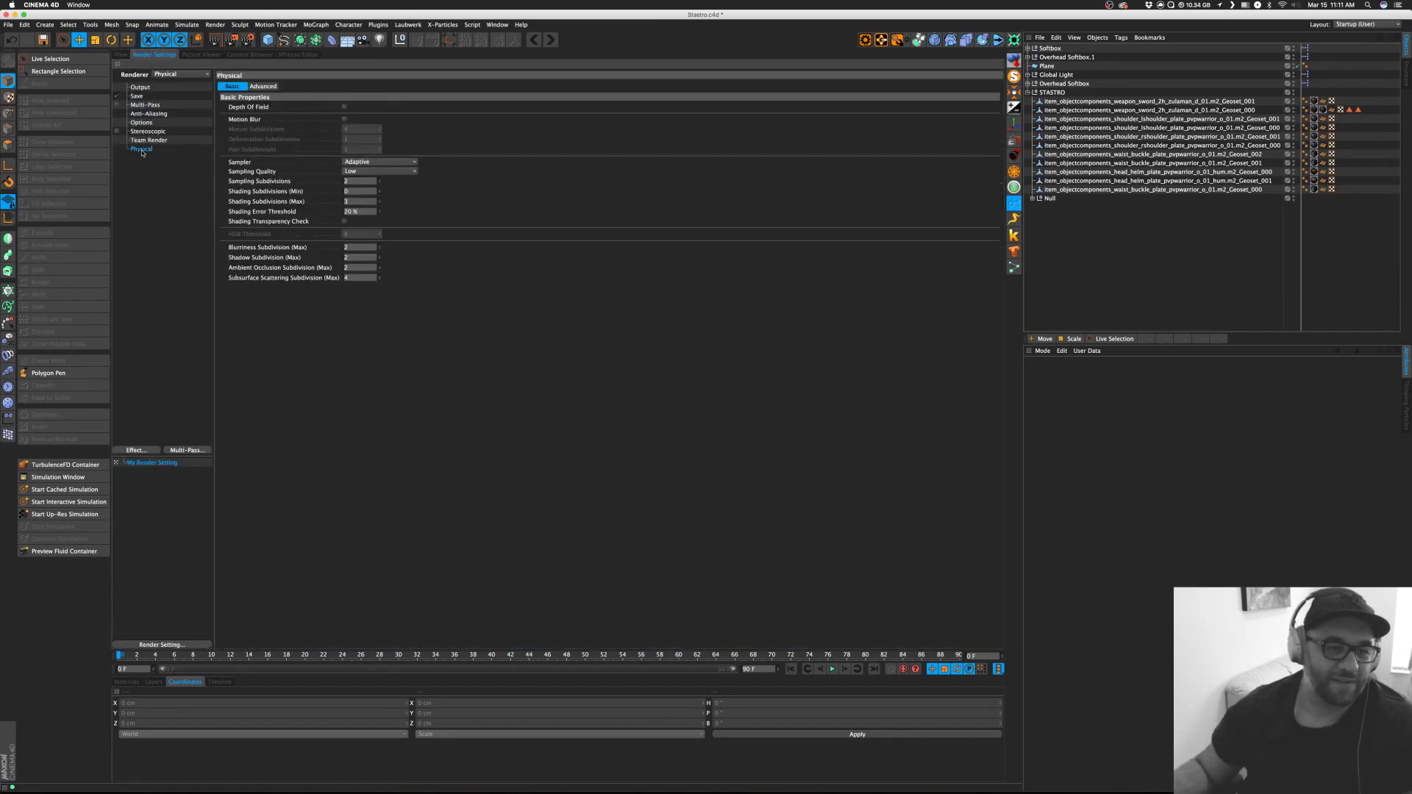
left_click(368, 172)
left_click(368, 212)
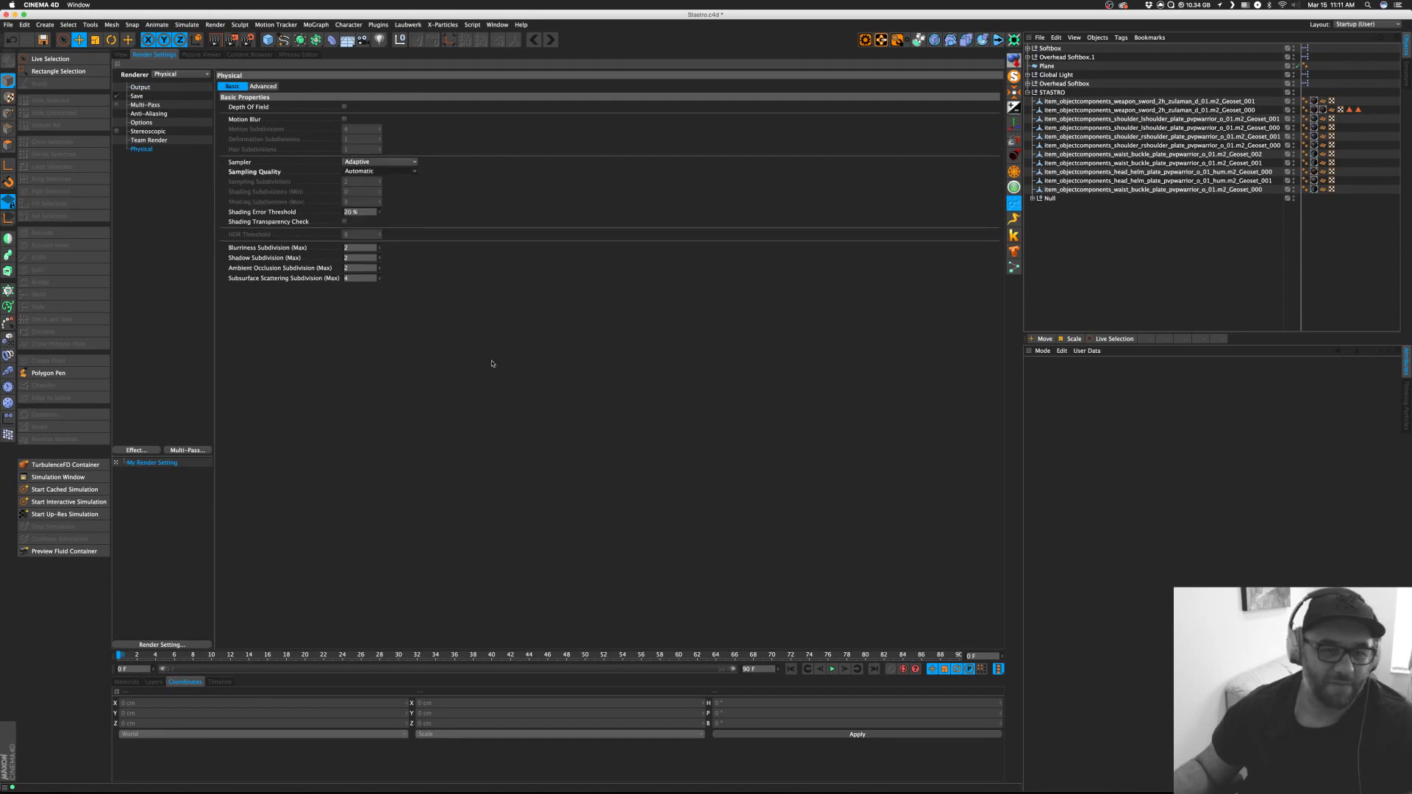
left_click(122, 55)
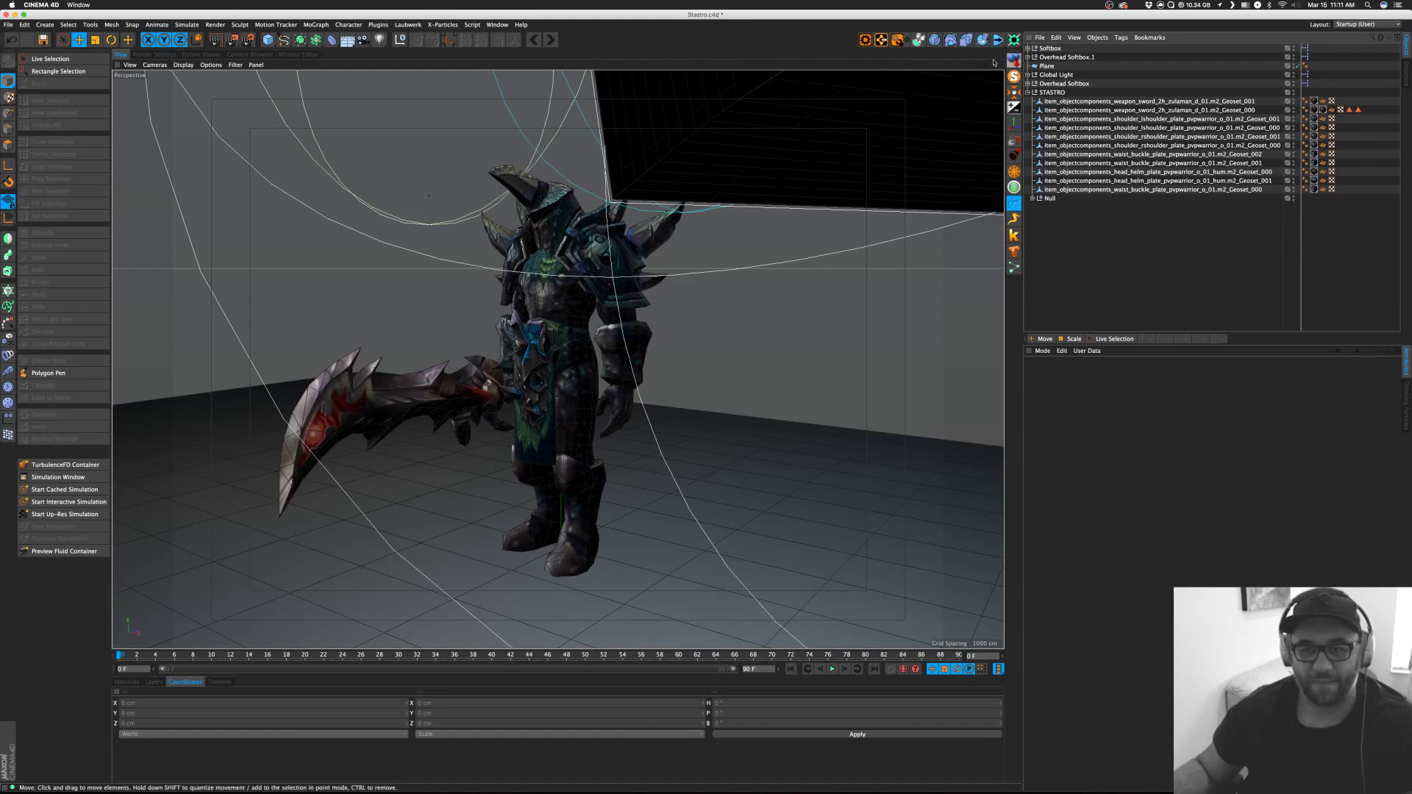
Delete the Softbox, Overhead Softbox.1, Global Light, Overhead Softbox and Plane objects from the scene.
mouse_move(993, 65)
left_mouse_down()
mouse_move(1023, 29)
mouse_move(1052, 46)
mouse_move(1049, 26)
mouse_move(1046, 64)
mouse_move(1103, 118)
mouse_move(1096, 44)
mouse_move(1082, 68)
mouse_move(957, 68)
mouse_move(994, 68)
left_mouse_up()
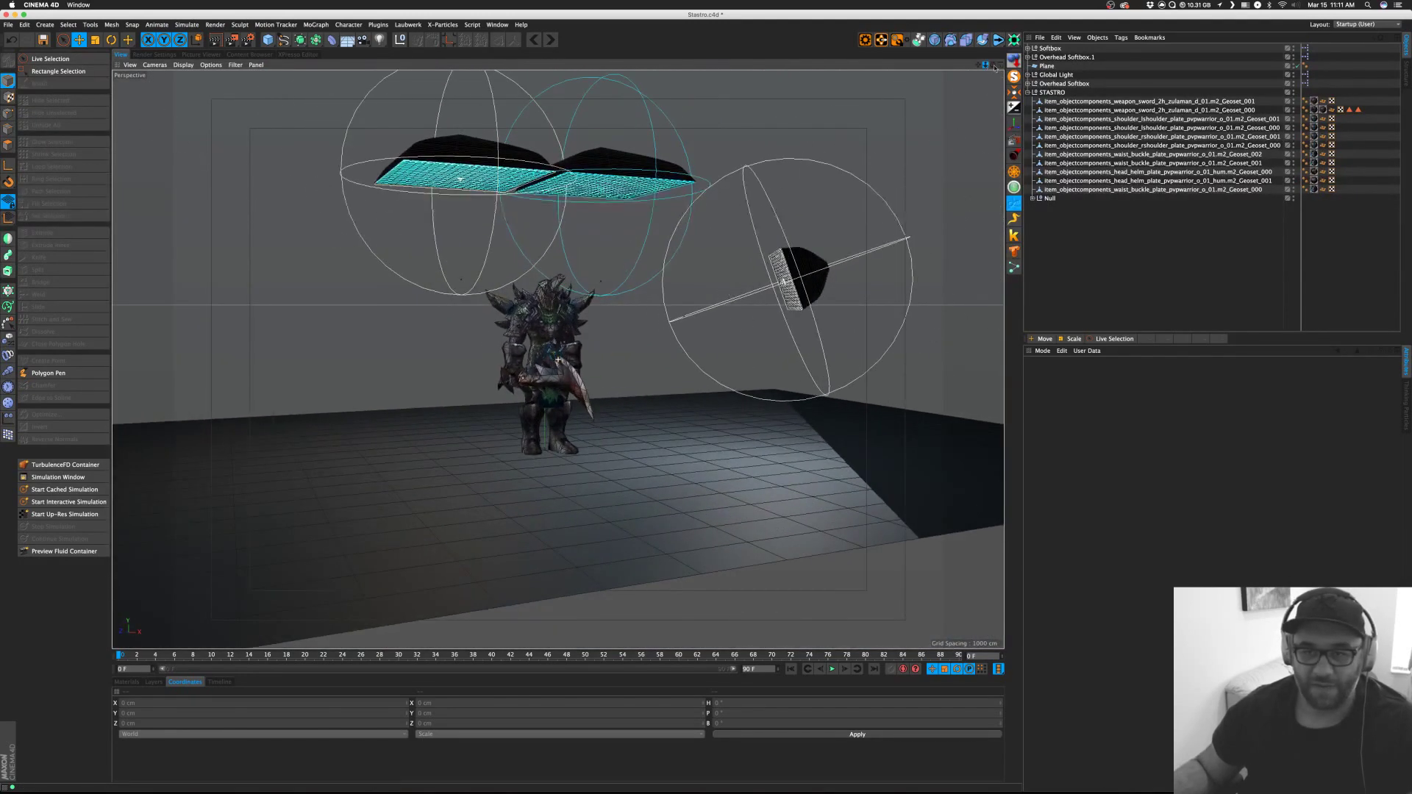
left_click(1050, 49)
left_click(1053, 58, "shift")
key("Delete")
left_click(1051, 59)
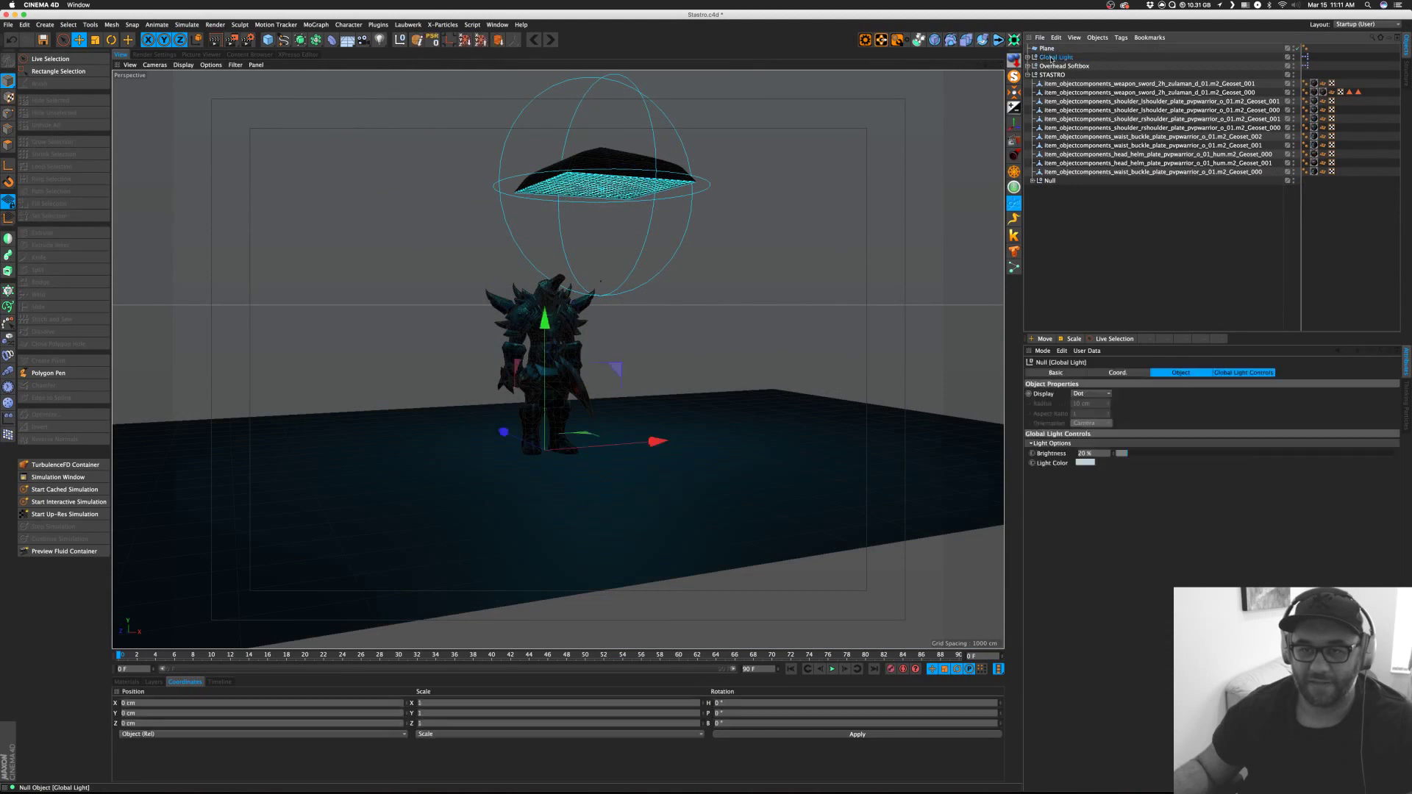
key("Delete")
left_click(1059, 58)
key("Delete")
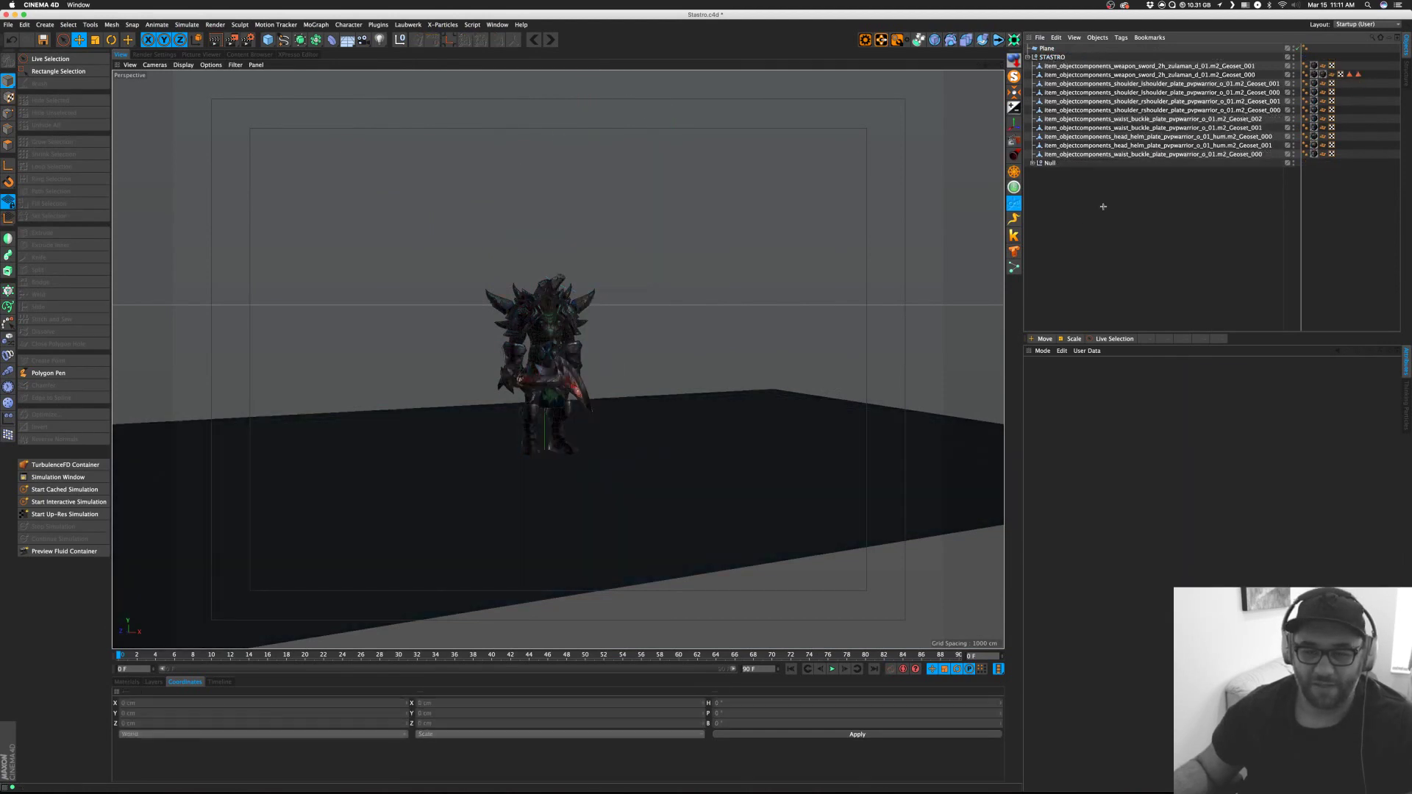
left_click(1046, 49)
key("Delete")
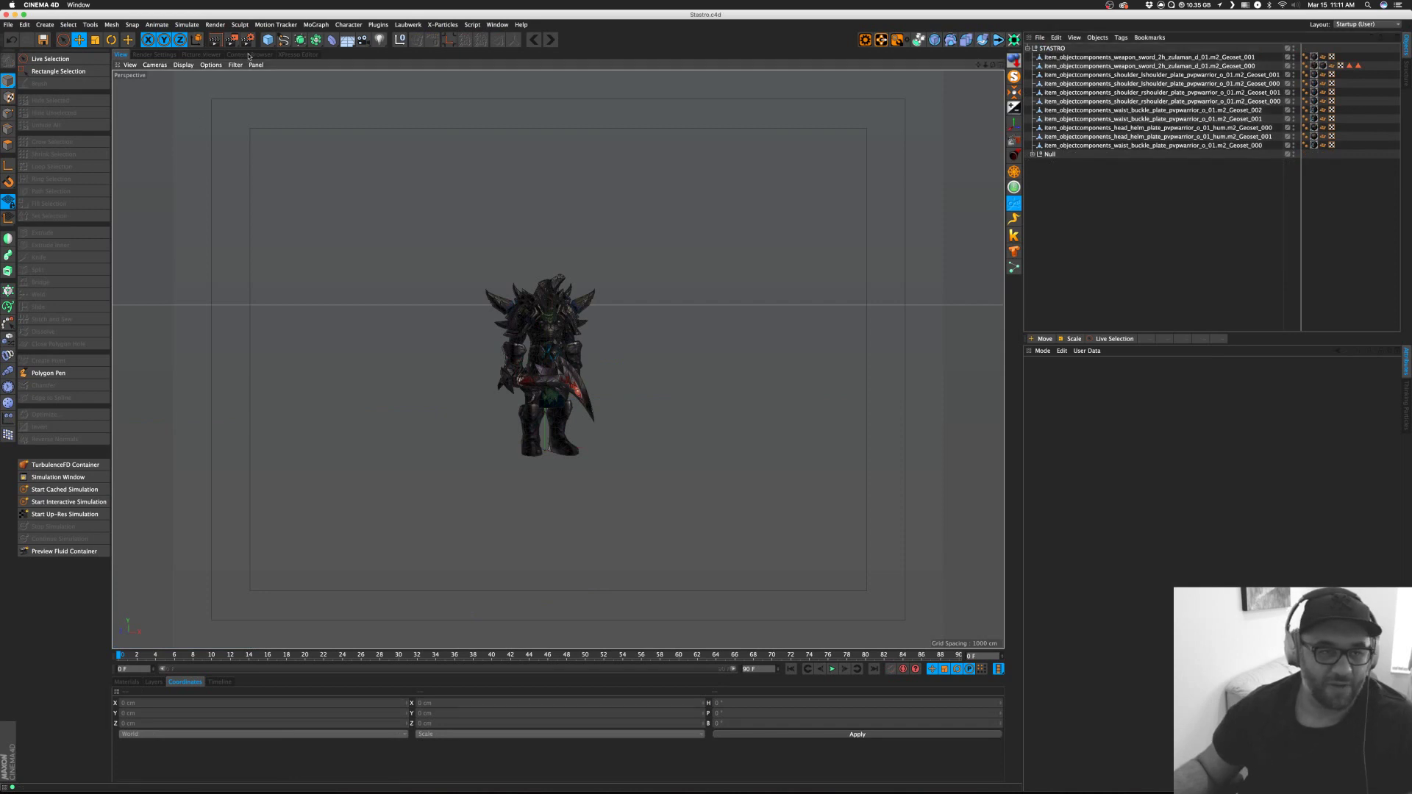
Browse the _Studios and _Objects folders of the GSG_Light_Kit_Pro preset library.
left_click(249, 55)
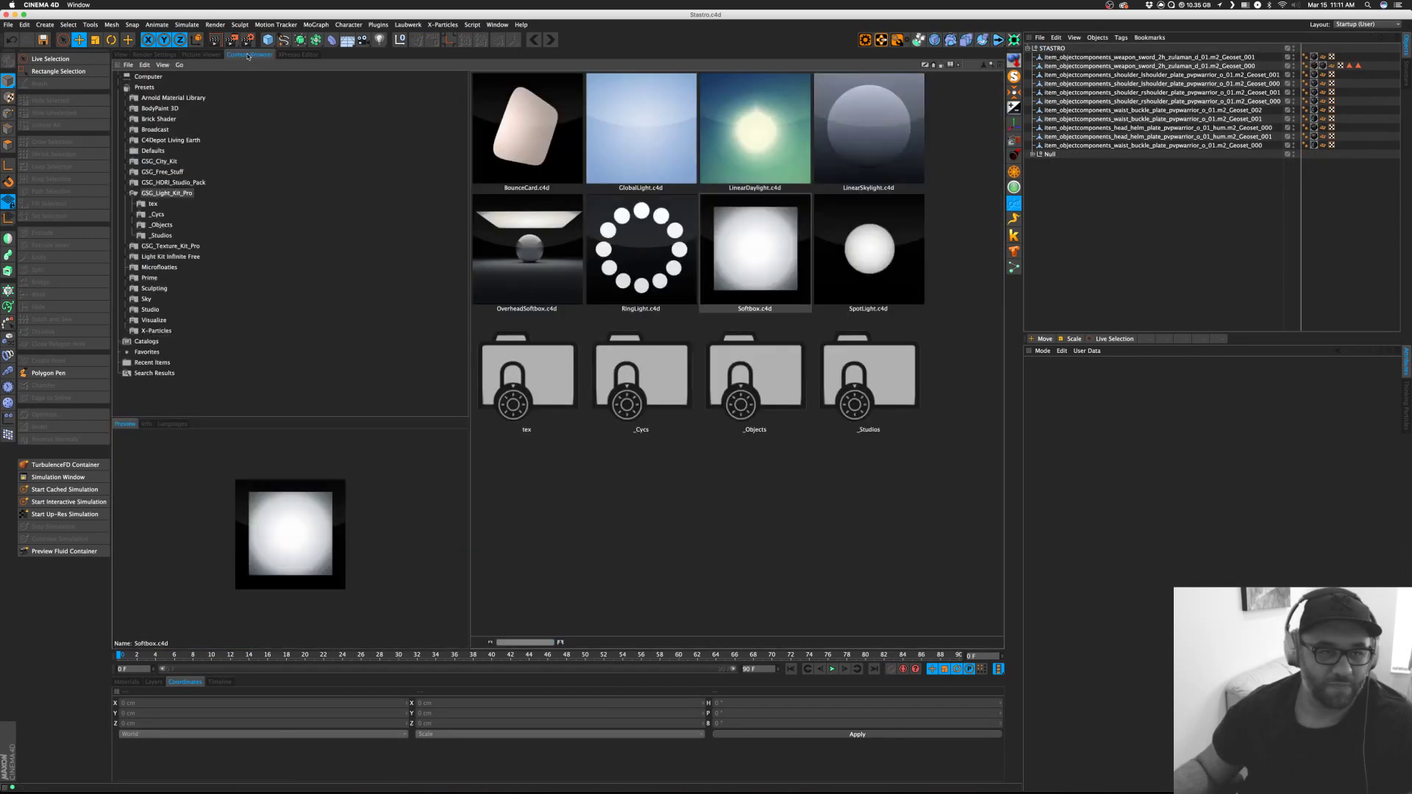
left_click(730, 387)
key("Right")
key("Return")
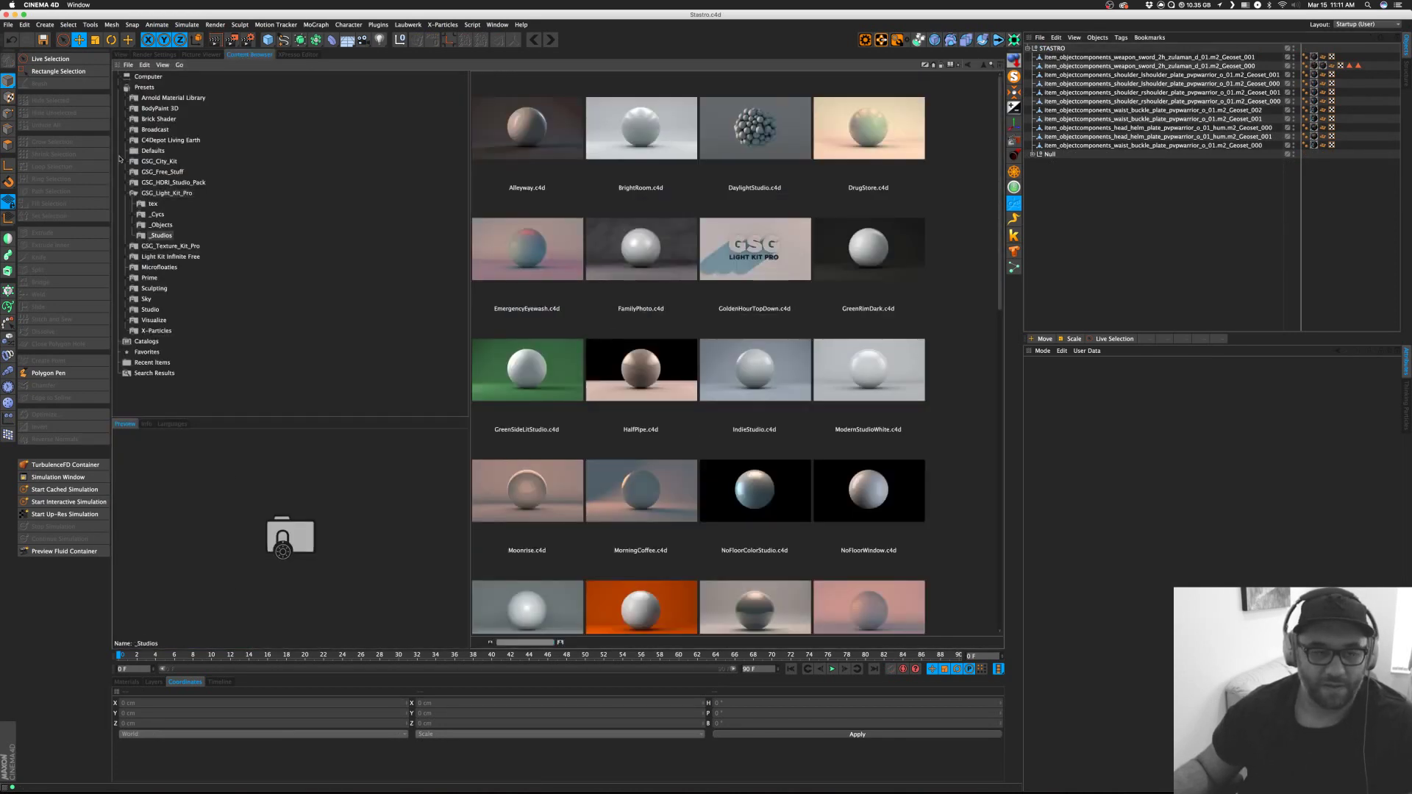
left_click(968, 67)
double_click(764, 384)
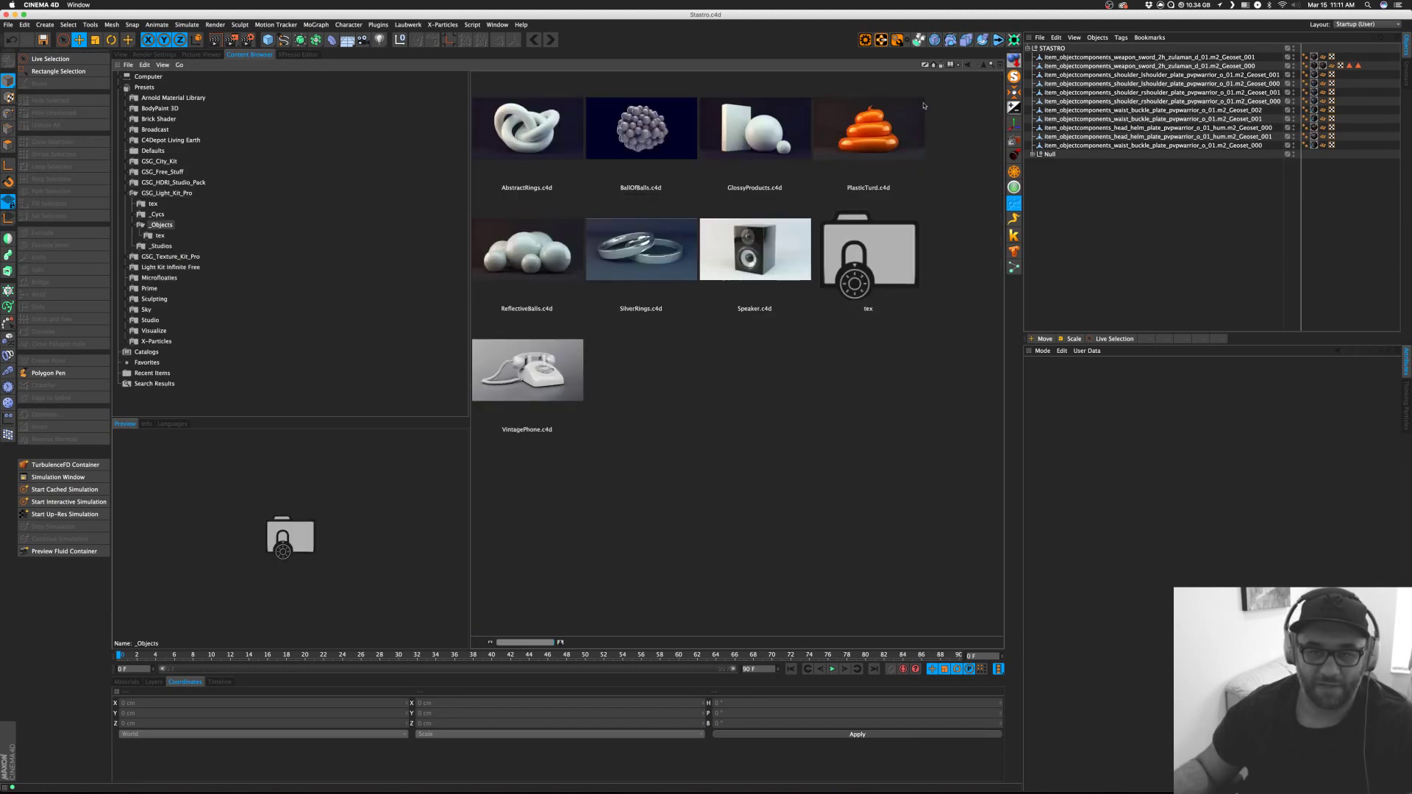
left_click(968, 65)
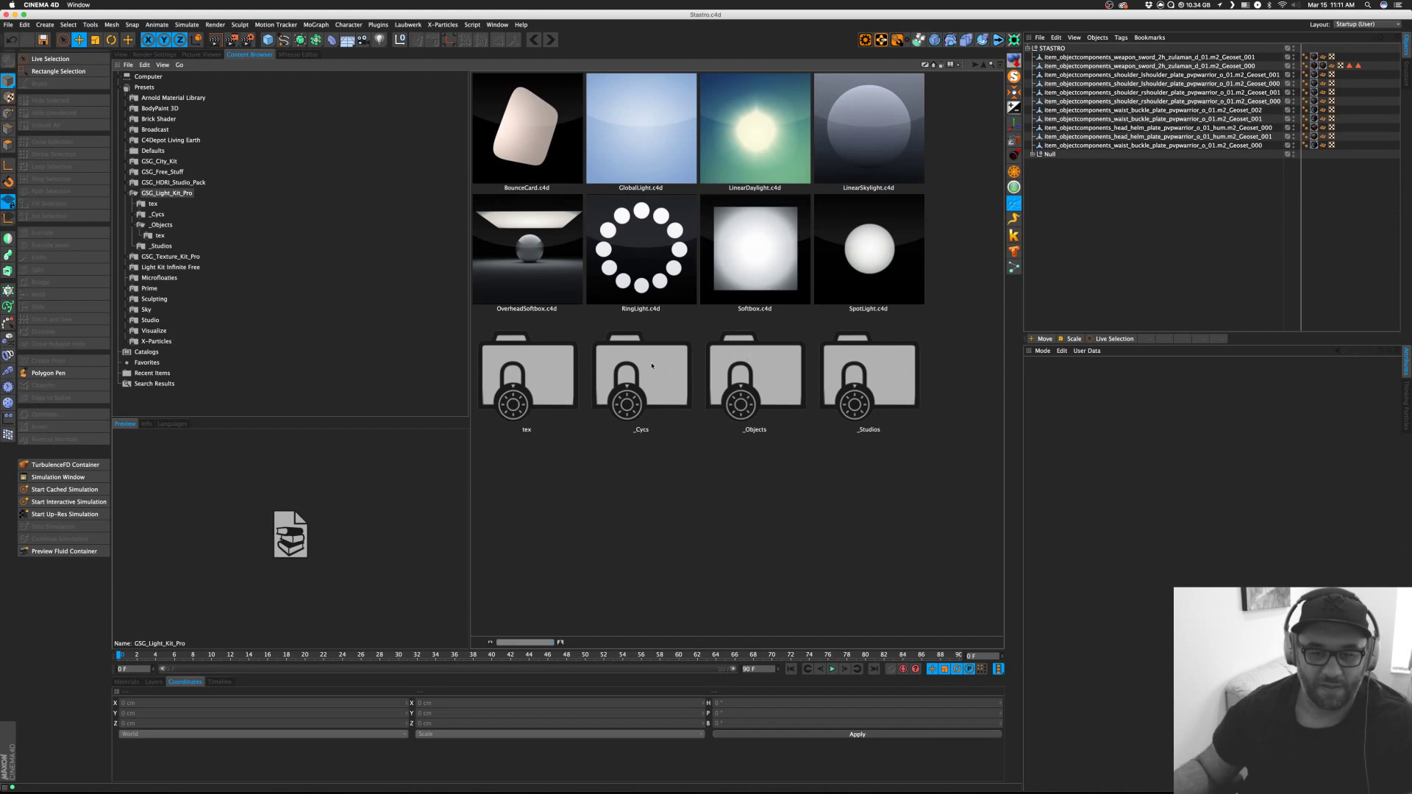
Add the Studio C cyclorama from the GSG_Light_Kit_Pro _Cycs folder to the scene and return to the perspective view.
double_click(652, 366)
left_click_drag(491, 110, 1098, 236)
left_click(121, 55)
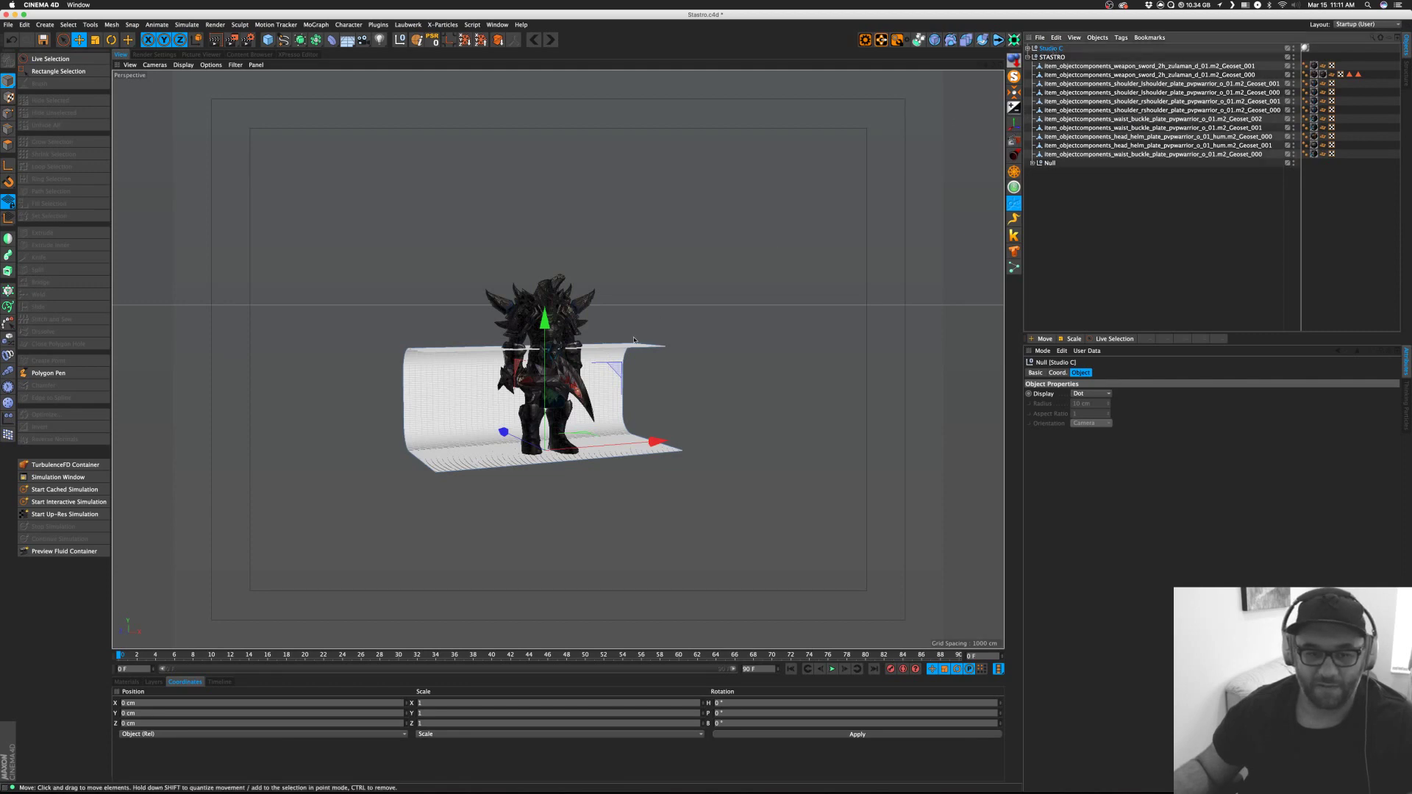
Try to scale up the Studio C cyclorama around the character.
key("t")
left_click_drag(626, 363, 712, 324)
key("super+z")
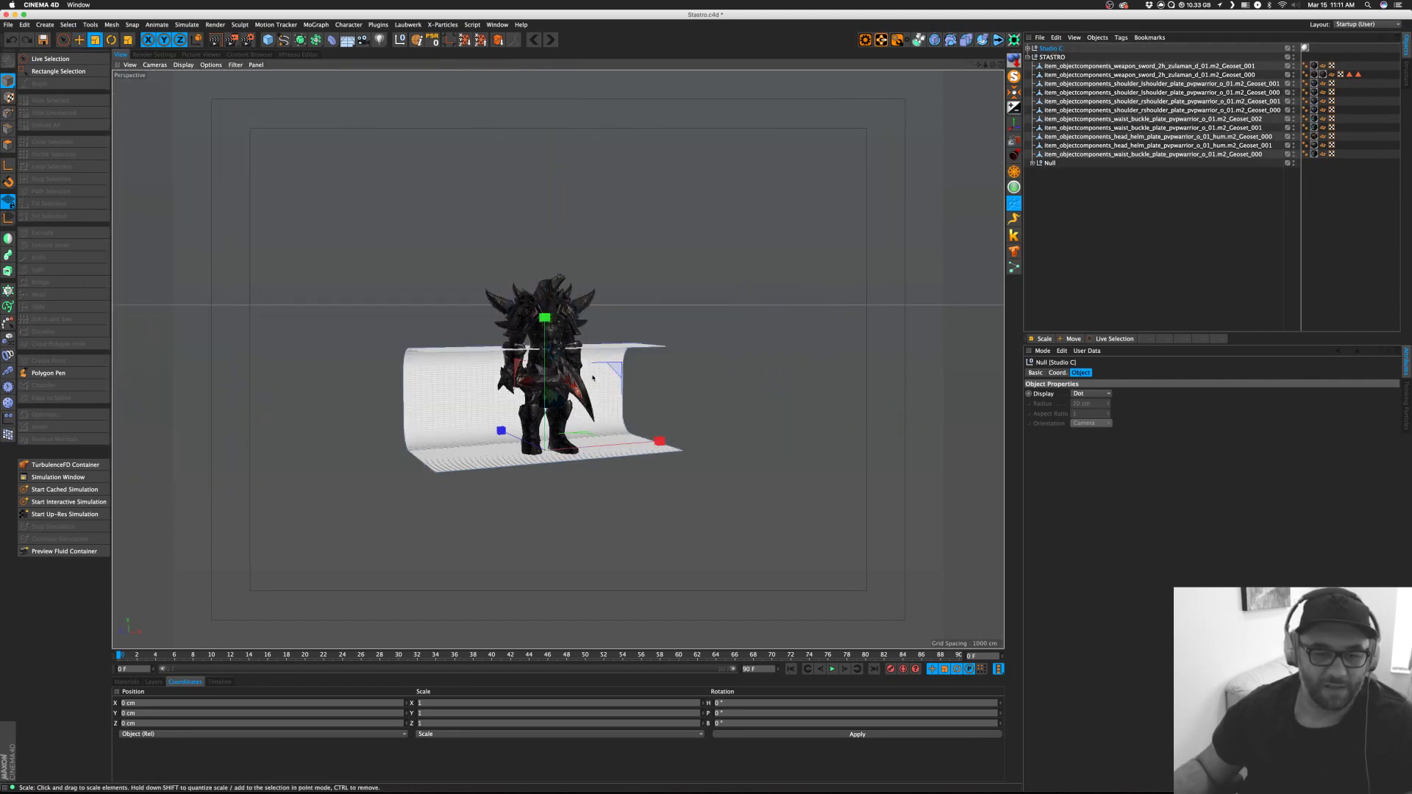
Scale the Studio C cyclorama by a factor of 3 on the X, Y and Z axes.
double_click(488, 704)
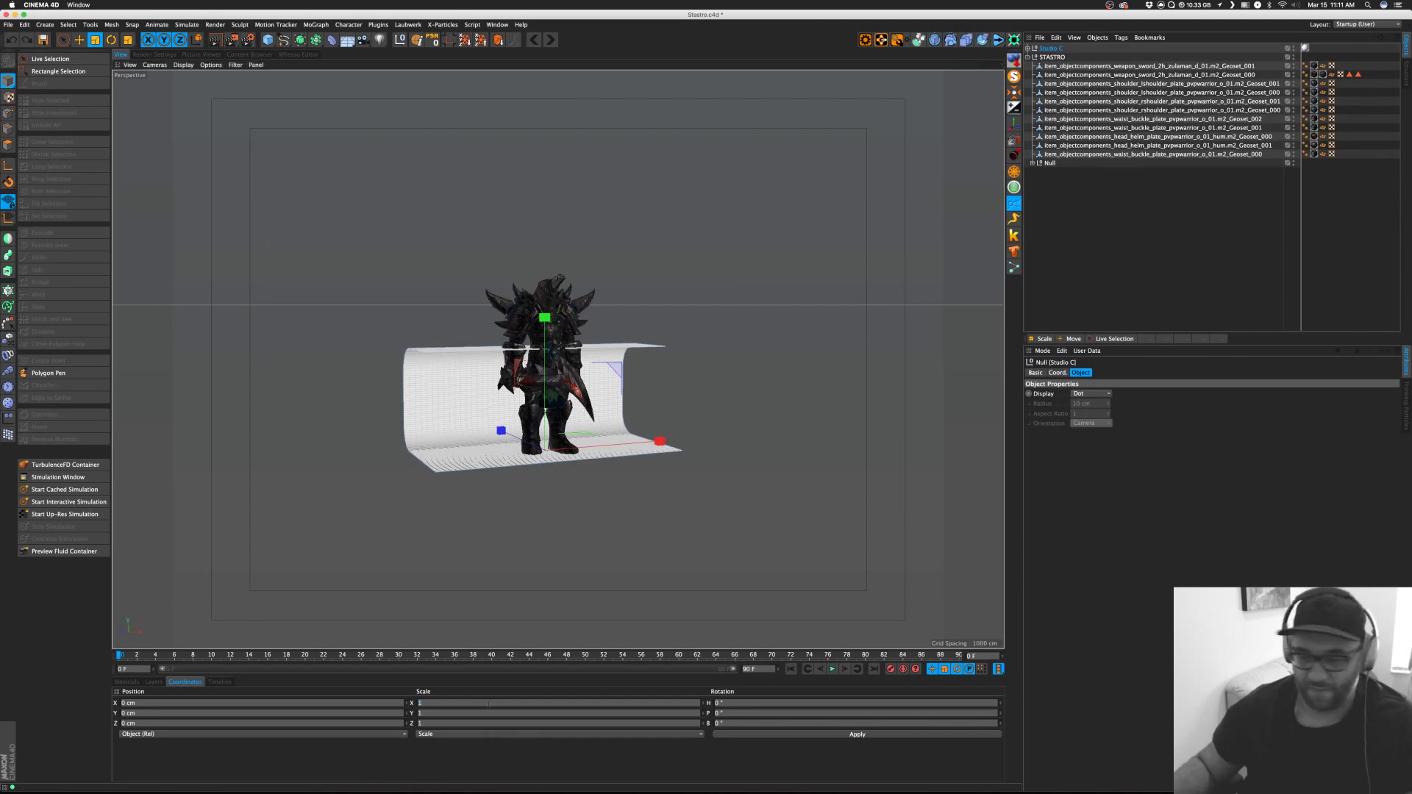
type("3")
key("Tab")
type("3")
key("Tab")
type("3")
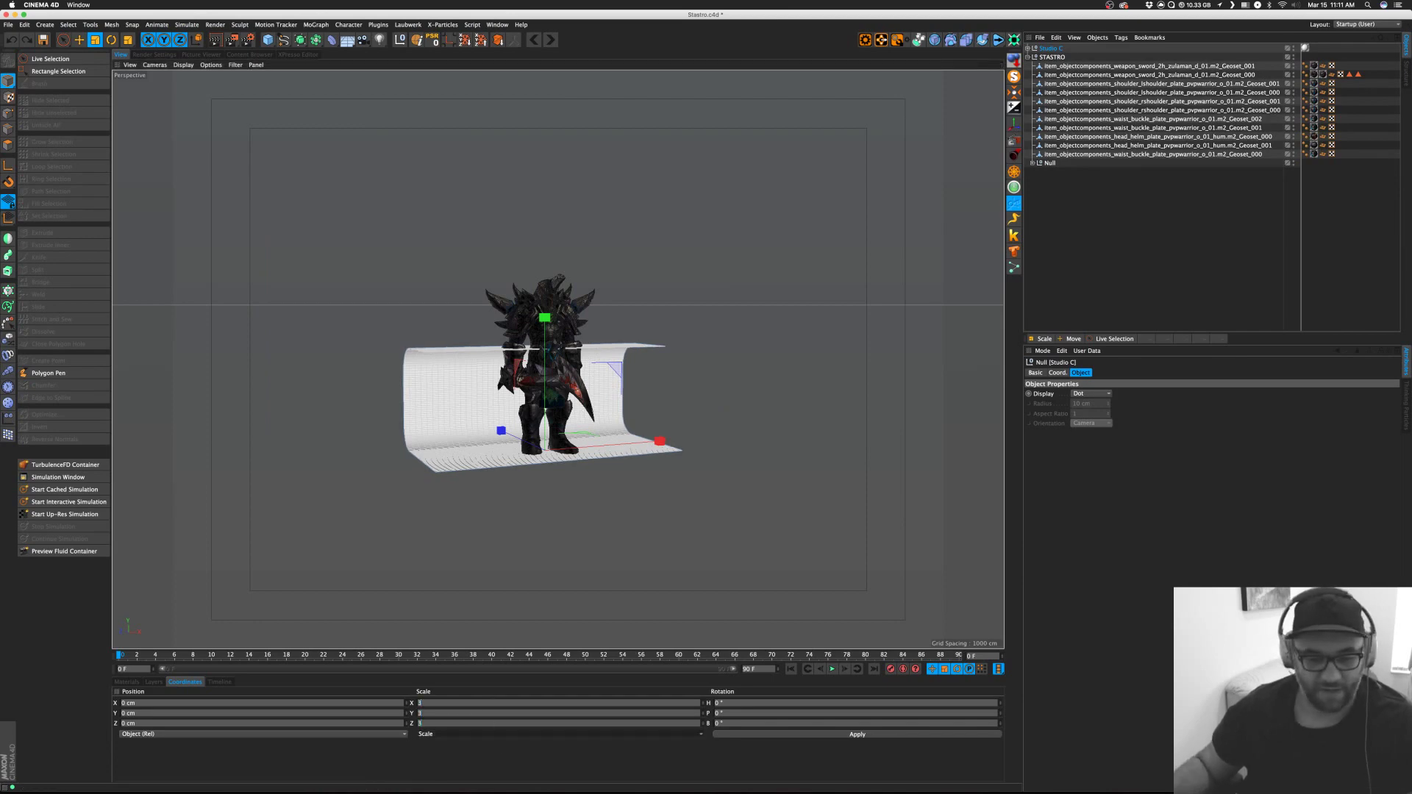
left_click(856, 734)
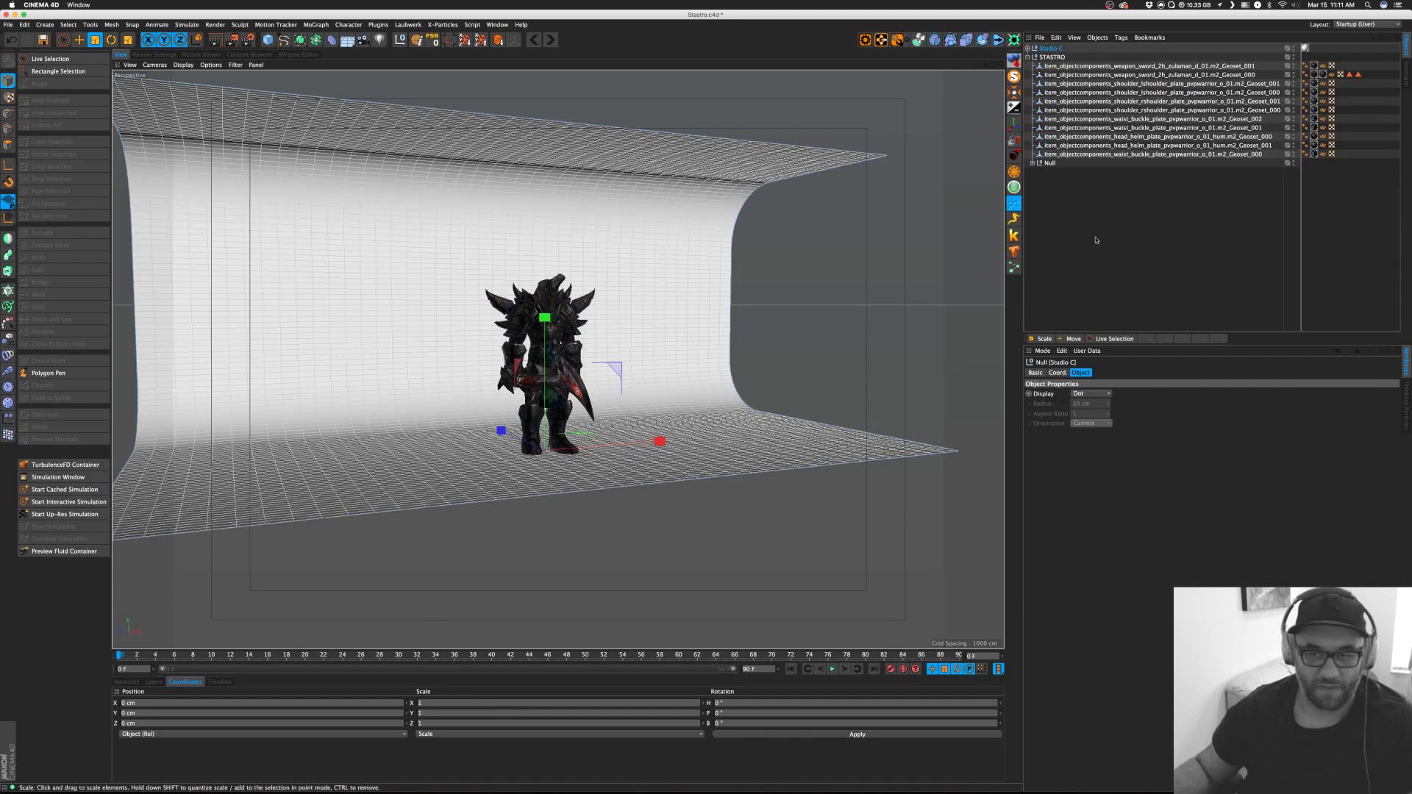
left_click(641, 343)
Change the Cyc Material colour to a dark neutral grey with RGB values of 42.
left_click_drag(641, 343, 578, 361, "alt")
left_click(129, 682)
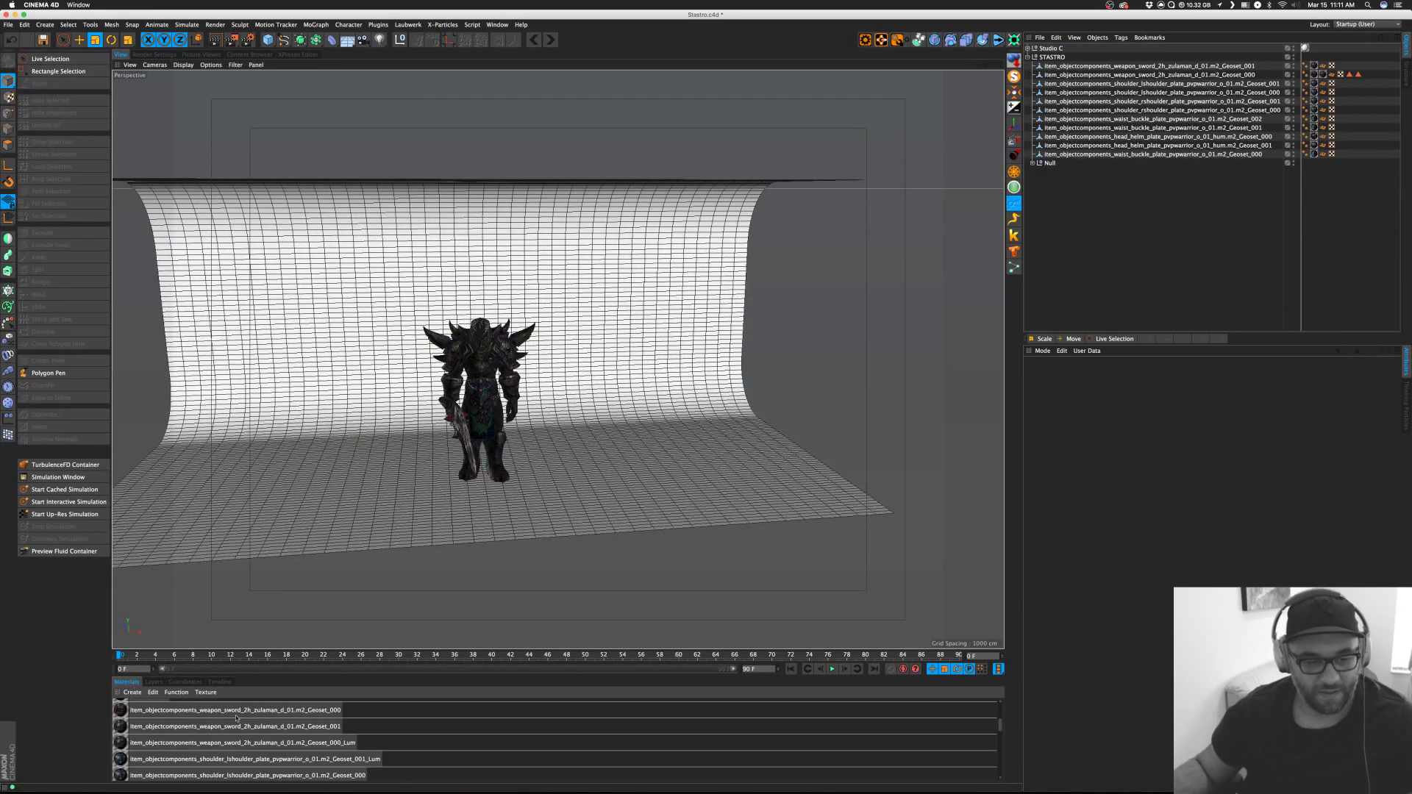
double_click(121, 707)
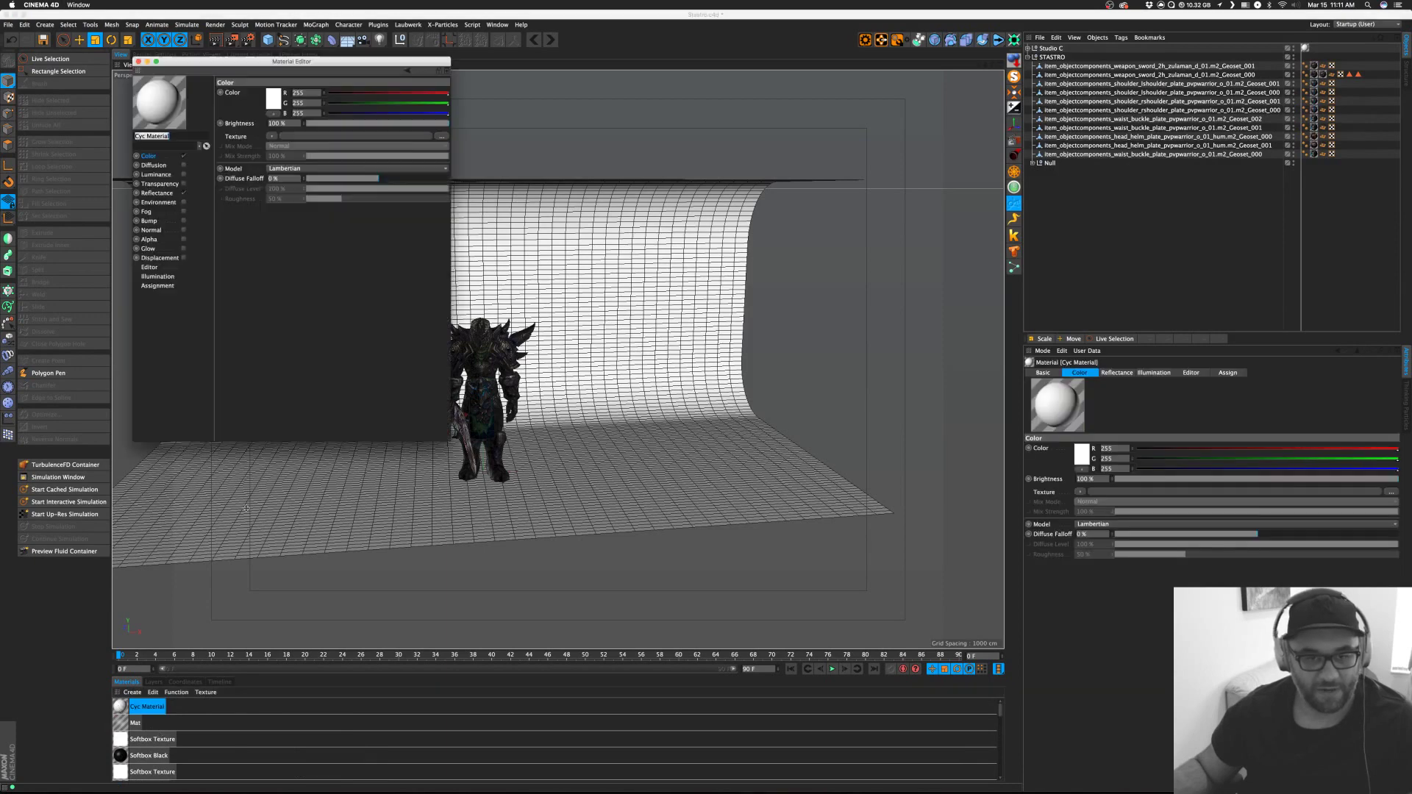
left_click(274, 97)
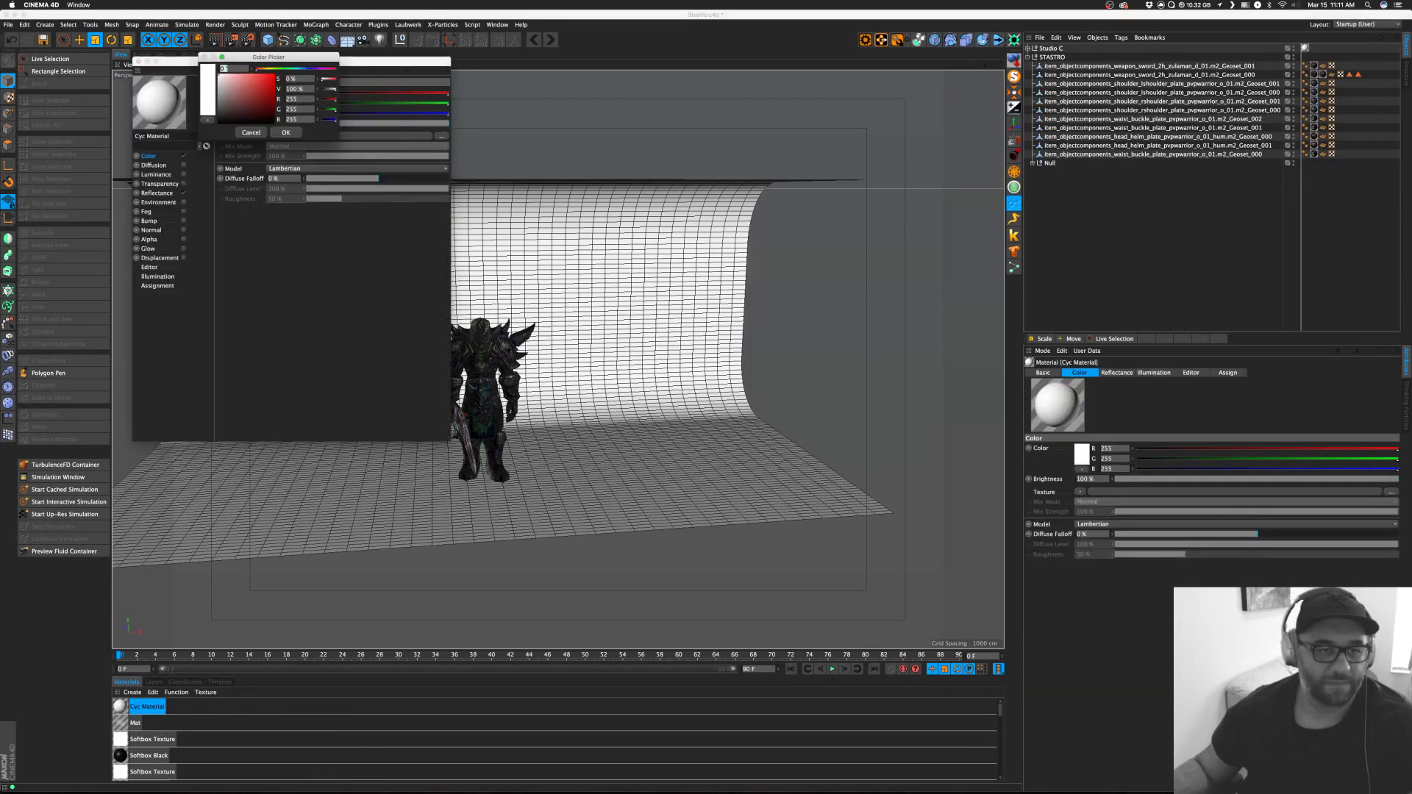
left_click(220, 116)
left_click_drag(218, 114, 217, 116)
left_click(286, 132)
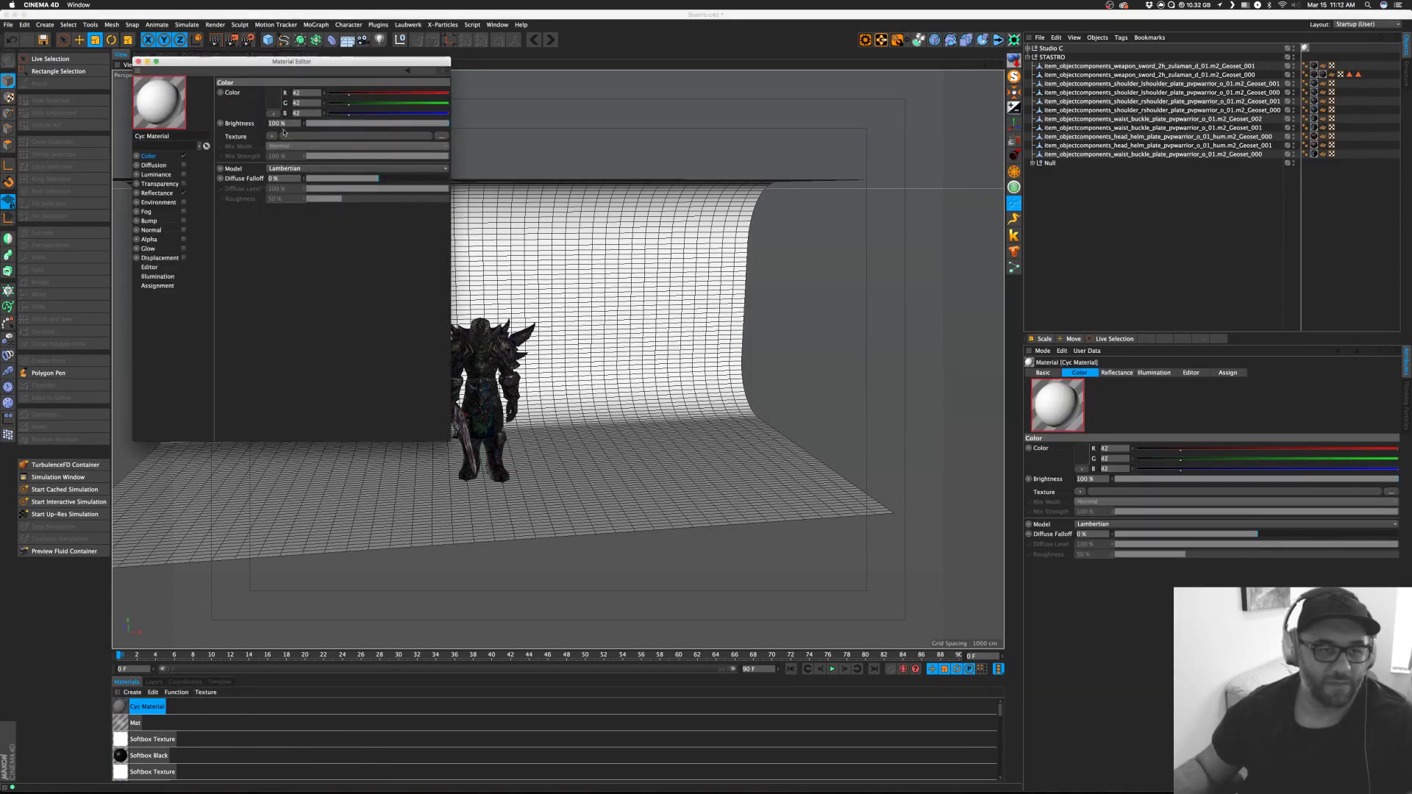
left_click(138, 61)
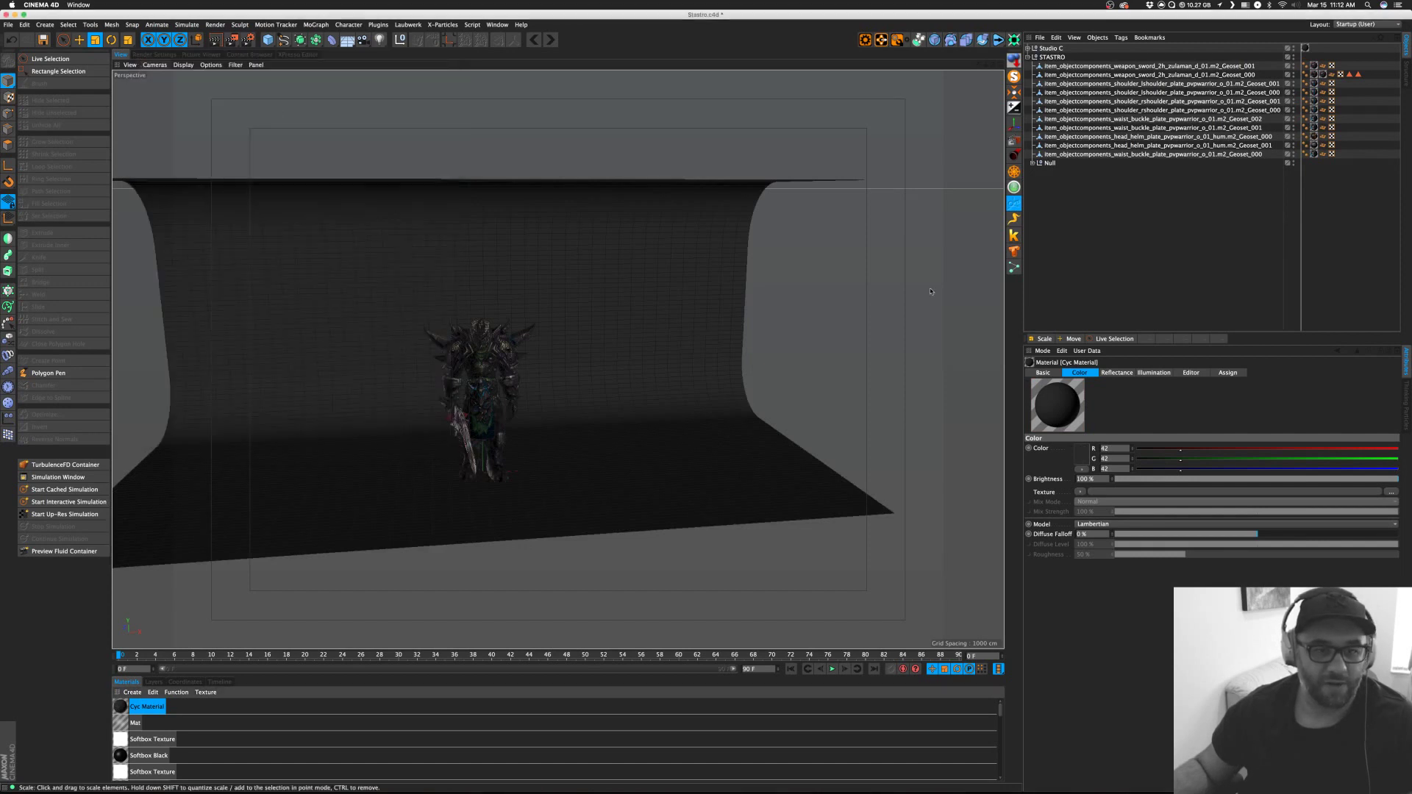
Frame the character from a low angle and shift the Studio C cyclorama in the negative X direction behind it.
mouse_move(747, 333)
middle_mouse_down("alt")
mouse_move(785, 331)
mouse_move(754, 311)
middle_mouse_up("alt")
left_click_drag(754, 312, 634, 336, "alt")
scroll(692, 329, "up", 10)
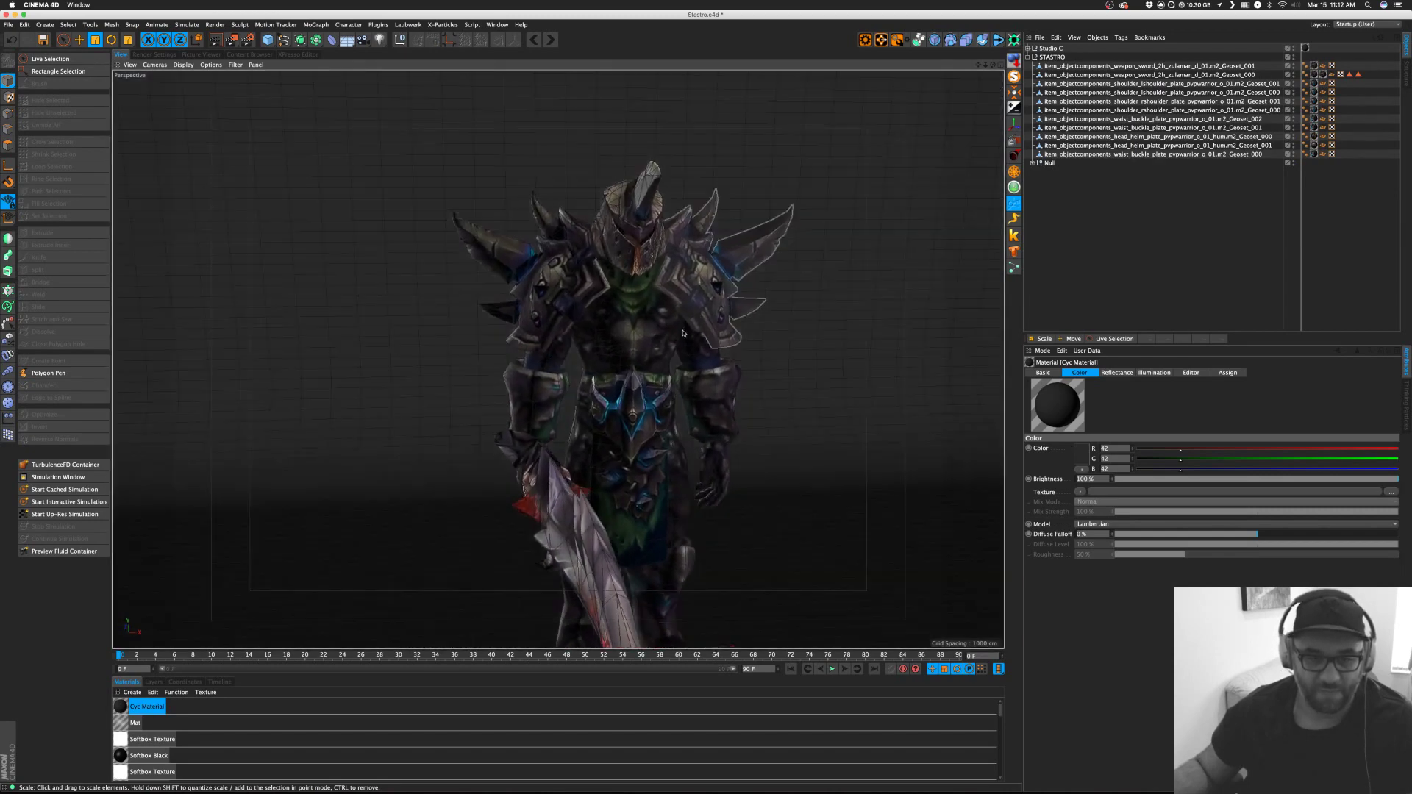
left_click_drag(661, 325, 596, 318, "alt")
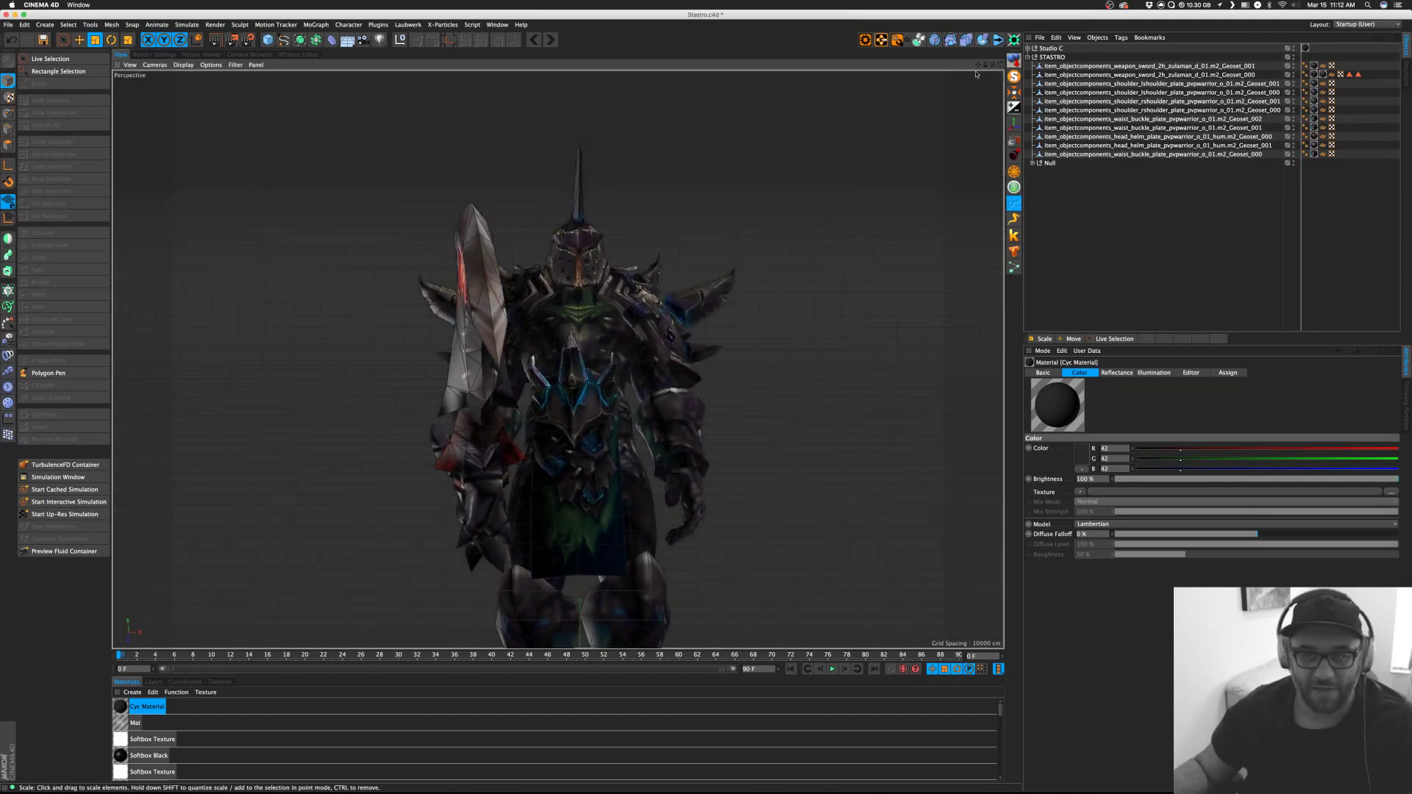
left_click_drag(993, 64, 1015, 89)
left_click(1051, 48)
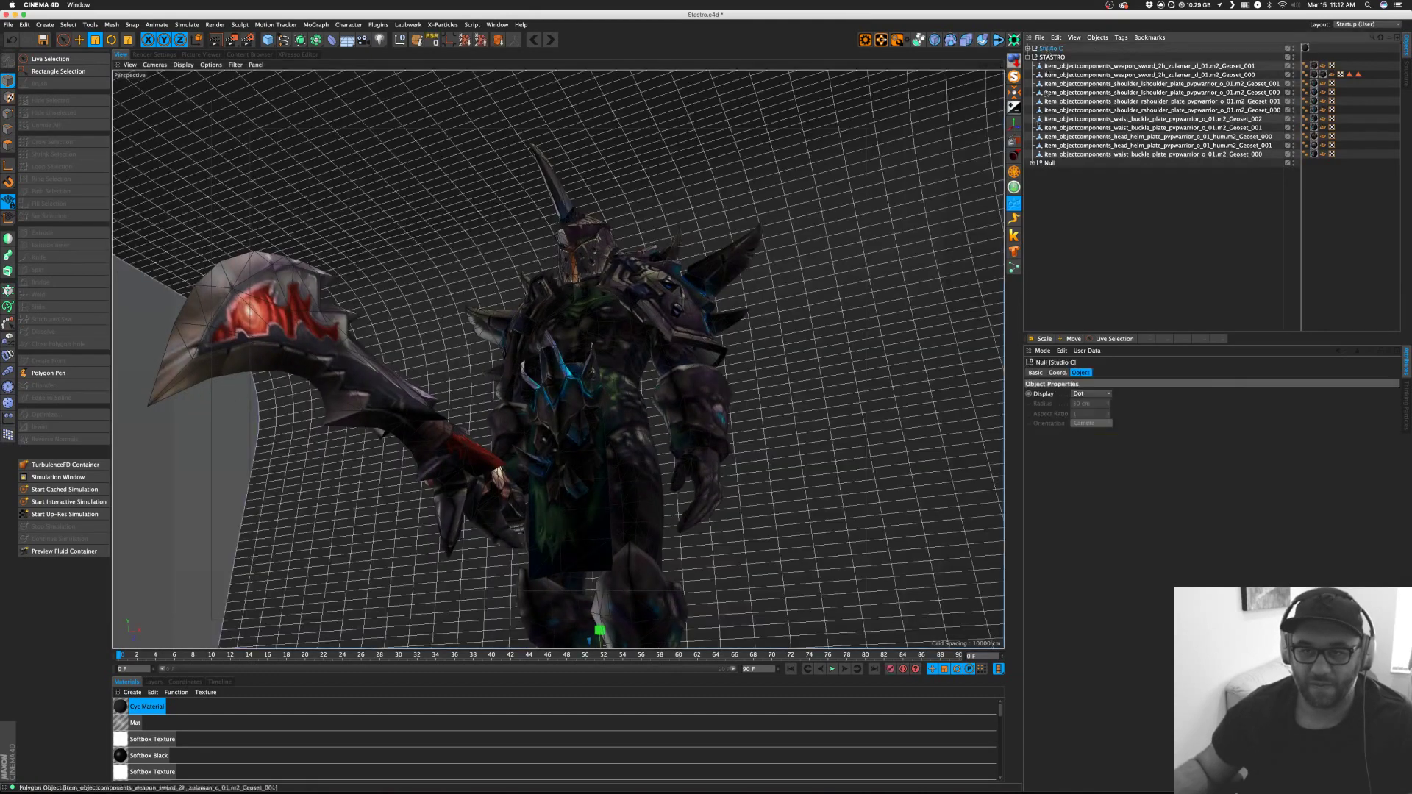
key("e")
key("F5")
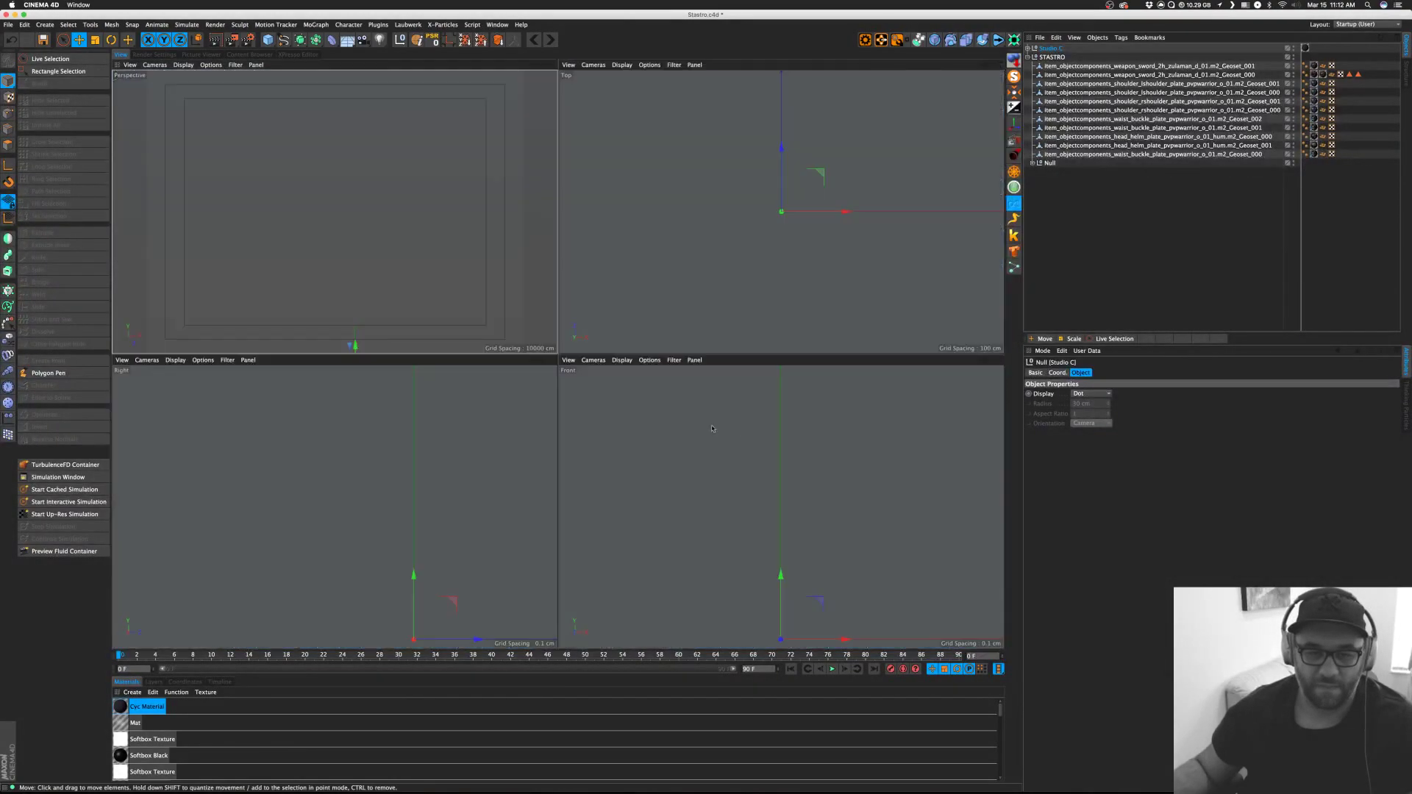
left_click_drag(836, 224, 667, 214)
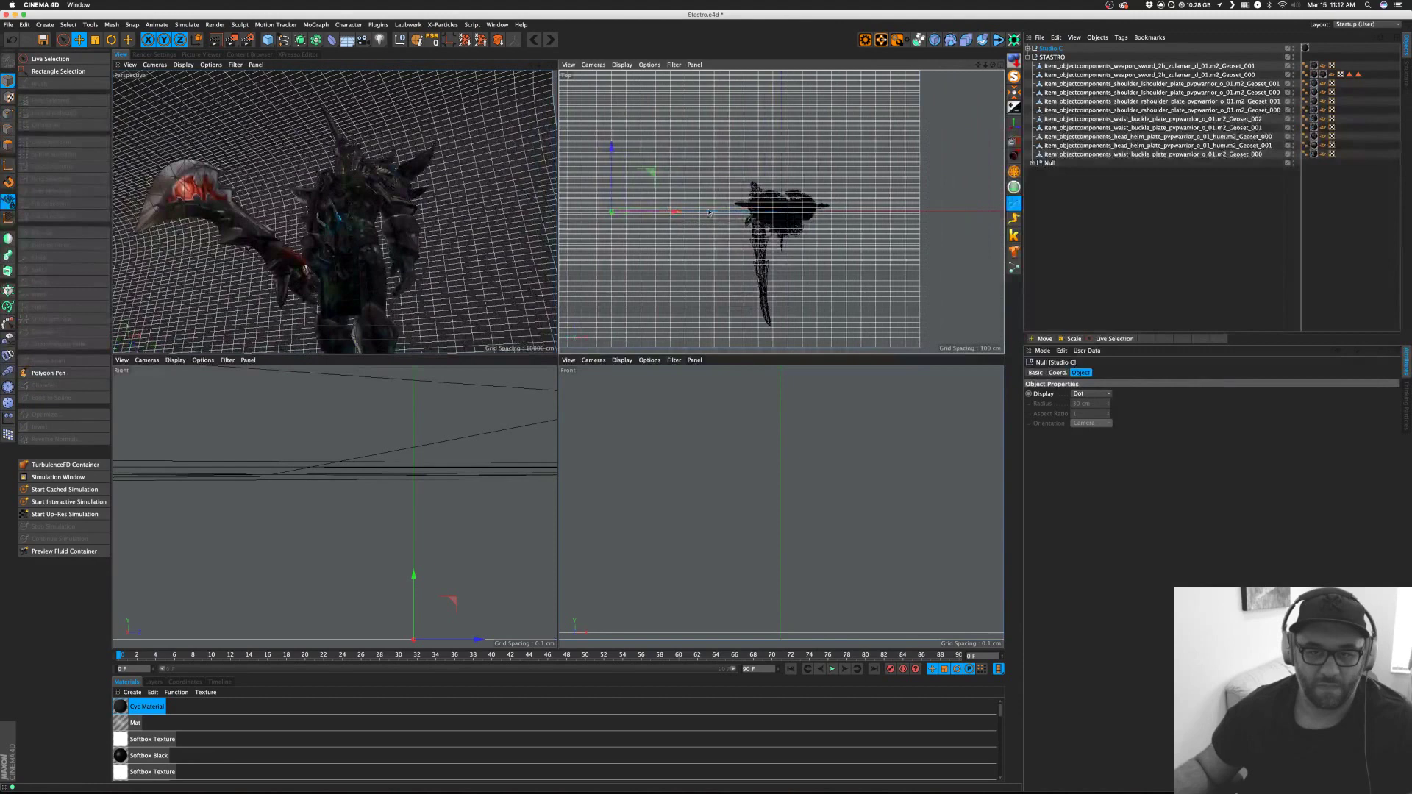
left_click(1167, 236)
key("F1")
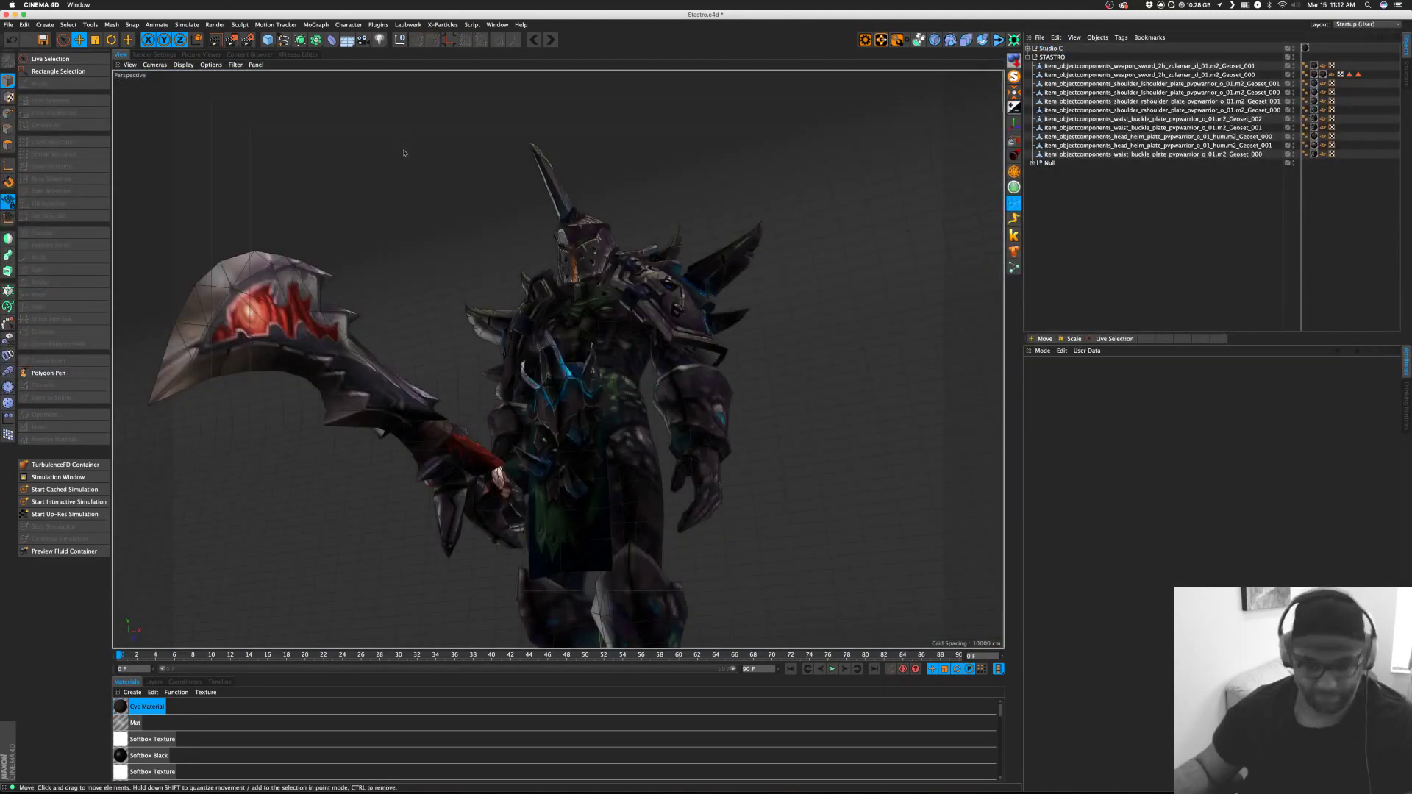
Set the render output size to 1920 x 1080 pixels and return to the perspective view.
key("super+b")
left_click(140, 88)
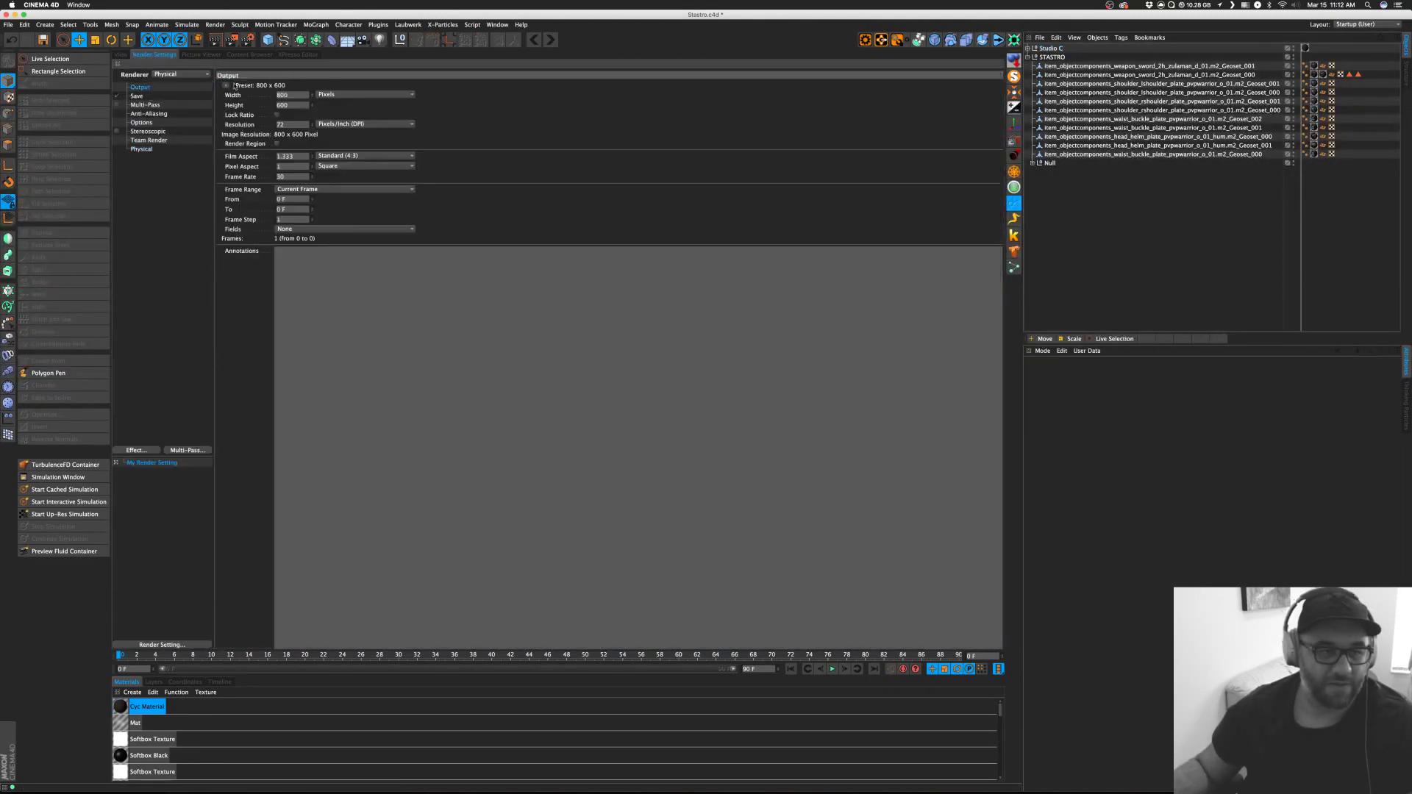
left_click_drag(289, 95, 236, 89)
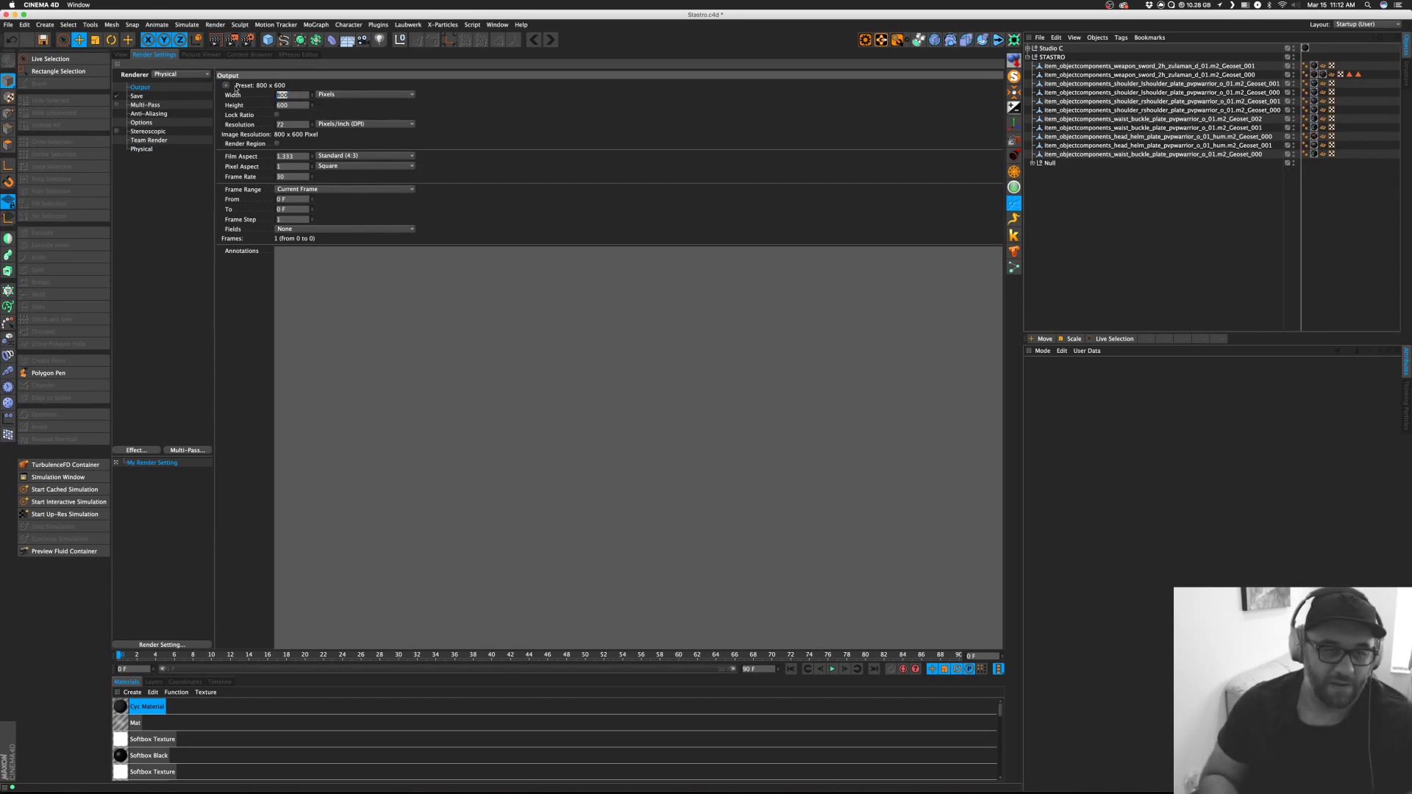
key("Tab")
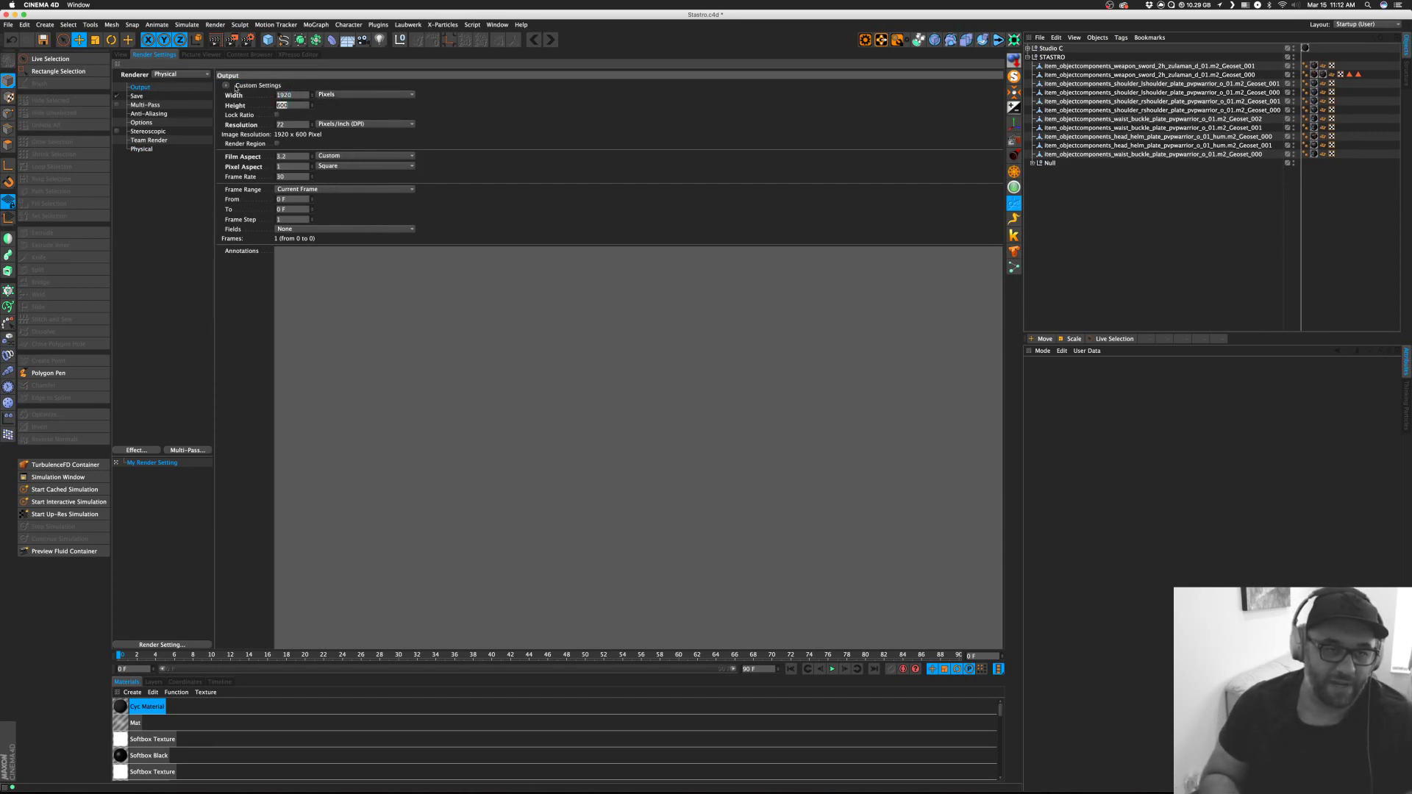
type("1080")
key("Return")
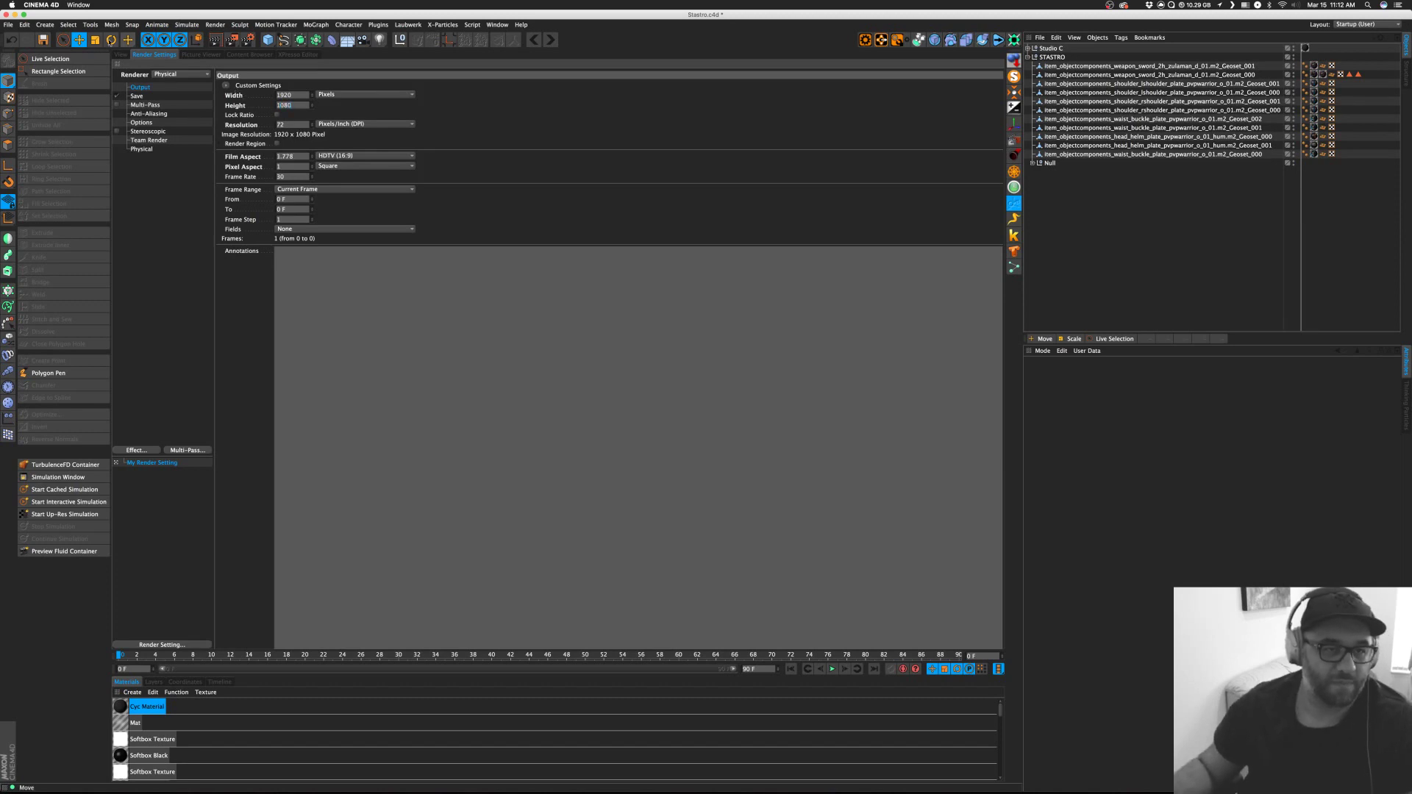
left_click(121, 55)
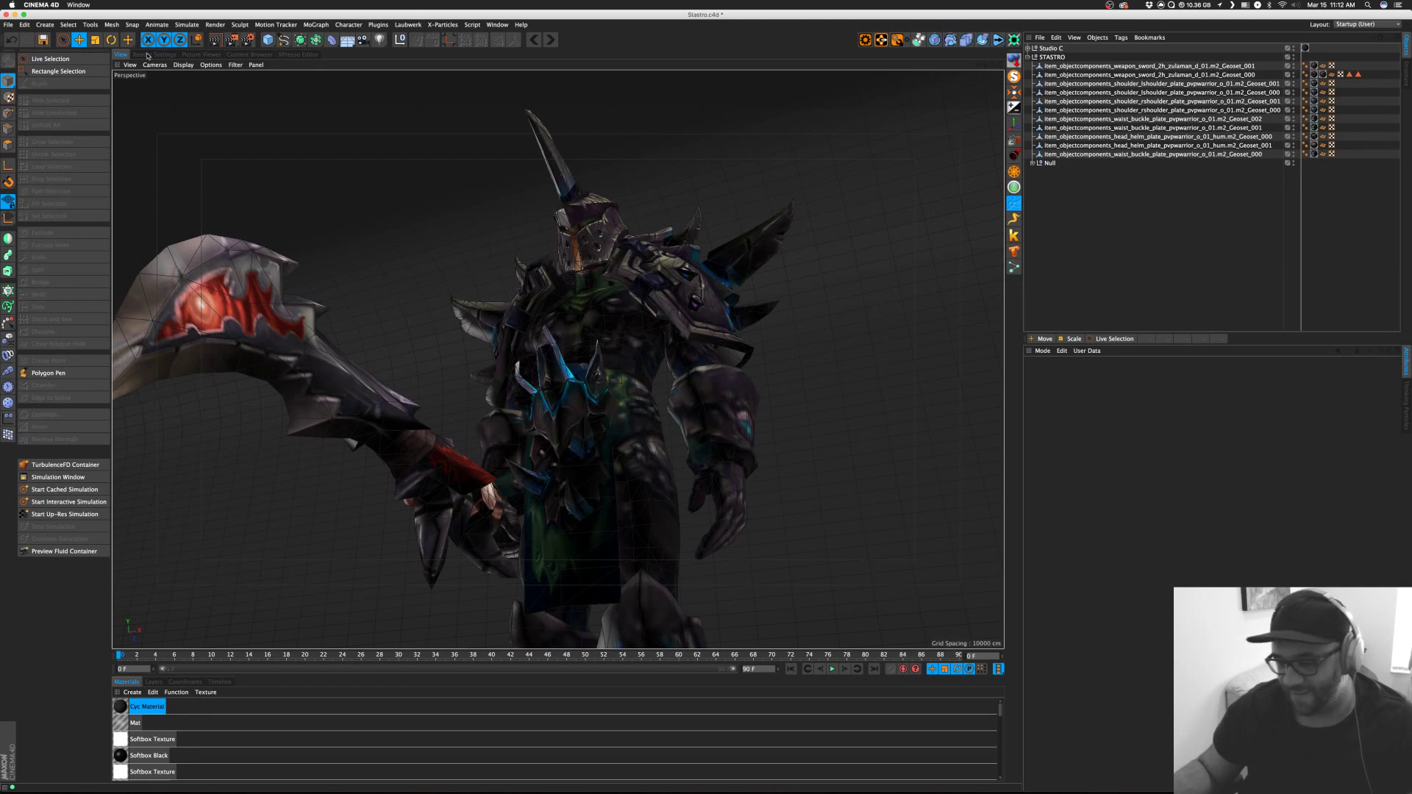
Move the Studio C cyclorama farther along negative X to fill the backdrop of the perspective view, and save the scene.
mouse_move(979, 67)
left_mouse_down()
mouse_move(1023, 59)
mouse_move(957, 73)
left_mouse_up()
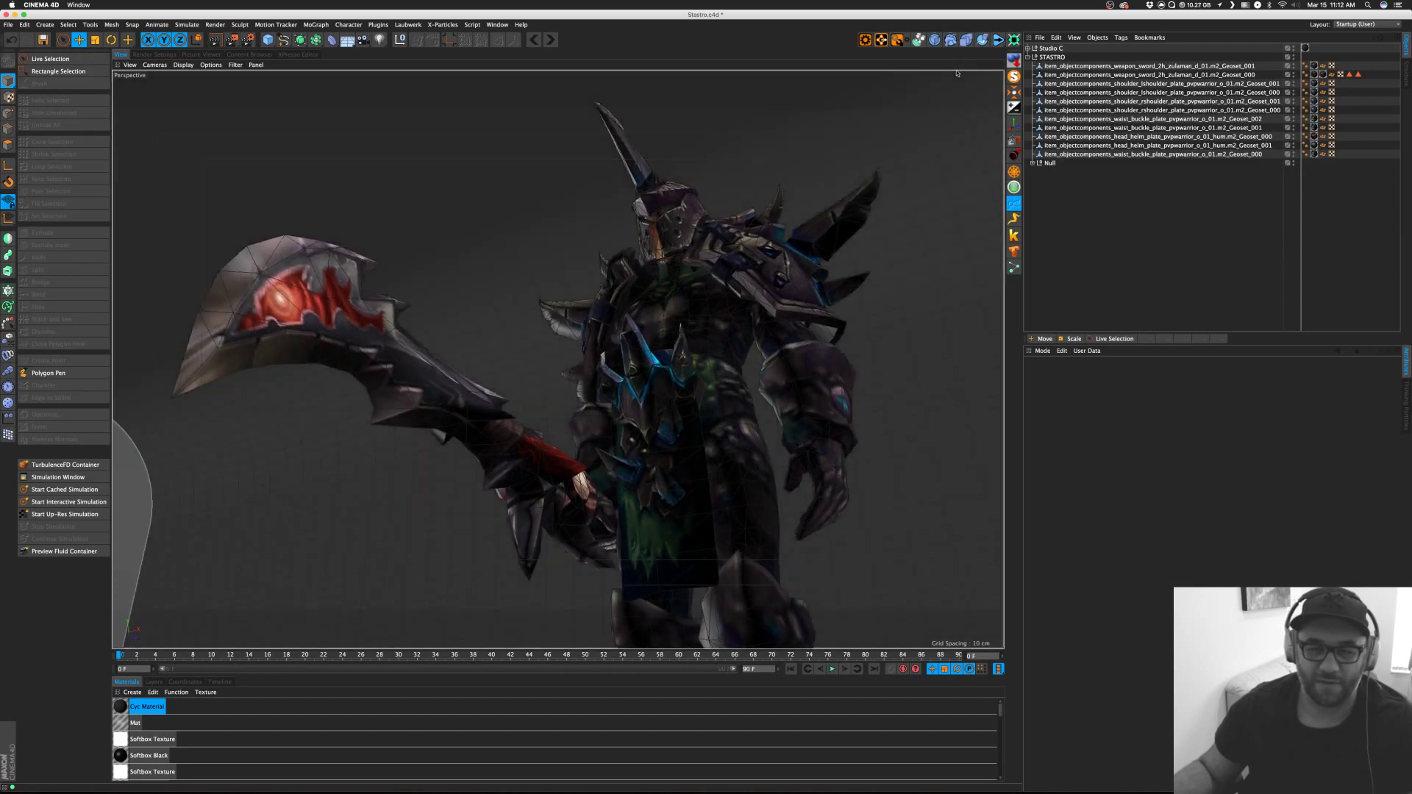
left_click(1051, 49)
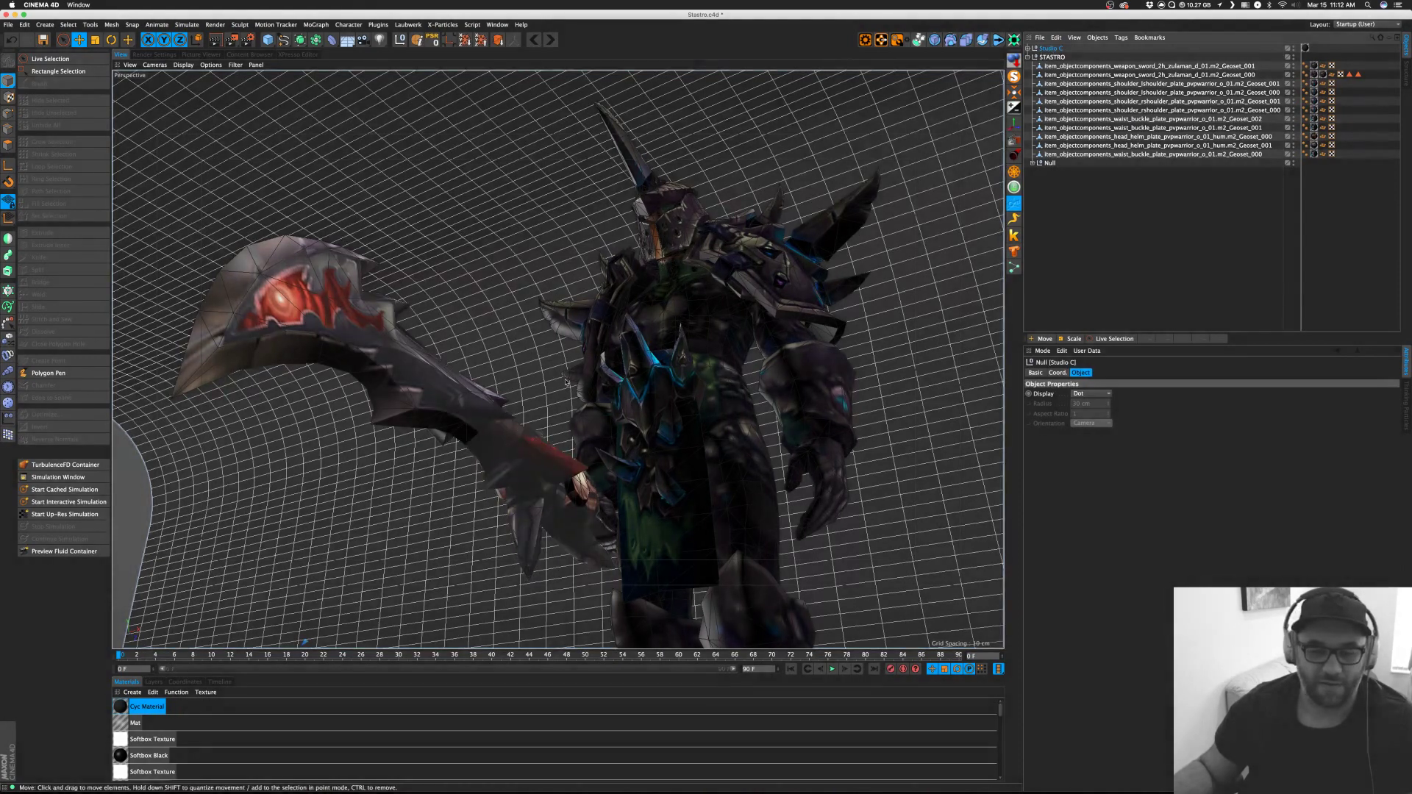
middle_click(537, 361)
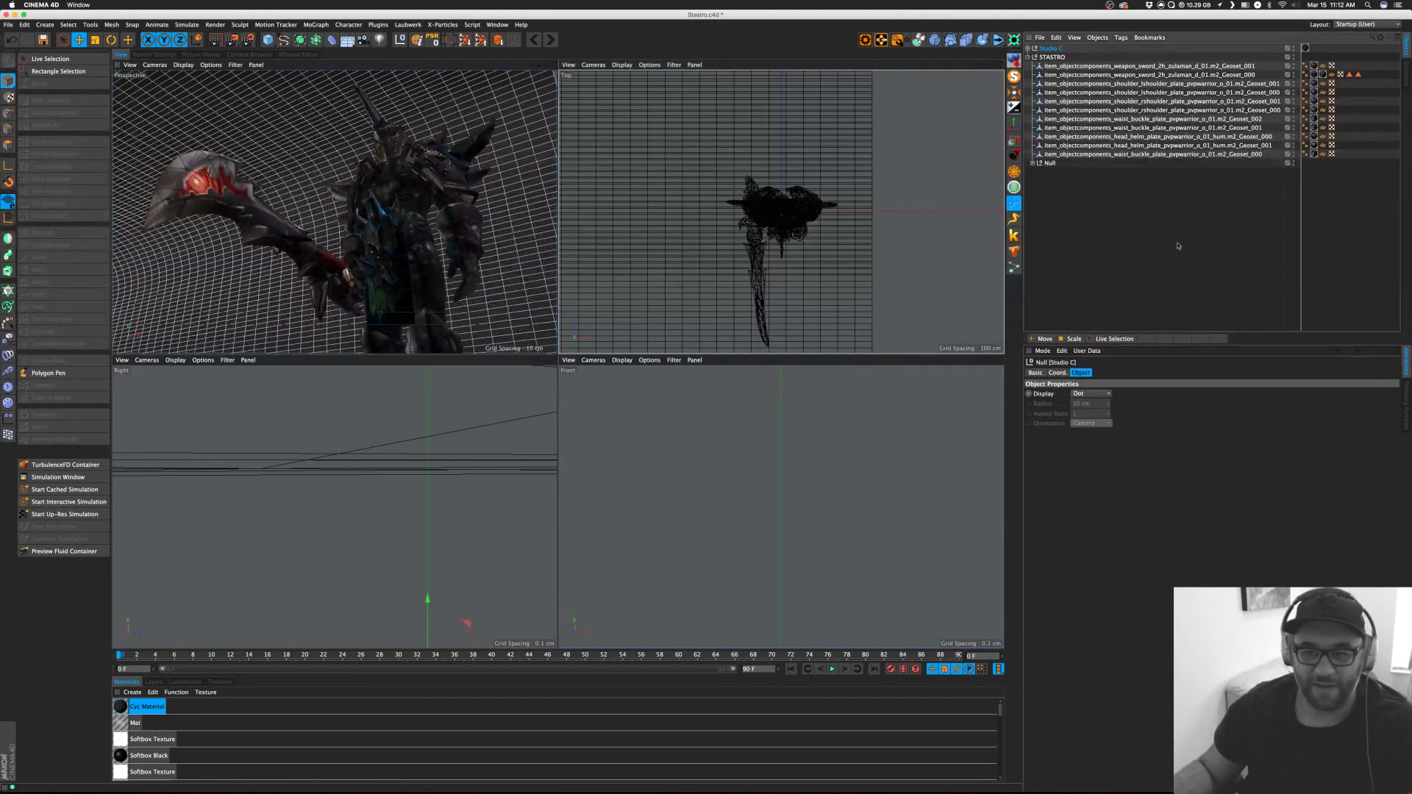
left_click(326, 201)
middle_click(325, 200)
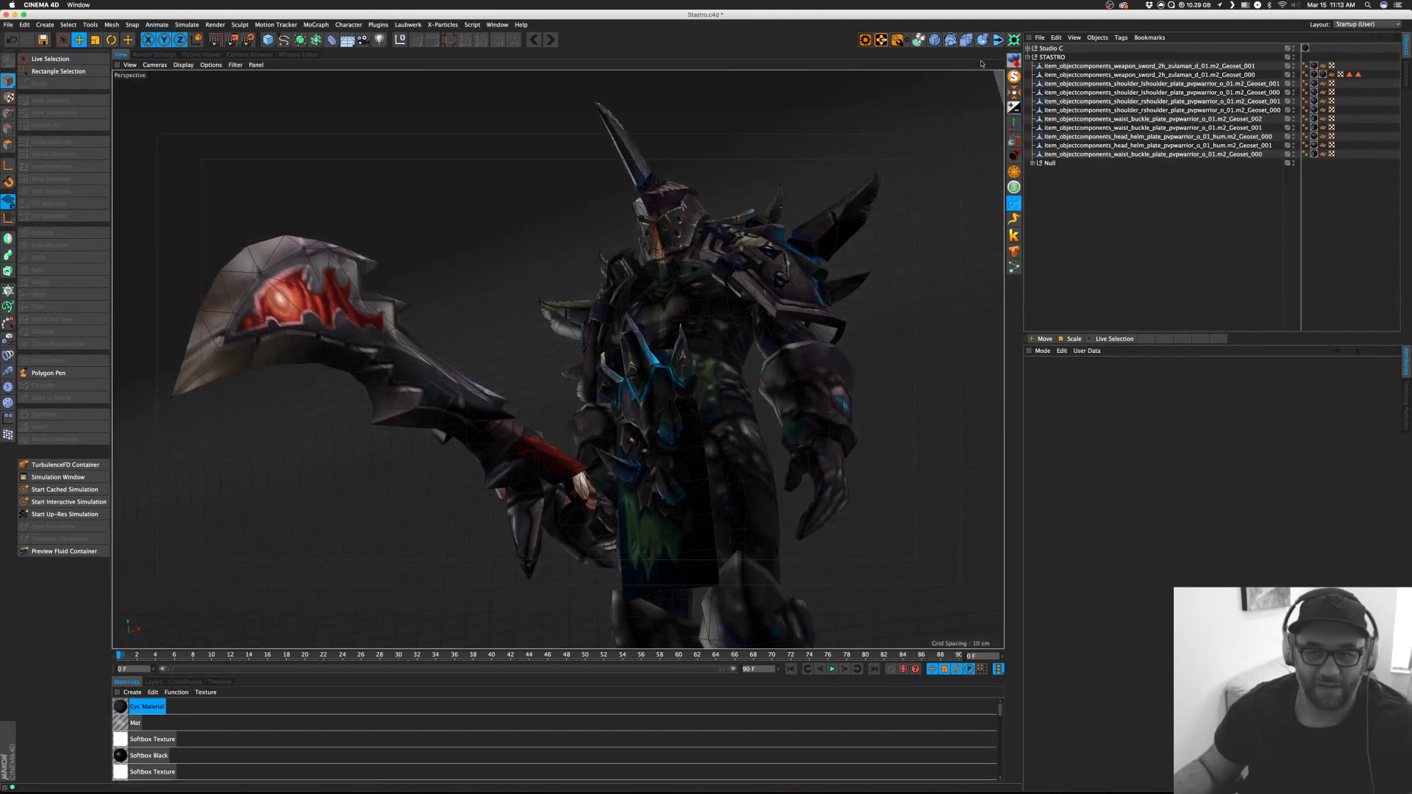
mouse_move(986, 66)
left_mouse_down()
mouse_move(901, 65)
mouse_move(990, 66)
left_mouse_up()
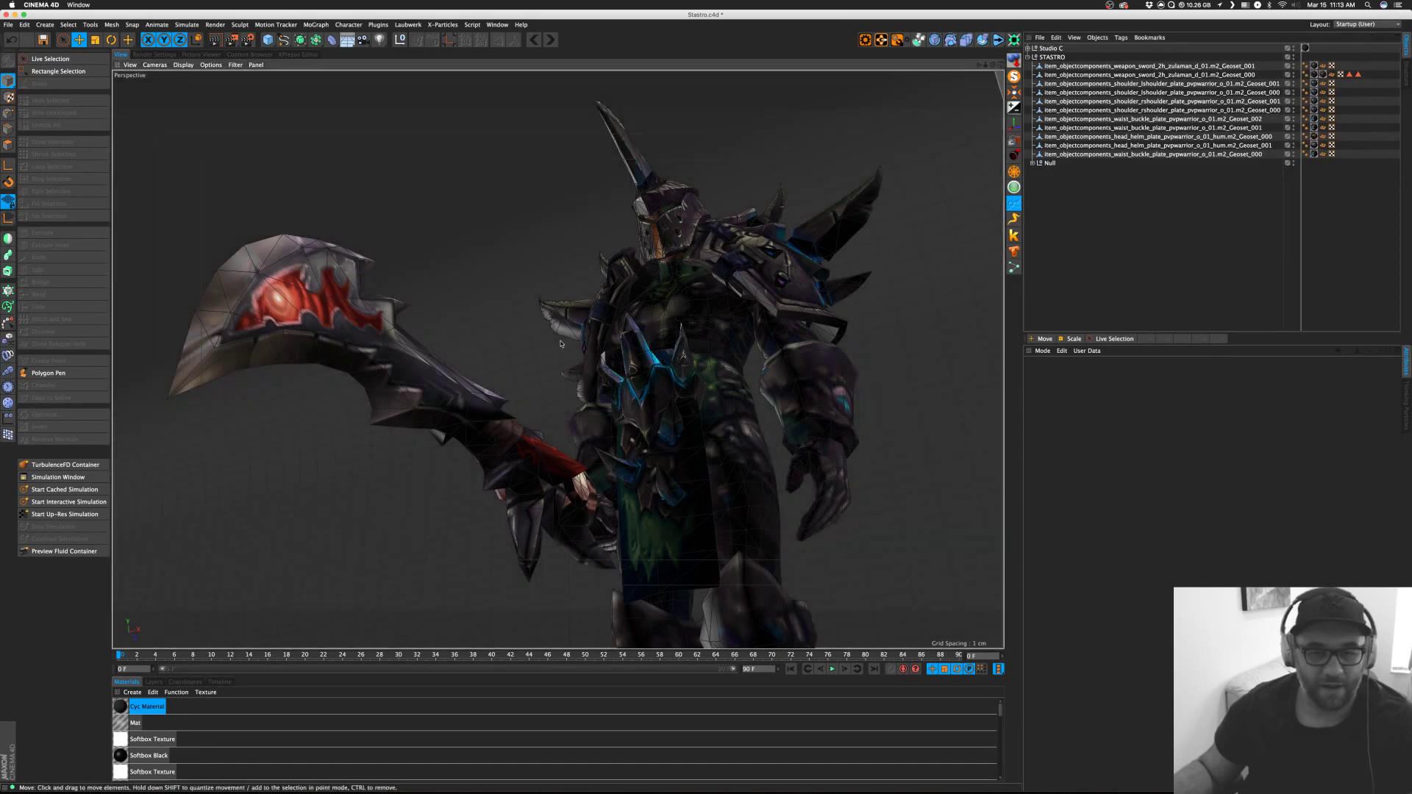
middle_click(984, 65)
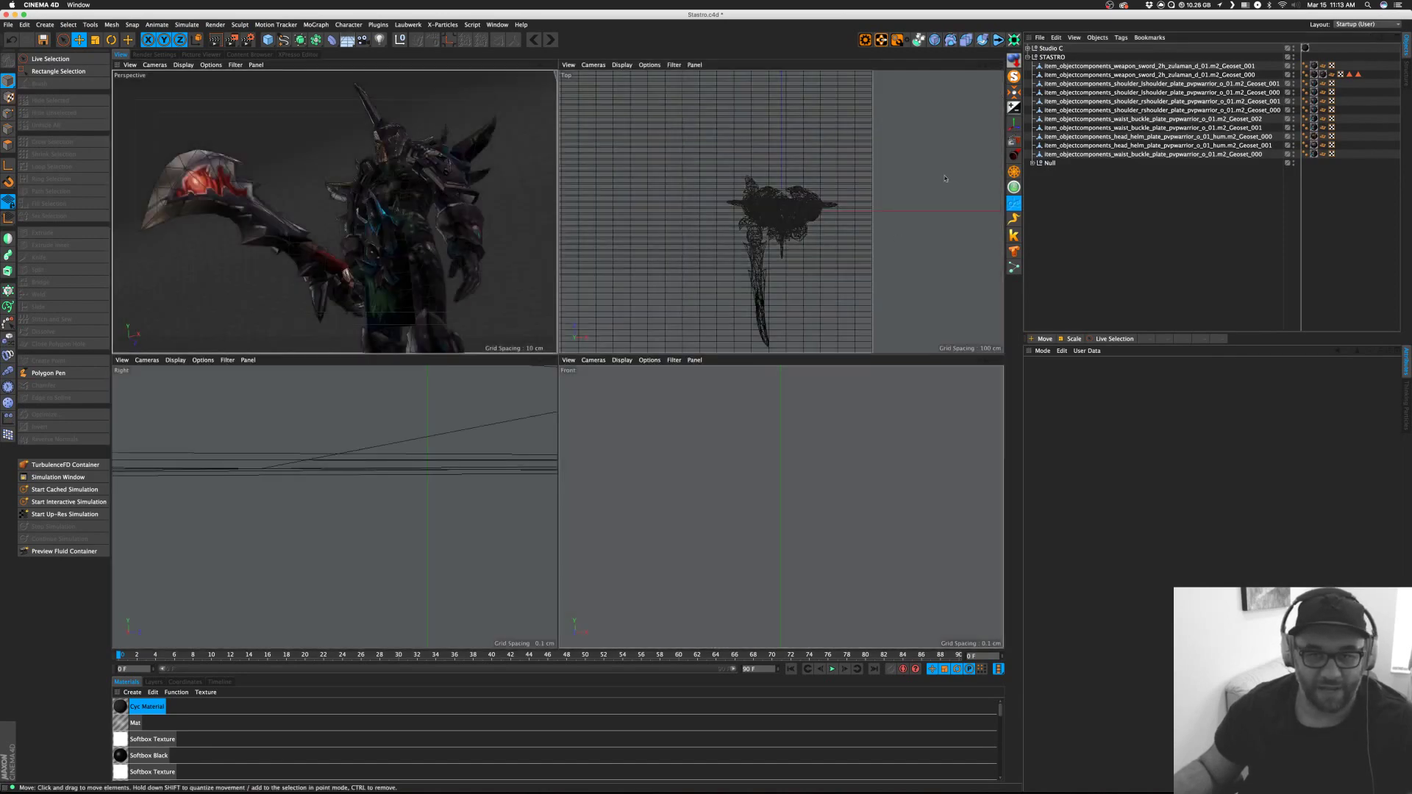
left_click_drag(985, 66, 940, 66)
key("super+s")
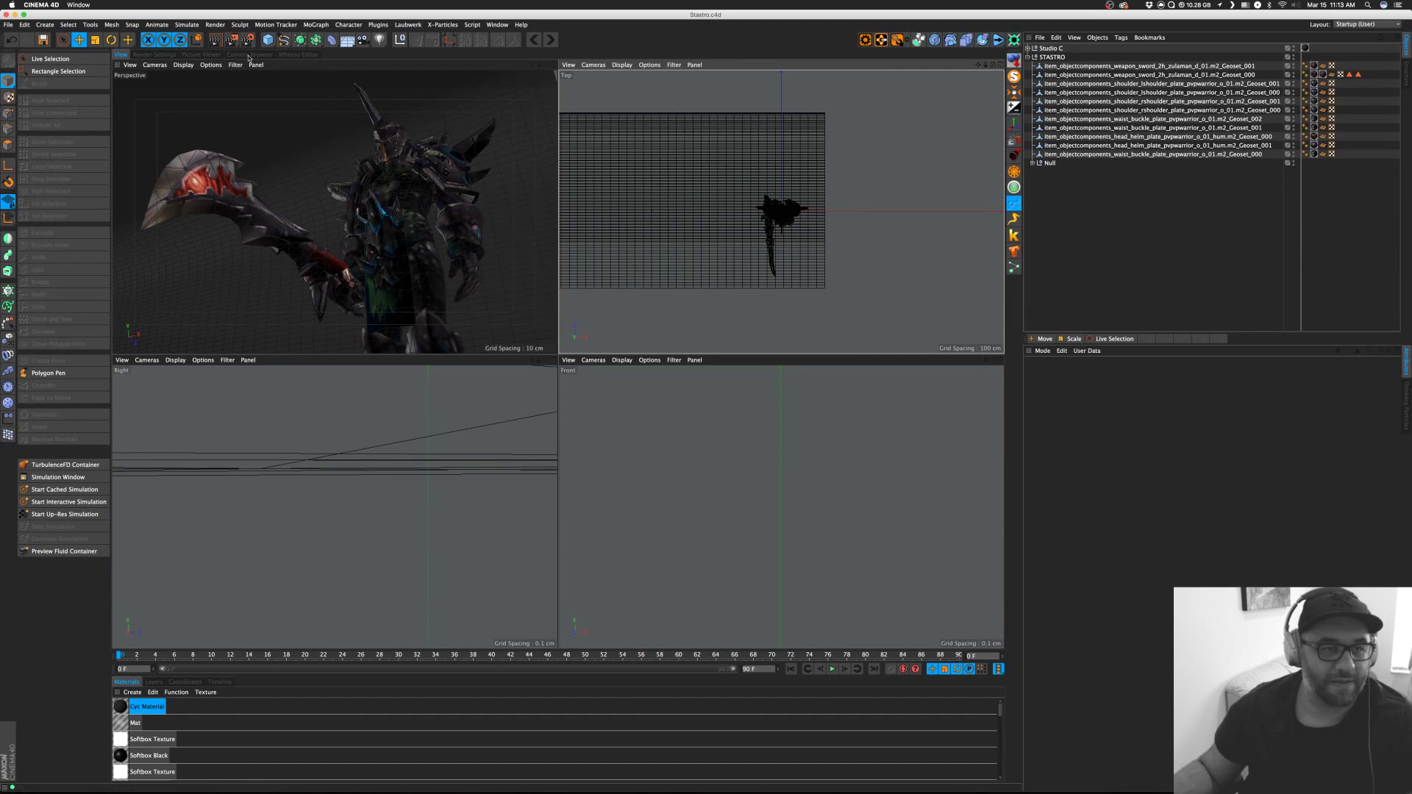
Add one Overhead Softbox and two Softbox lights from the GSG_Light_Kit_Pro preset library to the scene.
left_click(248, 55)
left_click(119, 55)
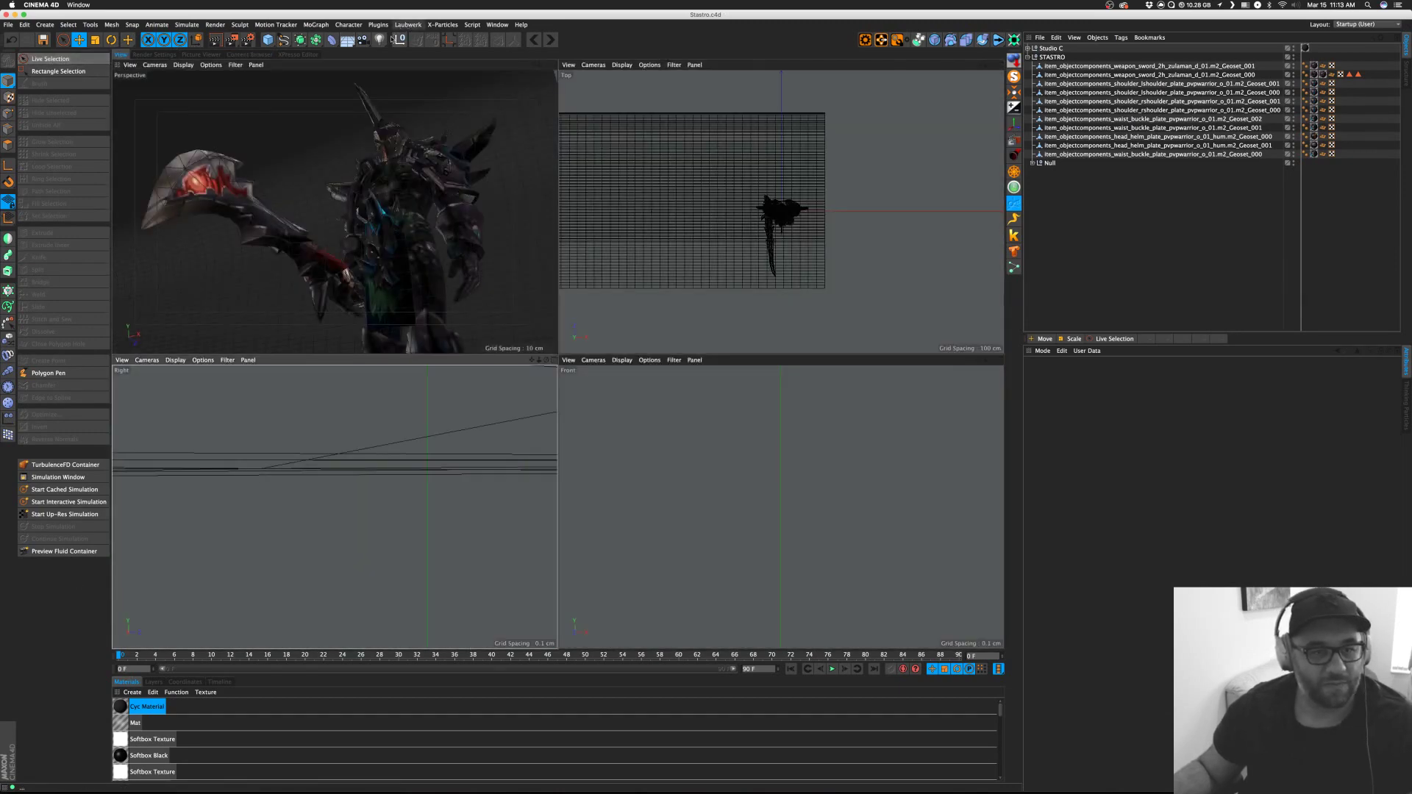
left_click(262, 55)
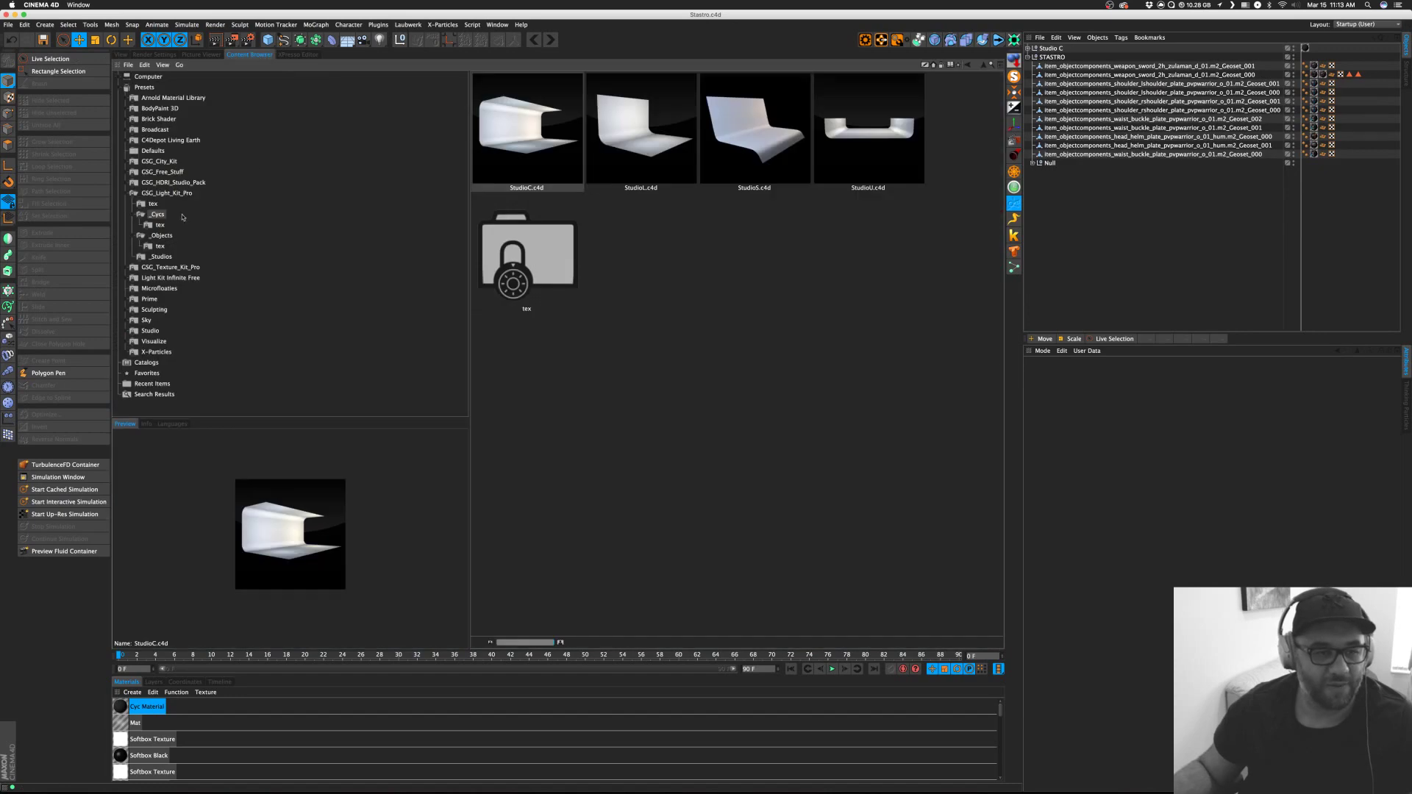
left_click(167, 194)
left_click(521, 256)
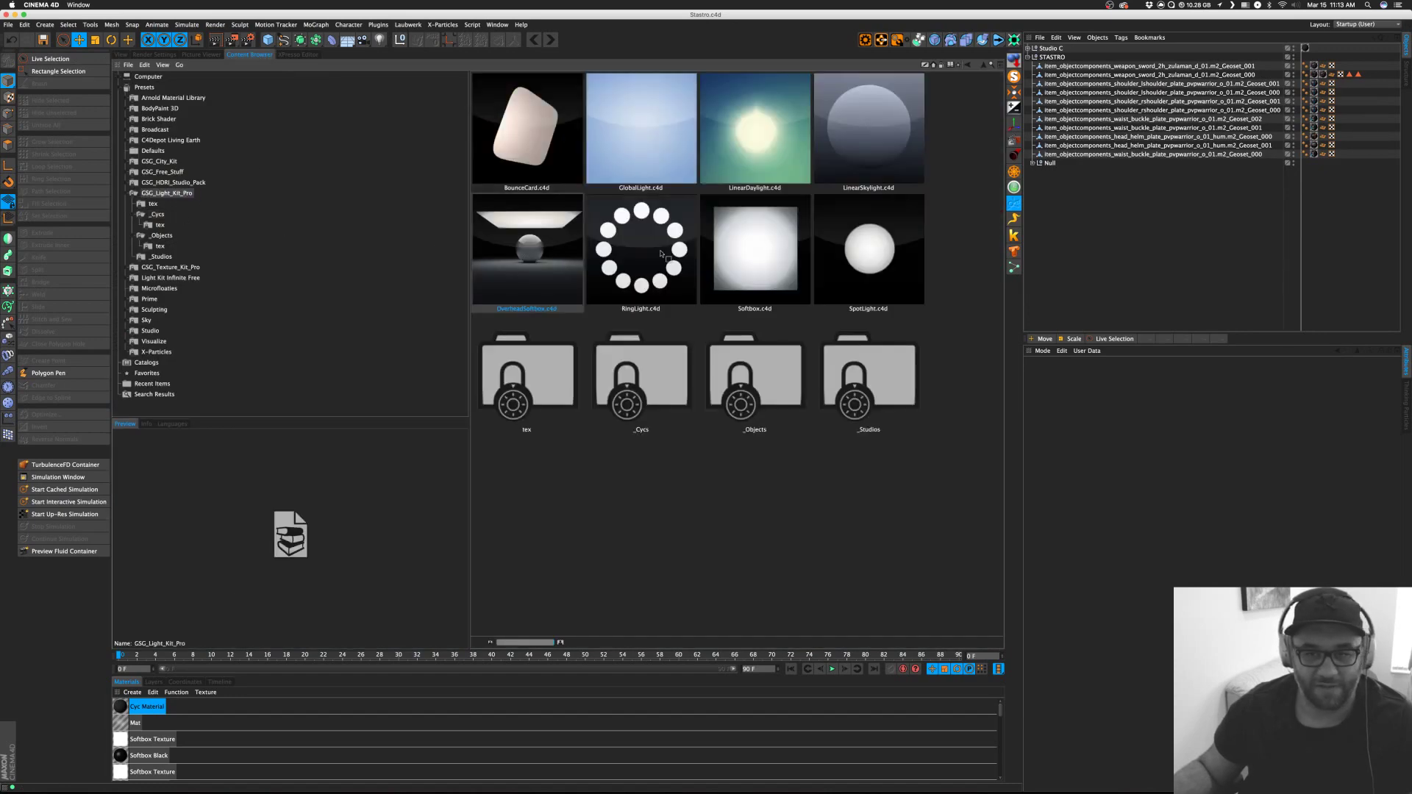
left_click_drag(1088, 218, 1048, 219)
left_click_drag(714, 257, 1144, 220)
left_click_drag(1231, 227, 1237, 251)
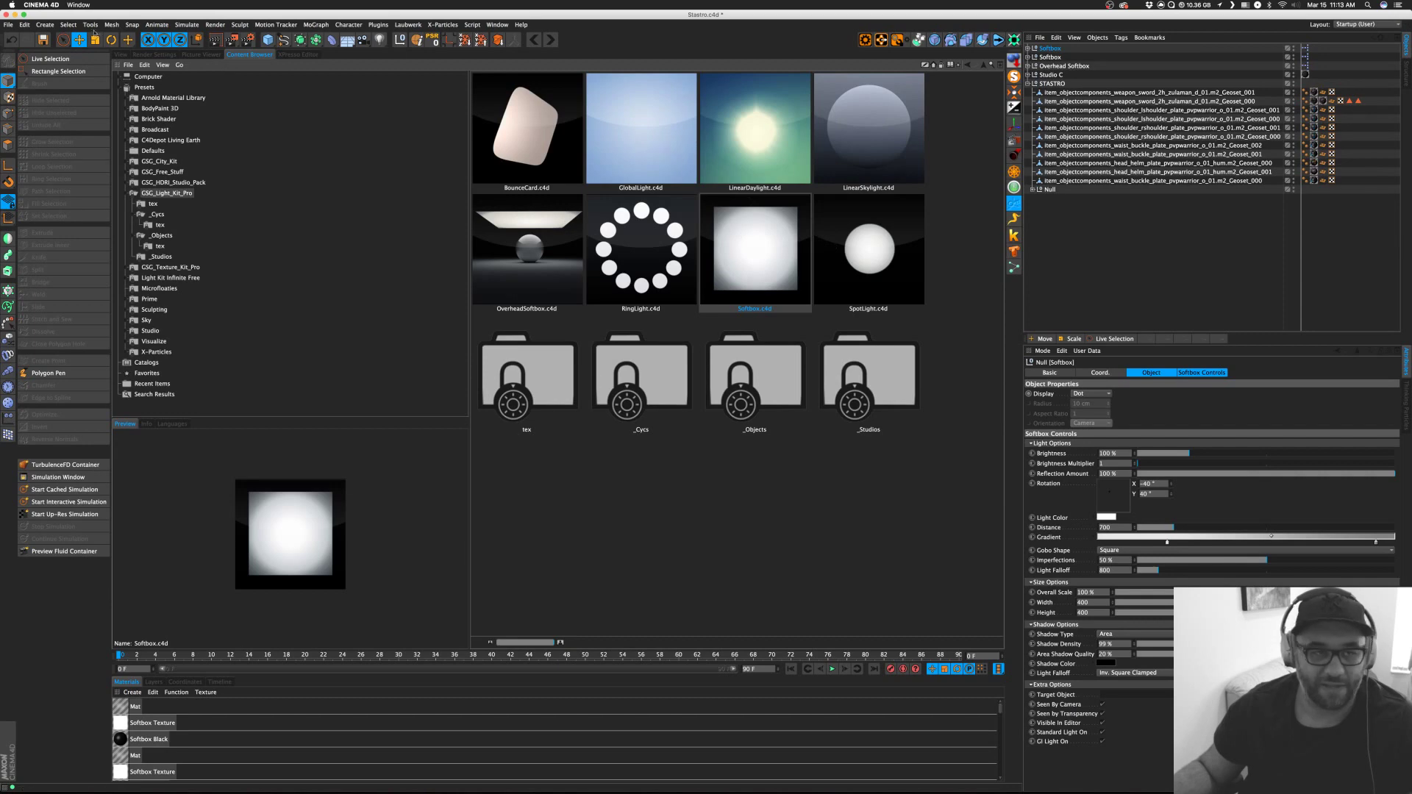
left_click(120, 54)
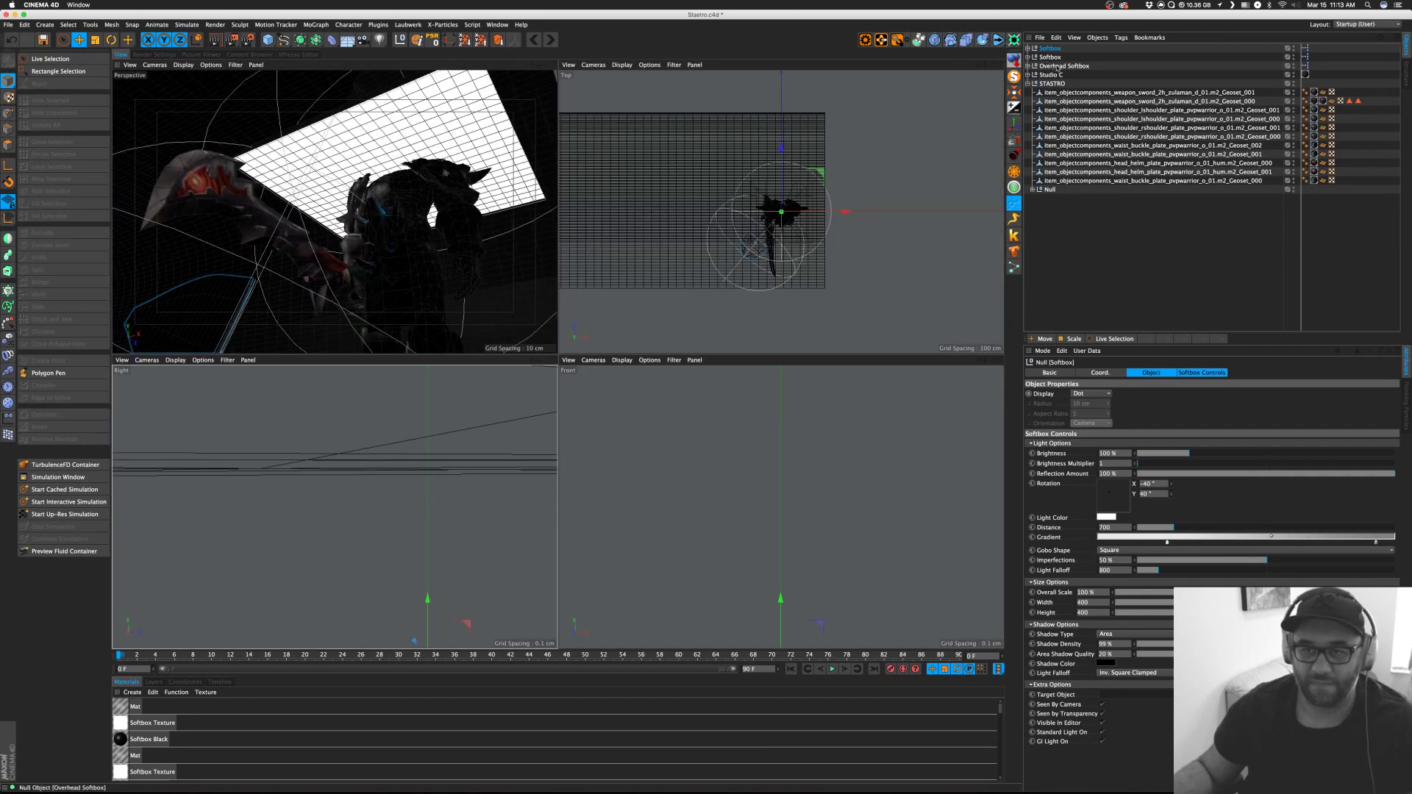
Raise the Overhead Softbox above and behind the character in the Right view and tilt it slightly.
left_click(637, 196)
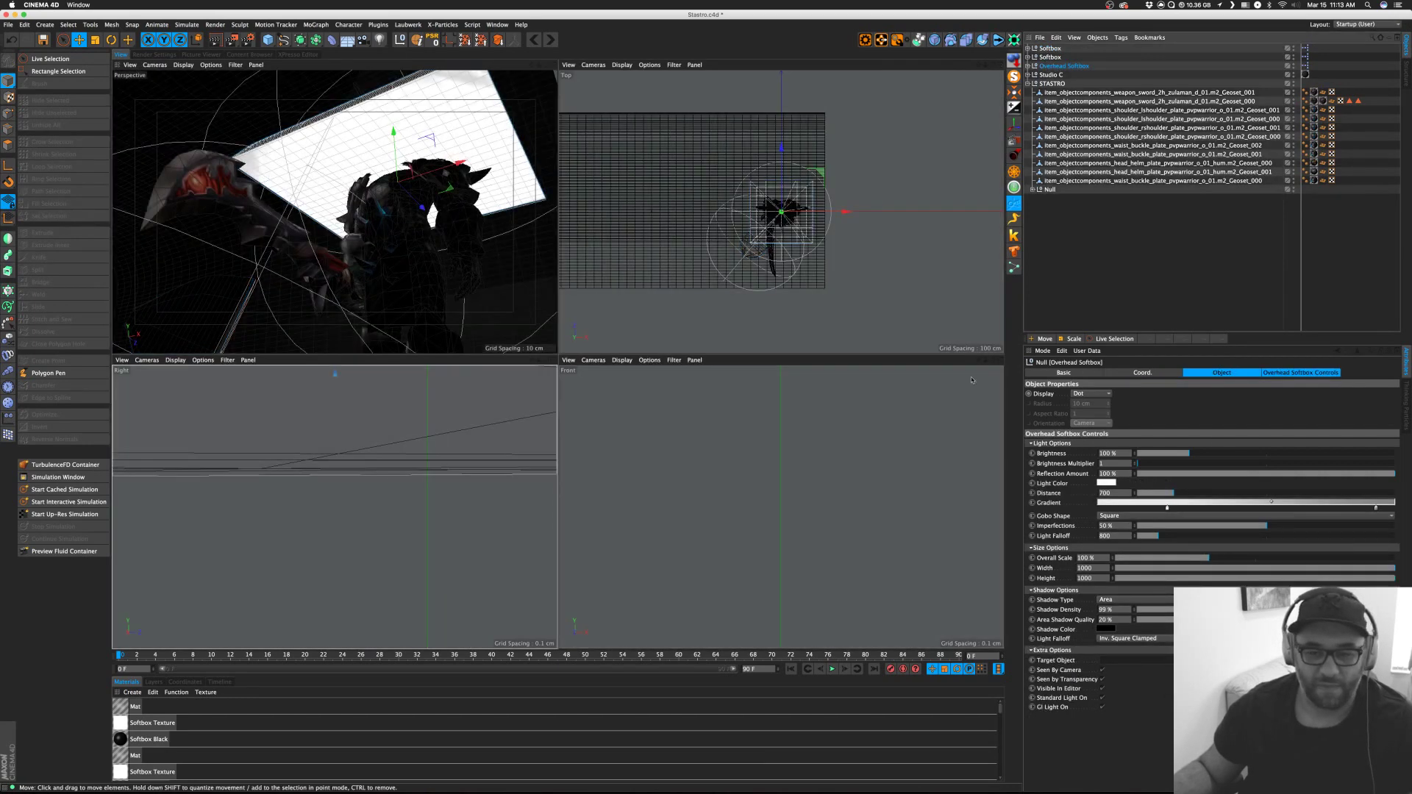
left_click_drag(539, 360, 243, 361)
scroll(334, 506, "up", 5)
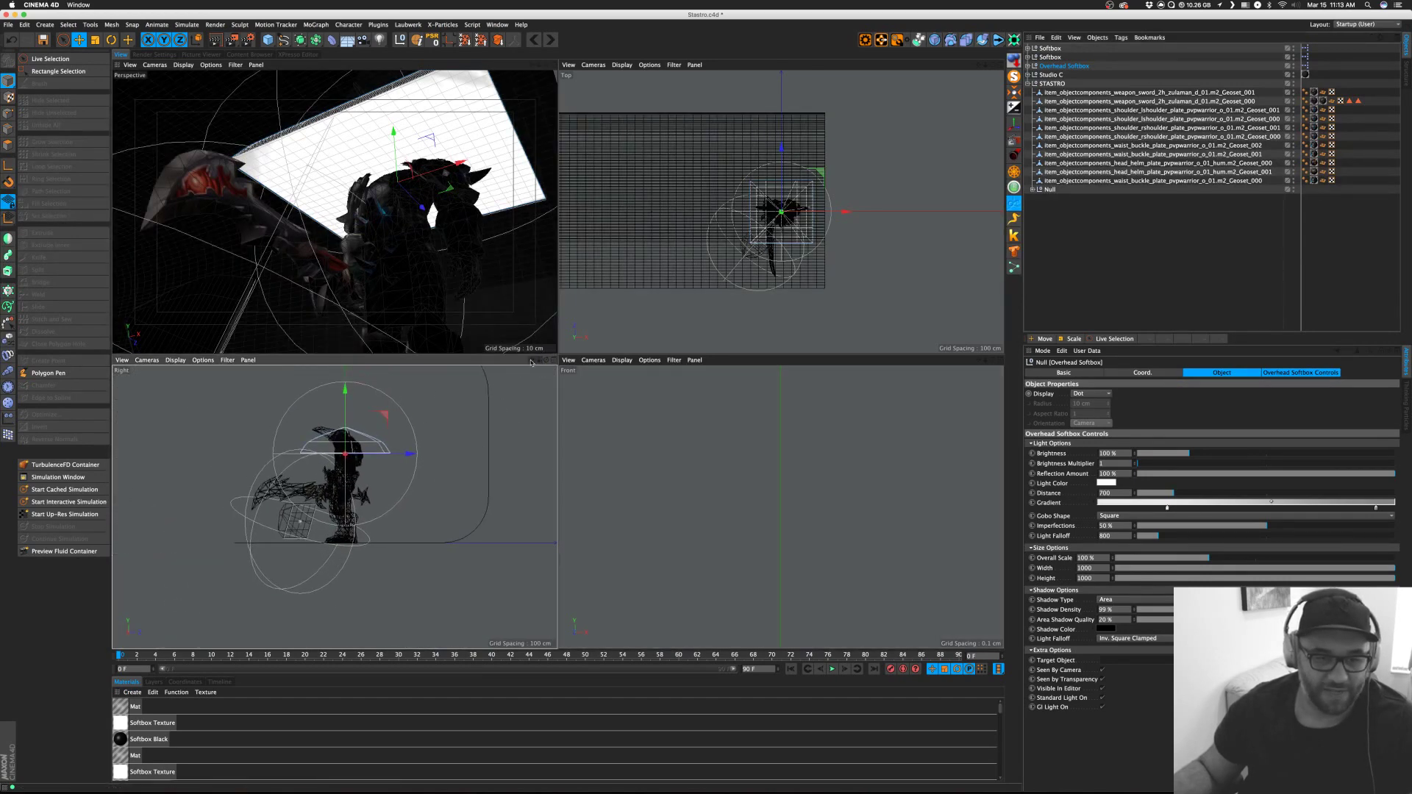
left_click_drag(532, 360, 523, 434)
left_click_drag(380, 490, 431, 412)
key("r")
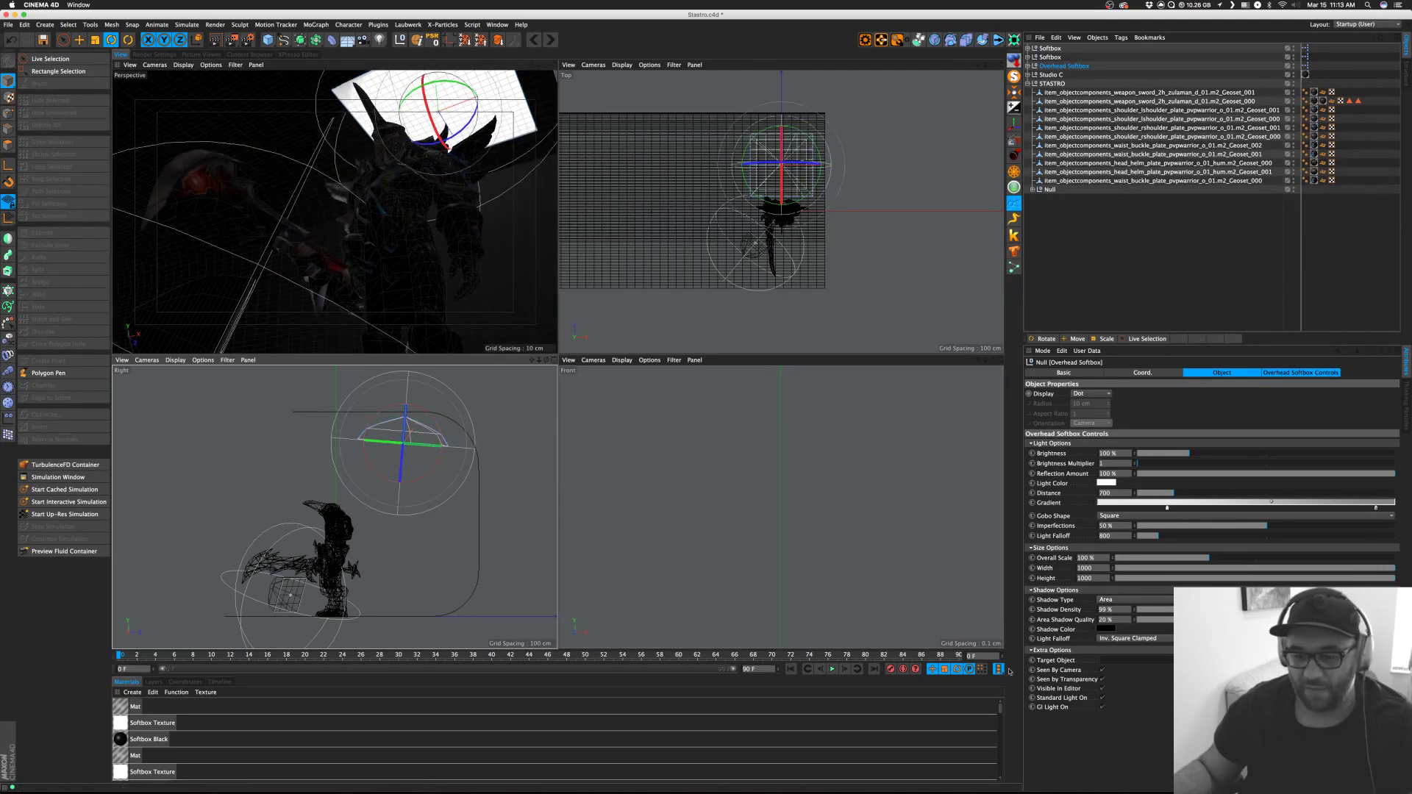
left_click(1103, 669)
left_click(1132, 268)
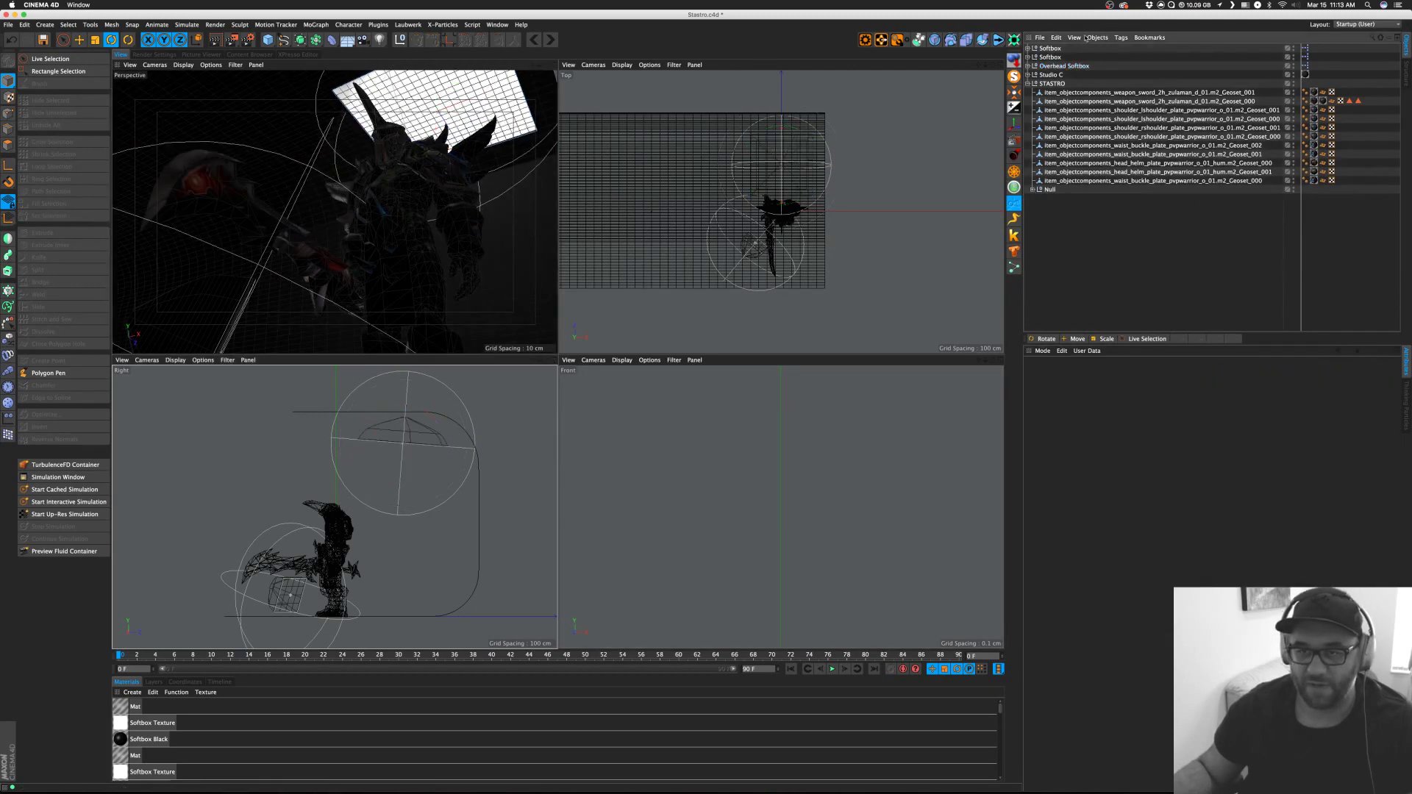
Delete one of the two Softbox lights and set the remaining Softbox's Overall Scale to about 192 %.
left_click(1050, 57)
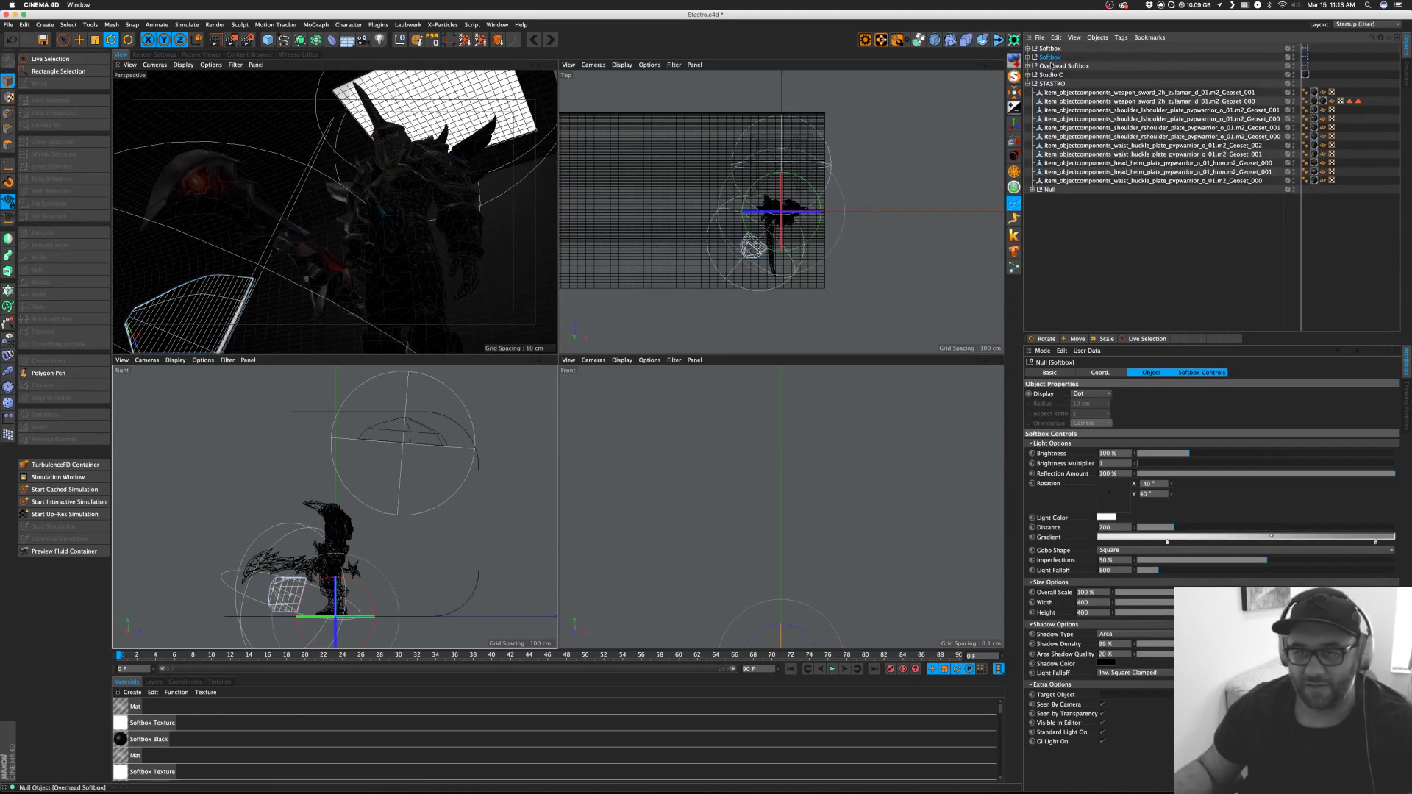
key("Delete")
left_click(1052, 49)
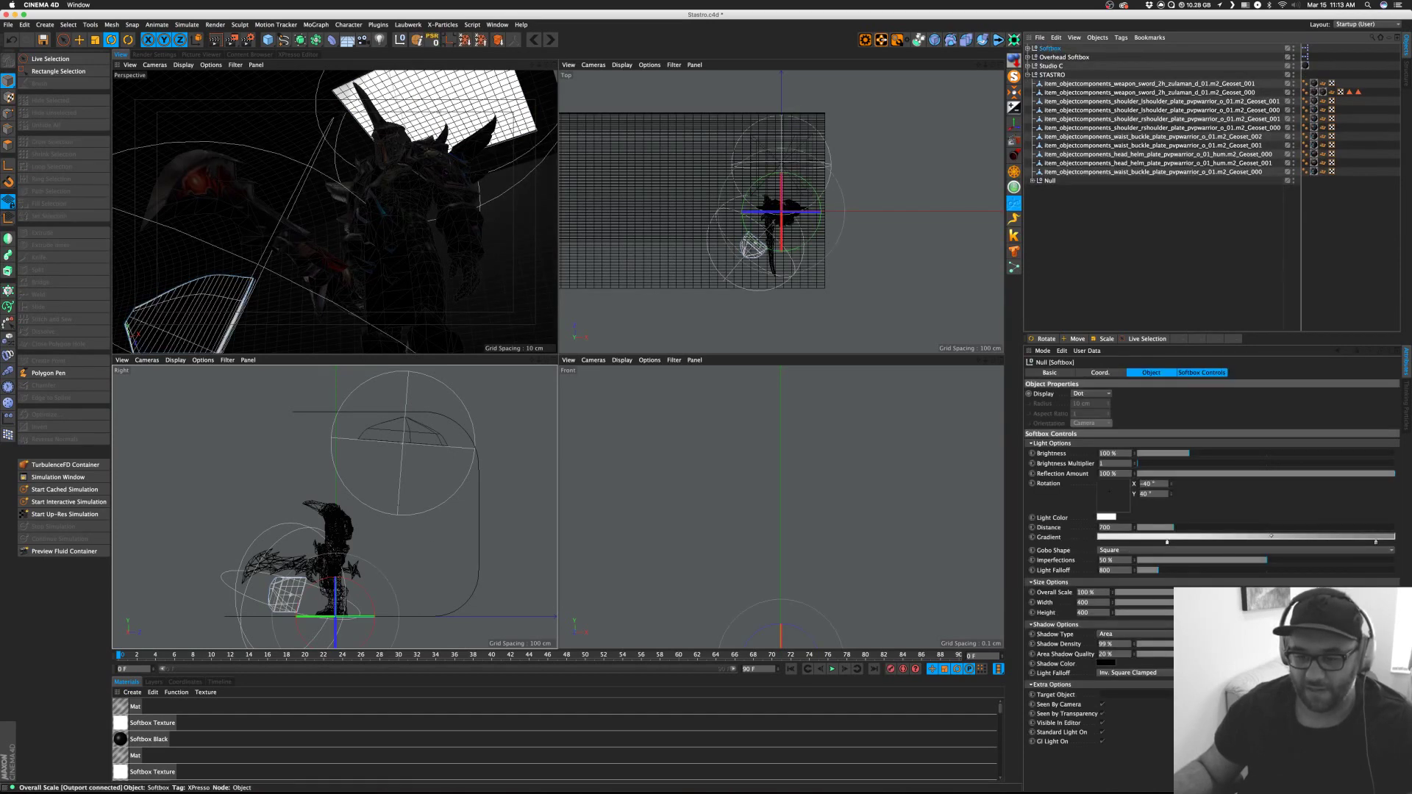
left_click_drag(1112, 593, 1173, 592)
Raise the Softbox to head height, shift it to the weapon side of the character, and set its X rotation to -60.2°.
key("e")
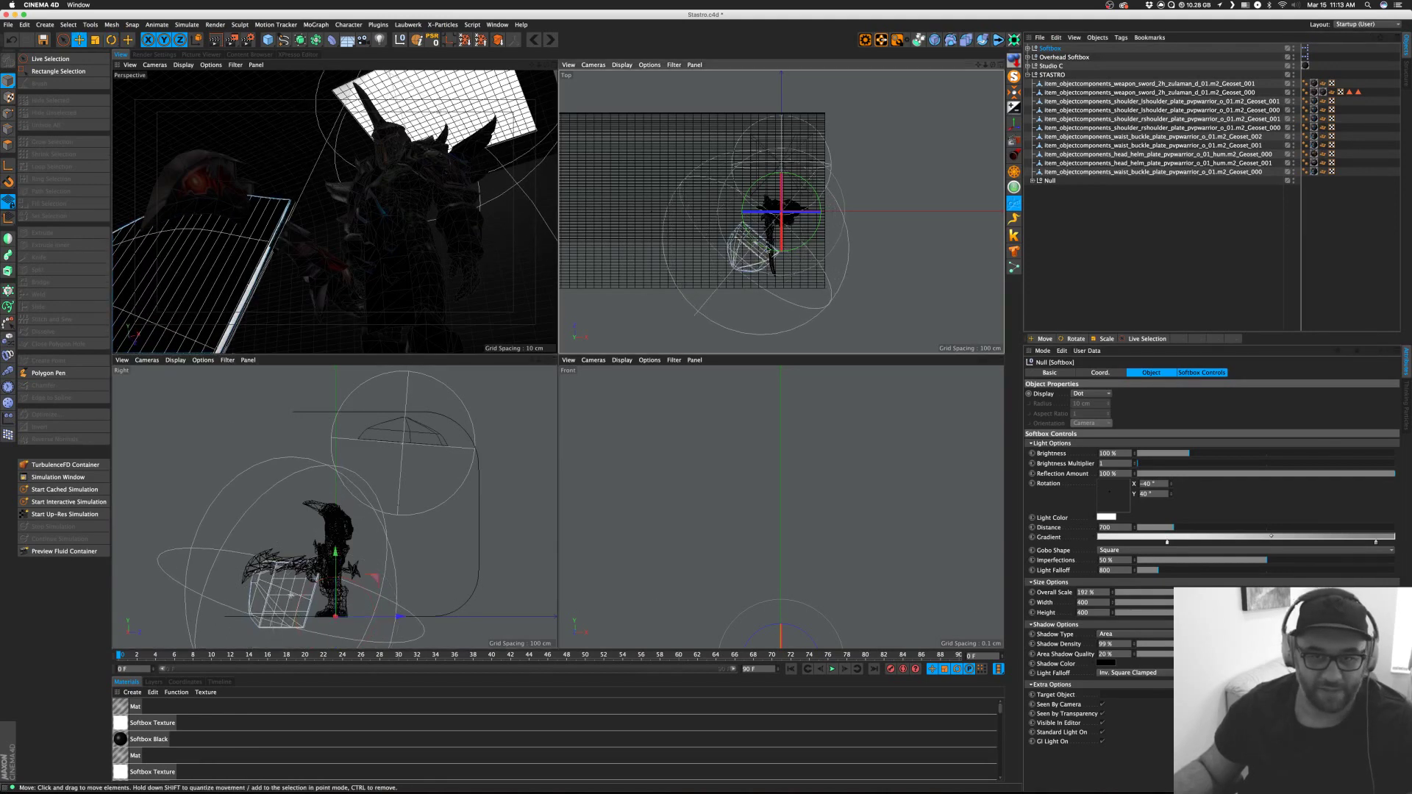
left_click_drag(336, 552, 335, 471)
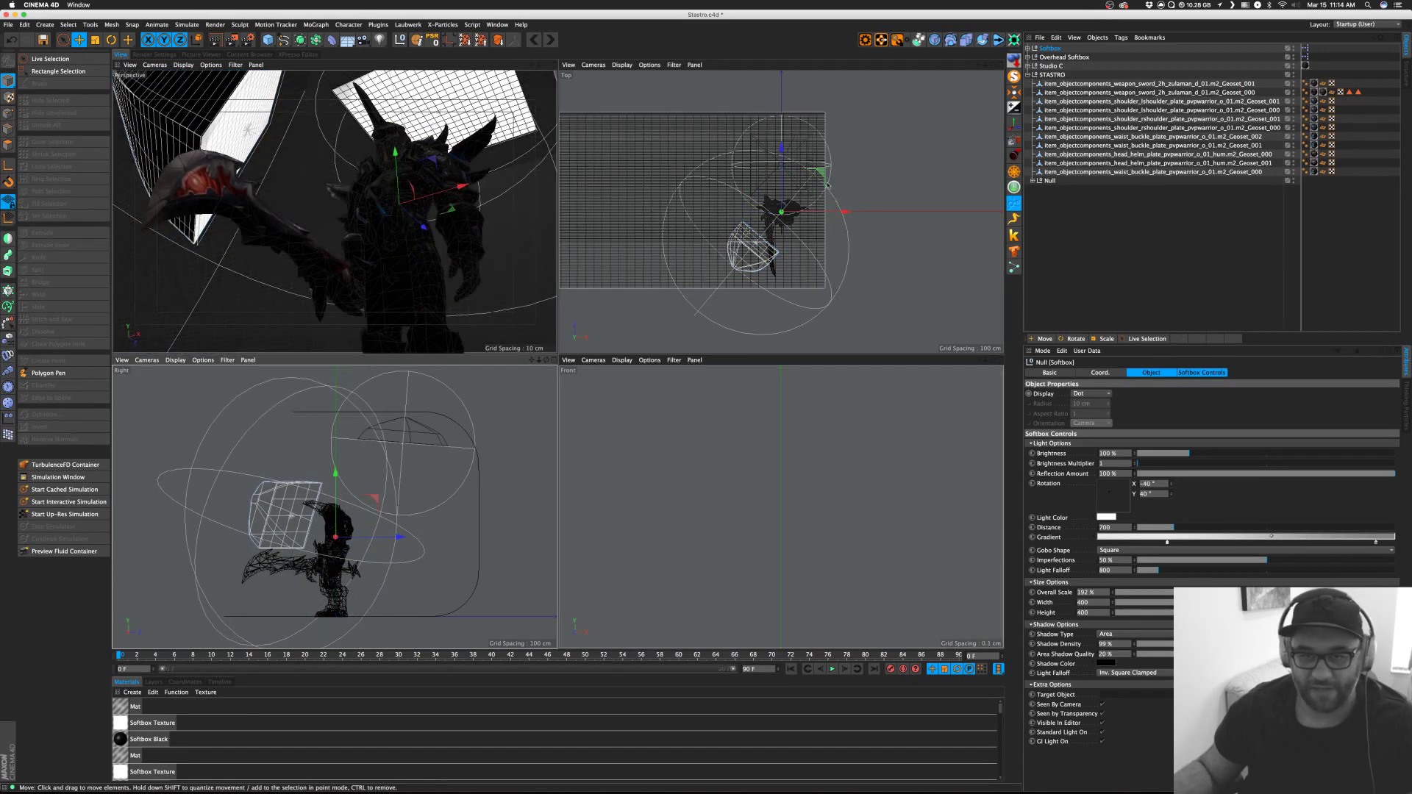
left_click_drag(820, 173, 804, 182)
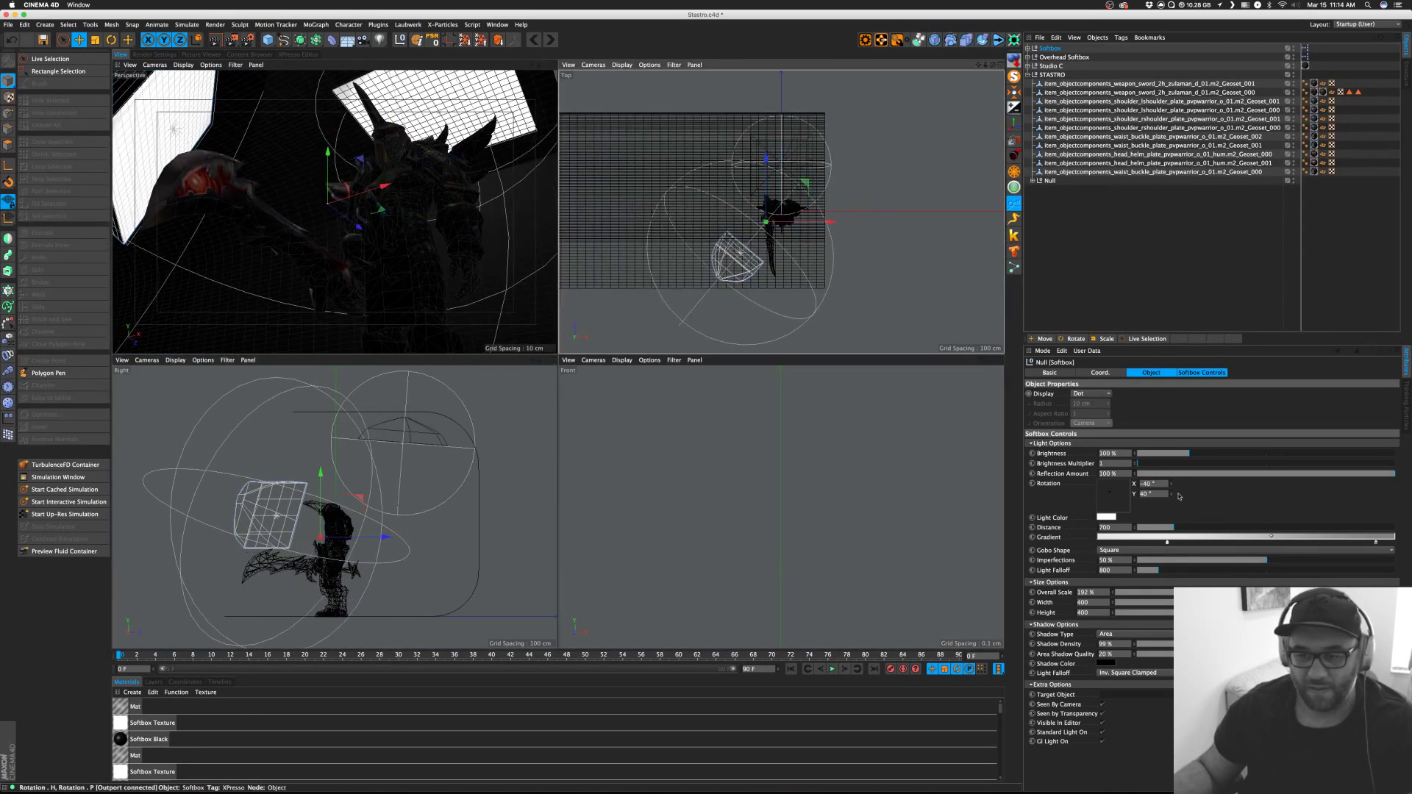
left_click_drag(1174, 485, 1156, 486)
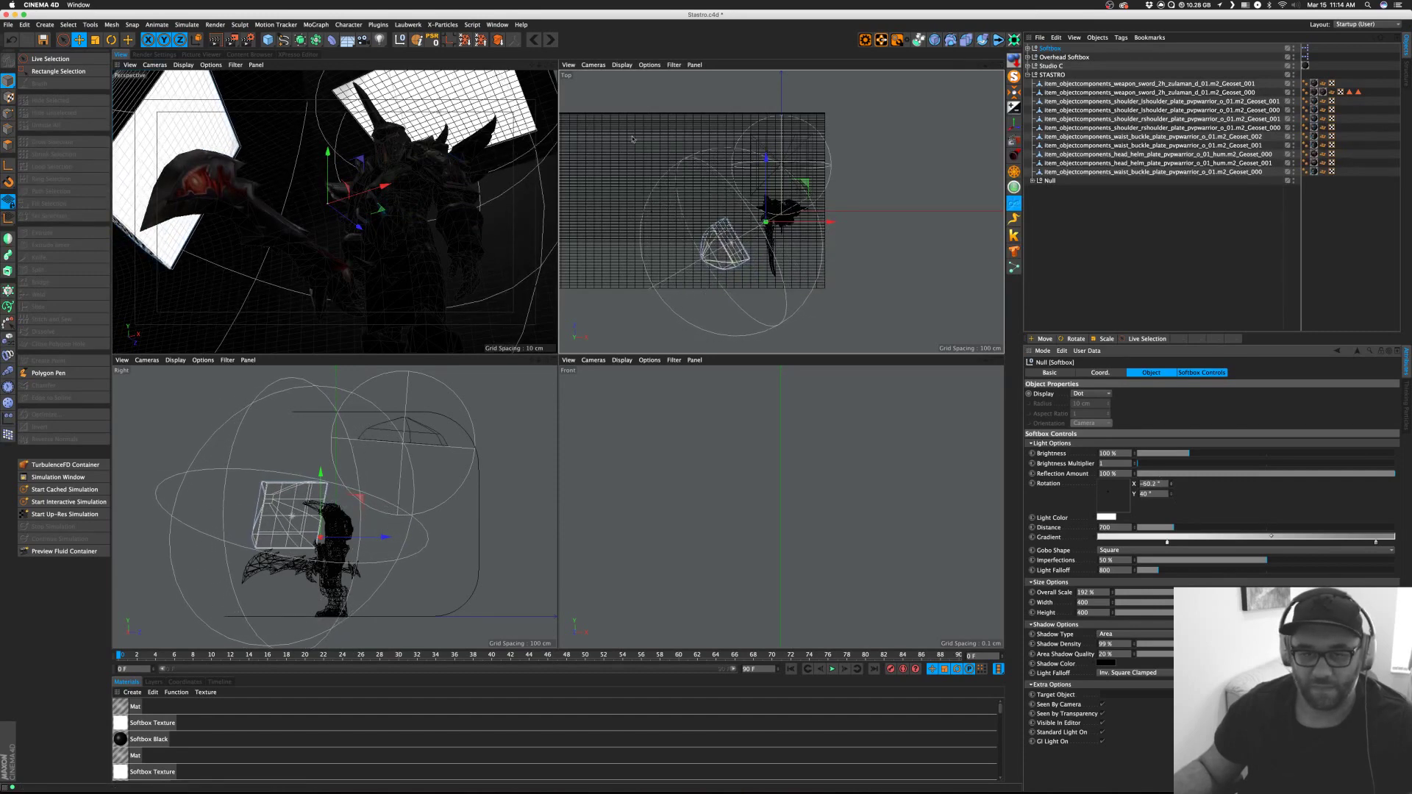
left_click_drag(809, 182, 782, 186)
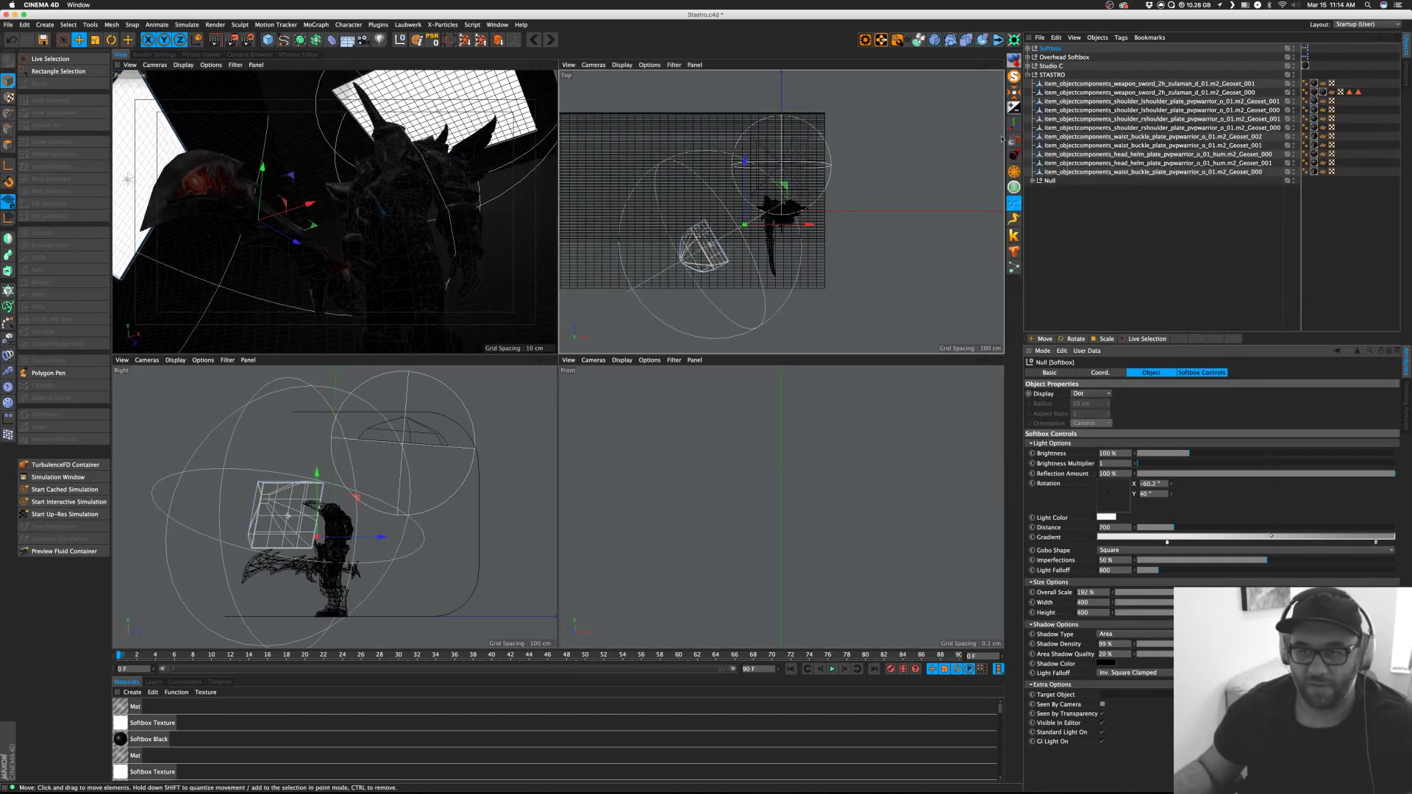
Duplicate the Softbox, set the copy's X rotation to 109°, and move it to the opposite side of the character.
key("ctrl+c")
key("ctrl+v")
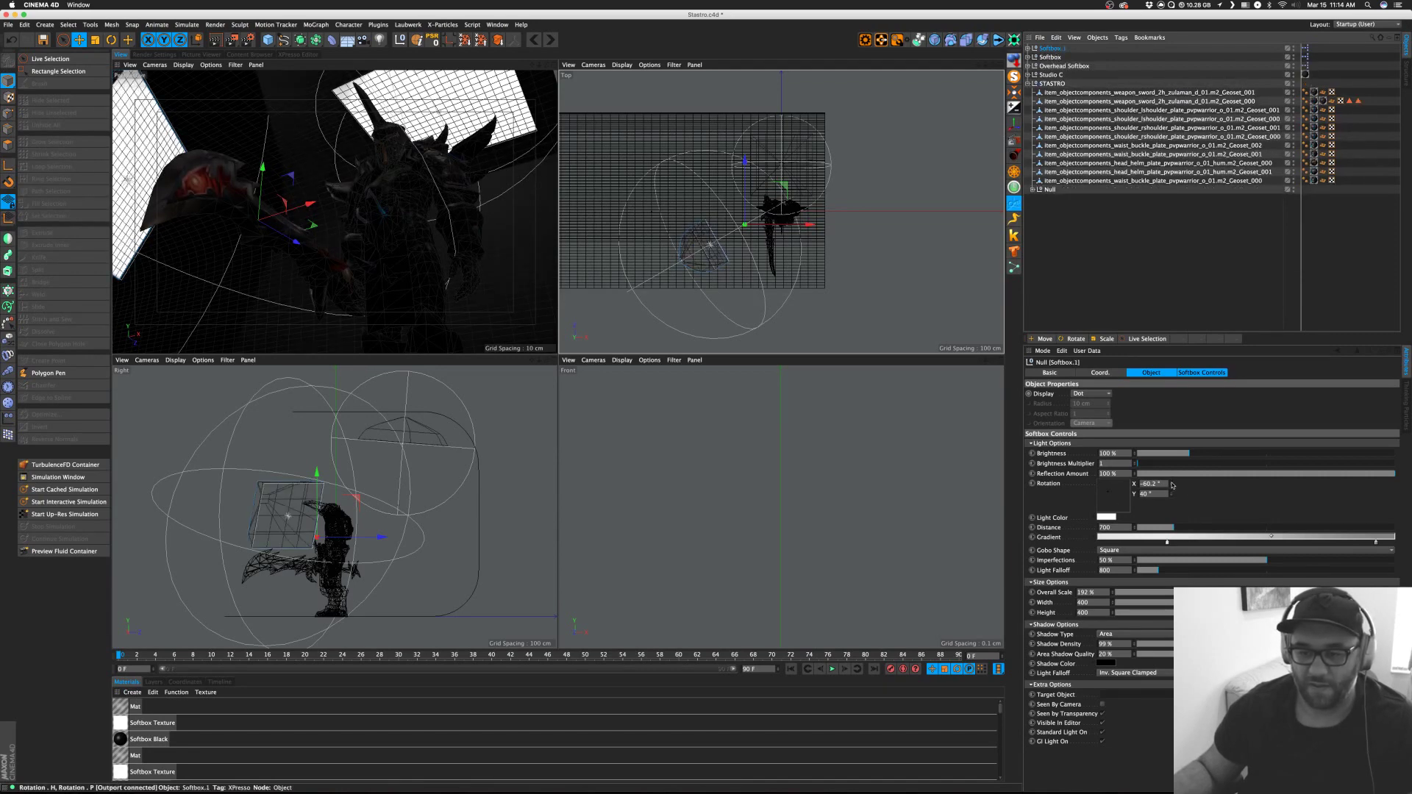
left_click_drag(1171, 484, 1250, 484)
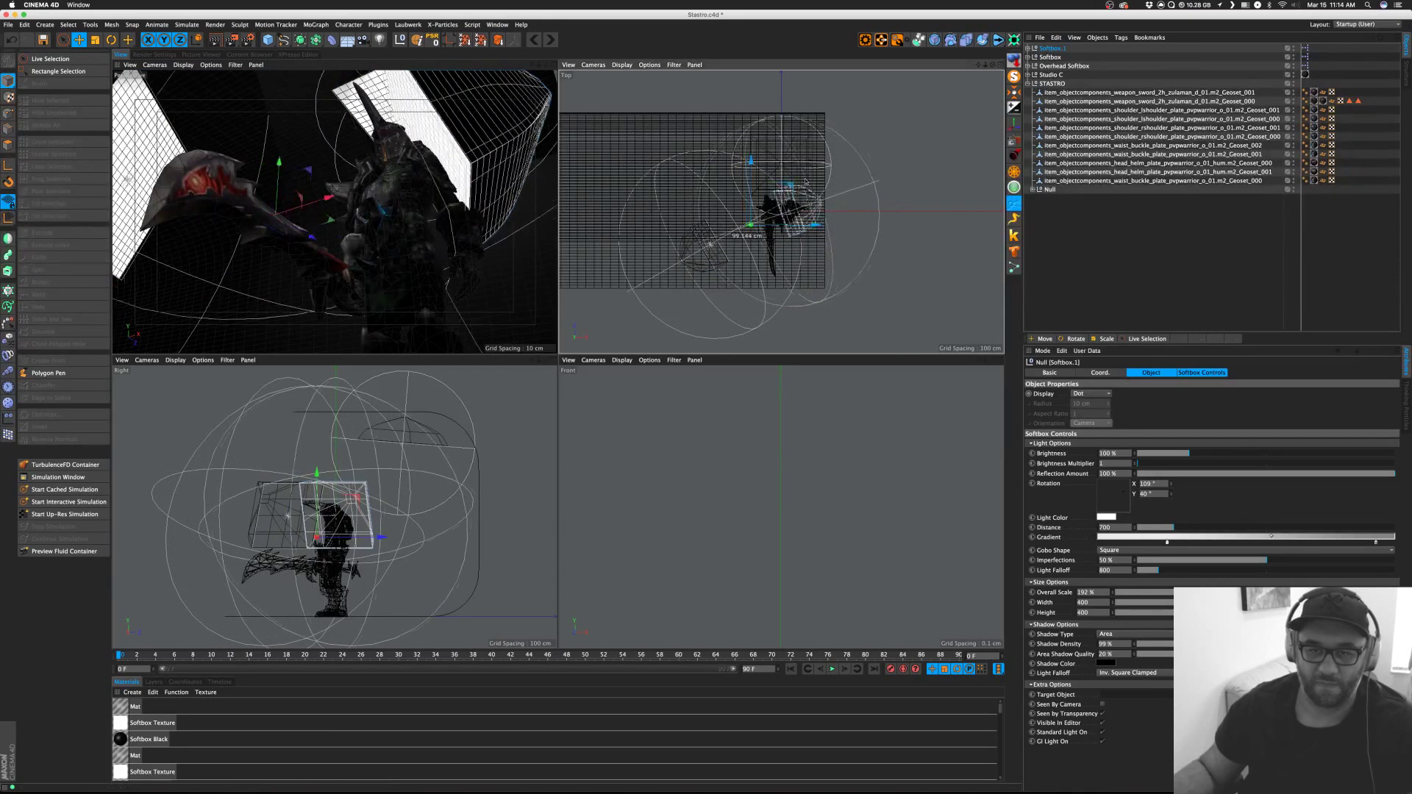
Switch to Safari, search Google for "3 point lighting", and view the featured diagram.
key("super+Tab")
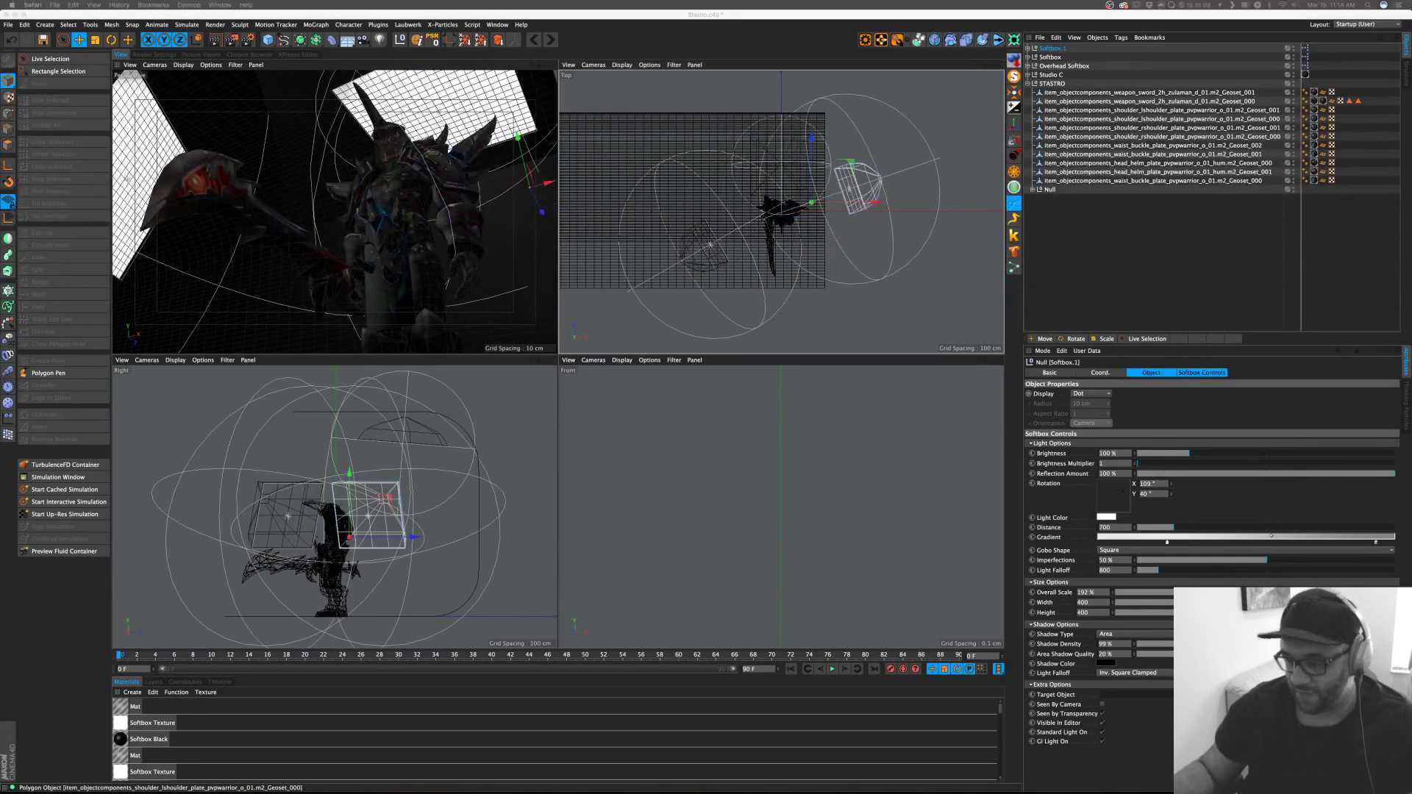
key("super+n")
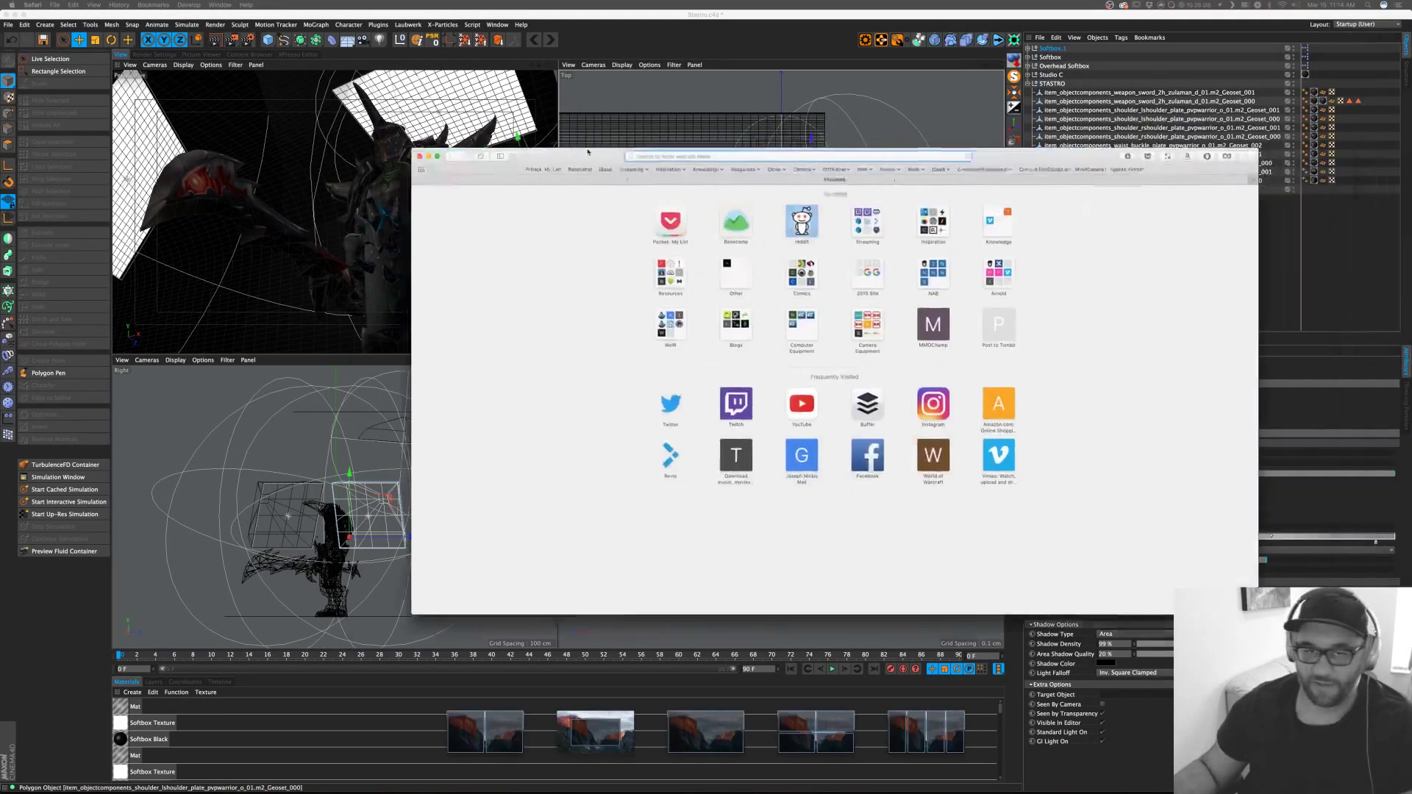
type("3 point lighting")
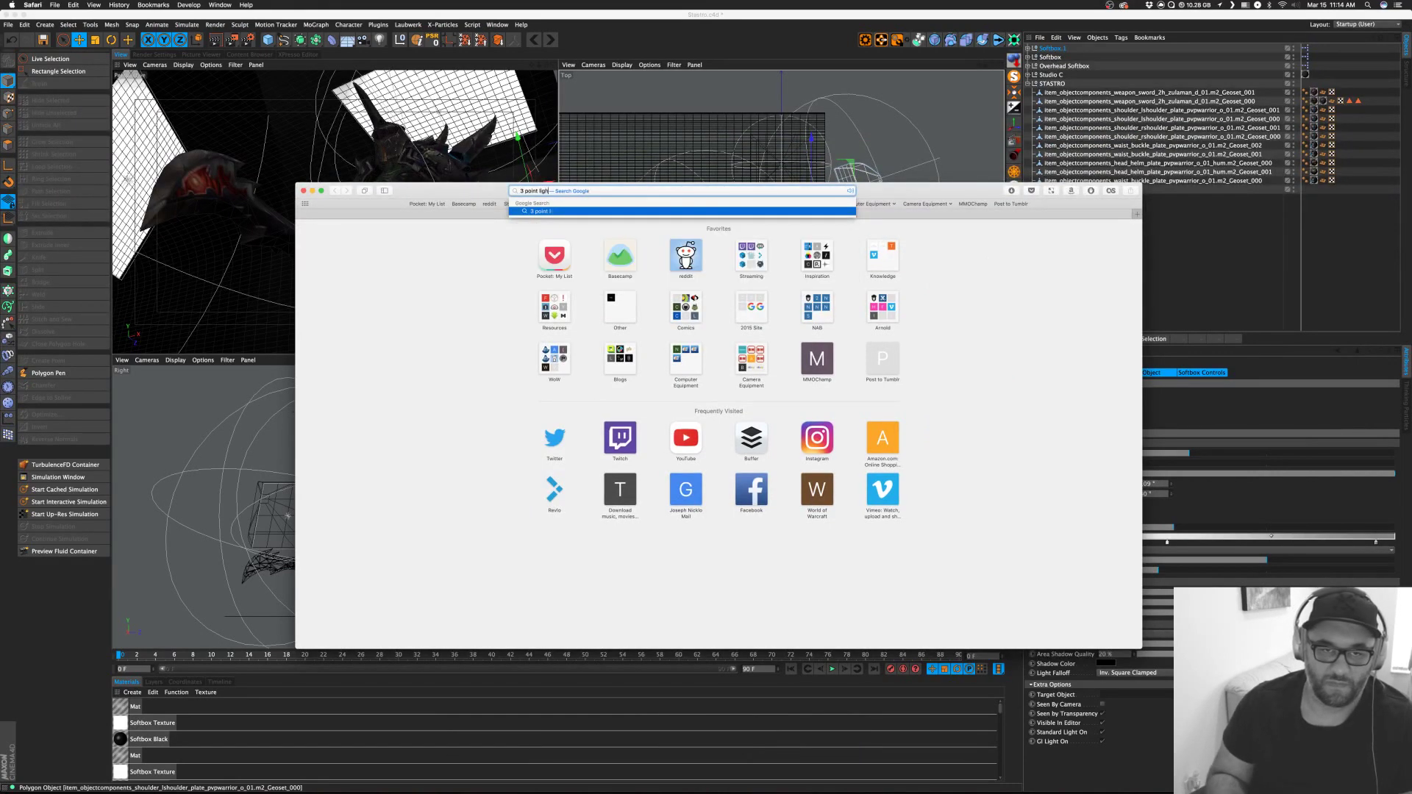
key("Return")
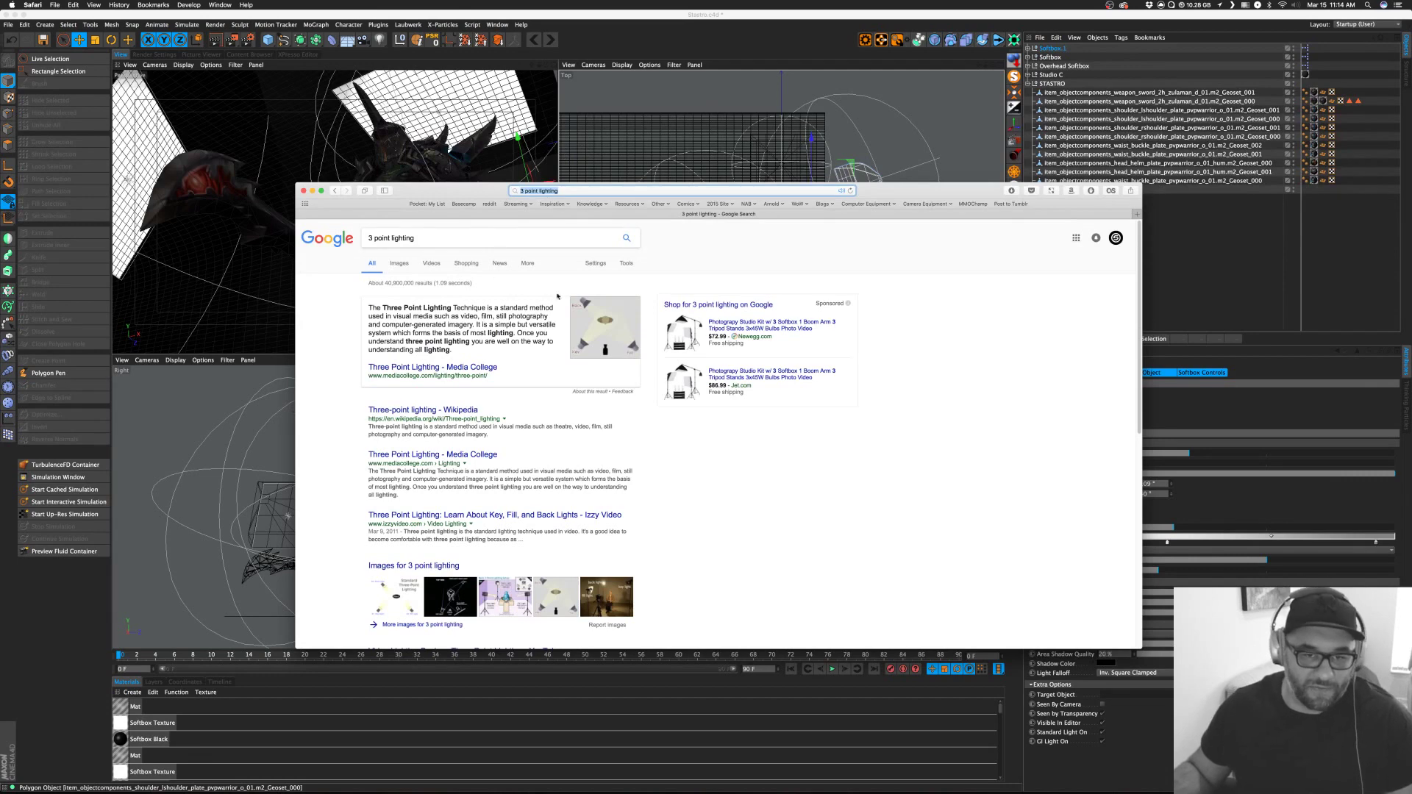
left_click(599, 341)
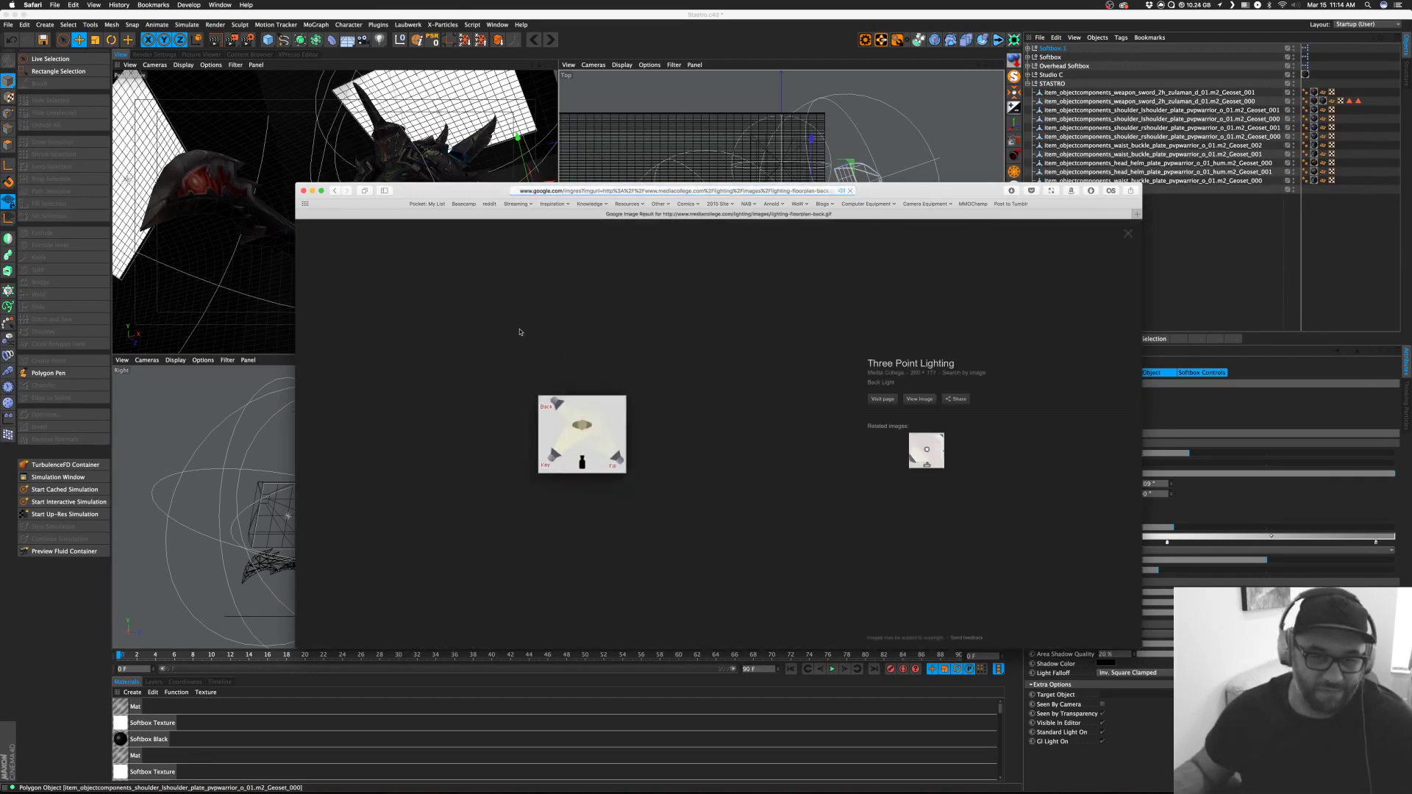
left_click(337, 192)
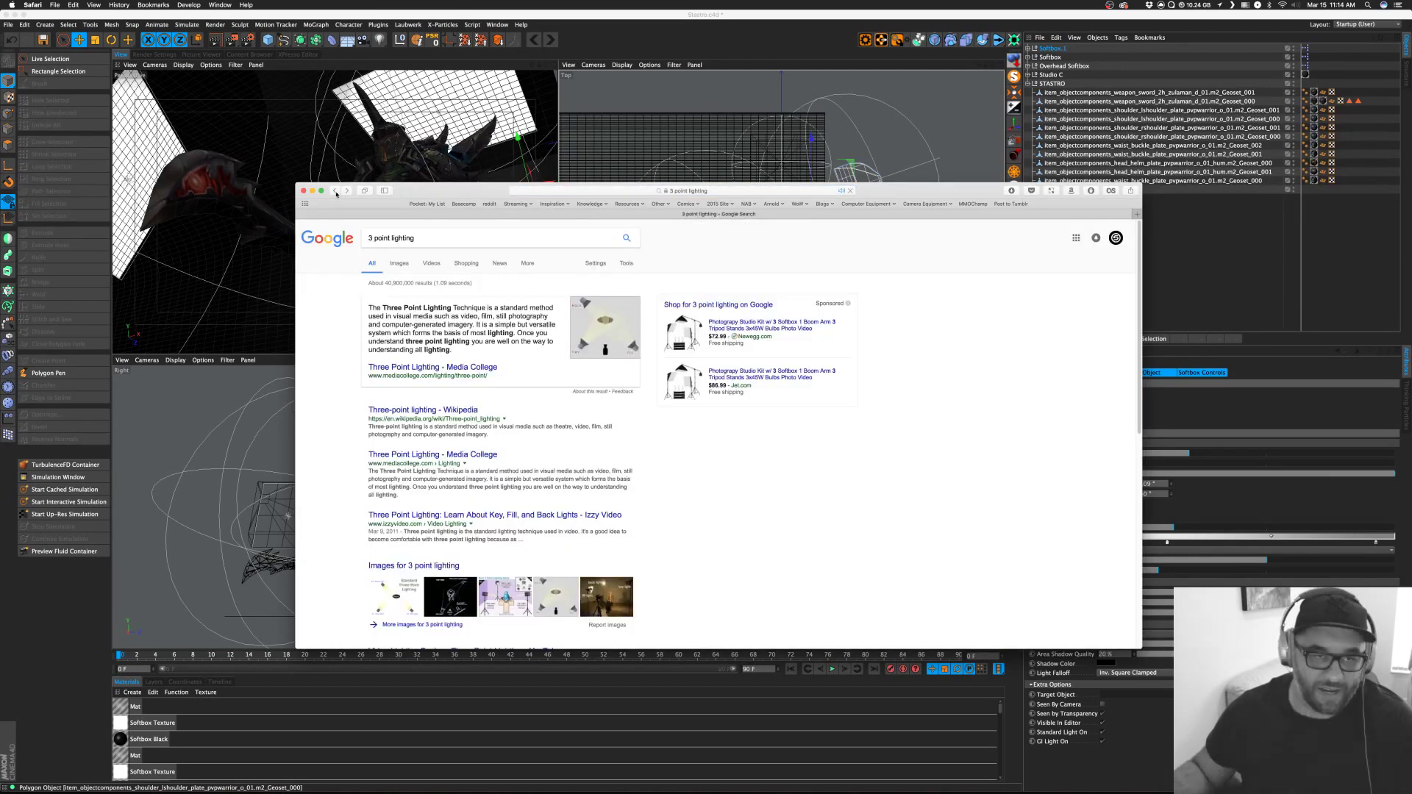
Examine the image-search diagrams for key, fill and back light placement, and return to Cinema 4D.
left_click(398, 264)
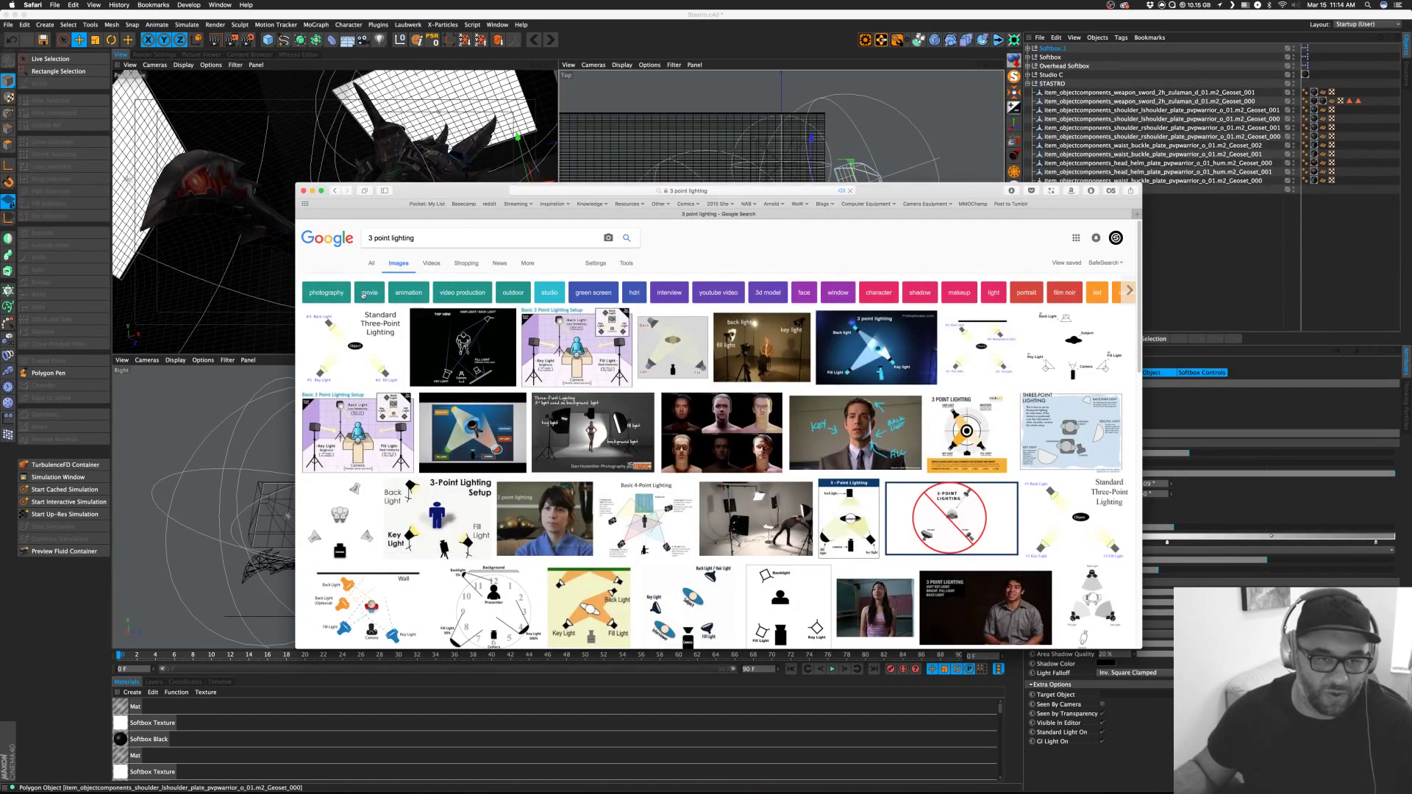
left_click(355, 356)
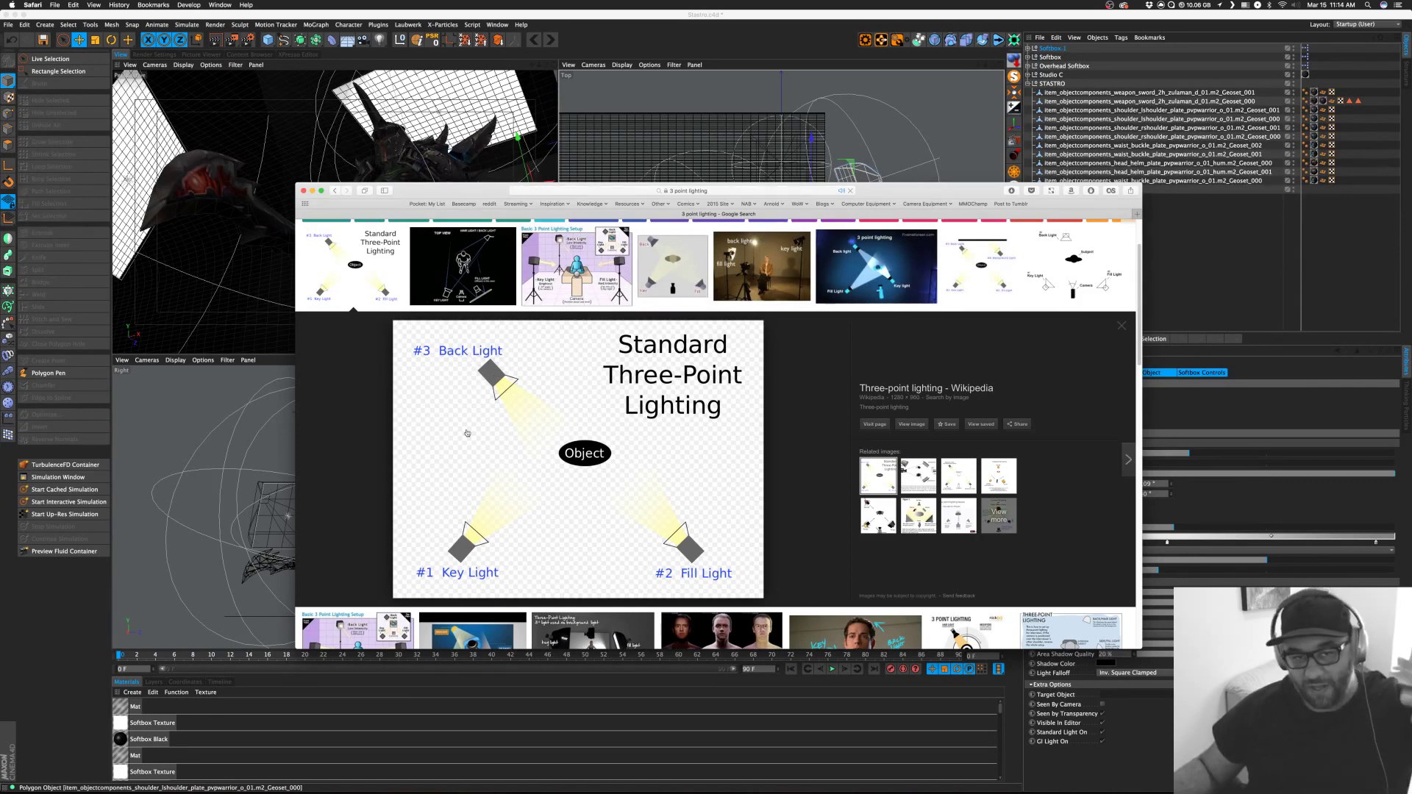
key("Right")
key("Right")
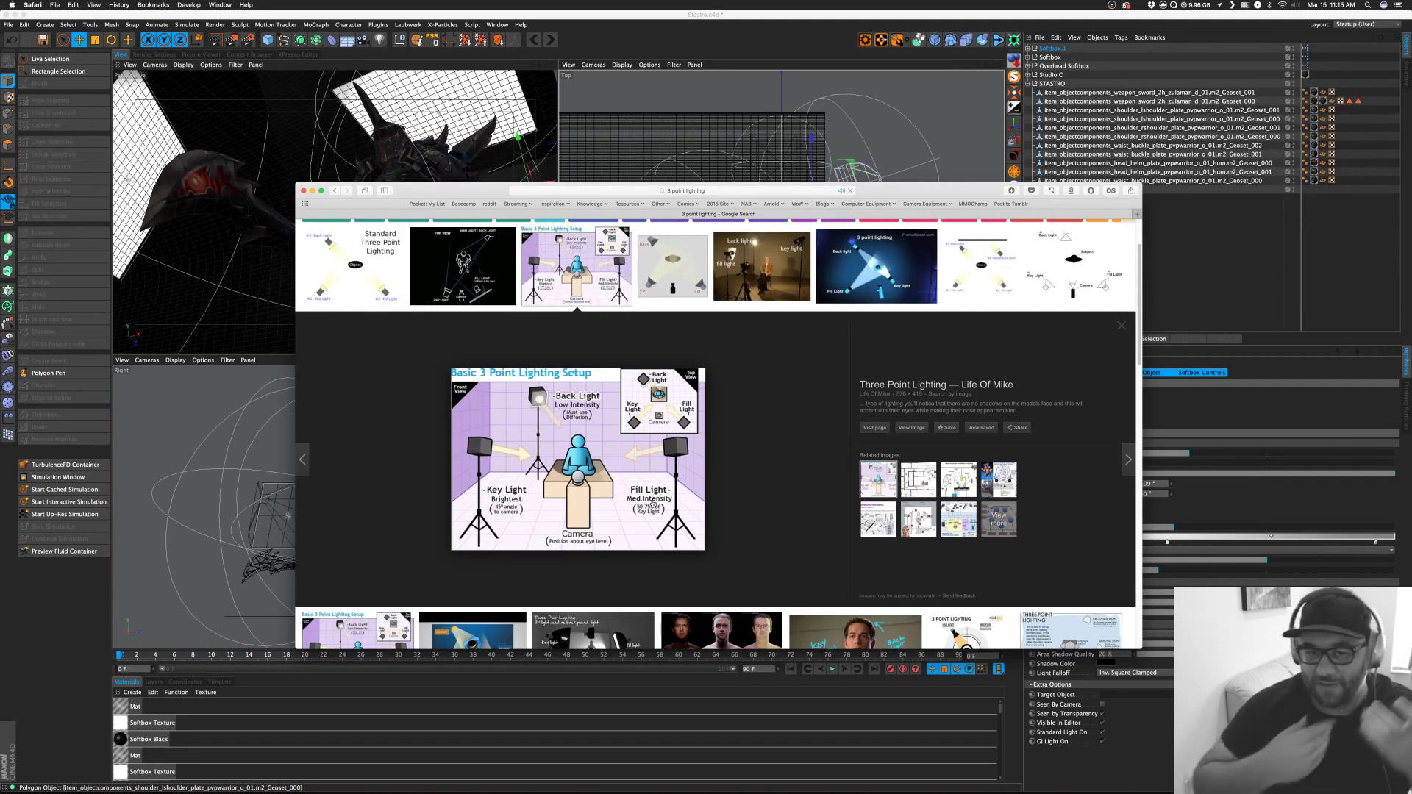
left_click(728, 102)
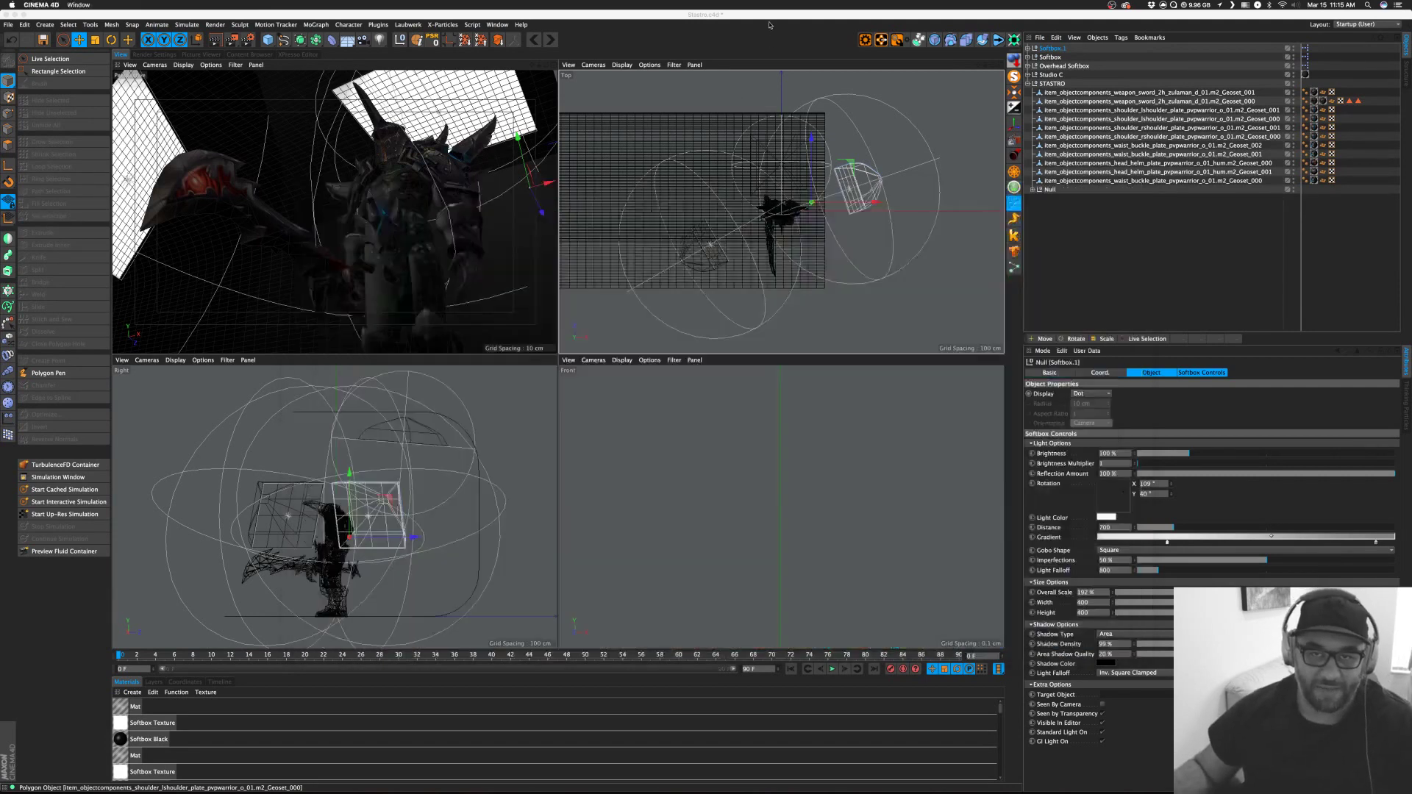
Rename the duplicated Softbox to FILL and reduce its brightness to about 43 %.
double_click(1059, 48)
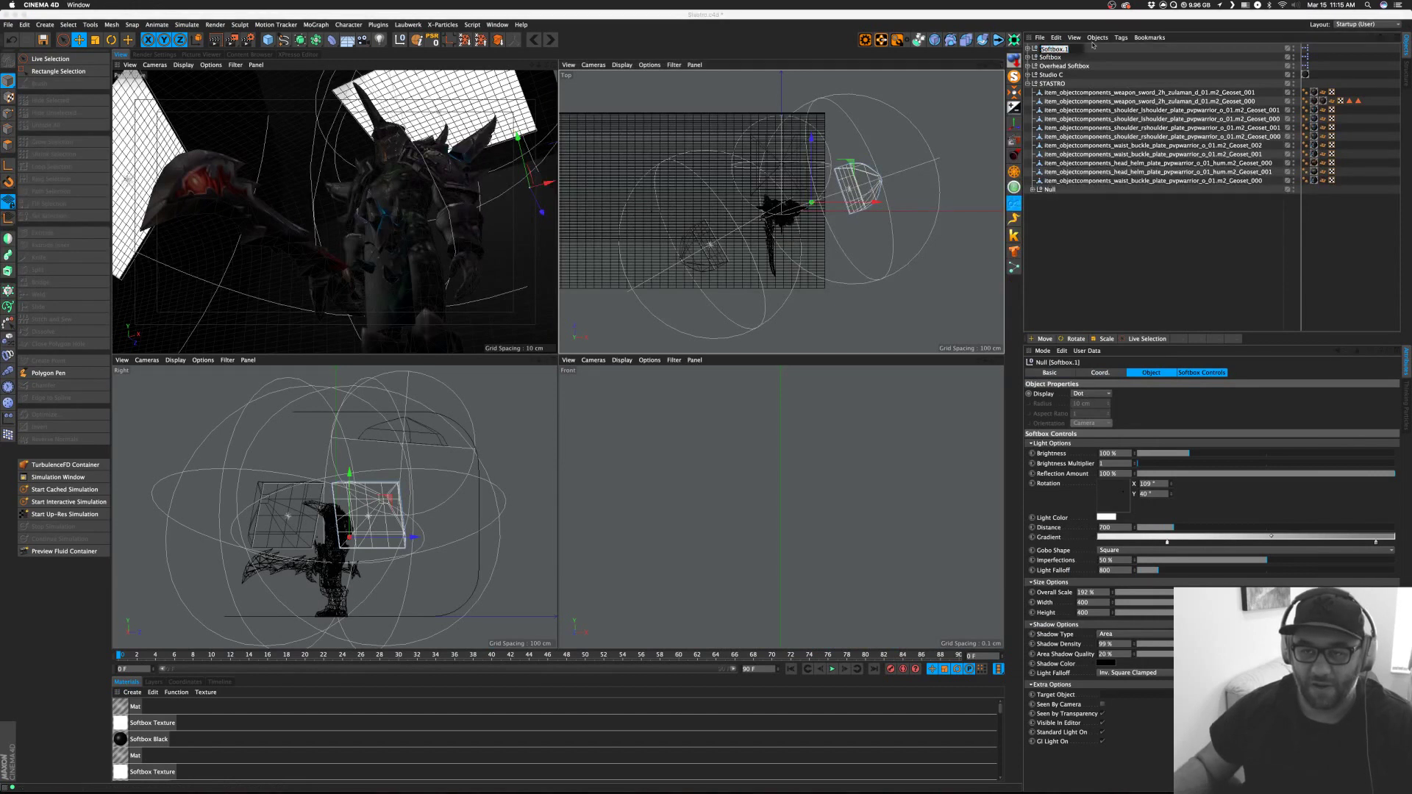
type("Fi")
key("Return")
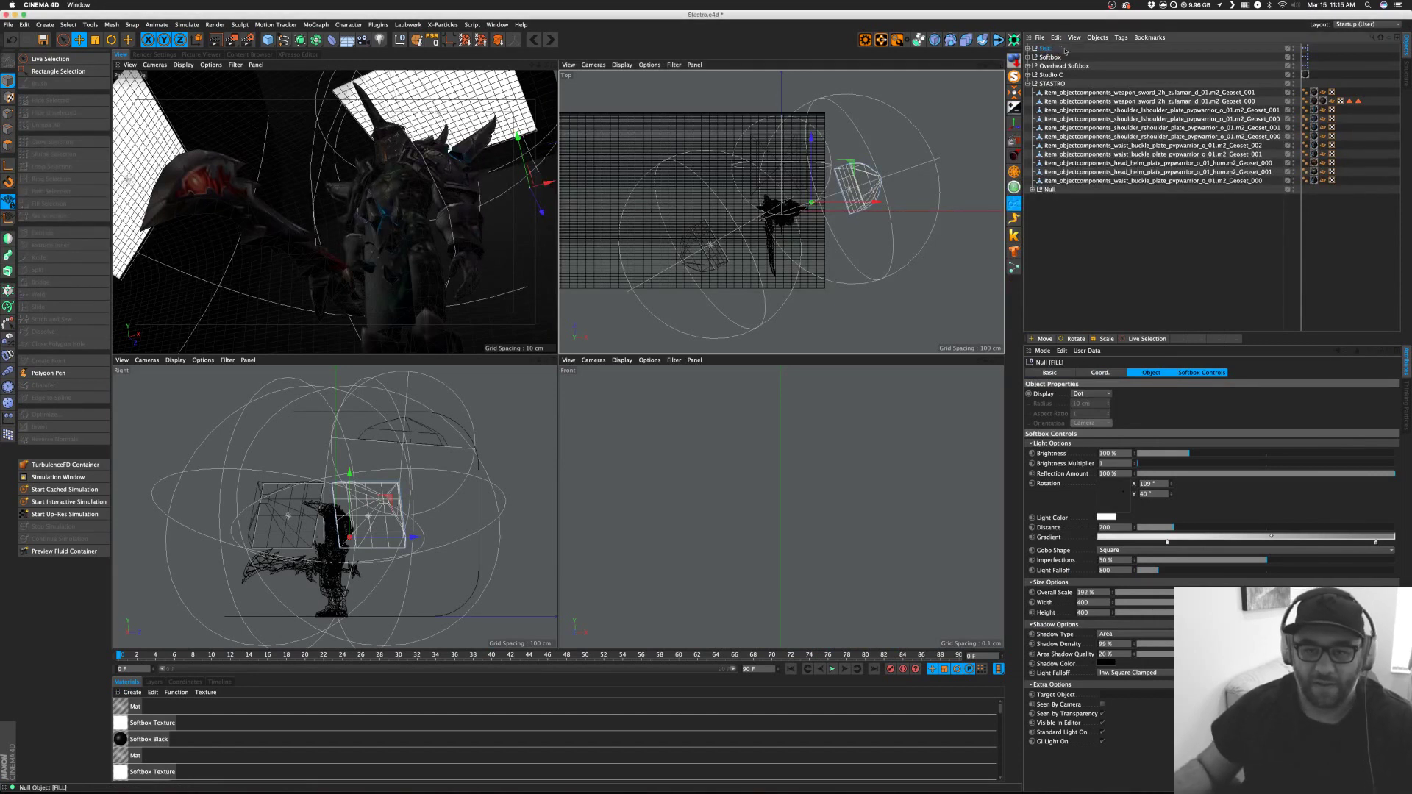
left_click(1168, 455)
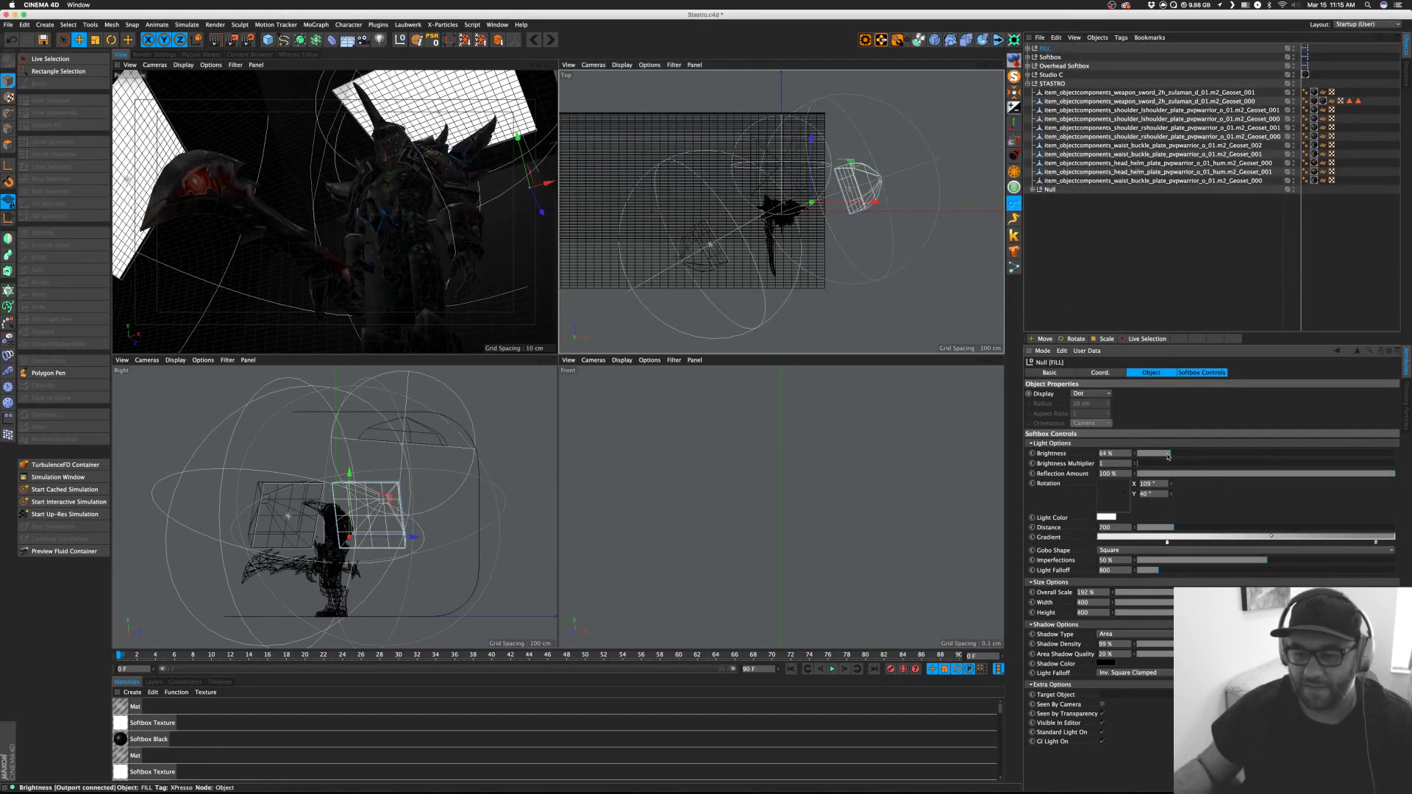
Rename the original Softbox to KEY and raise its brightness to 242 %.
double_click(1050, 58)
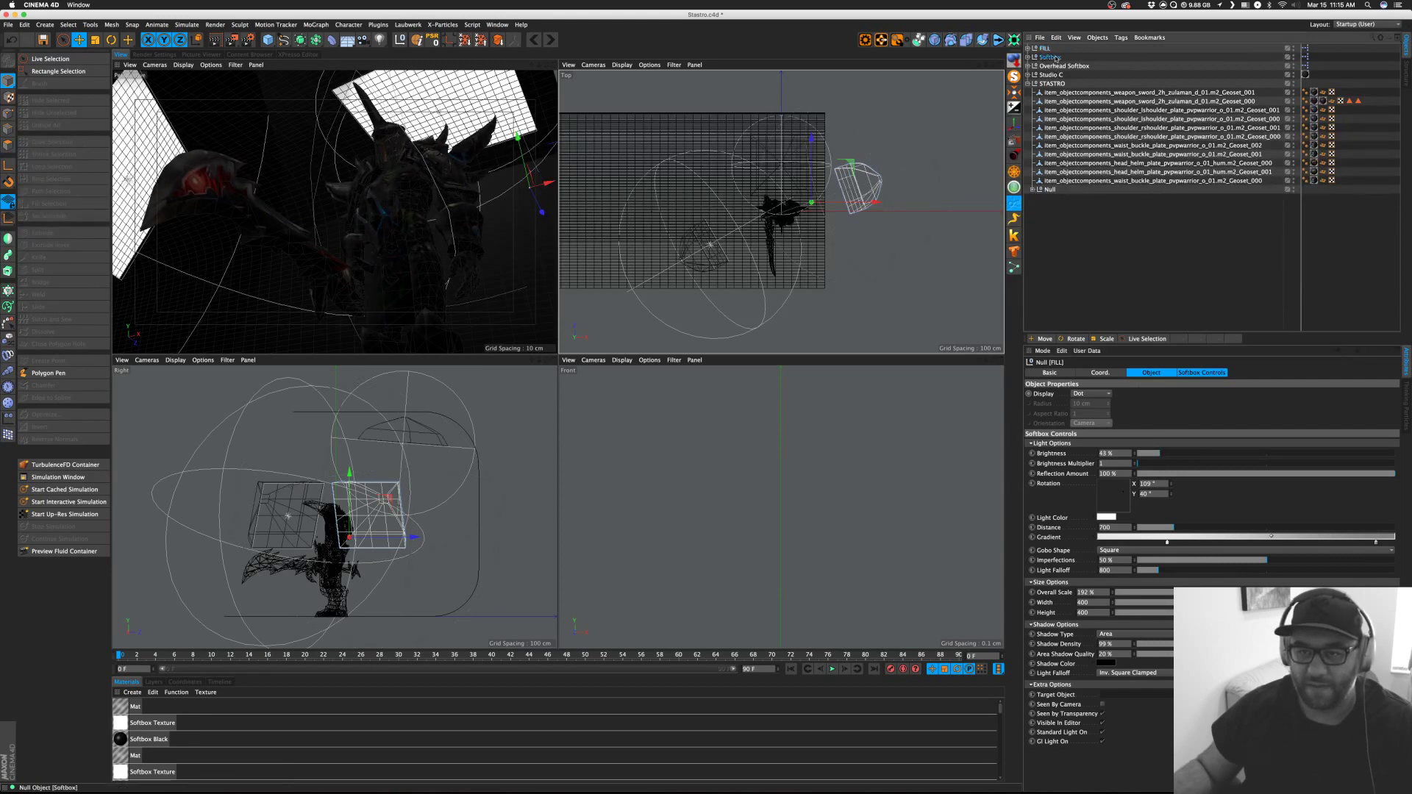
type("KE")
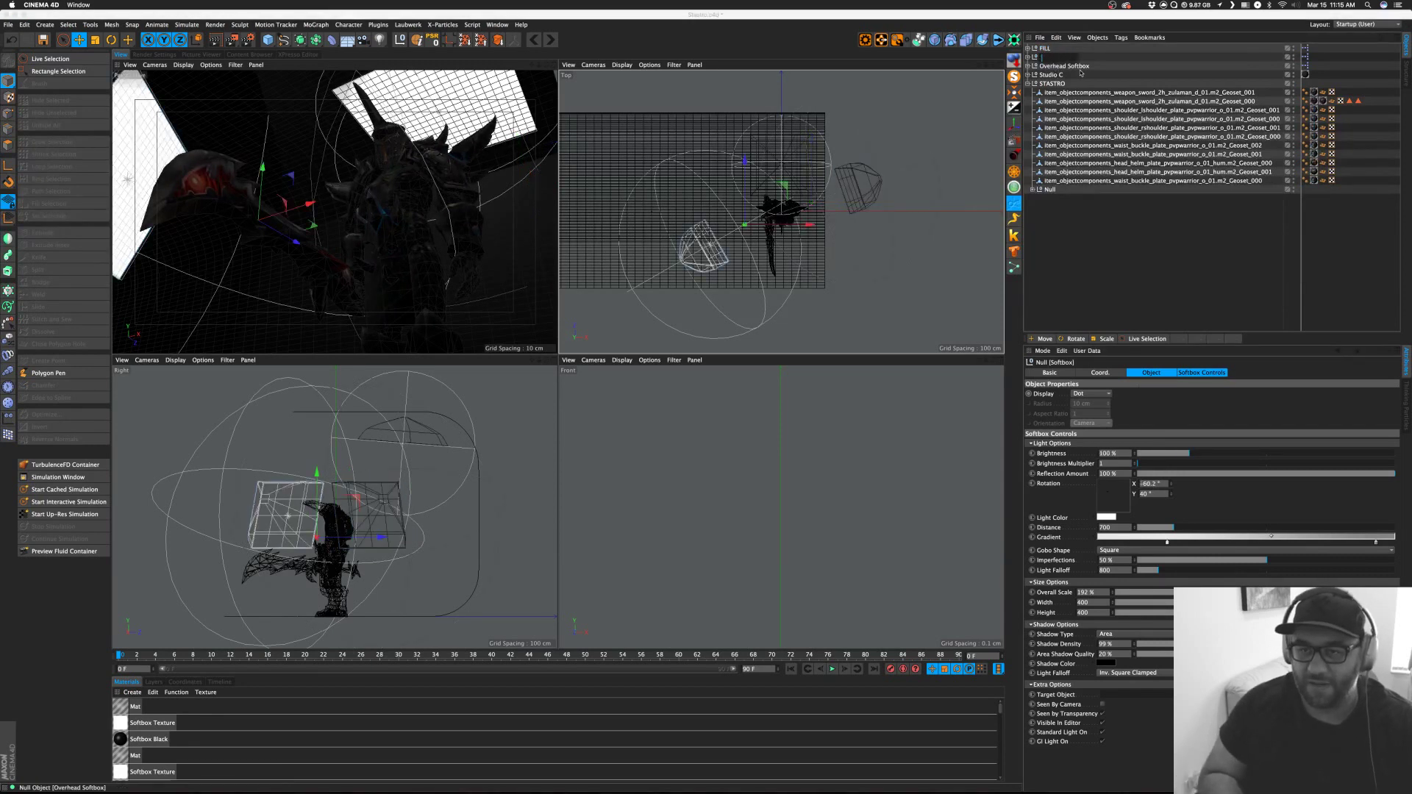
type("Y")
key("Return")
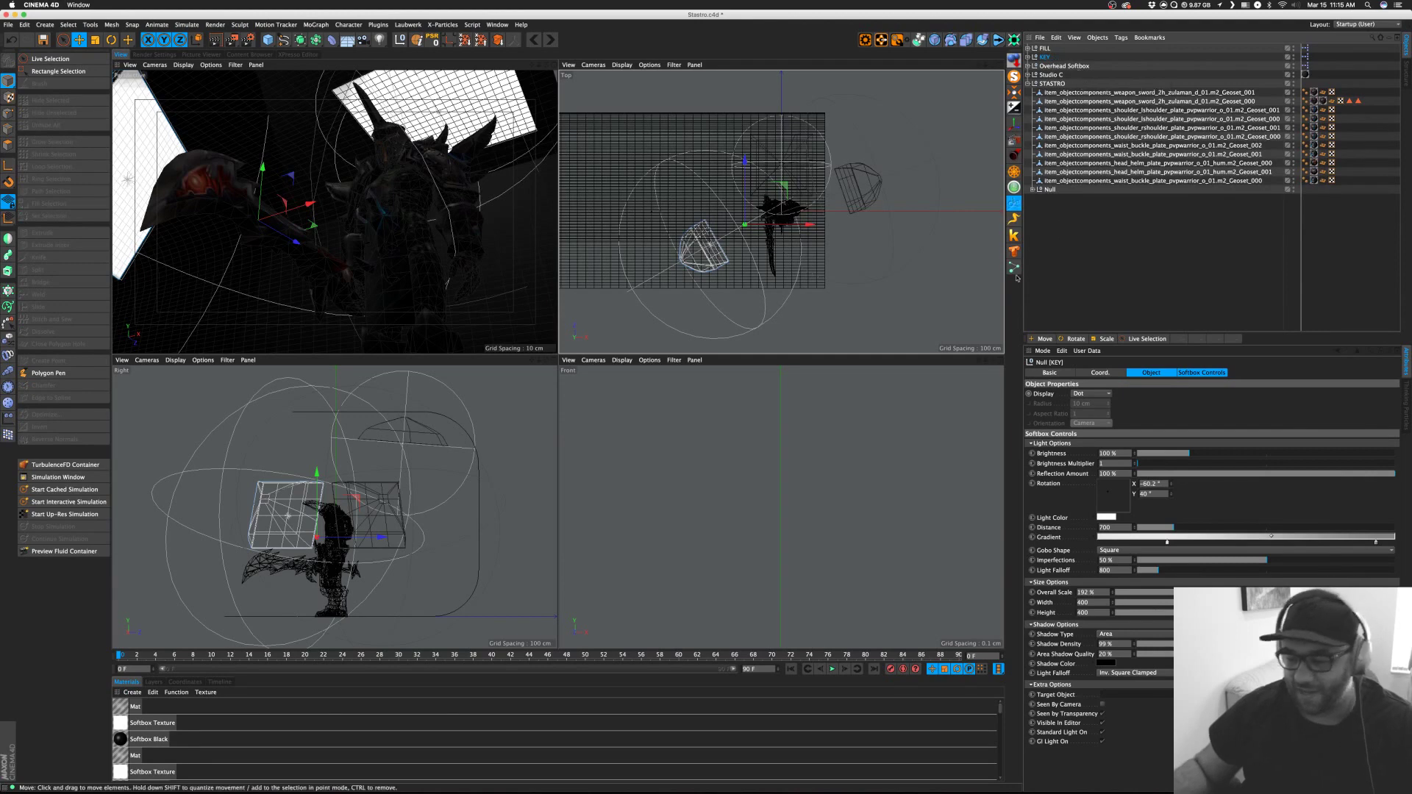
left_click_drag(1216, 461, 1262, 457)
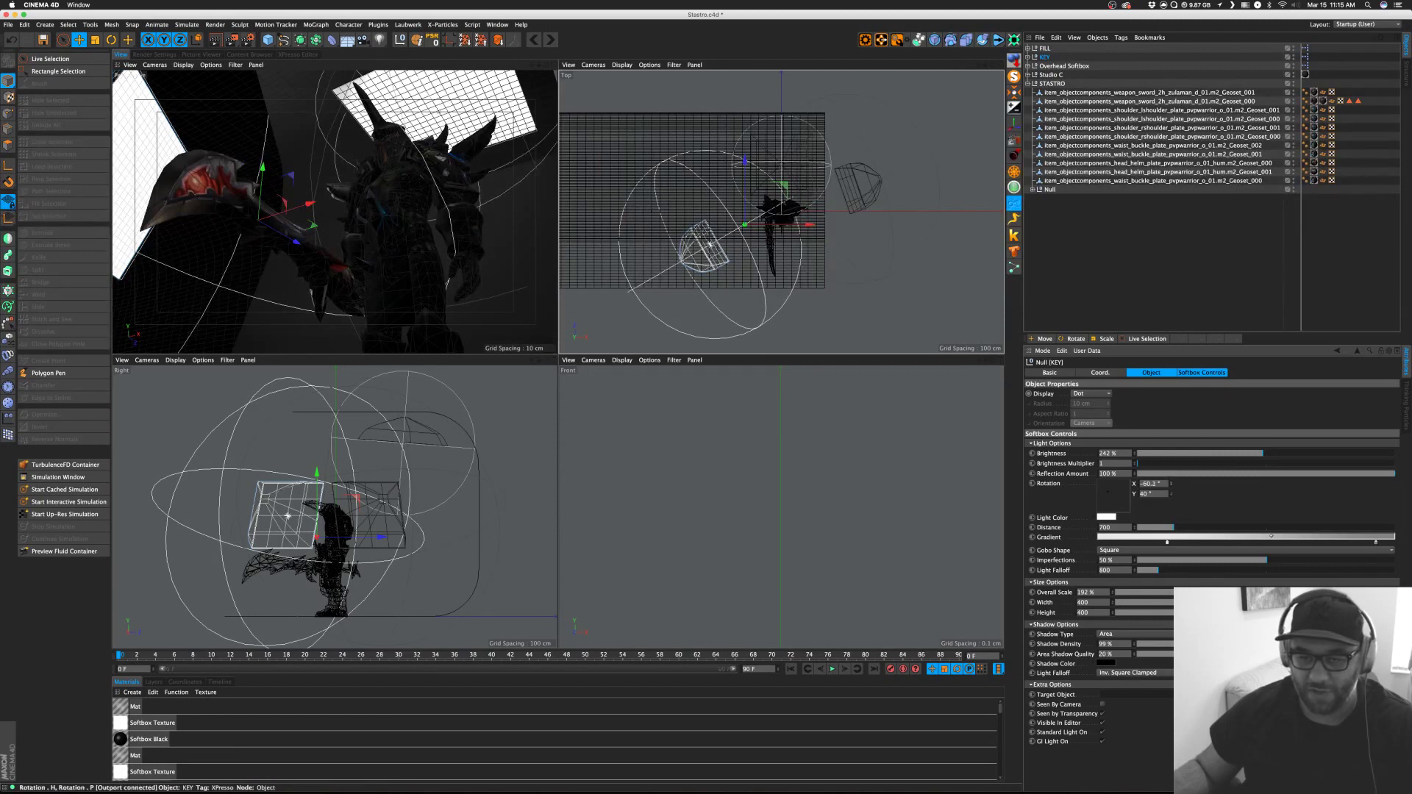
Move the KEY light in front of the character, set its X rotation to about -27°, and lower it slightly.
left_click_drag(1108, 491, 1111, 491)
scroll(1154, 484, "up", 10)
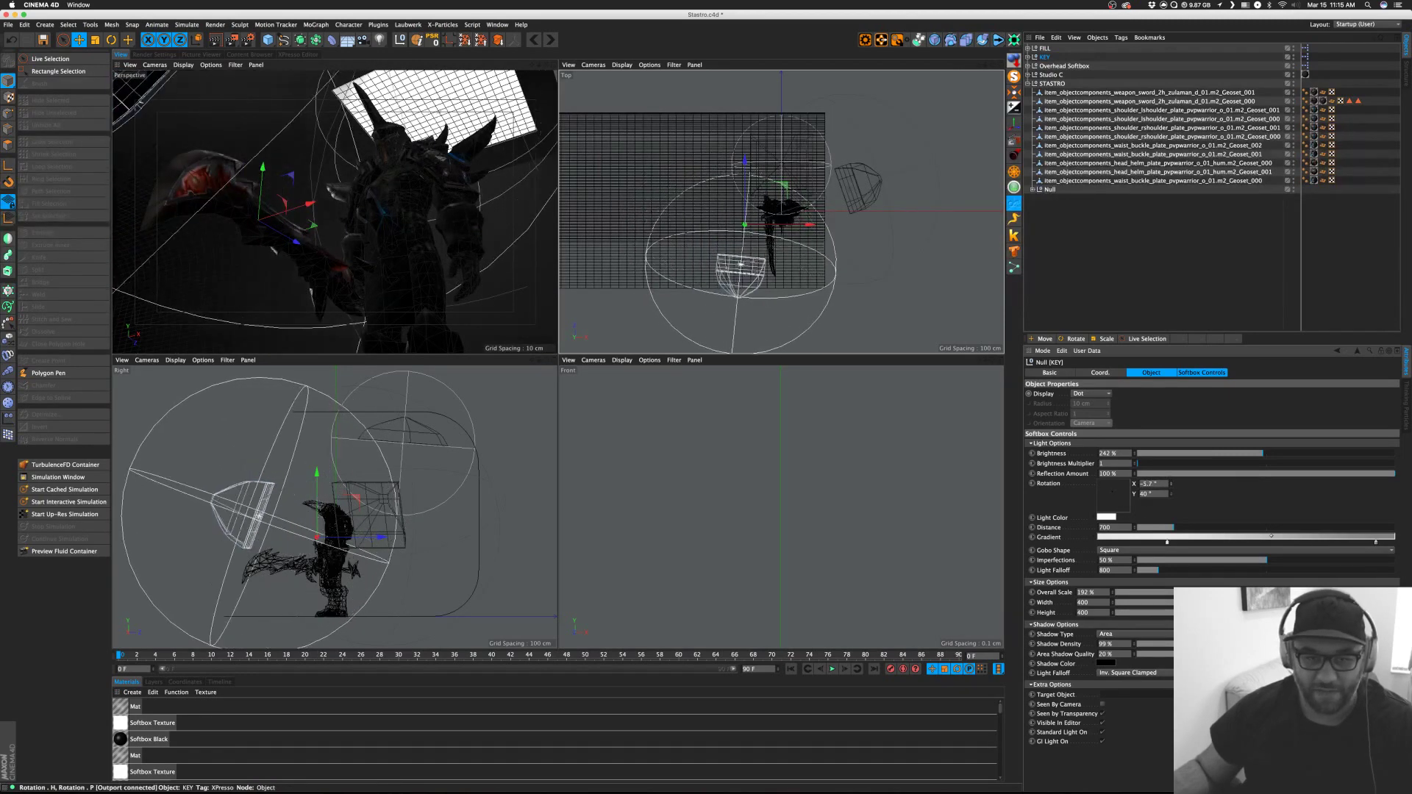
scroll(1154, 484, "down", 4)
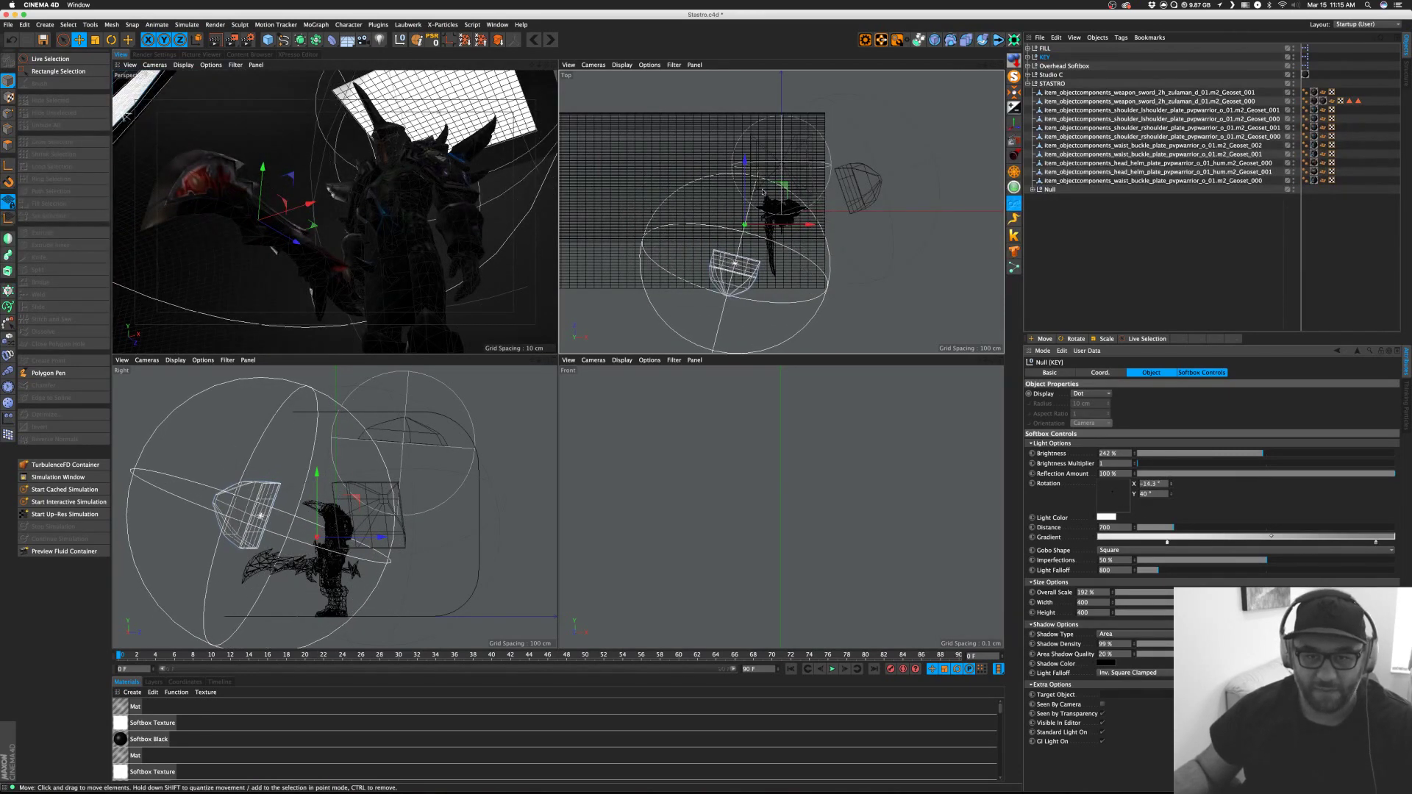
left_click_drag(786, 186, 818, 217)
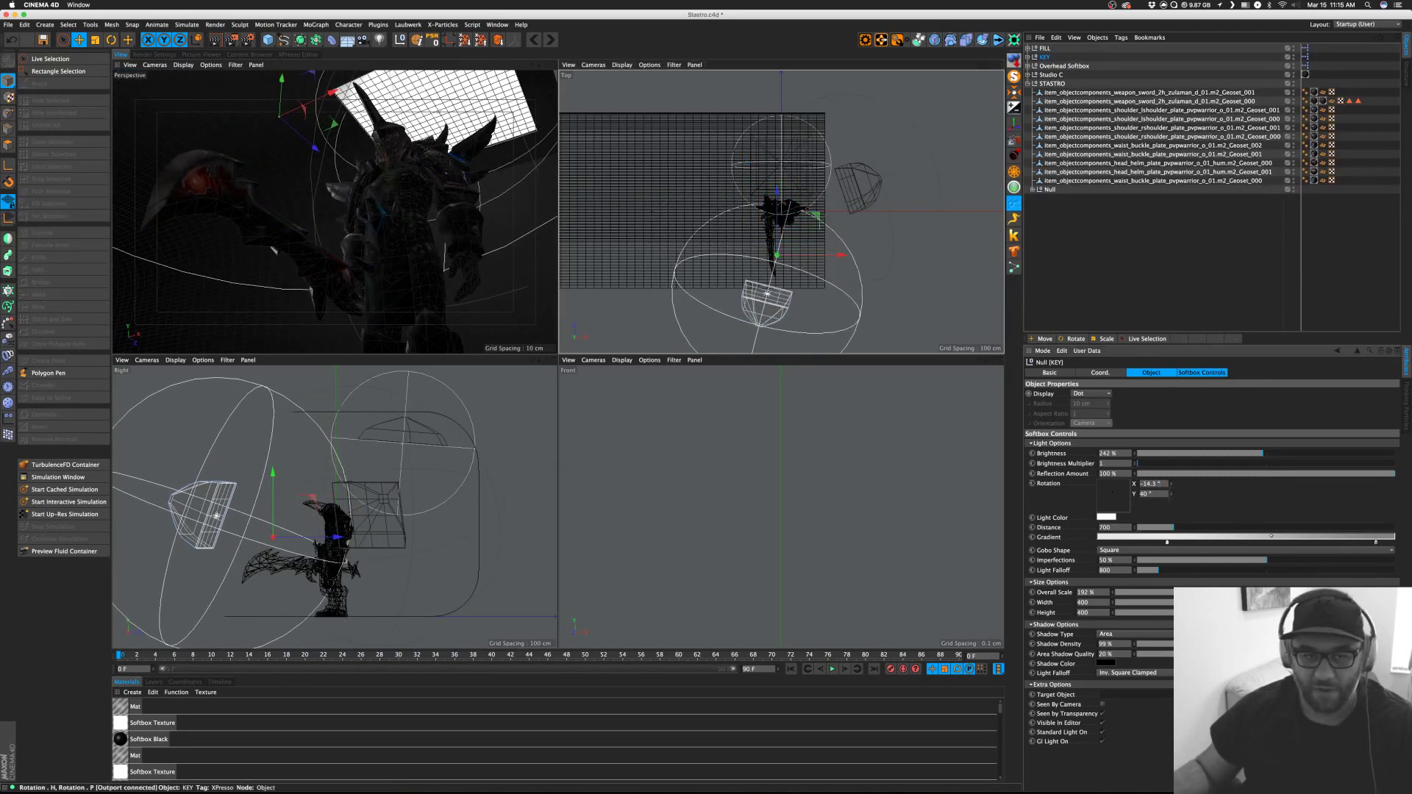
left_click_drag(1171, 484, 1171, 492)
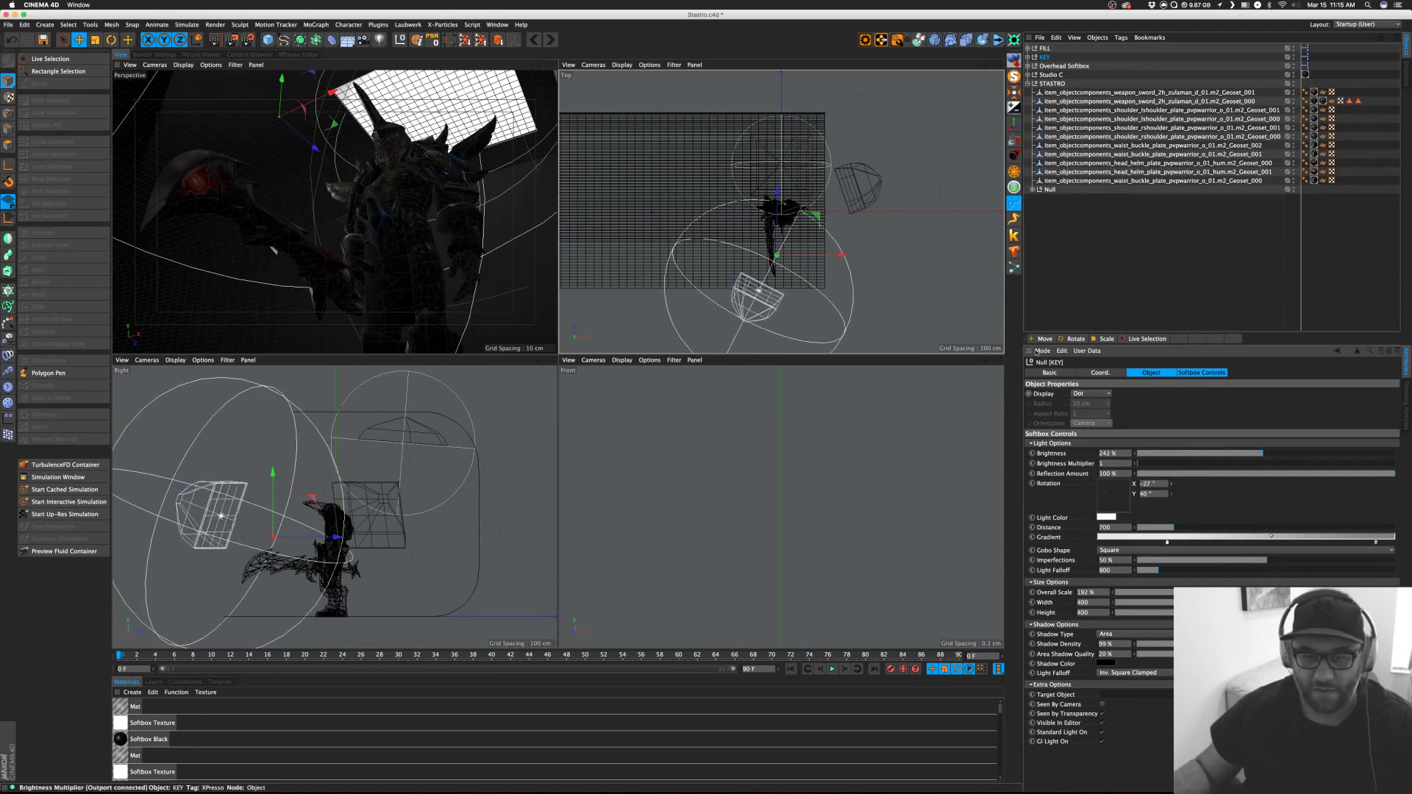
left_click_drag(273, 473, 273, 482)
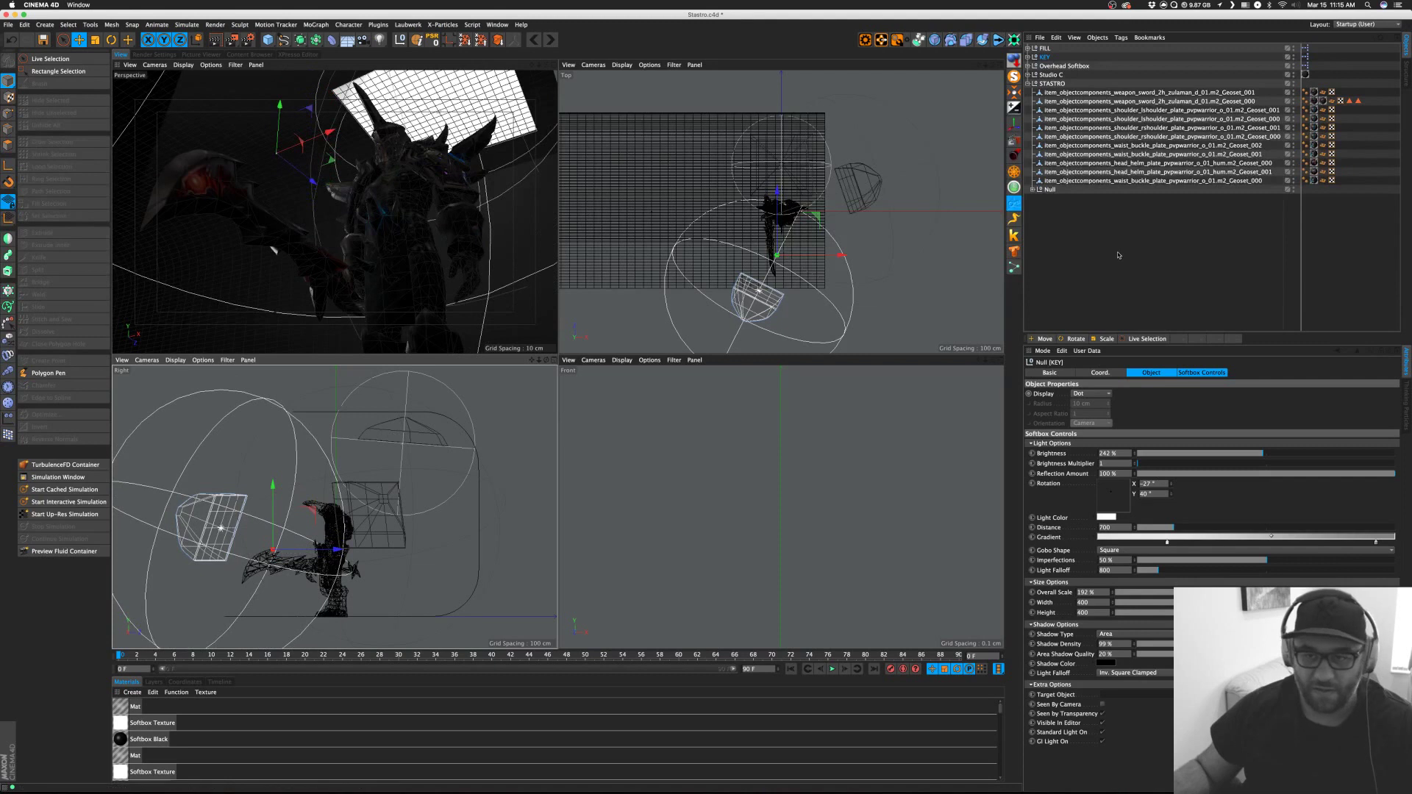
Move the FILL light toward the character's front, set its X rotation to about 60.7°, and raise its brightness to 113 %.
left_click(1045, 48)
left_click_drag(856, 182, 881, 225)
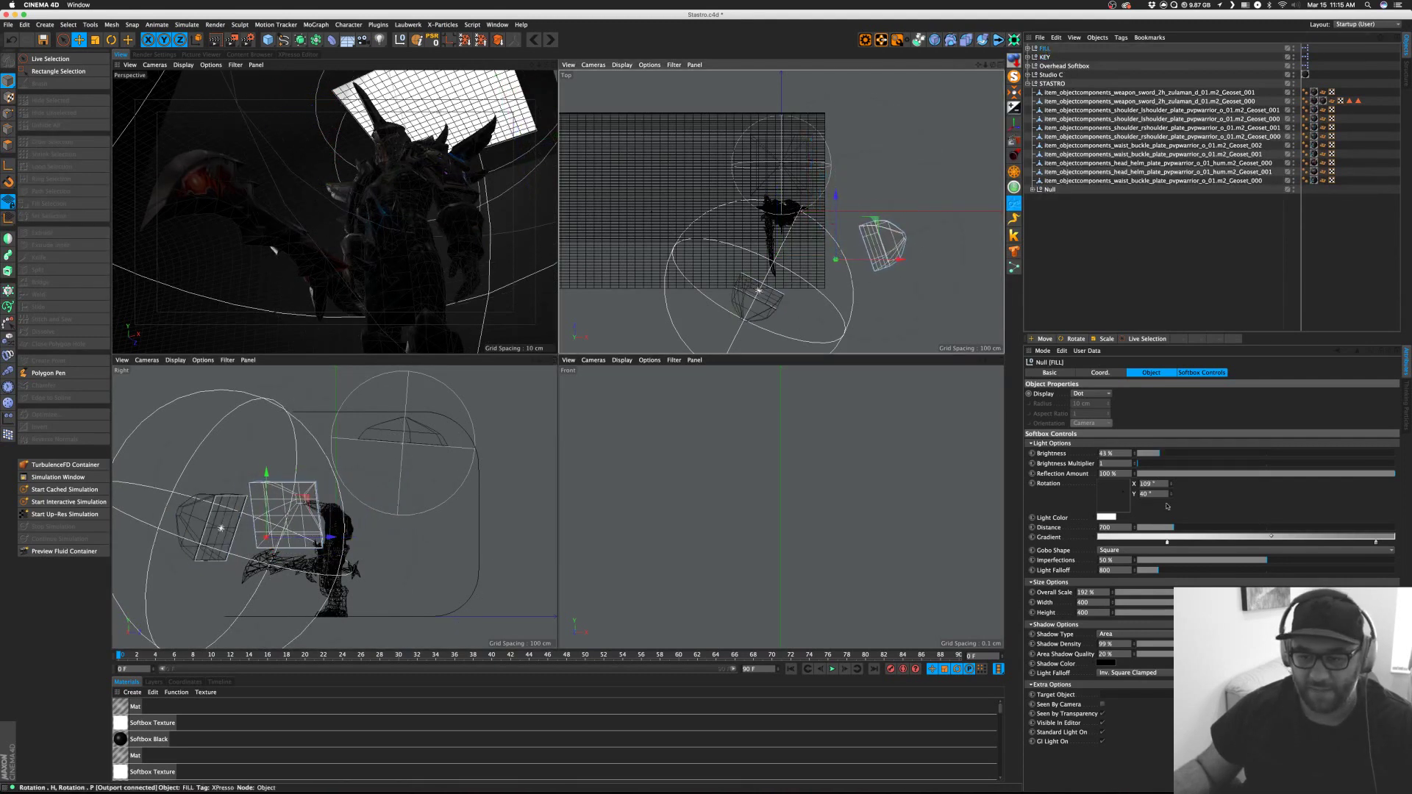
left_click_drag(1171, 484, 1171, 518)
left_click_drag(1160, 453, 1207, 450)
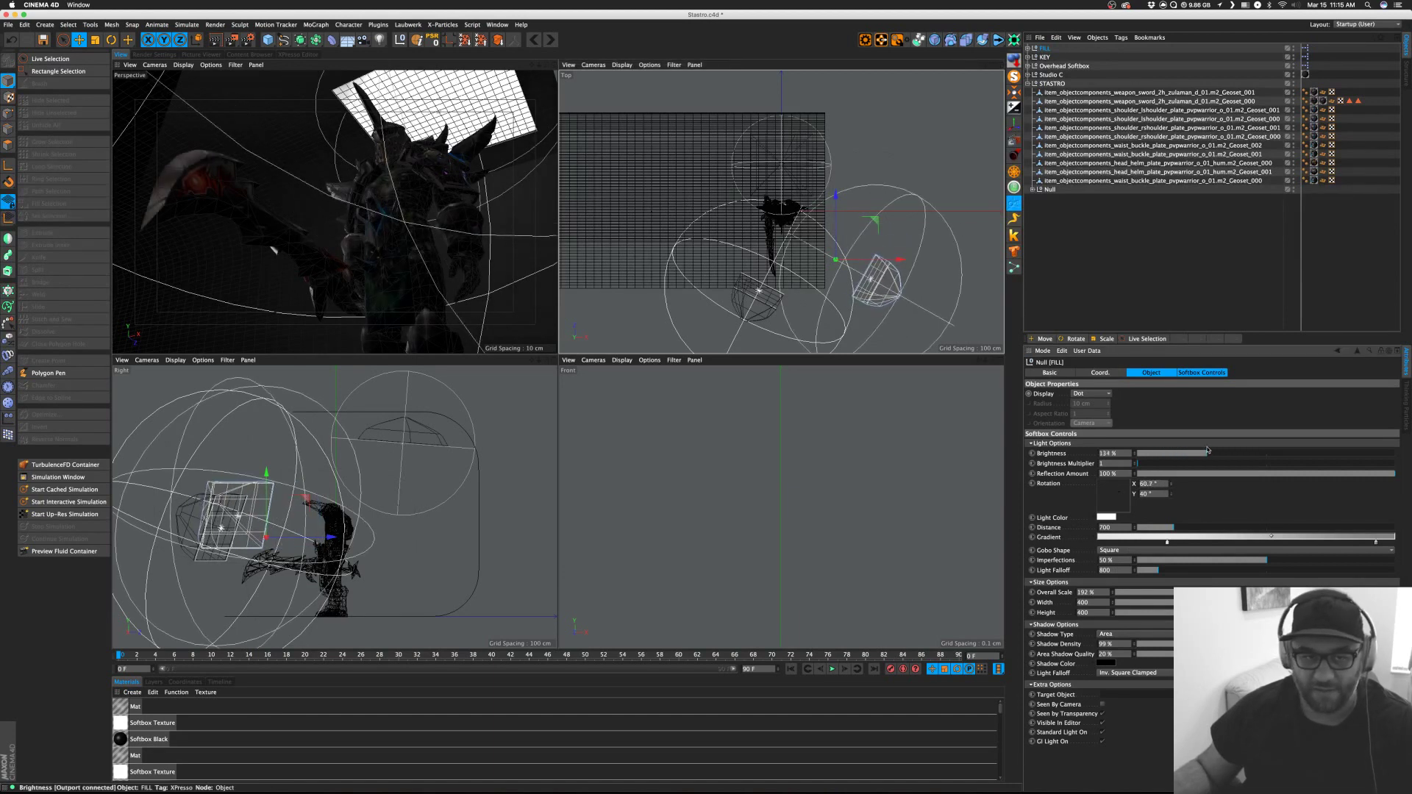
Increase the Overhead Softbox's brightness to 164 %.
left_click(1064, 66)
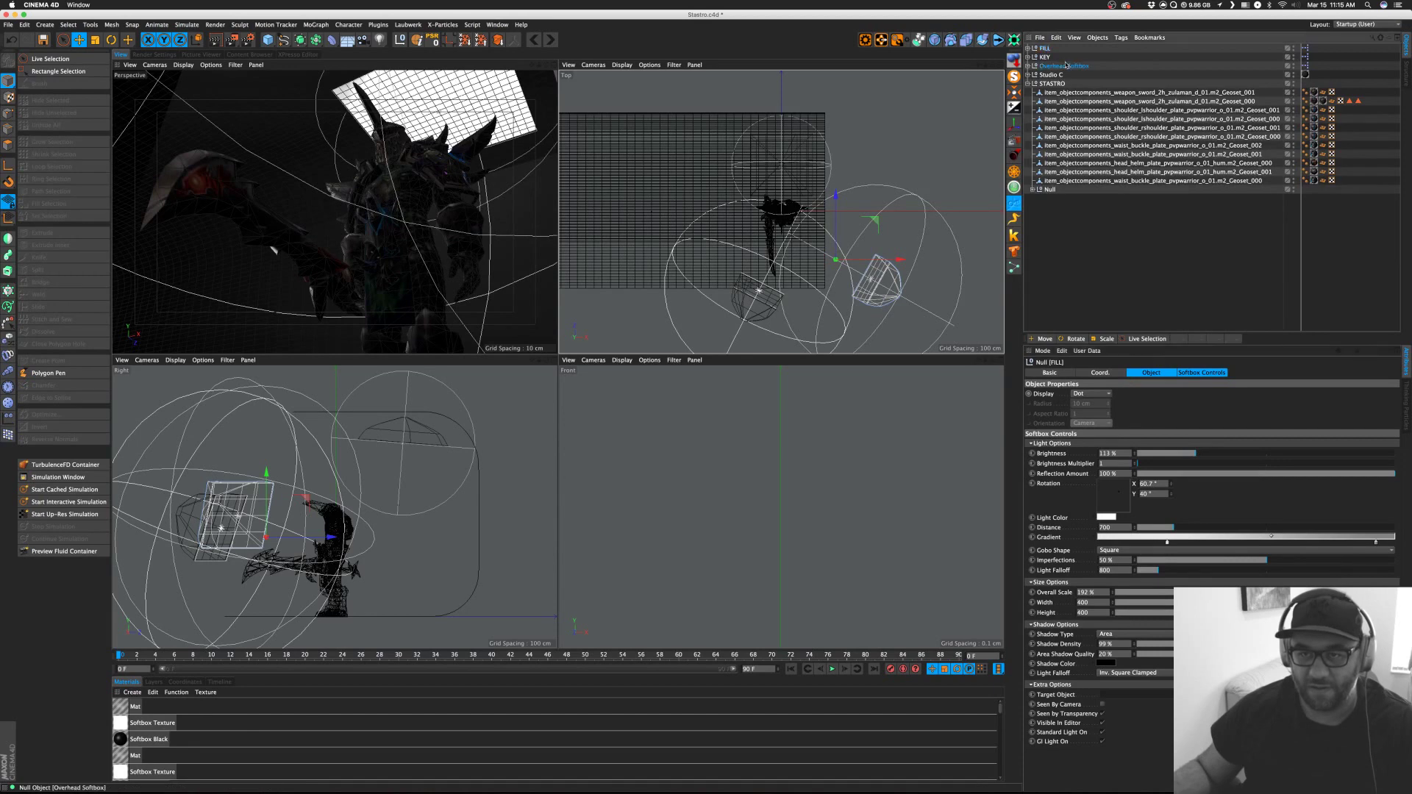
left_click_drag(1196, 453, 1236, 445)
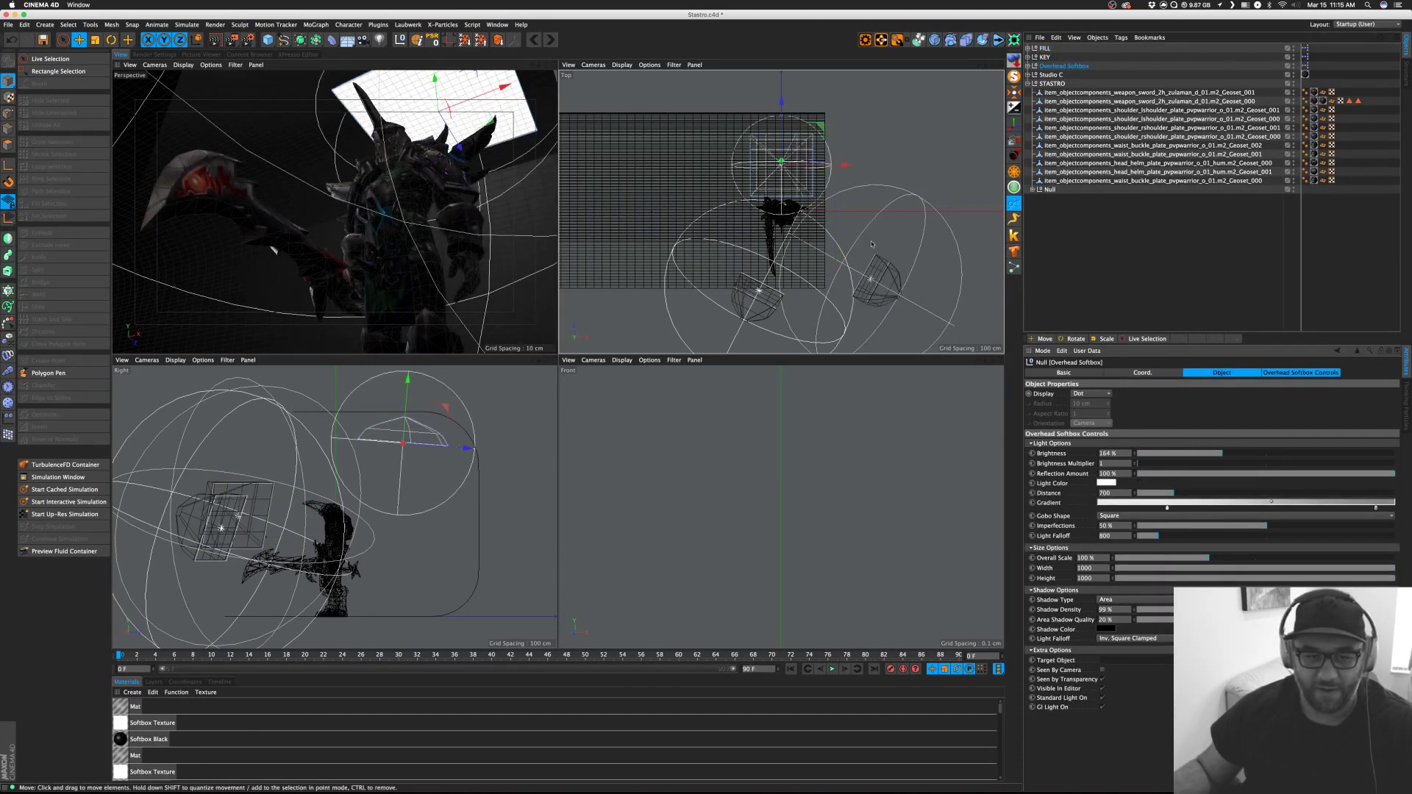
Rotate the Overhead Softbox so it tilts down toward the character, then deselect it.
key("r")
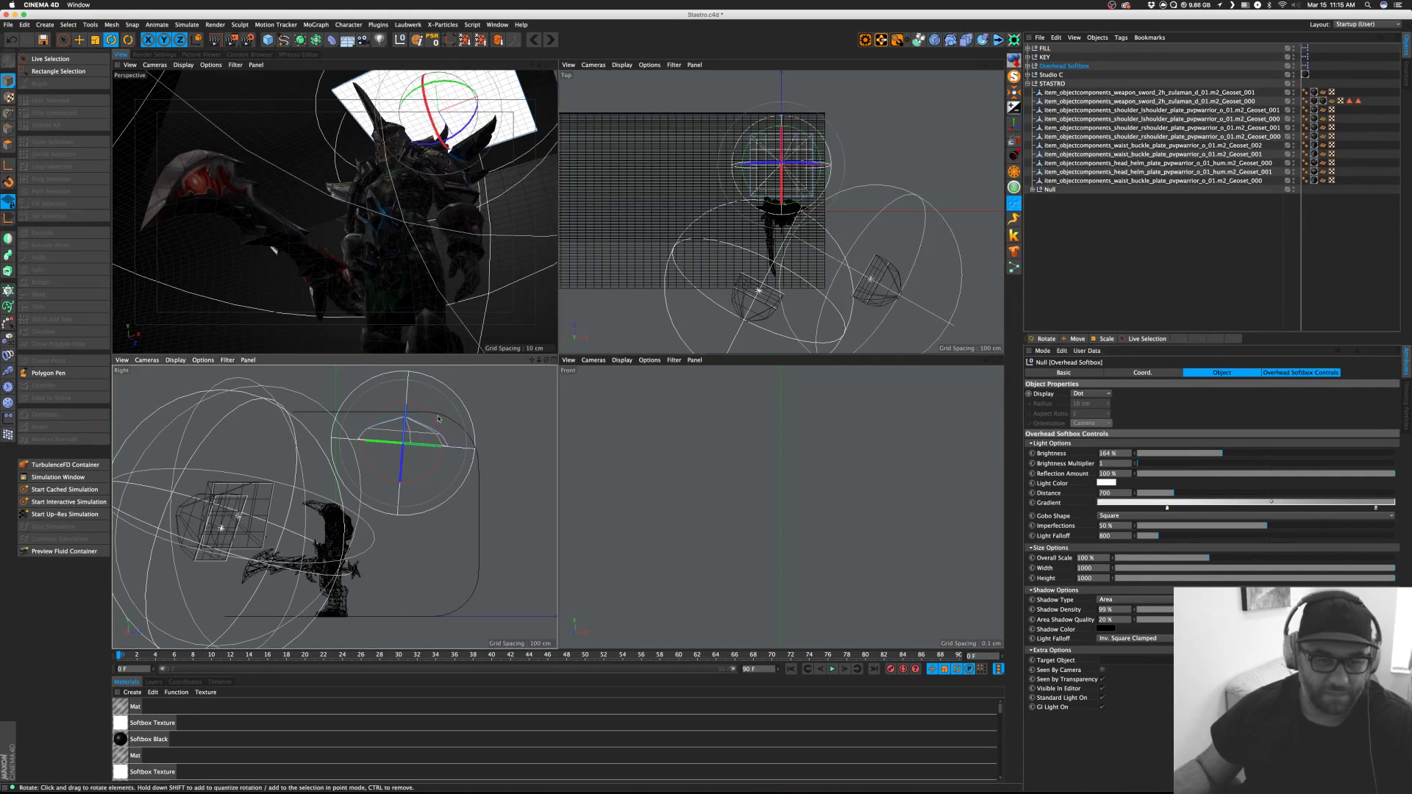
left_click_drag(440, 418, 454, 456)
key("e")
left_click(1114, 235)
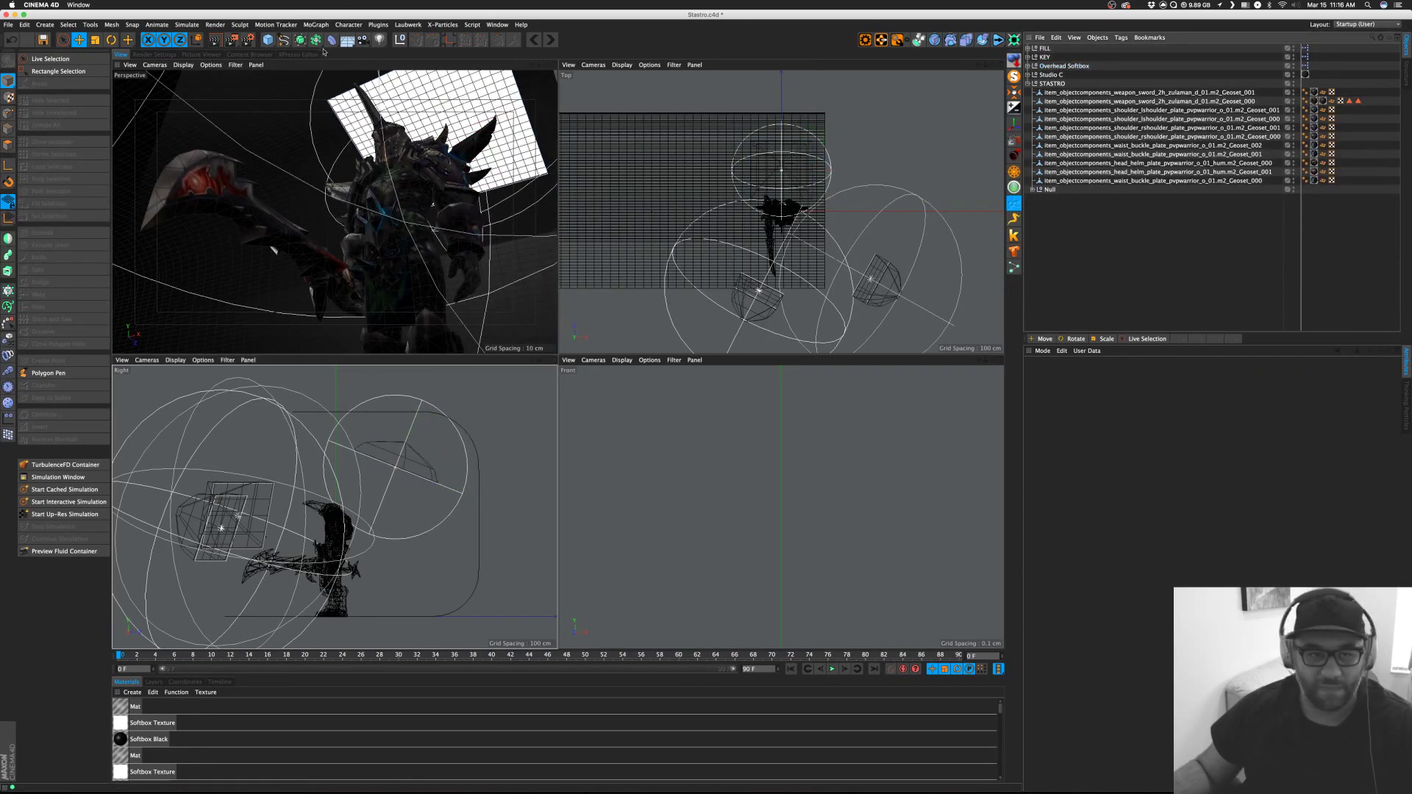
Render the perspective view to check the lighting and save the scene.
left_click(401, 74)
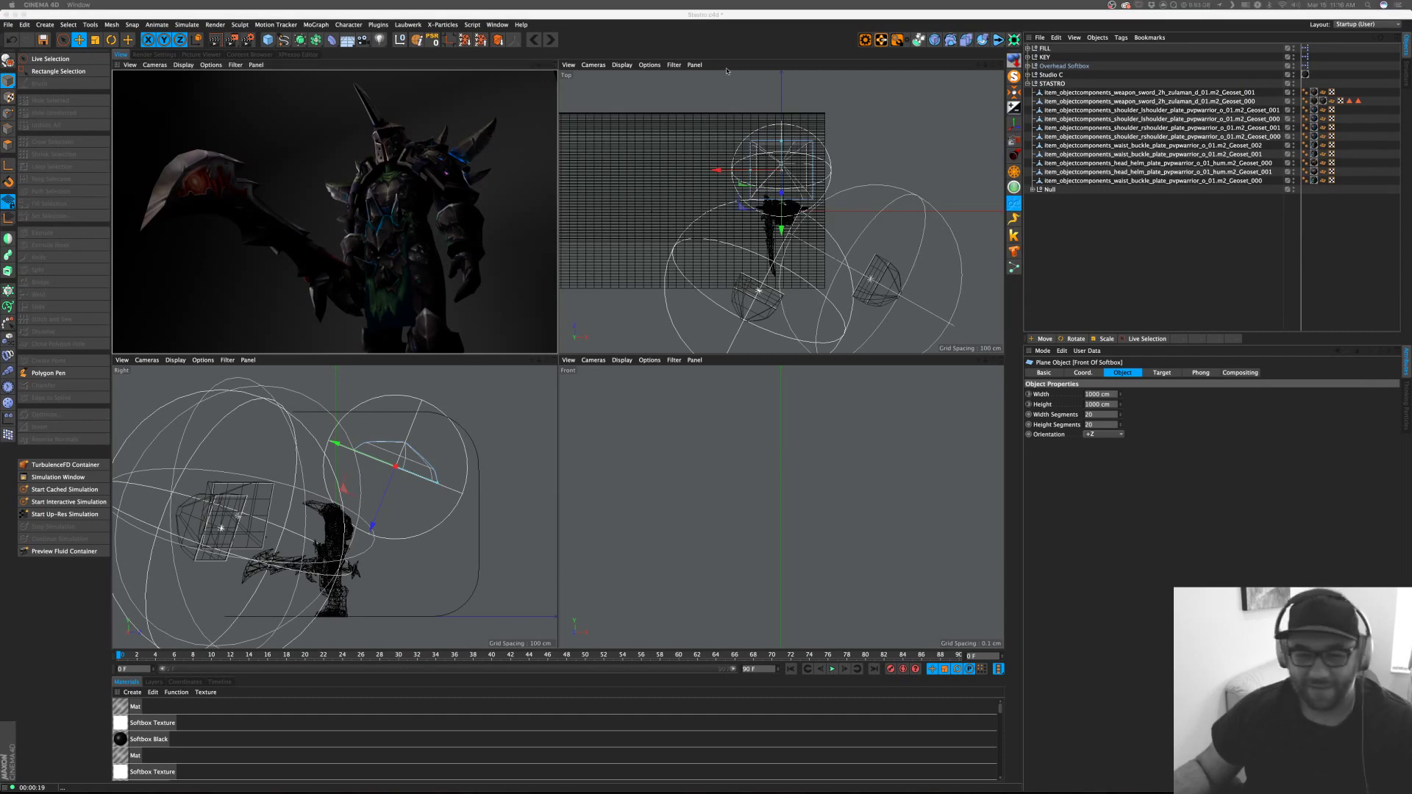
left_click(678, 37)
key("super+s")
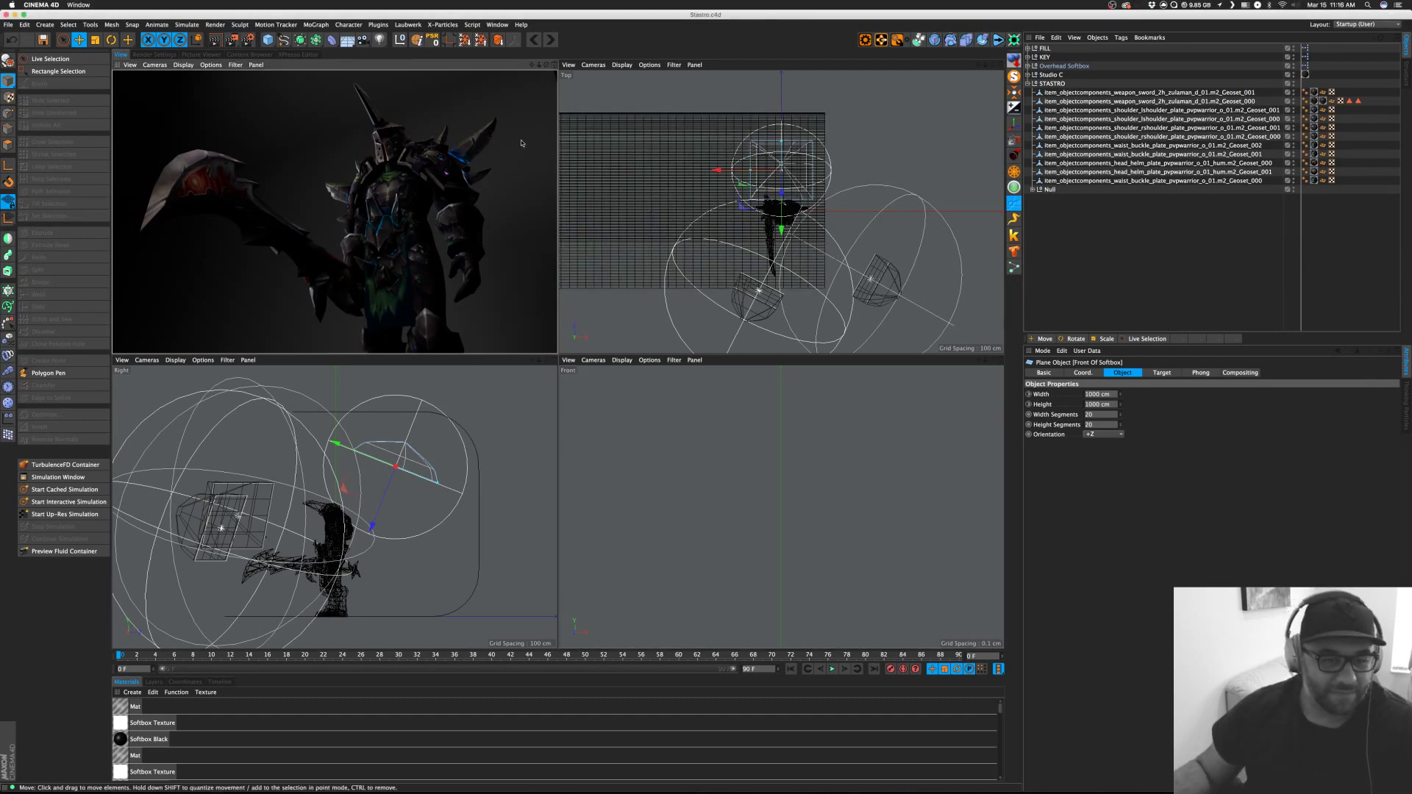
Collapse the STASTRO hierarchy and select the STASTRO group.
left_click(1240, 268)
left_click(1028, 84)
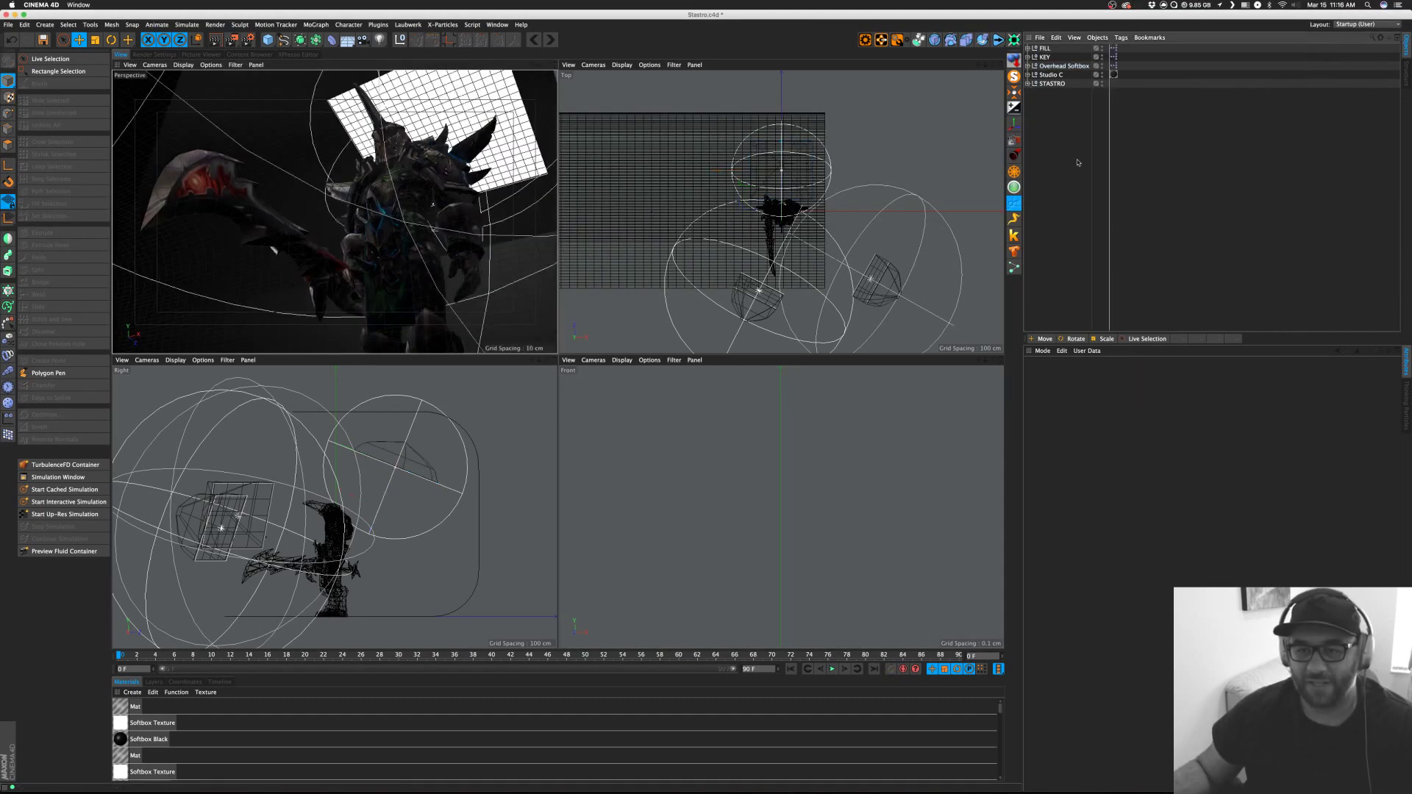
left_click(1052, 83)
left_click(1124, 38)
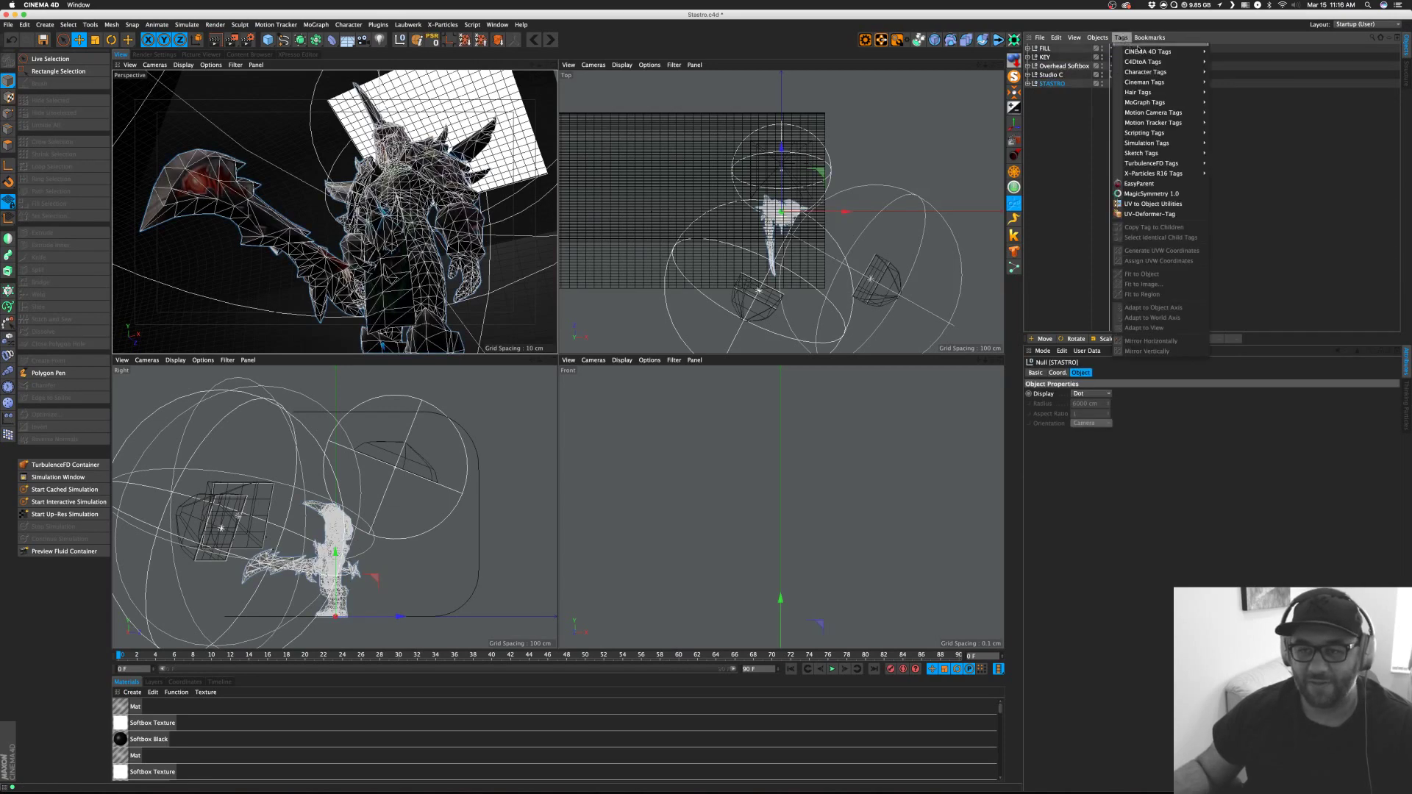
left_click(1093, 78)
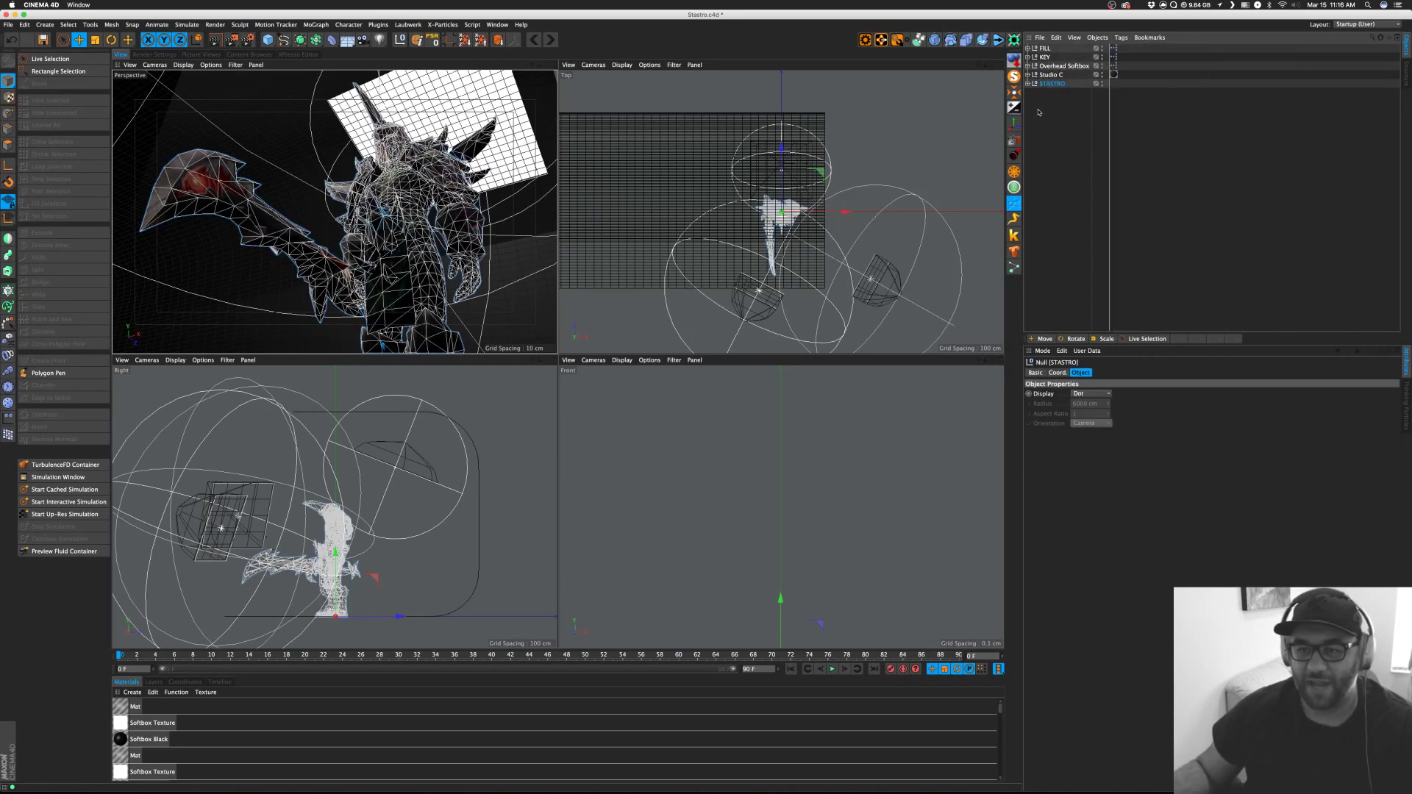
left_click(1121, 38)
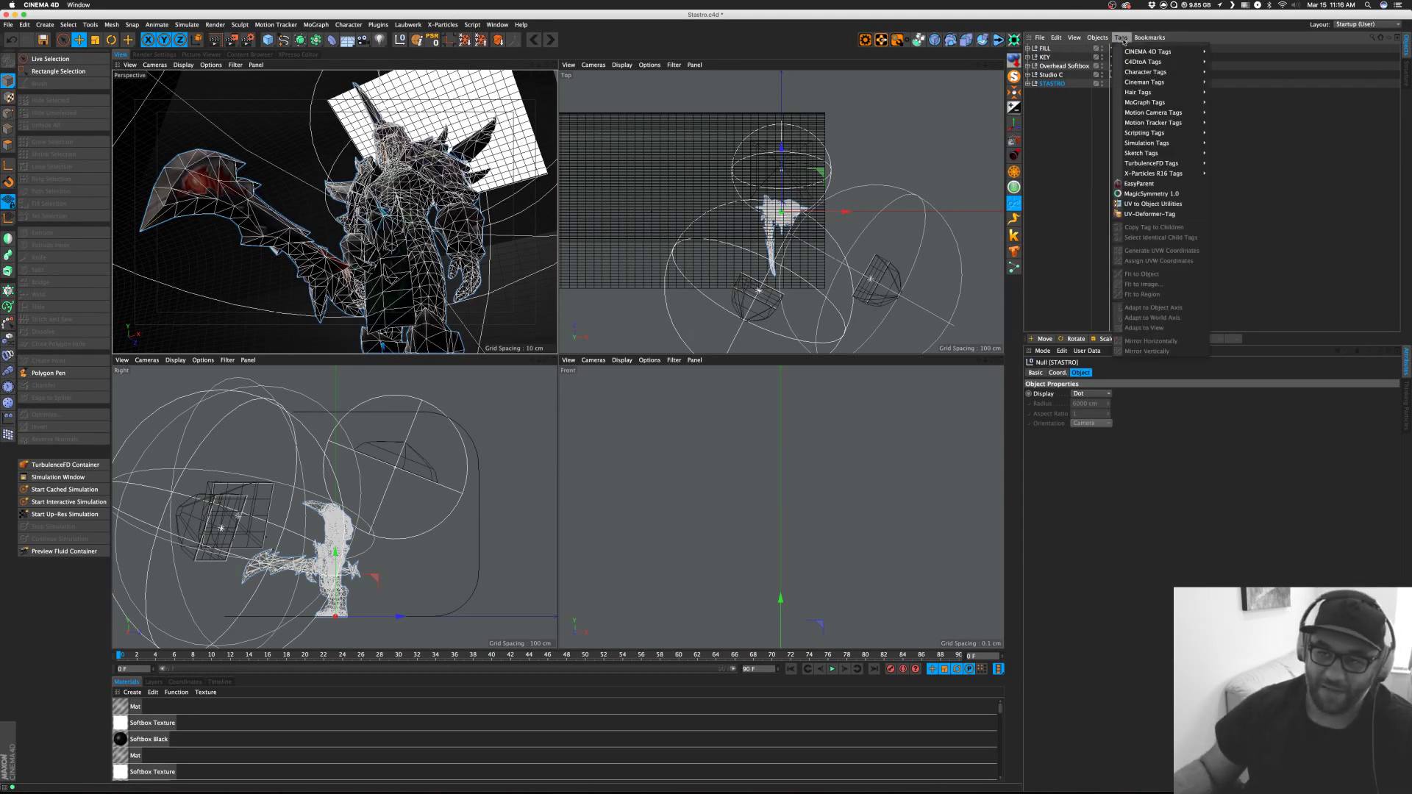
mouse_move(1128, 51)
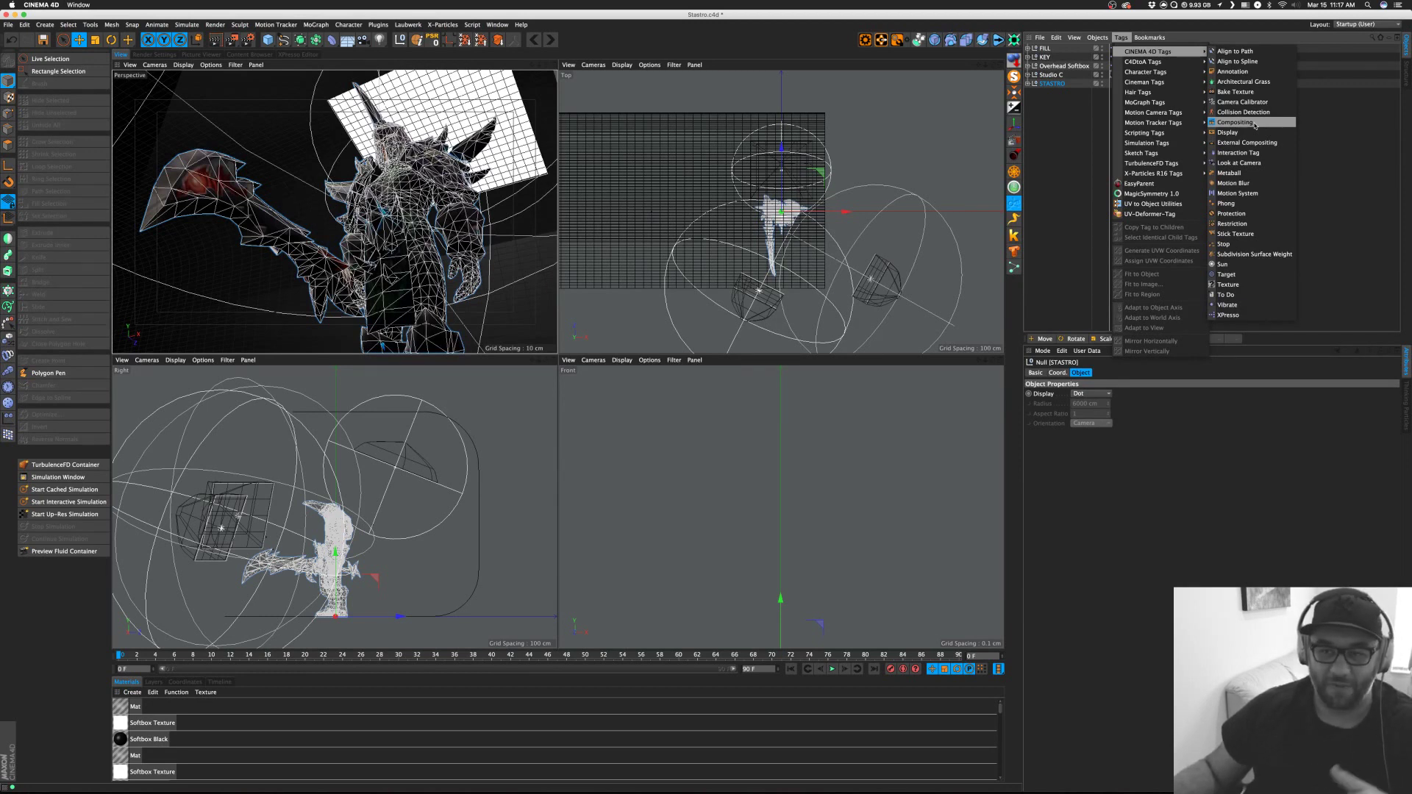
left_click(1075, 153)
Solo the STASTRO group with MagicSolo and restore the full scene.
left_click(1012, 81)
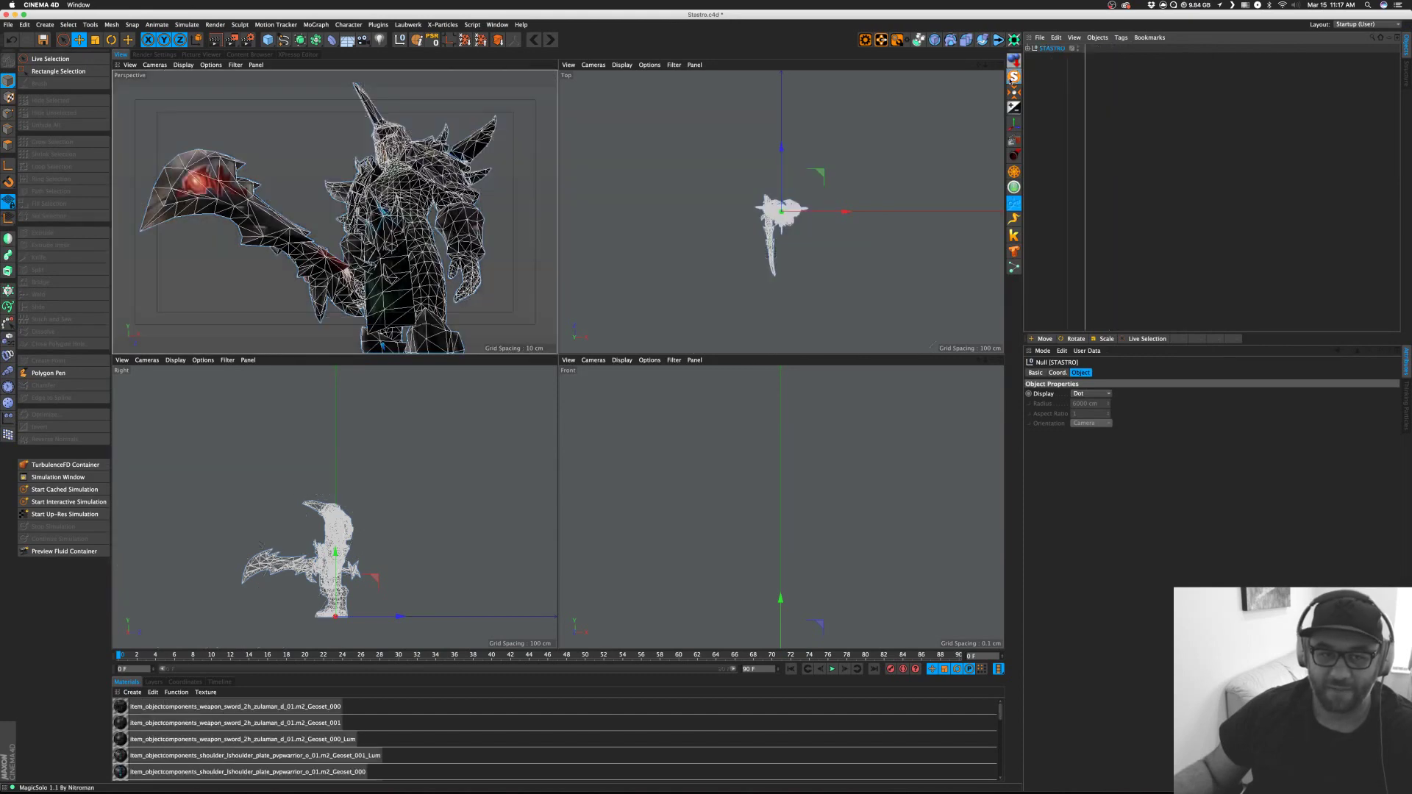
left_click(1013, 77)
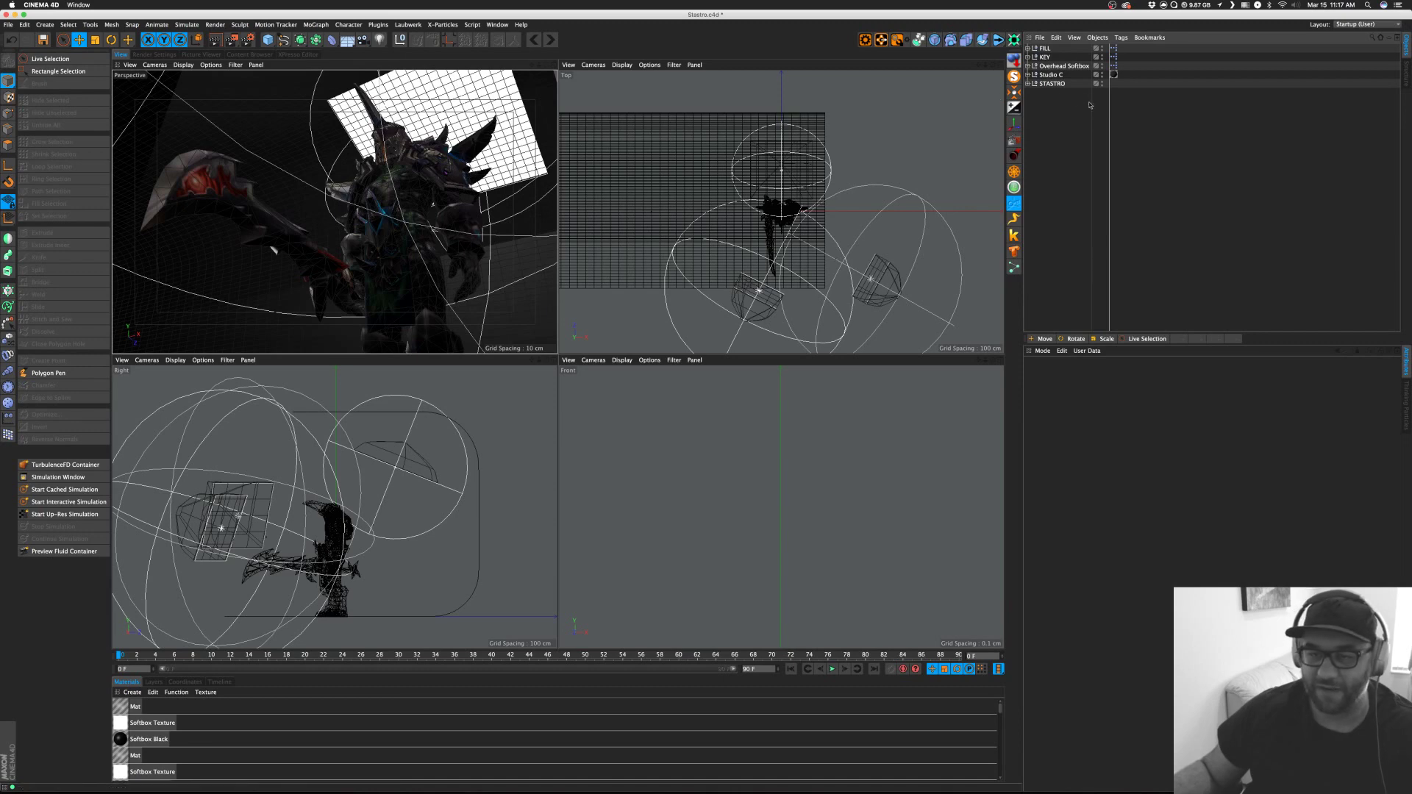
left_click(1052, 84)
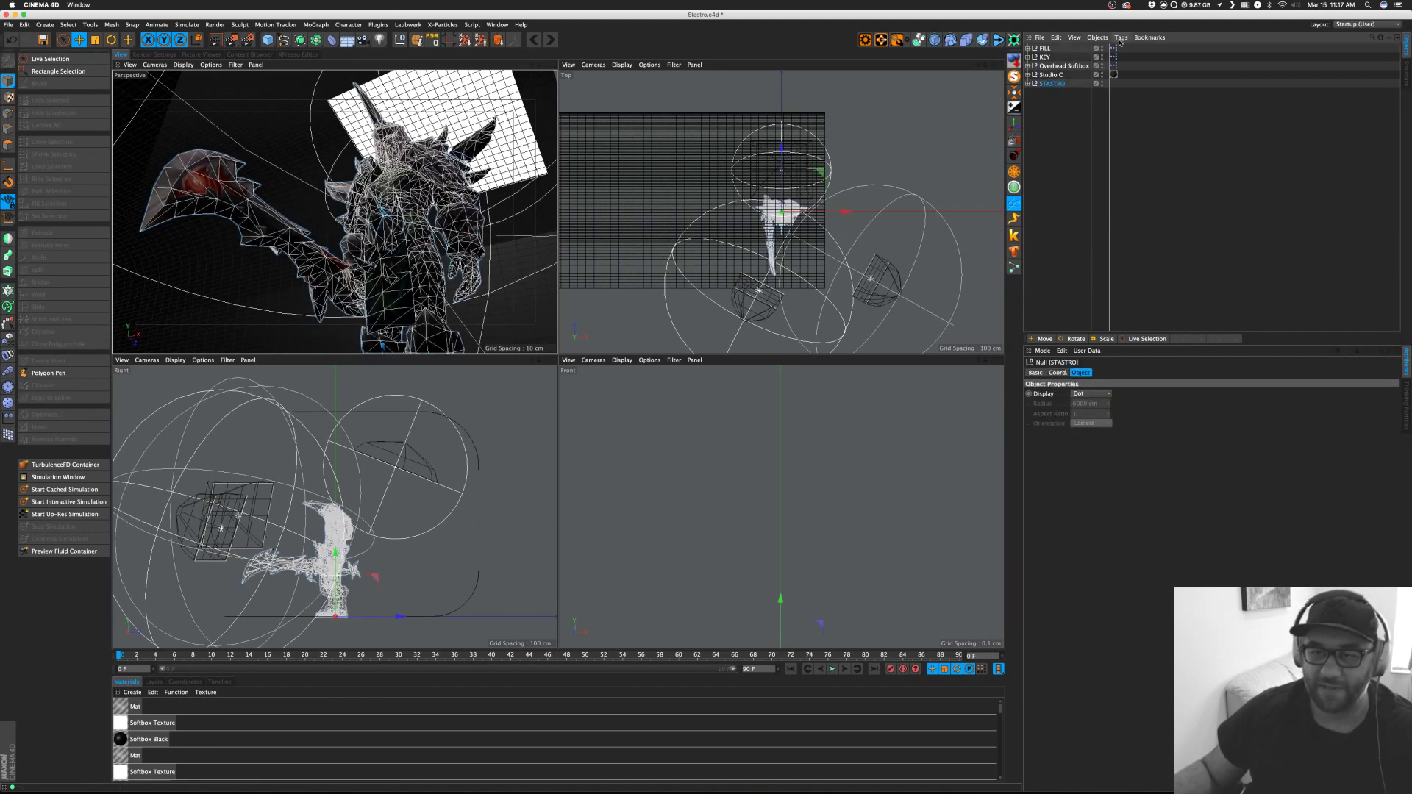
left_click_drag(1115, 48, 1121, 59)
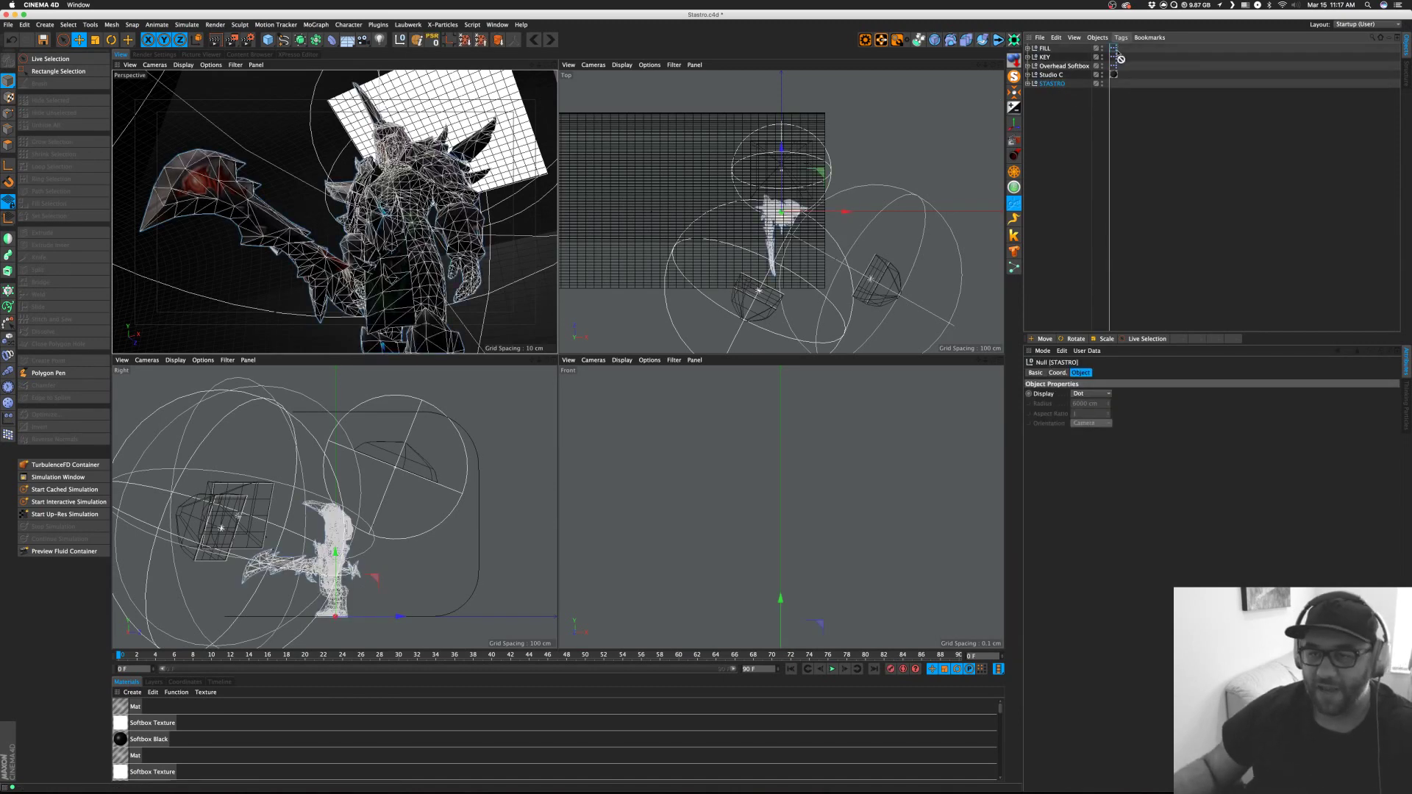
left_click(1063, 103)
Add a Compositing tag to the STASTRO group and enable Object Buffer 1 on it.
left_click(1053, 84)
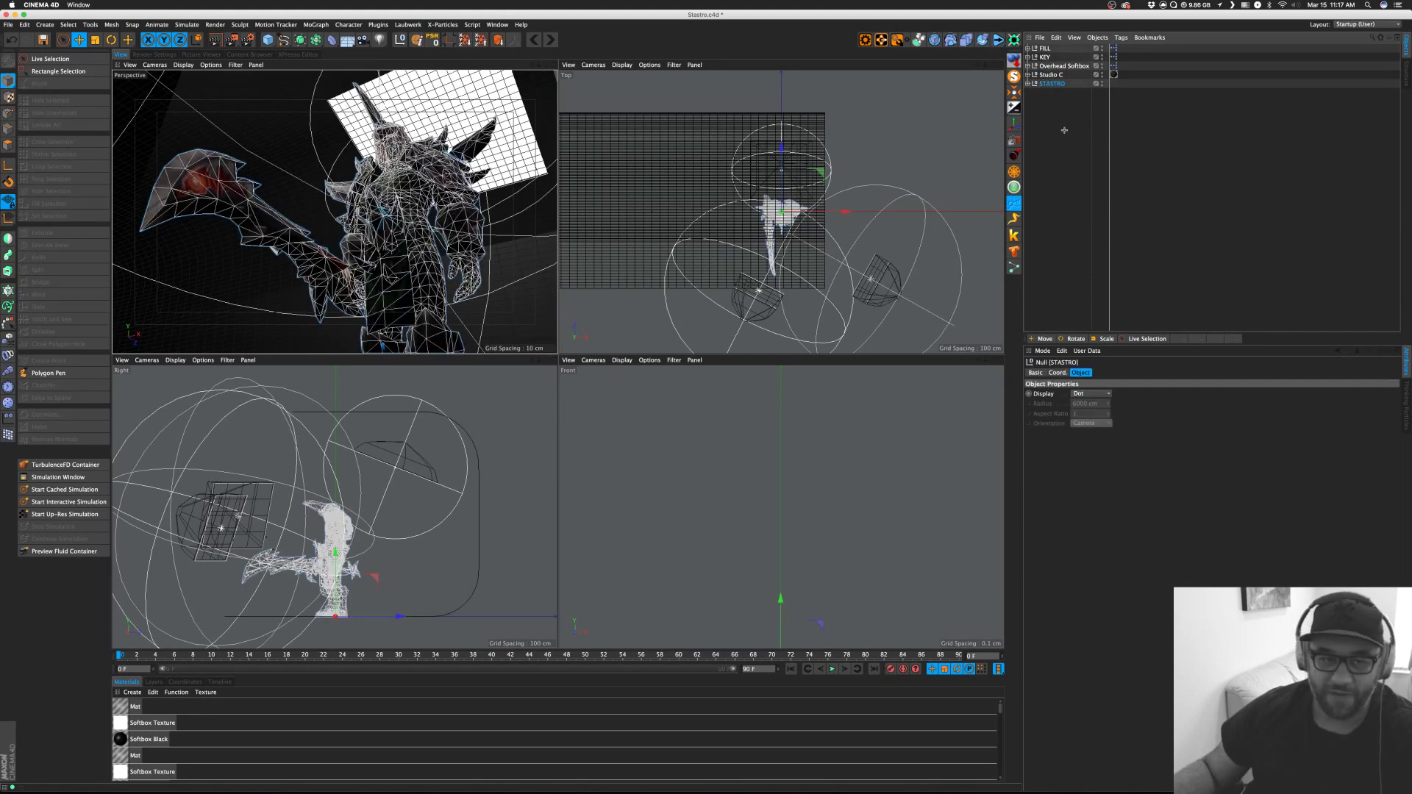
left_click(1121, 37)
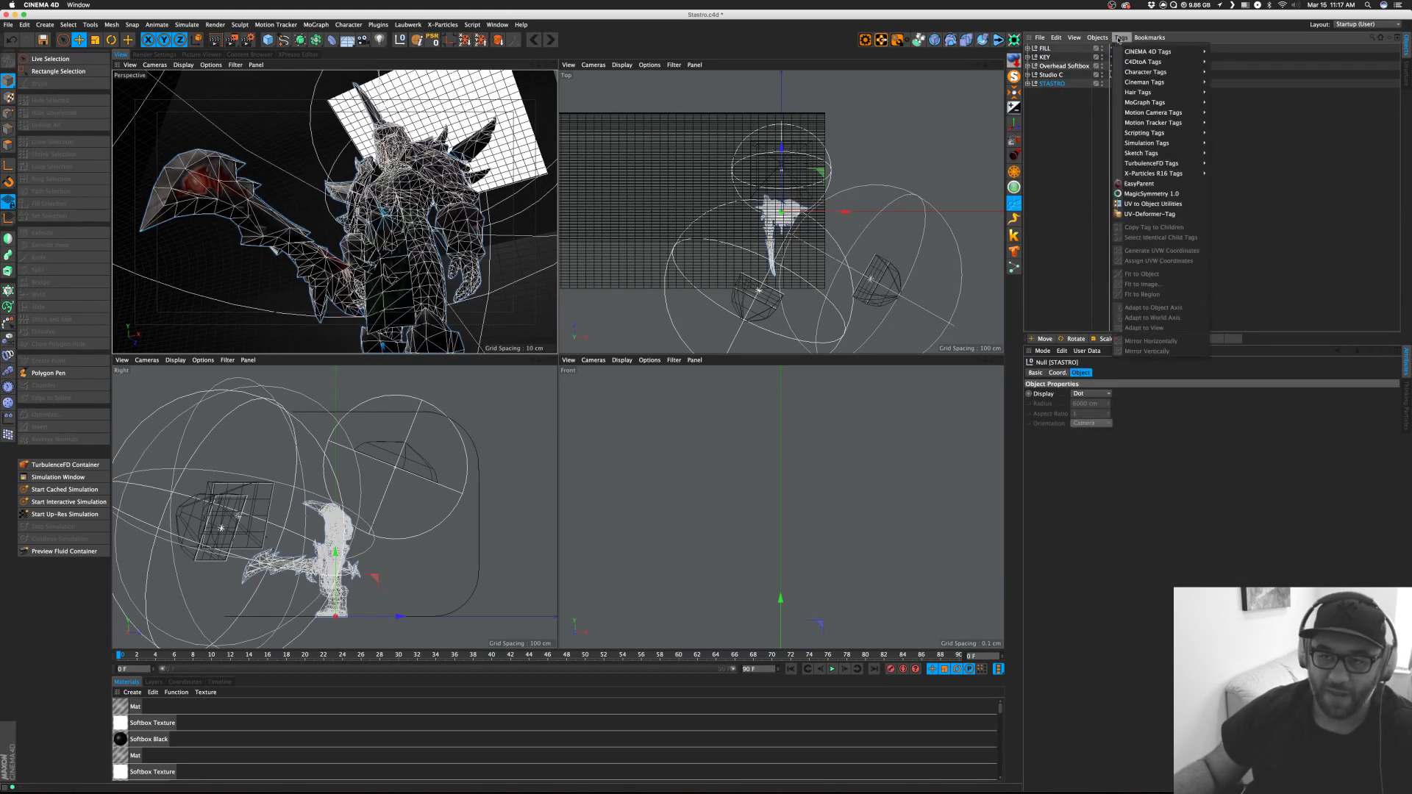
mouse_move(1141, 52)
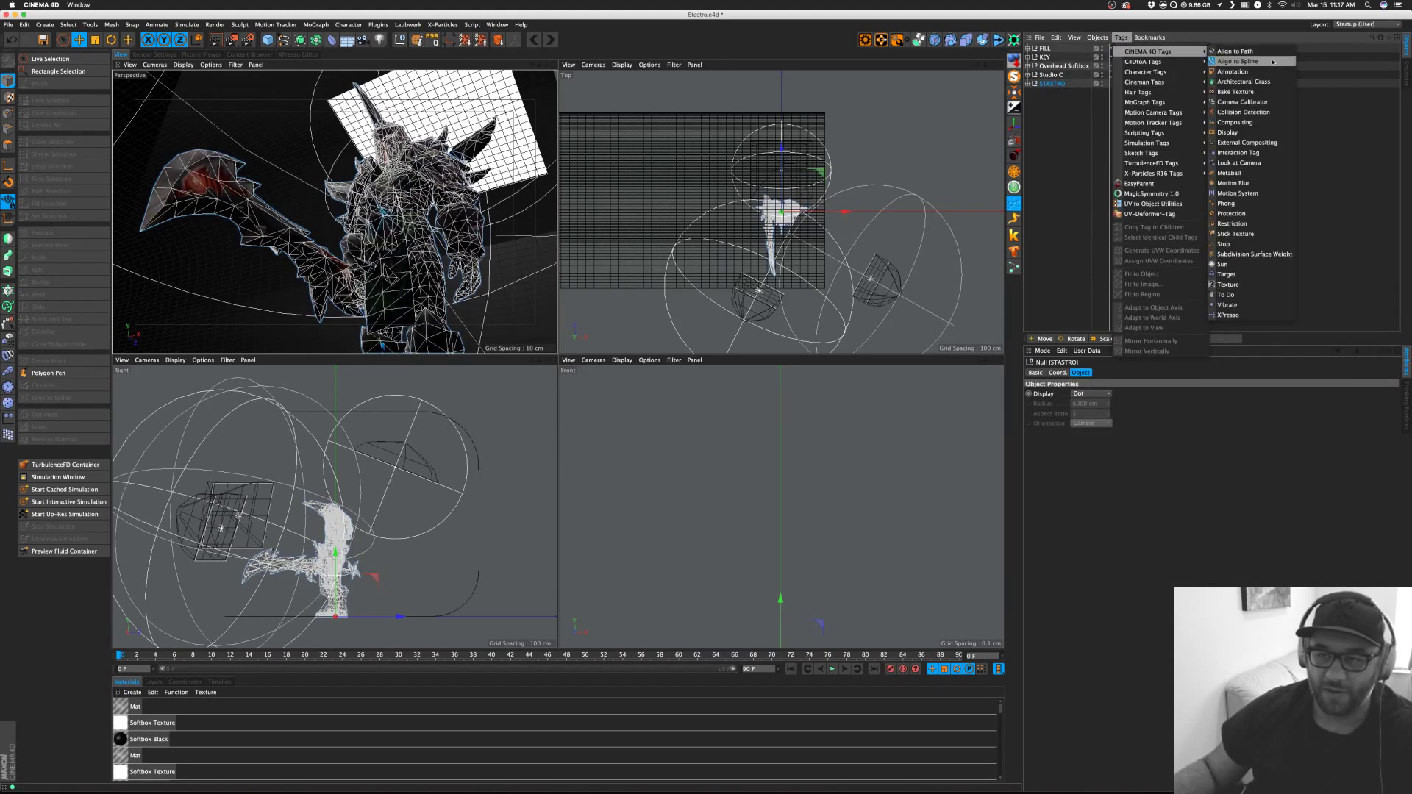
left_click(1253, 120)
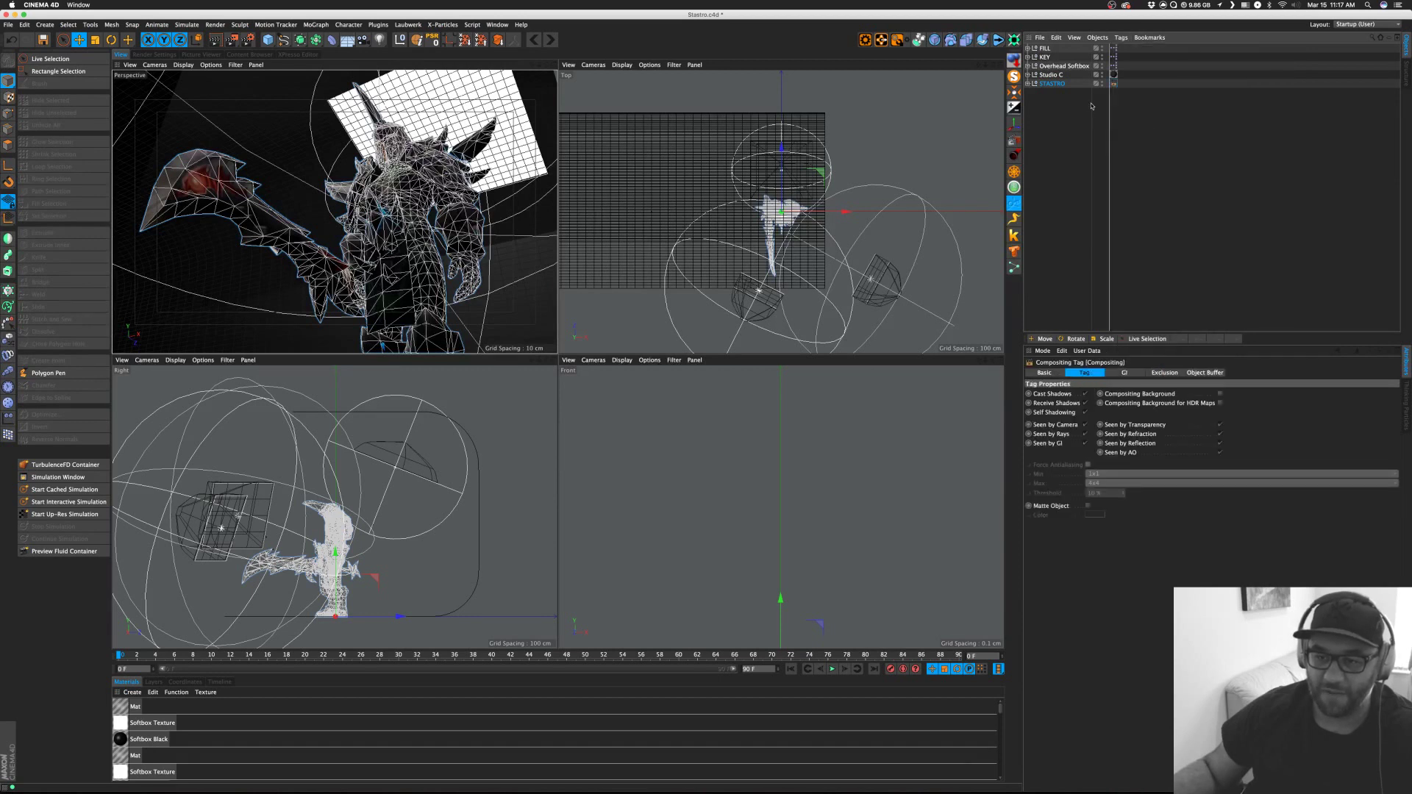
left_click(1204, 373)
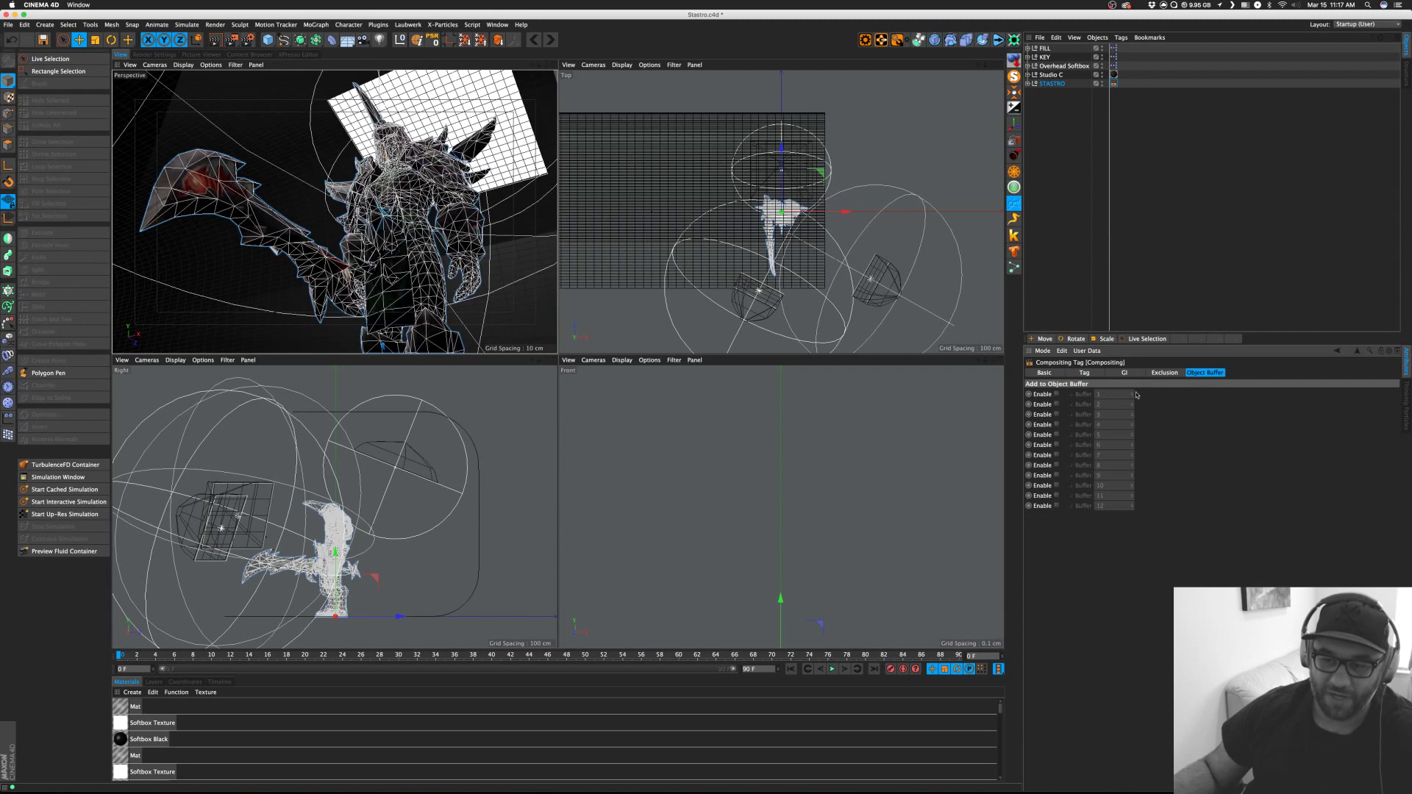
left_click(1057, 395)
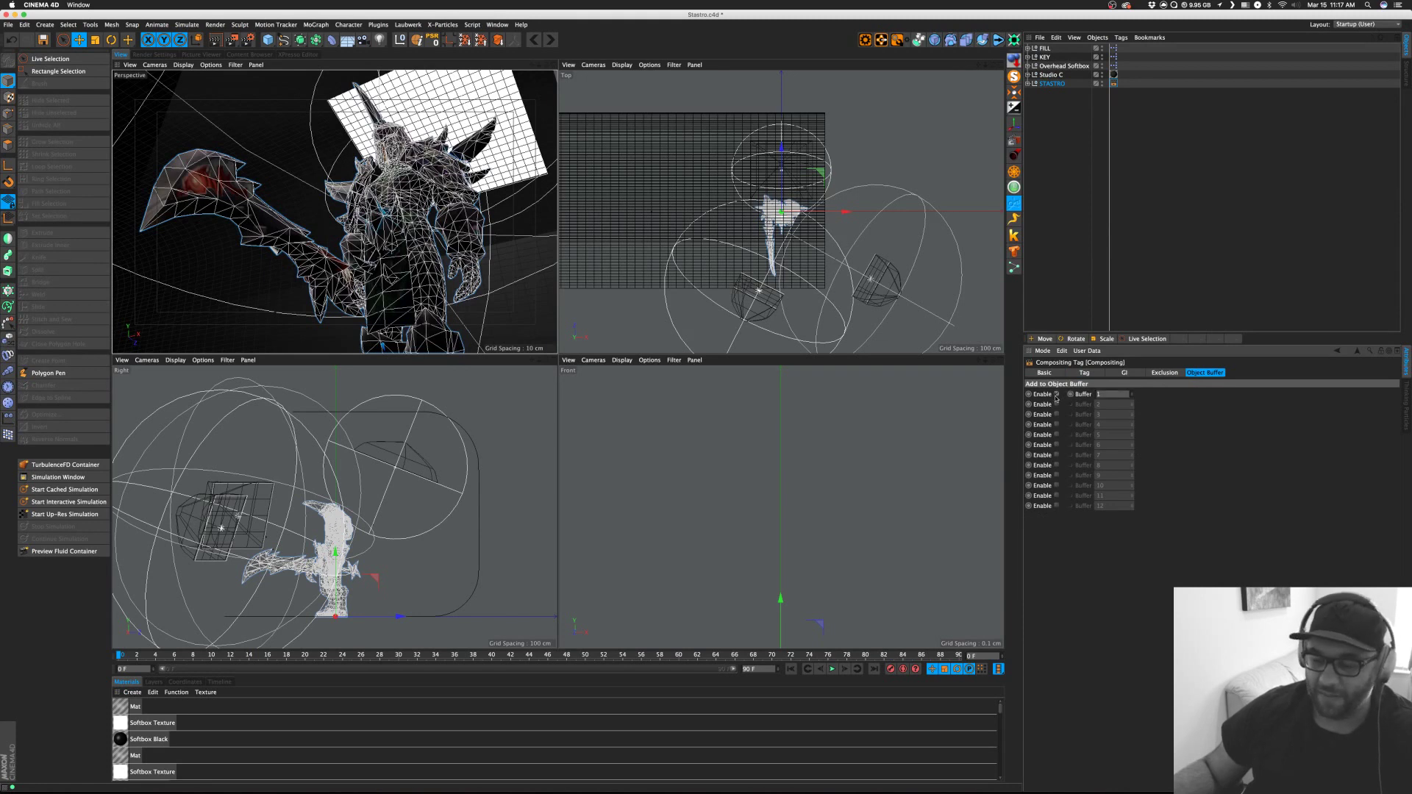
left_click(1090, 218)
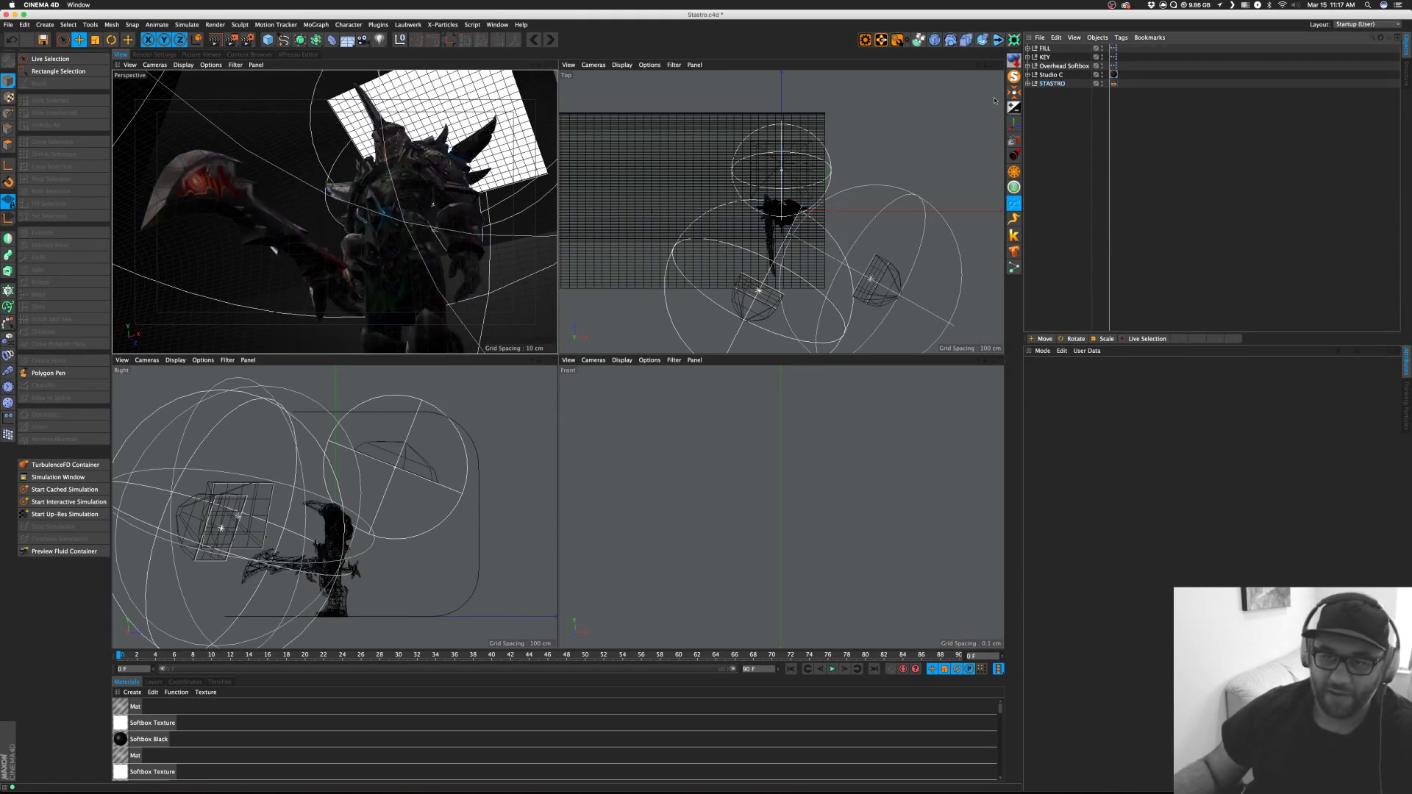
Add an Object Buffer pass with Group ID 1 to the render settings, checking it against the STASTRO Compositing tag.
left_click(154, 55)
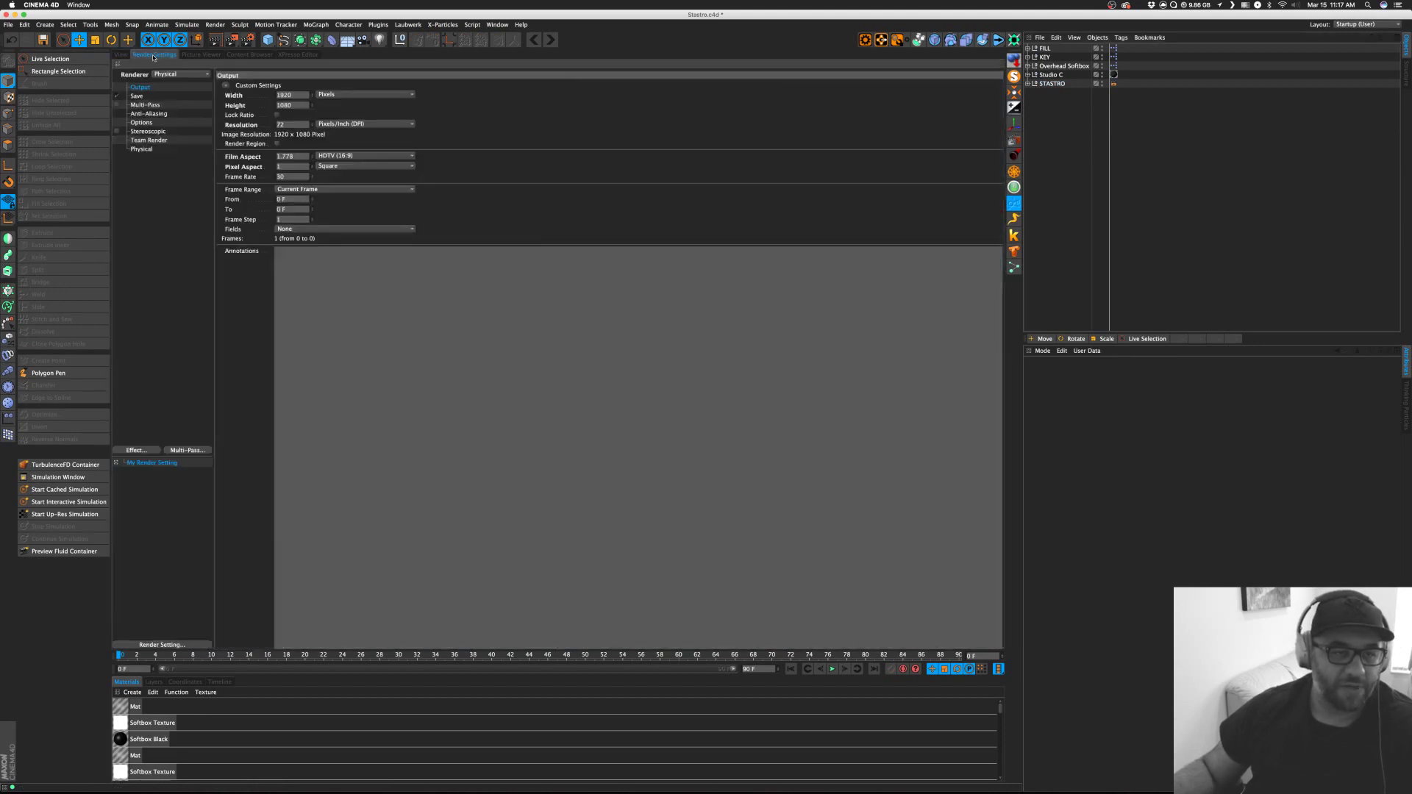
left_click(144, 106)
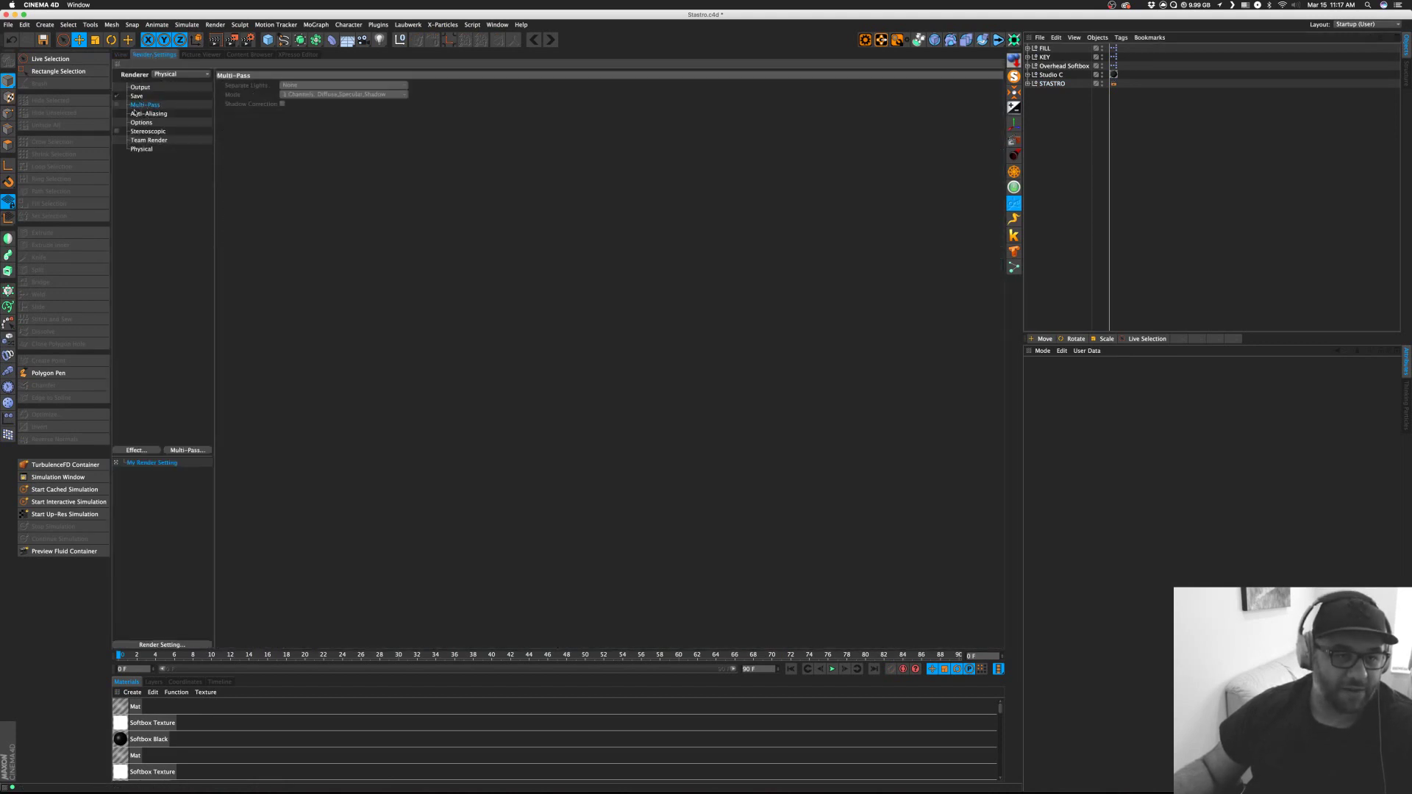
left_click(195, 454)
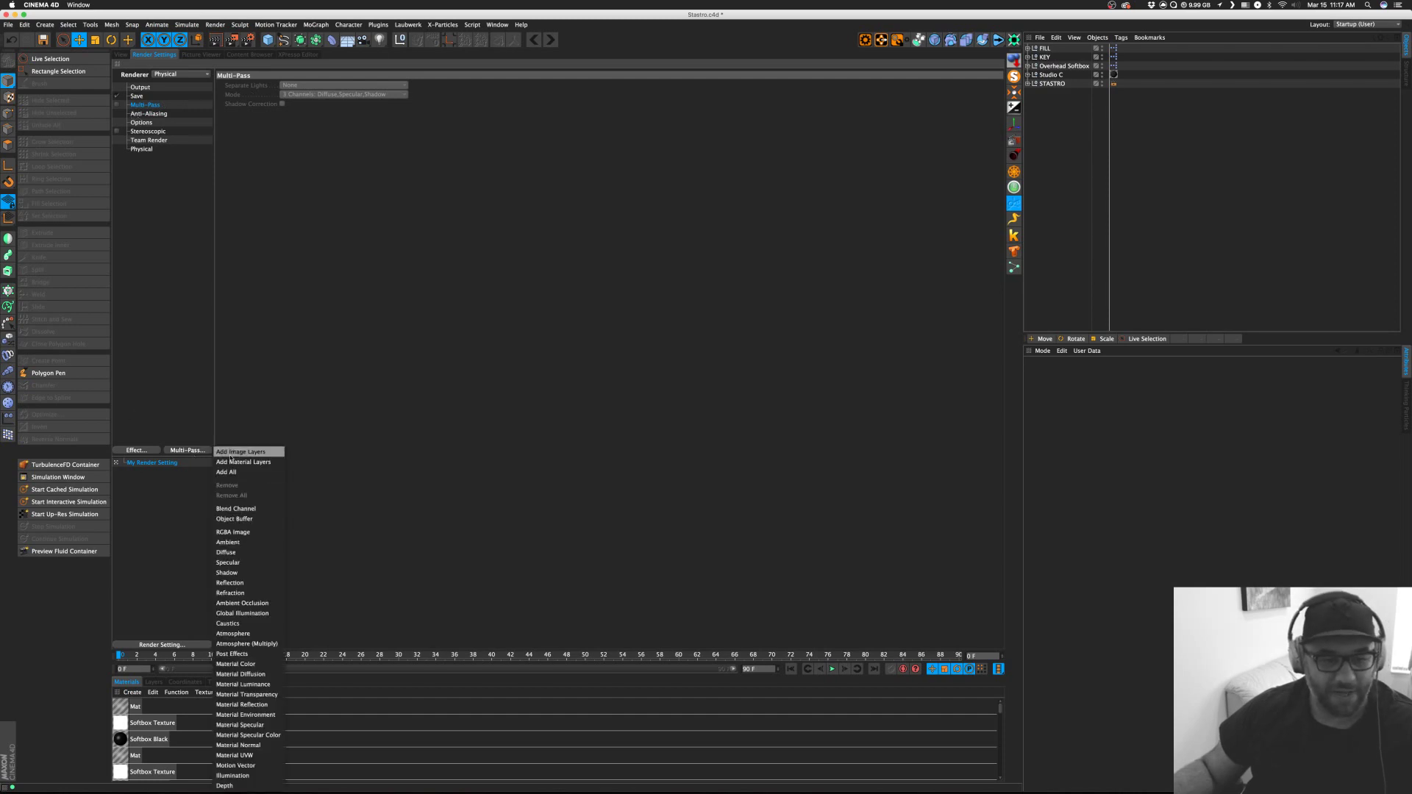
left_click(234, 519)
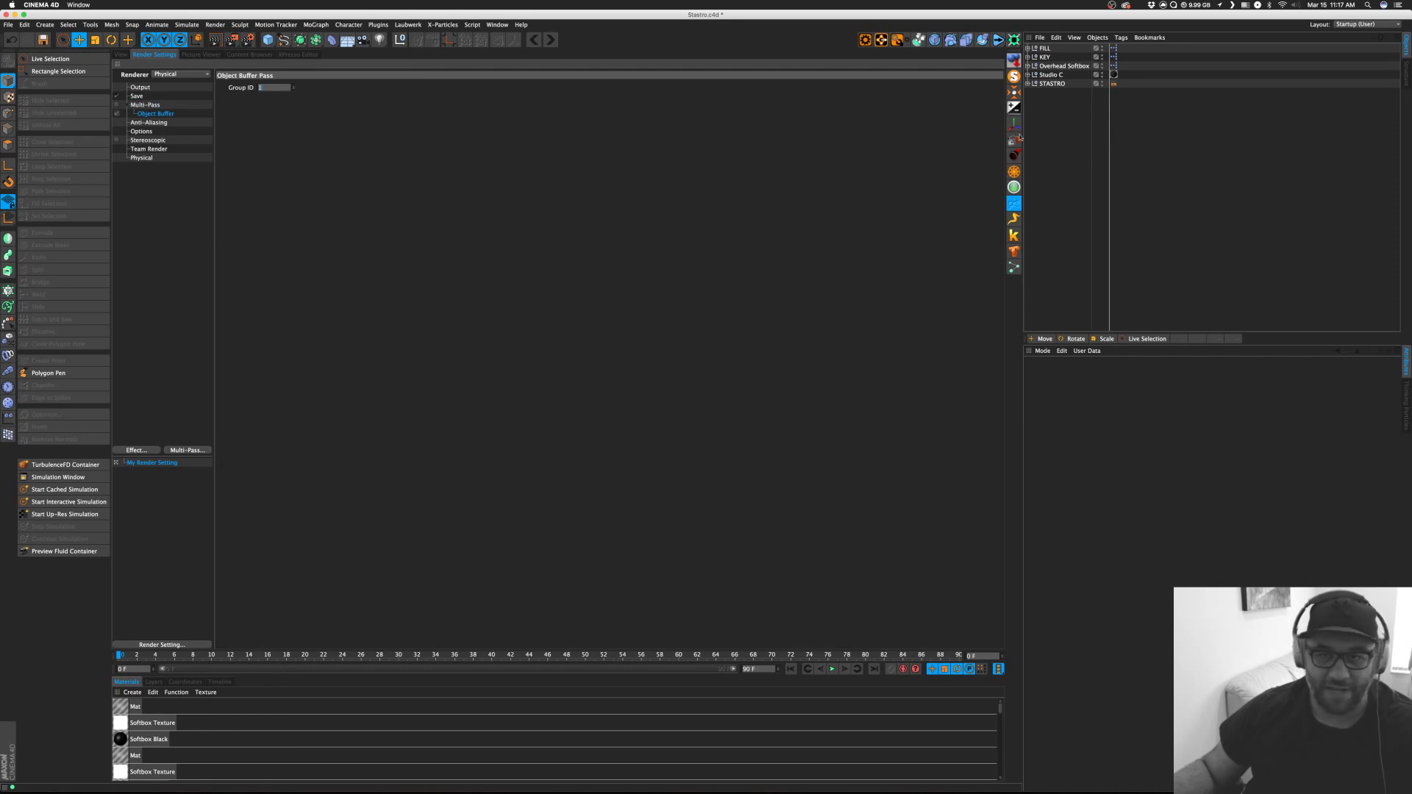
left_click(1113, 83)
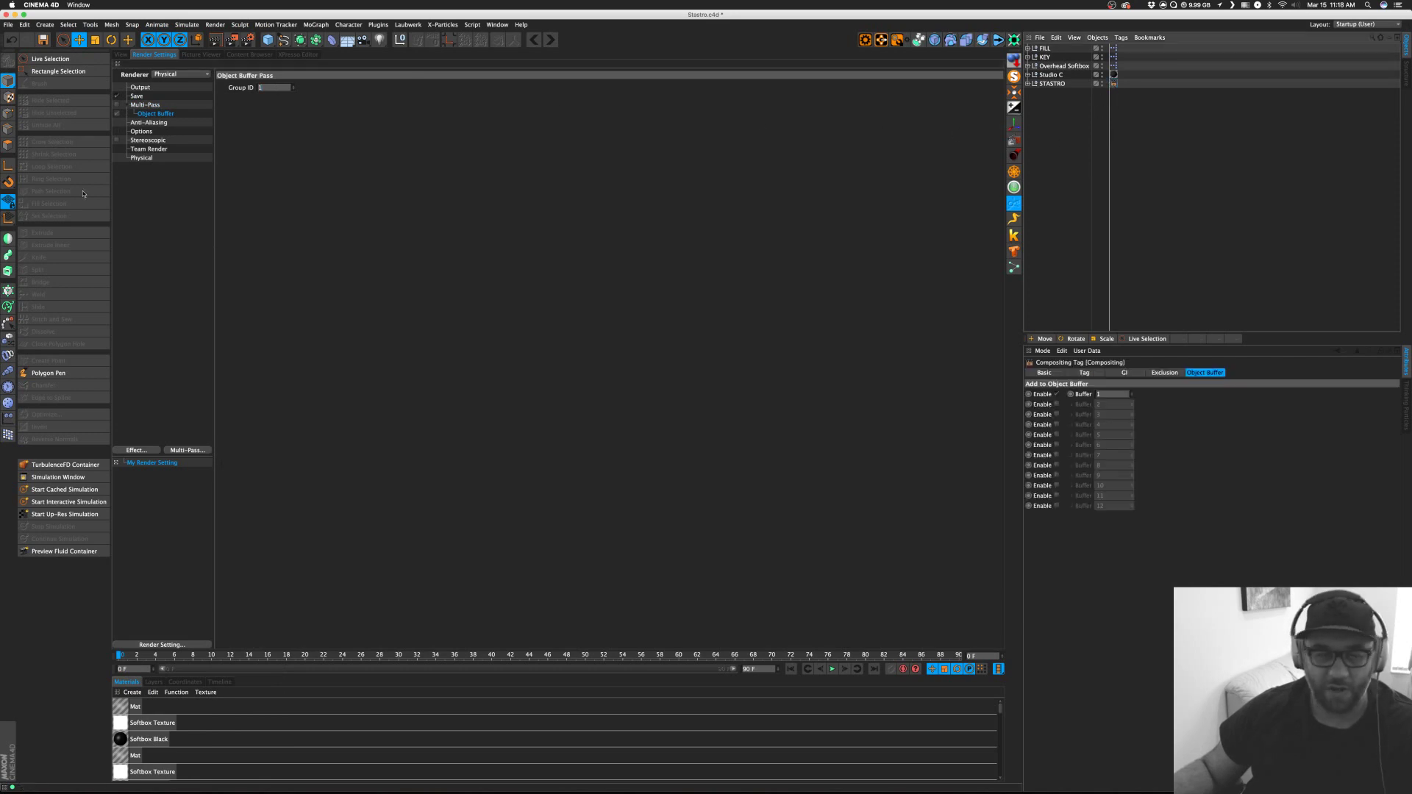
Enable Multi-Pass rendering and turn off saving of the regular image.
left_click(136, 96)
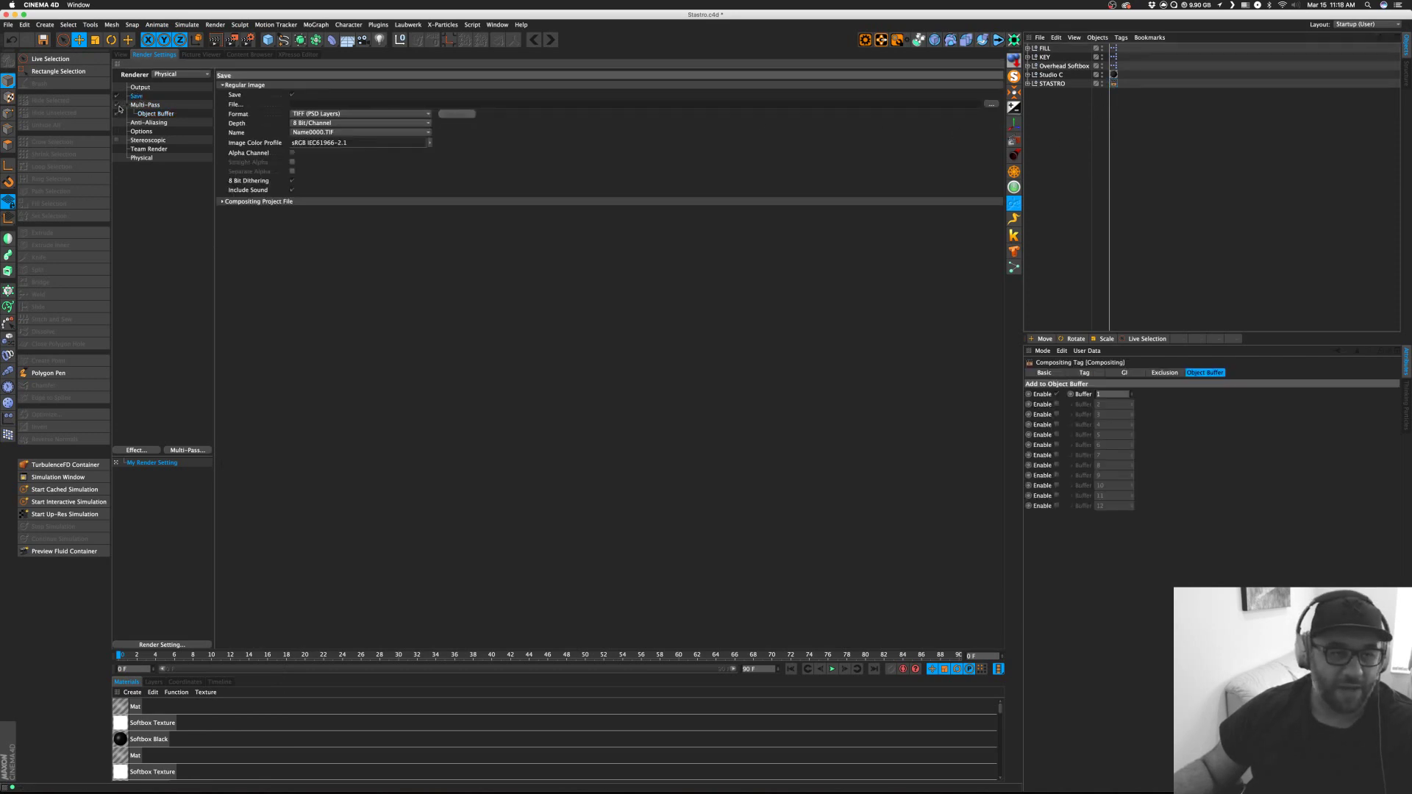
left_click(117, 105)
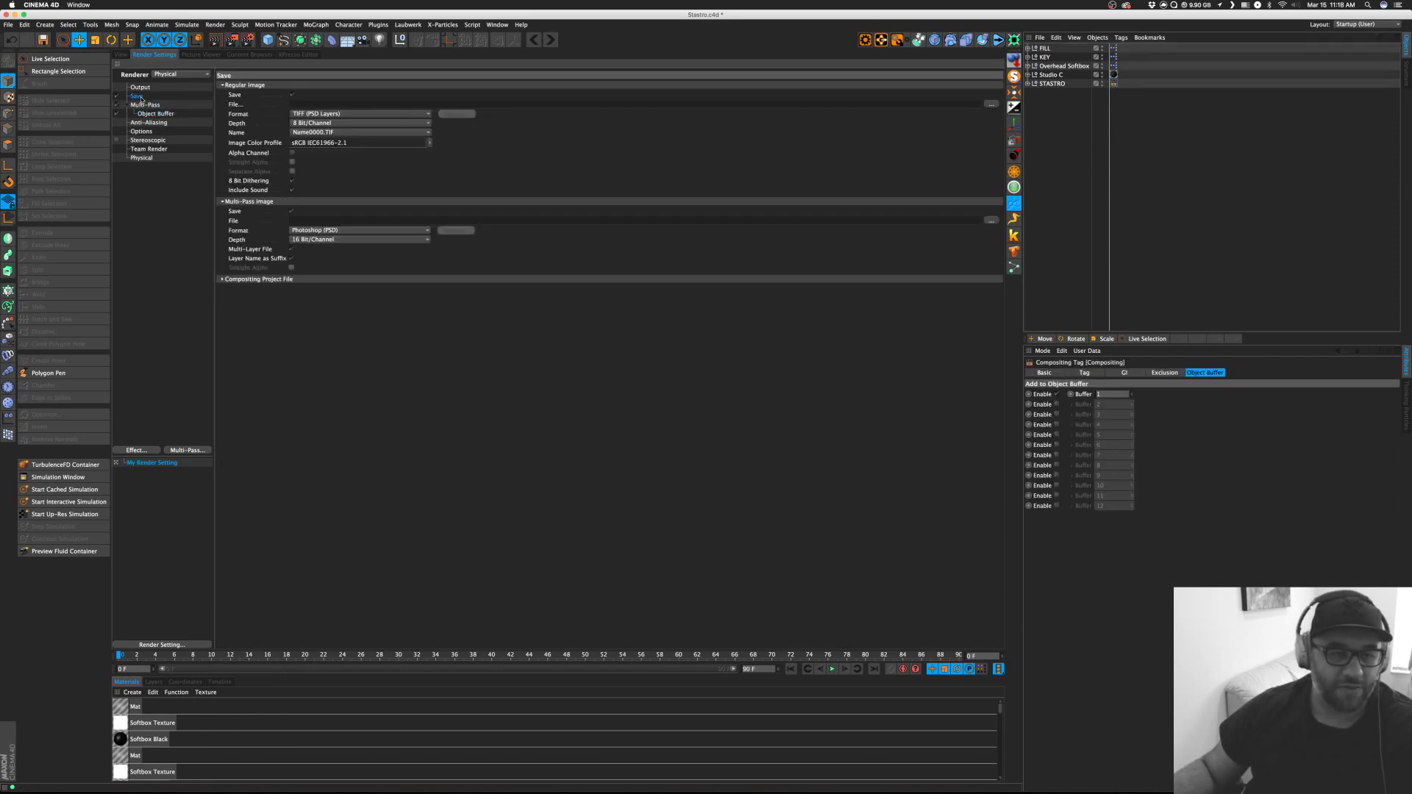
left_click(292, 95)
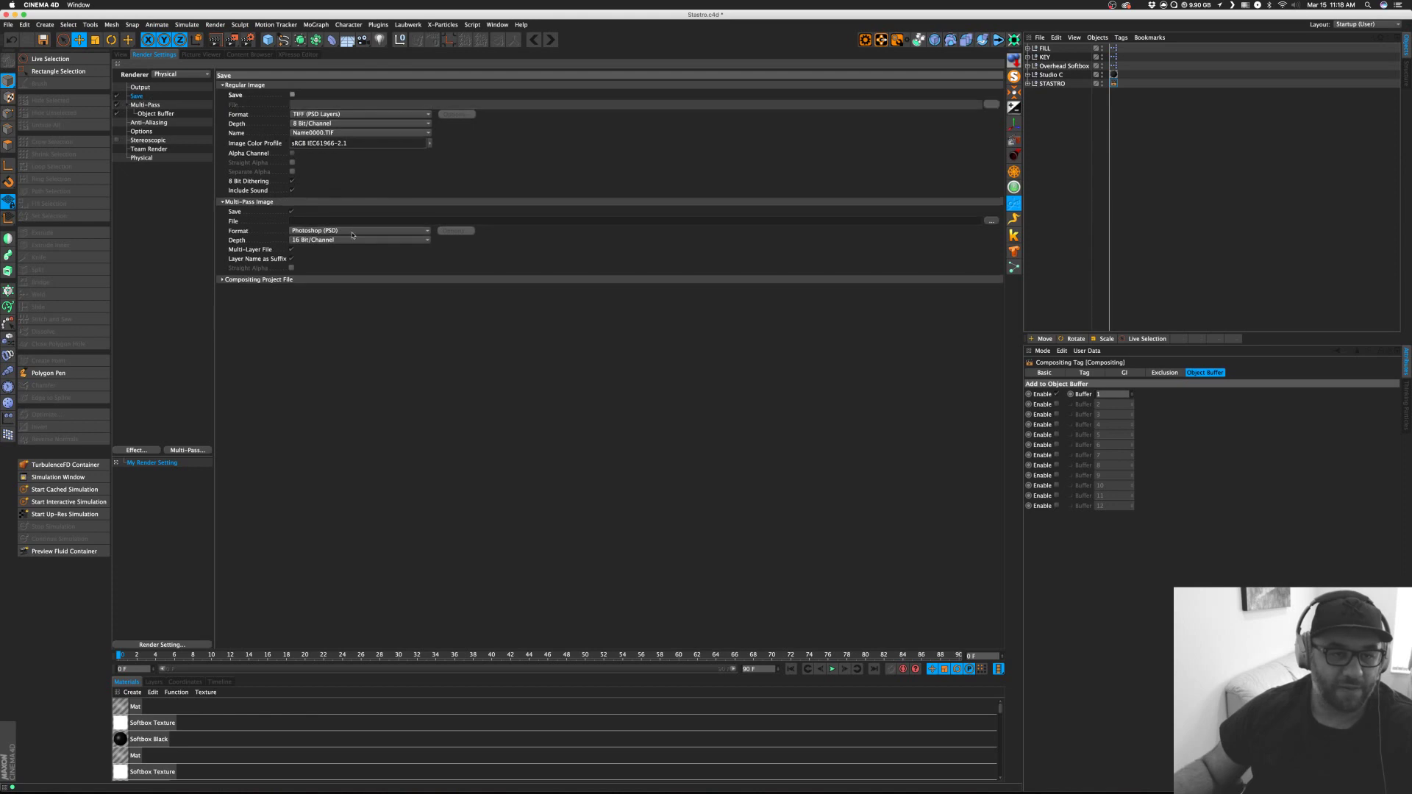
Set the multi-pass image output to Stastro_Test in a new "renders" folder inside "Stastro OBJ from WMV".
left_click(991, 221)
key("super+shift+d")
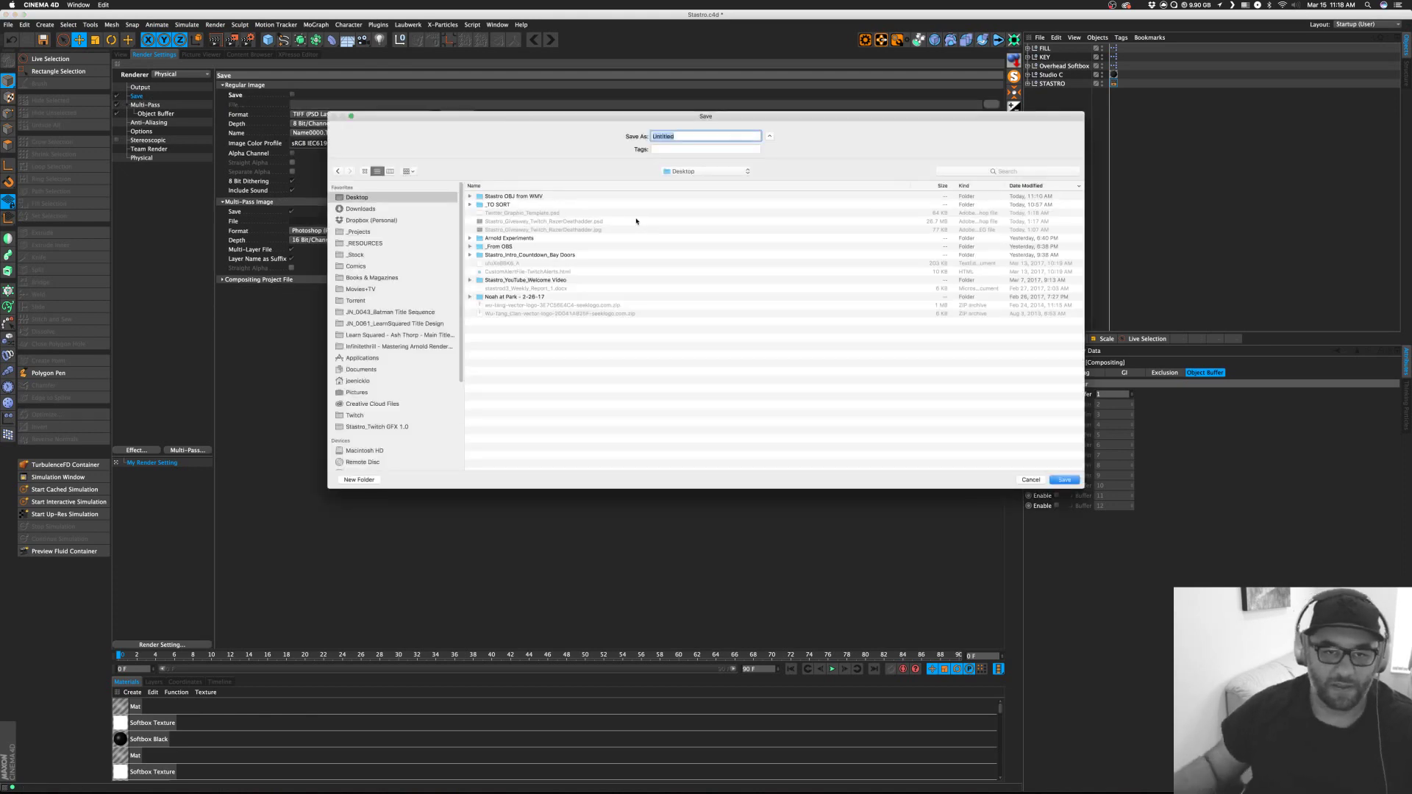
left_click(536, 196)
double_click(536, 197)
left_click(359, 480)
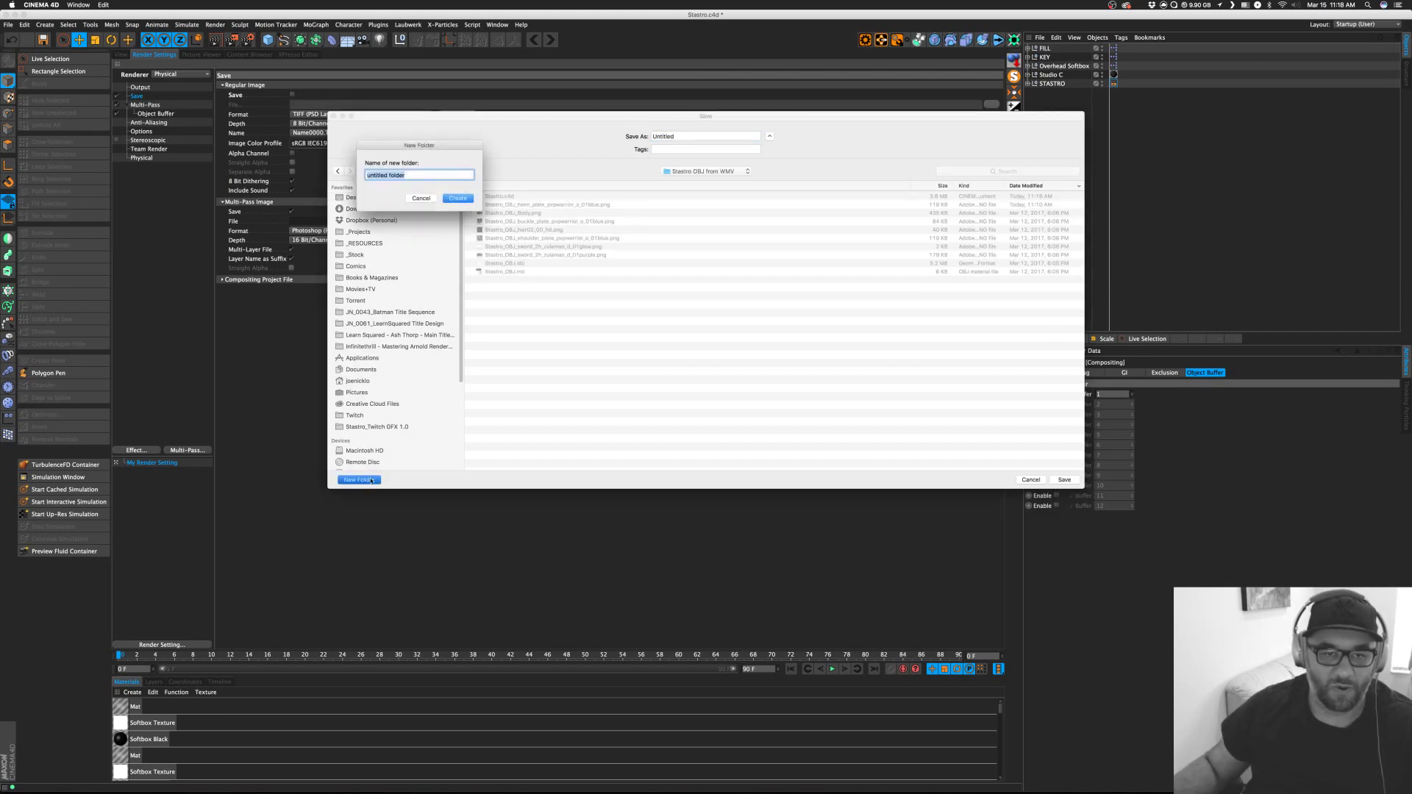
type("renders")
key("Return")
type("S")
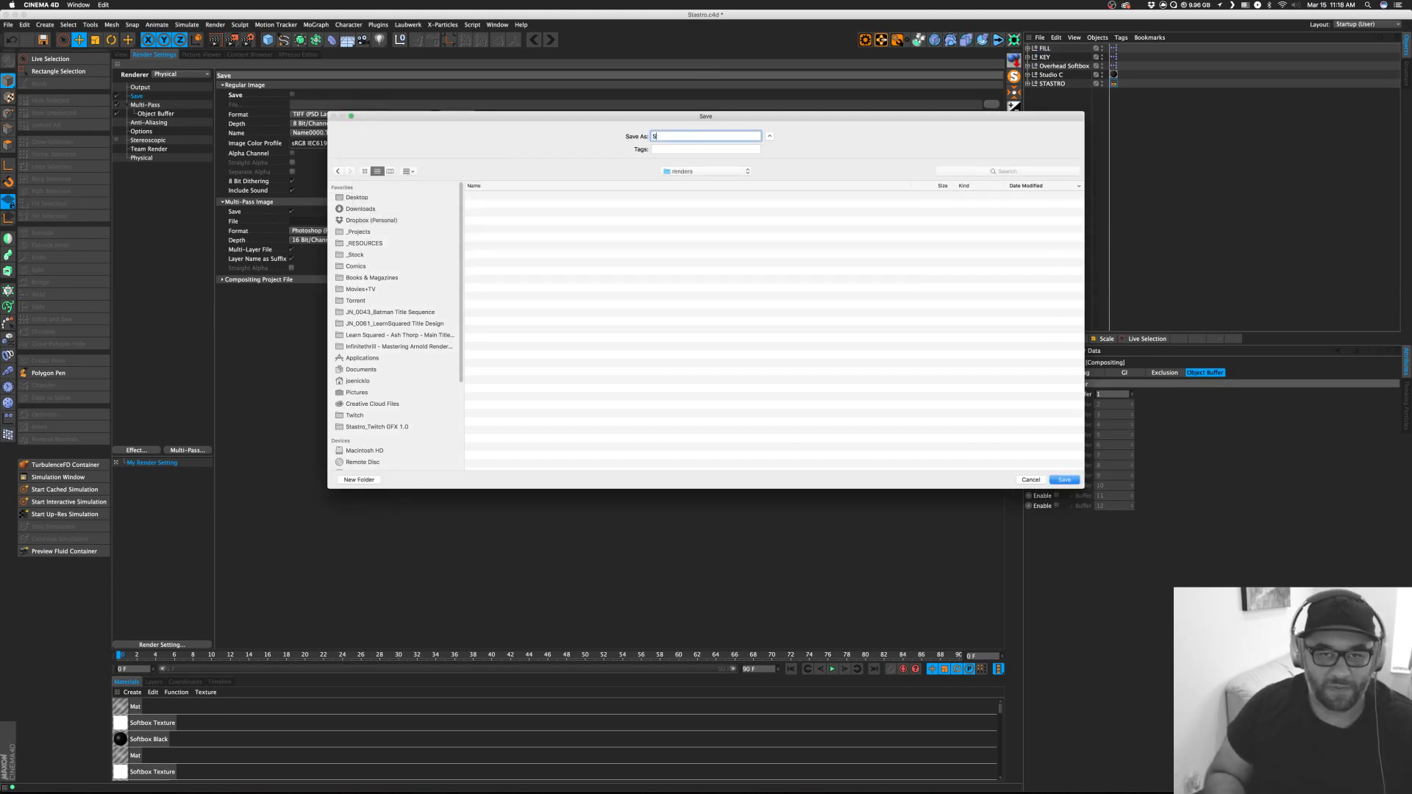
type("tastro_Test")
key("Return")
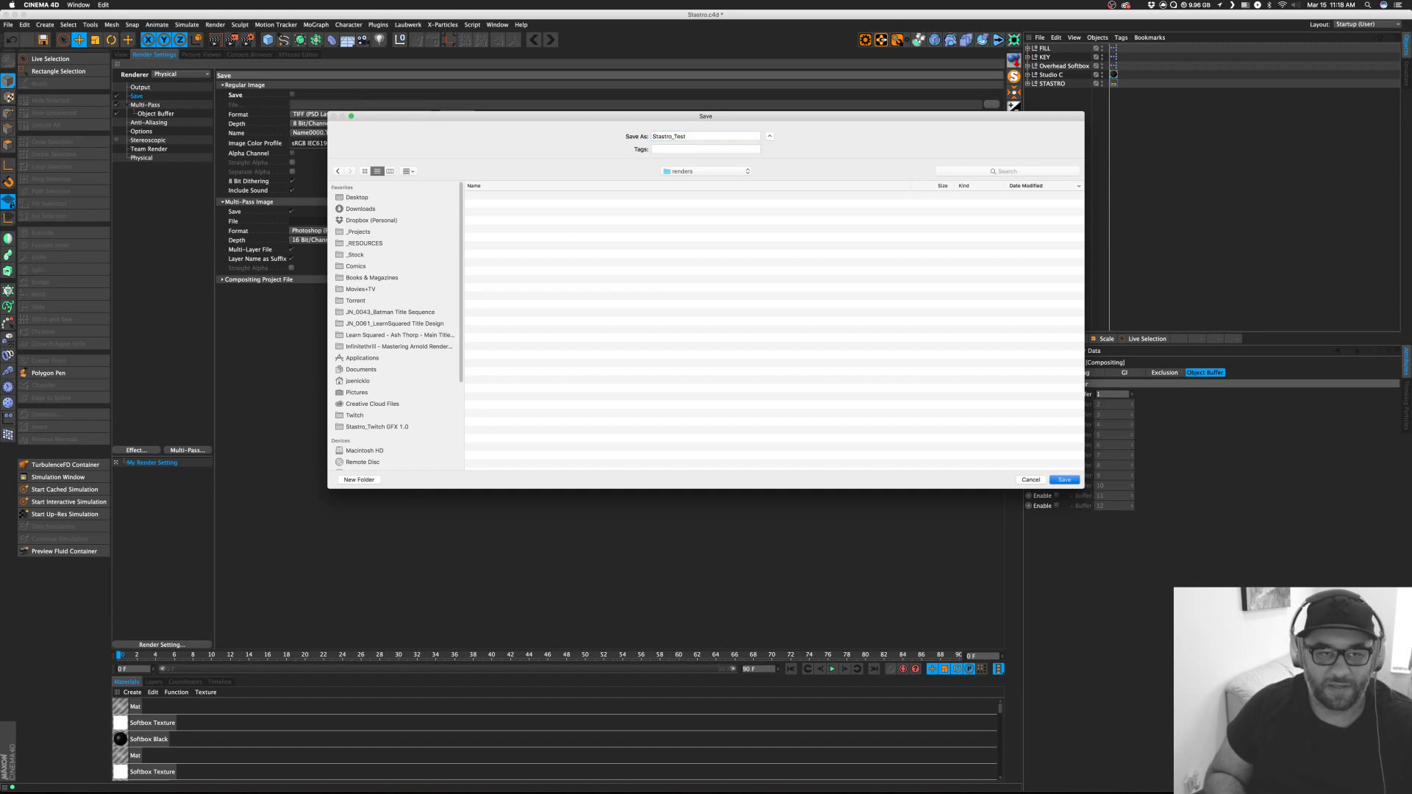
Lock the output ratio and double the render size to 3840 x 2160 pixels.
left_click(133, 87)
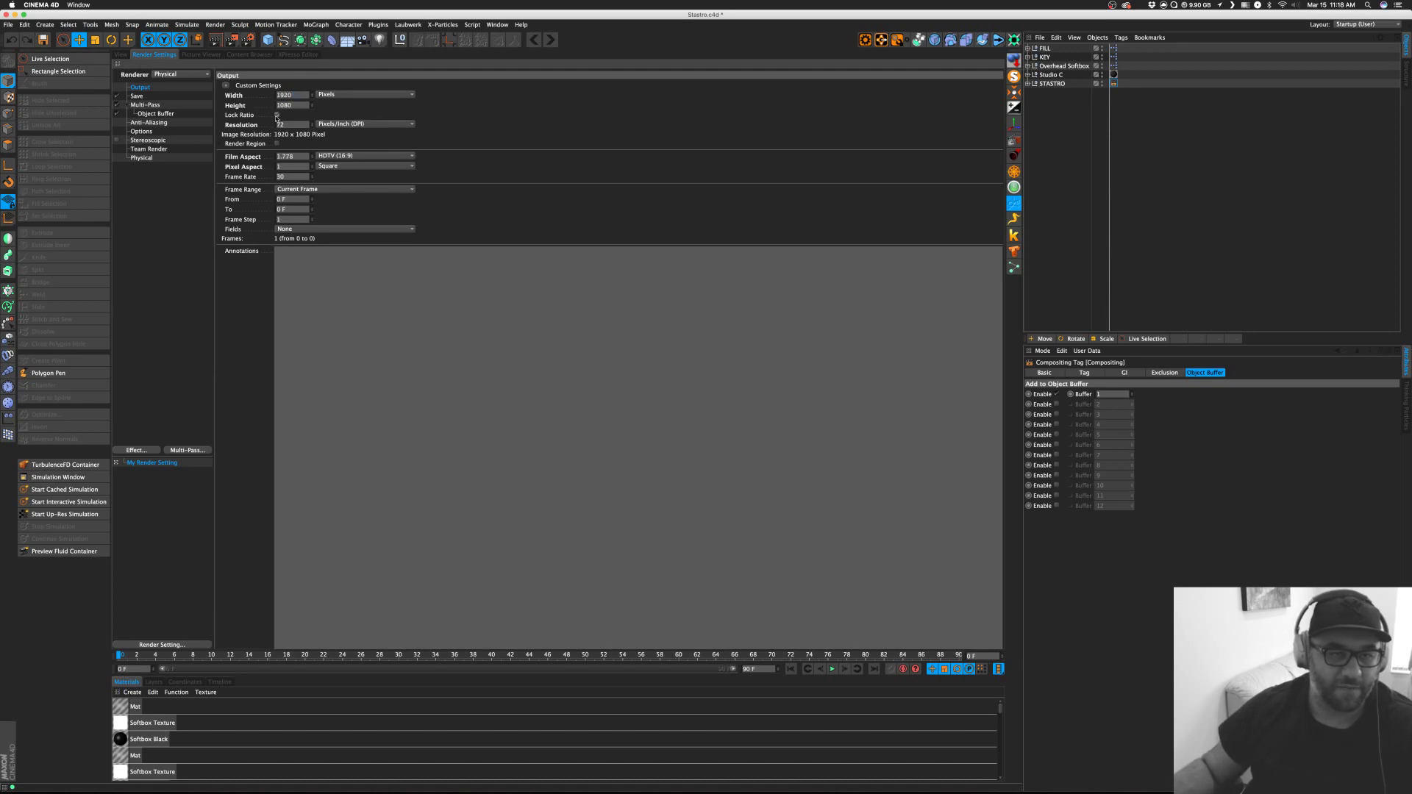
left_click(277, 116)
left_click(296, 96)
type("*")
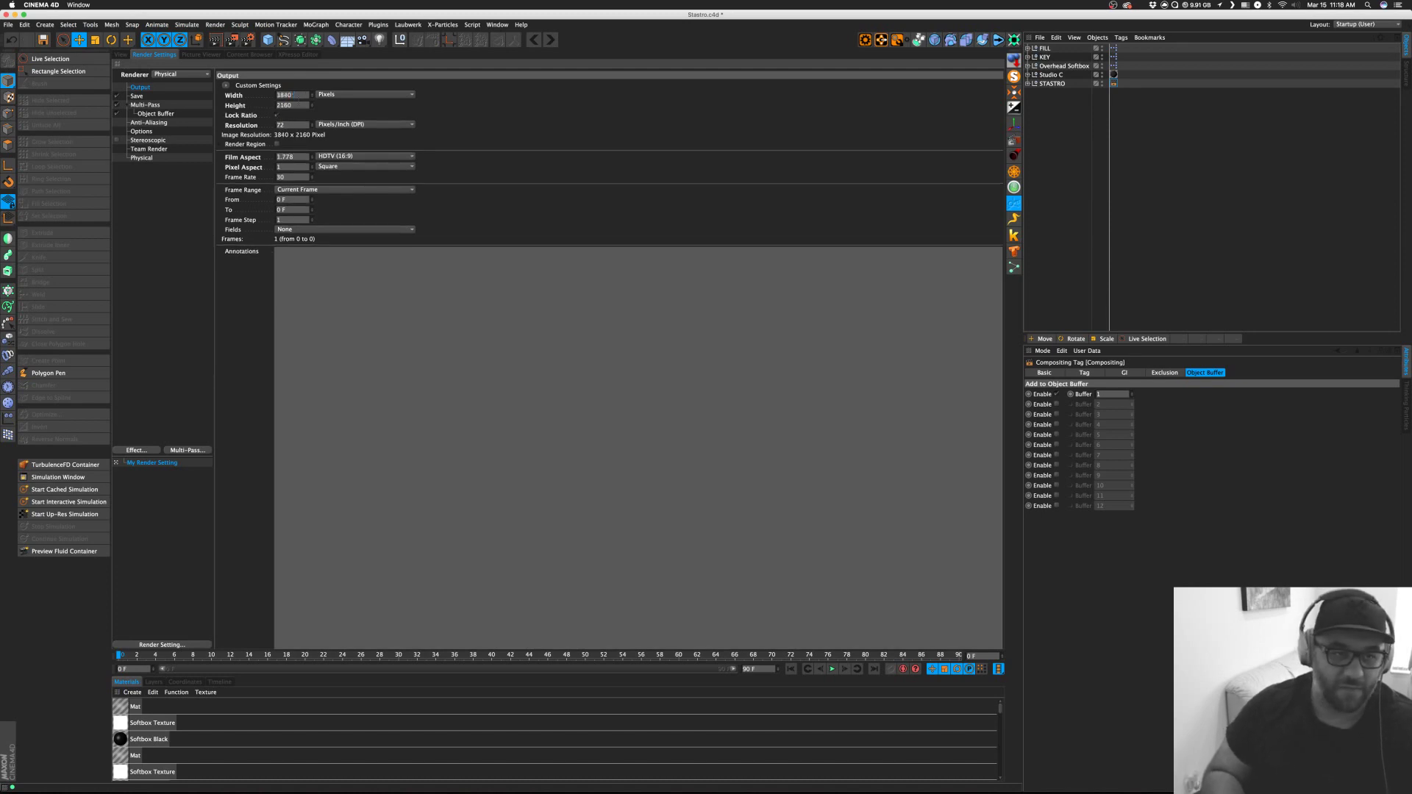
Set the Physical renderer's Shading Error Threshold to 10% and render the scene to the Picture Viewer.
left_click(142, 158)
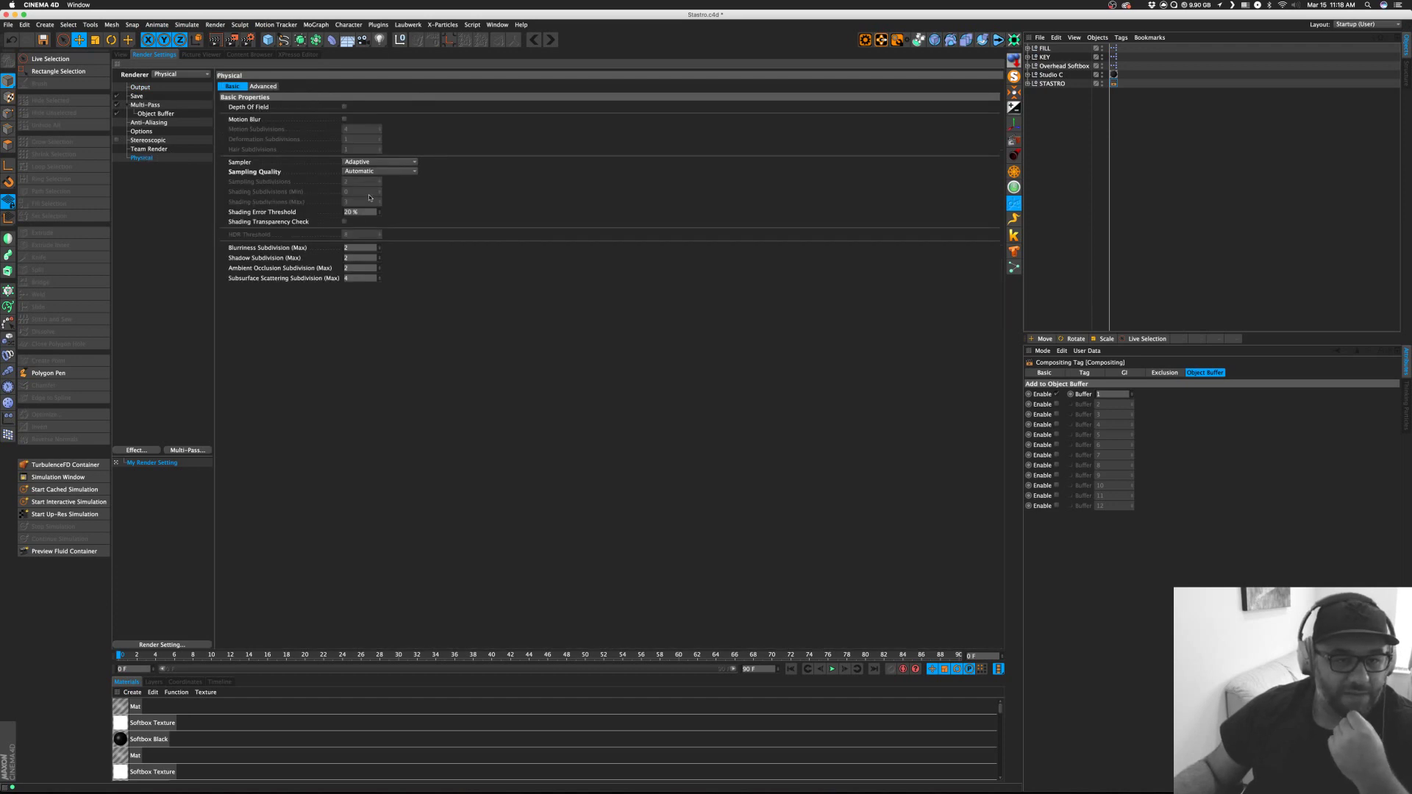
key("Return")
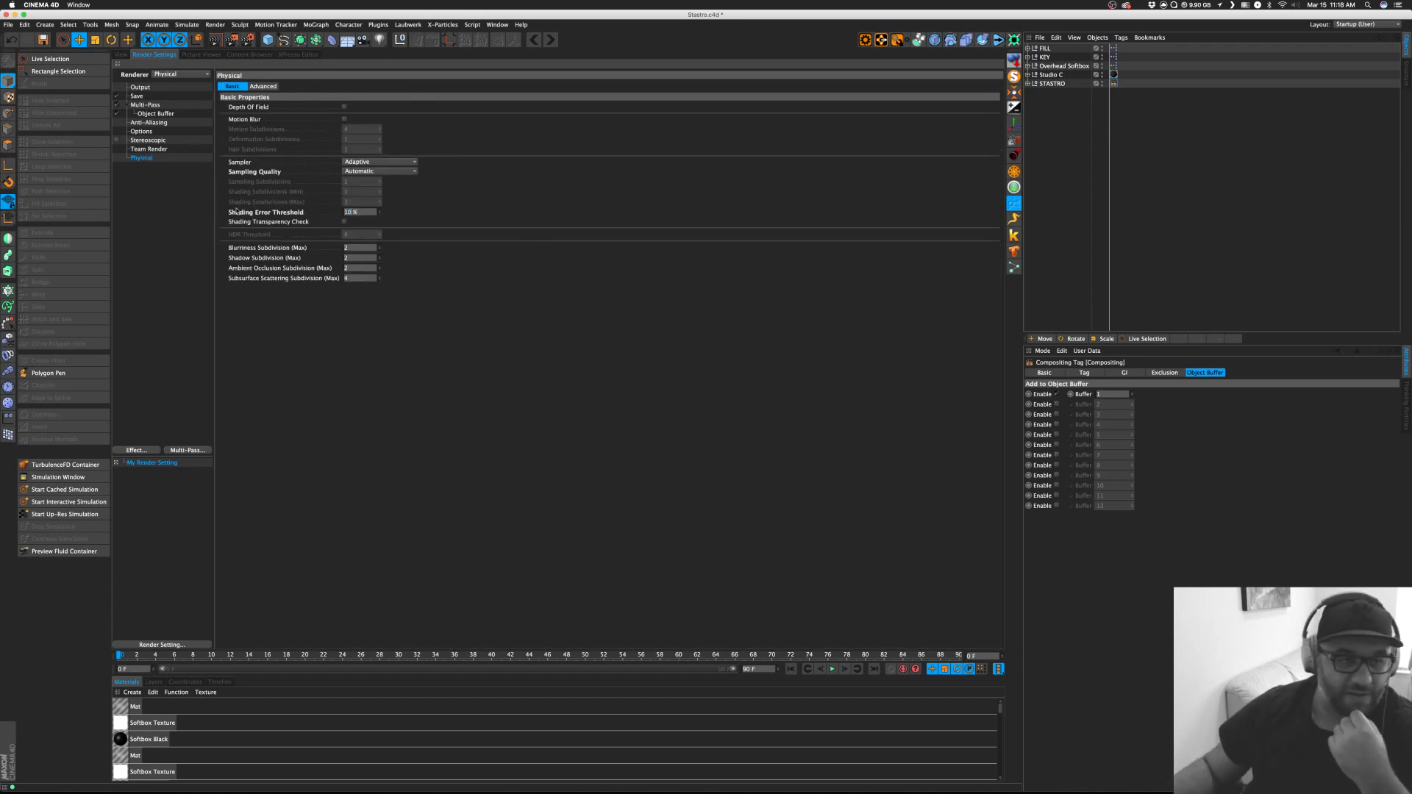
left_click(136, 96)
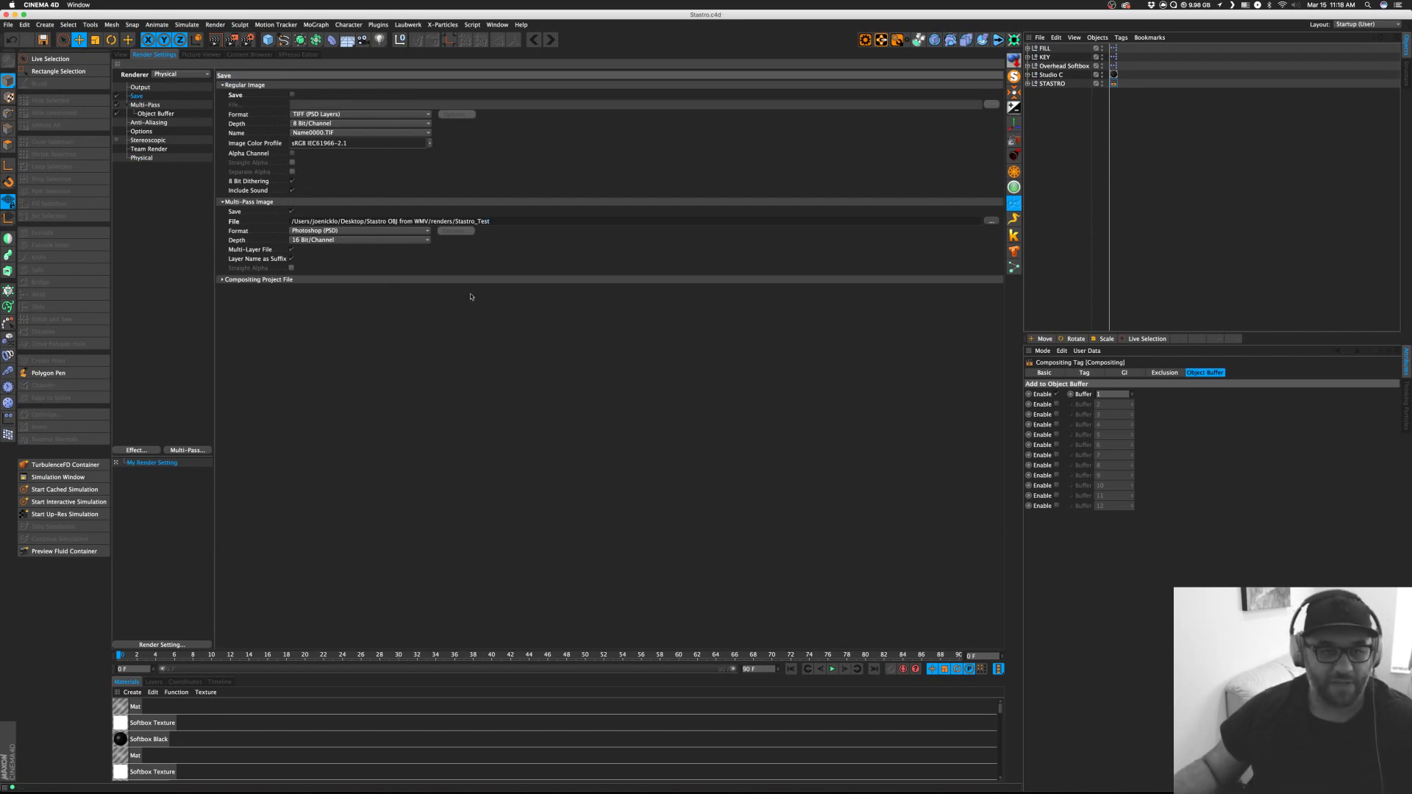
key("shift+r")
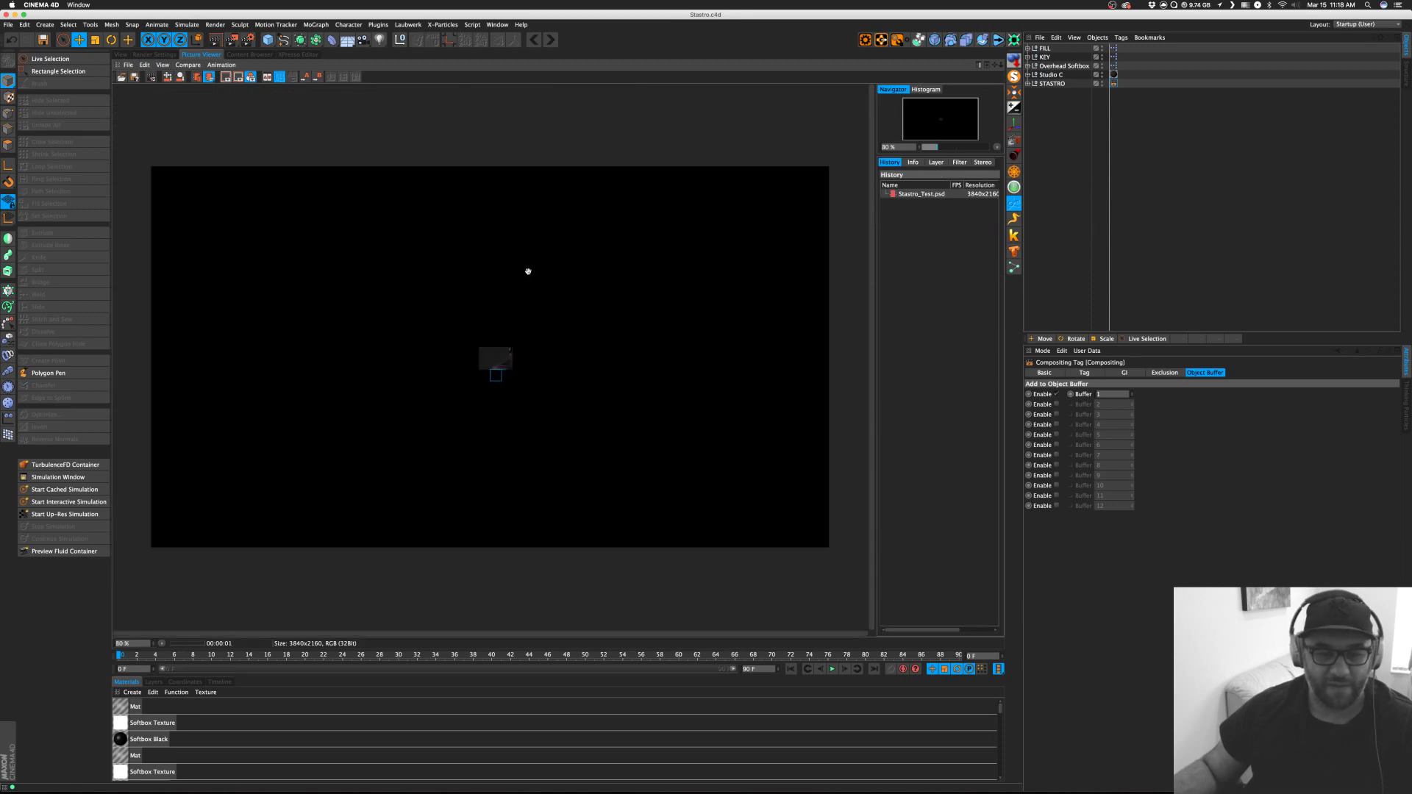
scroll(528, 271, "down", 1)
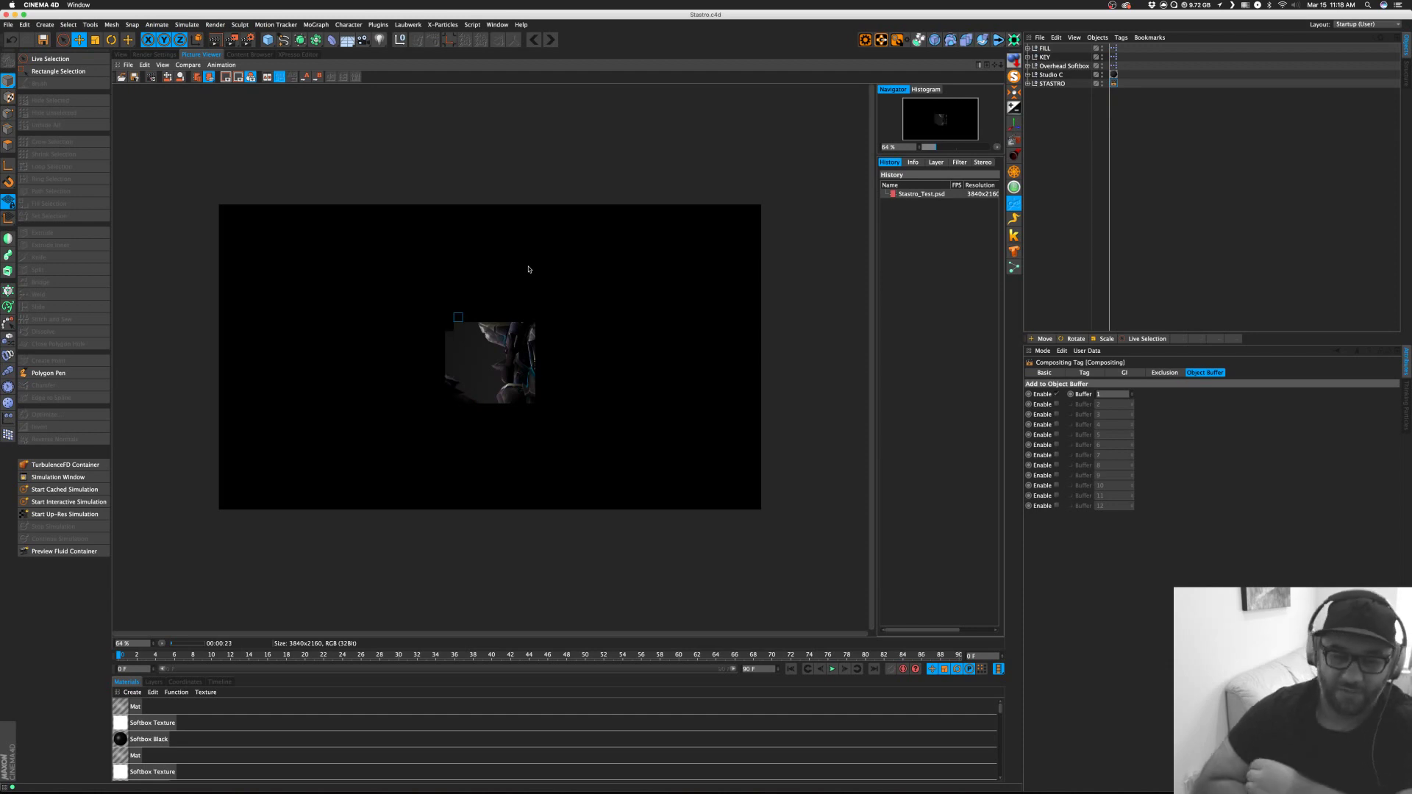
Switch to Safari and load the apple.com website.
mouse_move(804, 779)
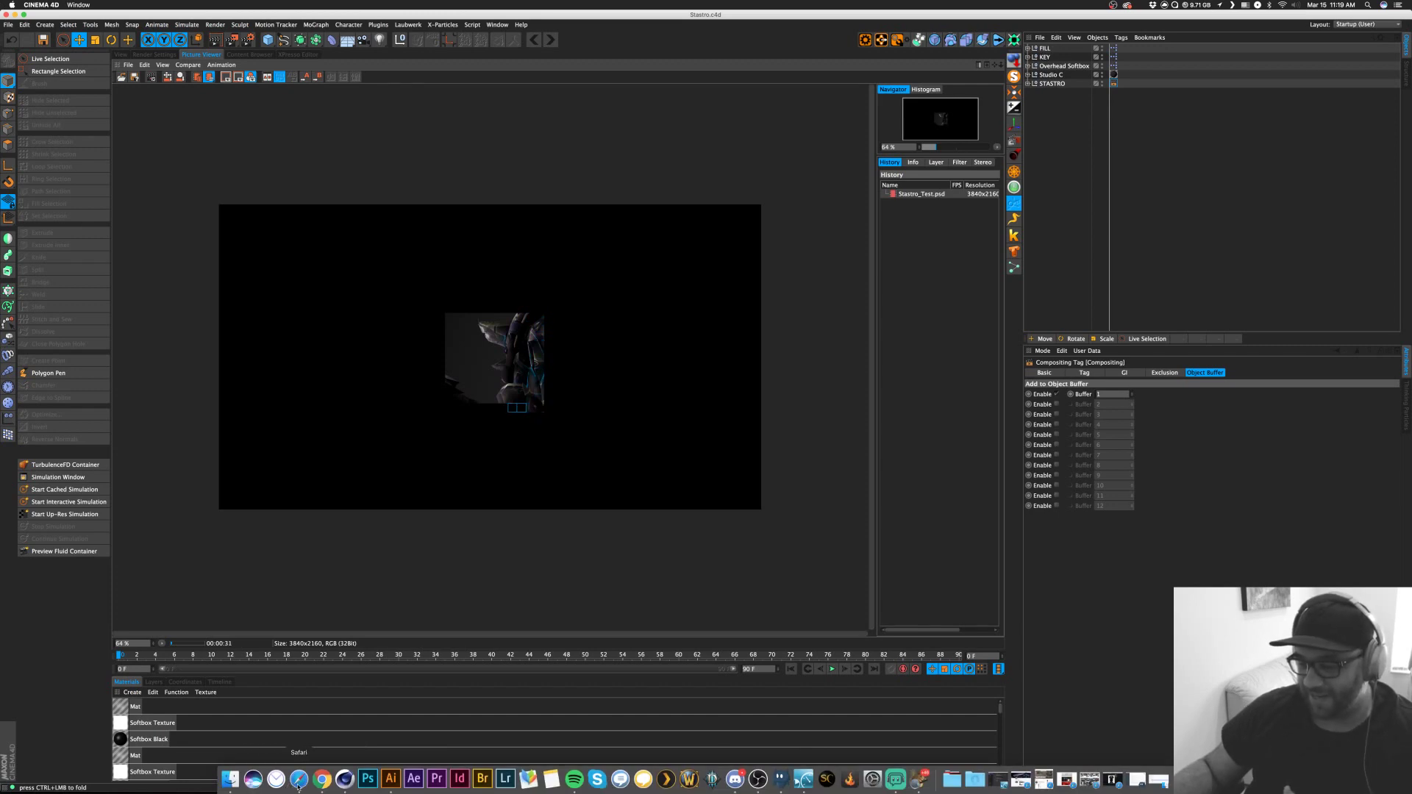
left_click(299, 778)
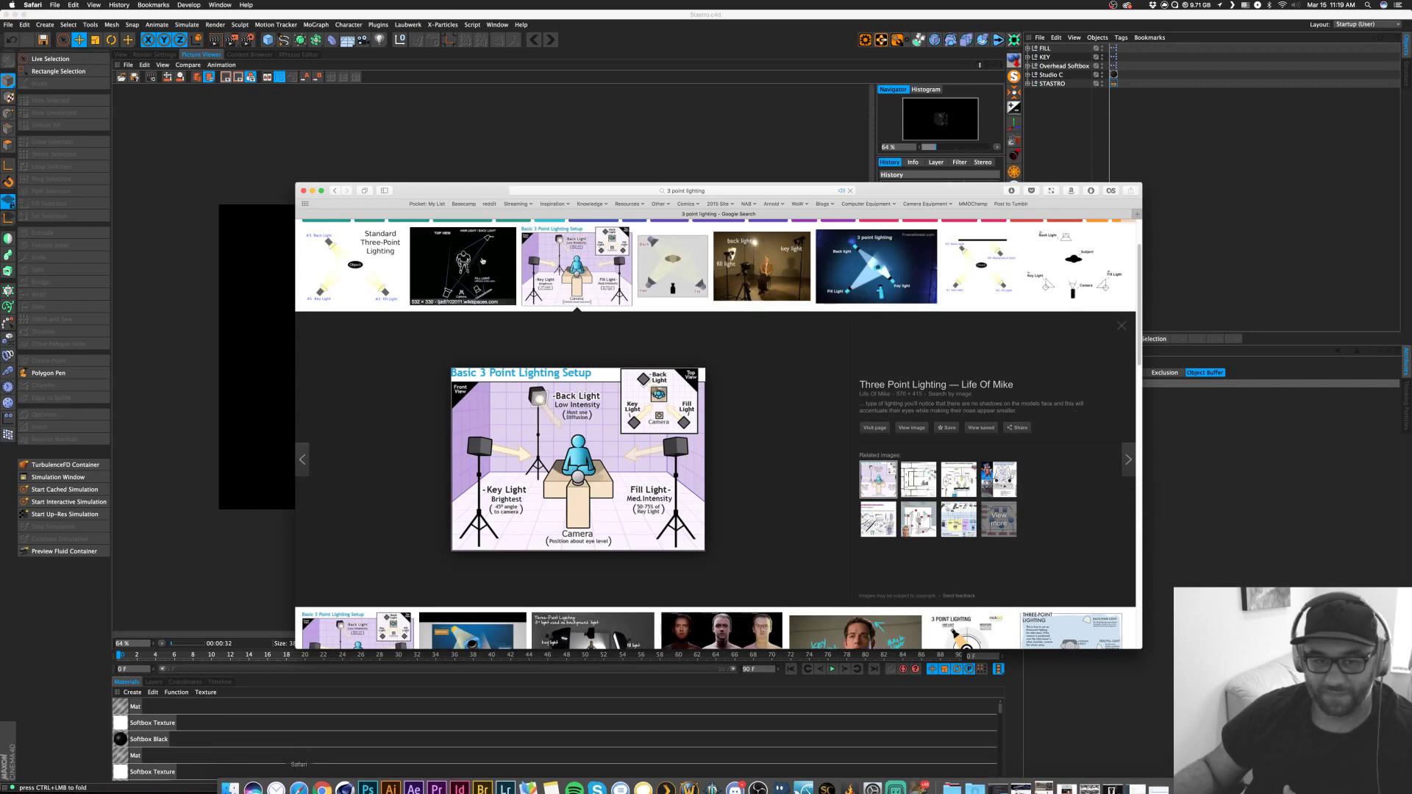
left_click(623, 191)
type("imac")
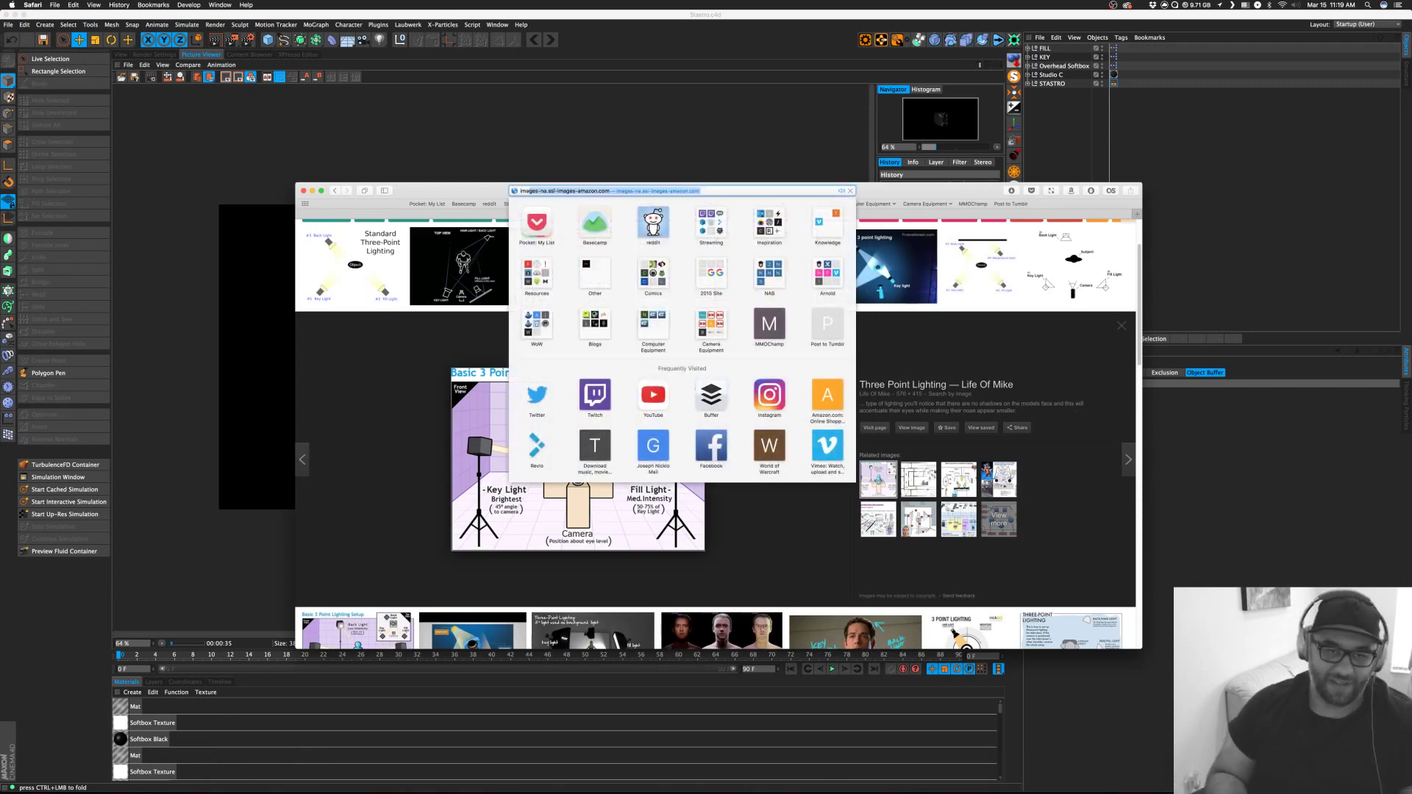
key("BackSpace")
key("BackSpace")
key("BackSpace")
key("BackSpace")
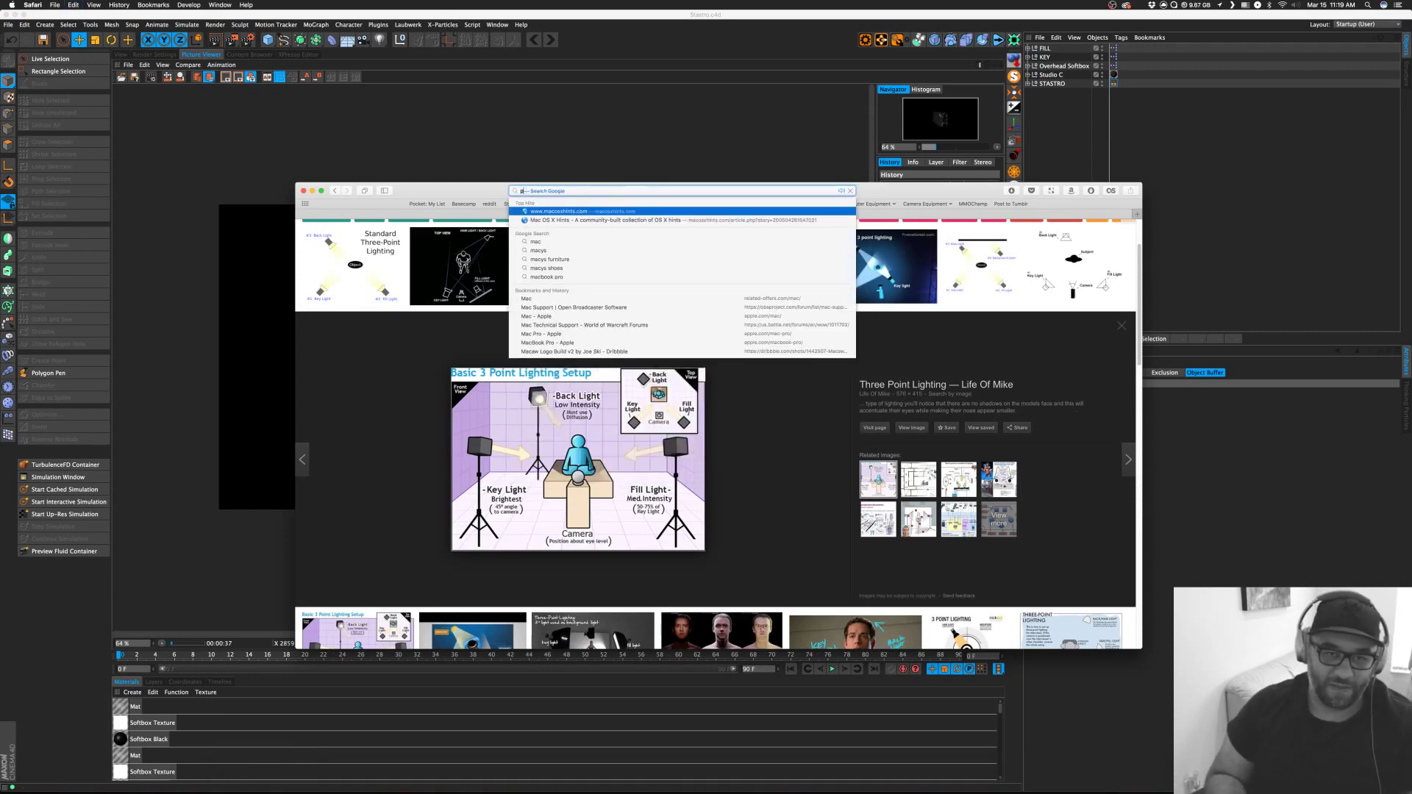
type("apple.co")
key("Return")
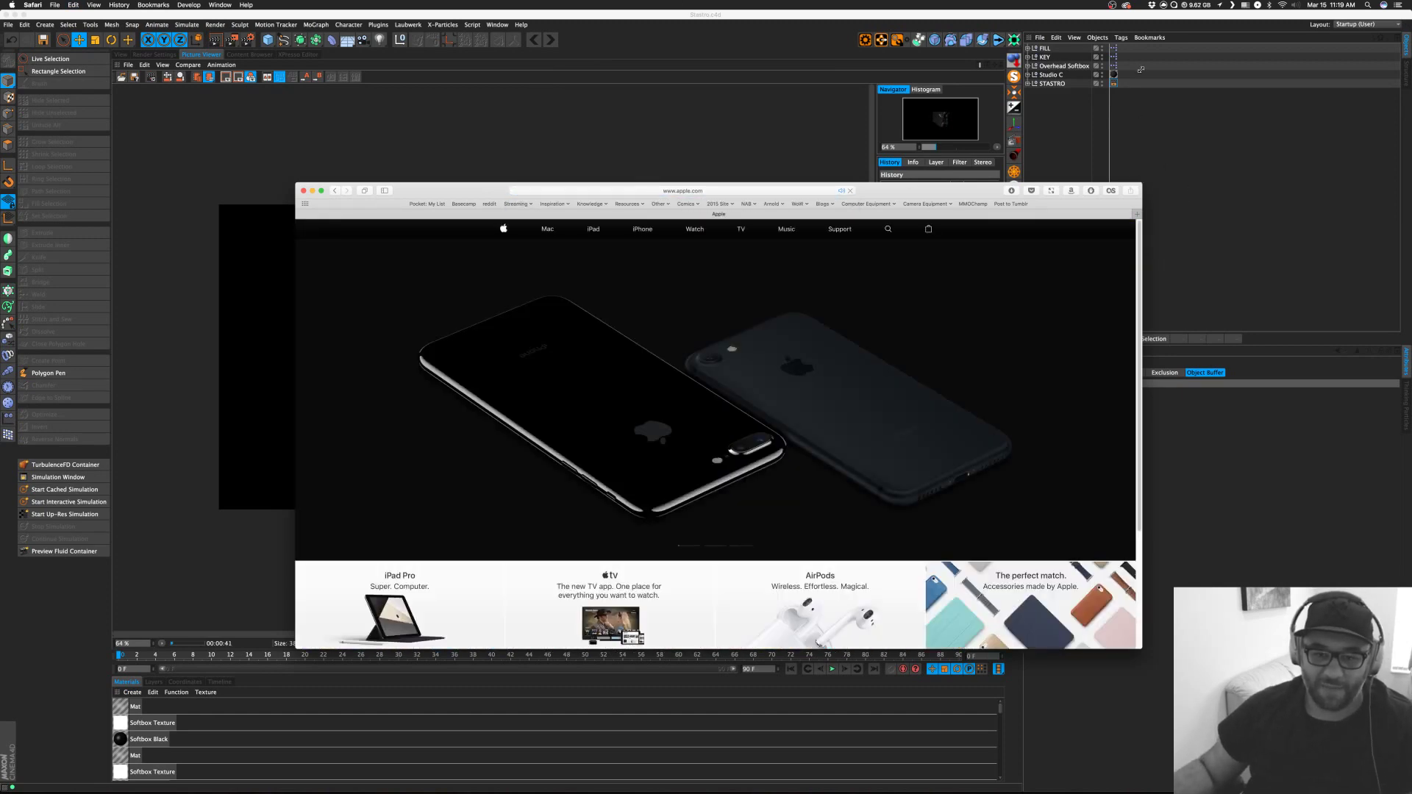
Enlarge the browser window and open the tech specs of the 27-inch iMac.
left_click_drag(1142, 183, 1147, 59)
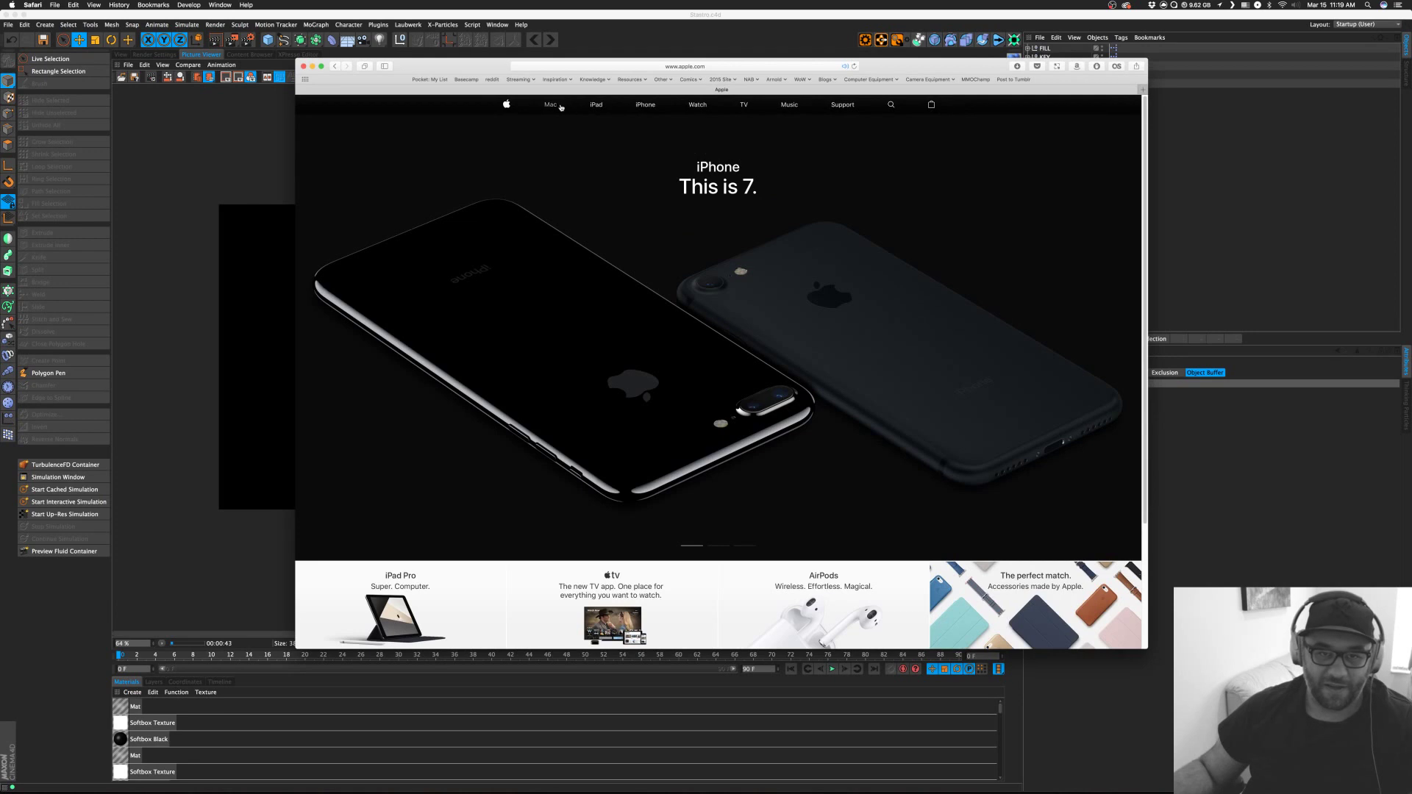
left_click(562, 106)
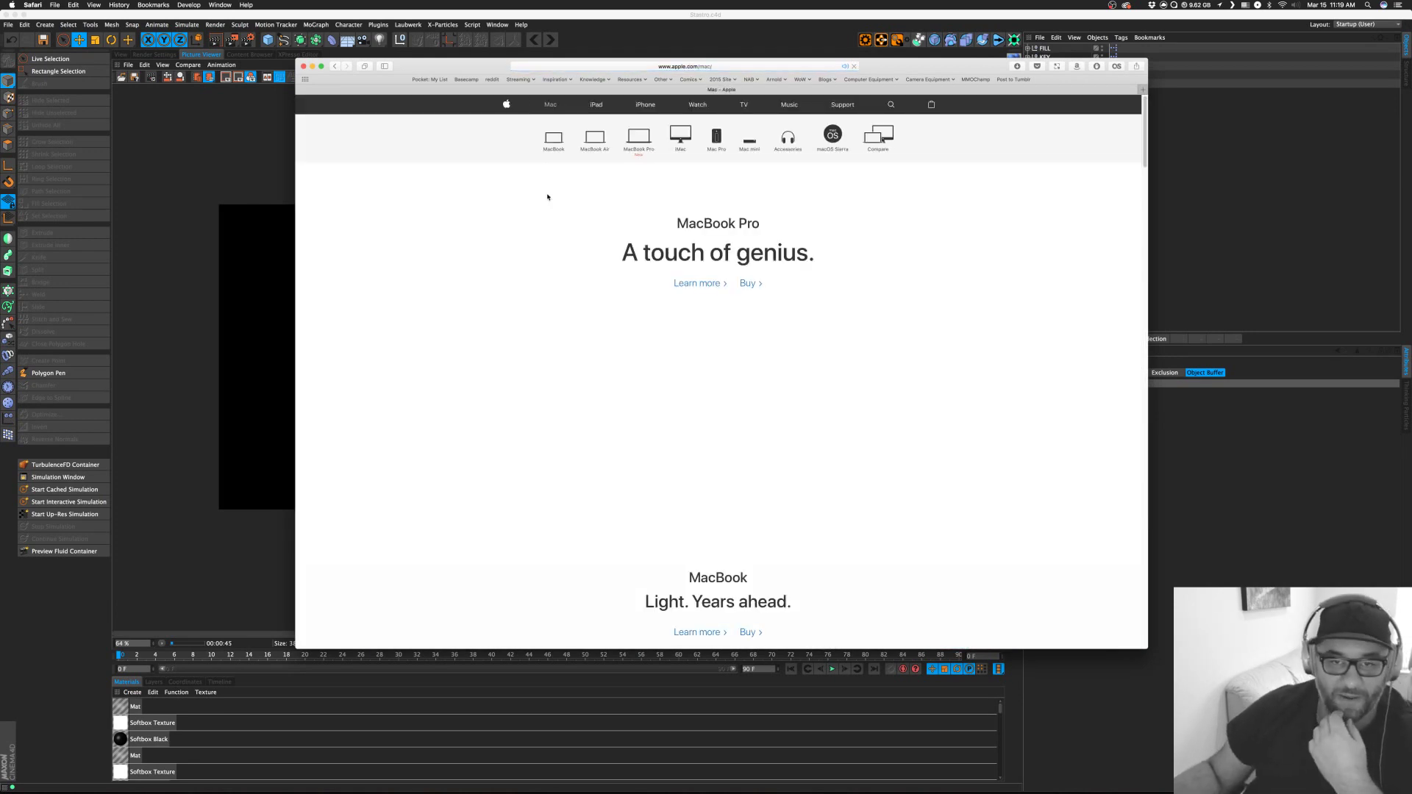
left_click(682, 140)
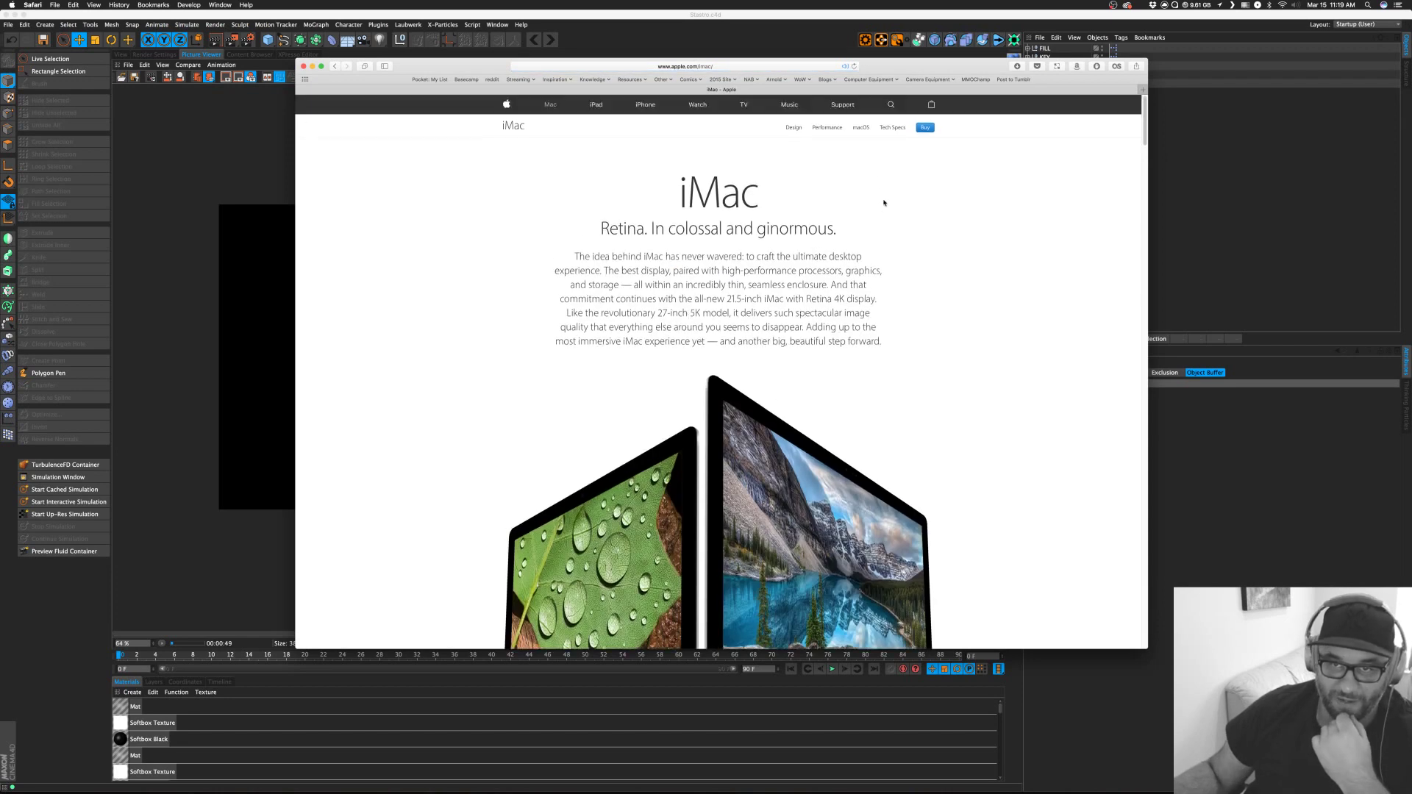
left_click(891, 129)
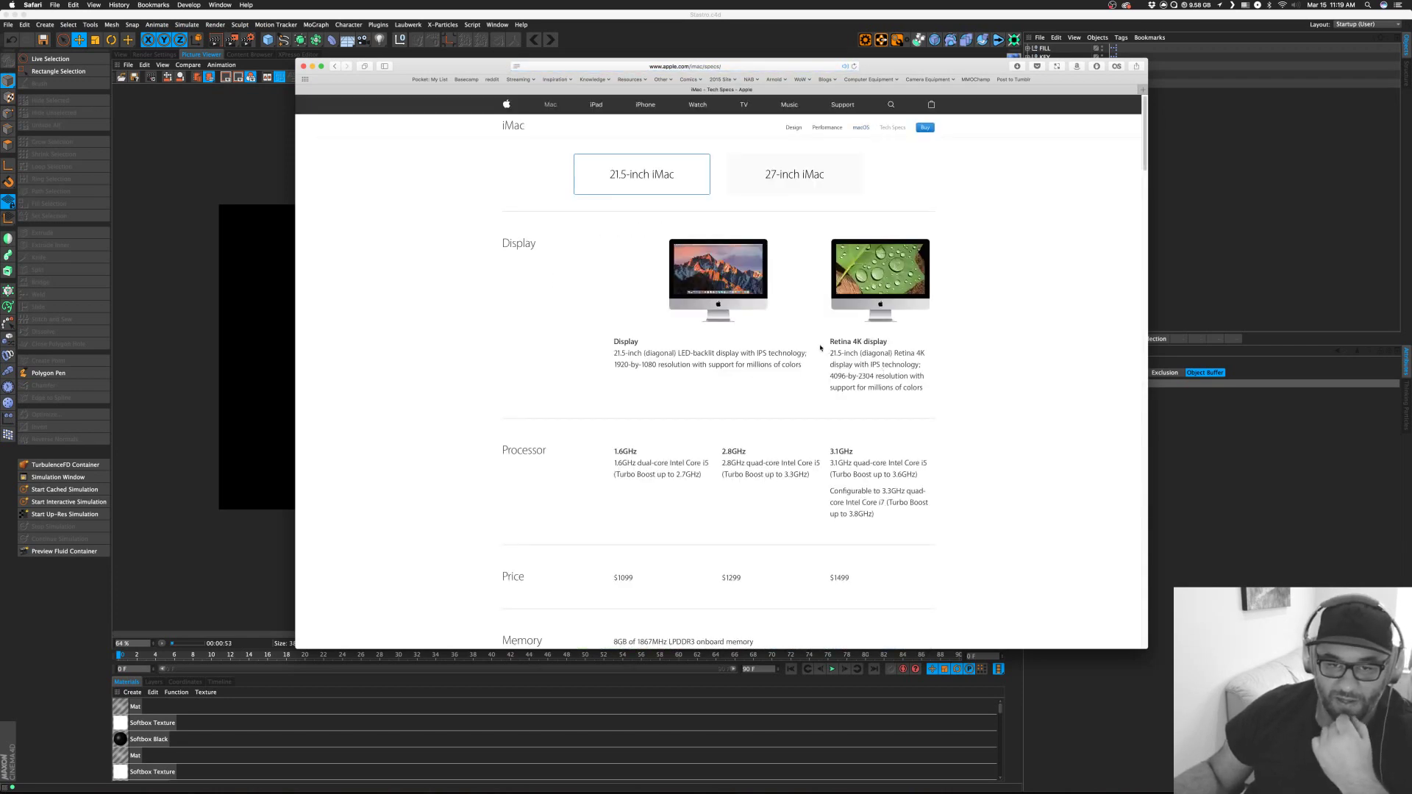
left_click(820, 194)
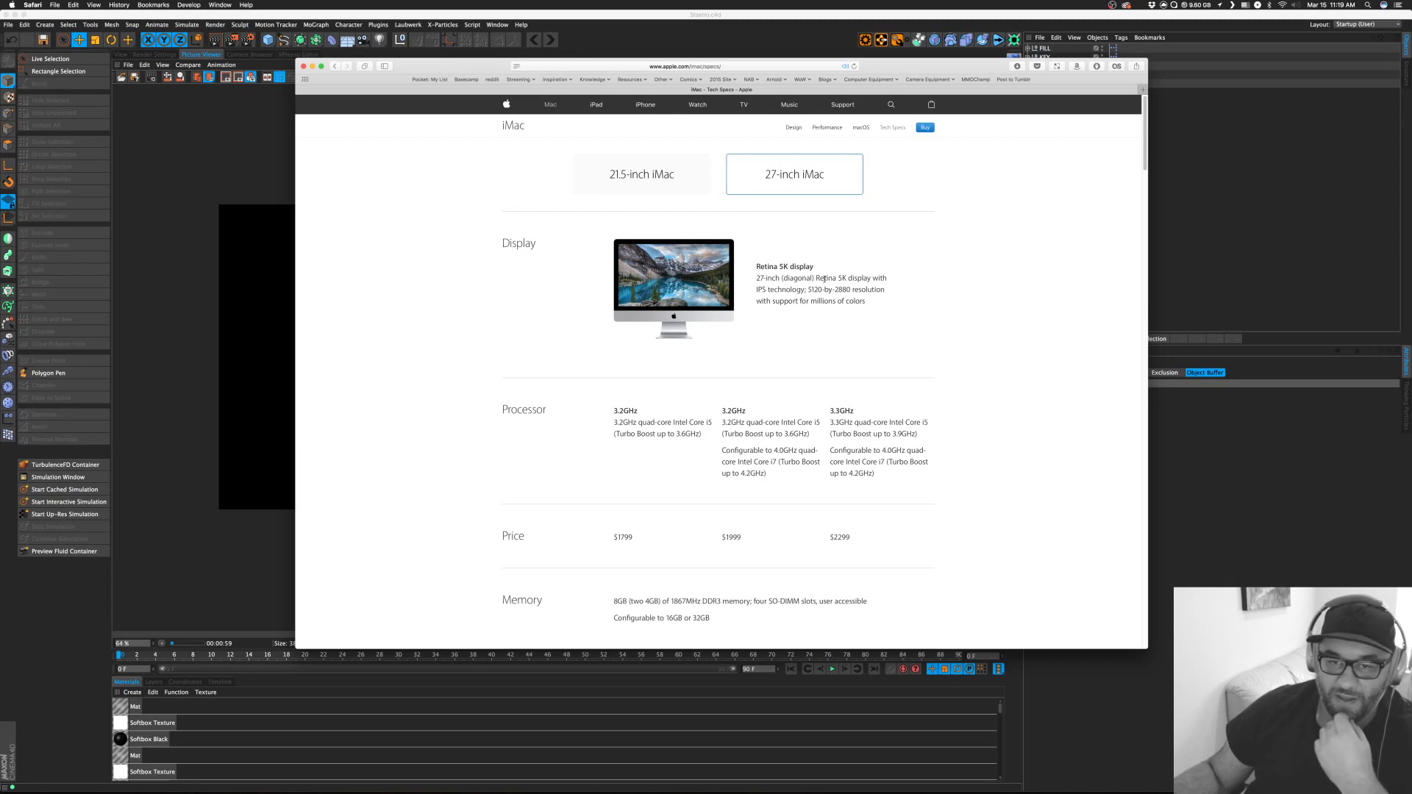
Examine the 27-inch iMac's display resolution and hardware specs, and close the browser window.
left_click_drag(807, 290, 851, 292)
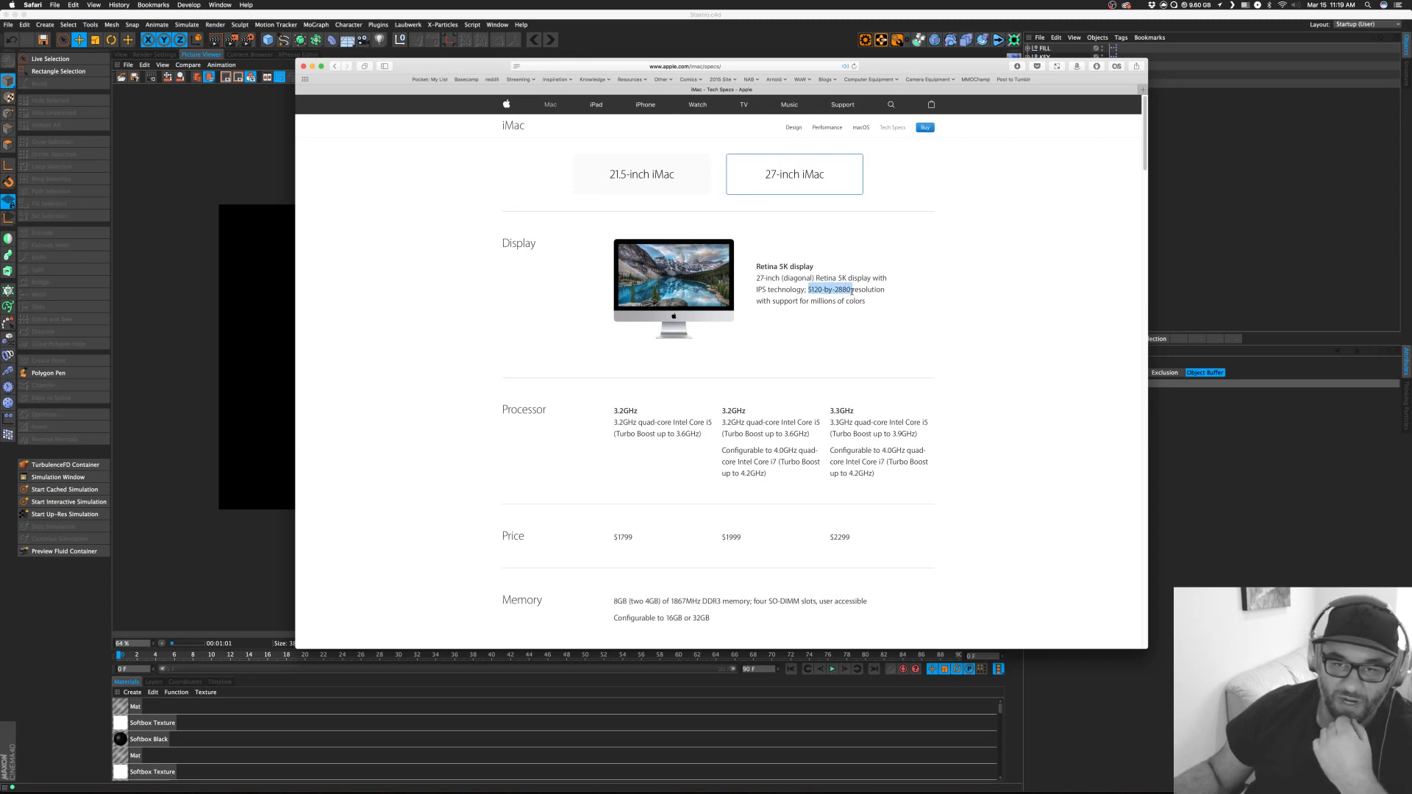
left_click(918, 353)
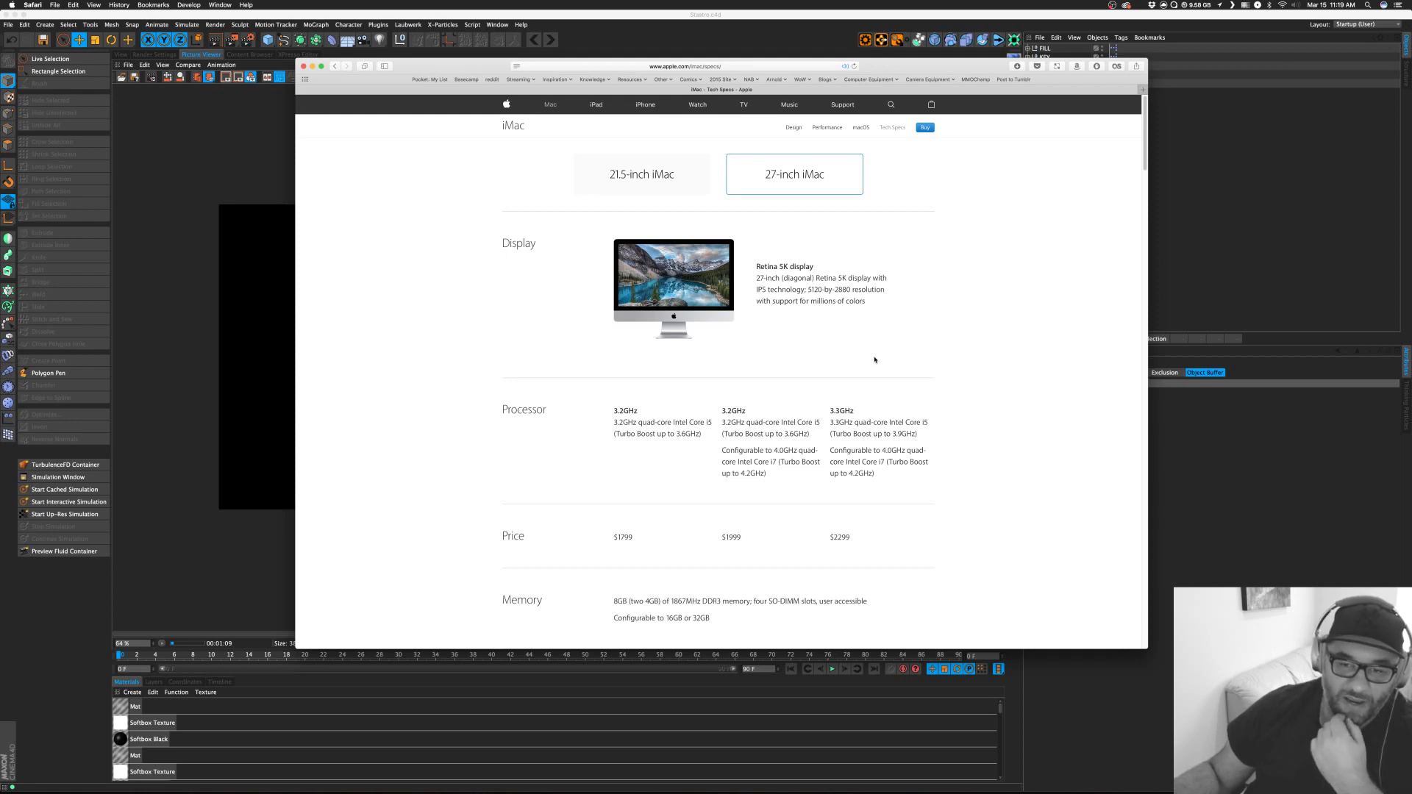
scroll(875, 360, "down", 5)
scroll(856, 367, "down", 2)
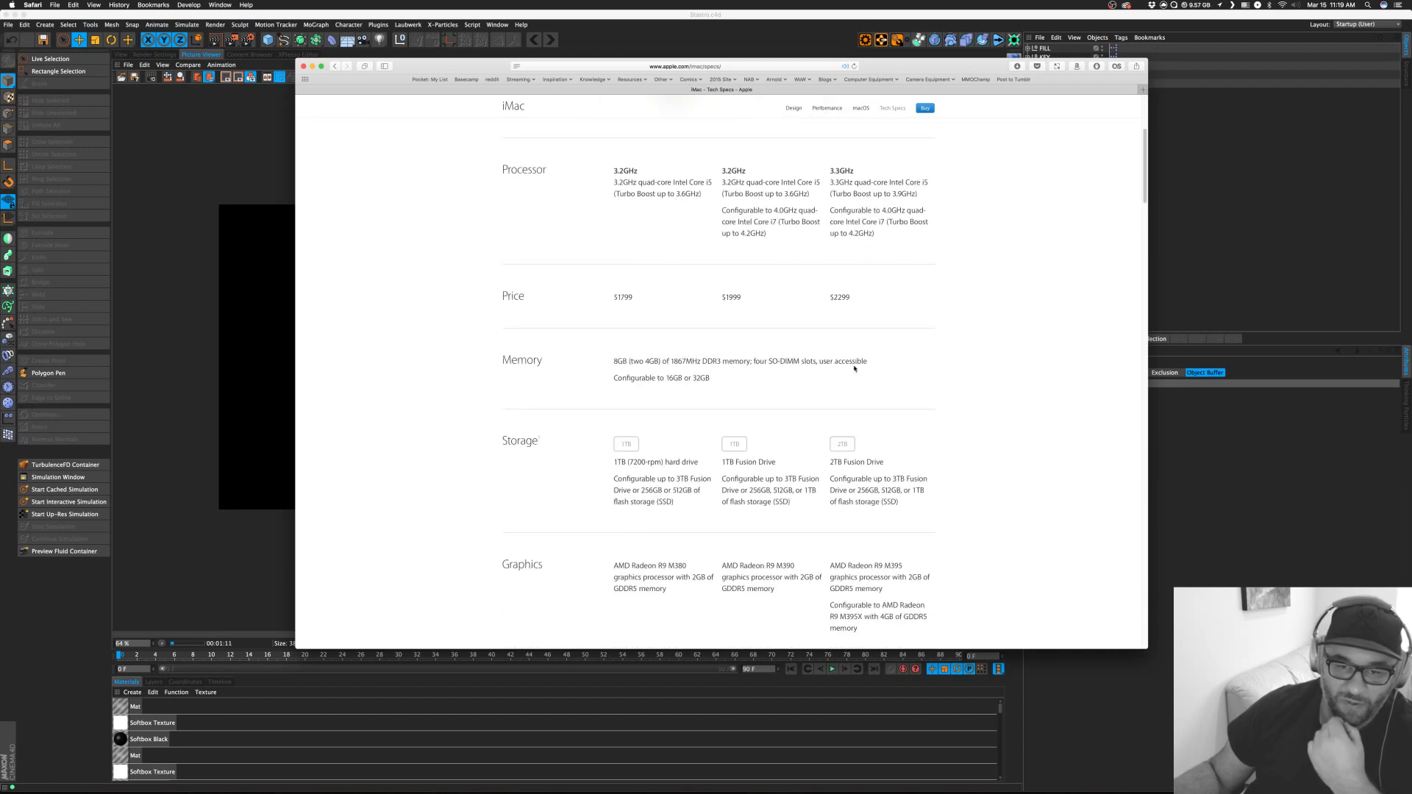
scroll(853, 365, "up", 7)
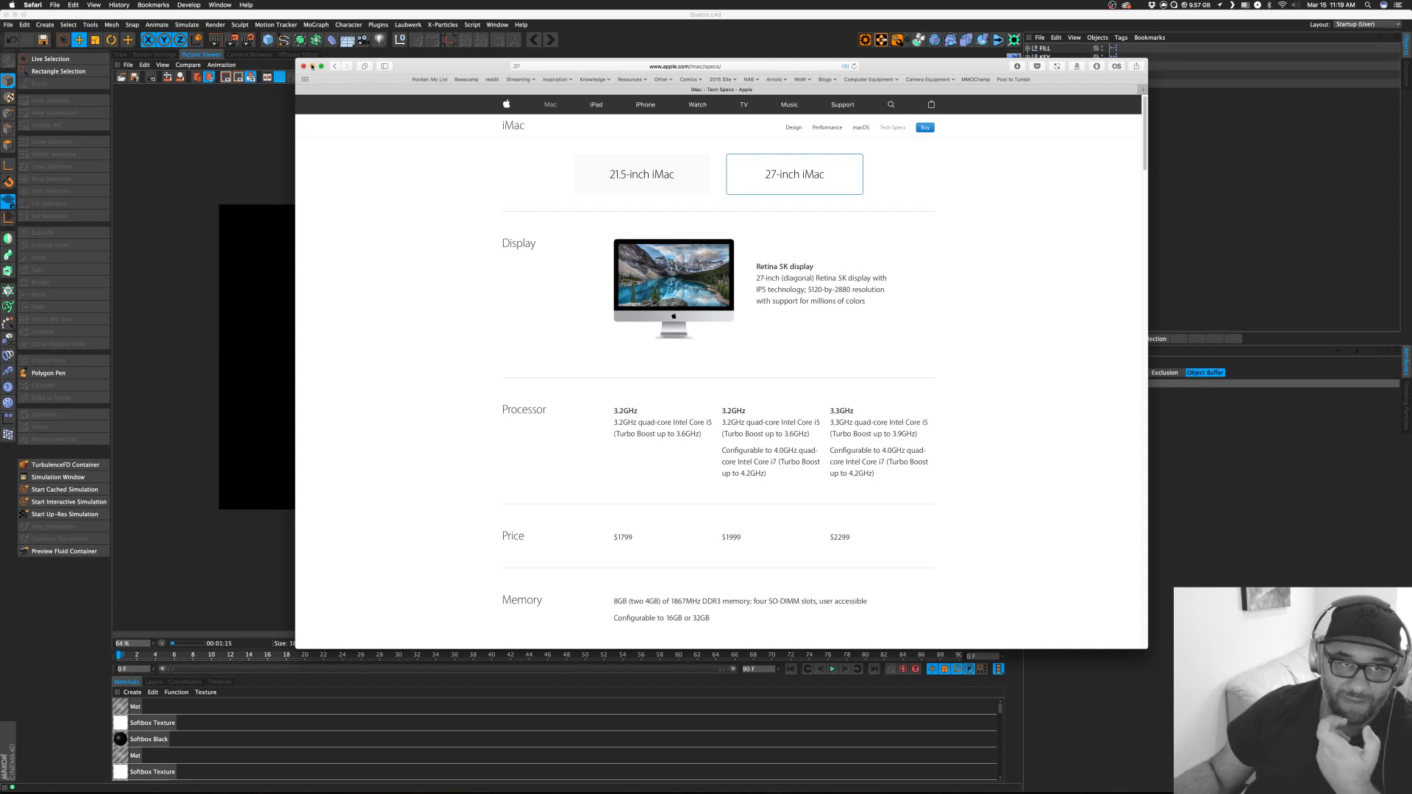
left_click(303, 67)
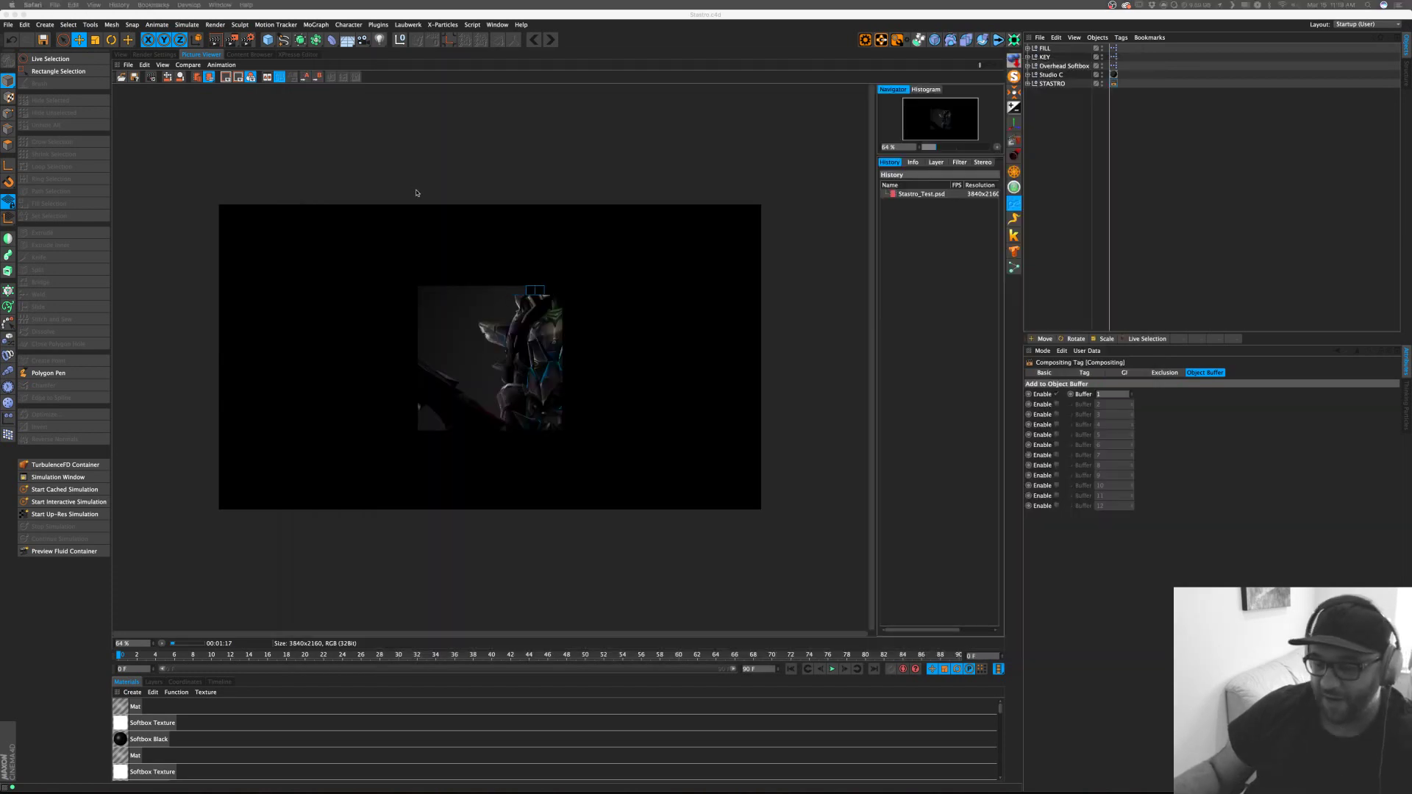
mouse_move(1026, 787)
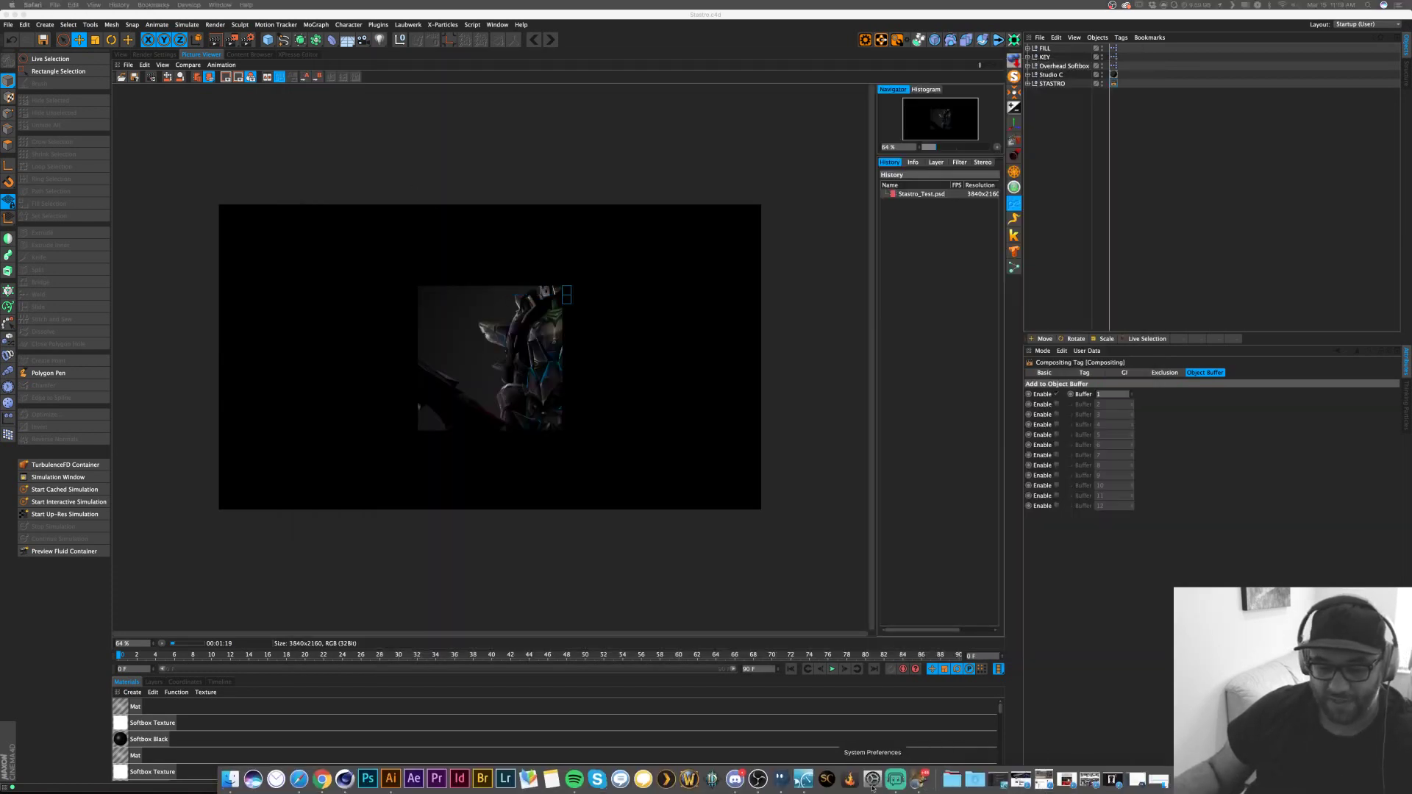
left_click(877, 784)
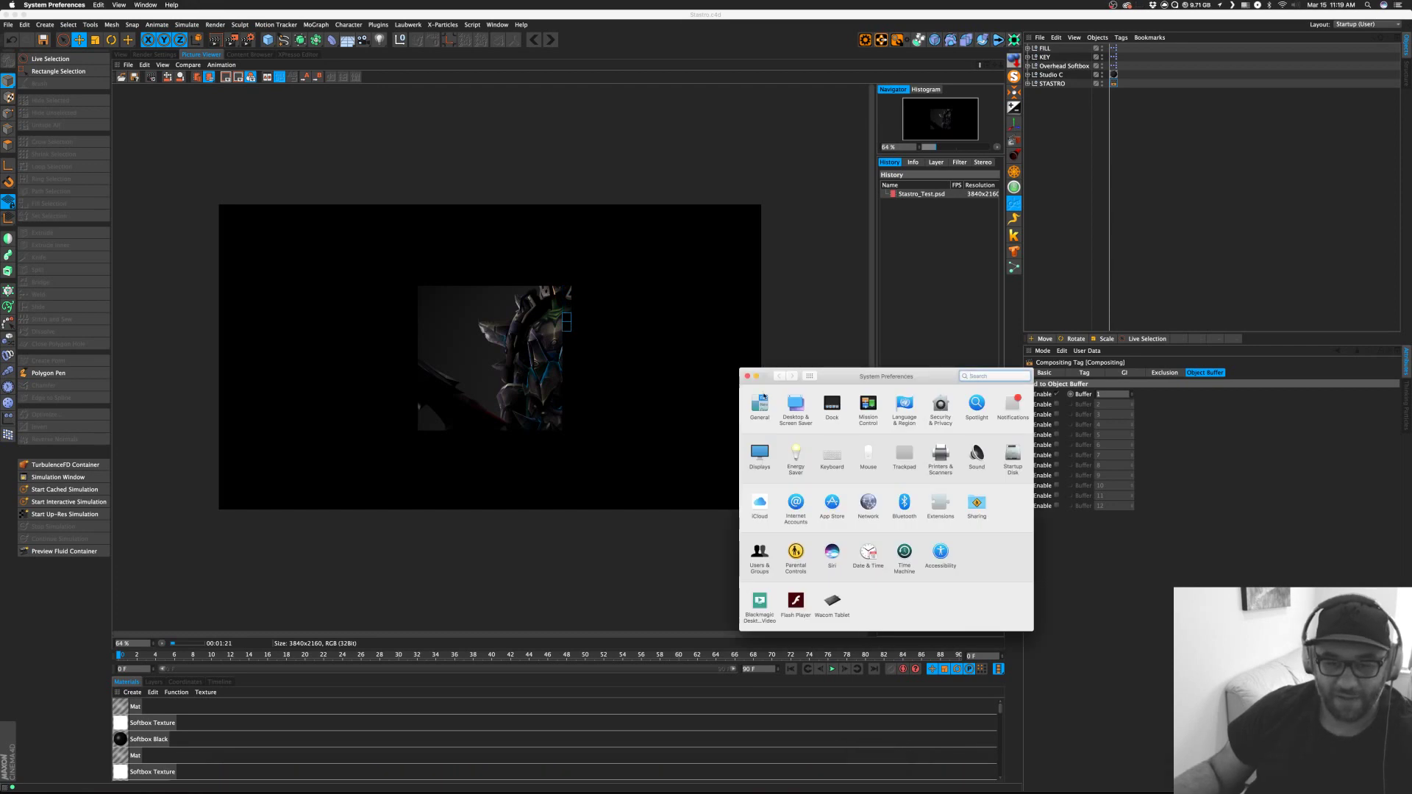
left_click(747, 376)
Switch to Photoshop and create a new 1920 x 1080 pixel document.
mouse_move(361, 790)
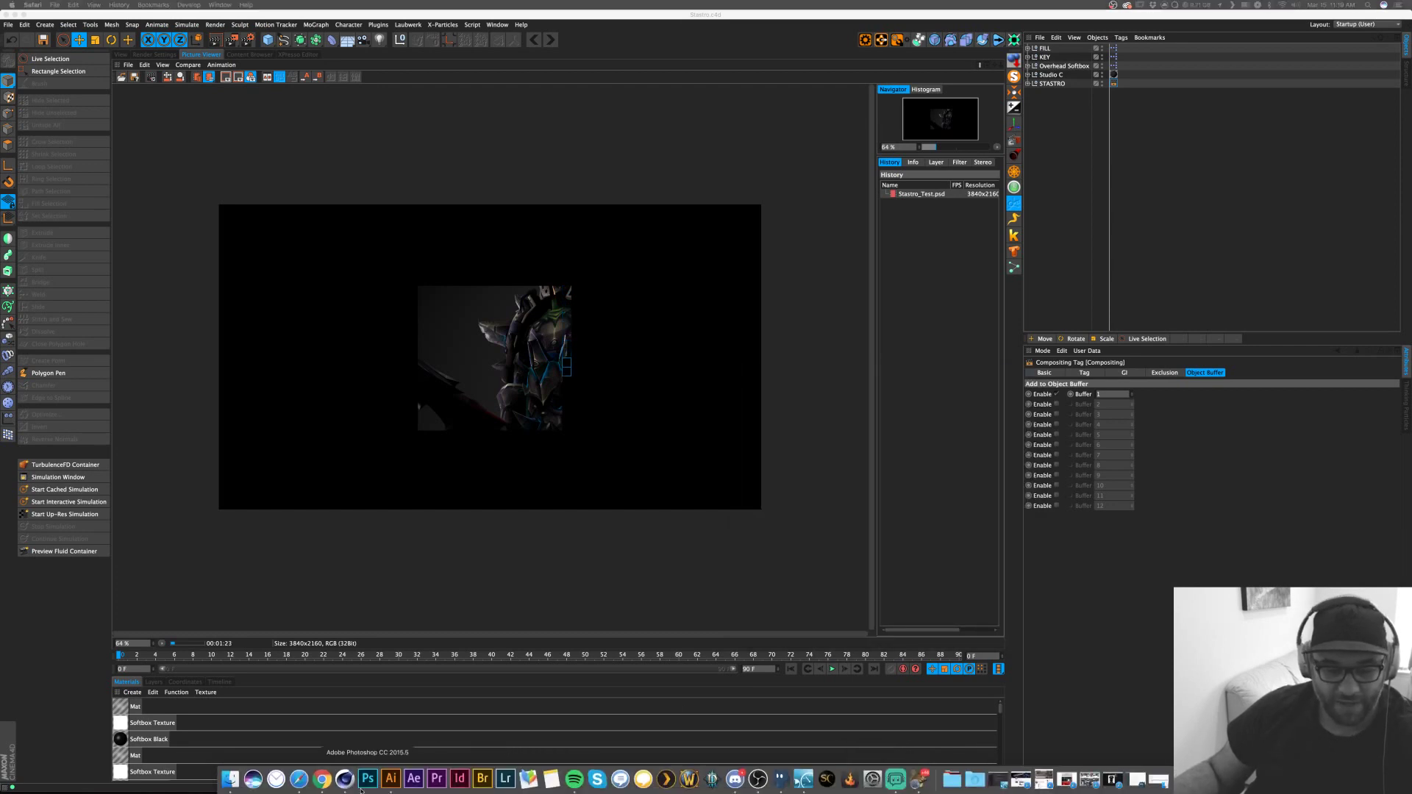
left_click(362, 789)
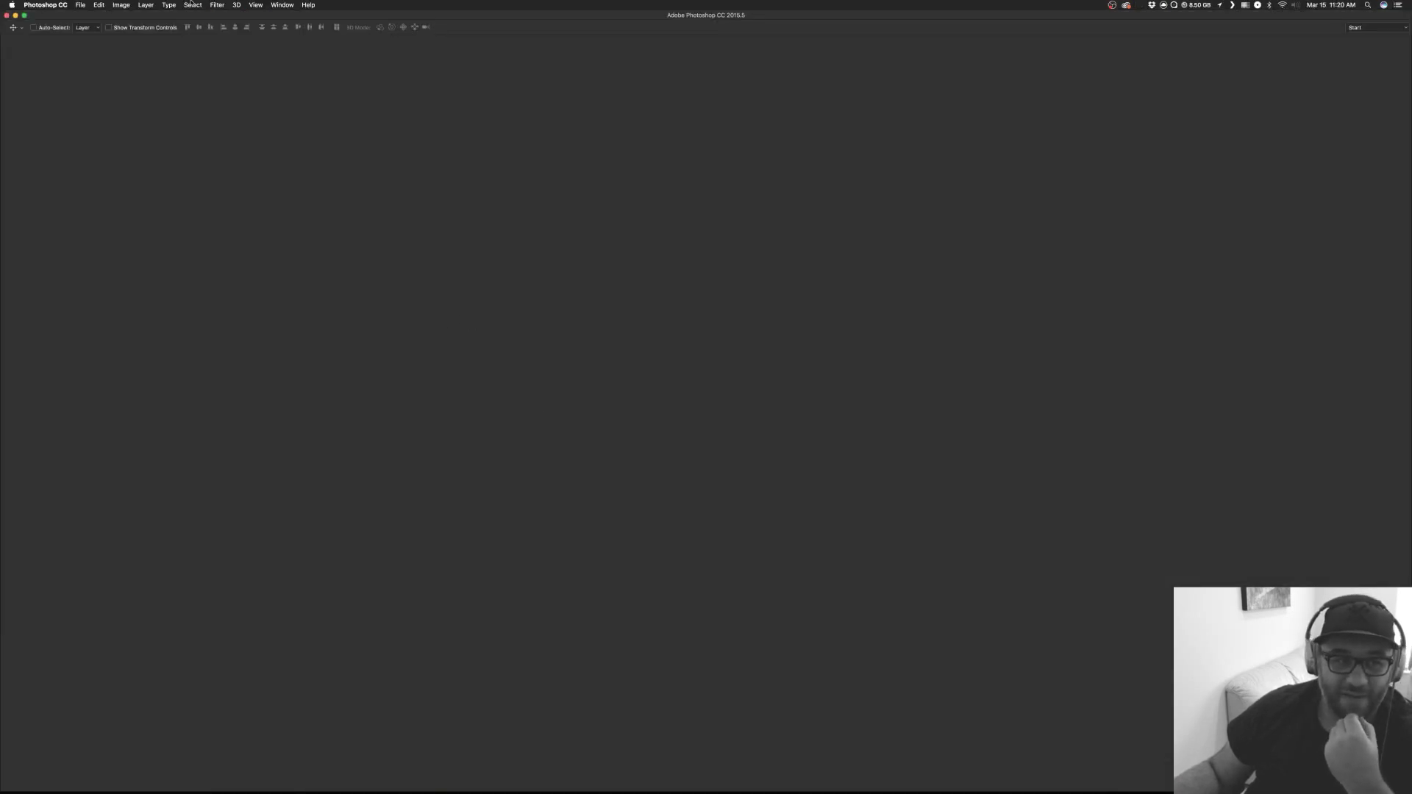
left_click(81, 4)
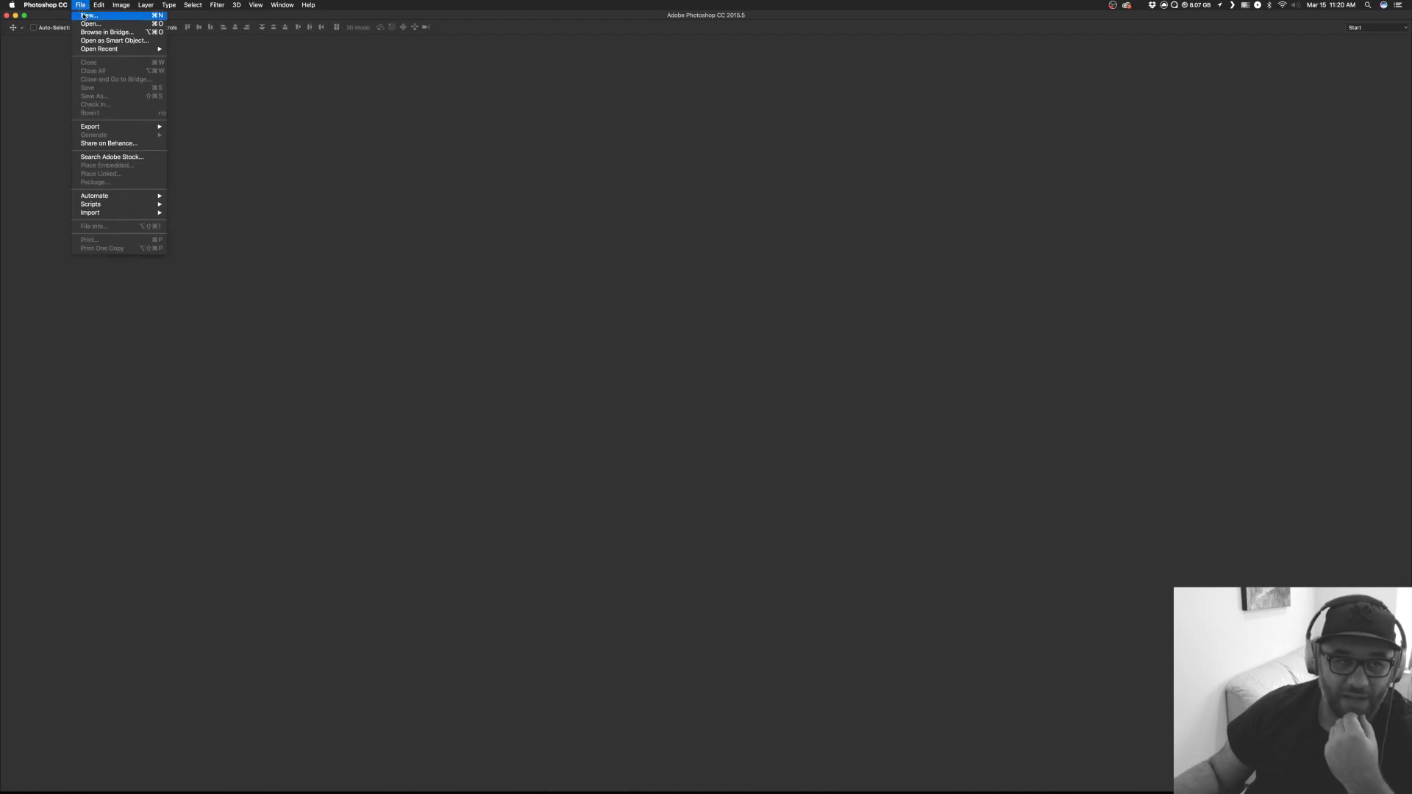
left_click(95, 20)
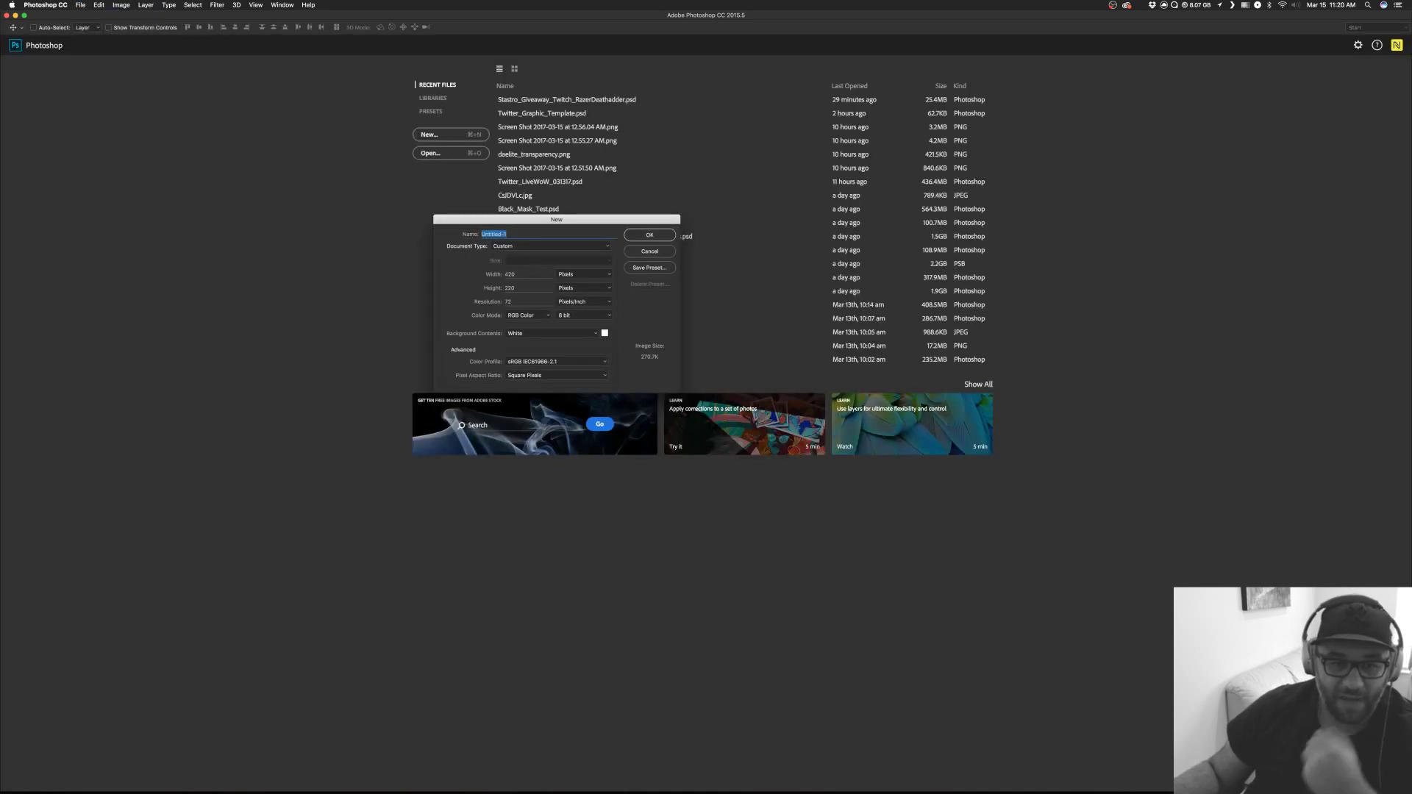
double_click(535, 273)
type("1920")
key("Tab")
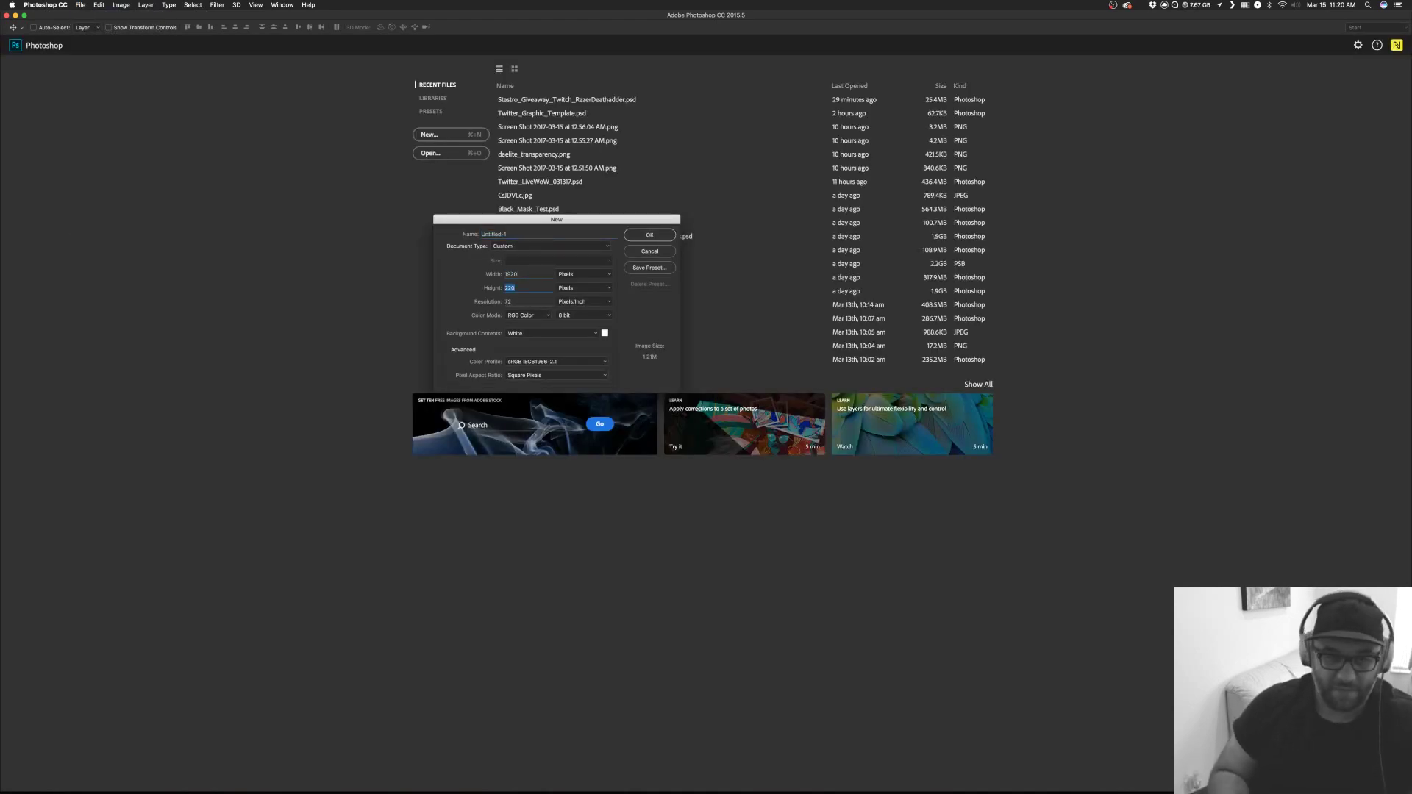
type("1080")
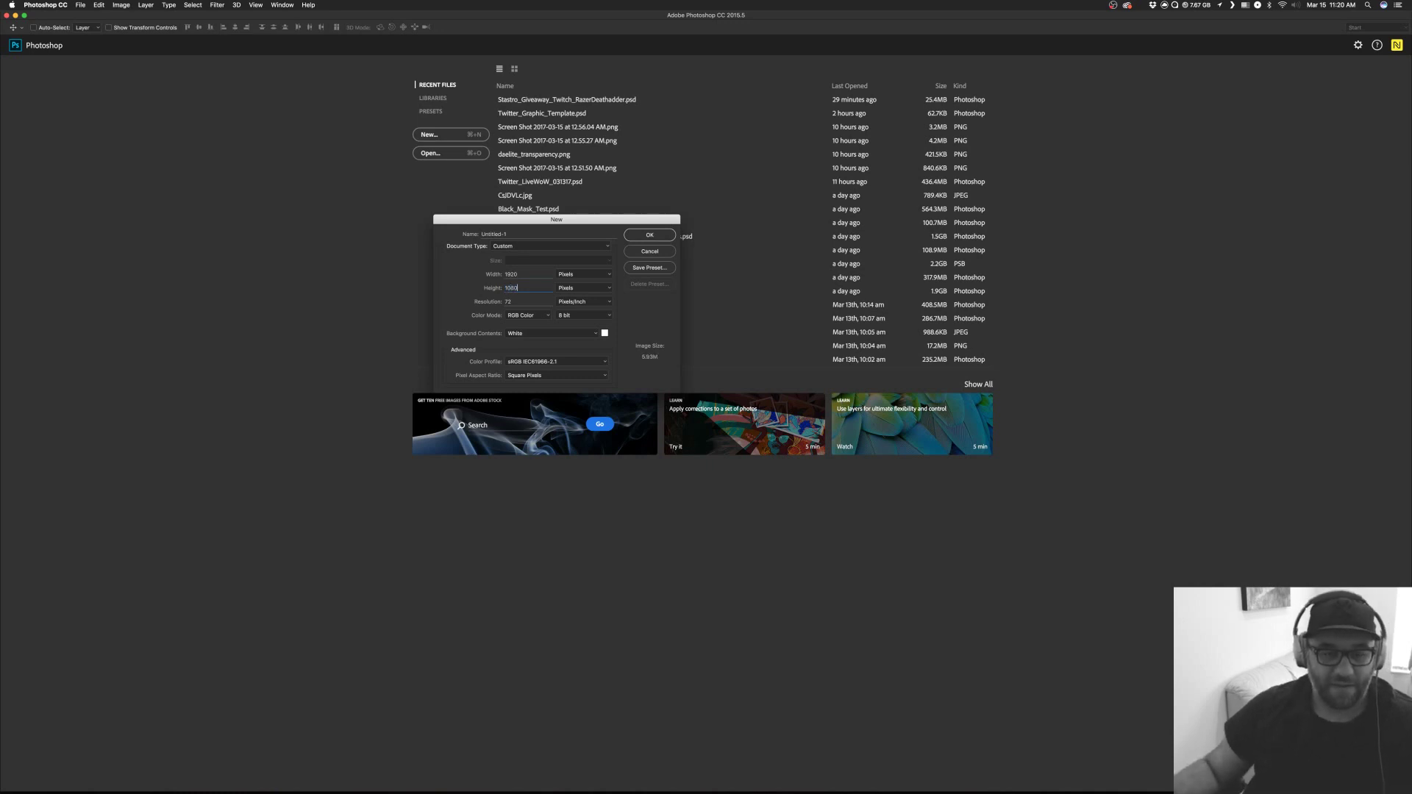
key("Return")
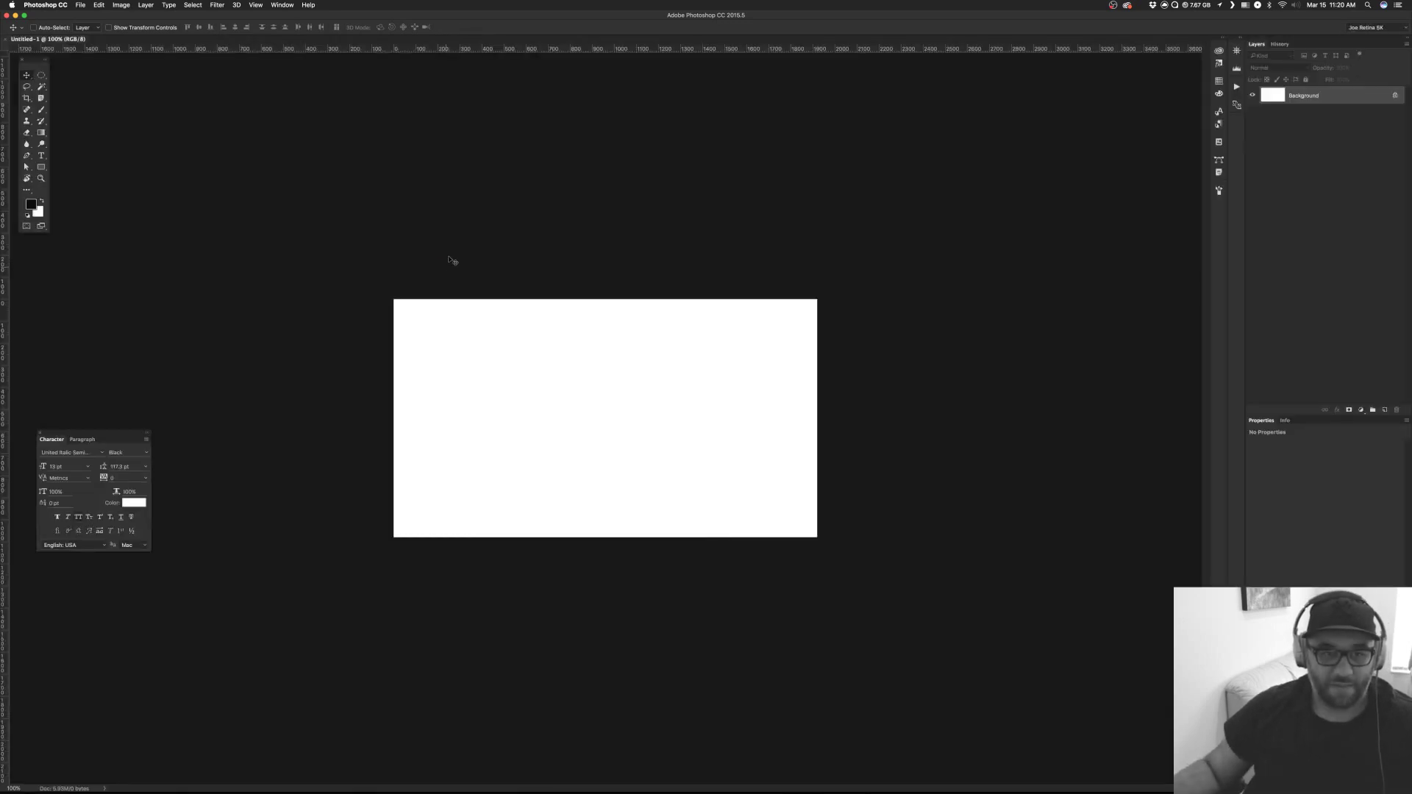
key("z")
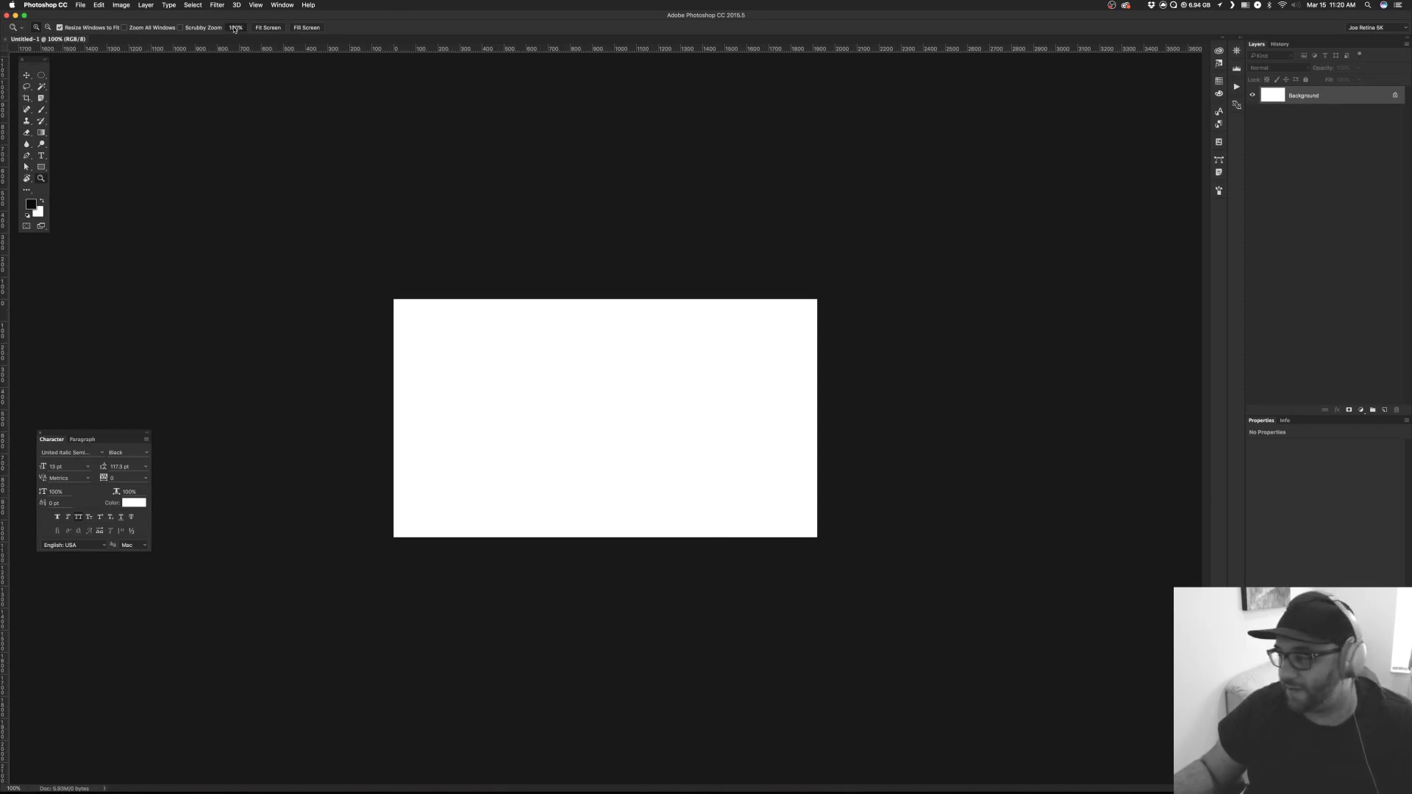
key("v")
left_click_drag(479, 423, 772, 442)
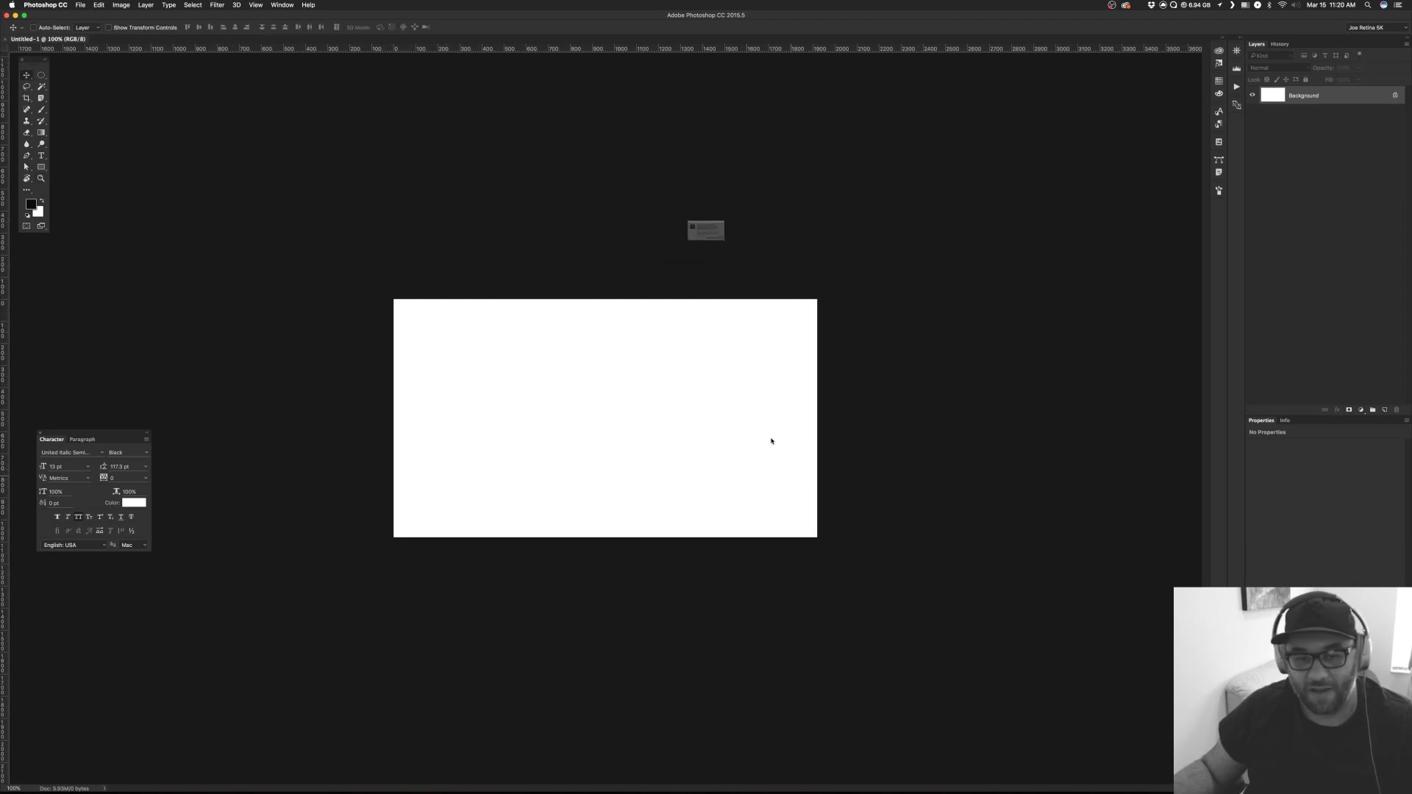
key("Escape")
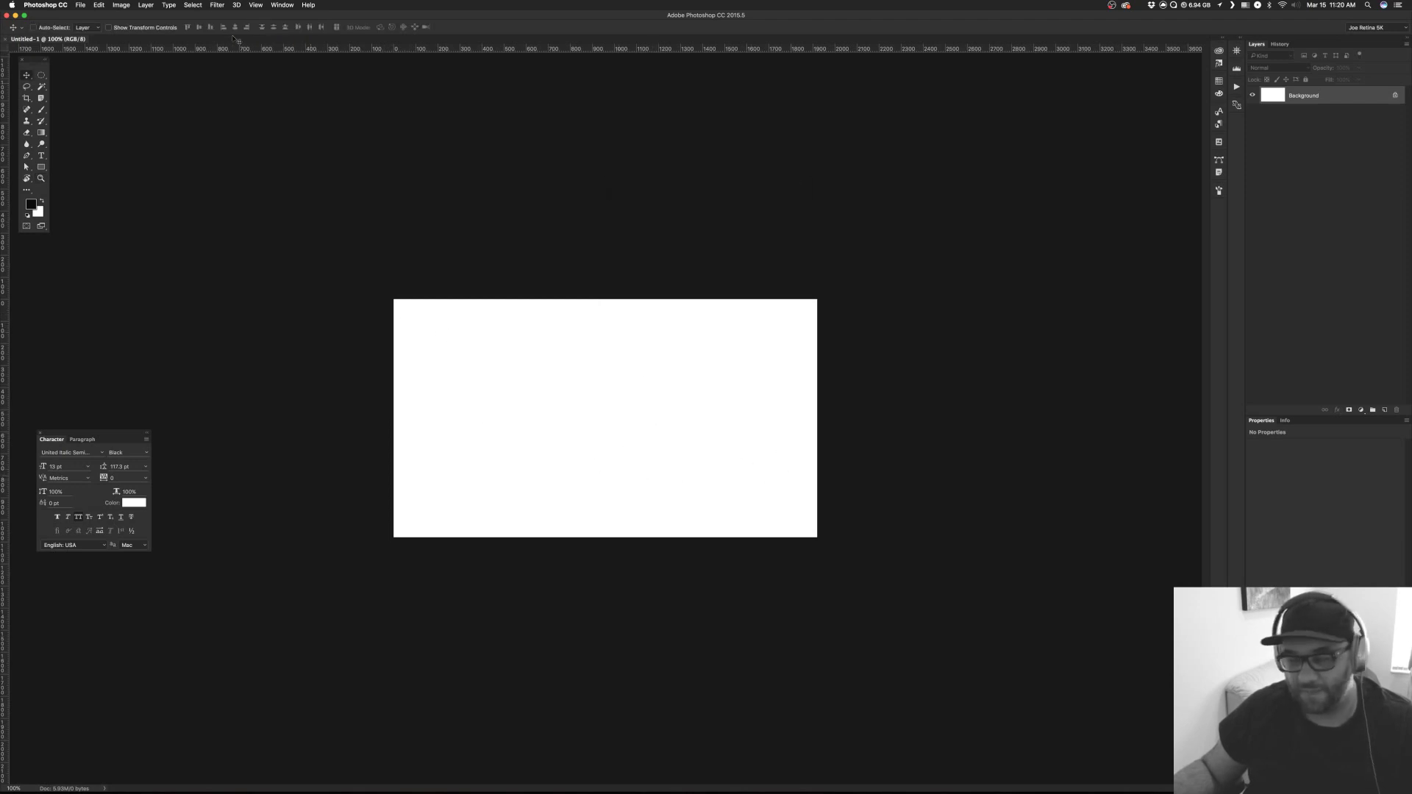
key("z")
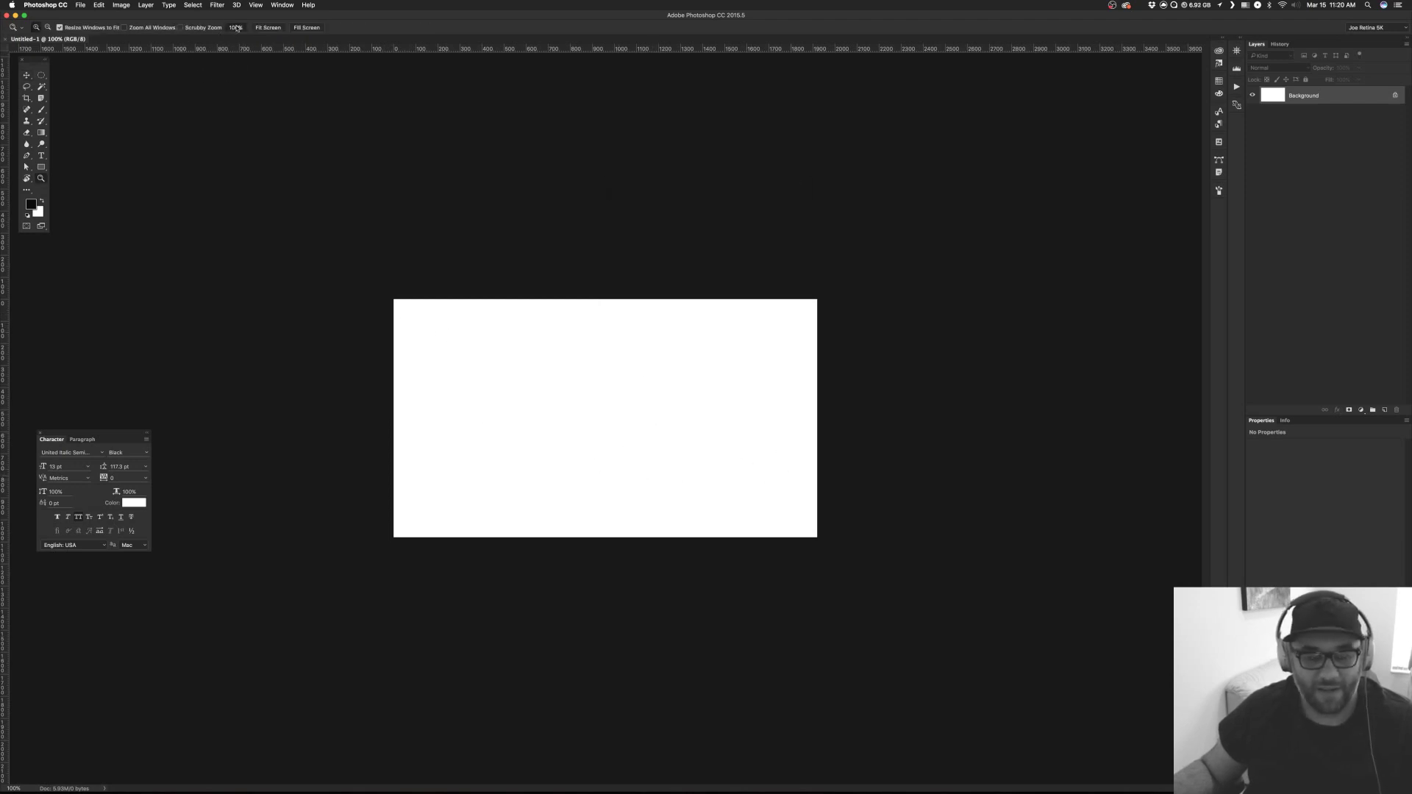
Create a new Film & Video document with the UHDTV/4K 2160p preset.
key("super+n")
left_click(508, 247)
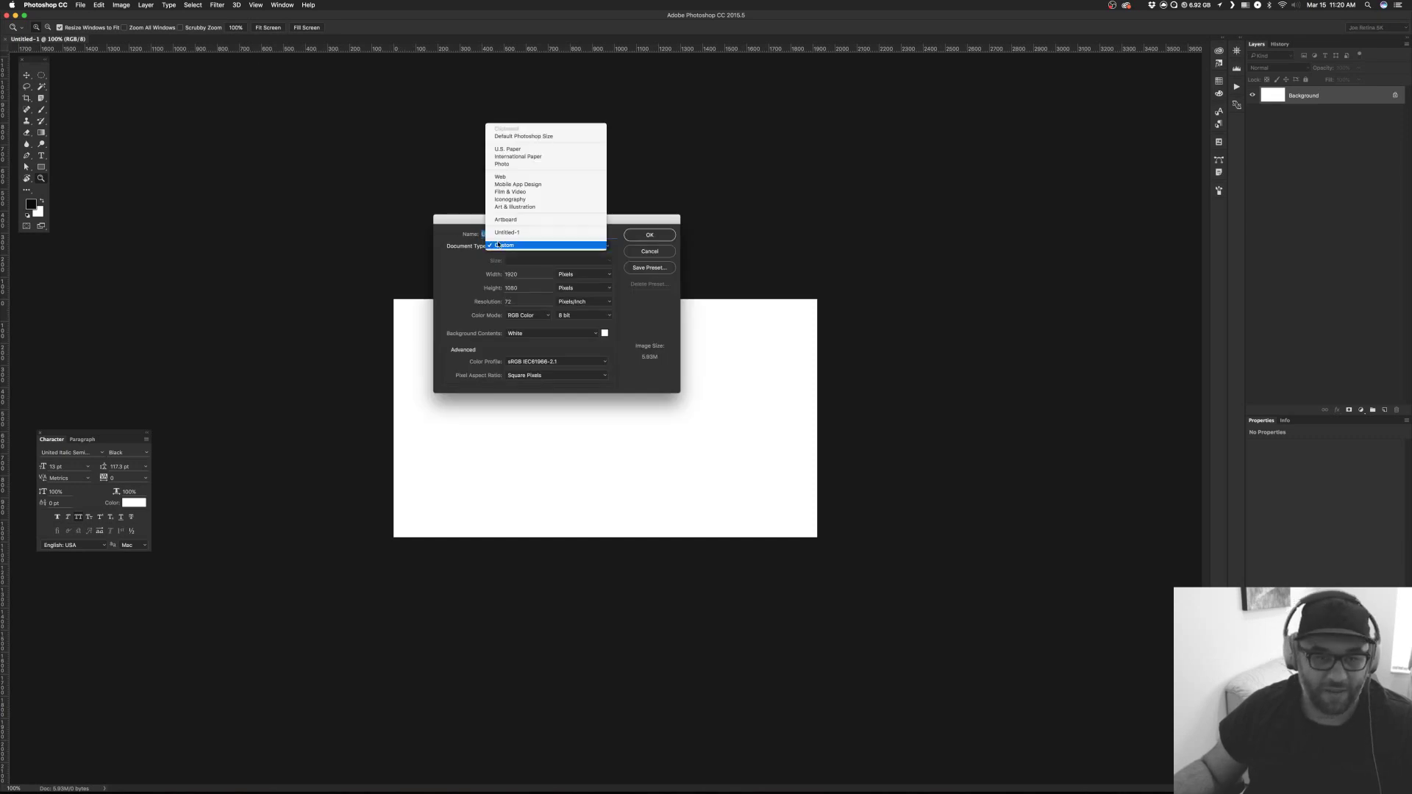
left_click(515, 191)
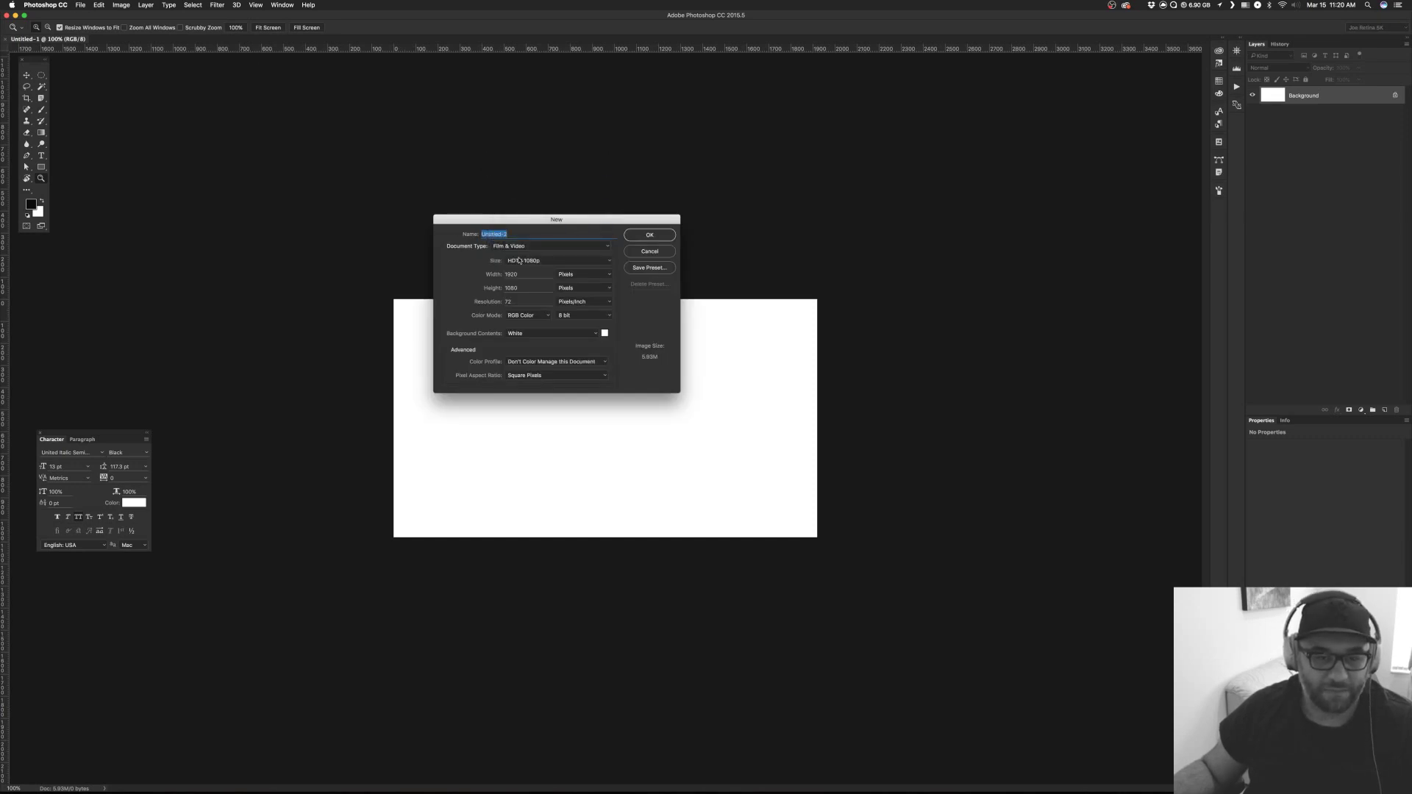
left_click(536, 263)
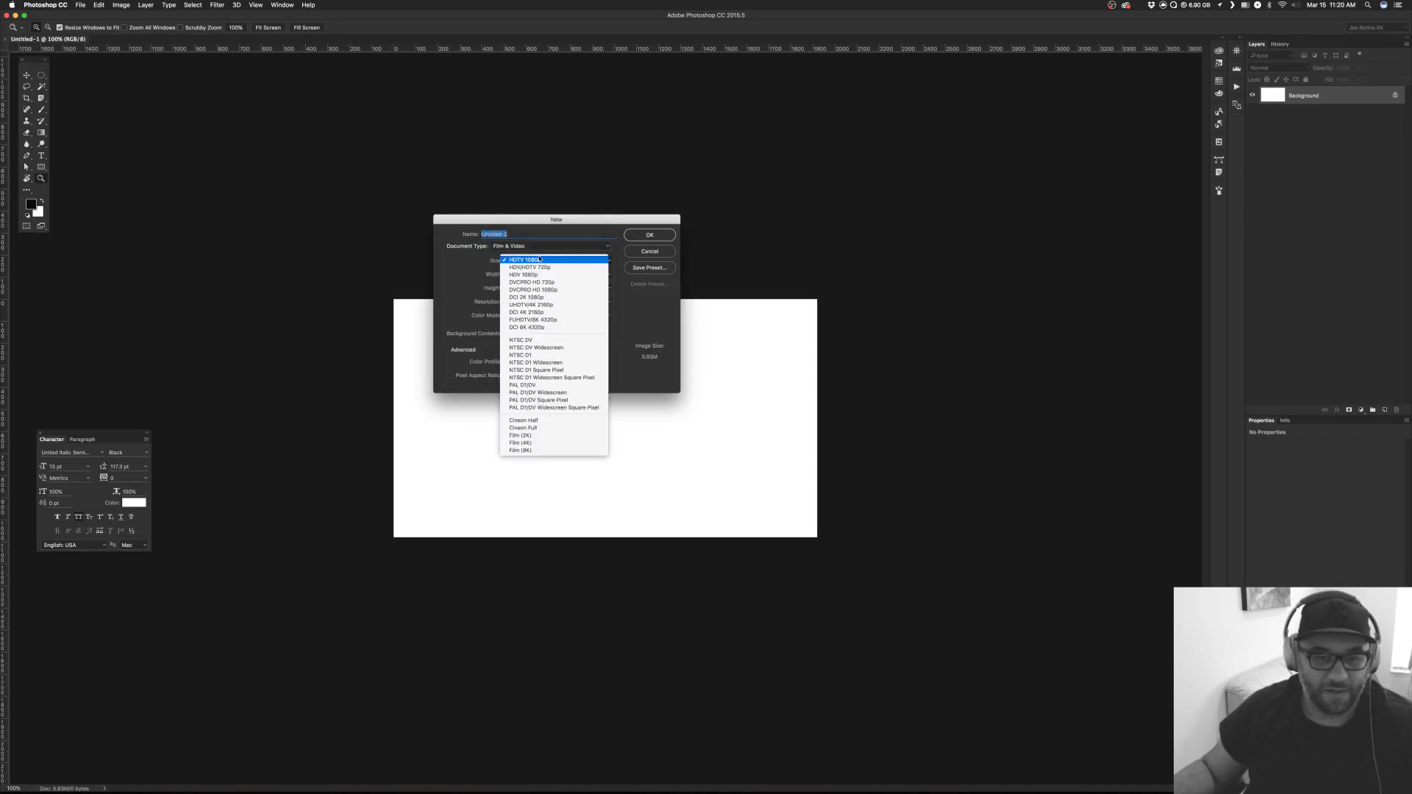
left_click(551, 305)
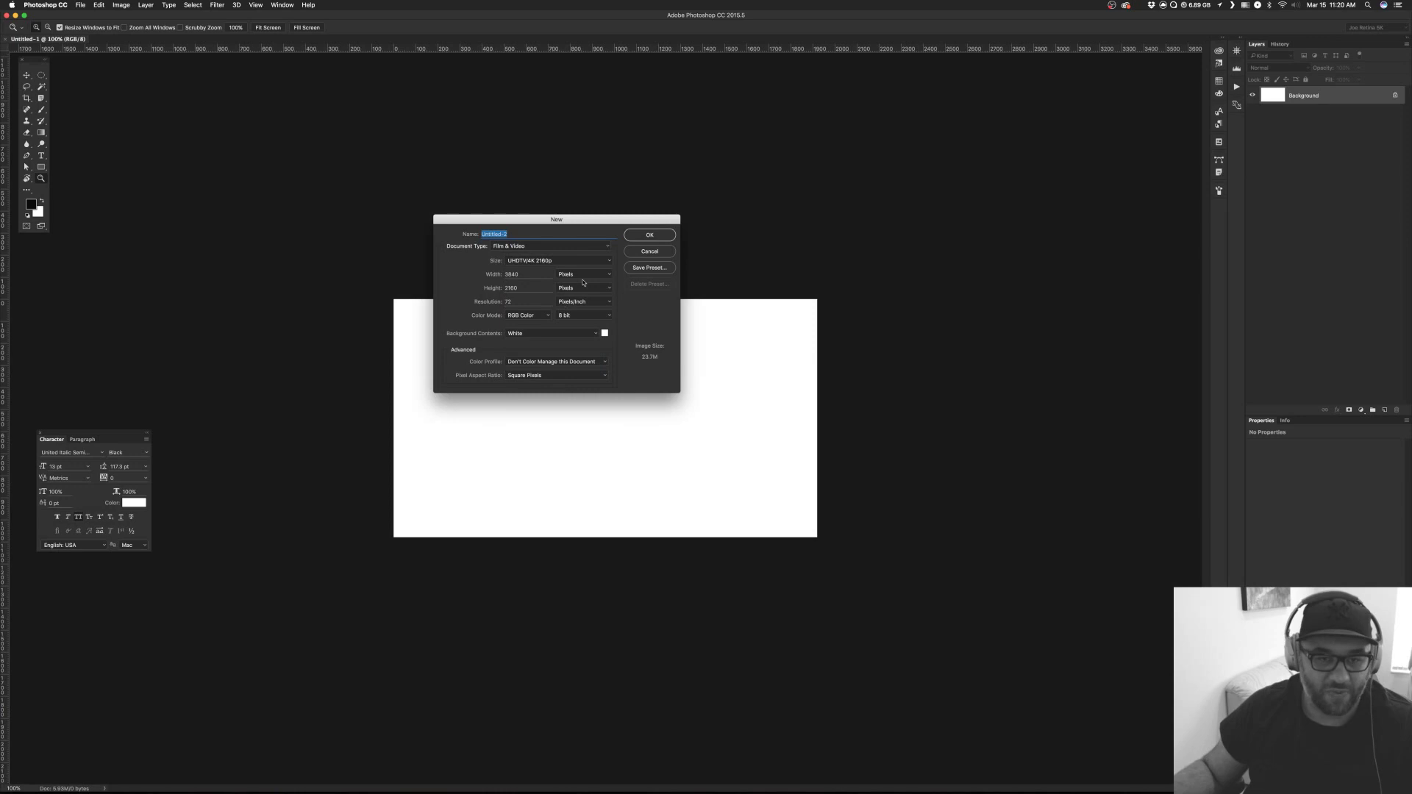
left_click(649, 234)
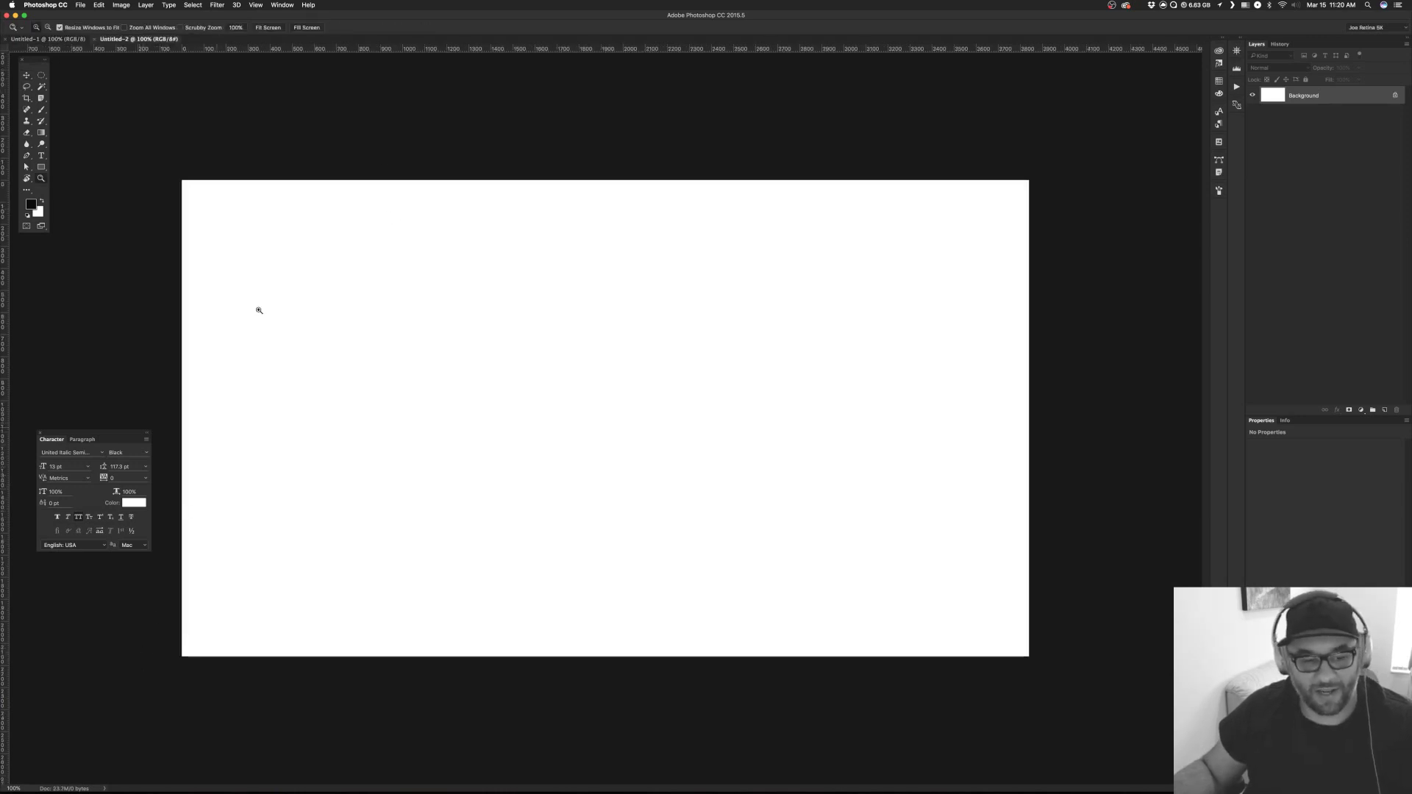
Float the 1080p and 4K documents in separate overlapping windows for size comparison, with the 1080p document in front.
key("v")
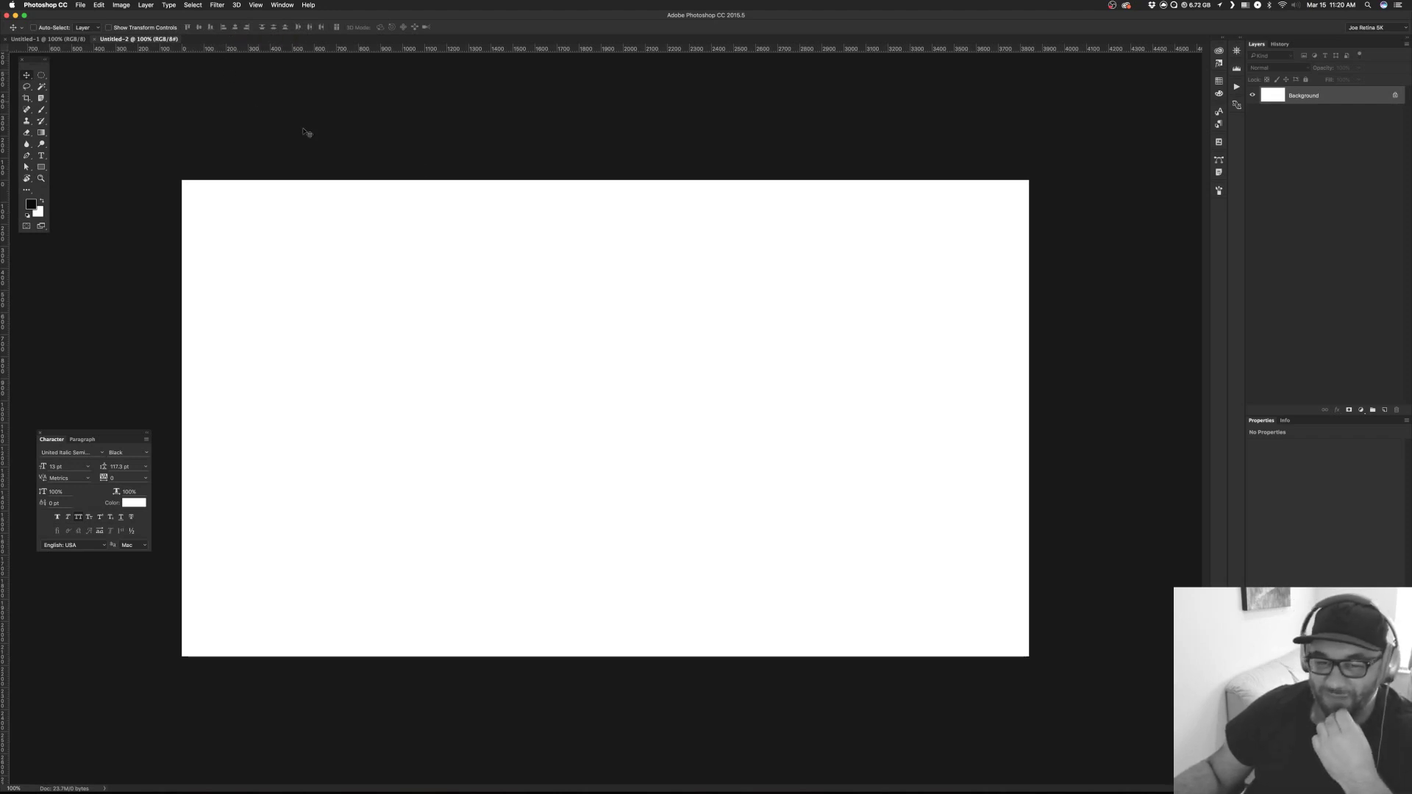
left_click(130, 42)
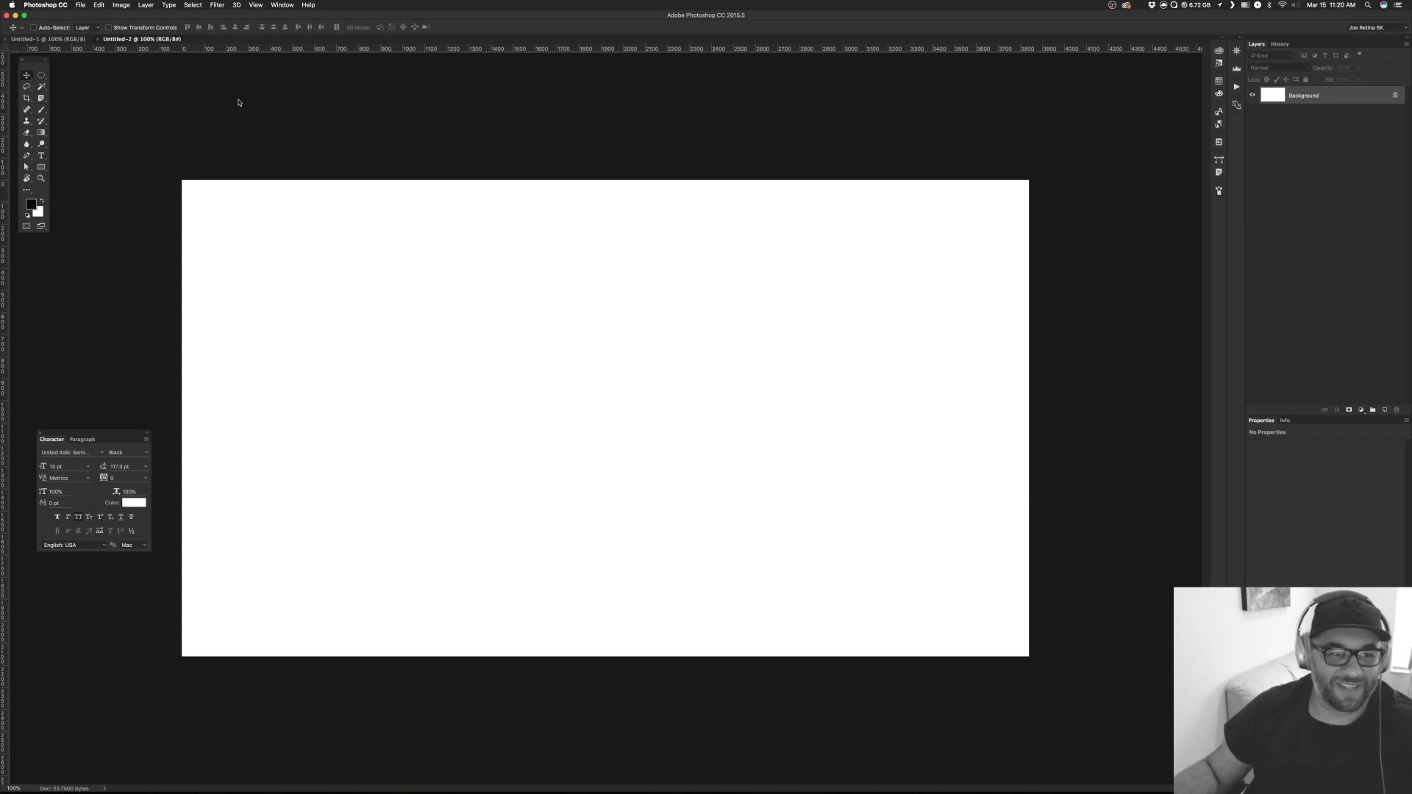
left_click_drag(239, 103, 197, 76)
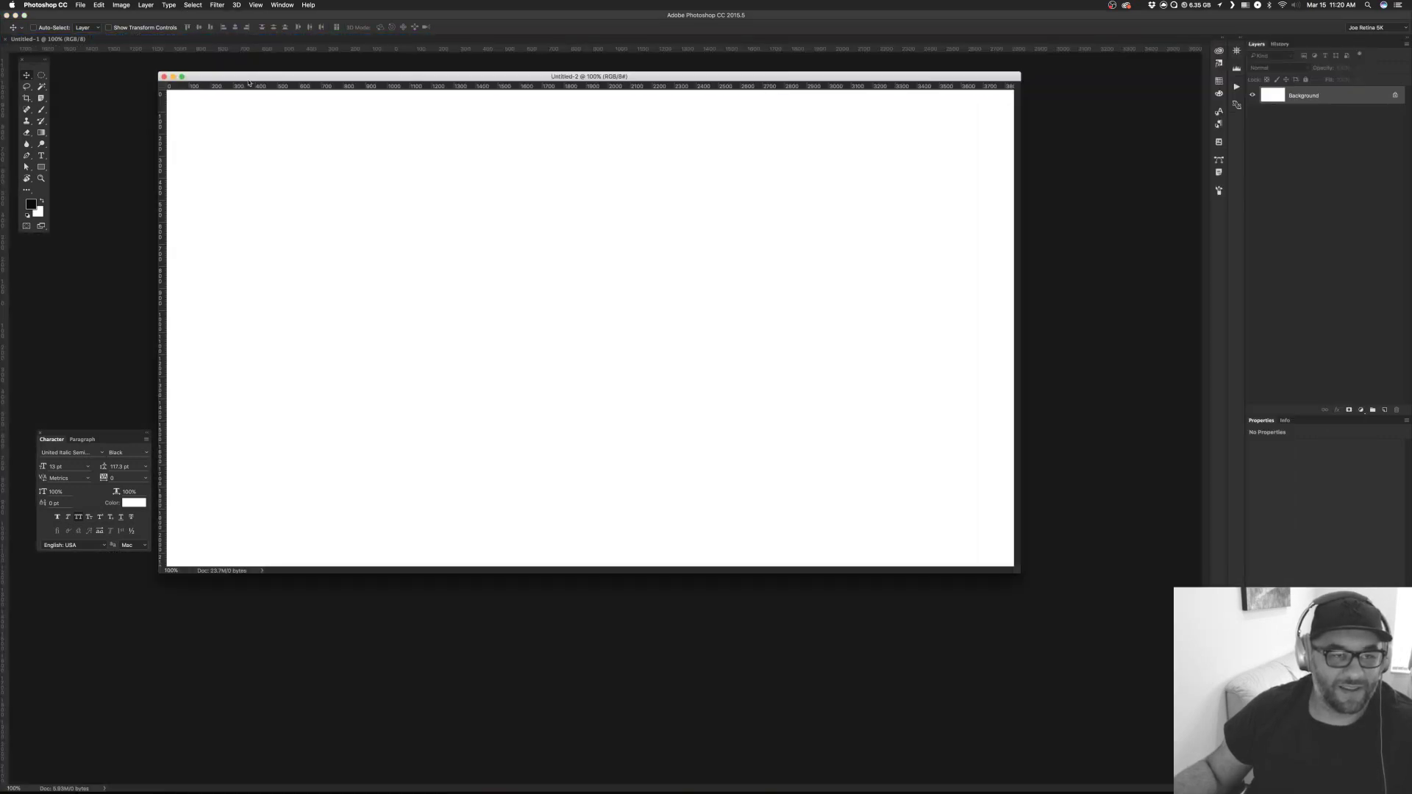
left_click(59, 40)
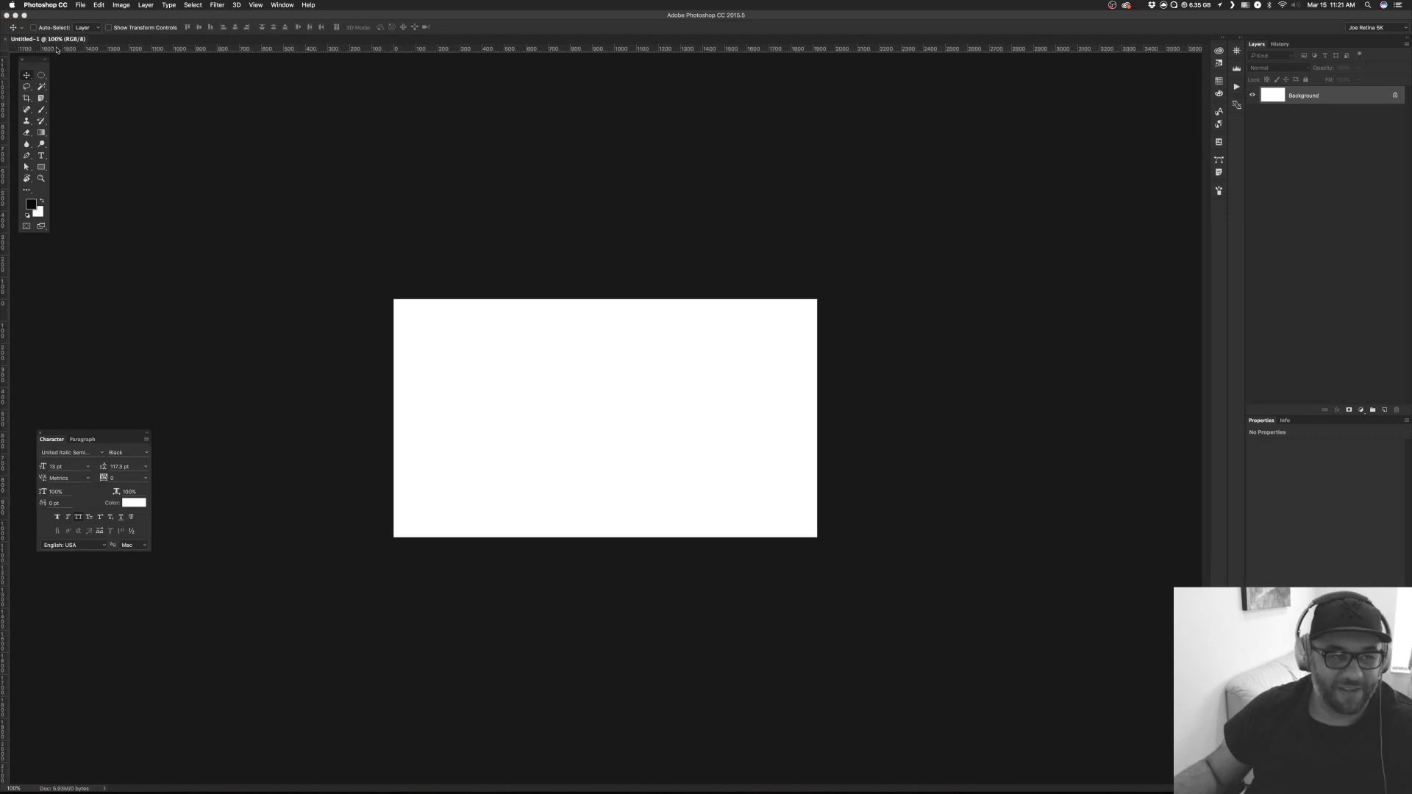
left_click_drag(78, 40, 685, 116)
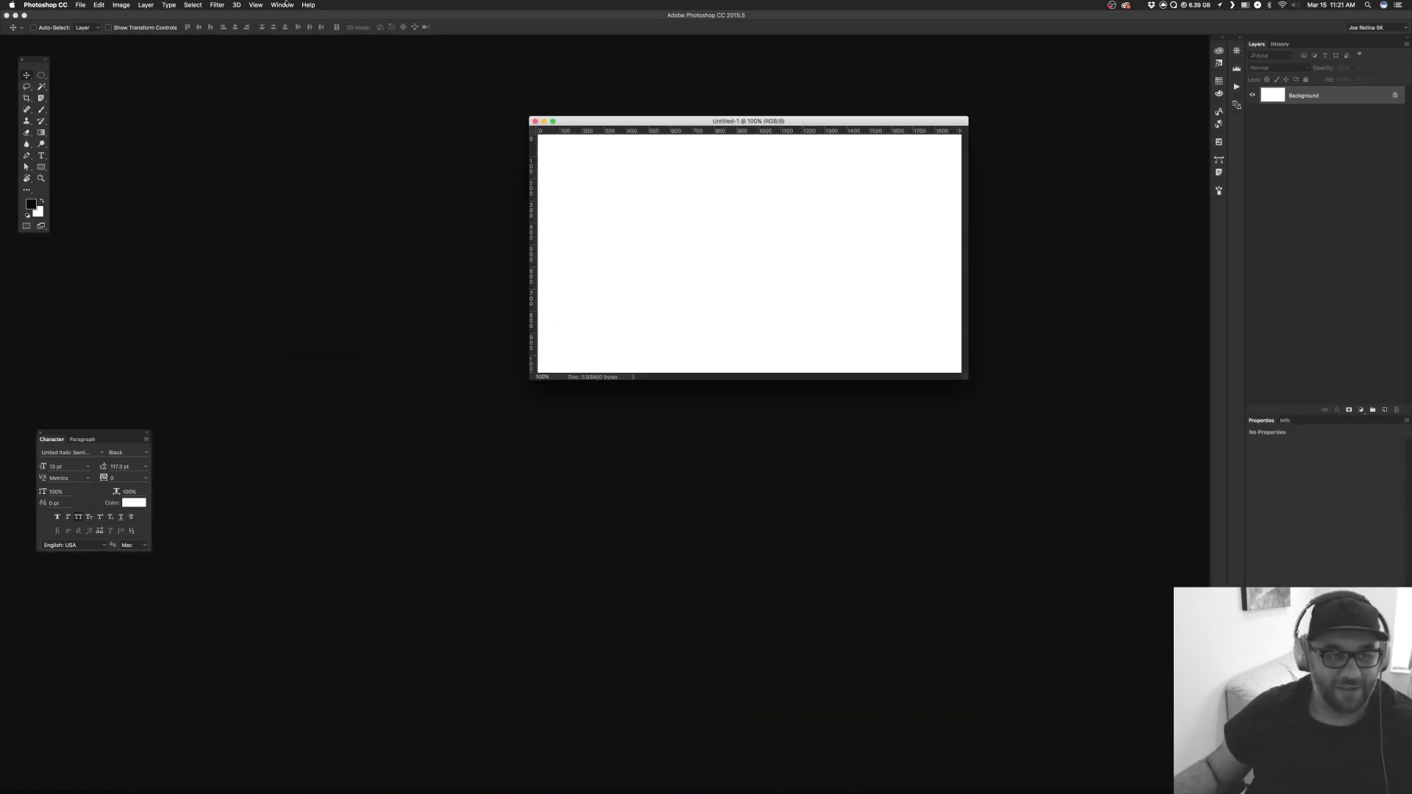
left_click(282, 5)
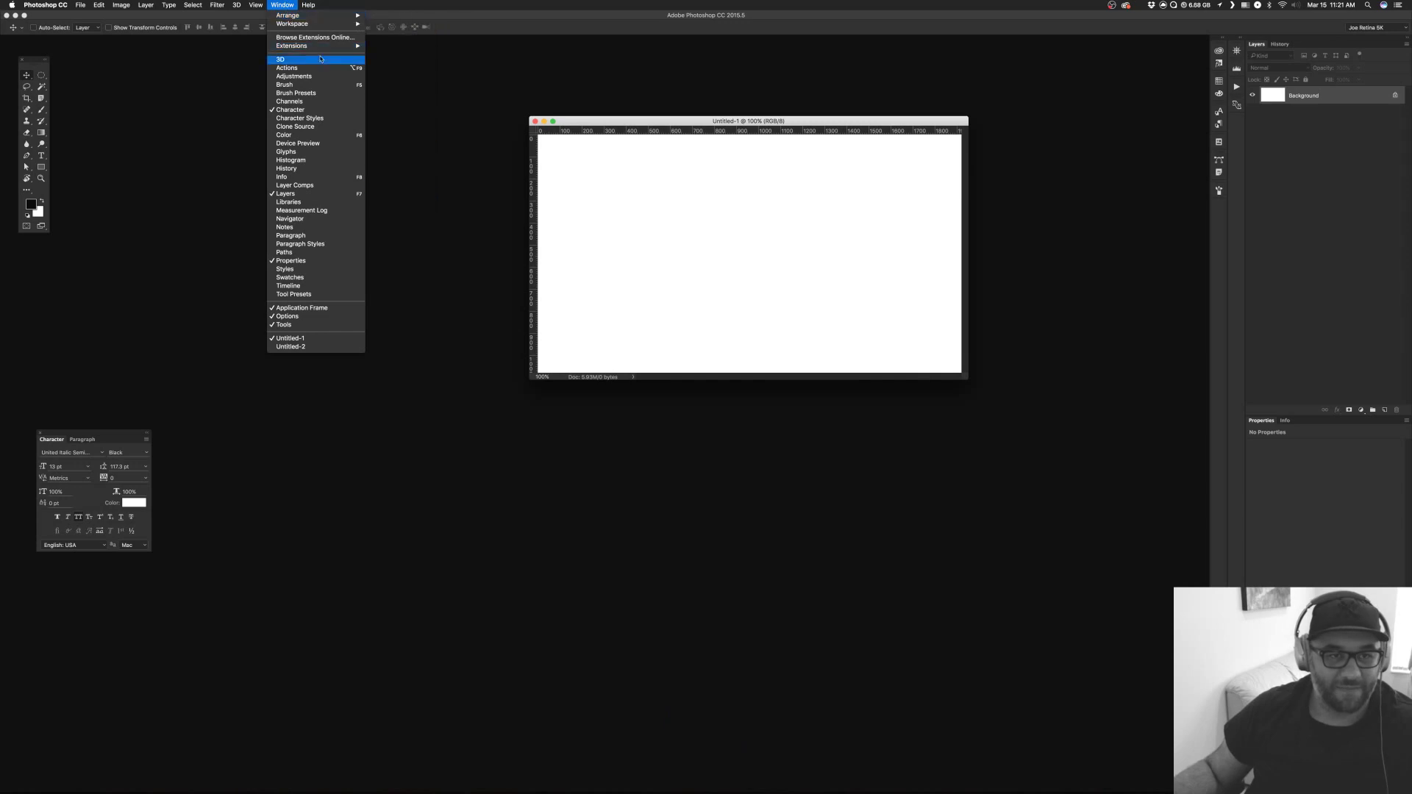
left_click(291, 347)
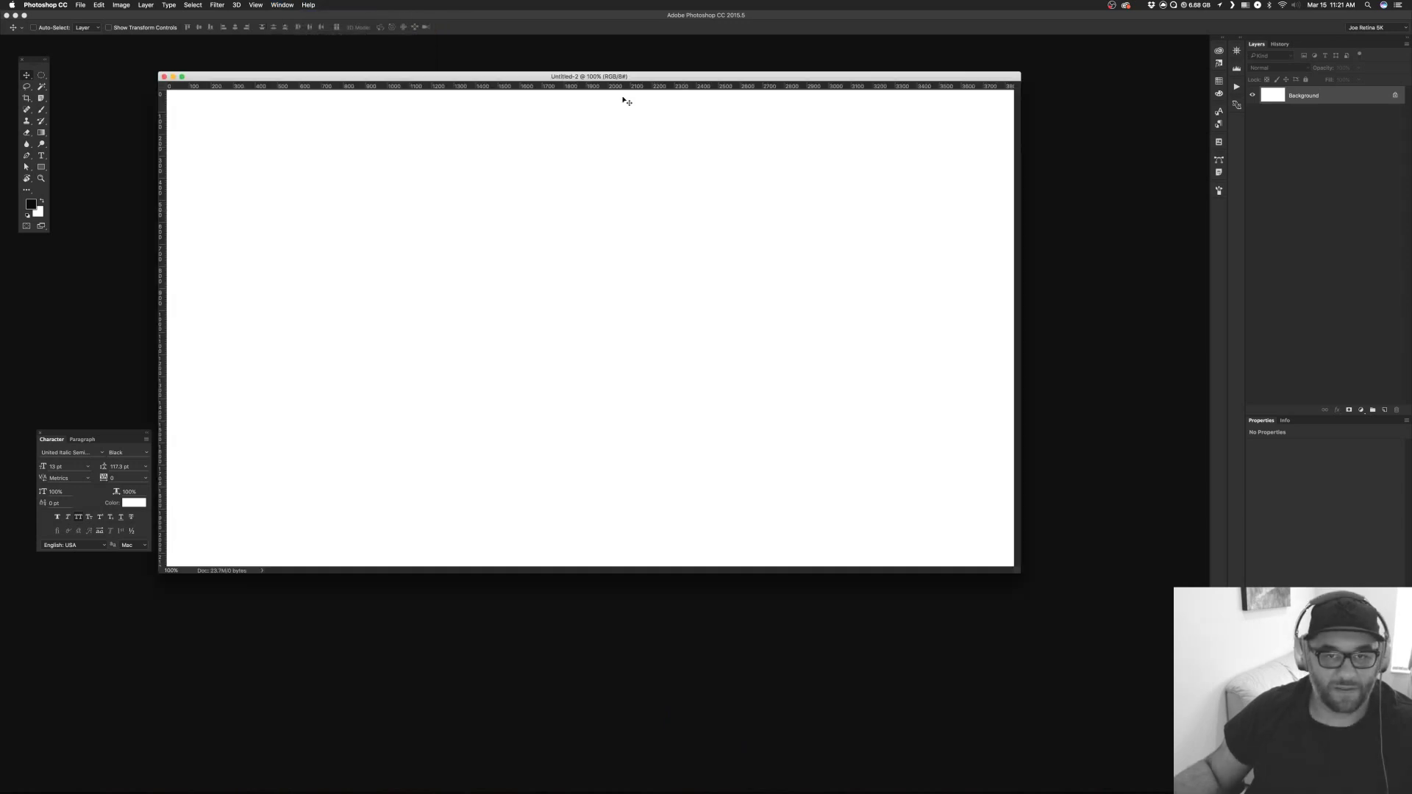
left_click_drag(640, 86, 667, 245)
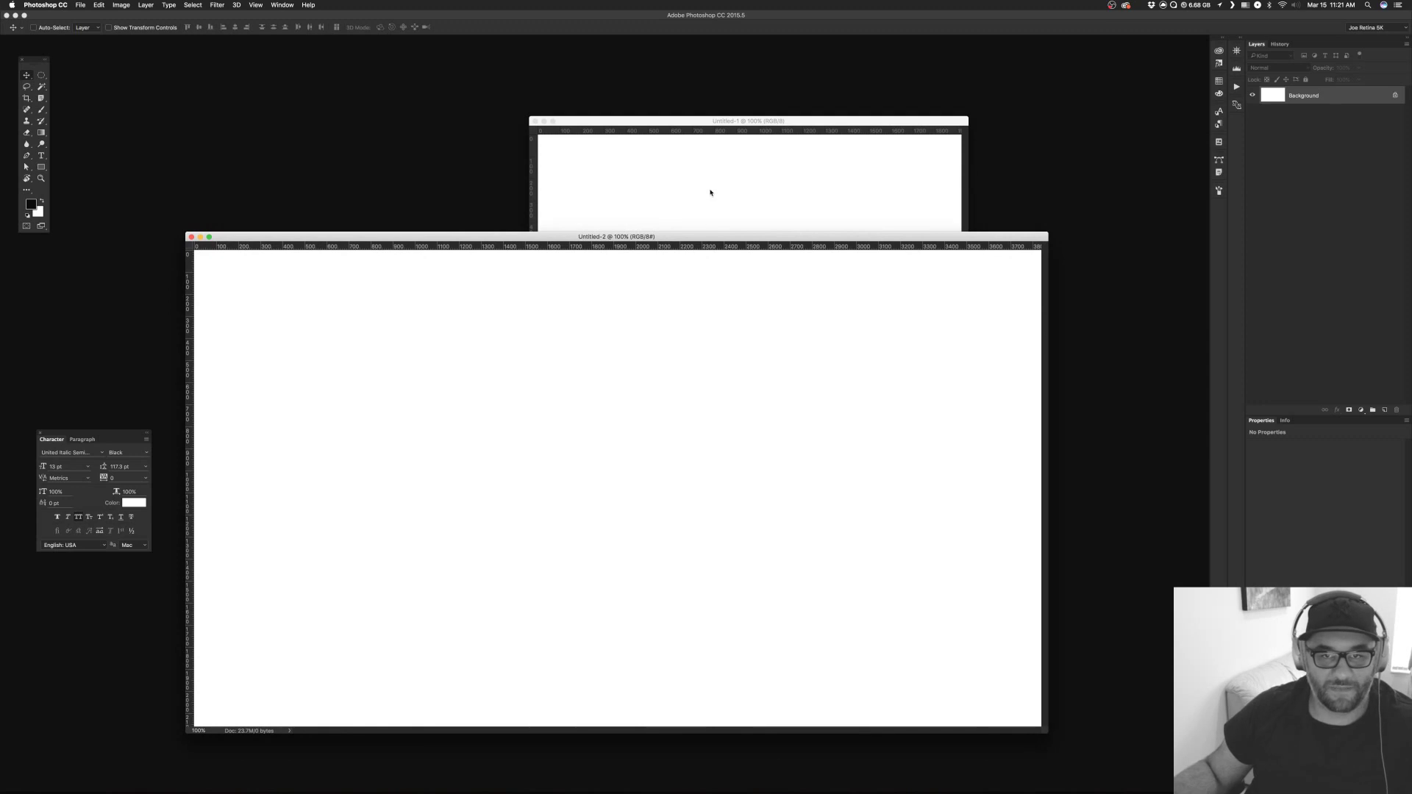
left_click(711, 193)
key("t")
left_click(684, 237)
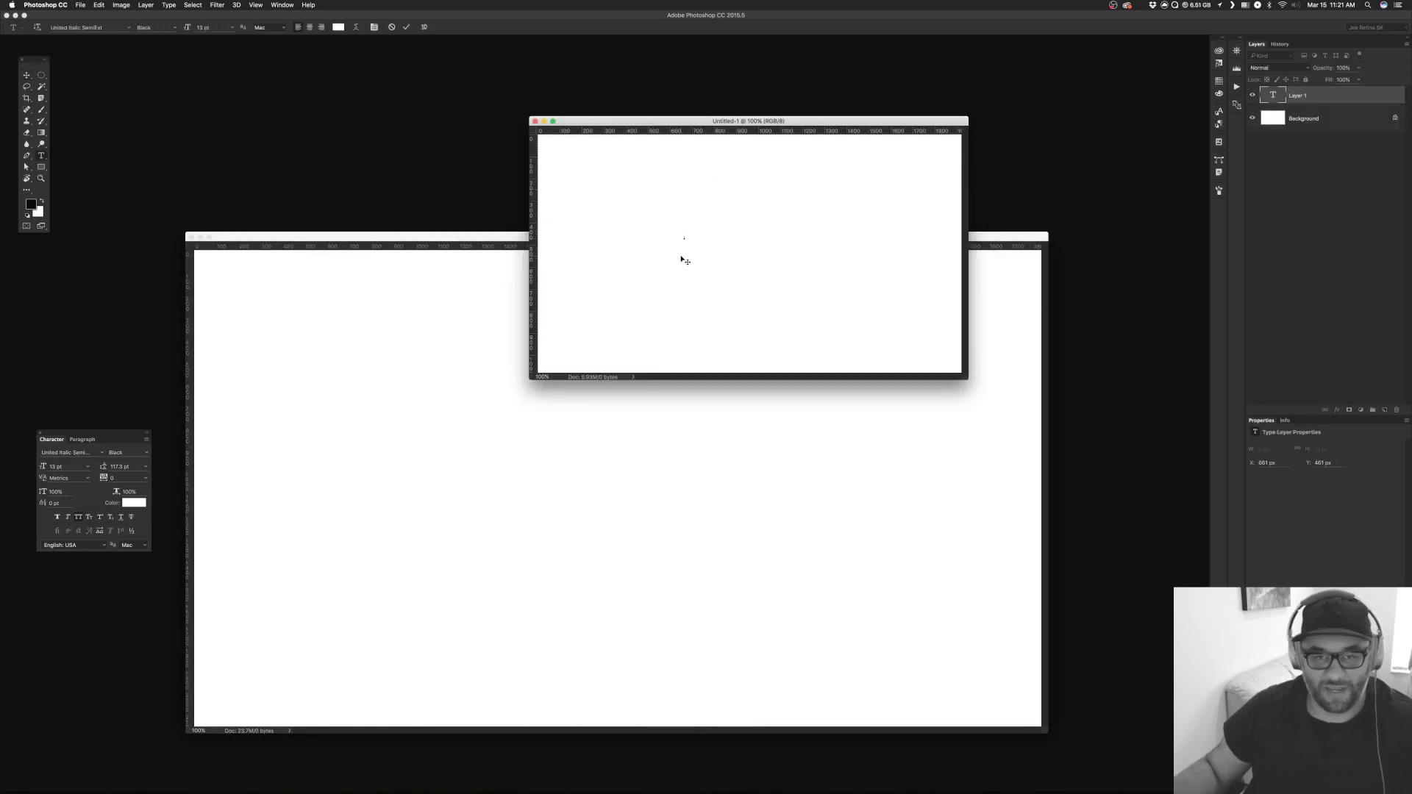
key("Escape")
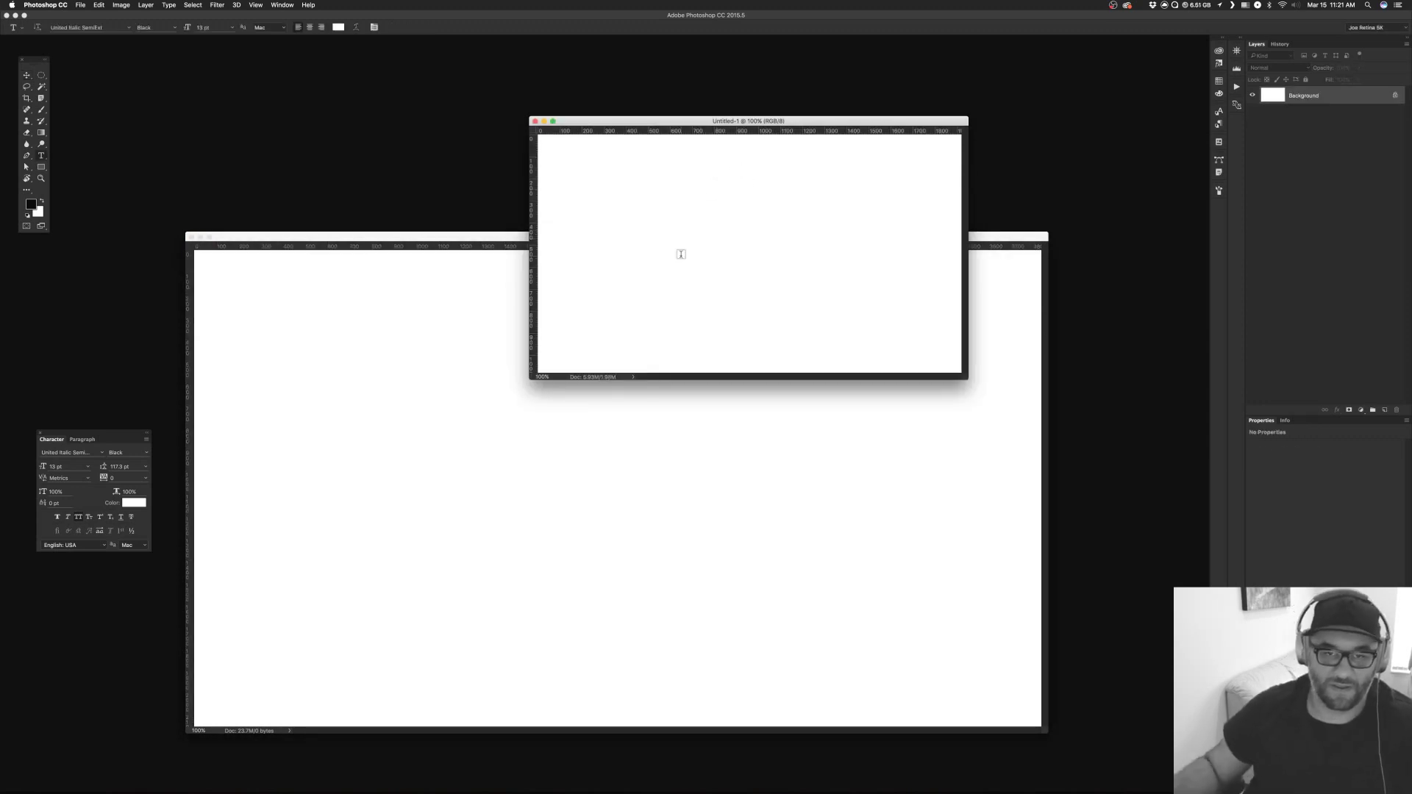
key("v")
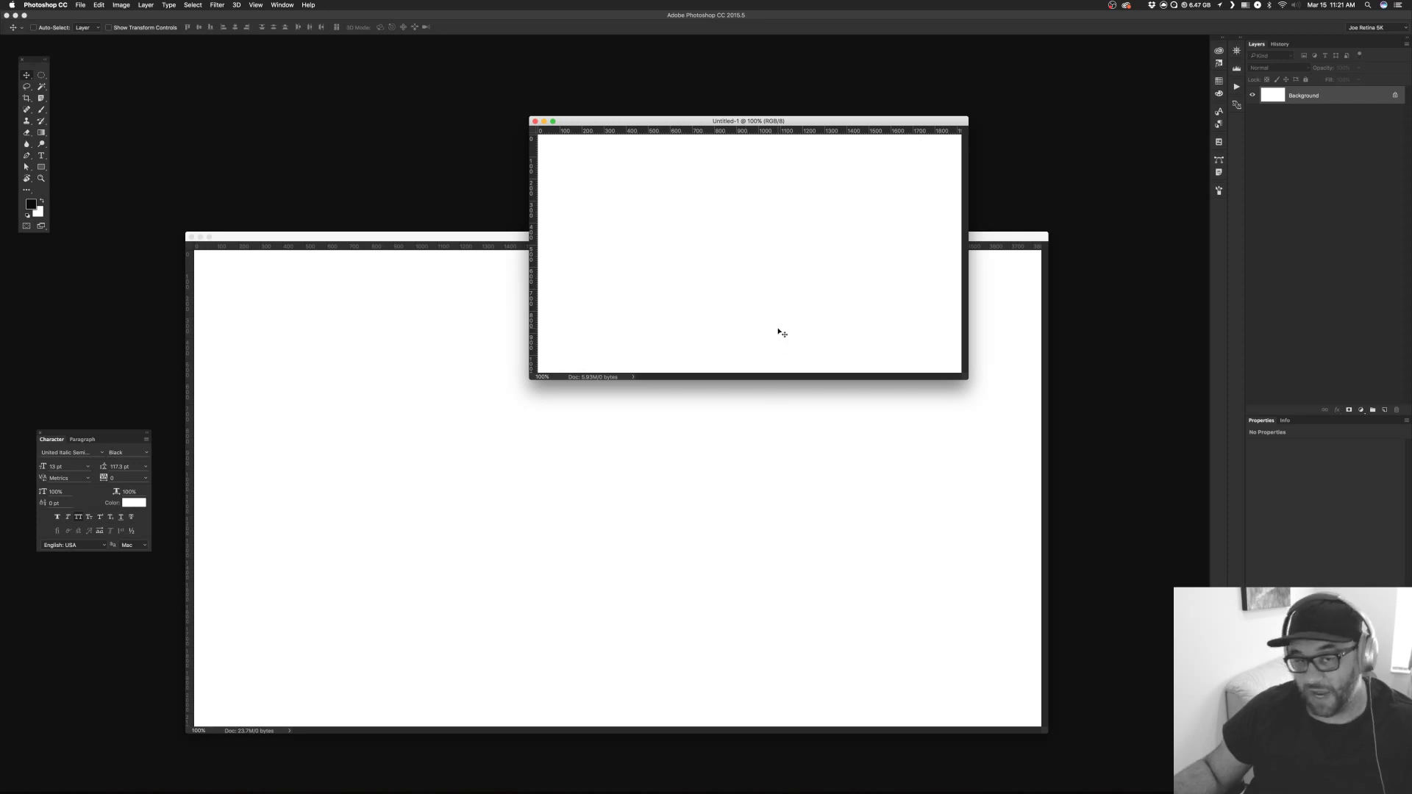
Close both blank documents and quit Photoshop.
key("super+w")
key("super+w")
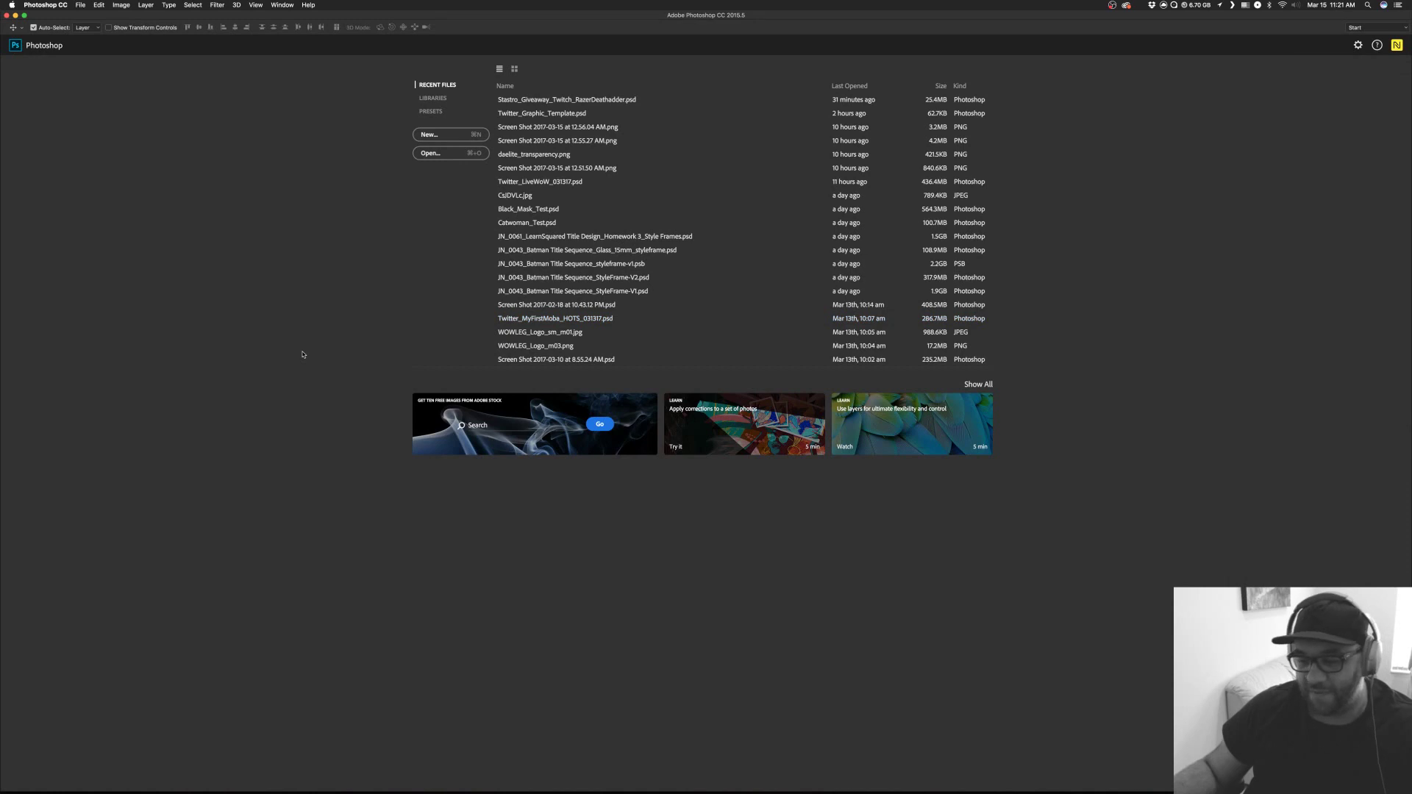
key("super+q")
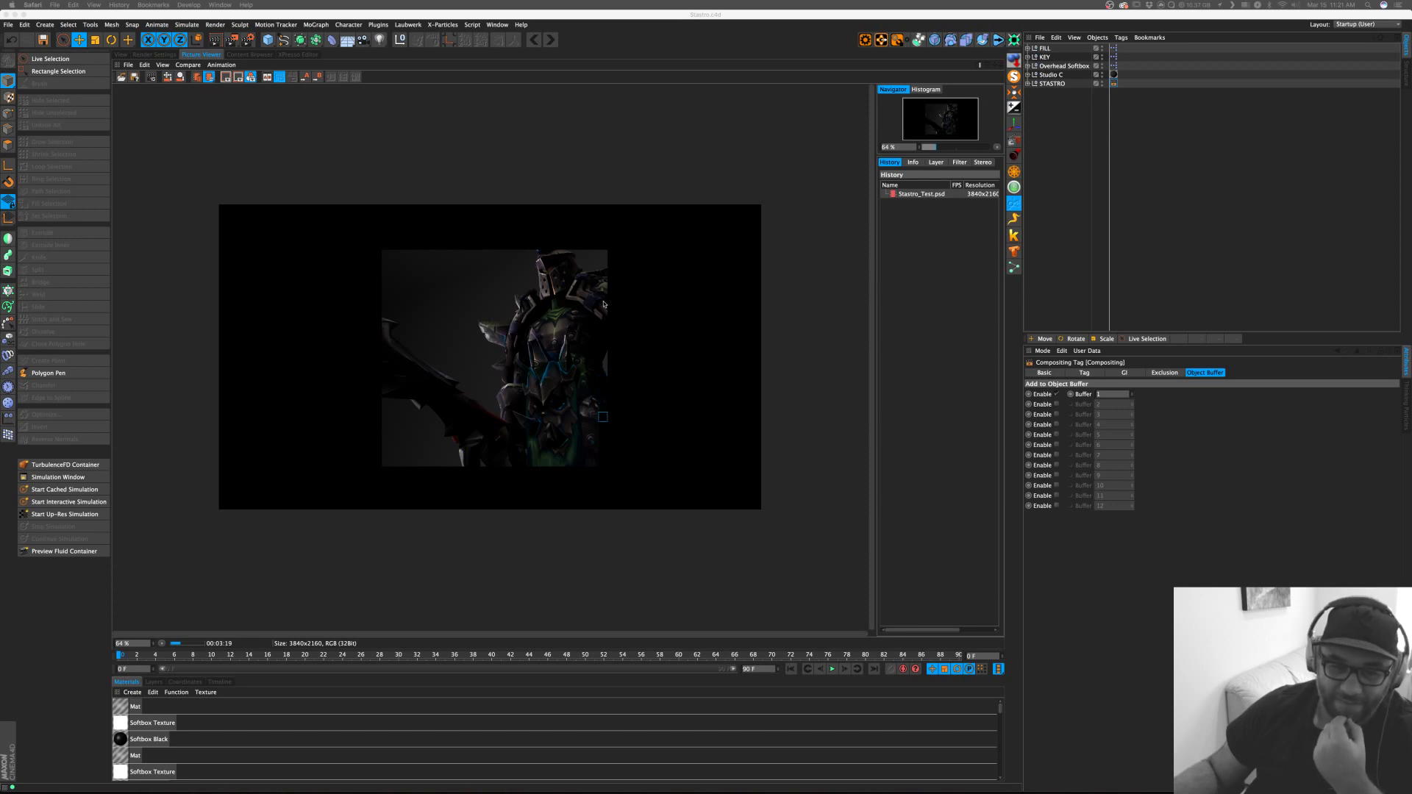
Examine the armoured character's in-progress 4K render up close in Cinema 4D's Picture Viewer.
scroll(588, 300, "up", 1)
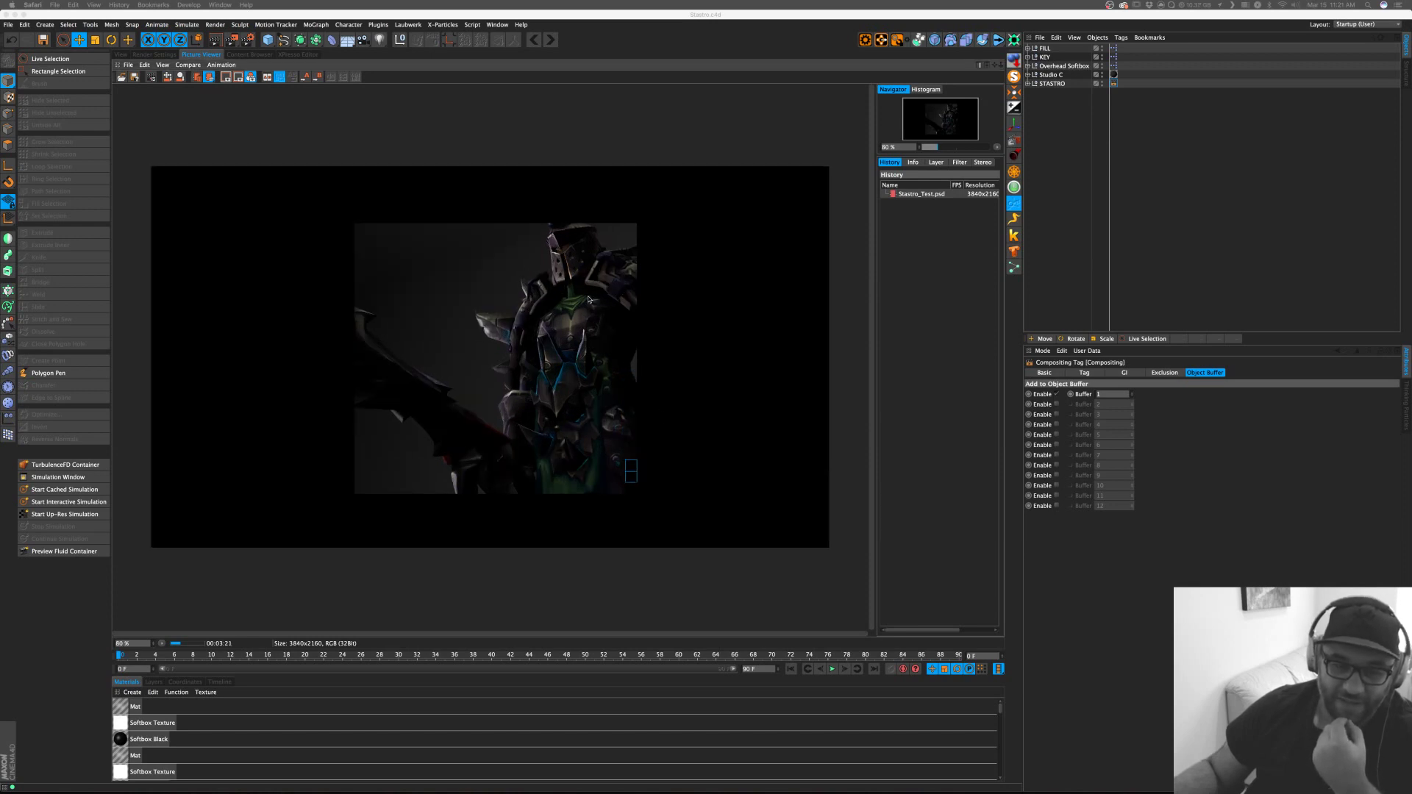
scroll(589, 299, "up", 1)
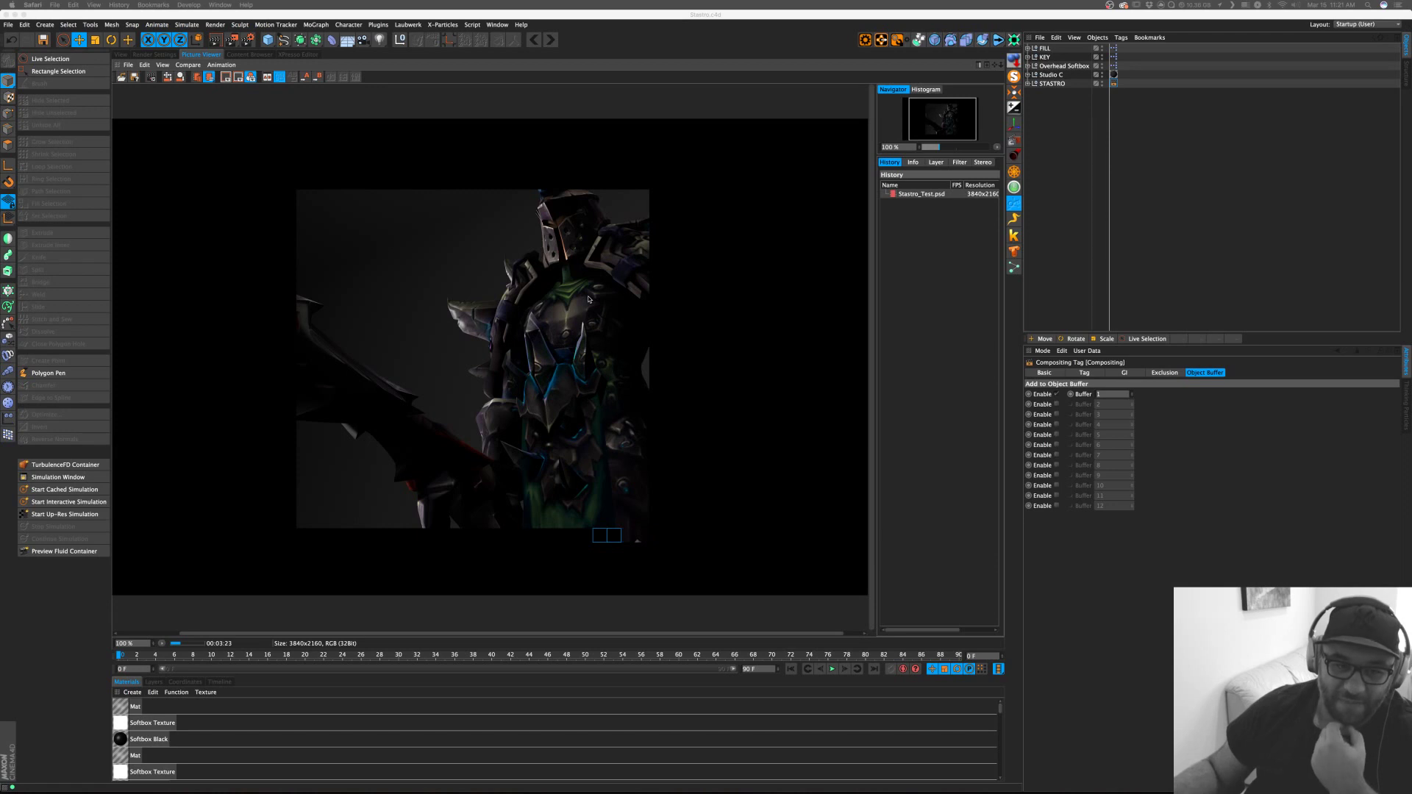
scroll(588, 299, "up", 1)
scroll(589, 300, "up", 1)
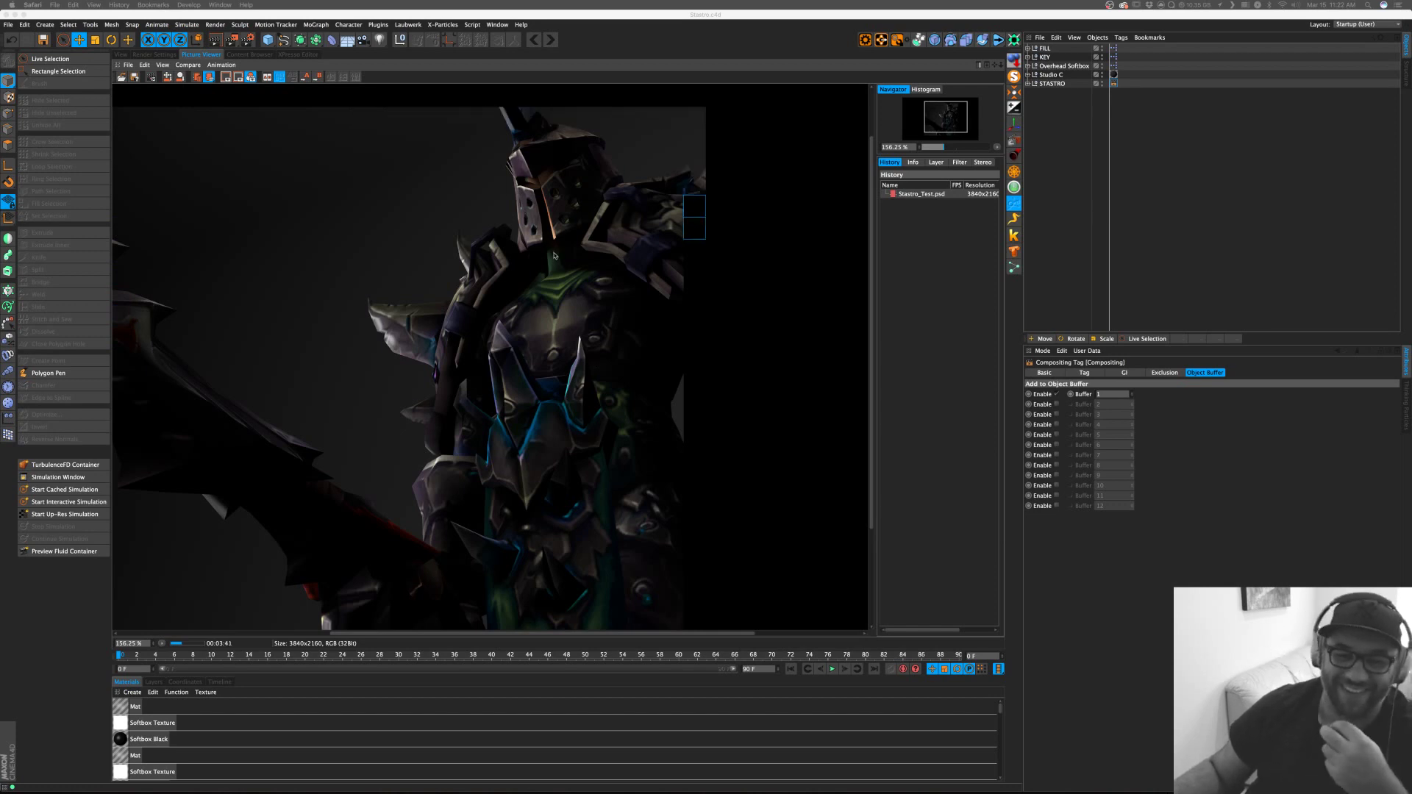
scroll(576, 287, "down", 1)
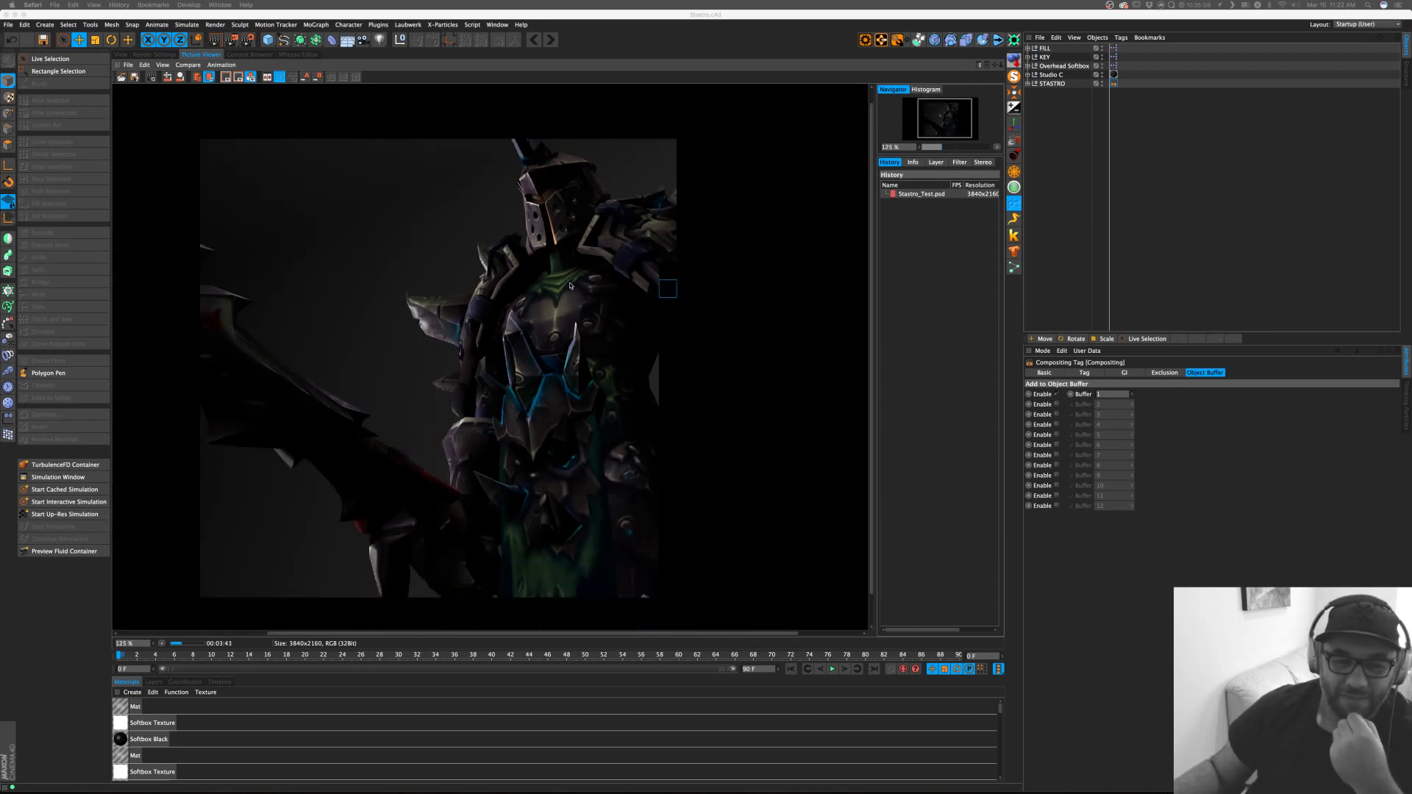
scroll(597, 342, "down", 2)
Bring the Safari window with the PCPartPicker part list onto this screen, enlarging the window and its page text.
mouse_move(299, 781)
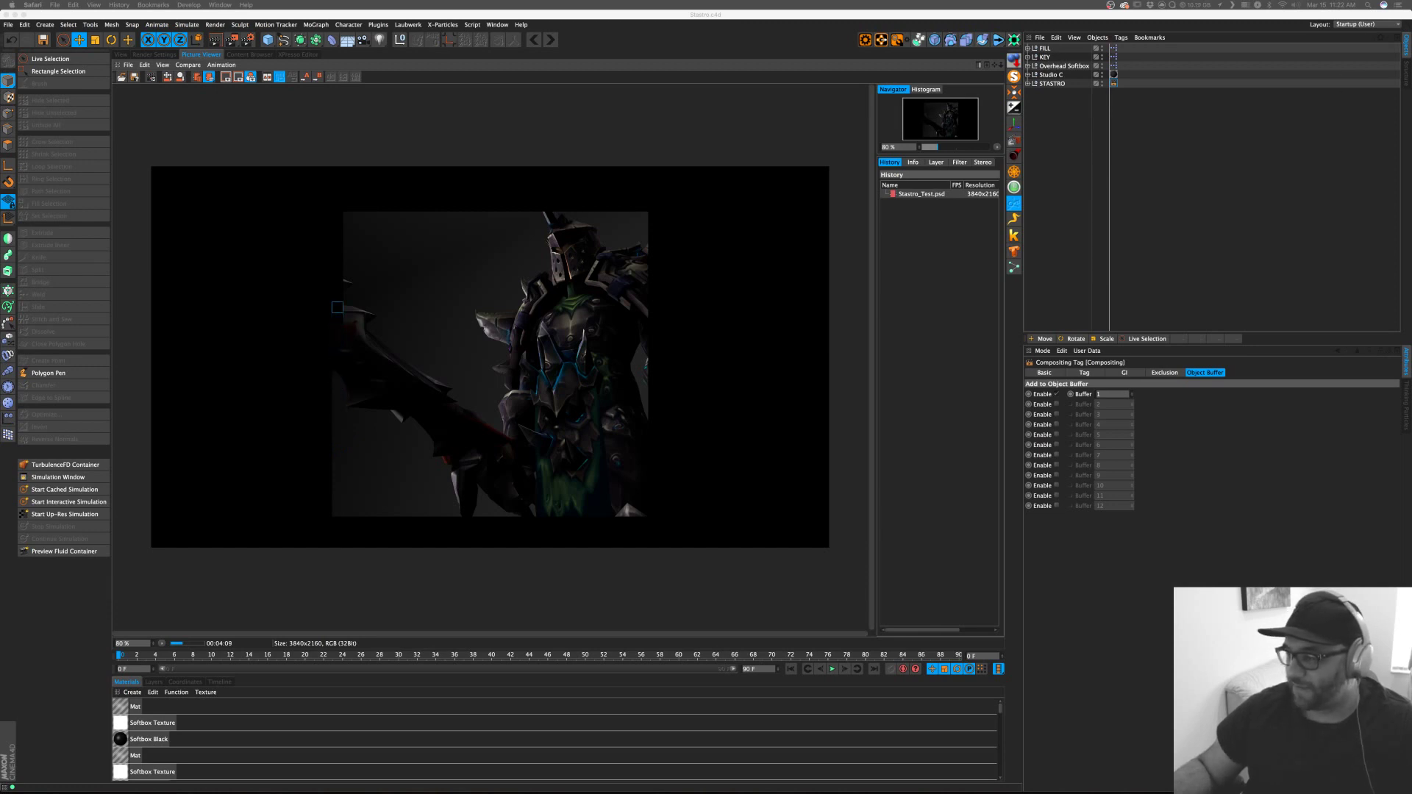
left_click_drag(1411, 61, 869, 80)
left_click_drag(1072, 536, 1157, 765)
key("super+equal")
key("super+equal")
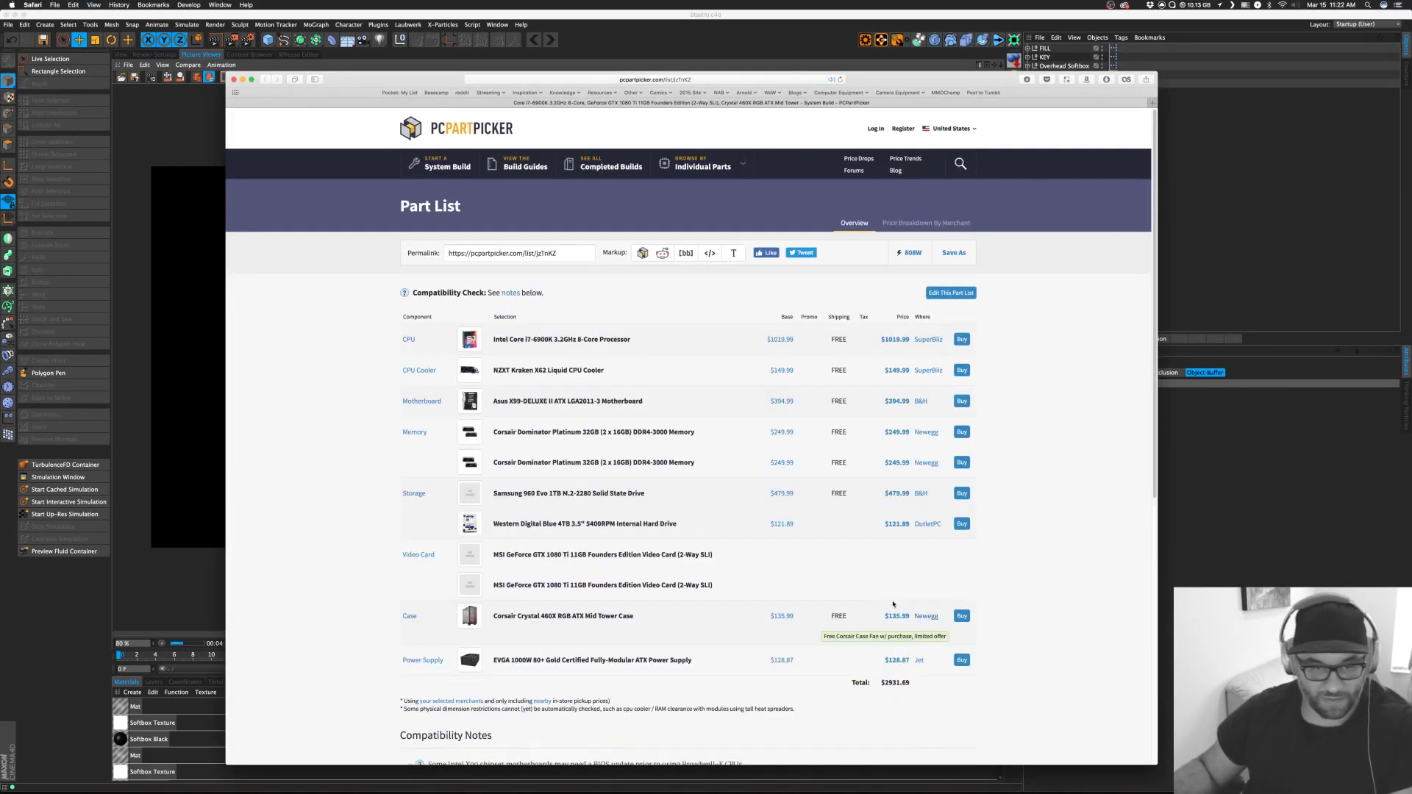
key("super+equal")
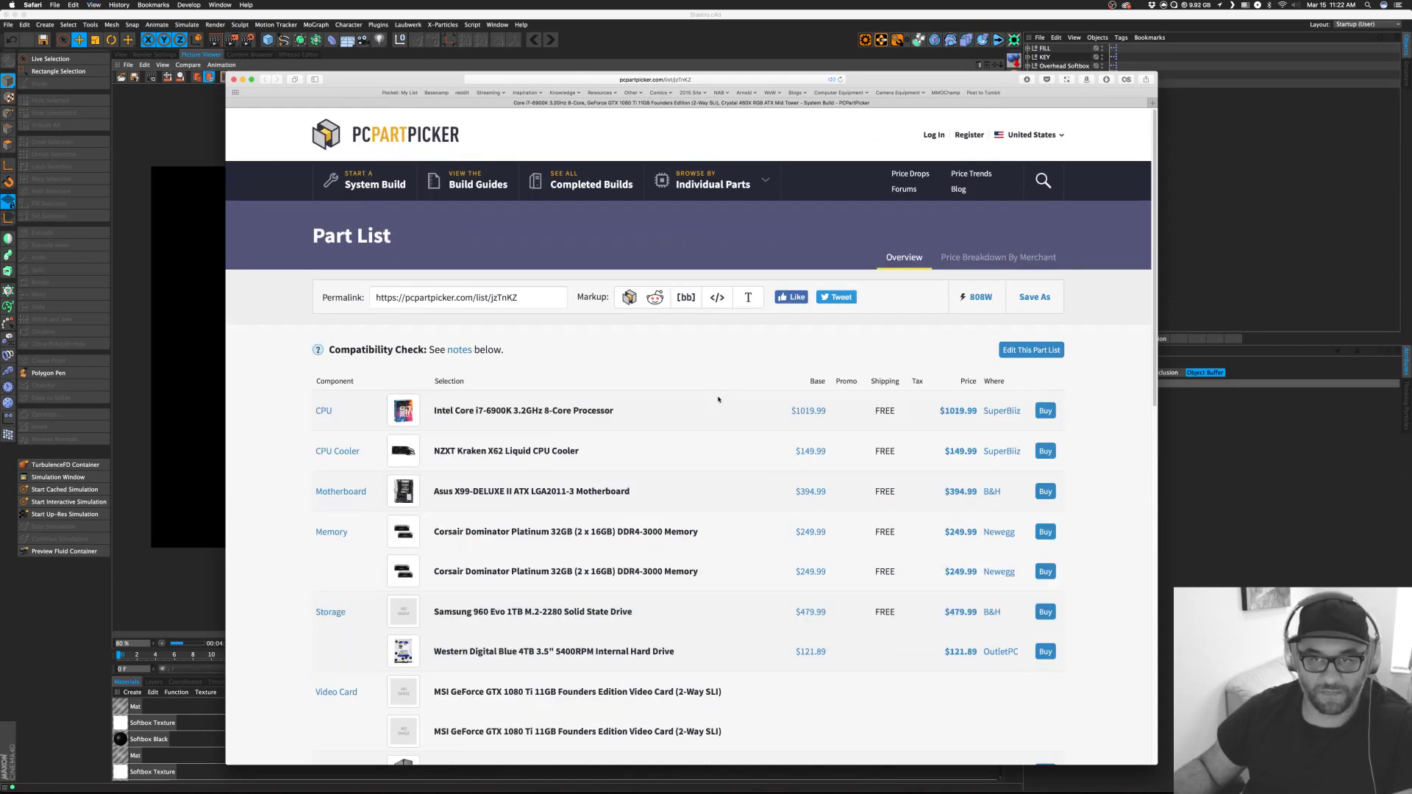
key("super+equal")
scroll(743, 383, "down", 4)
key("super+minus")
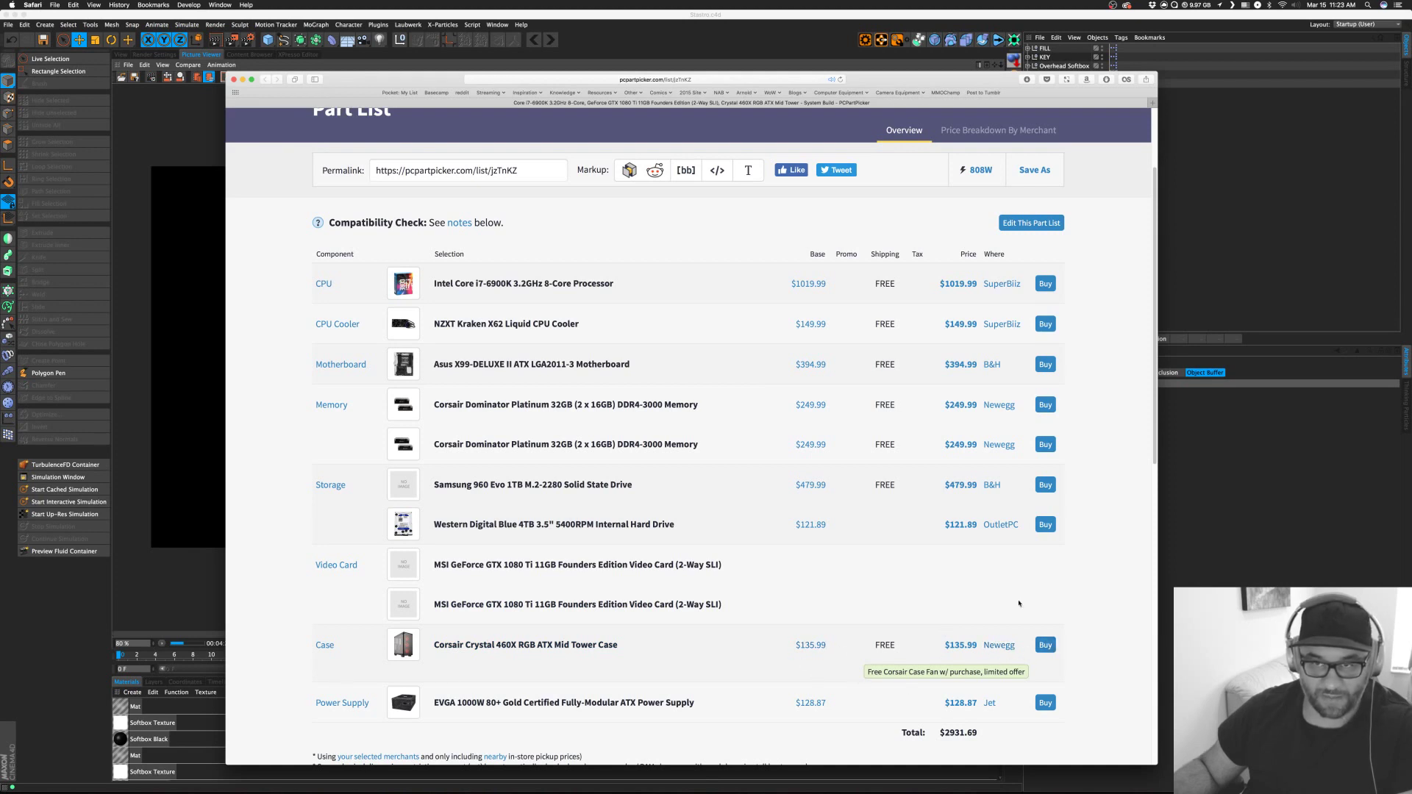
Open the part list for editing and remove the Corsair Crystal 460X RGB case.
left_click(1032, 222)
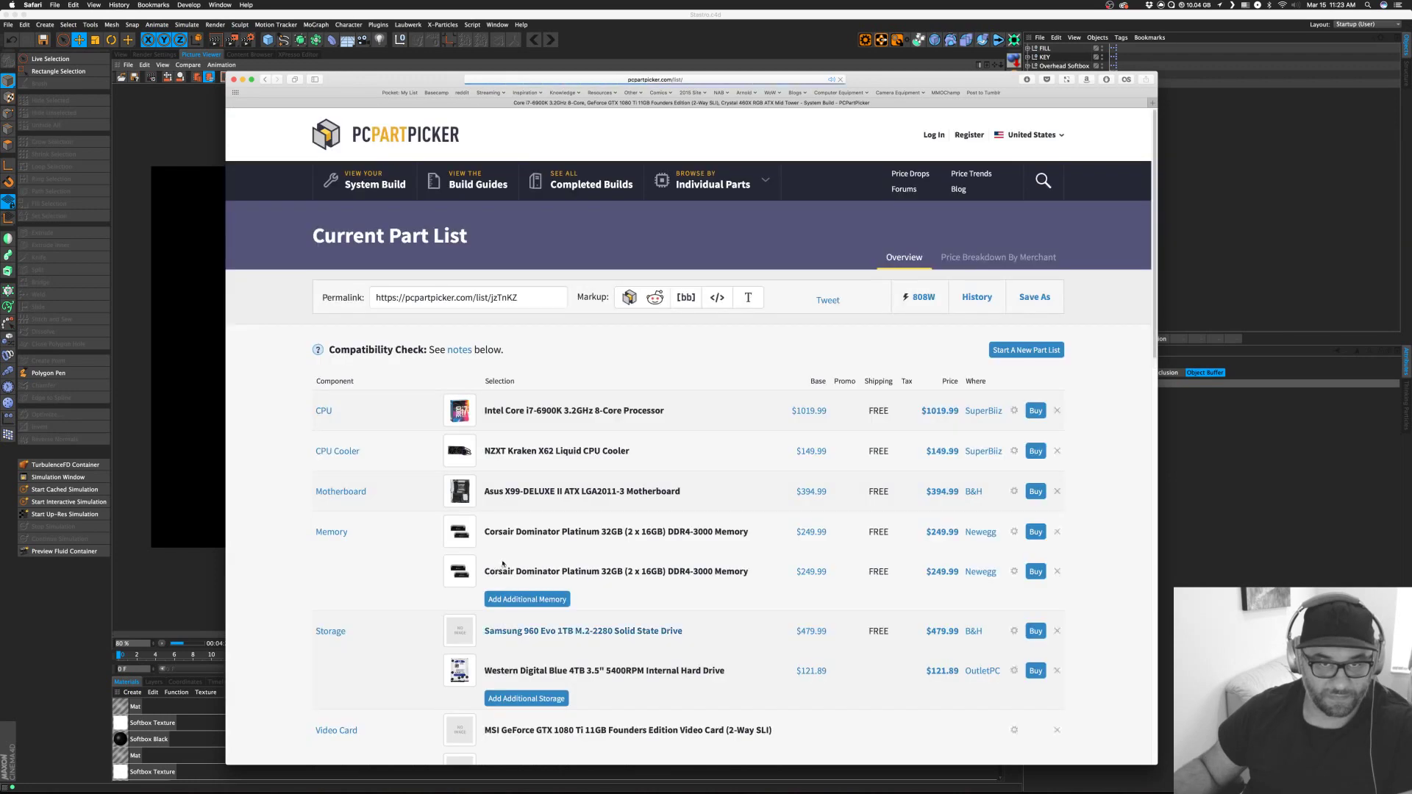
scroll(456, 545, "down", 10)
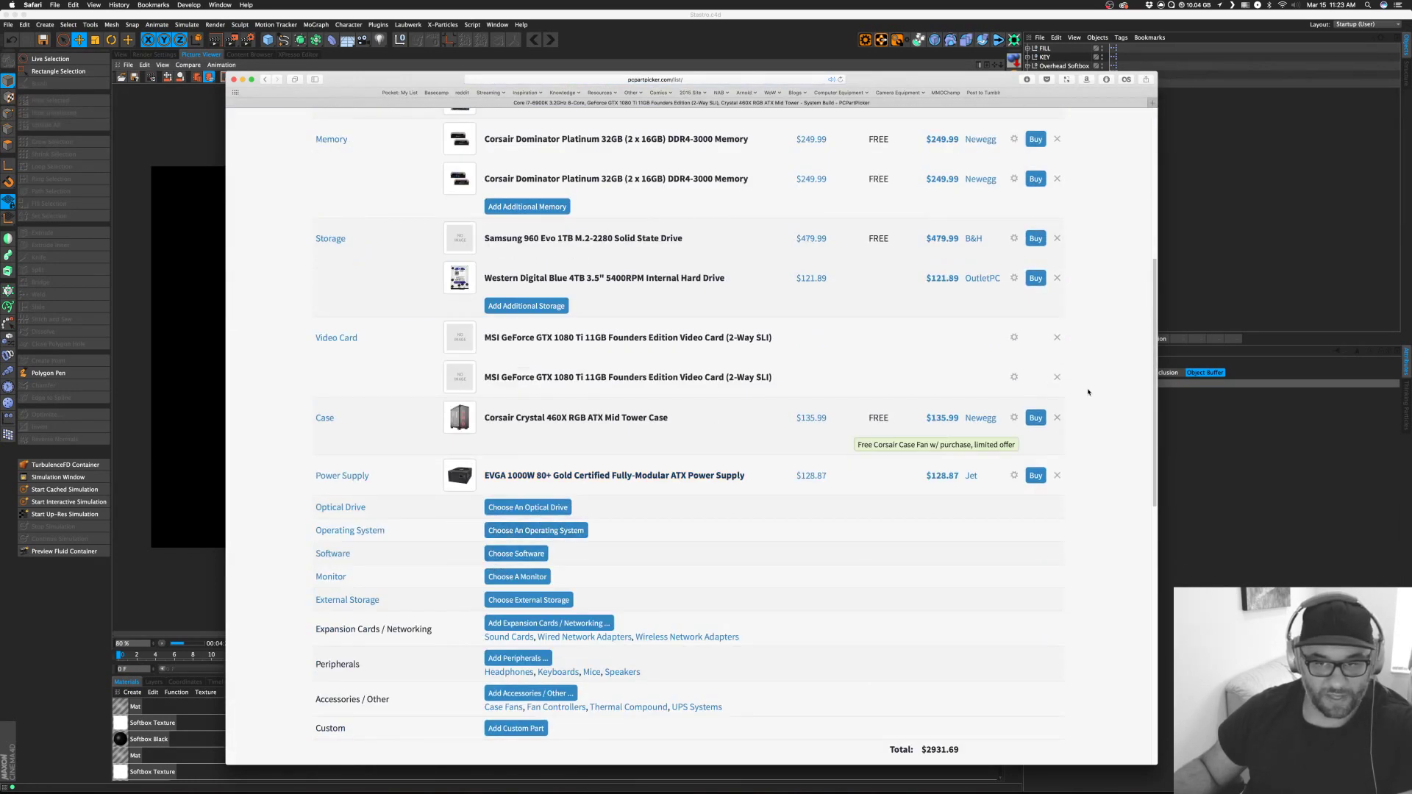
left_click(1057, 418)
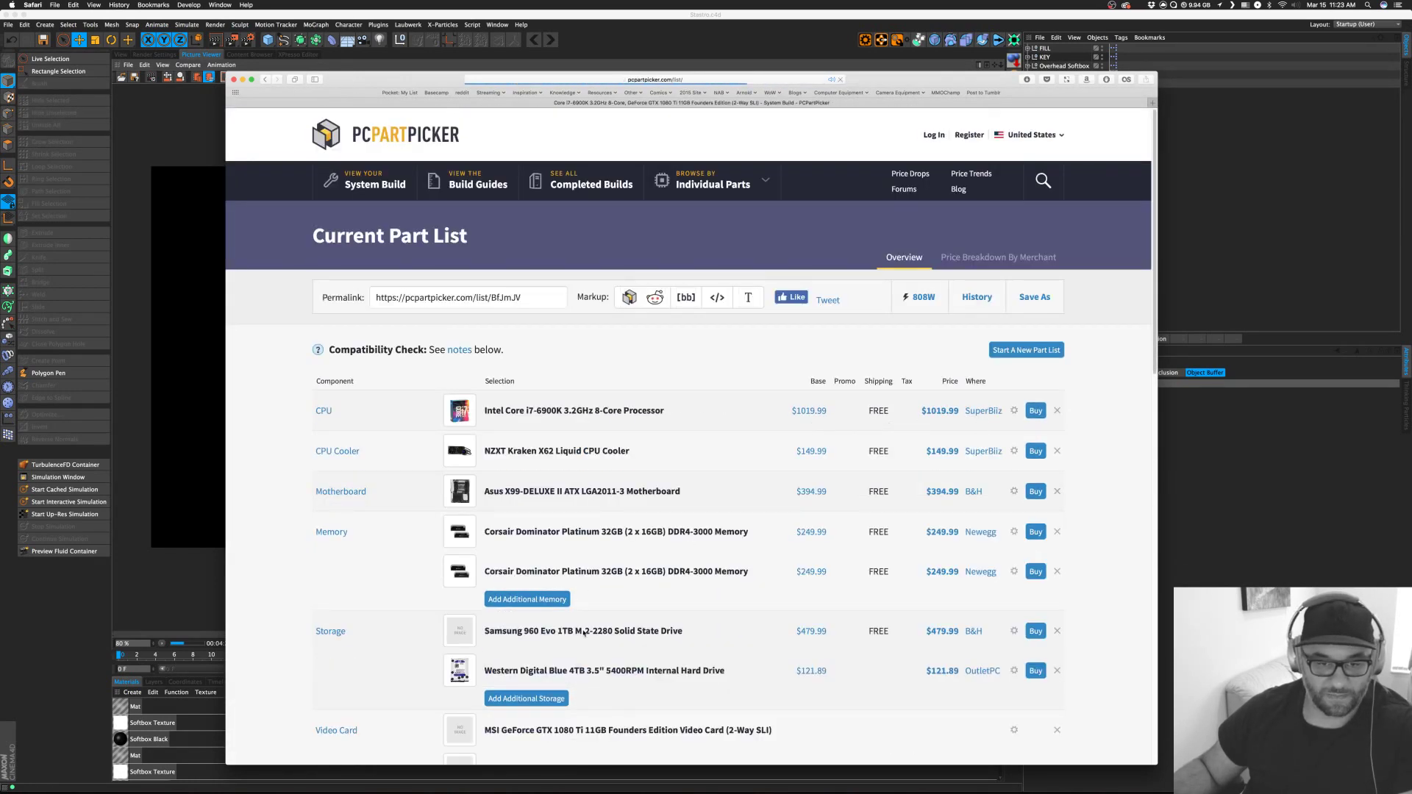
Search the cases for 570x and add the Corsair Crystal 570X RGB to the part list.
scroll(515, 533, "down", 3)
scroll(515, 533, "down", 5)
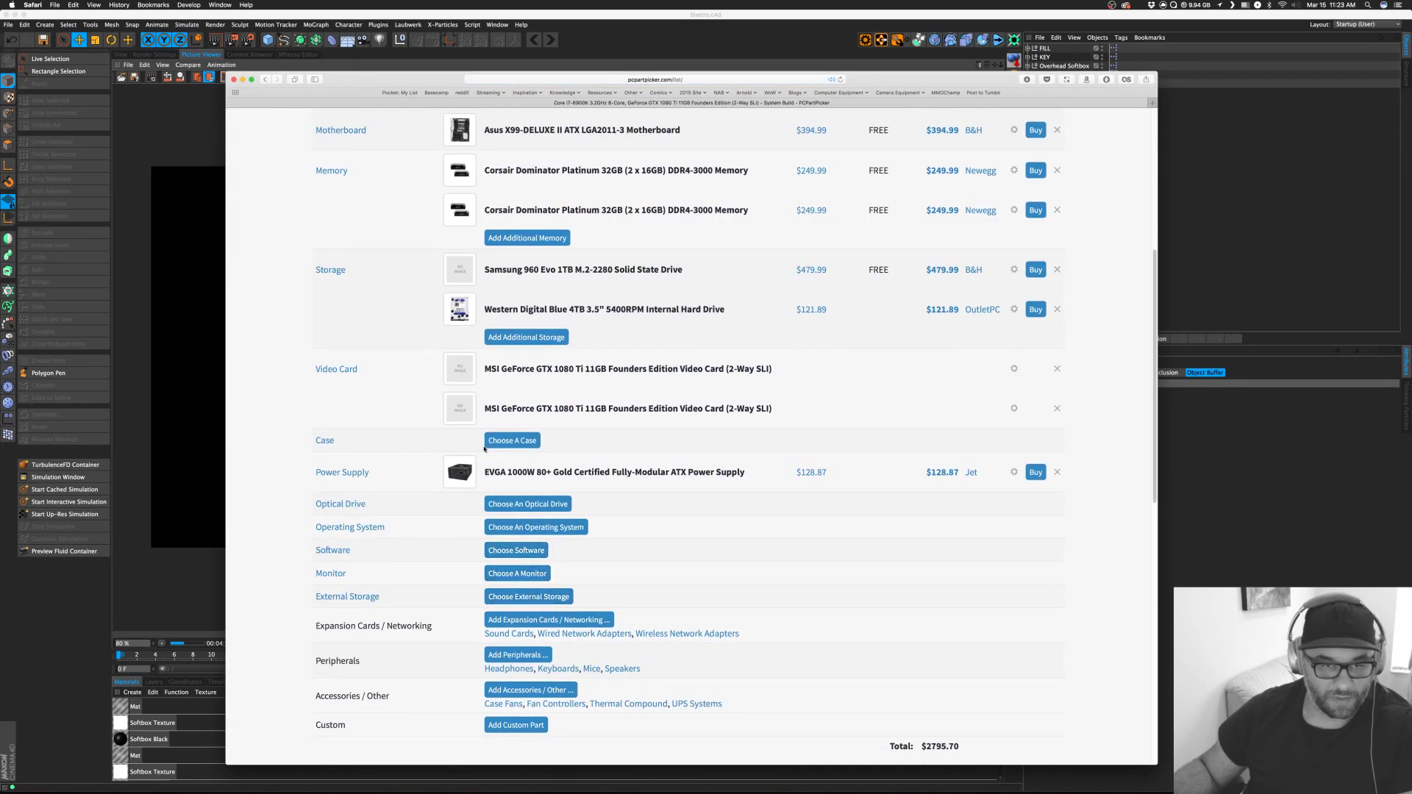
left_click(513, 442)
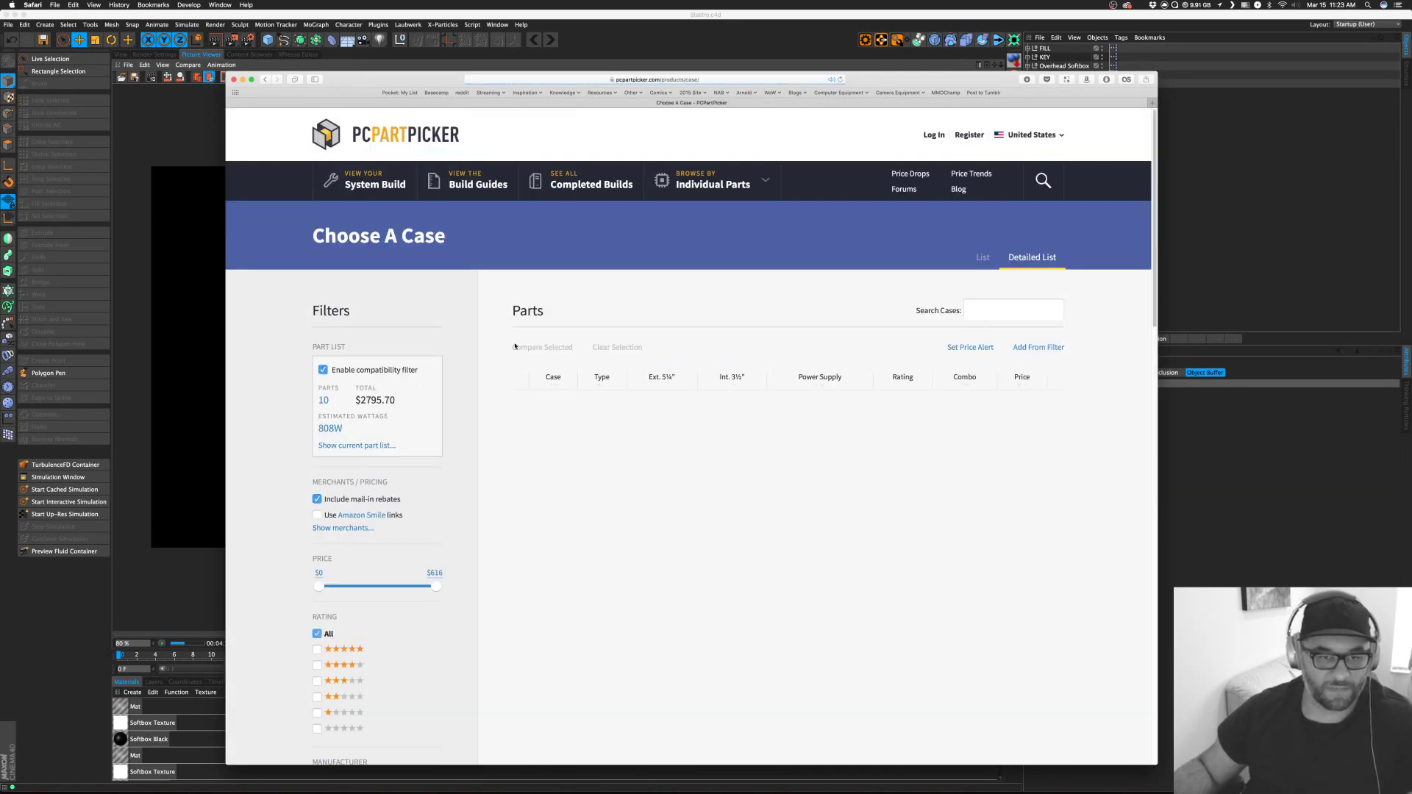
left_click(1045, 313)
type("570")
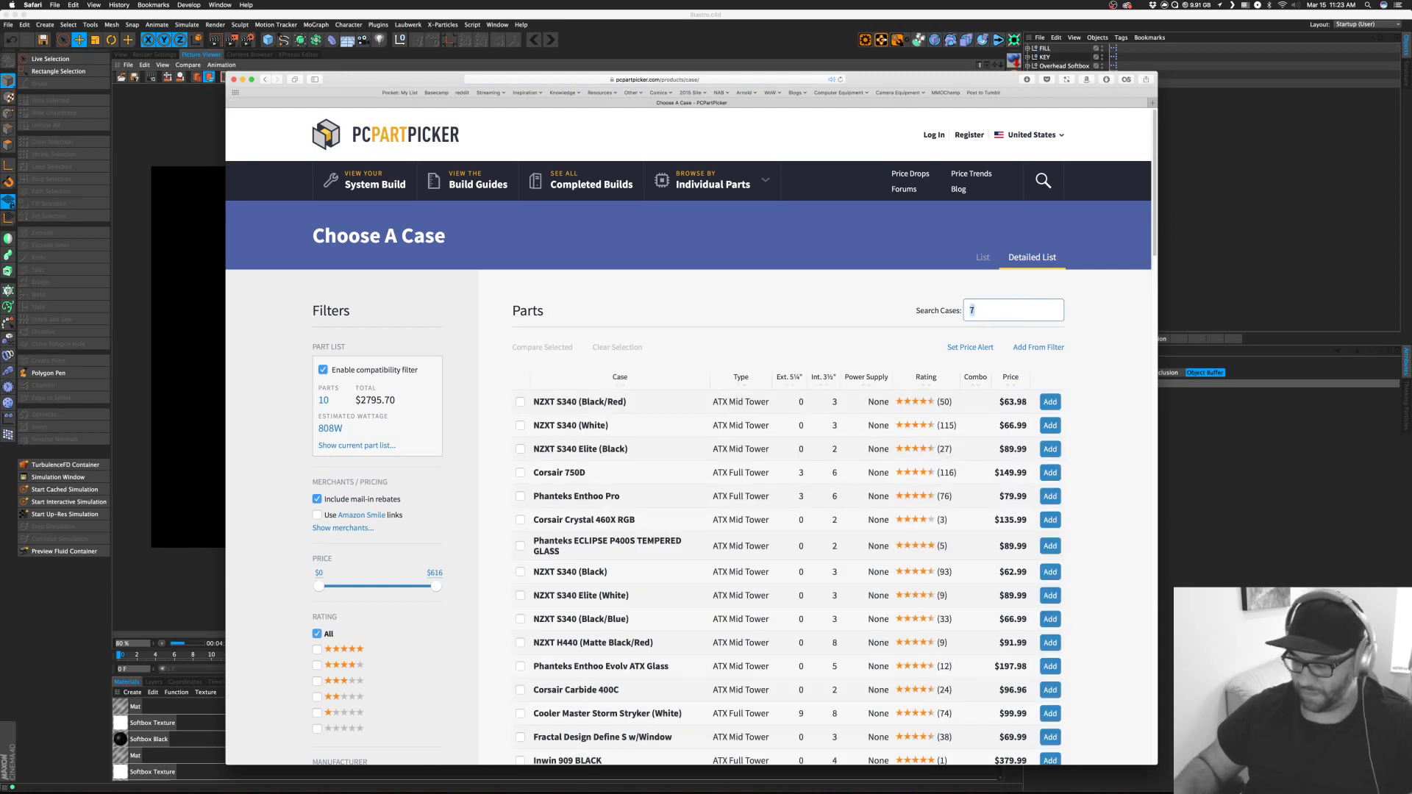
type("x")
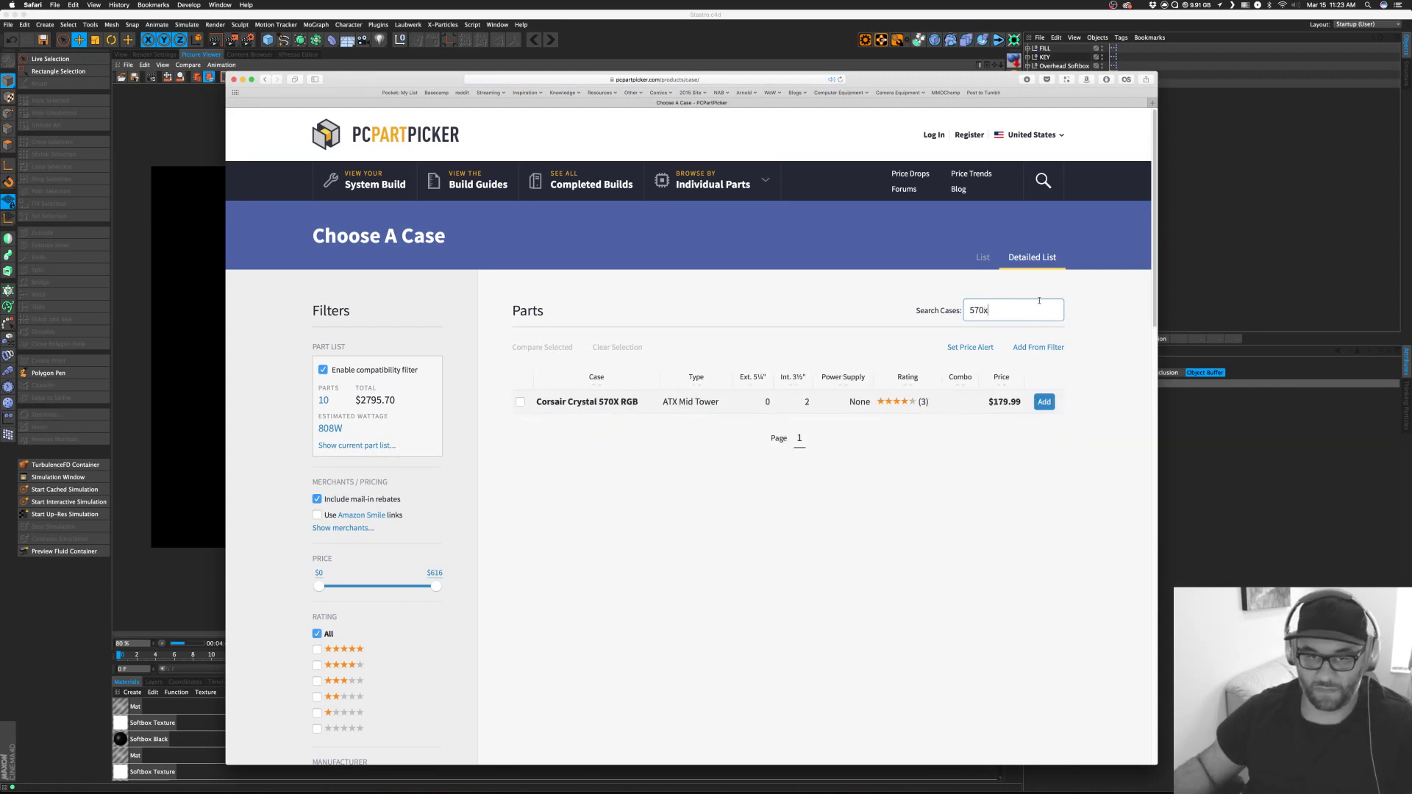
left_click(520, 403)
left_click(1045, 403)
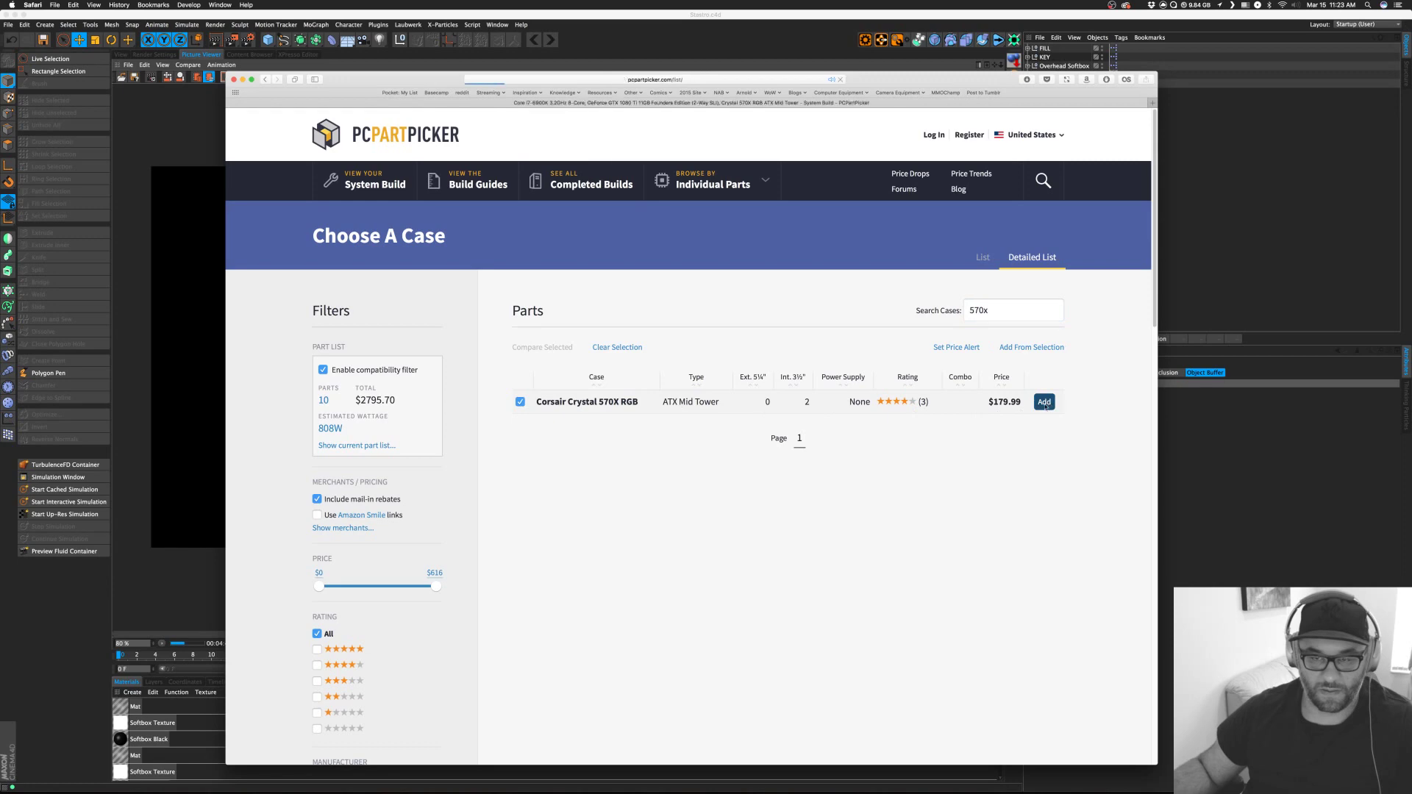
Remove the second MSI GeForce GTX 1080 Ti from the part list and add it back for 2-Way SLI.
left_click(455, 296)
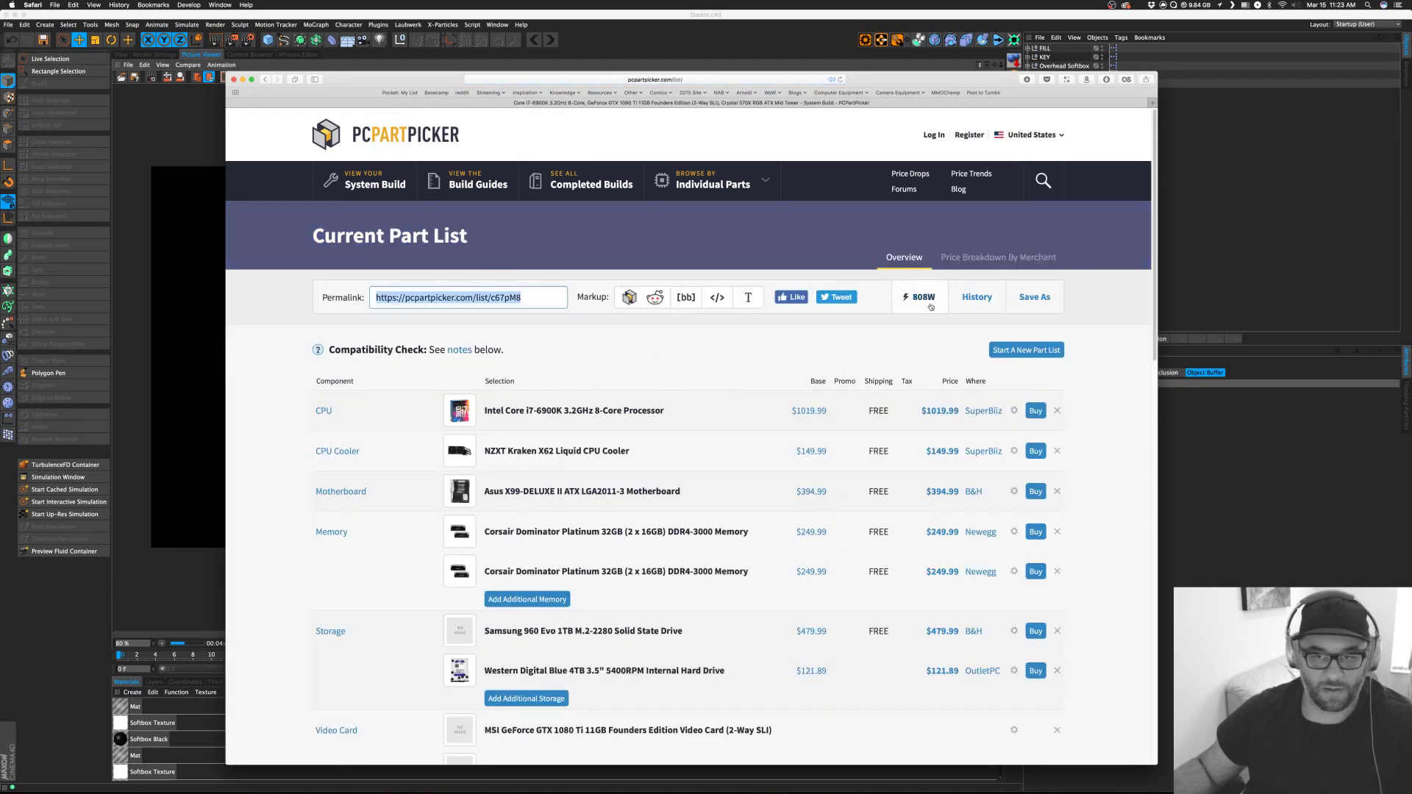
scroll(478, 412, "down", 3)
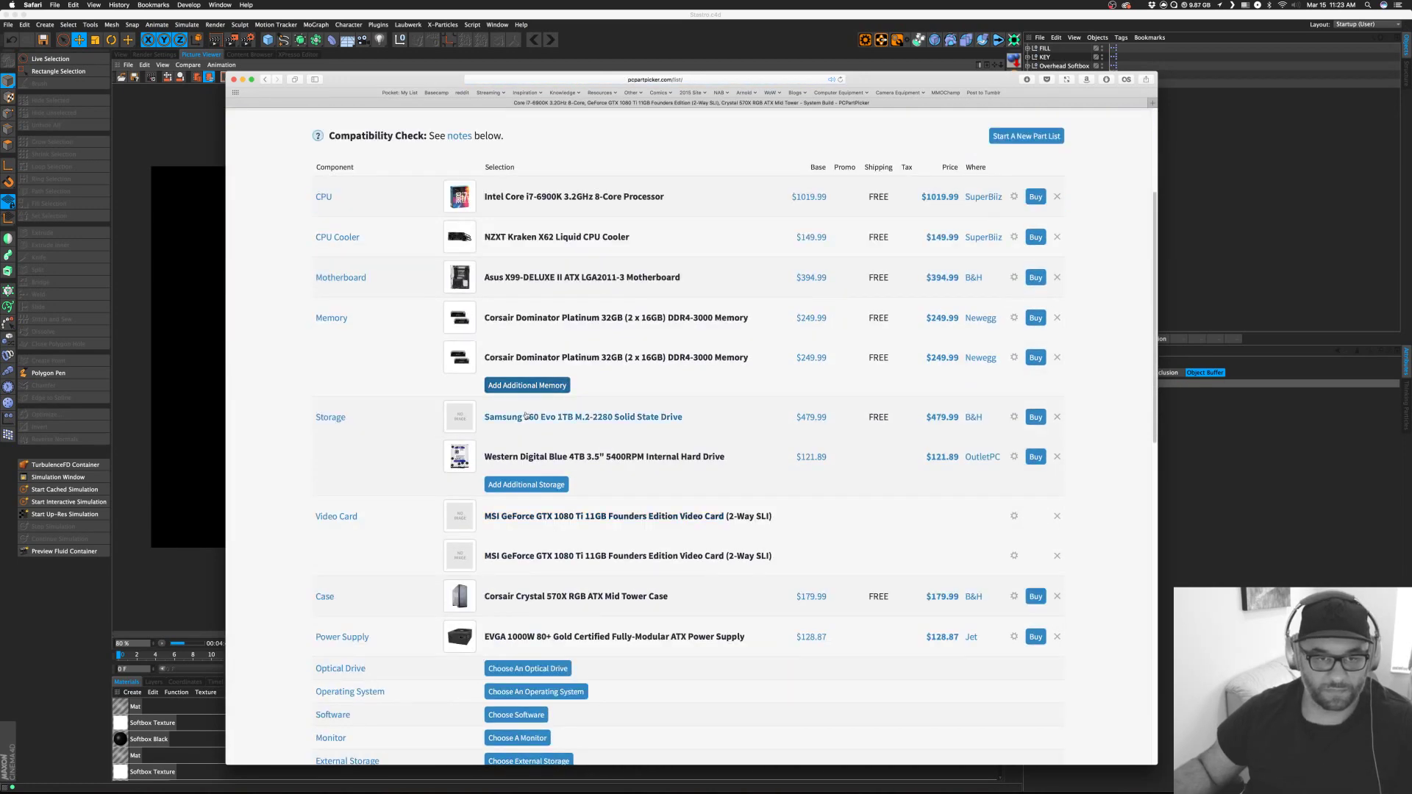
scroll(551, 441, "down", 2)
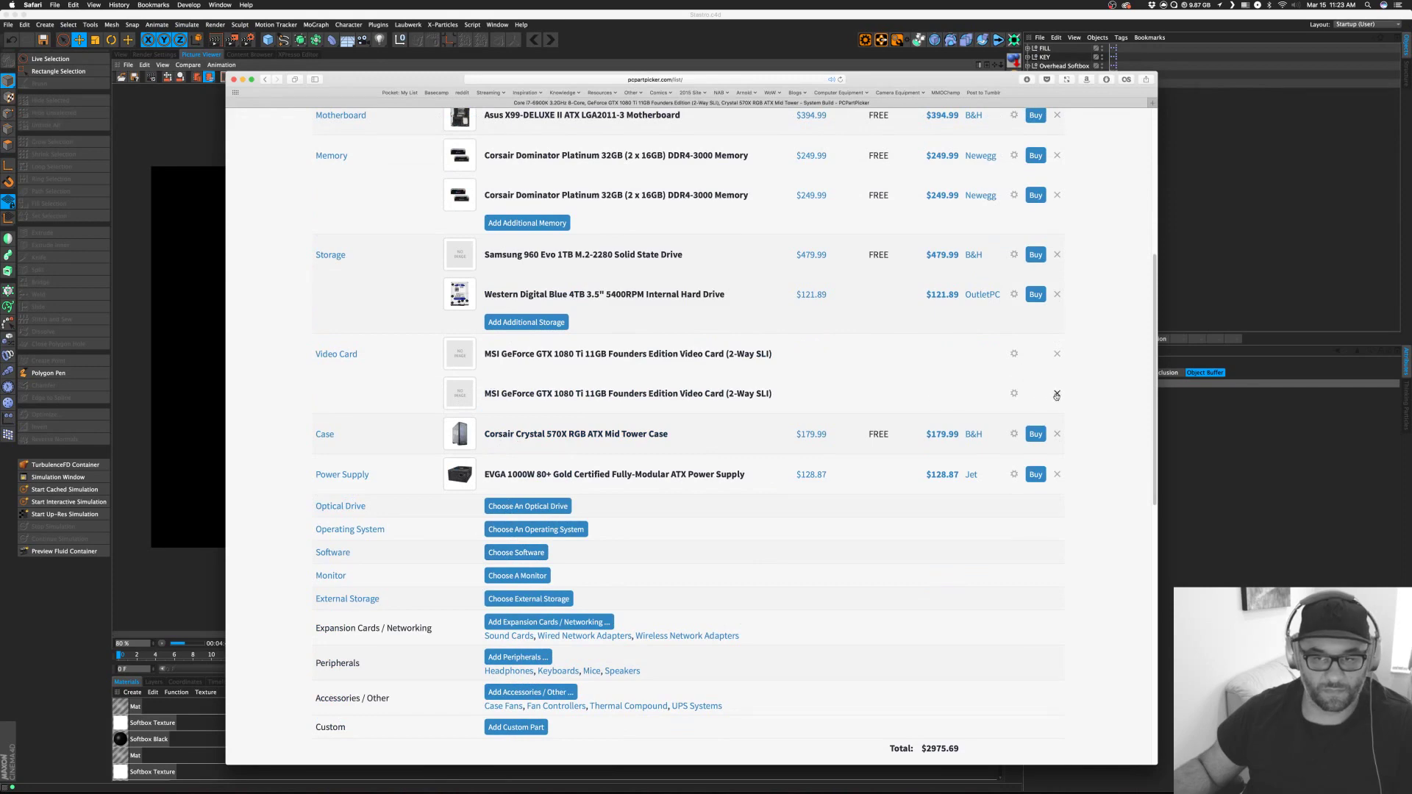
left_click(1056, 396)
scroll(501, 484, "down", 3)
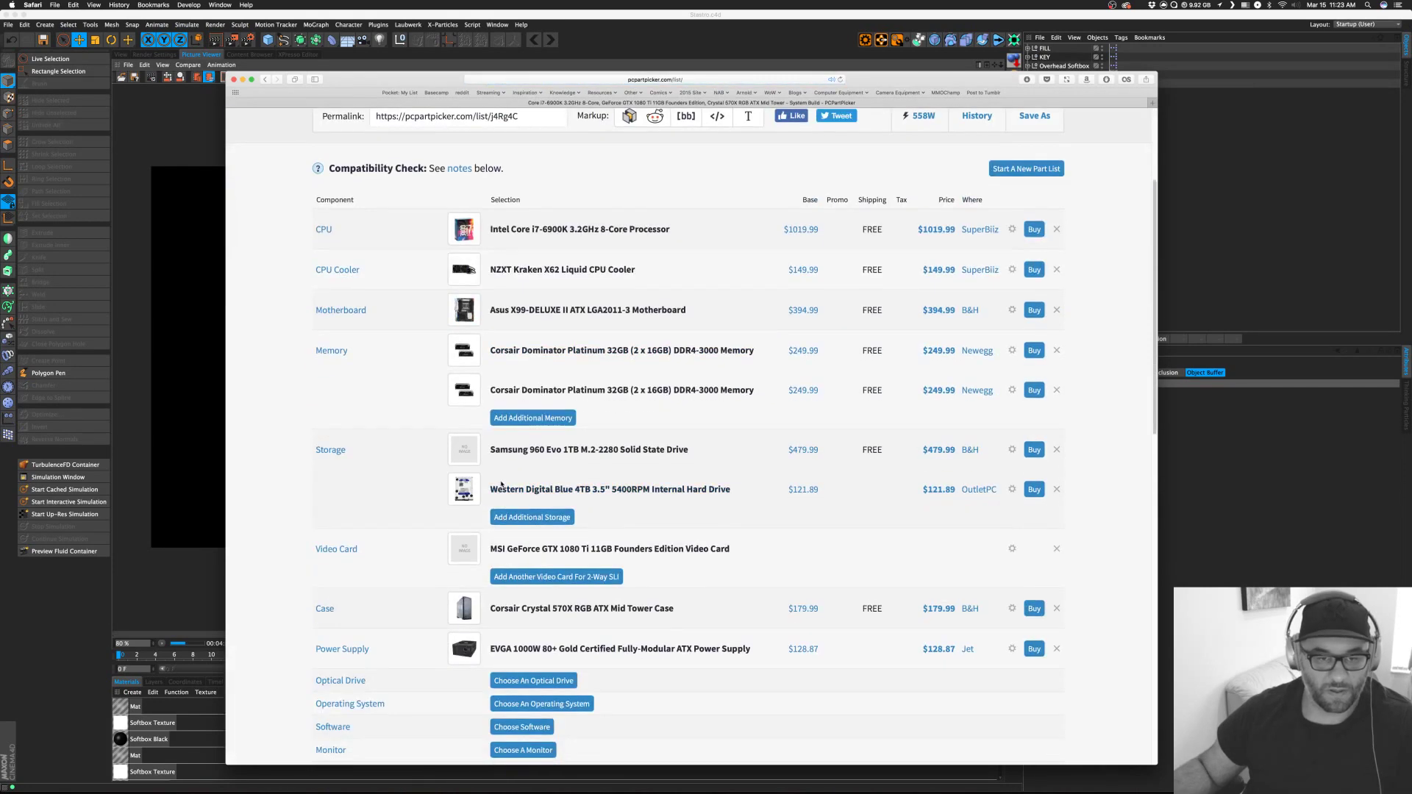
scroll(501, 484, "down", 2)
left_click(553, 399)
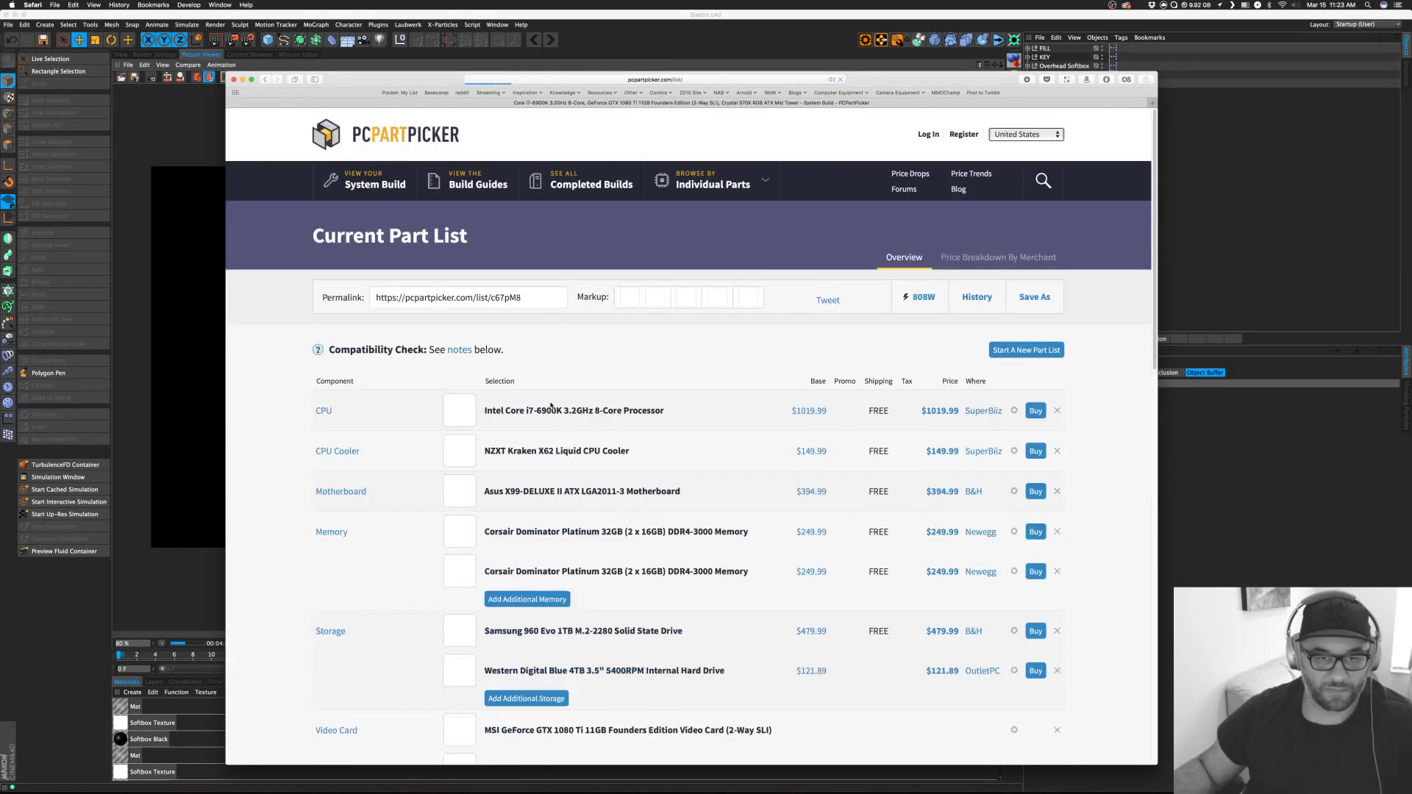
Repeat removing the second GTX 1080 Ti video card and adding another one for 2-Way SLI.
scroll(551, 405, "down", 2)
scroll(492, 597, "down", 2)
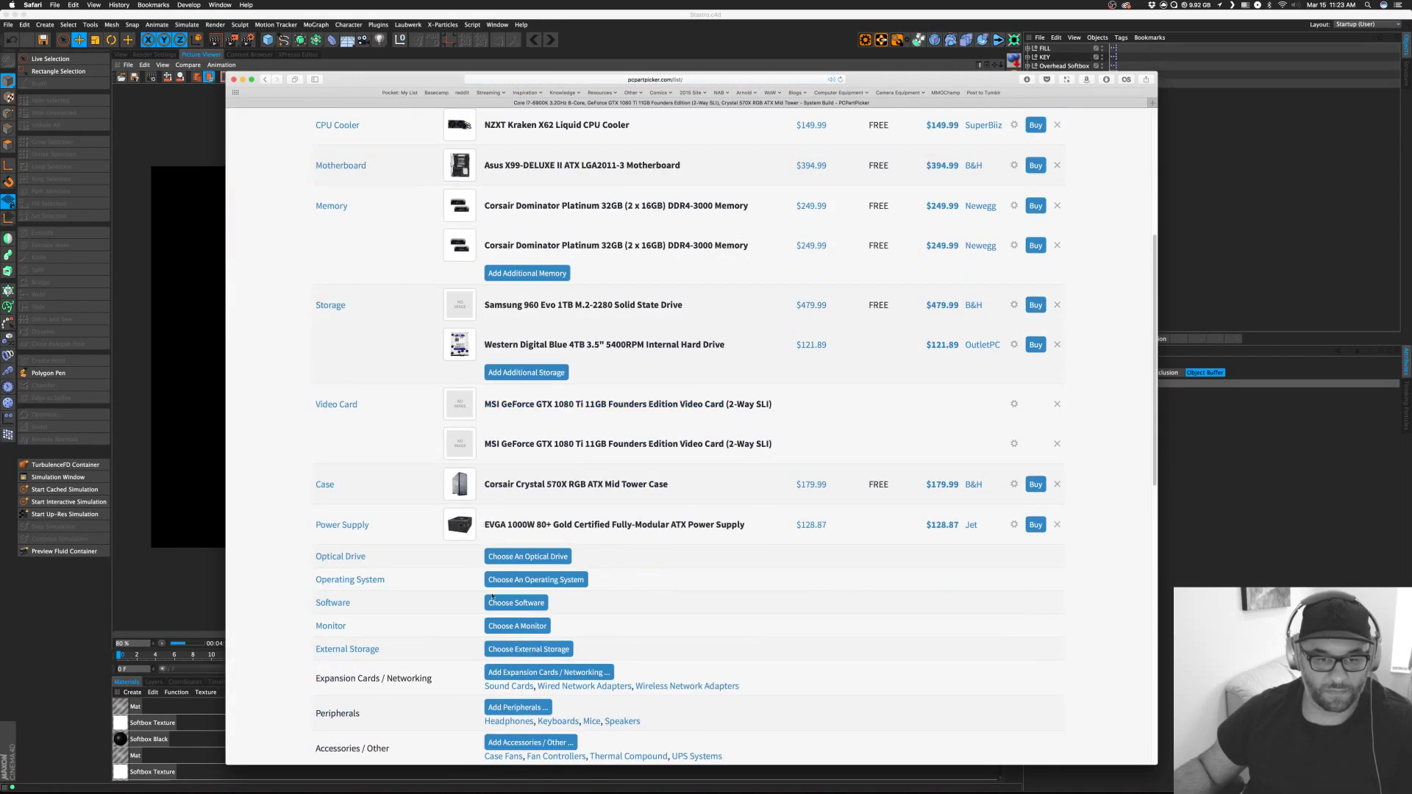
left_click(1057, 446)
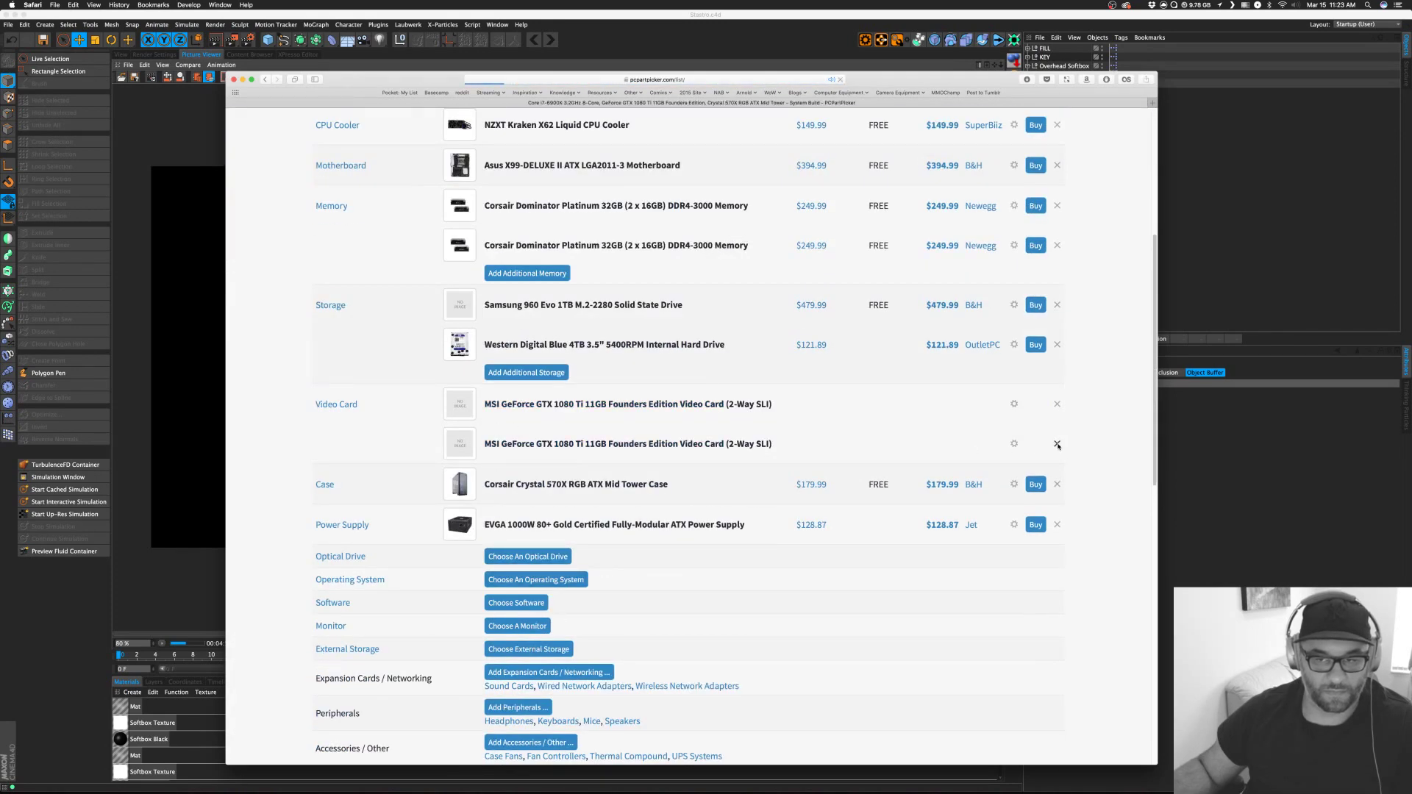
scroll(622, 529, "down", 3)
scroll(622, 529, "down", 2)
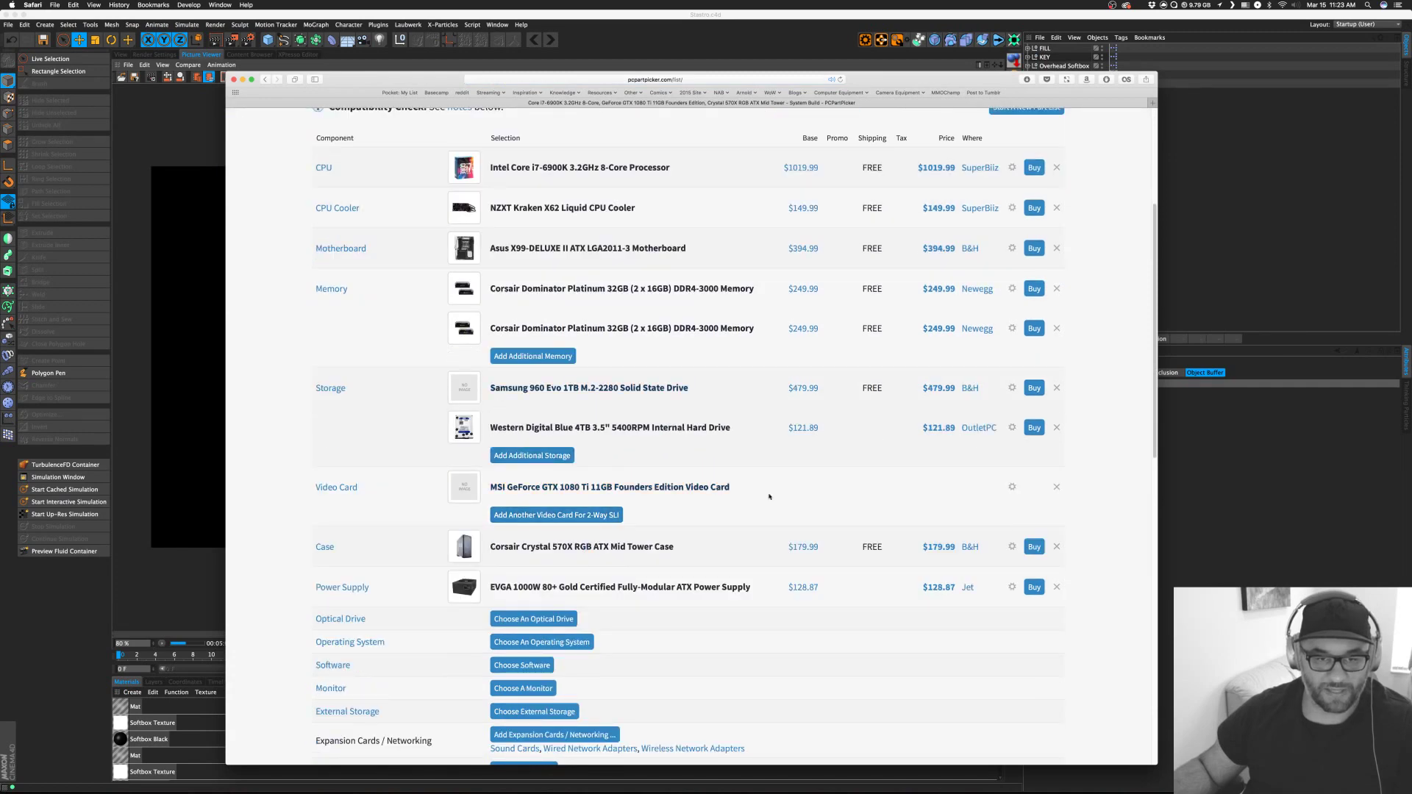
left_click(576, 516)
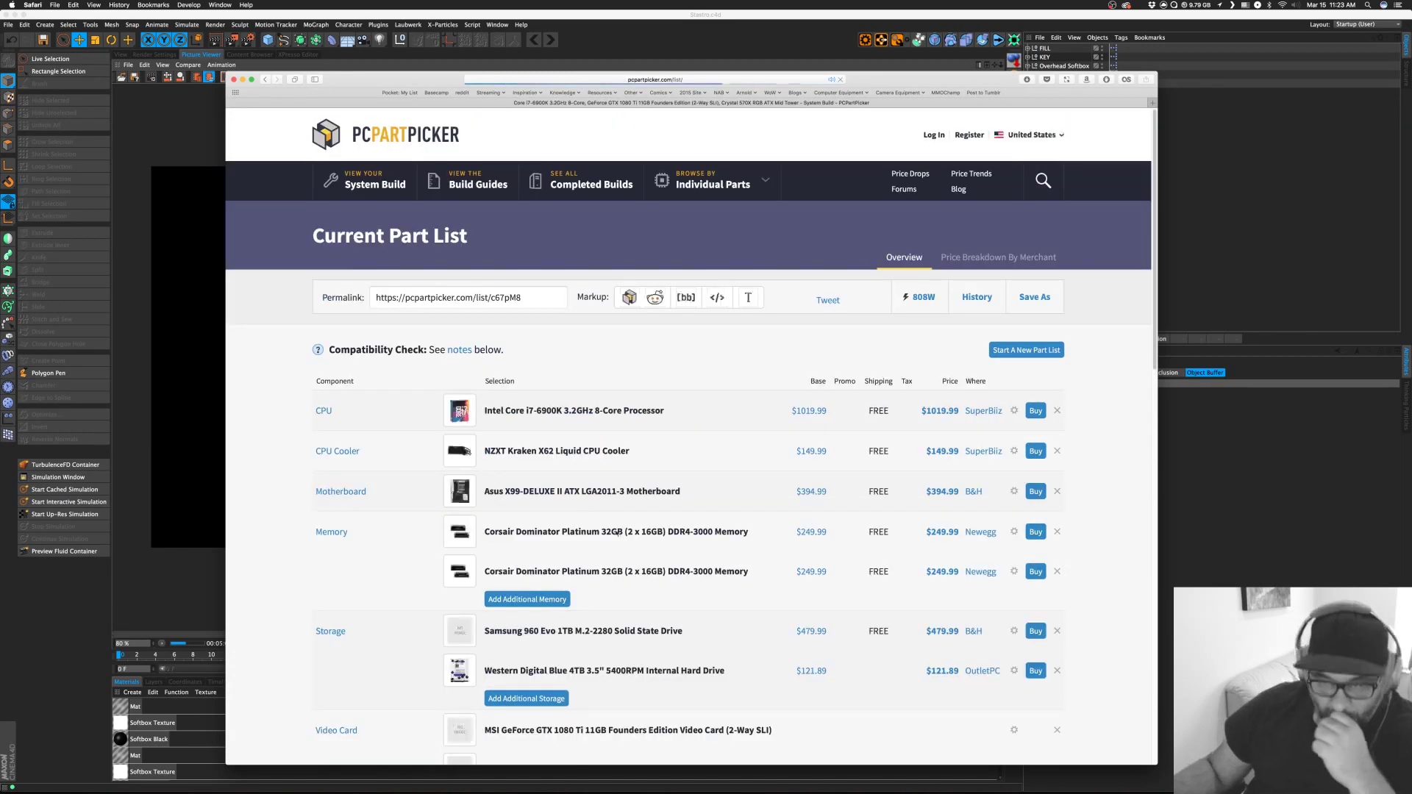
Manually enter a price of $889.00 for the first MSI GeForce GTX 1080 Ti and save the setting.
scroll(636, 529, "down", 3)
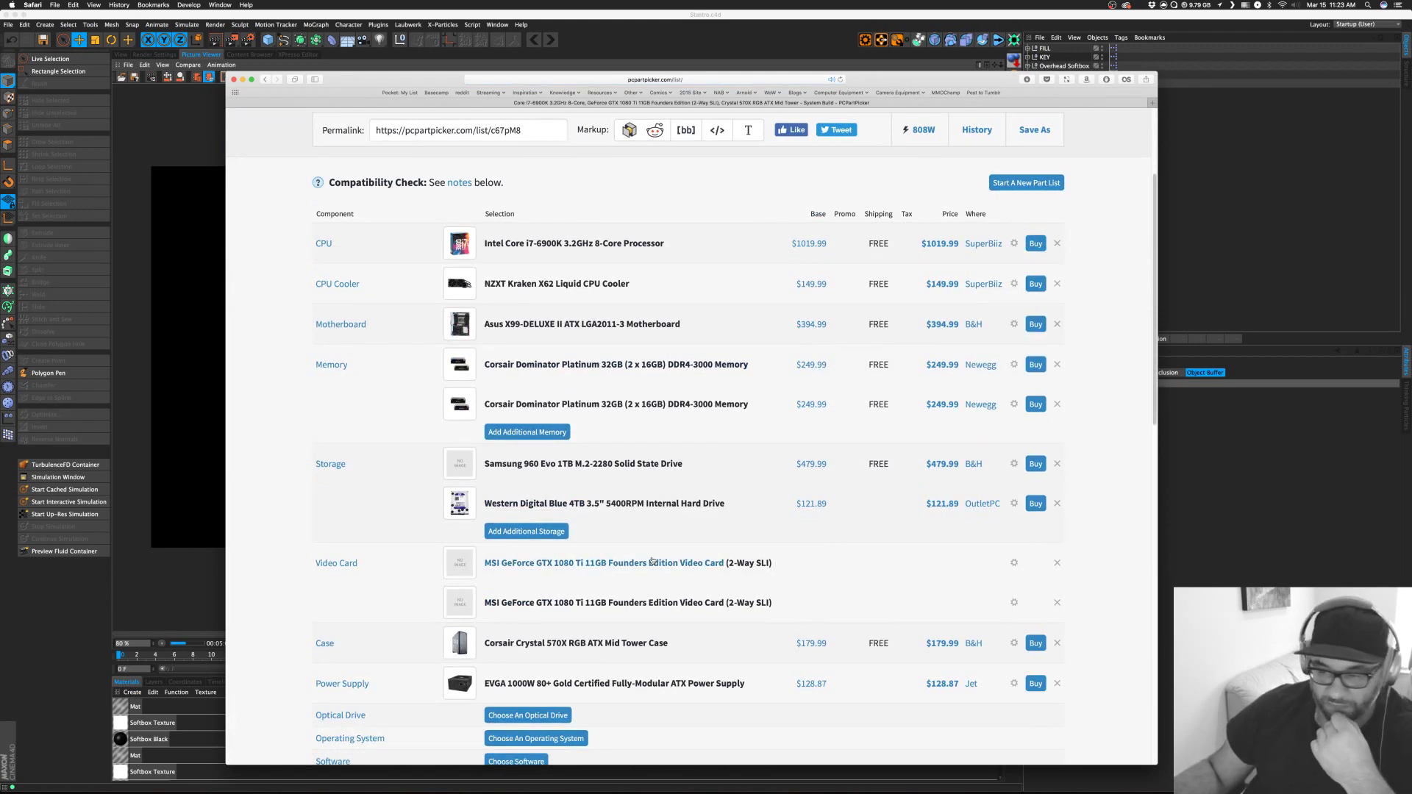
left_click(1014, 564)
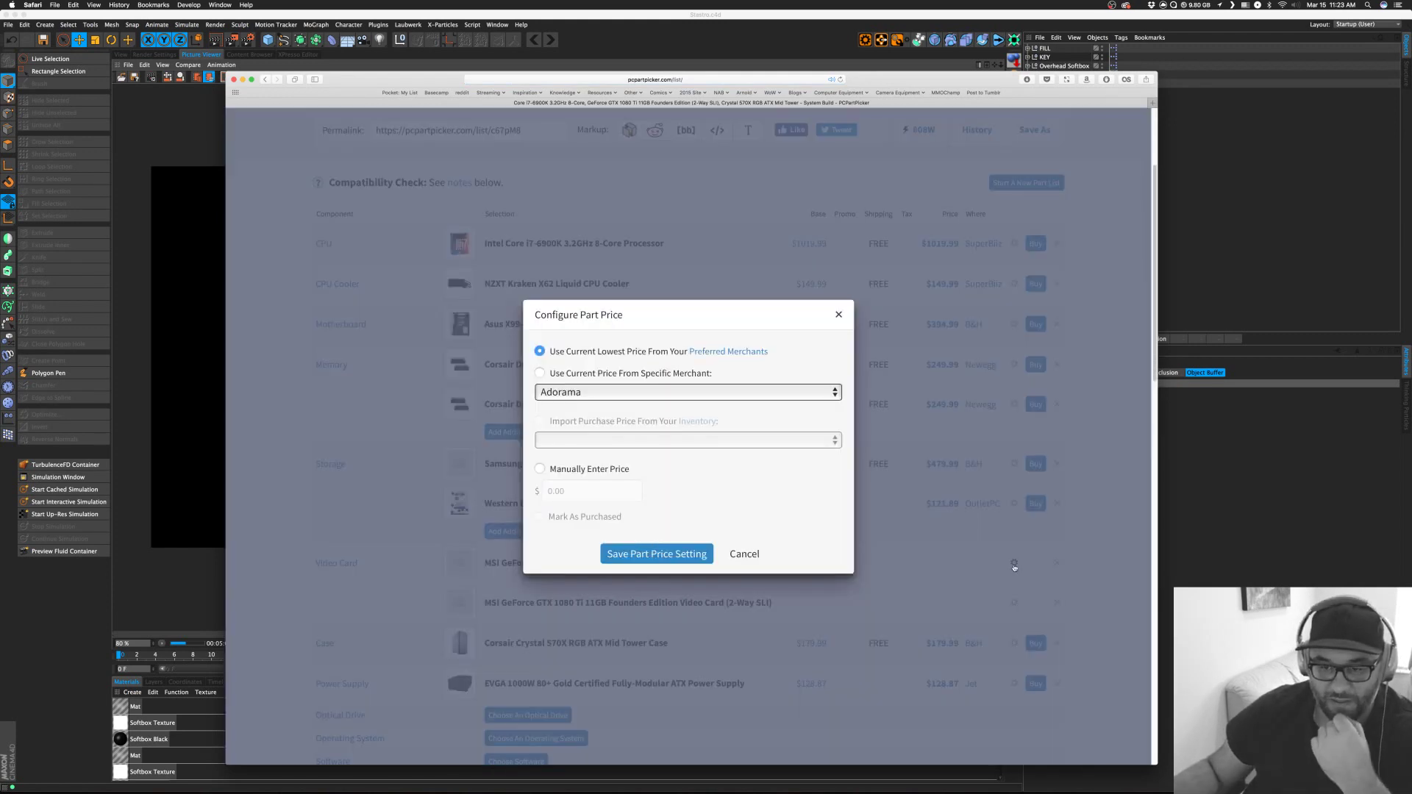
left_click(556, 472)
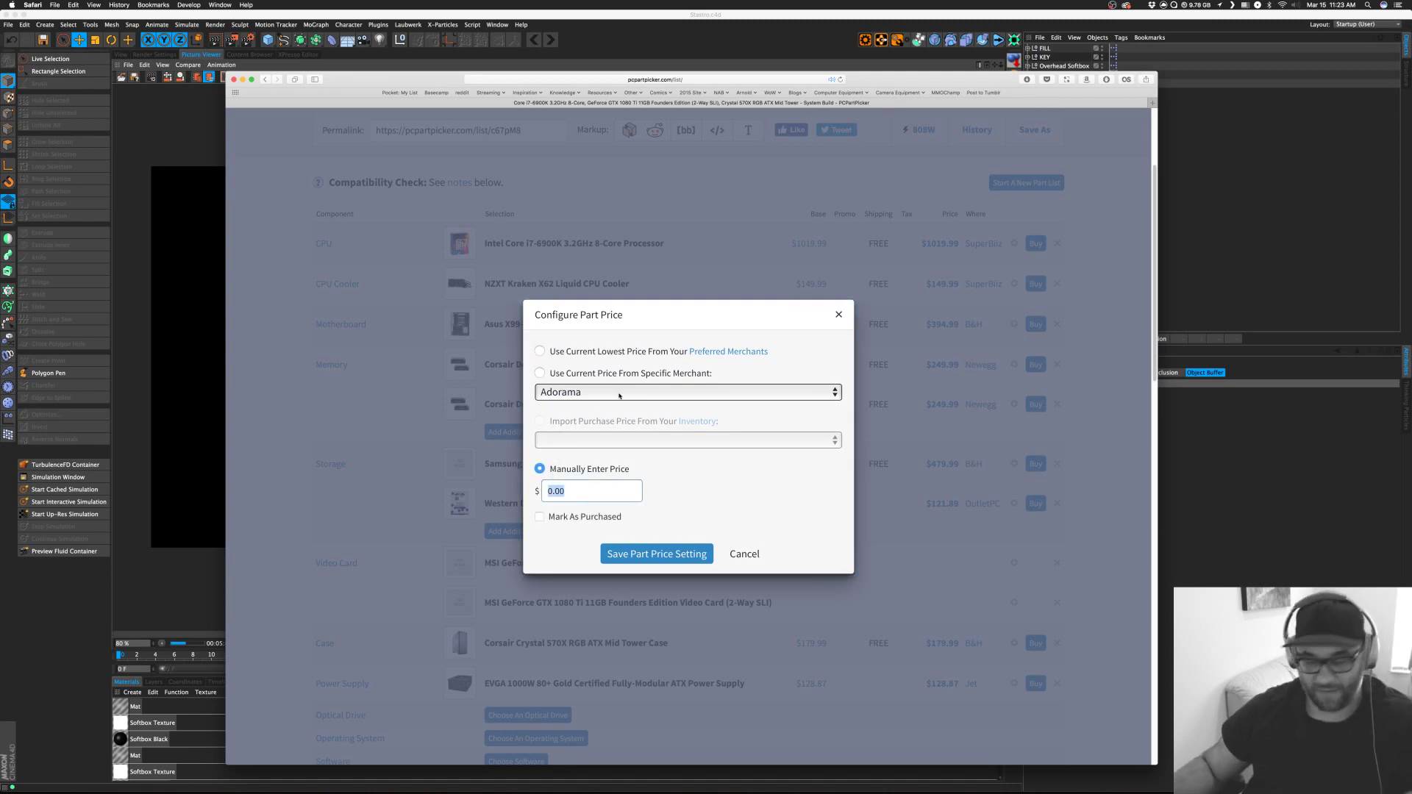
type("889")
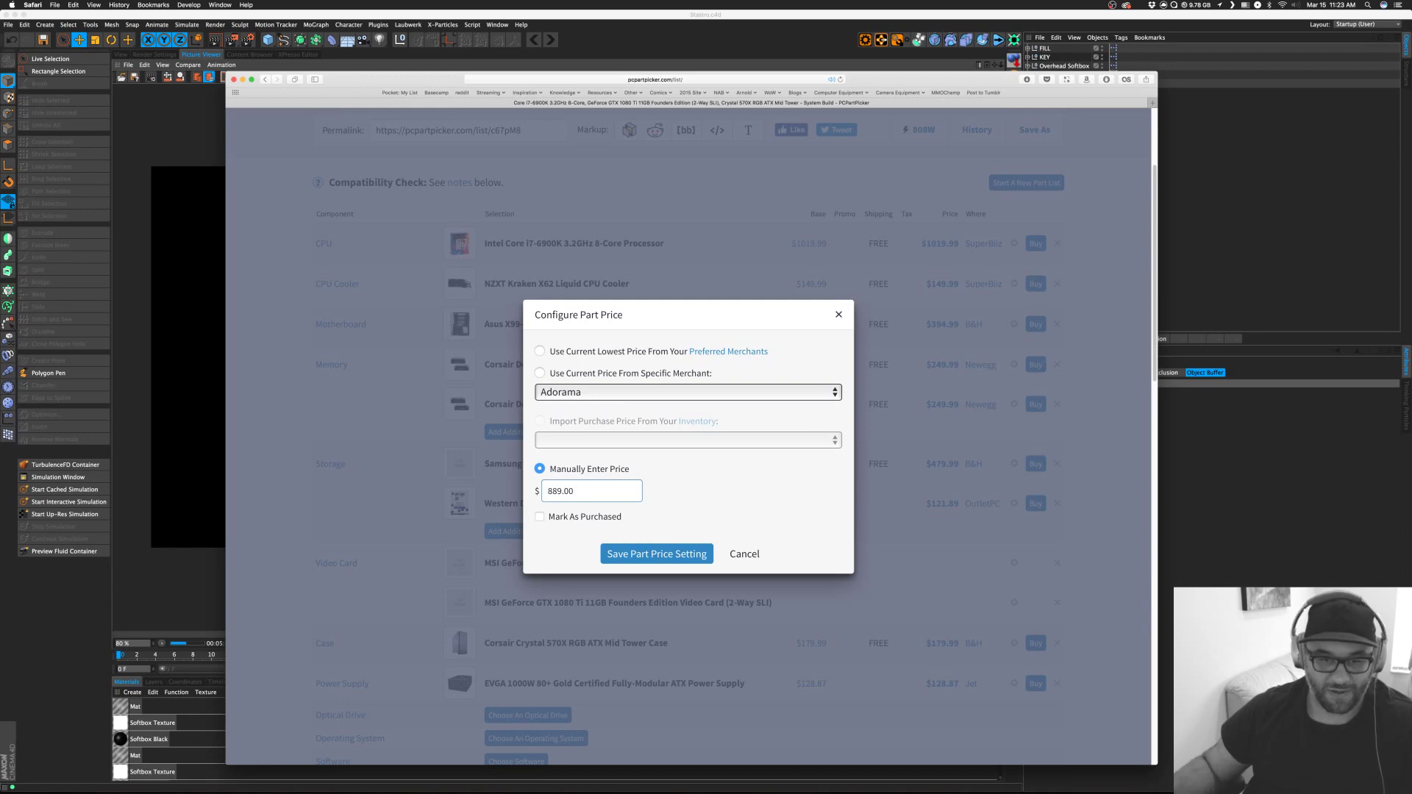
left_click(701, 561)
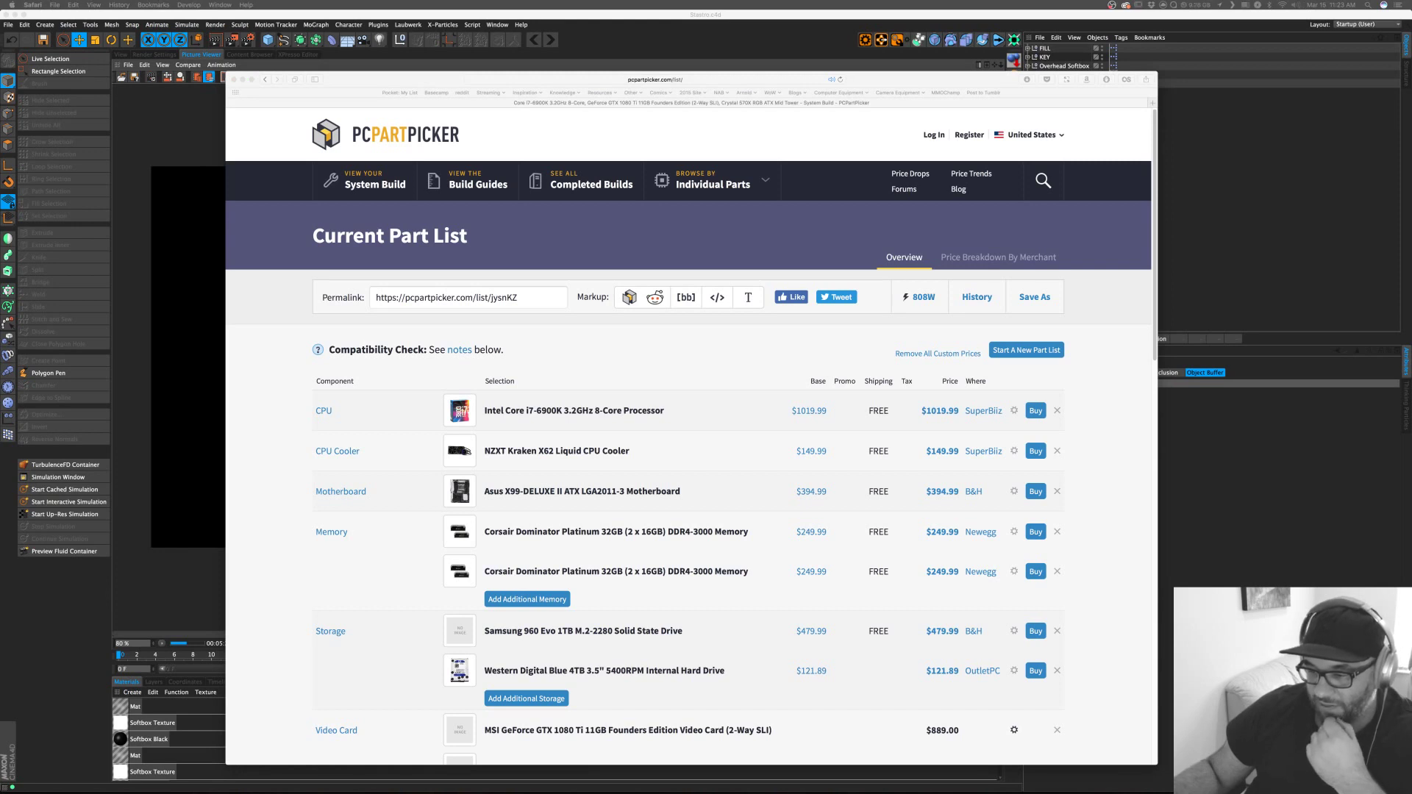
Check this Mac's processor in its system overview over the part list, and close the overview.
left_click(1124, 479)
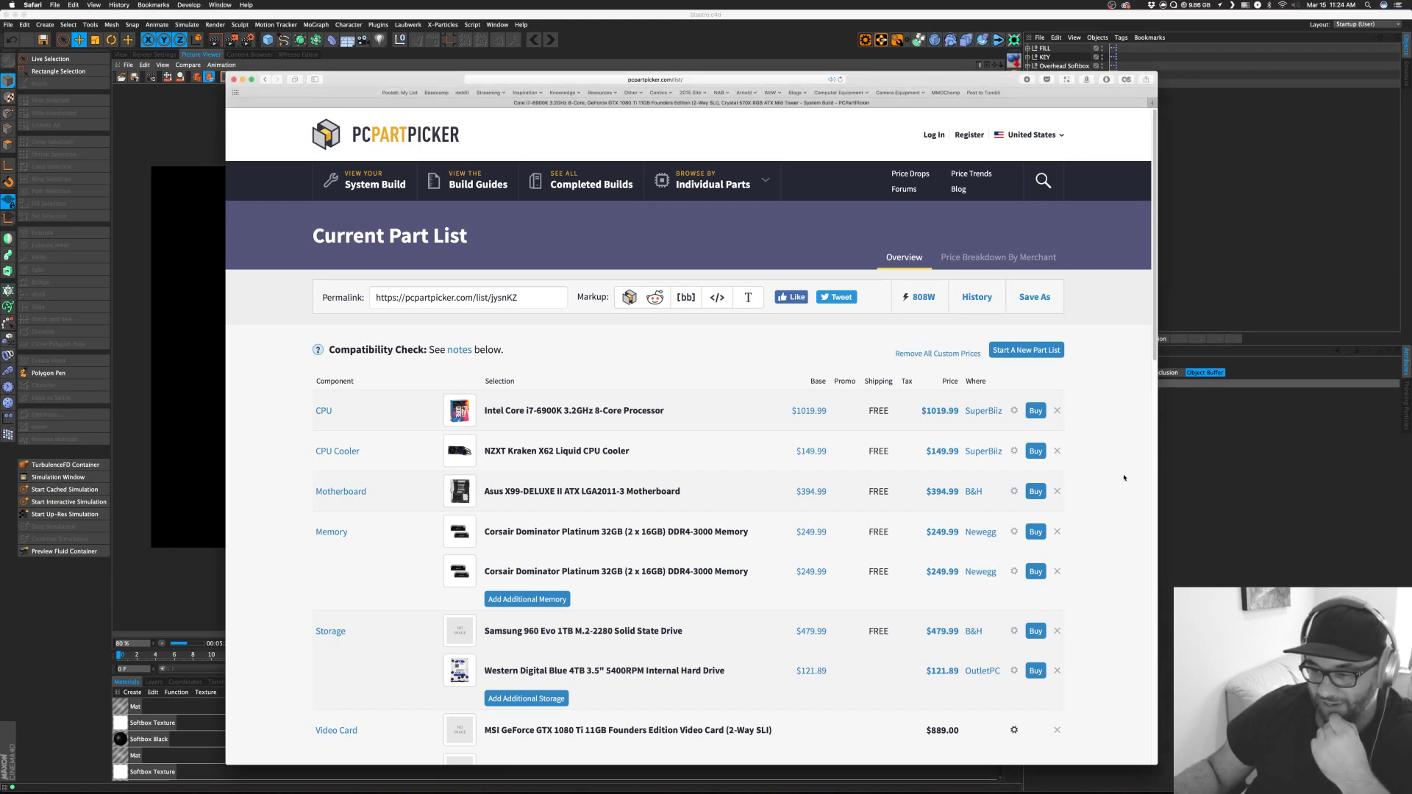
scroll(1103, 488, "down", 2)
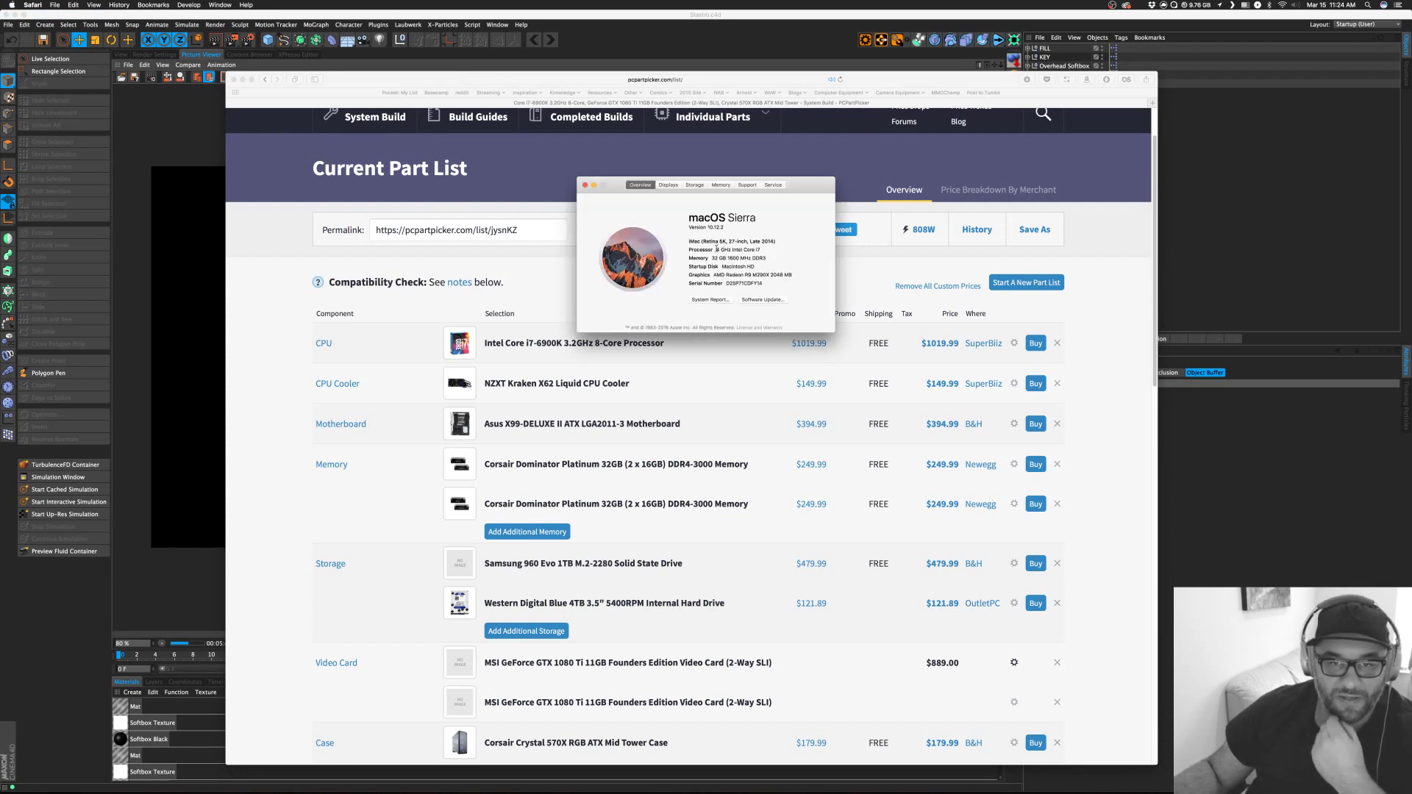
left_click_drag(716, 249, 752, 254)
left_click_drag(772, 190, 767, 152)
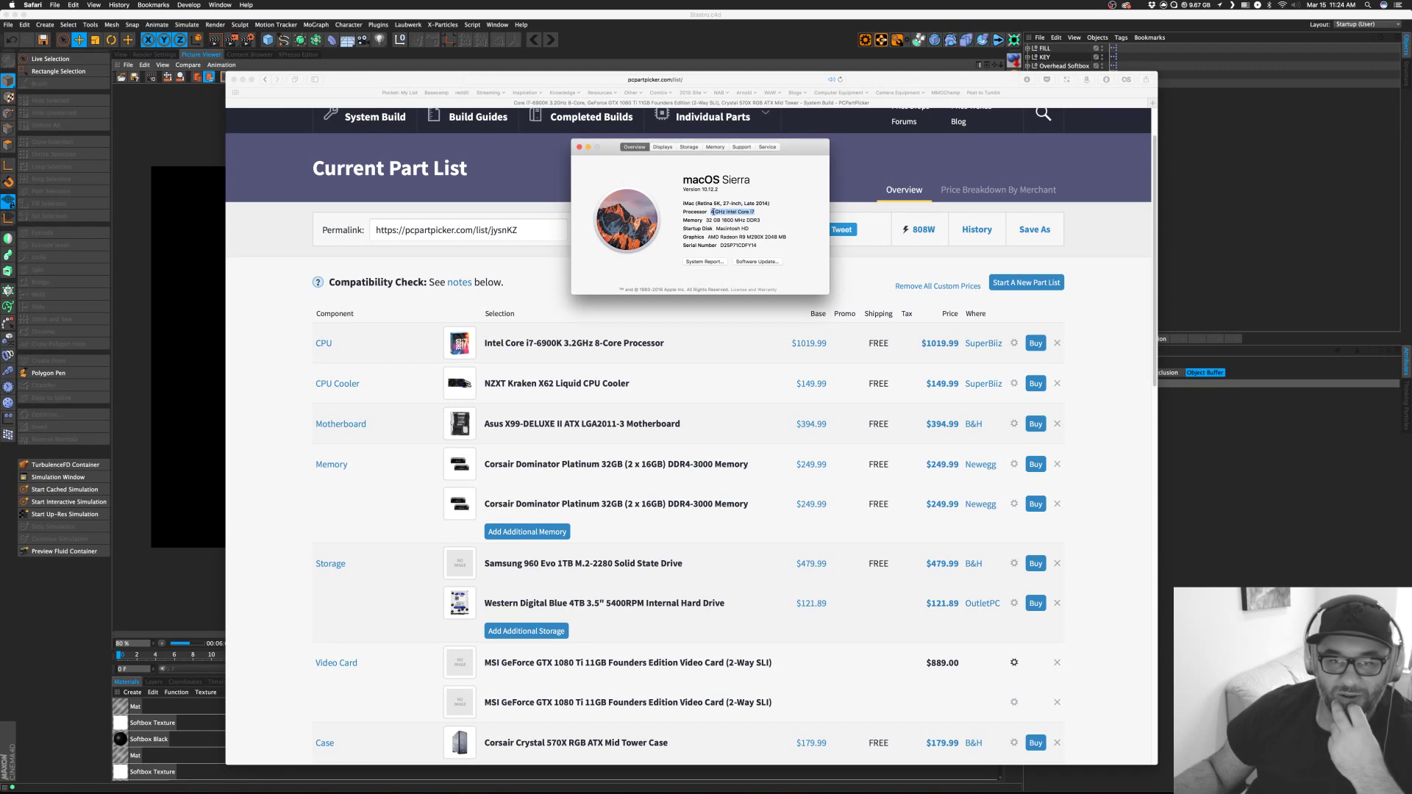
left_click(579, 147)
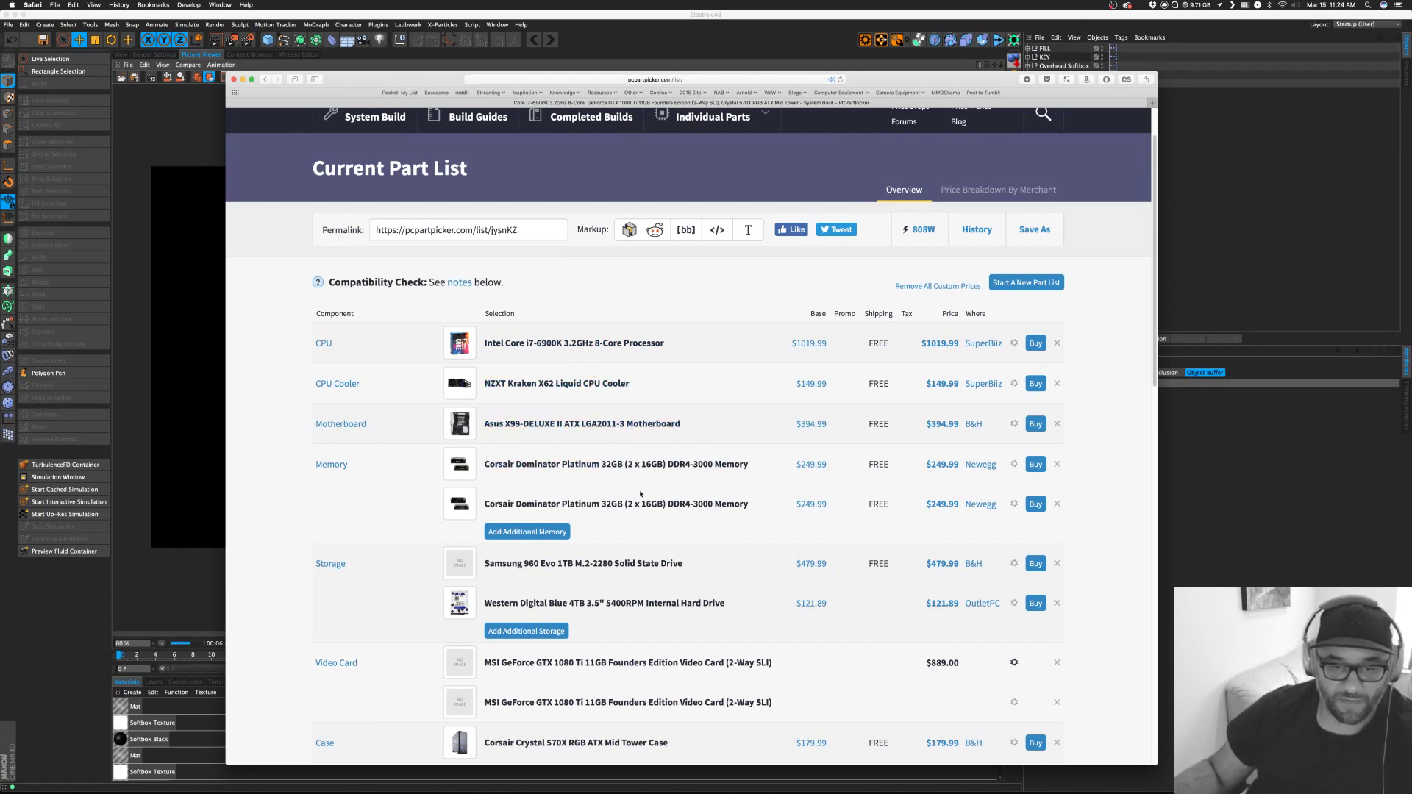
Review the components of the part list down to the total, and close the part list window.
scroll(601, 447, "down", 2)
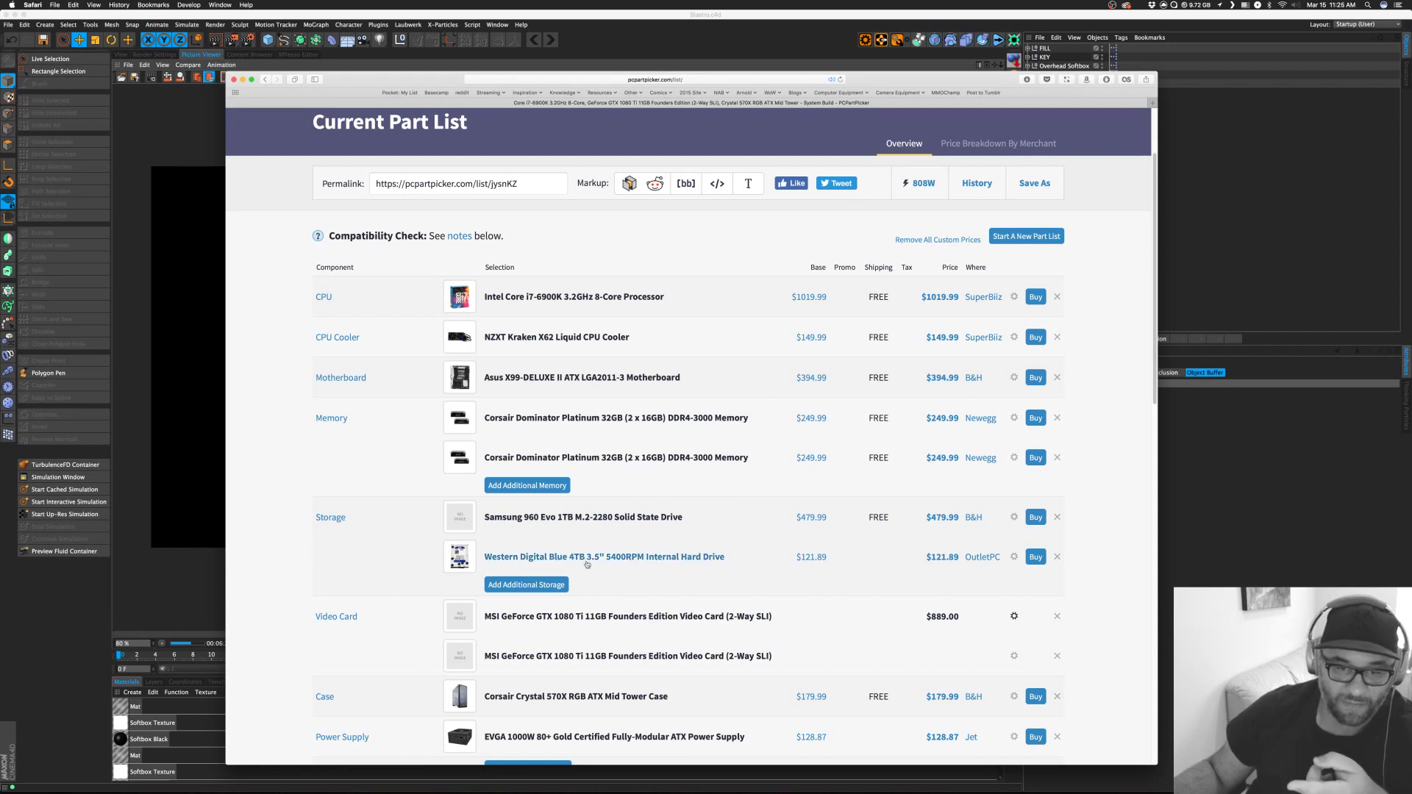
scroll(594, 553, "down", 2)
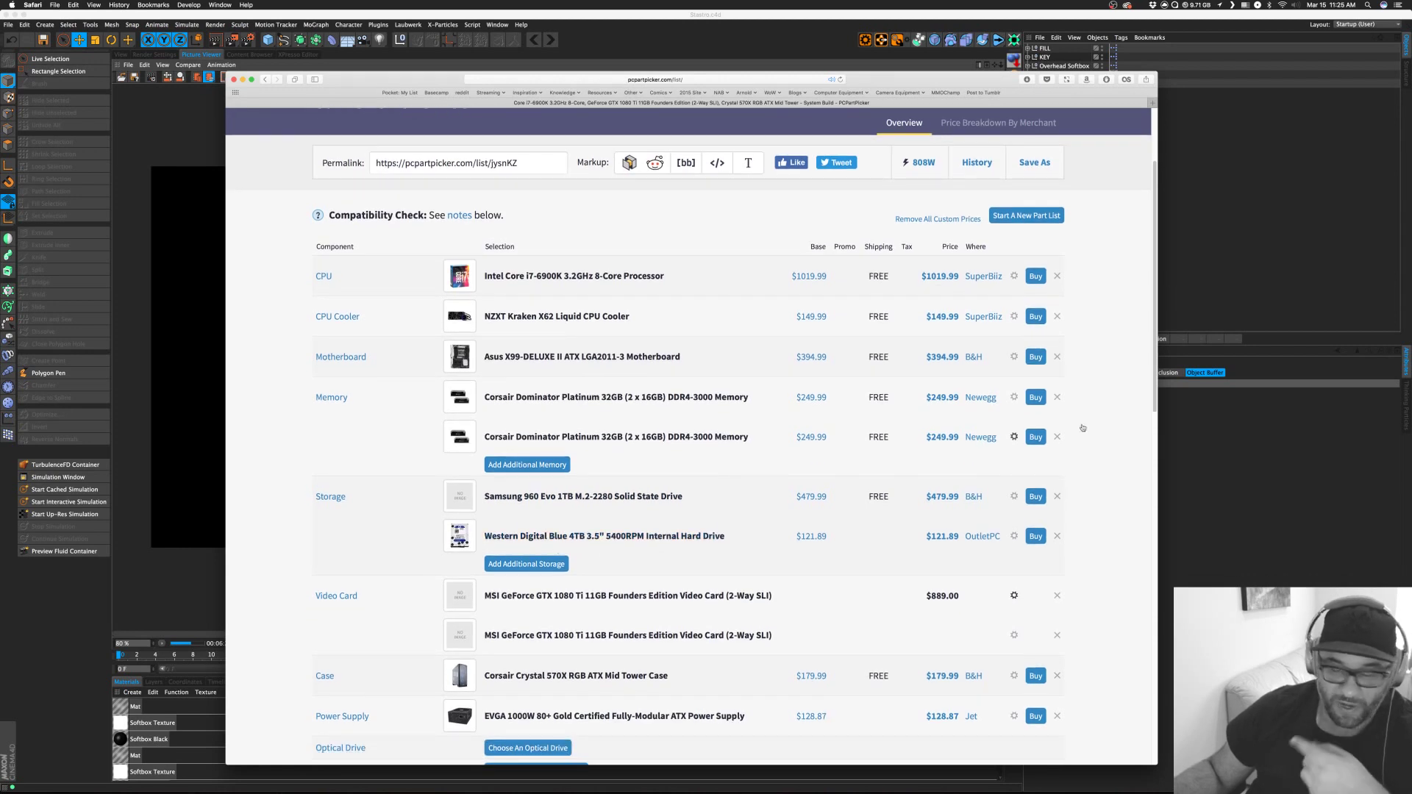
left_click(764, 546)
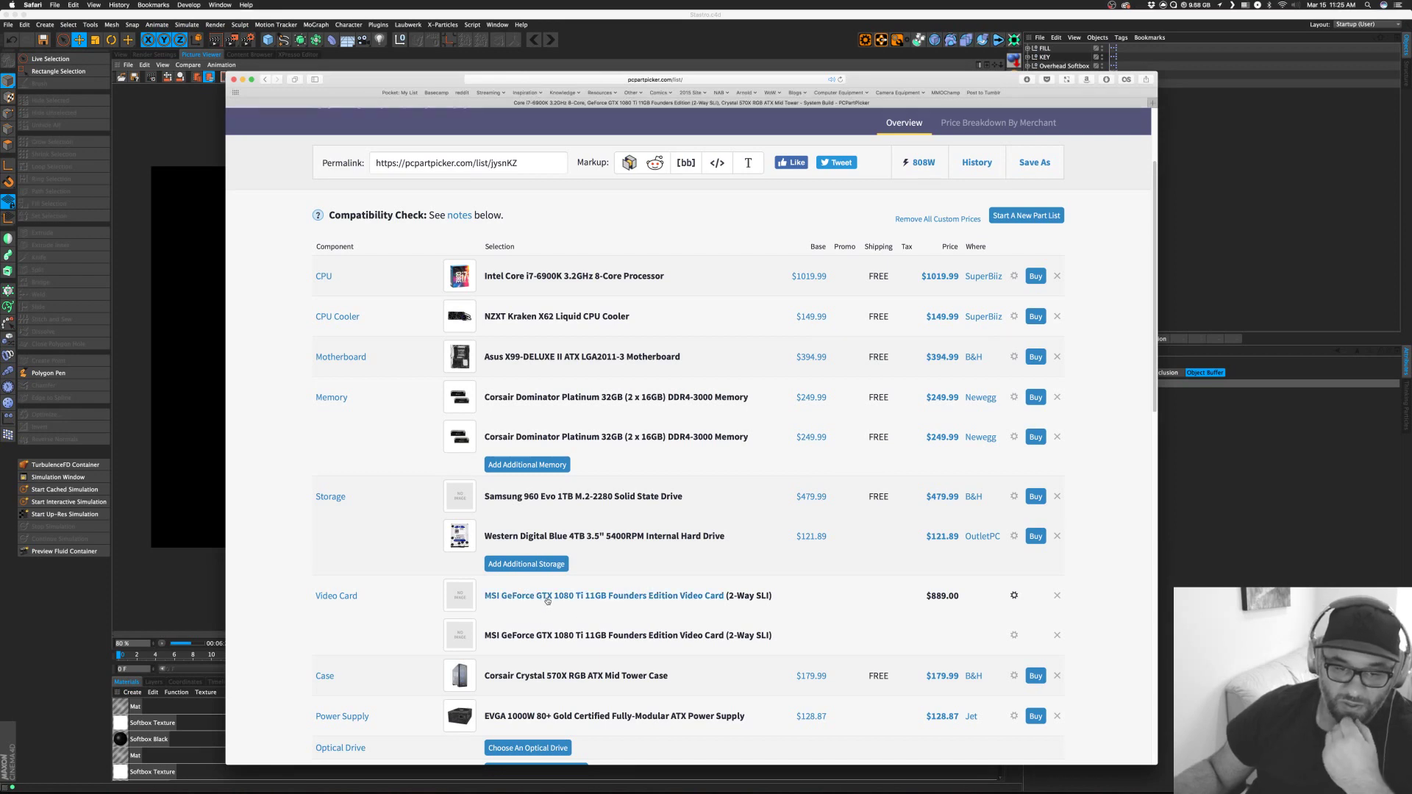
scroll(548, 625, "down", 4)
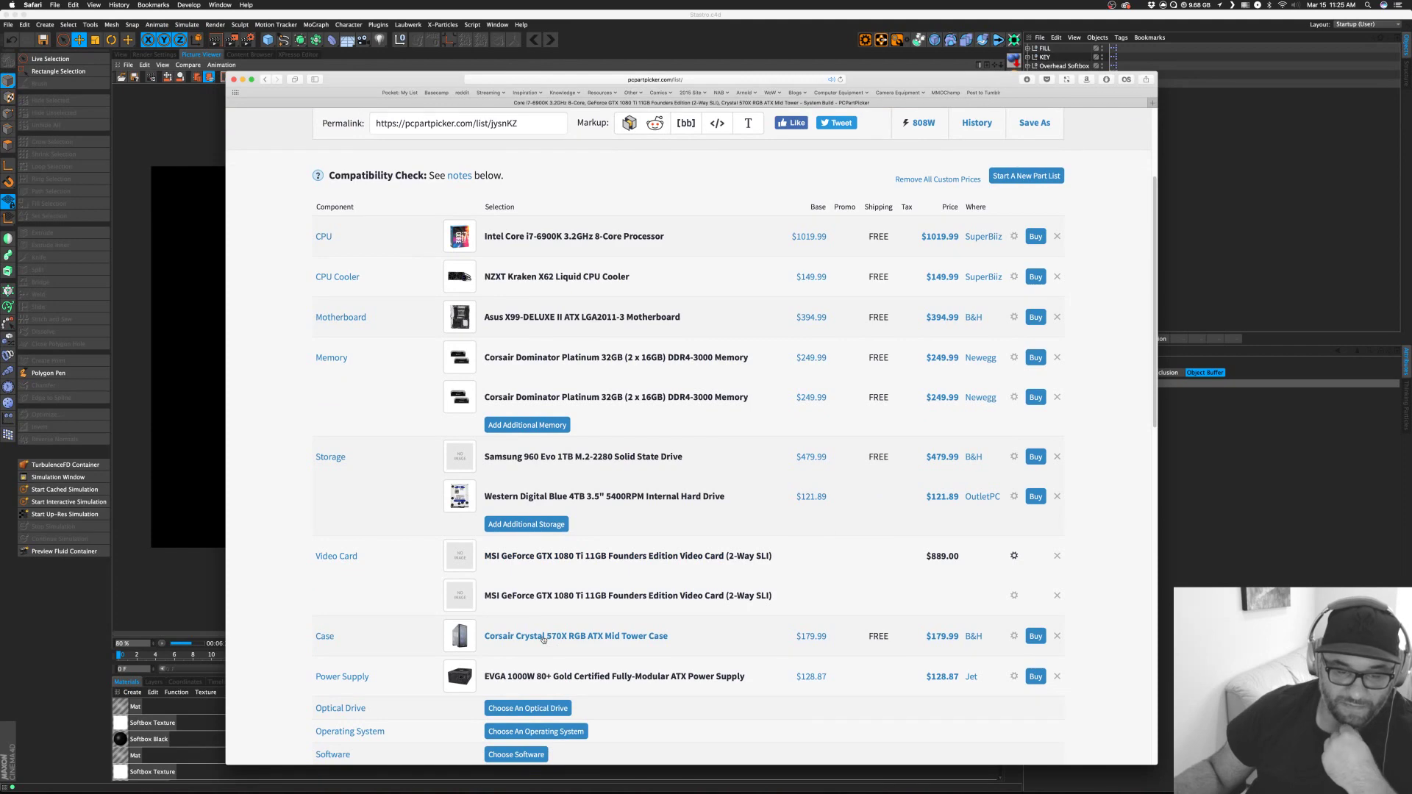
scroll(543, 639, "down", 6)
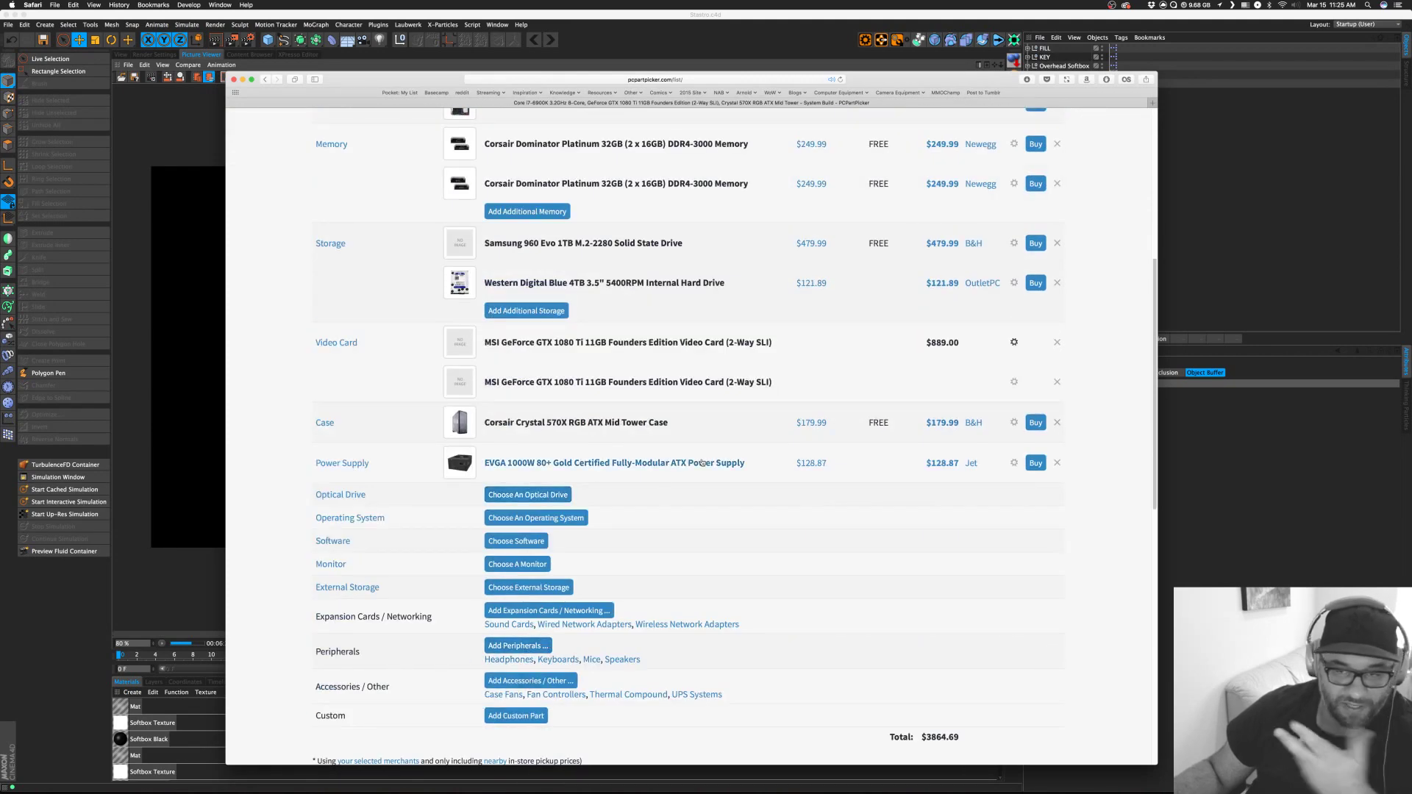
scroll(754, 548, "down", 2)
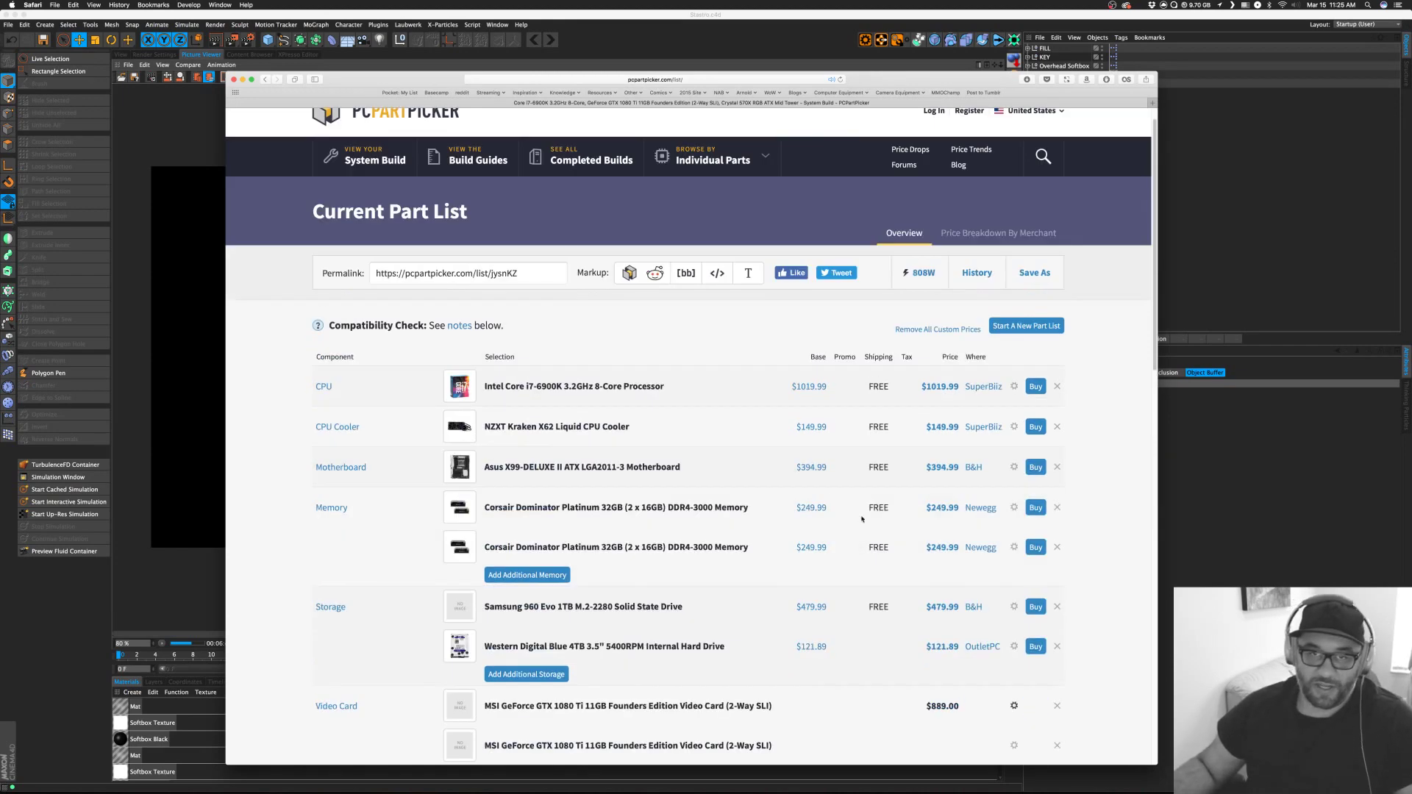
key("super+w")
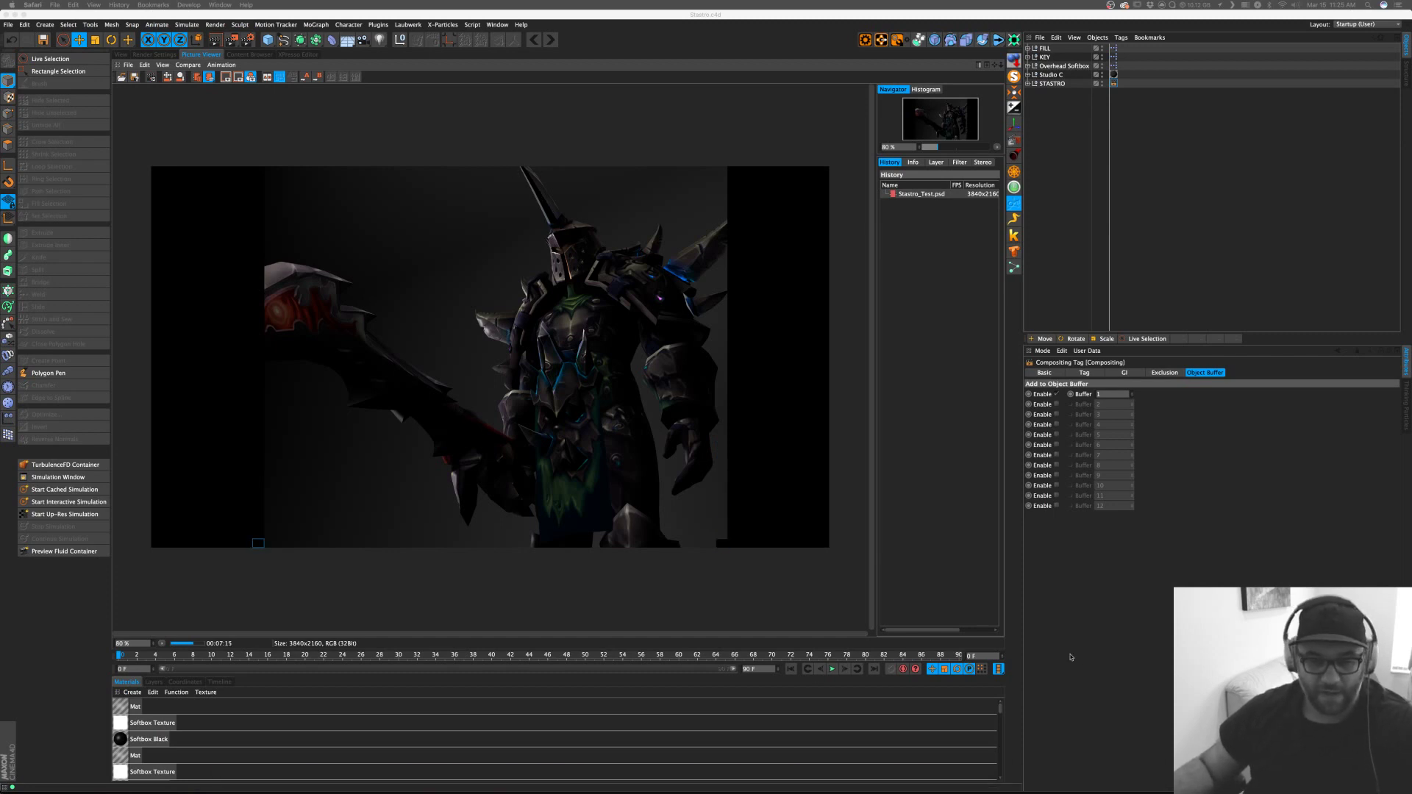
Bring the Safari window with Newegg's Samsung 960 EVO M.2 1TB page onto this screen, over the render.
key("super+Tab")
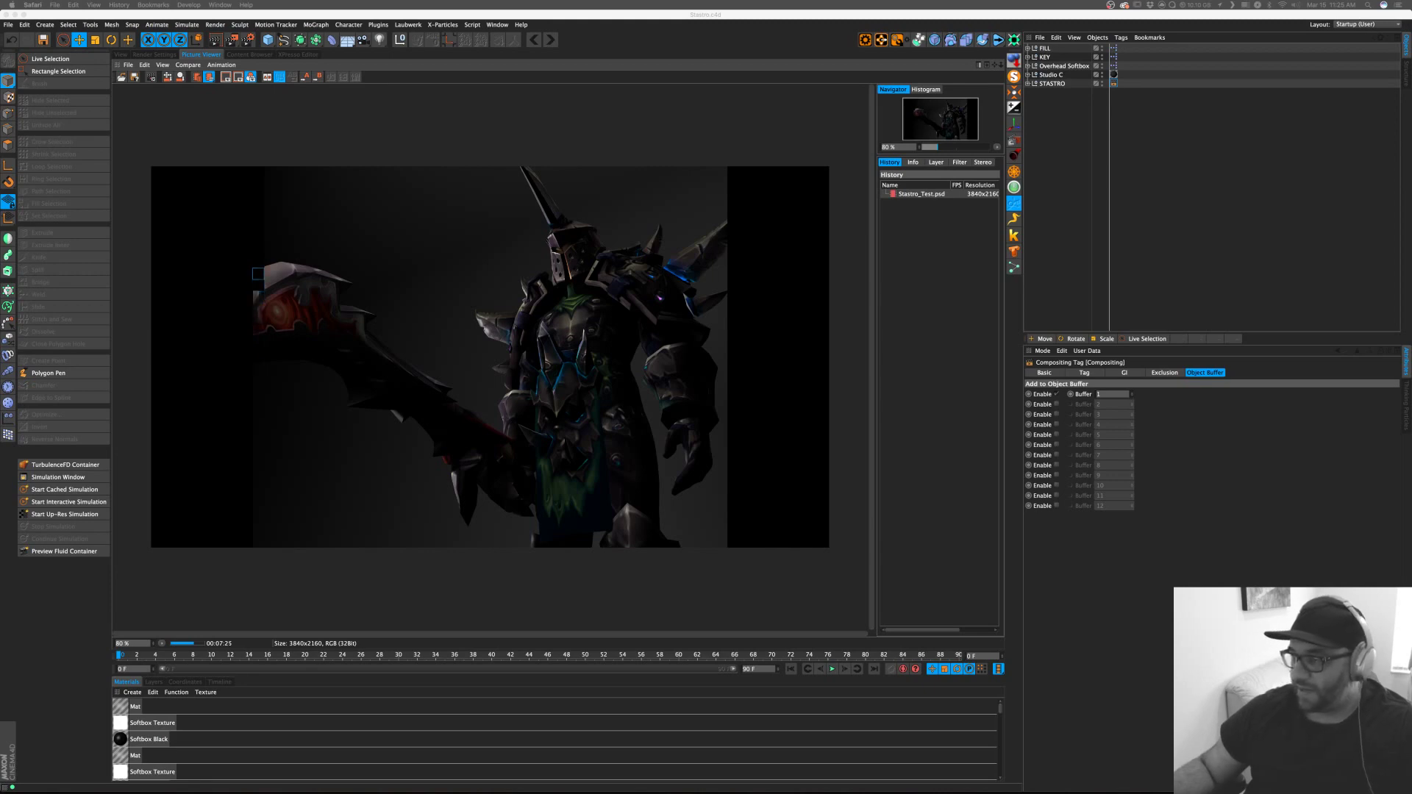
left_click_drag(395, 145, 749, 228)
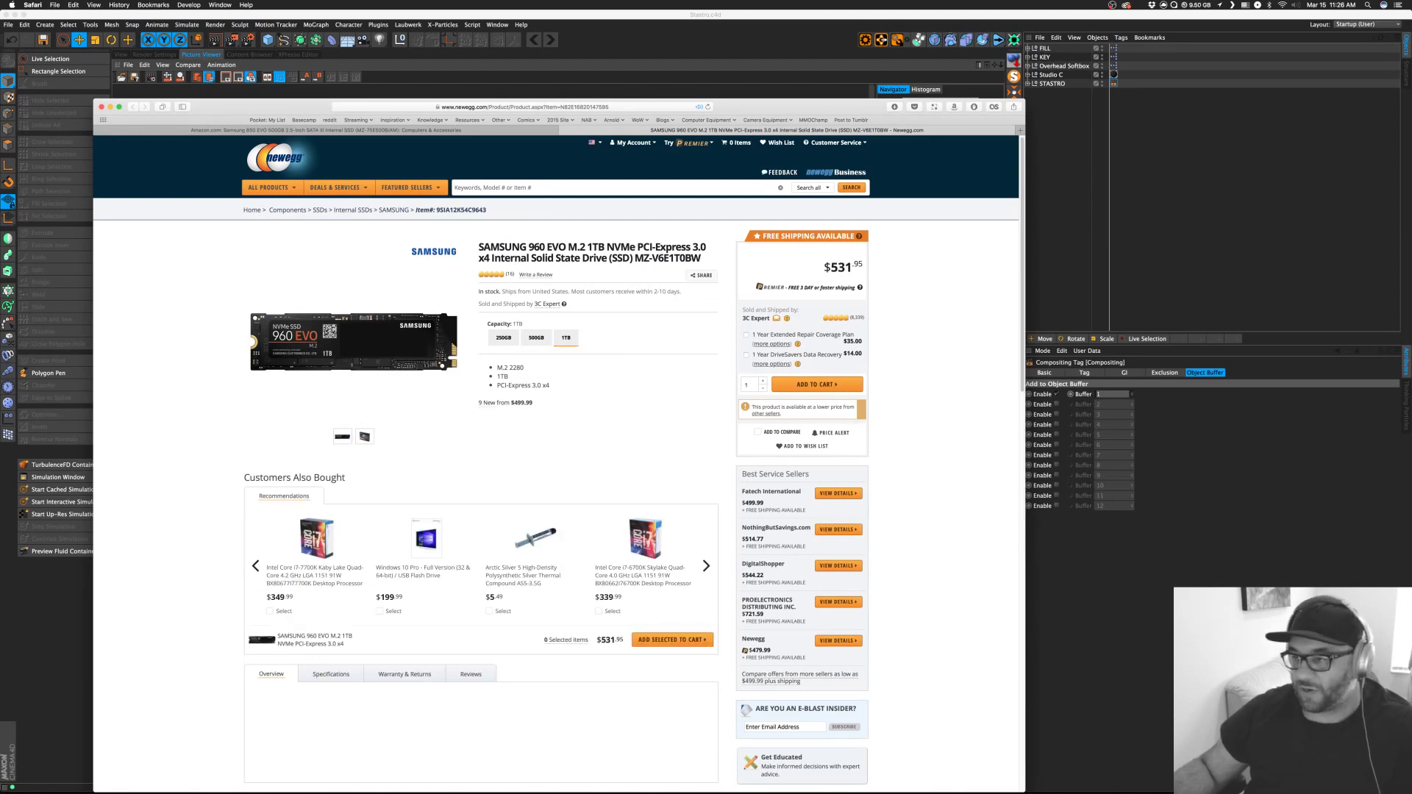
left_click_drag(782, 111, 917, 29)
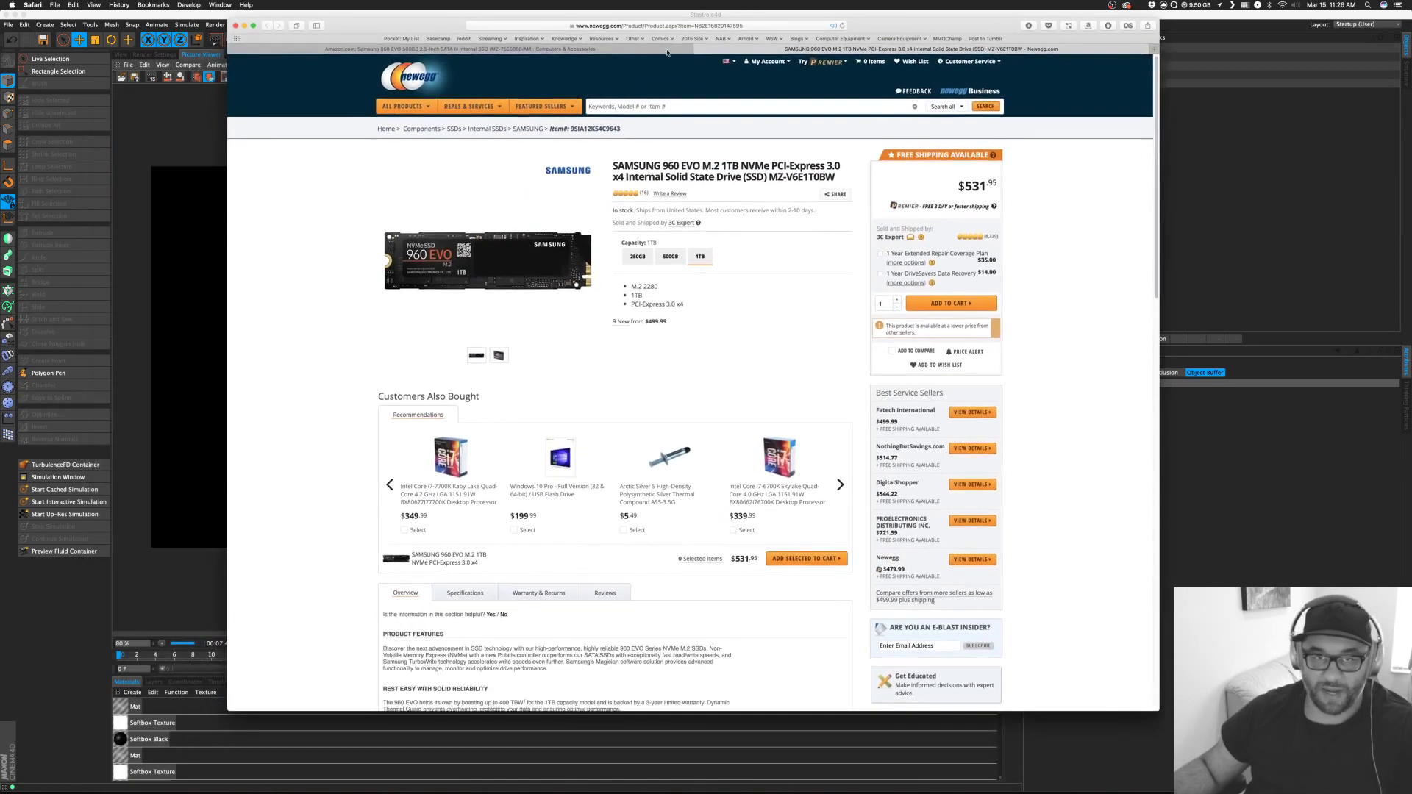
Copy the web address of the Newegg product page, highlight its product title and switch to Discord.
left_click(671, 26)
key("super+c")
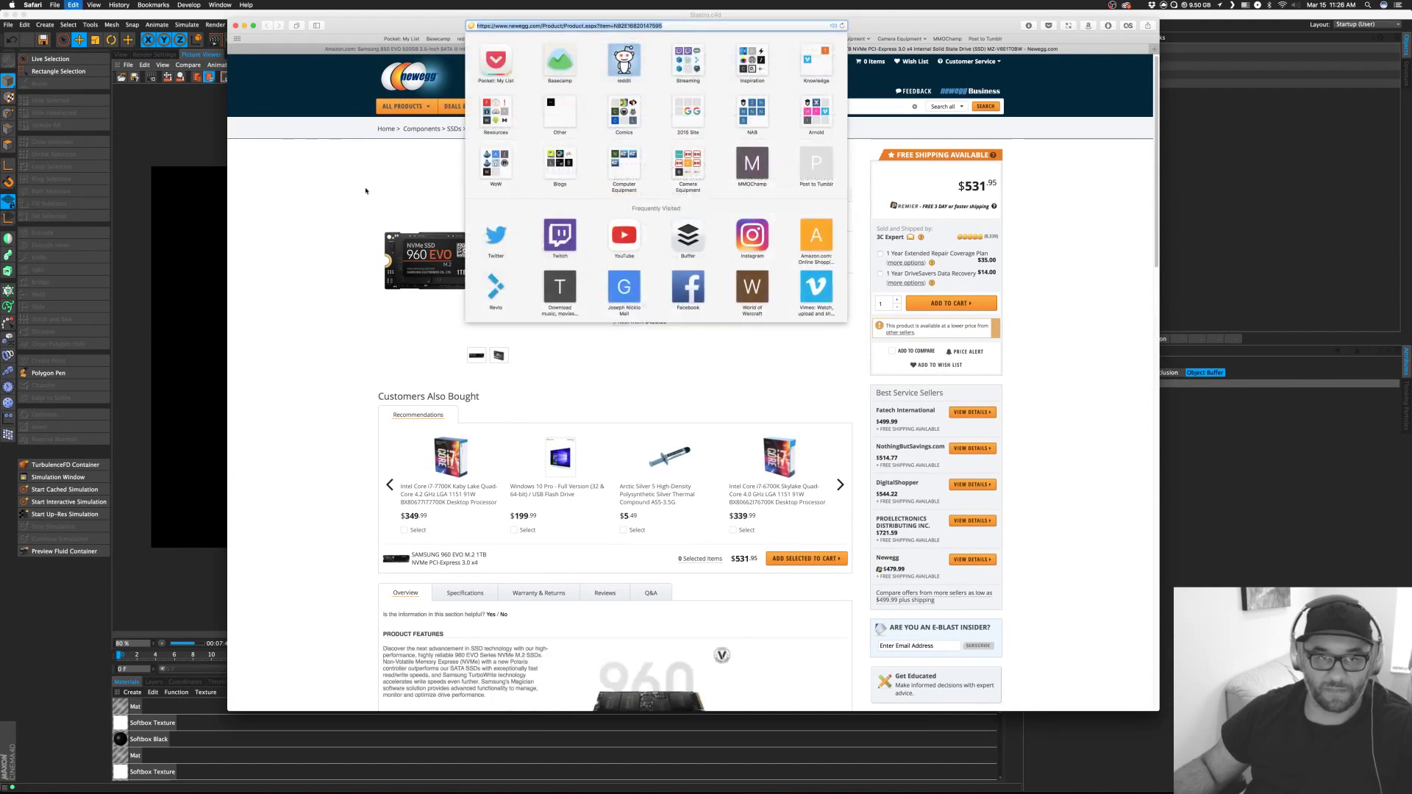
left_click(366, 189)
left_click_drag(610, 164, 839, 188)
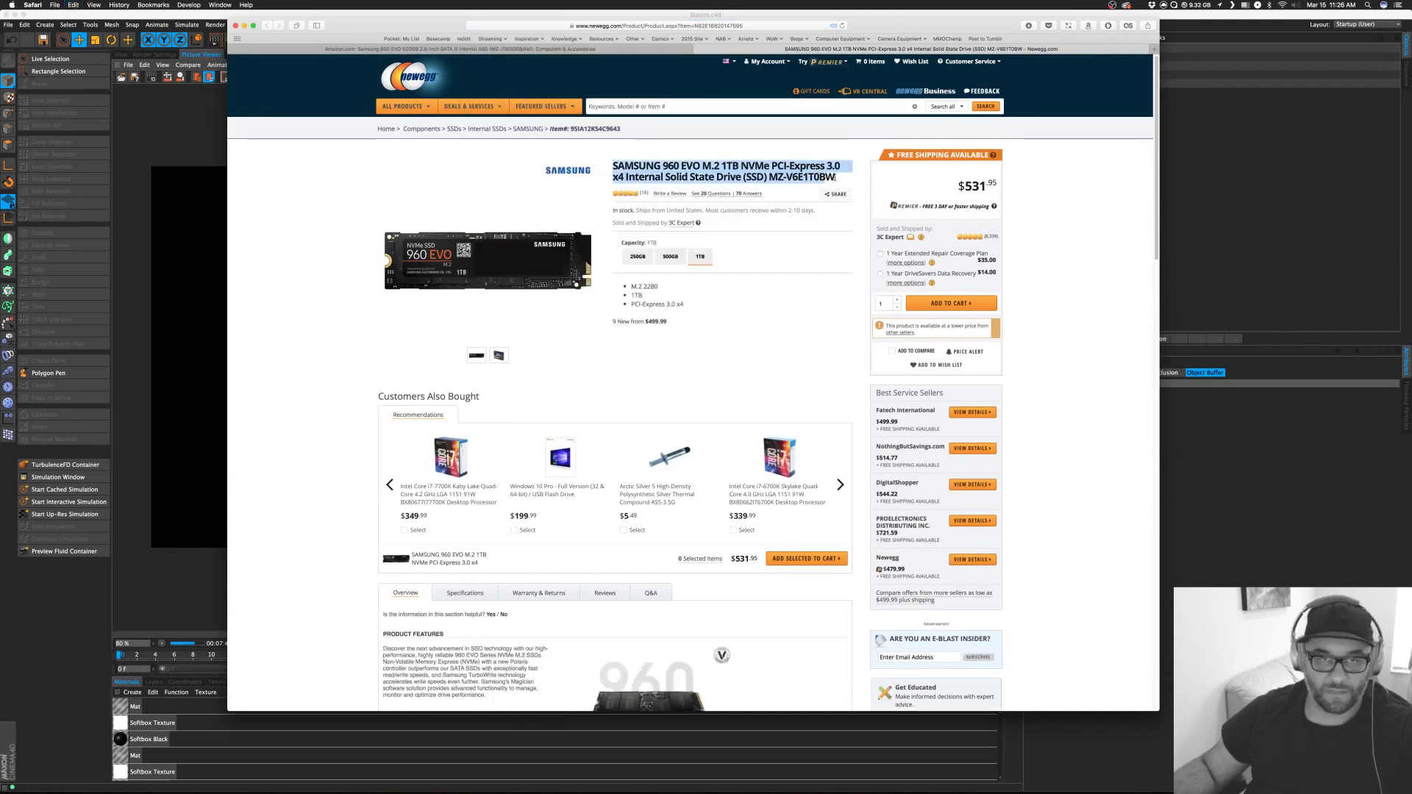
key("super+Tab")
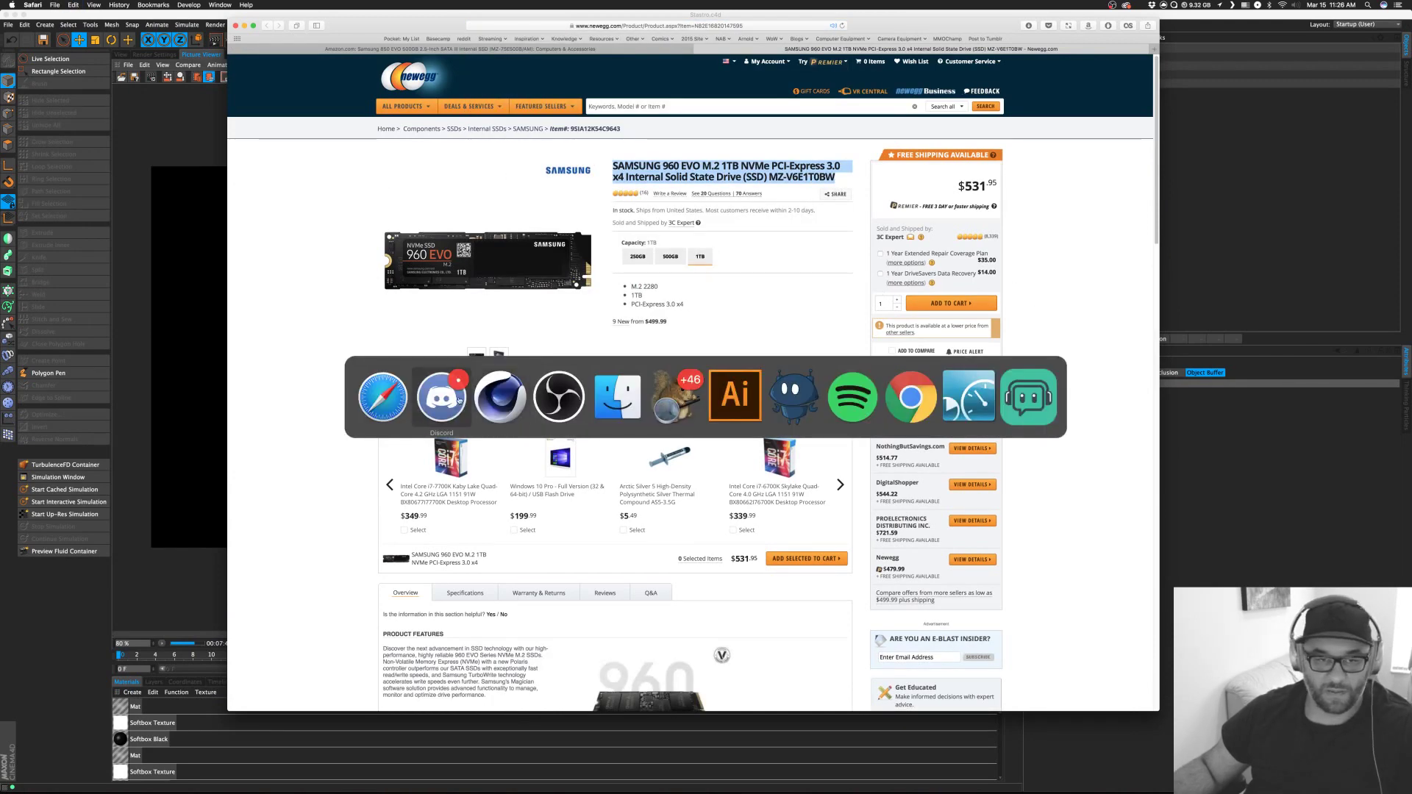
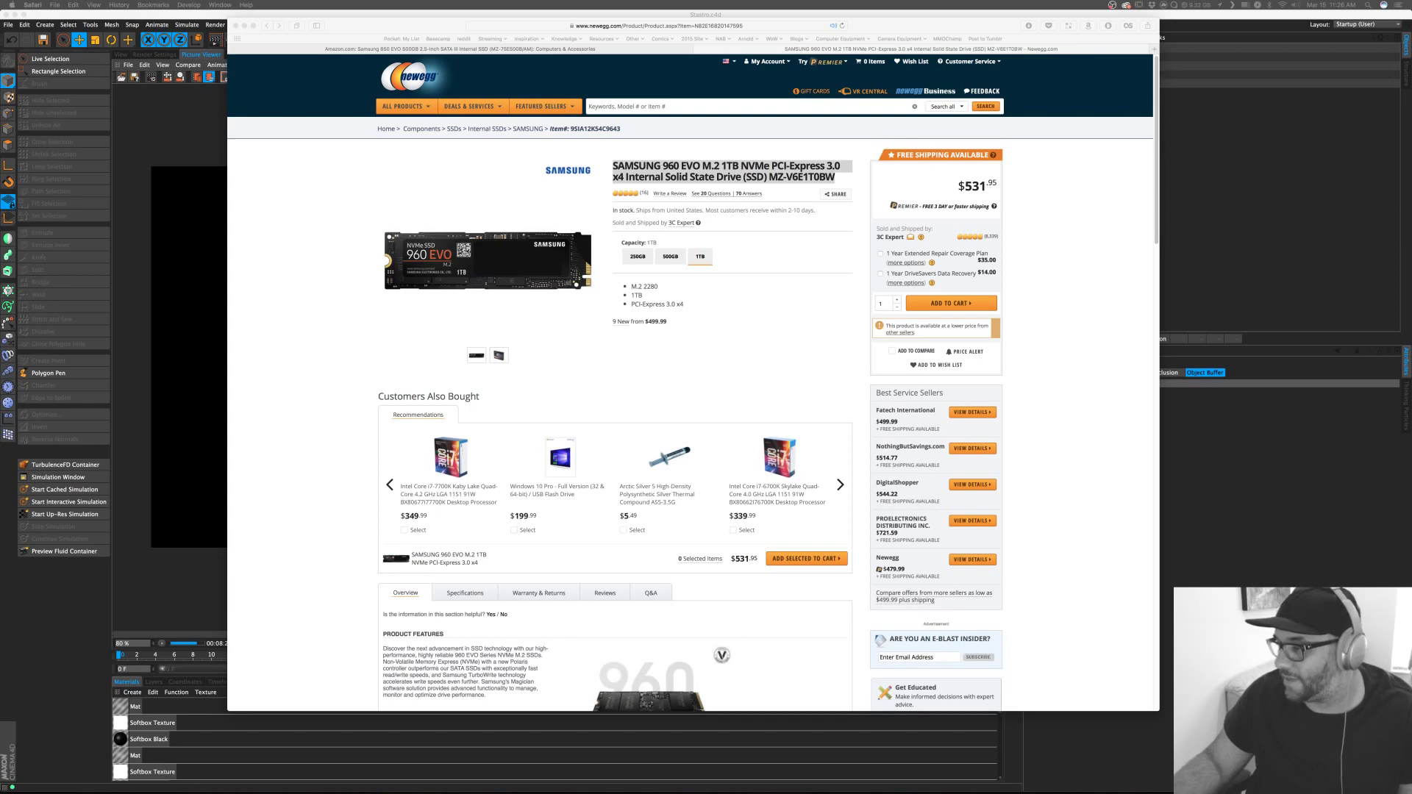
Return to Safari, bring the PCPartPicker part list into this window and open it for editing.
key("super+Tab")
left_click_drag(1411, 48, 1002, 49)
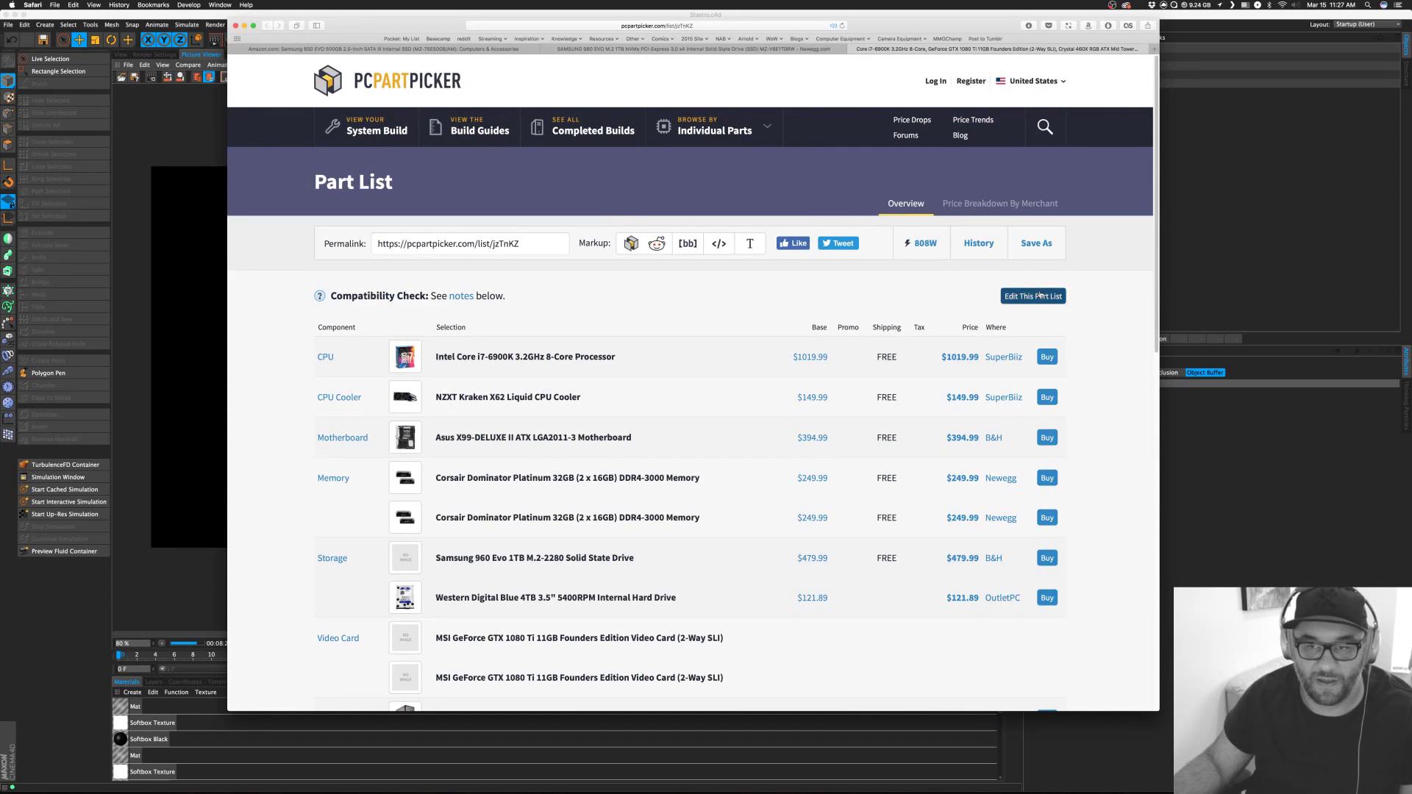
left_click(1033, 295)
Search the additional storage parts for the copied Samsung 960 EVO product title, shortened to end at "1TB NVMe PCI-Express".
scroll(536, 489, "down", 3)
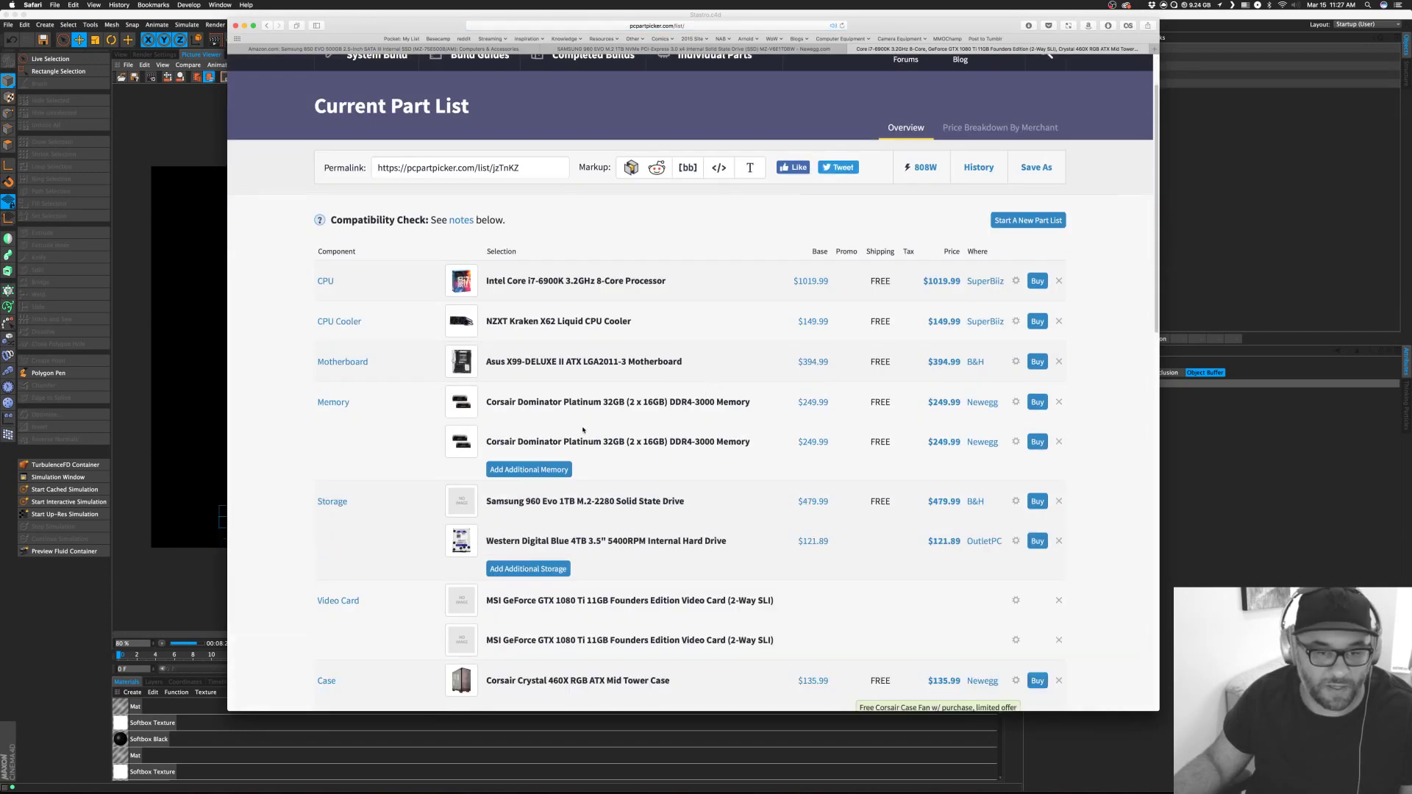
left_click(535, 487)
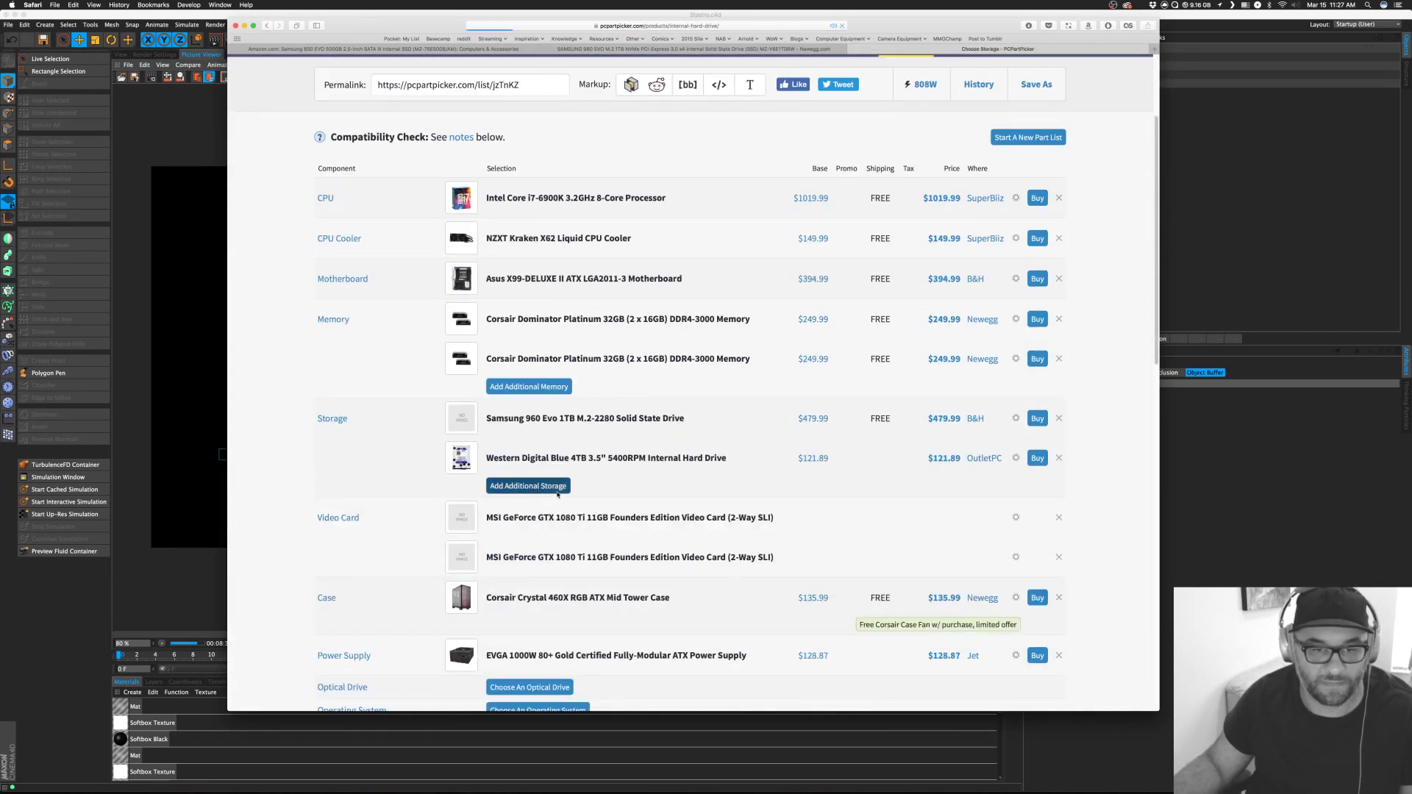
left_click(1029, 254)
key("super+v")
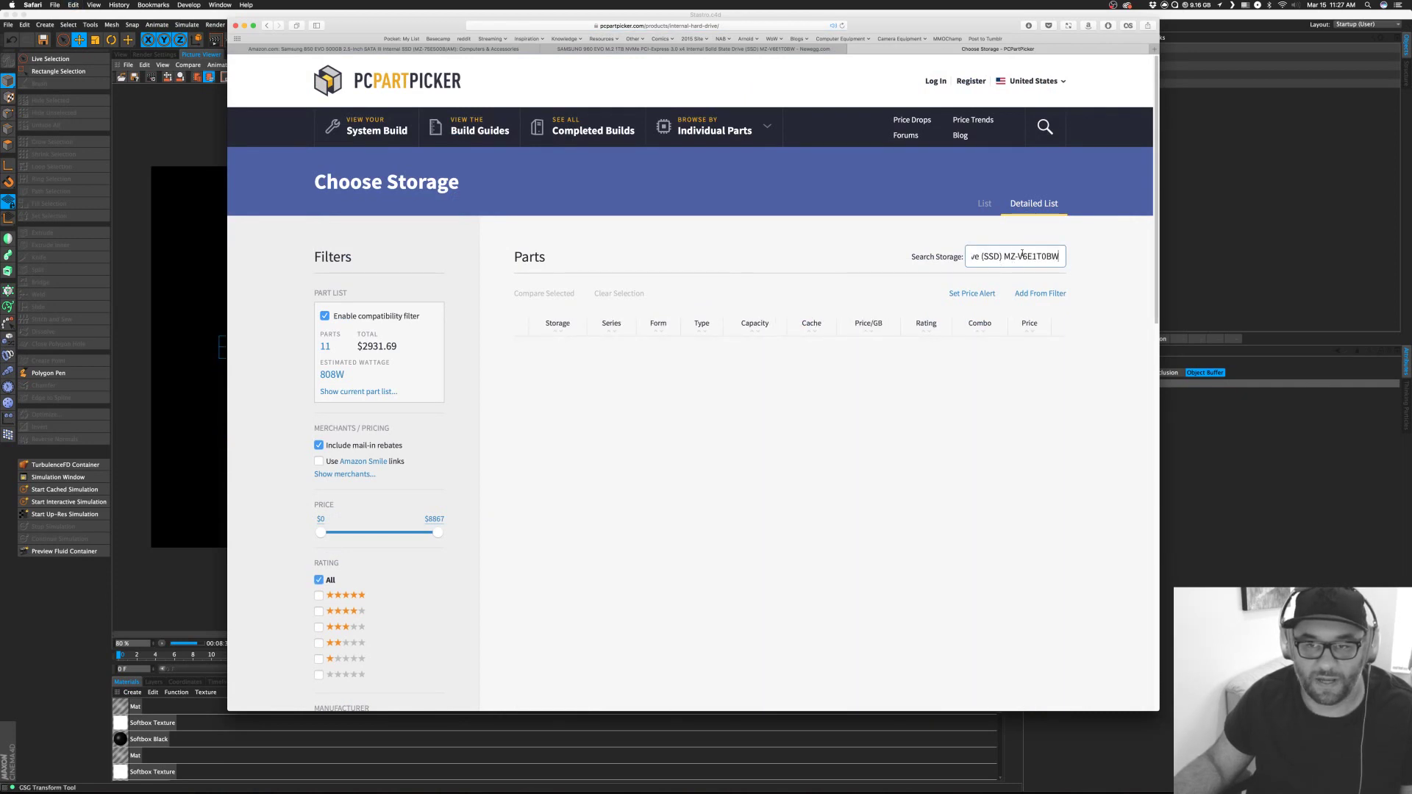
left_click_drag(1022, 255, 867, 256)
left_click(1022, 255)
left_click_drag(1021, 255, 1139, 259)
left_click(1021, 256)
key("BackSpace")
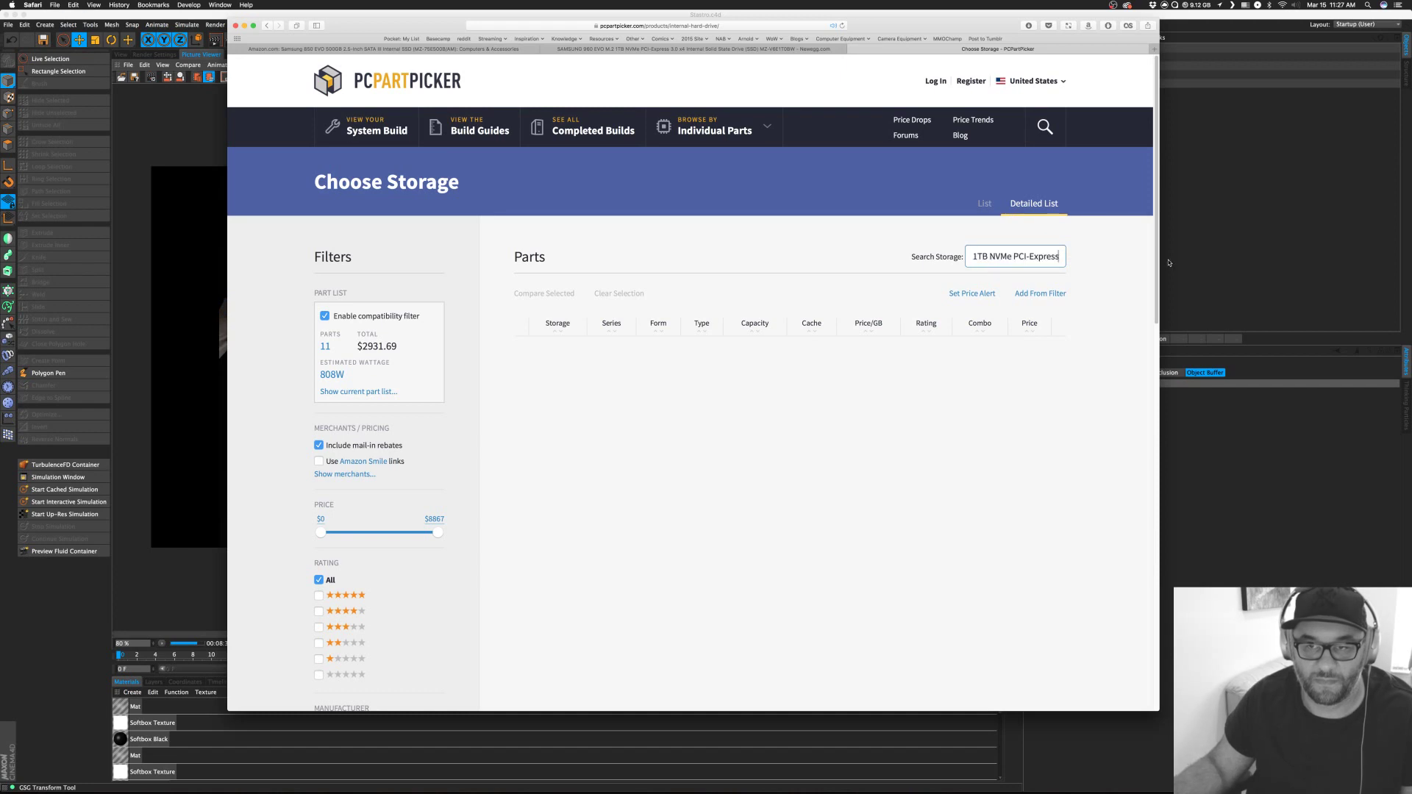
Clear the storage search, try the plain list view of the storage parts, and go back to the current part list.
left_click_drag(1035, 259, 905, 250)
key("BackSpace")
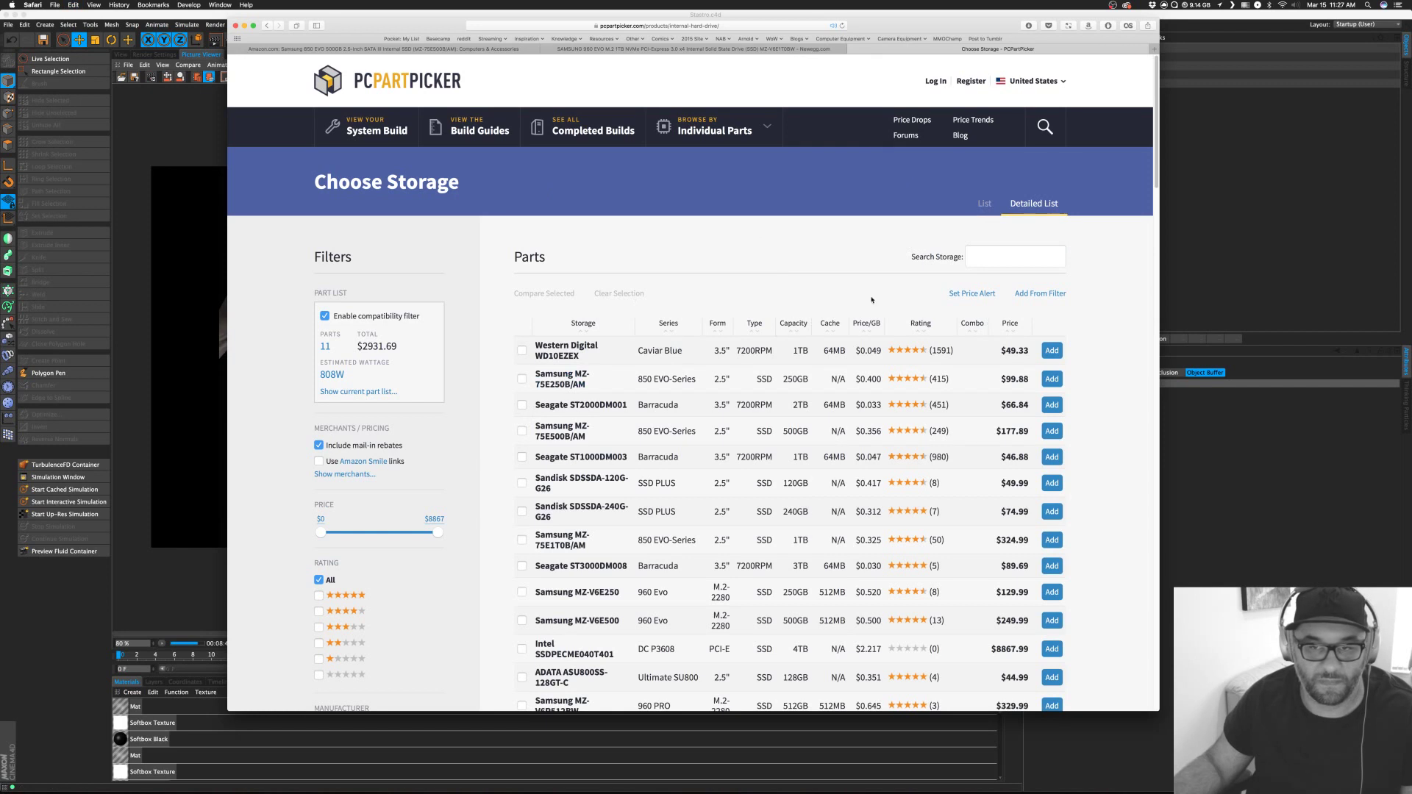
left_click(985, 205)
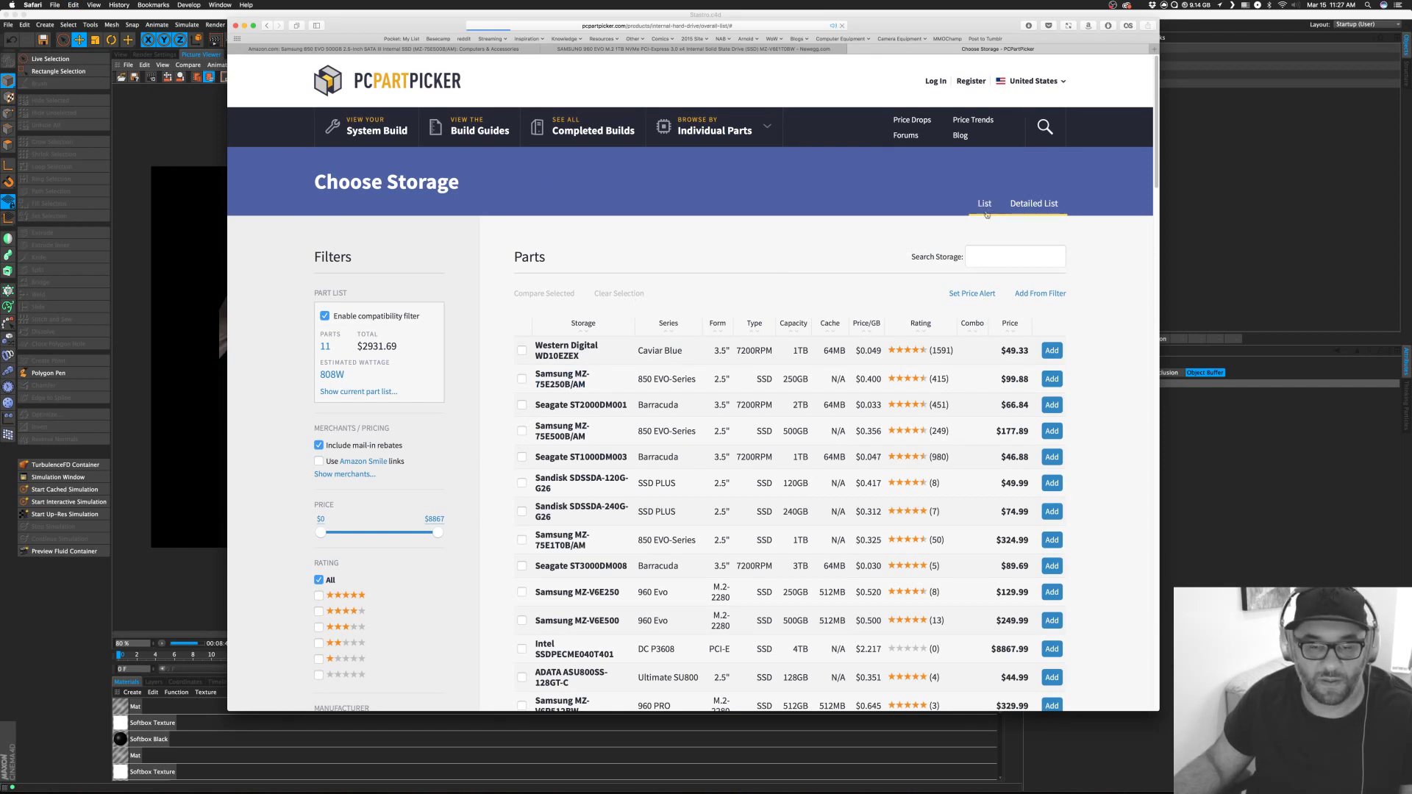
left_click(268, 26)
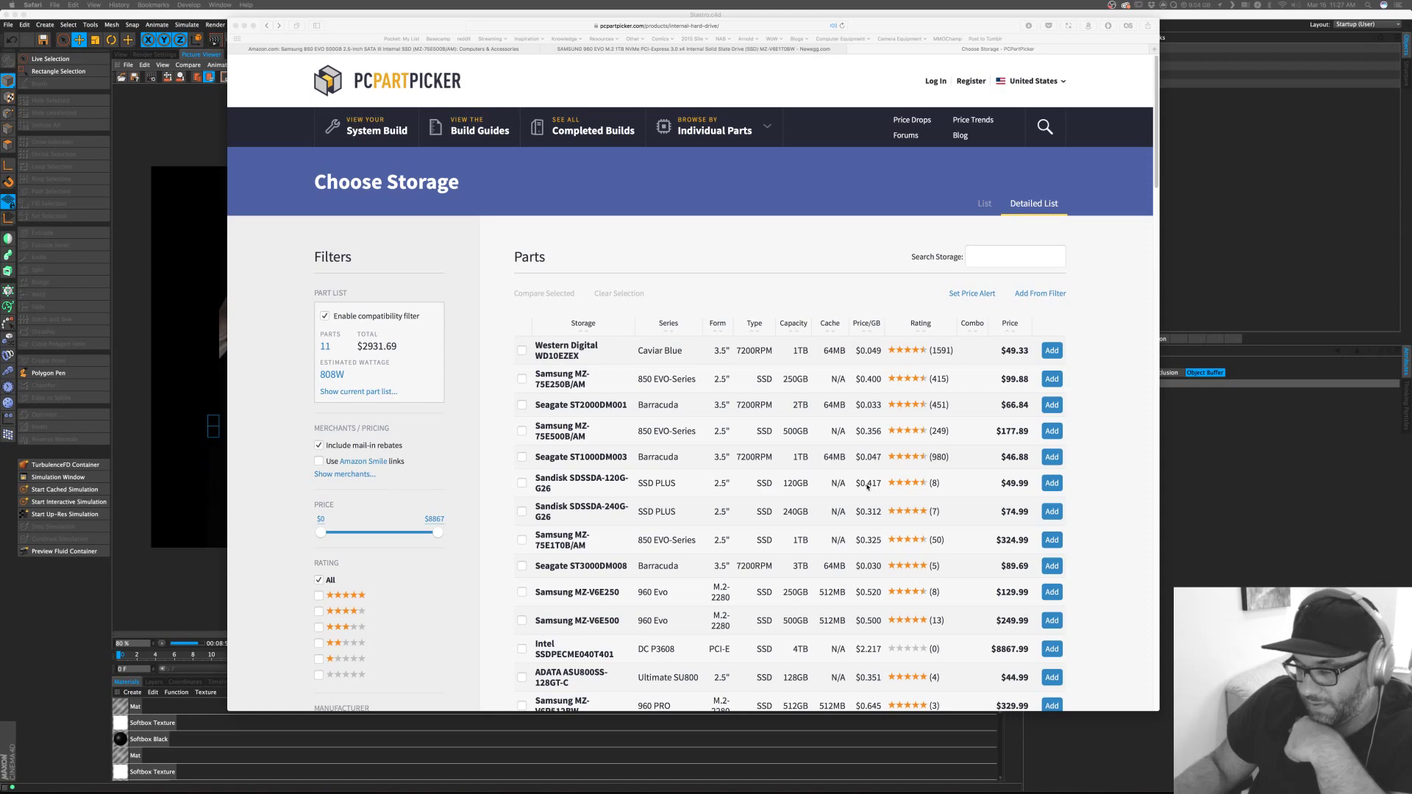
scroll(760, 520, "down", 1)
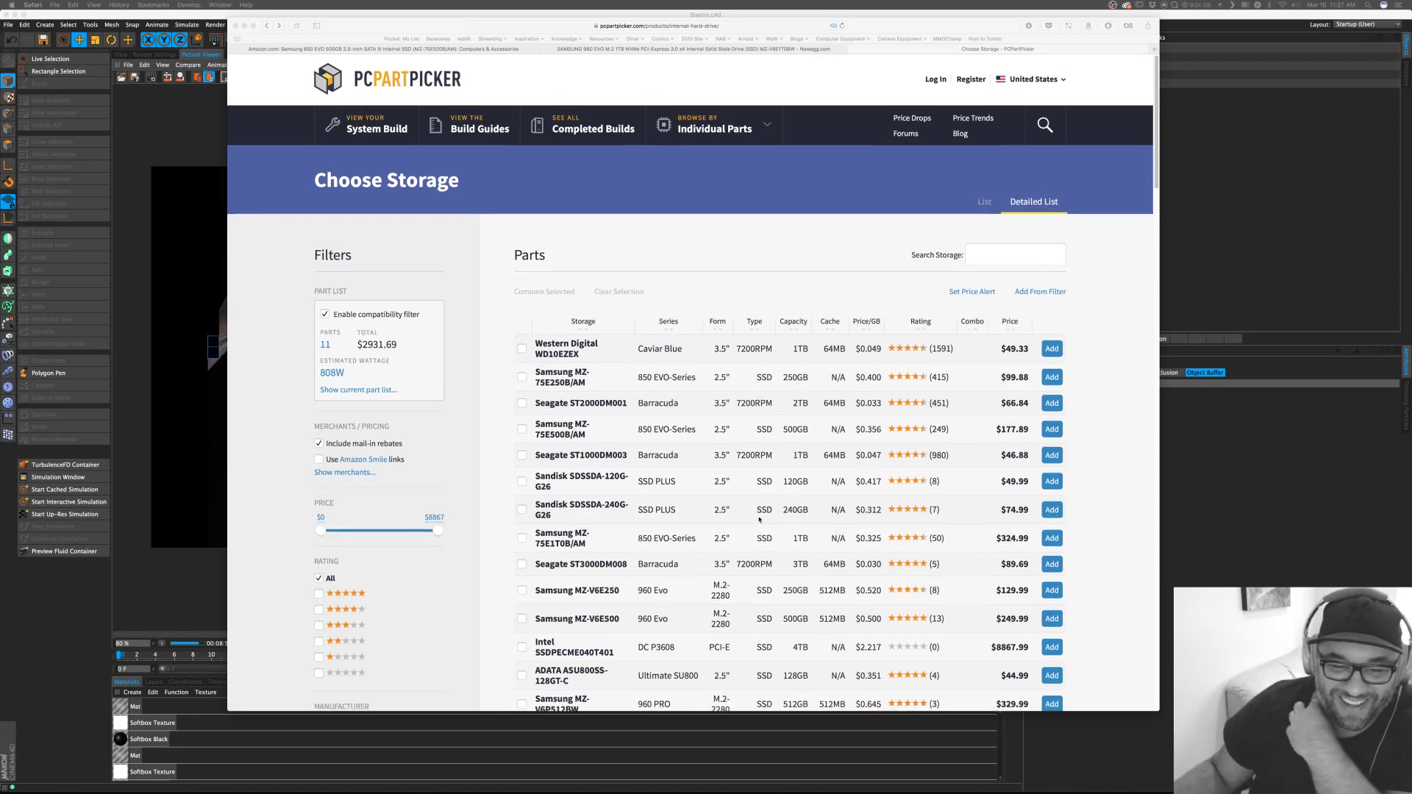
scroll(760, 519, "down", 2)
scroll(474, 100, "up", 2)
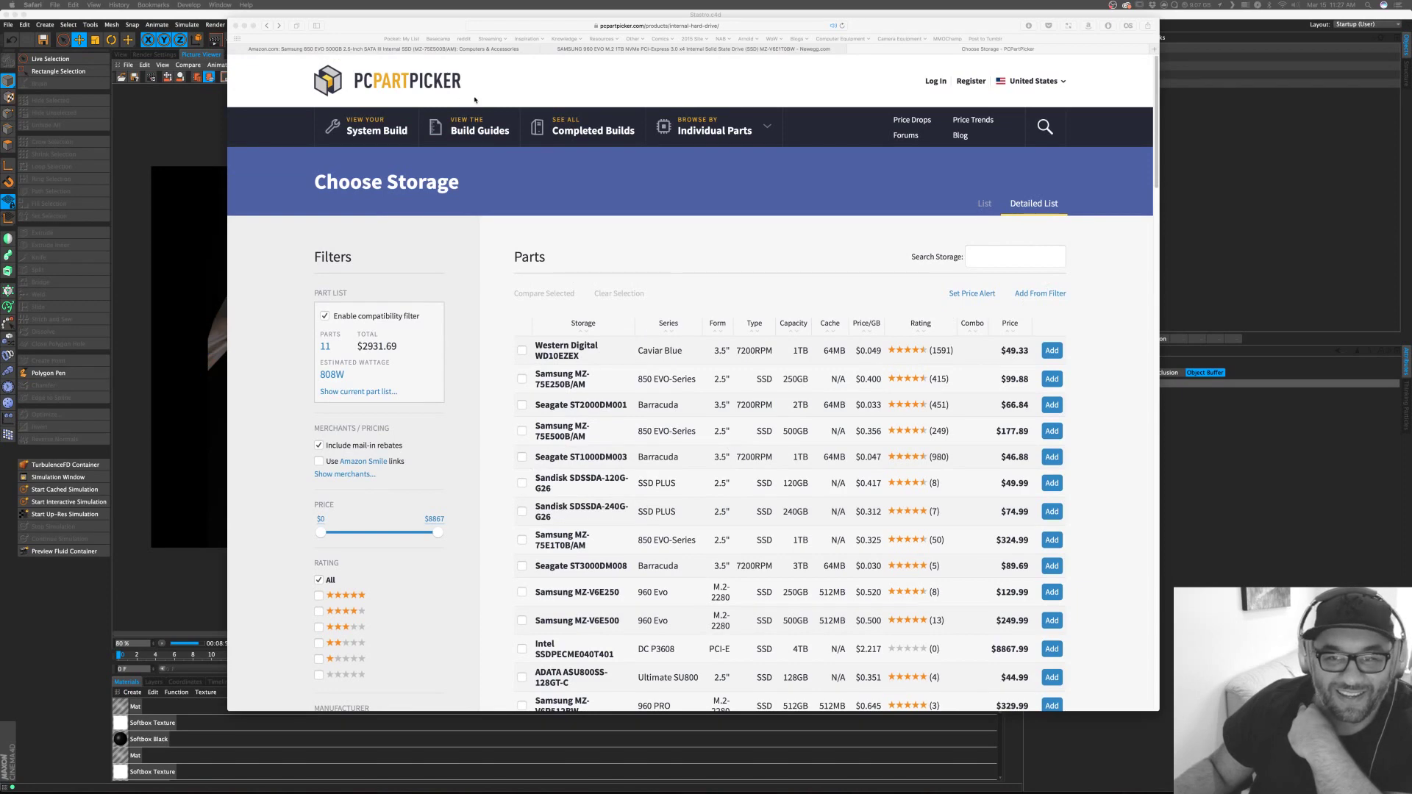
left_click(266, 26)
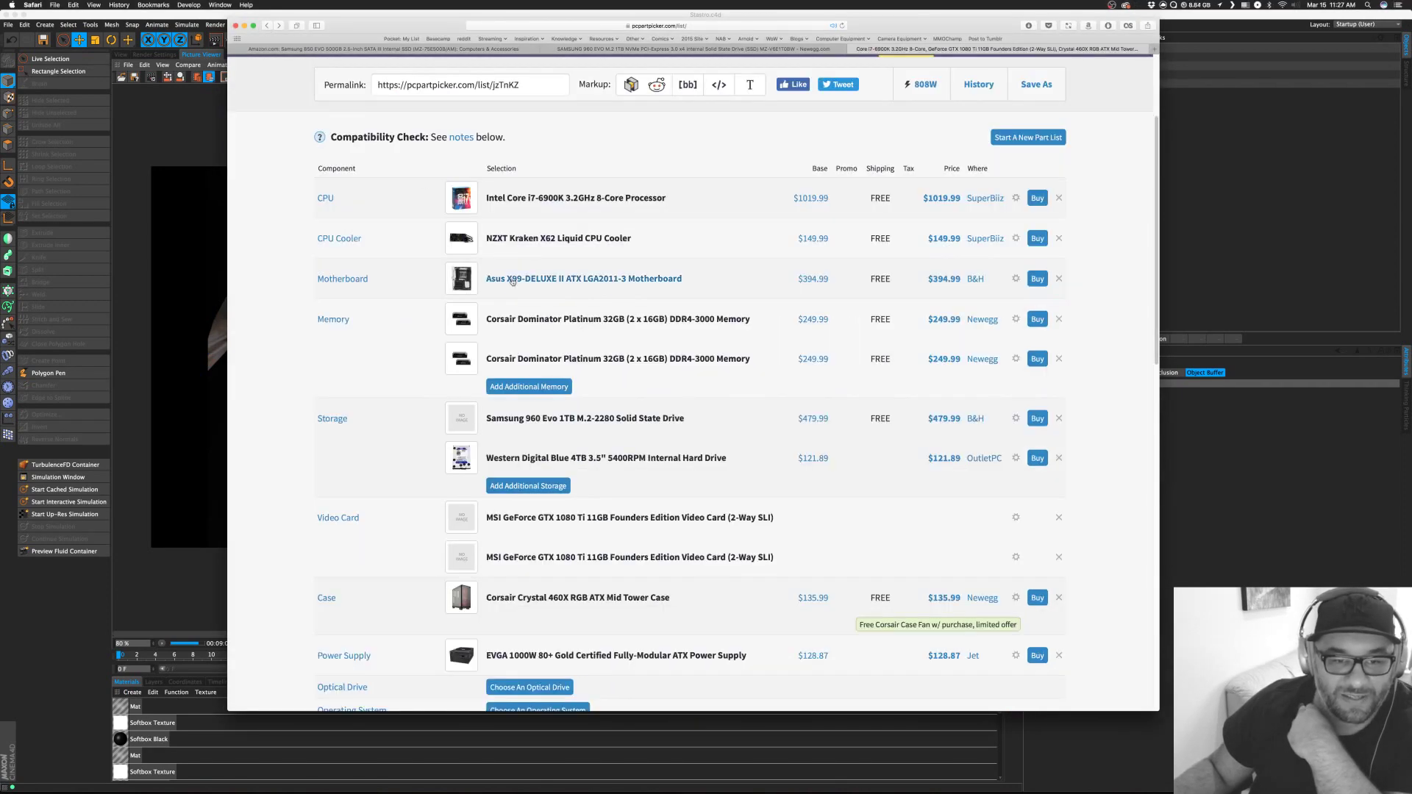
Look through the unfilled part list categories down to the total, expanding the expansion card and networking choices.
scroll(580, 479, "down", 2)
scroll(579, 478, "down", 4)
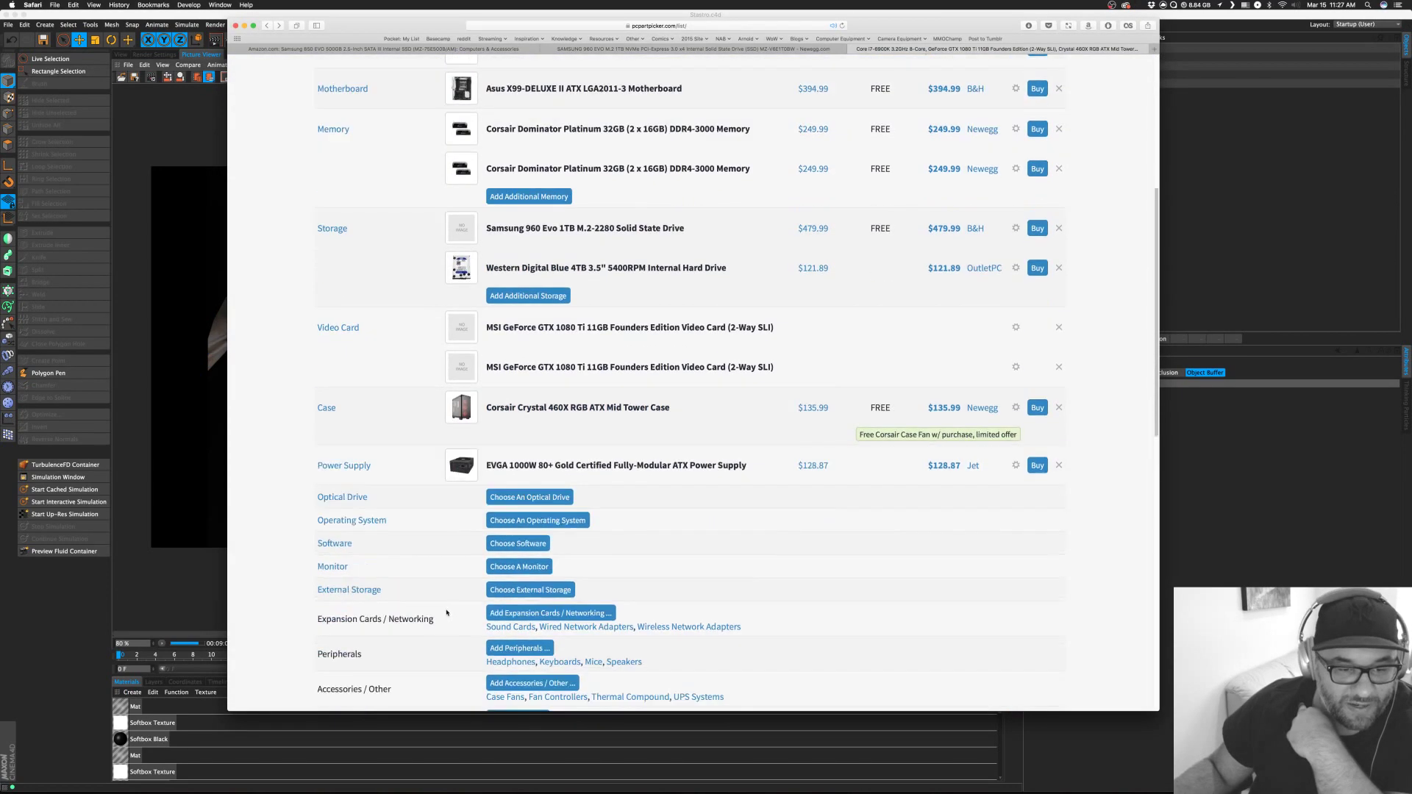
left_click(531, 594)
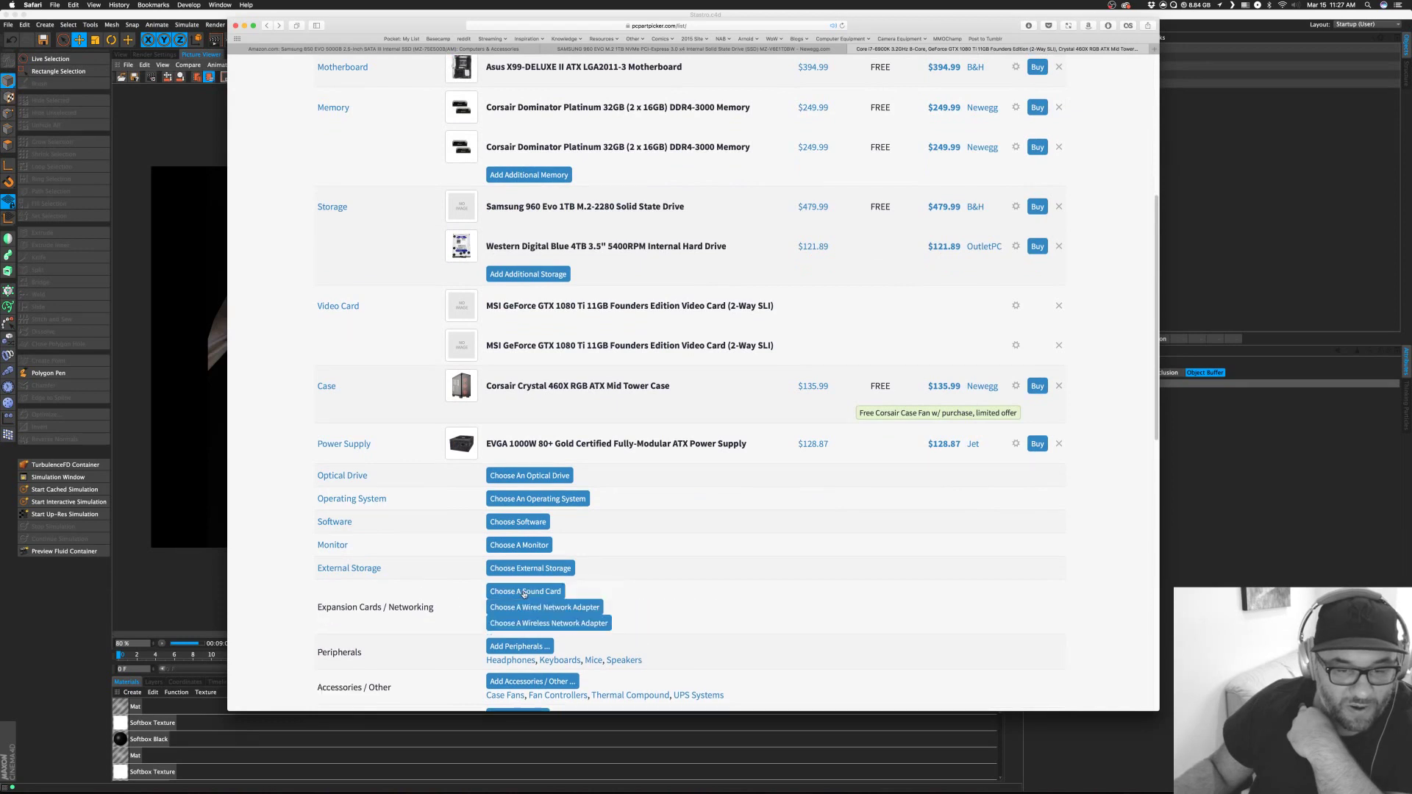
scroll(531, 599, "down", 1)
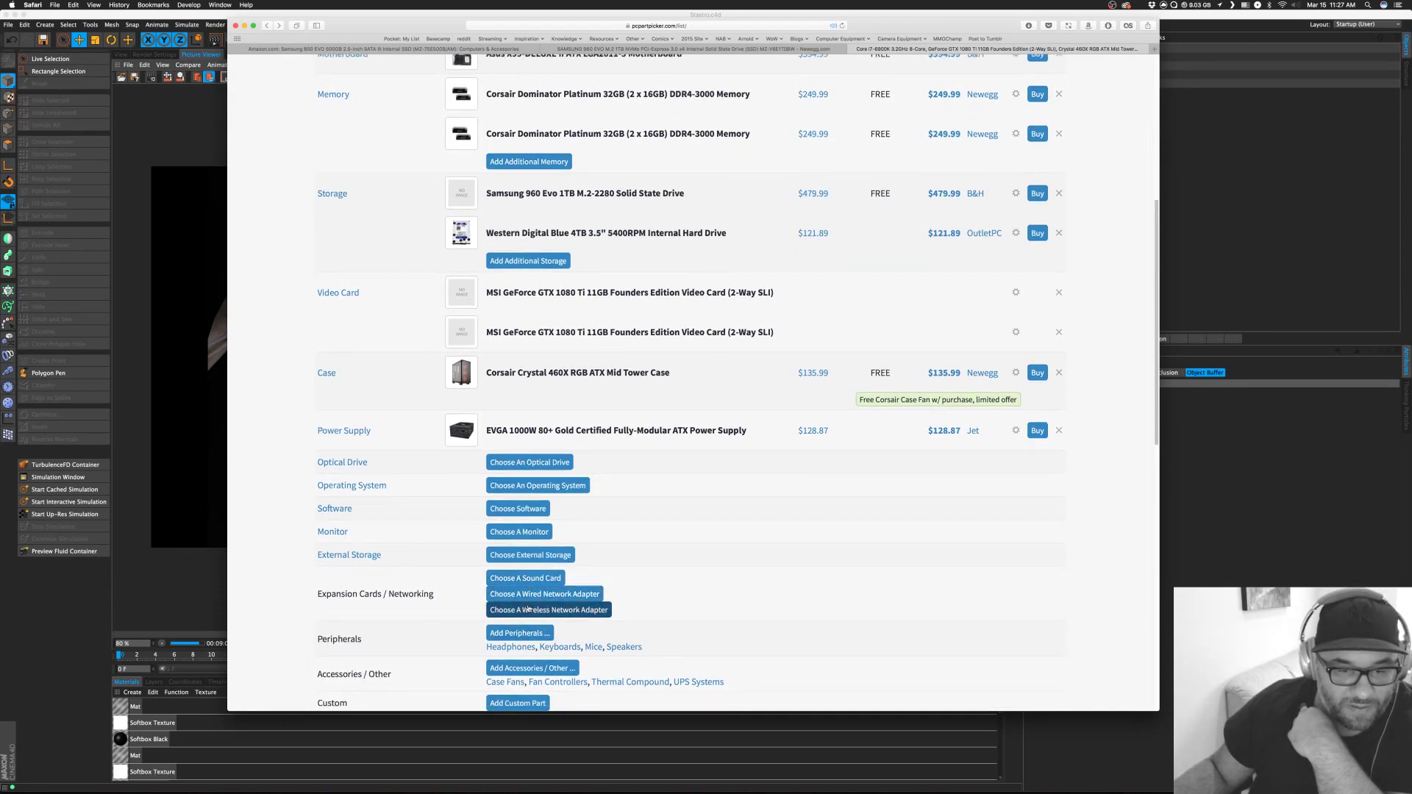
scroll(527, 584, "down", 2)
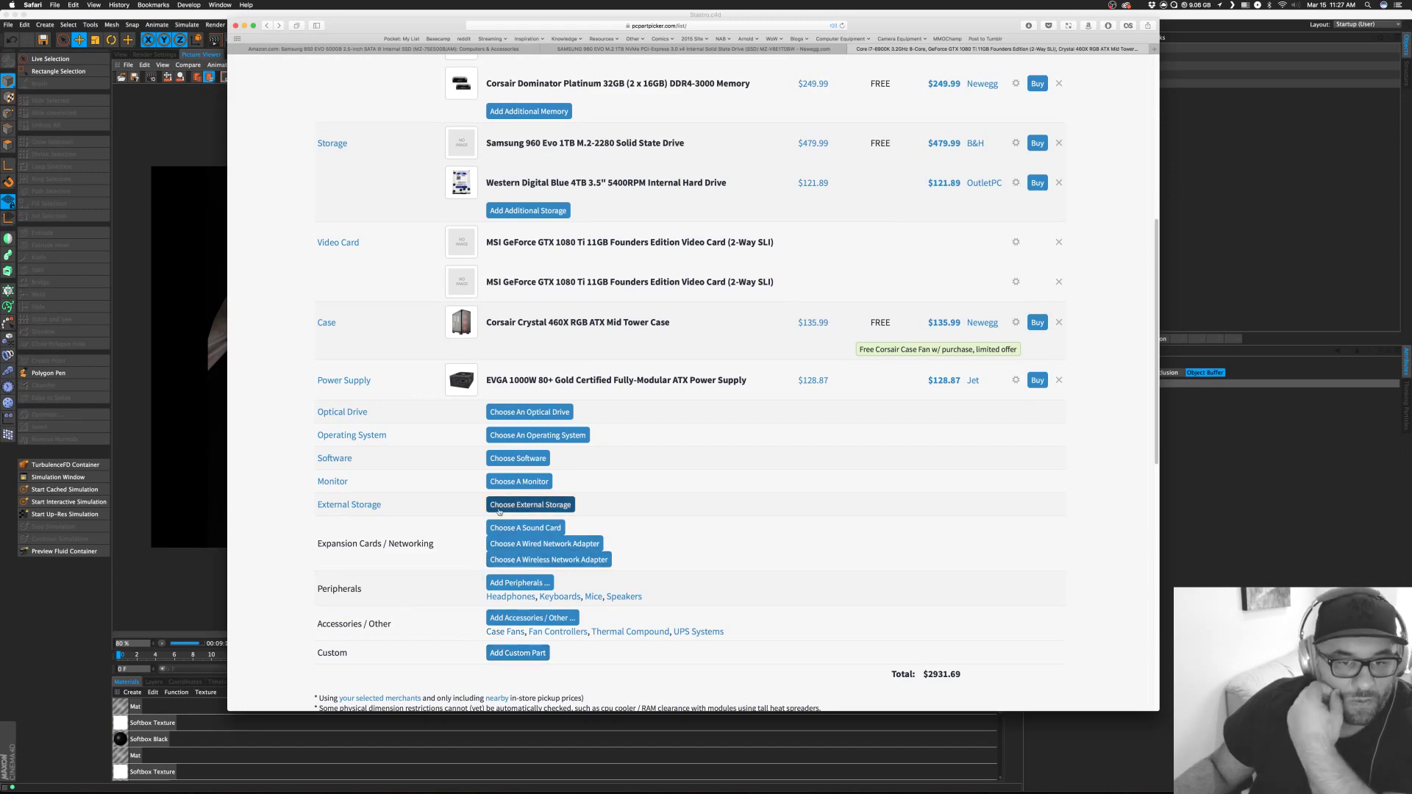
scroll(507, 530, "up", 3)
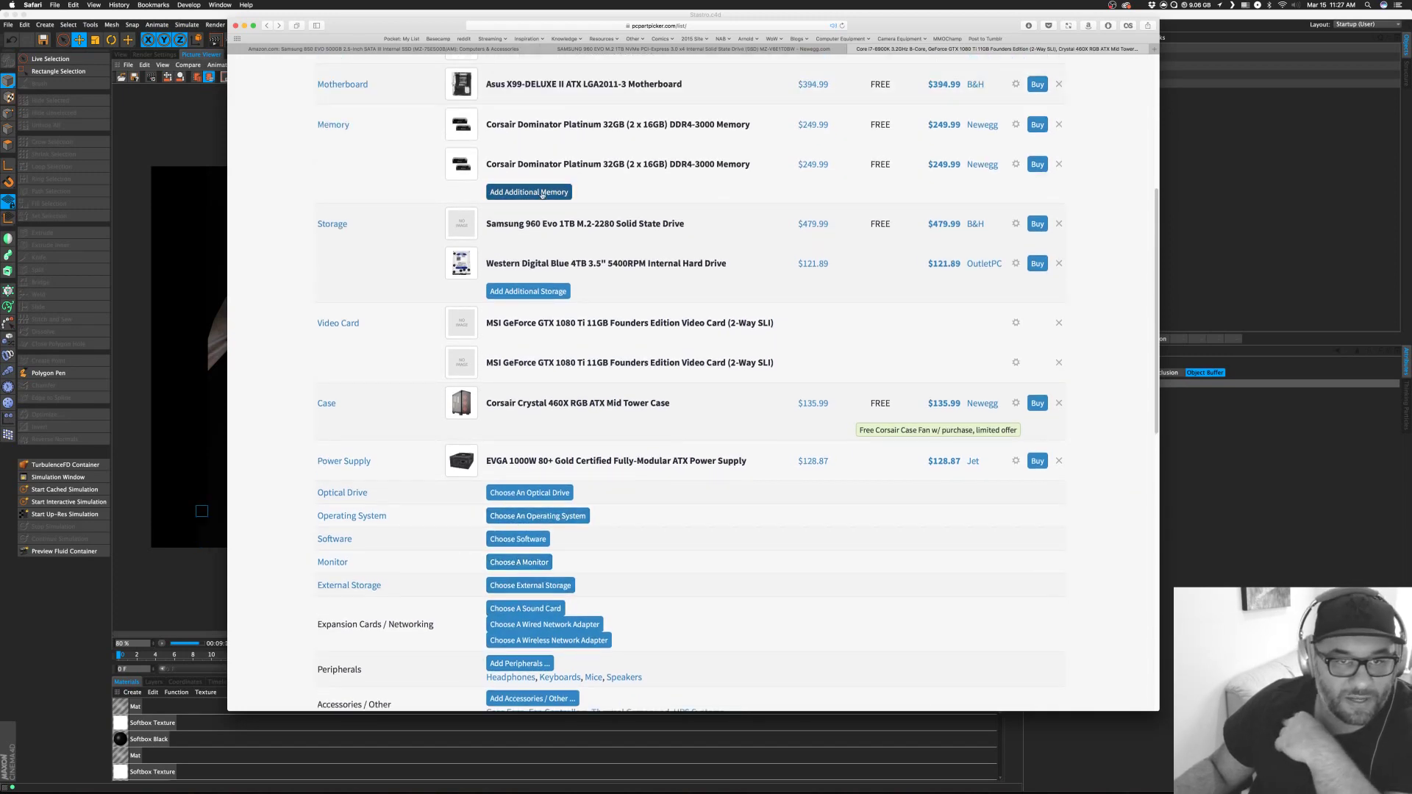
Start adding a custom part, try the title "SAMSUNG 960 EVO M.2 1TB NVMe PCI-Express" as its URL, and clear it.
scroll(515, 529, "down", 6)
left_click(519, 573)
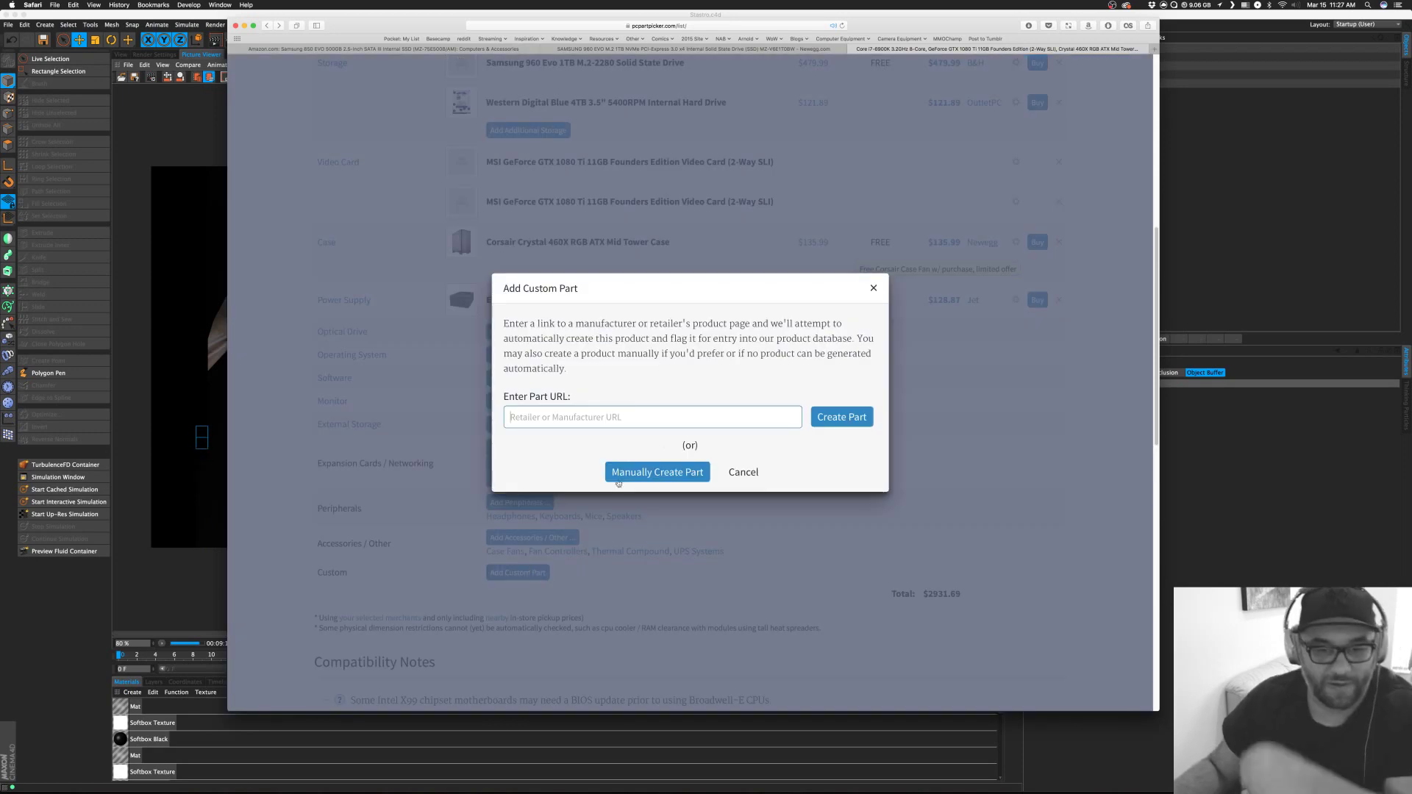
type("SAMSUNG 960 EVO M.2 1TB NVMe PCI-Express")
key("super+a")
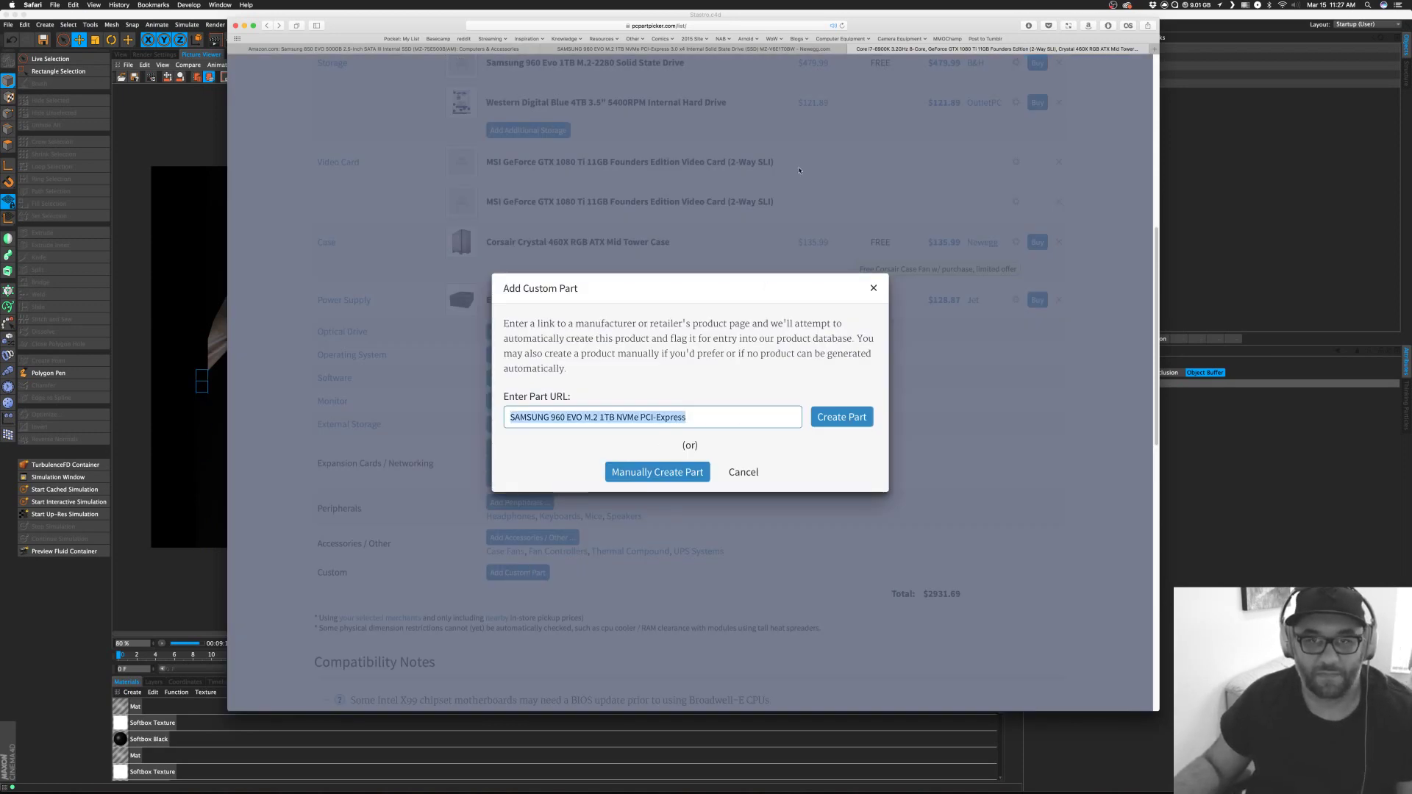
key("BackSpace")
Create the custom part from the Newegg page address of the Samsung 960 EVO 1TB M.2 SSD and add it to the part list.
left_click(778, 49)
key("super+l")
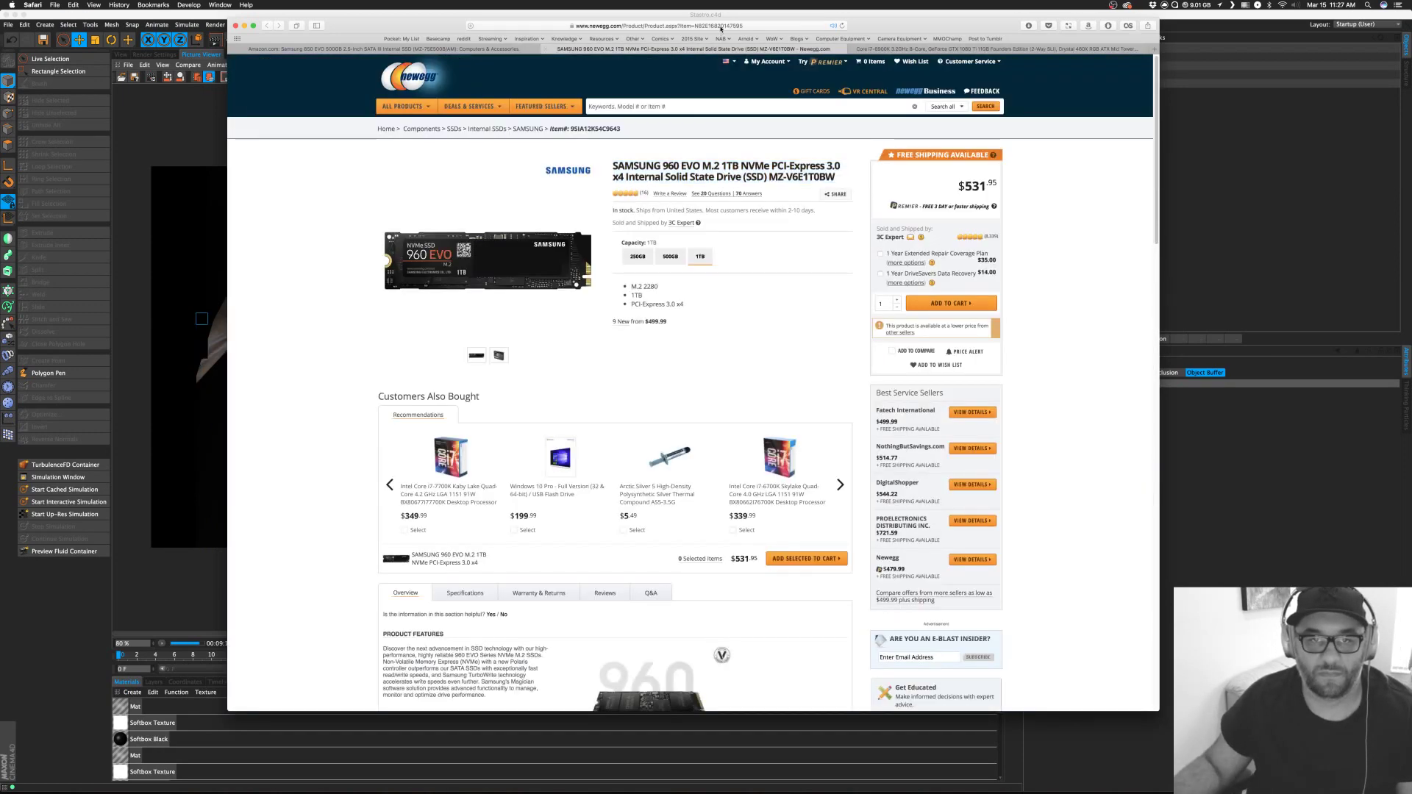
left_click(931, 49)
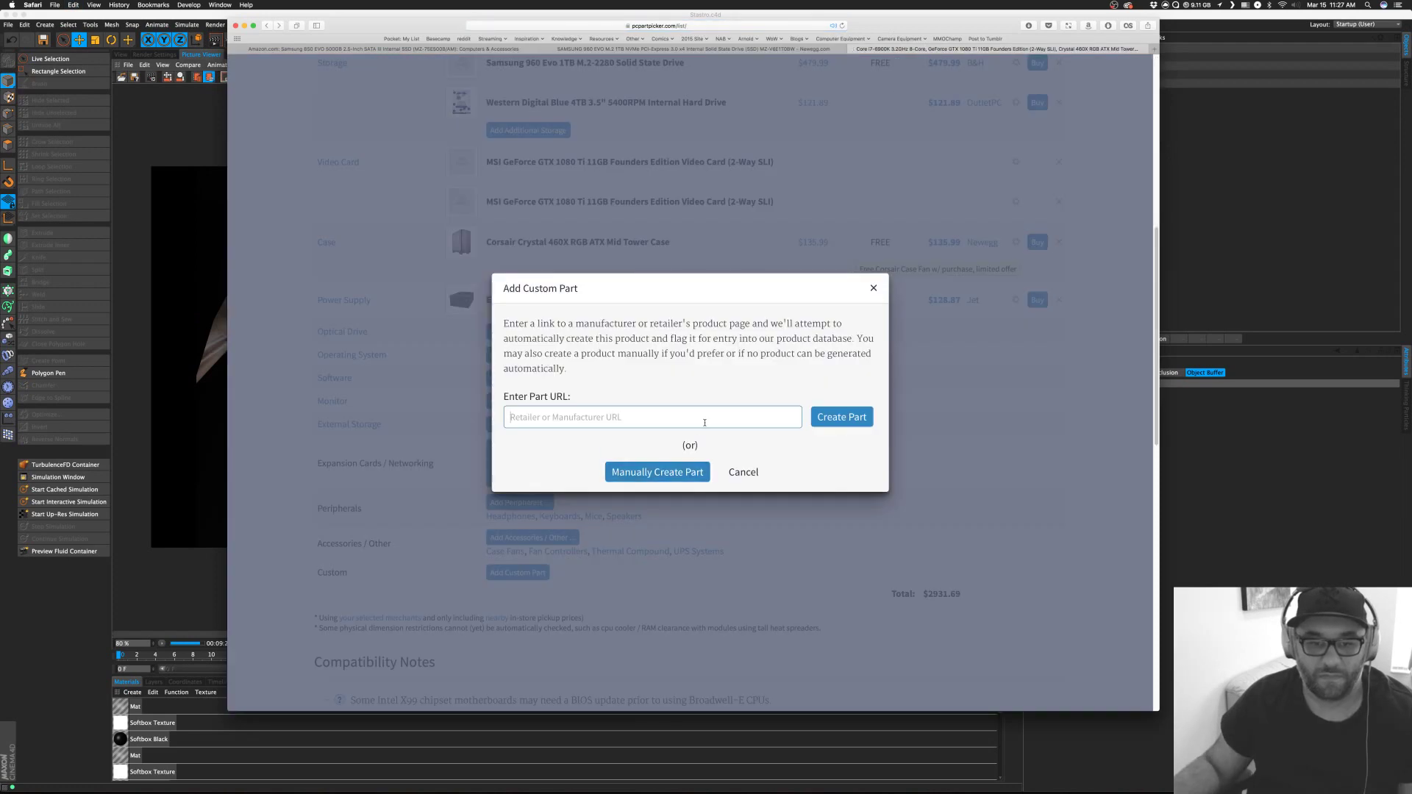
key("super+v")
left_click(841, 417)
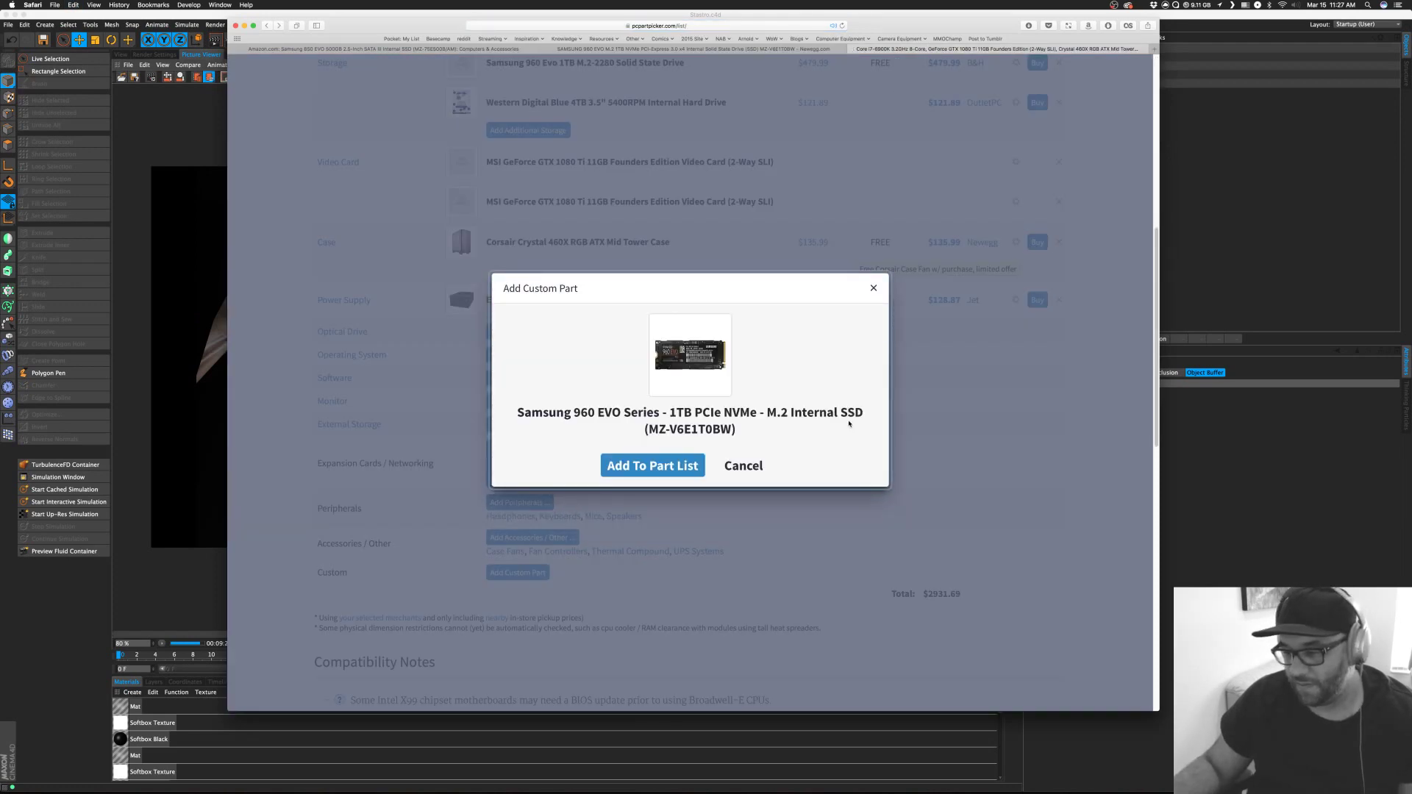
left_click(653, 465)
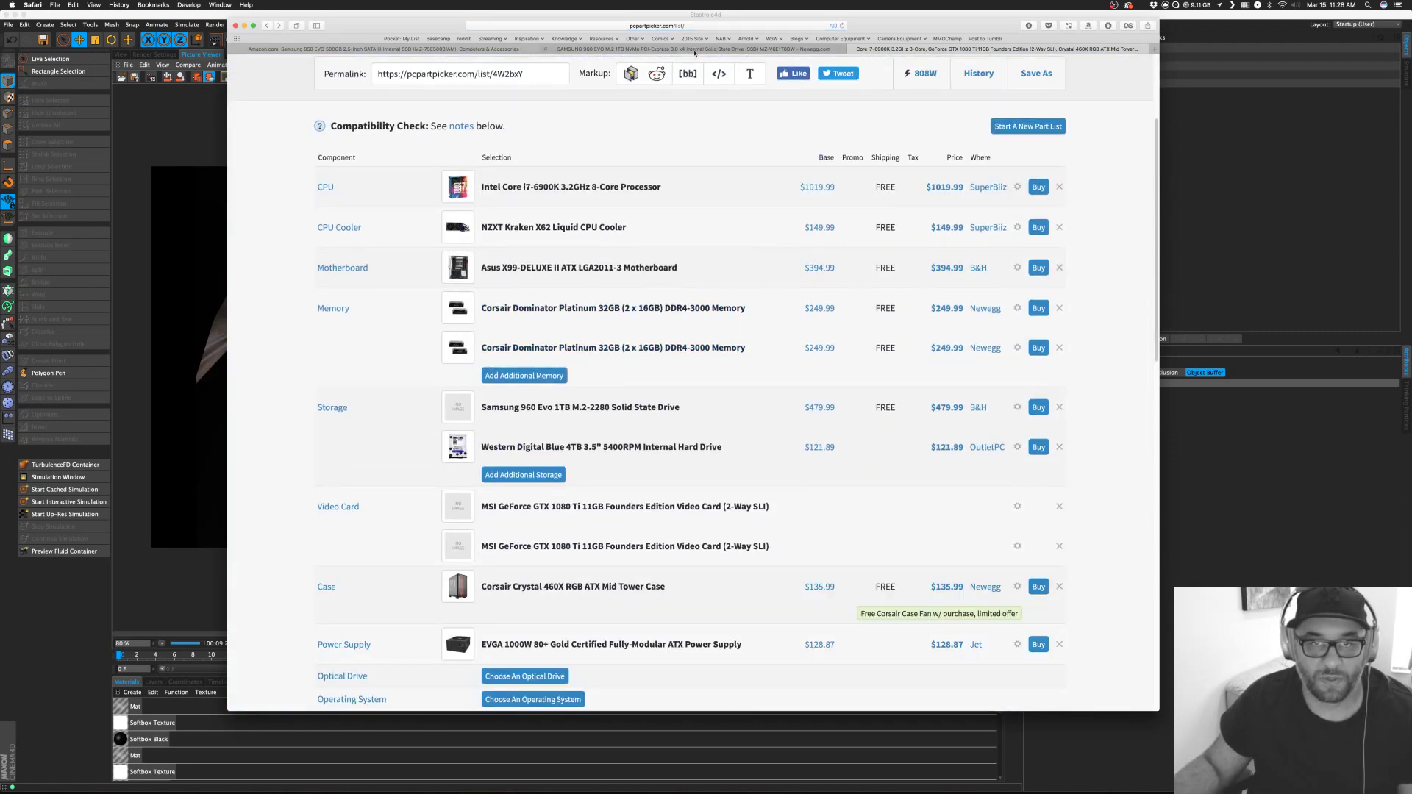
Copy the web address of Amazon's Samsung 850 EVO 500GB product page and return to the part list.
left_click(692, 49)
left_click(483, 49)
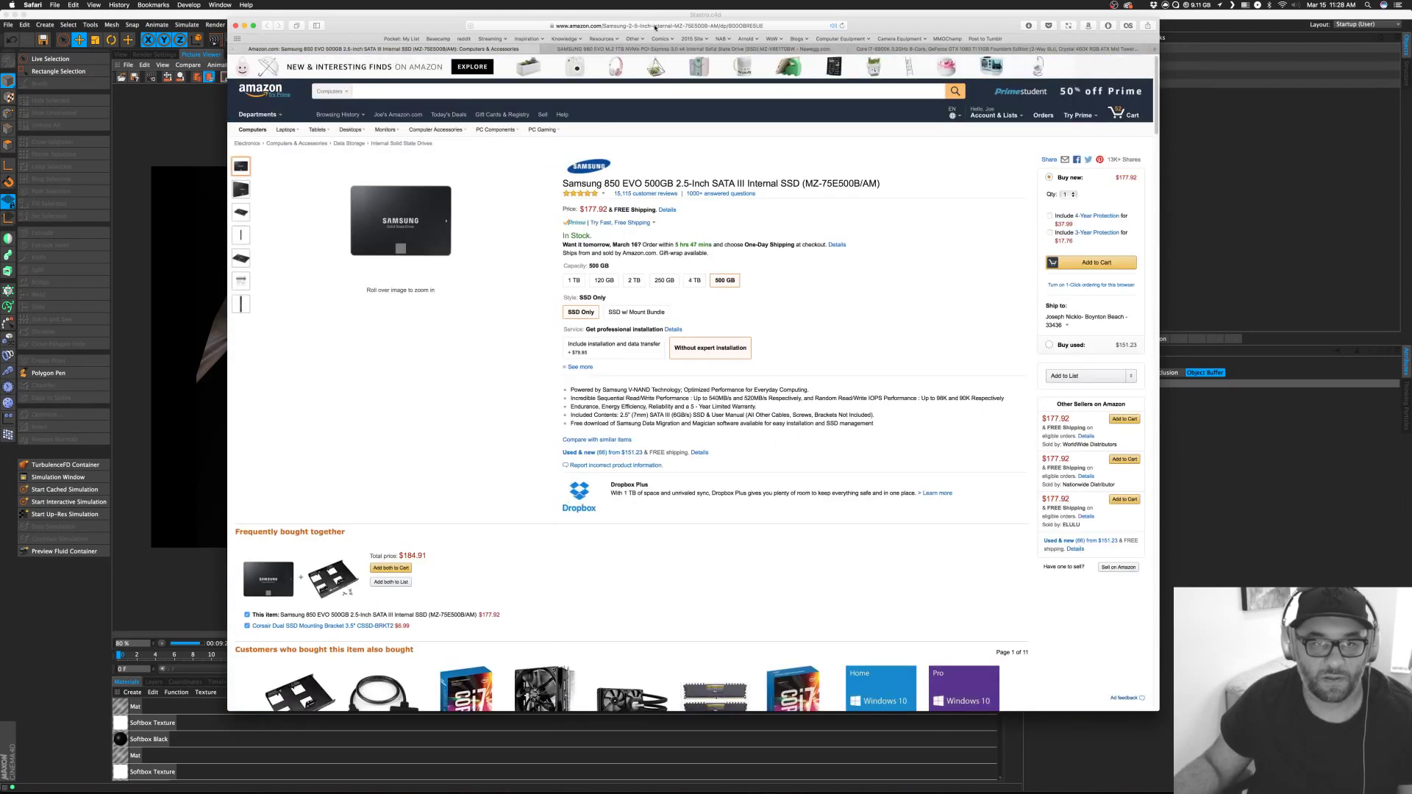
left_click(655, 26)
left_click(936, 237)
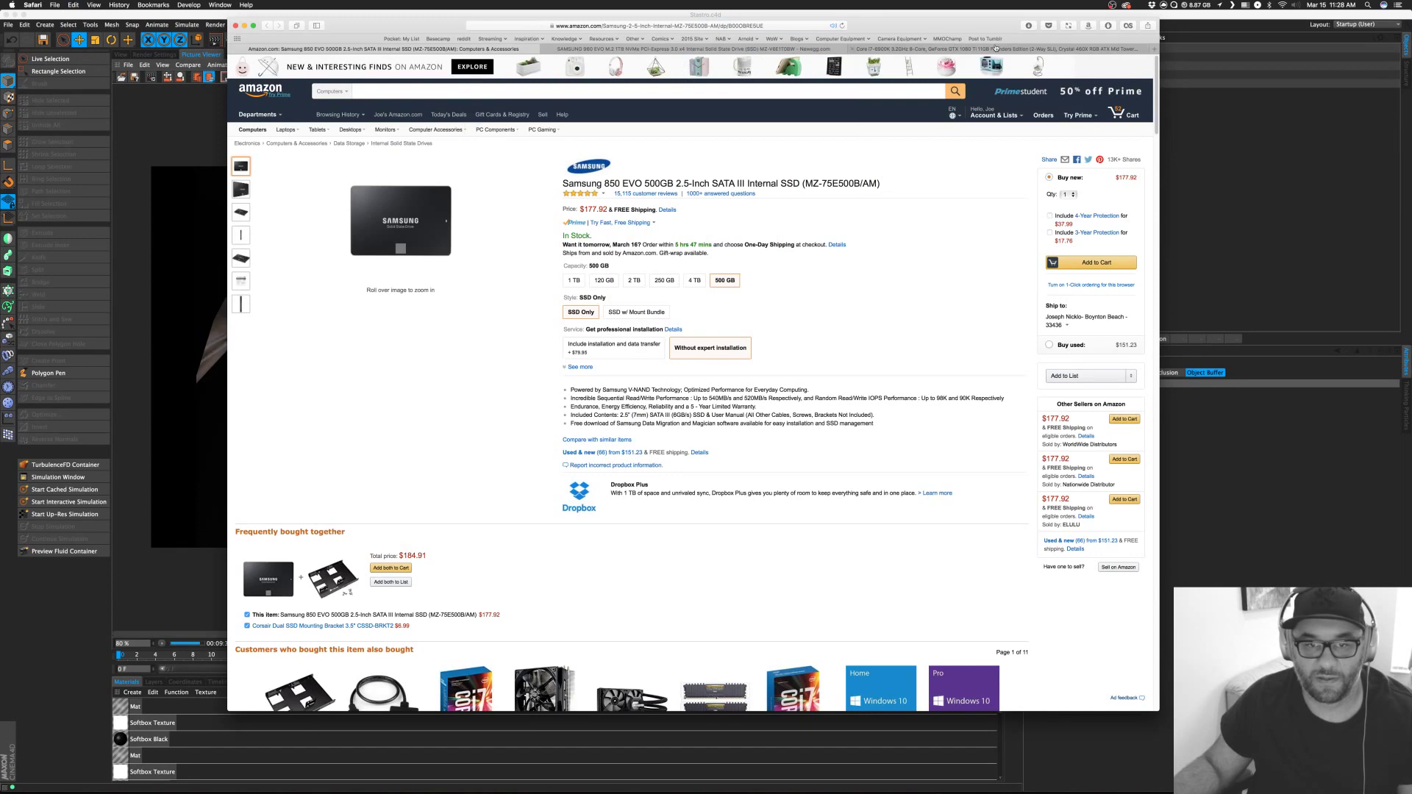
left_click(996, 48)
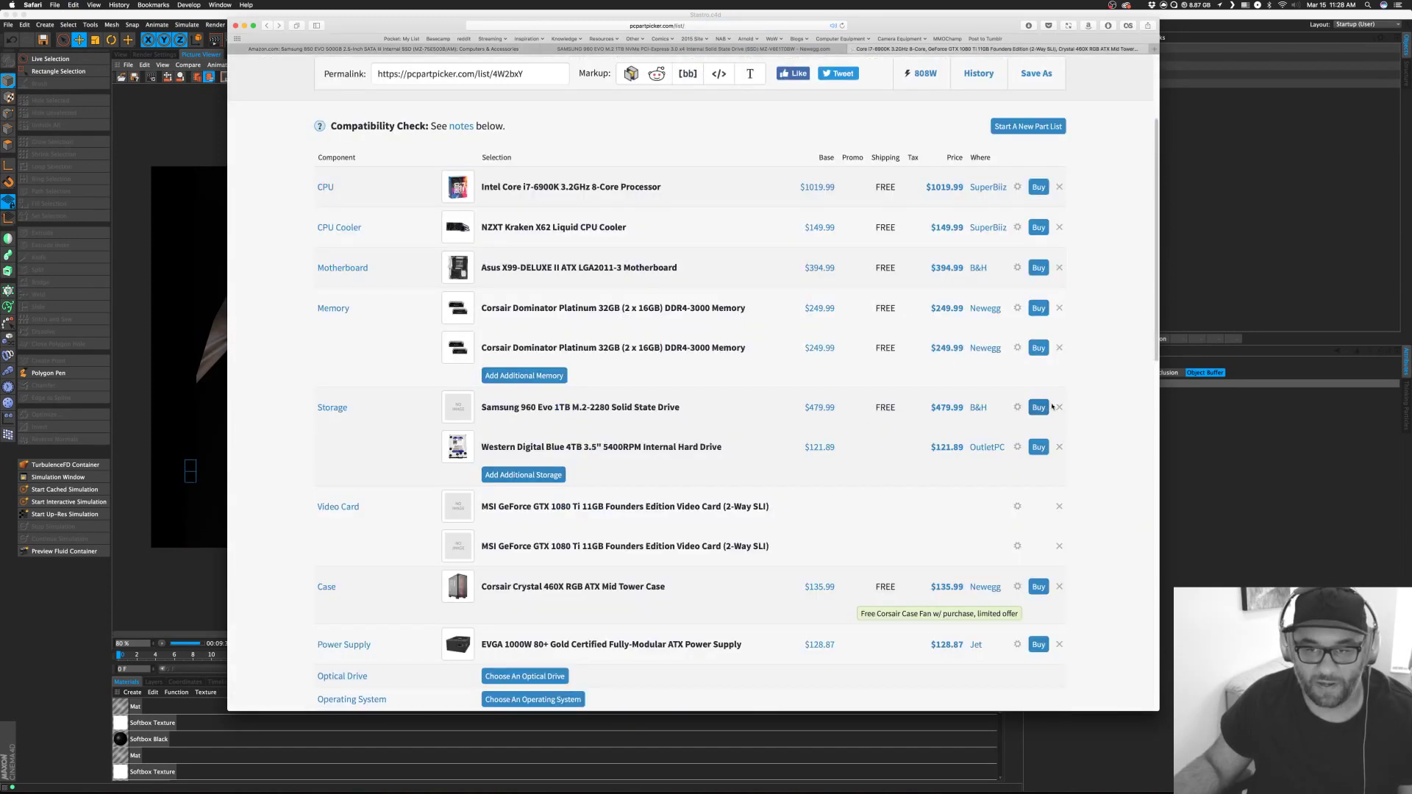
Cancel out of the price settings for the Samsung 960 Evo 1TB storage entry and remove that entry from the part list.
left_click(1018, 409)
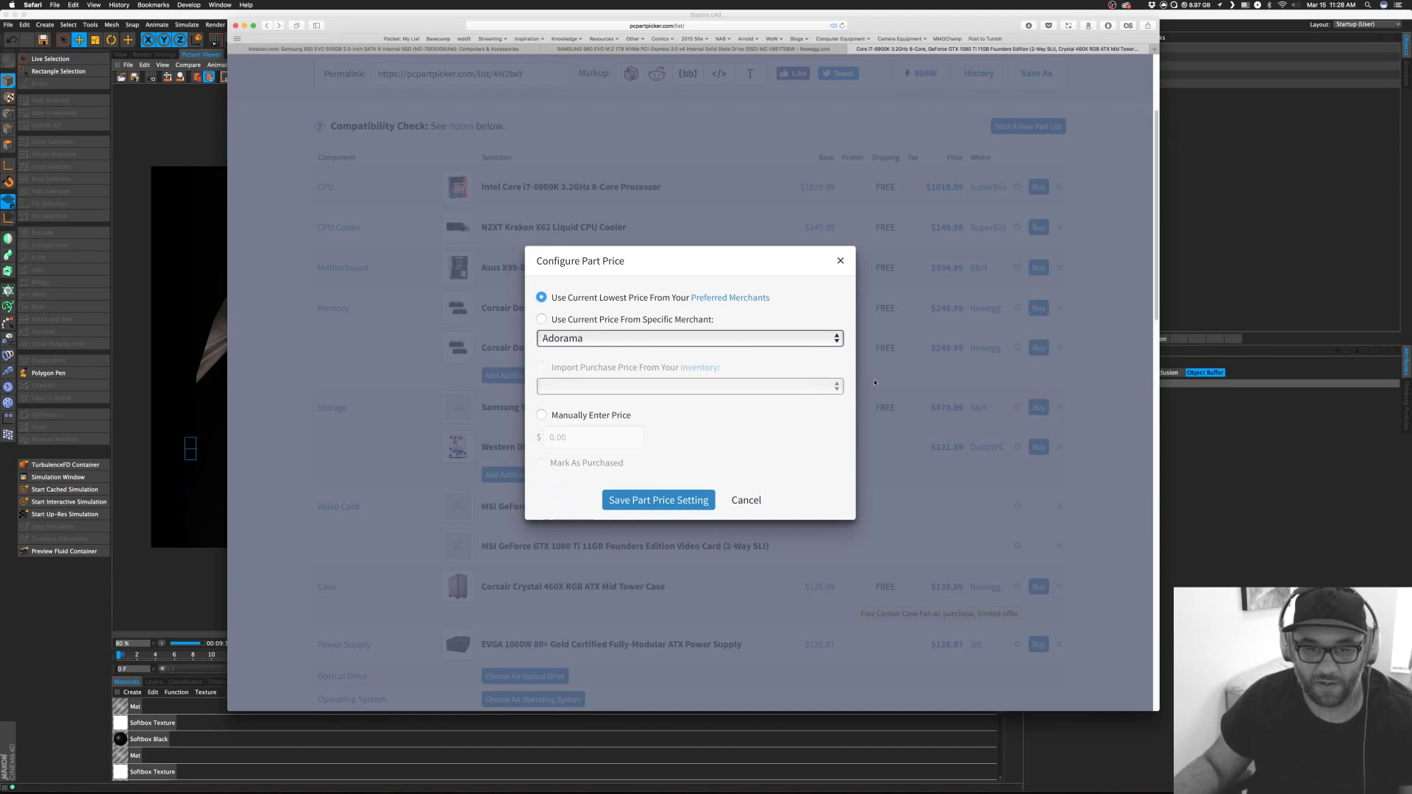
left_click(765, 497)
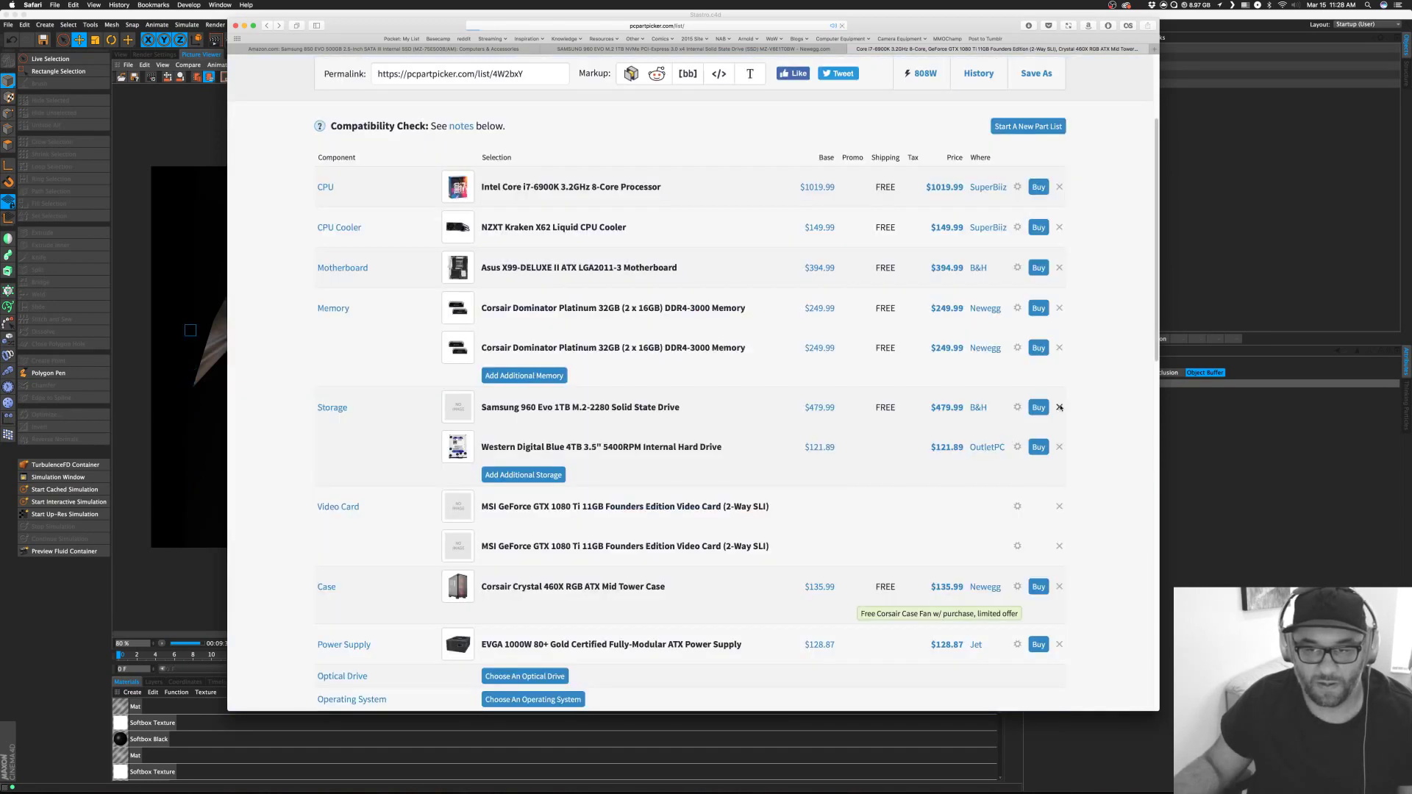
left_click(1059, 407)
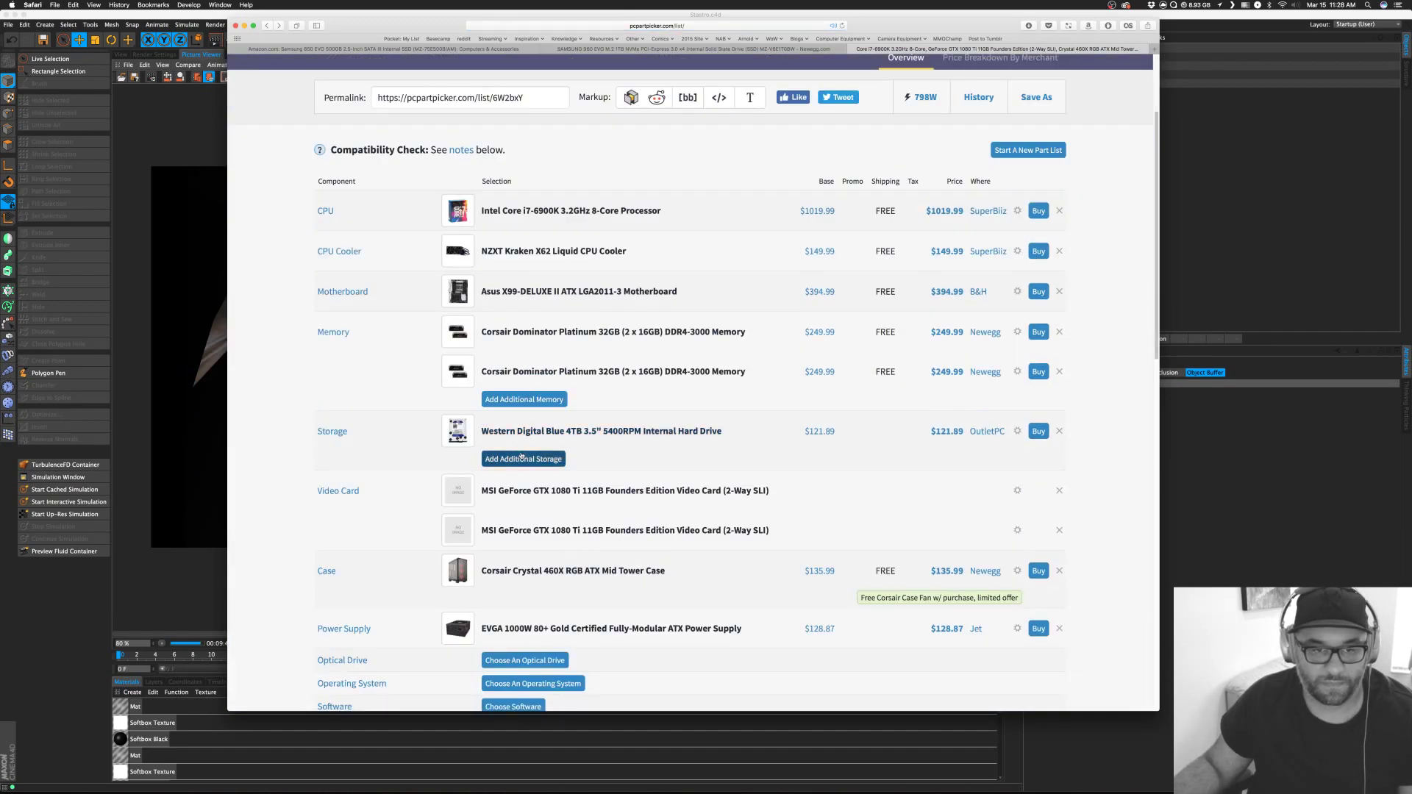
Search additional storage for the Amazon product title "Samsung 850 EVO 500GB 2.5-Inch SATA III Internal SSD".
left_click(522, 457)
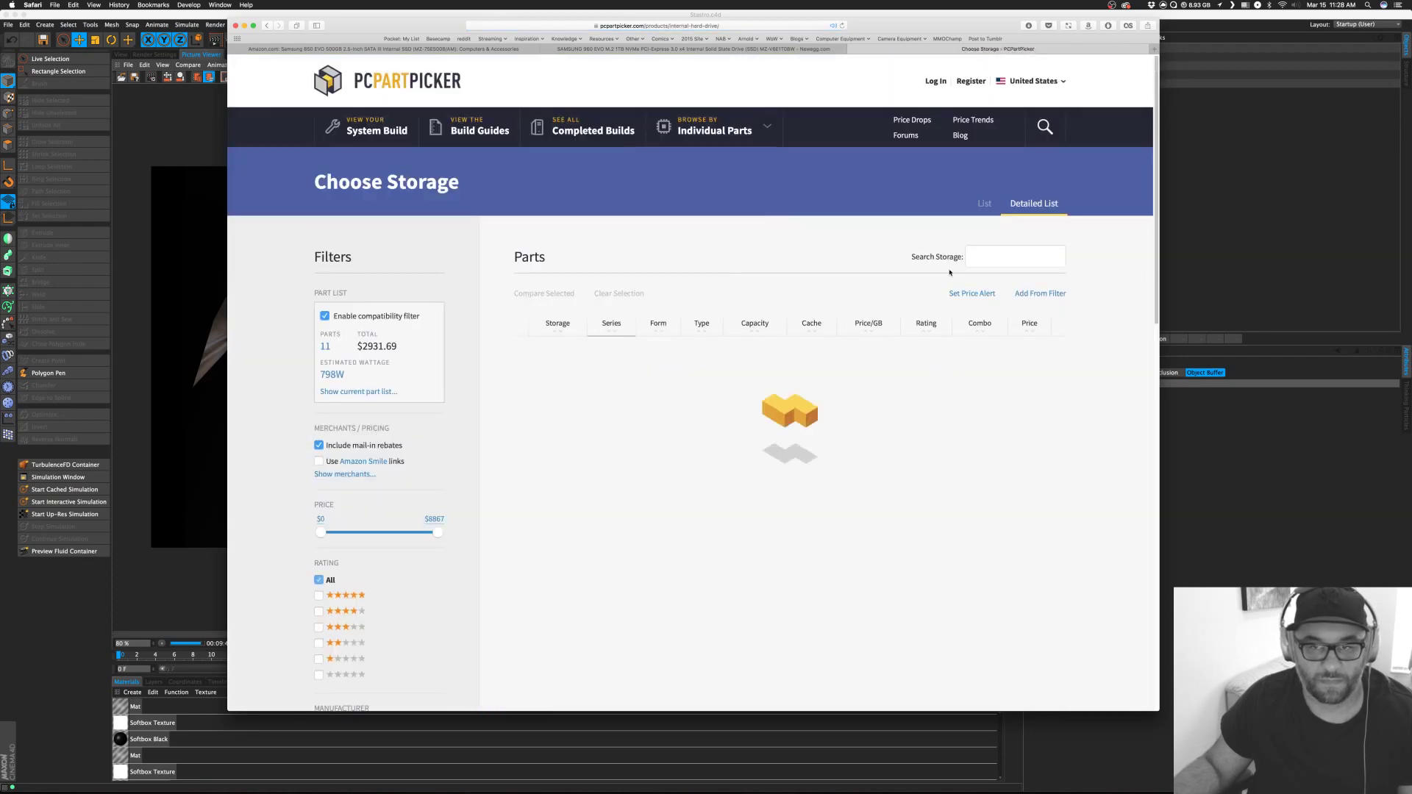
left_click(816, 49)
left_click(529, 49)
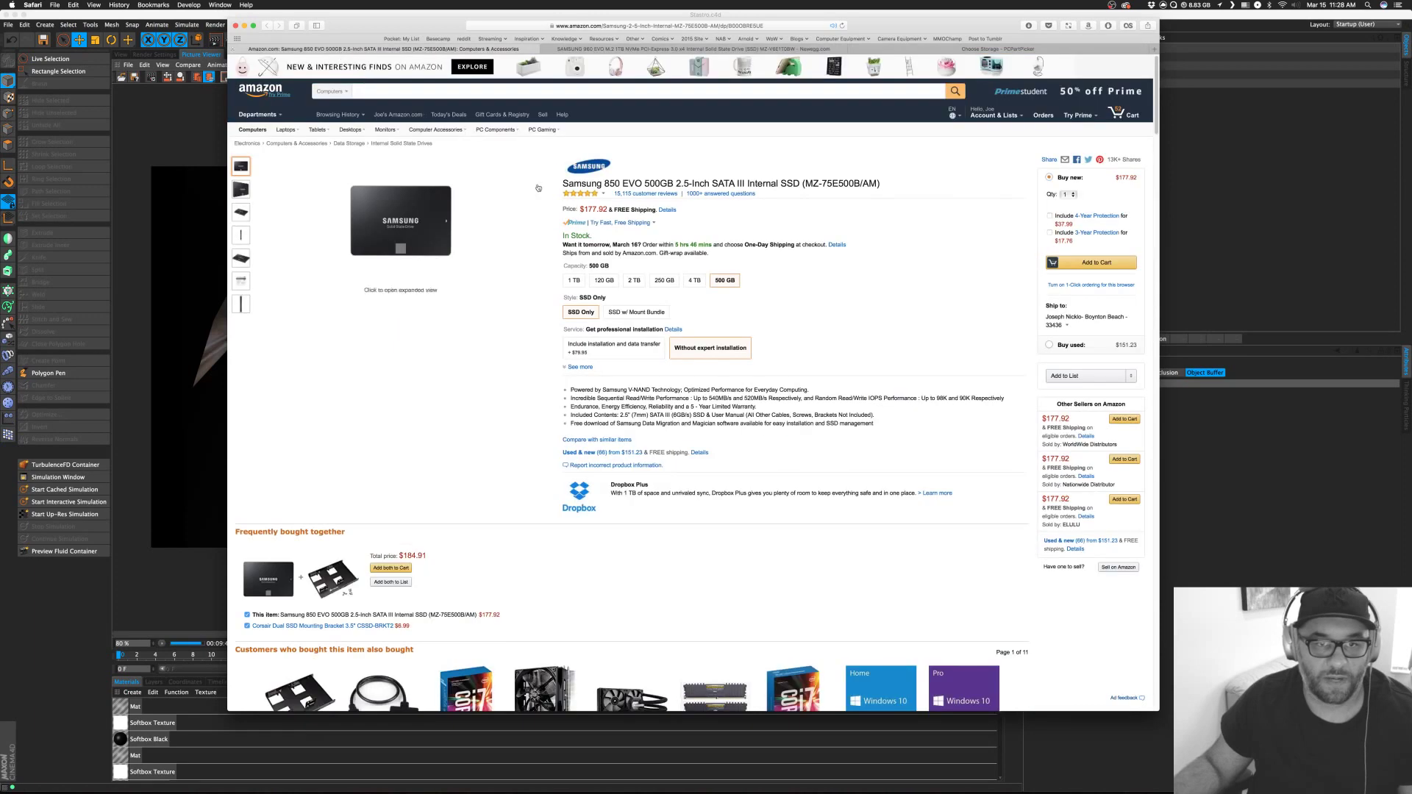
left_click_drag(563, 186, 812, 185)
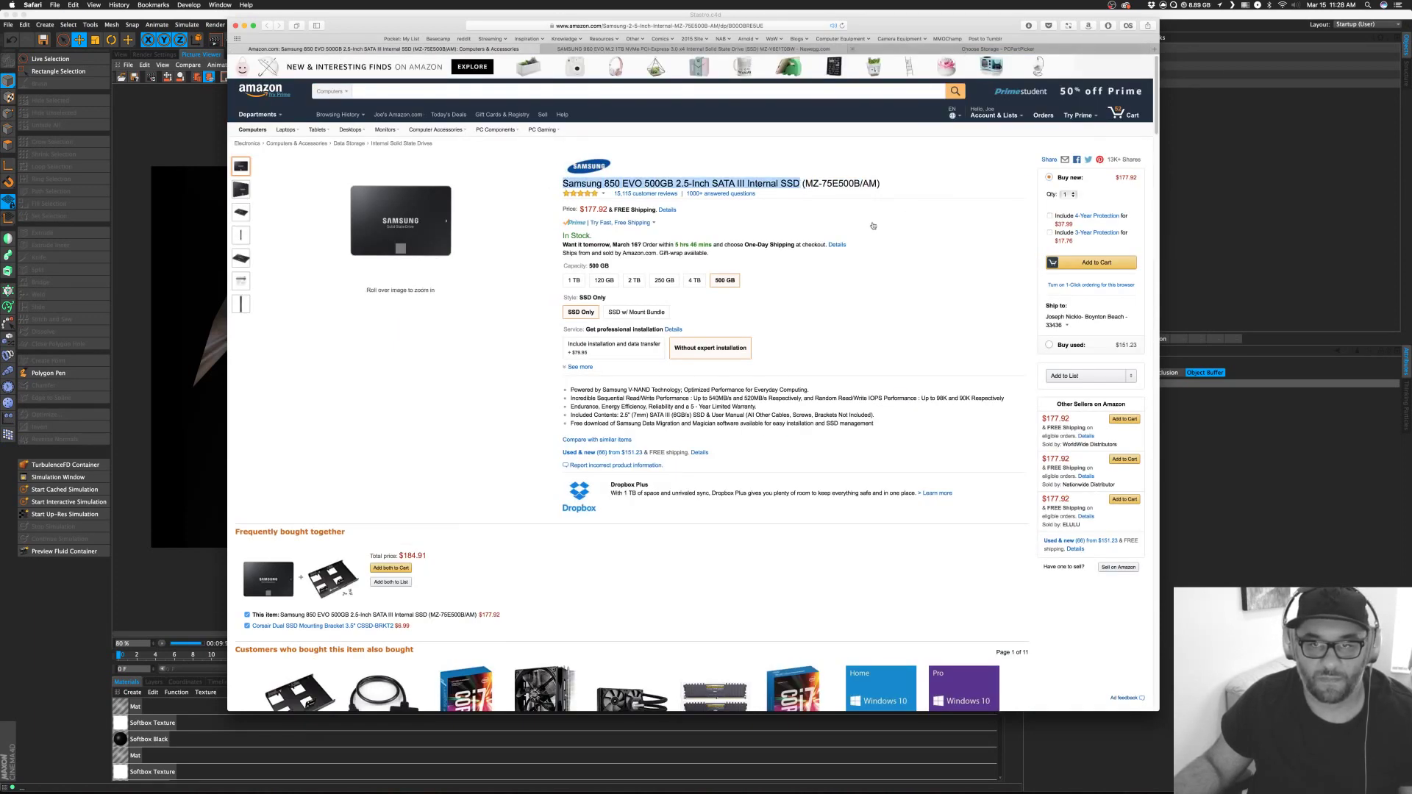
left_click(948, 49)
left_click(998, 257)
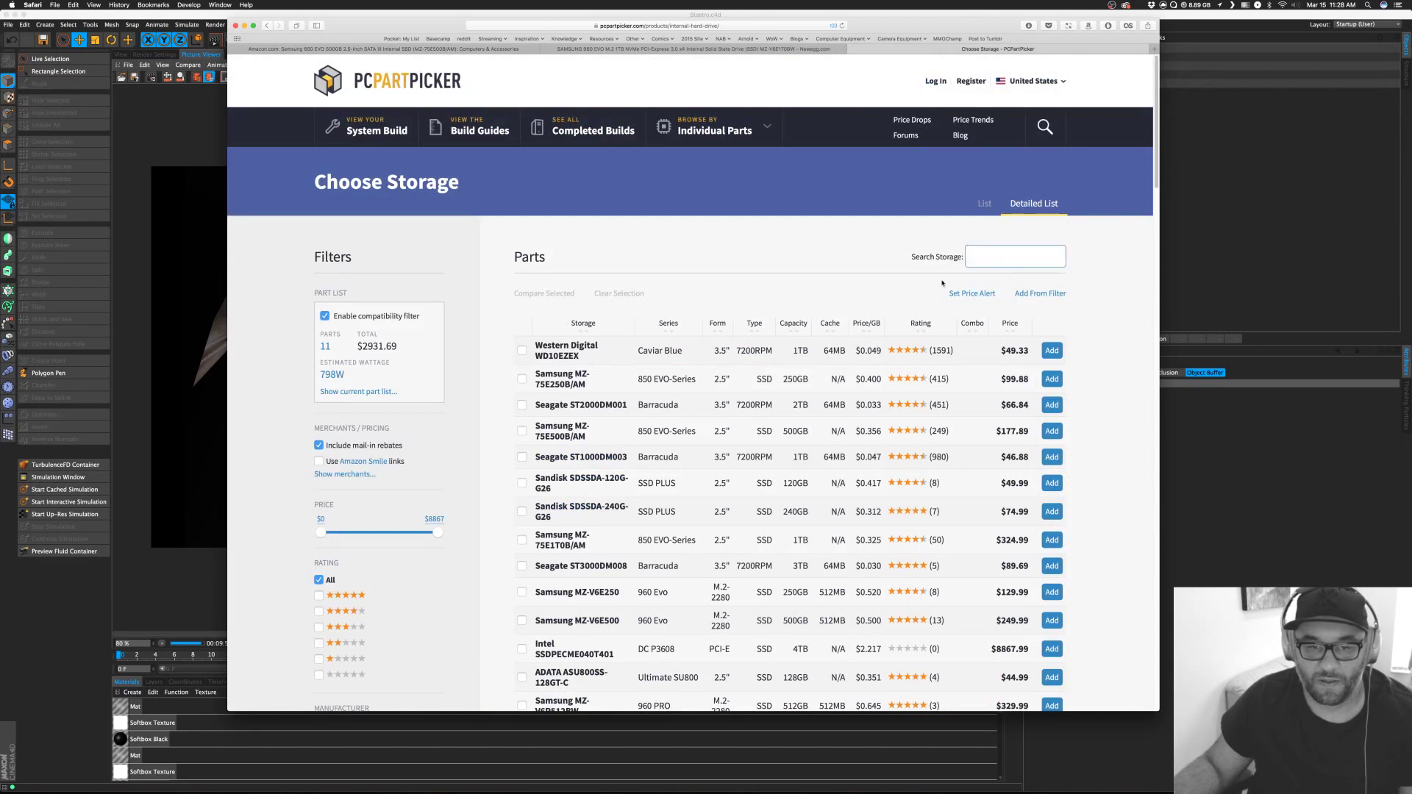
key("super+v")
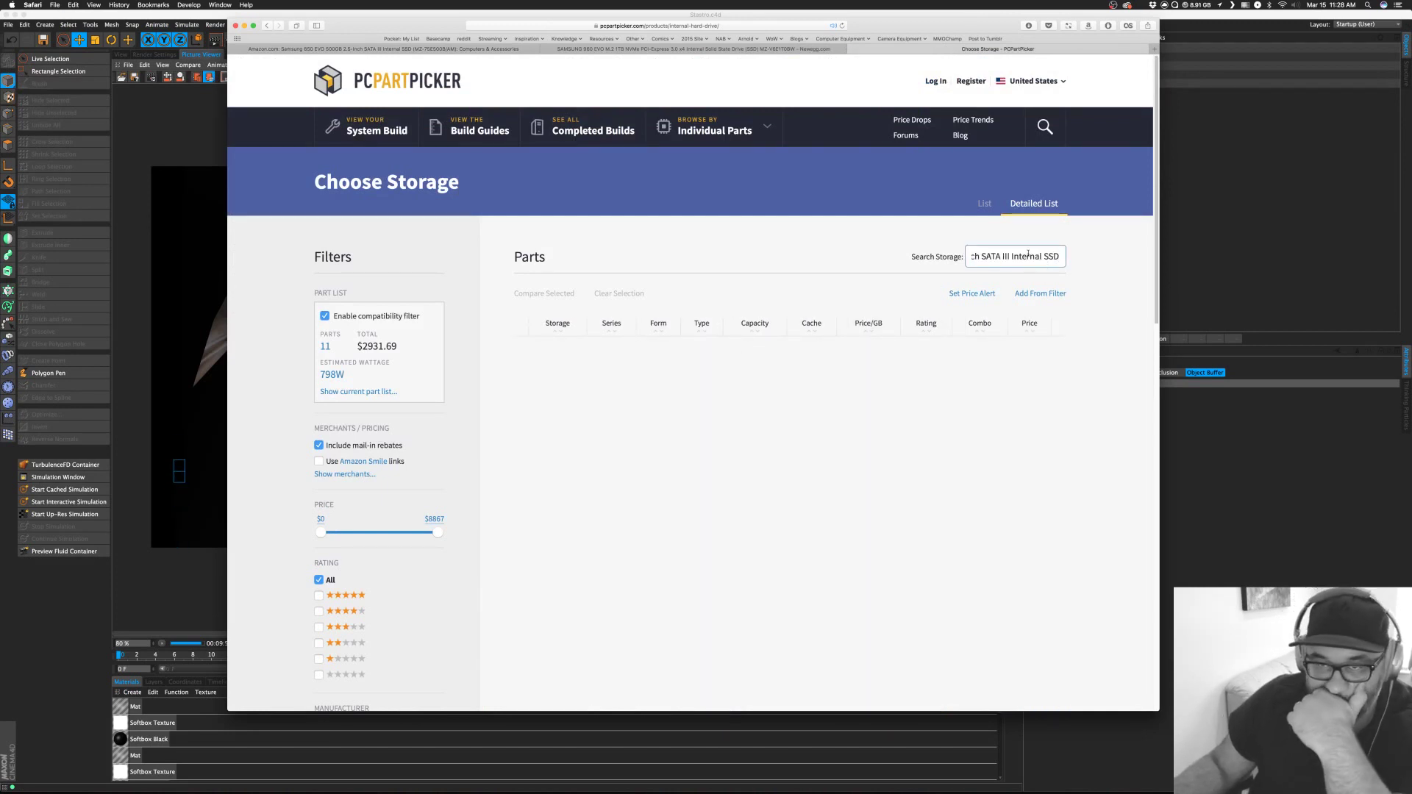
Shorten the storage search to "Samsung 850 EVO 500GB".
left_click_drag(1002, 256, 1364, 249)
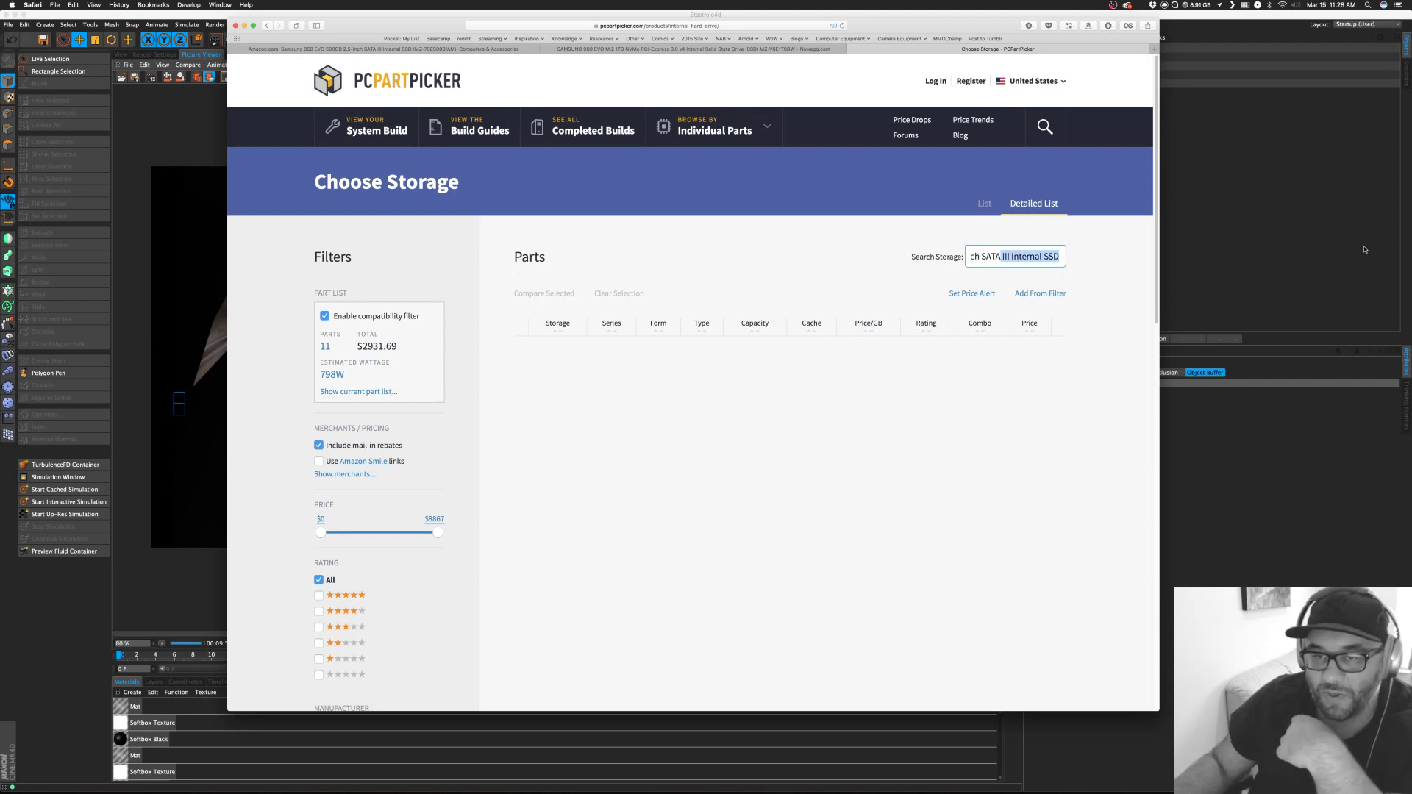
key("BackSpace")
key("BackSpace")
key("BackSpace")
key("BackSpace")
key("BackSpace")
key("BackSpace")
key("BackSpace")
key("BackSpace")
key("BackSpace")
key("BackSpace")
key("BackSpace")
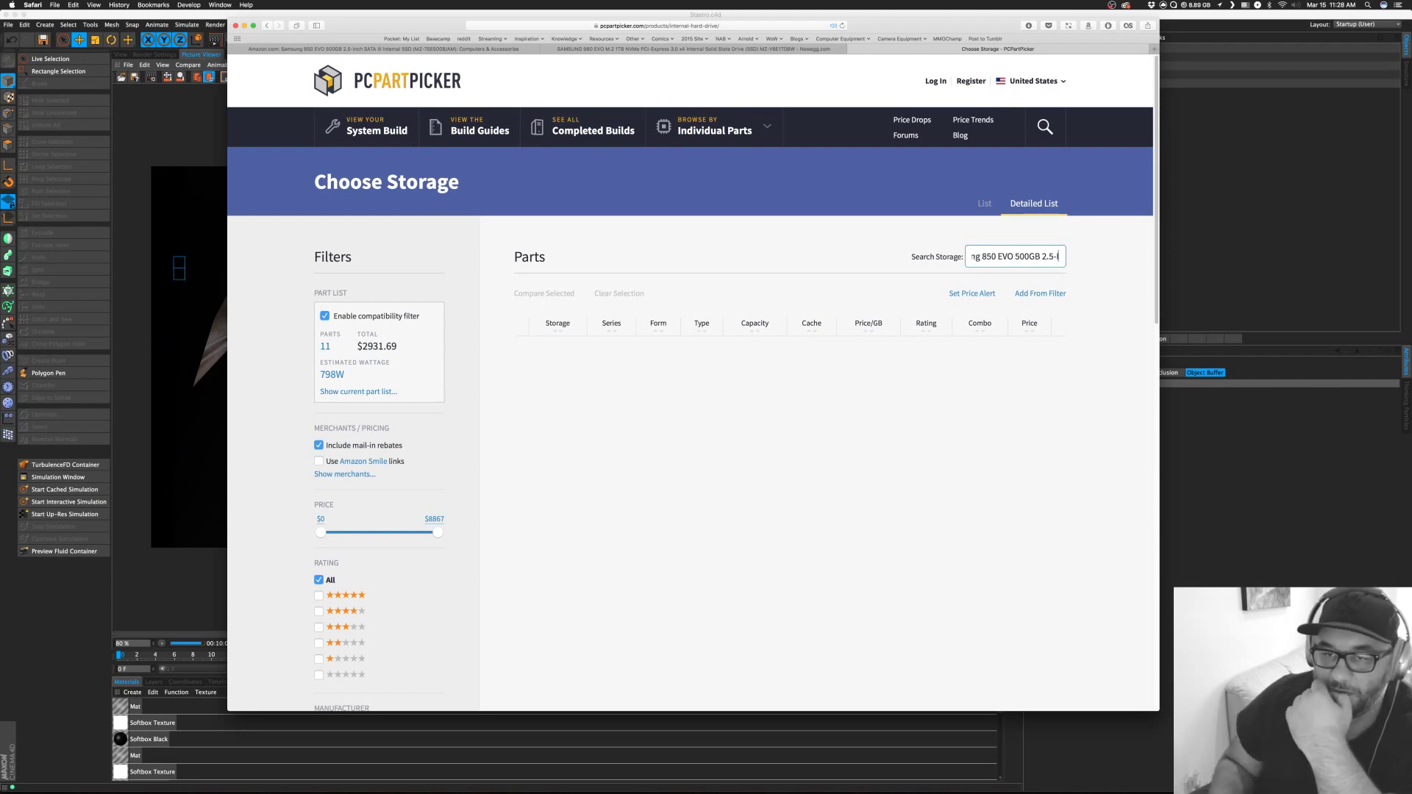
key("BackSpace")
key("BackSpace")
key("BackSpace")
key("BackSpace")
key("BackSpace")
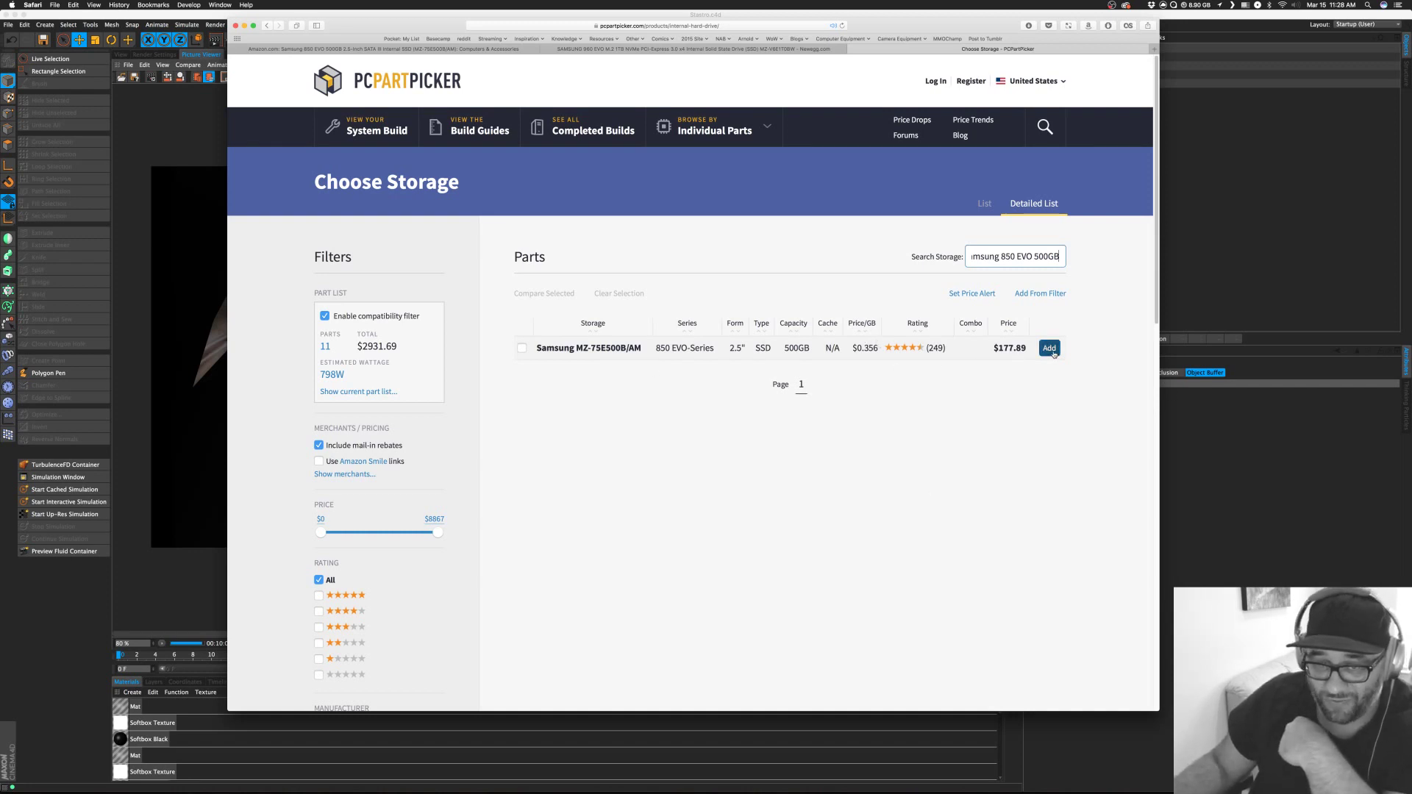
Add the Samsung 850 EVO-Series 500GB drive to the part list and remove the Corsair Crystal 460X RGB case.
left_click(1049, 348)
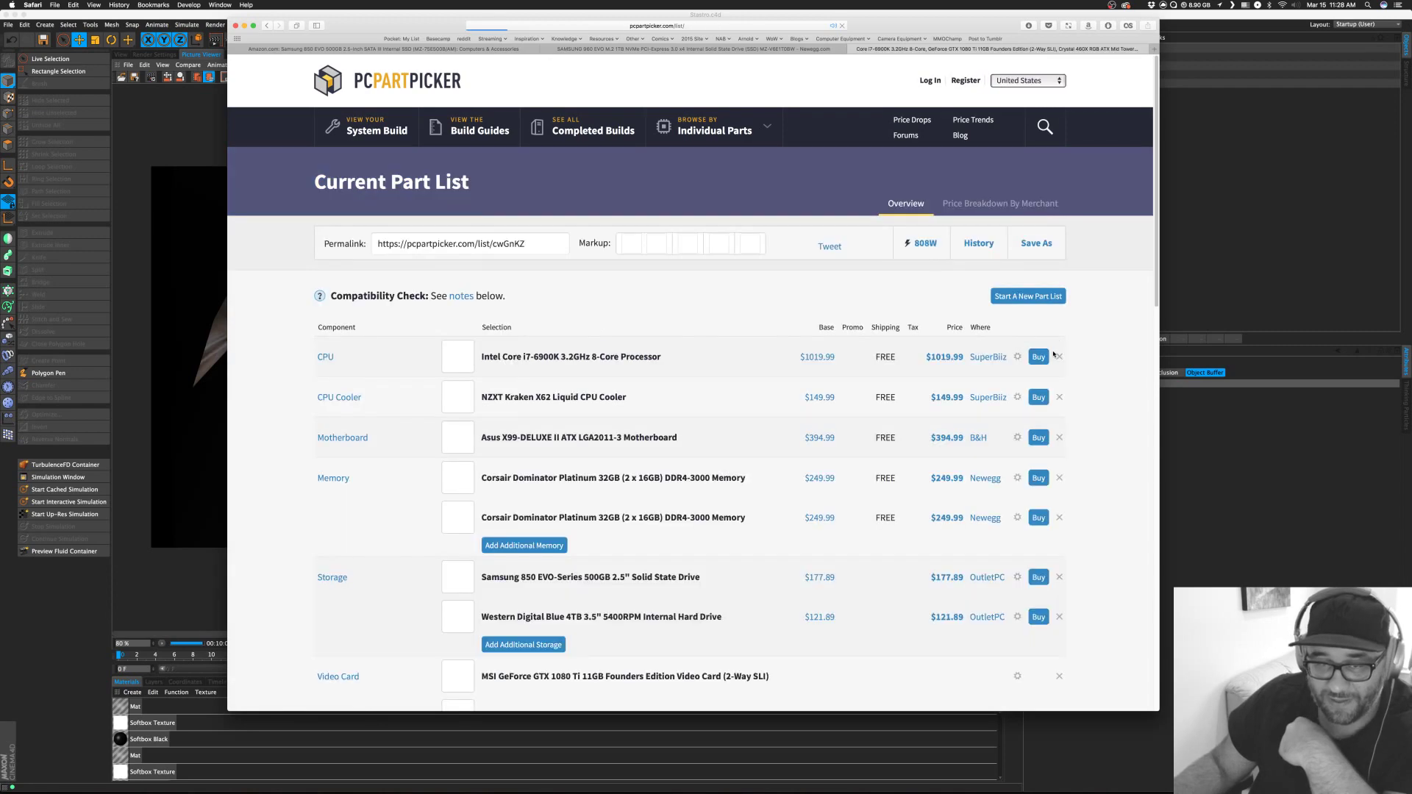
scroll(1077, 522, "down", 2)
scroll(878, 543, "down", 3)
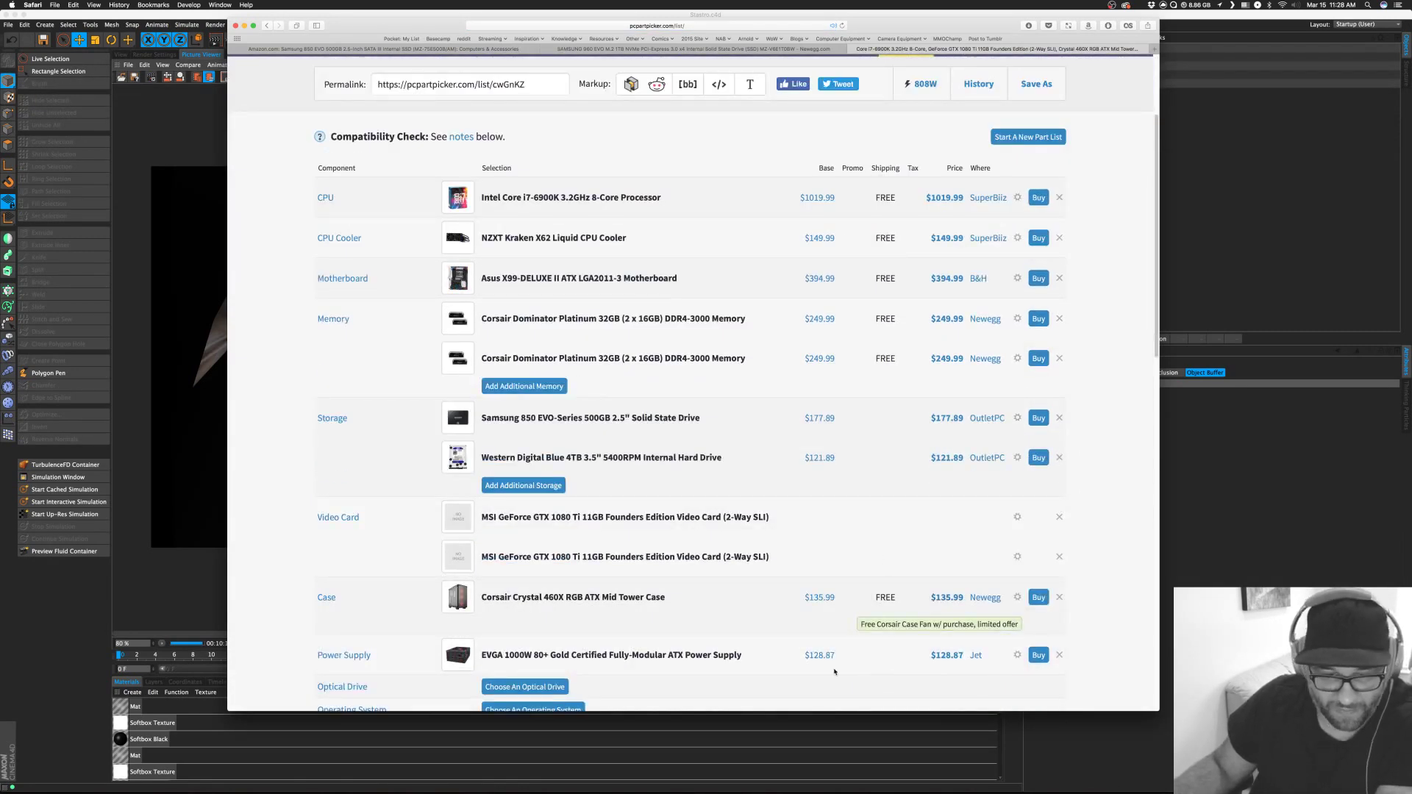
scroll(835, 672, "down", 1)
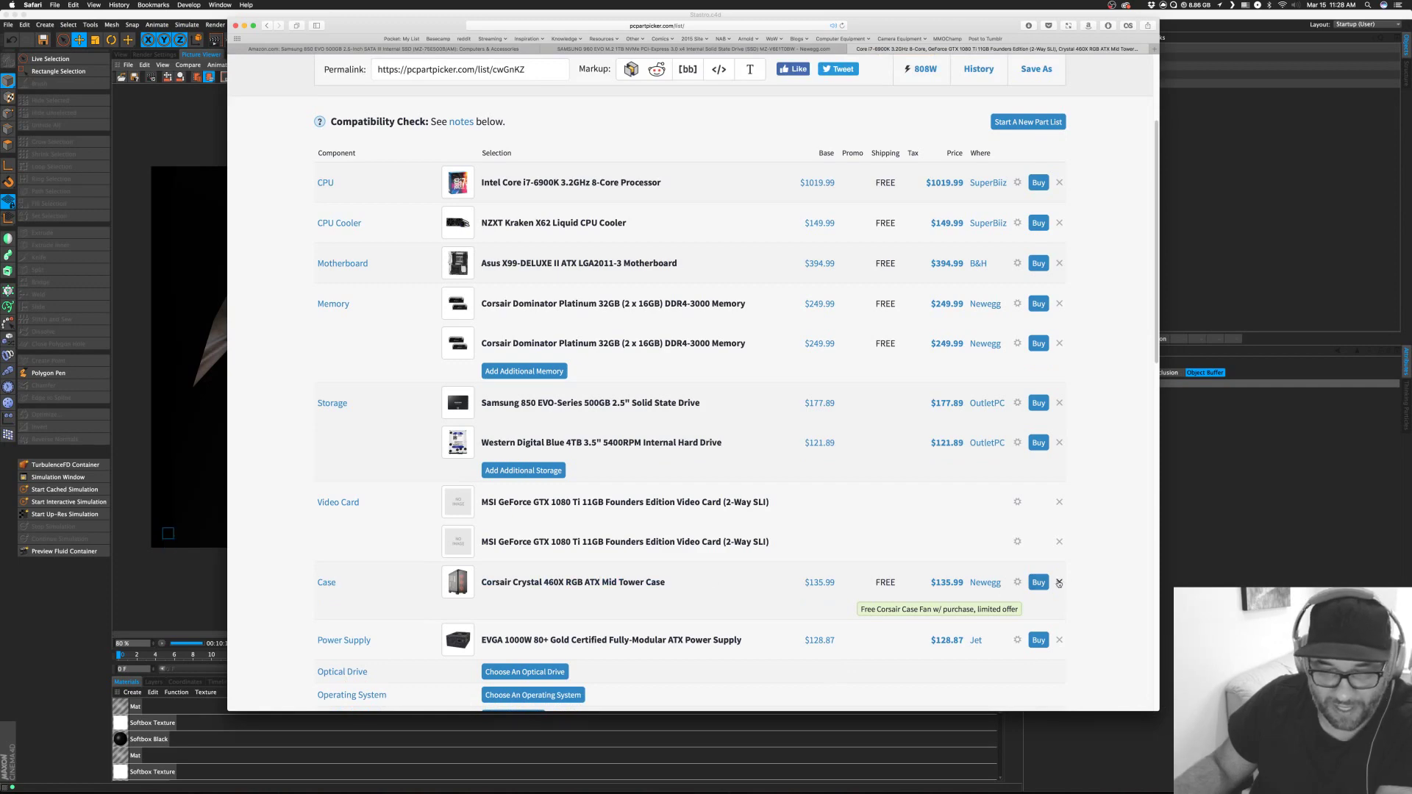
left_click(1059, 582)
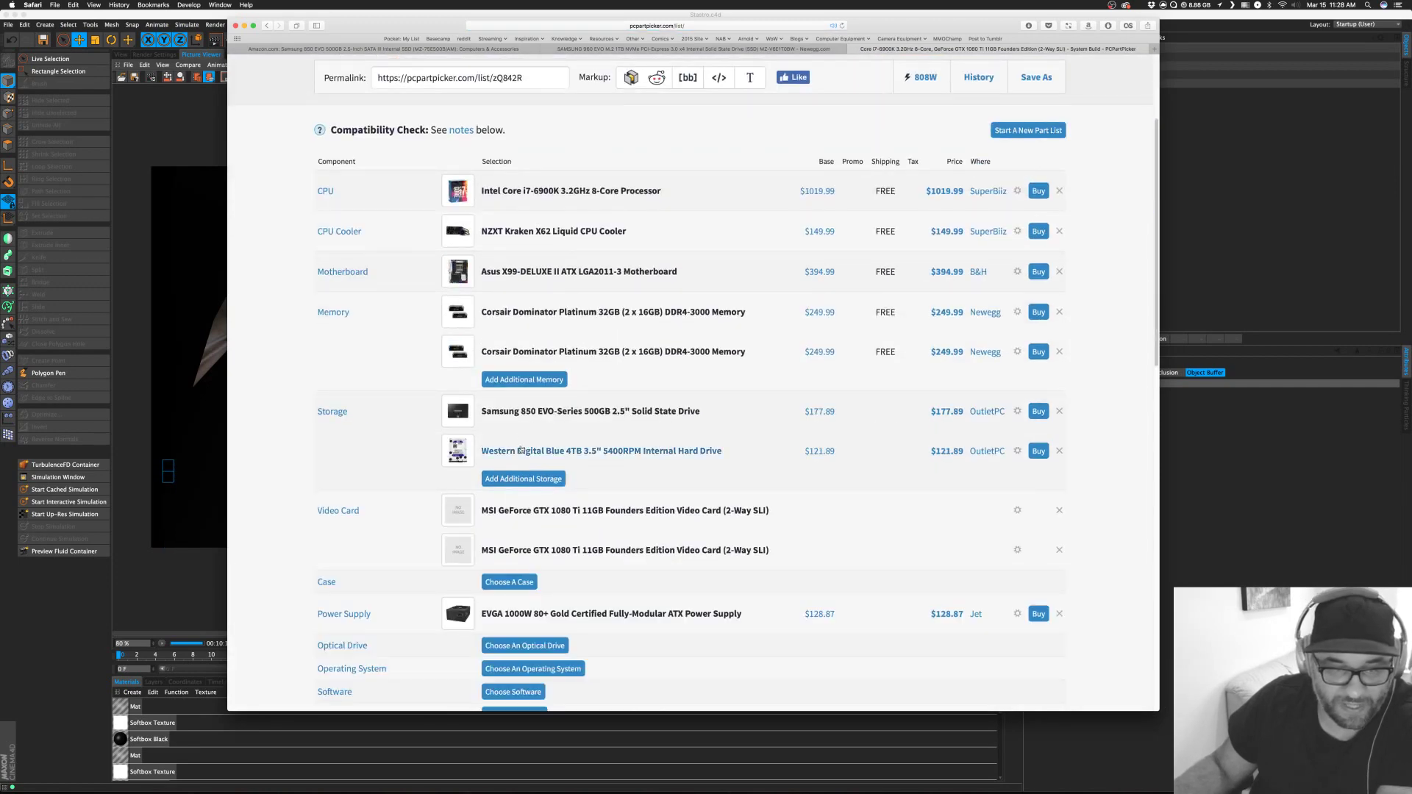
Search the cases for "570" and add the Corsair Crystal 570X RGB to the part list.
scroll(523, 558, "down", 2)
left_click(507, 515)
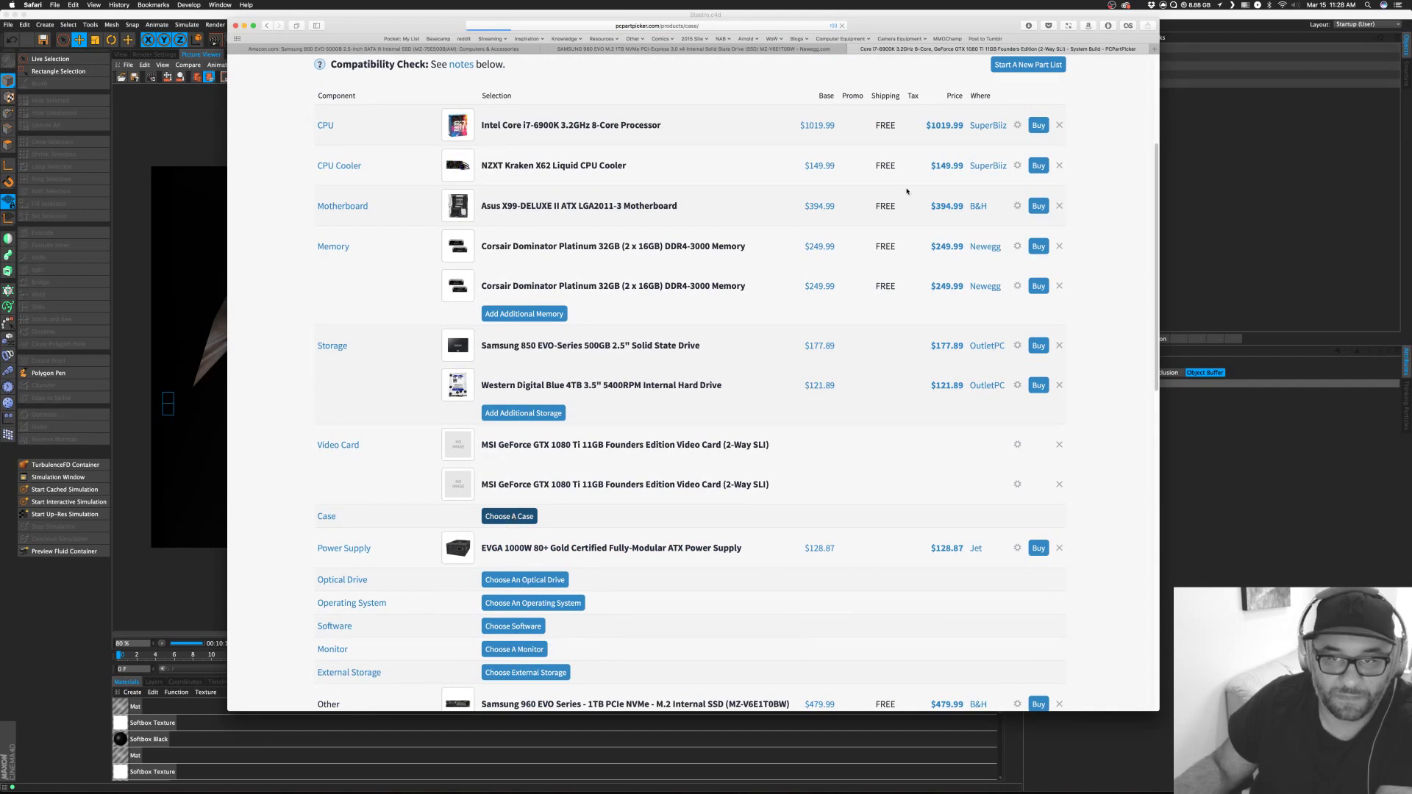
left_click(1003, 255)
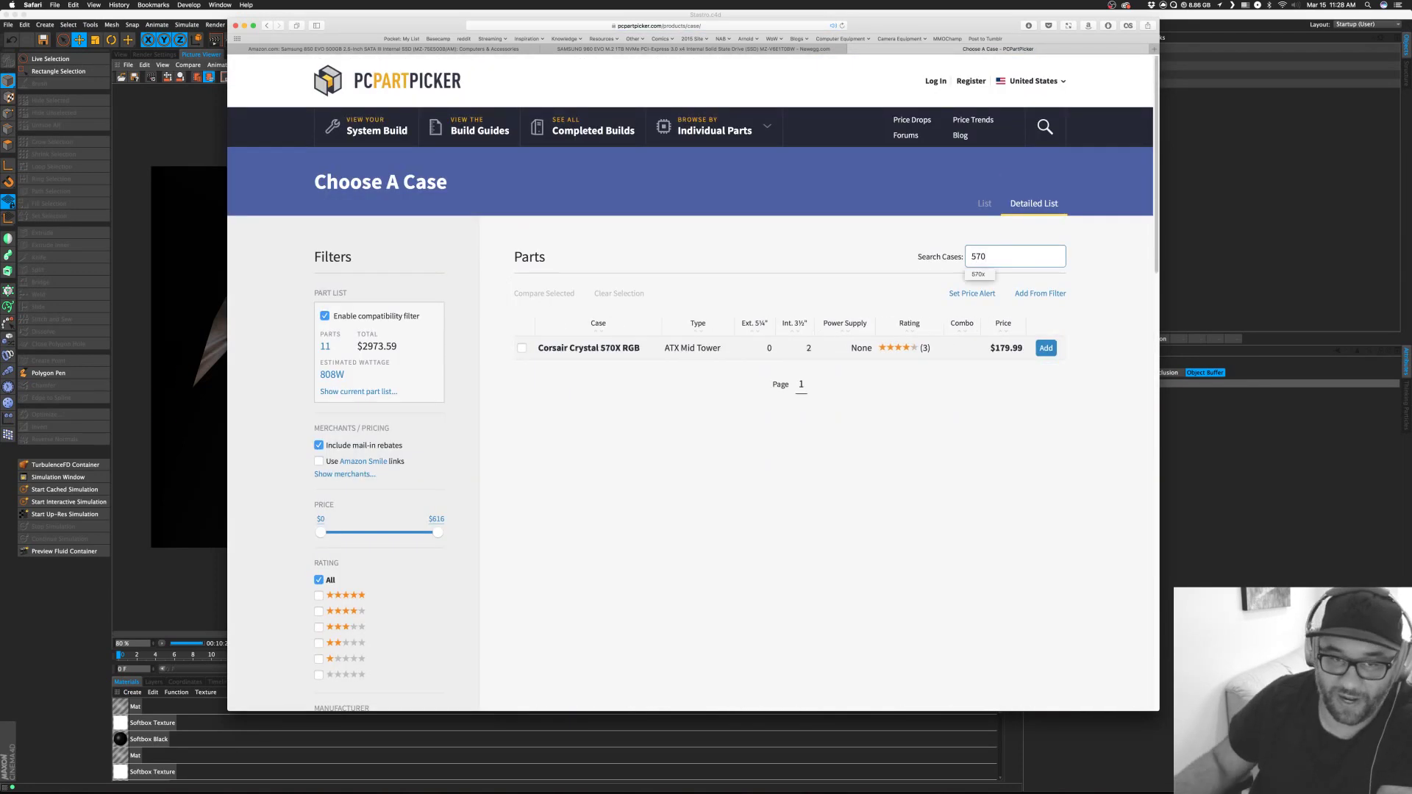
left_click(1044, 350)
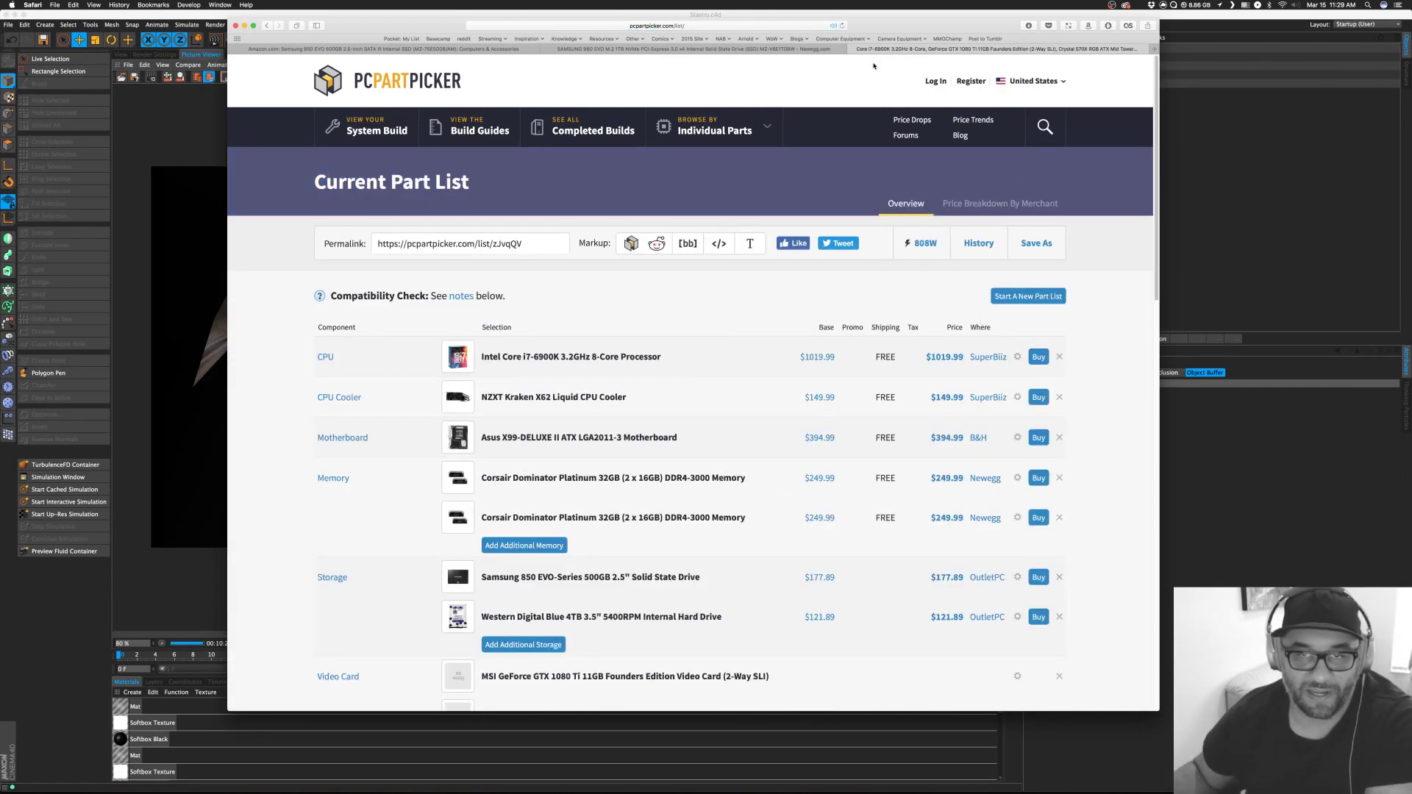
Enlarge the browser window and look over the part list down to its total.
scroll(829, 442, "down", 5)
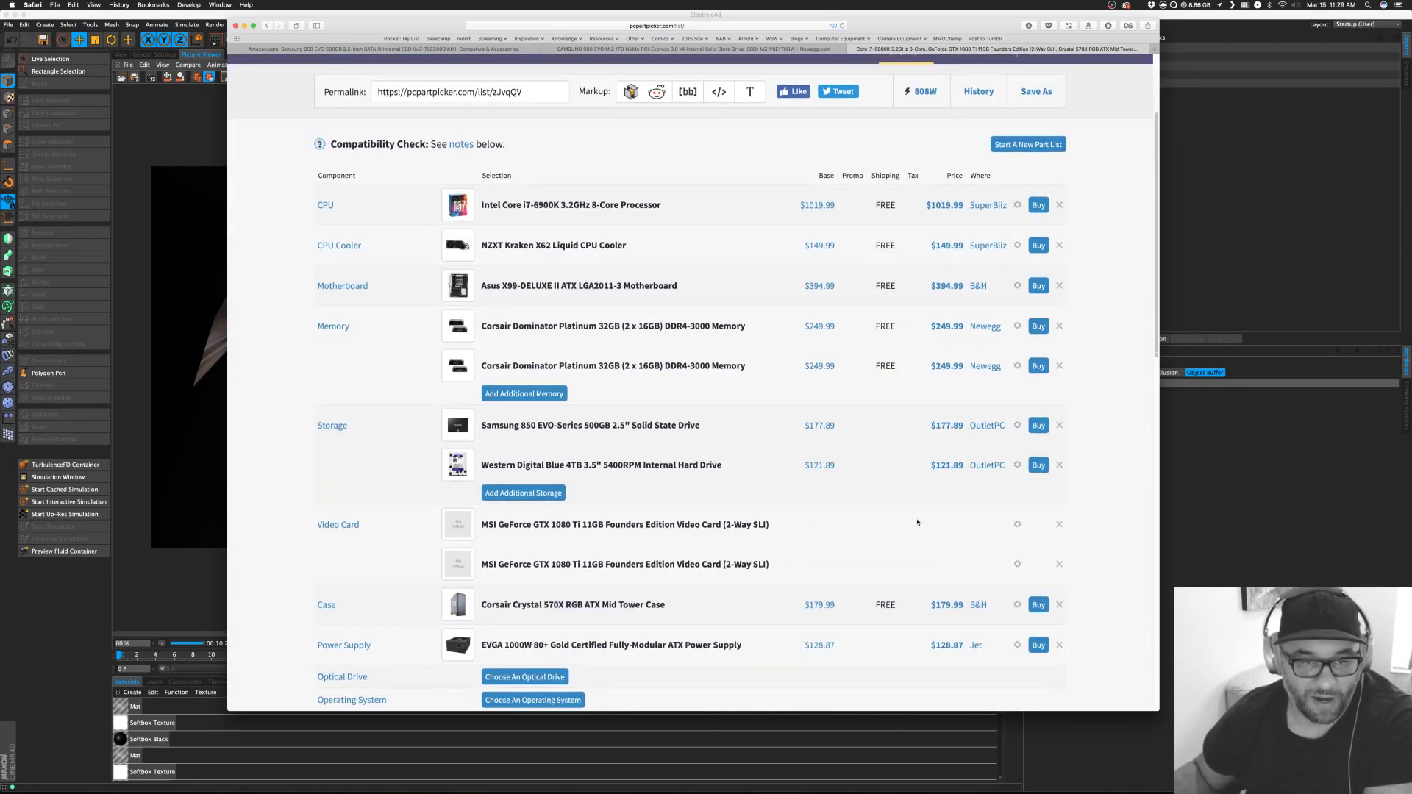
left_click_drag(1158, 710, 1239, 793)
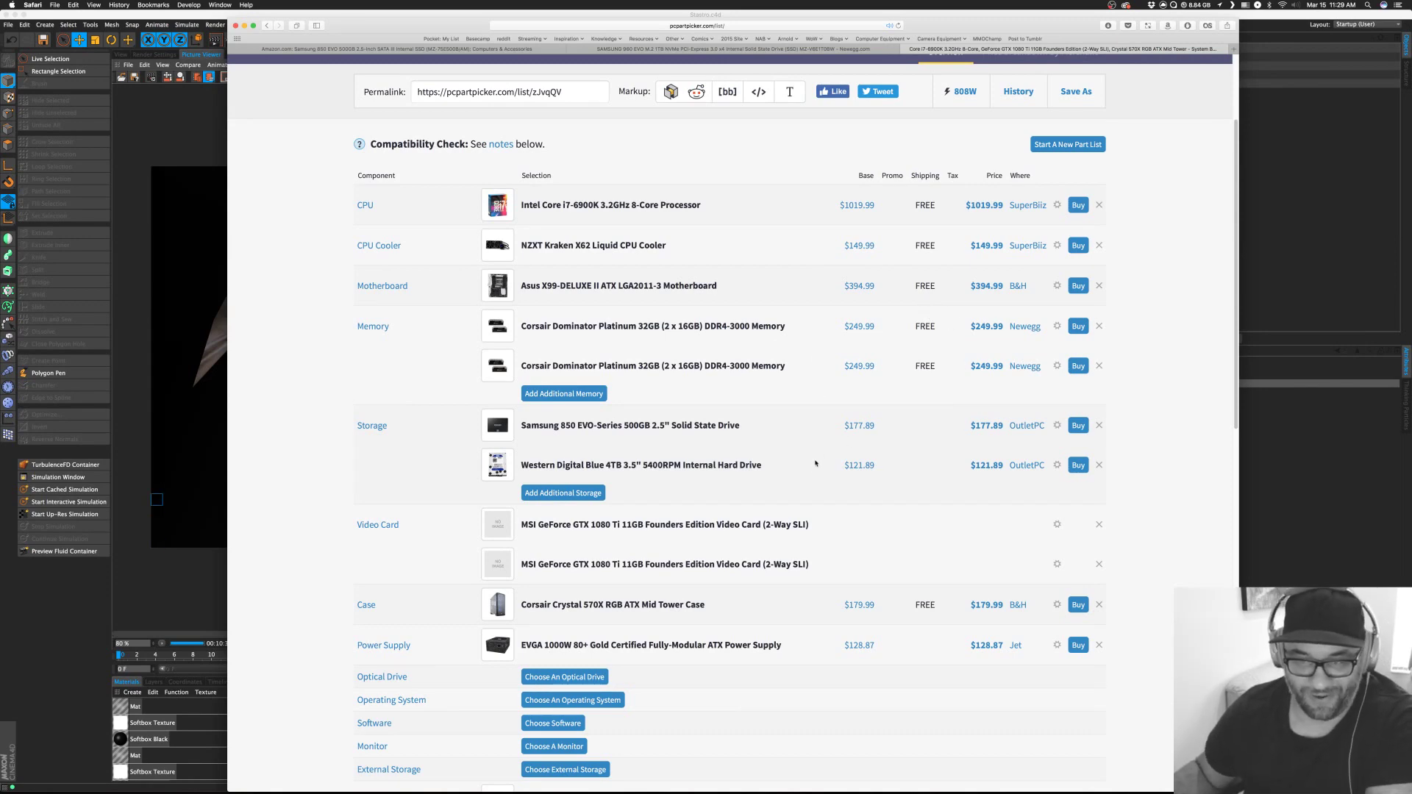
scroll(844, 400, "down", 8)
scroll(846, 400, "down", 6)
scroll(844, 401, "up", 6)
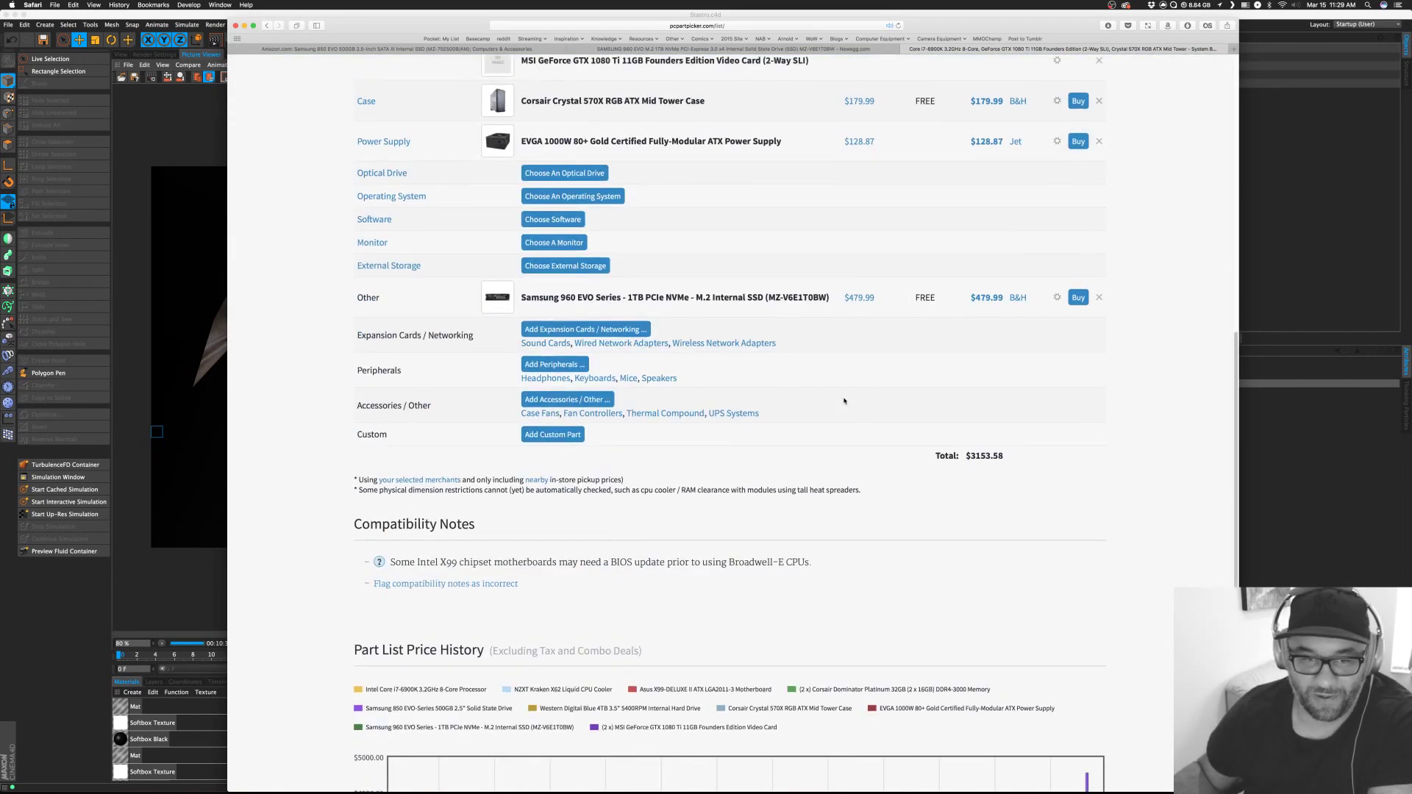
scroll(845, 401, "up", 1)
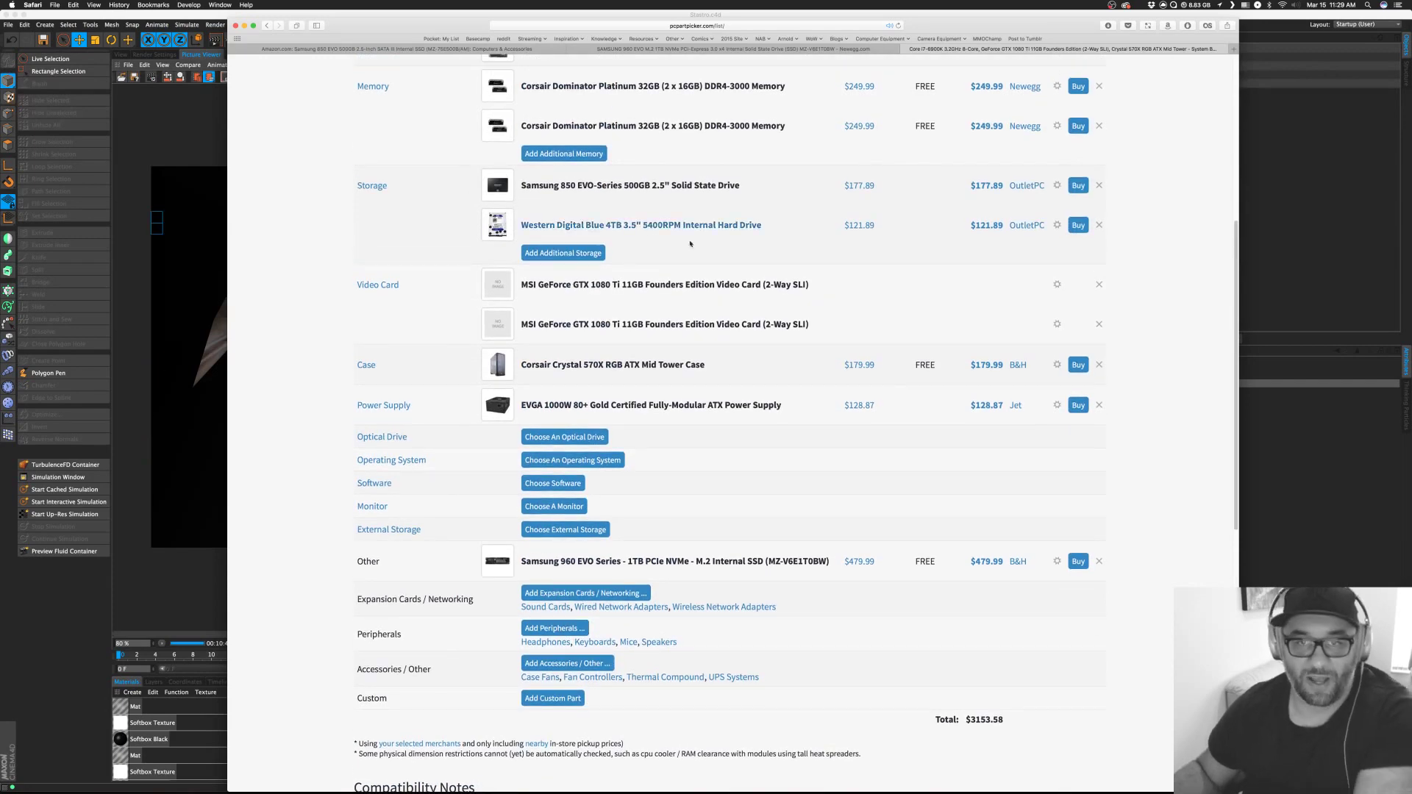
Copy the second video card's name from the part list, "MSI GeForce GTX 1080 Ti 11GB Founders Edition Video Card (2-Way SLI)", and search Newegg for it.
triple_click(610, 333)
key("super+c")
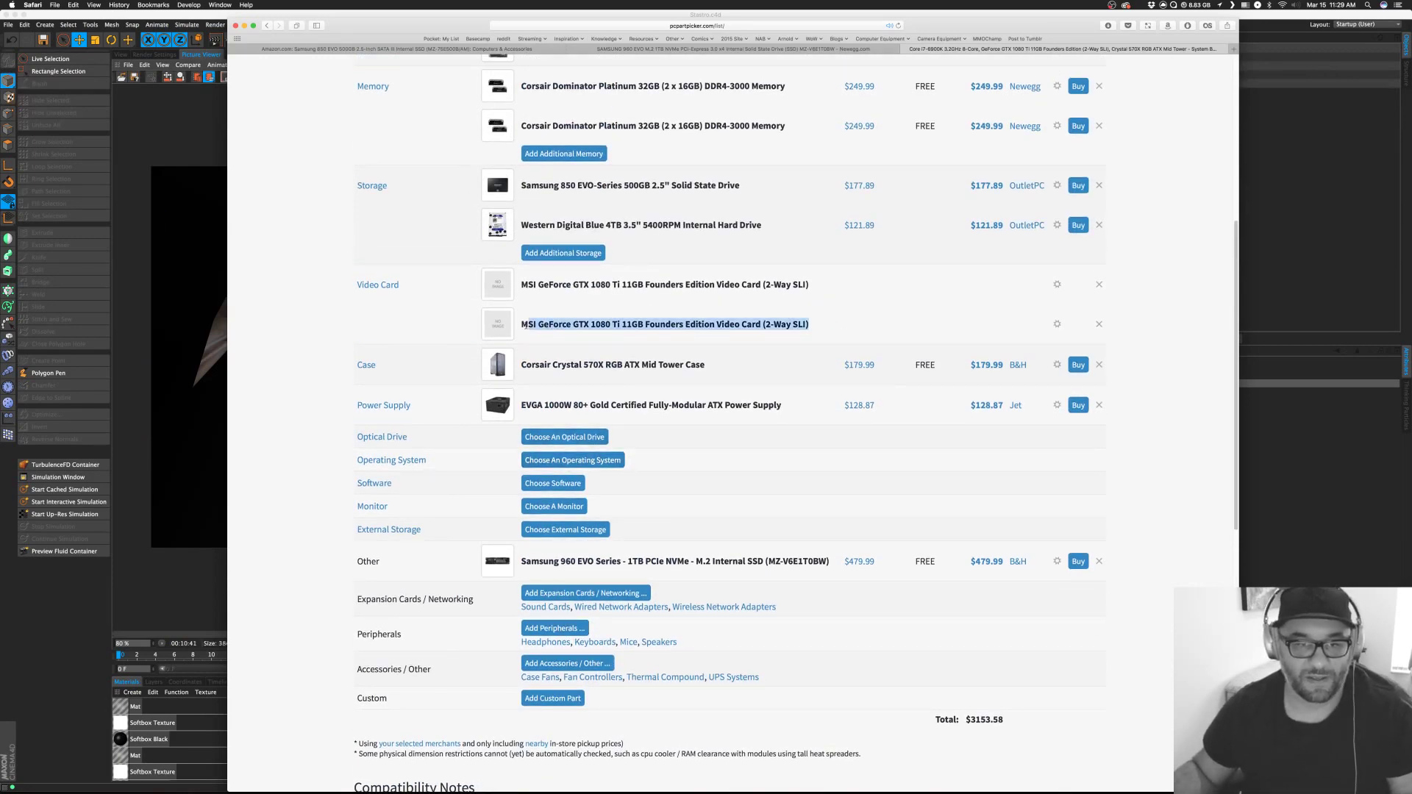
left_click(785, 49)
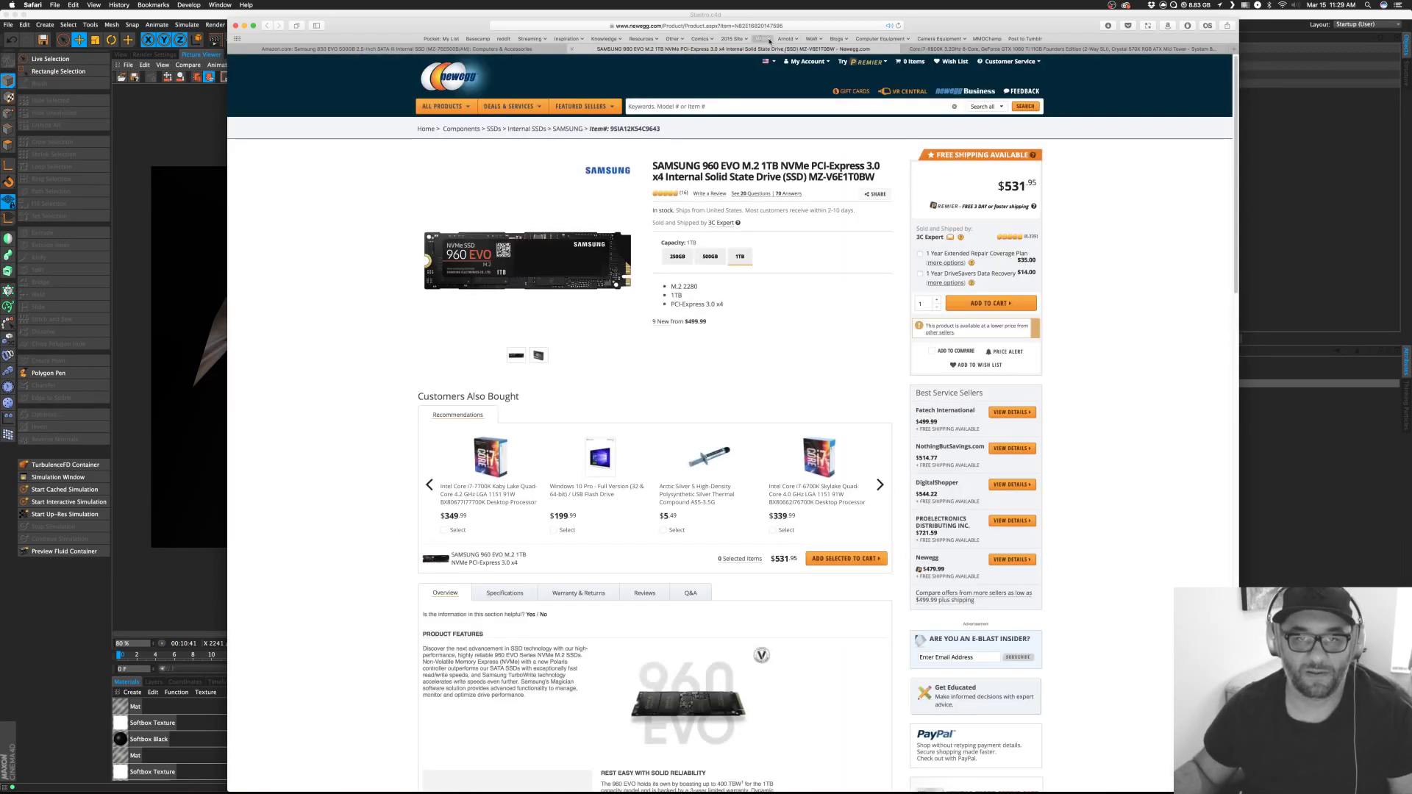
key("super+v")
key("Return")
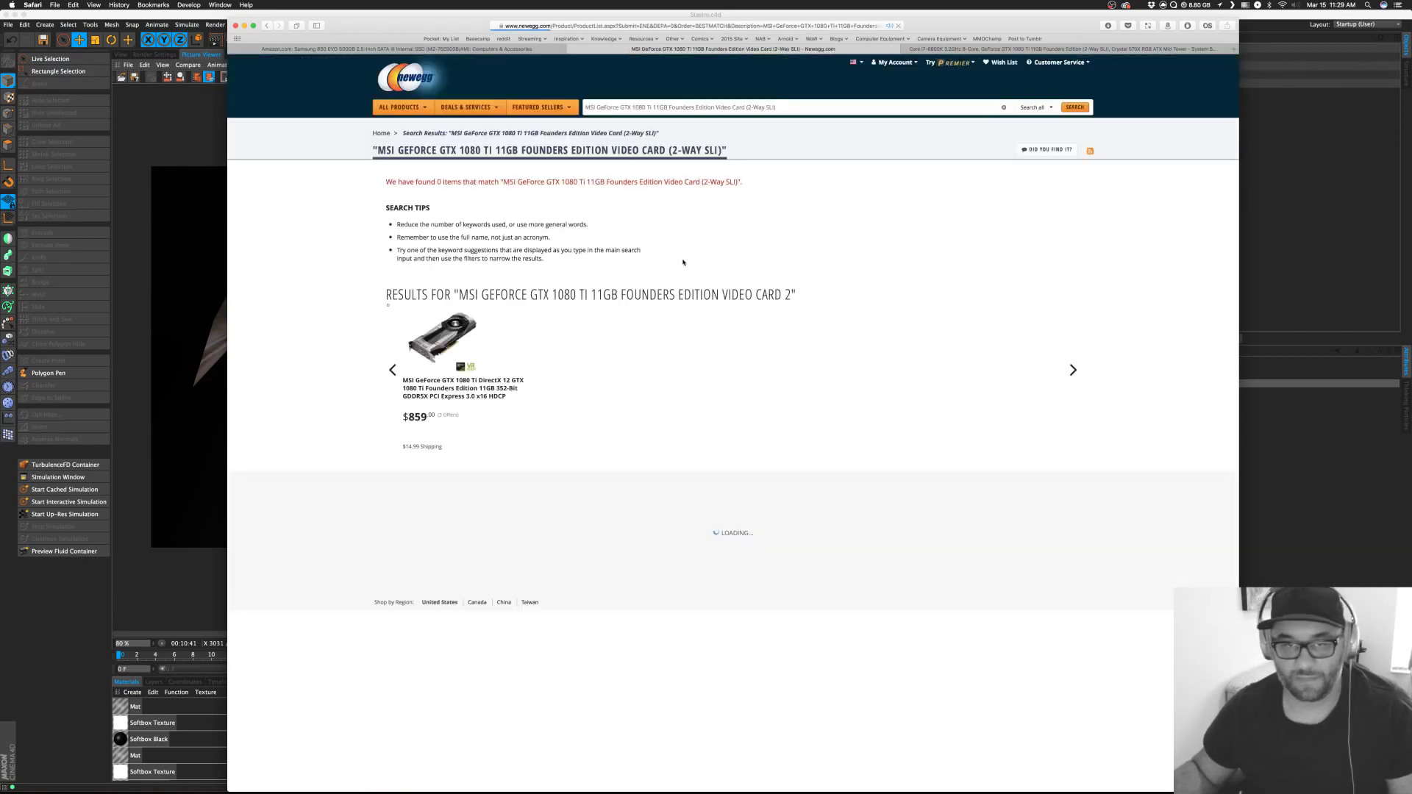
Remove "(2-Way SLI)" from the Newegg search text and repeat the video card search.
left_click_drag(742, 107, 806, 112)
key("BackSpace")
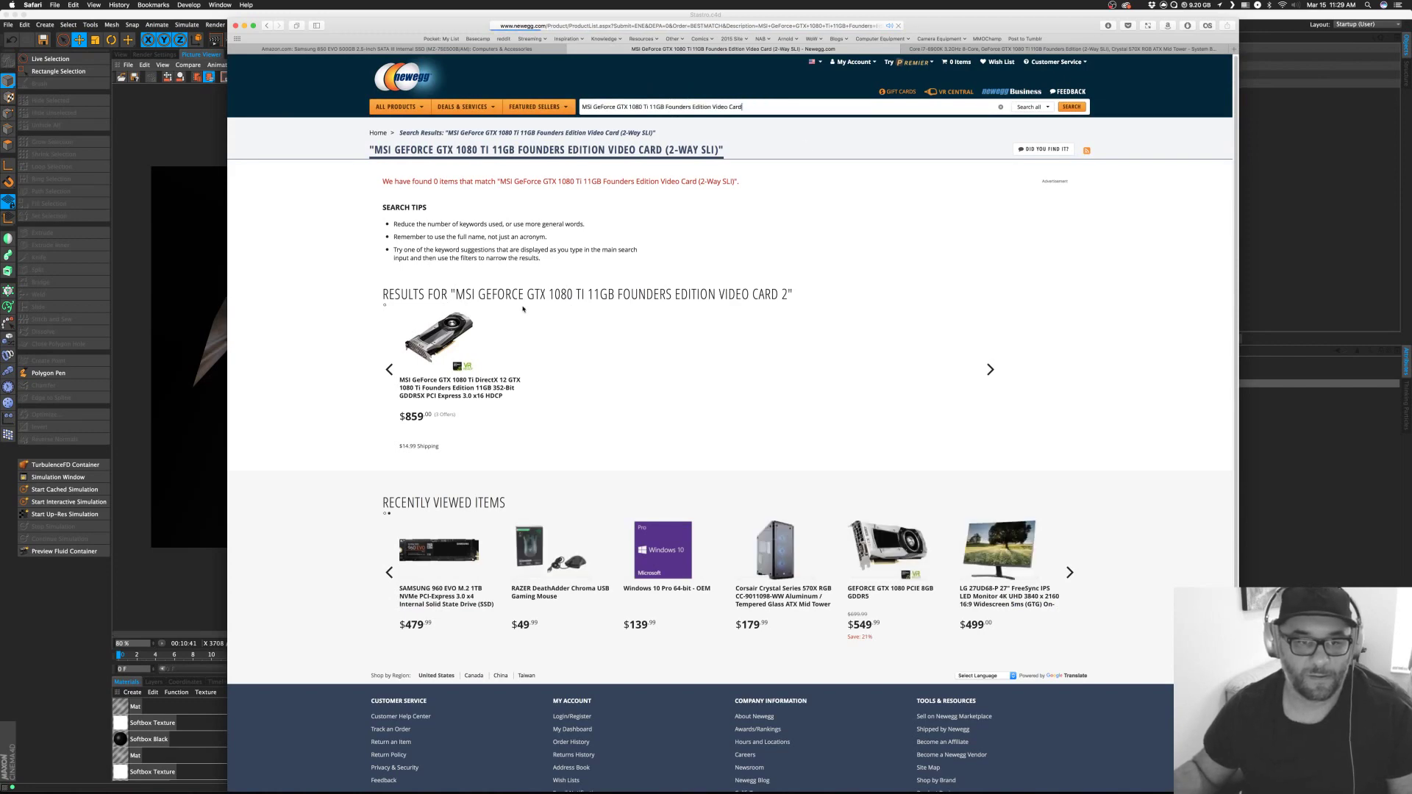
key("Return")
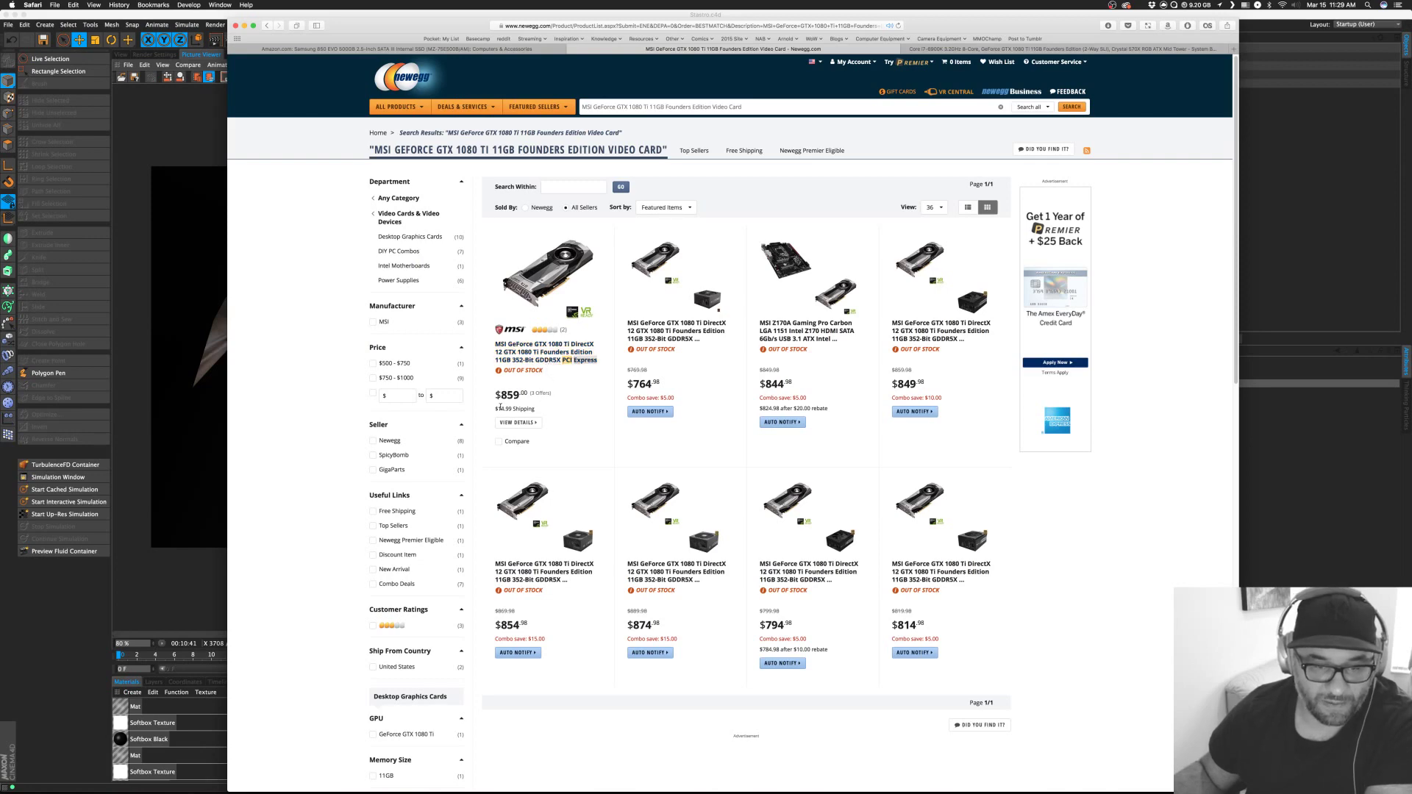
Return to the part list and save a manual price of $860.00 for the first MSI GeForce GTX 1080 Ti video card.
left_click(1033, 49)
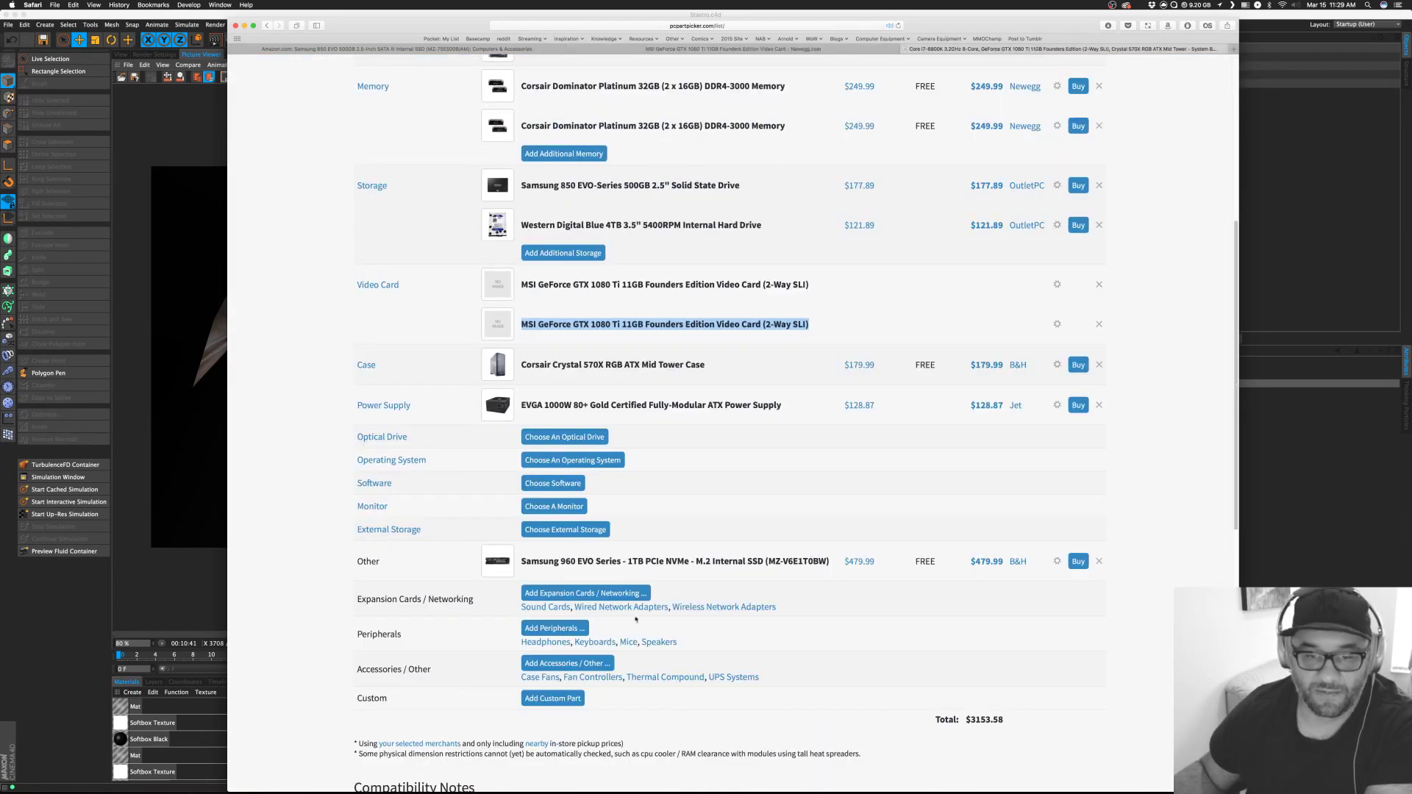
left_click(1057, 285)
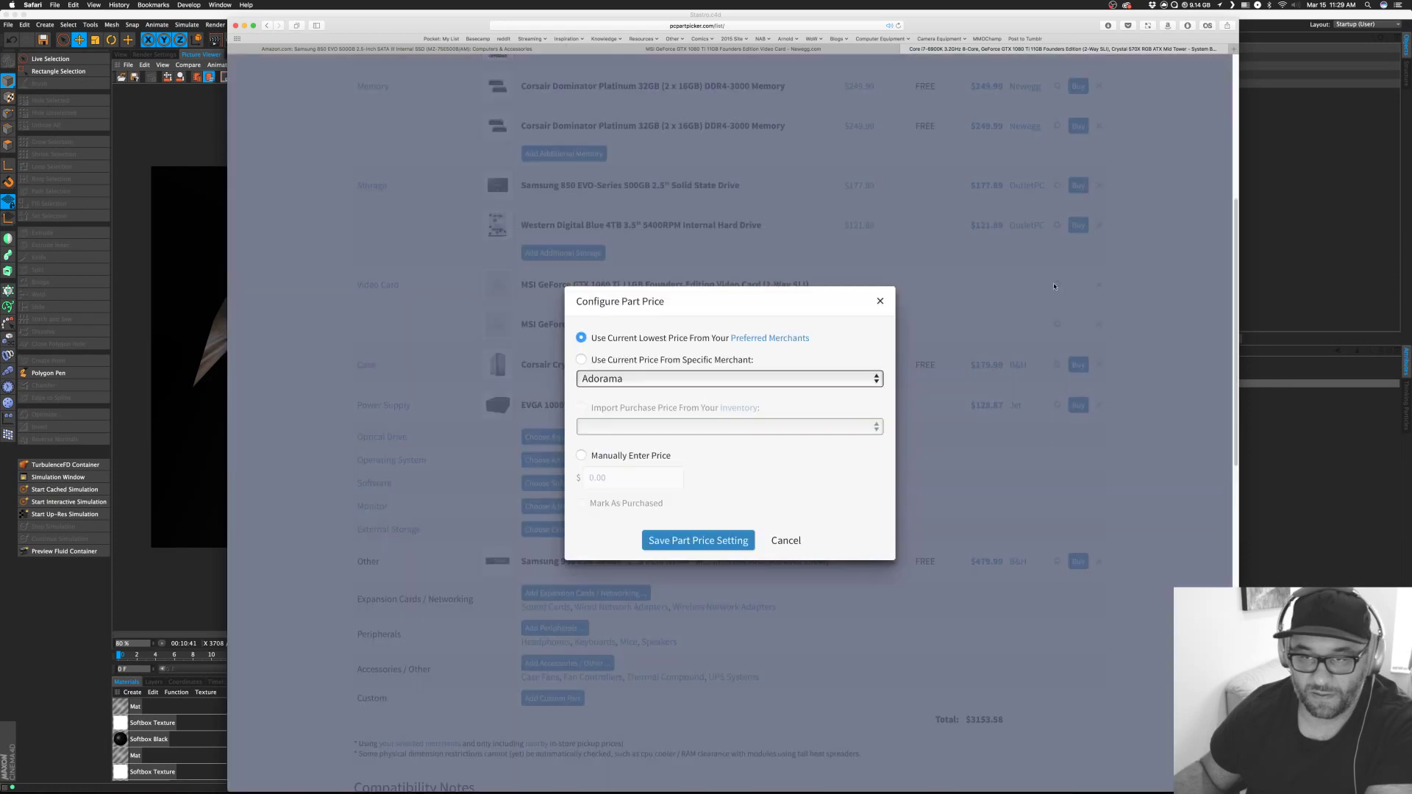
left_click(625, 479)
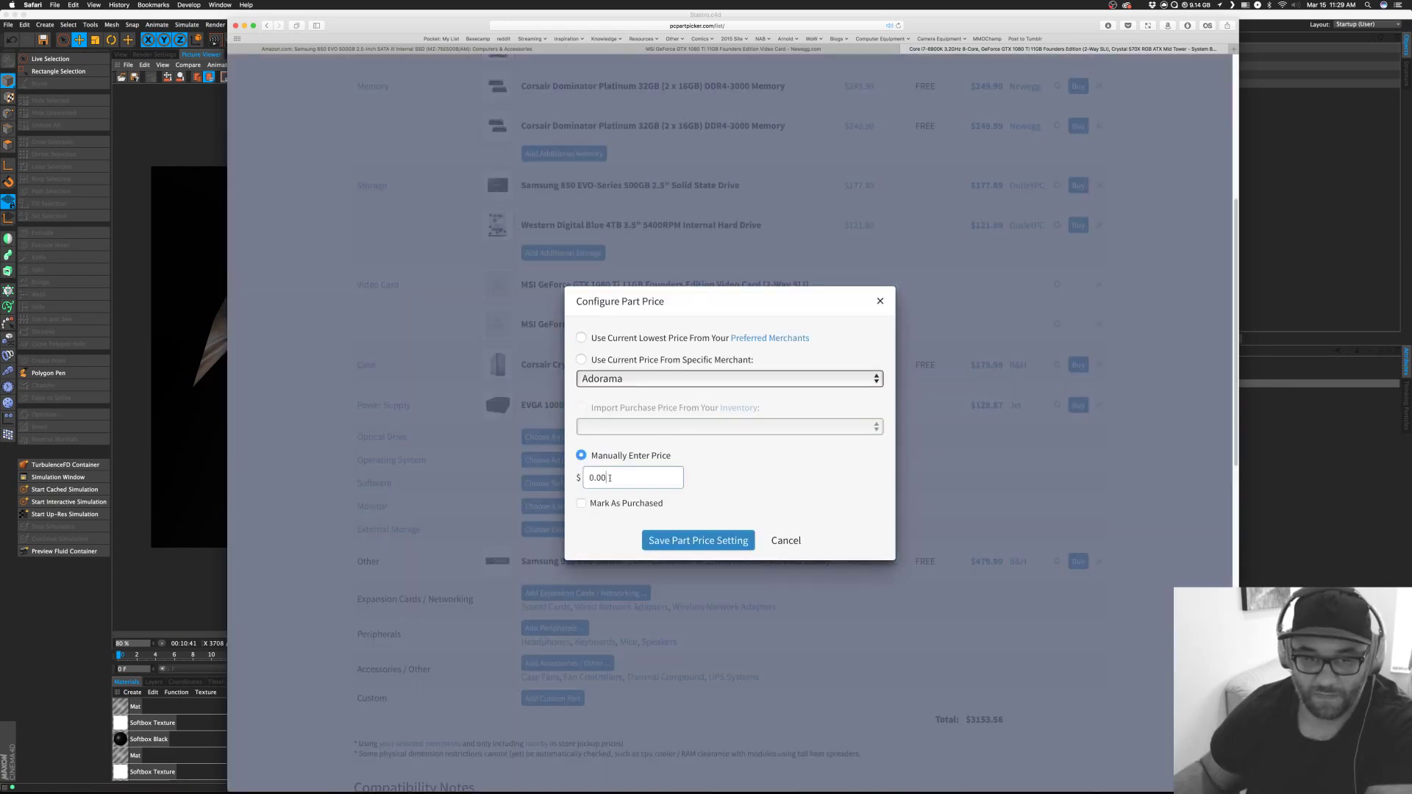
key("super+a")
type("86")
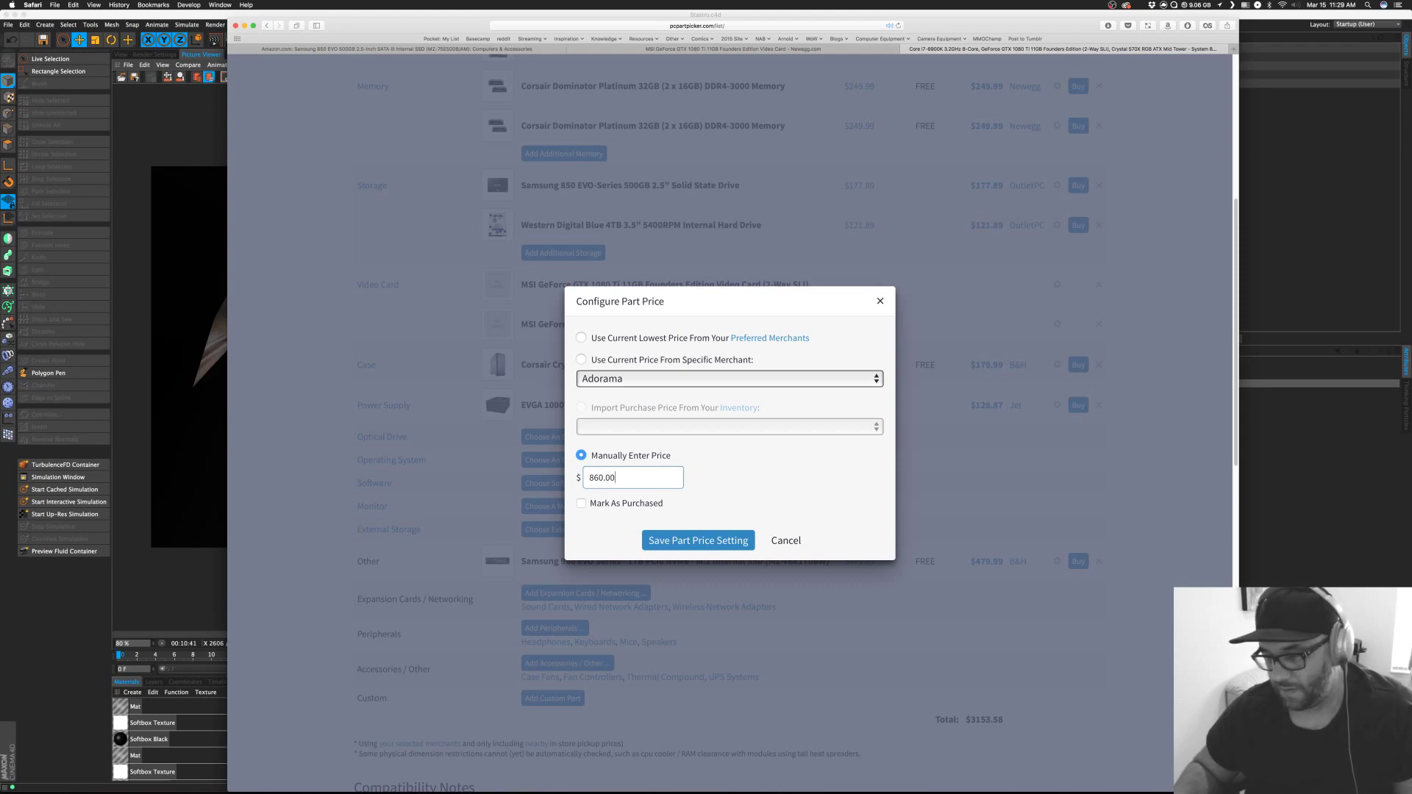
left_click(662, 541)
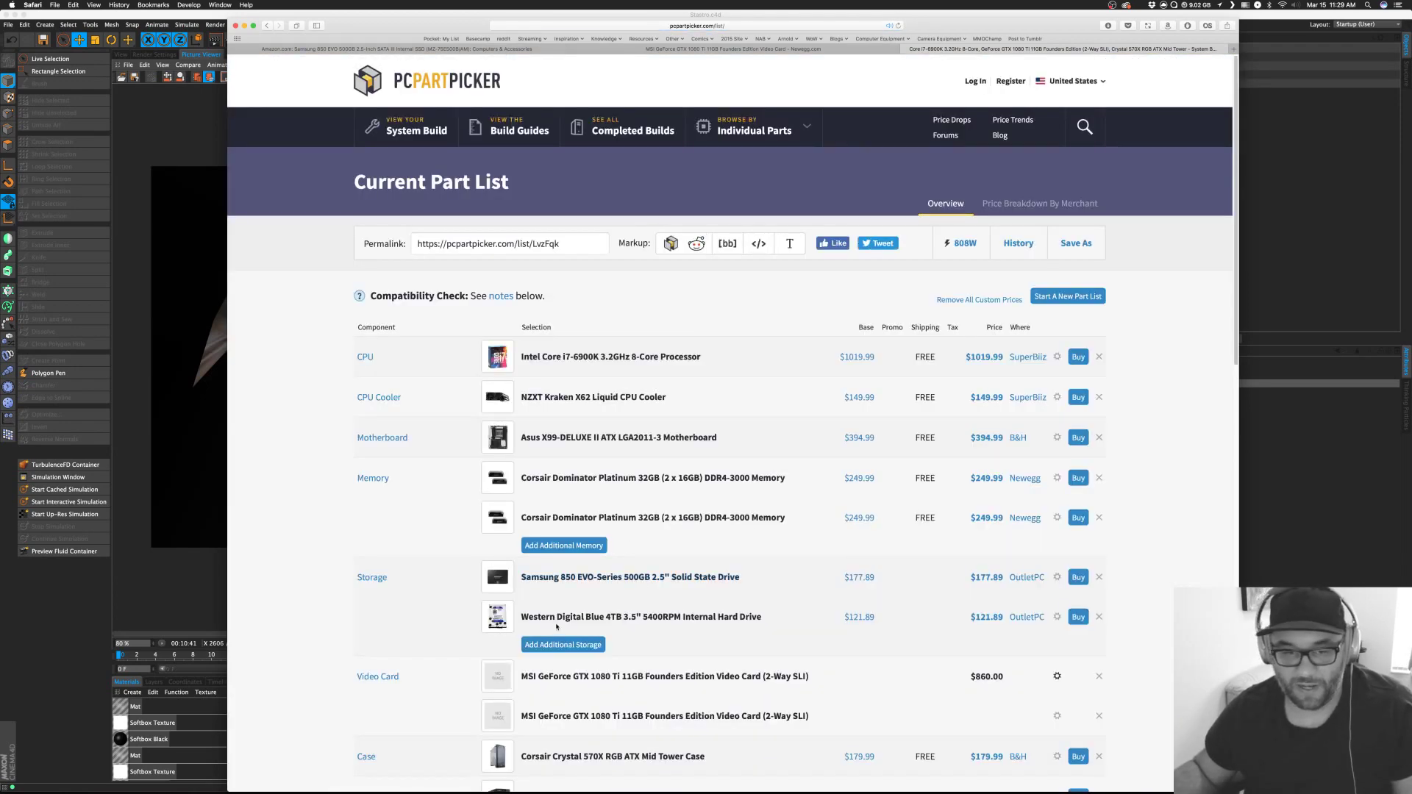
Save a manual price of $860 for the second MSI GeForce GTX 1080 Ti video card.
scroll(690, 627, "down", 2)
left_click(1057, 647)
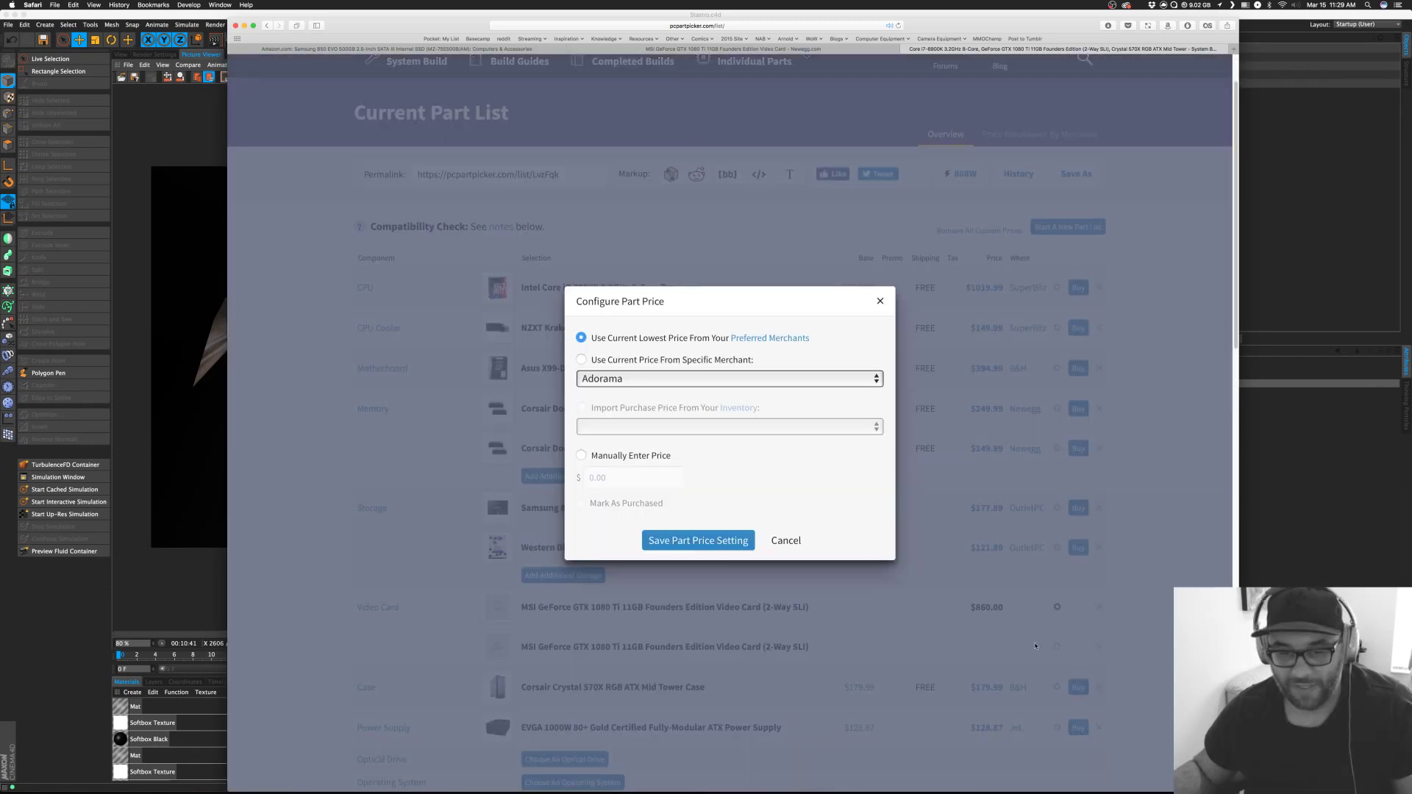
left_click(582, 455)
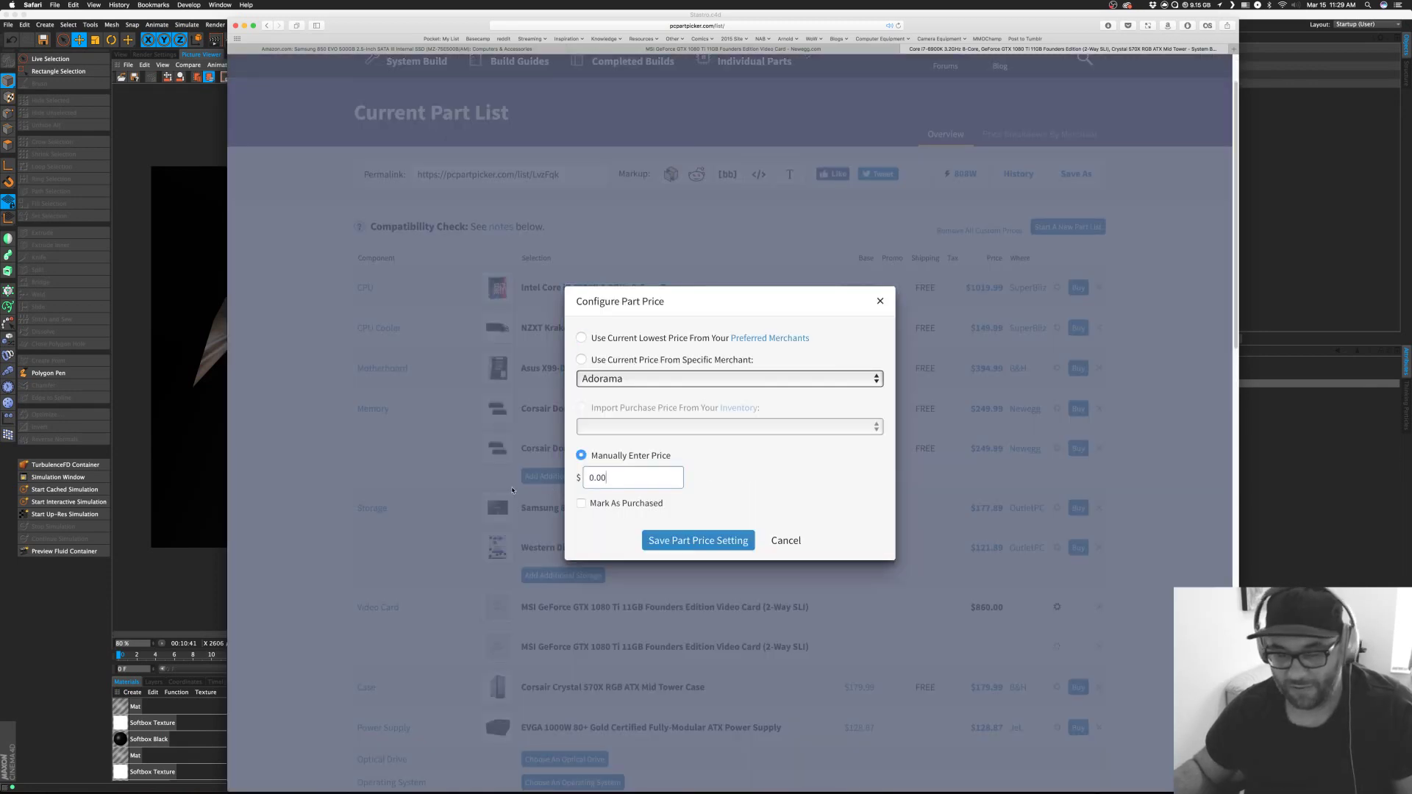
type("860")
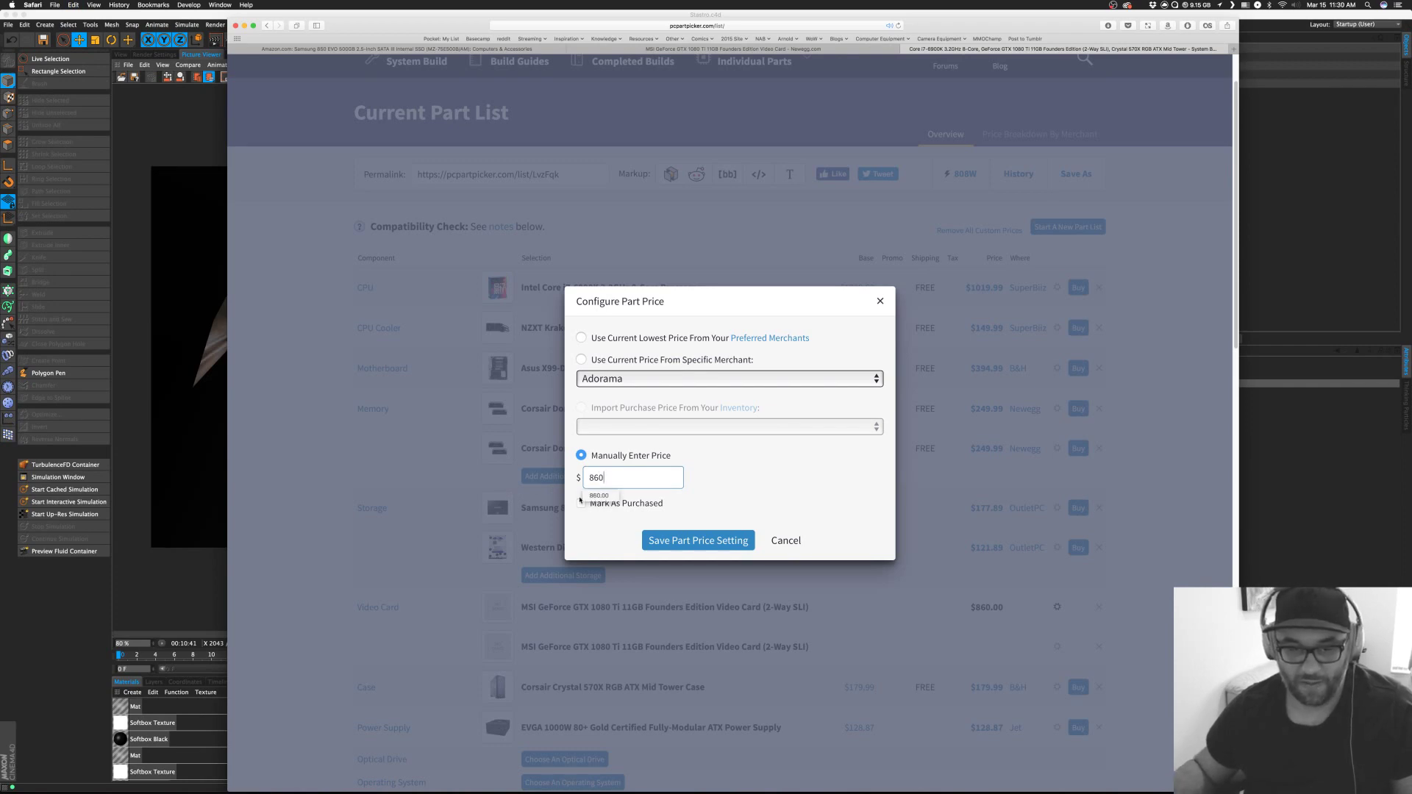
left_click(677, 541)
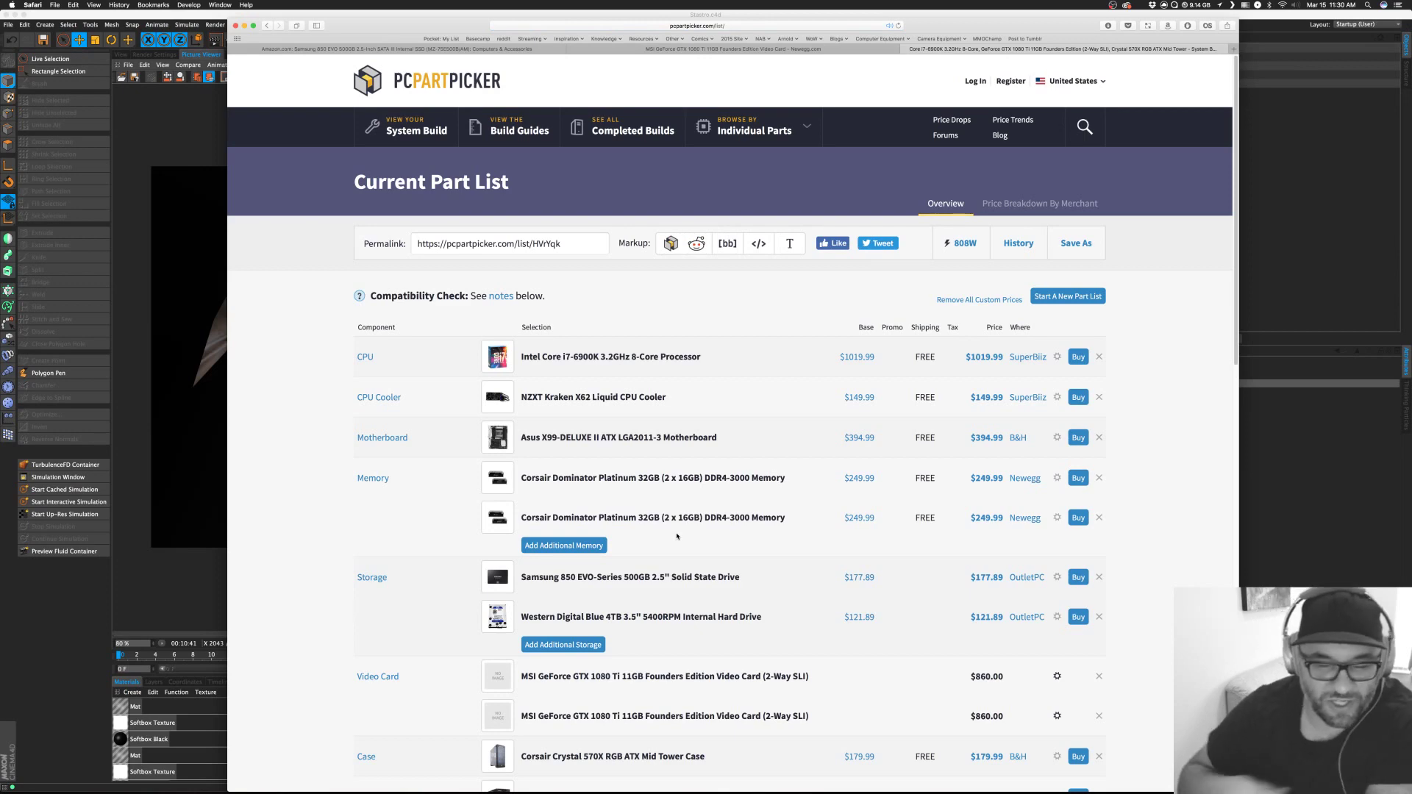
Review the part list's components, prices and total, and switch back to Cinema 4D to check the render.
scroll(645, 359, "down", 3)
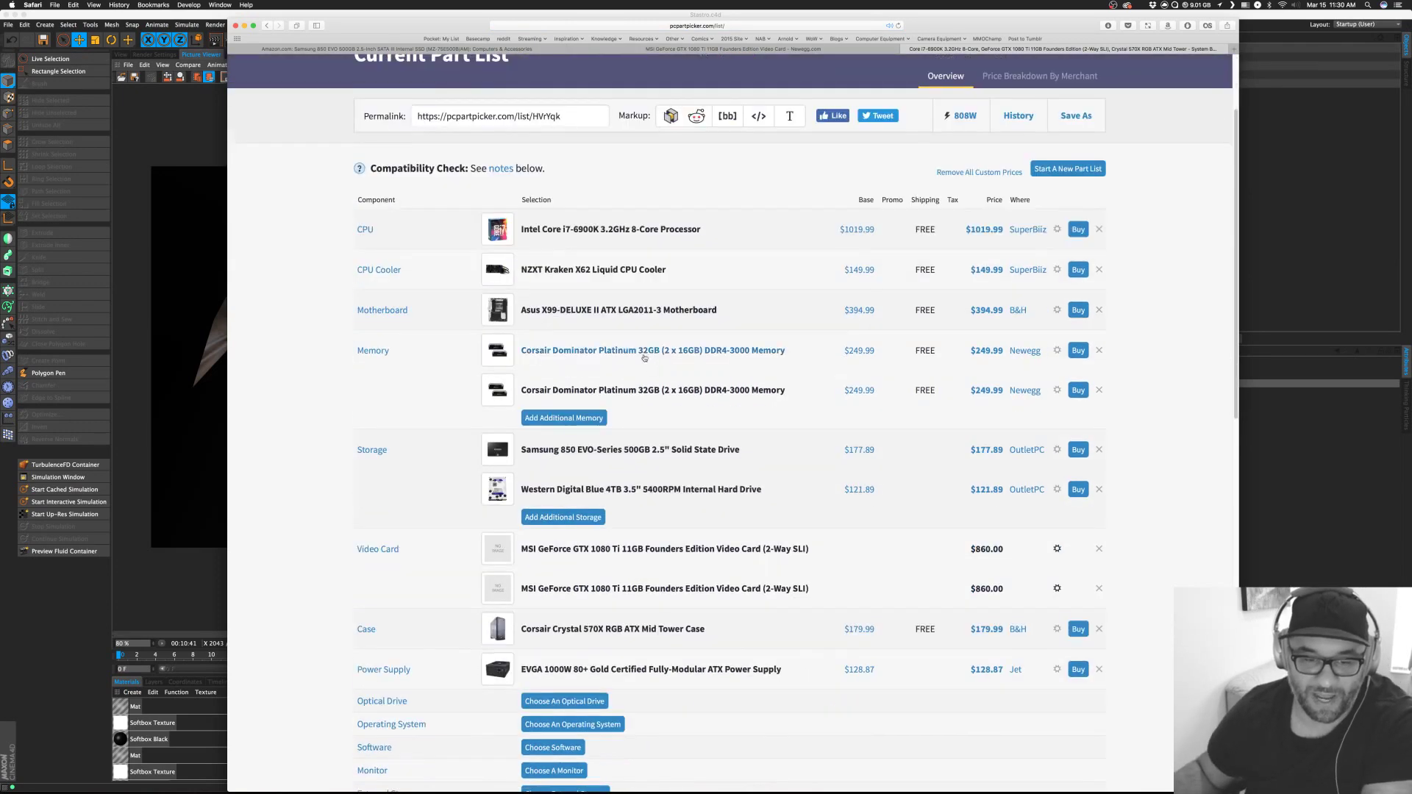
scroll(642, 352, "down", 2)
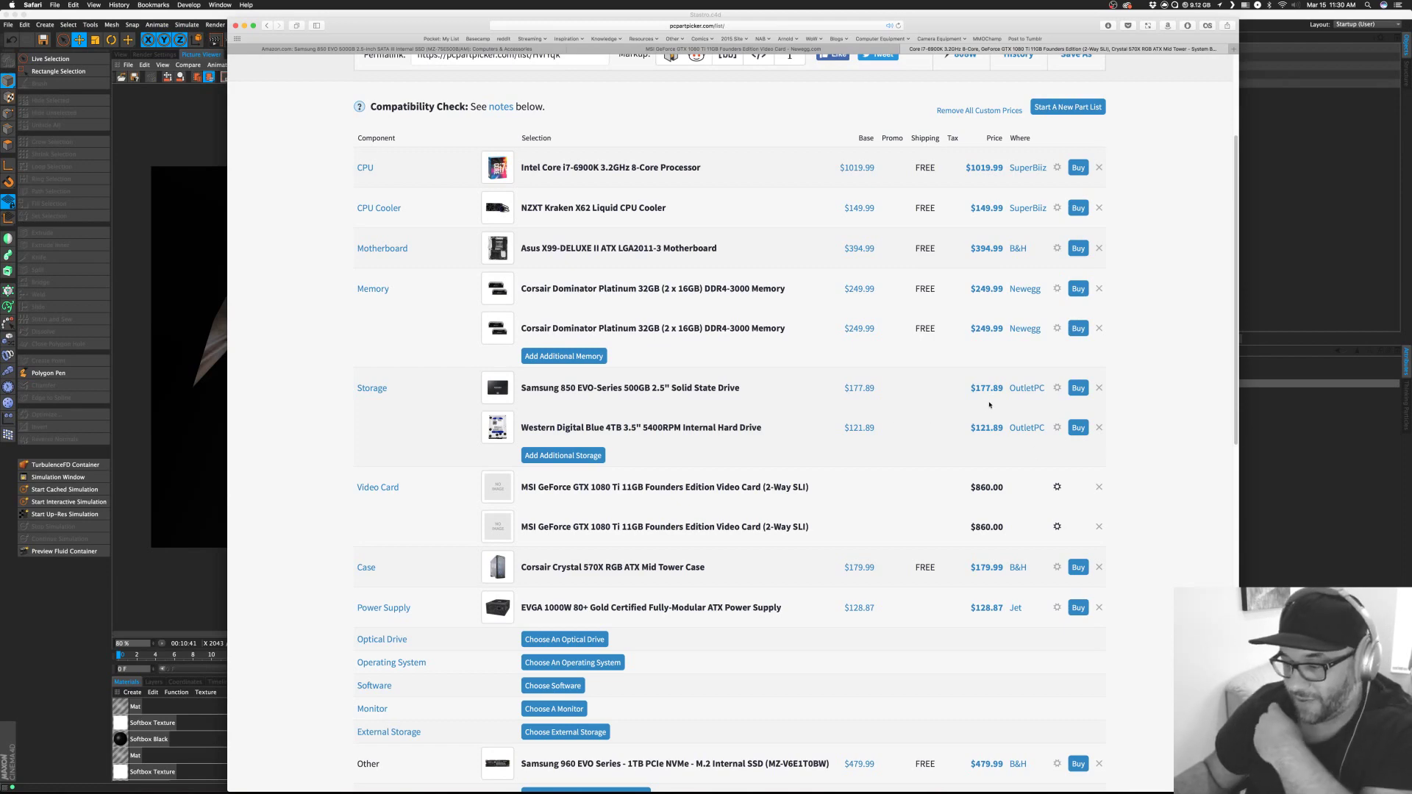
scroll(676, 548, "down", 3)
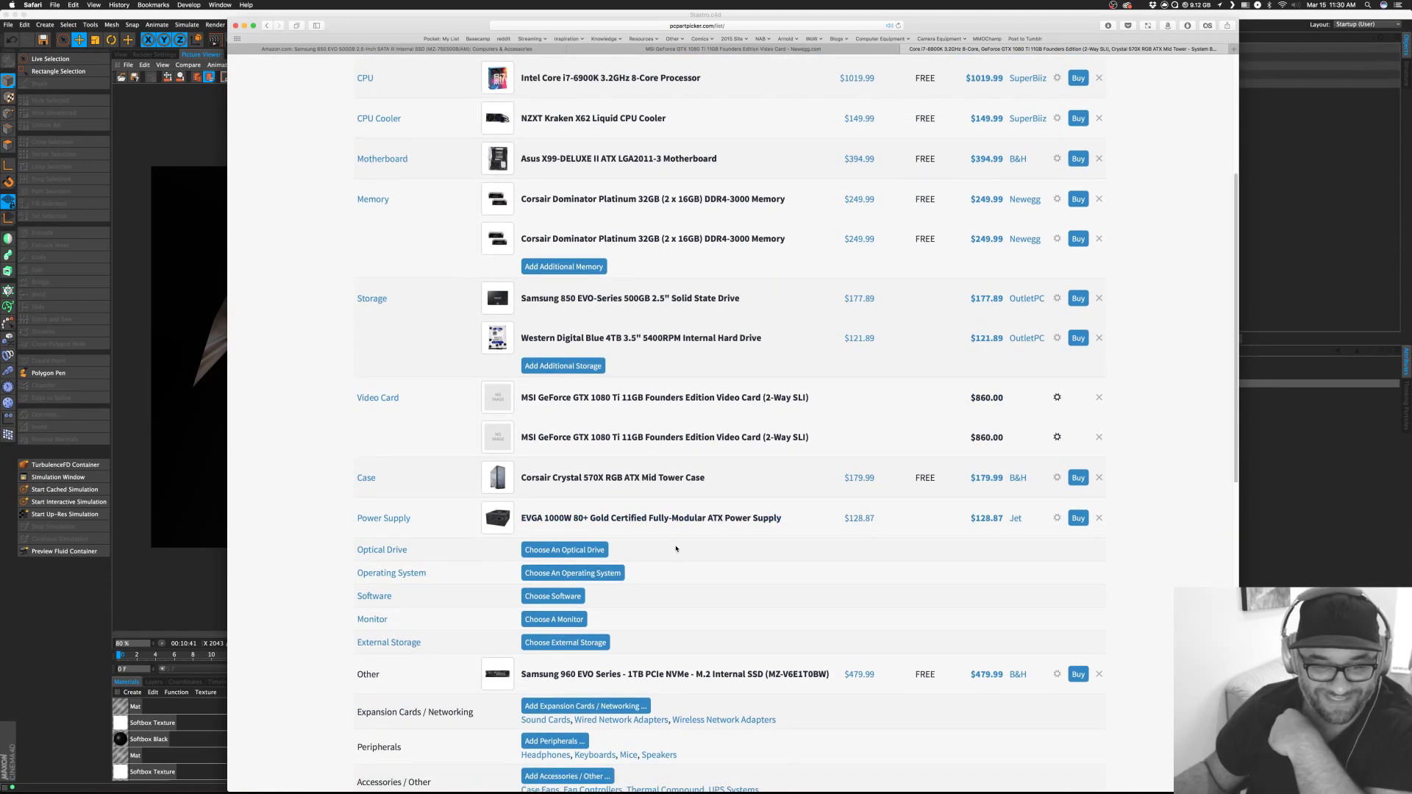
scroll(676, 548, "down", 2)
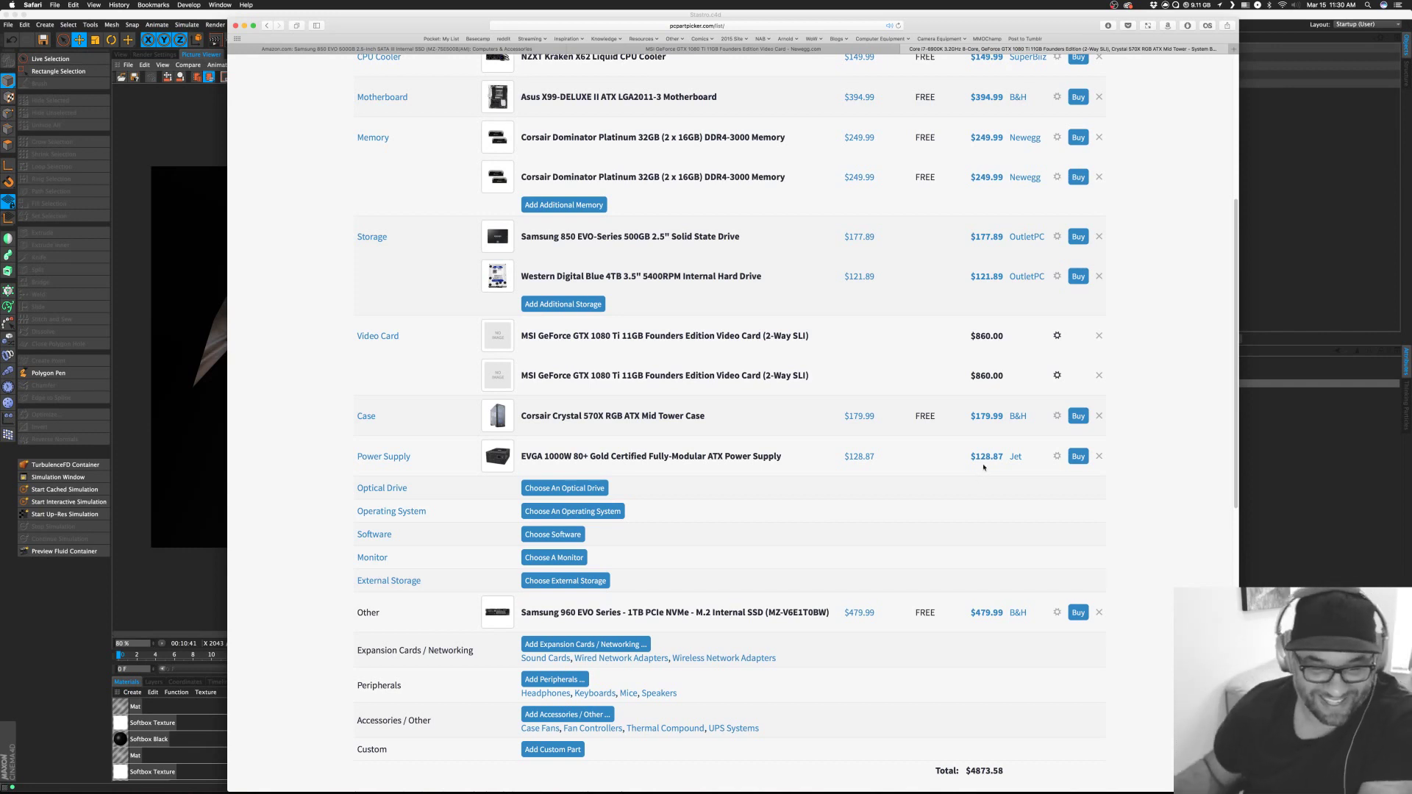
scroll(910, 515, "down", 2)
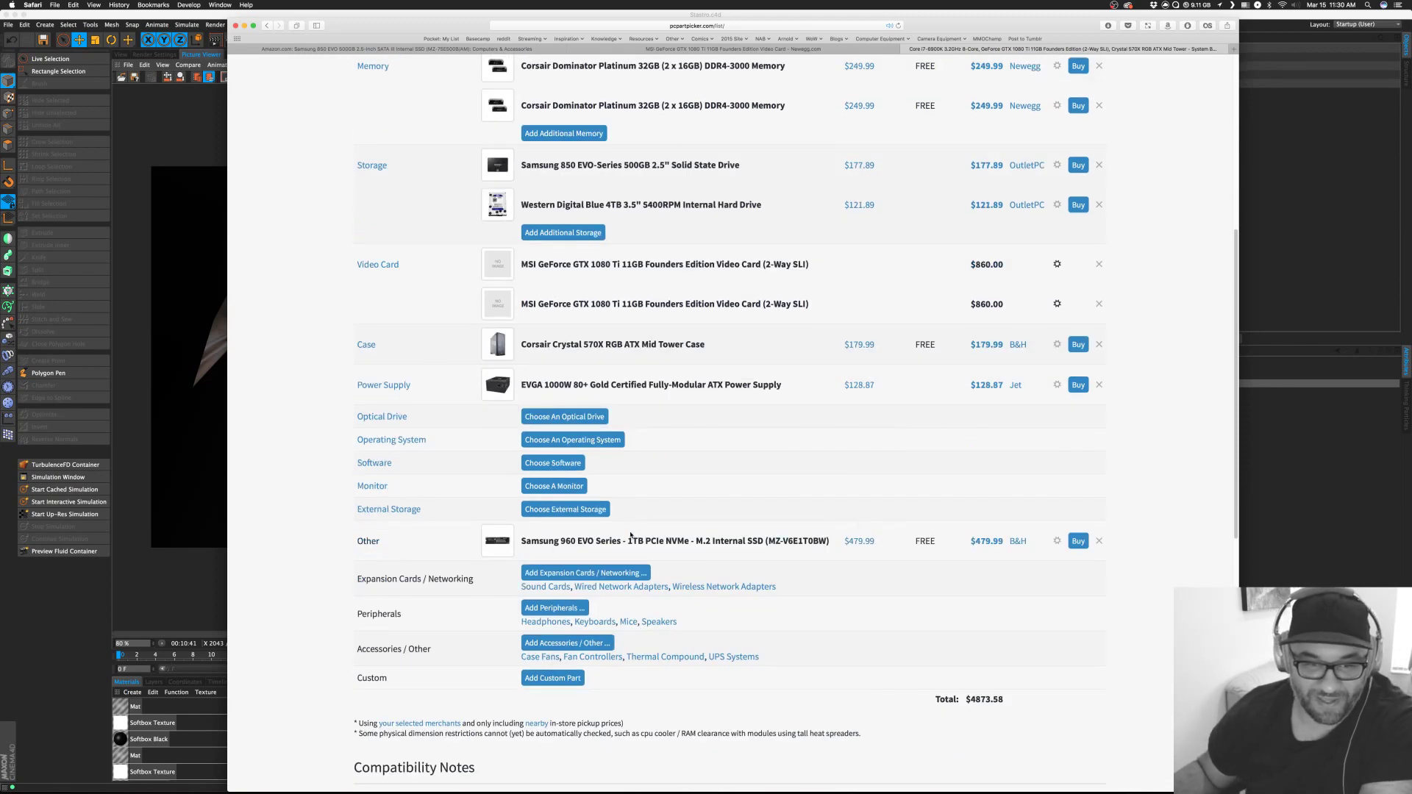
scroll(818, 508, "up", 3)
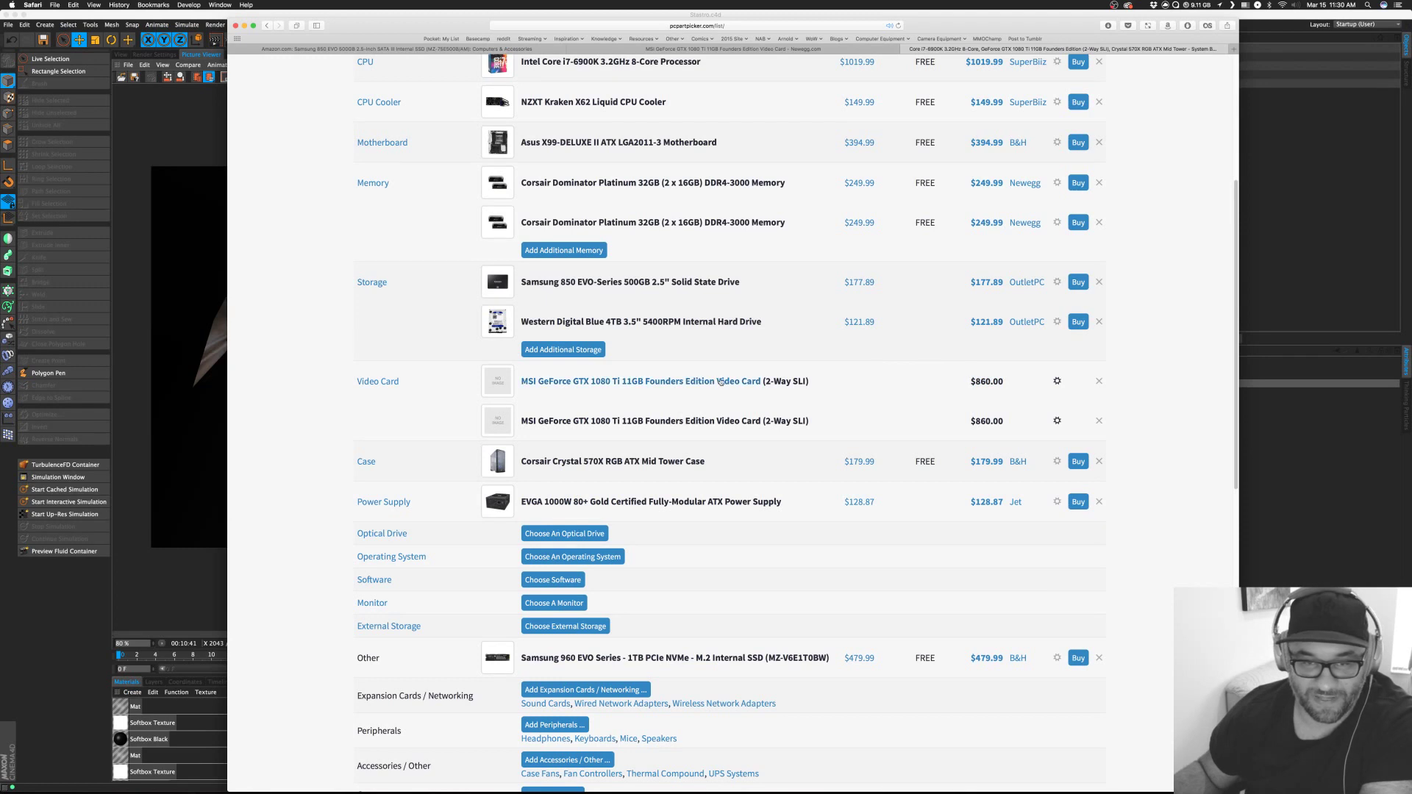
scroll(754, 404, "up", 1)
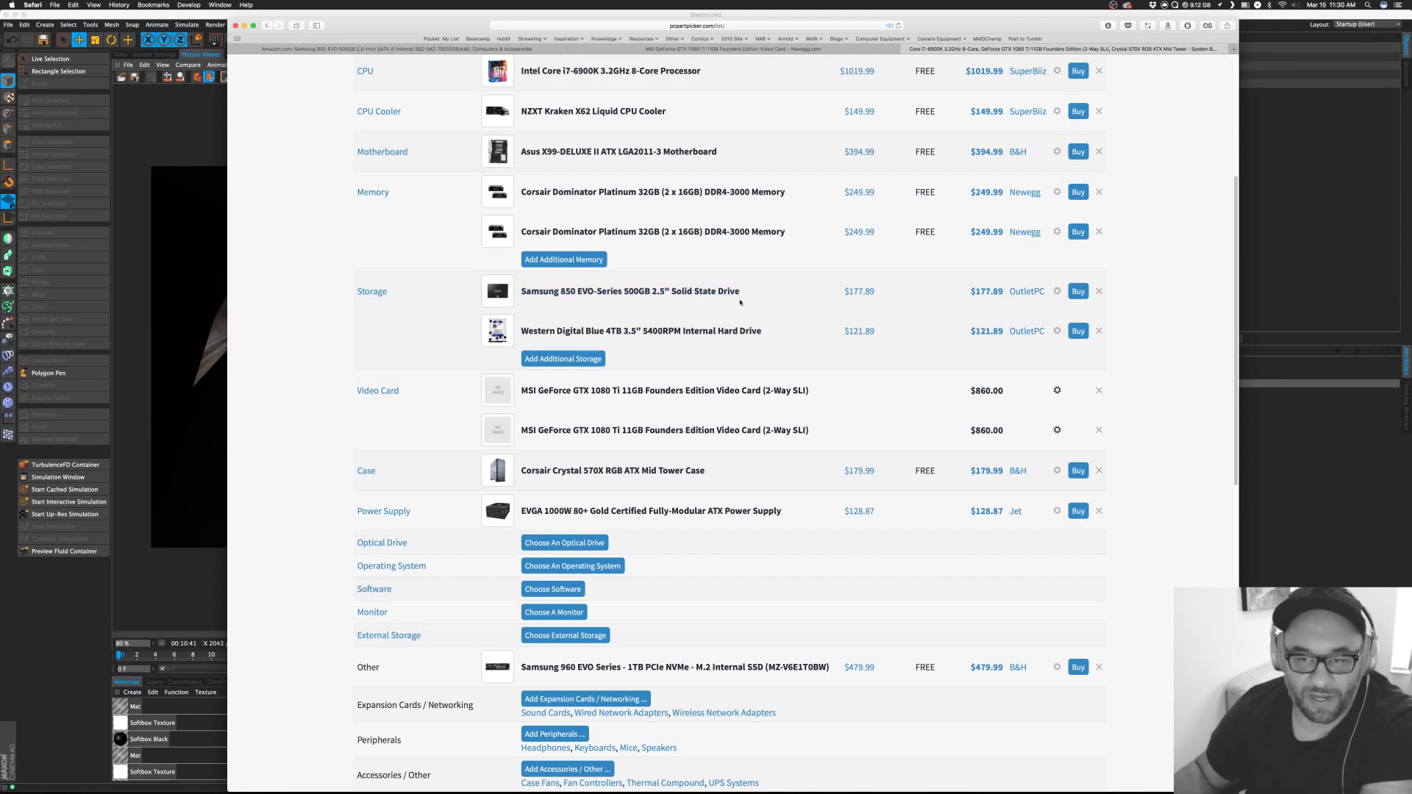
scroll(757, 411, "up", 2)
scroll(708, 267, "up", 1)
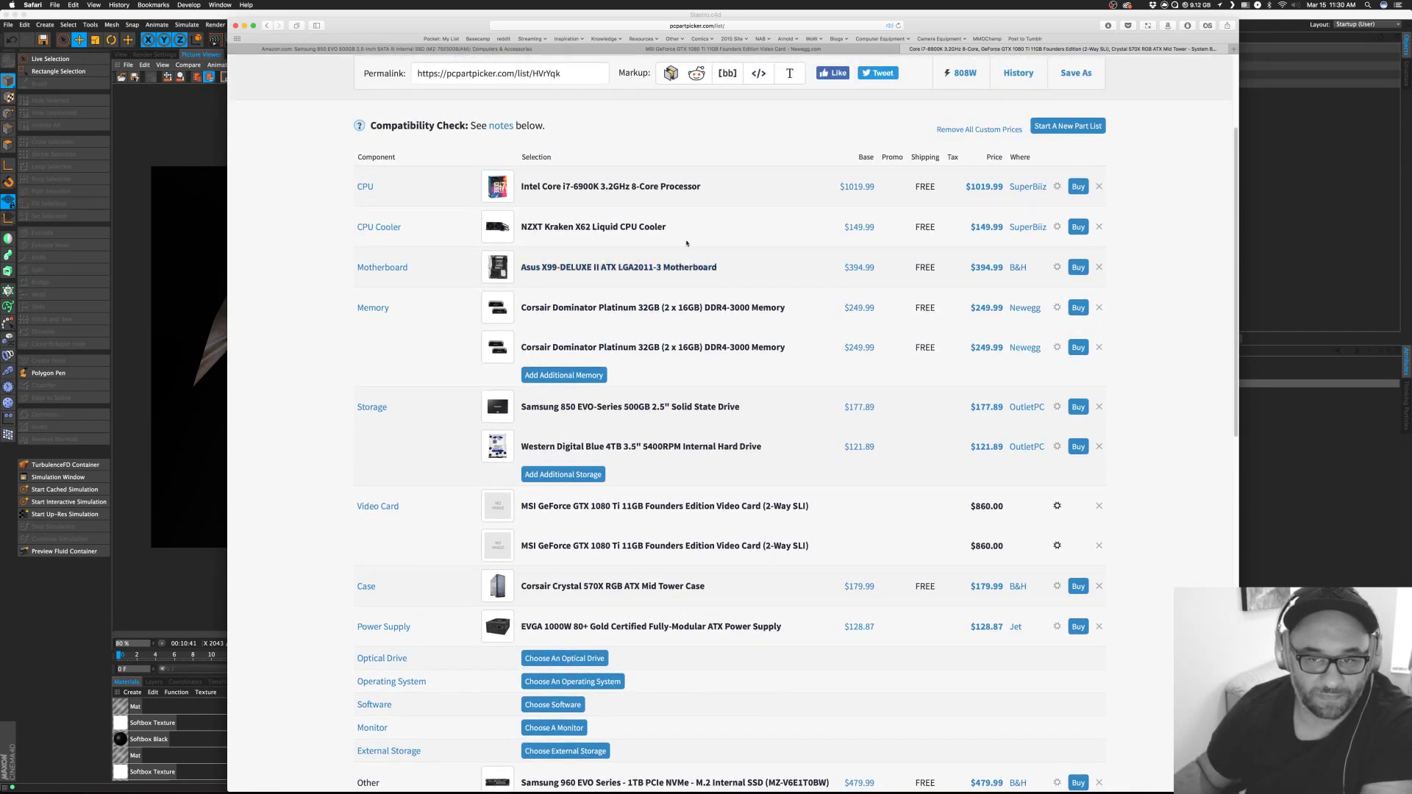
scroll(692, 238, "down", 10)
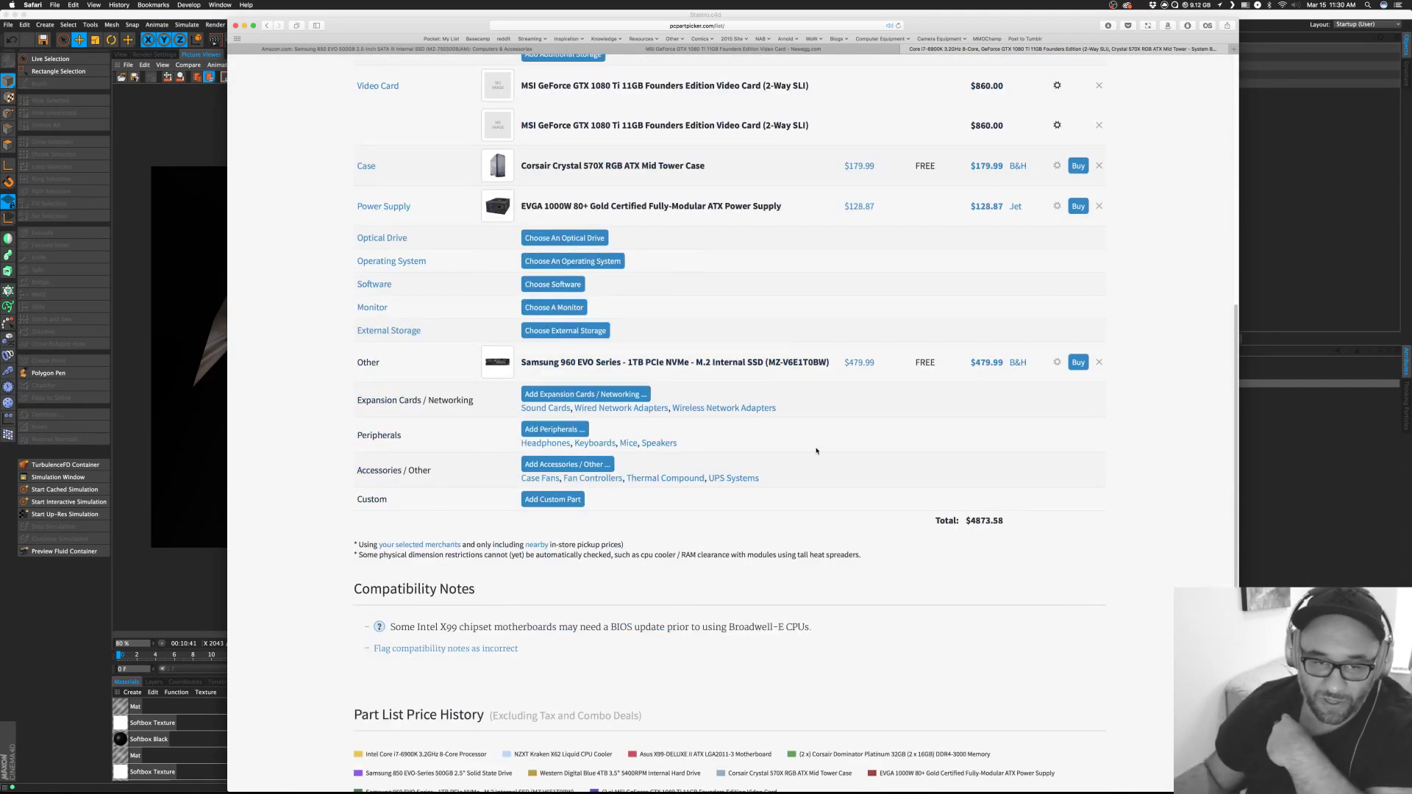
key("super+Tab")
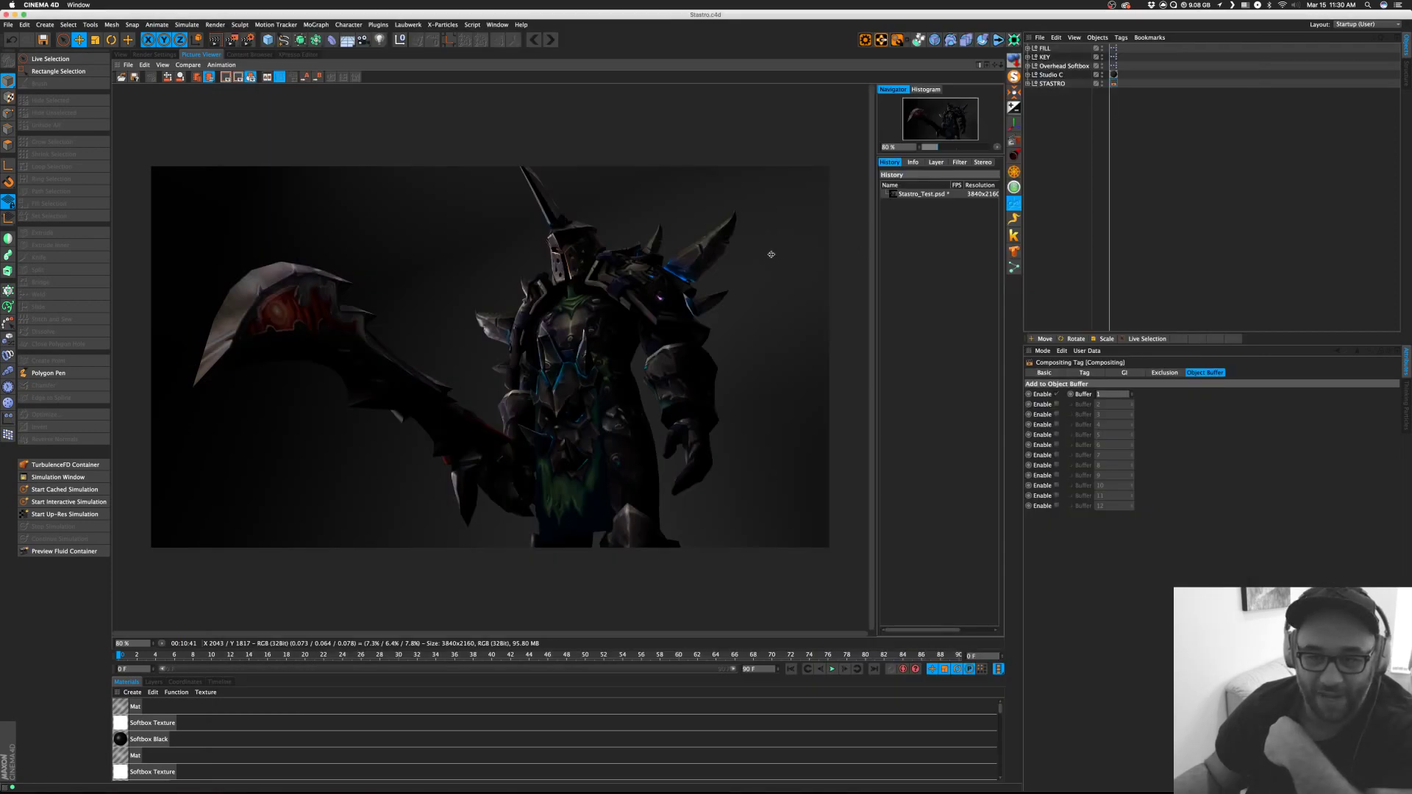
Widen the render history list, reveal the finished Stastro_Test.psd render in Finder and open it in Photoshop.
left_click_drag(874, 255, 771, 254)
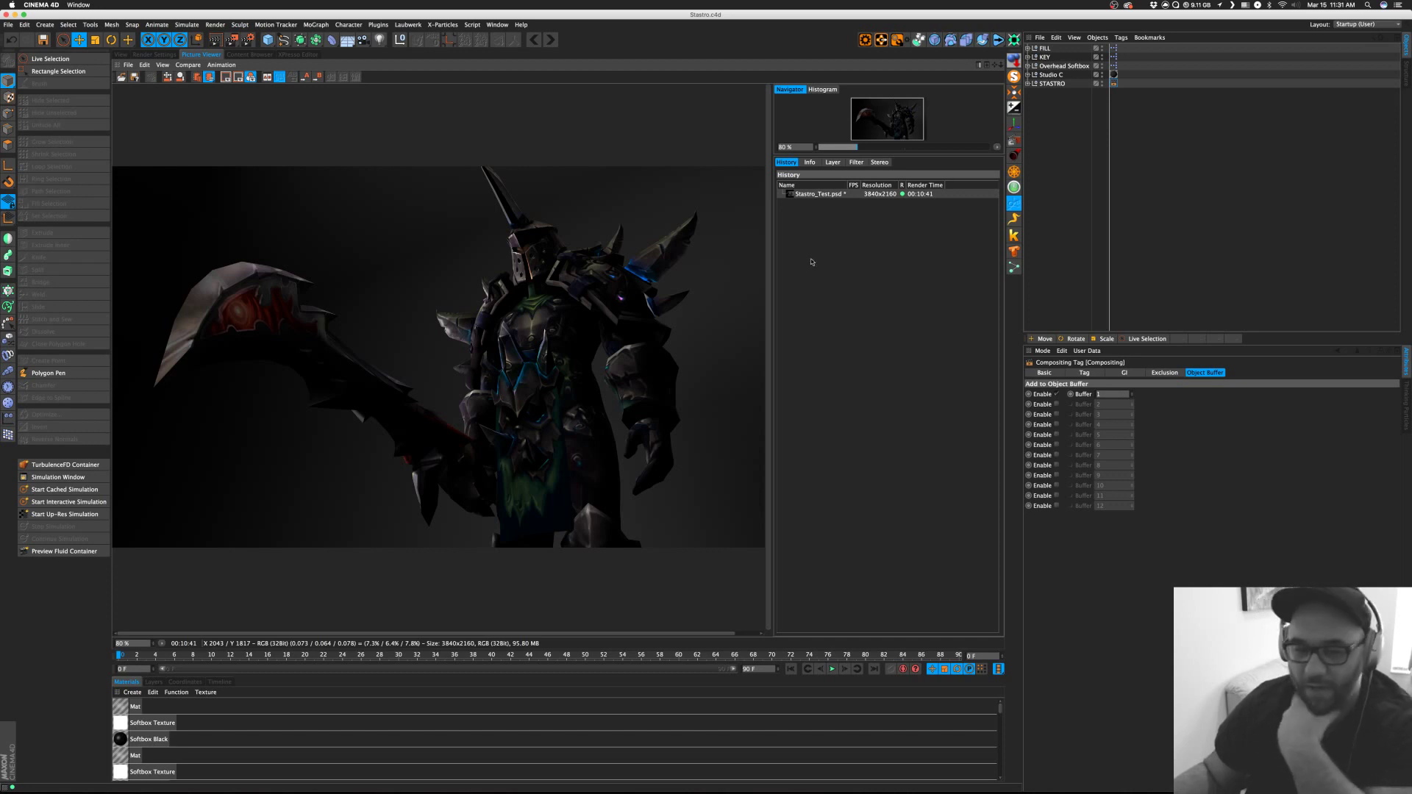
right_click(825, 194)
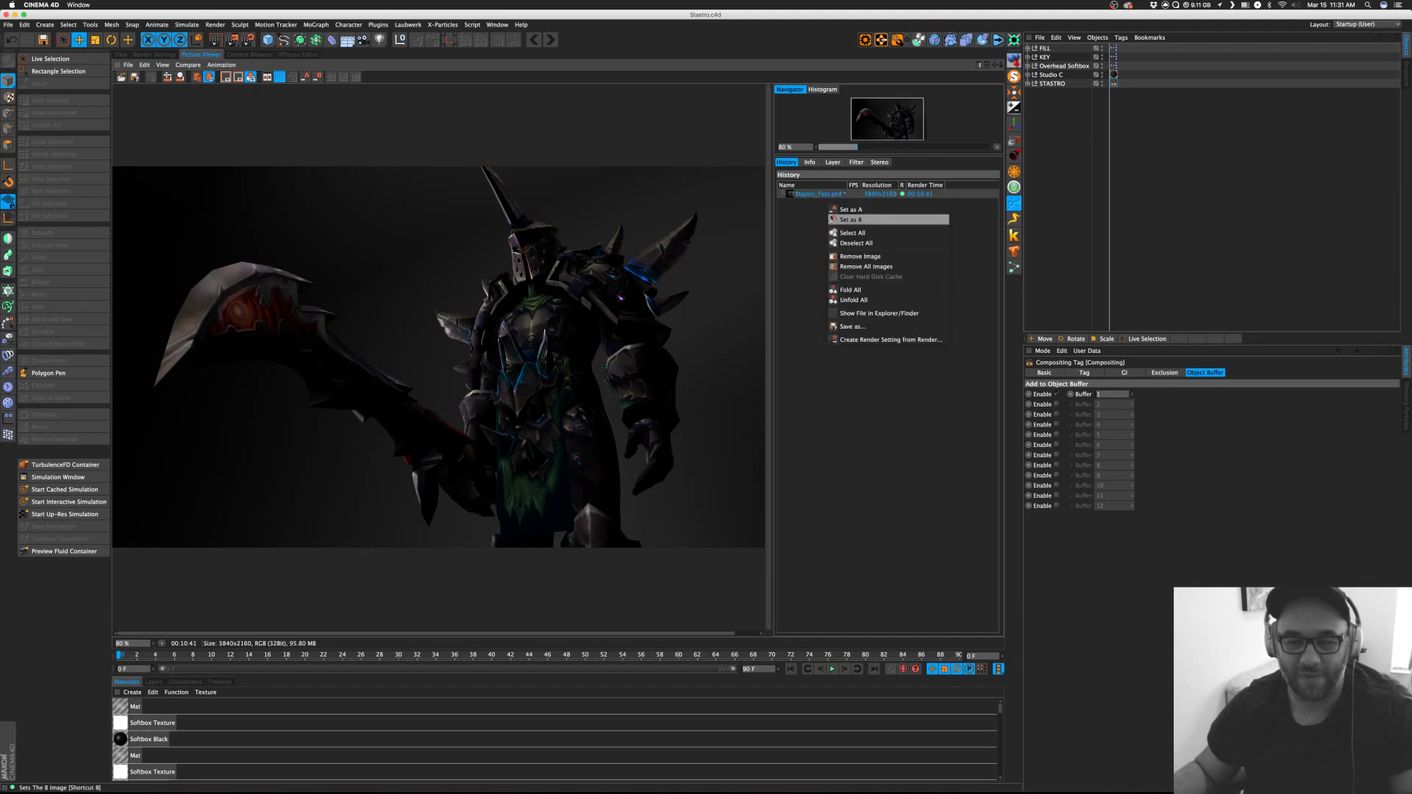
left_click(876, 314)
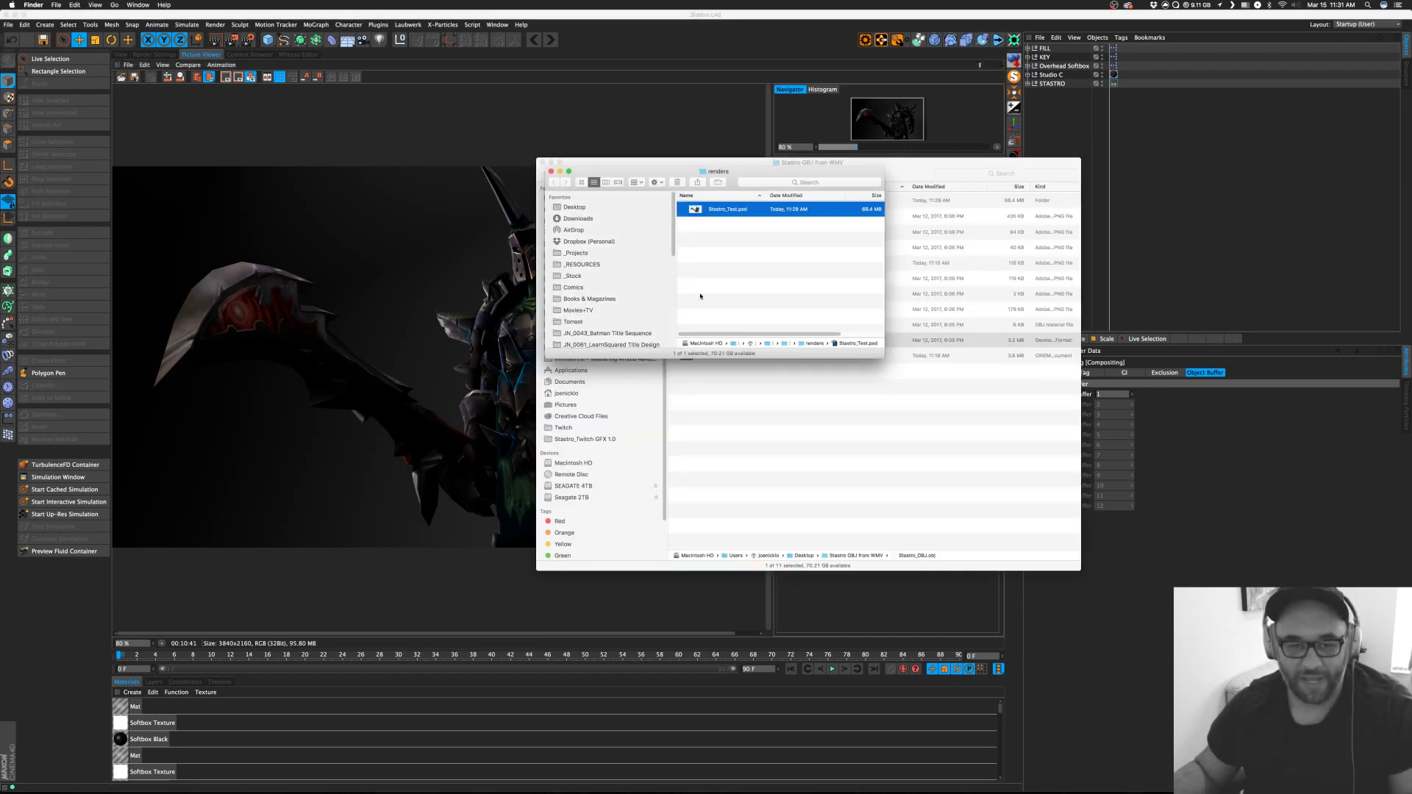
double_click(731, 211)
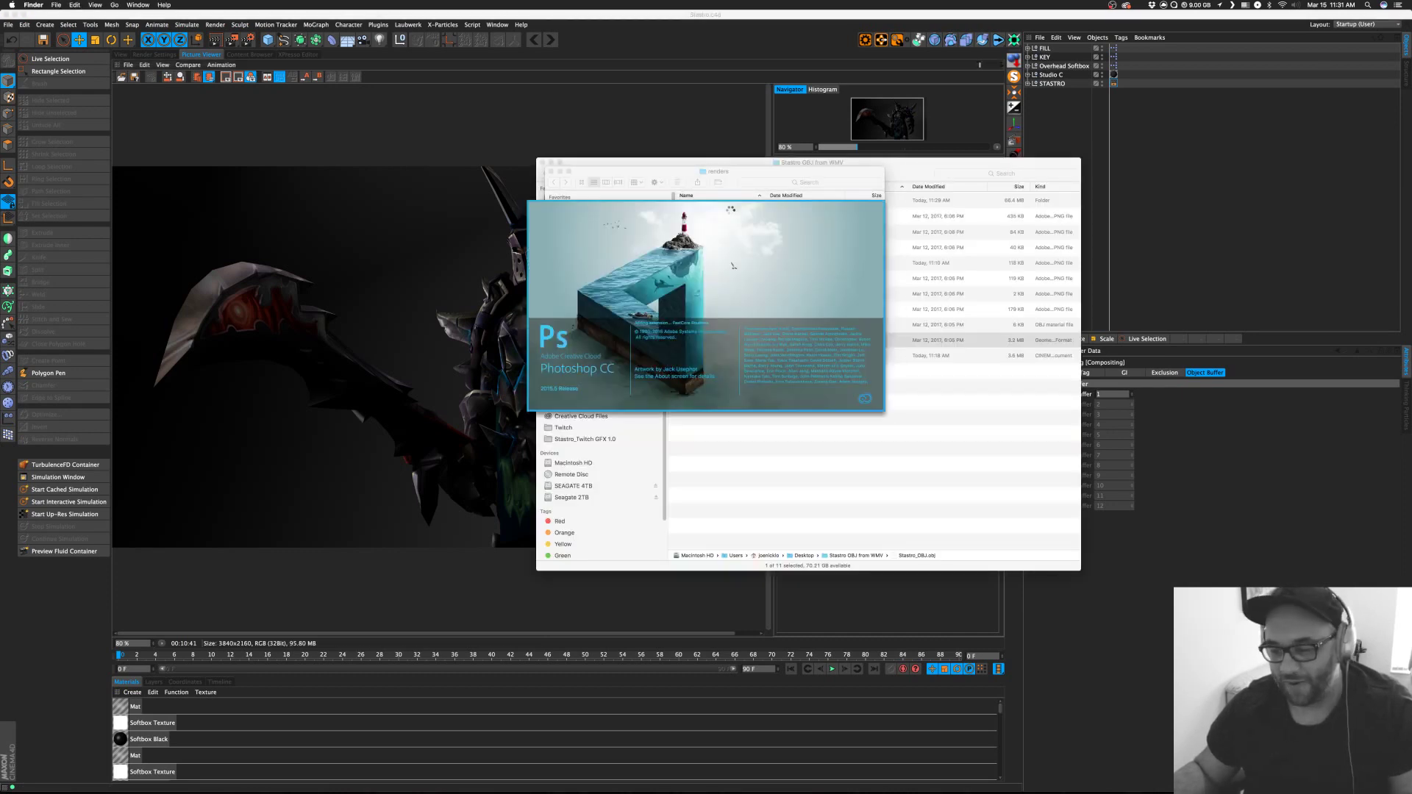
left_click(562, 91)
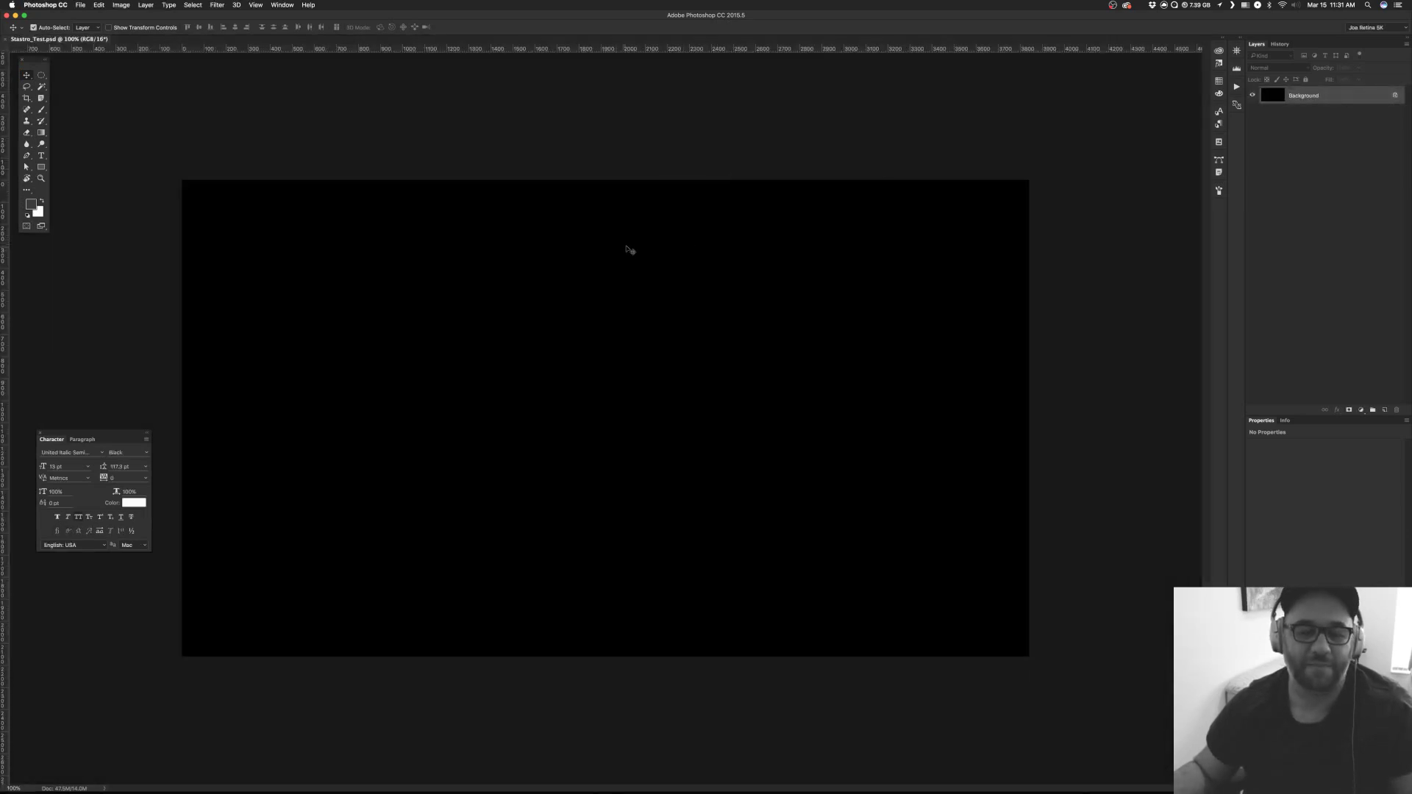
Close the Stastro_Test.psd document and quit Photoshop.
key("super+w")
key("super+Tab")
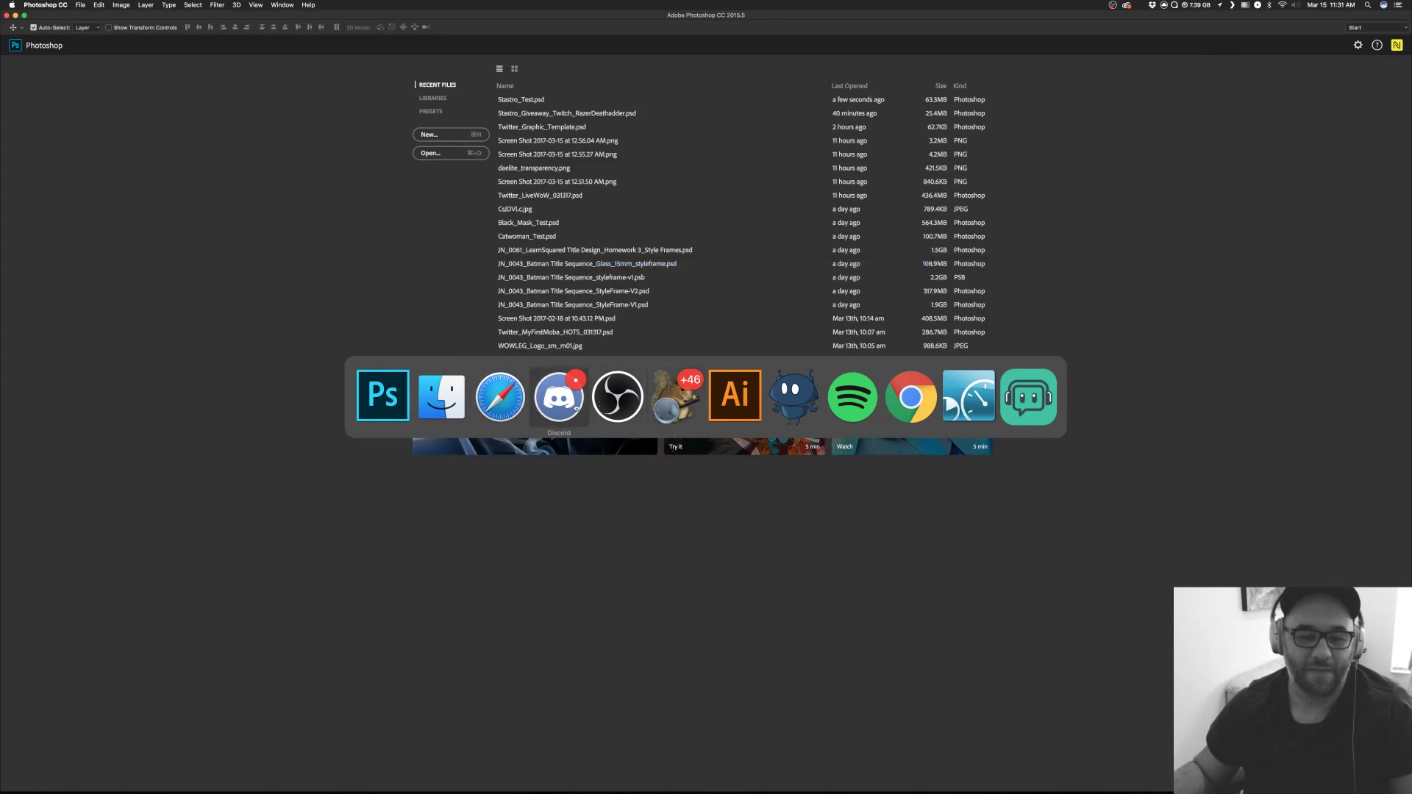
key("Escape")
key("super+Tab")
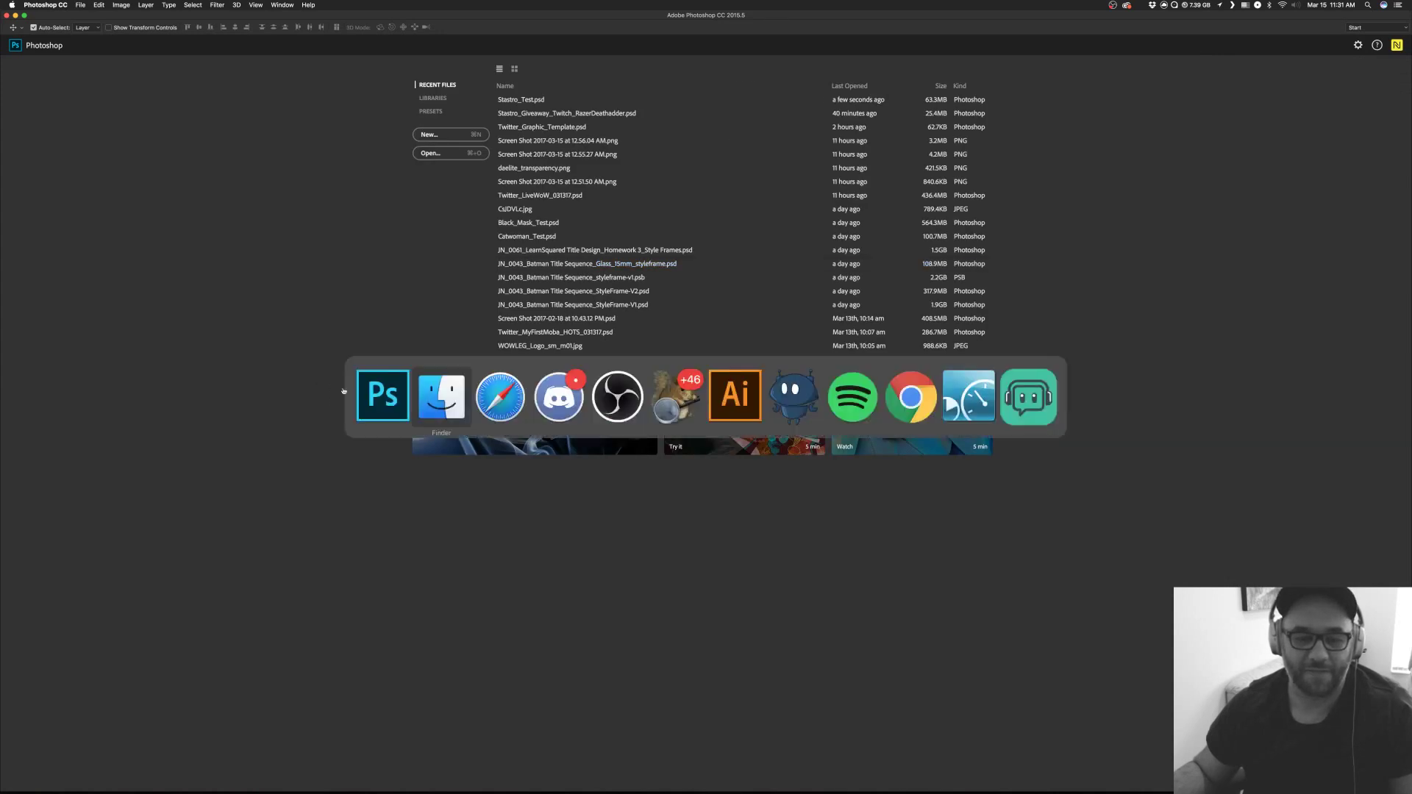
key("Escape")
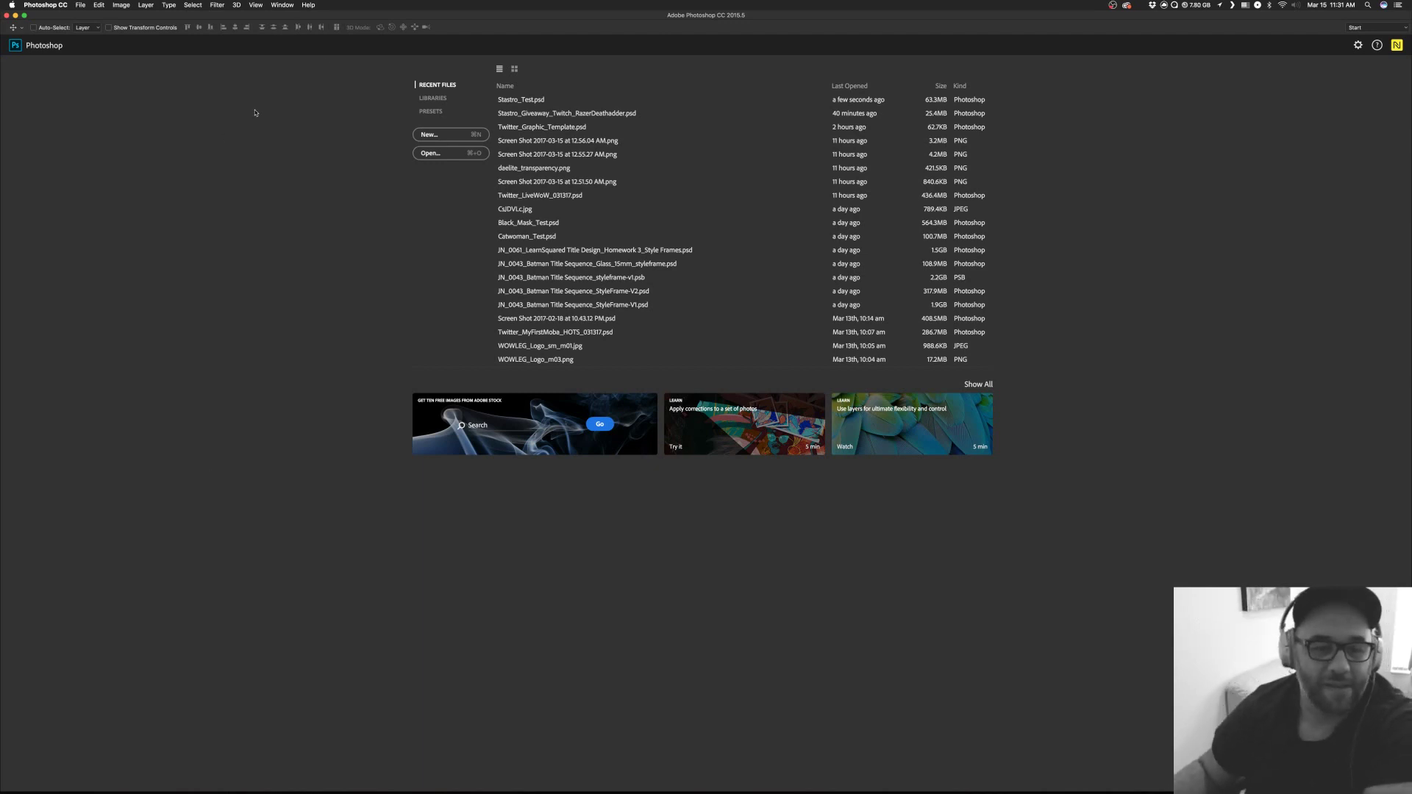
left_click(44, 4)
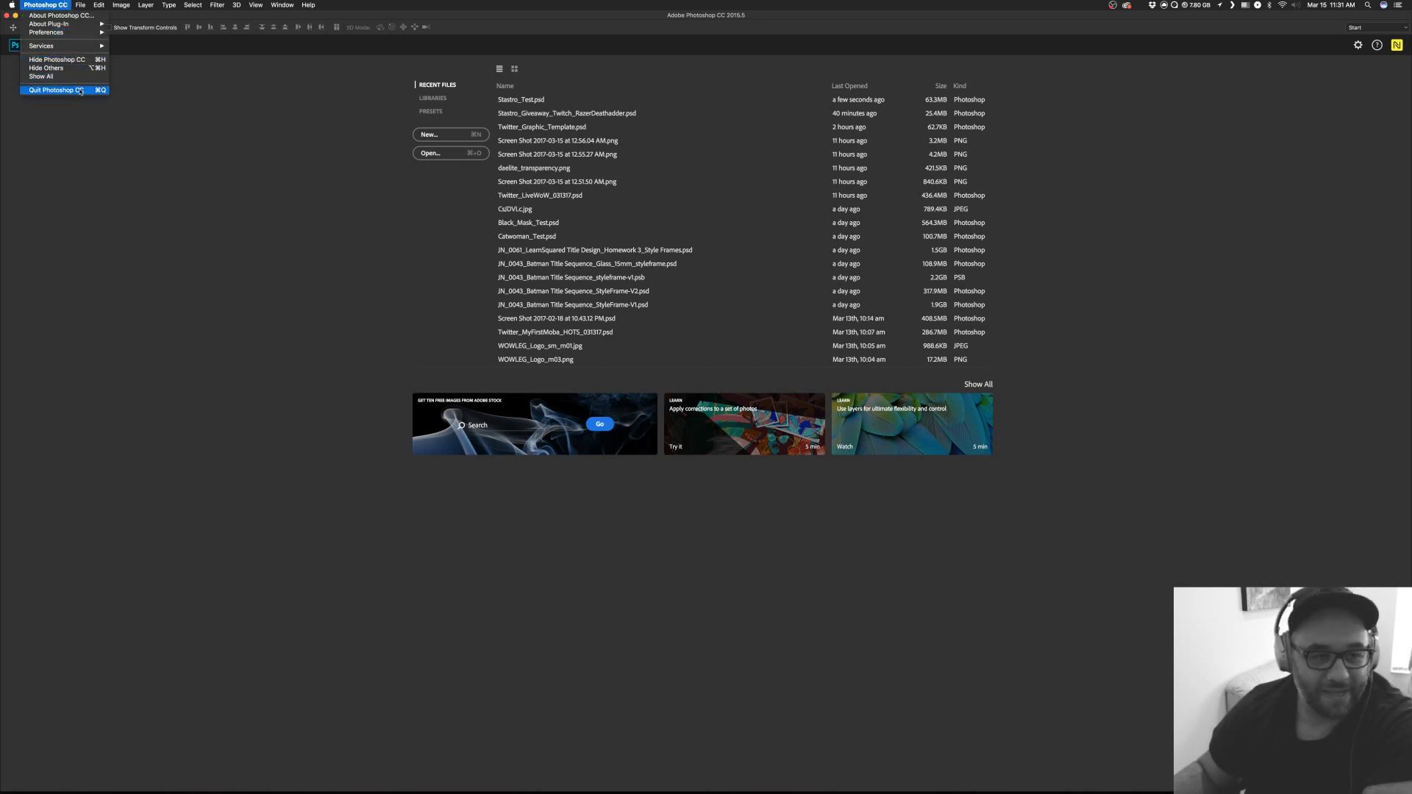
left_click(80, 89)
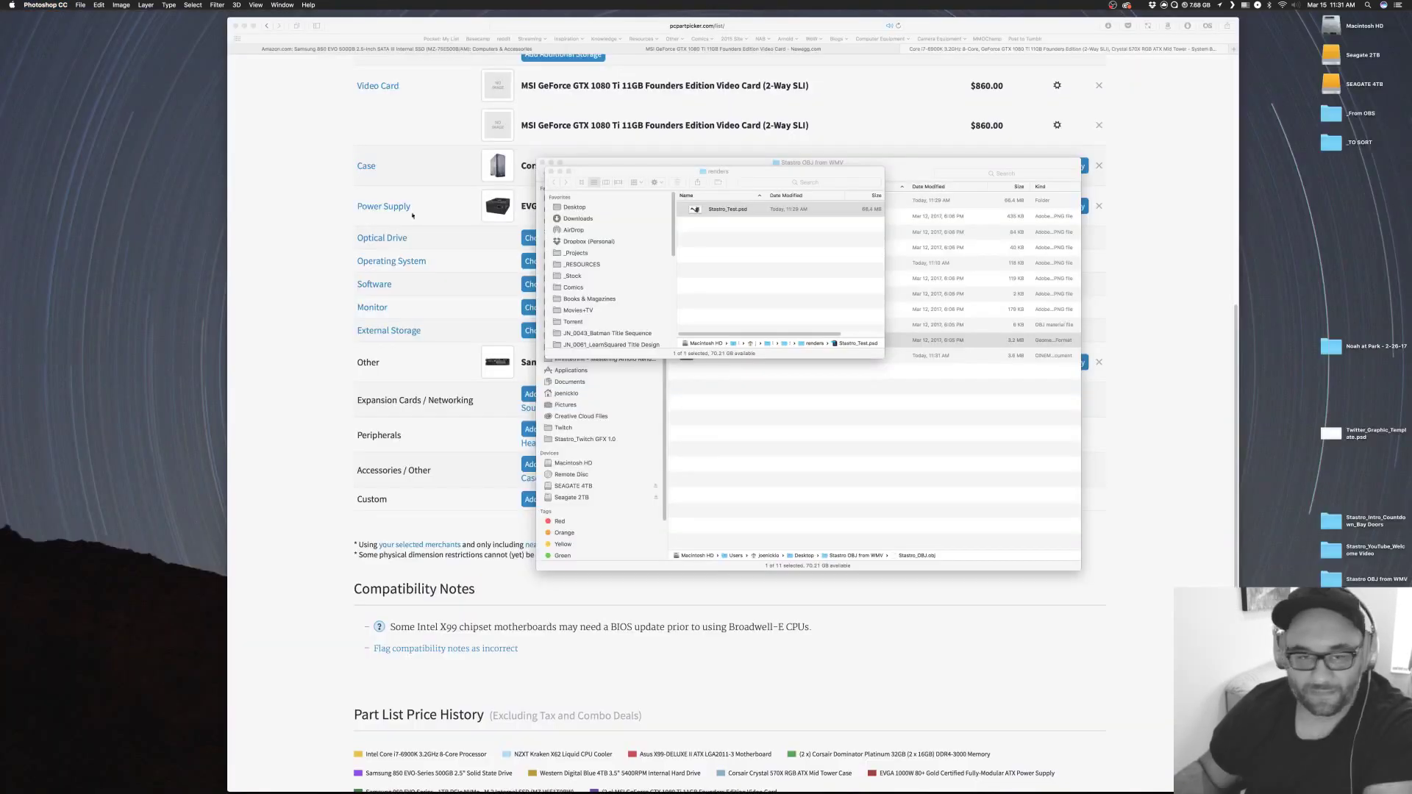
Reopen Stastro_Test.psd in Photoshop from the renders folder.
double_click(705, 211)
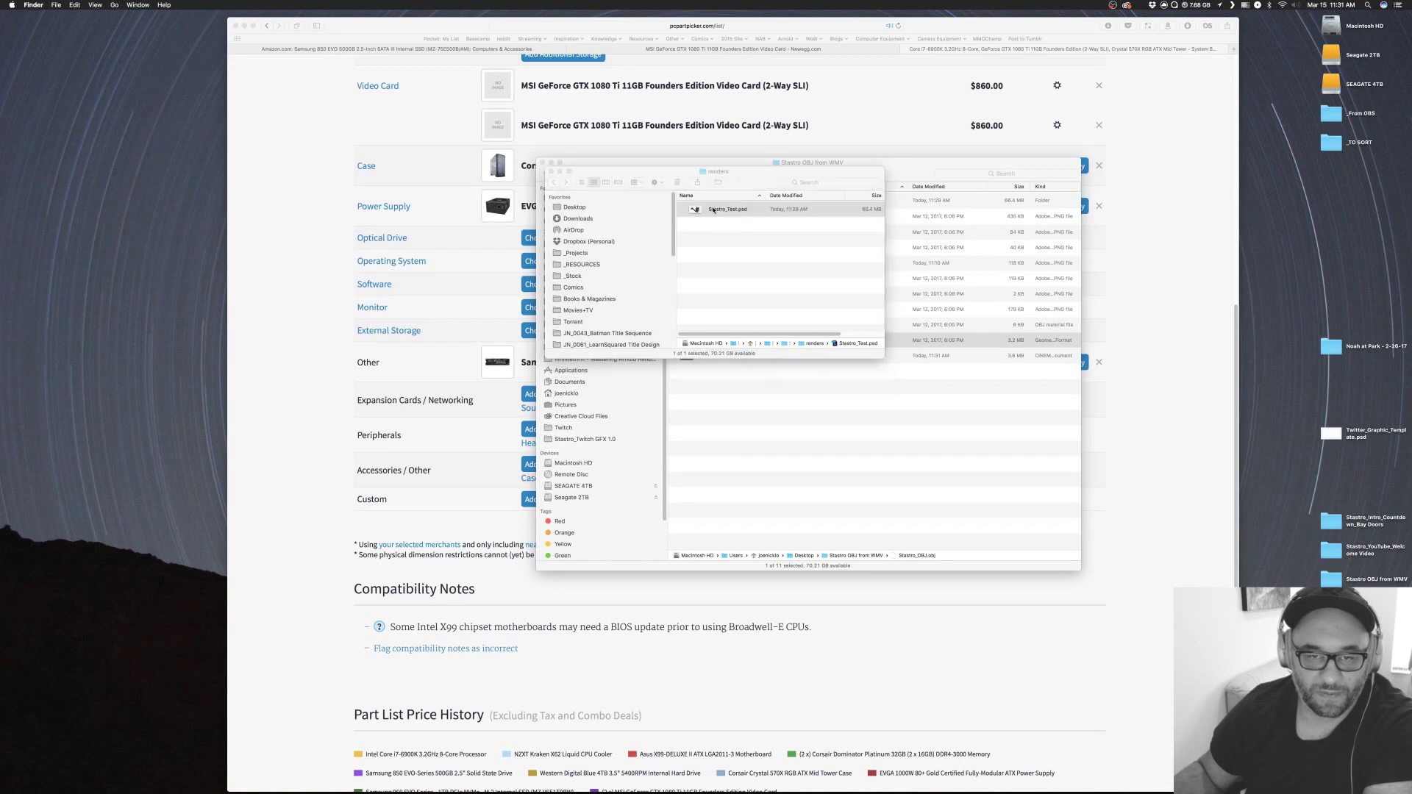
left_click(816, 178)
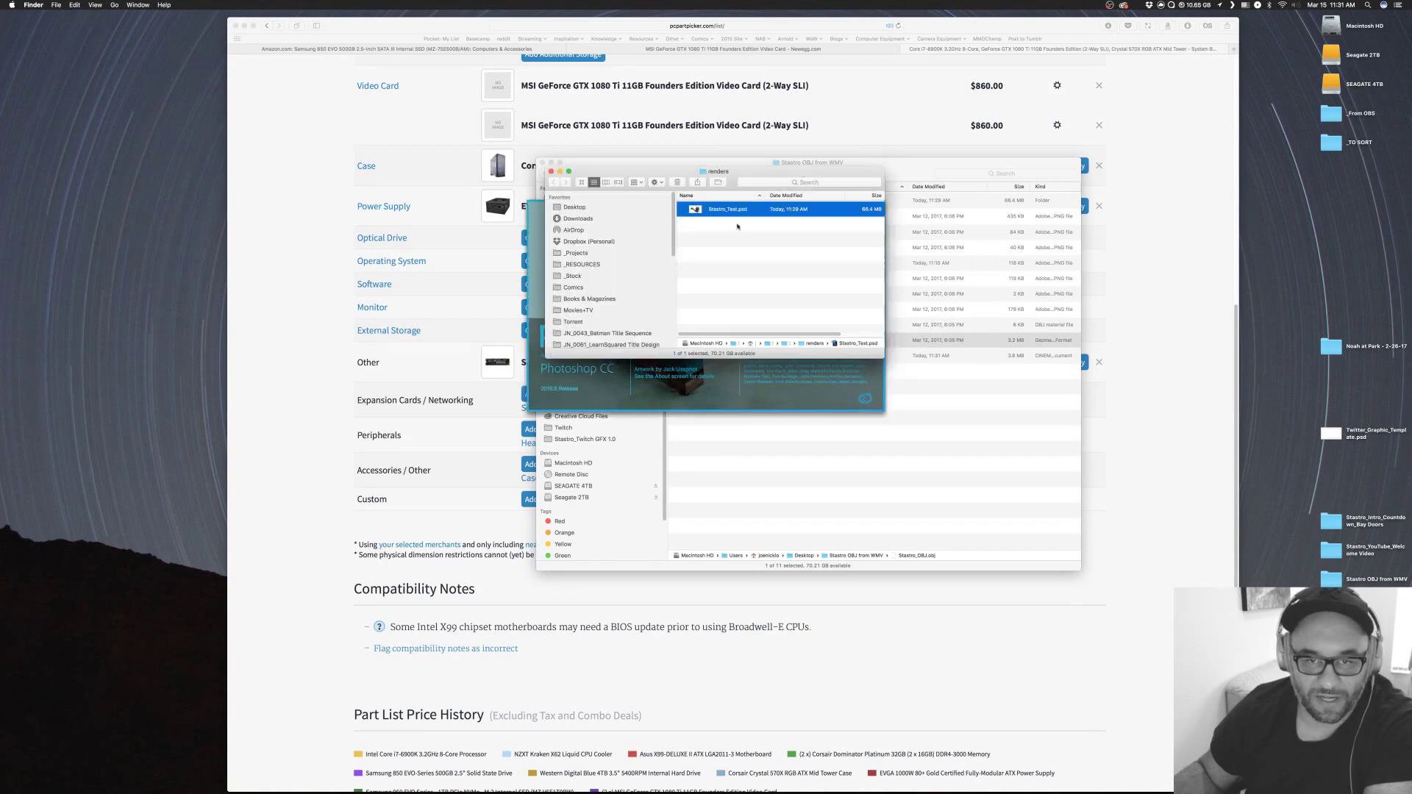
left_click(732, 236)
left_click(715, 208)
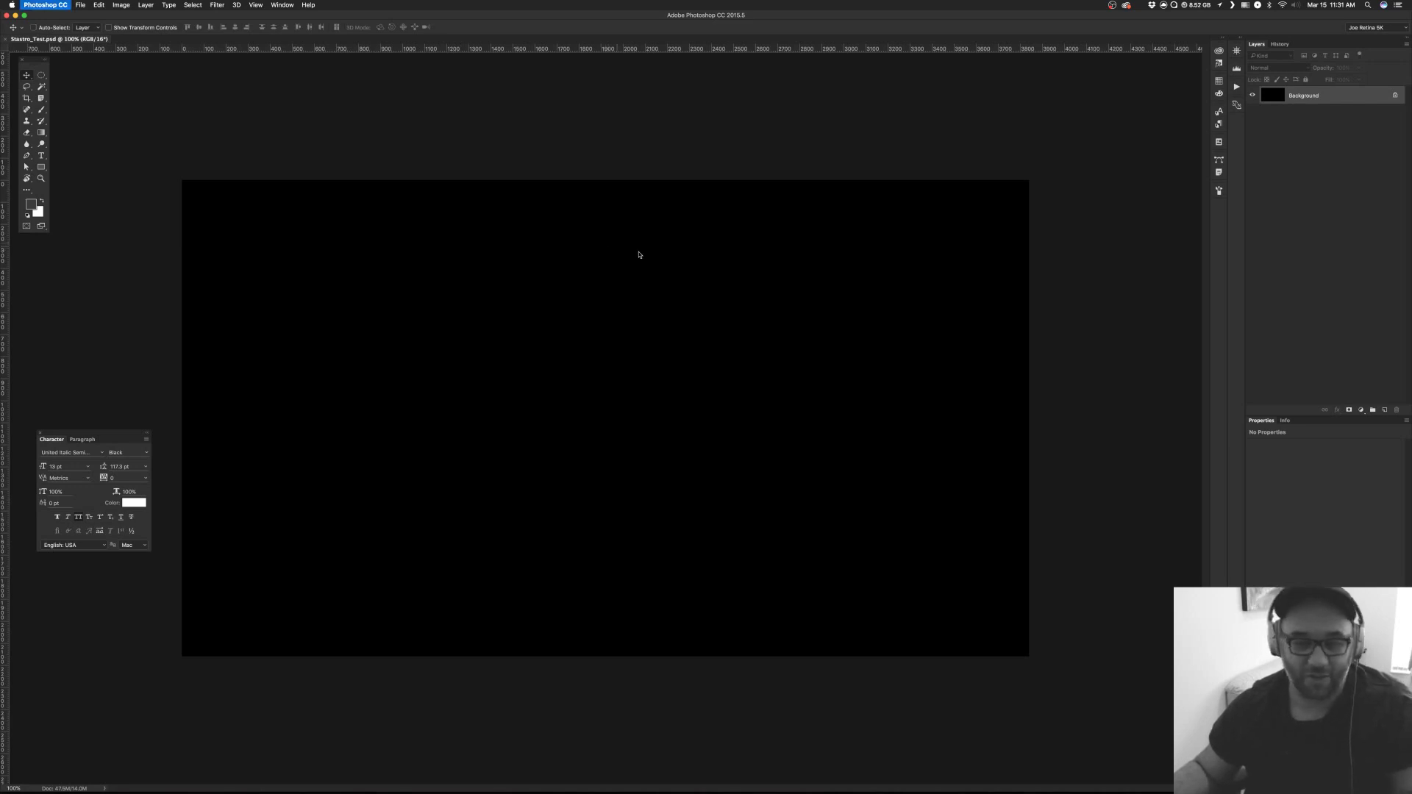
Switch to Finder, close the renders and Stastro OBJ folder windows, and bring the part list in Safari forward.
key("super+Tab")
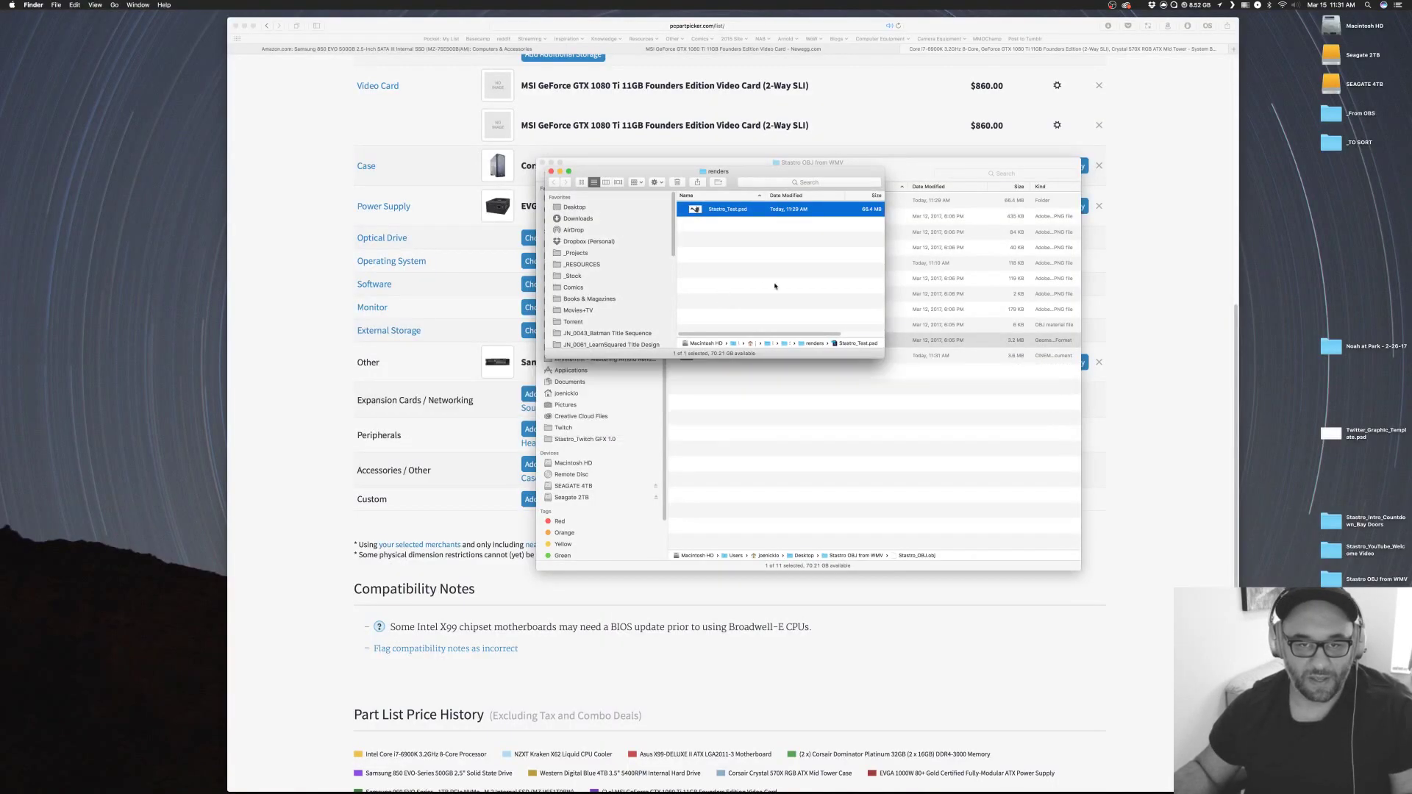
left_click(776, 287)
key("super+w")
left_click(824, 437)
key("super+w")
left_click(946, 291)
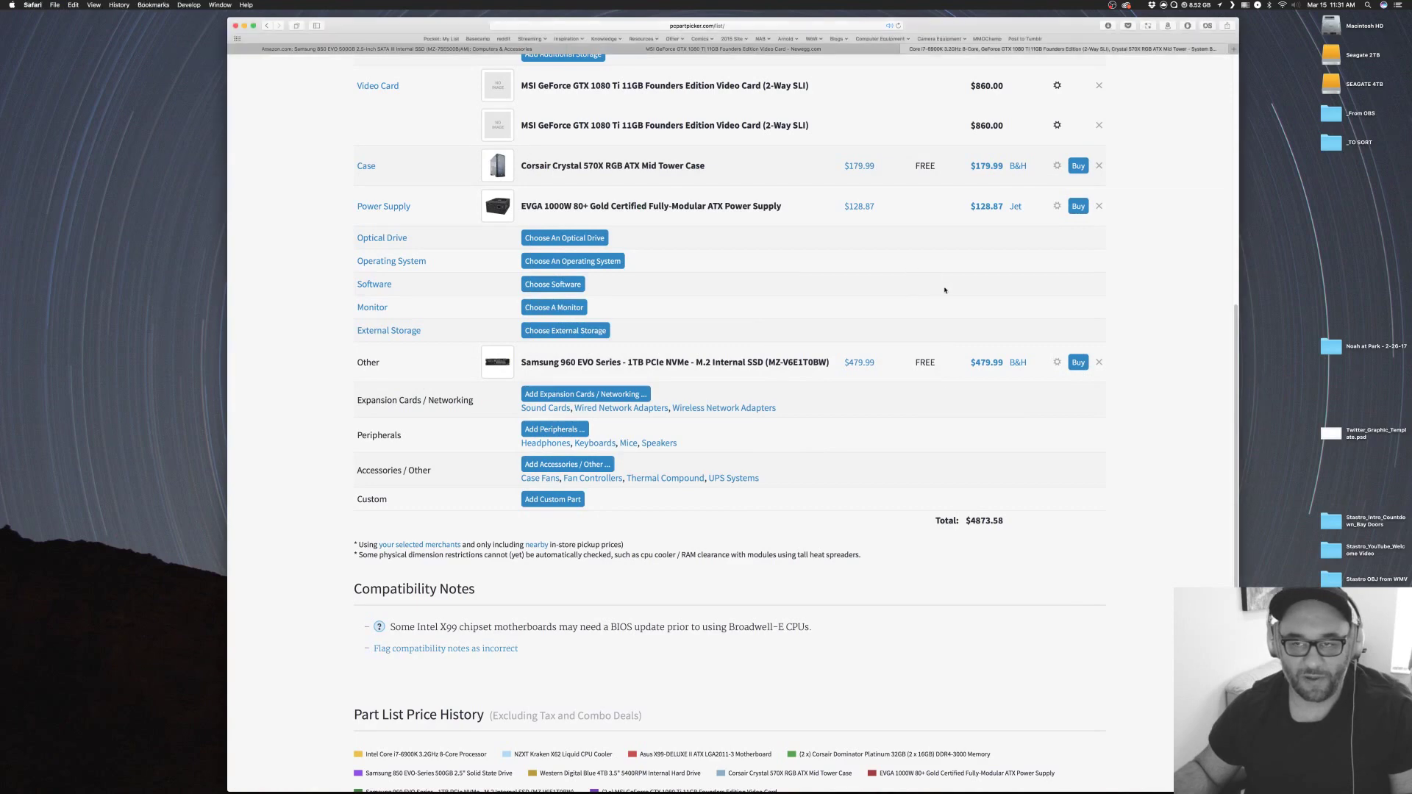
Try to save the current part list as a new saved list named My Custom Build.
scroll(949, 298, "up", 10)
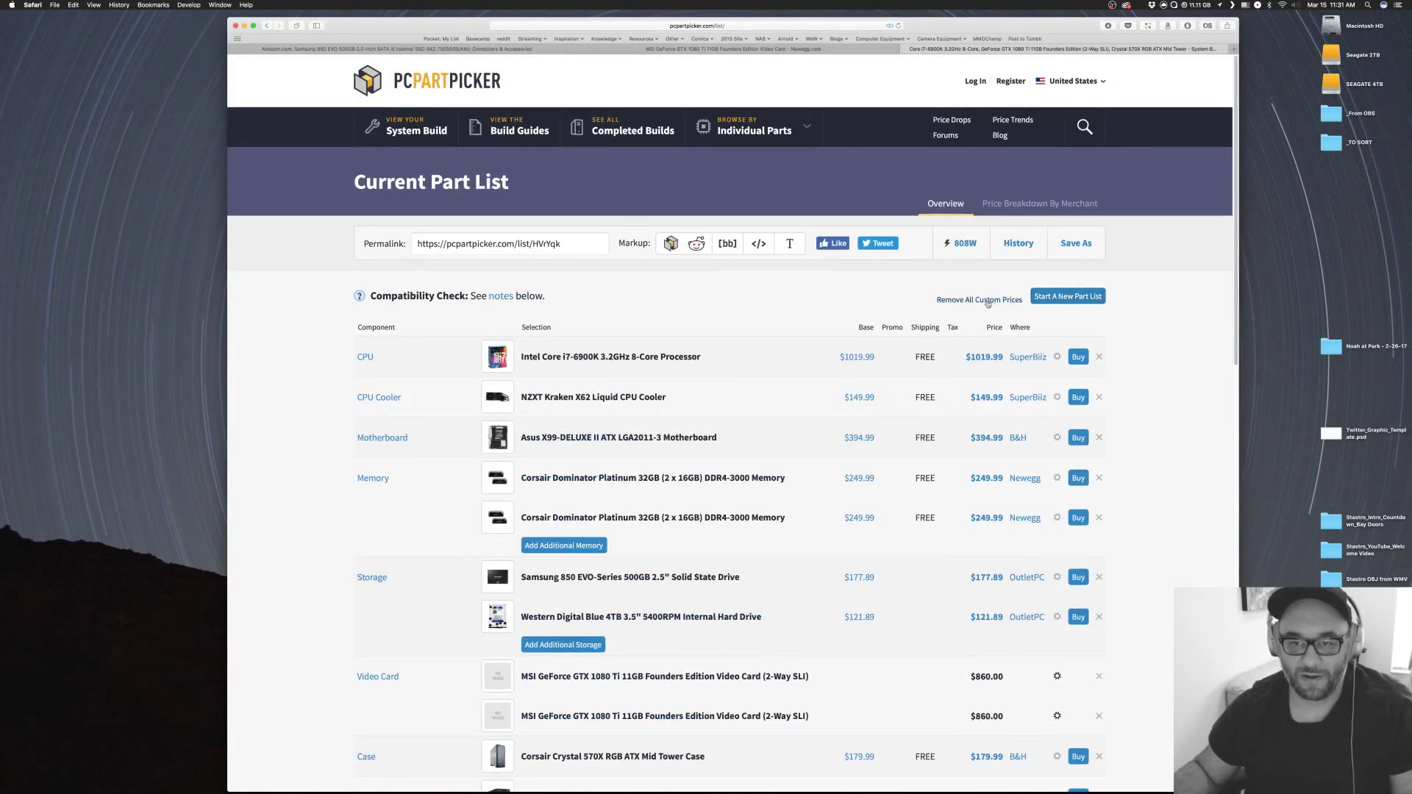
left_click(1068, 251)
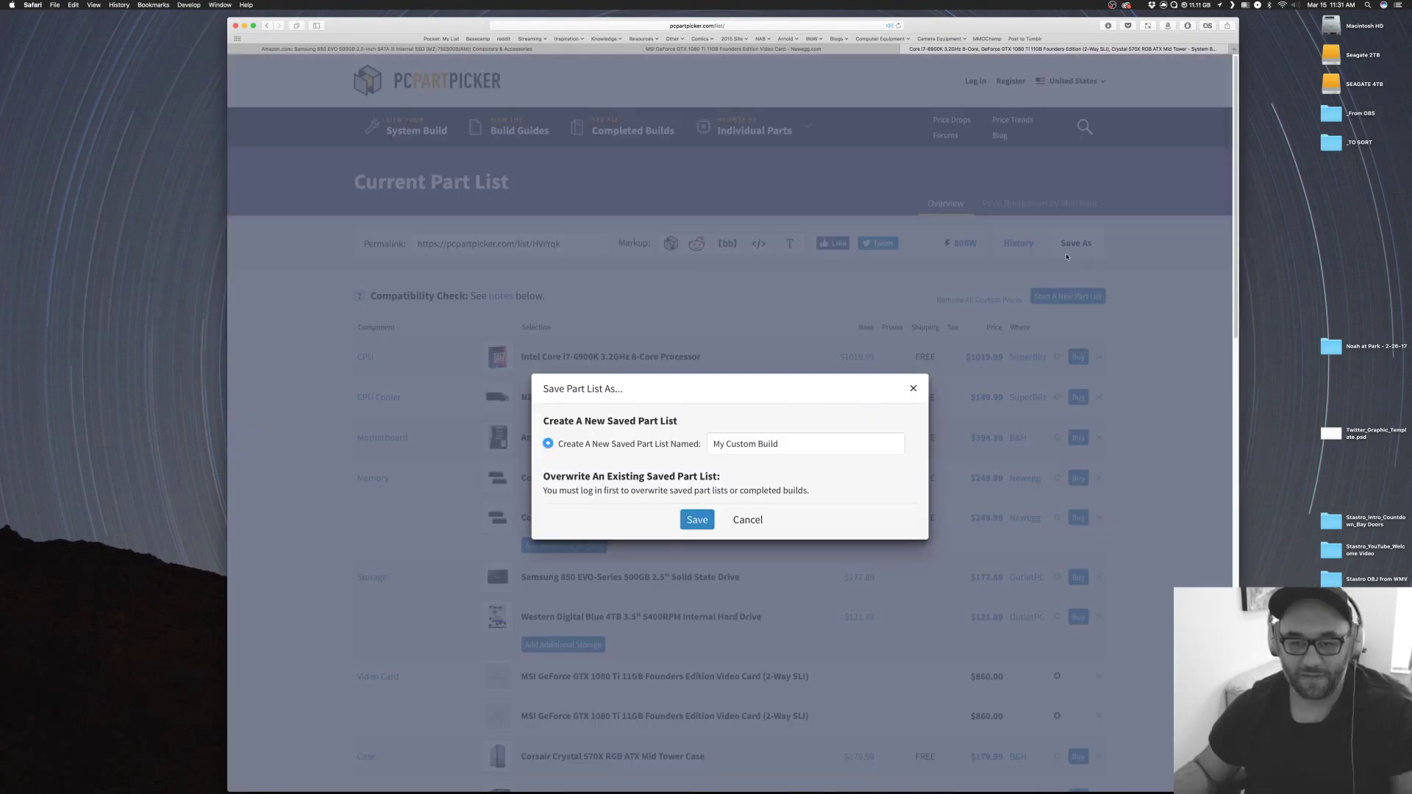
left_click(696, 521)
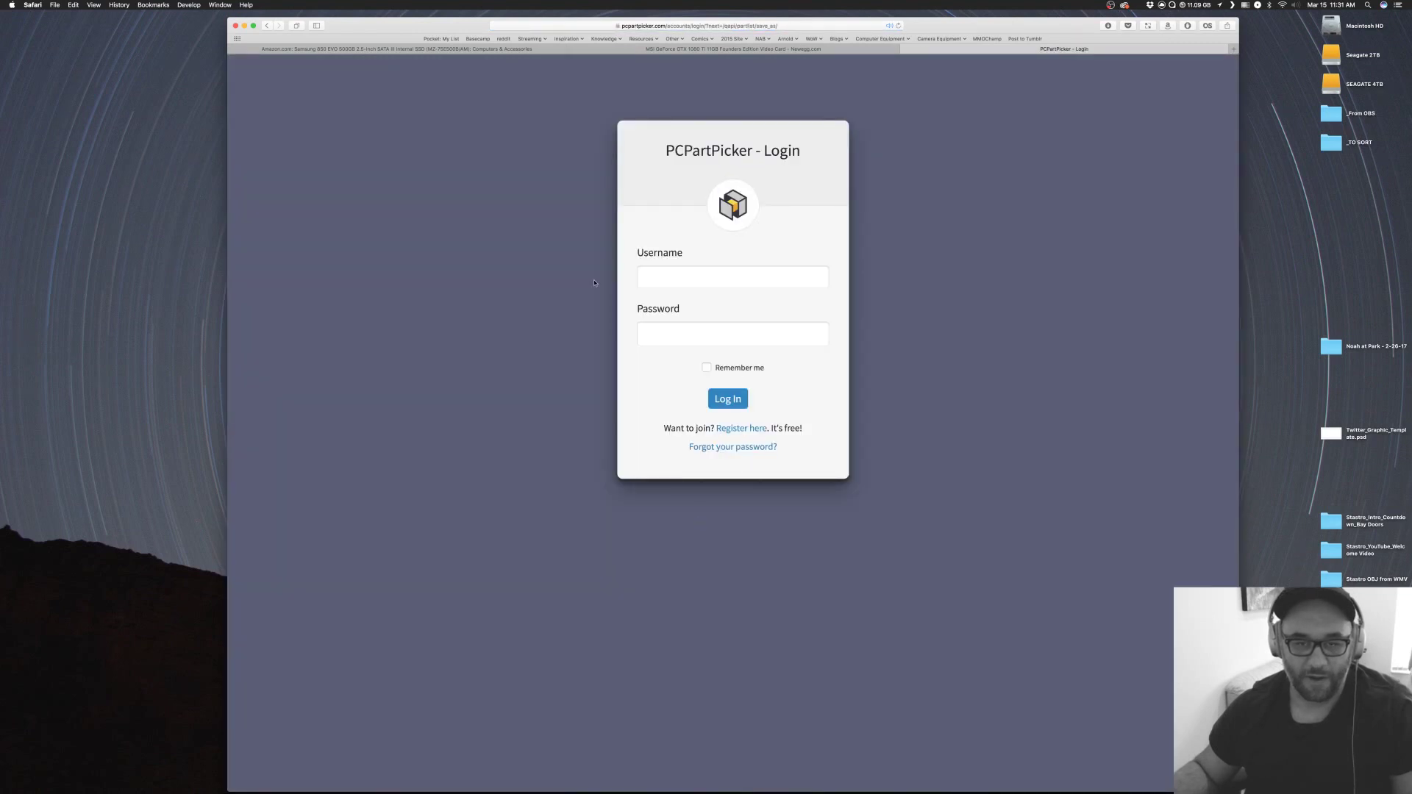
Close the Newegg, Amazon and PCPartPicker login tabs in Safari, and switch to OBS.
left_click(708, 49)
key("super+w")
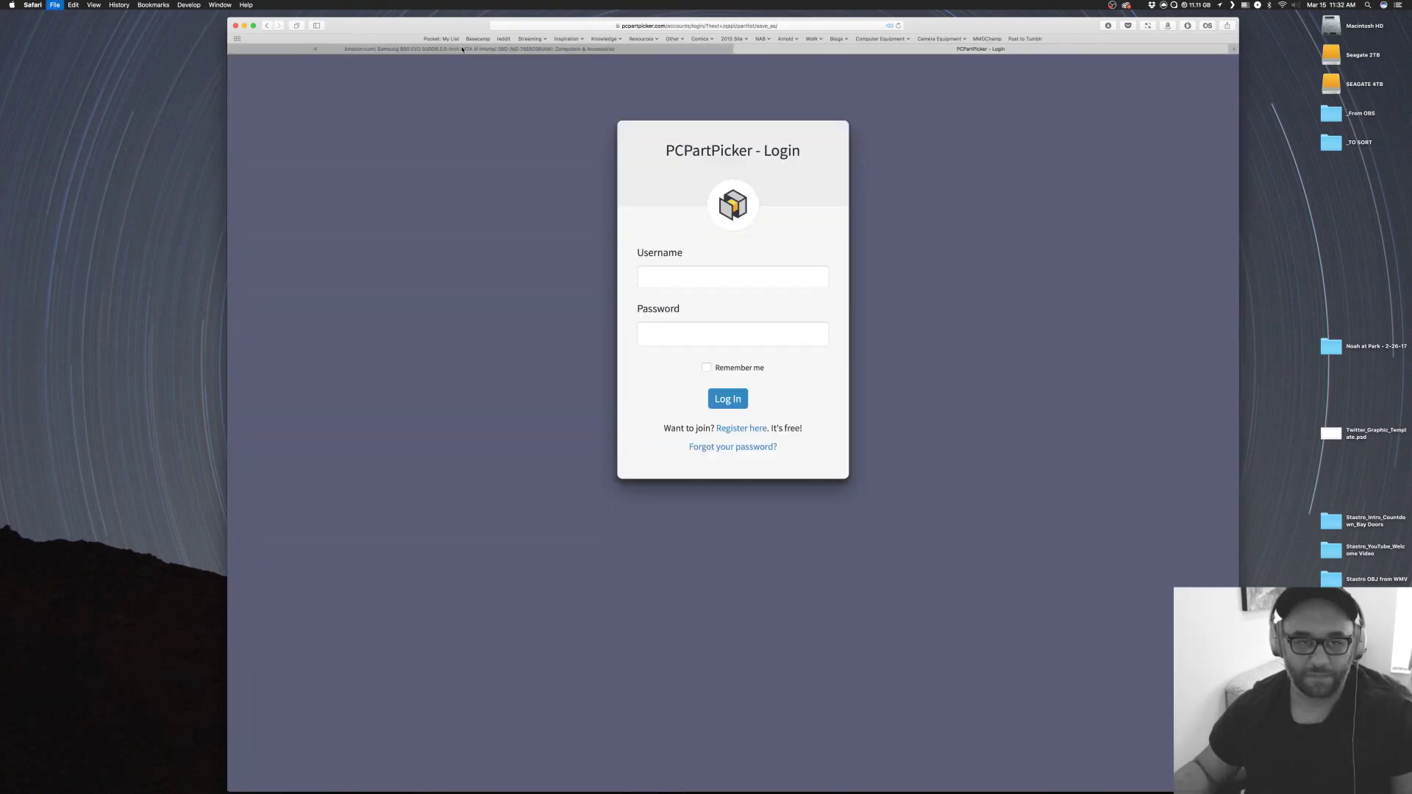
left_click(460, 50)
key("super+w")
key("super+w")
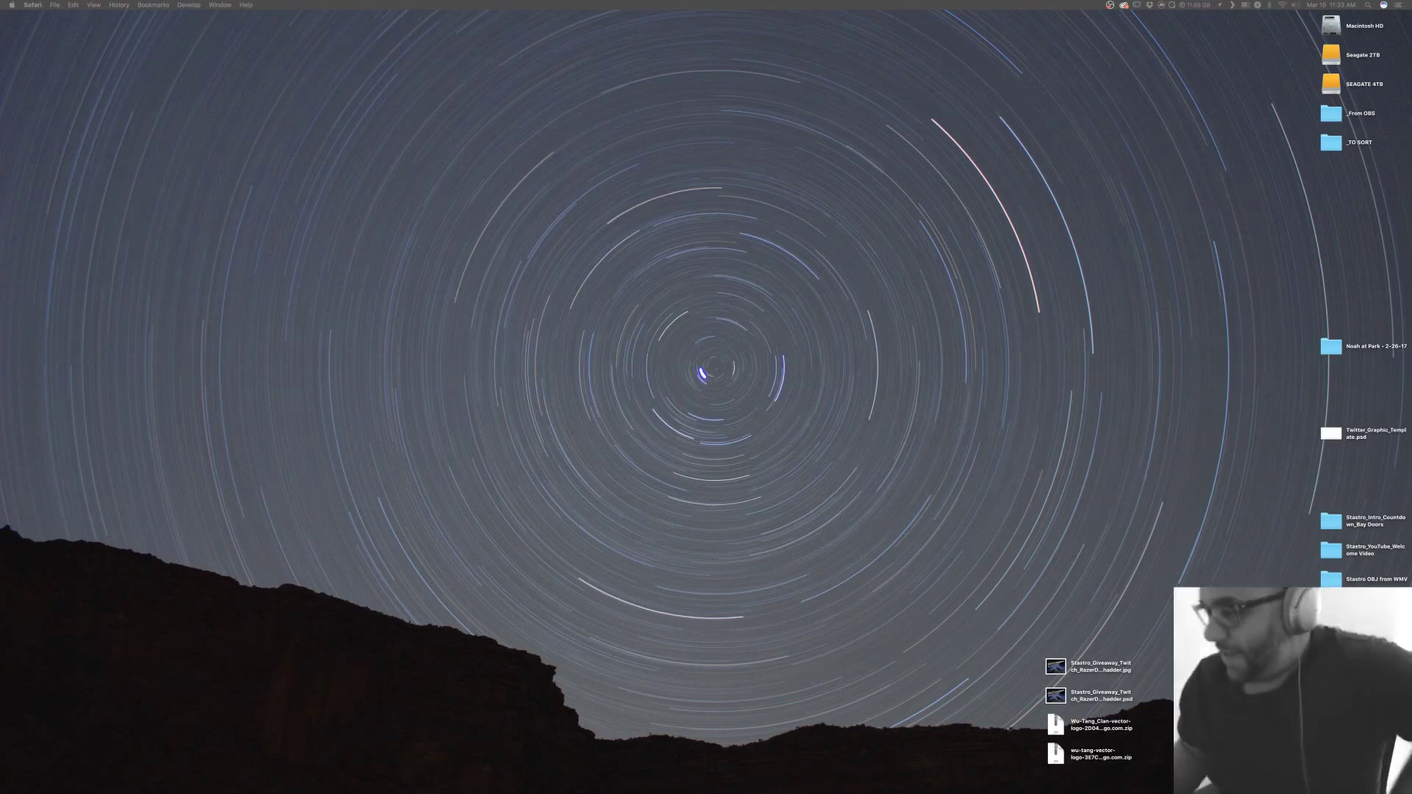
key("super+Tab")
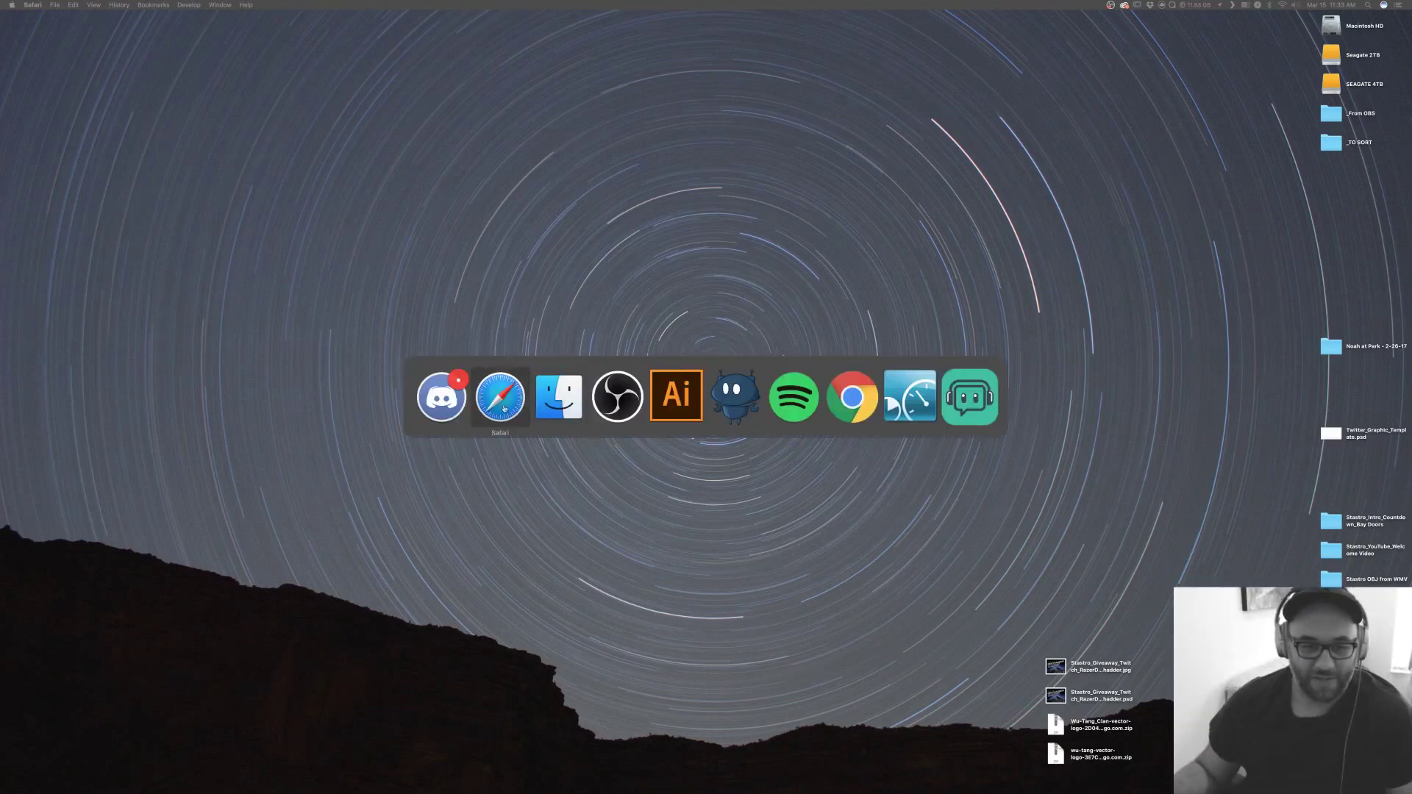
left_click(618, 401)
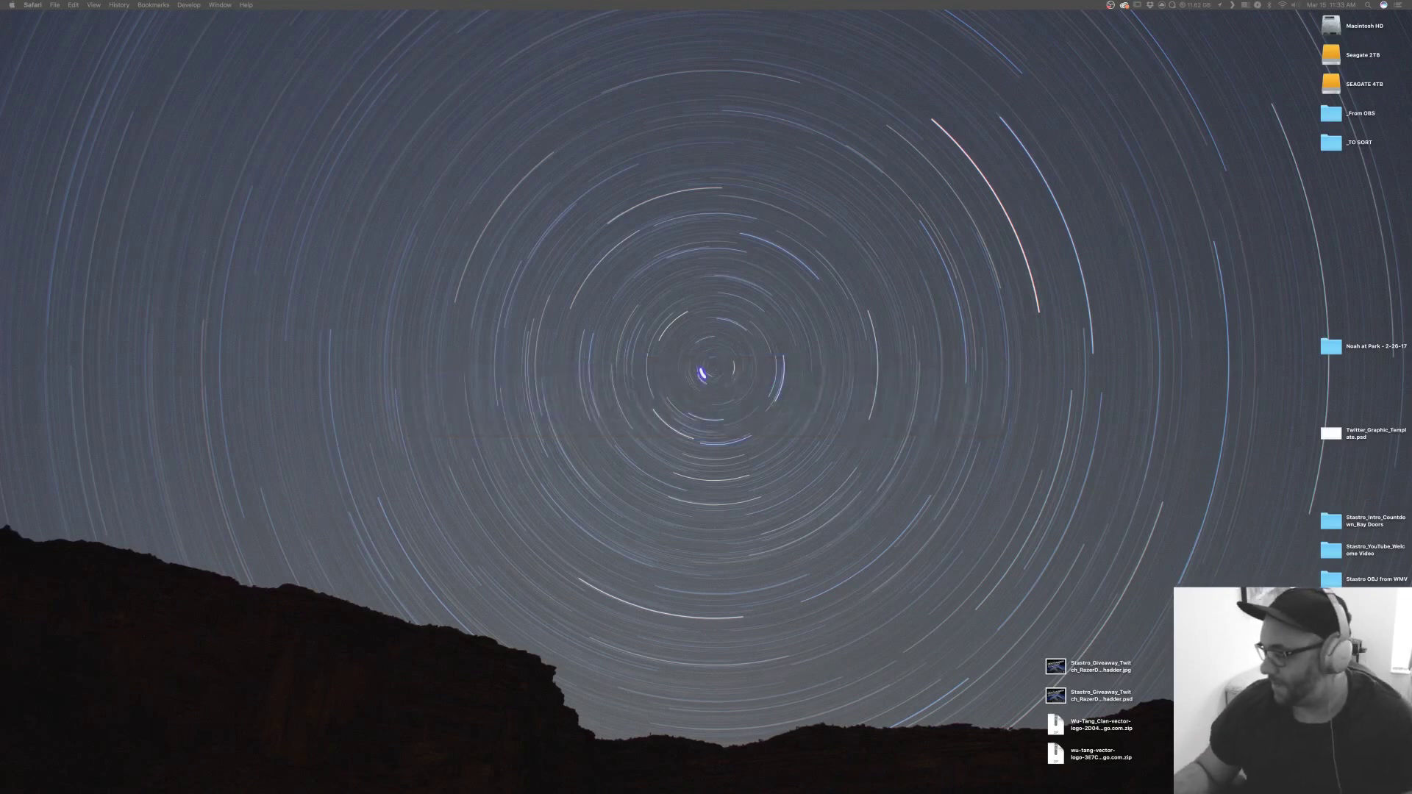